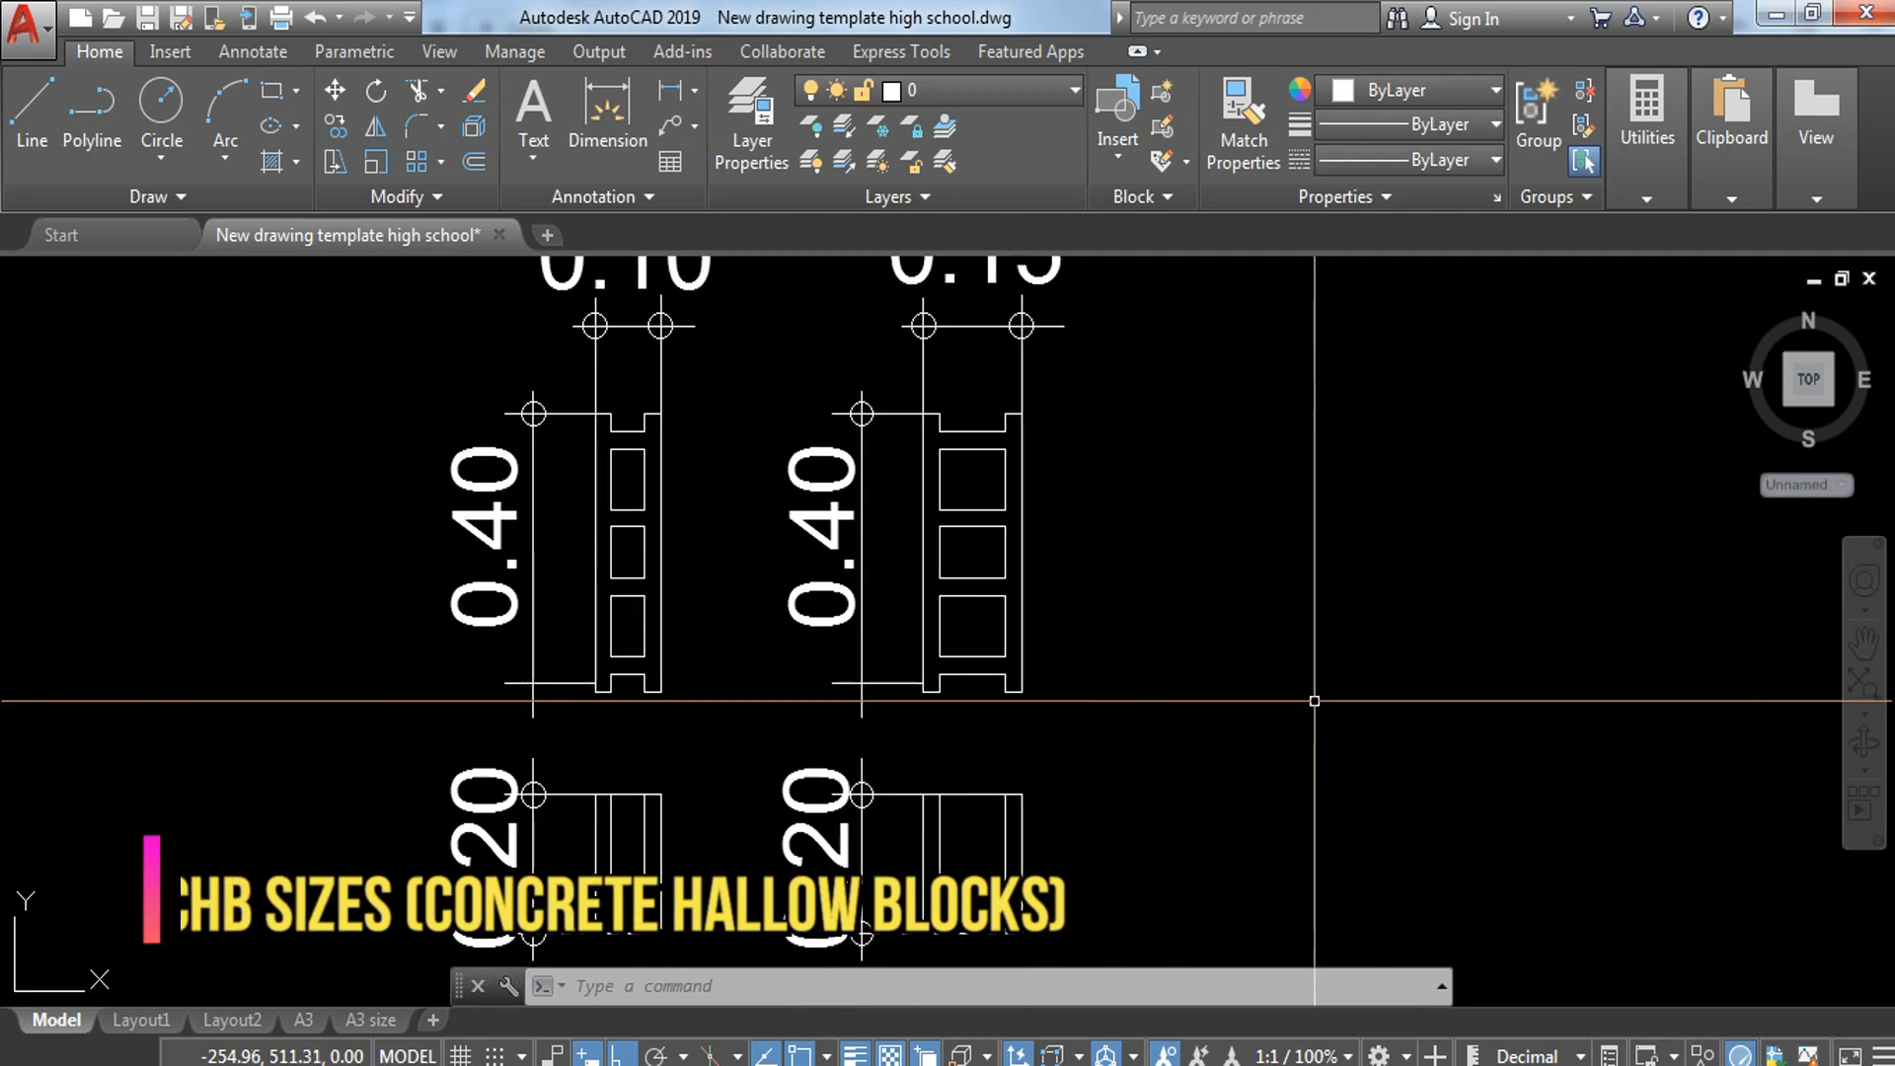
Step: Examine the concrete hollow block size drawings and the wall footings marked WF on the foundation plan
scroll(1271, 665, down, 2)
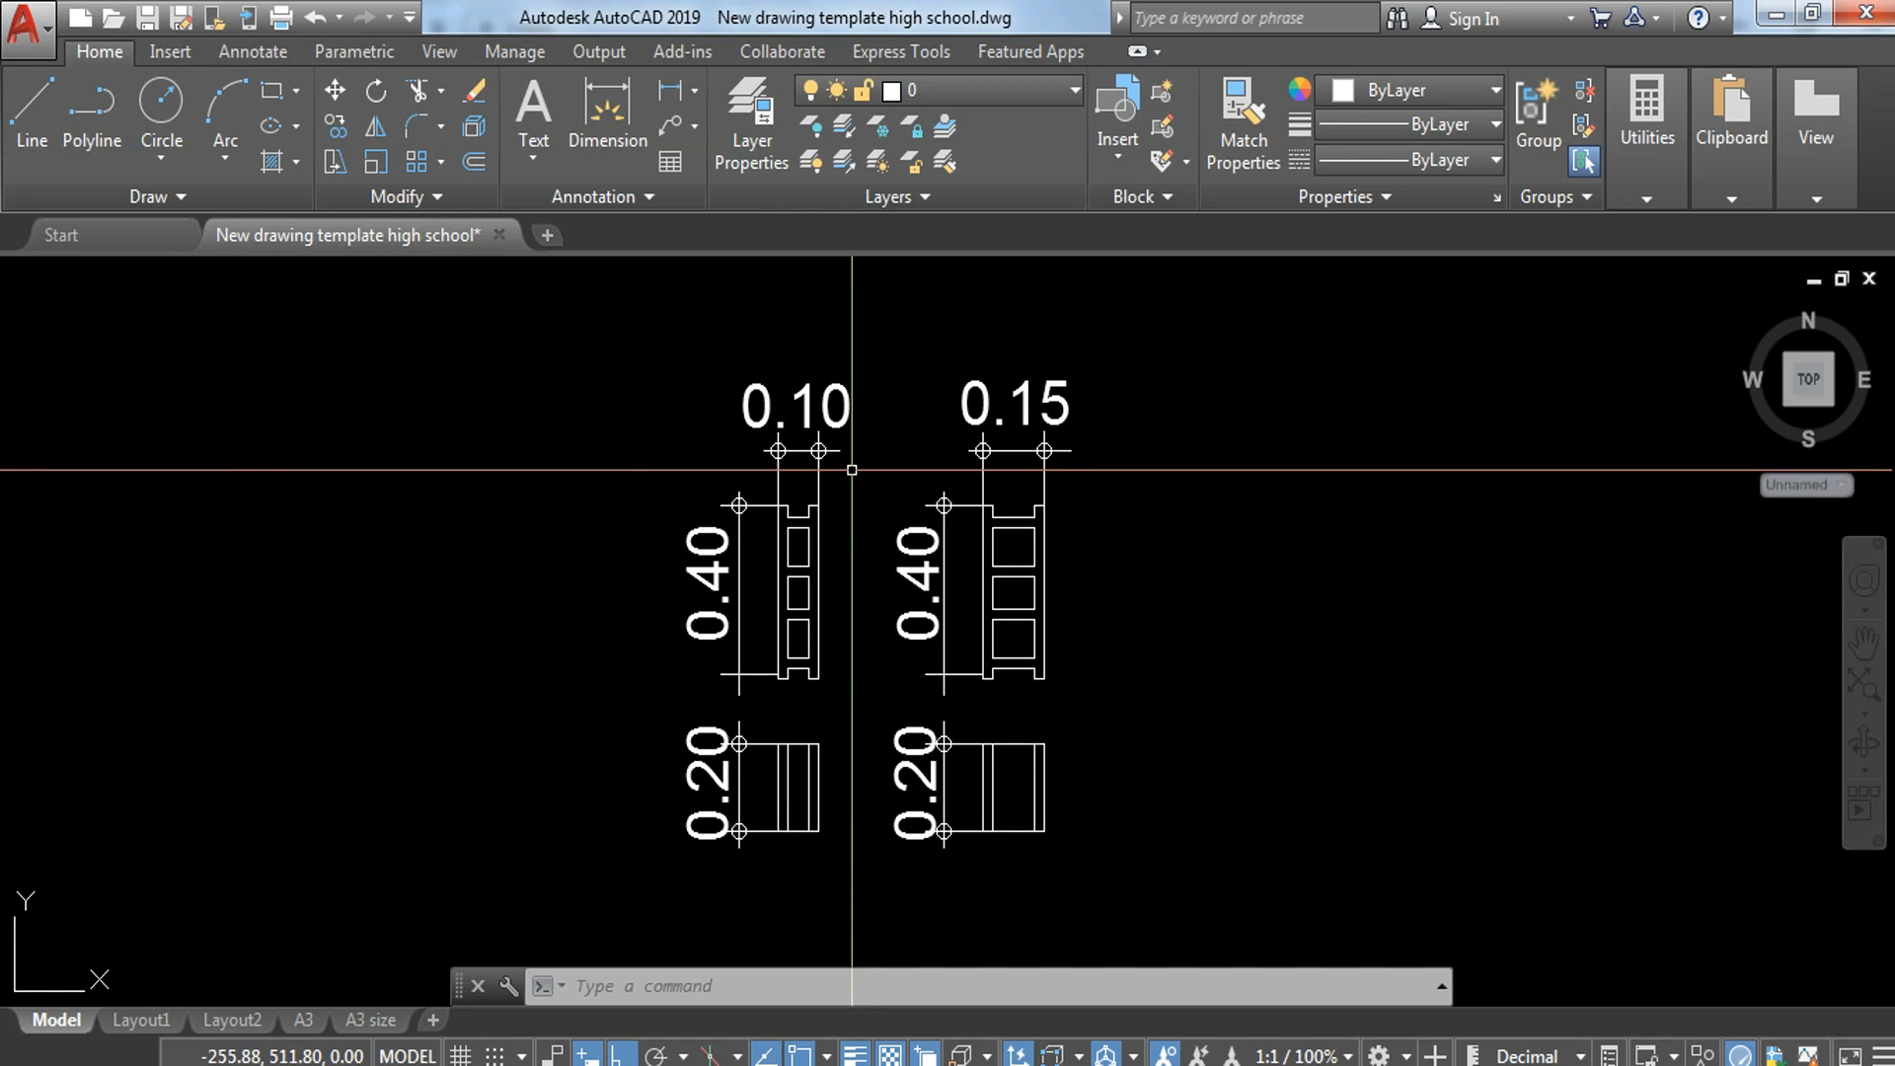
scroll(851, 470, down, 5)
scroll(808, 474, up, 5)
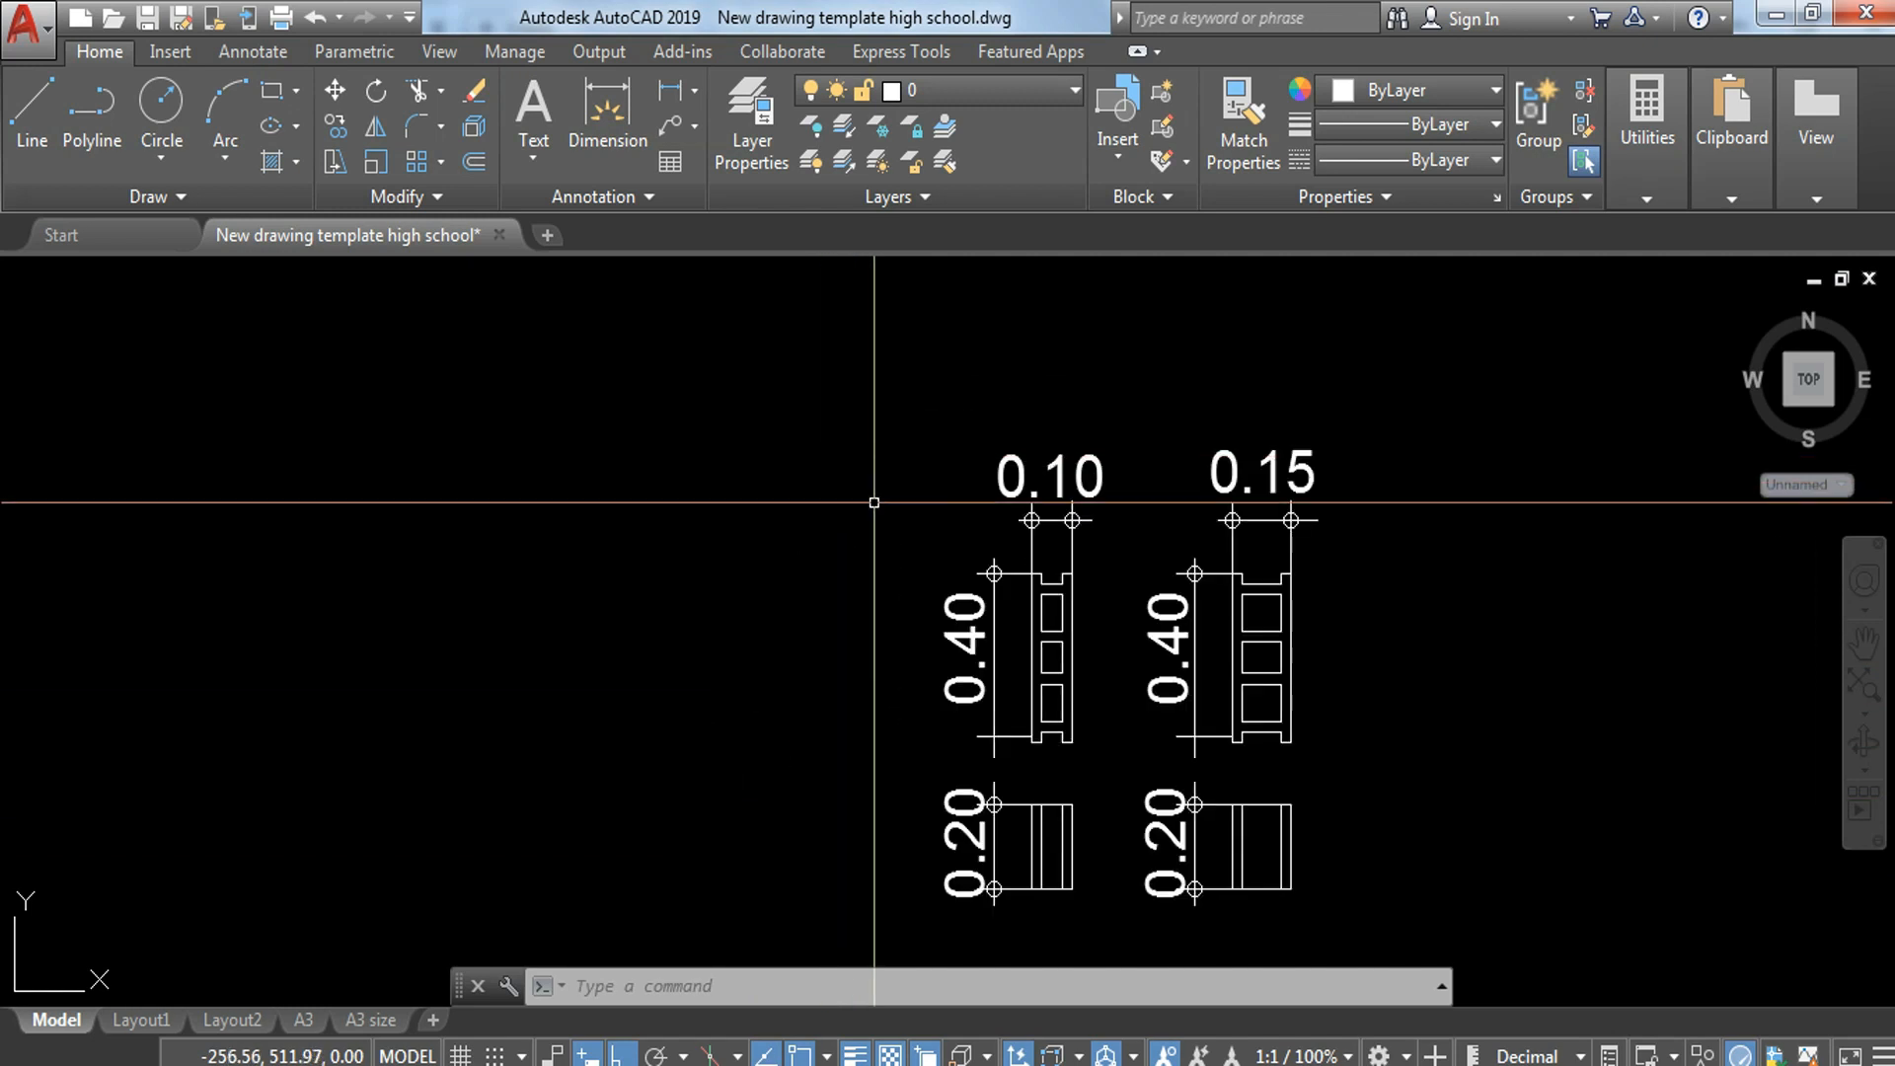
scroll(1046, 659, down, 8)
middle_drag(771, 488, 1760, 571)
scroll(729, 774, up, 4)
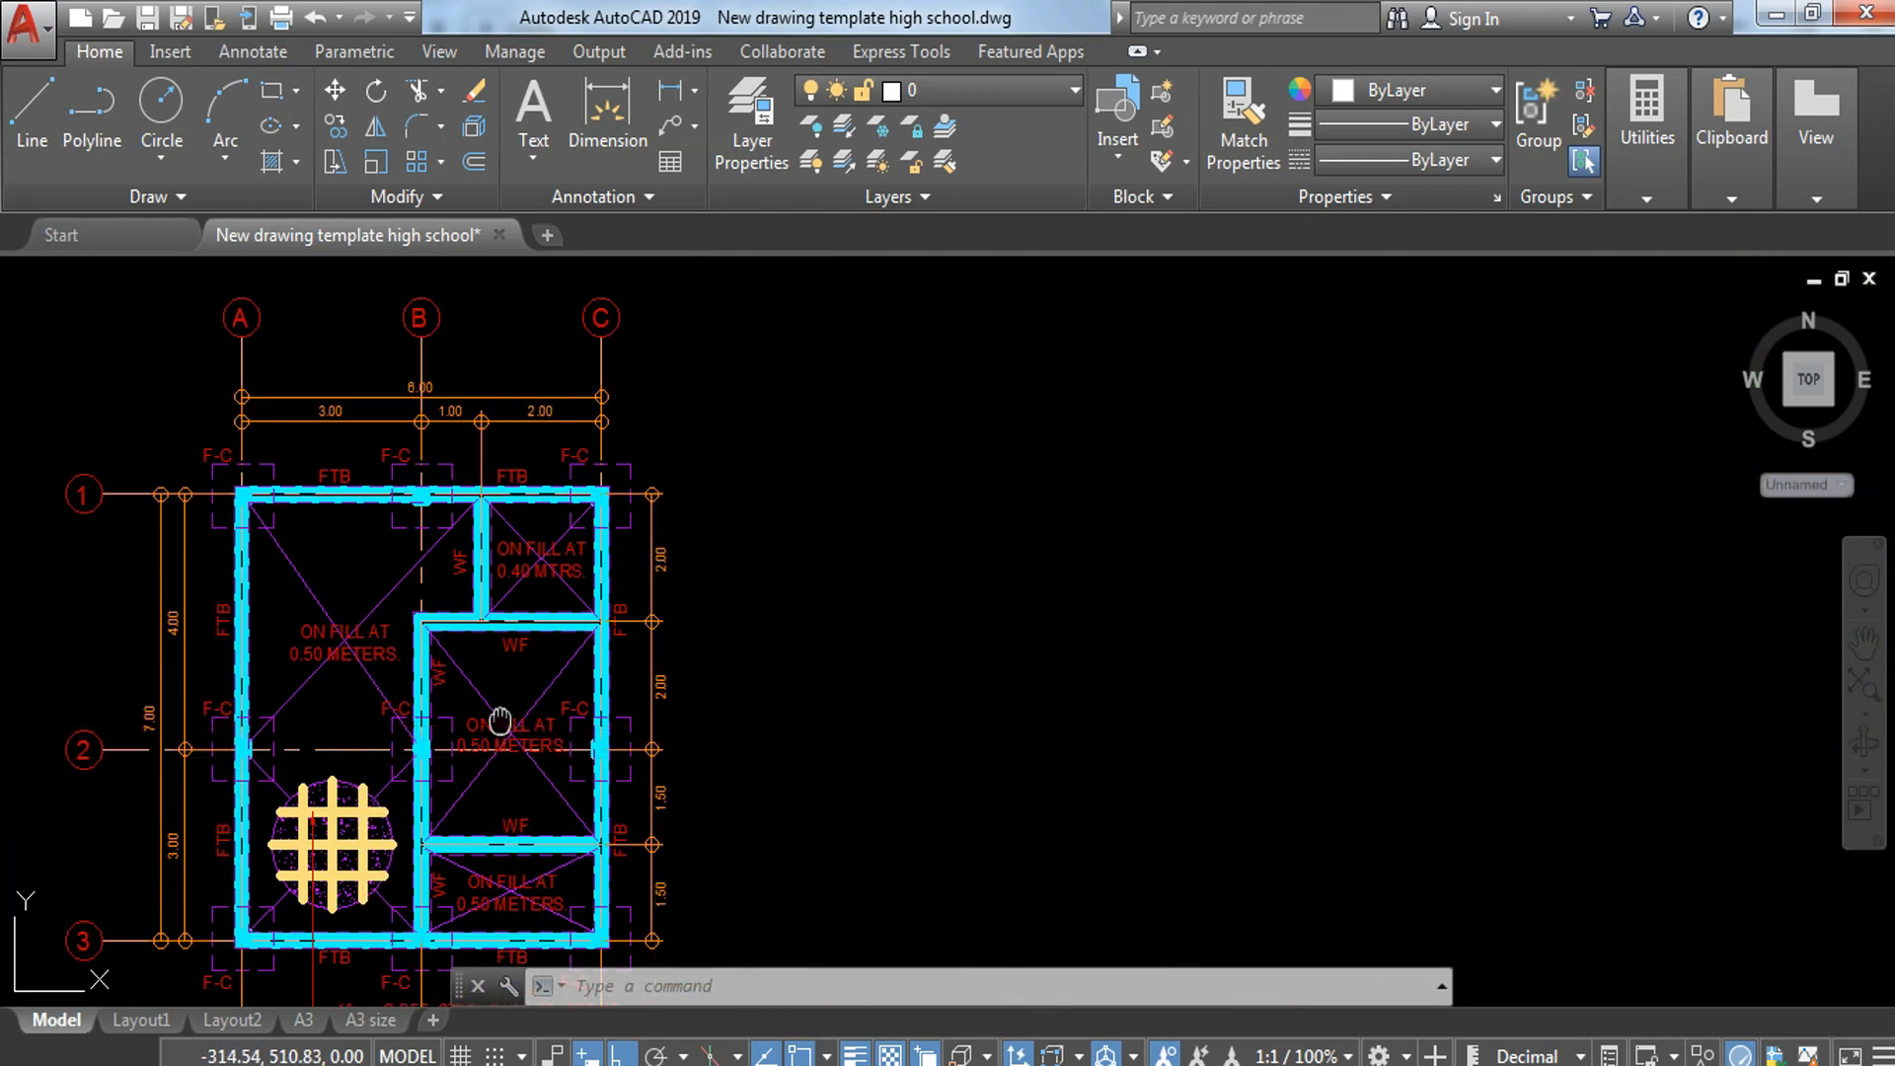
middle_drag(501, 721, 689, 534)
scroll(656, 474, up, 4)
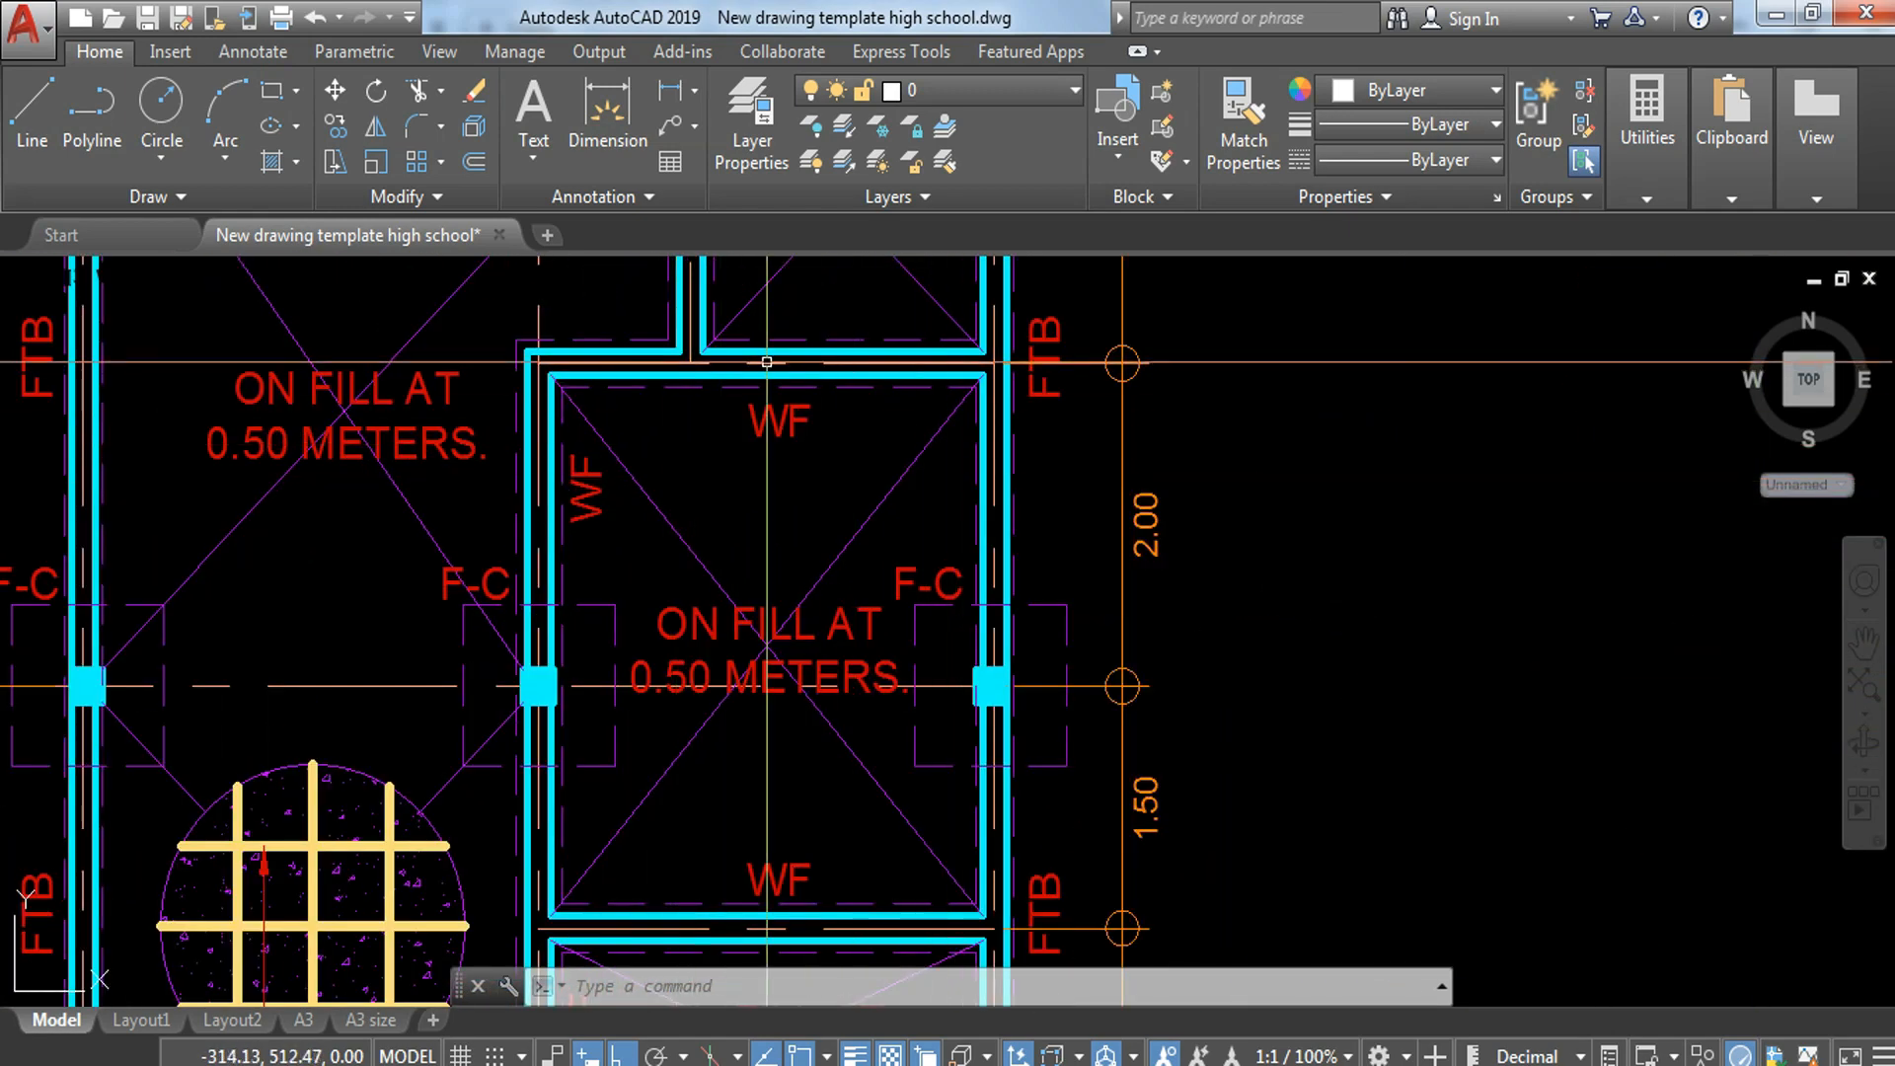
scroll(963, 515, down, 2)
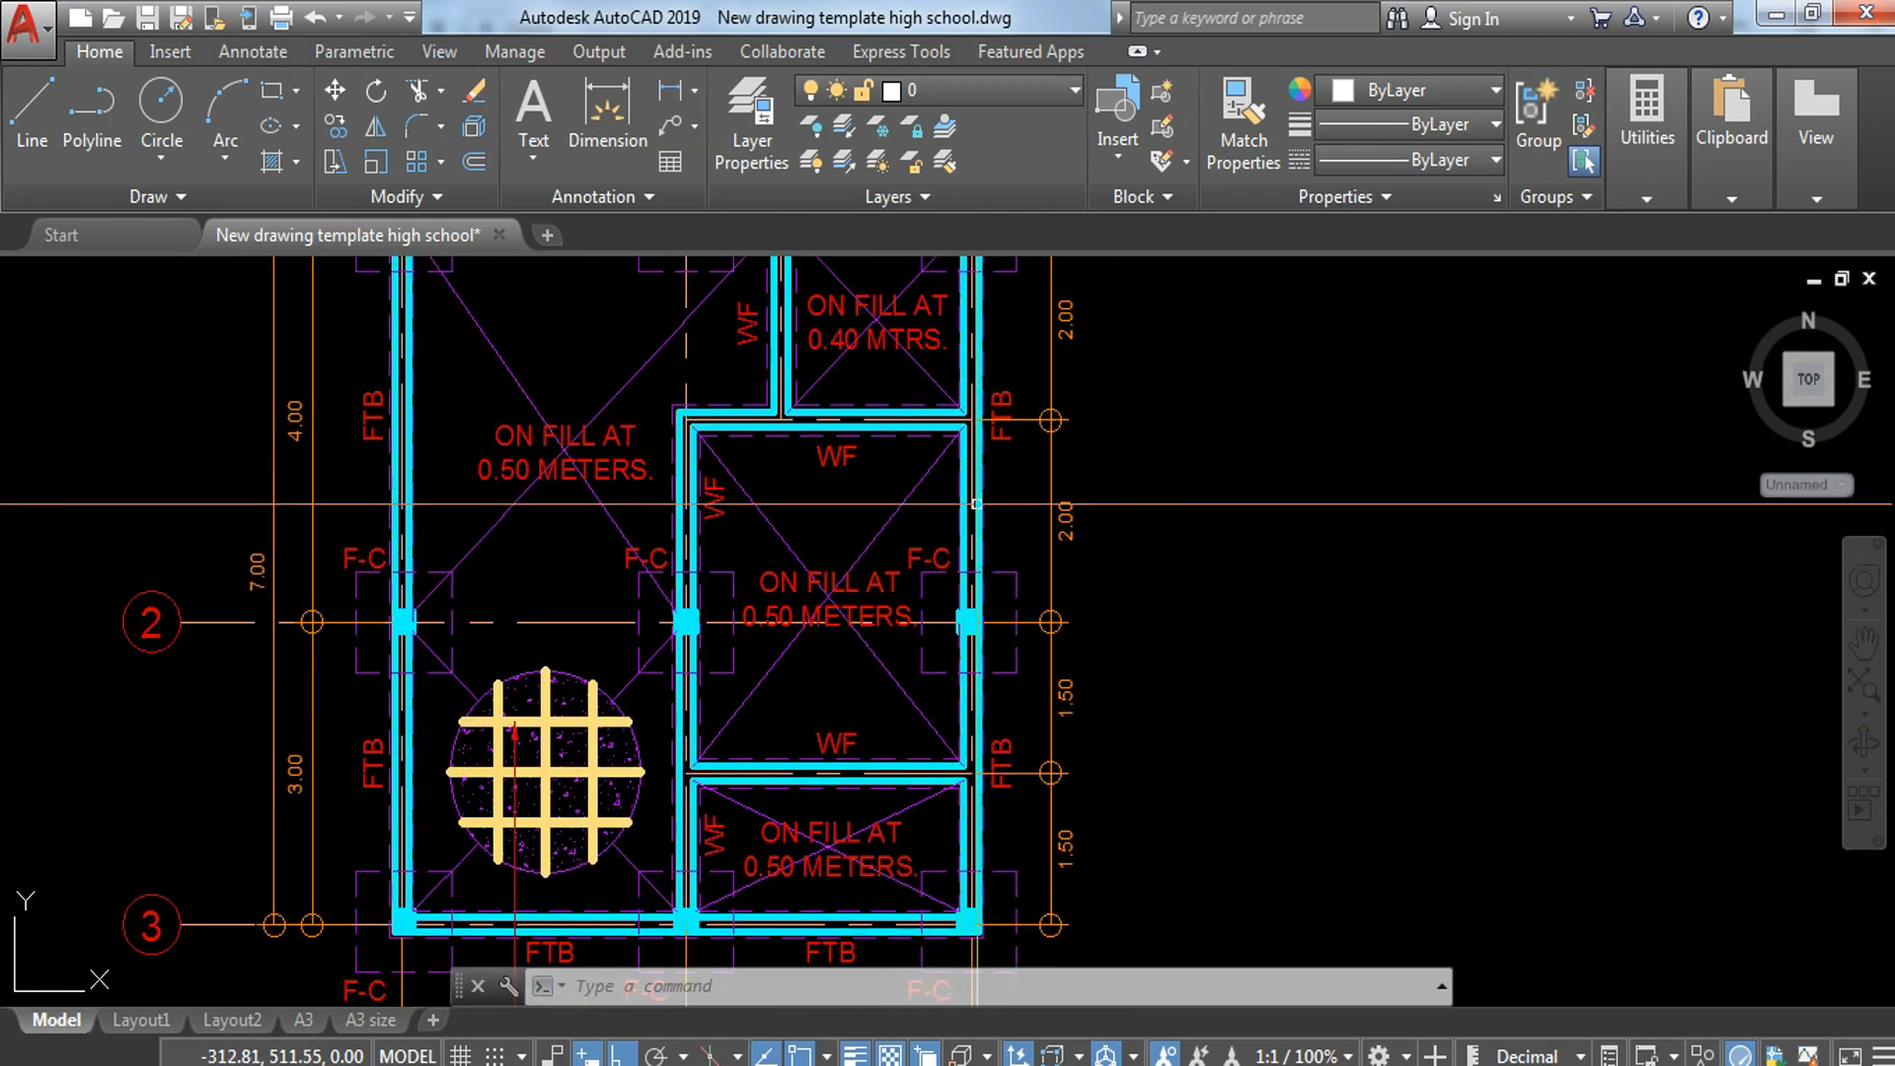
middle_drag(800, 943, 815, 806)
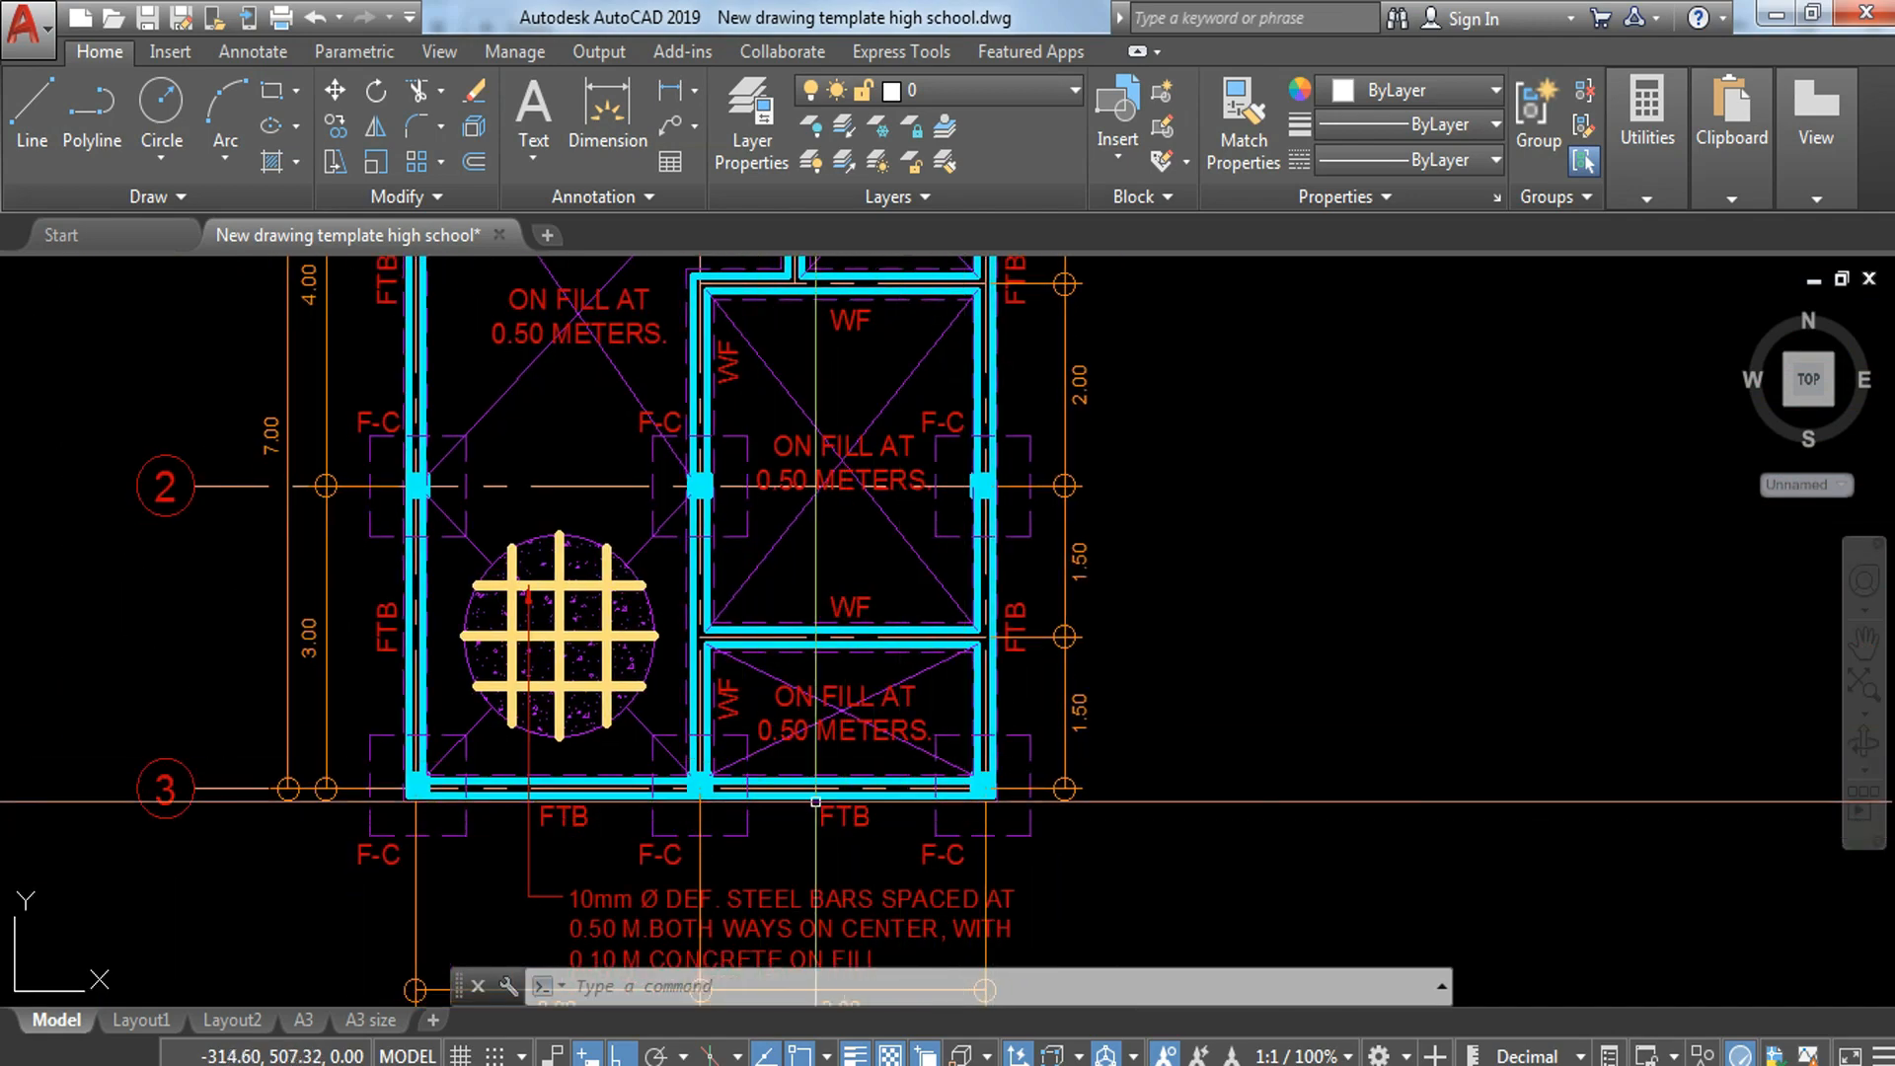
Step: Measure the wall footing's width between its dashed outlines at the lower WF strip on the foundation plan
scroll(814, 637, up, 5)
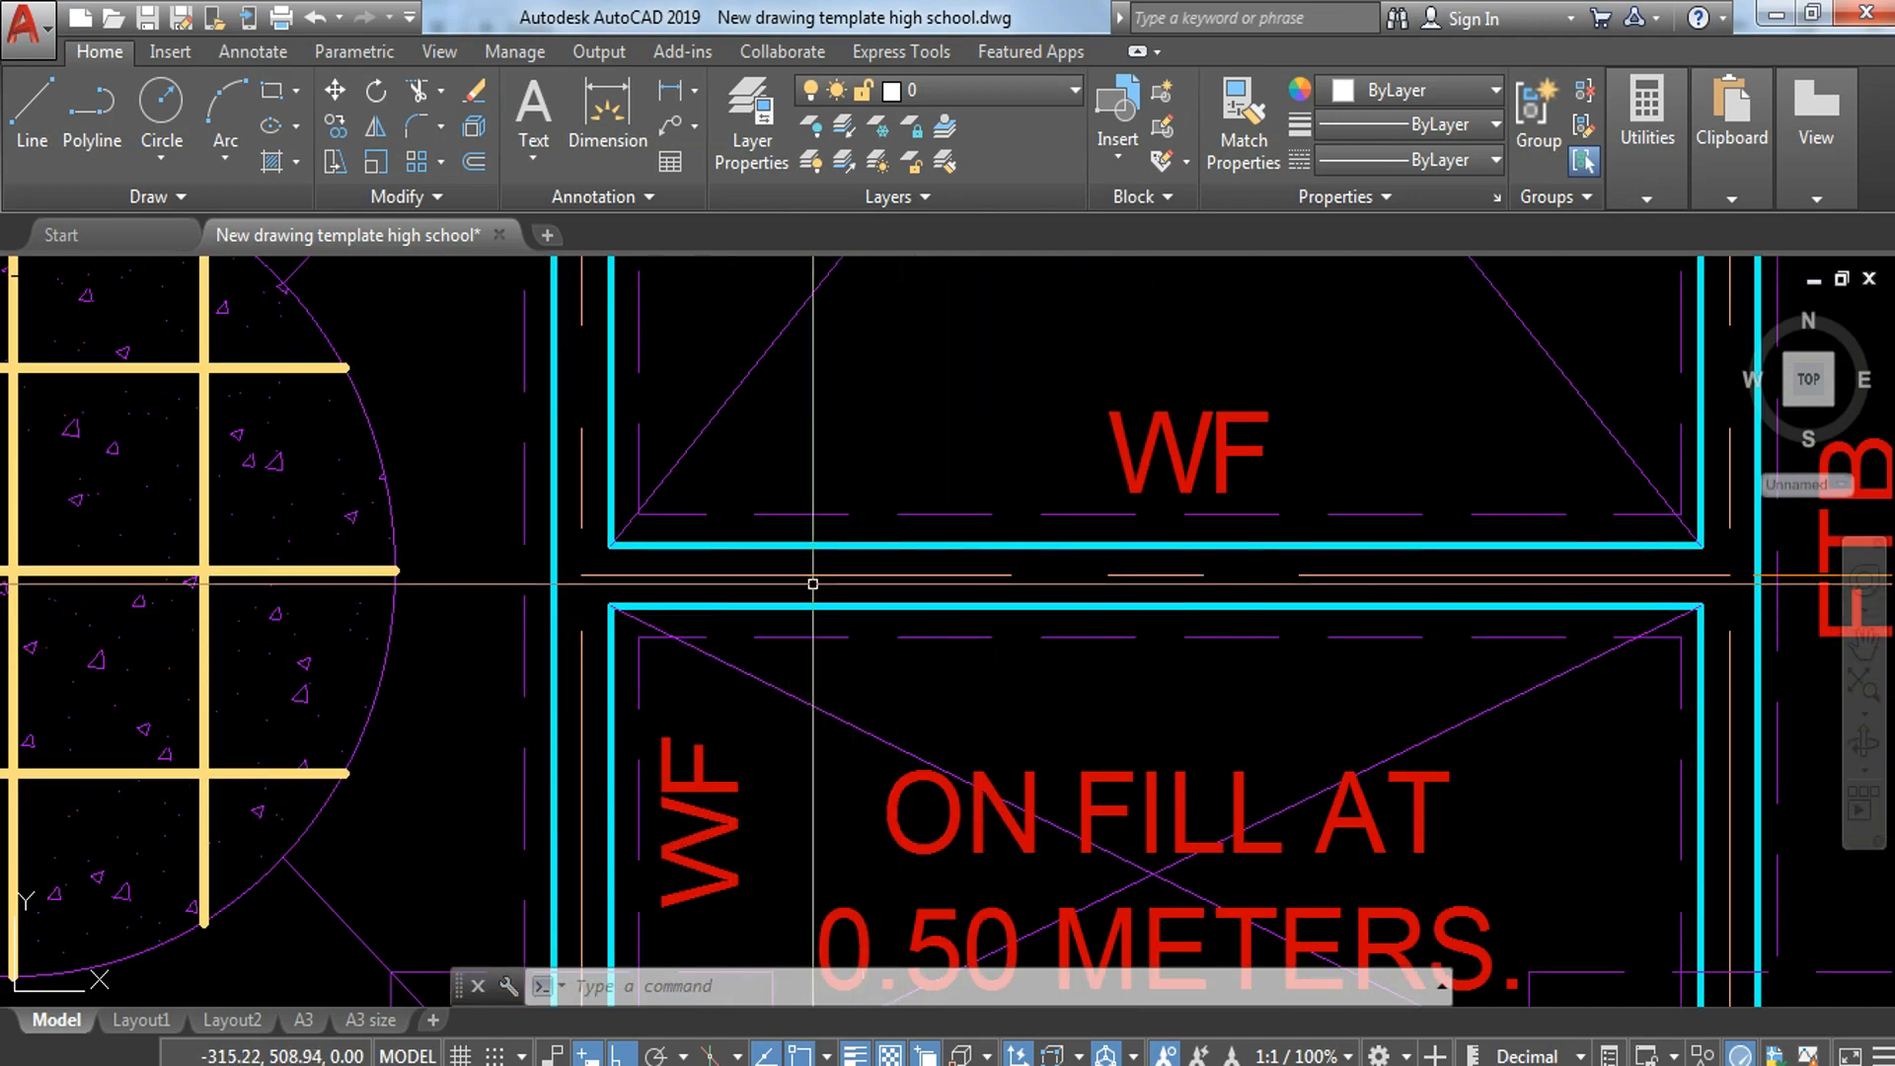
middle_drag(1187, 628, 753, 633)
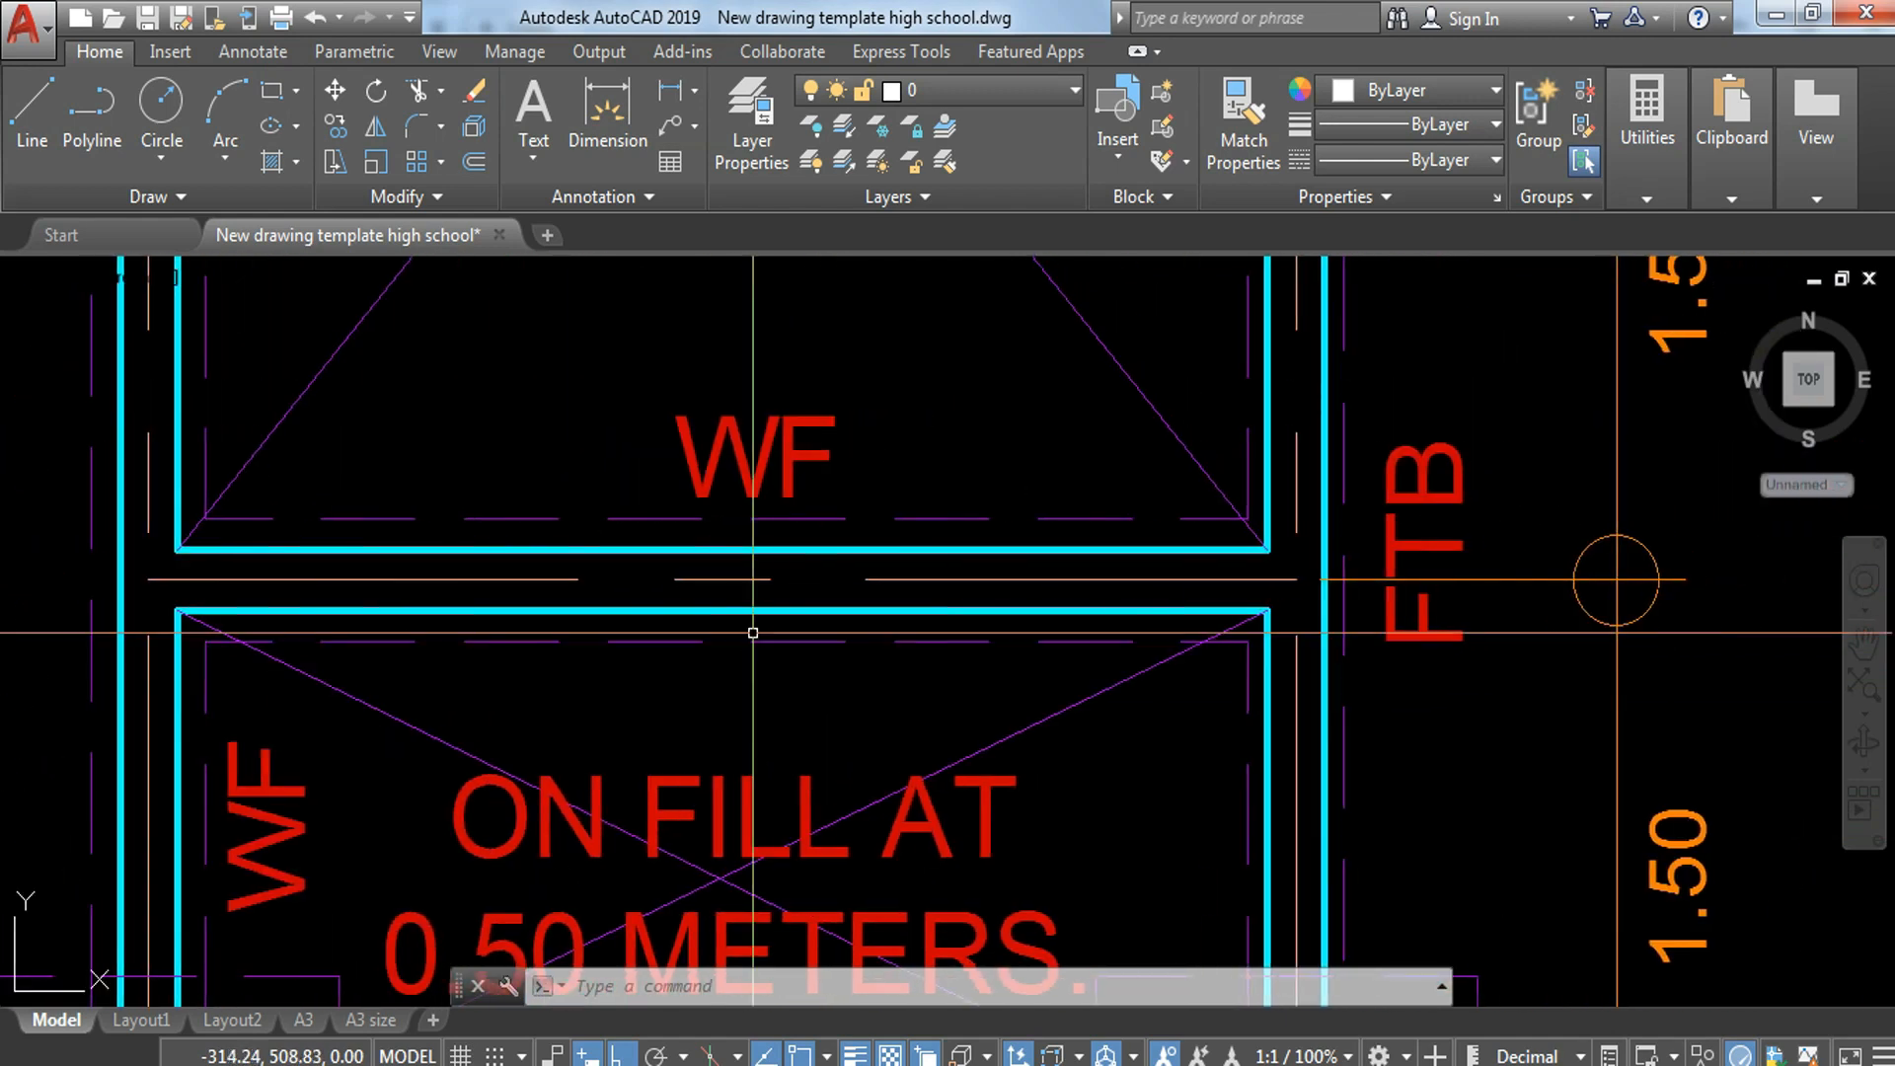
text(i)
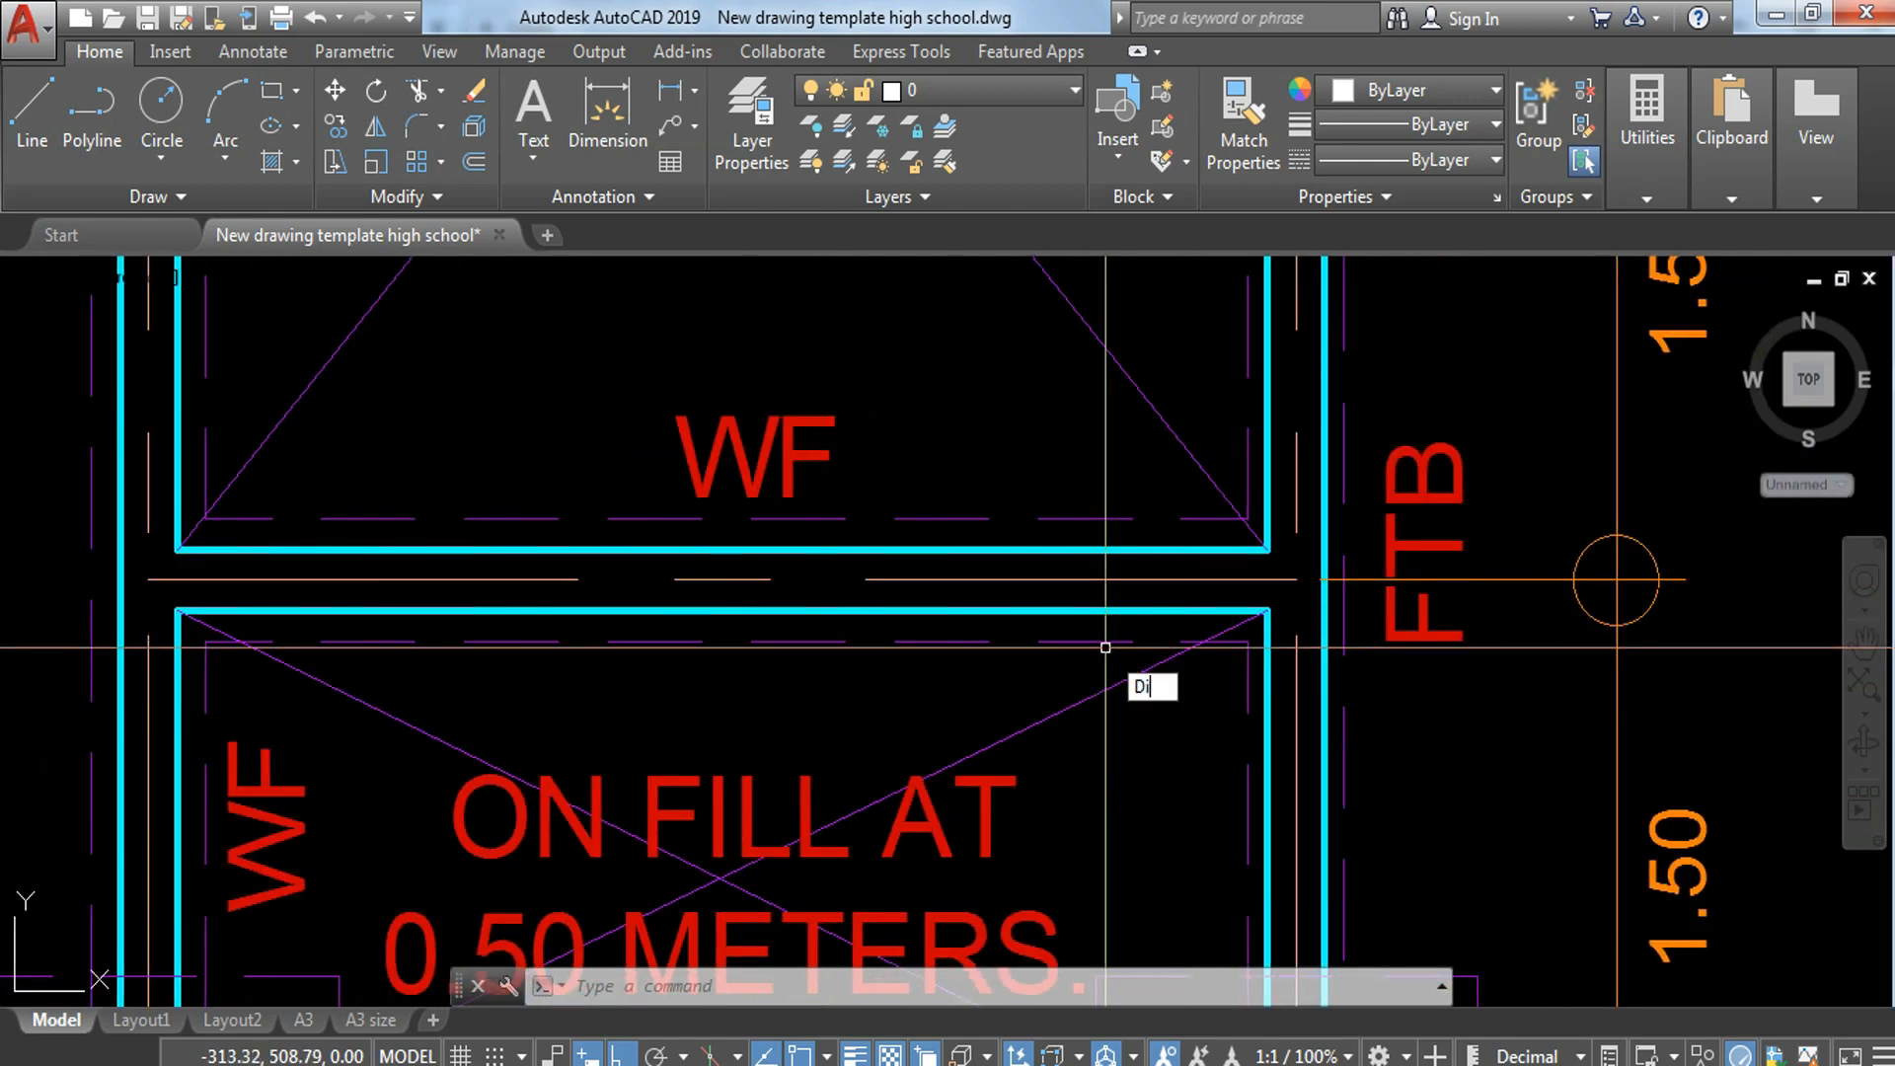
key(Return)
click(1249, 518)
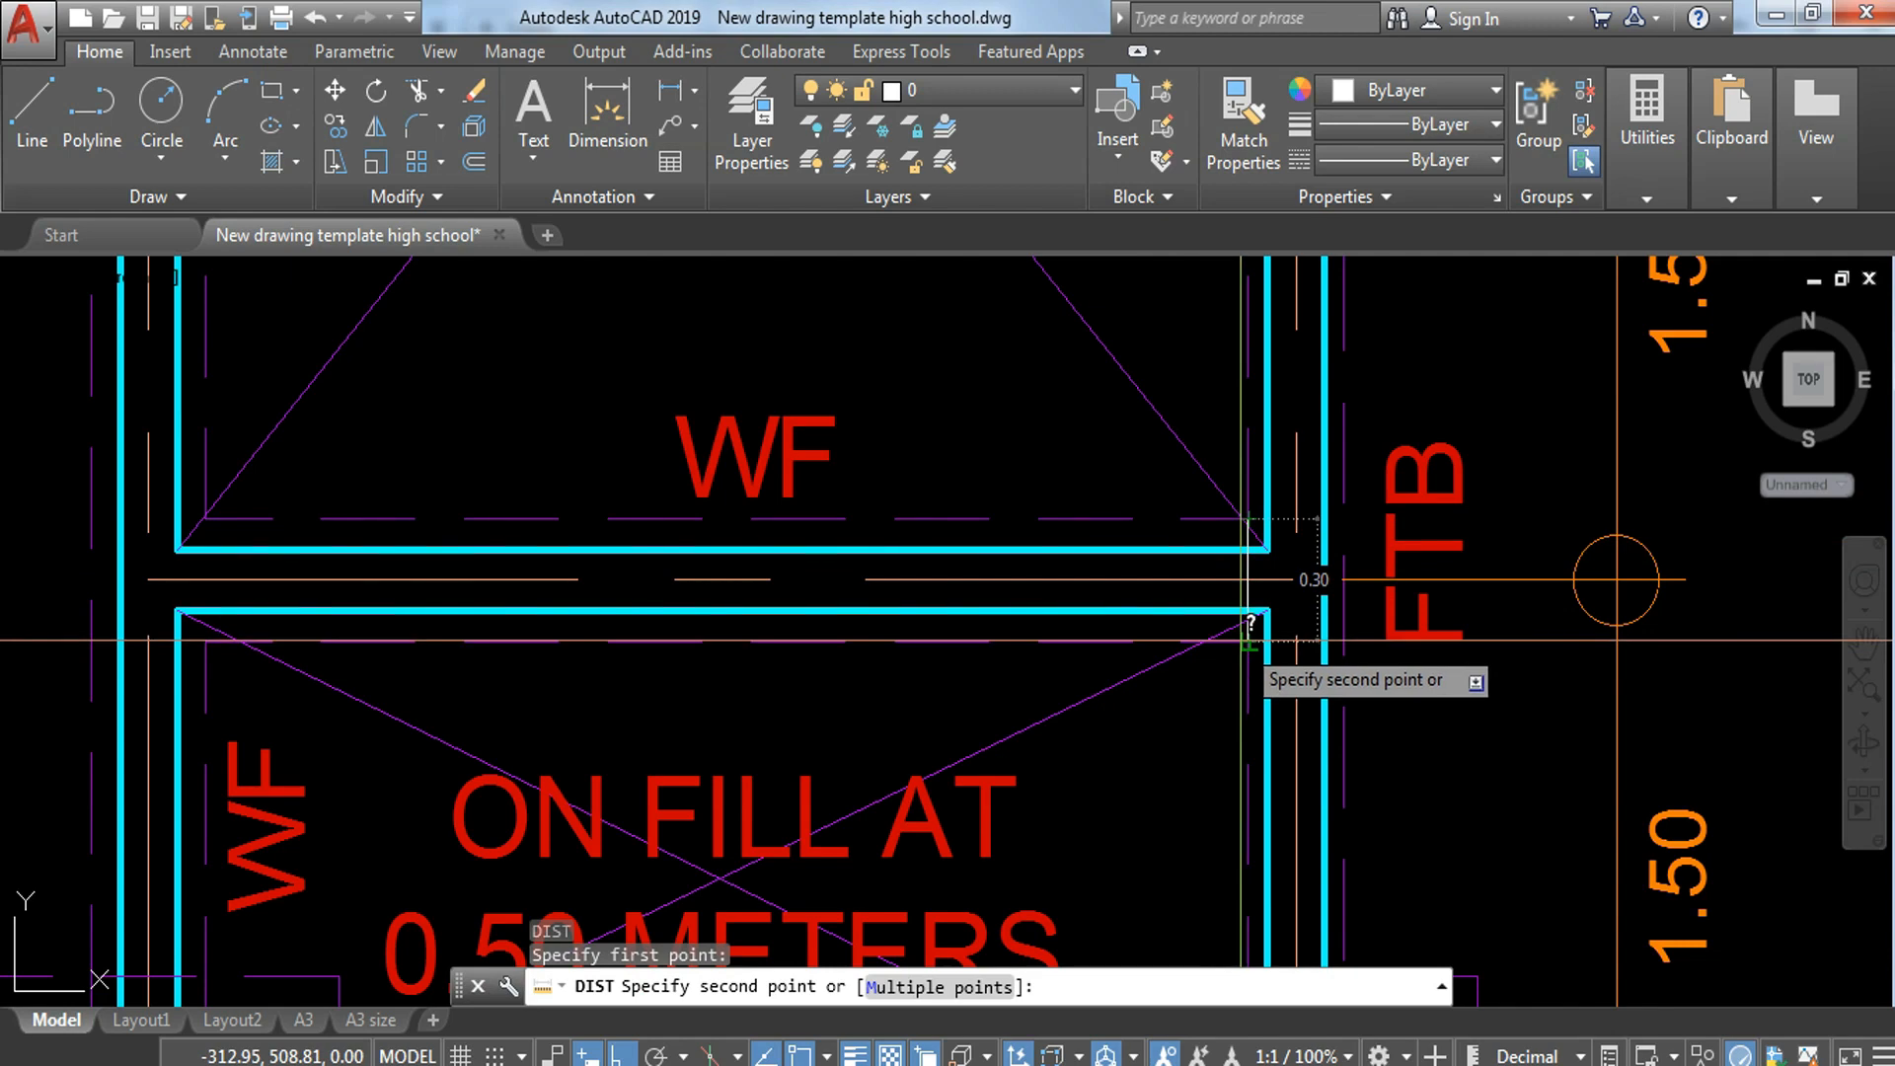
key(Escape)
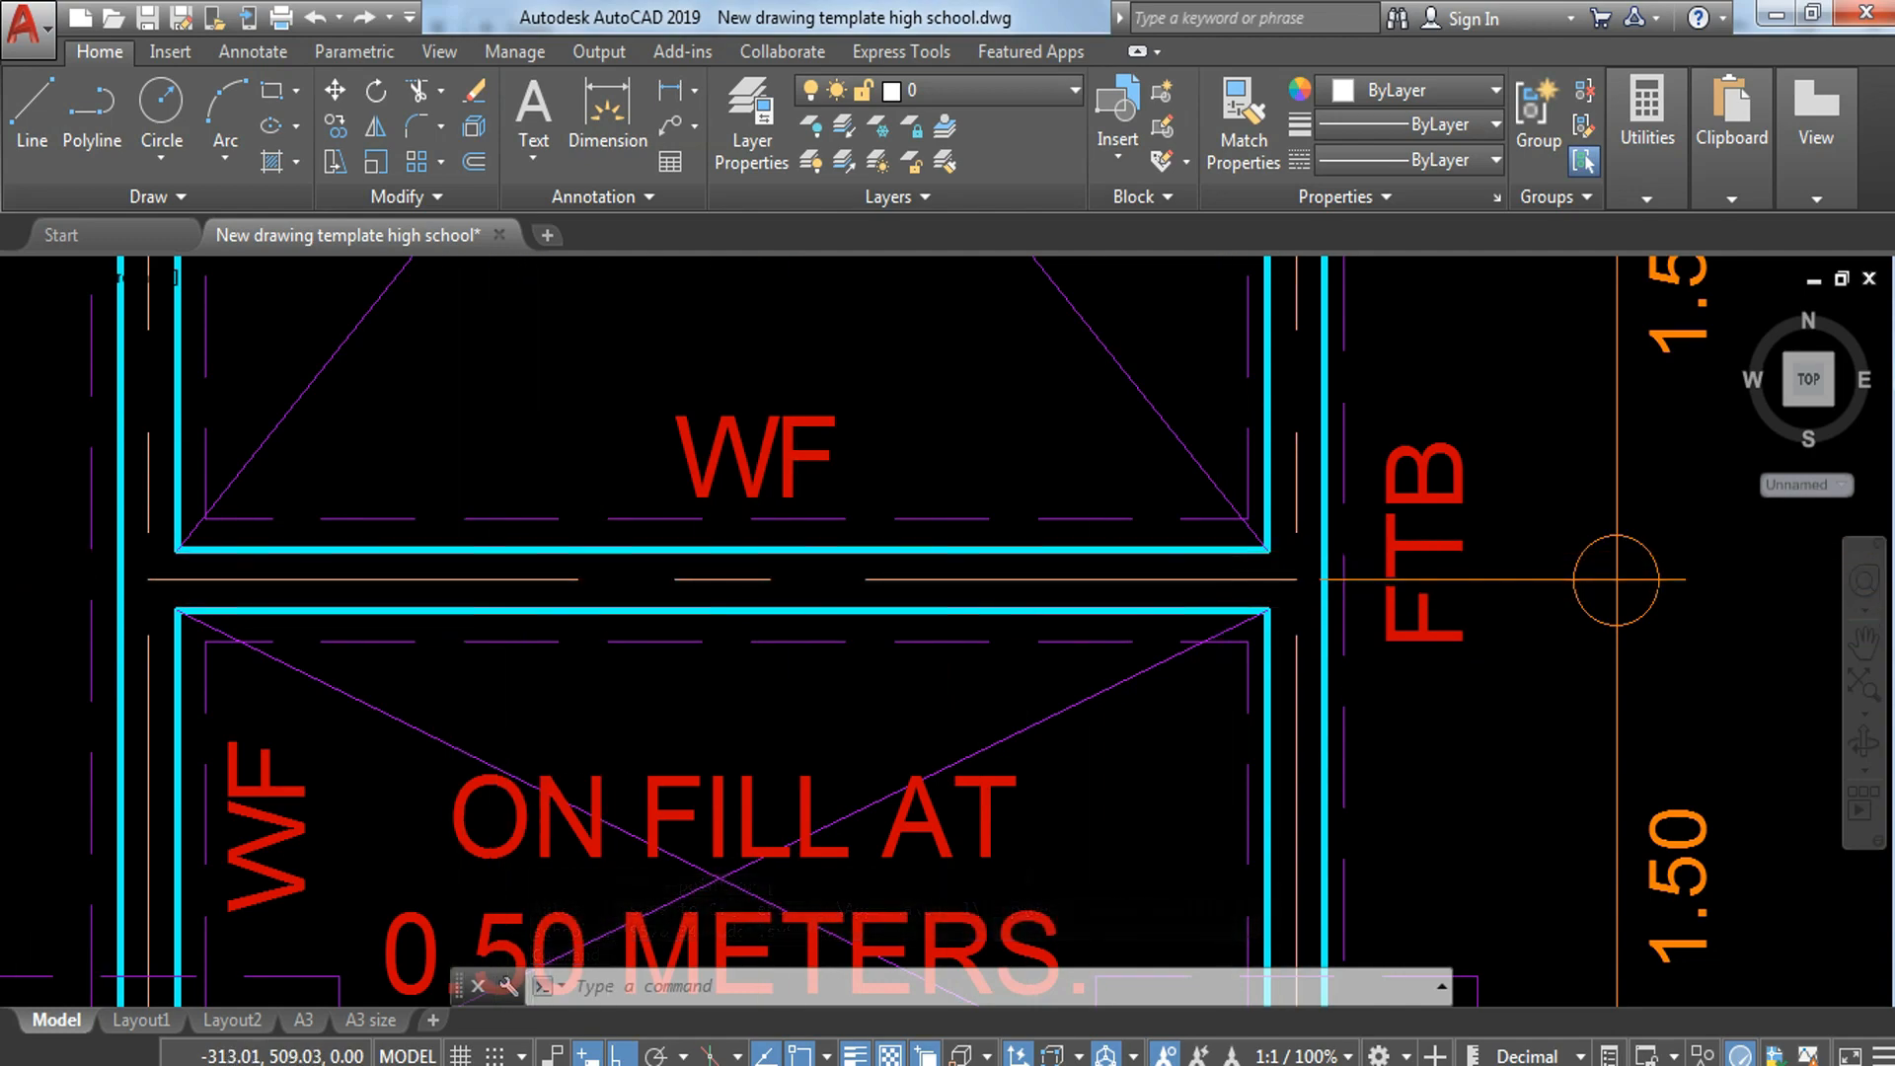
Step: Draw a horizontal line in the empty space beside the hollow block drawings
scroll(1228, 557, down, 4)
middle_drag(1451, 622, 332, 665)
scroll(1672, 542, down, 4)
middle_drag(1671, 542, 1277, 499)
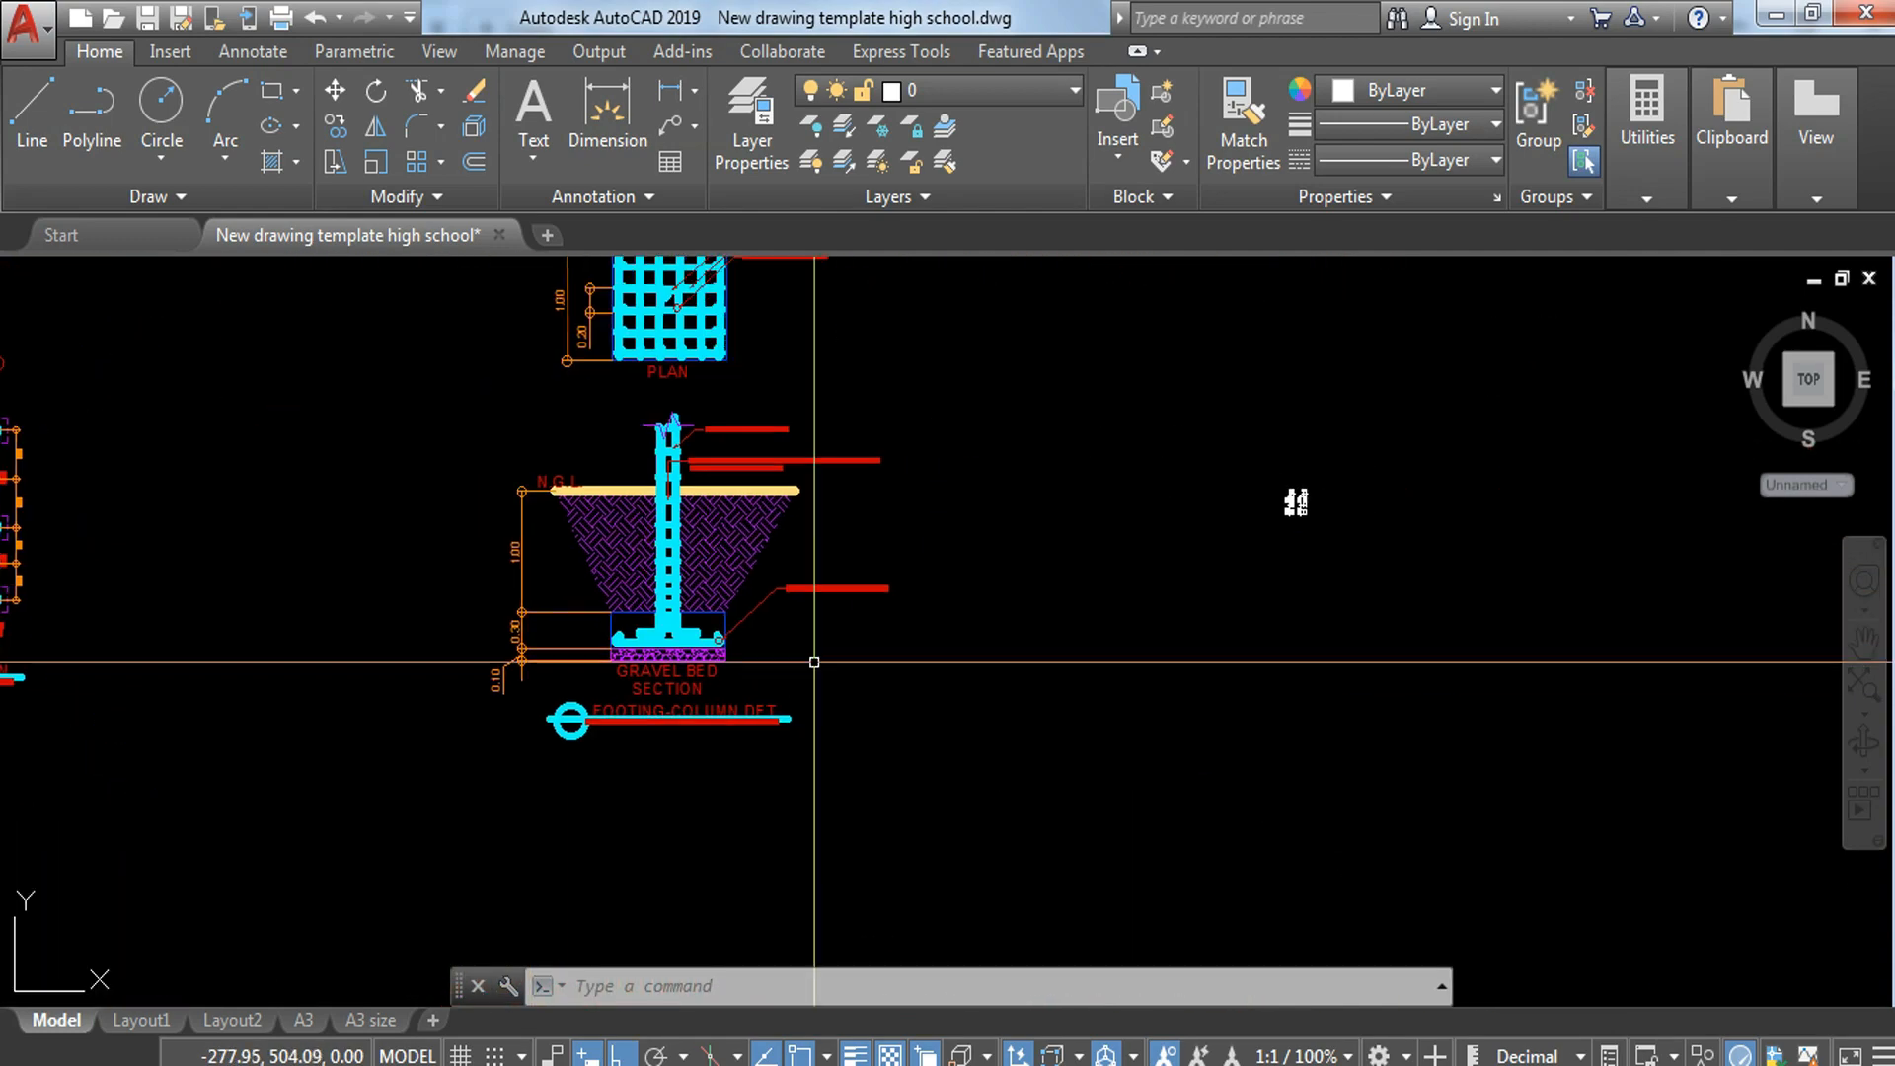
scroll(1313, 537, up, 6)
scroll(1178, 412, up, 8)
middle_drag(1319, 444, 1260, 568)
scroll(1244, 543, down, 2)
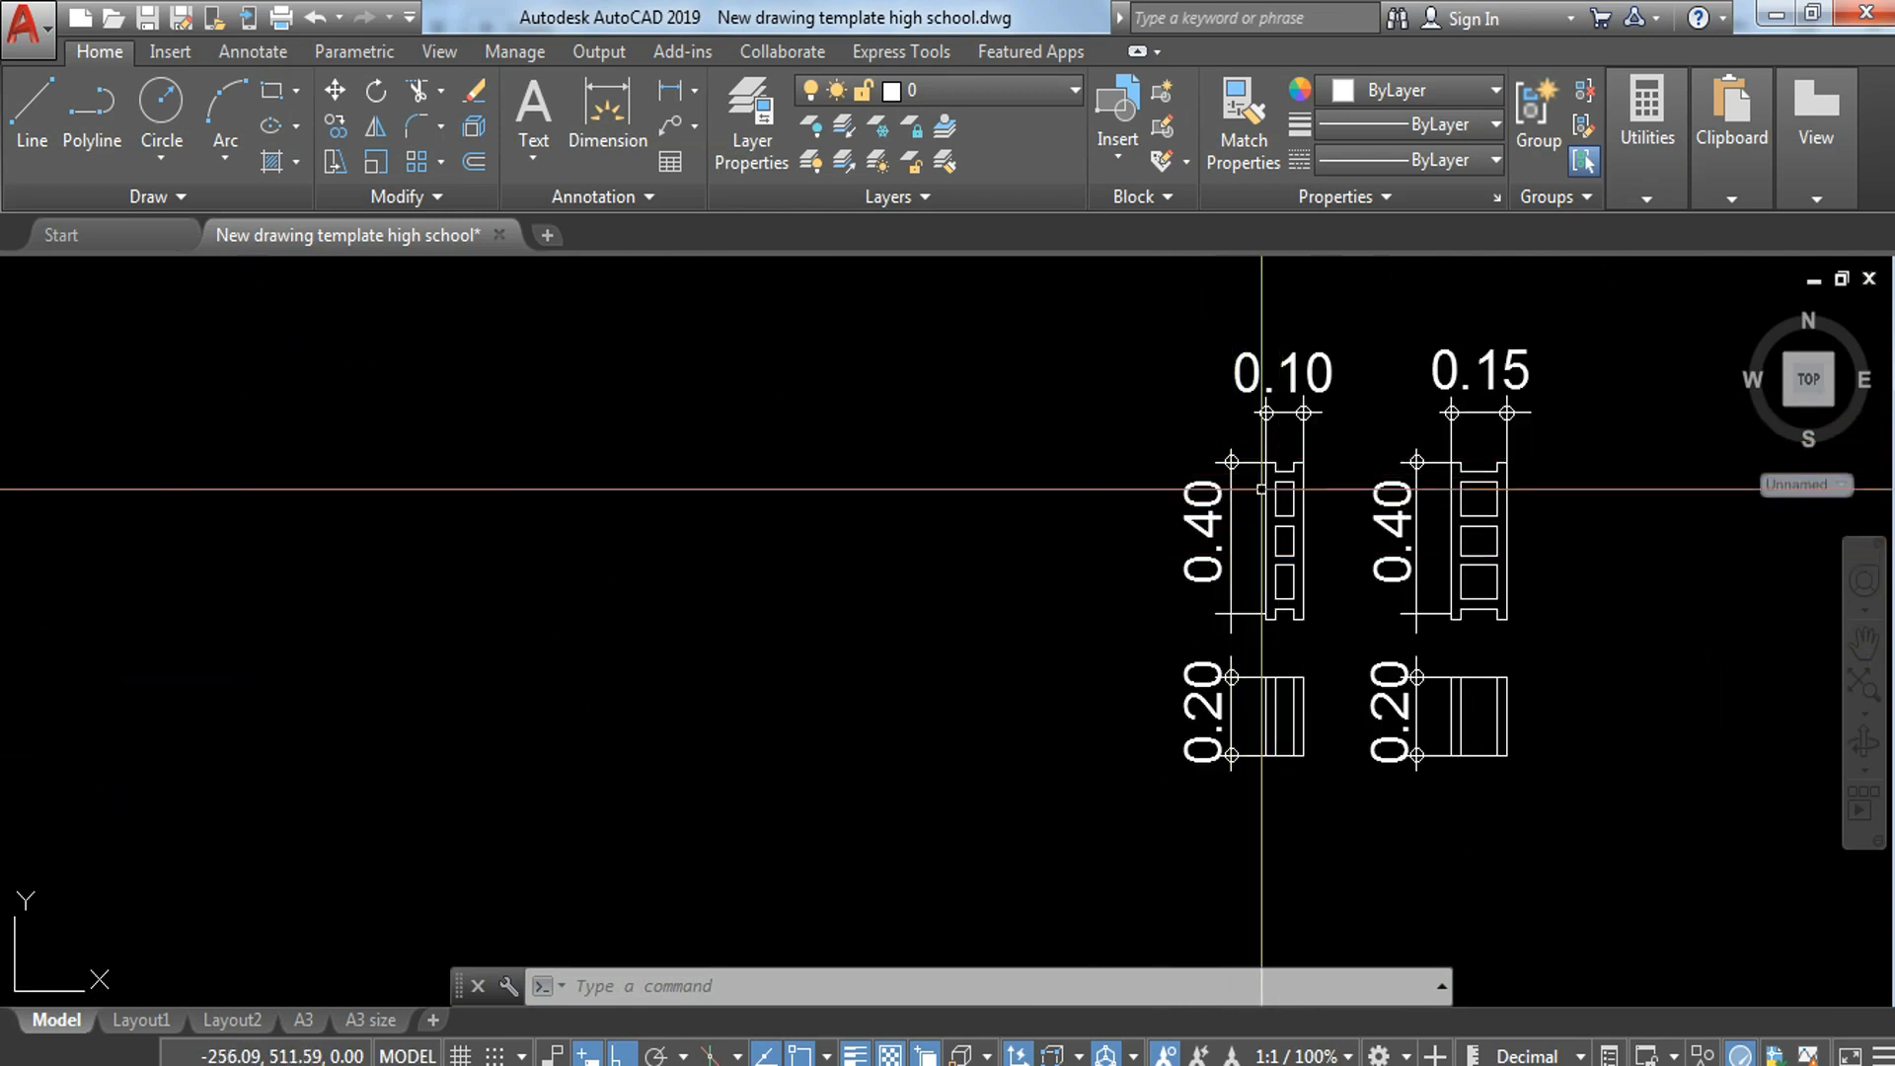
middle_drag(992, 552, 1227, 550)
key(Escape)
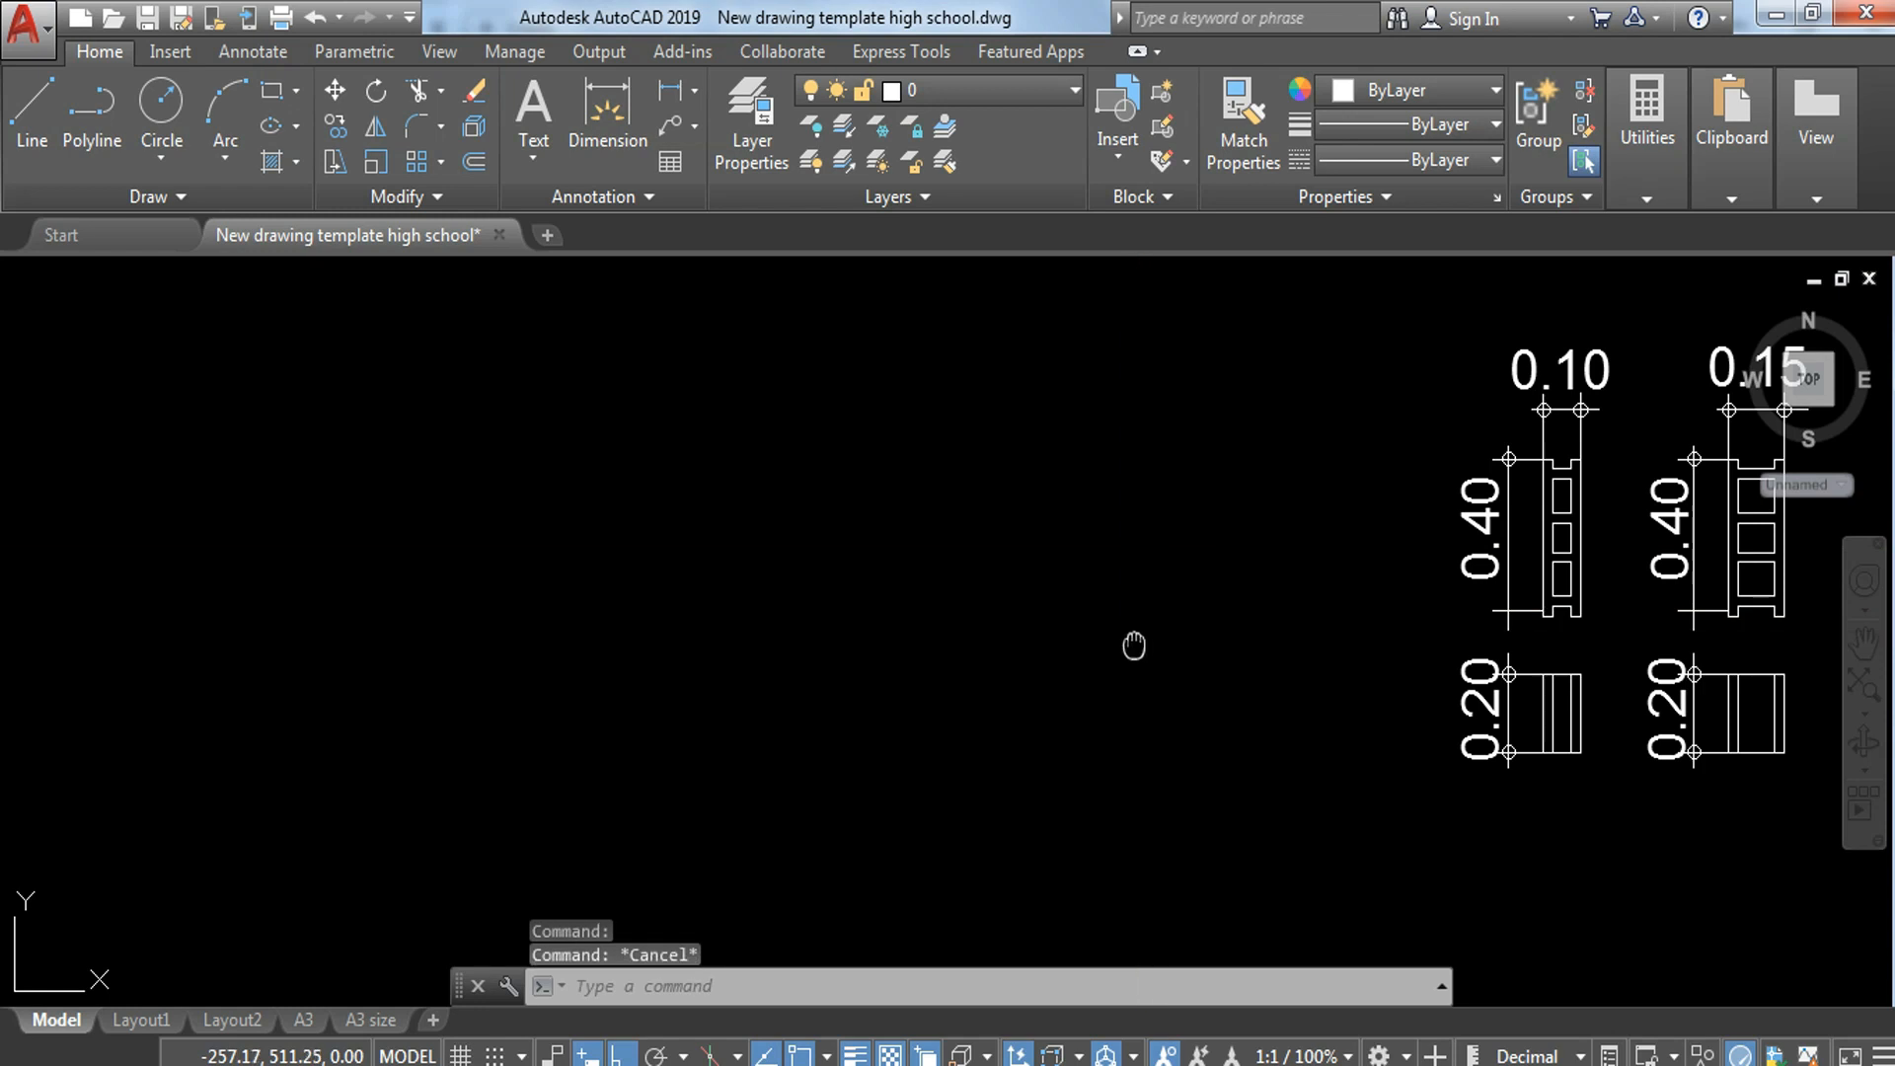
text(l)
key(Return)
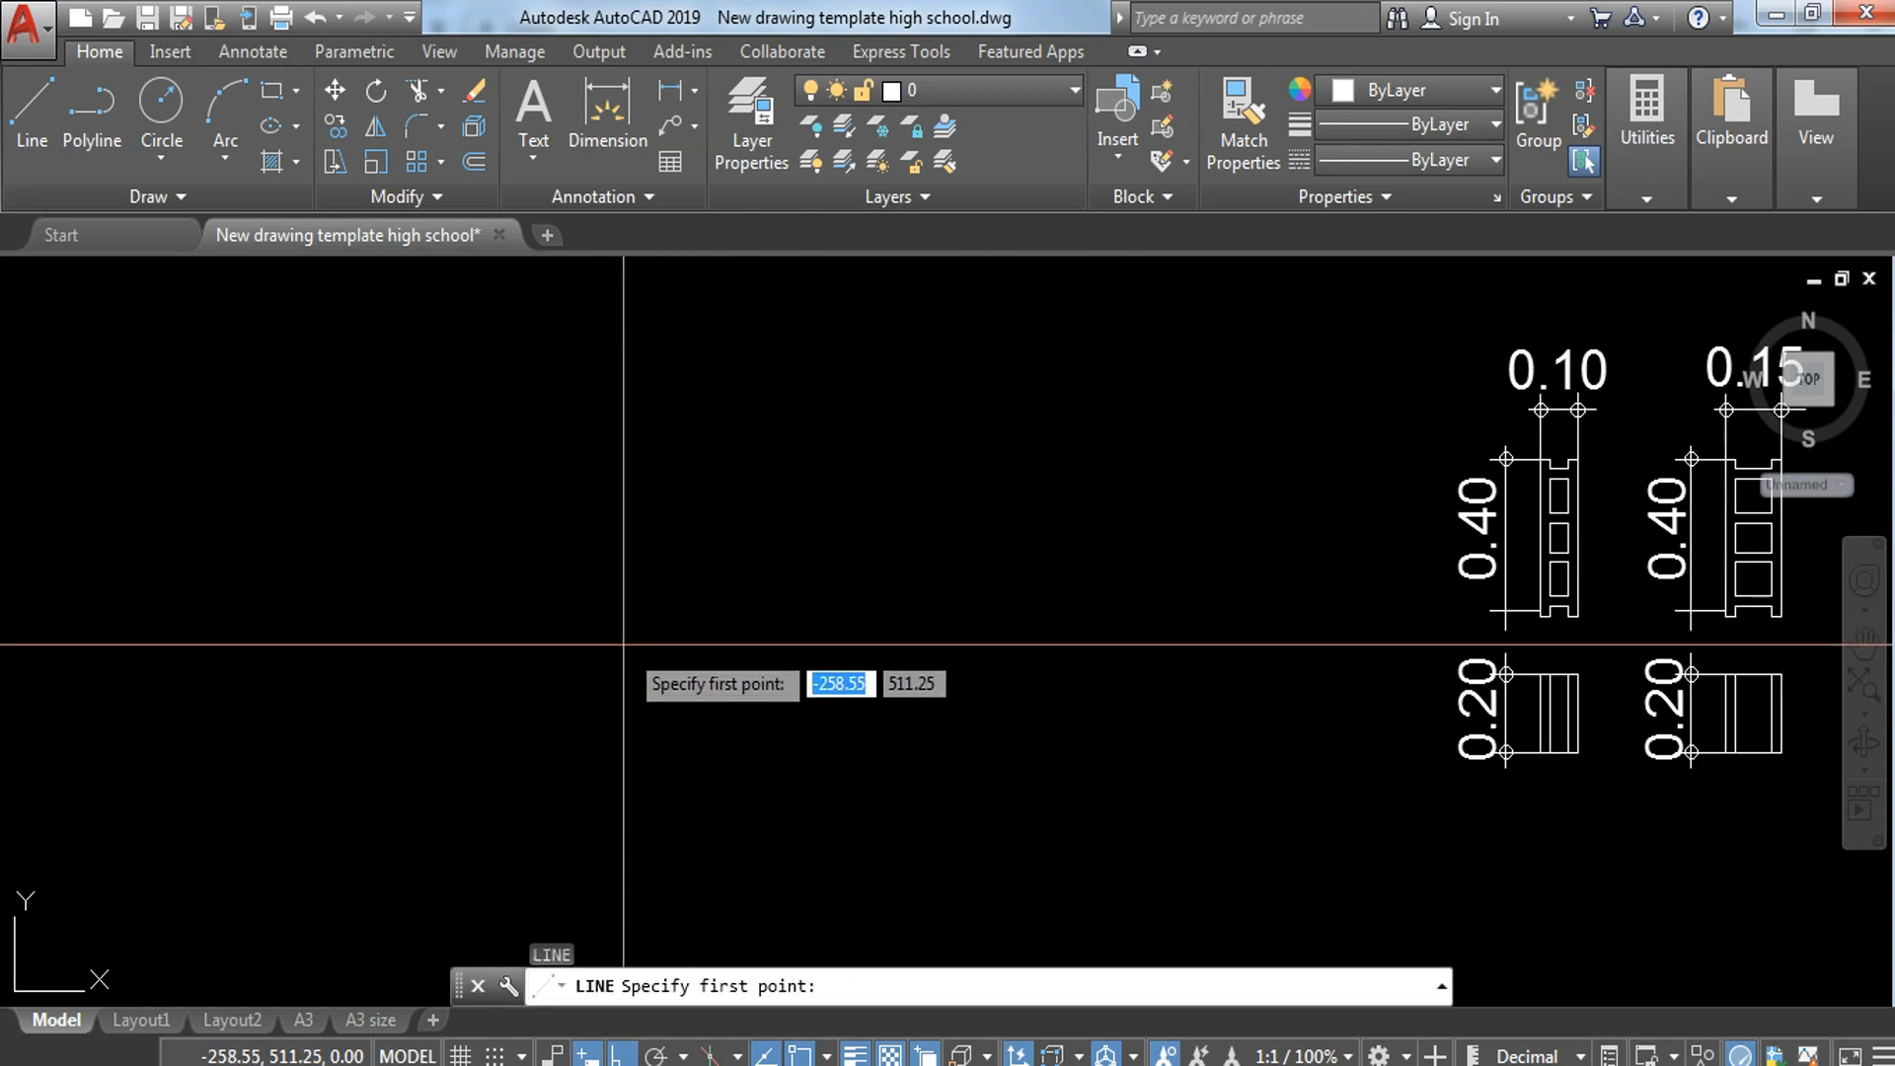
click(558, 504)
click(1117, 487)
key(Escape)
Step: Draw a vertical line crossing the middle of the new horizontal line
mouse_move(1014, 535)
middle_down()
mouse_move(1074, 562)
mouse_move(1110, 613)
middle_up()
text(l)
key(Return)
click(934, 323)
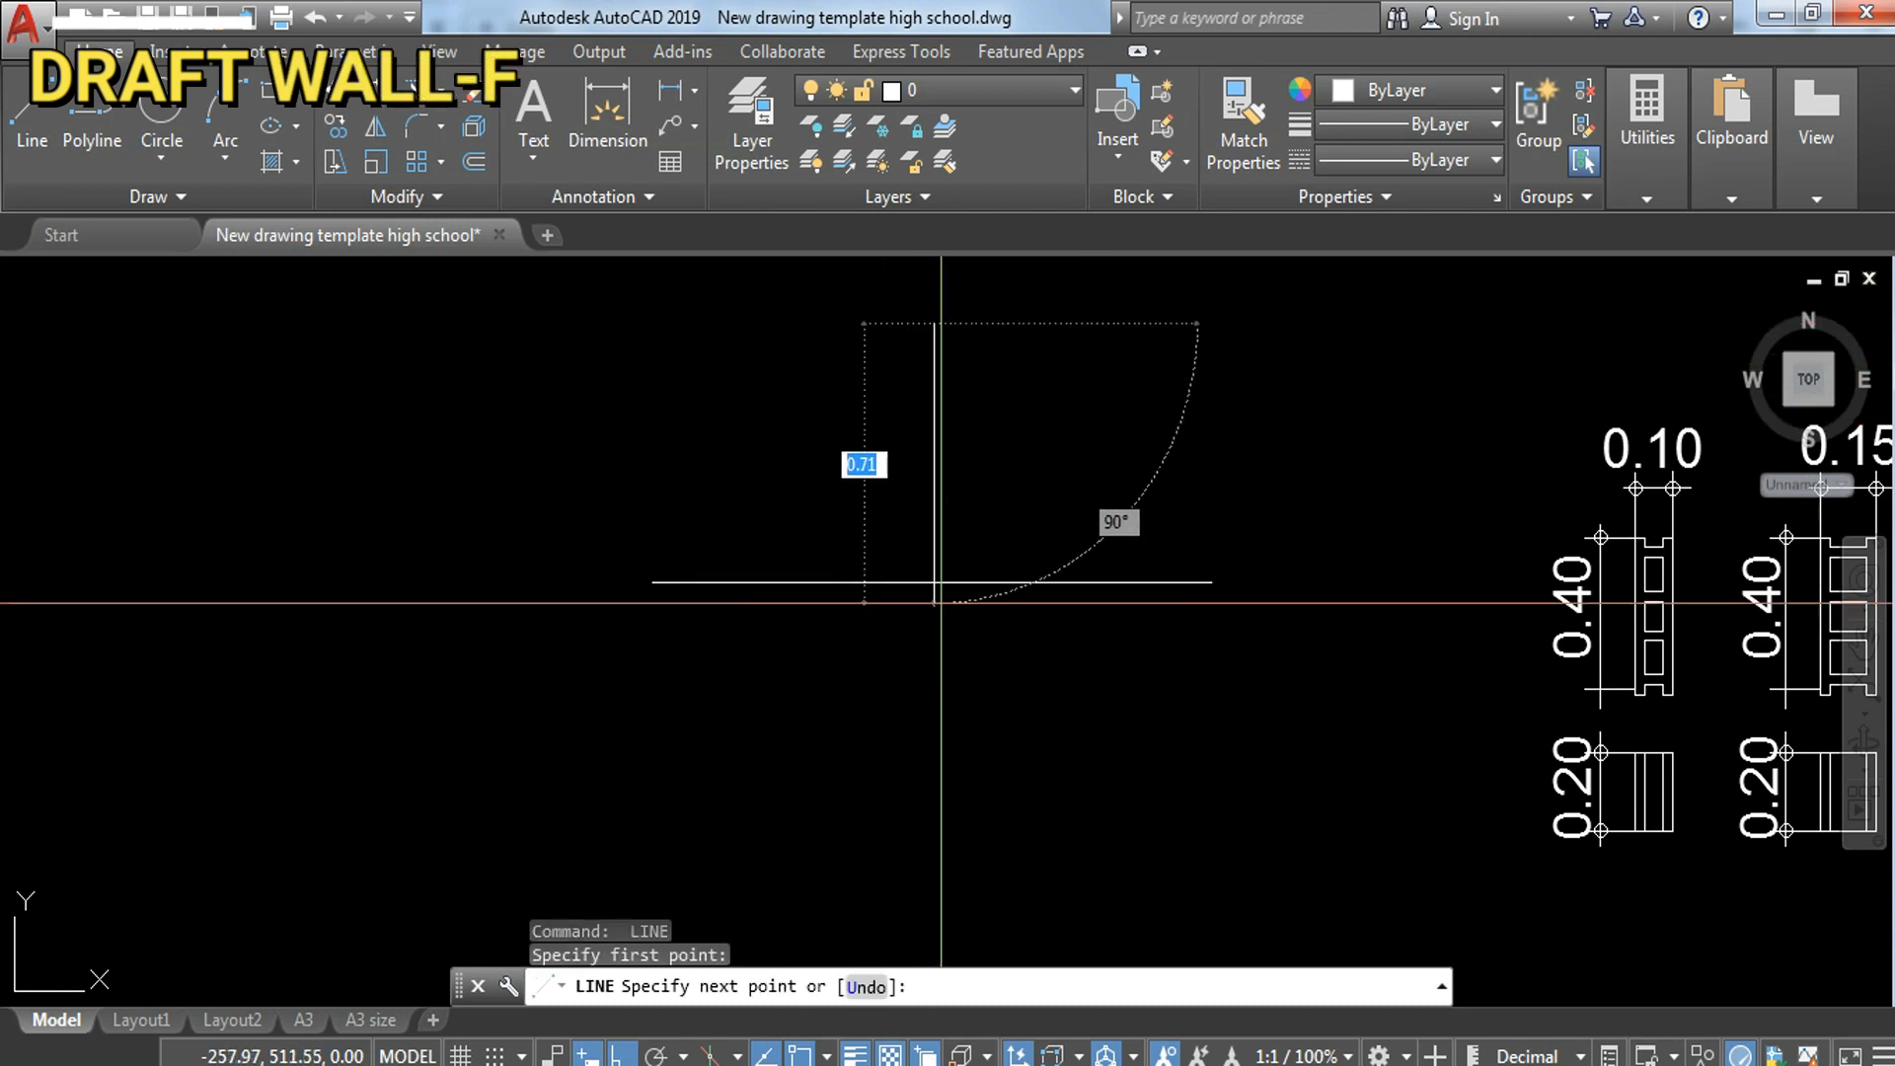
click(953, 736)
key(Escape)
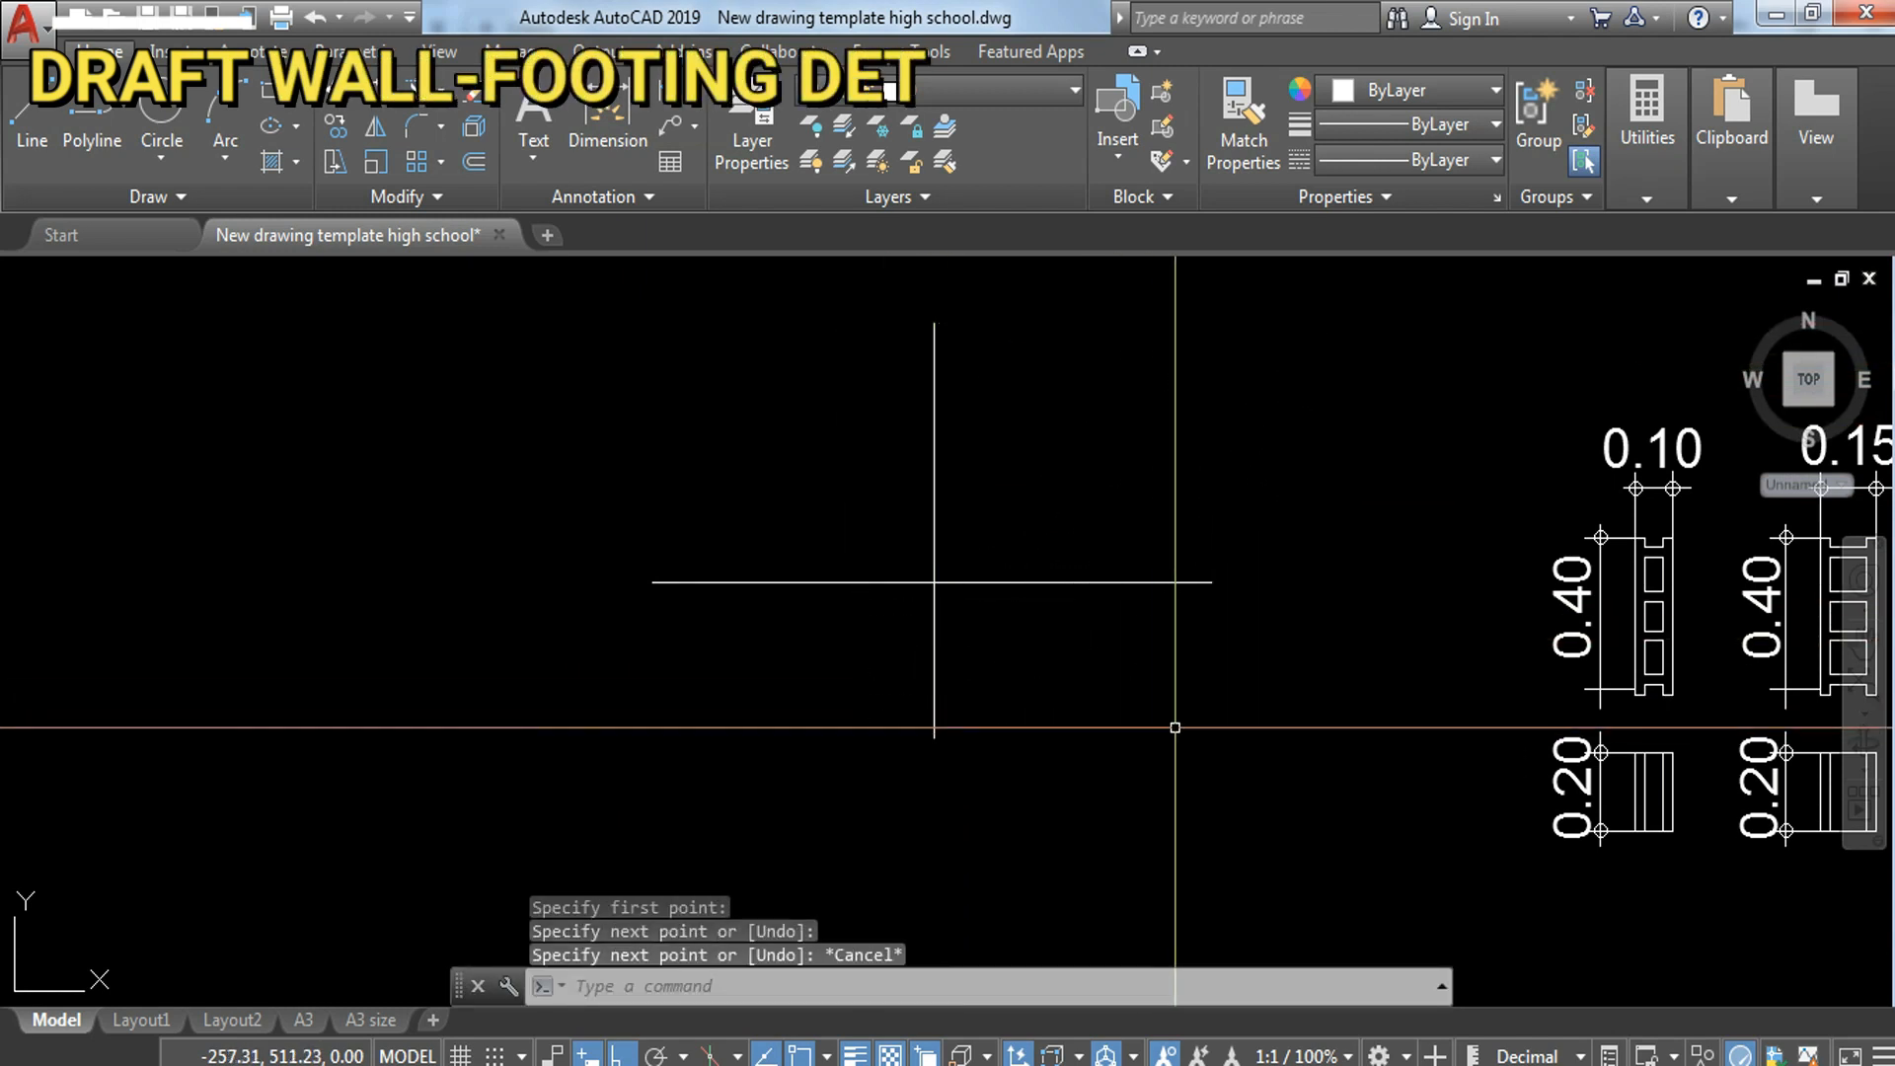
Step: Offset the horizontal line downward by 0.5
text(o)
key(Return)
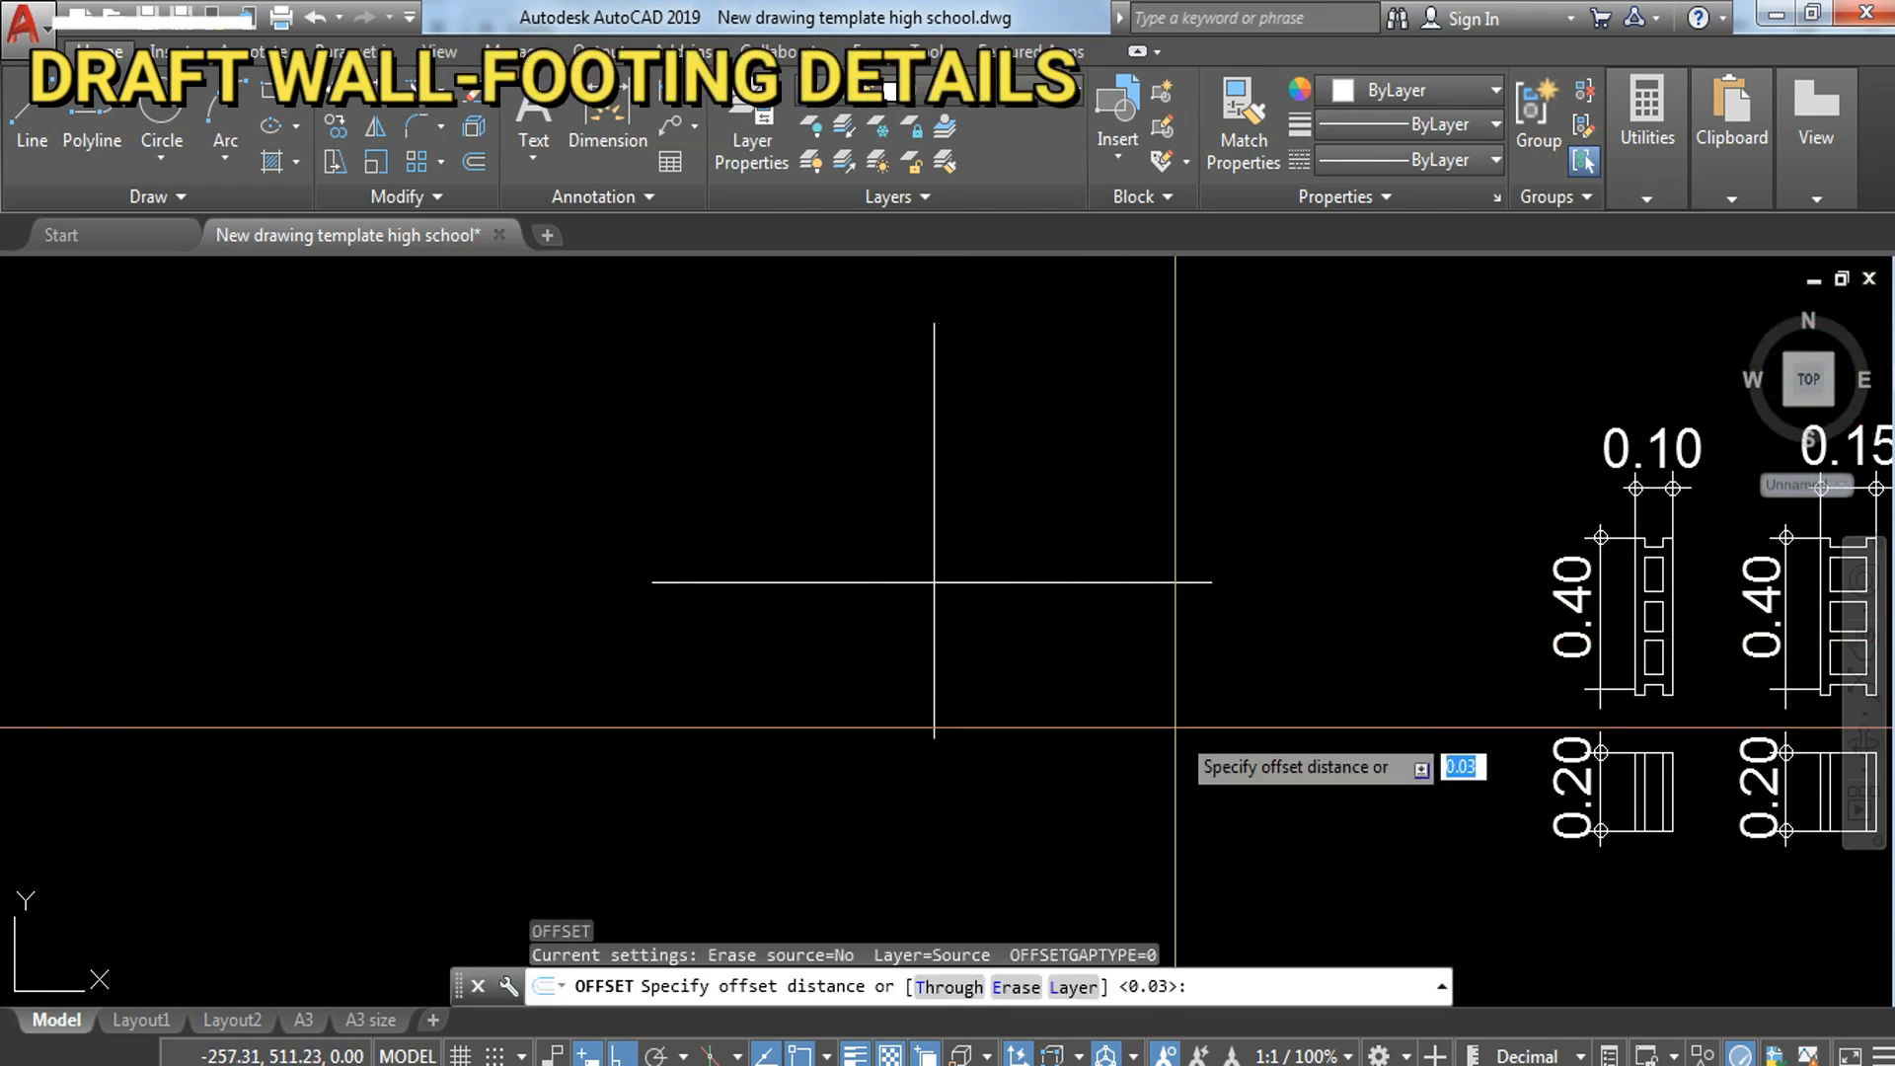
text(.5)
key(Return)
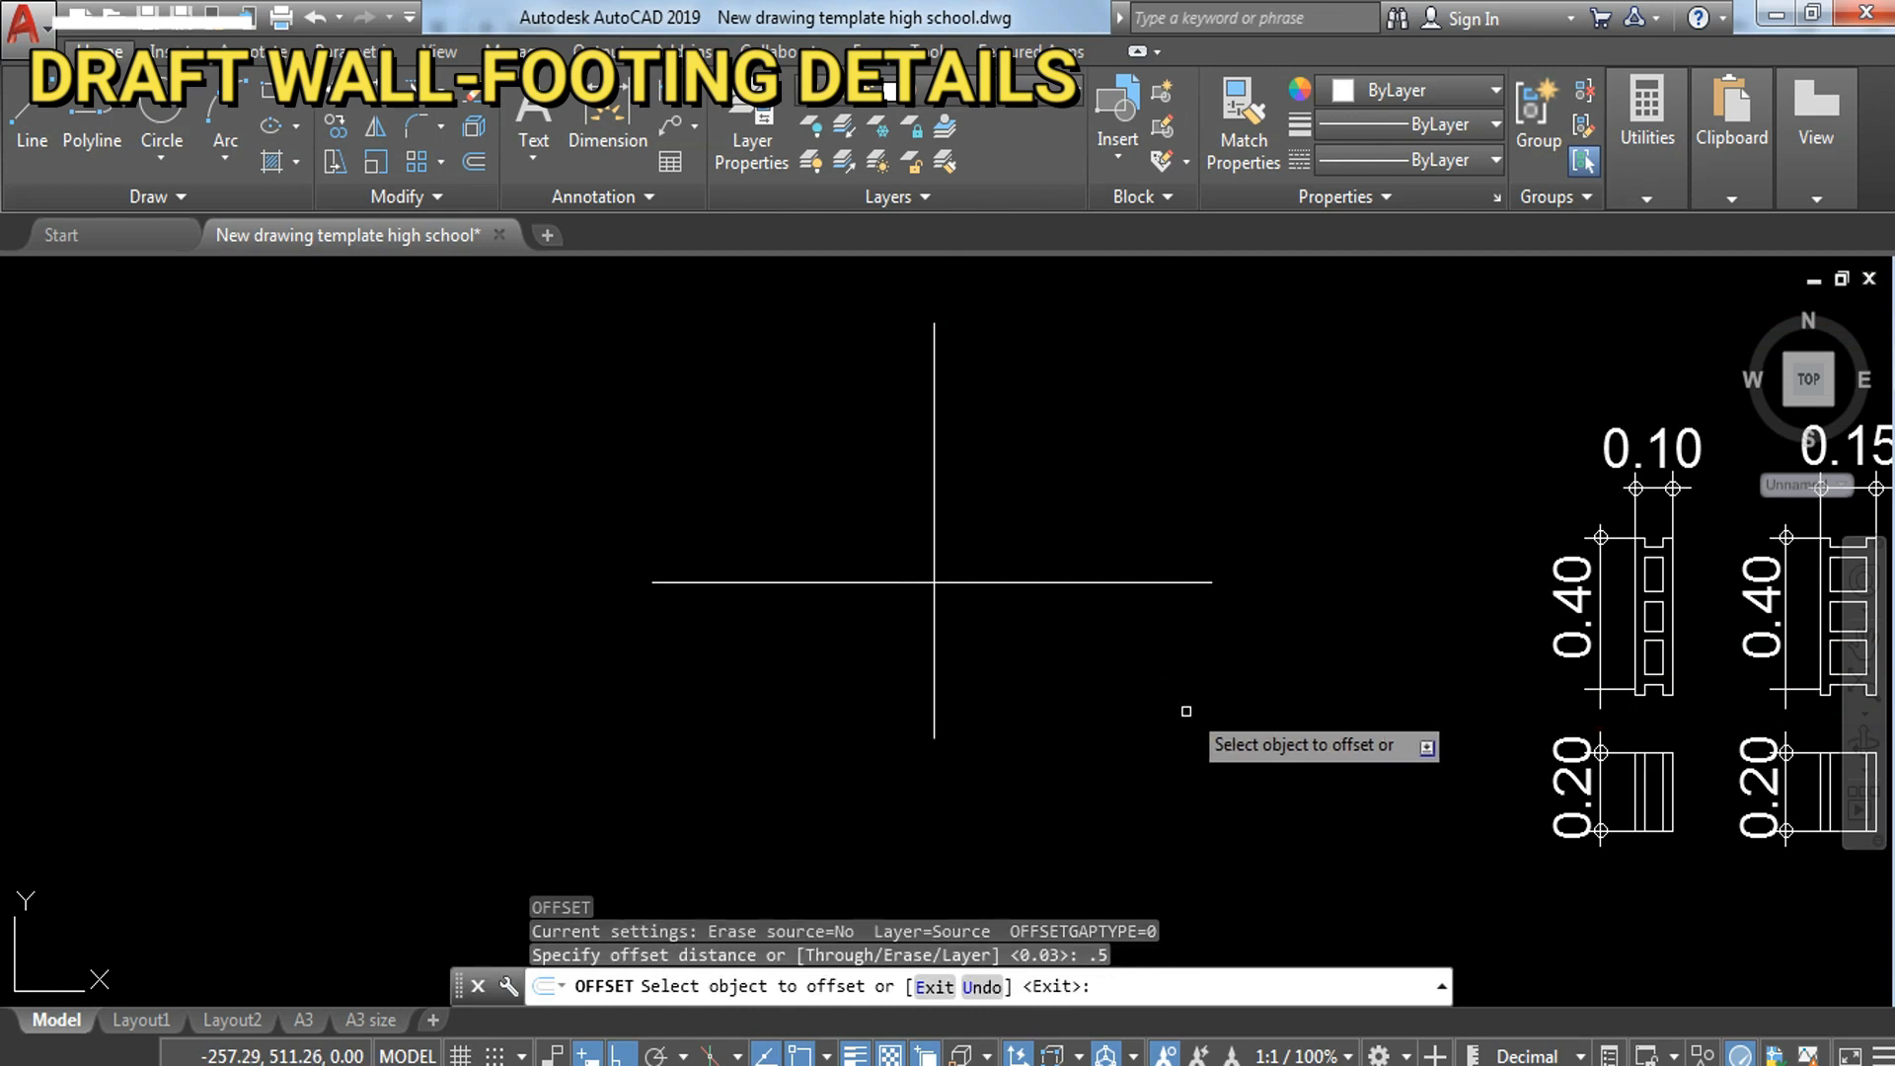
click(757, 579)
click(780, 706)
key(Escape)
Step: Try to stretch the vertical line's lower end down to the lower horizontal line
click(1036, 711)
click(883, 764)
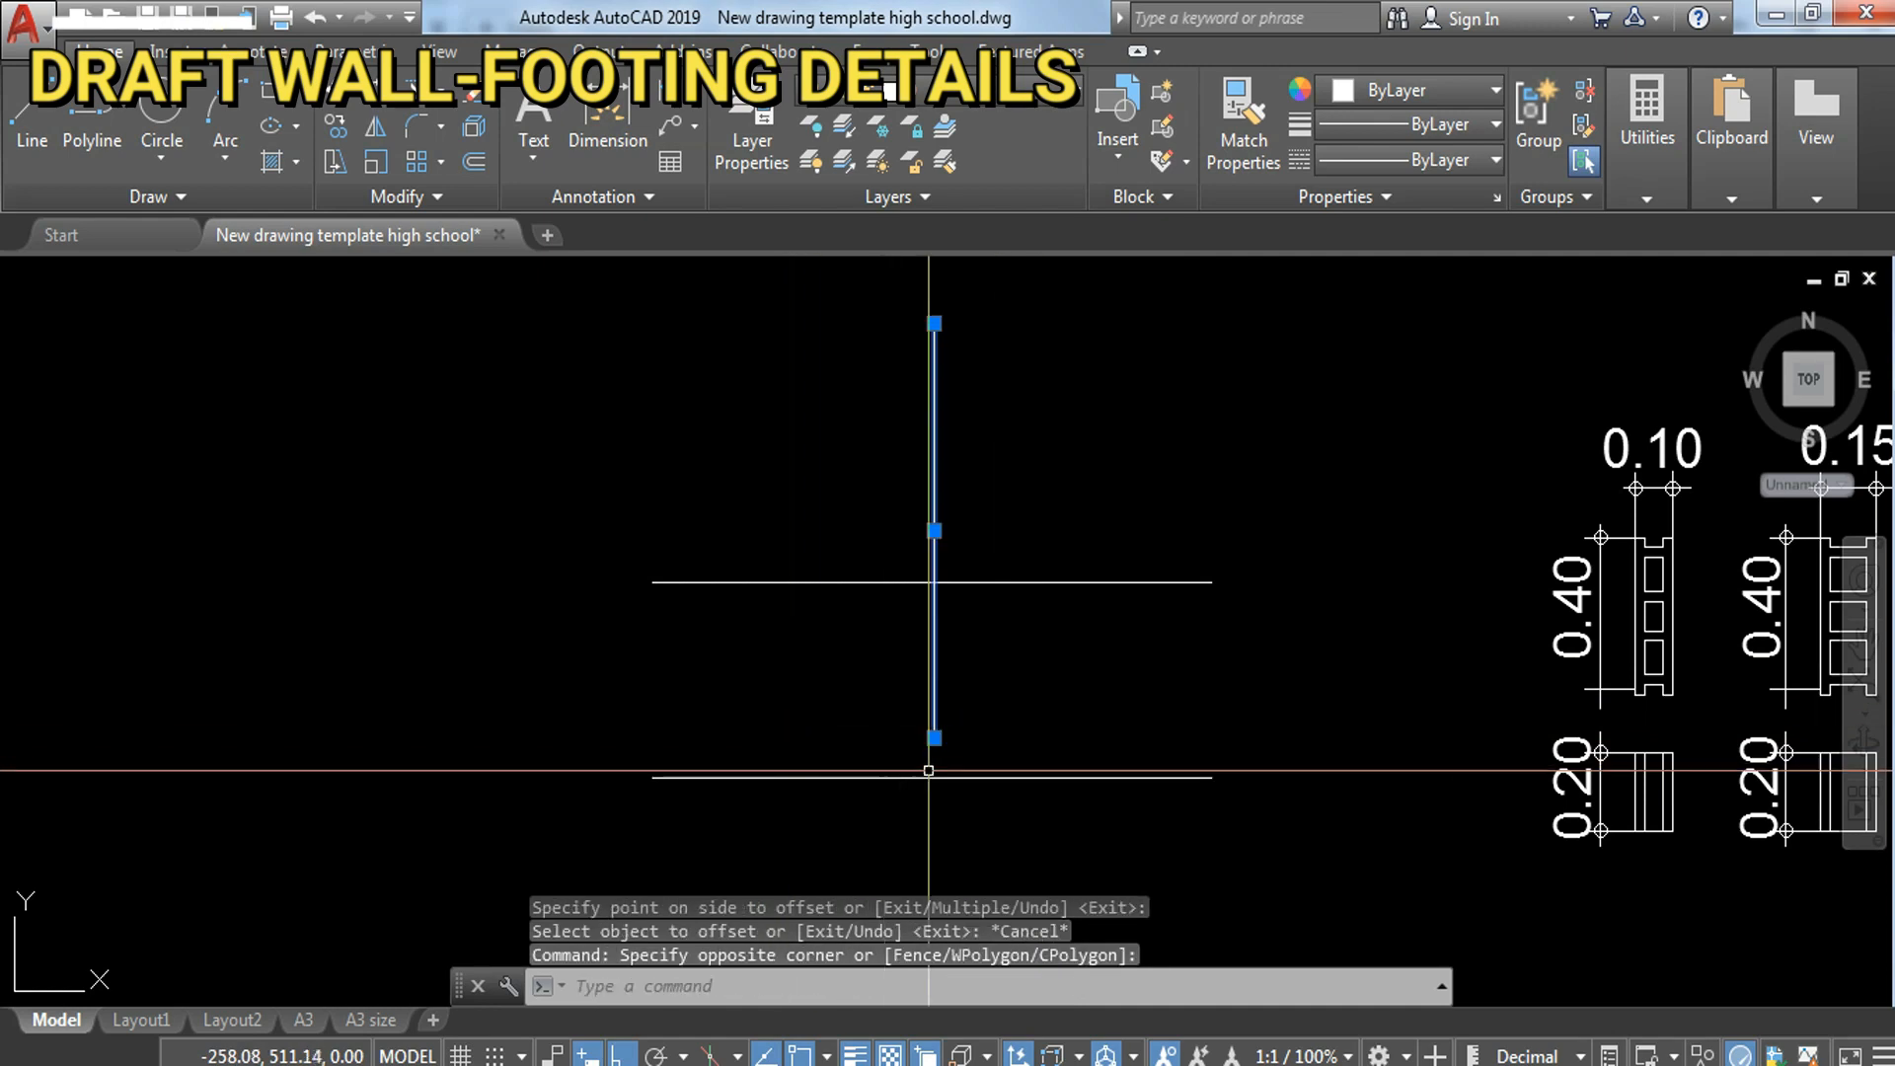
click(934, 737)
key(Escape)
key(ctrl+z)
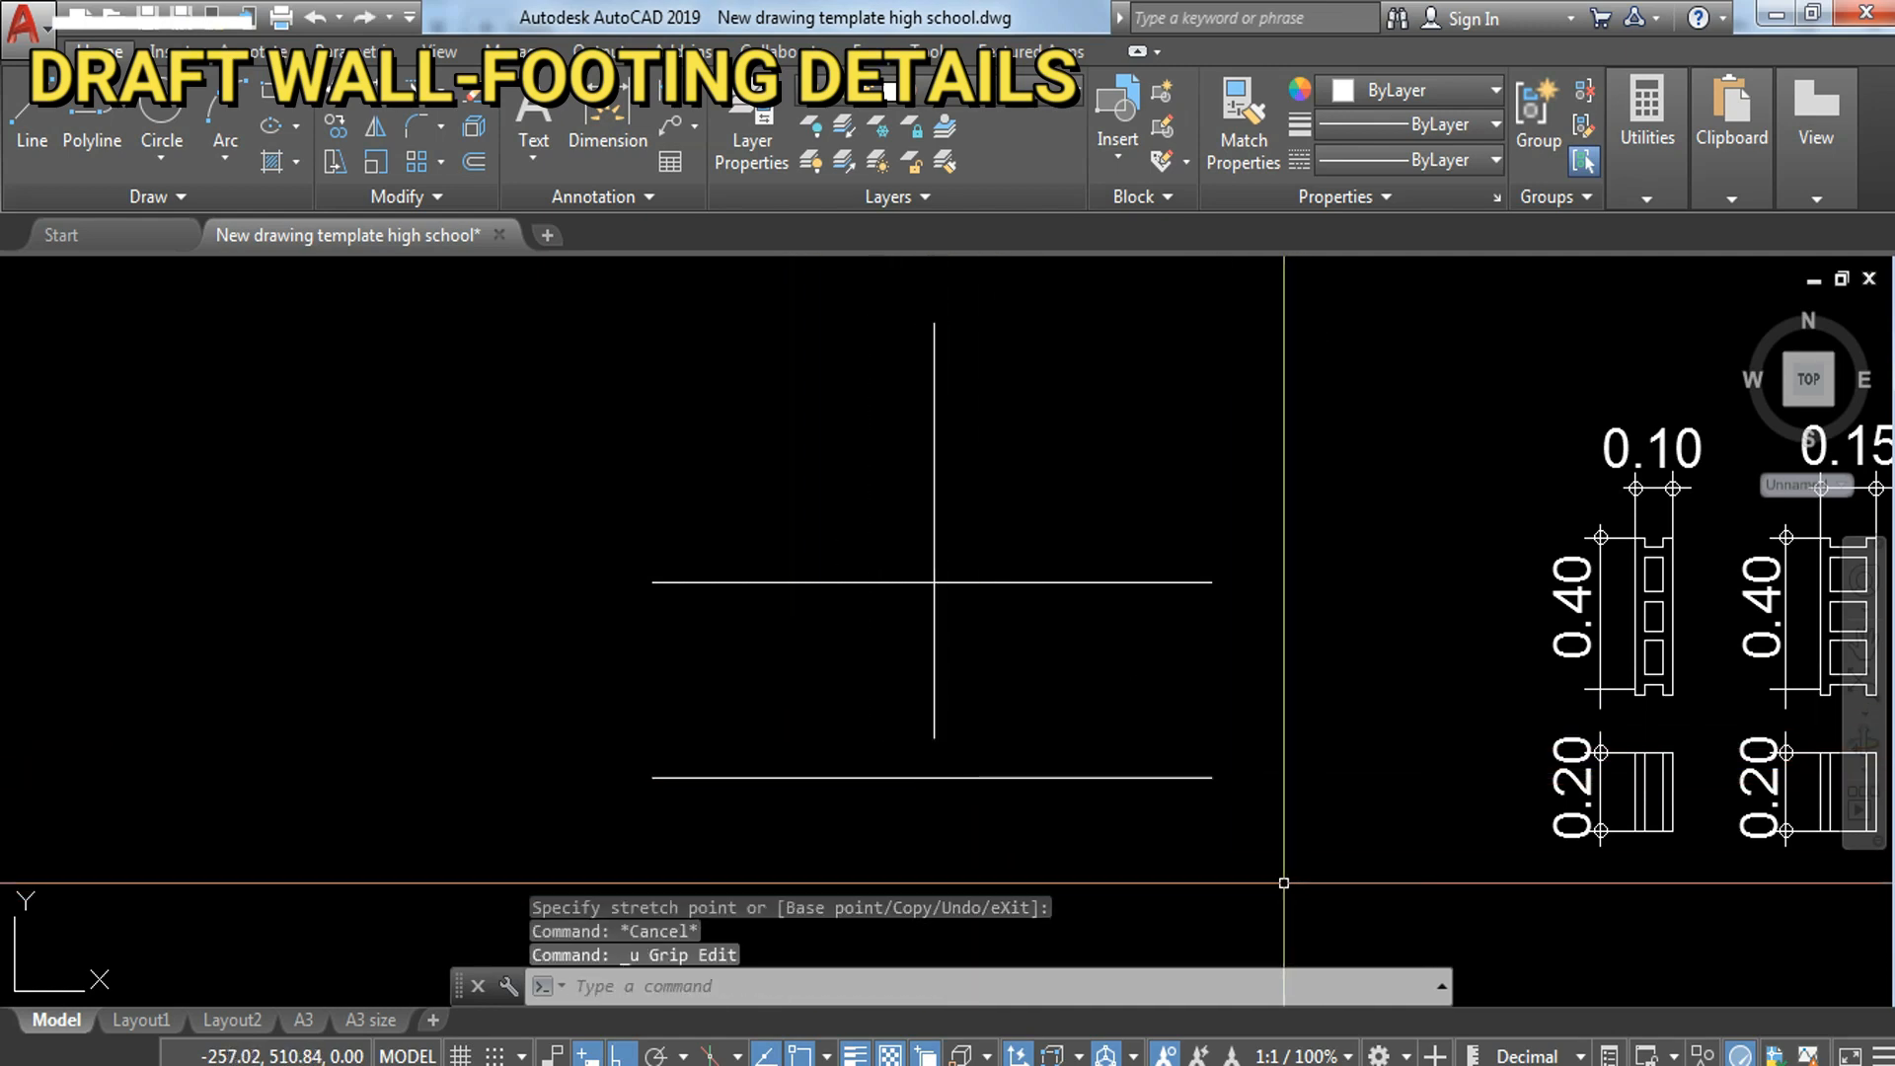
Step: Extend the vertical line down to the lower horizontal line
text(ex)
key(Return)
key(Return)
click(991, 683)
click(861, 690)
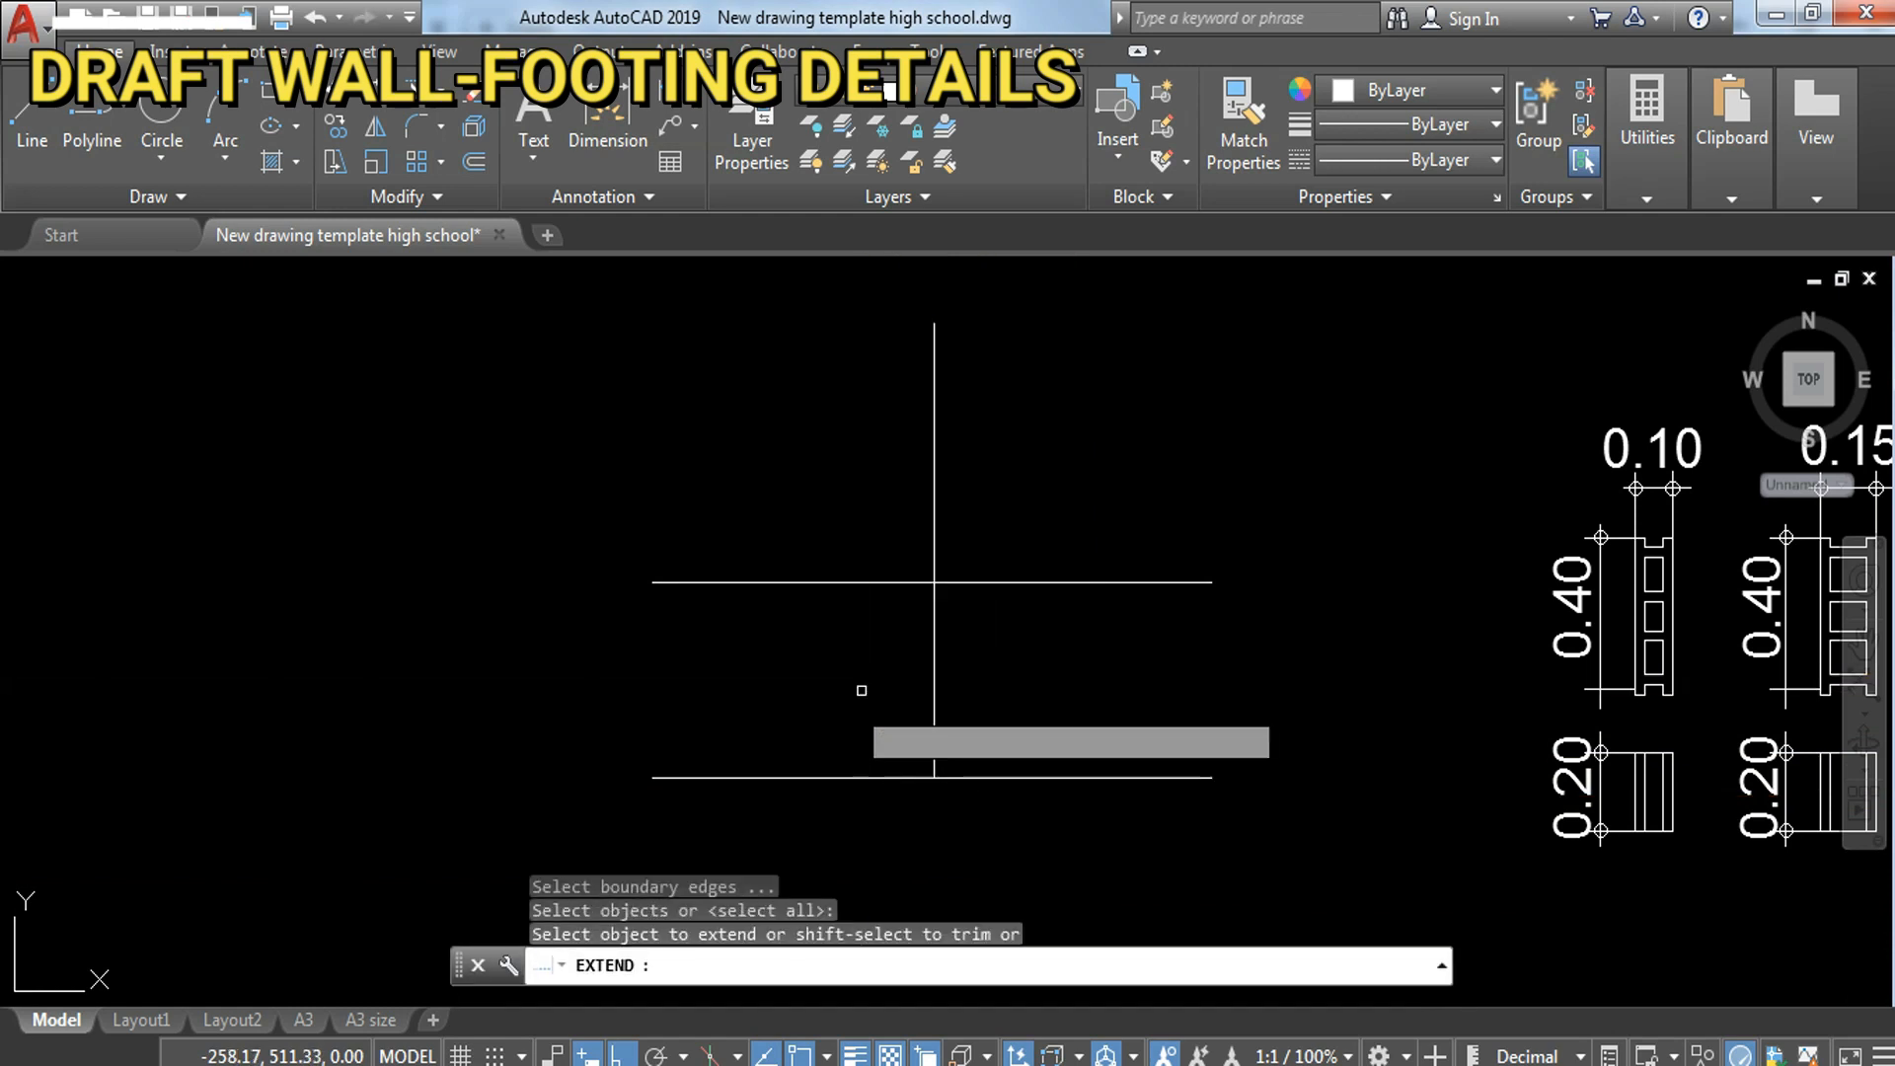
key(Escape)
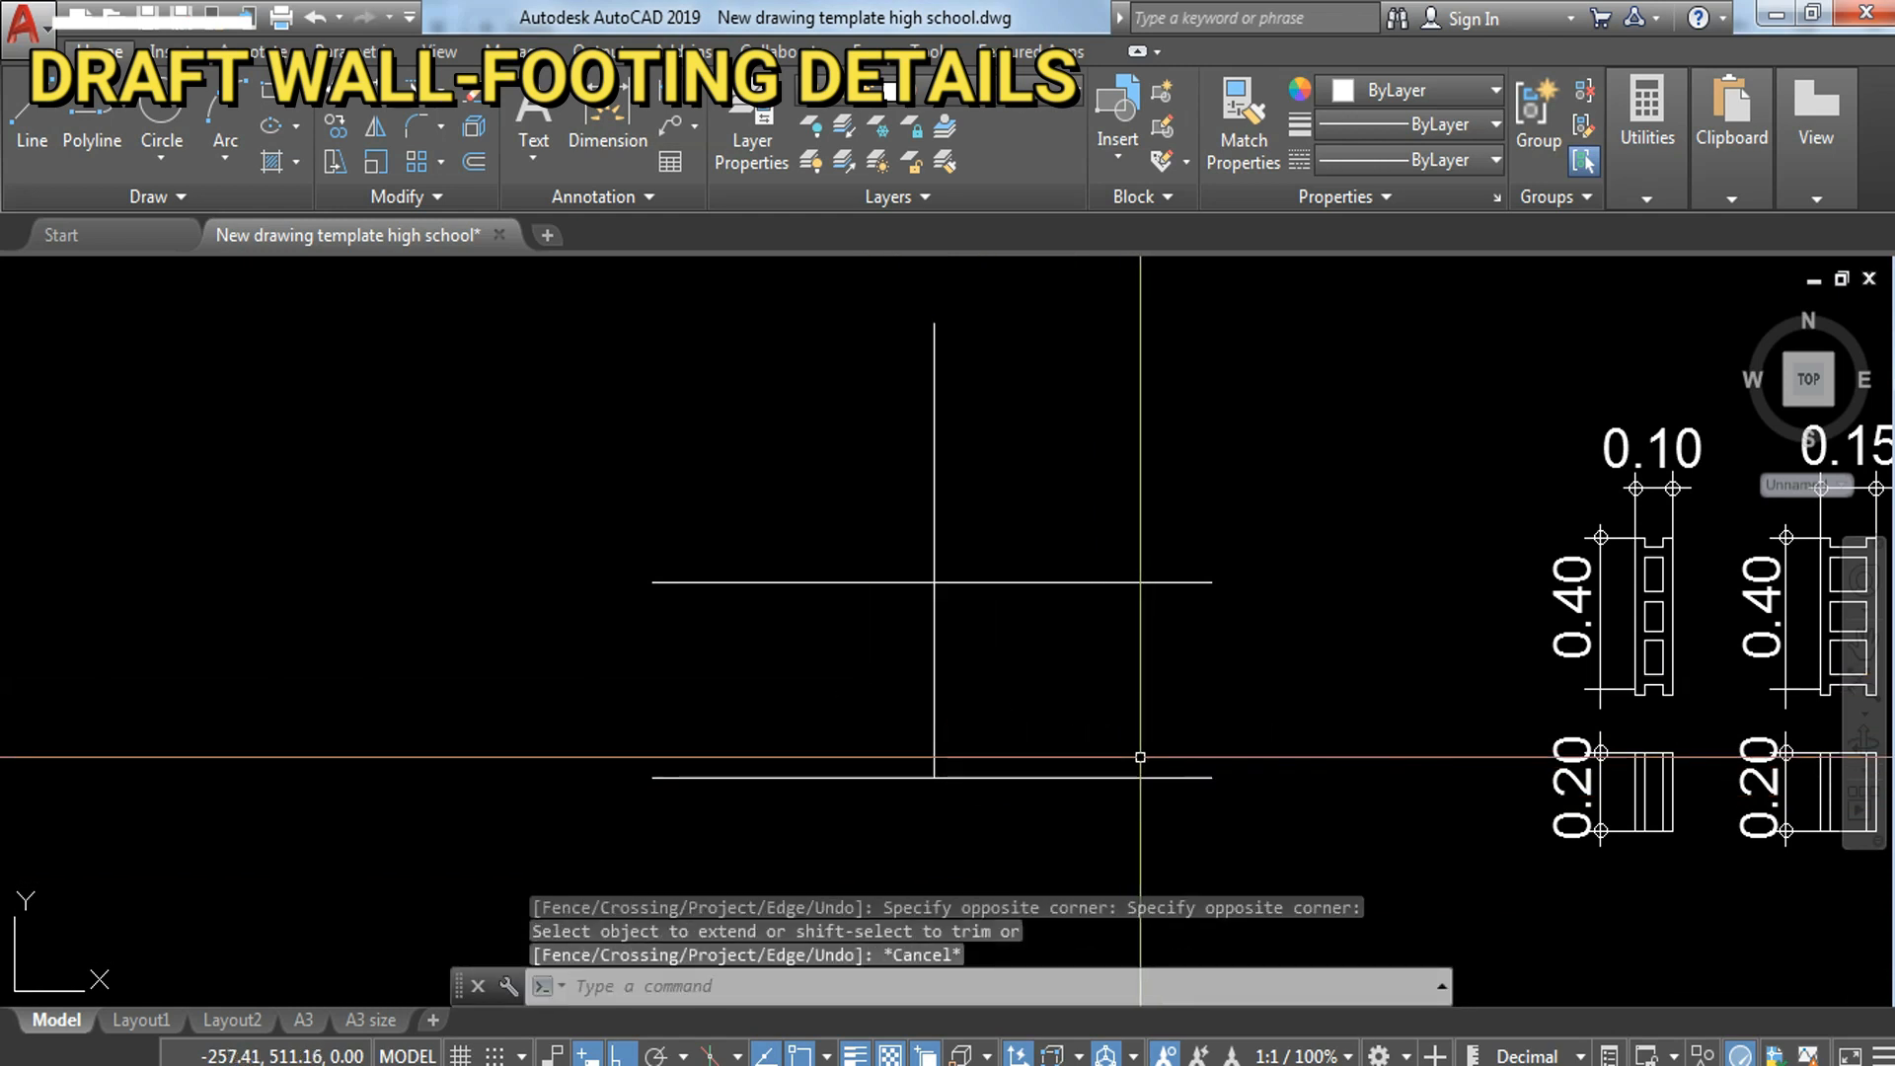
text(o)
key(Return)
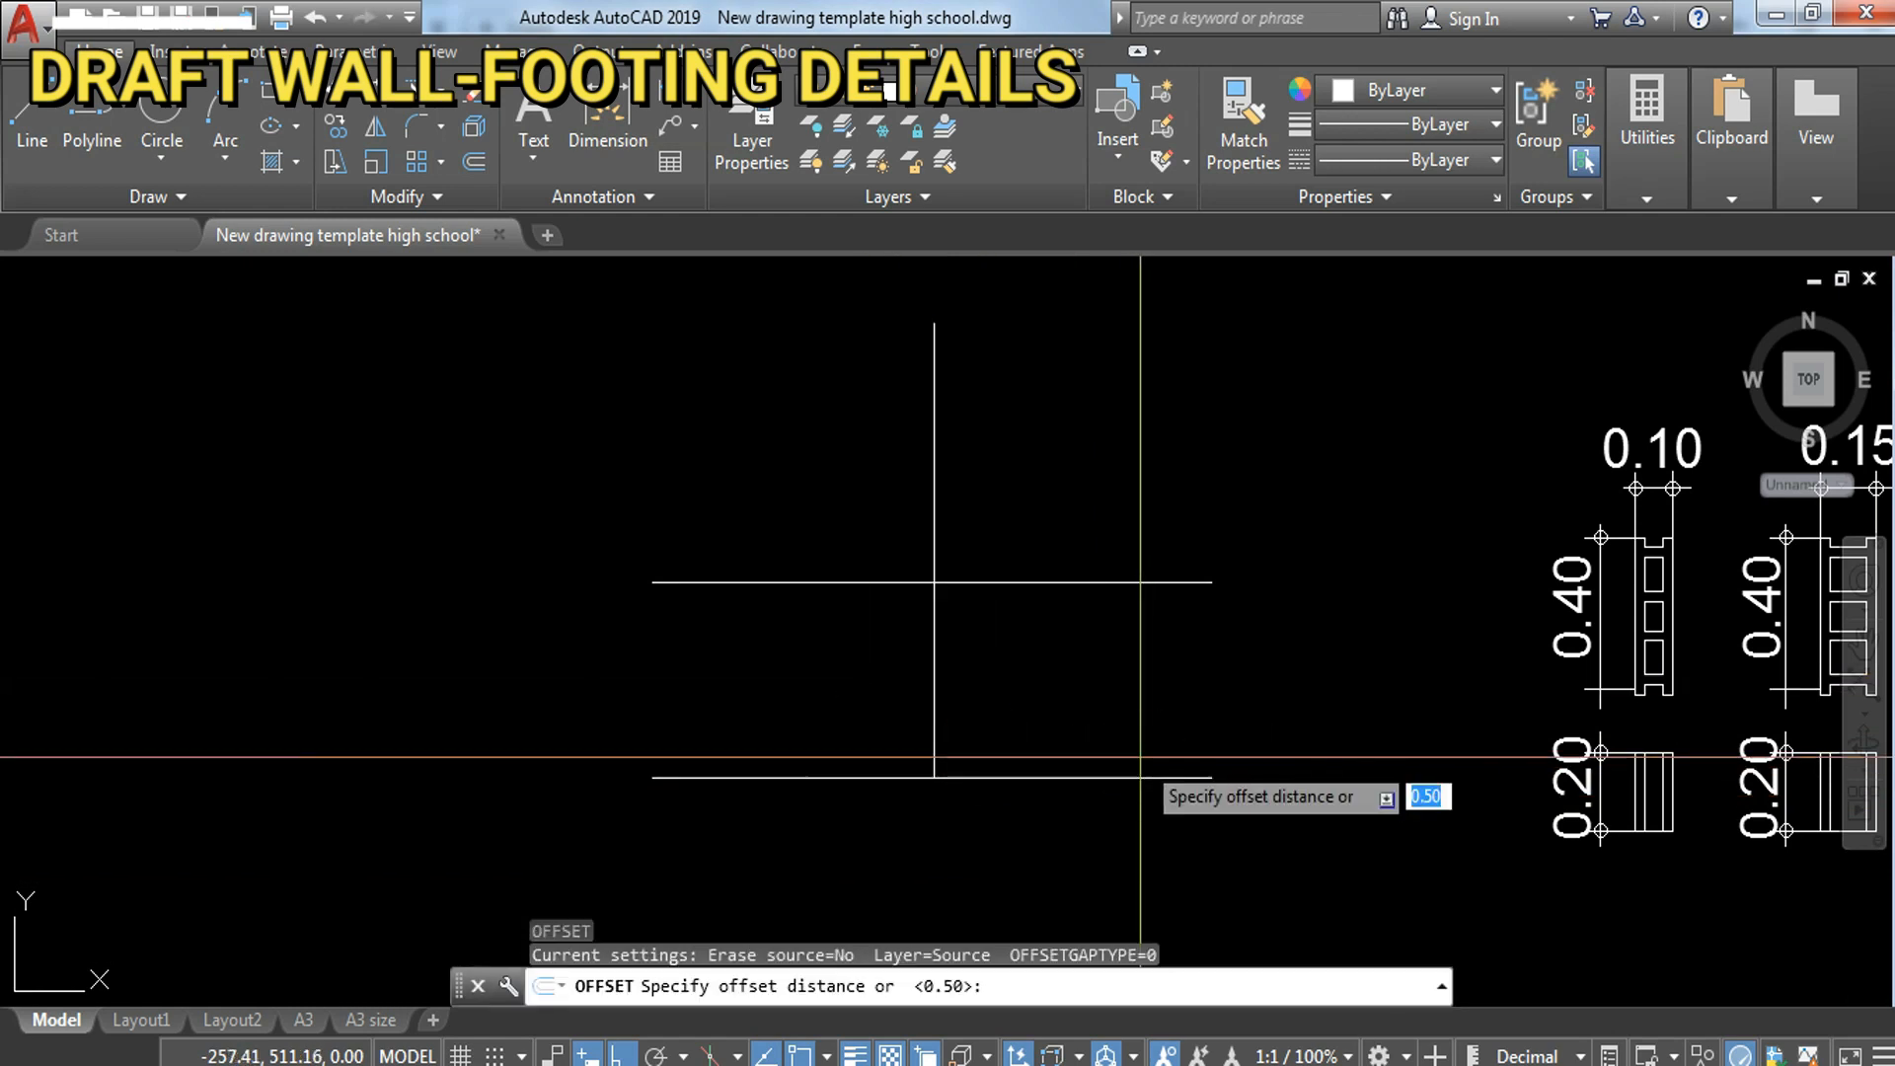
text(.1)
key(Return)
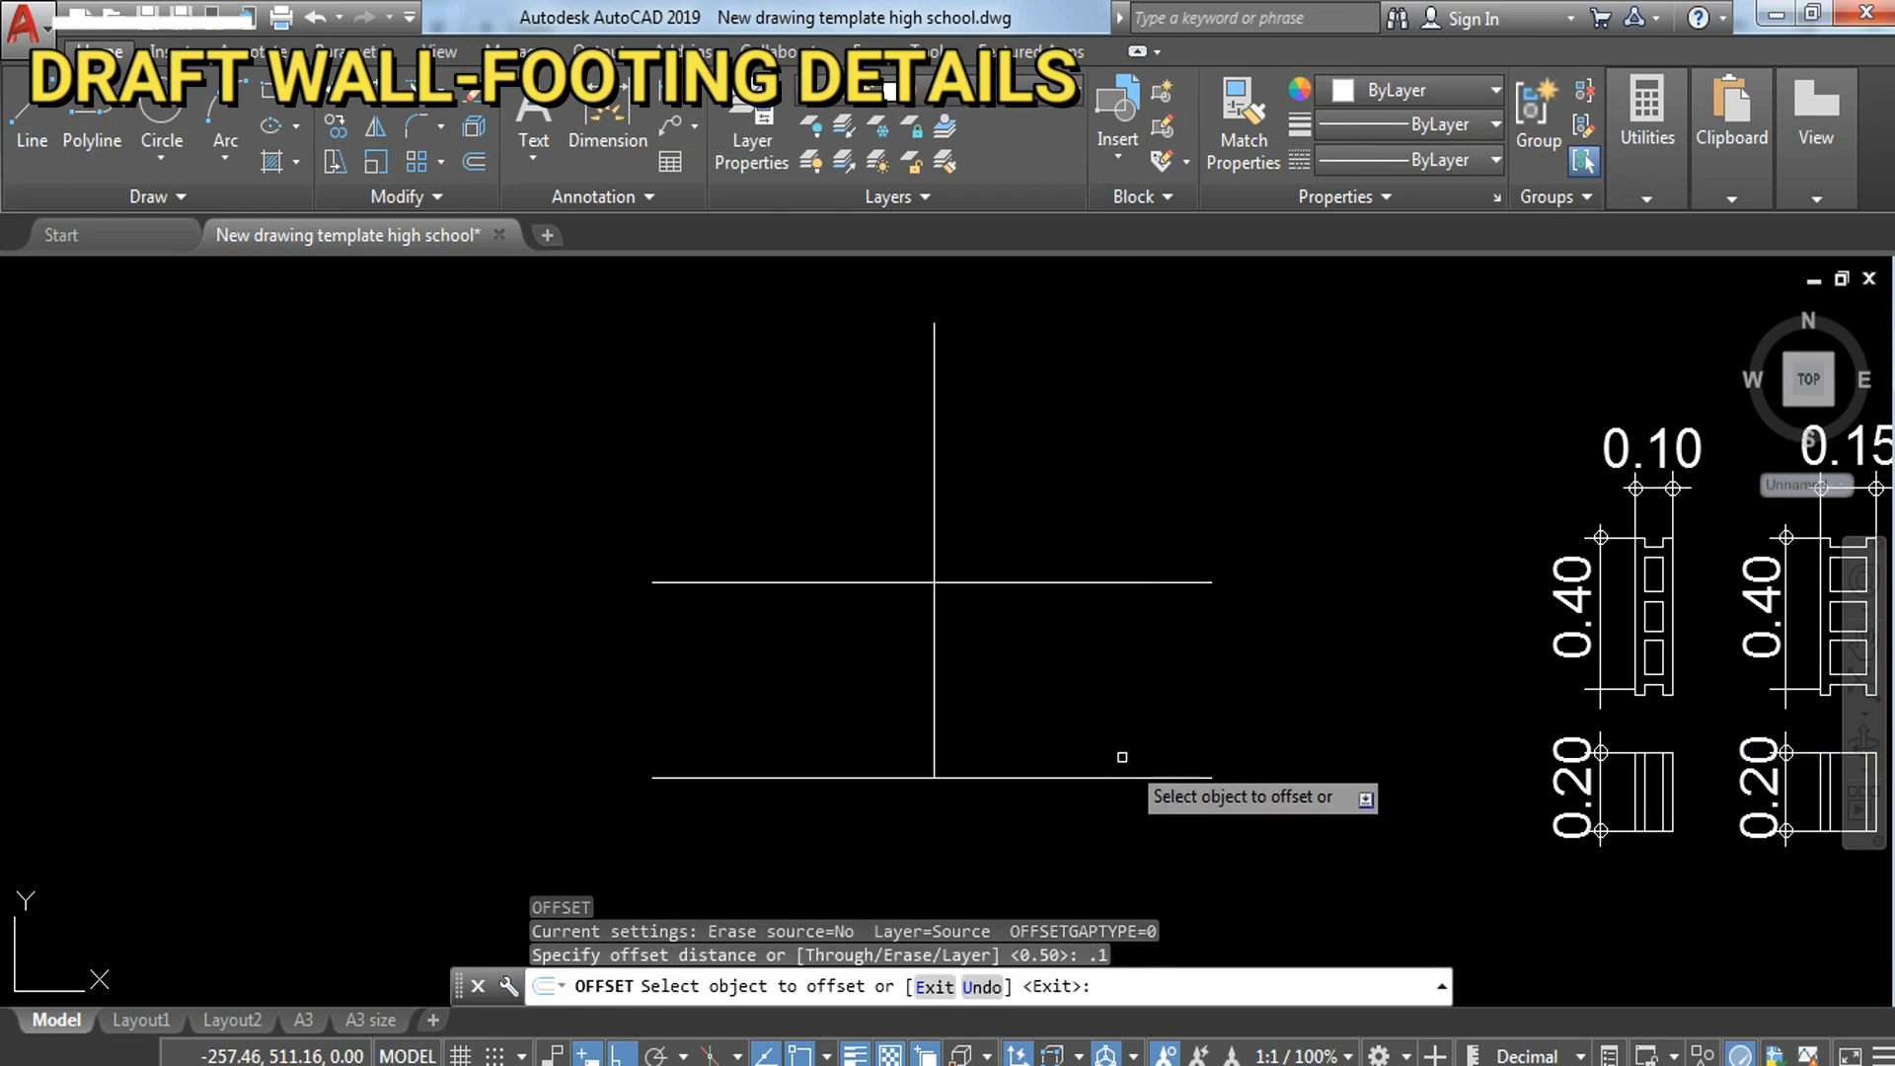
key(Escape)
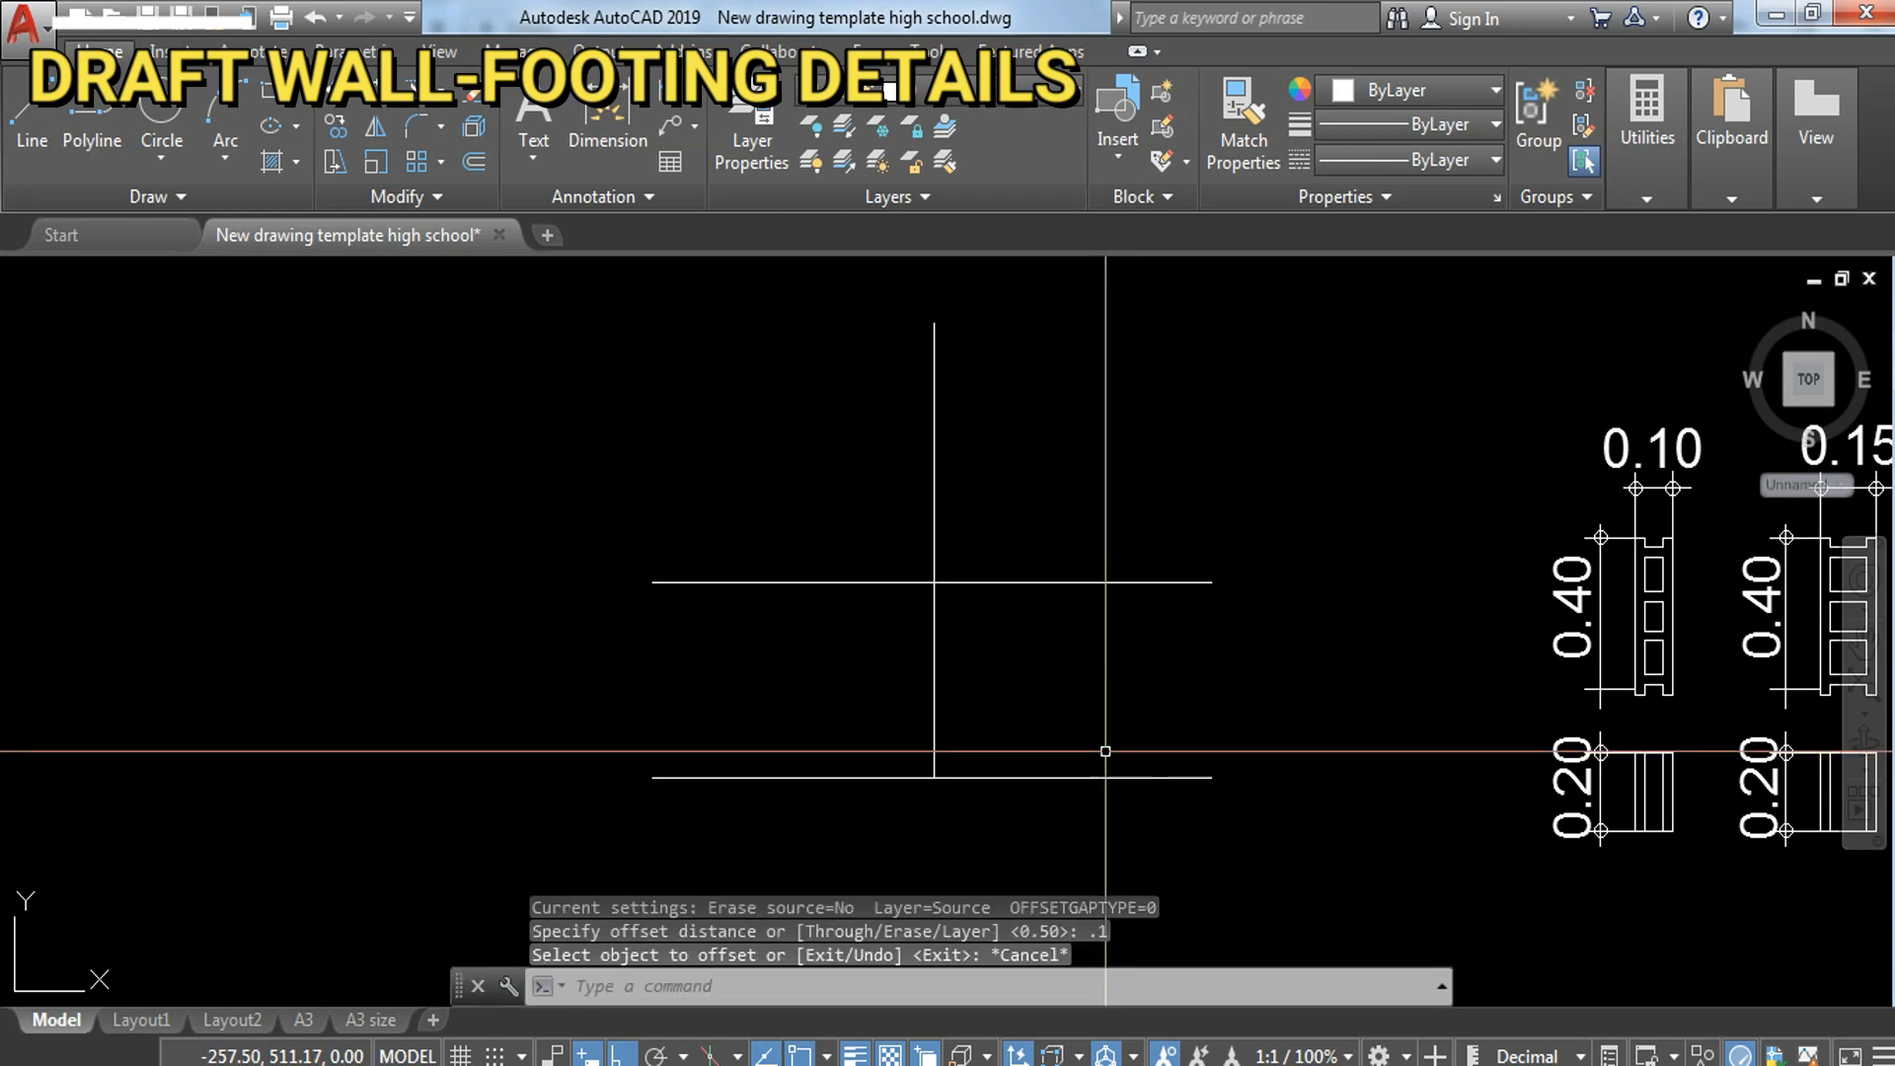
text(o)
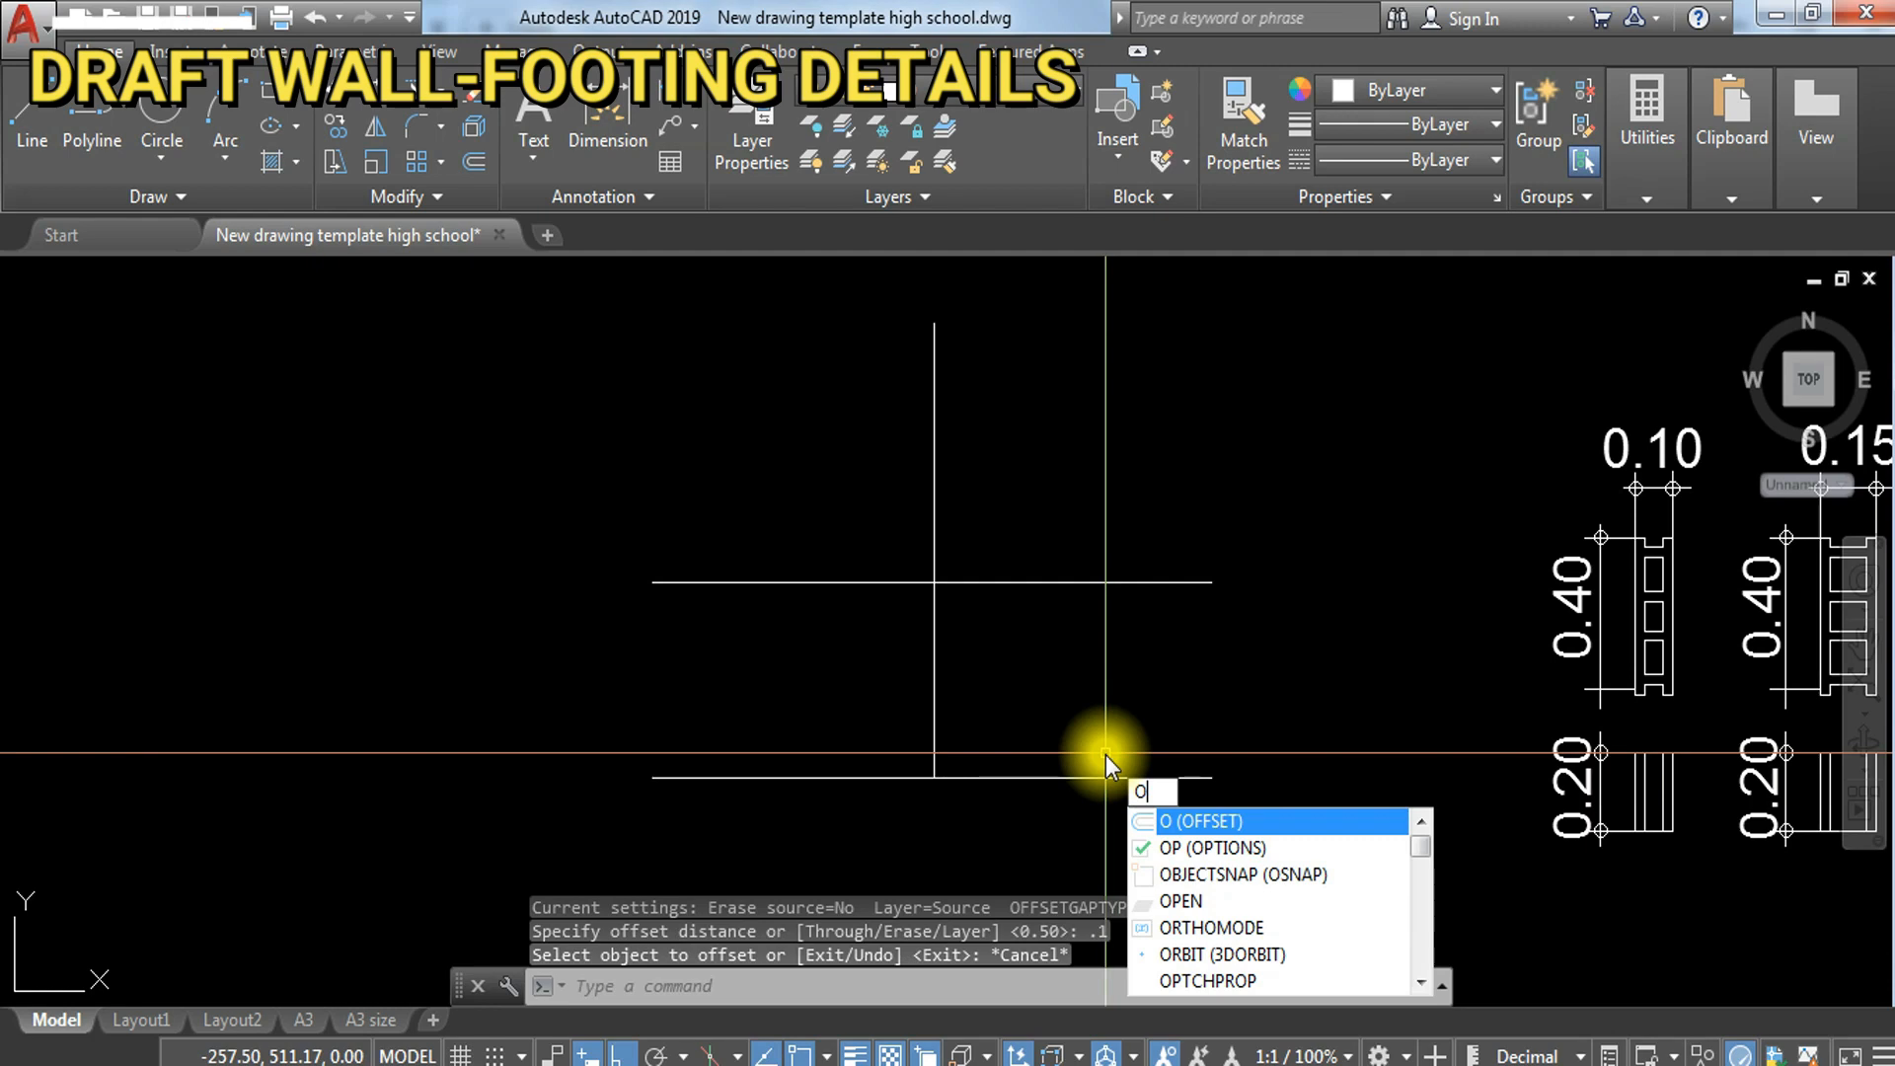
key(Return)
key(Escape)
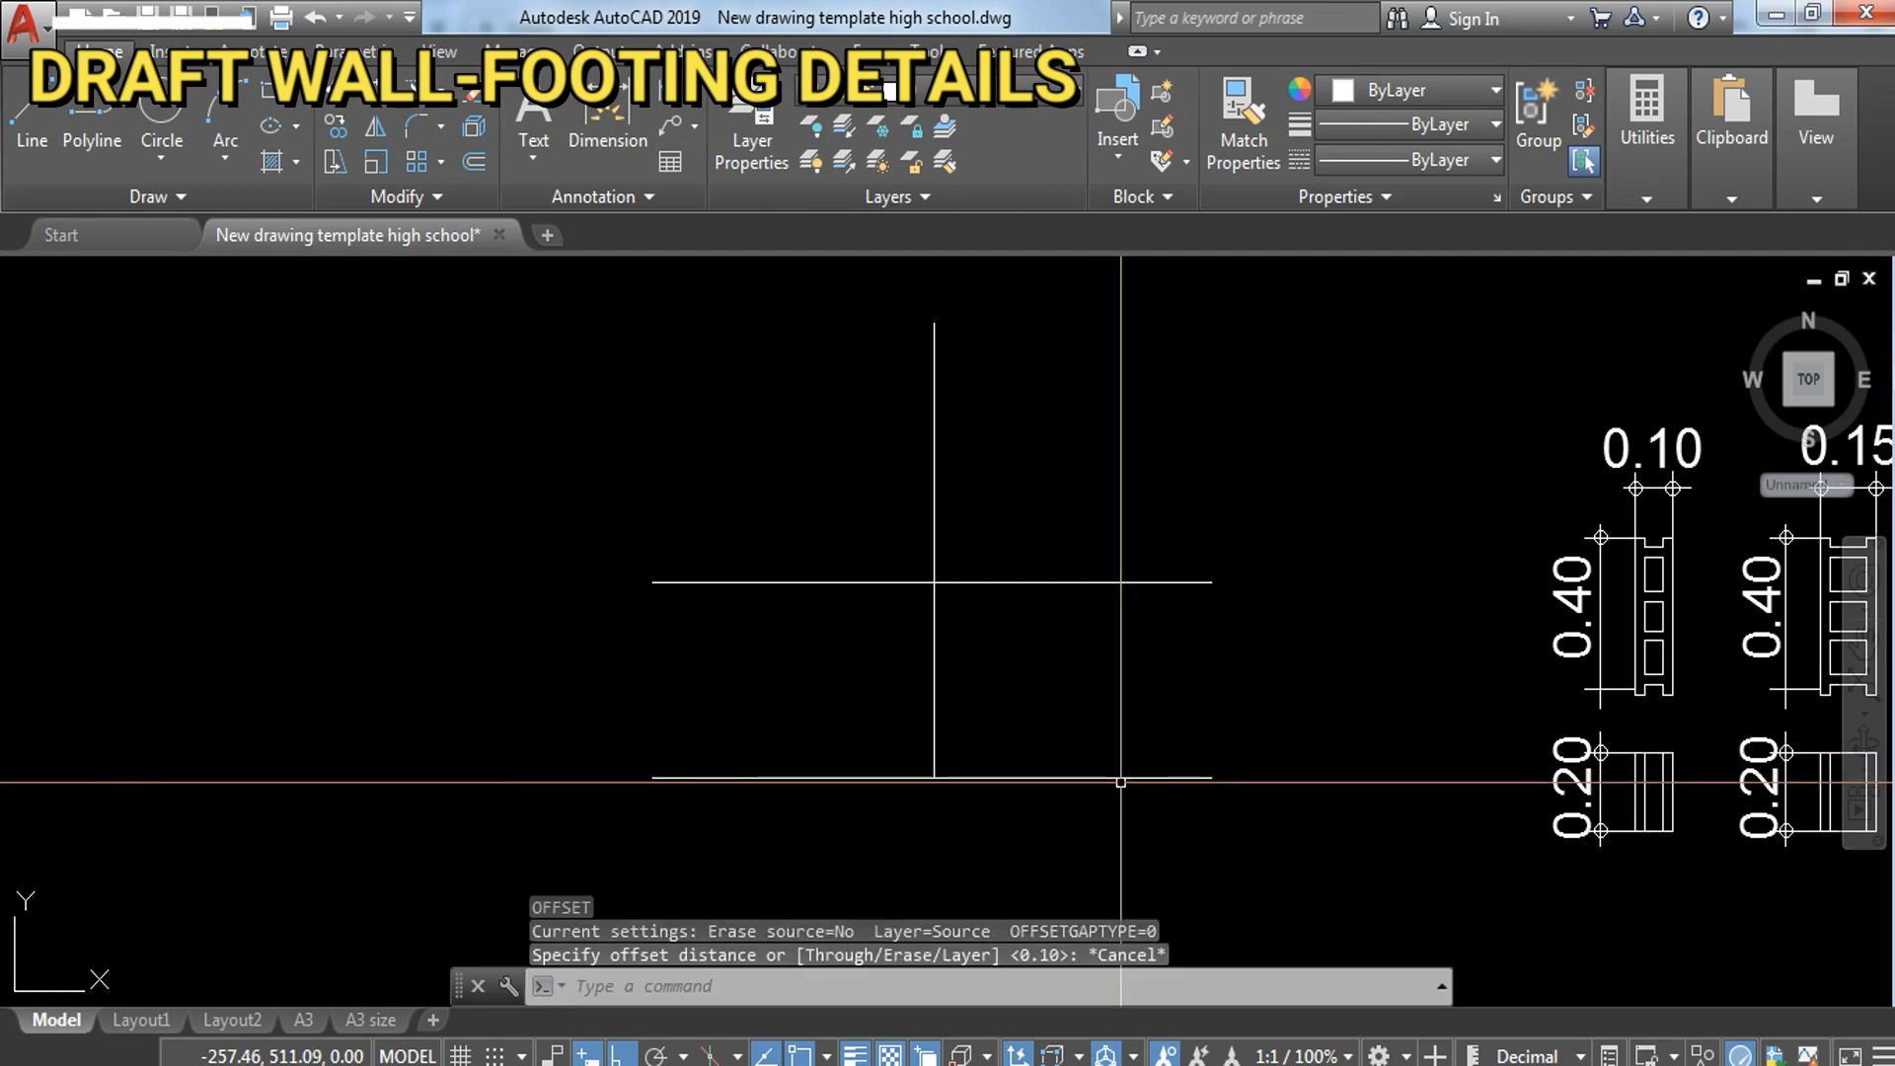
Step: Offset the bottom horizontal line upward by 0.2 for the footing's top edge
key(Return)
text(.2)
key(Return)
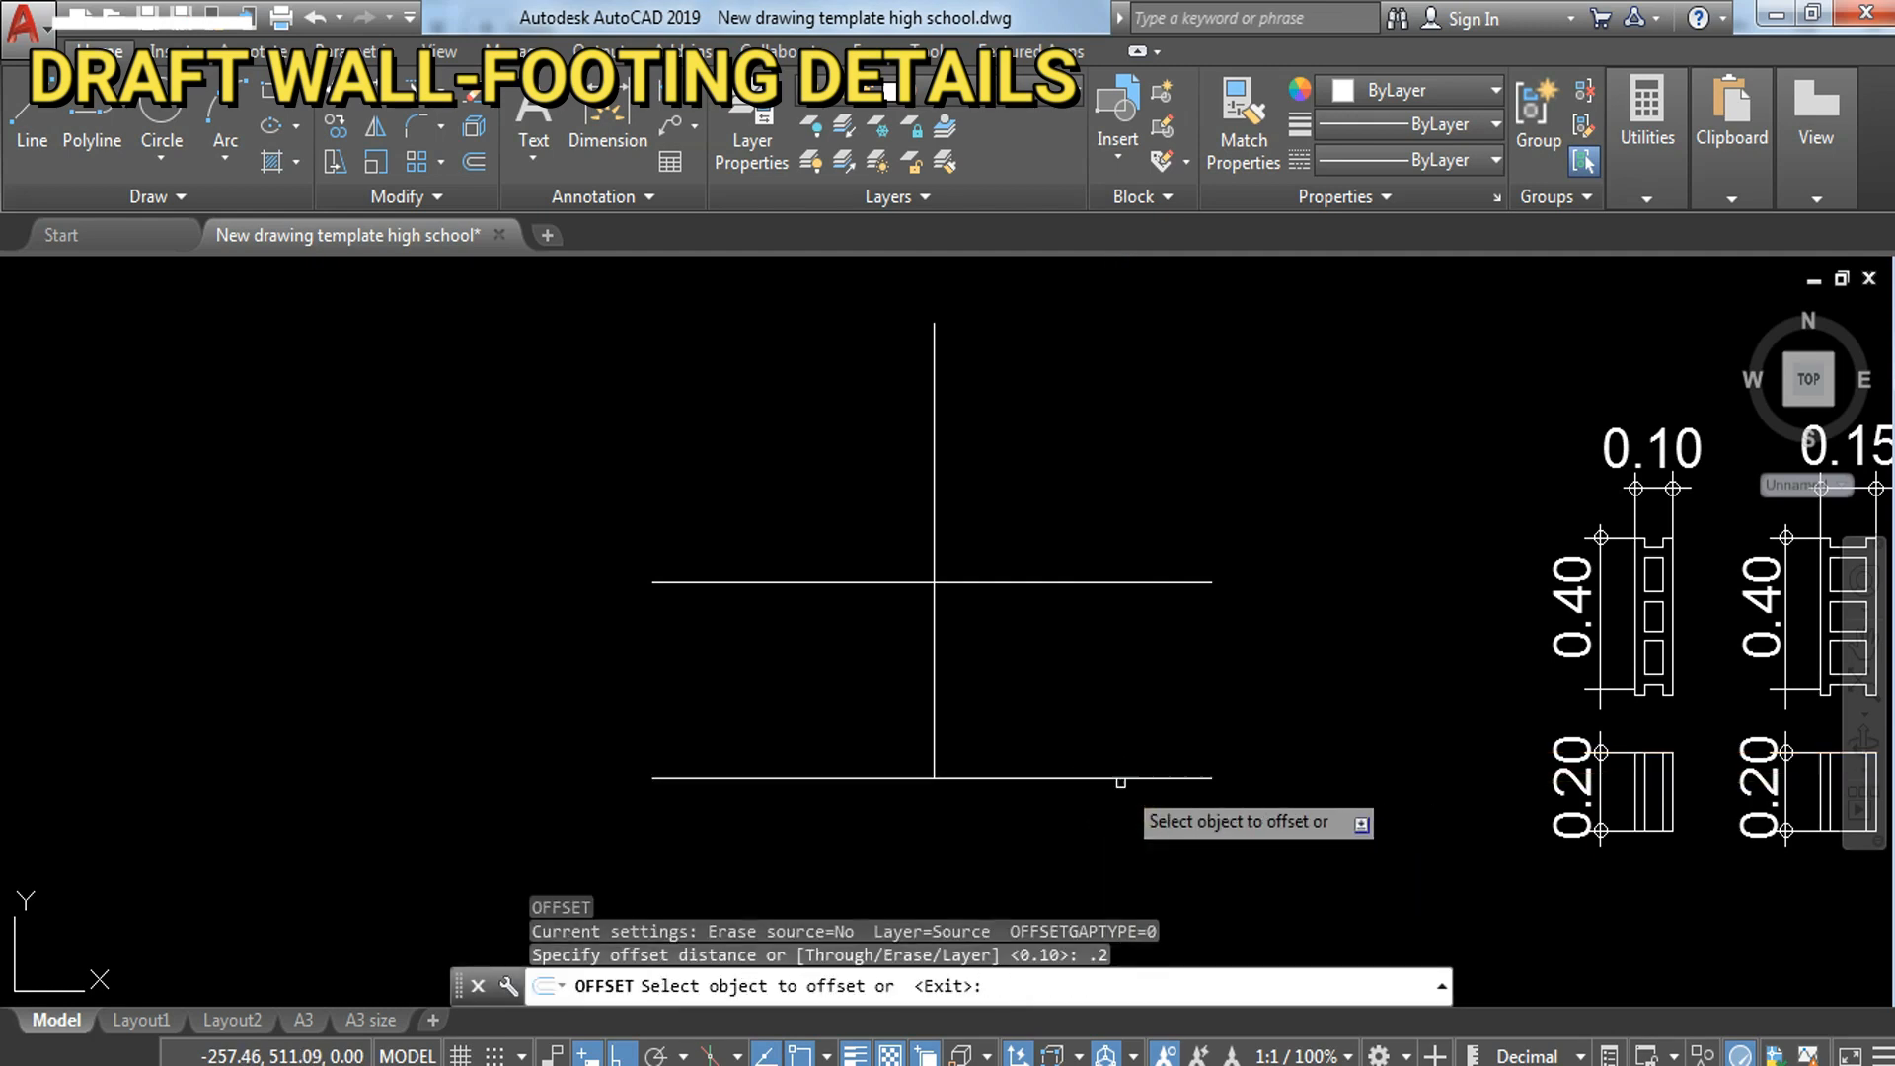
click(1123, 776)
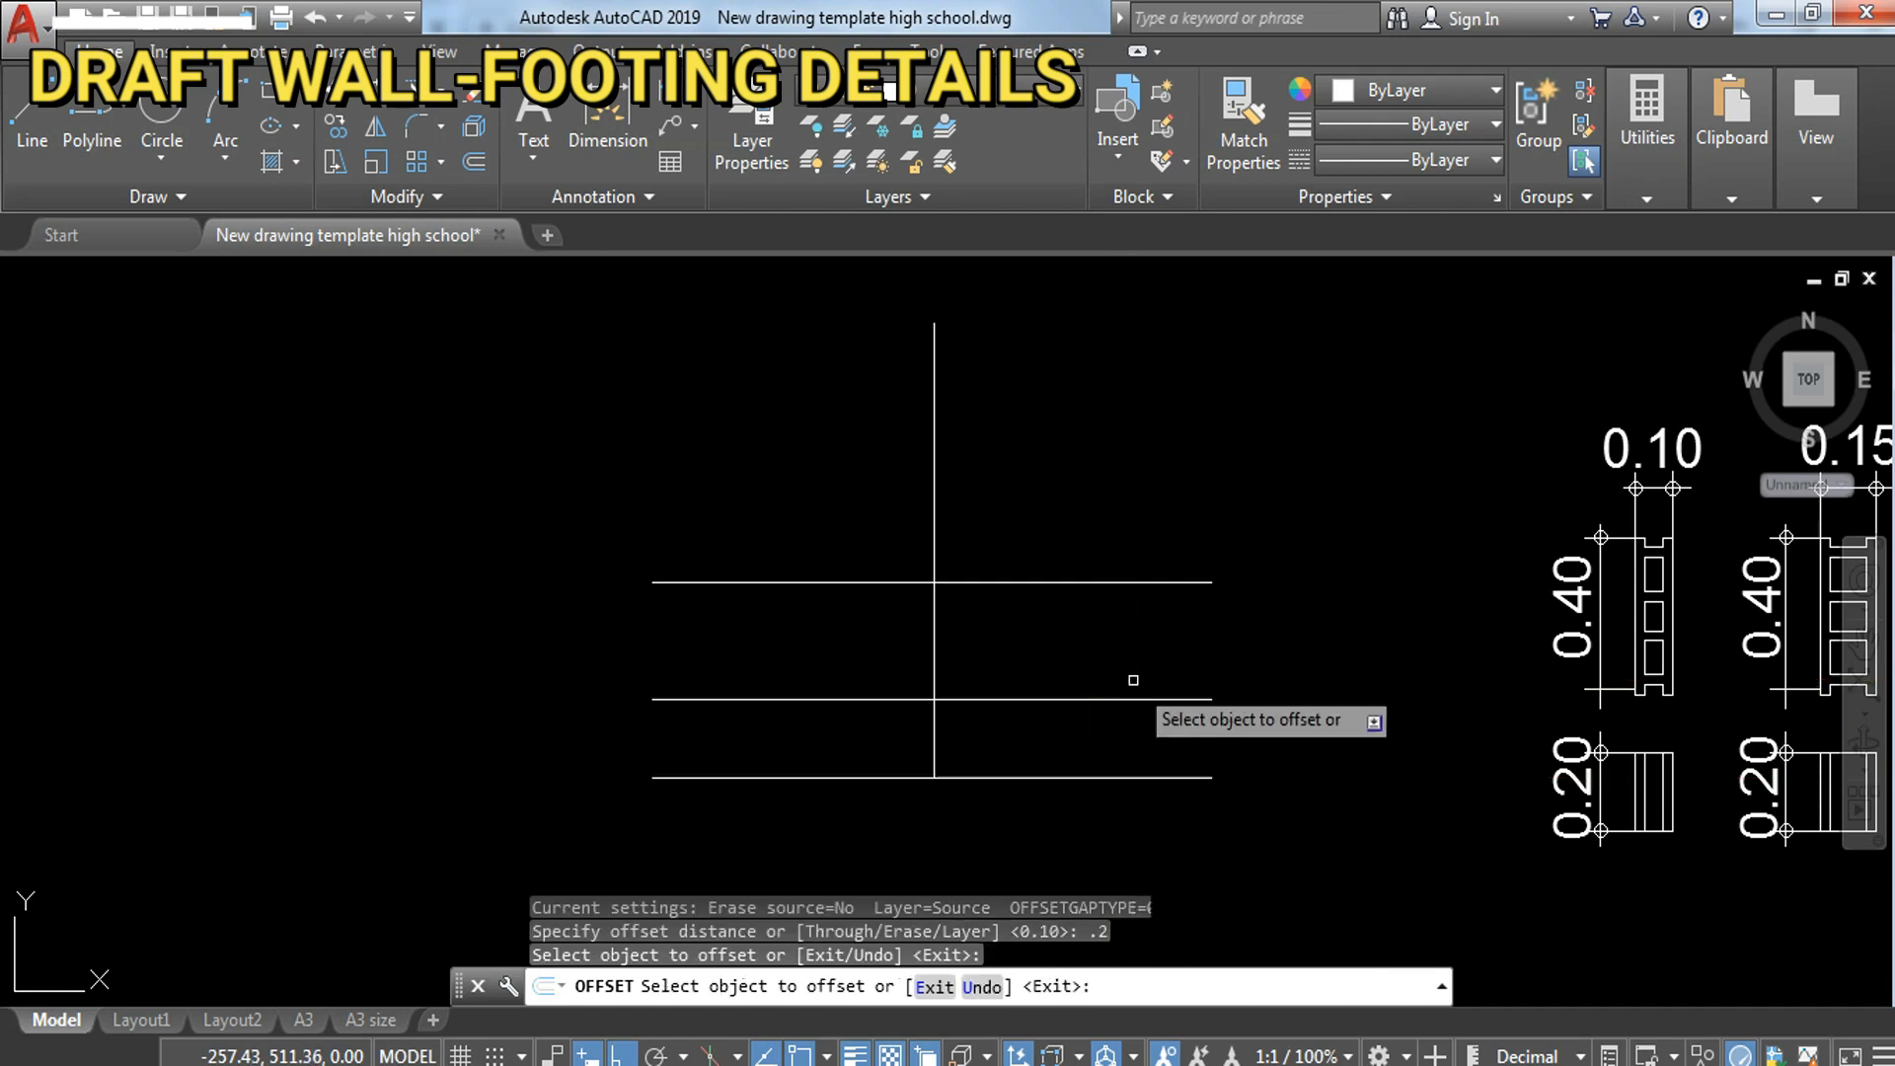
click(1137, 699)
key(Escape)
key(Escape)
key(Escape)
Step: Offset the vertical centre line by 0.15 to both sides for the footing's edges
key(Return)
text(.15)
key(Return)
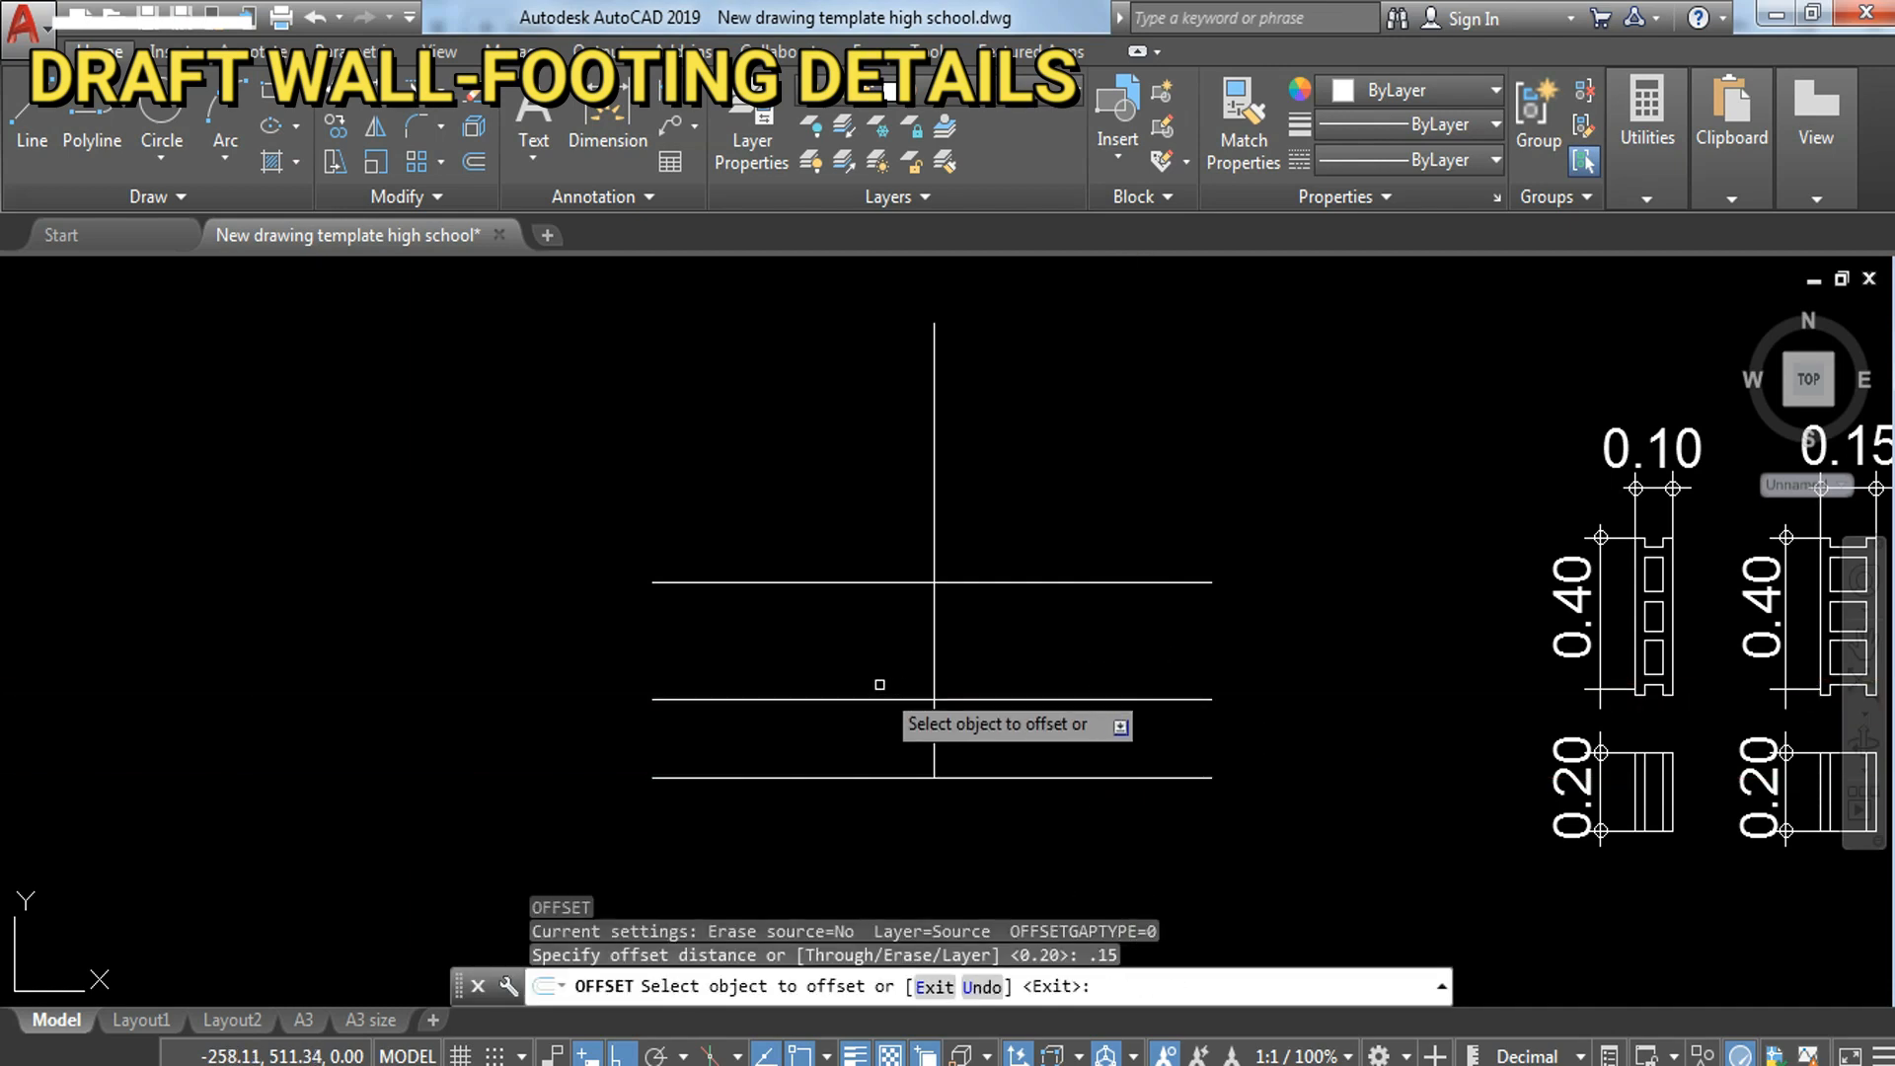
click(932, 664)
click(875, 668)
click(931, 660)
click(1135, 698)
key(Escape)
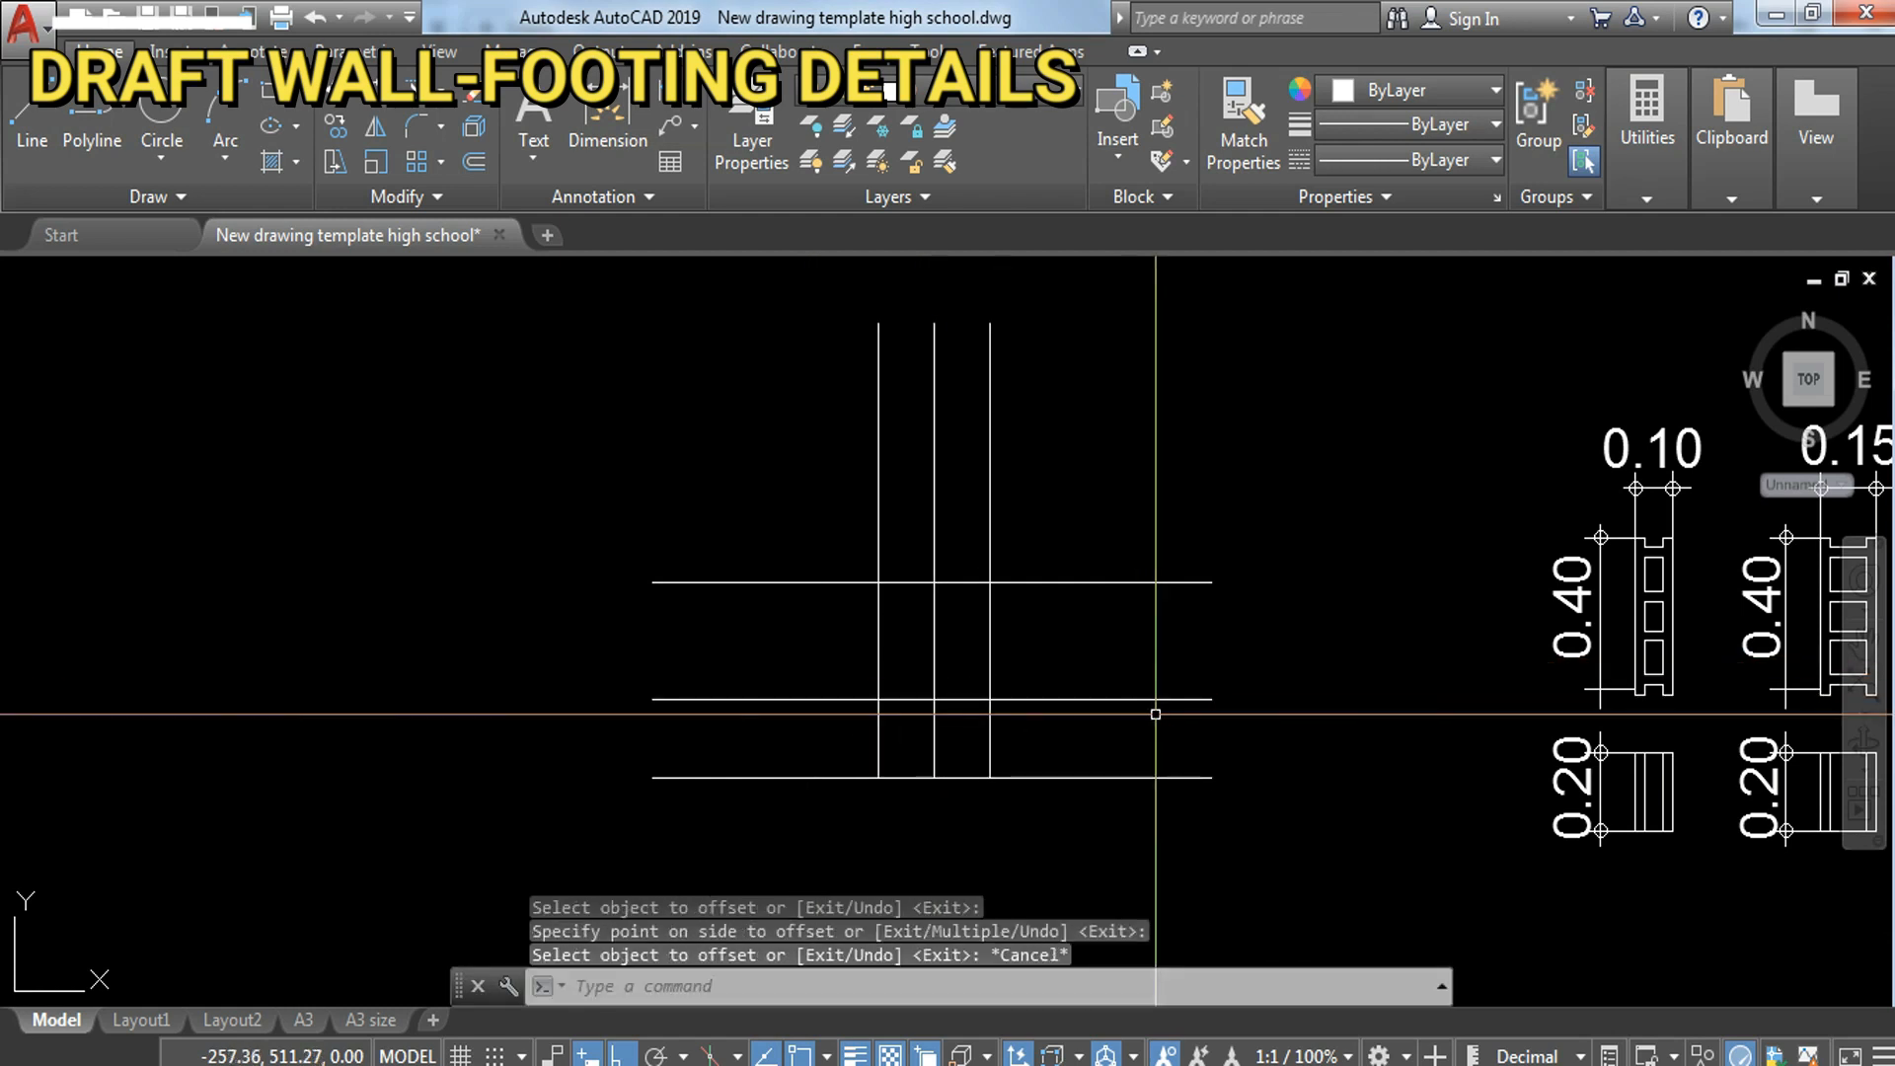
key(Escape)
key(Escape)
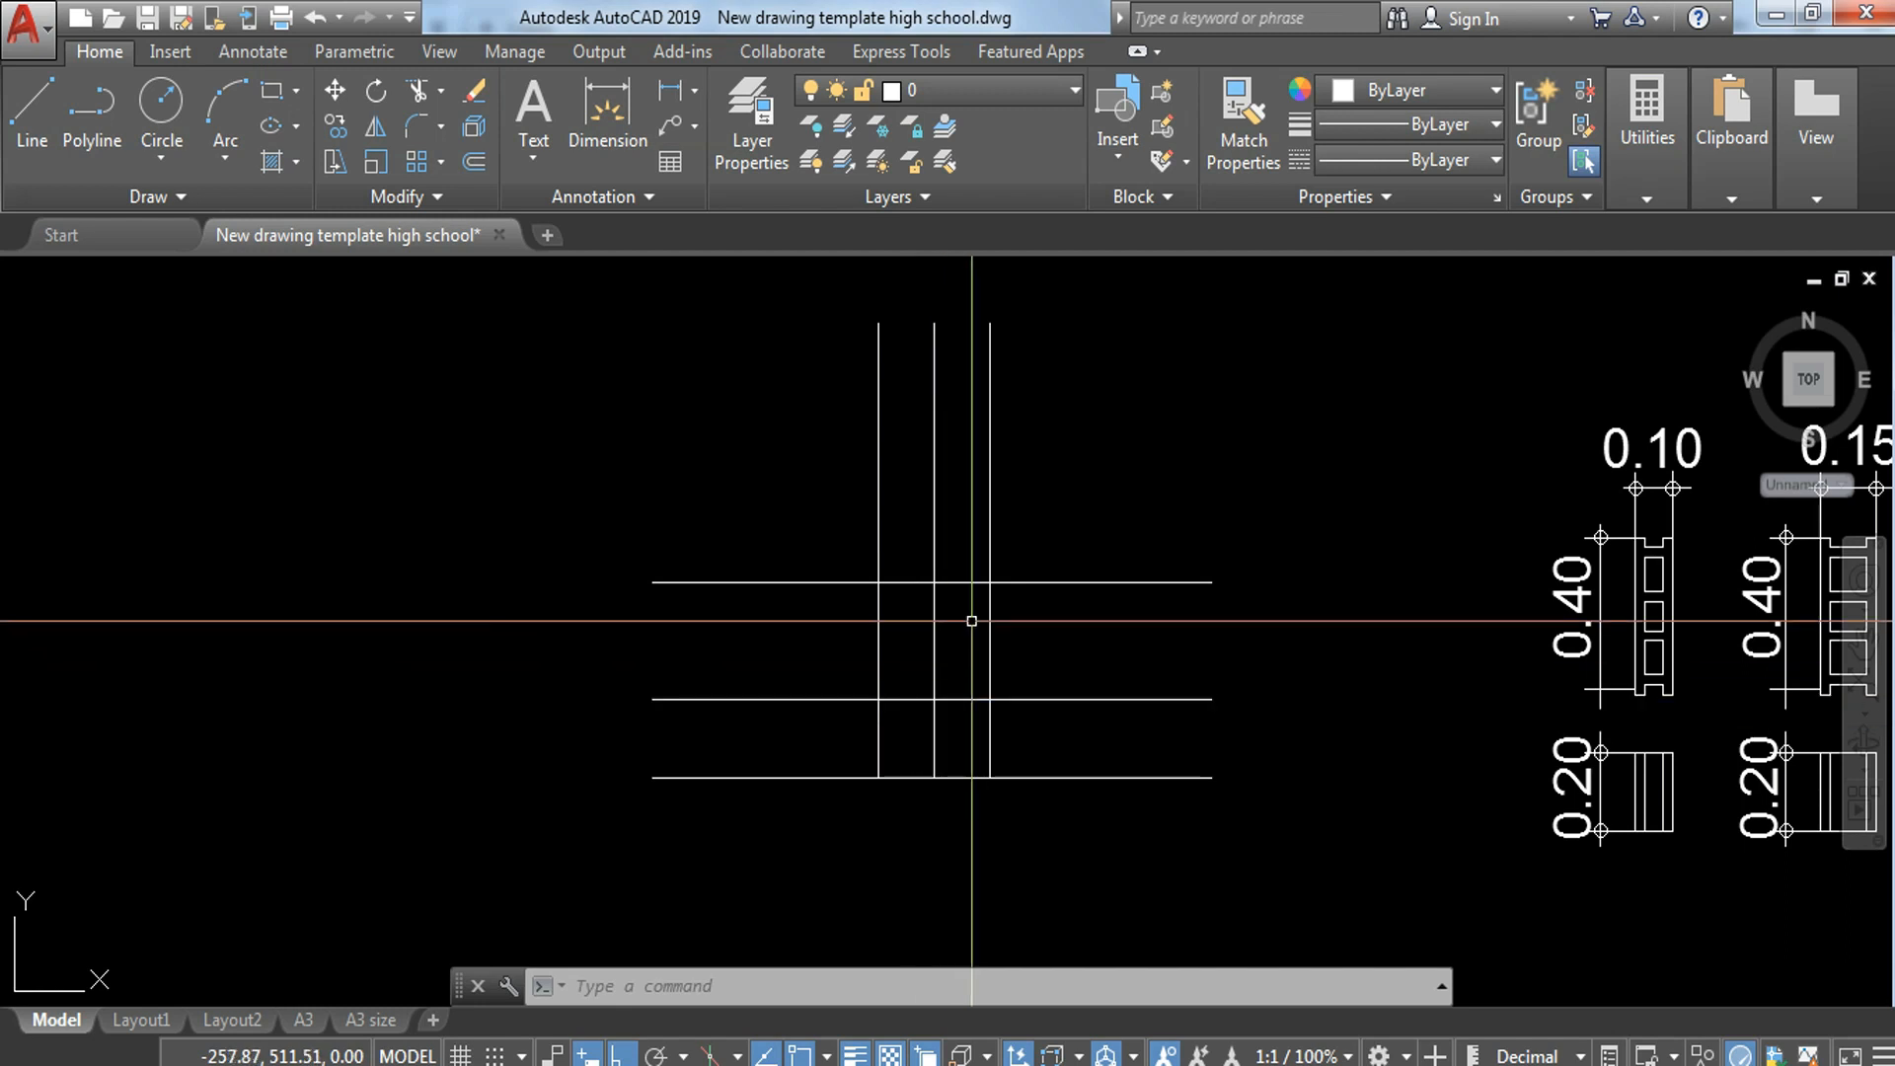
middle_drag(1103, 633, 1102, 663)
key(Escape)
key(Escape)
key(Escape)
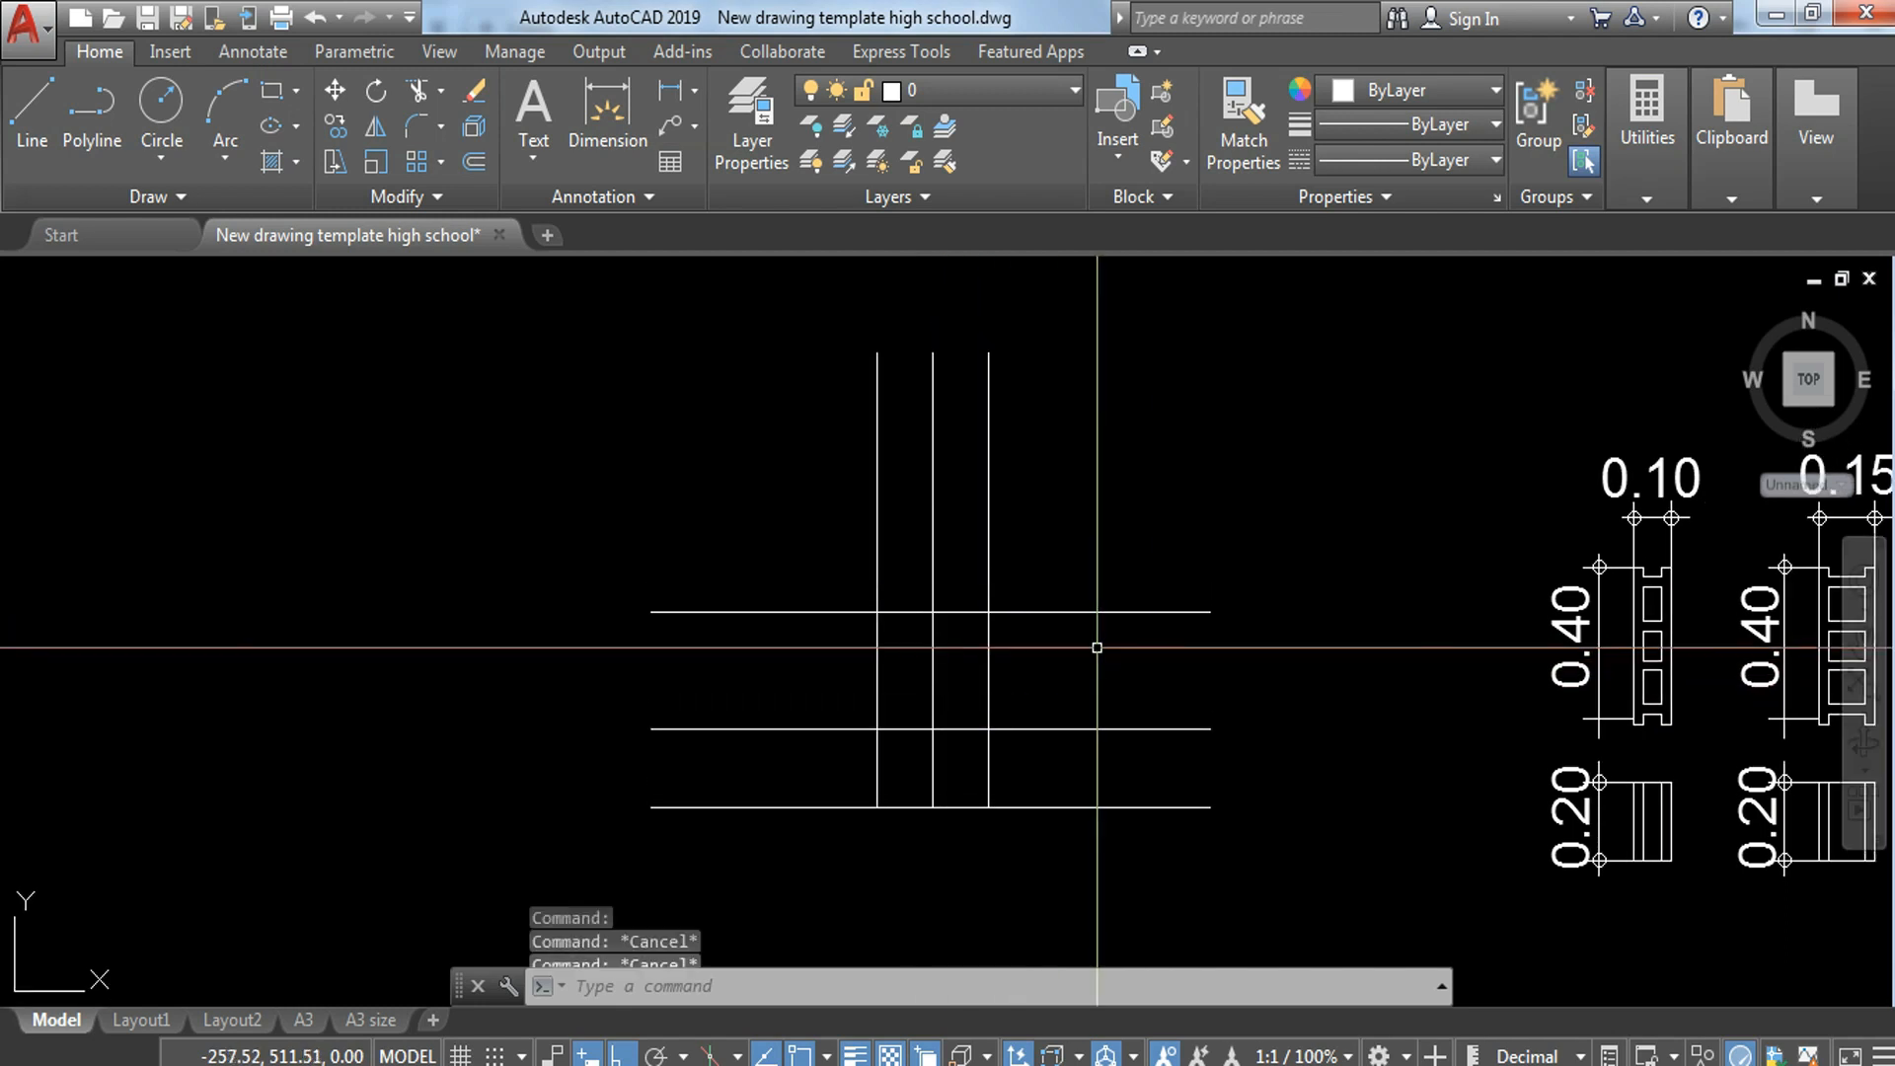
text(yt)
key(space)
Step: Trim the two outer vertical lines between the top and middle horizontal lines
key(space)
key(Escape)
text(tr)
key(space)
key(space)
click(1024, 683)
click(962, 724)
click(896, 658)
click(827, 695)
key(Escape)
Step: Erase the leftover upper parts of the two outer vertical lines, keeping the centre line
click(1004, 513)
click(968, 534)
text(e)
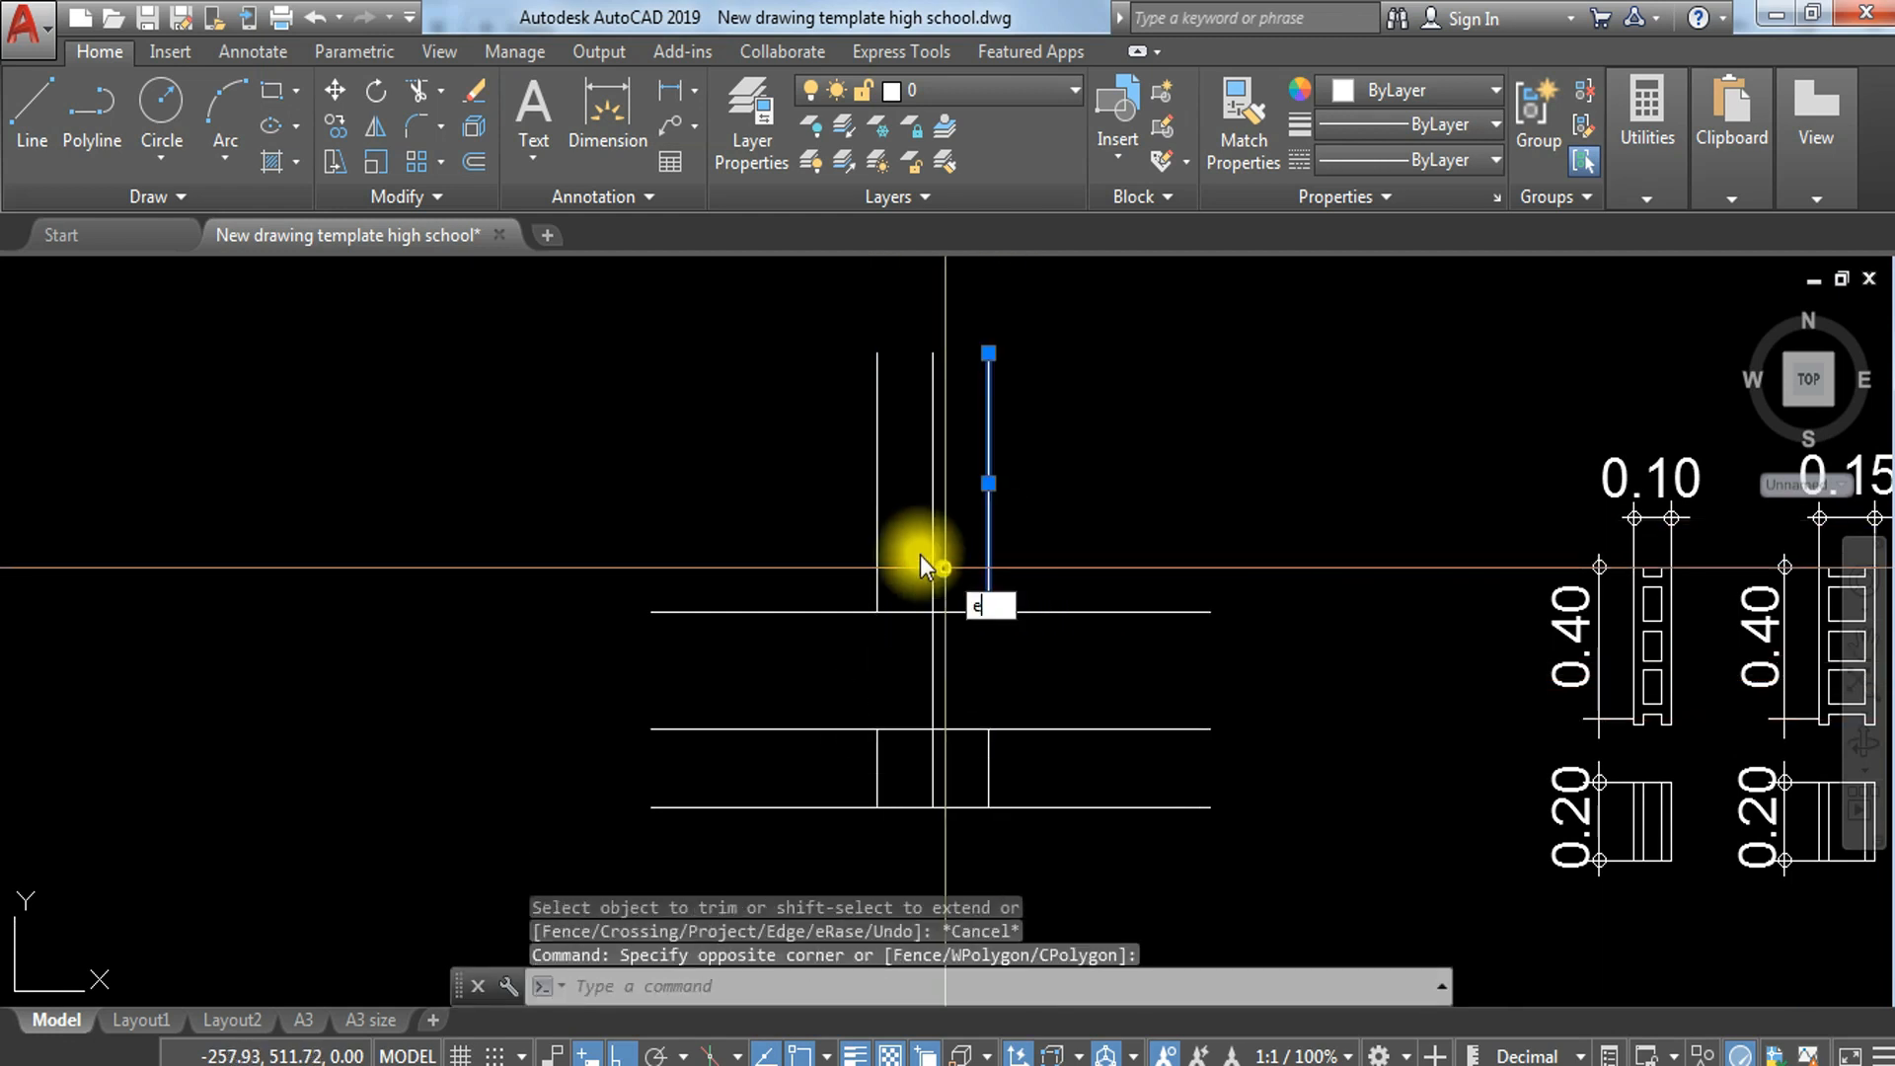
key(space)
click(898, 526)
click(826, 542)
text(e)
key(space)
Step: Trim the two lower horizontal lines on both sides outside the footing's vertical edges
text(tr)
key(space)
key(space)
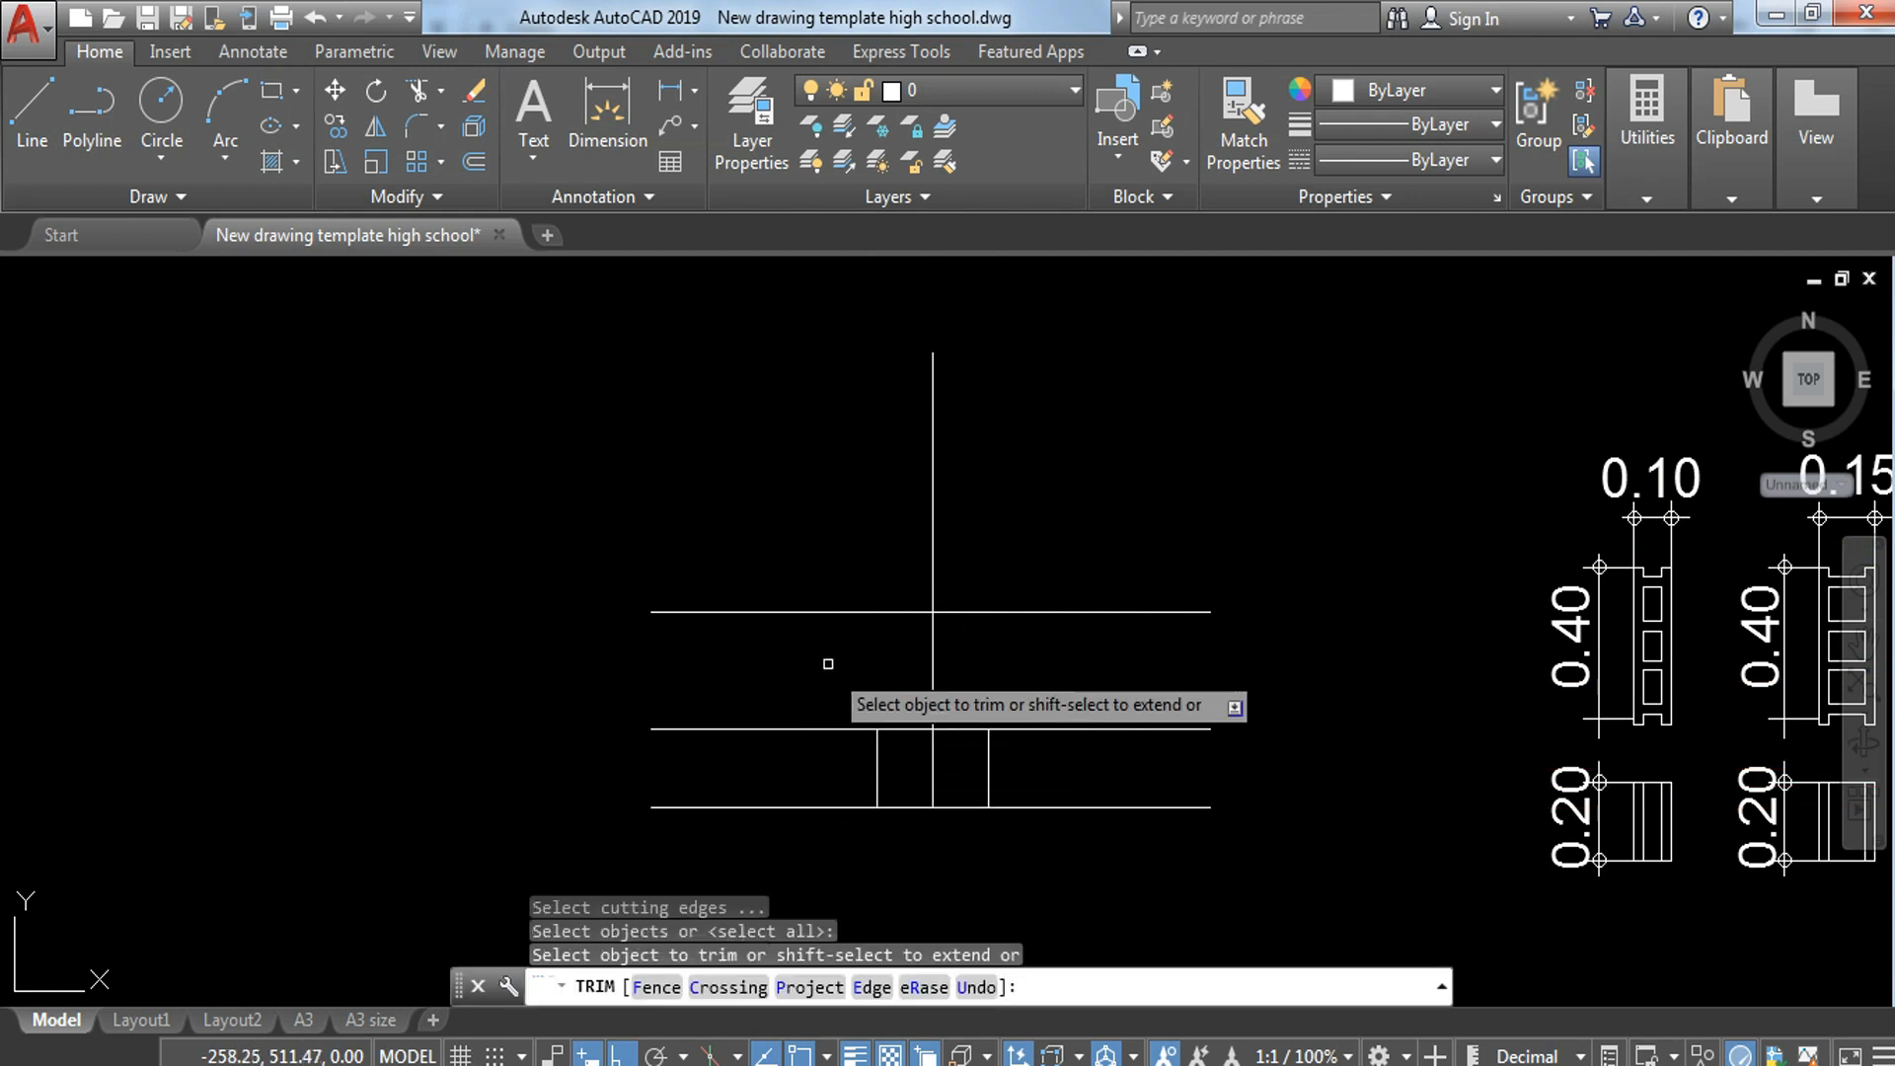
click(828, 663)
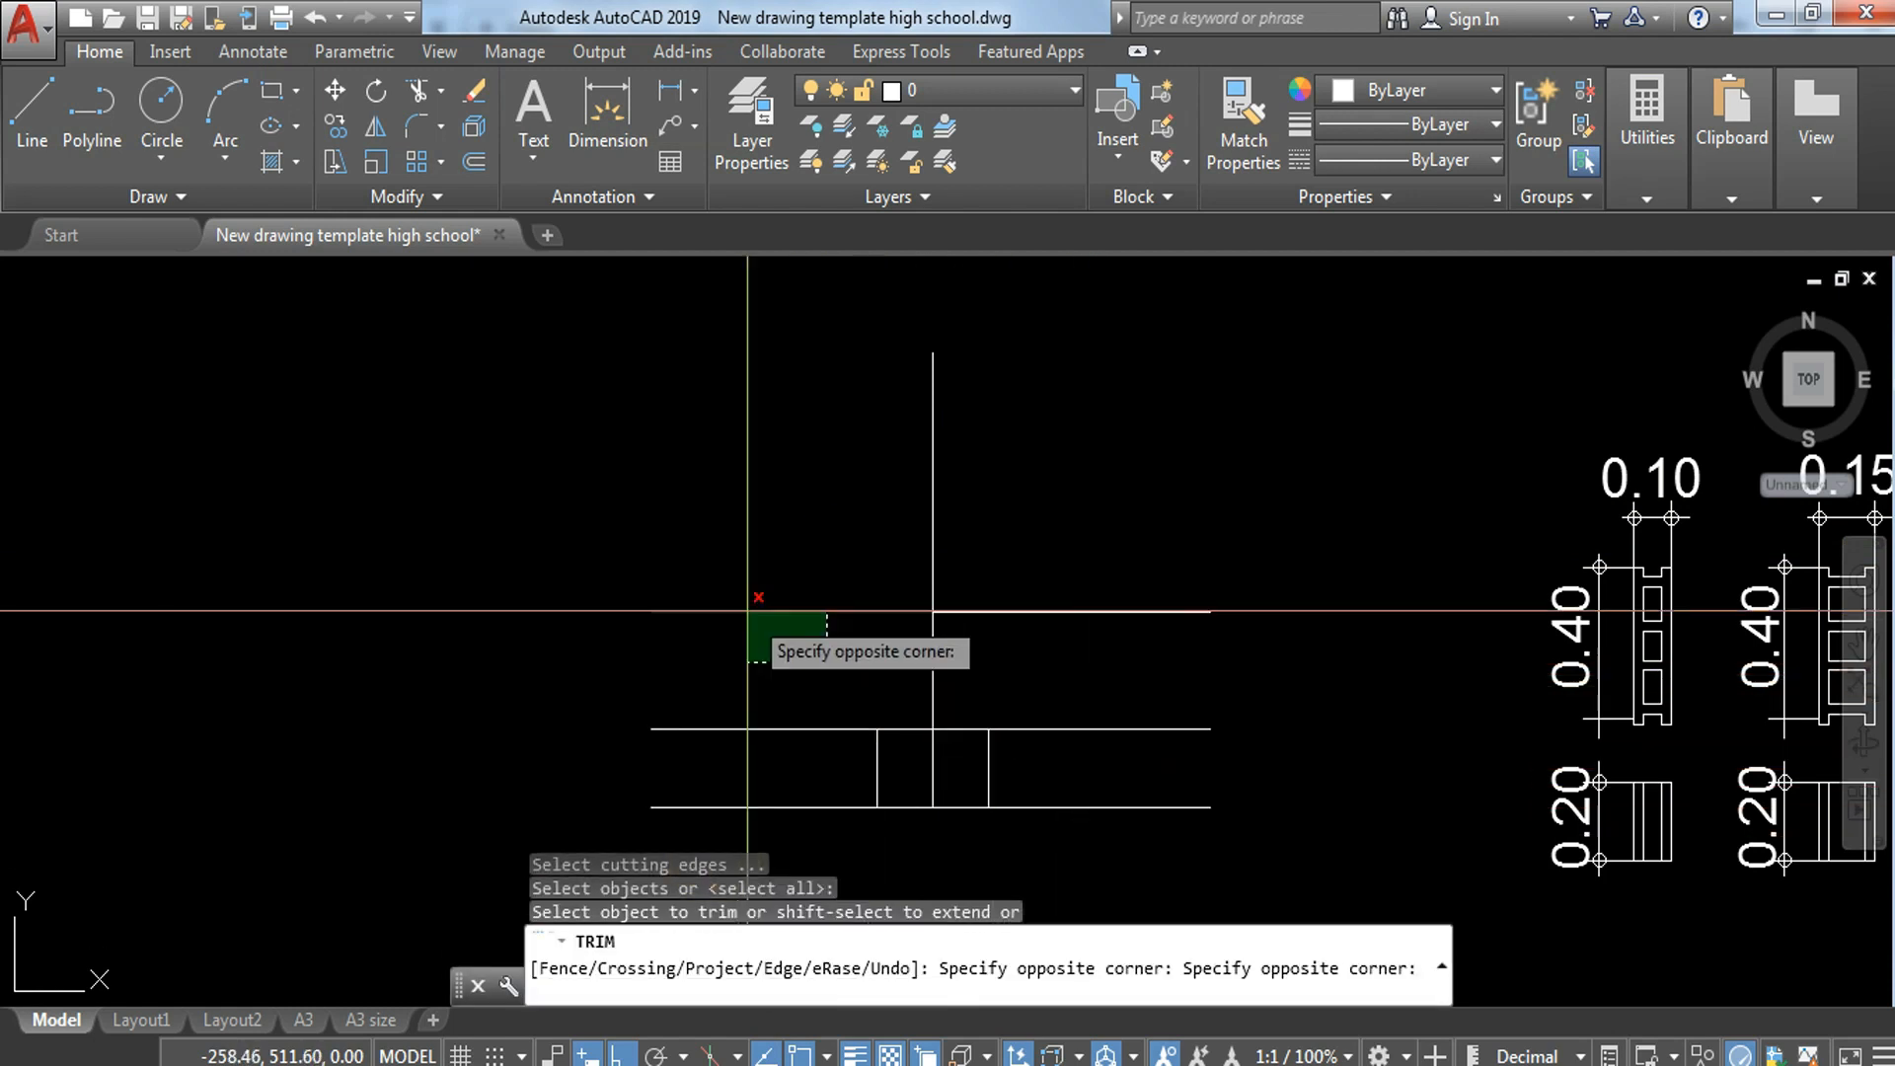
click(795, 816)
click(1039, 668)
click(992, 824)
key(Escape)
key(Escape)
Step: Trim the vertical centre line inside the footing rectangle
text(tr)
key(space)
key(space)
click(956, 757)
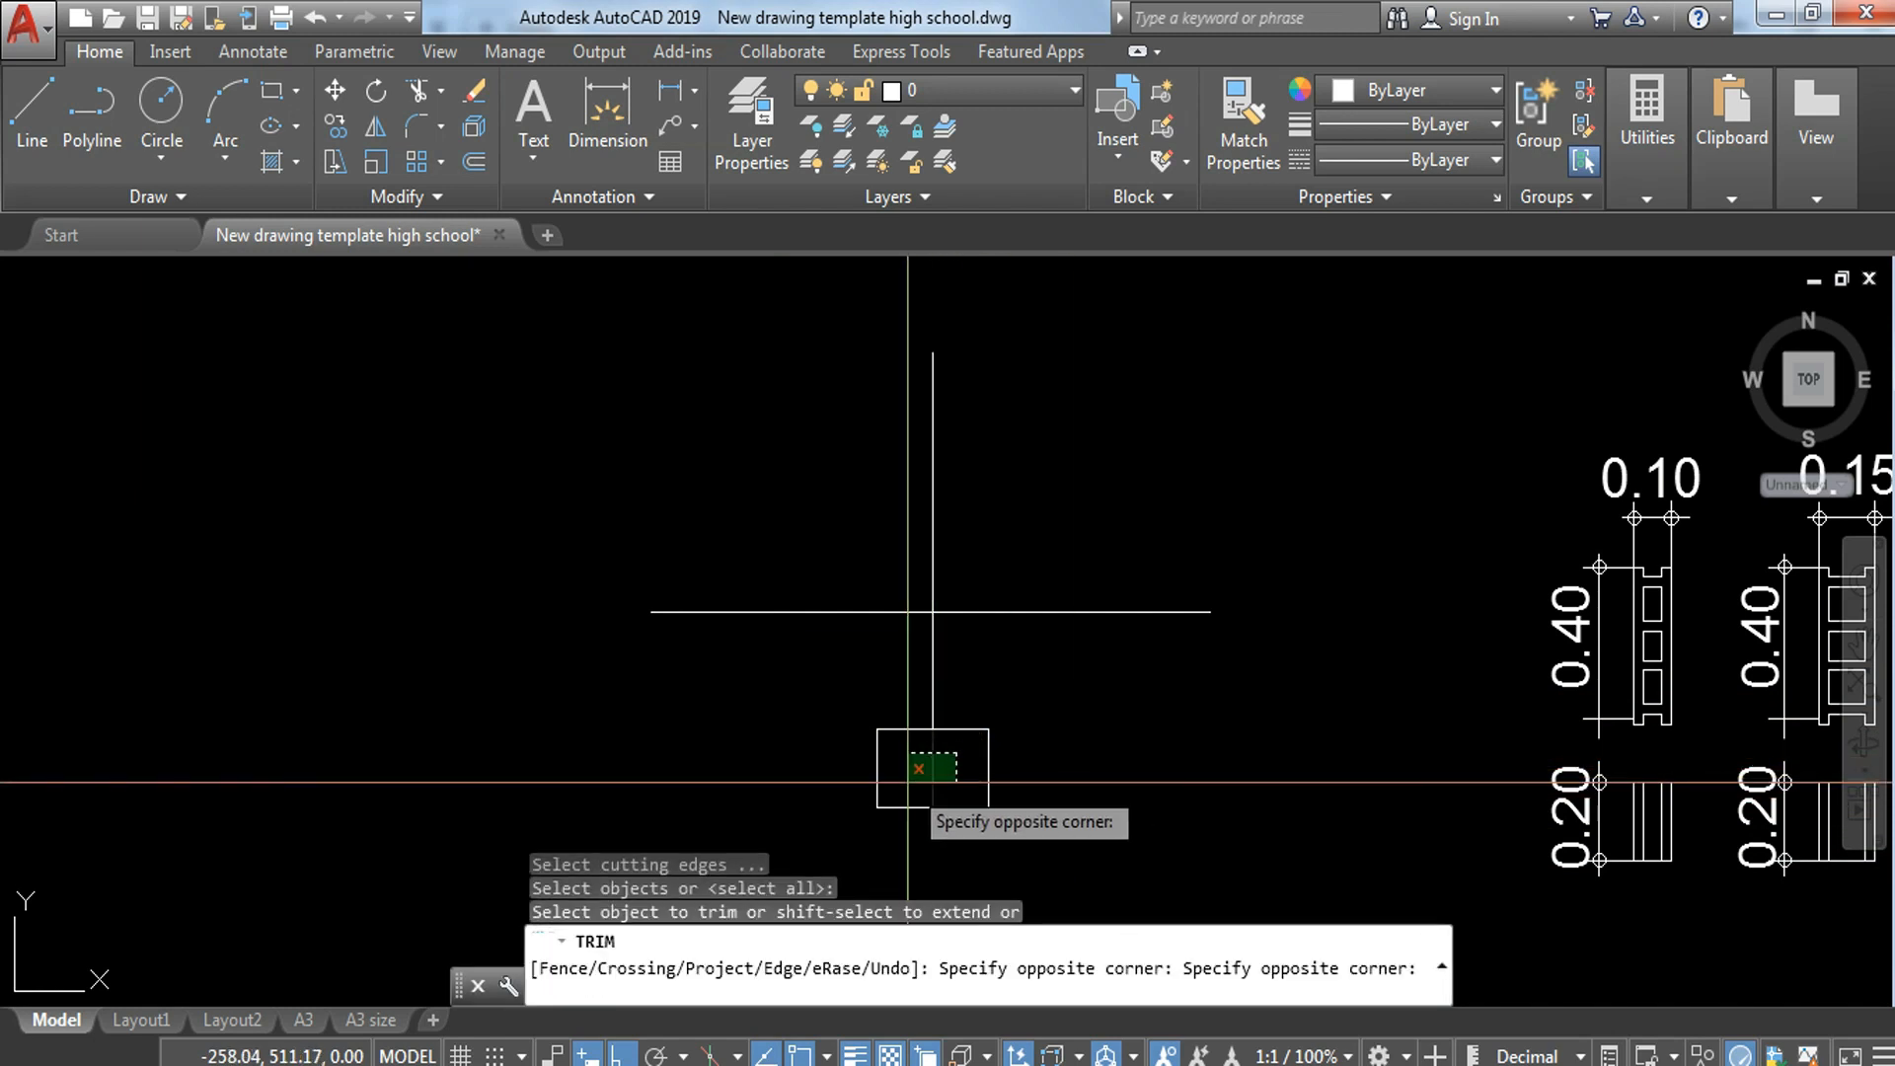
click(910, 781)
key(Escape)
key(Escape)
key(Escape)
key(Escape)
Step: Copy the lower 0.20-high view of the 0.10 hollow block from its bottom midpoint onto the footing's top centre
middle_drag(1054, 681, 939, 711)
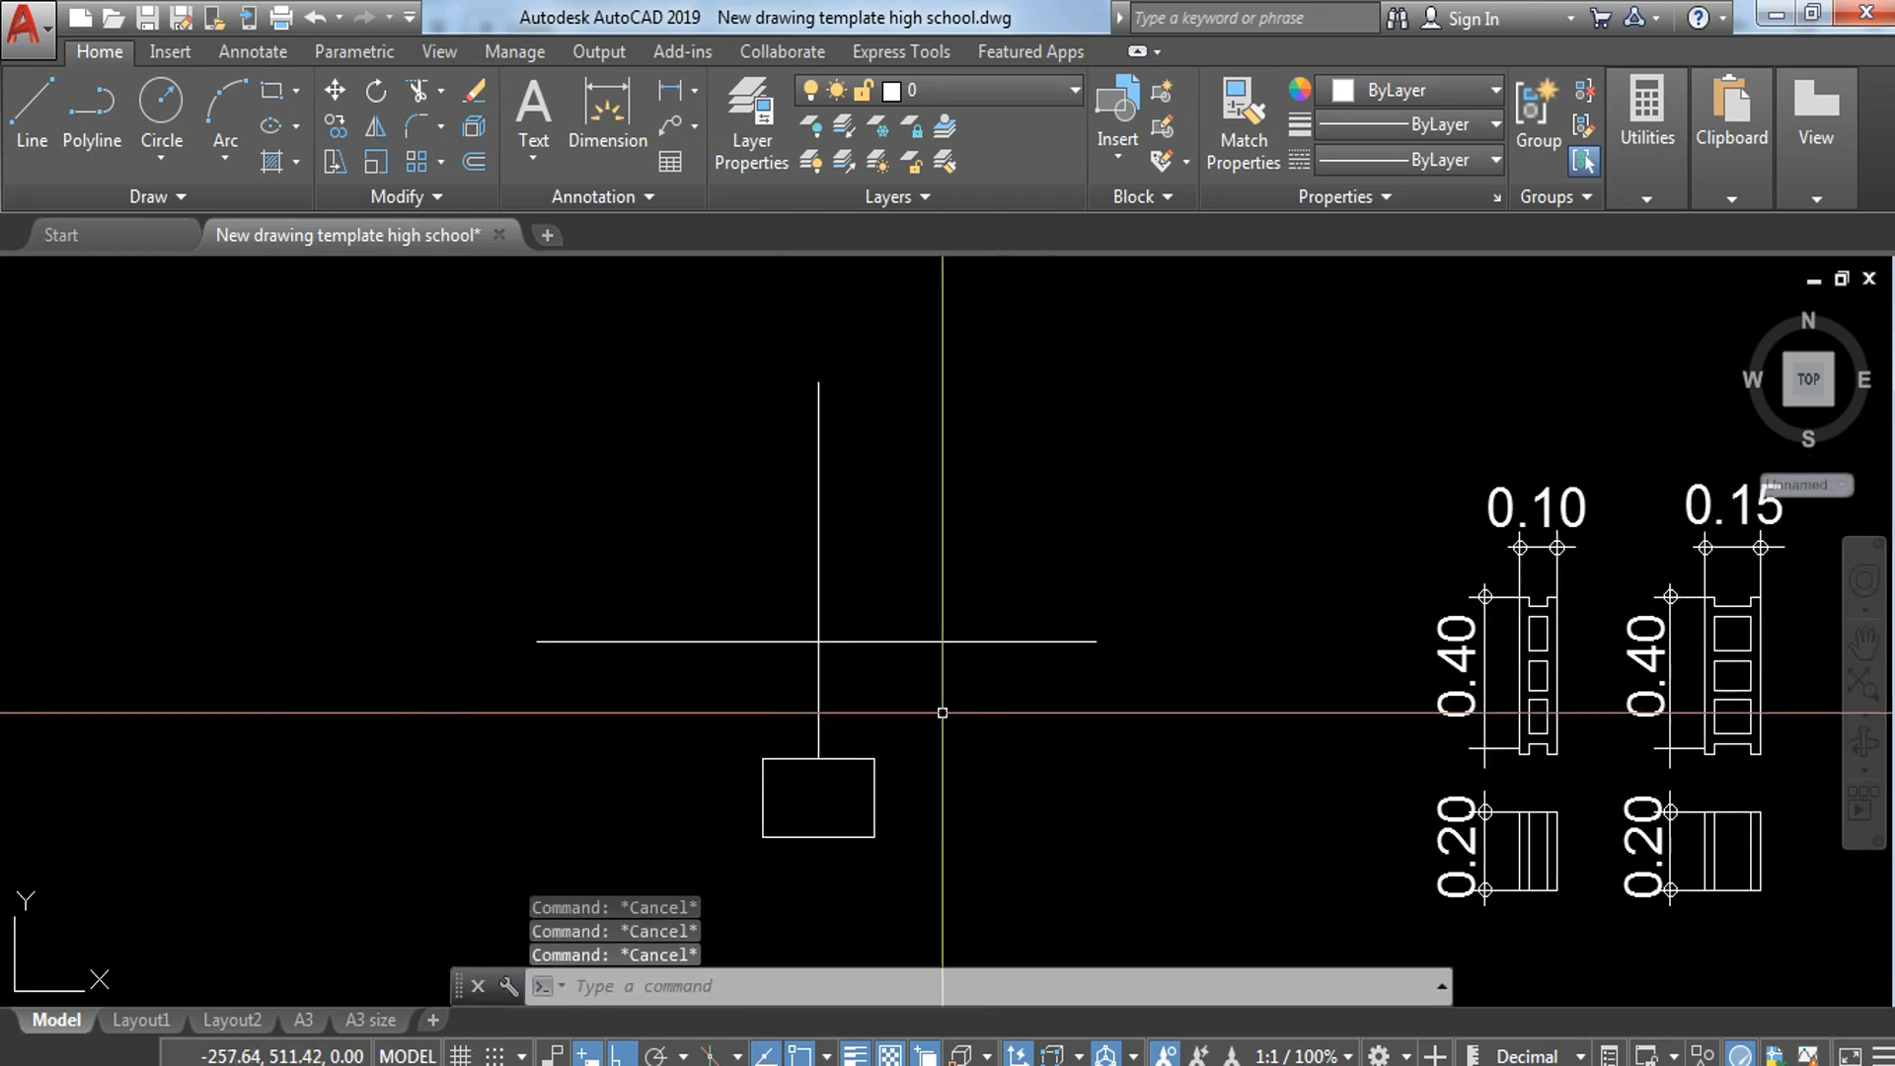
middle_drag(1401, 895, 1374, 750)
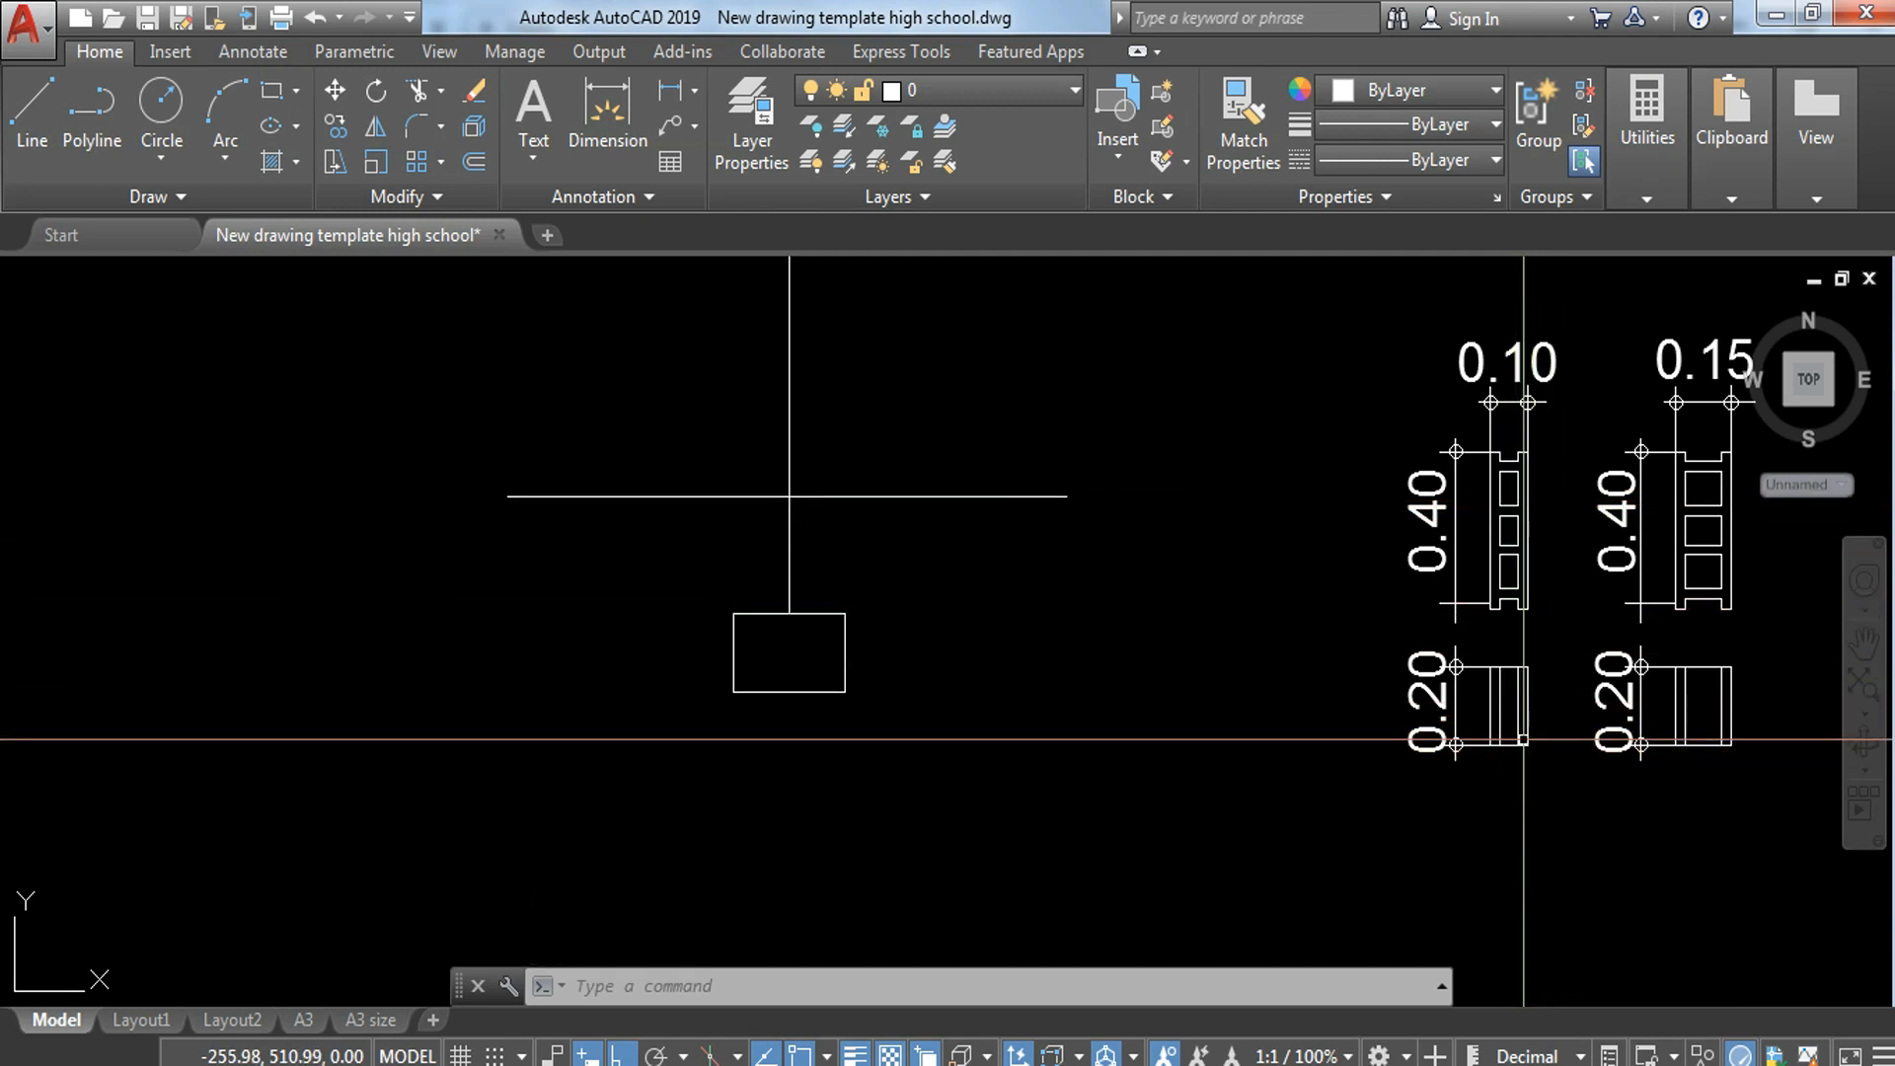
scroll(1491, 719, up, 3)
scroll(1491, 629, down, 3)
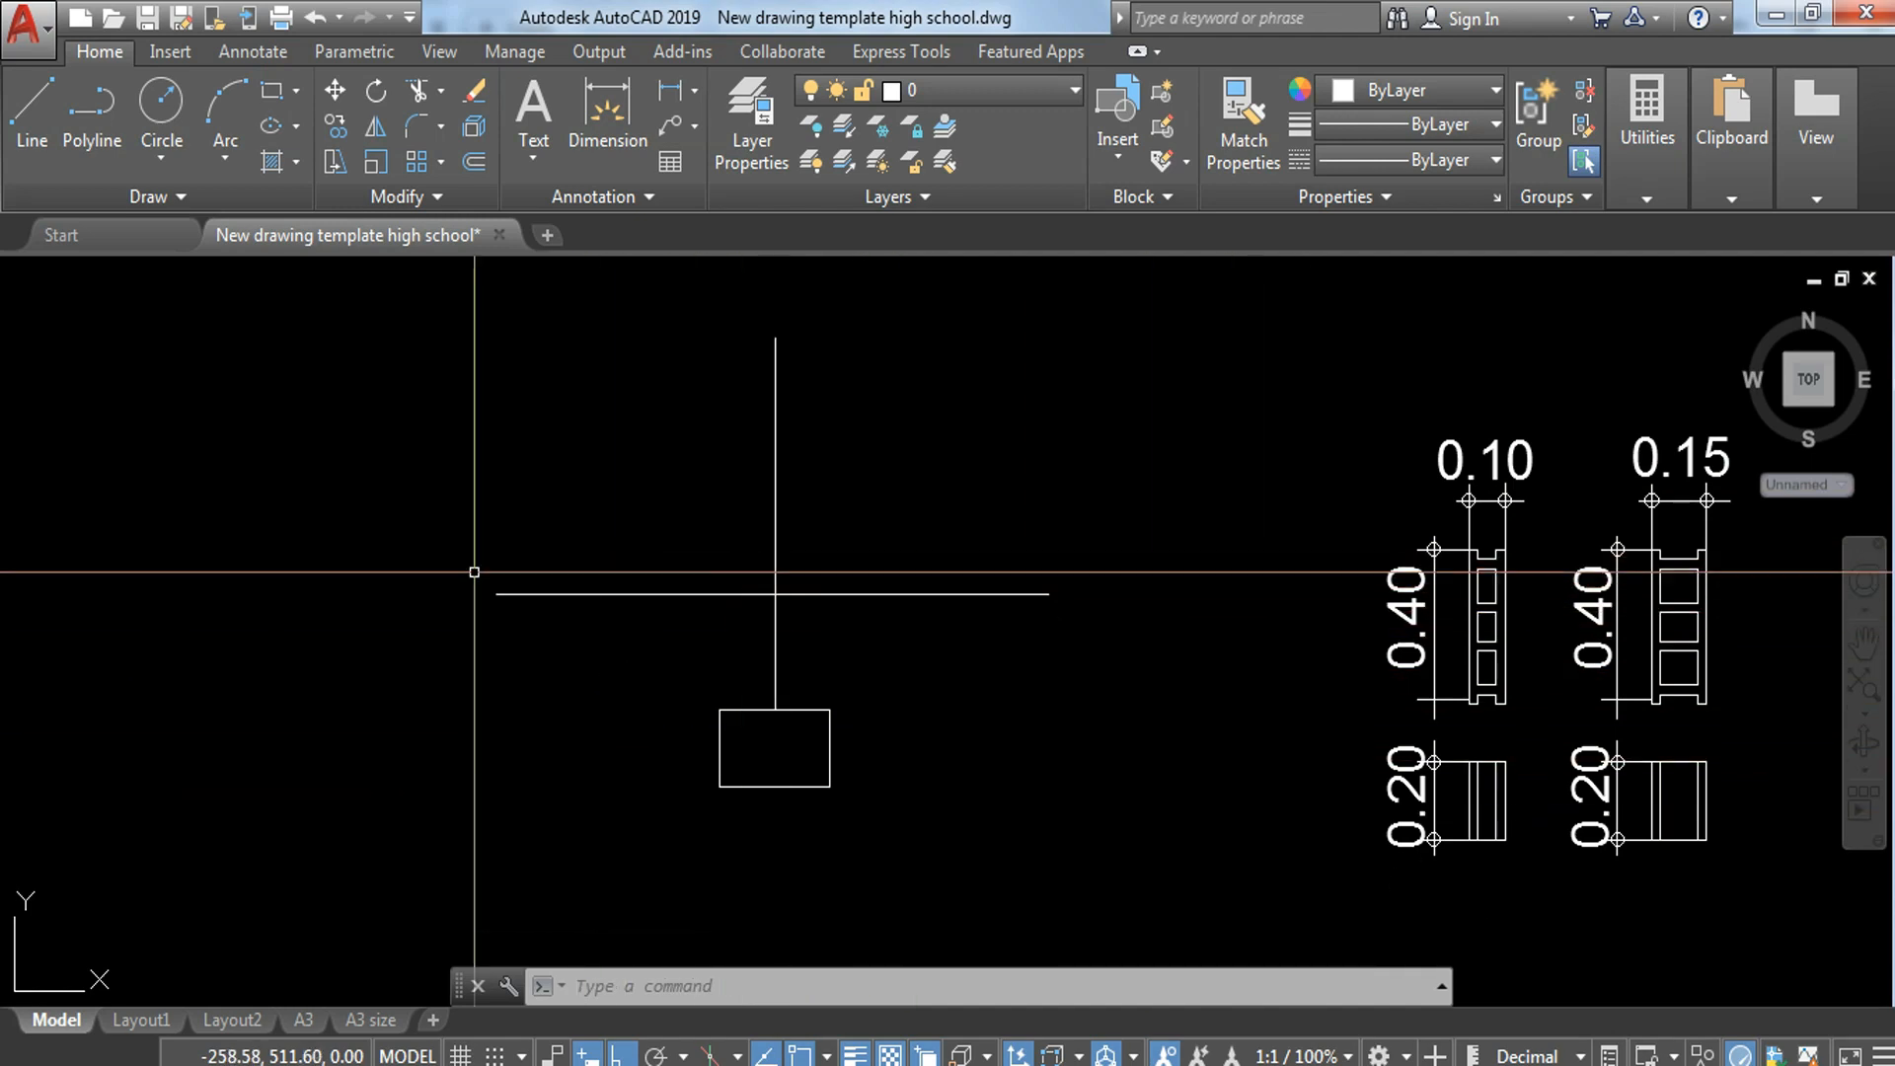
scroll(1467, 844, up, 2)
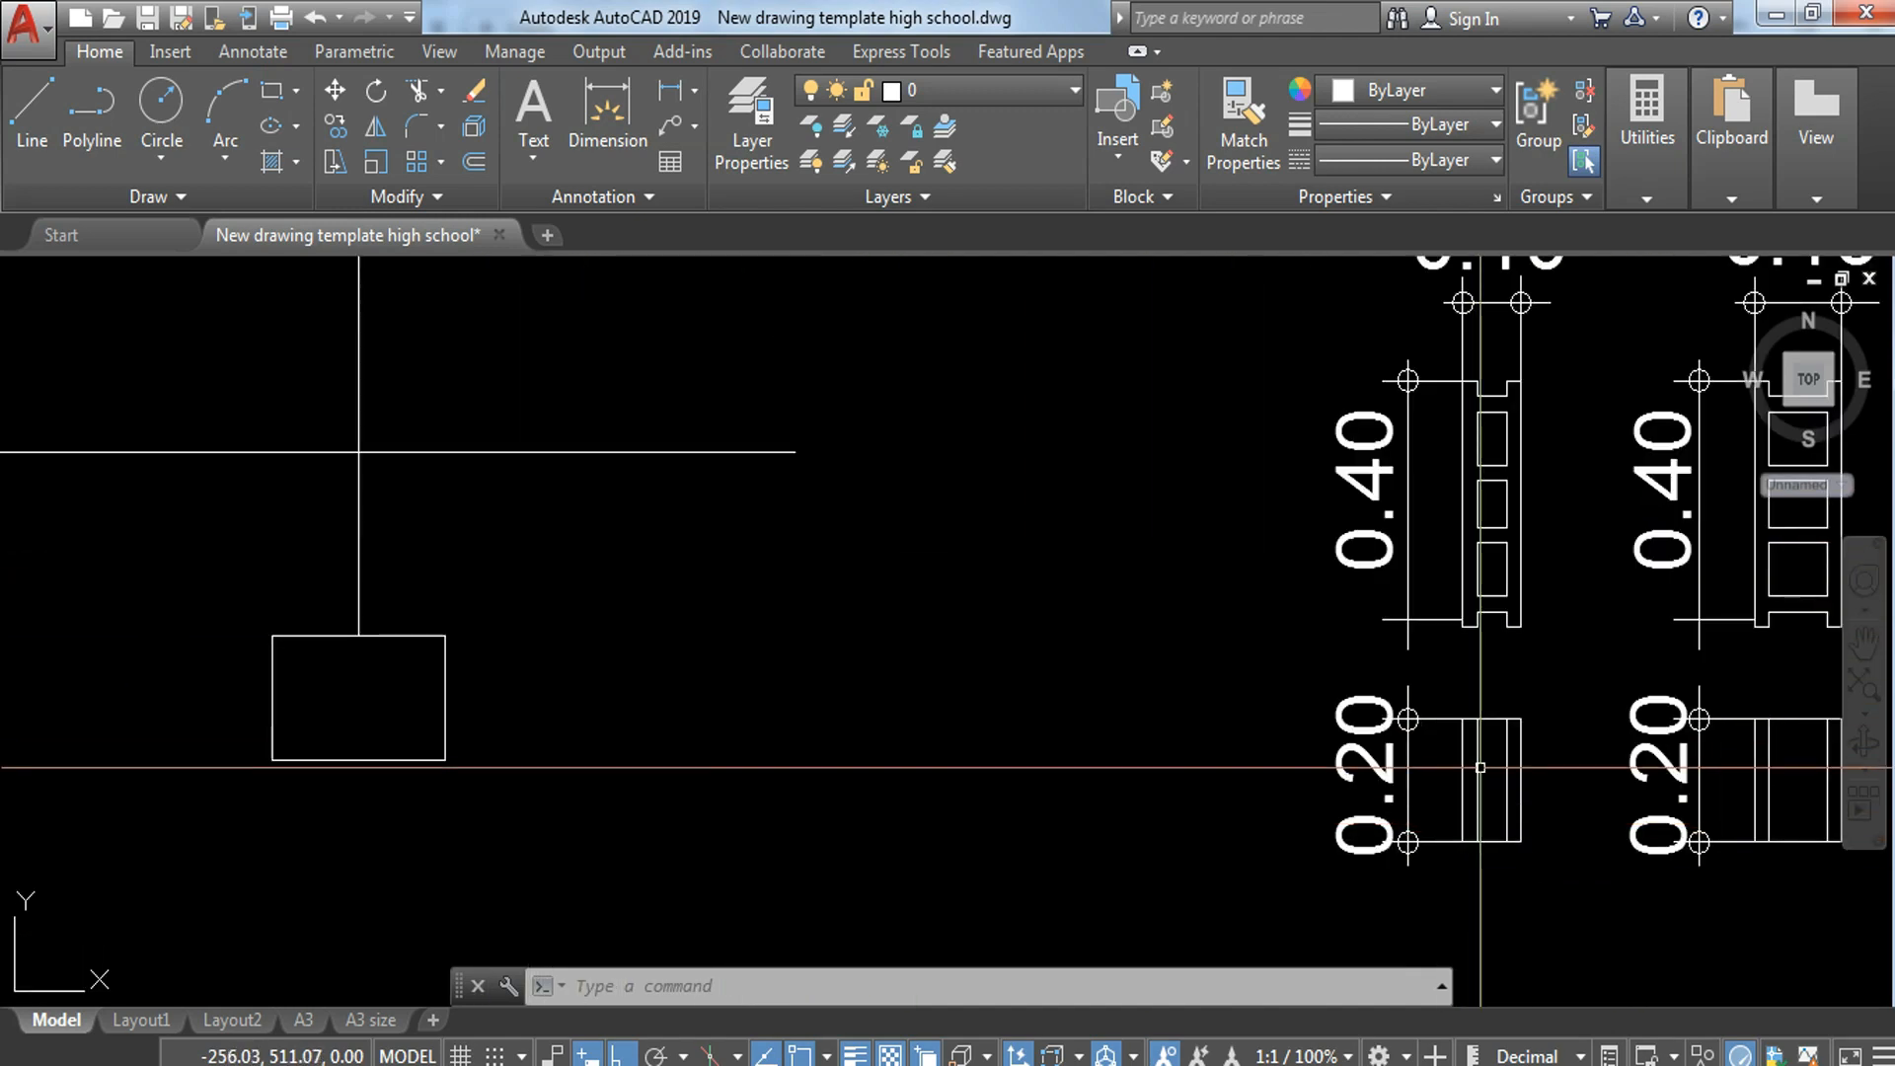
click(1442, 690)
click(1584, 884)
text(c)
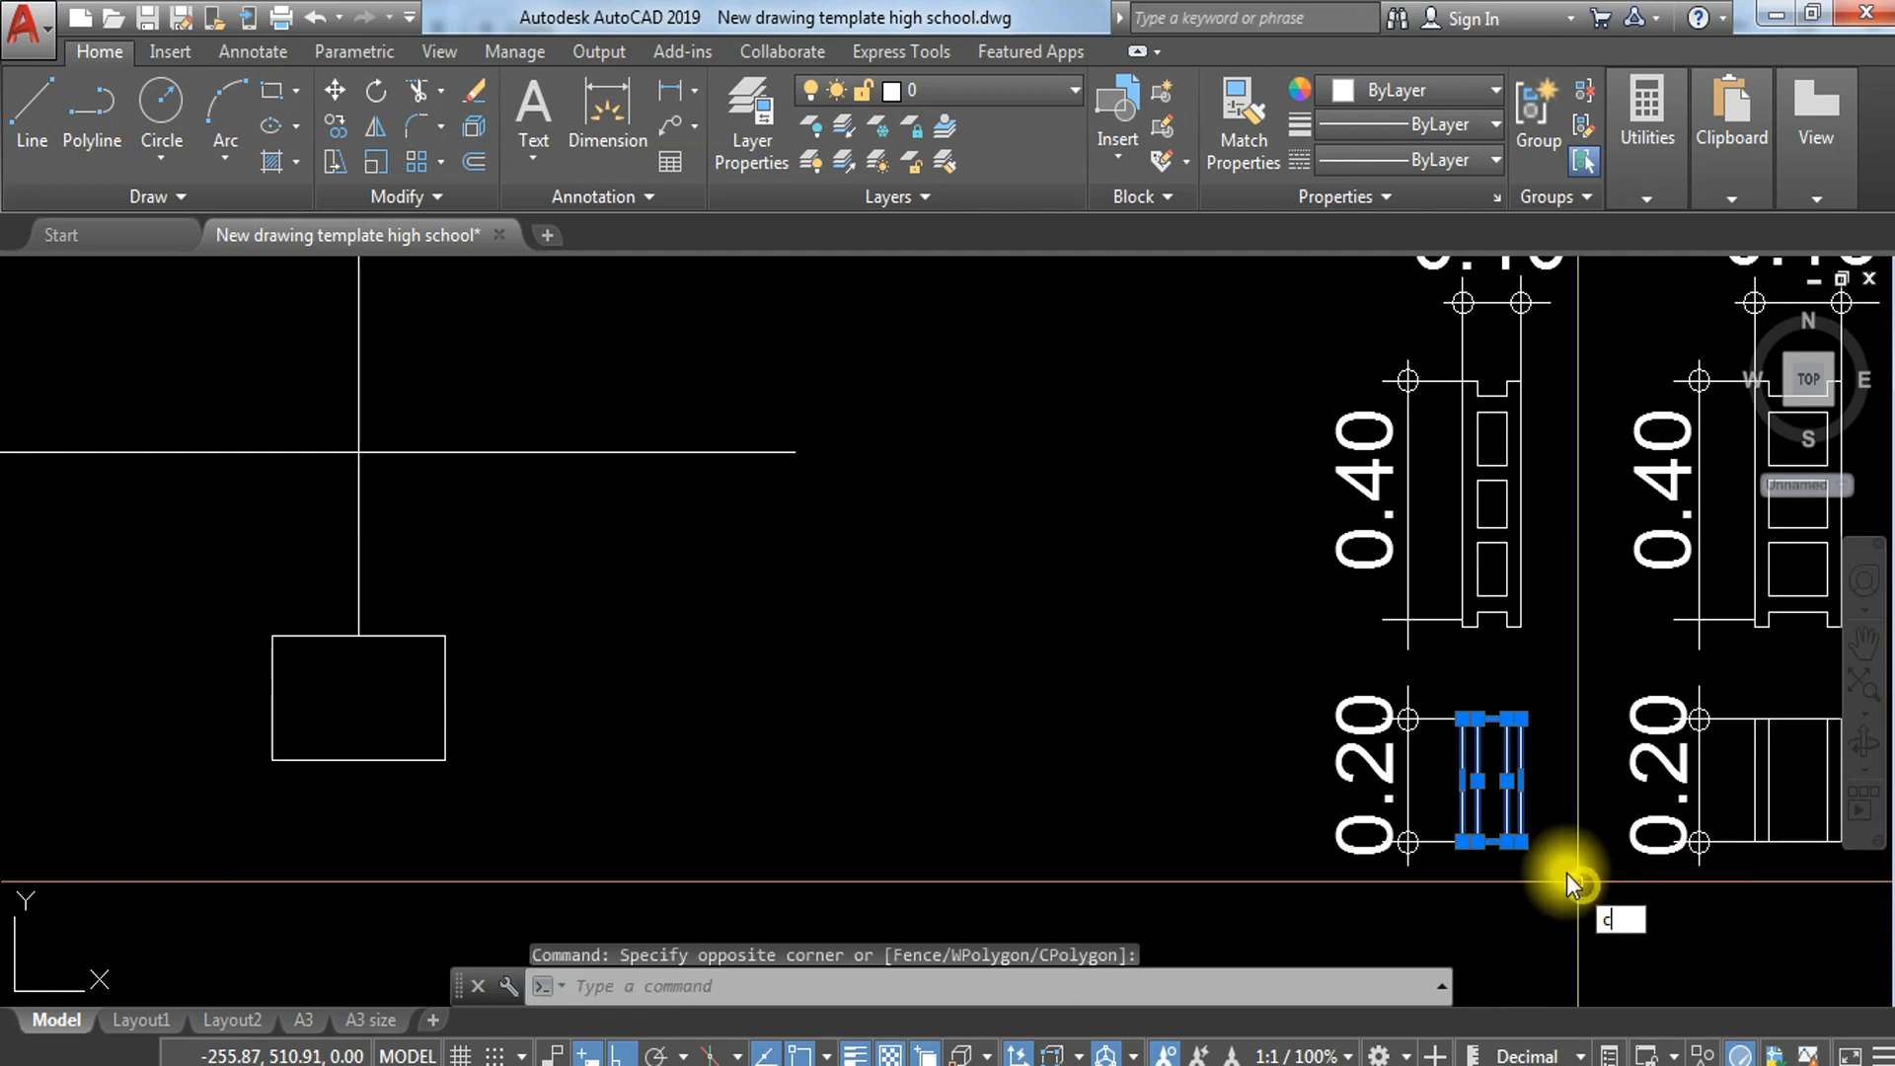
text(co)
key(Return)
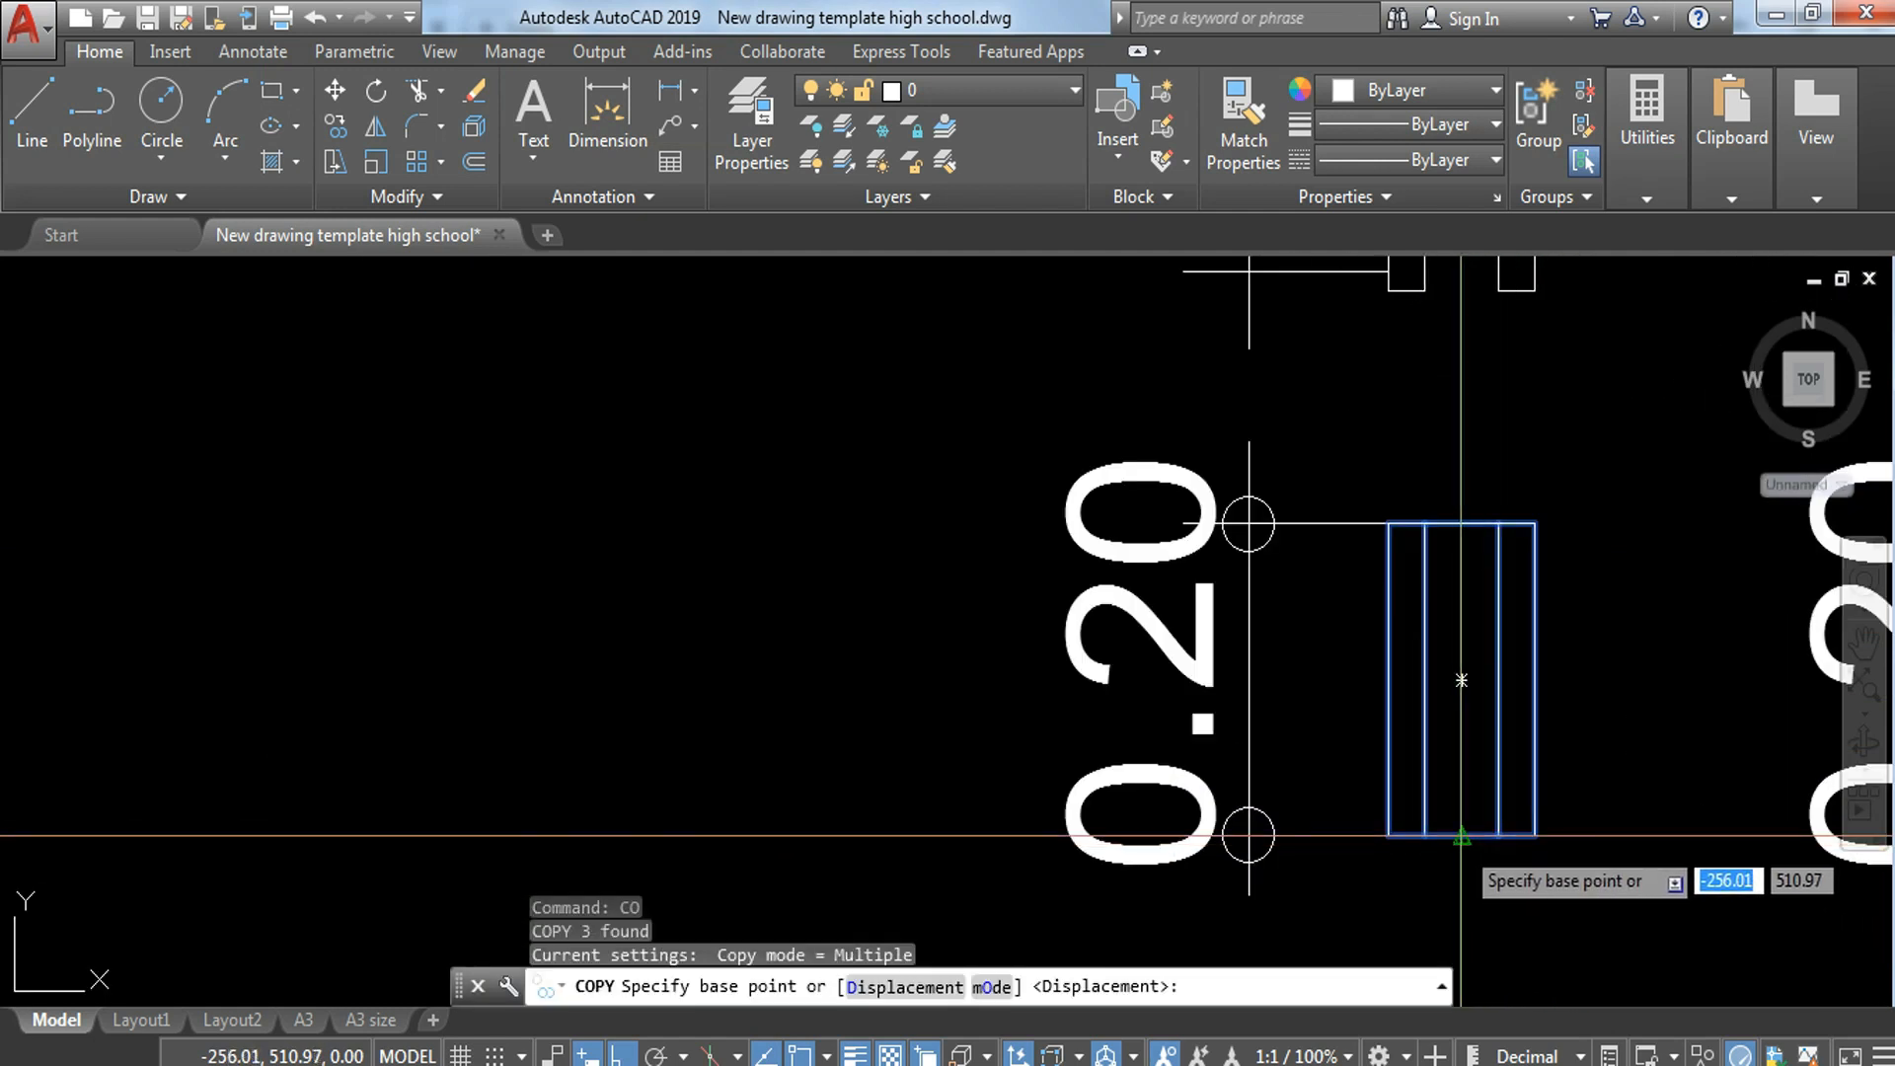
click(1461, 836)
scroll(1461, 836, down, 5)
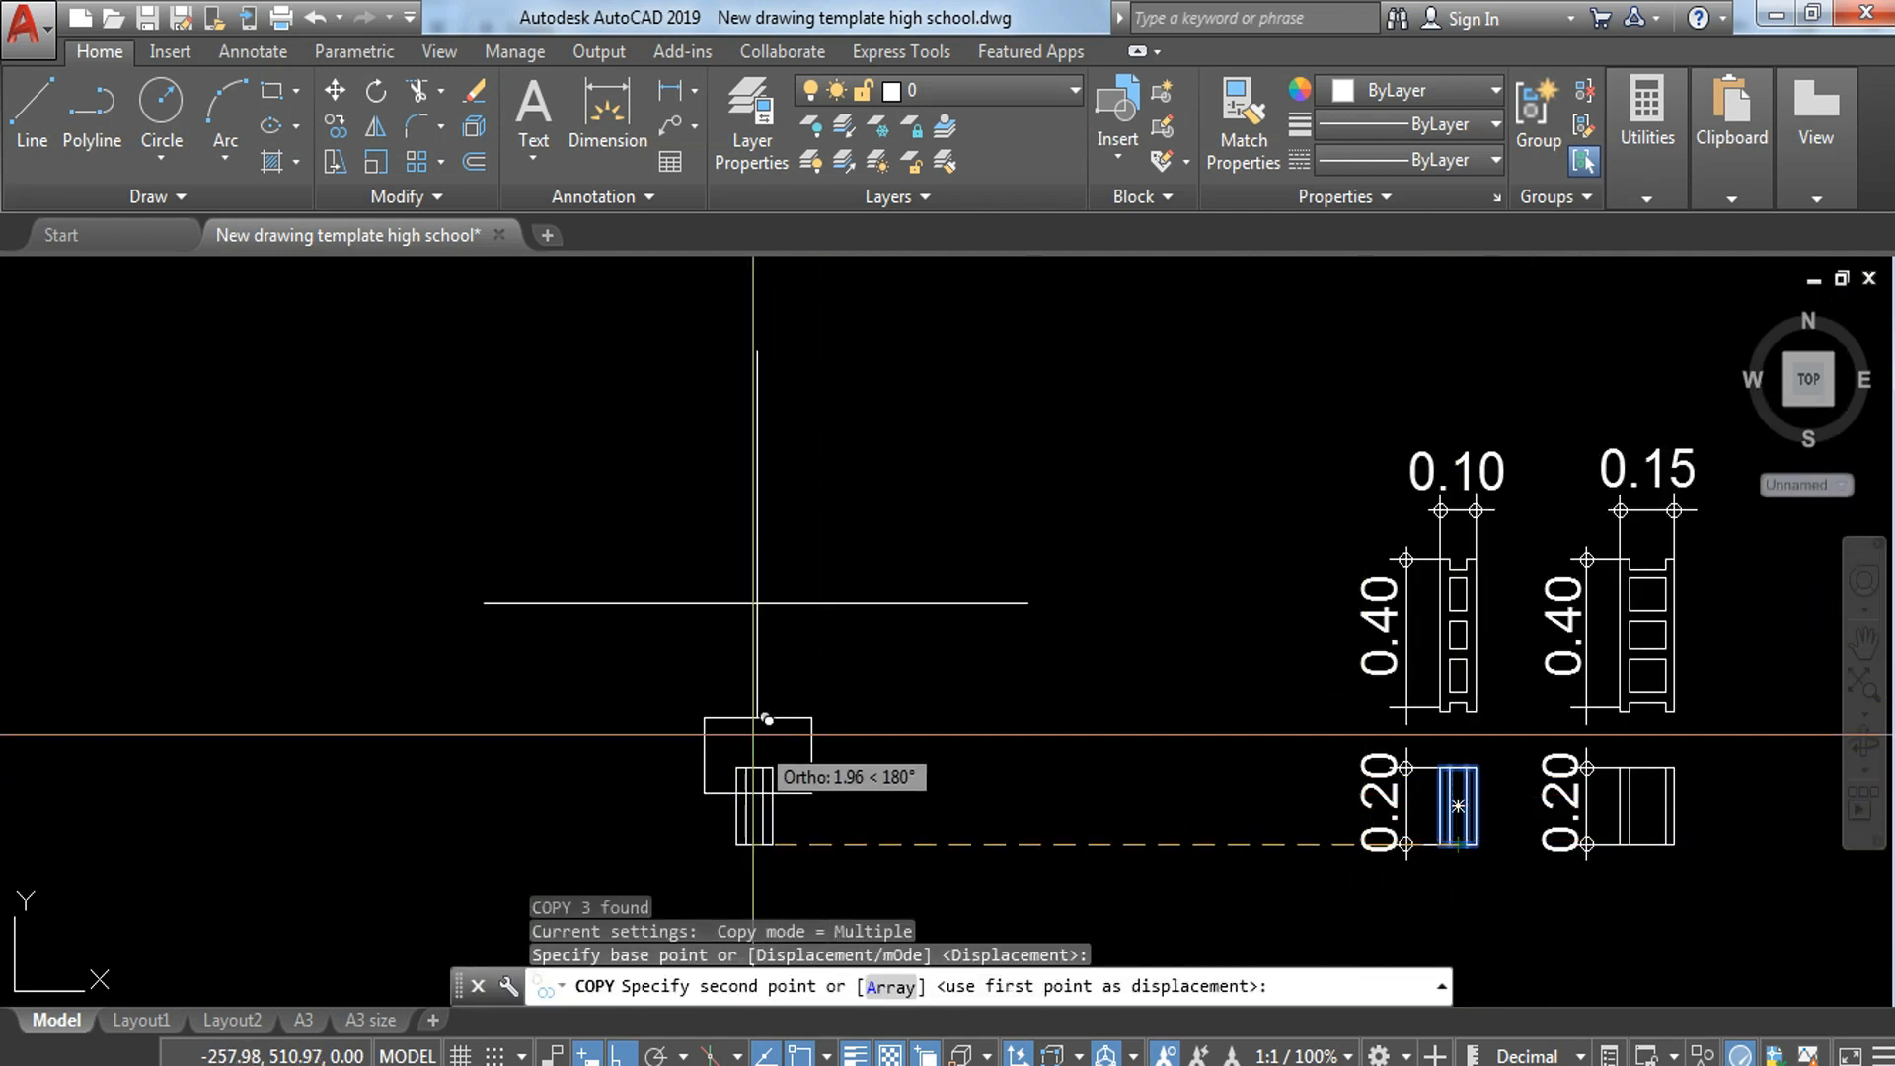
click(768, 703)
key(Escape)
key(Escape)
key(Escape)
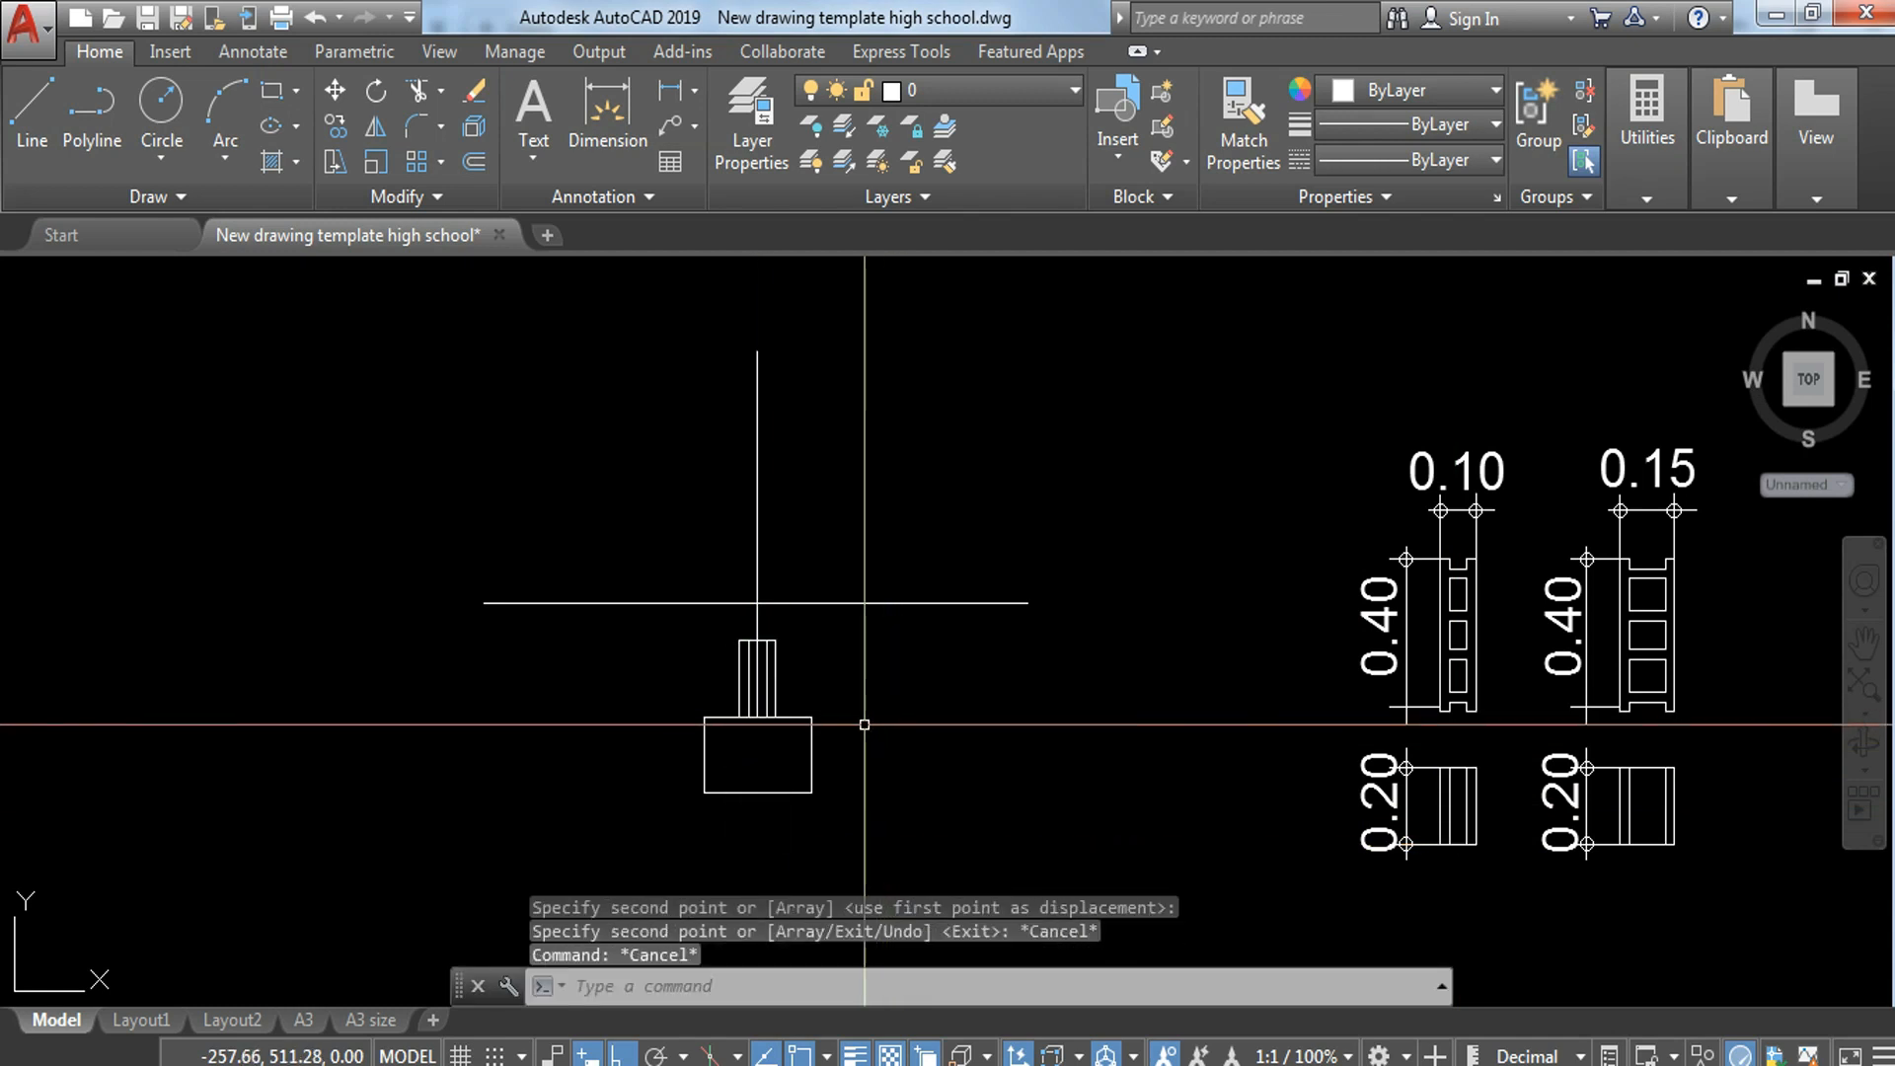
Step: Copy the block upward three times, corner to corner, to stack a four-block wall on the footing
scroll(770, 660, up, 2)
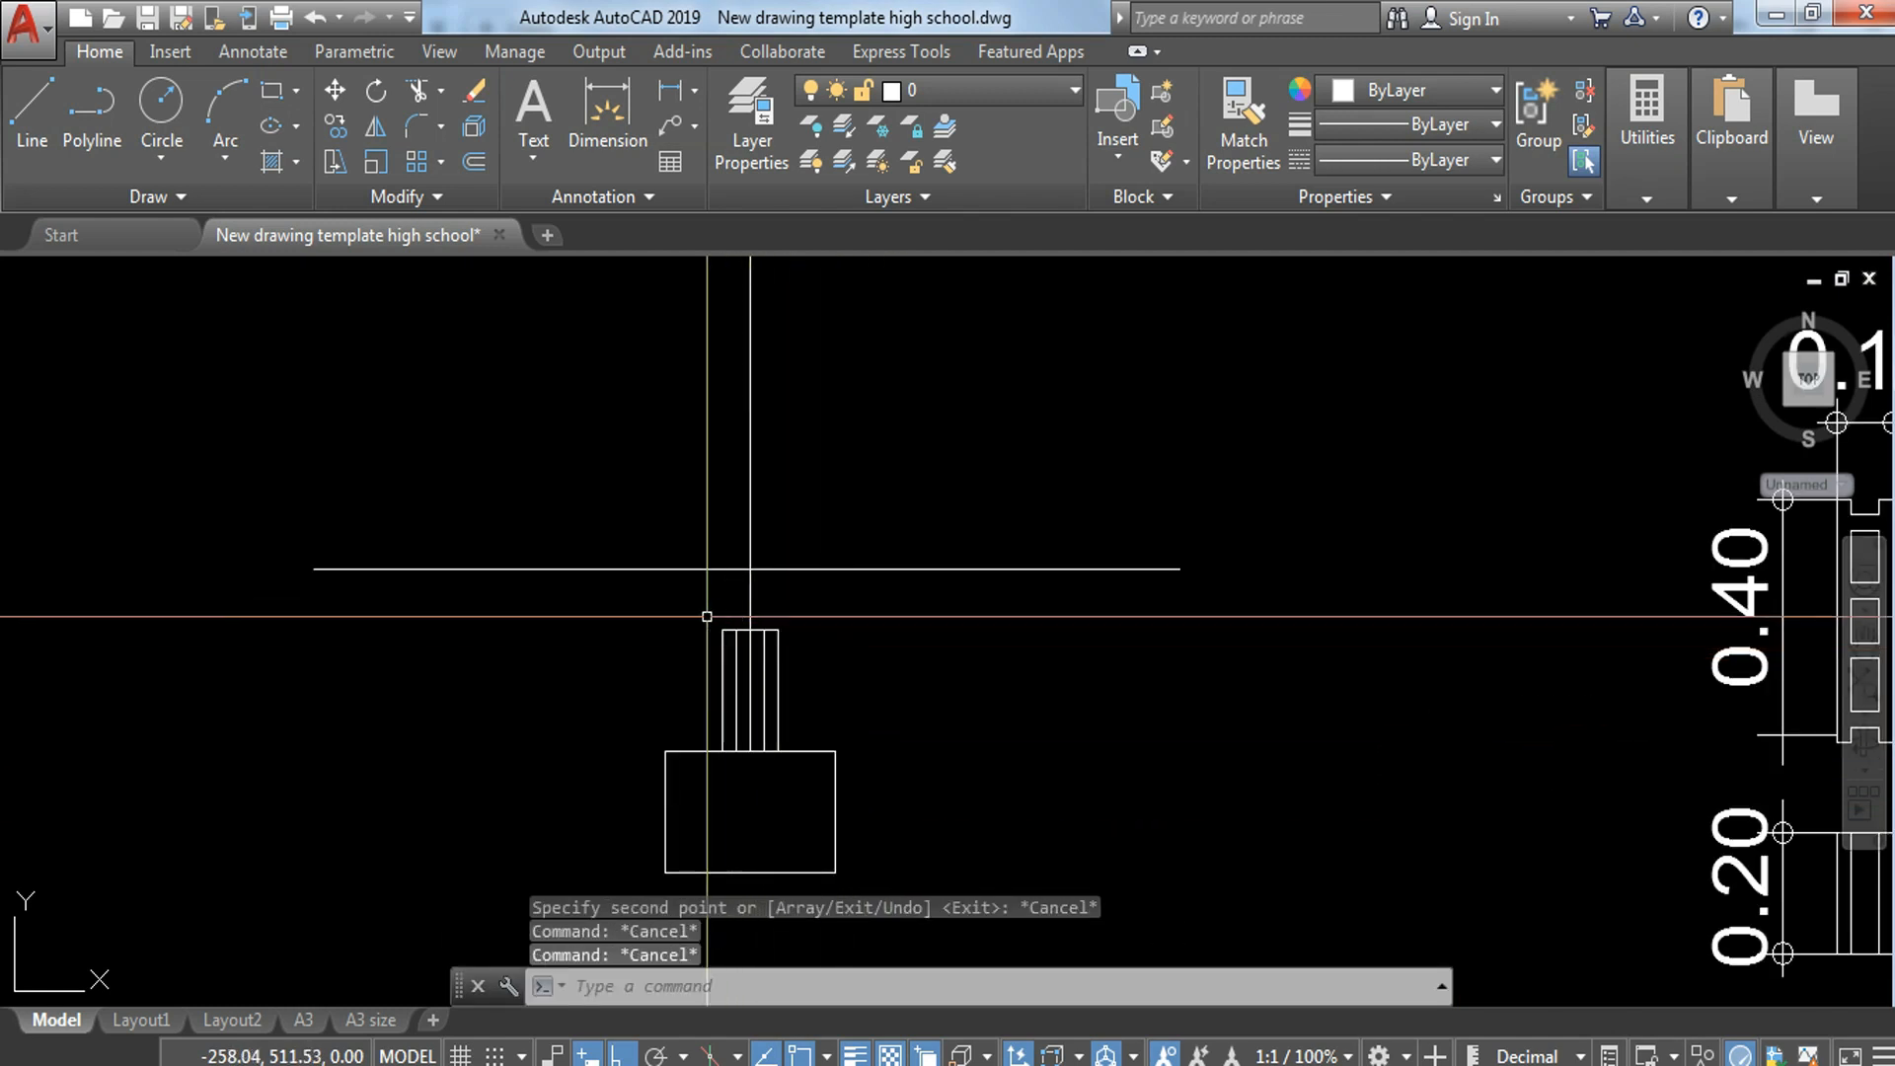
click(707, 616)
click(804, 777)
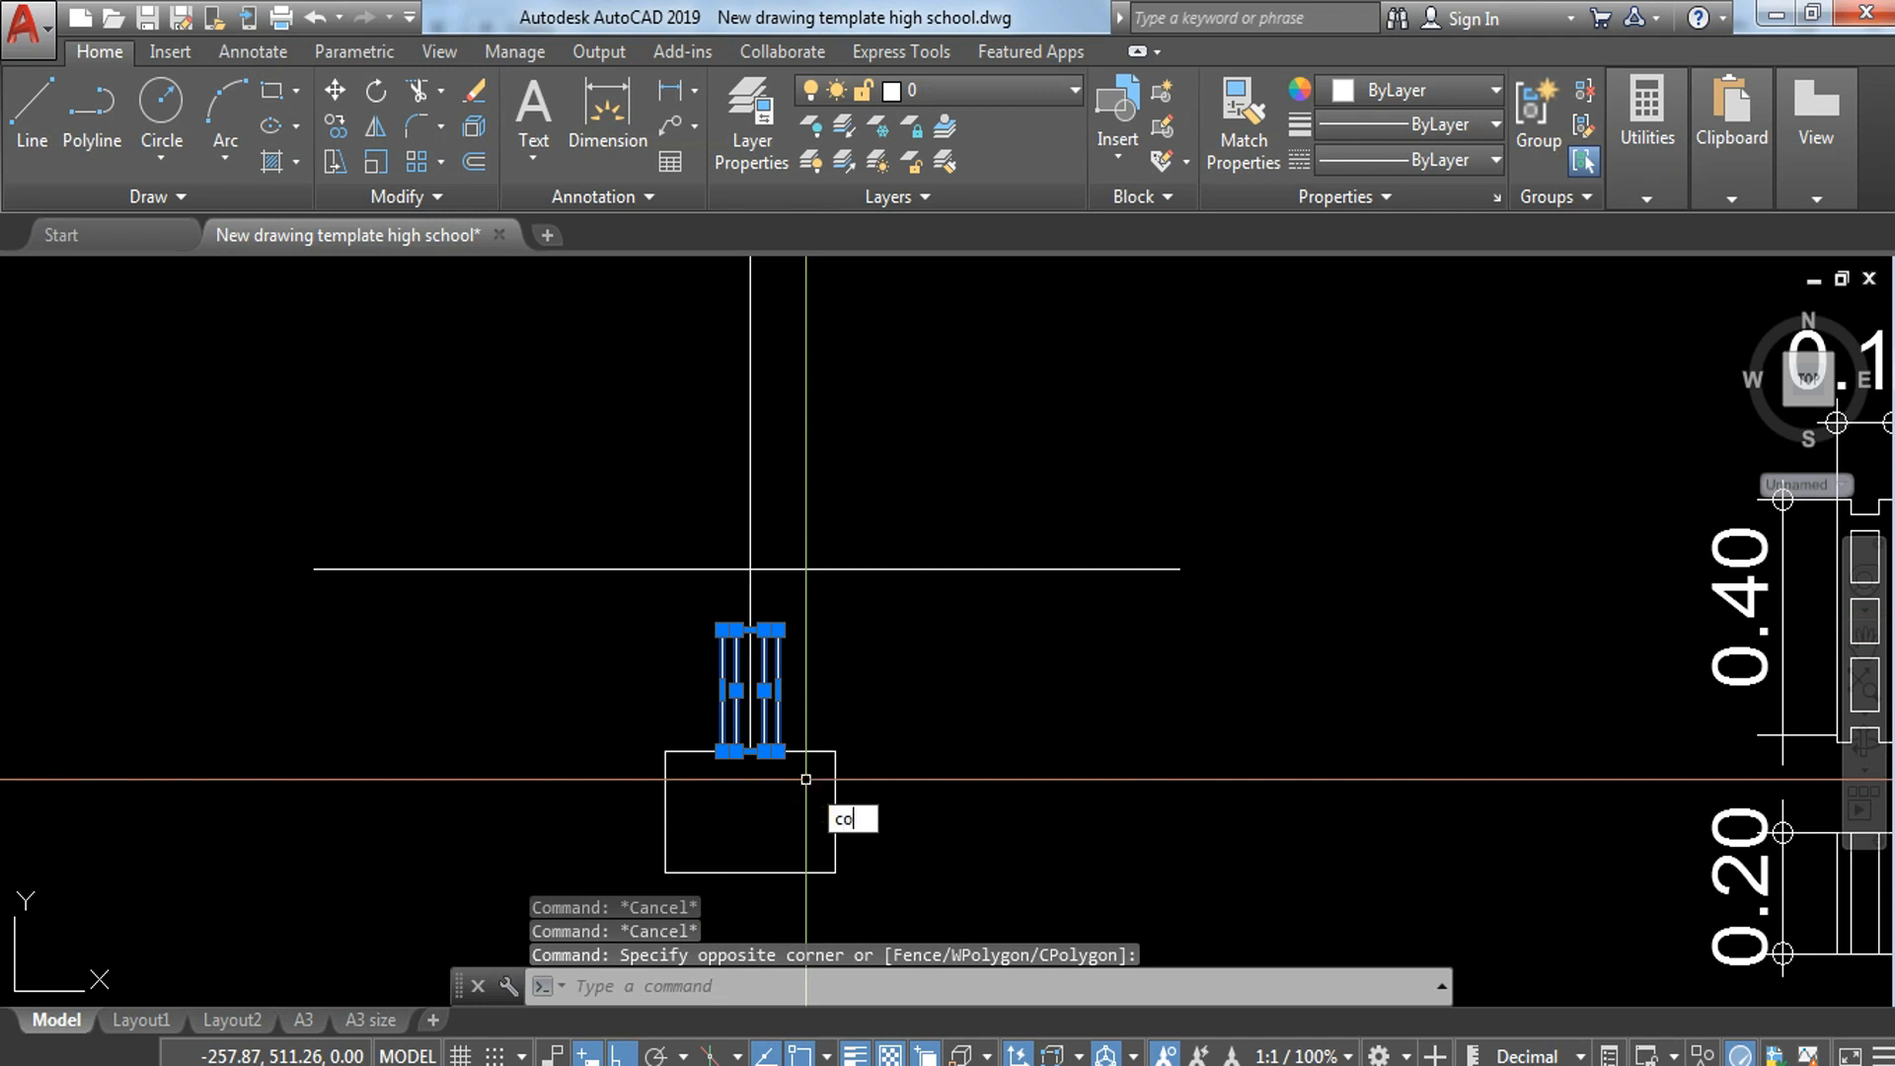
text(co)
key(Return)
scroll(780, 770, up, 3)
click(760, 741)
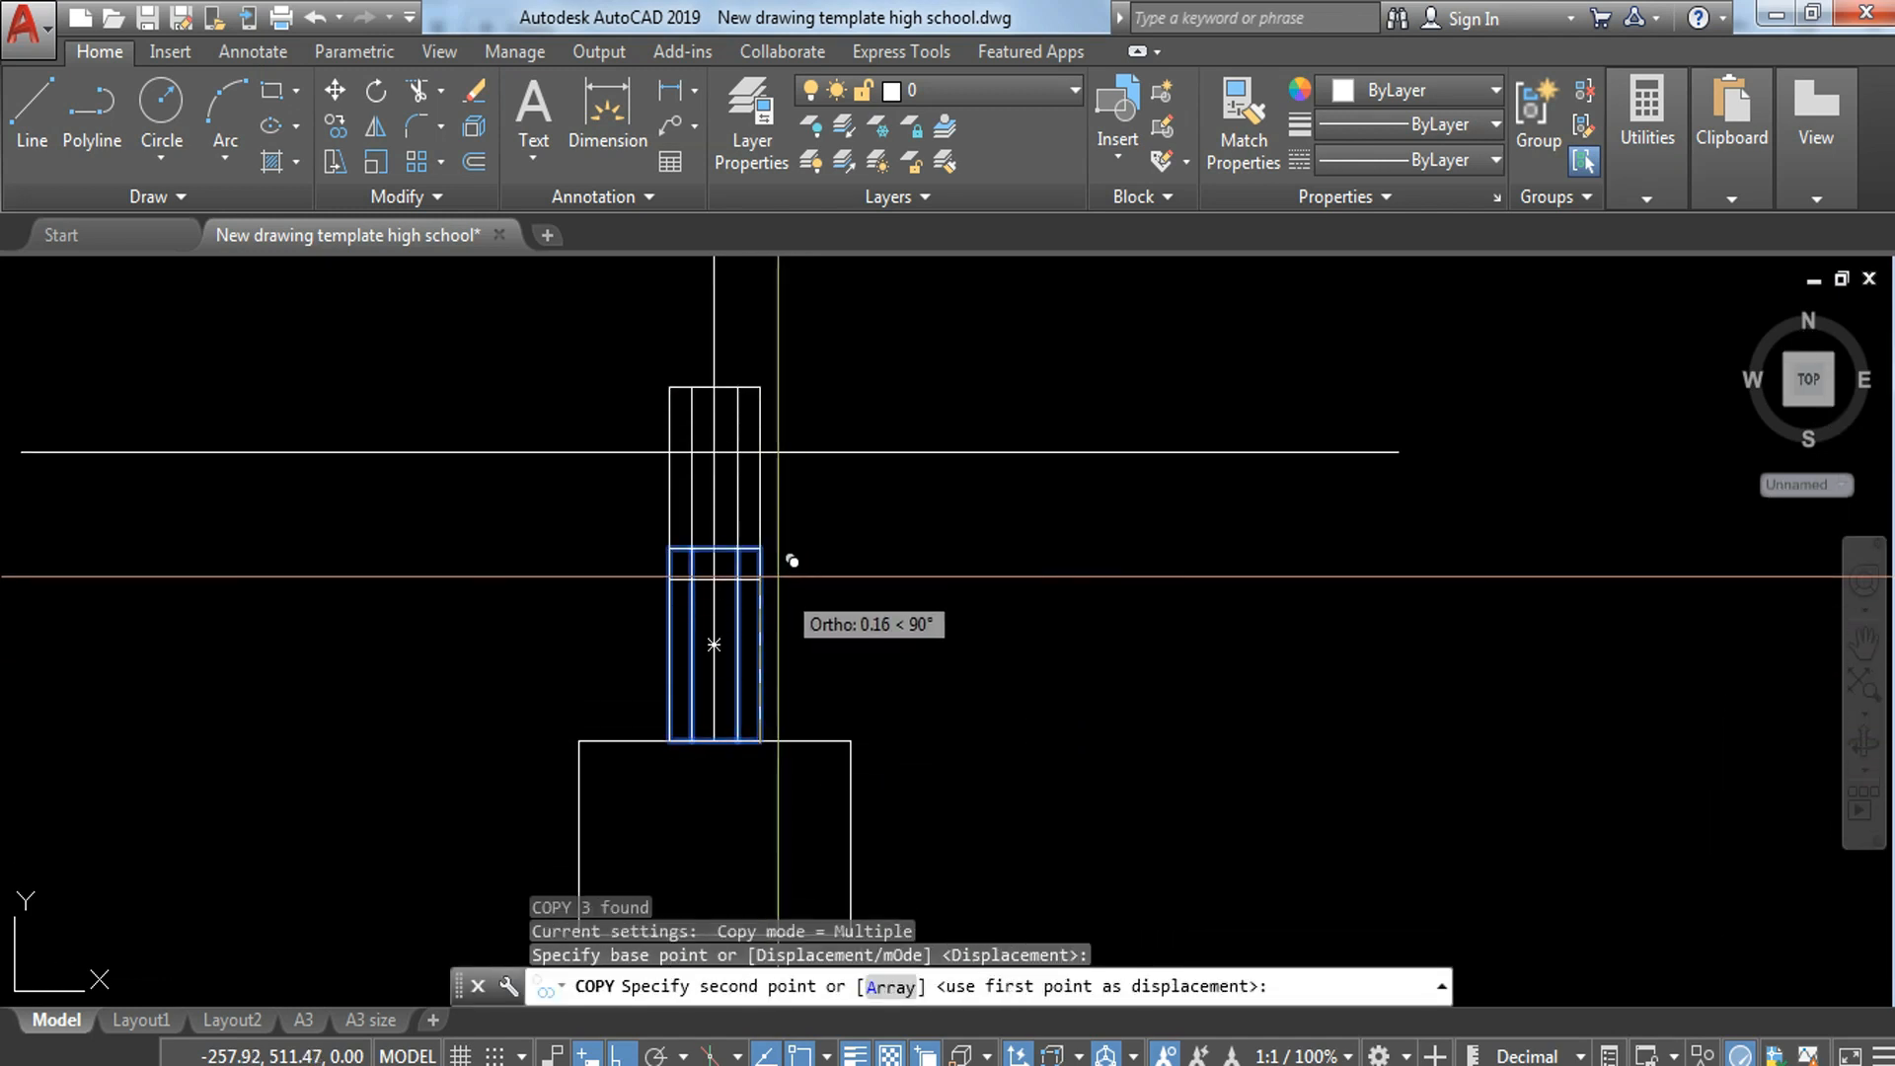
click(782, 499)
middle_drag(782, 499, 831, 787)
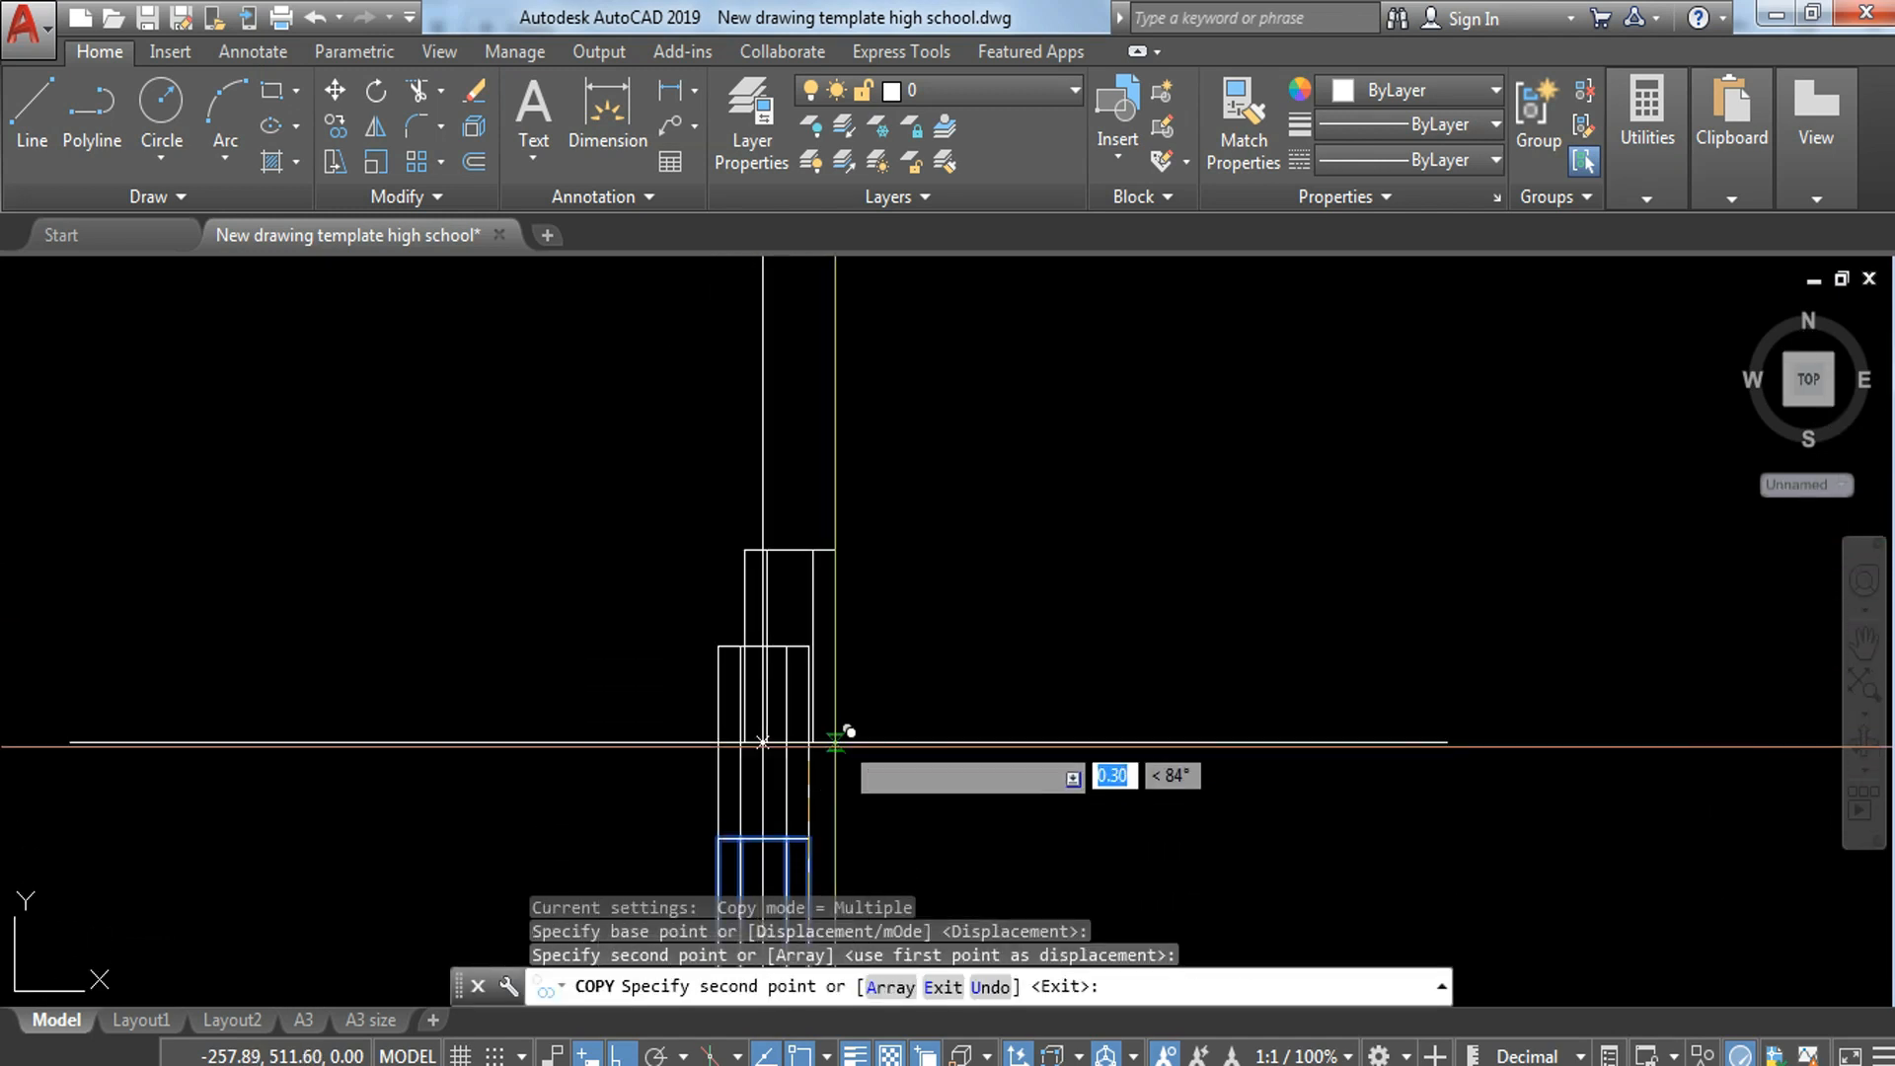
click(809, 646)
click(810, 454)
key(Escape)
Step: Trim the horizontal ground line where it crosses the block wall and erase the leftover segment
scroll(1007, 534, down, 3)
scroll(904, 618, up, 5)
text(tr)
key(Return)
key(Return)
click(793, 589)
click(801, 616)
click(910, 600)
key(Escape)
click(804, 575)
click(948, 644)
text(e)
key(Return)
scroll(987, 640, down, 5)
Step: Copy the footing-column section with its notes and title to the empty area beyond the wall-footing sketch
middle_drag(1130, 728, 1087, 641)
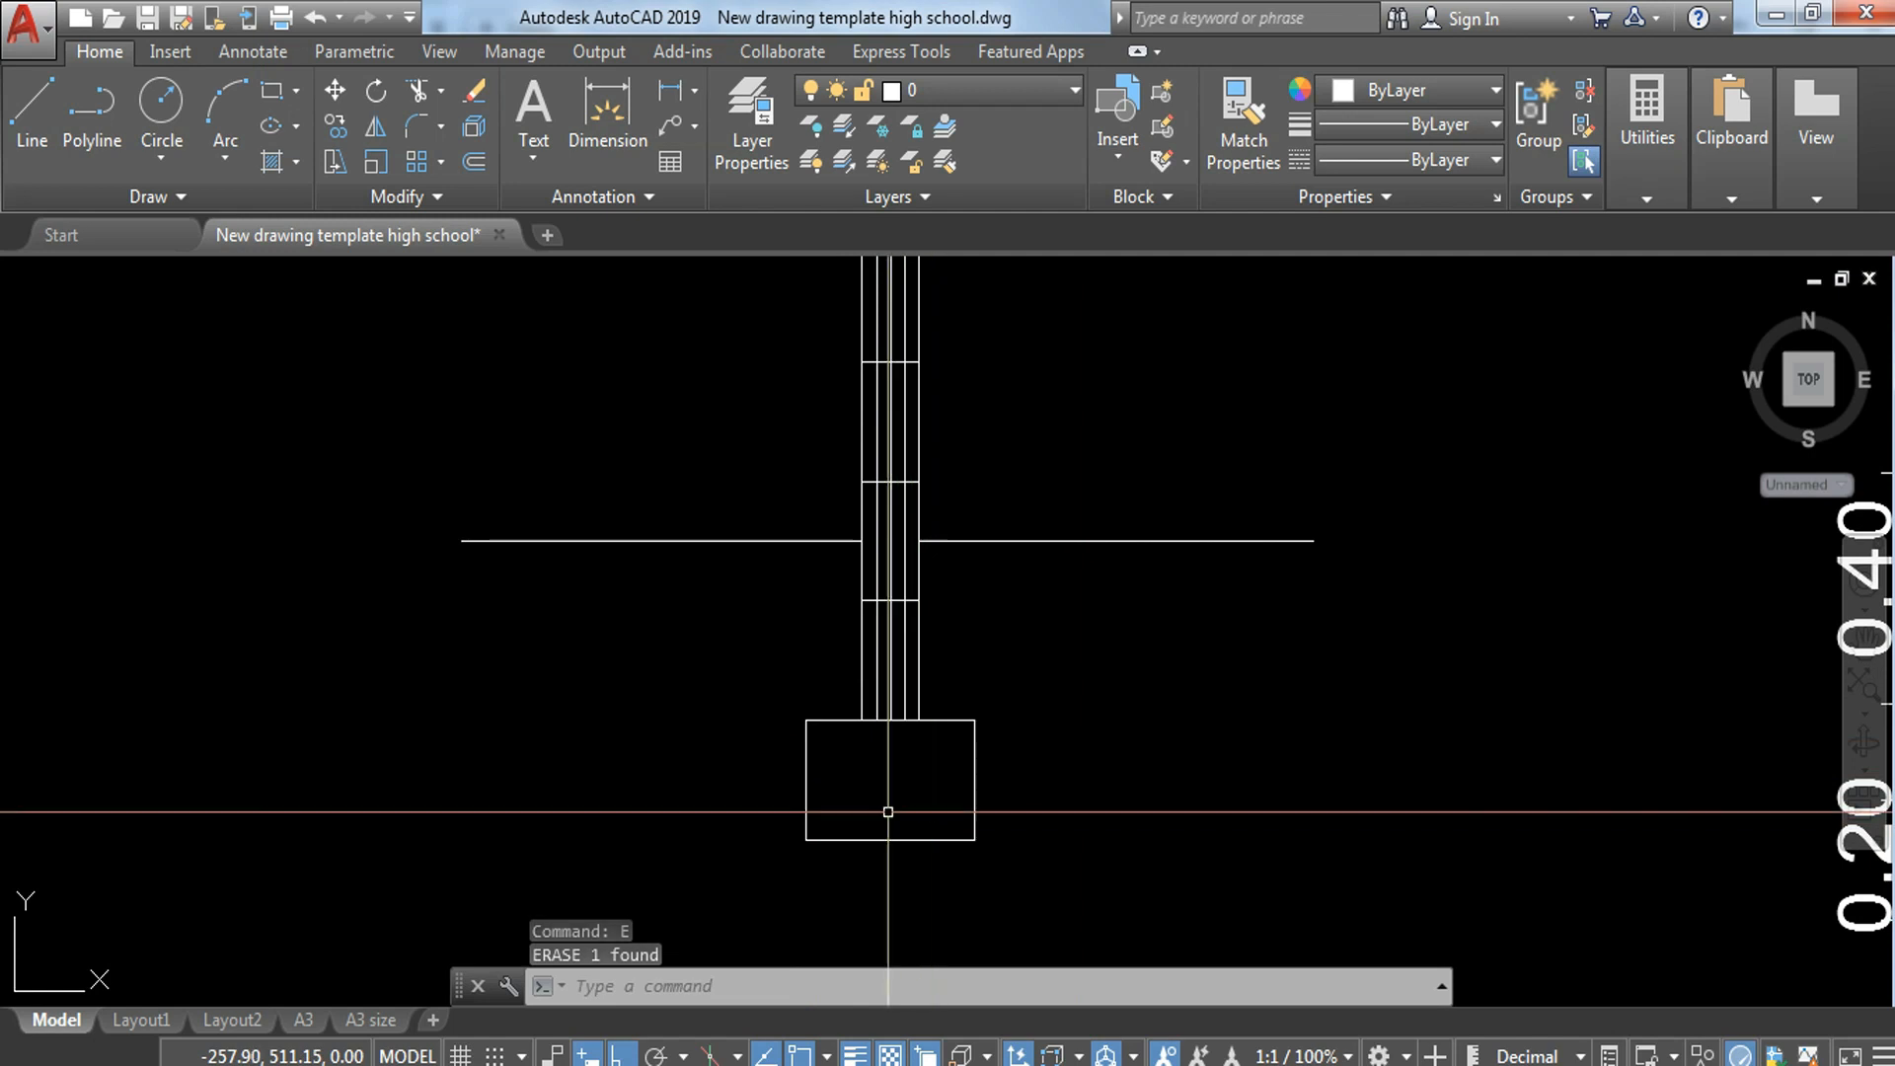
scroll(927, 801, down, 2)
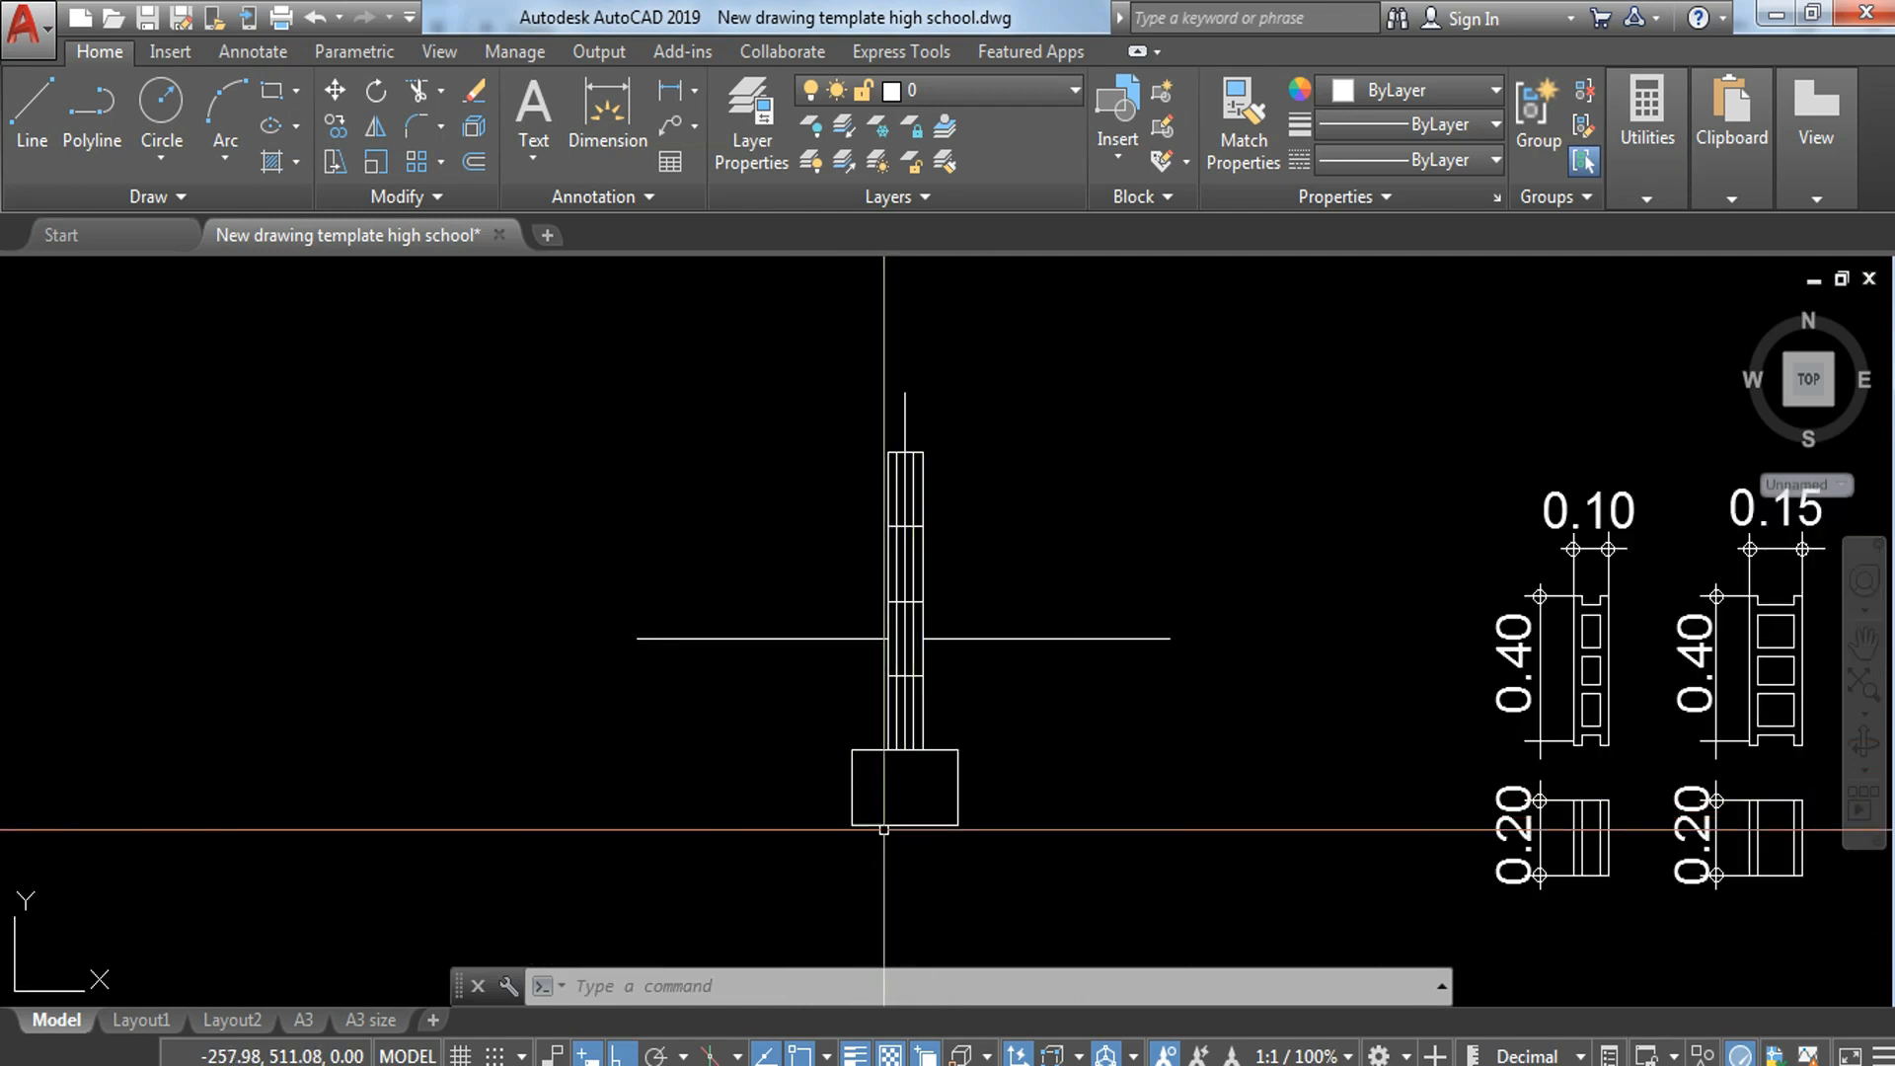
middle_drag(913, 819, 1513, 819)
scroll(1384, 773, down, 5)
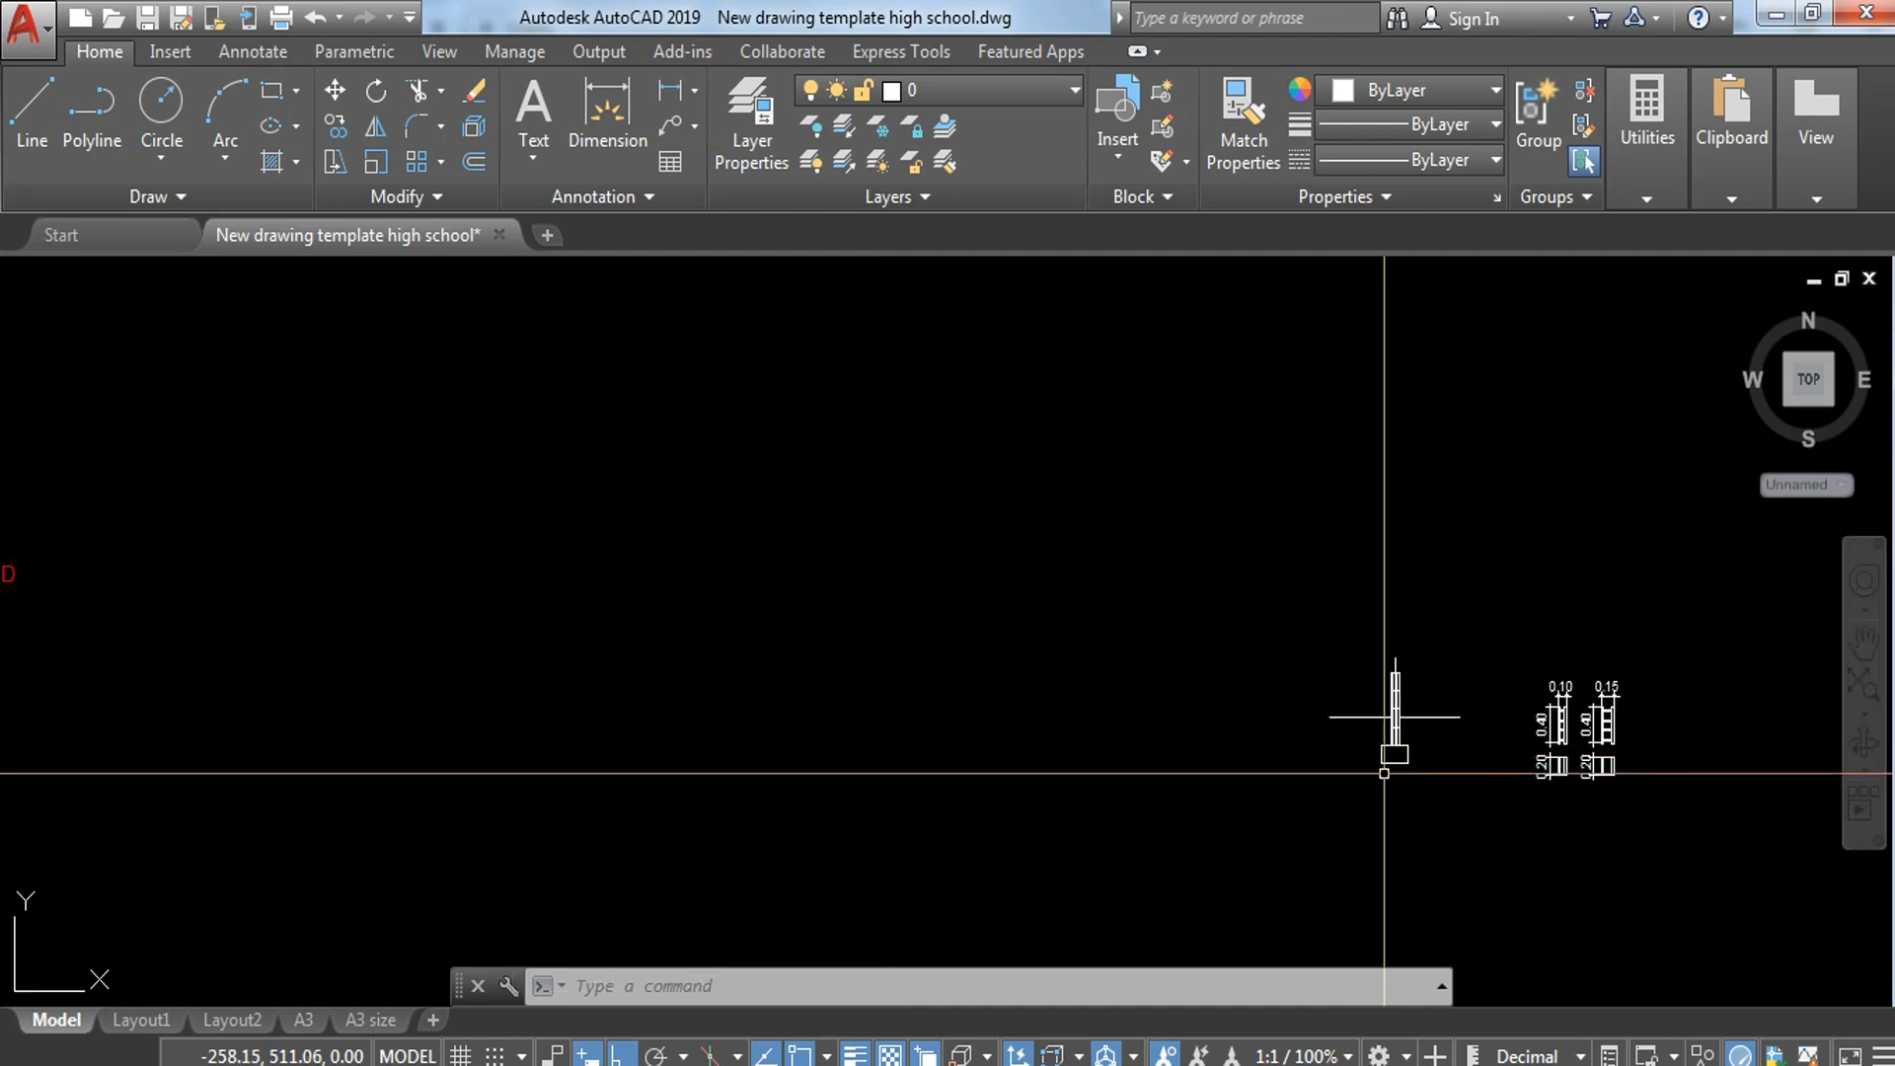
middle_drag(808, 635, 1384, 634)
scroll(1065, 618, down, 3)
middle_drag(1066, 618, 1358, 479)
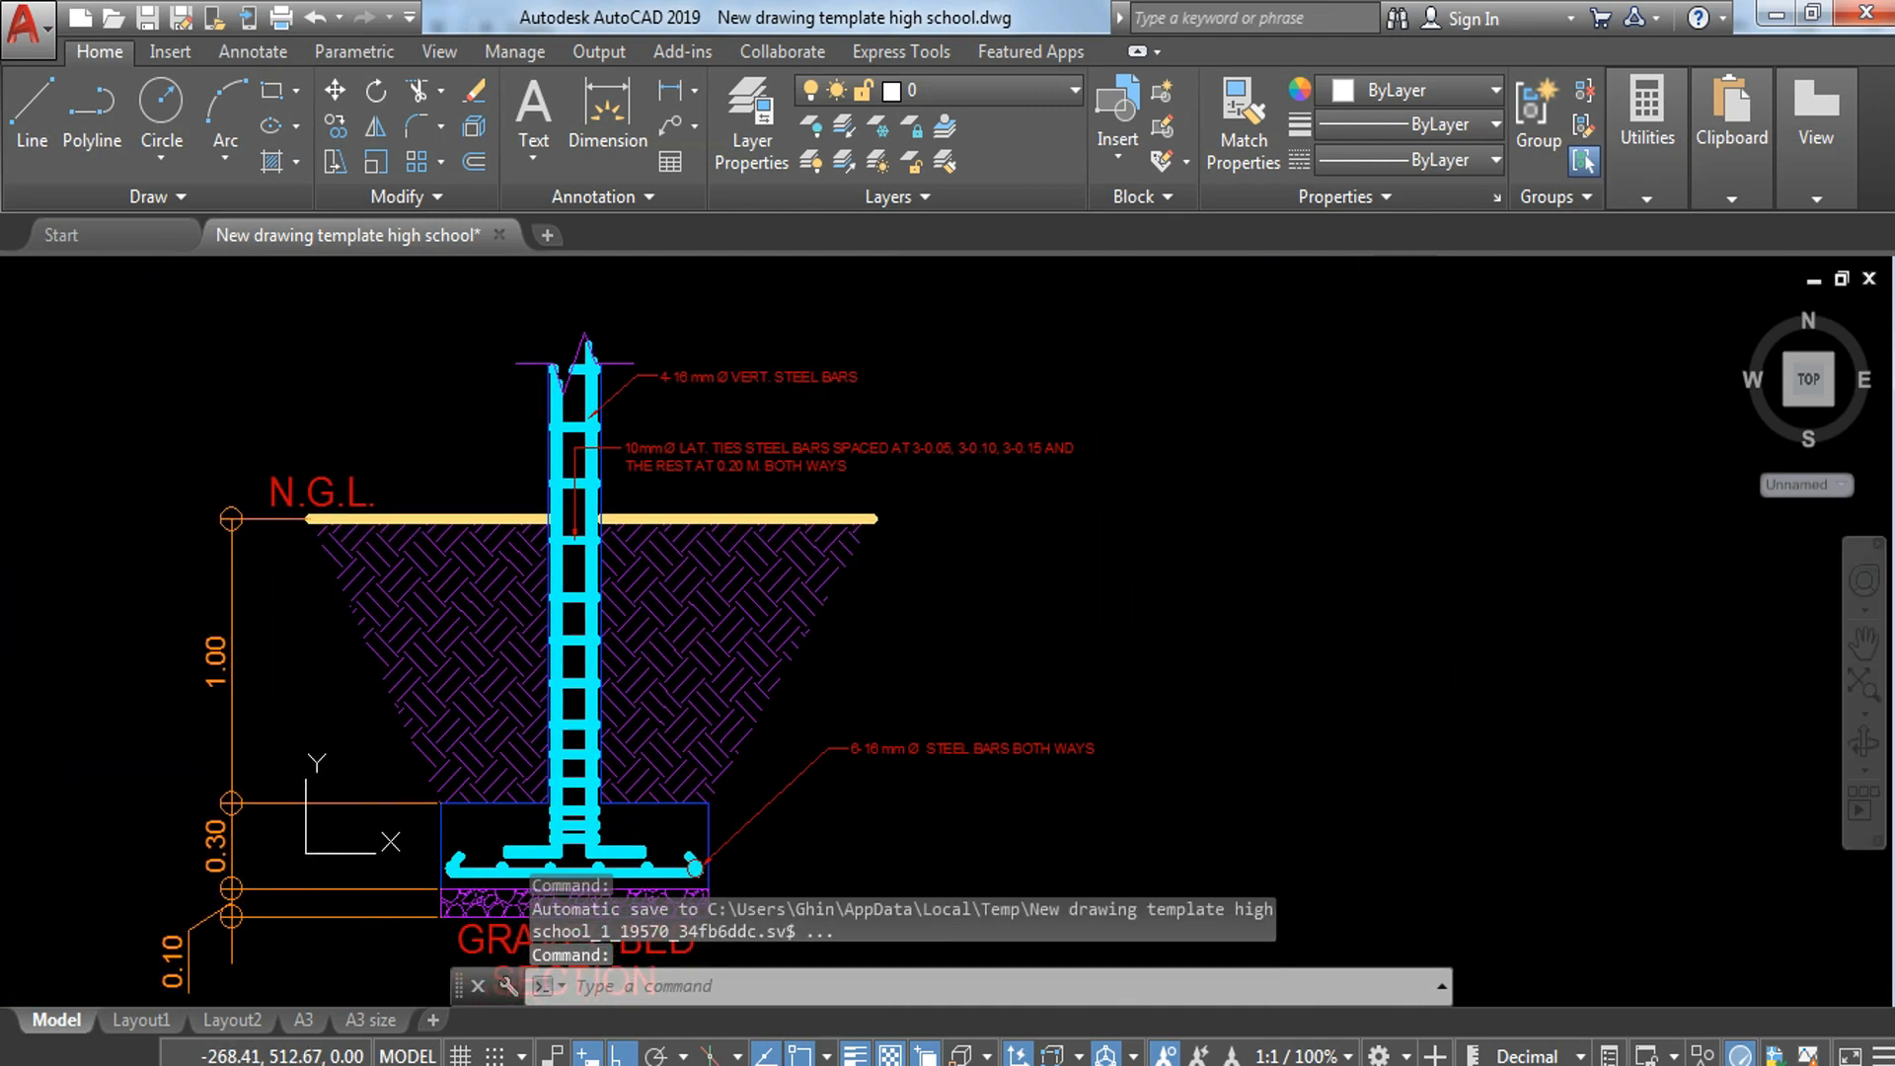
scroll(1302, 515, down, 5)
scroll(1481, 508, up, 5)
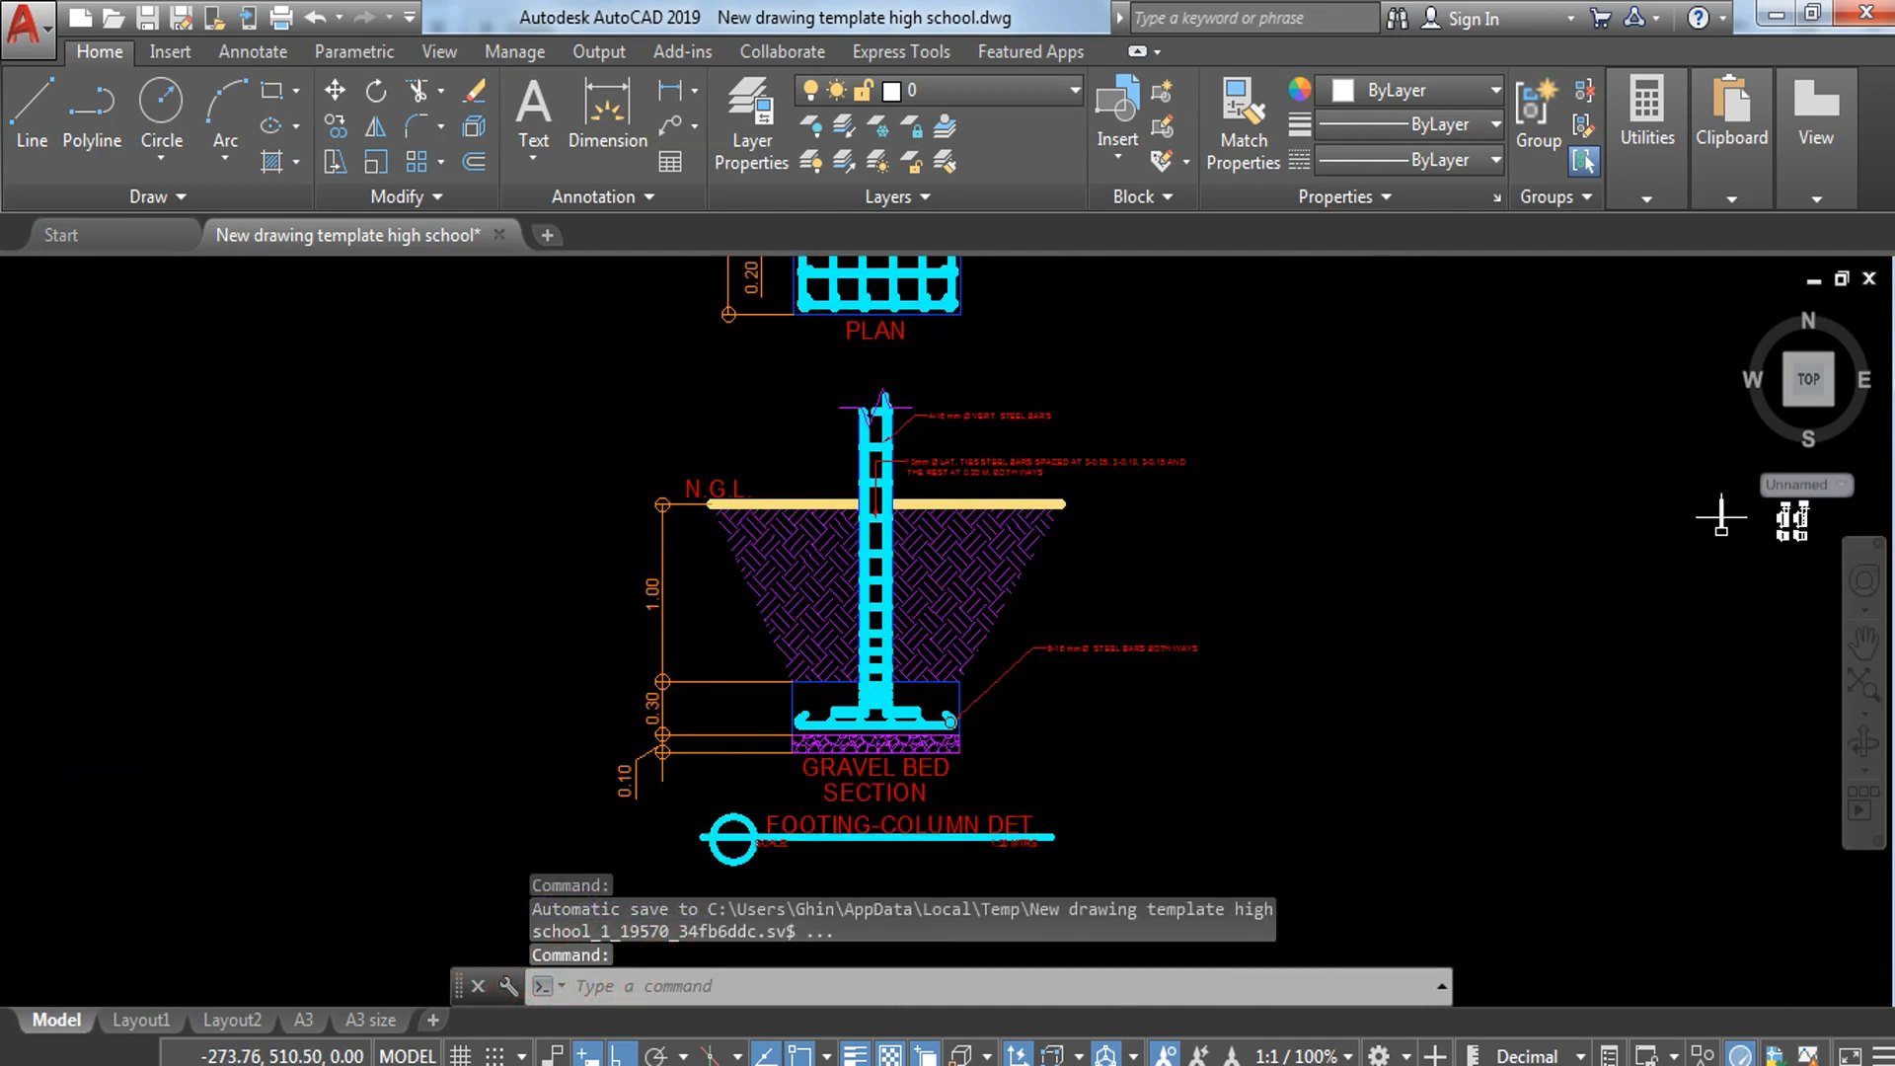
scroll(1438, 516, down, 6)
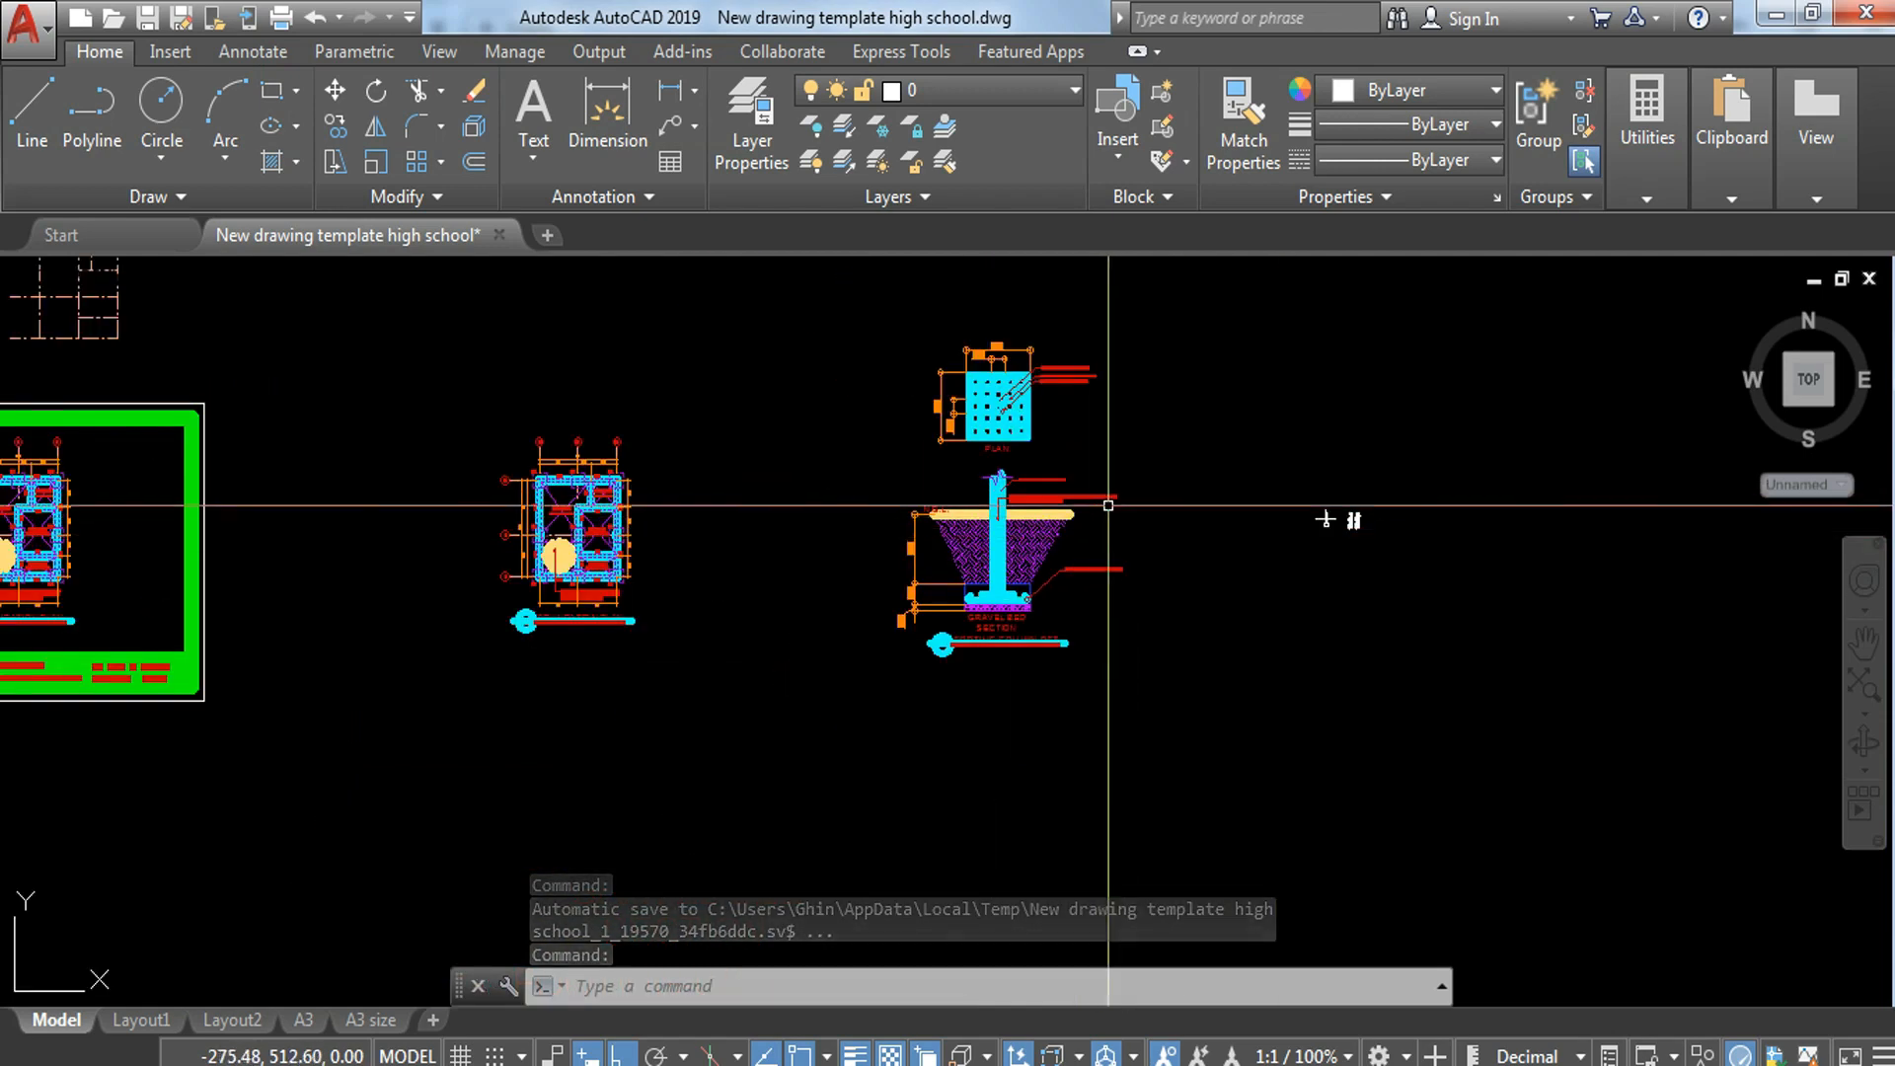
click(877, 459)
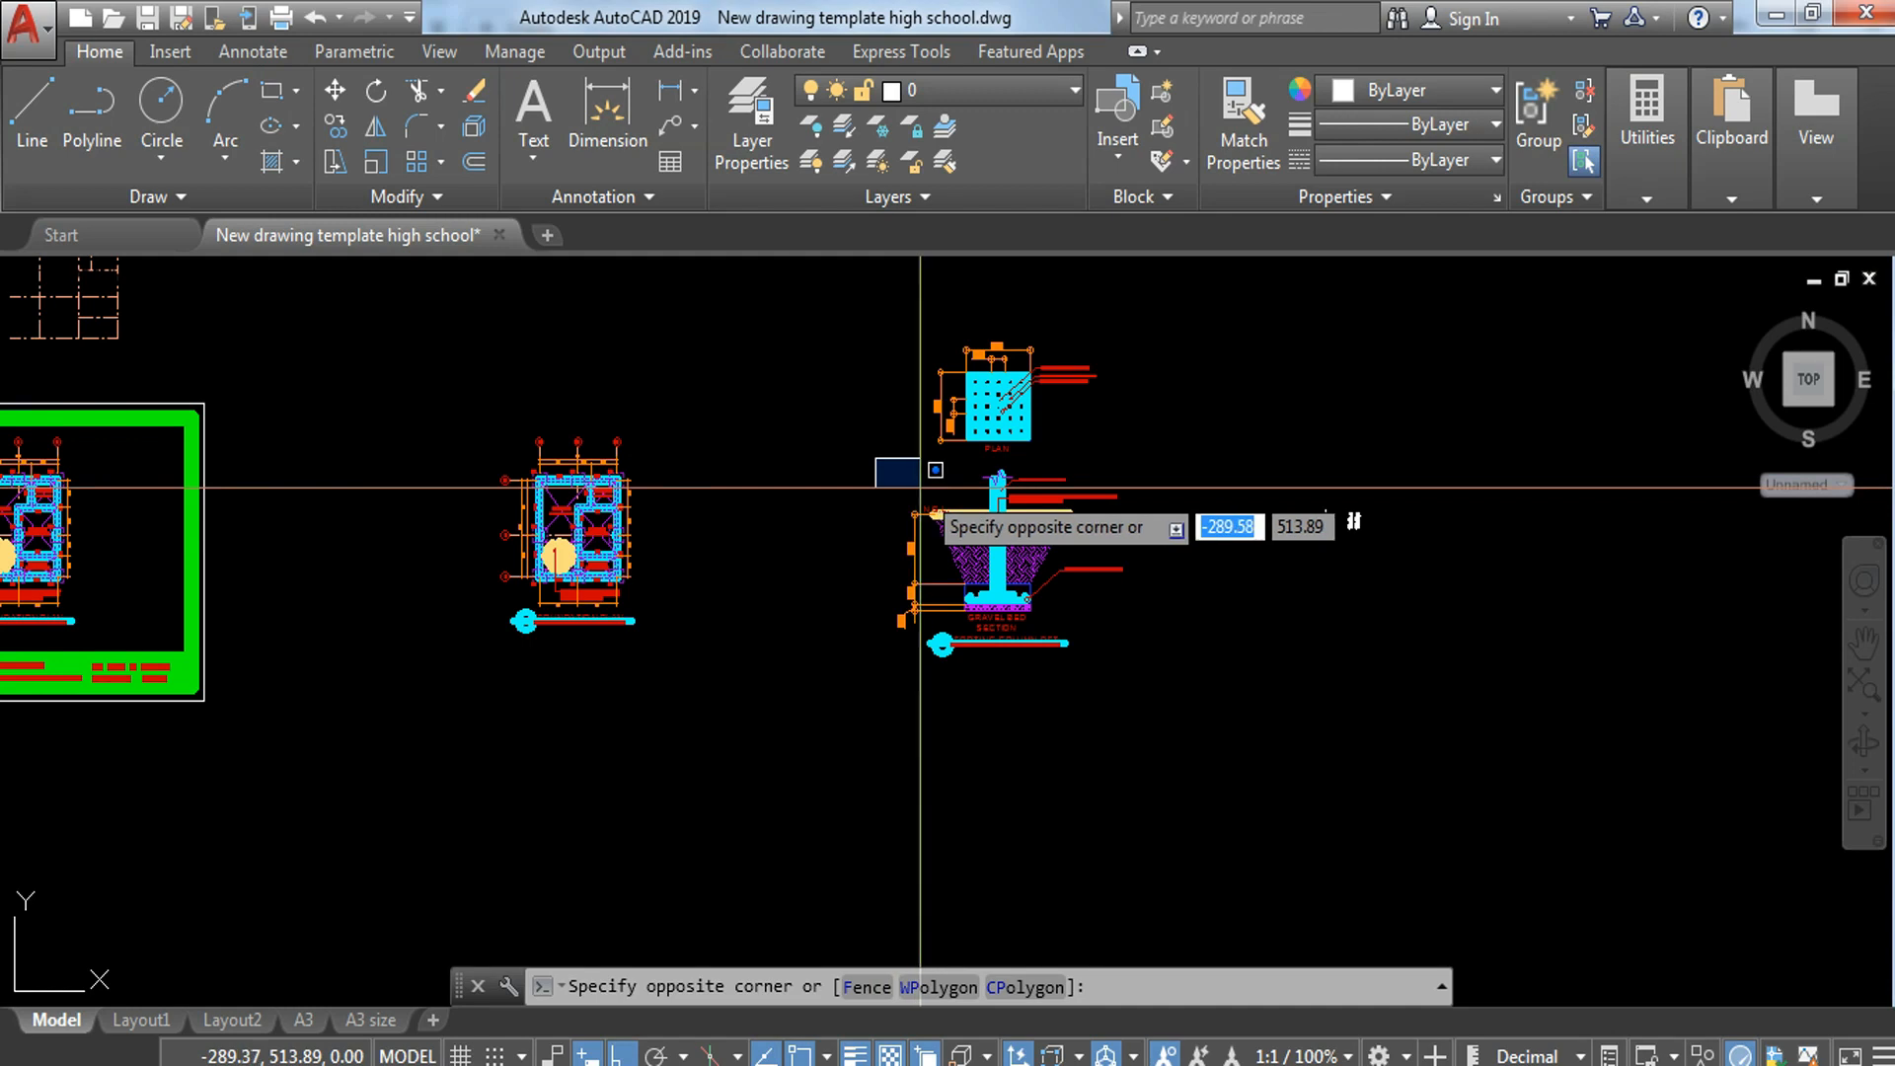
scroll(925, 484, down, 2)
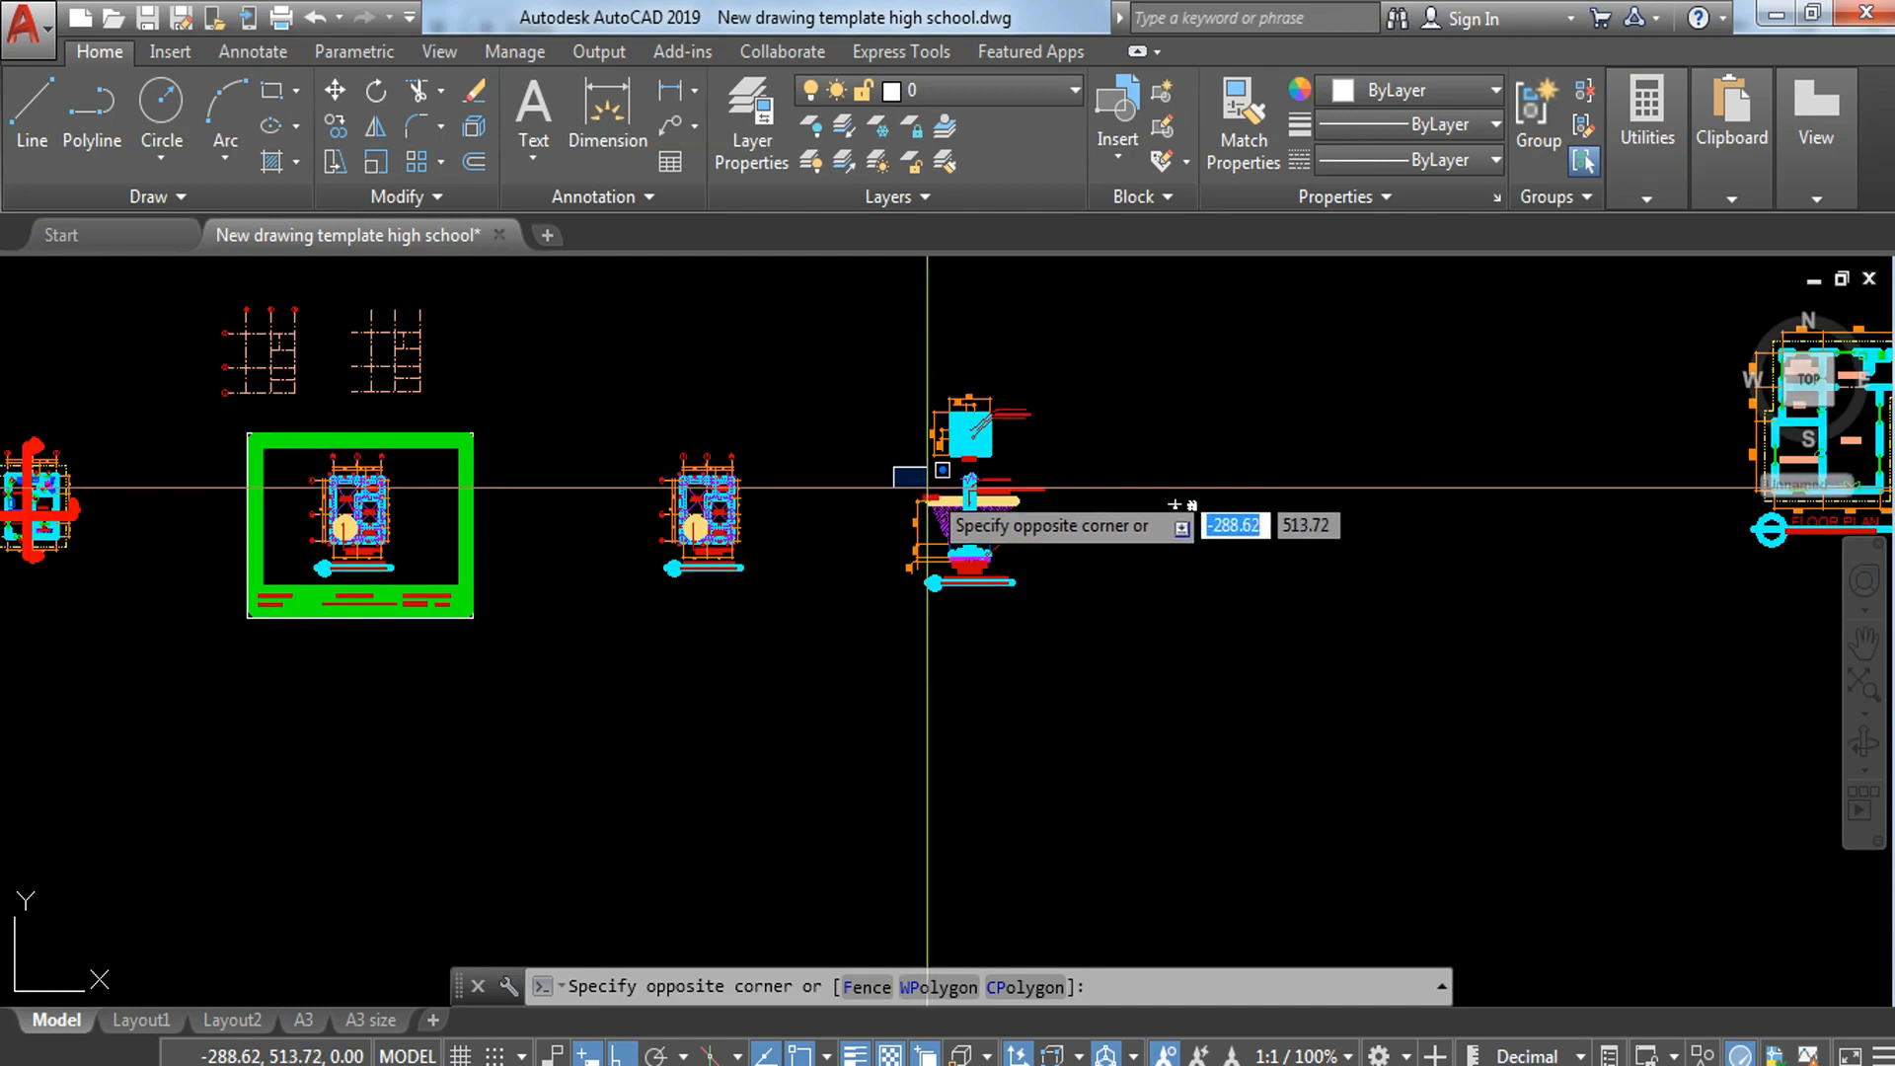
click(1099, 625)
text(co)
key(Return)
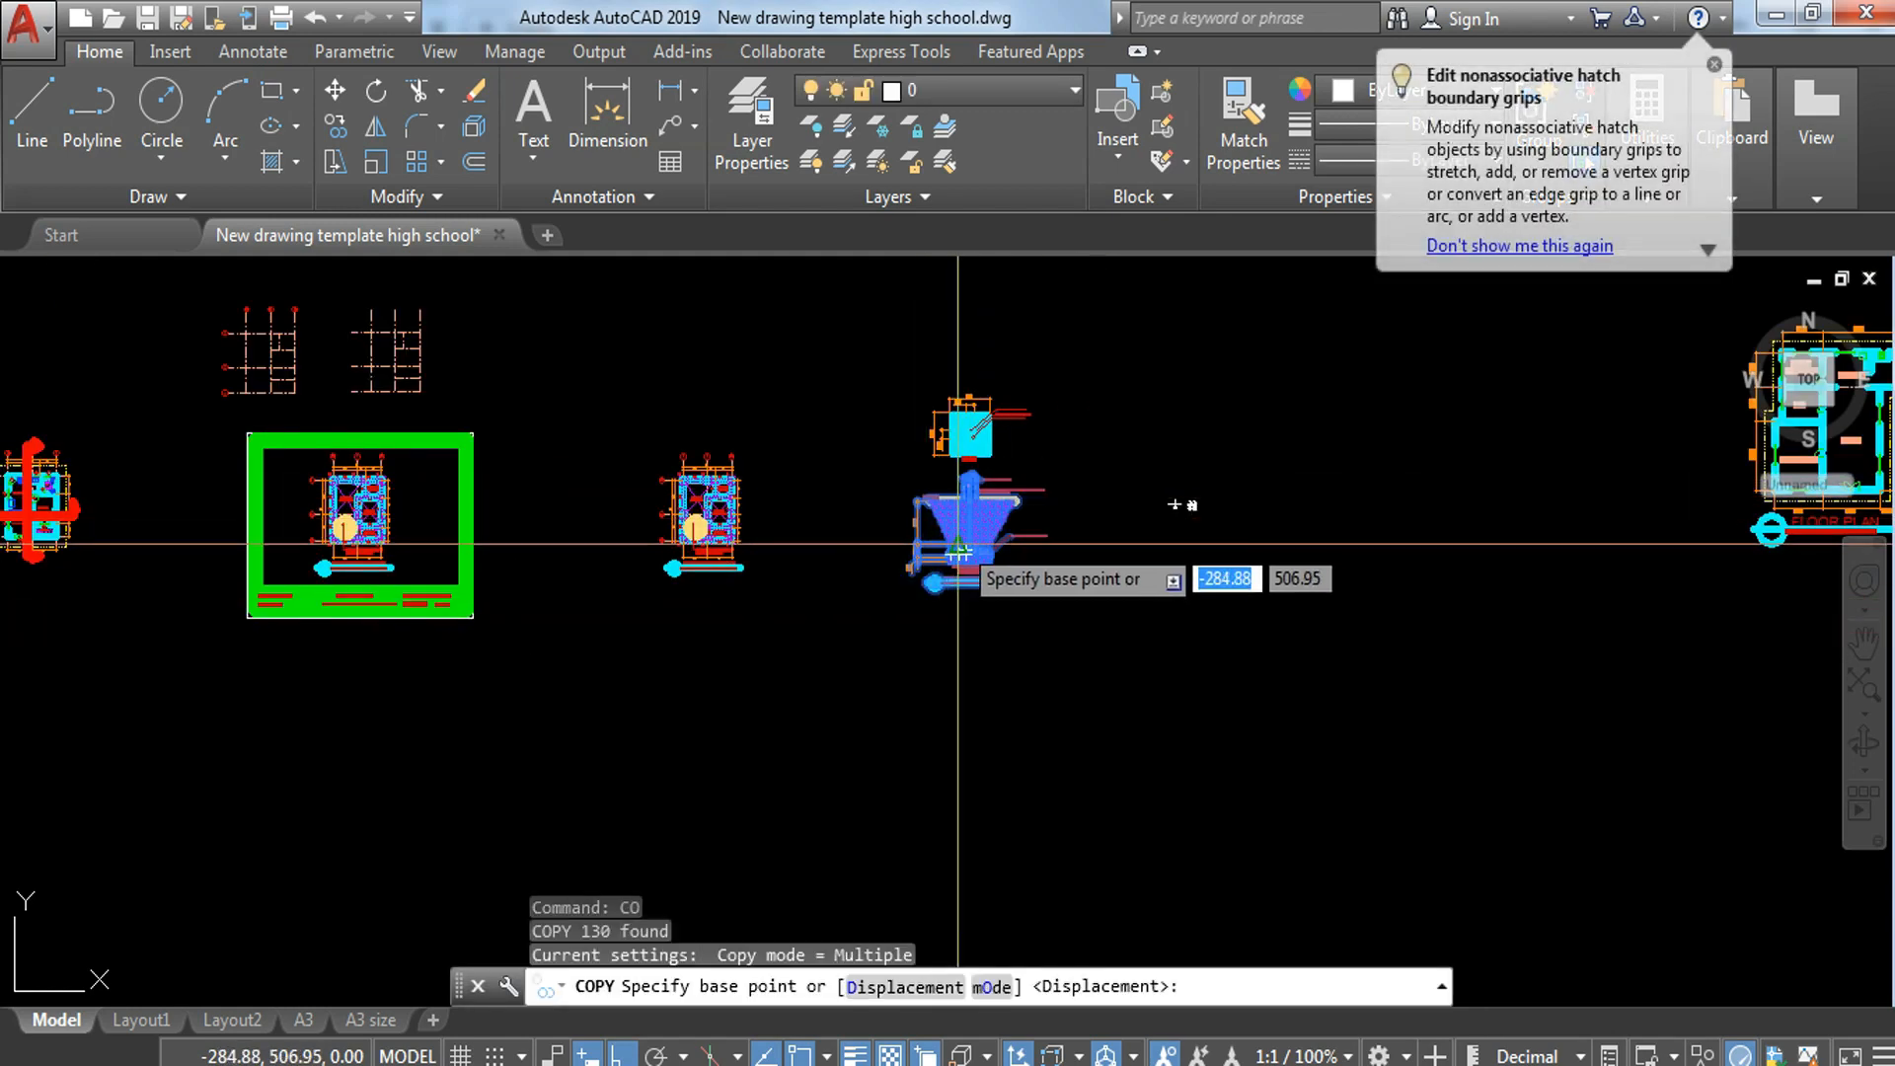
click(969, 526)
click(1397, 533)
key(Escape)
Step: Erase the steel-bar notes and their leaders from the copied footing section
scroll(1485, 502, up, 6)
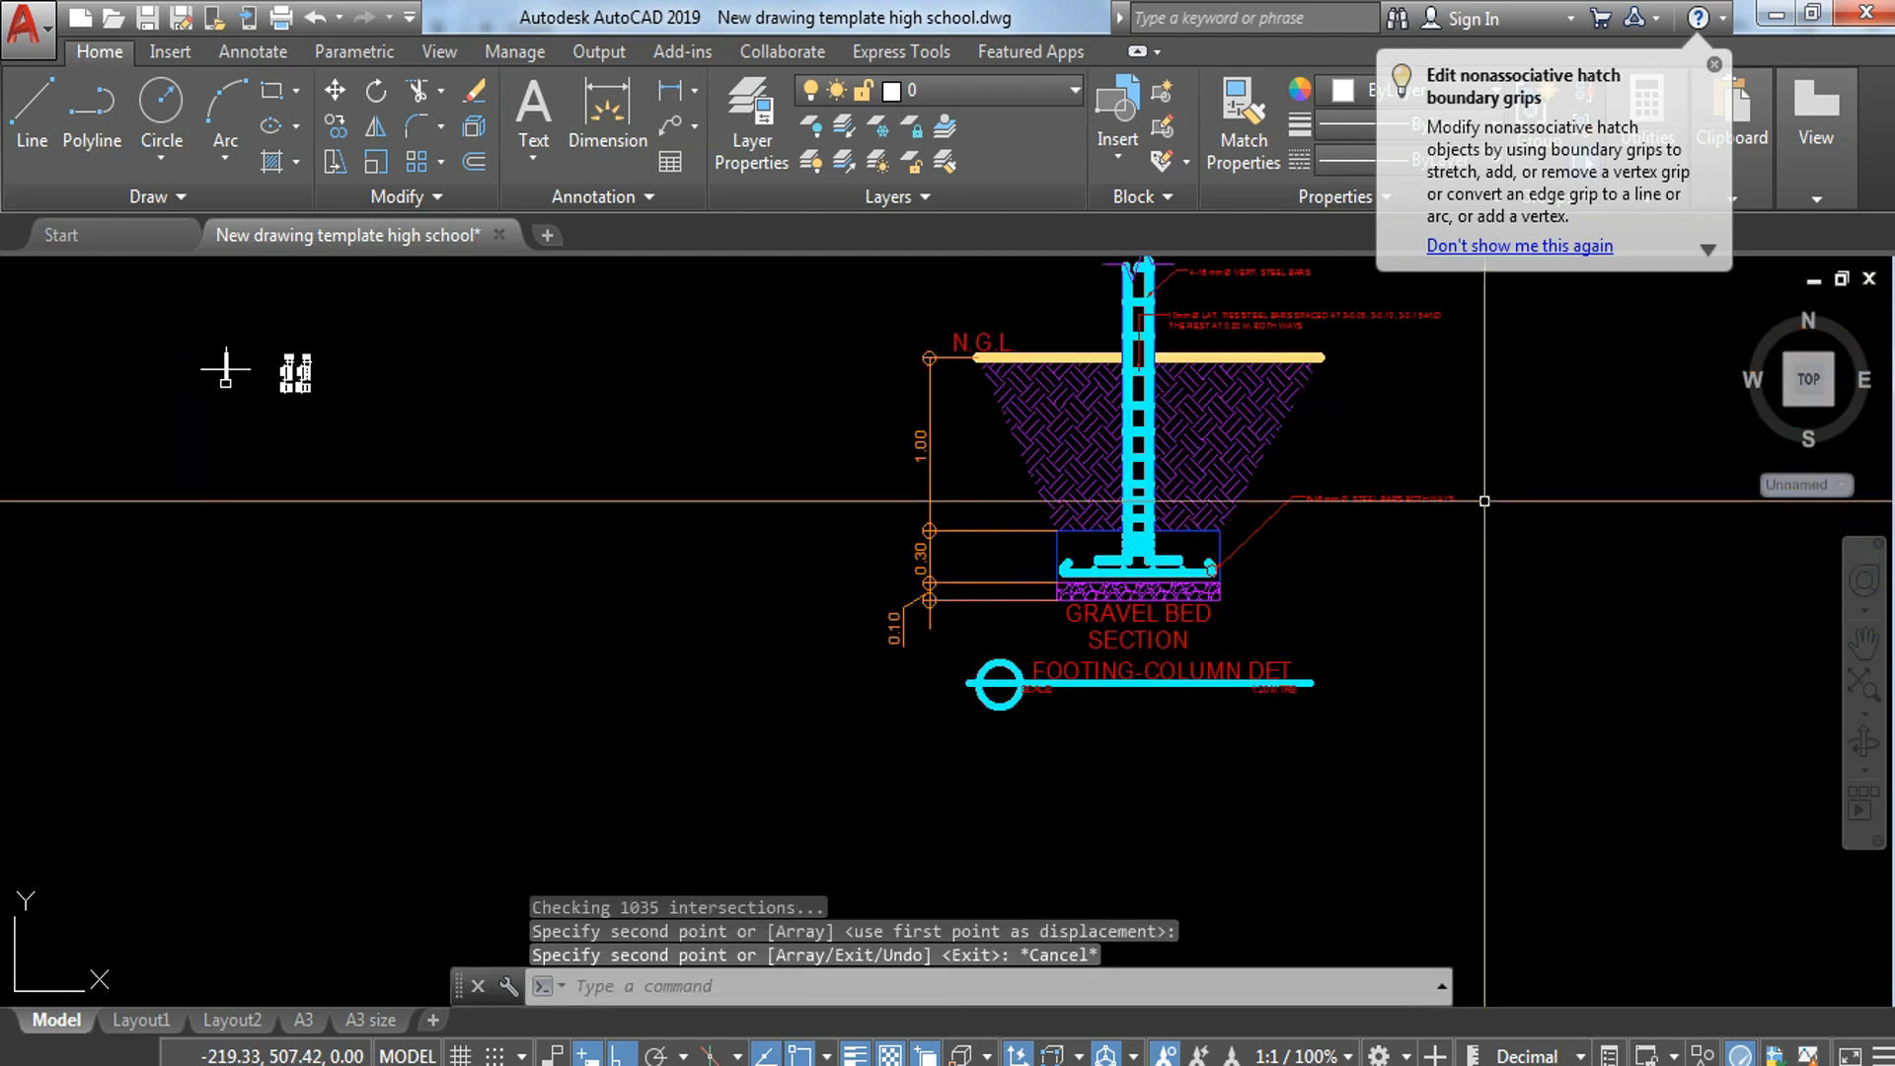
middle_drag(1512, 376, 1413, 514)
click(1441, 403)
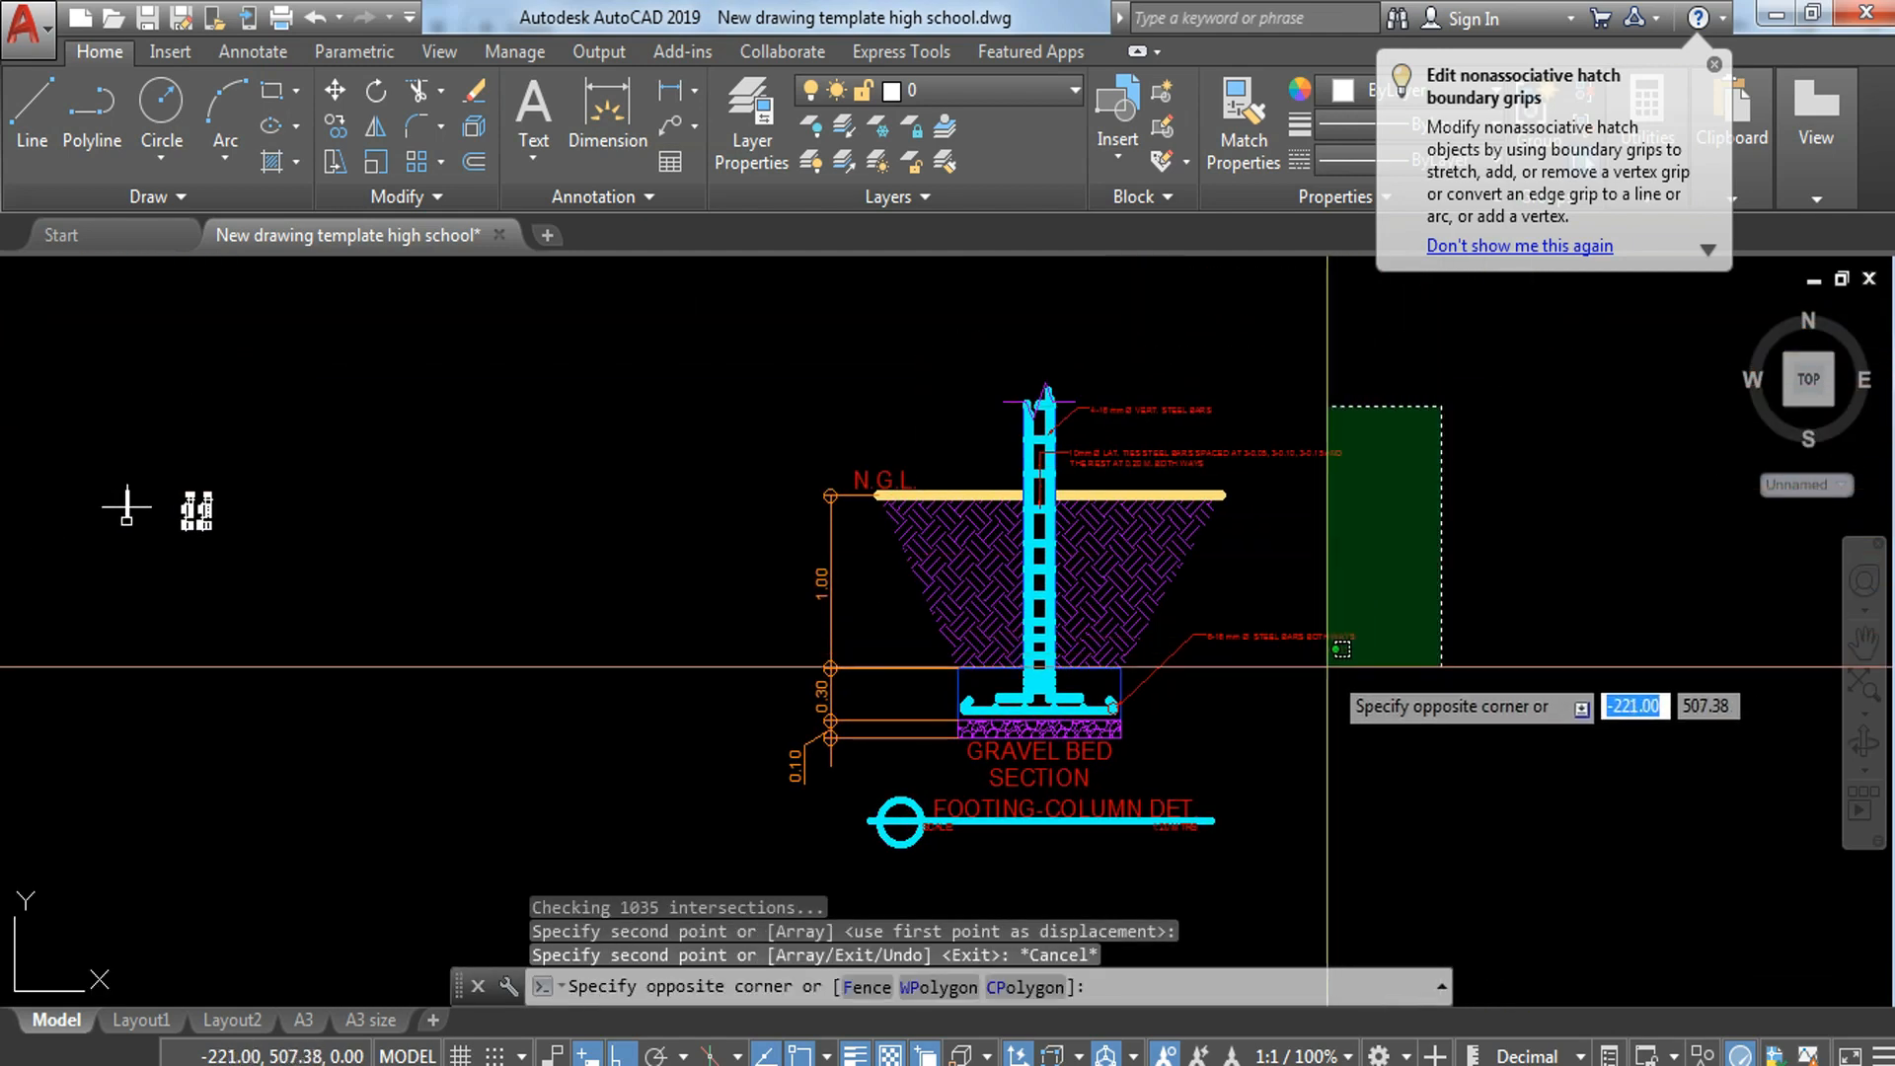
click(1327, 654)
text(e)
key(Return)
click(1193, 372)
click(1142, 444)
text(e)
key(Return)
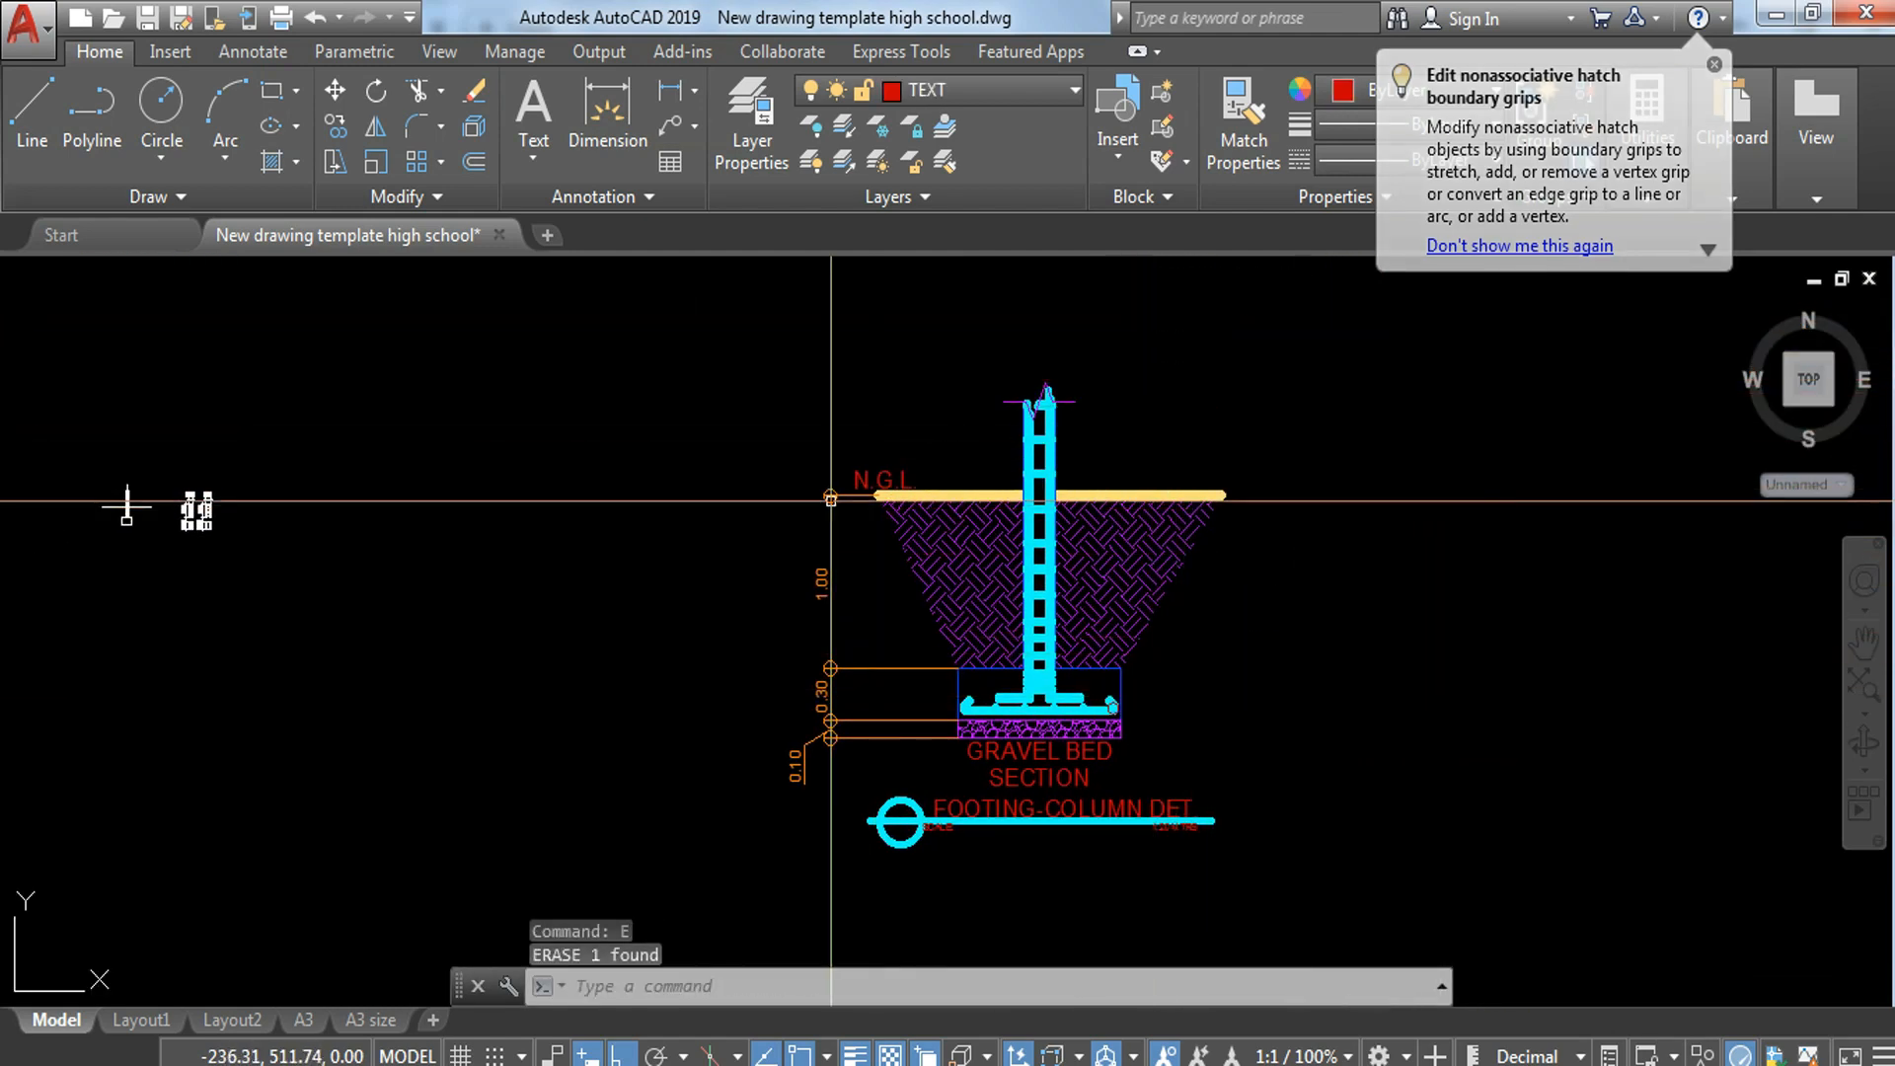
Step: Erase the vertical dimensions beside the copied footing section
click(839, 554)
click(726, 787)
text(e)
key(Return)
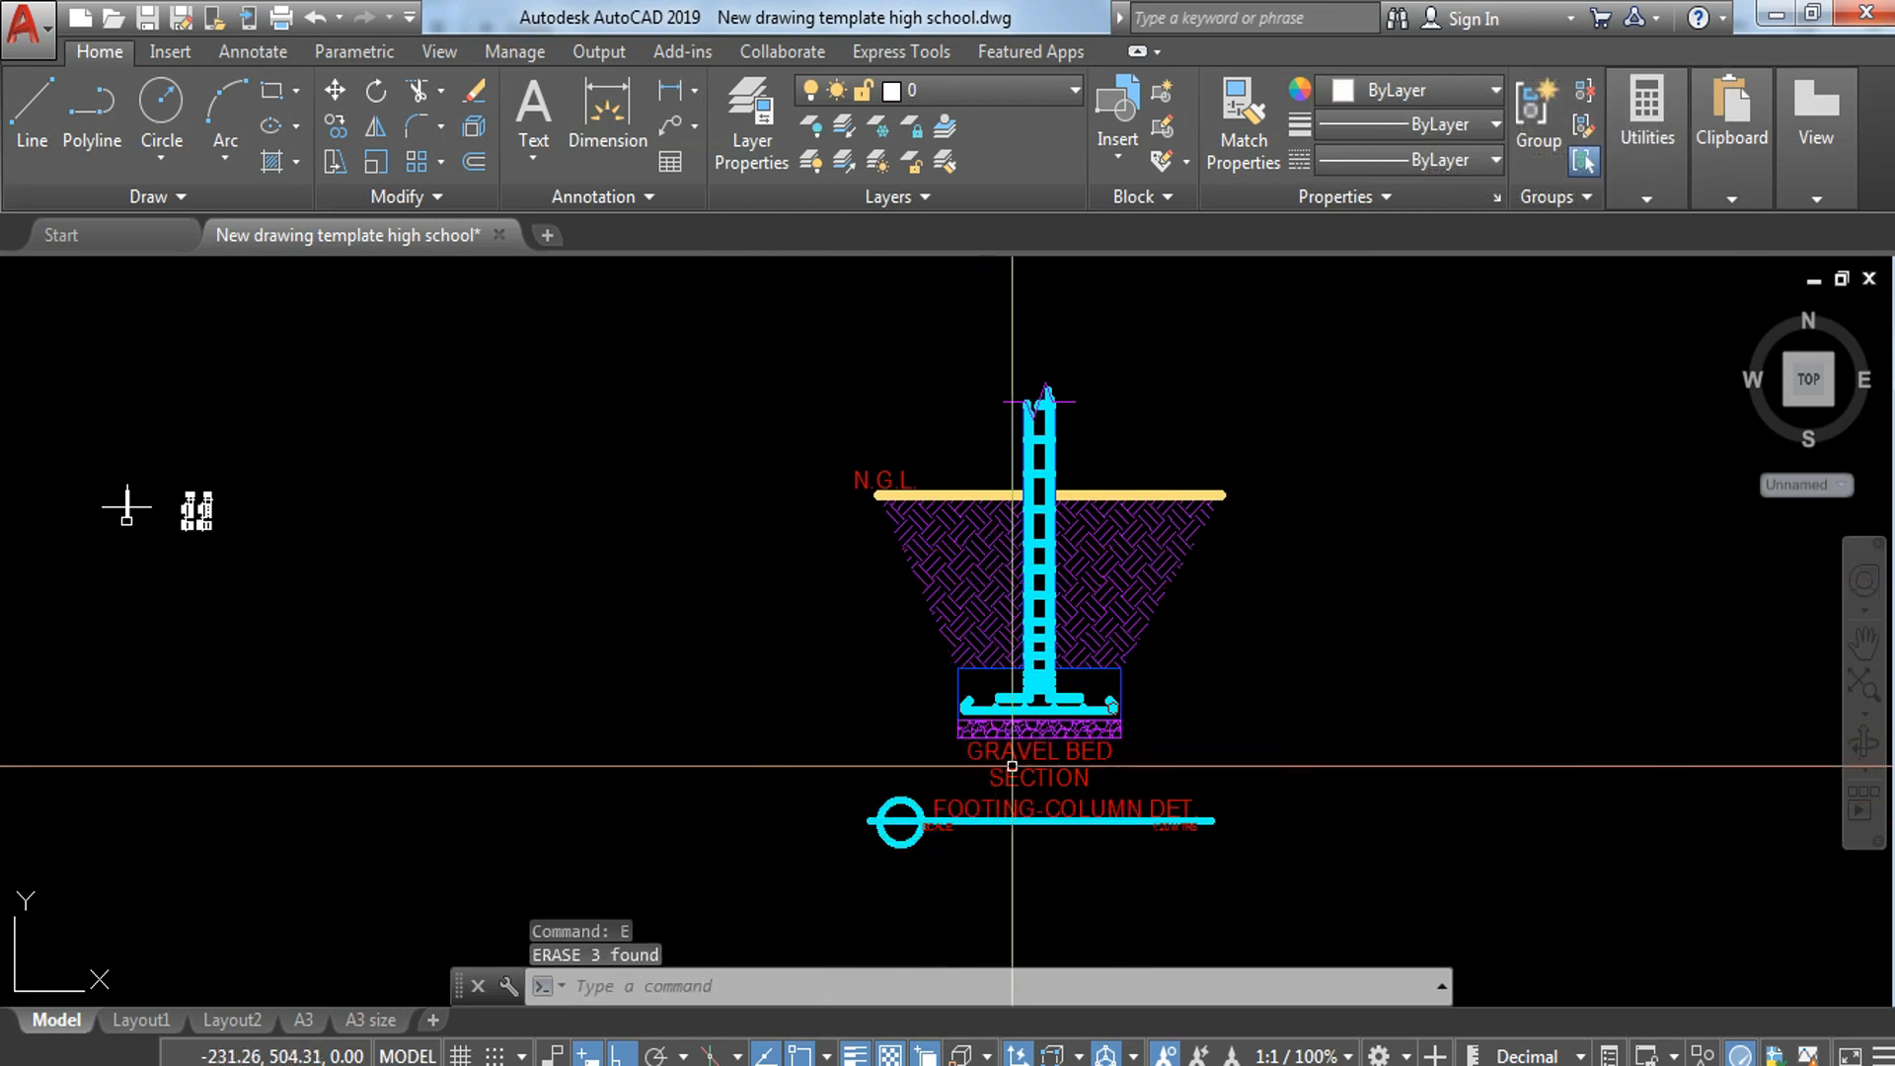
Step: Erase the gravel bed and section labels, the detail title and the N.G.L. label from the copied section
click(1228, 763)
click(768, 846)
text(e)
key(Return)
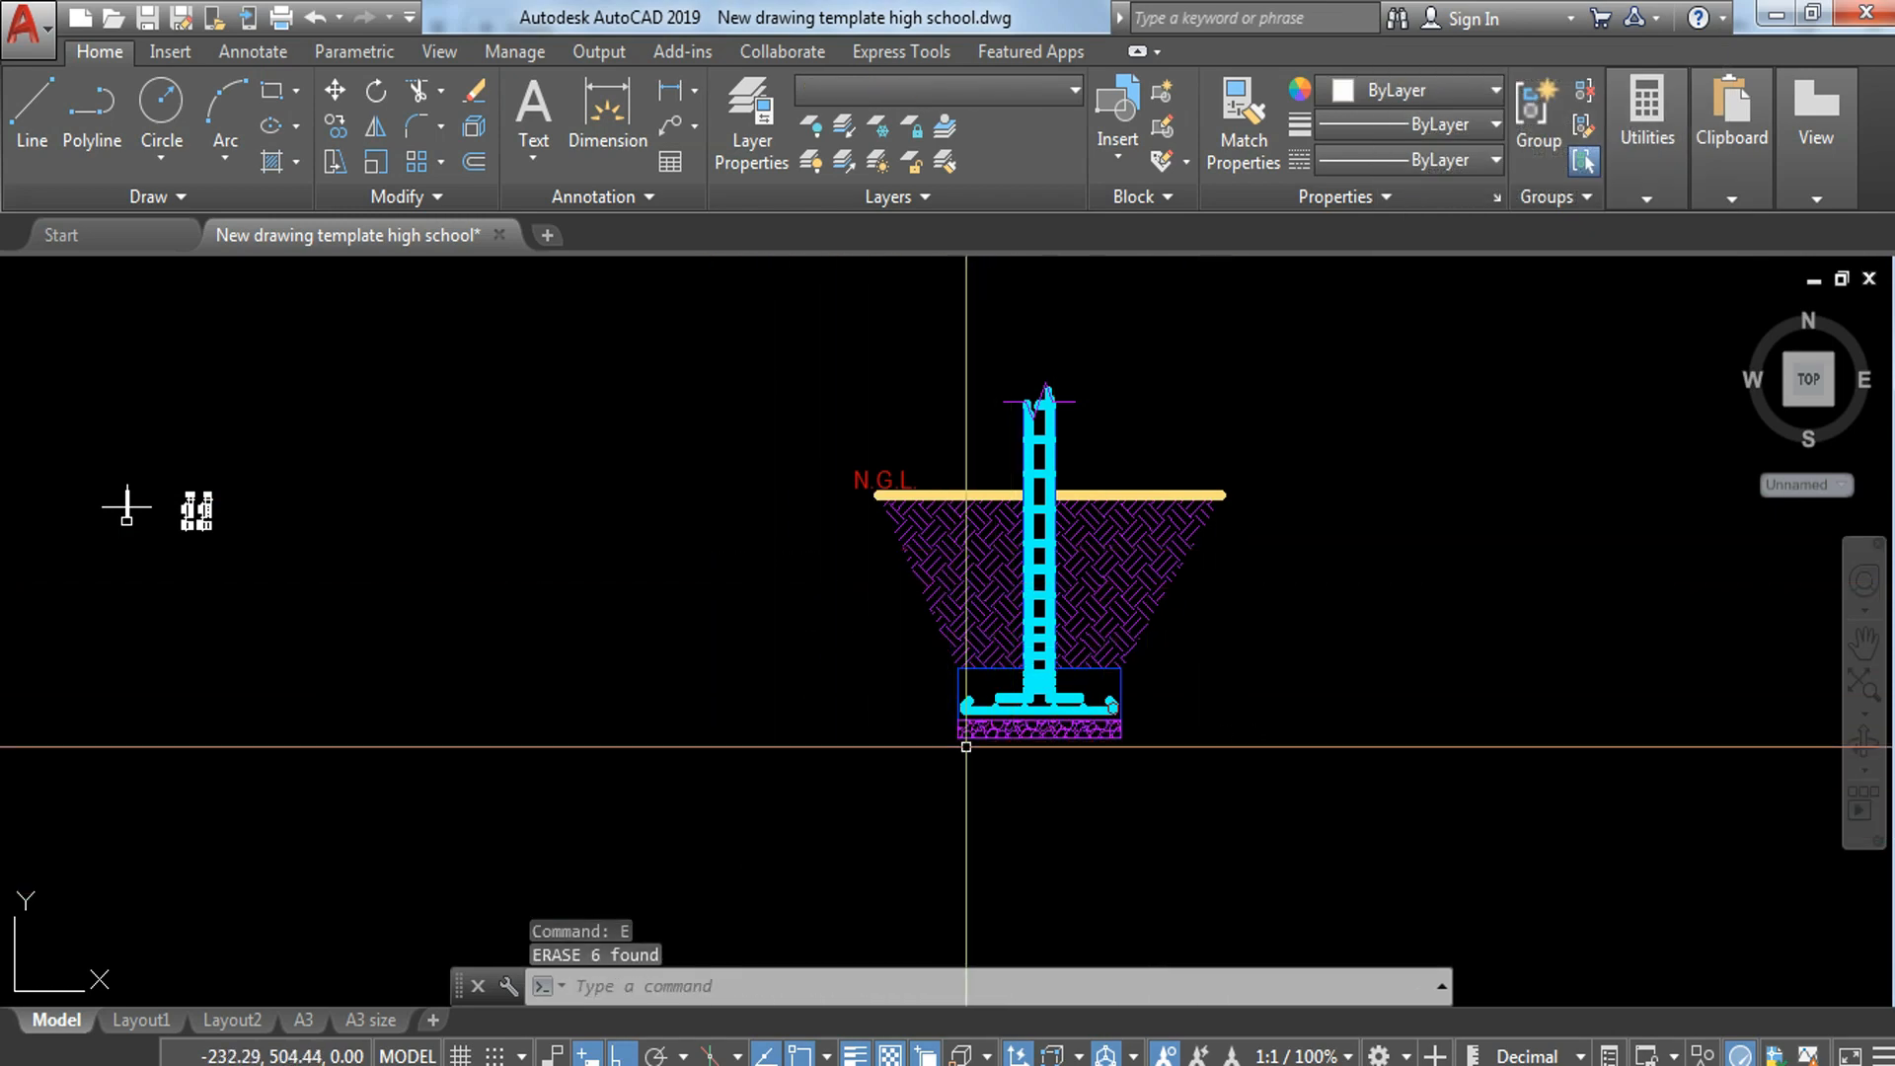
click(928, 446)
click(846, 536)
text(e)
key(Return)
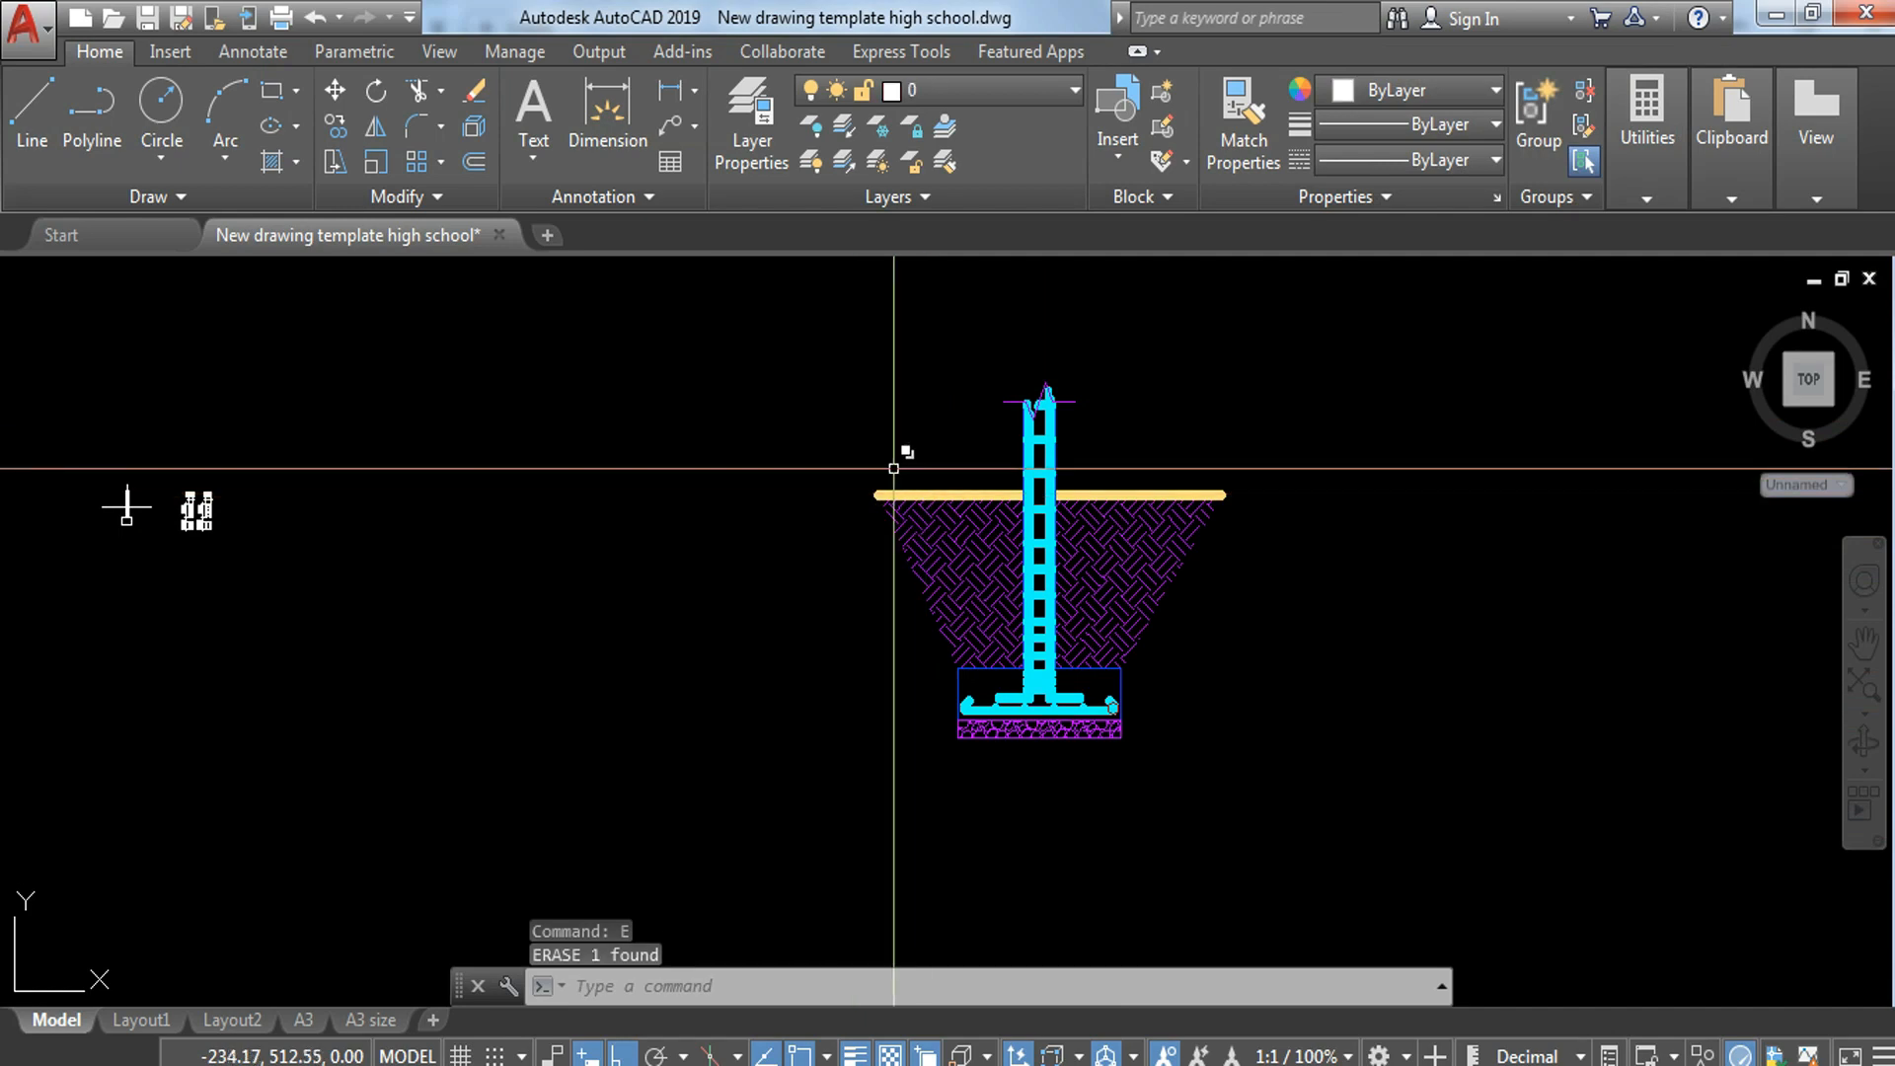
Step: Scale the whole copied footing section by 20/100 about the gravel bed's lower-right corner
click(825, 351)
click(1267, 792)
text(sc)
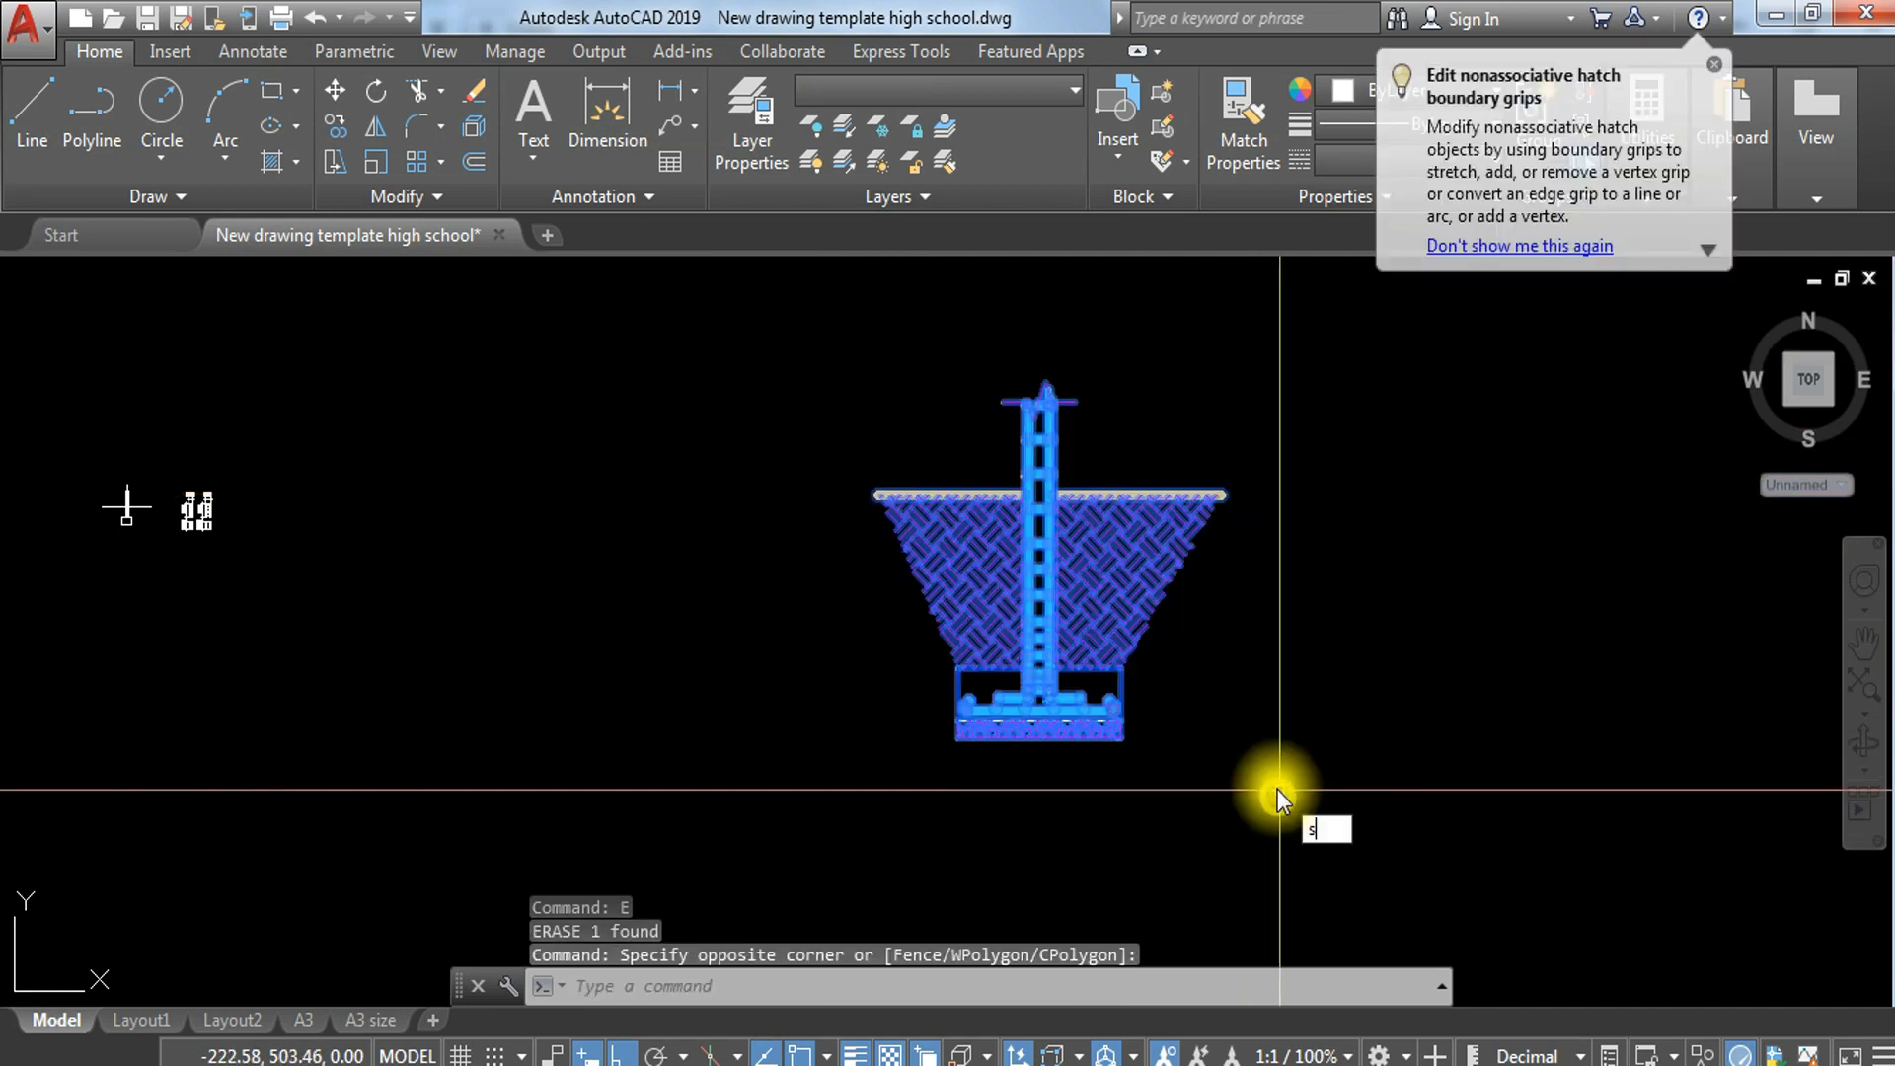
key(Return)
click(1121, 736)
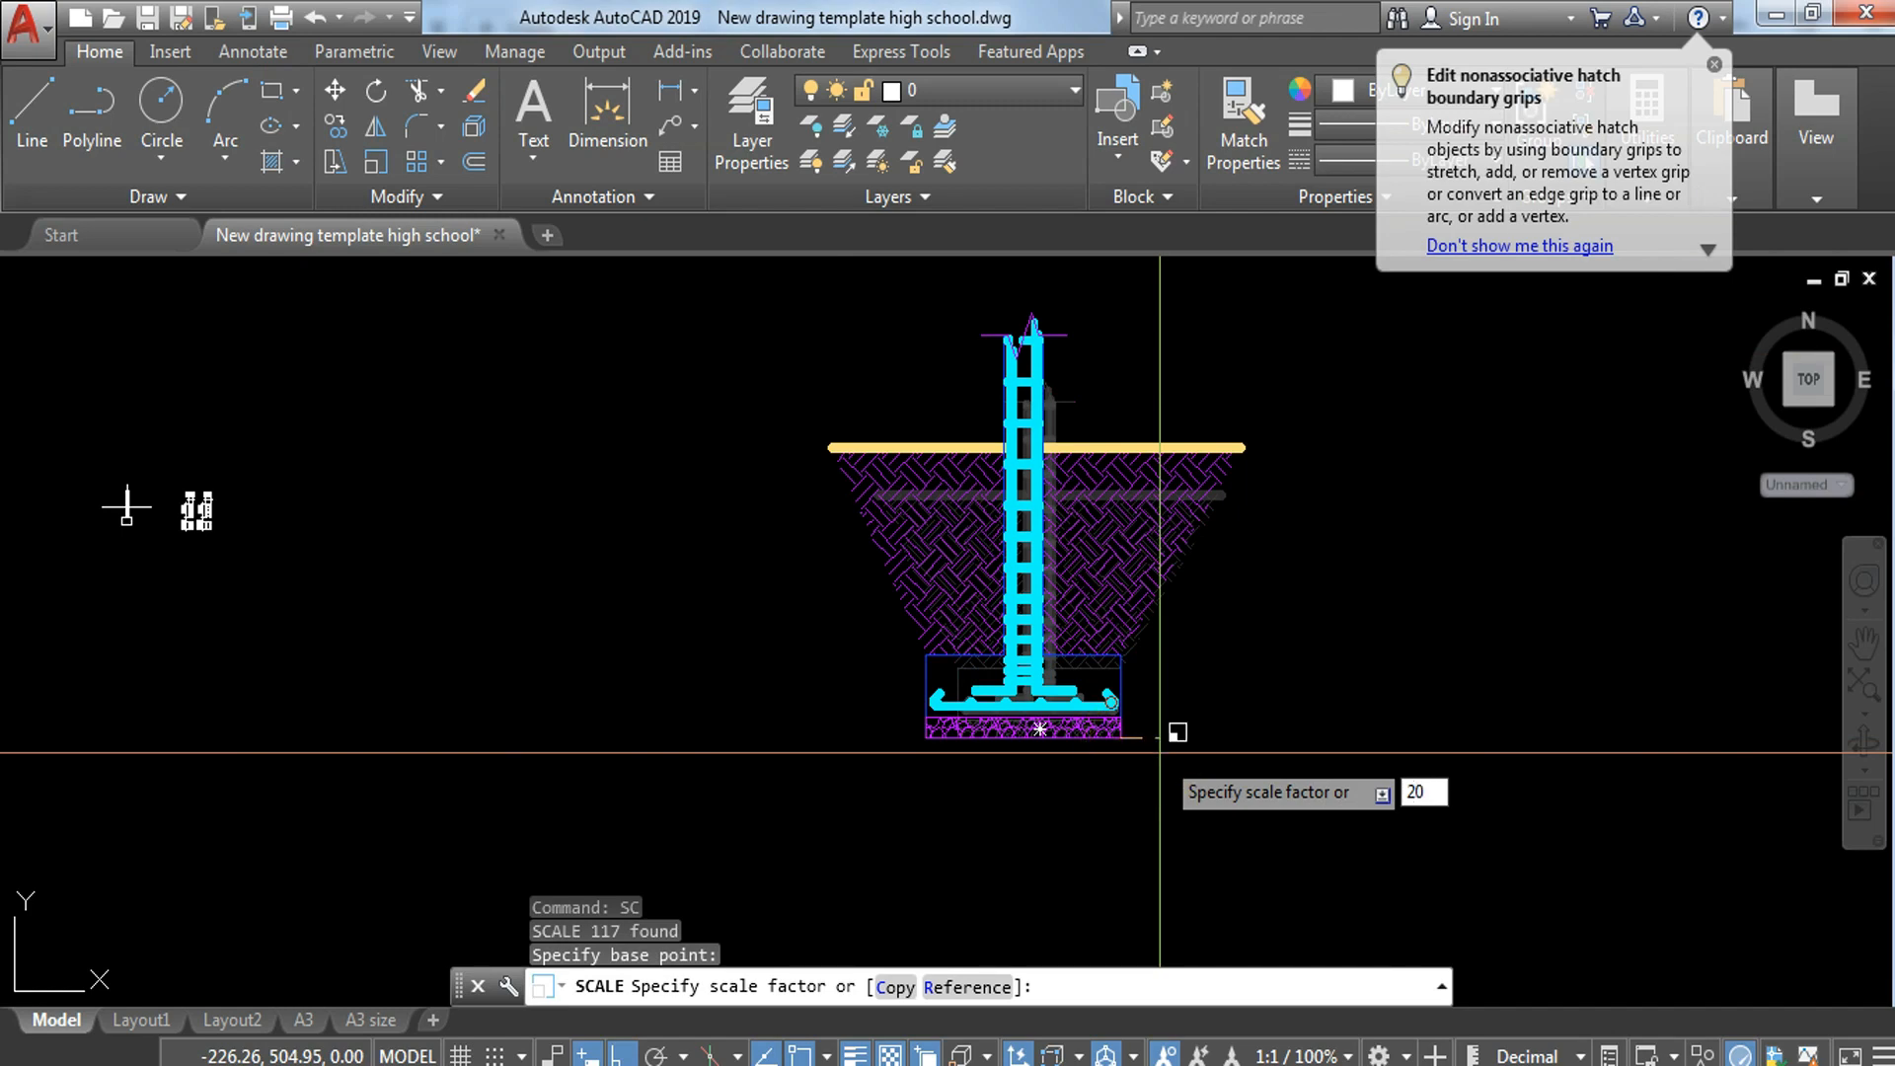
text(20/100)
key(Return)
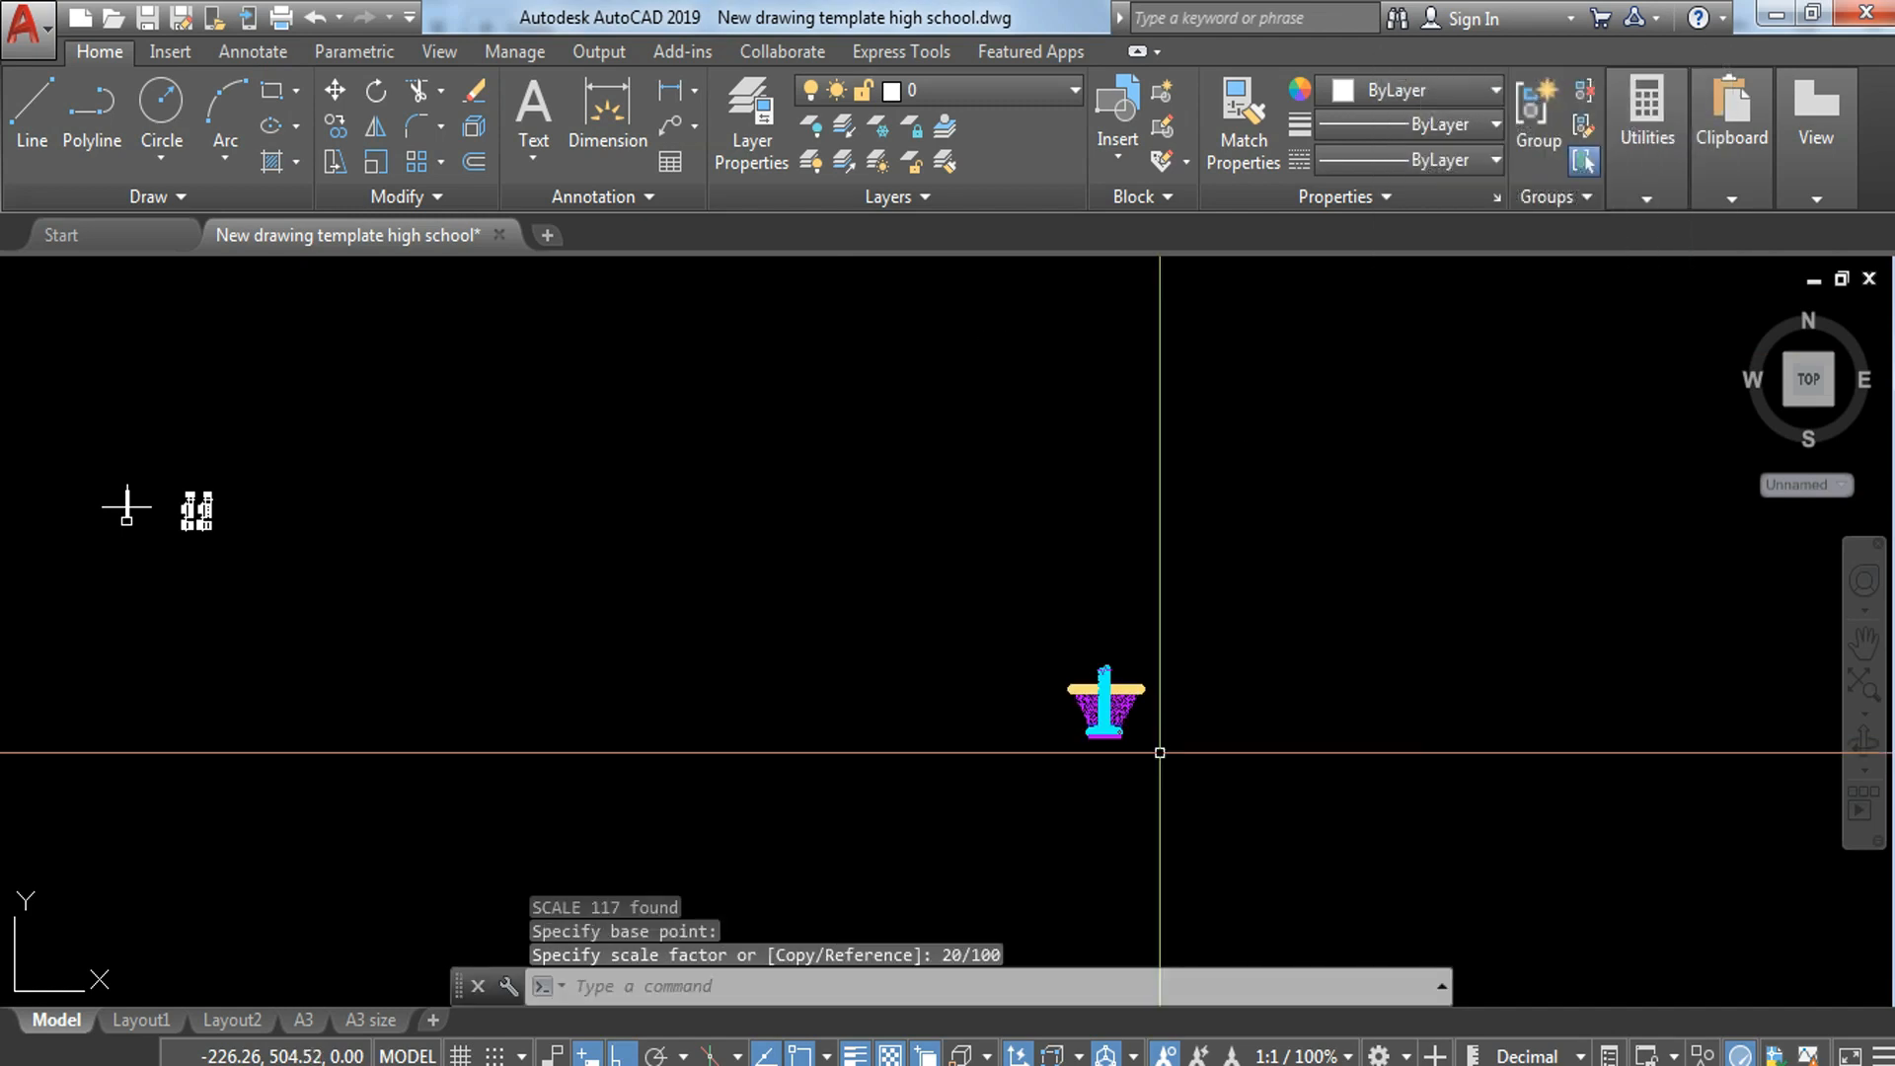
Step: Move the scaled footing section by its gravel bed's lower-right corner, with Ortho off, to just beside the wall-footing outline
click(1016, 587)
click(1218, 783)
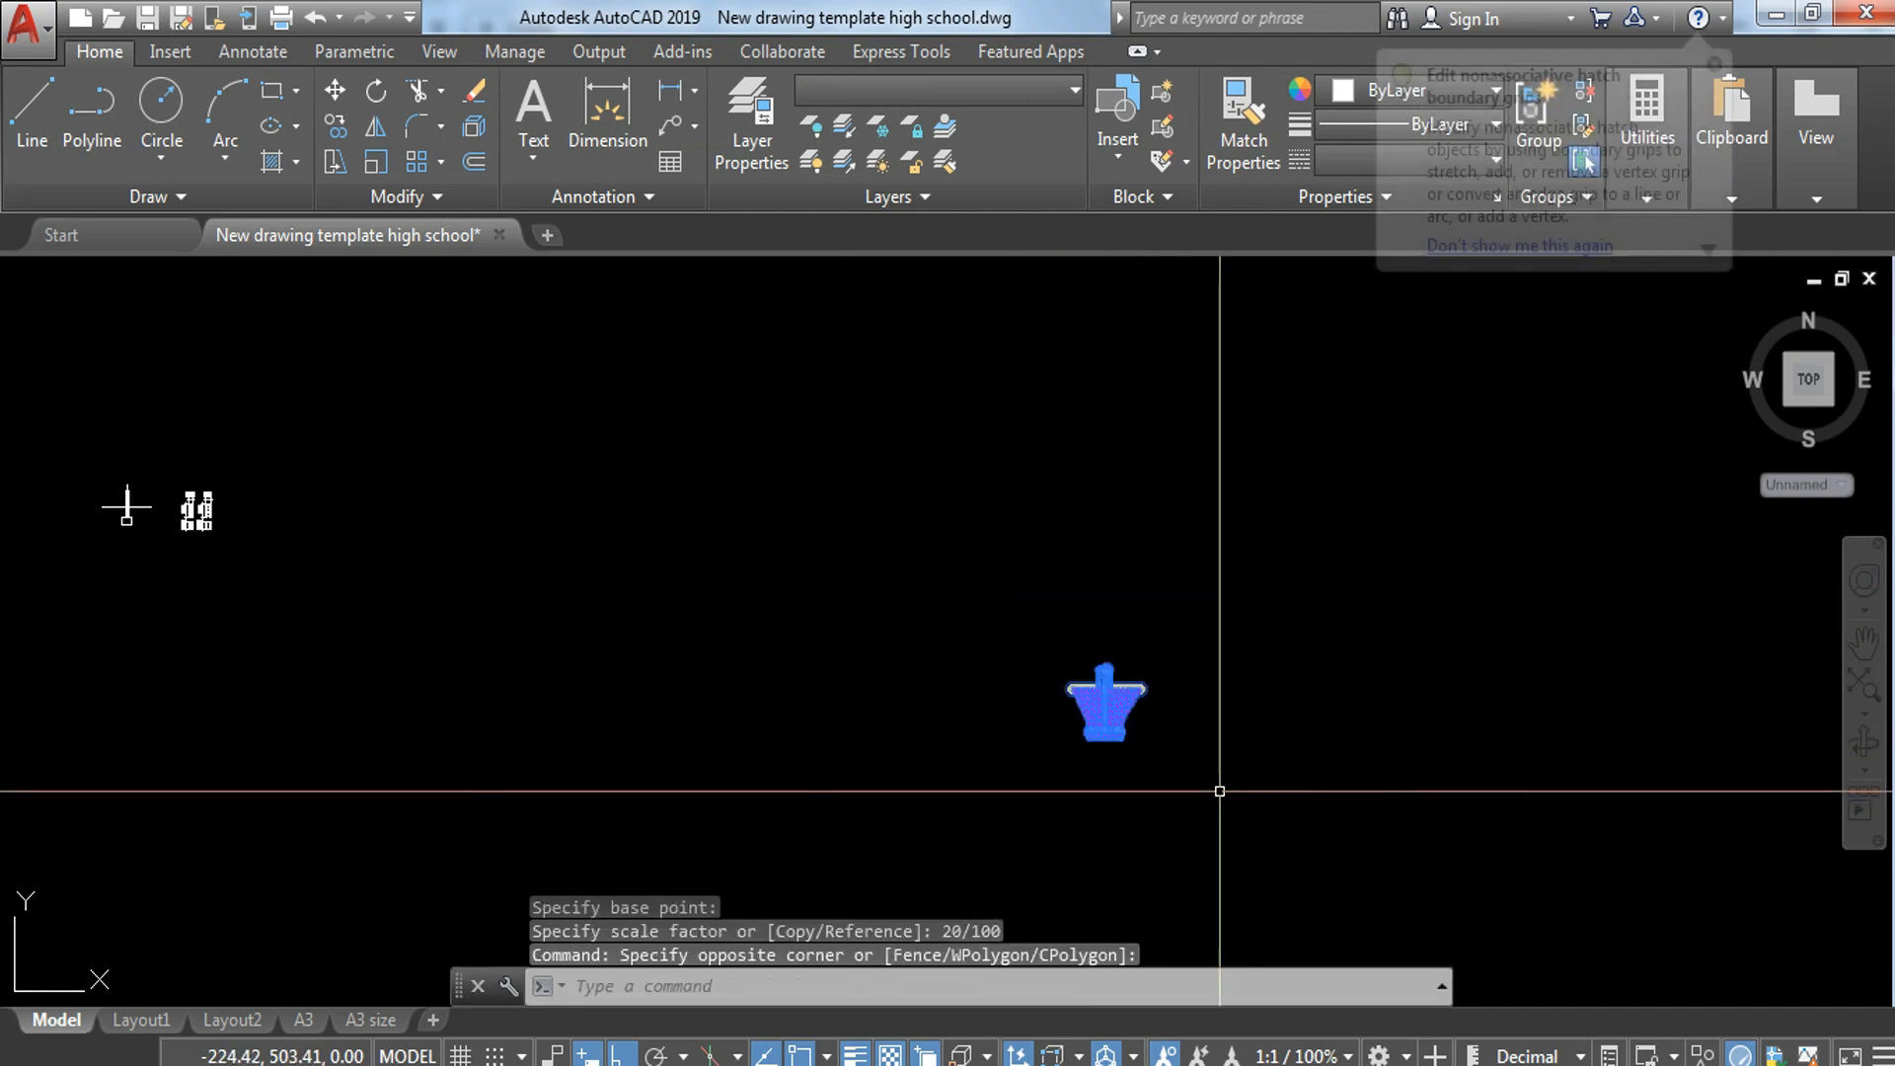
text(m)
key(Return)
click(1125, 740)
middle_drag(246, 552, 999, 649)
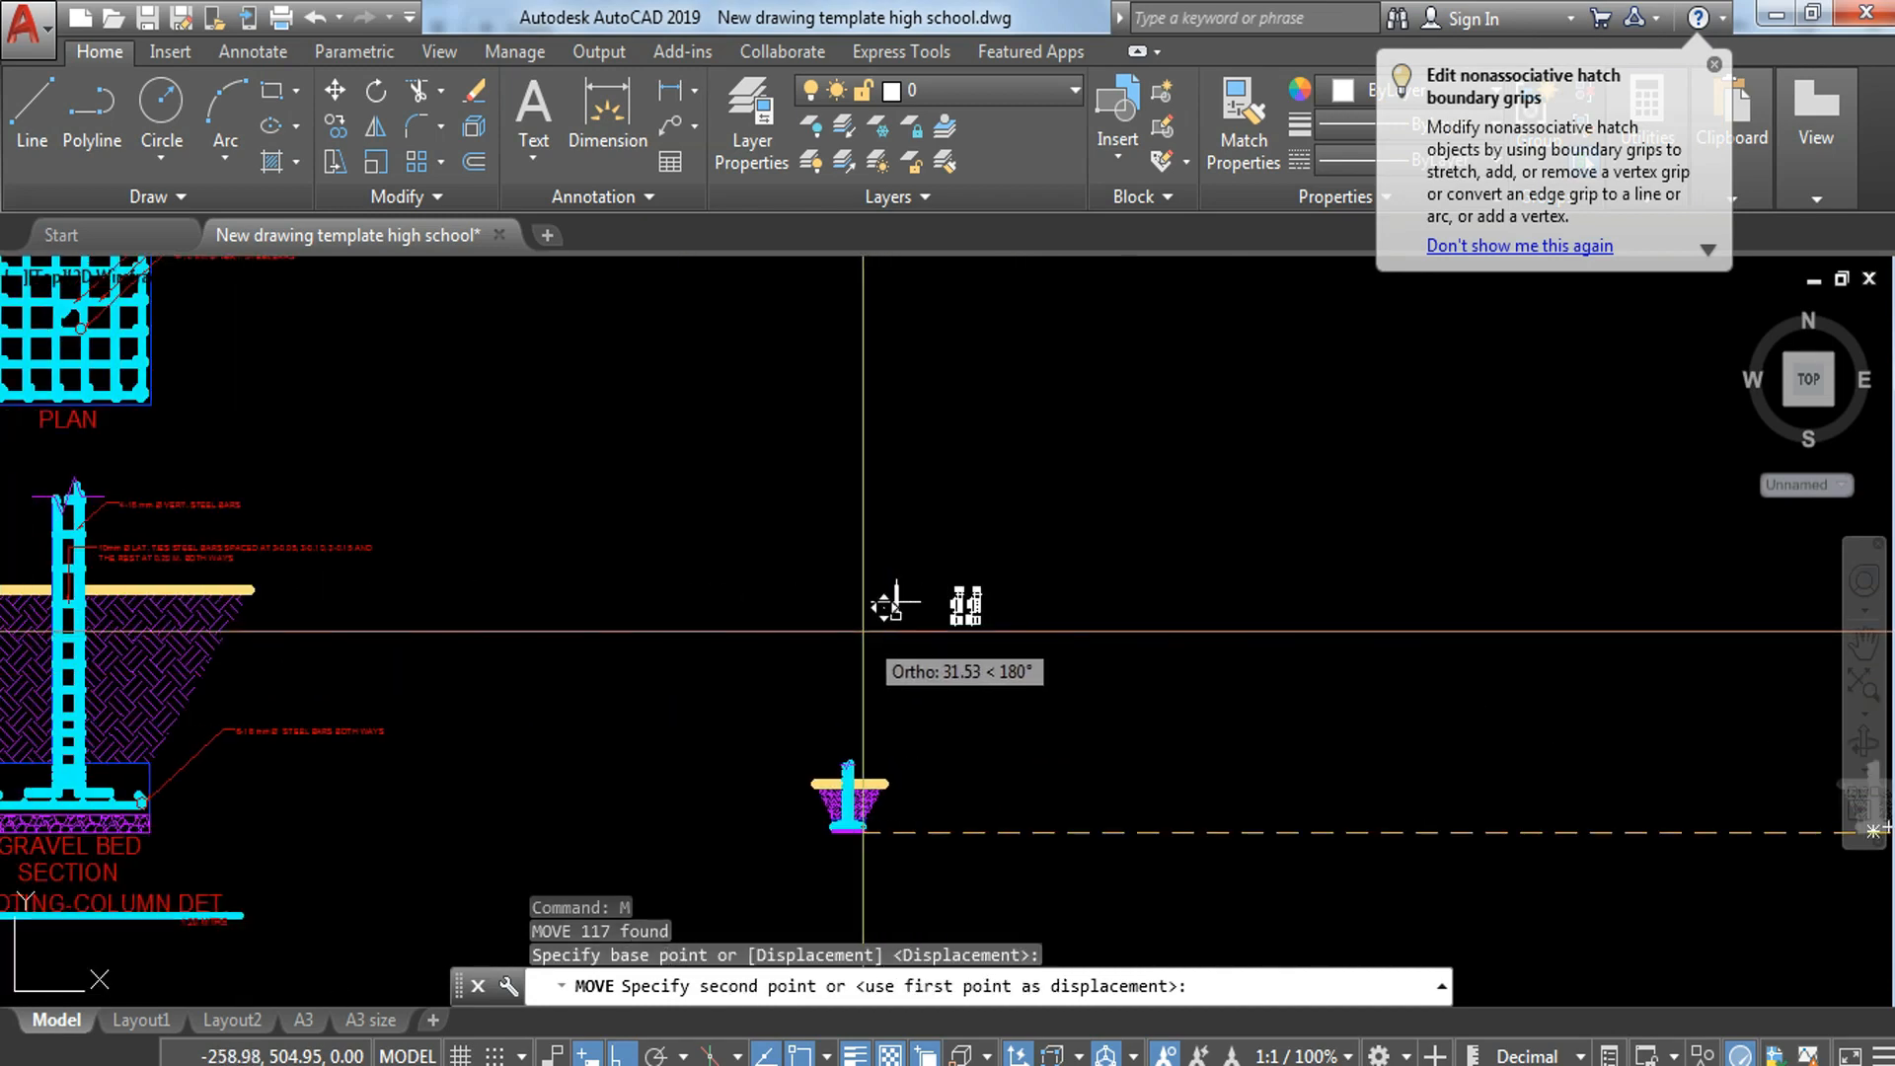
key(F8)
scroll(835, 621, up, 4)
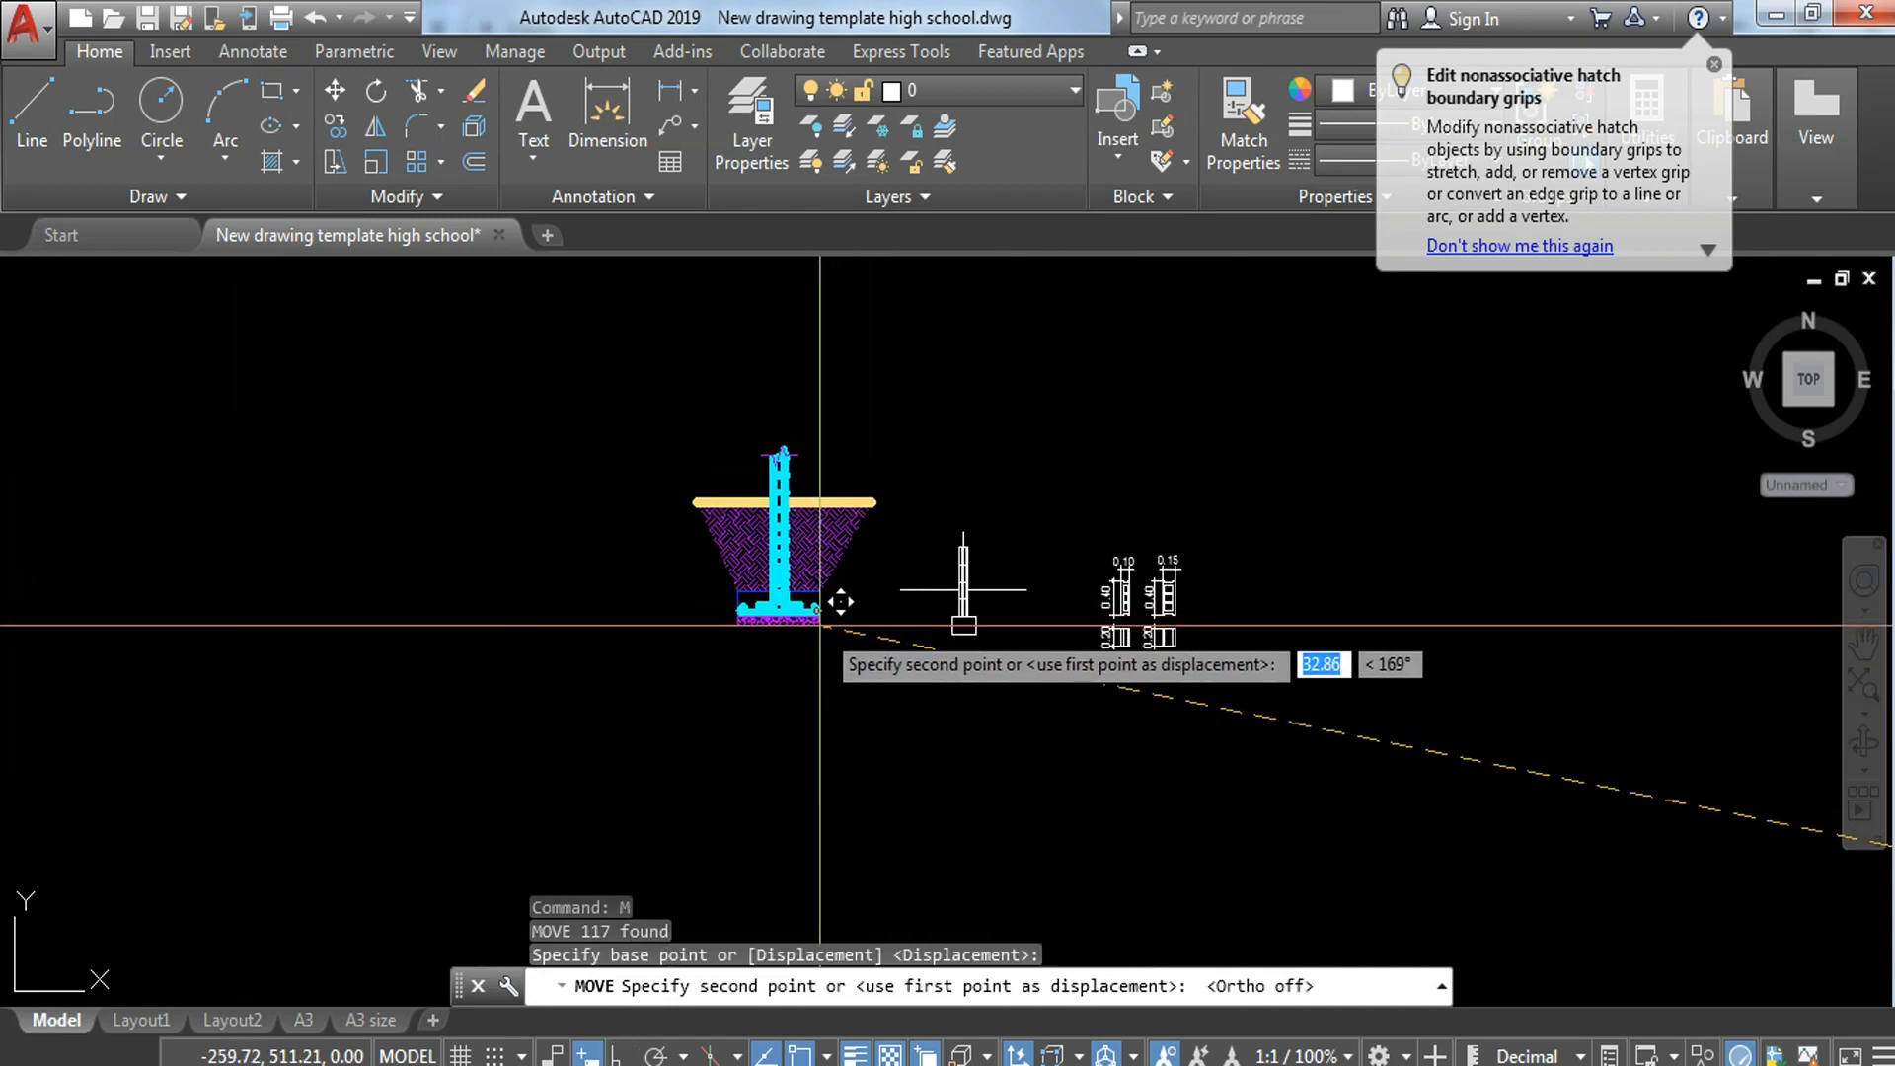
key(Escape)
Step: Offset the bottom edge of the wall-footing rectangle 0.05 upward
scroll(812, 588, up, 3)
middle_drag(1057, 668, 959, 574)
scroll(1171, 697, up, 6)
middle_drag(1064, 758, 1049, 764)
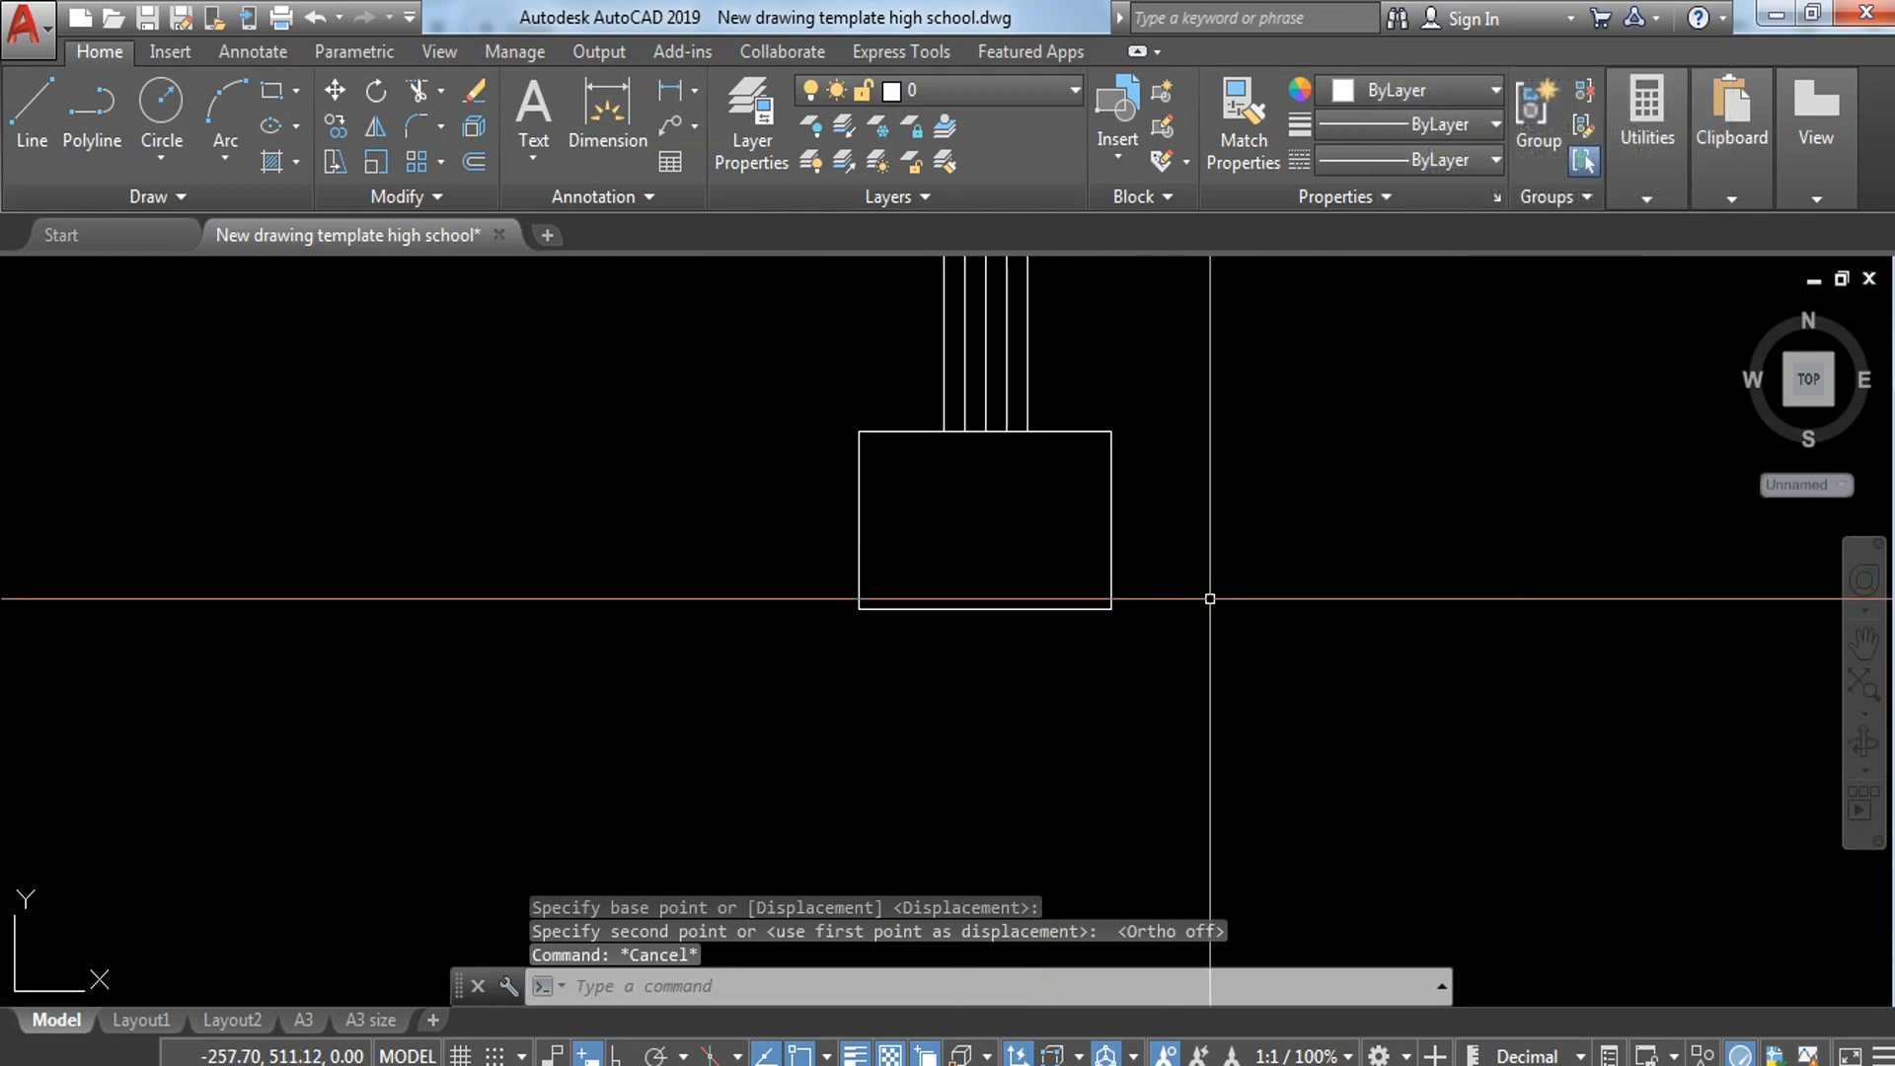
text(o)
key(Return)
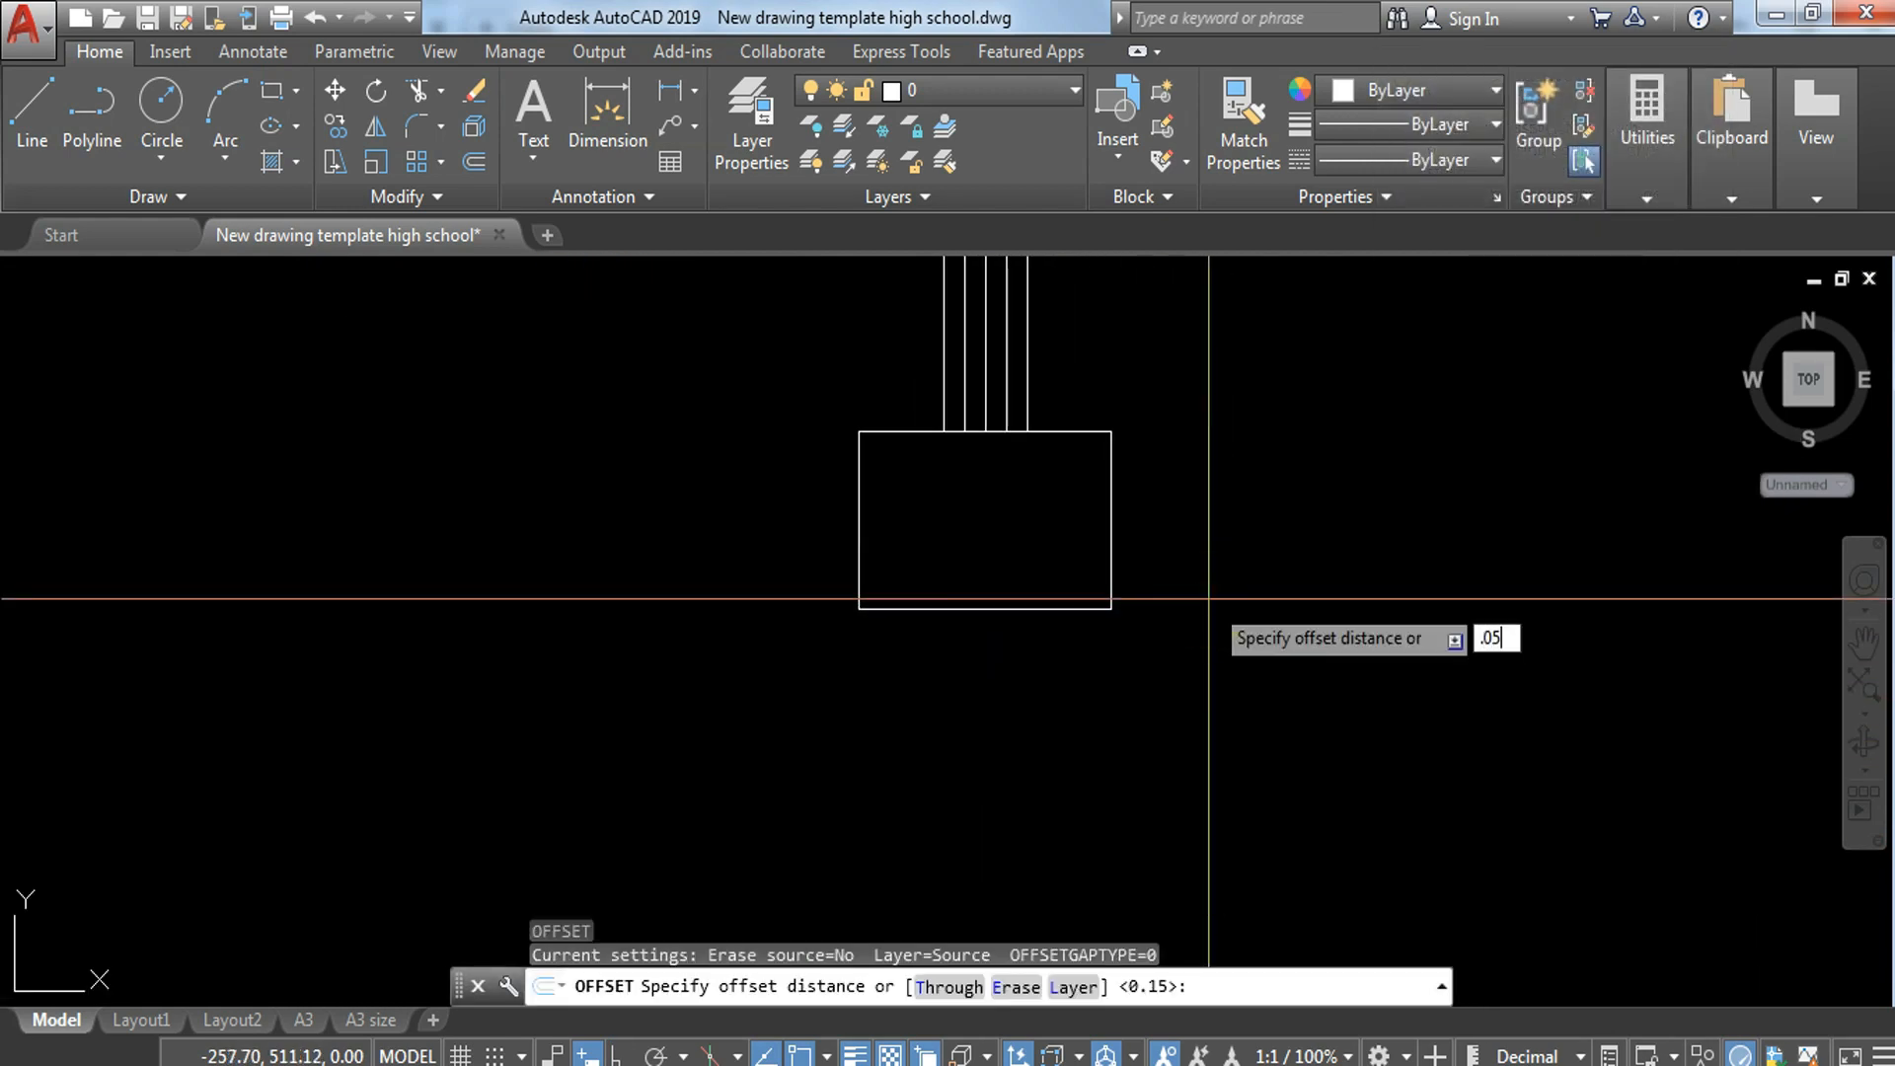
text(.05)
key(Return)
click(1083, 603)
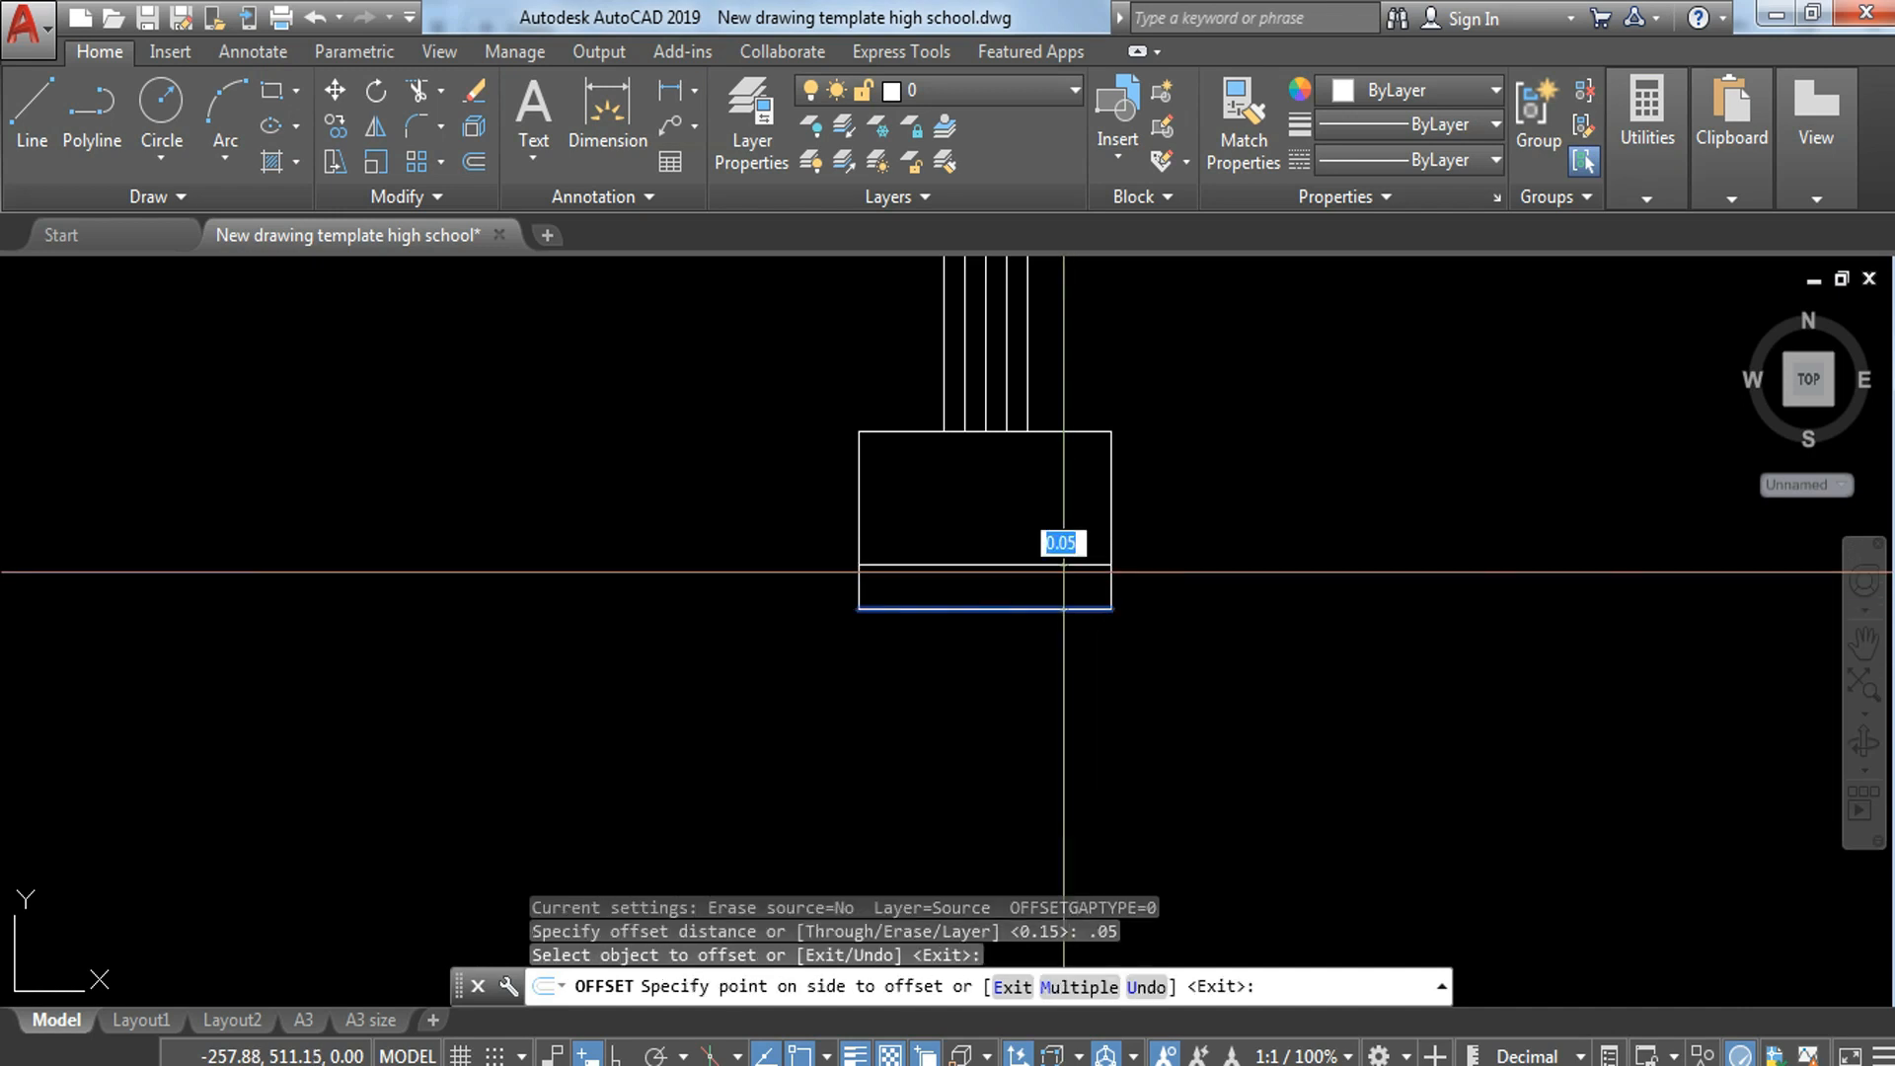
click(1050, 520)
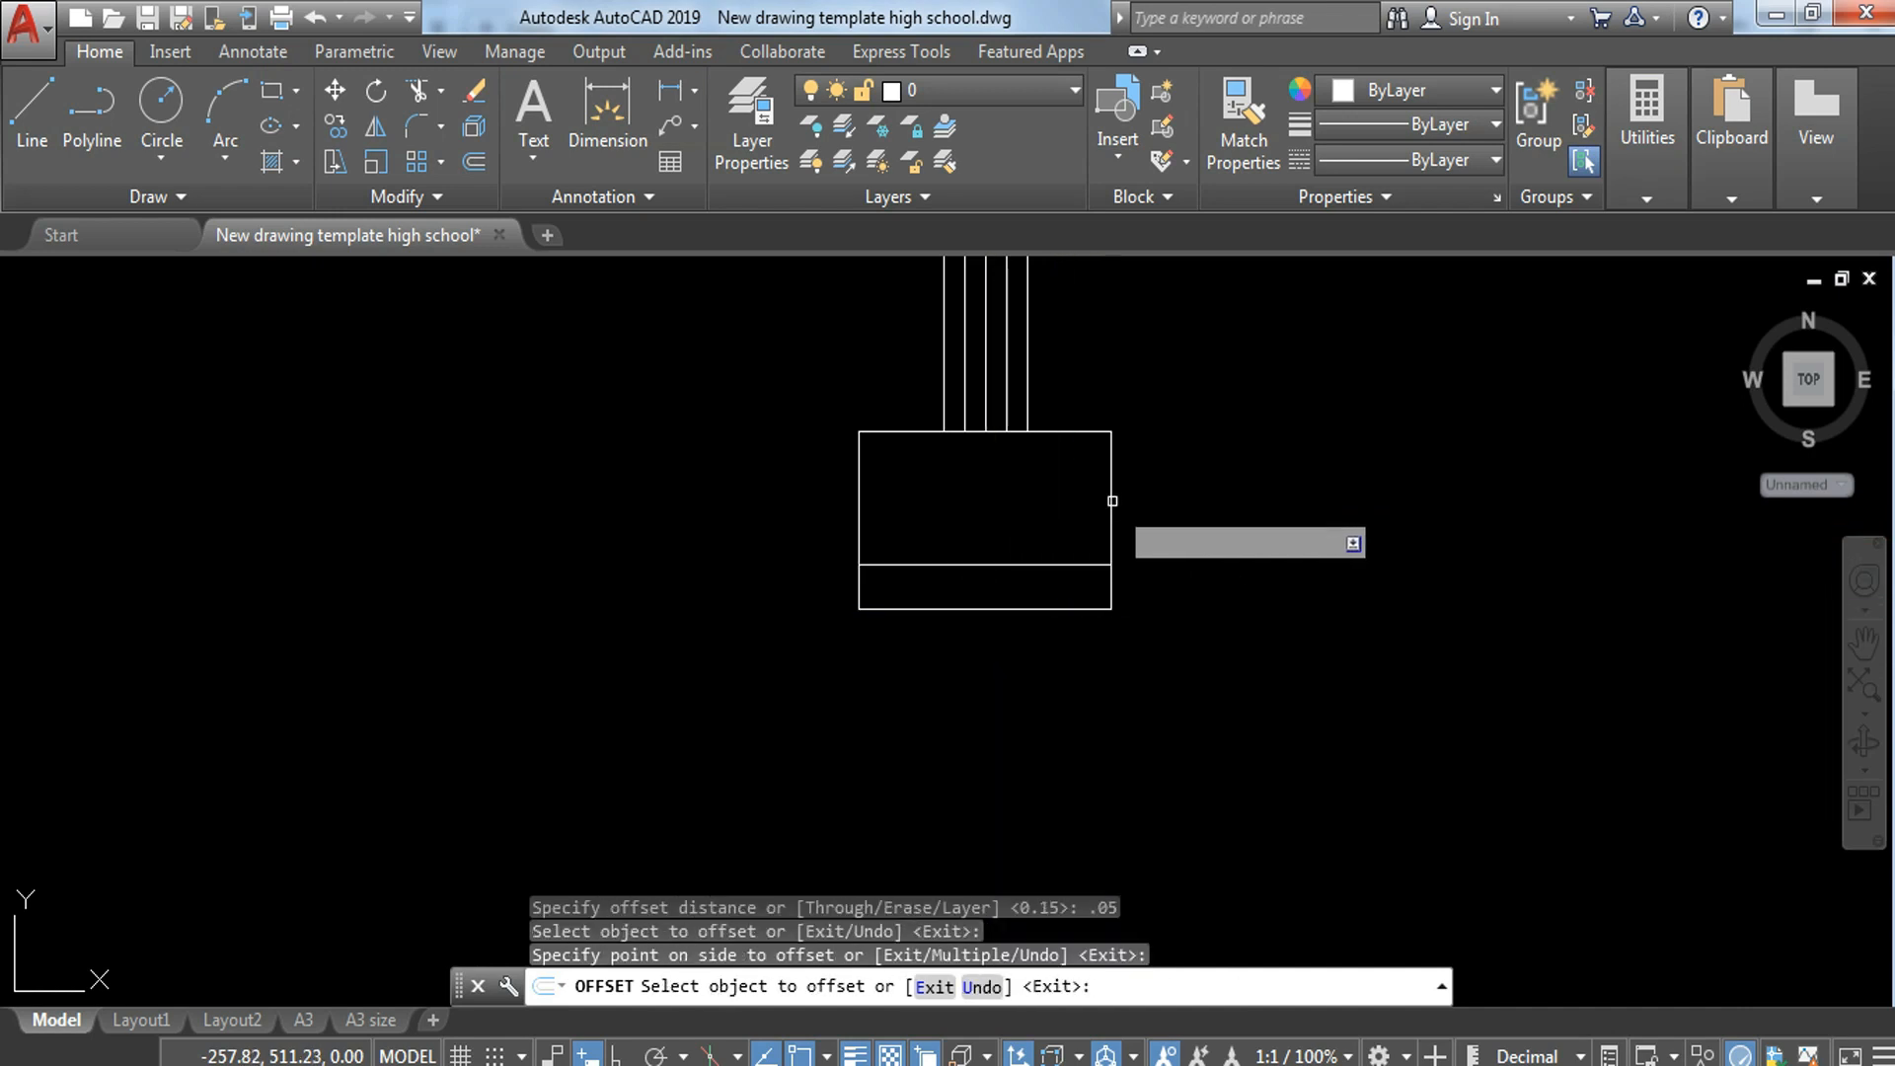
Step: Offset both side edges of the wall-footing rectangle 0.05 inward
click(1112, 501)
click(1042, 499)
click(858, 482)
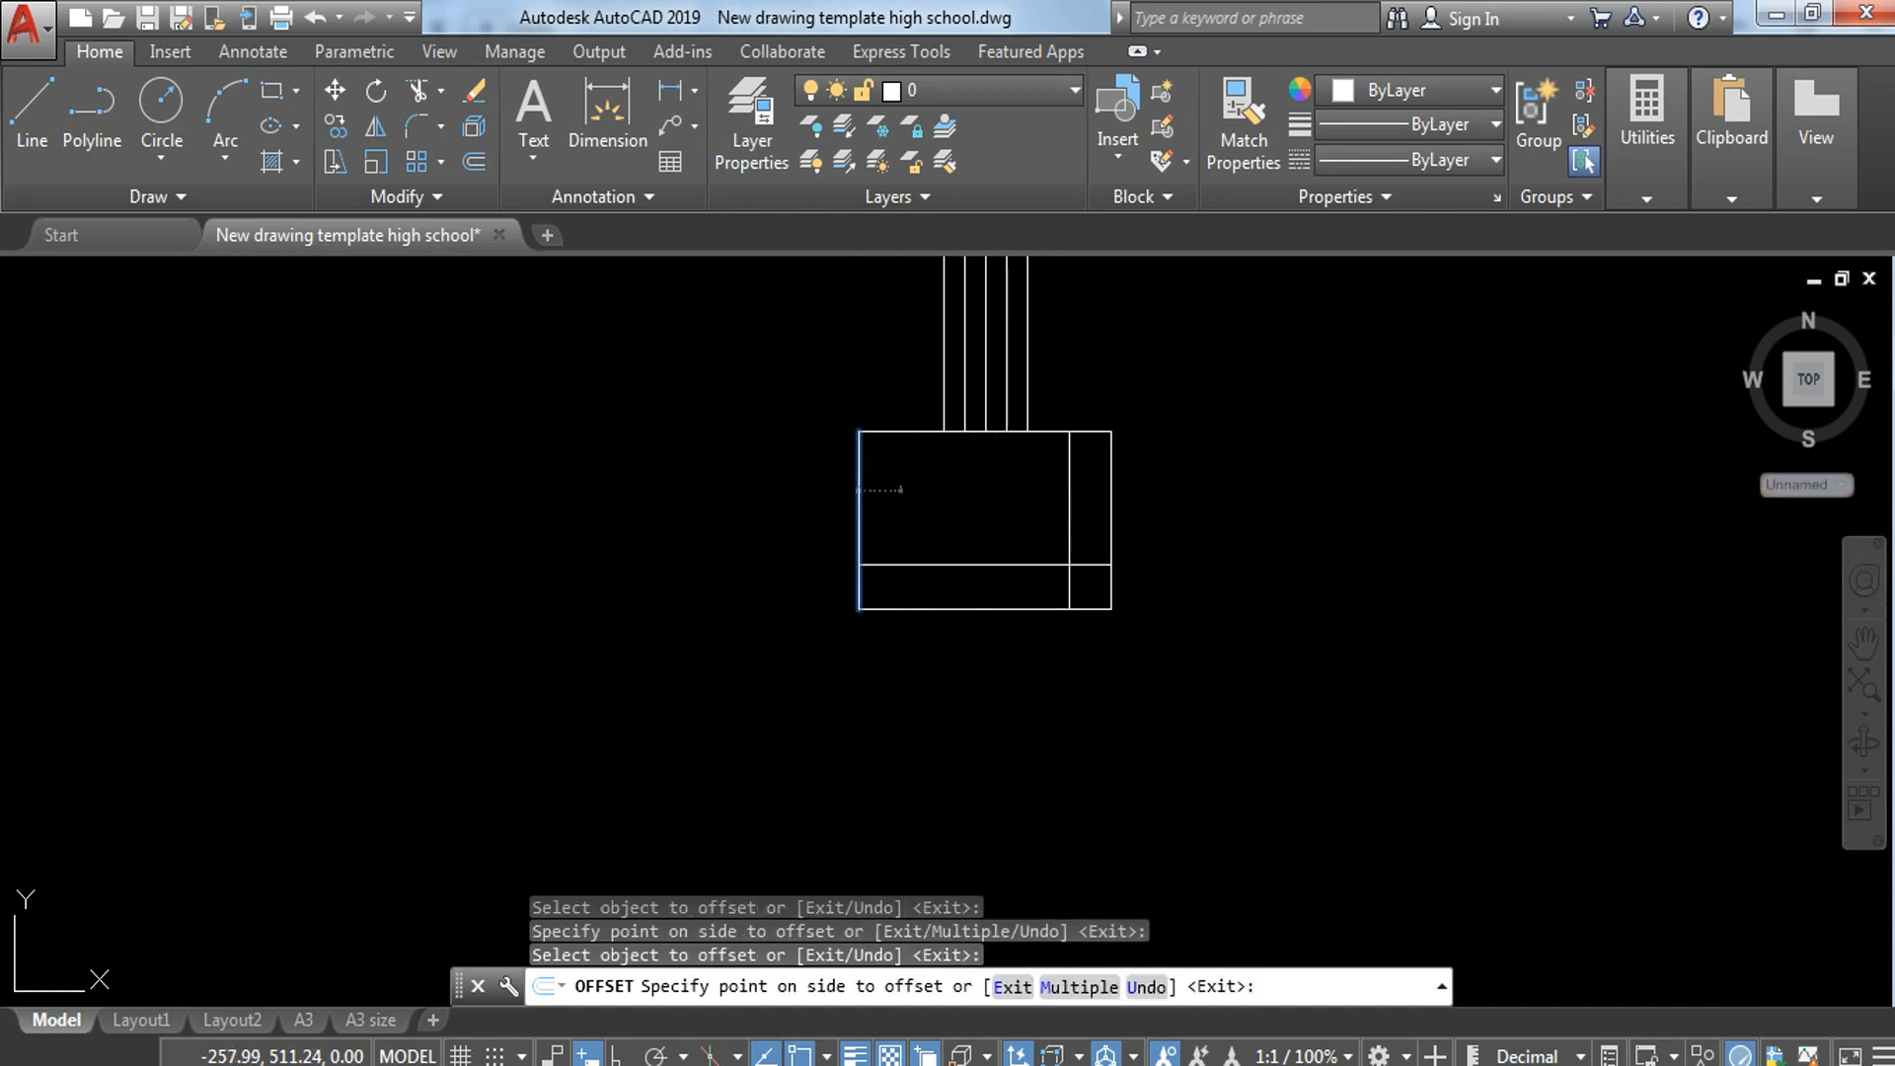
click(966, 492)
key(Escape)
Step: Copy the left hook and end-bar circle of the scaled section's bottom bar to the wall footing's lower-left offset-line intersection
middle_drag(790, 617, 1767, 706)
middle_drag(521, 705, 1266, 760)
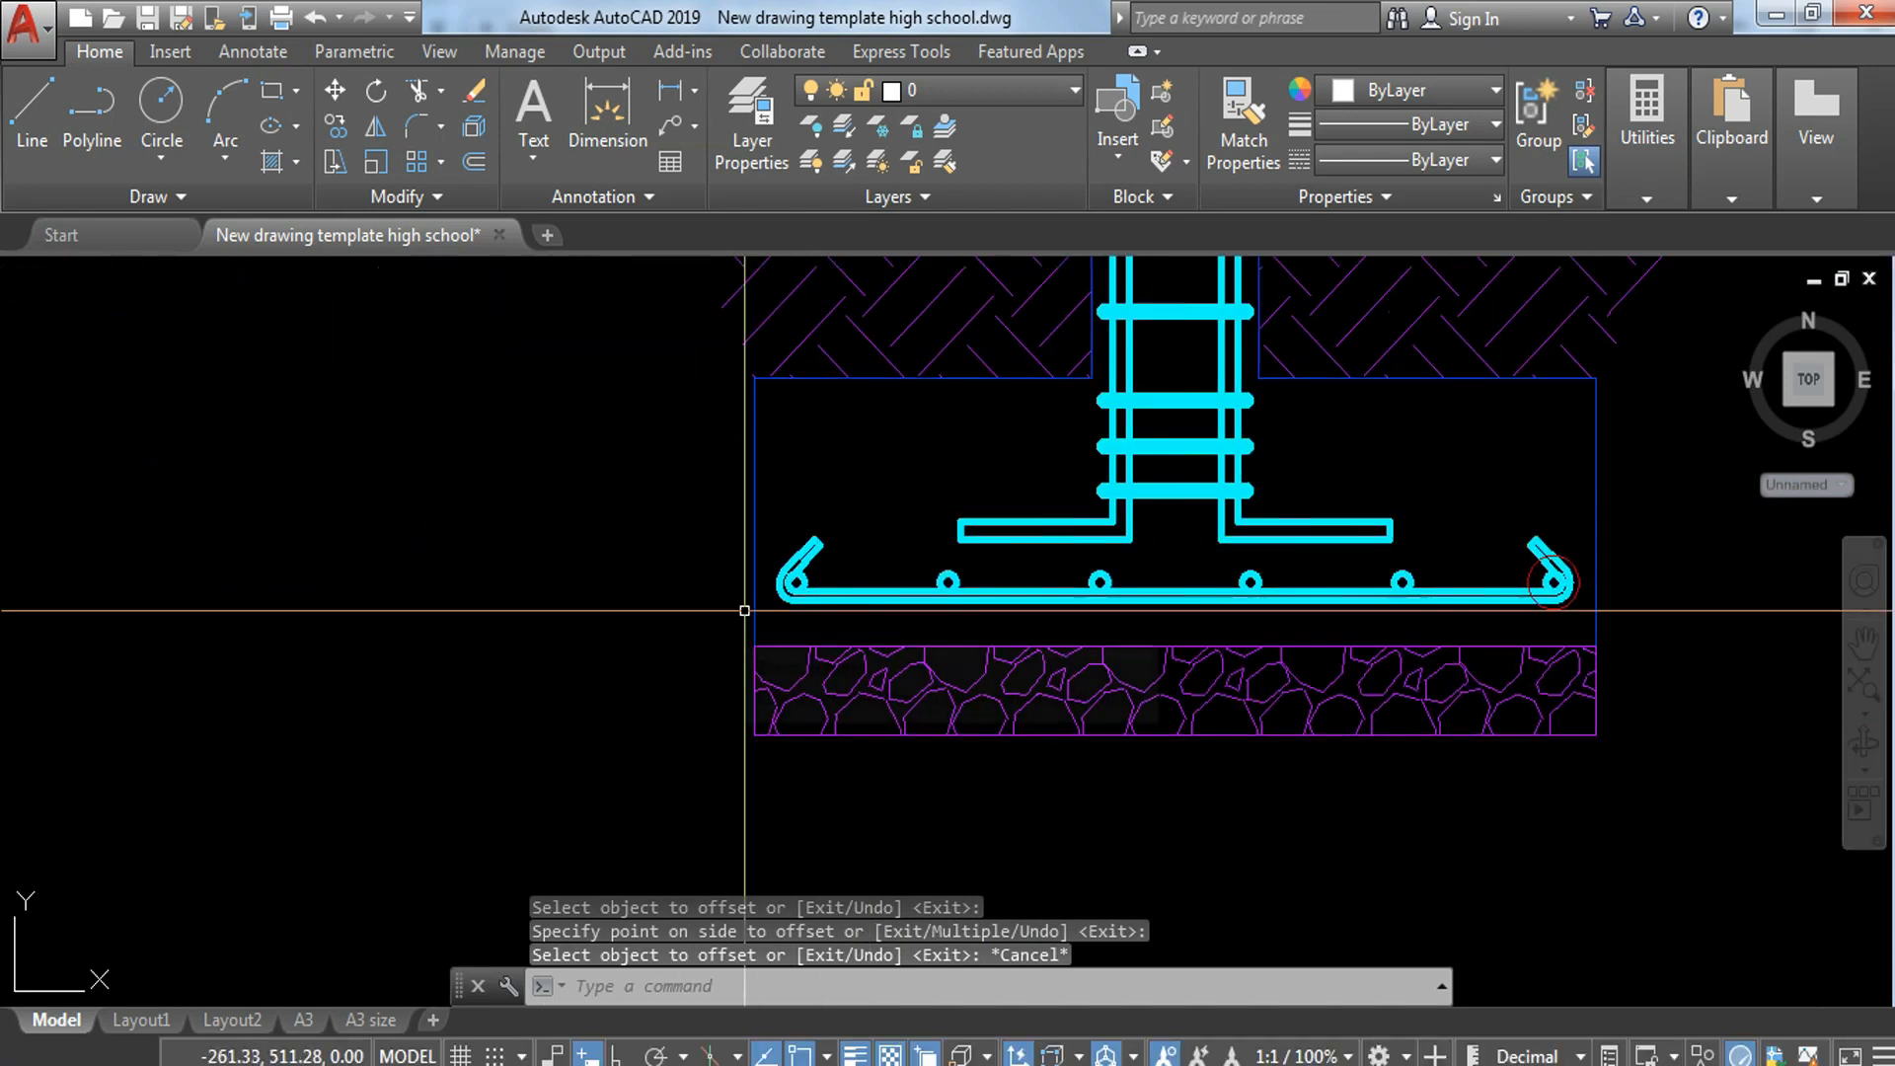
scroll(750, 546, up, 6)
click(1040, 420)
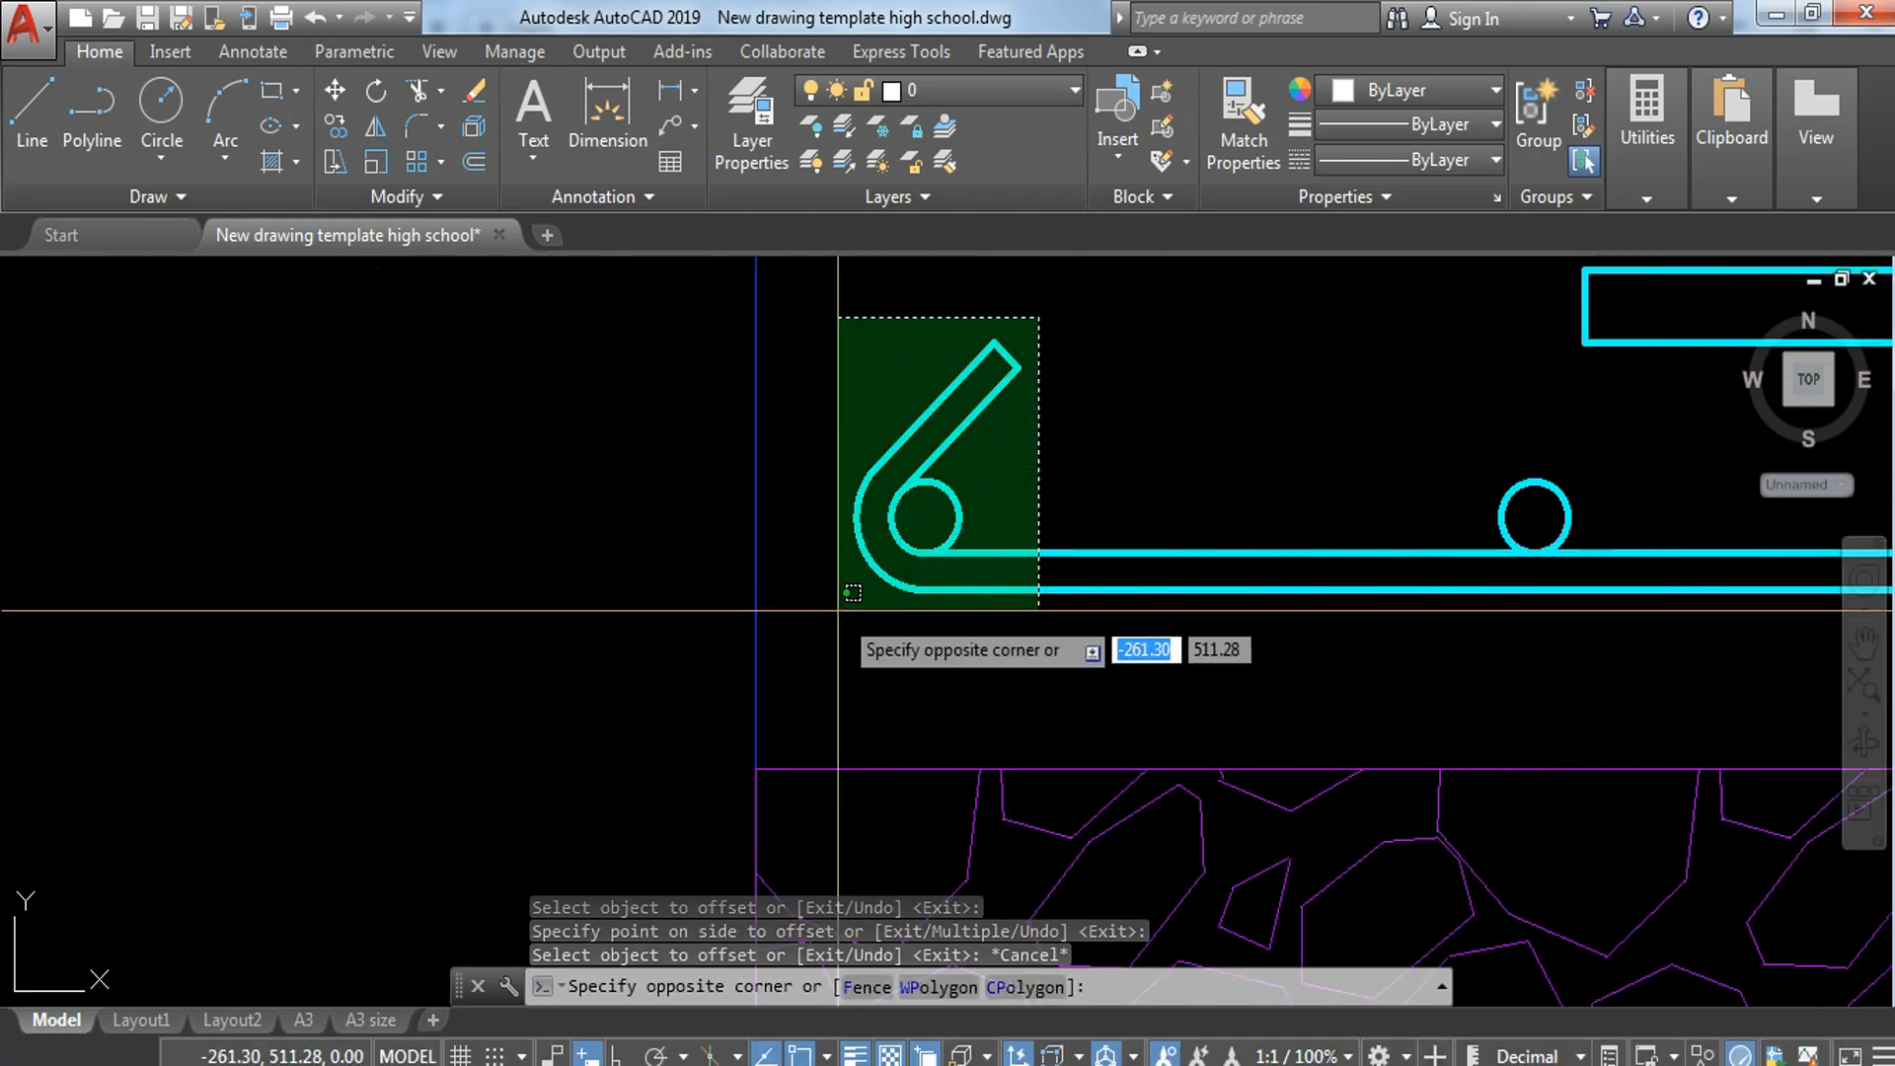
key(Escape)
click(832, 297)
click(1133, 645)
text(co)
key(Return)
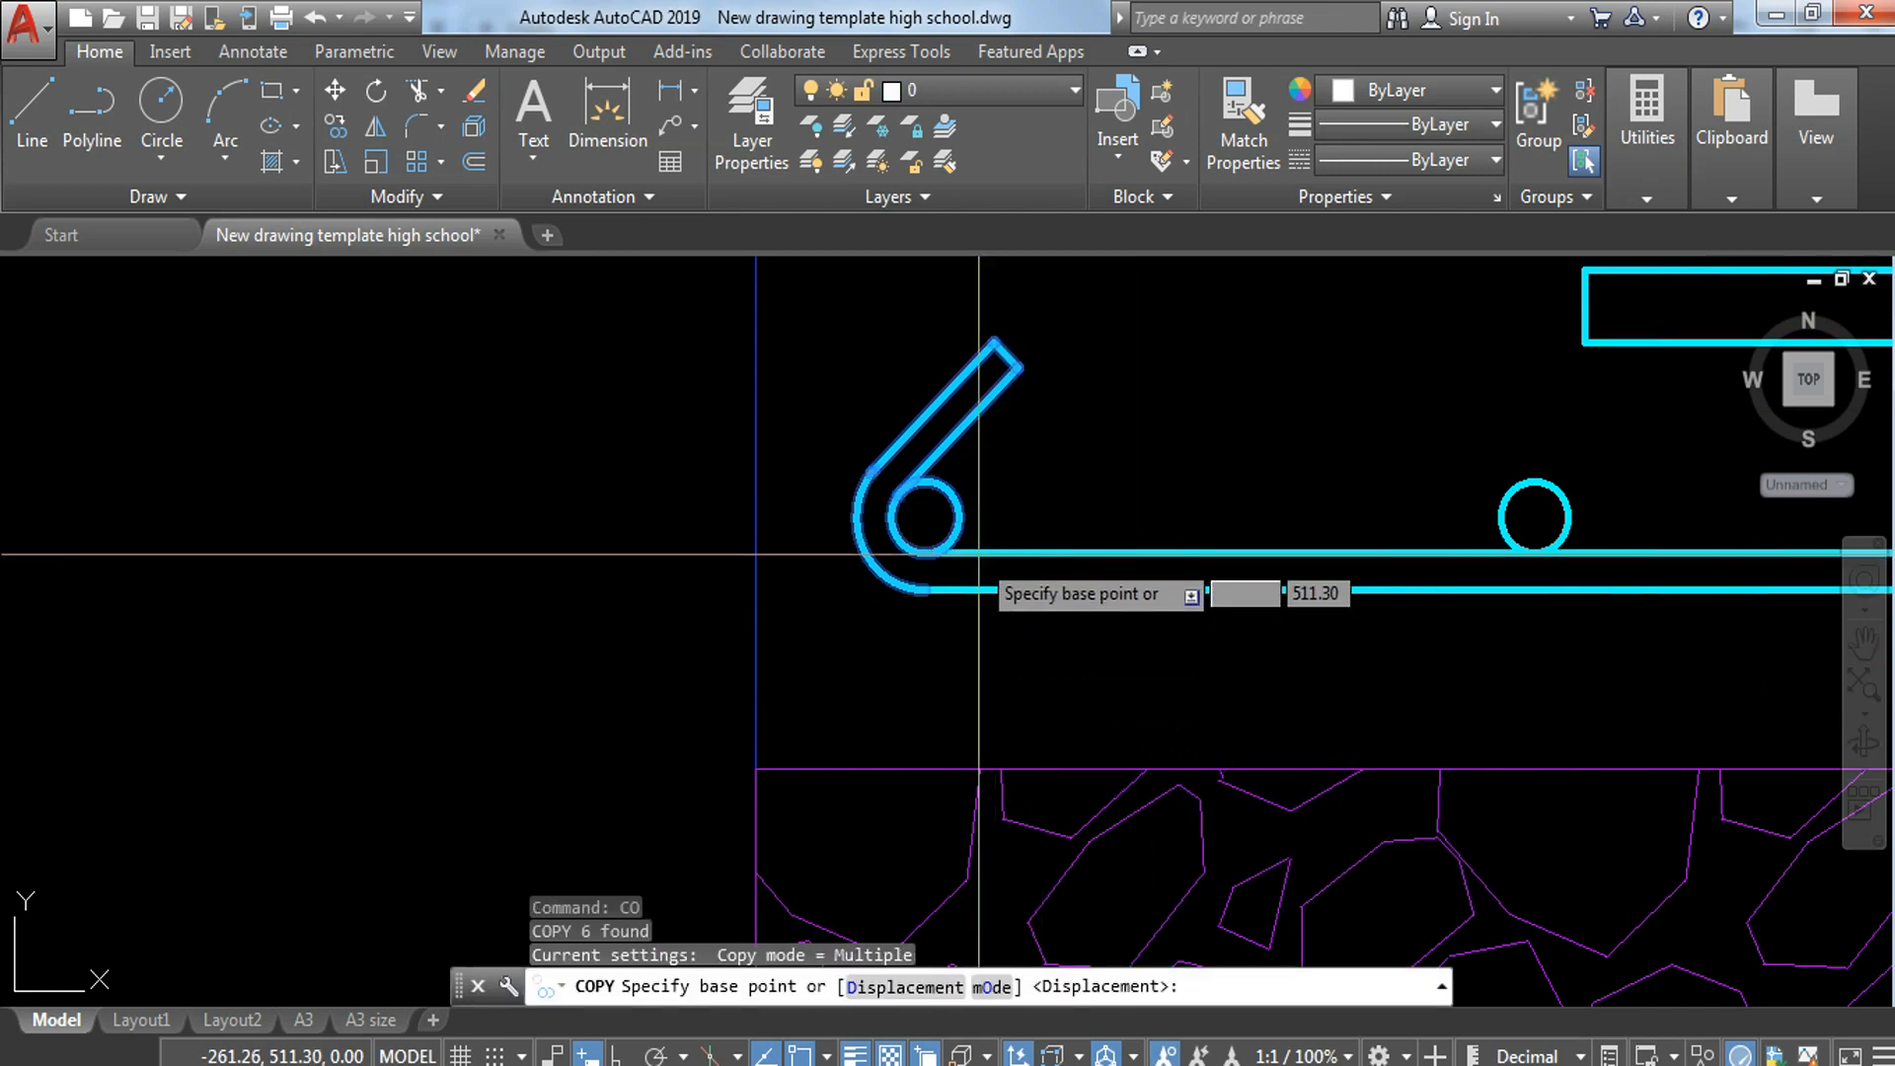
click(925, 553)
scroll(932, 593, down, 6)
middle_drag(1481, 669, 333, 681)
scroll(1379, 664, up, 7)
middle_drag(1836, 666, 917, 674)
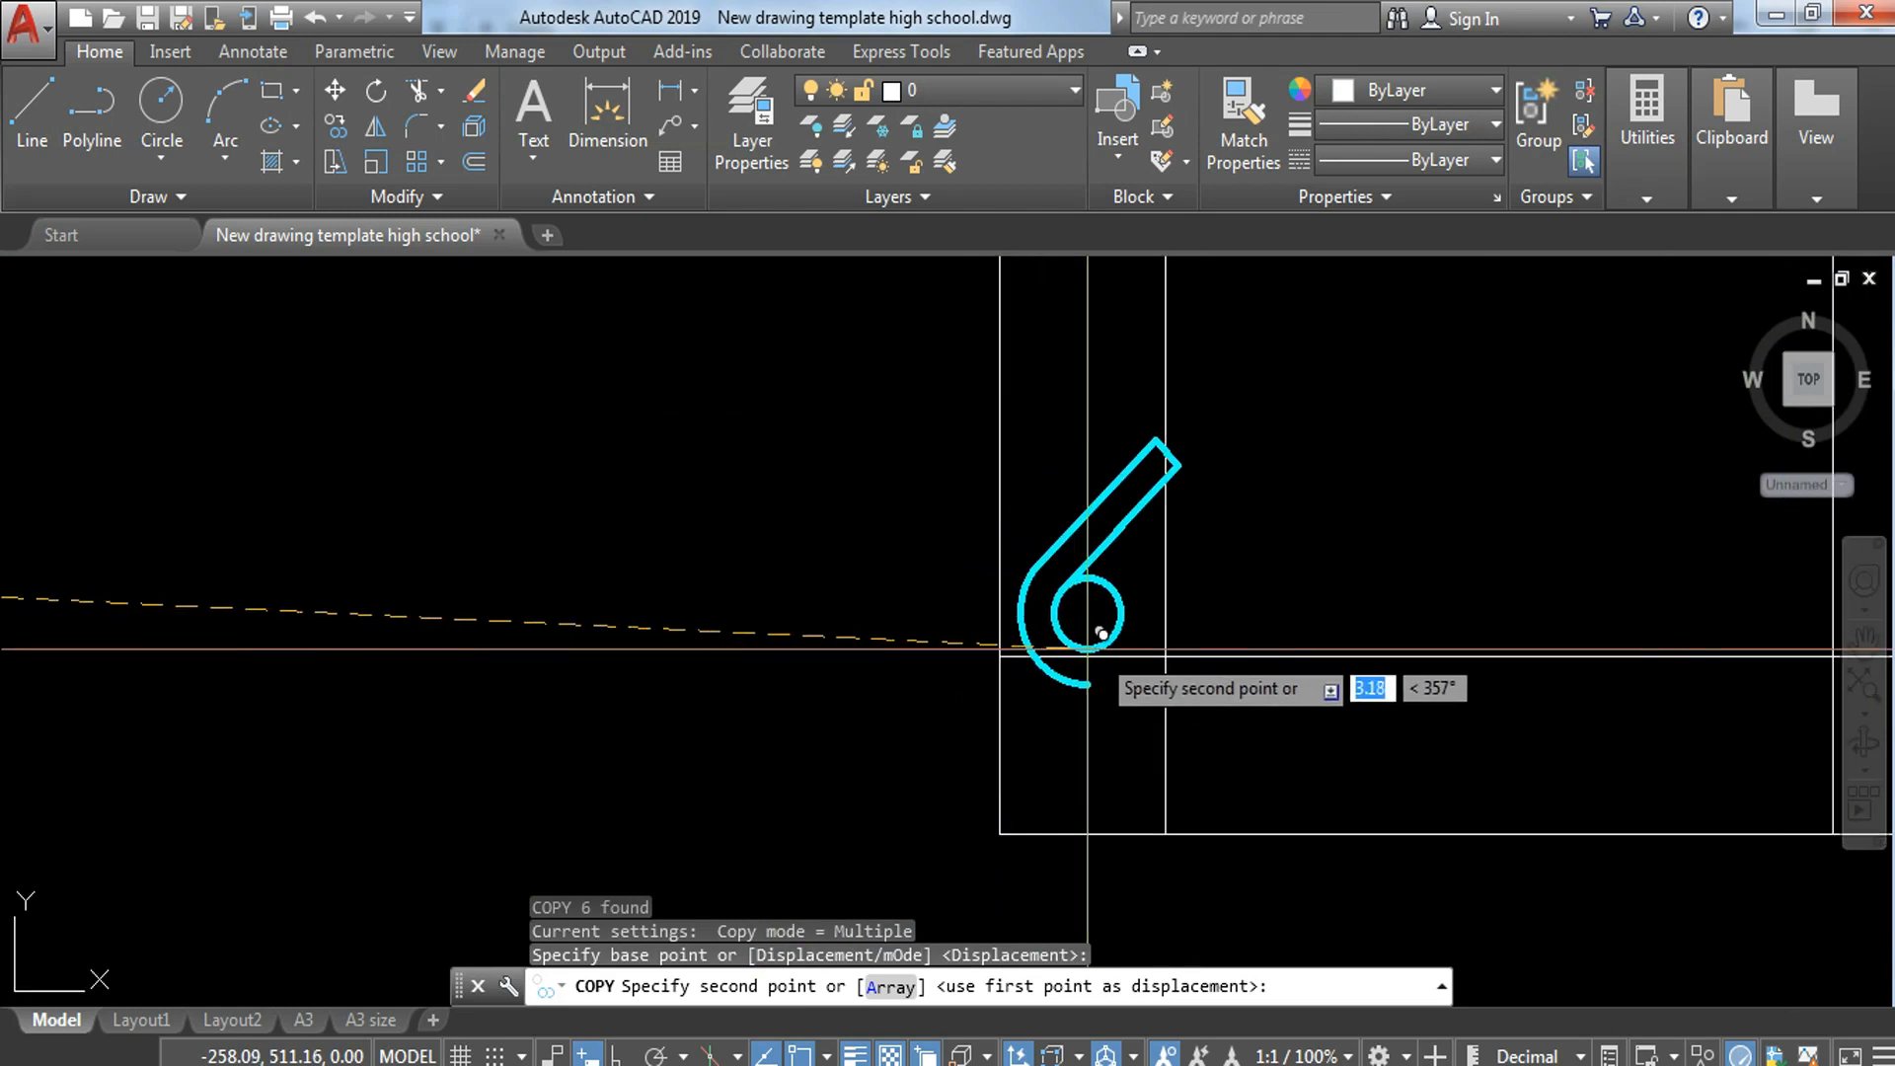
click(1166, 655)
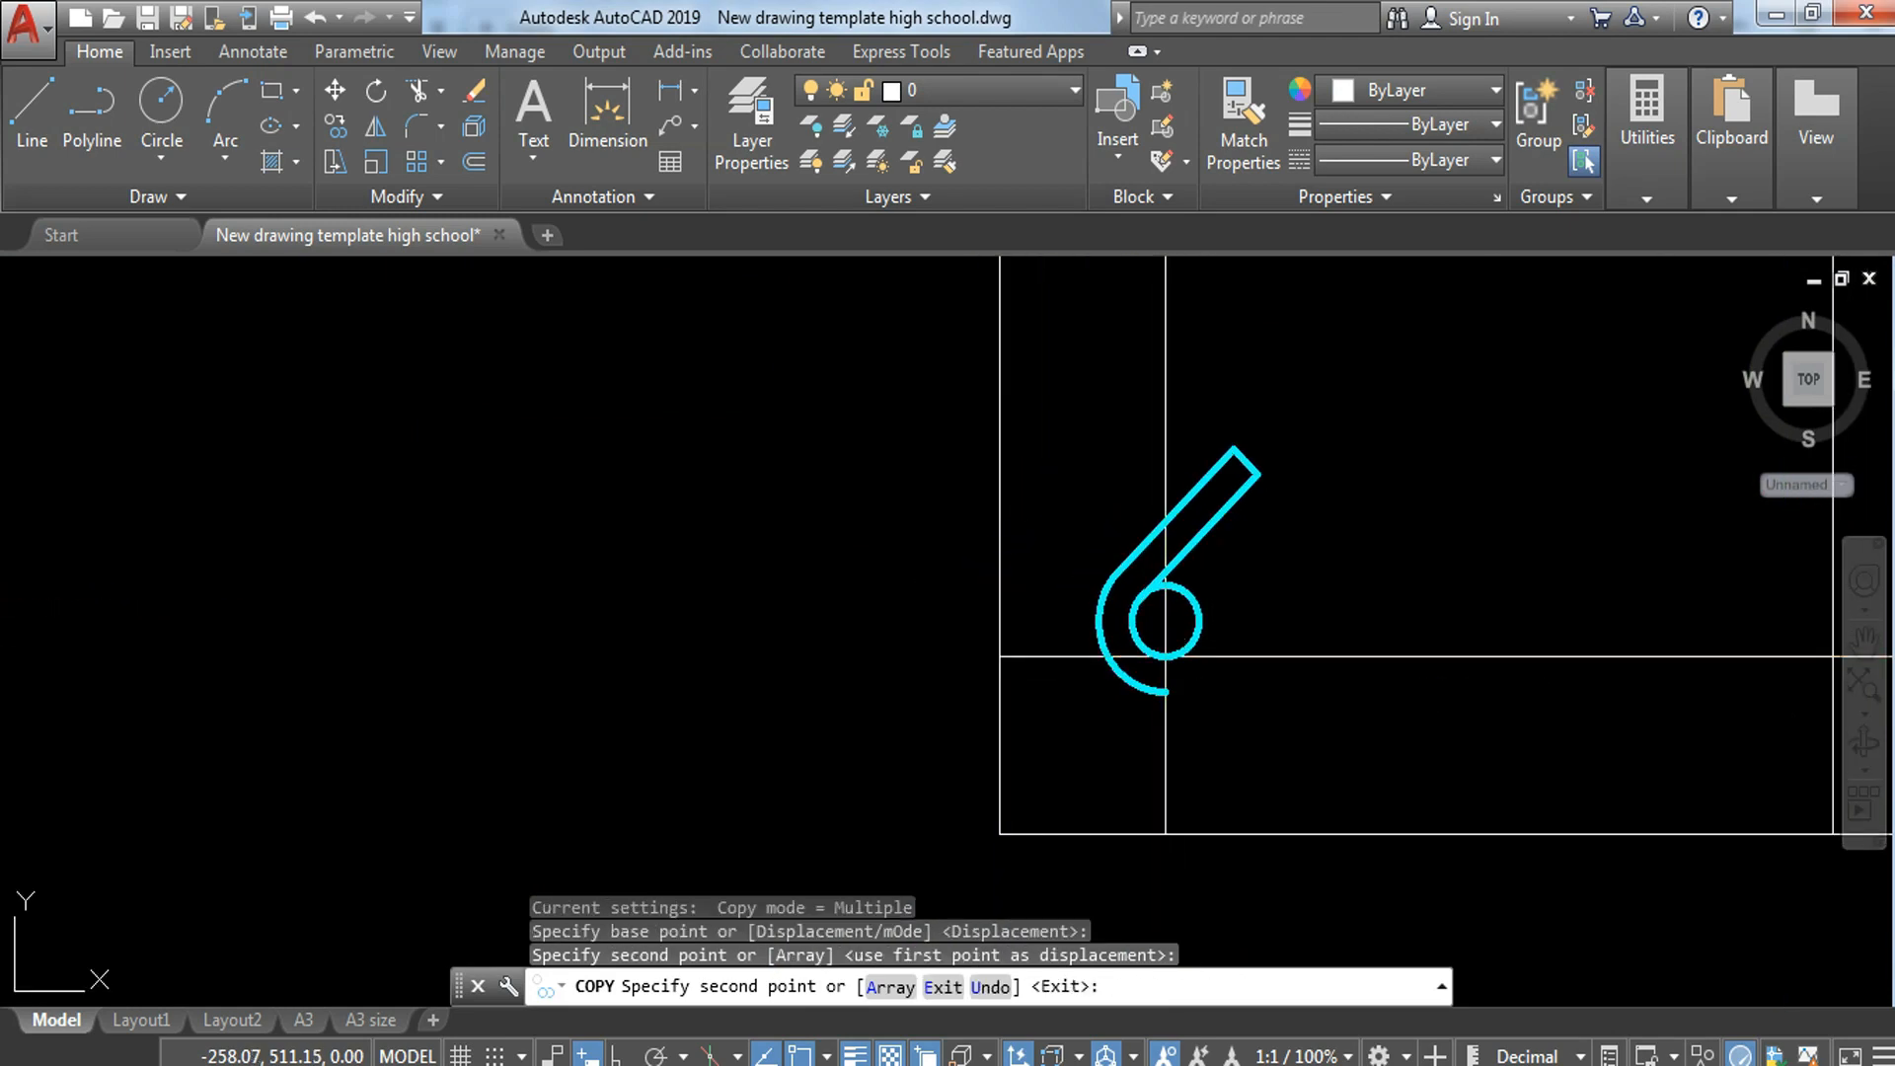
key(Escape)
Step: Erase the red circle around the right hook of the scaled section's bottom bar
scroll(1196, 738, down, 3)
middle_drag(1070, 722, 1153, 718)
scroll(1155, 718, down, 7)
middle_drag(381, 635, 599, 634)
scroll(651, 629, up, 7)
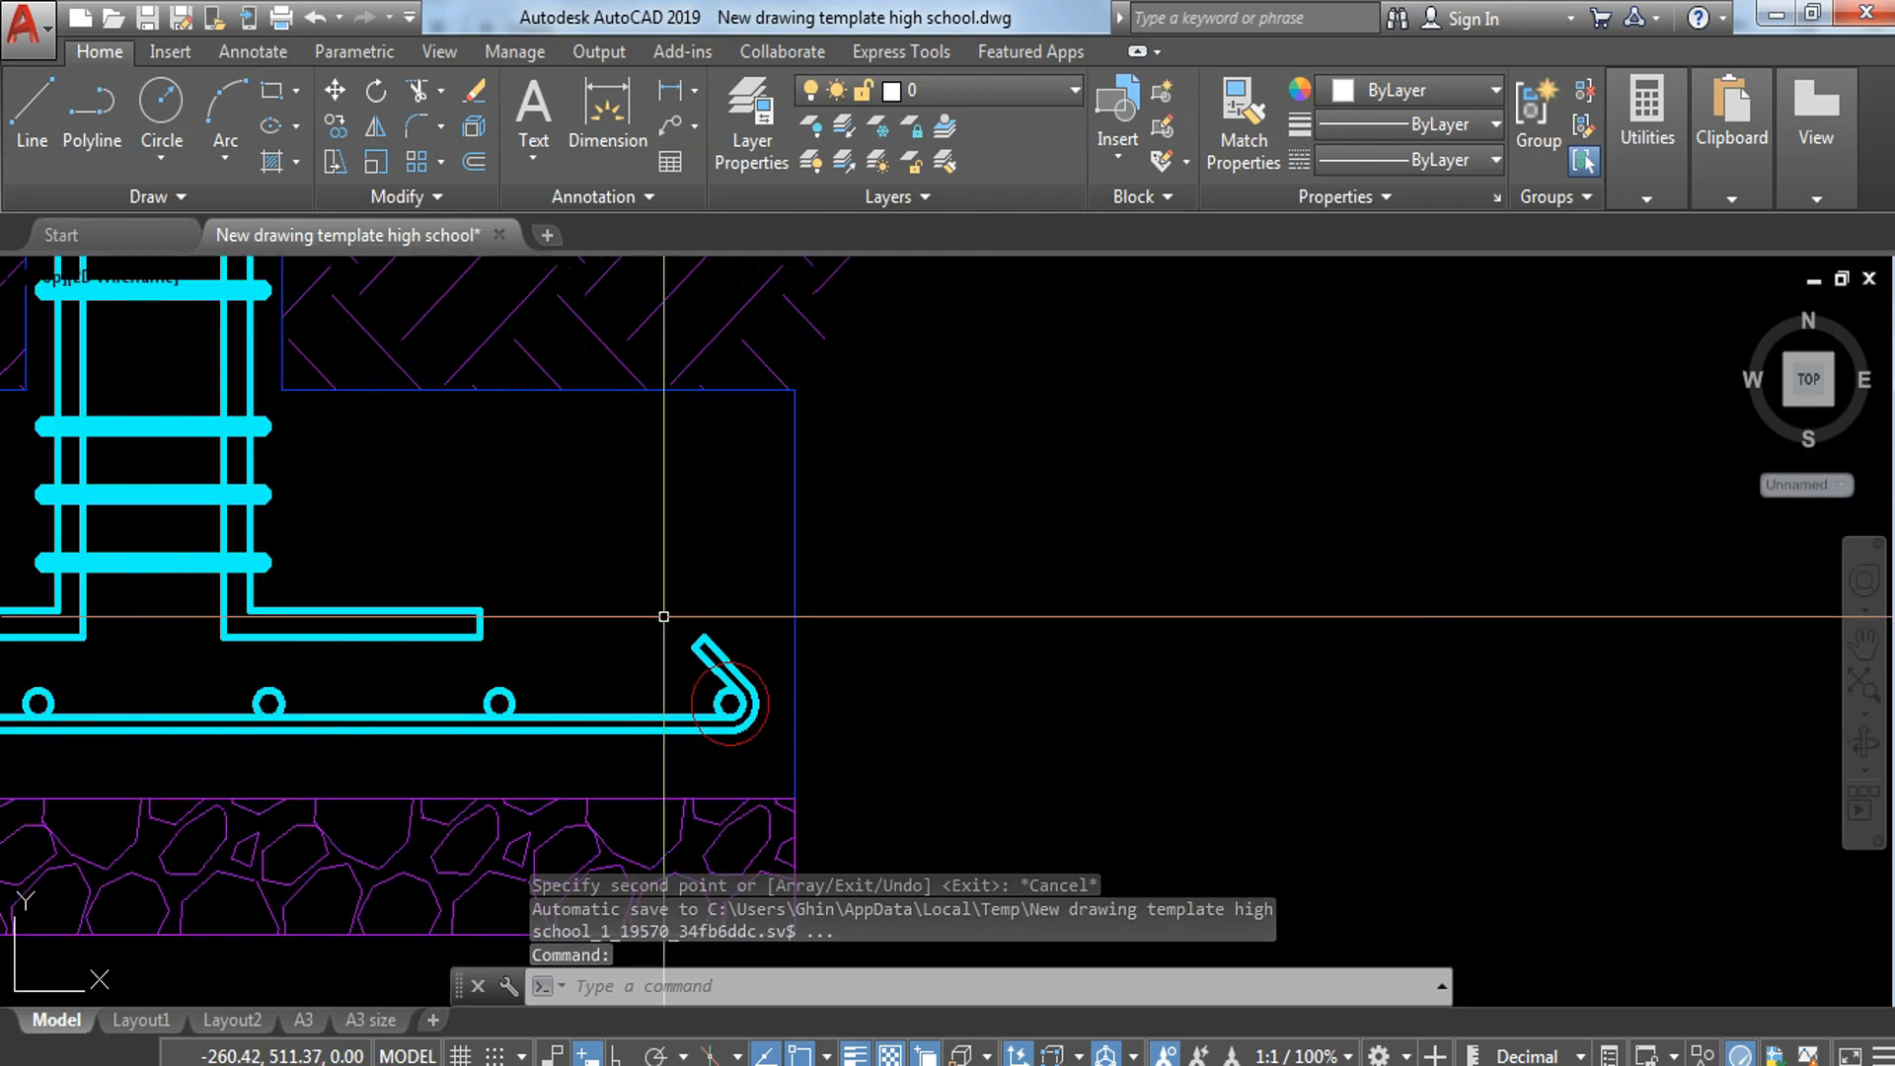
text(e)
key(Return)
click(720, 677)
Step: Copy the right hook and end-bar circle of the bottom bar to the wall footing's lower-right offset-line intersection
click(648, 606)
click(780, 750)
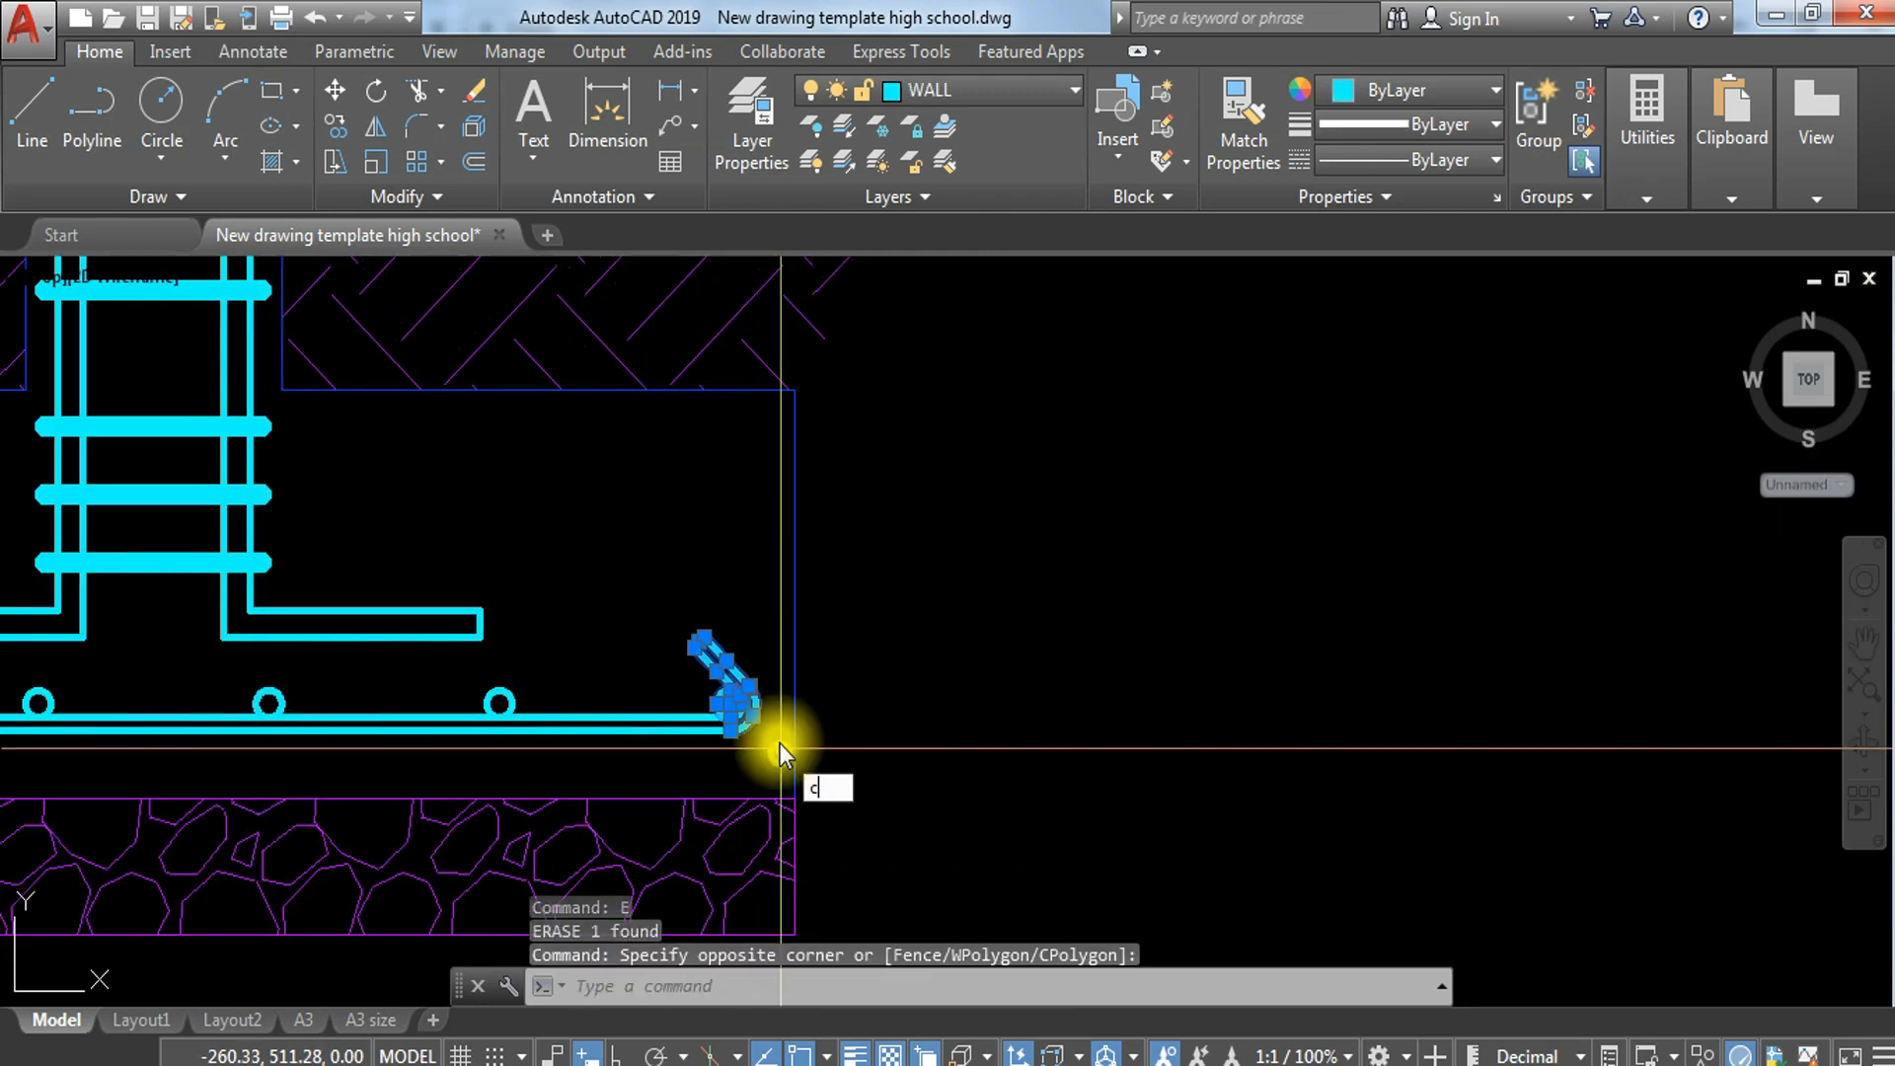
text(co)
key(Return)
scroll(704, 674, up, 2)
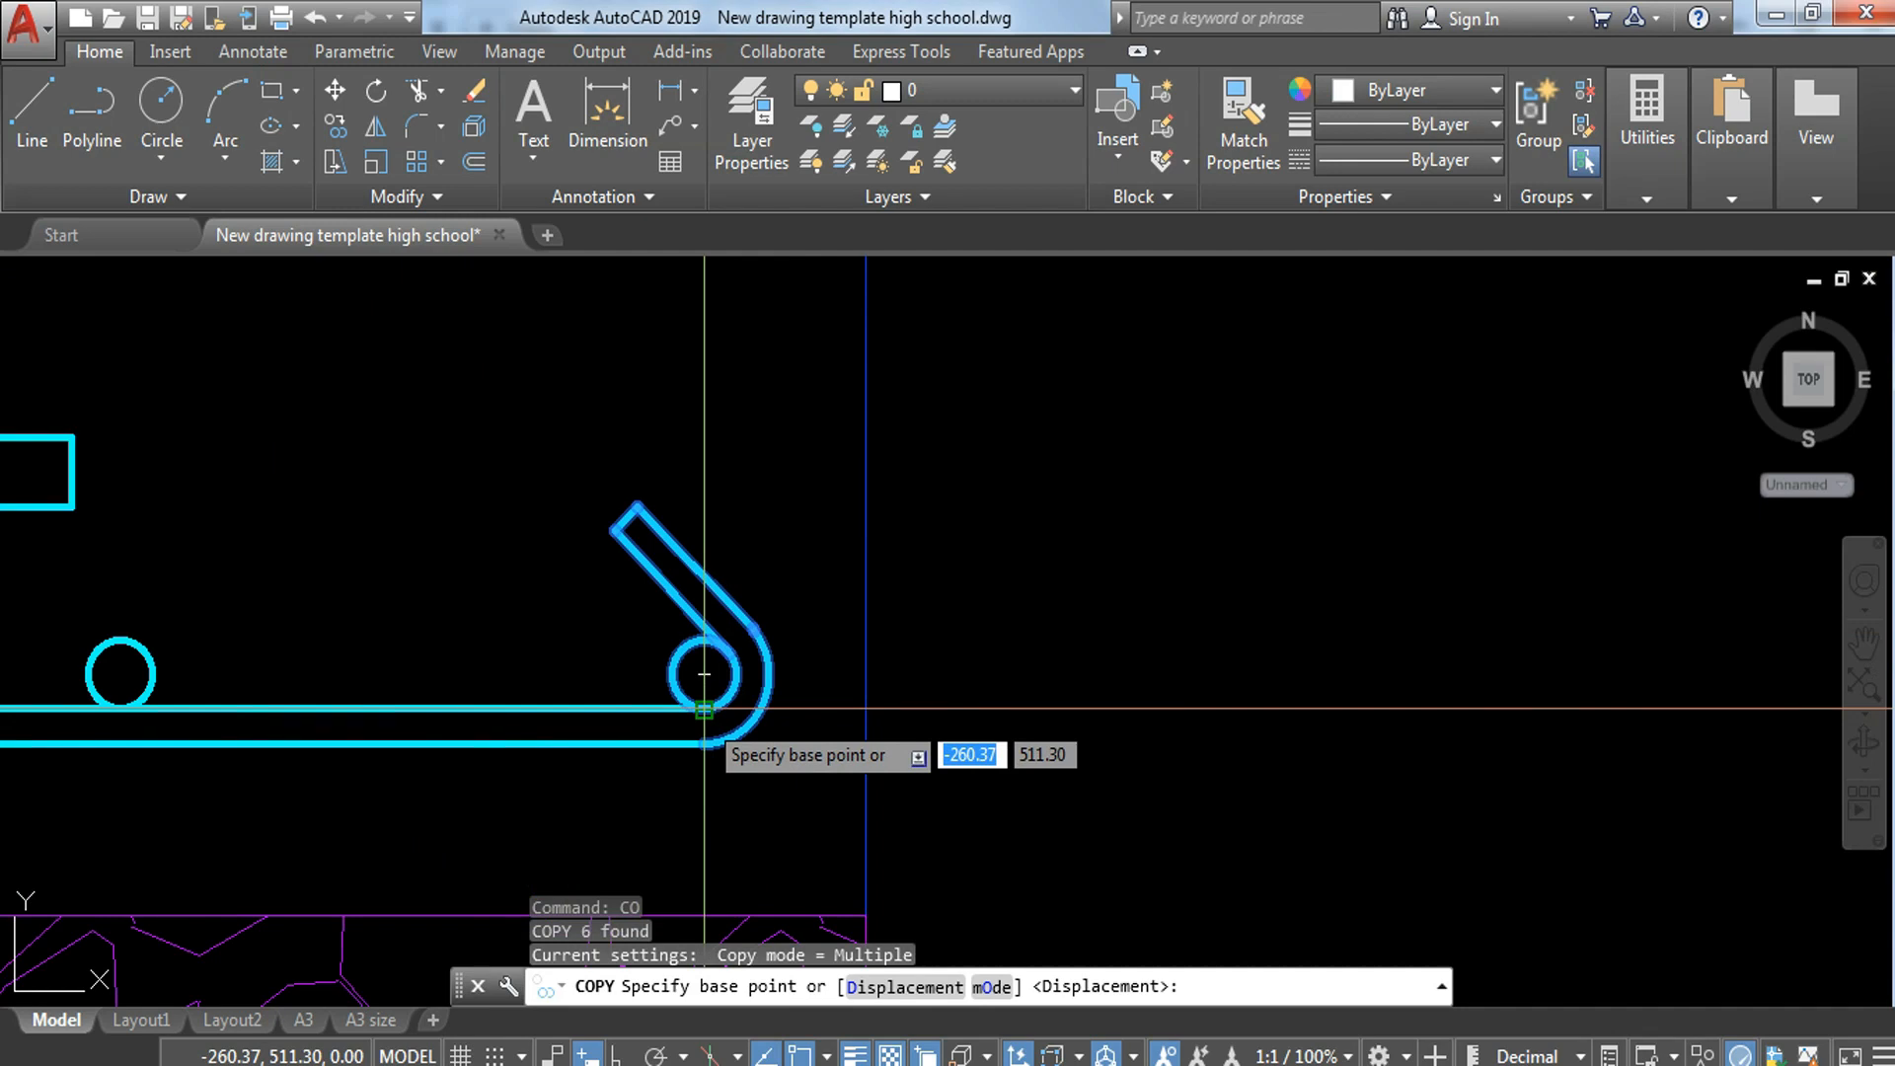
click(704, 708)
middle_drag(909, 762, 93, 740)
scroll(326, 710, down, 10)
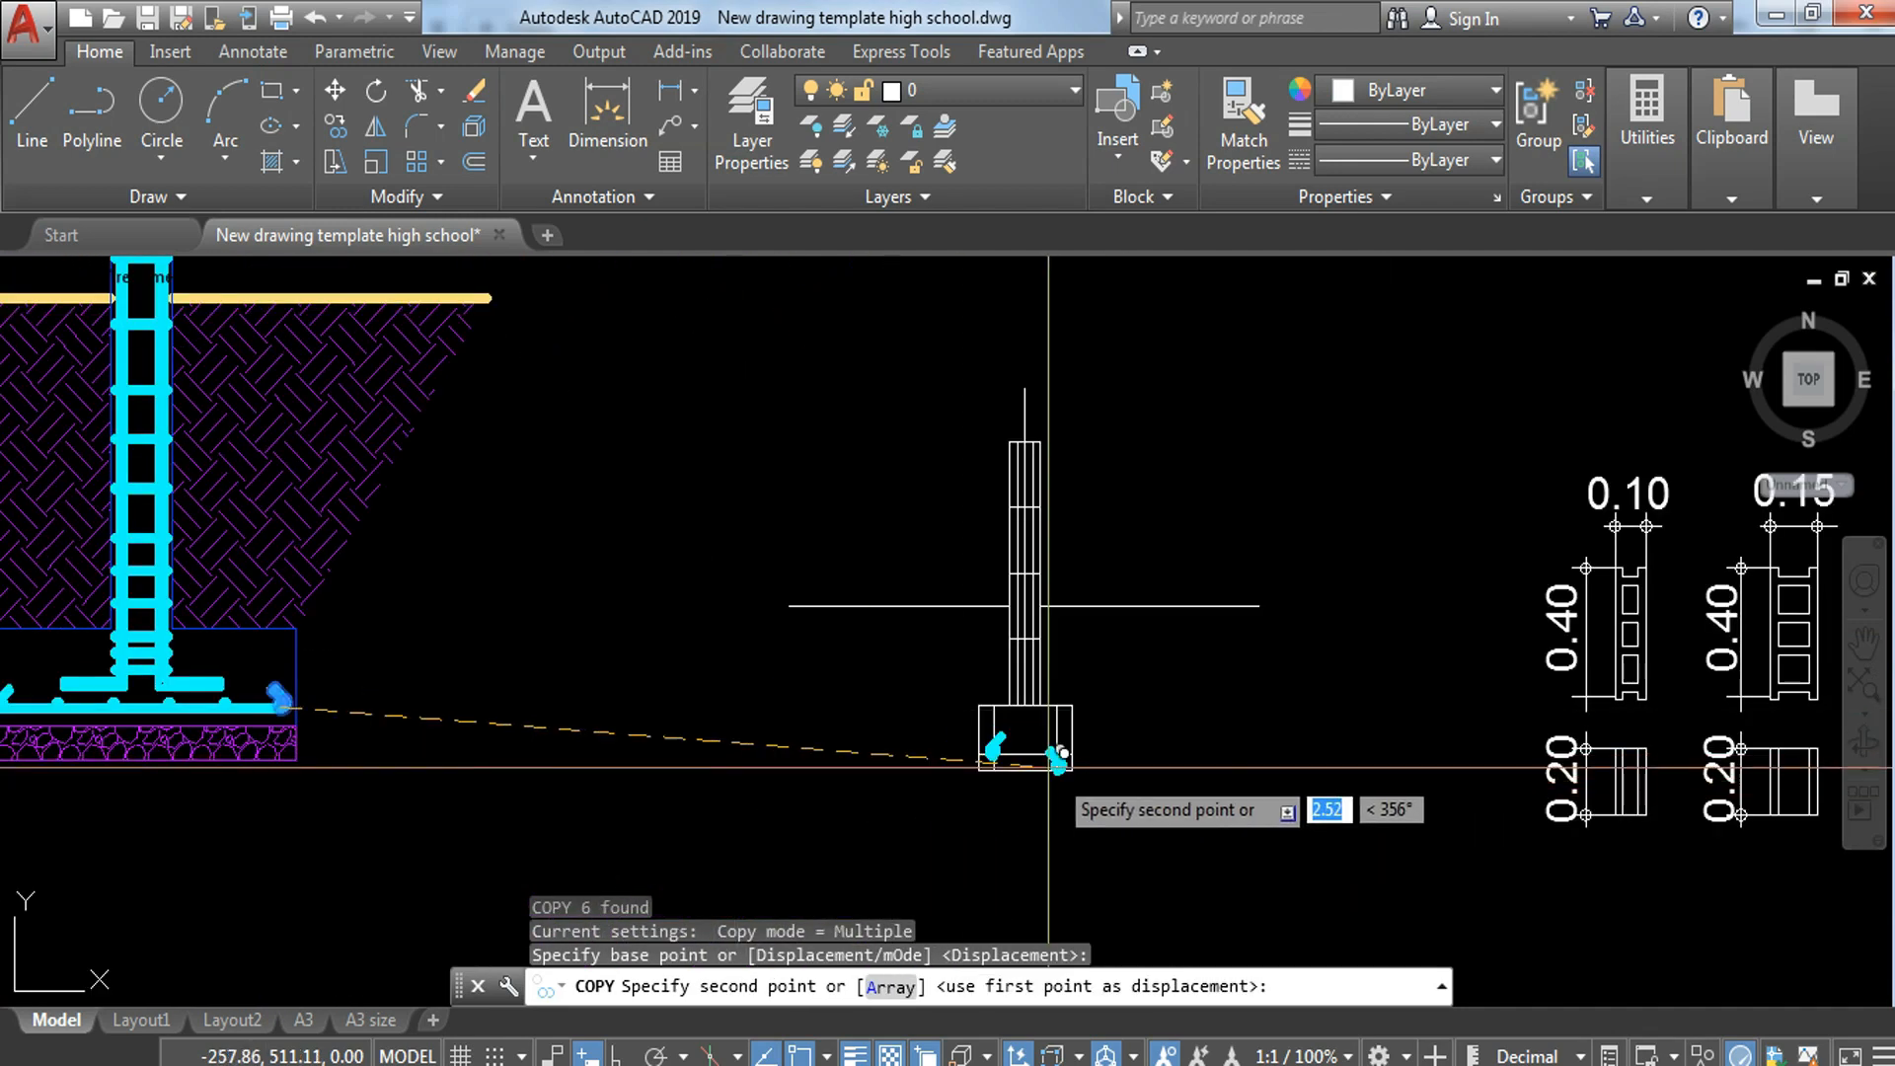
scroll(1104, 775, up, 8)
click(1063, 691)
key(Escape)
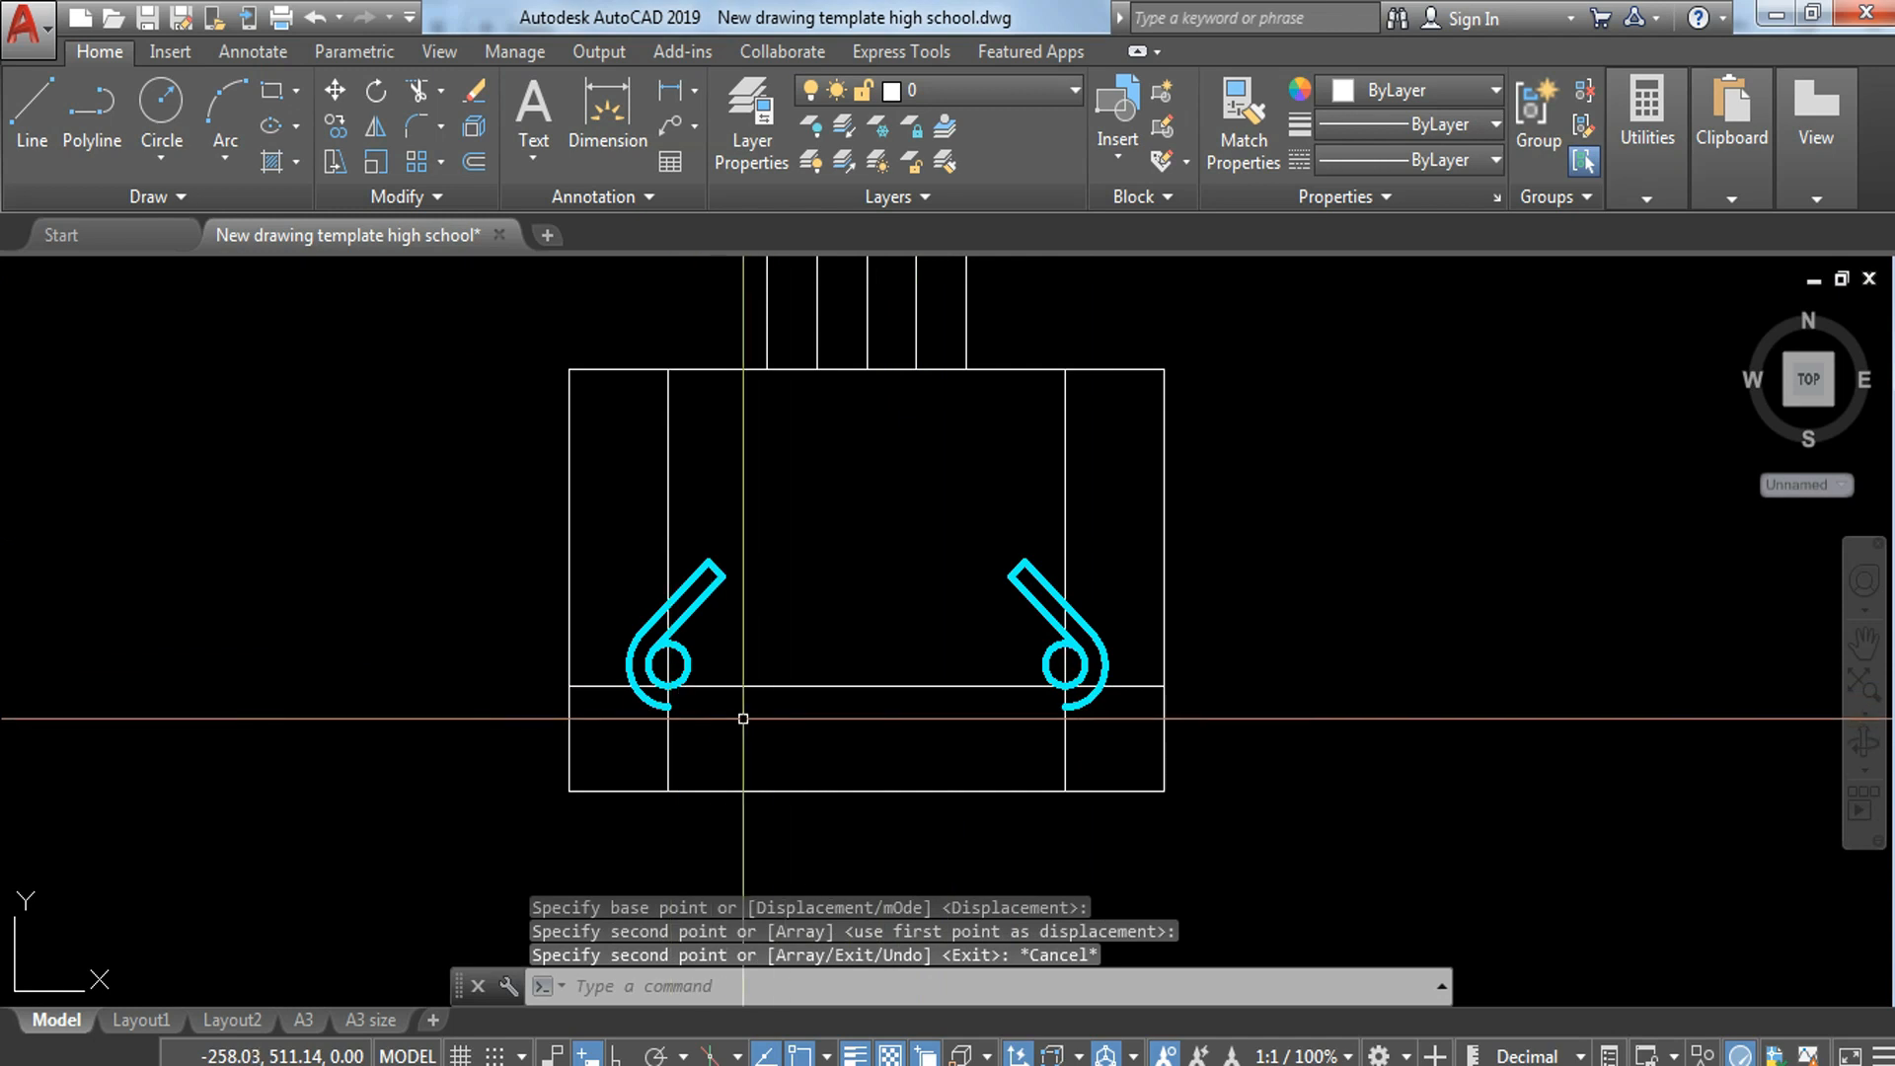
Step: Trim the offset lines beyond the hooks, keeping the horizontal line only between the two end-bar circles
text(tr)
key(Return)
key(Return)
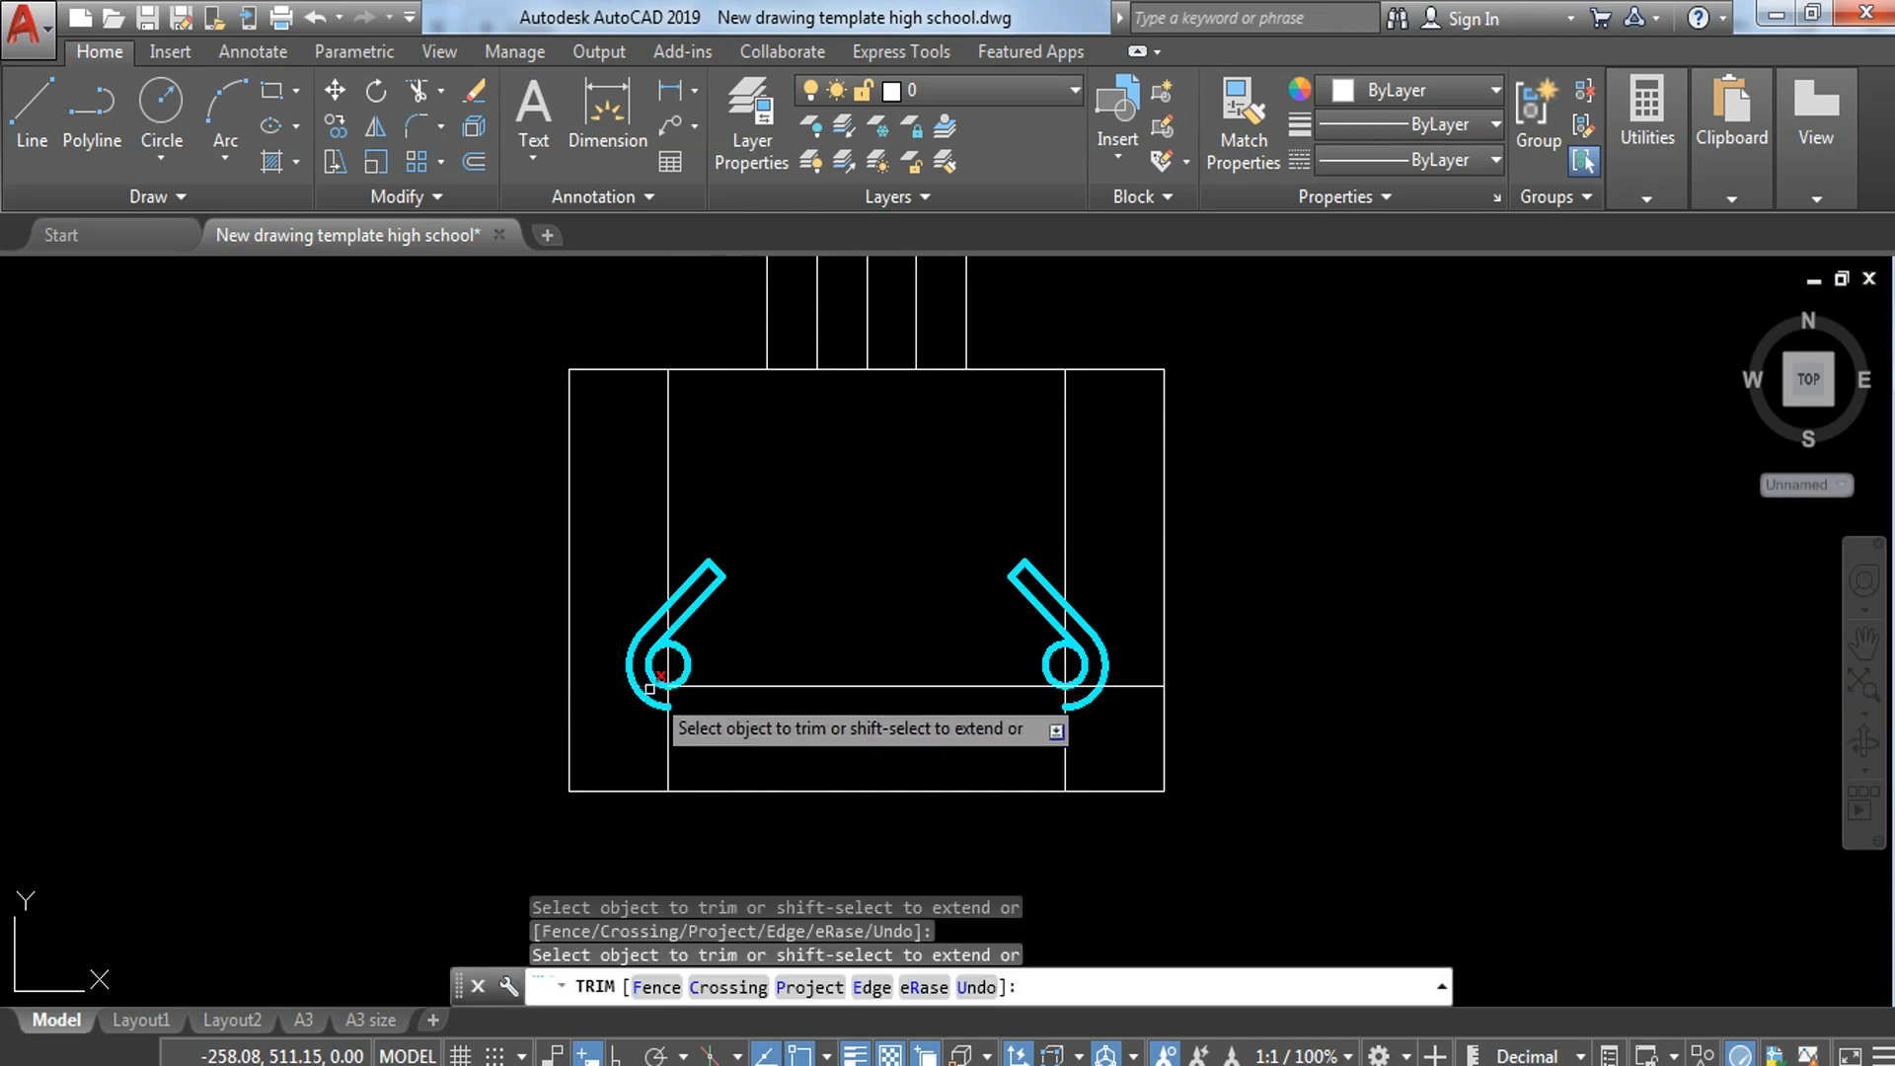
scroll(650, 688, up, 6)
scroll(757, 705, down, 4)
drag(698, 761, 1402, 825)
click(1447, 753)
click(1415, 721)
click(1389, 699)
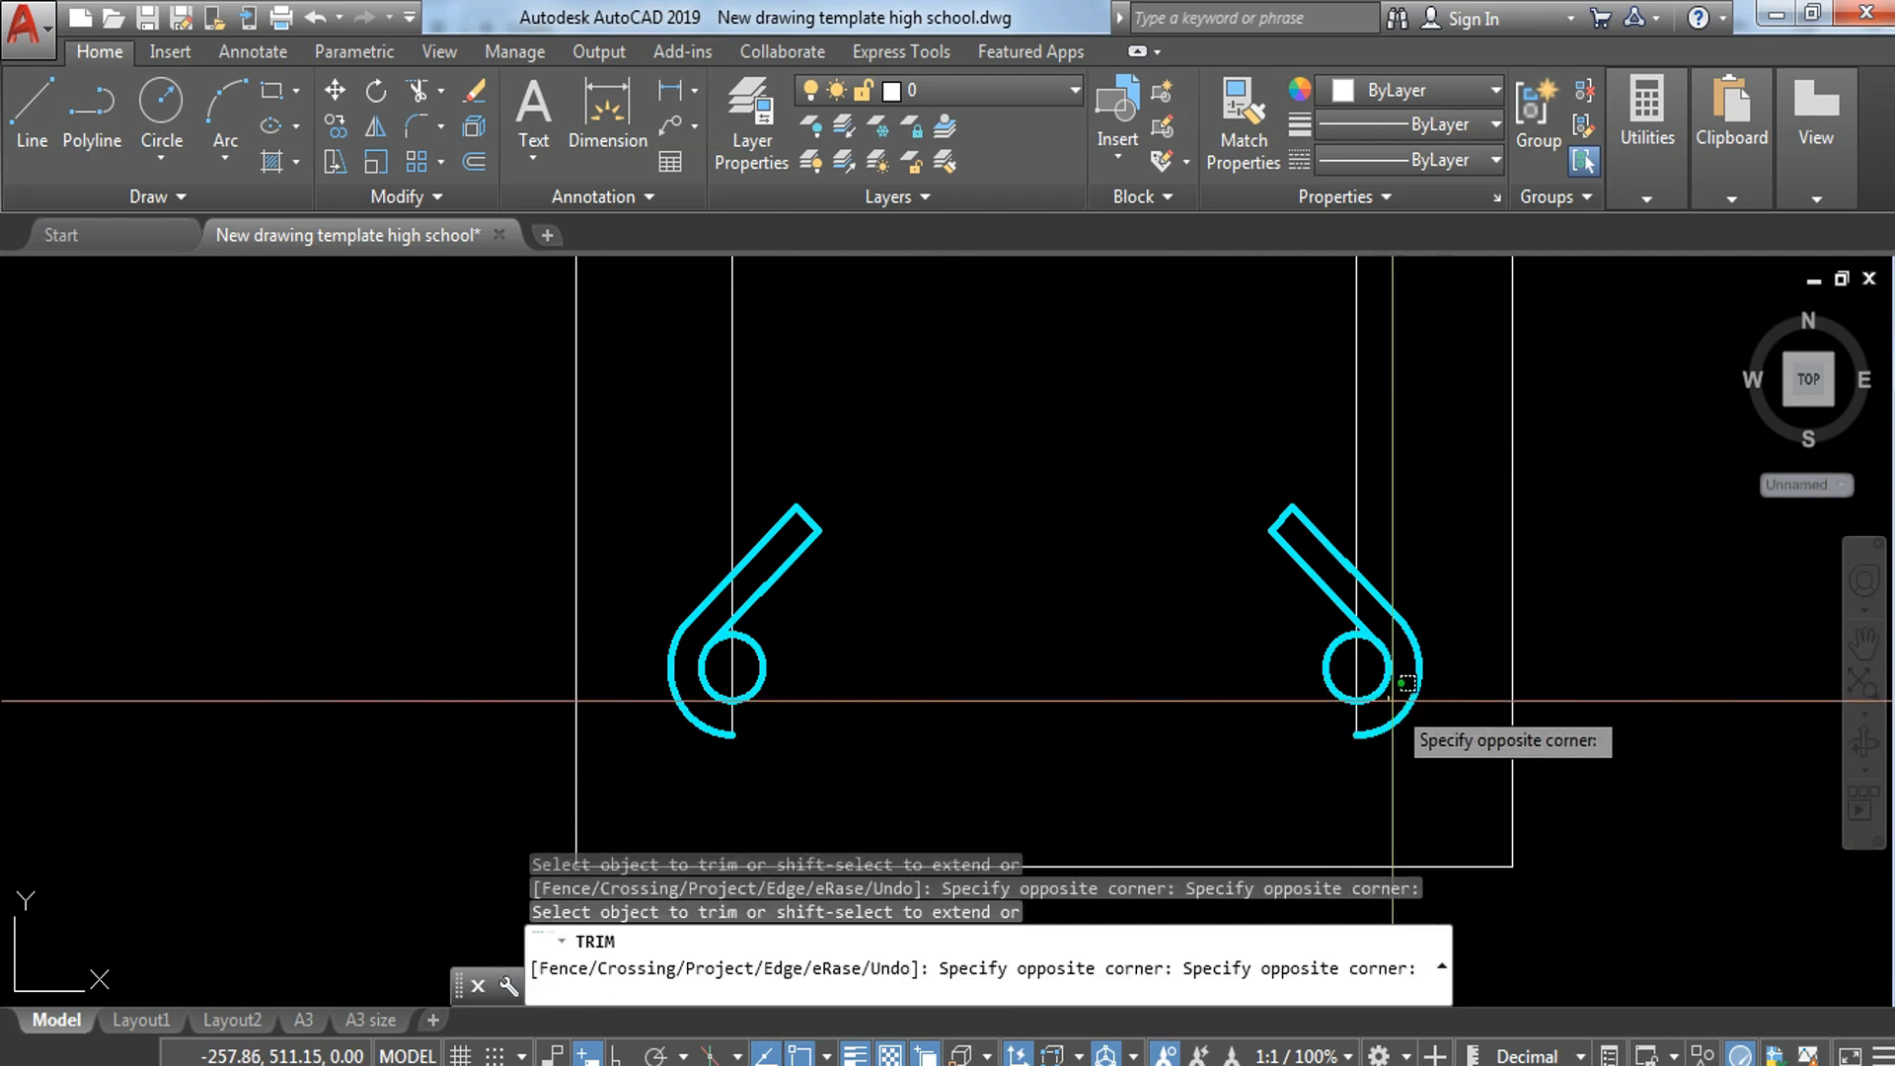
click(1377, 691)
Step: Erase the two vertical offset guide lines inside the wall footing
key(Escape)
click(1365, 675)
key(Return)
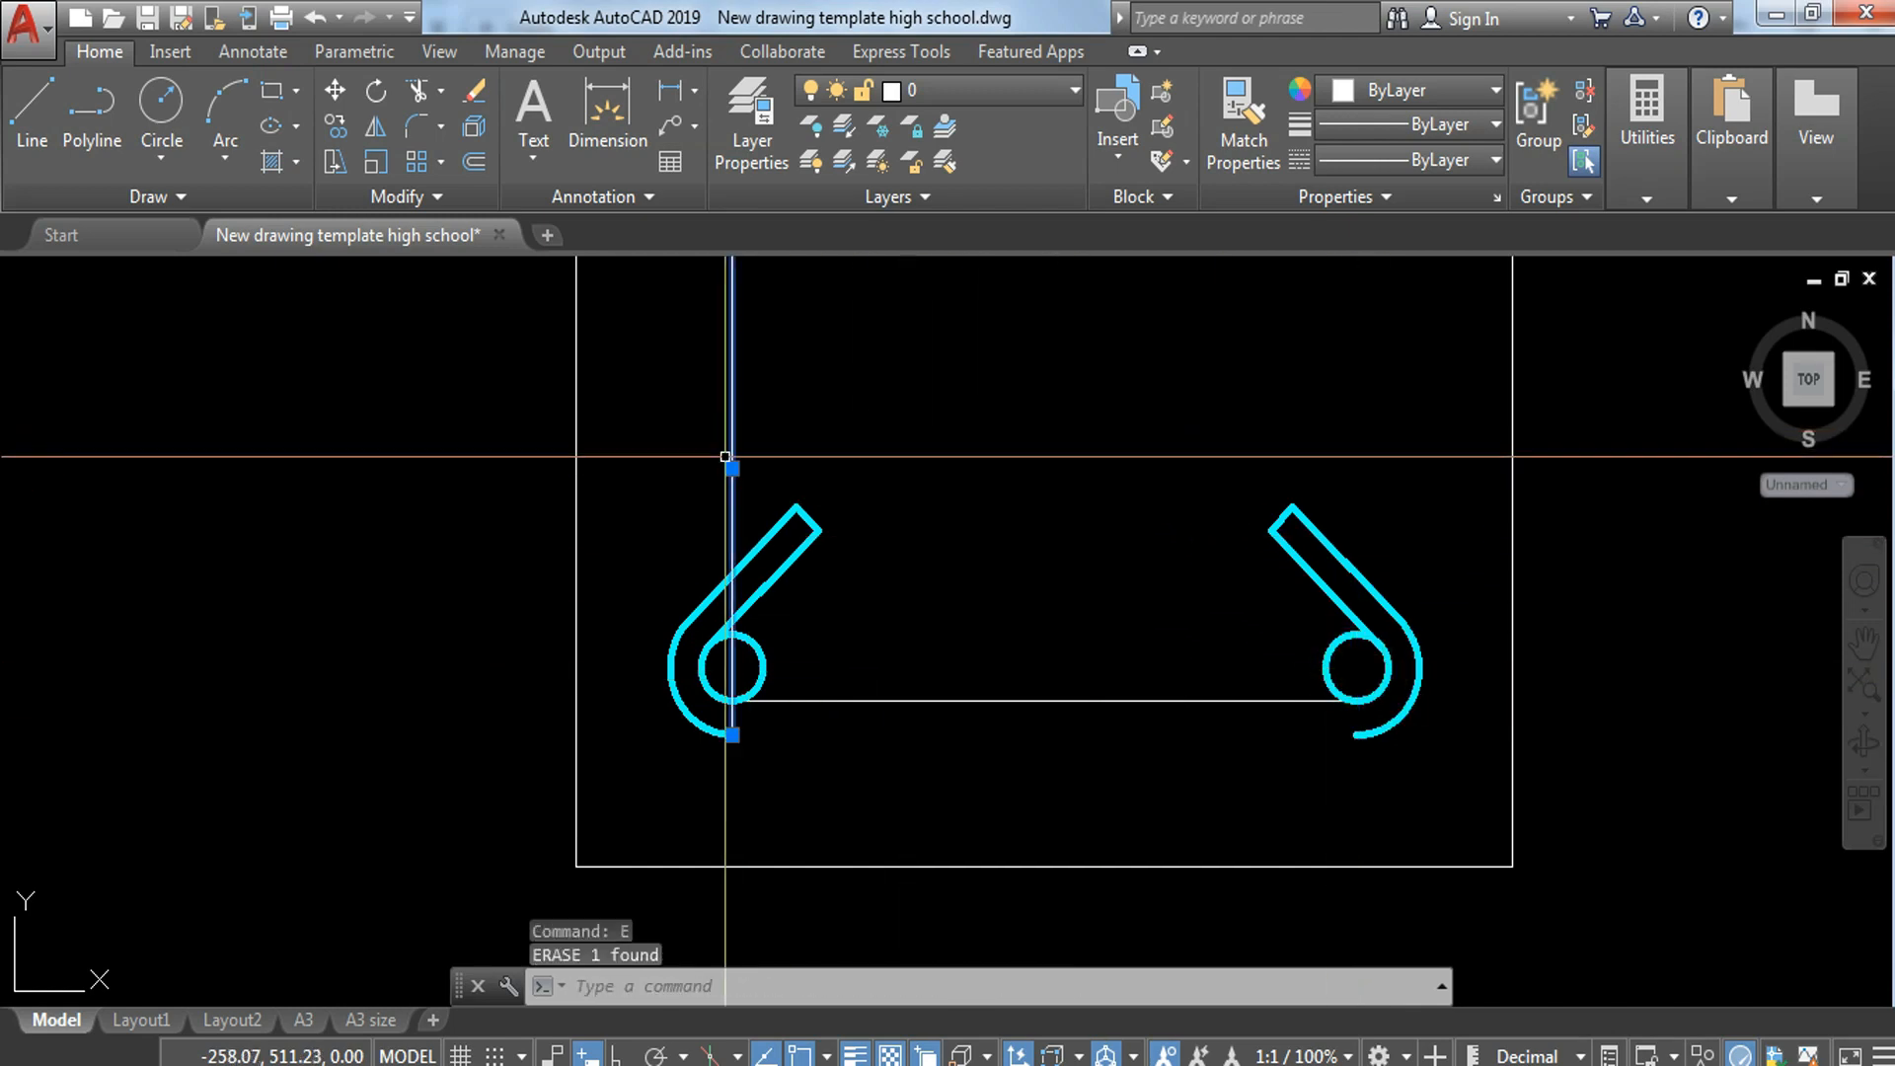
Step: Copy the horizontal bar line down to the lower end of the left hook's outer arc
click(983, 634)
click(933, 719)
text(co)
key(Return)
click(740, 728)
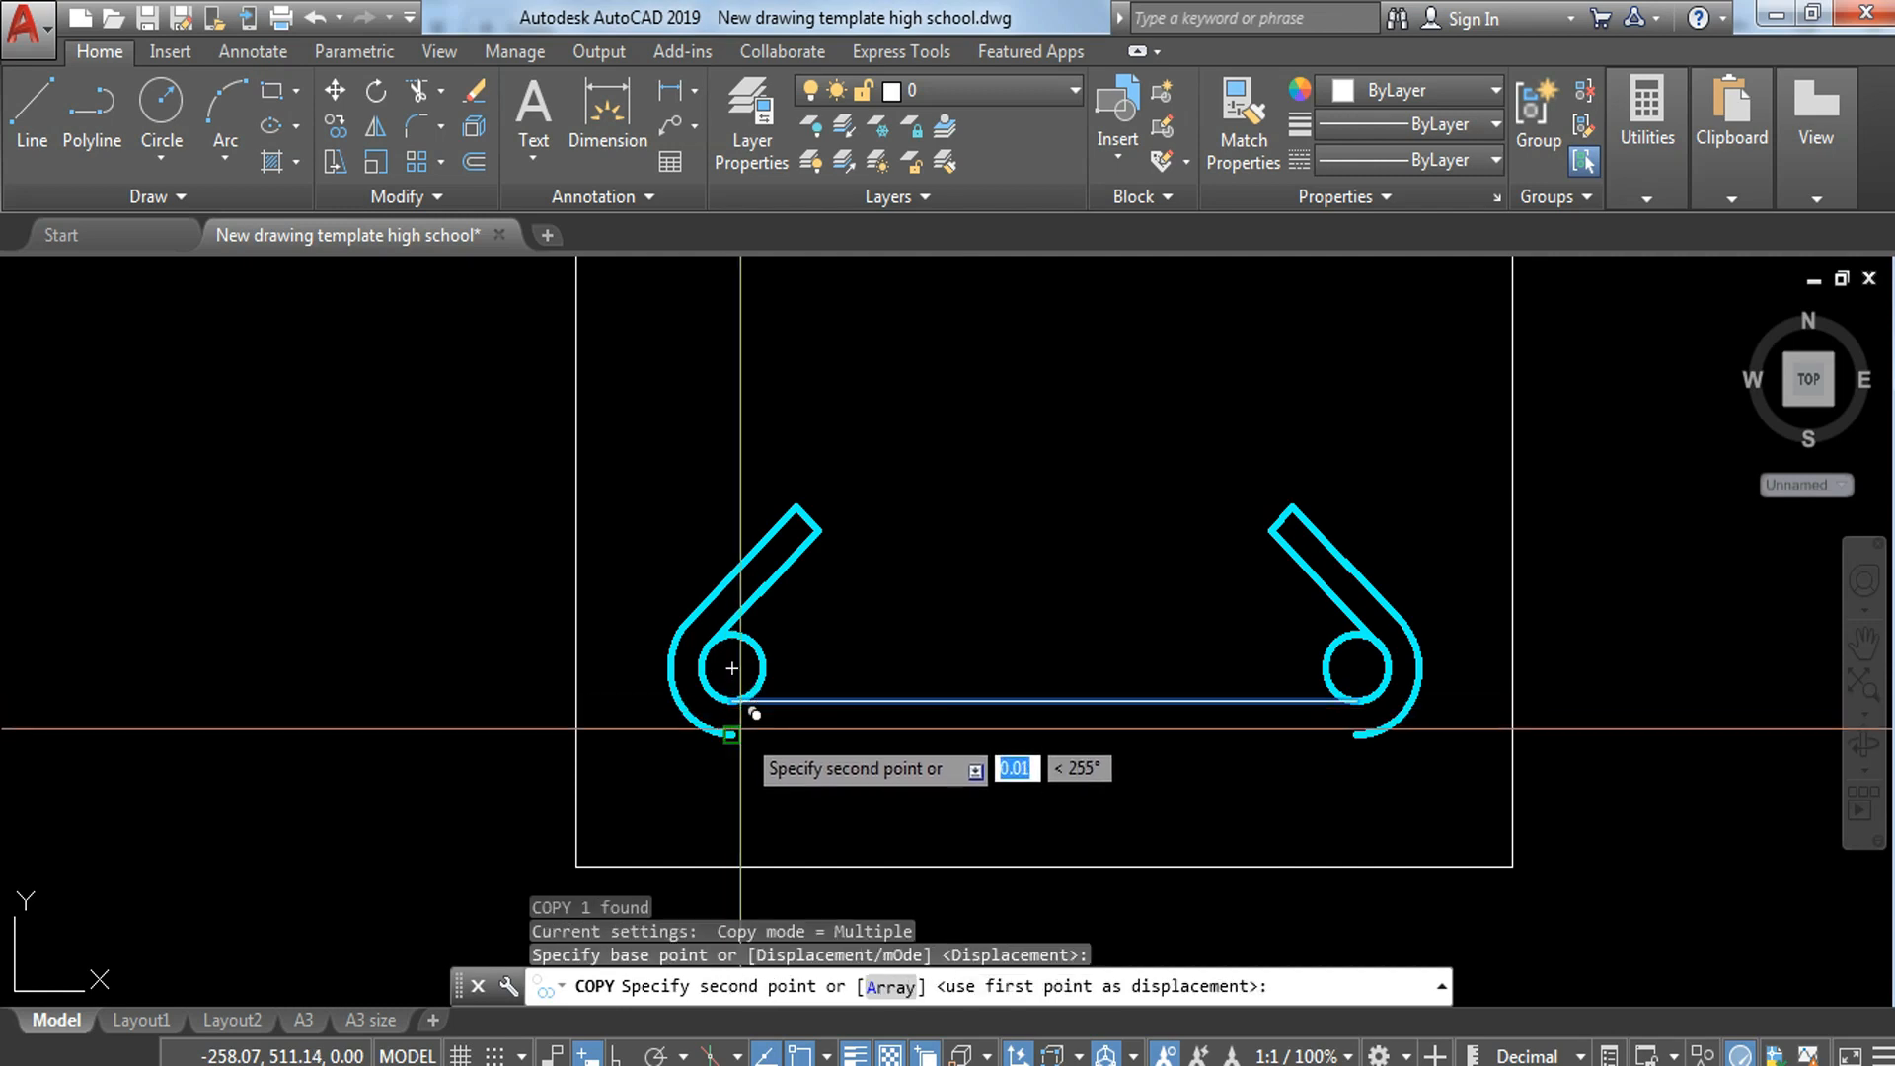
key(Escape)
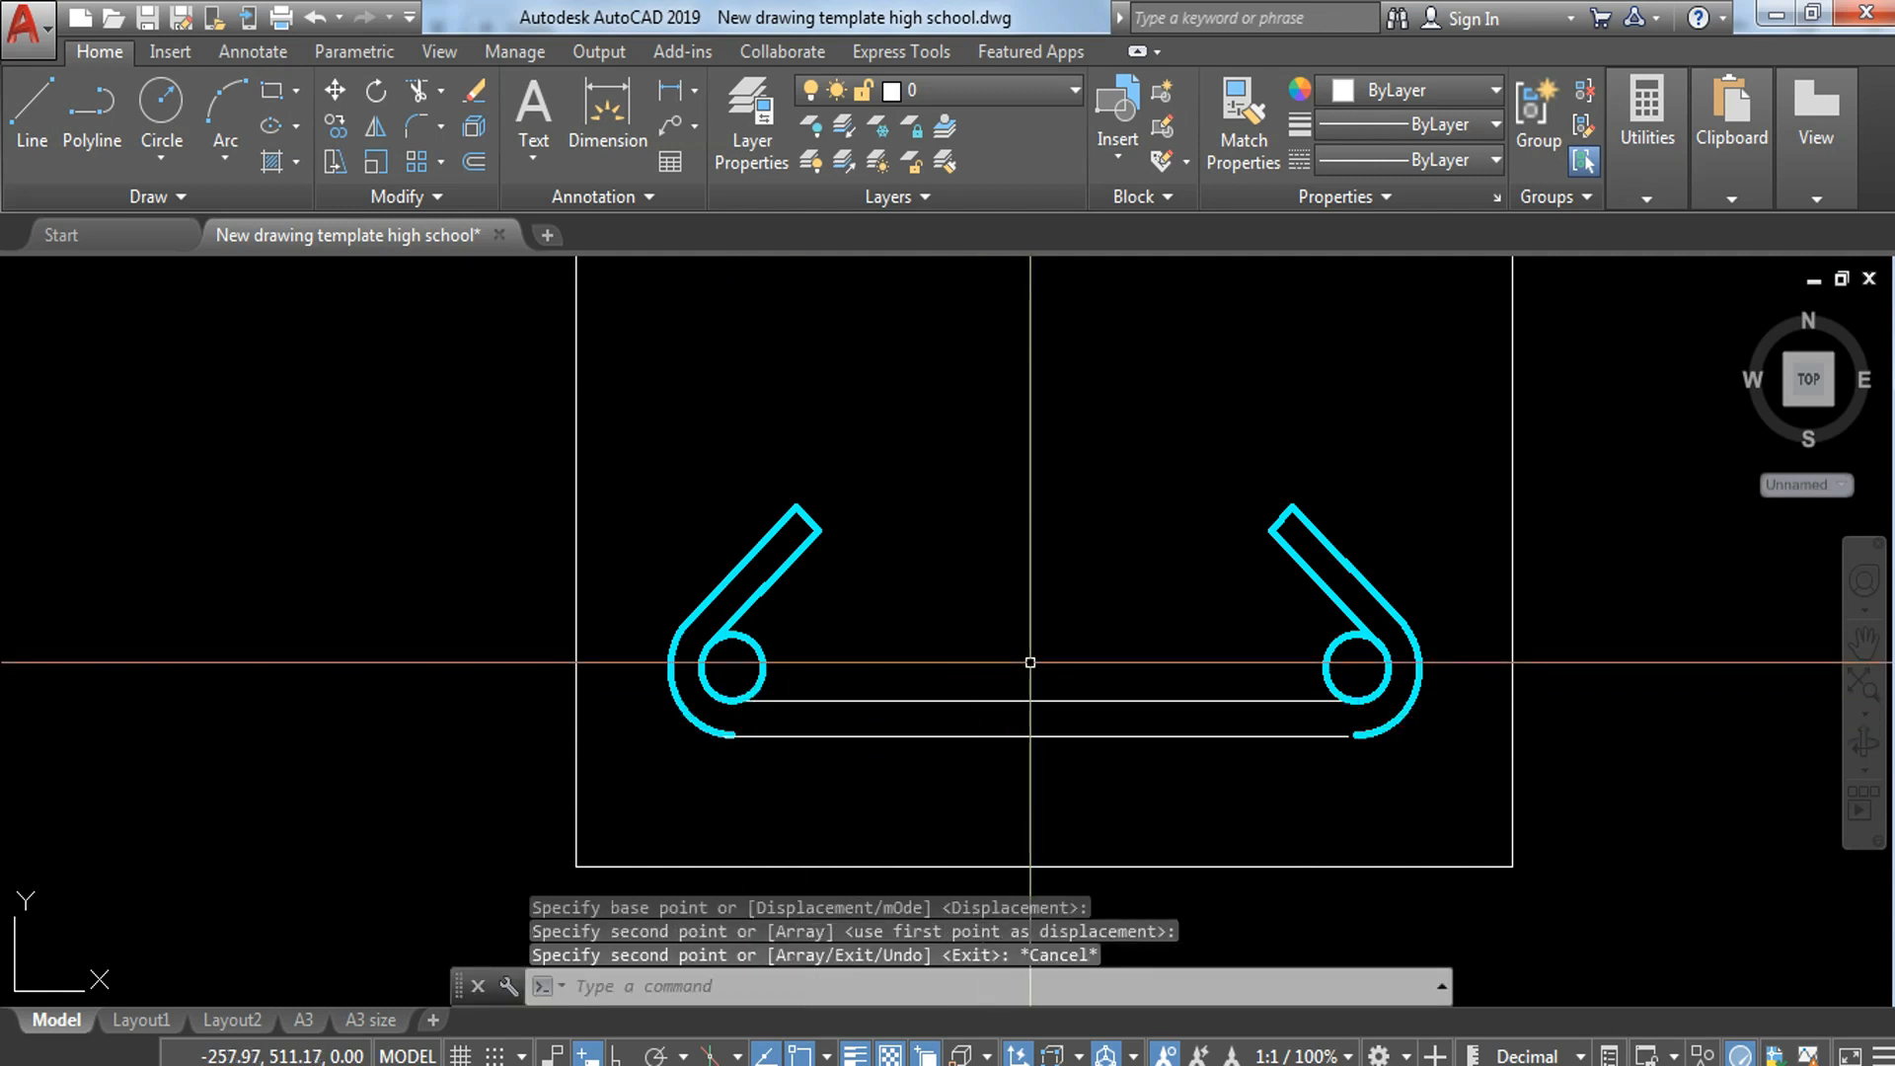
Step: Match the properties of the left bar circle onto both horizontal bar lines
text(ma)
key(Return)
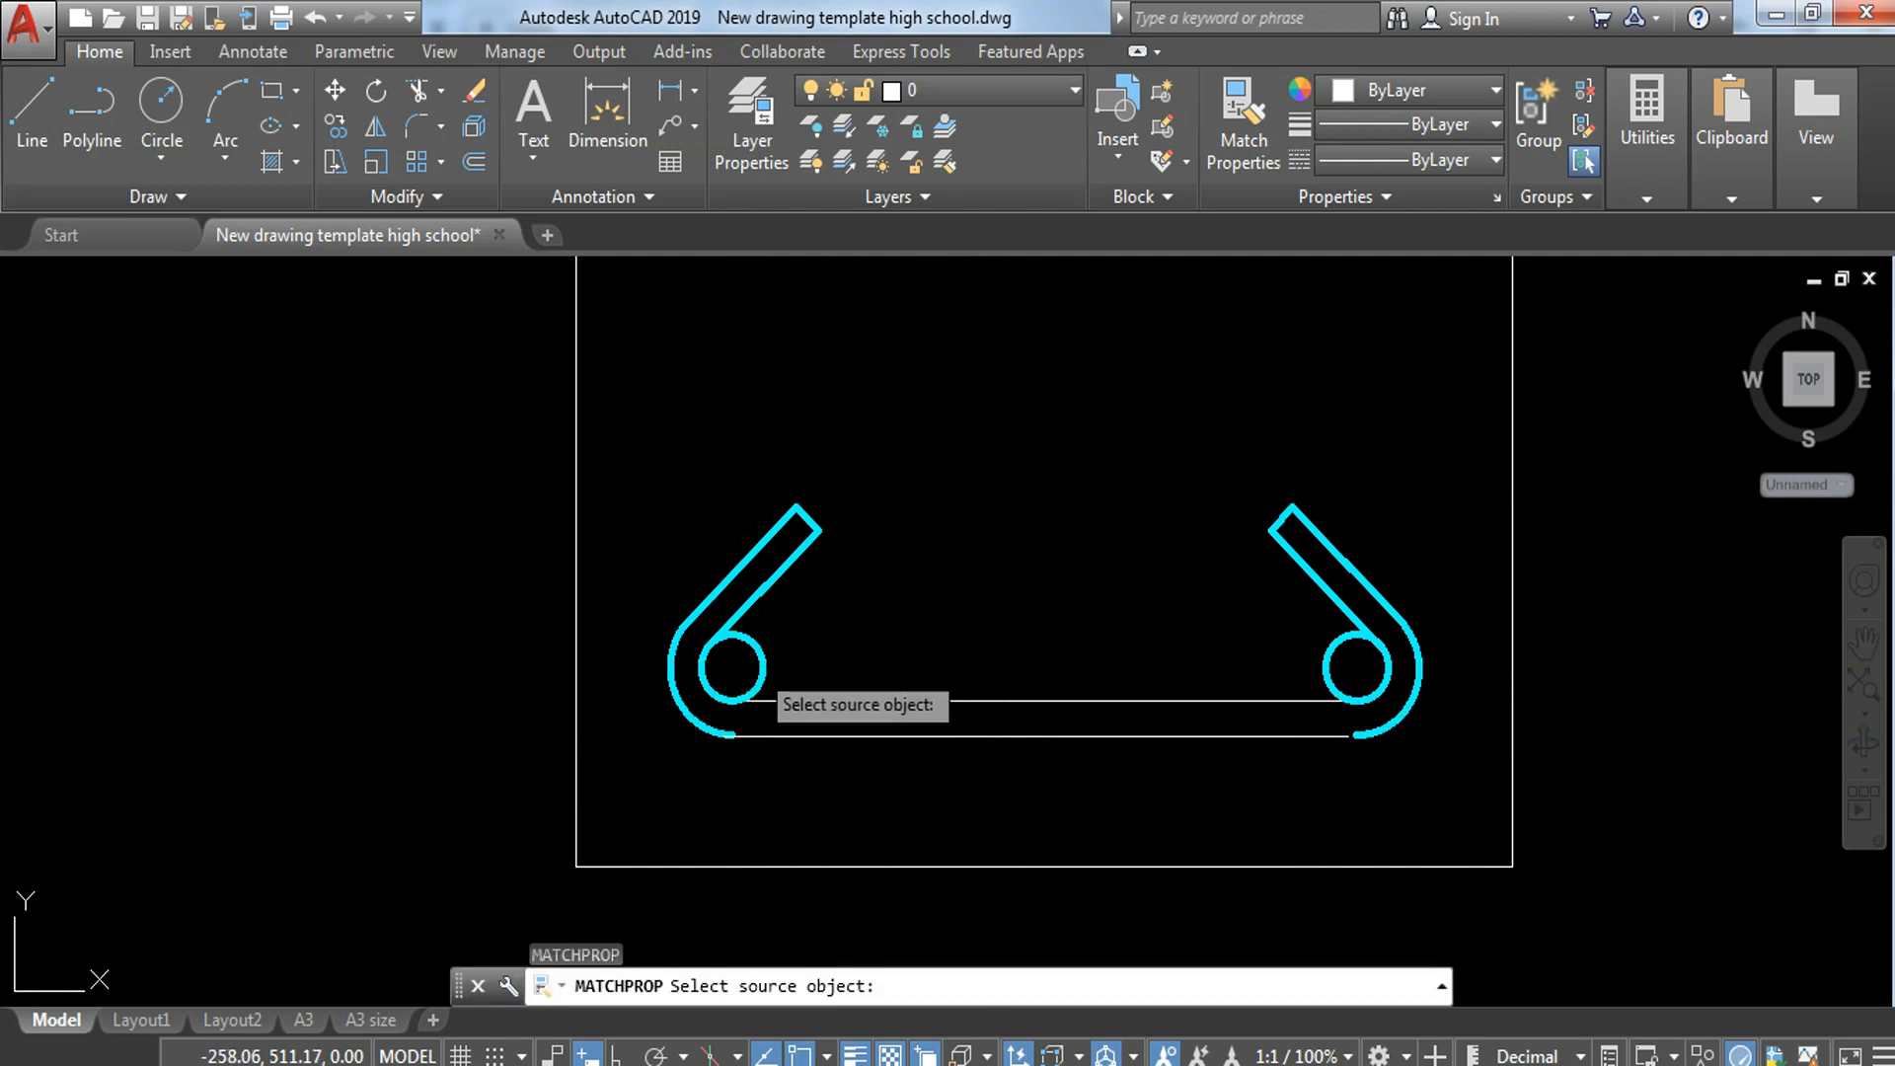
click(761, 655)
click(1108, 643)
click(1007, 757)
key(Escape)
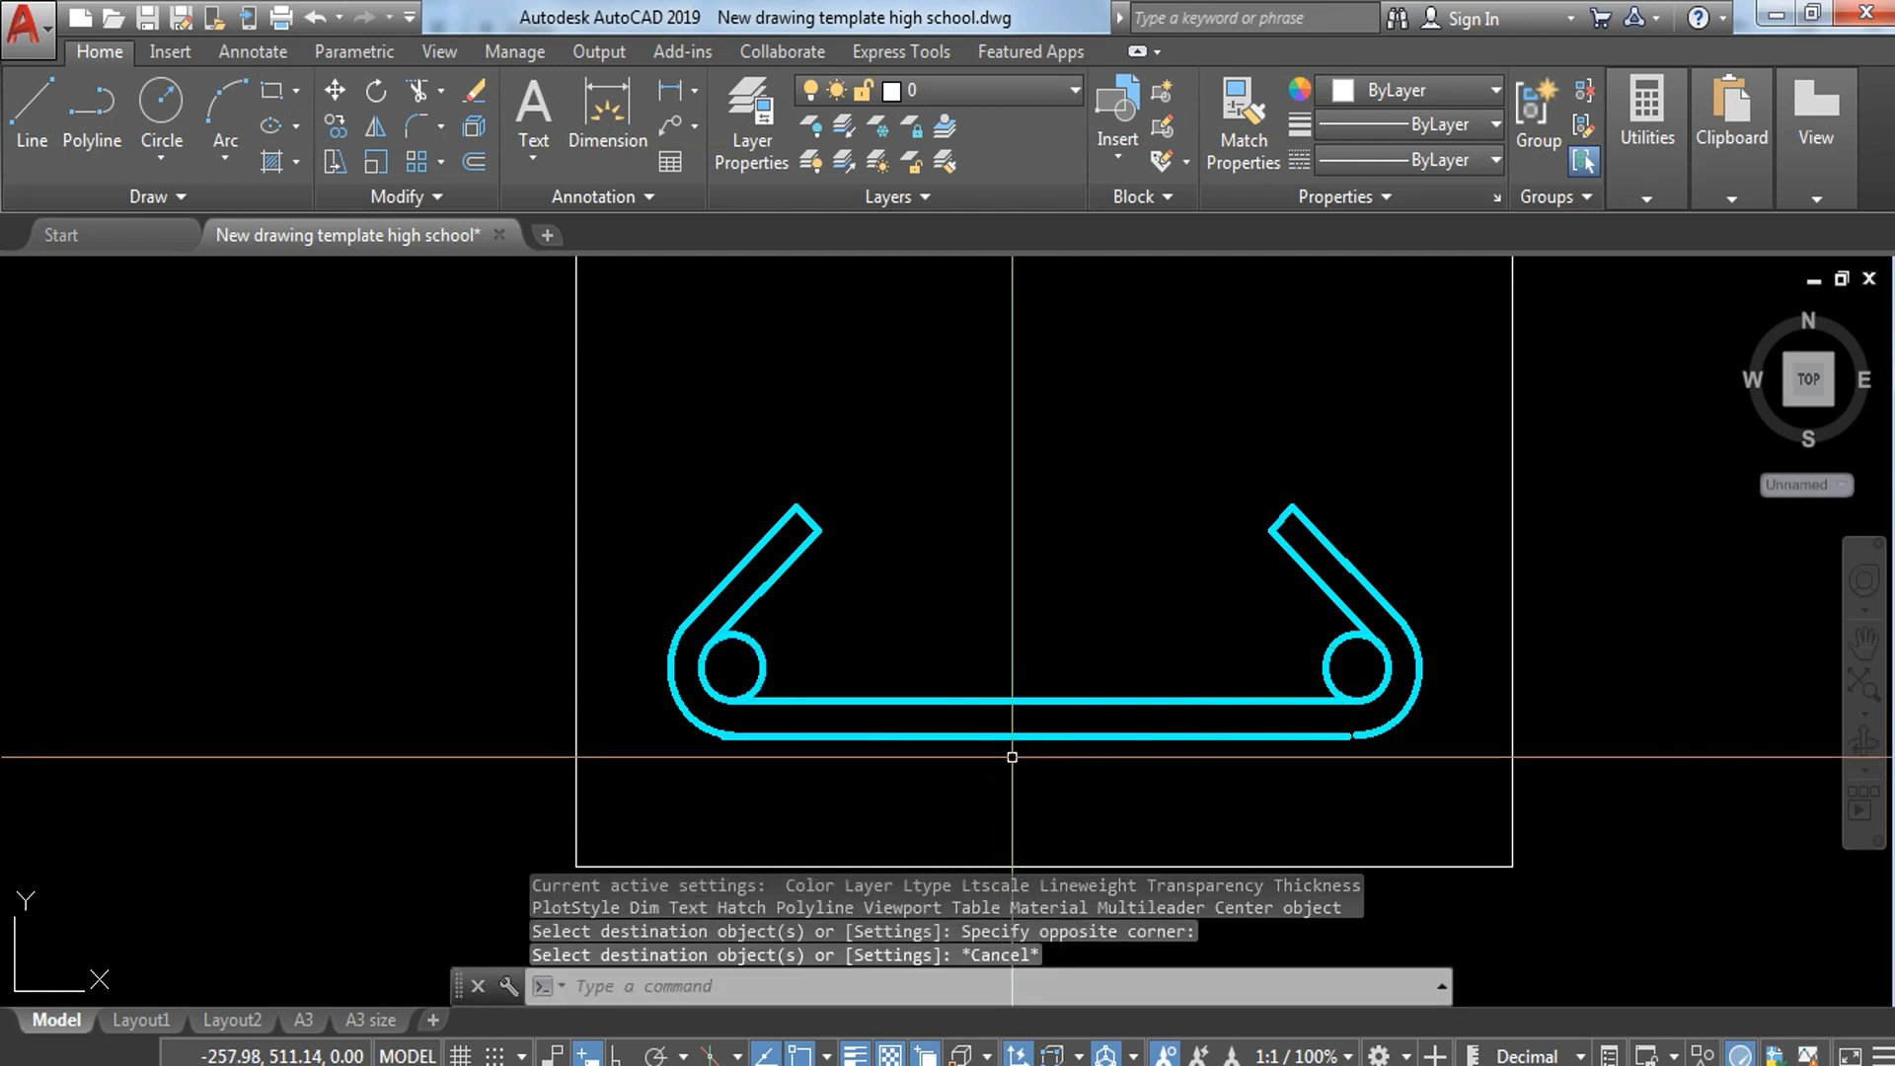
scroll(953, 685, down, 2)
scroll(885, 695, up, 4)
click(898, 687)
click(784, 714)
text(co)
key(Return)
click(779, 708)
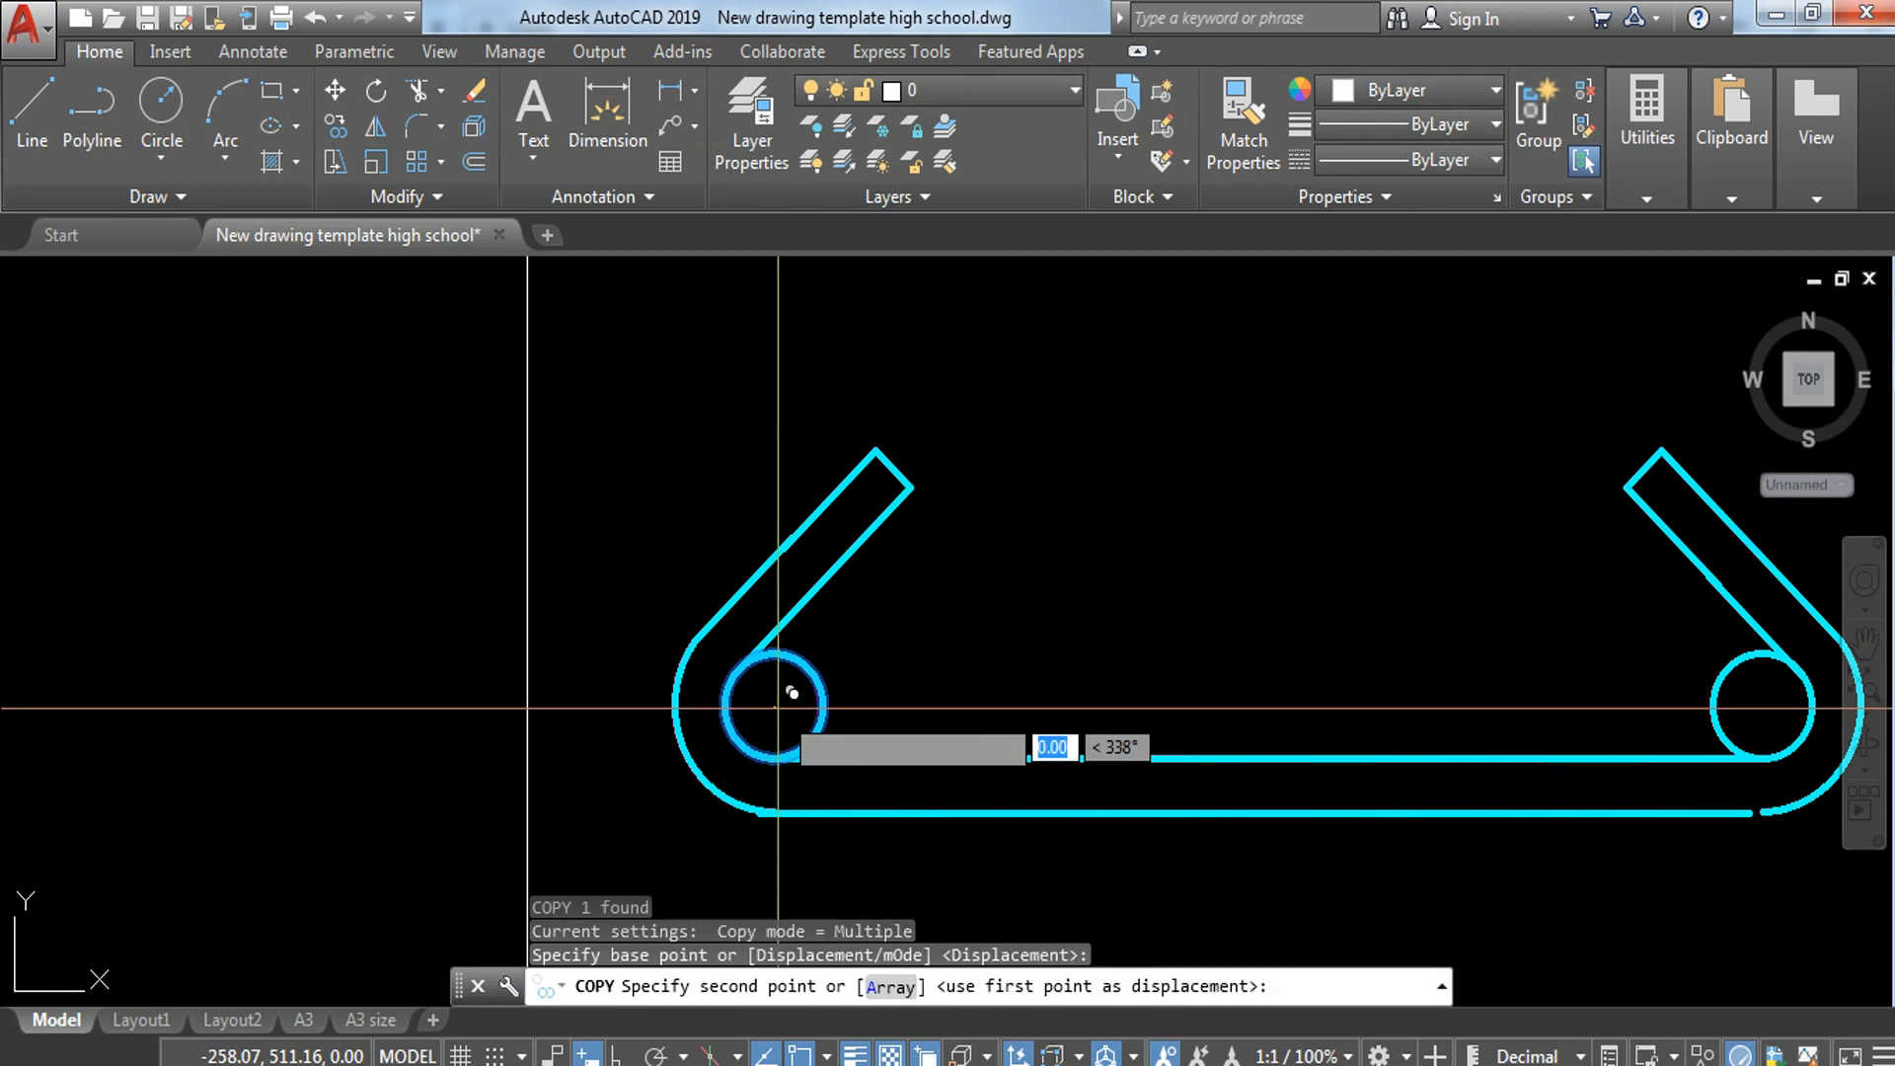
key(Escape)
Step: Copy the left bar circle to the midpoint of the wall footing's upper horizontal bar line
click(797, 697)
text(c)
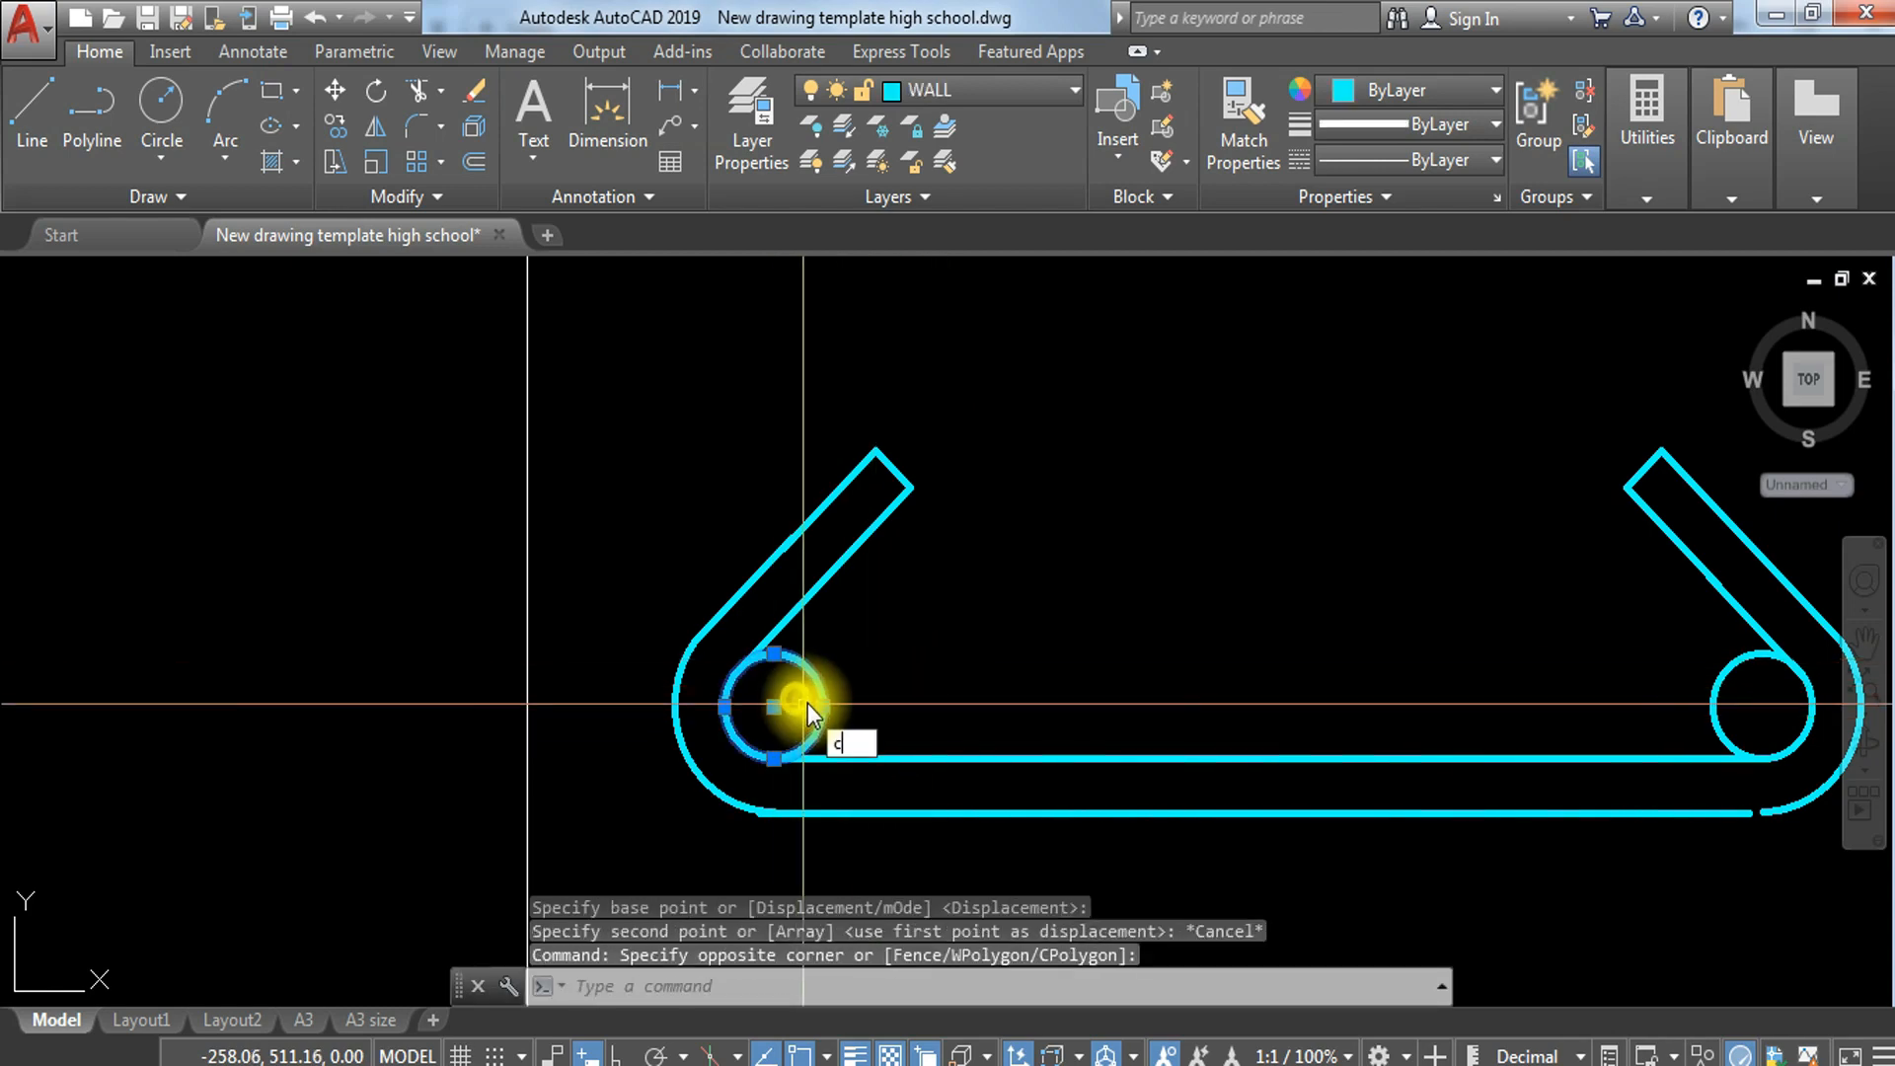
text(o)
key(Return)
click(774, 707)
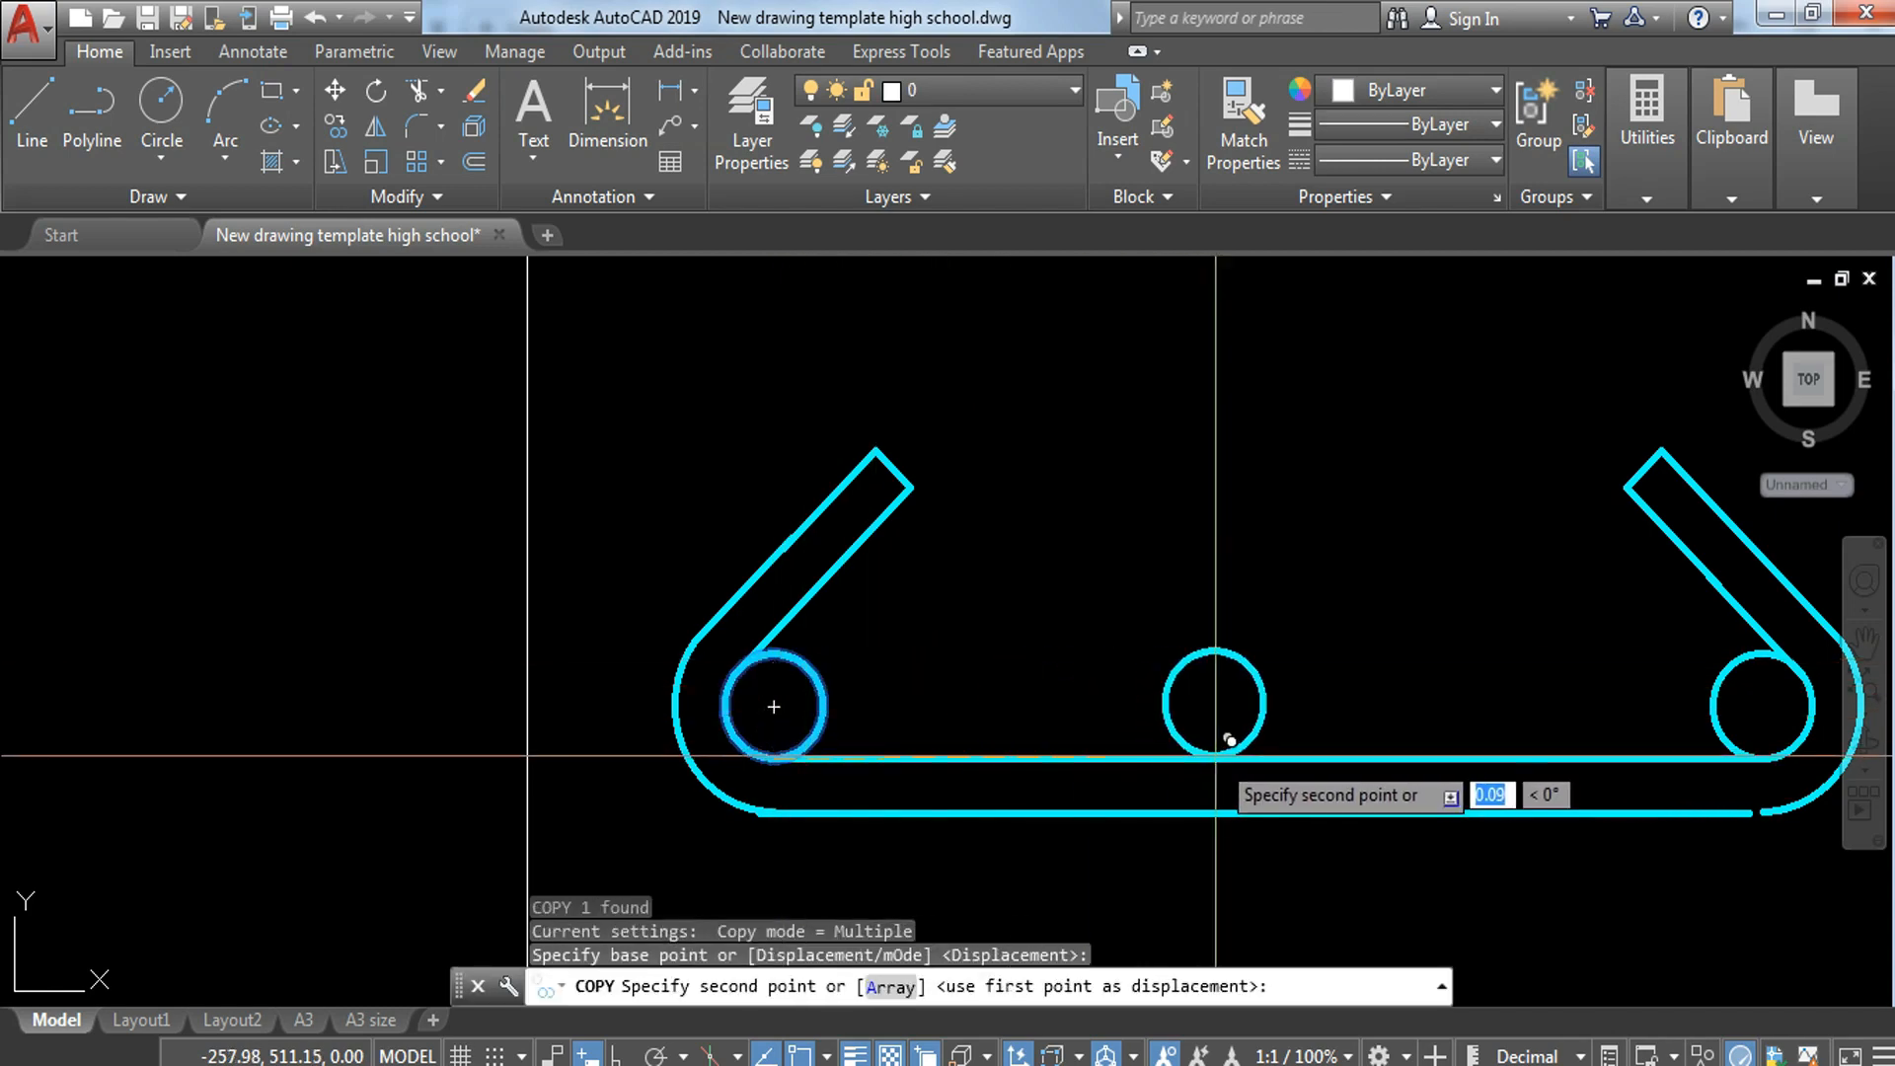
click(1268, 757)
key(Escape)
Step: Copy the column's left L-shaped bar end, based midway between its vertical lines, onto the wall centreline about 0.05 below the footing's top edge
scroll(1284, 691, down, 4)
mouse_move(1330, 673)
middle_down()
mouse_move(1142, 723)
mouse_move(1146, 694)
mouse_move(1152, 717)
middle_up()
scroll(1119, 720, down, 2)
middle_drag(1113, 559, 1143, 657)
scroll(1143, 656, down, 6)
scroll(341, 693, up, 5)
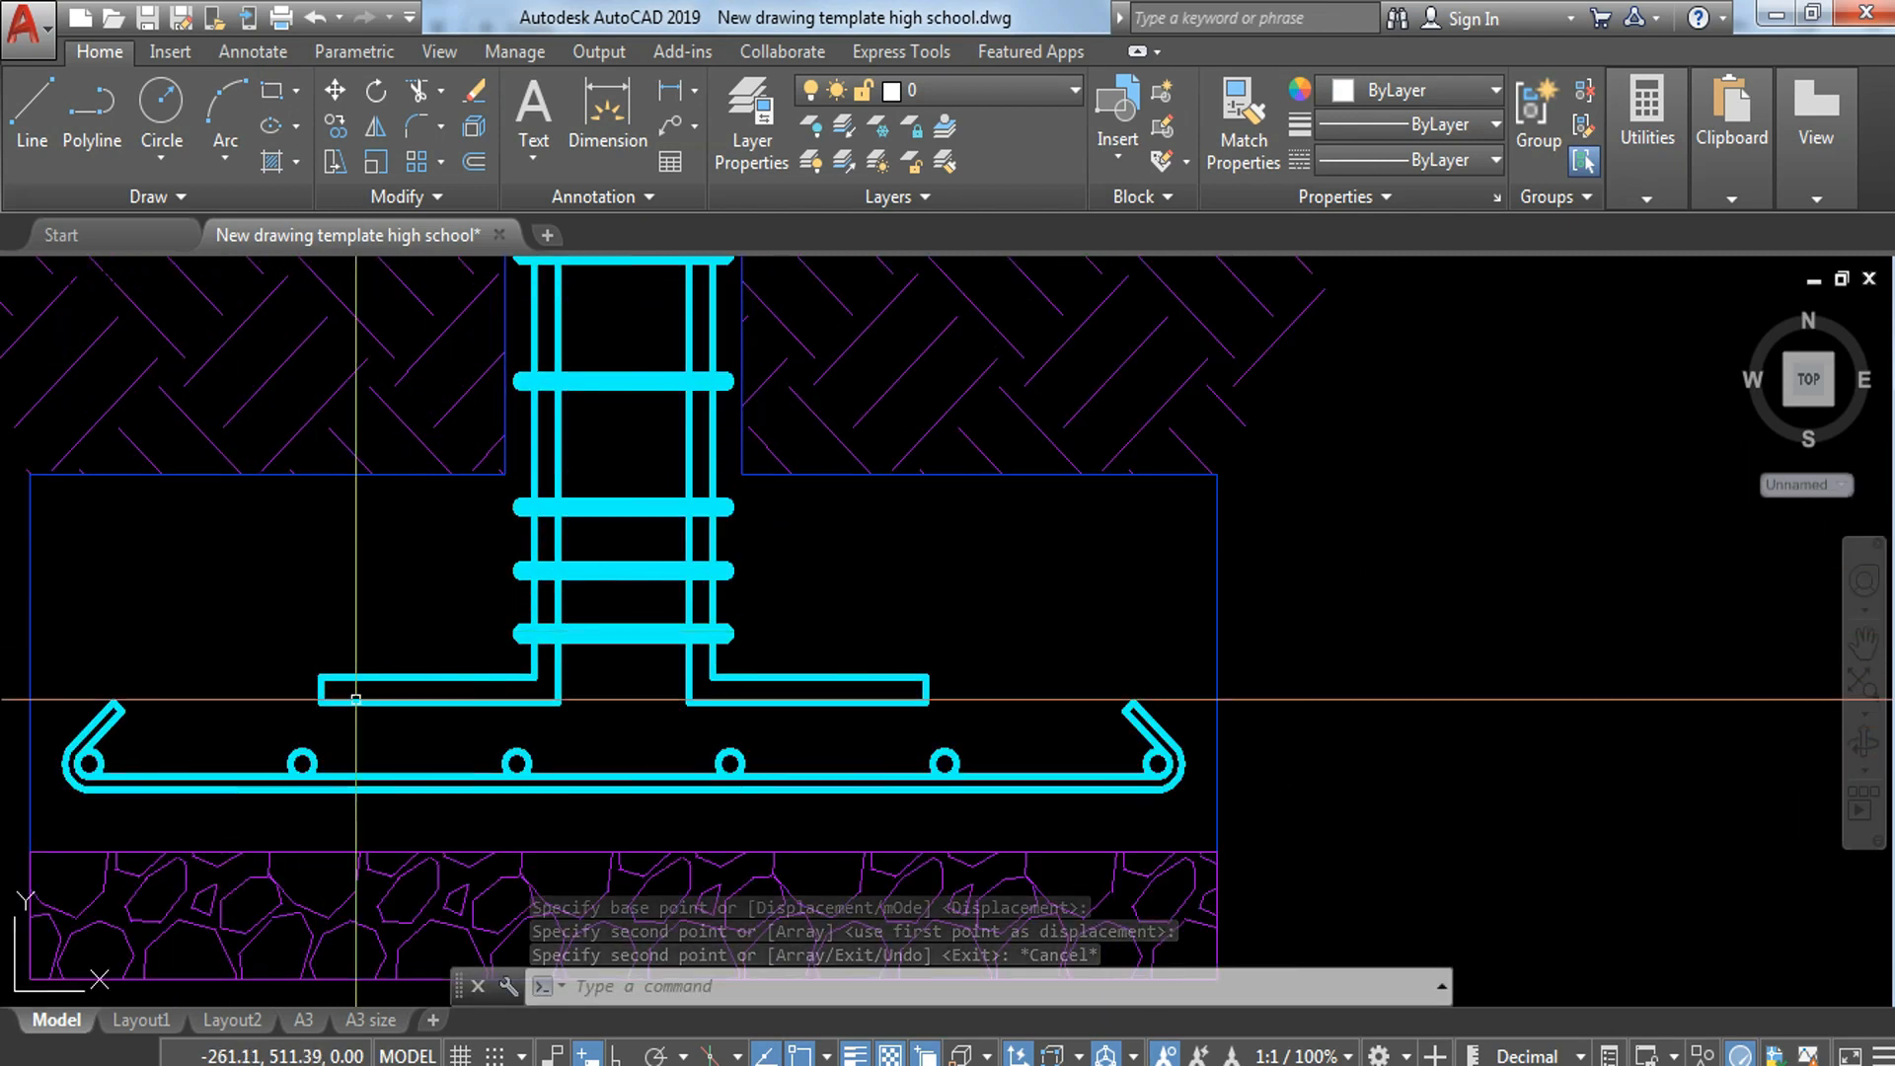
scroll(491, 701, up, 2)
click(731, 619)
click(458, 720)
click(237, 599)
click(148, 632)
text(c)
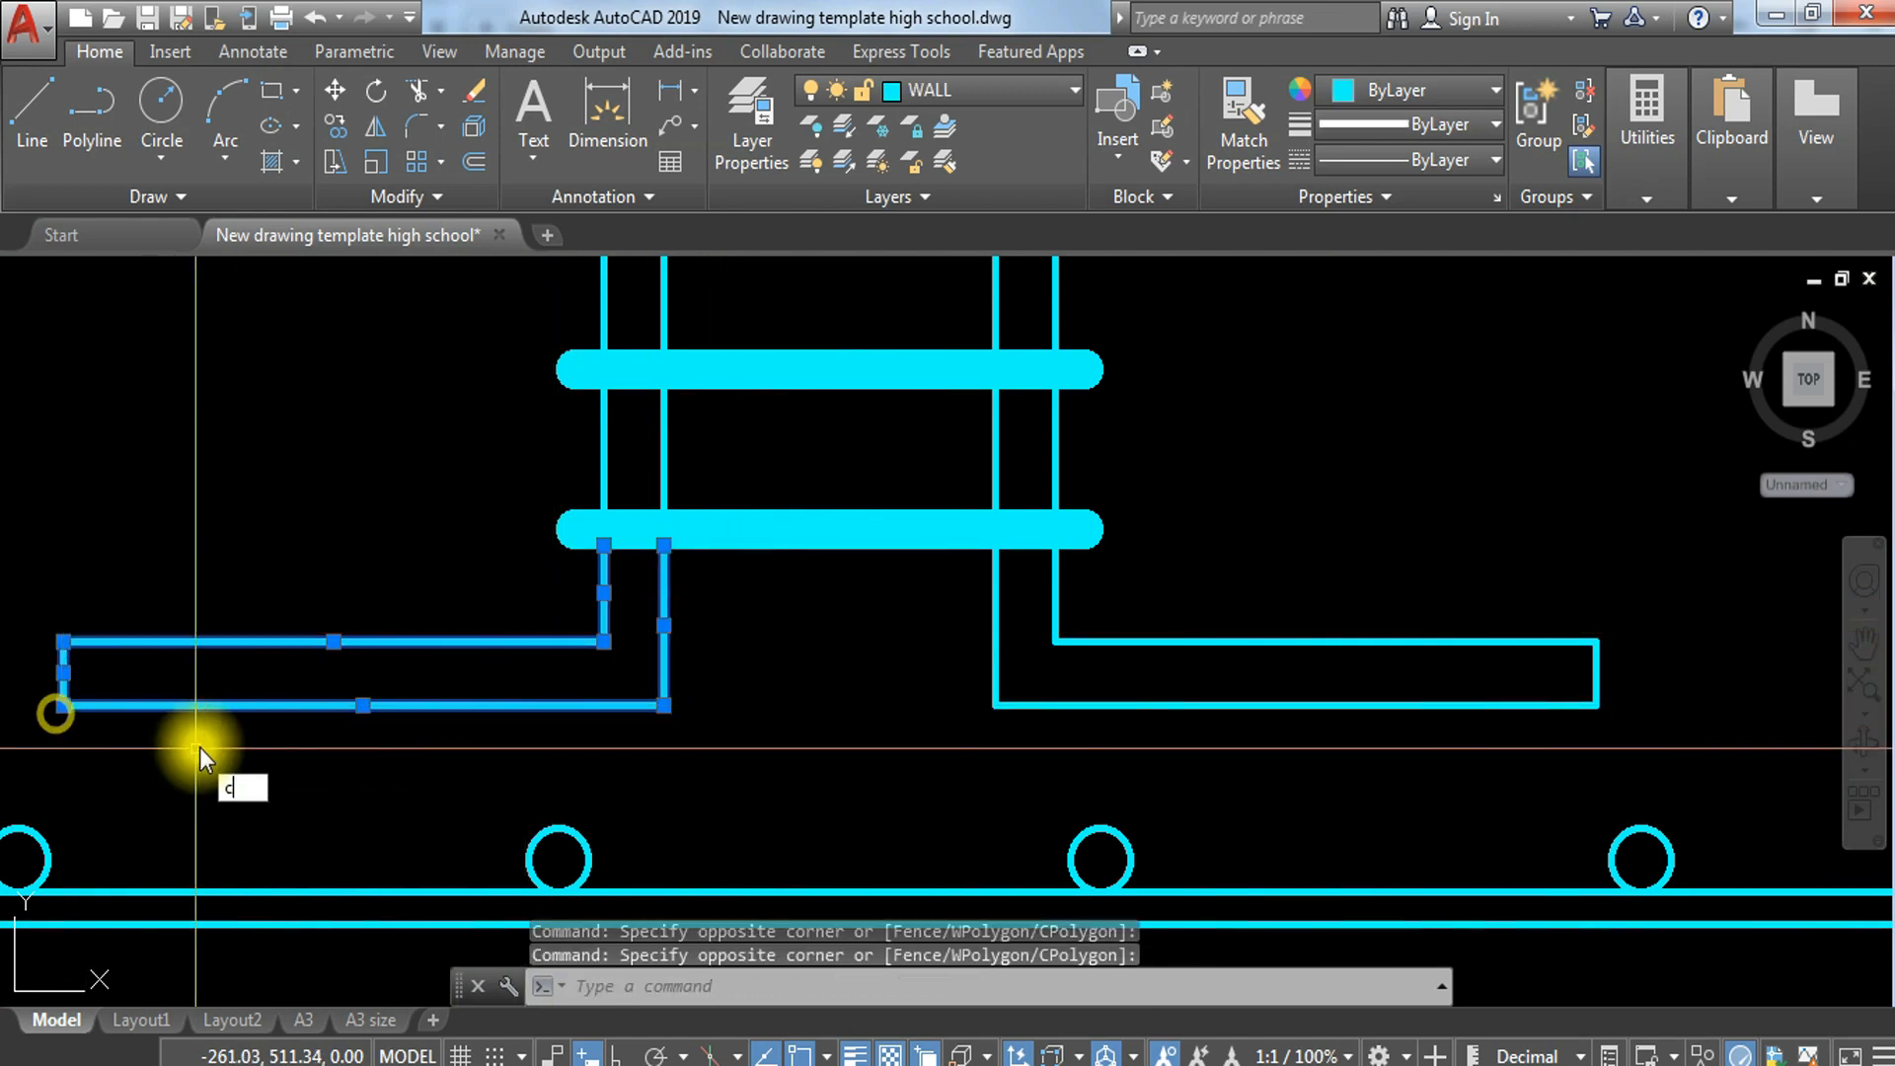
text(o)
key(Return)
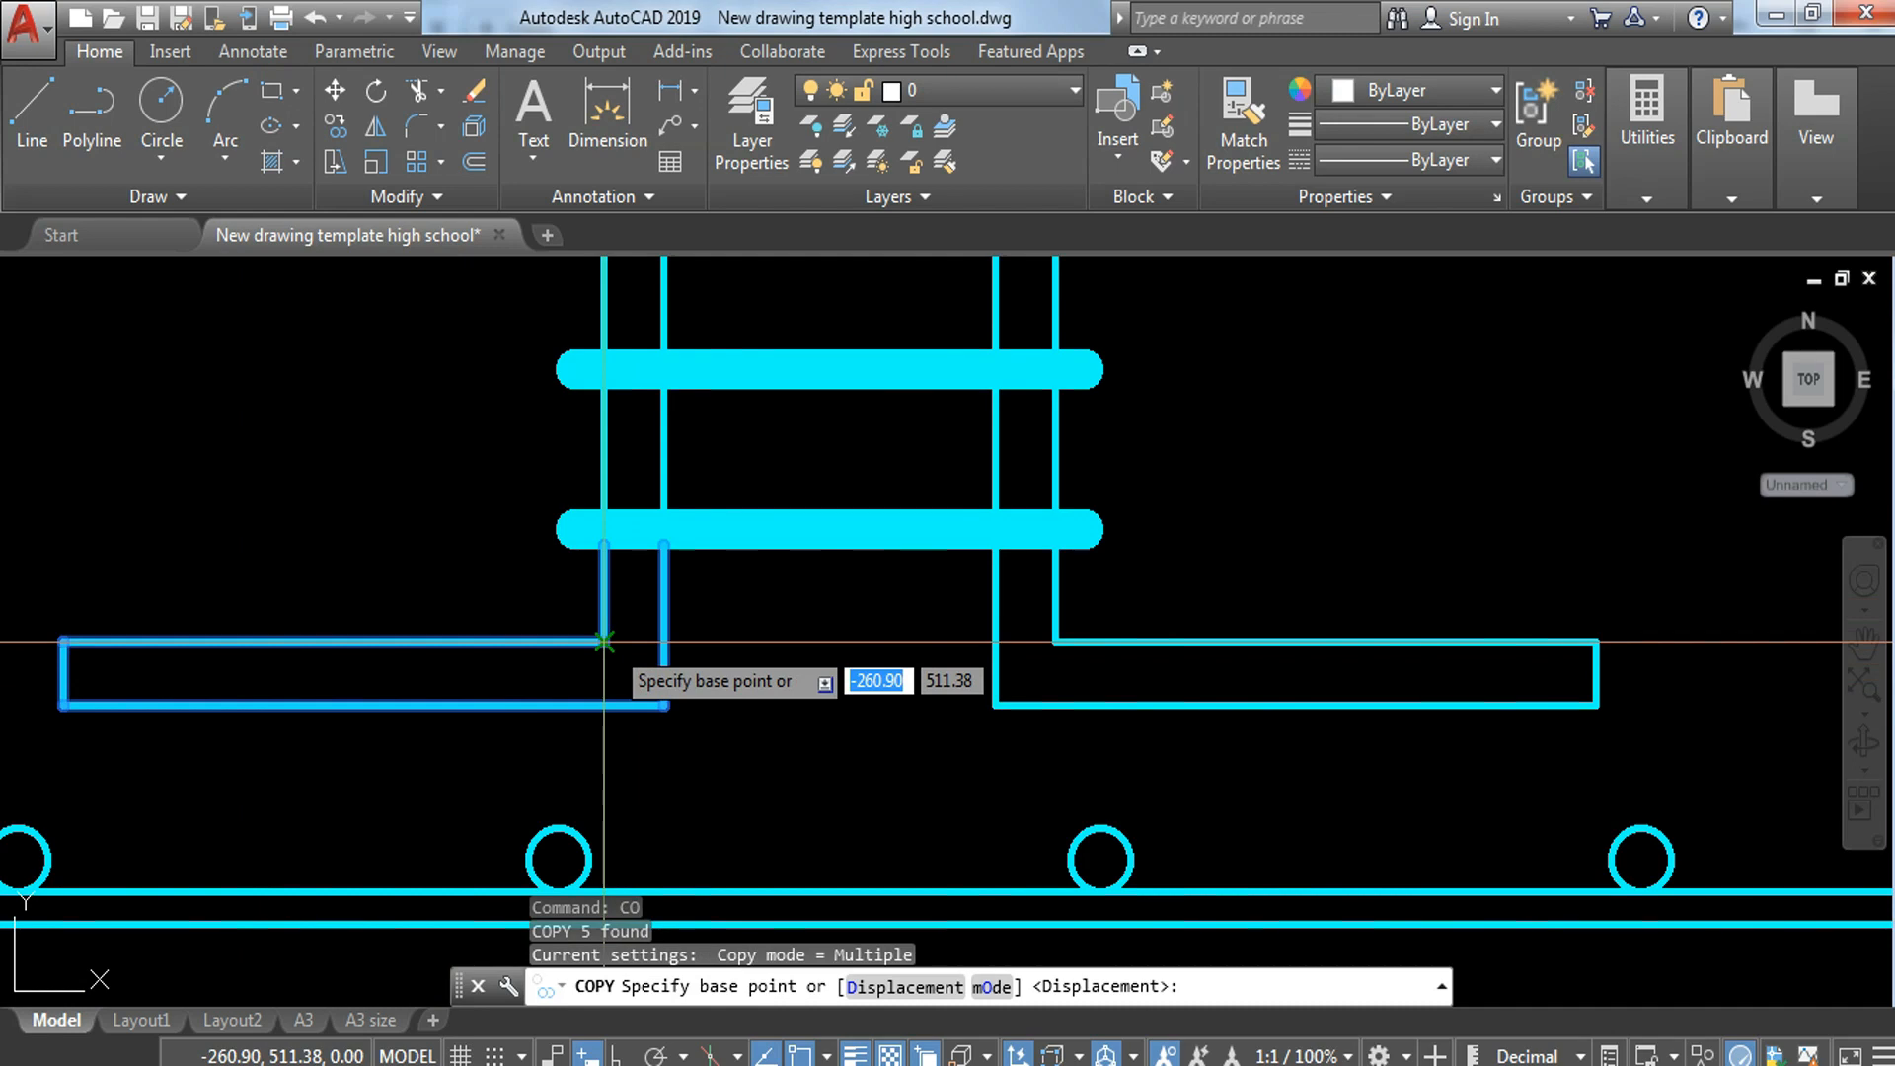
shift+right_click(607, 652)
click(785, 410)
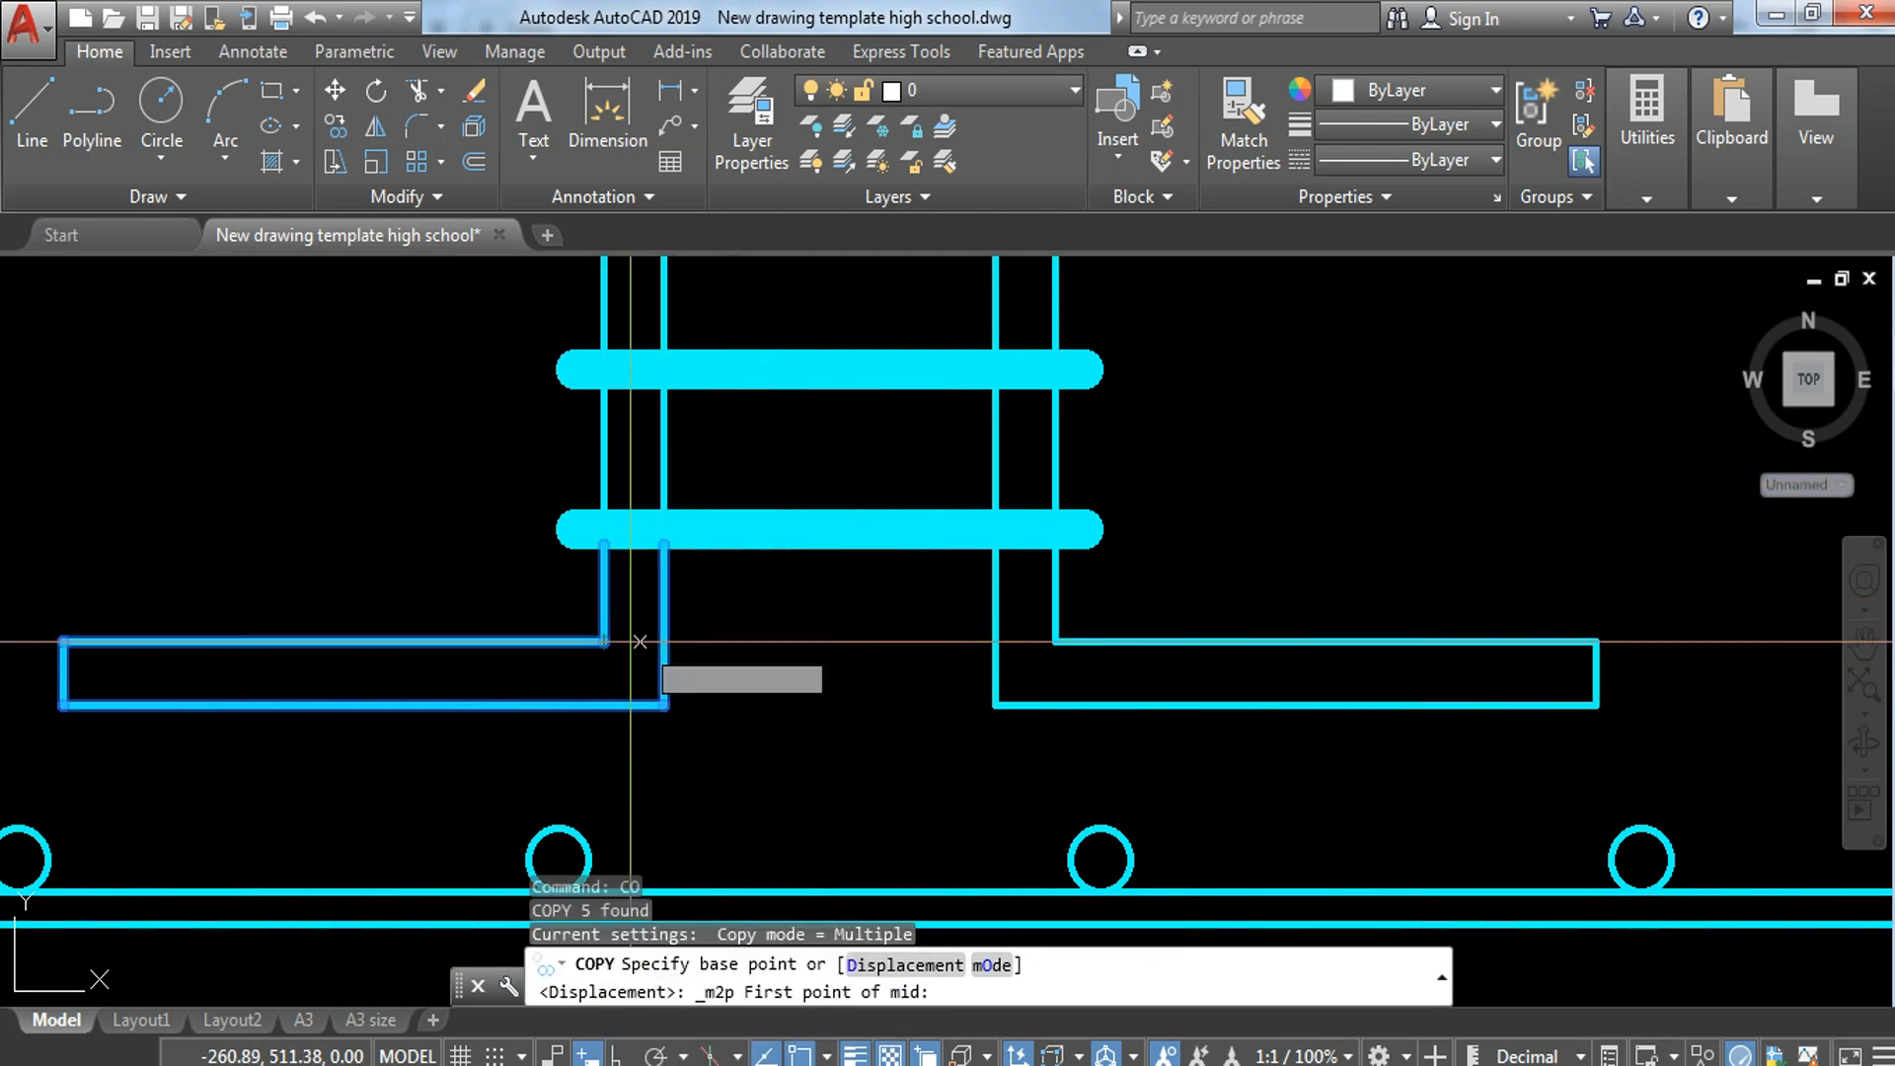
click(604, 640)
click(664, 642)
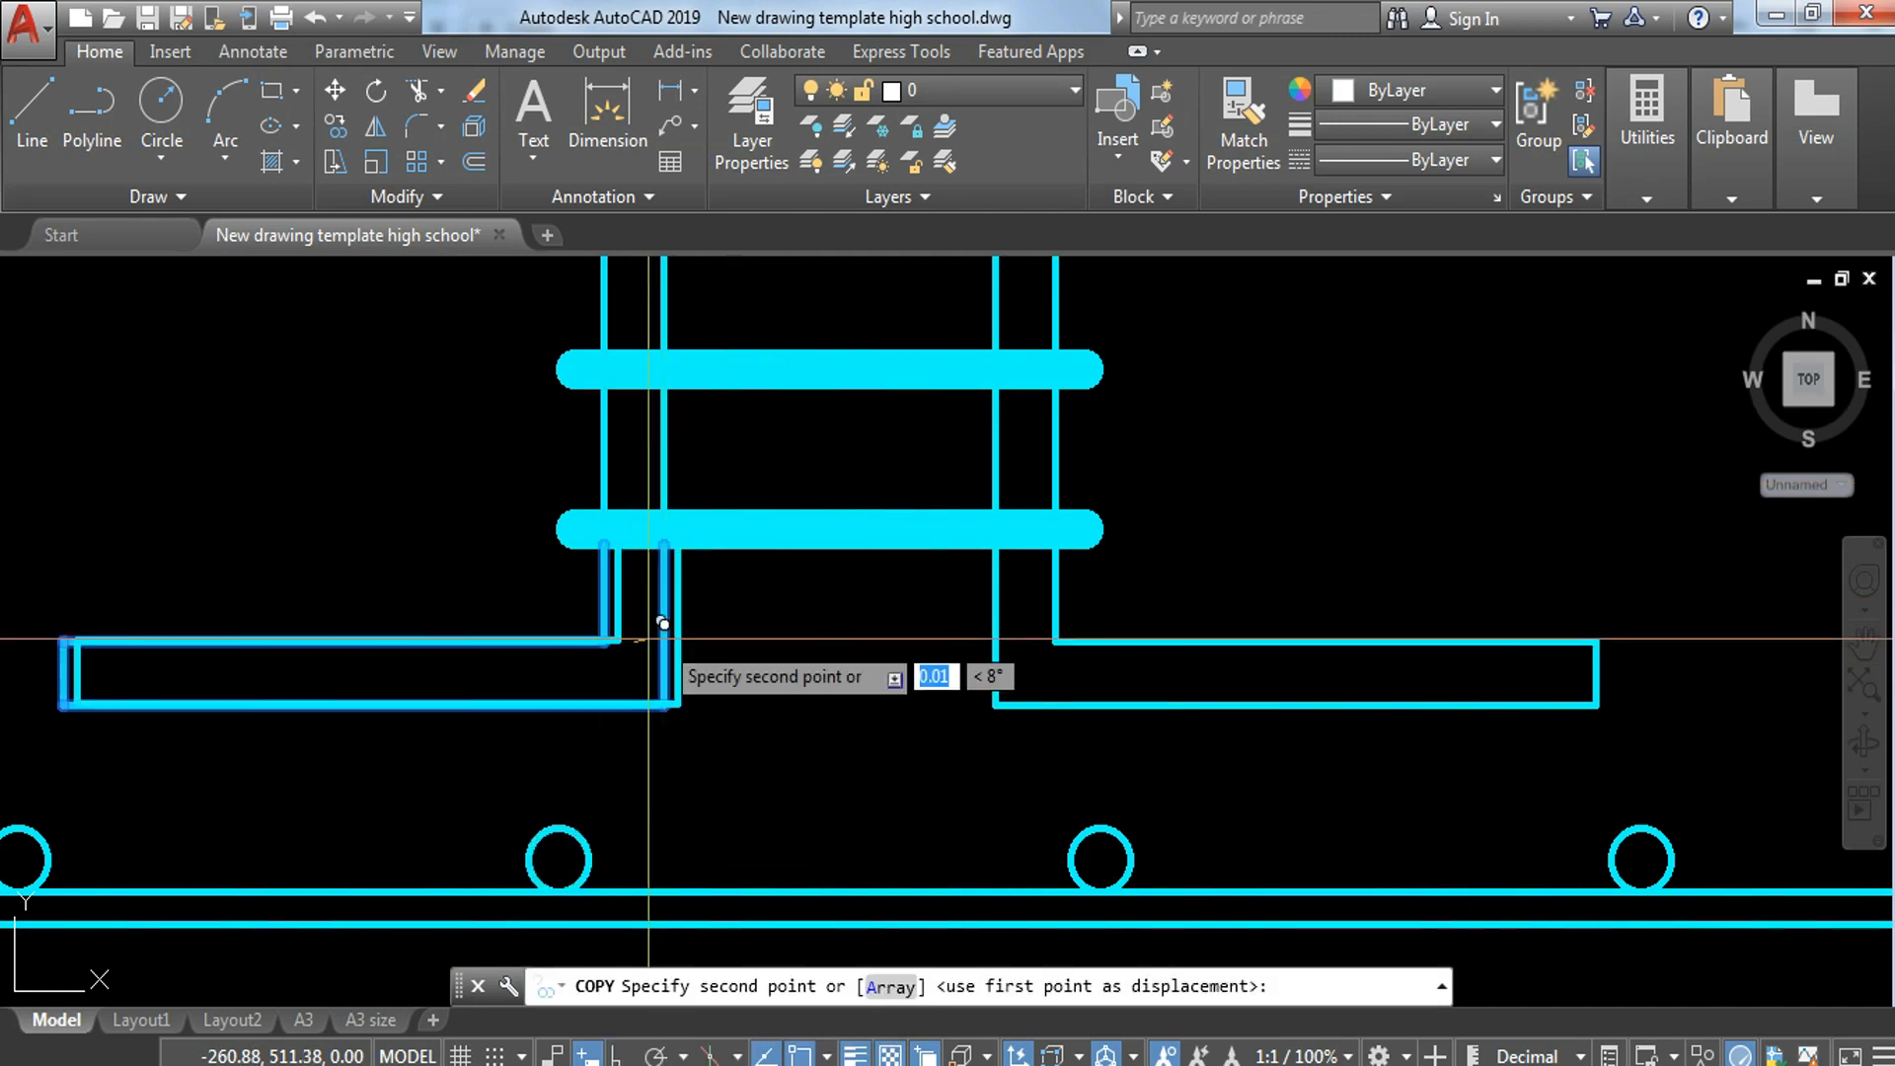
scroll(668, 648, down, 3)
middle_drag(1003, 690, 183, 609)
scroll(1016, 634, down, 4)
scroll(1481, 617, up, 5)
scroll(1498, 604, up, 2)
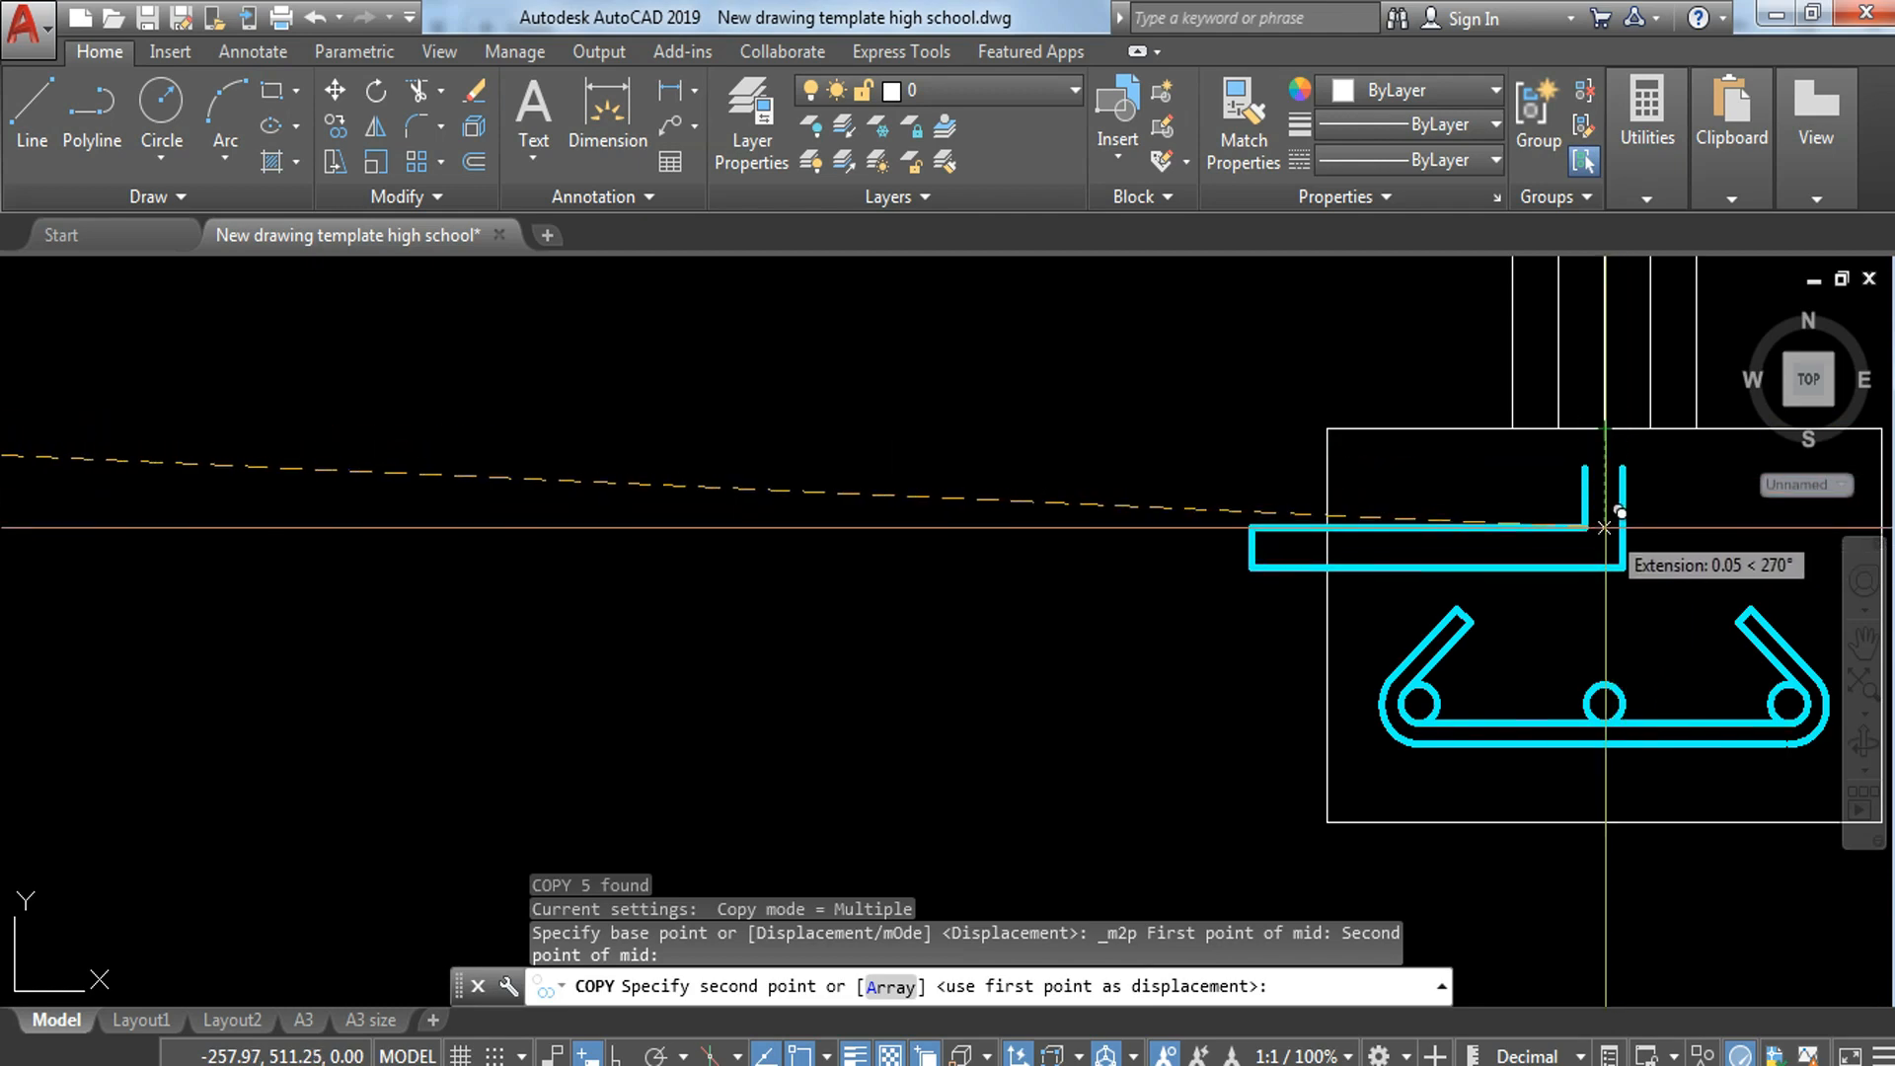
click(1609, 523)
key(Escape)
middle_drag(1569, 548, 1156, 659)
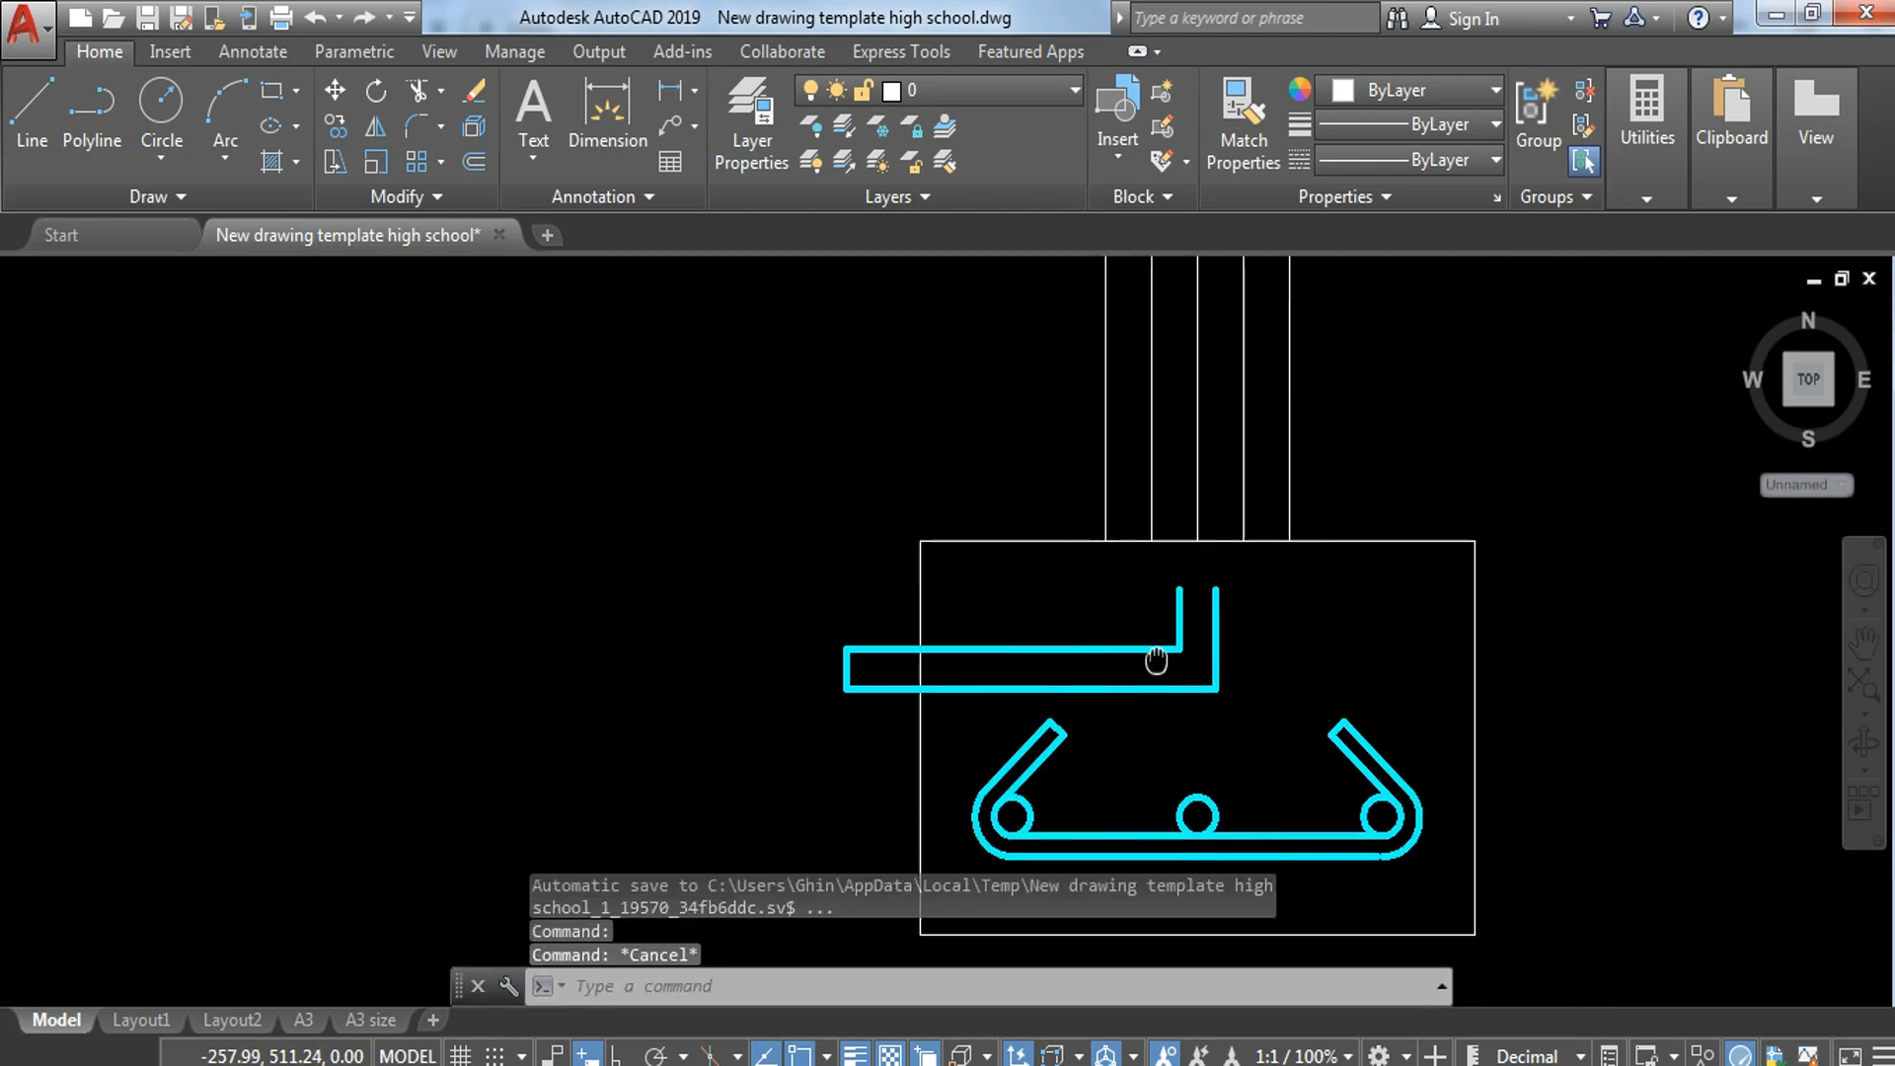
Step: Copy the bent bar's short end line right along the bar, in line with the left bar circle
scroll(943, 662, up, 2)
click(845, 679)
click(723, 667)
text(c)
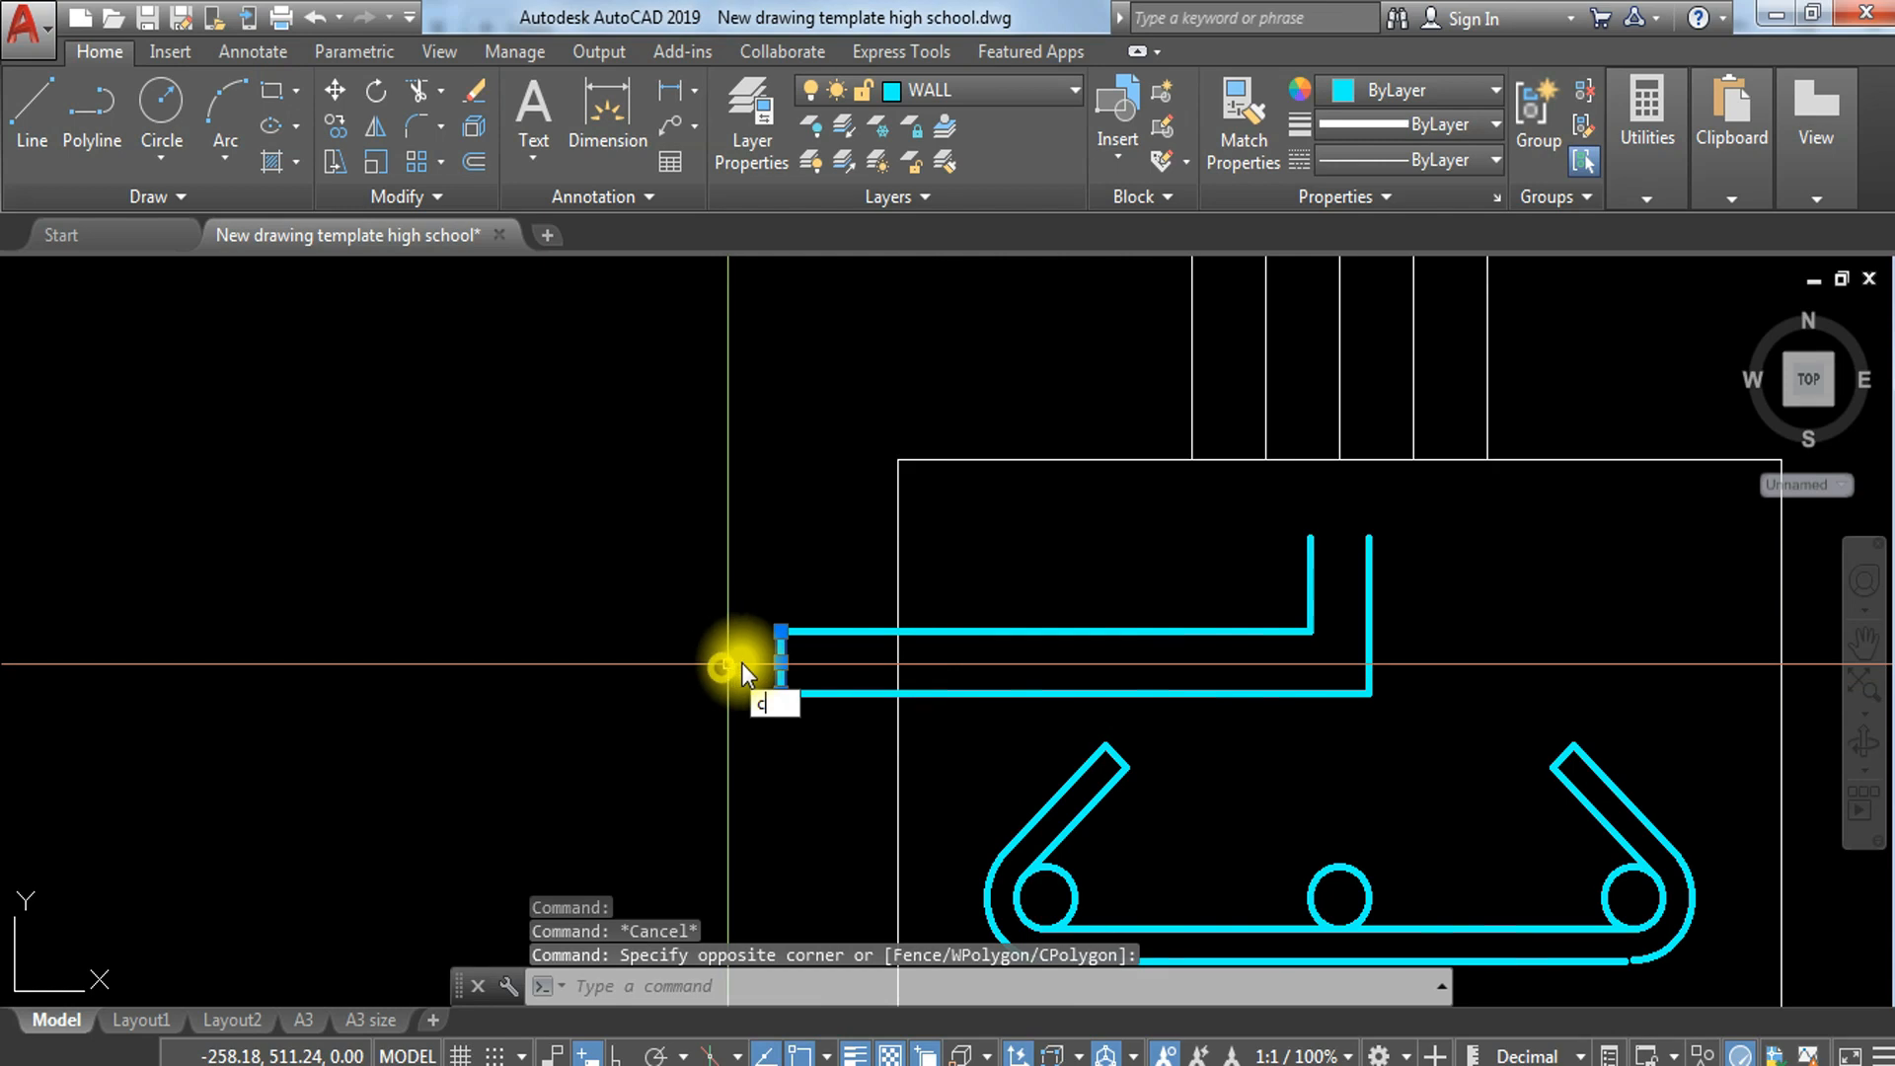
text(o)
key(Return)
click(802, 652)
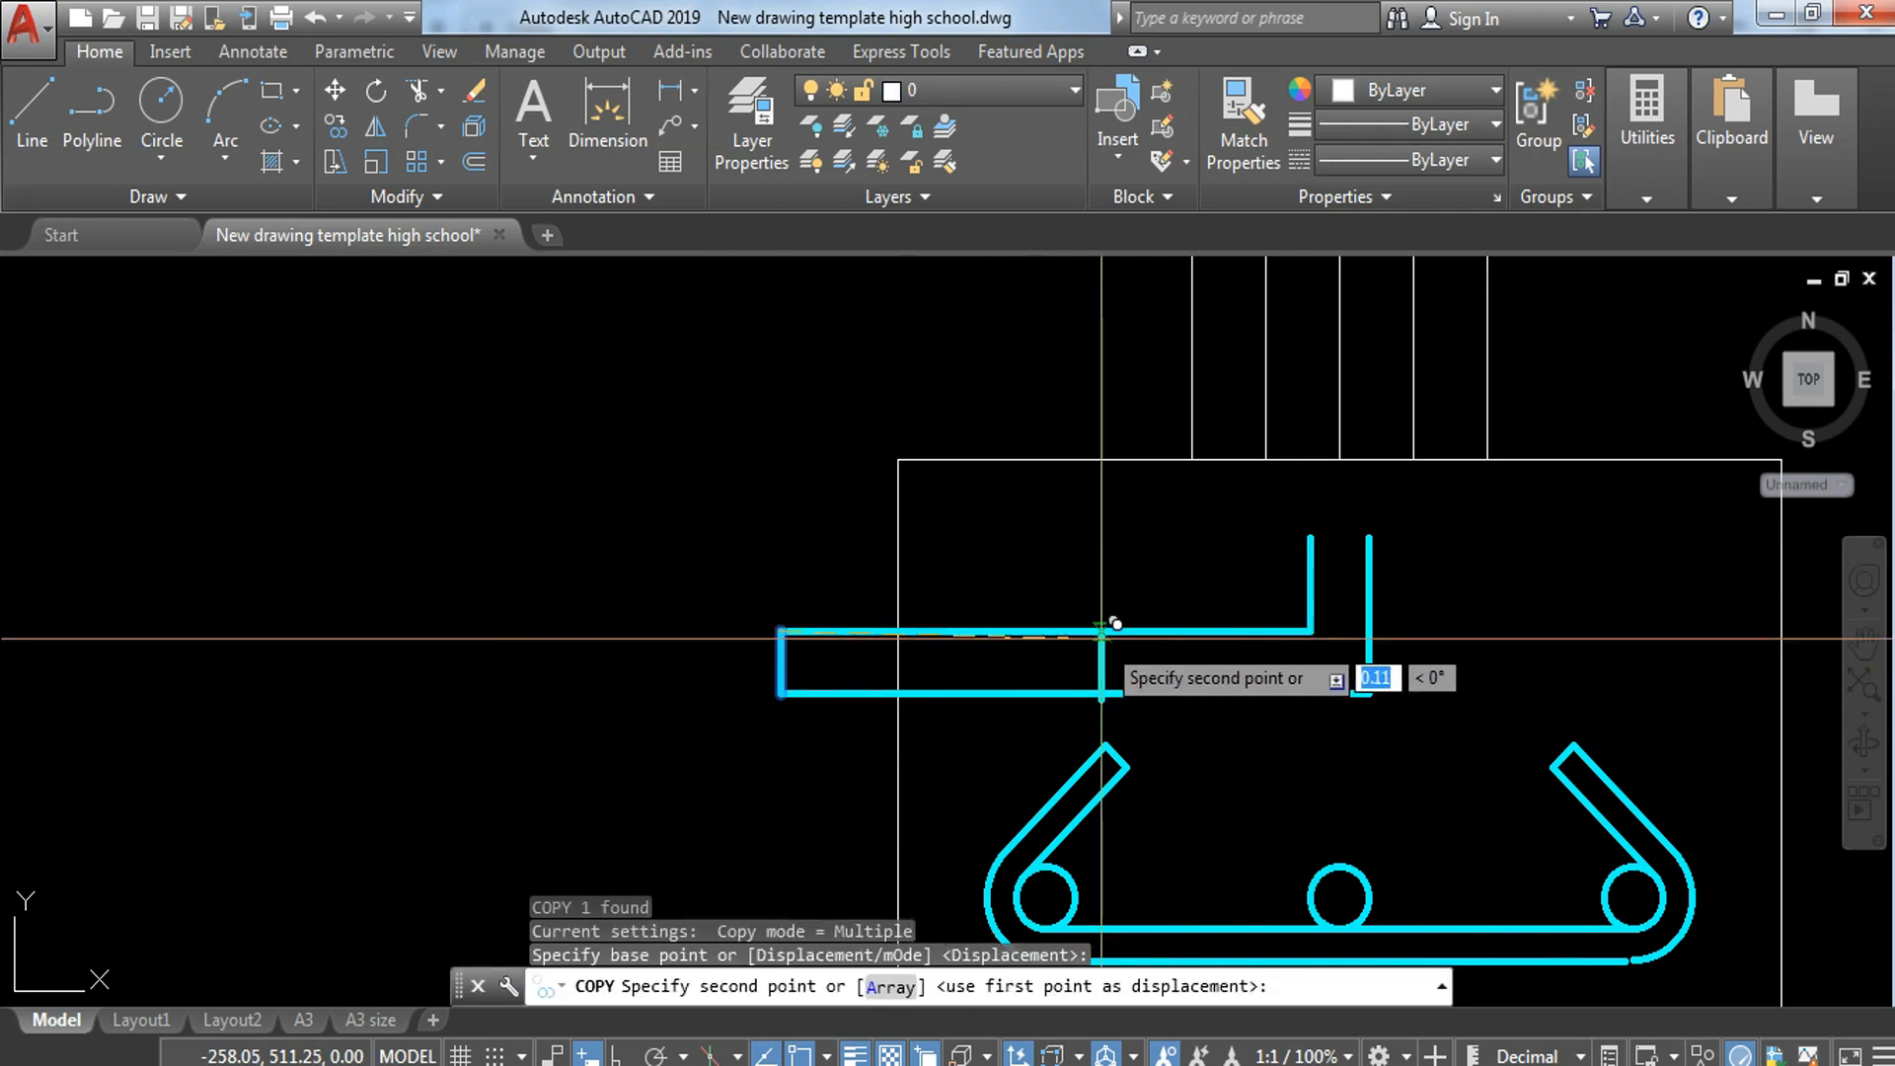
click(1046, 631)
key(Escape)
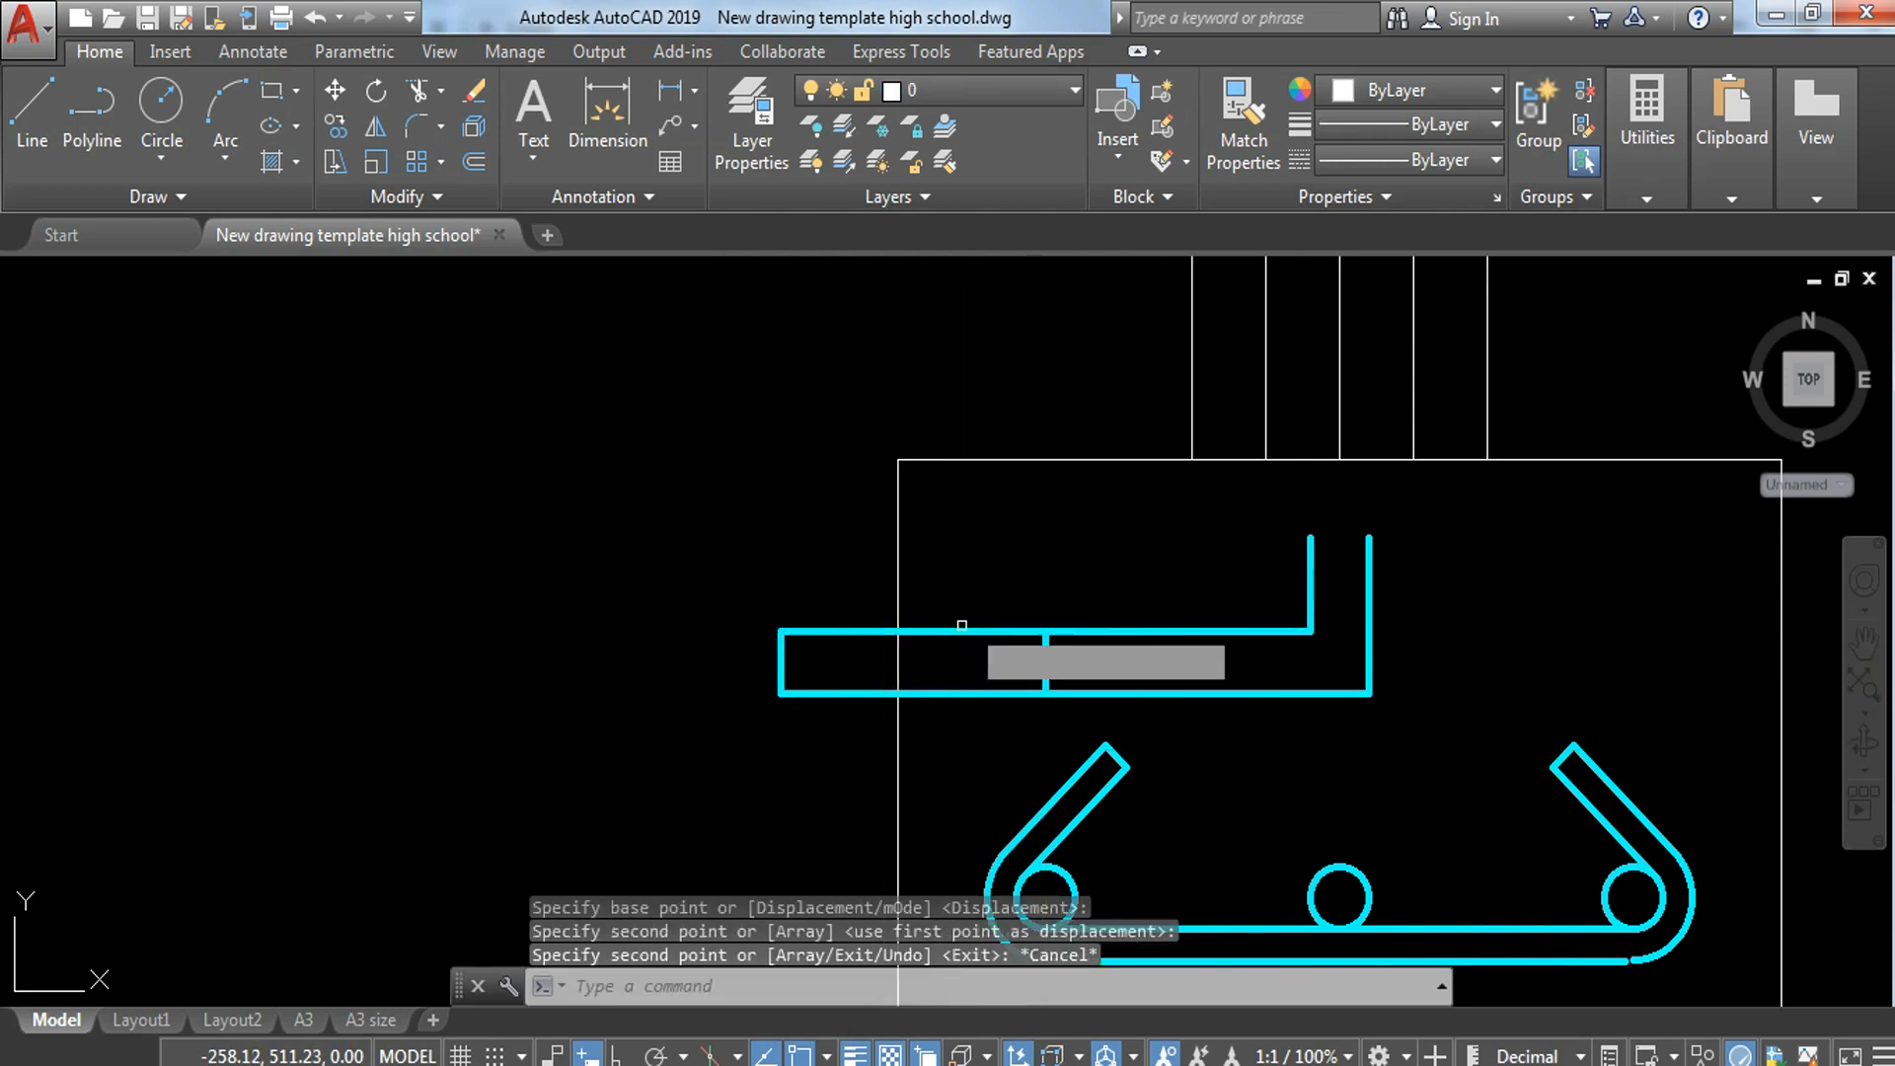
Step: Trim both horizontal bar lines left of the copied end line and erase the leftover piece crossing the footing's left edge
key(Return)
key(Return)
click(1003, 581)
click(986, 726)
key(Escape)
click(835, 568)
click(744, 734)
text(e)
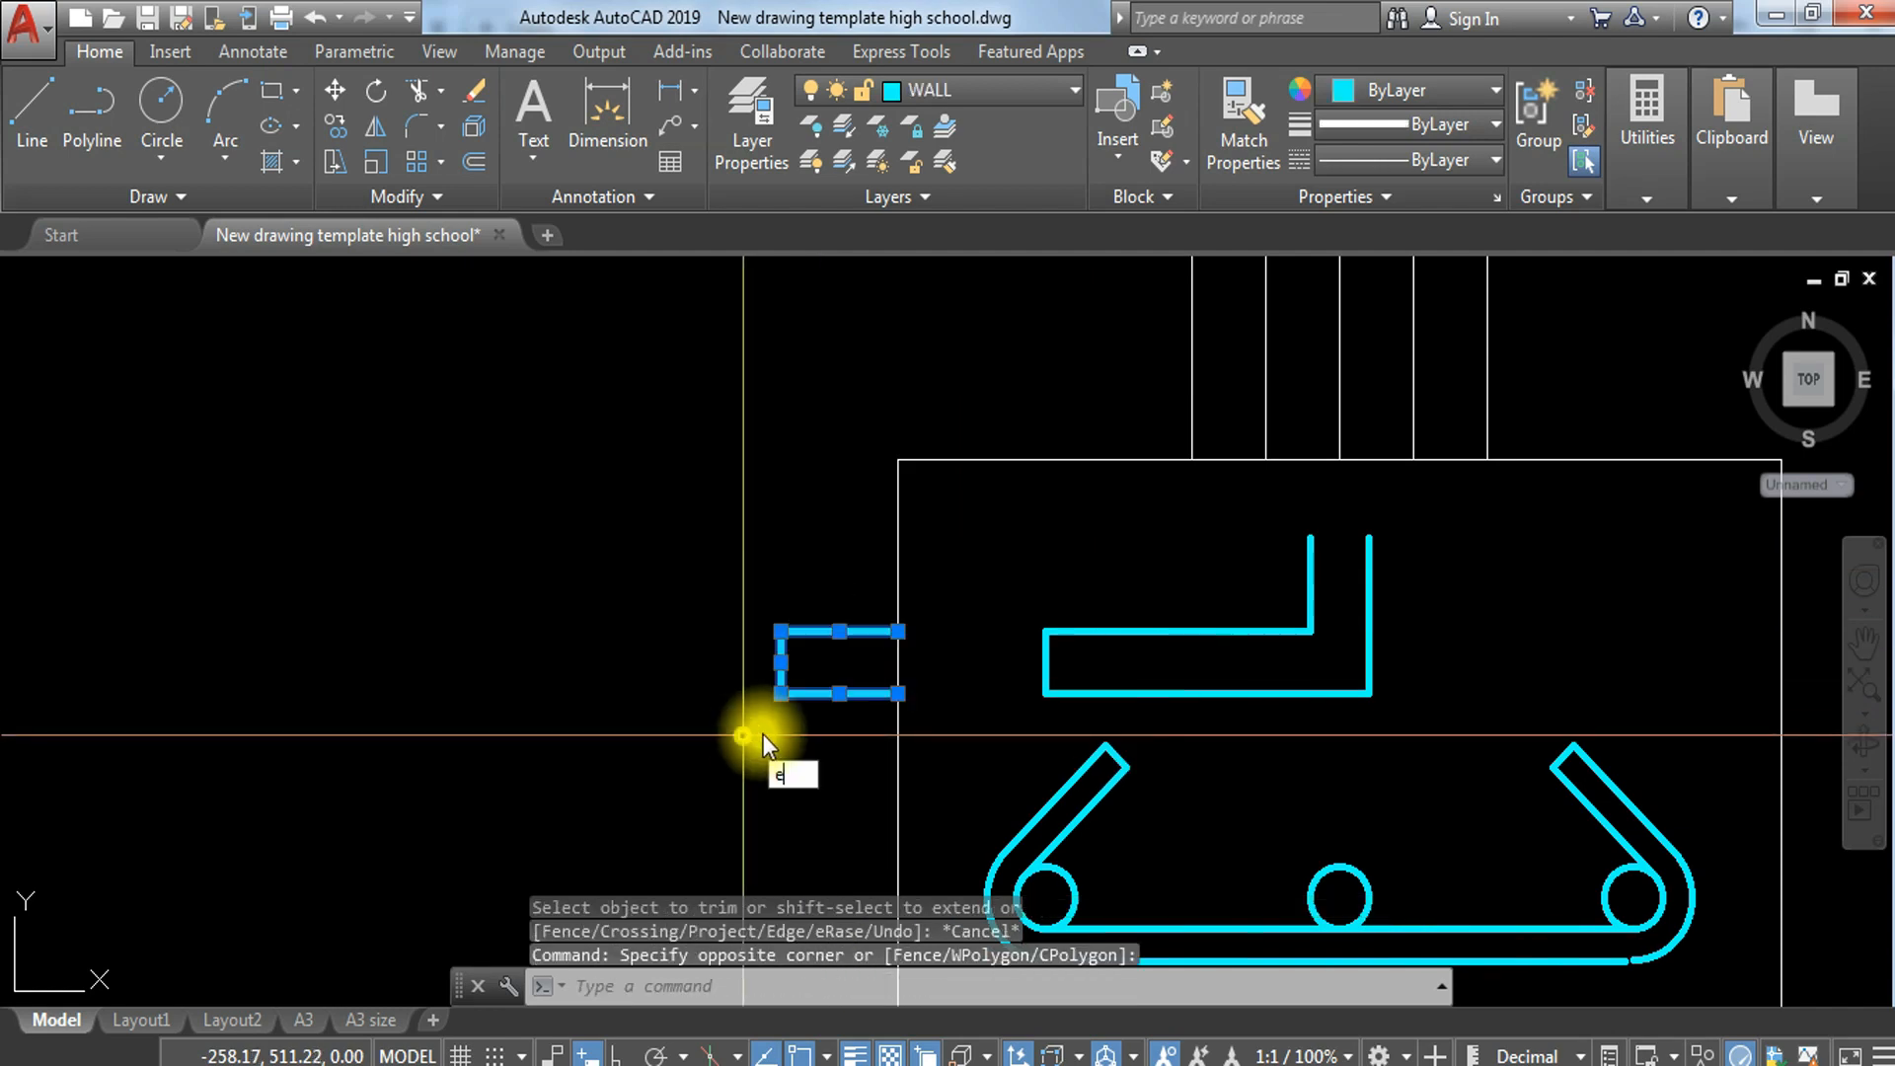
key(Return)
Step: Extend both vertical lines of the bent bar up to the footing's top edge
middle_drag(1344, 637, 1278, 664)
scroll(1277, 664, down, 2)
middle_drag(1388, 690, 1357, 706)
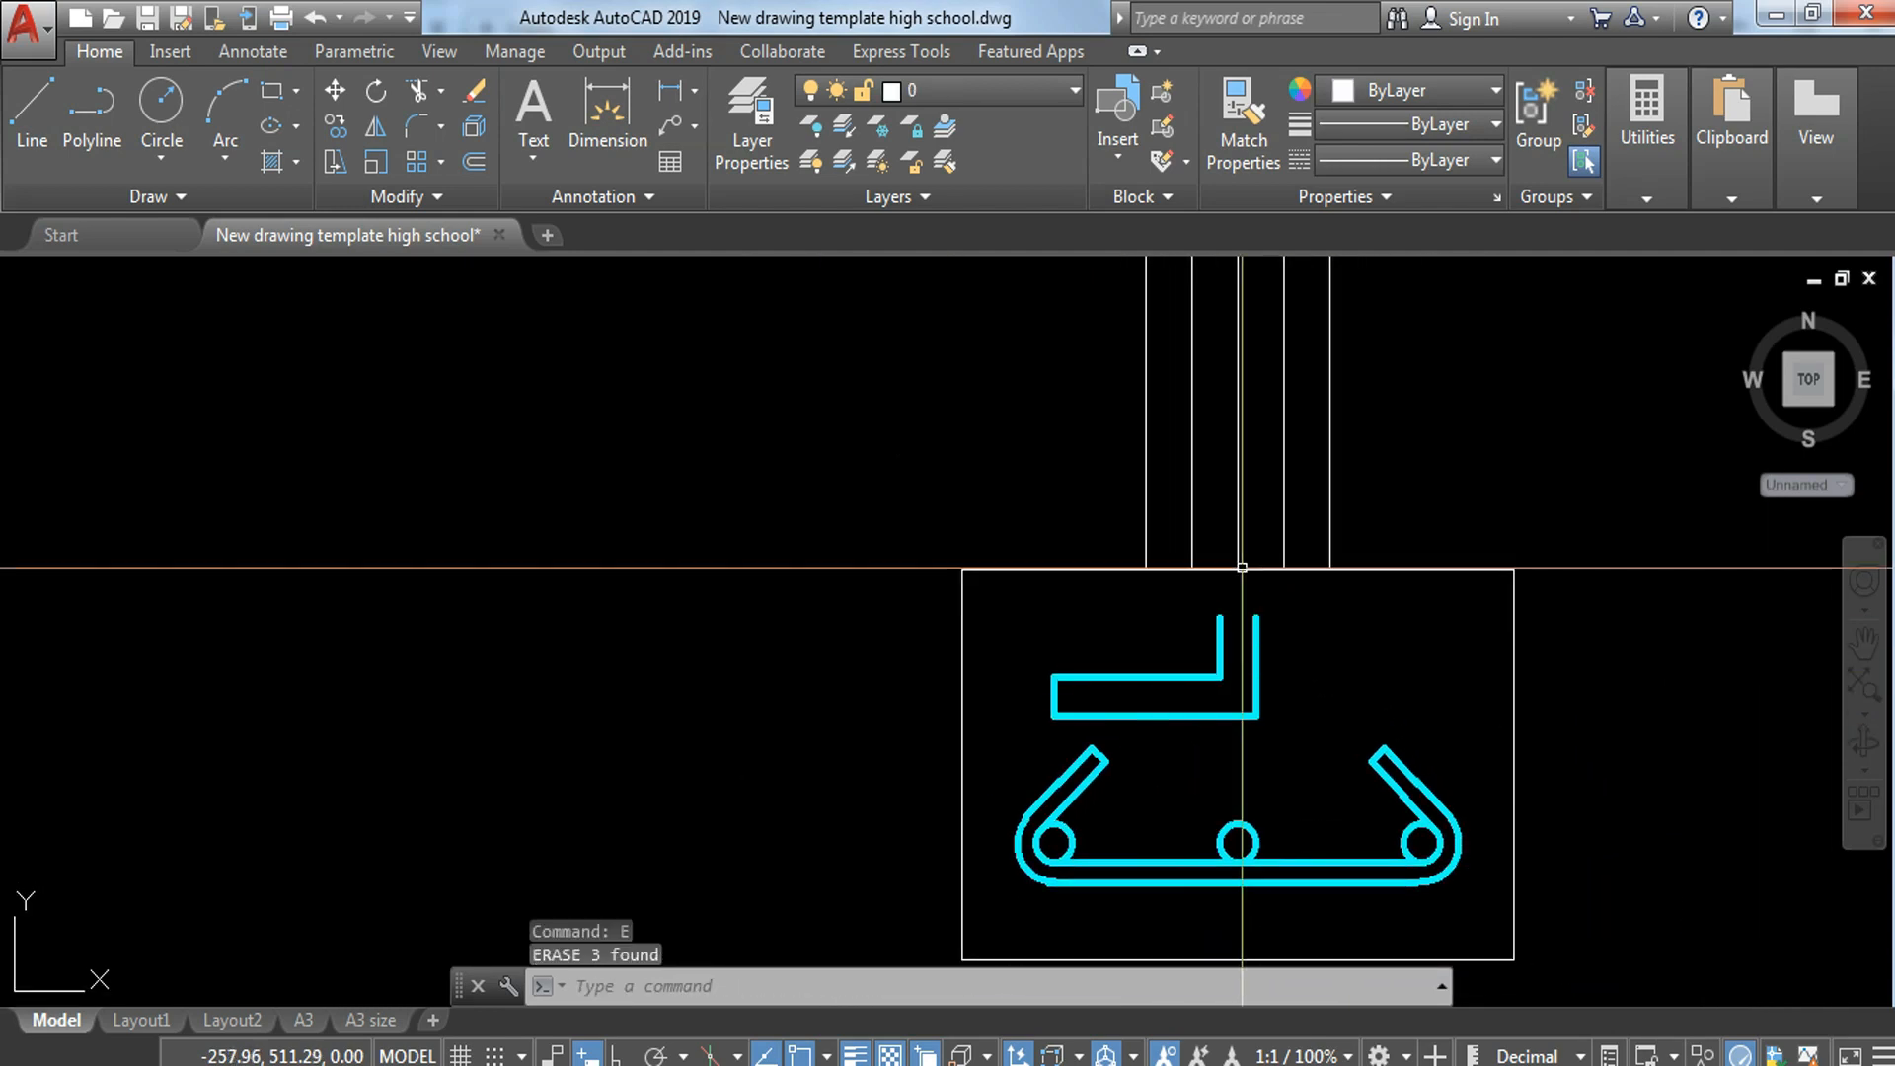
key(Return)
key(Return)
click(1282, 639)
click(1155, 651)
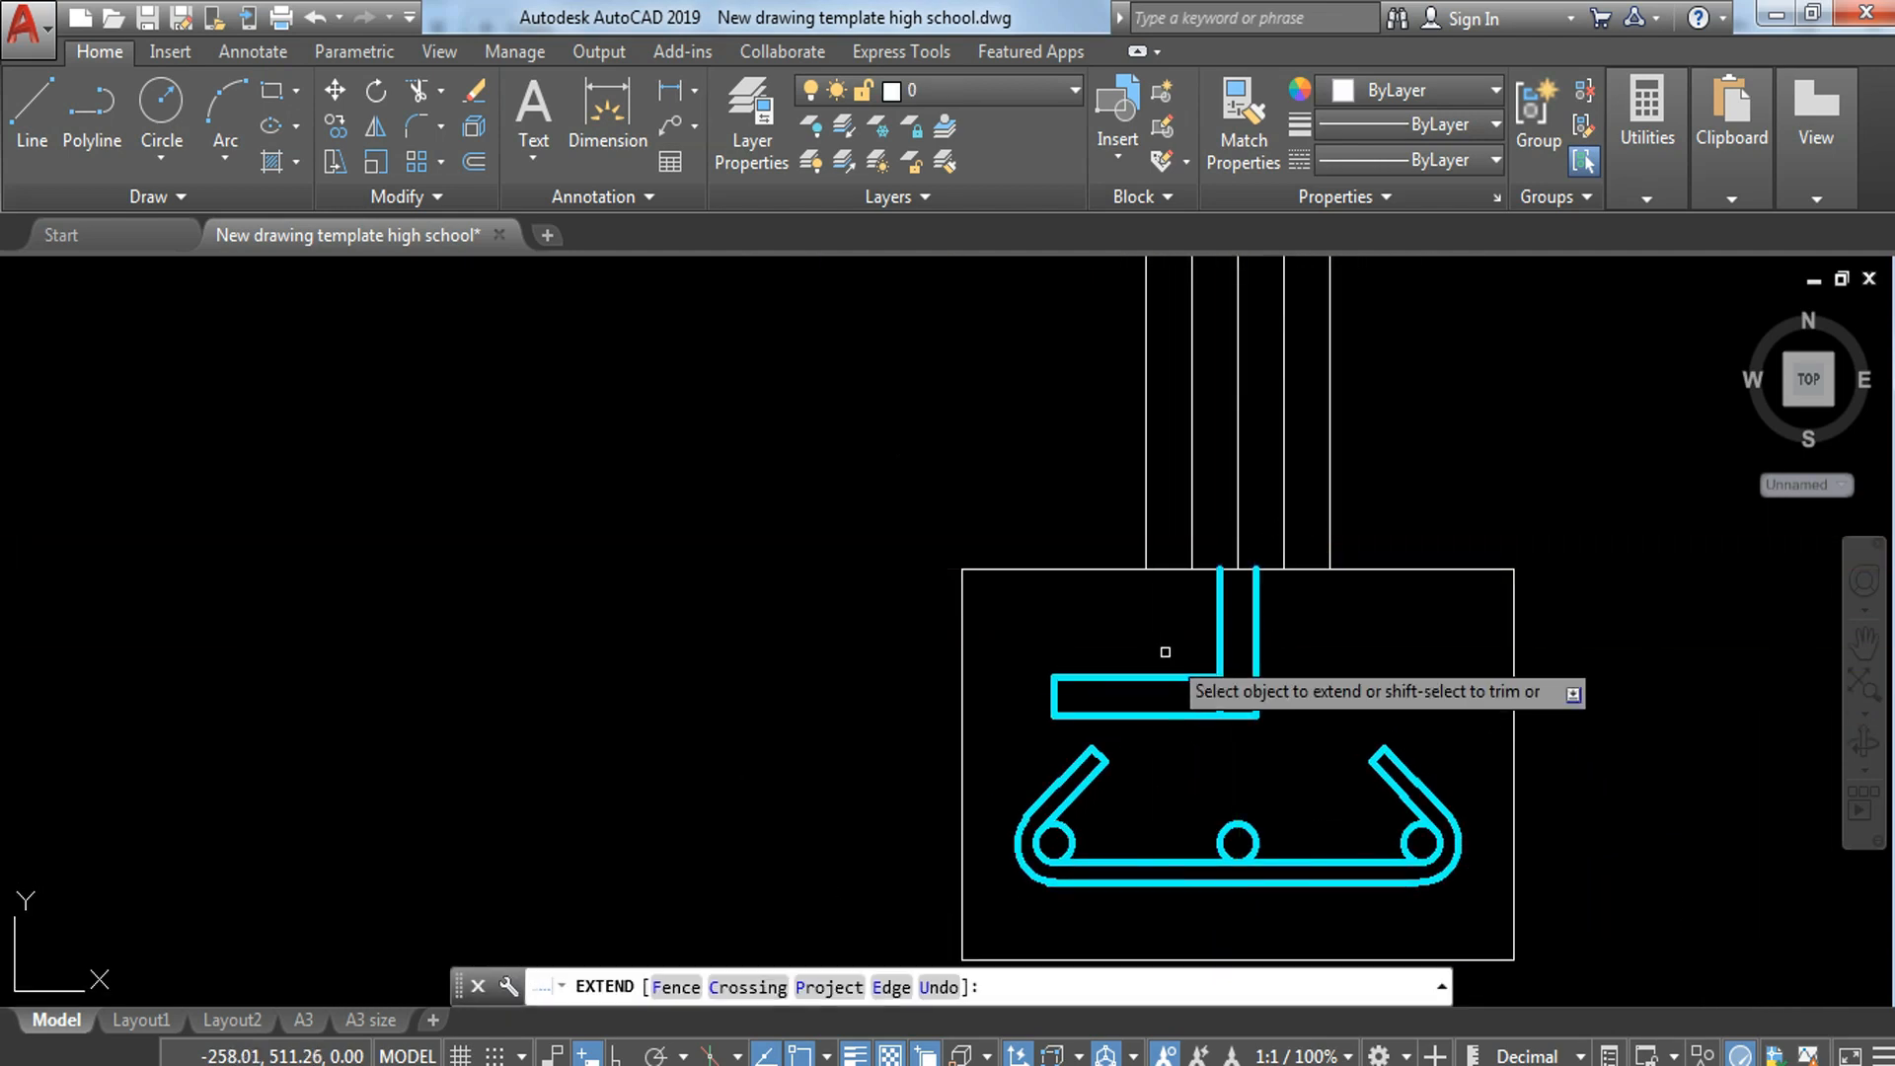
key(Escape)
Step: Trim the inner vertical bar line where it runs below the upper horizontal line of the bend
middle_drag(1318, 640, 1288, 825)
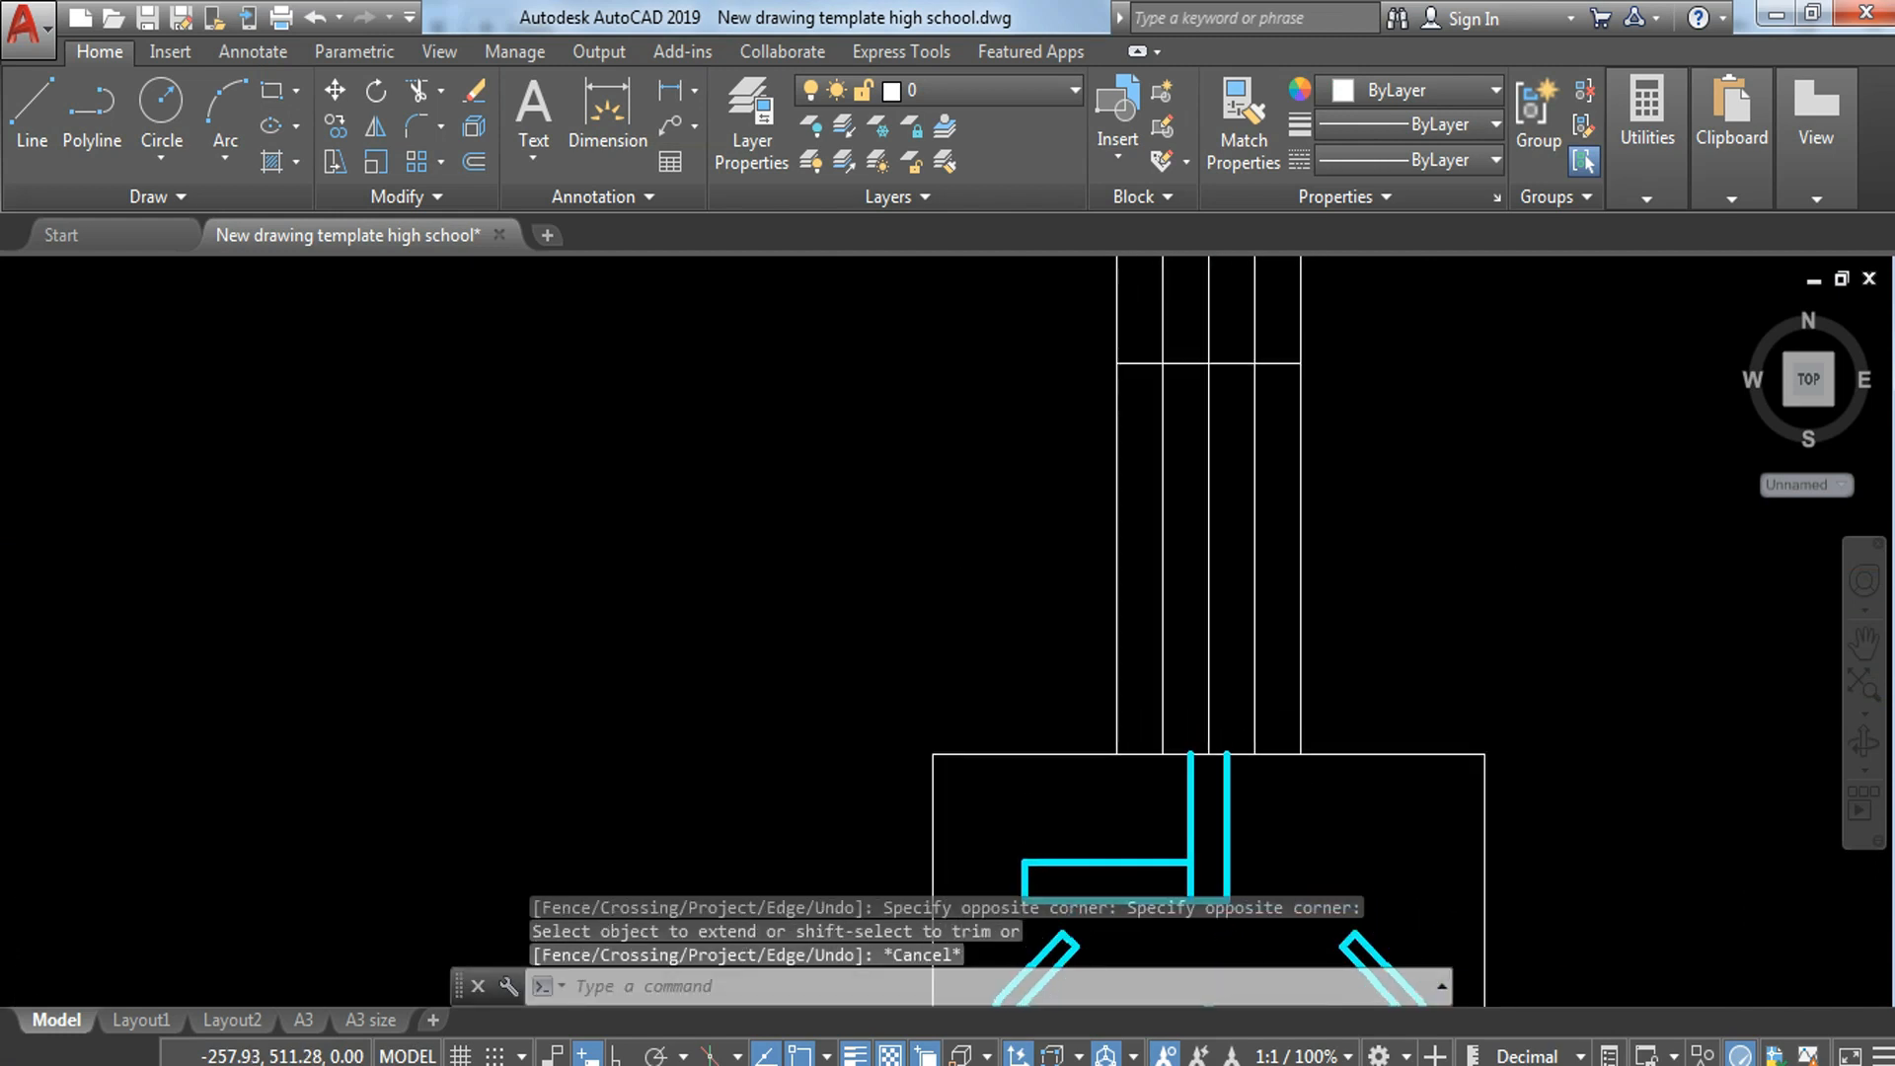
key(Escape)
key(Escape)
text(tr)
key(Return)
key(Return)
click(1180, 879)
click(1197, 872)
key(Escape)
Step: Stretch the right vertical bar line straight up with ortho on, about 0.85, past the top of the block wall
mouse_move(1286, 837)
middle_down()
mouse_move(1273, 542)
mouse_move(1274, 738)
middle_up()
key(Escape)
key(Escape)
click(1301, 697)
click(1163, 670)
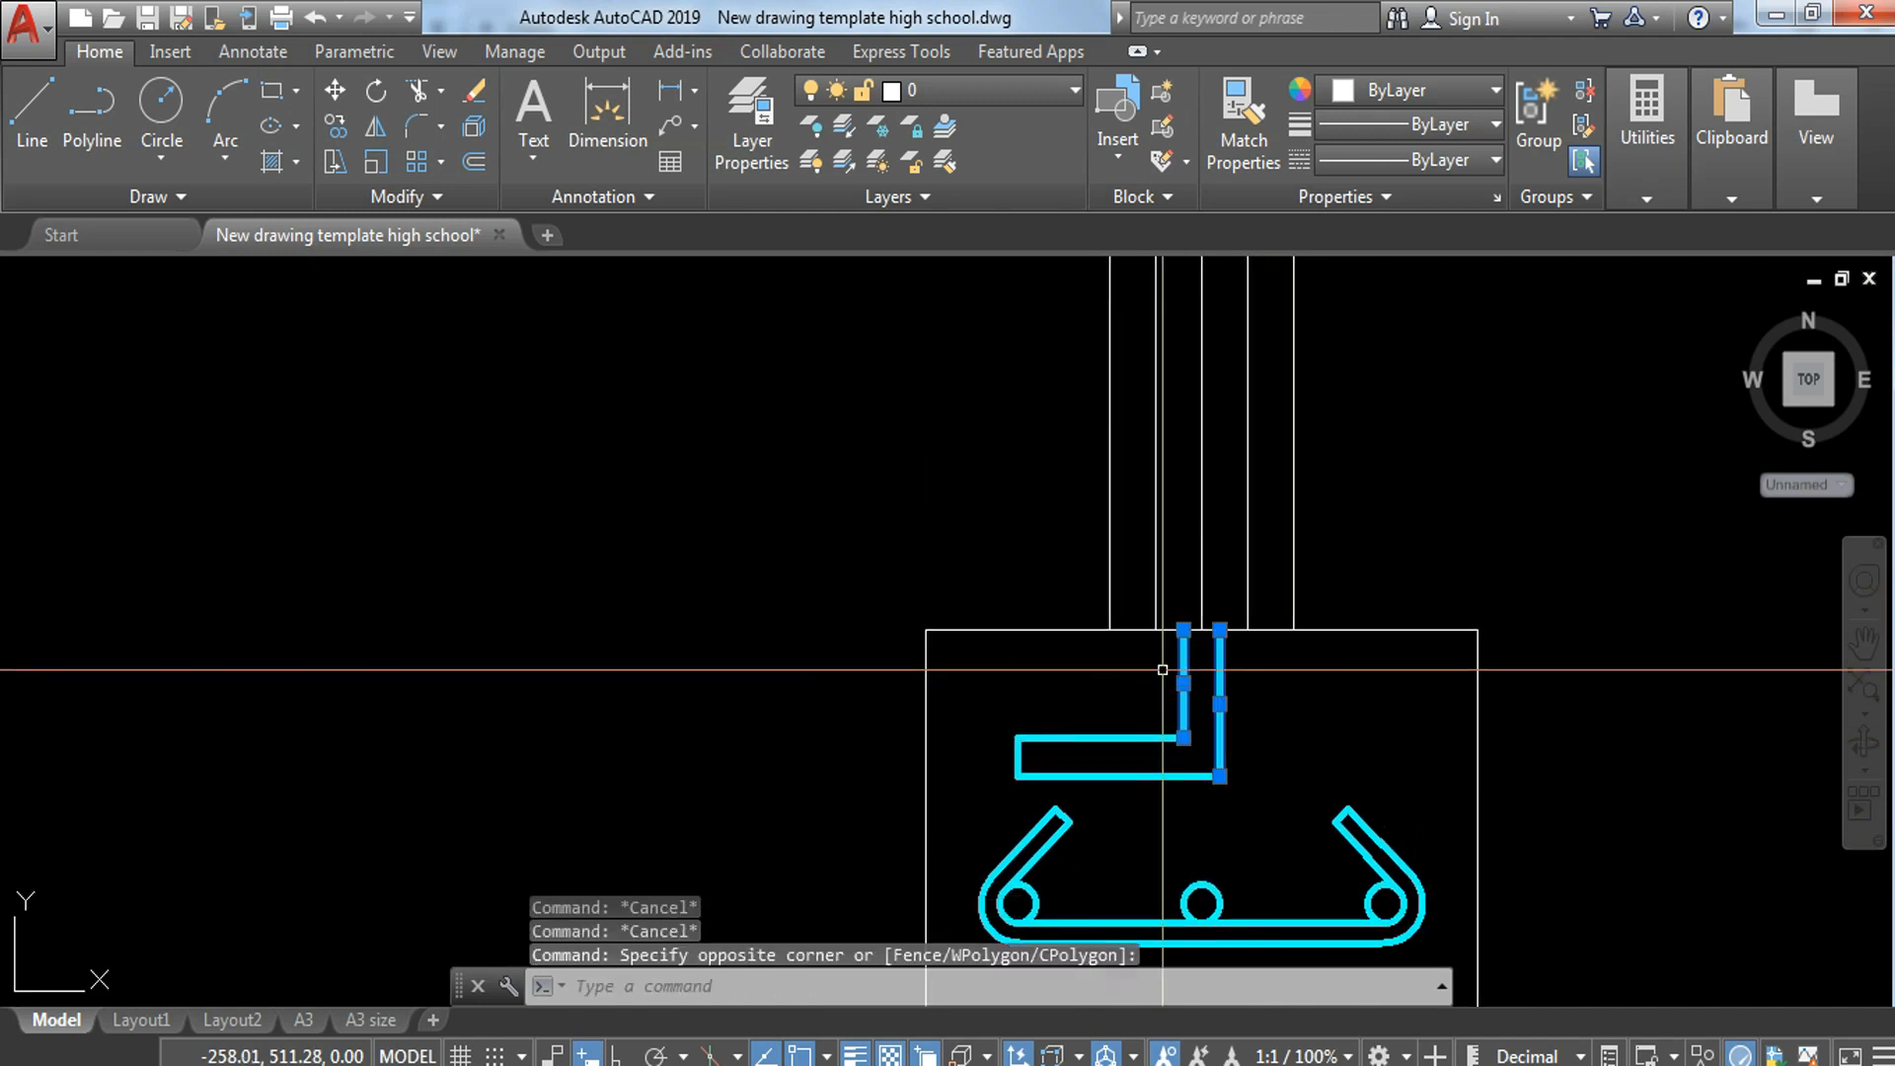
click(1220, 630)
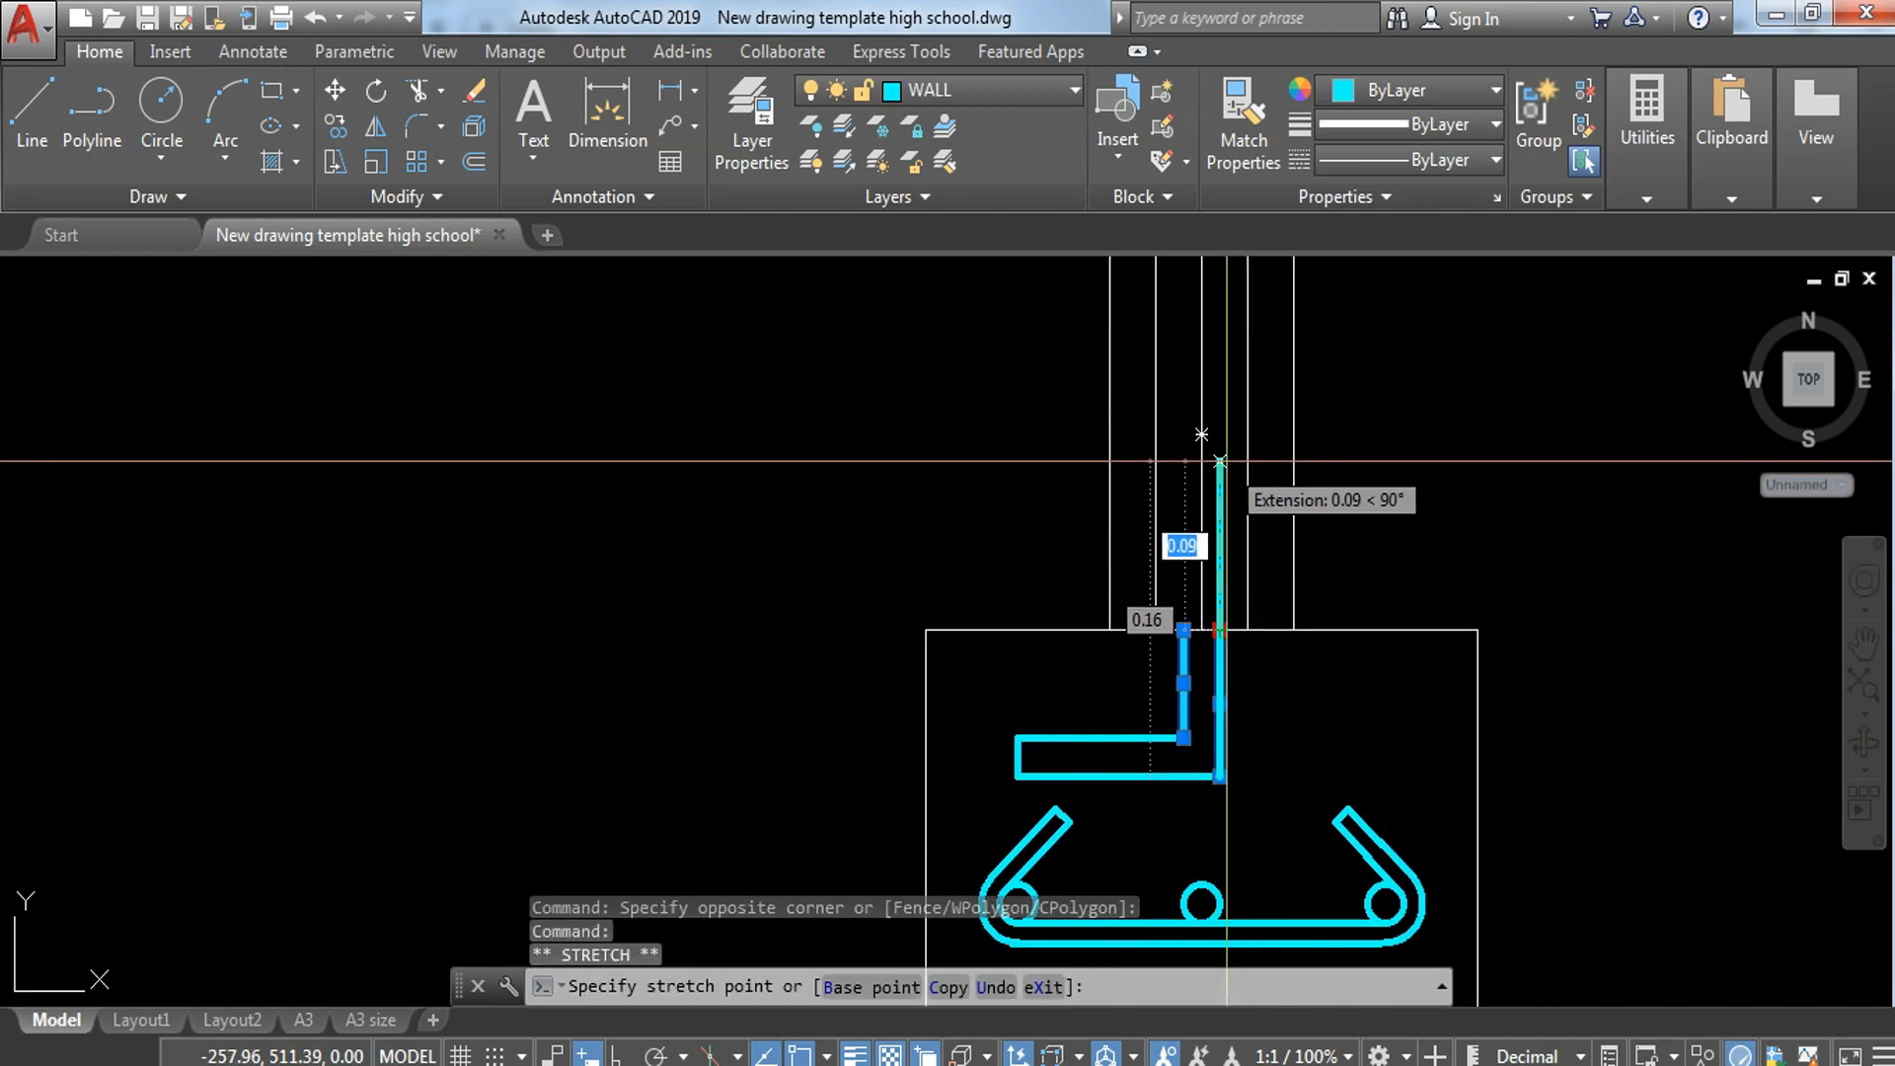
middle_drag(1232, 428, 1207, 765)
scroll(1214, 752, down, 6)
middle_drag(1246, 577, 1240, 702)
scroll(1210, 548, up, 4)
key(F8)
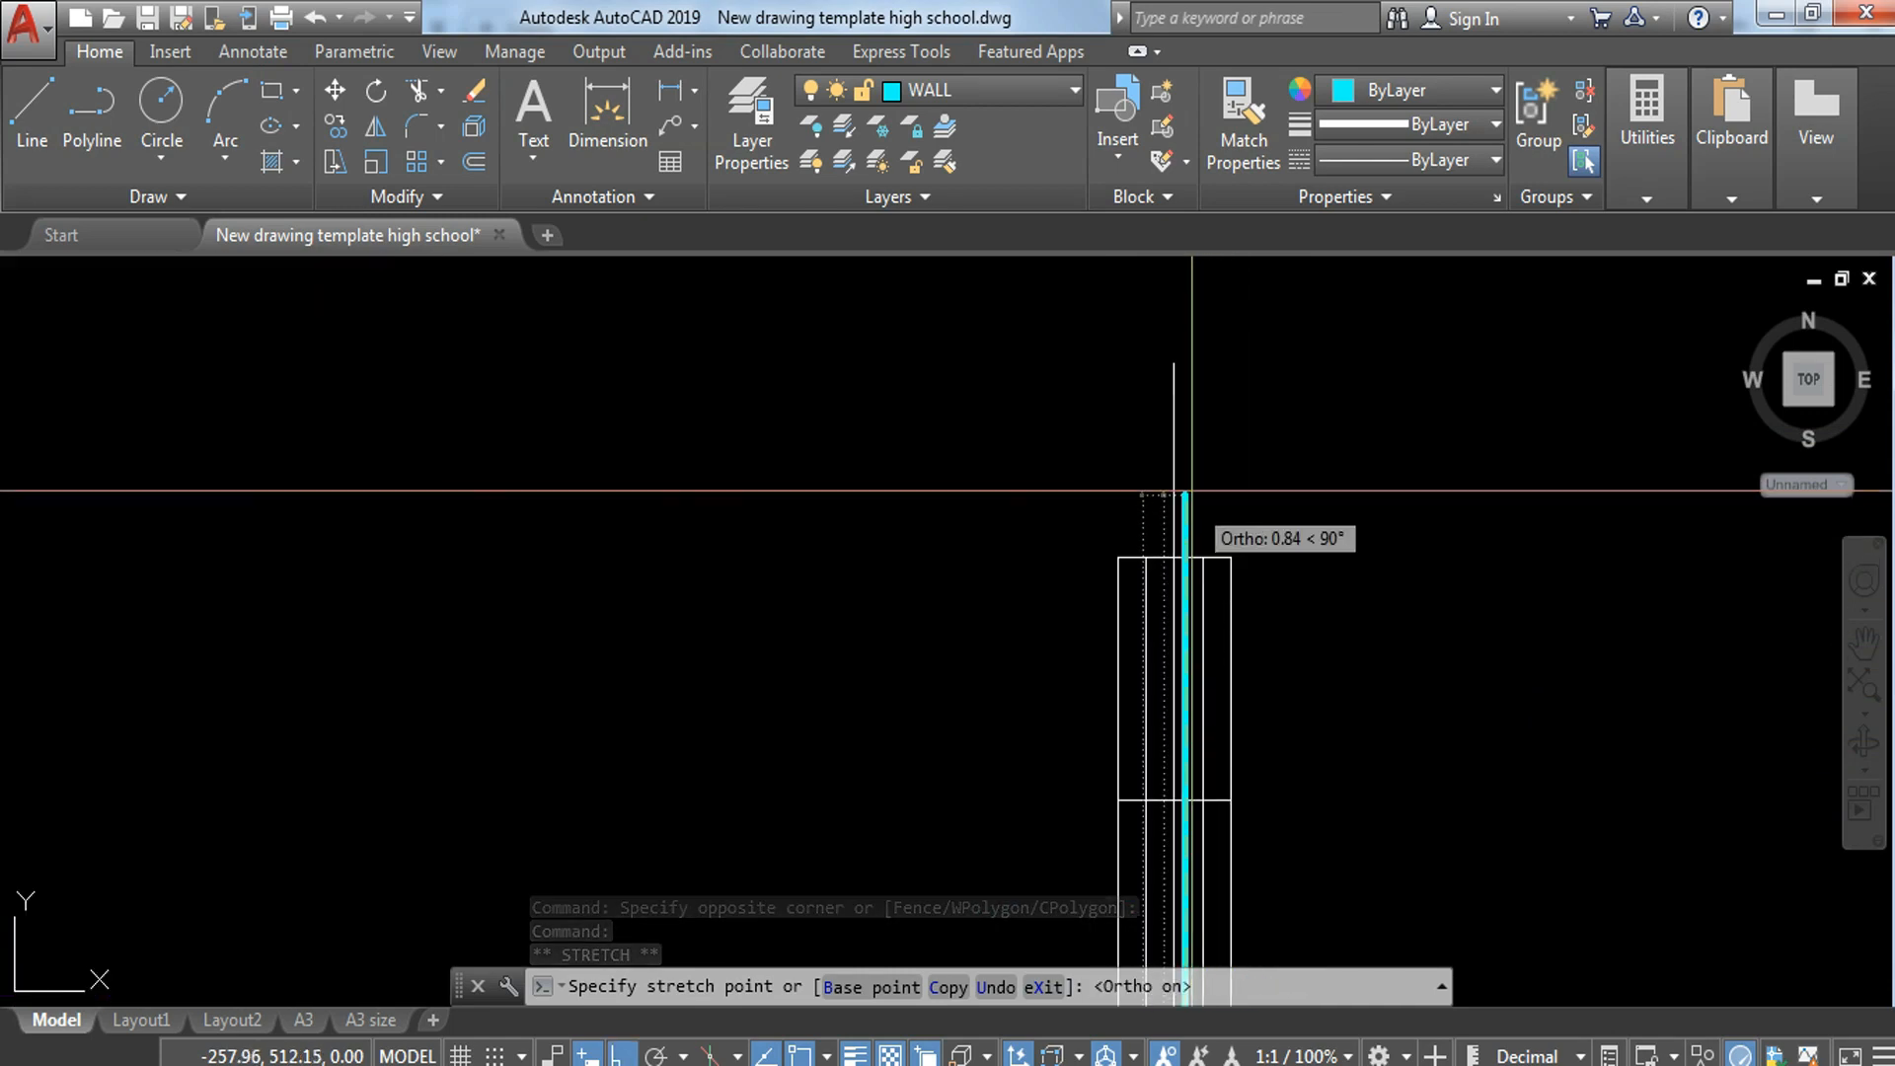
click(1193, 482)
key(Escape)
Step: Stretch the left vertical bar line straight up about 0.85, past the top of the block wall
middle_drag(1357, 727, 1248, 298)
scroll(1226, 375, down, 4)
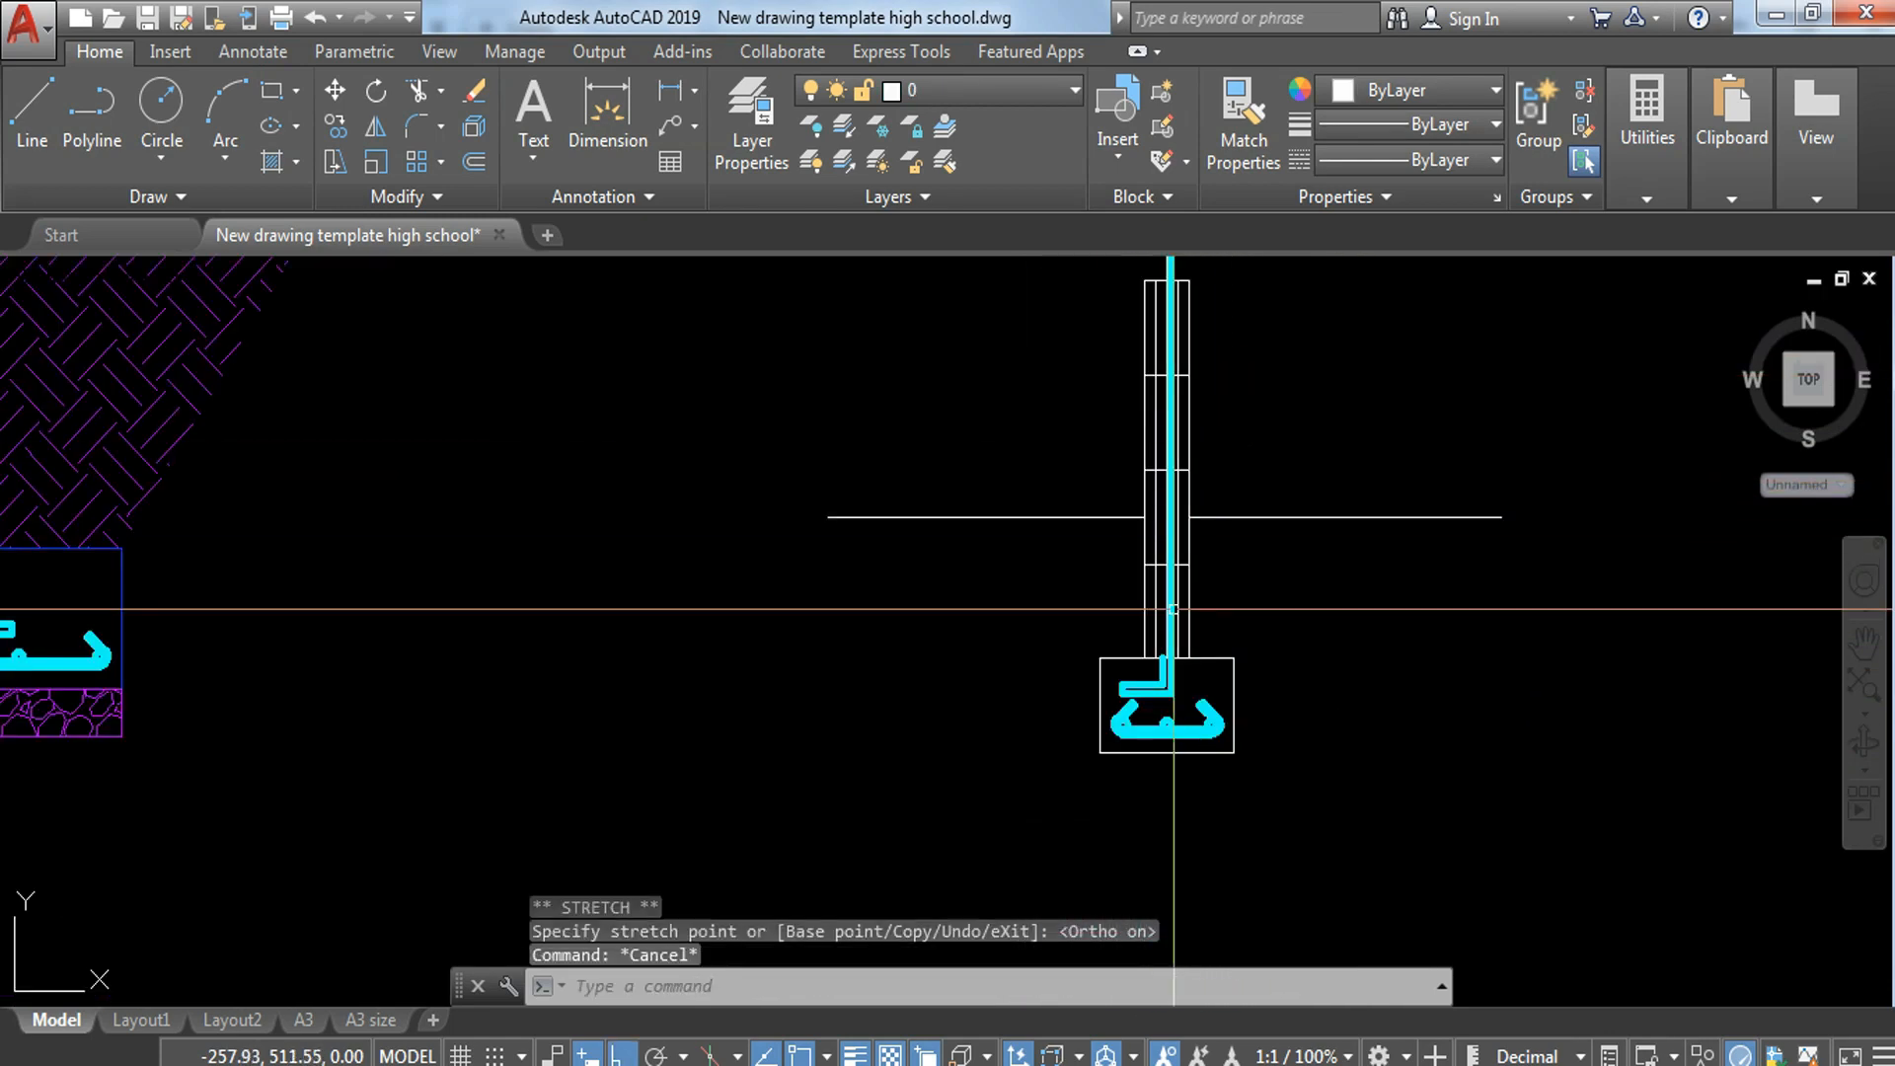
scroll(1163, 674, up, 6)
click(1149, 591)
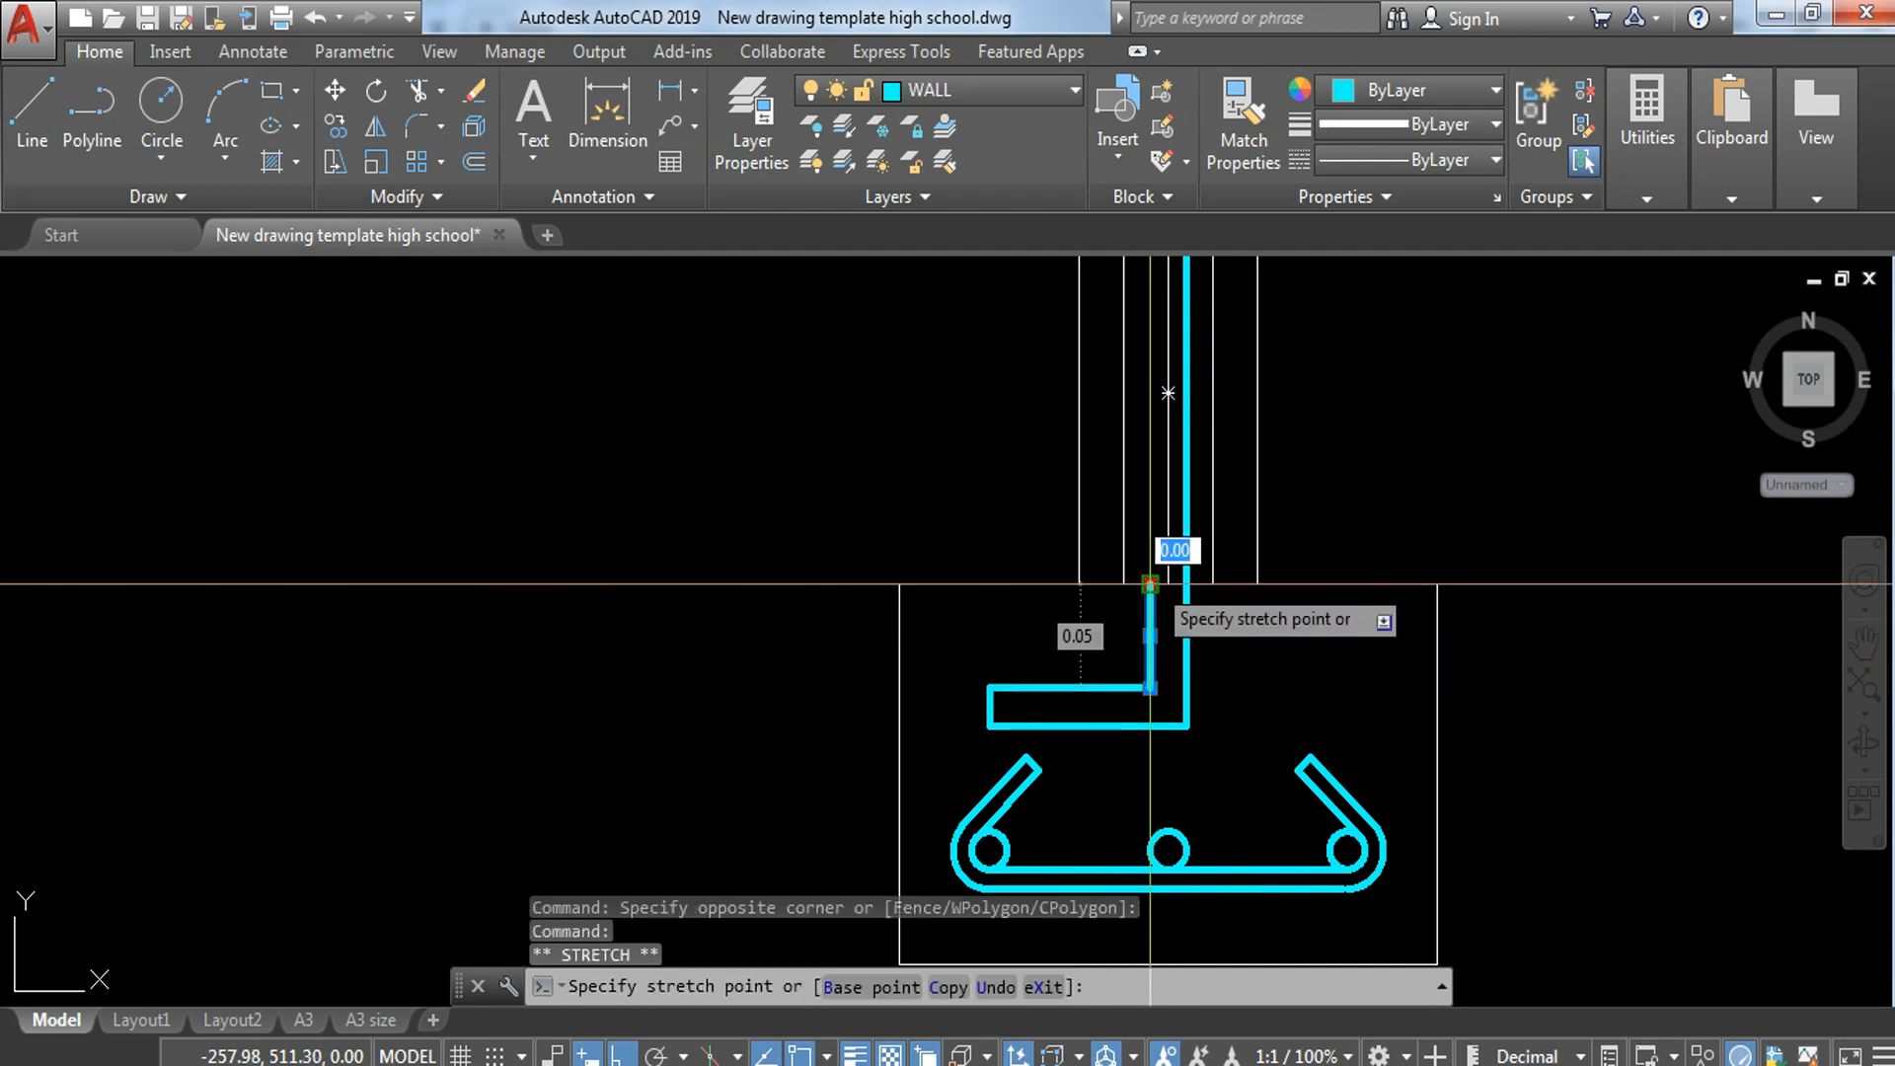
scroll(1150, 584, down, 2)
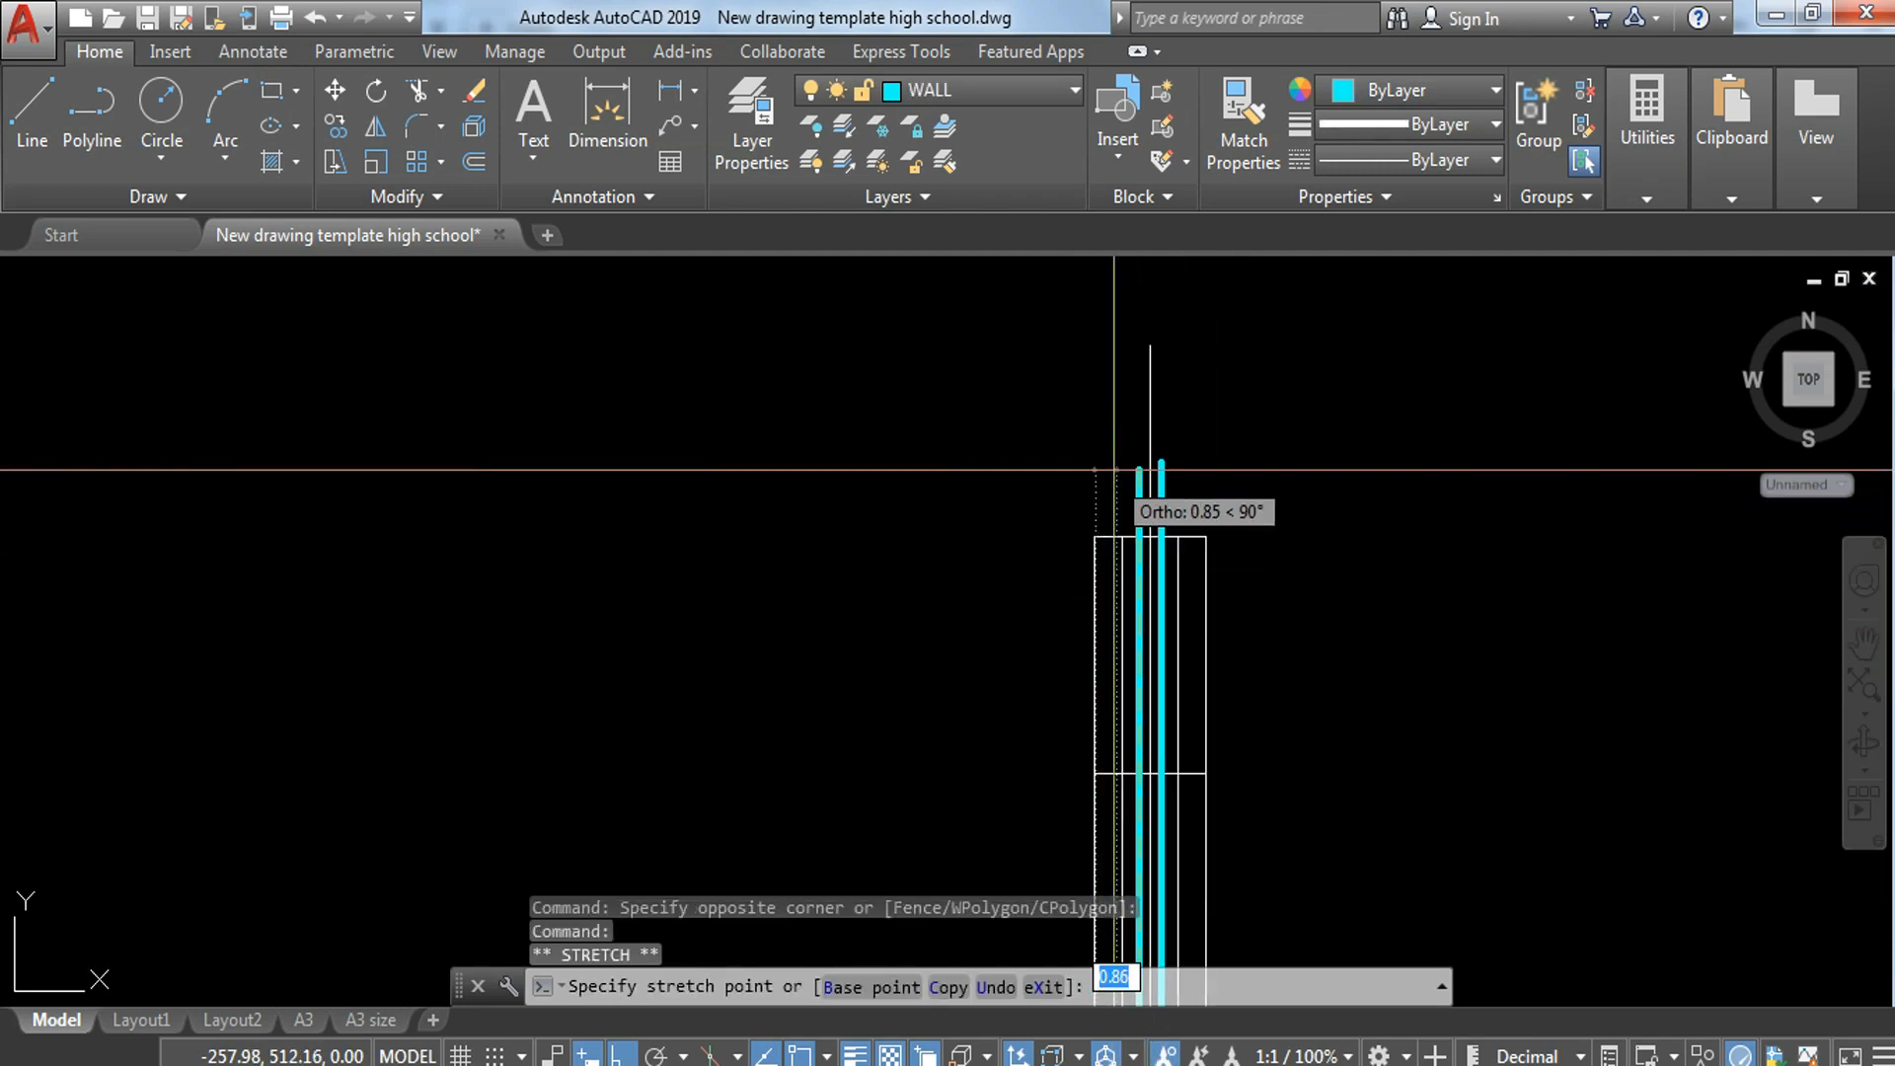
key(Escape)
Step: Copy the purple break line from the top of the column section onto the upper end of the block wall
middle_drag(610, 610, 987, 541)
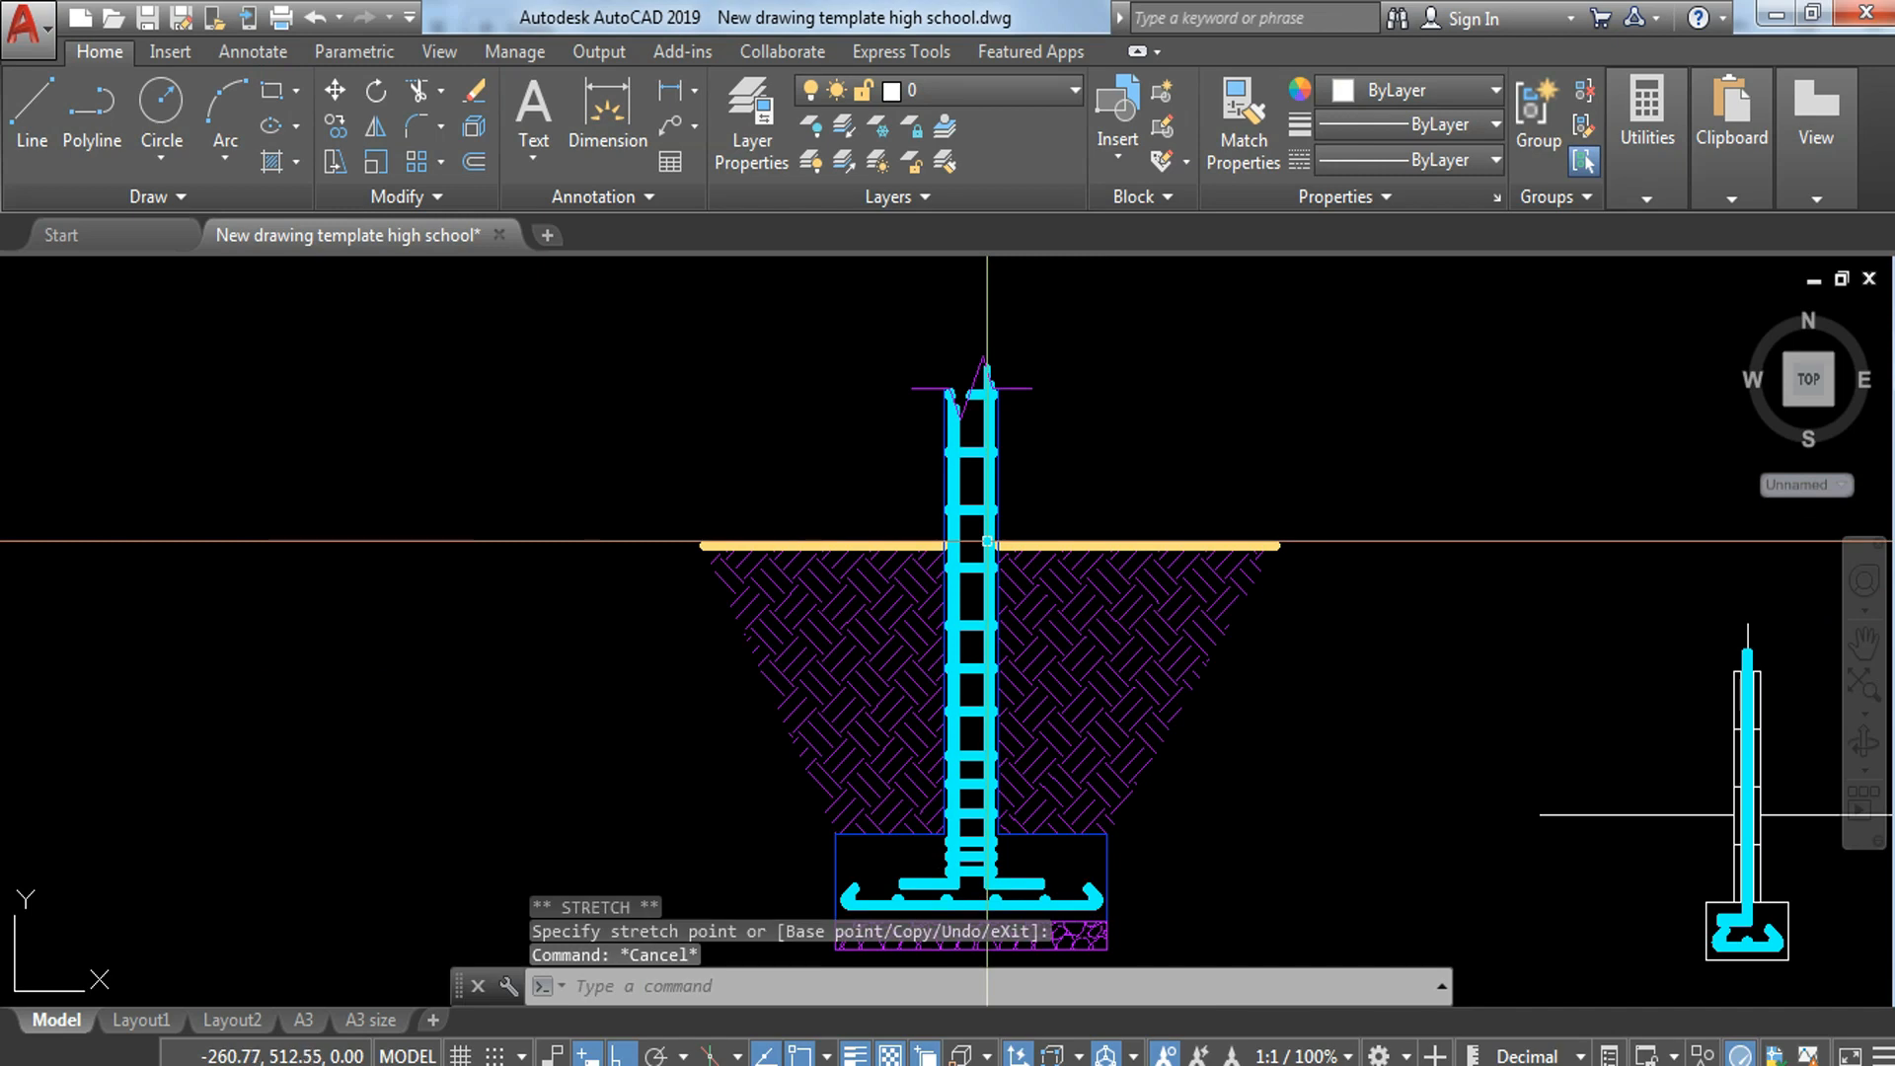
click(1002, 377)
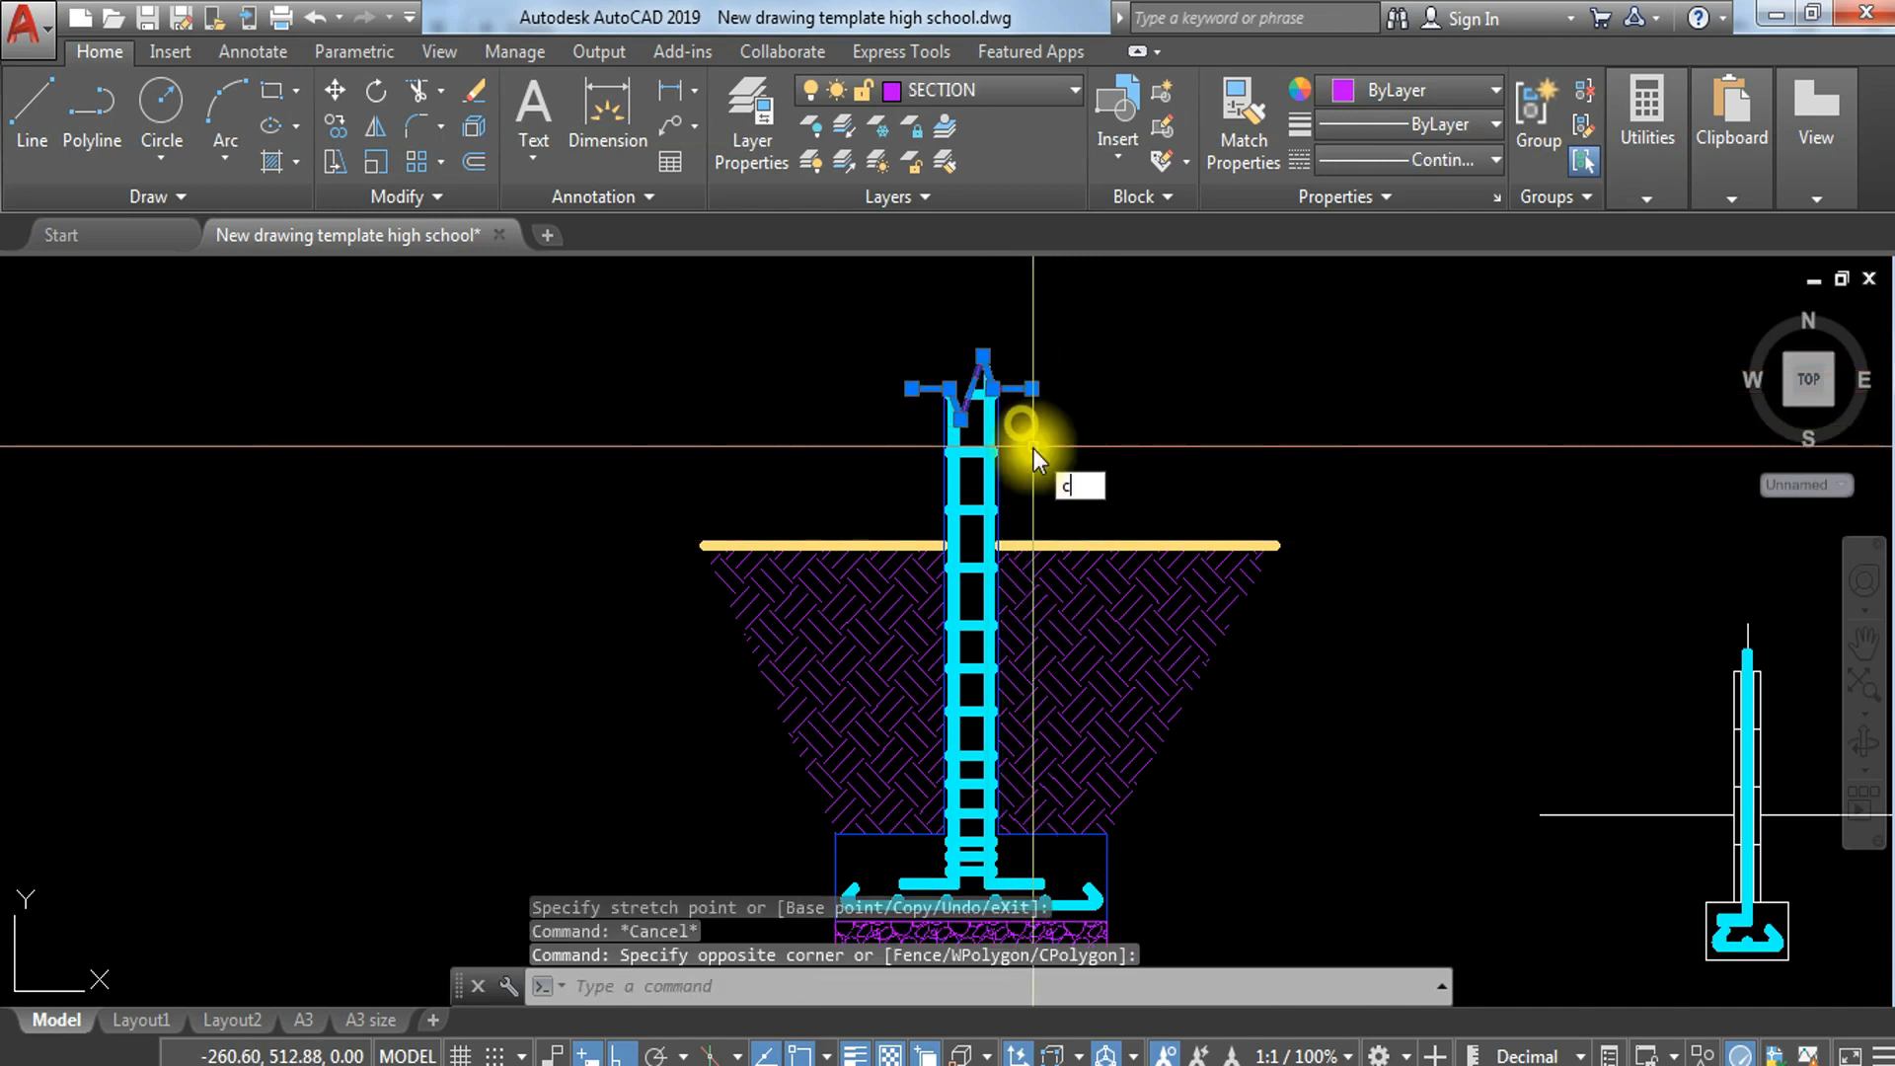
key(Return)
scroll(1002, 383, up, 6)
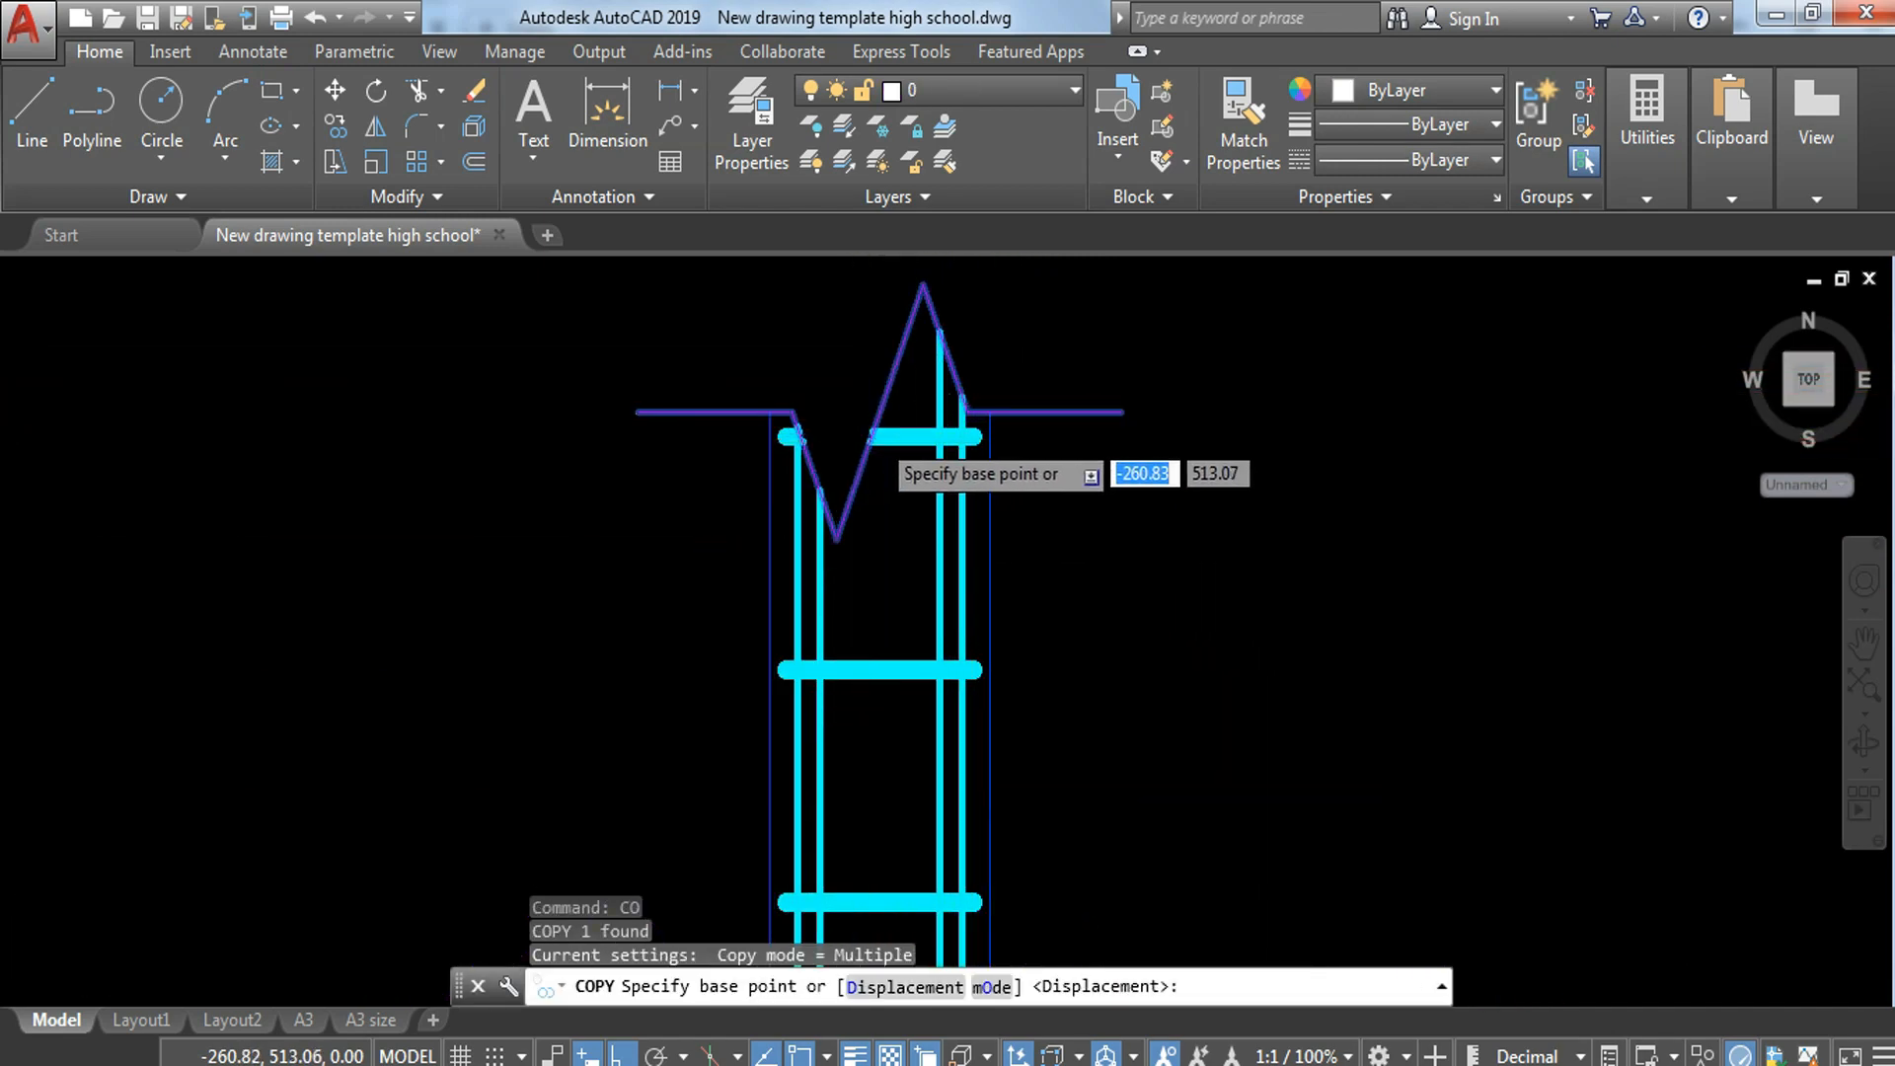
scroll(872, 435, up, 6)
click(839, 411)
scroll(1137, 593, down, 6)
mouse_move(1617, 738)
middle_down()
mouse_move(1422, 668)
mouse_move(182, 388)
middle_up()
scroll(839, 419, down, 6)
scroll(1229, 691, up, 8)
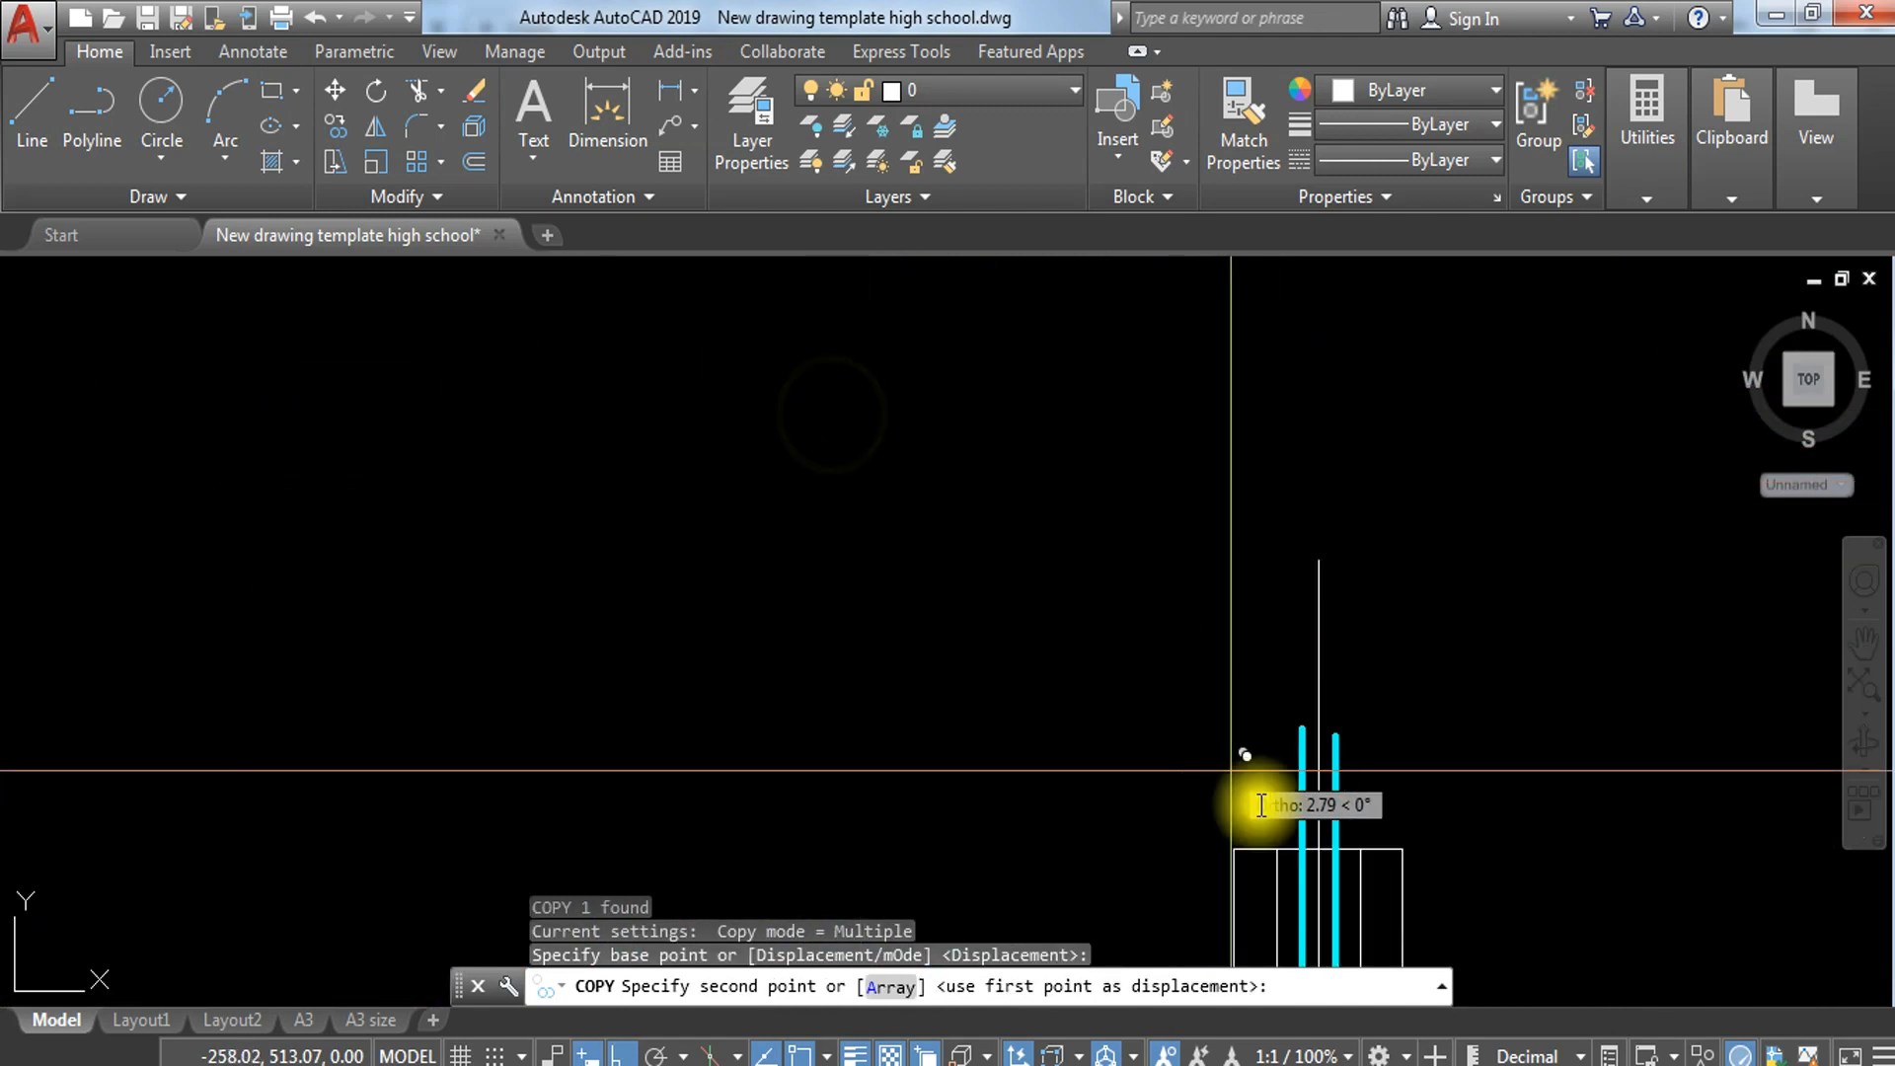
scroll(1190, 618, up, 2)
click(1134, 579)
key(Escape)
Step: Trim the left block's vertical lines and the upper ends of the cyan bars where they pass above the break line
scroll(1229, 540, down, 6)
text(tr)
key(Return)
key(Return)
scroll(1178, 532, up, 5)
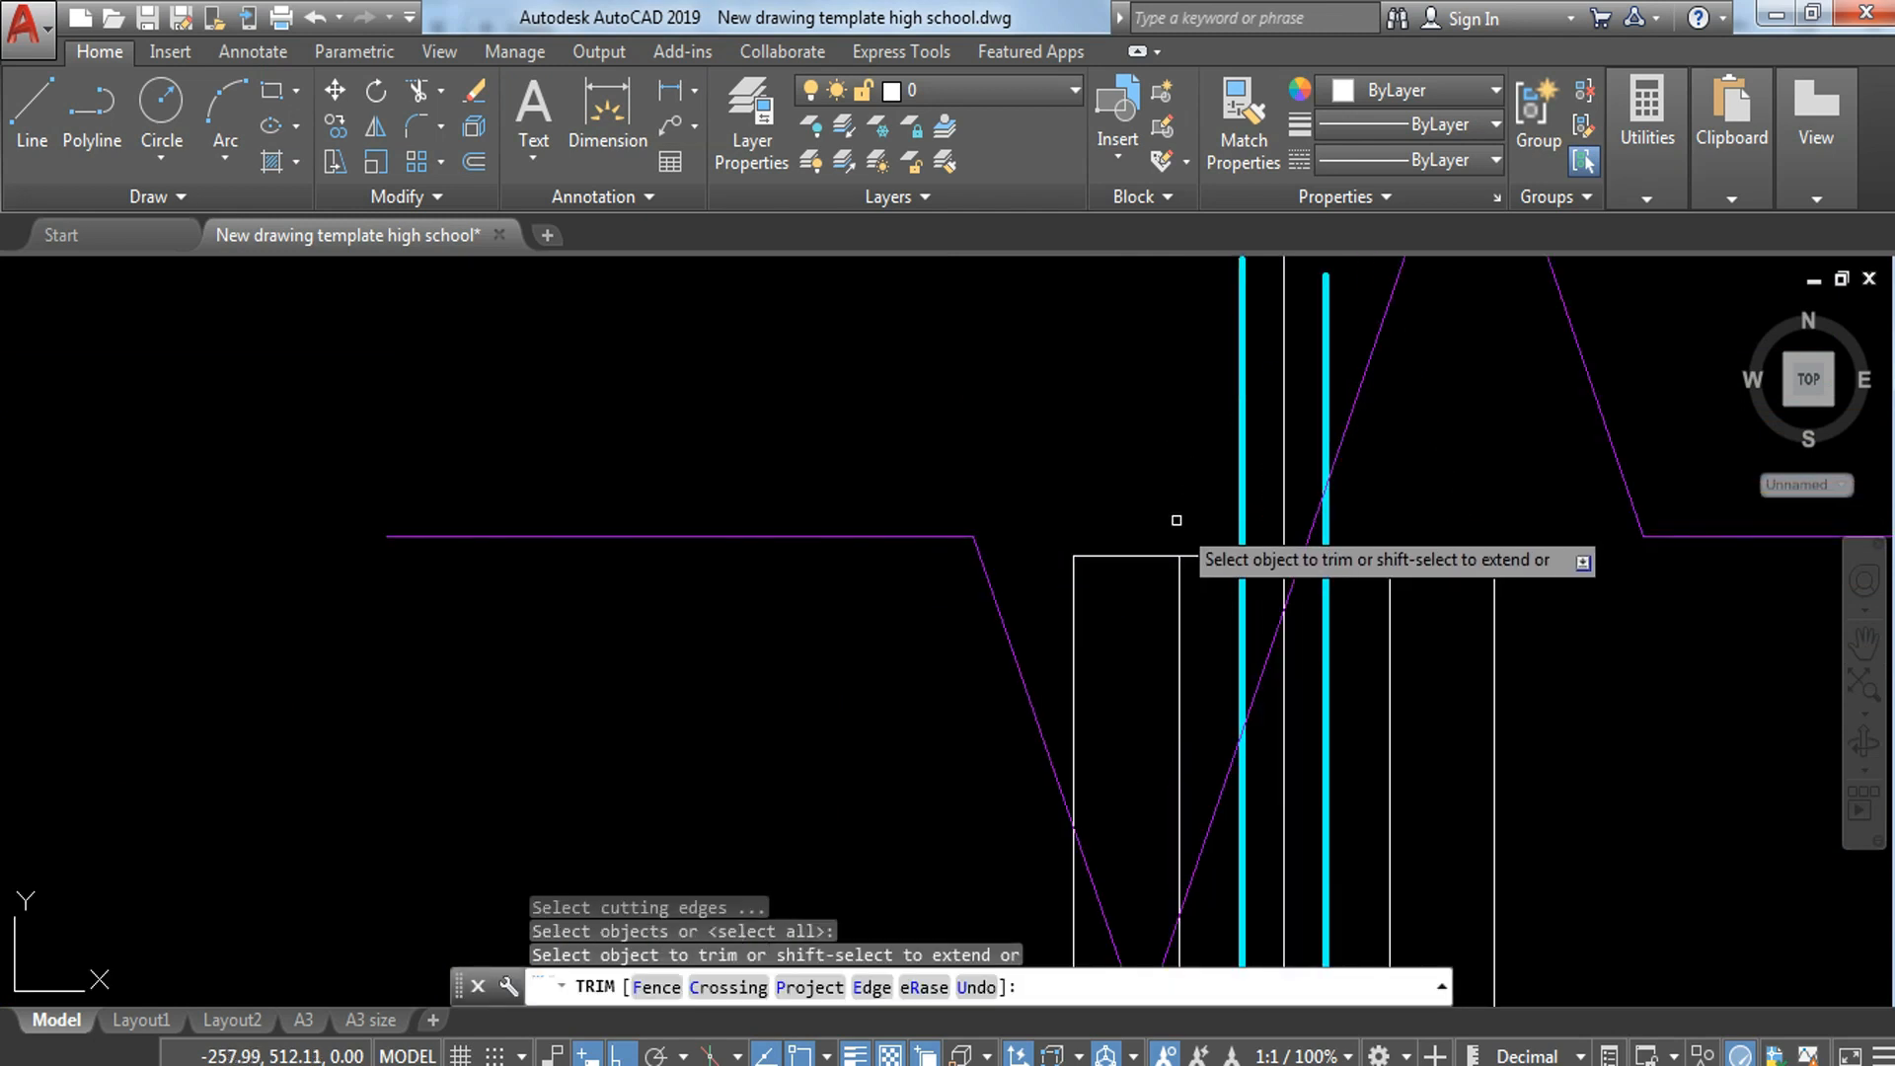
click(1189, 516)
click(1039, 643)
click(1328, 308)
click(1198, 384)
key(Escape)
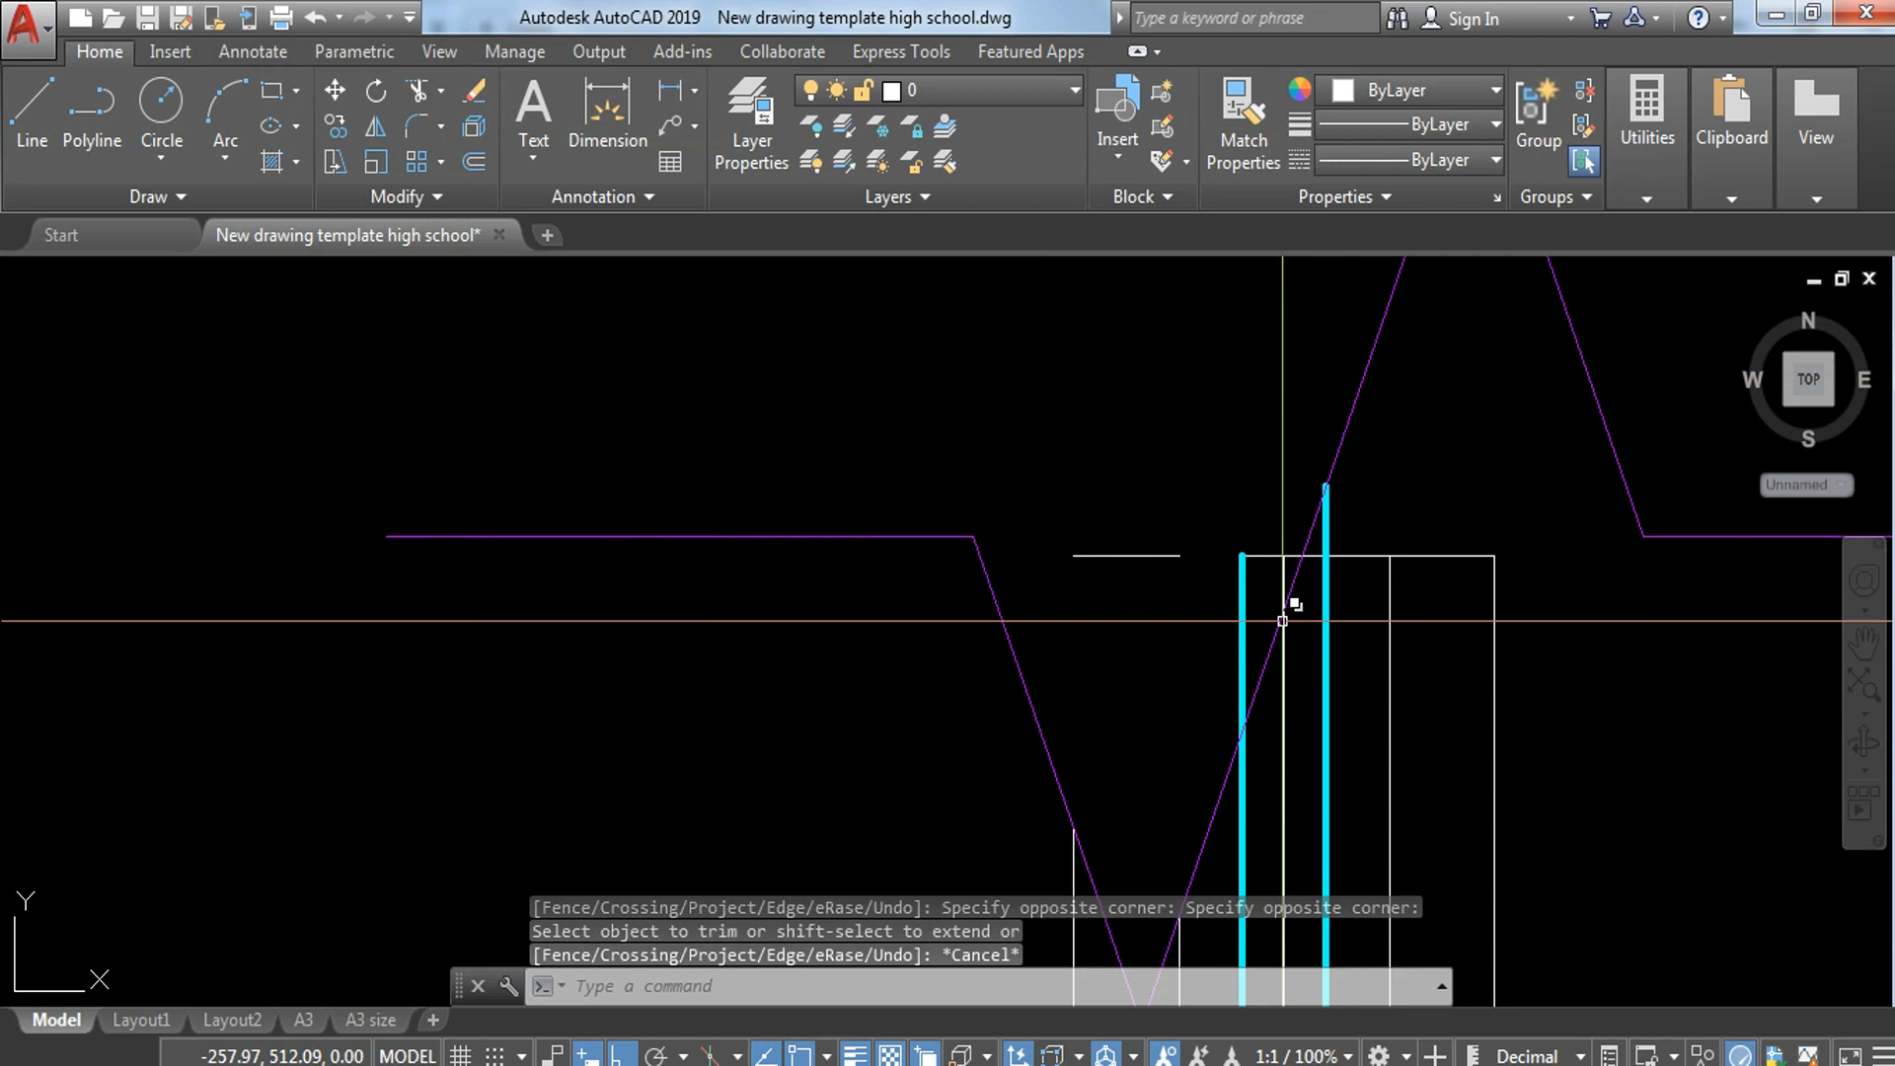
Step: Erase the wall's centreline and trim the left bar and the block's top edge back to the break line
text(tr)
key(Return)
key(Return)
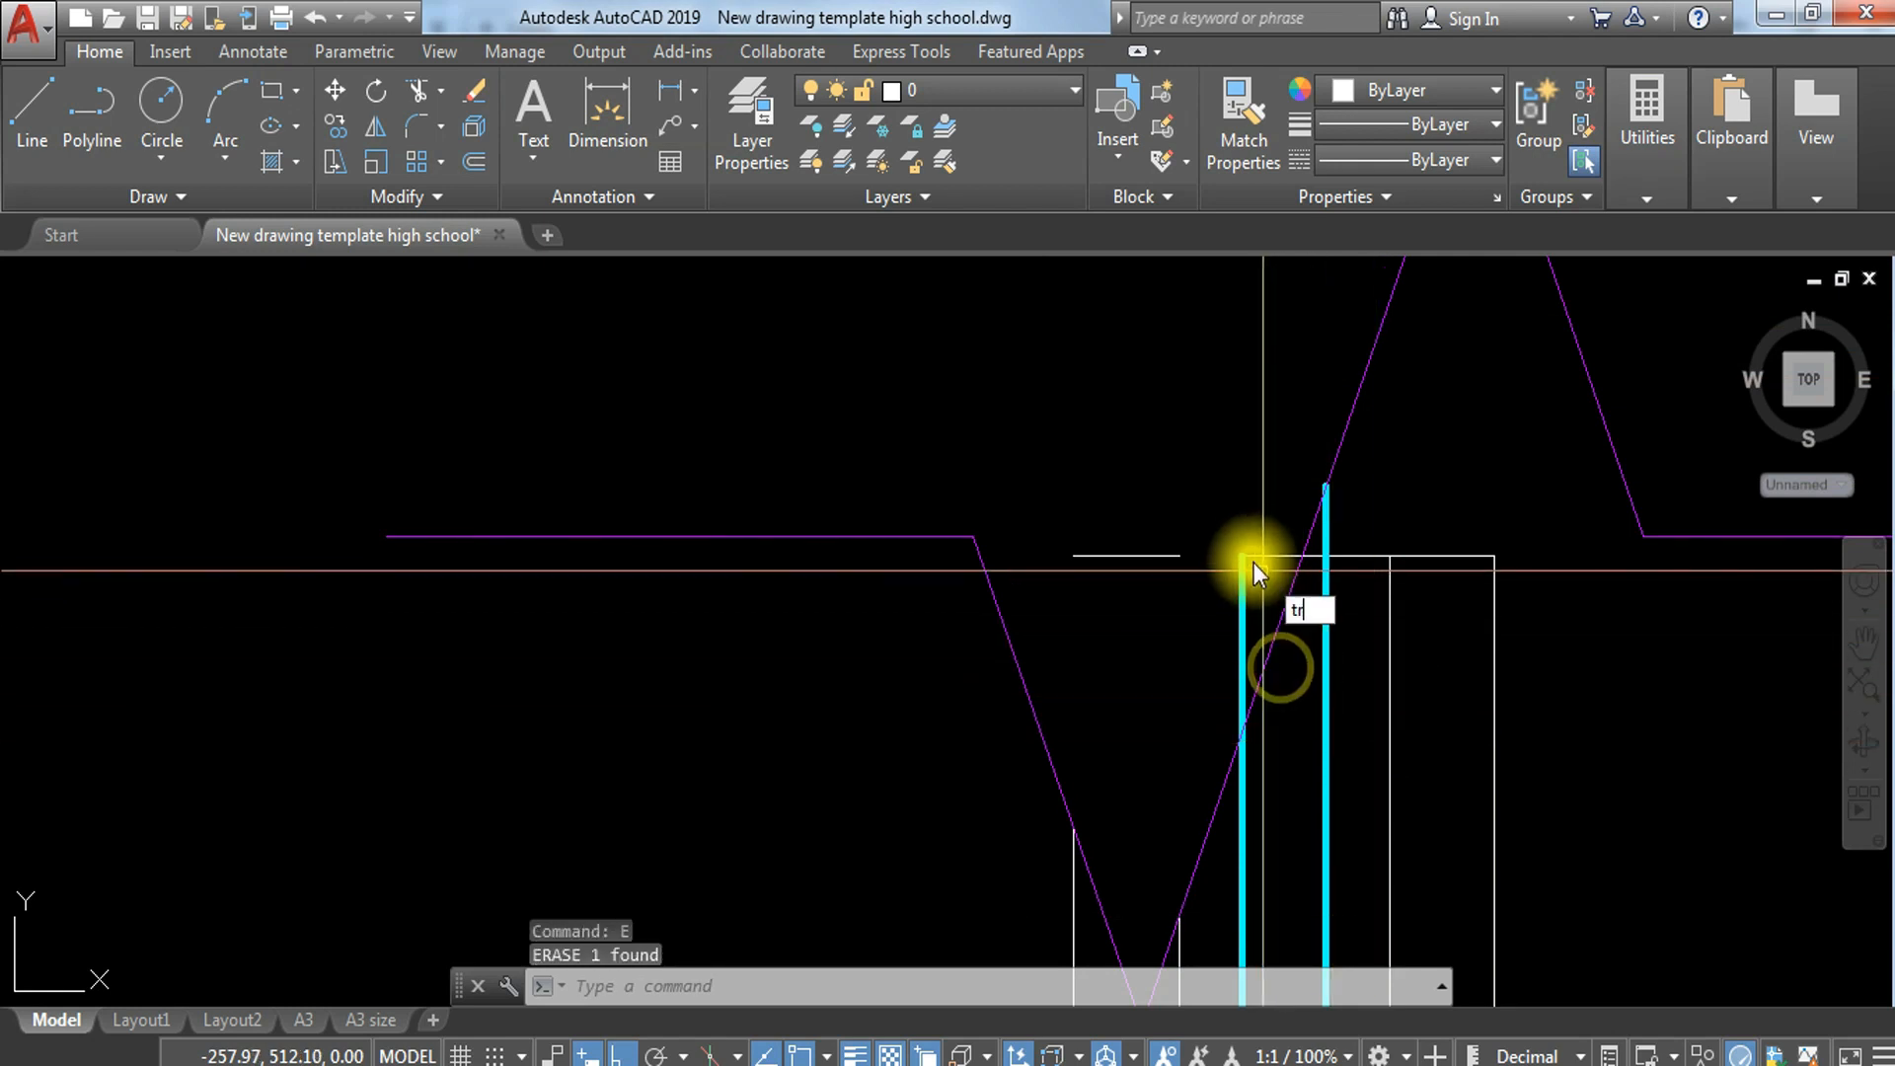
click(1256, 517)
click(1190, 629)
key(Escape)
Step: Erase the leftover piece of the block's top edge above the break line's dip
click(1199, 525)
click(1150, 639)
text(e)
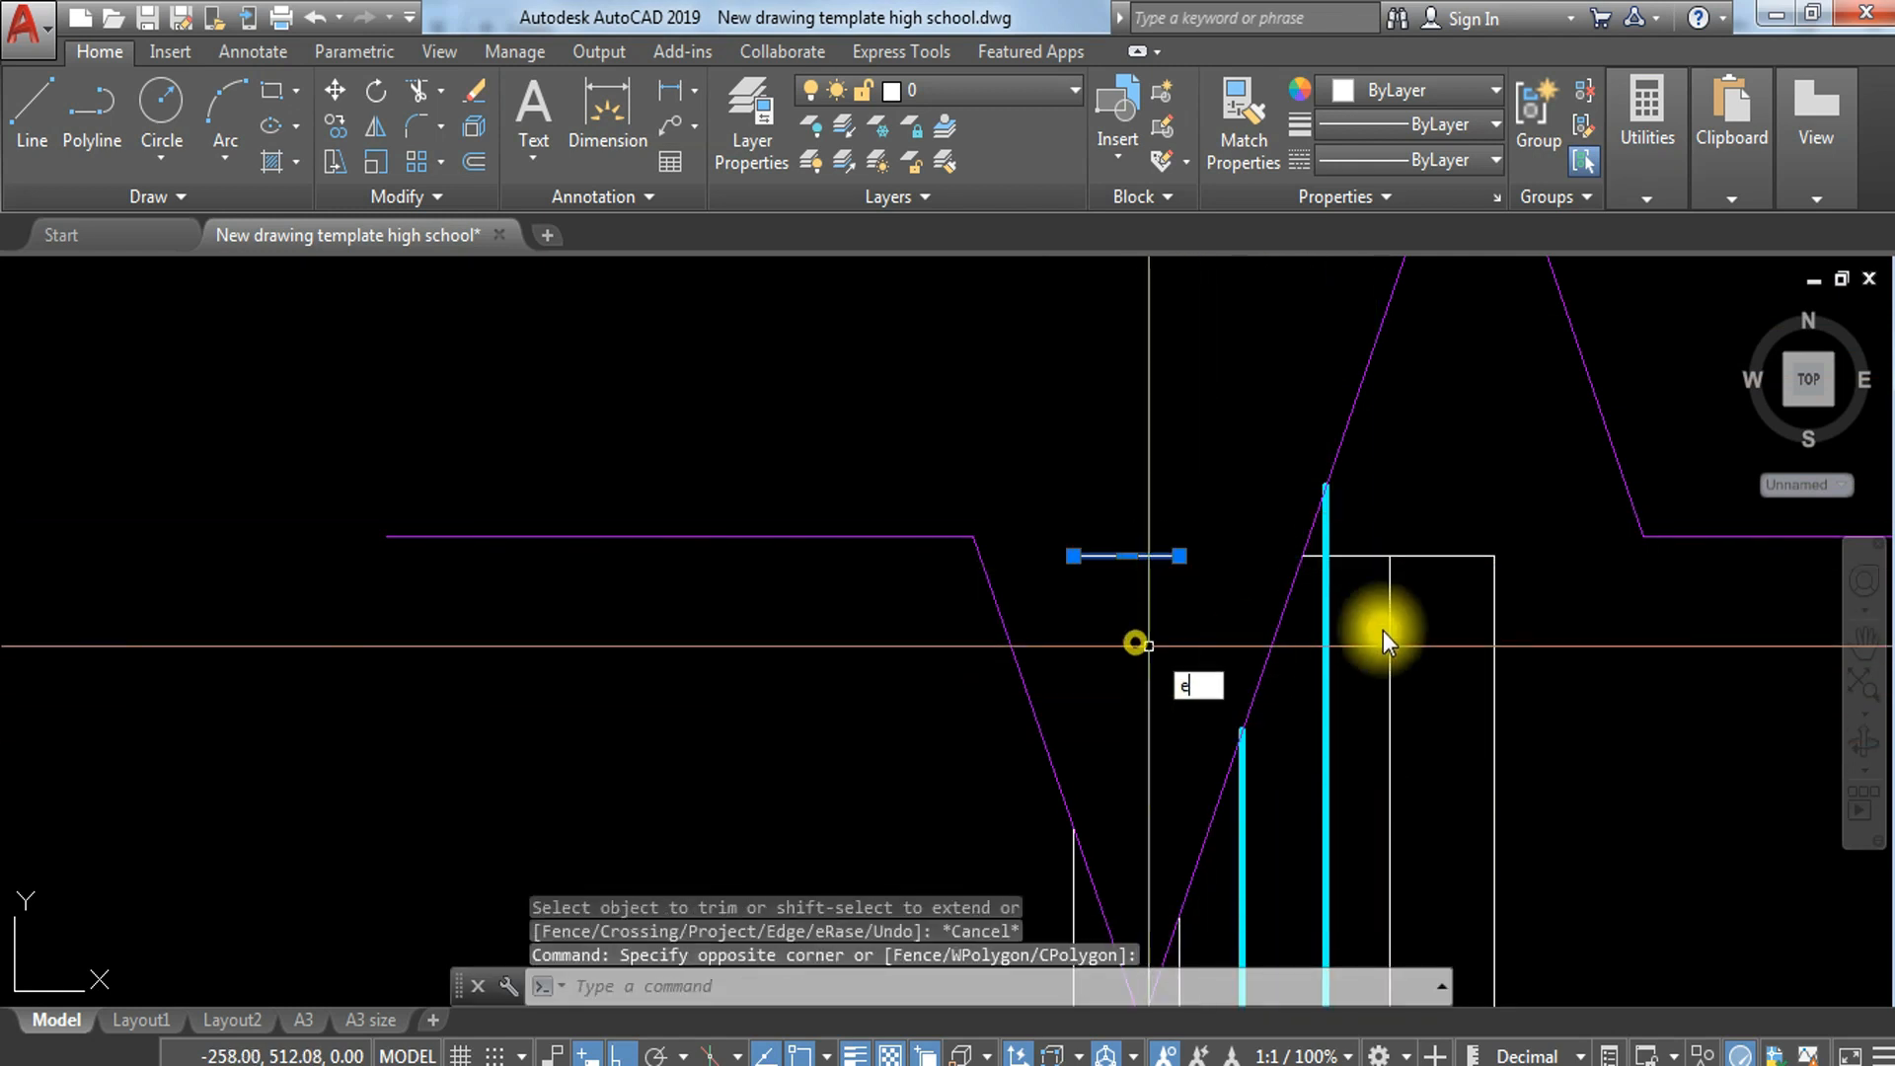
key(Return)
Step: Copy one hollow block from its lower right corner to the upper right corner of the topmost block
scroll(1437, 512, down, 2)
scroll(1466, 602, down, 4)
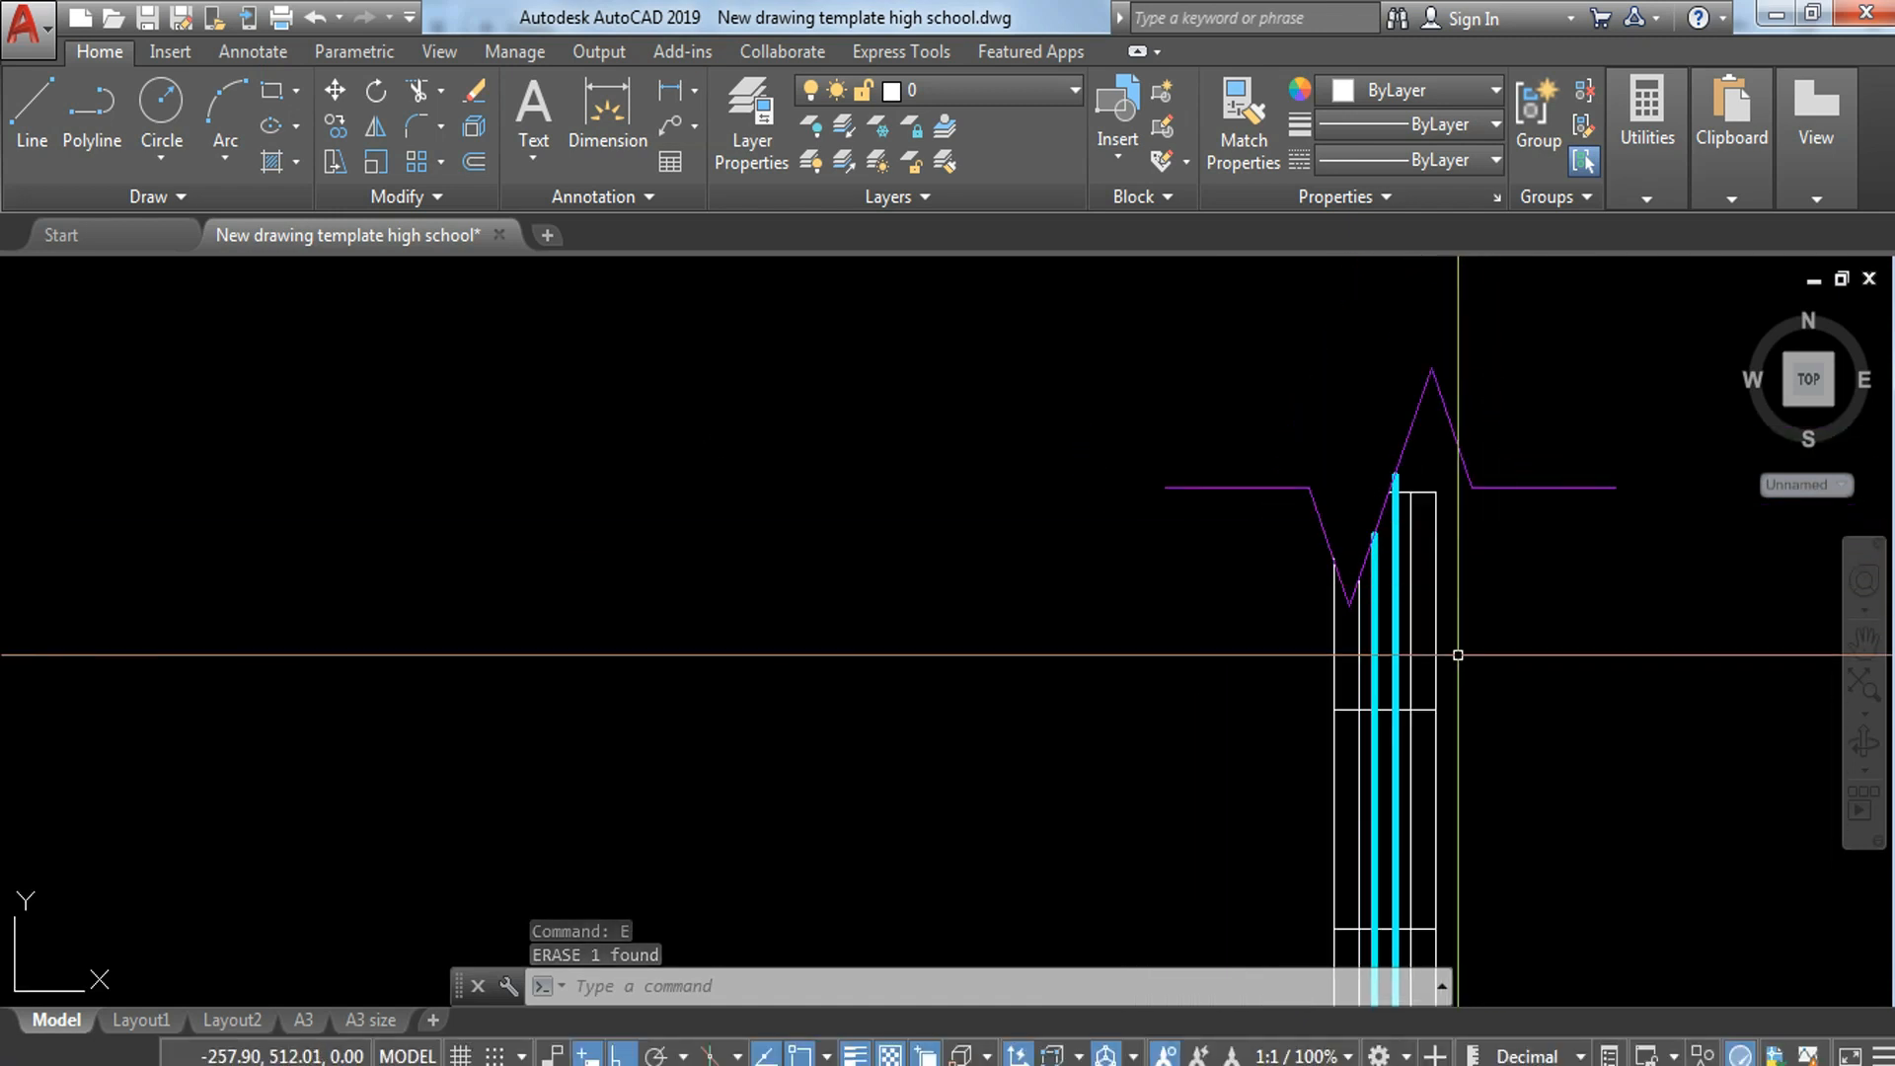
scroll(1458, 654, up, 2)
click(1490, 639)
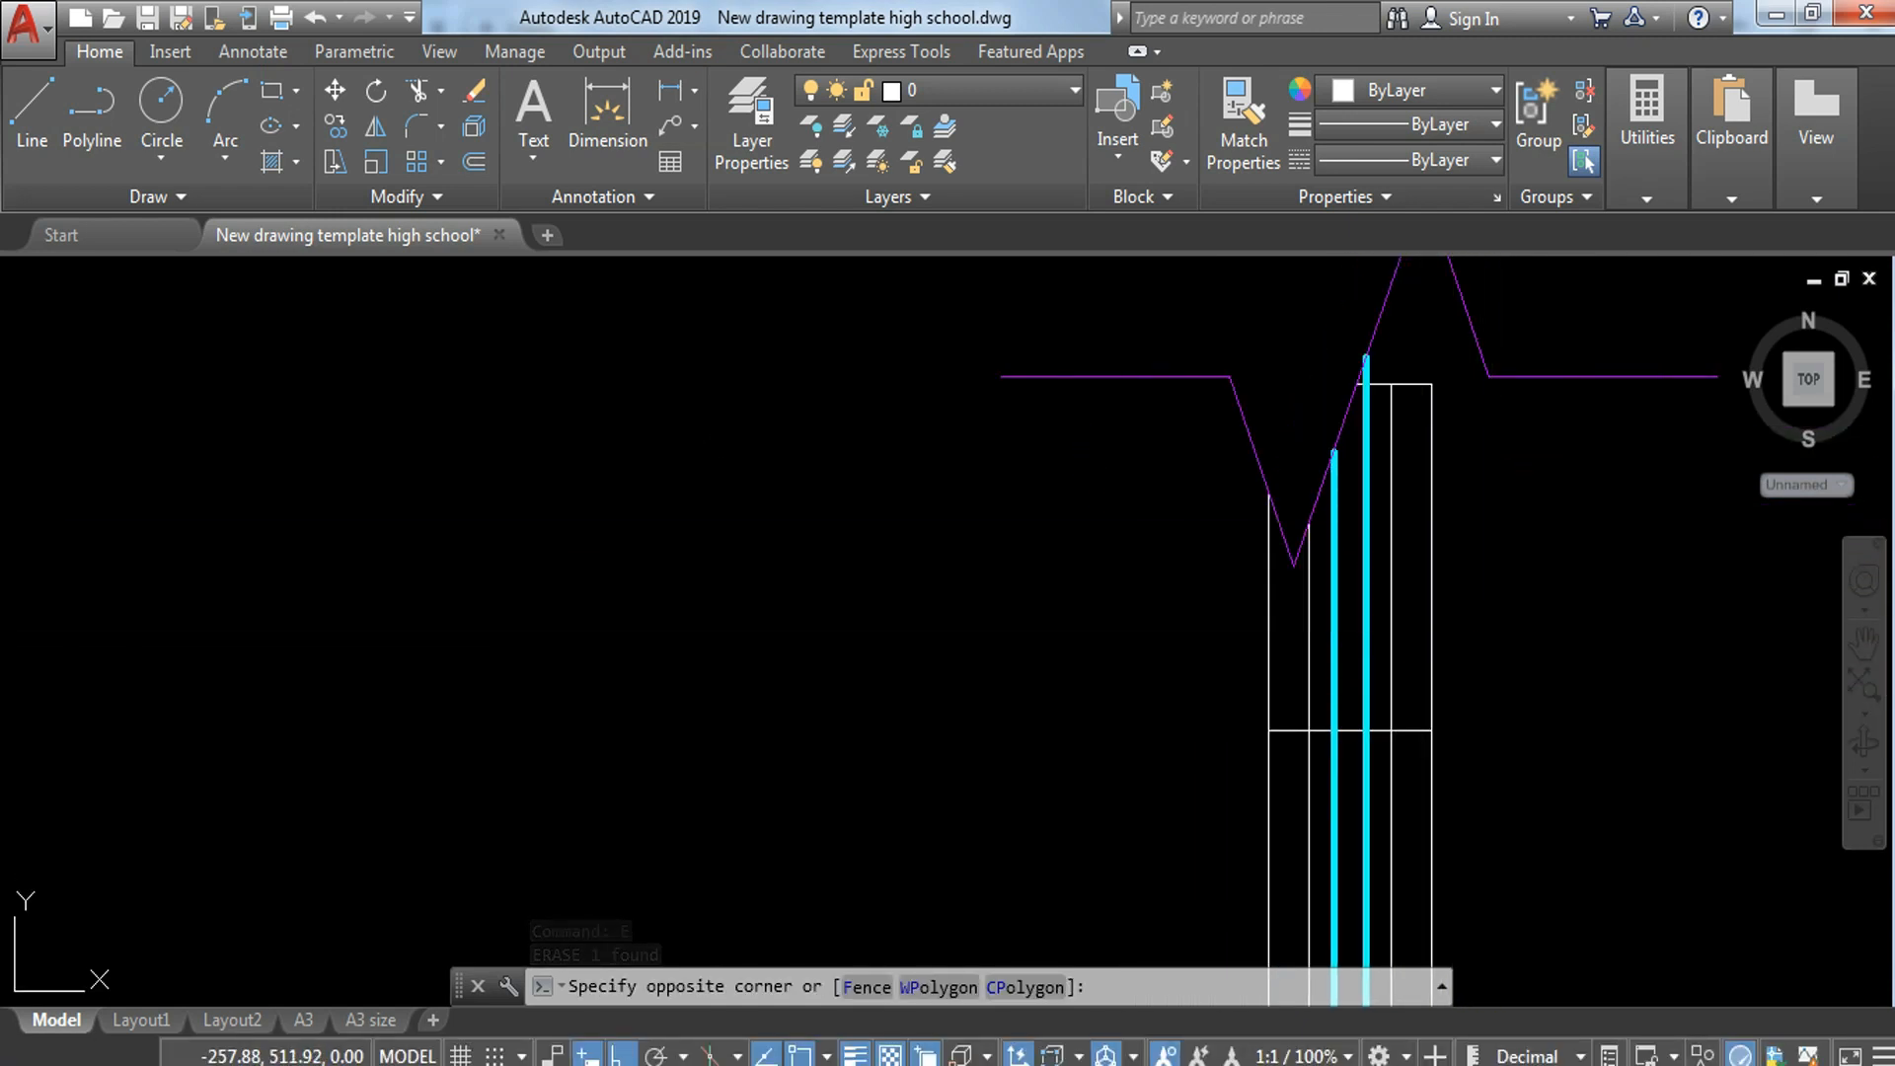
key(Escape)
scroll(1313, 580, up, 2)
click(953, 379)
scroll(965, 364, down, 4)
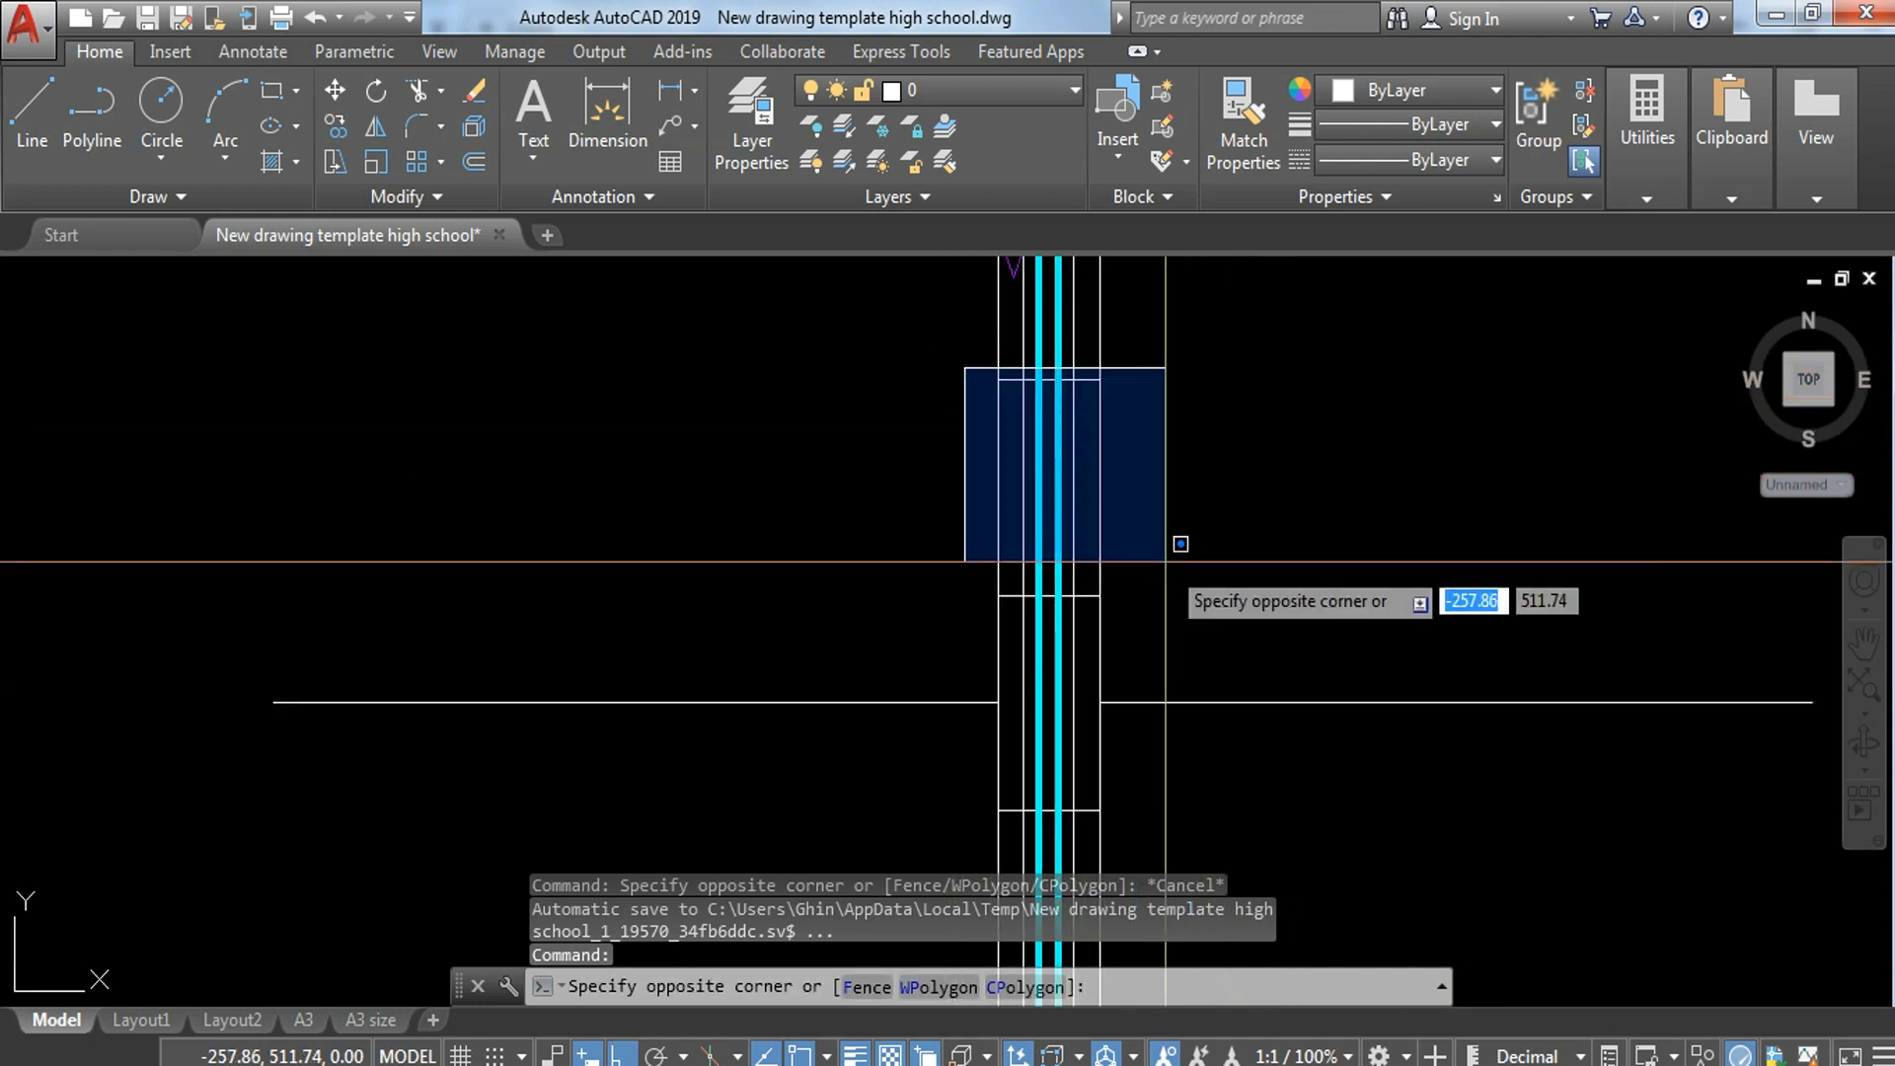
click(1197, 621)
text(co)
key(Return)
scroll(1076, 612, up, 2)
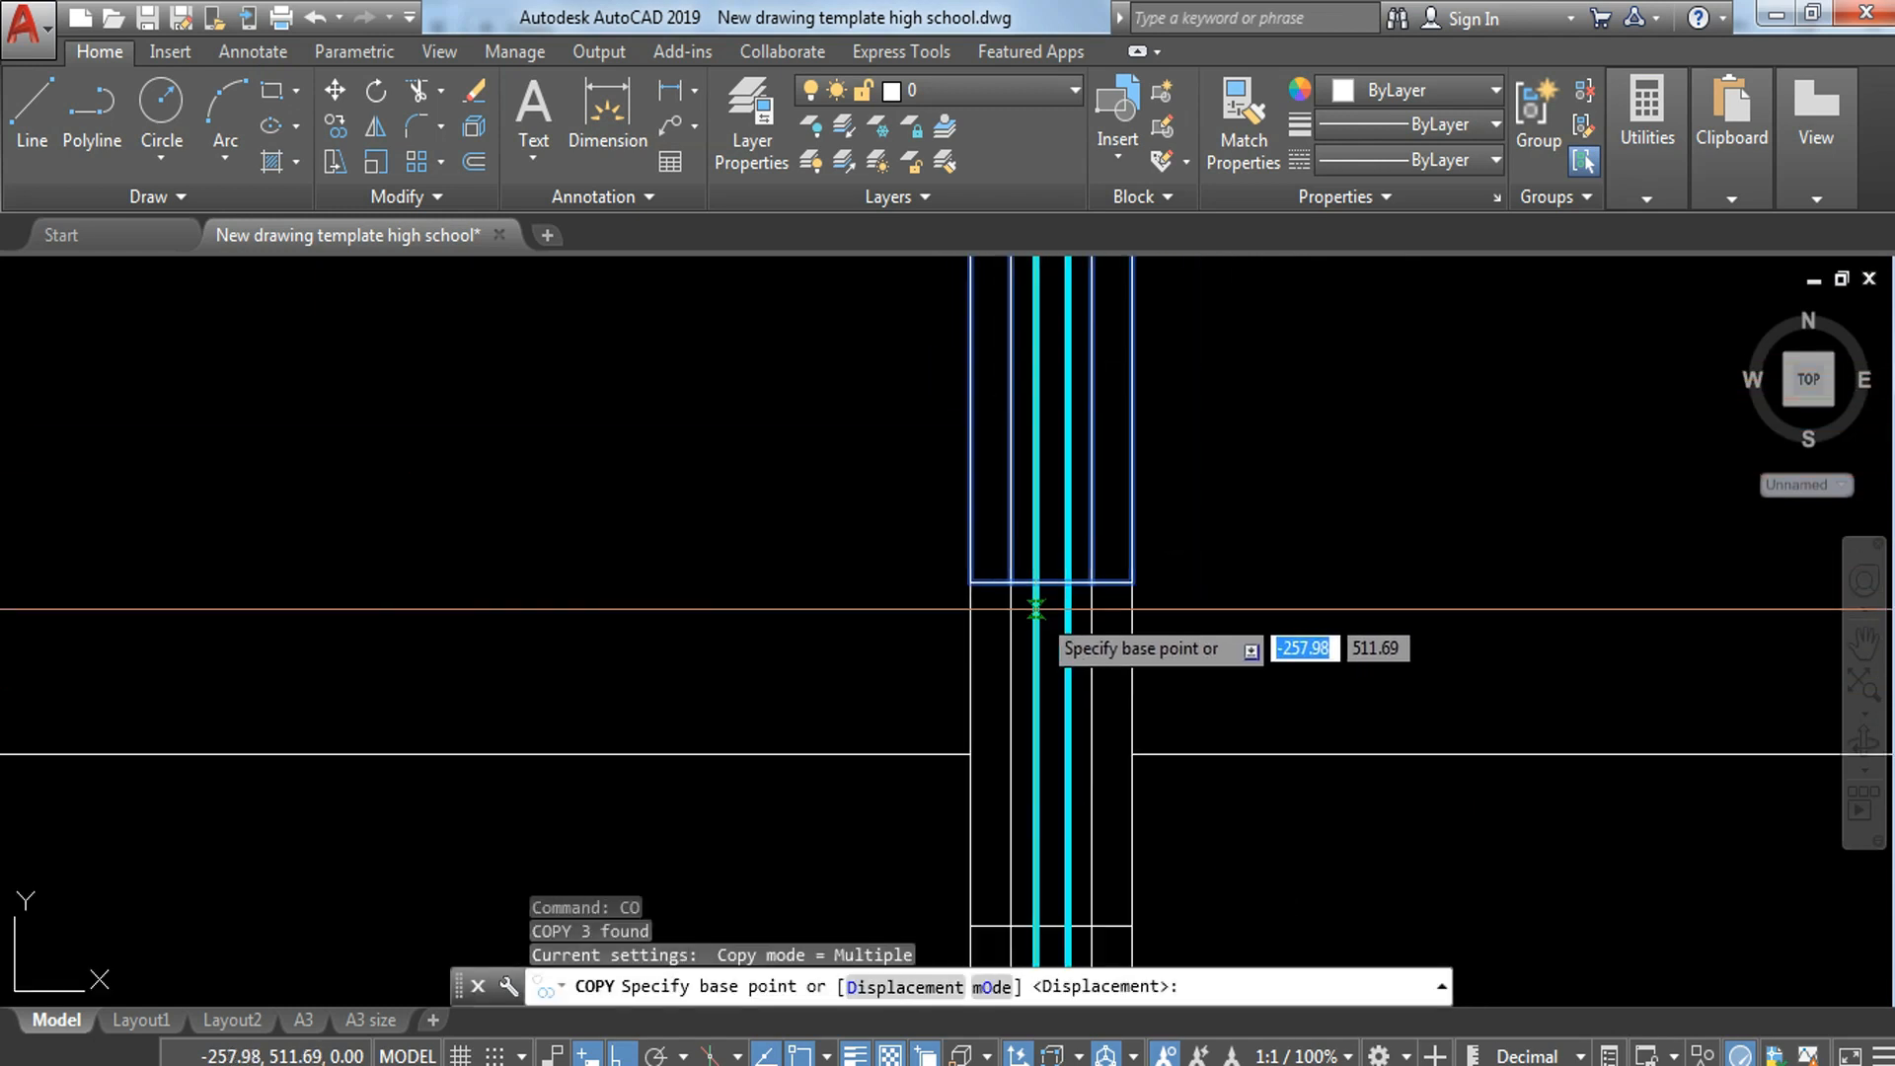
click(1132, 580)
middle_drag(1140, 348, 1135, 873)
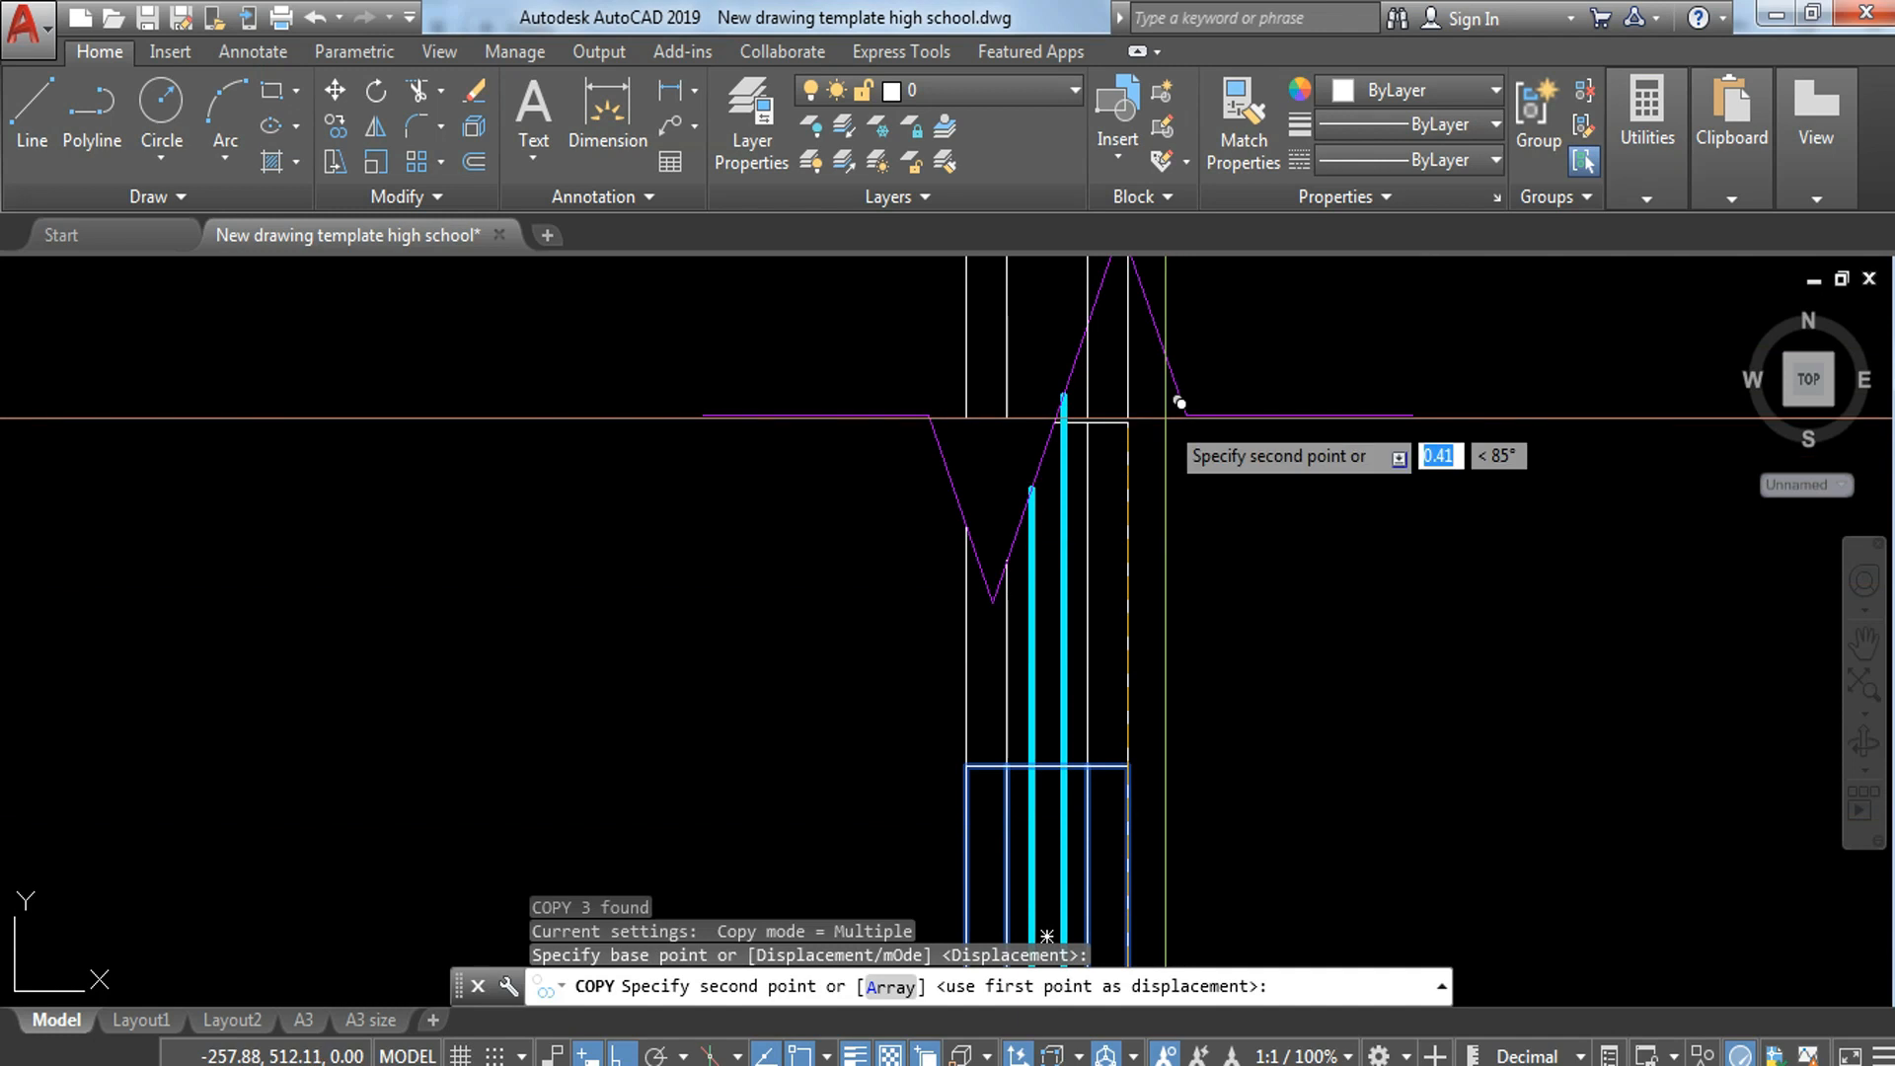
click(1128, 422)
key(Escape)
Step: Trim the copied block's bottom edge and right-hand vertical lines where they pass beyond the break line
middle_drag(1057, 334, 1064, 404)
text(tr)
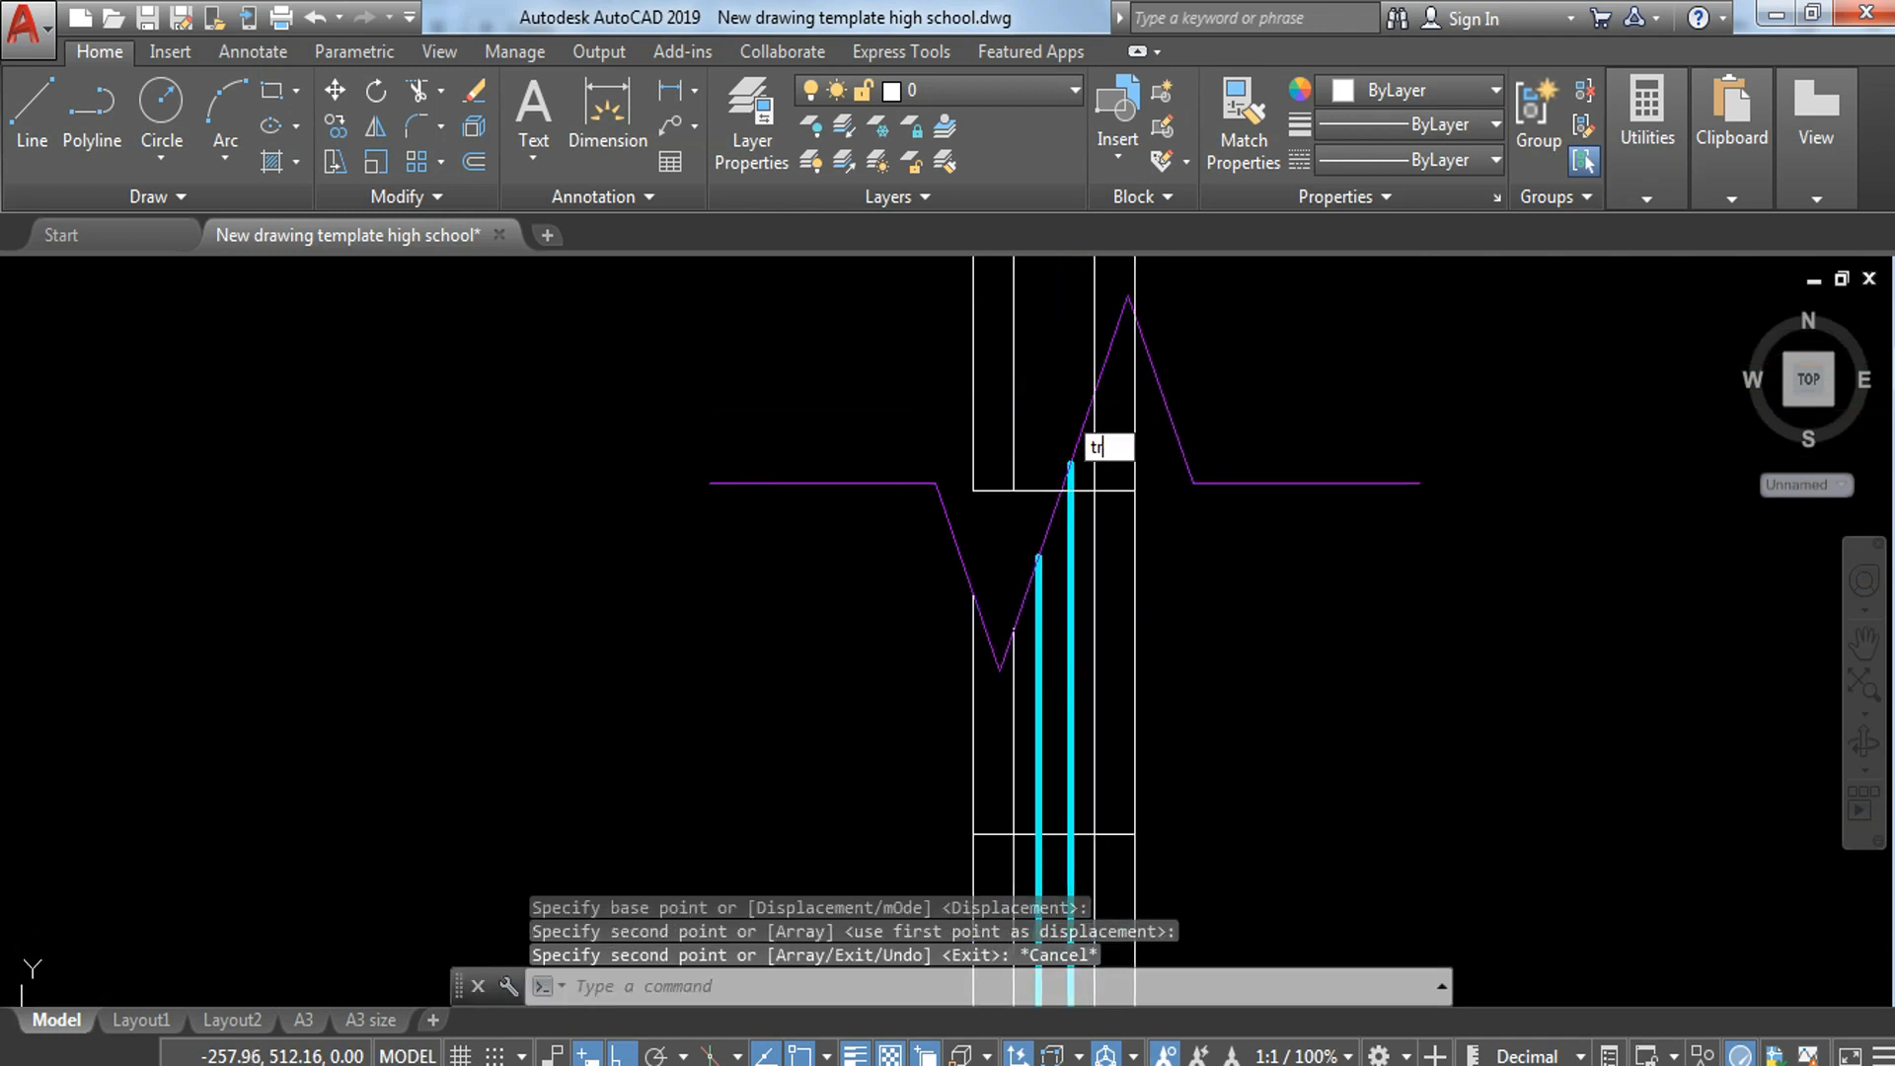
key(Return)
key(Return)
click(1041, 434)
click(1007, 528)
click(1088, 325)
click(1118, 260)
key(ctrl+z)
click(1109, 294)
click(1088, 293)
click(1141, 269)
click(1126, 285)
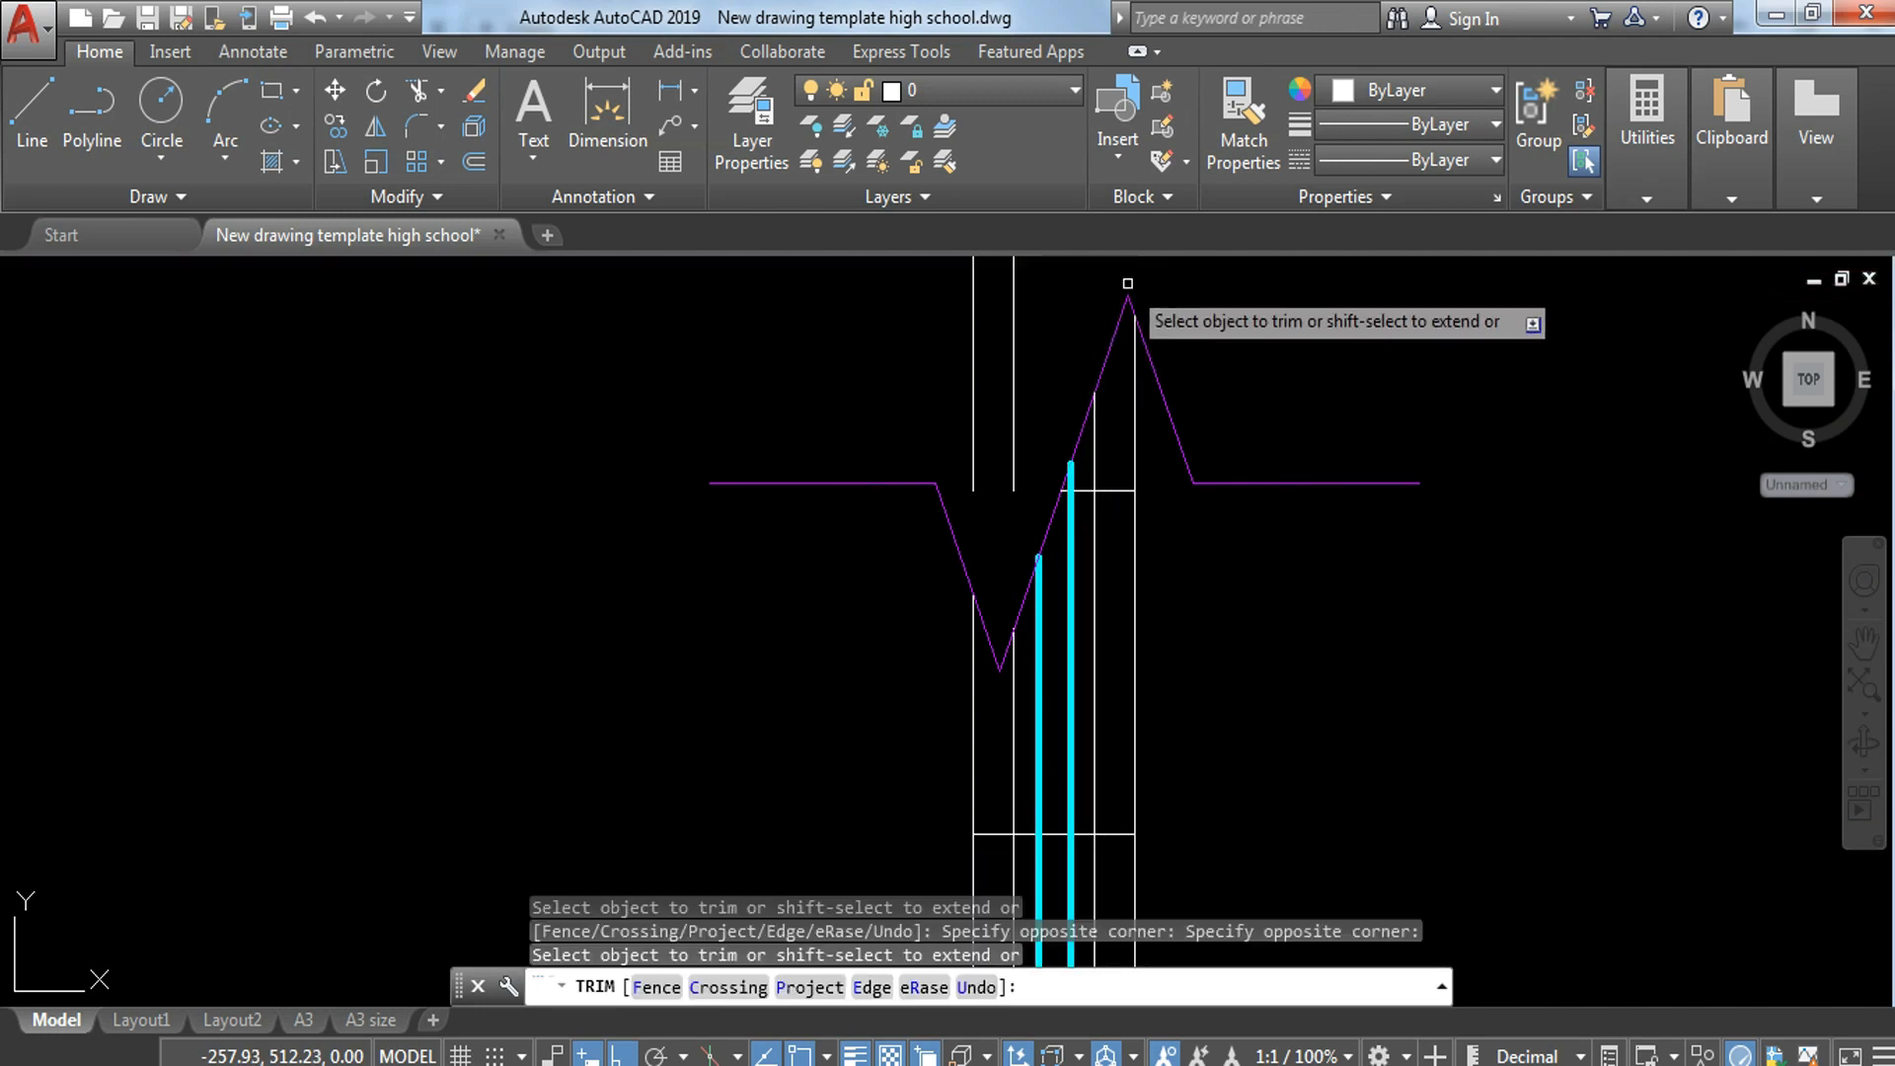
Step: Erase the copied block's leftover lines above the break line
middle_drag(1125, 284, 1174, 513)
click(1092, 318)
click(945, 461)
text(e)
key(Return)
key(Escape)
click(1082, 344)
click(943, 422)
text(e)
key(Return)
Step: Offset the horizontal lines on both sides of the wall 0.3 upward
middle_drag(1207, 632, 1134, 386)
scroll(1203, 454, down, 6)
middle_drag(1238, 654, 1214, 601)
scroll(1159, 635, up, 2)
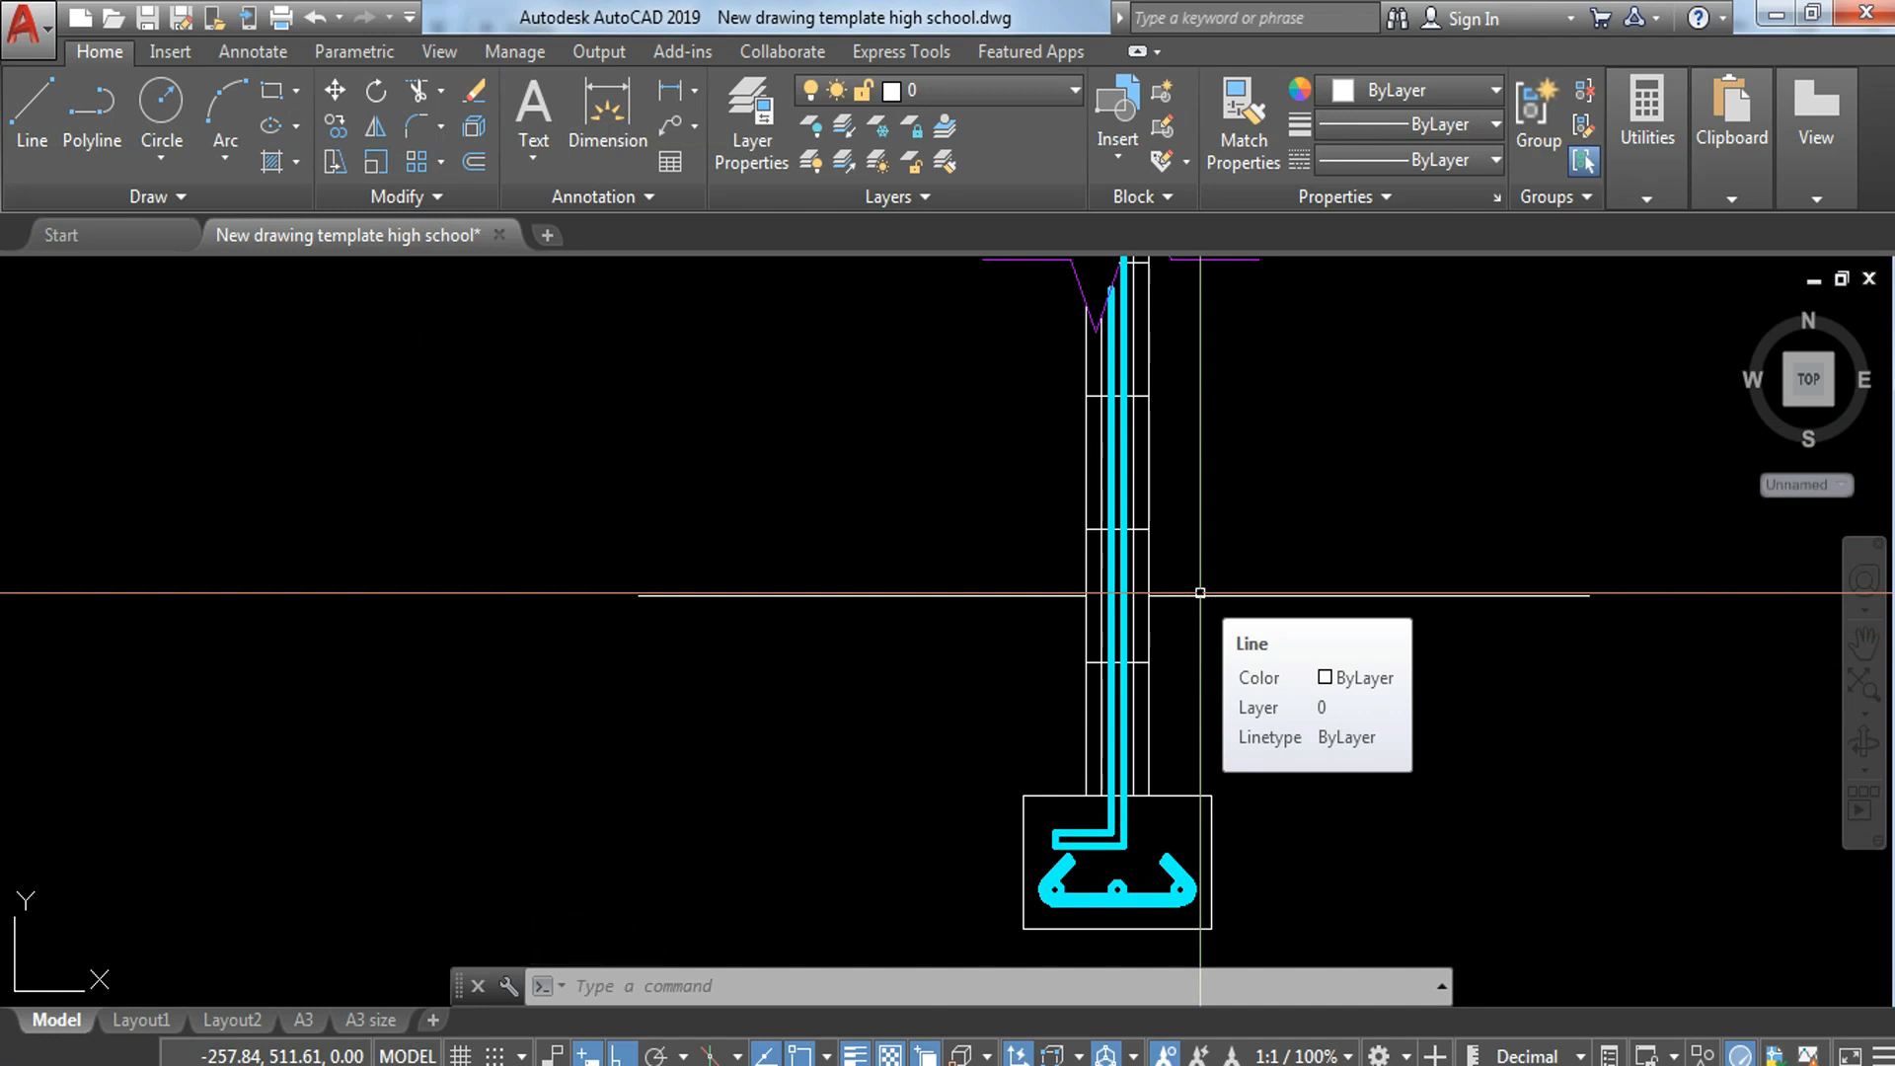
text(o)
key(Return)
text(.)
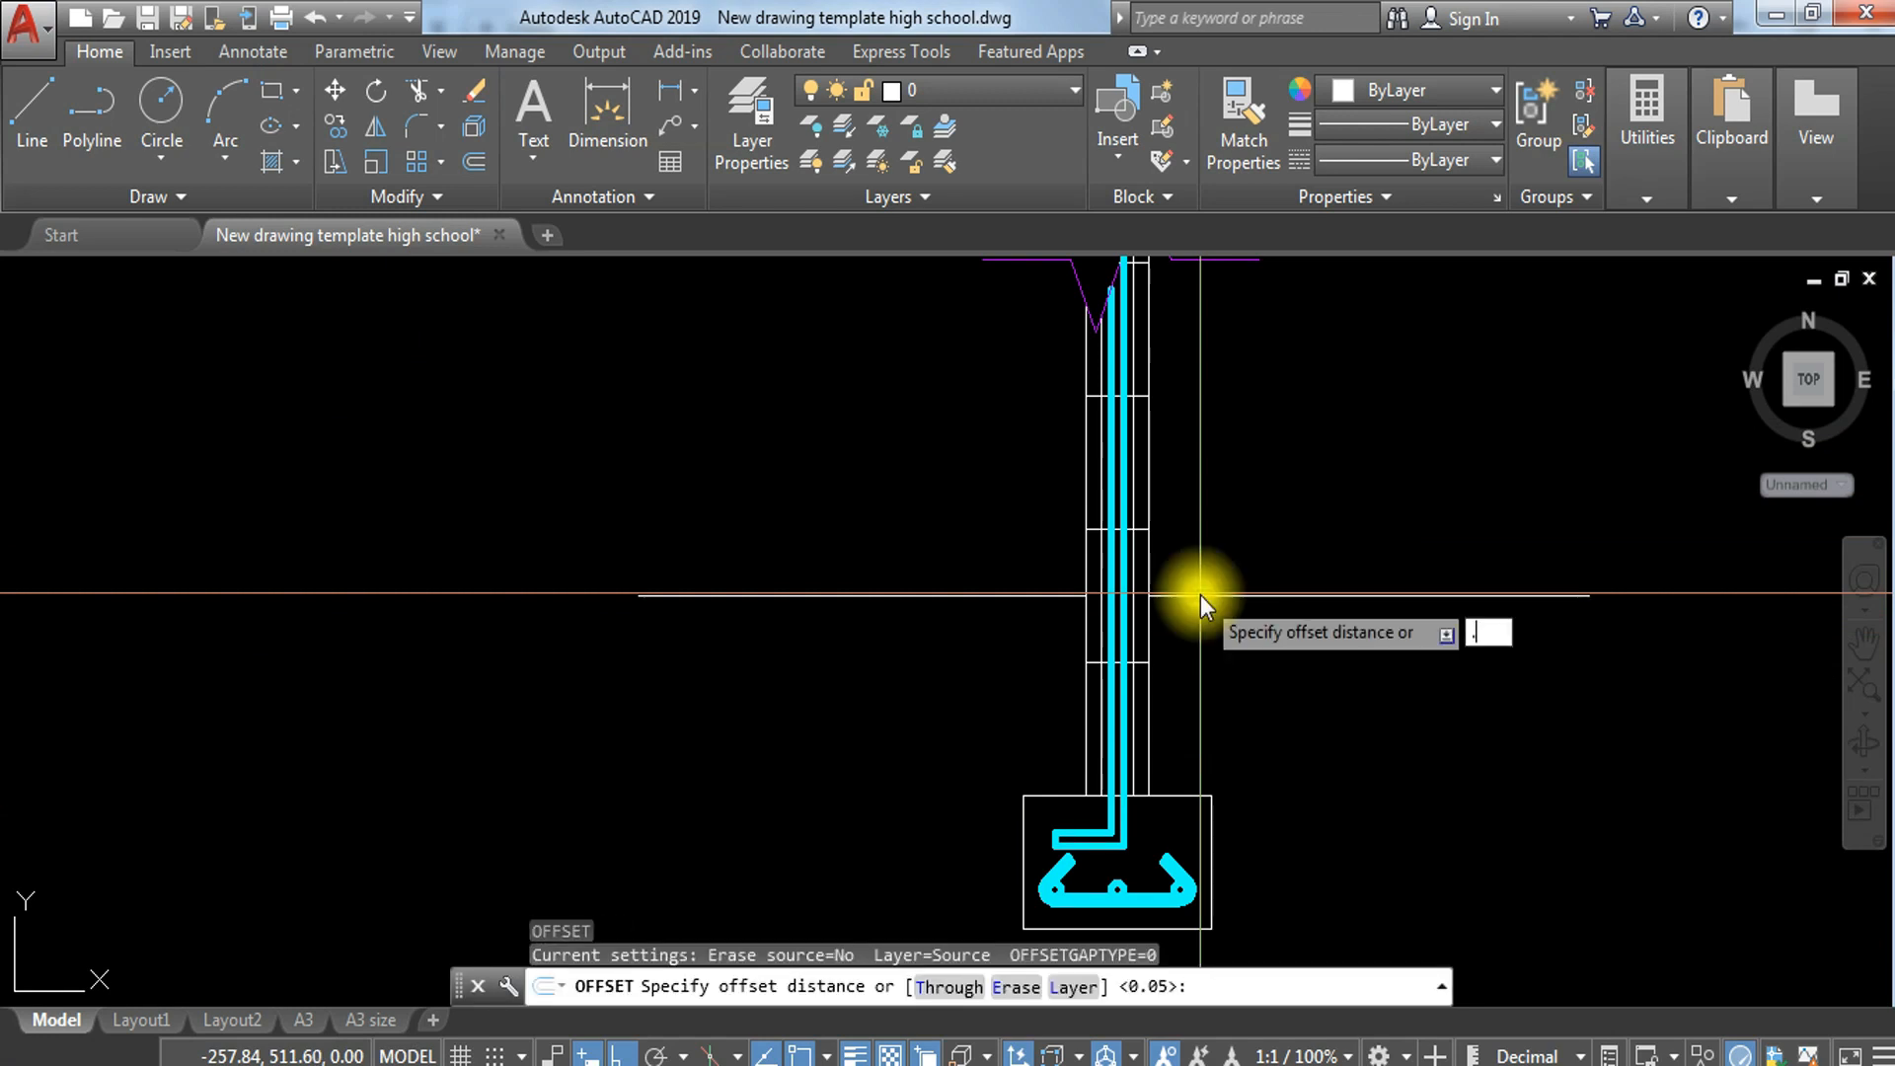
text(3)
key(Return)
click(1205, 595)
click(1200, 439)
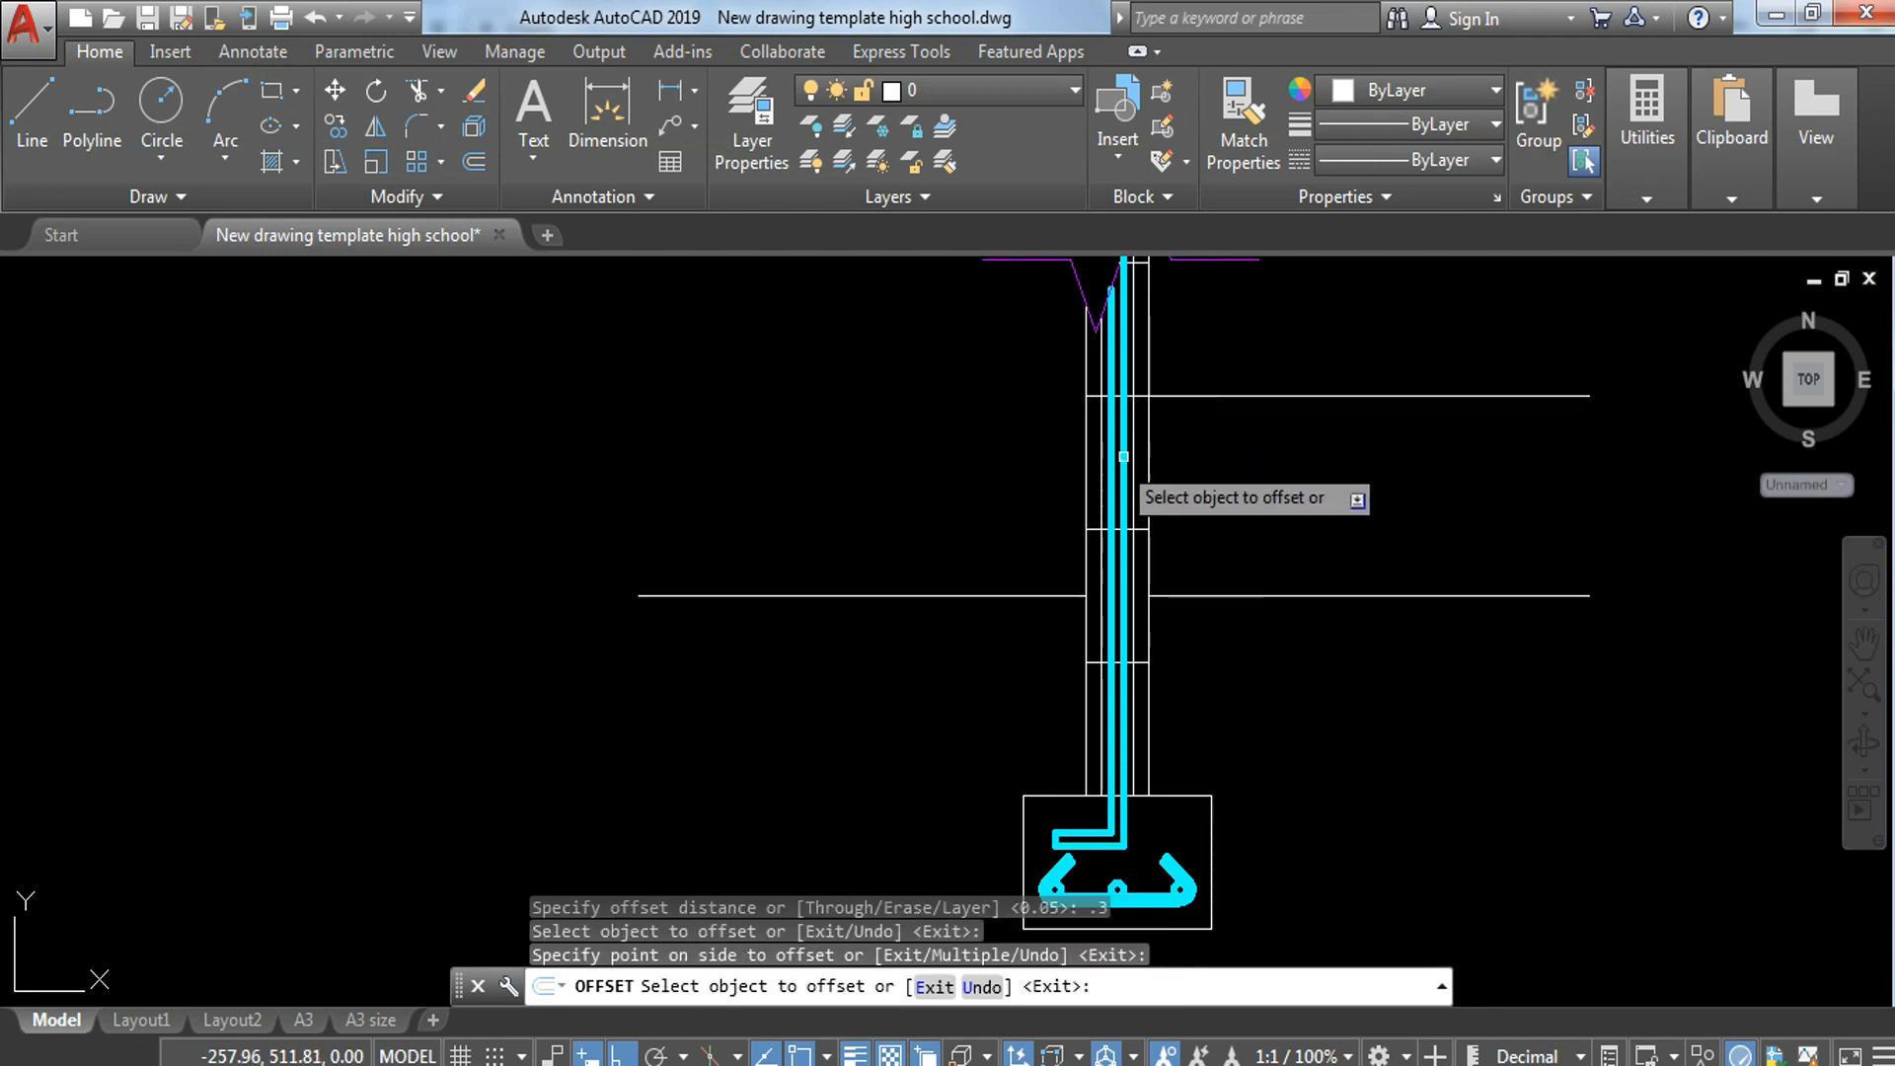
click(968, 597)
click(968, 419)
key(Escape)
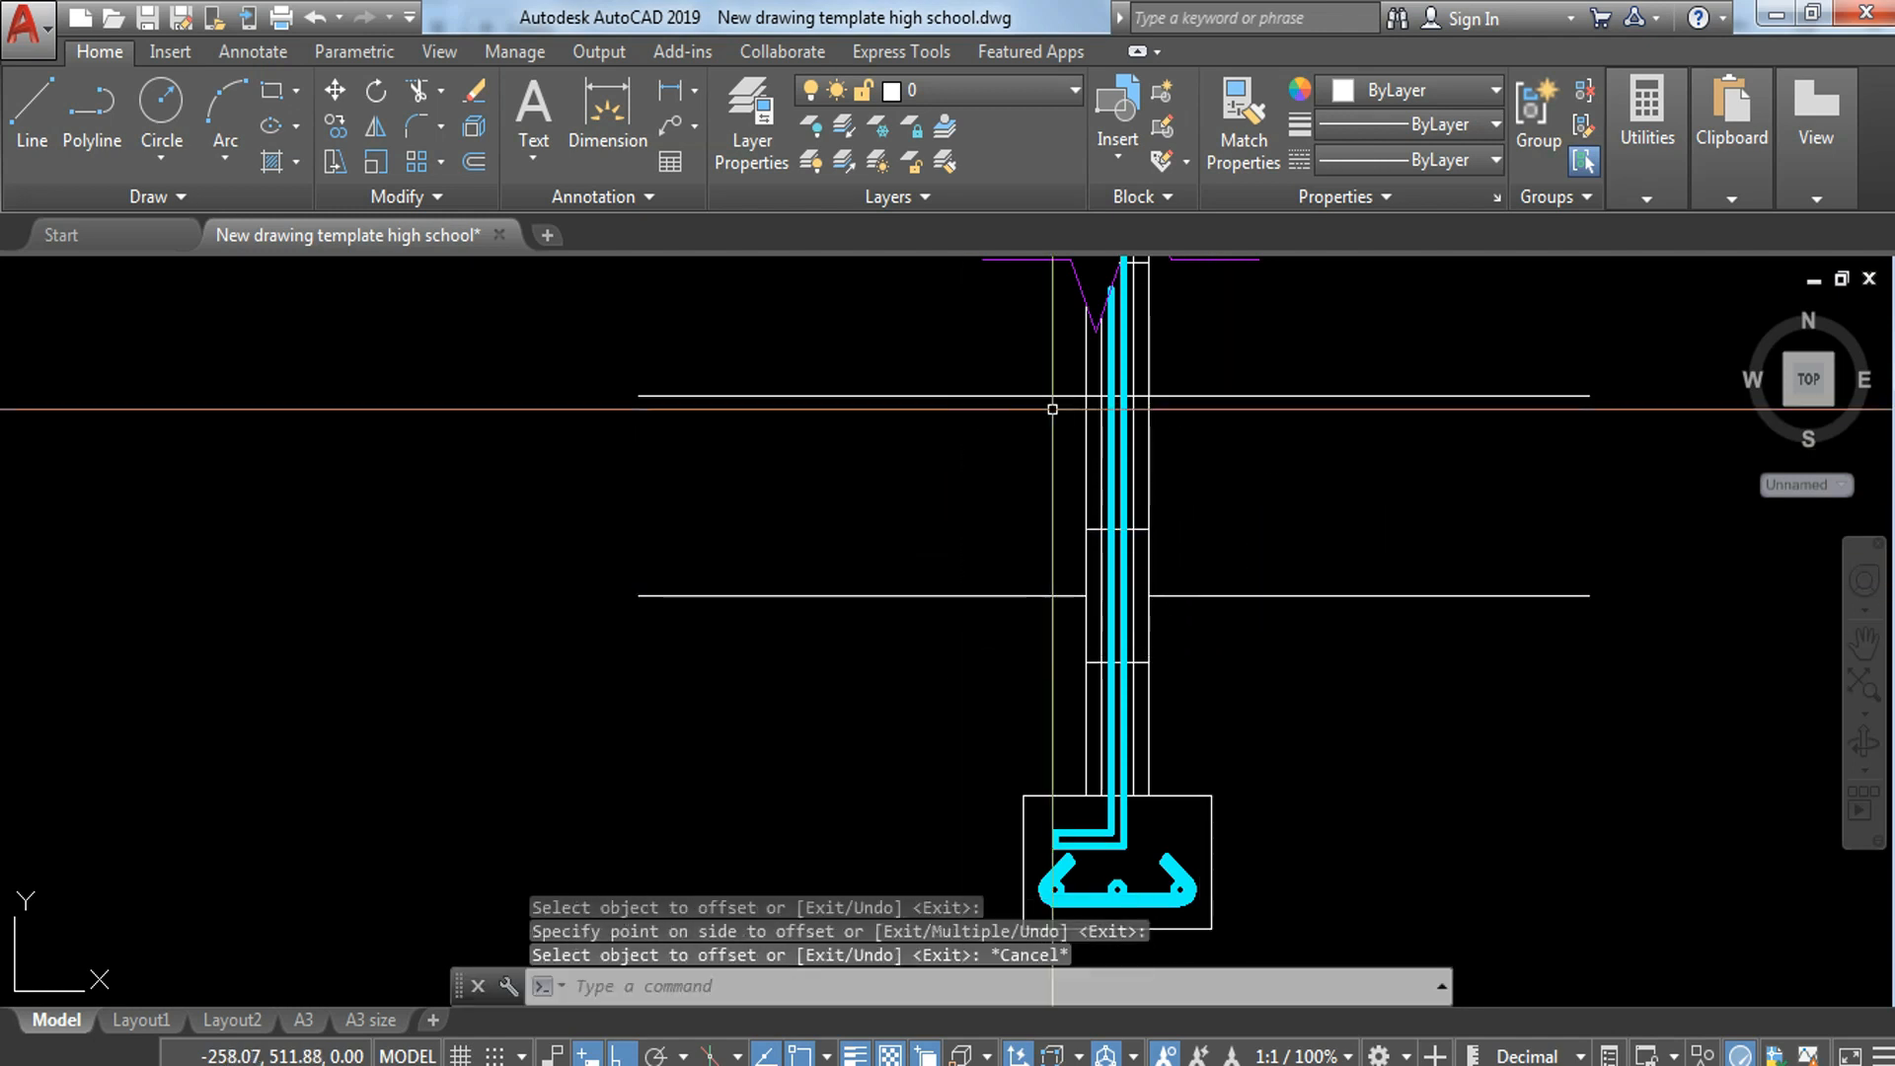
scroll(1160, 364, up, 2)
scroll(1236, 383, down, 3)
middle_drag(1325, 491, 1206, 540)
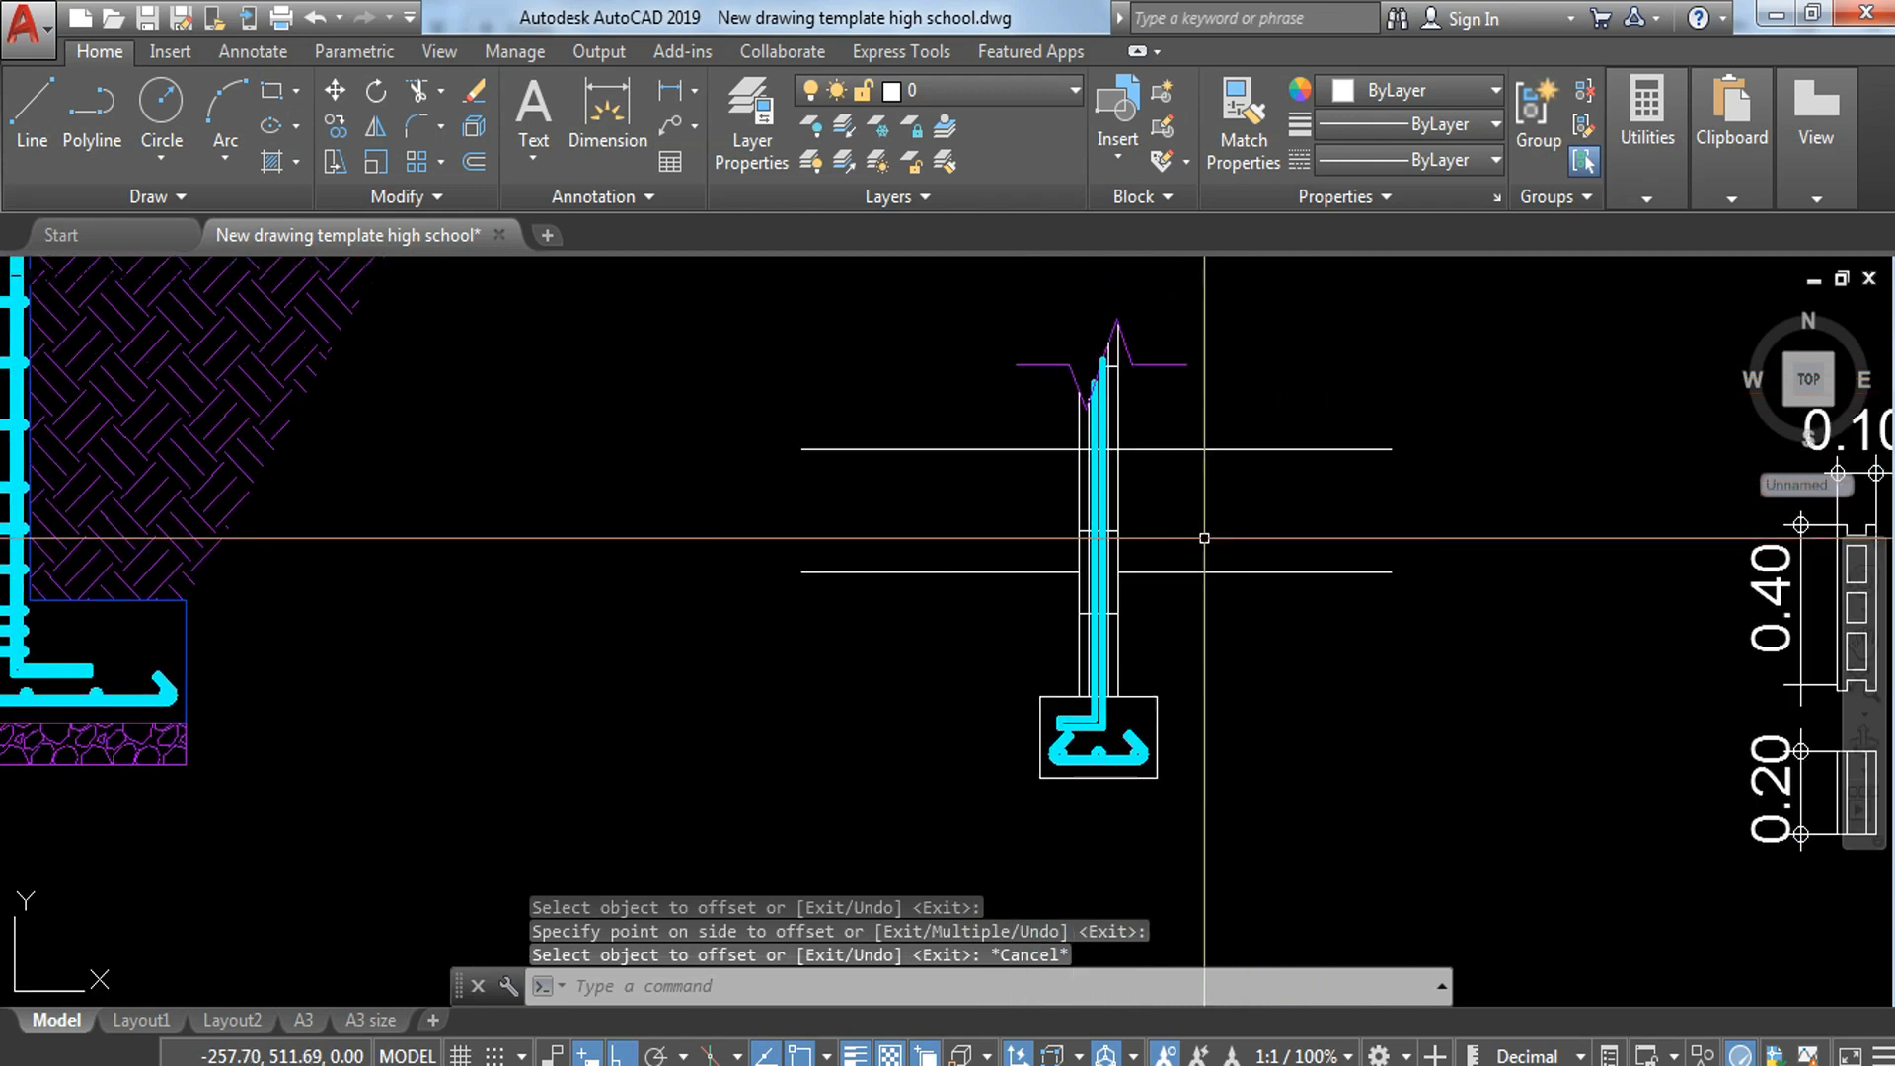
text(p)
key(Return)
key(Escape)
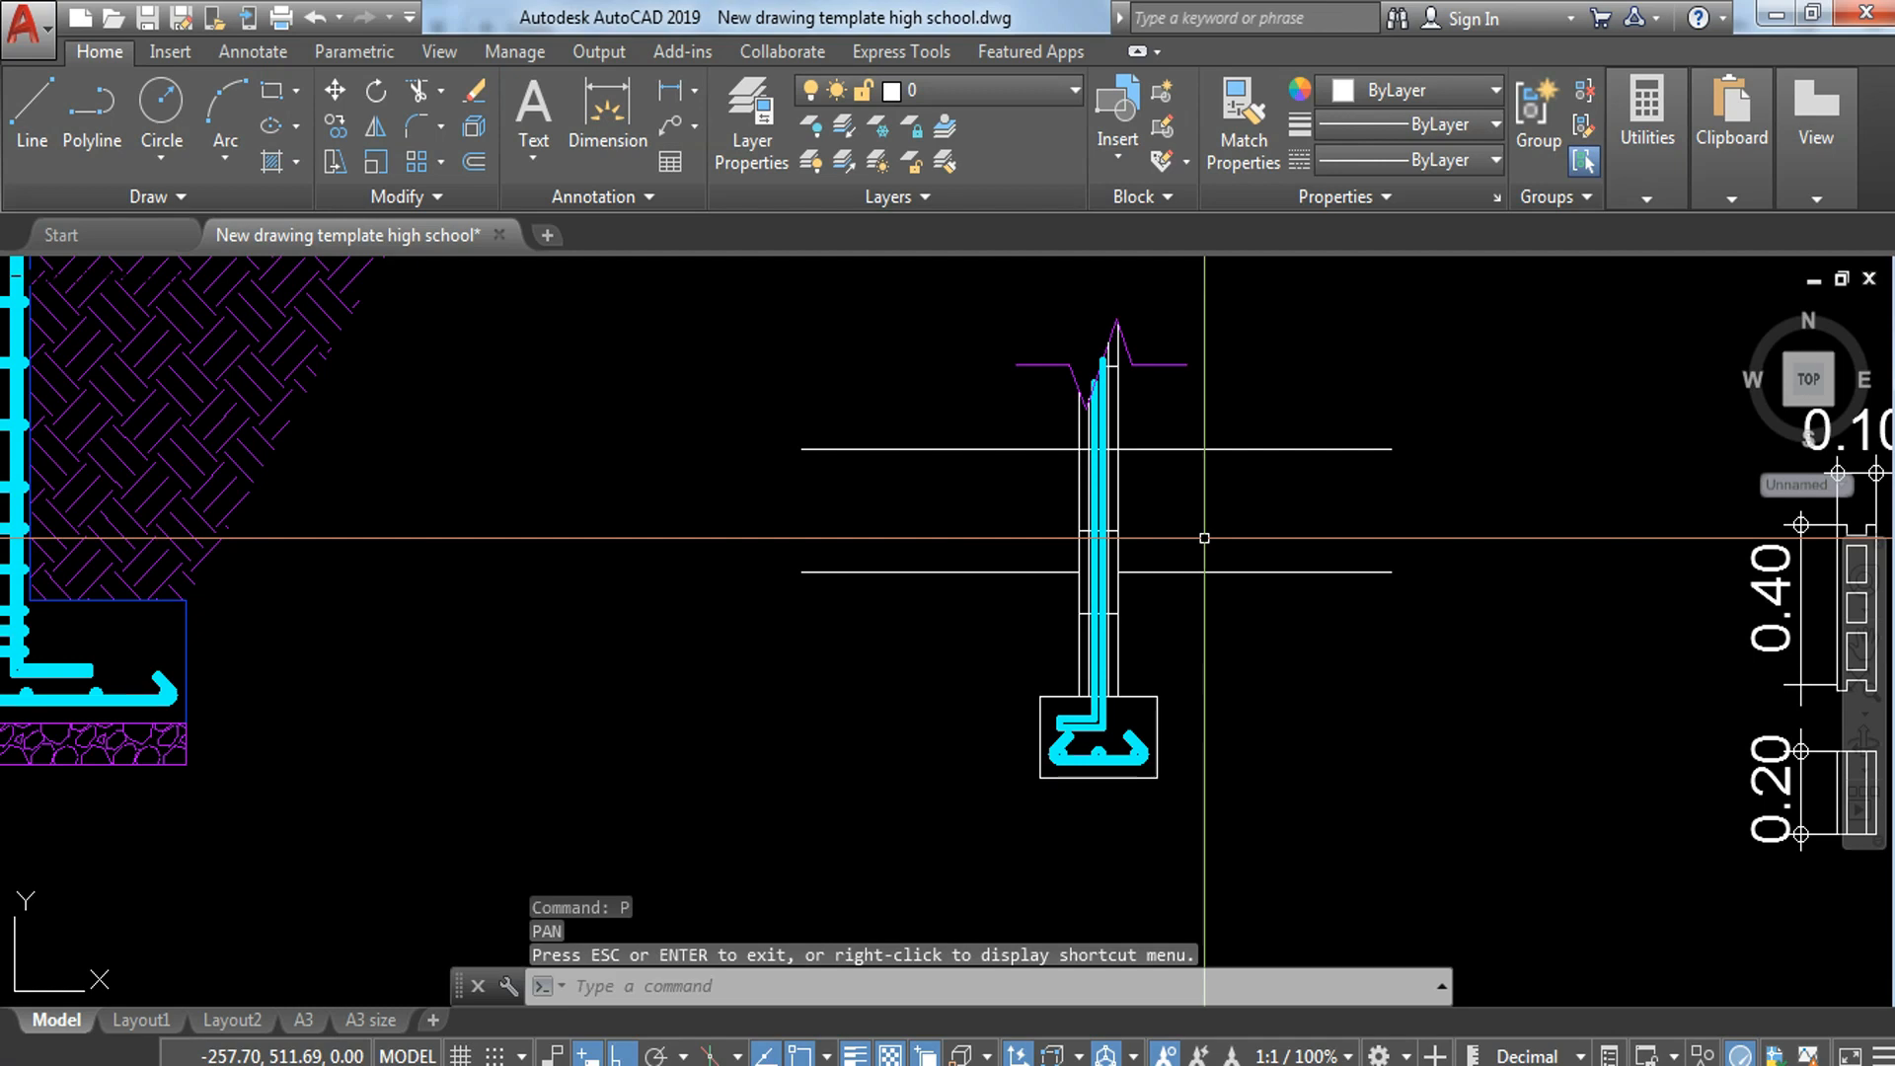
key(Return)
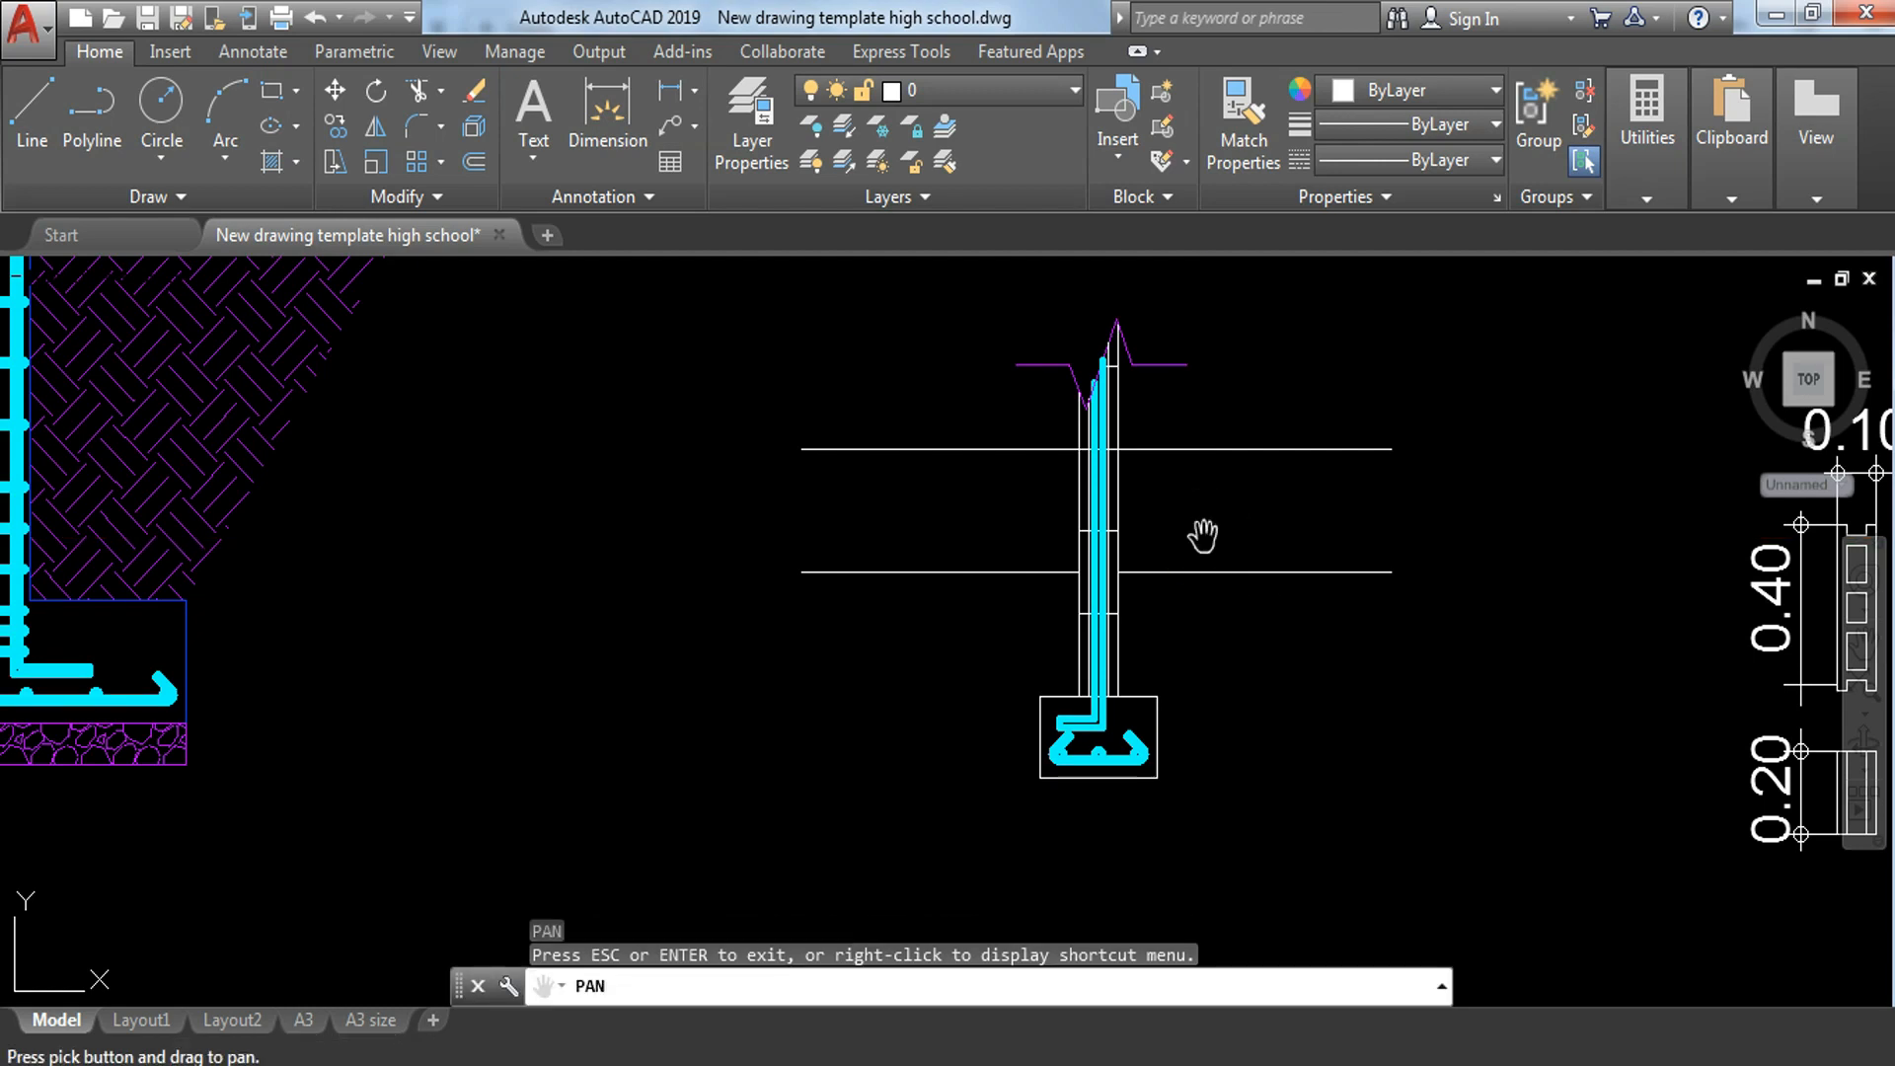
Step: Offset the topmost horizontal line 0.1 downward on both the right and left sides of the wall
key(Escape)
text(o)
key(Return)
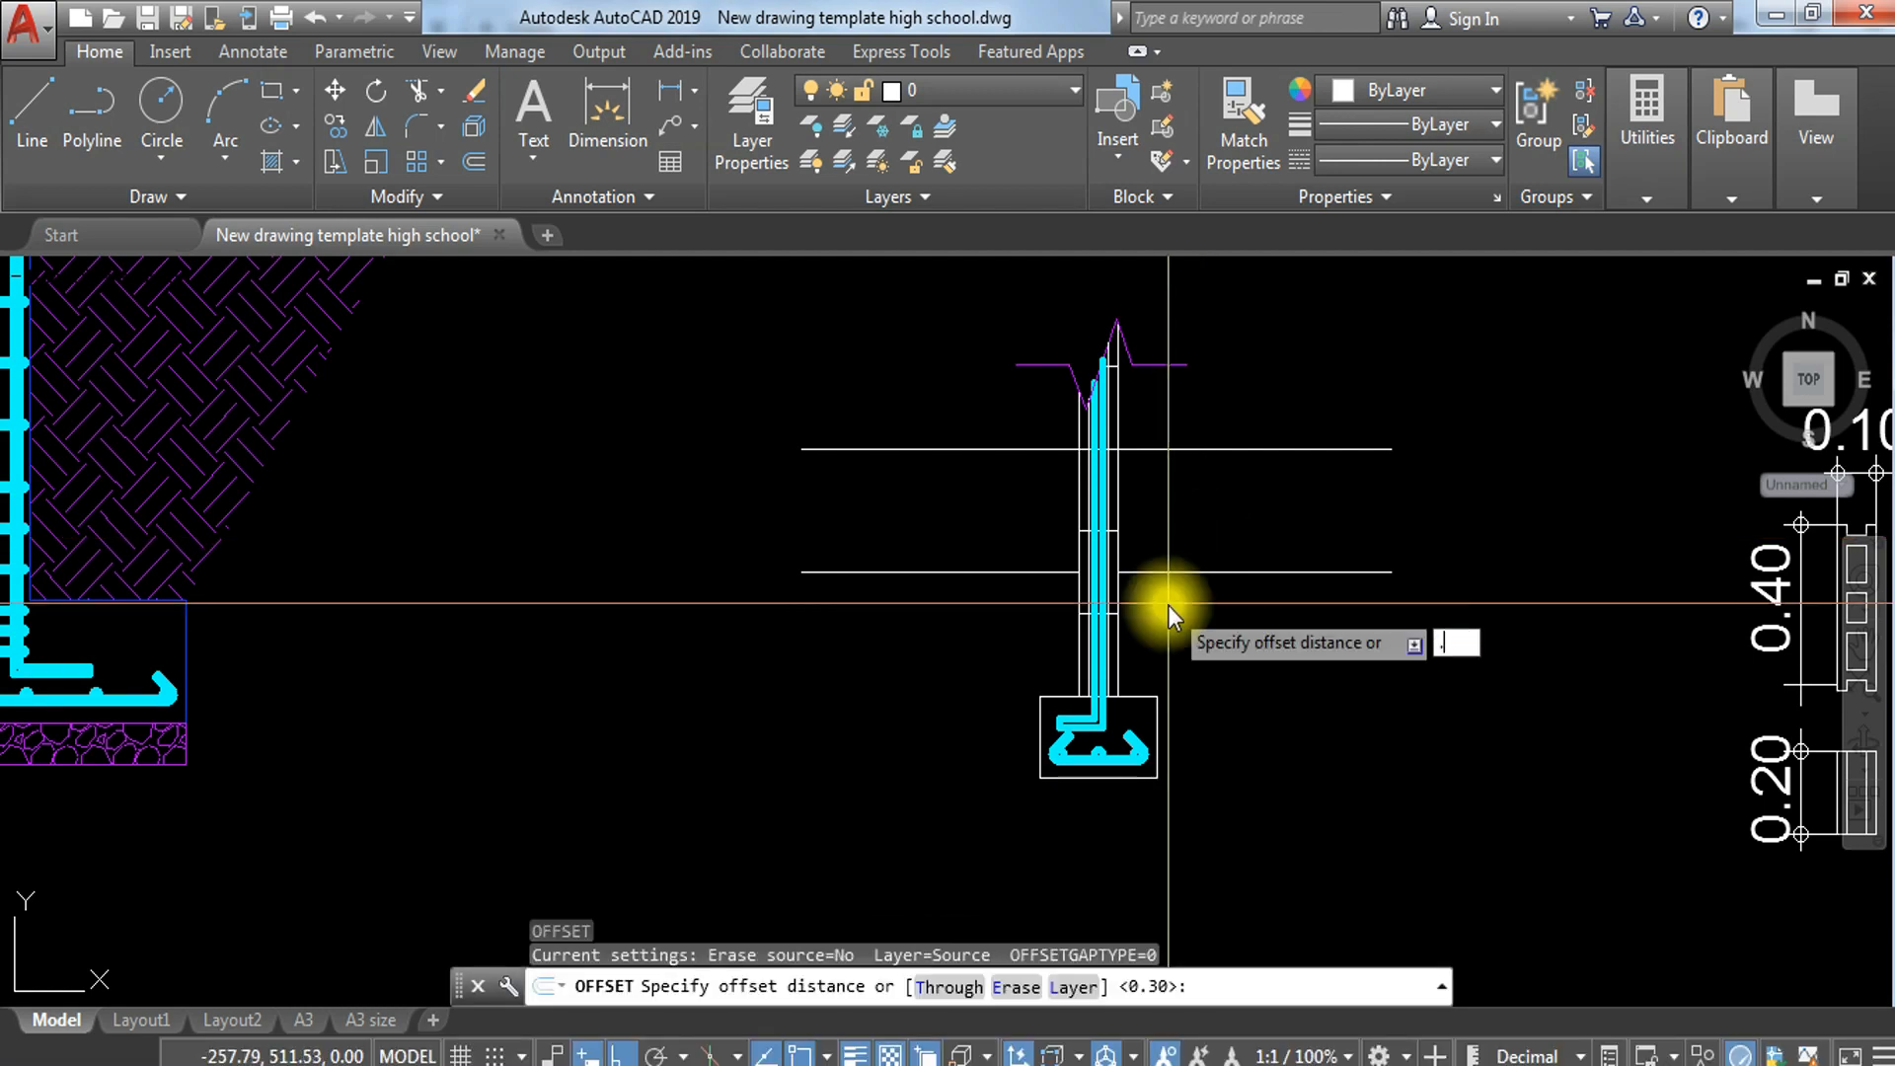
text(.1)
key(Return)
click(1197, 449)
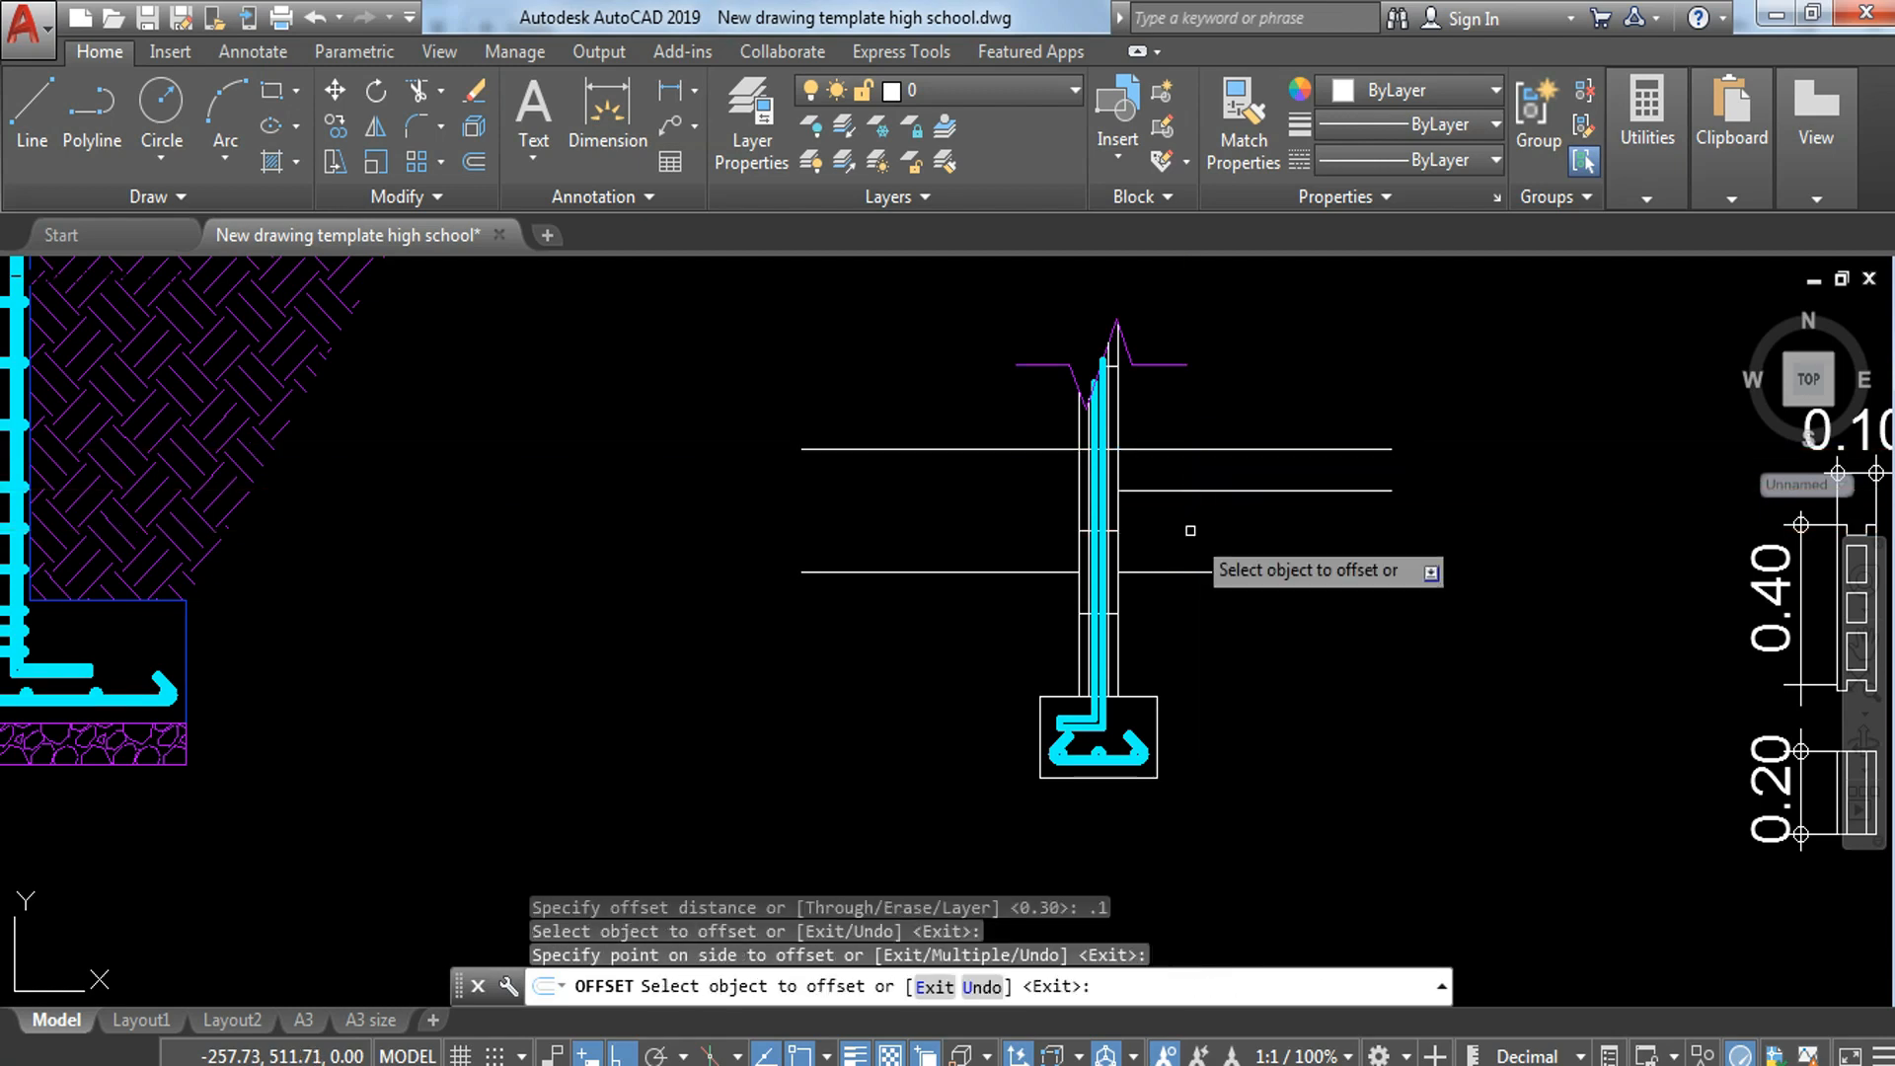
click(1198, 523)
scroll(1004, 437, up, 3)
click(1030, 487)
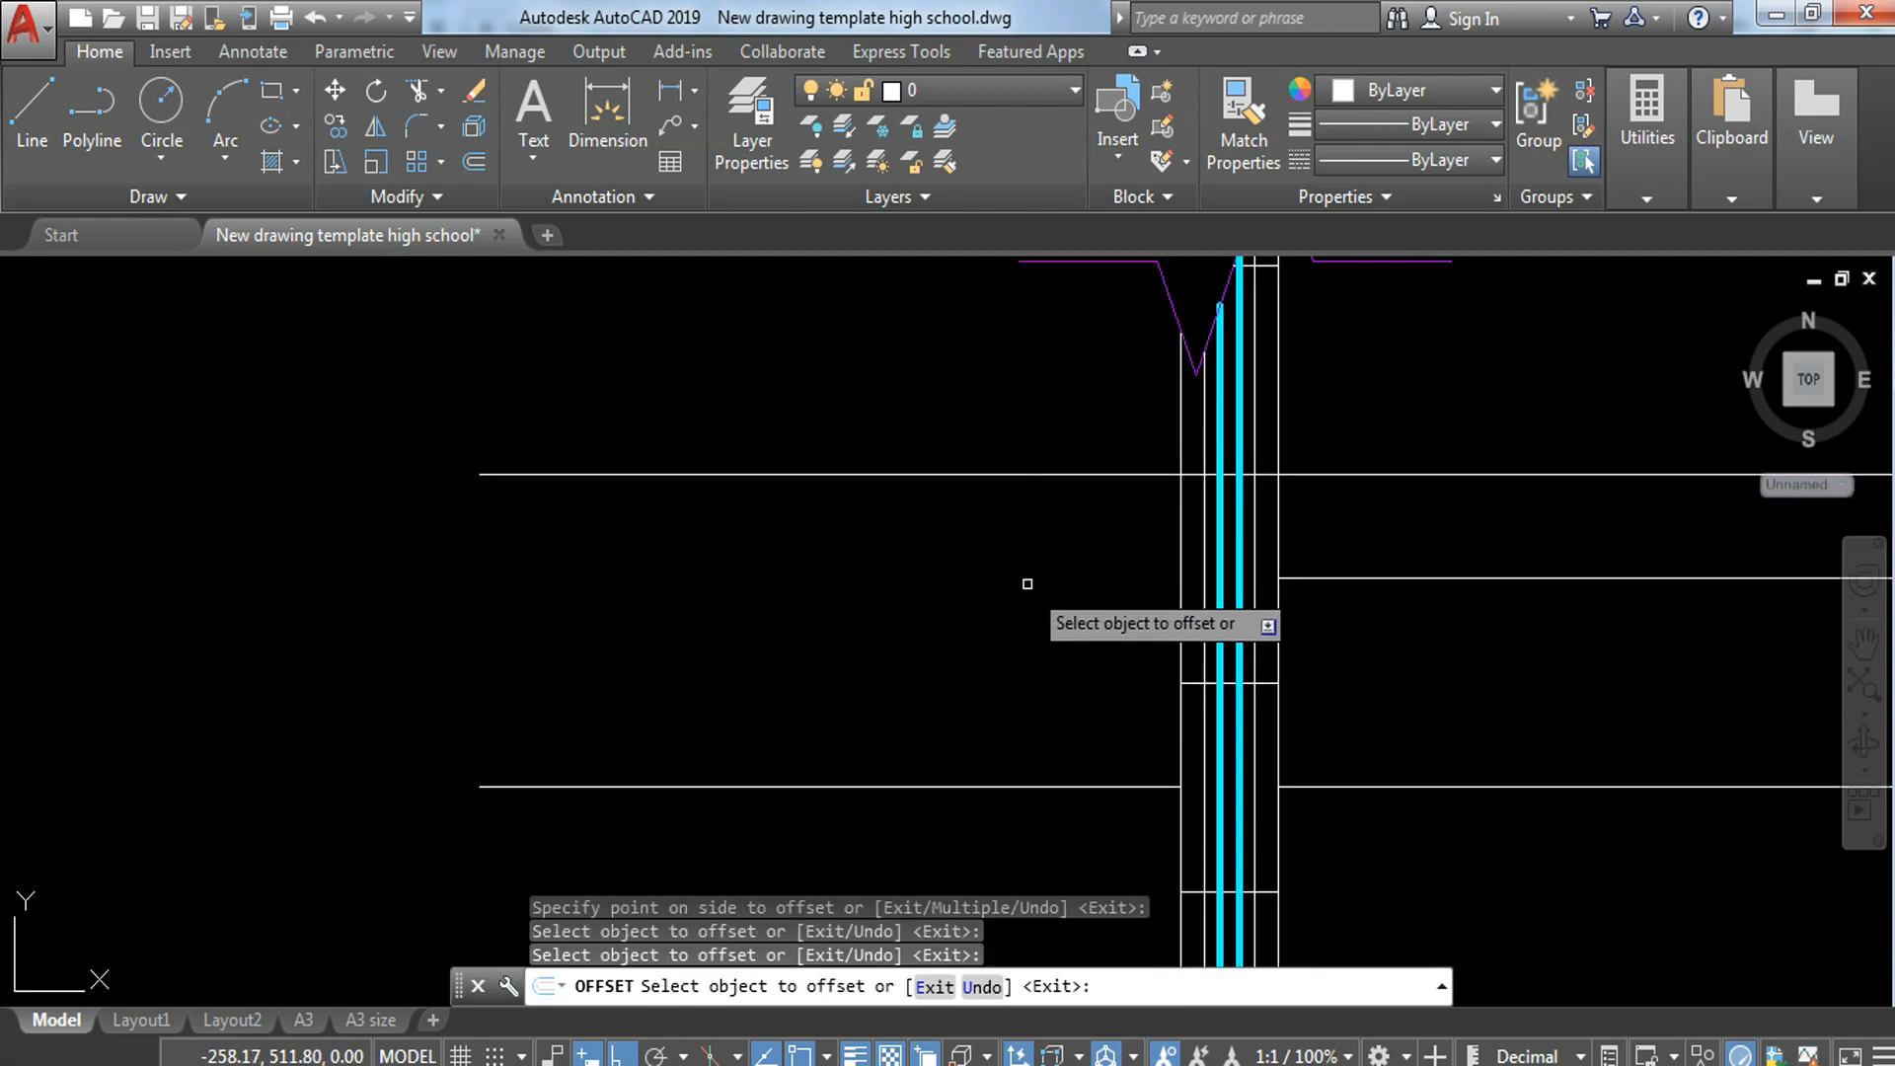
click(1034, 477)
click(1151, 605)
key(Escape)
key(Escape)
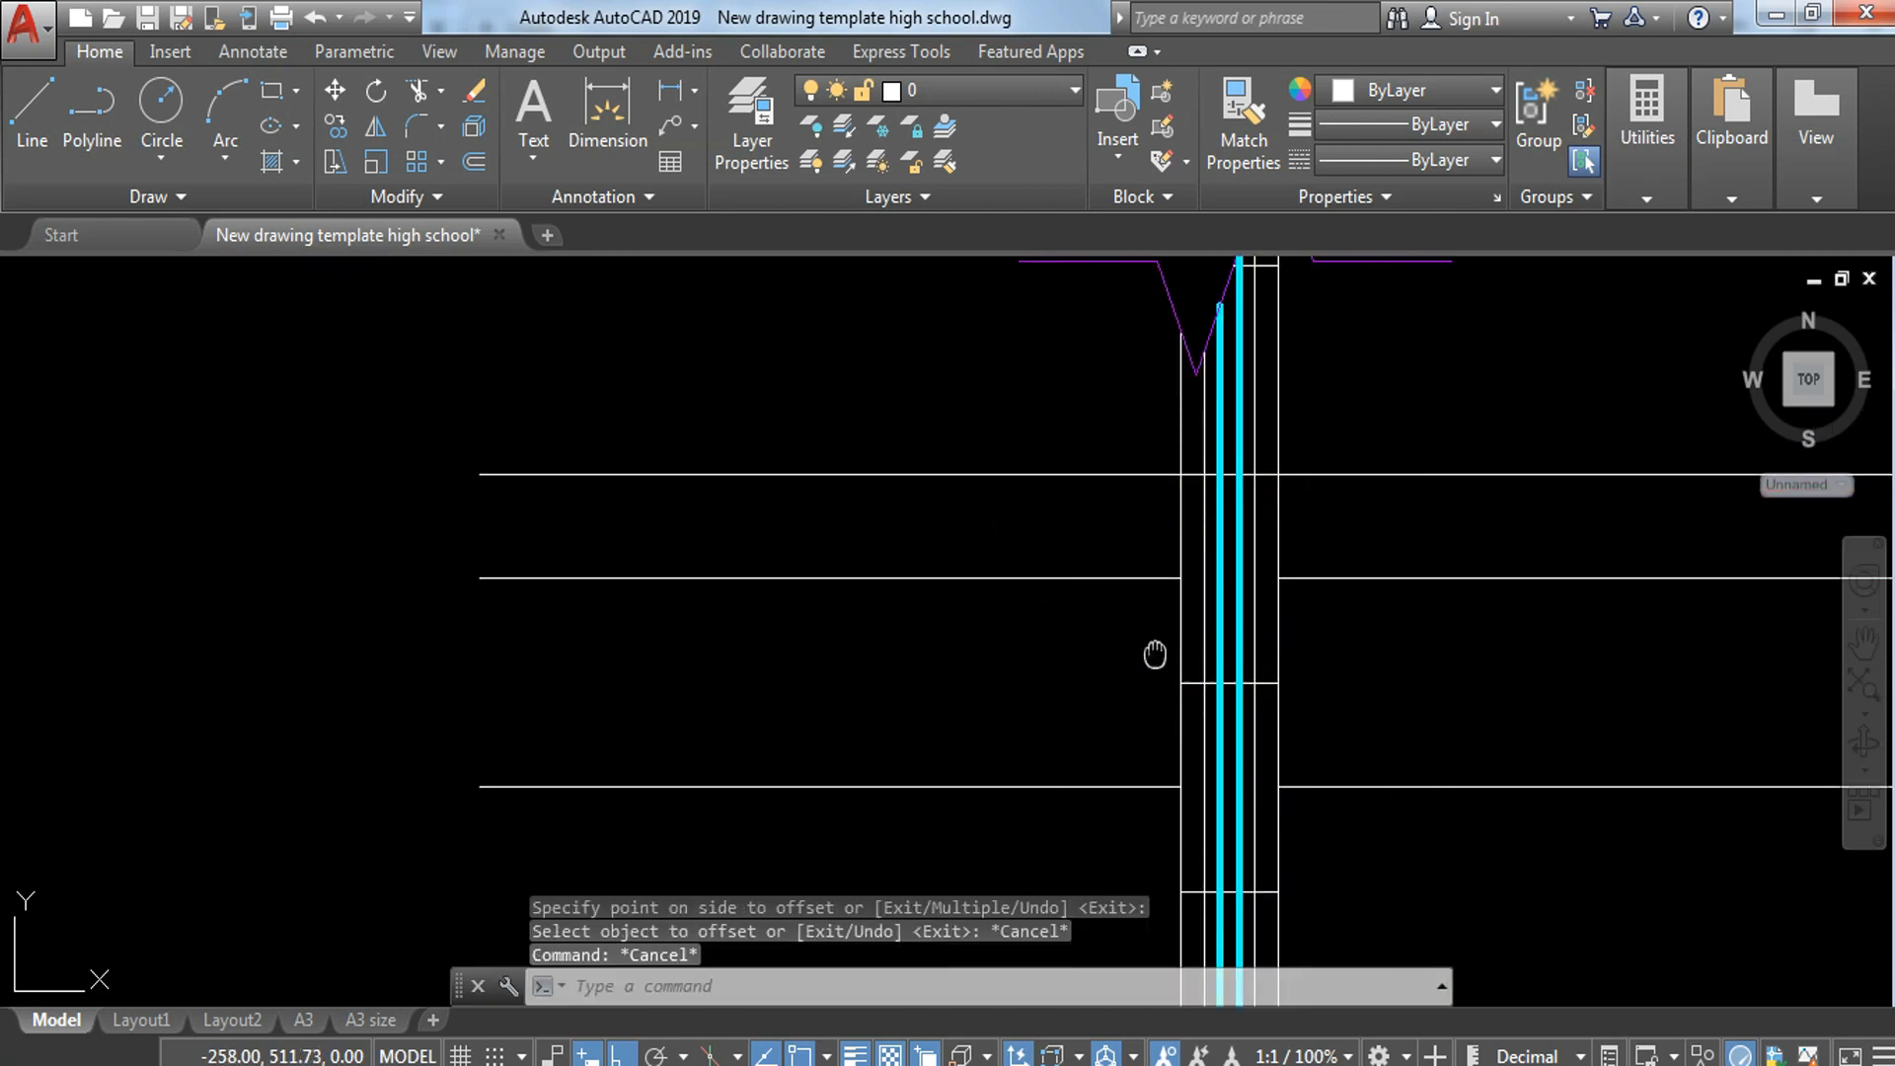
scroll(977, 630, up, 2)
text(tr)
key(space)
key(Escape)
click(1007, 402)
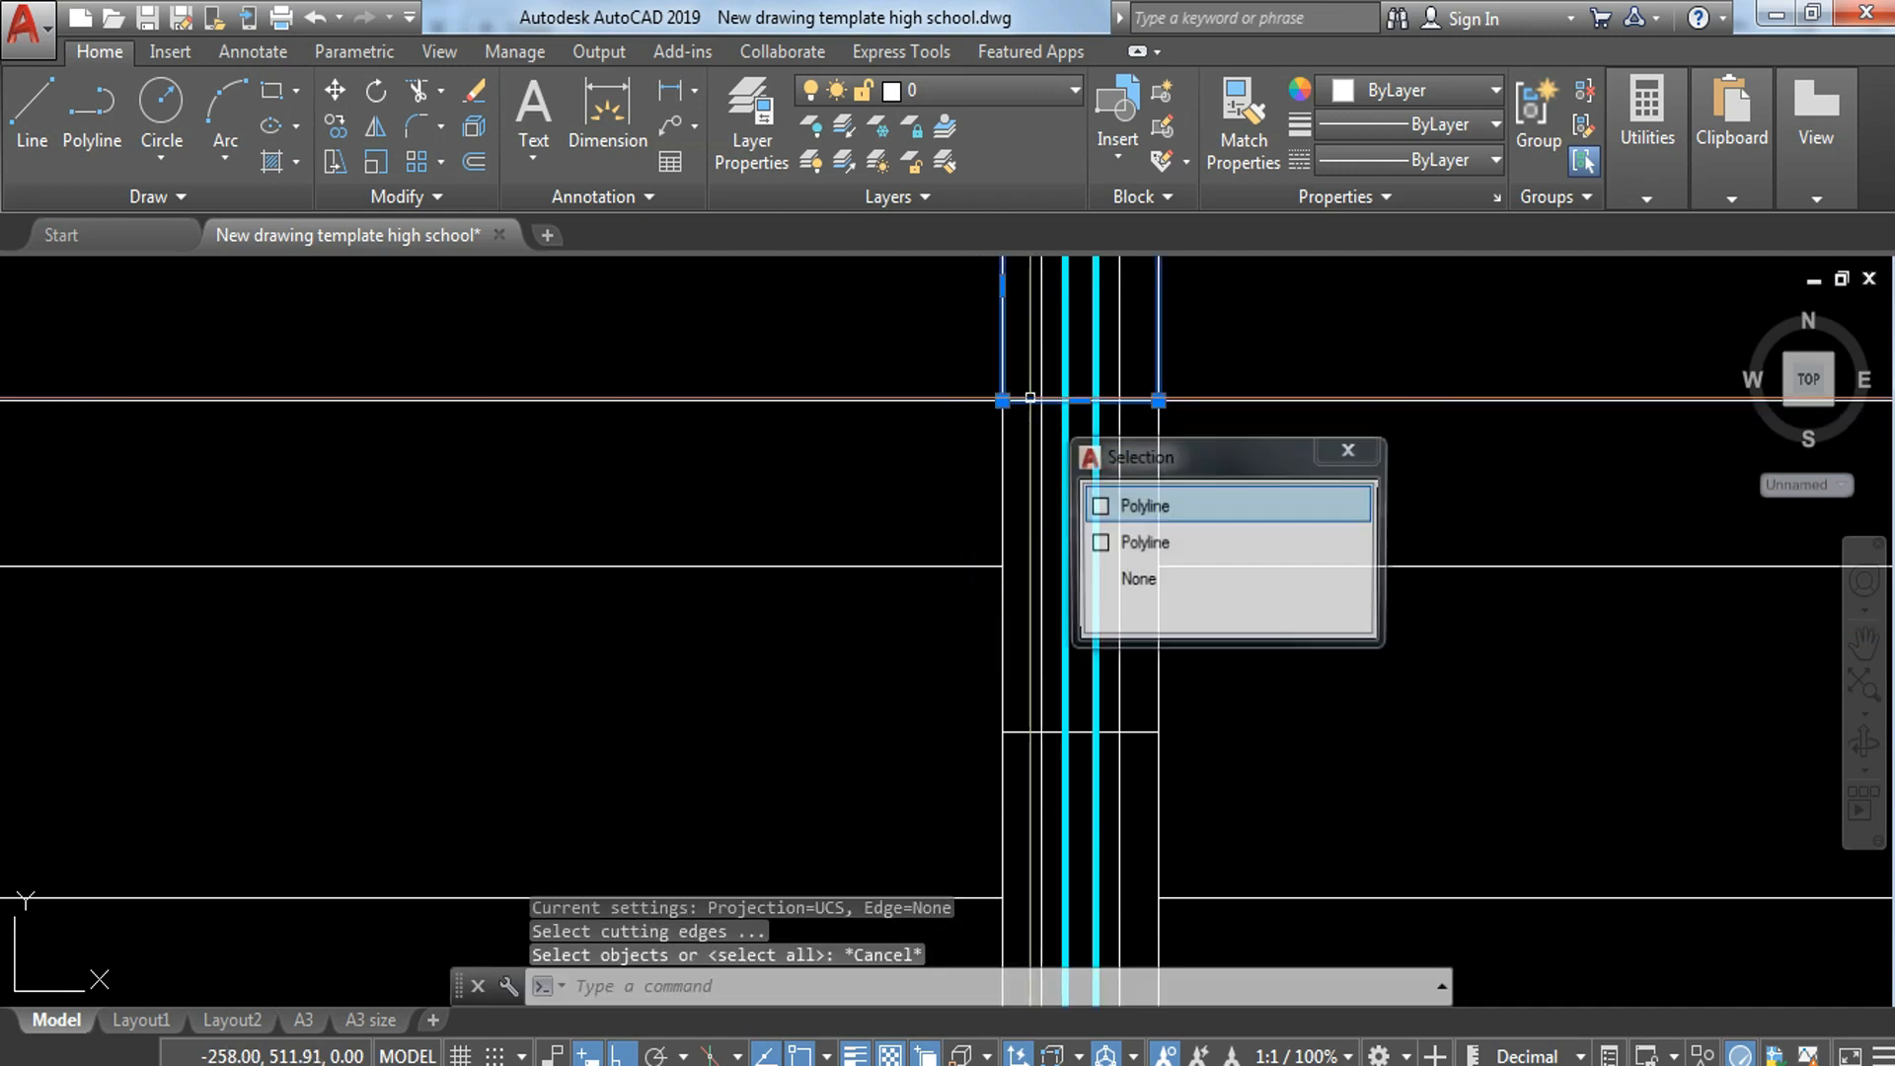
key(Escape)
mouse_move(1274, 573)
middle_down()
mouse_move(1292, 580)
mouse_move(1213, 647)
middle_up()
scroll(1284, 578, down, 3)
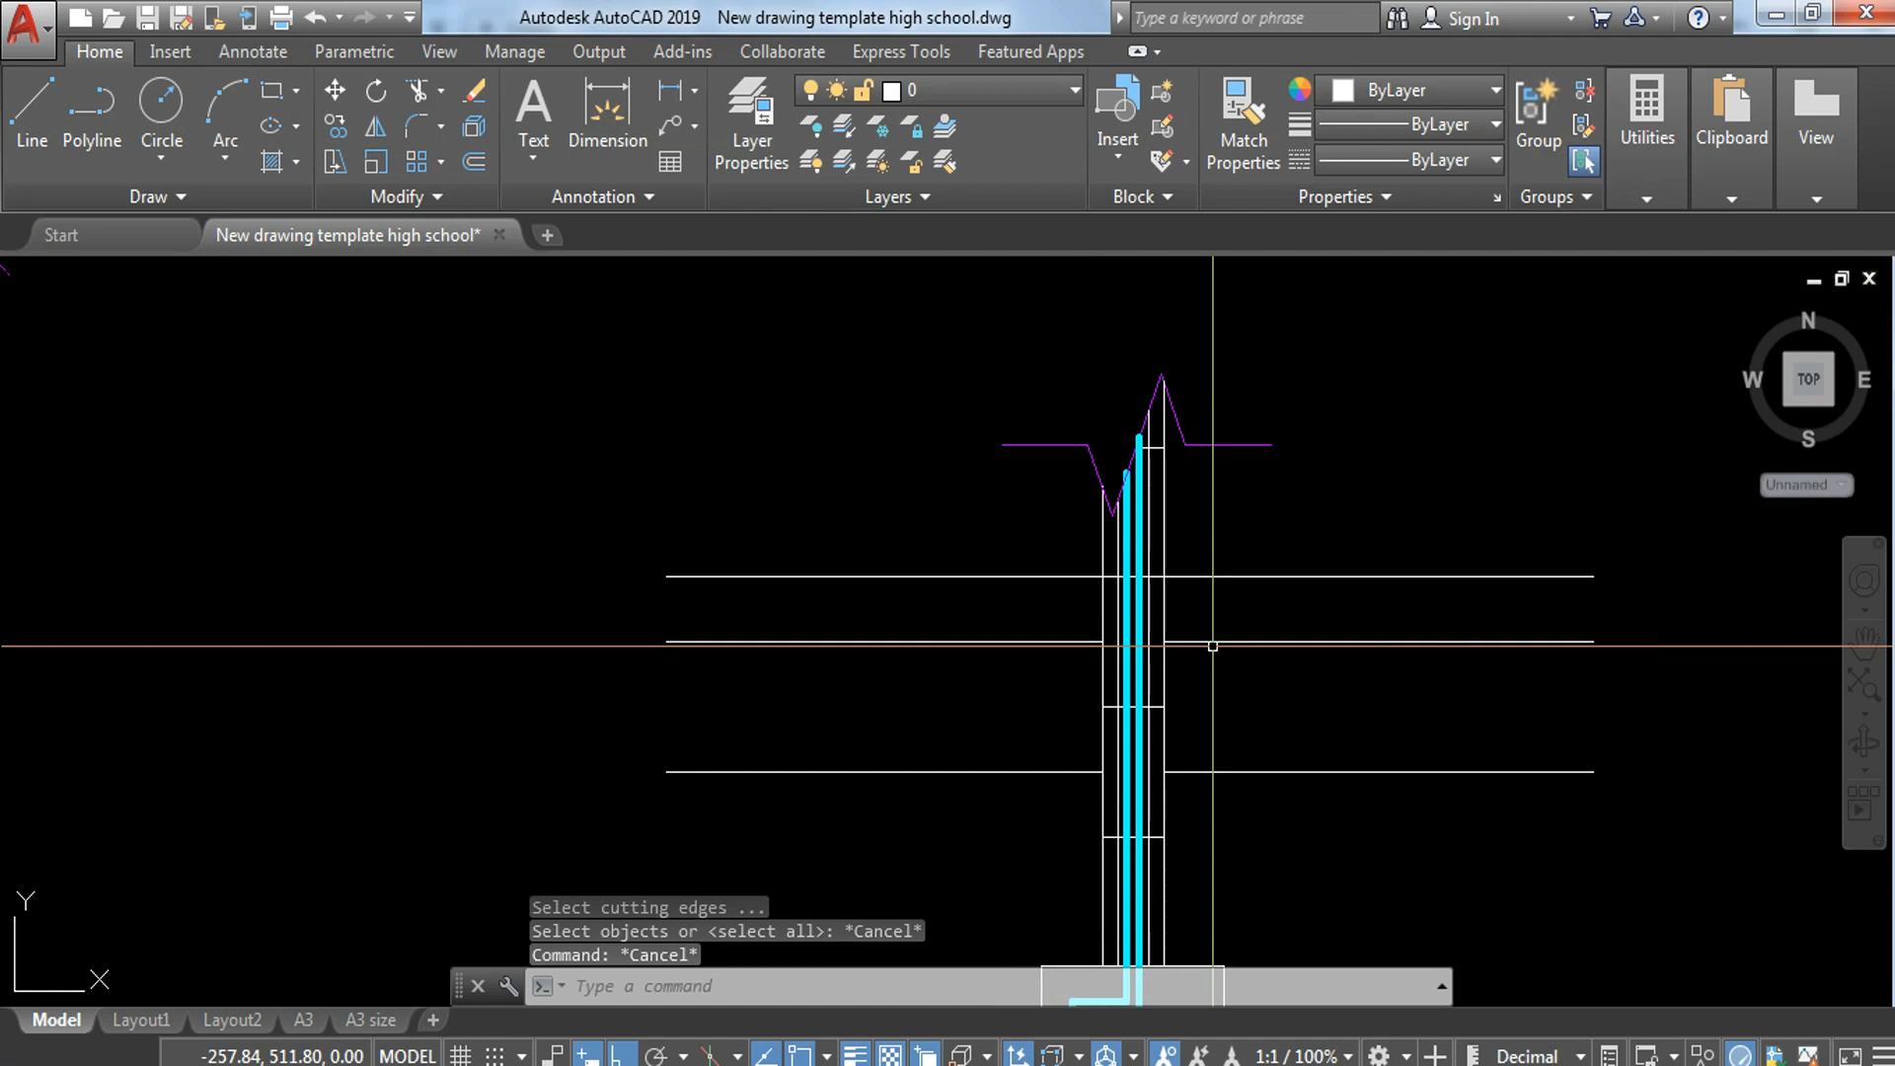
Step: Offset the topmost block's outline 0.025 outward and explode the offset polyline into separate lines
key(space)
text(.025)
key(Return)
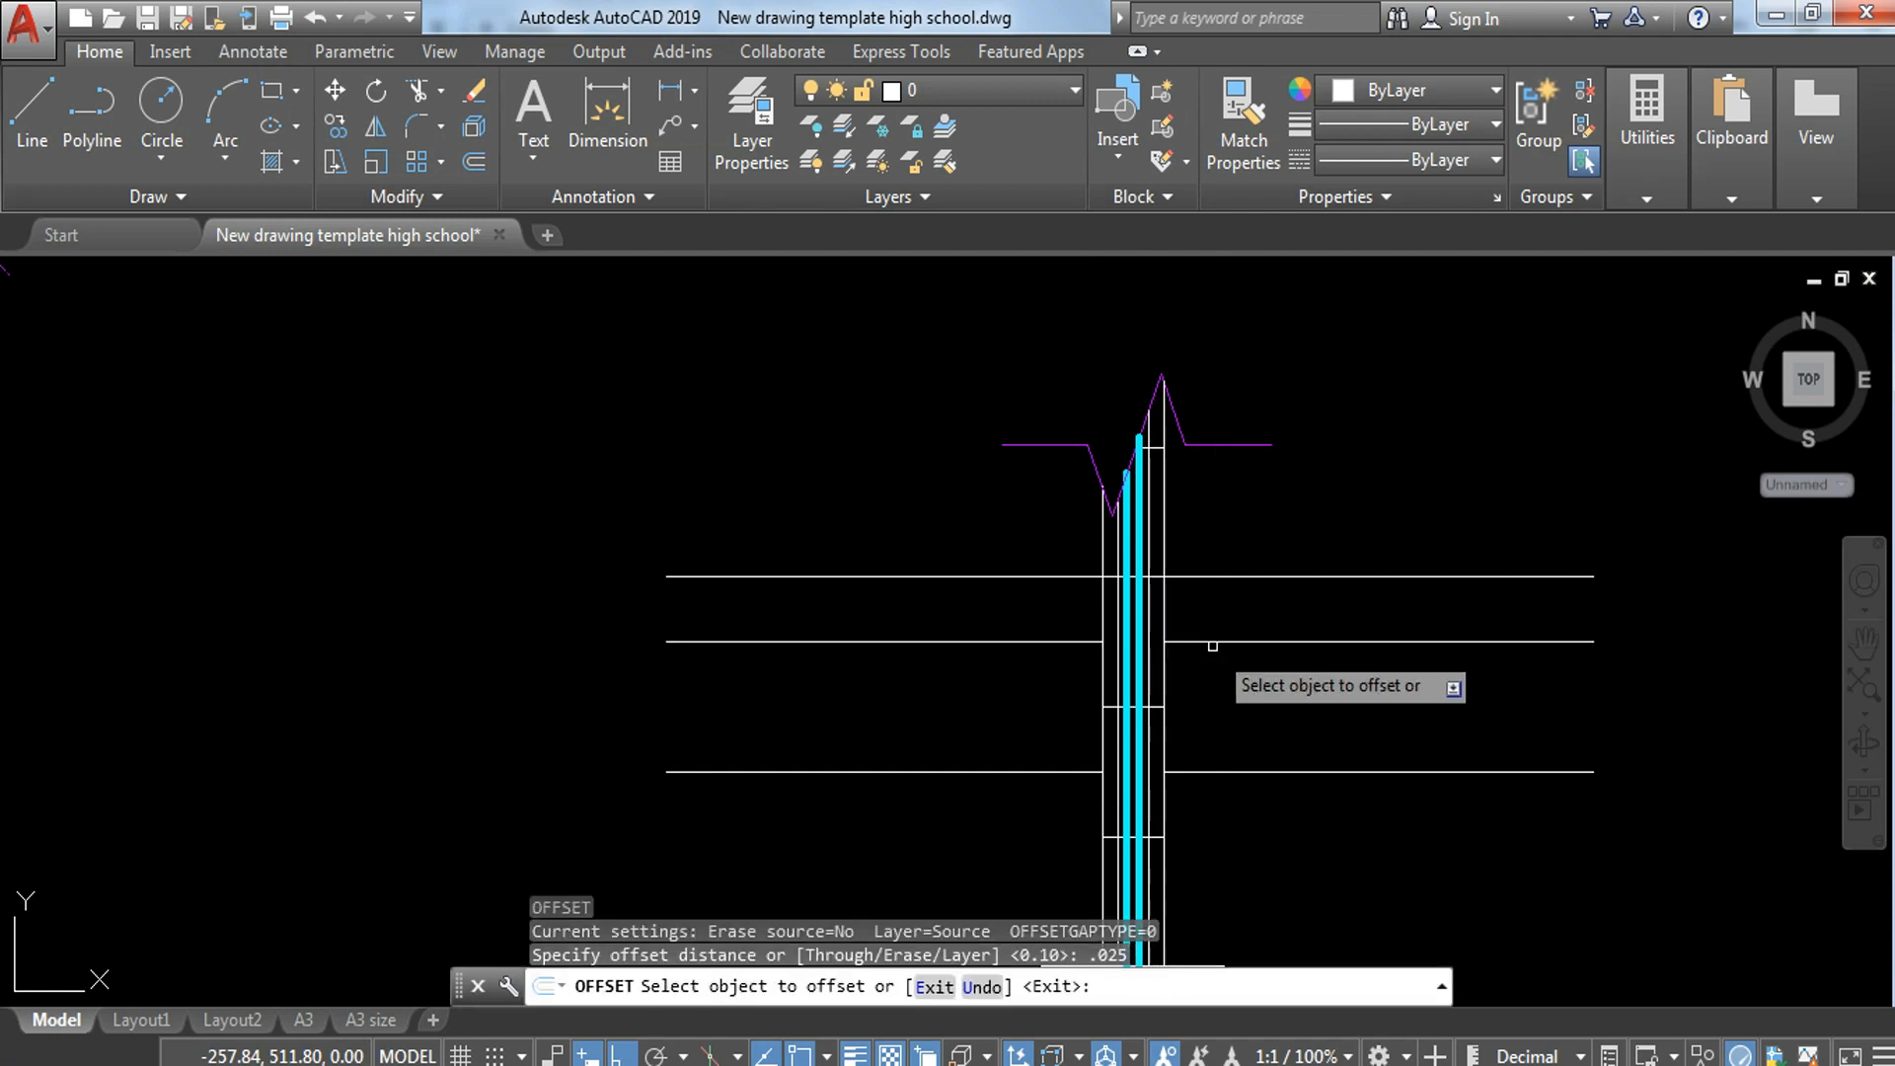
scroll(1130, 597, up, 4)
click(1048, 434)
click(977, 424)
key(Escape)
click(1234, 561)
click(1225, 596)
text(x)
key(space)
Step: Trim the offset outline's vertical lines below the topmost horizontal line and erase its leftover bottom edge
text(tr)
key(space)
key(space)
click(1036, 565)
click(990, 592)
click(1264, 559)
click(1224, 593)
key(Escape)
click(1069, 577)
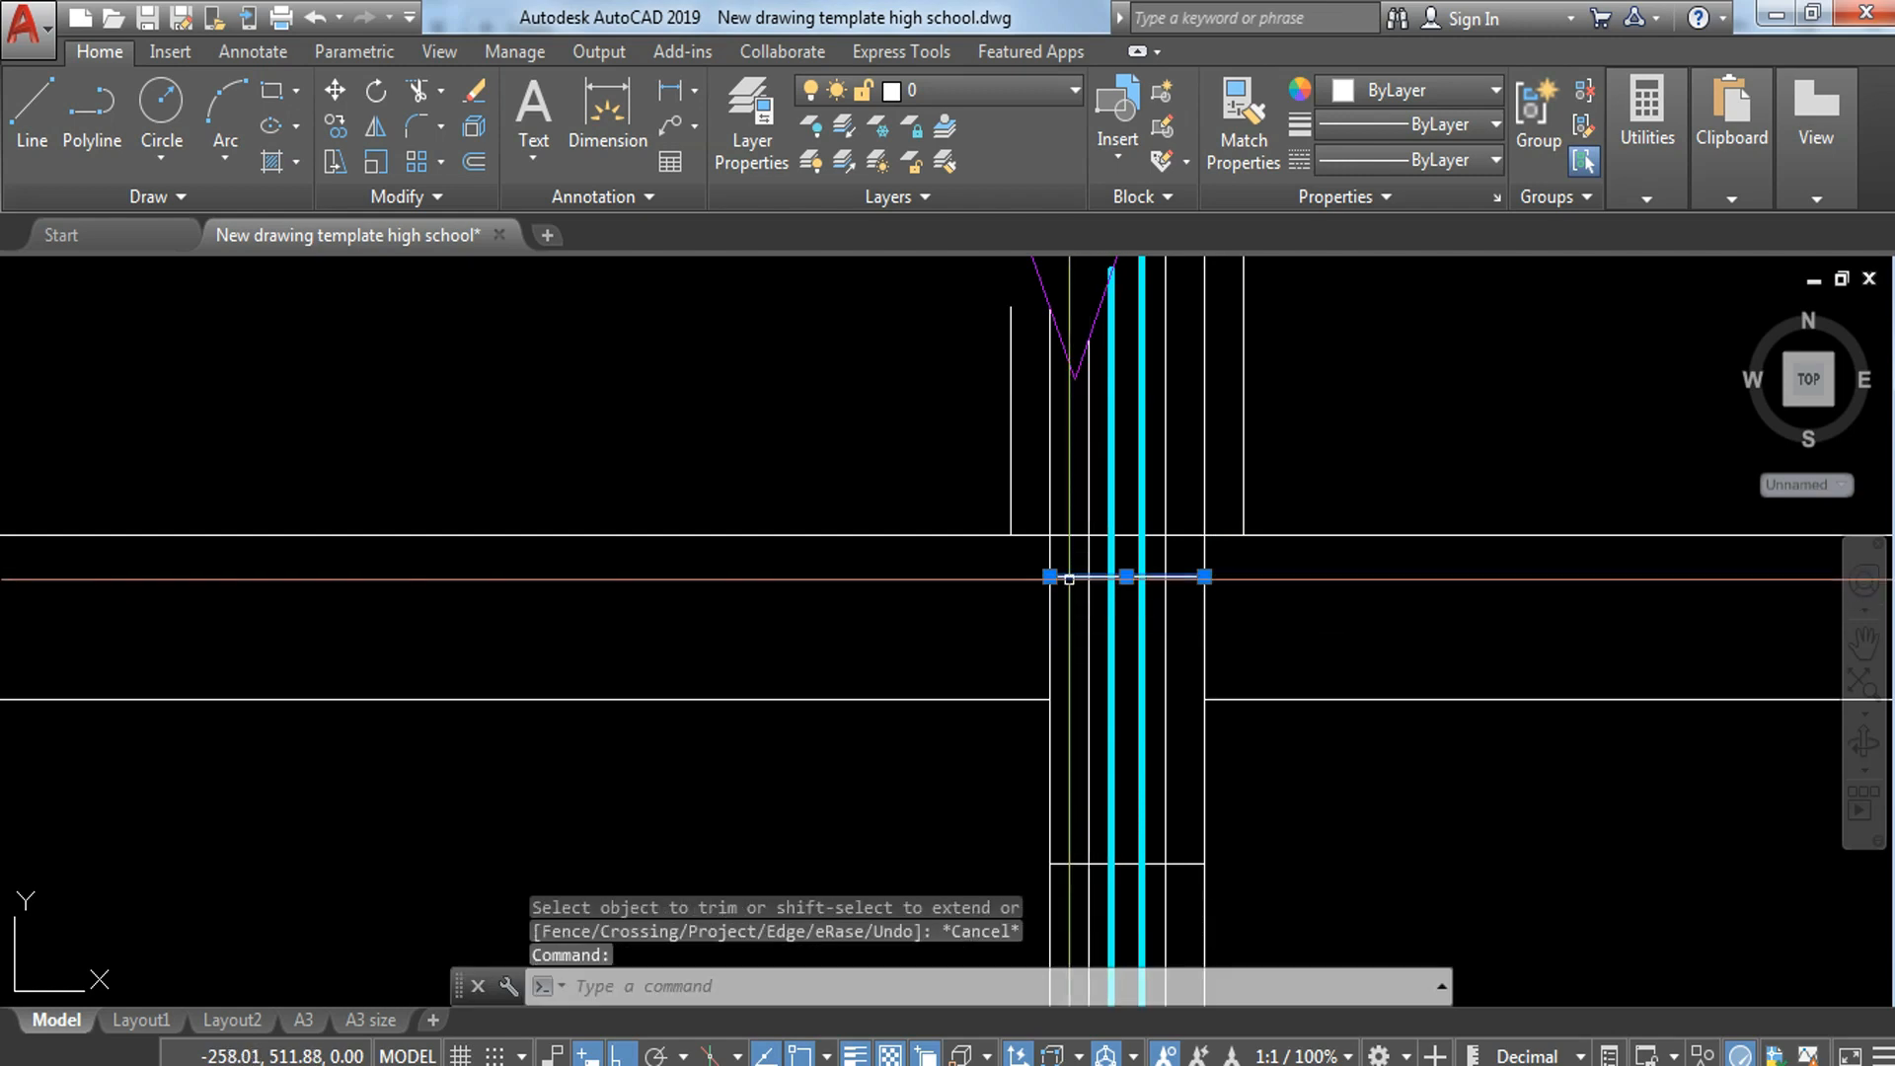
text(e)
key(space)
Step: Extend the offset vertical line on the wall's left side up to the break line
scroll(920, 505, up, 2)
middle_drag(920, 505, 909, 643)
text(ex)
key(space)
key(space)
click(1077, 467)
click(1011, 502)
scroll(1012, 502, down, 3)
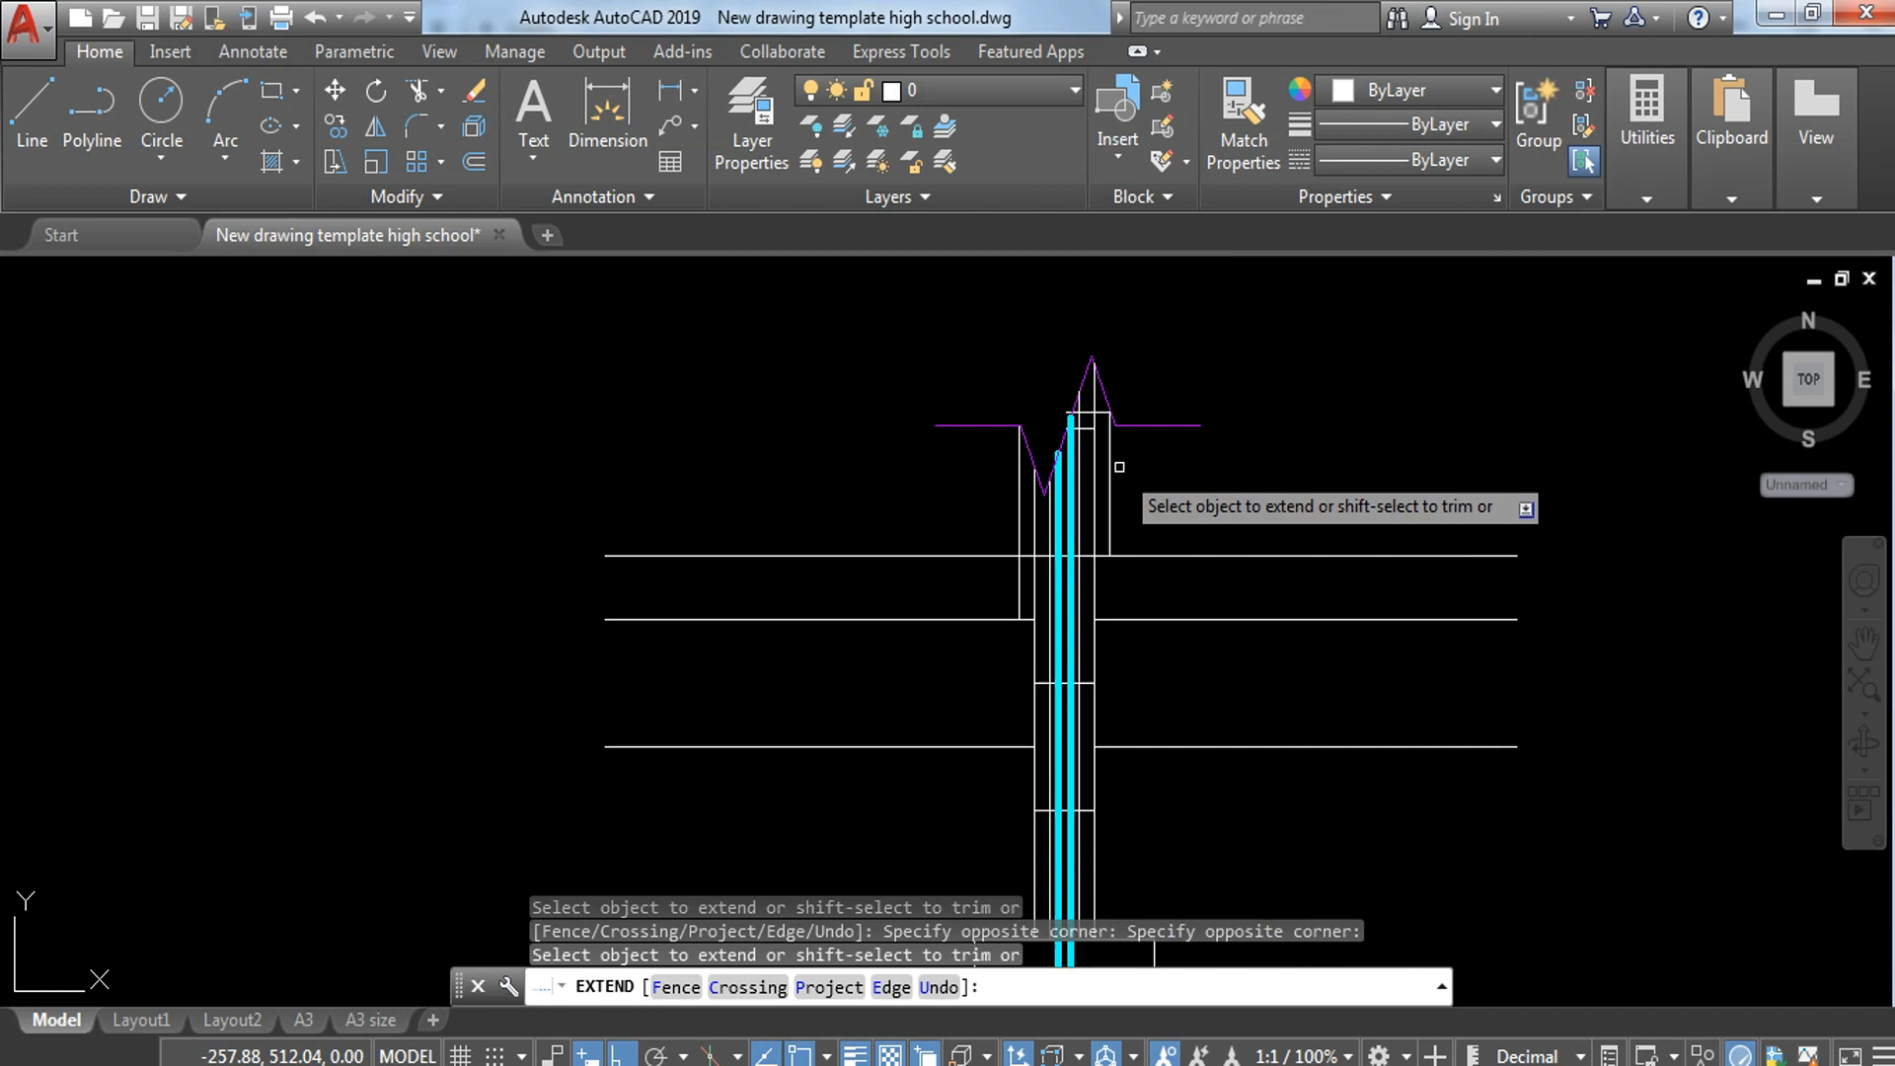
scroll(1120, 467, up, 2)
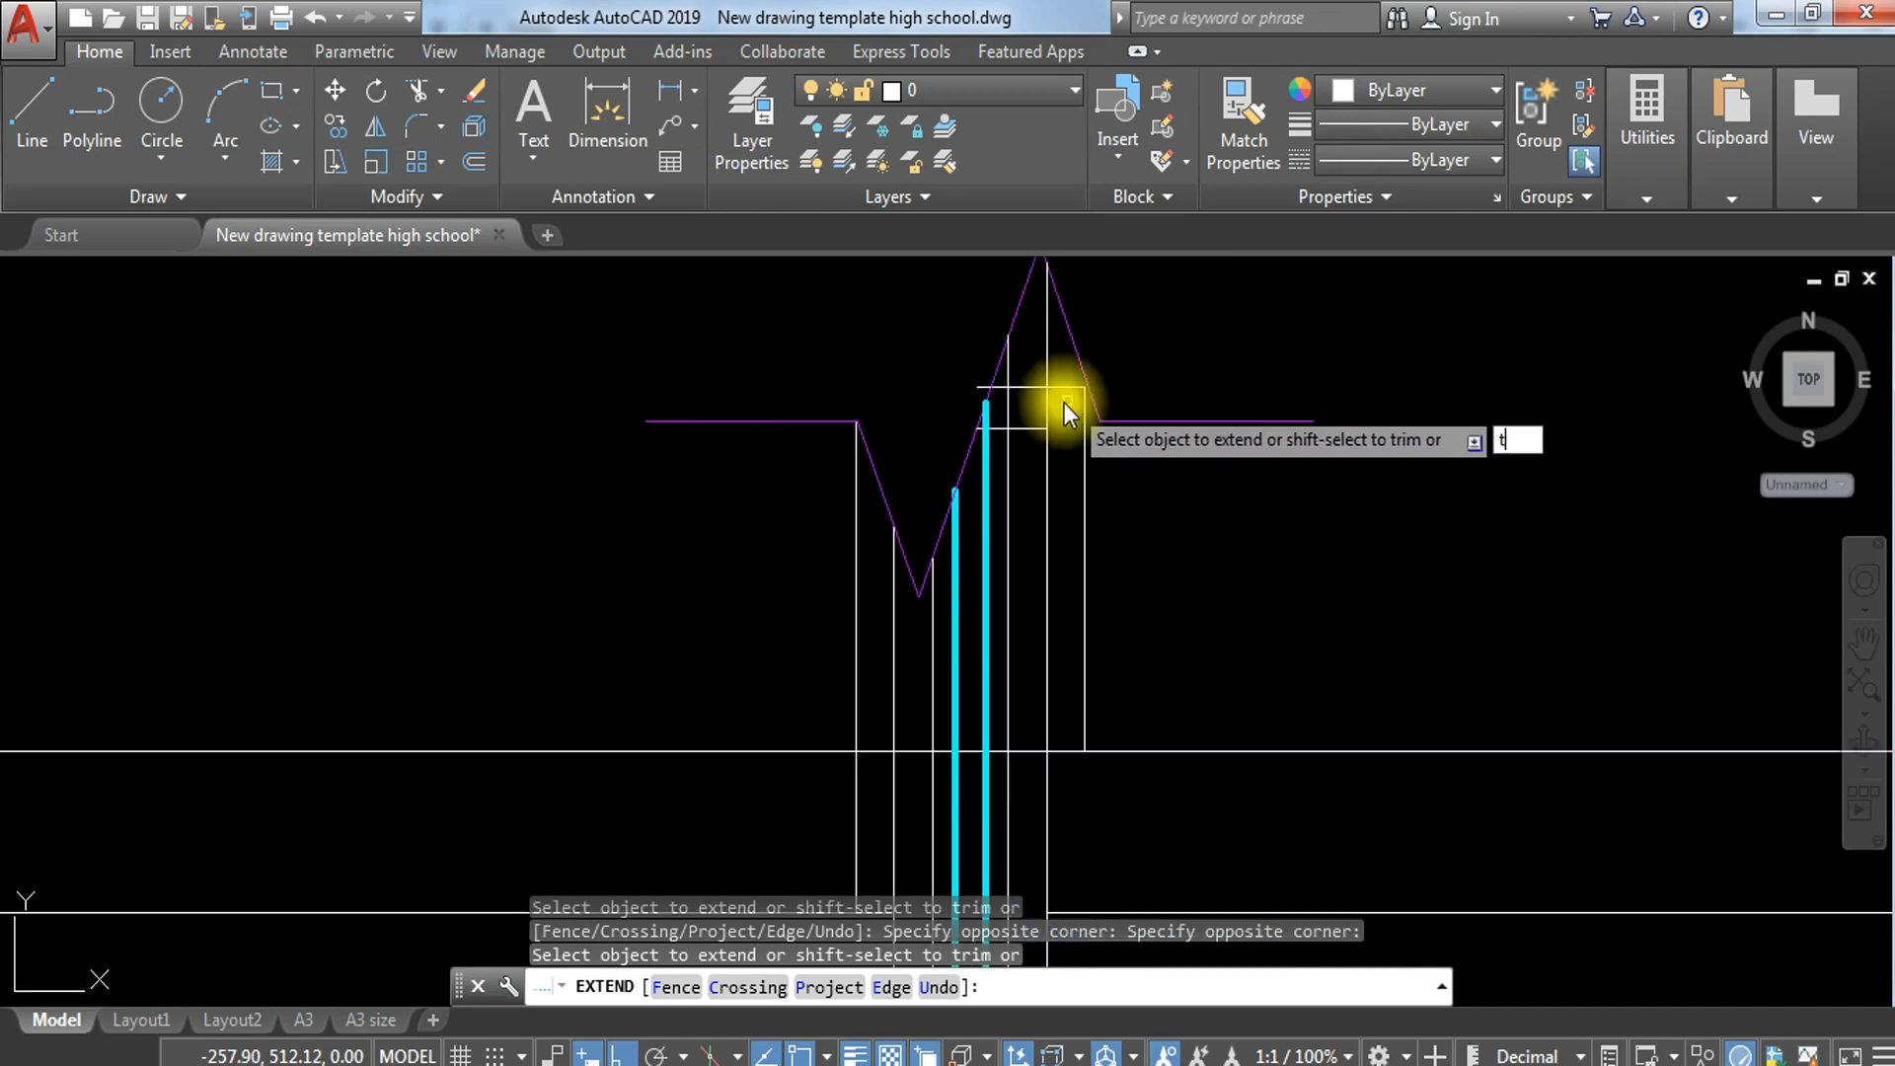
key(Escape)
key(Escape)
Step: Erase the offset outline's short horizontal line across the wall near the break line's peak
click(1044, 376)
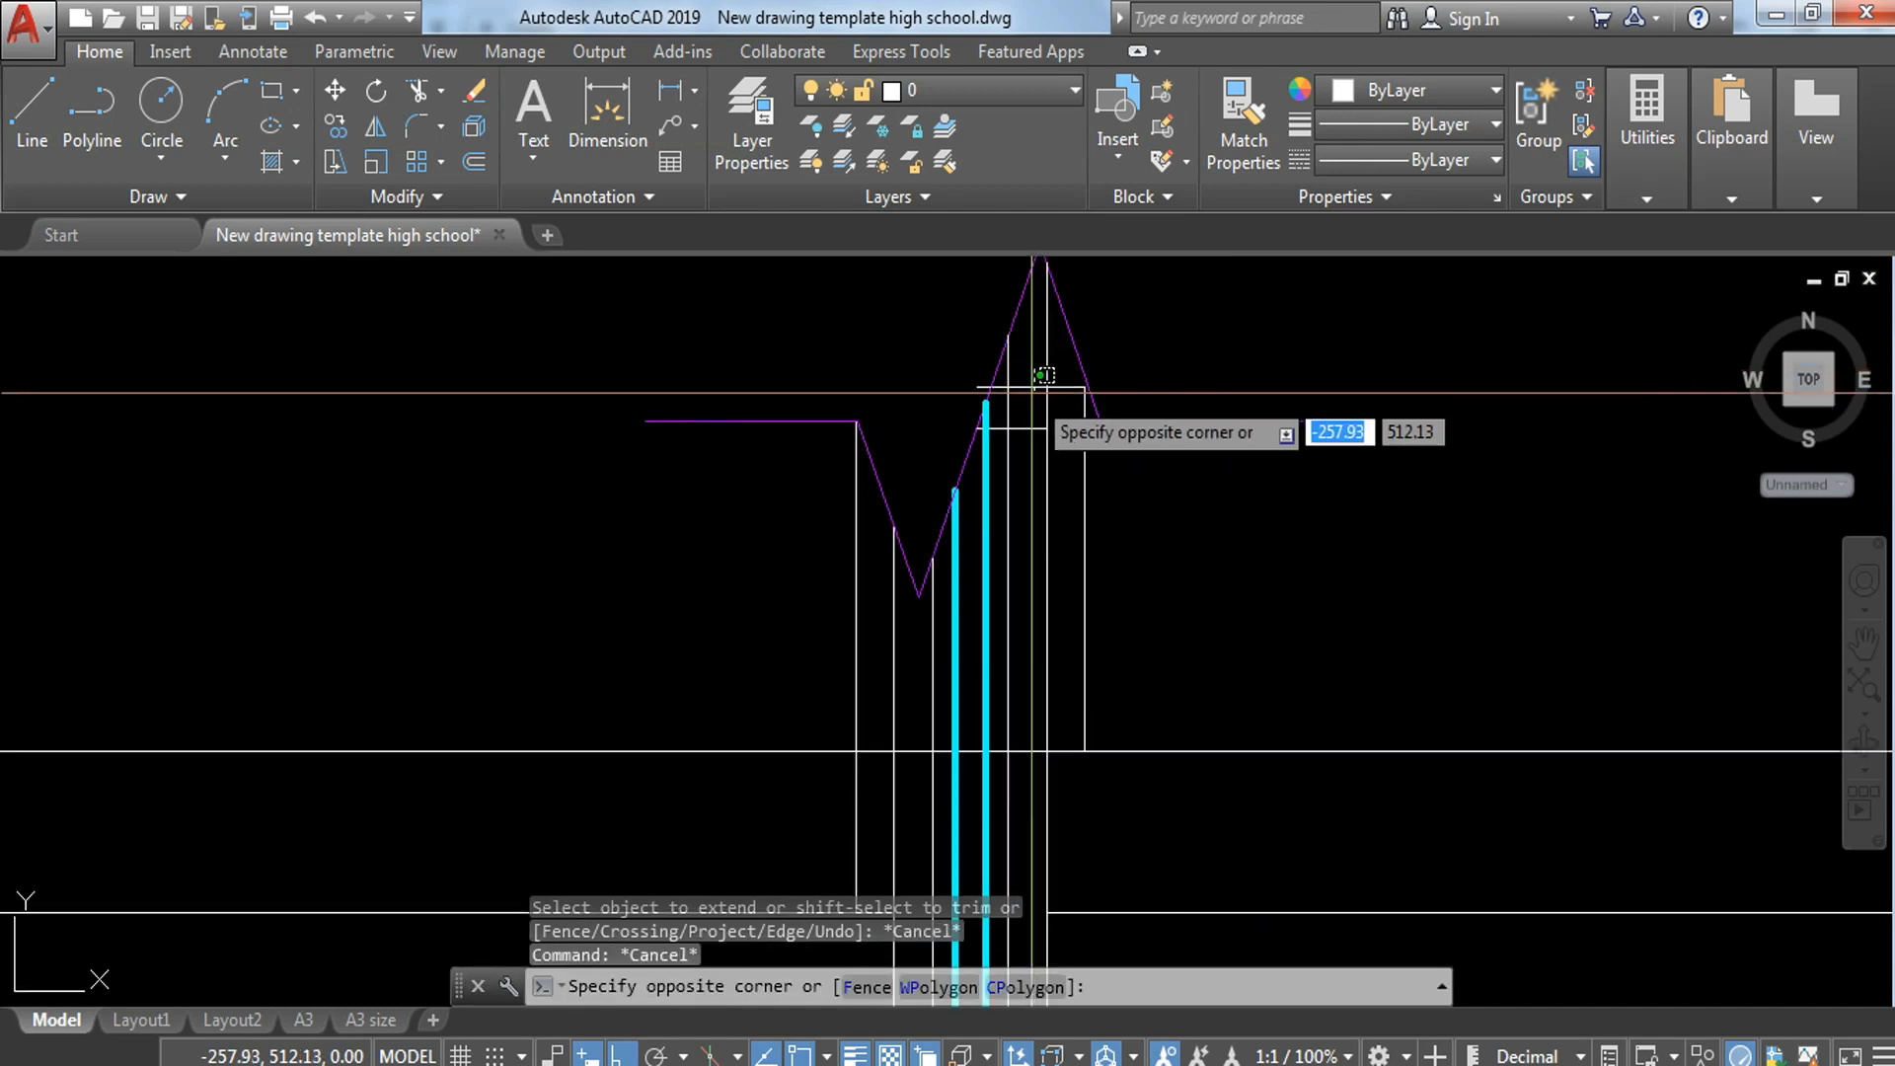
click(1027, 409)
text(e)
key(Return)
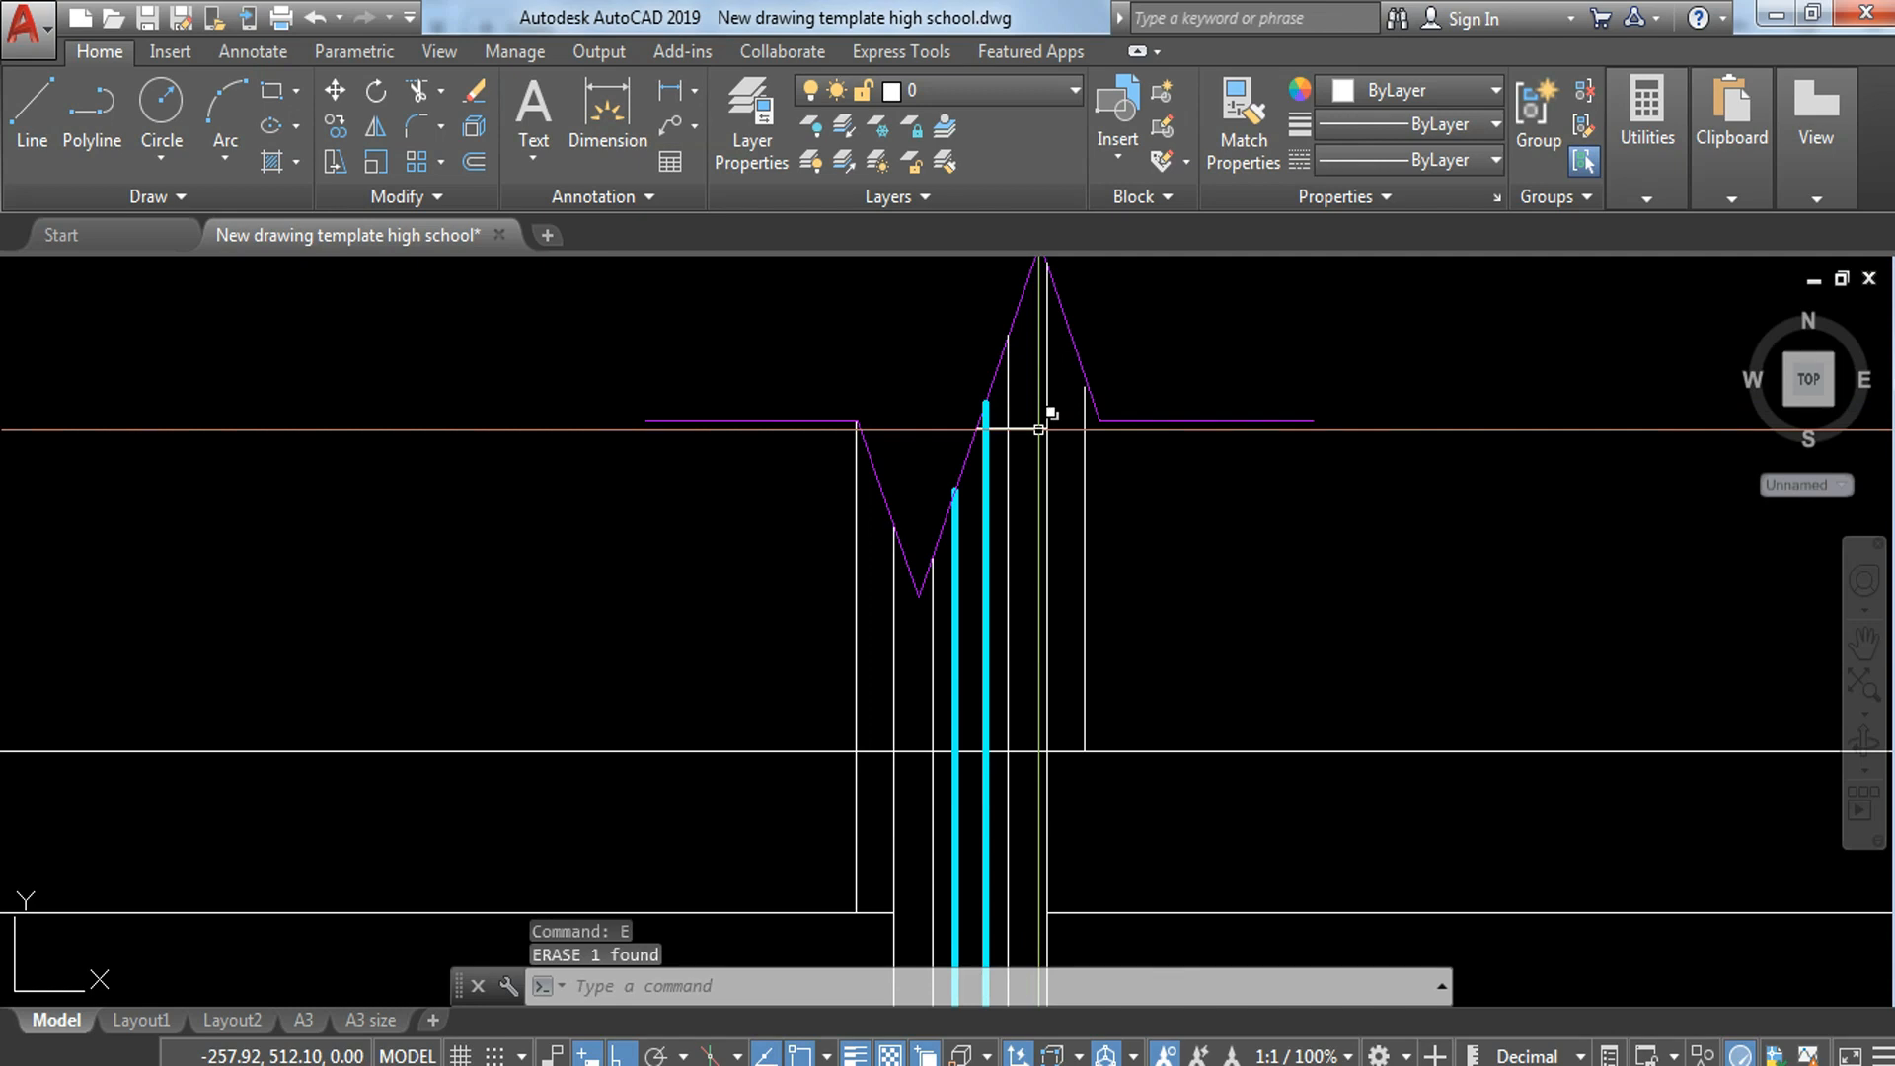
Step: Extend the offset vertical line on the wall's right side up to the break line
text(ex)
key(Return)
click(1105, 489)
key(Escape)
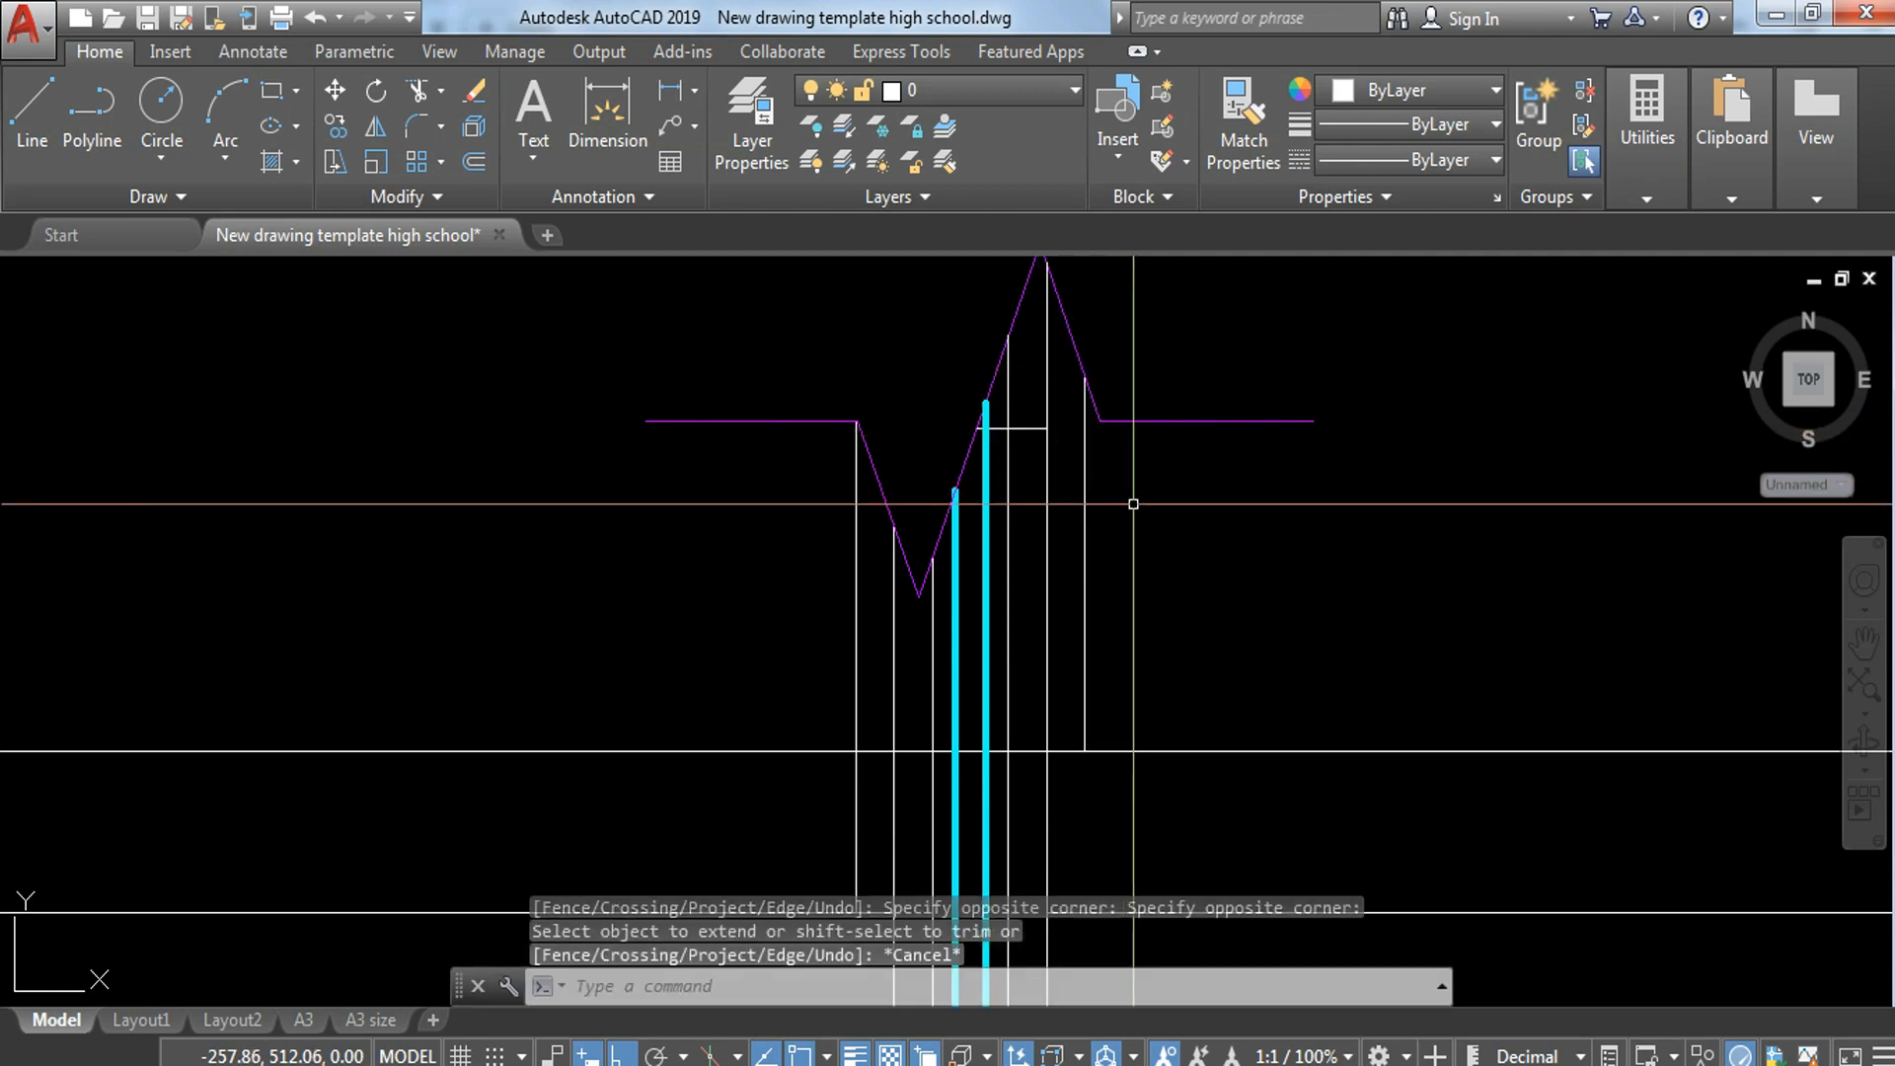
key(Escape)
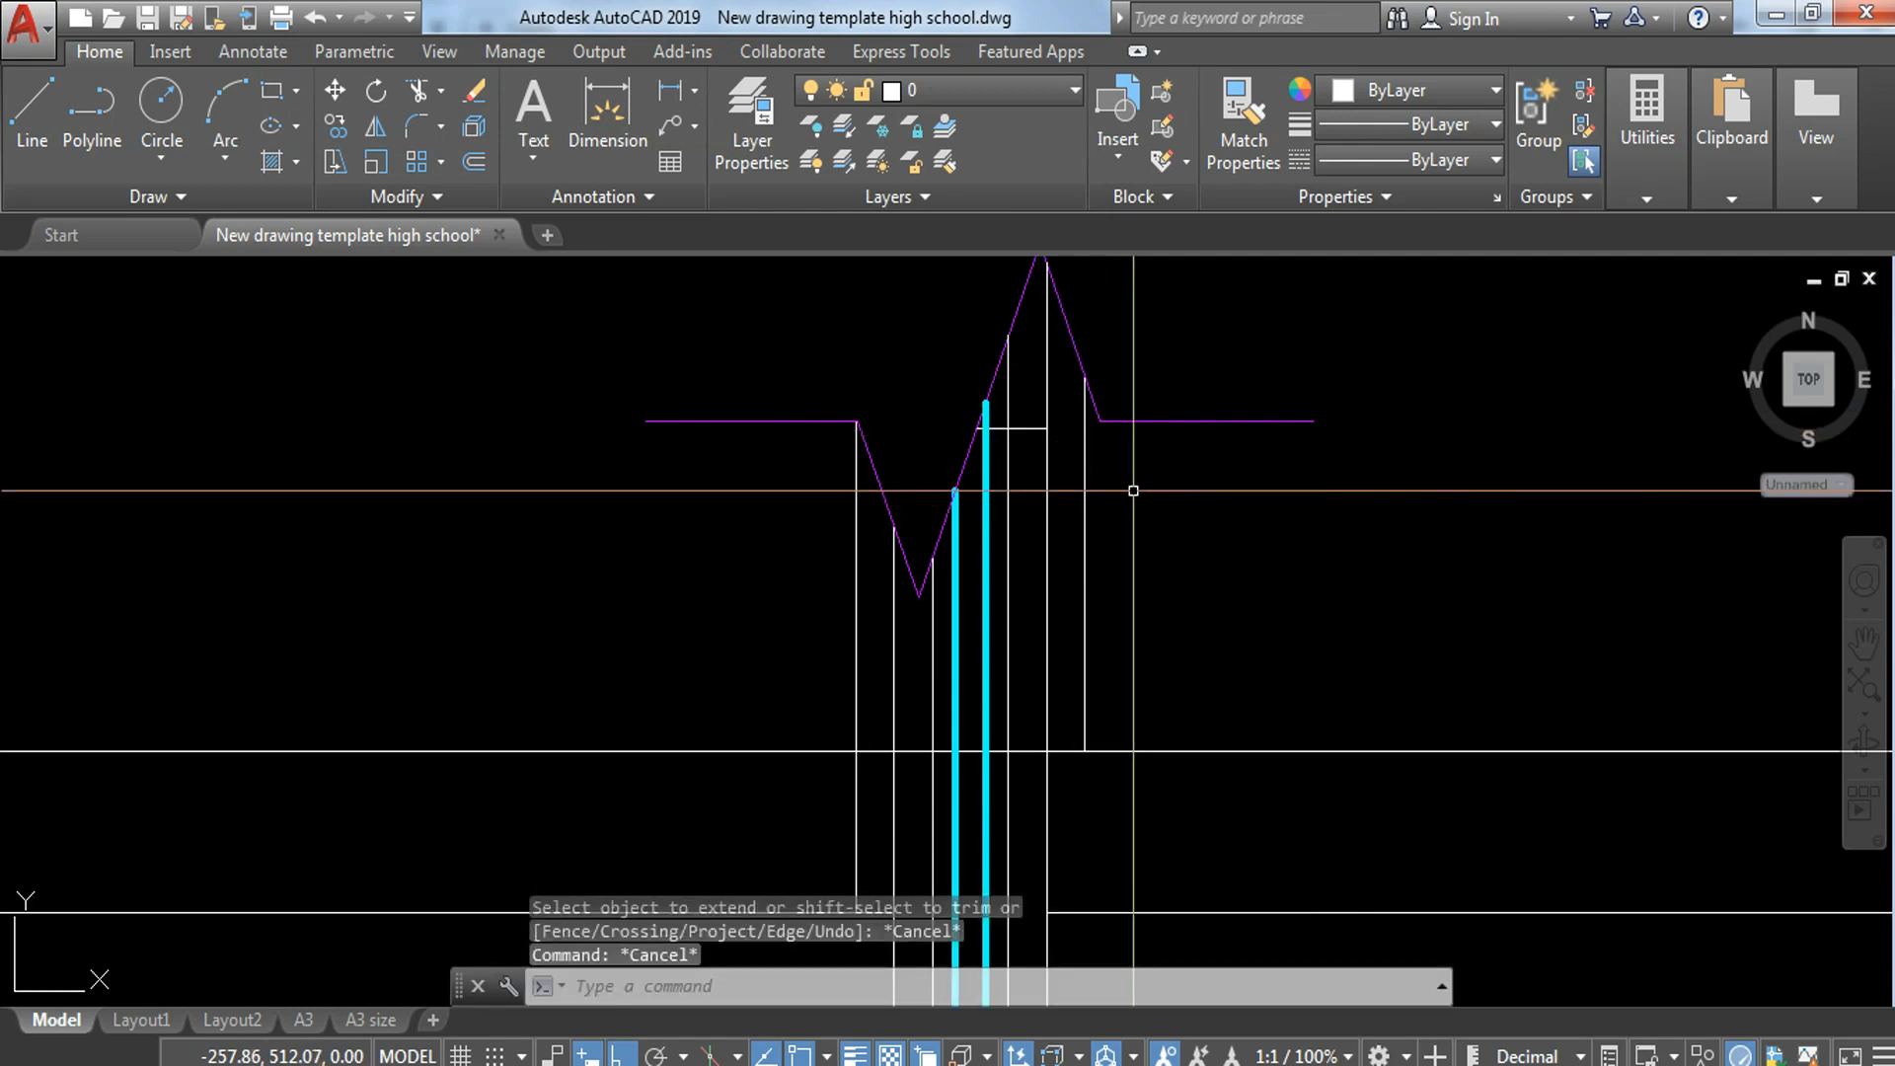
Step: Trim the left offset vertical line where it runs below the topmost horizontal line
scroll(1191, 674, down, 5)
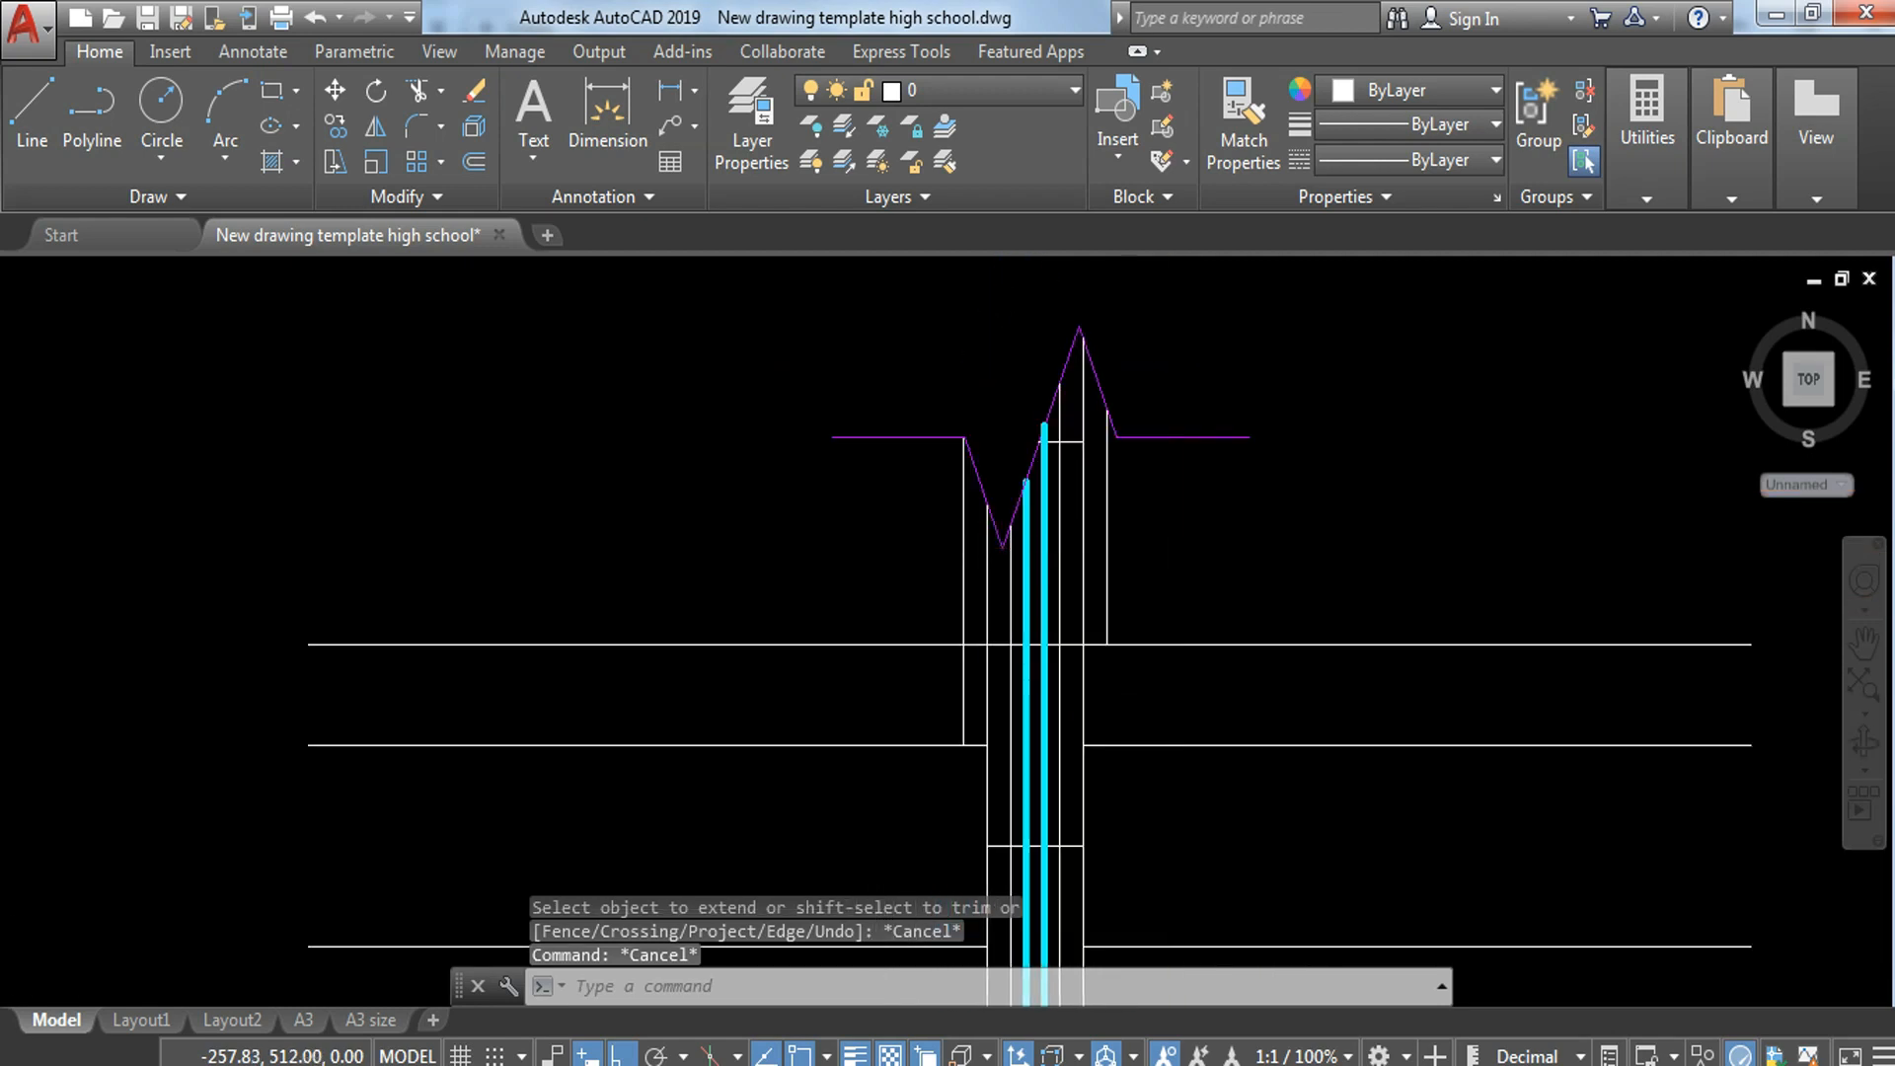
middle_drag(1261, 645, 1219, 563)
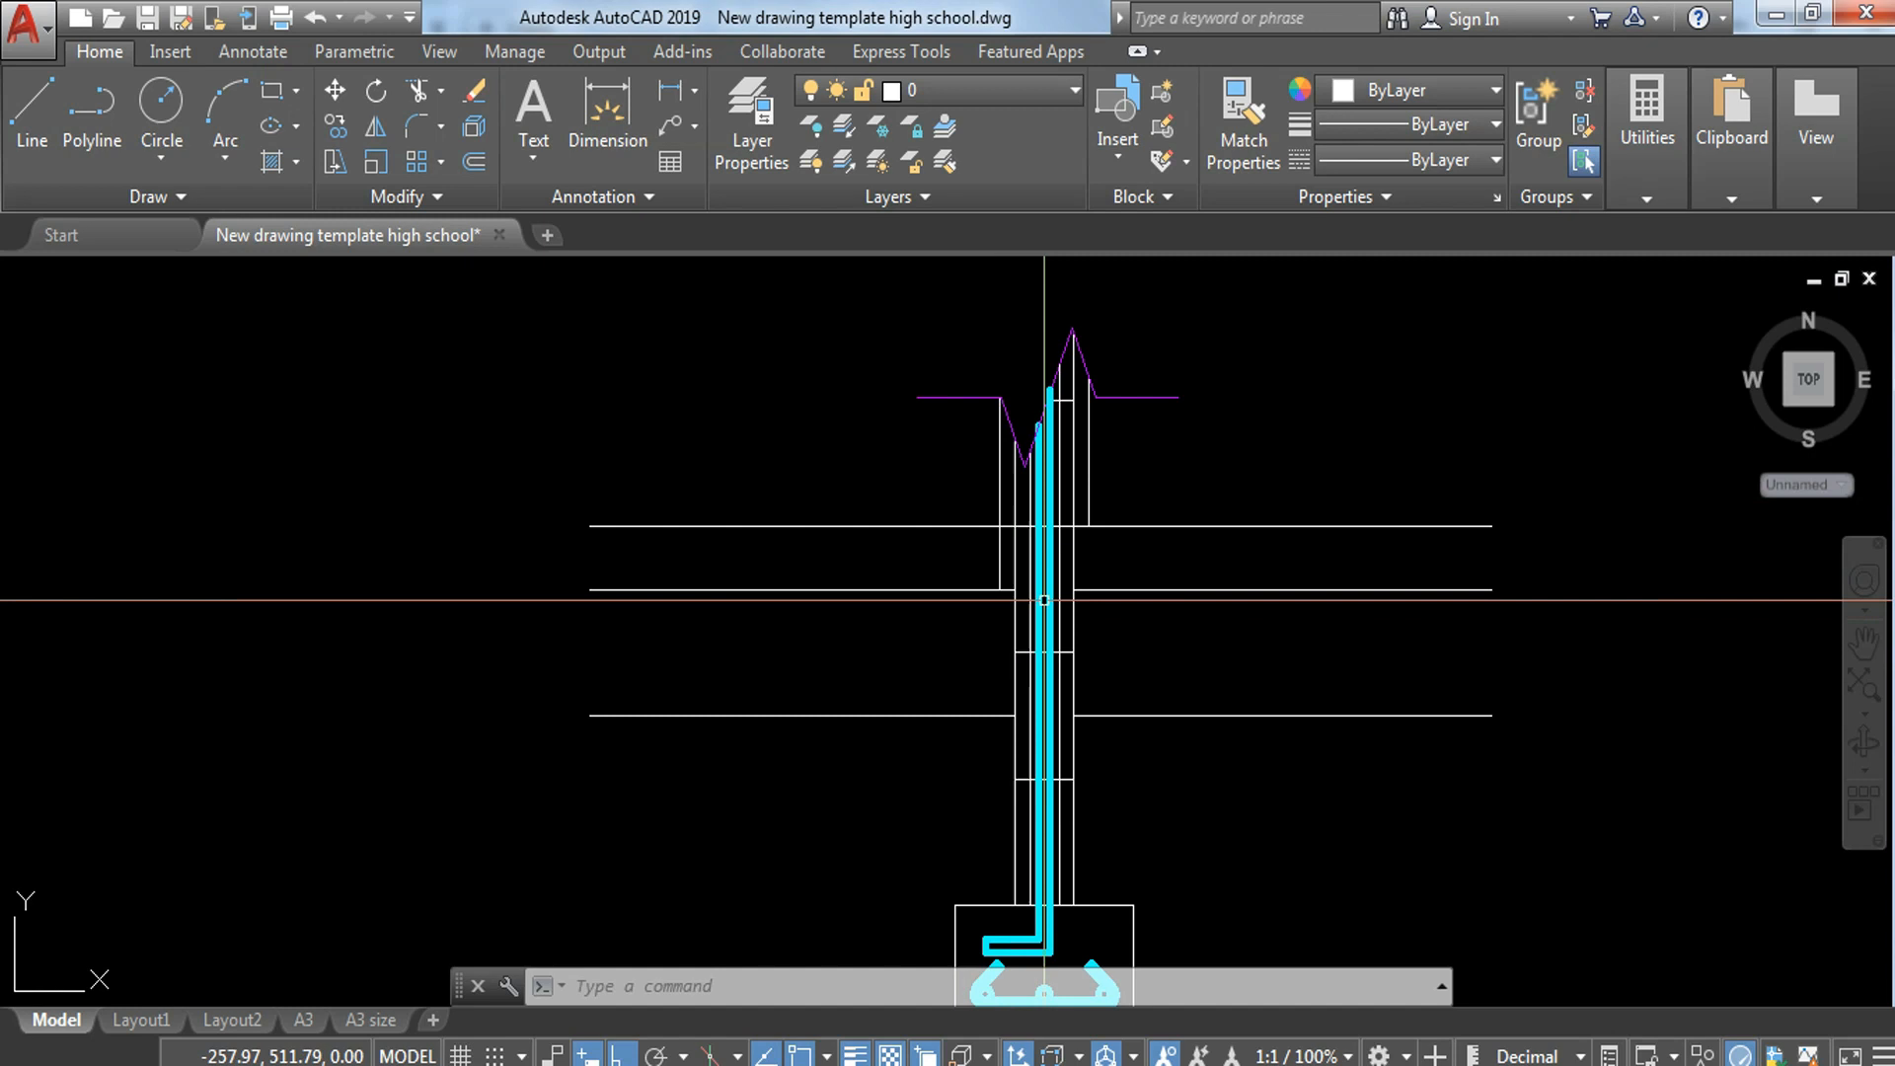
text(tr)
key(Return)
key(Return)
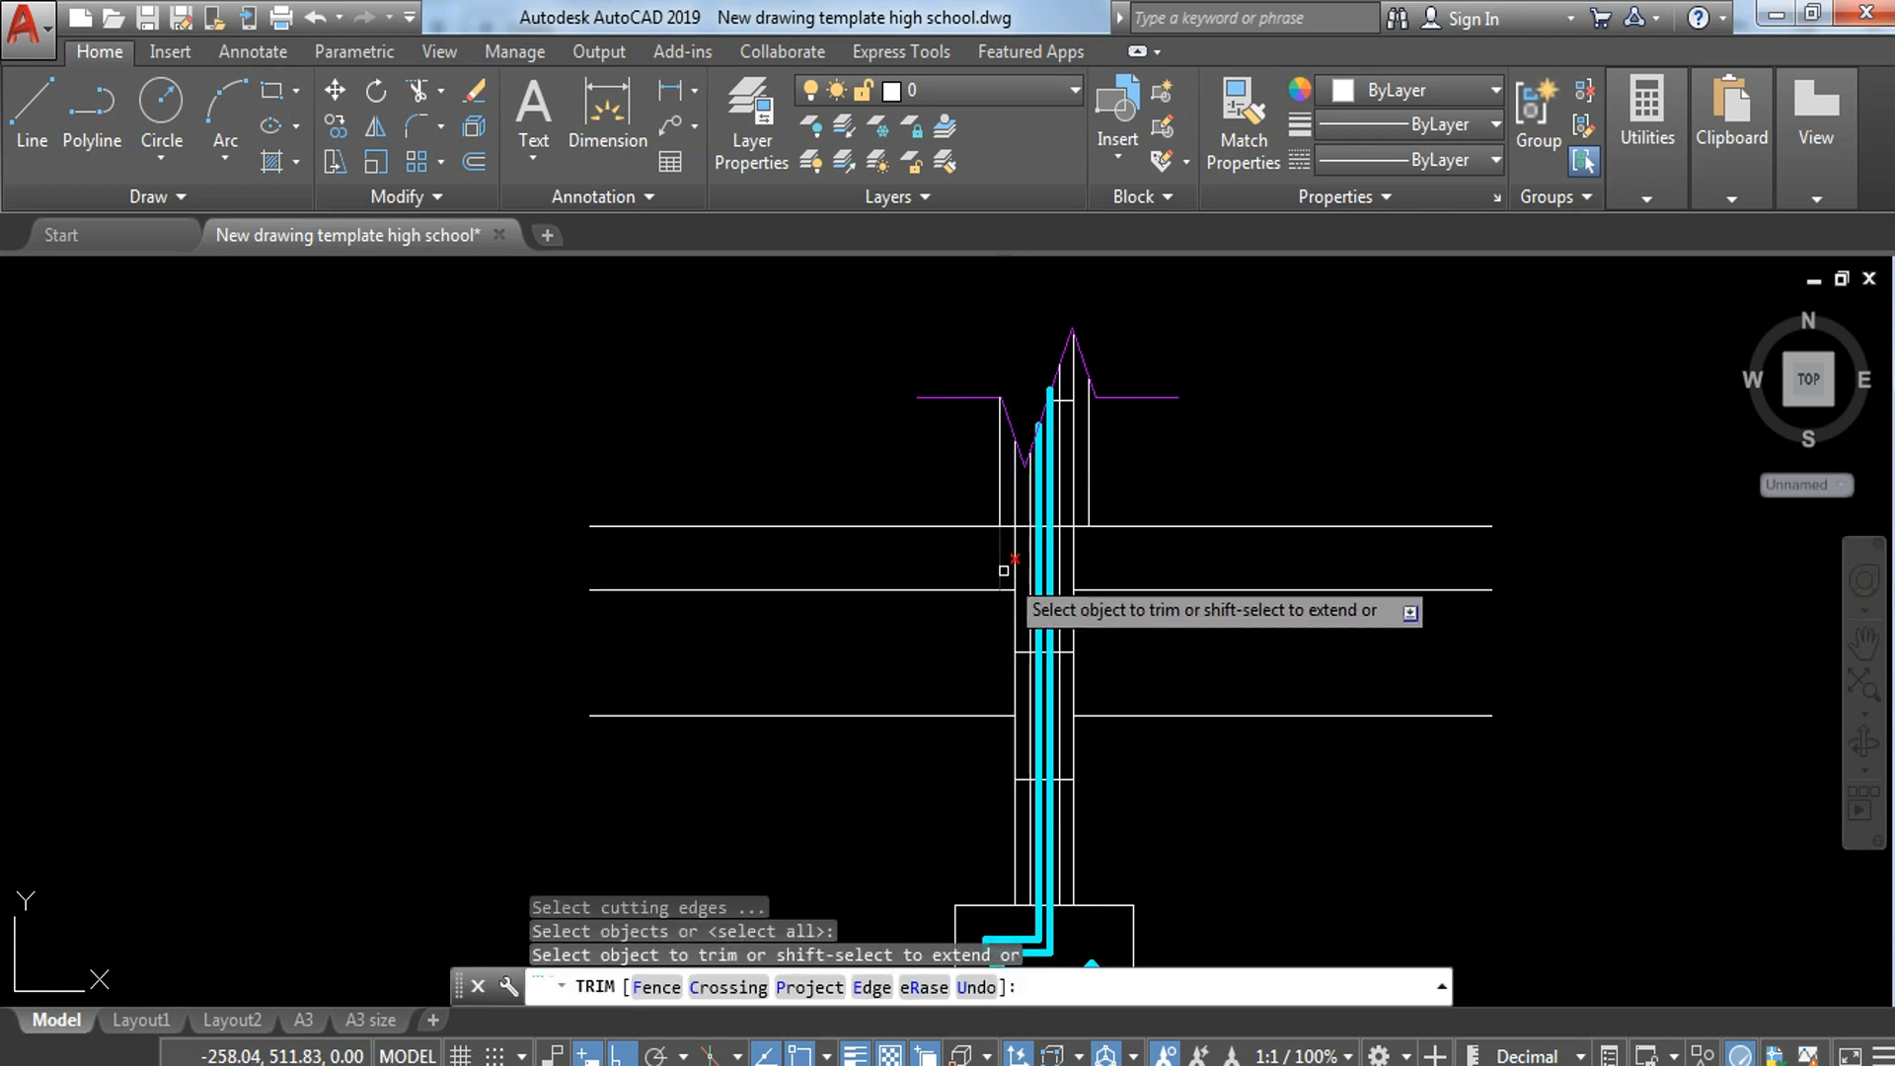
key(Escape)
key(Escape)
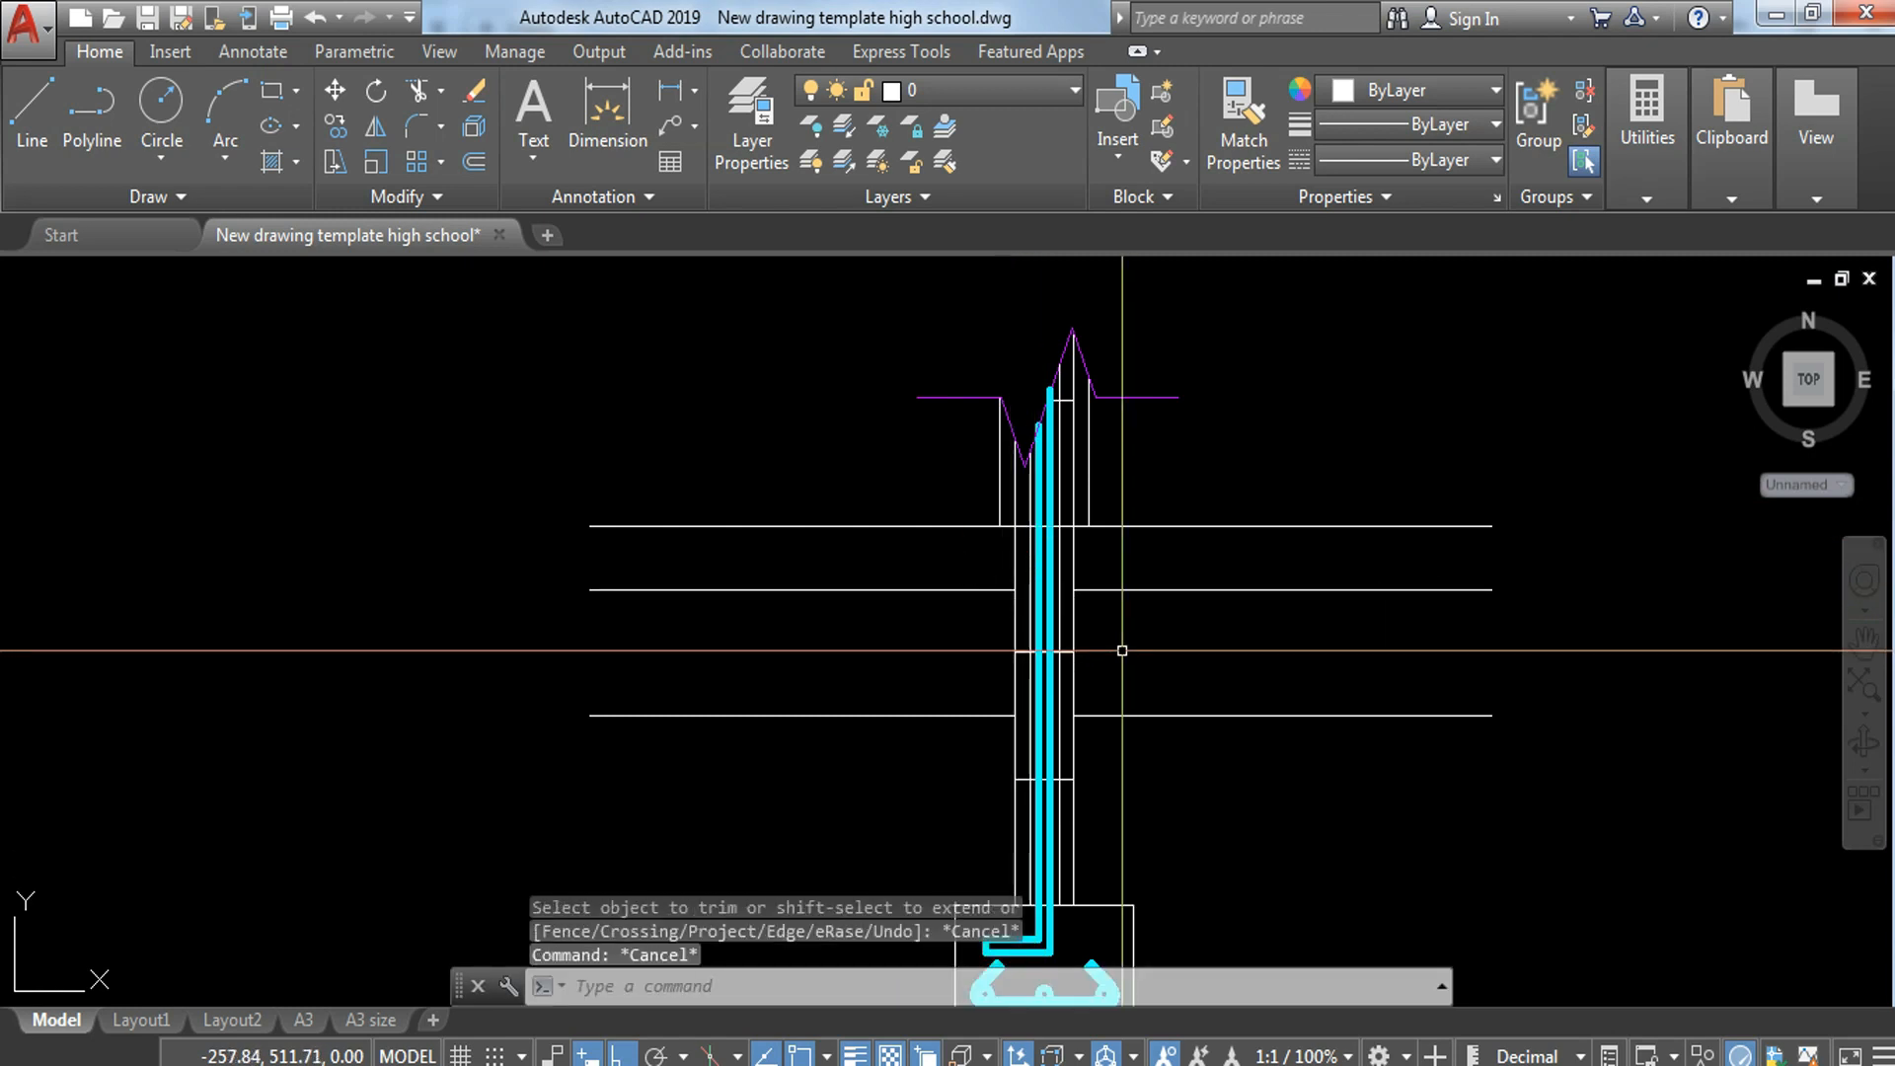
Step: Draw vertical lines along both wall faces from the topmost horizontal line down to the lowest horizontal line
text(l)
key(Return)
scroll(1070, 629, up, 4)
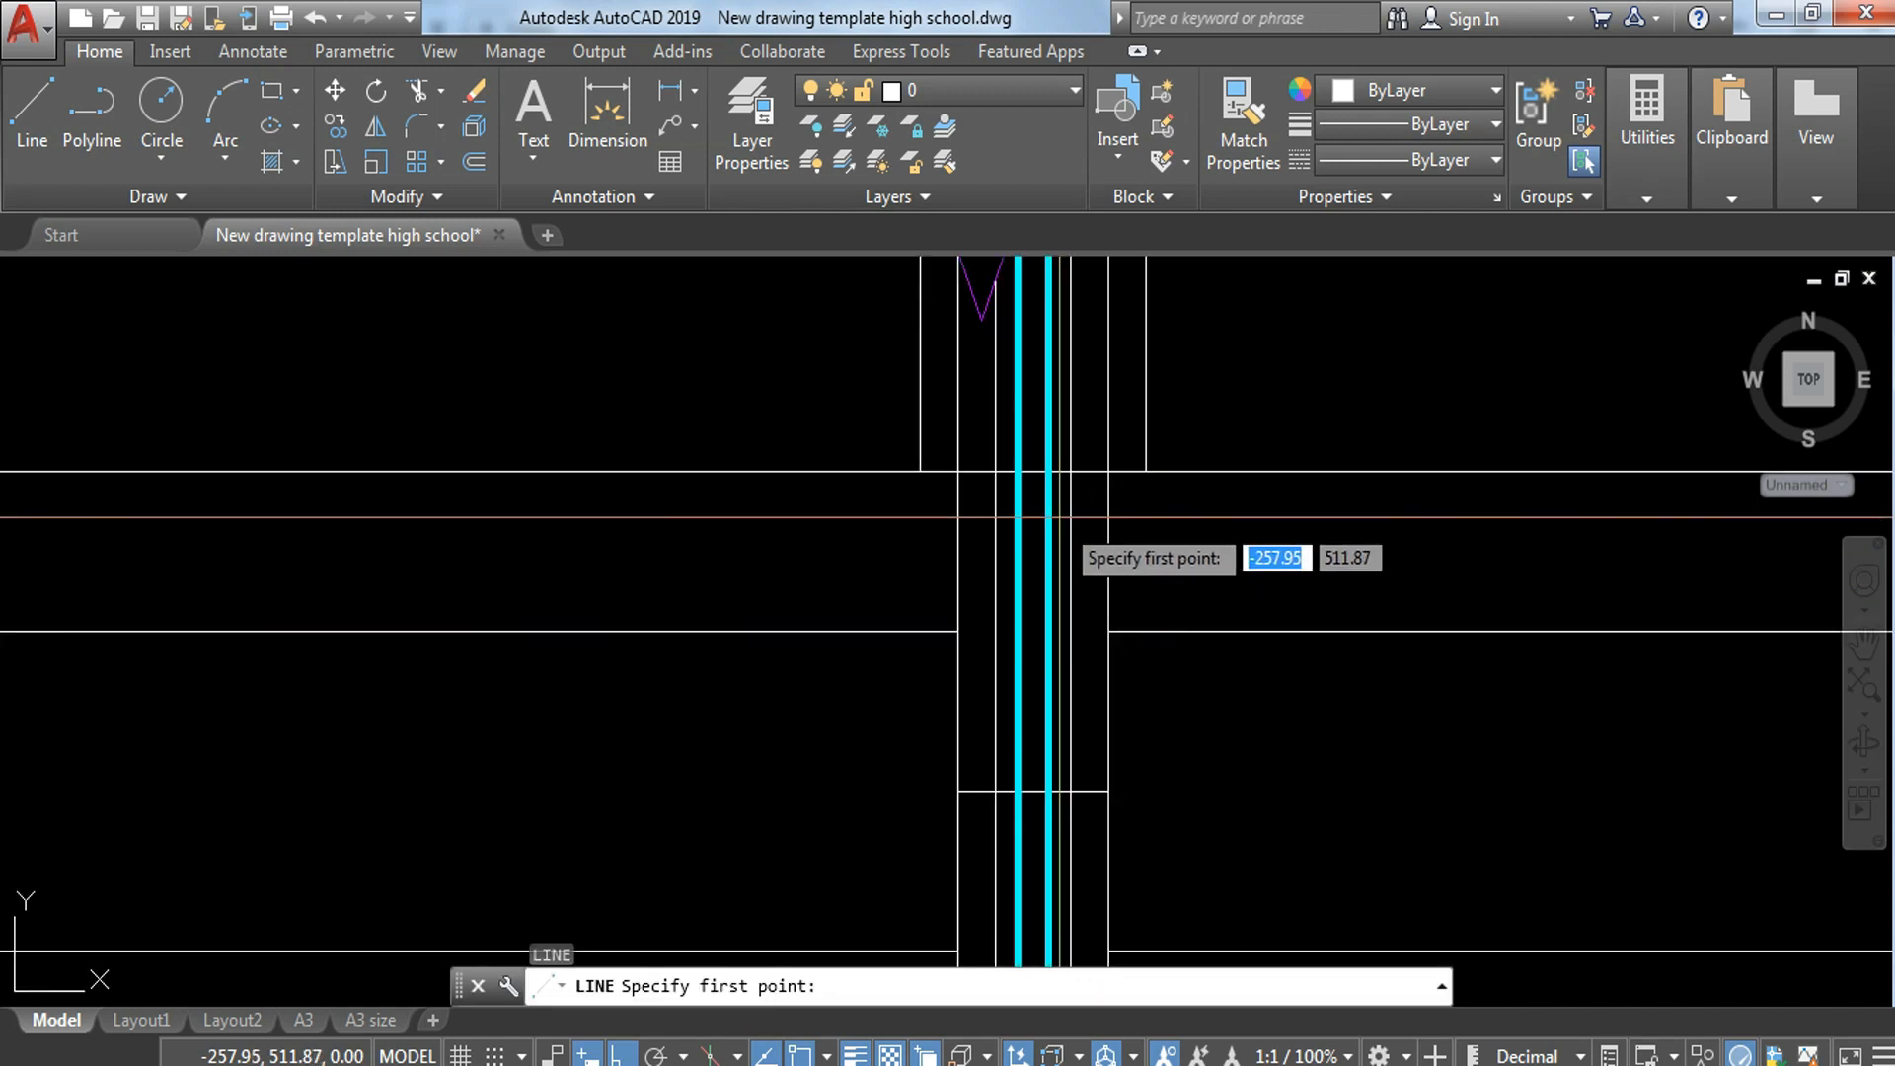
click(1108, 471)
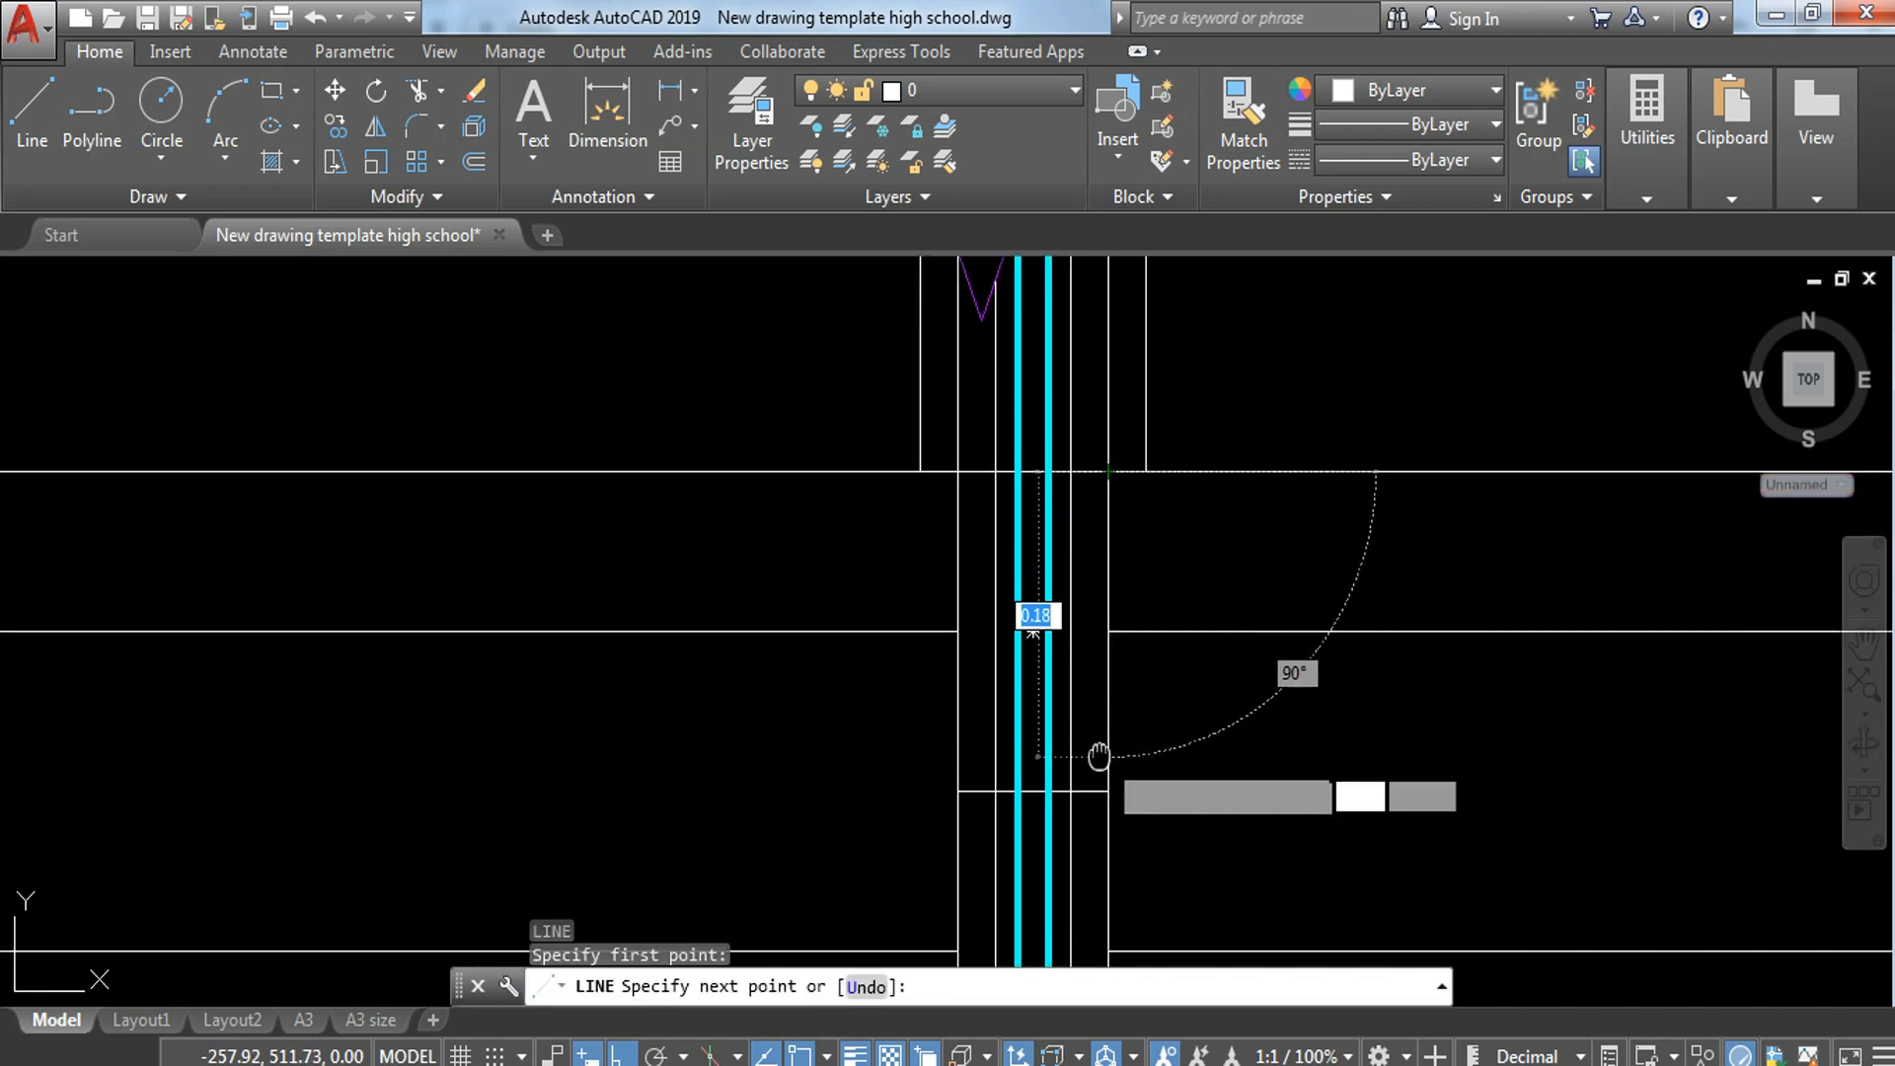
middle_drag(1101, 758, 1073, 502)
click(1079, 695)
key(Escape)
middle_drag(855, 781, 923, 644)
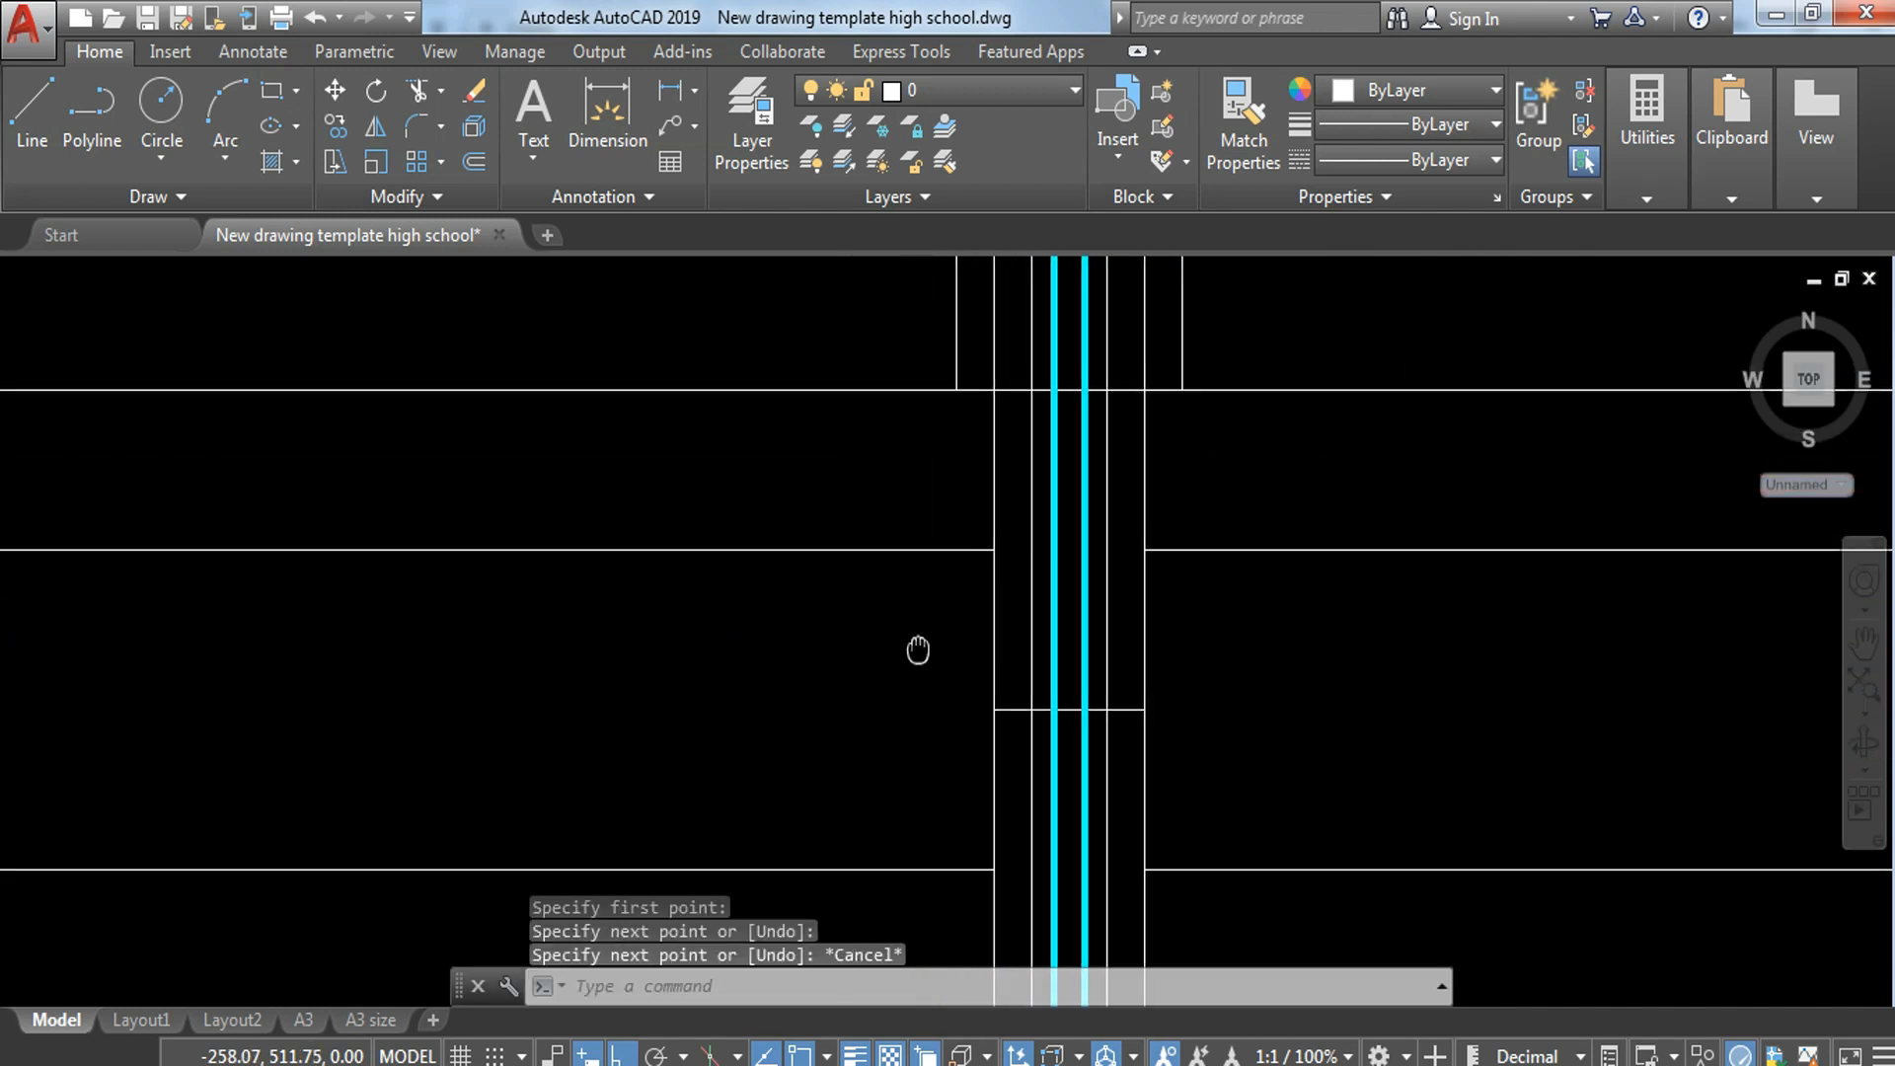
key(Return)
click(997, 397)
click(1072, 557)
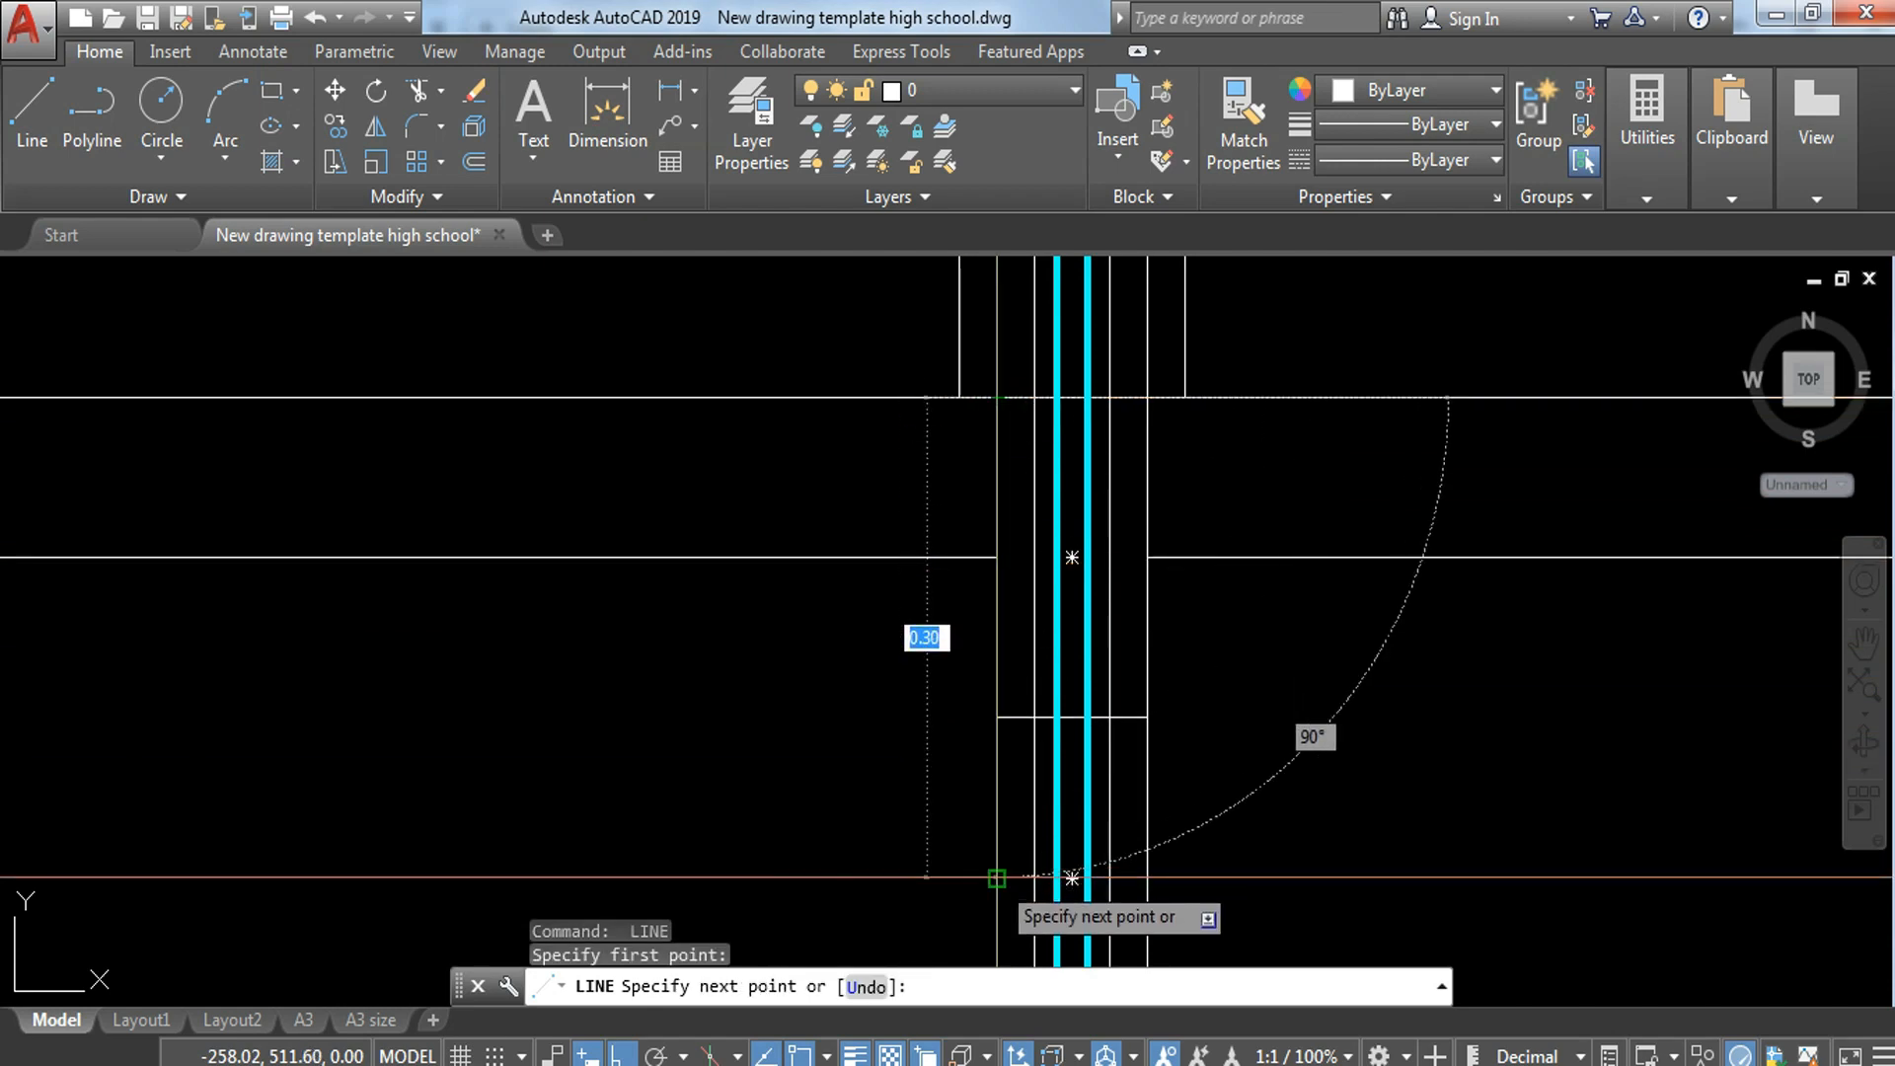
key(Escape)
Step: Offset the new vertical lines on both wall faces 0.1 outward, one to each side of the wall
text(o)
key(Return)
text(.)
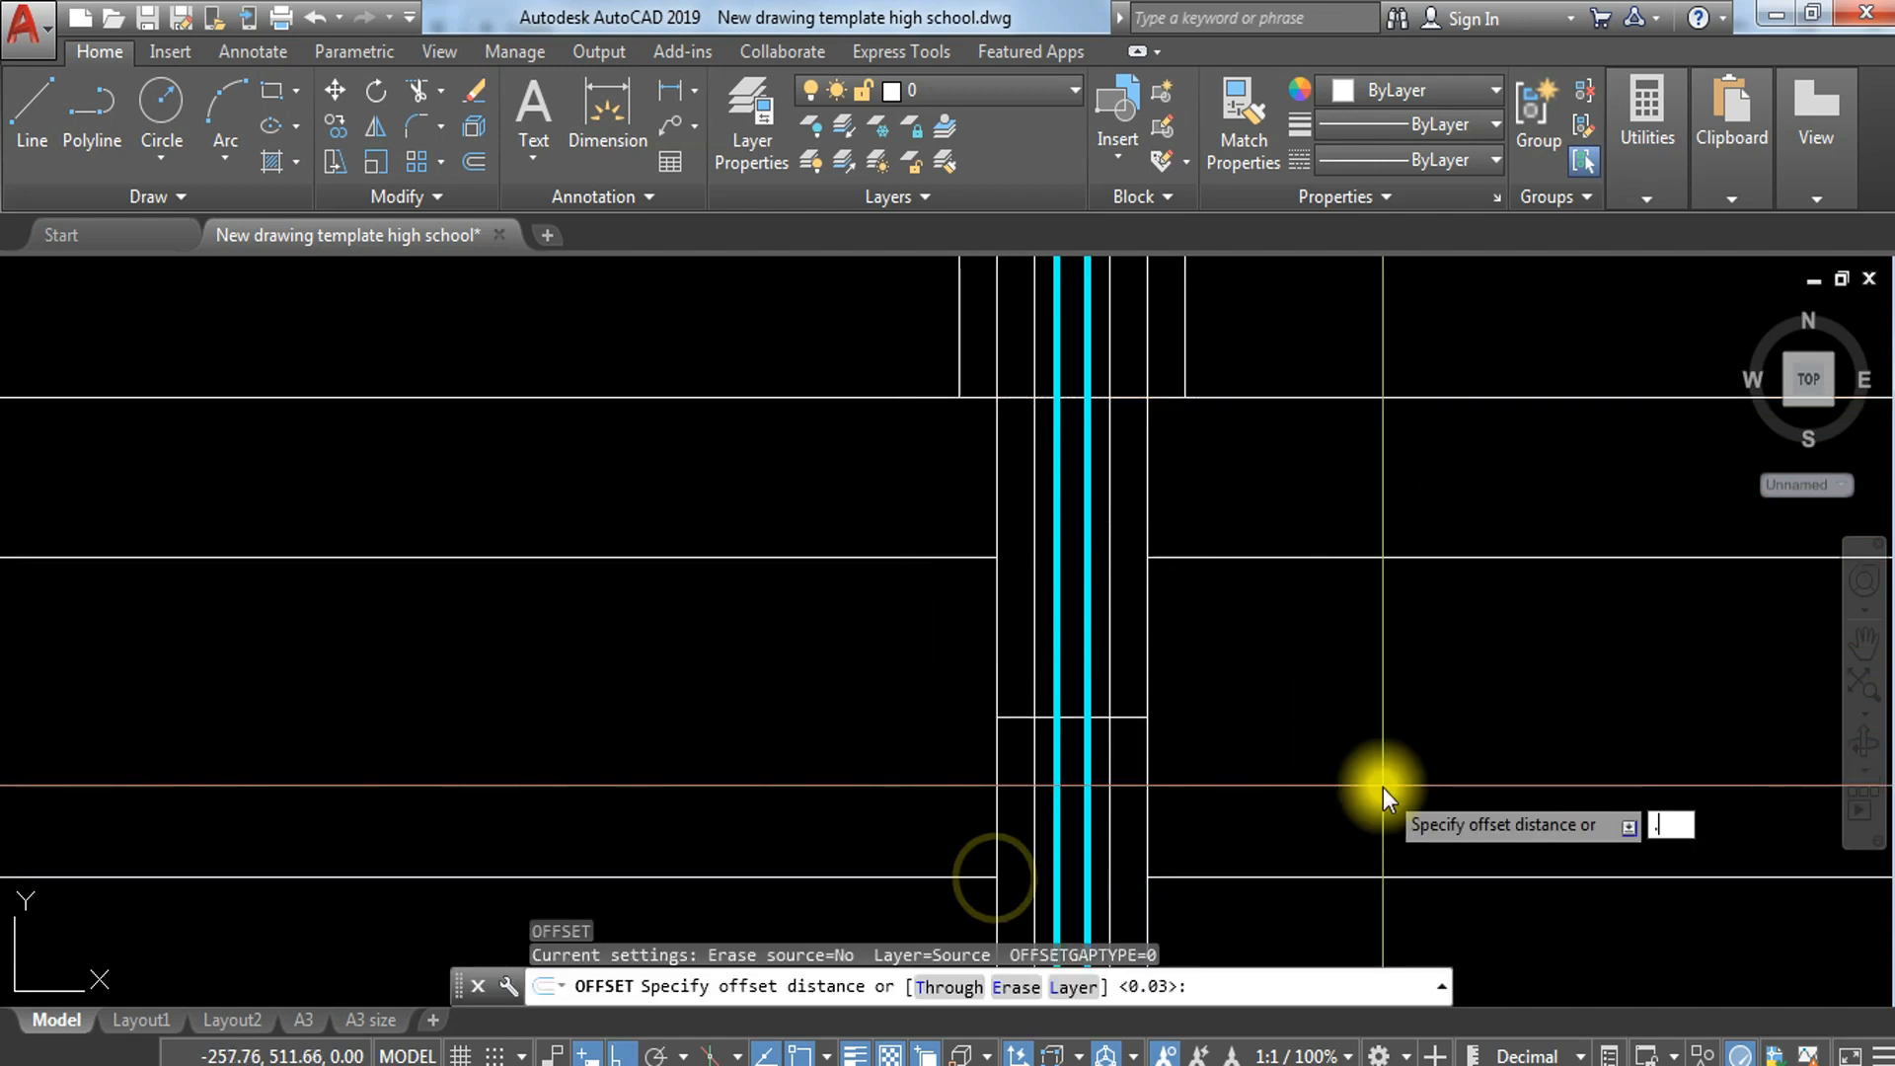
text(1)
key(Return)
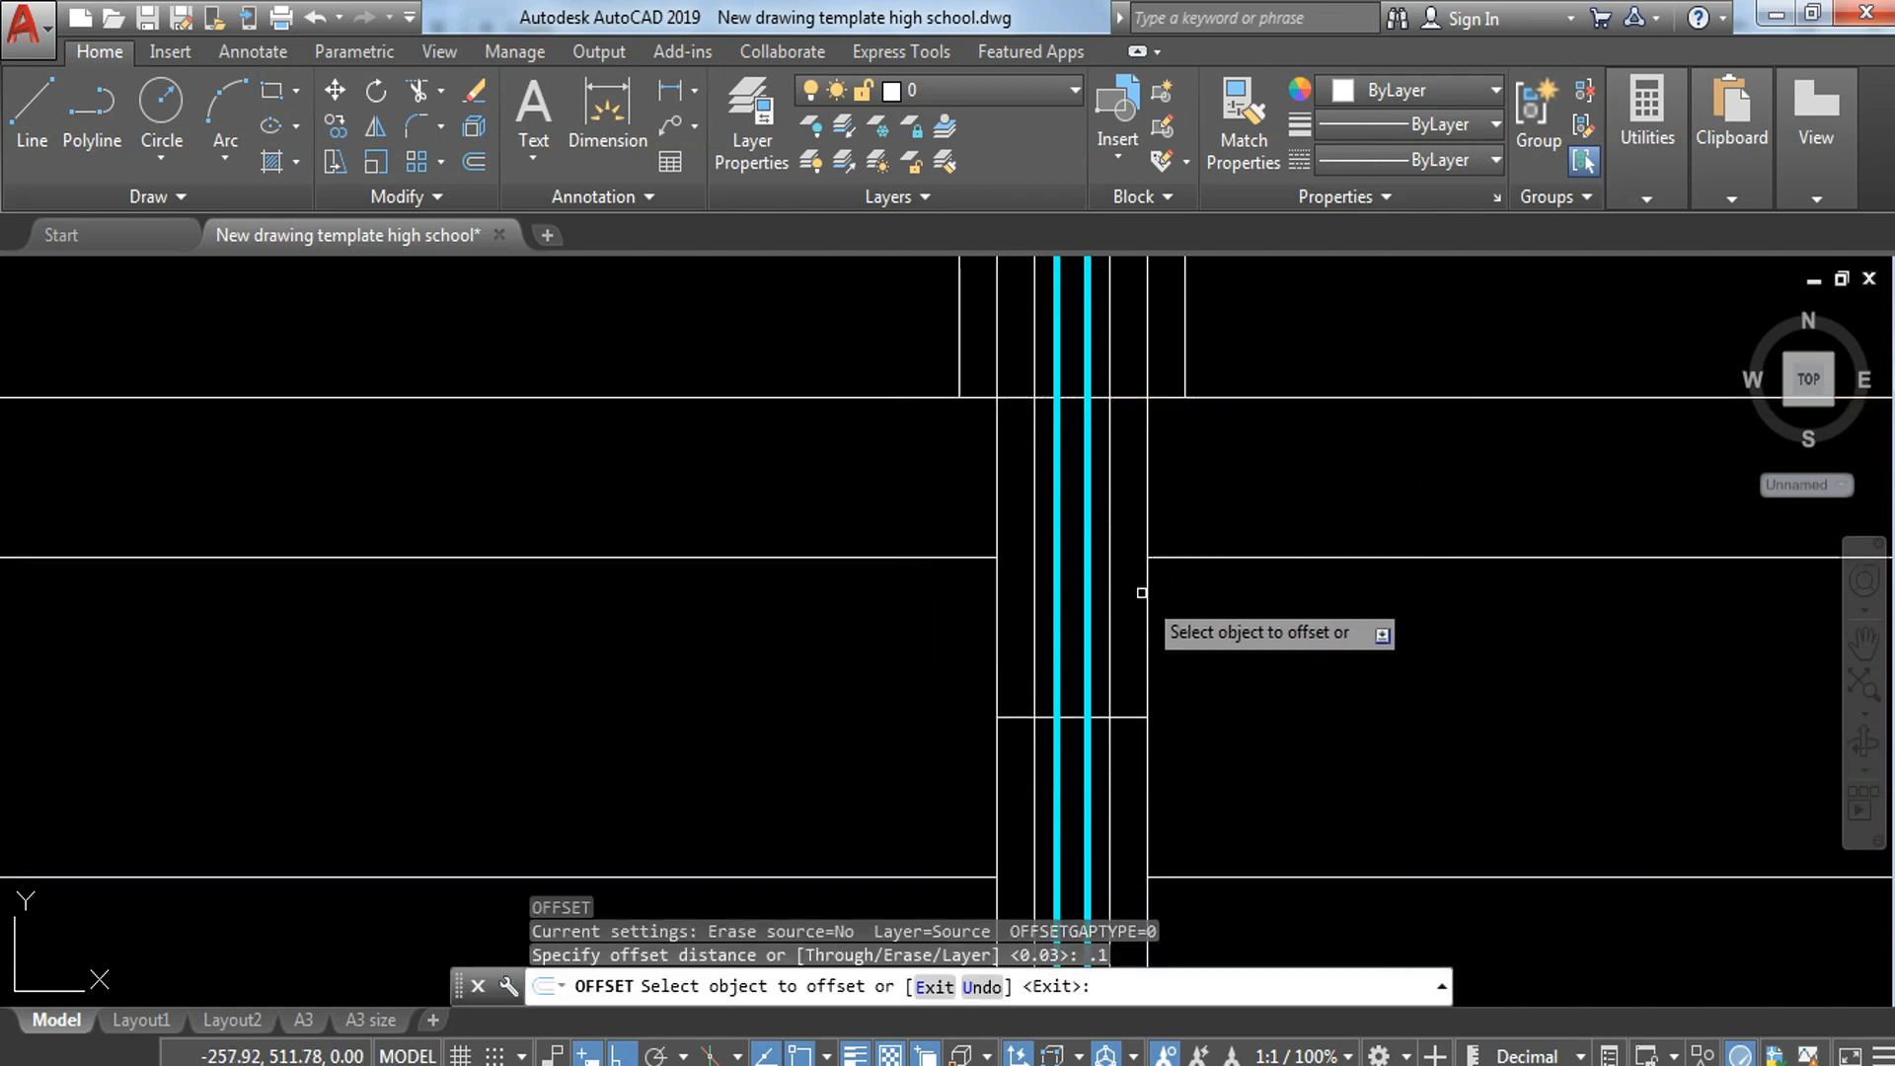
click(1148, 586)
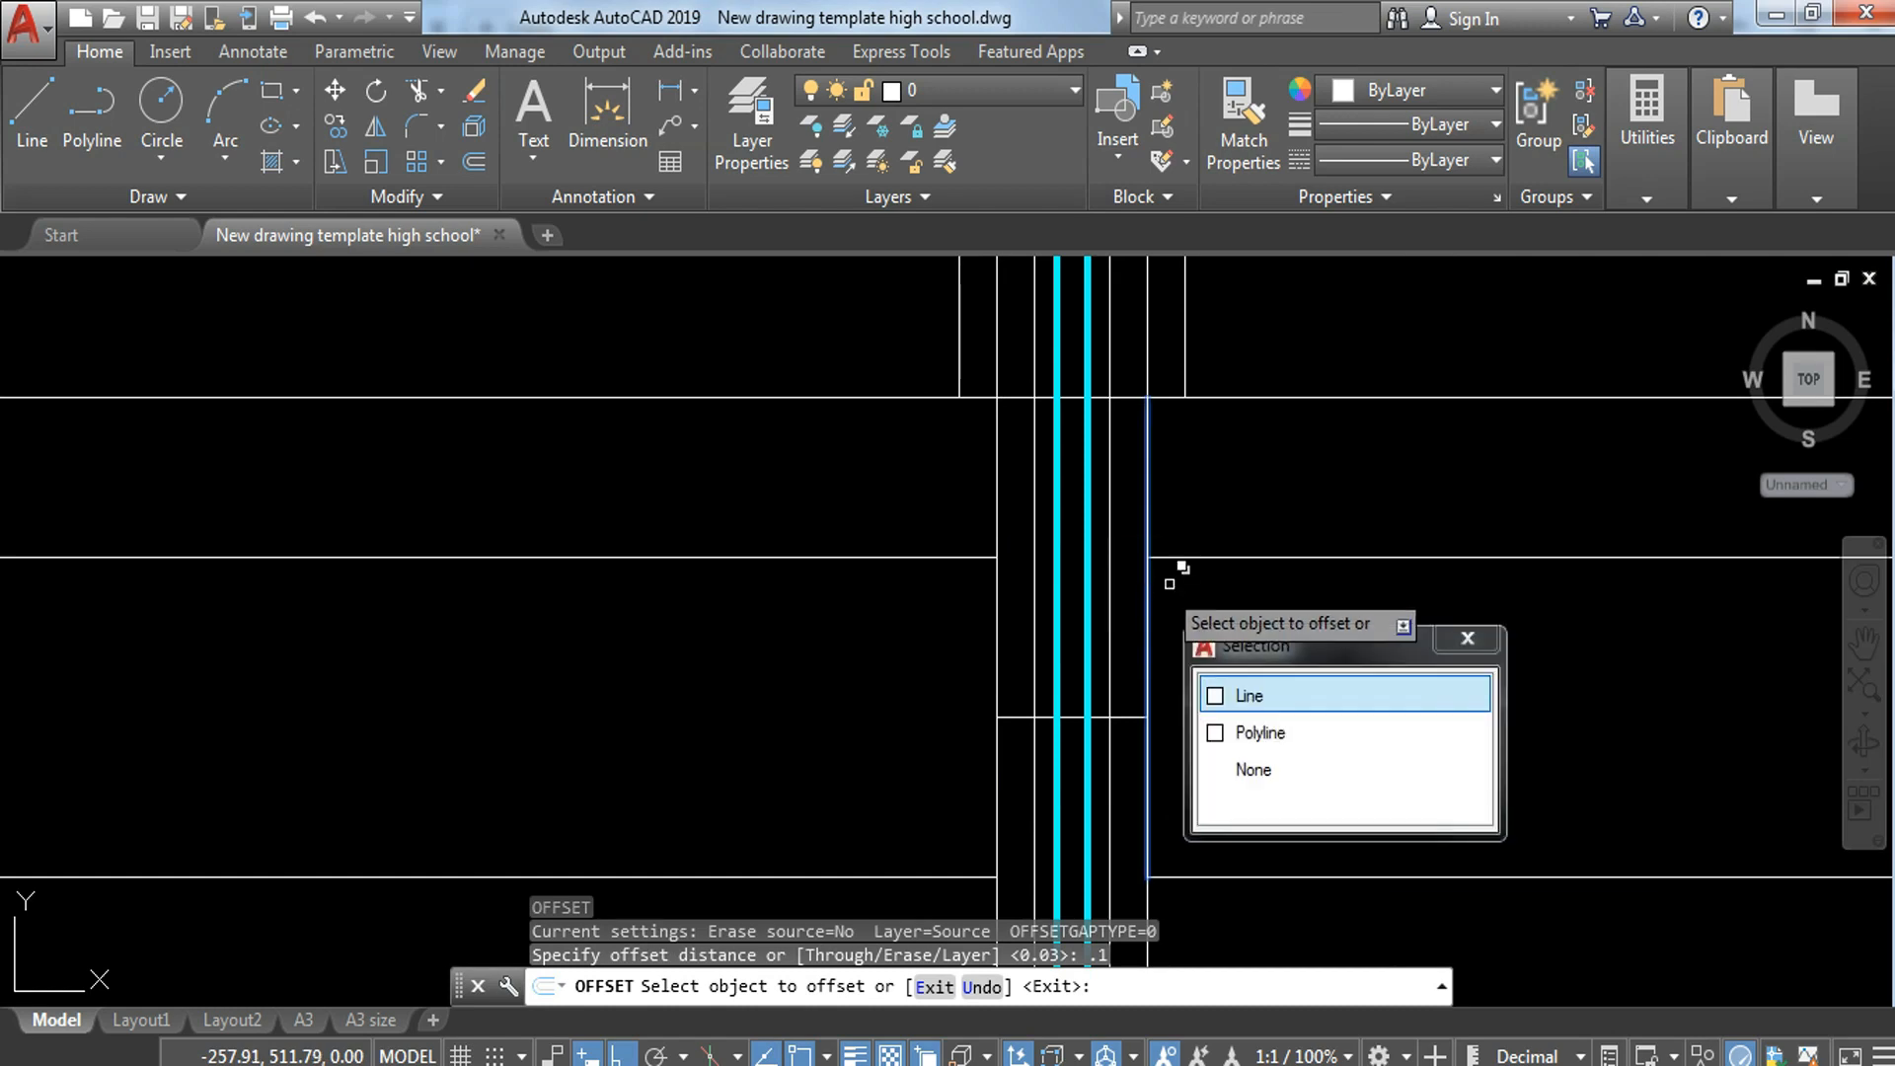
click(1232, 695)
click(1293, 643)
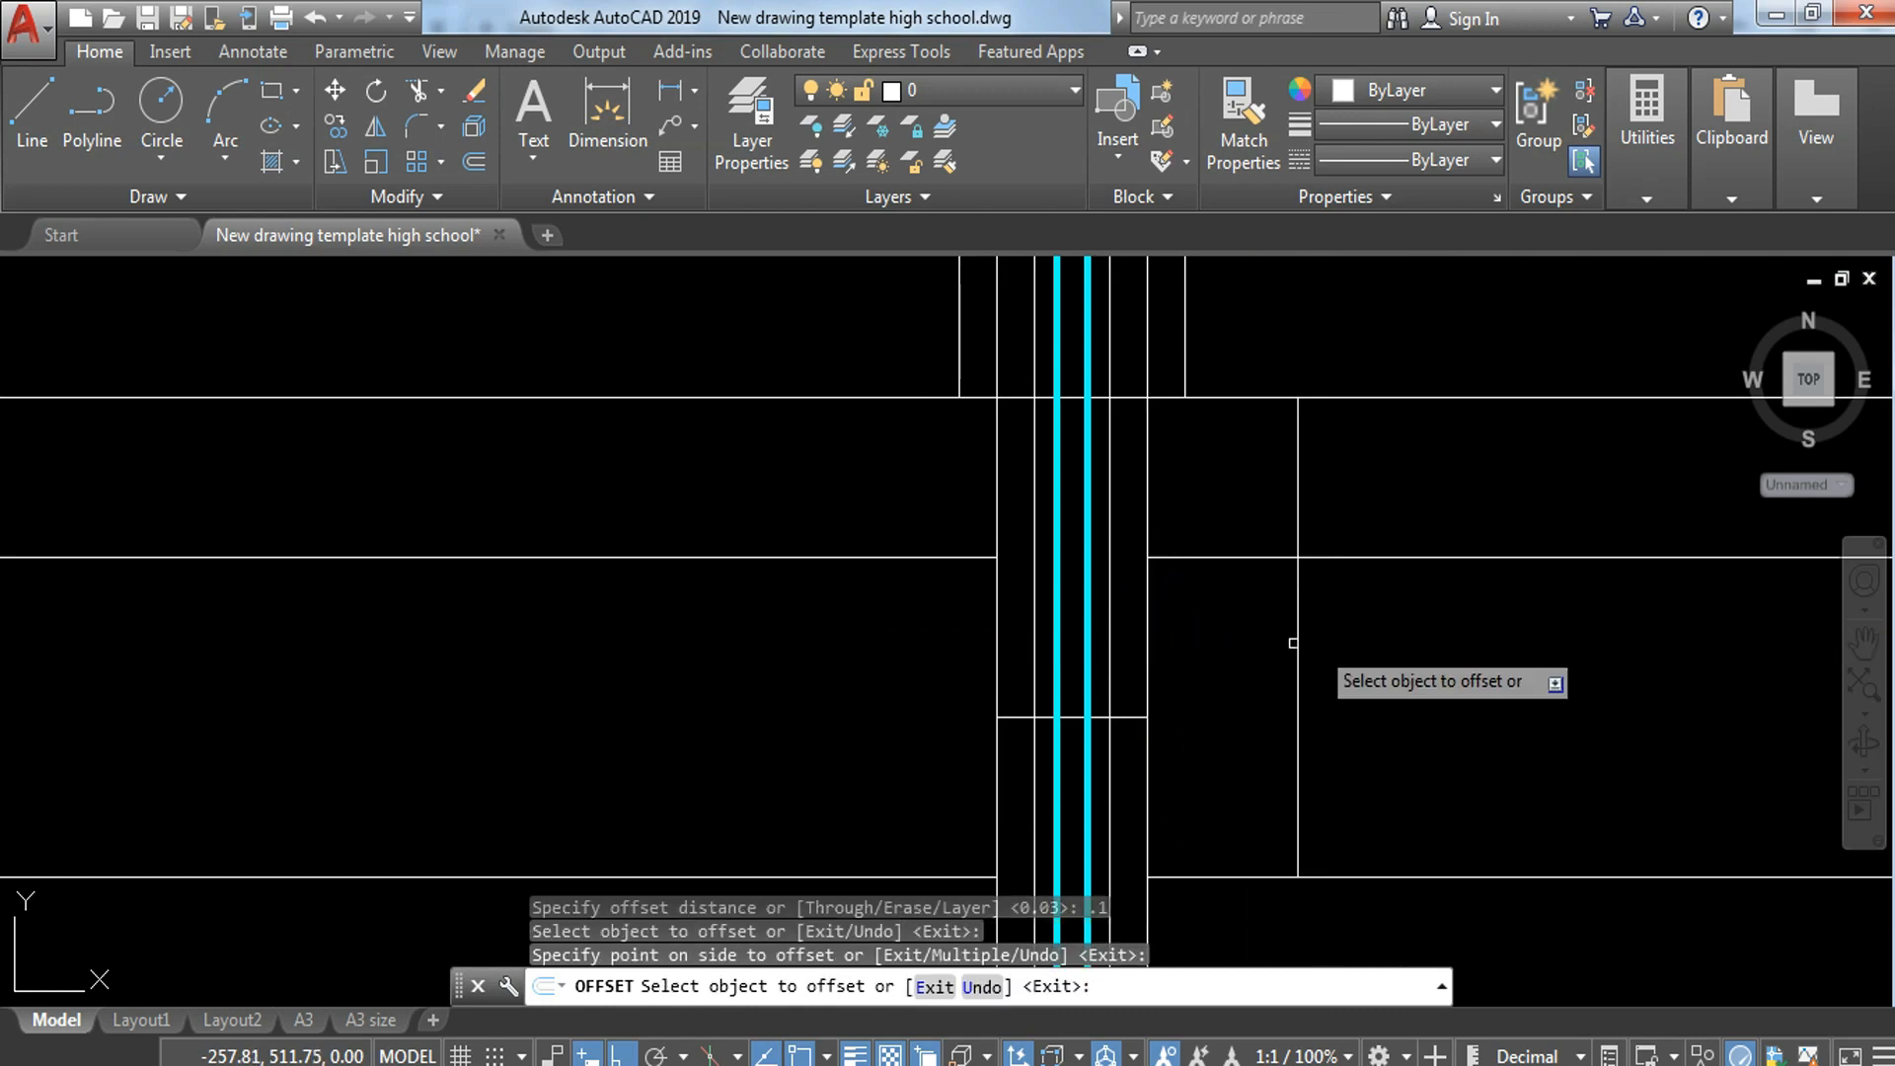
click(995, 619)
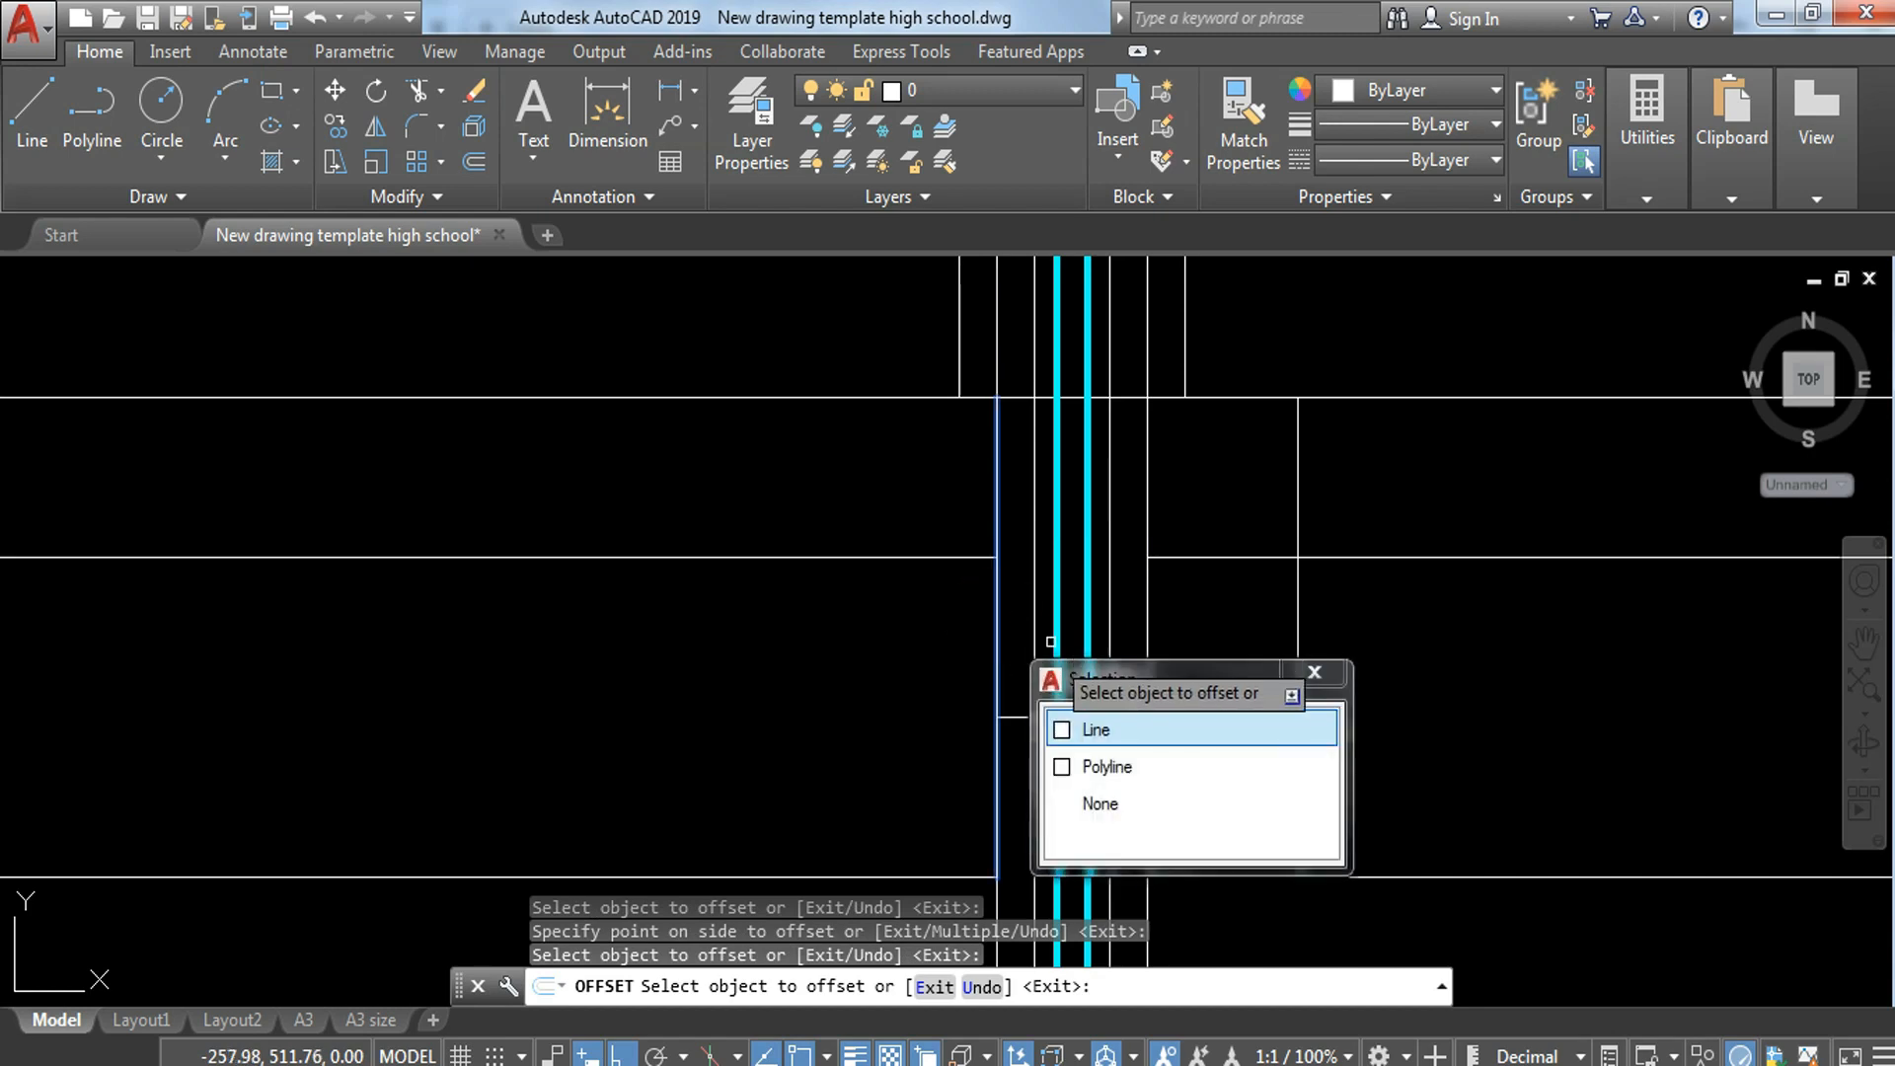
click(1072, 729)
click(751, 627)
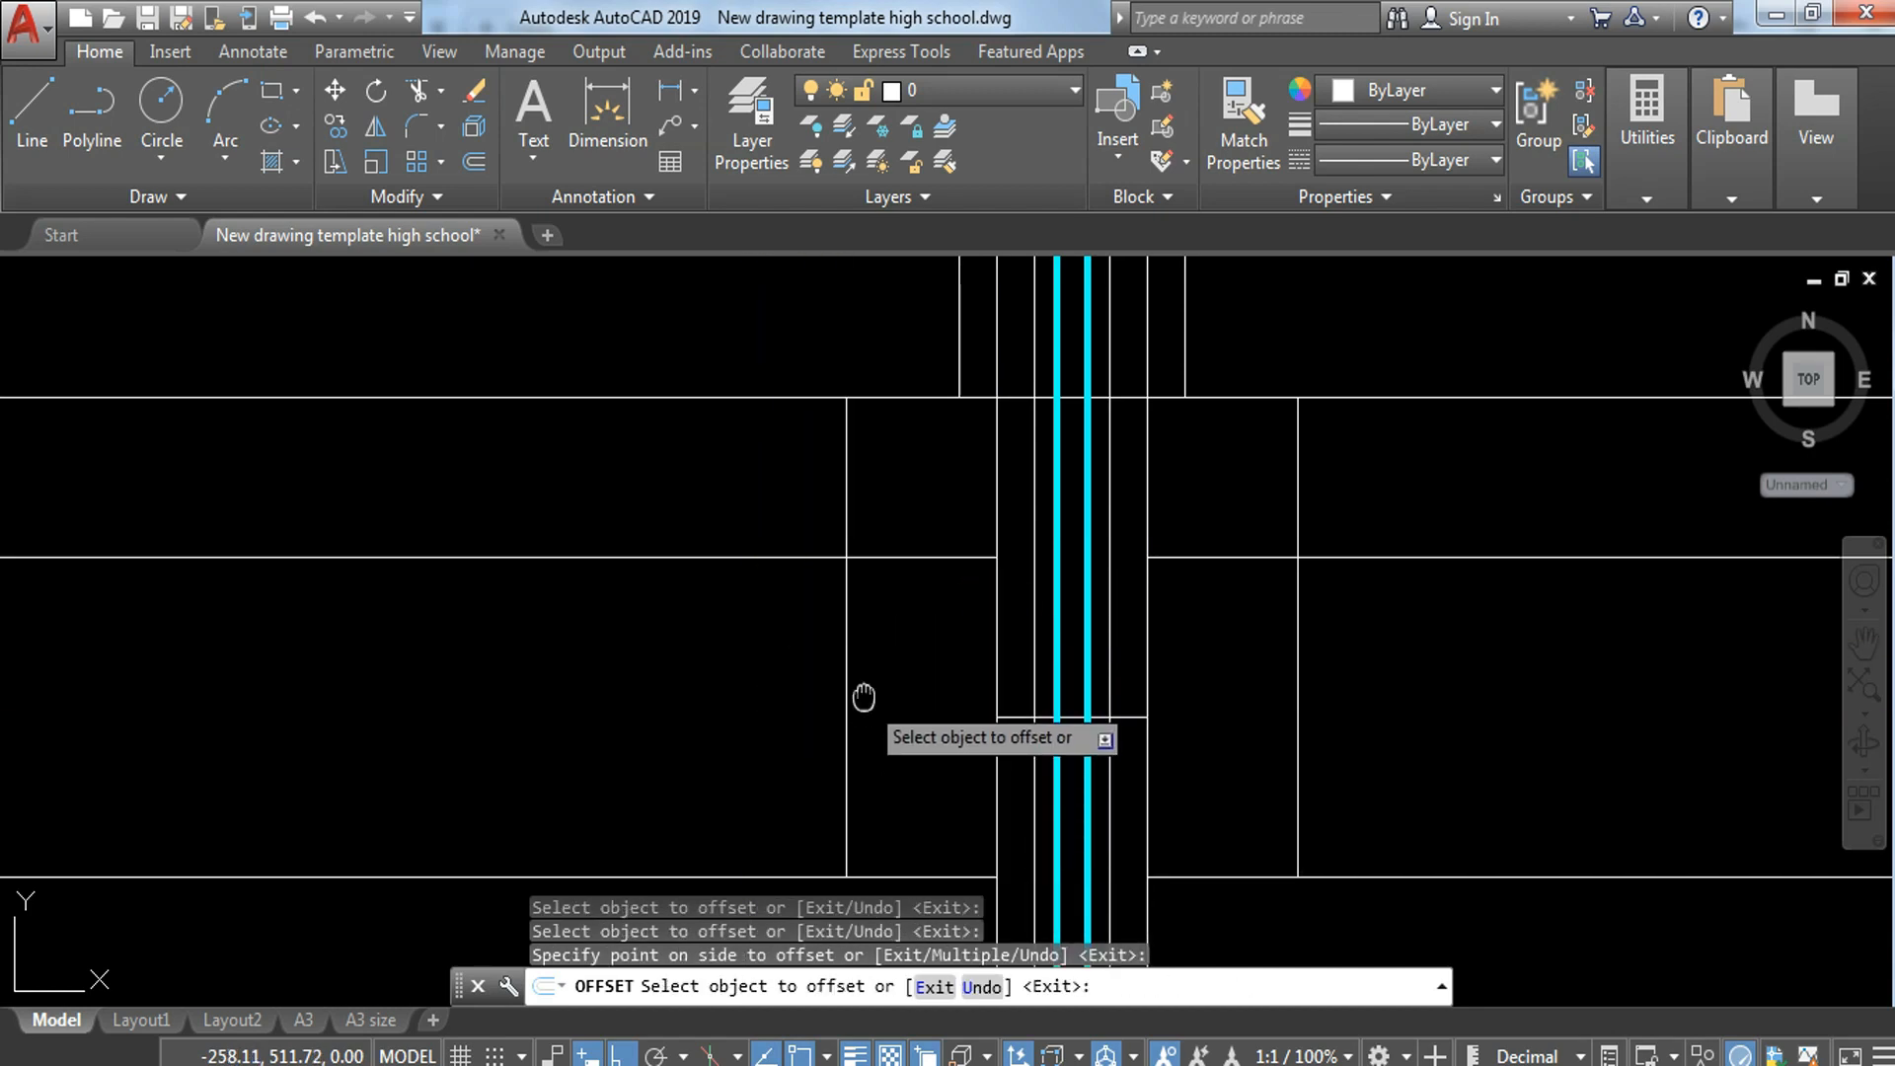
Step: Offset the middle horizontal lines on both sides of the wall 0.1 downward
middle_drag(865, 701, 939, 675)
click(790, 534)
click(908, 647)
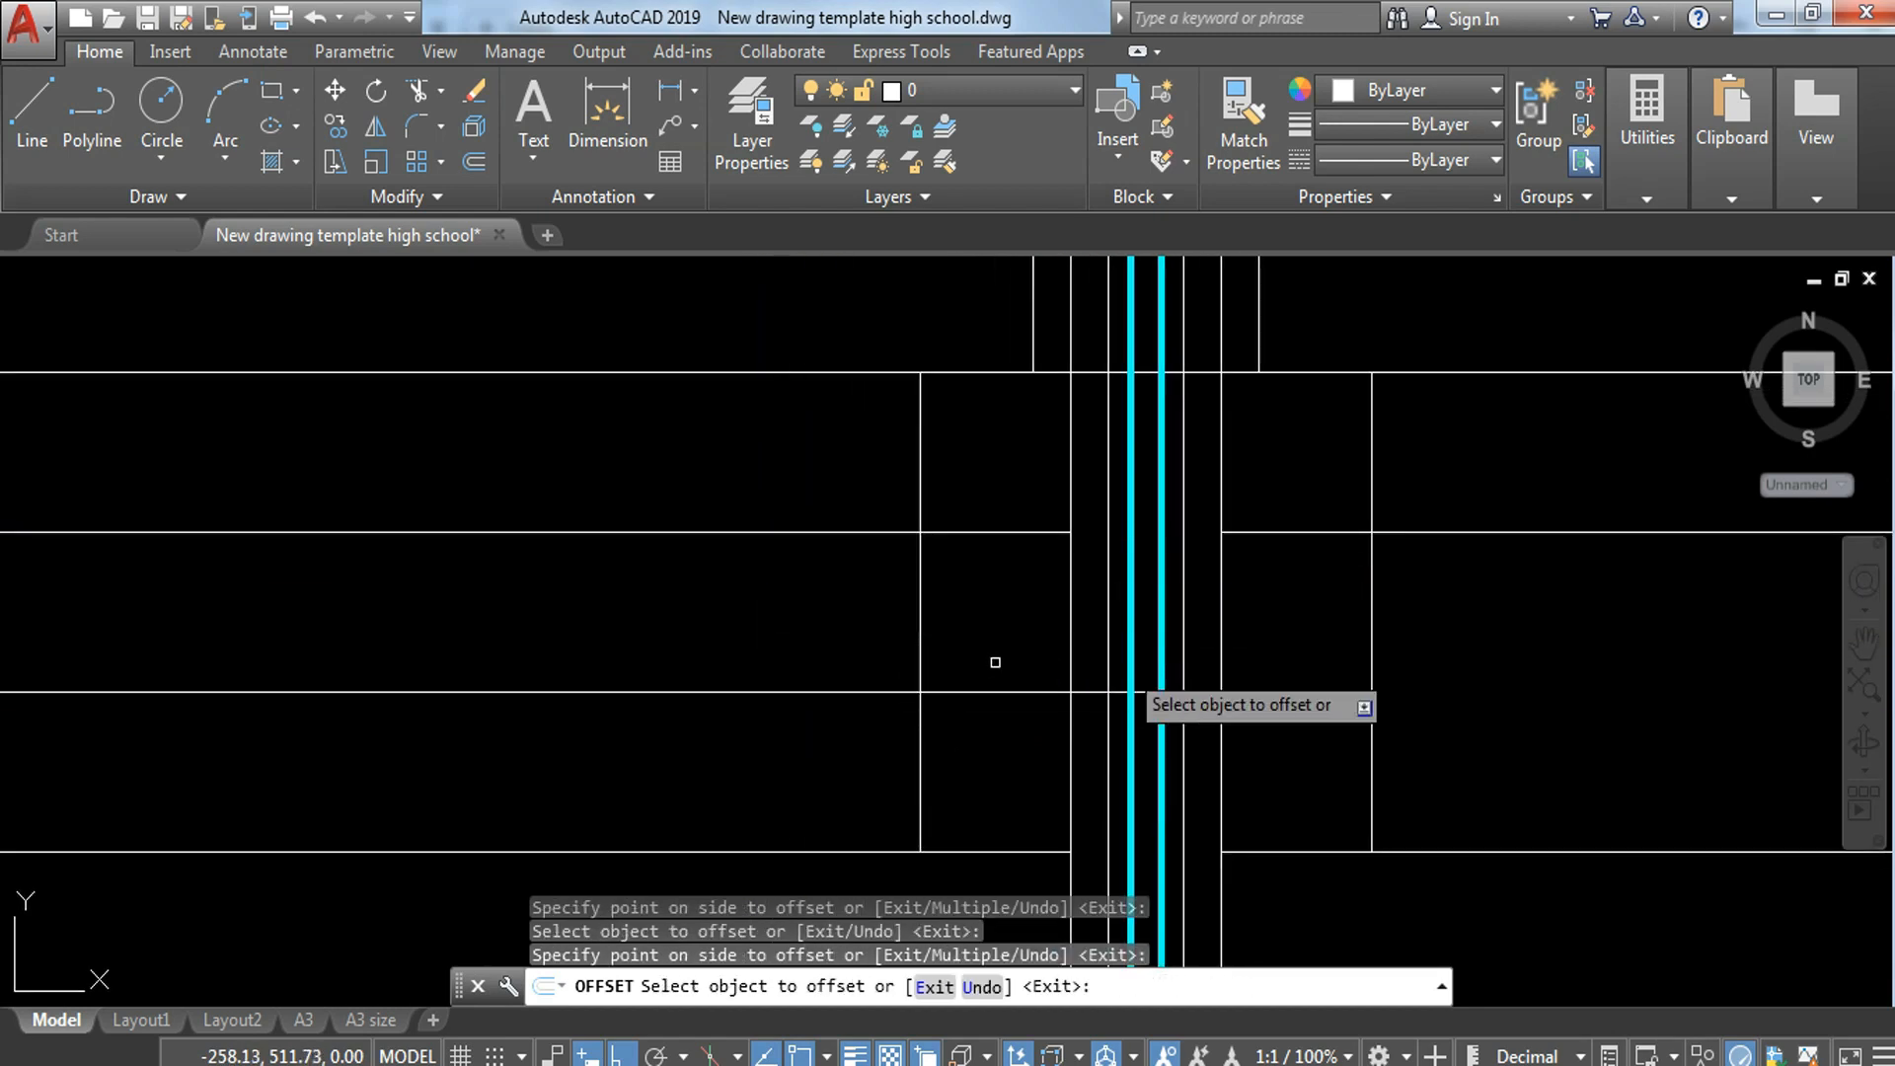
click(1507, 532)
key(Escape)
key(Escape)
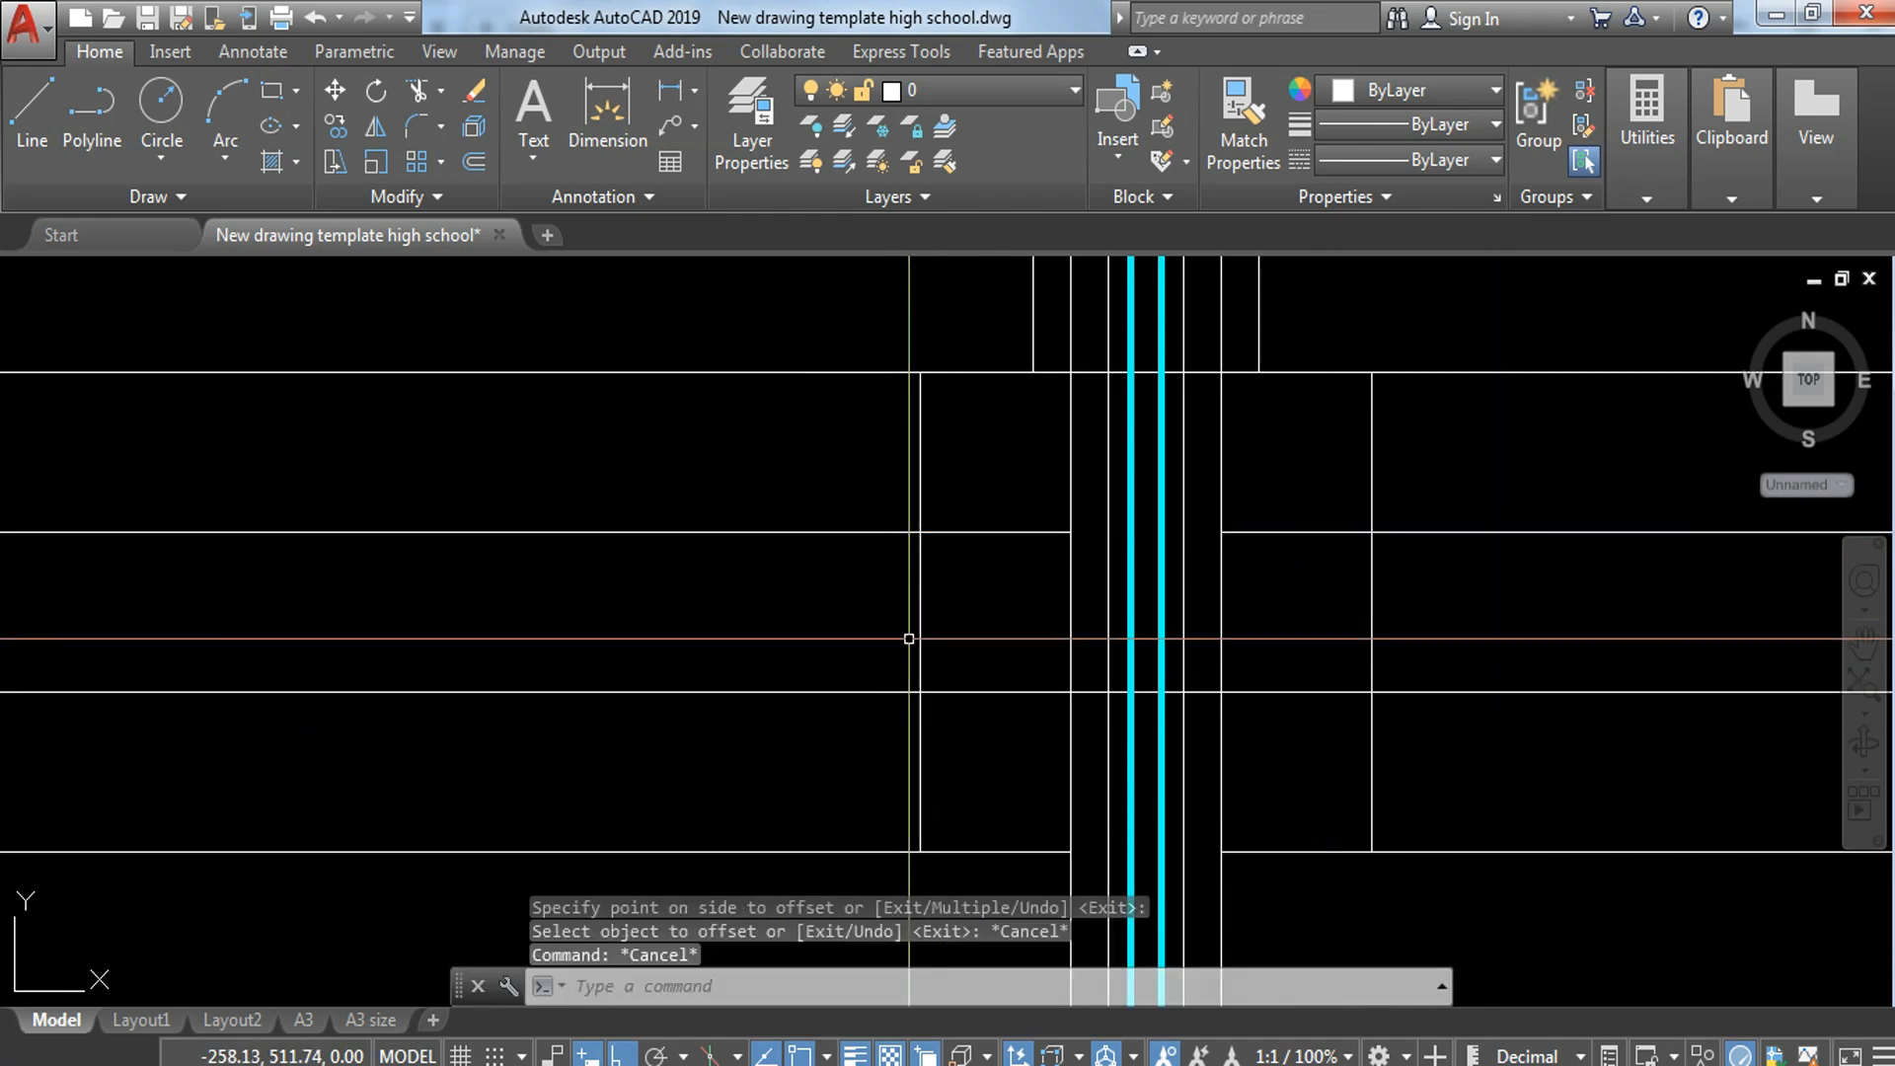
Step: Offset the outer vertical lines on the left and right of the wall another 0.10 outward
key(Return)
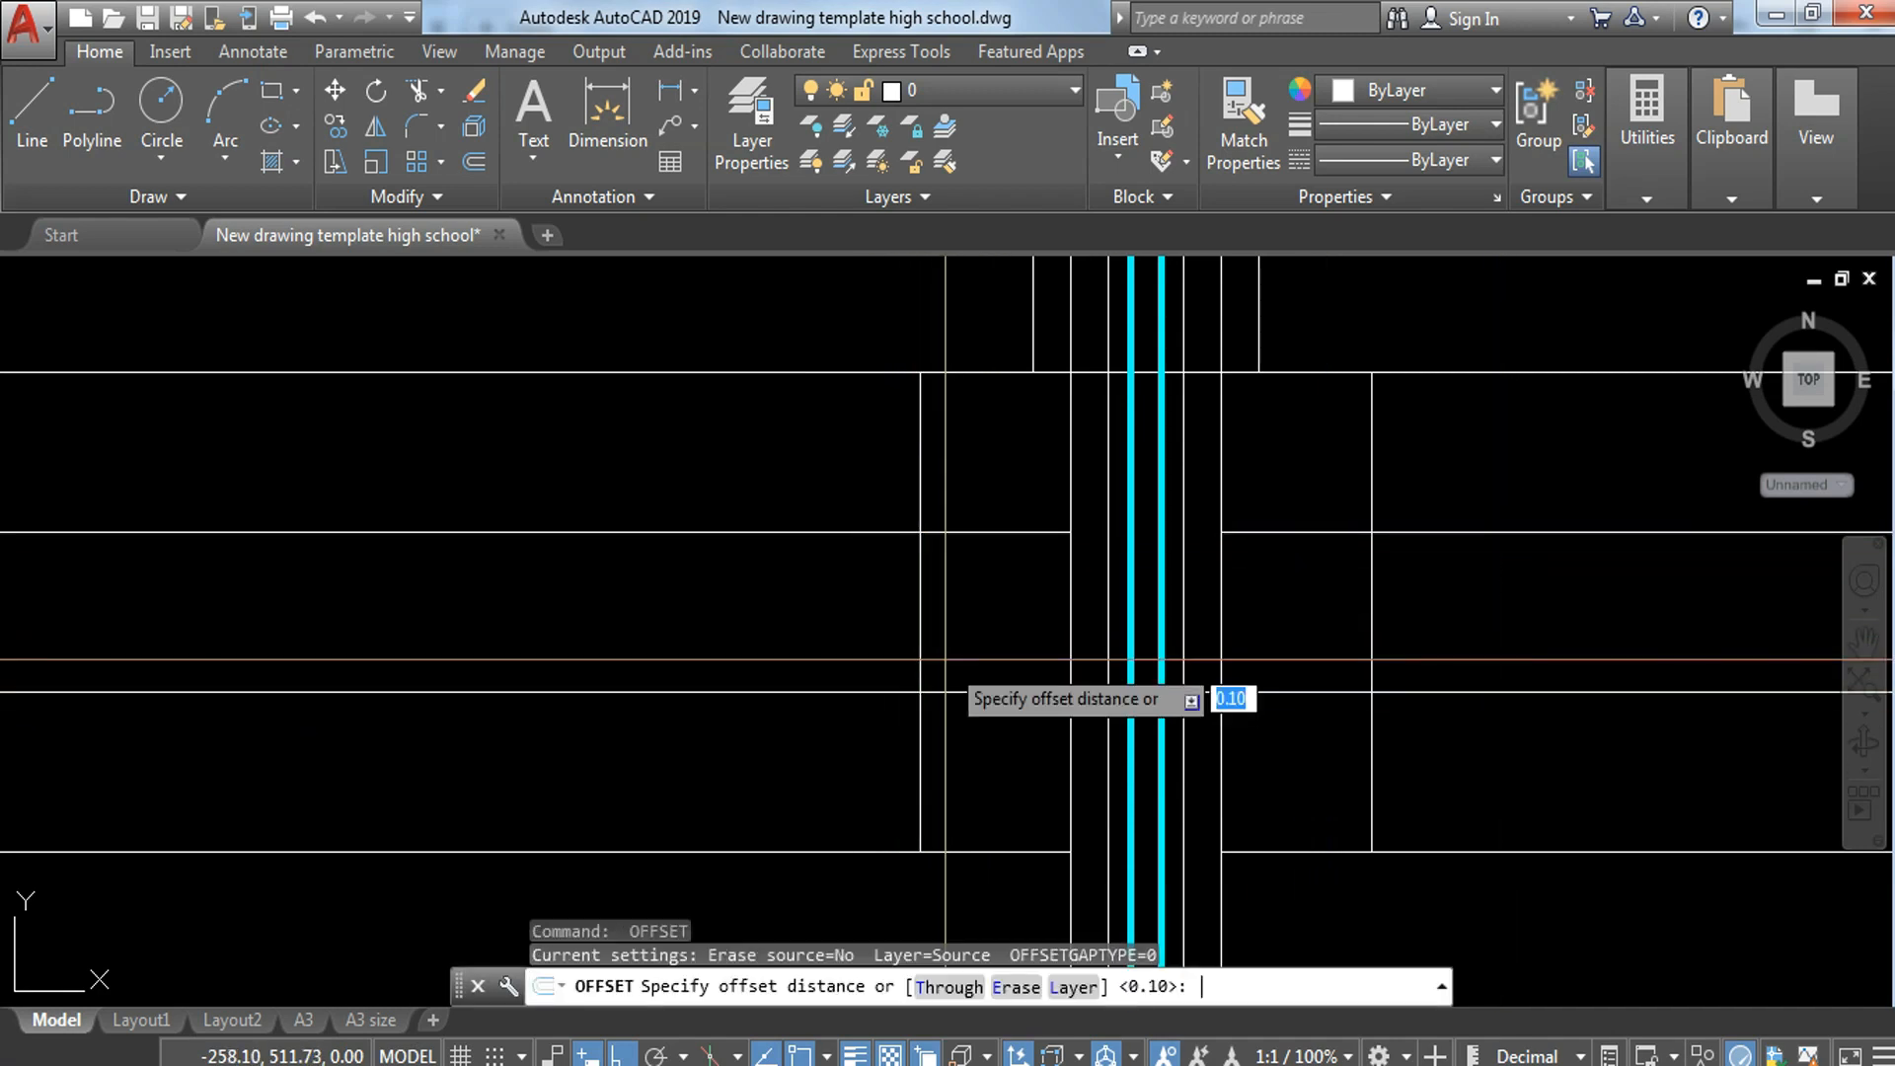
key(Return)
click(921, 565)
click(846, 540)
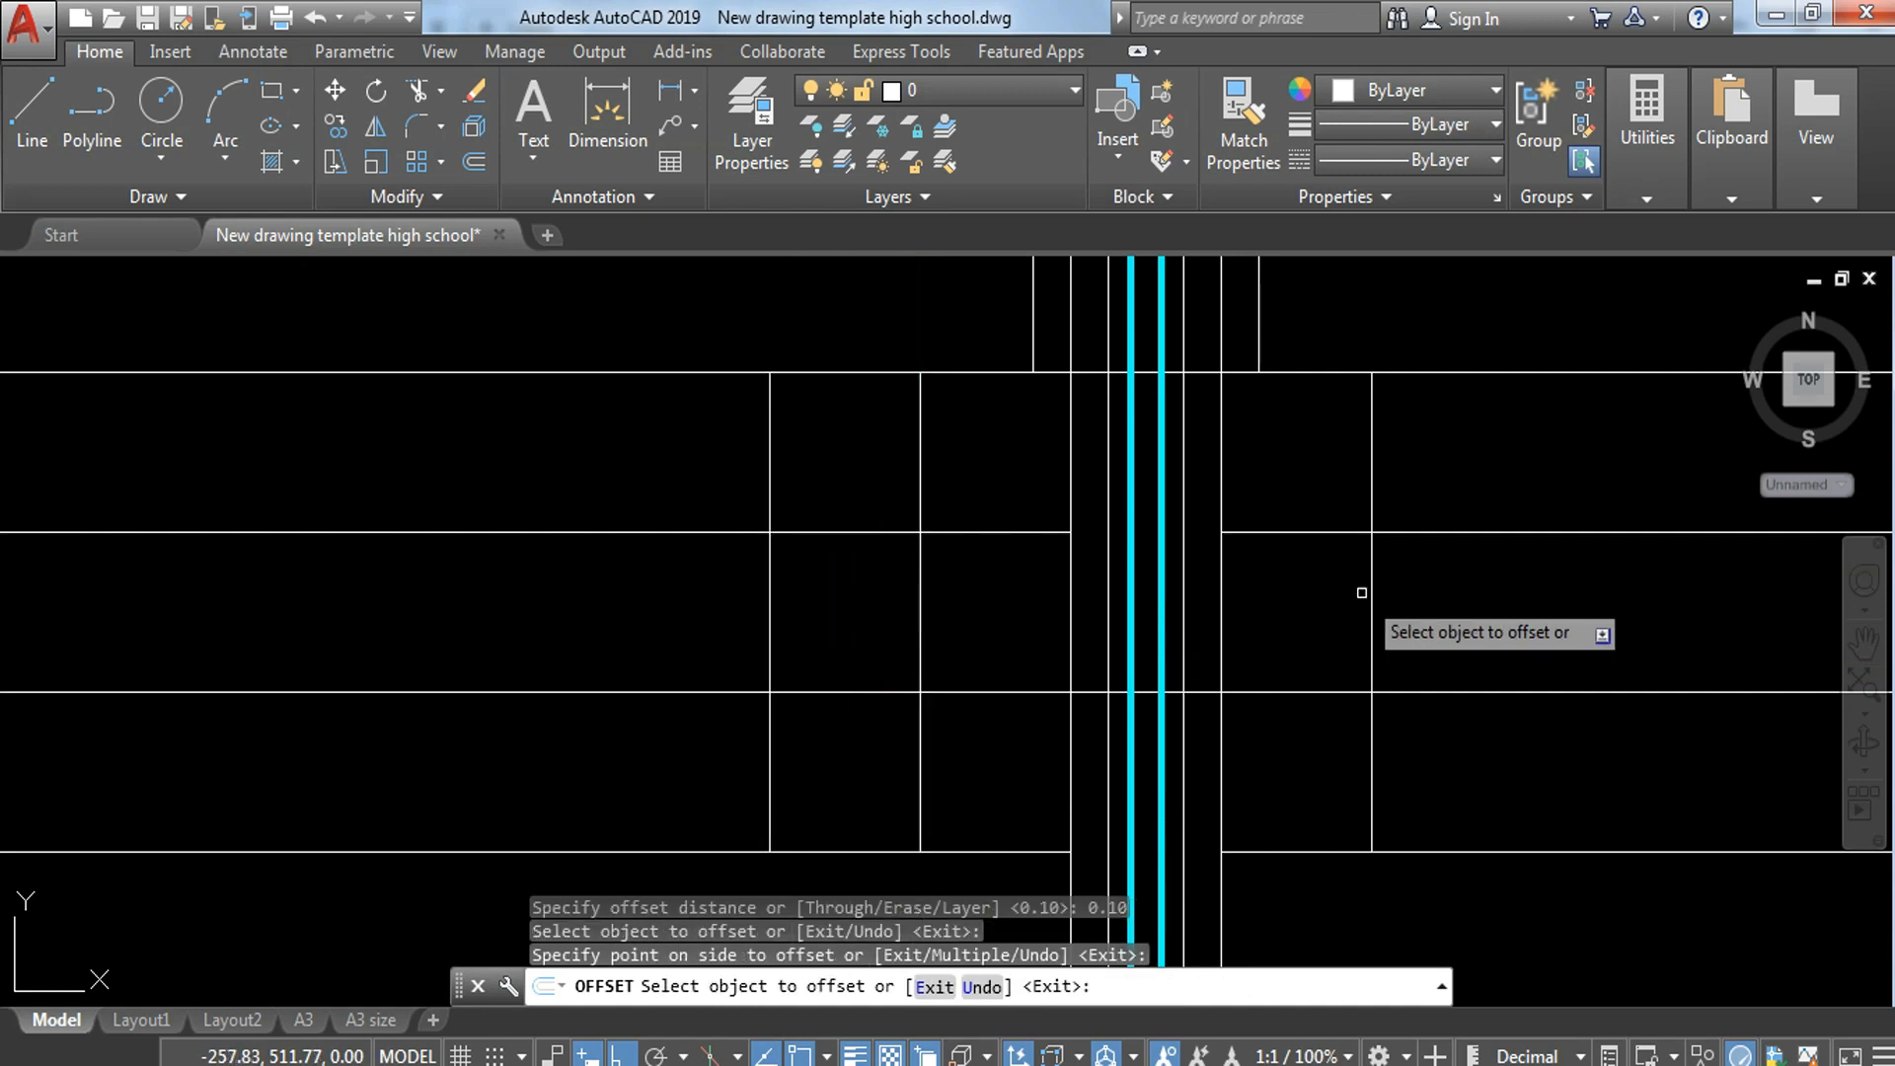
click(1374, 602)
click(1448, 622)
key(Escape)
key(Escape)
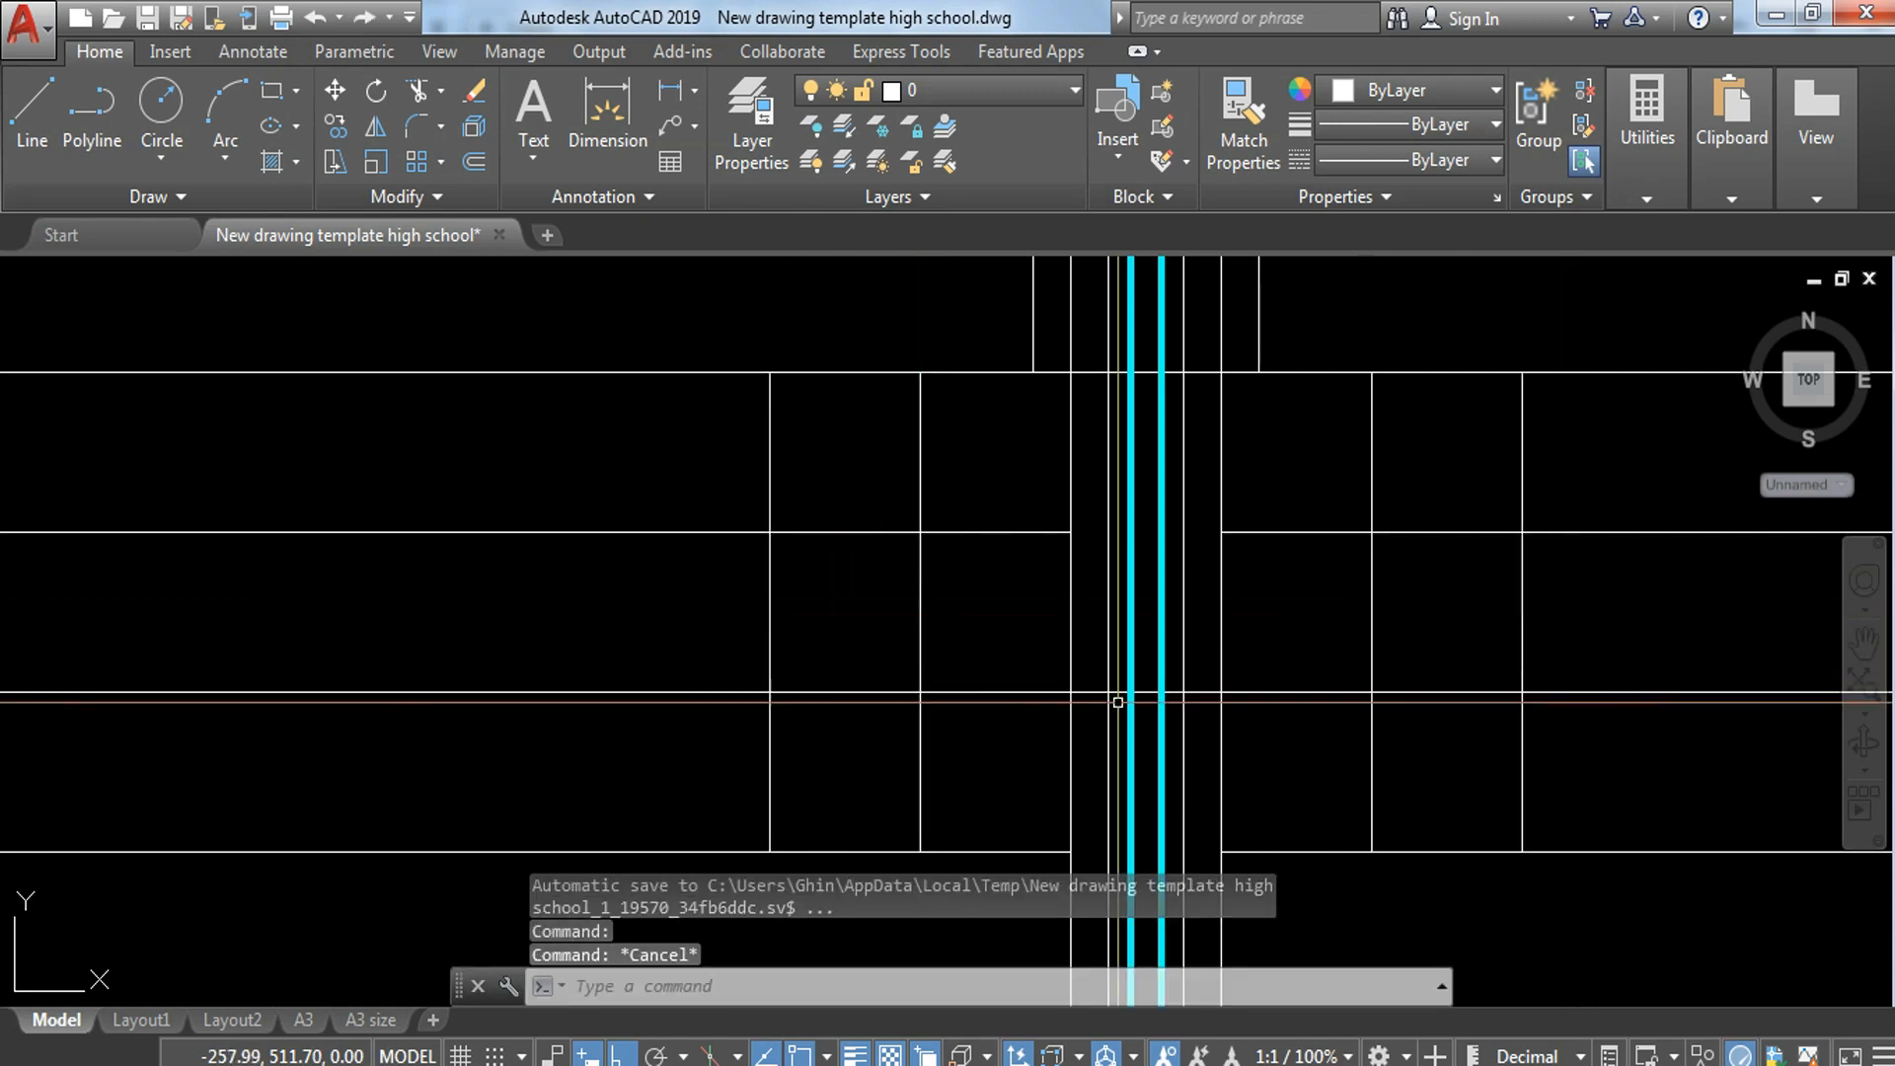
Step: Draw sloping lines on both sides from the outer verticals at the middle horizontal line down to the inner verticals at the line below
text(l)
key(Return)
click(771, 533)
click(920, 692)
key(Escape)
key(Return)
click(1373, 692)
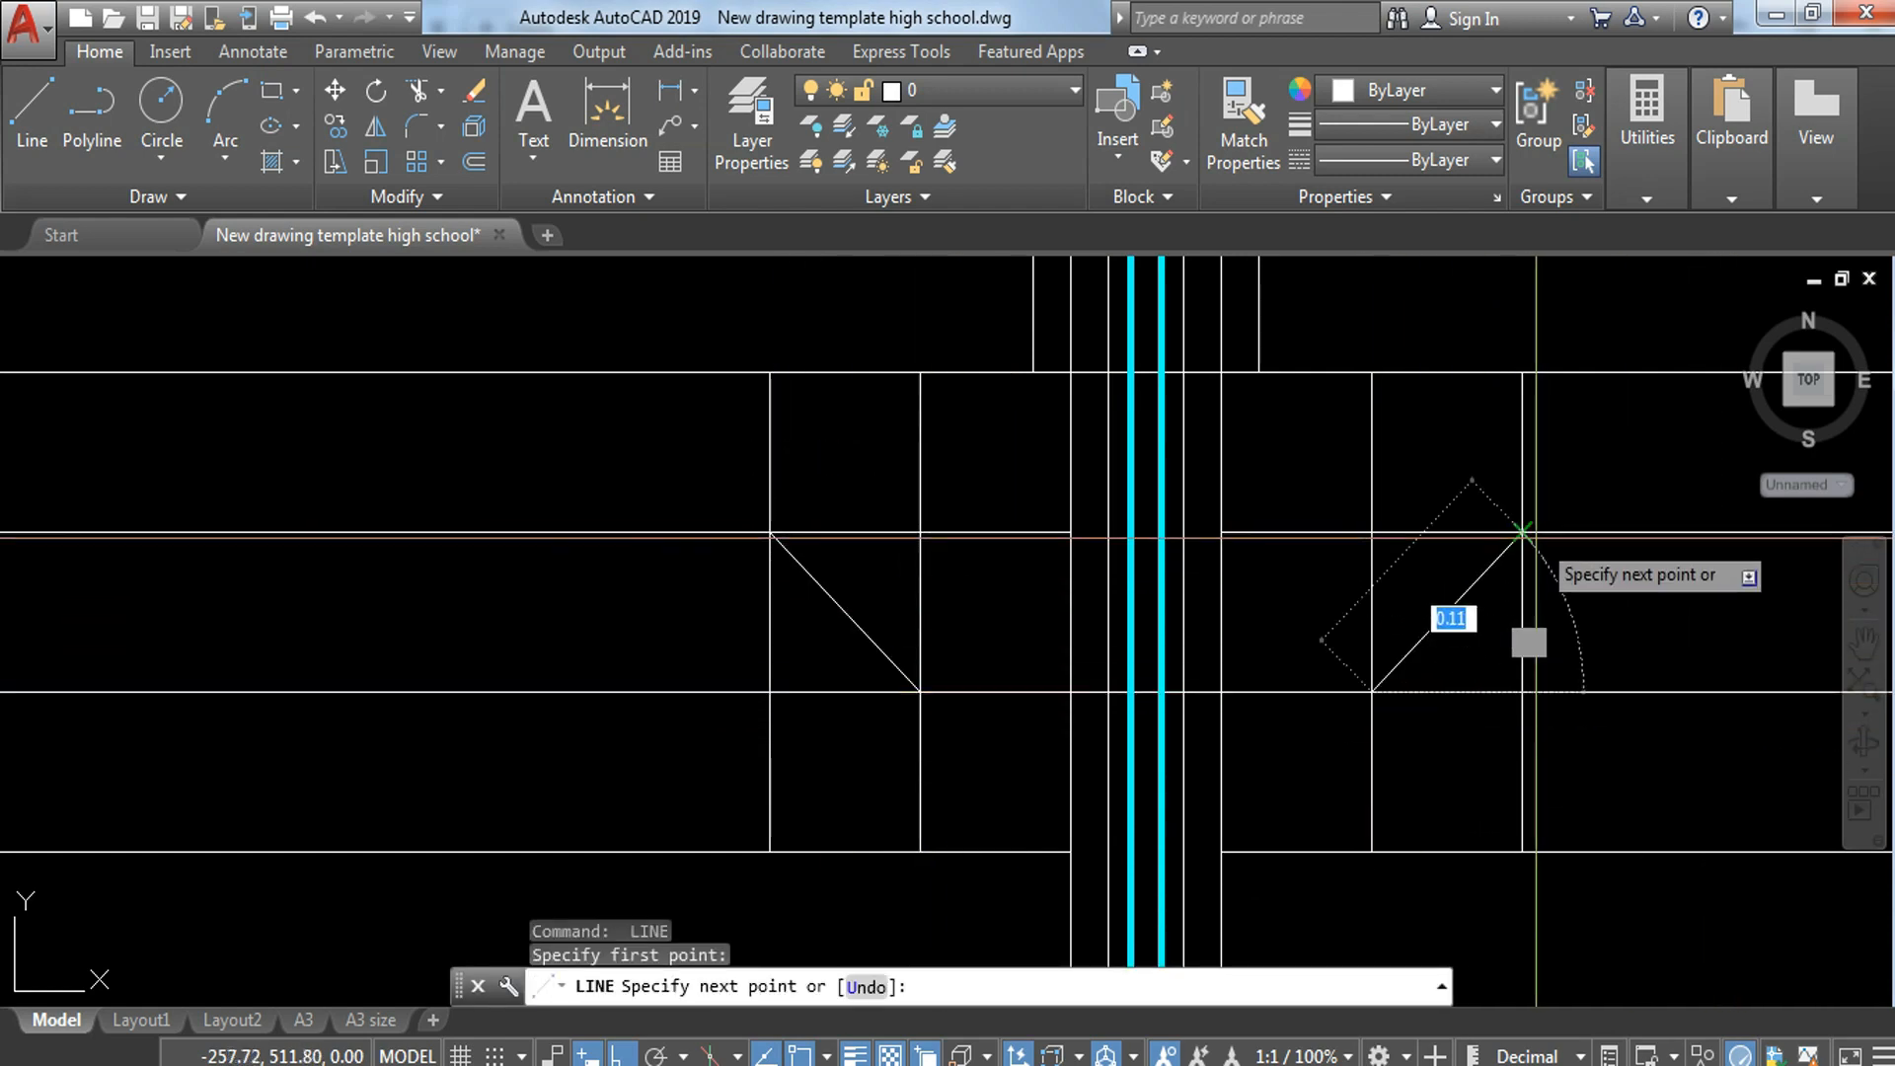
shift+click(1537, 522)
key(Escape)
Step: Trim the outer vertical below the left slope and the line segments crossing between that slope and the wall
text(tr)
key(Return)
key(Return)
click(816, 657)
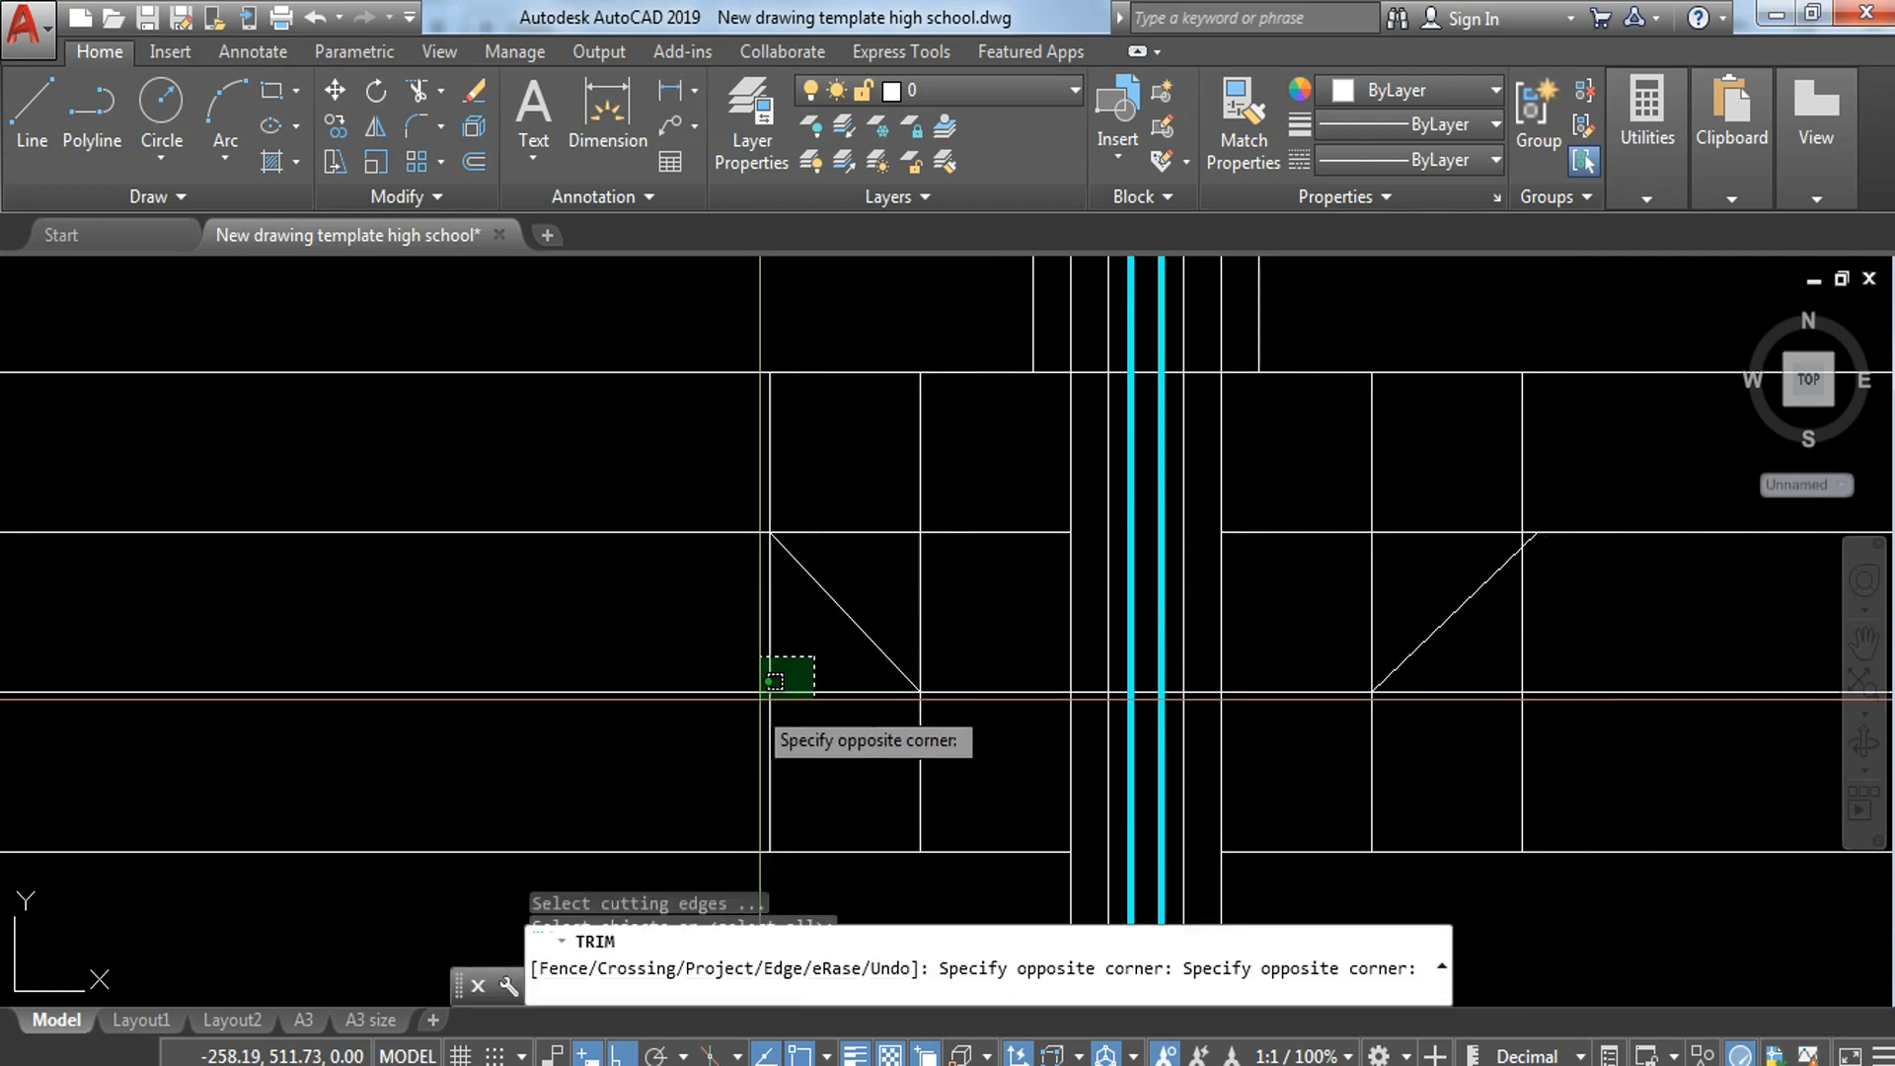
click(755, 700)
click(1007, 484)
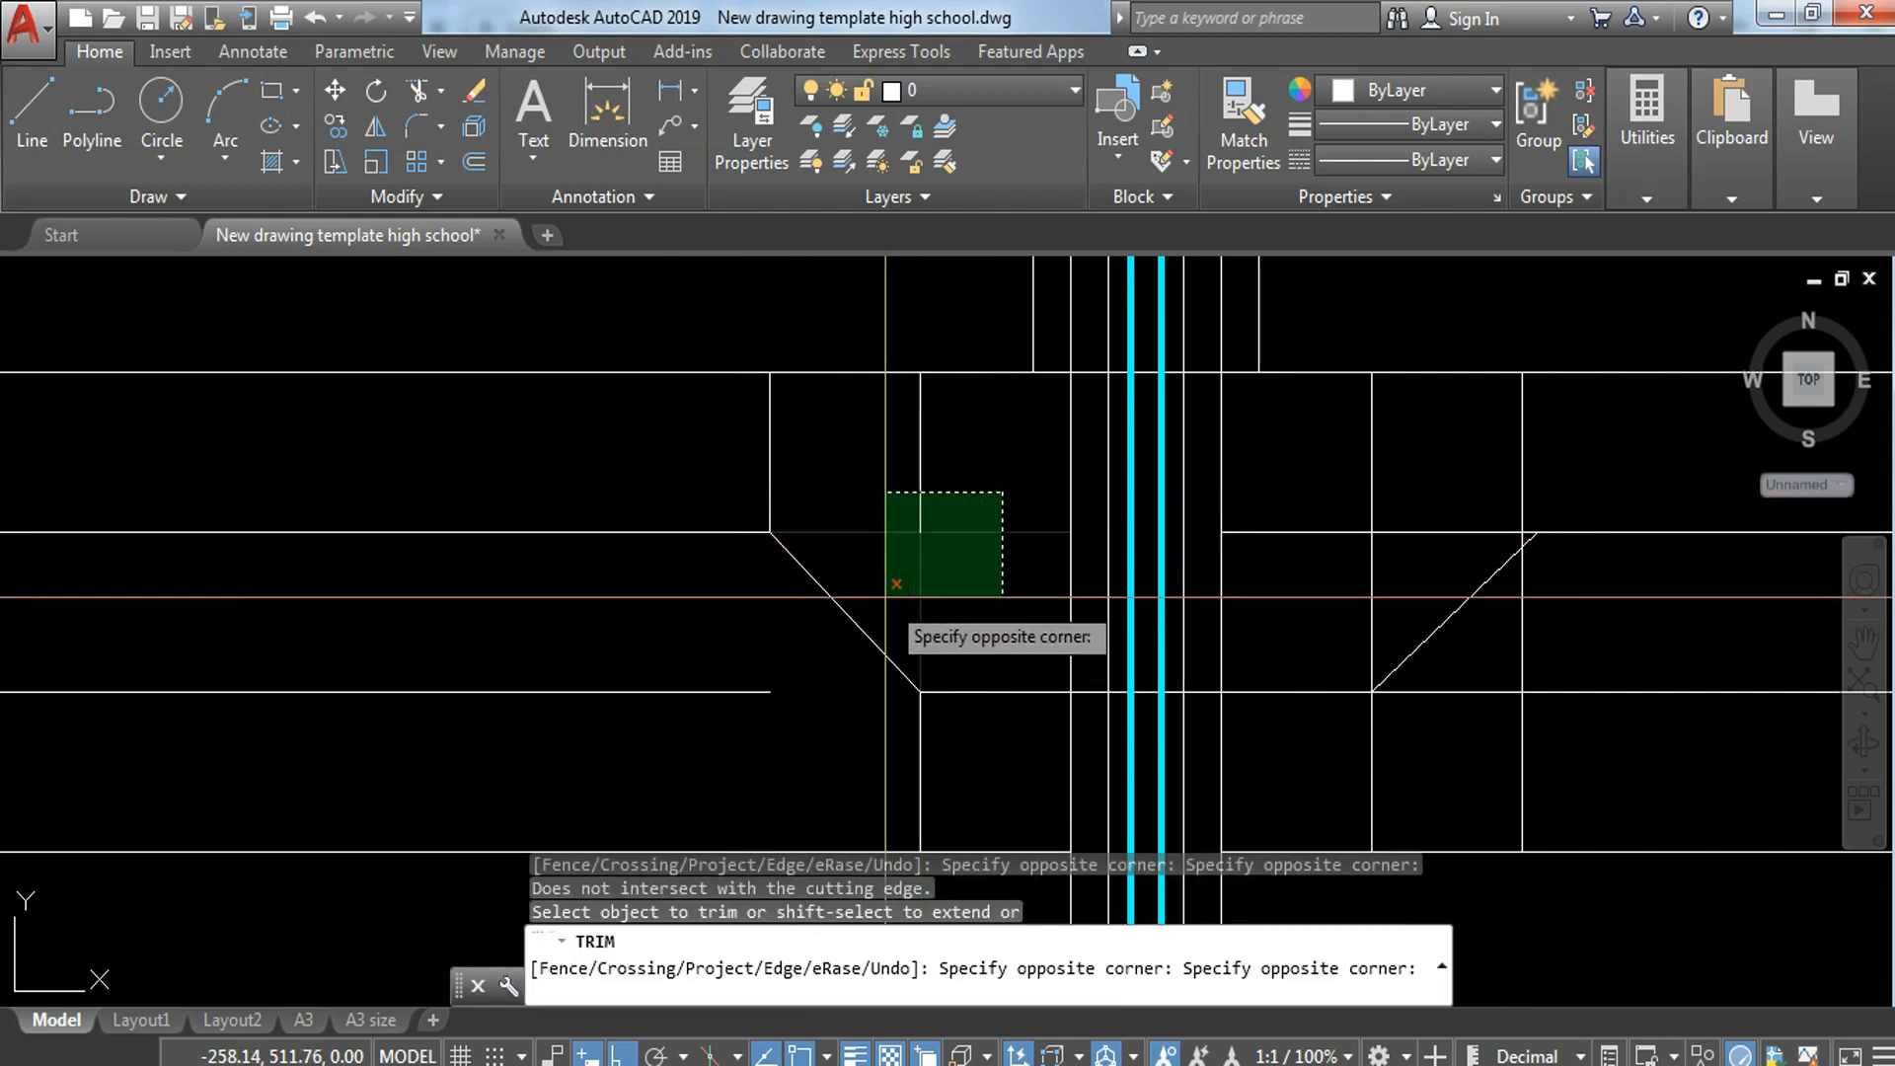
click(889, 592)
key(Escape)
Step: Erase the two leftover vertical lines above the left slope
click(964, 443)
click(729, 475)
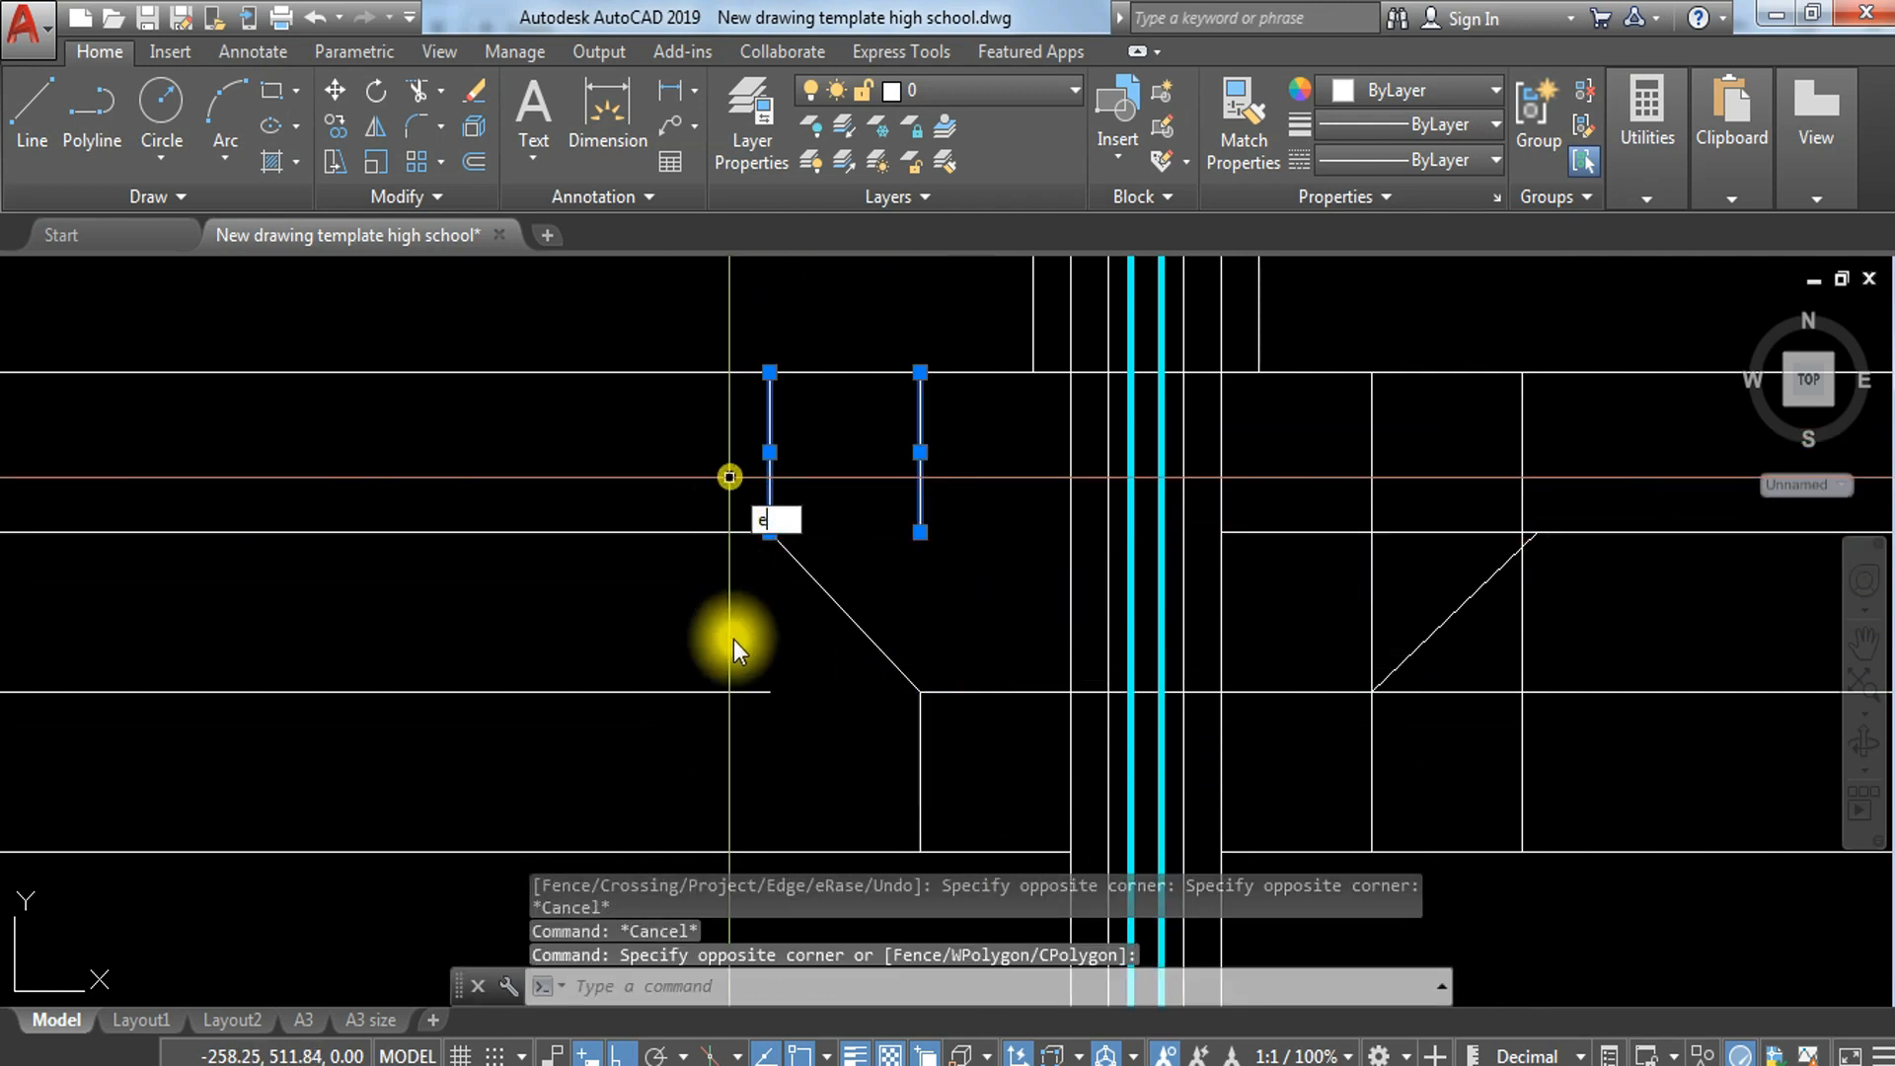
text(e)
key(Return)
Step: Trim the horizontal and inner vertical segments above the right slope, plus the outer vertical above its upper end
scroll(816, 568, down, 2)
text(tr)
key(Return)
key(Return)
click(1225, 517)
click(1157, 563)
click(1289, 483)
click(1245, 527)
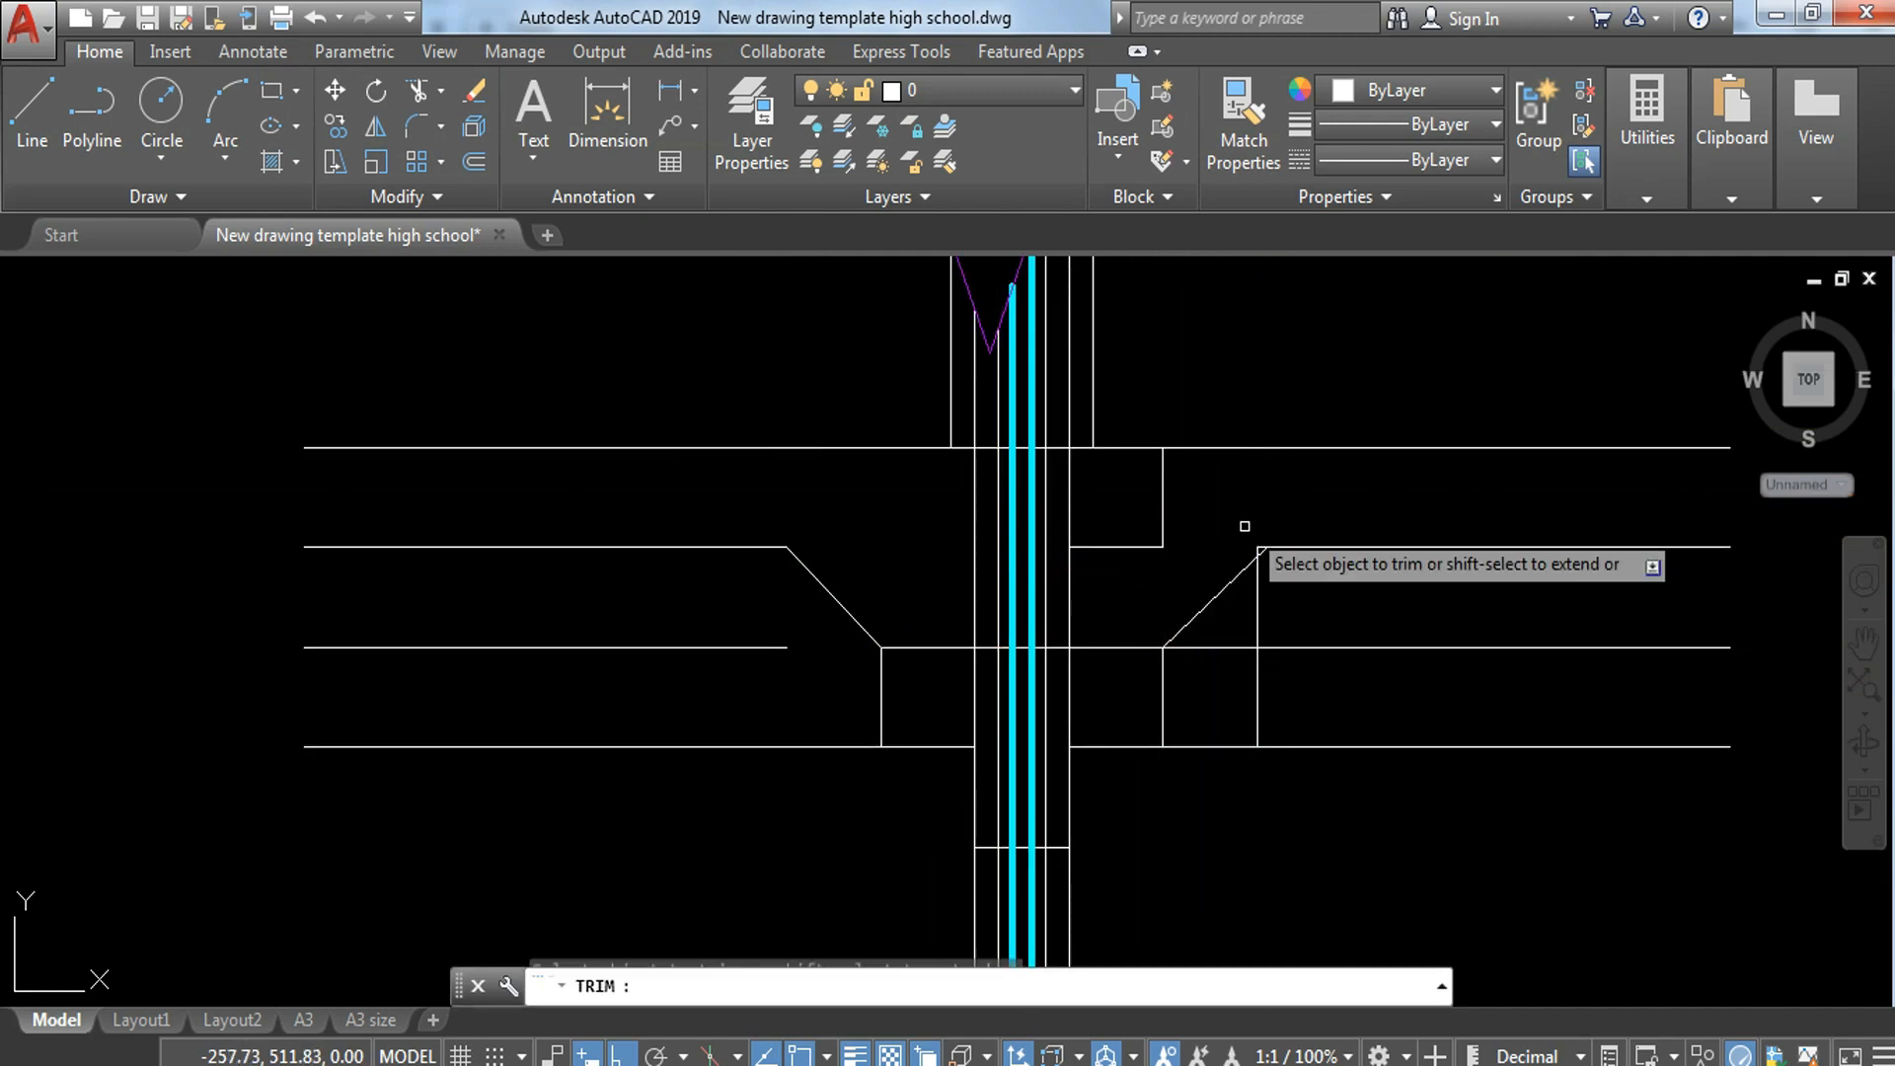
scroll(1252, 554, up, 4)
key(Escape)
Step: Stretch the right slope's upper end onto the corner at the outer vertical, and erase the vertical line below it
click(1269, 548)
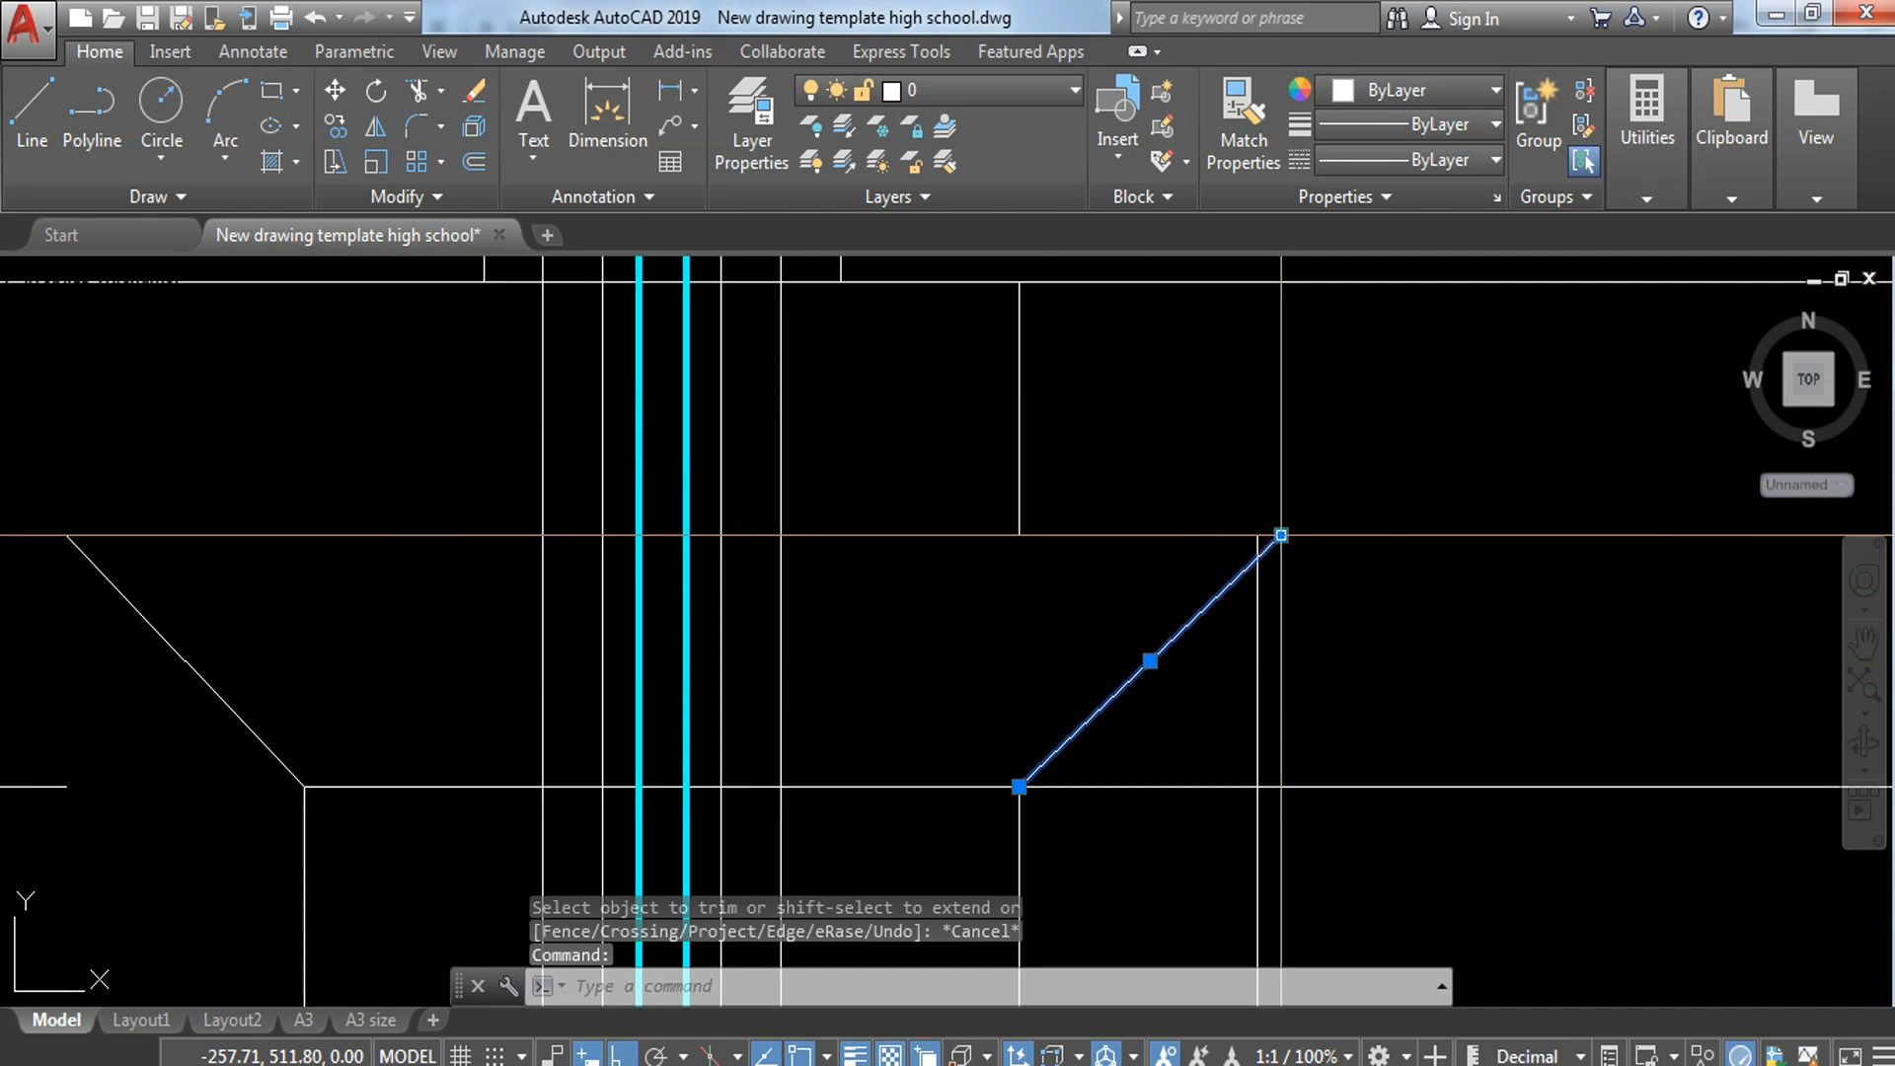
click(1280, 536)
key(Escape)
click(1282, 610)
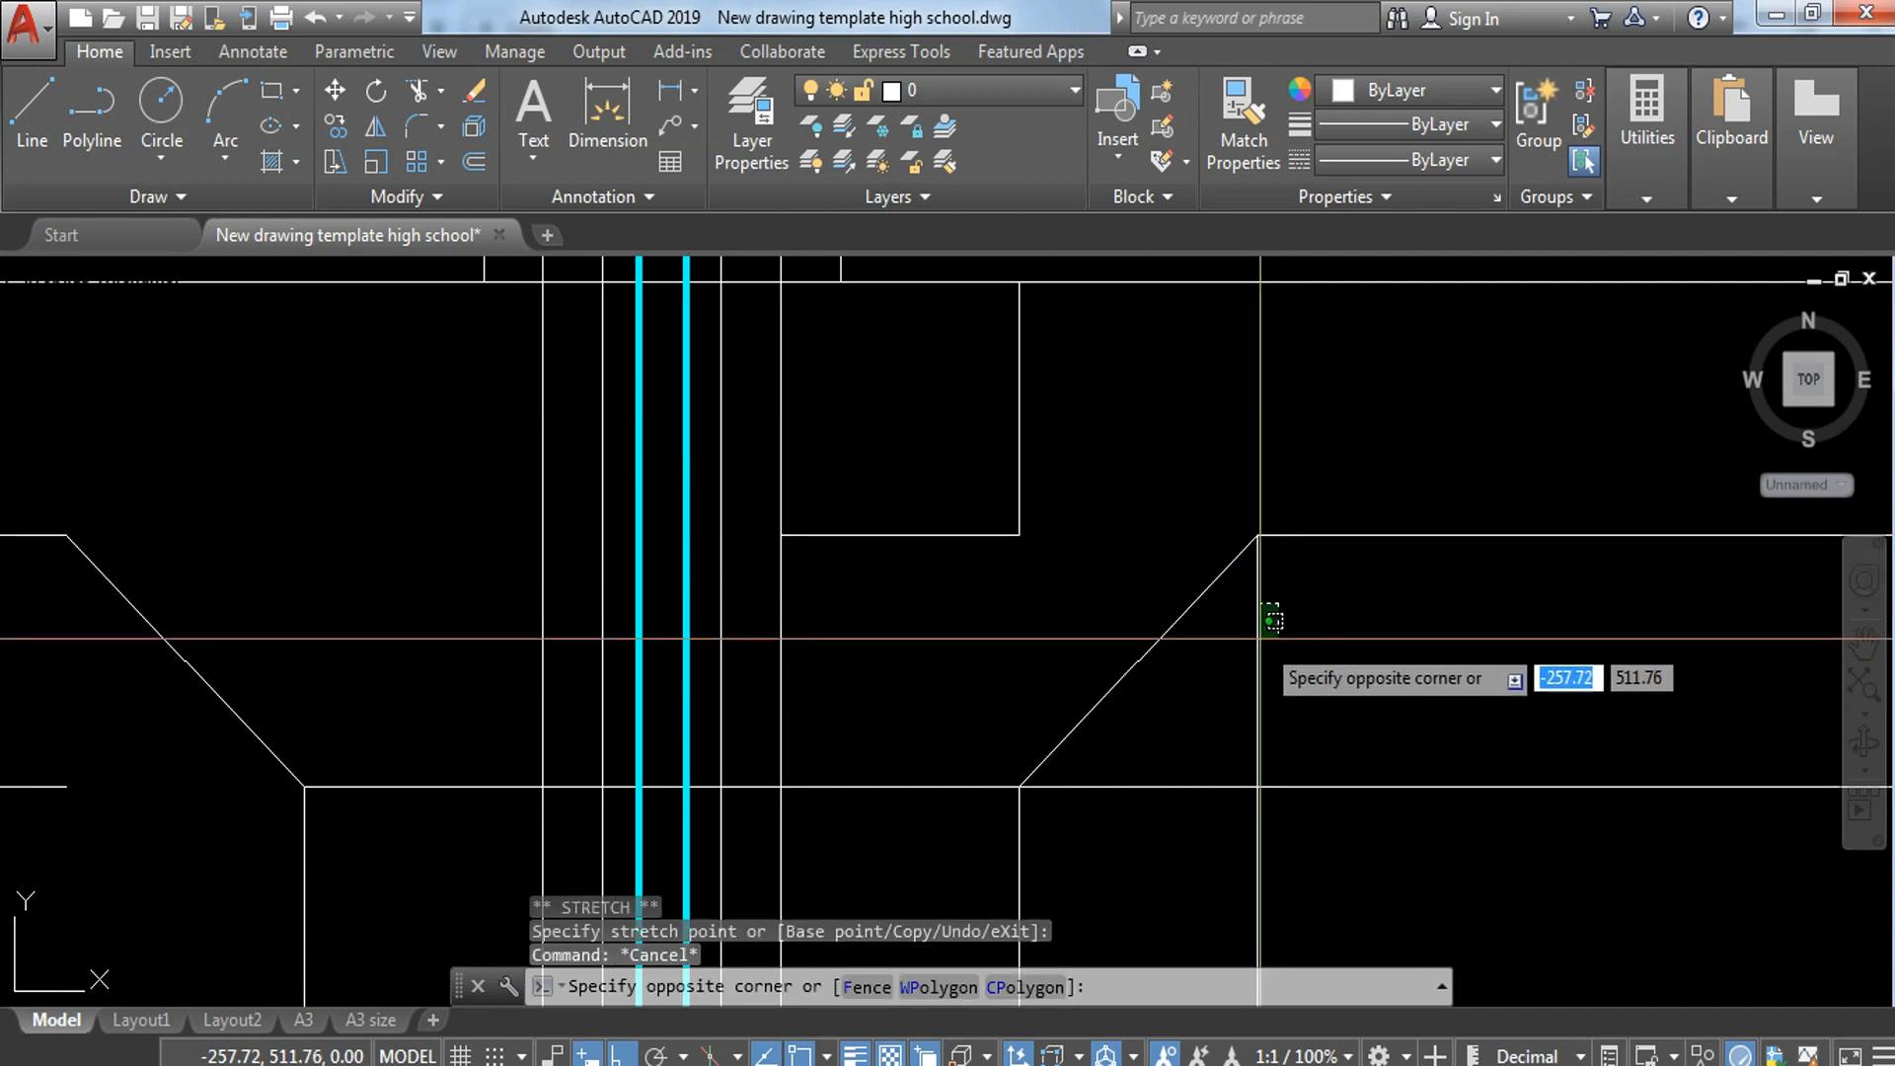
click(1254, 654)
text(e)
key(Return)
text(tr)
key(Return)
key(Return)
click(1388, 480)
click(1347, 604)
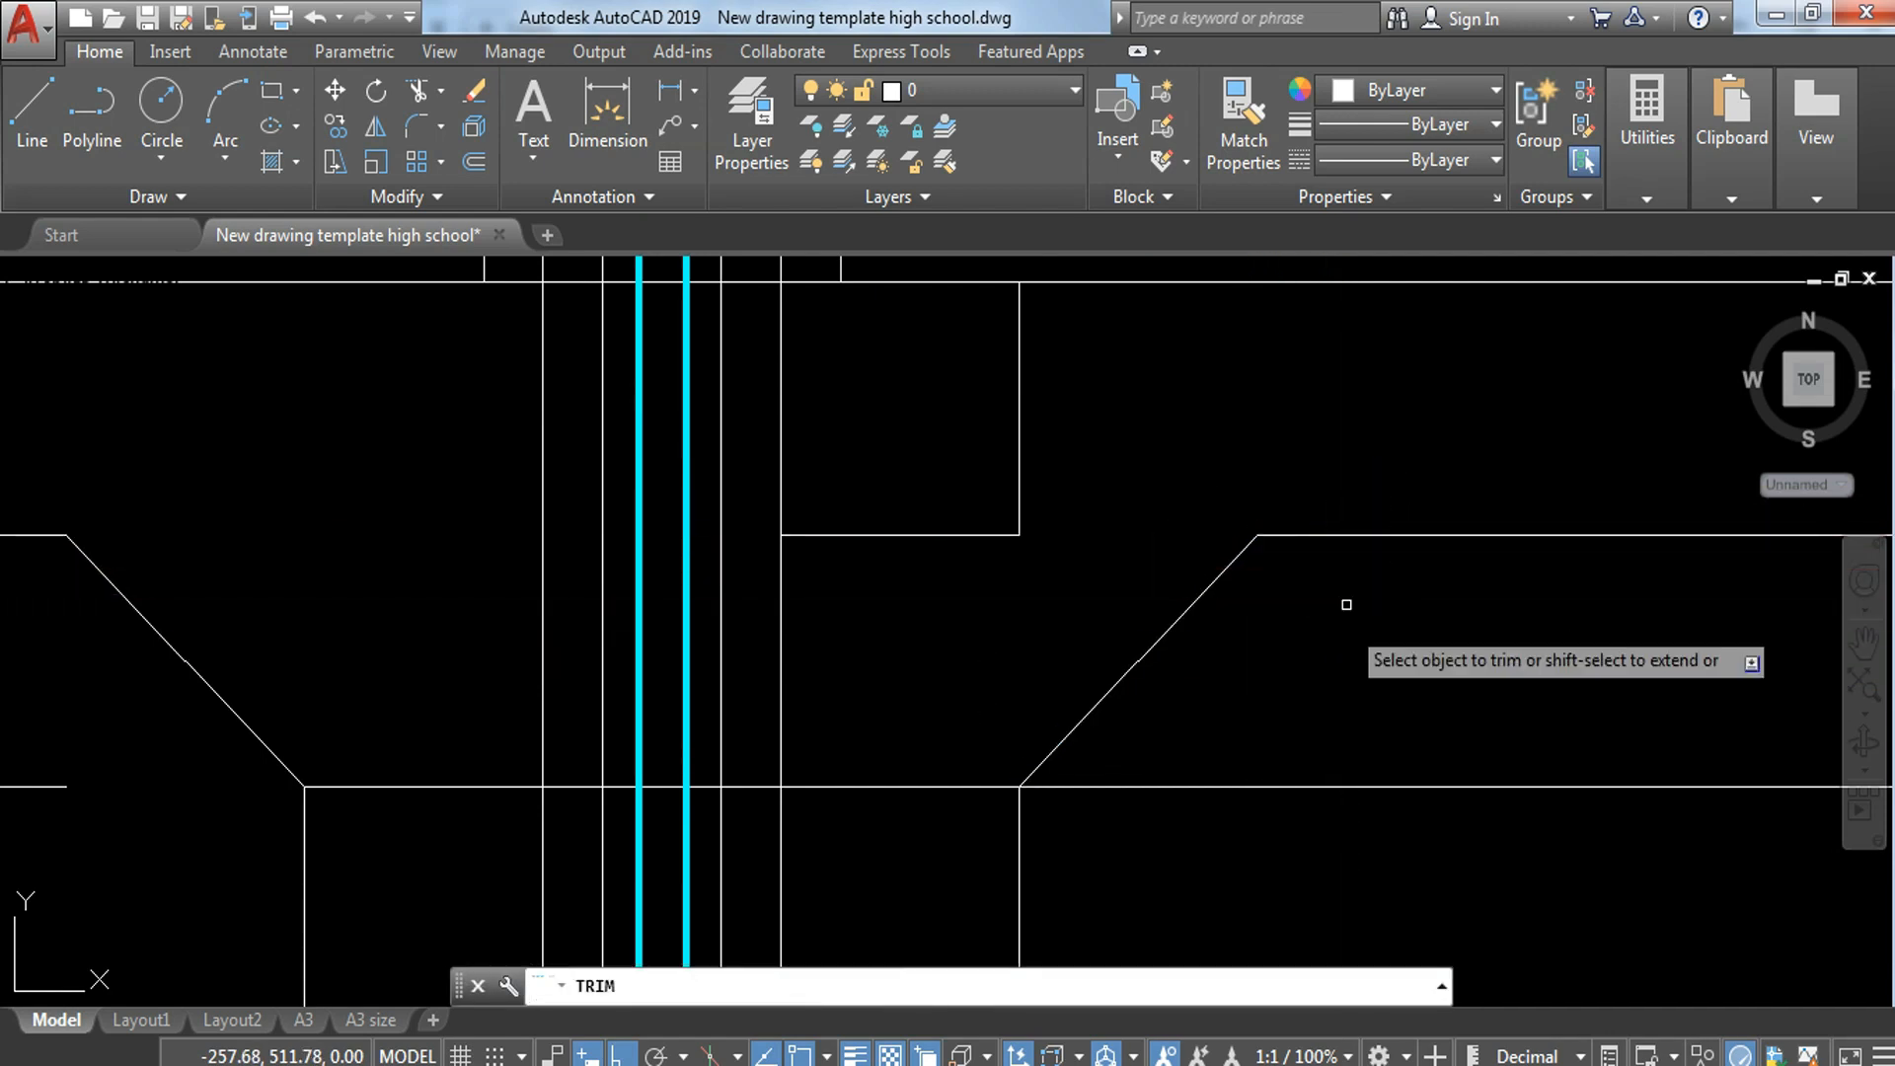
key(Escape)
key(Escape)
click(1260, 528)
key(Escape)
key(Escape)
Step: Erase the leftover vertical and short horizontal line between the wall's right face and the right slope
click(1136, 428)
click(936, 542)
text(e)
key(Return)
Step: Erase the leftover horizontal lines at the level of the slopes' lower ends on both sides of the wall
scroll(1008, 476, down, 2)
middle_drag(1009, 475, 1003, 504)
scroll(802, 424, up, 2)
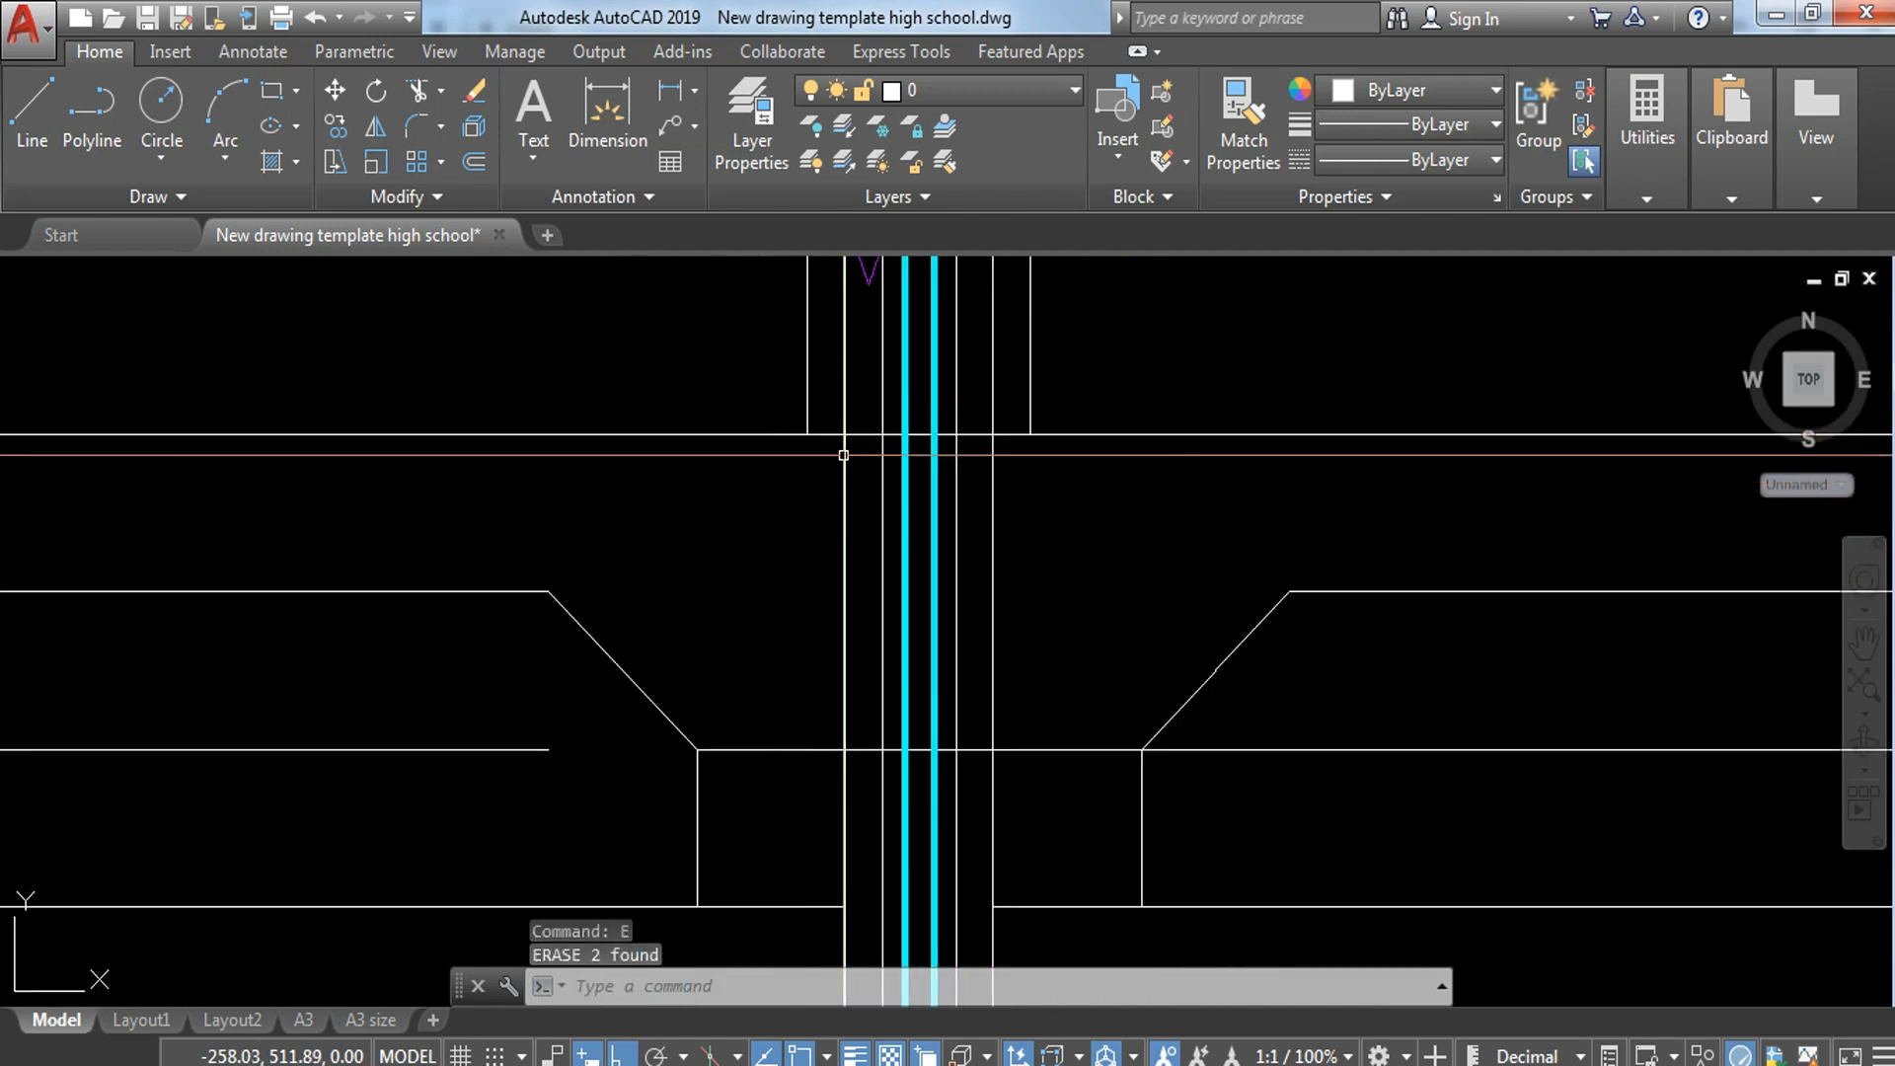
key(Escape)
key(Escape)
scroll(861, 440, down, 2)
key(Escape)
click(566, 588)
click(381, 642)
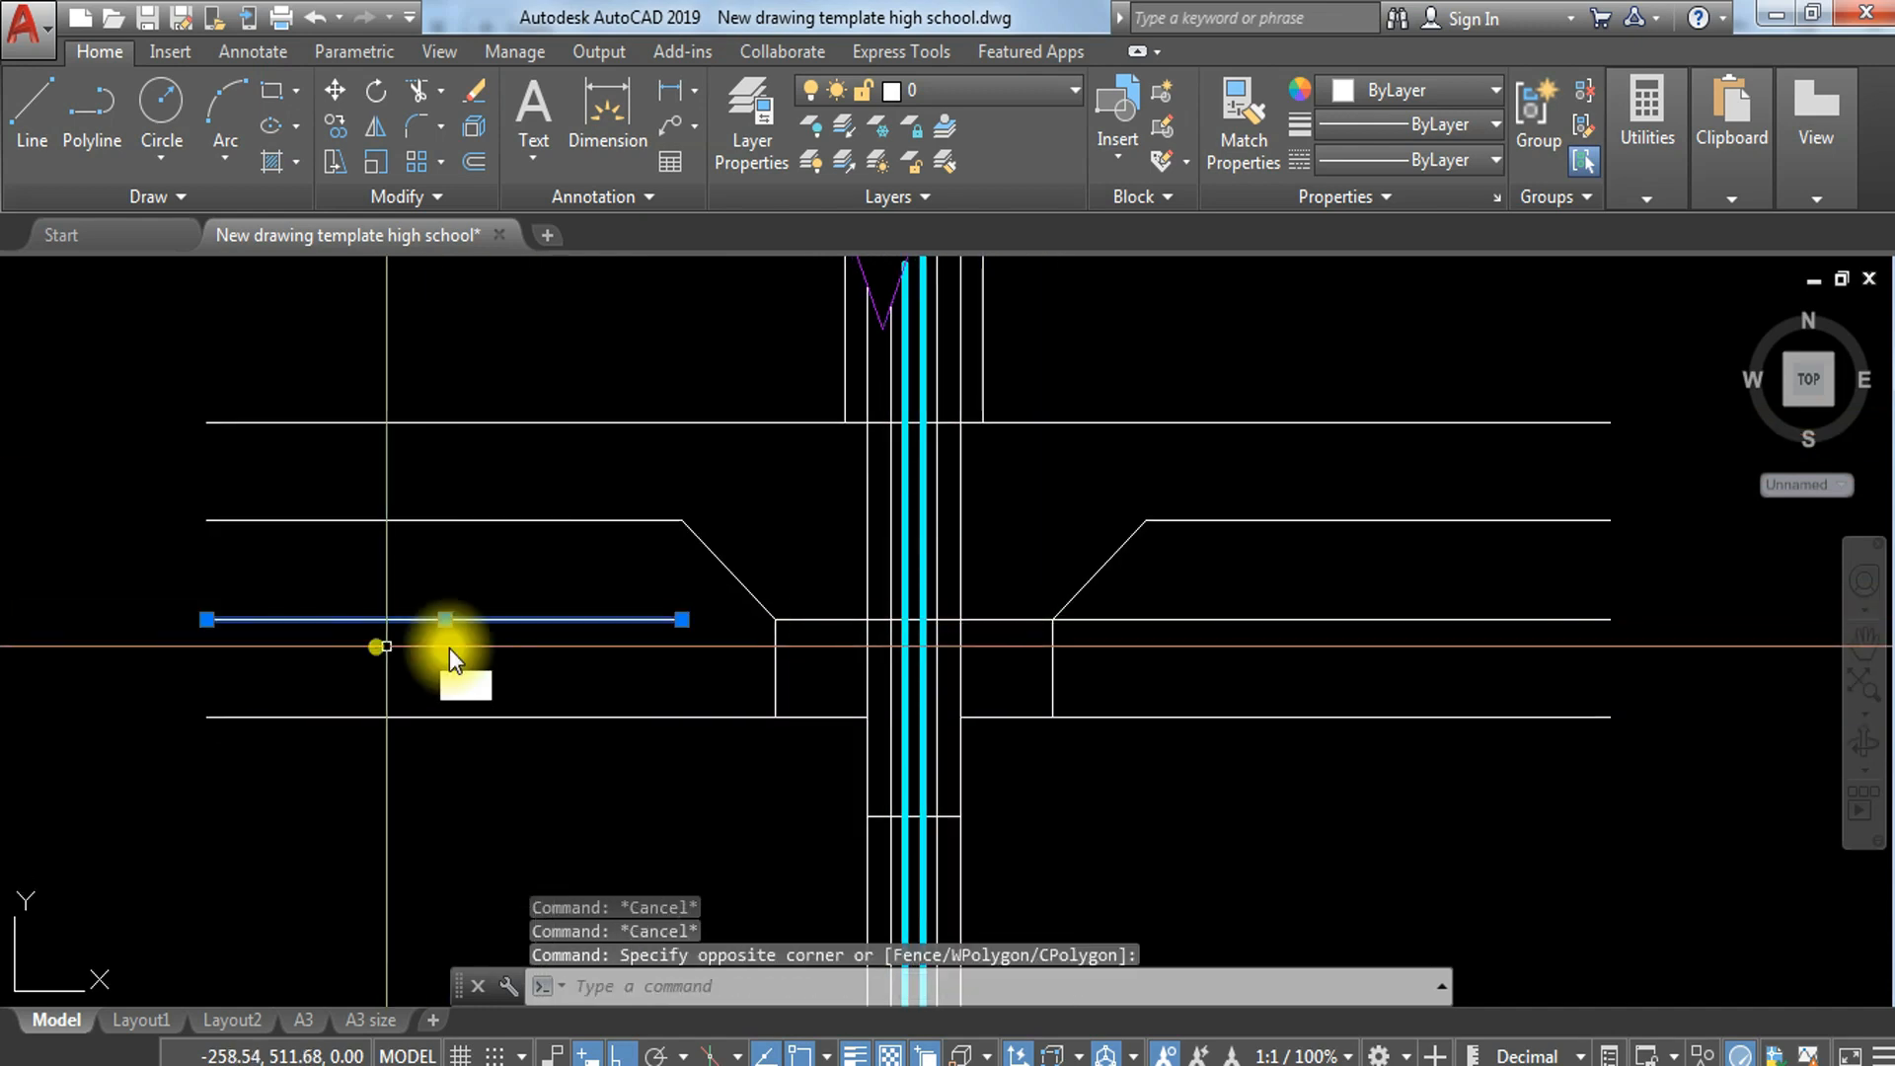
text(e)
key(Return)
click(1239, 551)
click(1184, 671)
text(e)
key(Return)
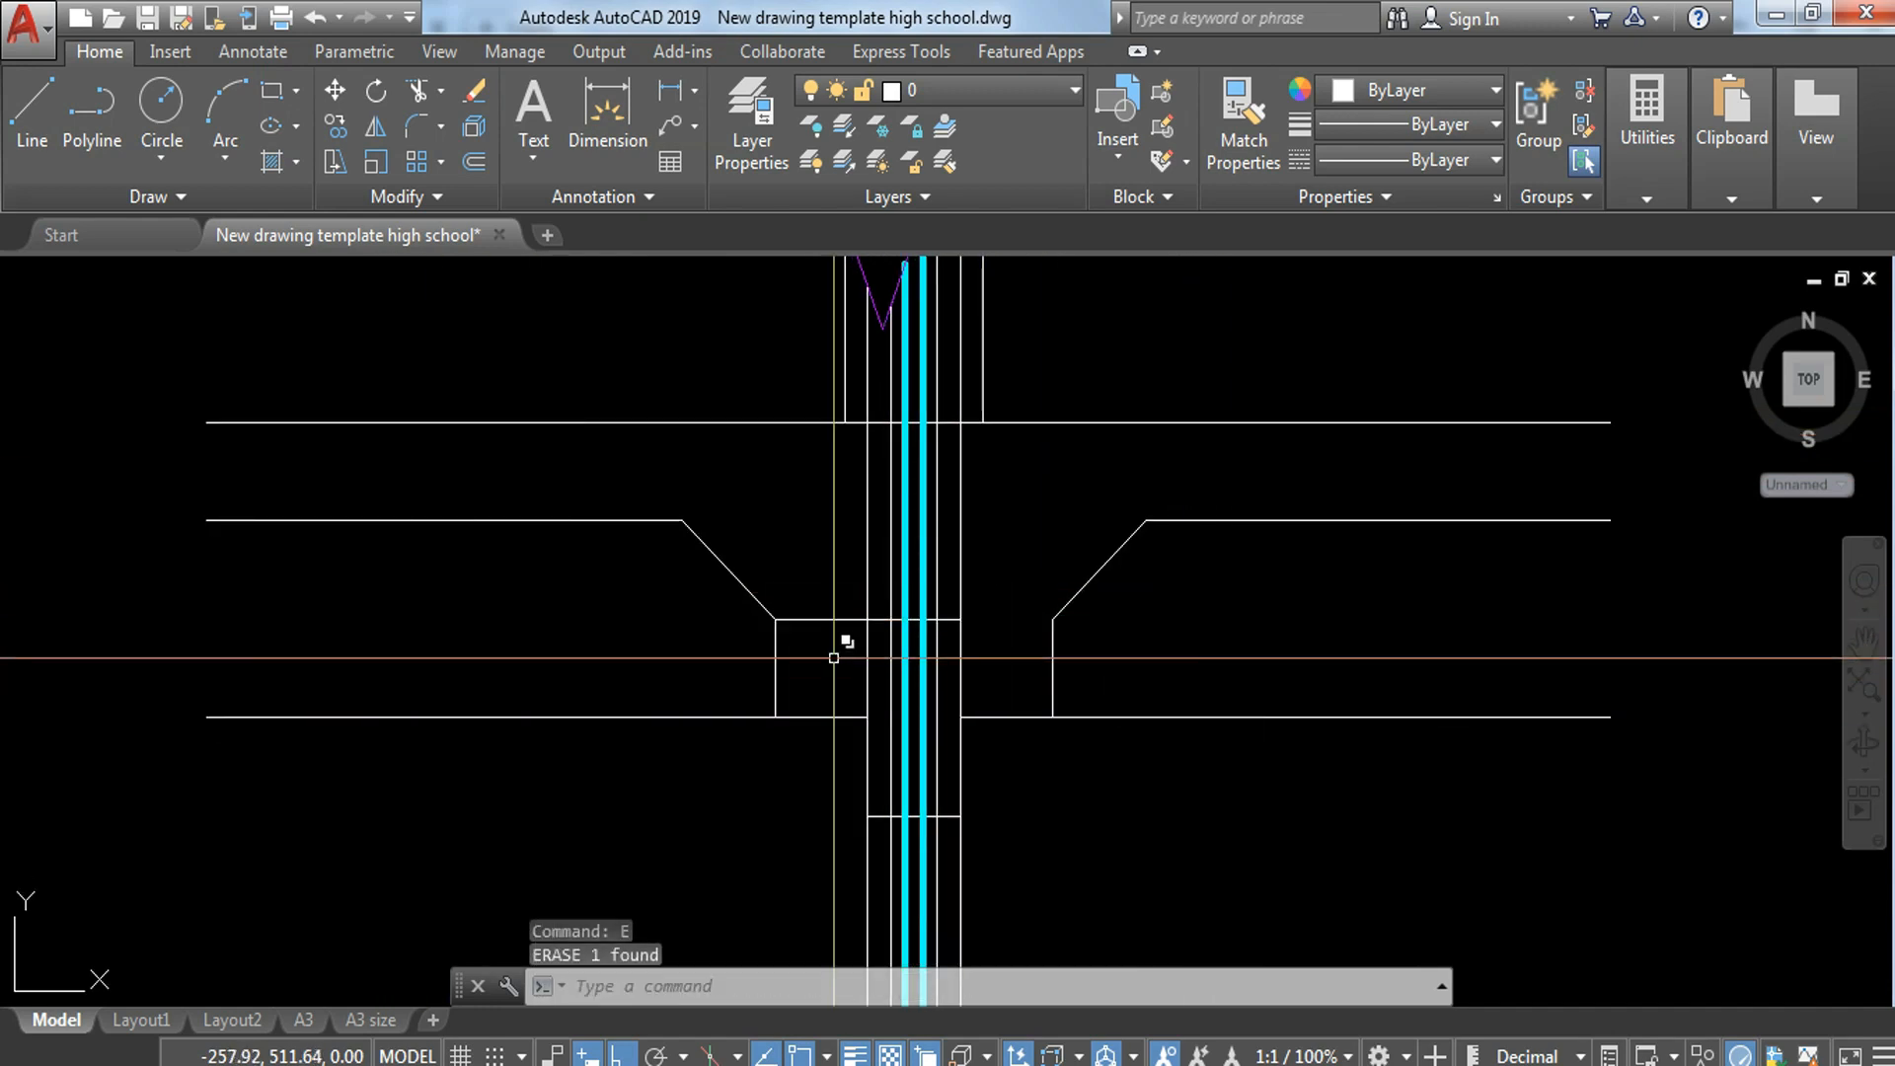
Step: Erase the short vertical lines below the lower ends of the left and right slopes
click(805, 632)
click(728, 677)
text(e)
key(Return)
click(1072, 703)
click(989, 675)
text(e)
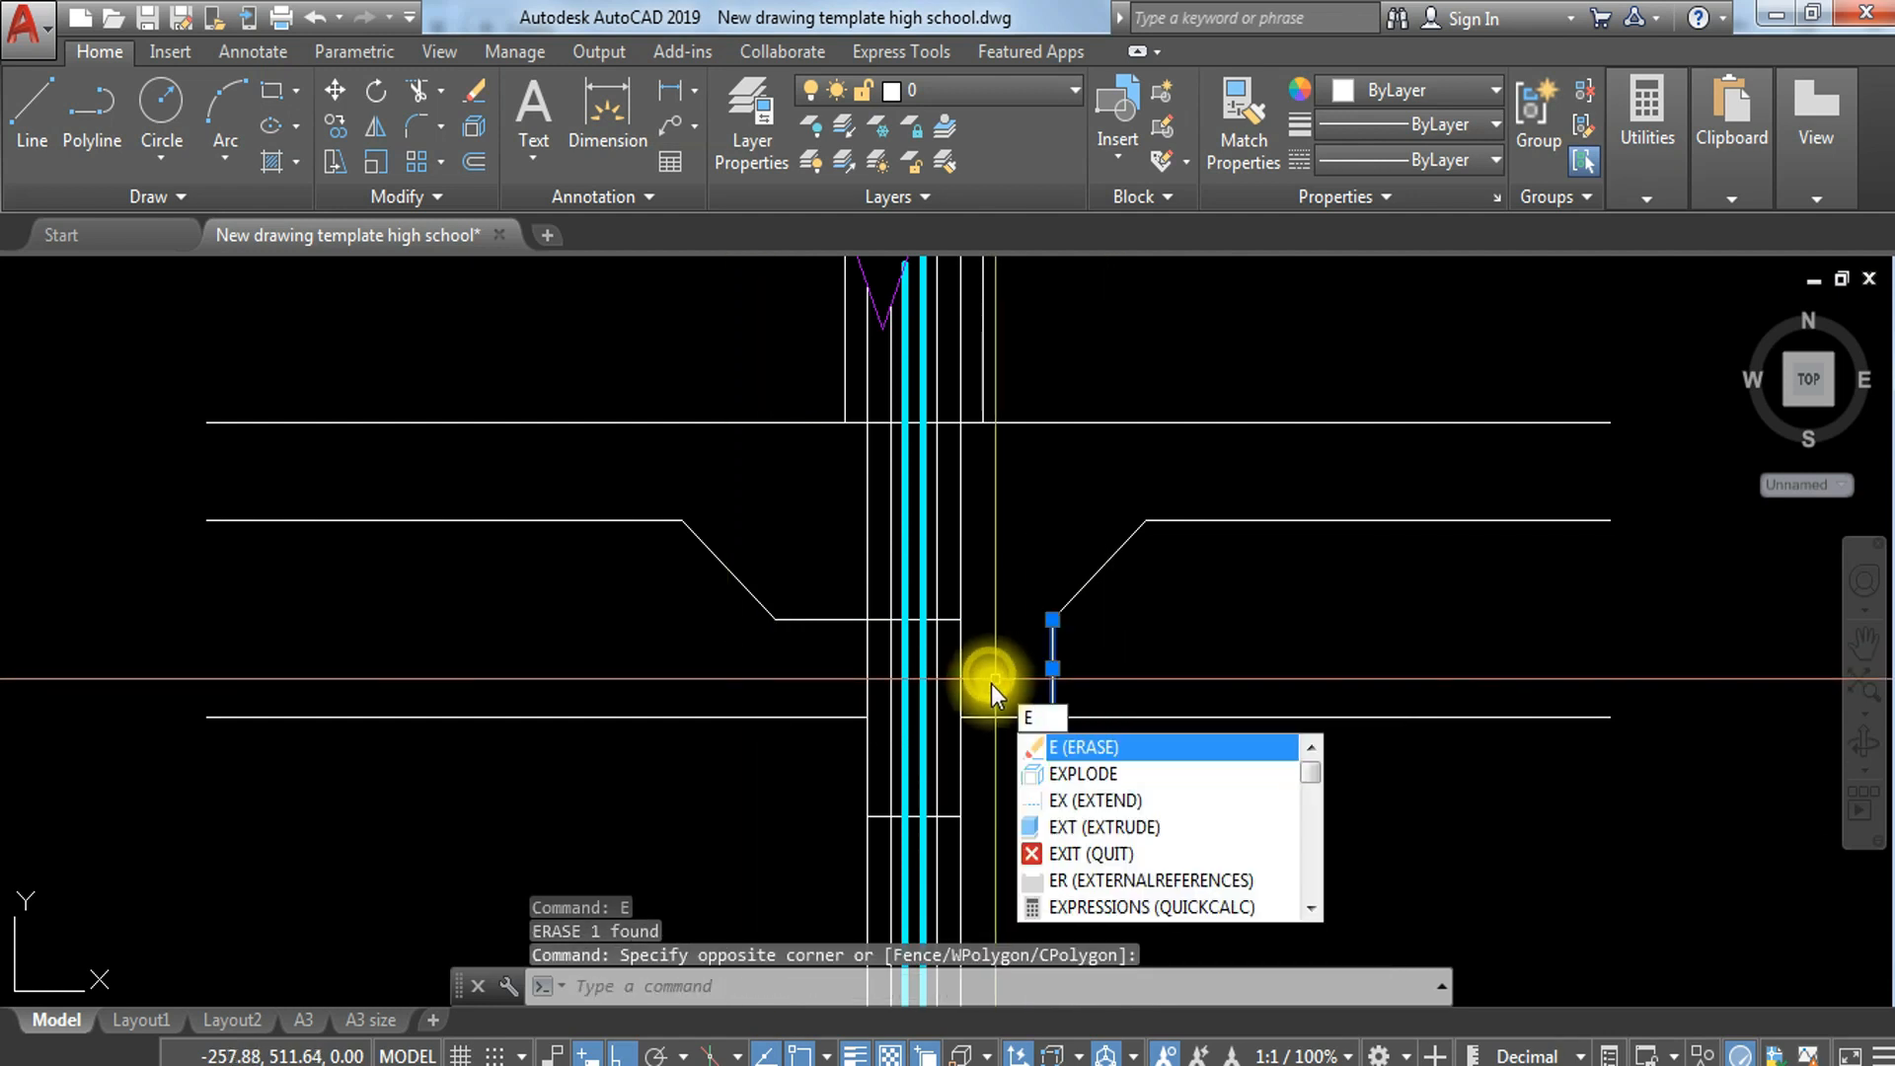
key(Return)
Step: Draw a horizontal line from the wall's right face to the lower end of the right slope
text(l)
key(Return)
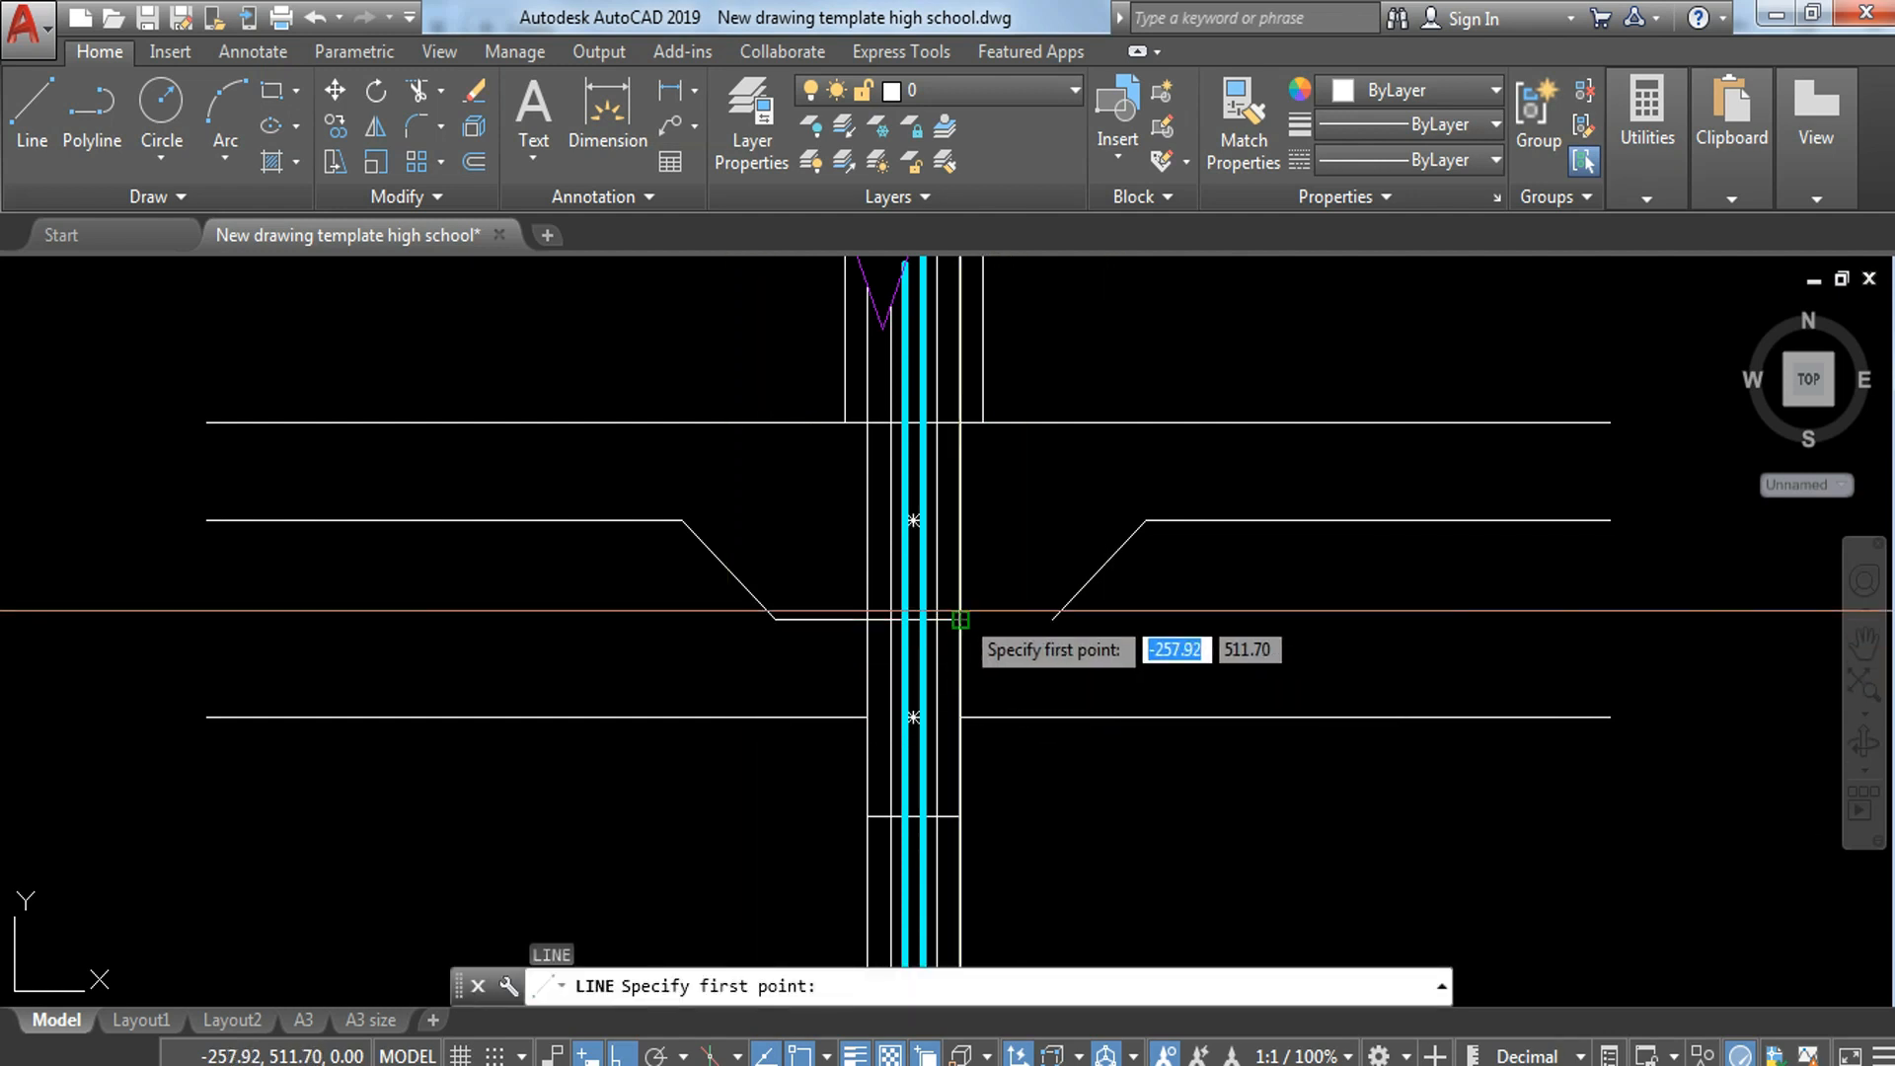
click(962, 619)
click(1051, 634)
key(Escape)
scroll(926, 613, up, 2)
scroll(926, 613, down, 4)
middle_drag(1065, 707, 1070, 599)
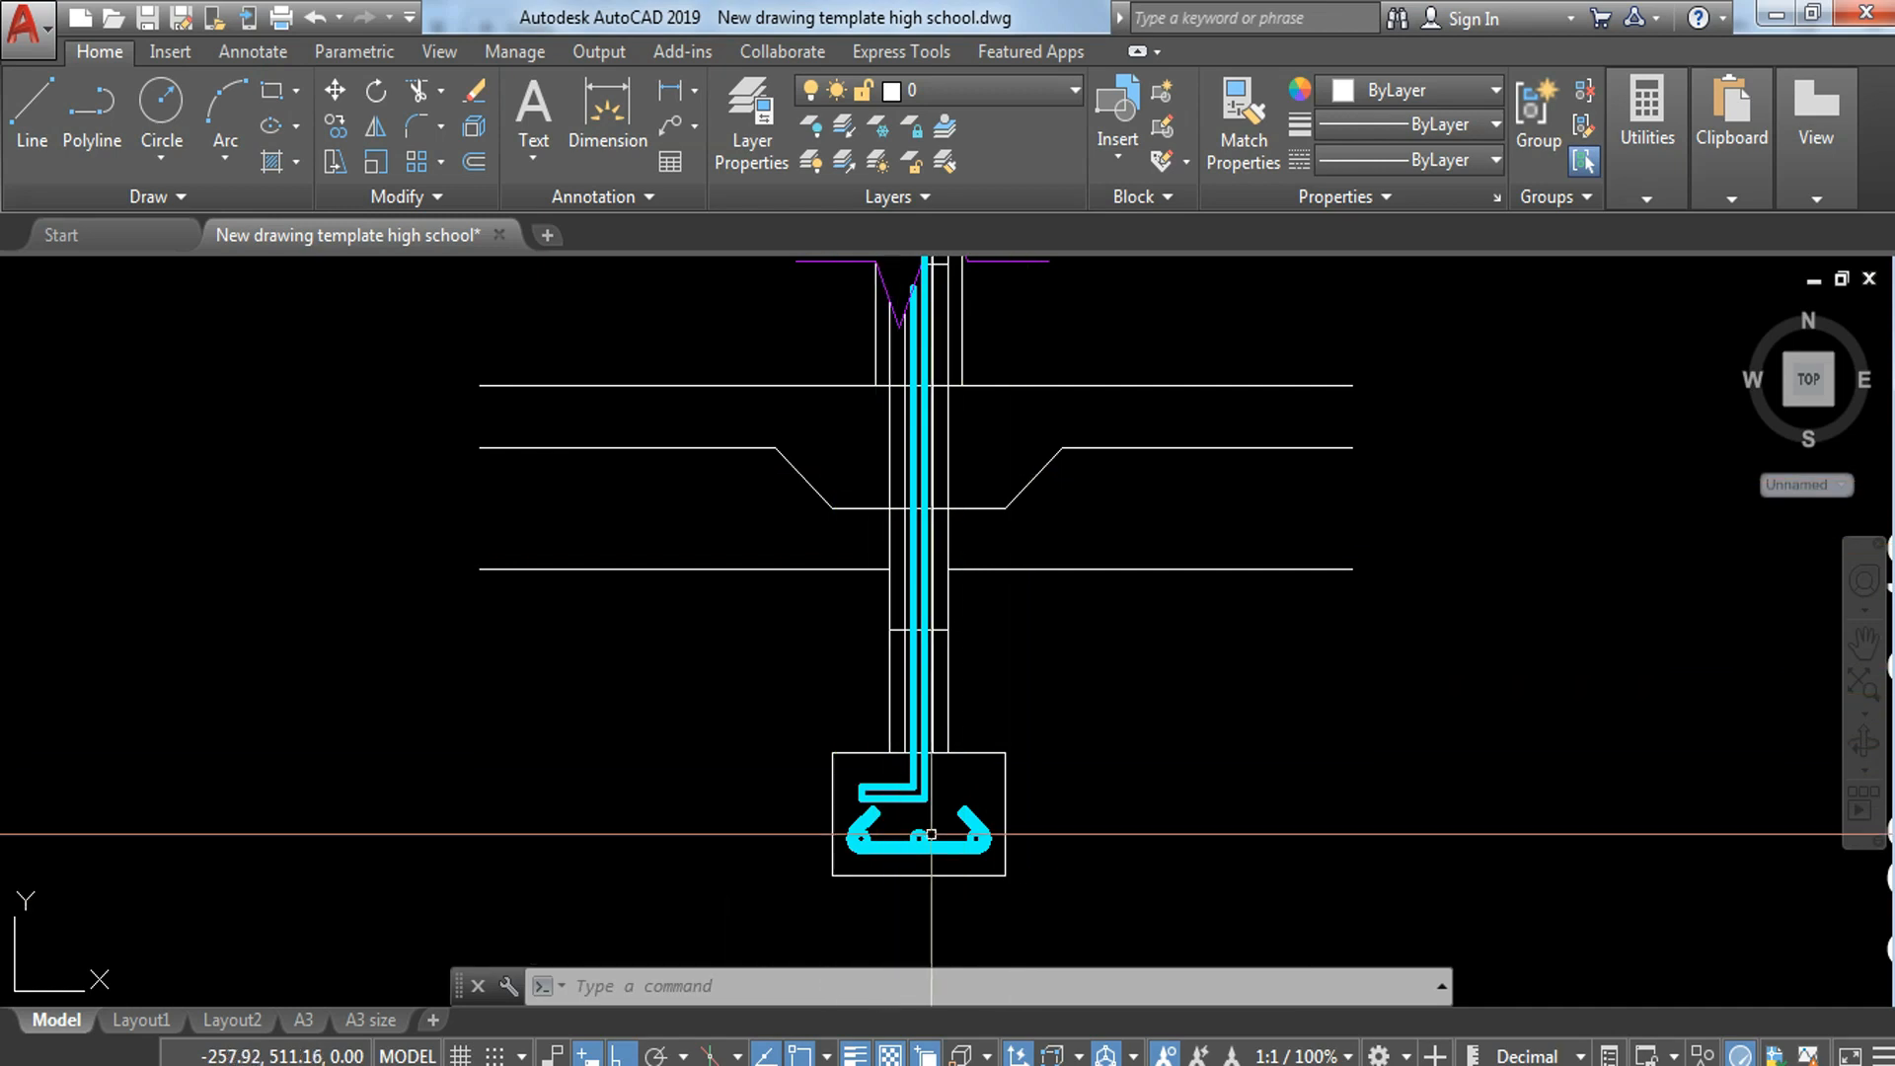
Step: Copy the footing's middle bar circle about 0.75 straight up between the vertical bars, near the top floor line
scroll(889, 829, up, 4)
click(984, 825)
click(948, 855)
text(c)
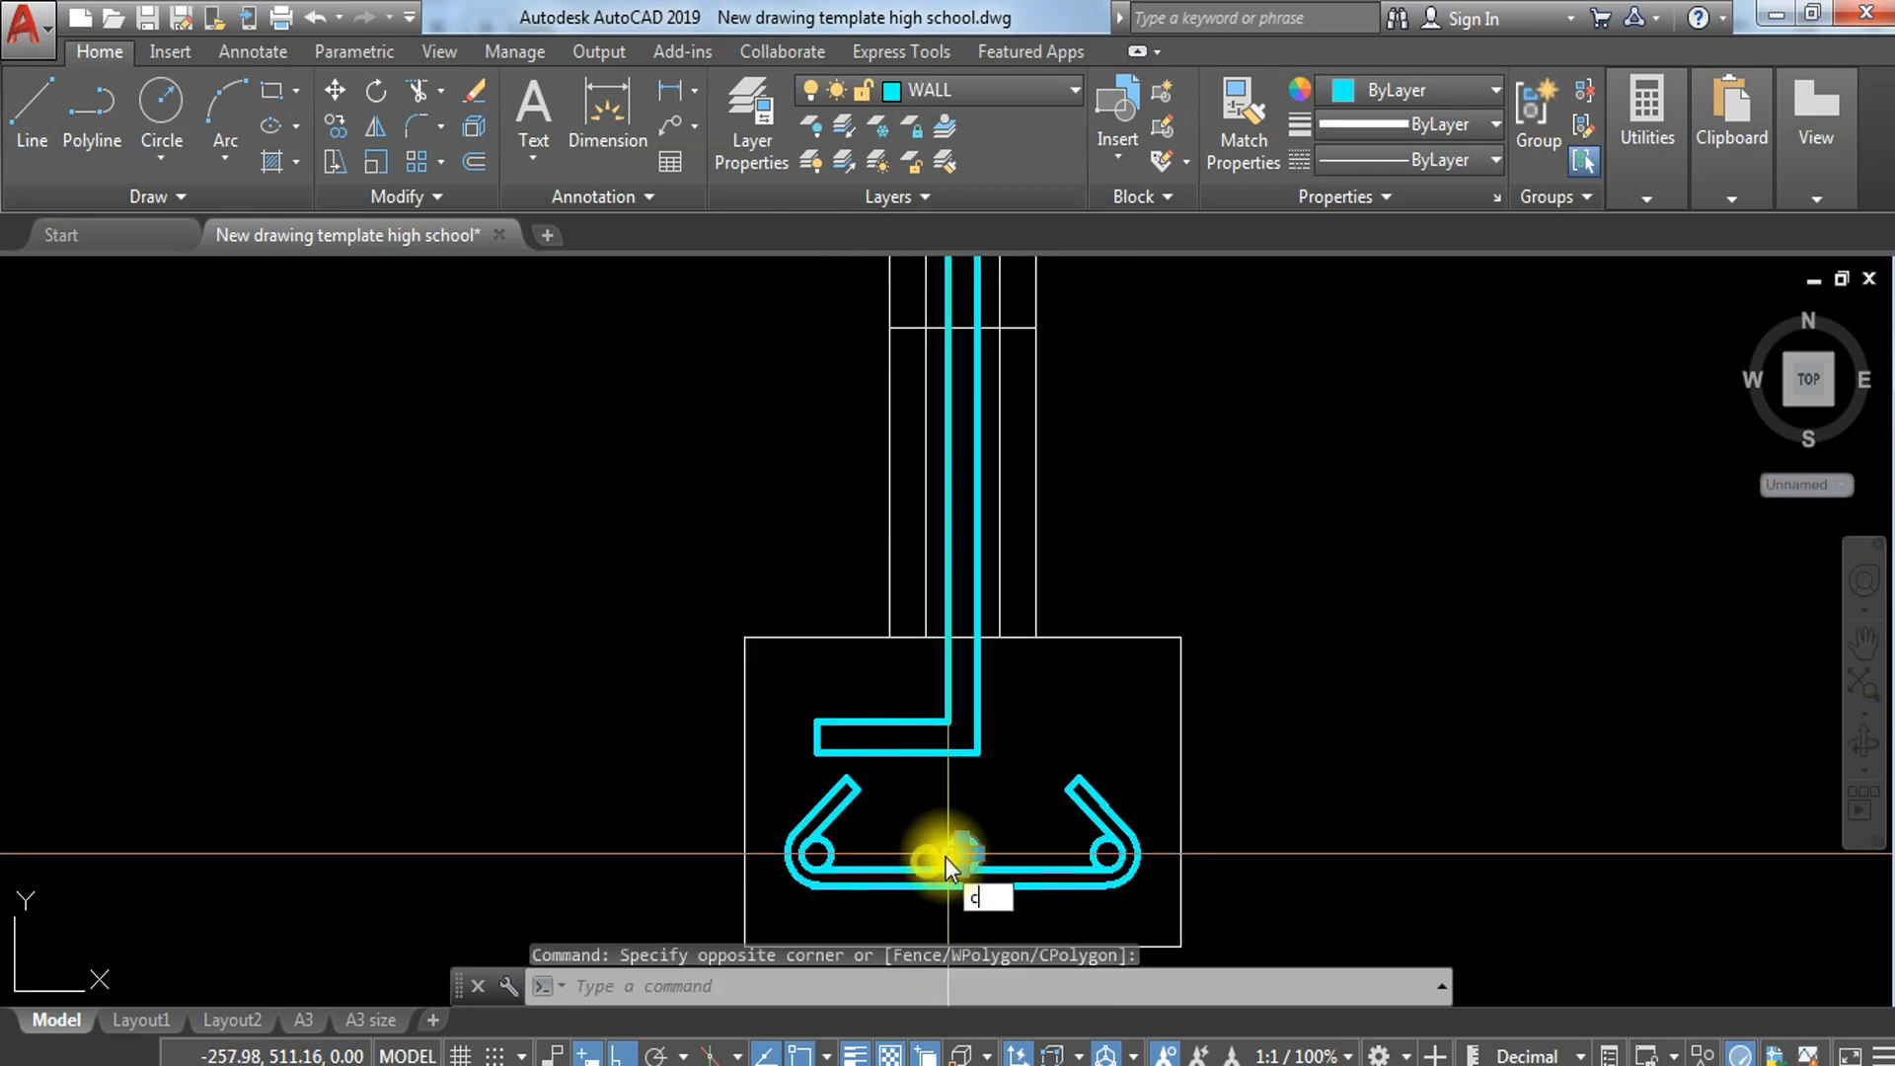
text(o)
key(Return)
scroll(995, 864, up, 4)
click(898, 885)
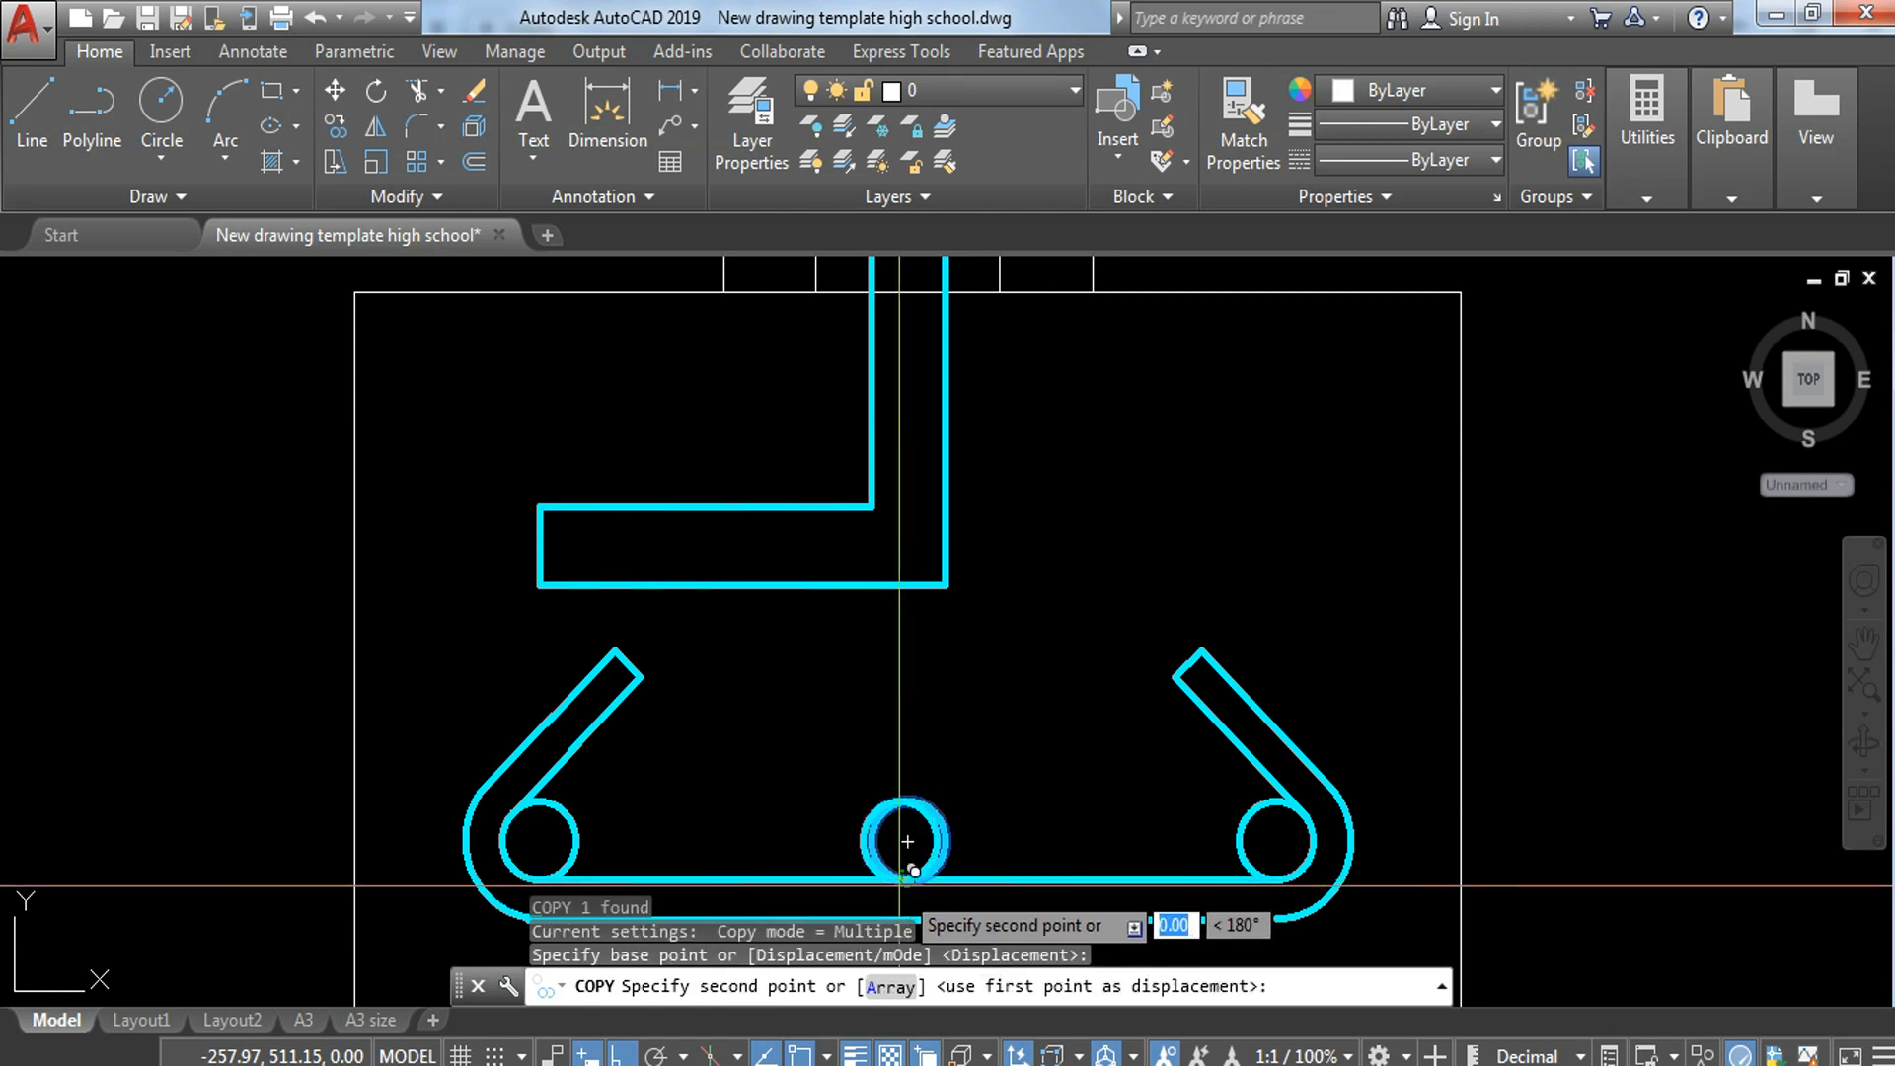
scroll(898, 888, down, 4)
middle_drag(949, 567, 1017, 776)
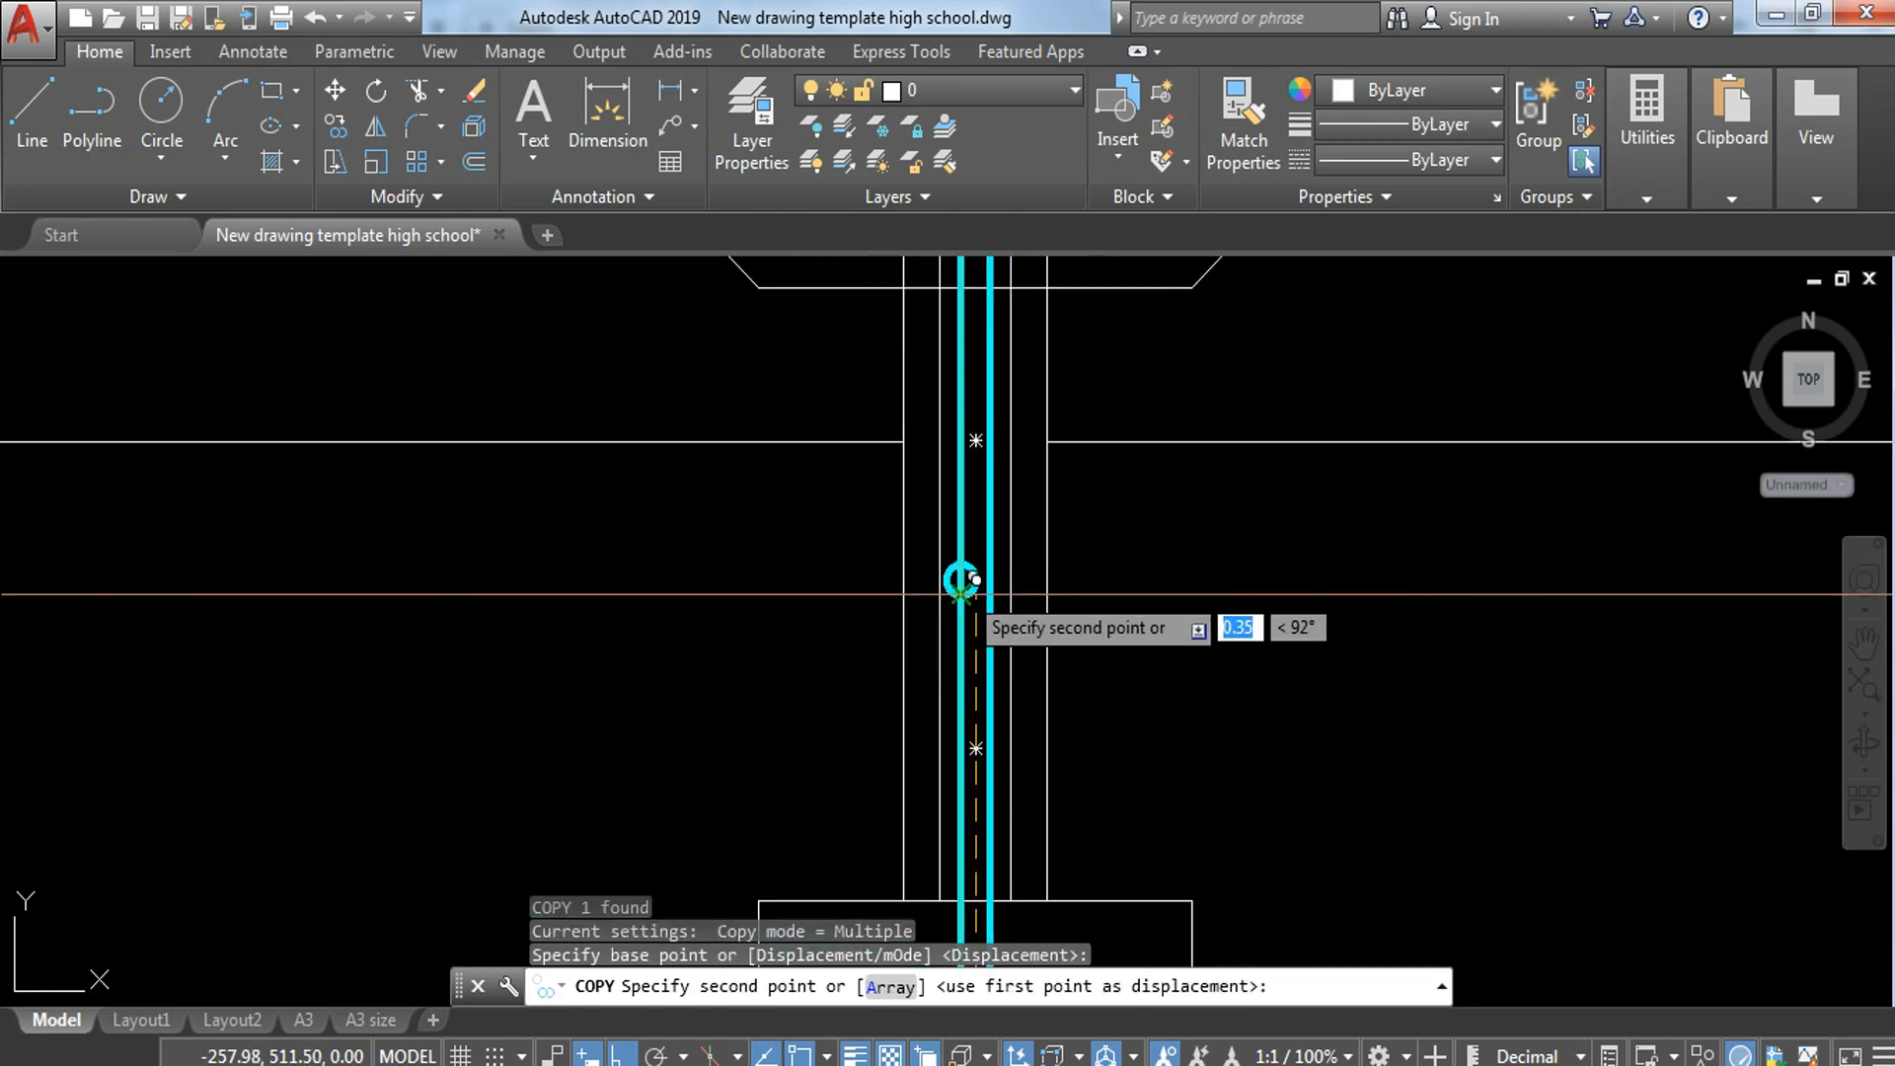
mouse_move(974, 580)
middle_down()
mouse_move(1055, 580)
mouse_move(1050, 754)
middle_up()
middle_drag(1067, 411, 1109, 839)
click(1109, 505)
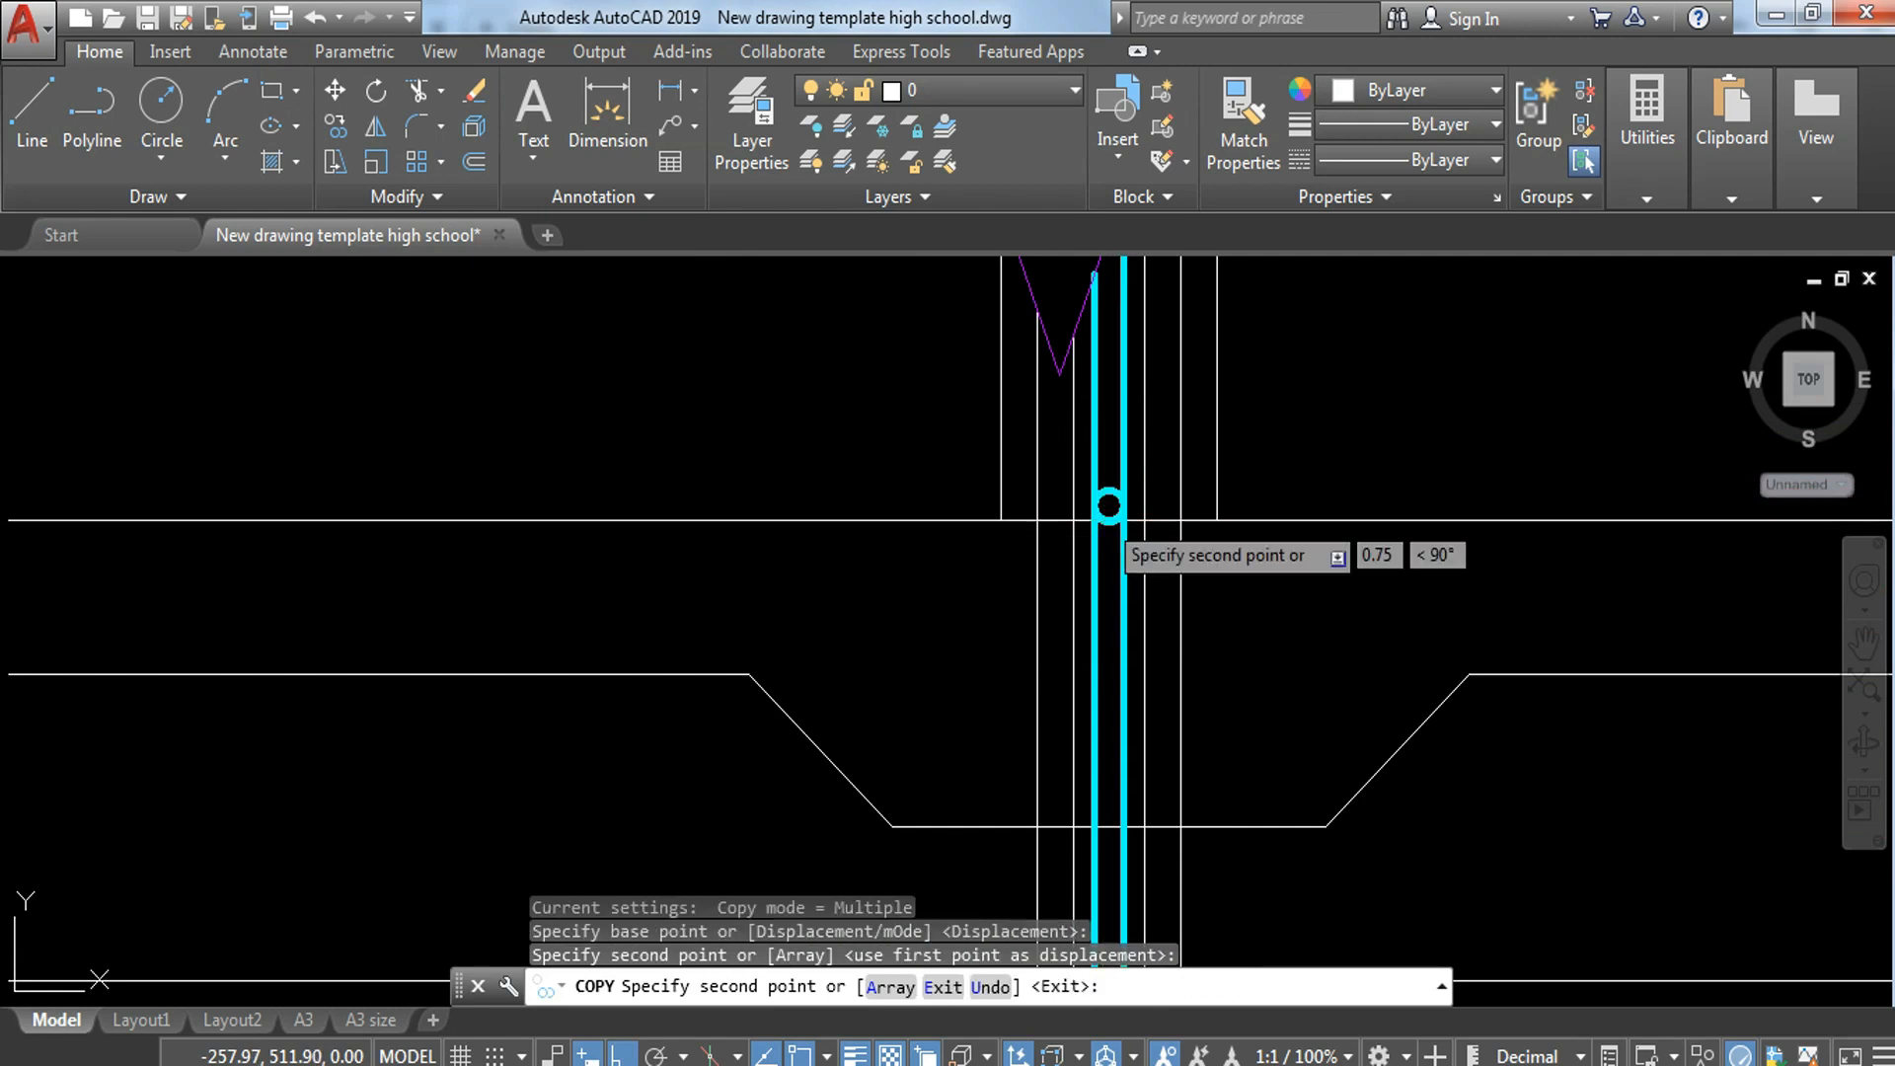
key(Escape)
Step: With ortho off, draw outward-sloping lines from the footing's two top corners to above the top floor line
scroll(1323, 569, down, 3)
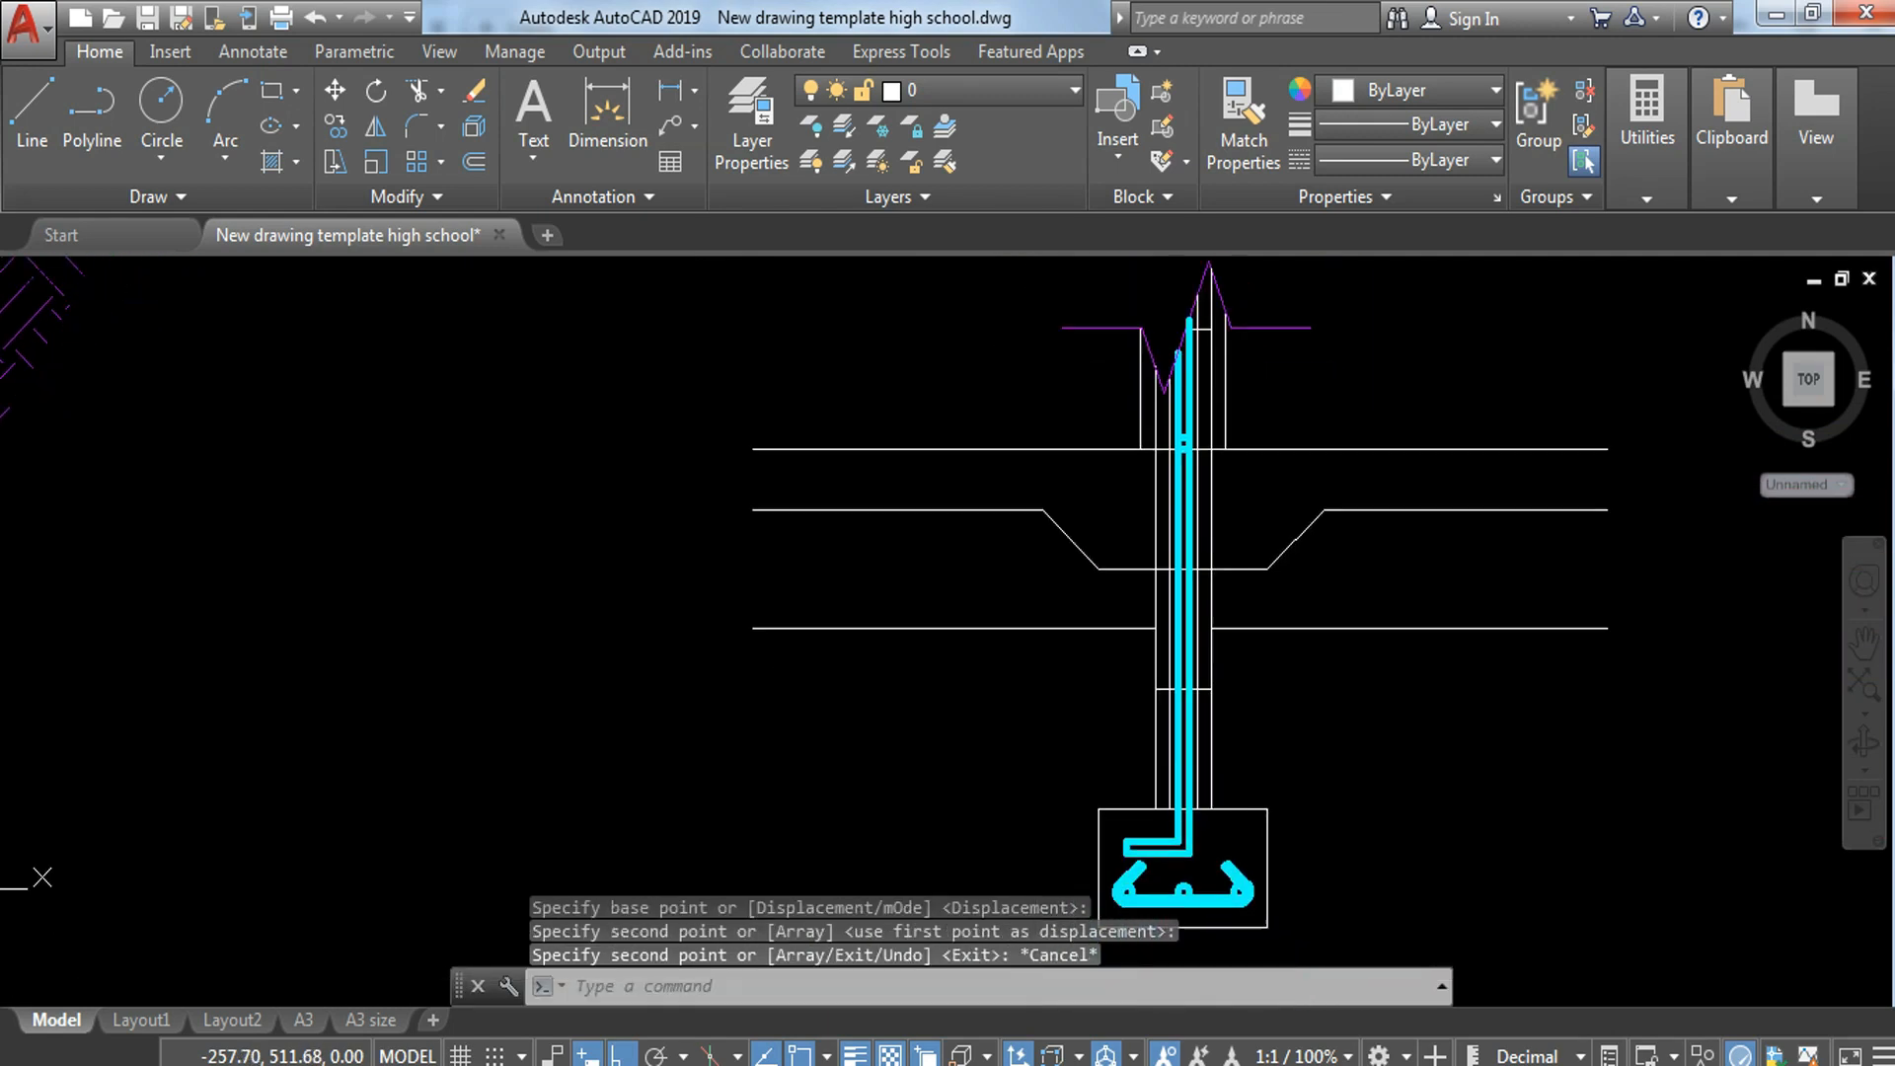
scroll(1177, 571, up, 2)
scroll(1224, 612, down, 4)
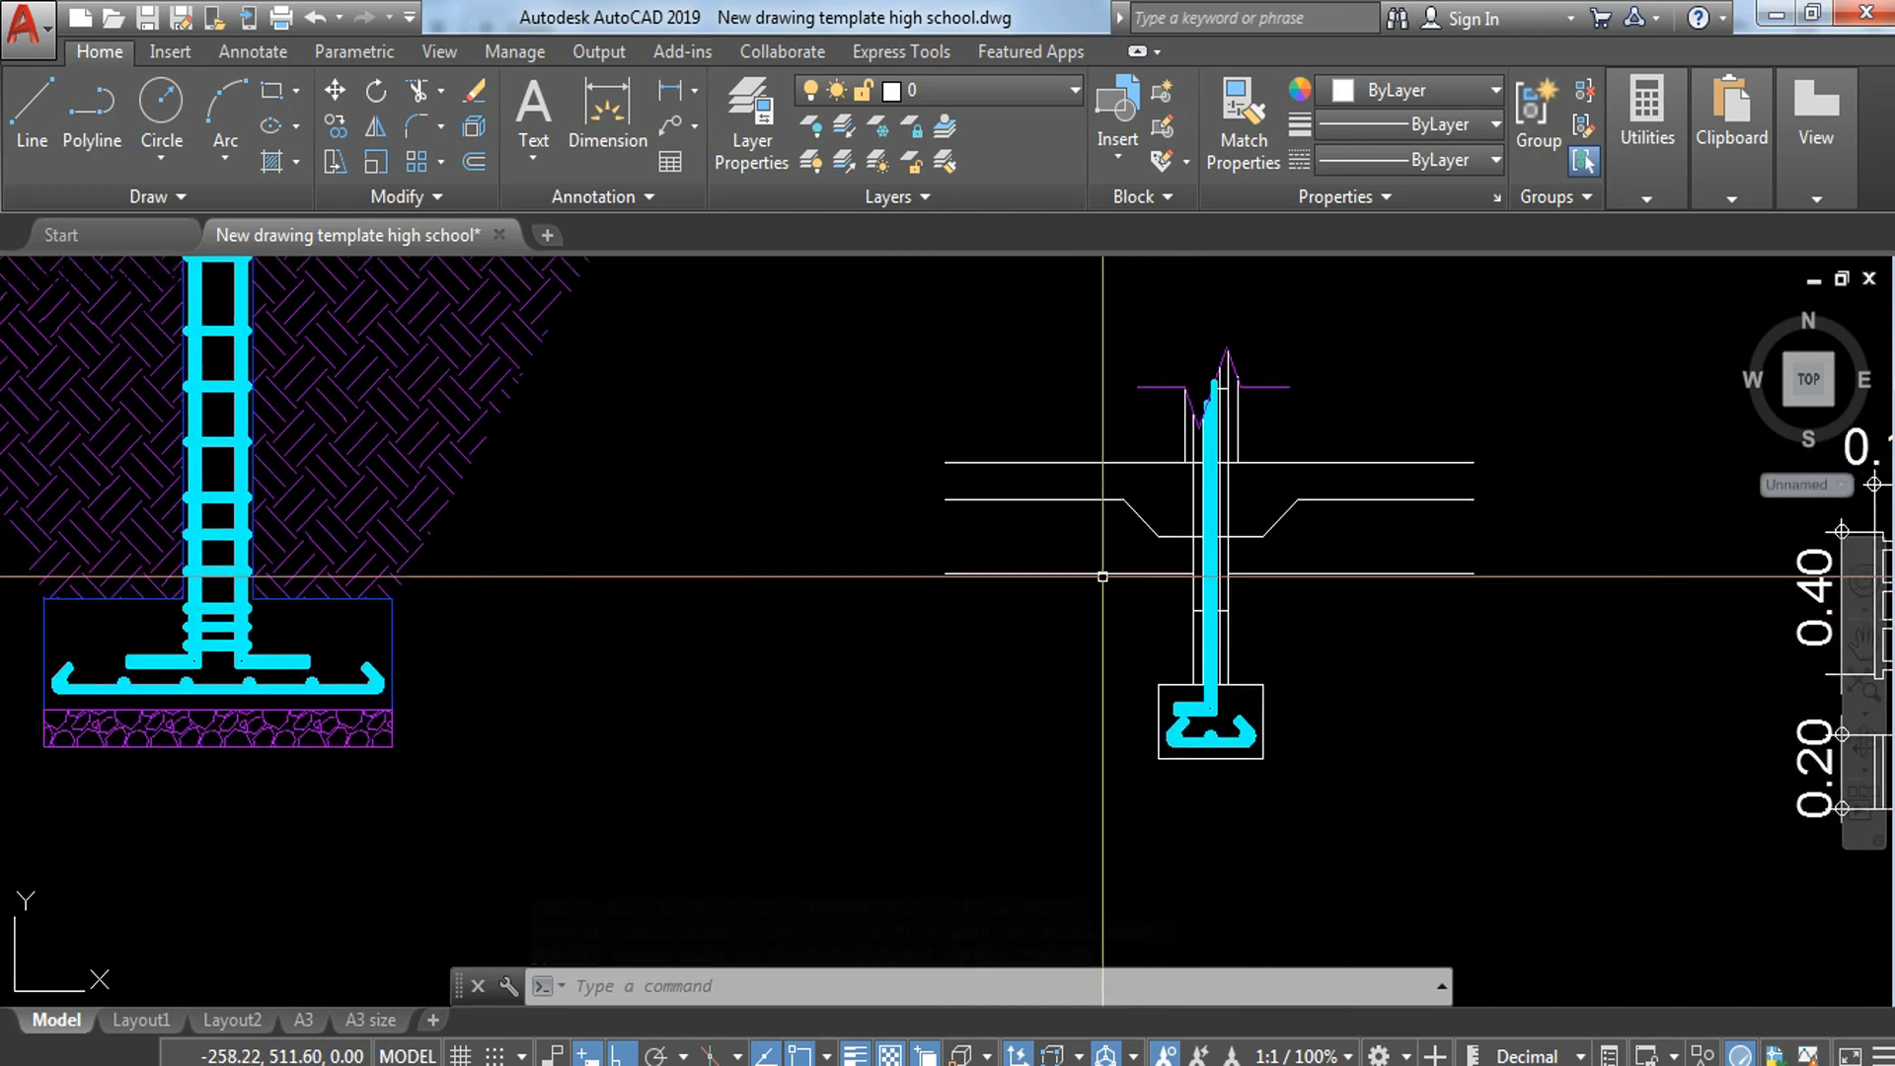
key(Escape)
middle_drag(1108, 572, 1170, 703)
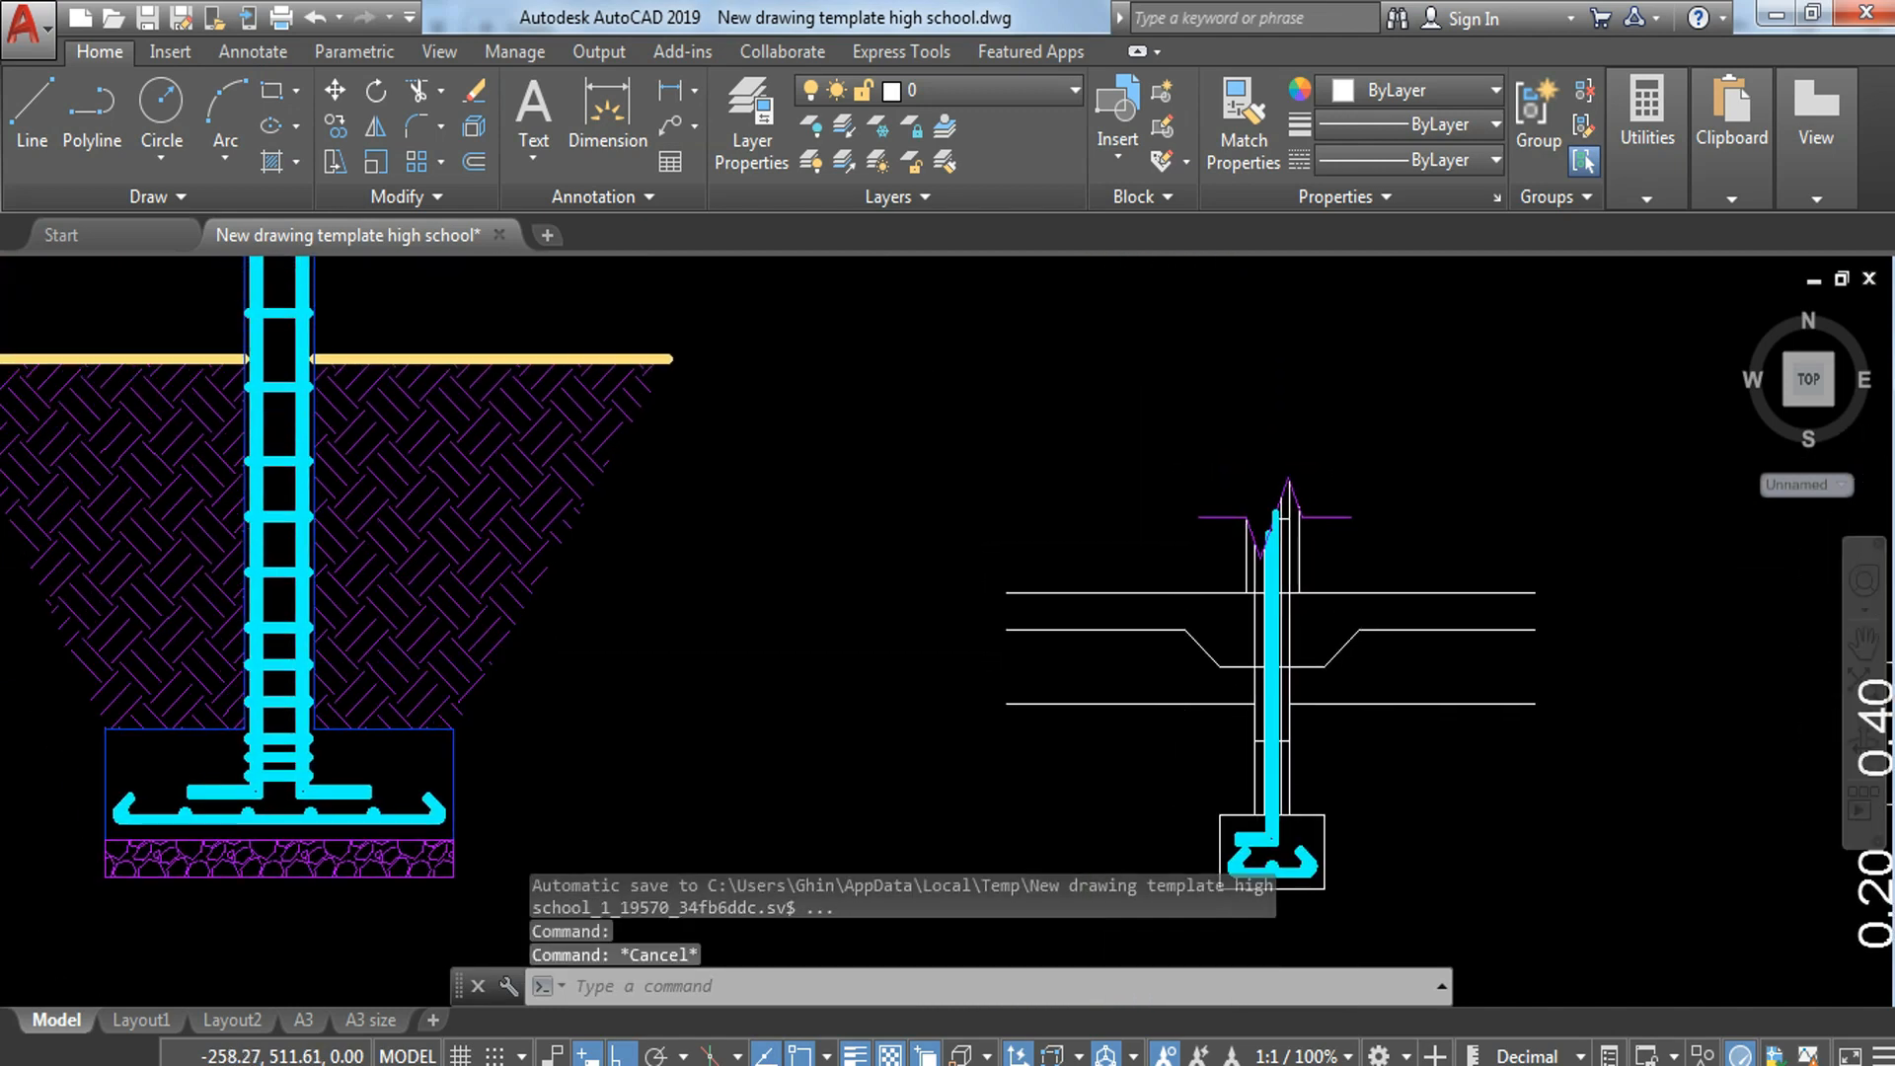
text(l)
key(Return)
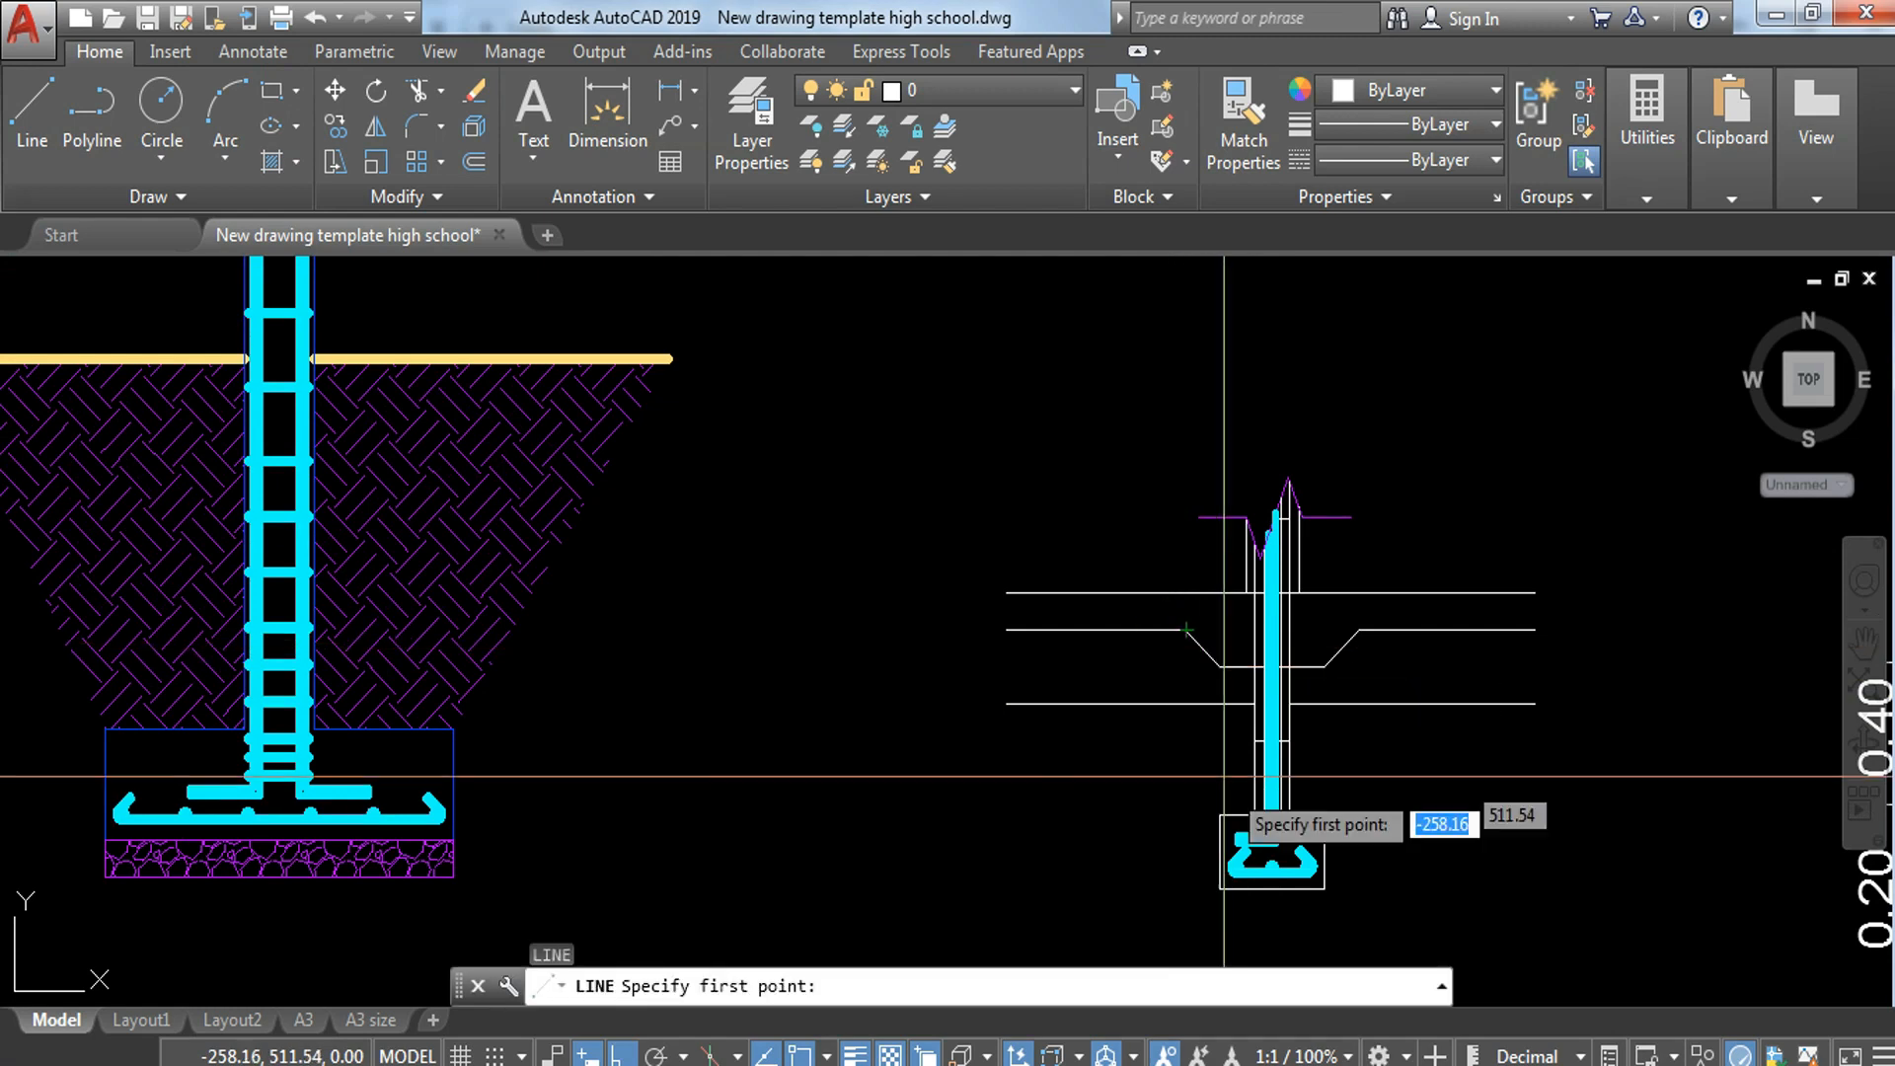
click(1221, 812)
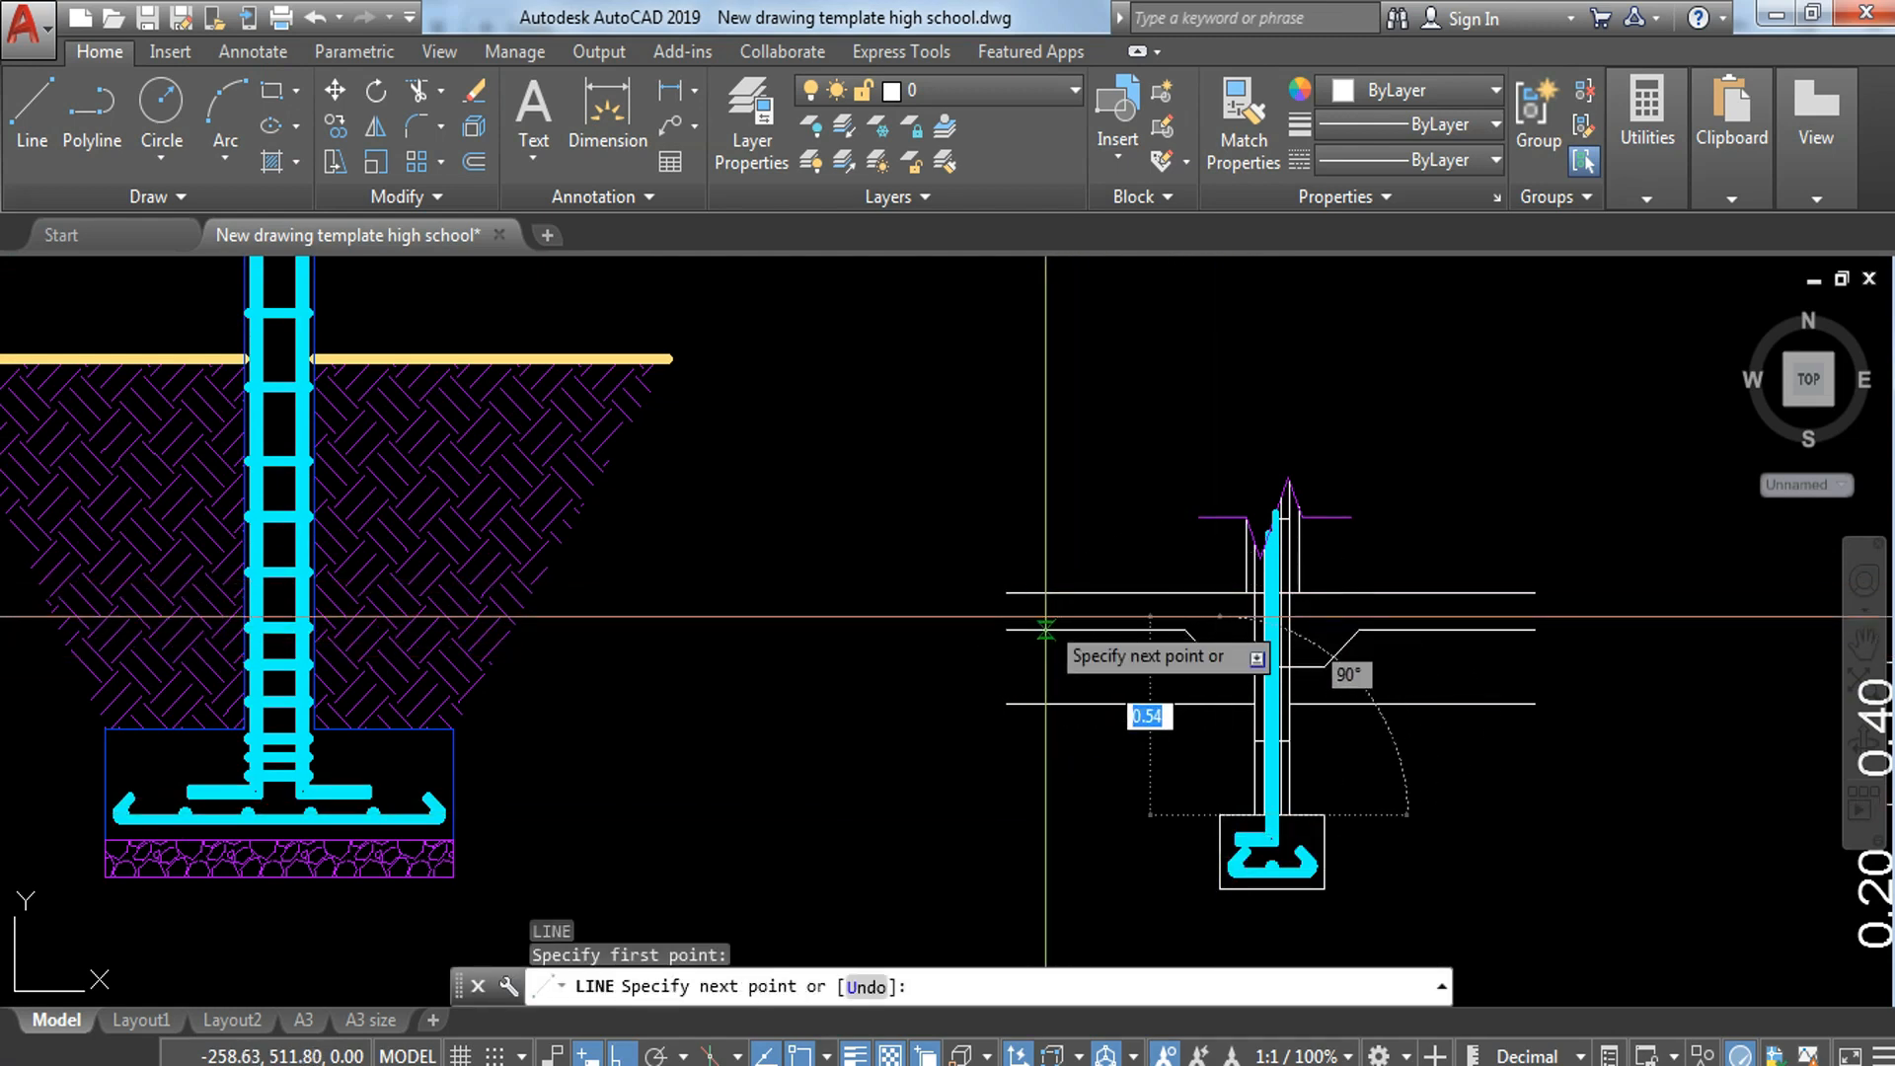
key(F8)
click(1040, 563)
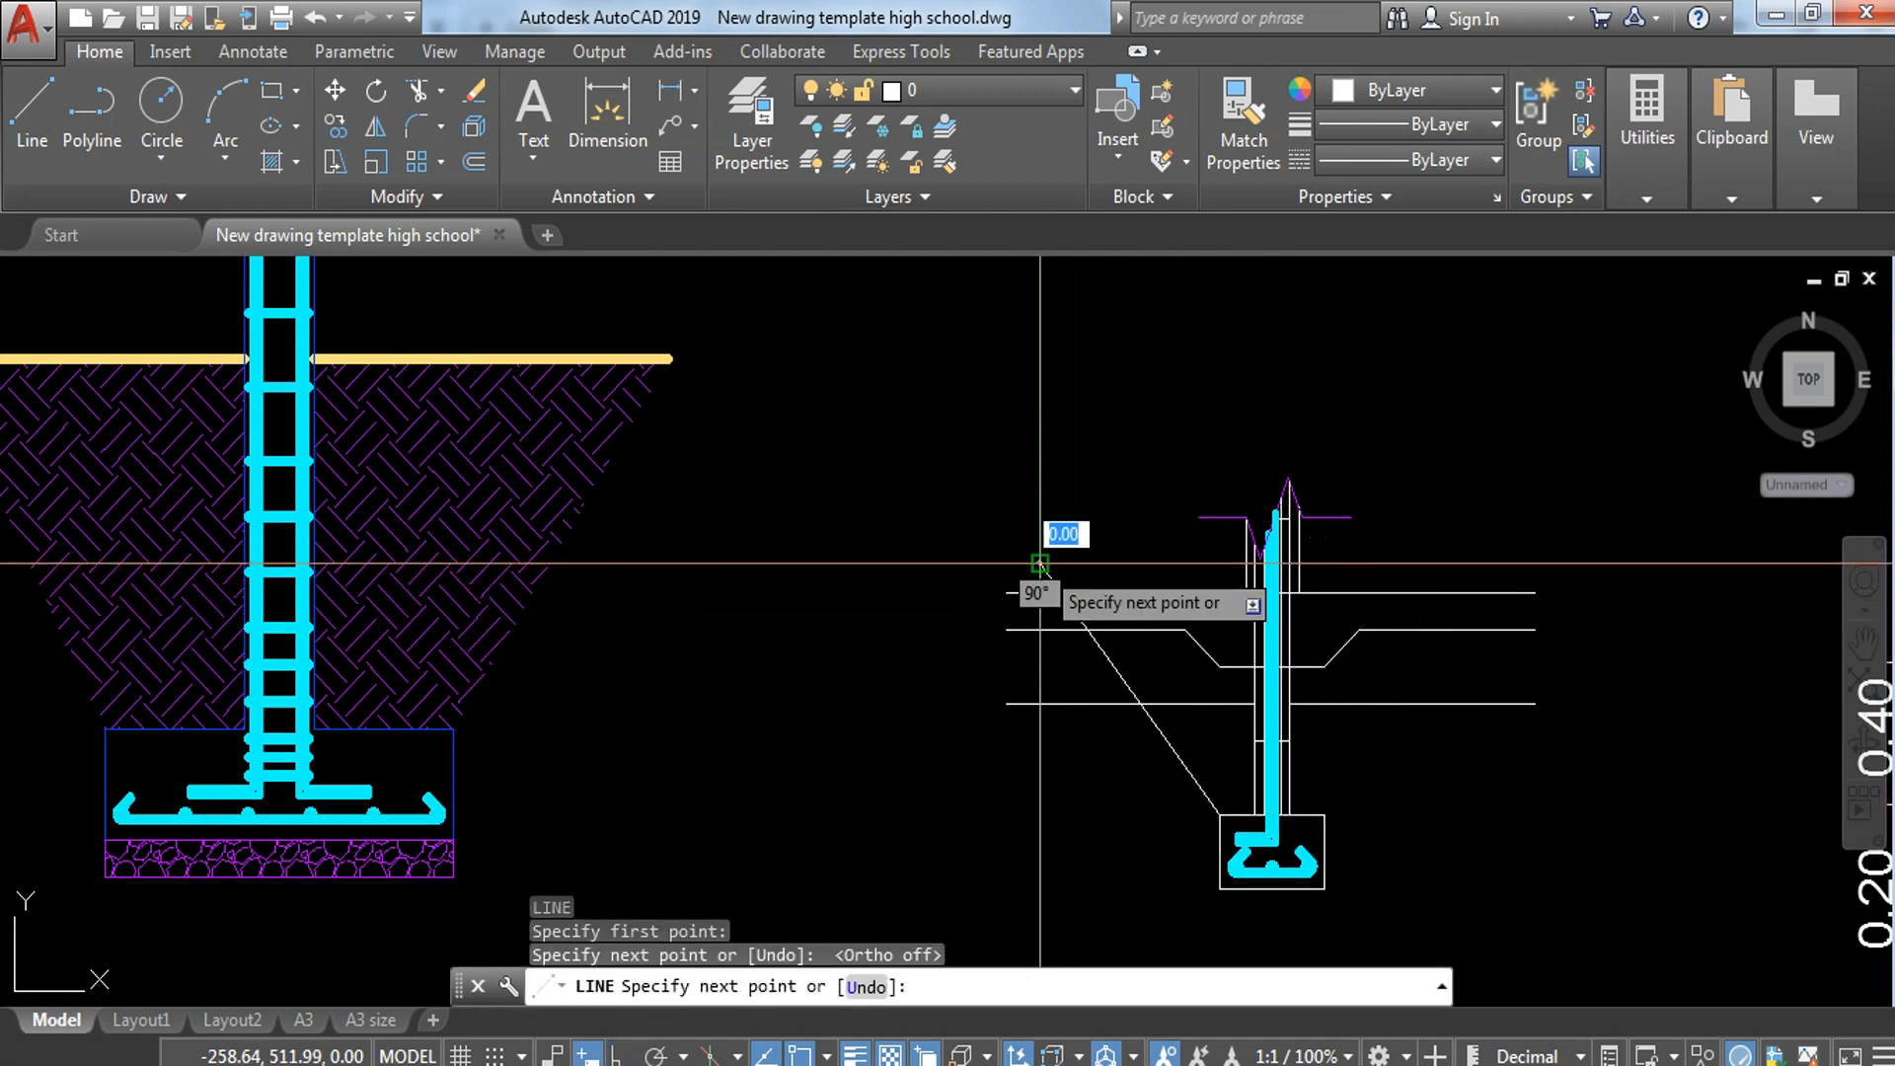
key(Return)
key(Return)
click(1326, 815)
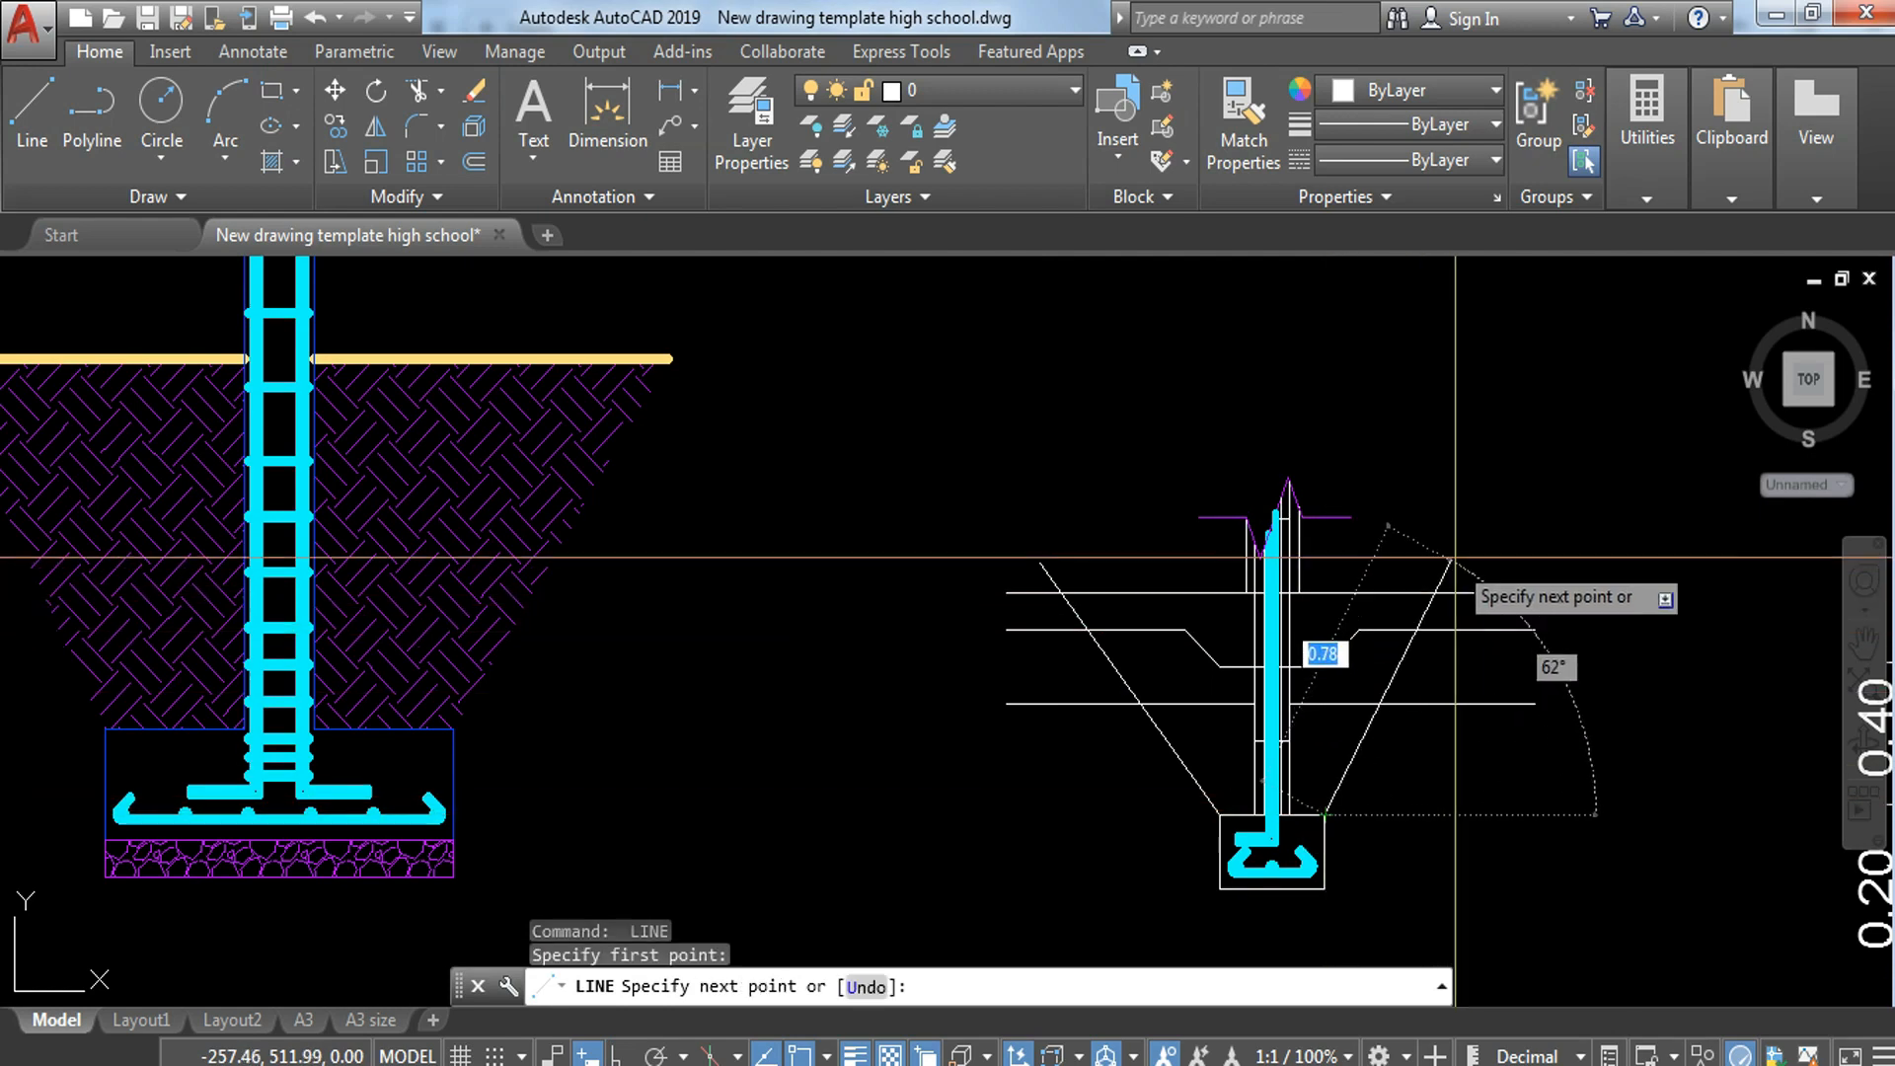
click(1502, 549)
key(Escape)
Step: Trim the horizontal floor lines that extend beyond the sloping lines on both sides
text(tr)
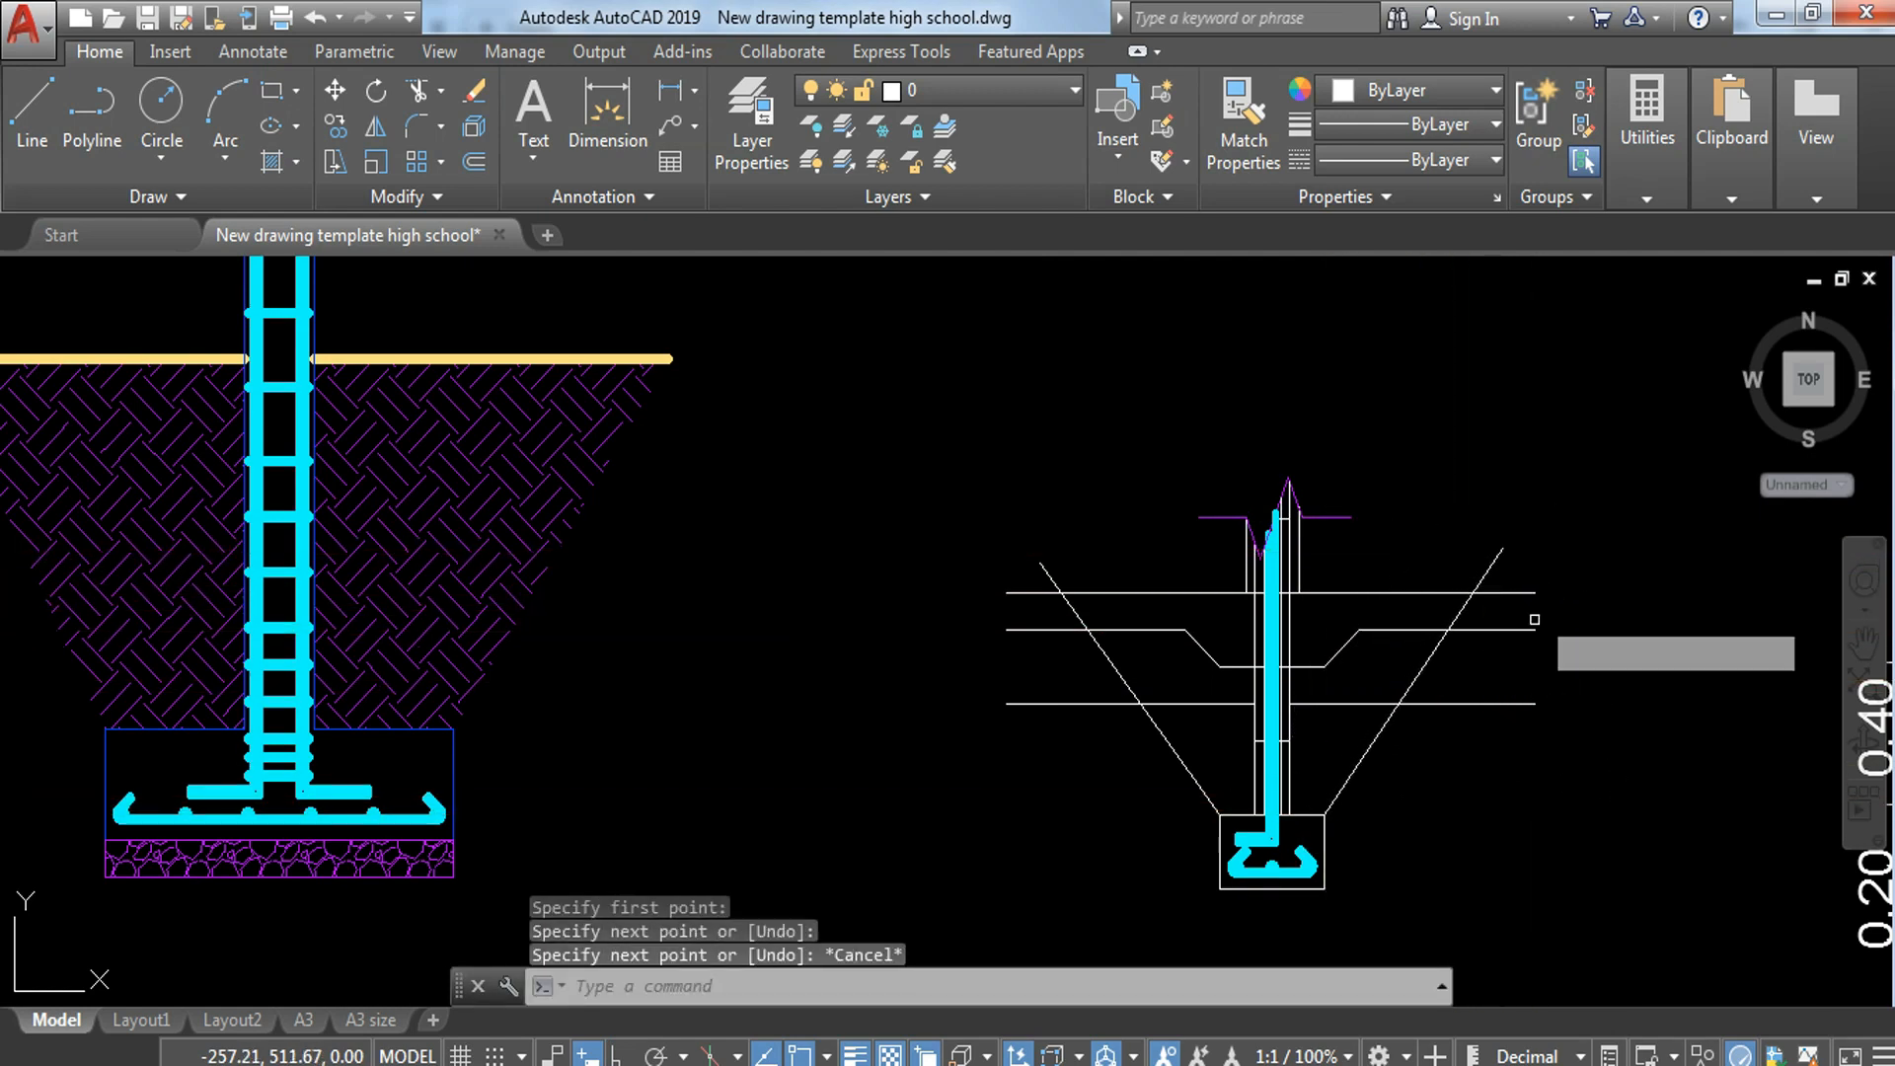
key(Return)
click(1553, 578)
click(1502, 747)
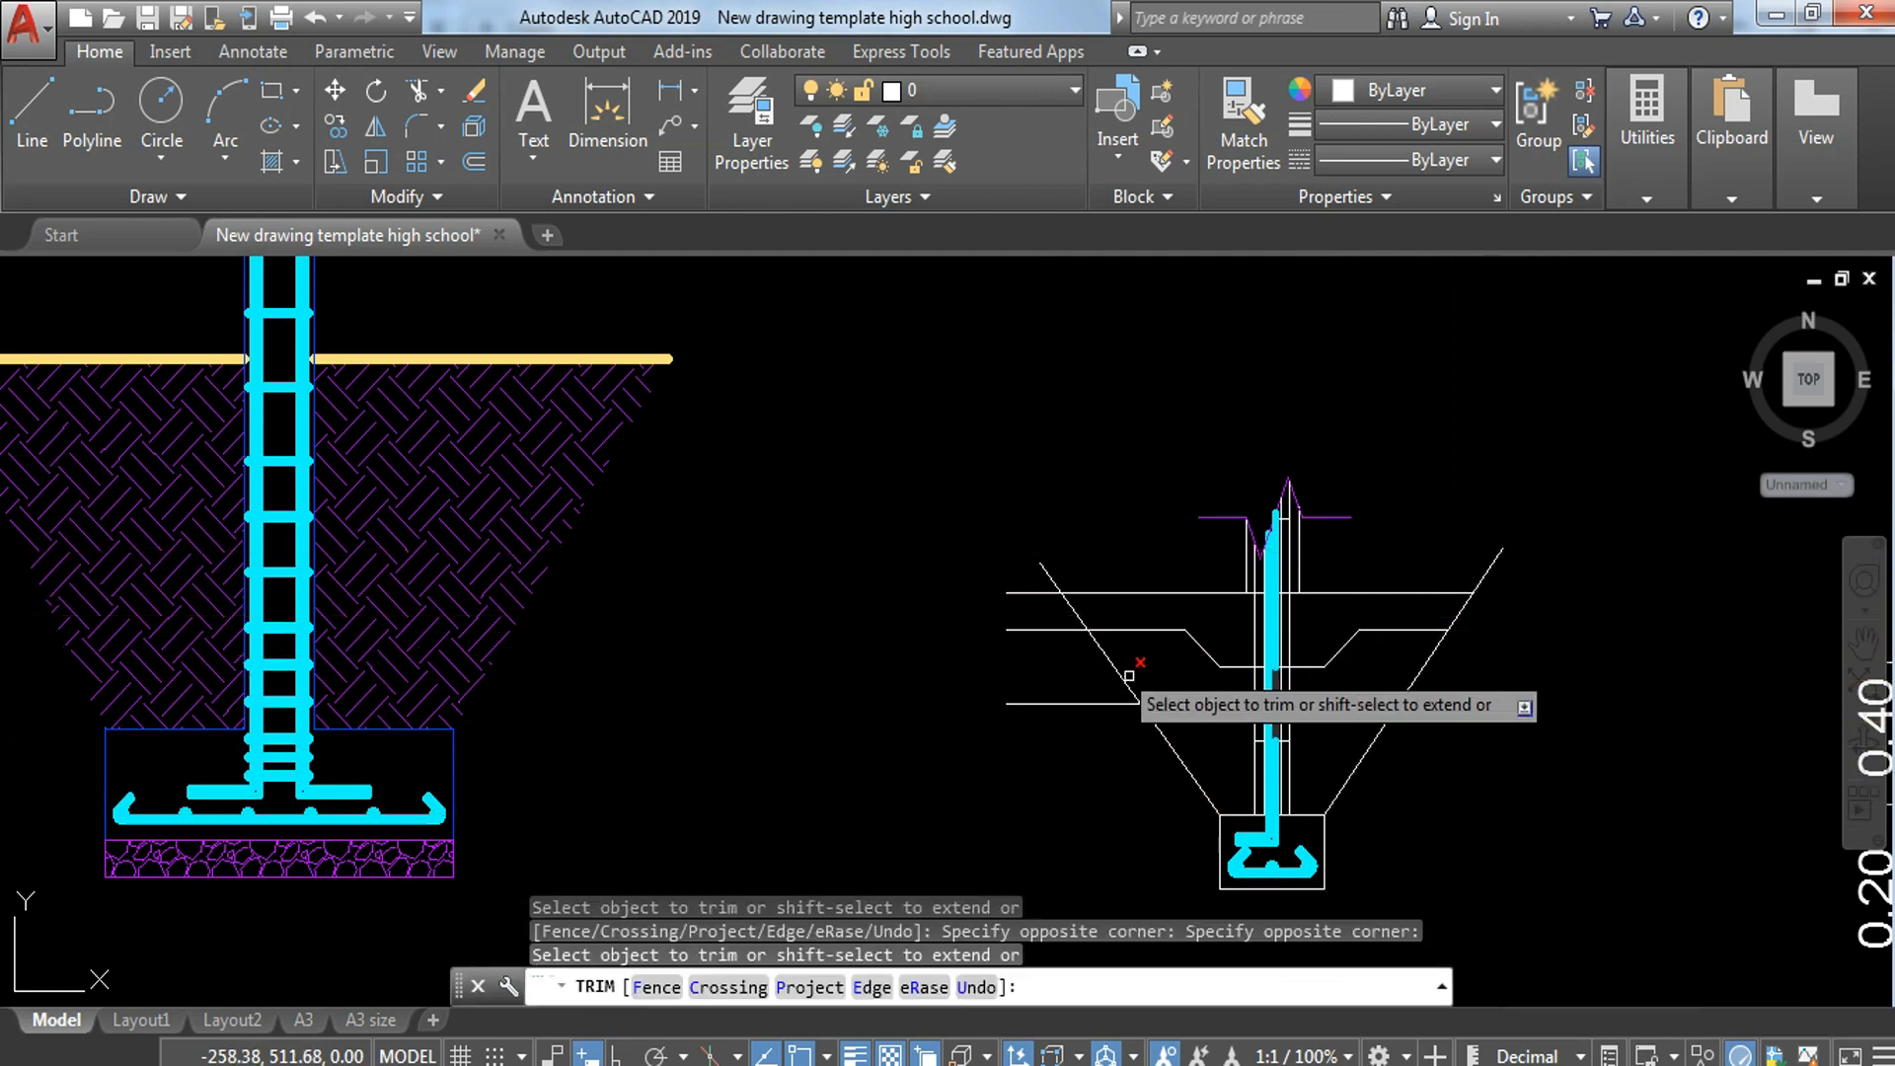
click(1037, 584)
click(990, 763)
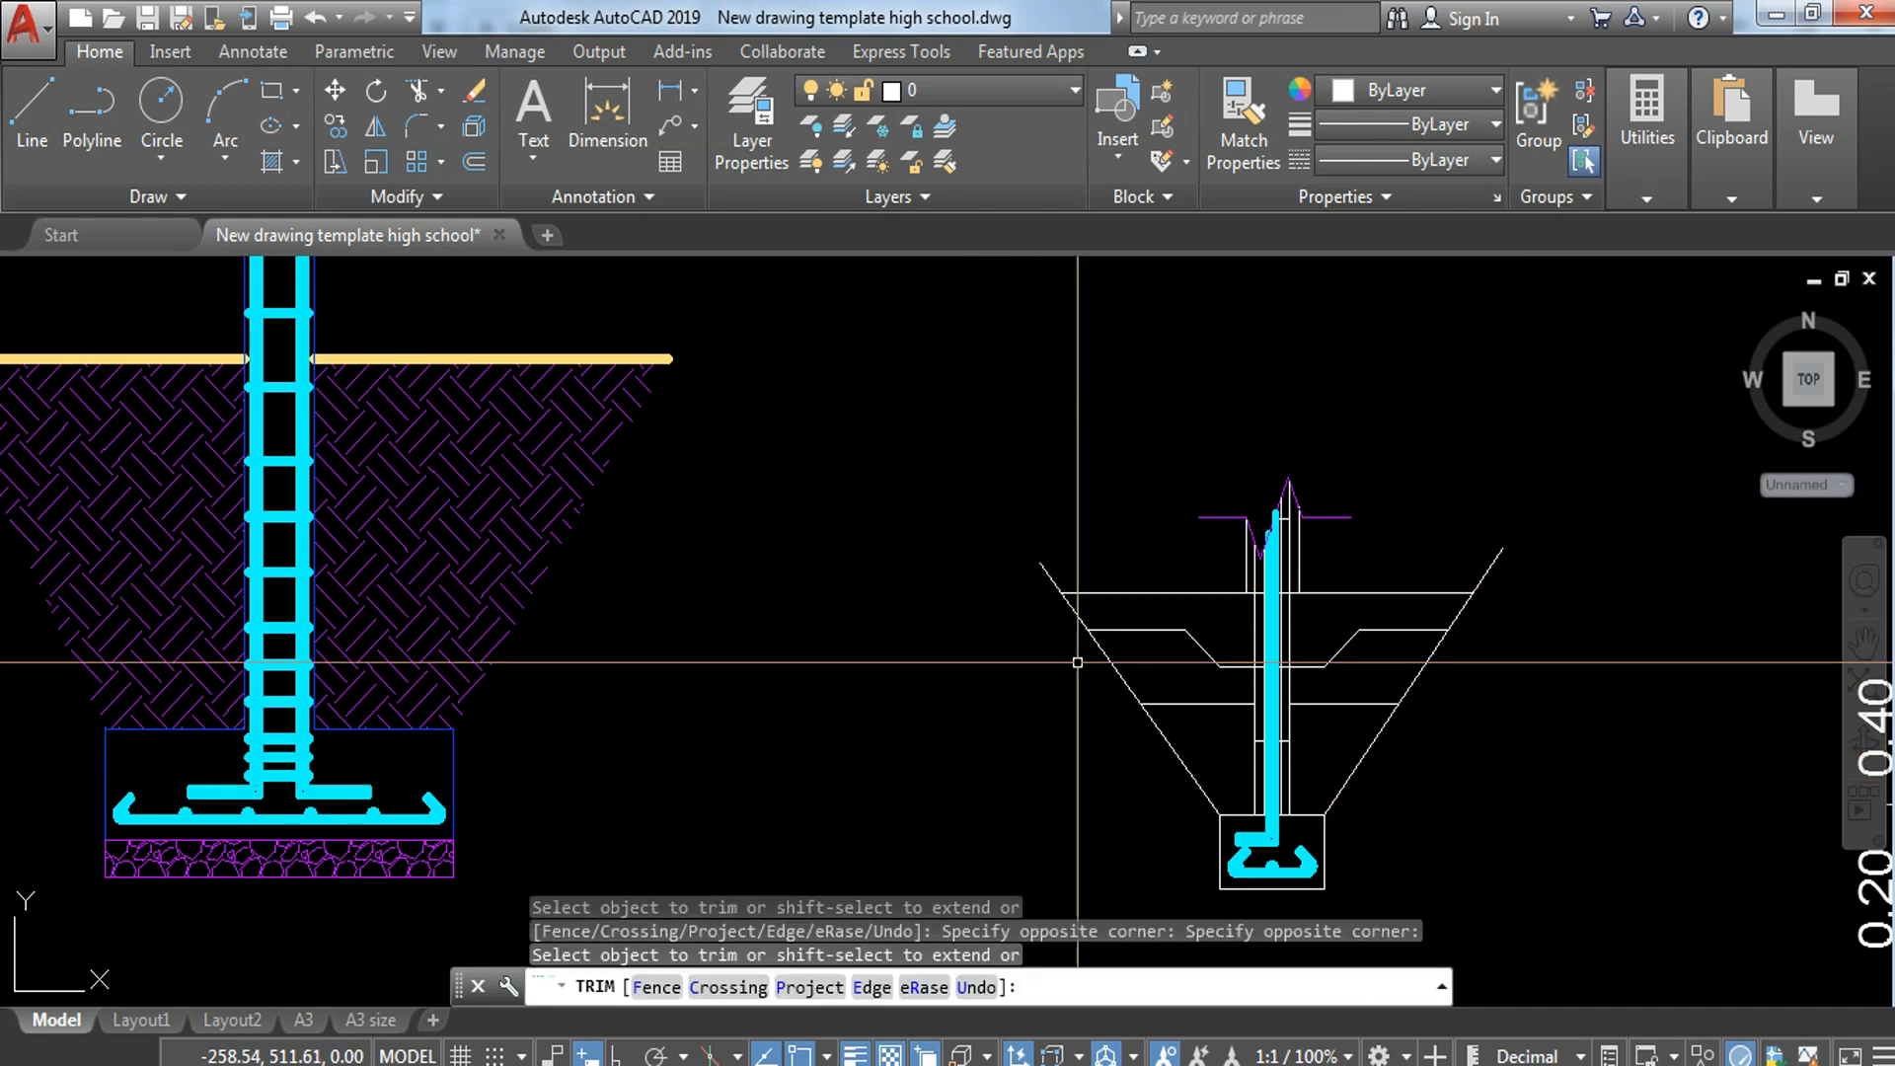
key(Escape)
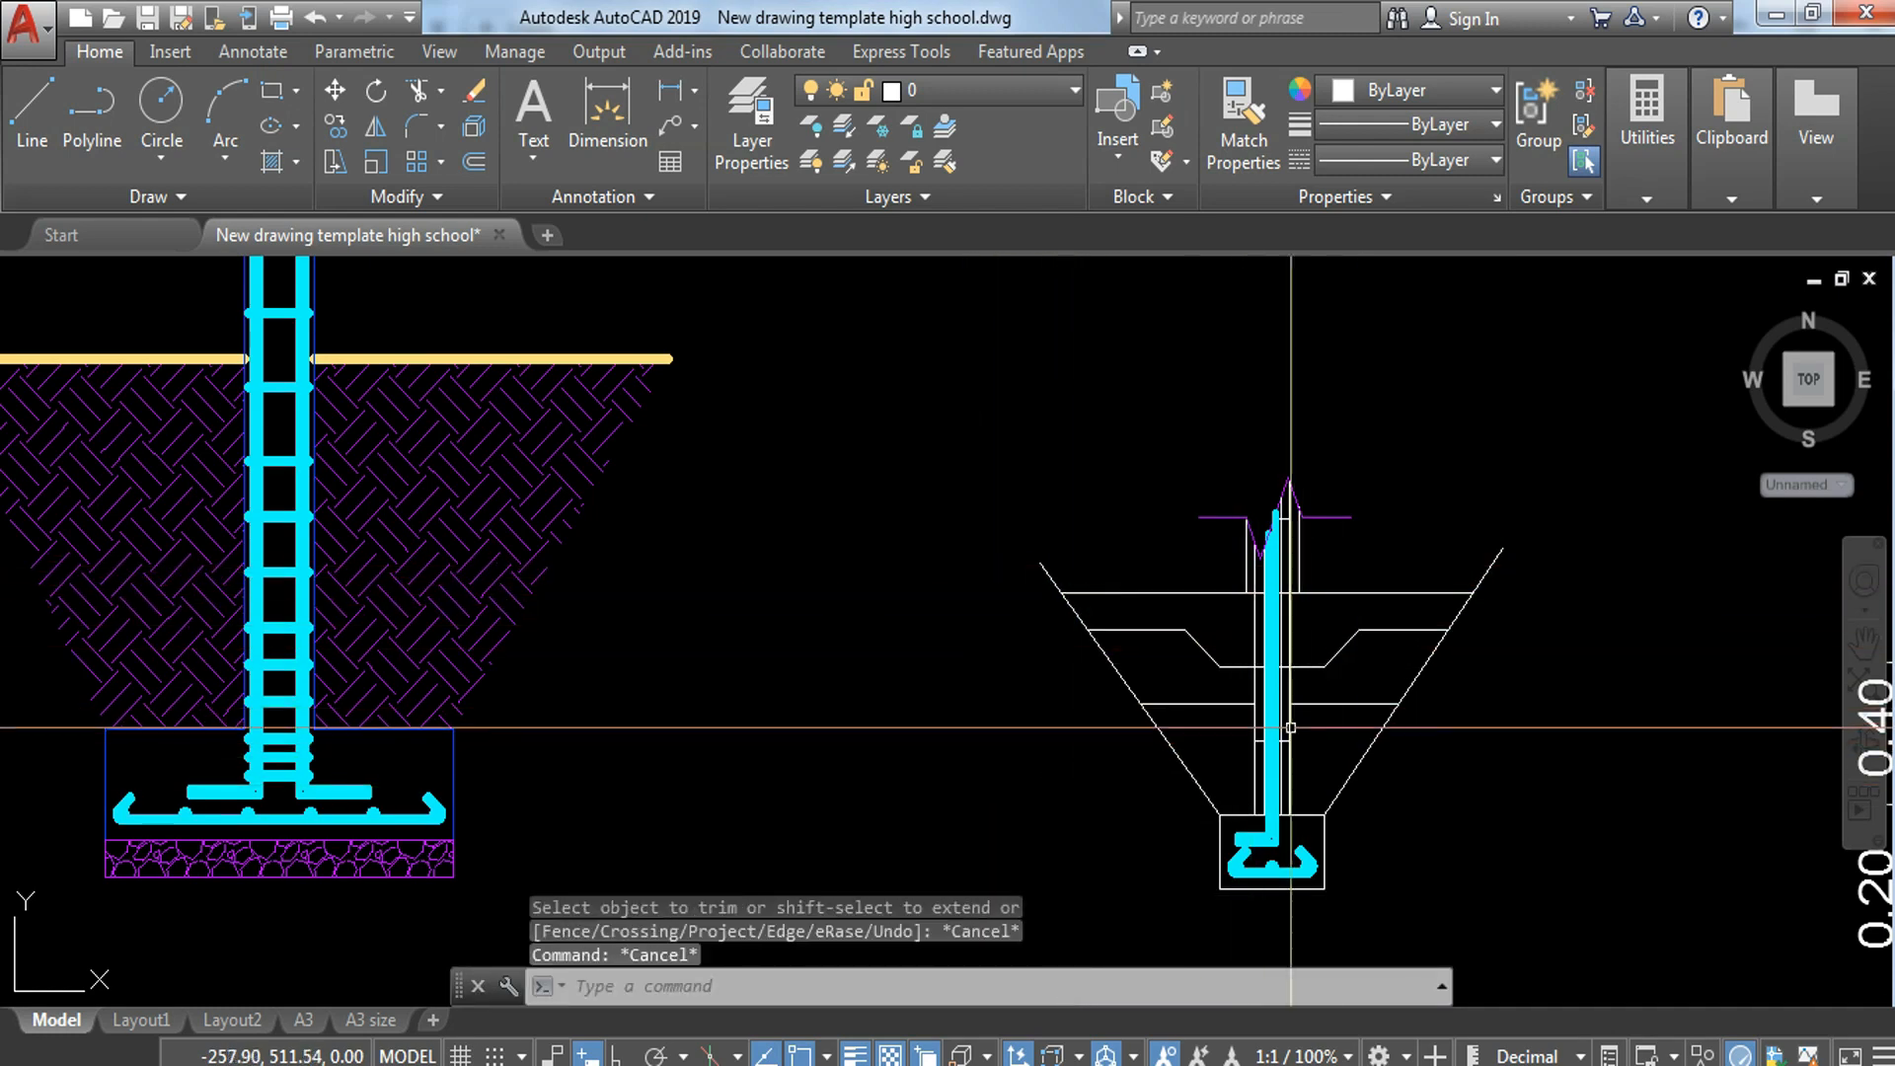
Step: Hatch the areas under the thickened slab on both sides of the wall and match them to the neighbouring footing's gravel hatch
mouse_move(727, 683)
middle_down()
mouse_move(764, 572)
mouse_move(740, 601)
middle_up()
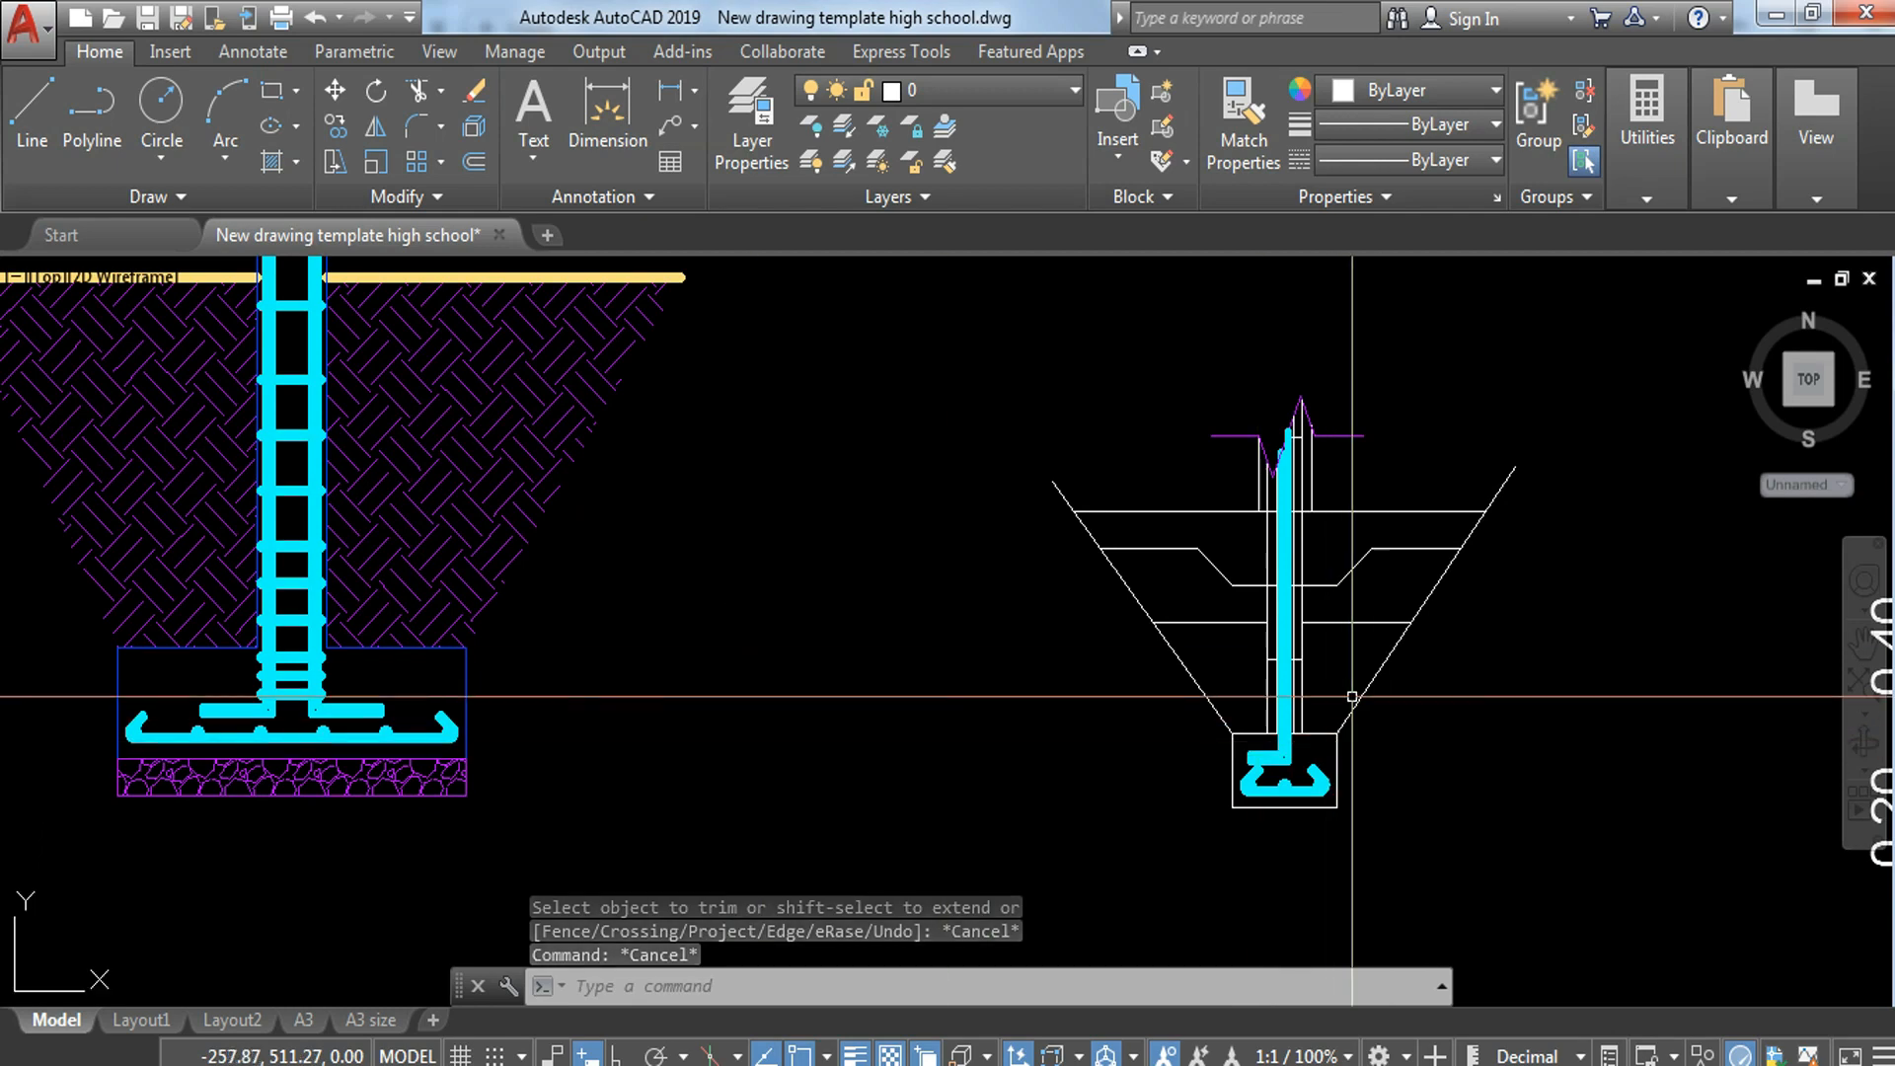
text(h)
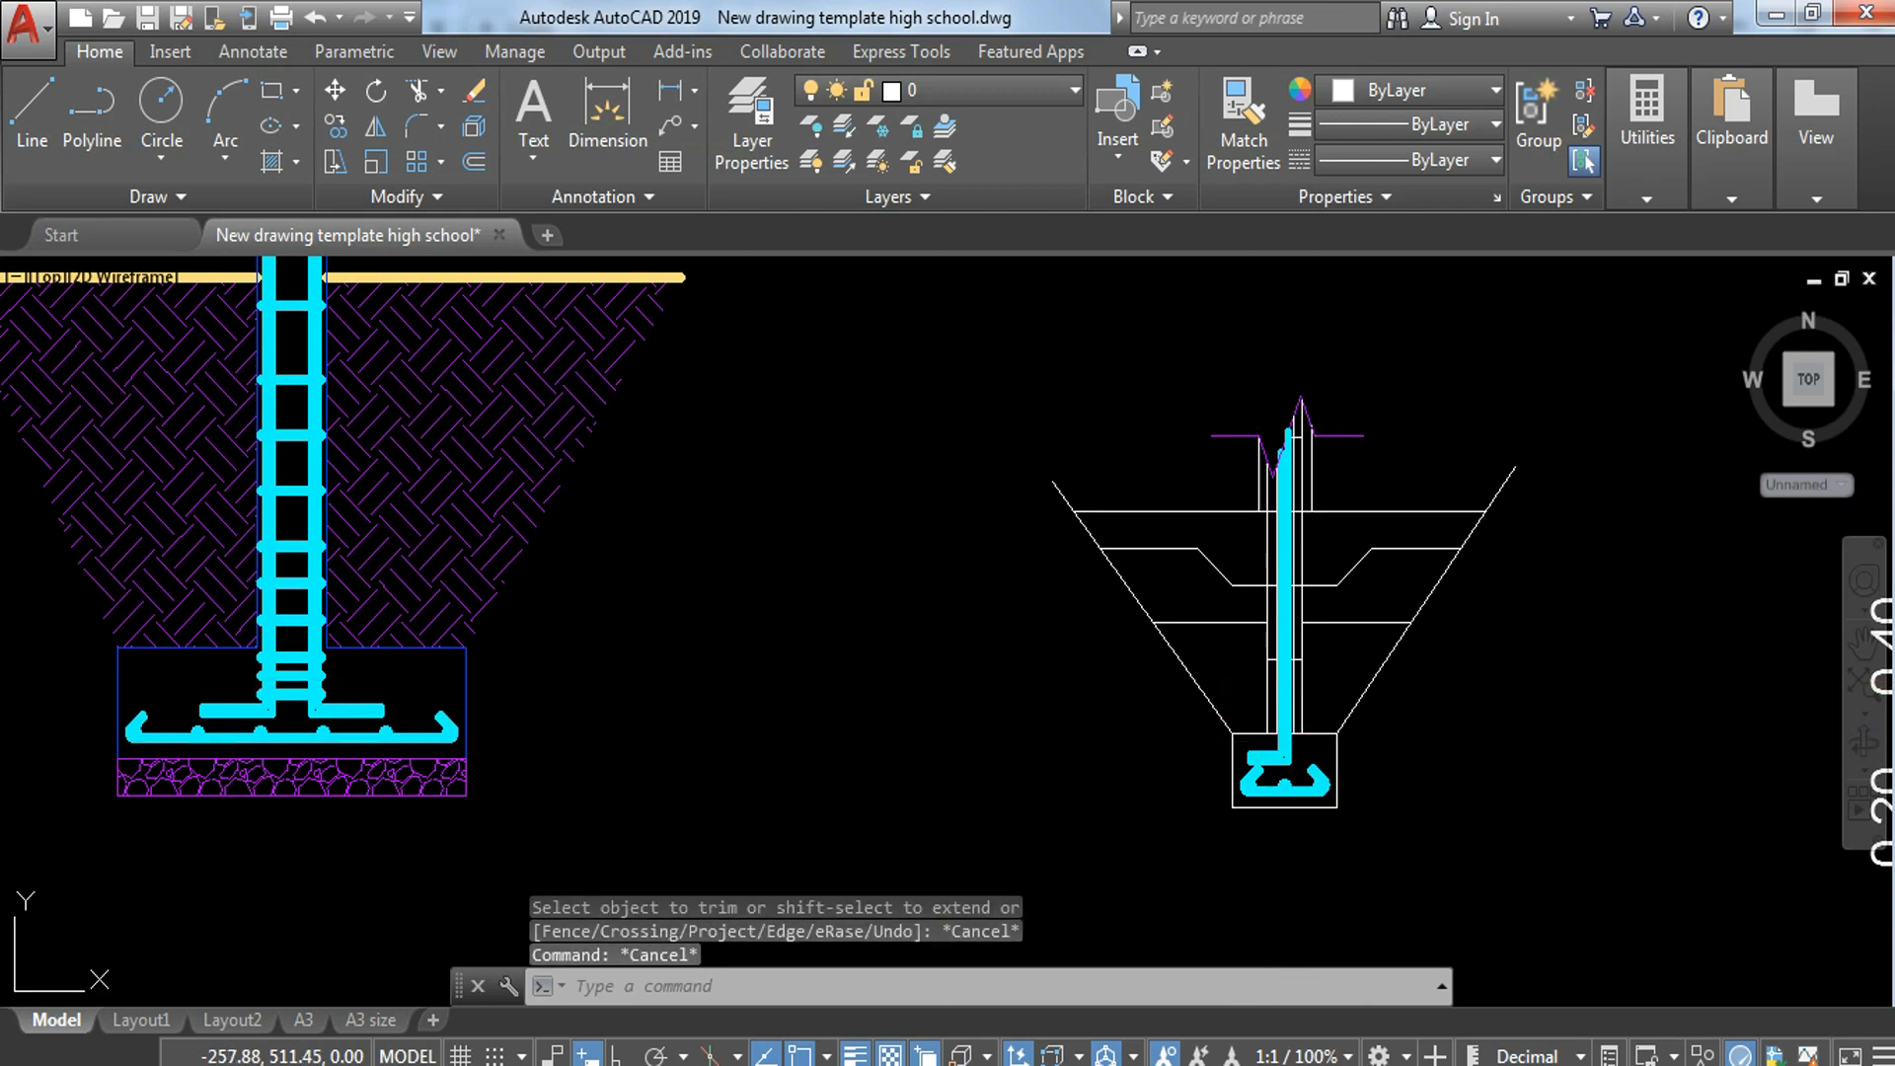
key(Return)
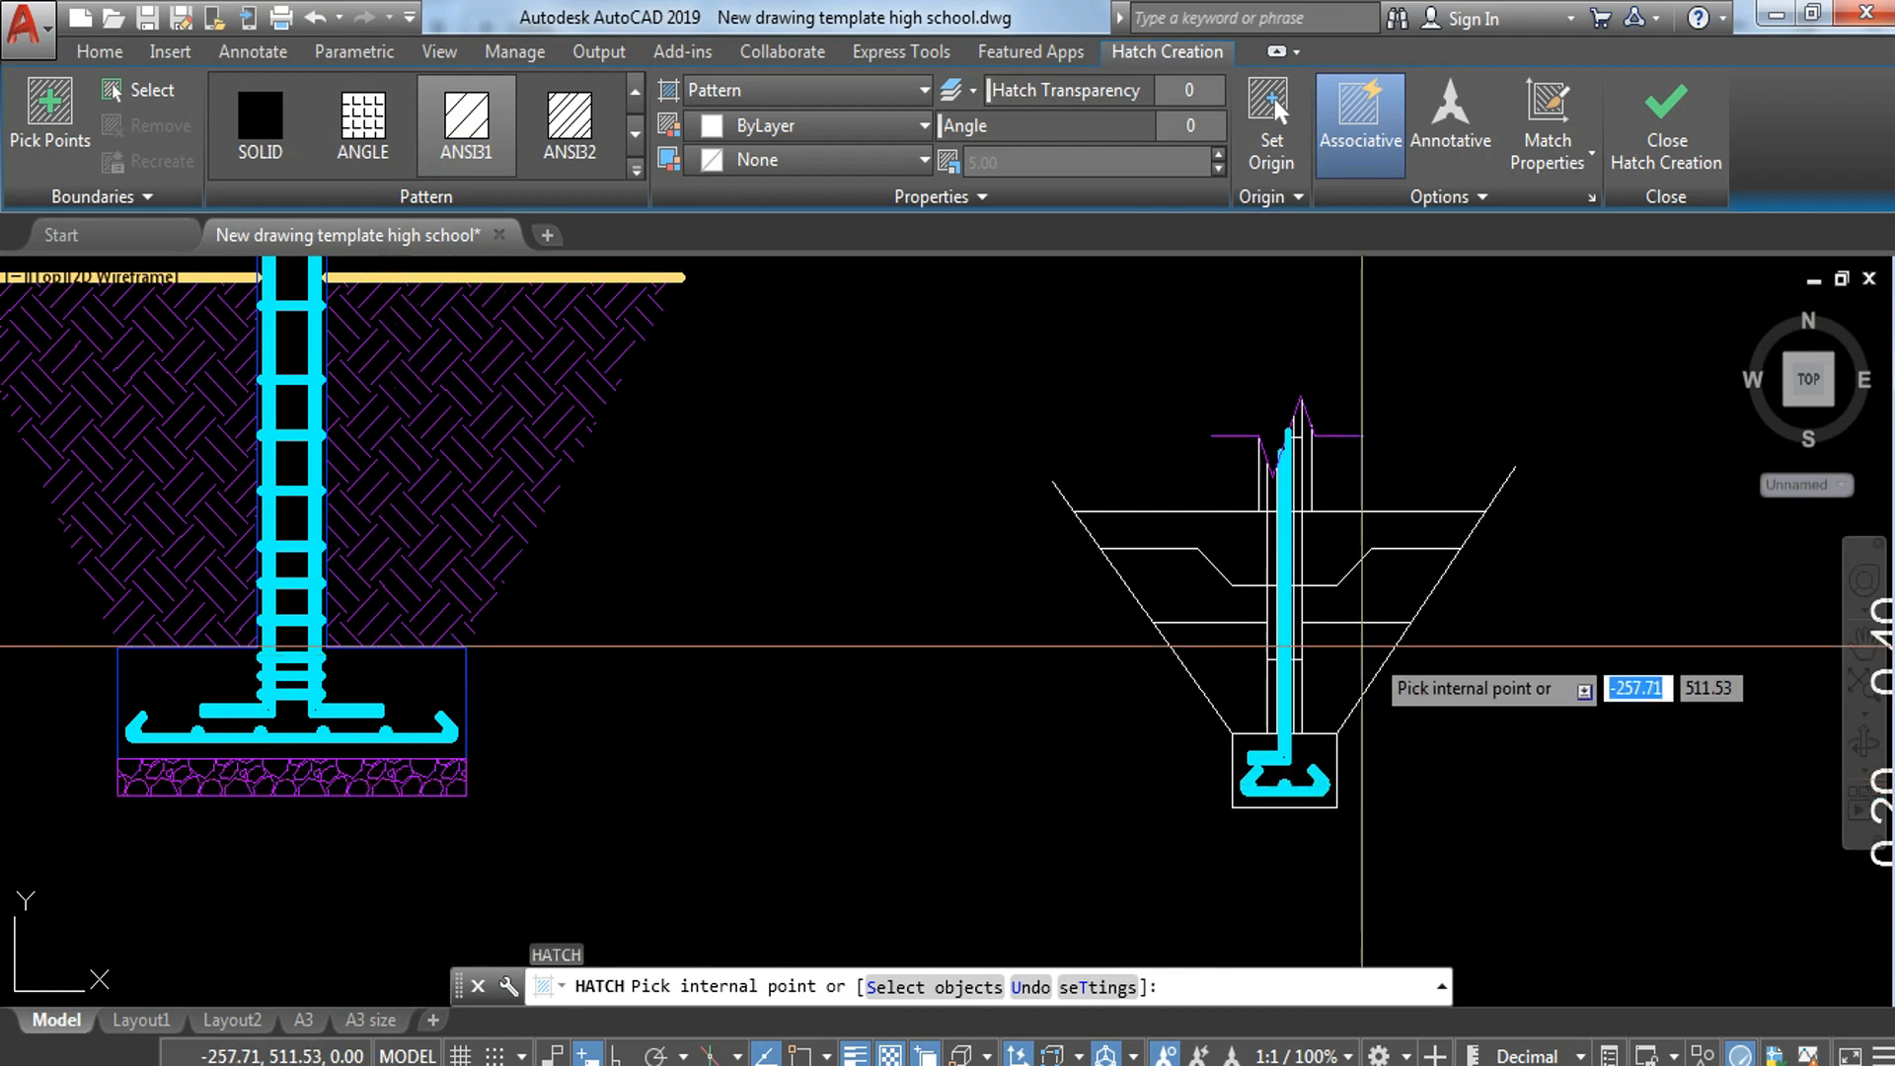
click(1185, 585)
click(1357, 586)
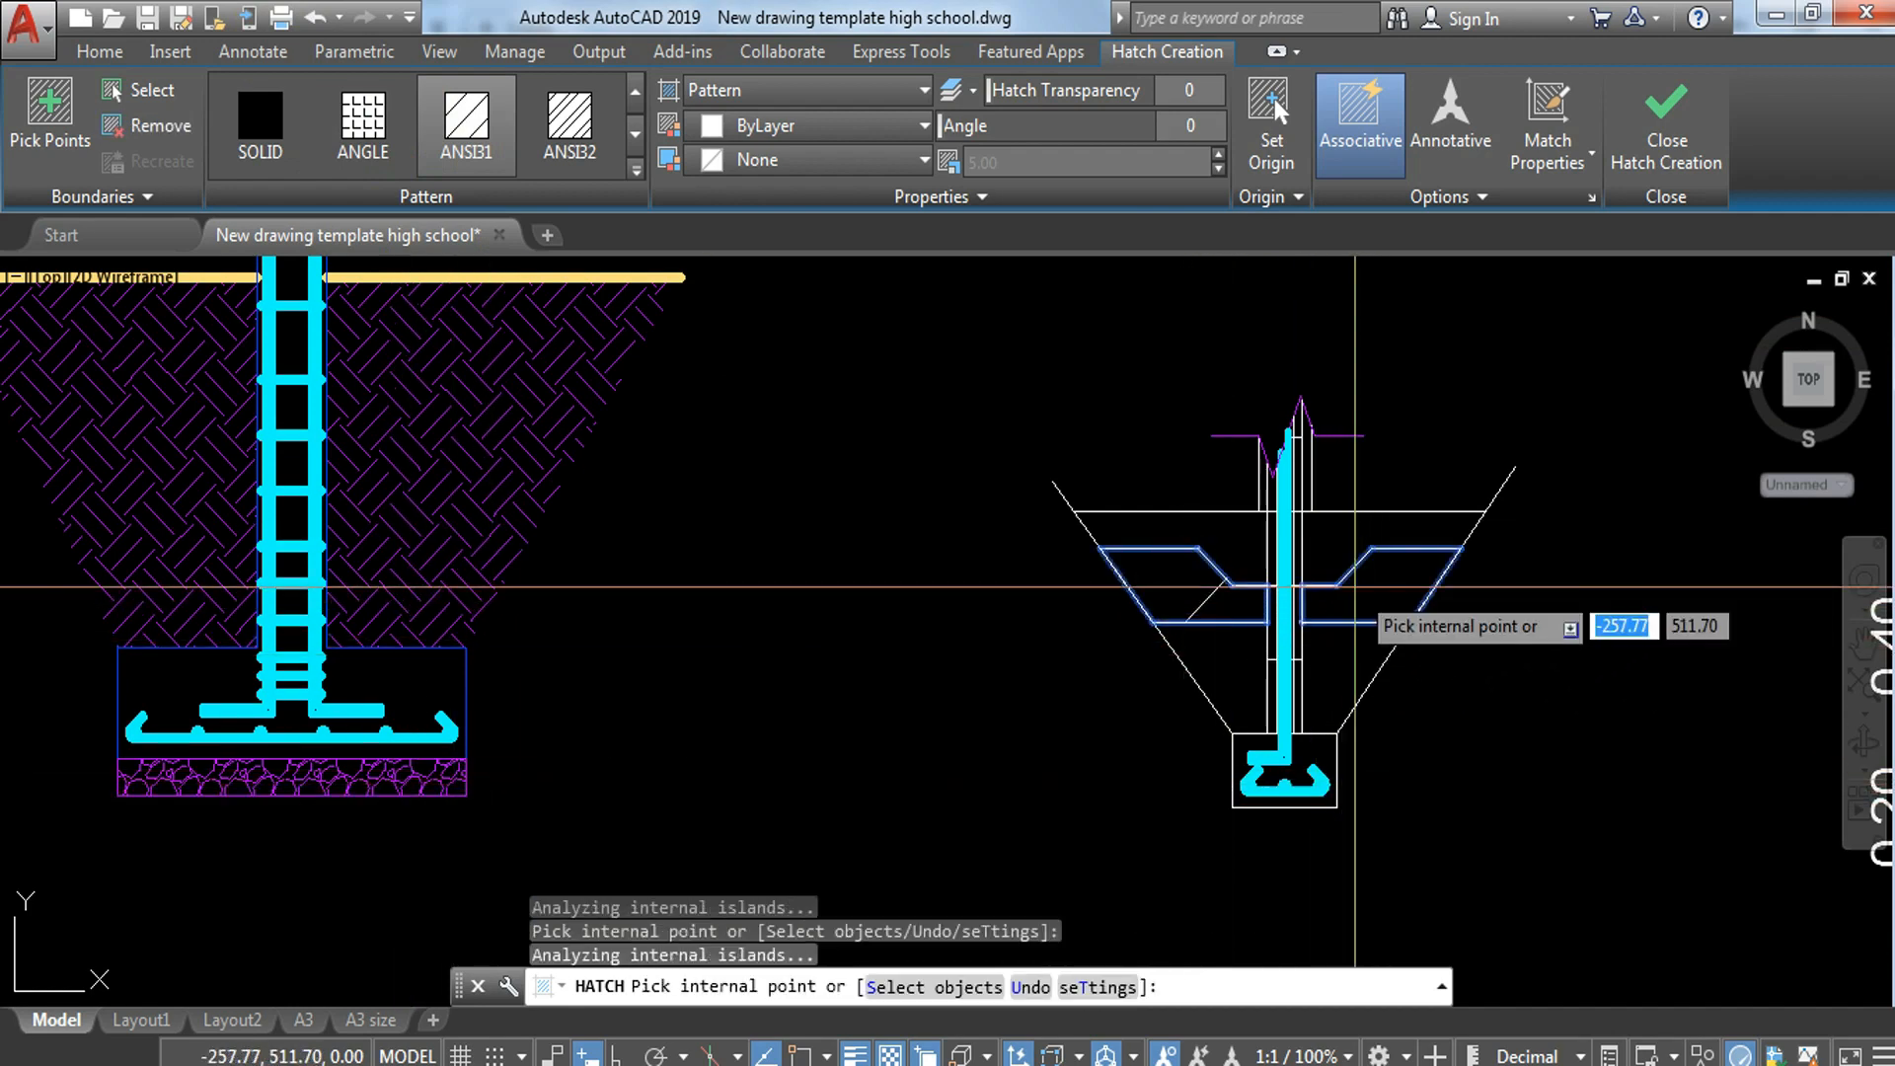
key(Return)
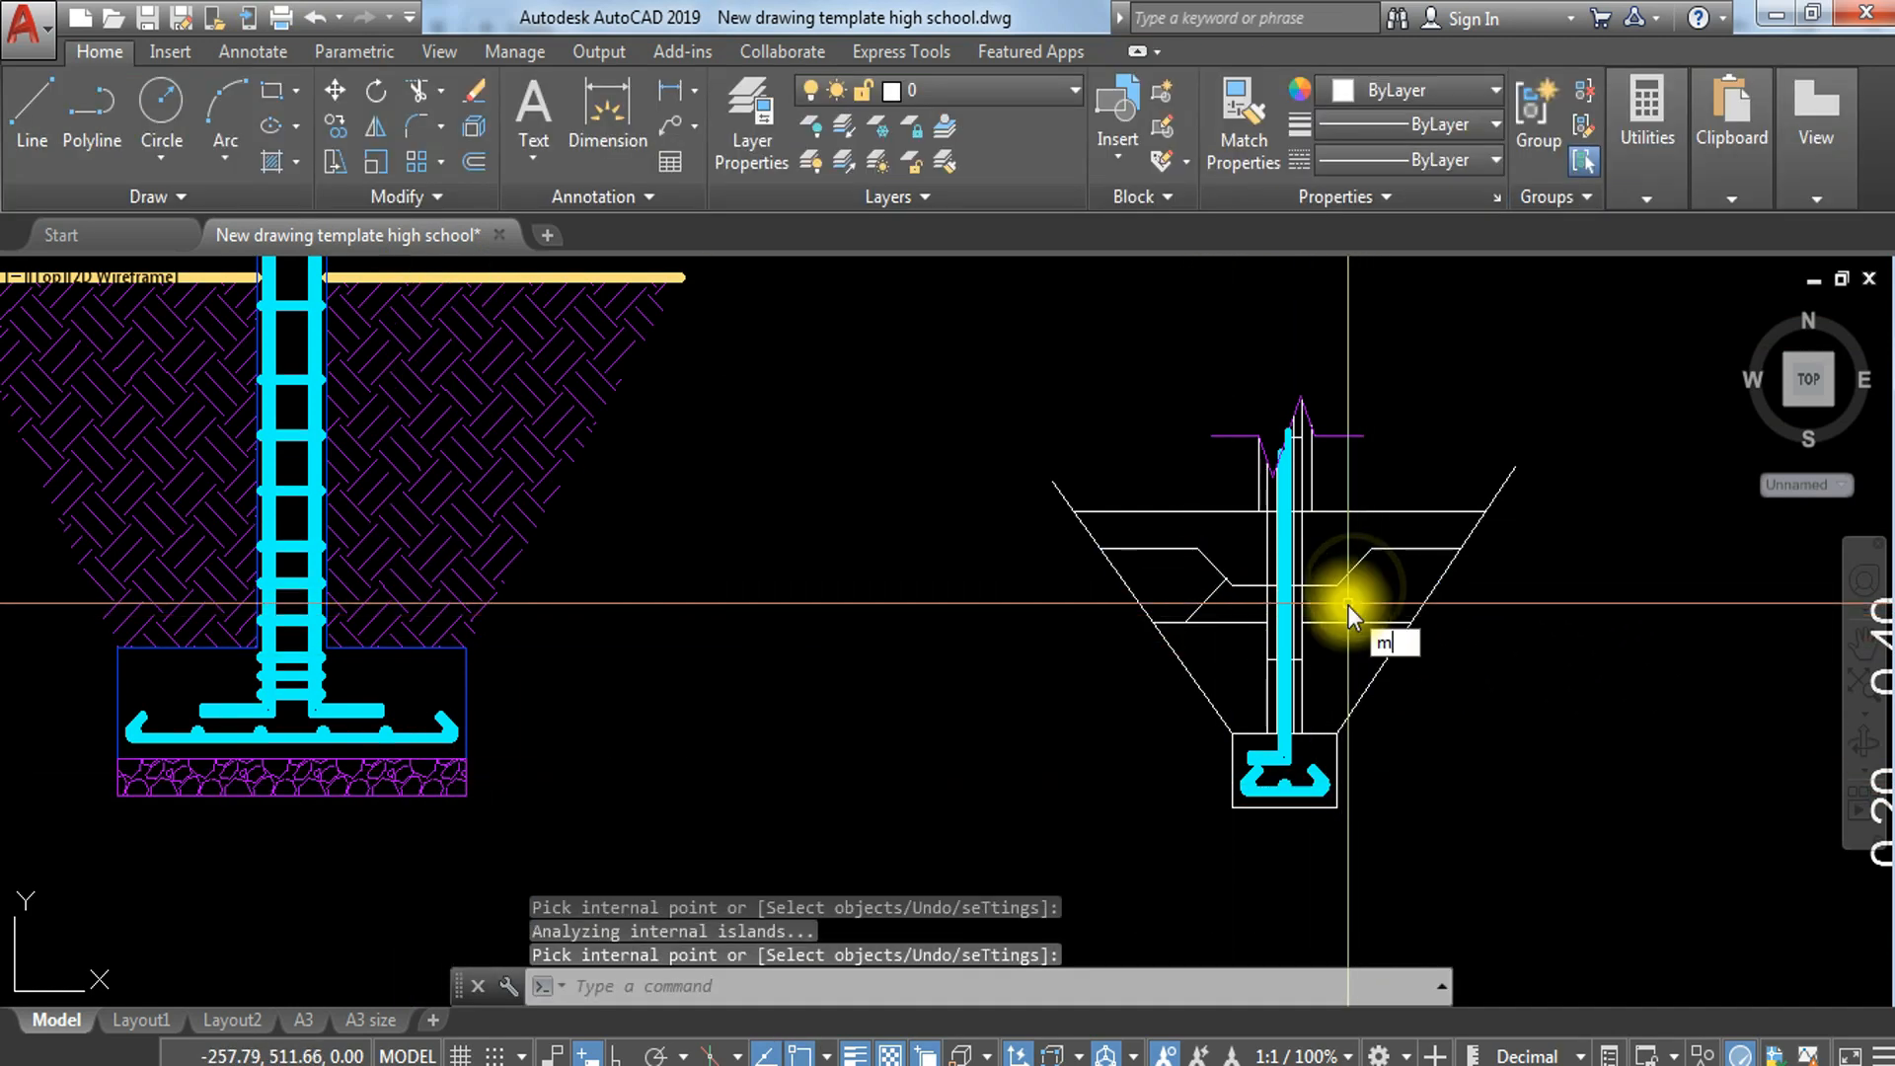
key(Return)
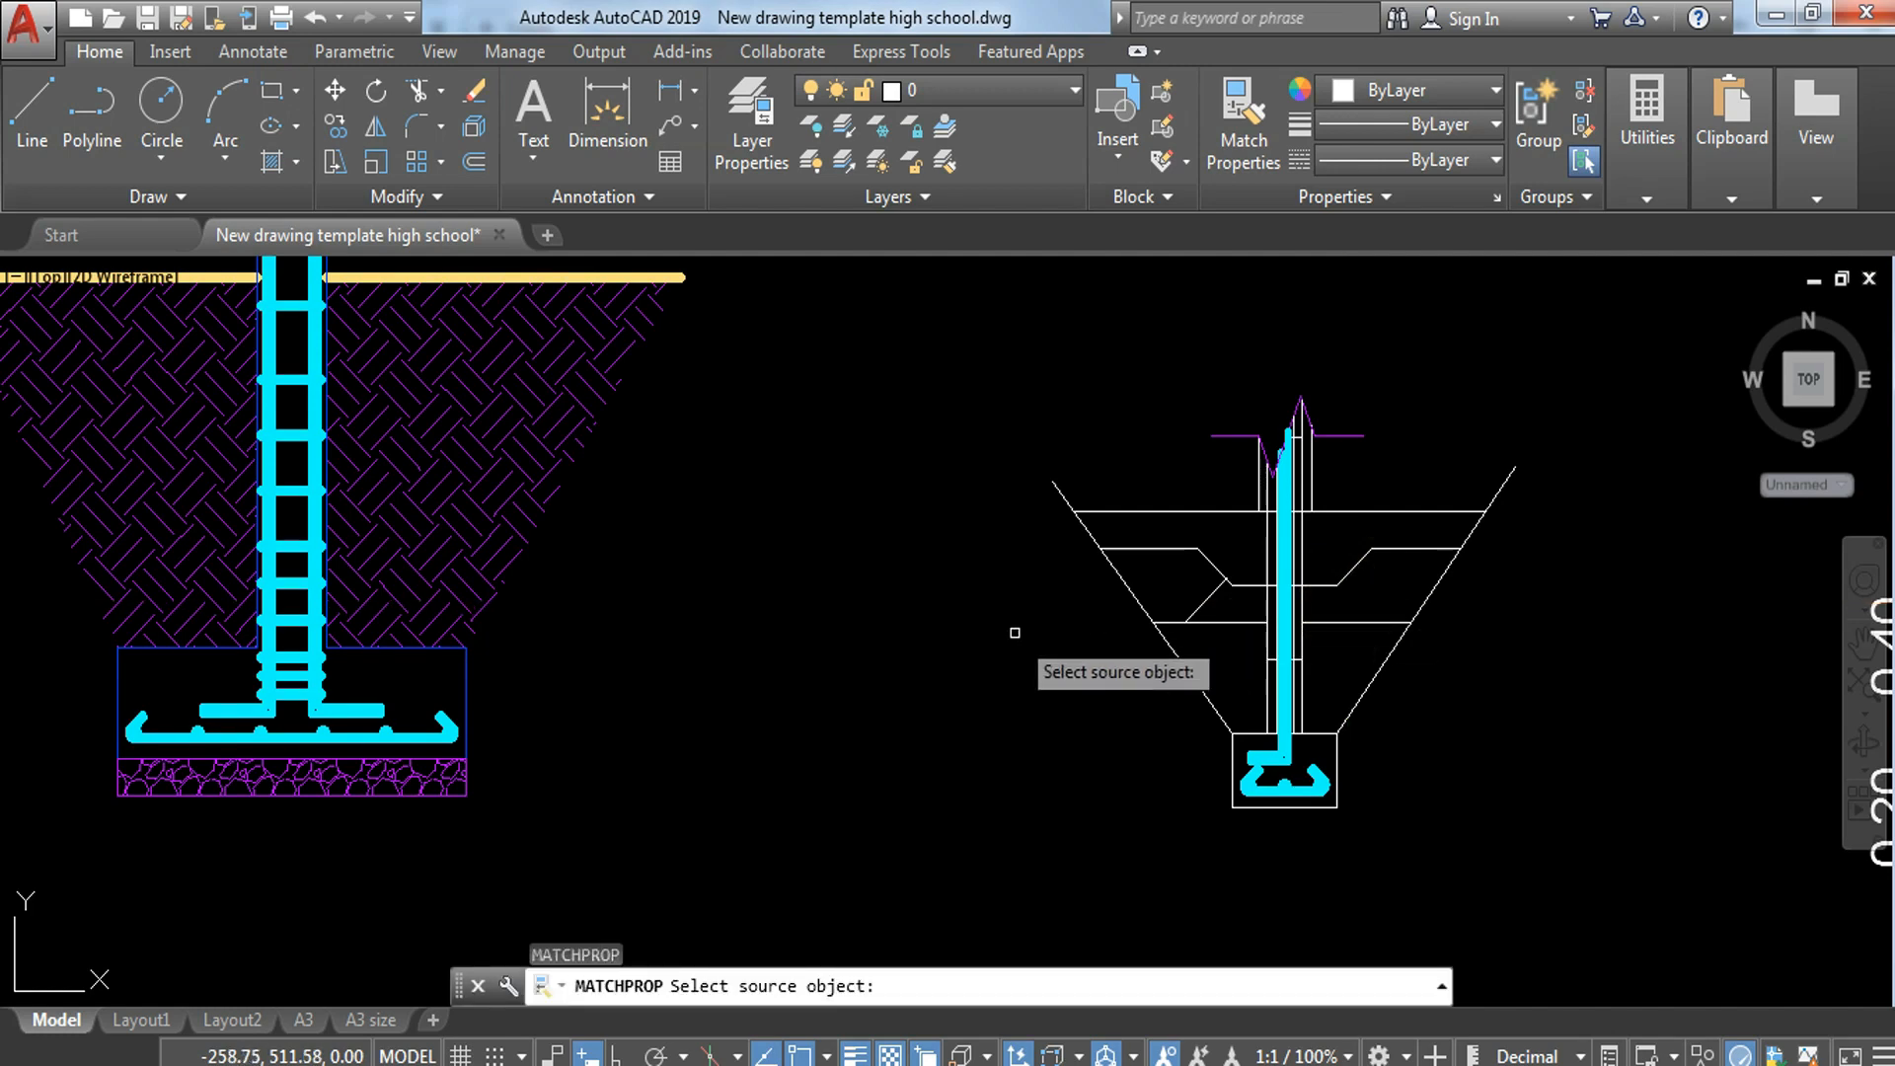
click(338, 782)
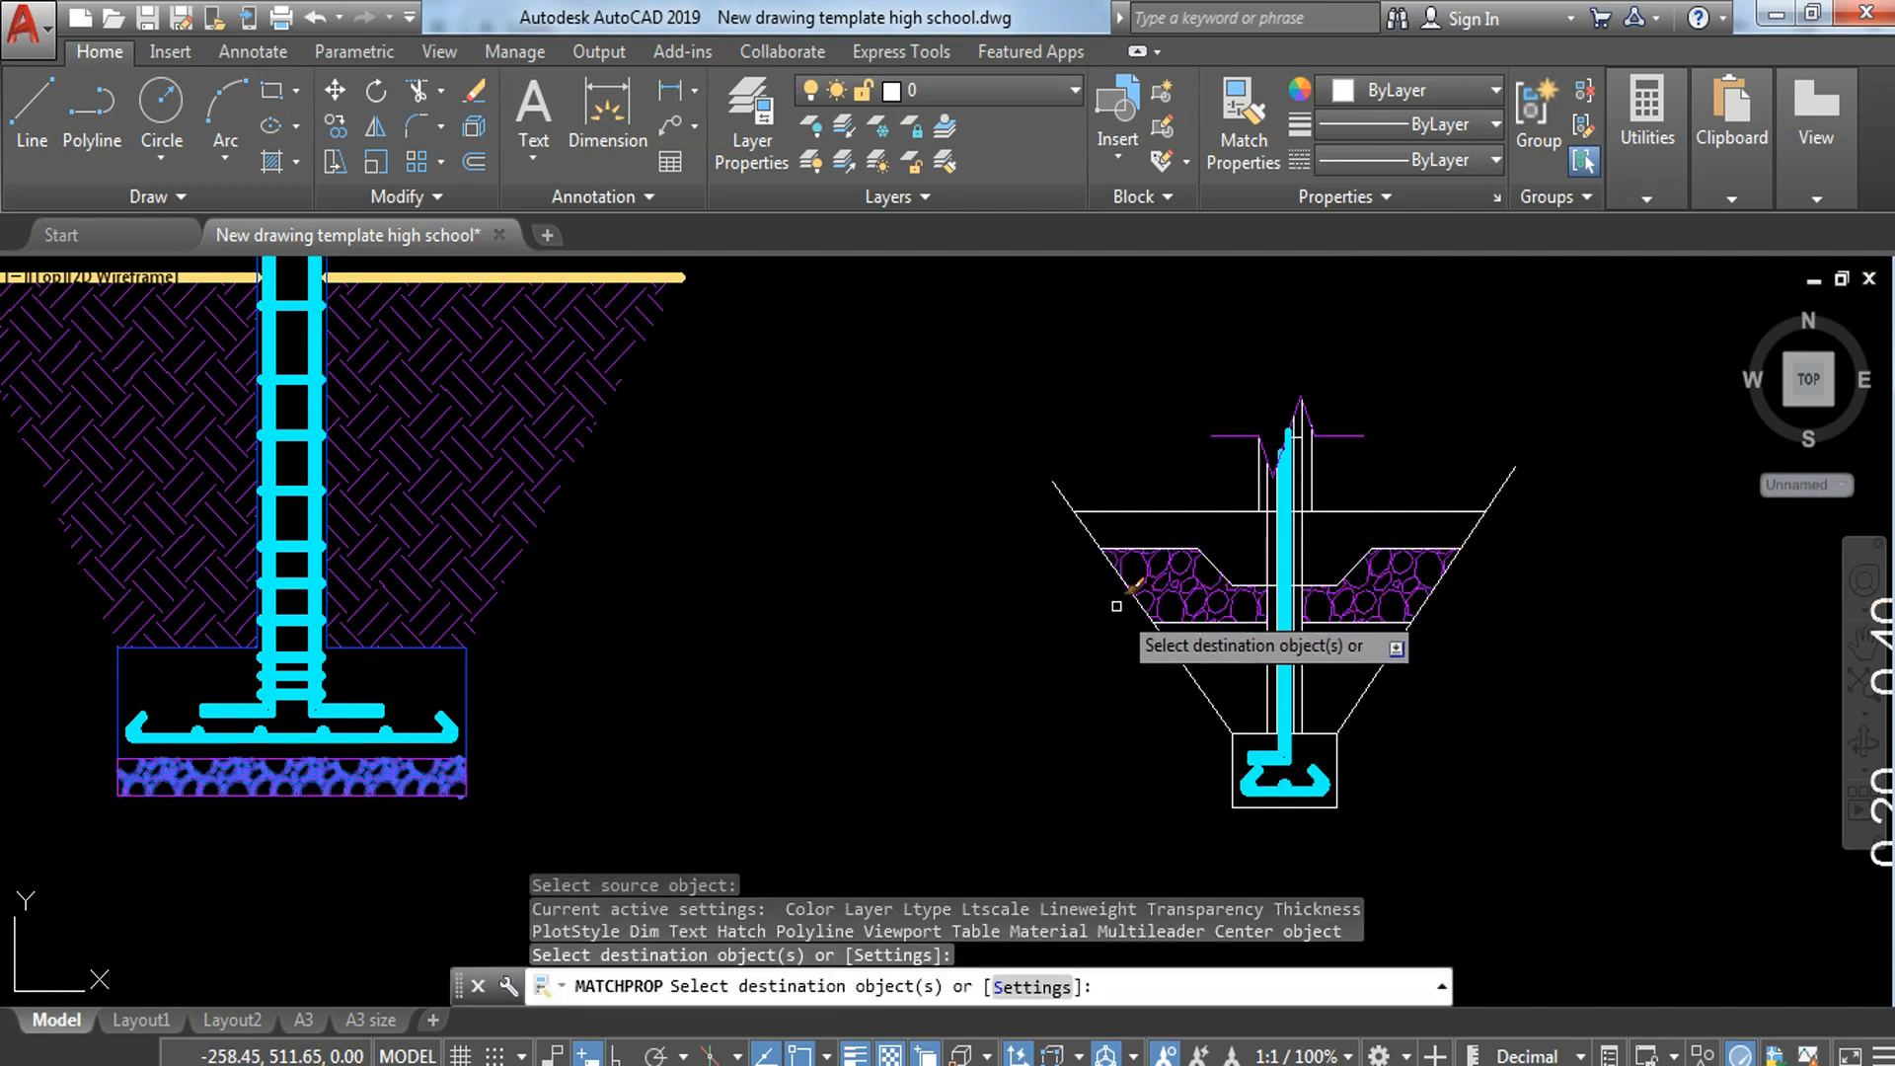
Step: Hatch the areas below the gravel on both sides of the wall and match them to the neighbouring footing's earth hatch
key(Escape)
key(Return)
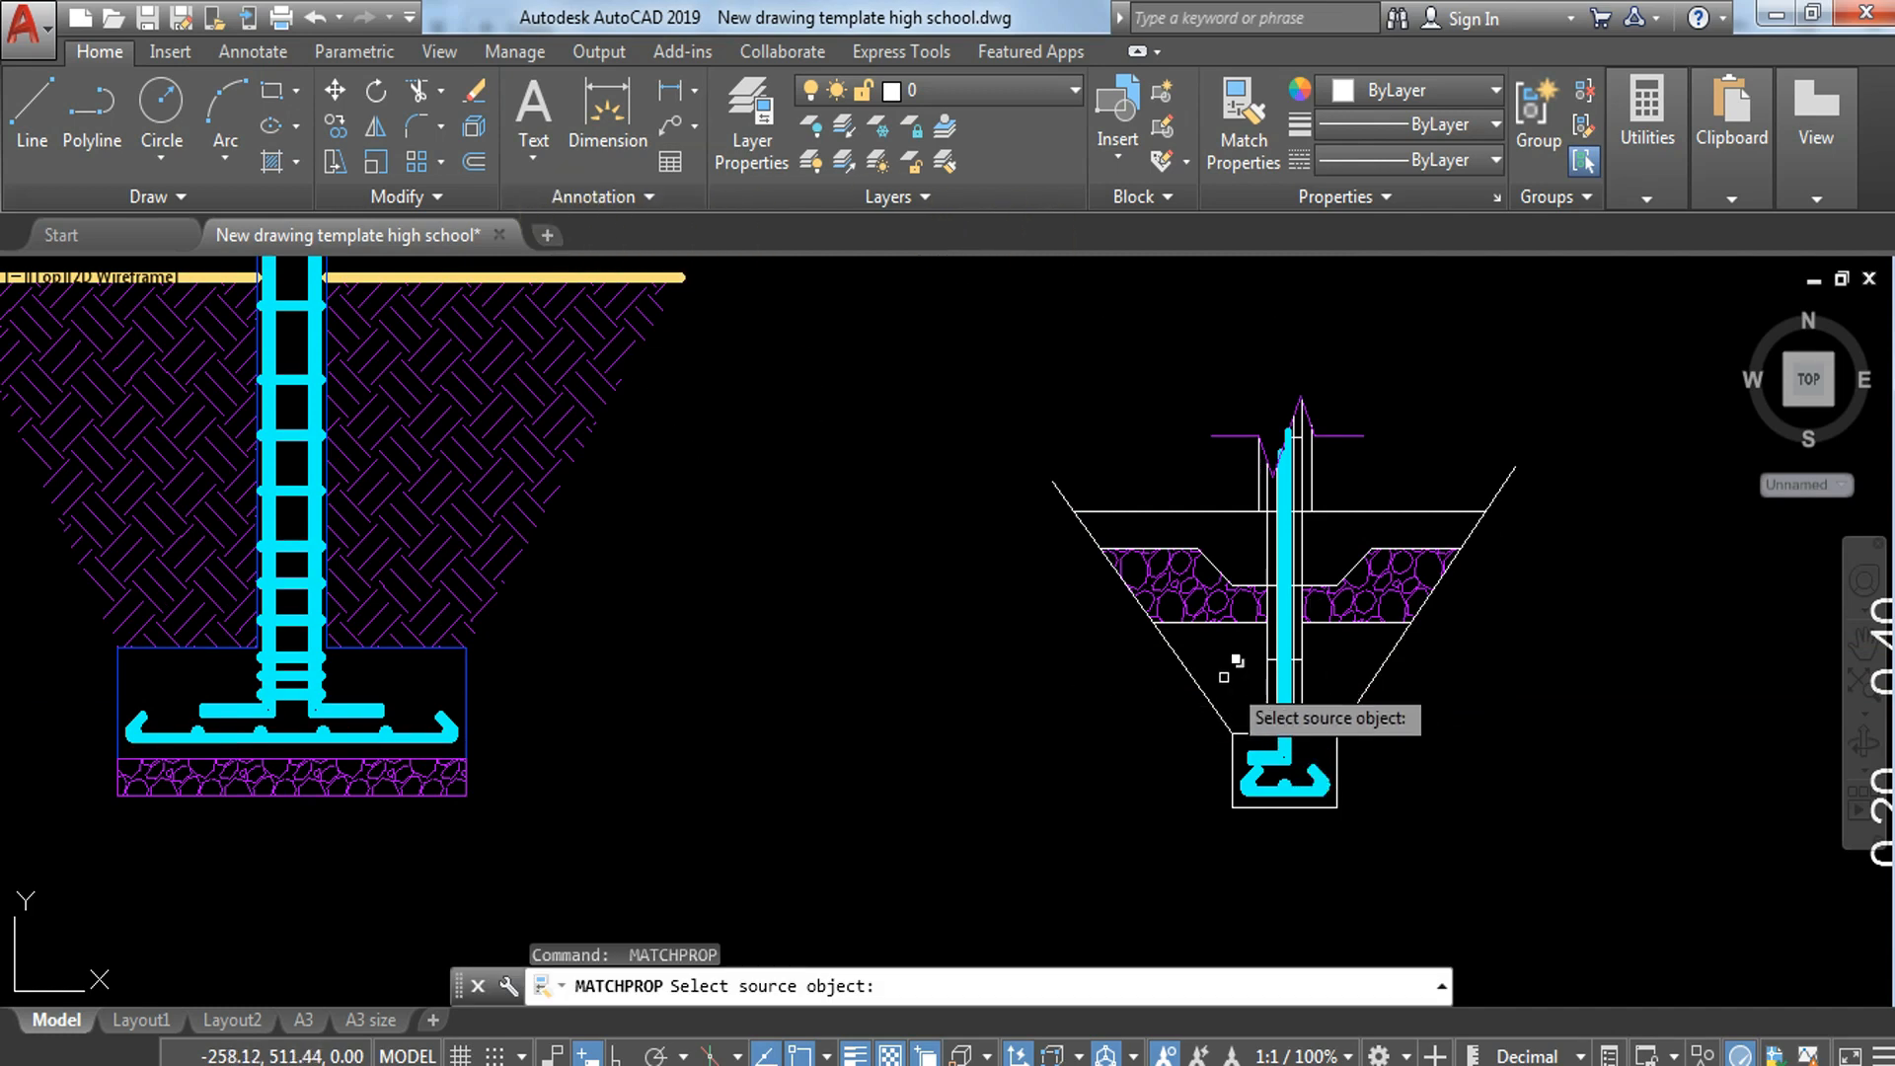
key(Escape)
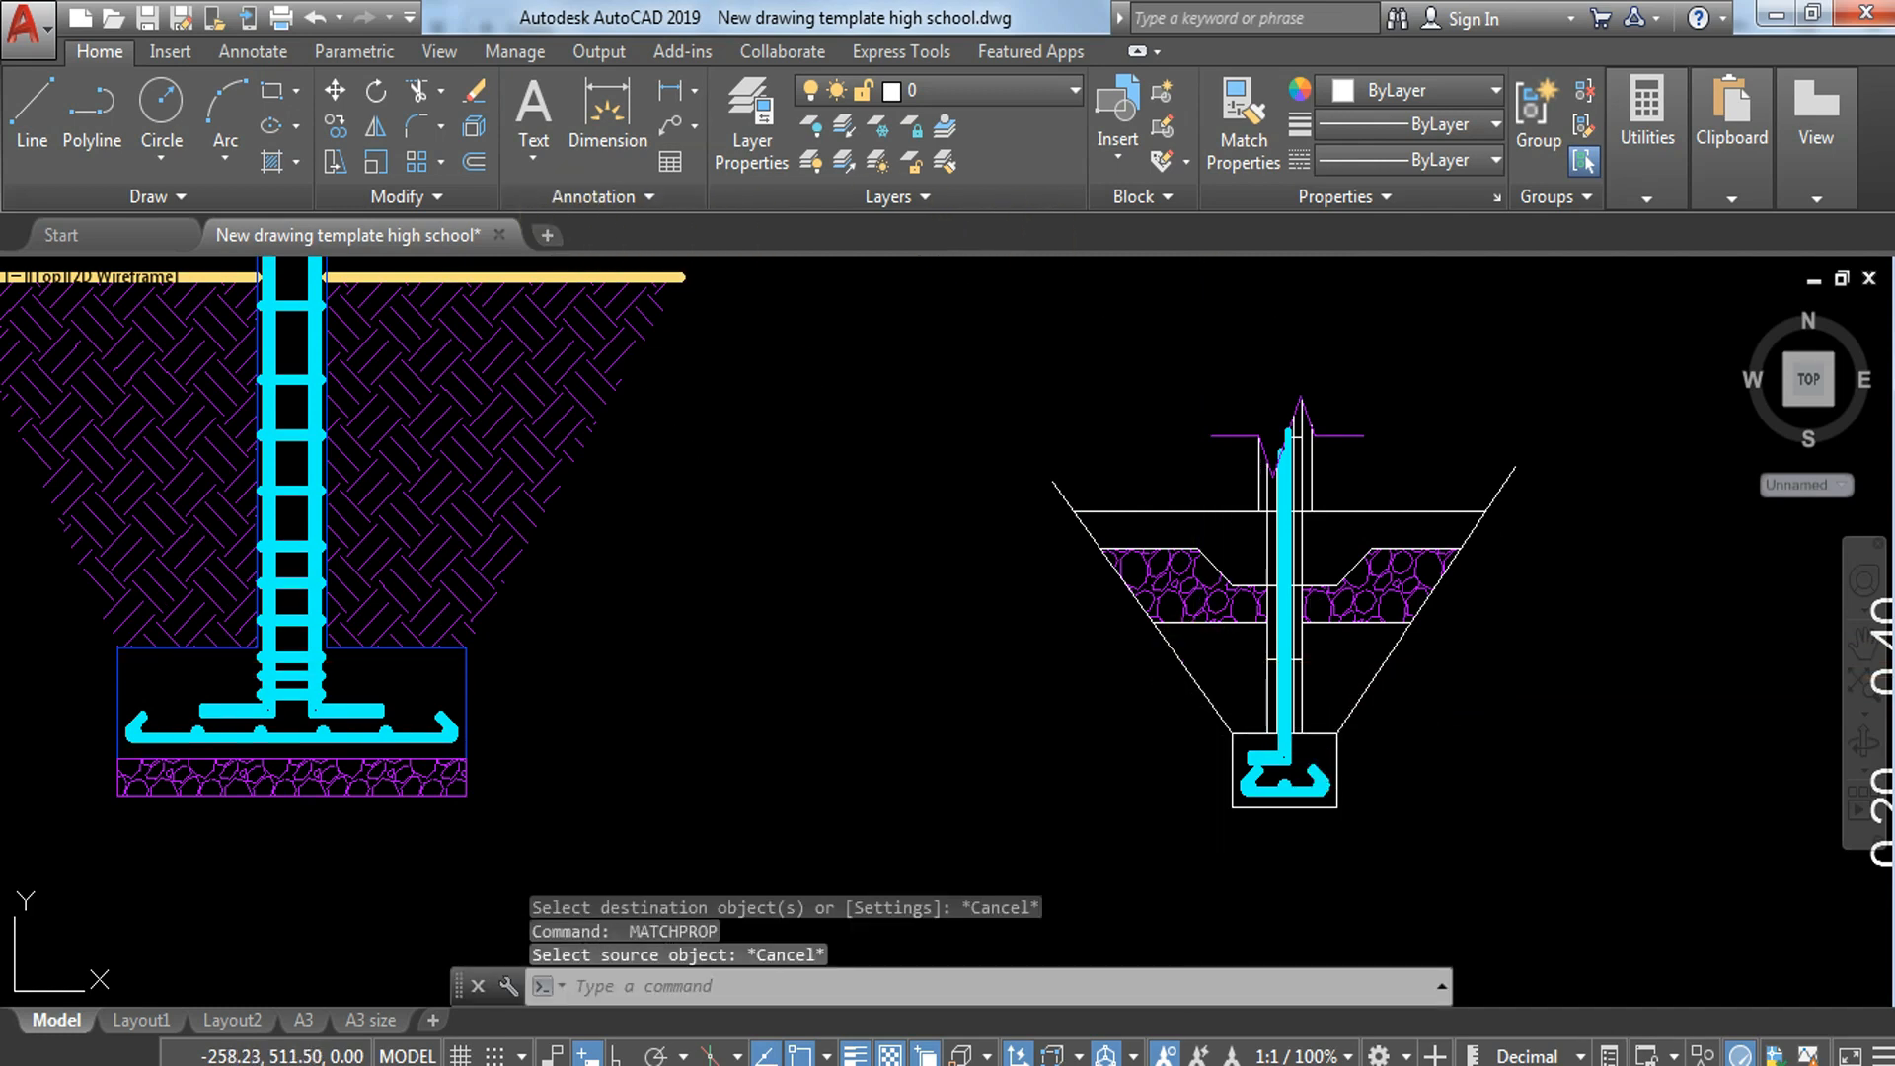
text(h)
key(Return)
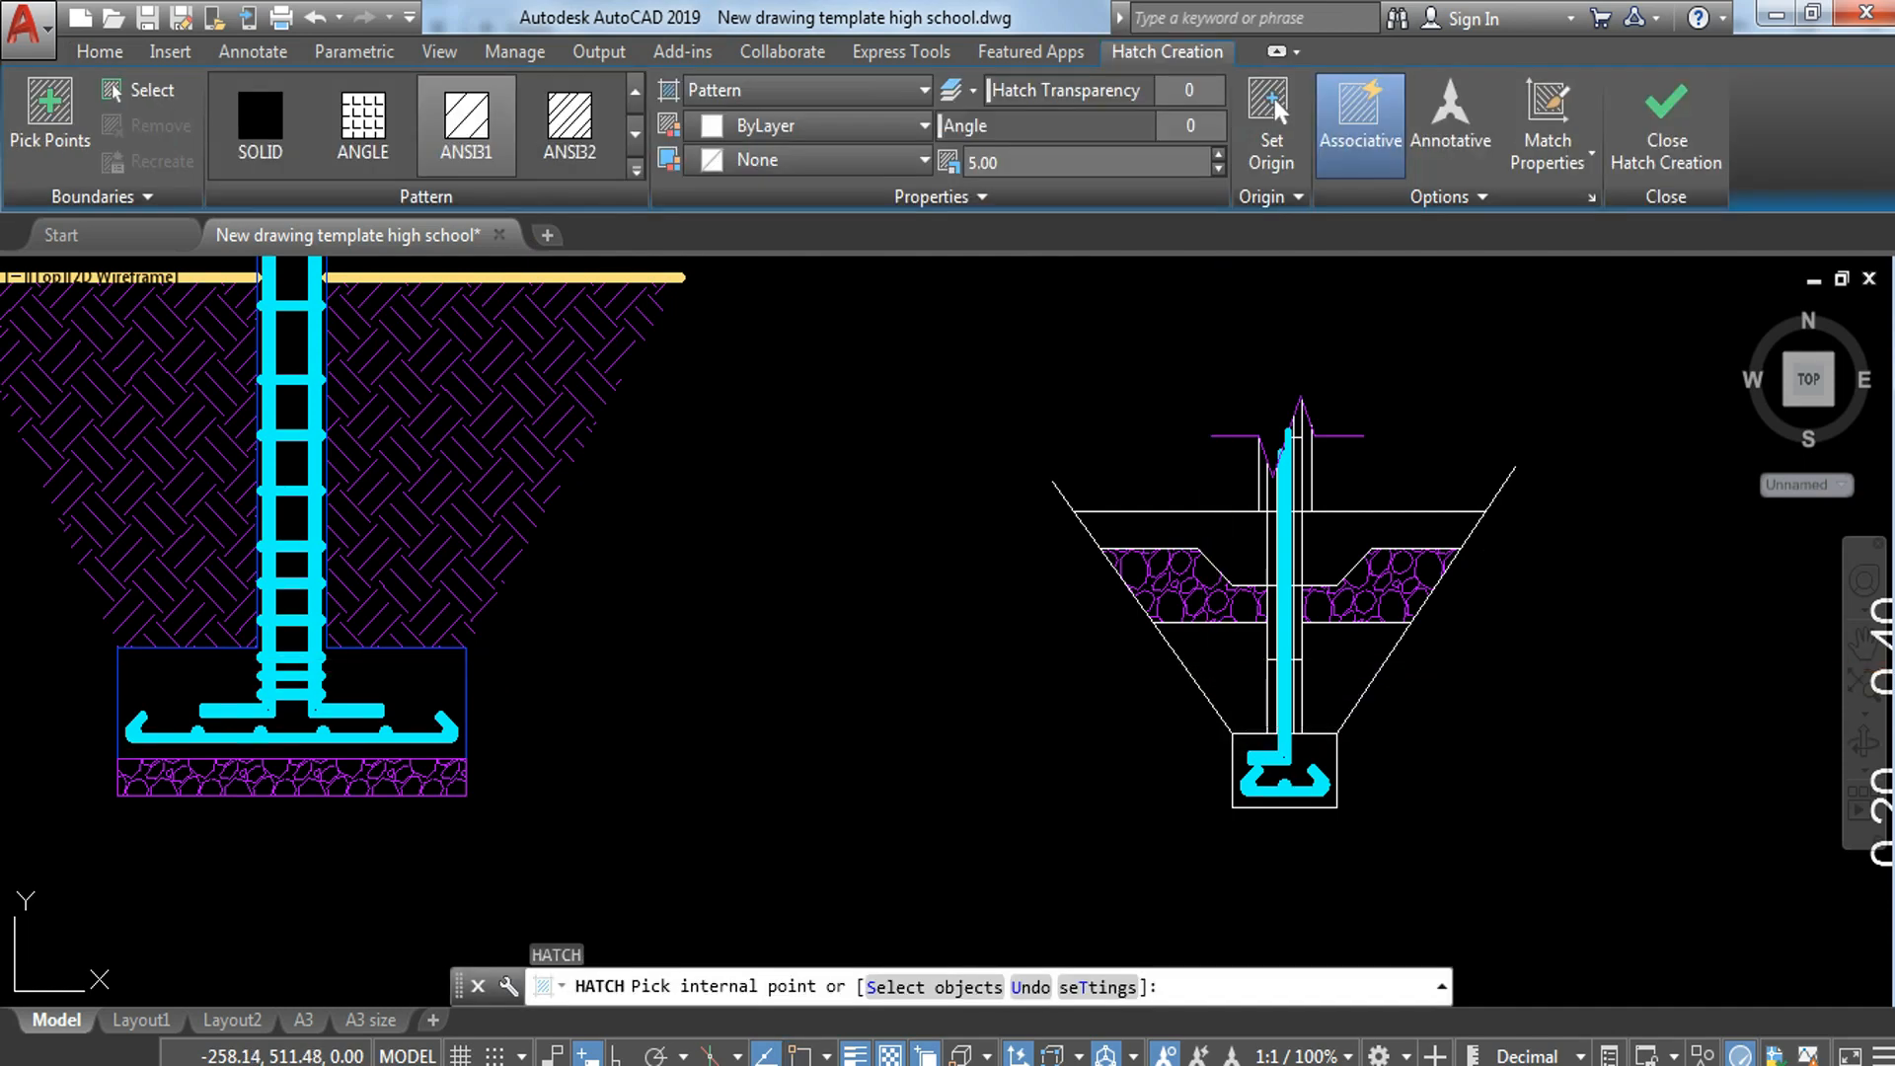
key(Escape)
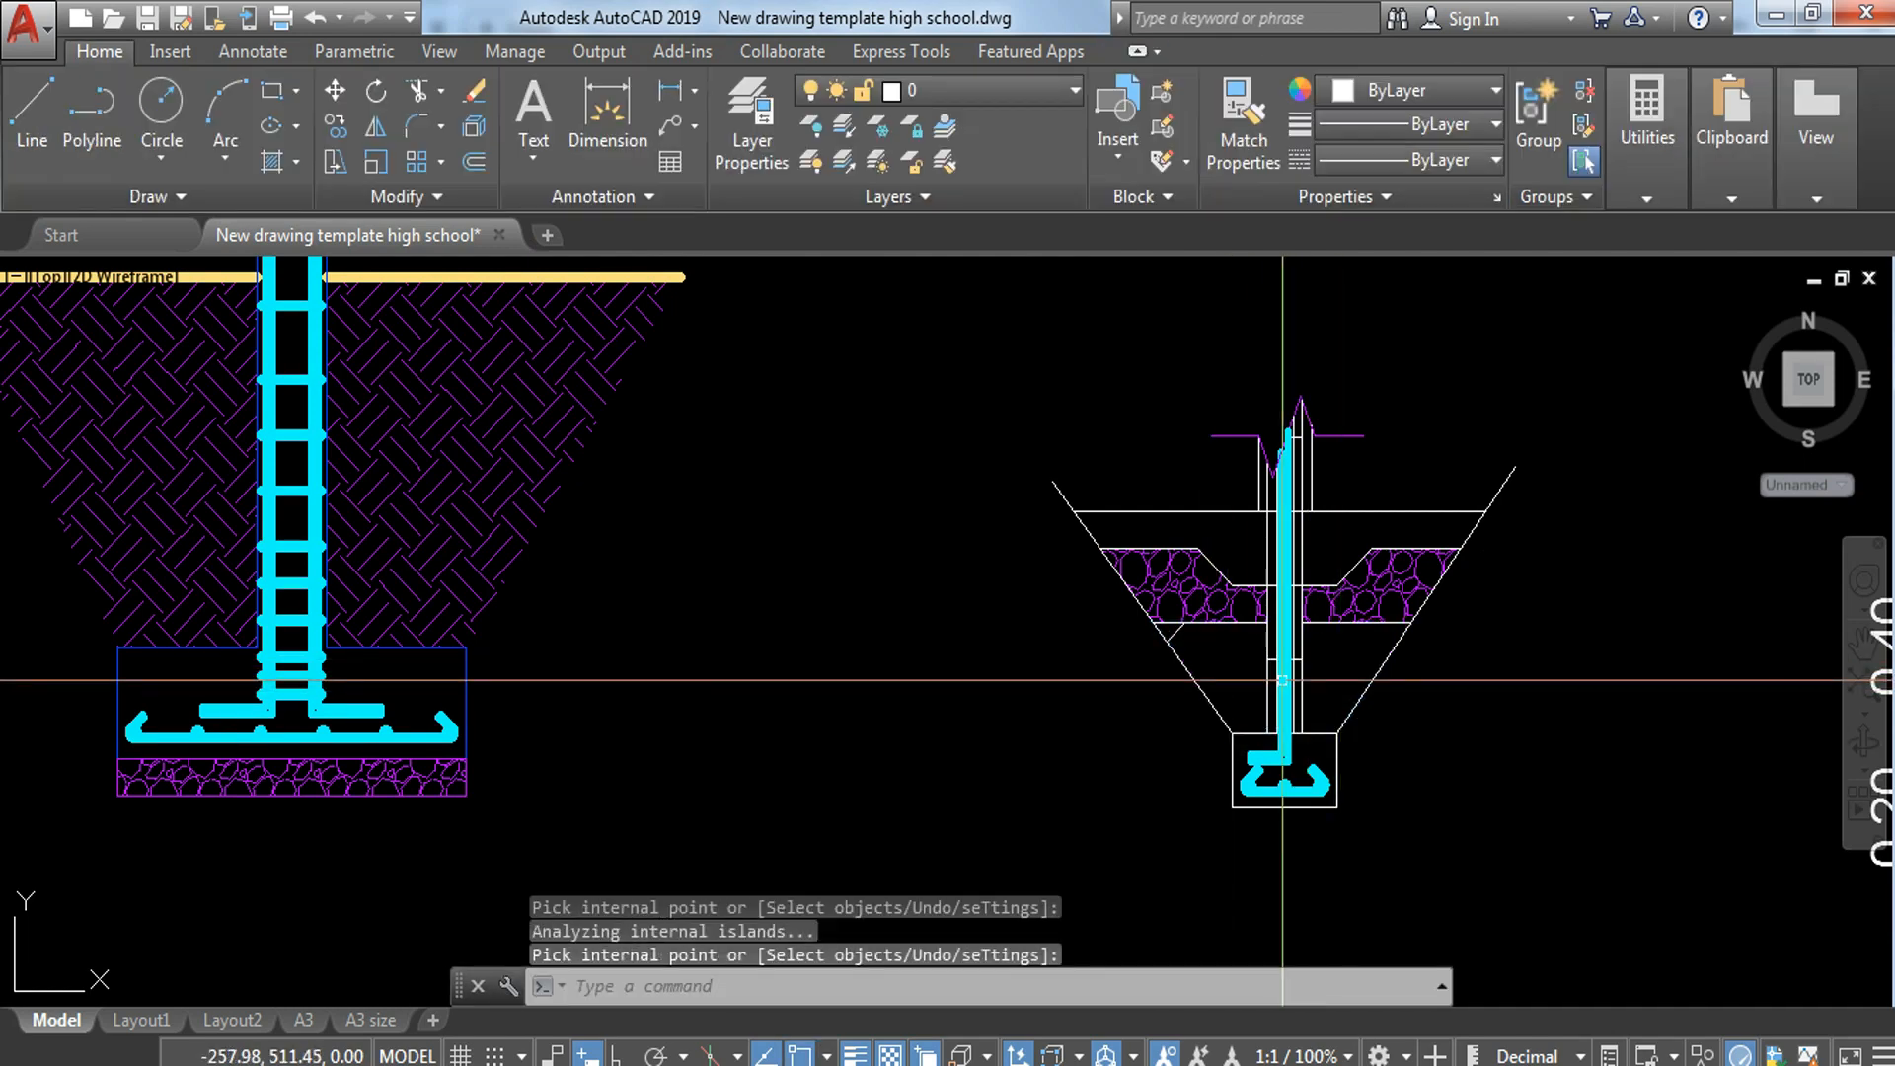
text(ma)
key(Return)
click(560, 468)
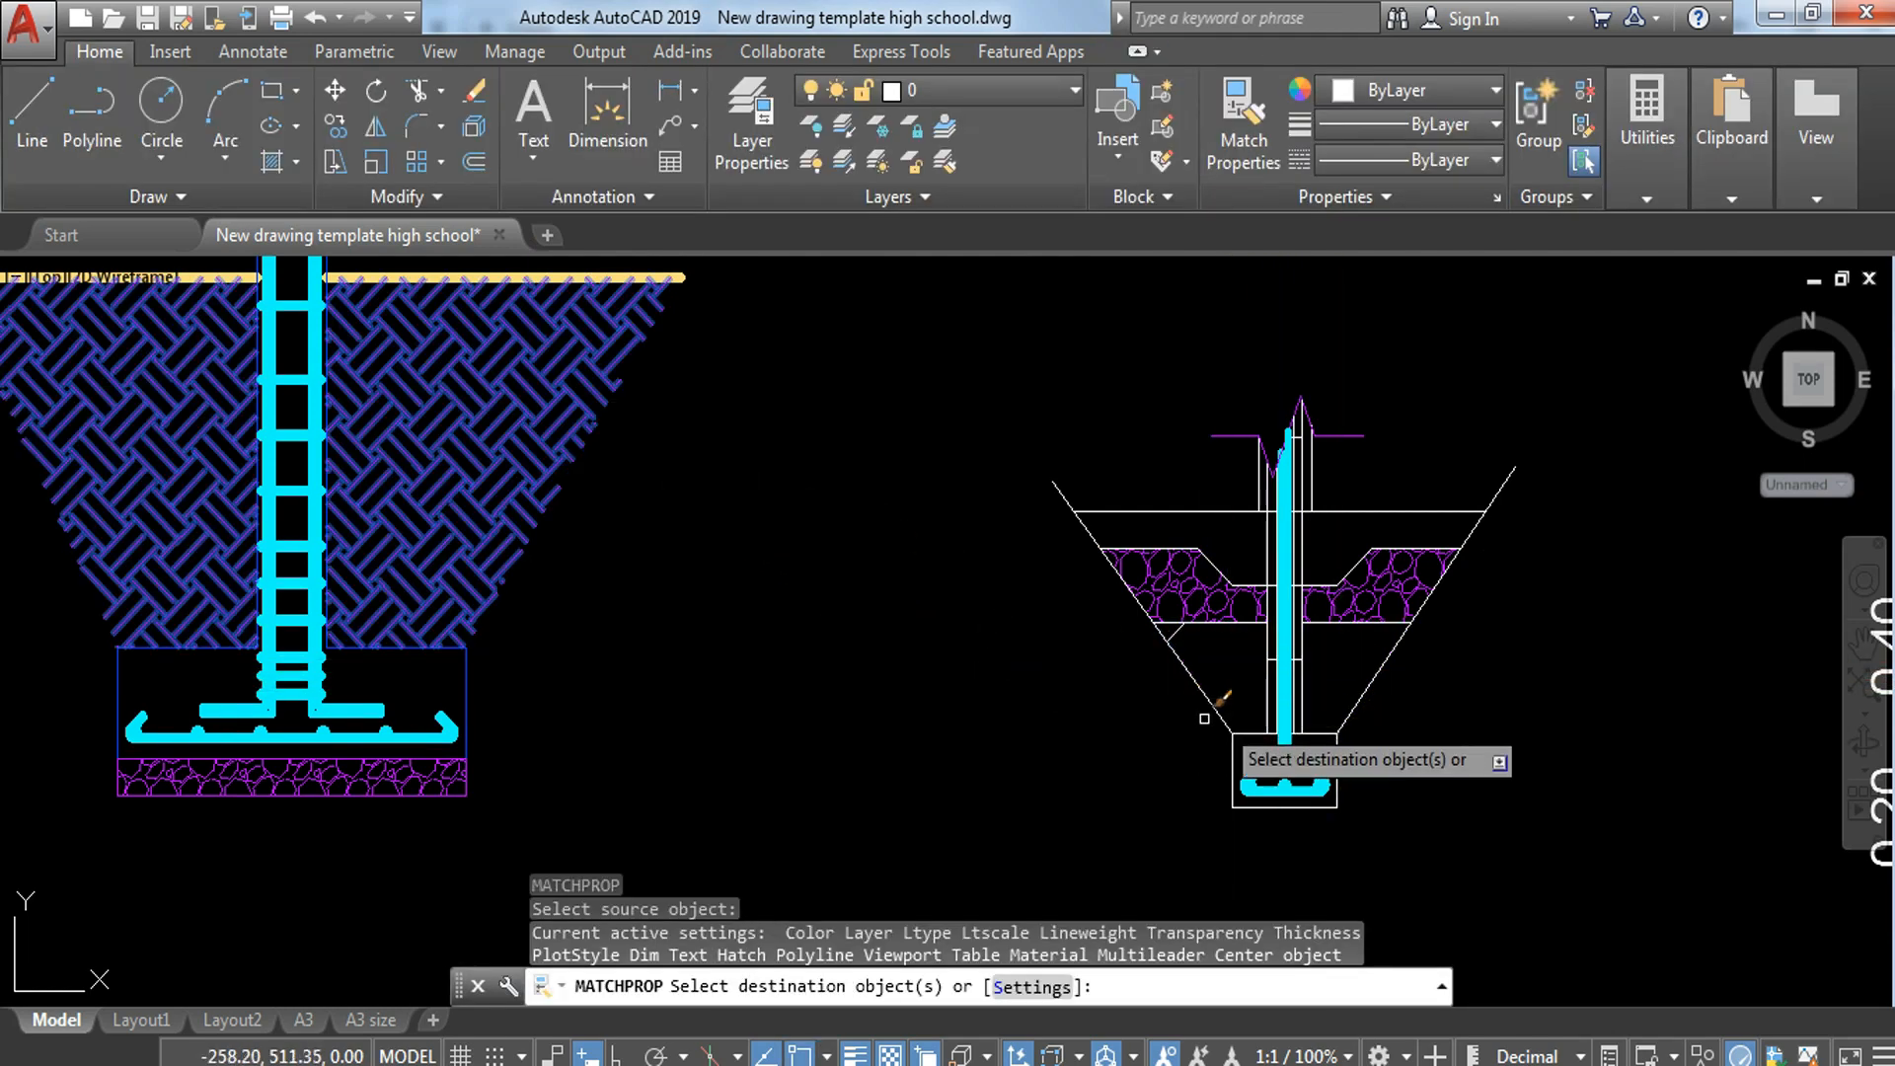
key(Escape)
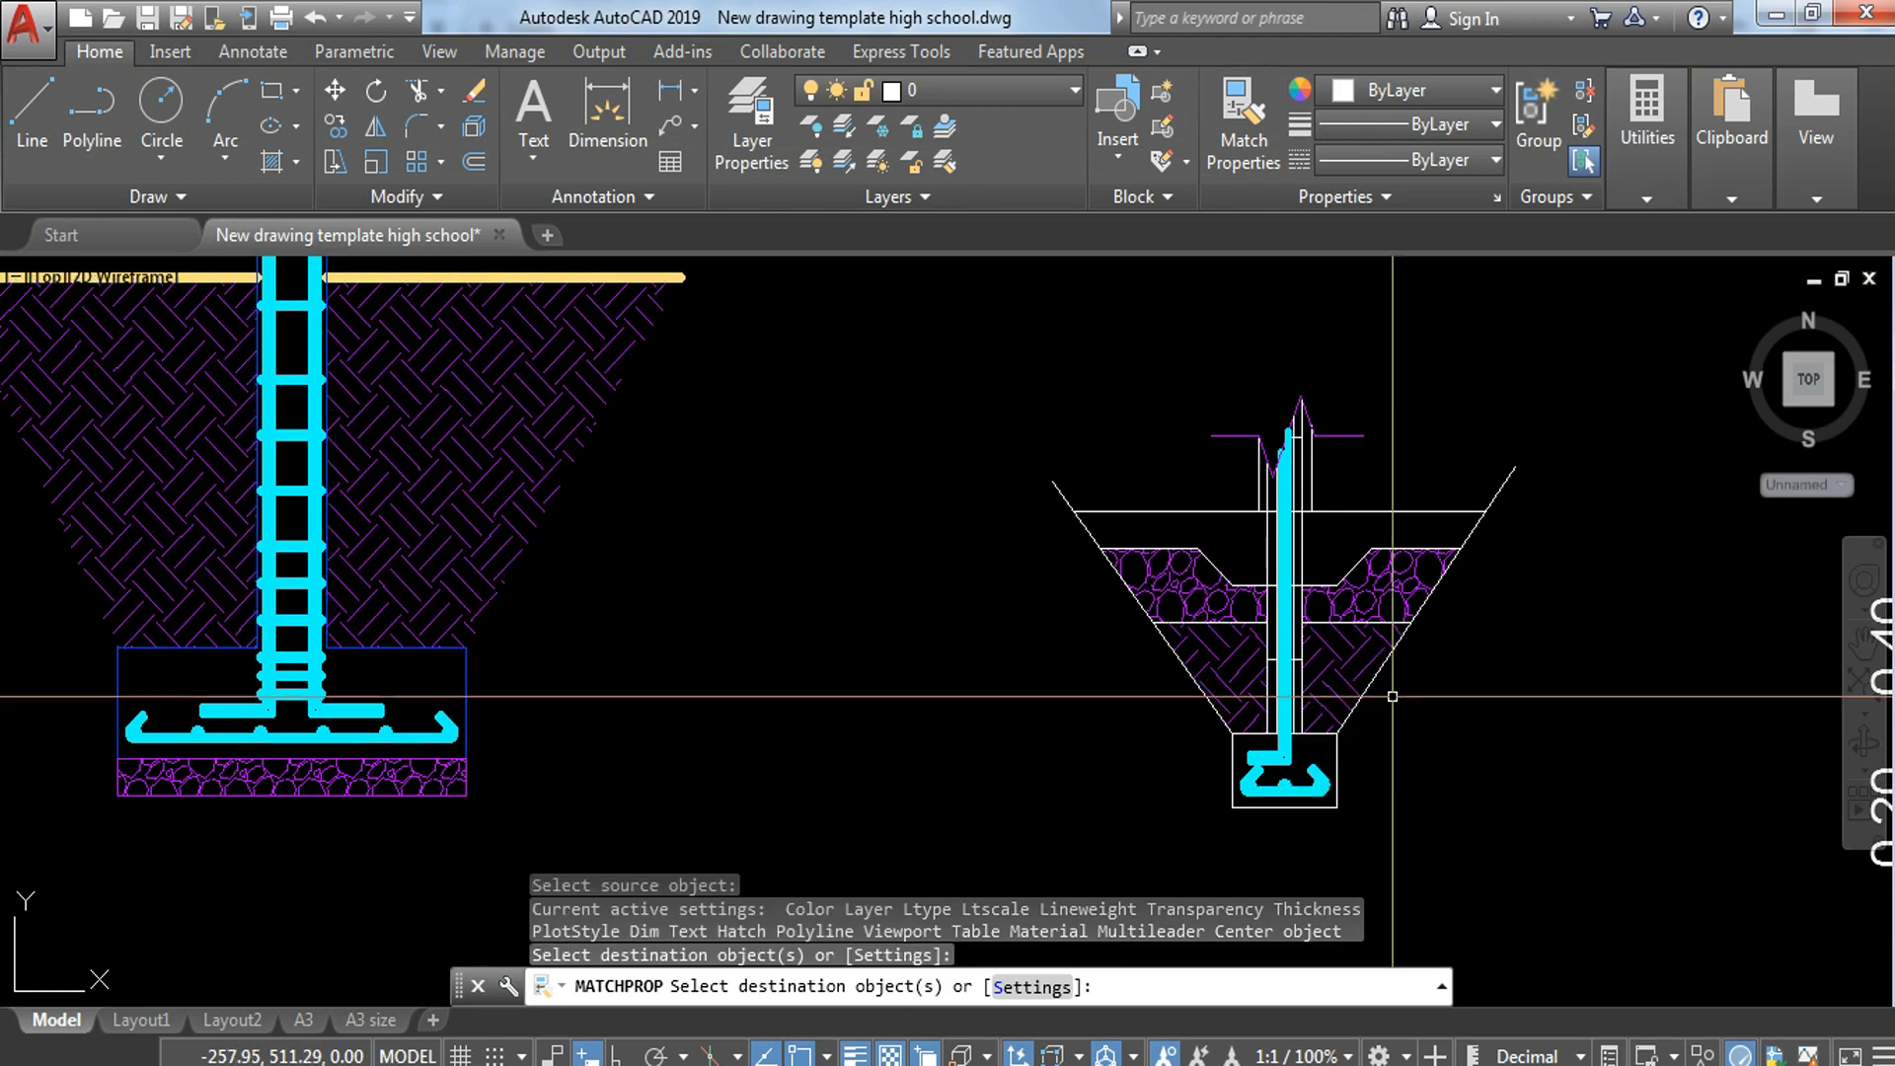
Step: Erase the sloping excavation lines on both sides of the wall footing
click(1543, 477)
click(1492, 456)
key(Delete)
click(1040, 478)
click(1041, 478)
click(1078, 480)
click(1005, 509)
text(e)
key(space)
Step: Put the lowest hollow block, standing directly on the footing, on the FINE LINES layer
middle_drag(1398, 837, 1183, 825)
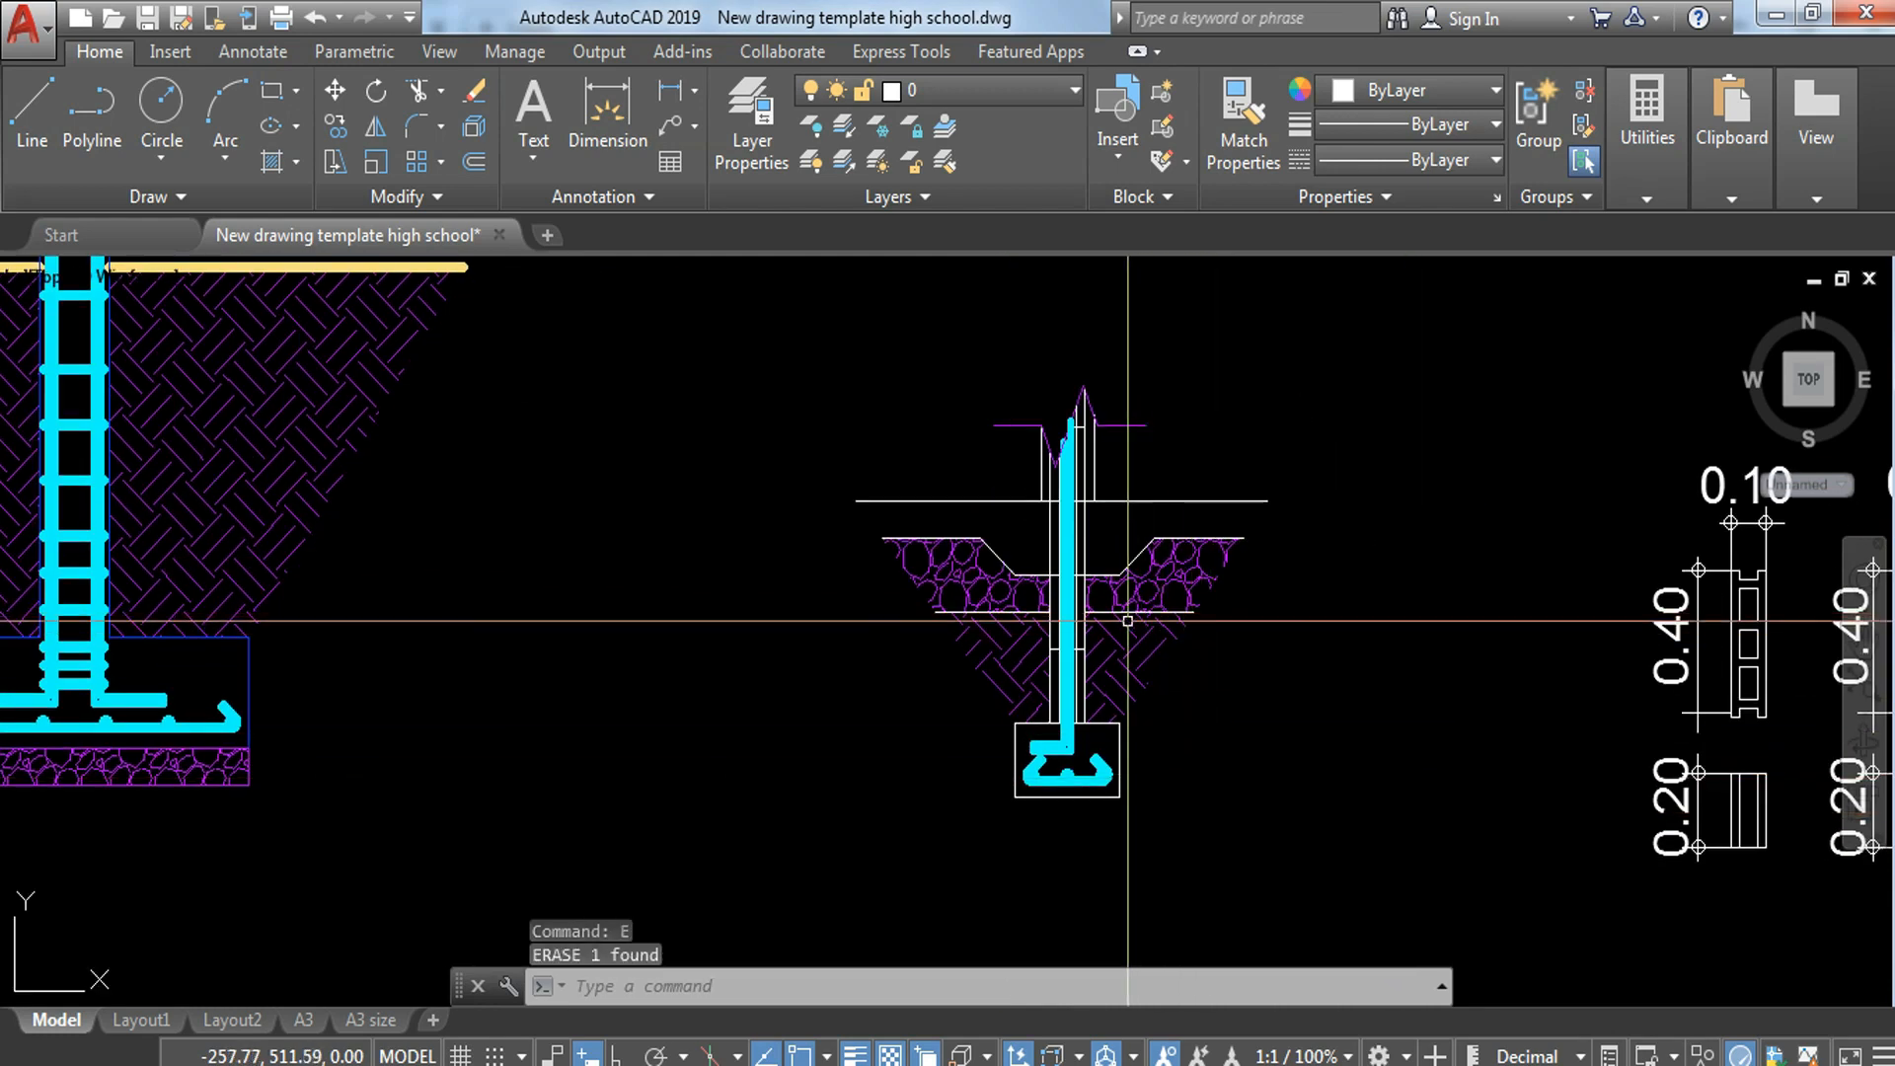
middle_drag(1019, 568, 1024, 586)
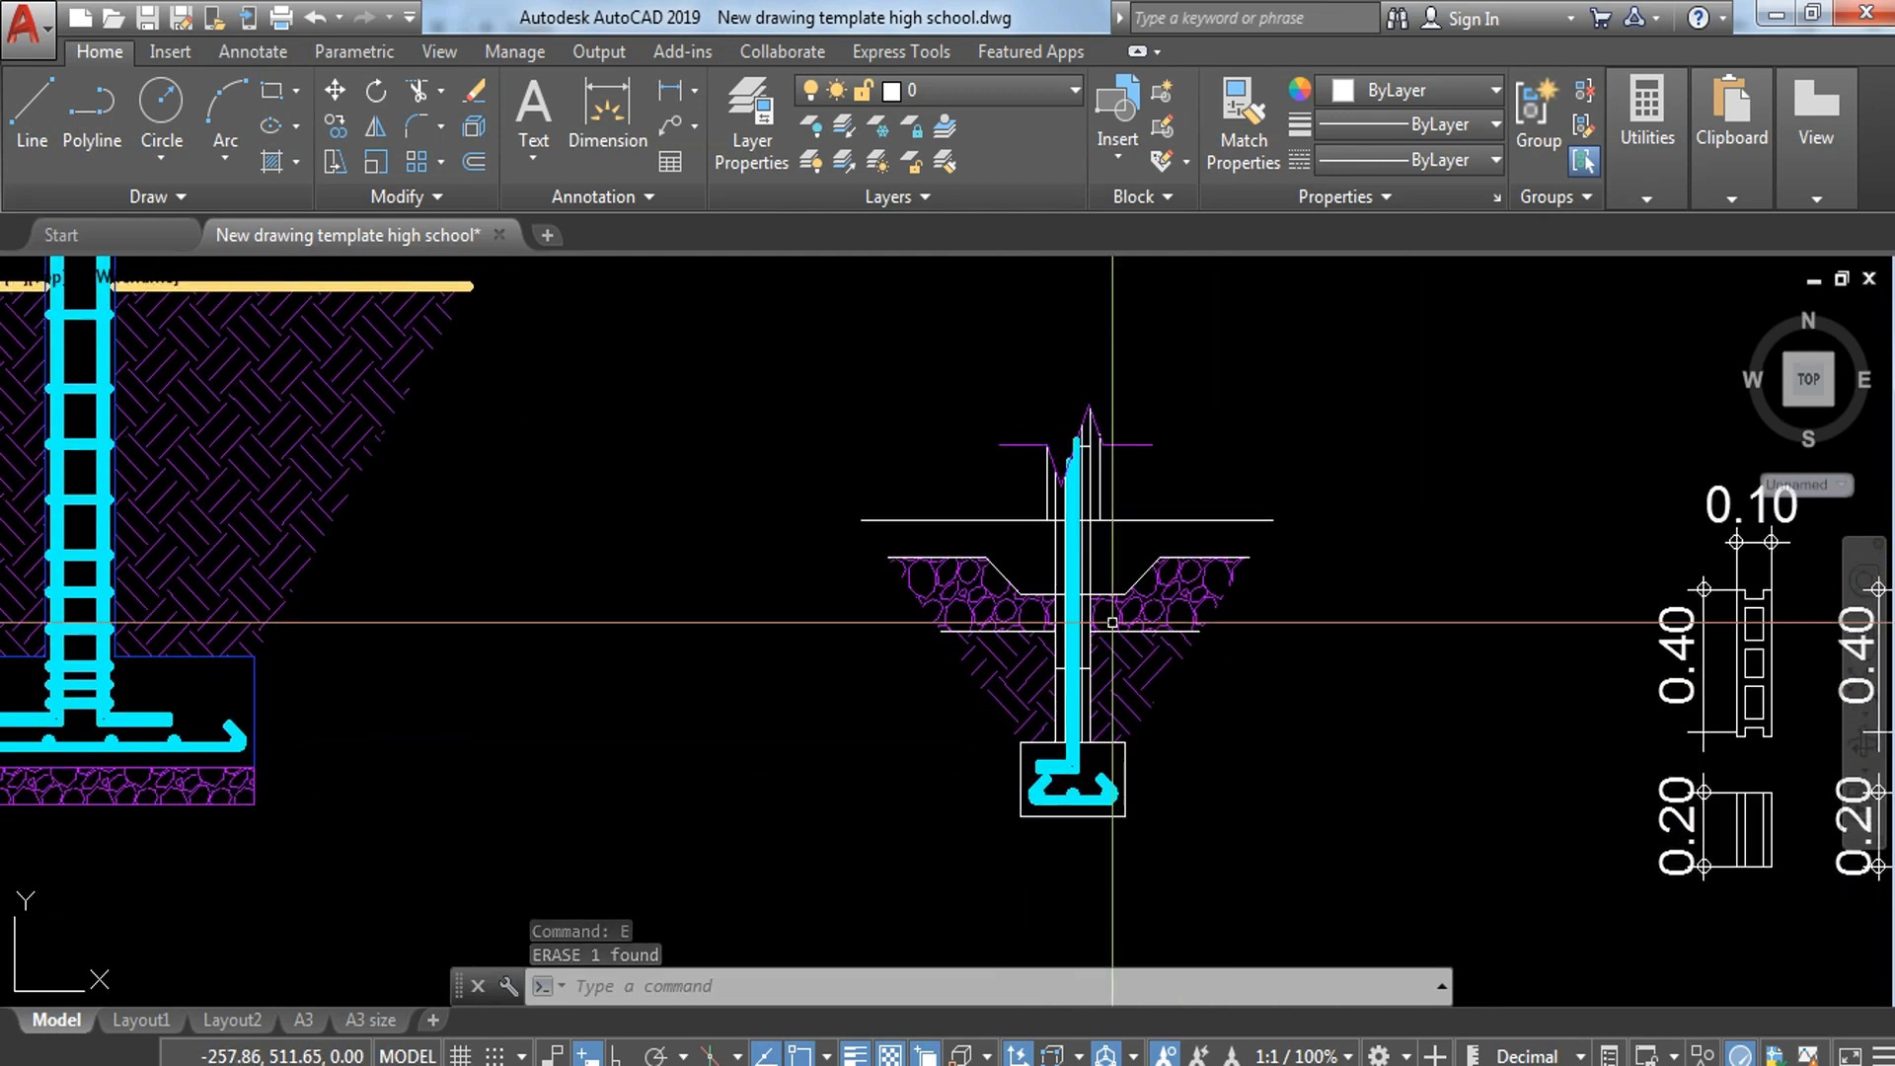
scroll(1002, 813, up, 4)
scroll(994, 782, down, 5)
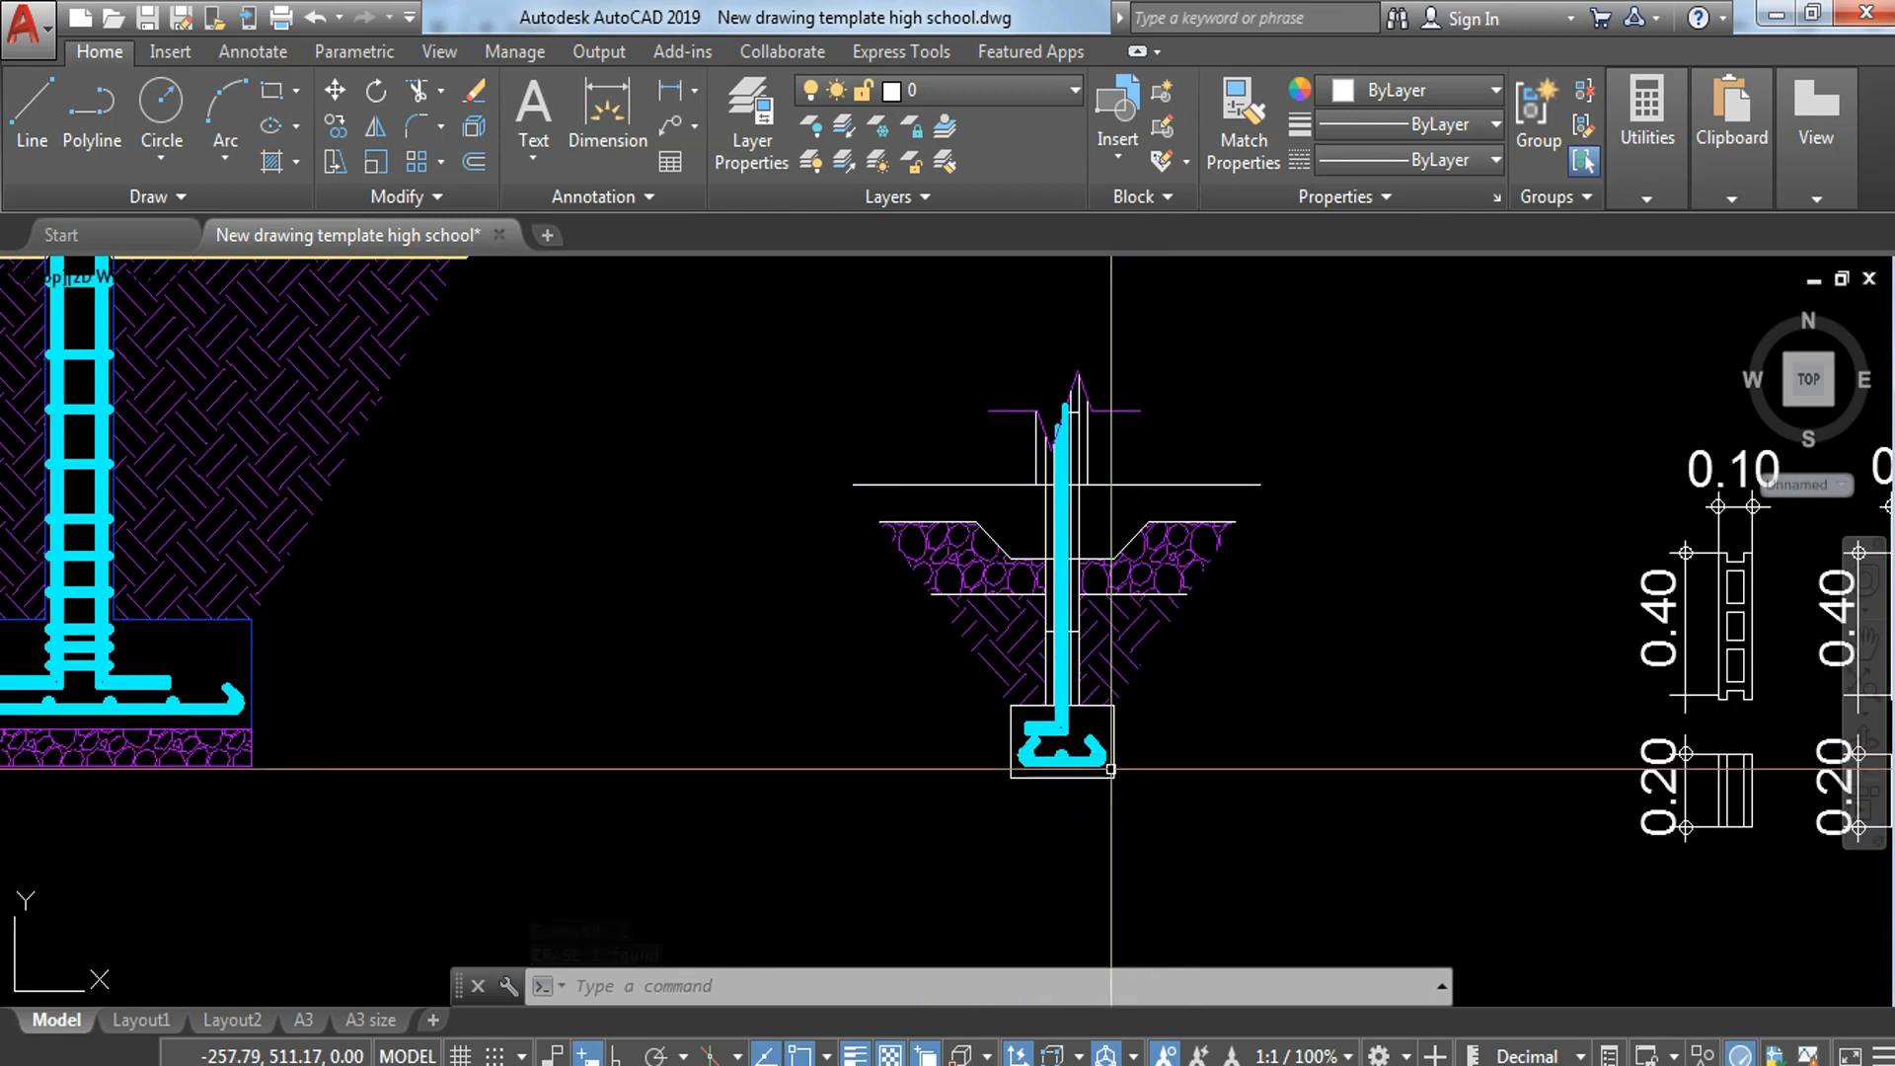
scroll(1104, 795, up, 4)
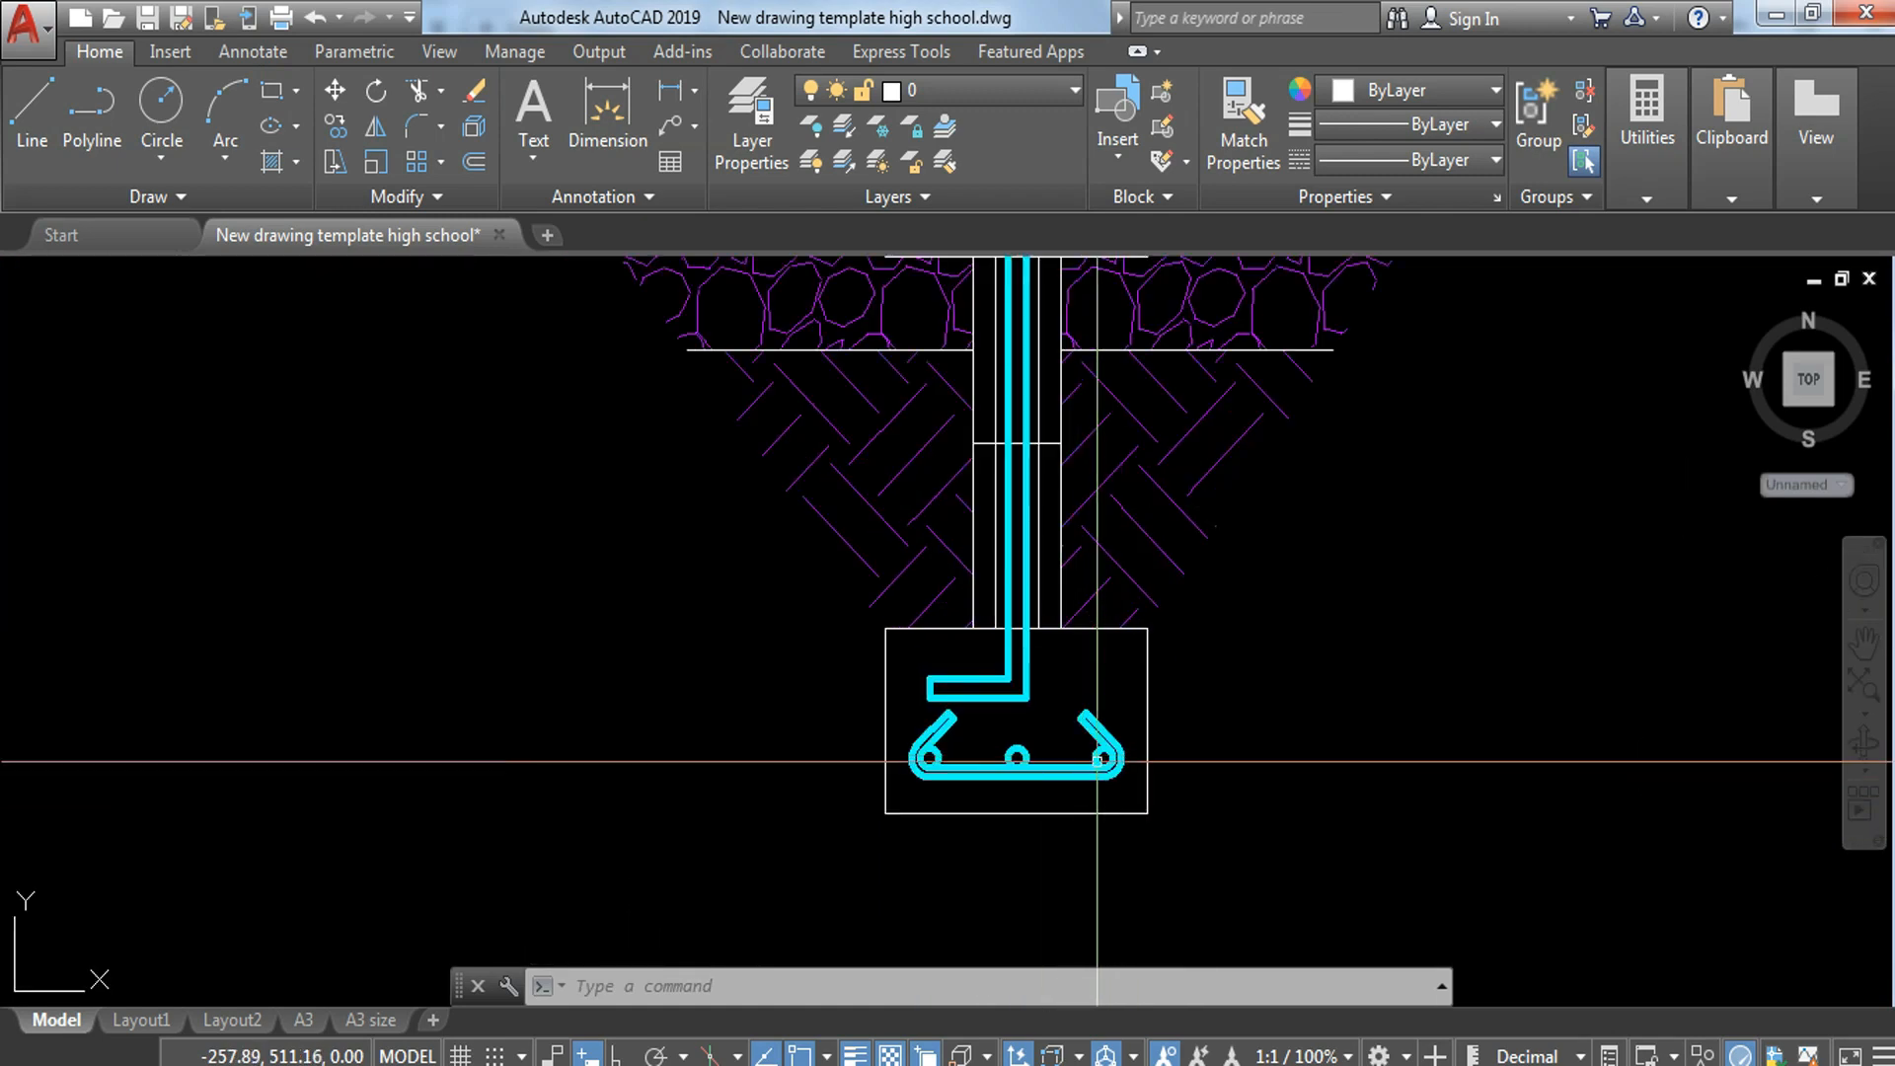
middle_drag(1261, 702, 1317, 779)
middle_drag(1311, 511, 1414, 846)
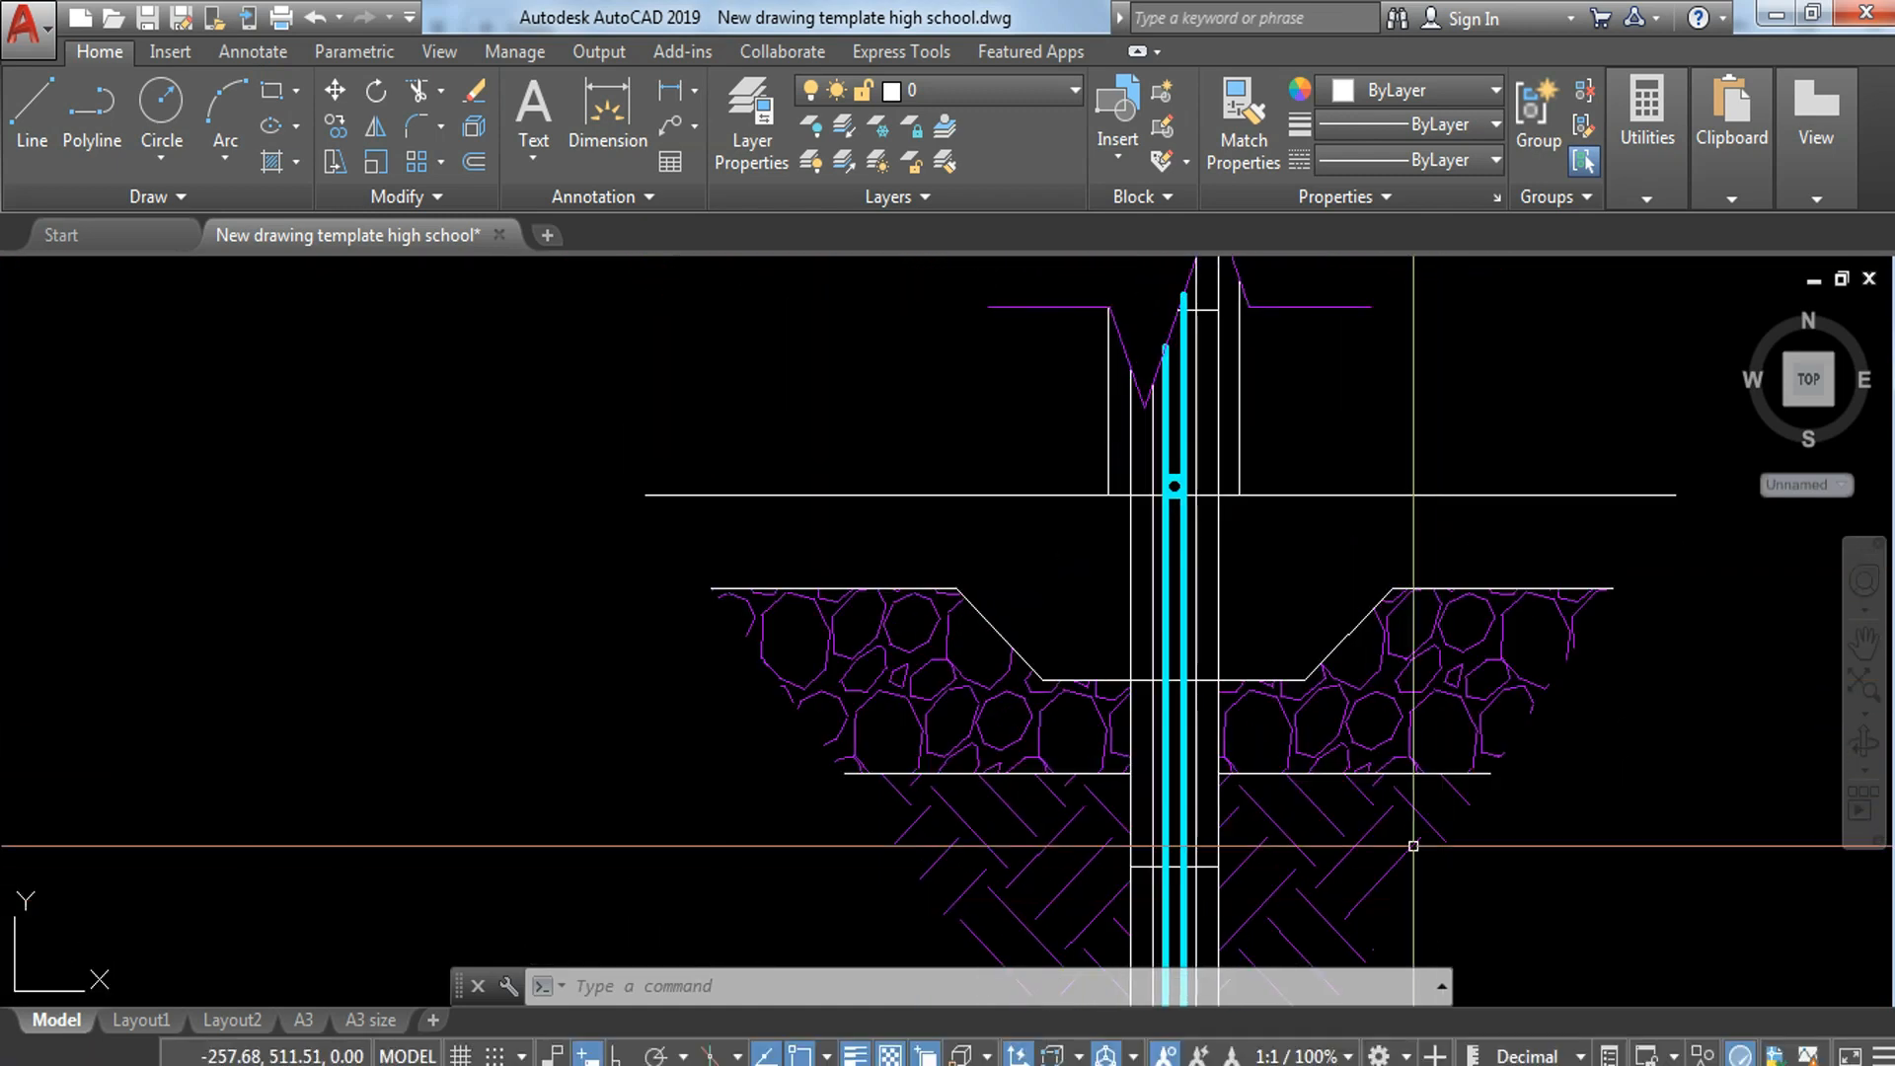
middle_drag(1222, 616, 1190, 363)
scroll(1163, 635, up, 3)
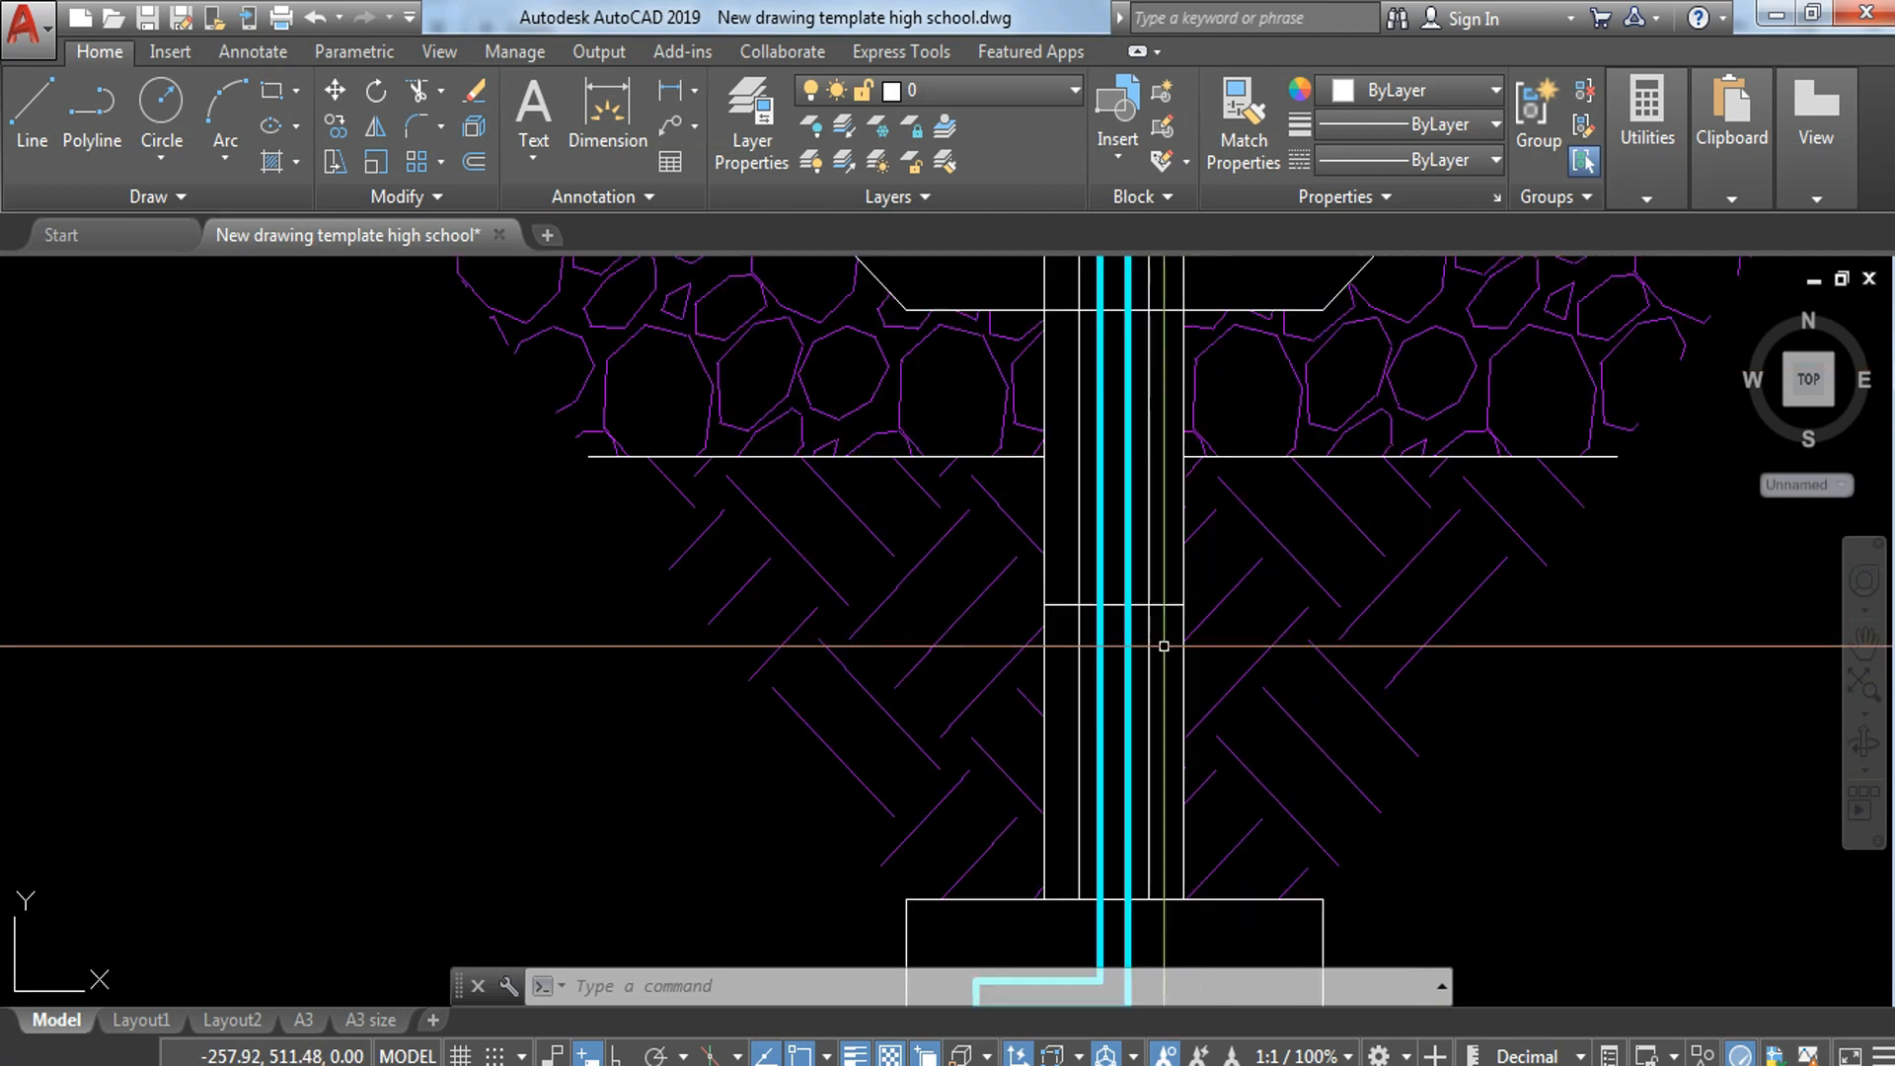
click(1019, 588)
middle_drag(1211, 851, 1195, 721)
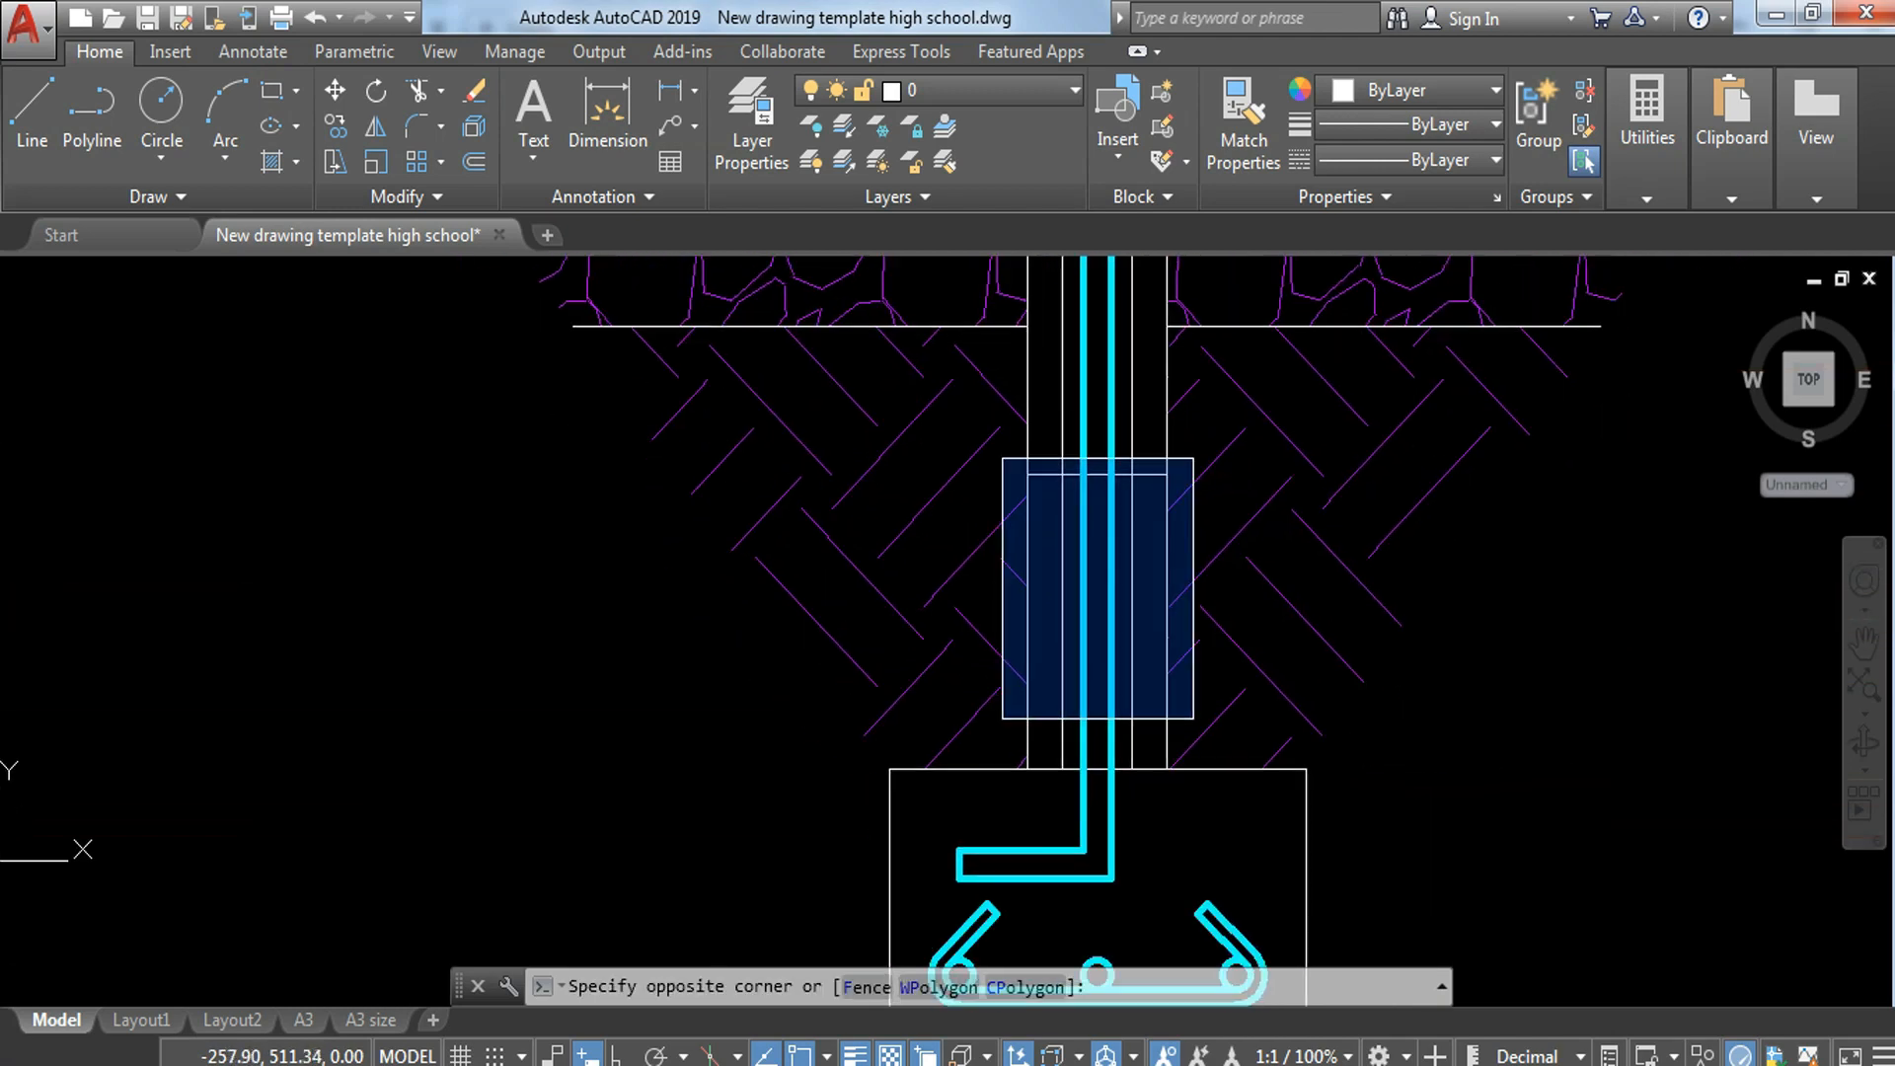
click(1194, 812)
click(1004, 91)
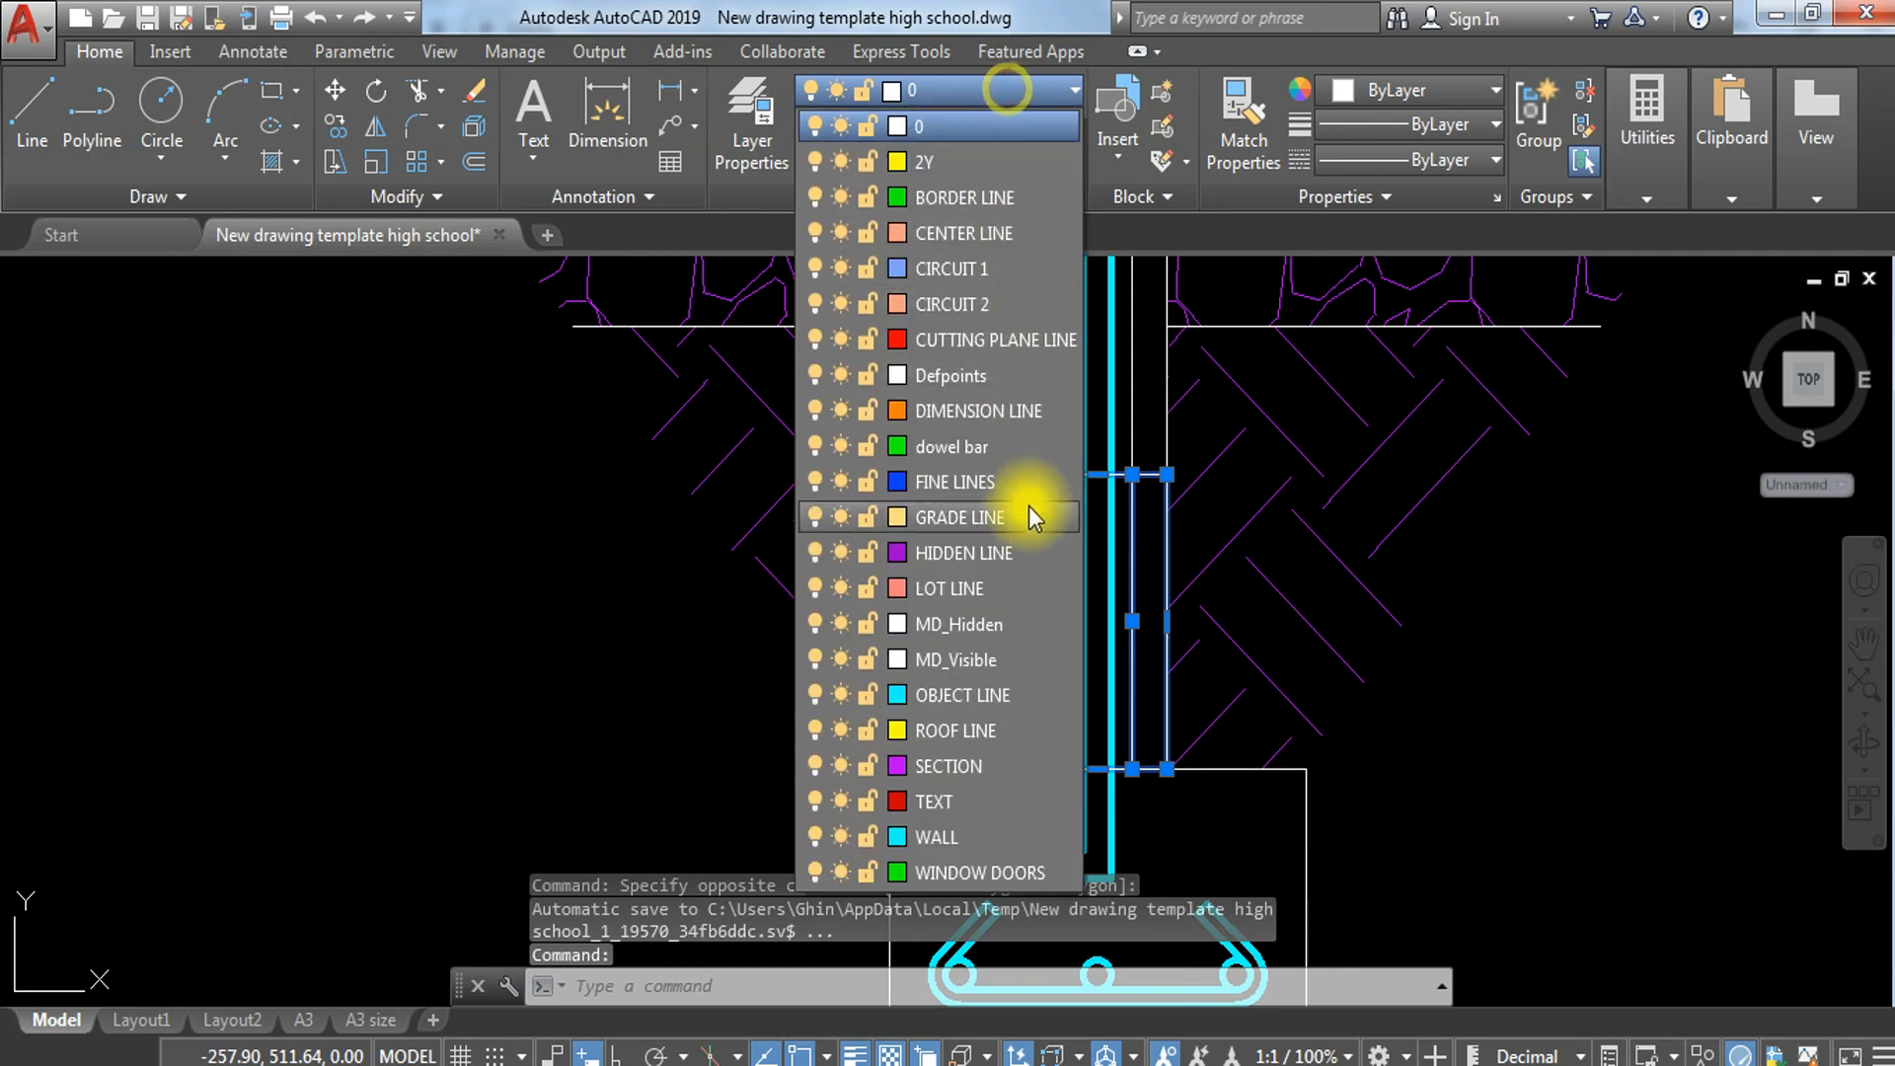
click(1012, 482)
key(Escape)
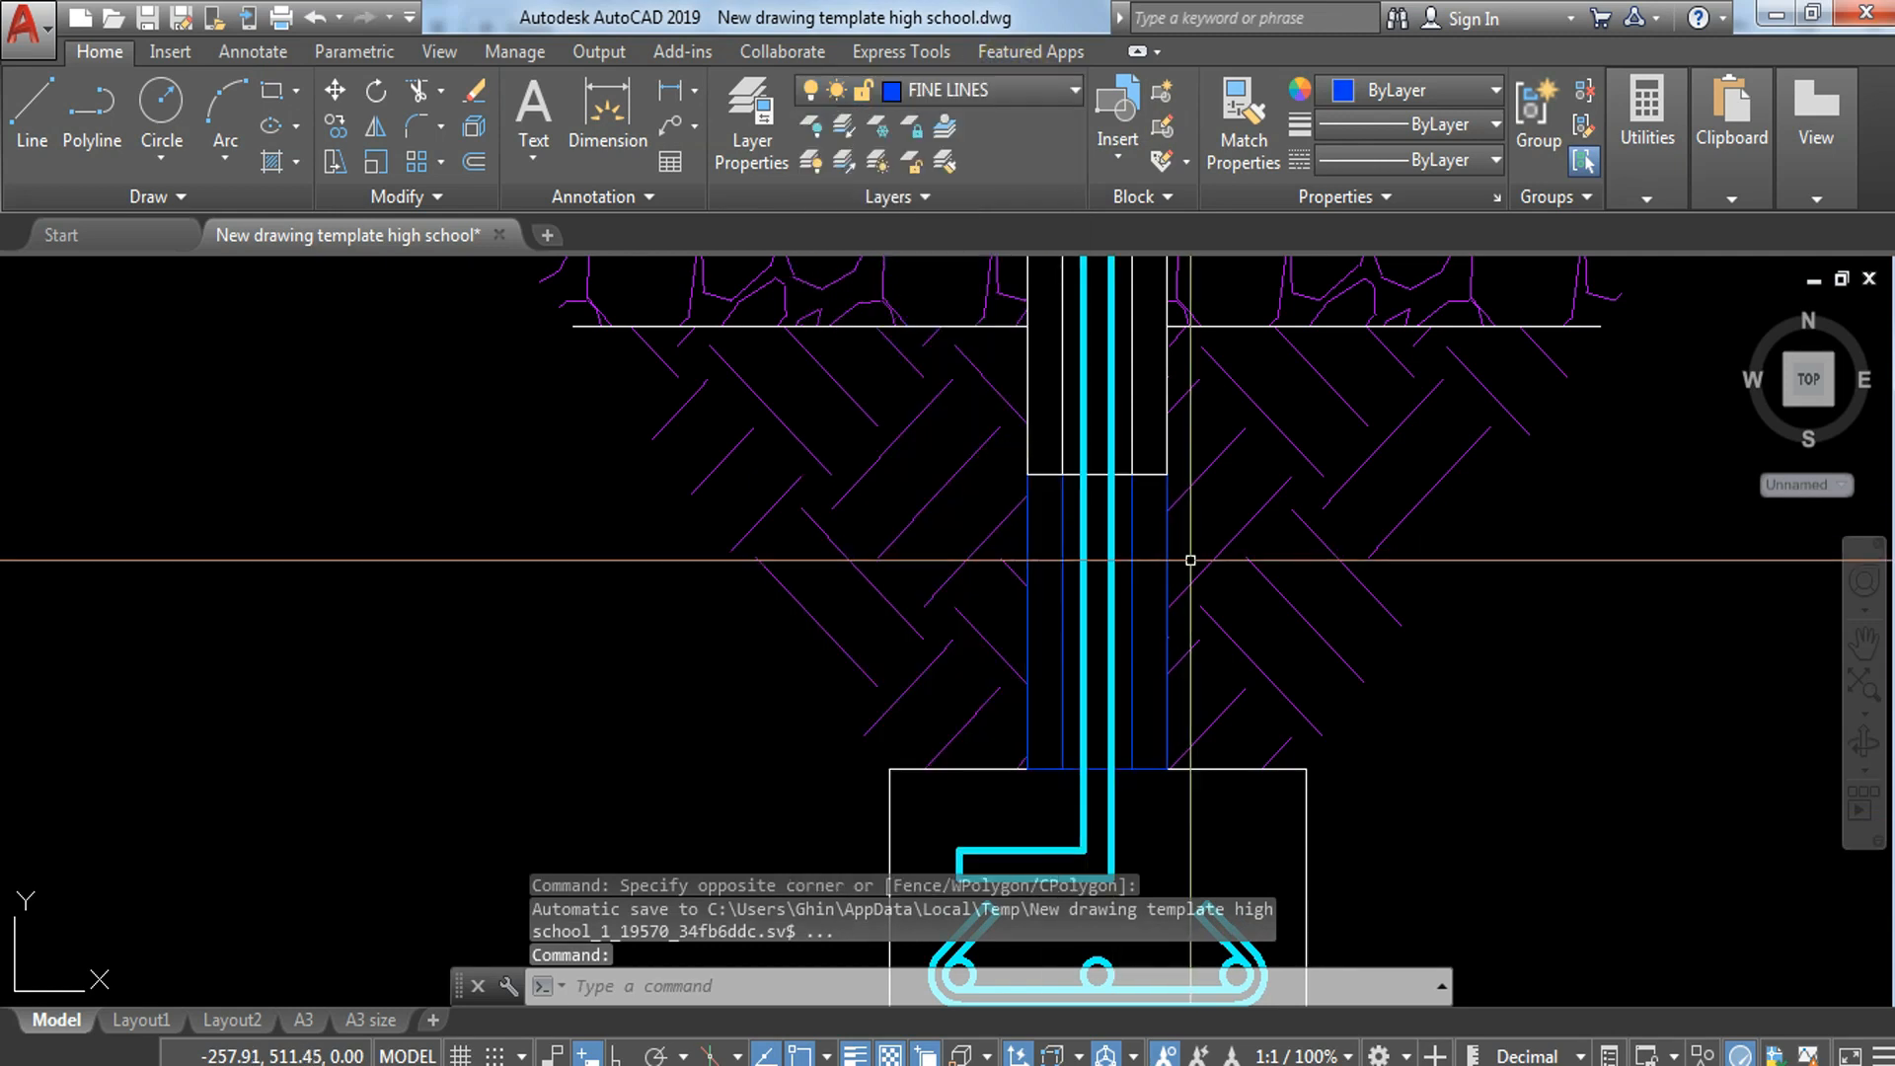
Step: Put the second hollow block, between the lowest block and the thickened slab's underside, on the FINE LINES layer
middle_drag(1067, 554, 1189, 744)
click(973, 326)
click(1225, 698)
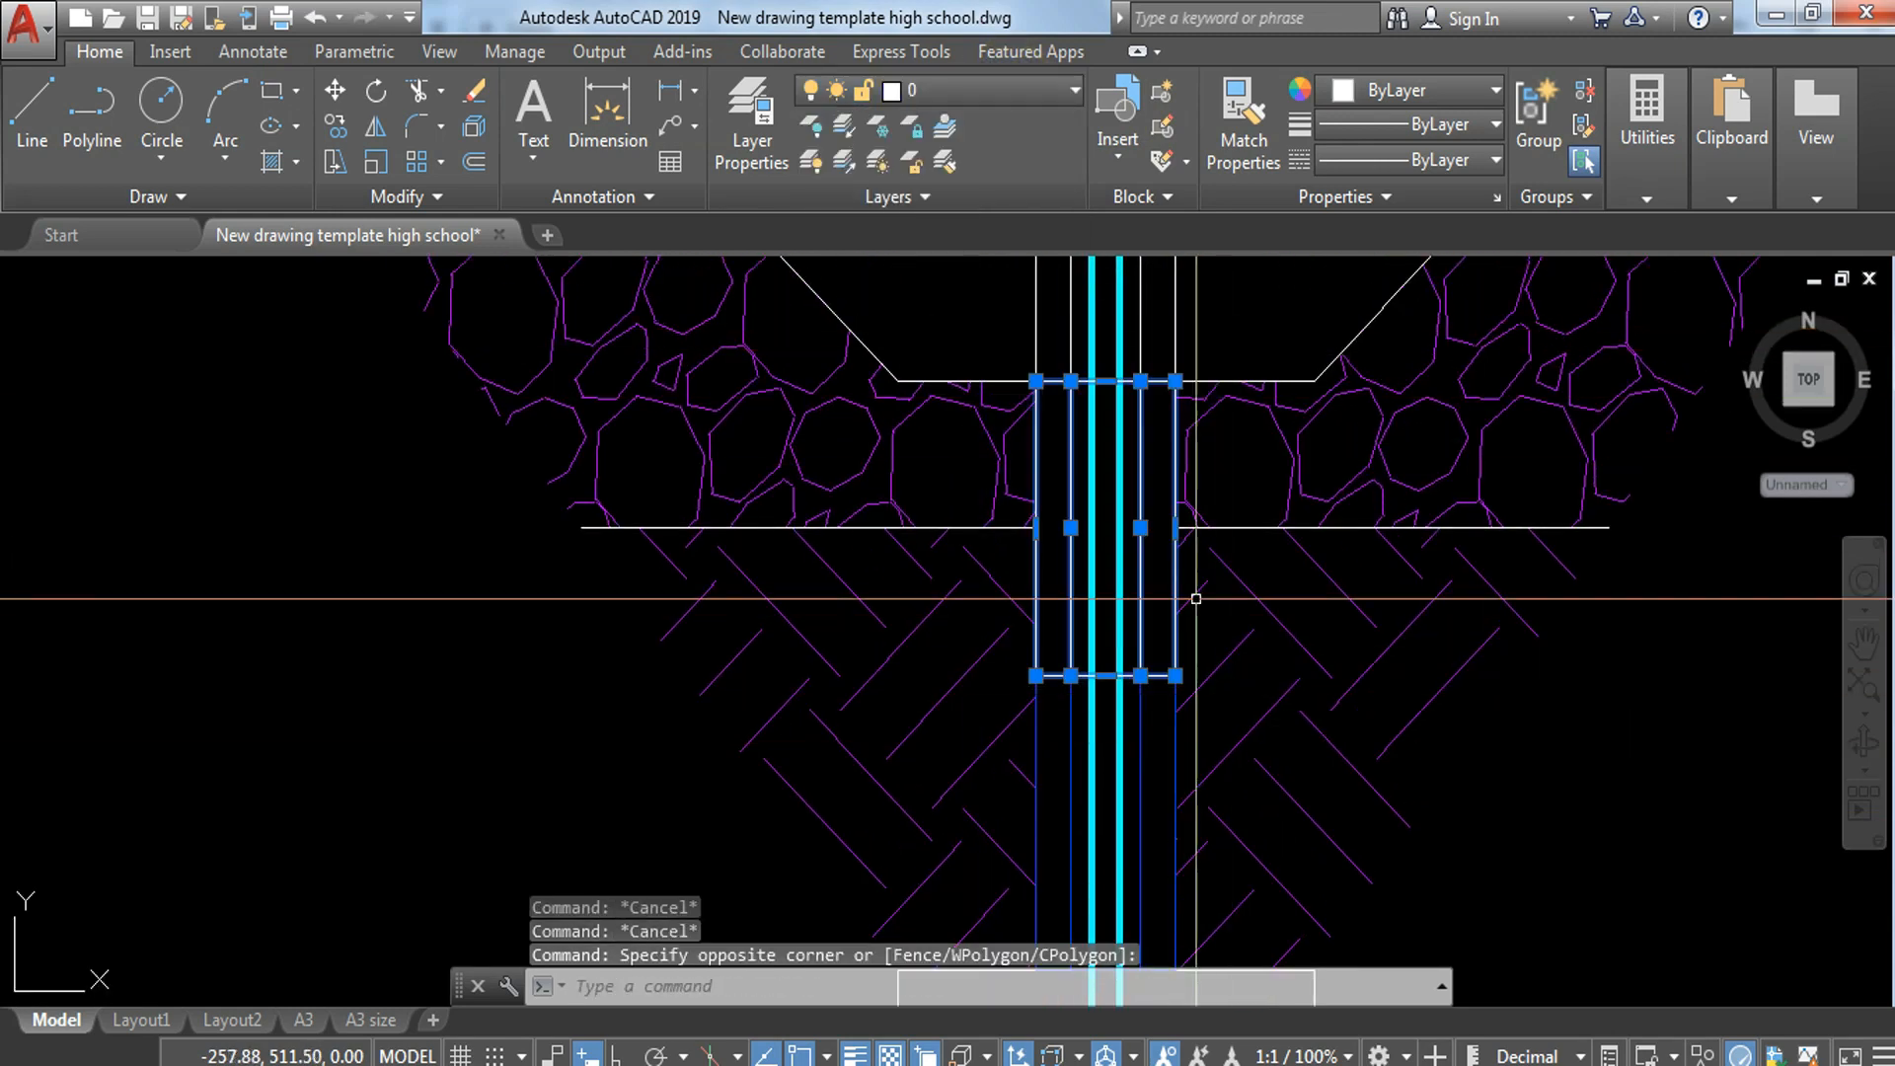
click(1047, 95)
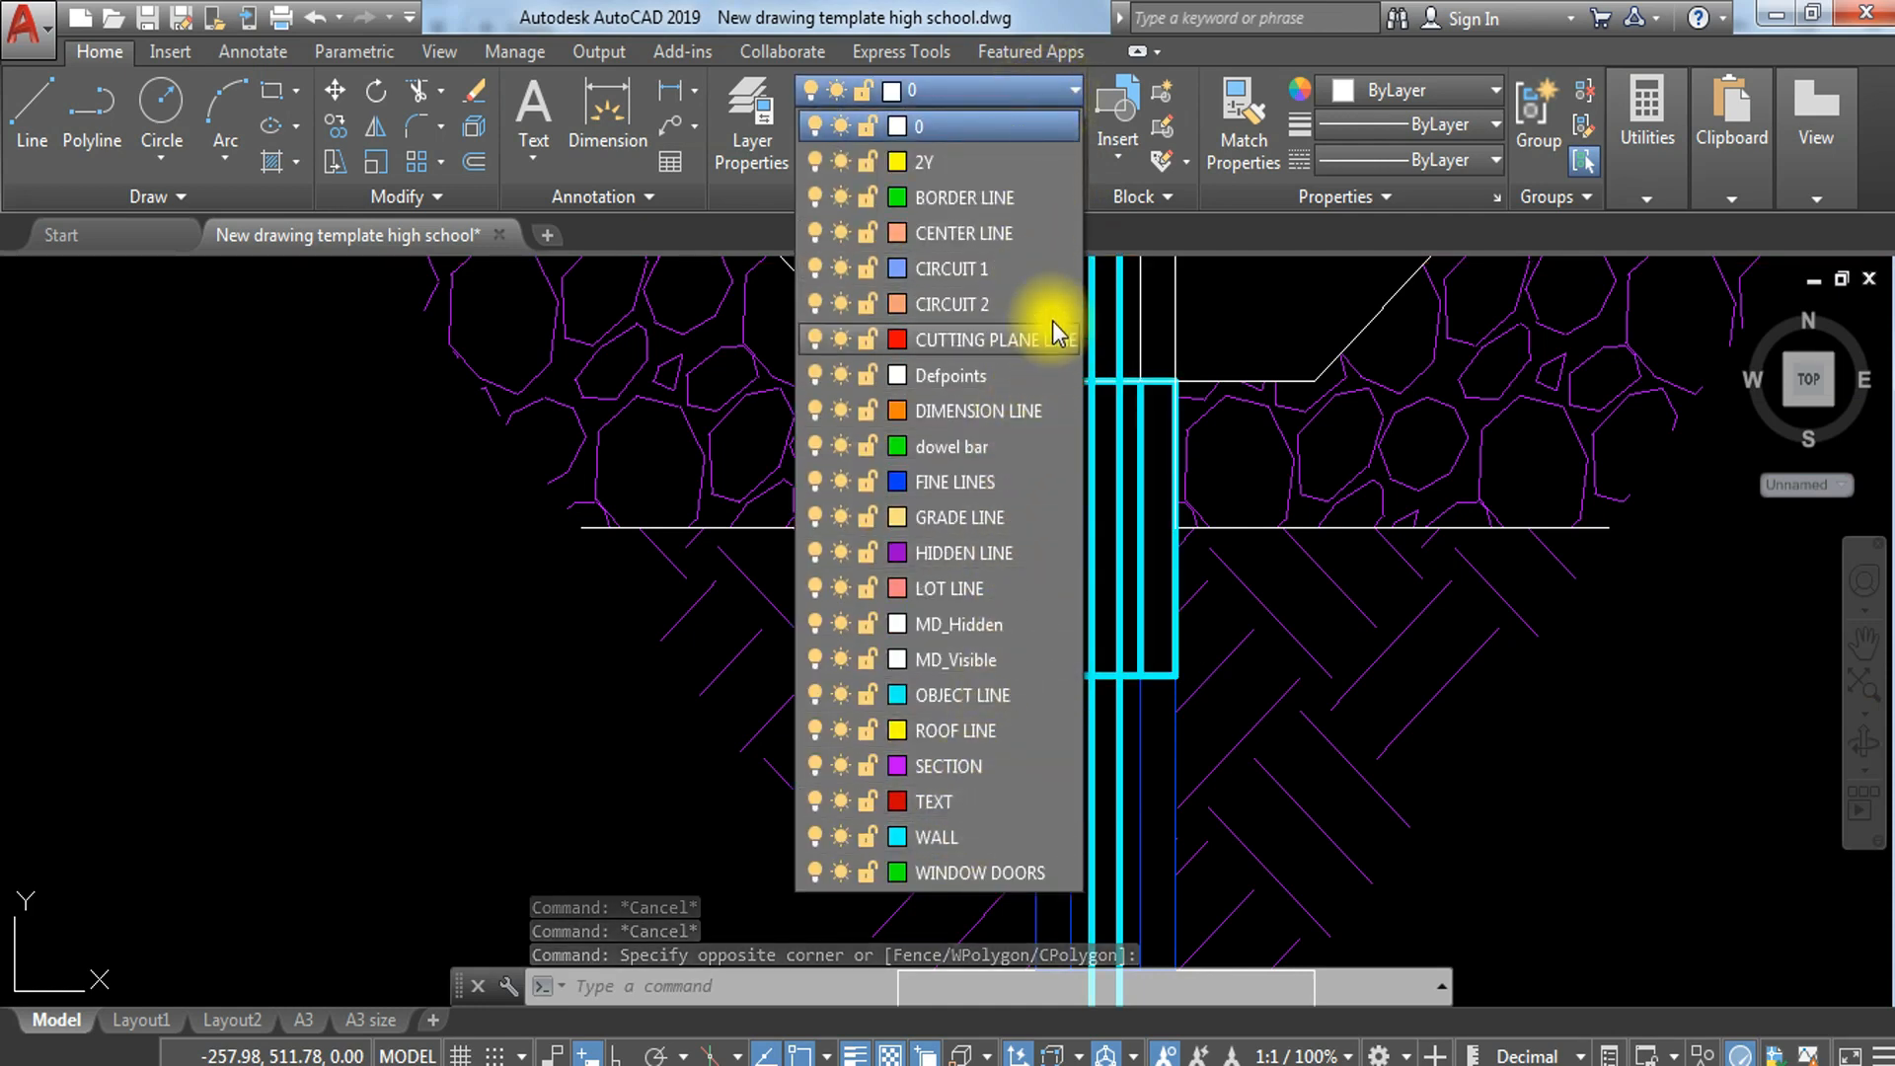
click(997, 488)
scroll(1096, 744, up, 4)
key(Escape)
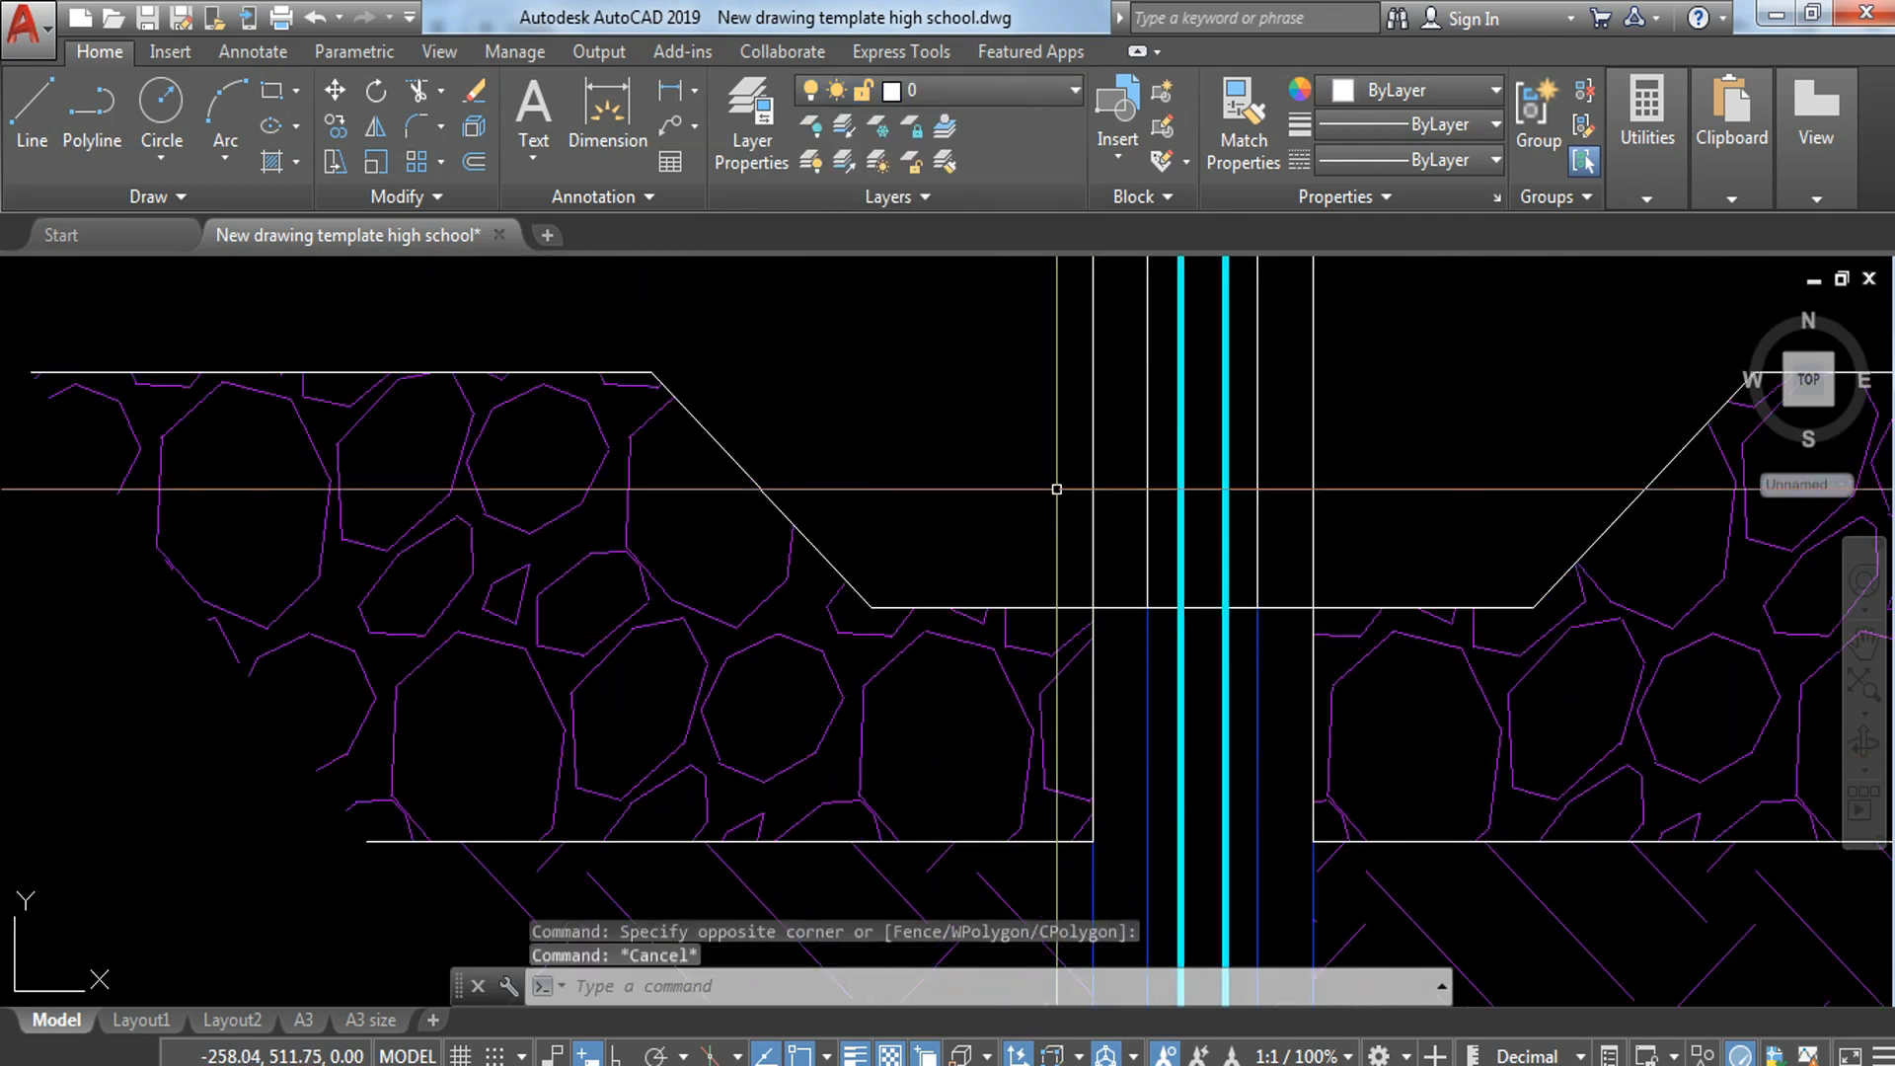
Step: Put the hollow block inside the thickened slab, just below the top floor line, on the FINE LINES layer
scroll(1116, 592, down, 4)
key(Escape)
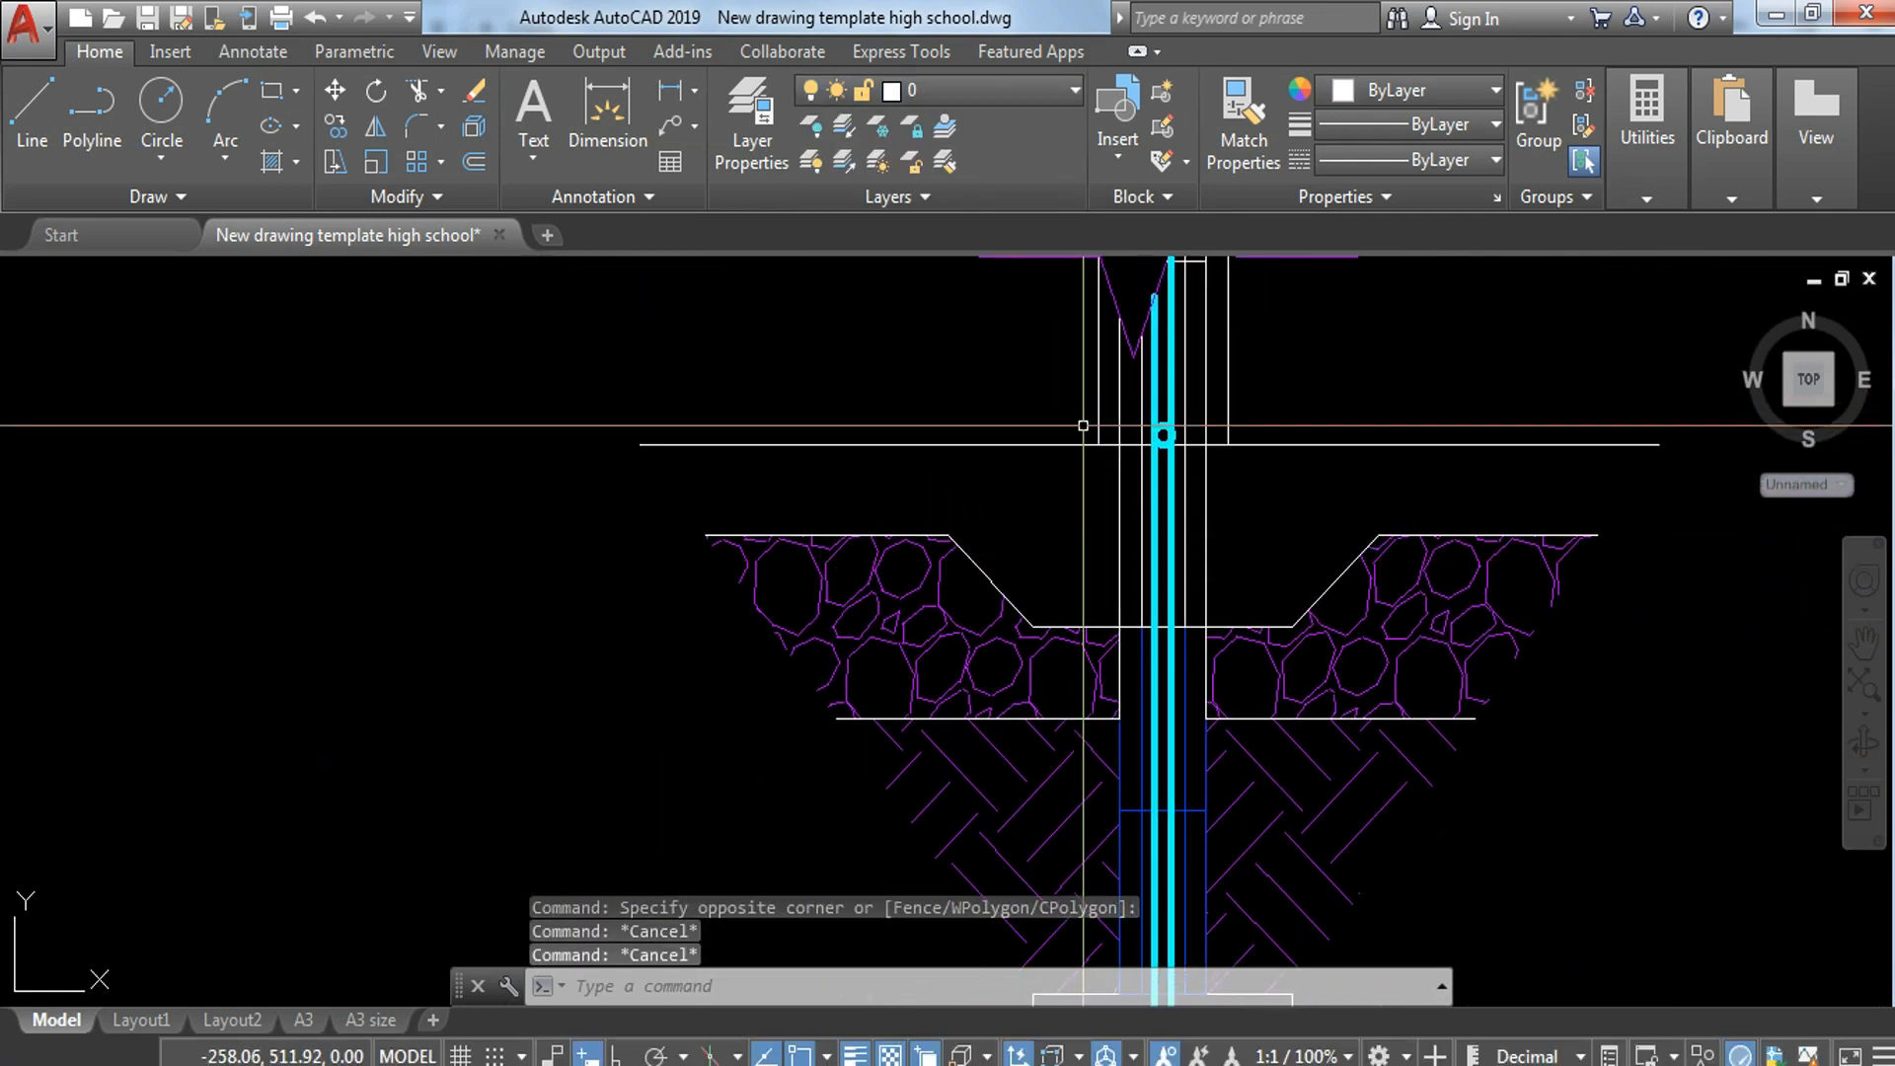
click(1083, 426)
key(Escape)
scroll(1113, 435, up, 4)
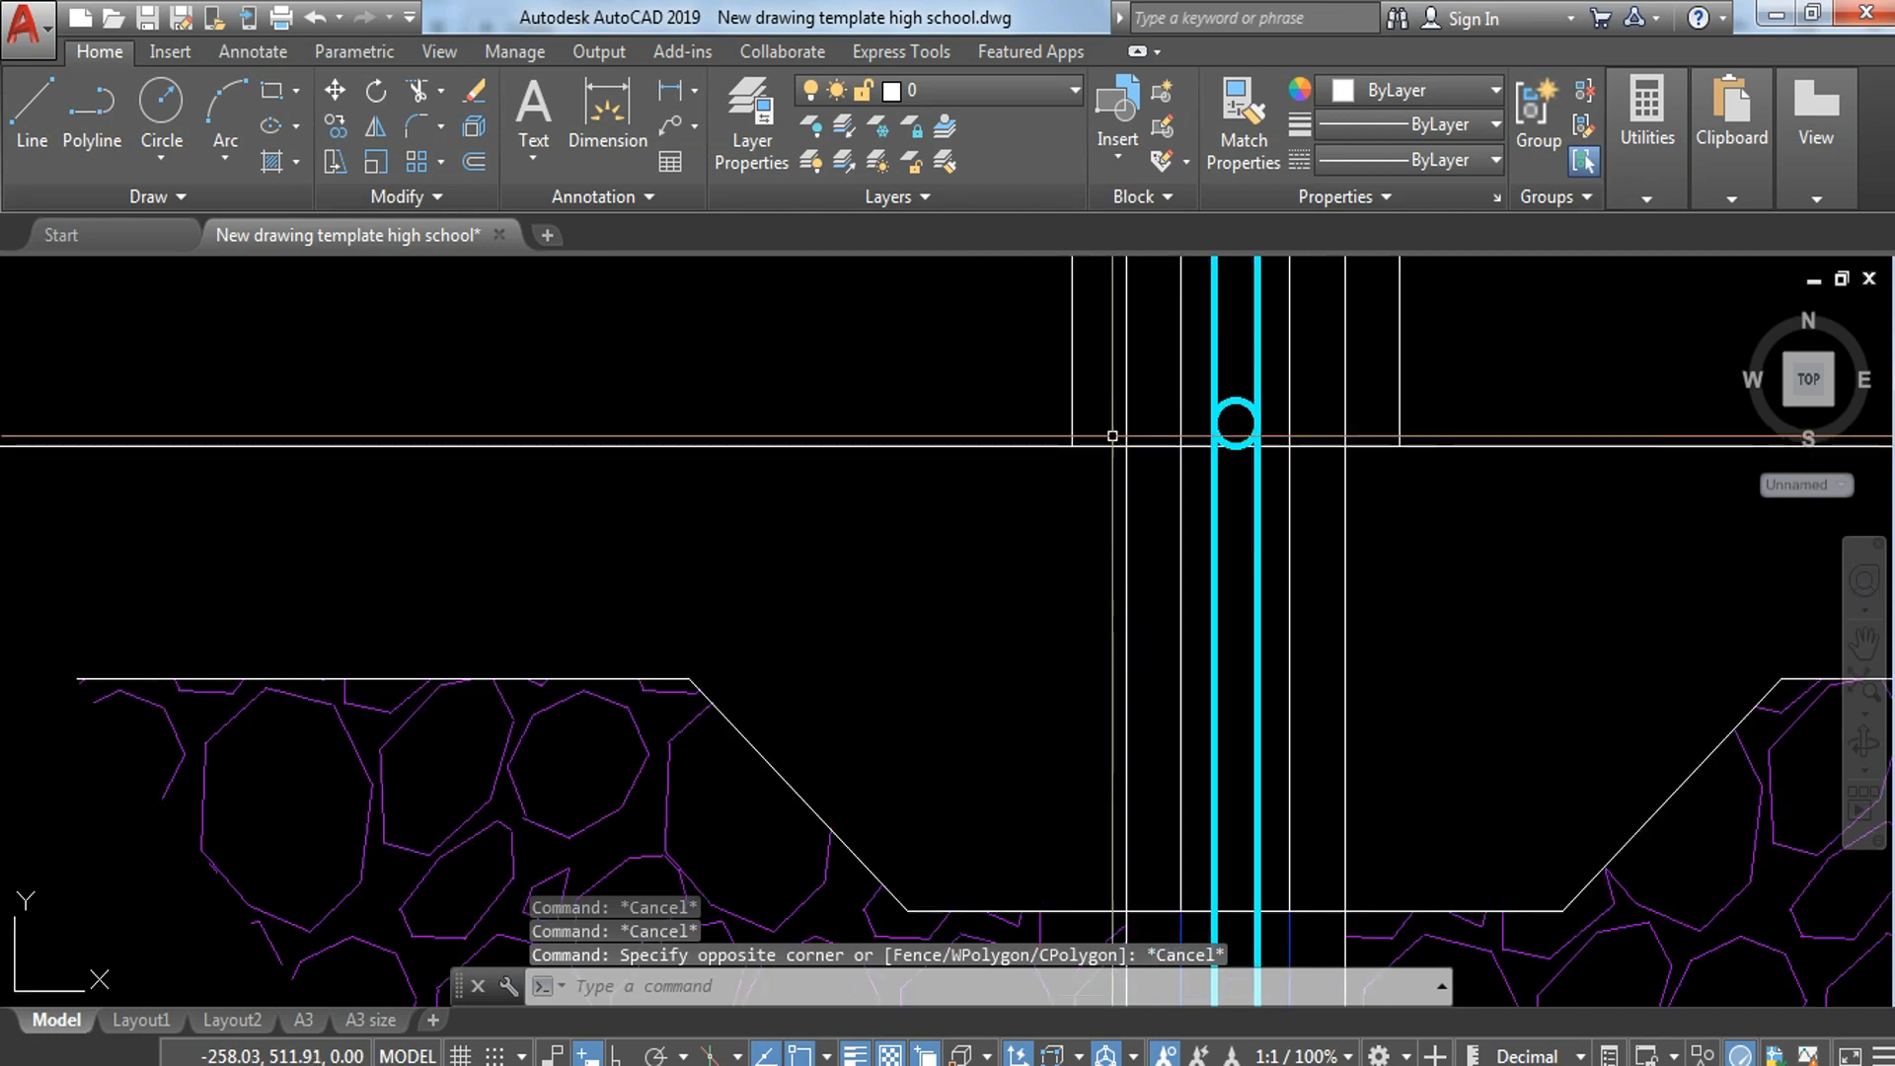
click(1086, 411)
middle_drag(1383, 694, 1277, 470)
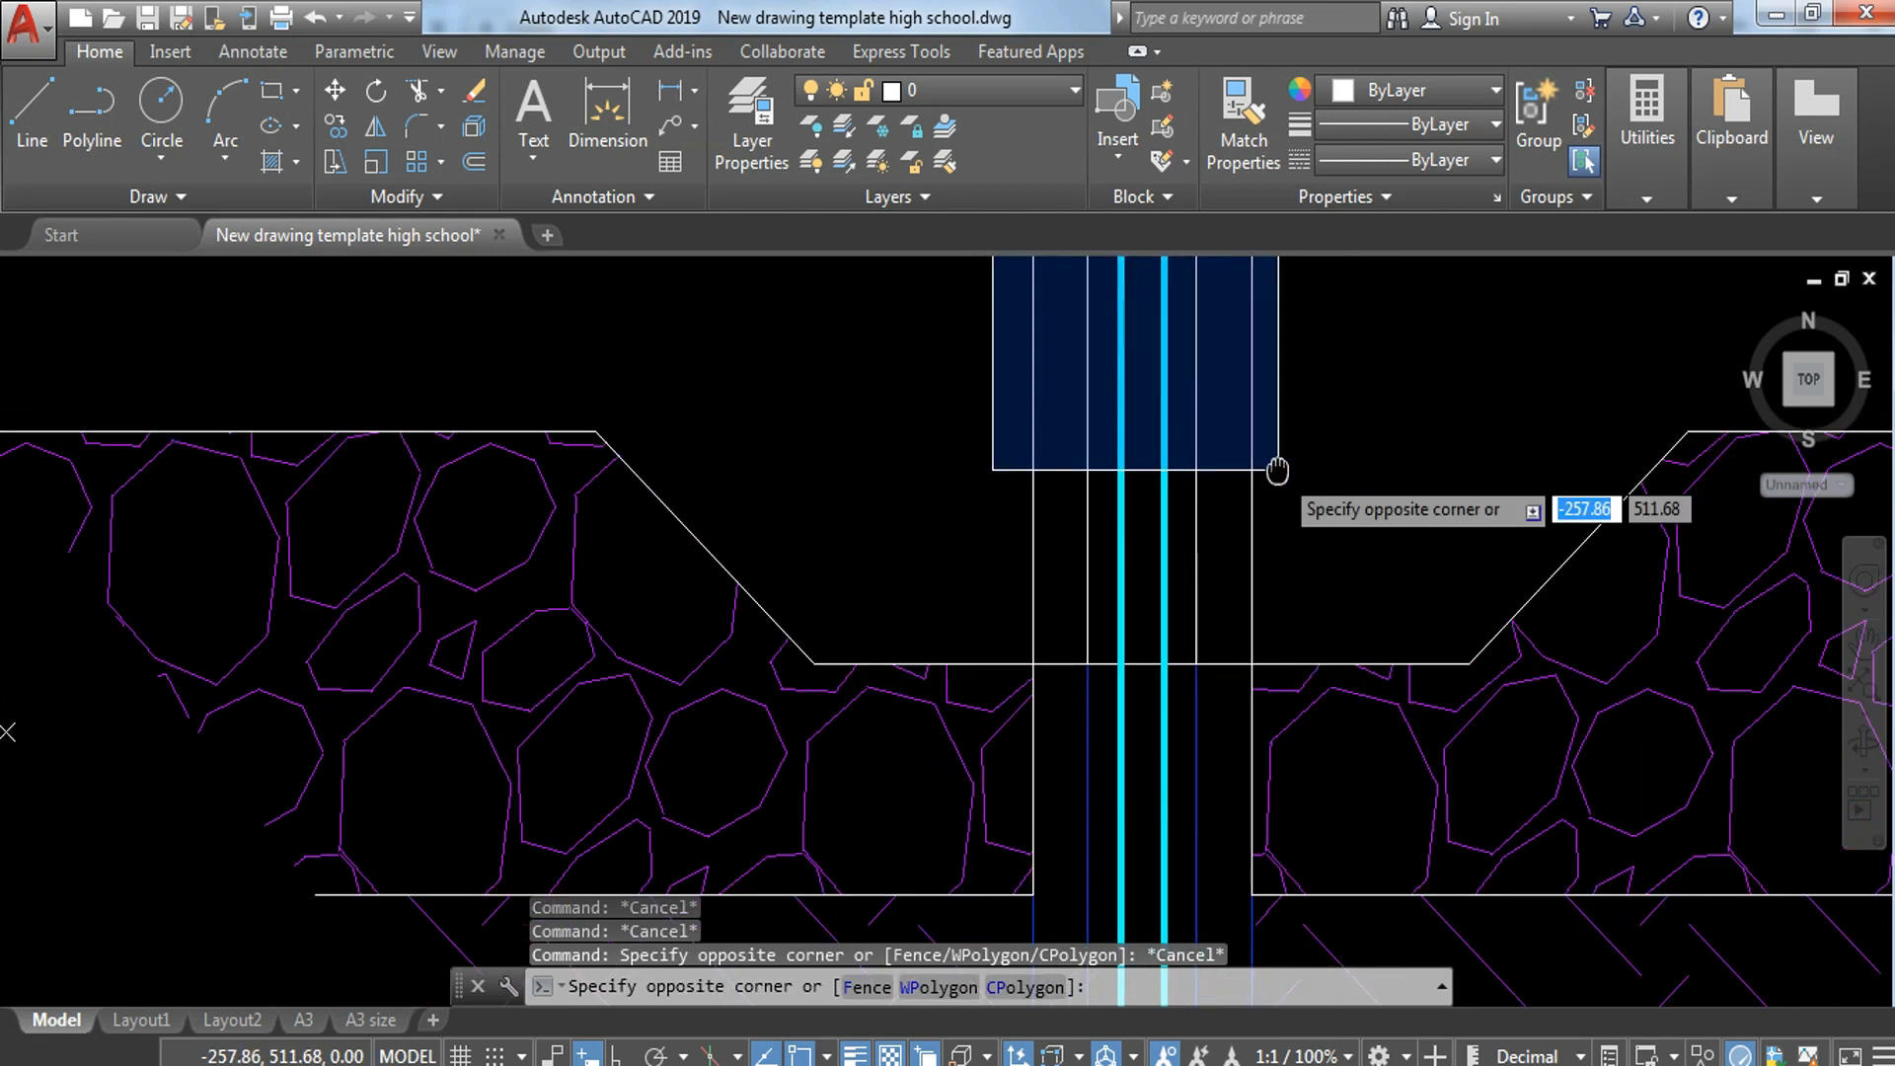
click(1293, 680)
click(1014, 91)
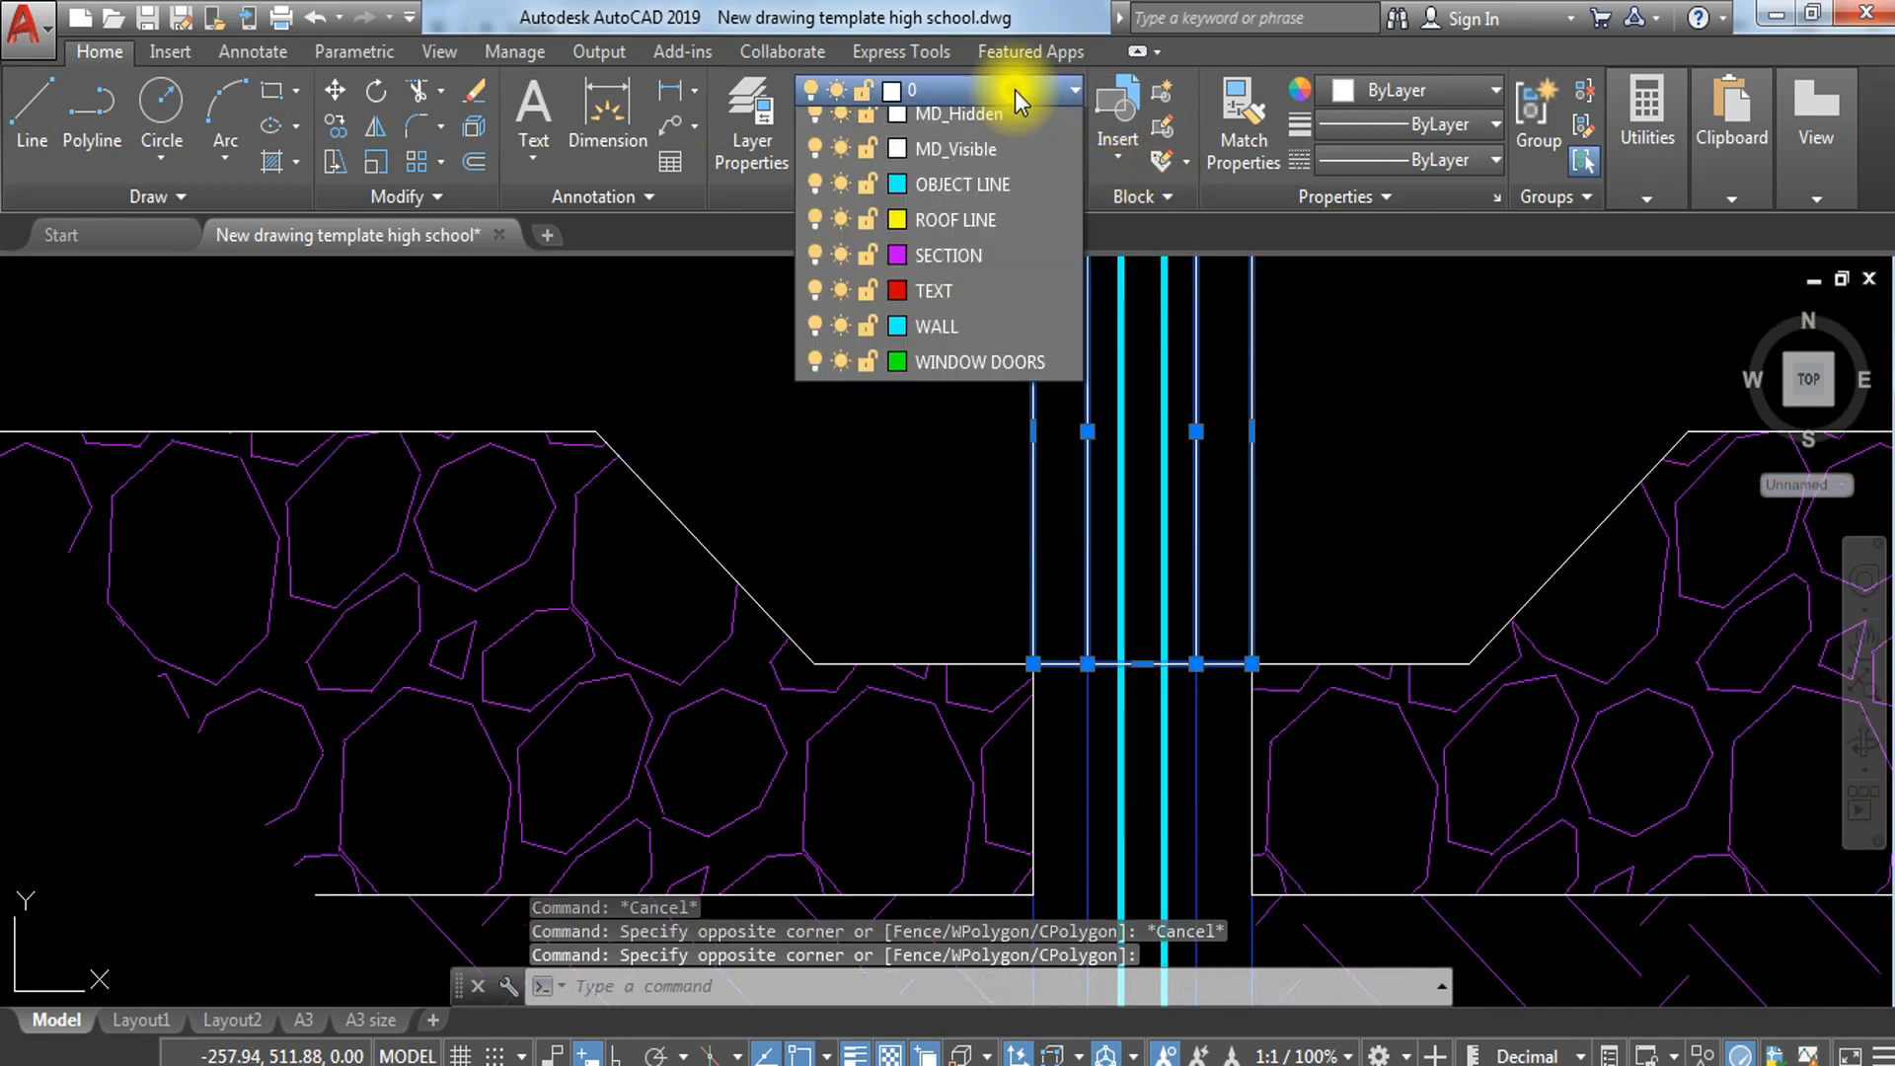
click(1005, 484)
key(Escape)
Step: Erase the blue polyline that overlaps the white line on the wall's left face below the top floor line
mouse_move(1285, 525)
middle_down()
mouse_move(1384, 664)
mouse_move(1332, 846)
middle_up()
key(Escape)
click(1047, 675)
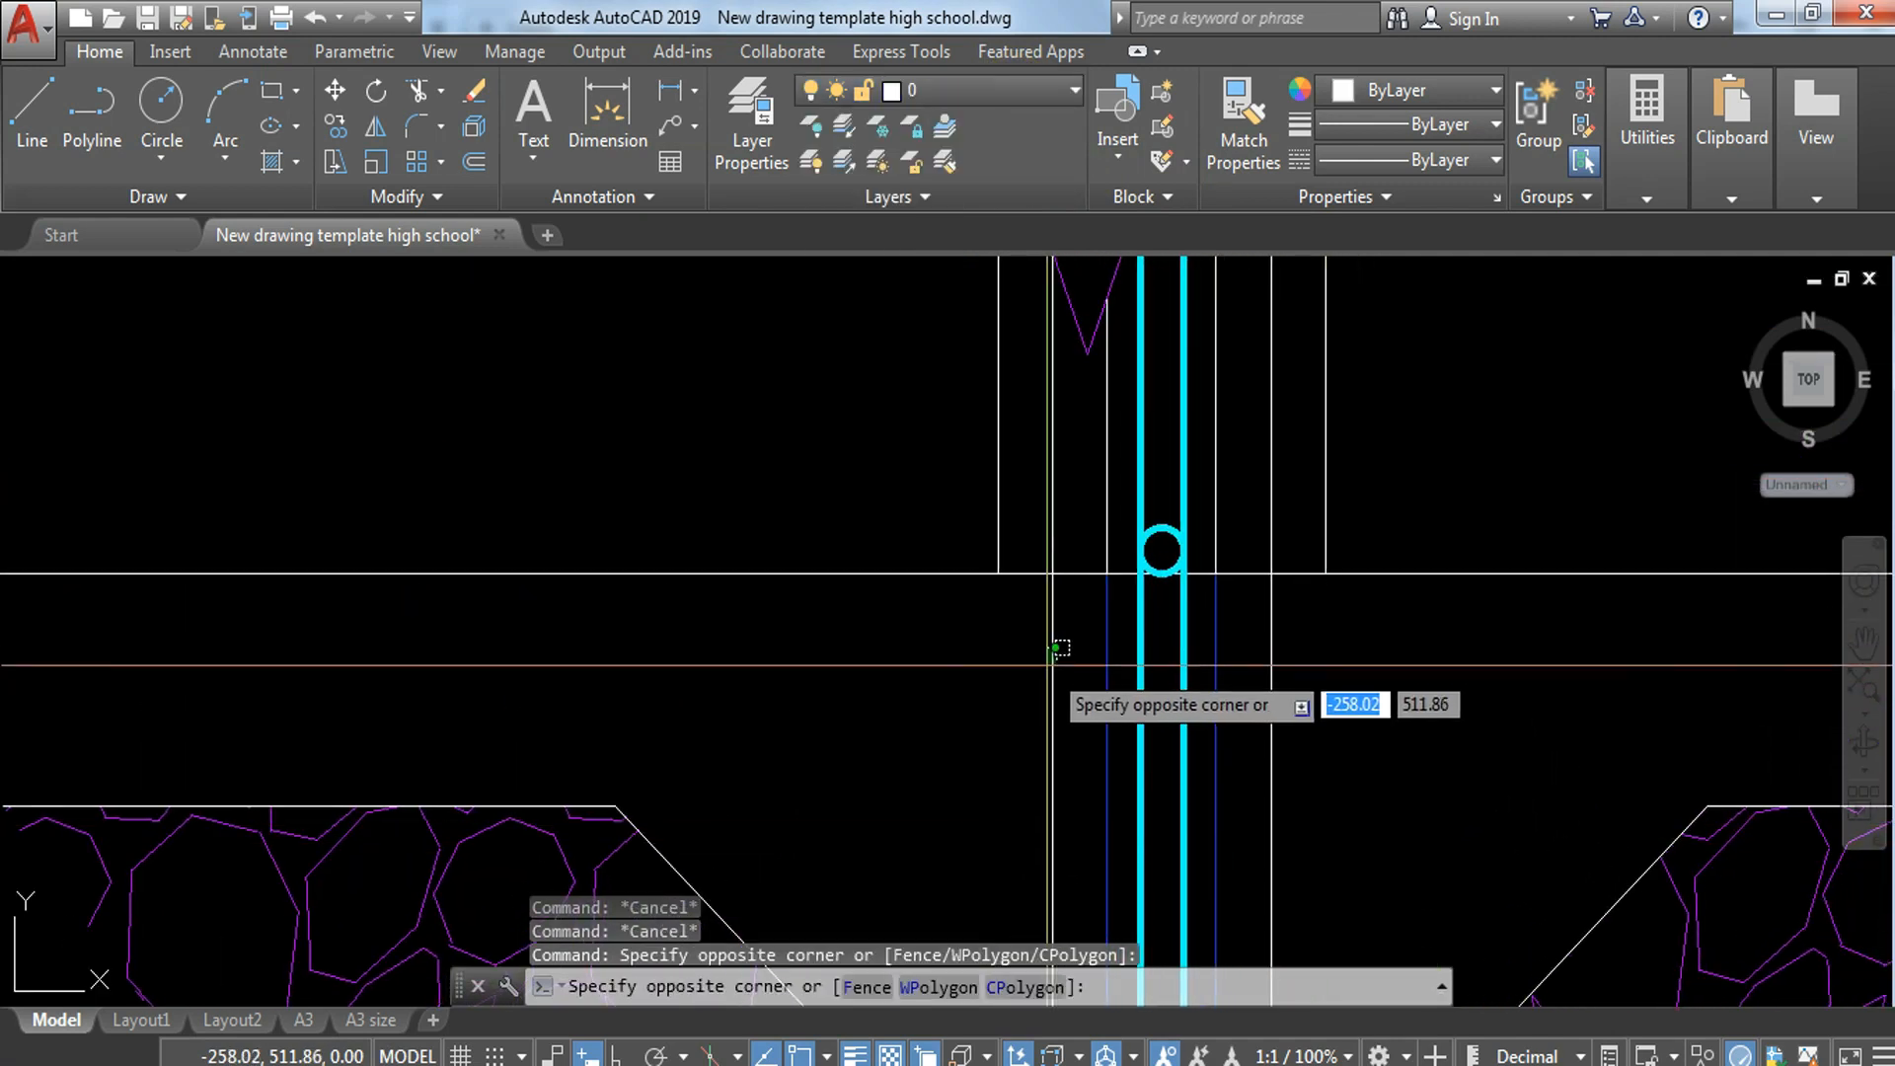
key(Escape)
click(1051, 653)
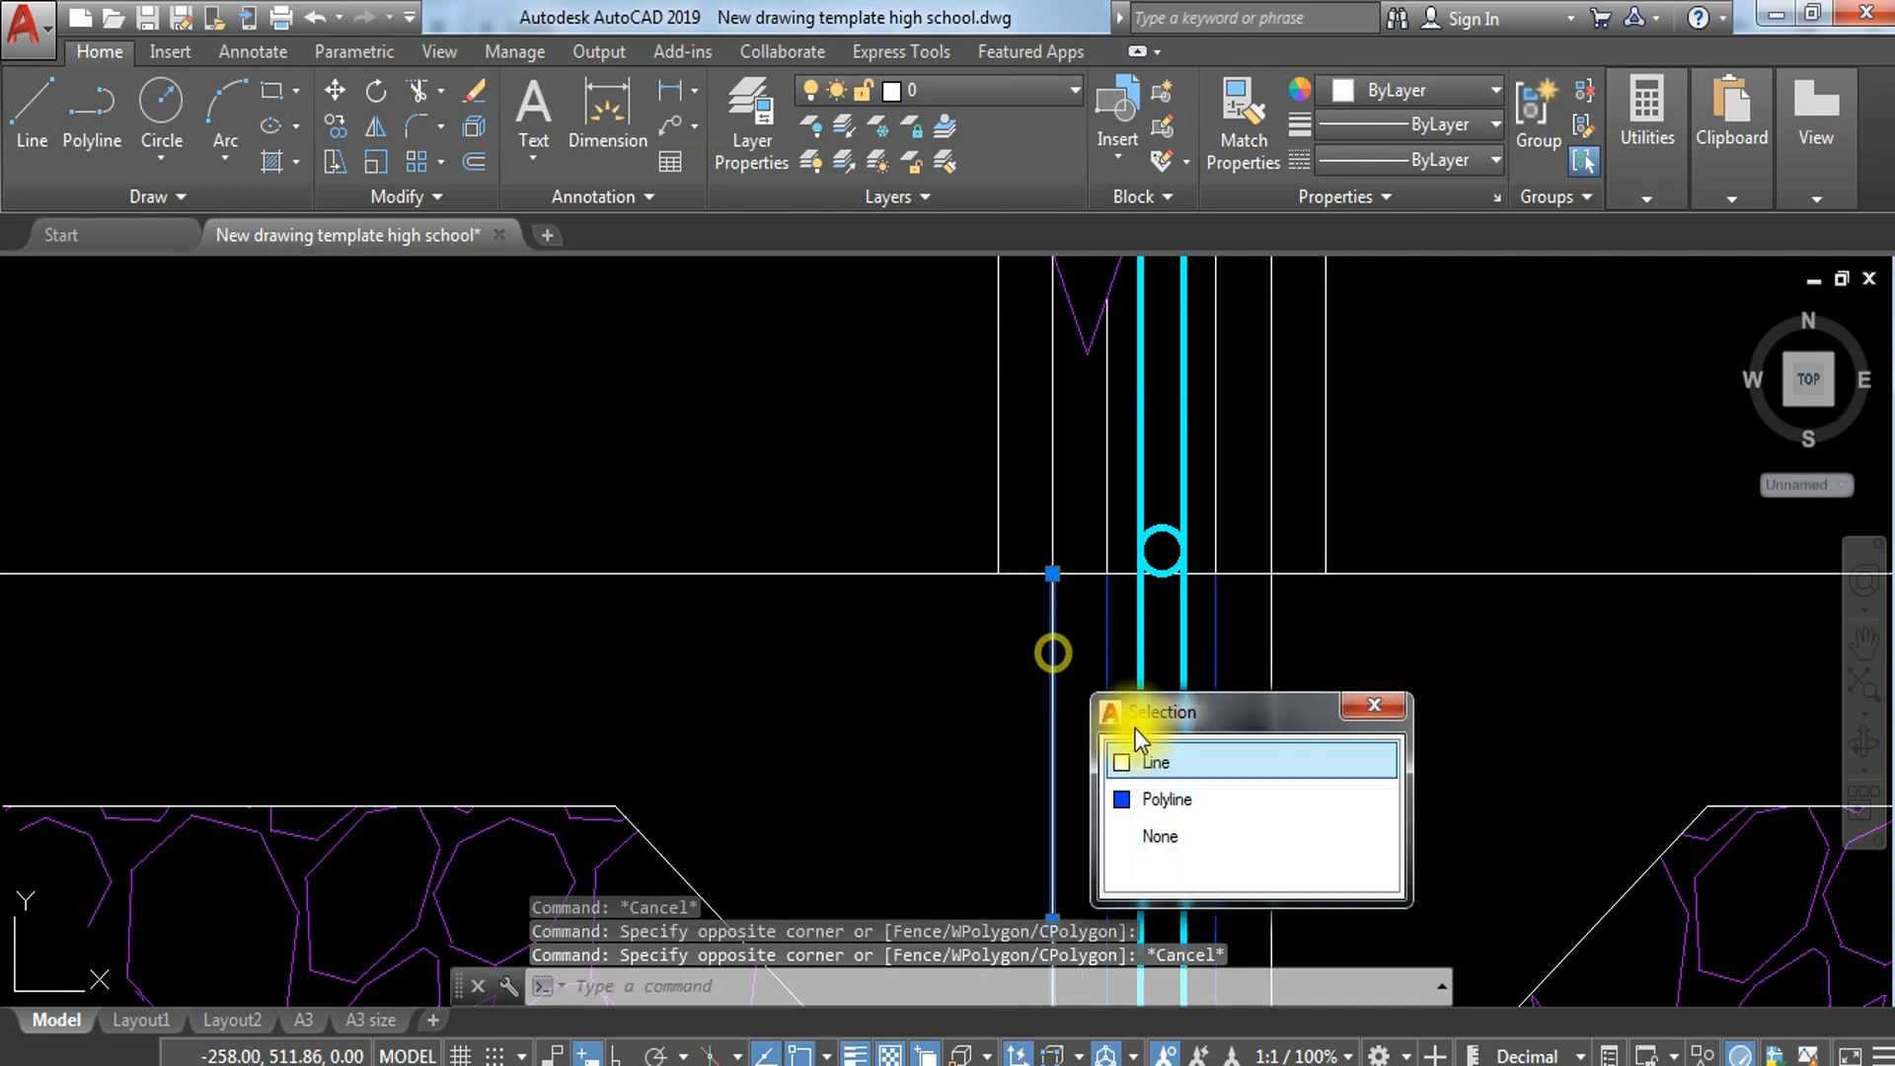
click(1167, 801)
key(Delete)
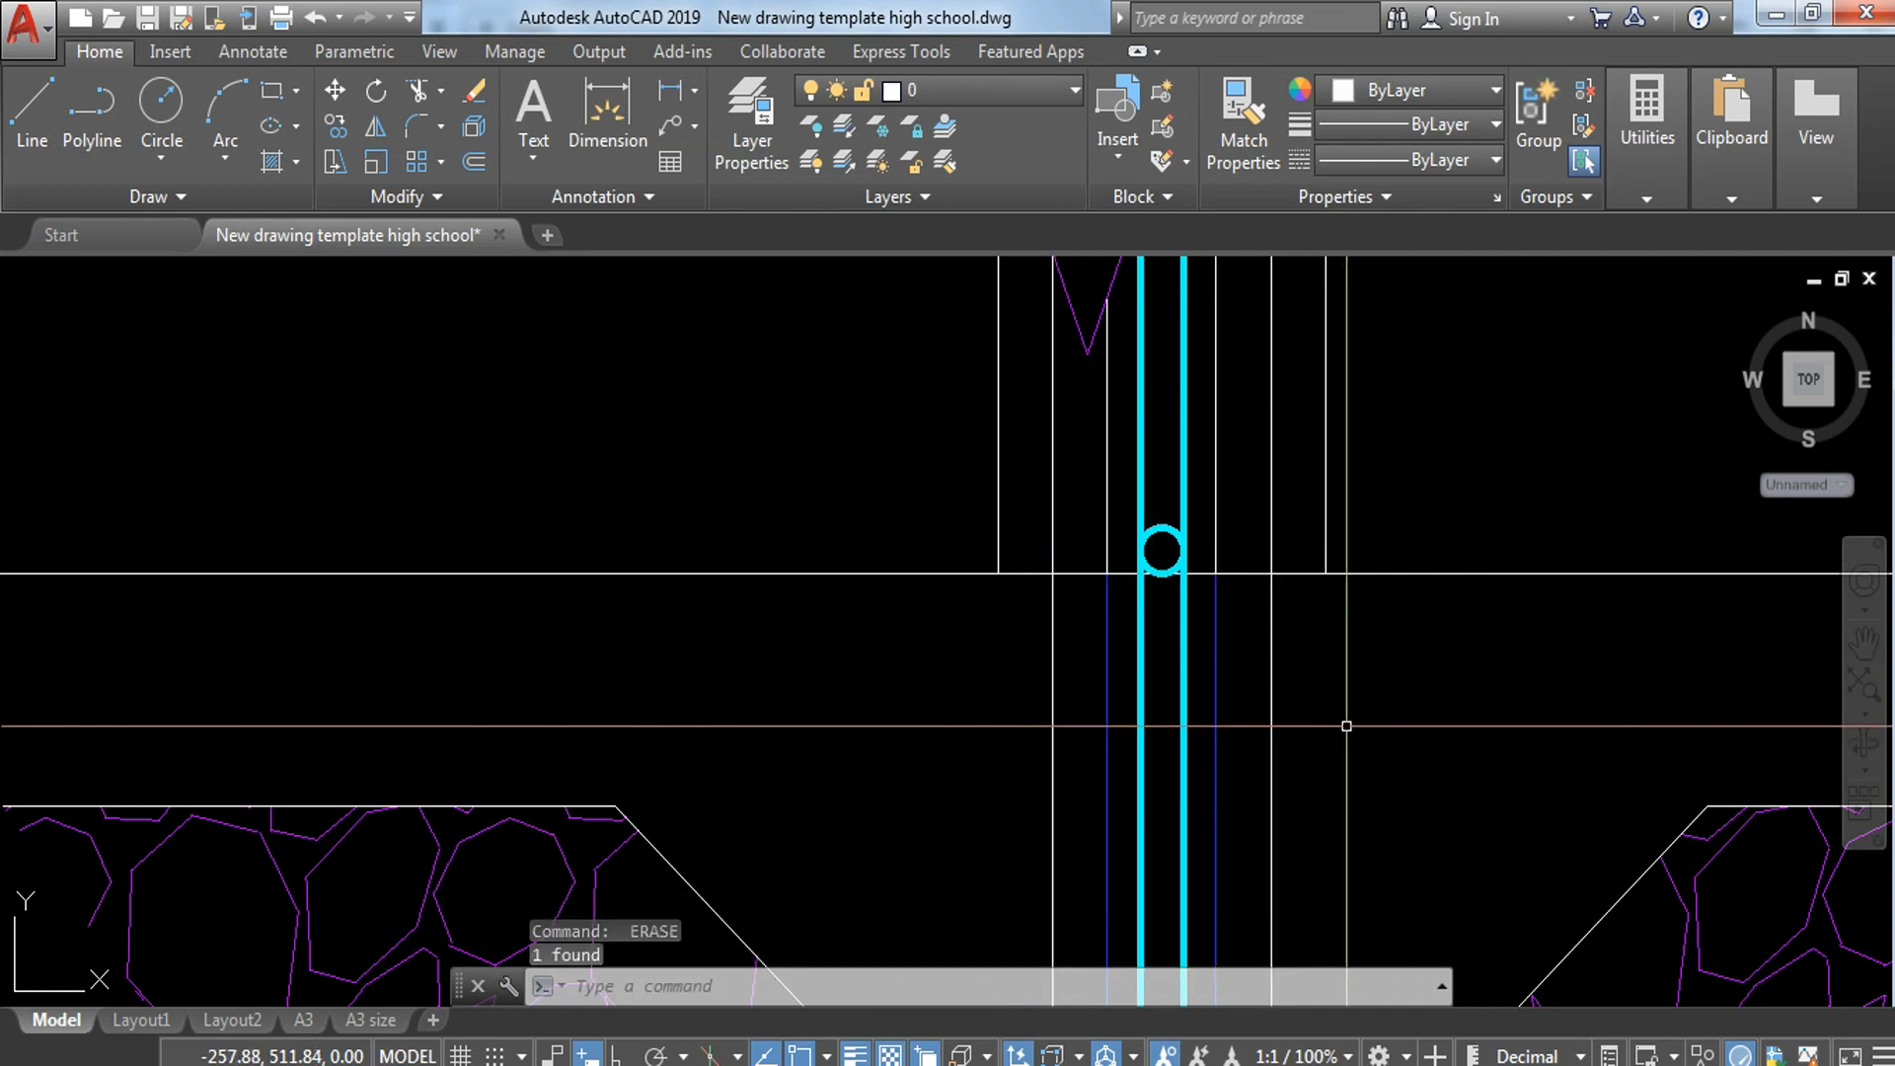
Step: Try to erase the line on the wall's right face below the top floor line, and undo the erasure
click(1270, 659)
text(e)
key(Return)
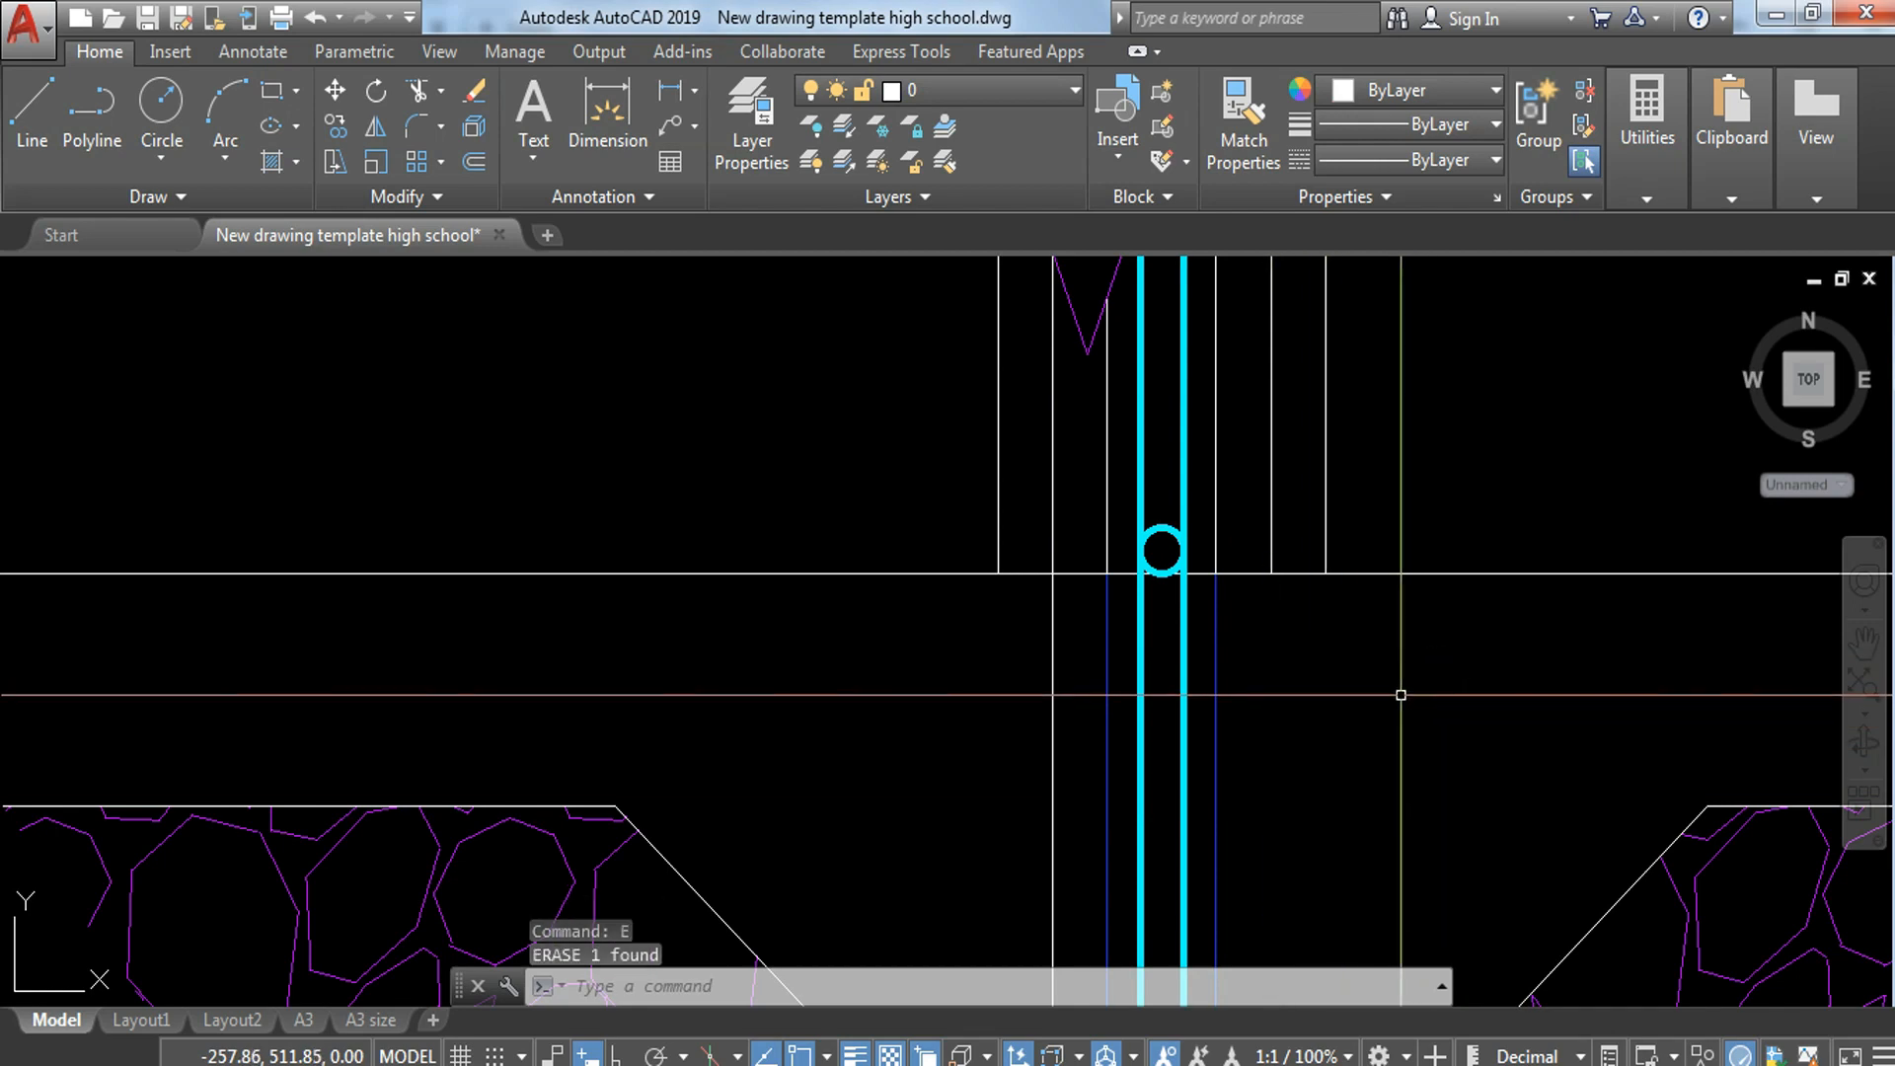
scroll(1404, 697, down, 3)
middle_drag(1379, 643, 1379, 604)
key(ctrl+z)
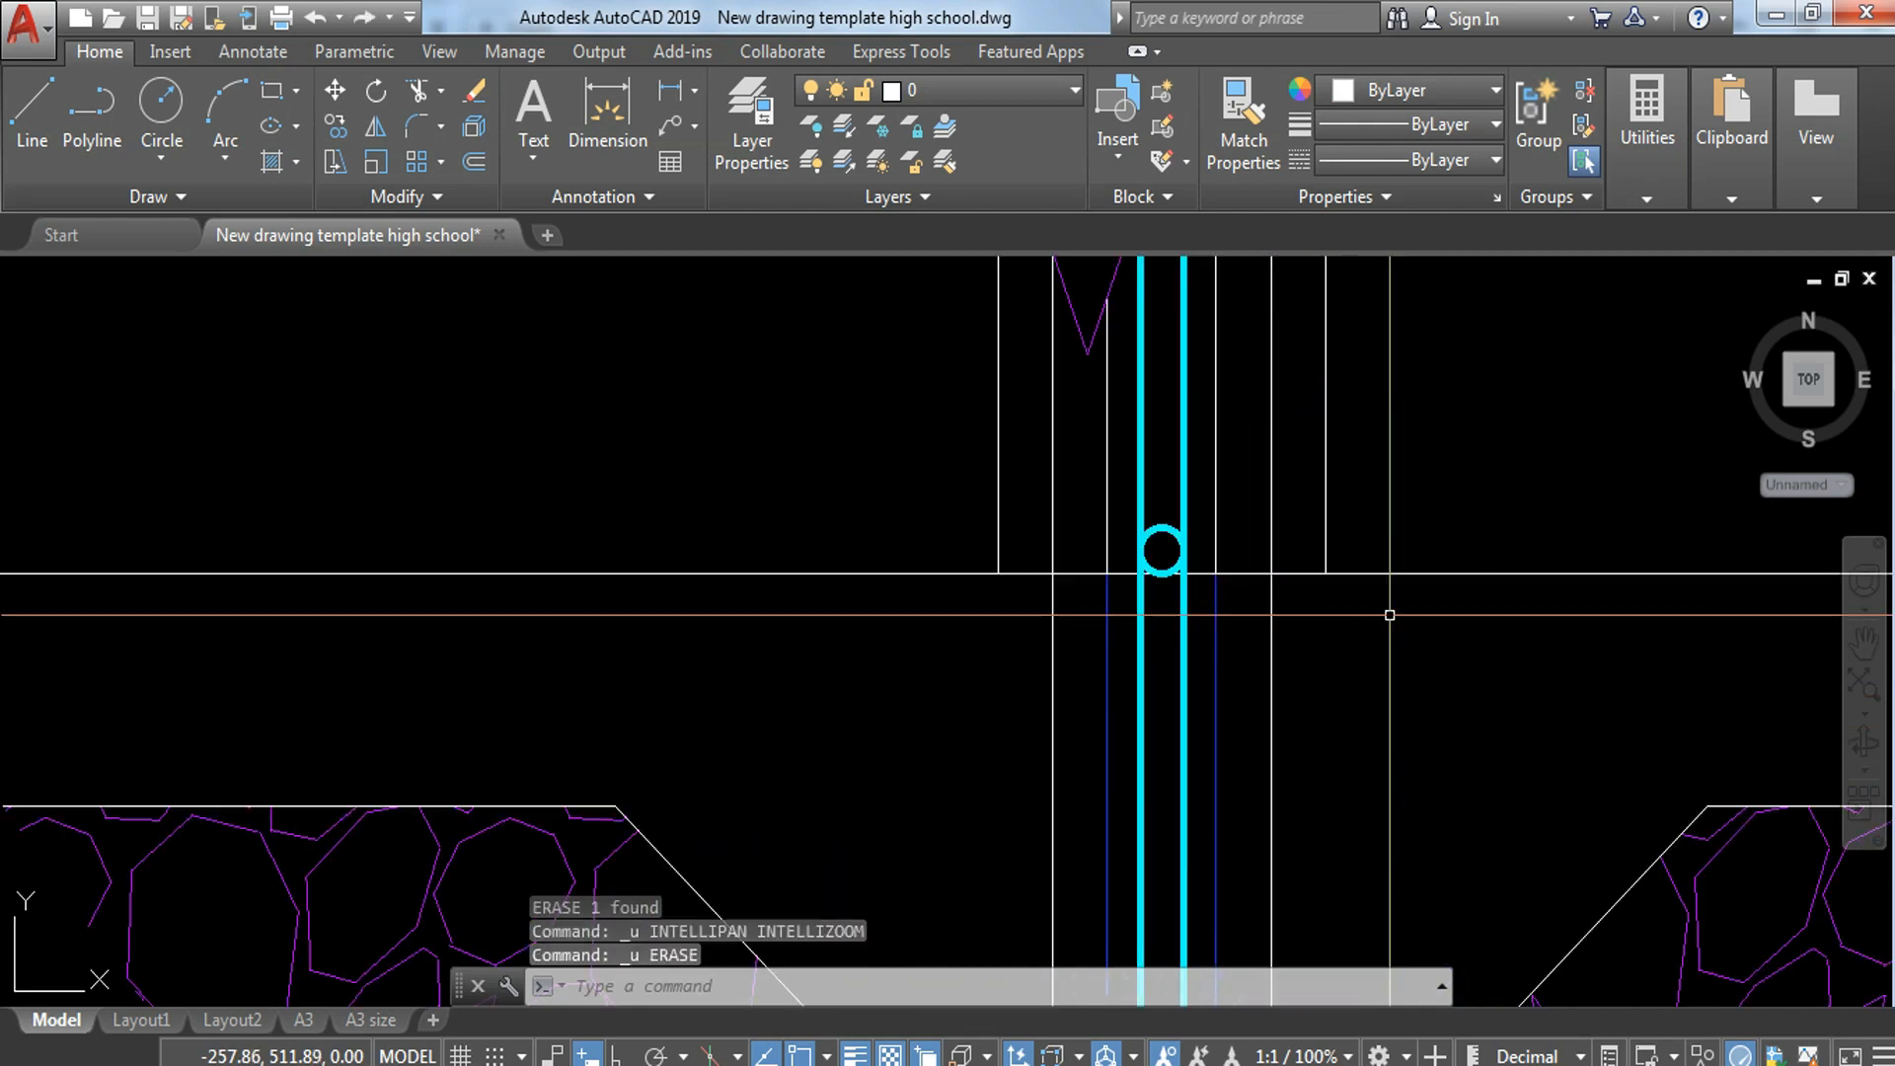
Step: Put the white line on the wall's right face below the top floor line on the FINE LINES layer
middle_drag(1335, 666, 1361, 551)
click(1349, 559)
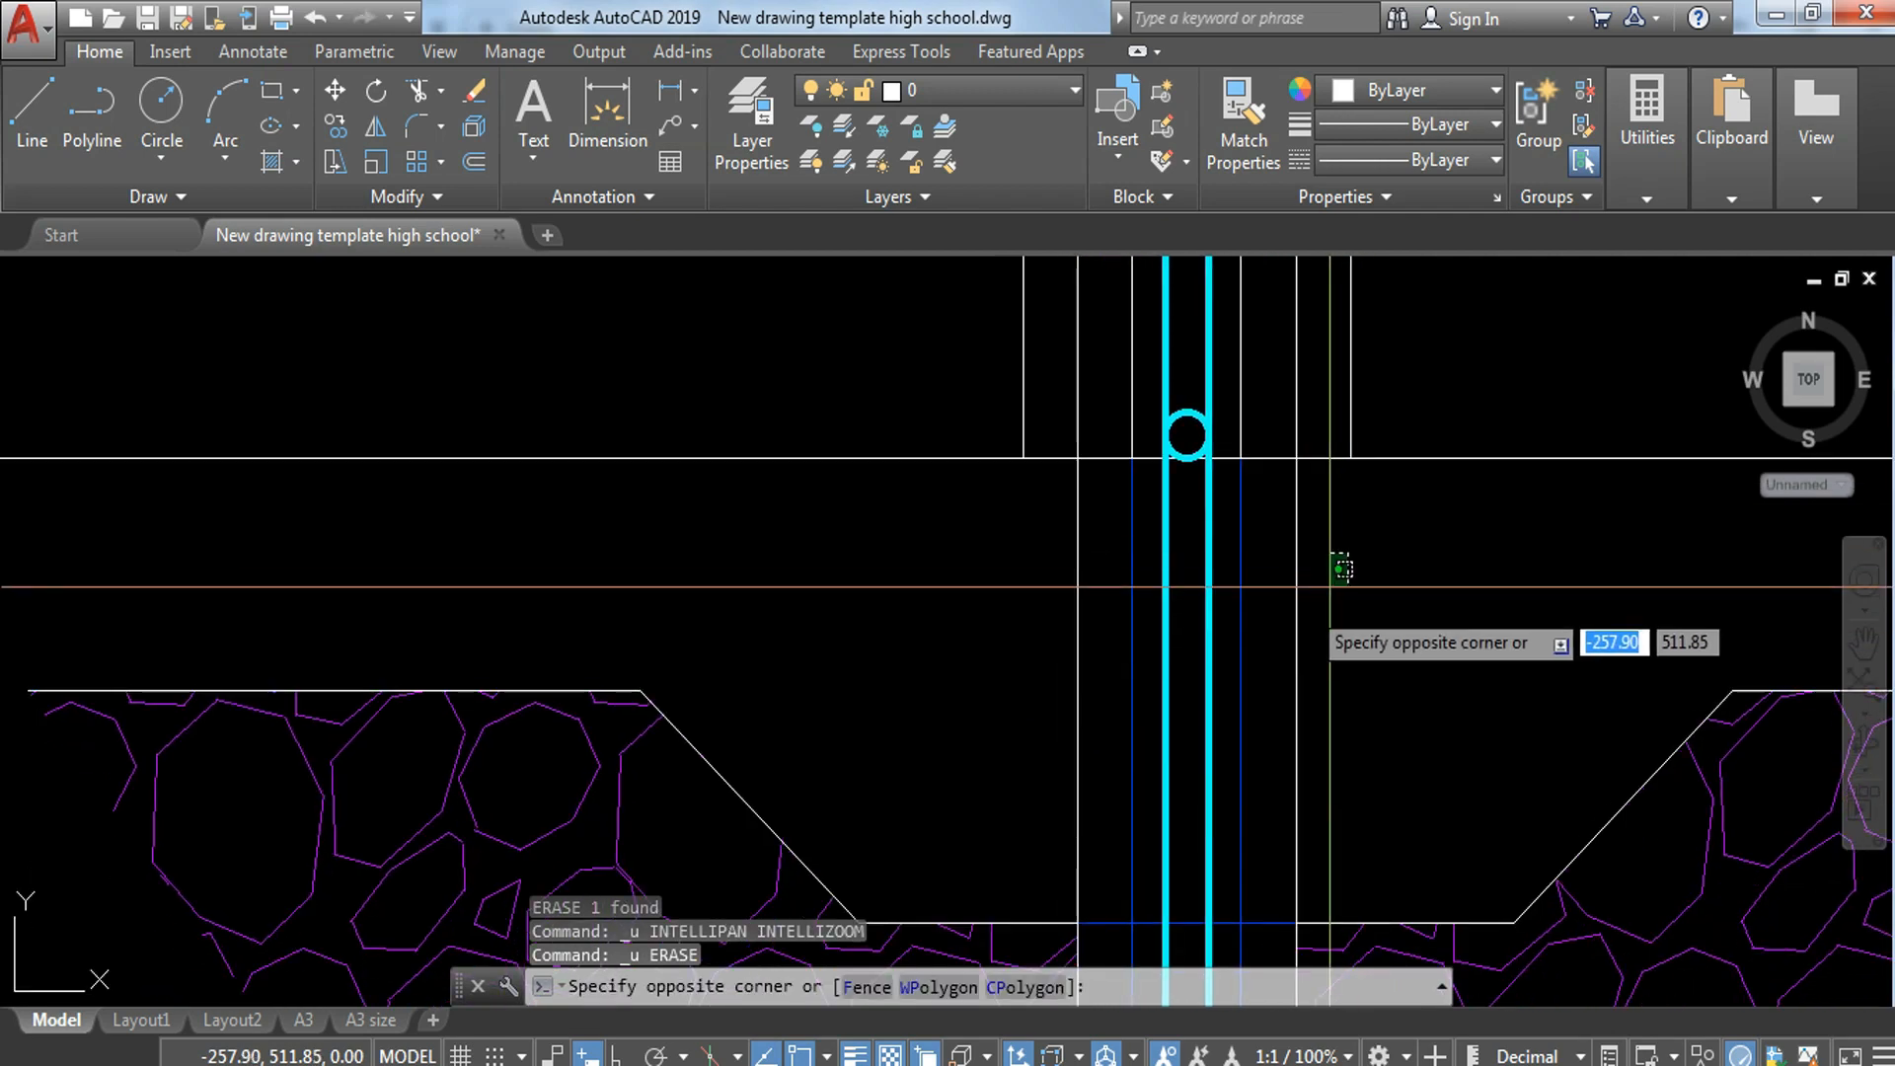
click(1282, 639)
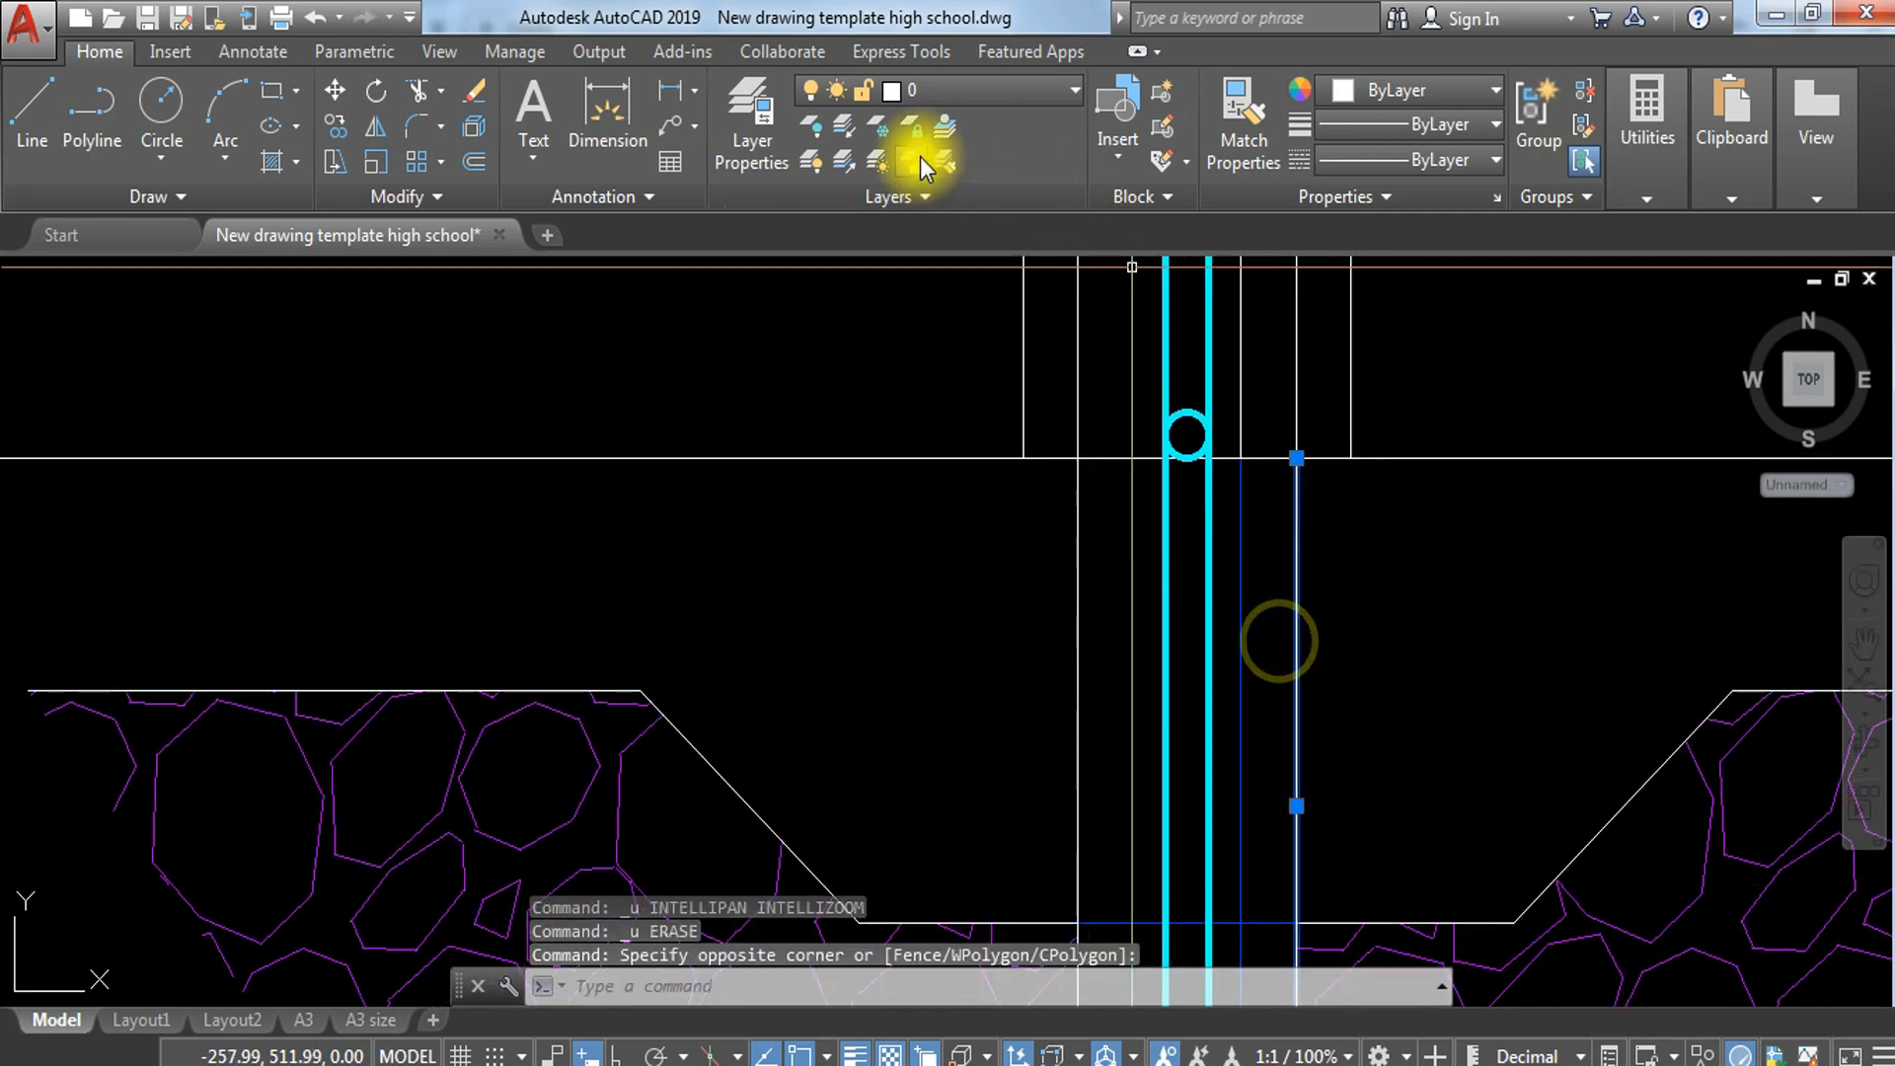
click(1011, 95)
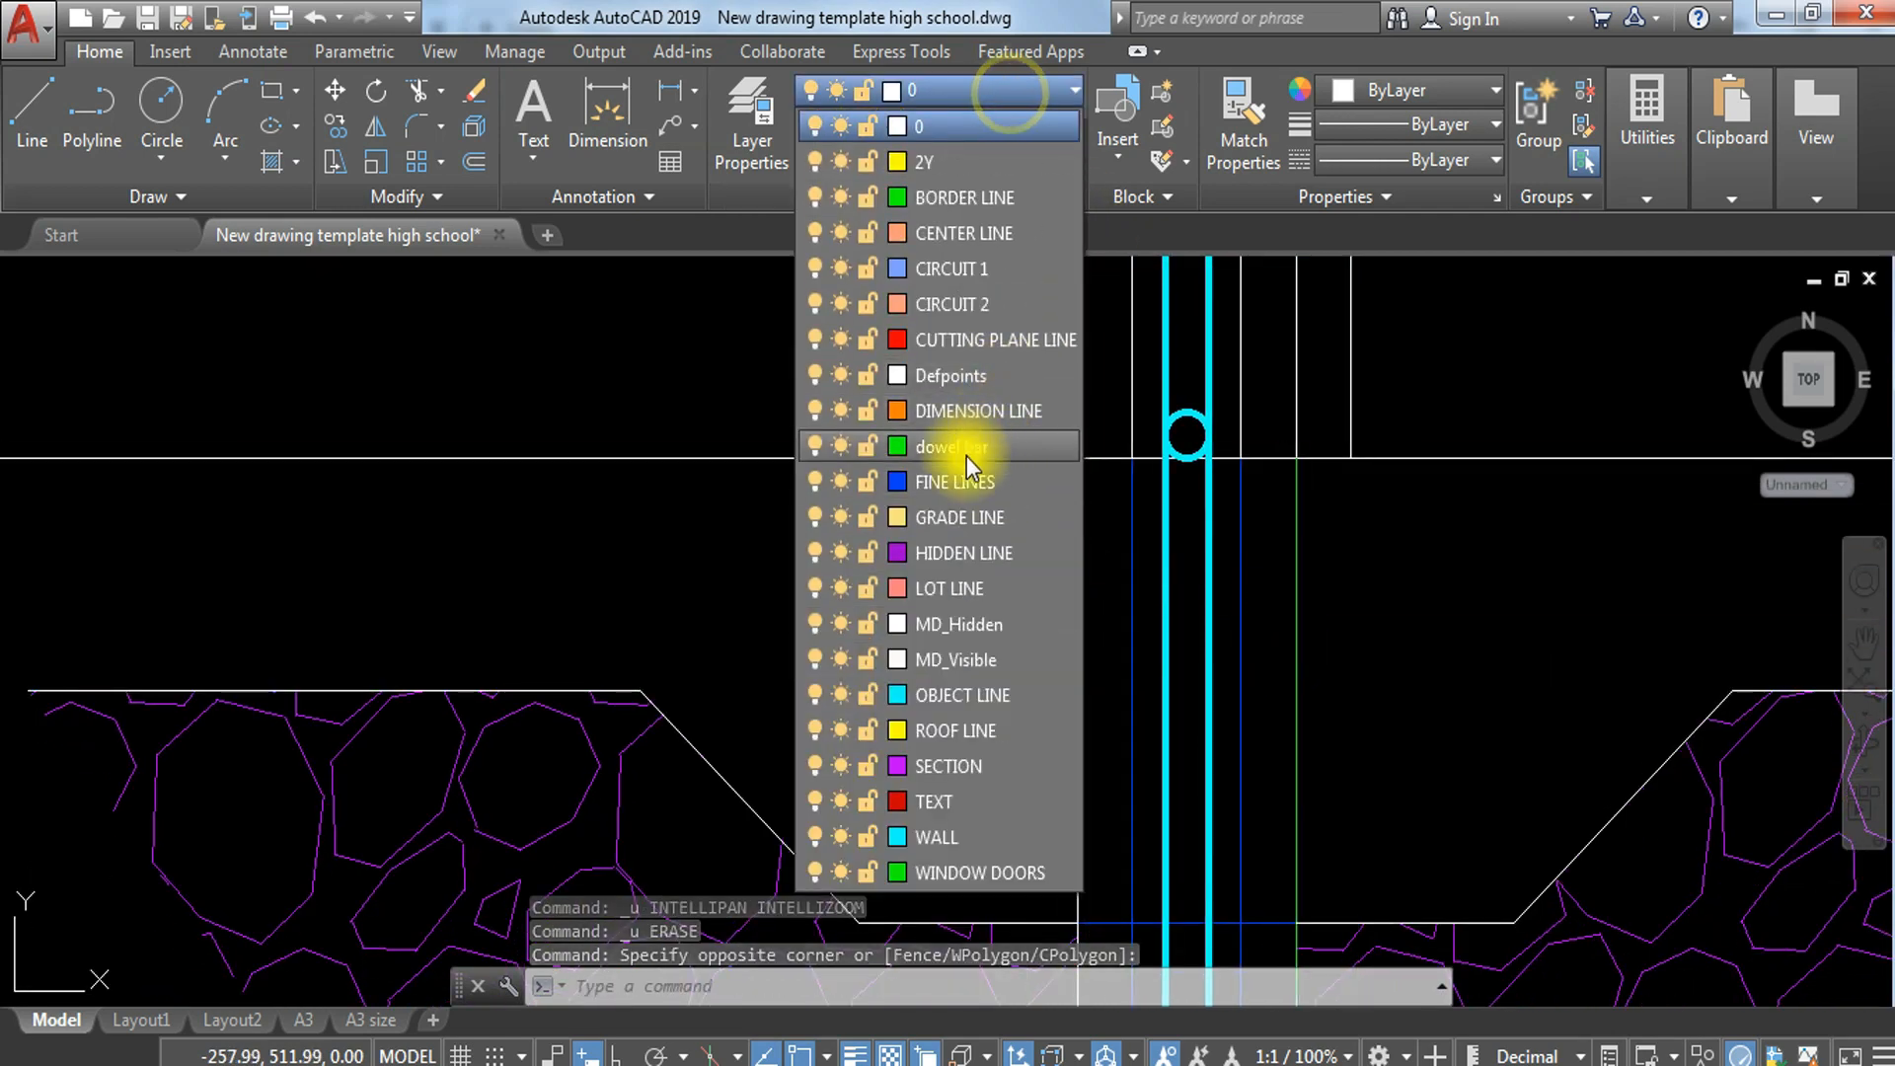
click(960, 480)
key(Escape)
Step: Put the white line on the wall's left face below the top floor line on the FINE LINES layer
click(1108, 584)
click(1043, 627)
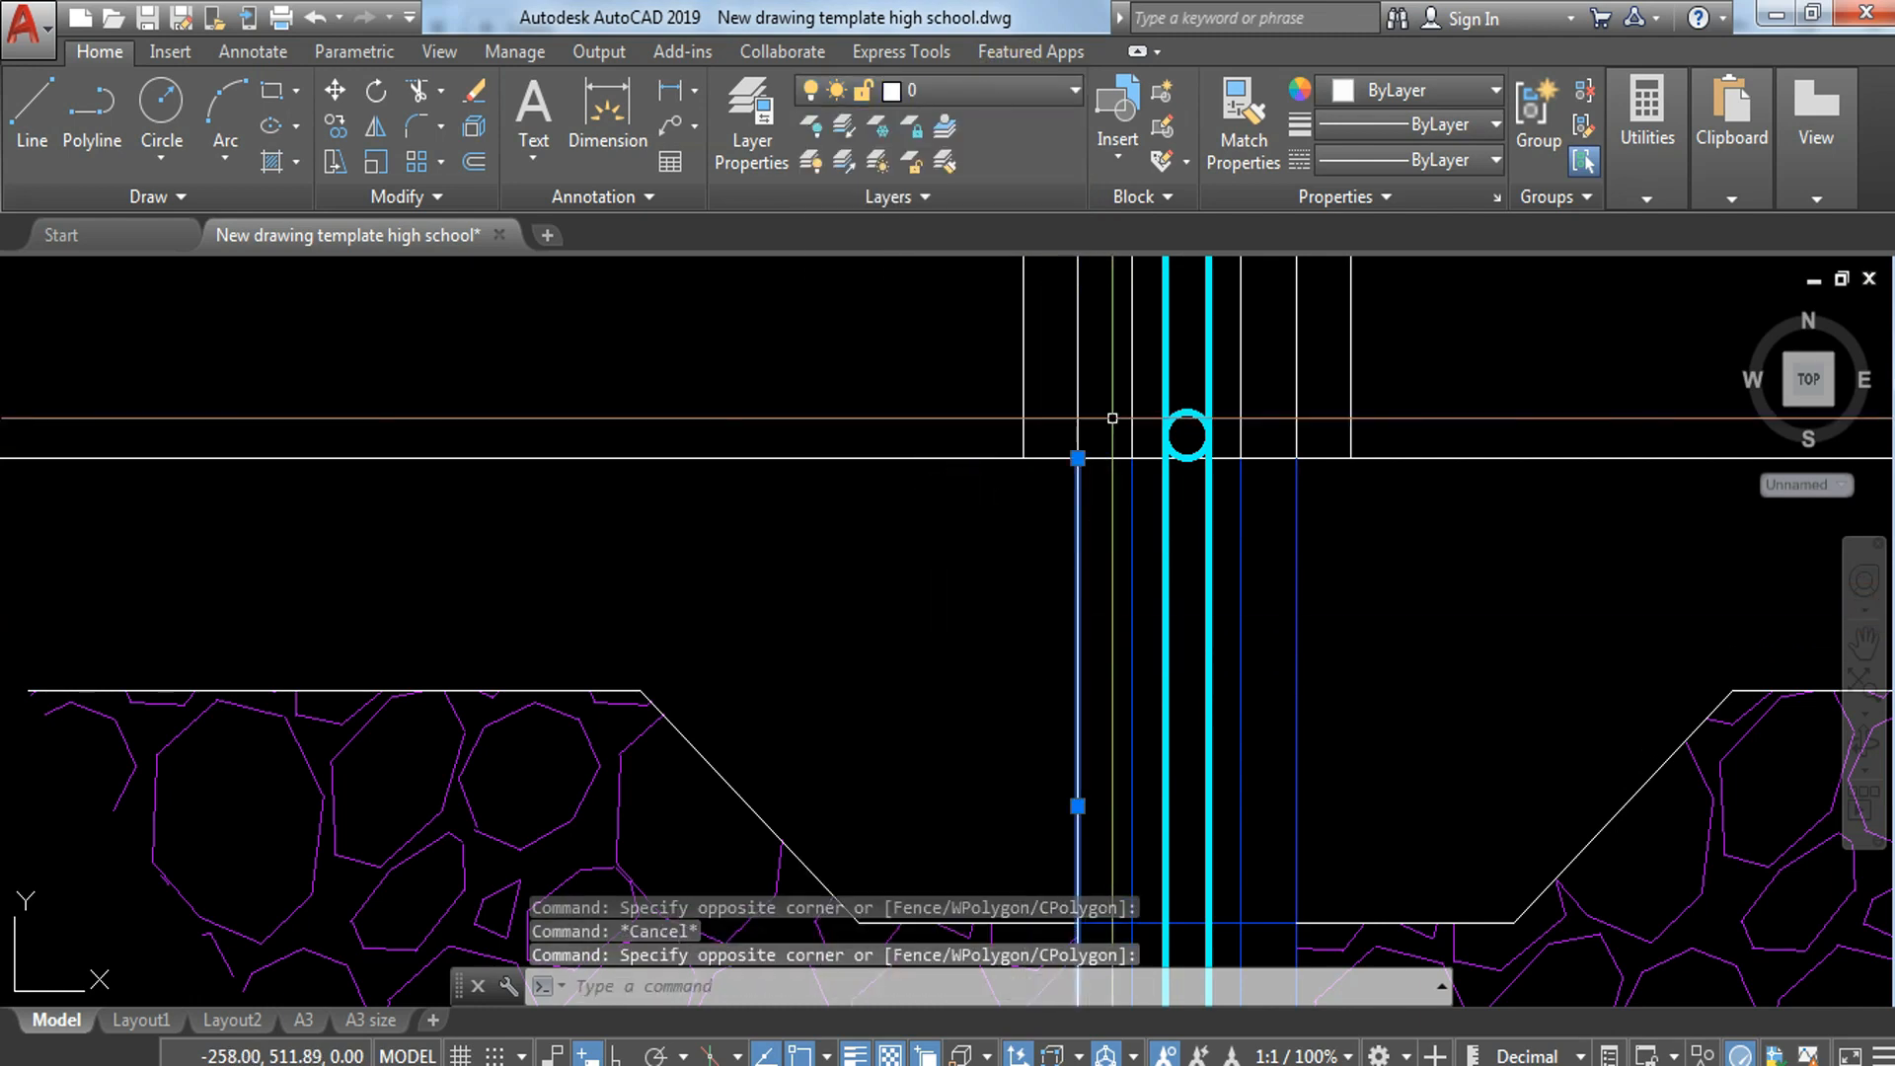
click(1007, 95)
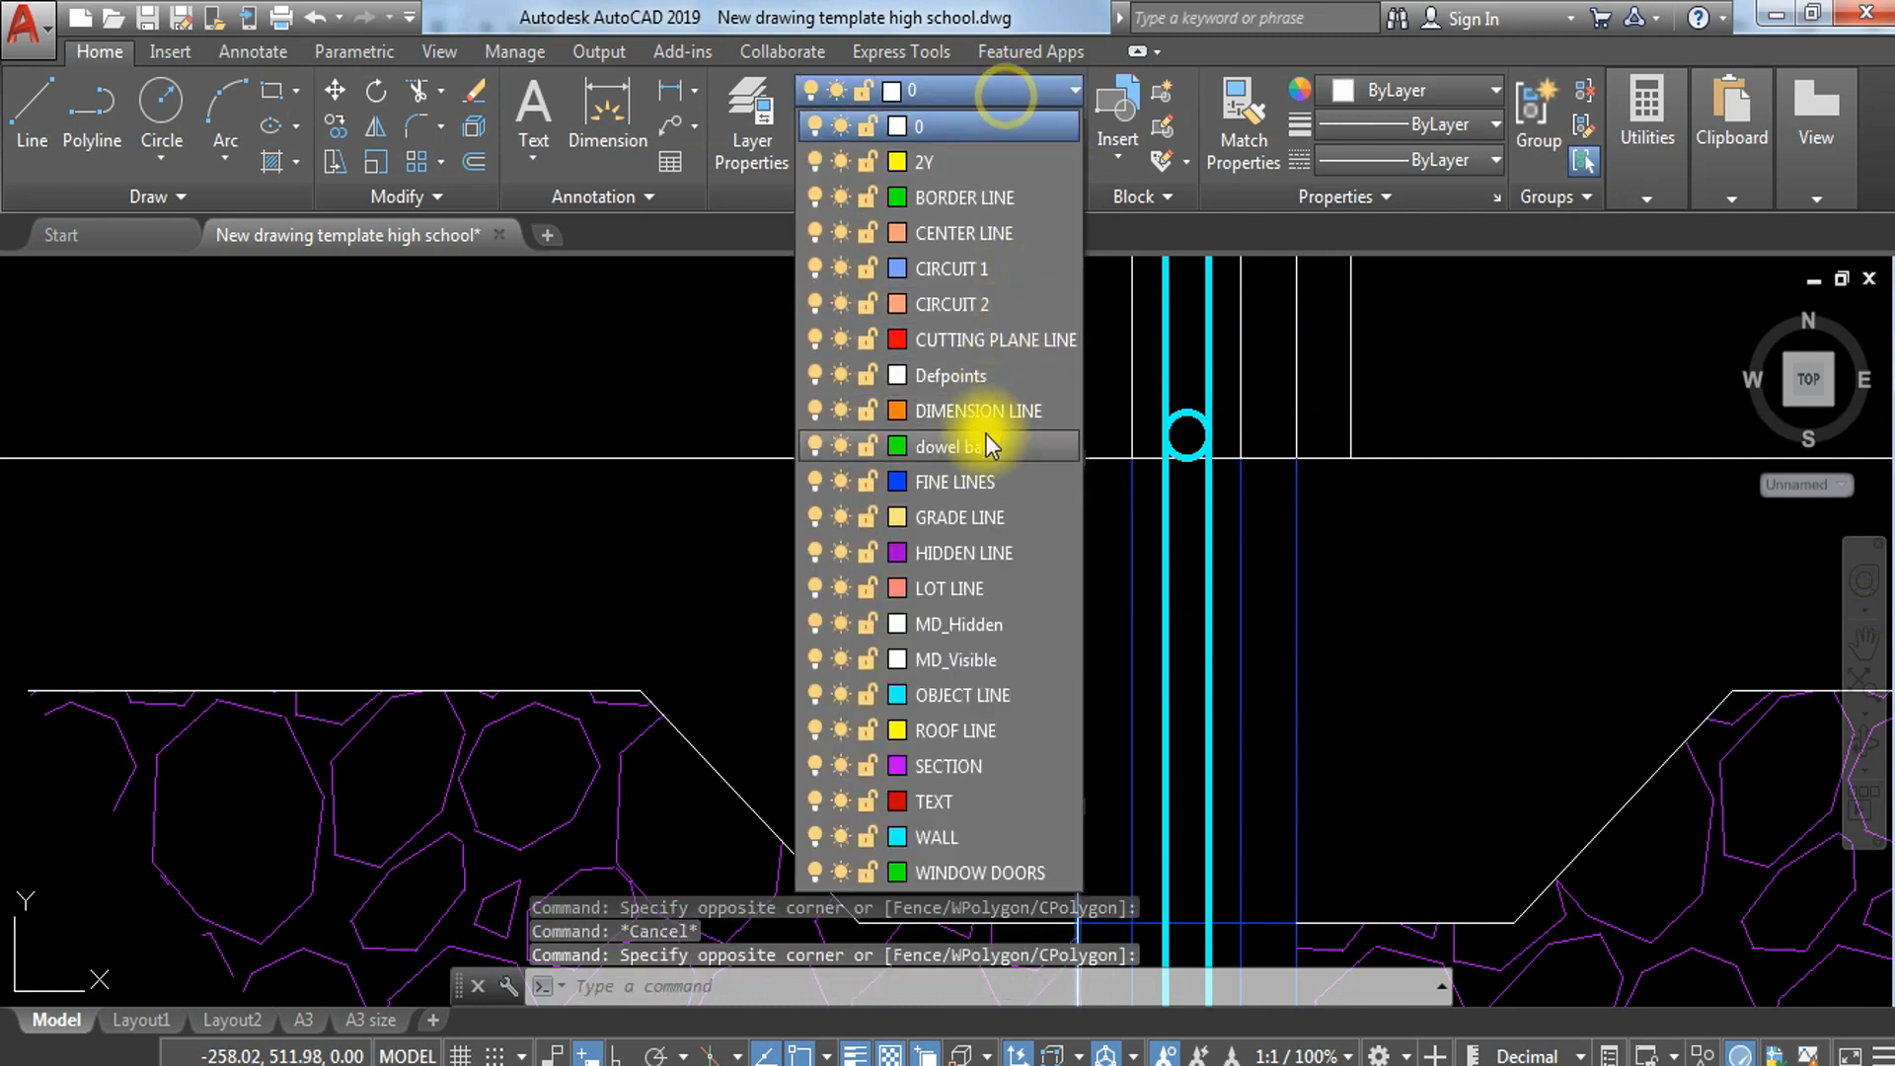
click(969, 476)
key(Escape)
Step: Put the white polylines of the hollow block above the top floor line on the FINE LINES layer
scroll(1304, 503, down, 4)
middle_drag(1472, 664, 1401, 809)
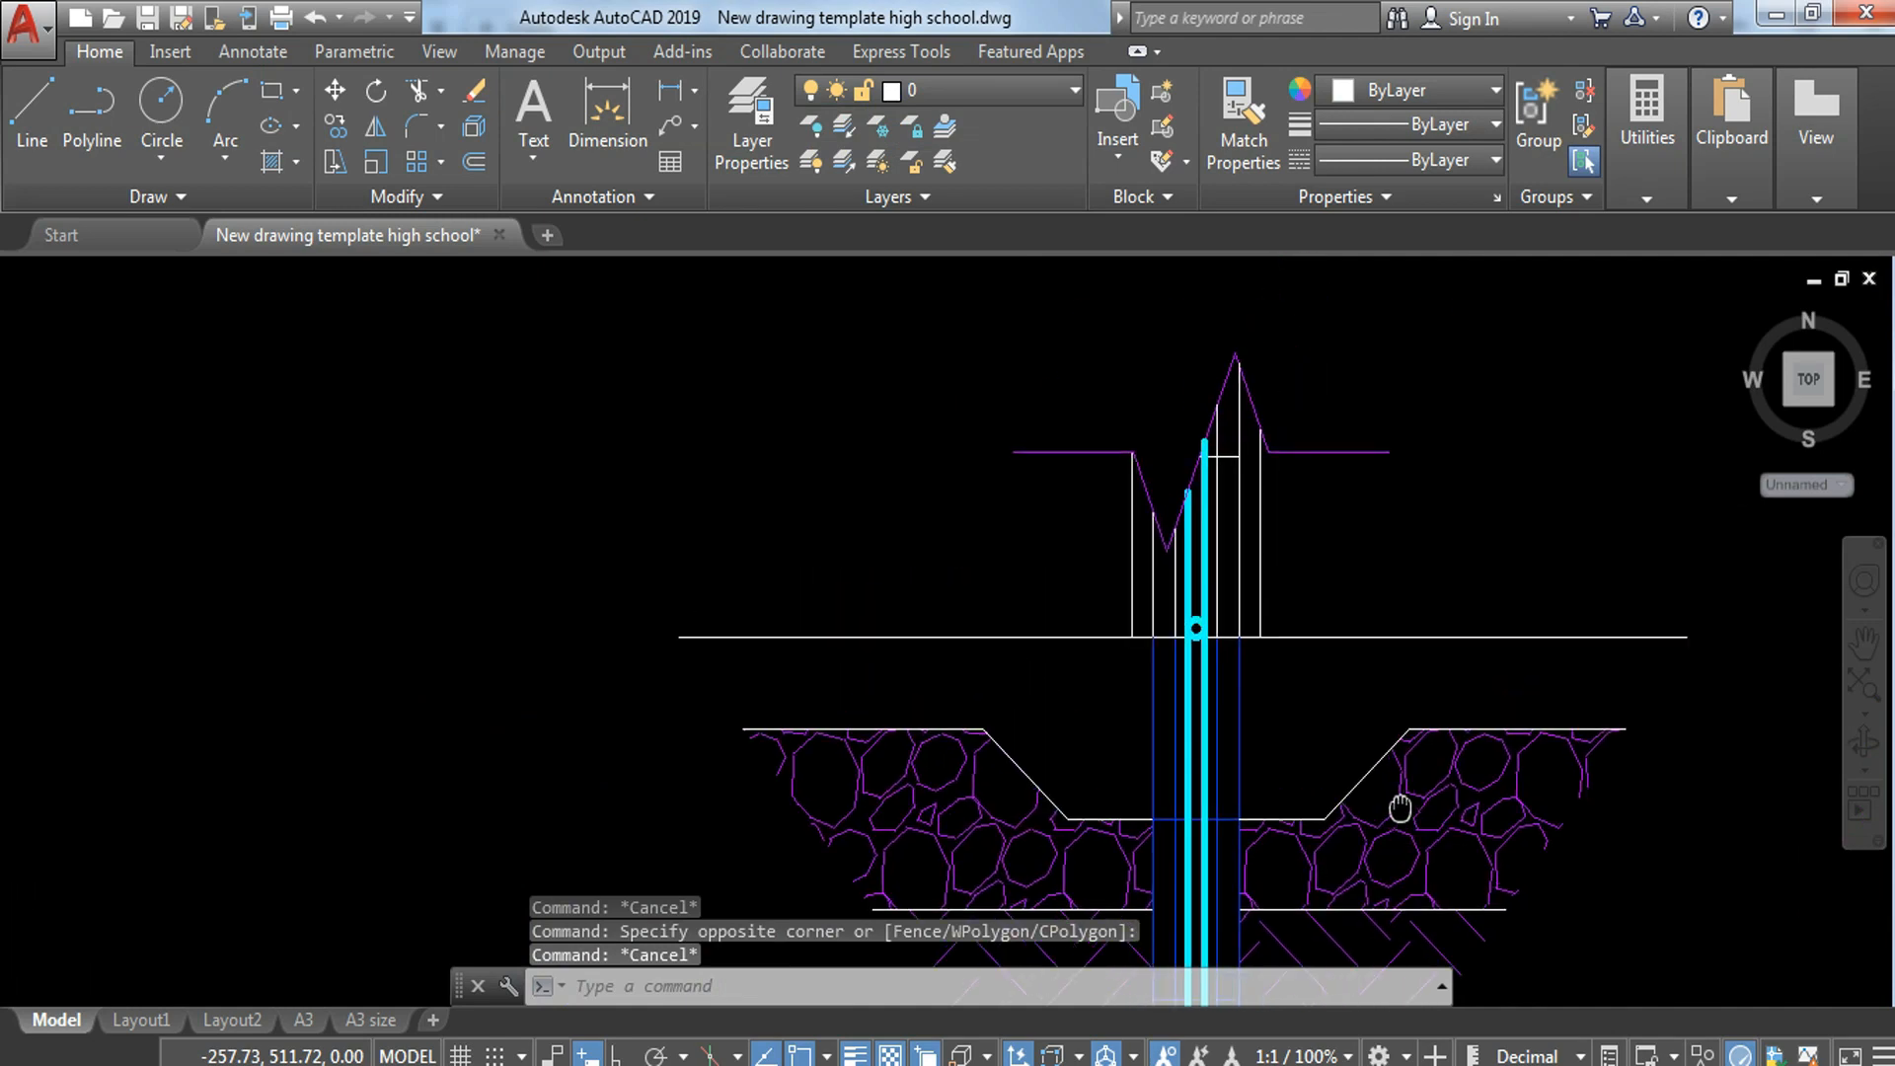
scroll(1149, 618, up, 2)
key(Escape)
click(1182, 602)
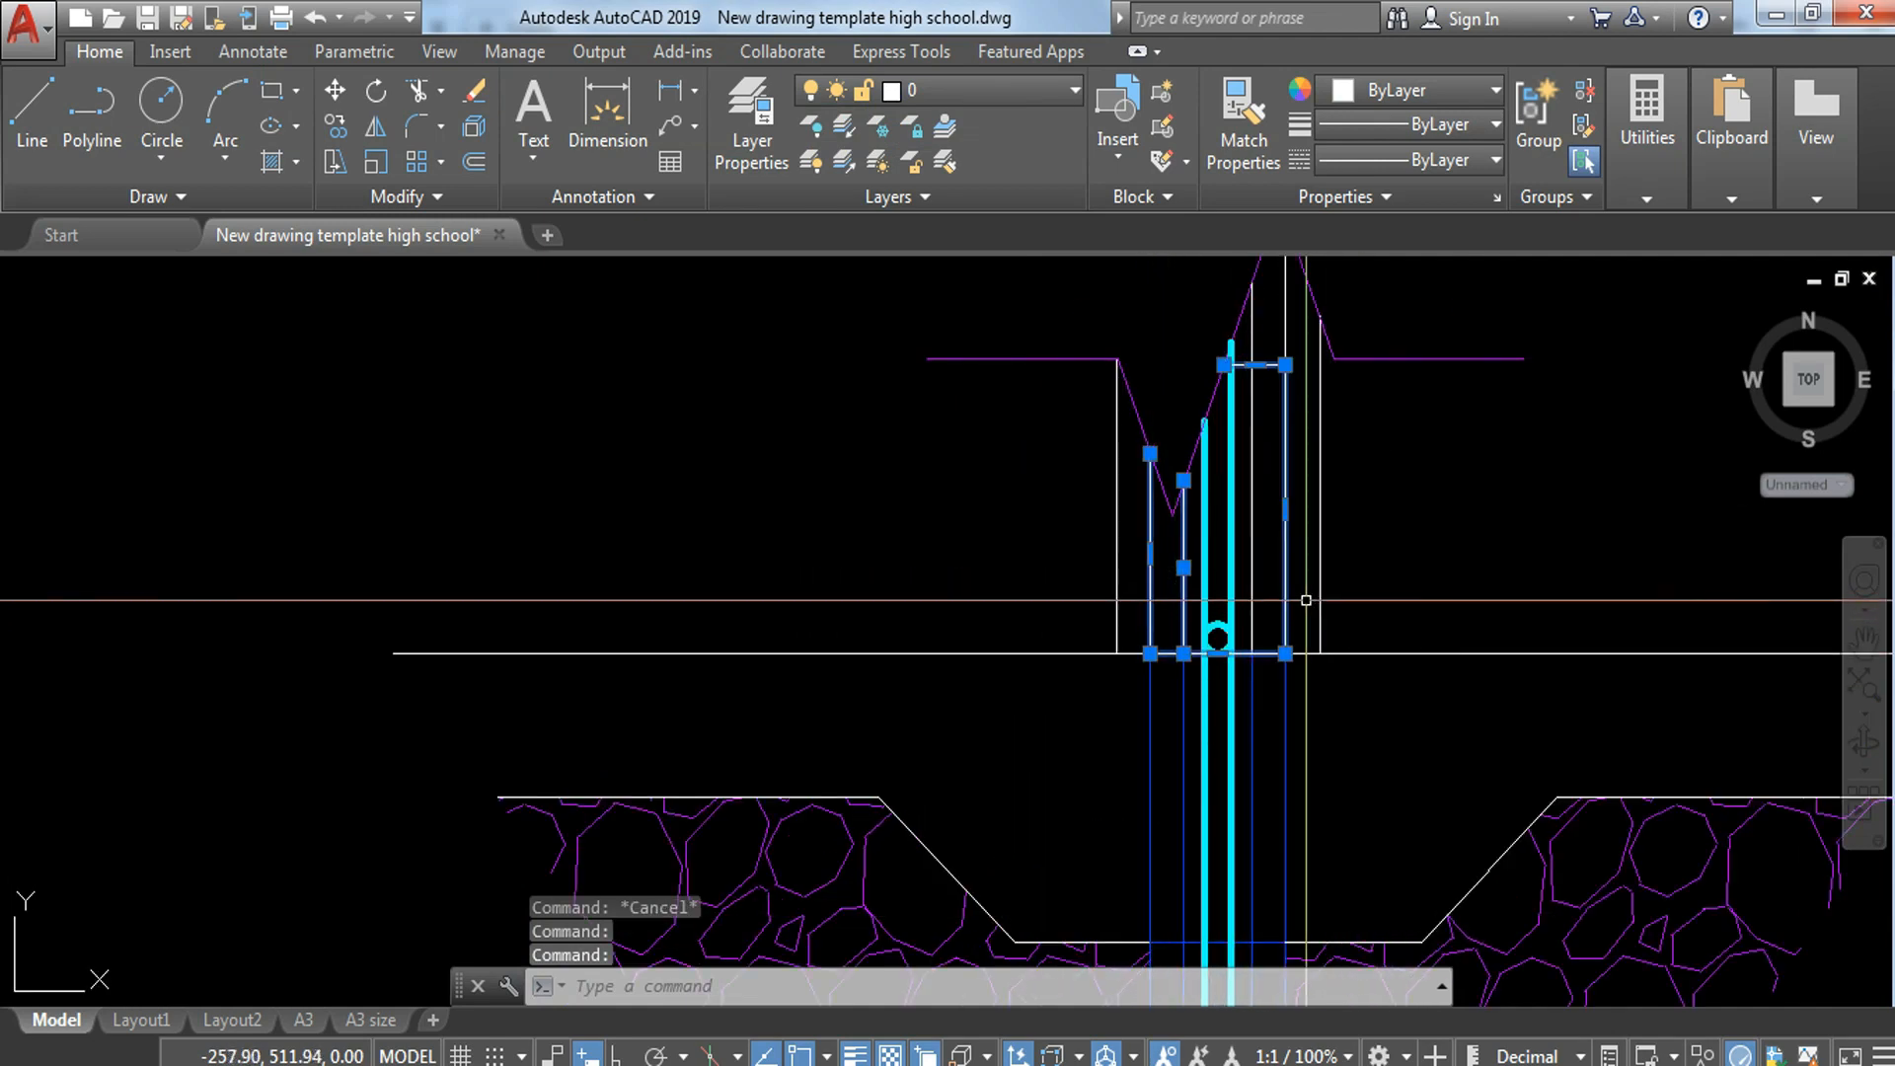
click(1028, 93)
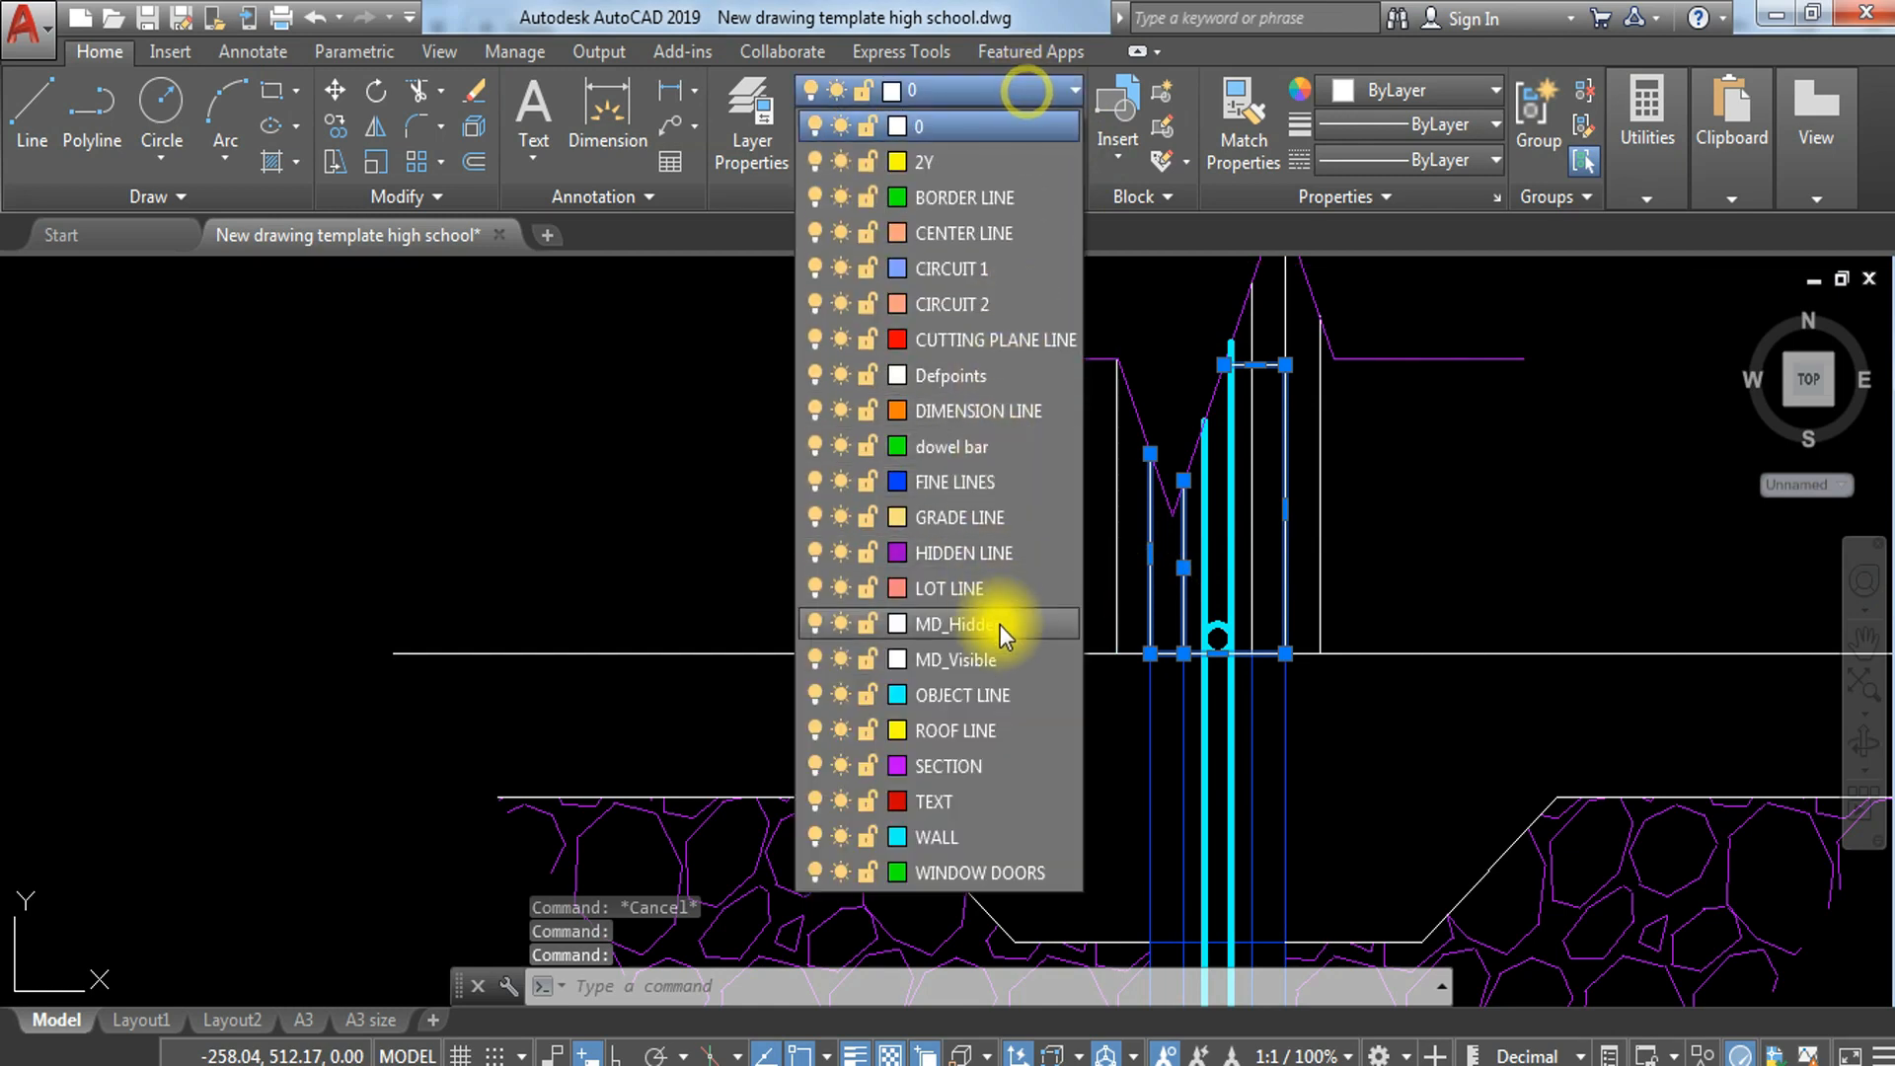
click(999, 487)
key(Escape)
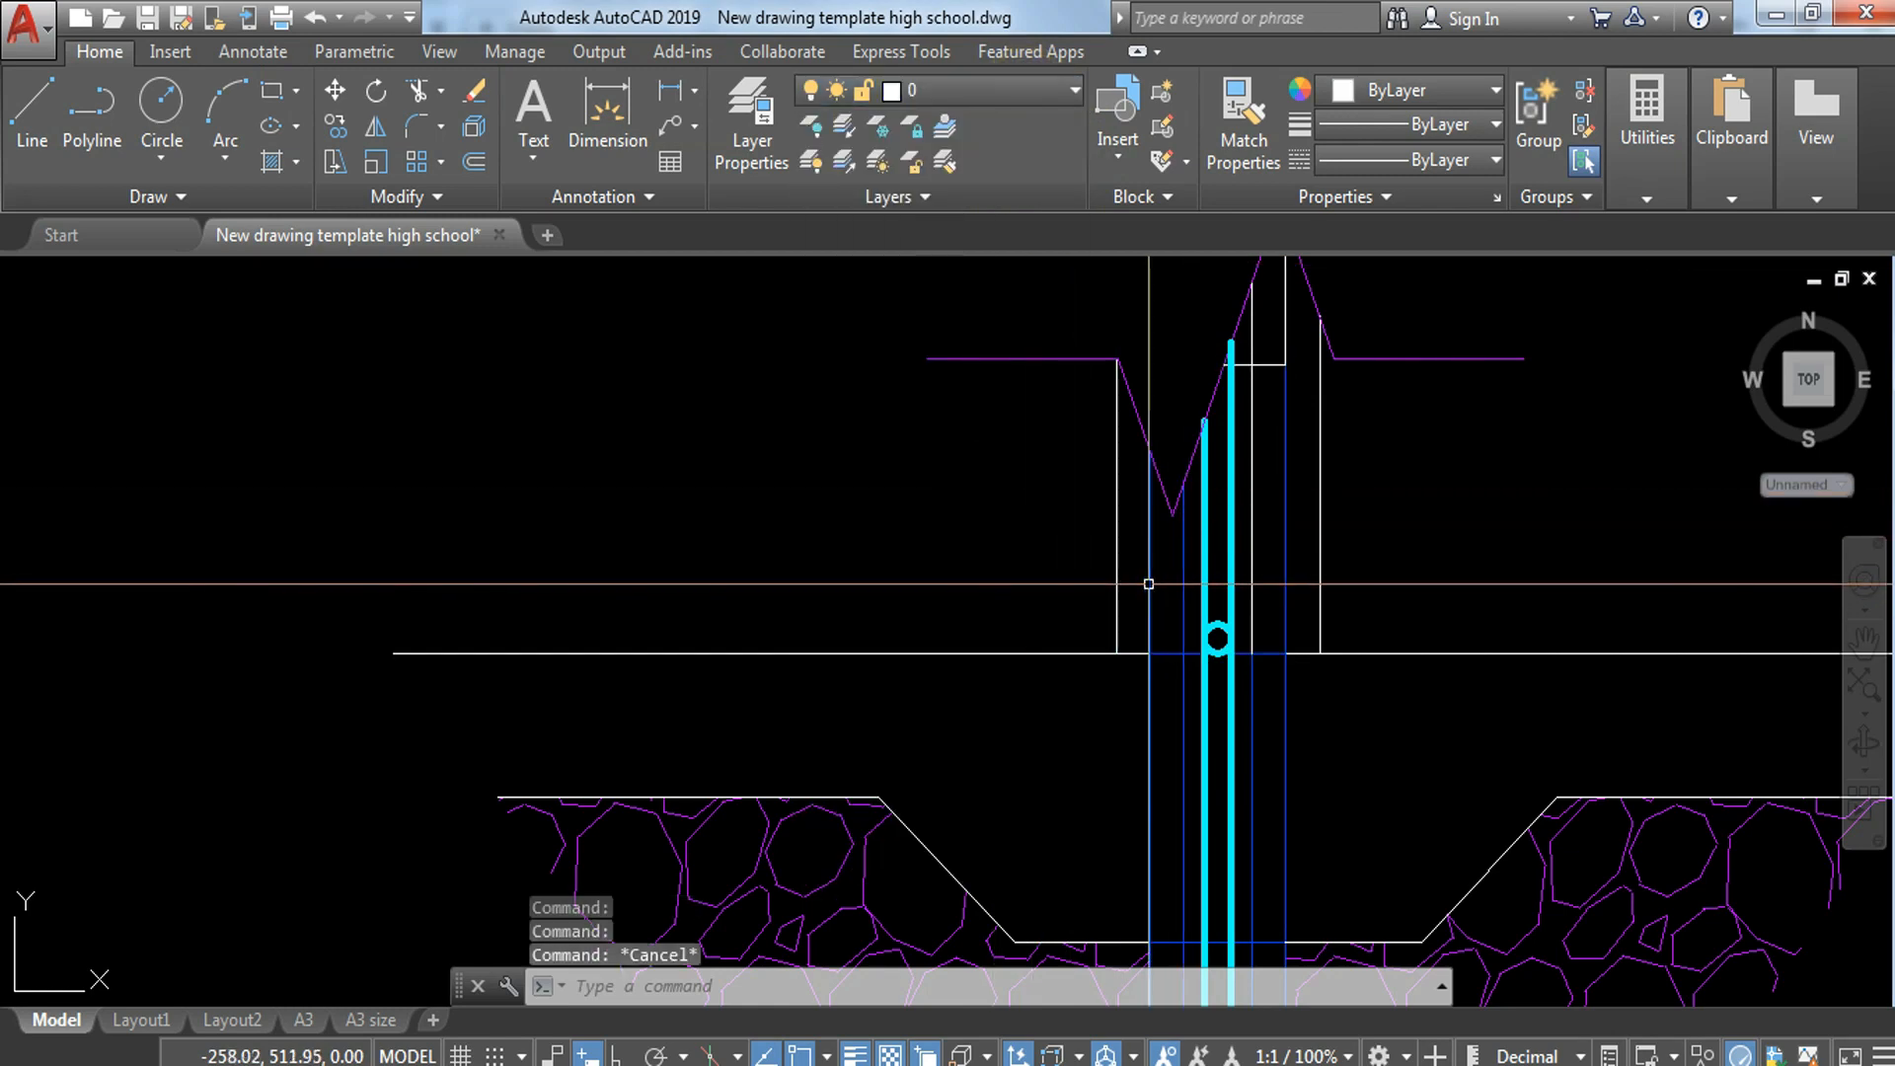
Step: Put the two outer plaster lines above the top floor line on the FINE LINES layer
click(1138, 585)
click(1104, 617)
click(1330, 542)
click(1319, 612)
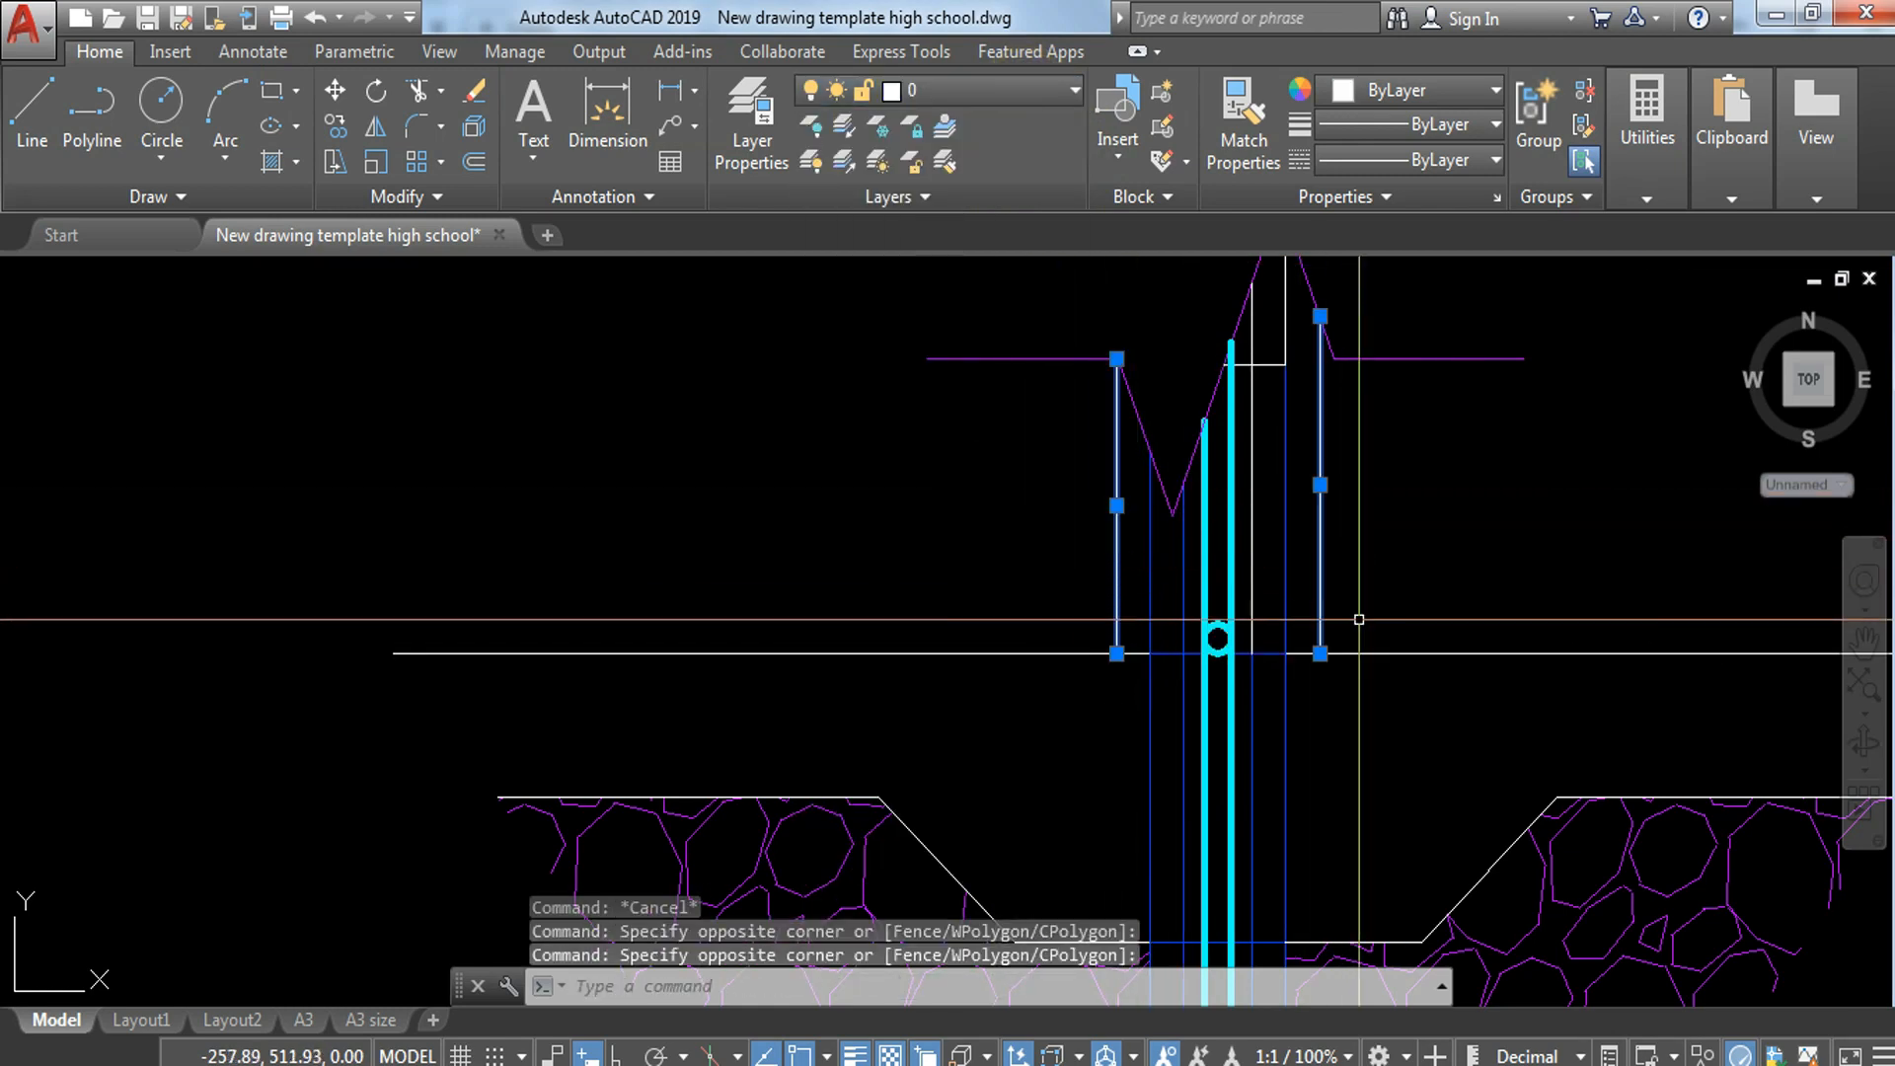
click(1039, 92)
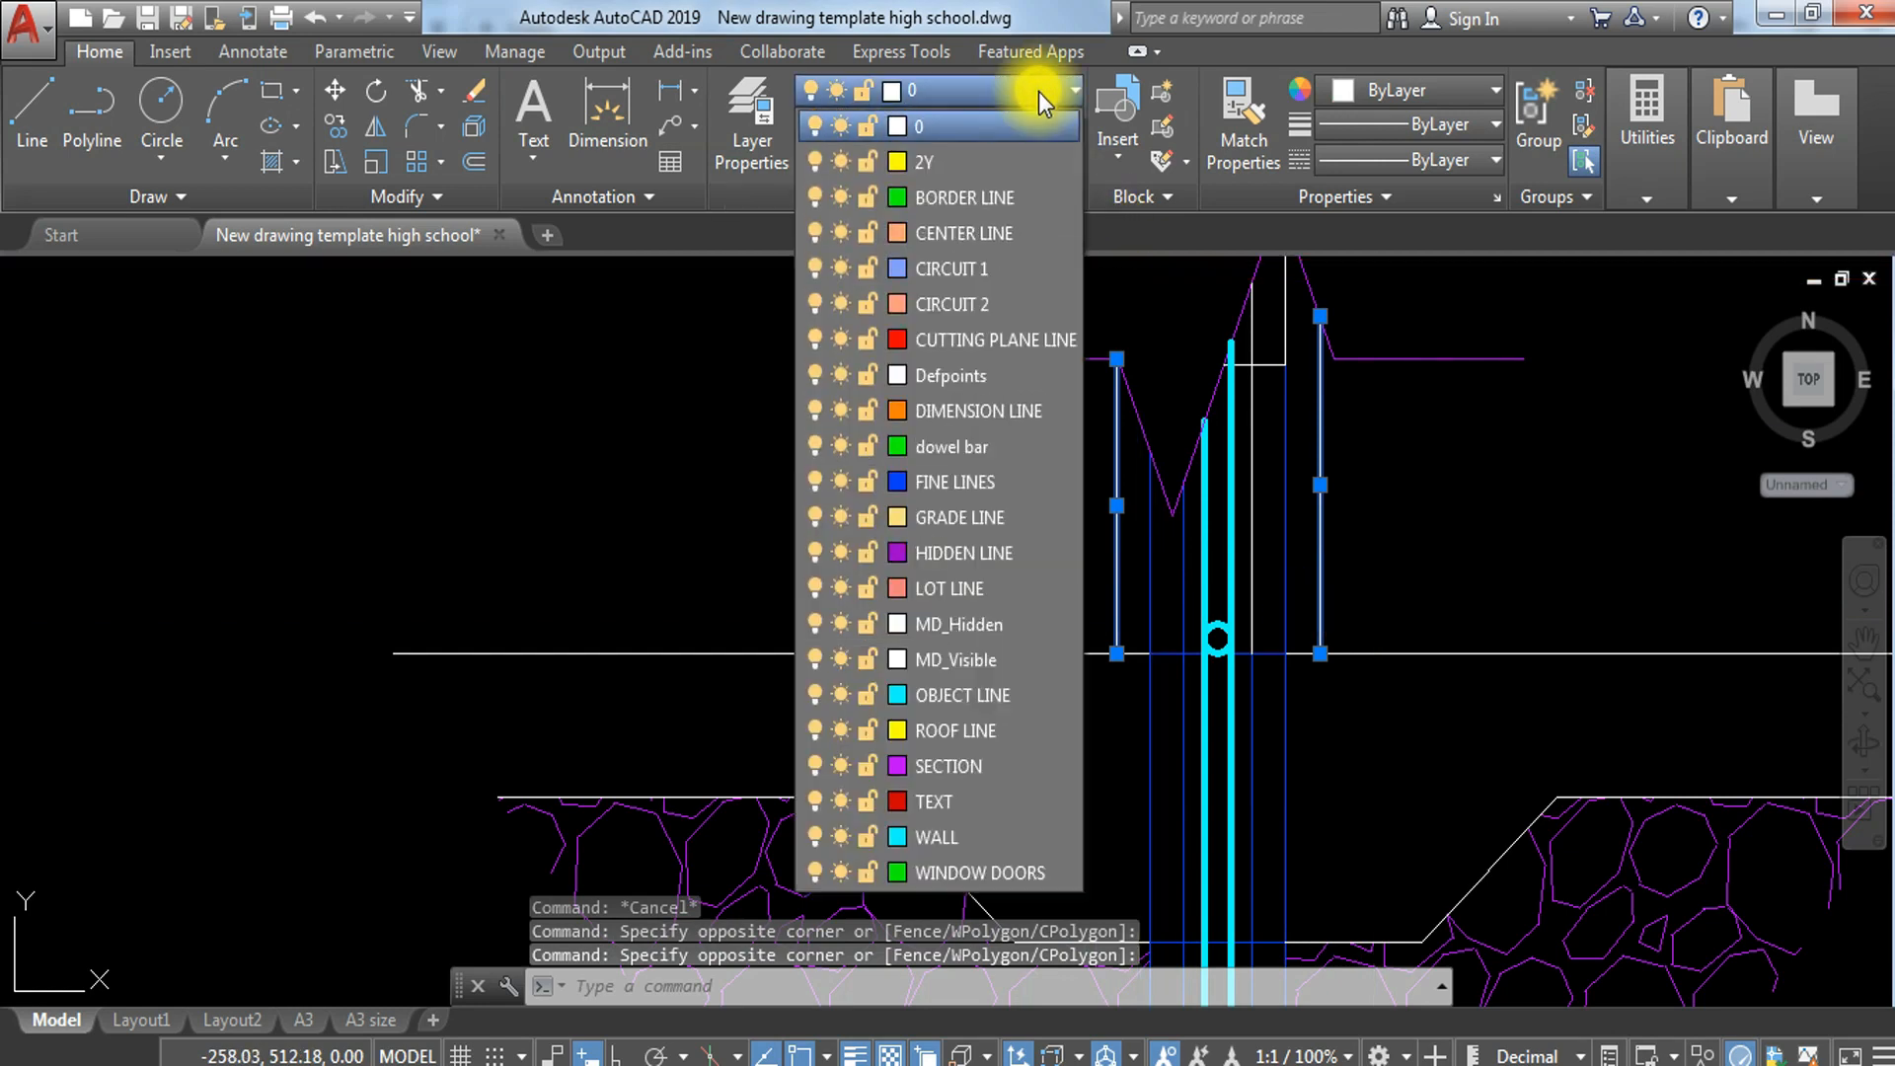
click(995, 482)
key(Escape)
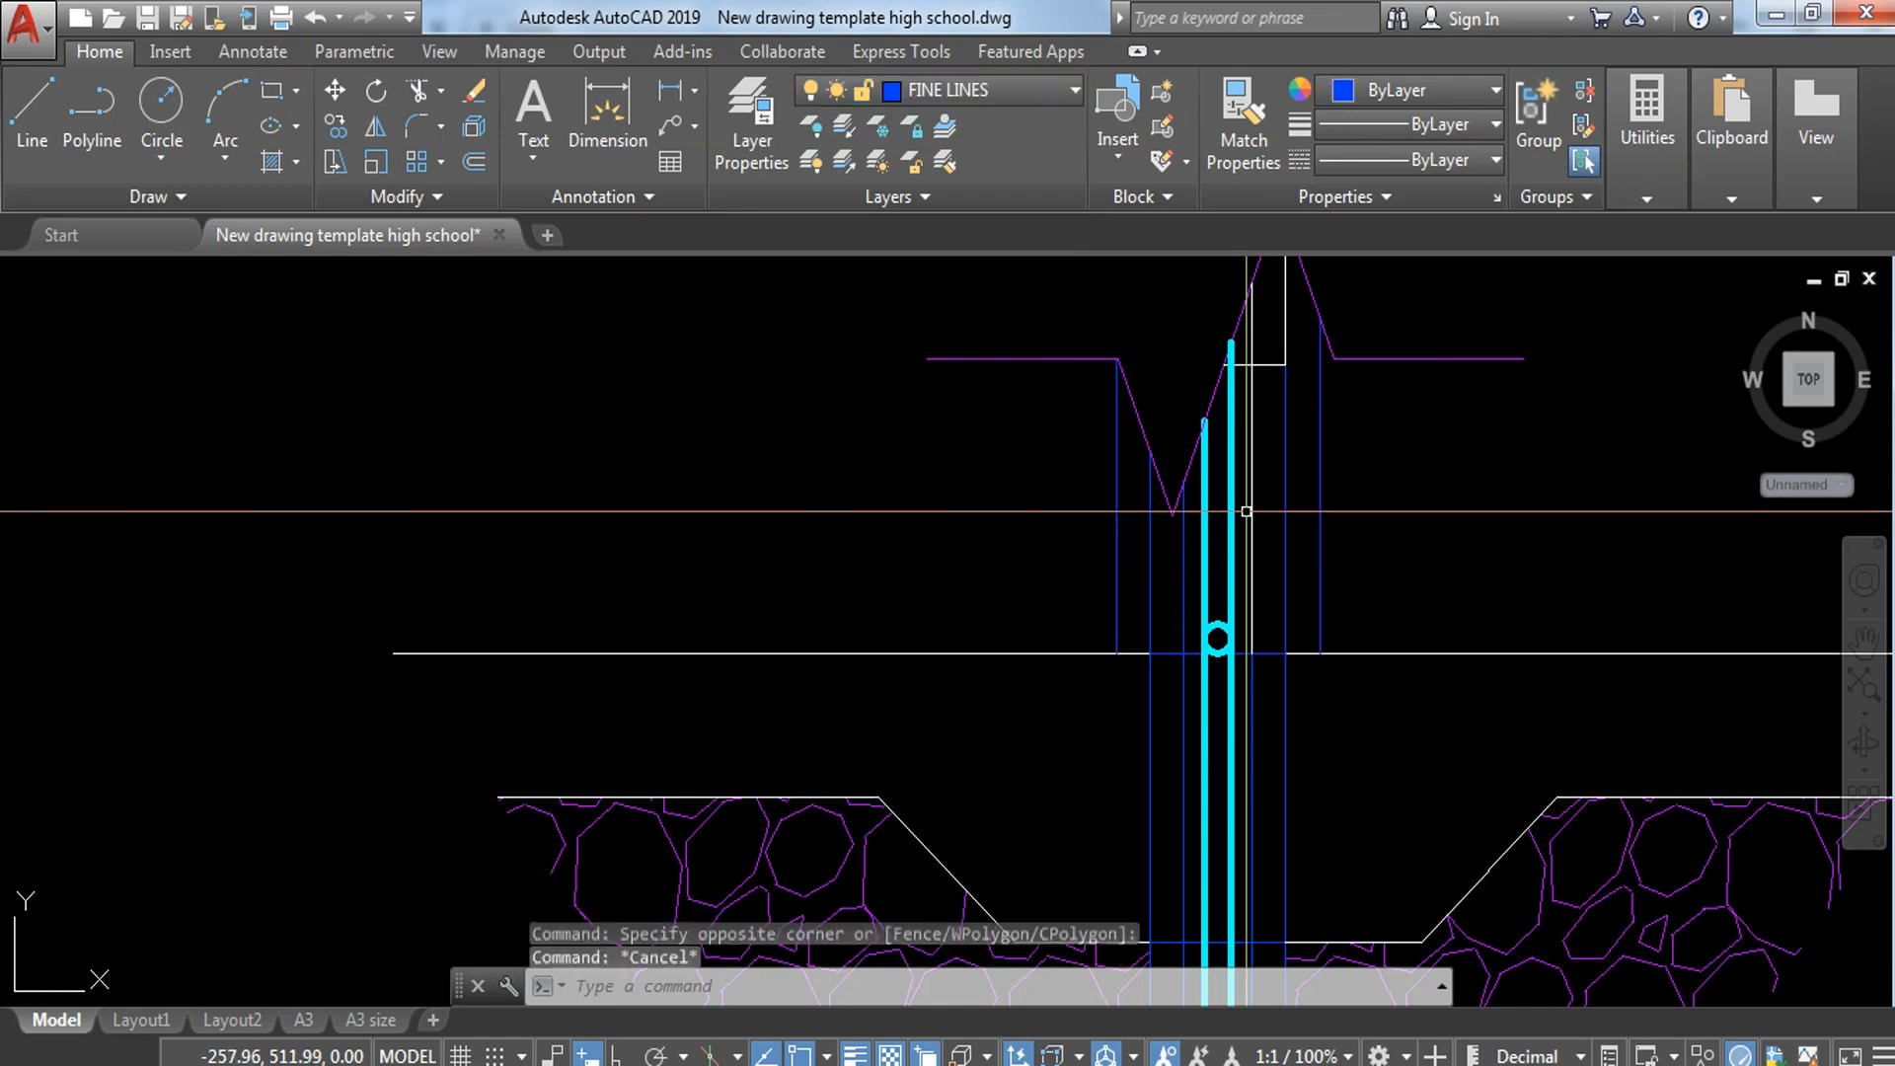
Step: Match the remaining white block lines below the break line and the top floor line to the right plaster line's properties
text(ma)
key(Return)
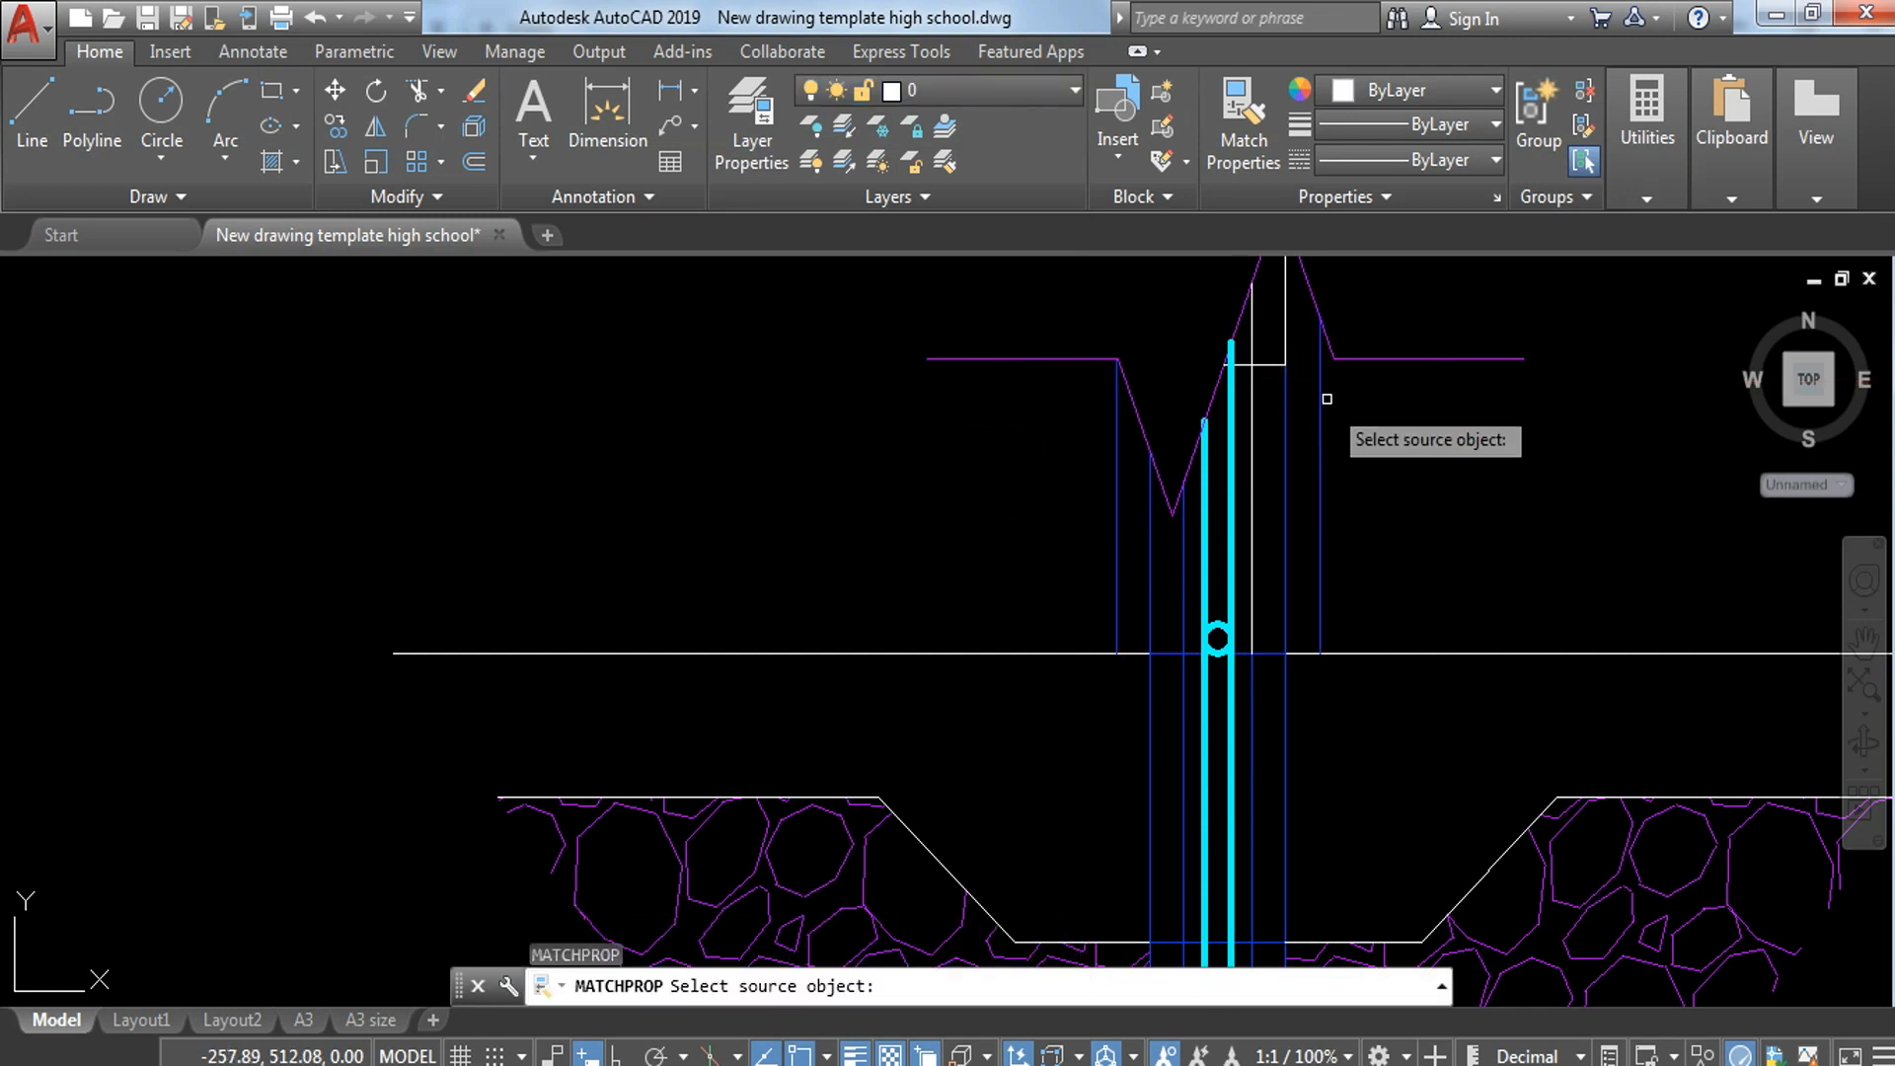
click(1320, 407)
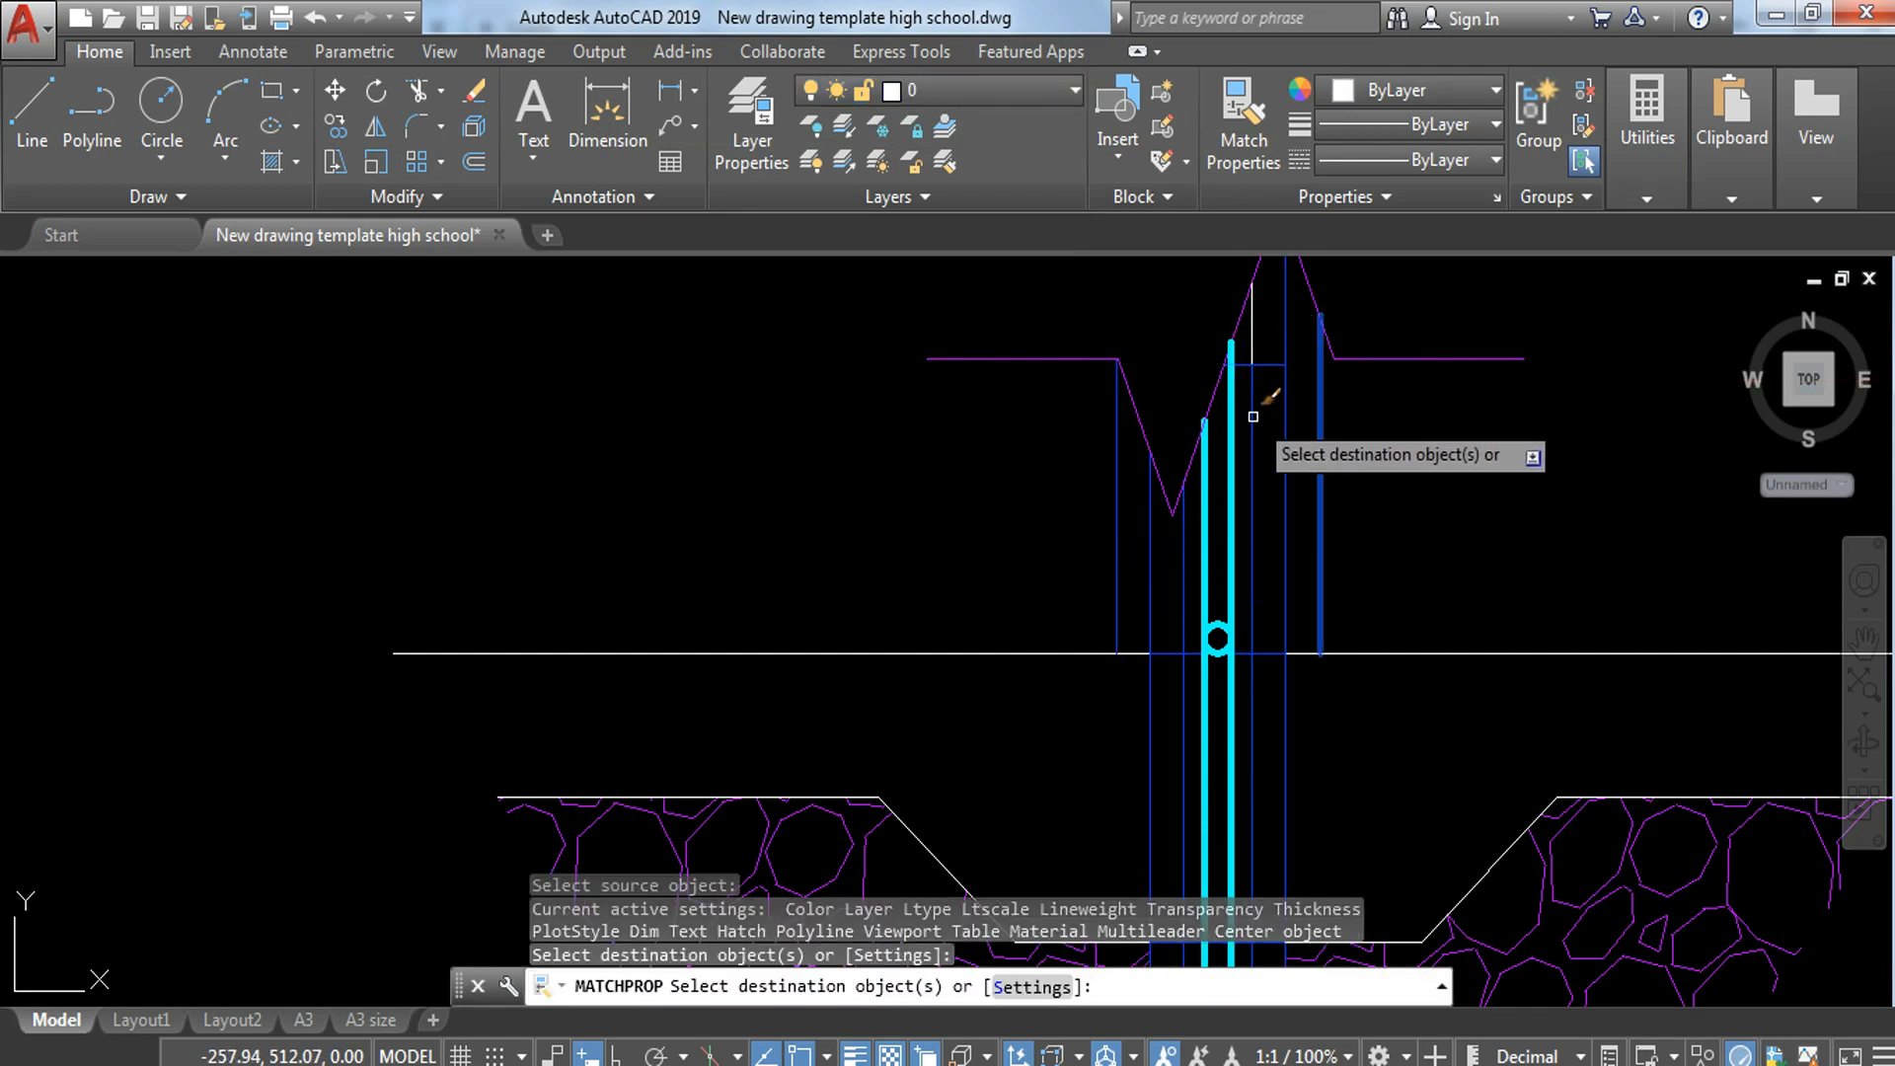
click(1268, 345)
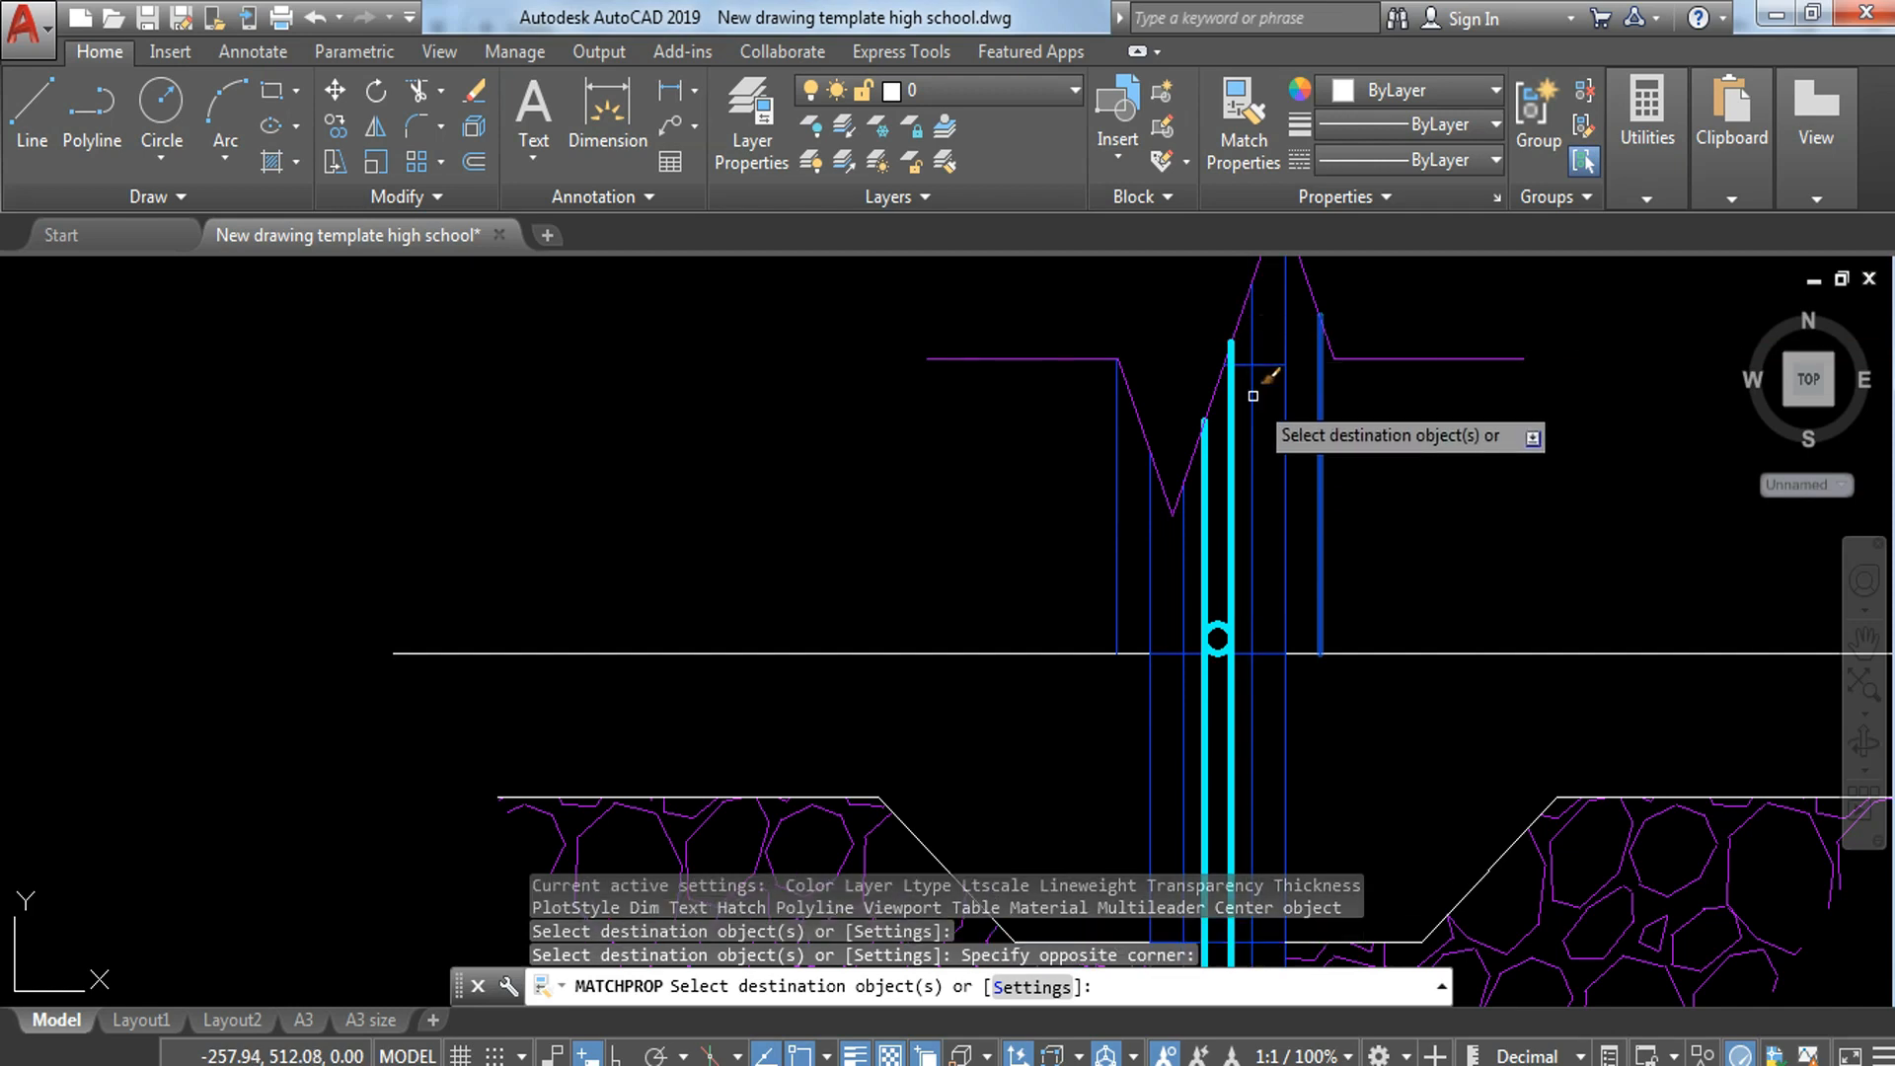
click(940, 637)
click(868, 763)
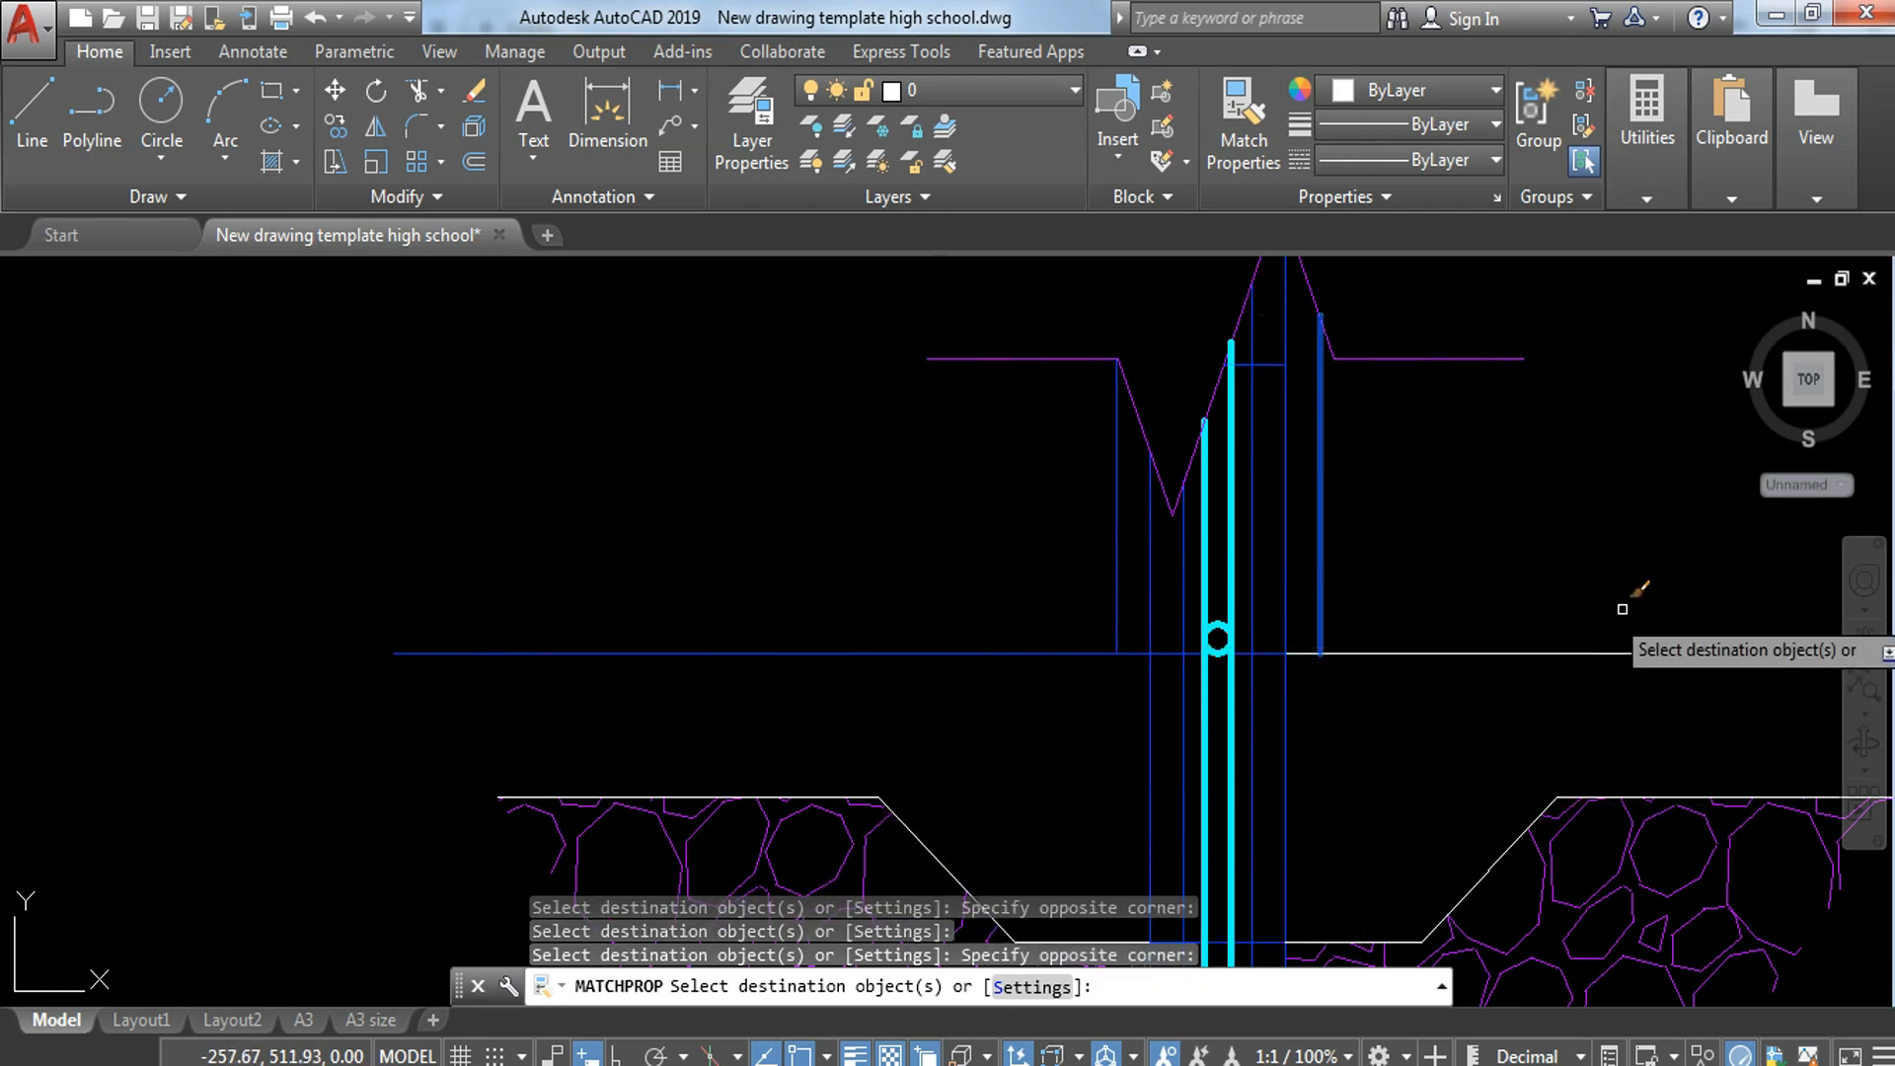
Step: Match the slab's underside lines on both sides of the wall to the same plaster line's properties
middle_drag(1398, 563, 1331, 343)
click(312, 527)
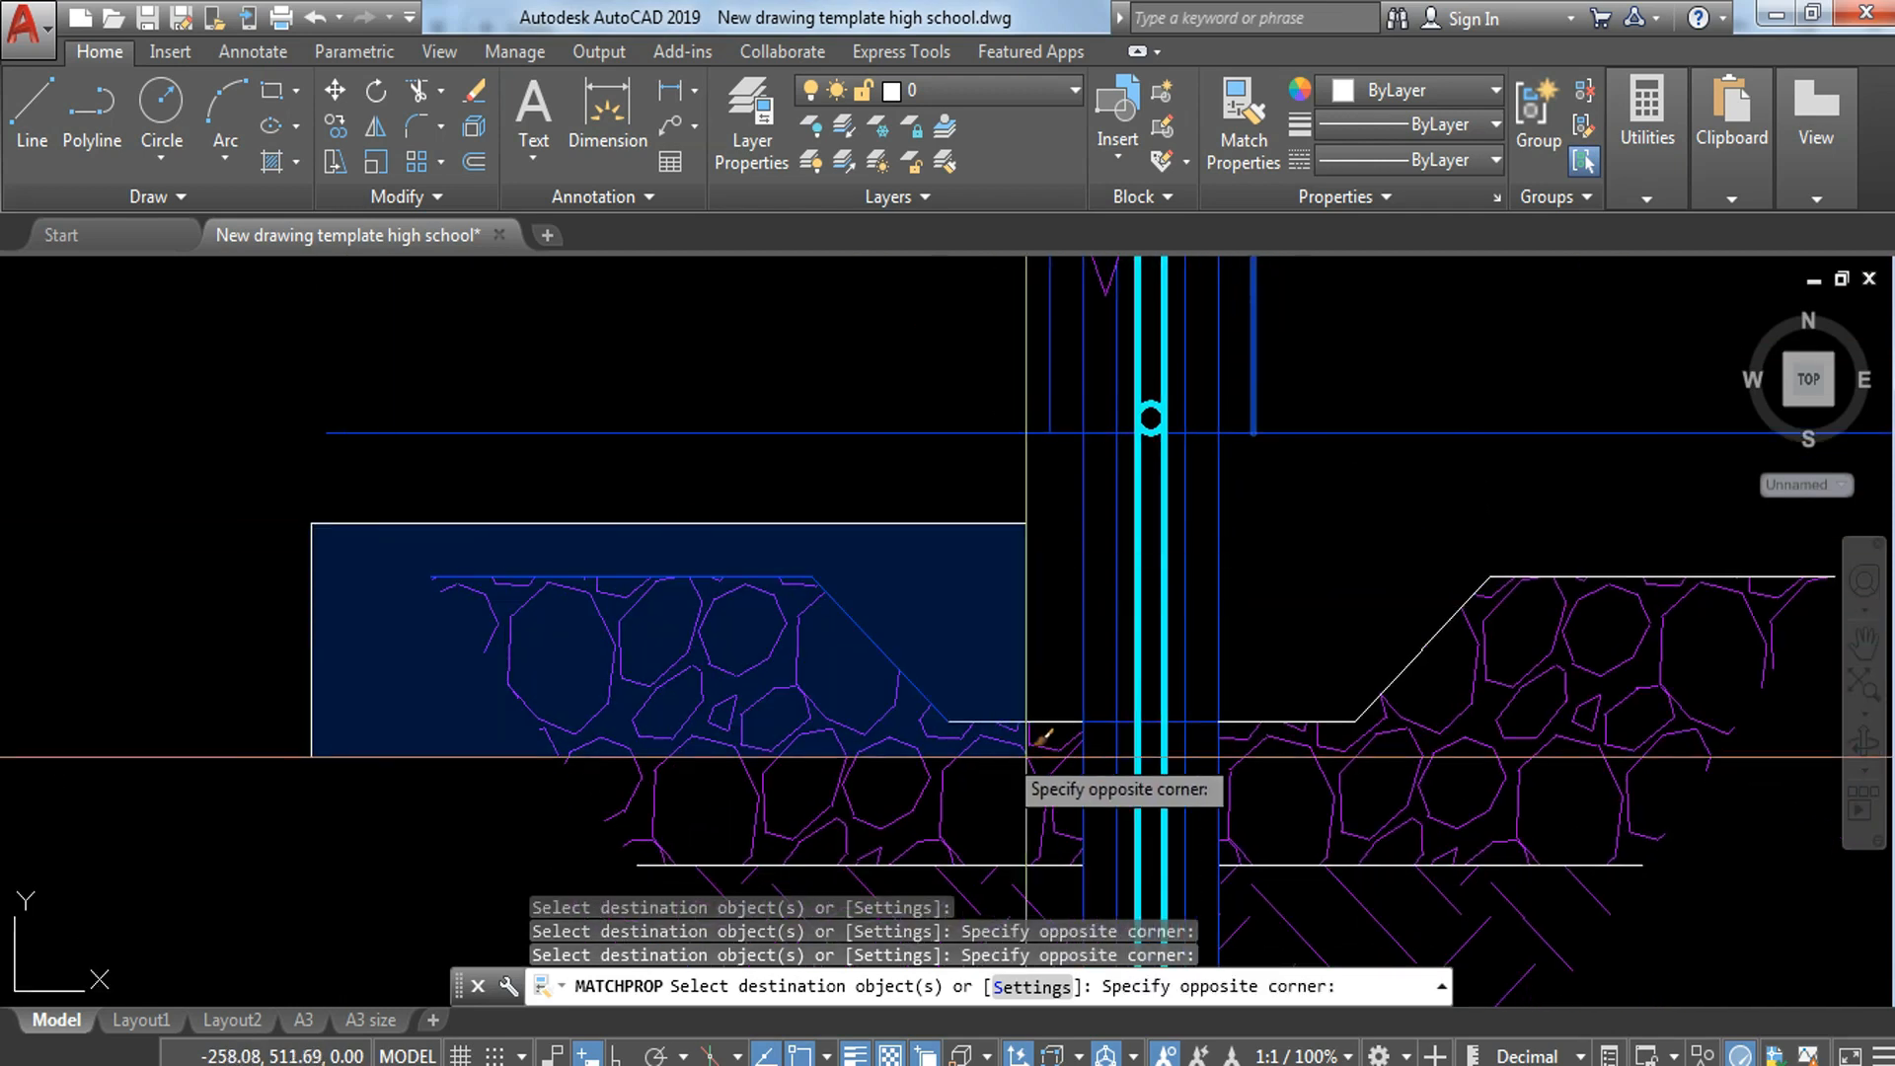
click(1111, 761)
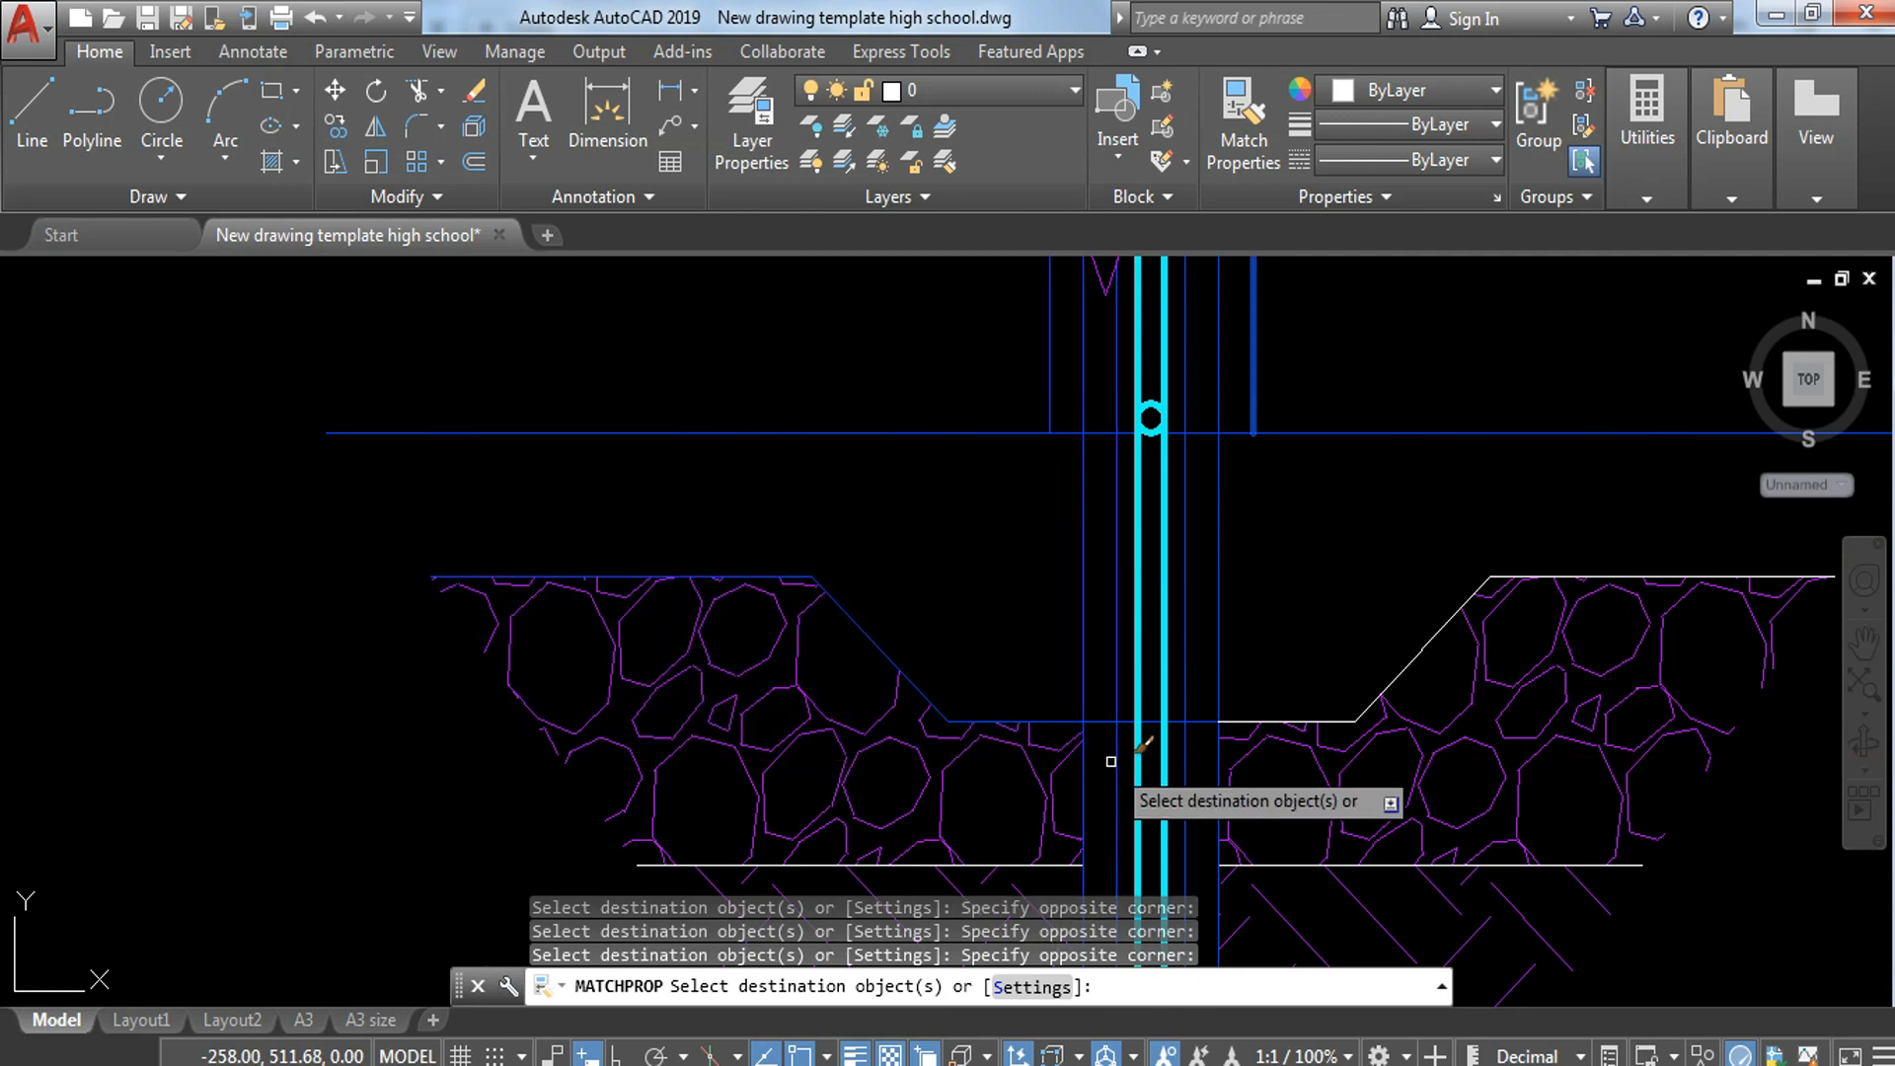
click(1201, 515)
middle_drag(1510, 655, 1337, 465)
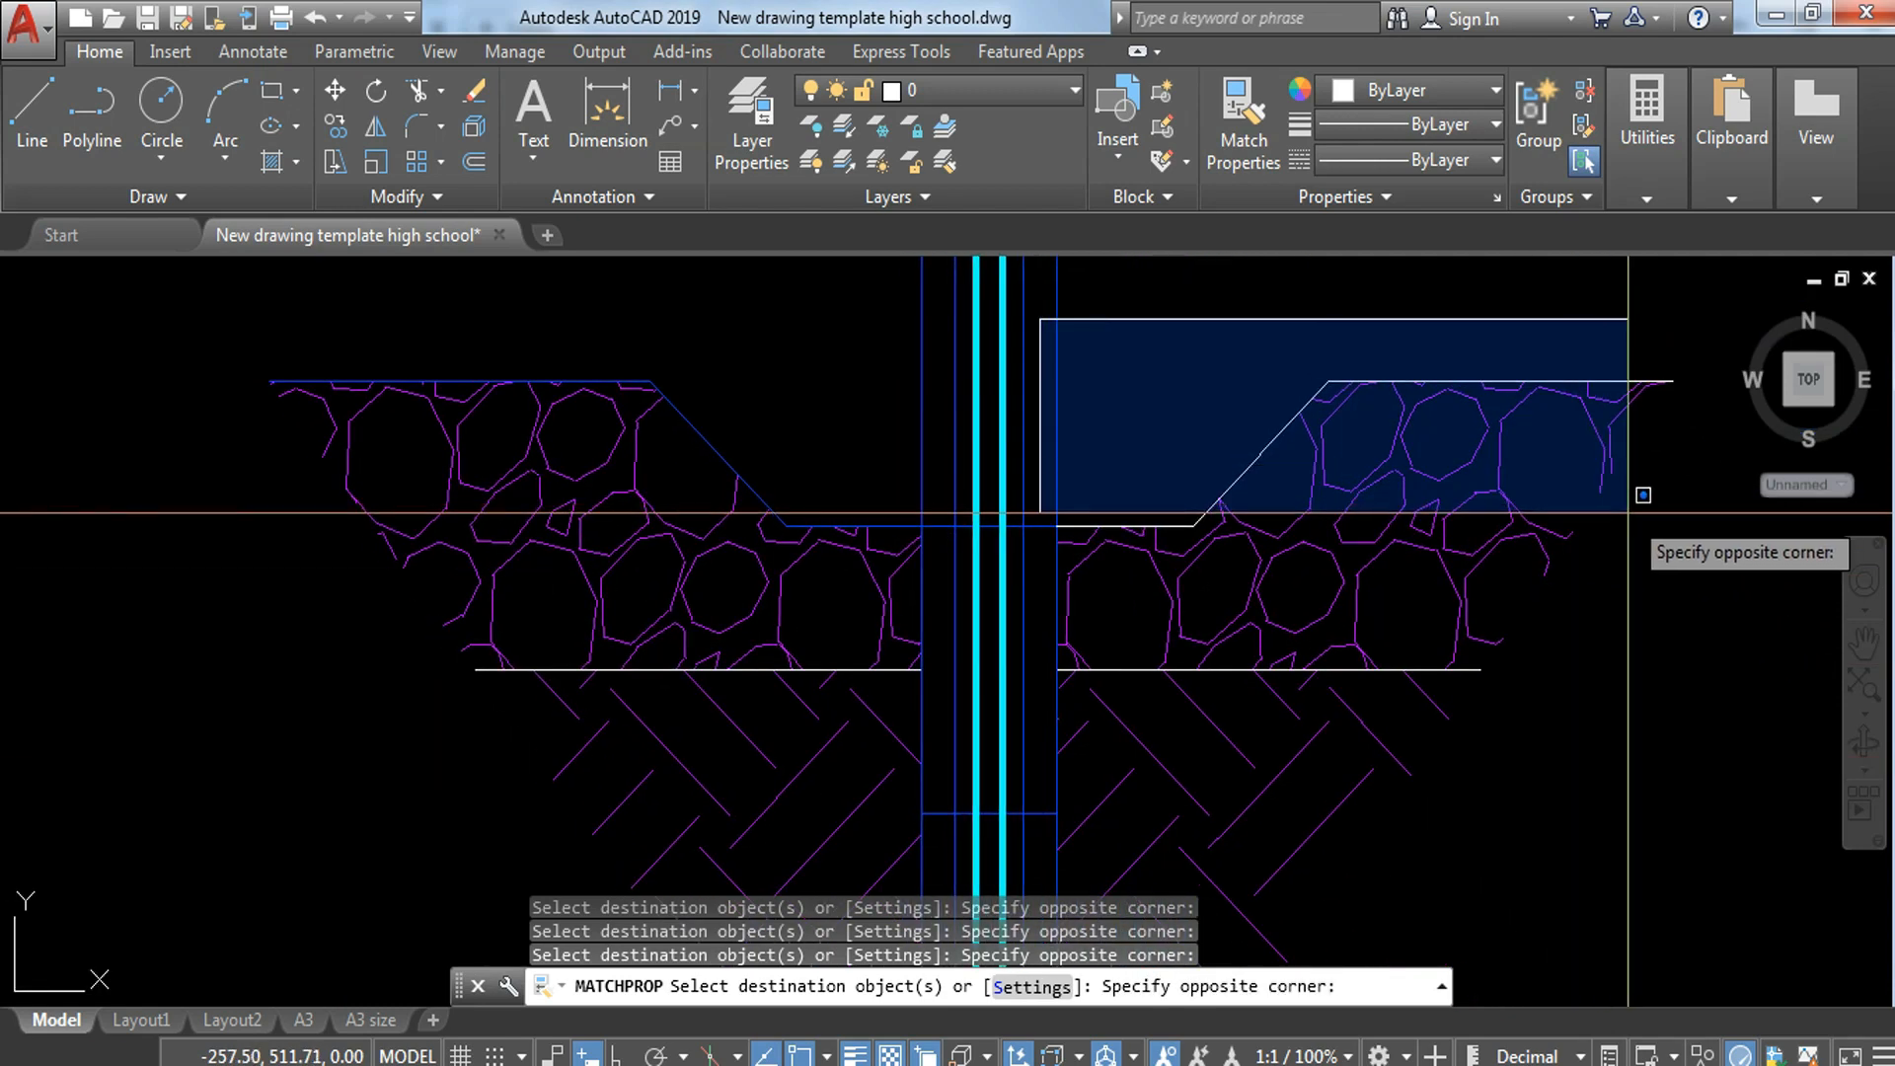
click(1670, 538)
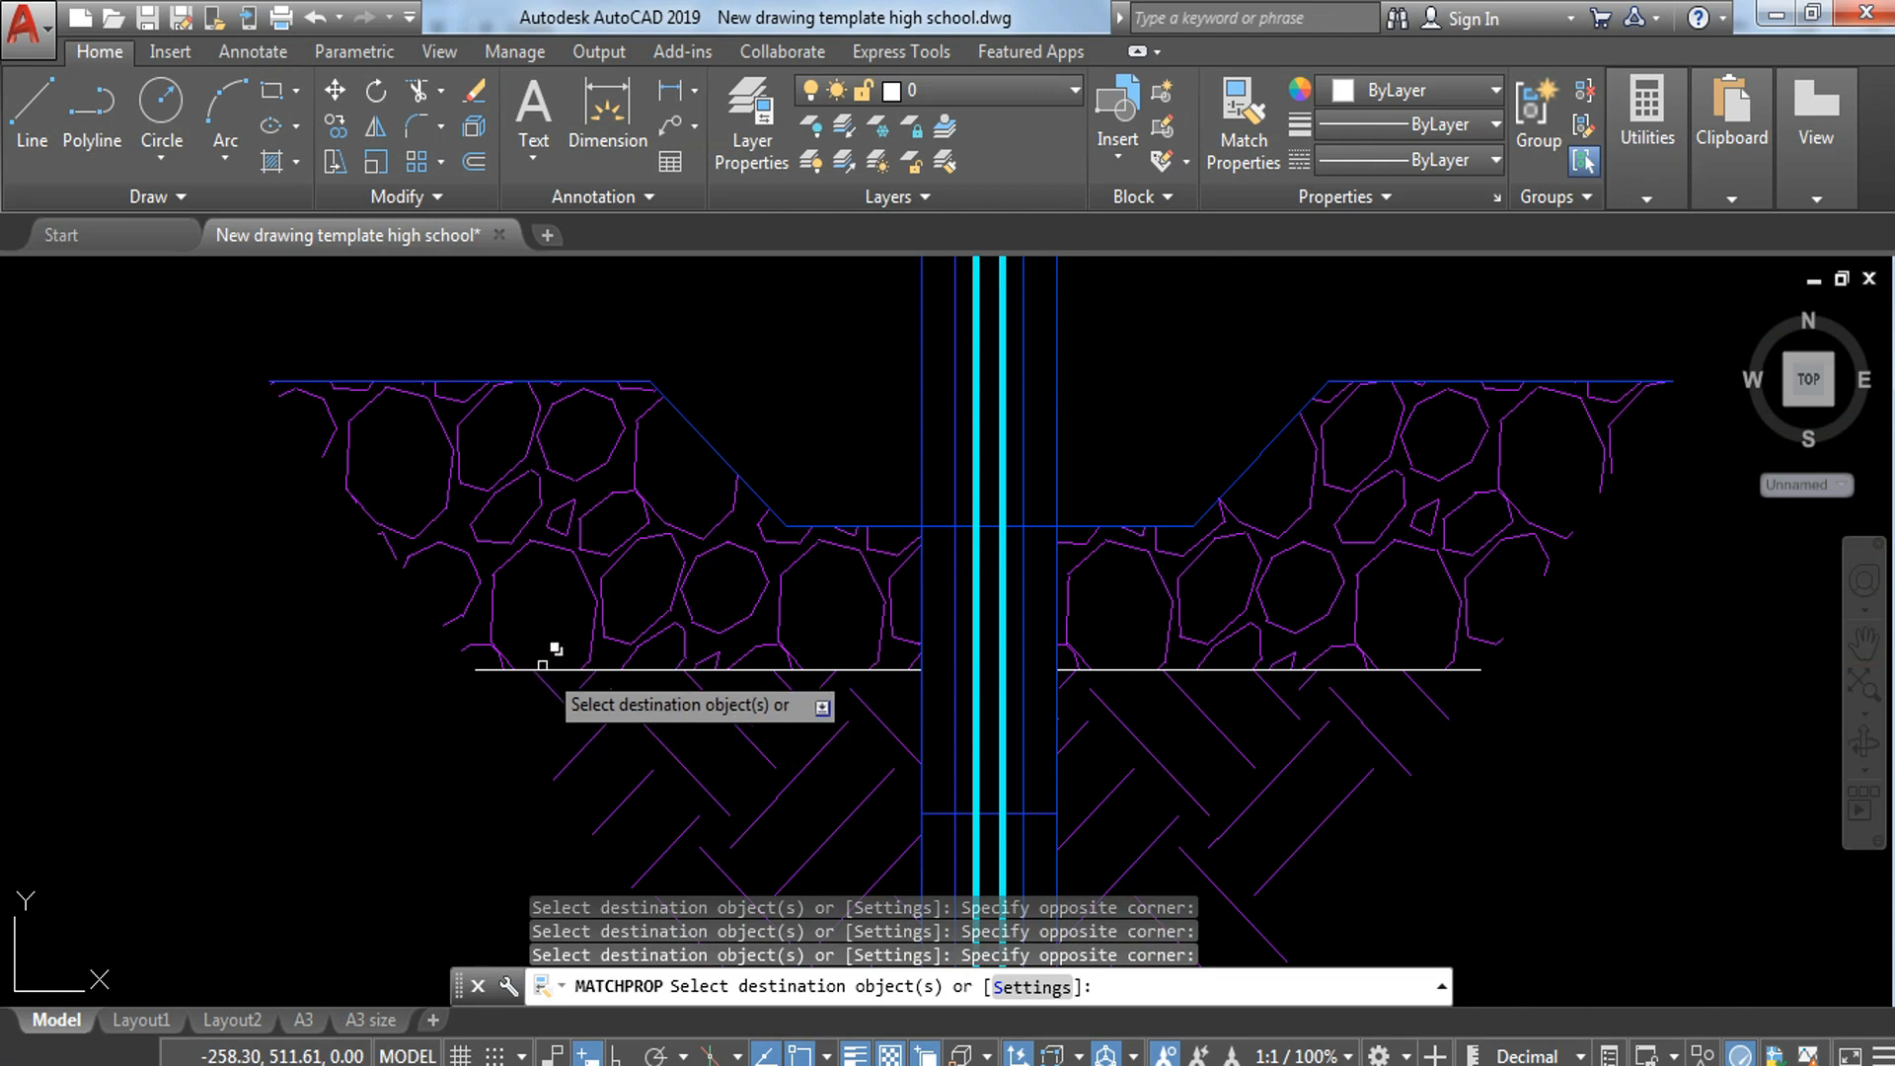
key(Escape)
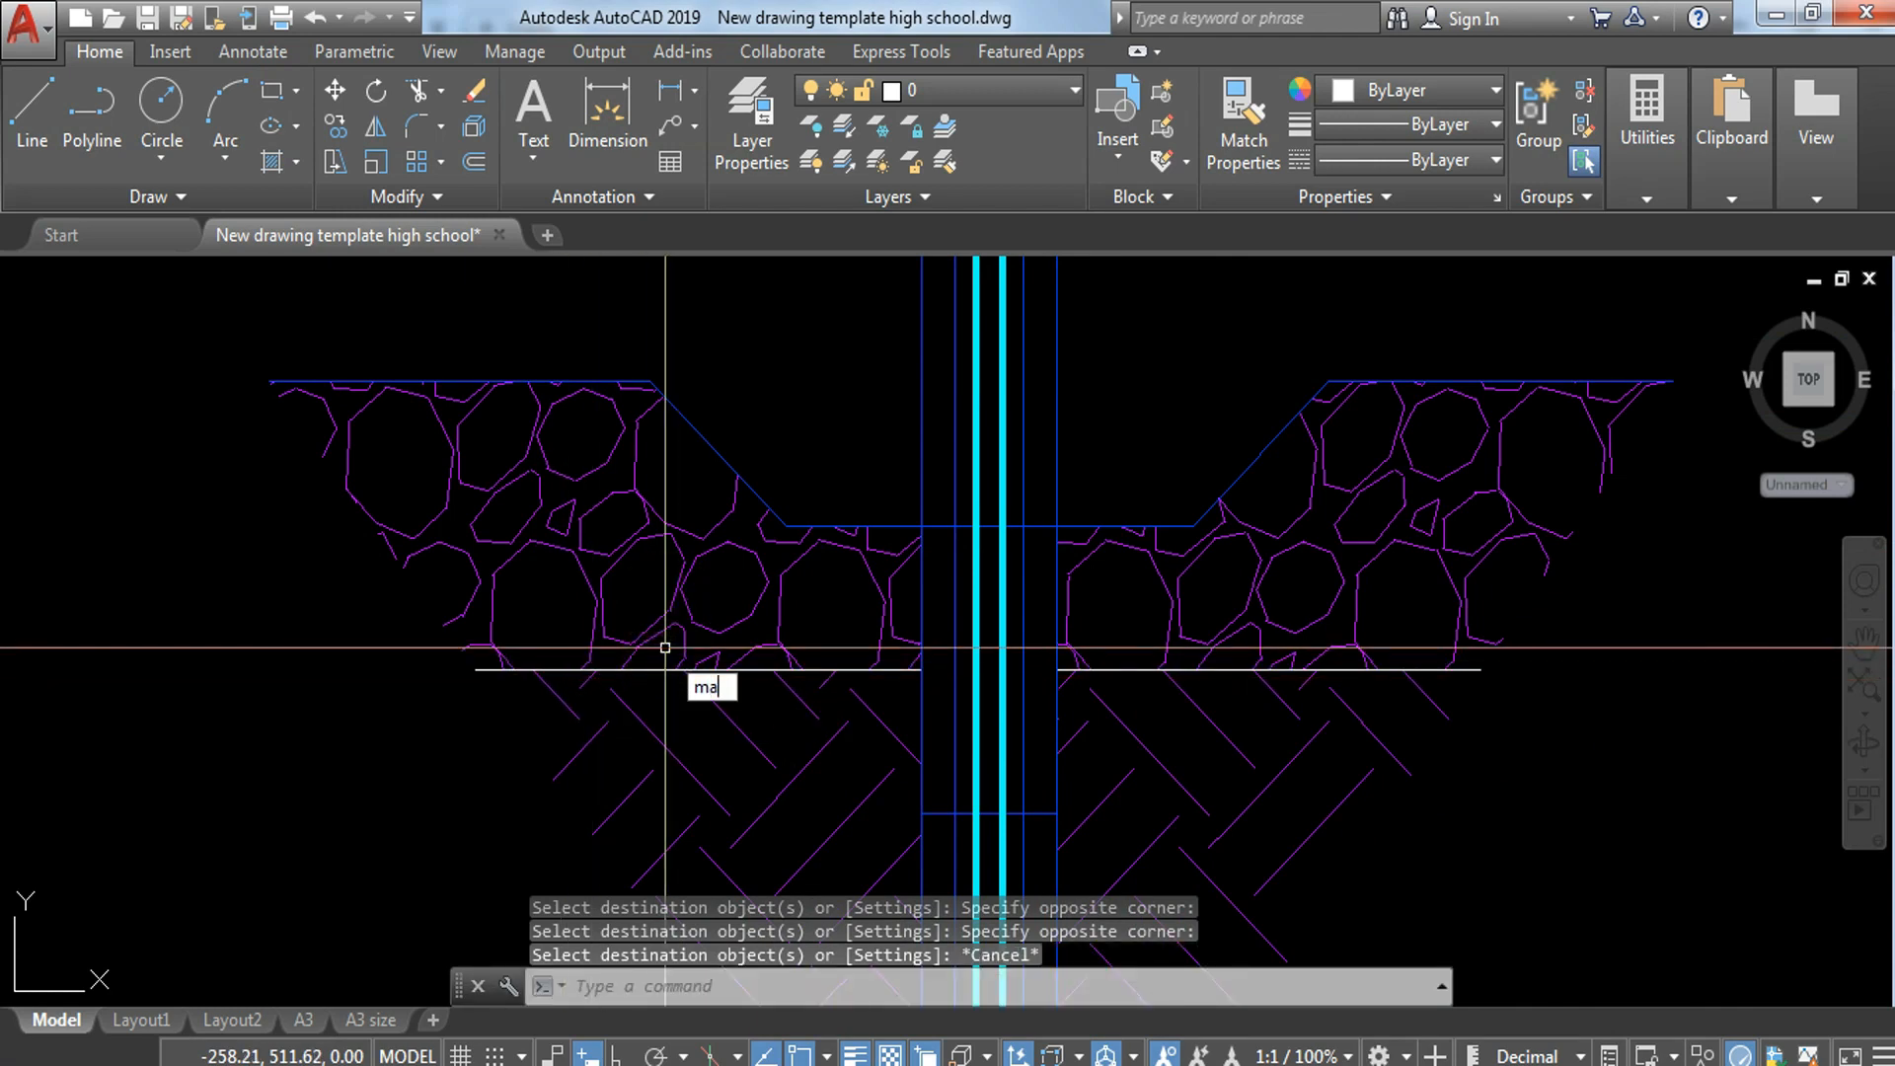
Step: Match the two gravel base lines on either side of the wall to the gravel hatch's properties
text(ma)
key(Return)
click(677, 571)
click(663, 671)
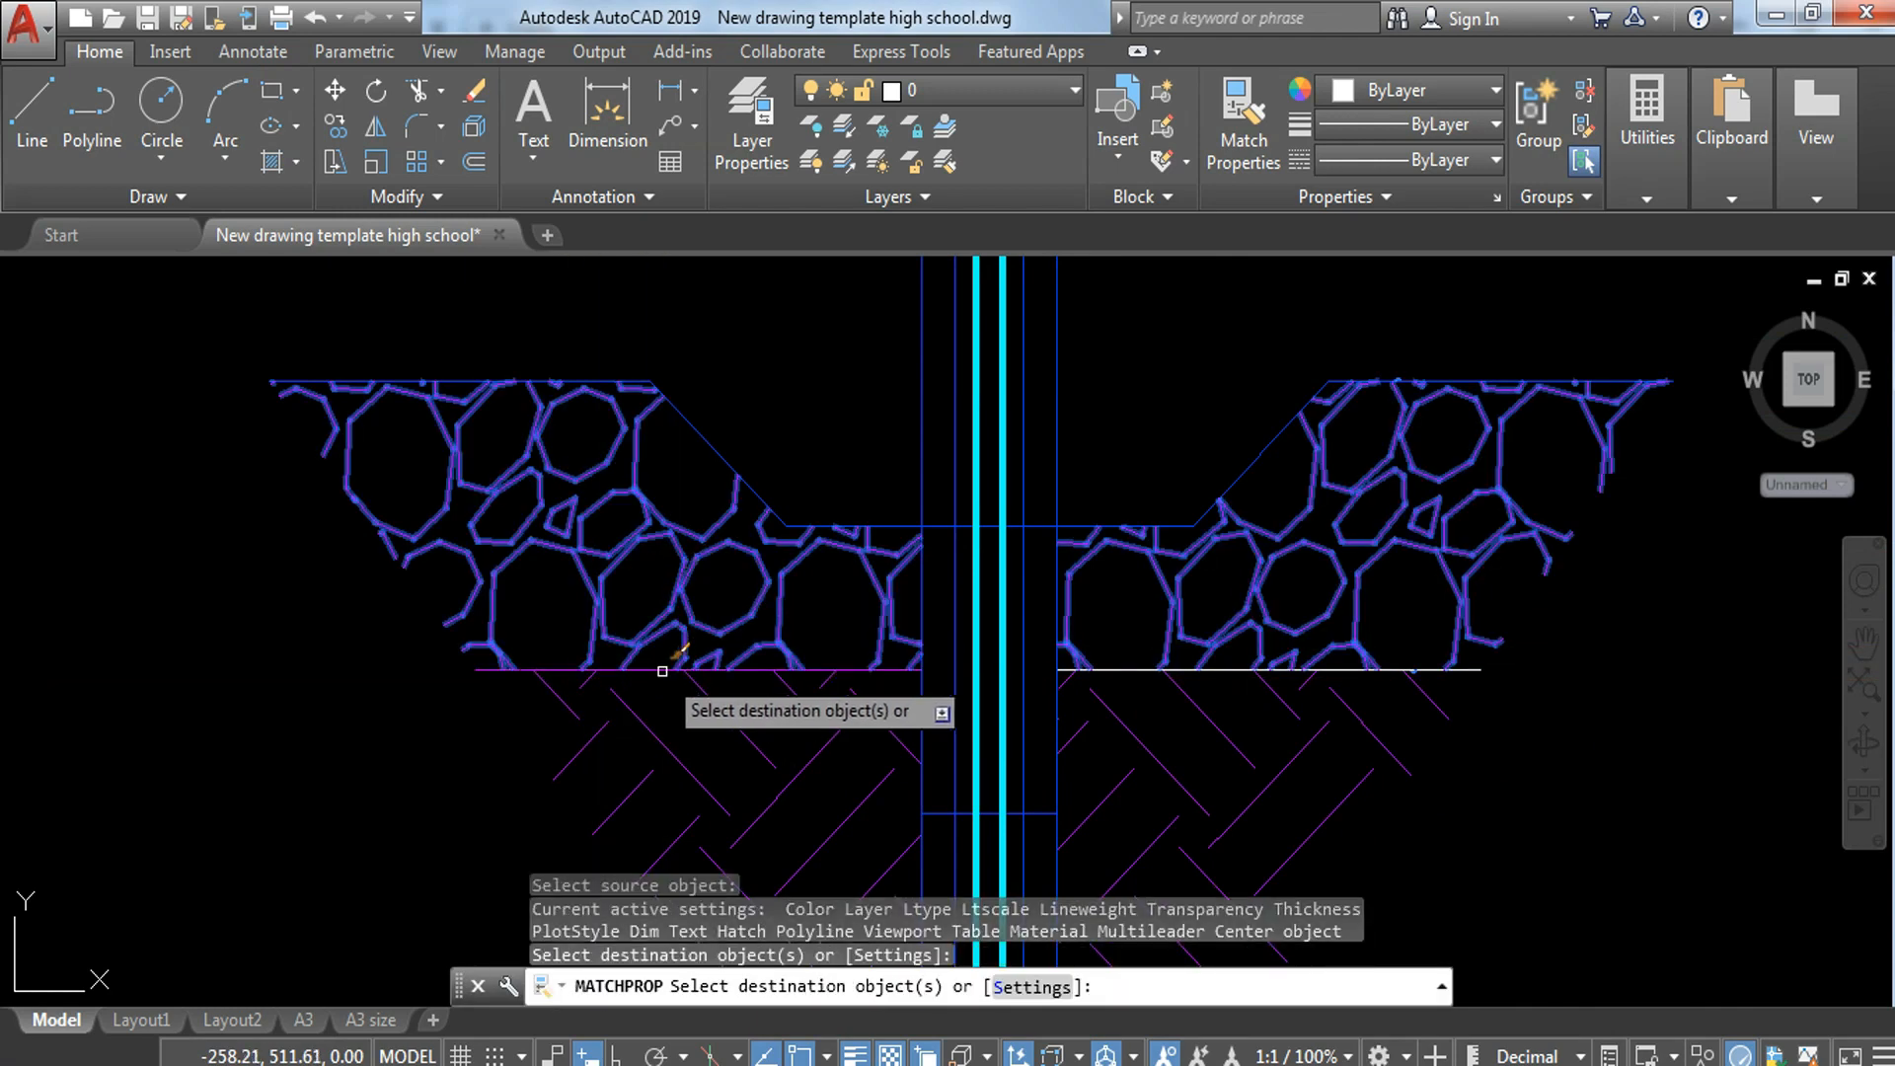
click(1236, 671)
key(Escape)
Step: Hatch the hollow block directly above the footing on both sides of the vertical bar with ANSI31 at scale 0.2
scroll(1407, 568, down, 5)
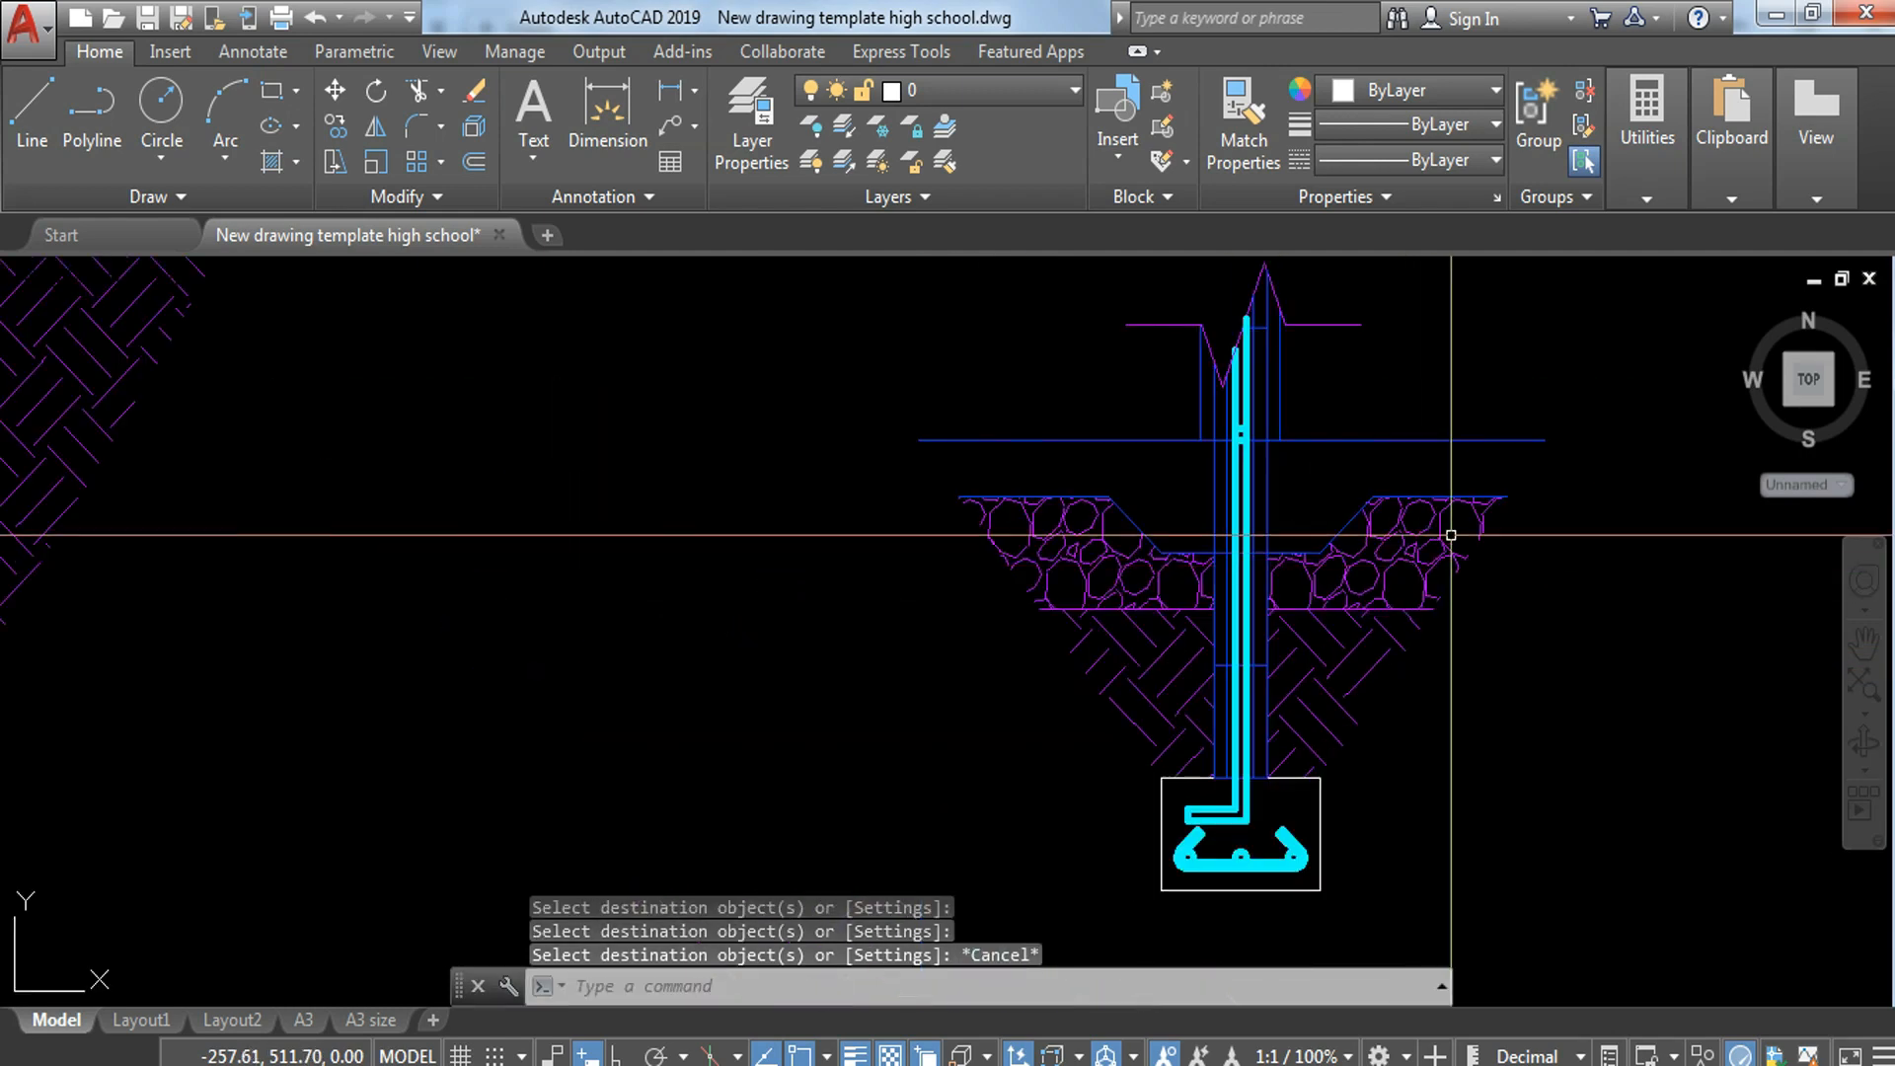
middle_drag(1430, 523, 1419, 557)
key(Escape)
middle_drag(1227, 742, 1161, 635)
scroll(1199, 585, up, 5)
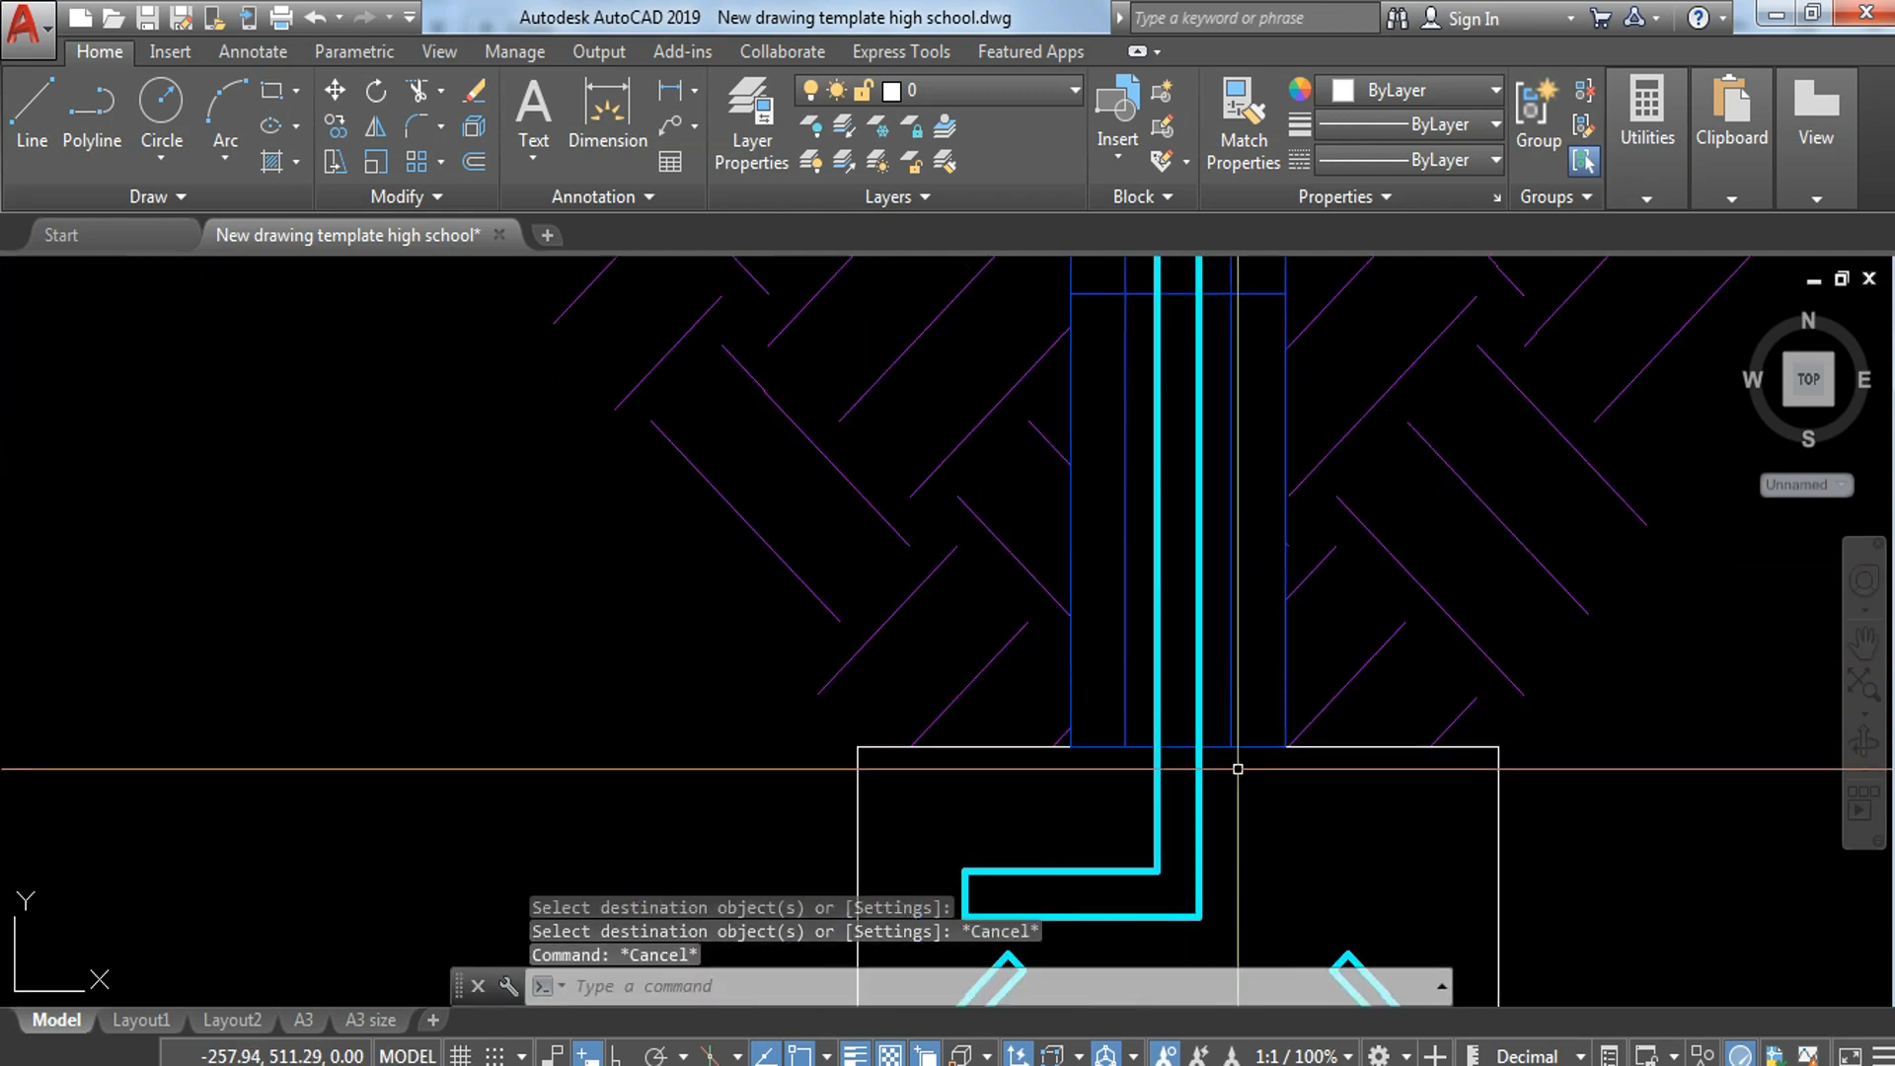
text(h)
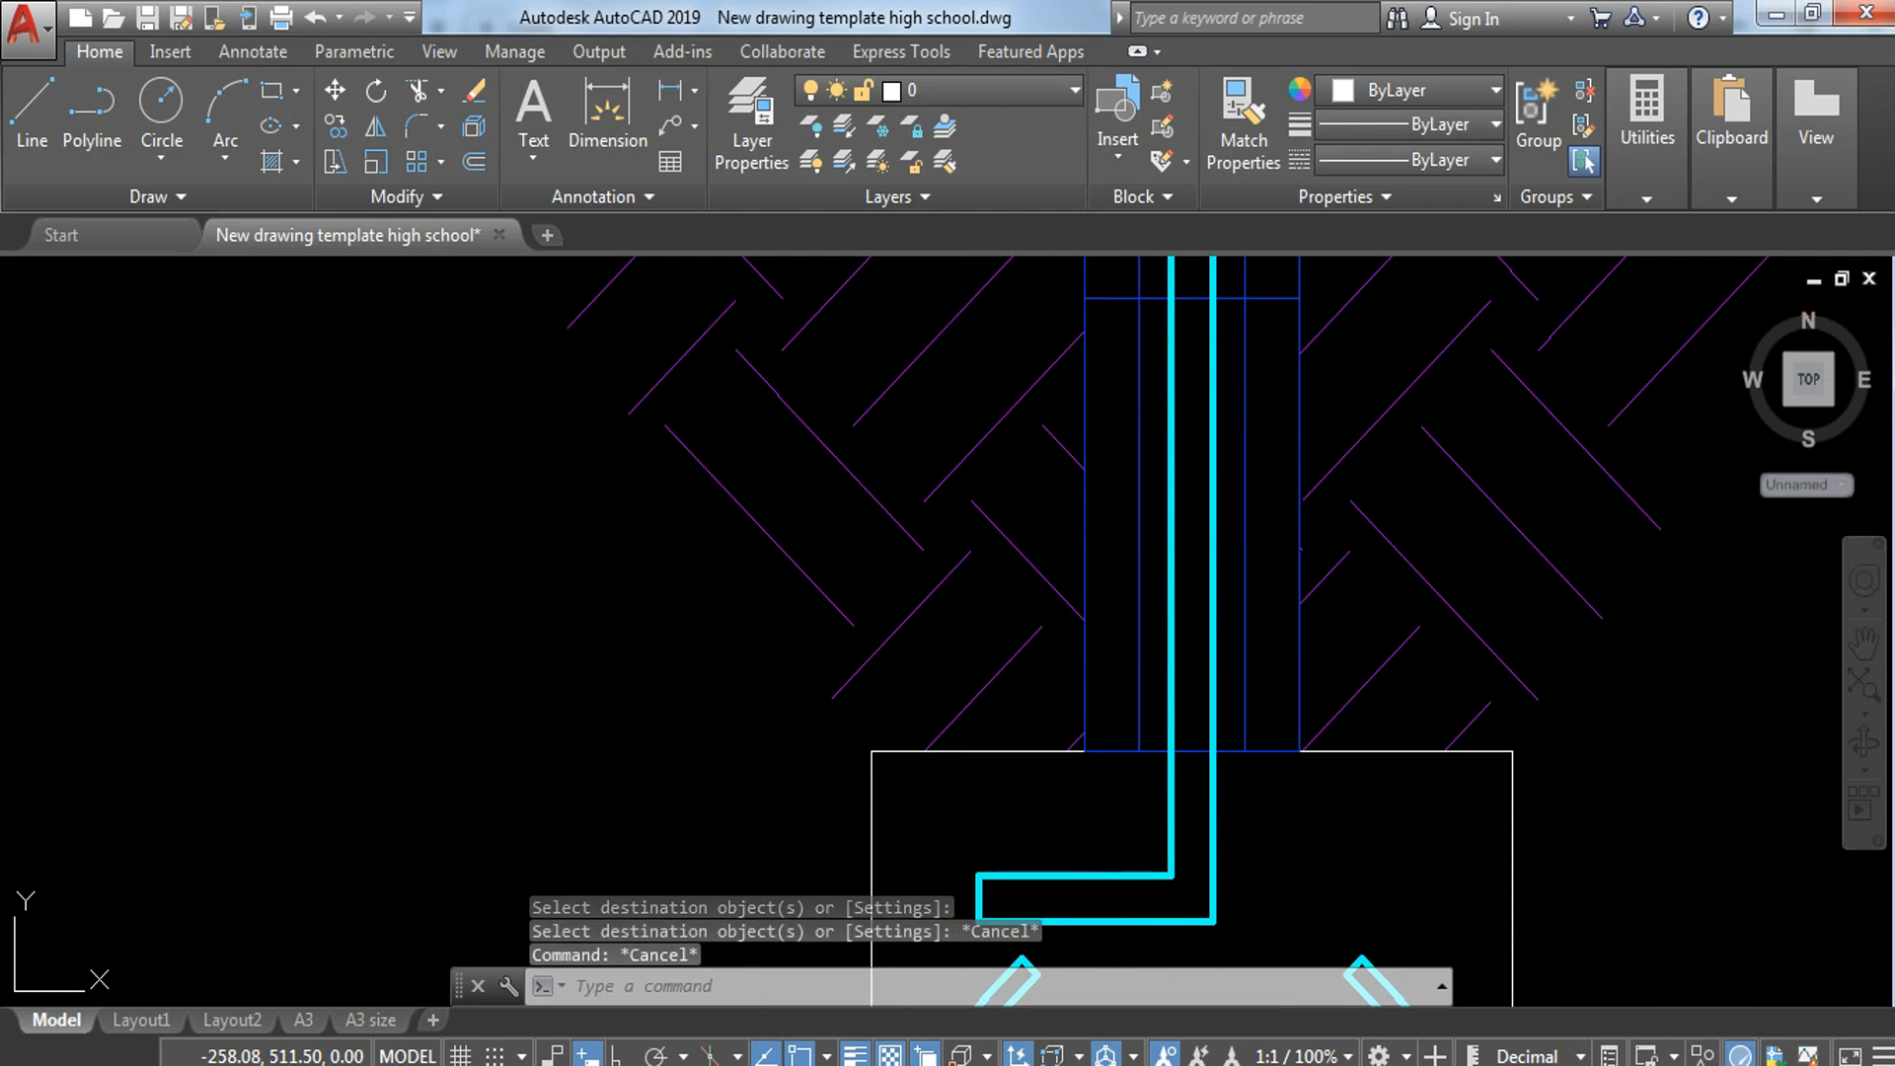
key(Return)
click(493, 126)
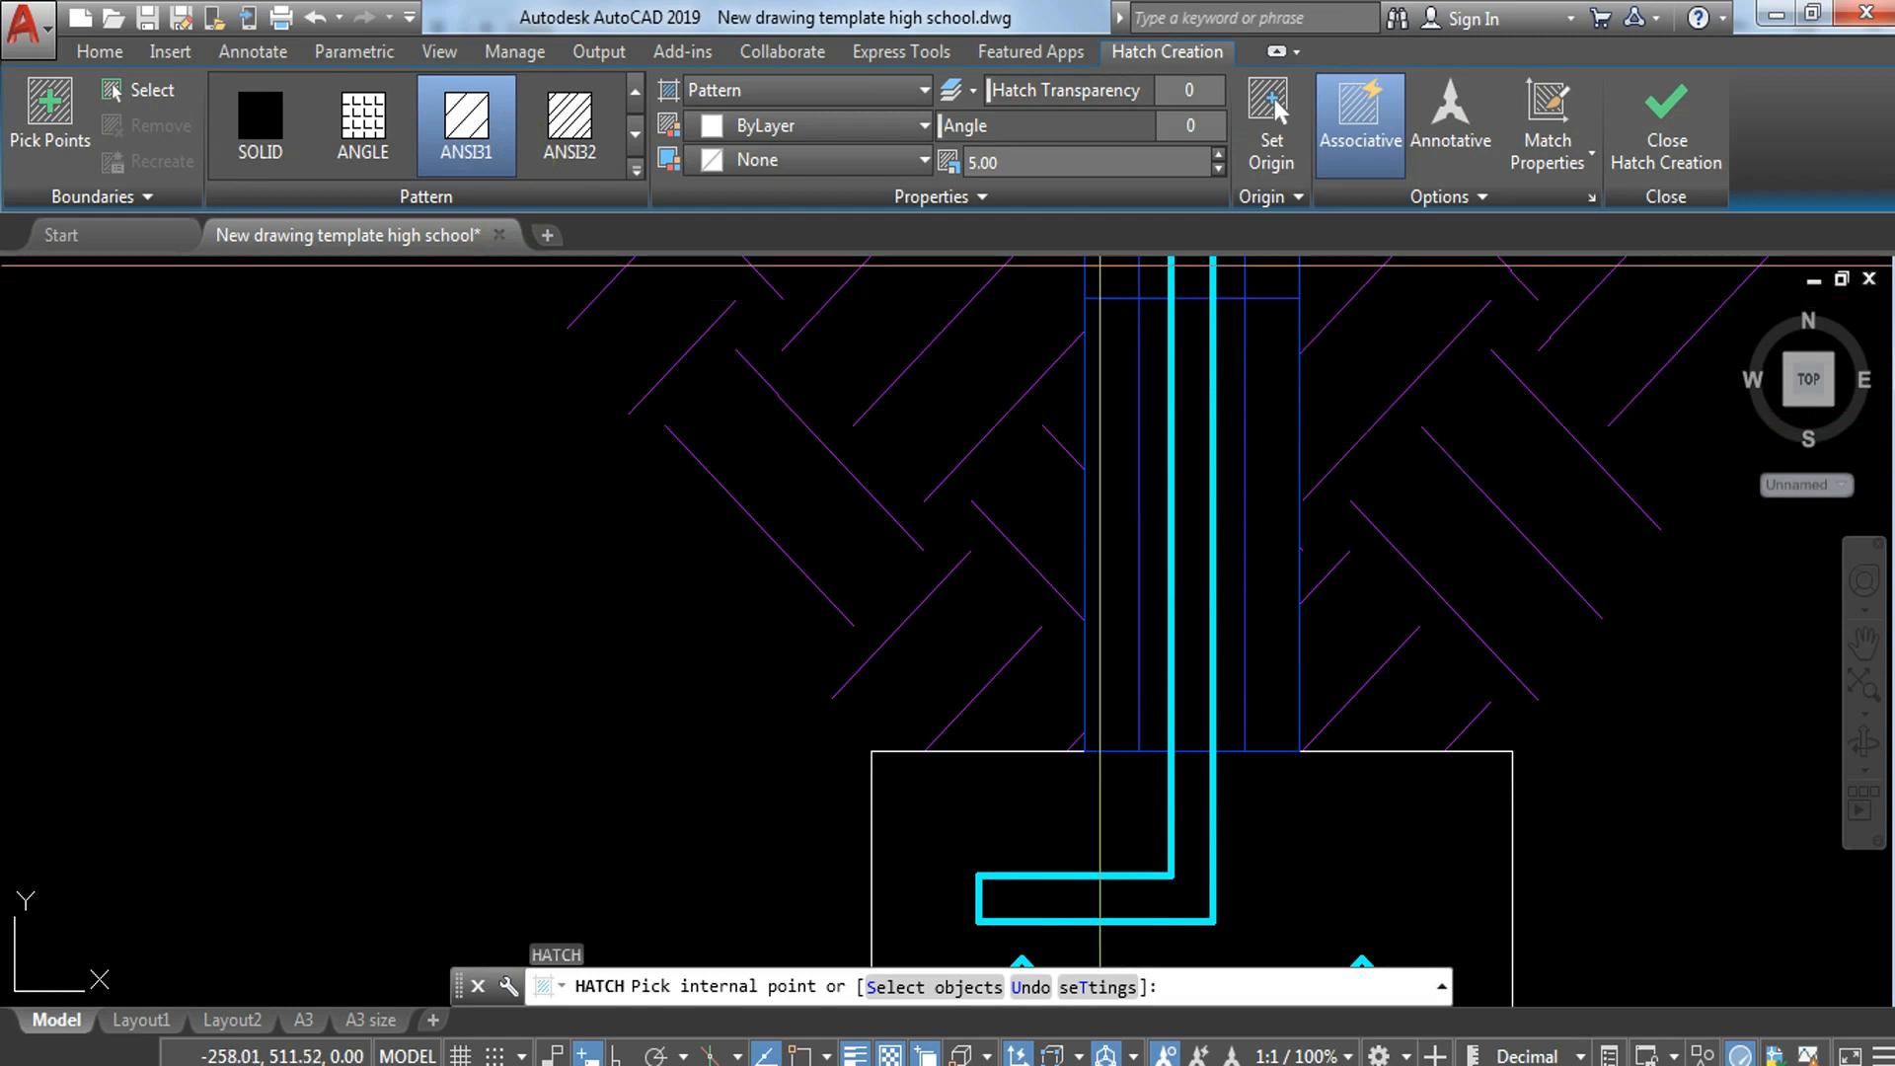
click(1105, 165)
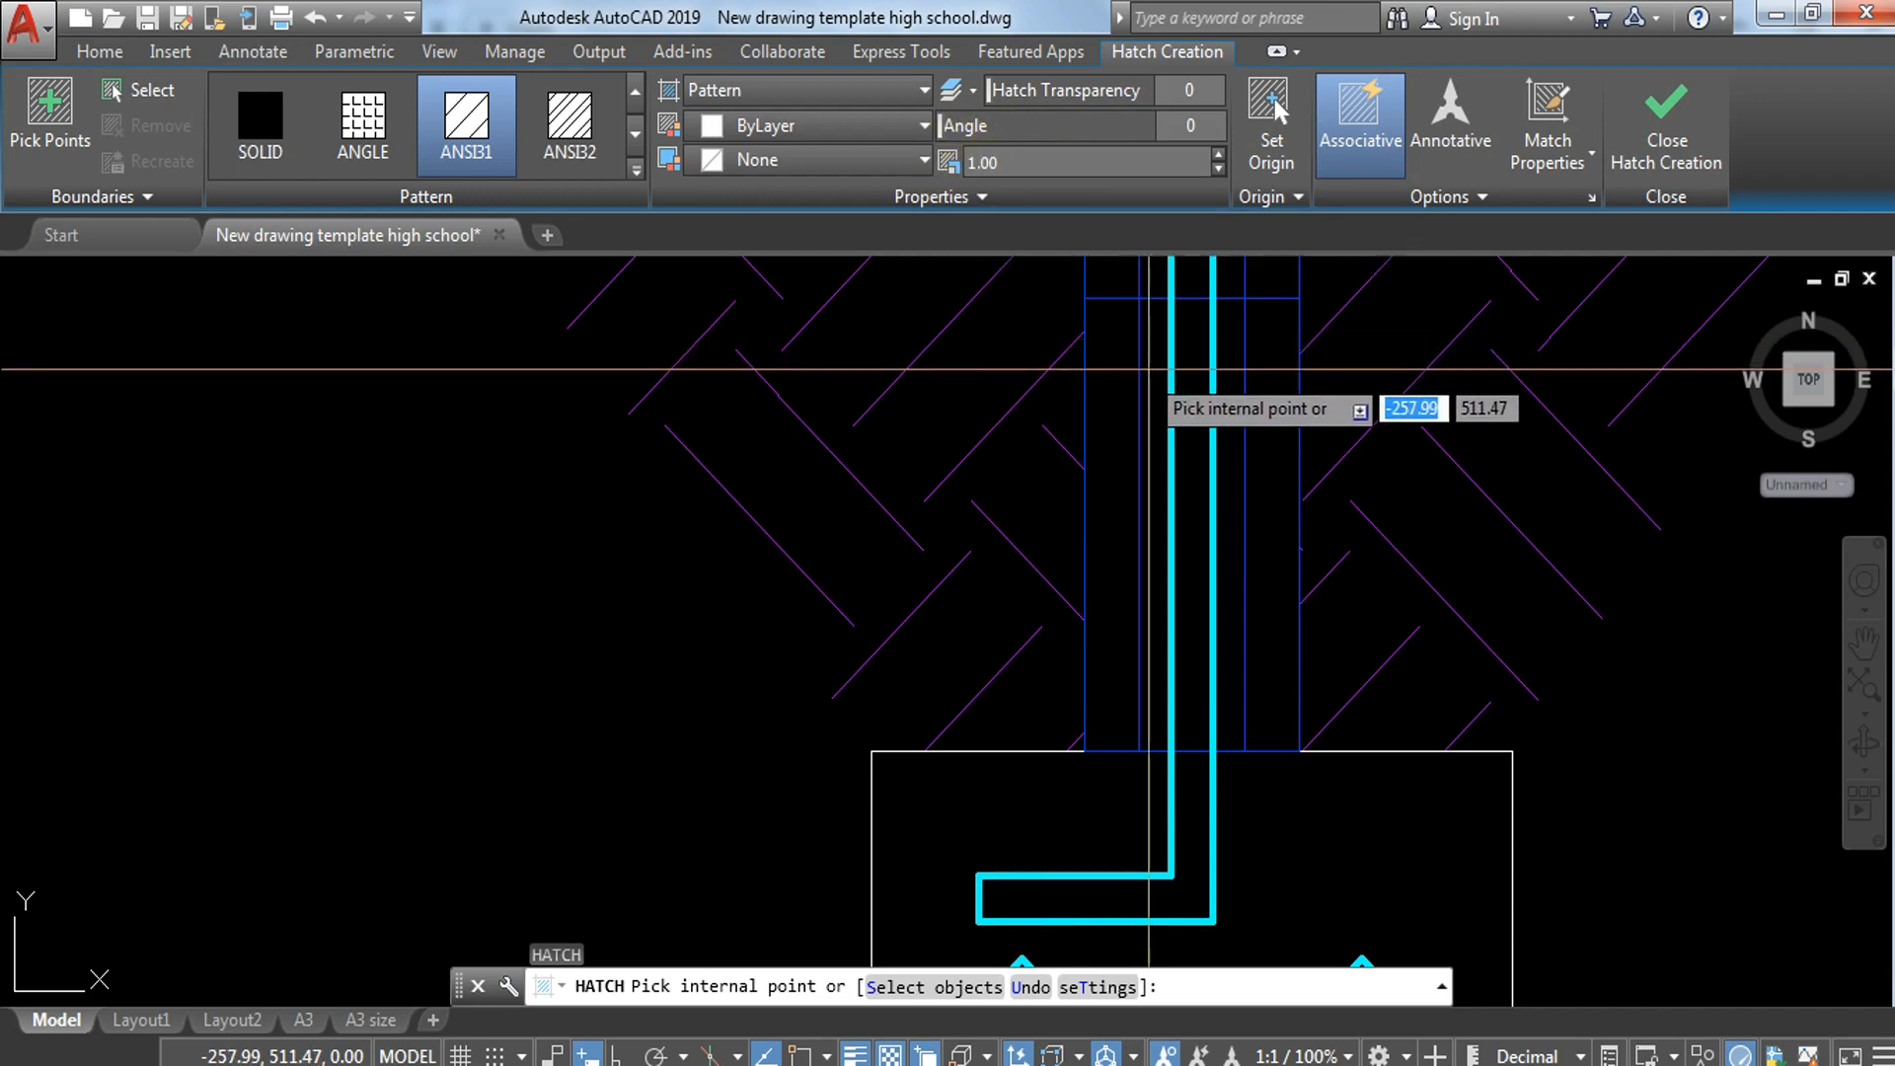
click(1151, 371)
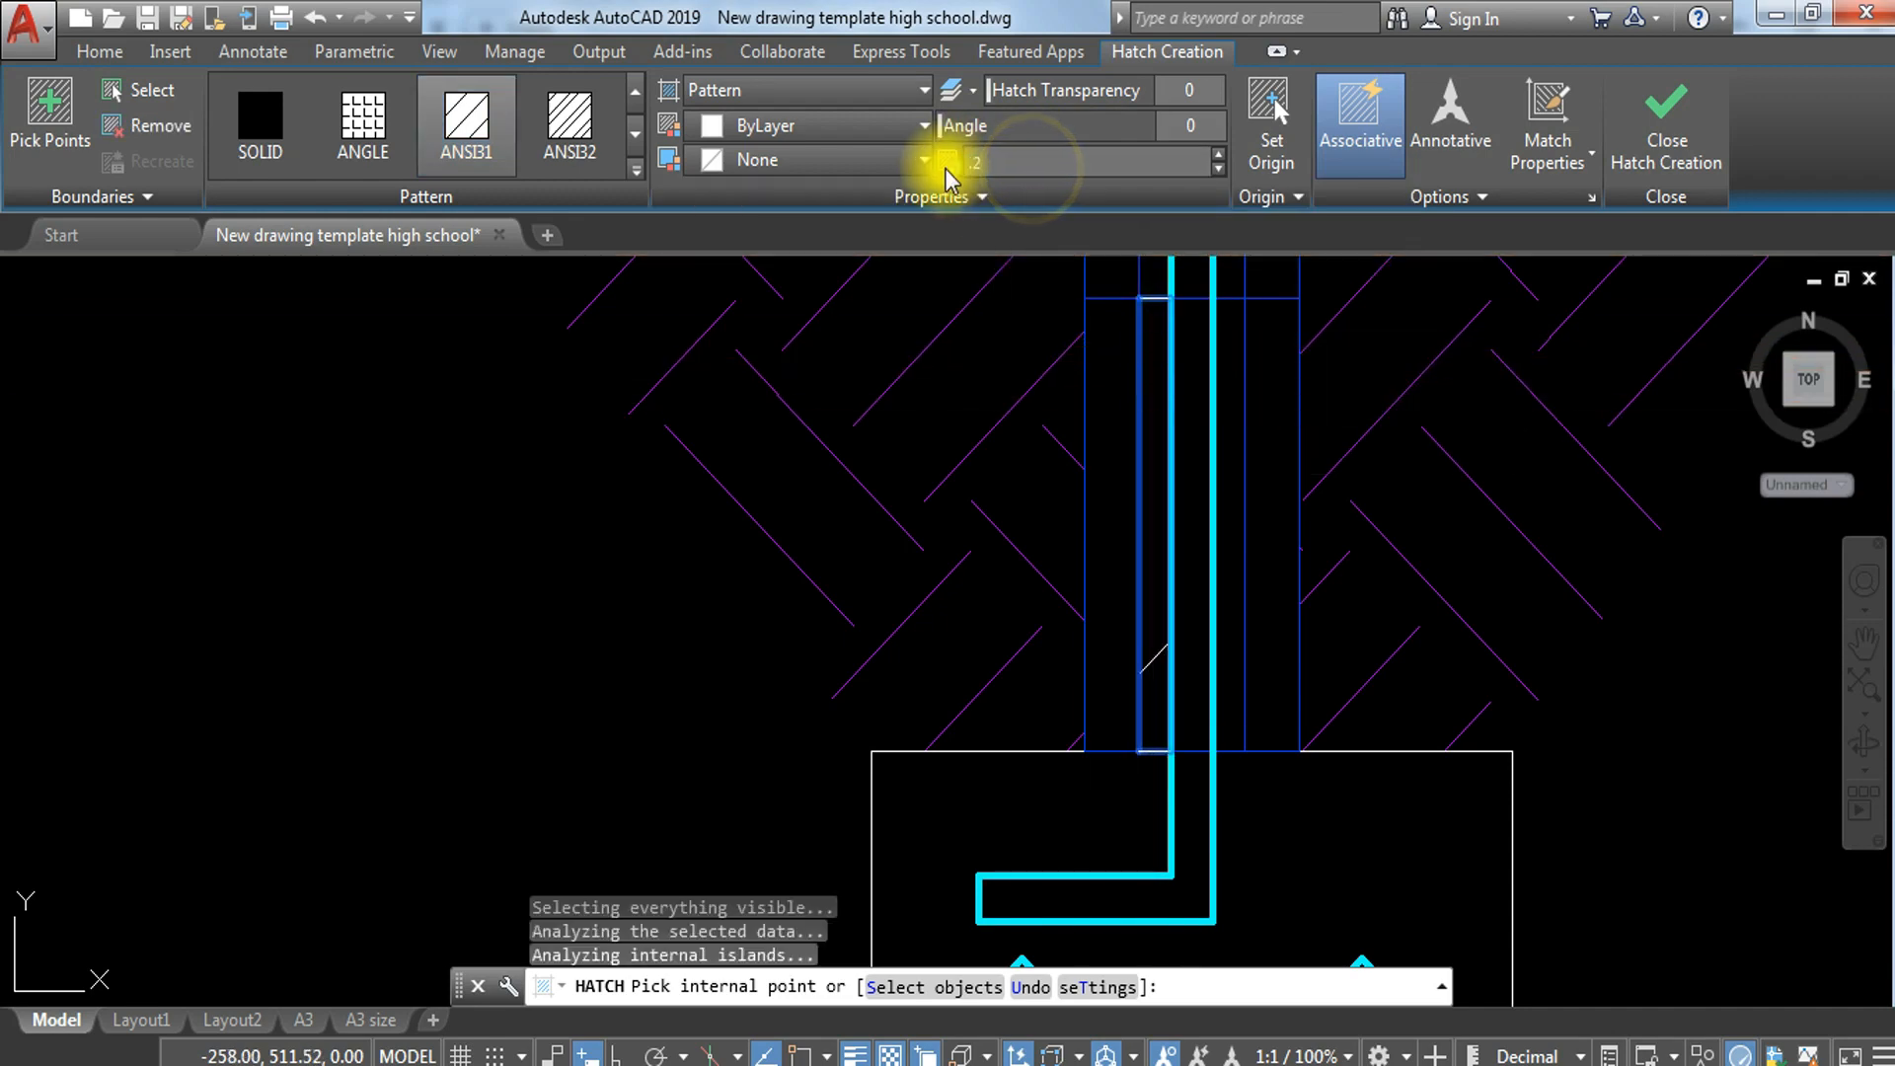
click(1115, 444)
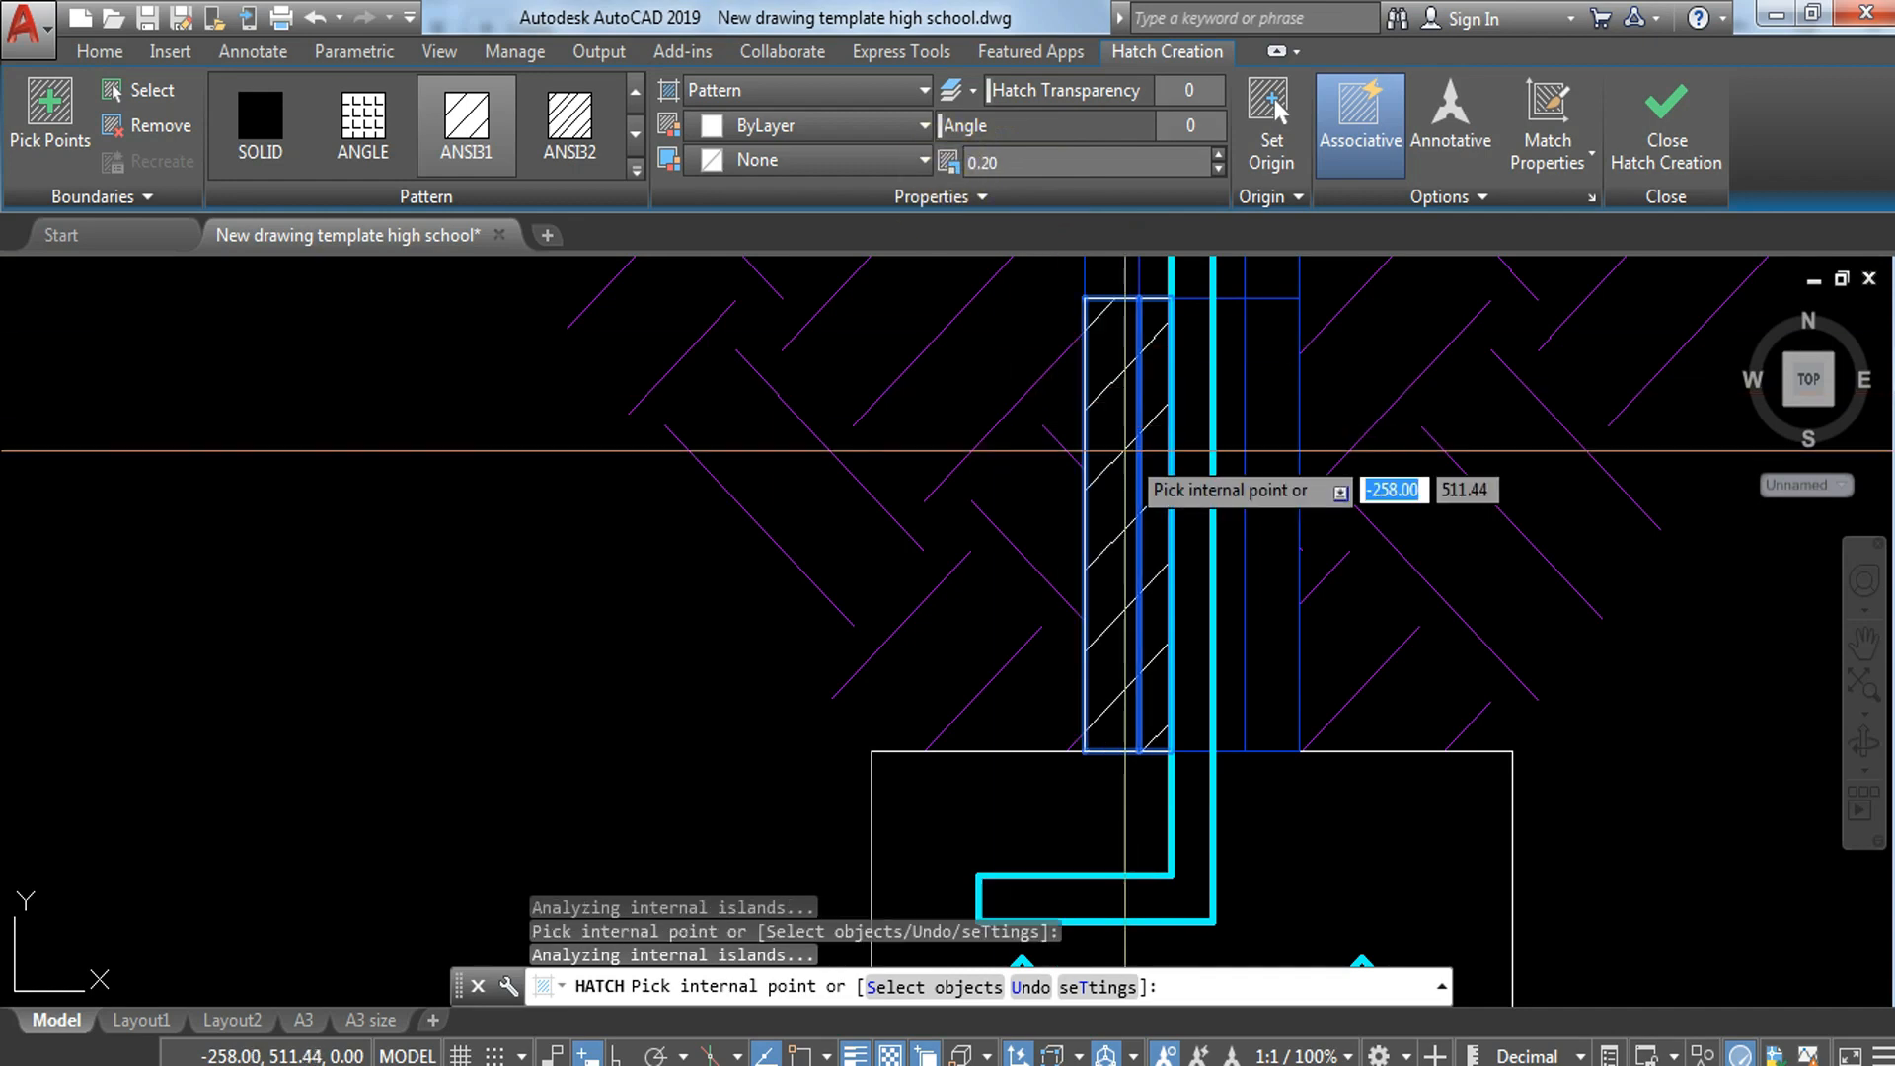
click(1234, 412)
click(1268, 435)
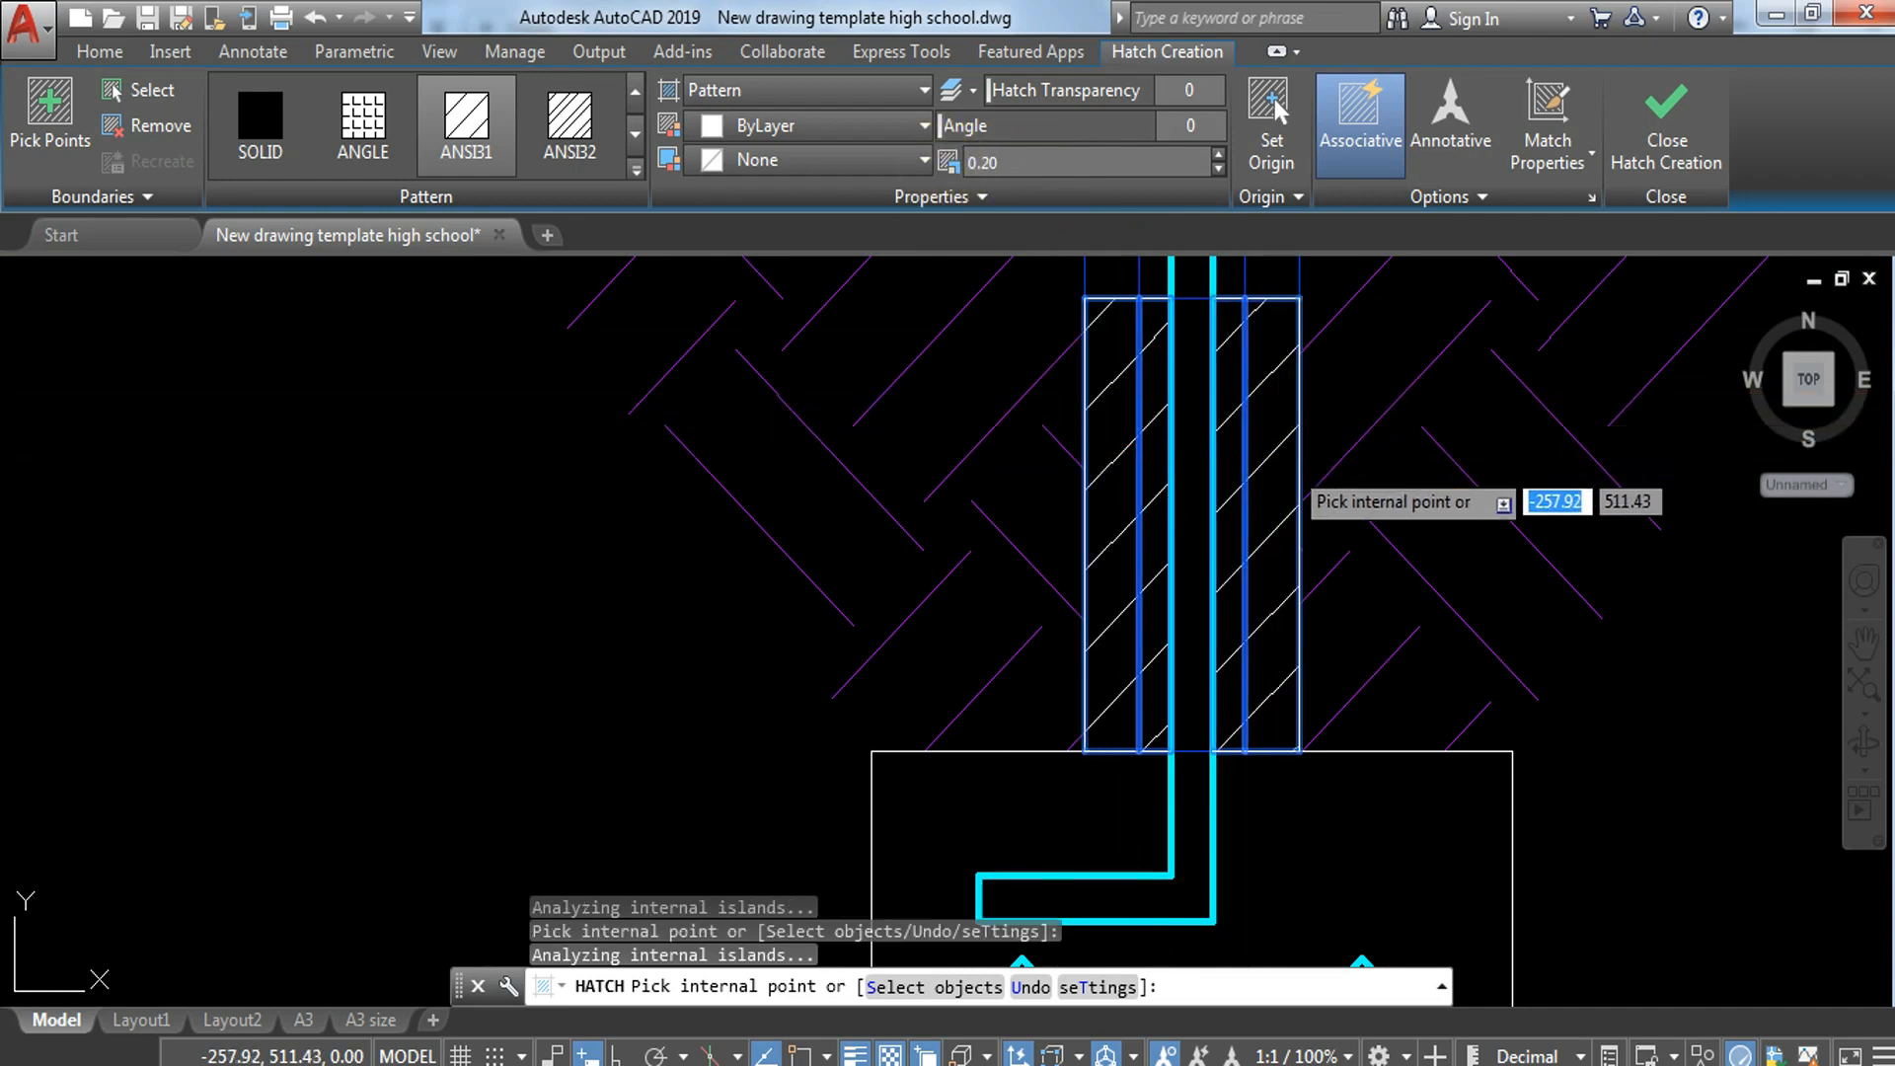
key(Return)
Step: Hatch the block between the top floor line and the slab's underside with ANSI31 at scale 0.20, leaving the bar clear
middle_drag(1235, 396, 1176, 903)
scroll(1220, 794, down, 6)
middle_drag(1223, 643, 1198, 702)
scroll(1200, 702, up, 4)
key(Return)
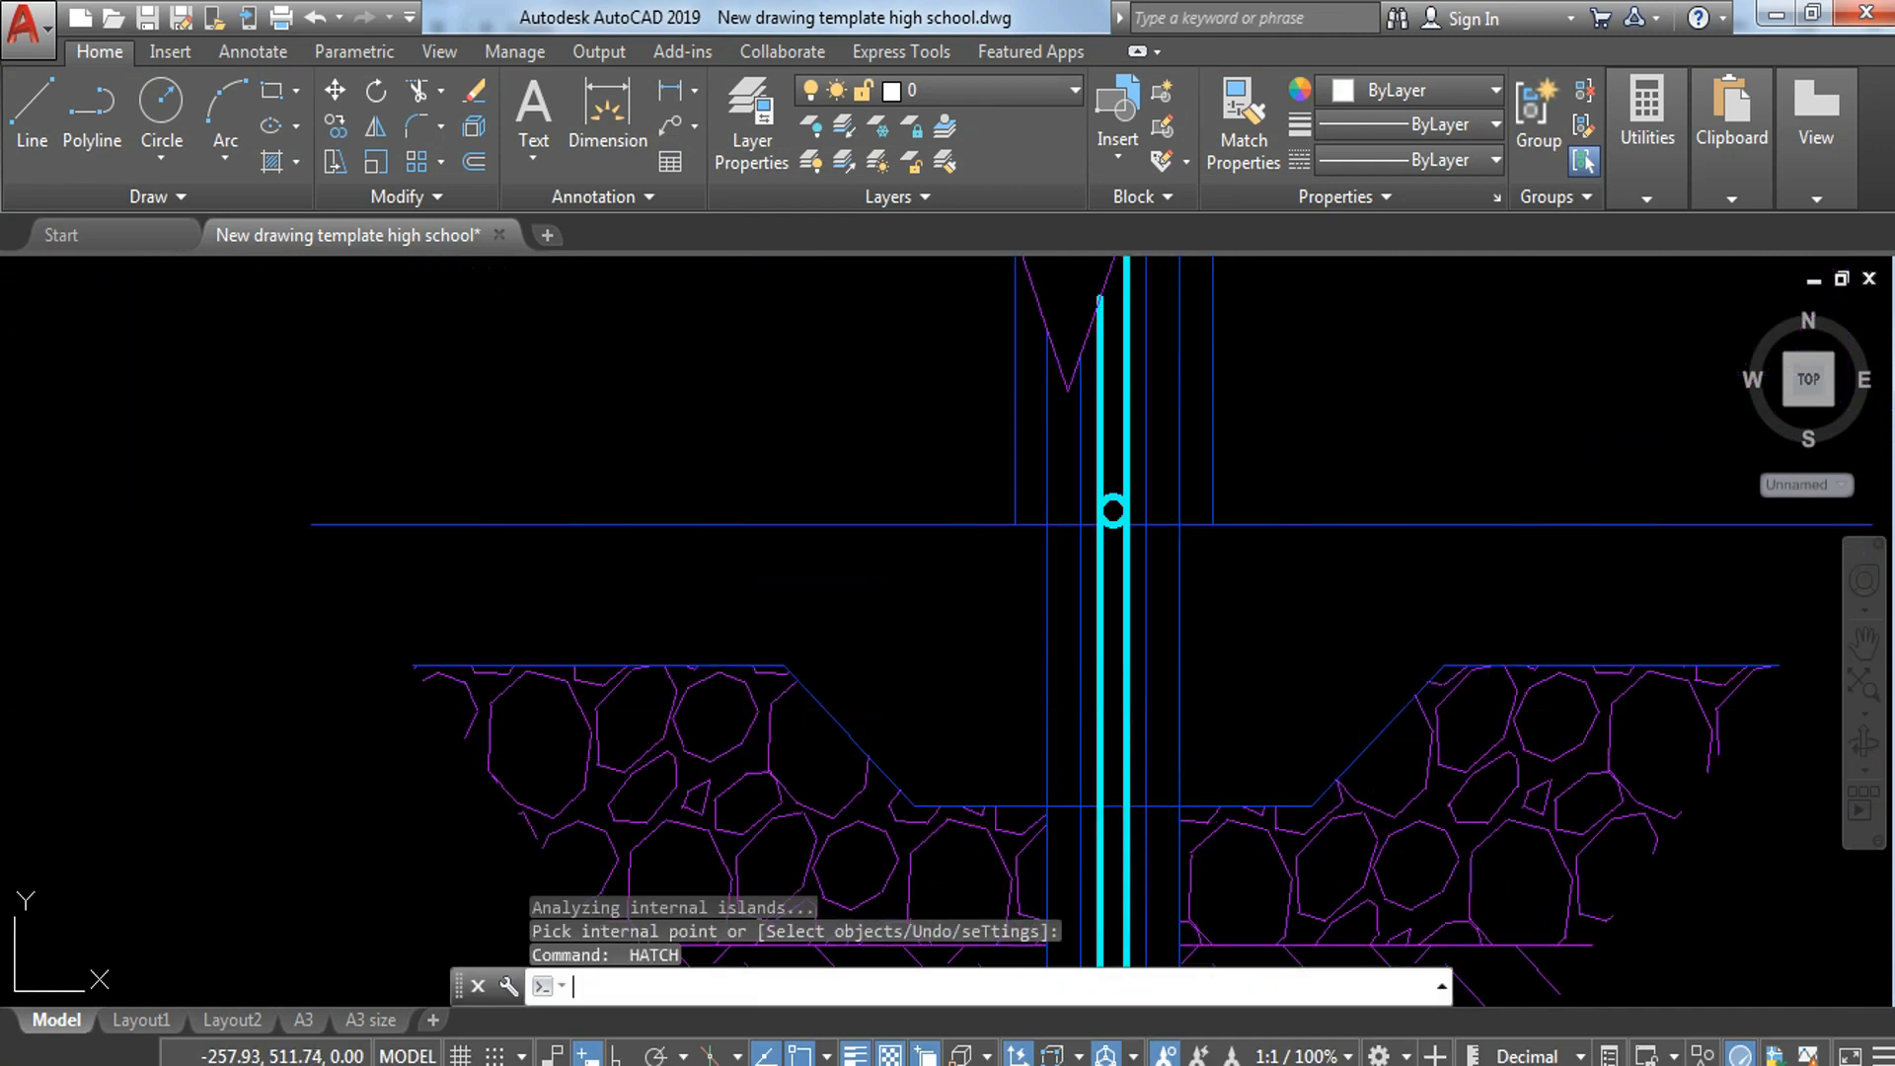
click(1153, 713)
scroll(1139, 712, up, 2)
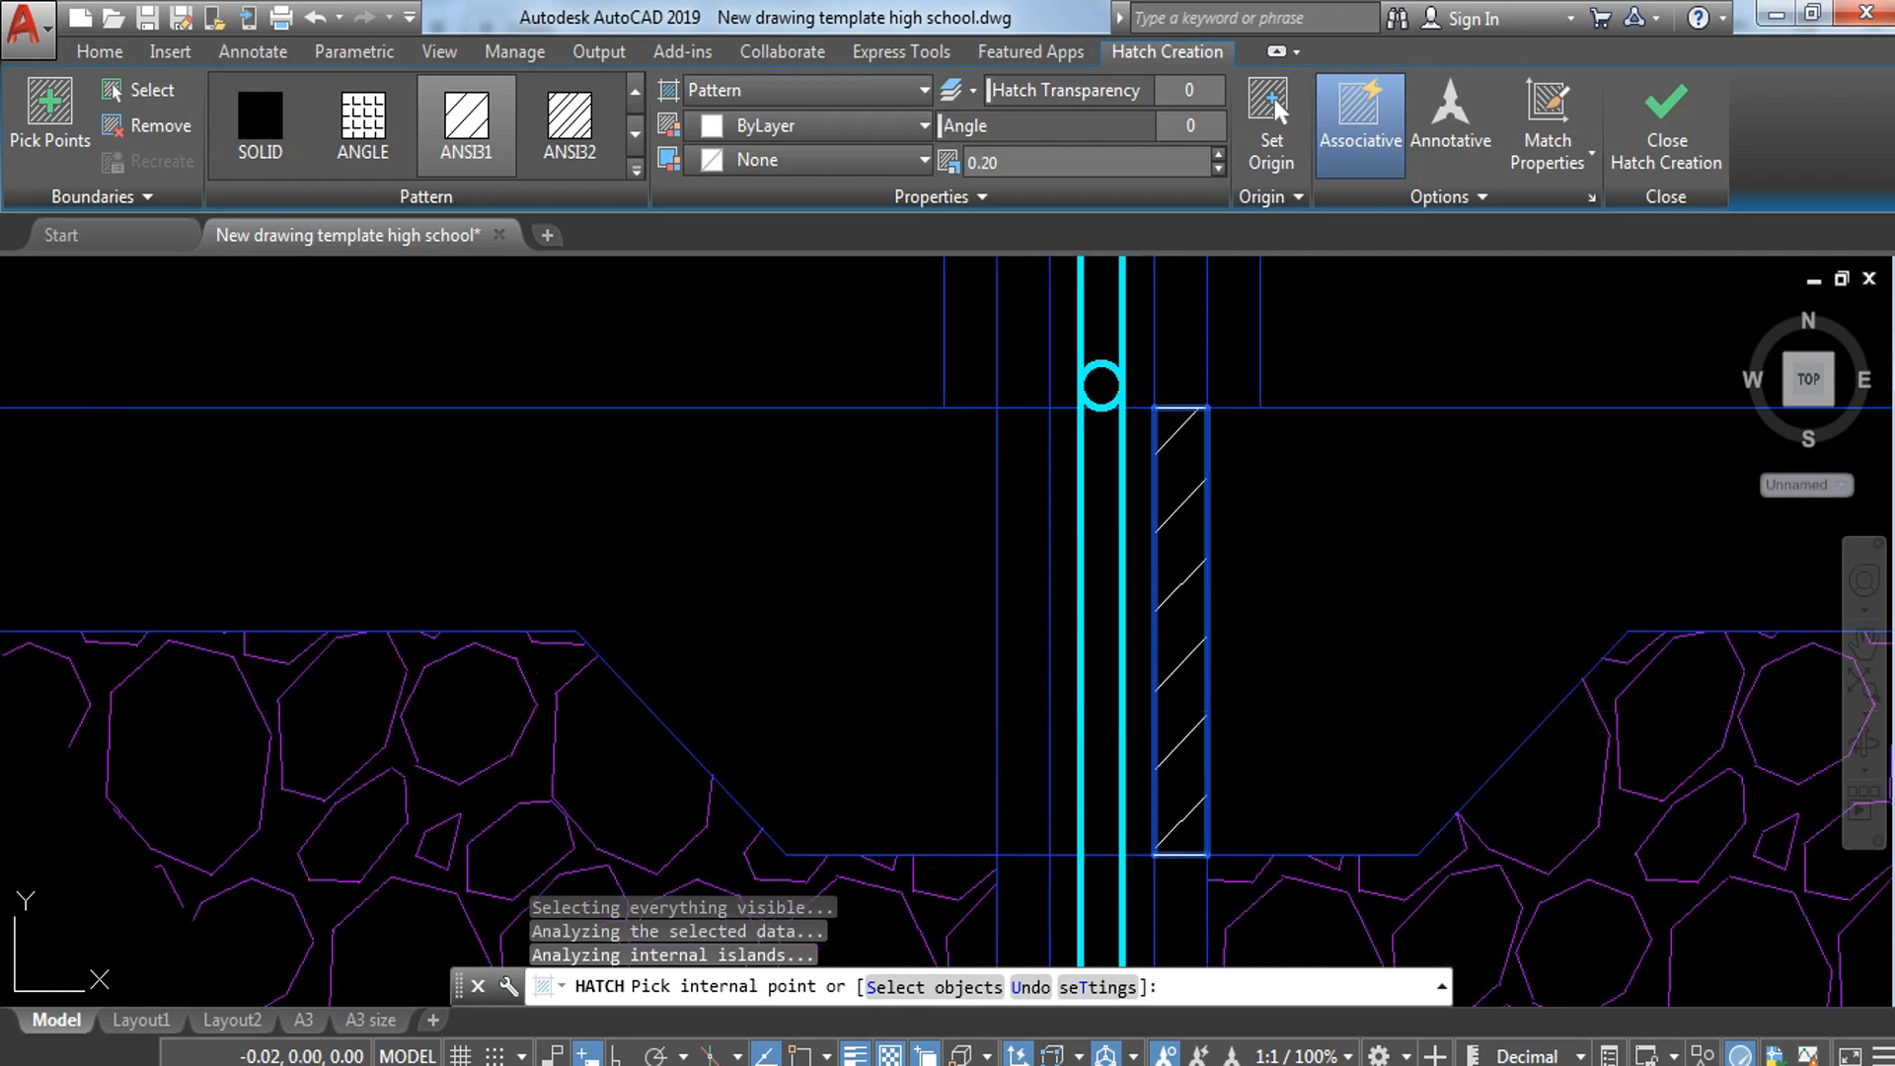
click(1094, 709)
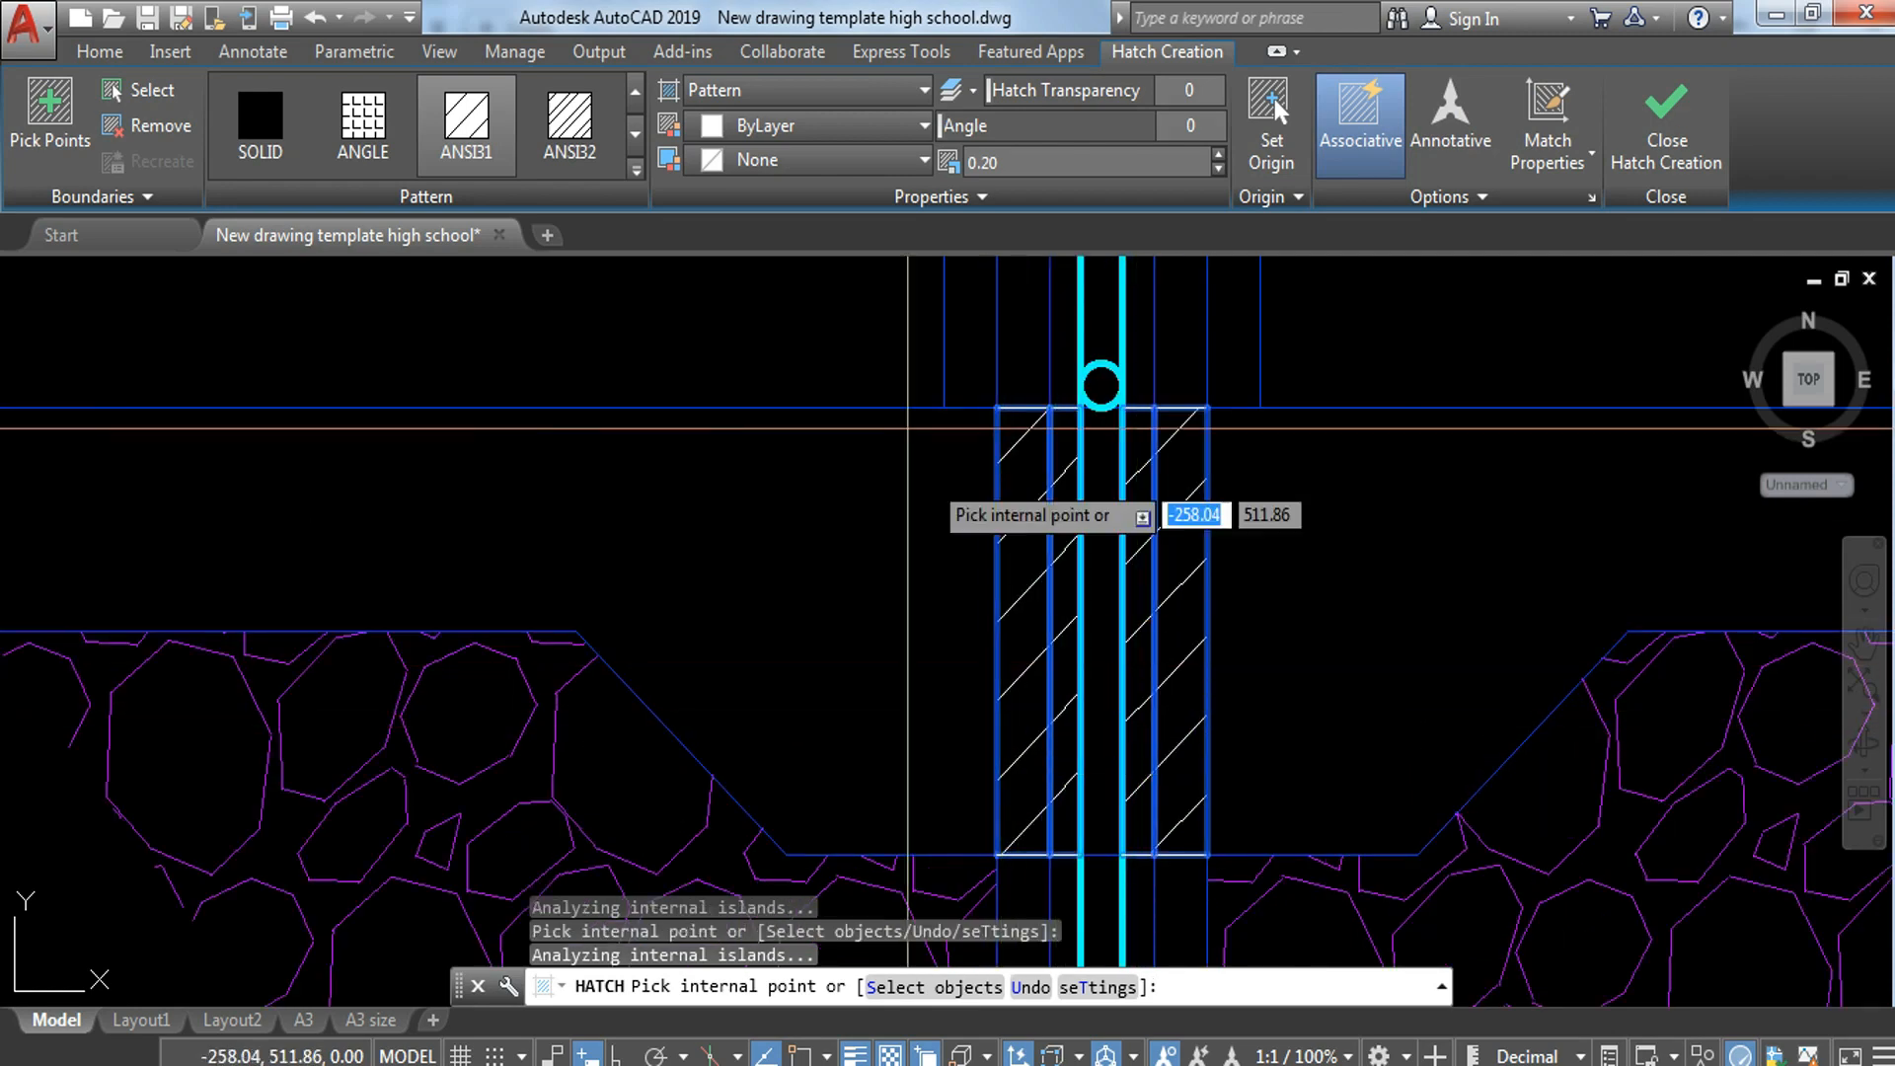
key(Return)
Step: Hatch the middle block on both sides of the vertical bar with ANSI31 at scale 0.20 and an angle of 90
scroll(907, 358, down, 4)
scroll(1028, 750, up, 2)
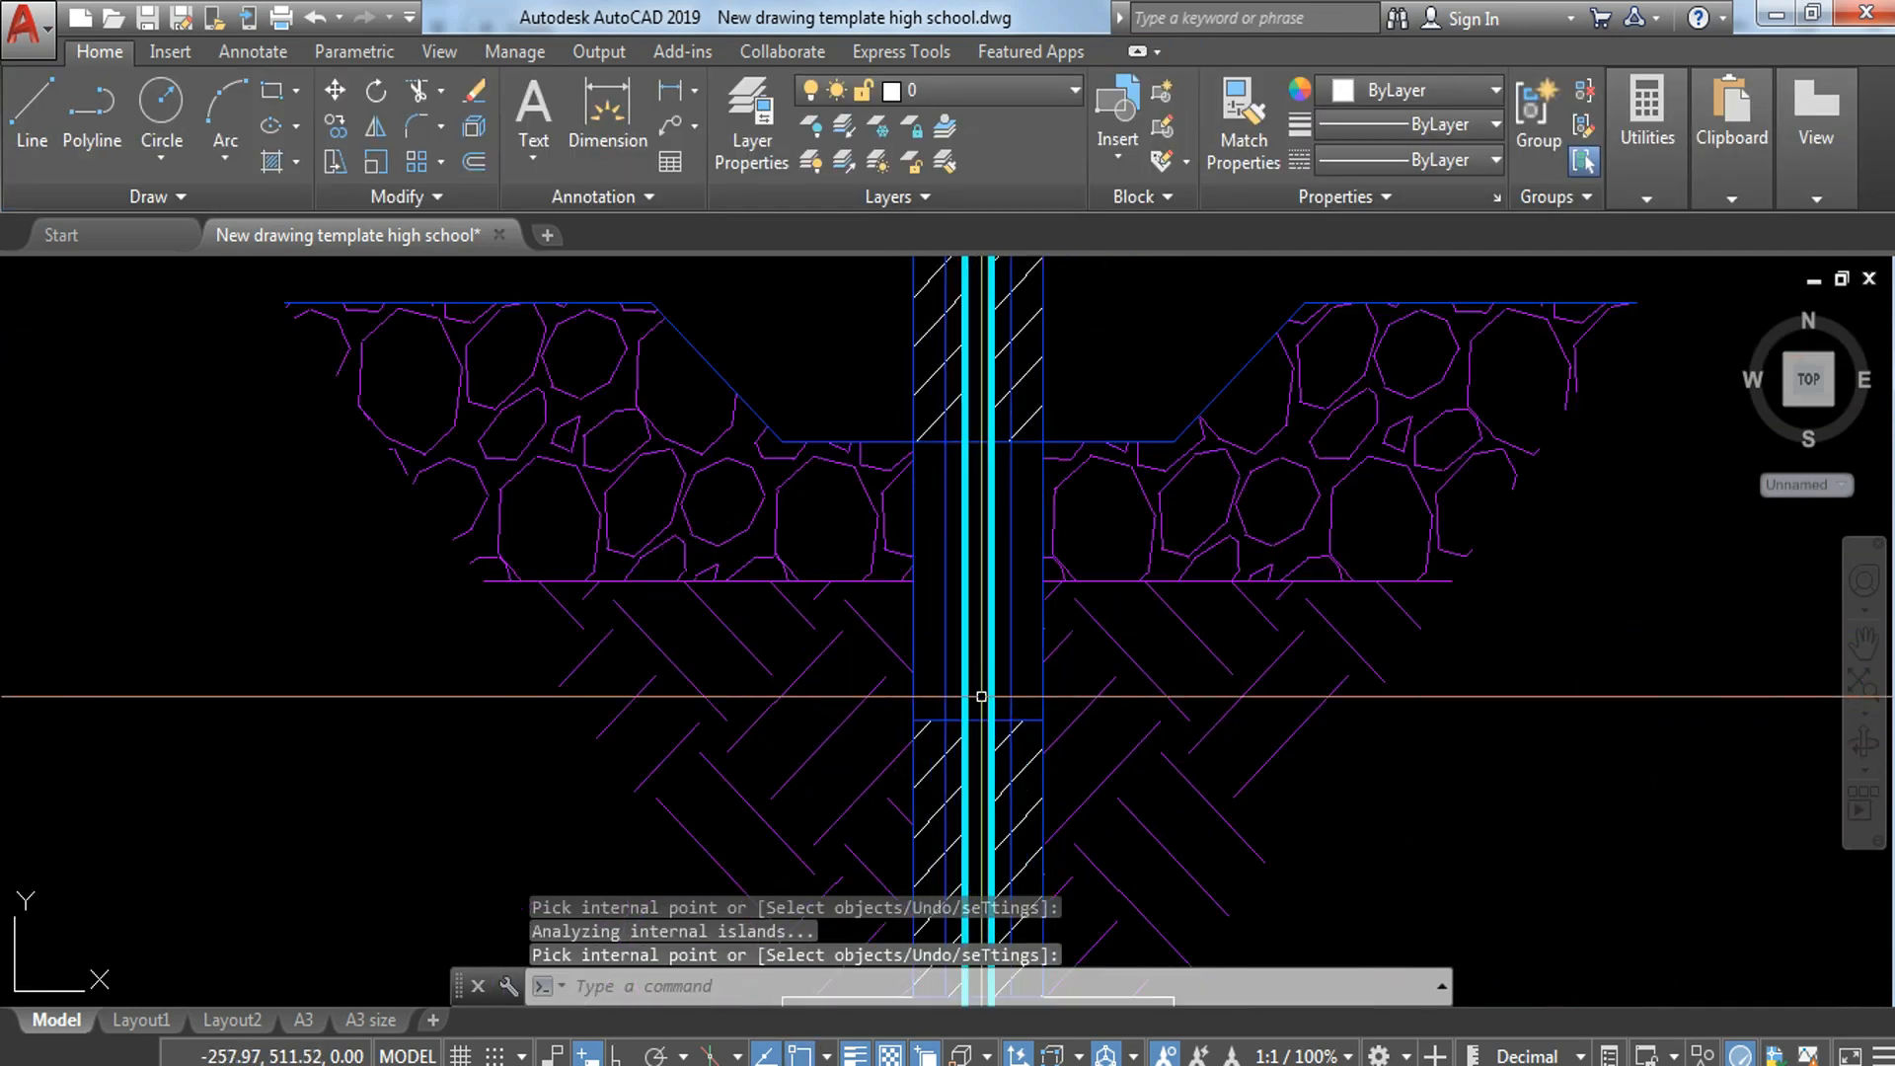
key(Return)
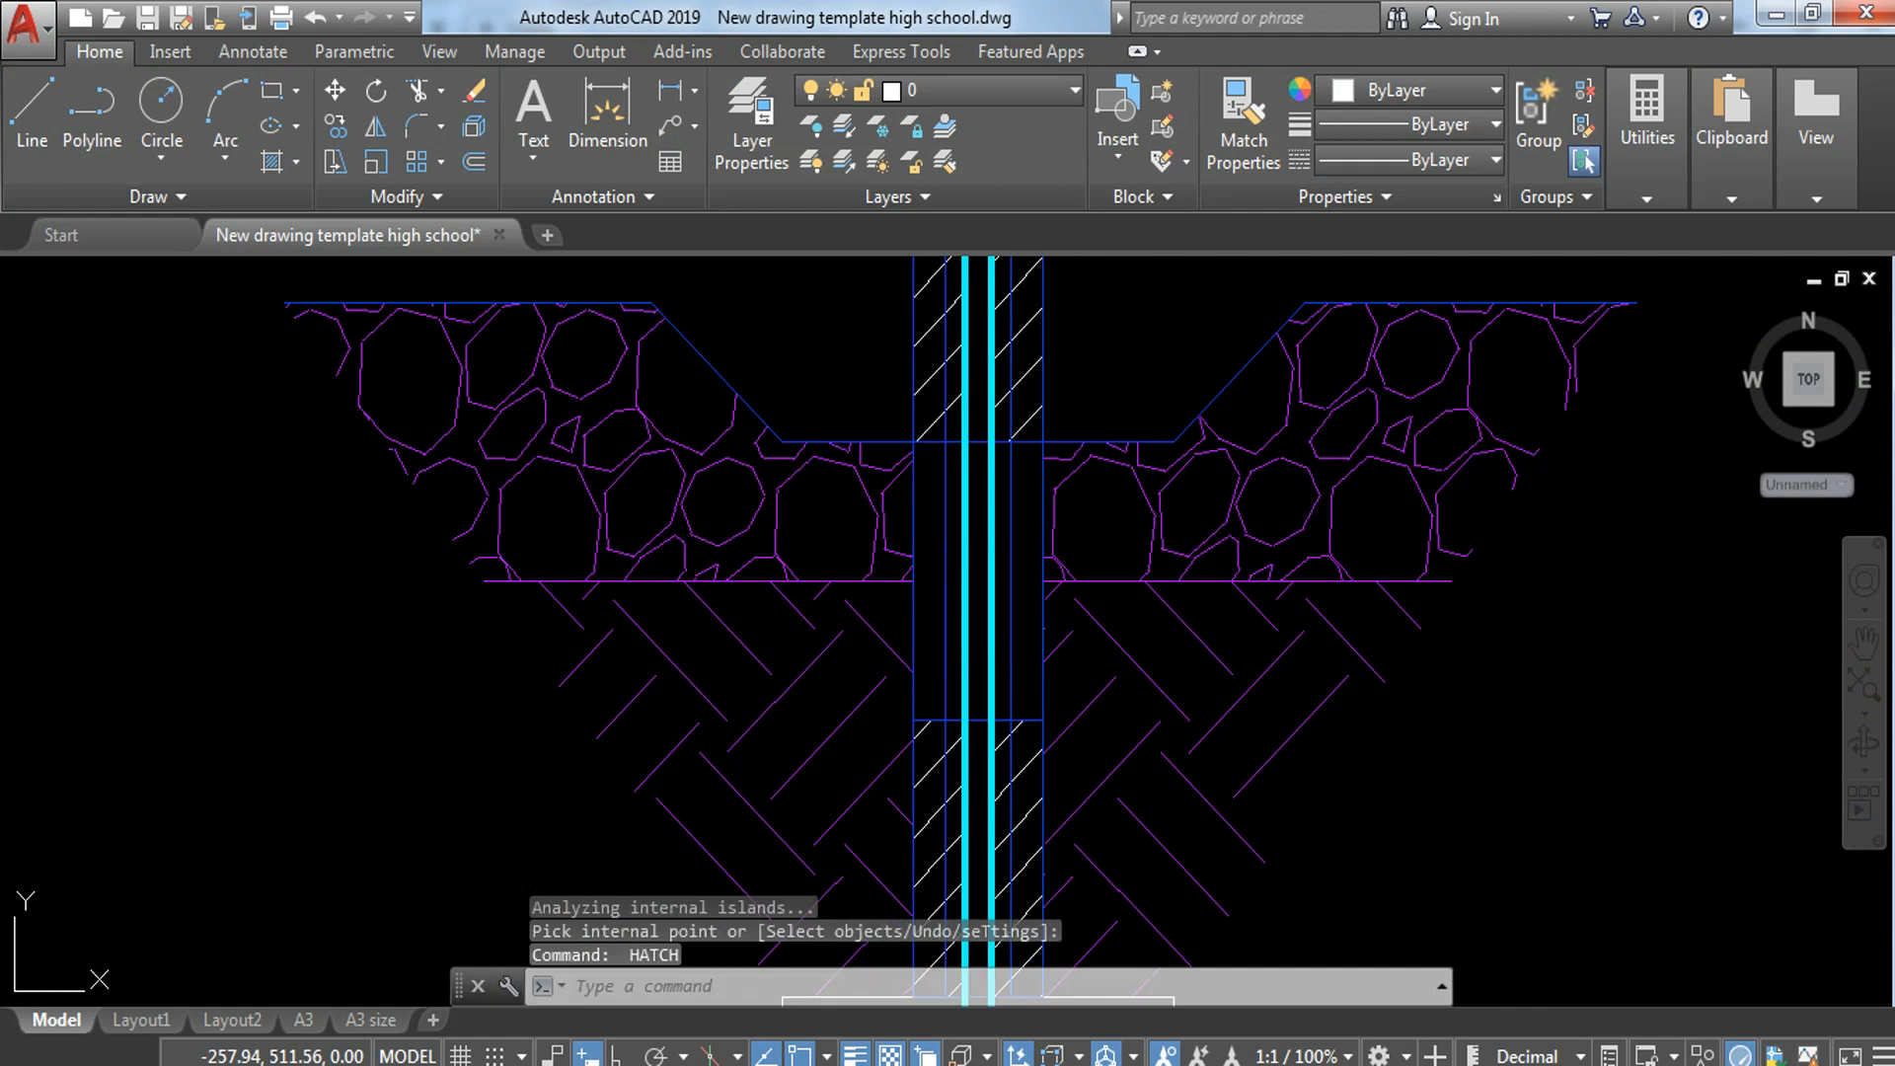
click(1026, 637)
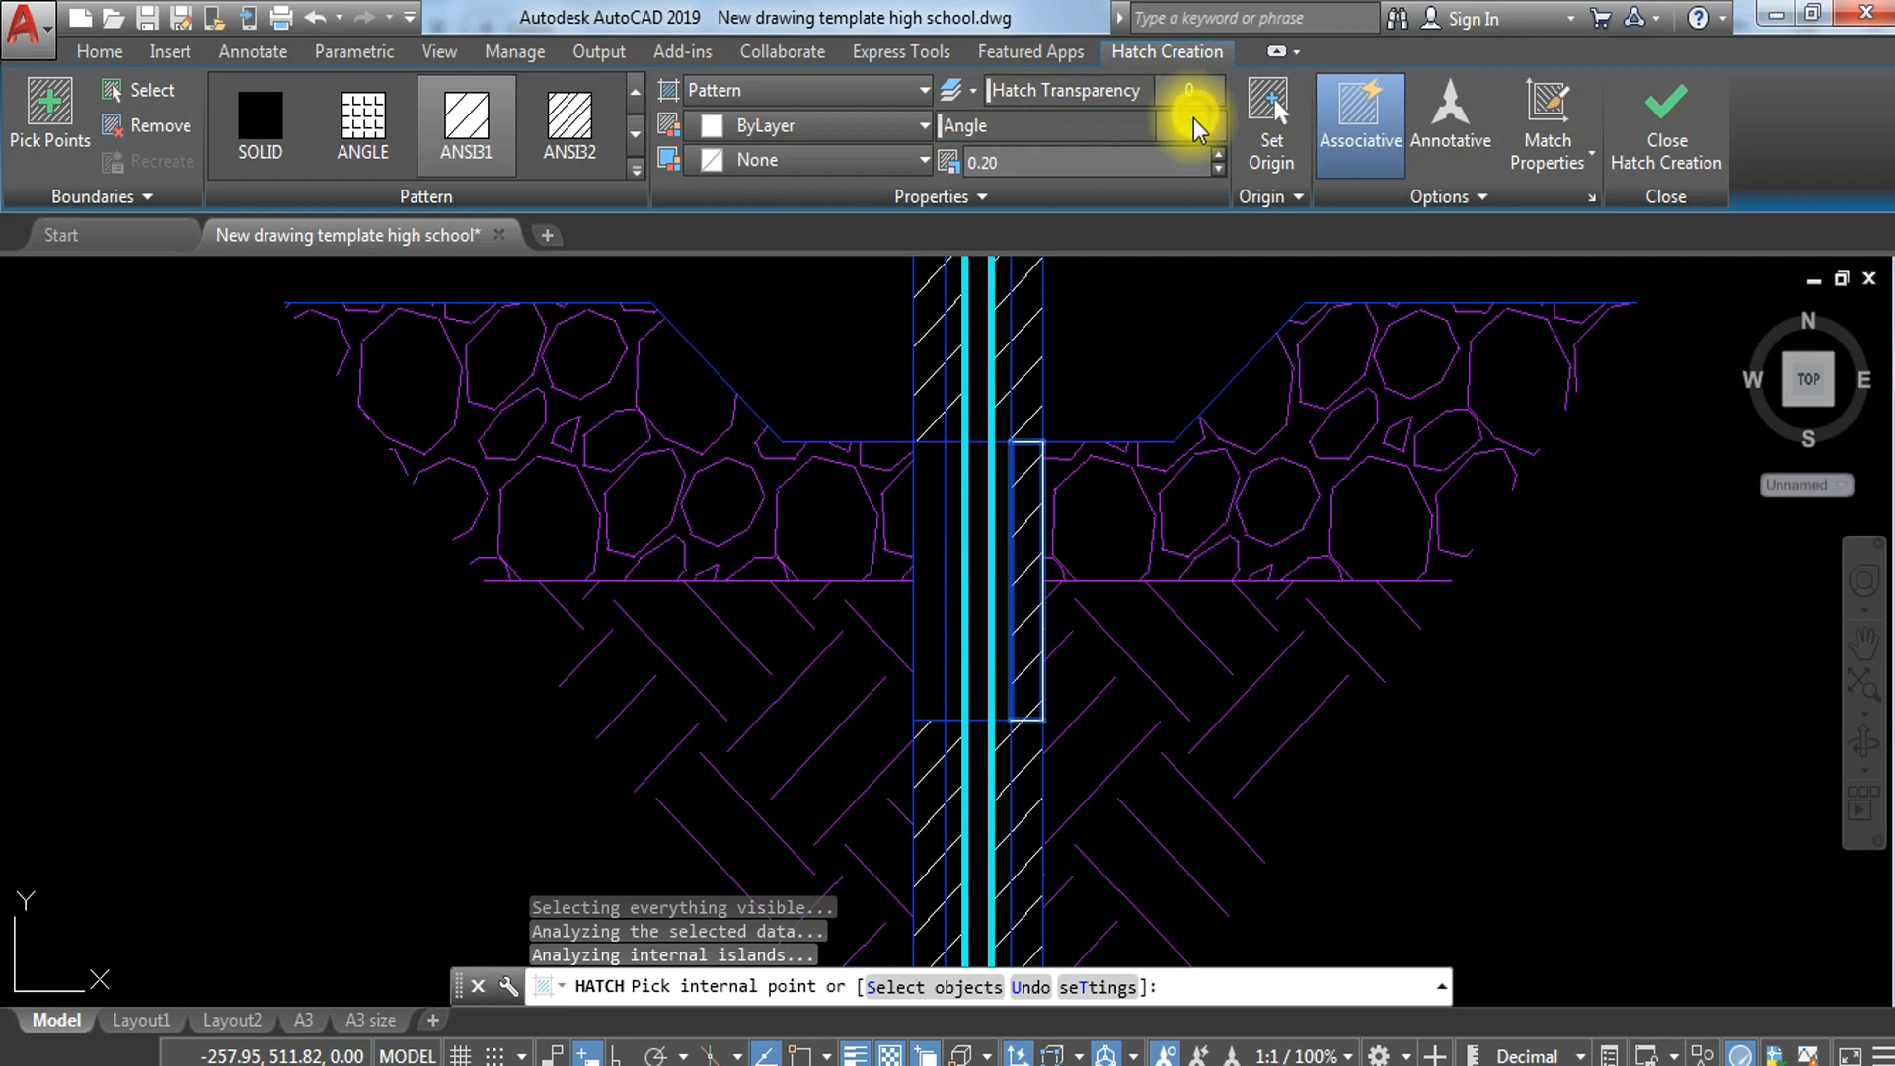
text(90)
key(Return)
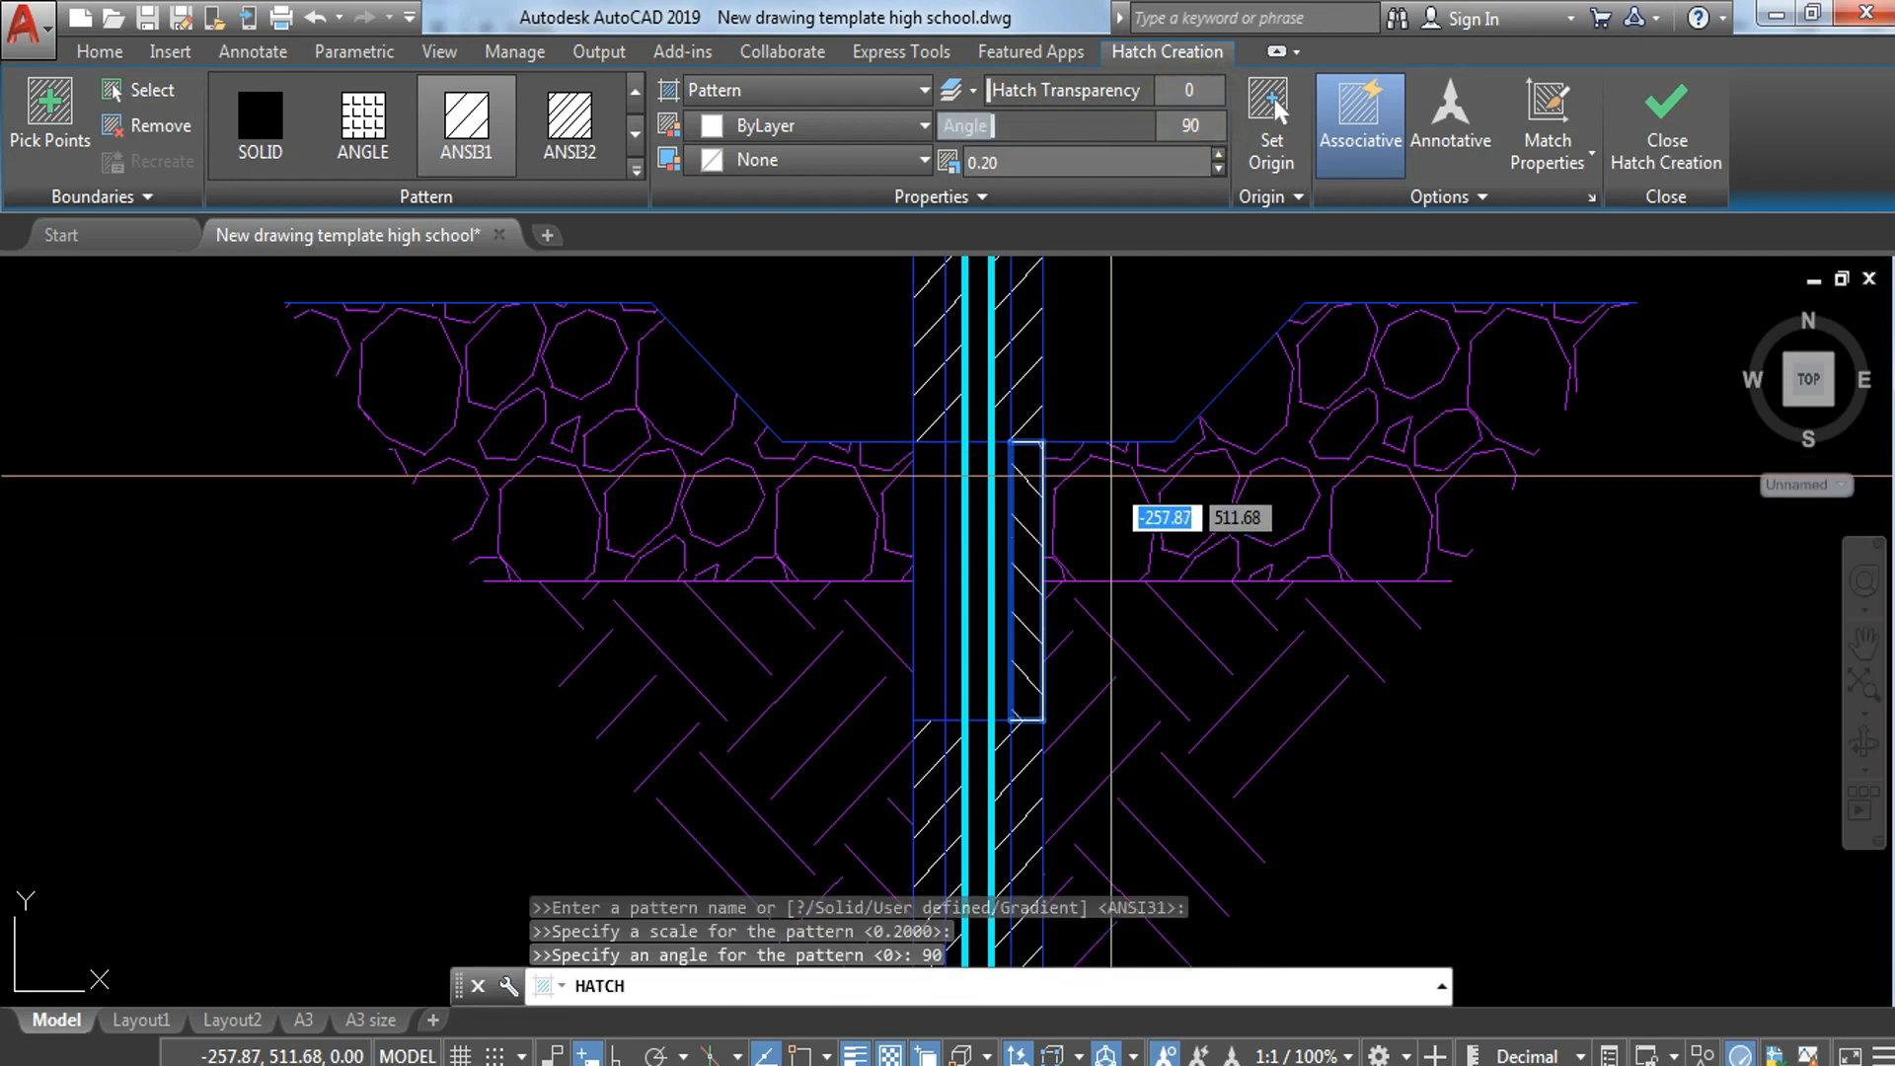
scroll(1027, 512, up, 2)
click(987, 522)
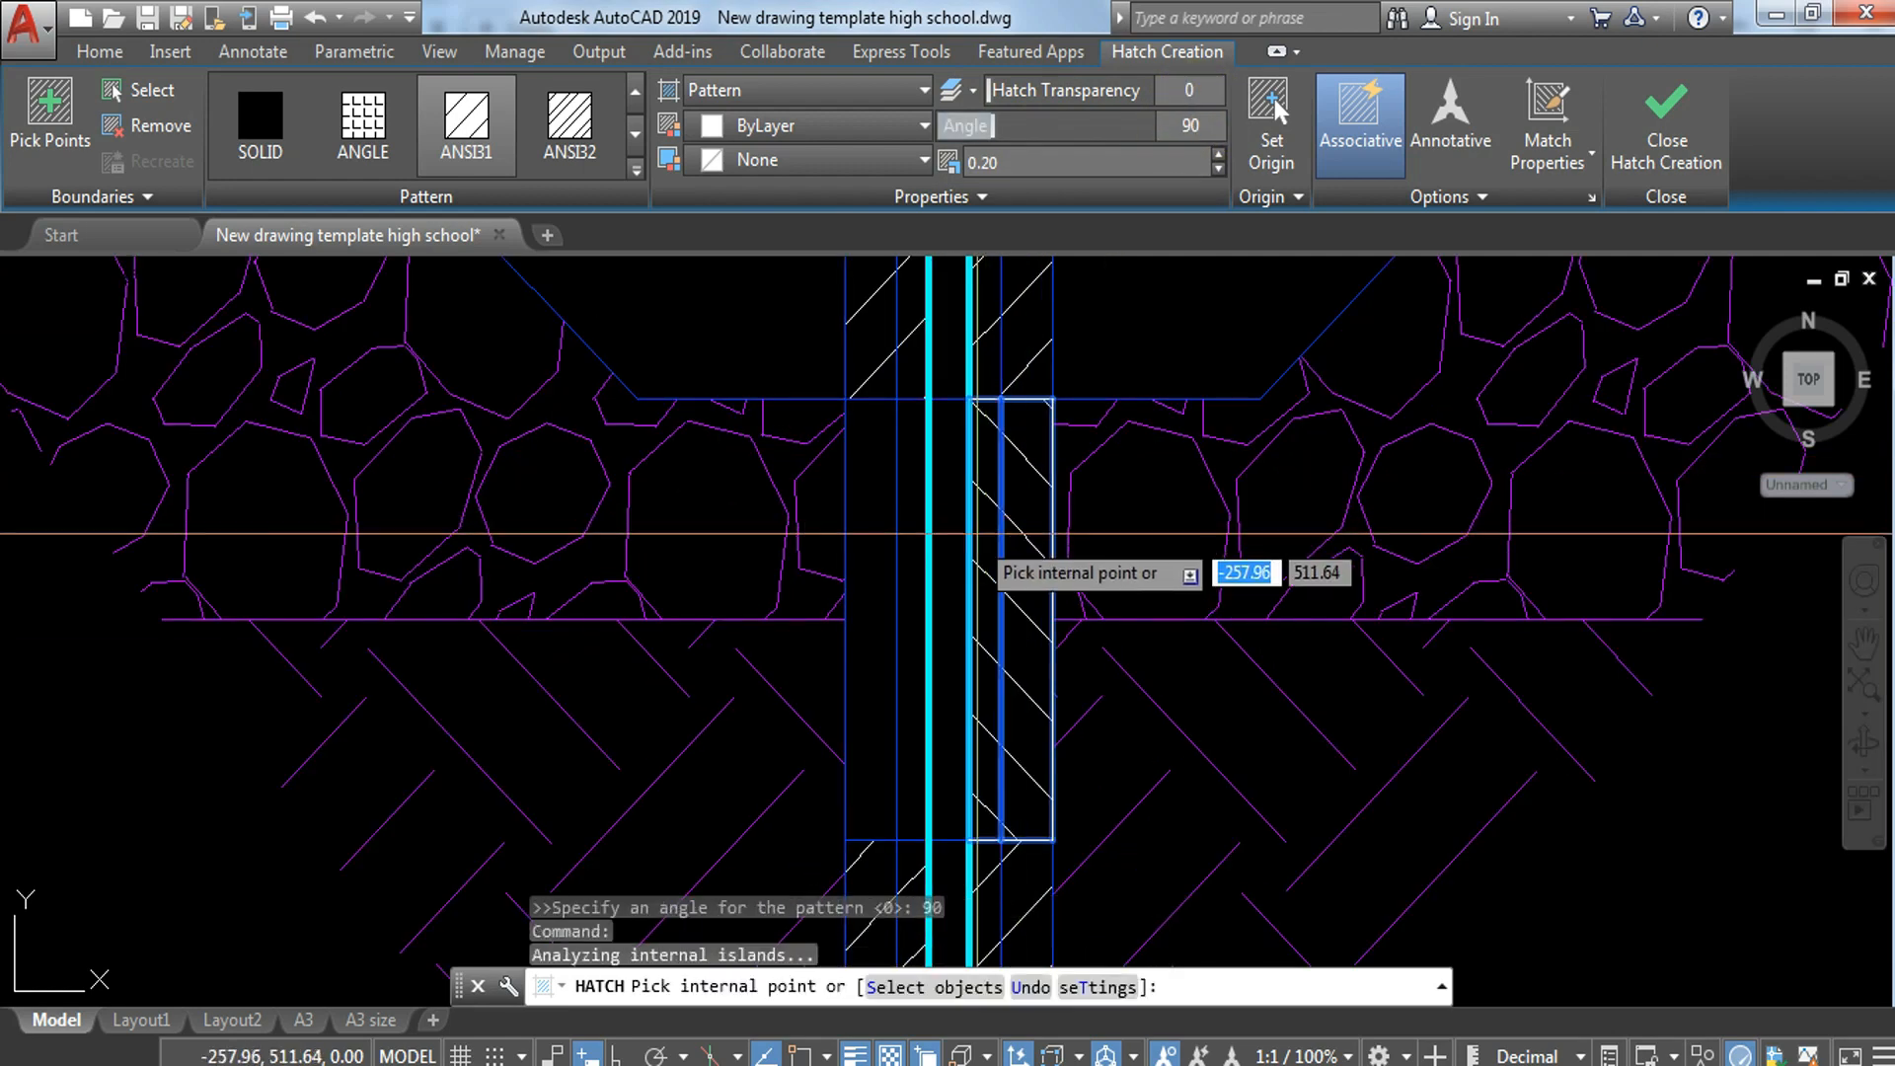
click(913, 560)
click(869, 567)
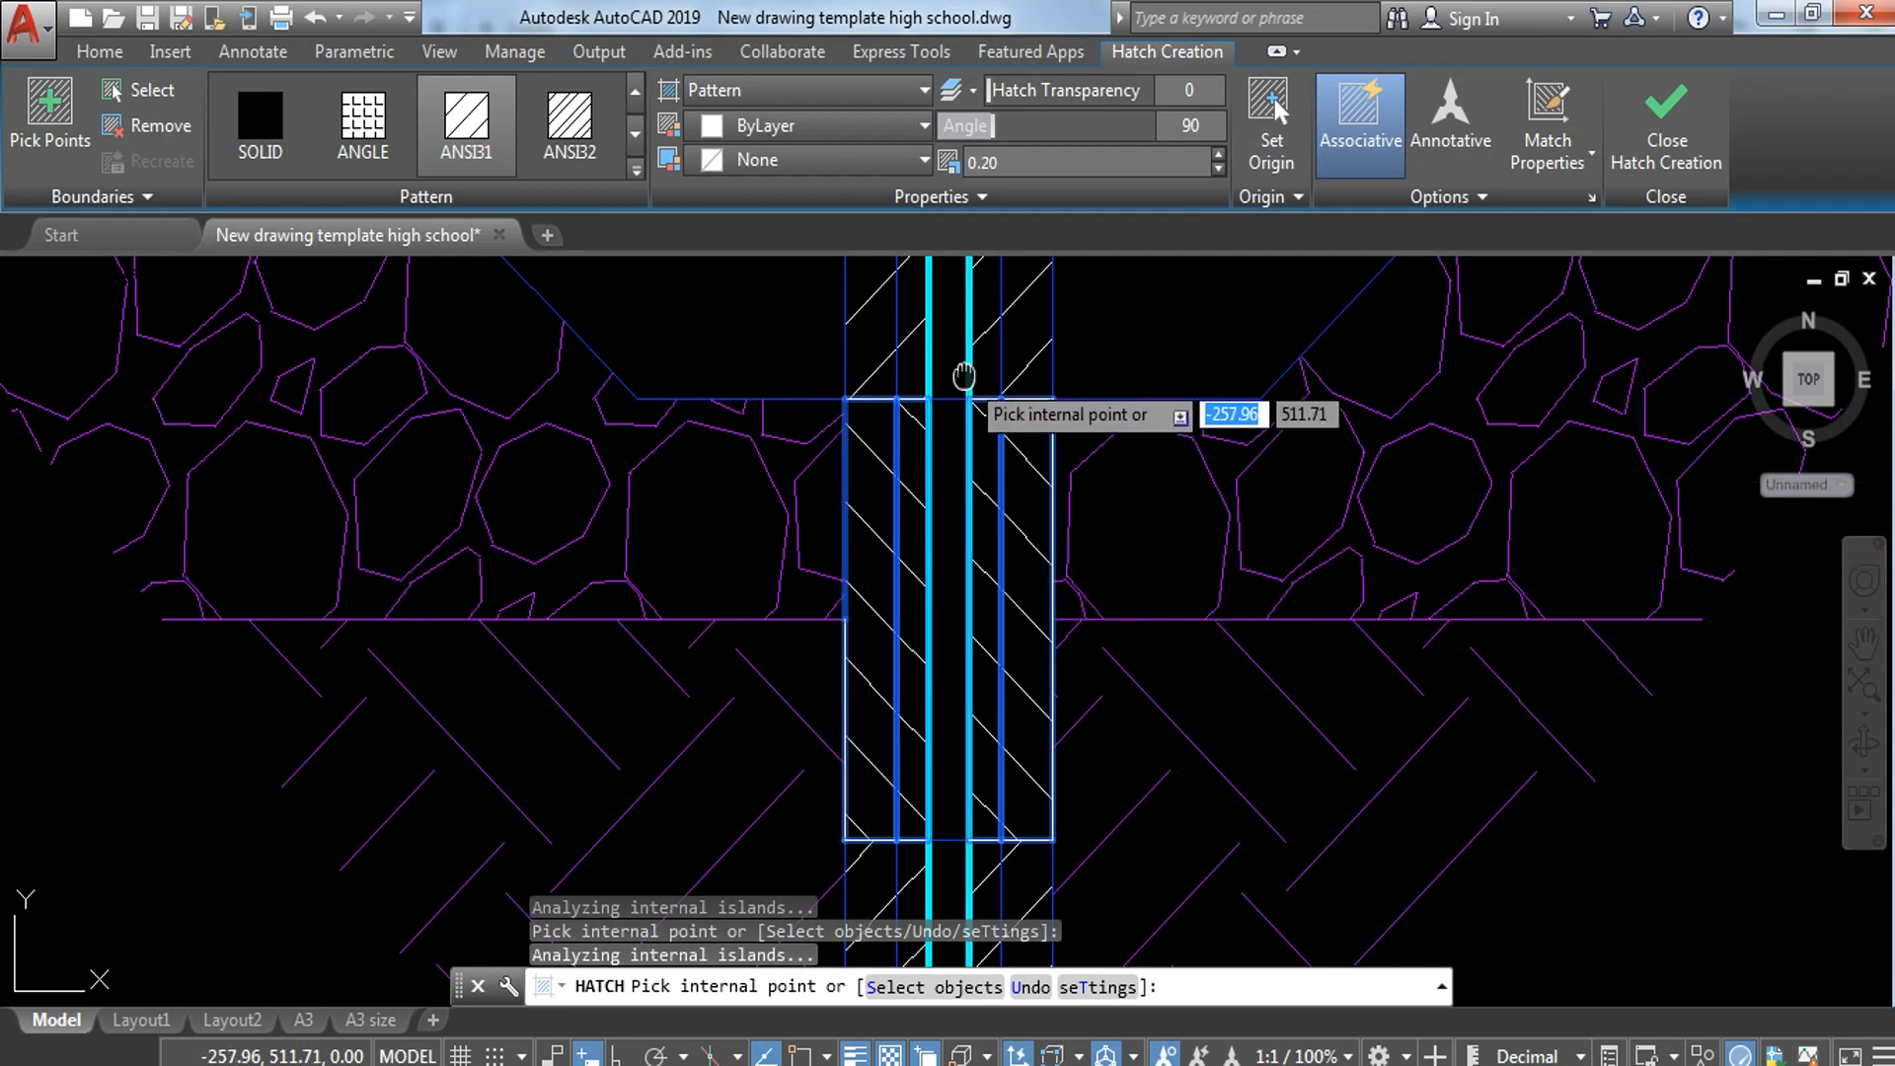
middle_drag(966, 375, 1037, 834)
scroll(1039, 835, up, 2)
scroll(1143, 339, down, 6)
key(Return)
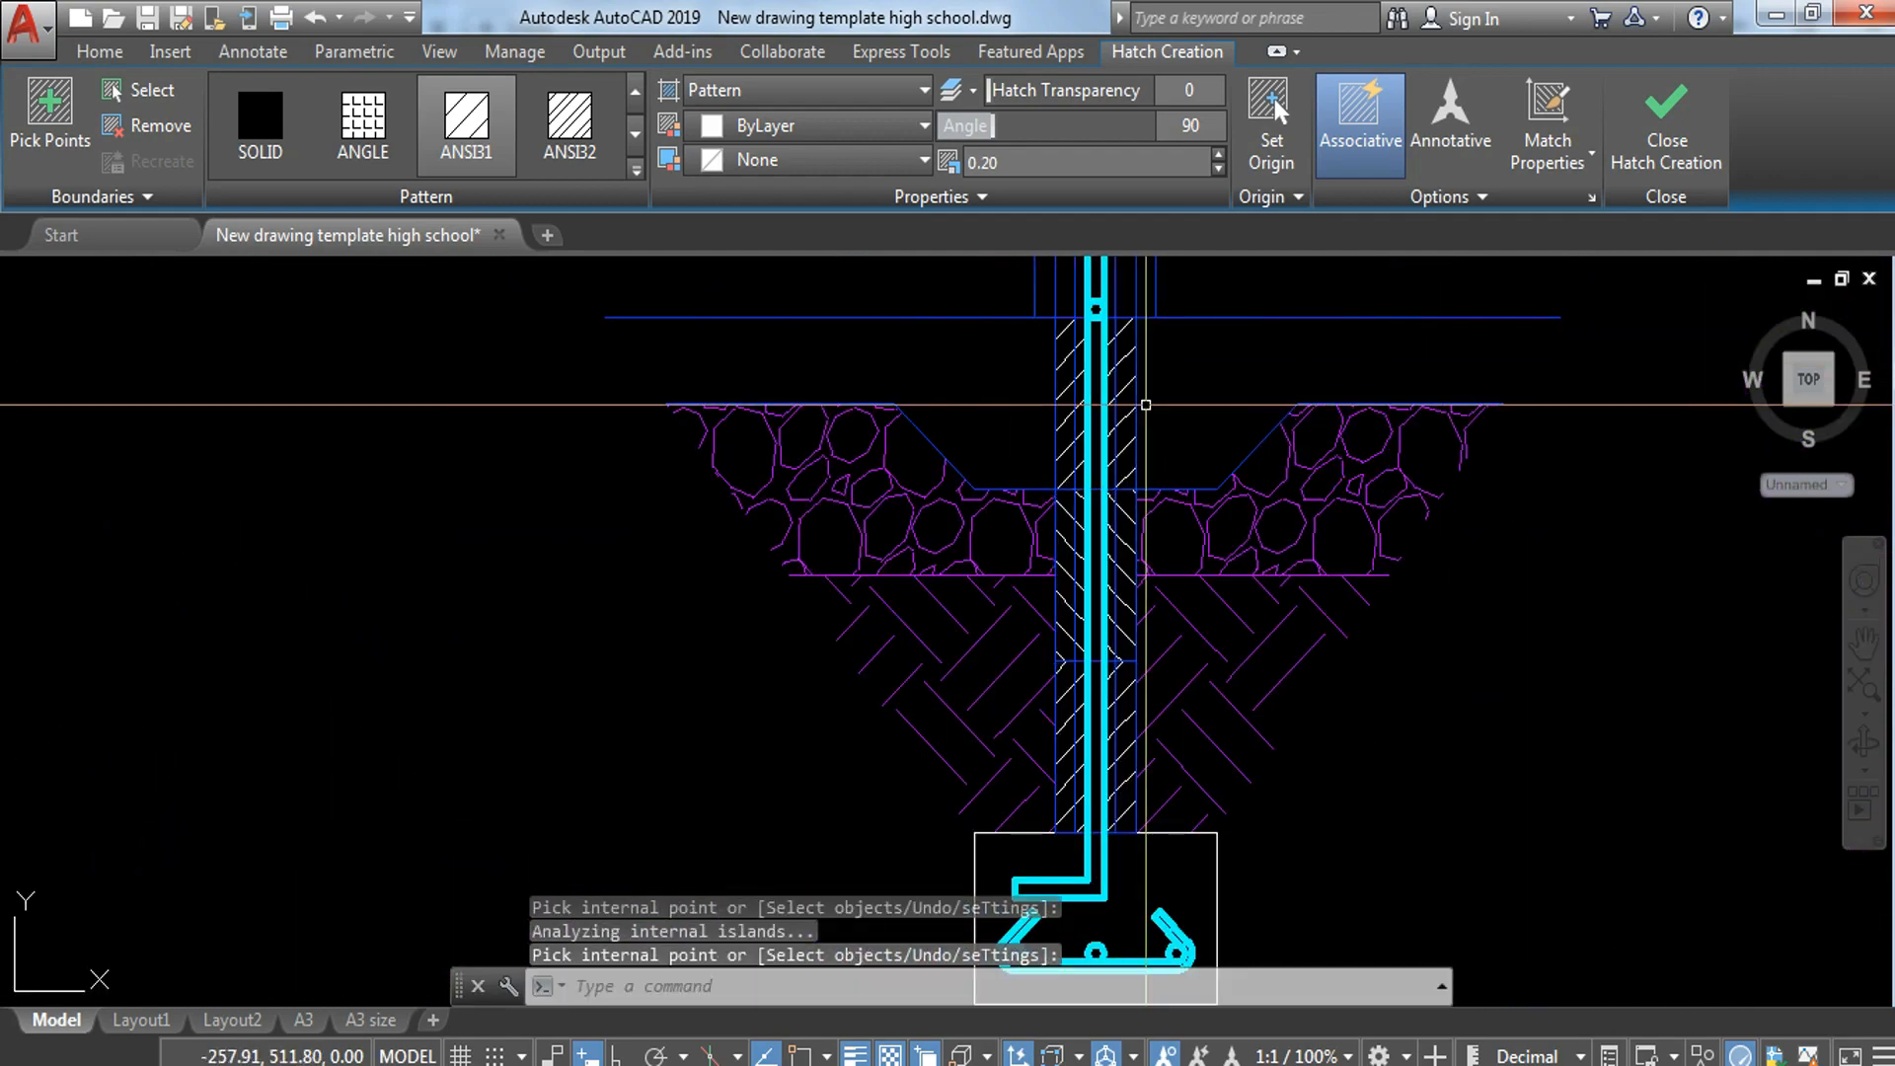
Step: Hatch the block between the floor line and the break line on both sides of the bar with ANSI31 at scale 0.20, angle 90
scroll(1178, 484, up, 4)
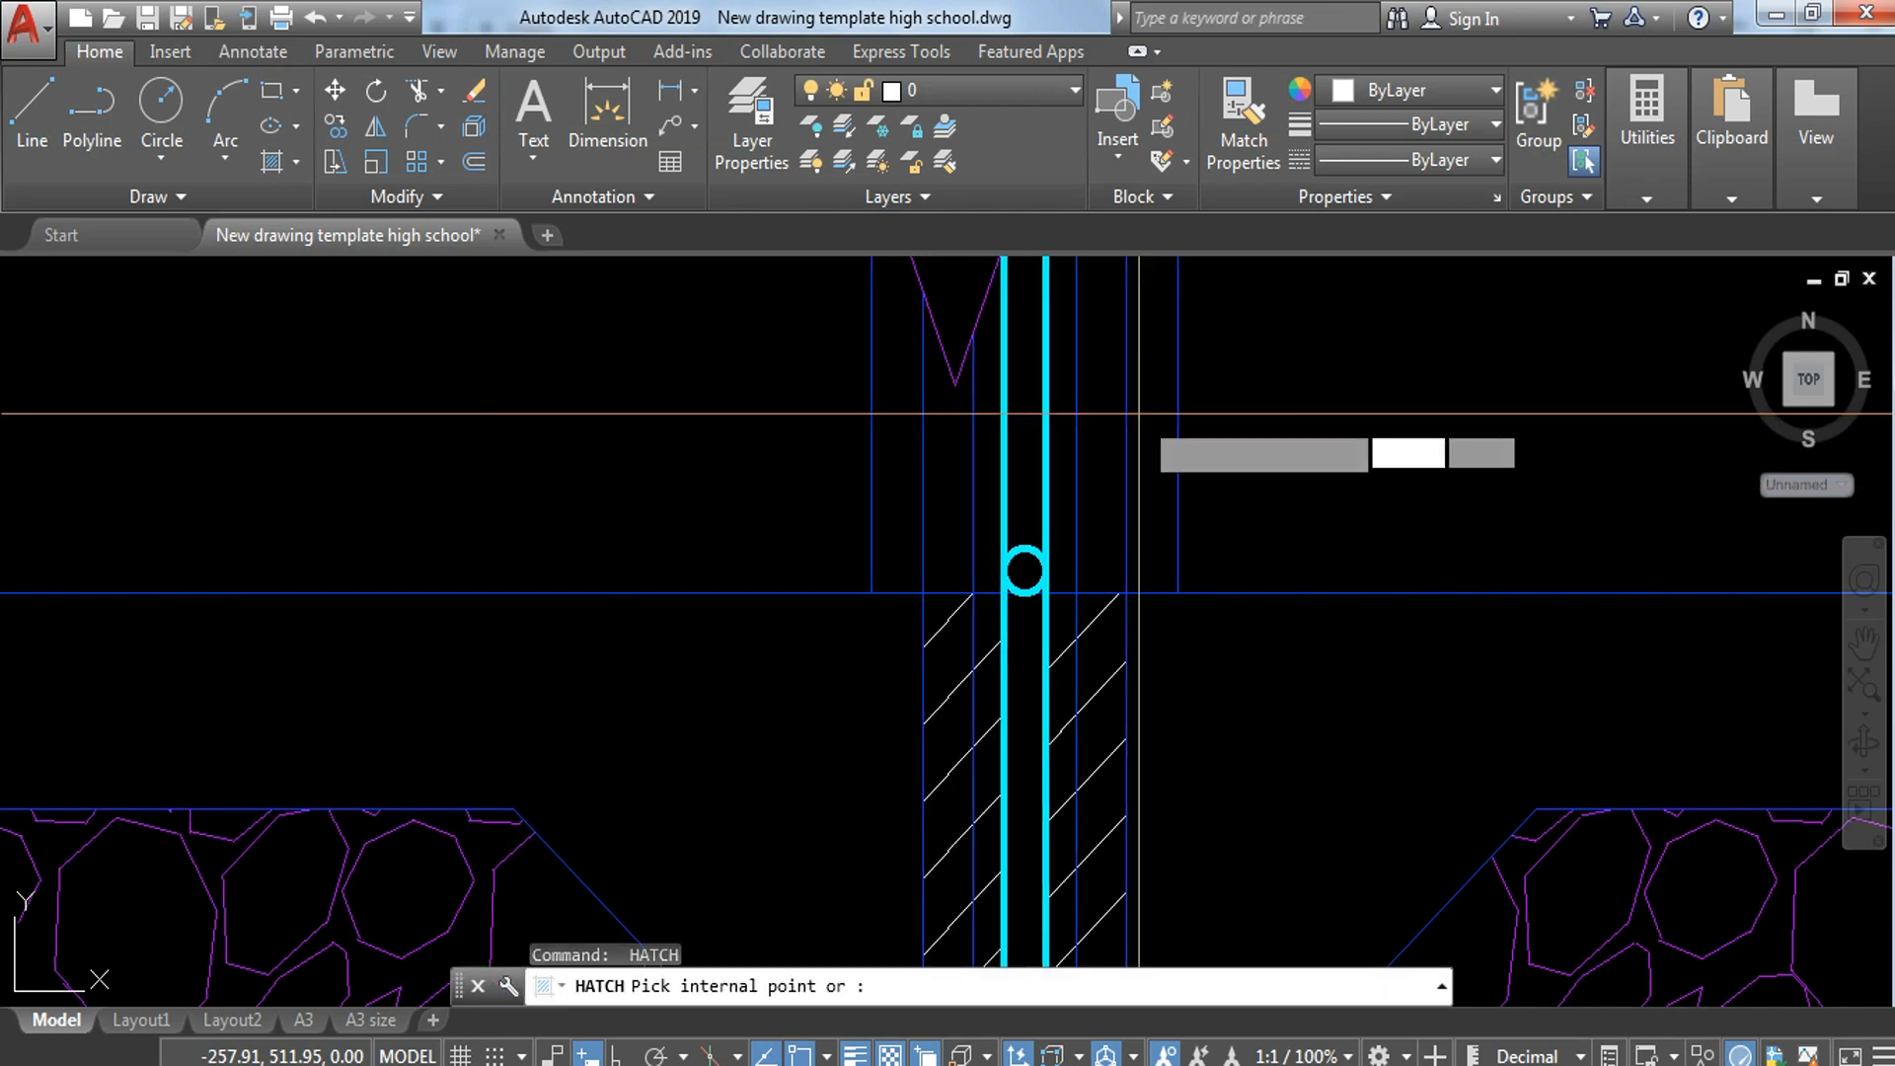
middle_drag(1125, 465, 1146, 739)
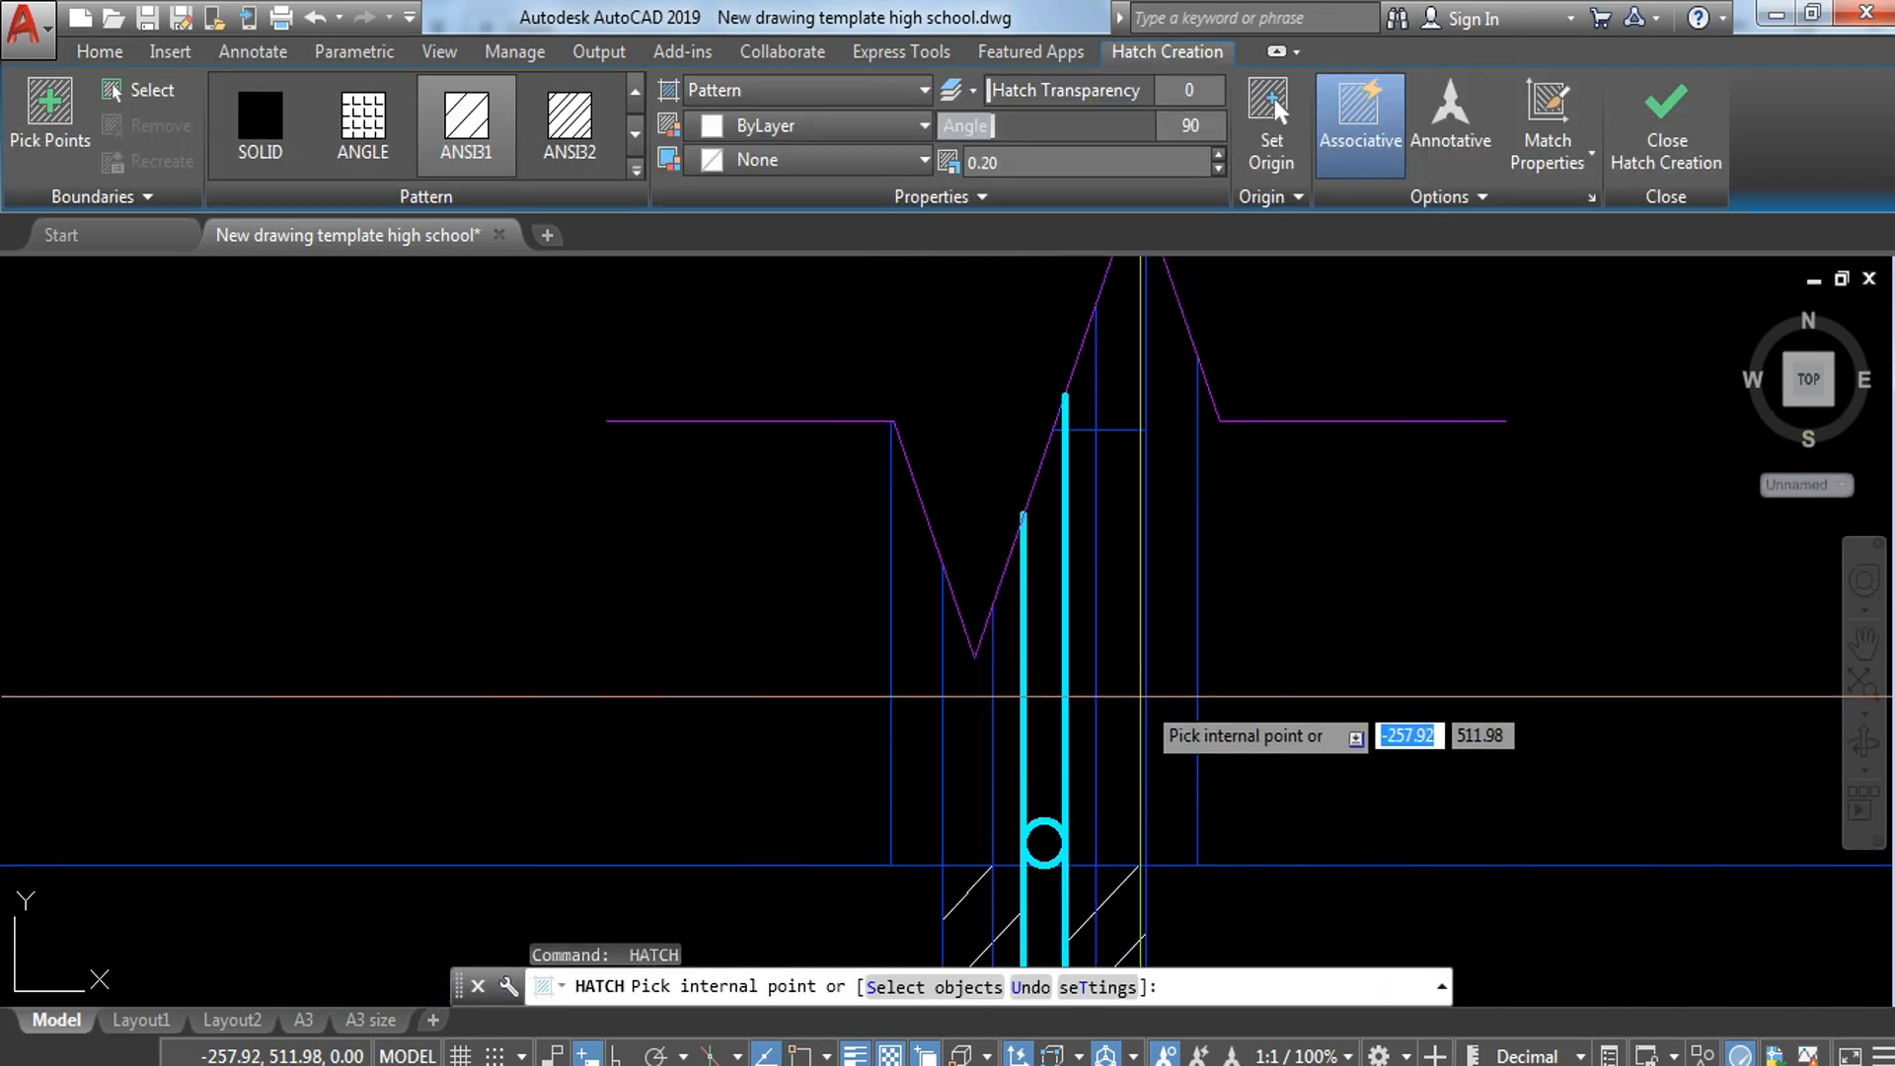
click(1121, 698)
click(967, 768)
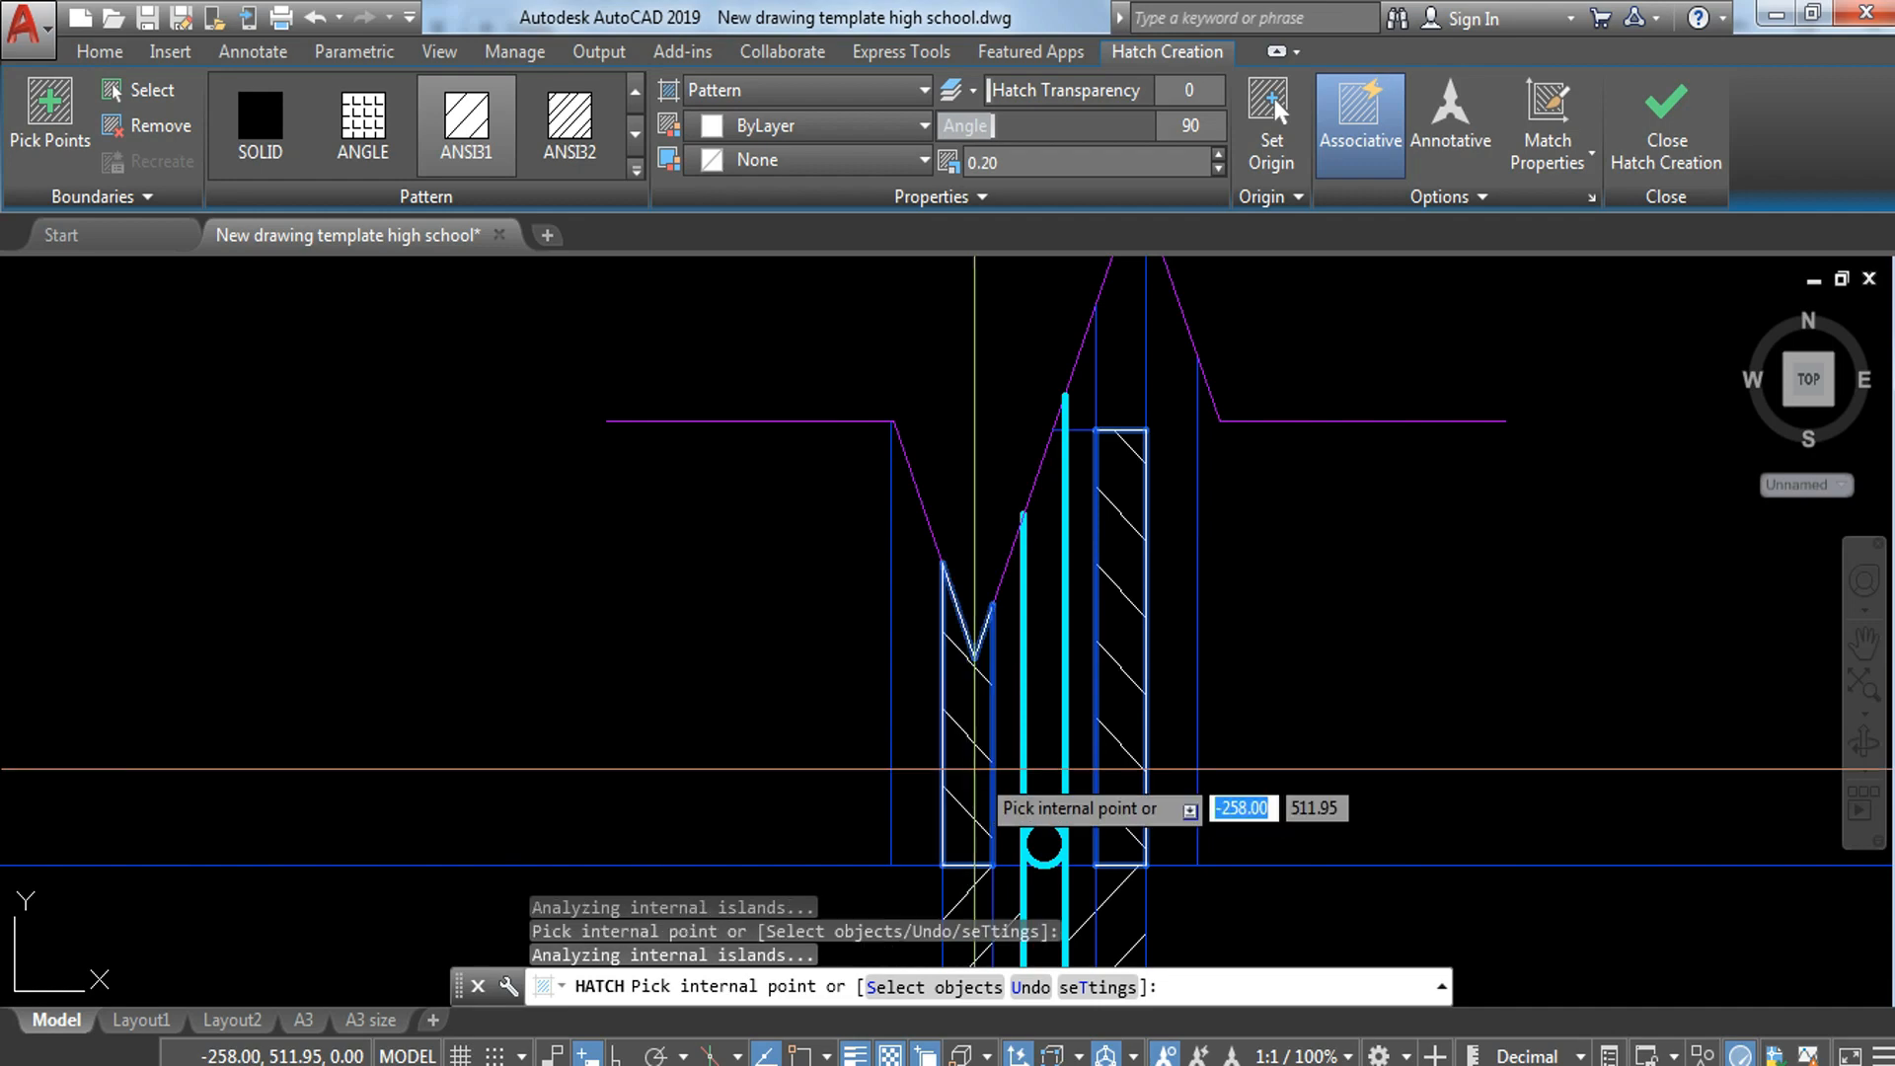
key(Return)
Step: Hatch the cut block piece beneath the break line's upper peak with ANSI31 at scale 0.20 and an angle of 0
scroll(1112, 470, down, 2)
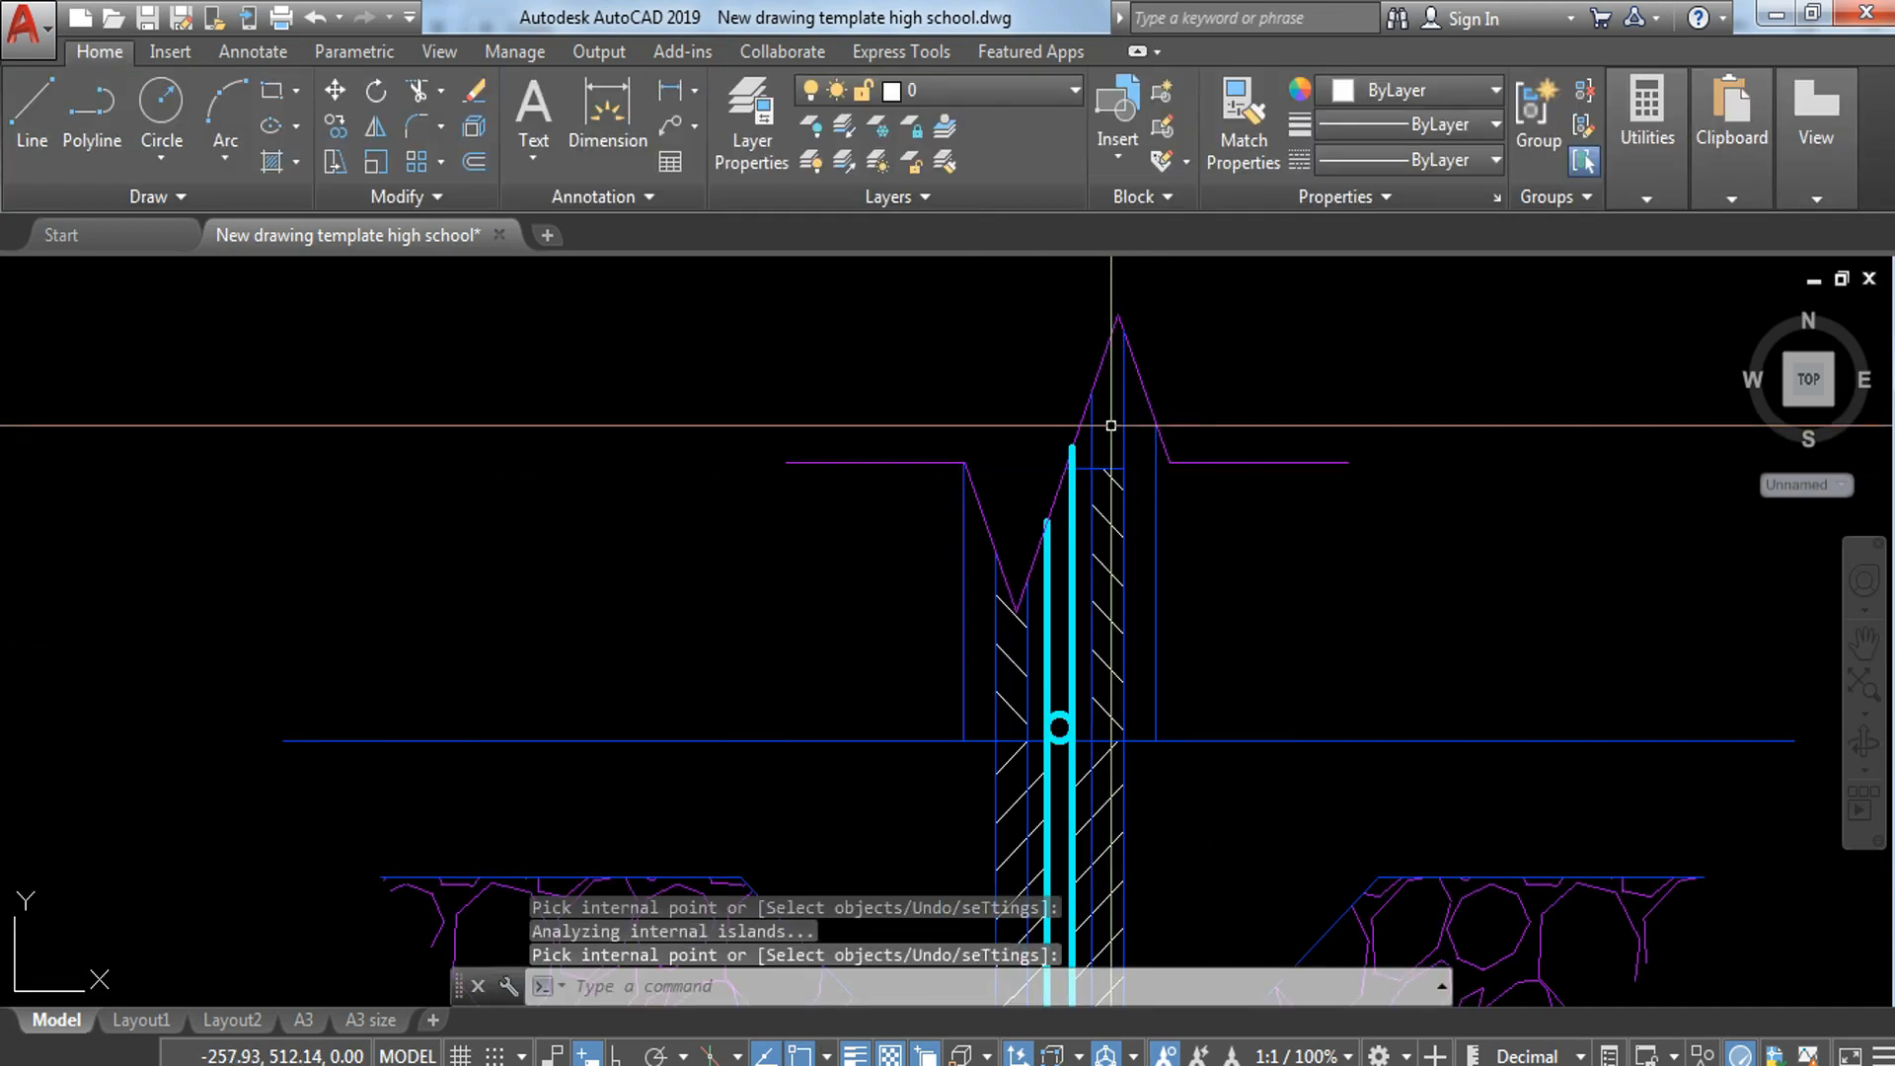
key(Return)
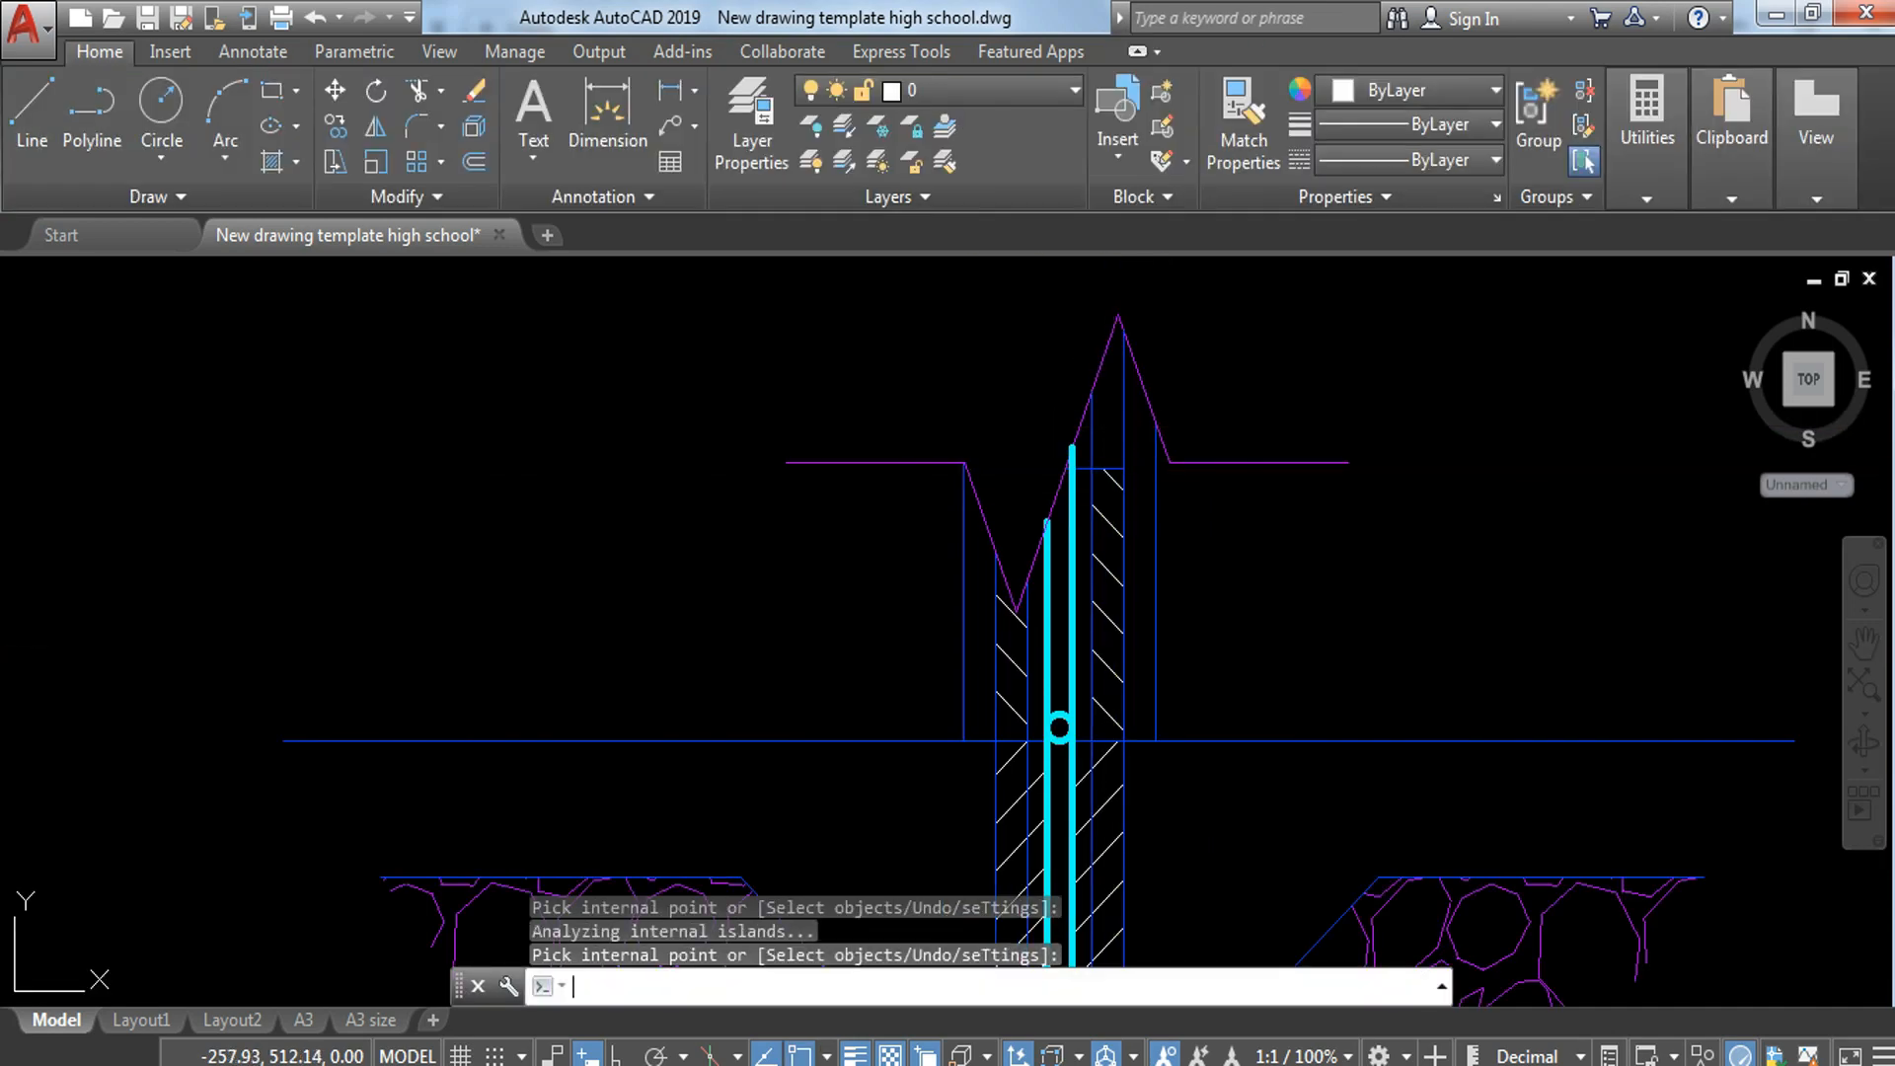
key(Return)
click(1094, 466)
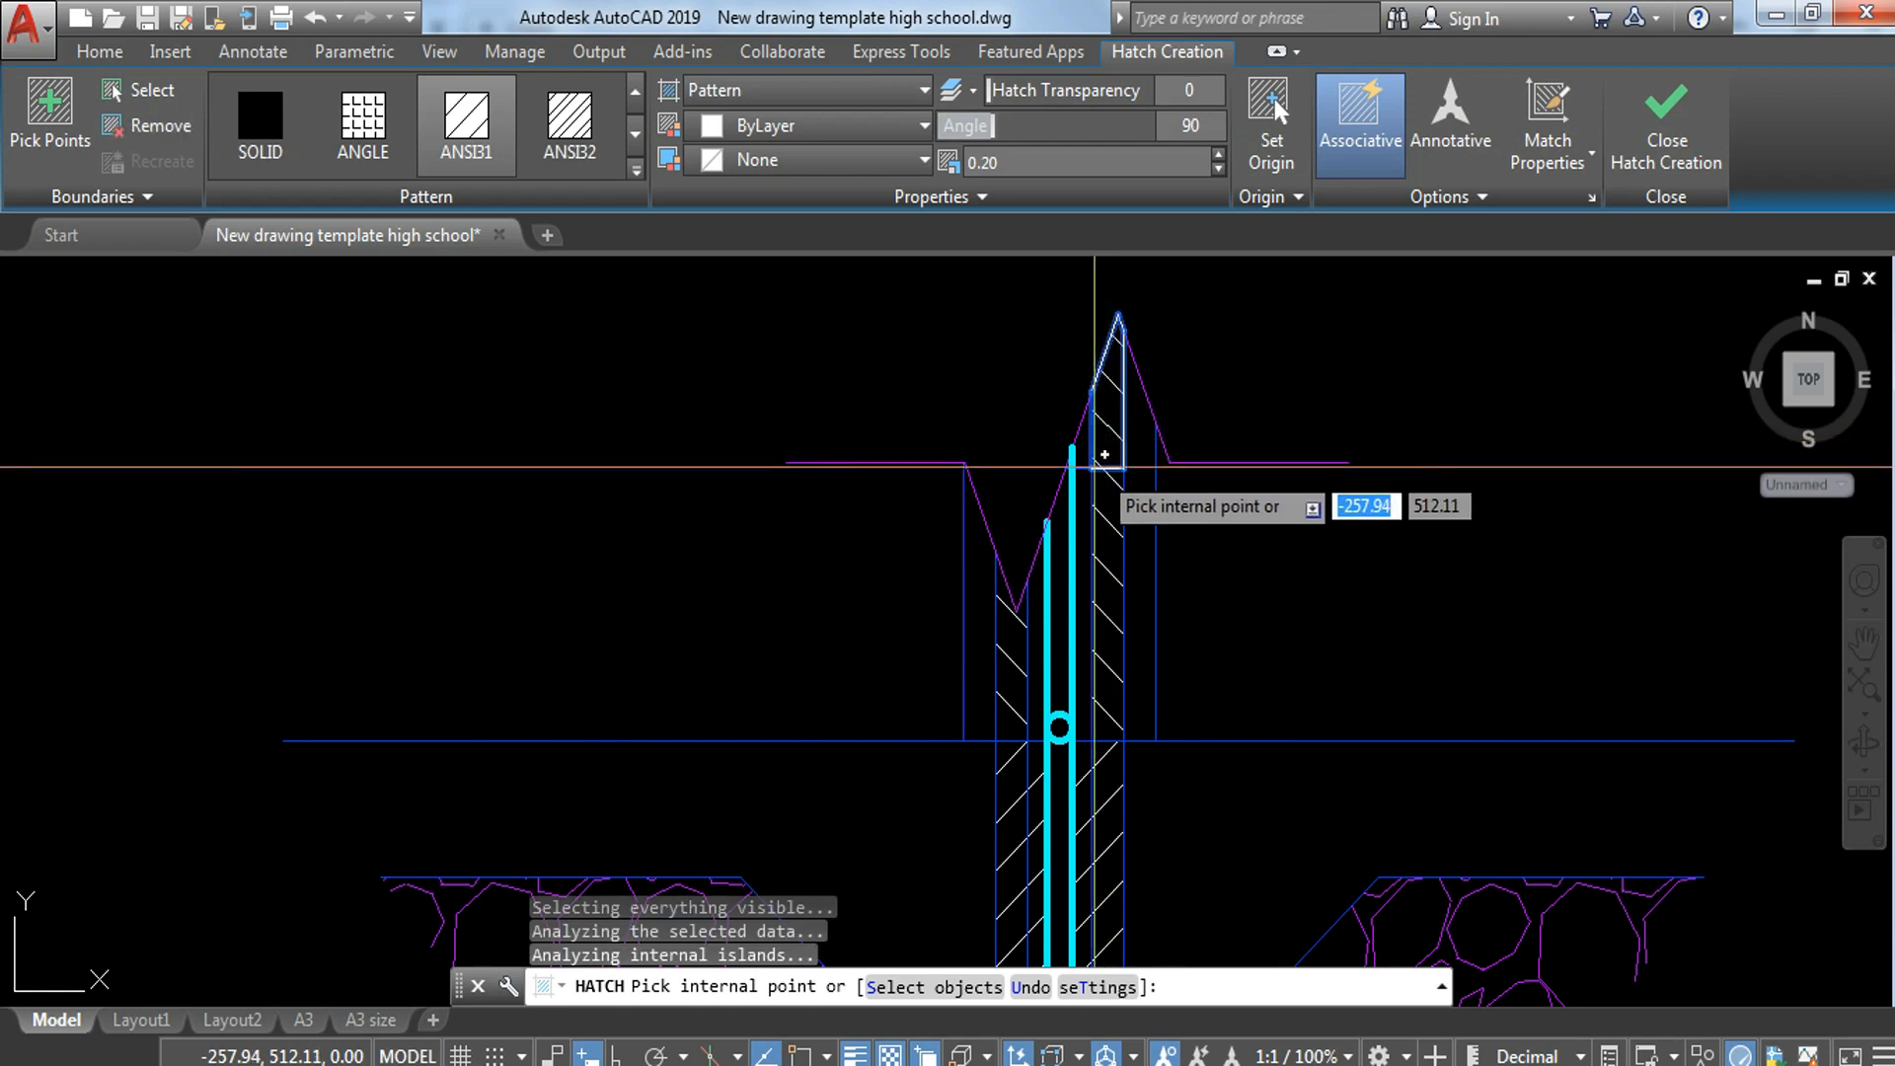
click(1087, 452)
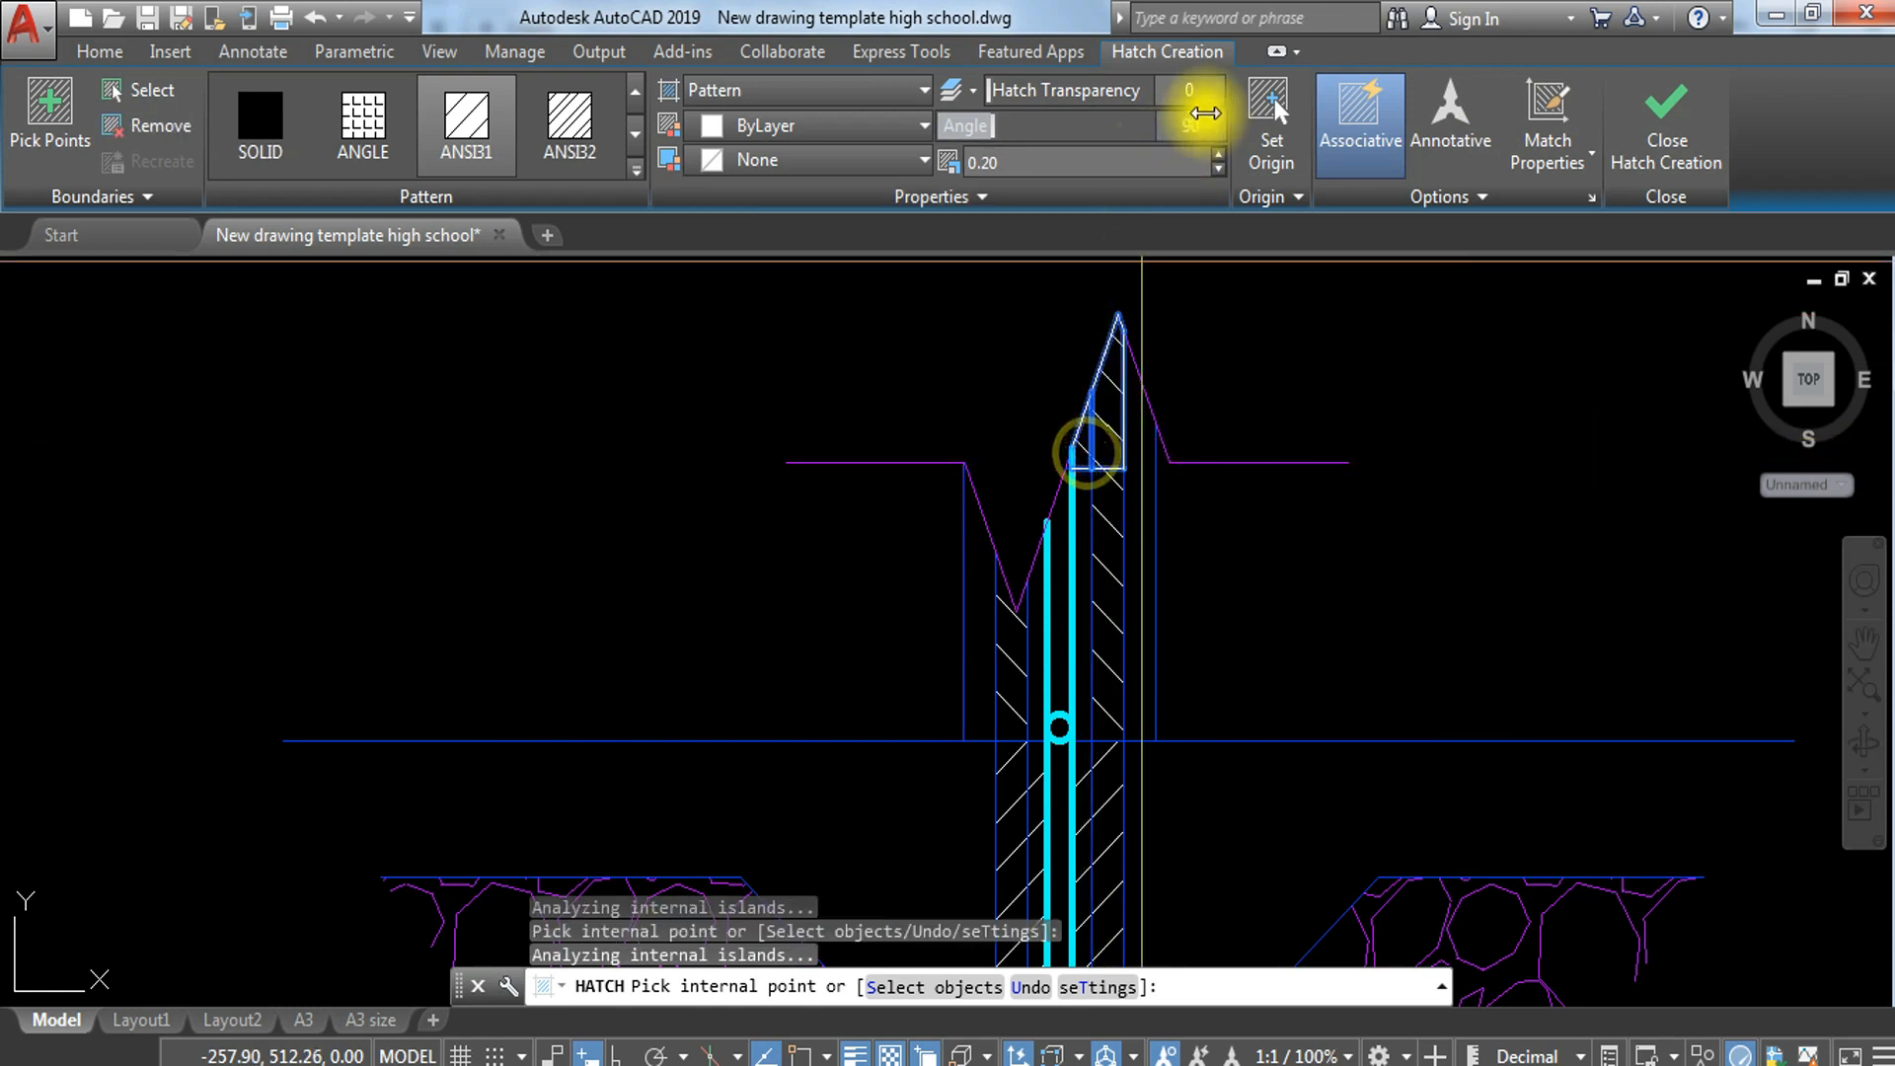
text(0)
key(Return)
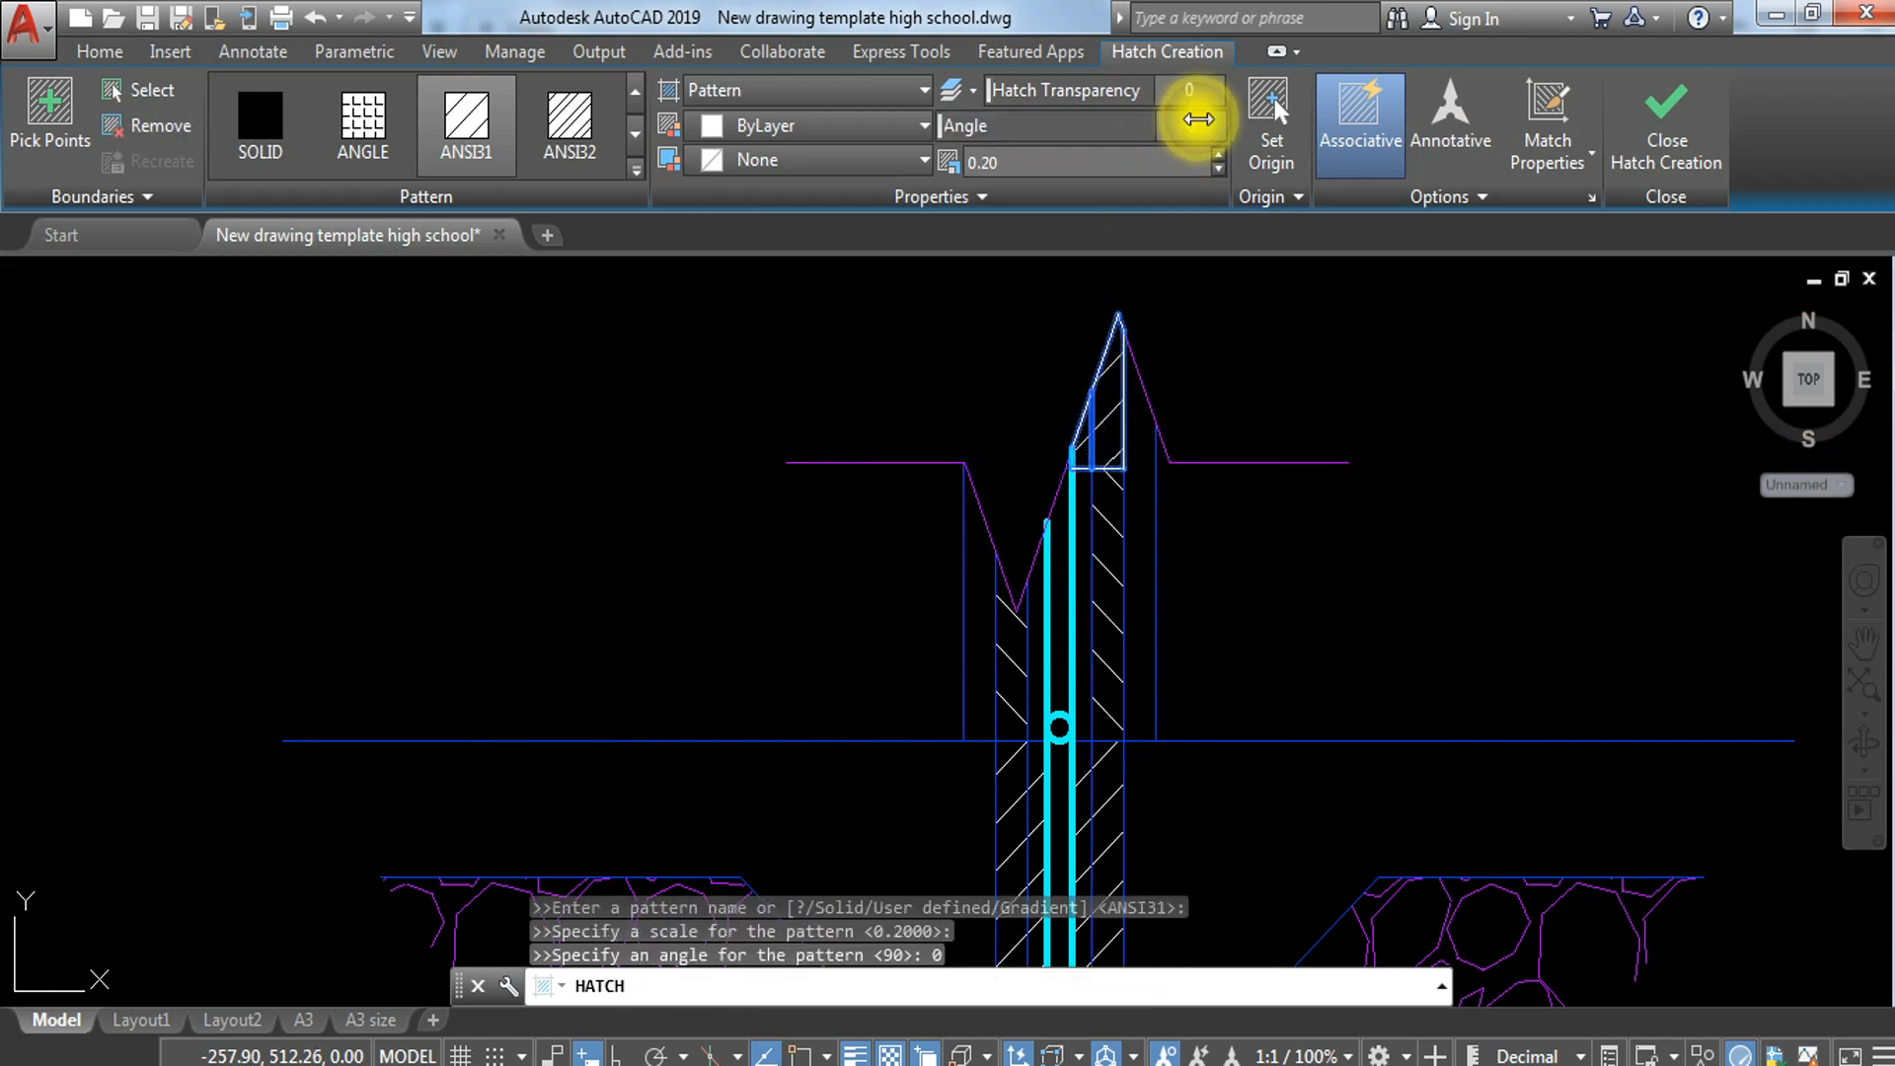
key(Return)
Step: Apply an AR-CONC hatch inside the footing rectangle around the reinforcement
scroll(1299, 630, down, 2)
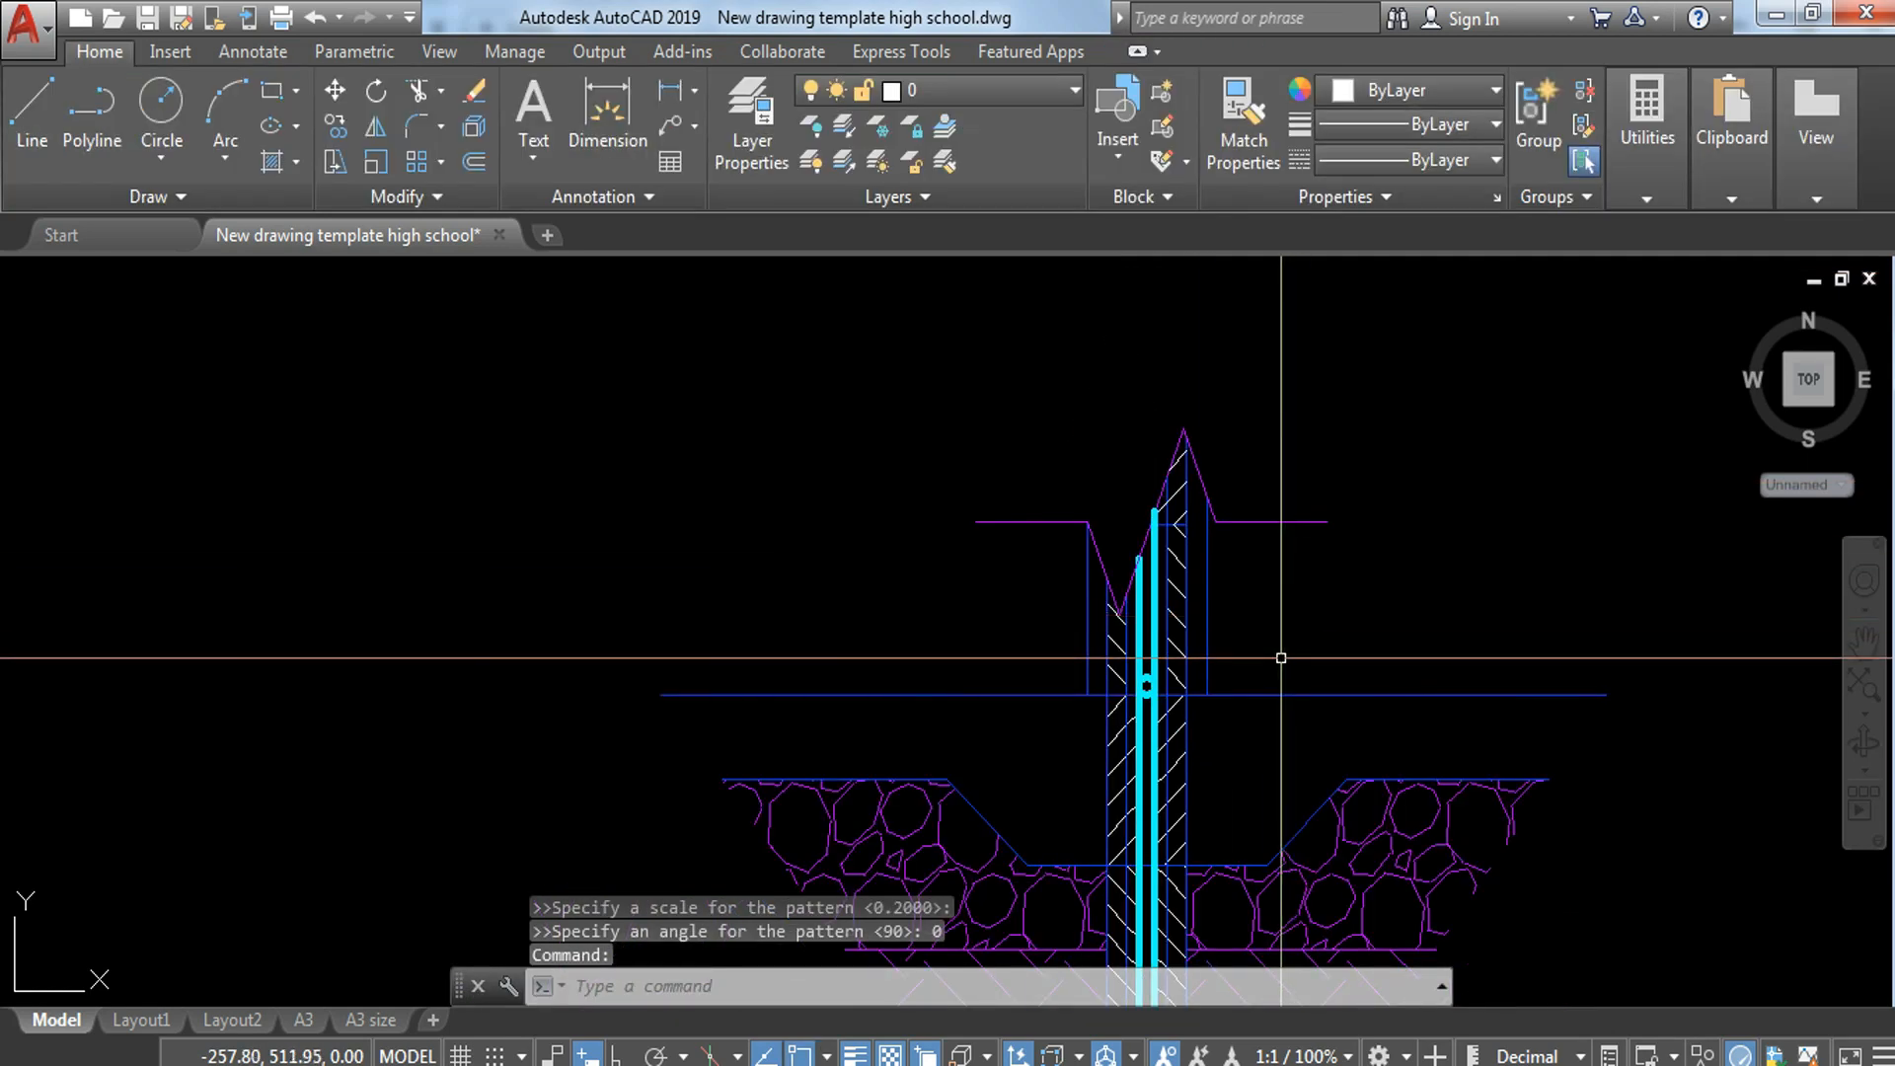
middle_drag(1278, 655, 1029, 284)
scroll(994, 415, down, 4)
scroll(1007, 592, up, 4)
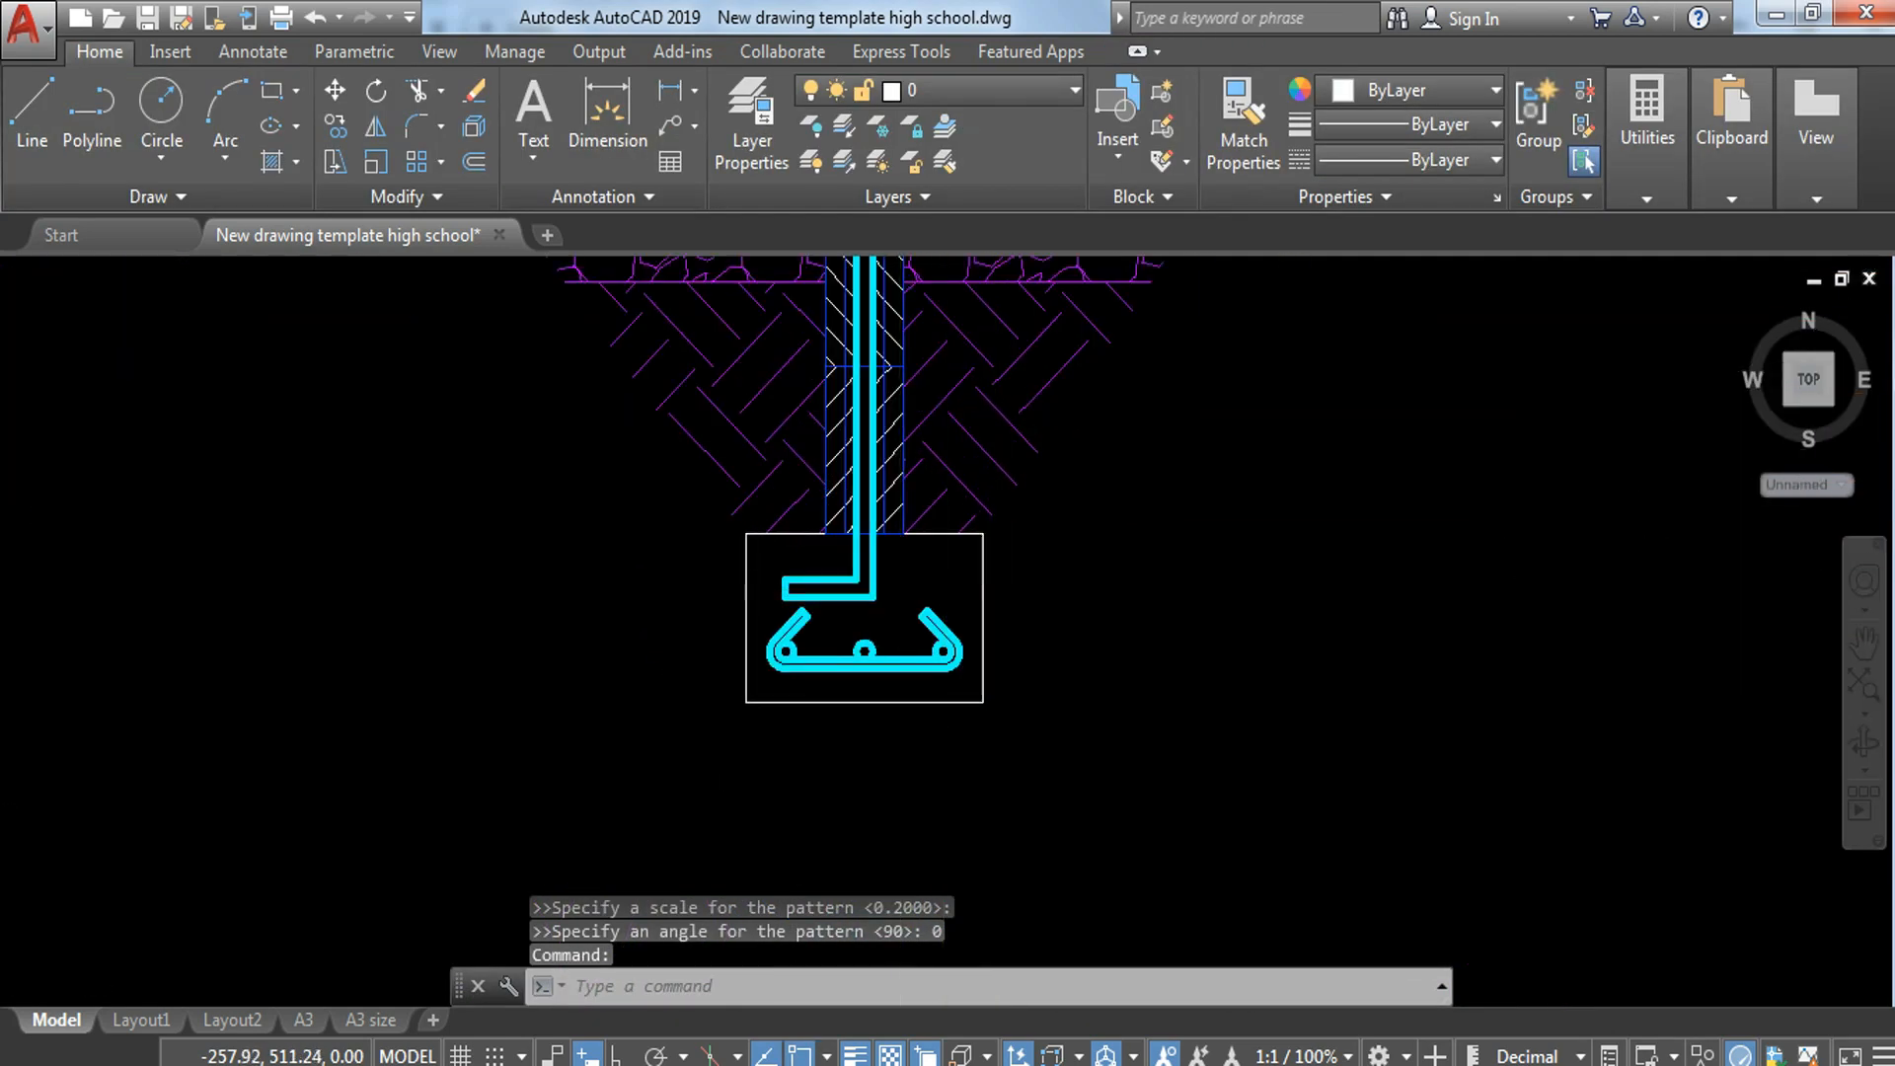
scroll(899, 590, up, 2)
text(h)
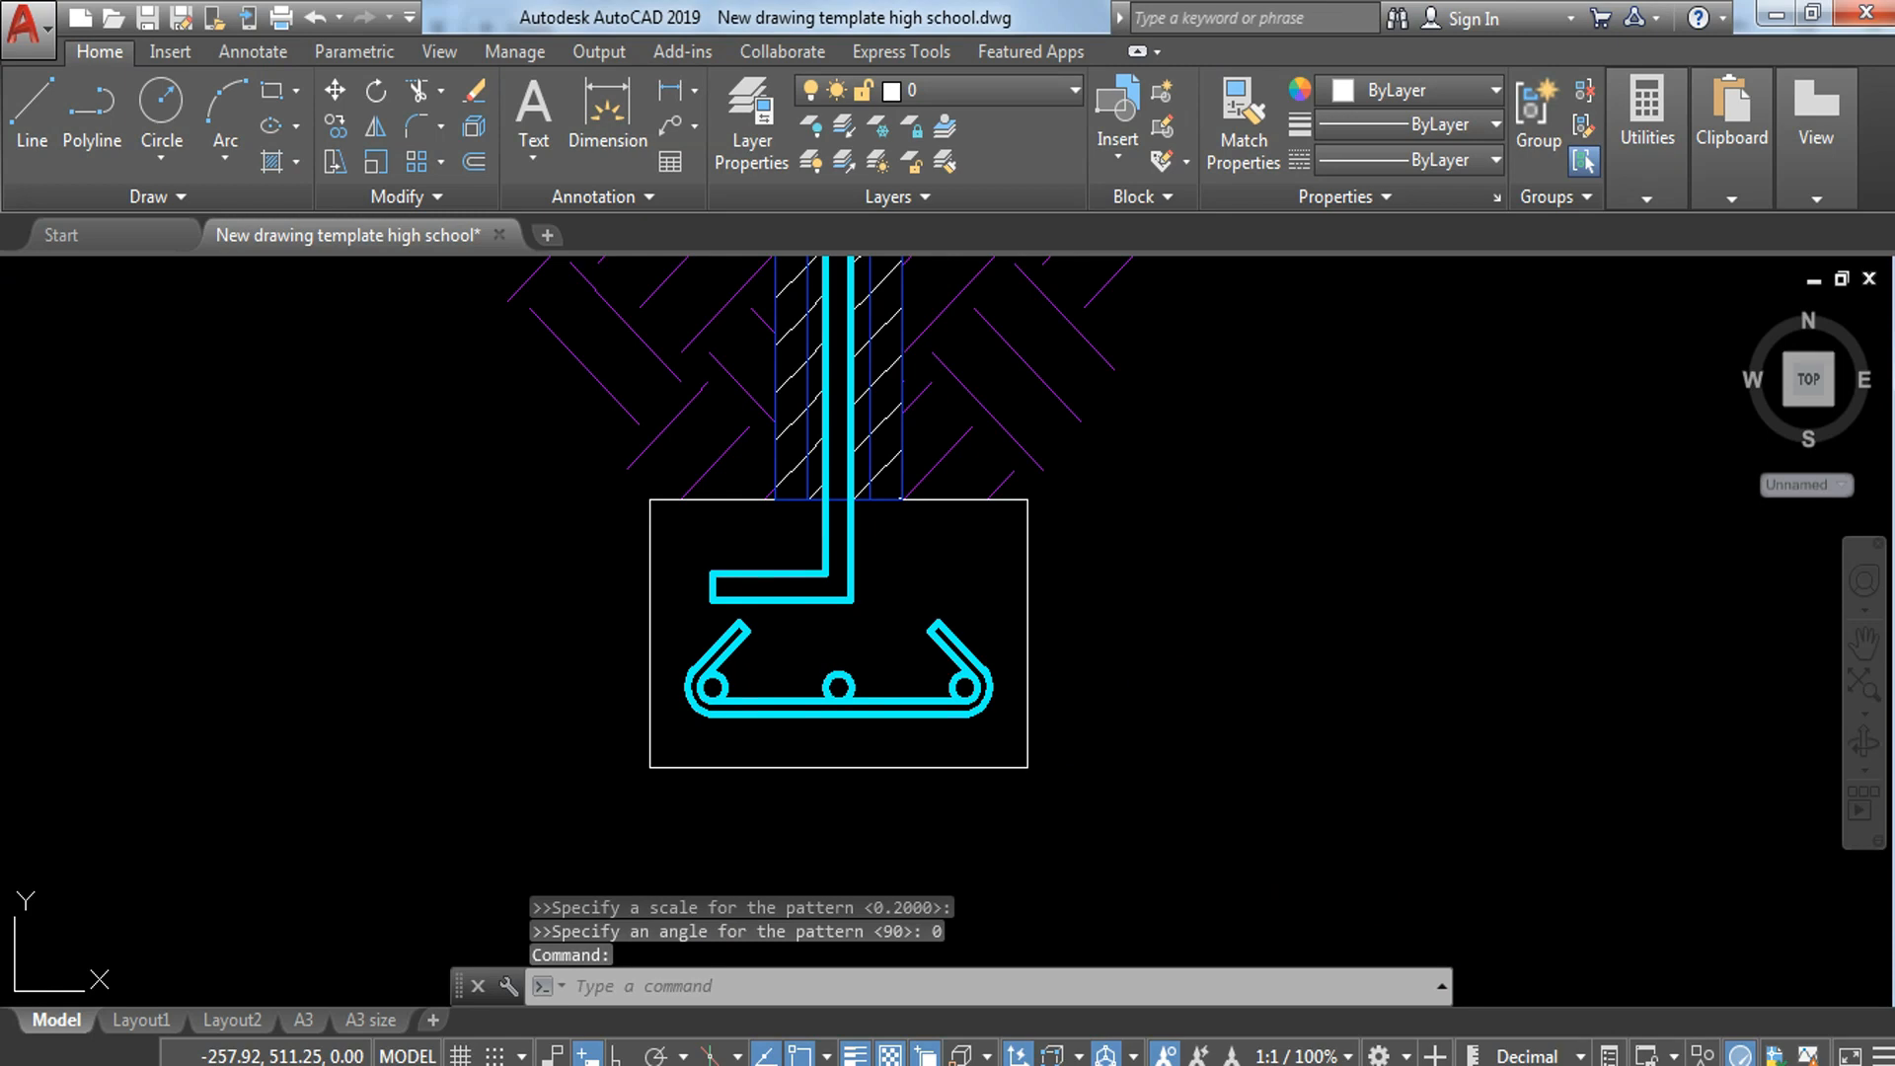
key(Return)
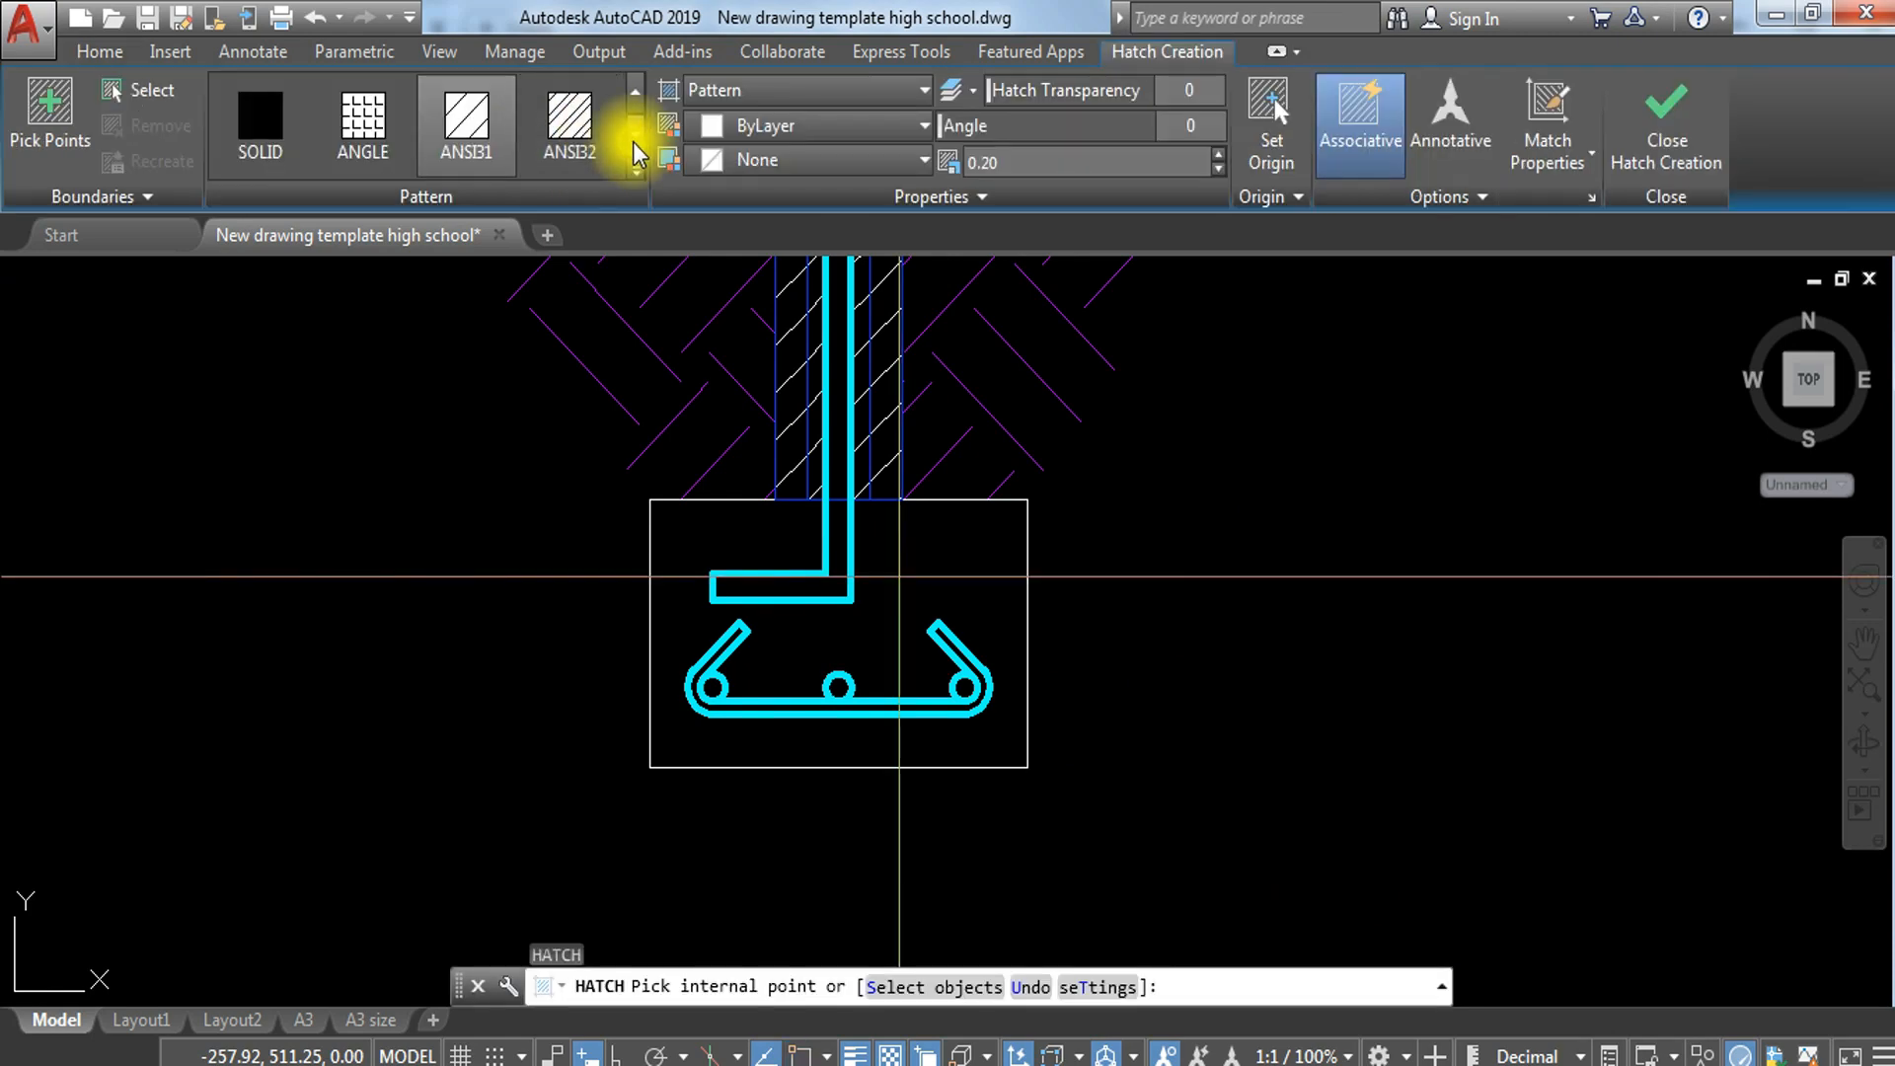
click(637, 169)
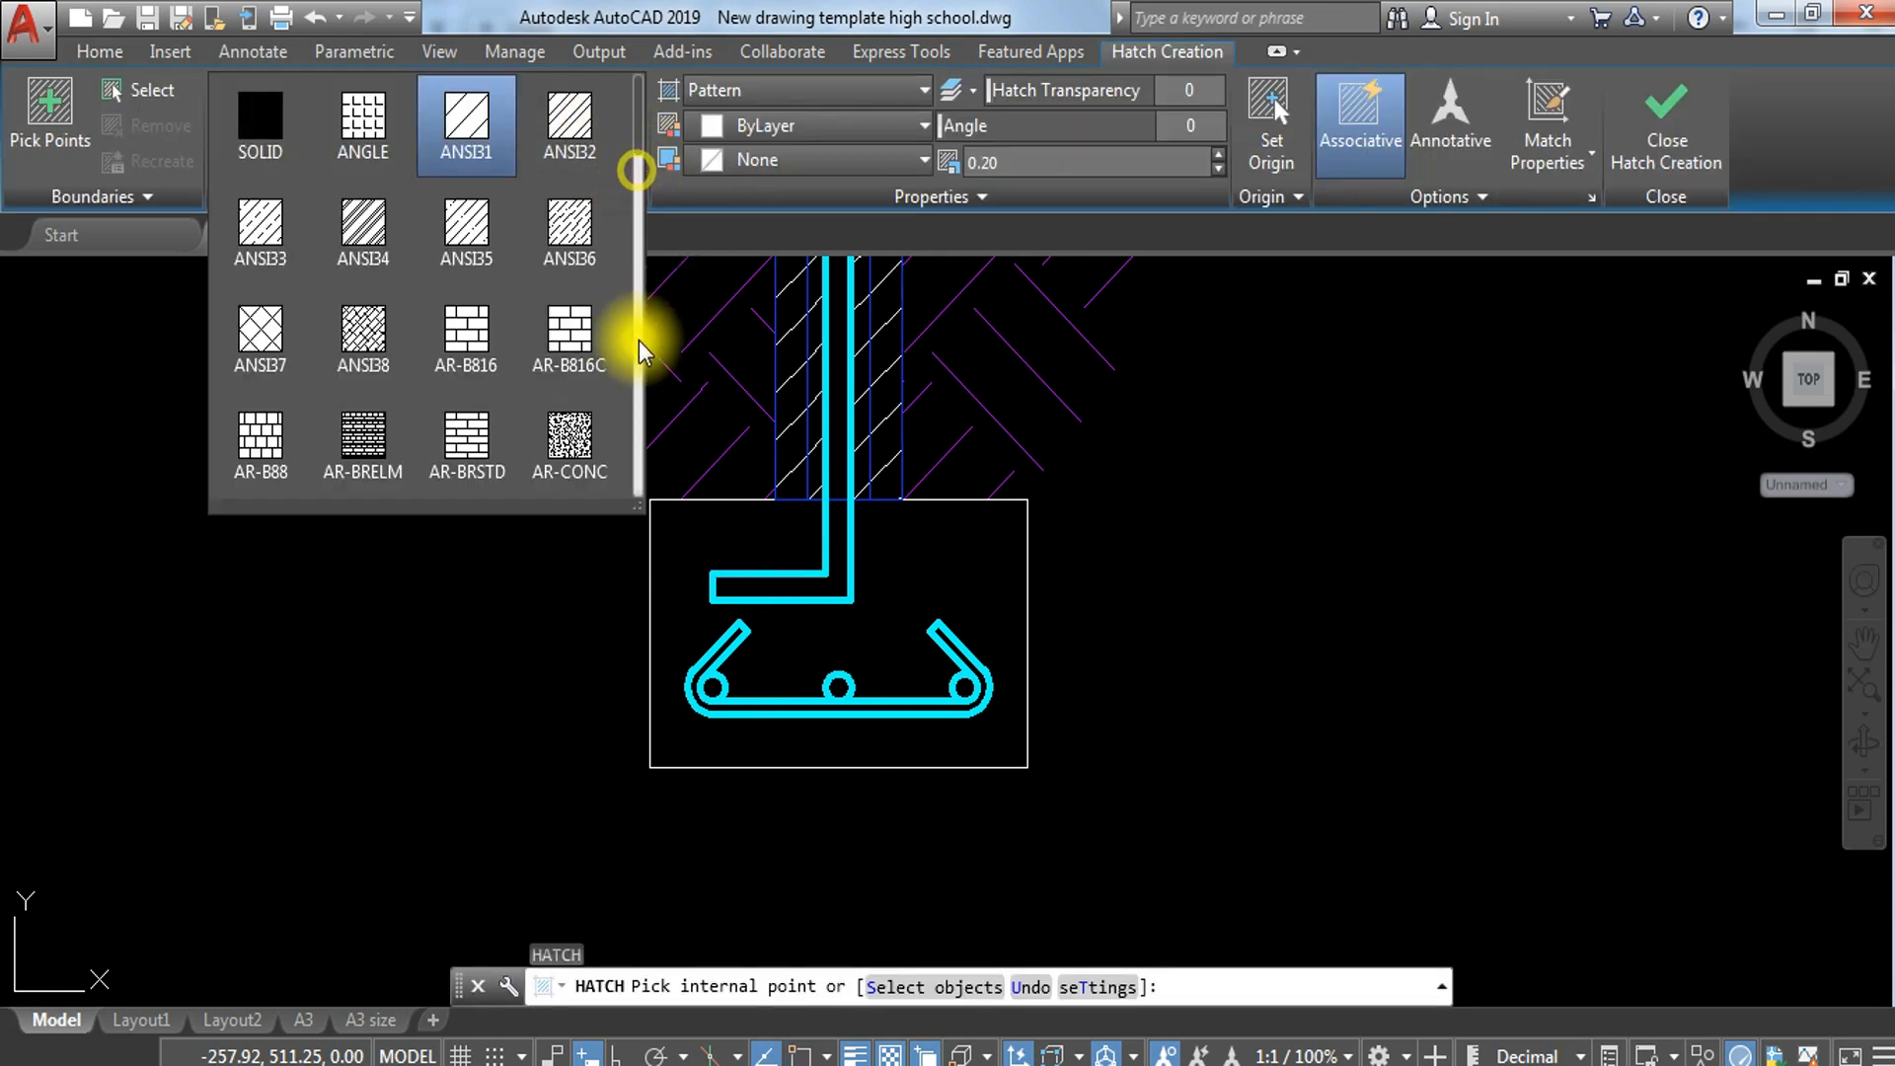
click(577, 427)
click(934, 576)
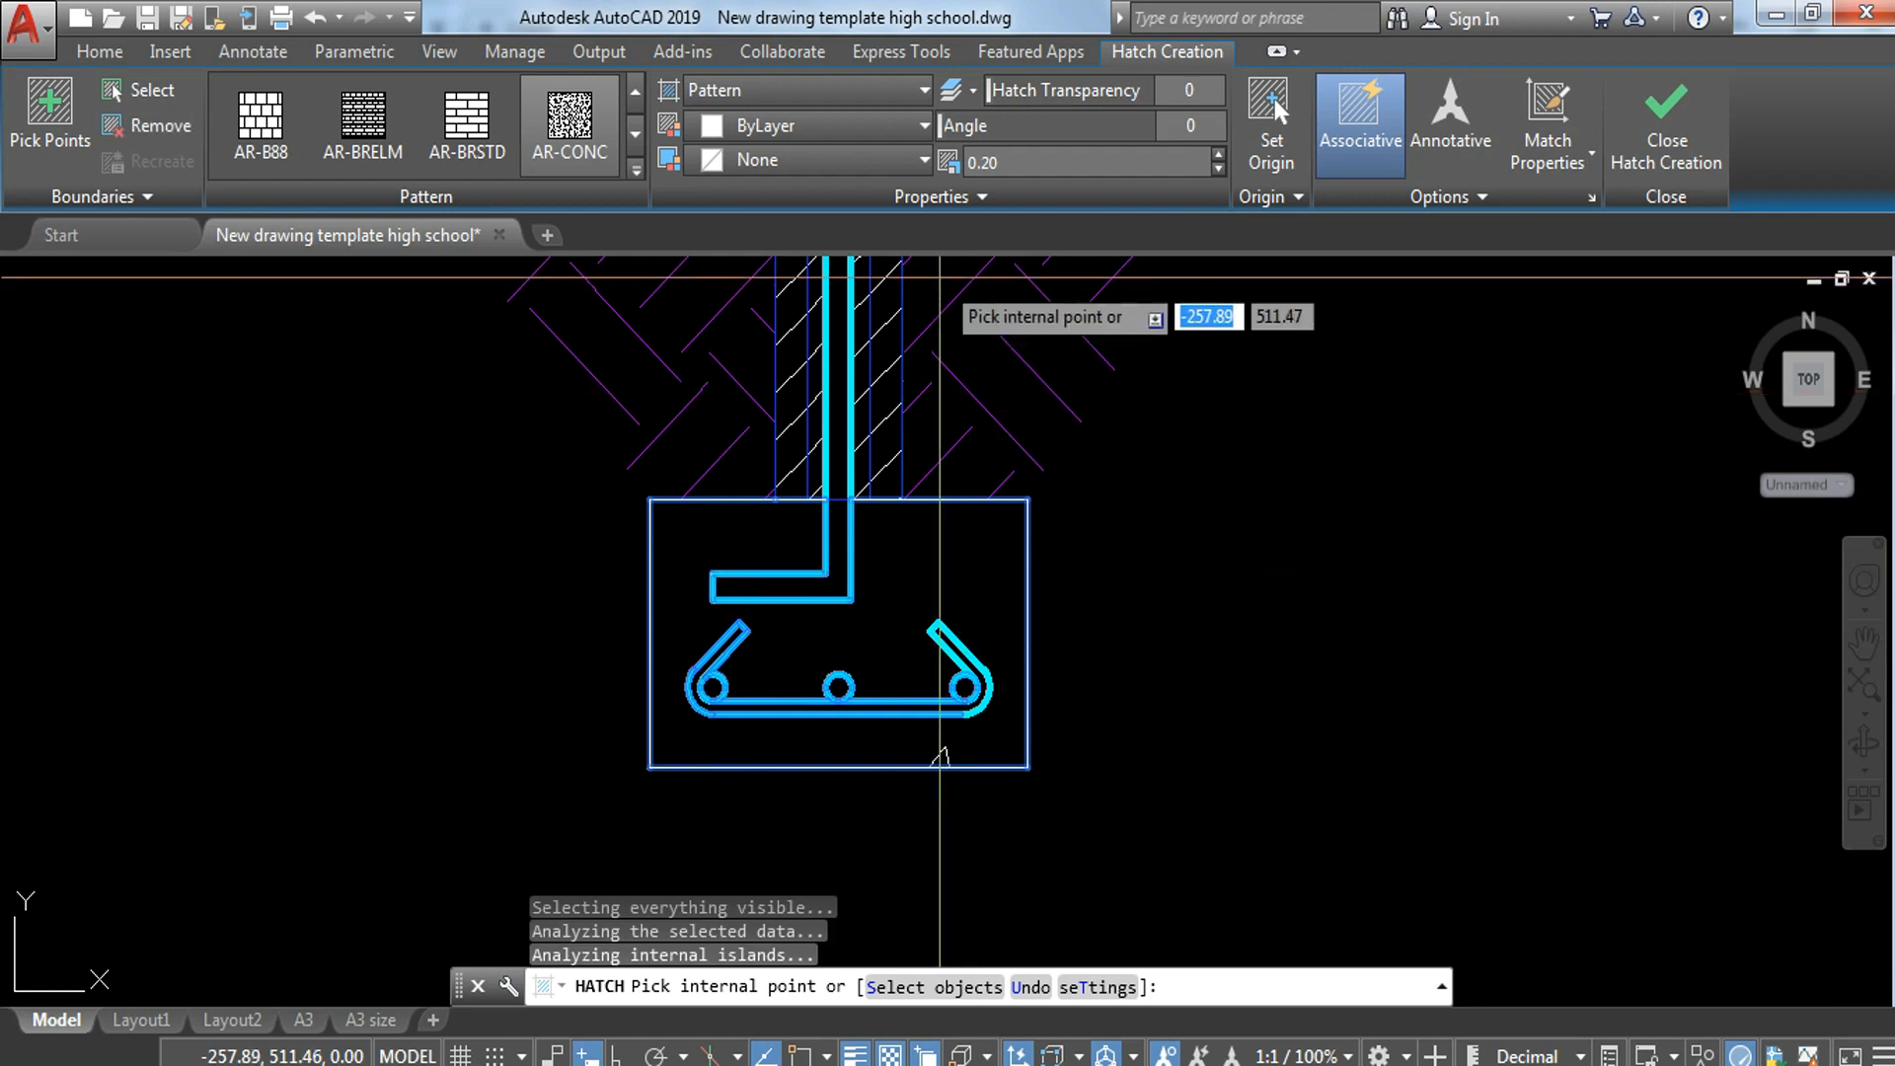
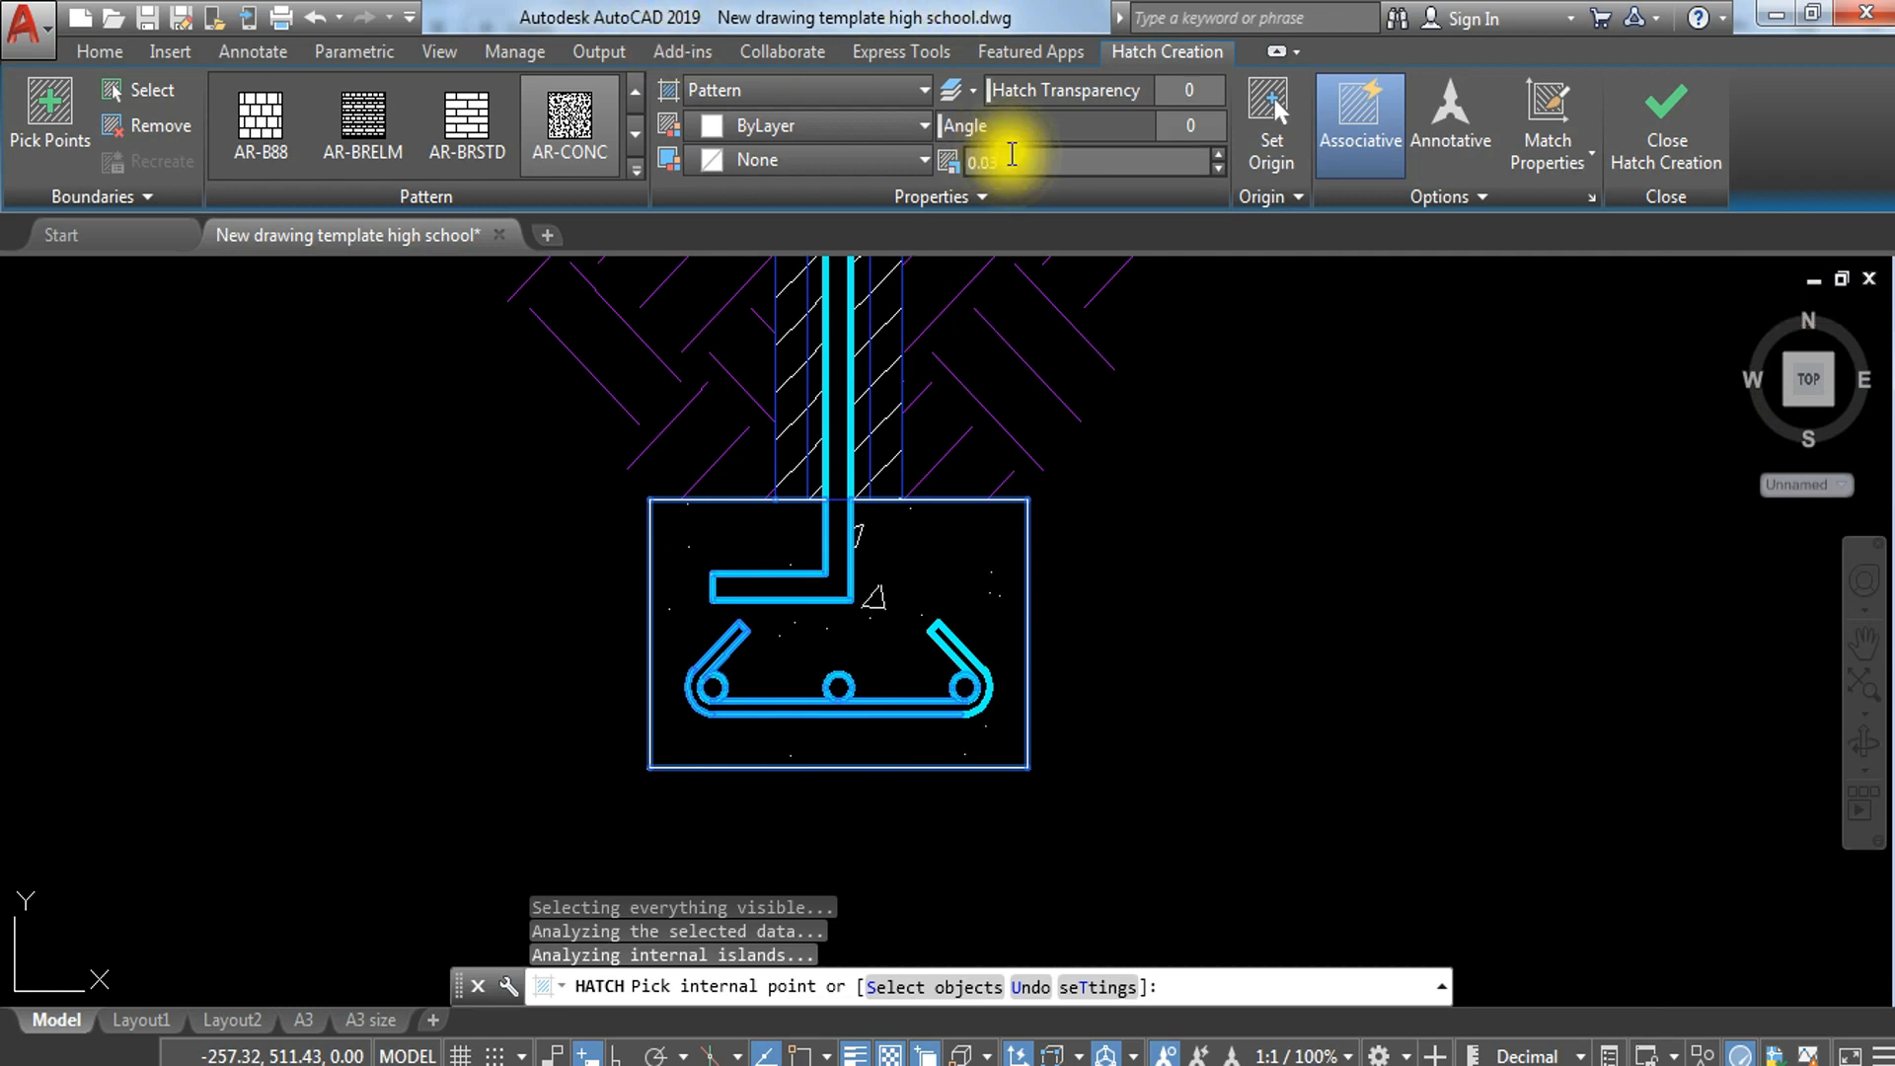
Step: Finish the AR-CONC hatch in the footing rectangle
key(Return)
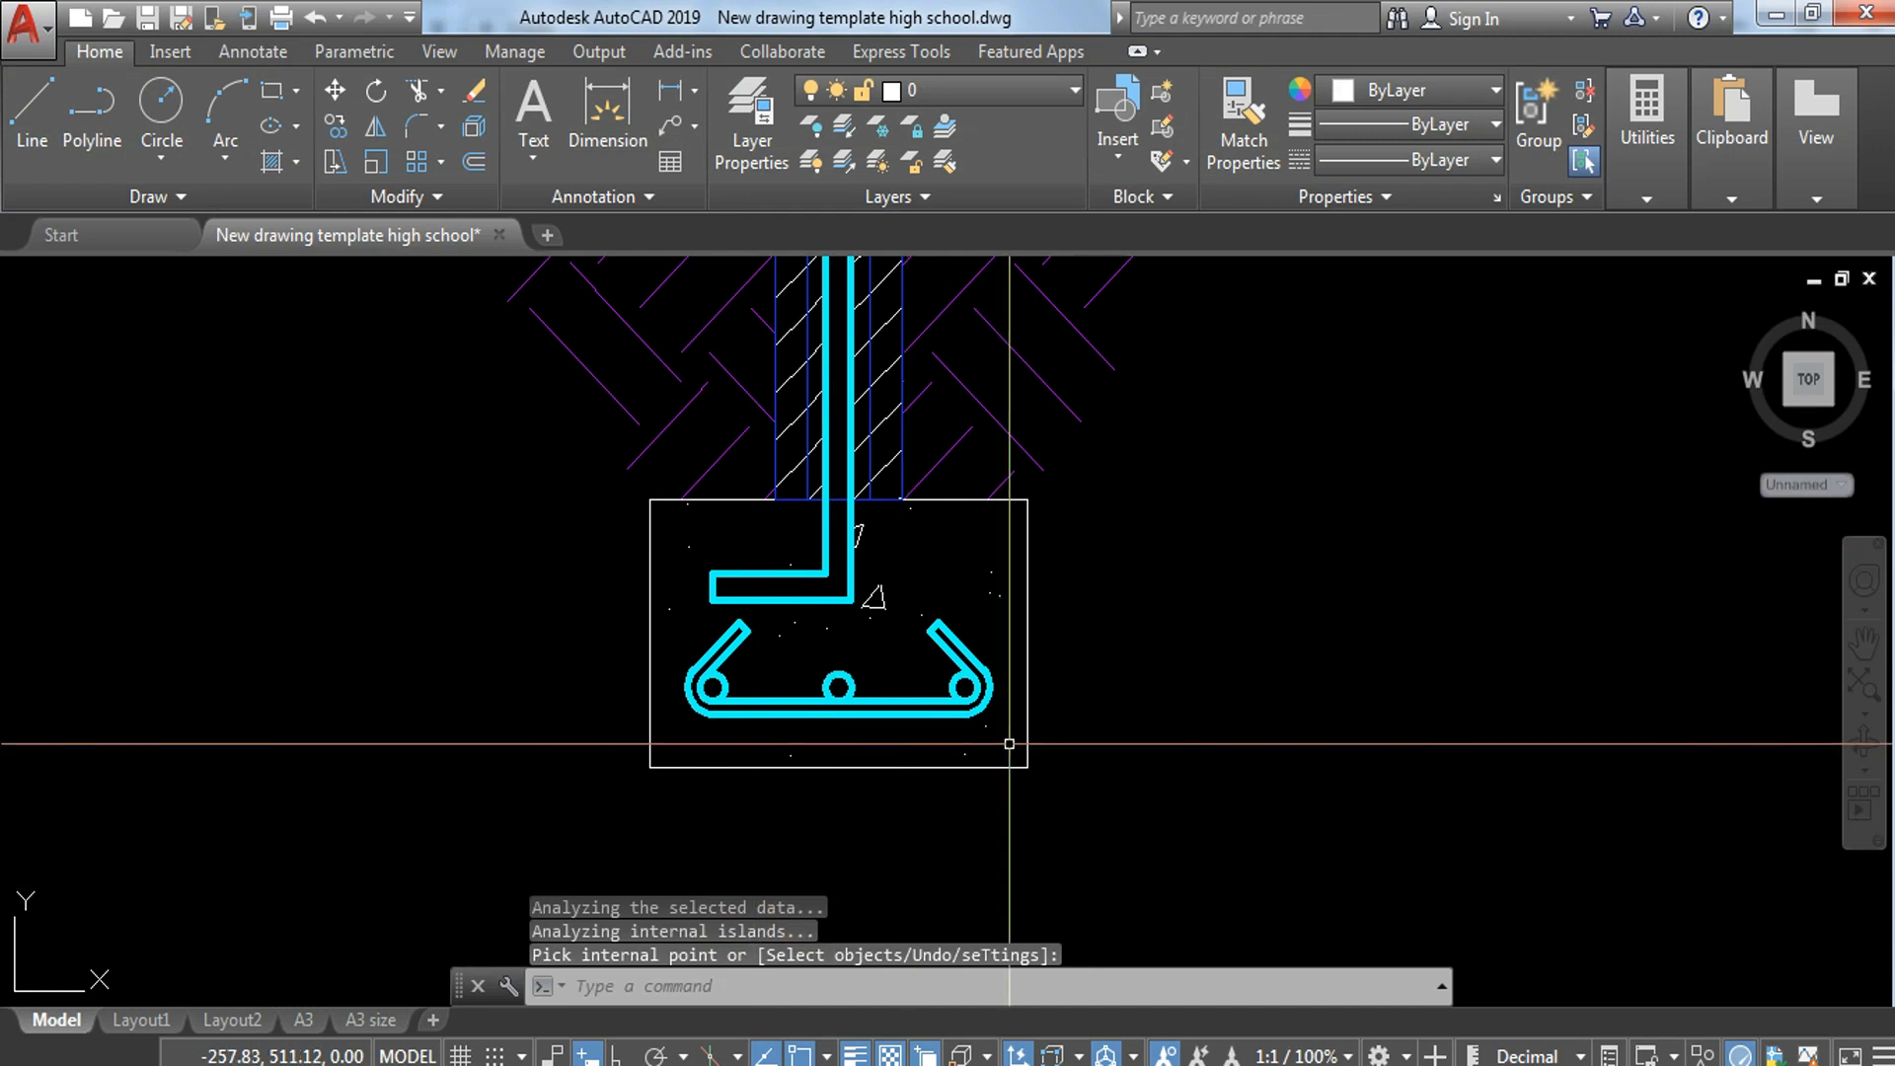
click(1015, 773)
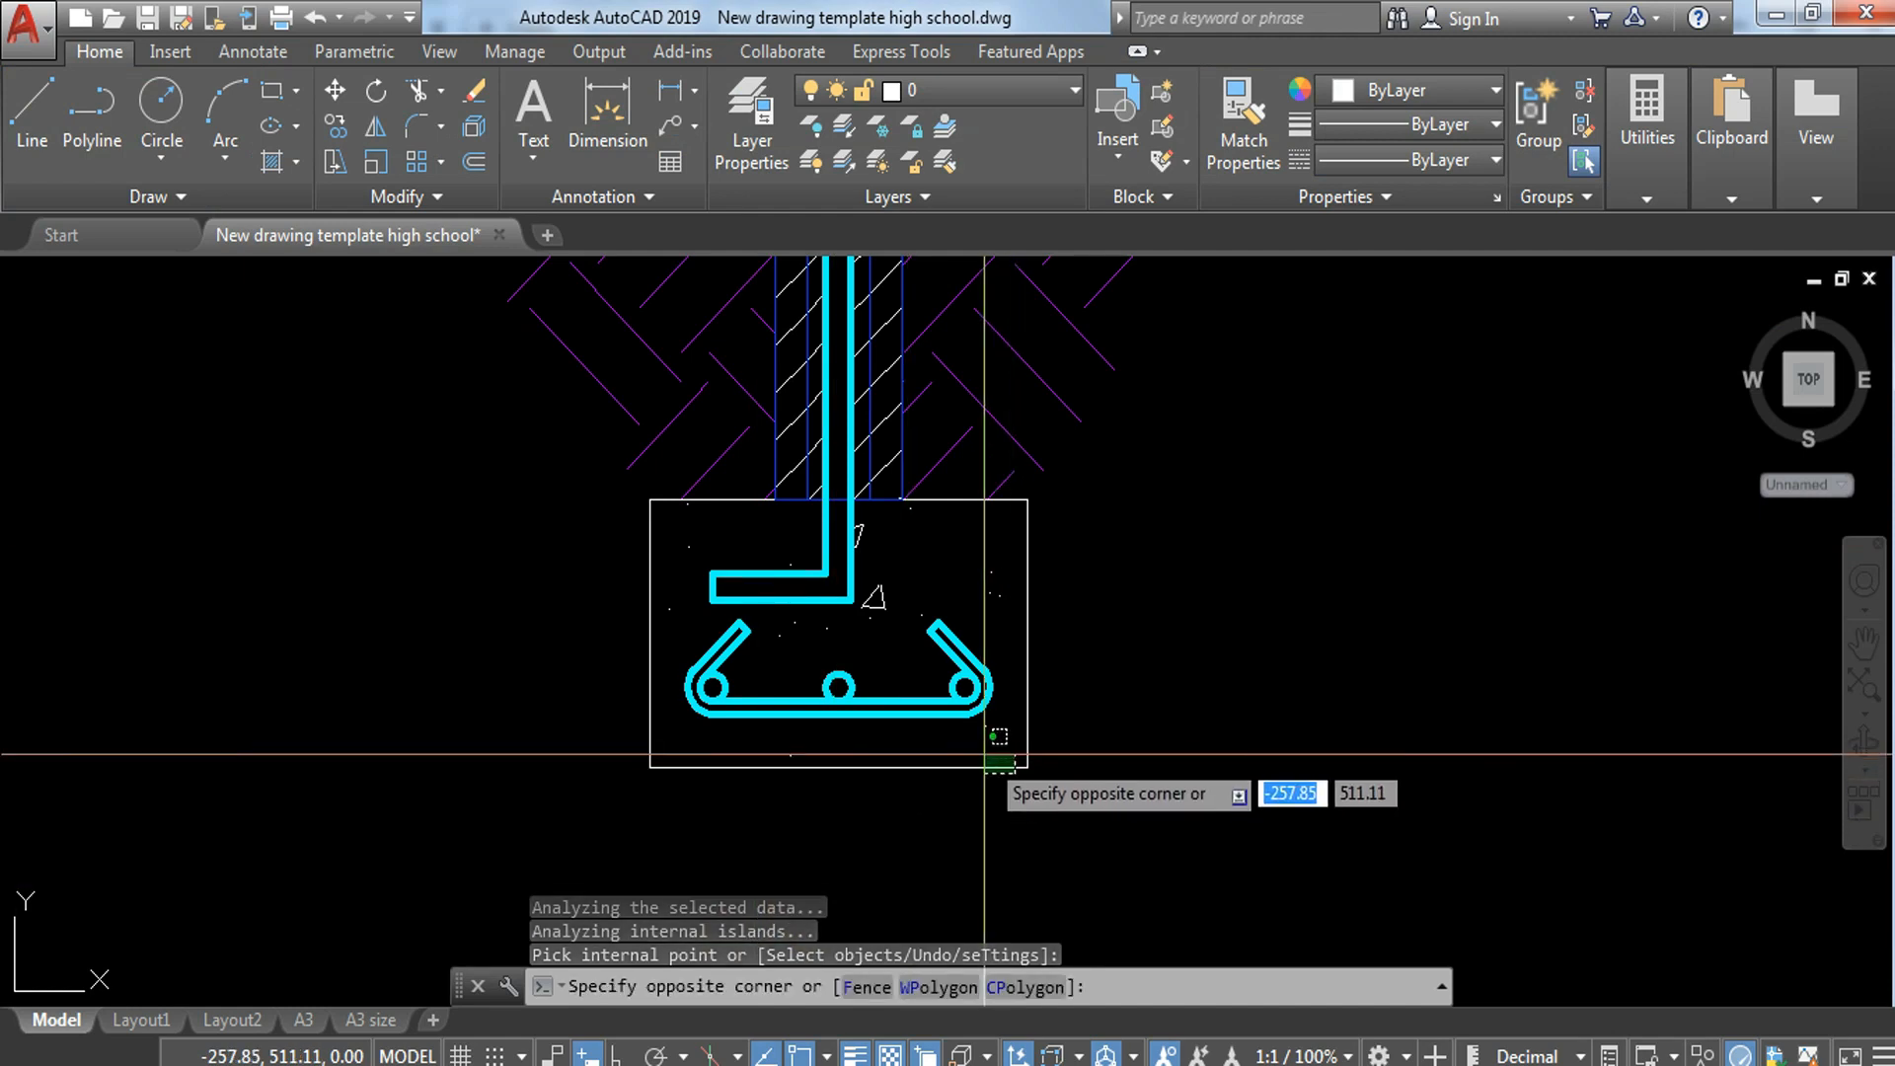
click(997, 760)
click(584, 469)
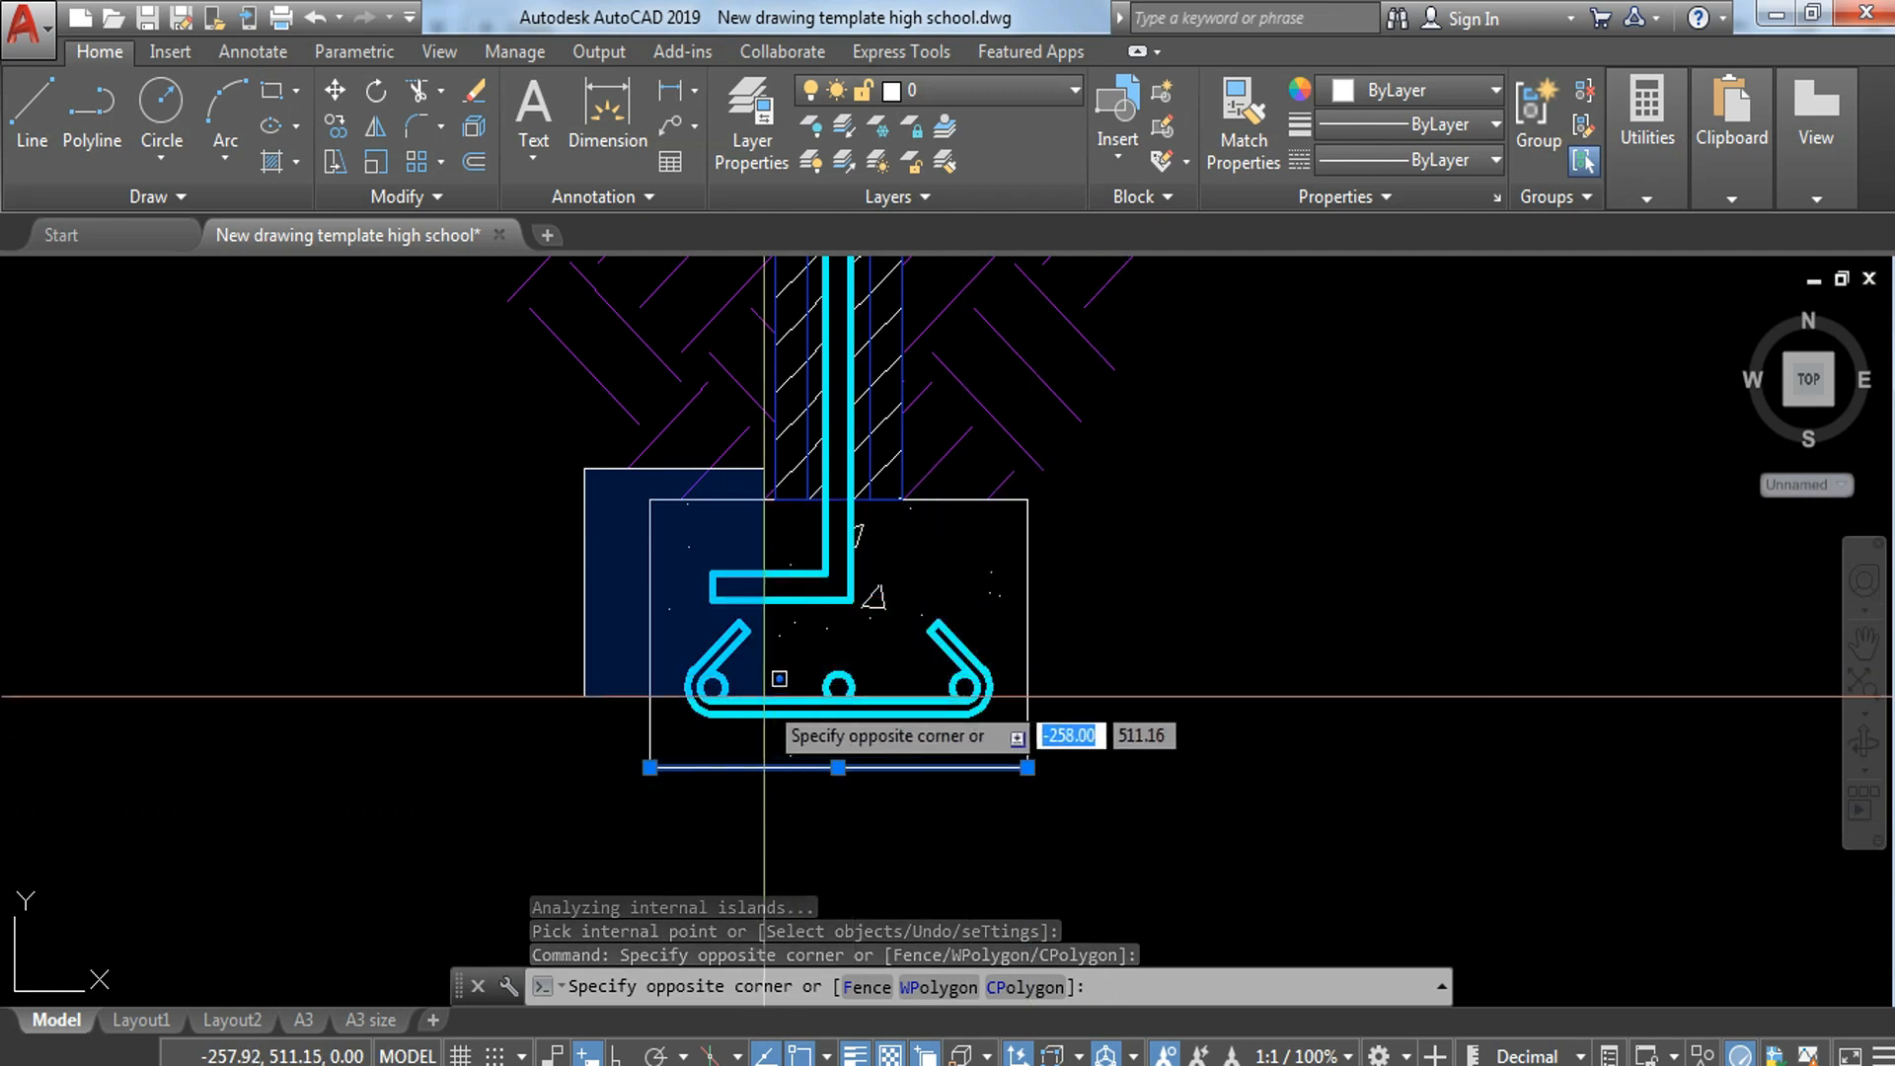
click(730, 792)
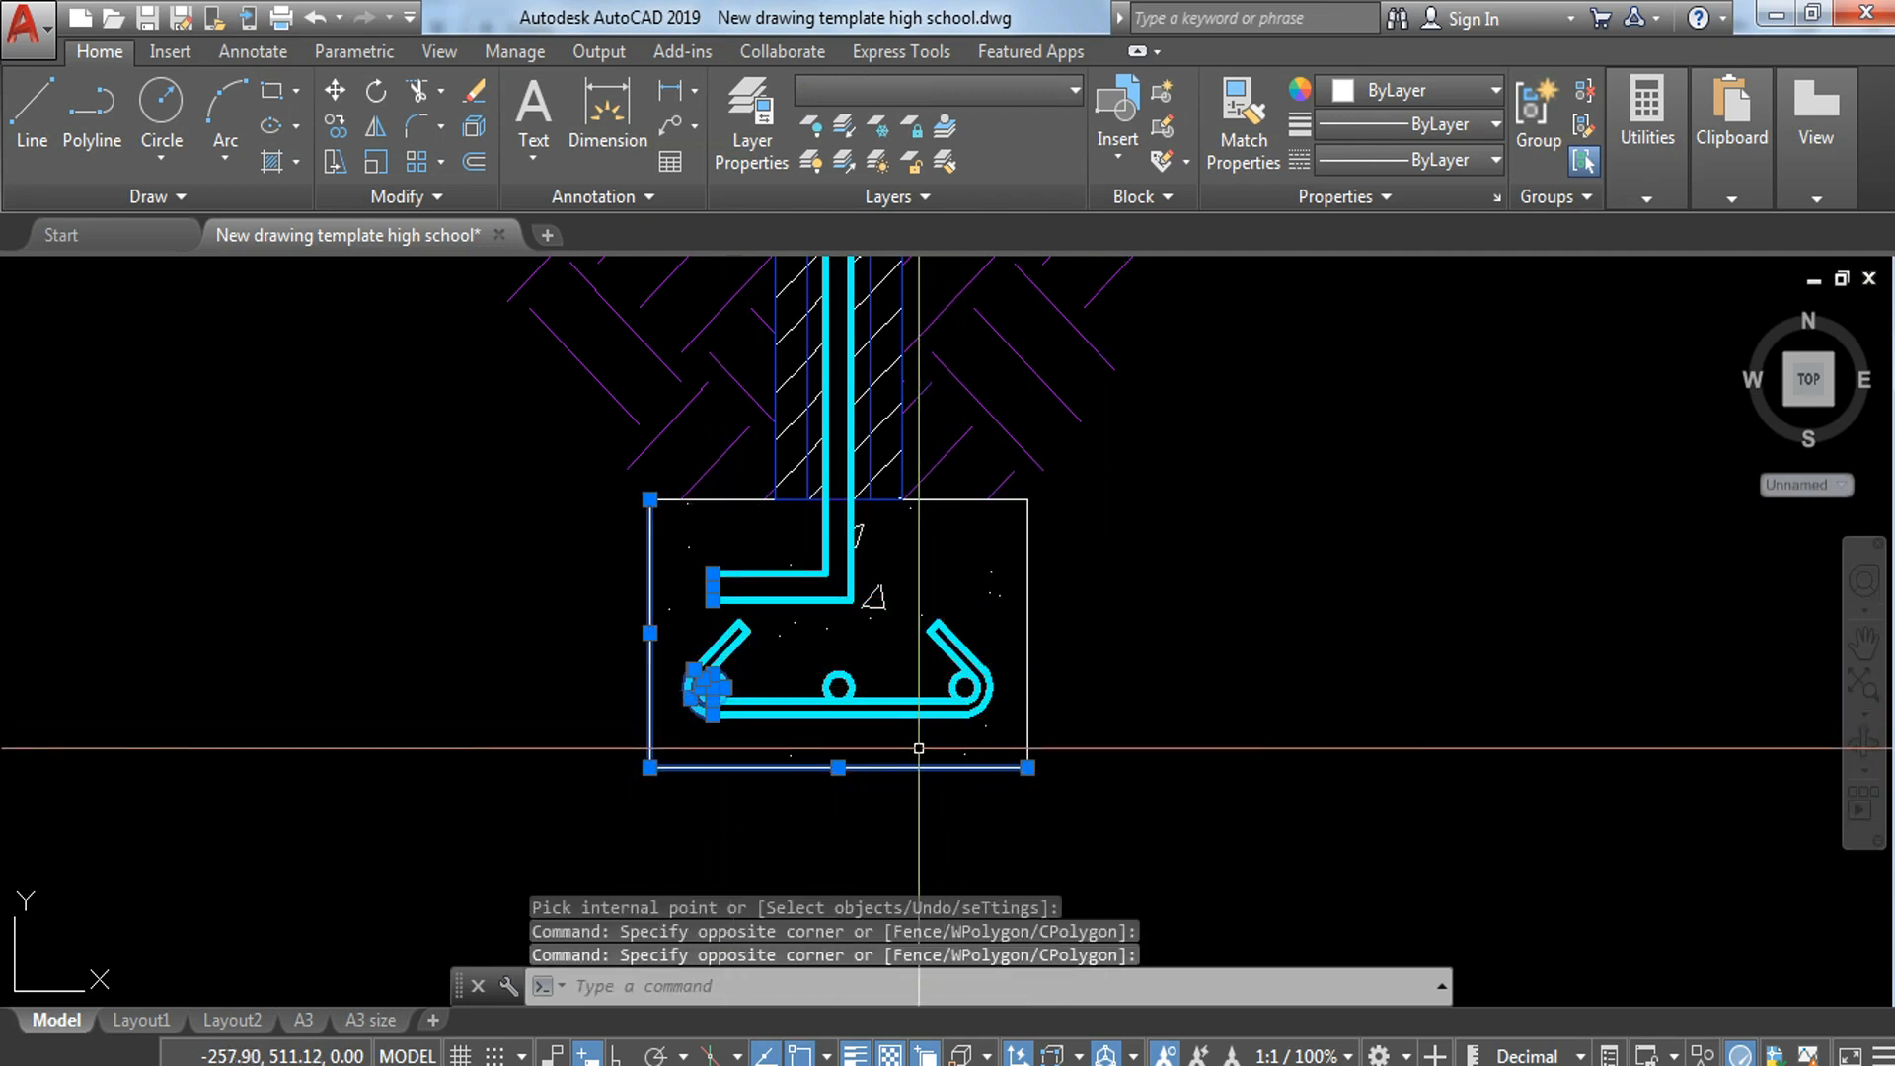
key(Escape)
click(717, 497)
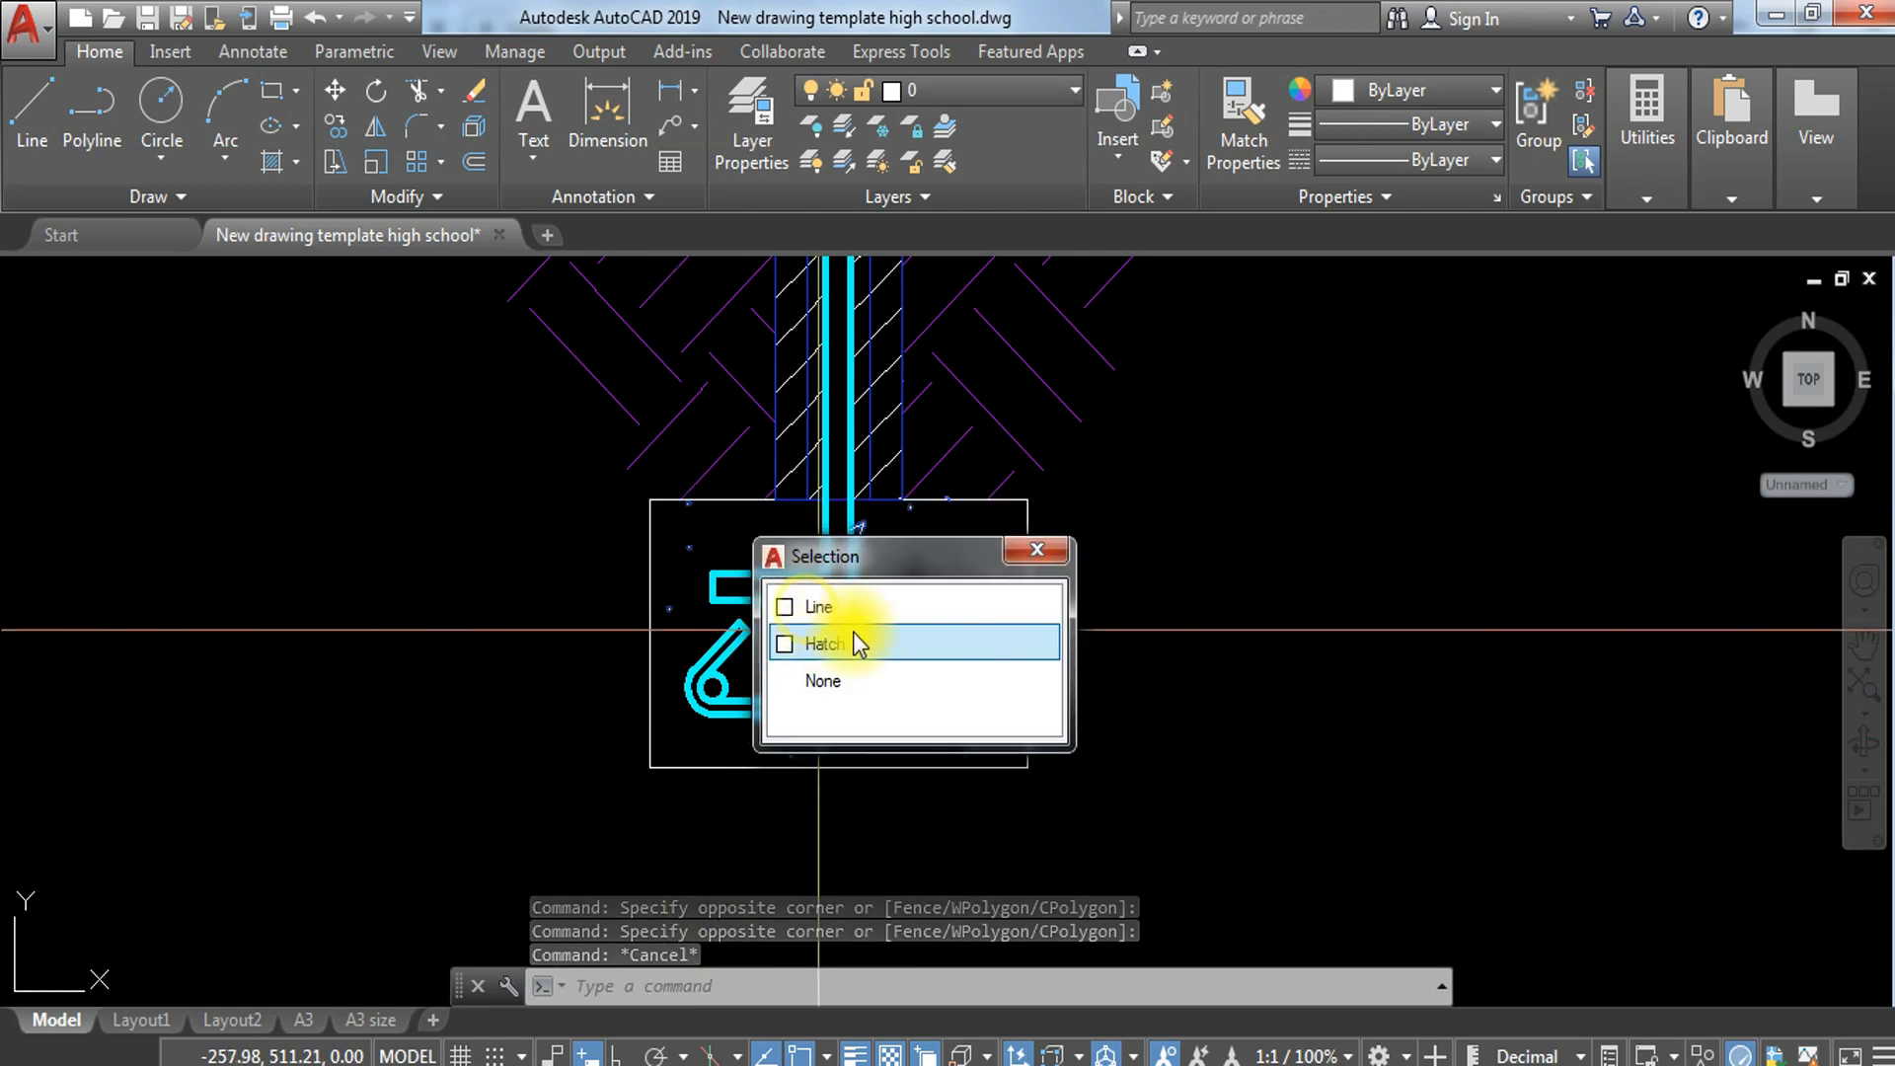
key(Escape)
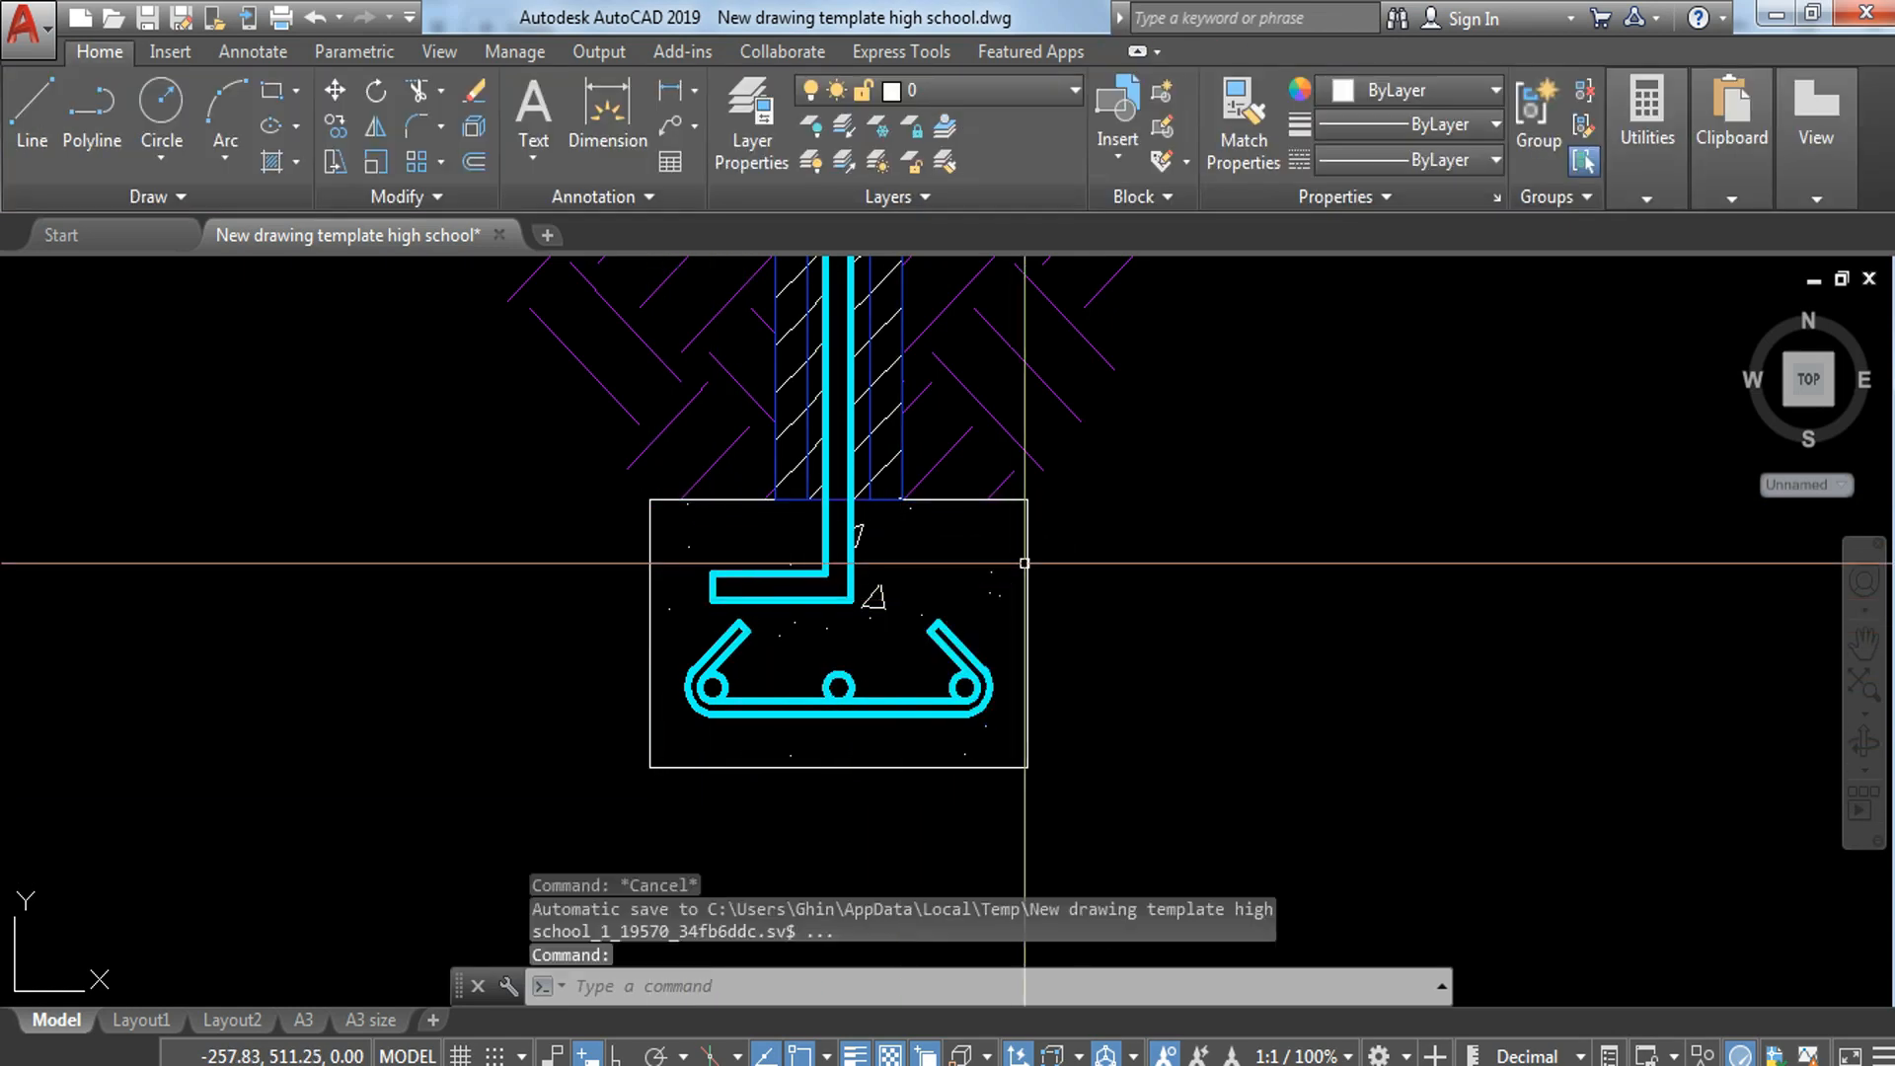
Step: Move the right edge of the footing rectangle to the FINE LINES layer
click(1027, 573)
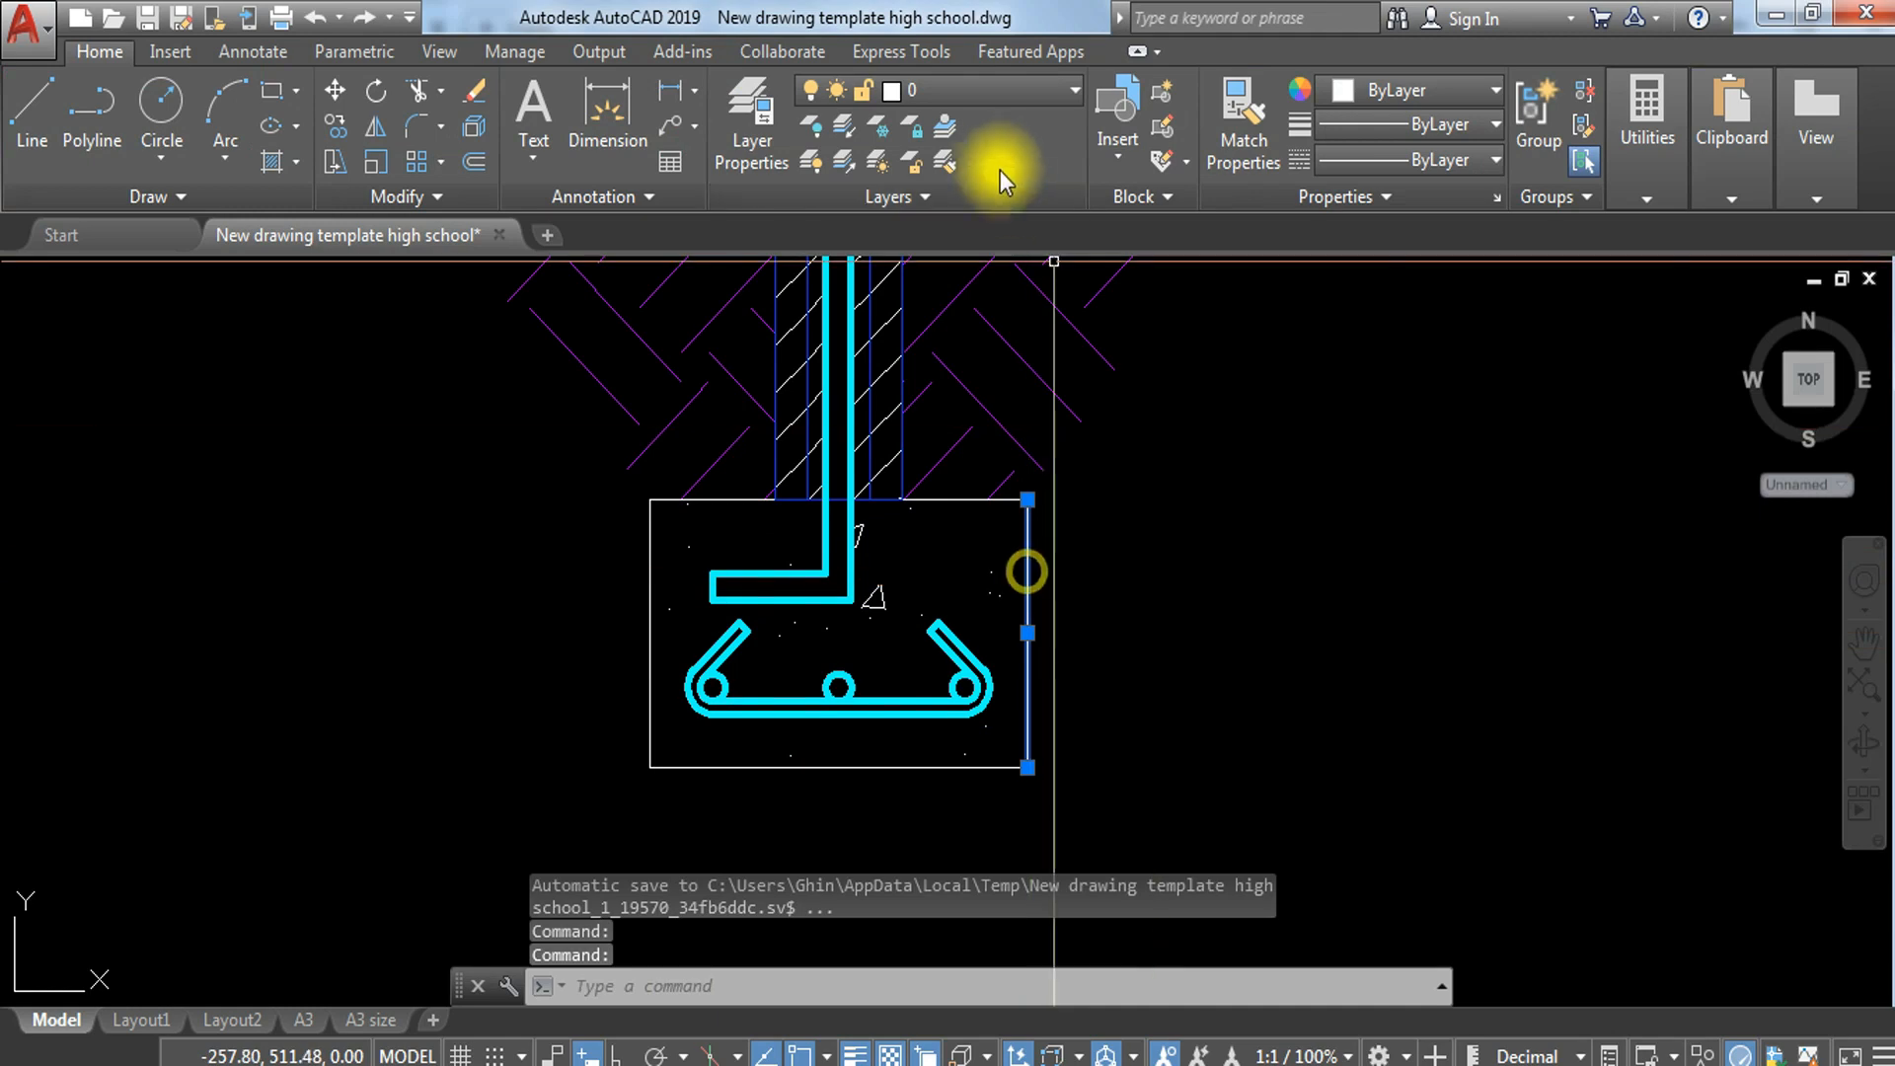
click(1015, 96)
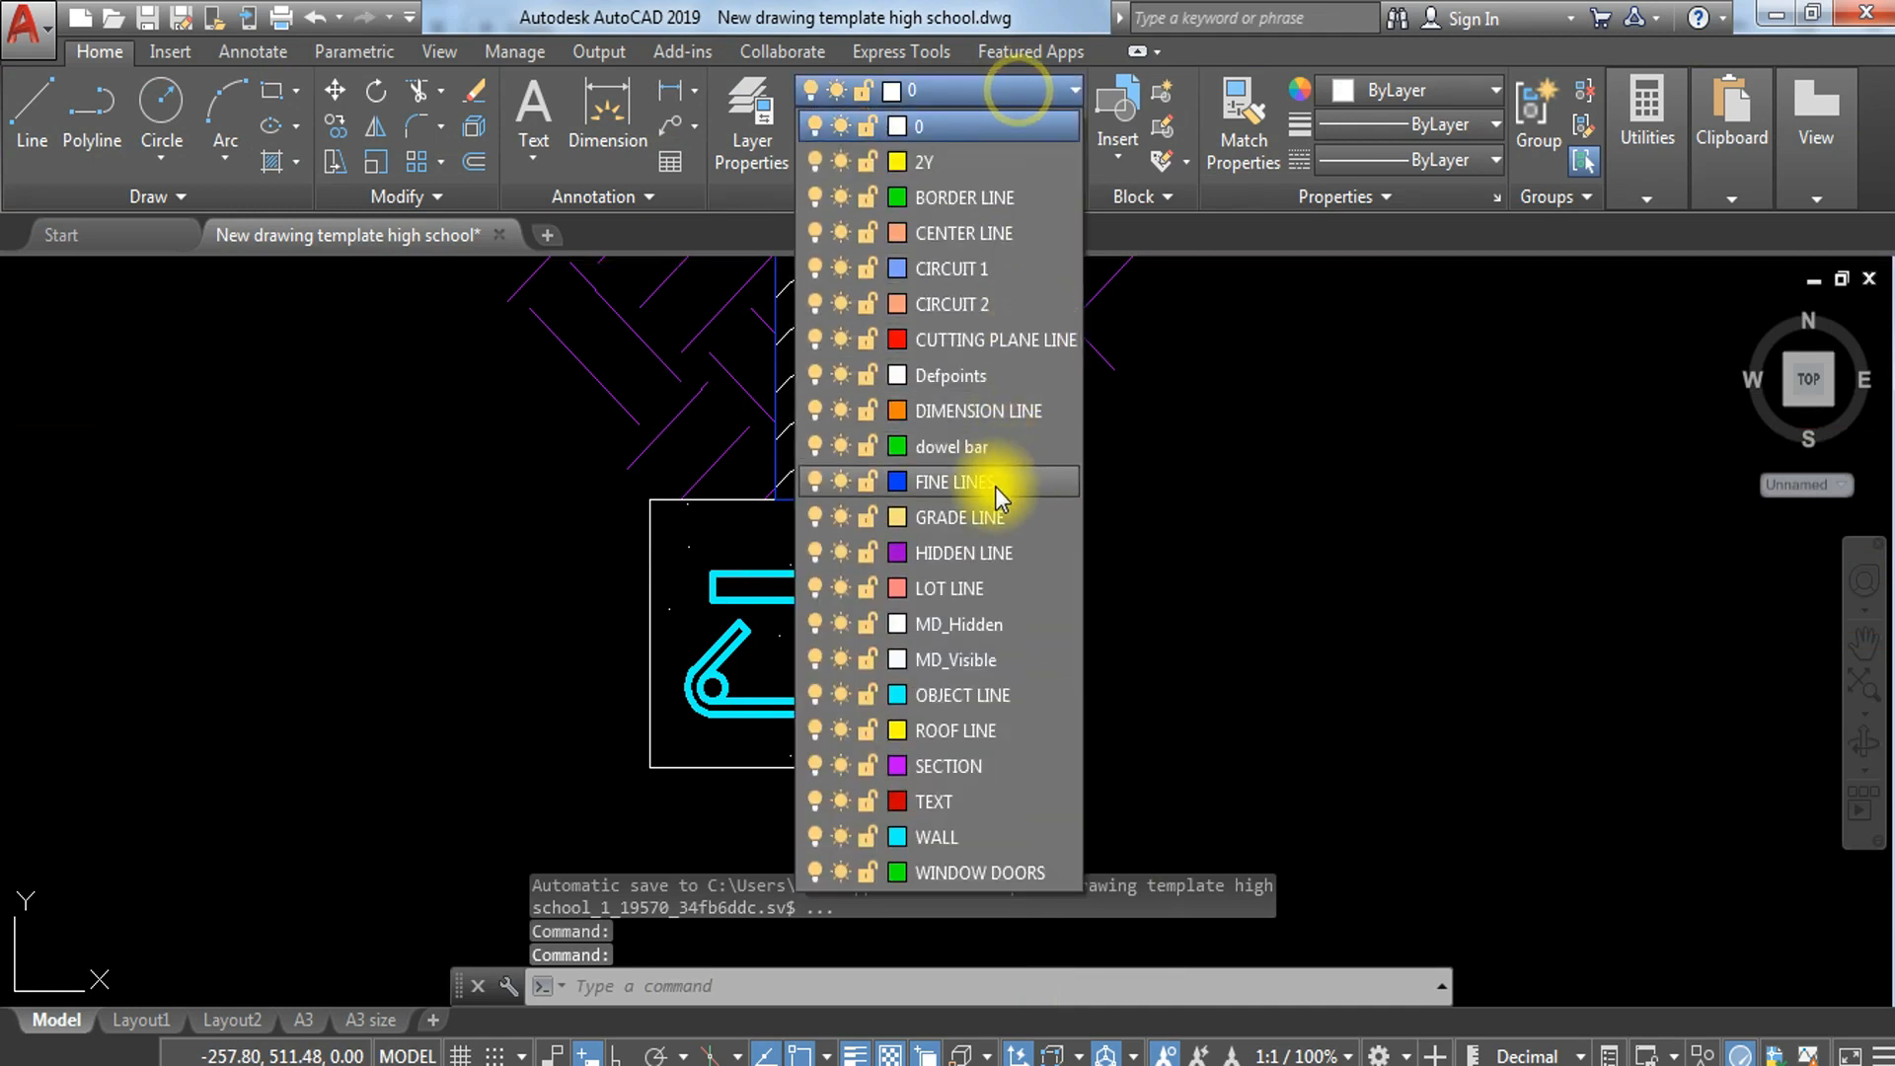
click(995, 486)
key(Escape)
key(Escape)
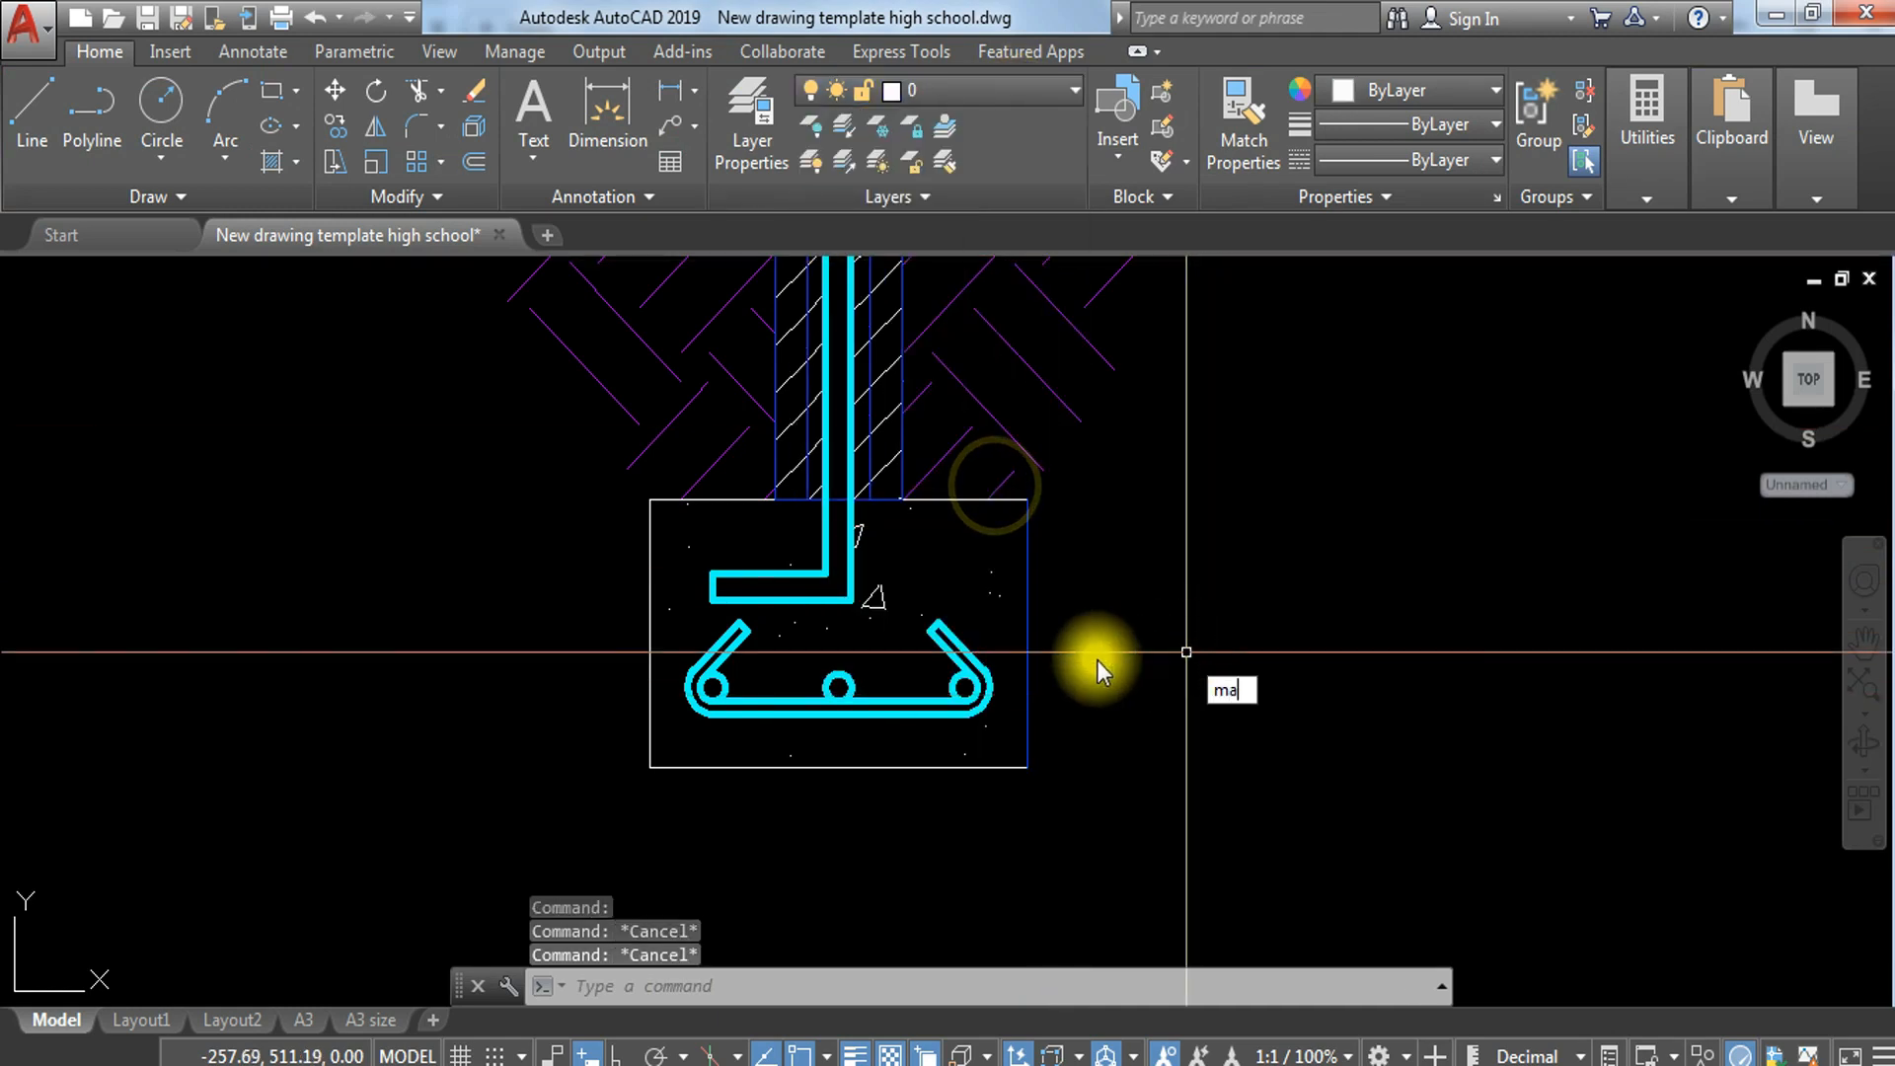
Step: Match the properties of the footing's right edge onto its bottom, left and top edges
text(ma)
key(Return)
click(1029, 569)
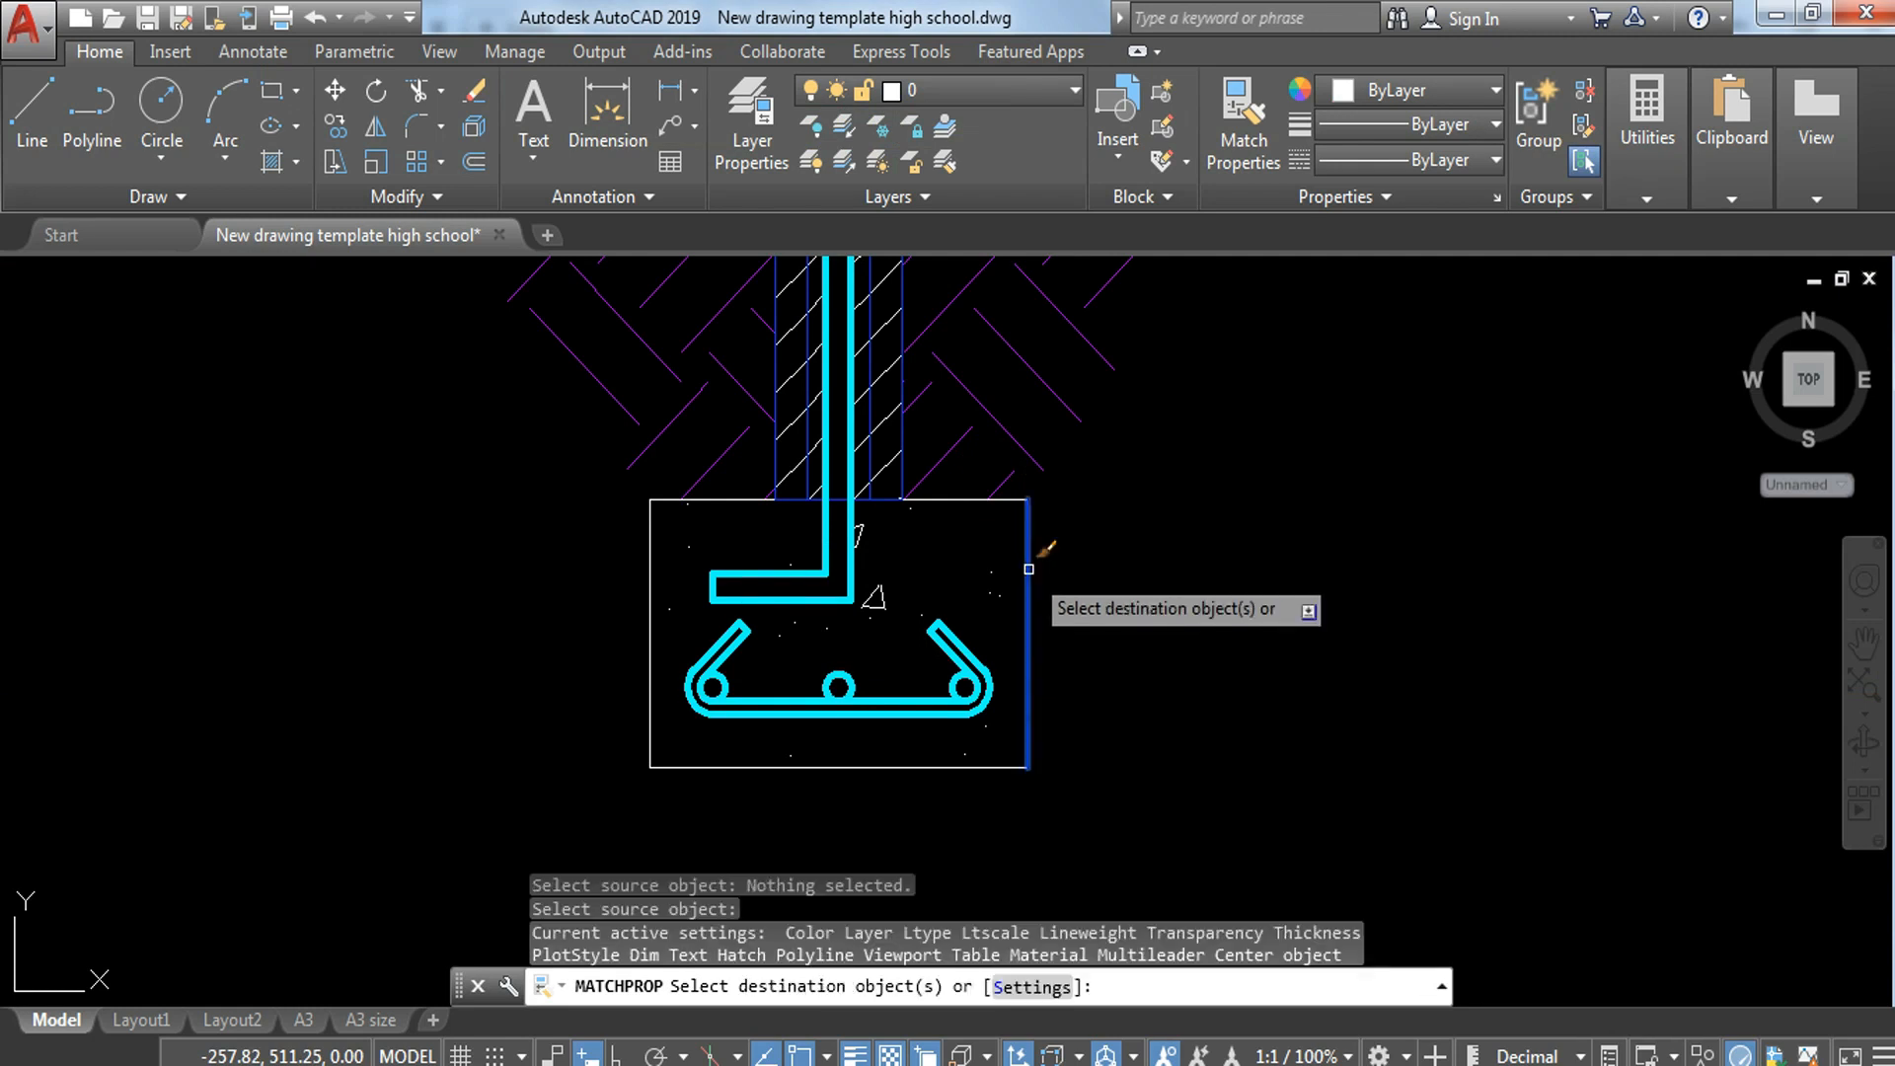
click(597, 746)
click(1133, 856)
click(530, 436)
click(672, 775)
click(597, 484)
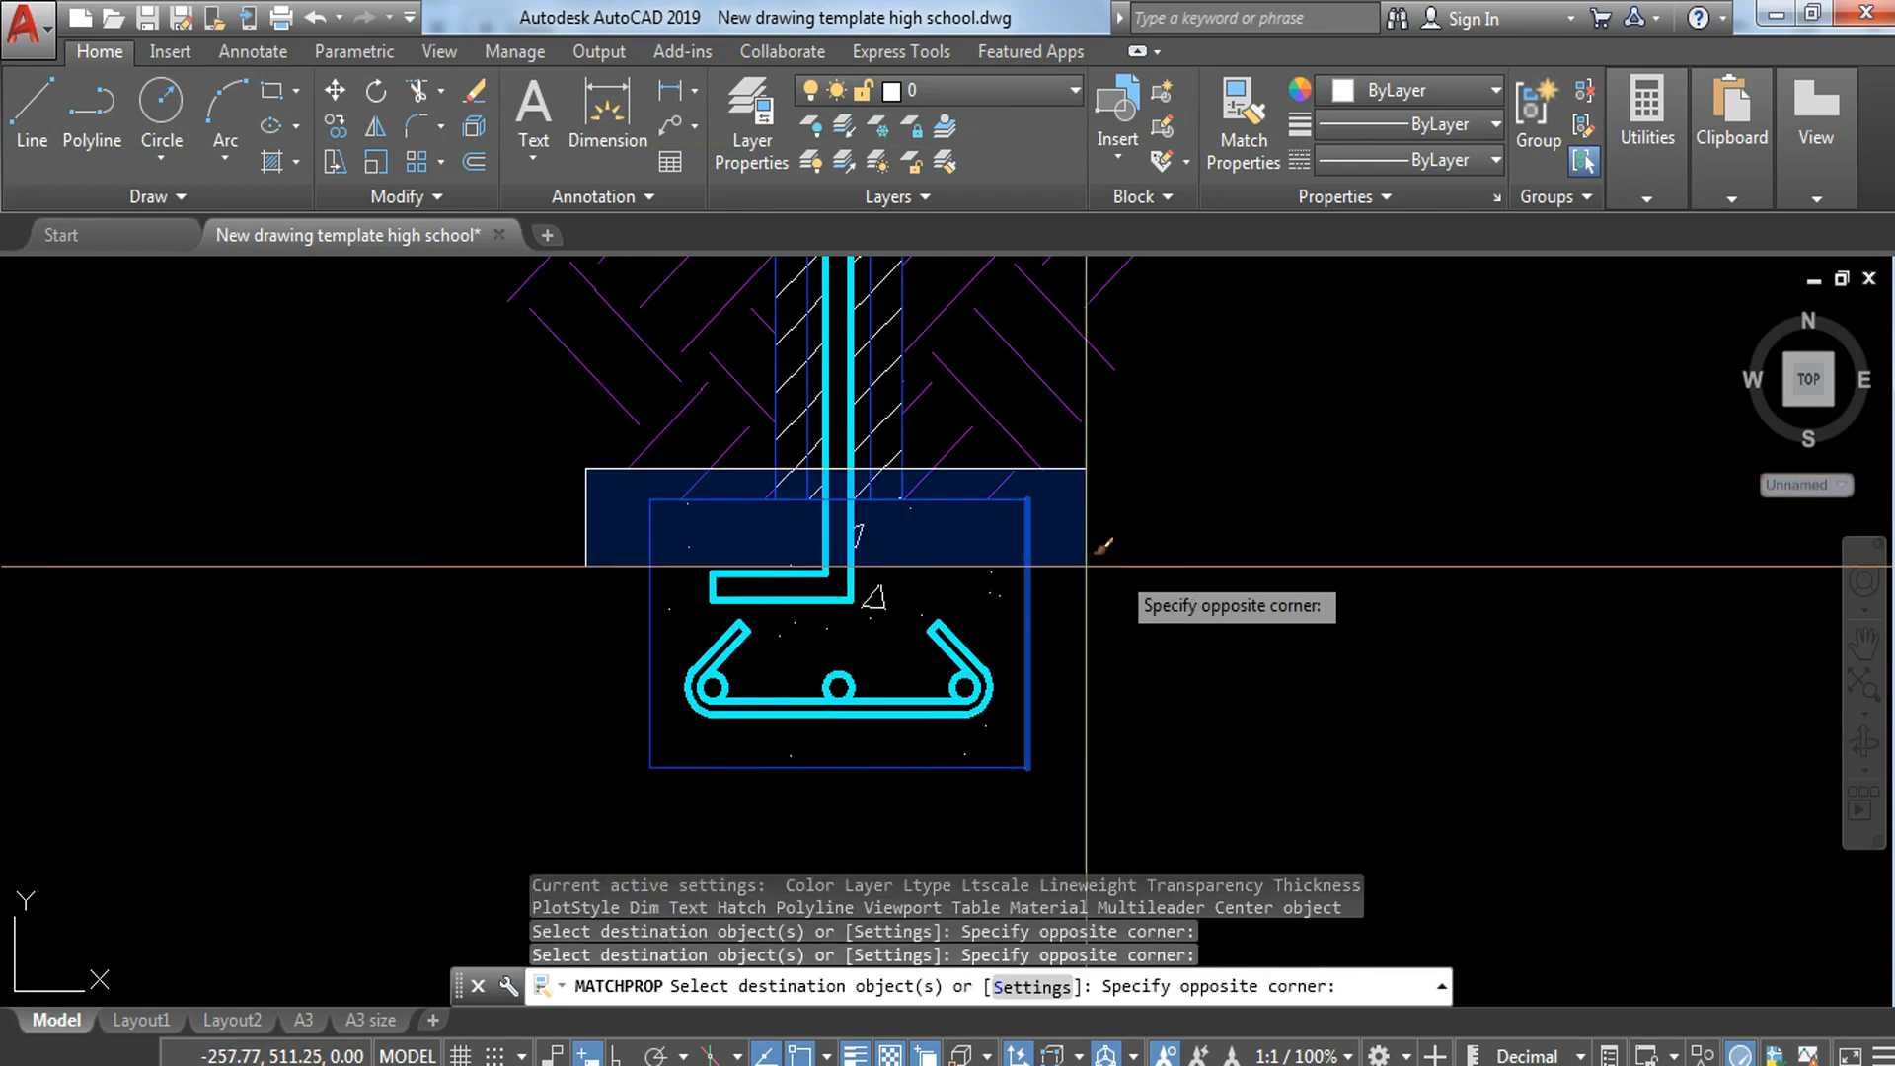
click(1242, 538)
key(Escape)
Step: Move the hatch of the lowest block, directly above the footing, to the SECTION layer
scroll(1220, 541, down, 4)
mouse_move(1230, 514)
middle_down()
mouse_move(1265, 817)
mouse_move(1236, 875)
middle_up()
key(Escape)
middle_drag(1086, 706, 1091, 478)
scroll(1091, 478, up, 5)
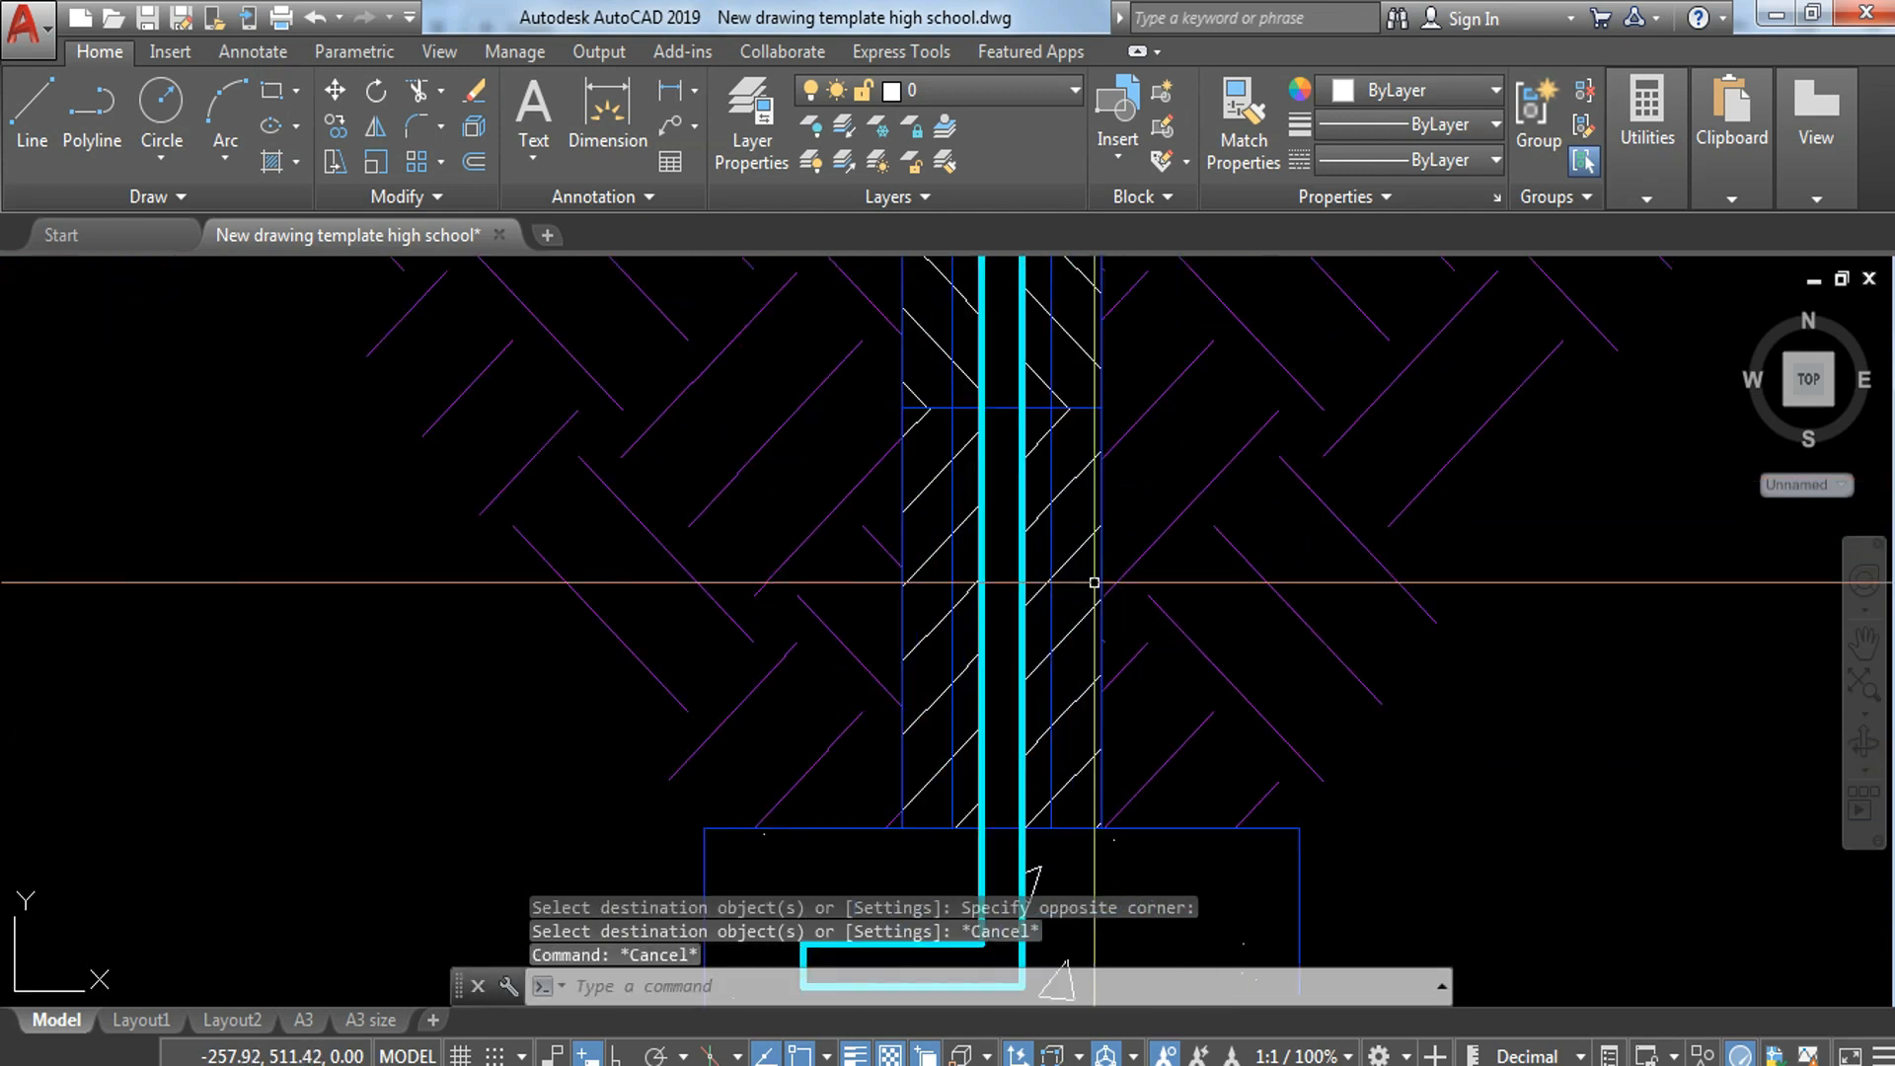
click(1074, 554)
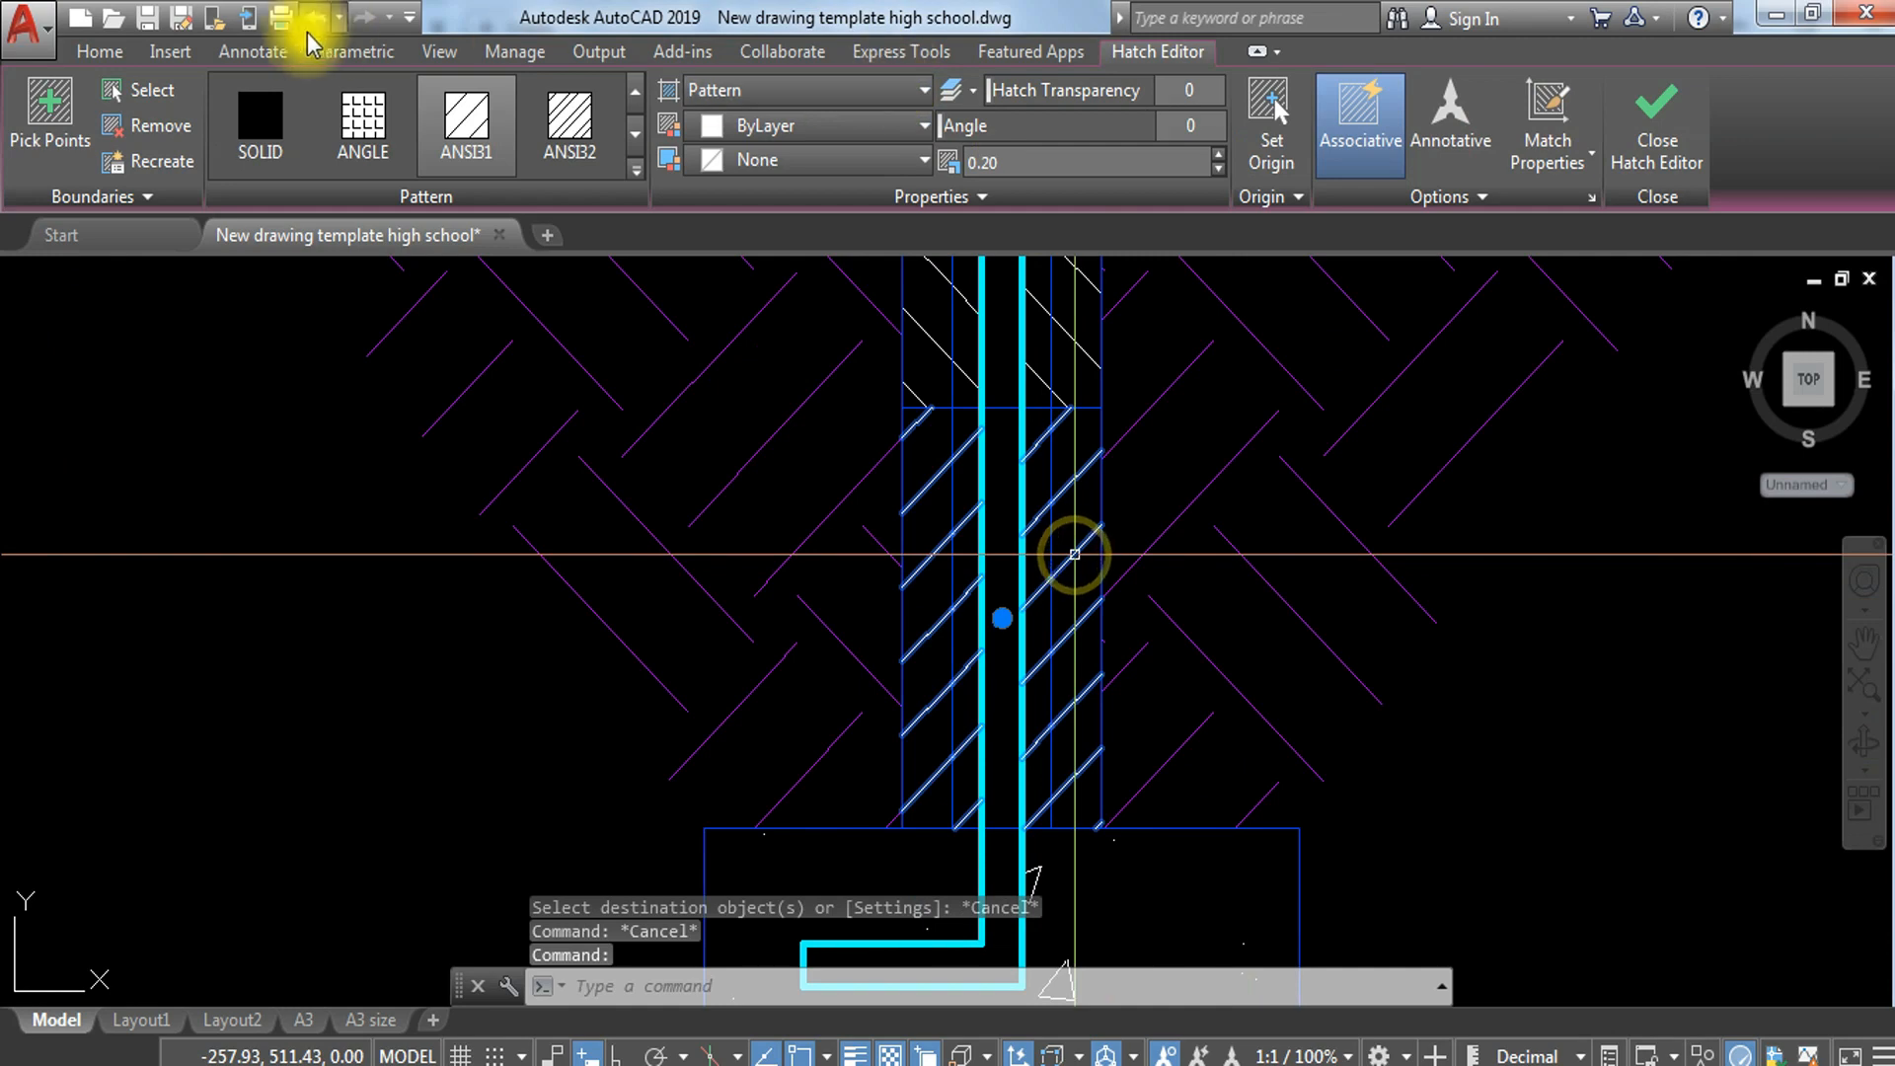
click(103, 51)
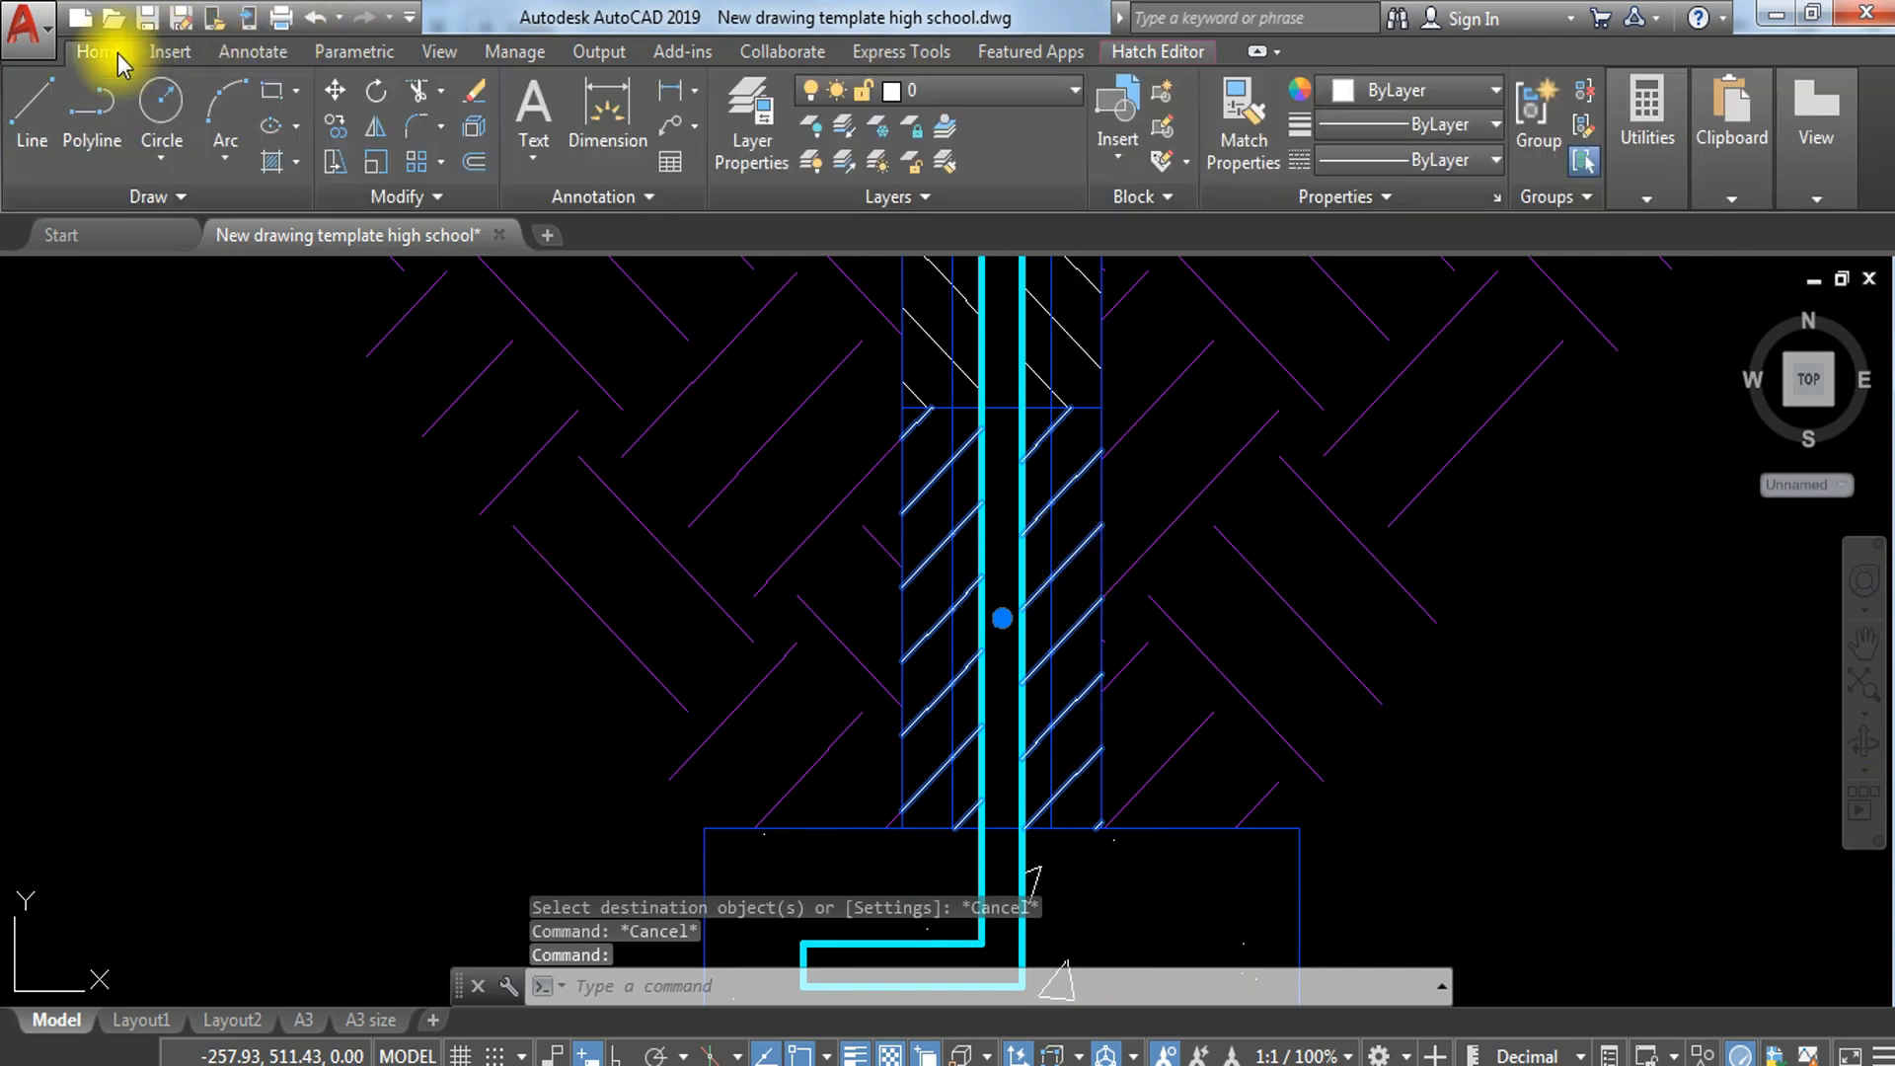
click(1058, 95)
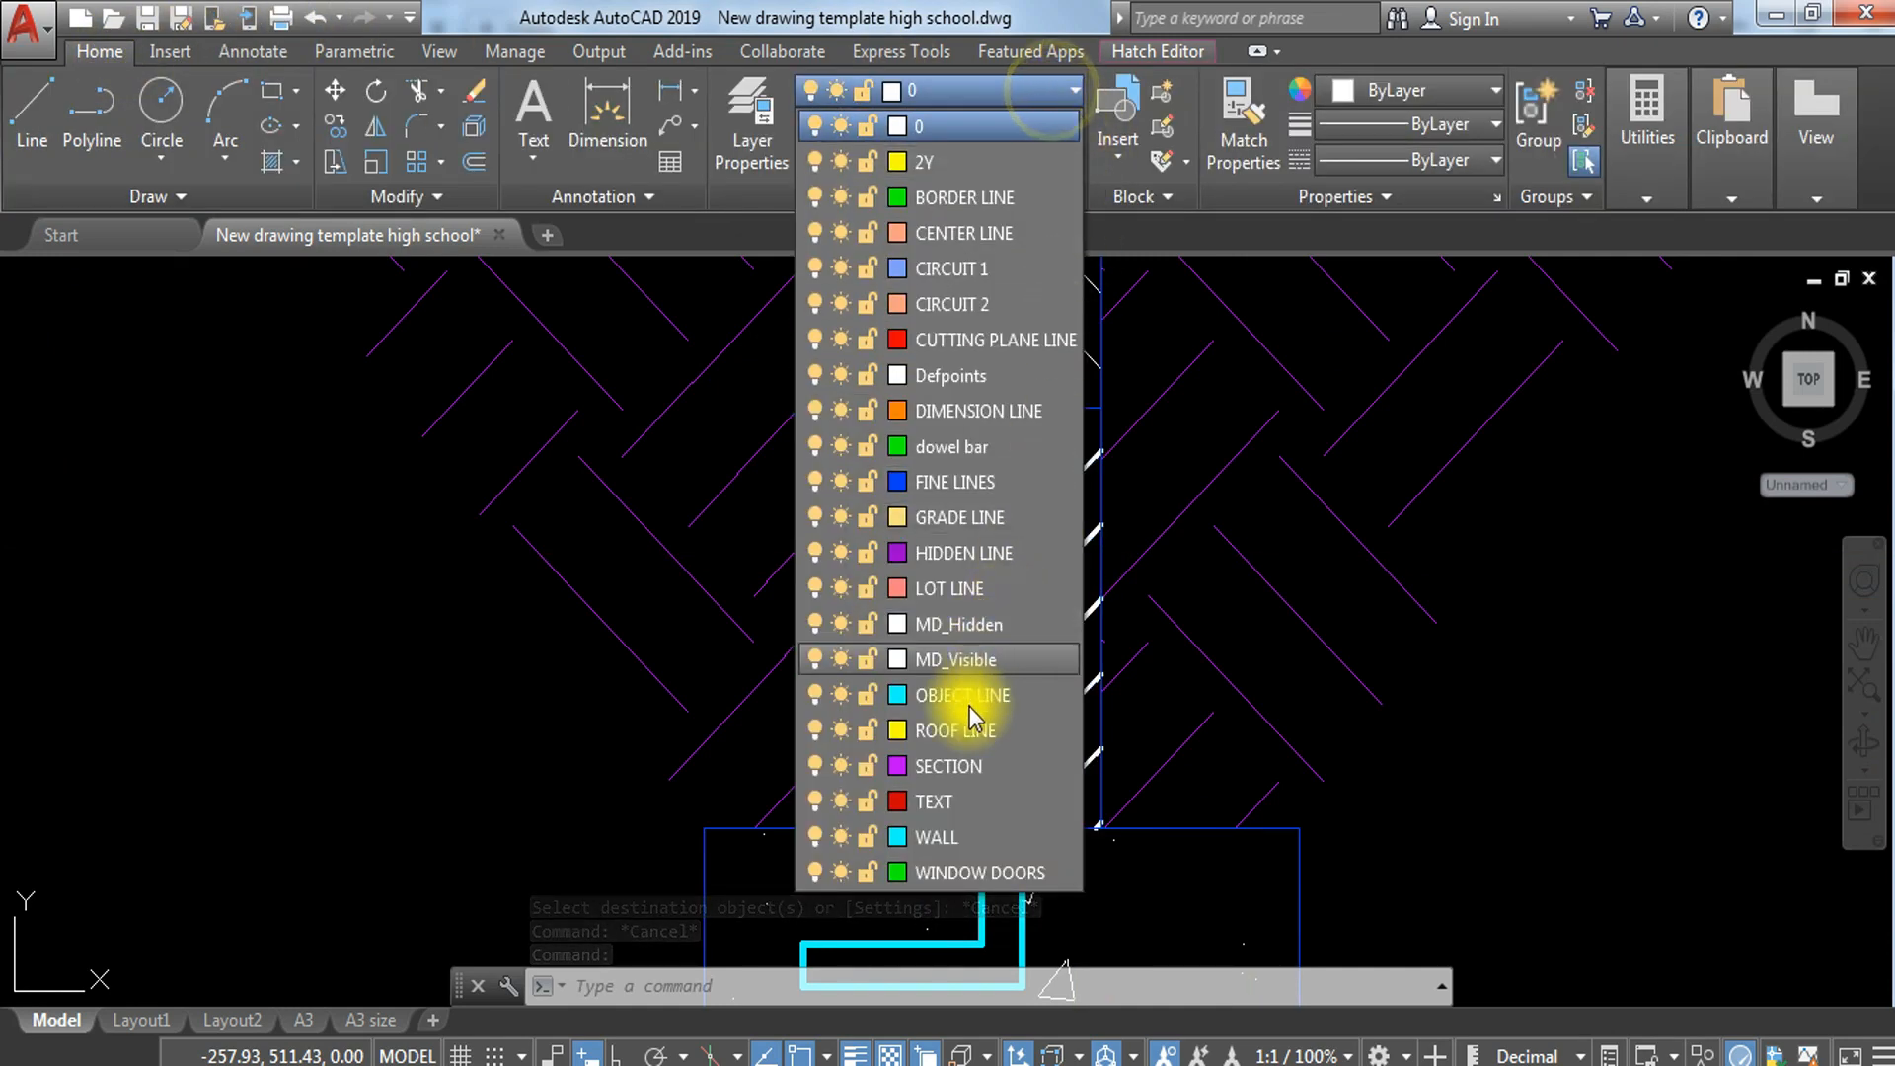
click(992, 766)
scroll(1184, 617, down, 3)
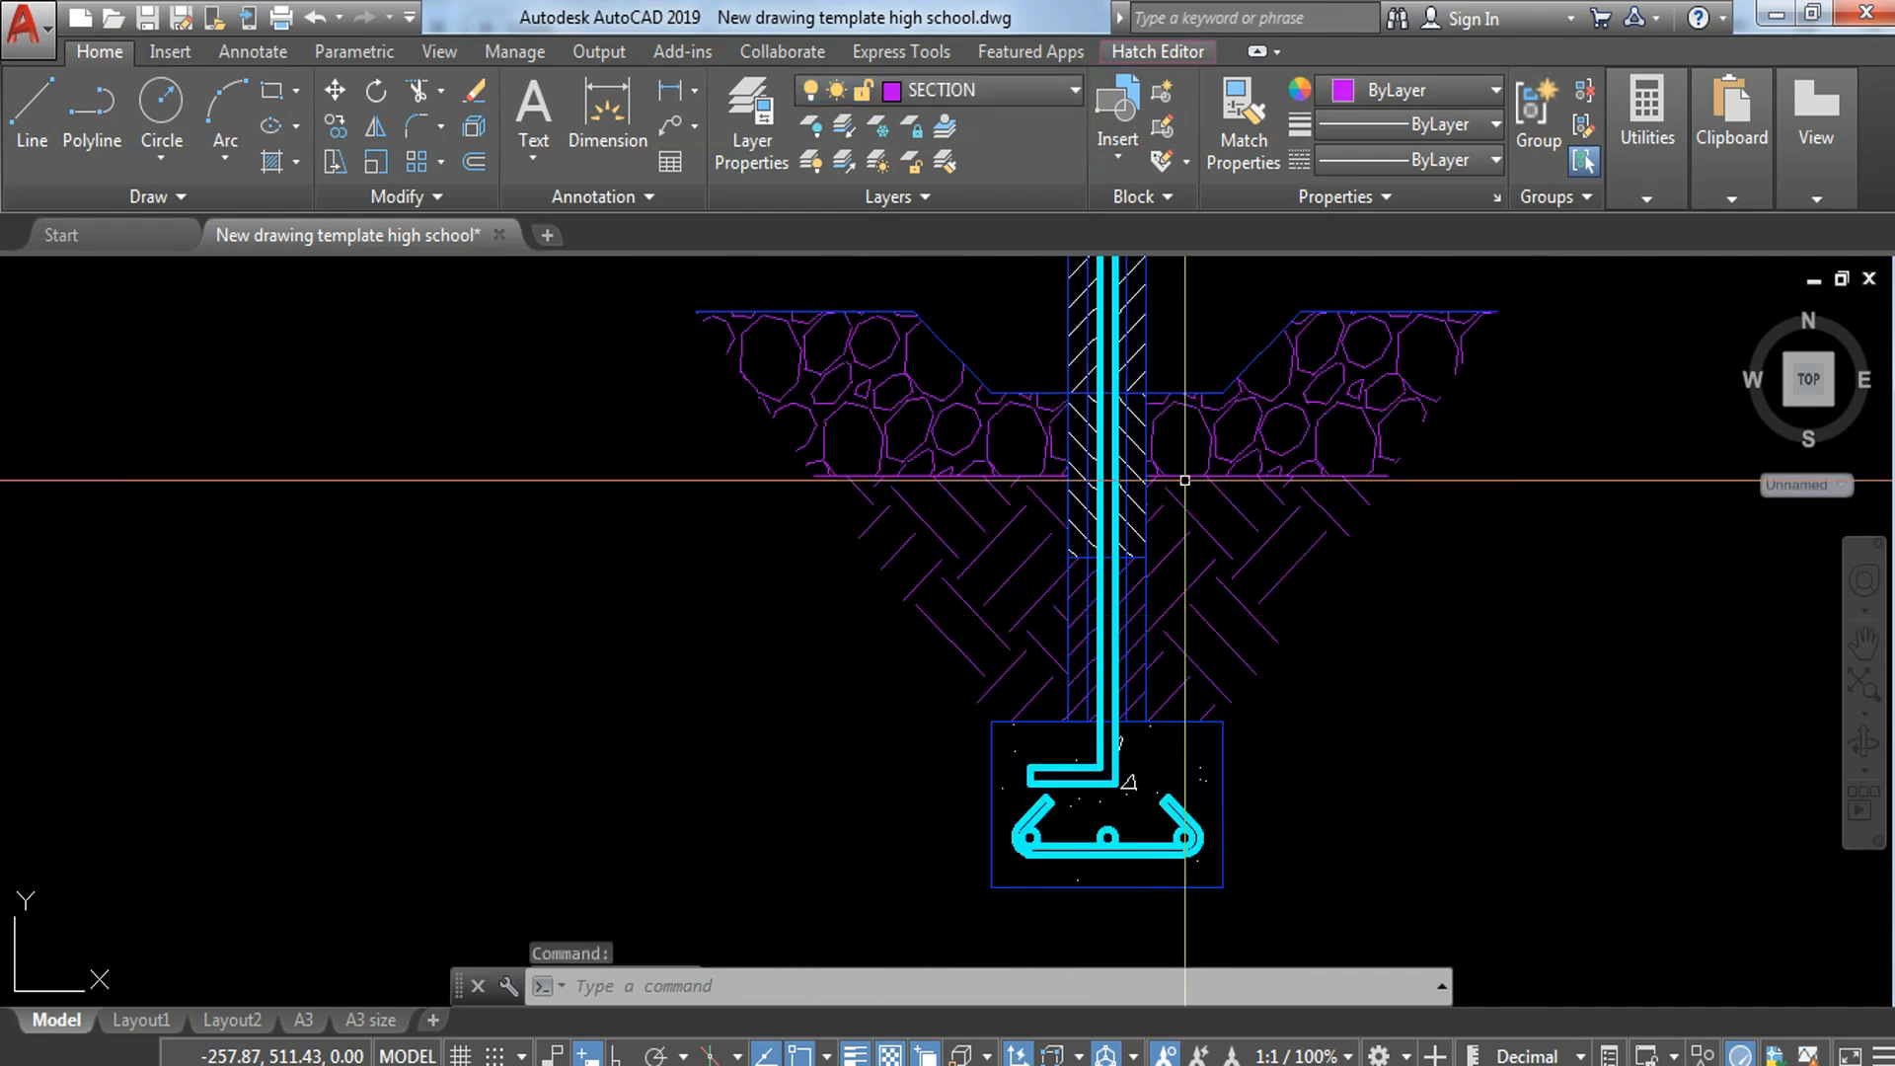
key(Escape)
key(Escape)
Step: Move the four remaining block hatches, from the gravel level up to the break line, to the SECTION layer
middle_drag(1185, 481, 1242, 745)
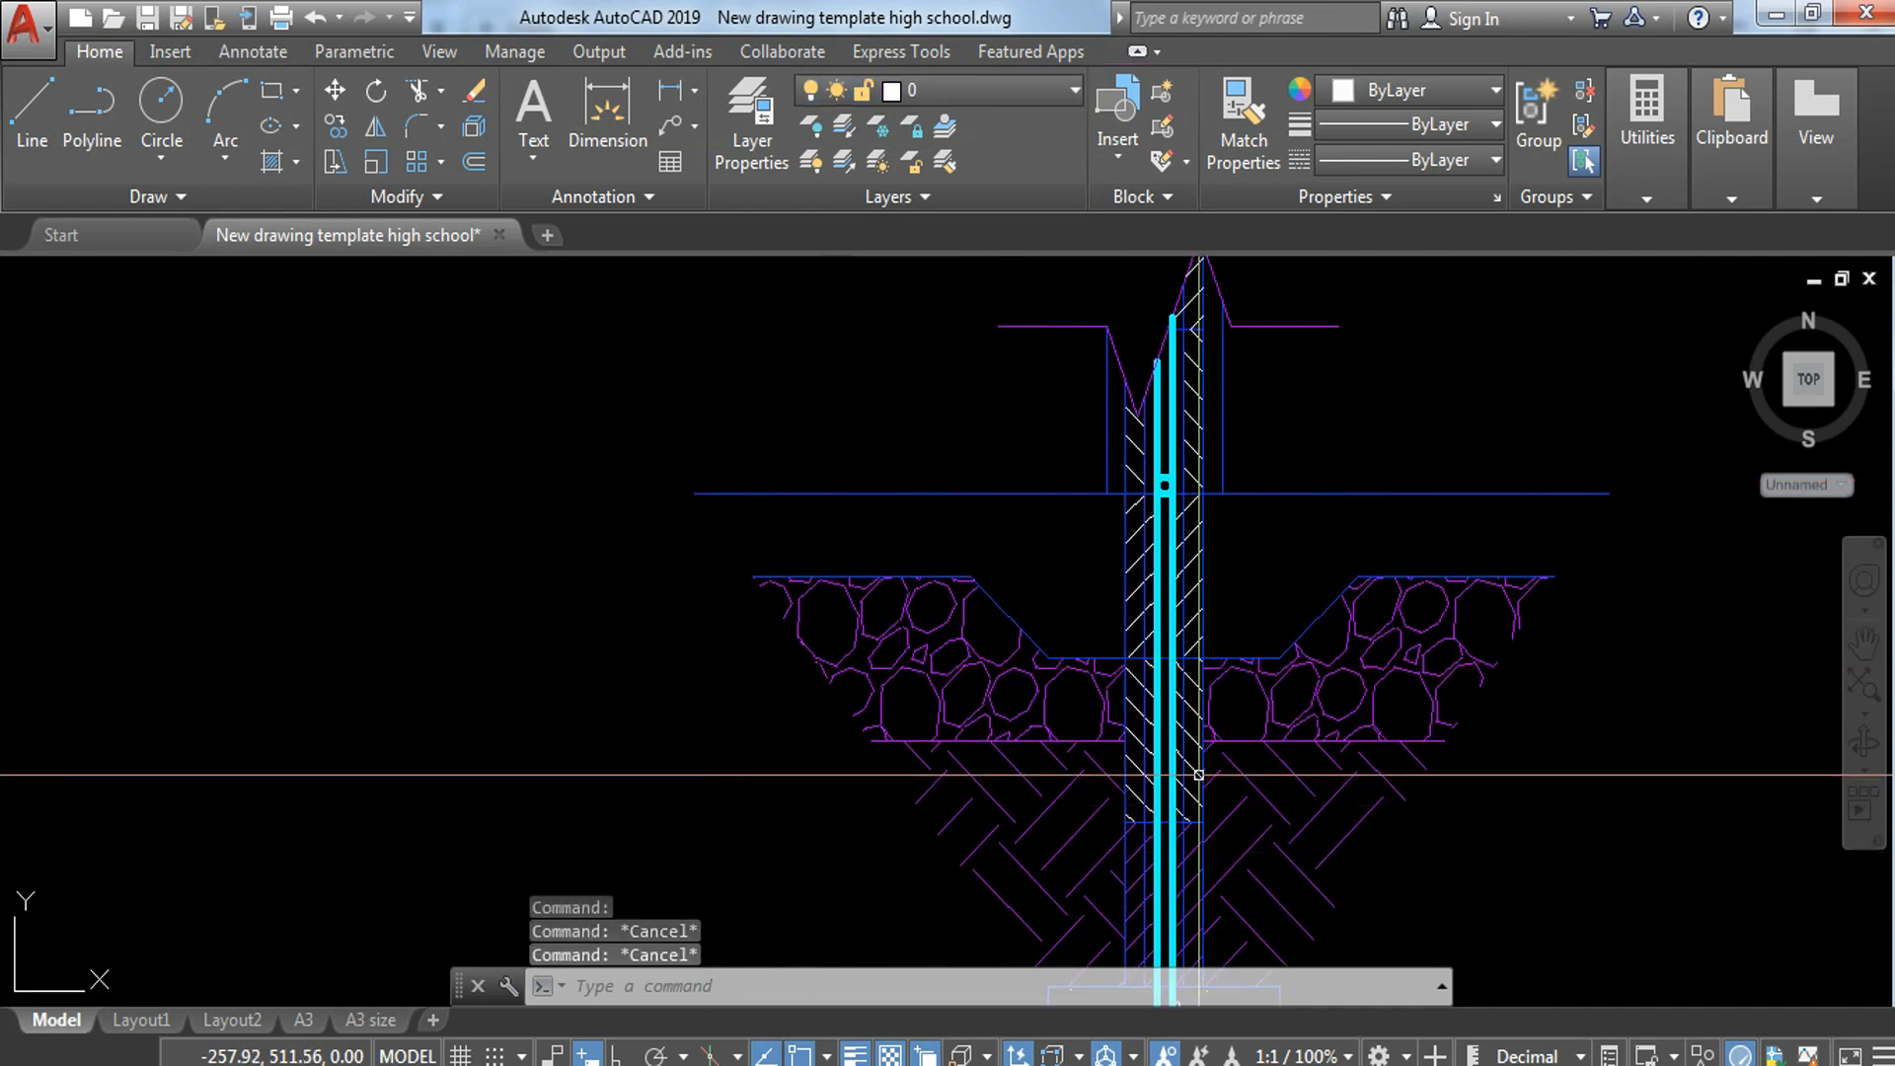
click(1196, 765)
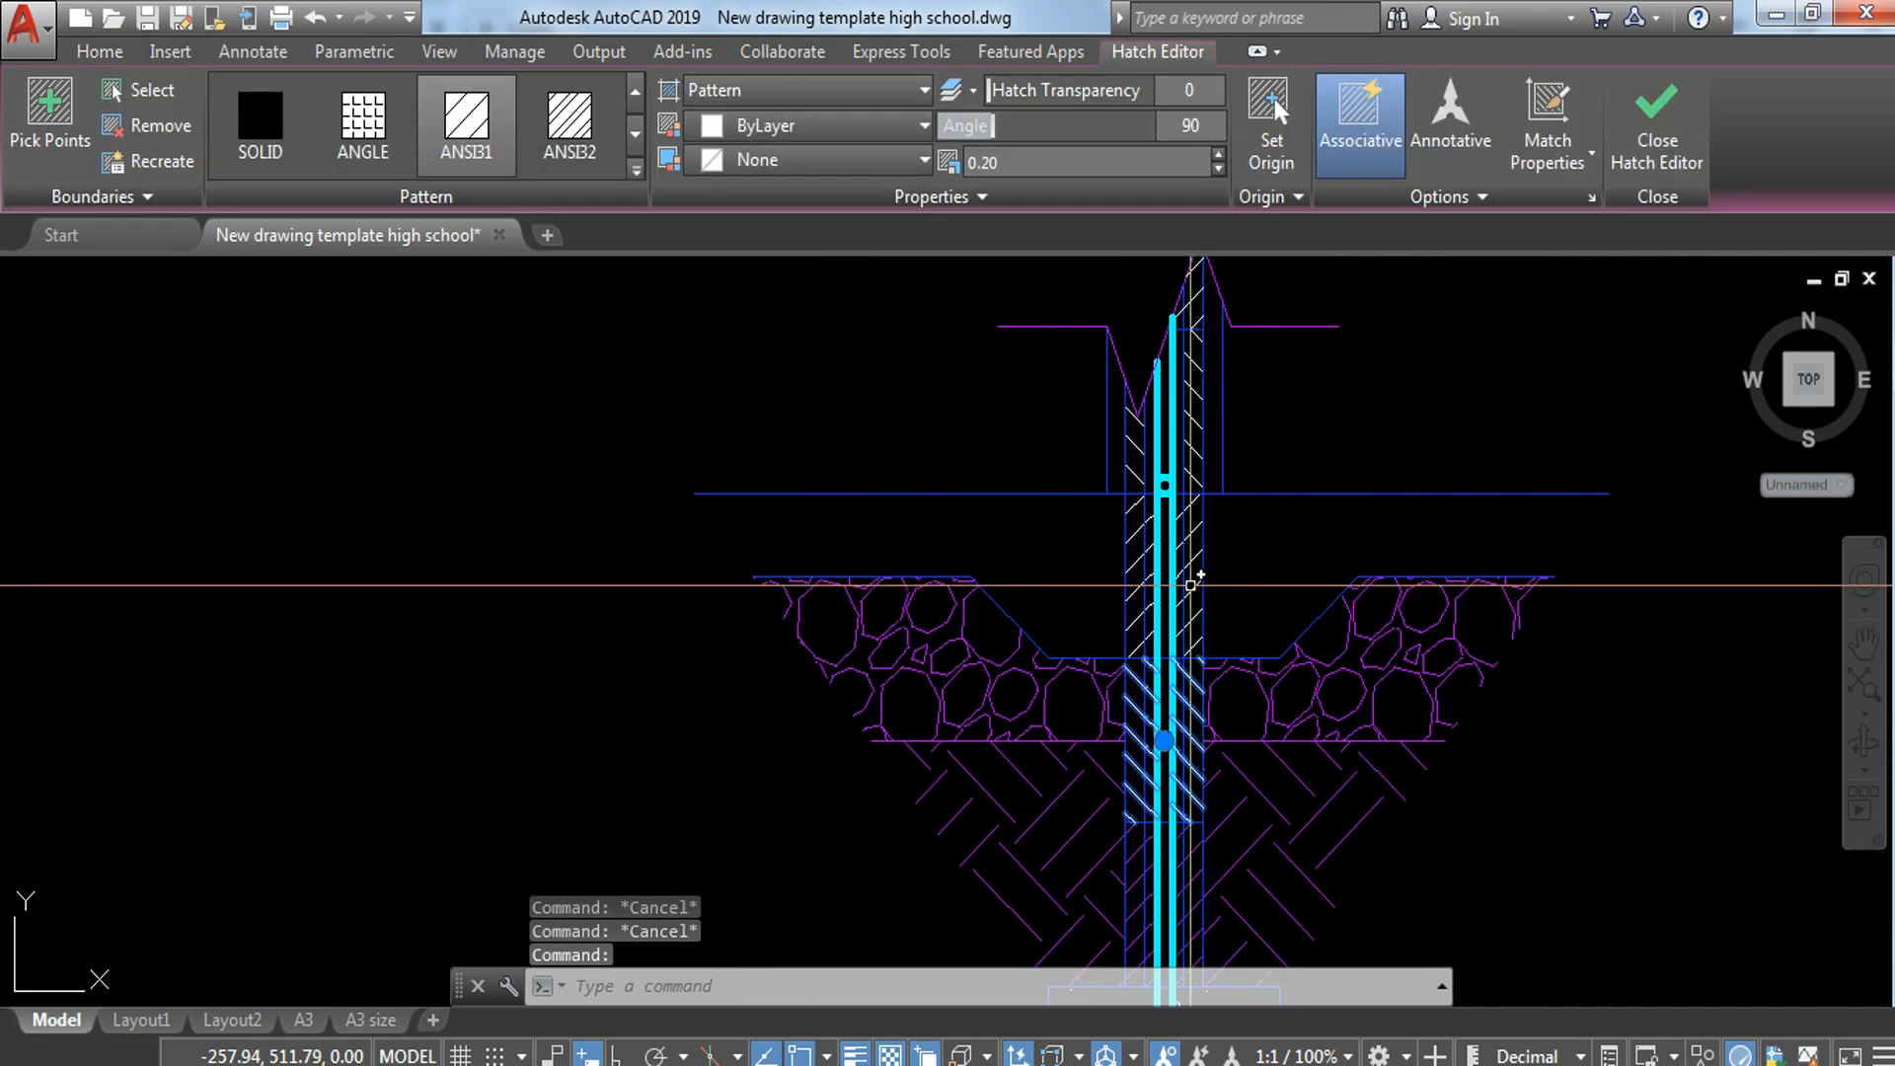
click(1197, 582)
click(1190, 472)
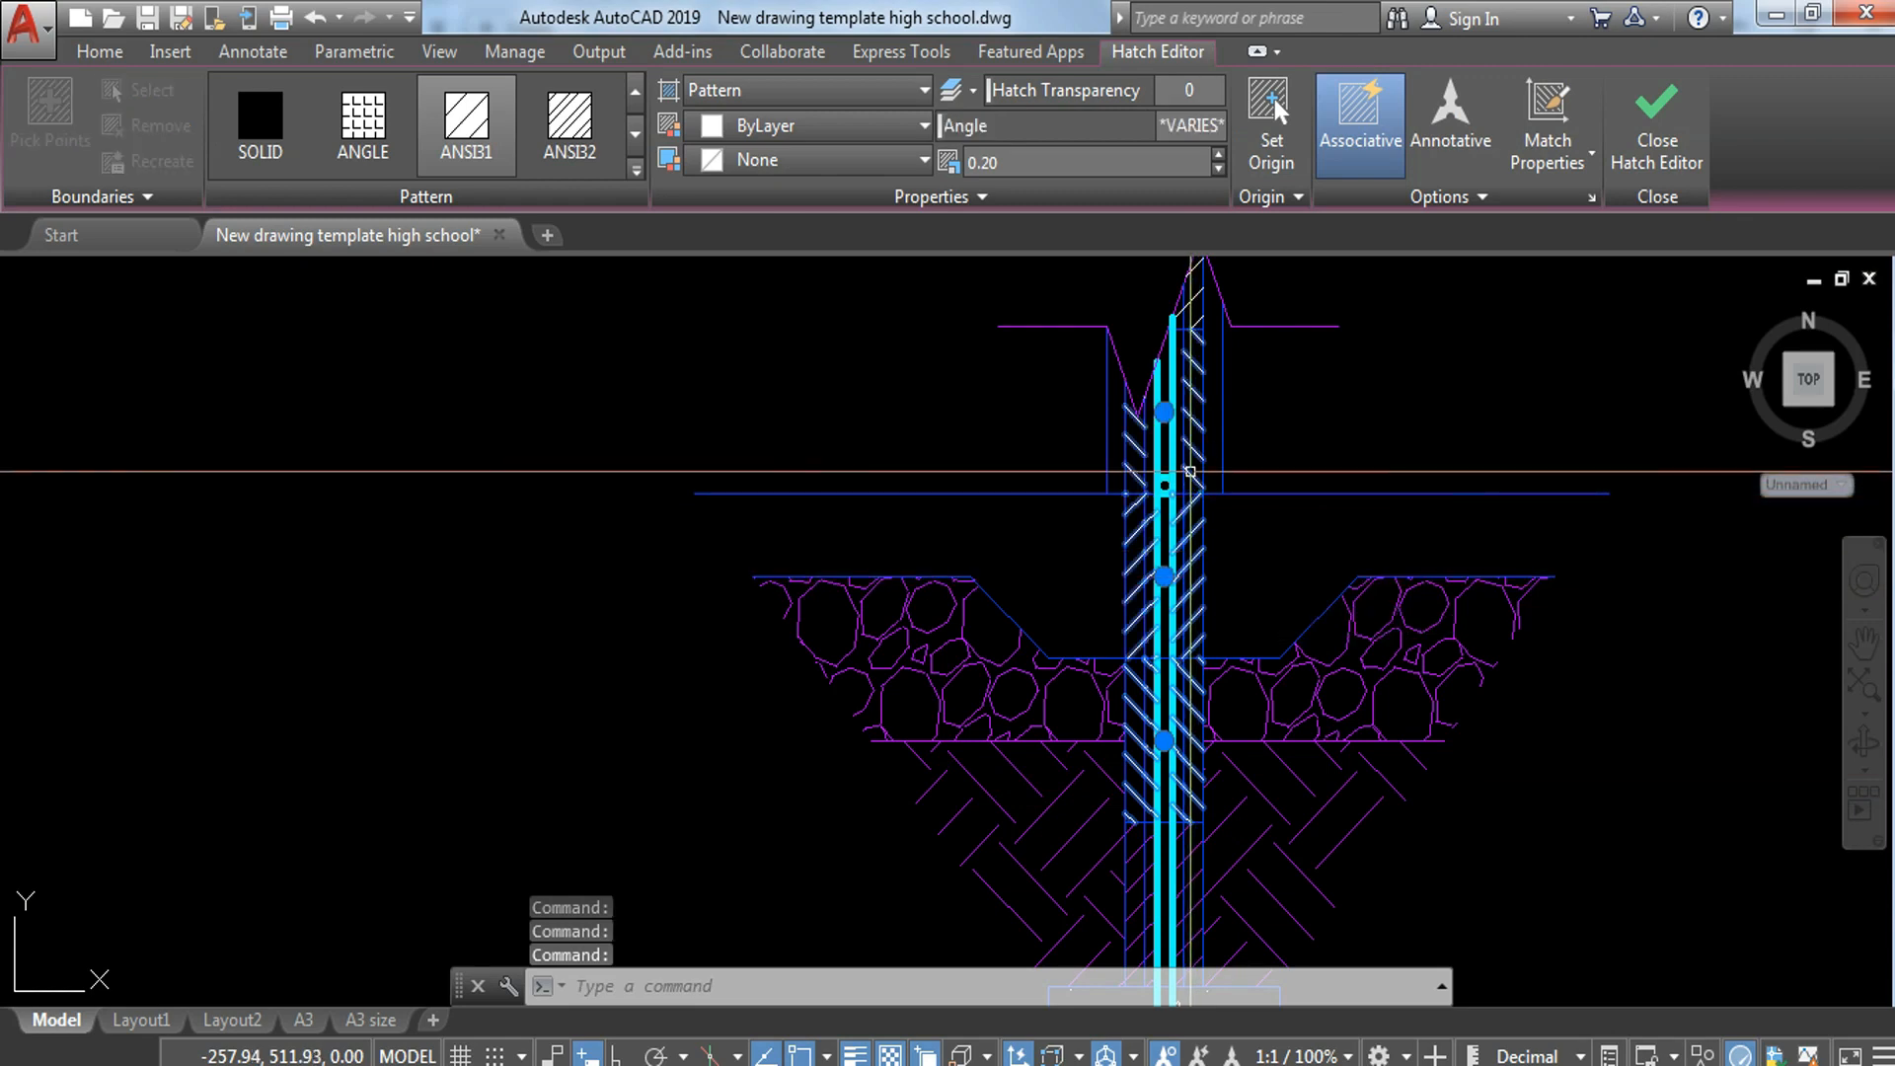
click(1193, 284)
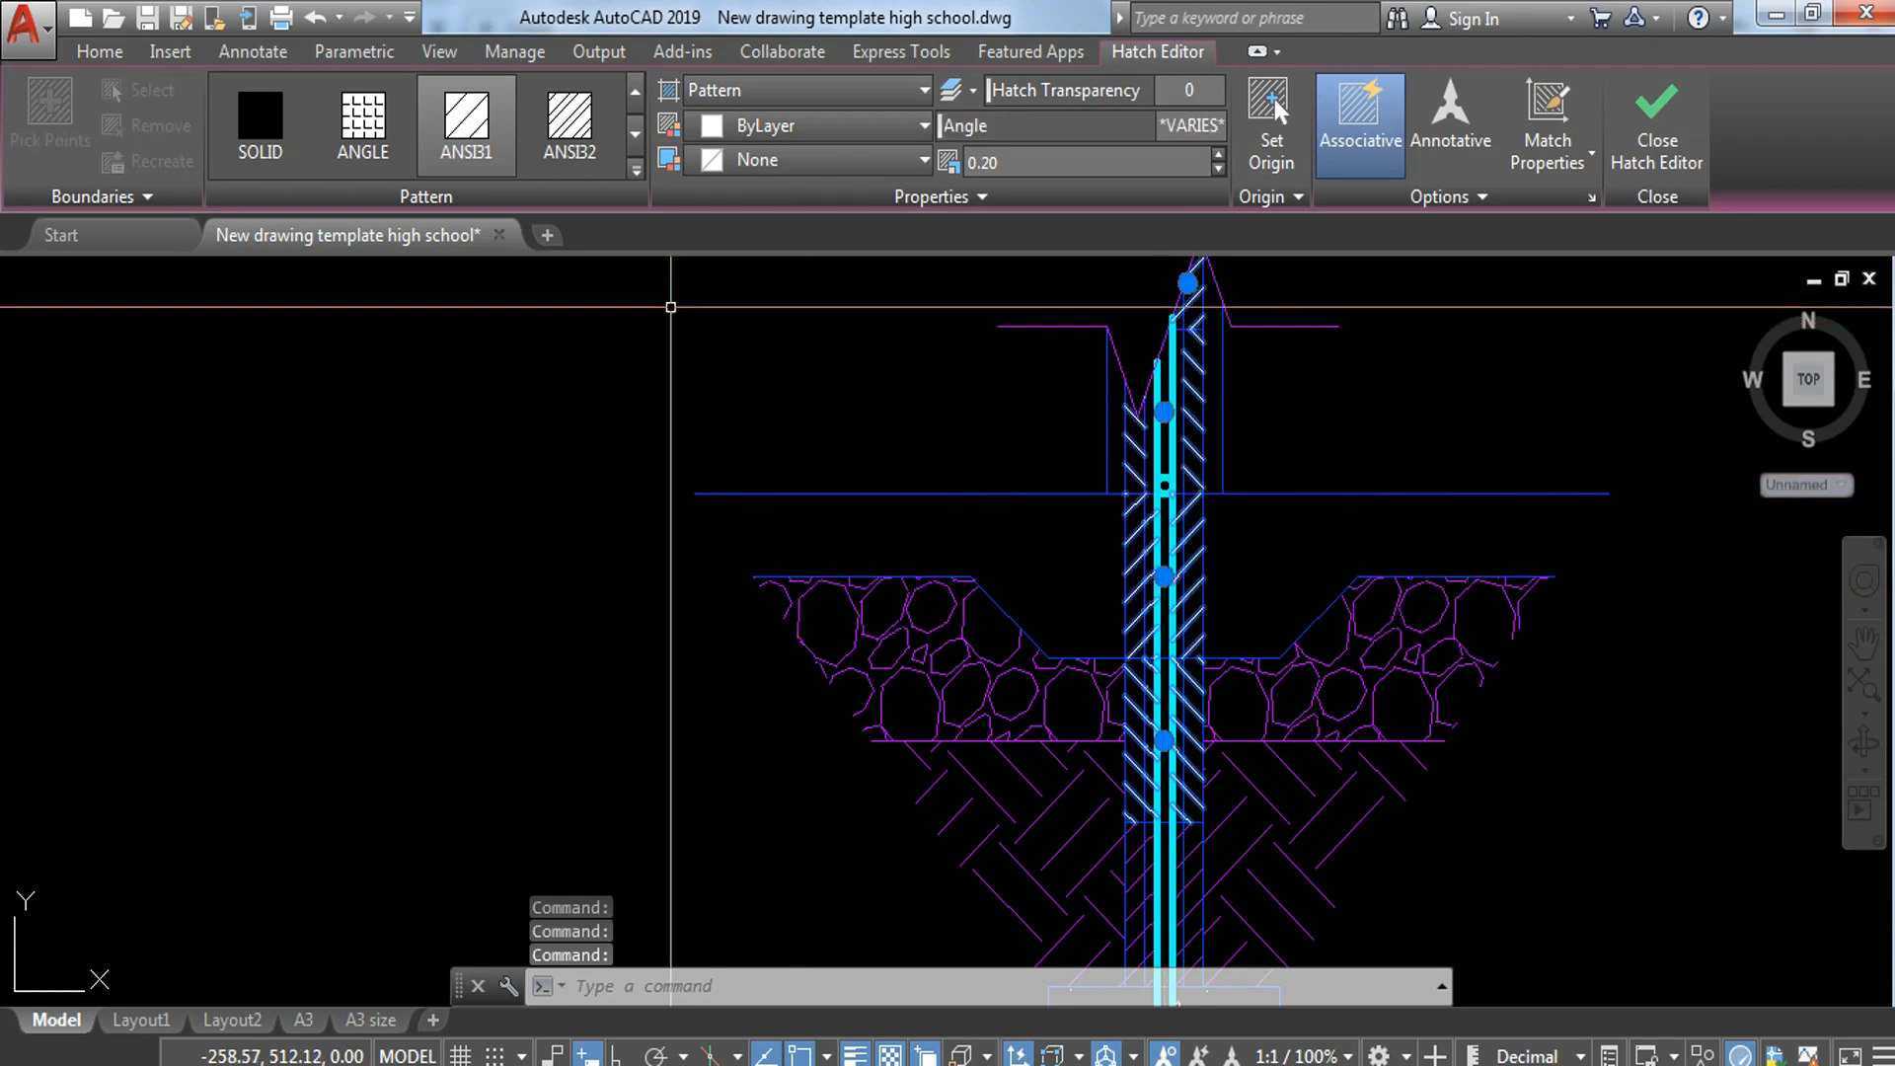
click(105, 50)
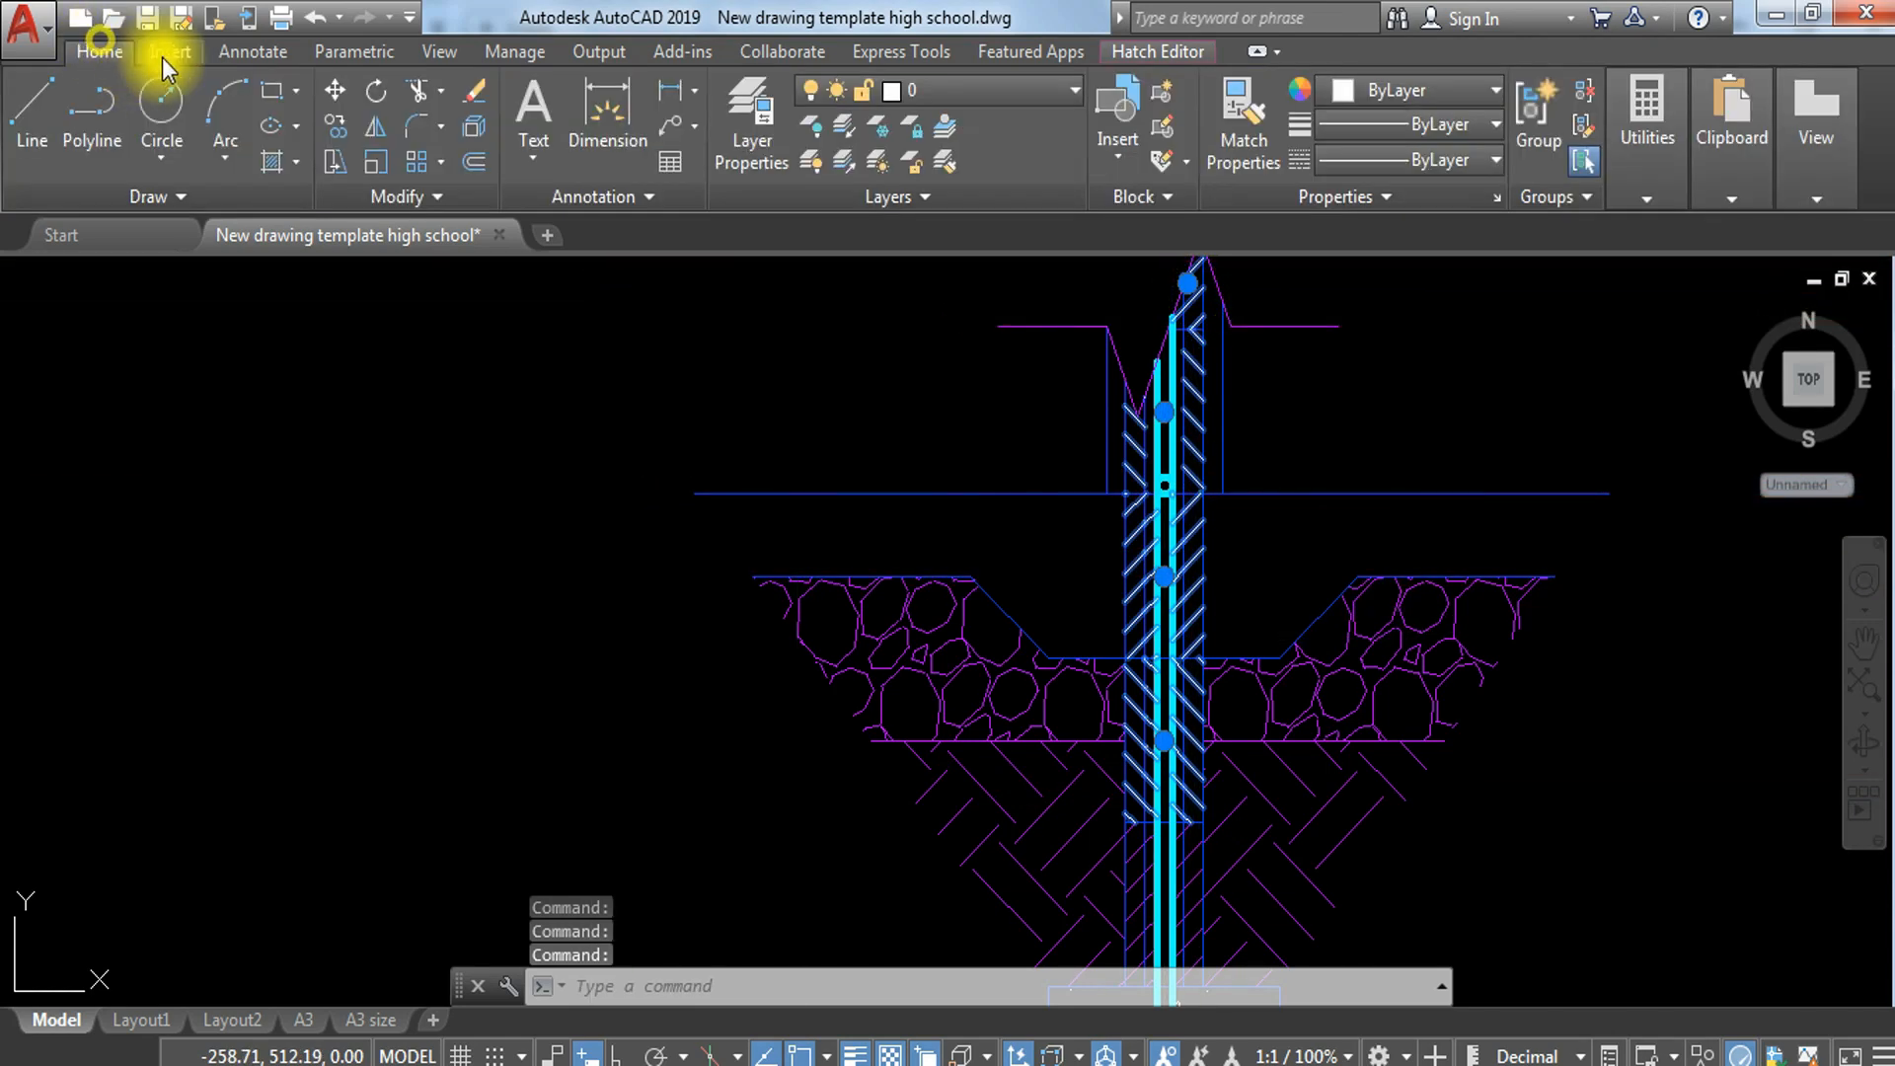
click(975, 91)
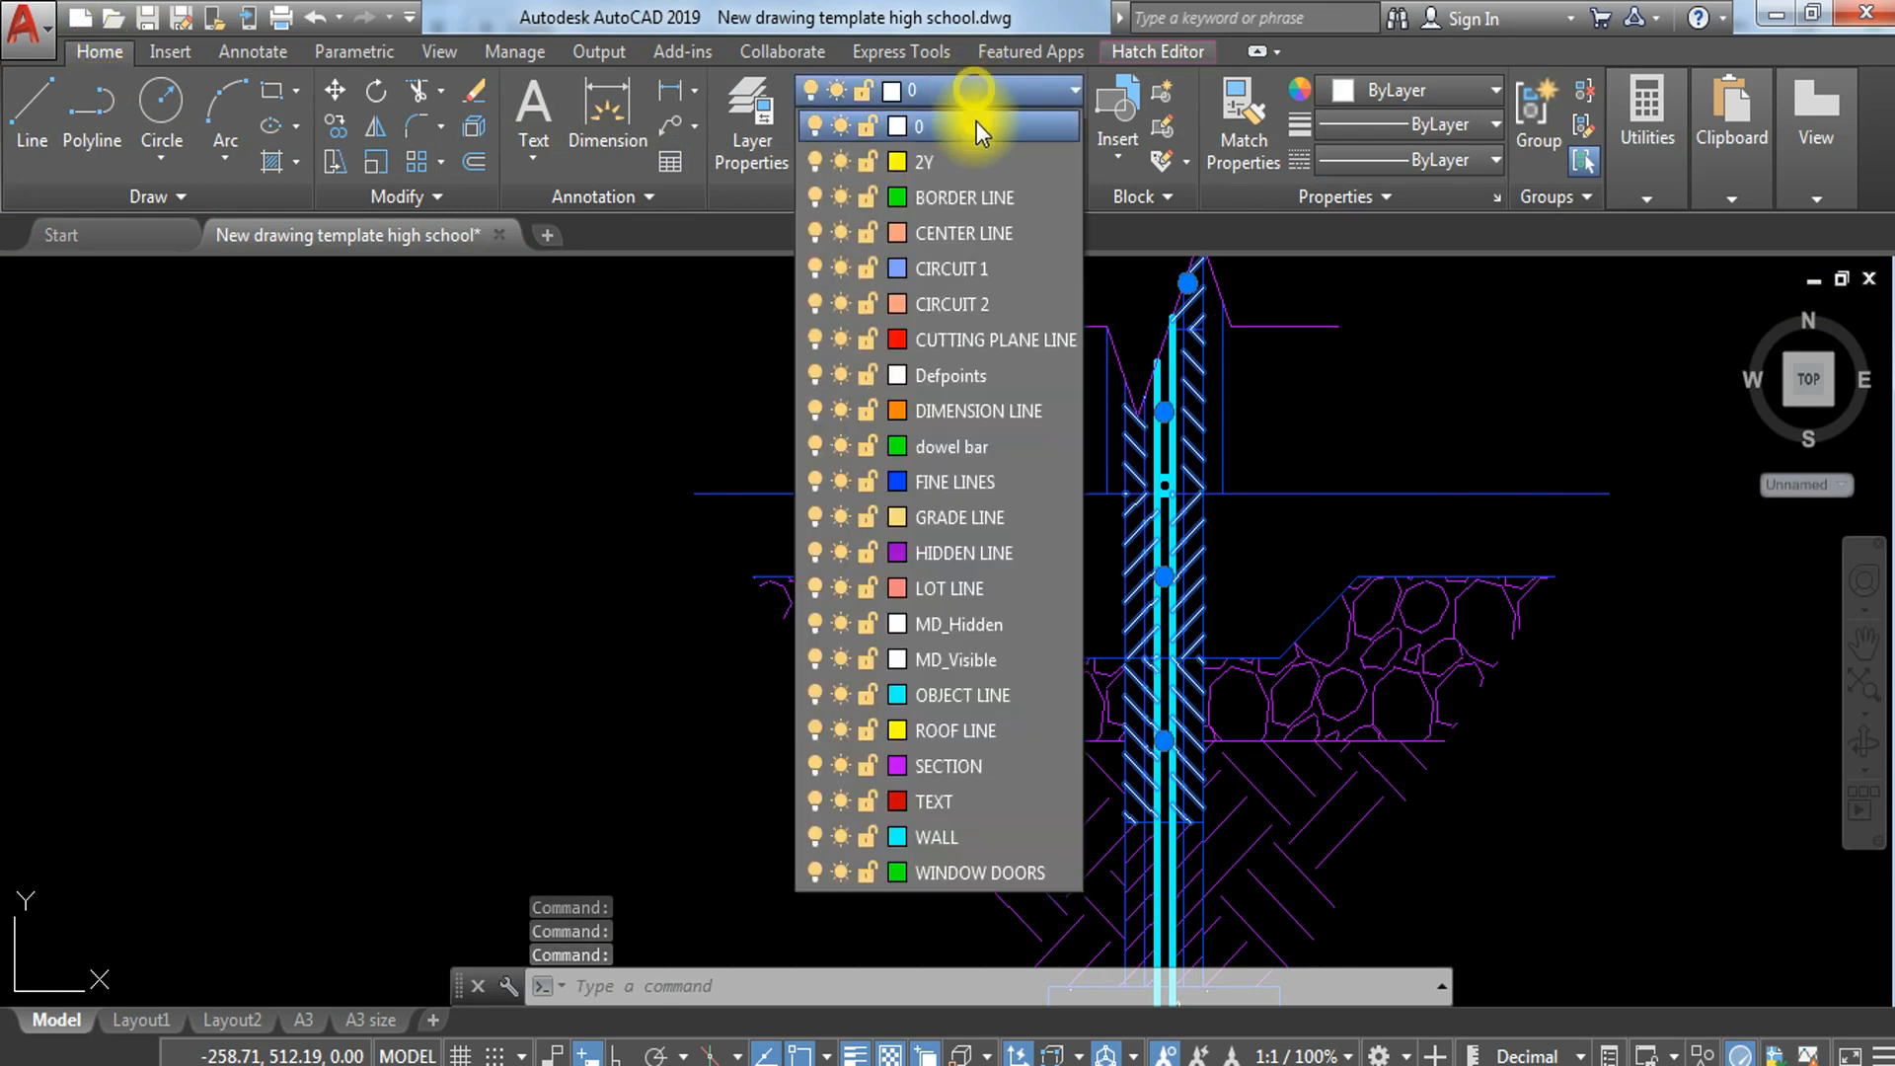
click(945, 774)
key(Escape)
Step: Move the concrete hatch inside the footing to the SECTION layer
scroll(1110, 483, down, 2)
mouse_move(1454, 520)
middle_down()
mouse_move(1321, 472)
mouse_move(1314, 501)
middle_up()
scroll(1318, 493, down, 2)
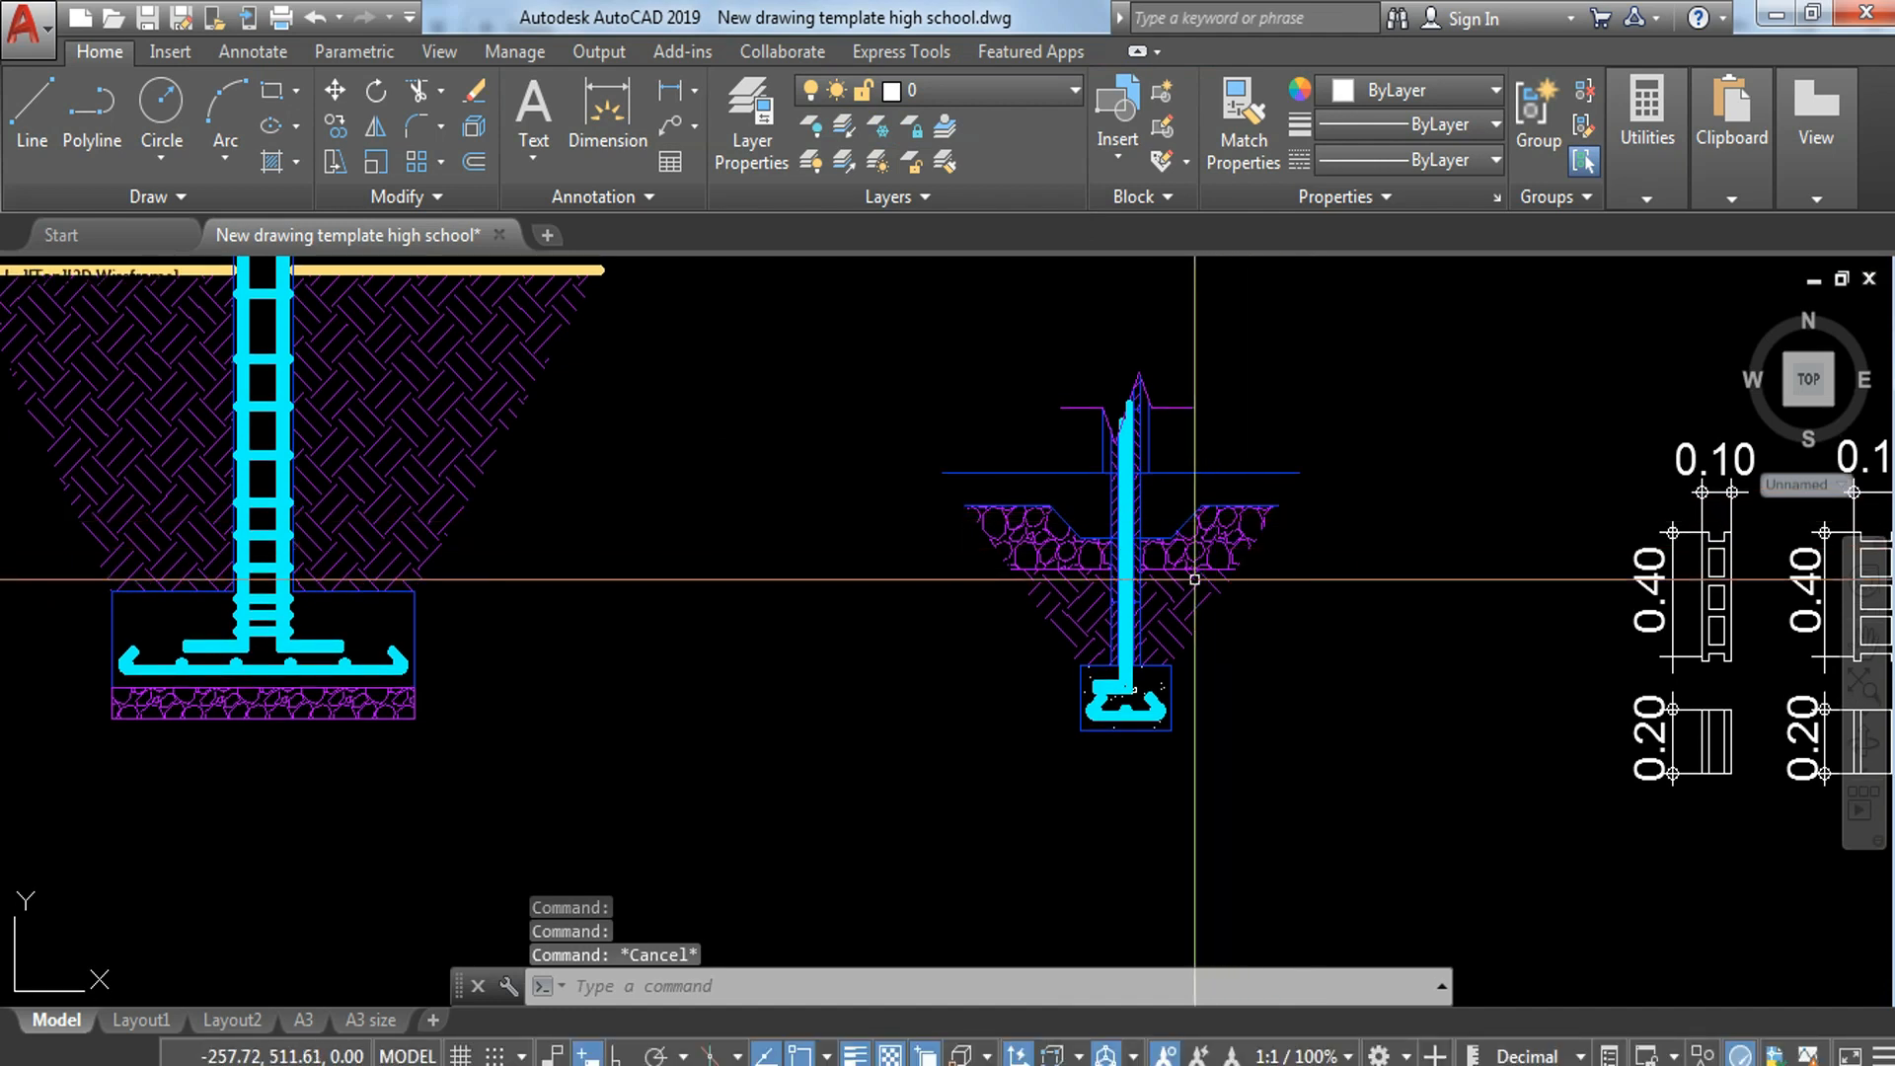
scroll(1200, 711, up, 3)
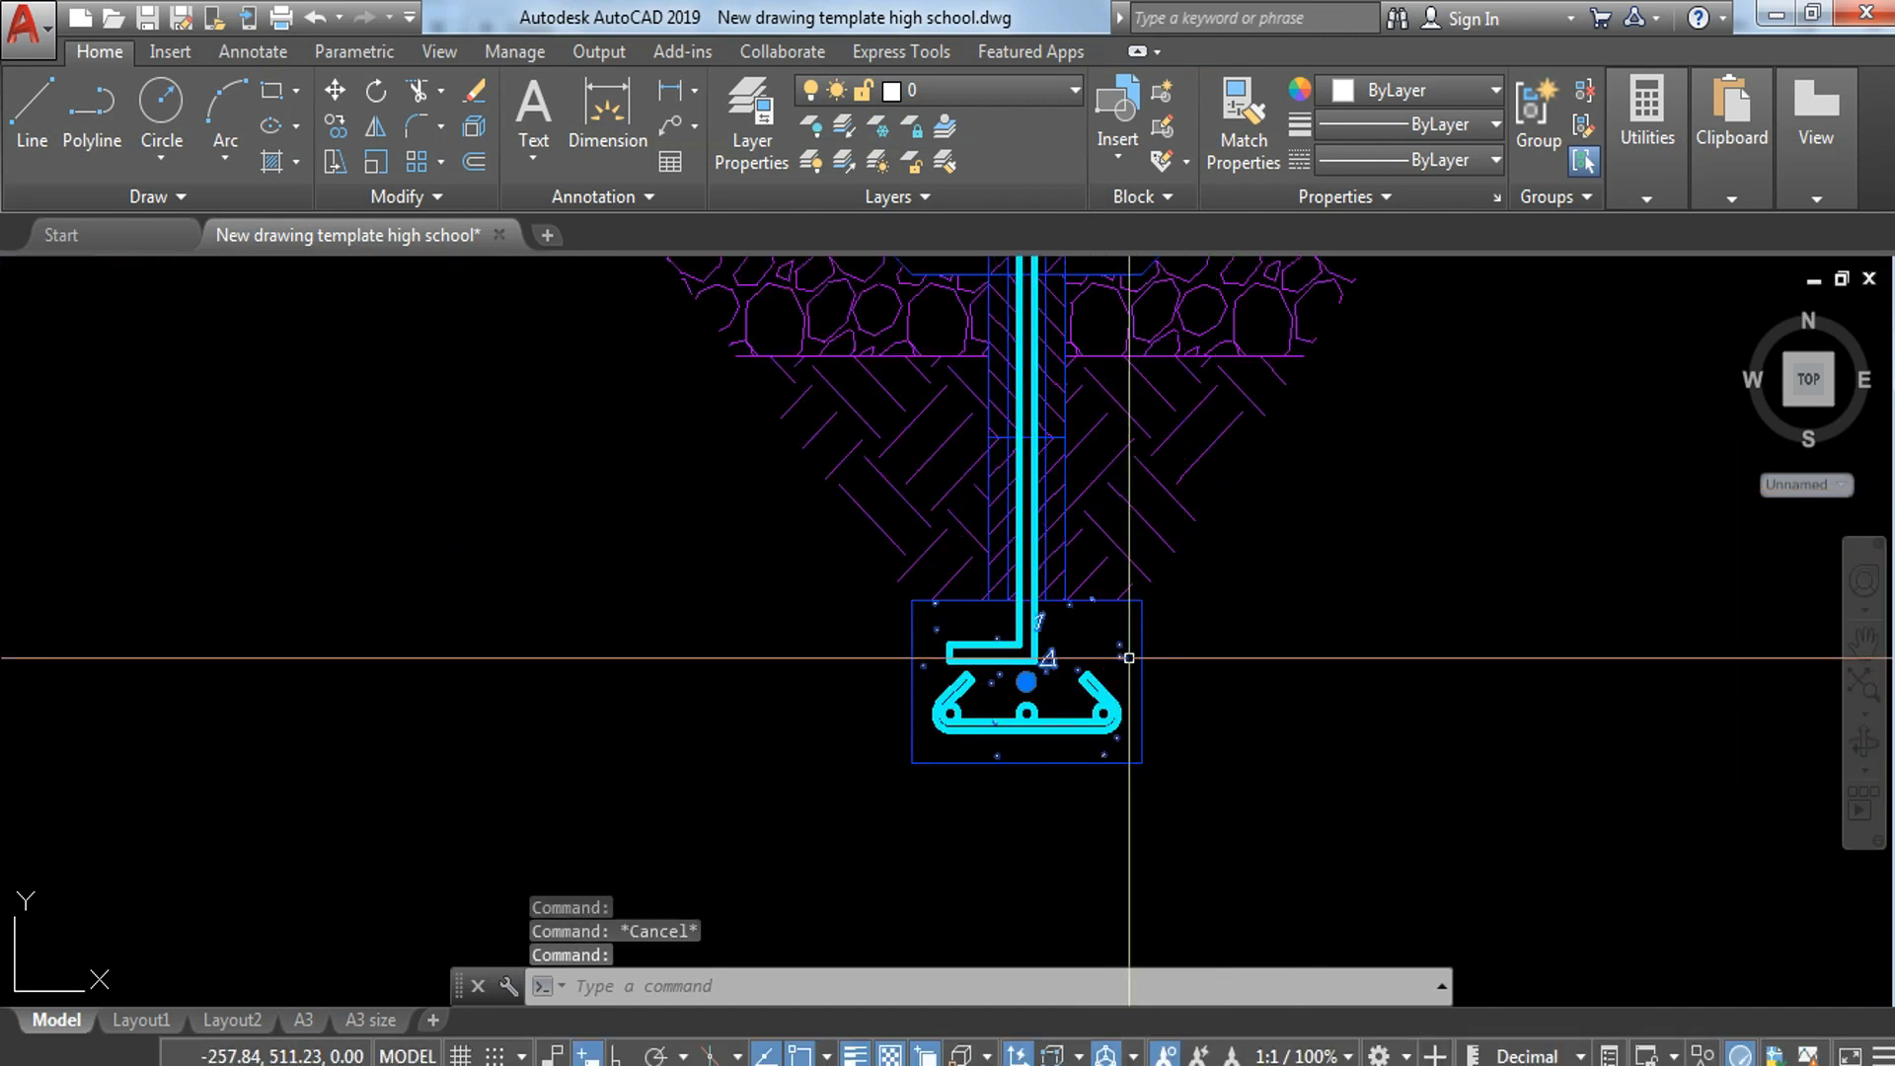
click(1129, 657)
click(99, 51)
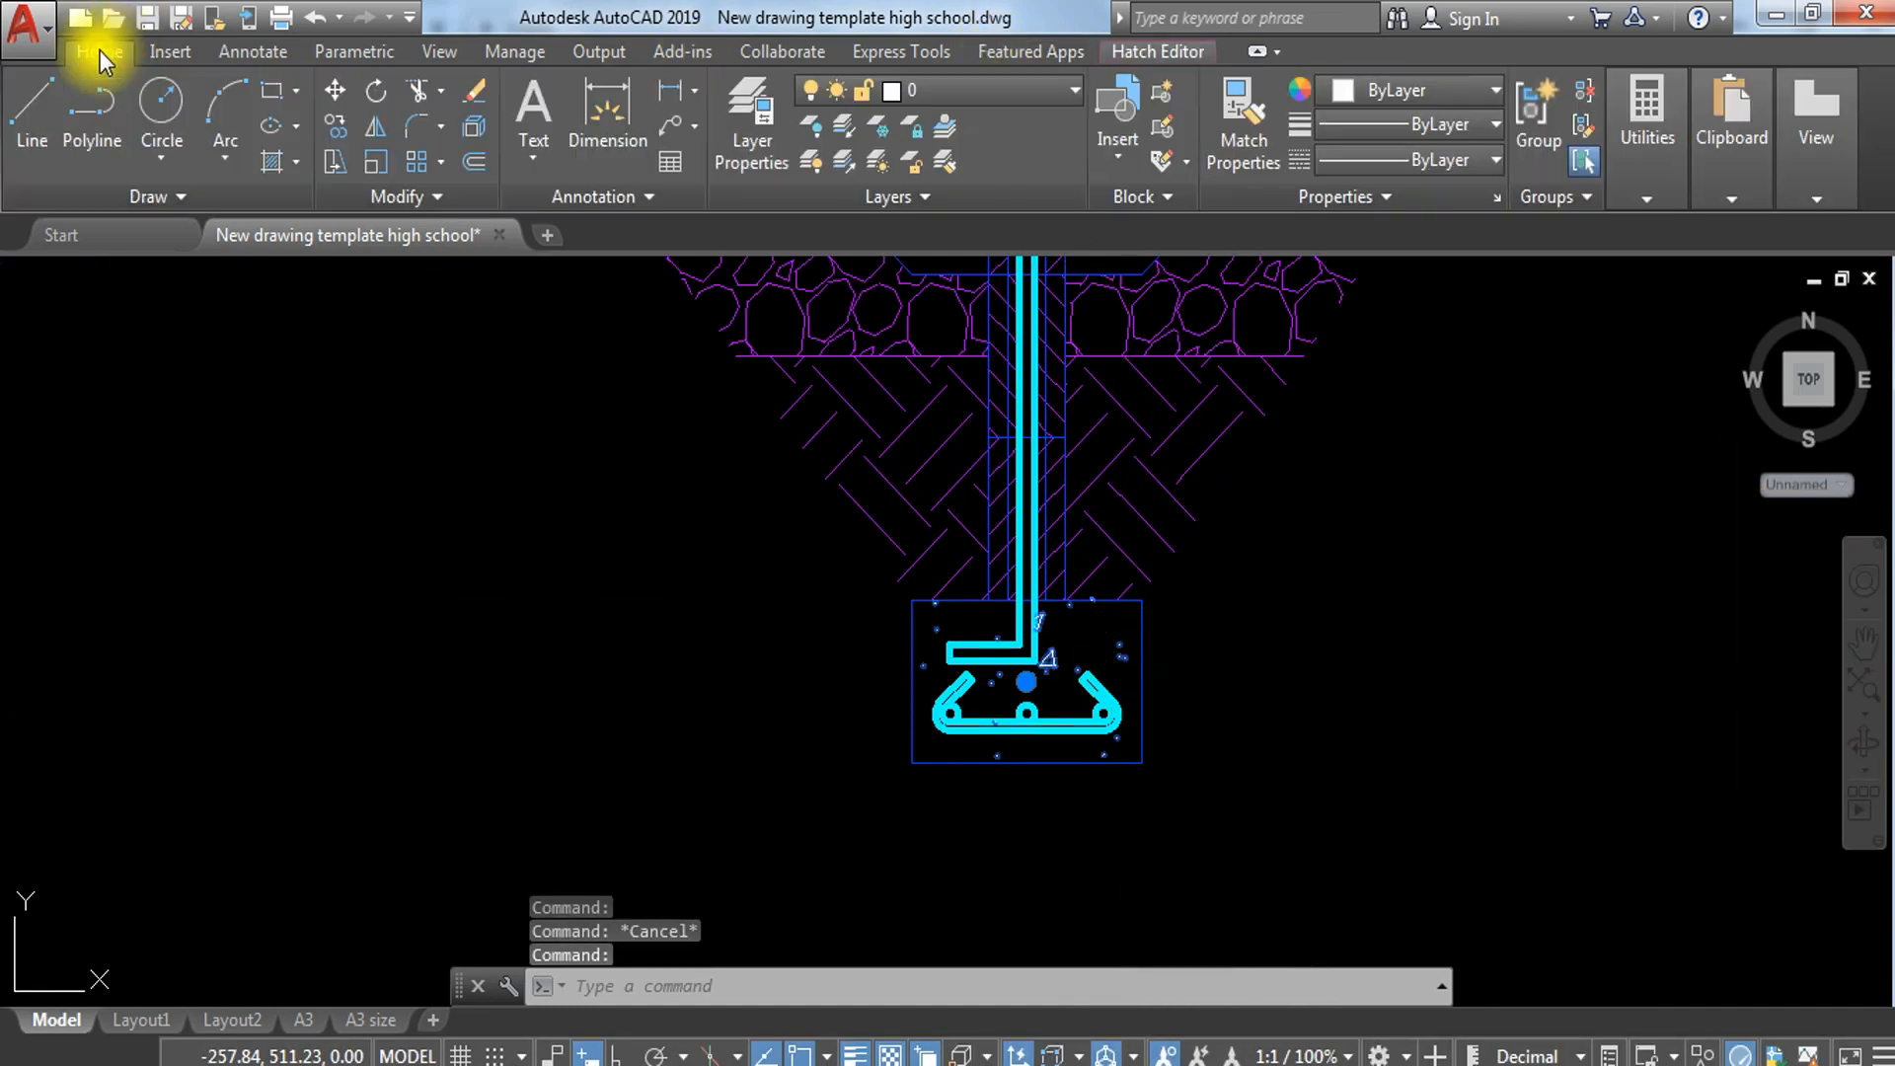
click(982, 92)
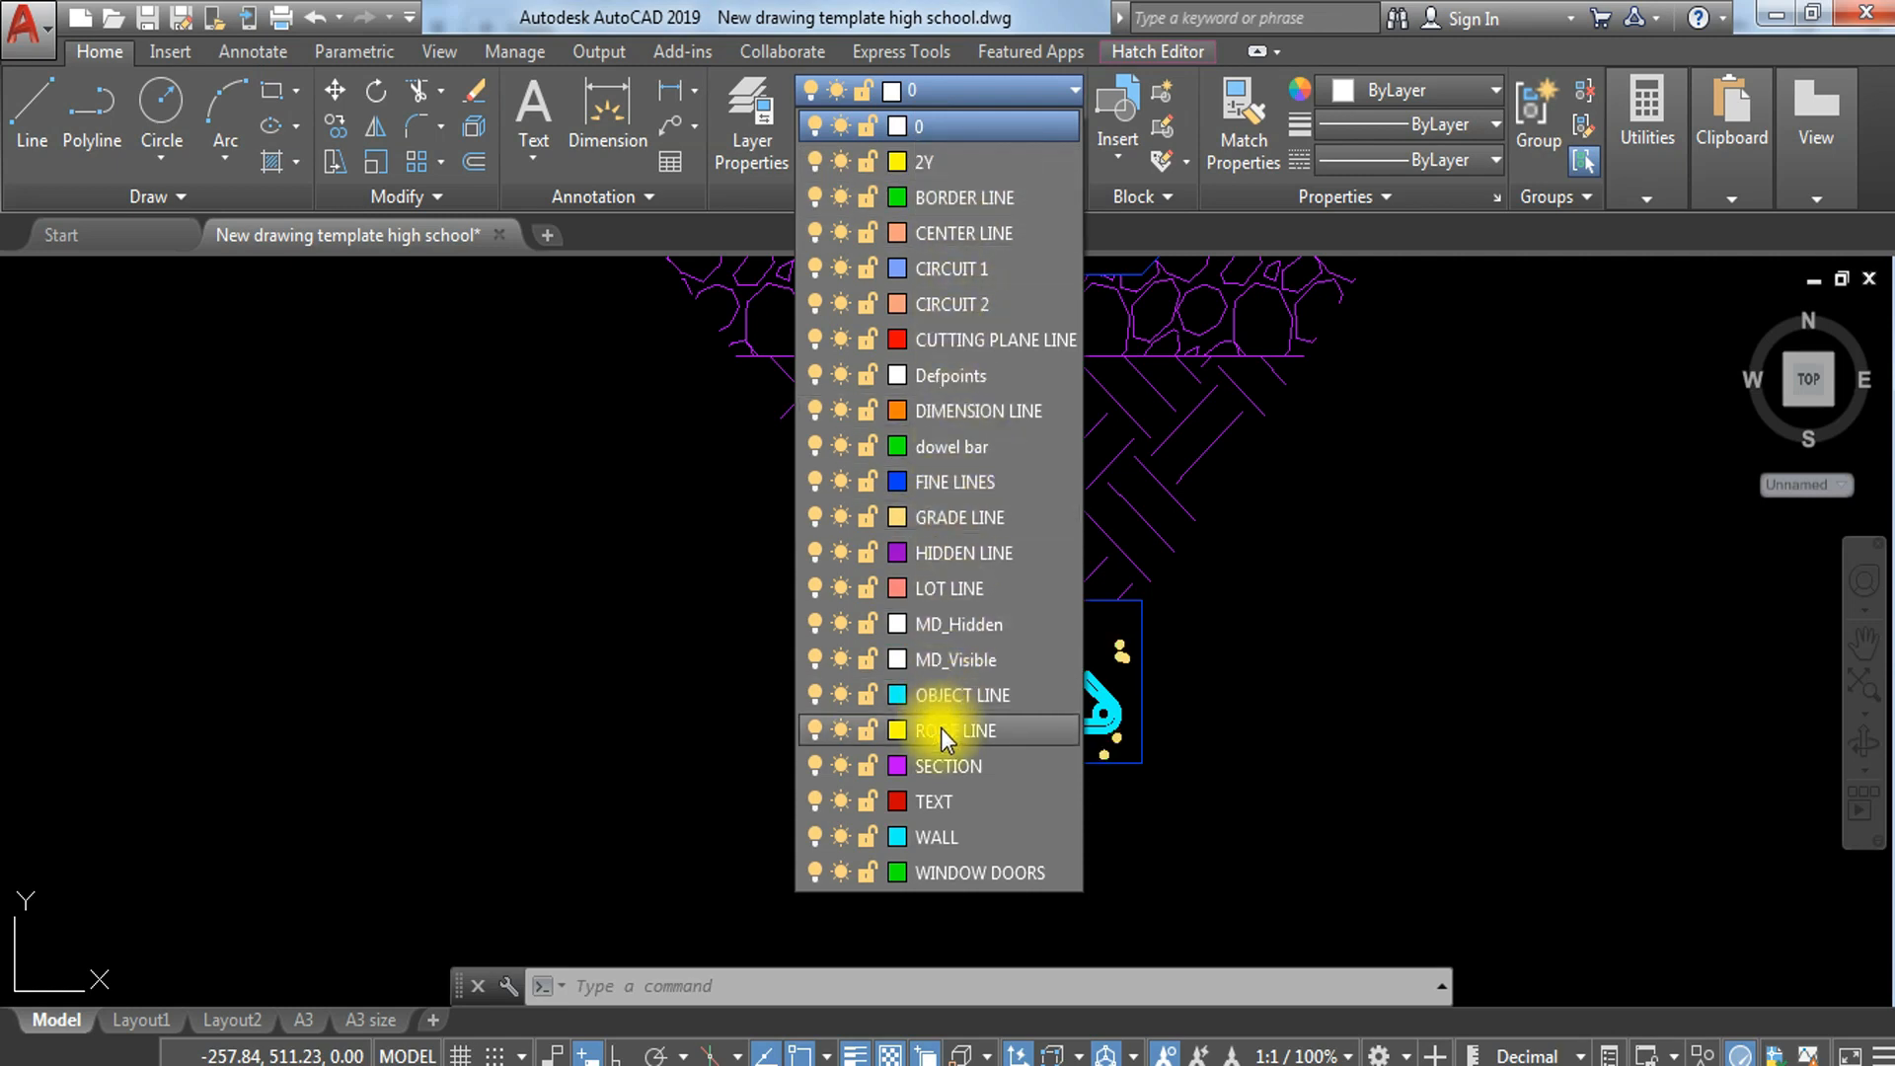
click(986, 766)
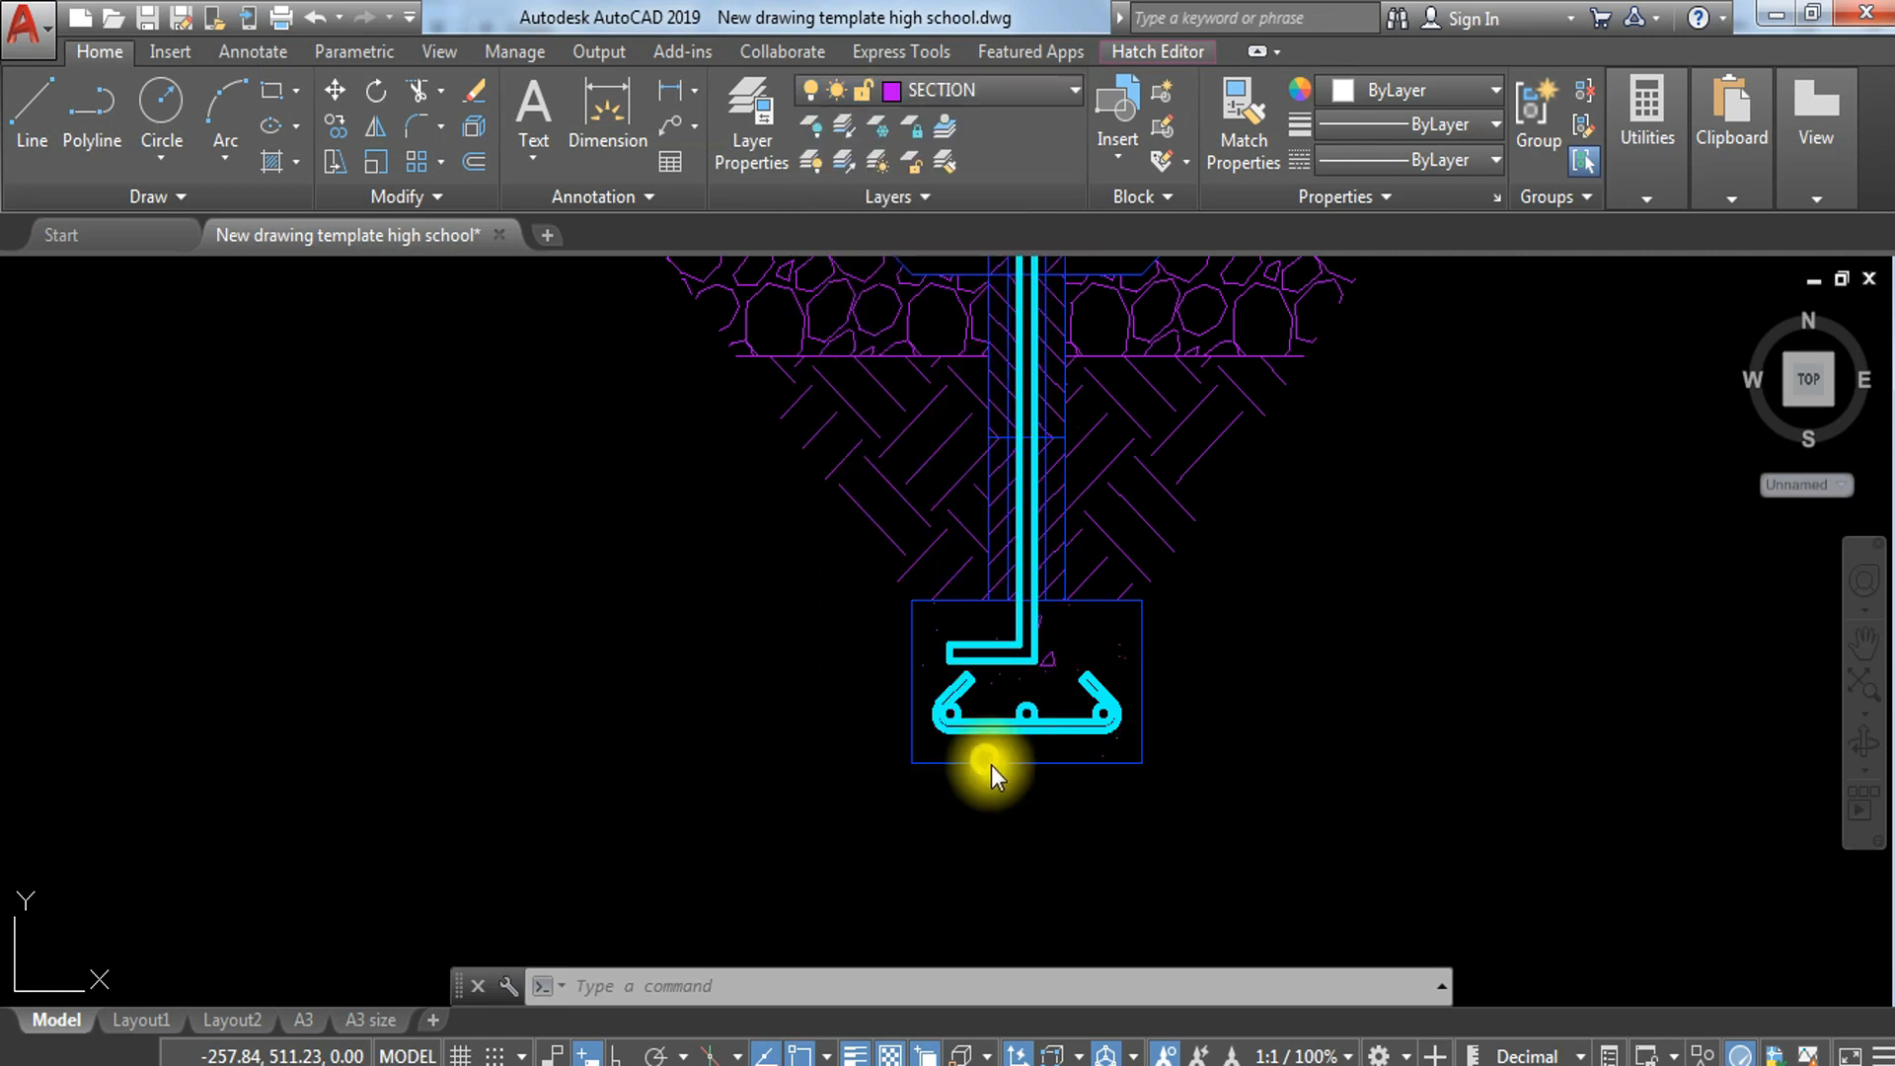
scroll(1201, 502, down, 3)
middle_drag(1218, 435, 1241, 551)
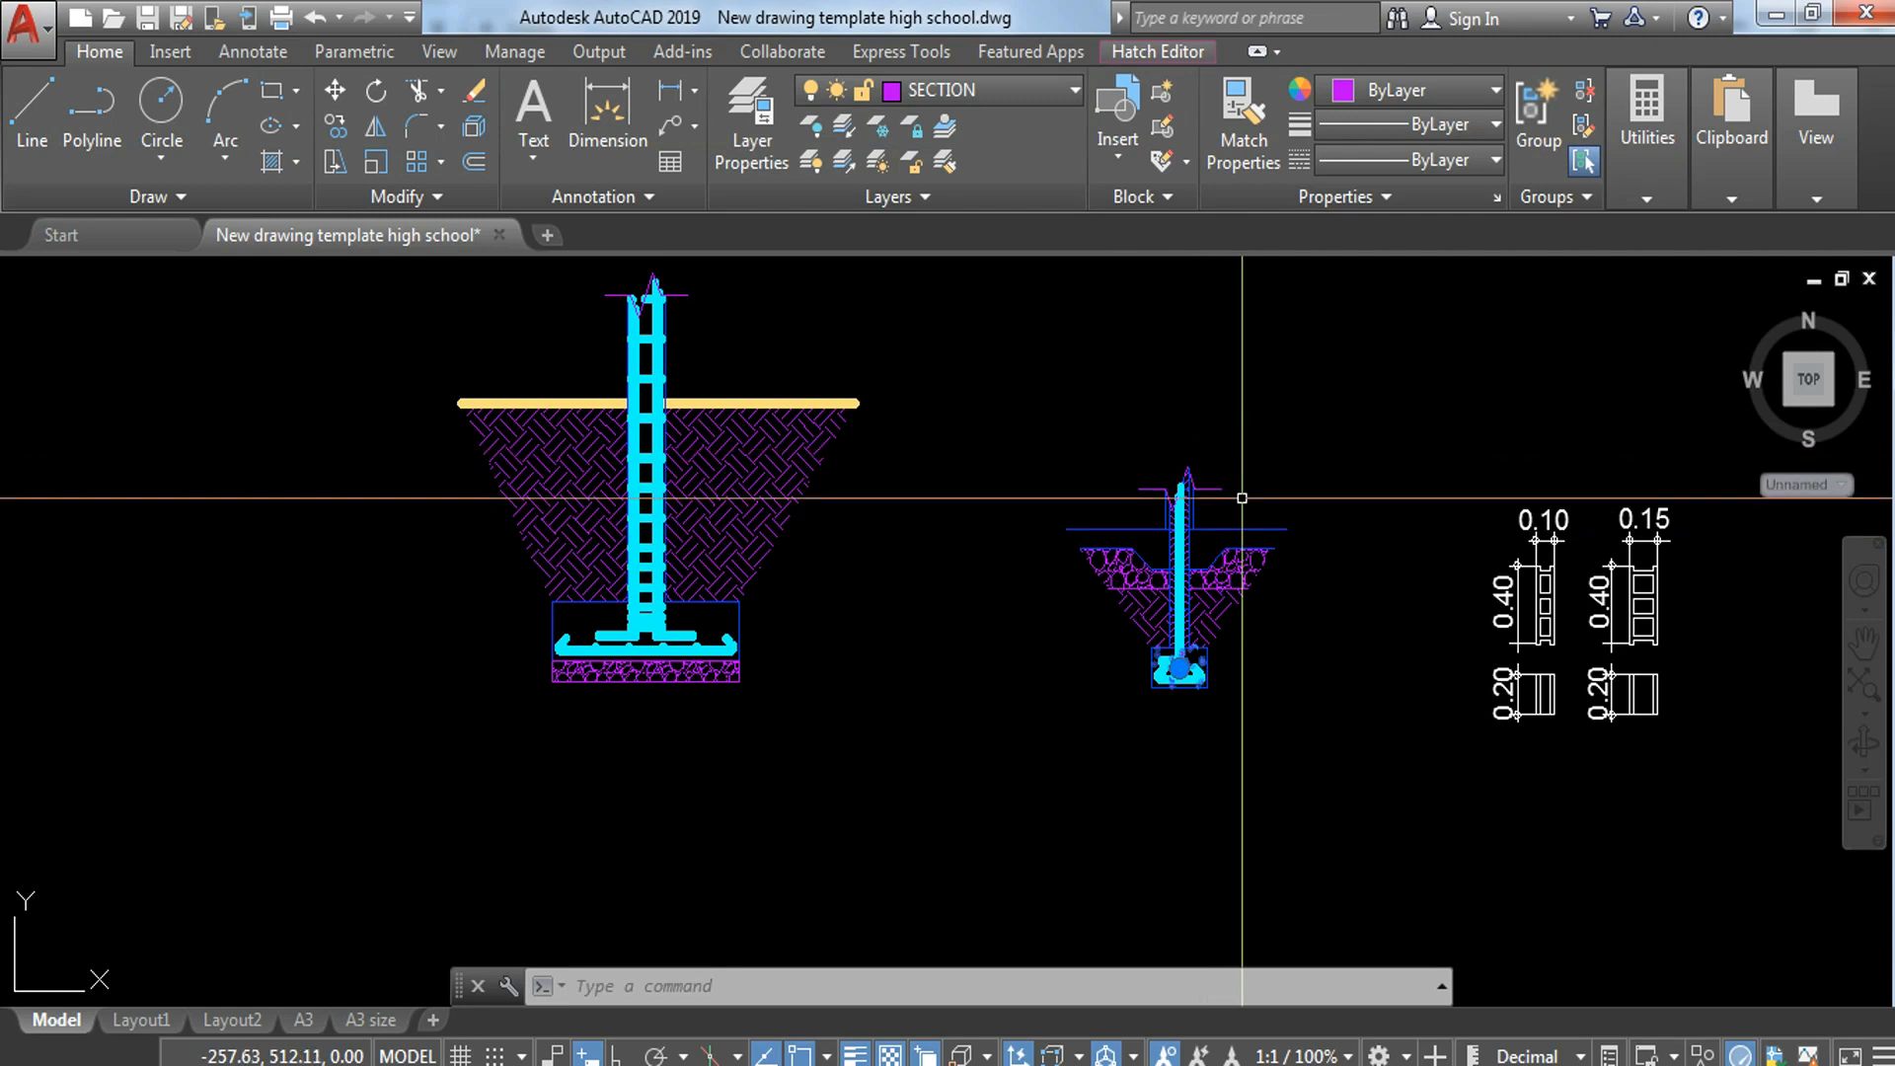
key(Escape)
key(Escape)
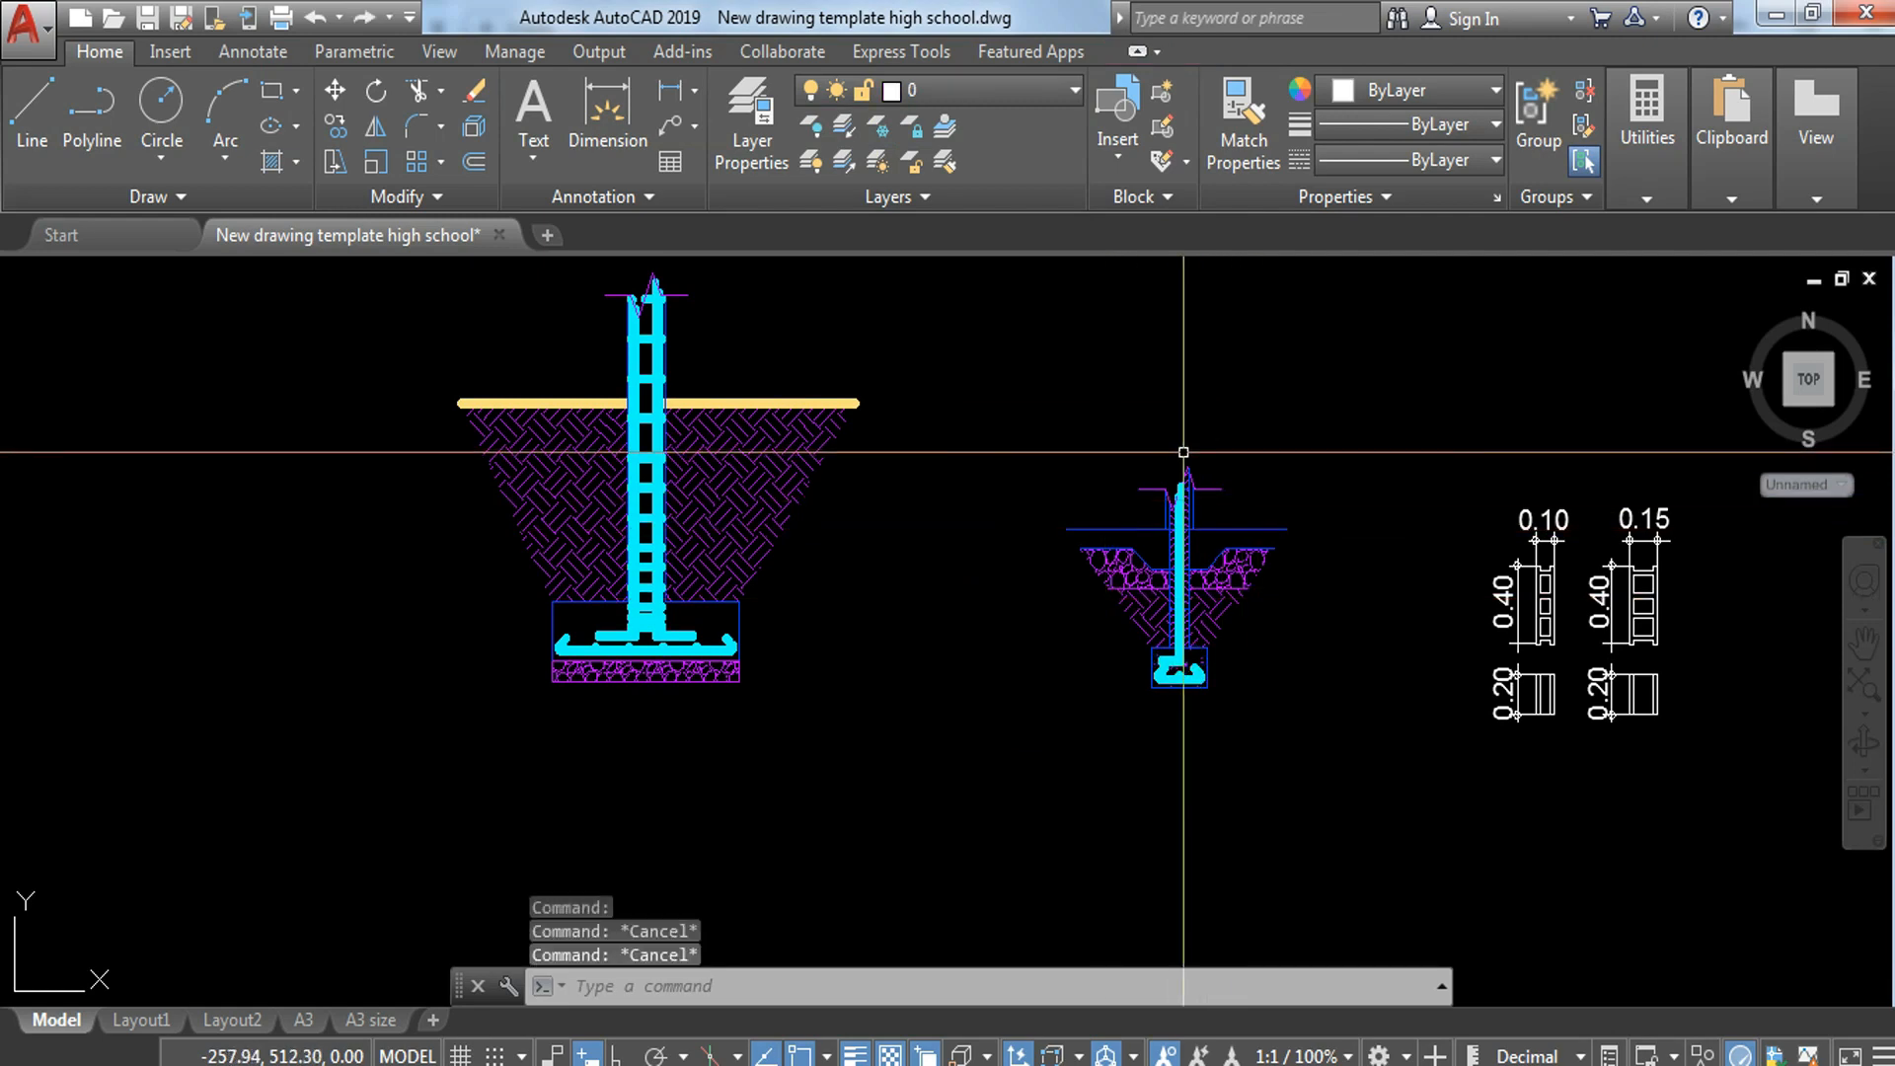
Step: With Ortho on, draw a vertical line from the footing's upper-left corner to well above the break line
text(l)
key(Return)
scroll(1135, 646, up, 3)
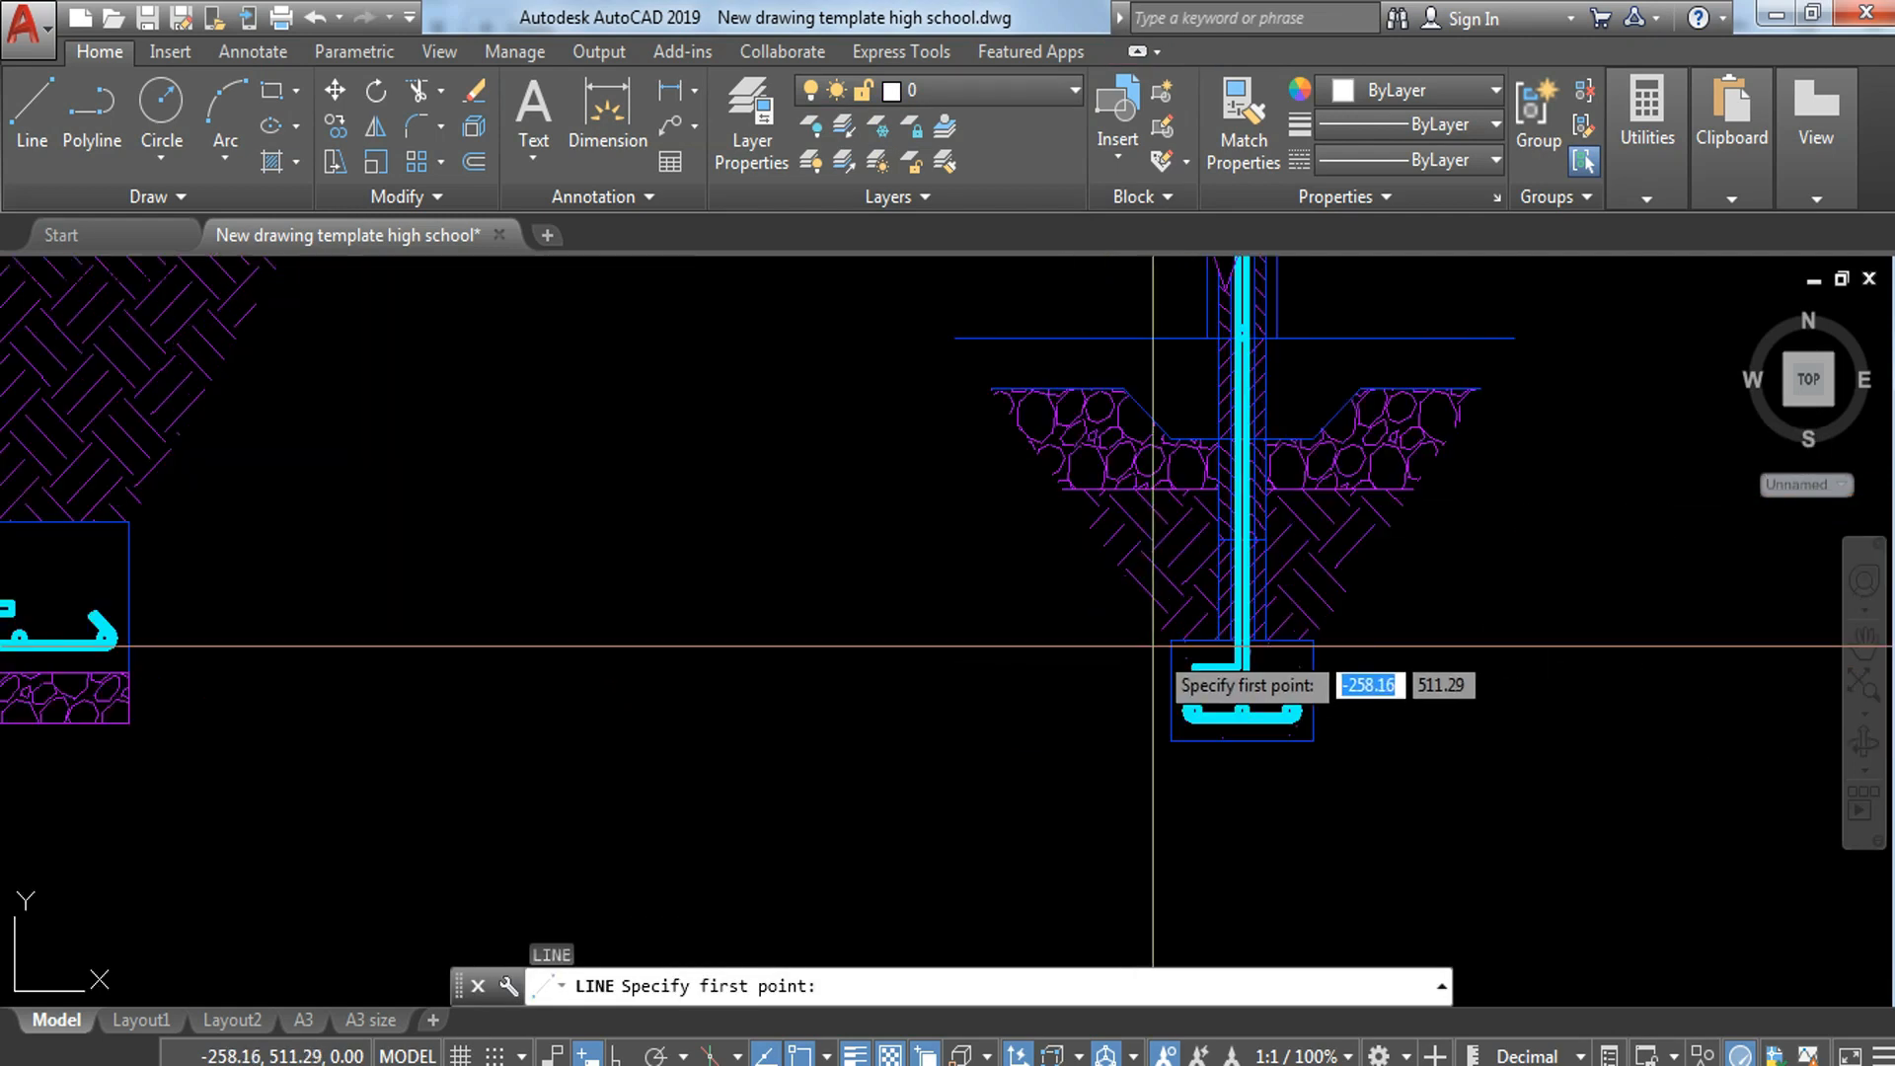
click(1171, 637)
scroll(1174, 541, down, 4)
key(F8)
click(1159, 381)
key(Escape)
Step: Draw a horizontal line about 0.84 long above the break line, crossing the vertical line
key(Return)
click(1107, 535)
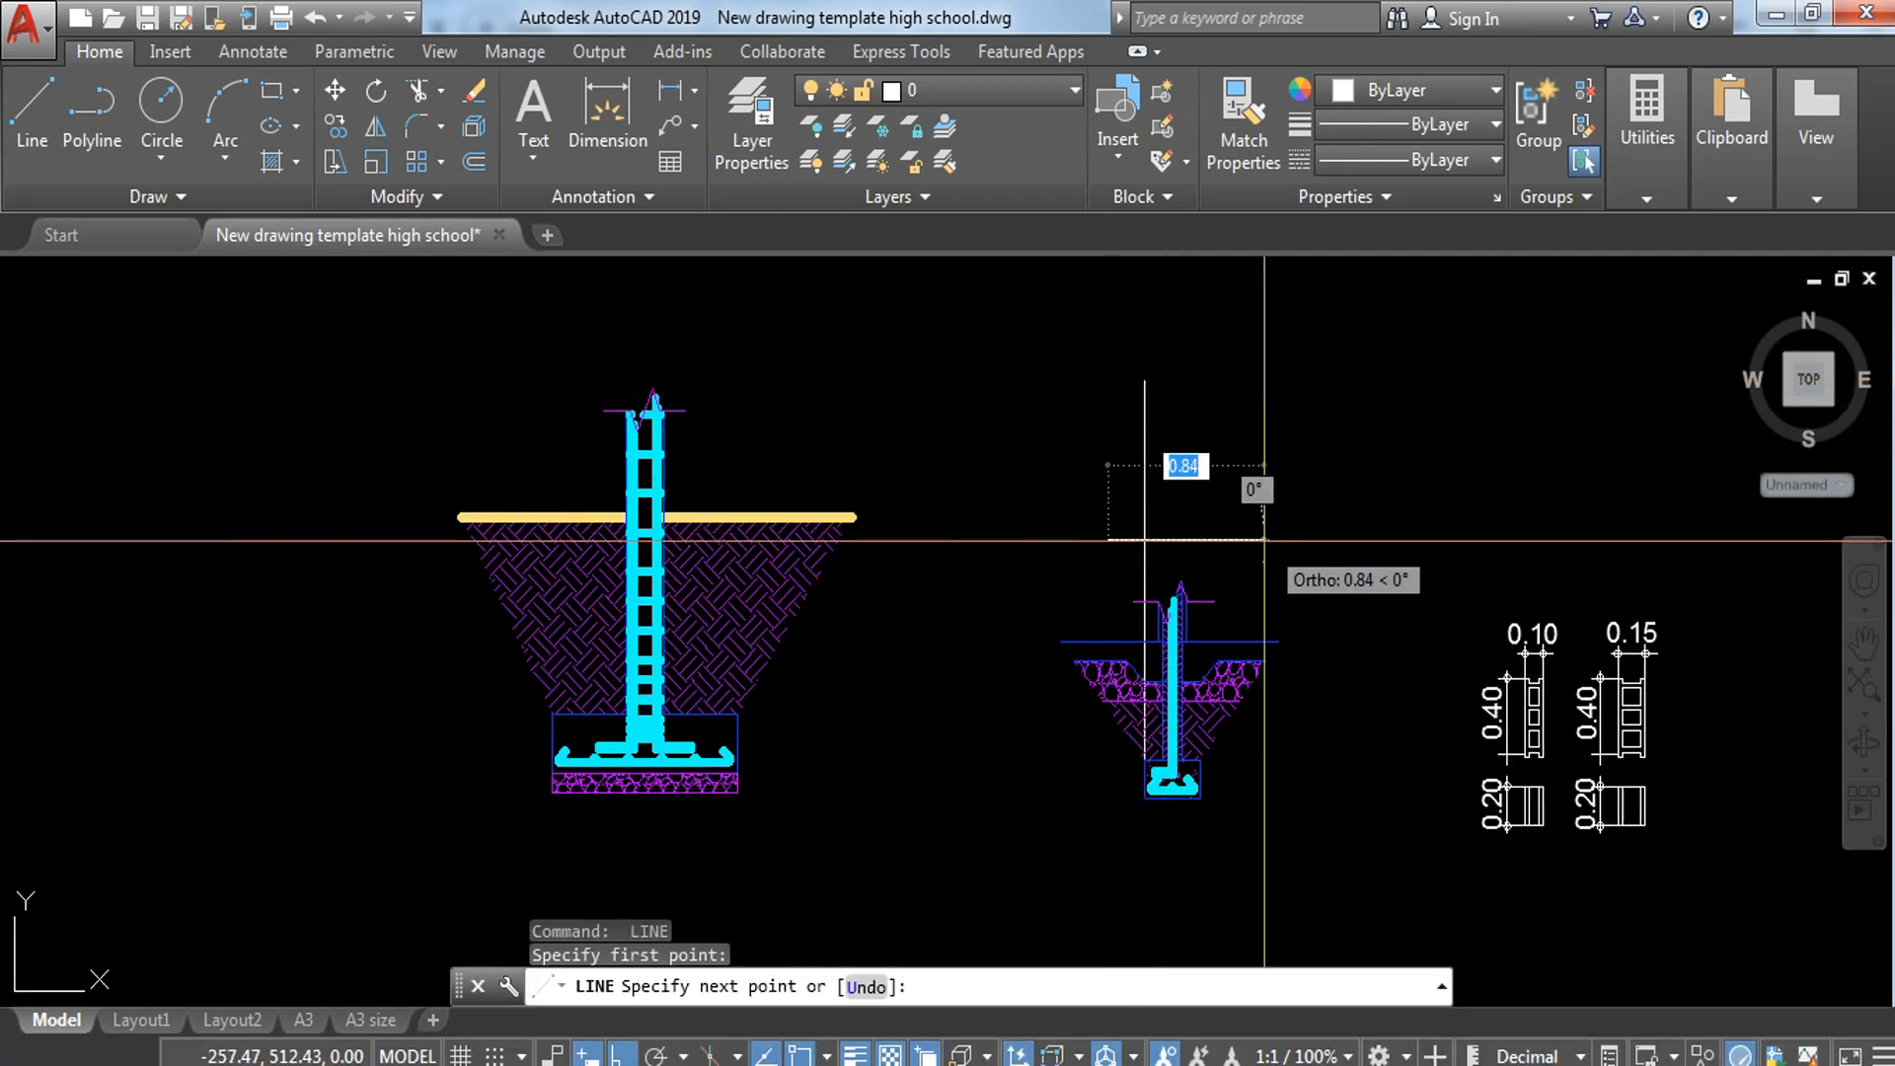
click(1266, 535)
key(Escape)
Step: Copy the vertical line 0.30 sideways from the footing's upper-left corner to its upper-right corner
scroll(1193, 622, up, 2)
click(1159, 365)
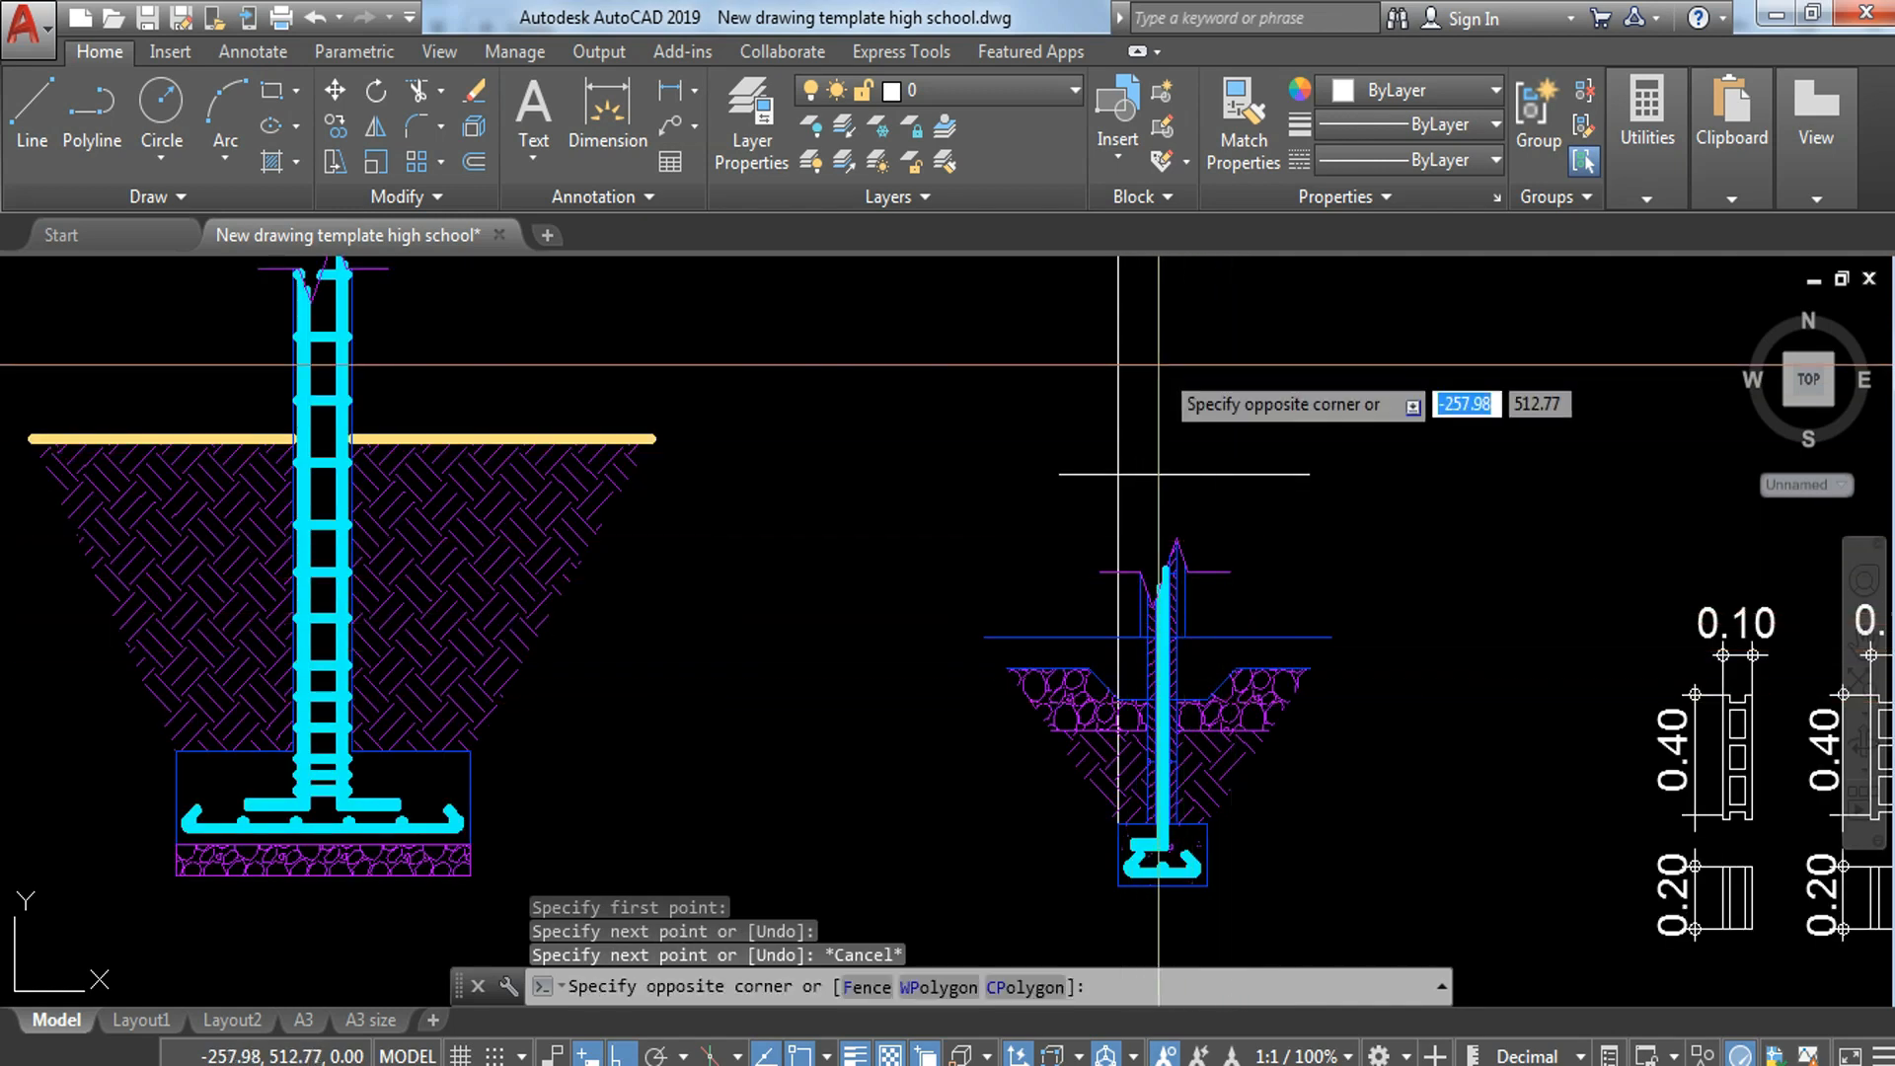
click(1094, 373)
text(co)
key(Return)
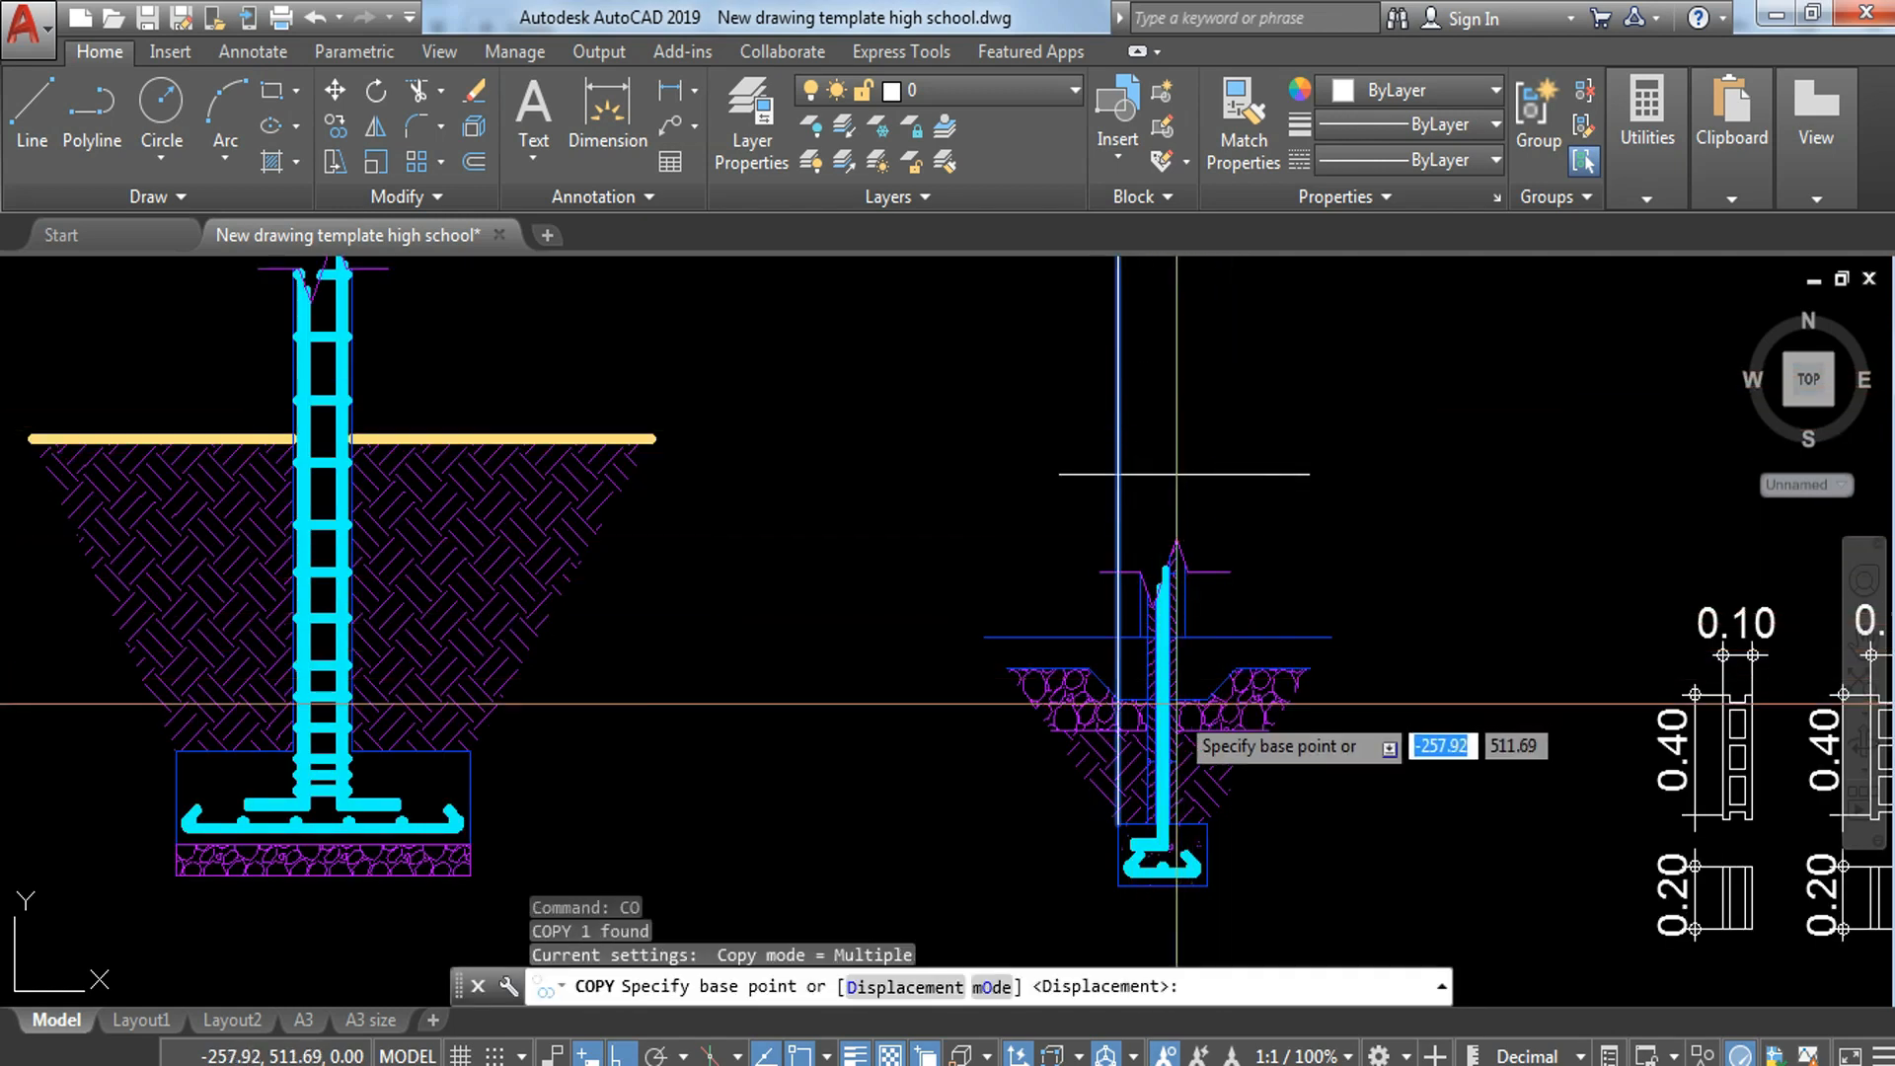
click(1118, 823)
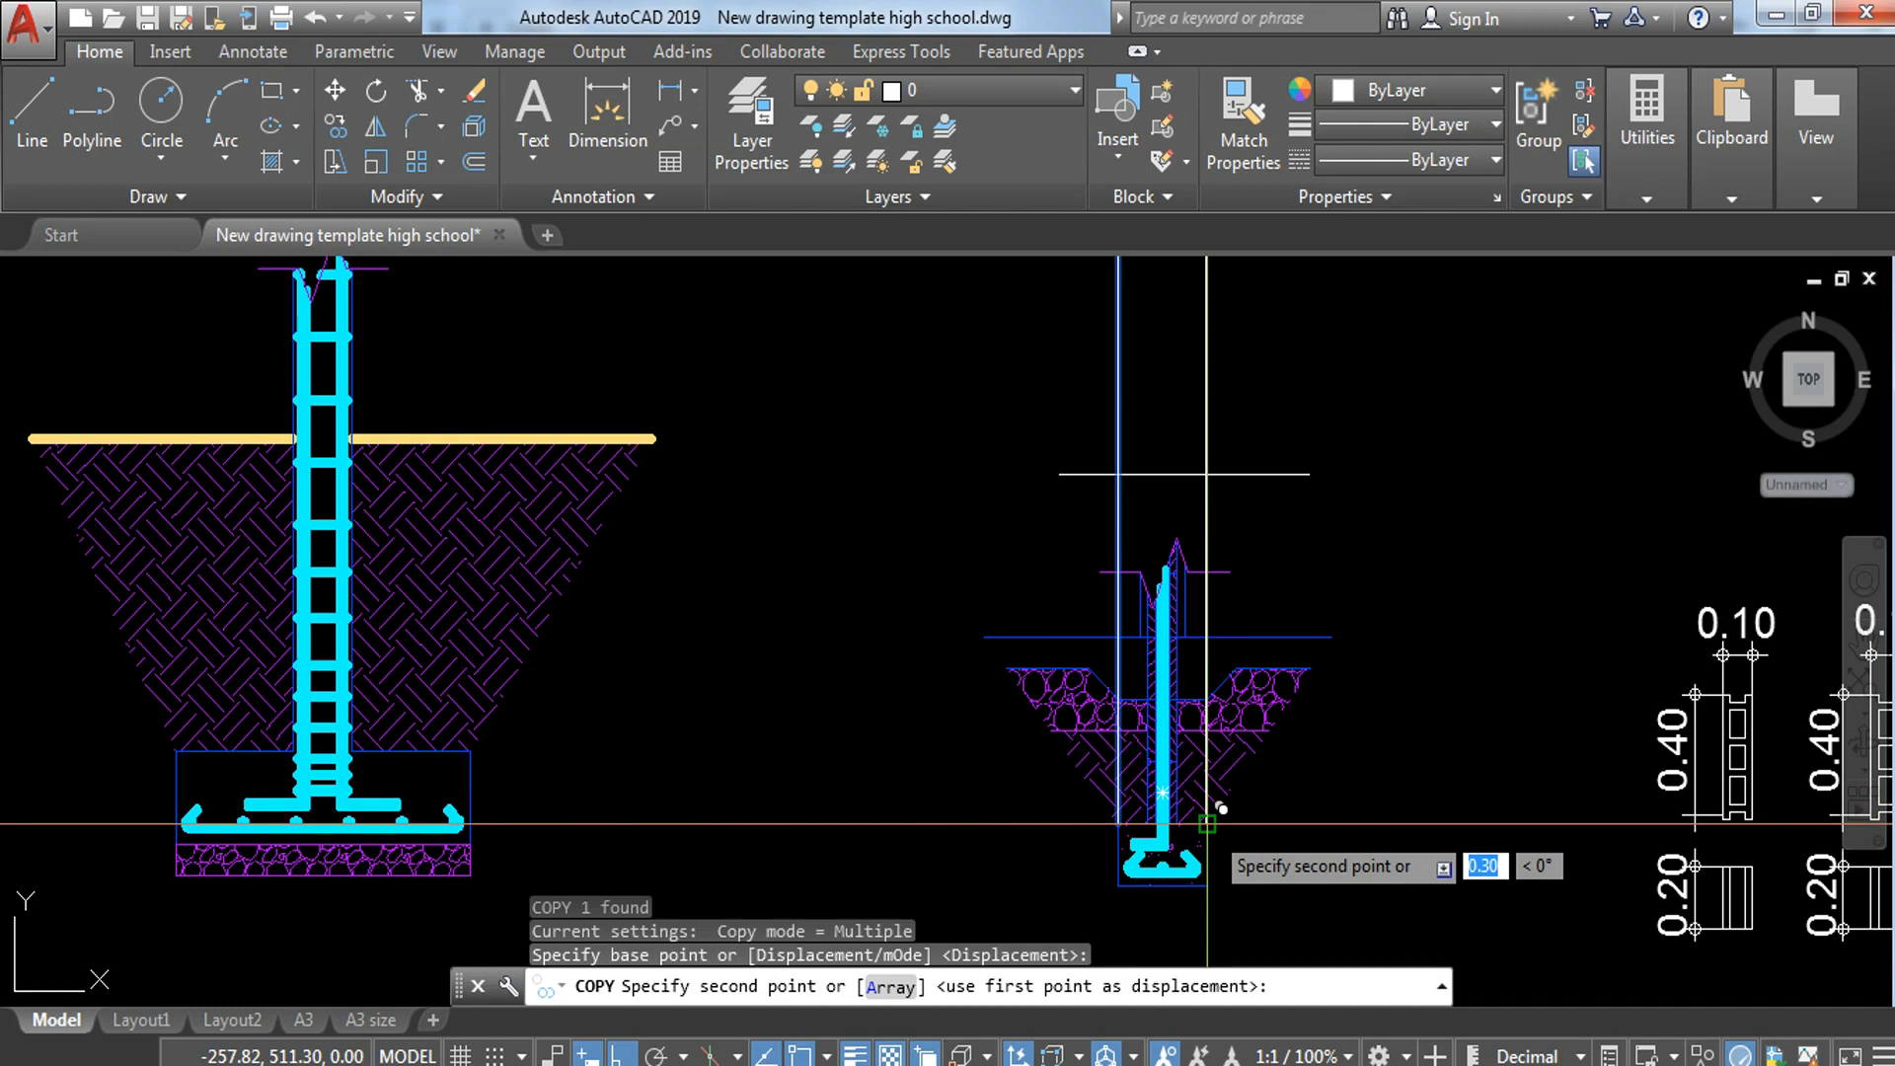
click(1199, 802)
key(Escape)
scroll(1322, 526, down, 5)
scroll(1323, 526, up, 4)
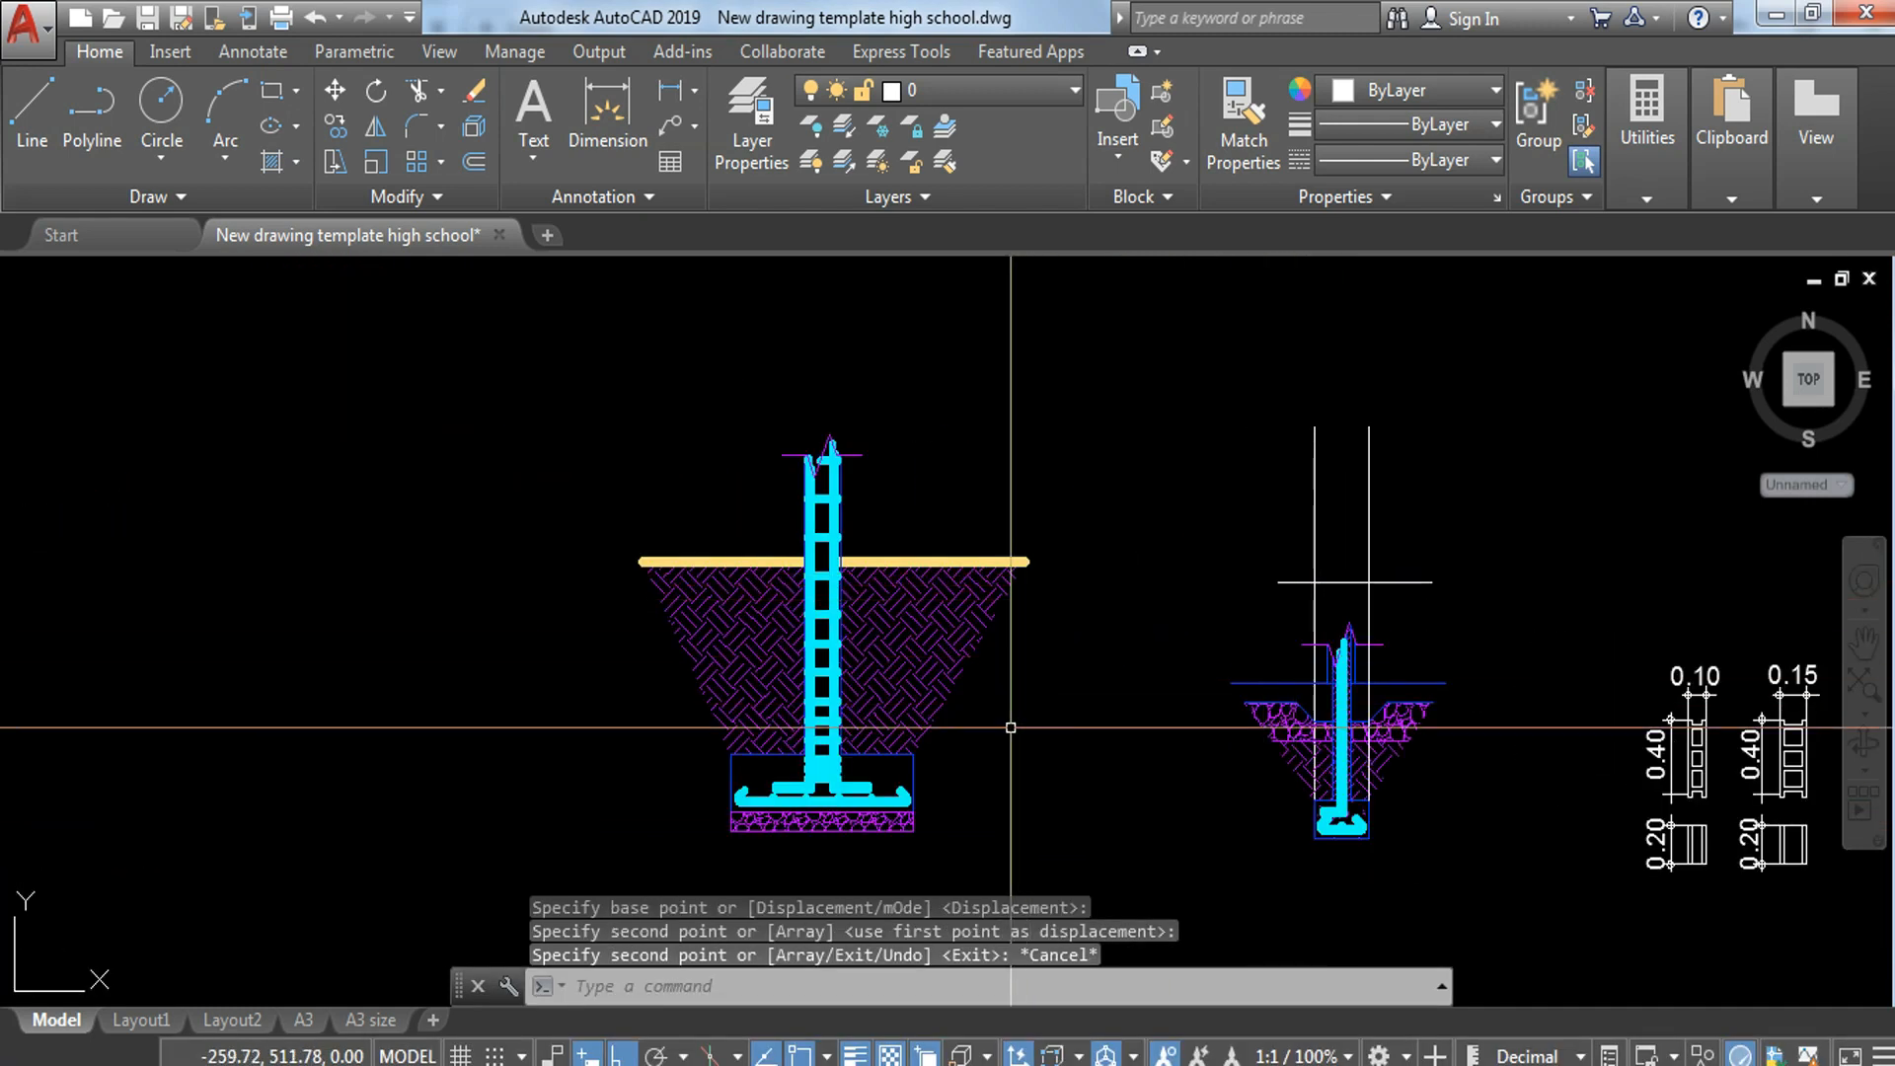
Step: Copy the wall section's break line straight up twice: just above the horizontal line and beyond the upper ends of the two vertical lines
scroll(1018, 669, down, 9)
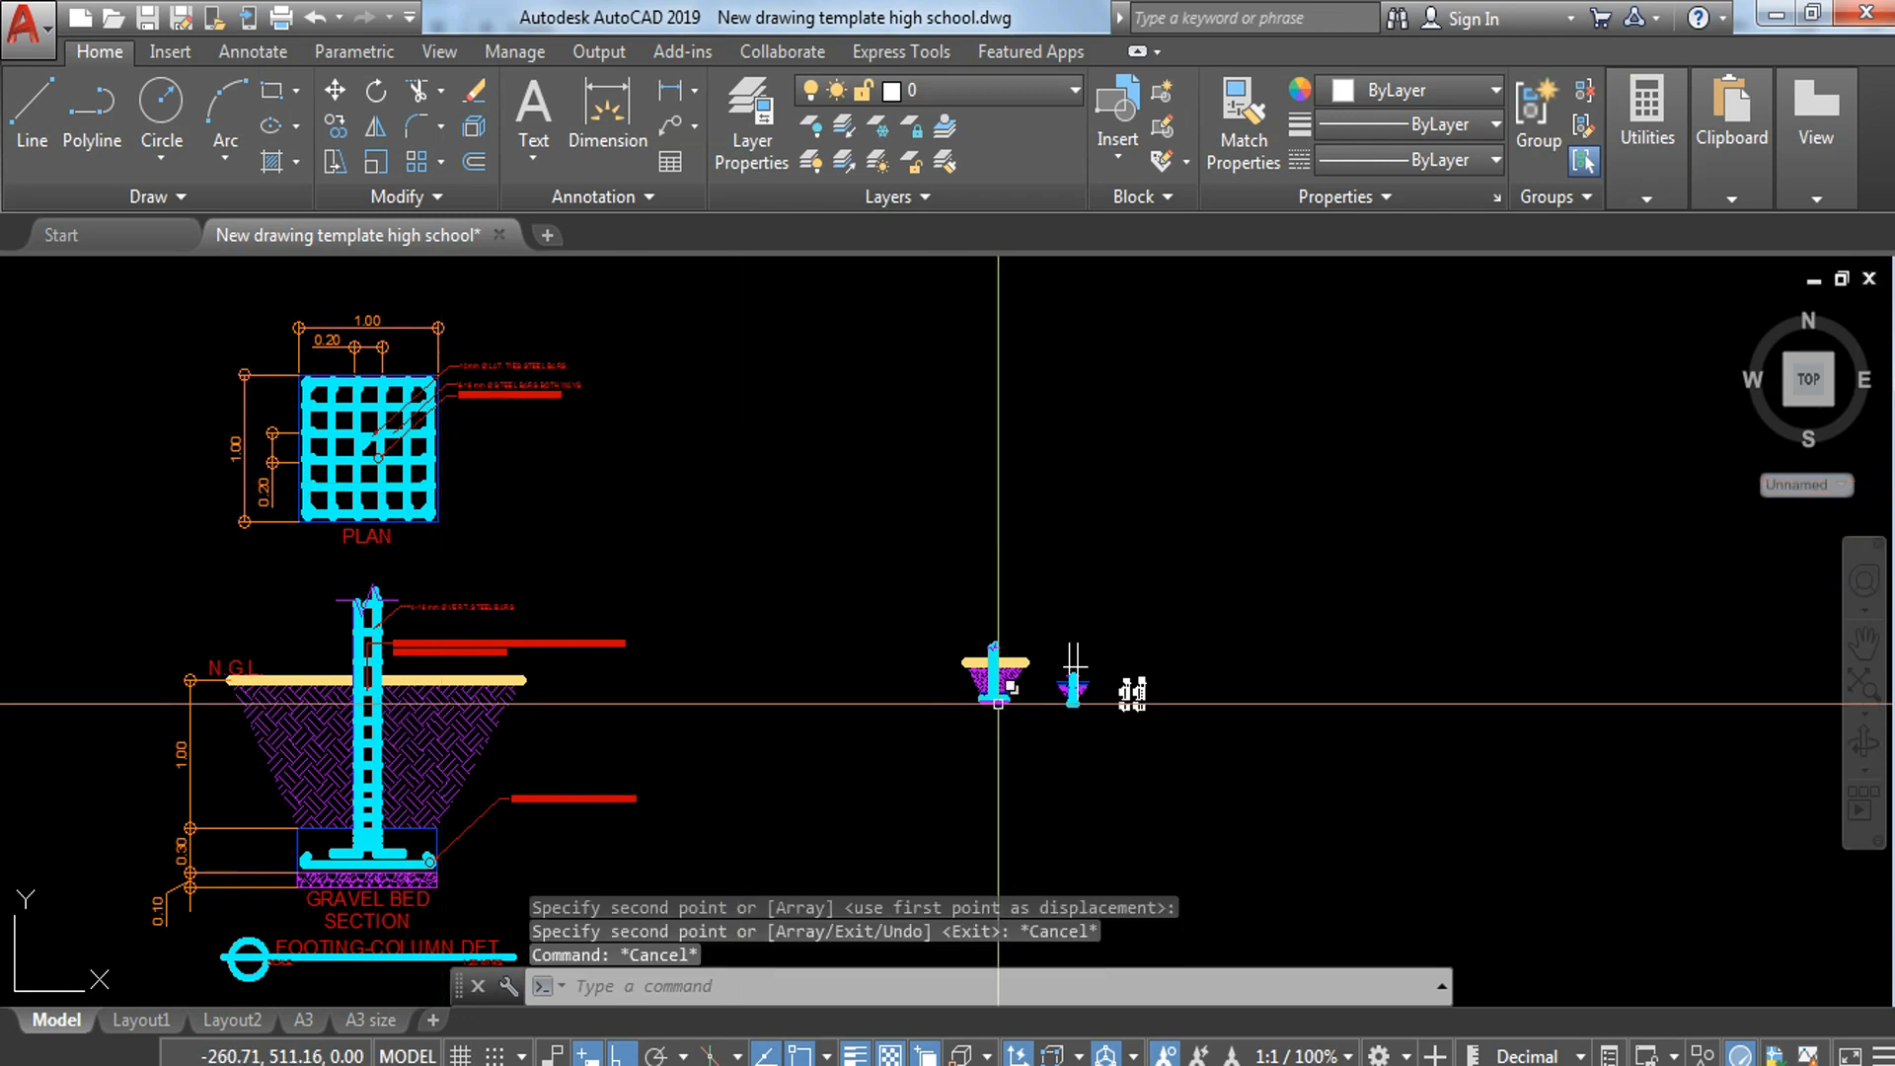
scroll(1021, 684, up, 6)
scroll(1107, 608, up, 4)
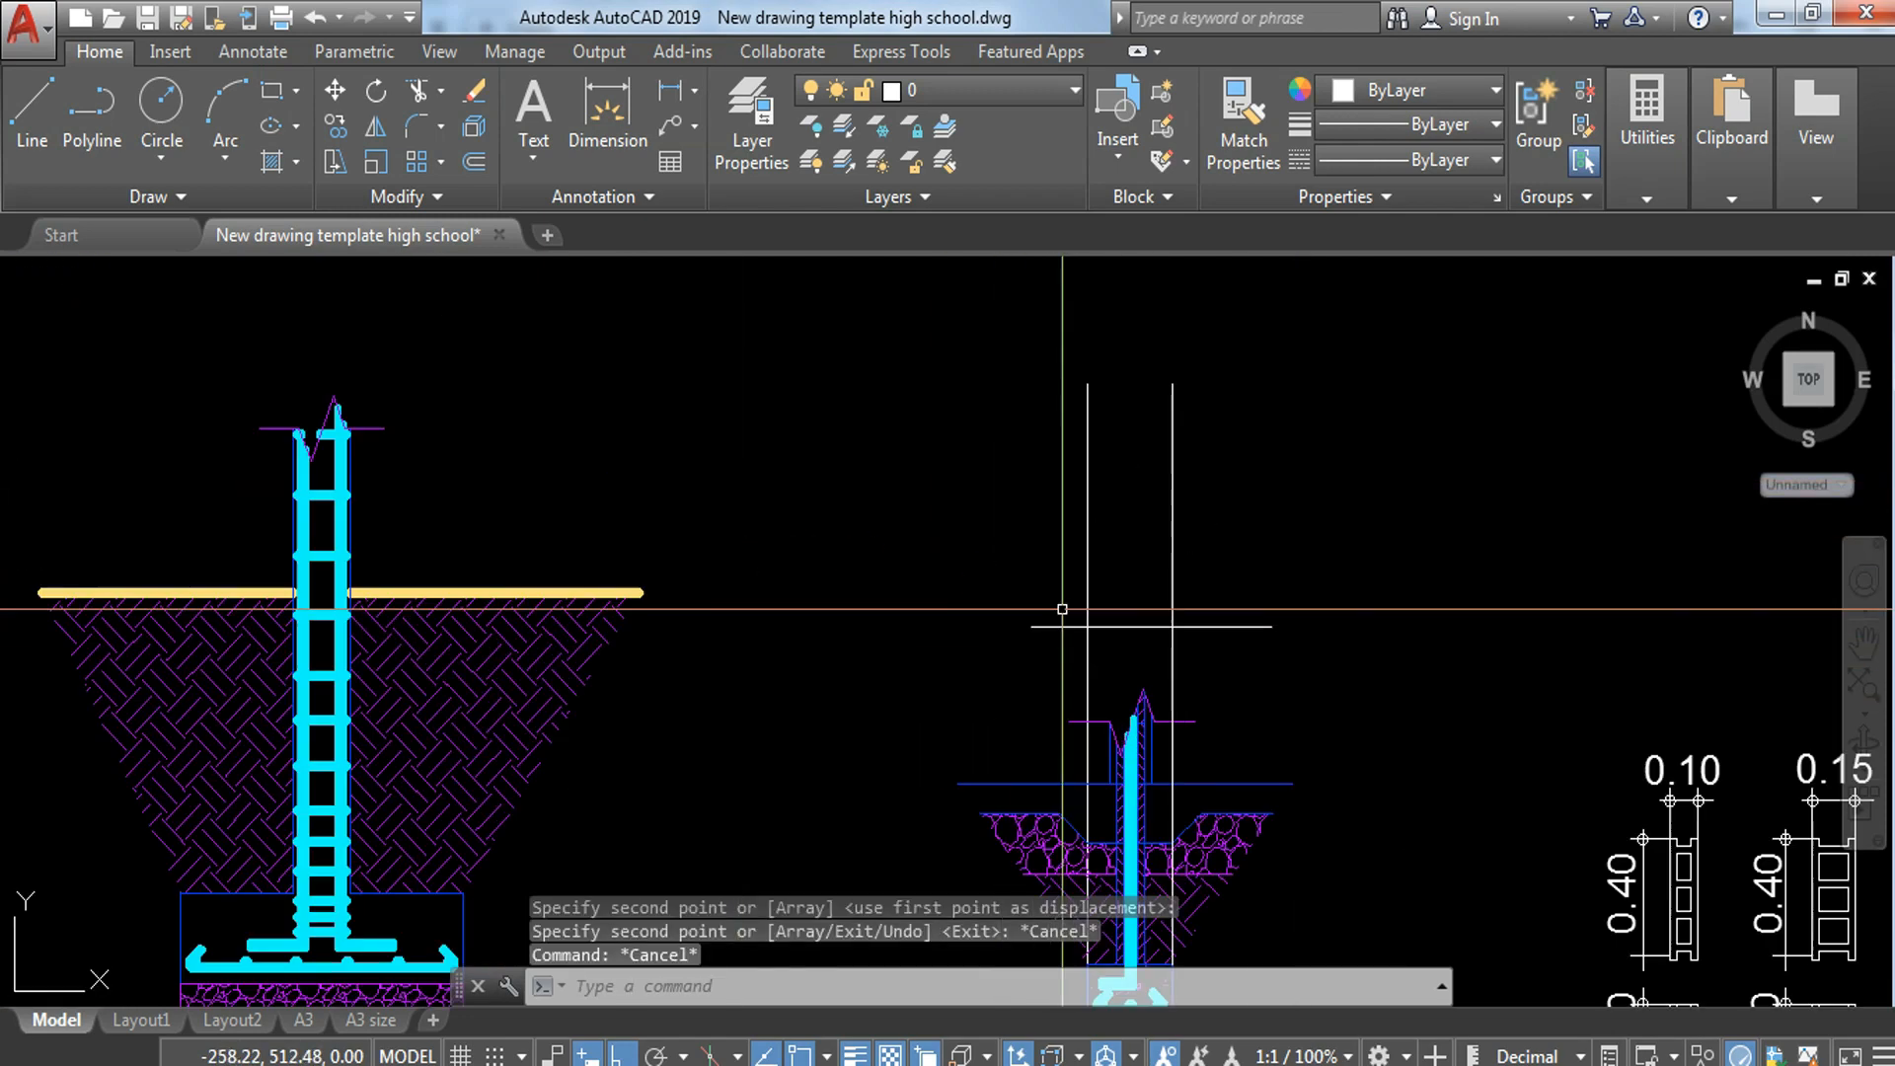
mouse_move(1321, 661)
middle_down()
mouse_move(1093, 601)
mouse_move(1093, 572)
middle_up()
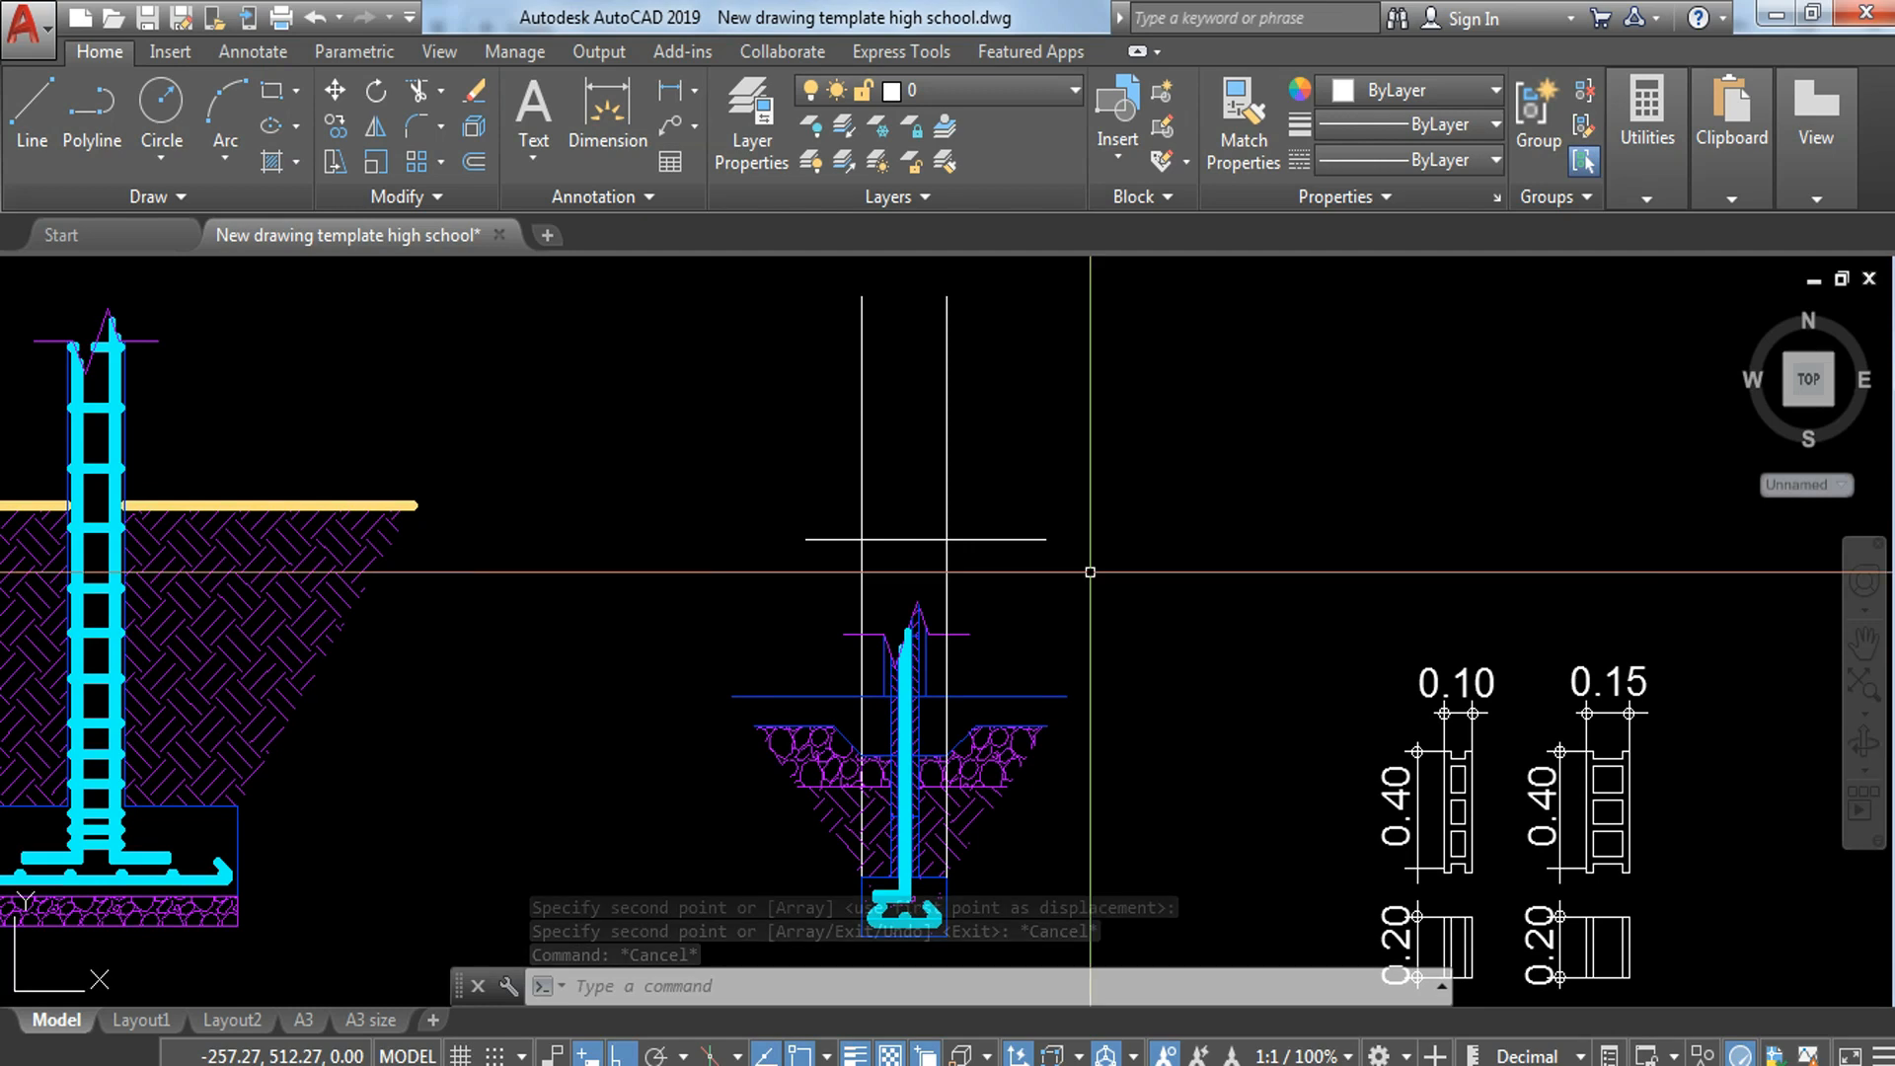
click(973, 650)
click(956, 629)
text(co)
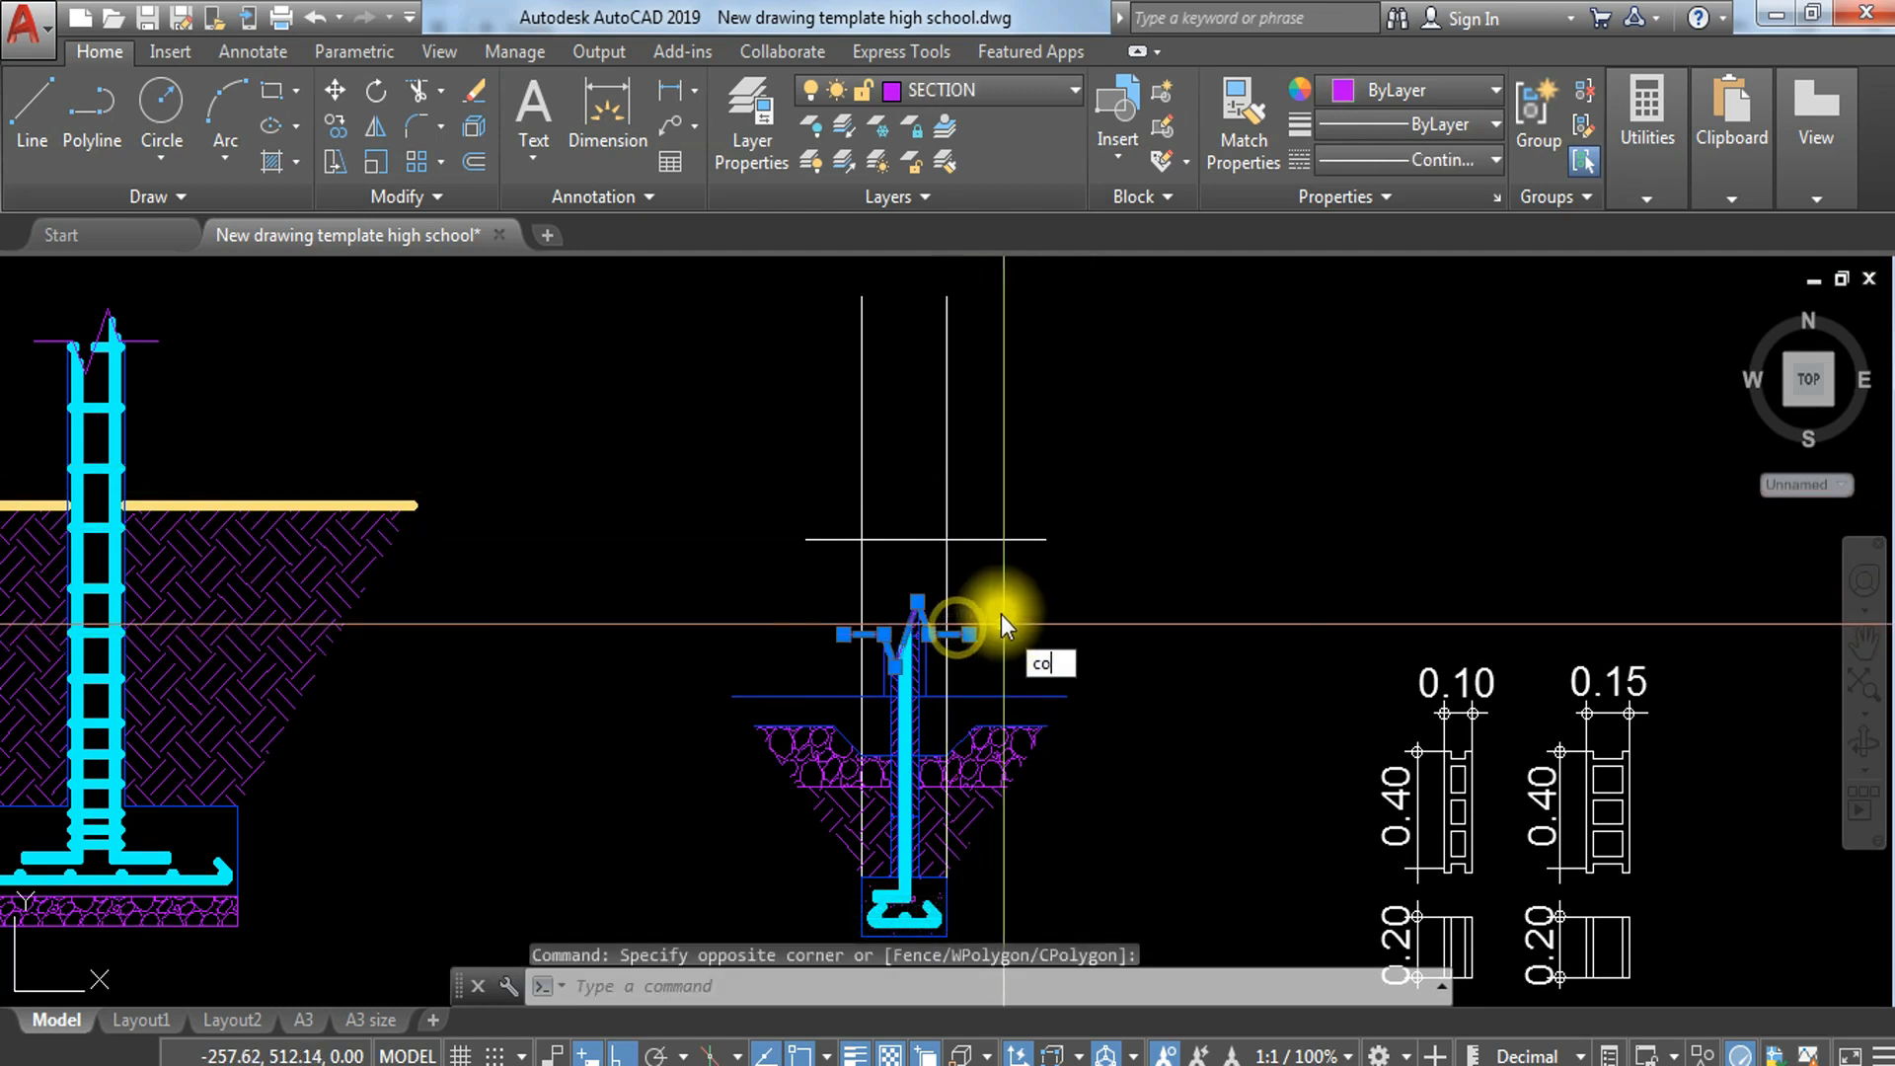
key(Return)
click(948, 635)
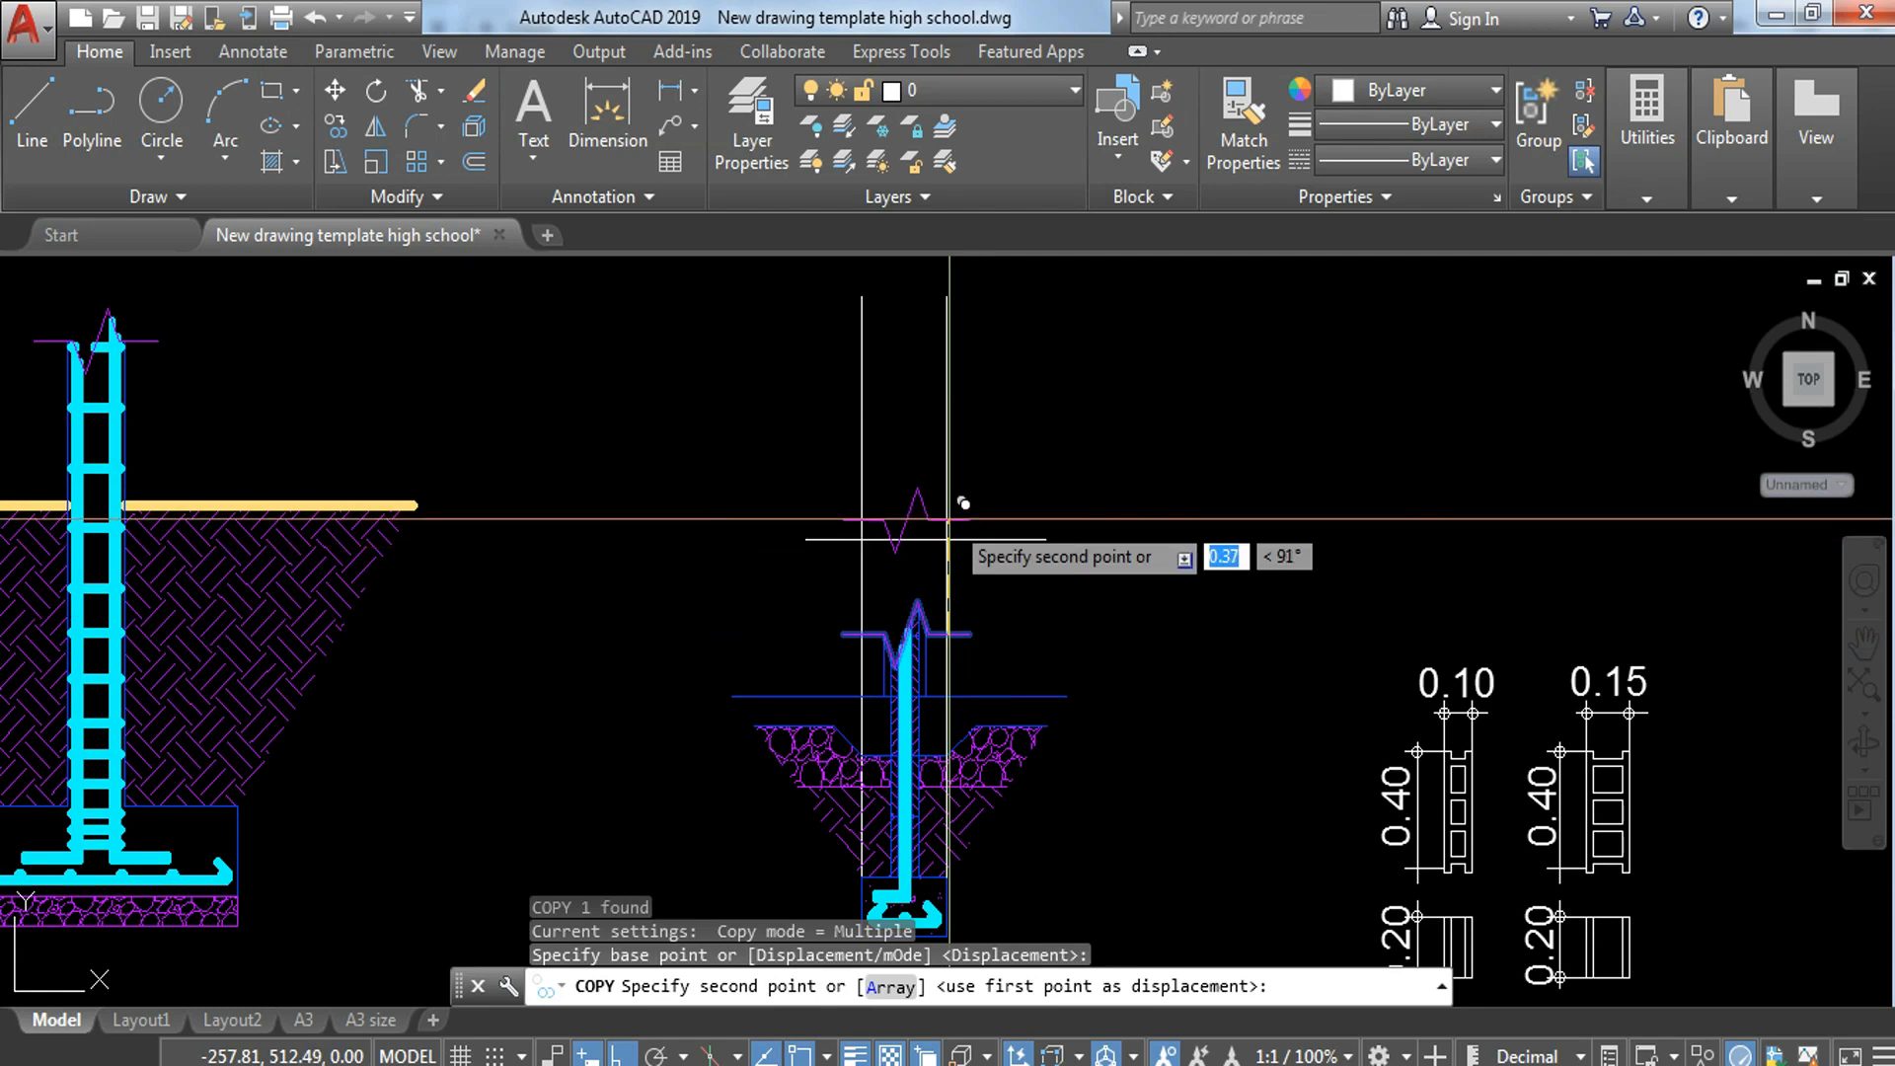
click(948, 510)
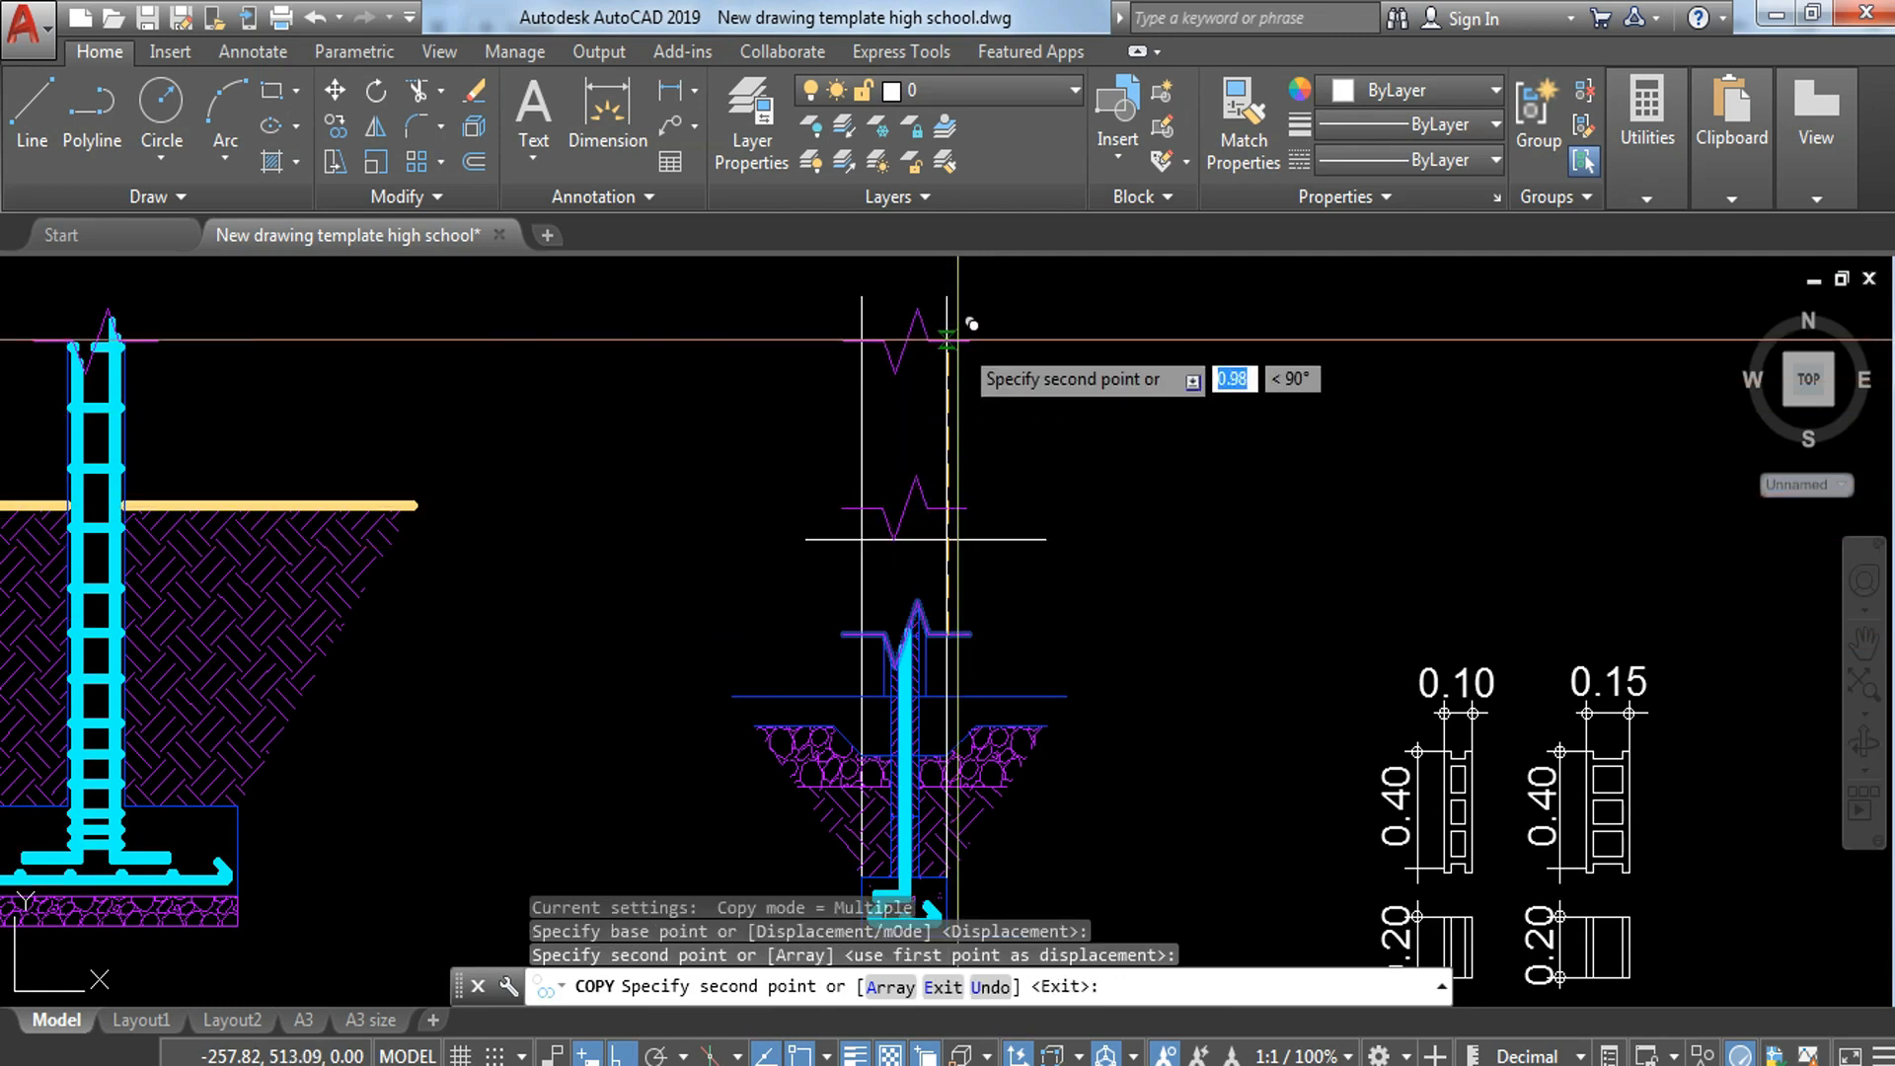
middle_drag(970, 334, 955, 608)
click(962, 498)
key(Escape)
Step: Extend both vertical lines up to the uppermost break line
text(ex)
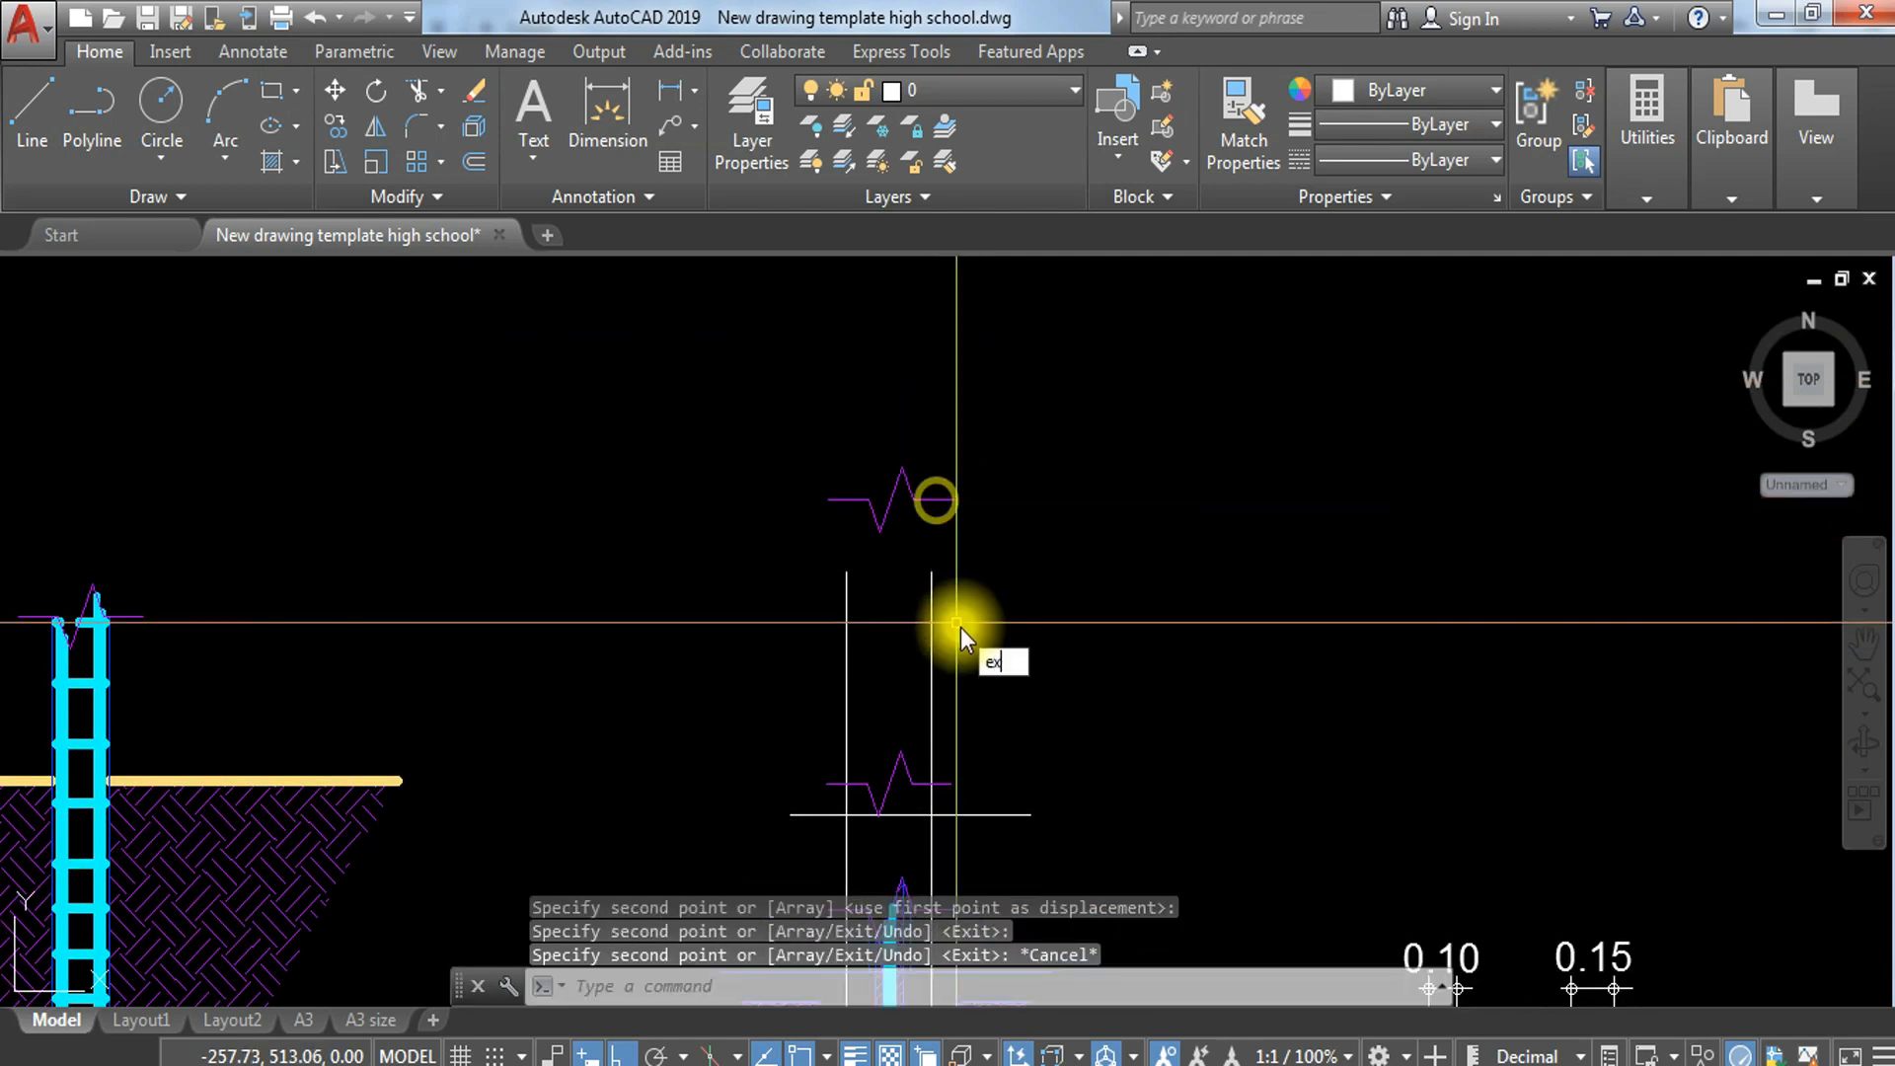
key(Return)
key(Return)
click(1000, 627)
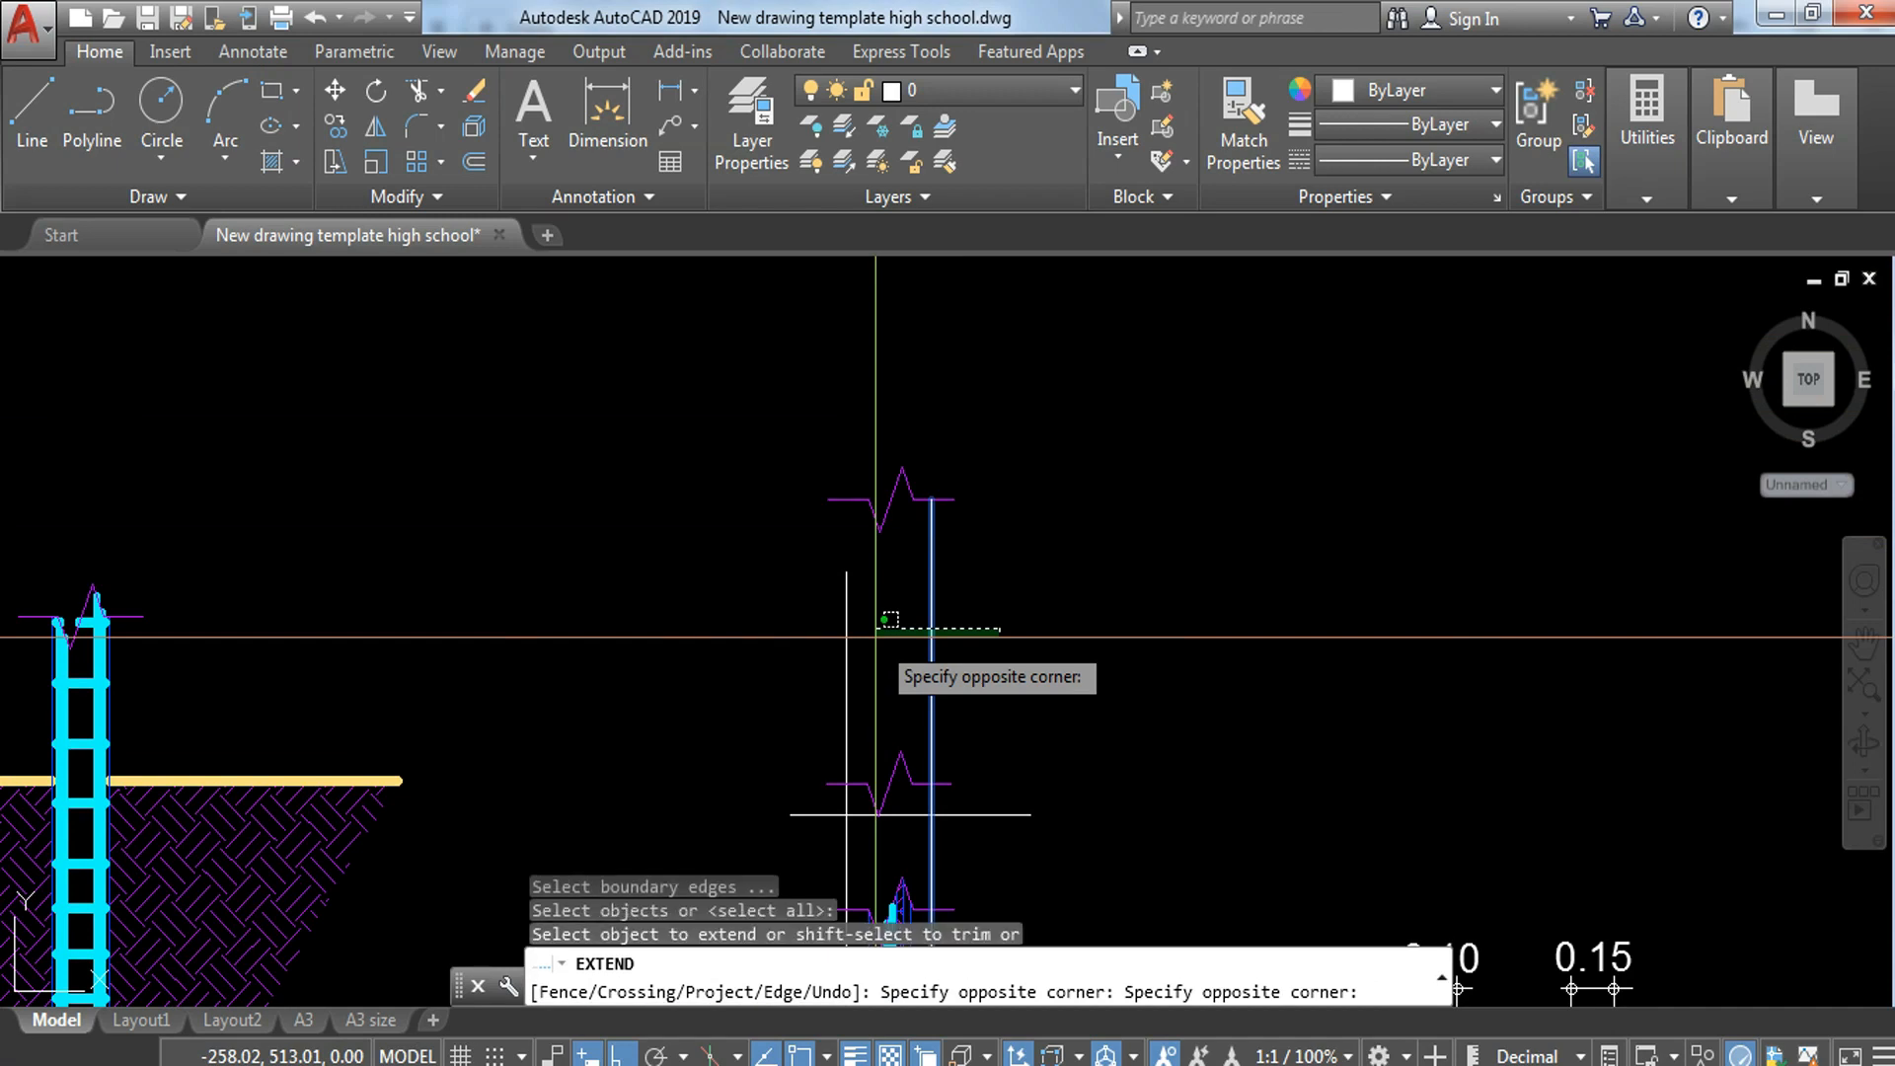
click(808, 685)
key(Escape)
key(Escape)
middle_drag(971, 697, 963, 494)
Step: Trim both vertical lines at the middle break line
scroll(905, 592, up, 4)
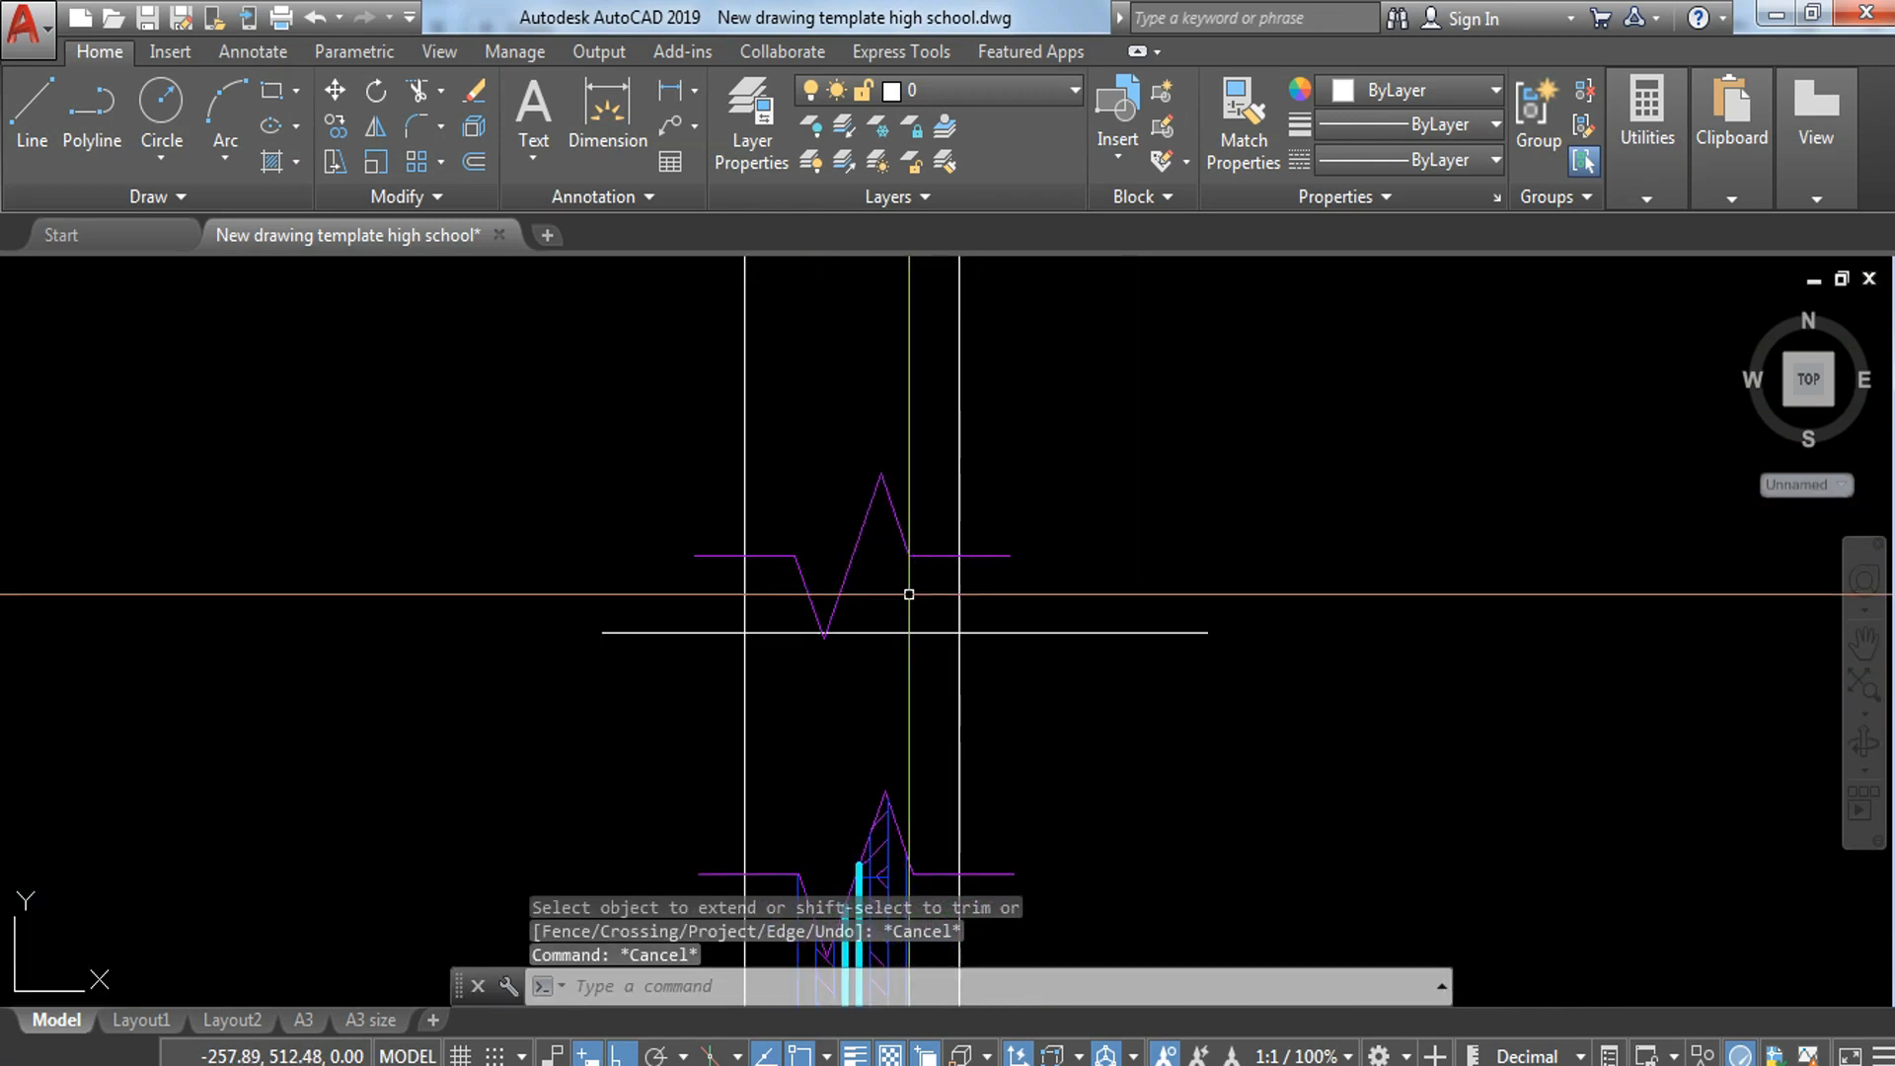
text(tr)
key(Return)
Step: Erase the horizontal line and the two leftover vertical segments below the middle break line
key(Return)
click(963, 590)
click(731, 584)
click(753, 582)
click(725, 586)
key(Escape)
click(655, 614)
click(609, 668)
text(e)
key(Return)
click(974, 675)
click(665, 707)
text(e)
key(Return)
Step: Offset the two vertical footing edges inward by 0.05 between the break lines
scroll(993, 553, down, 5)
scroll(1076, 519, up, 2)
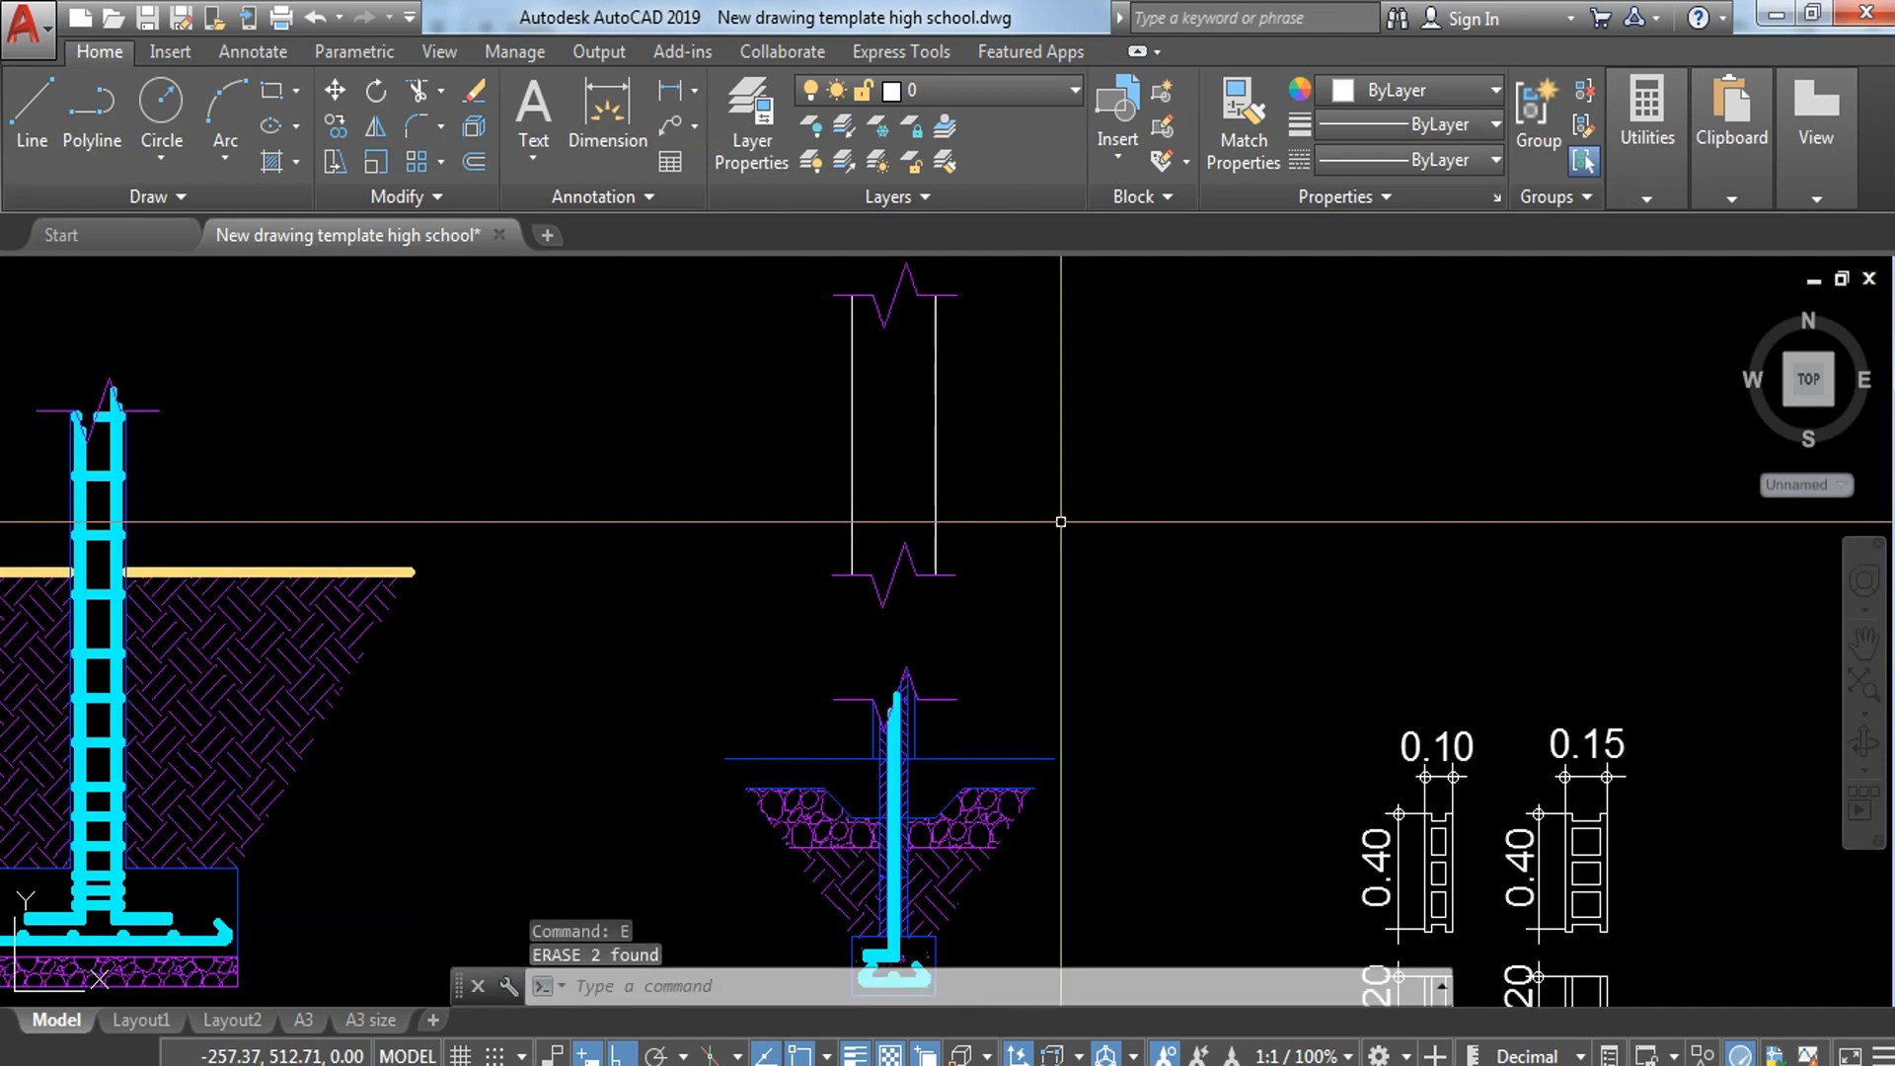
mouse_move(1024, 489)
middle_down()
mouse_move(1037, 529)
mouse_move(1078, 536)
middle_up()
scroll(1084, 509, down, 5)
scroll(1075, 508, up, 6)
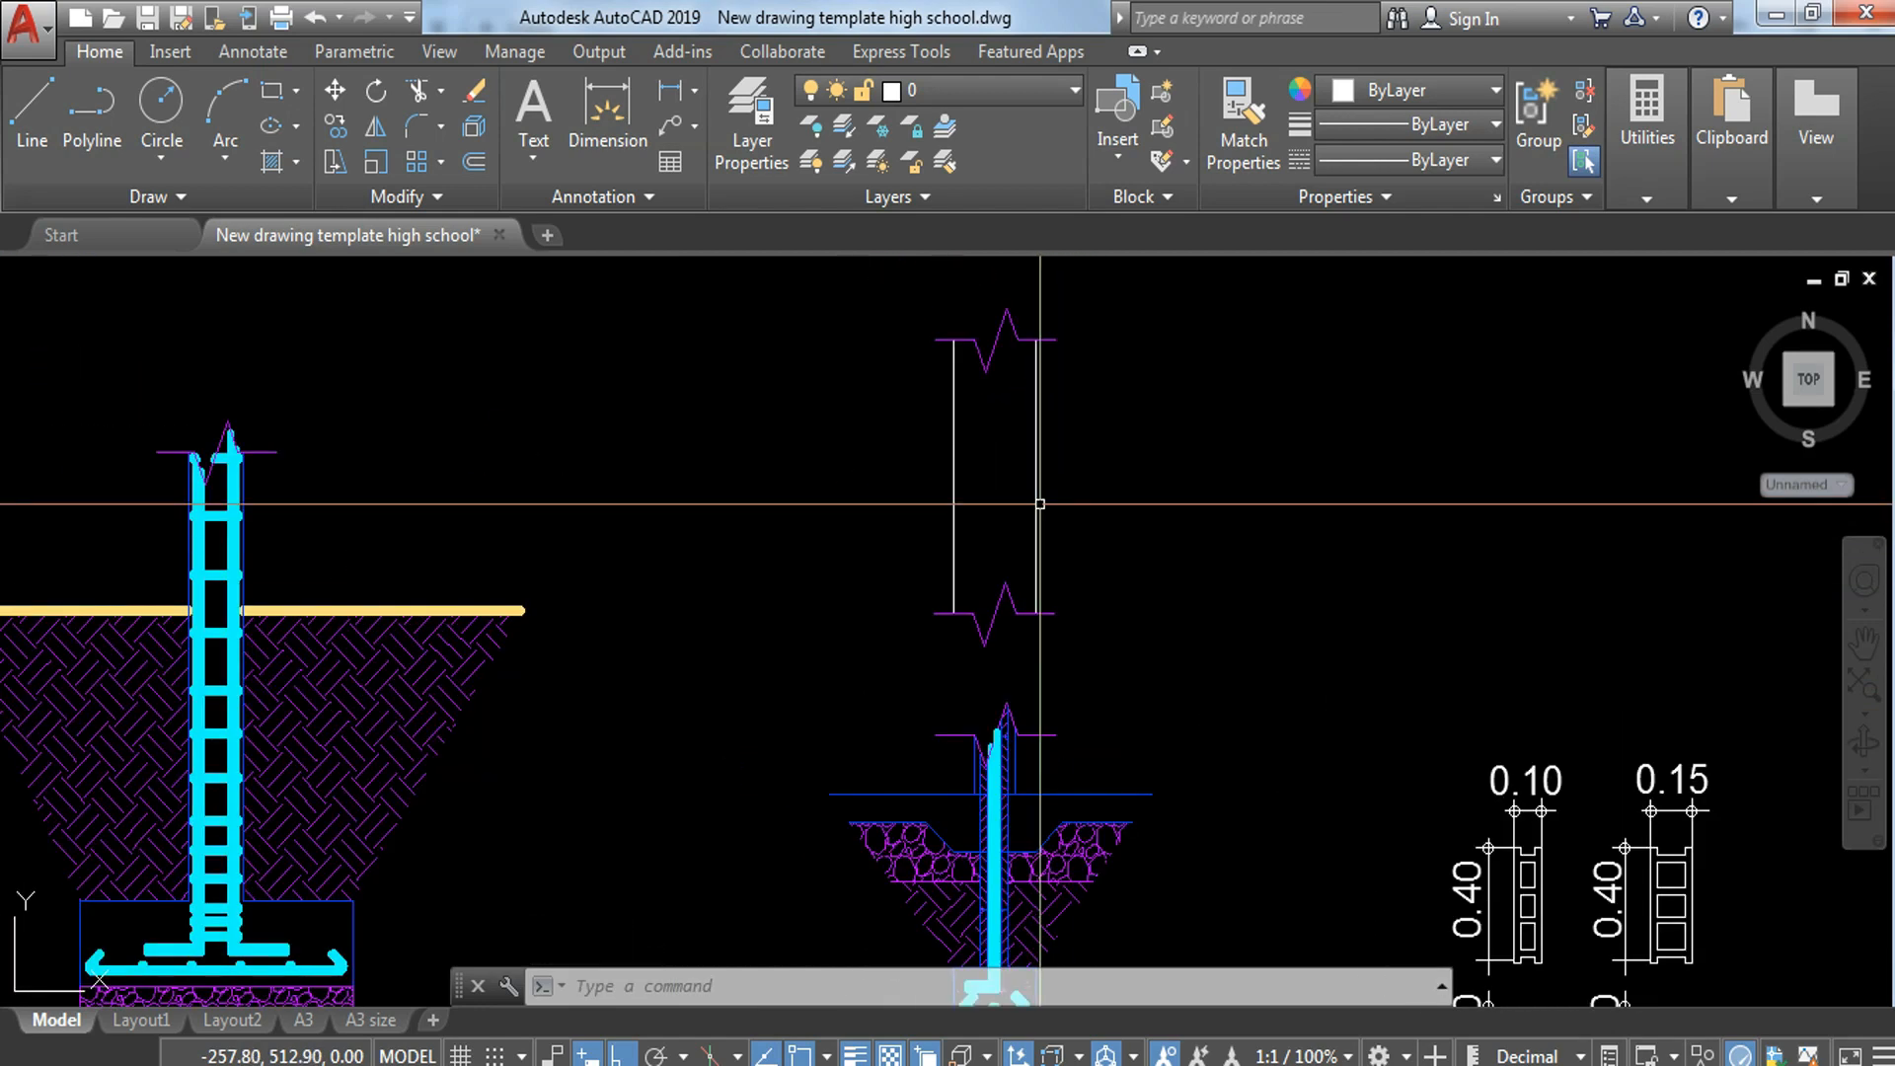
text(o)
key(Return)
text(.05)
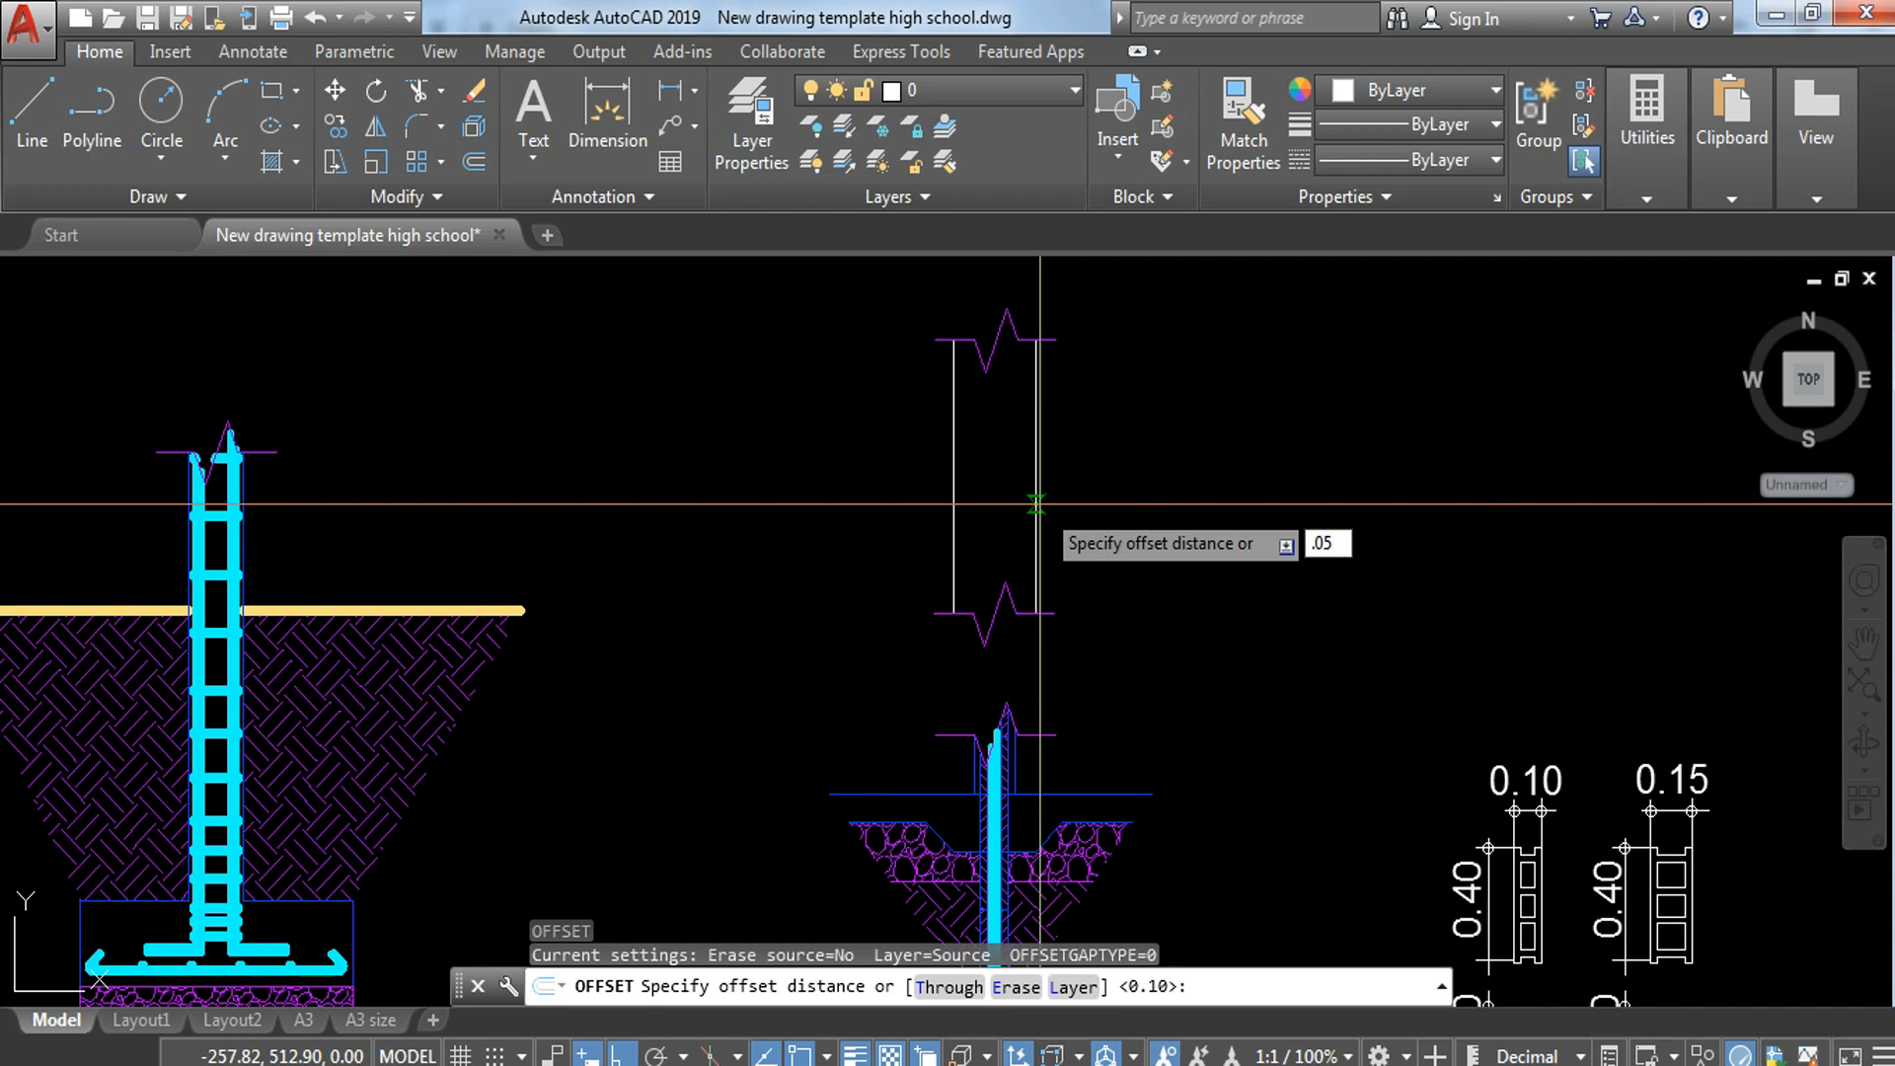
key(Return)
click(949, 476)
click(952, 474)
click(1027, 473)
click(1031, 473)
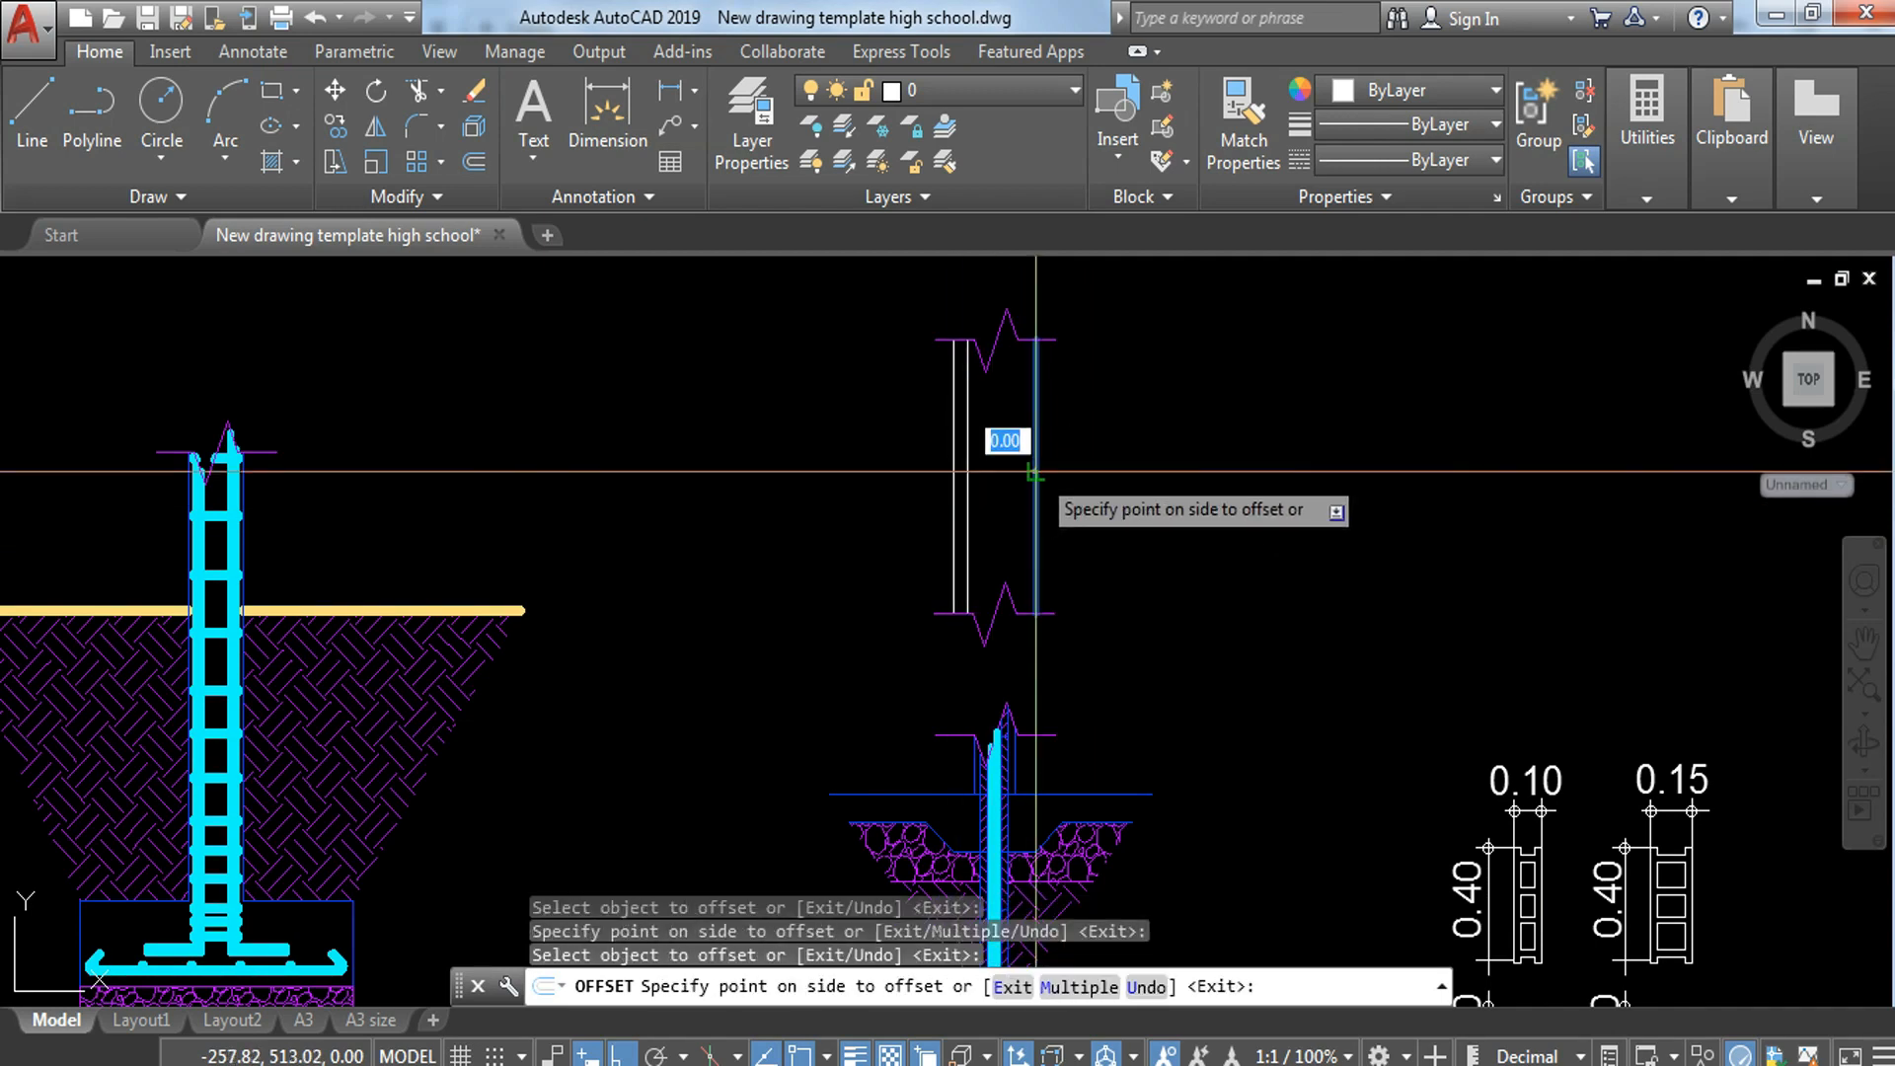
click(1007, 482)
key(Escape)
key(Escape)
key(Escape)
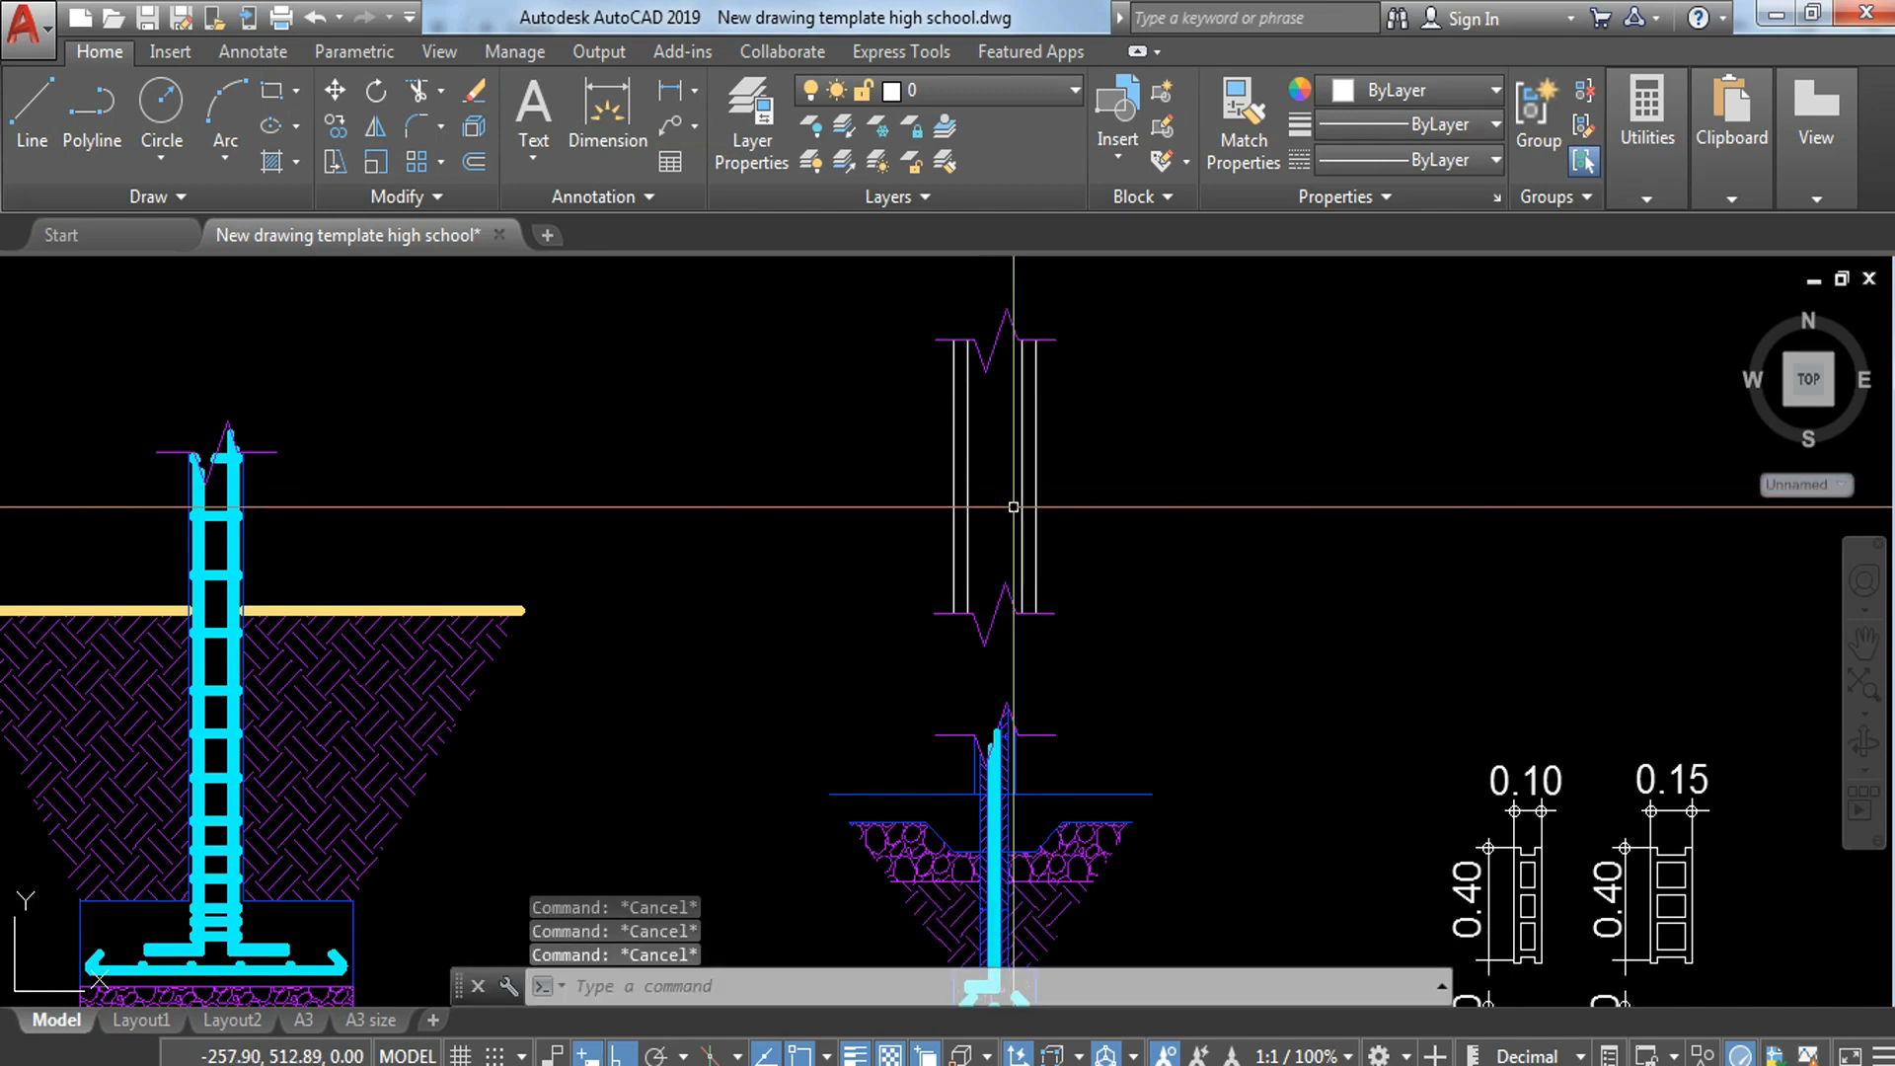
Step: Copy the second-lowest horizontal hooked bar from the column footing plan to the empty area above the footing sections
scroll(1004, 494, down, 6)
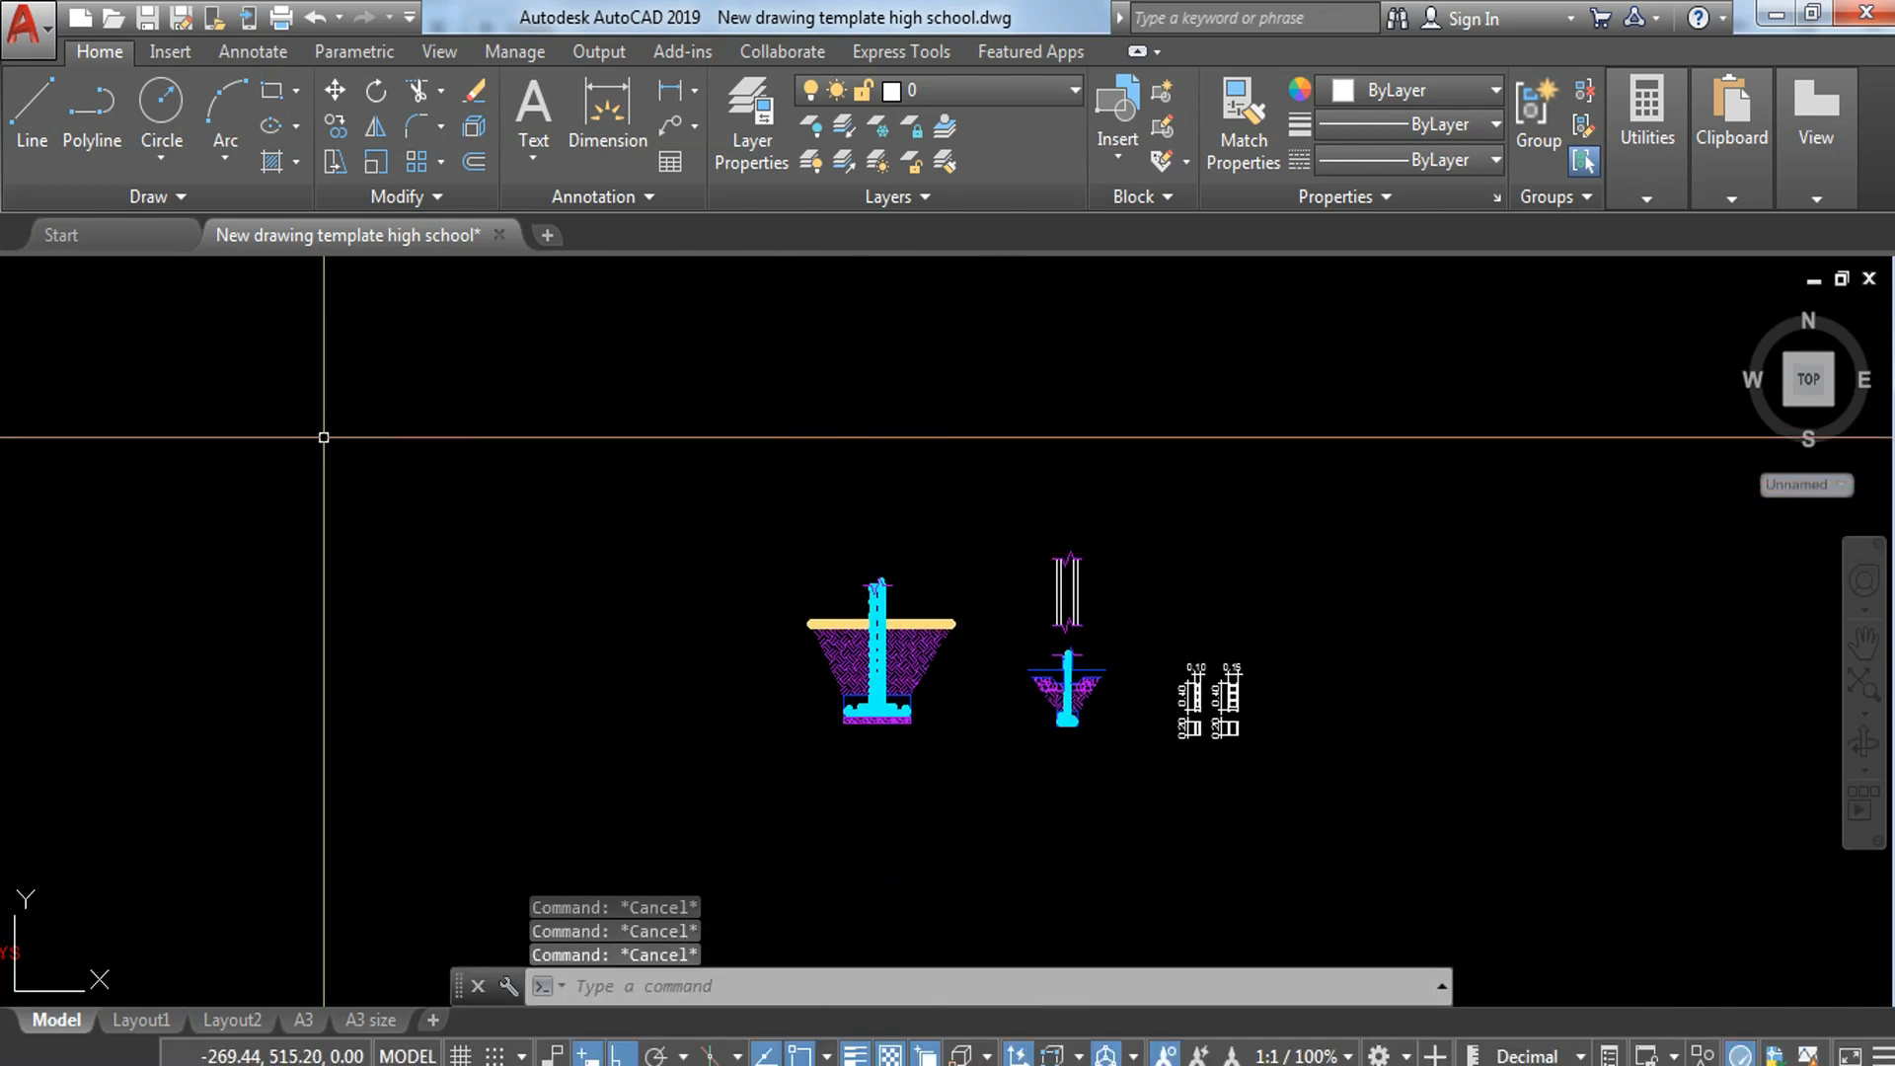
scroll(1042, 533, up, 8)
scroll(447, 926, up, 2)
middle_drag(448, 928, 548, 674)
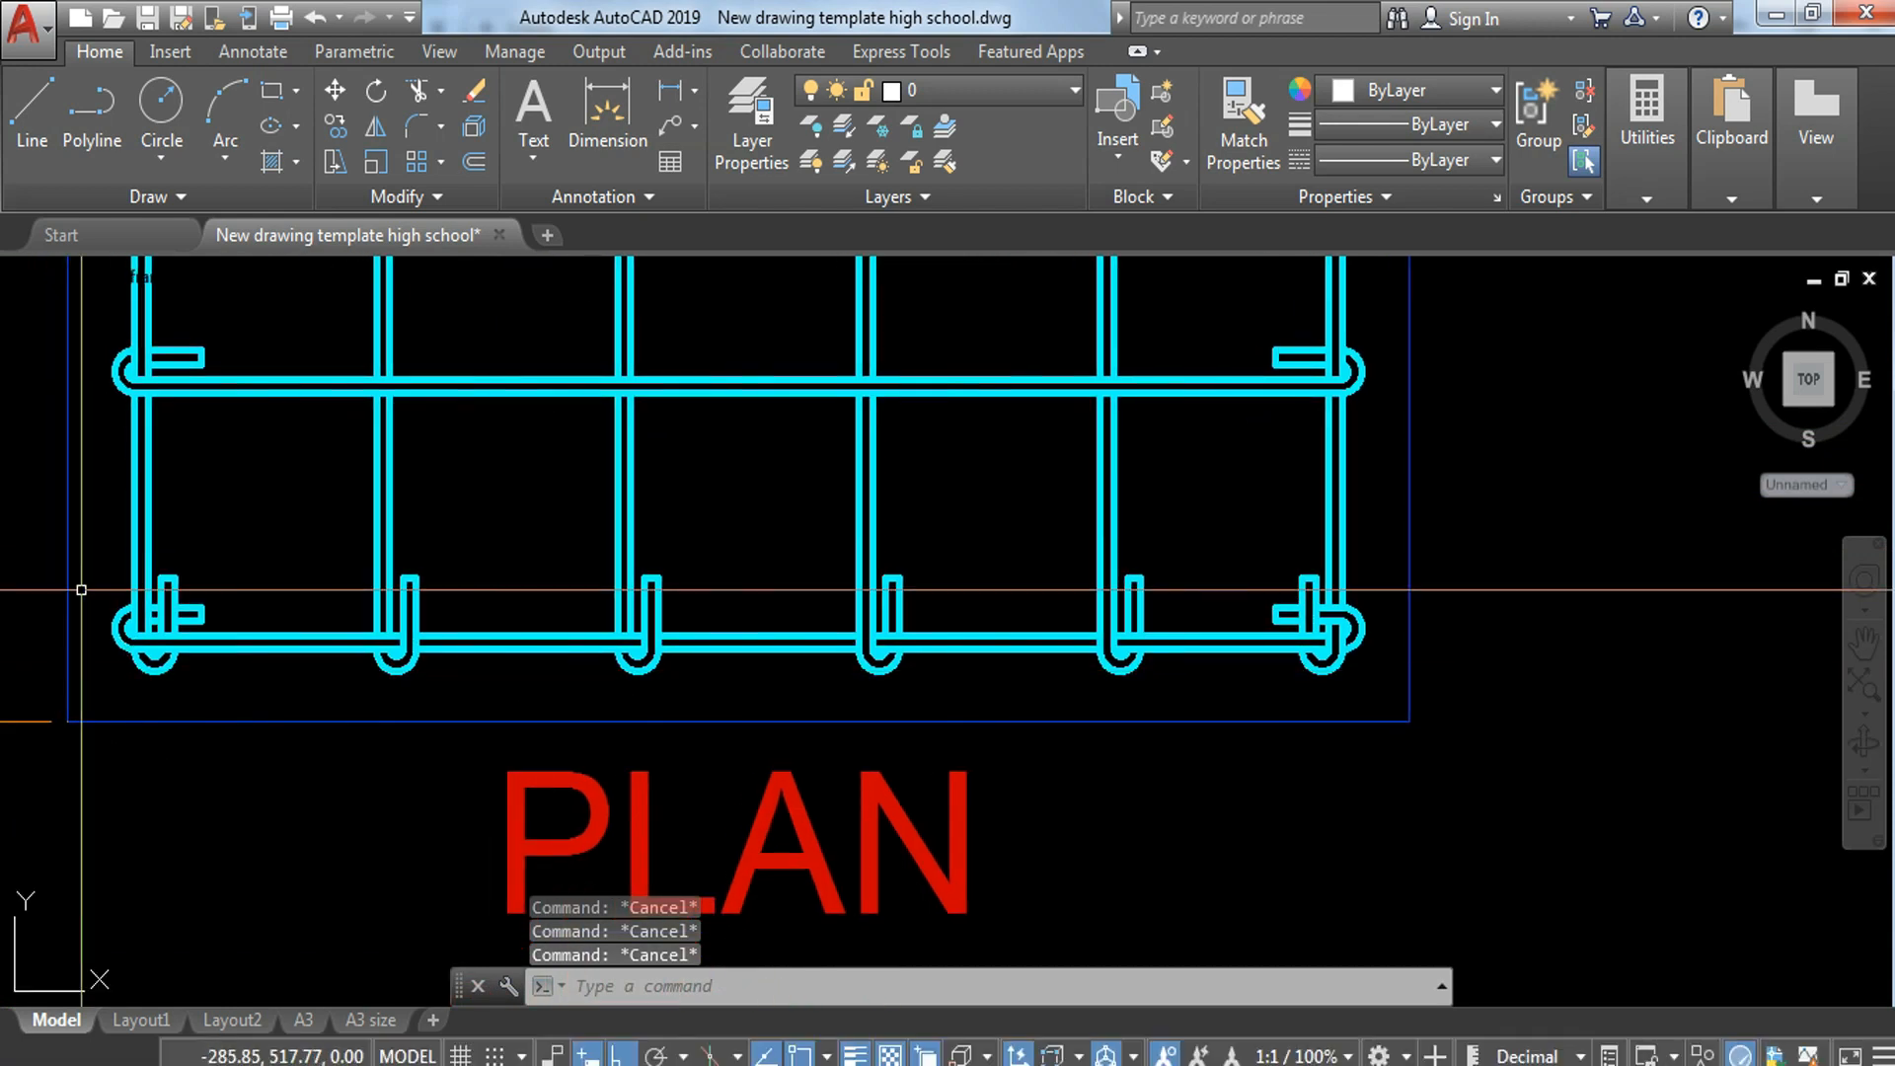
click(101, 316)
click(1390, 415)
text(co)
key(Return)
click(738, 393)
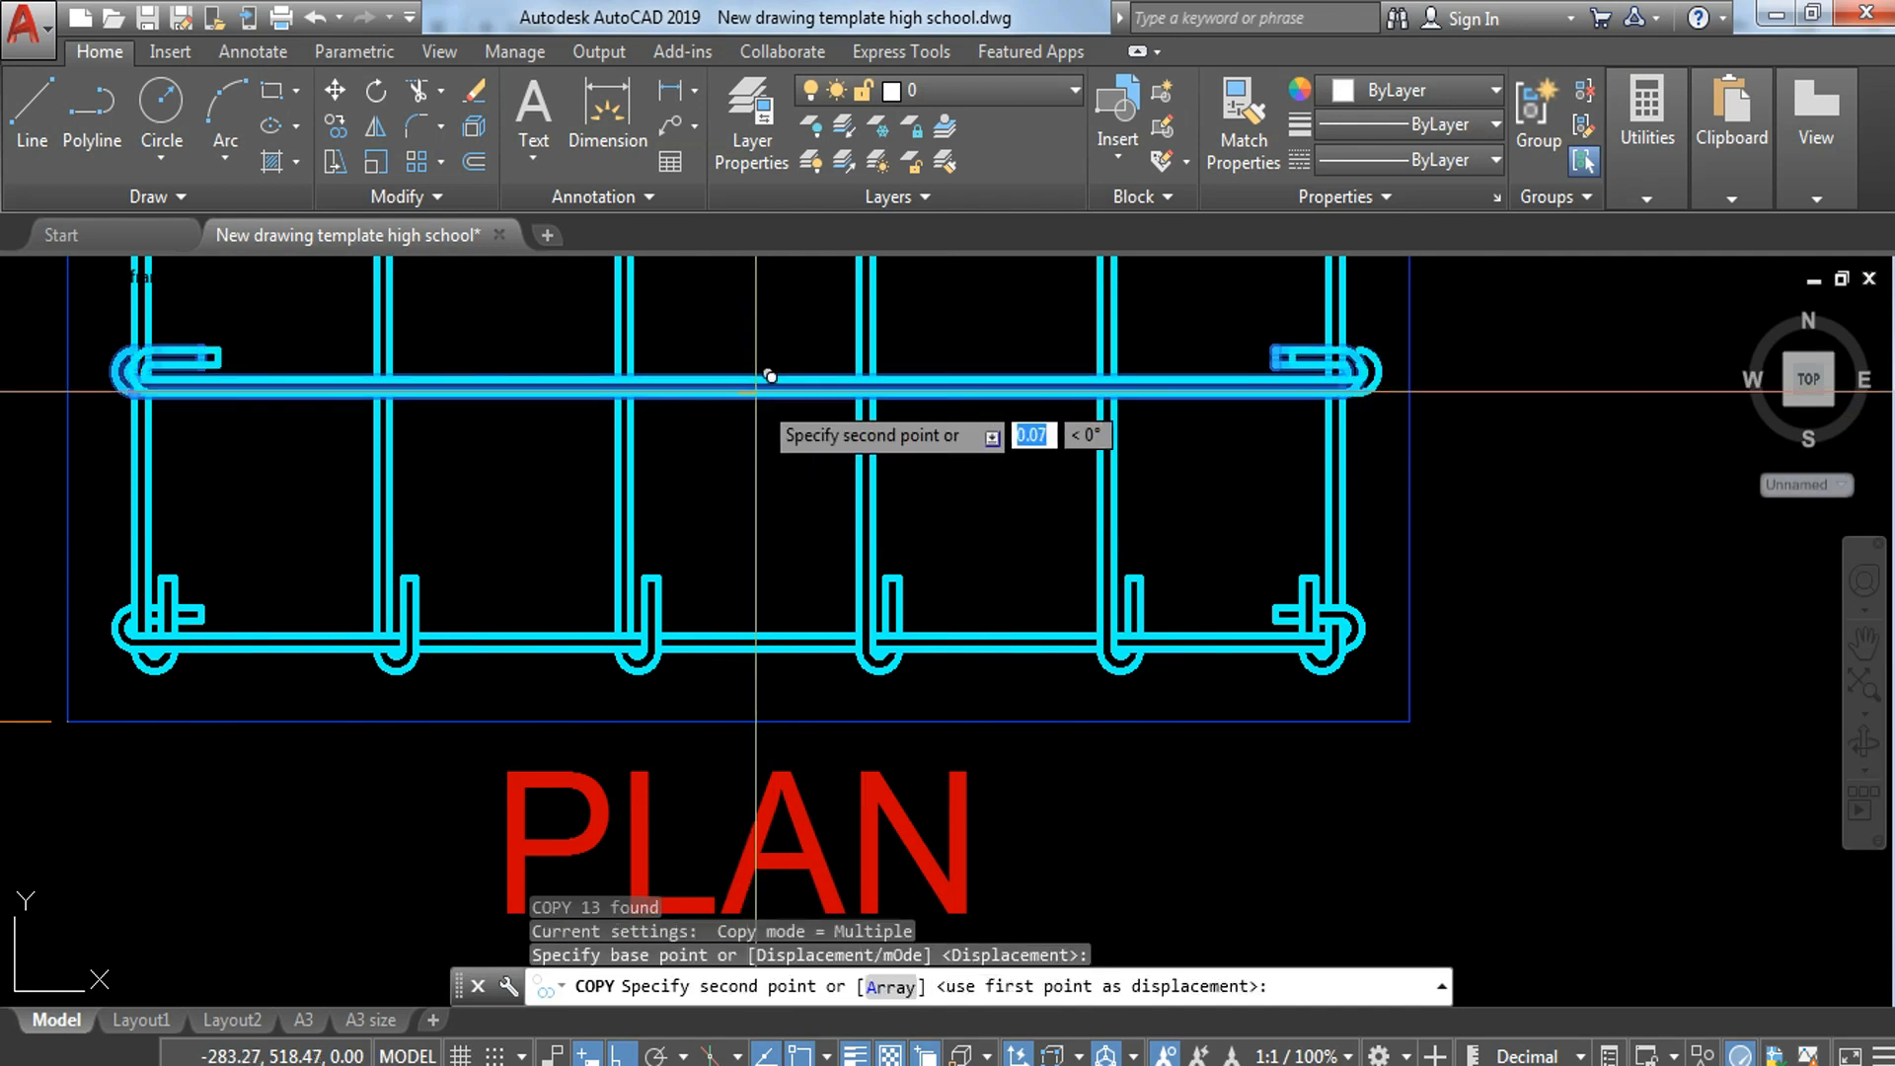
scroll(868, 530, down, 6)
scroll(1333, 644, down, 4)
click(808, 420)
key(Escape)
Step: Scale the copied hooked bar by a factor of 20/100
middle_drag(813, 383, 858, 584)
click(672, 416)
click(1124, 576)
text(sc)
key(Return)
click(790, 522)
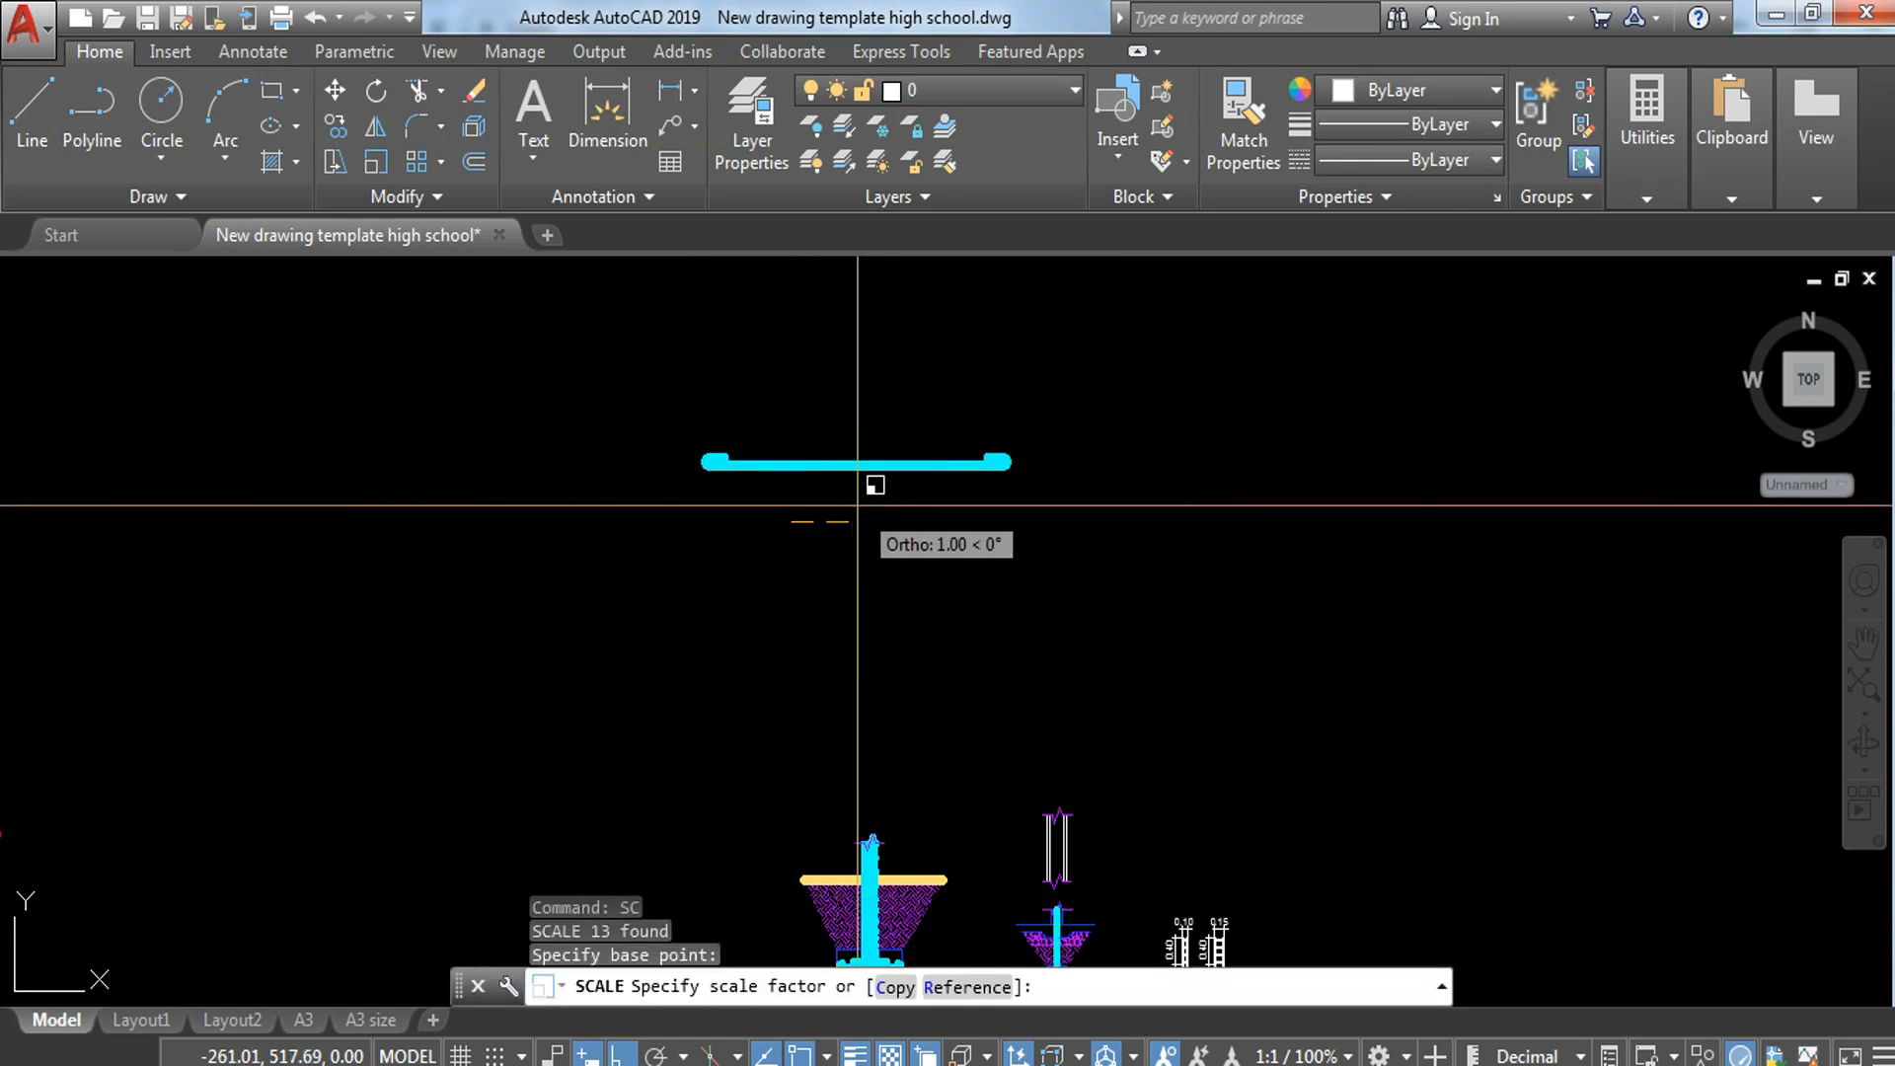
text(20/100)
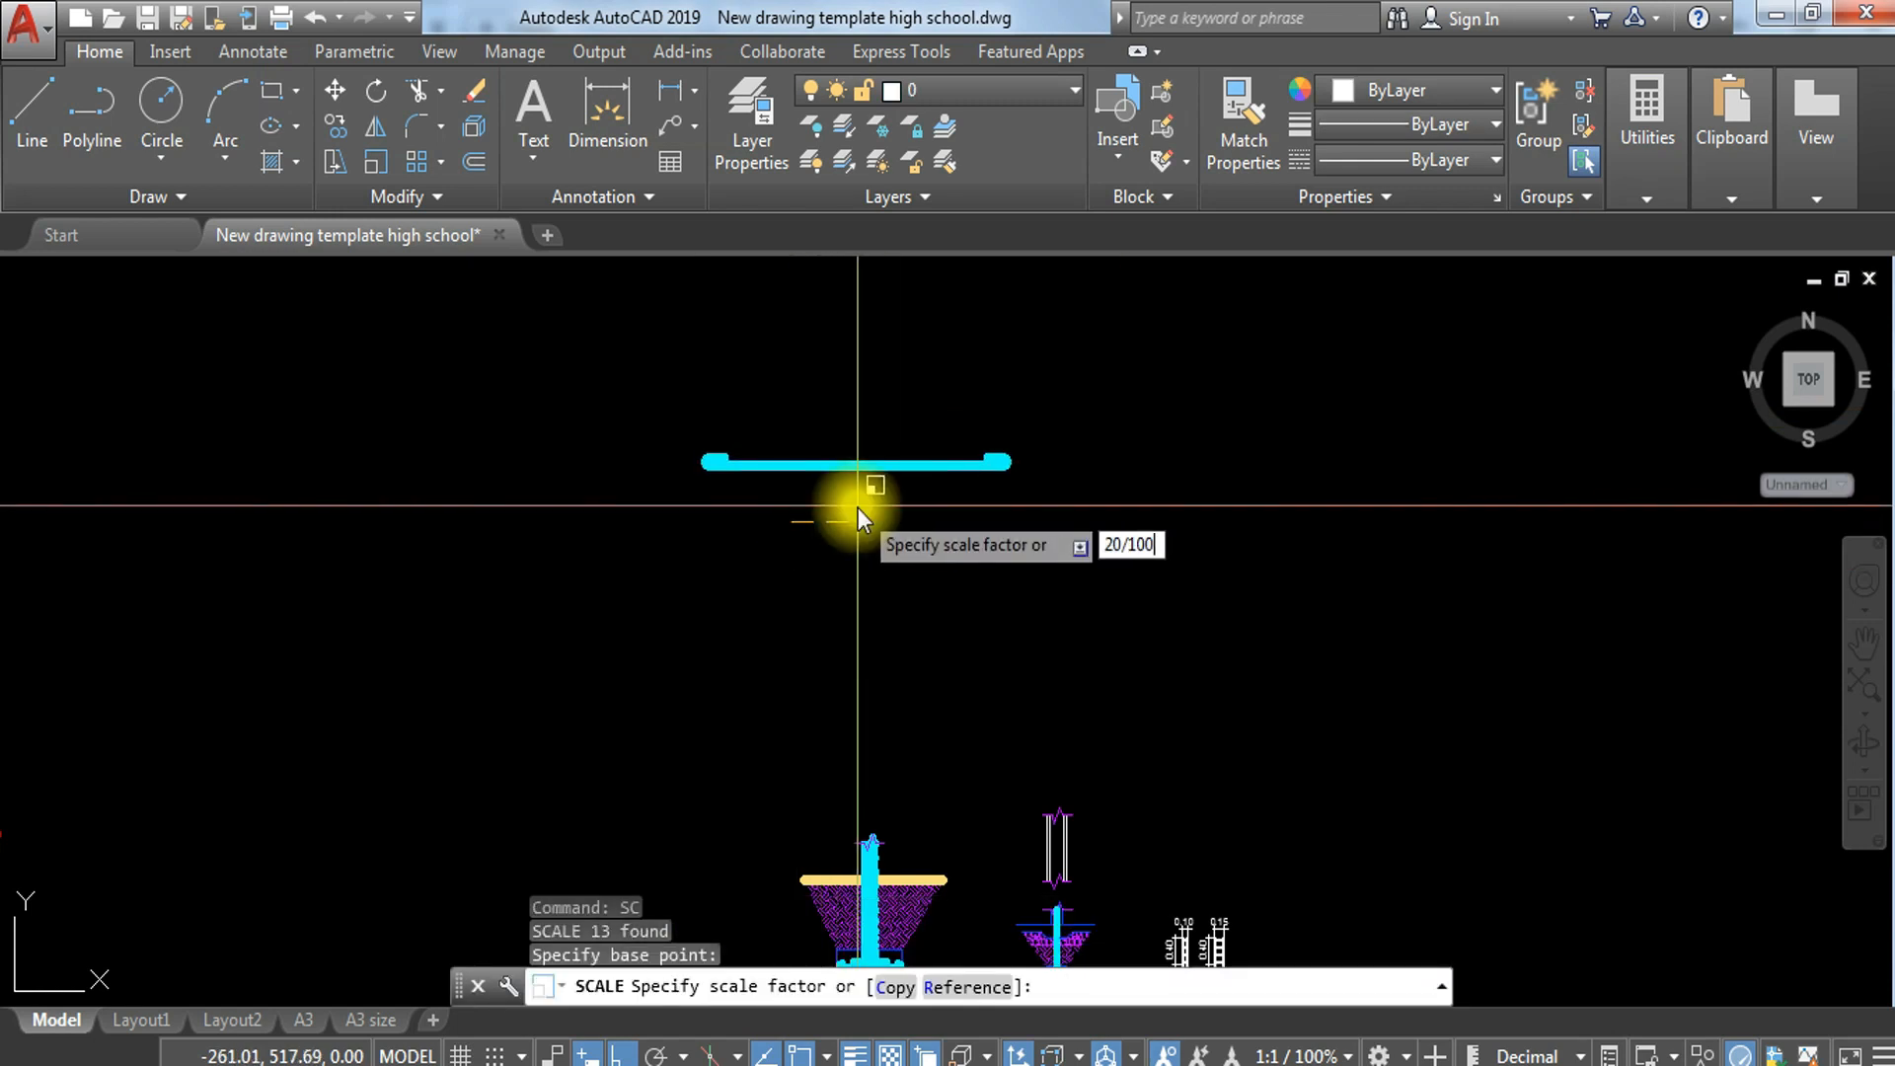
key(Return)
scroll(918, 548, up, 4)
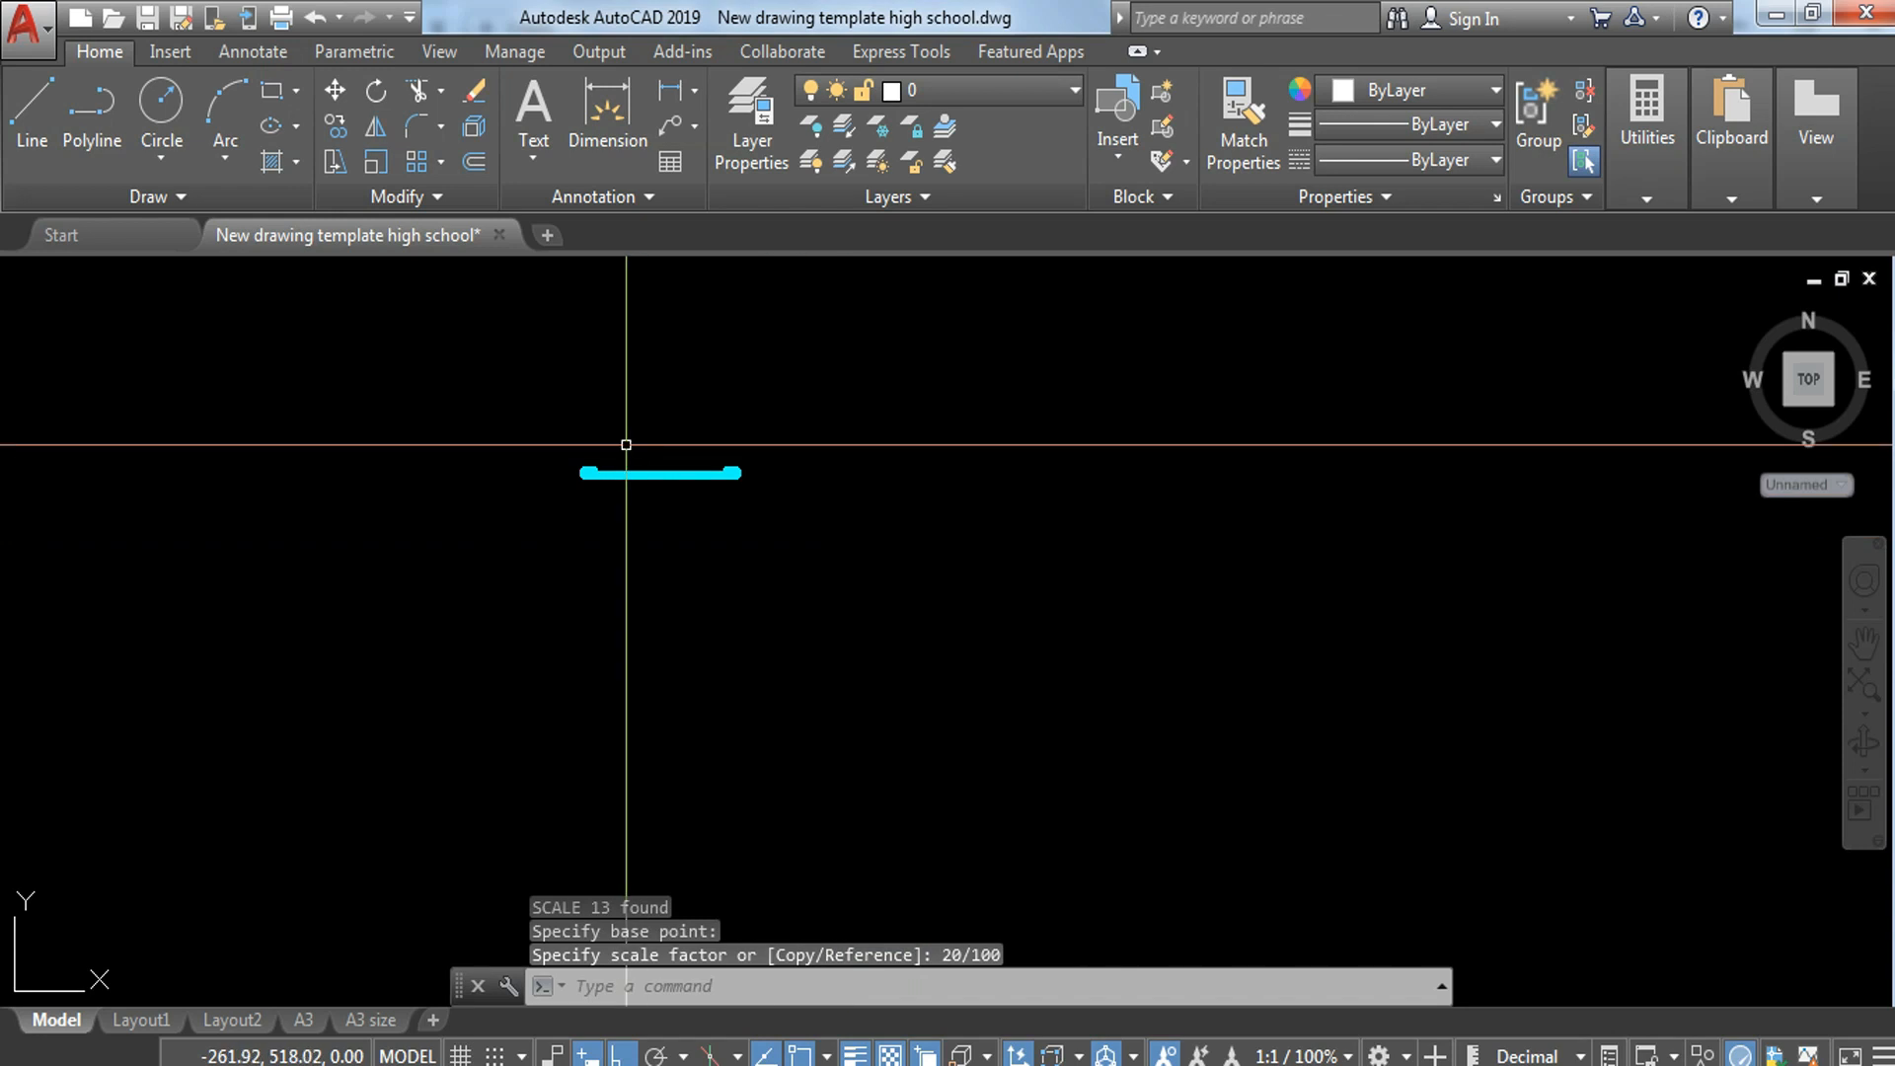
scroll(534, 452, up, 2)
click(632, 476)
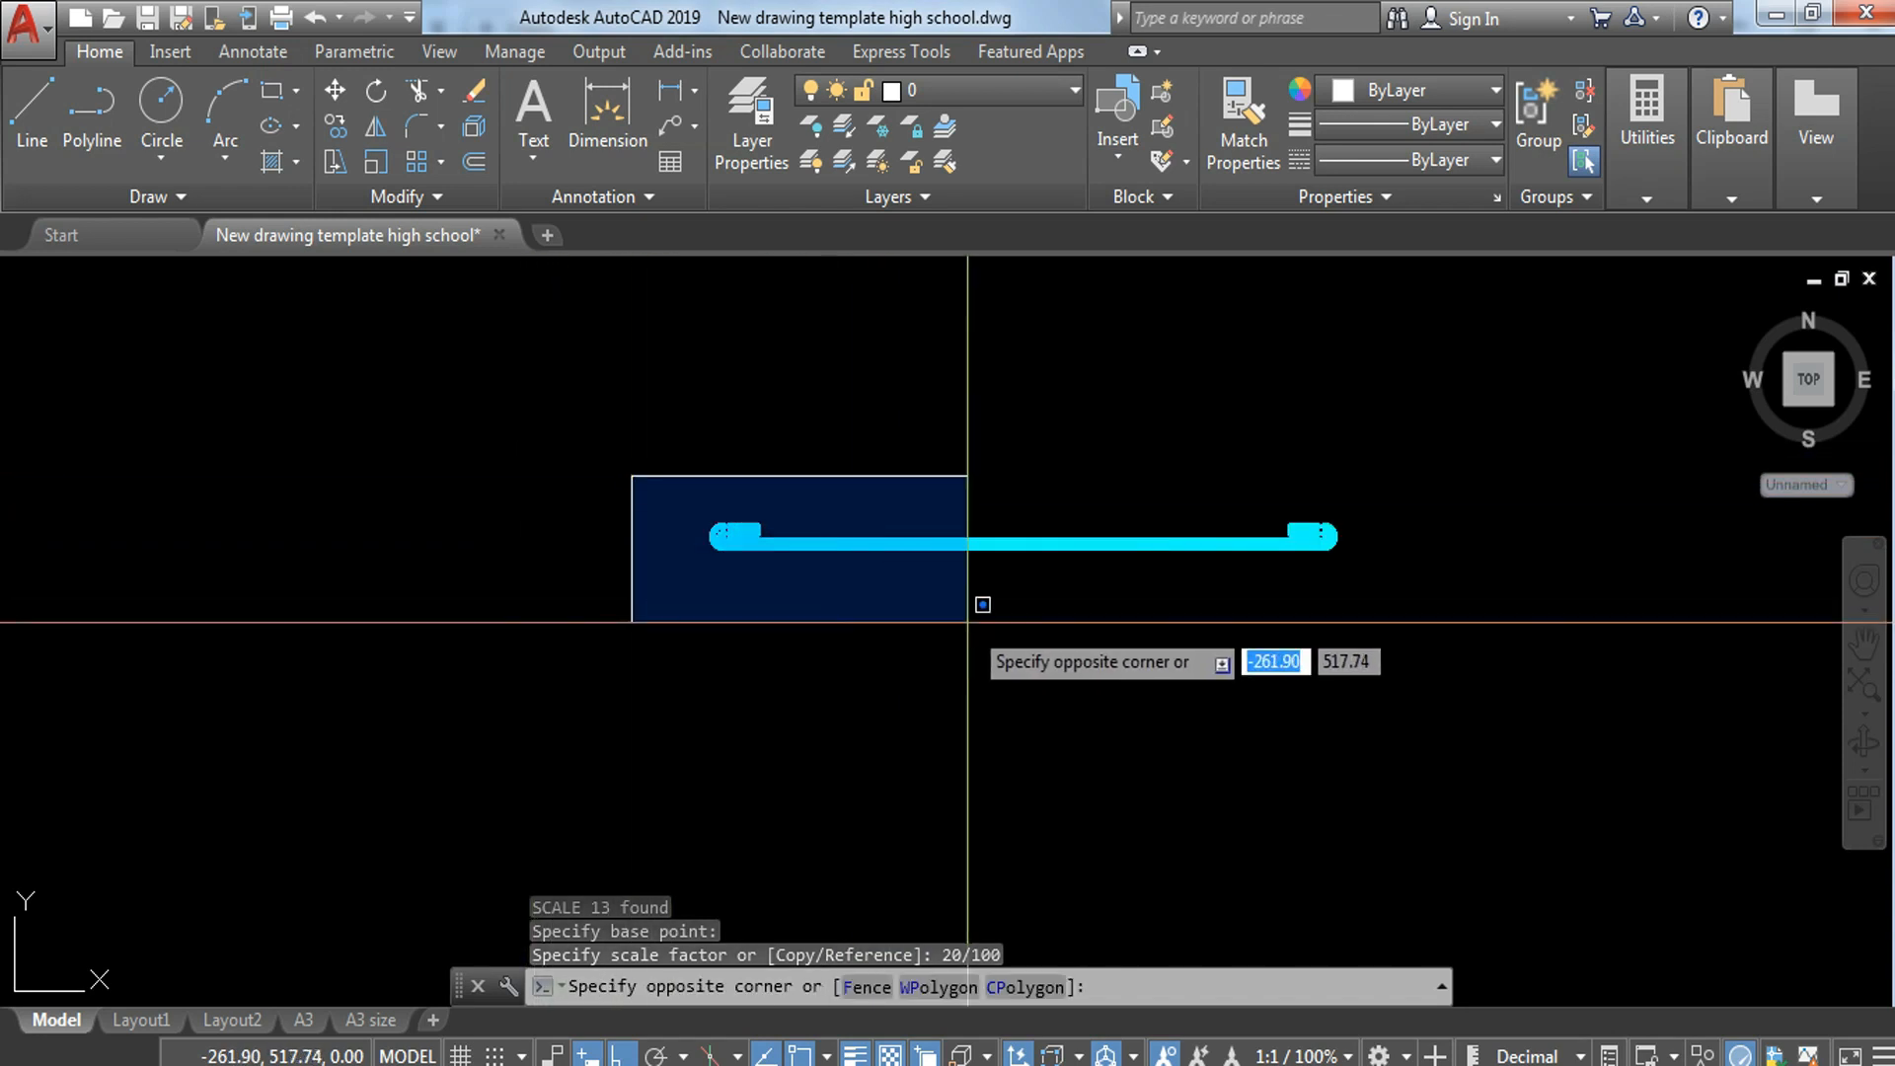
click(1382, 633)
text(c)
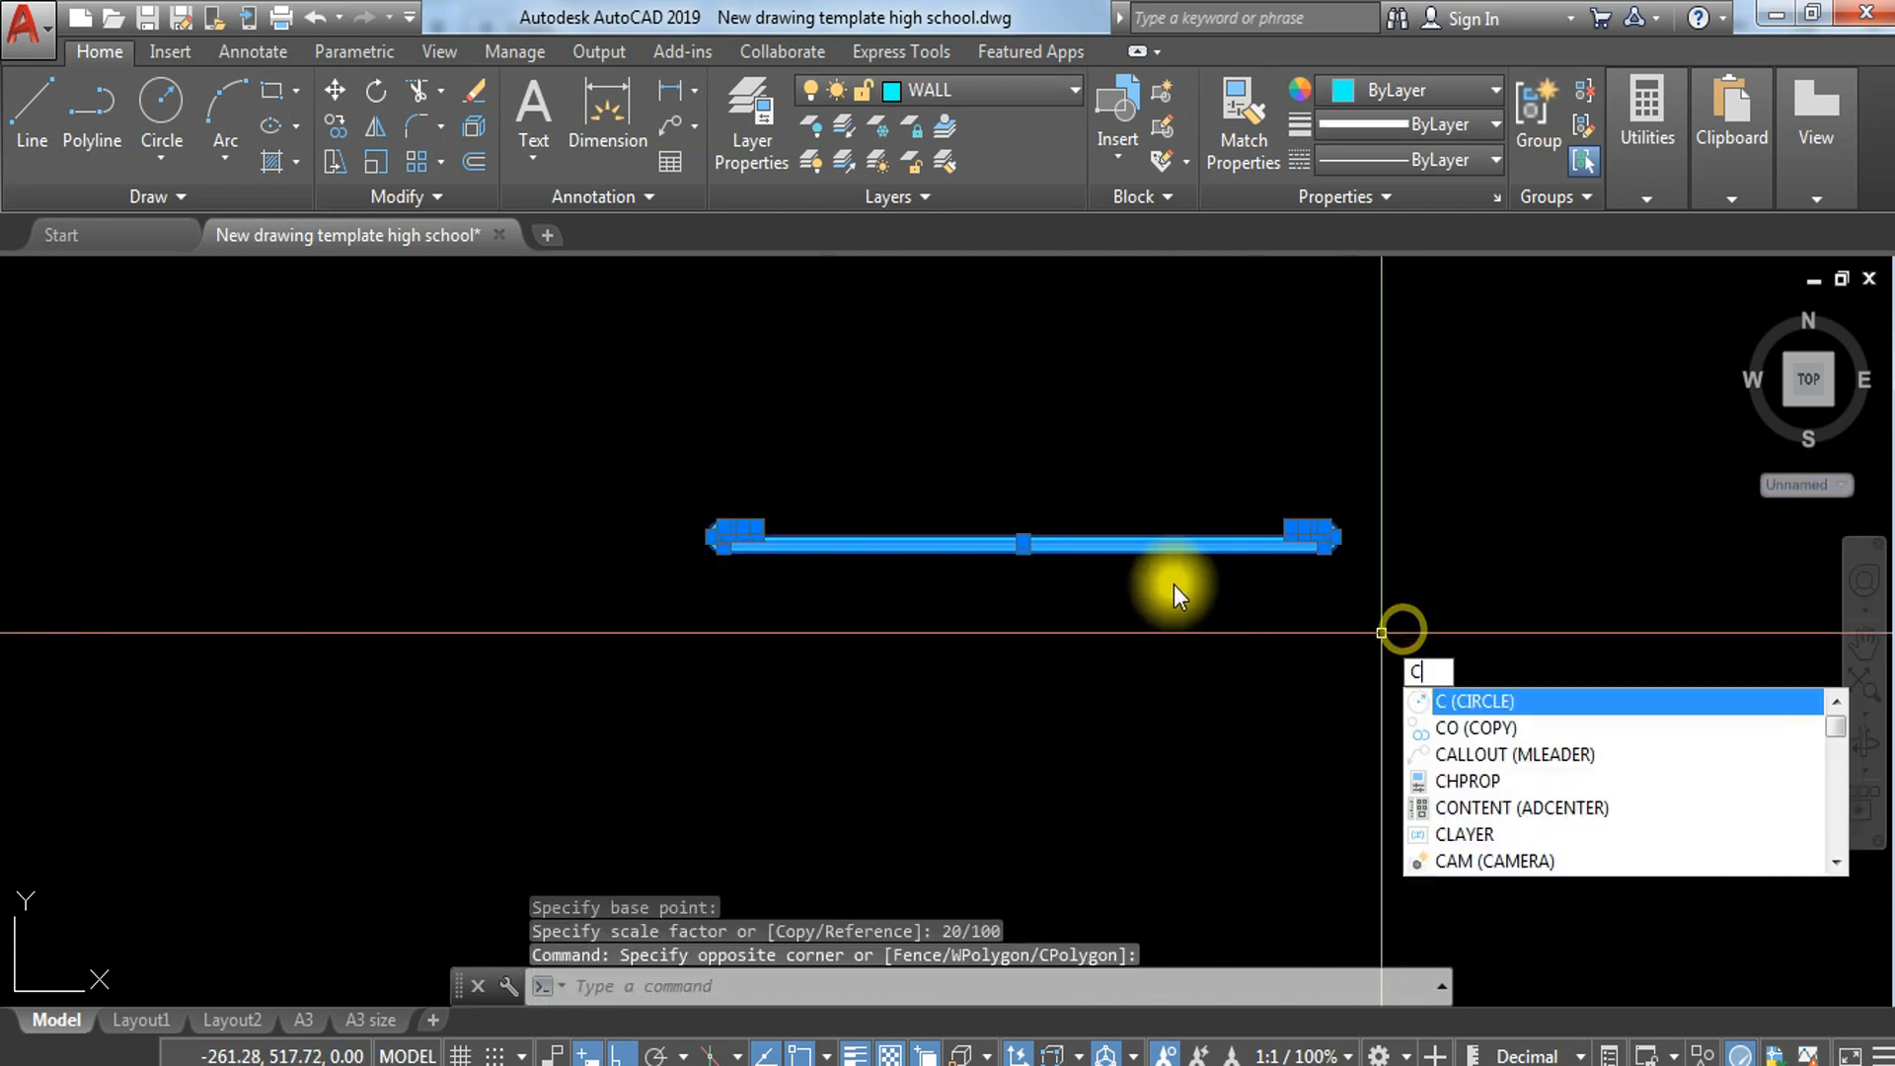
key(Escape)
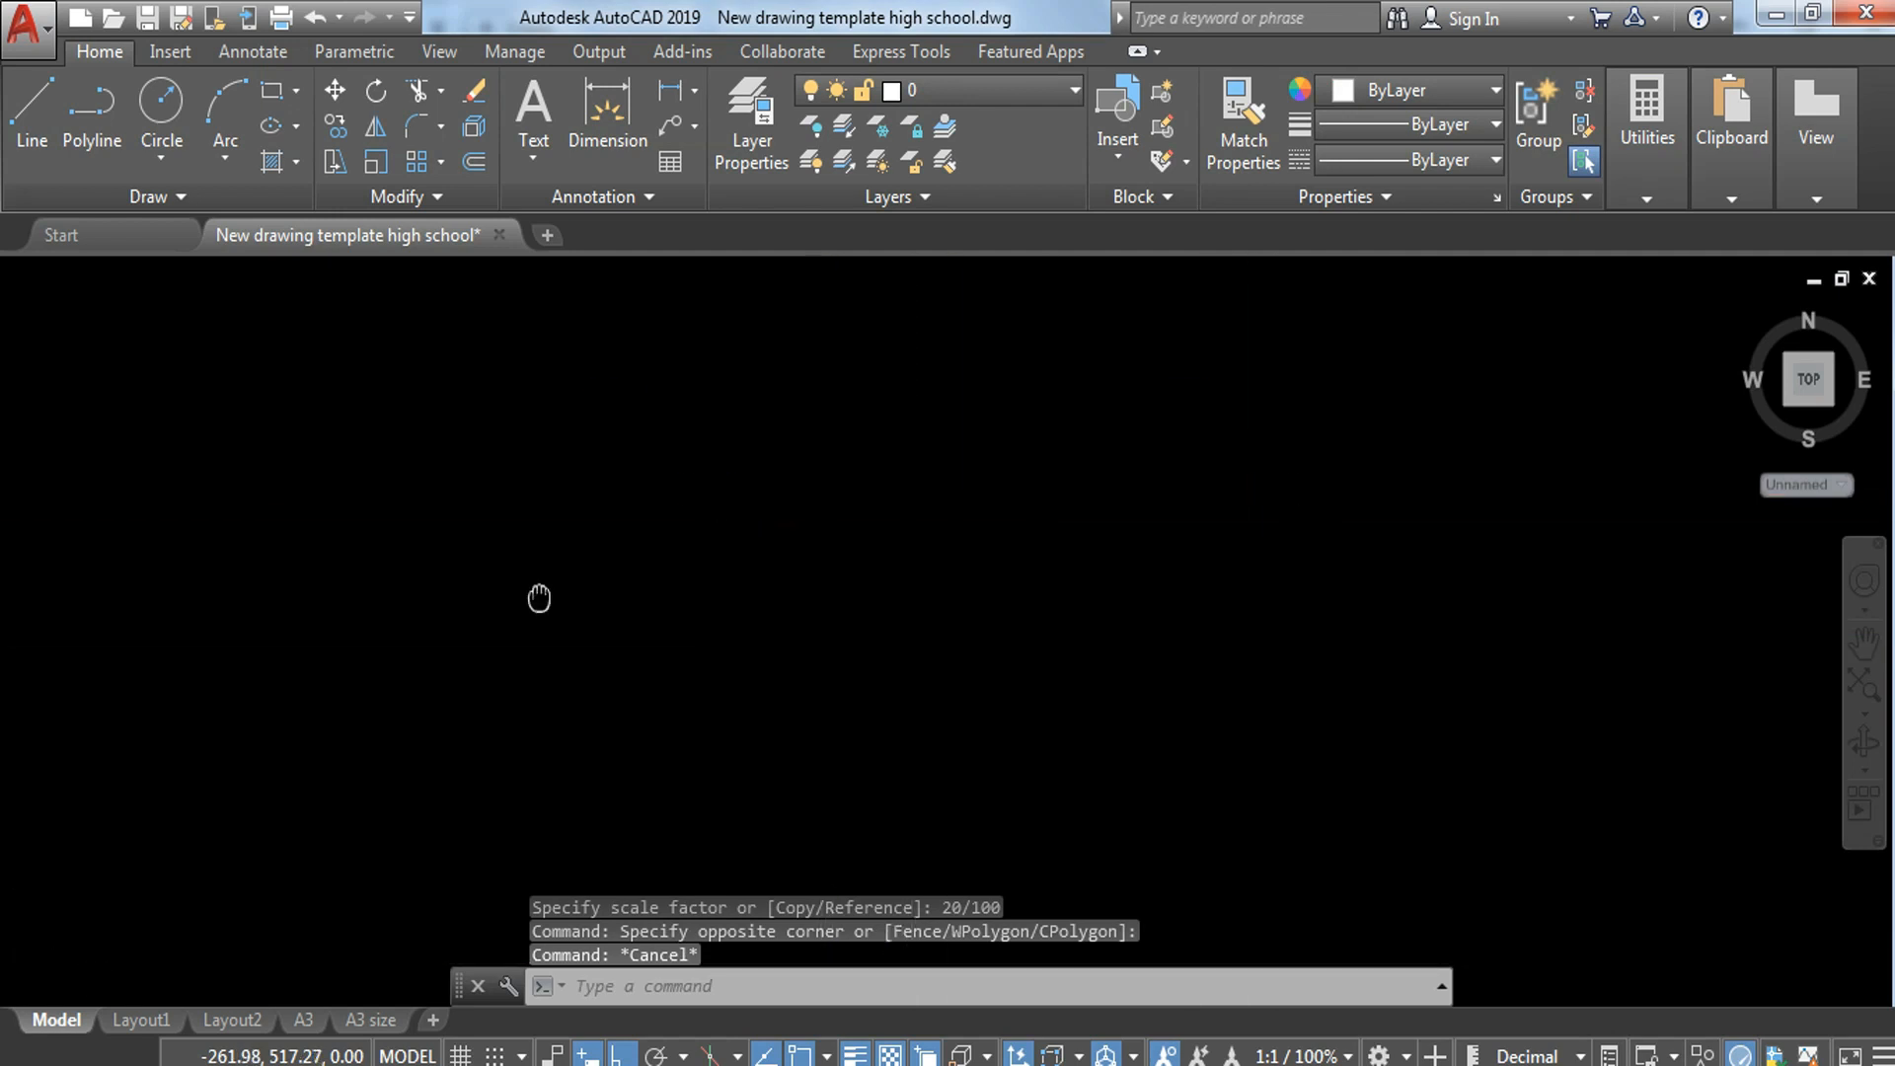
scroll(332, 396, up, 6)
click(771, 495)
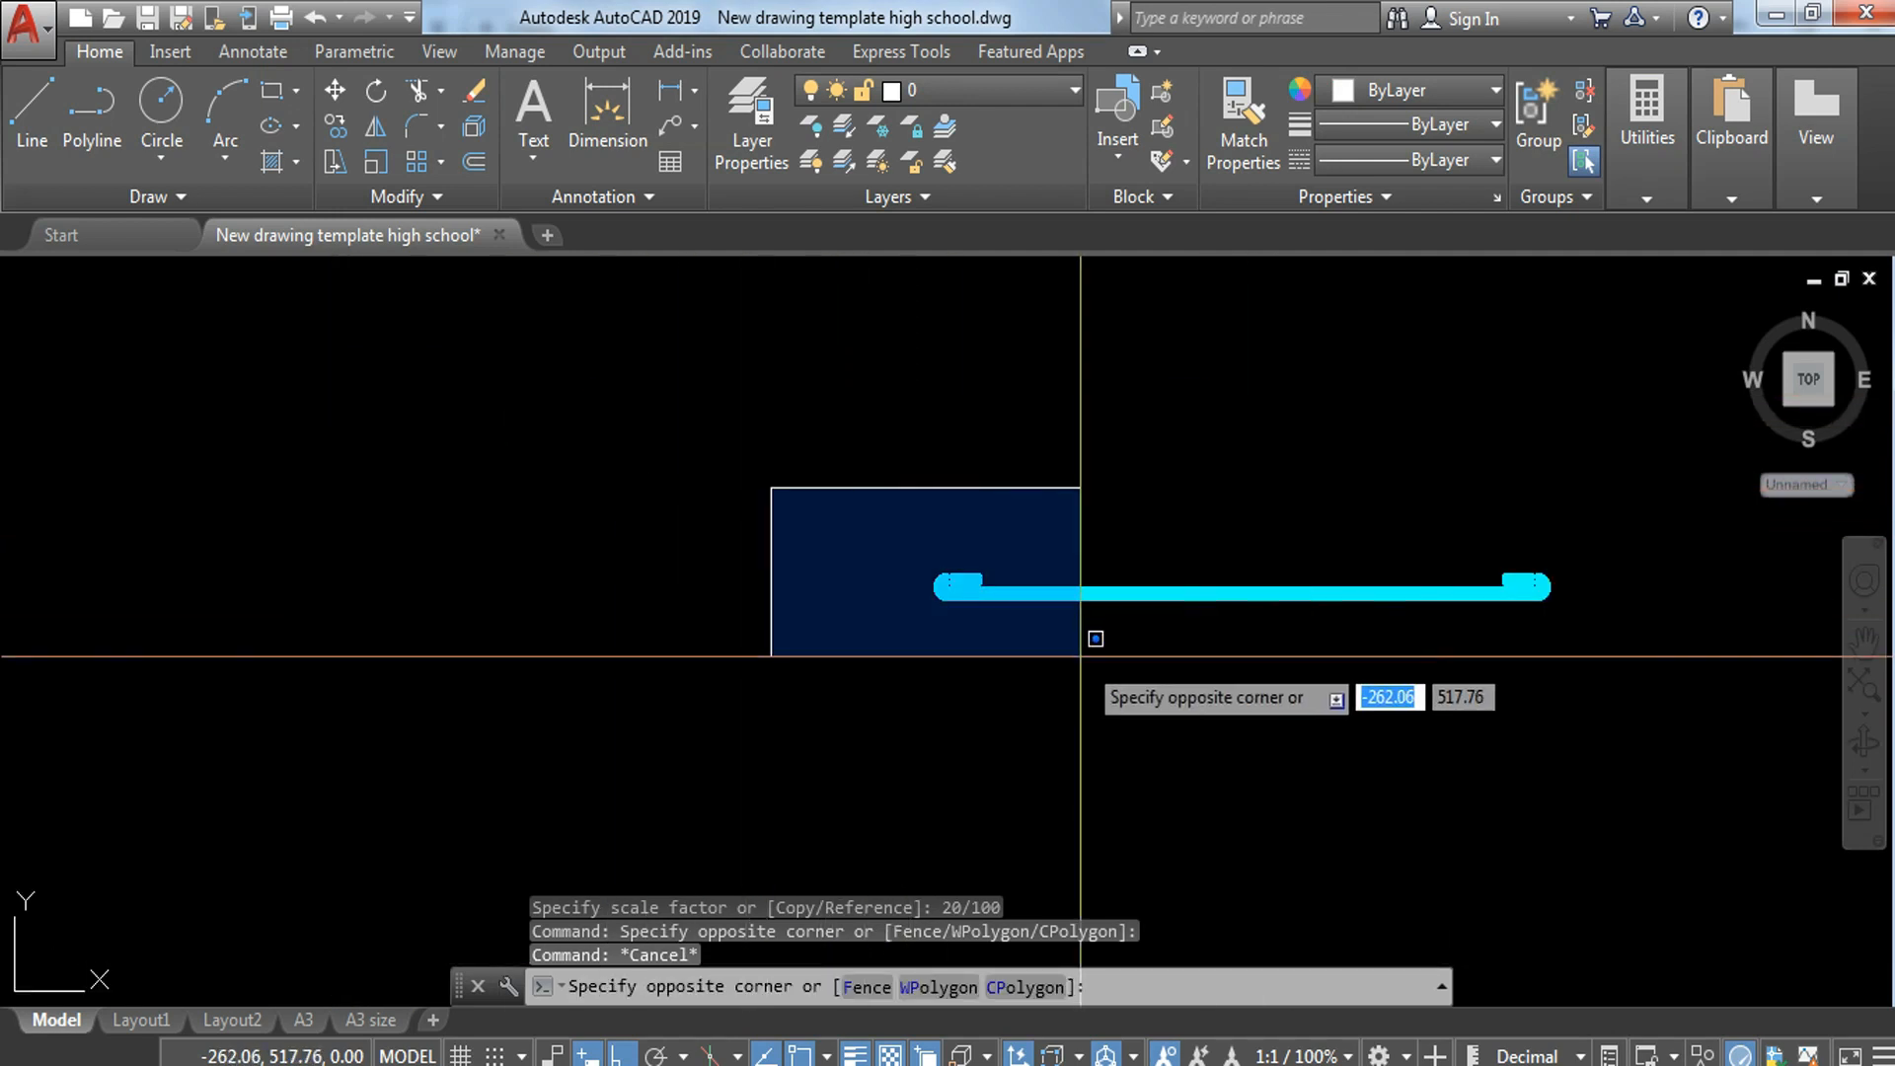
click(1086, 666)
text(c)
key(Escape)
Step: Draw a horizontal line about 0.6 long across the four vertical lines, just above the lower break line of the plan strip
scroll(1232, 596, down, 4)
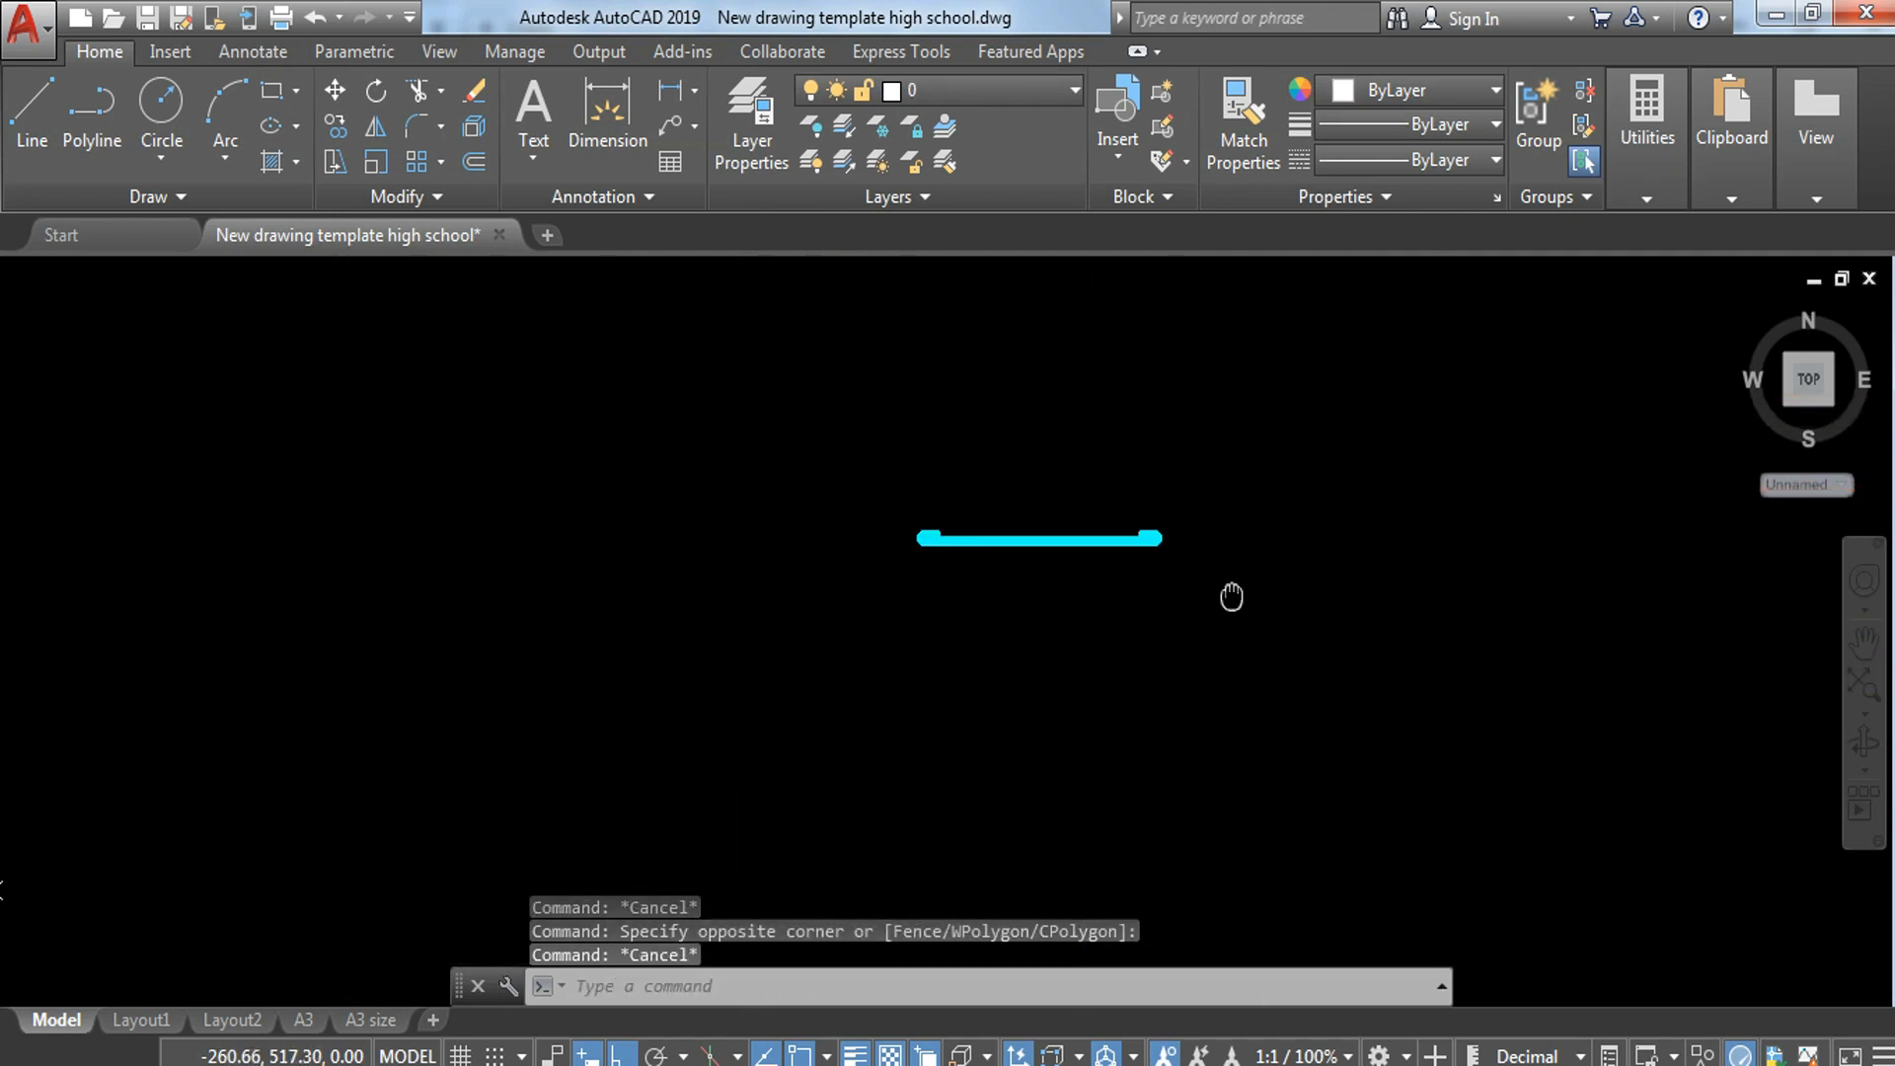
scroll(1014, 672, up, 9)
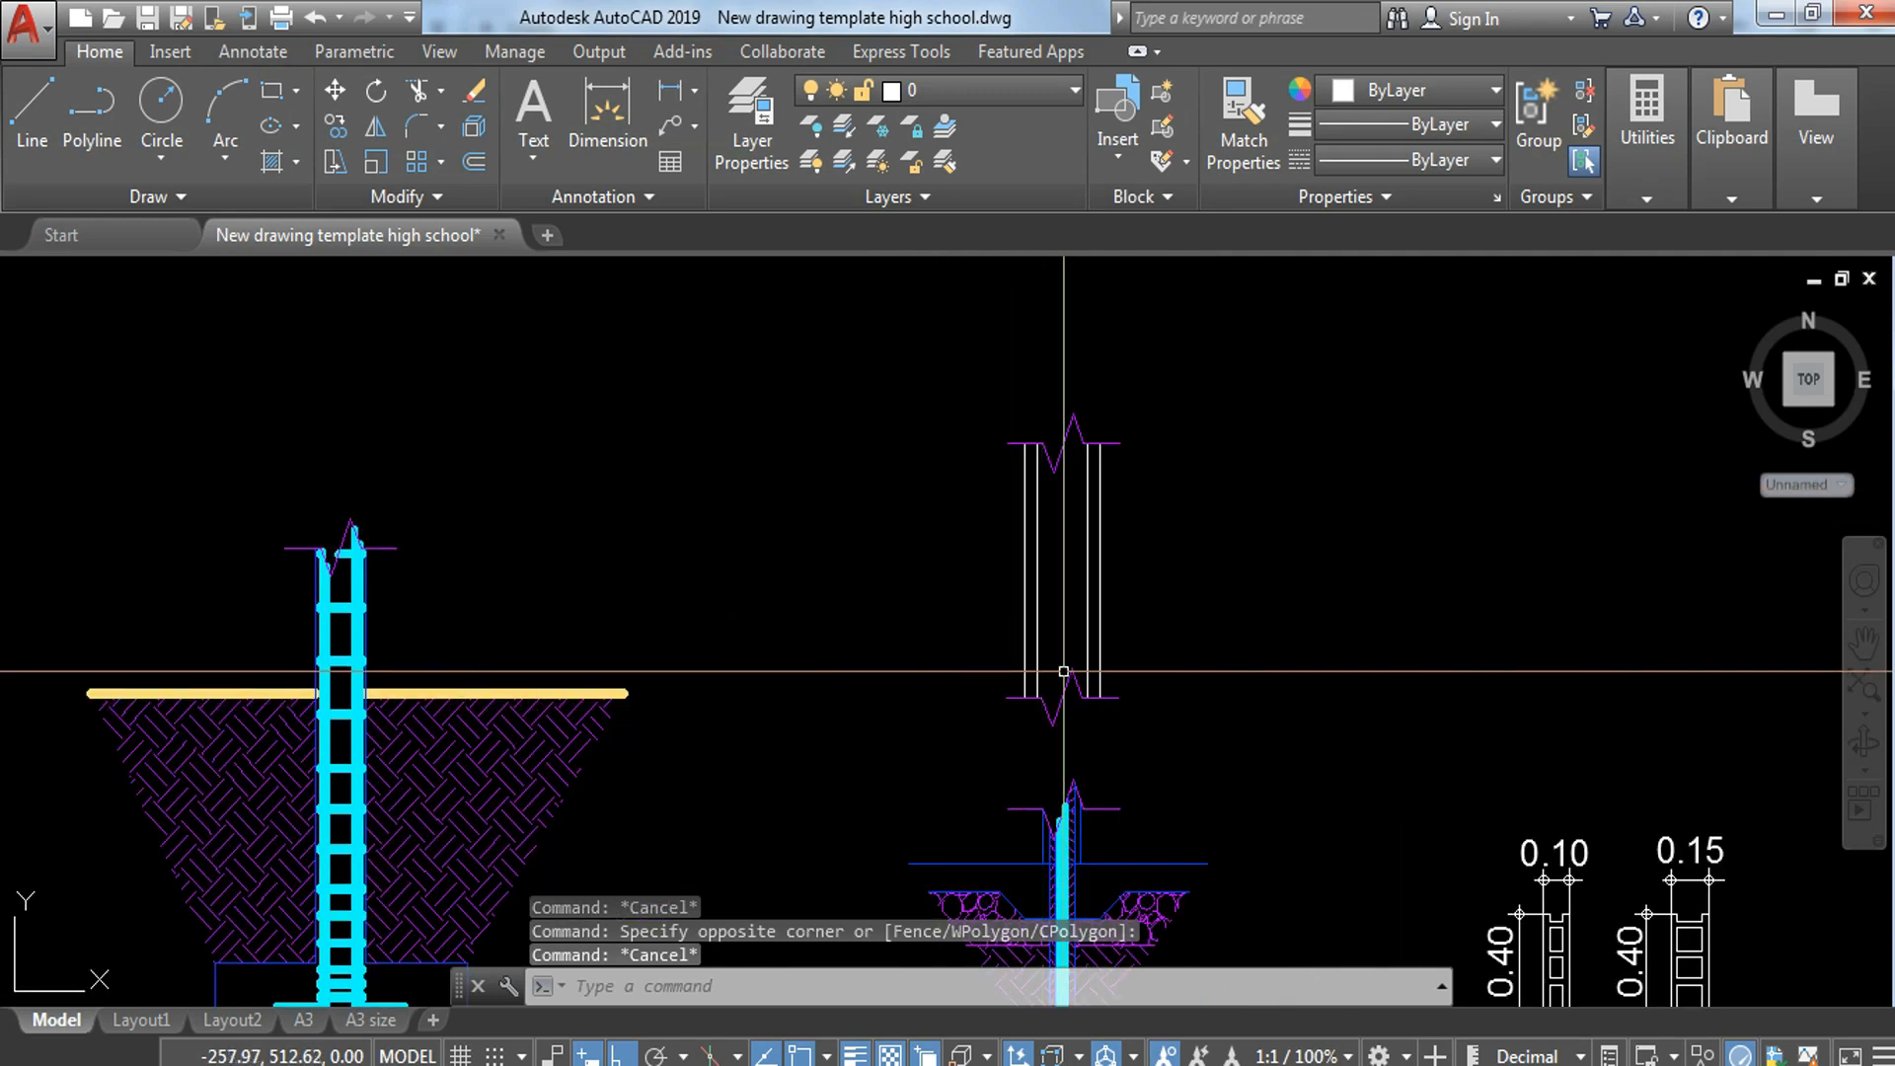
text(l)
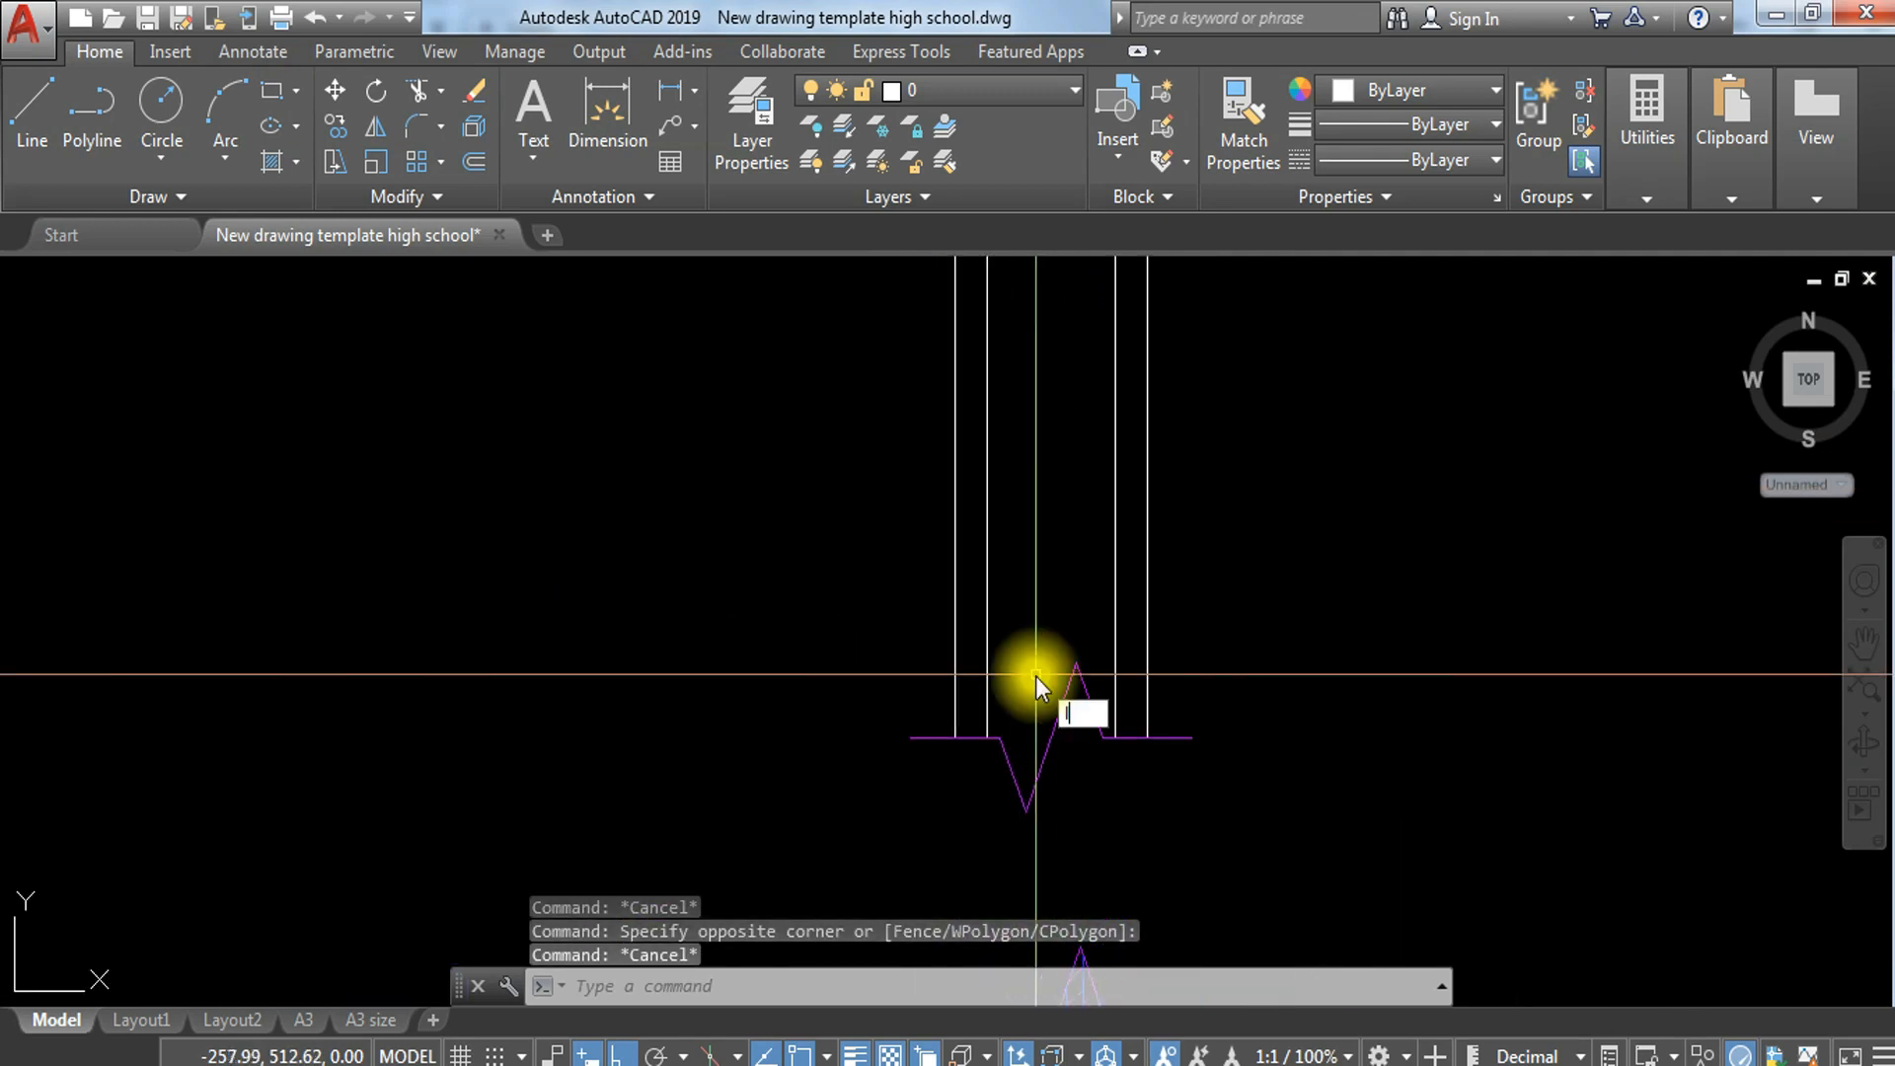
key(Return)
click(1174, 655)
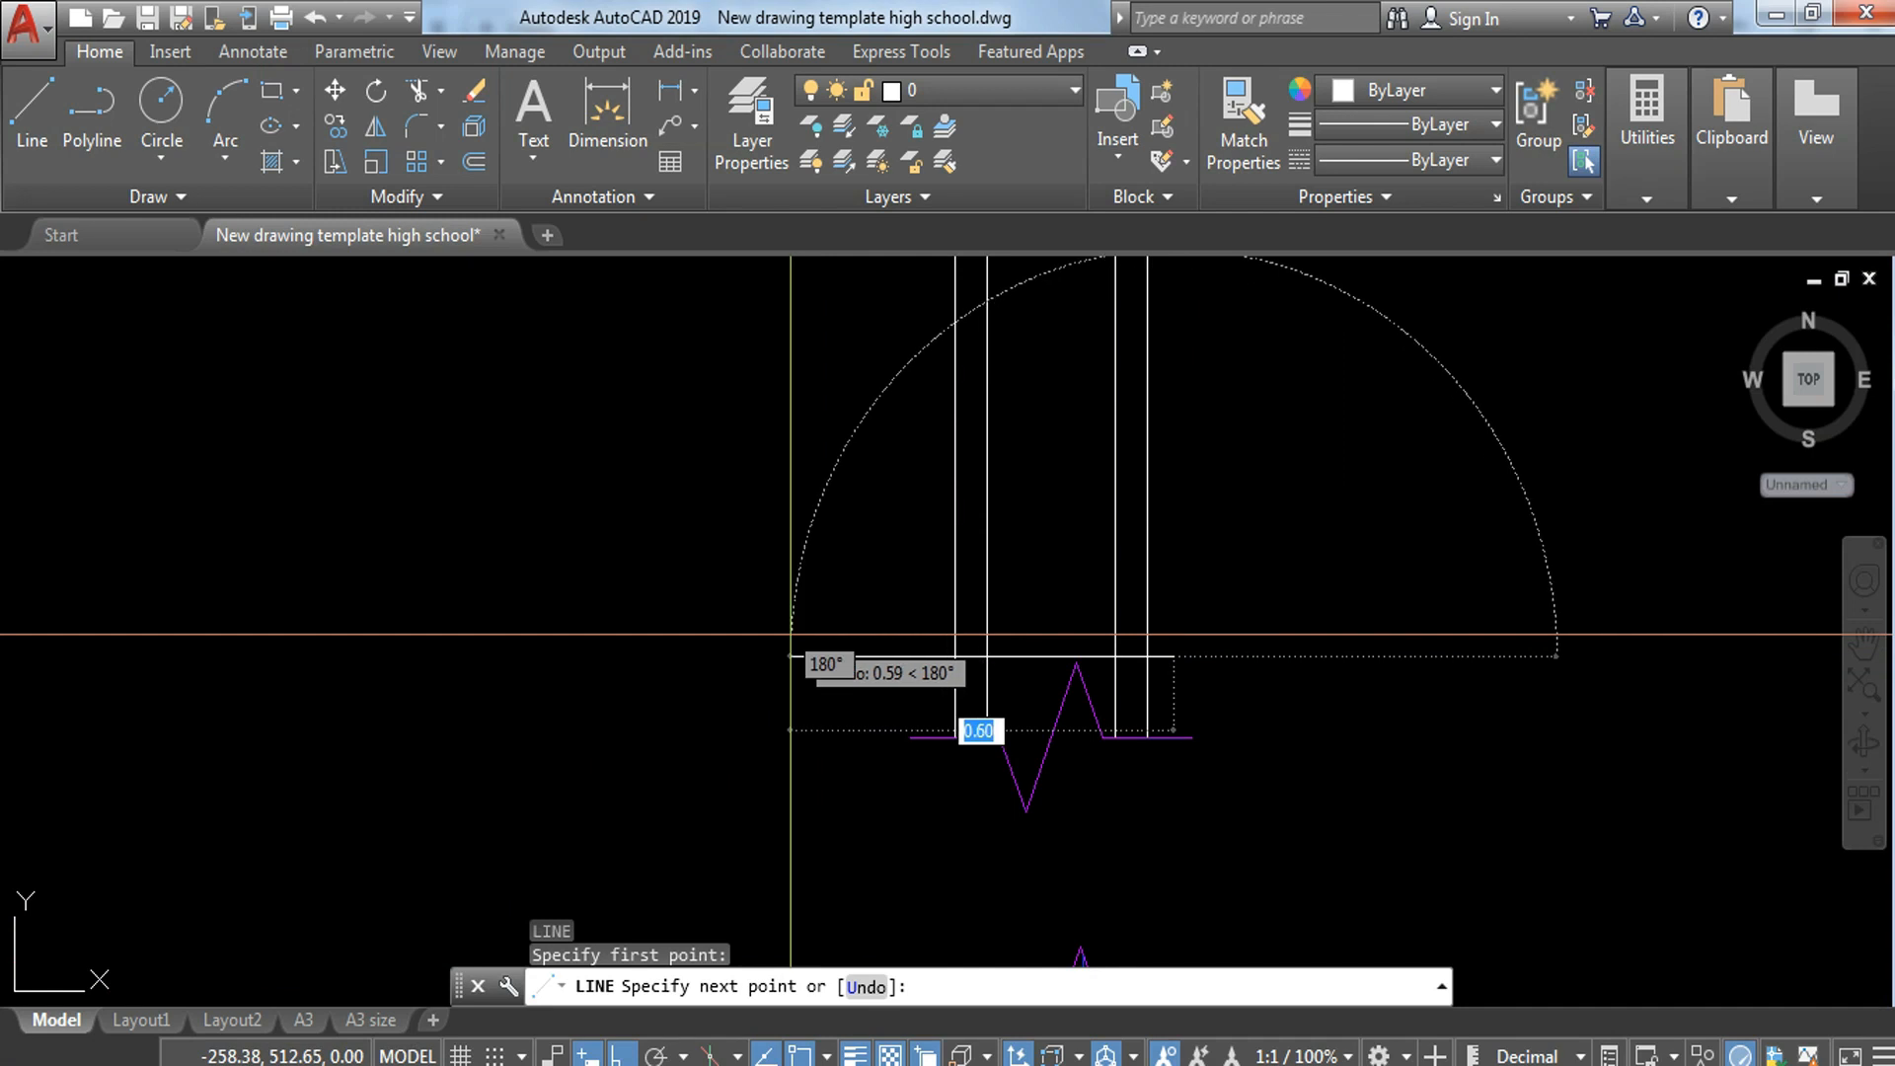
click(789, 656)
key(Escape)
middle_drag(1406, 696, 1380, 773)
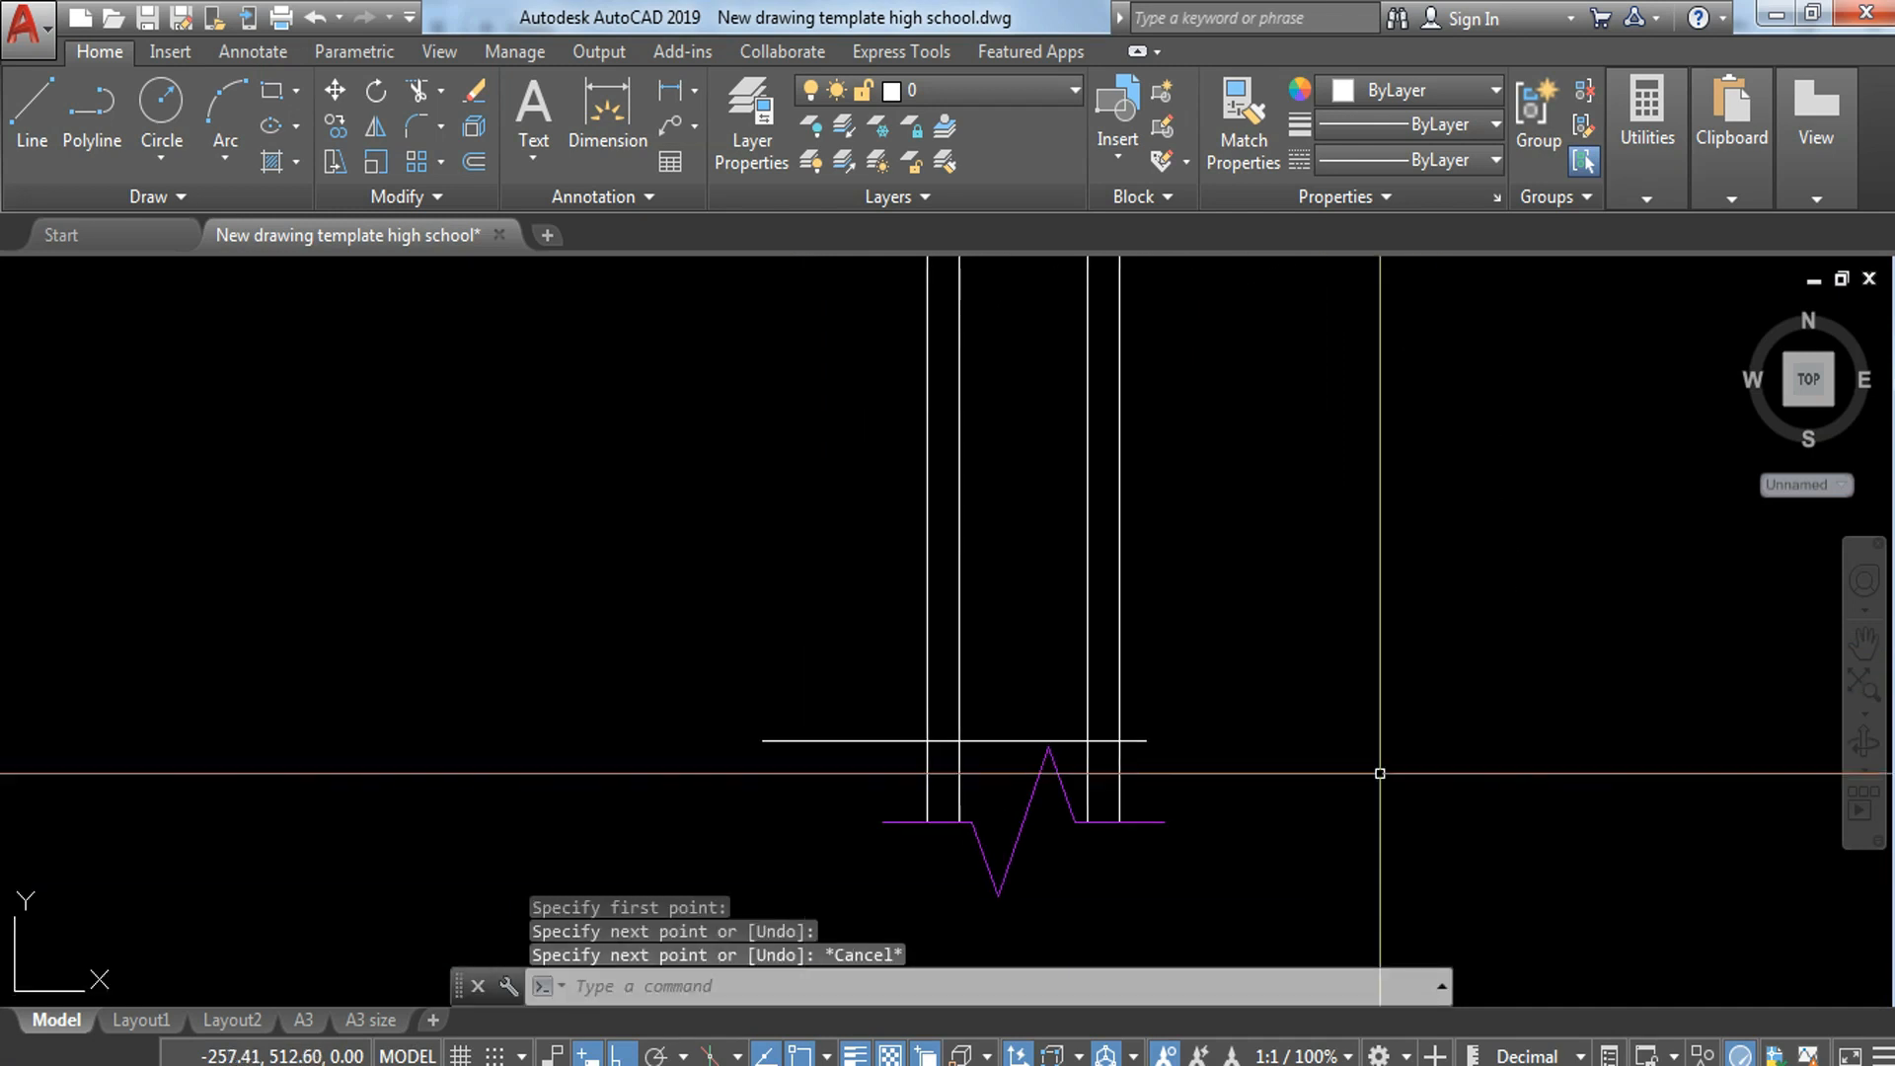
Step: Offset the horizontal line upward three times at 0.3 spacing
text(o)
key(Return)
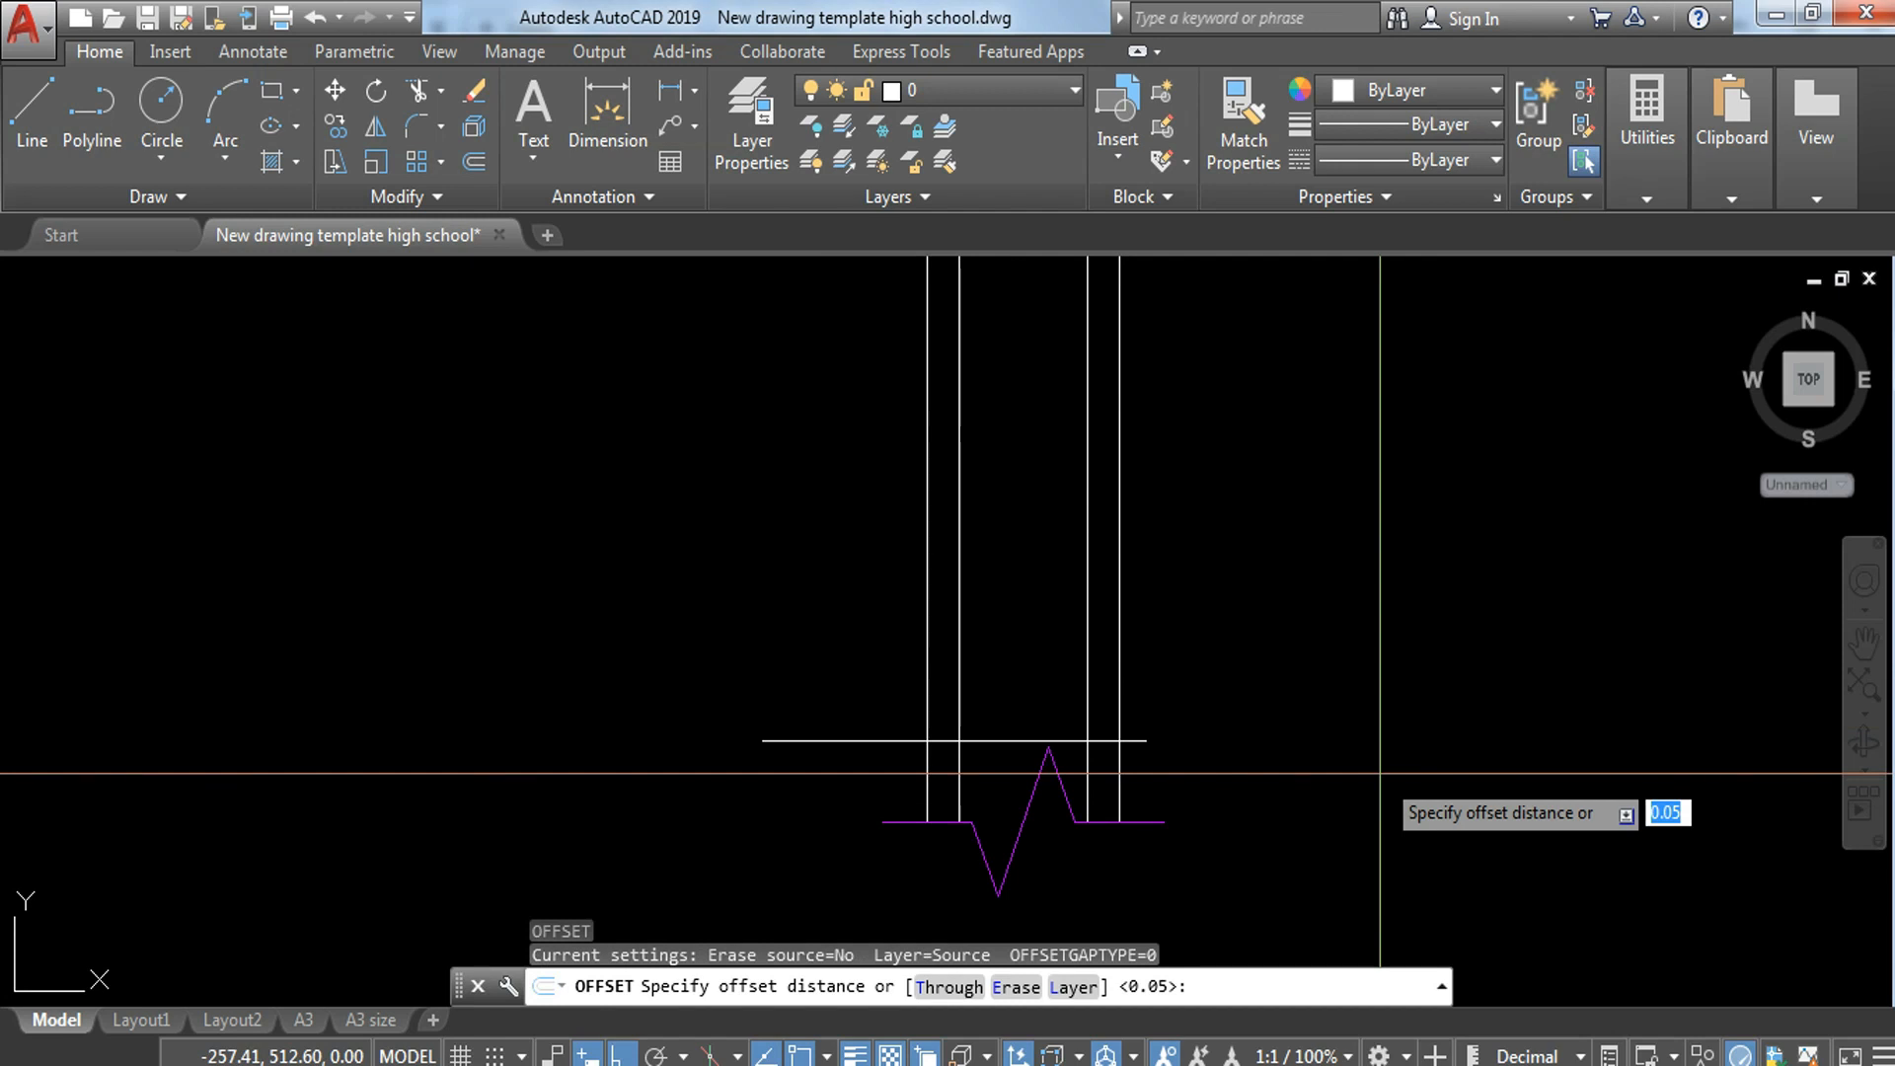
text(.3)
key(Return)
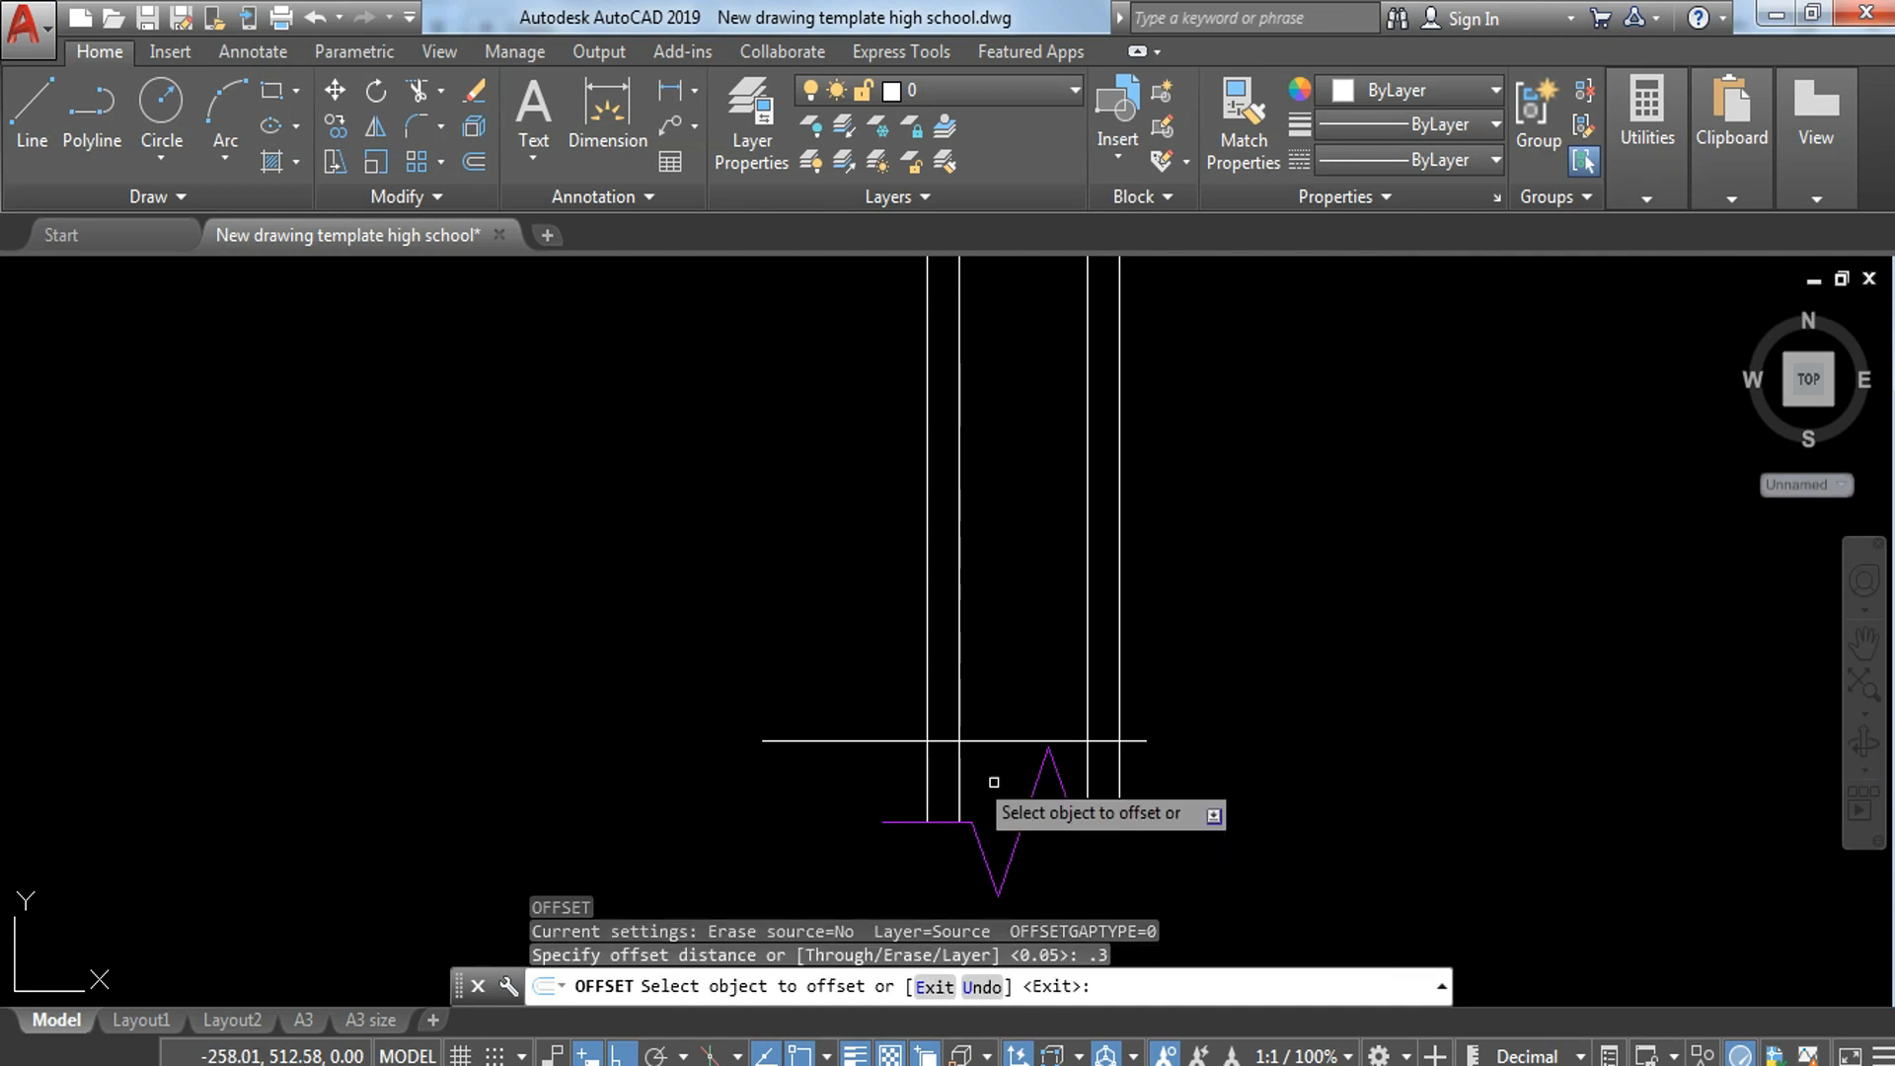
click(809, 740)
click(820, 480)
middle_drag(830, 487, 849, 693)
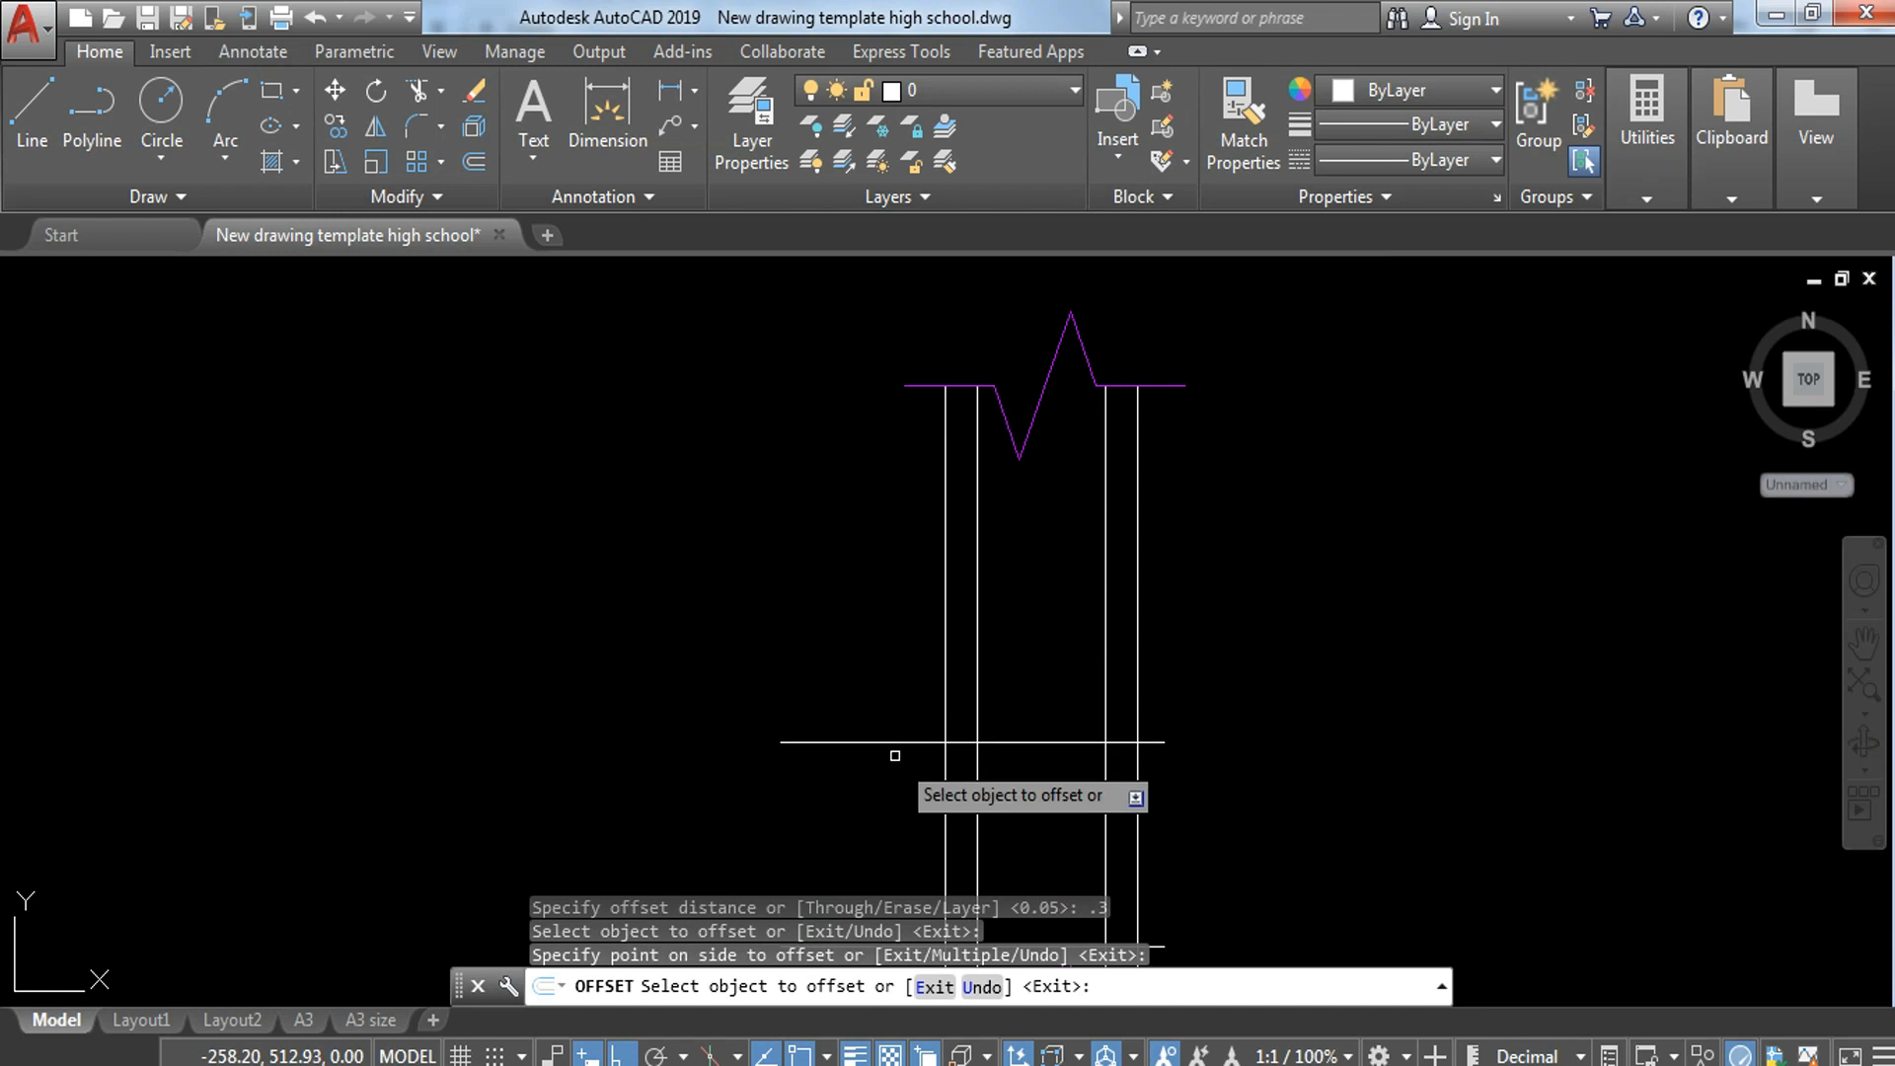
click(897, 747)
click(884, 460)
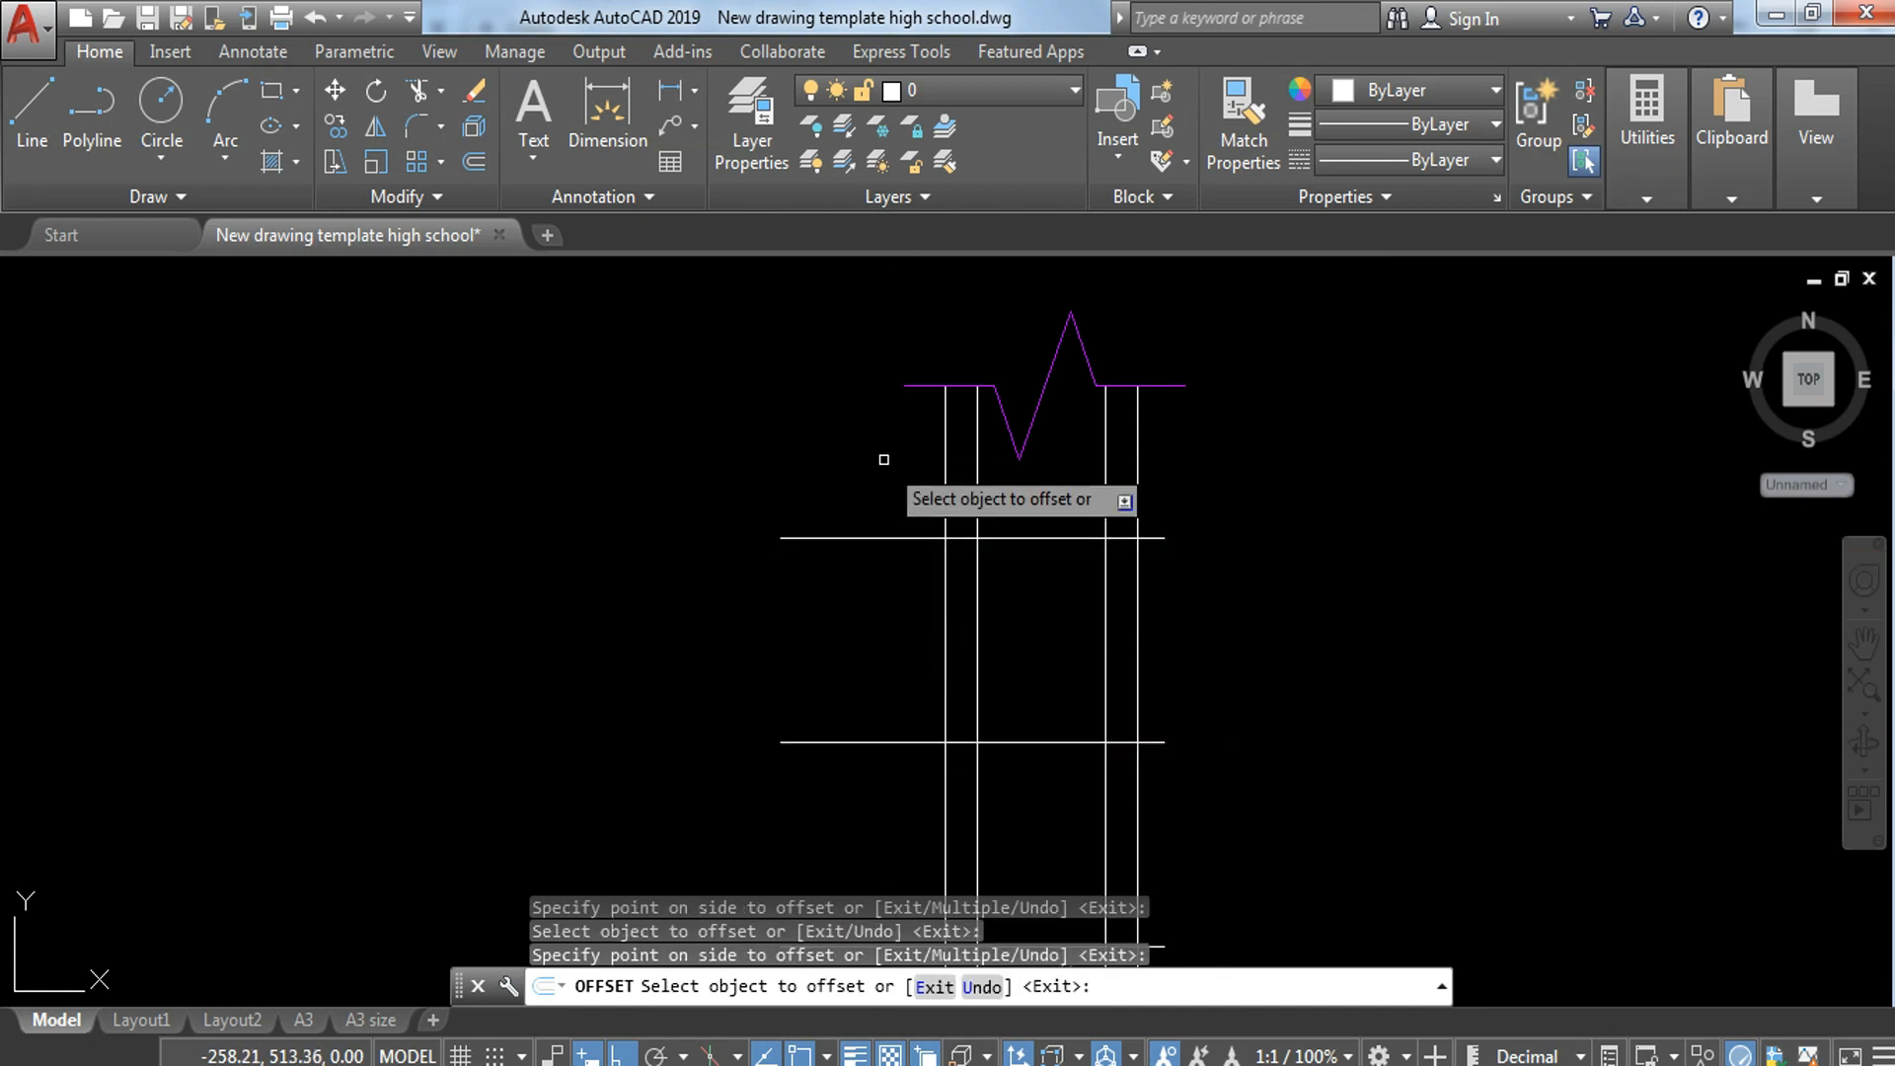
click(870, 537)
click(892, 414)
key(Escape)
Step: Trim the uppermost horizontal line at the upper break line's peak, removing its left part
text(tr)
key(Return)
key(Return)
click(1027, 330)
click(1001, 360)
key(Escape)
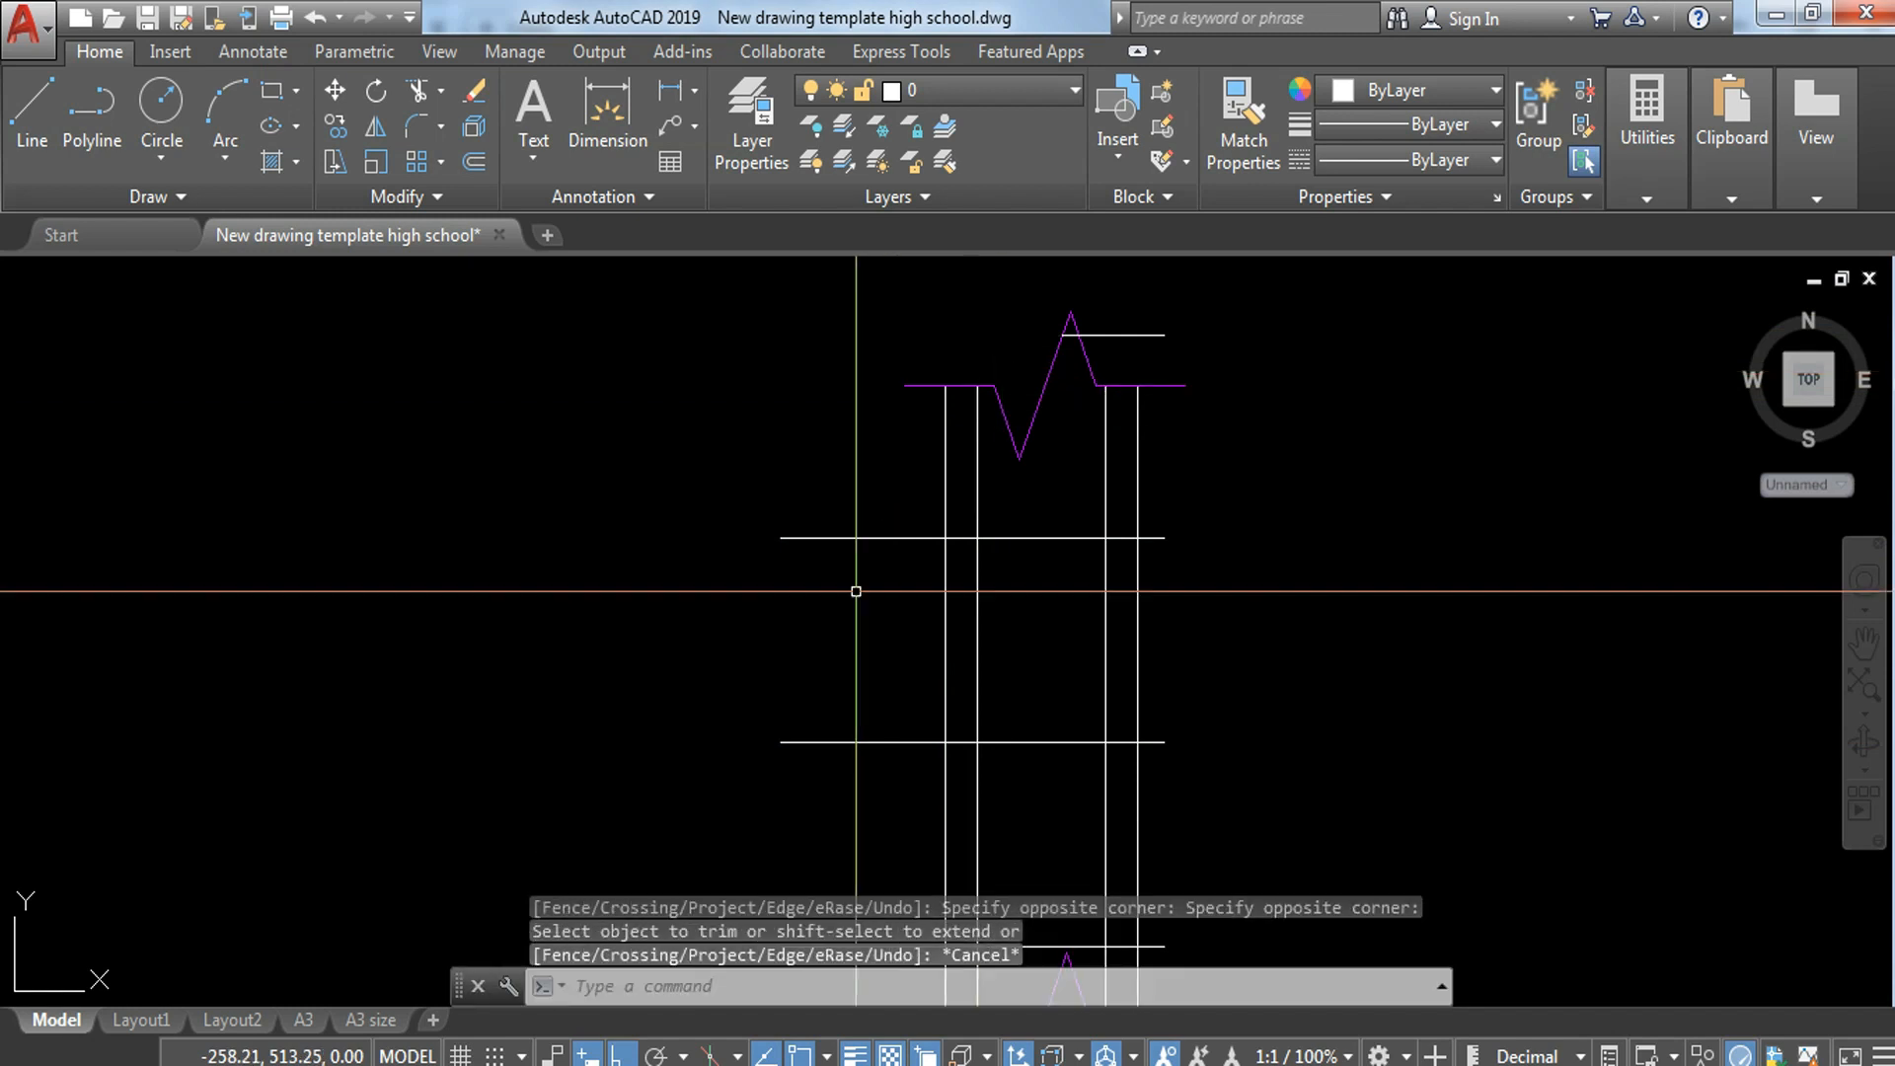
scroll(805, 602, down, 5)
middle_drag(520, 406, 859, 490)
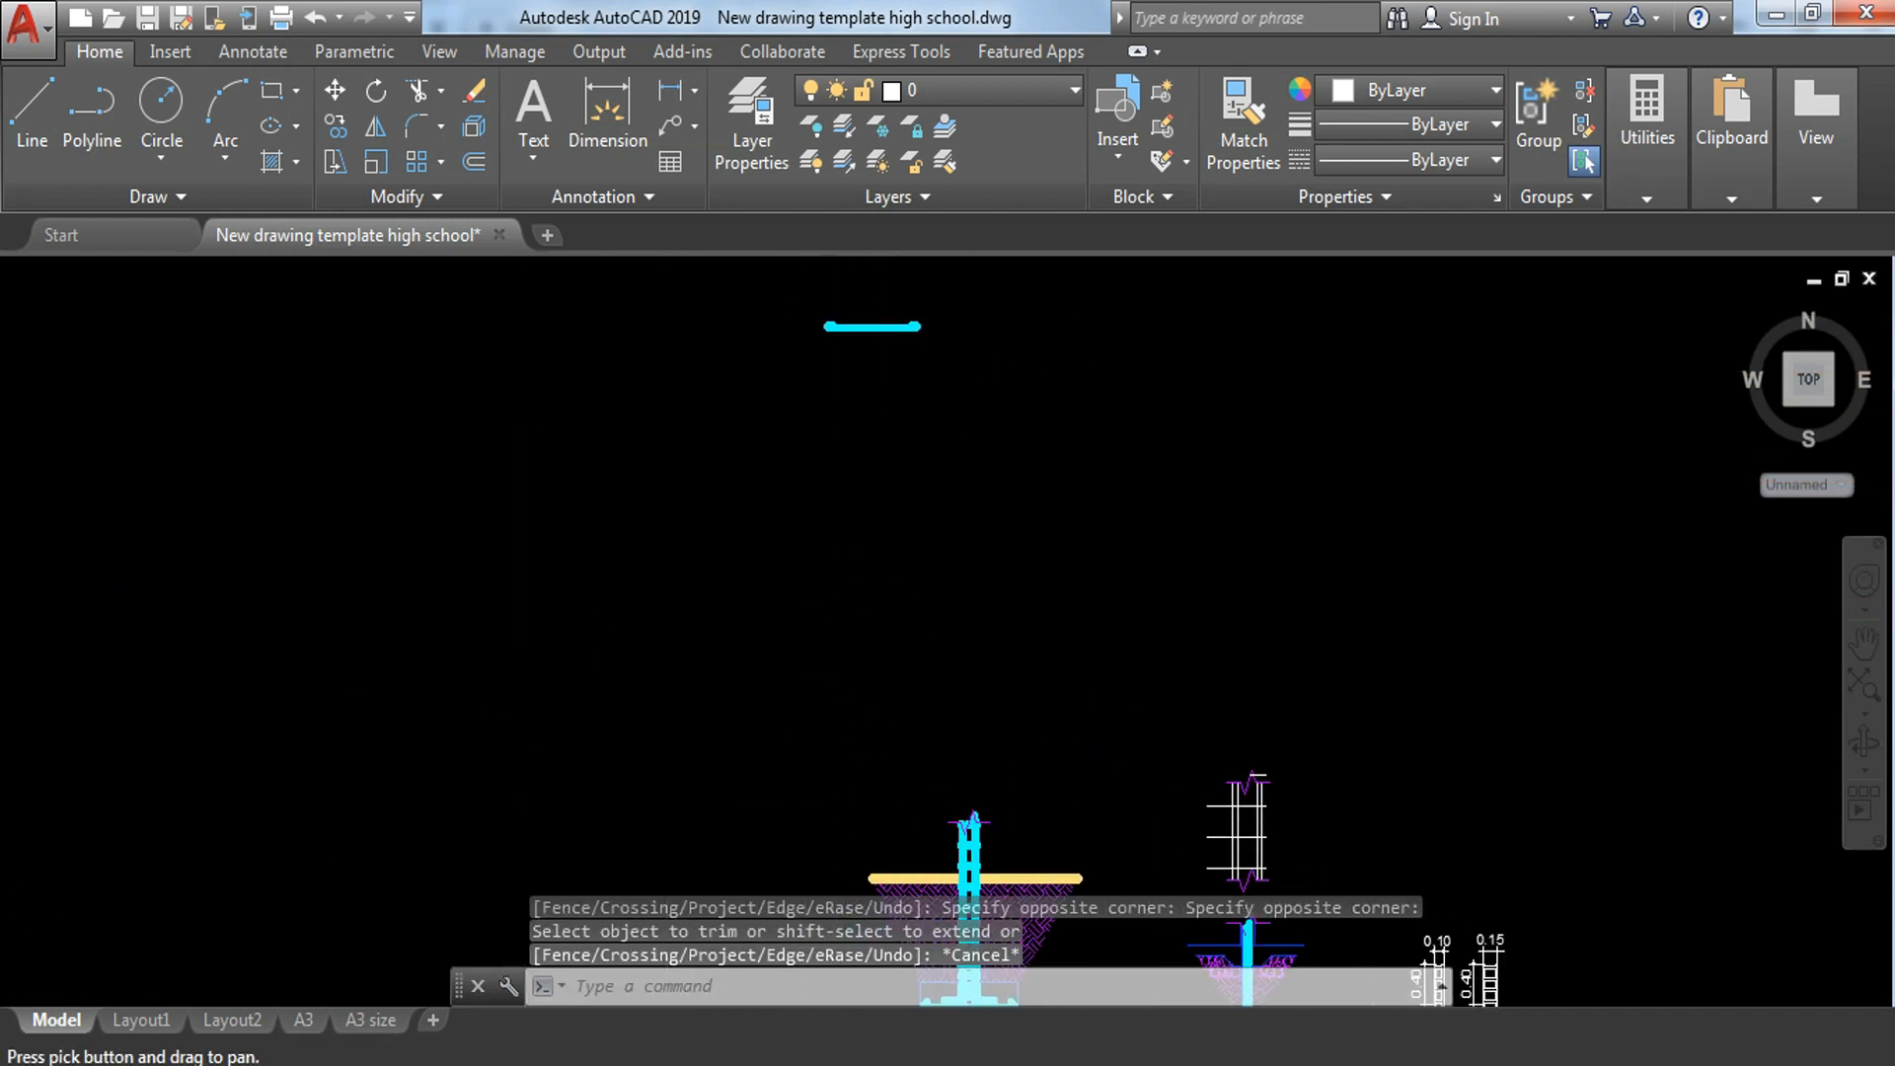
scroll(807, 334, up, 6)
click(825, 287)
text(c)
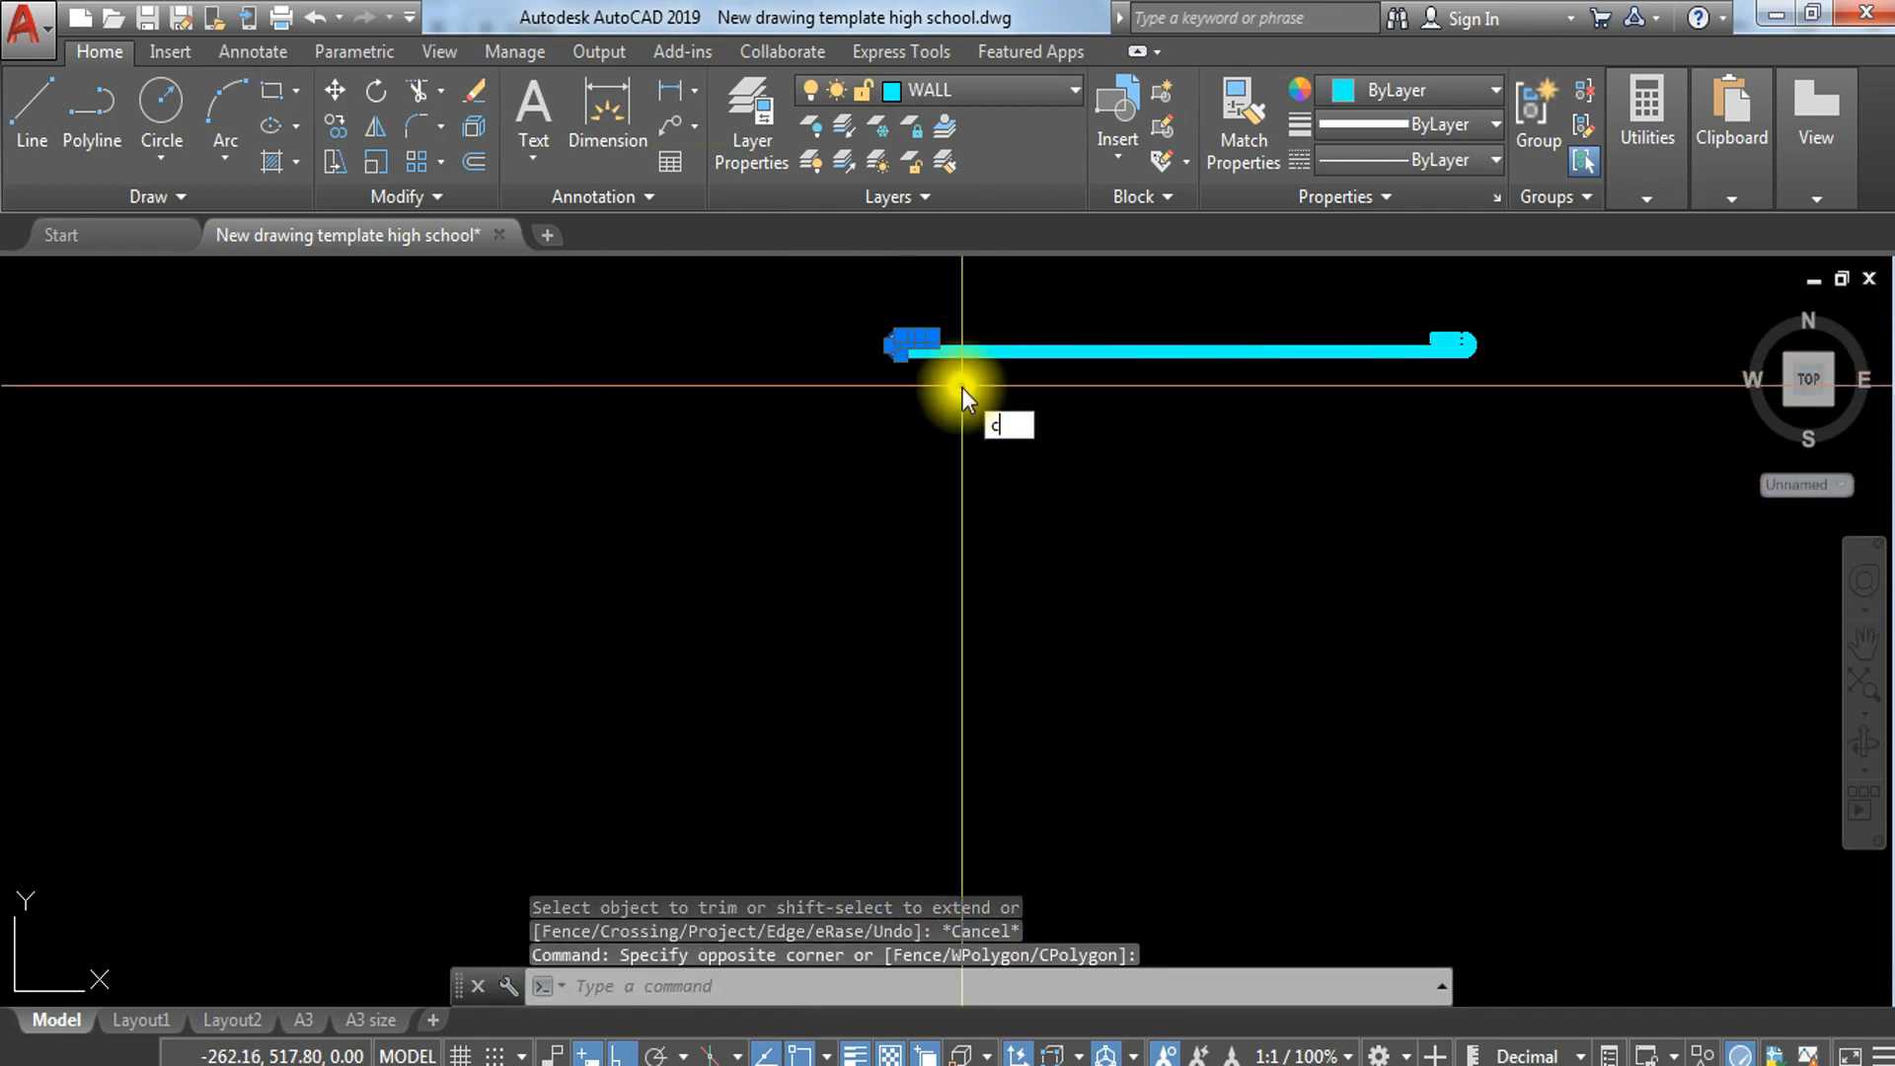
text(o)
key(Return)
scroll(938, 395, up, 5)
key(Escape)
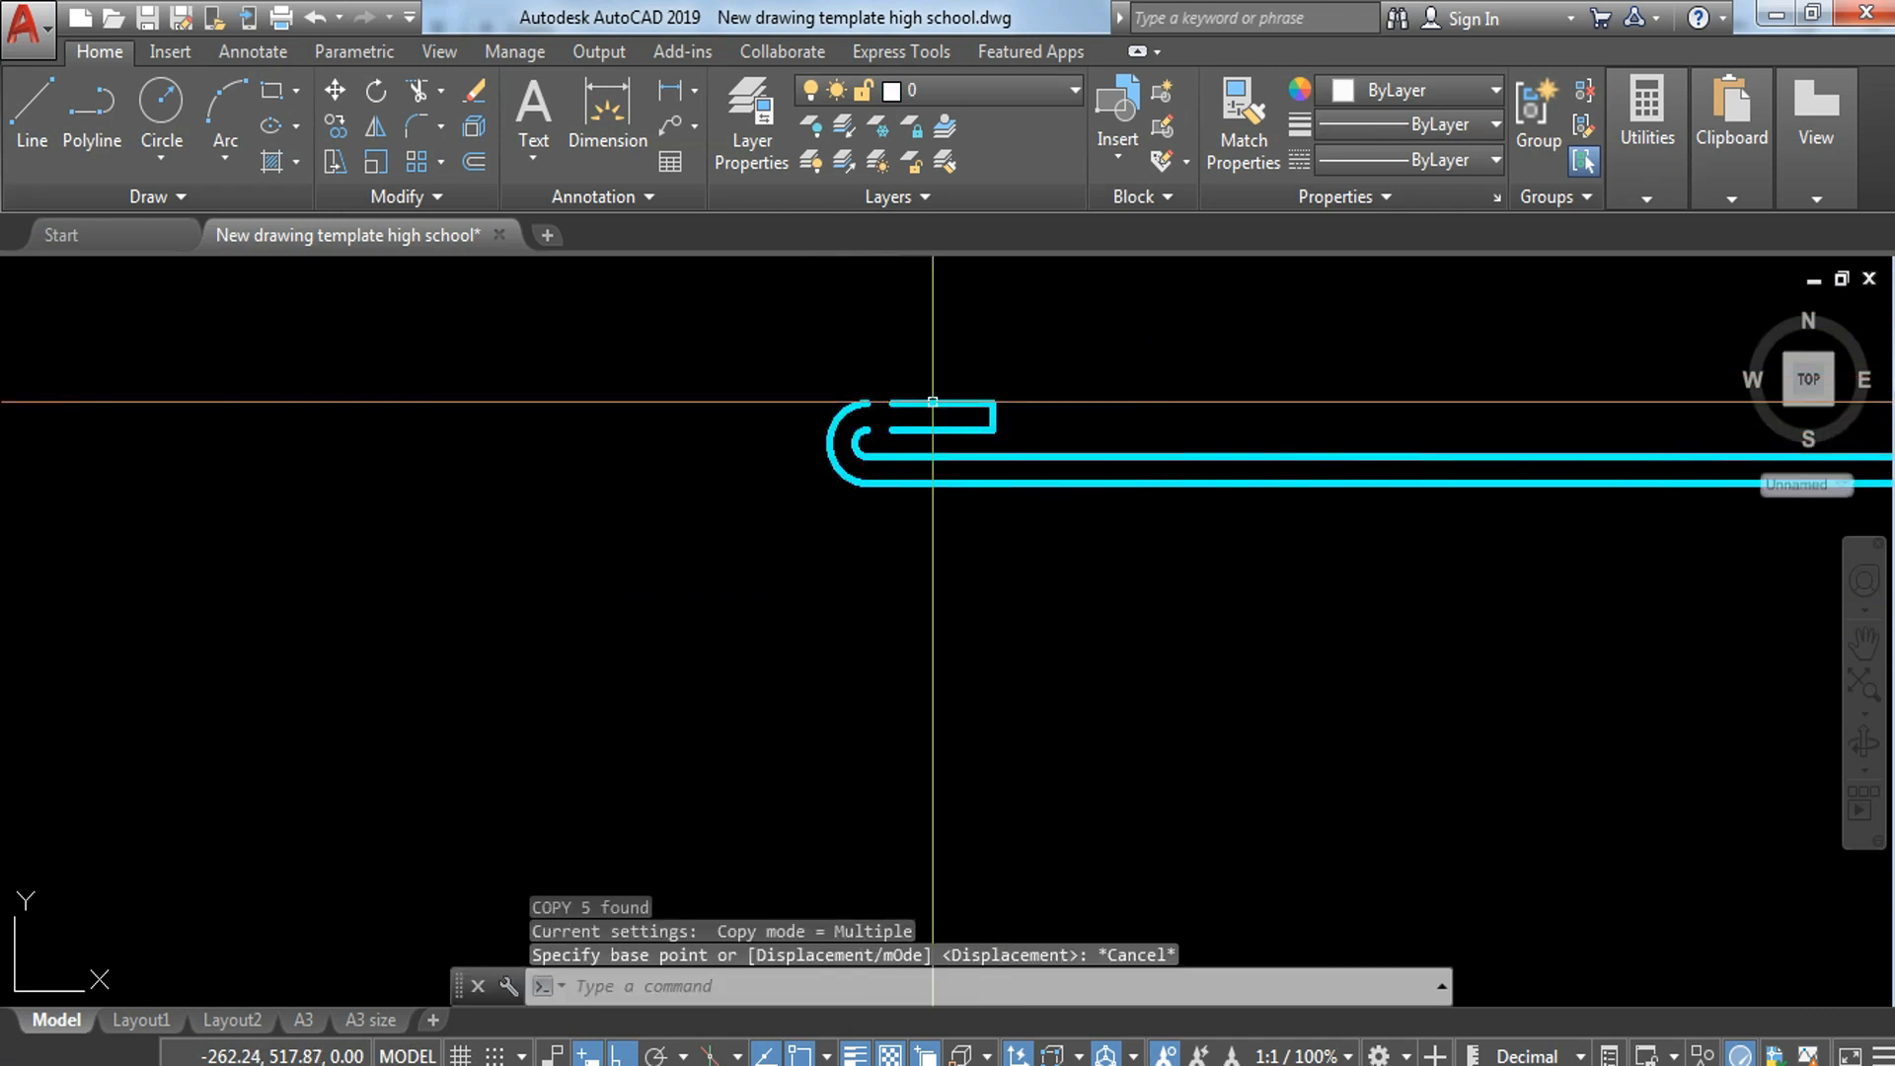
Step: Extend the two end lines of the hooked bar's left hook to meet its arcs
text(ex)
key(Return)
key(Return)
click(940, 408)
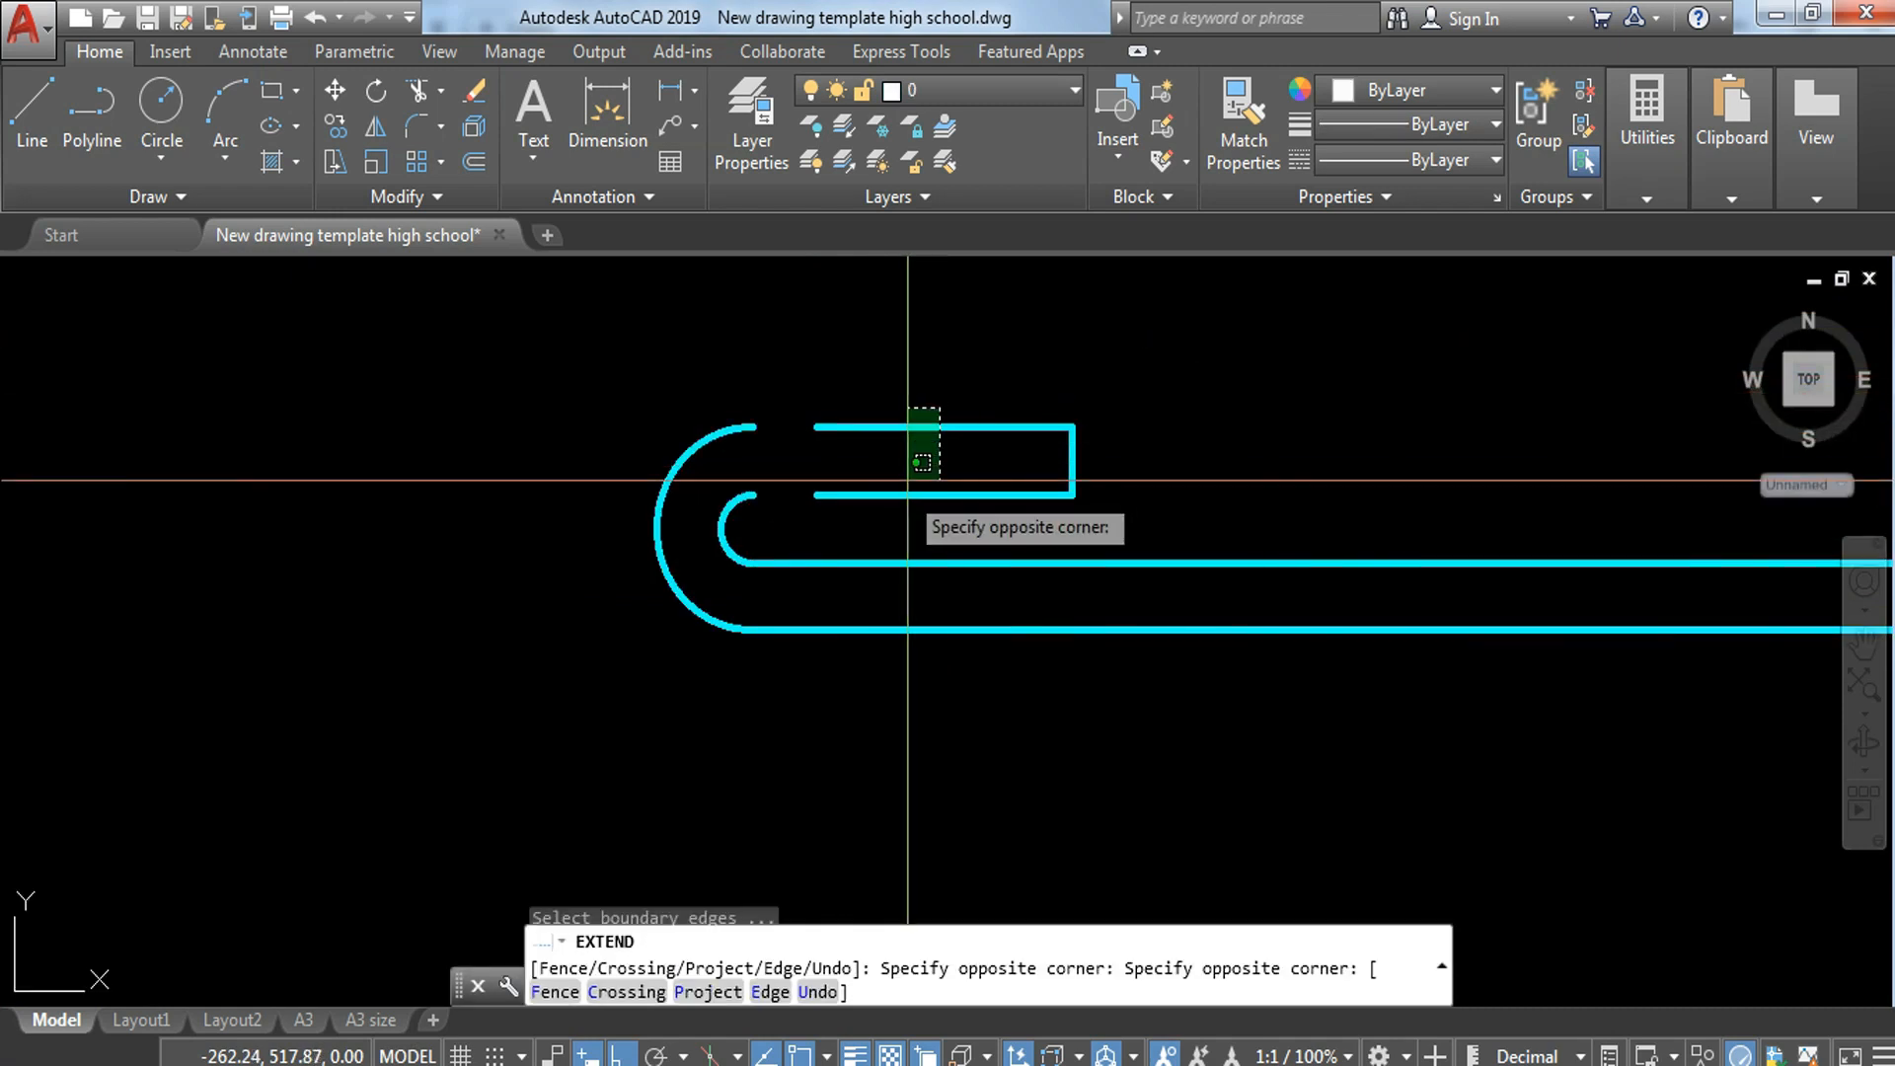
click(871, 530)
key(Escape)
Step: Copy the left hook from its inner arc's lower end to where the left inner vertical line crosses the plan strip's lowest horizontal line
click(537, 352)
click(1246, 764)
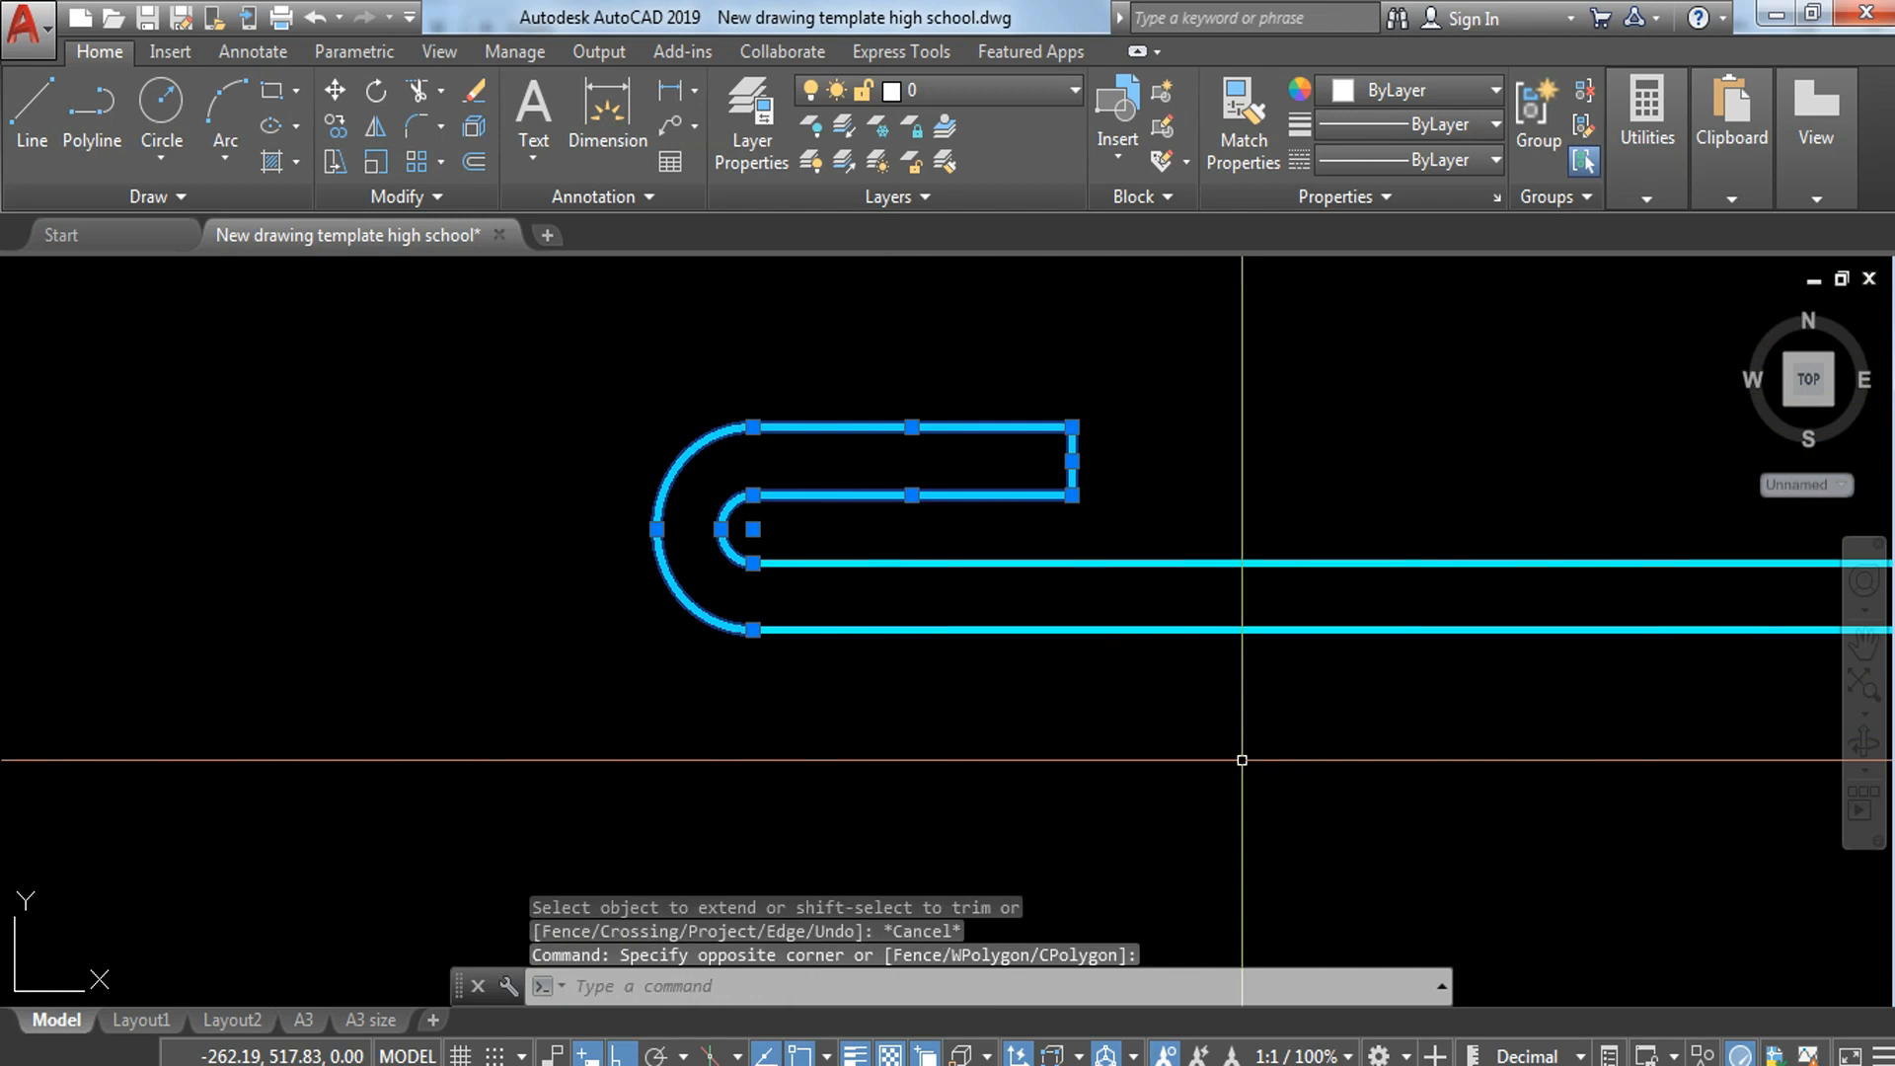
text(co)
key(Return)
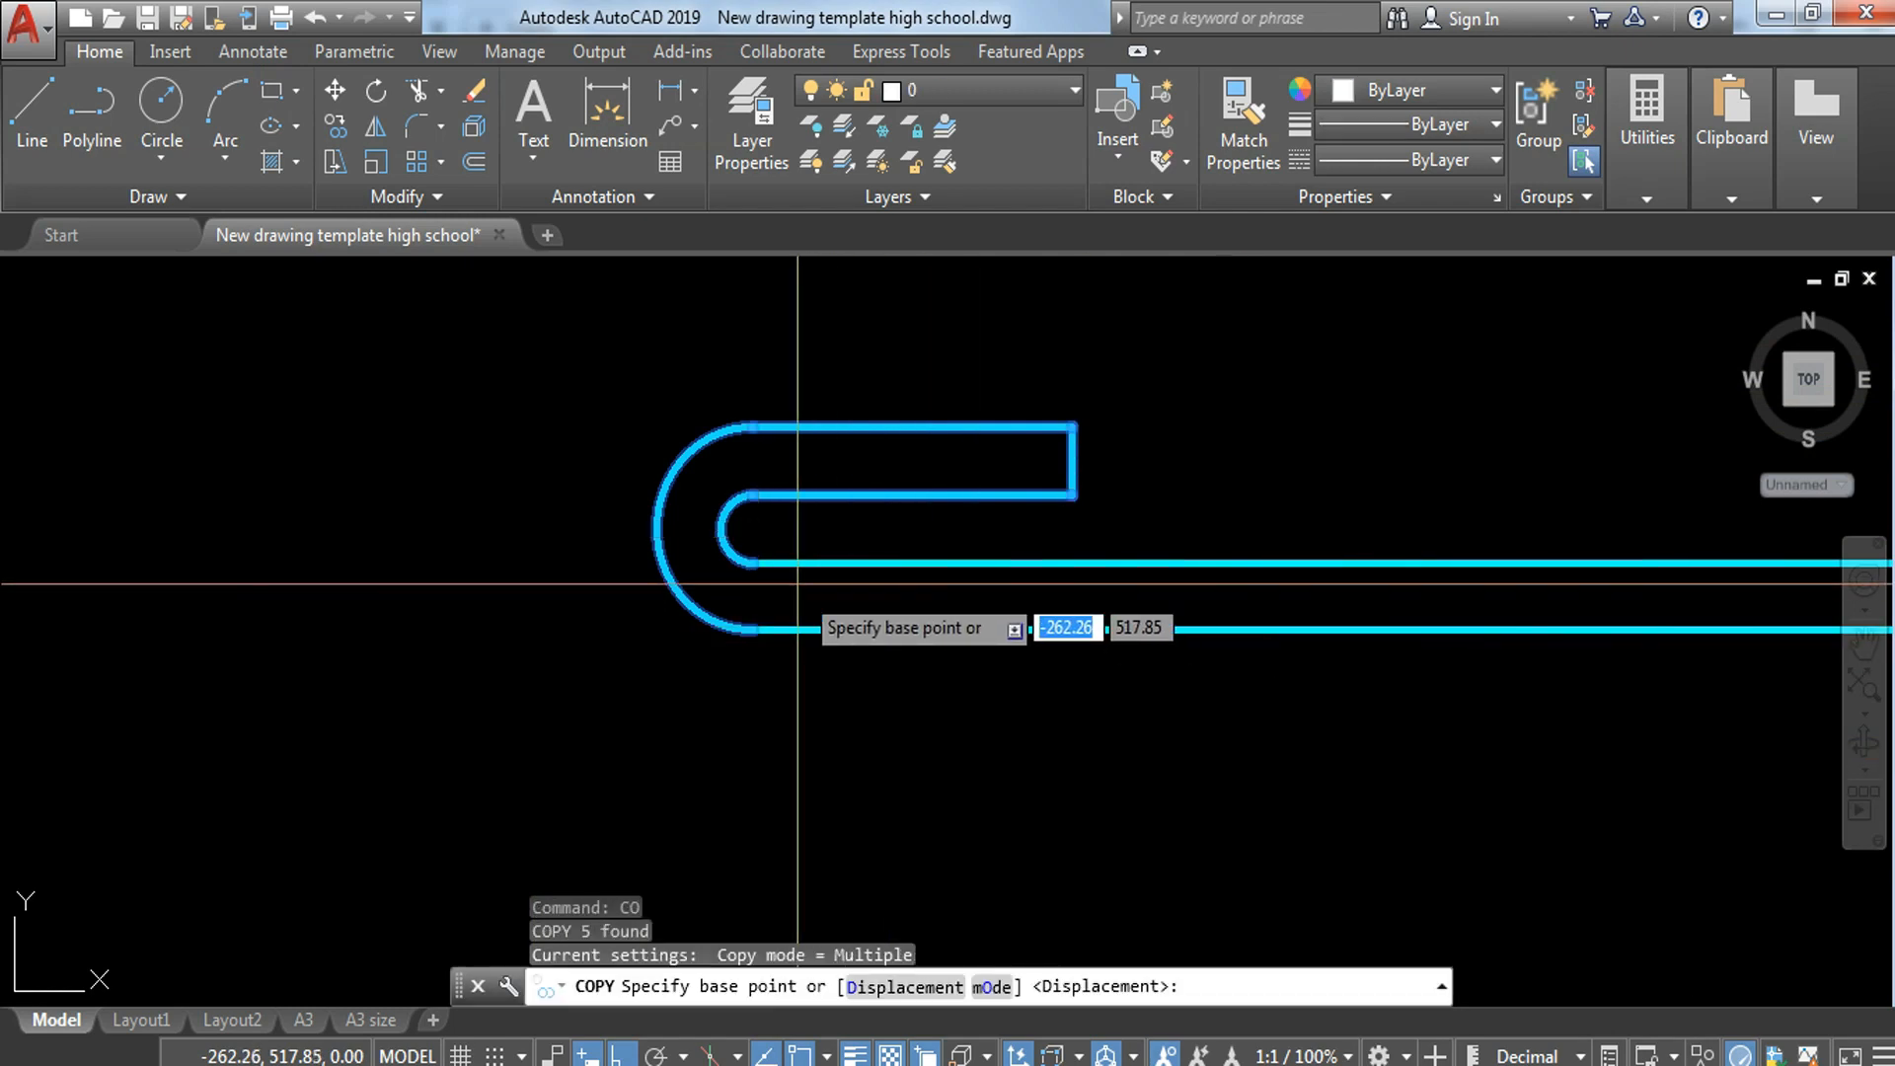
click(743, 545)
scroll(1017, 681, down, 7)
scroll(1017, 652, up, 5)
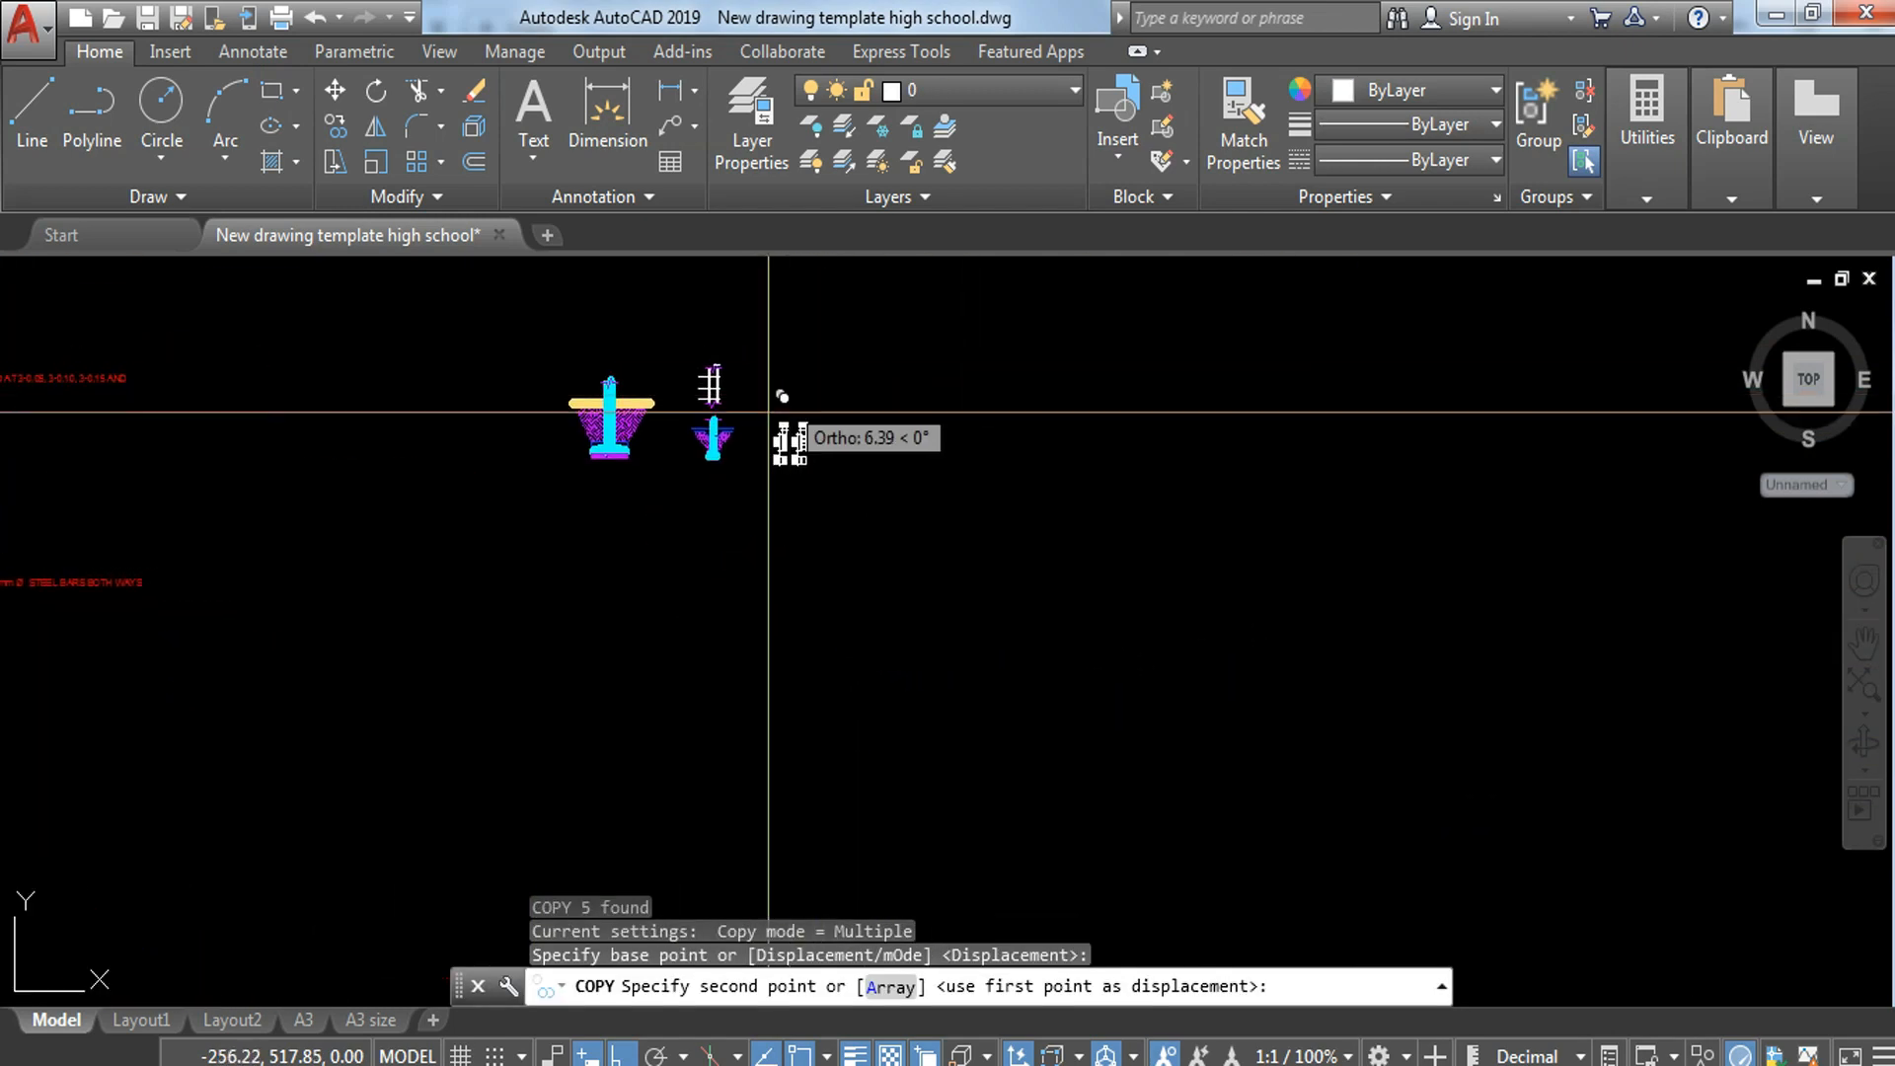
scroll(711, 389, up, 3)
scroll(790, 420, up, 5)
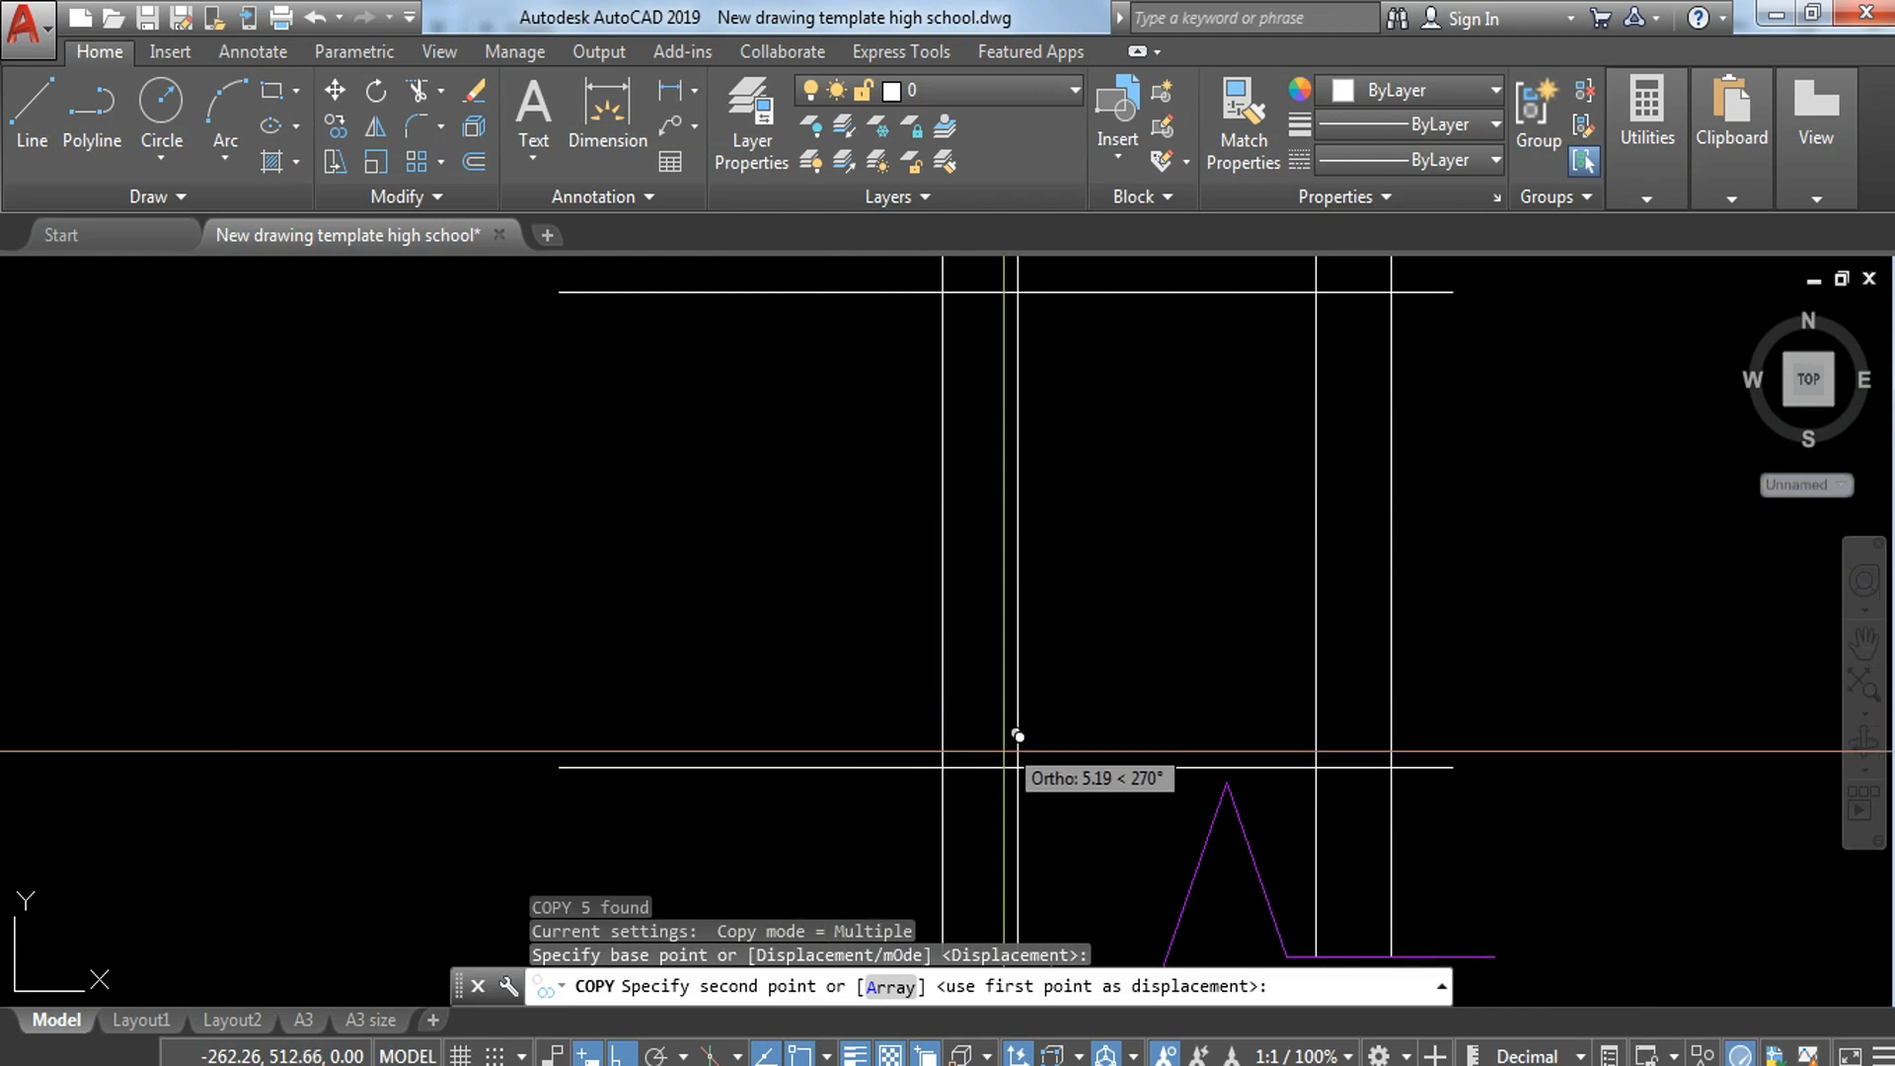
key(Escape)
Step: Extend the two end lines of the hooked bar's right hook to meet its arcs
scroll(1037, 699, down, 5)
middle_drag(933, 477, 1506, 846)
scroll(607, 948, down, 4)
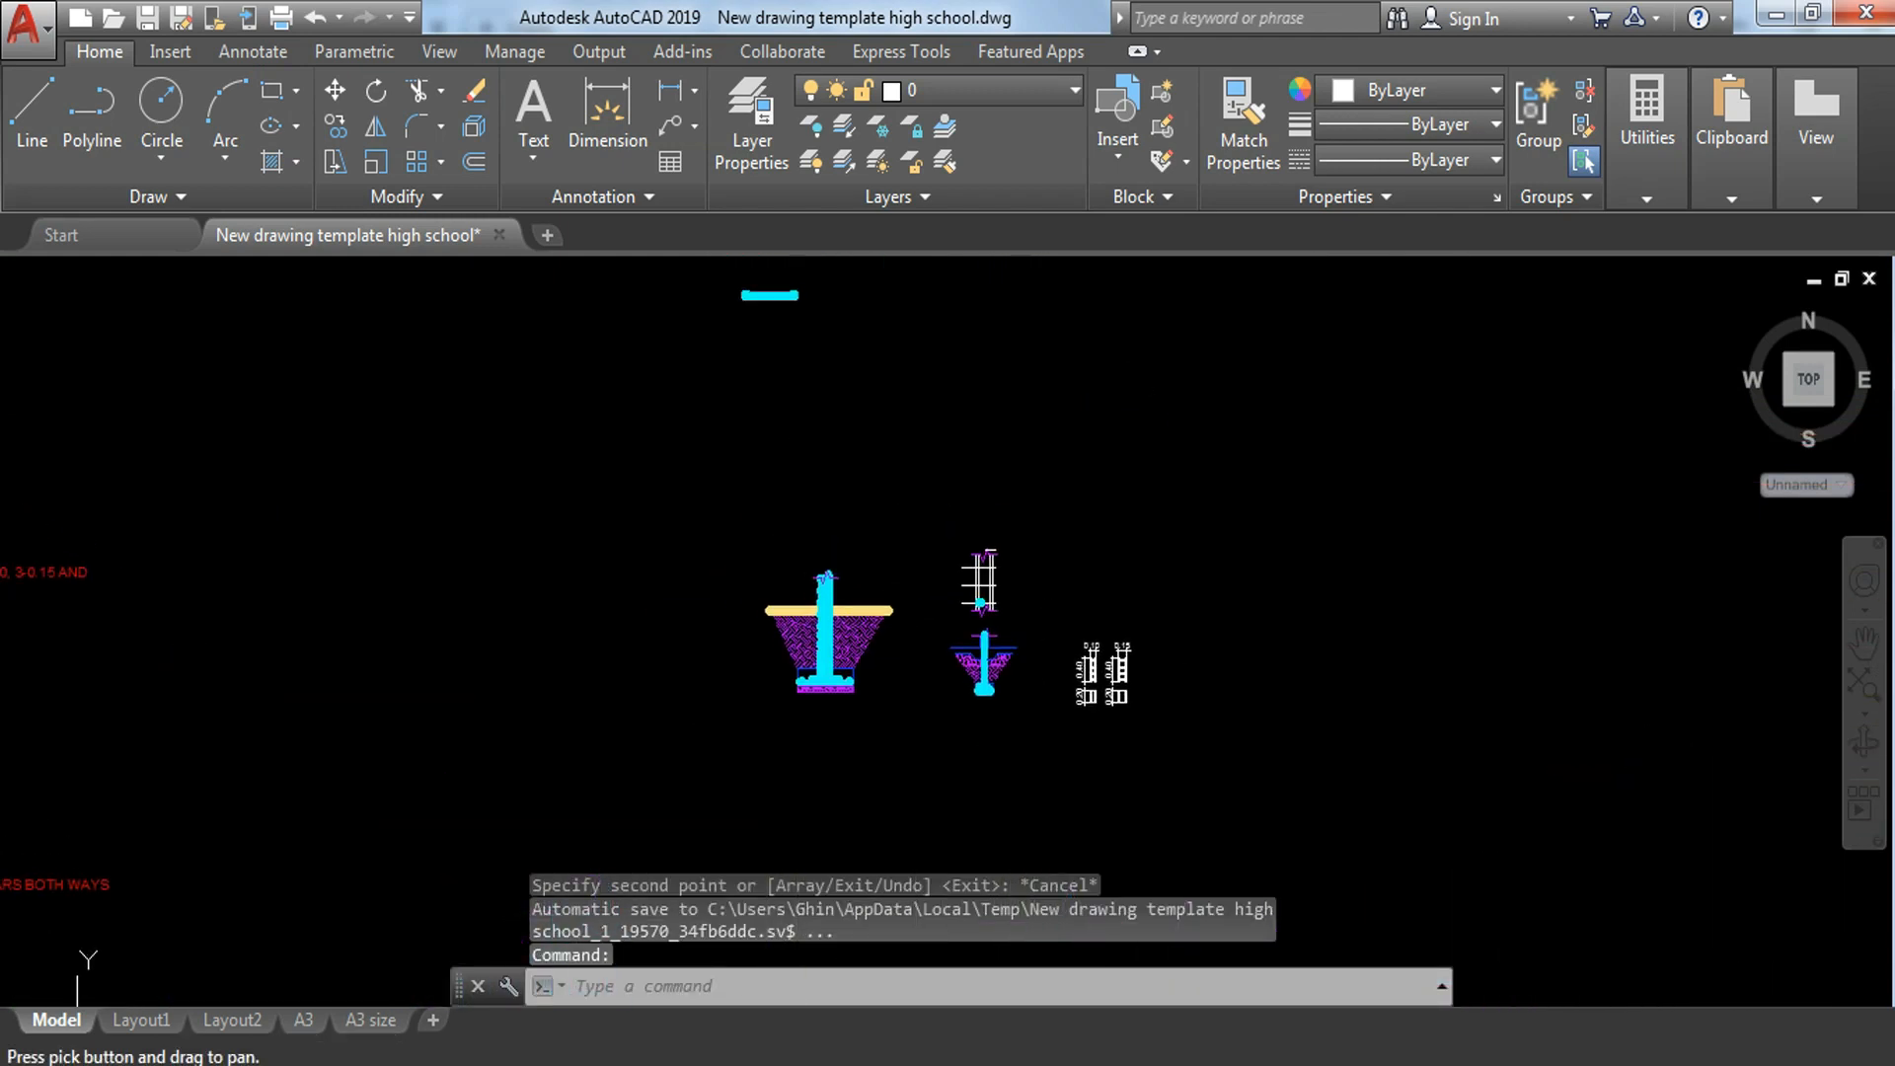
scroll(788, 354, up, 10)
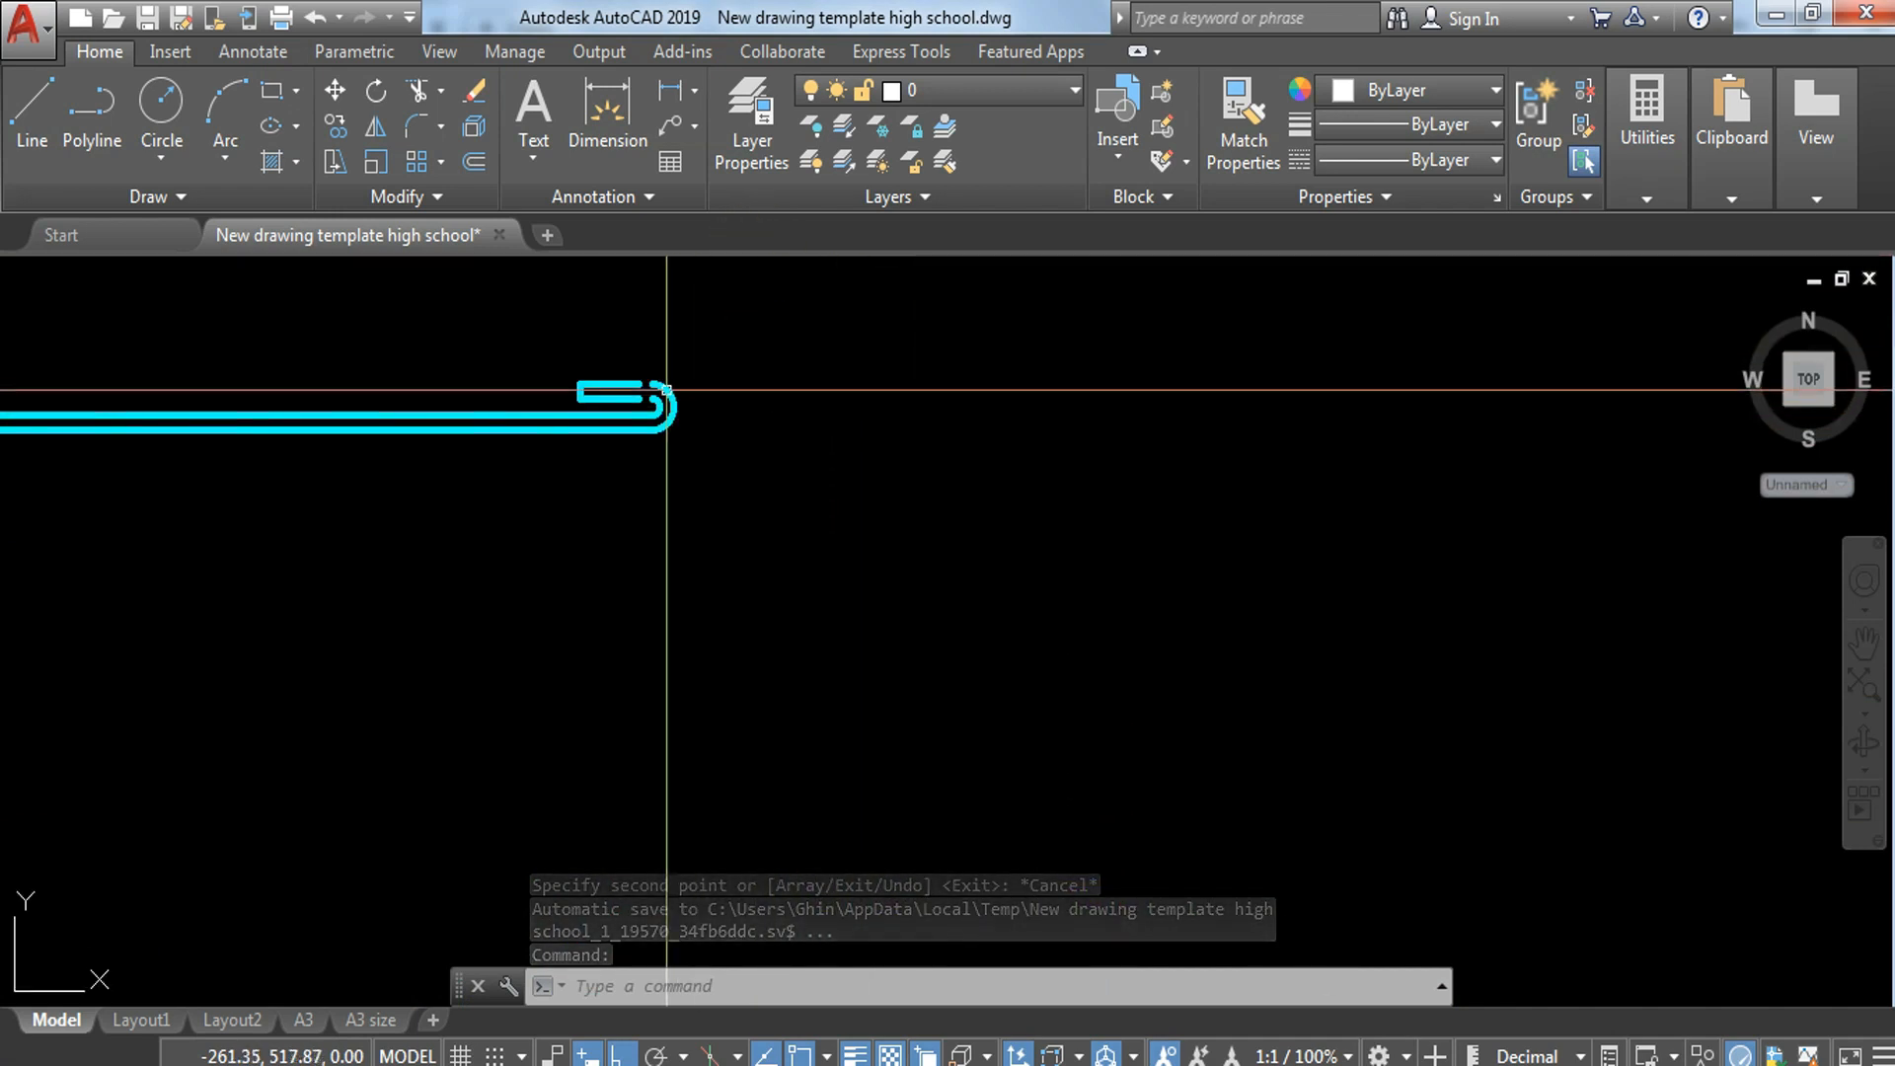
text(ex)
key(Return)
key(Return)
click(526, 394)
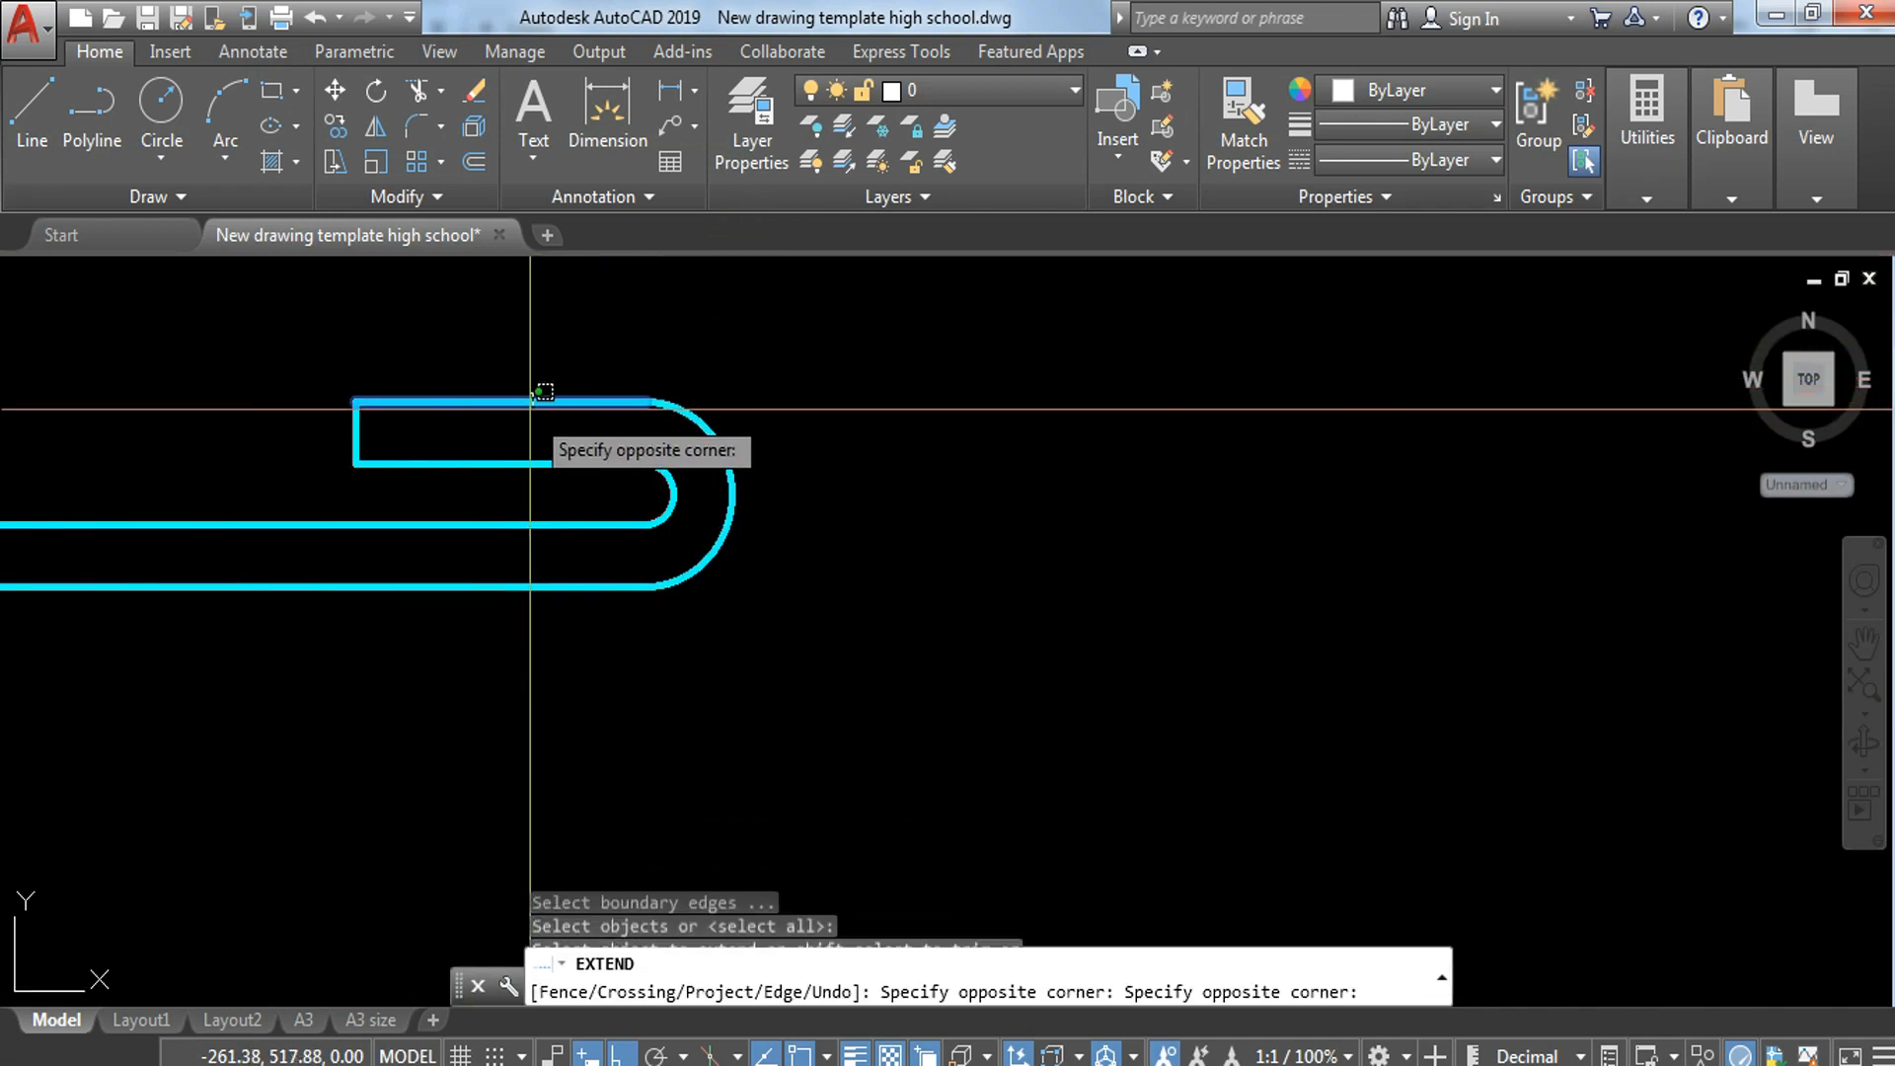
click(519, 471)
key(Escape)
Step: Copy the right hook from its inner arc's lower end to where the right inner vertical line crosses the plan strip's lowest horizontal line
click(270, 357)
click(804, 665)
text(c)
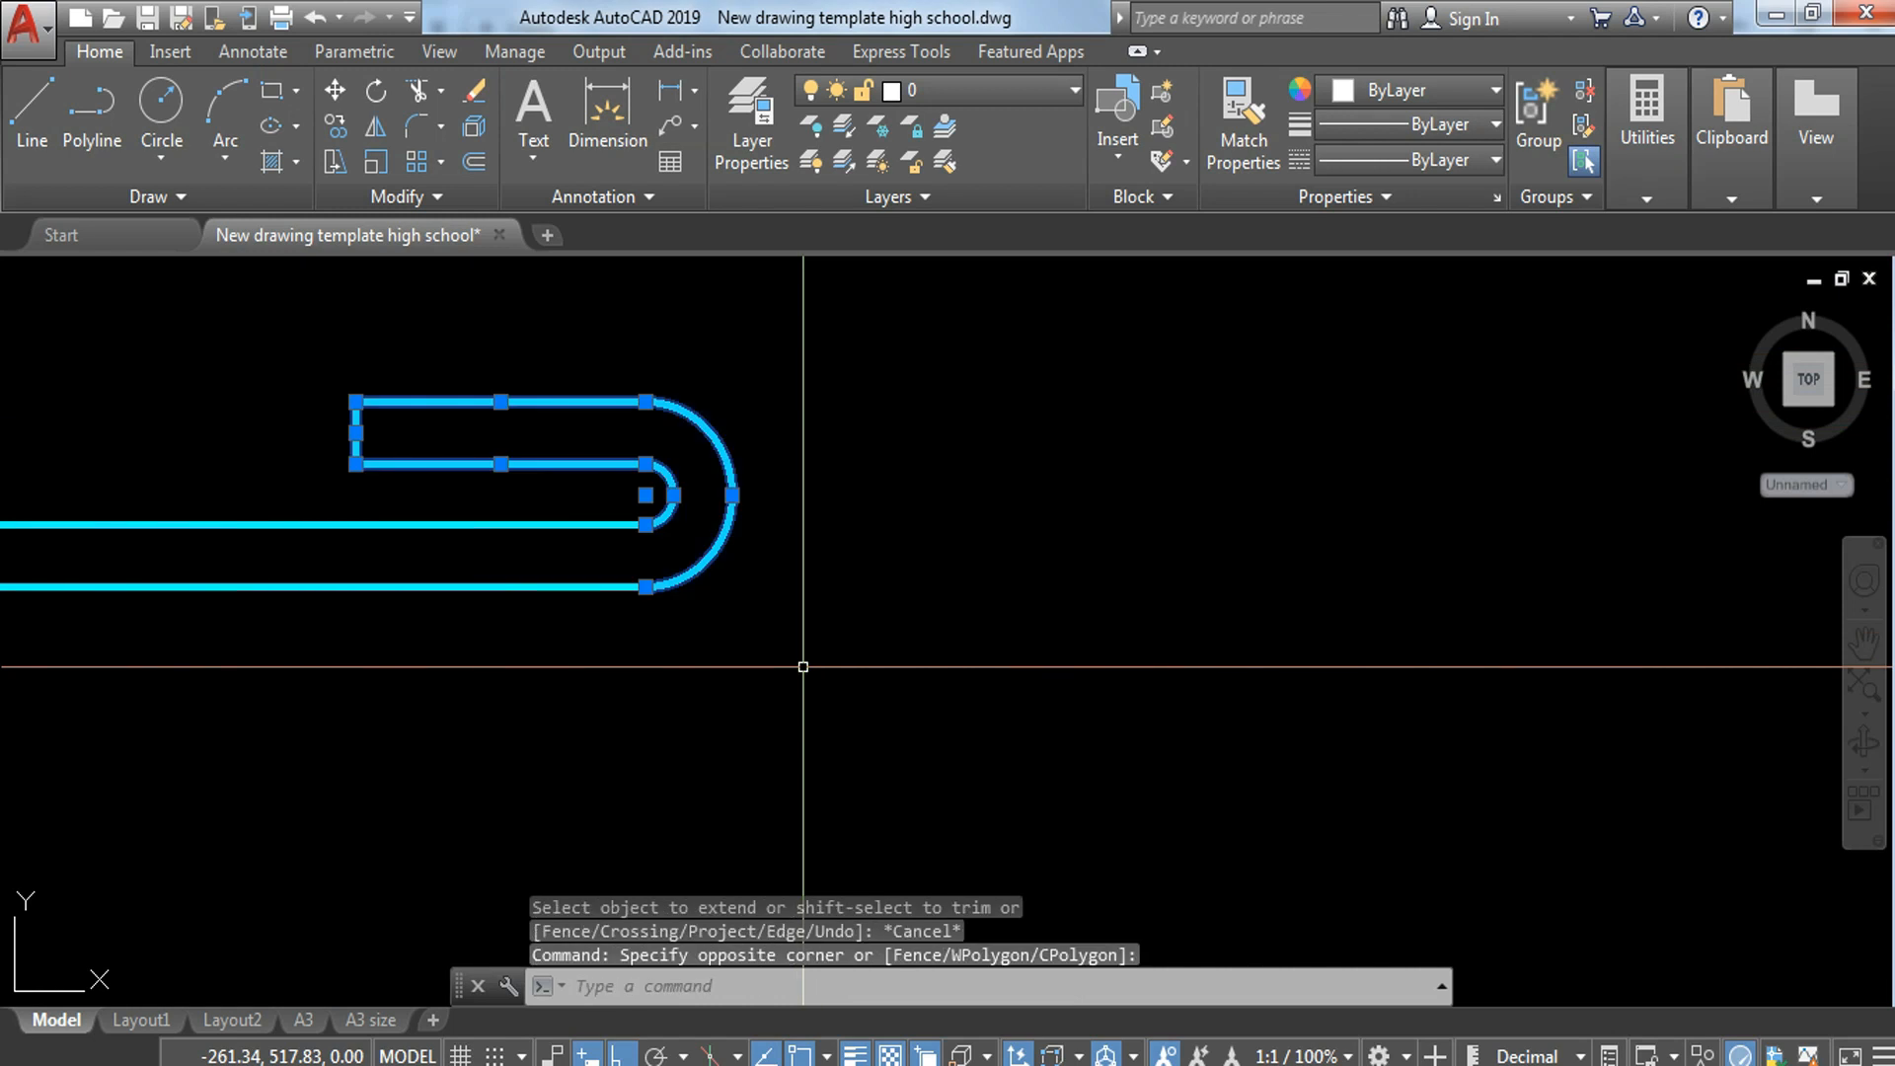
text(o)
key(Return)
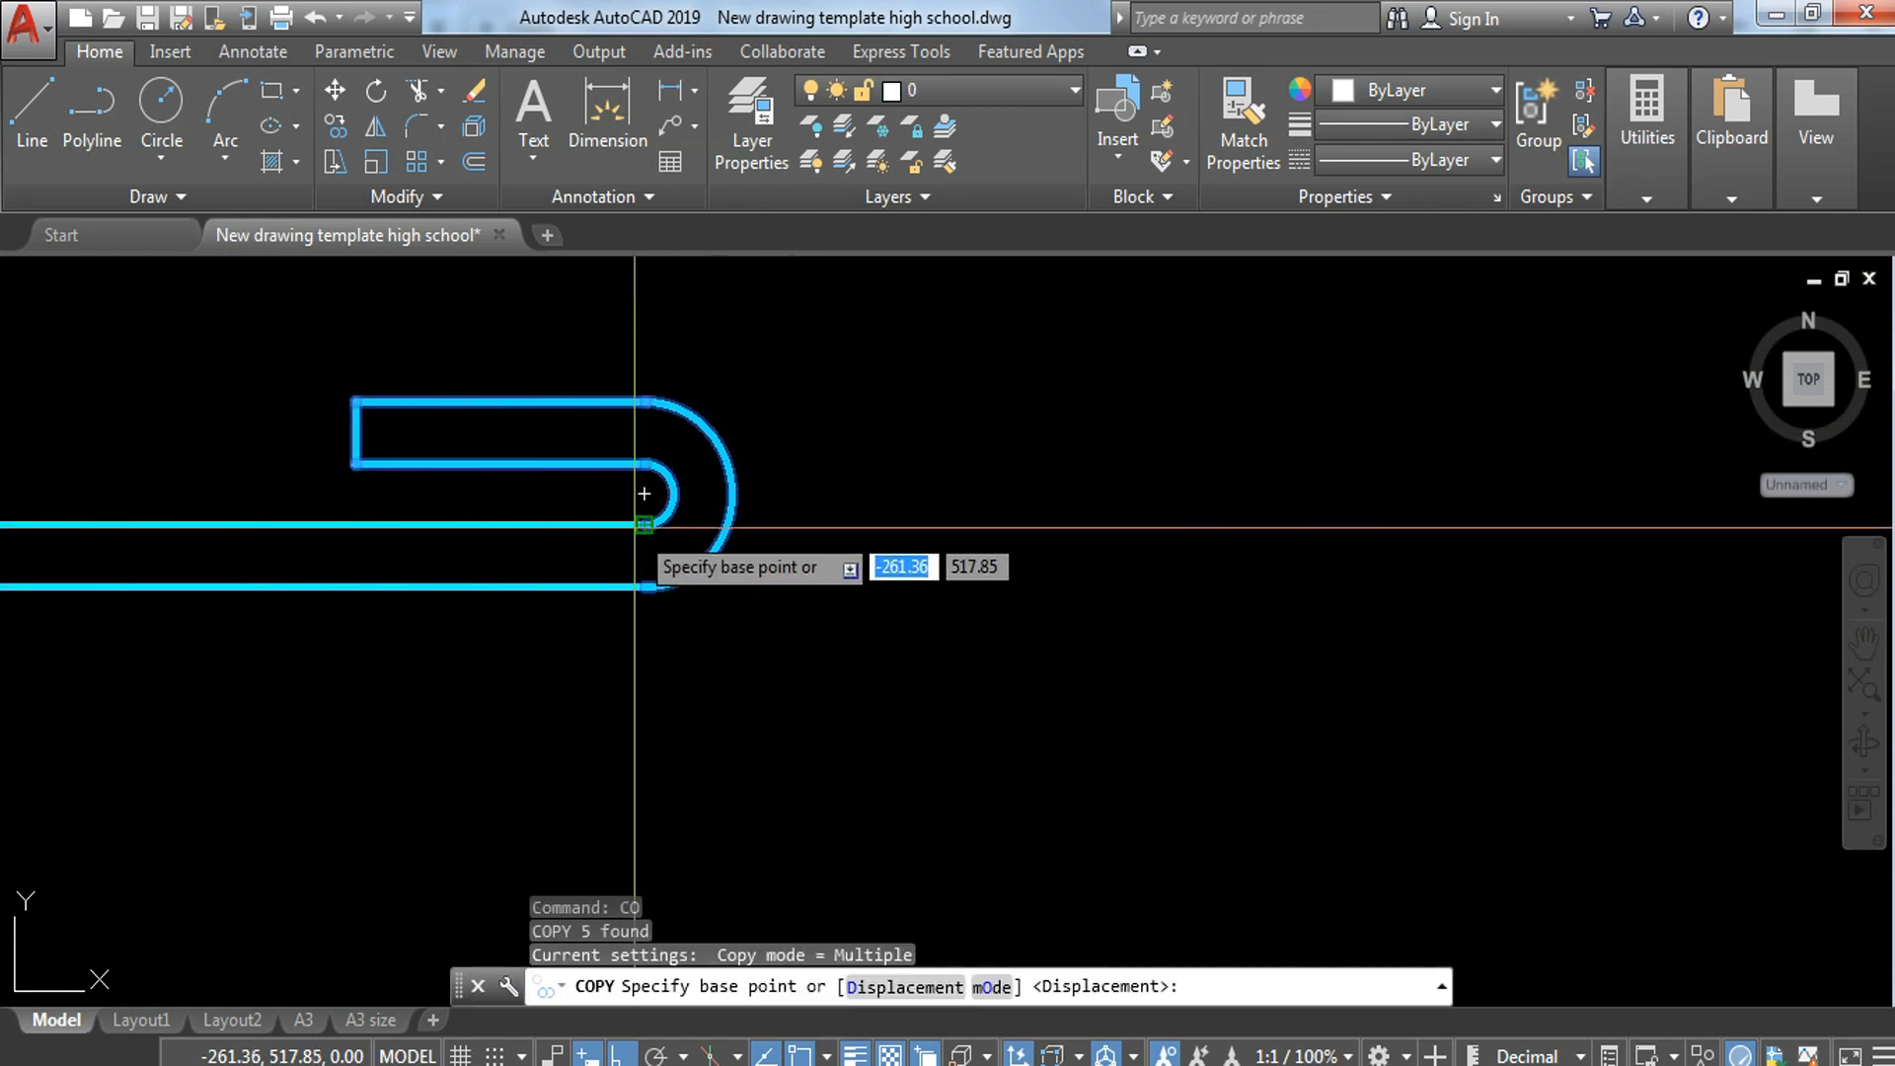
click(645, 525)
scroll(676, 559, down, 8)
middle_drag(1050, 713, 1046, 691)
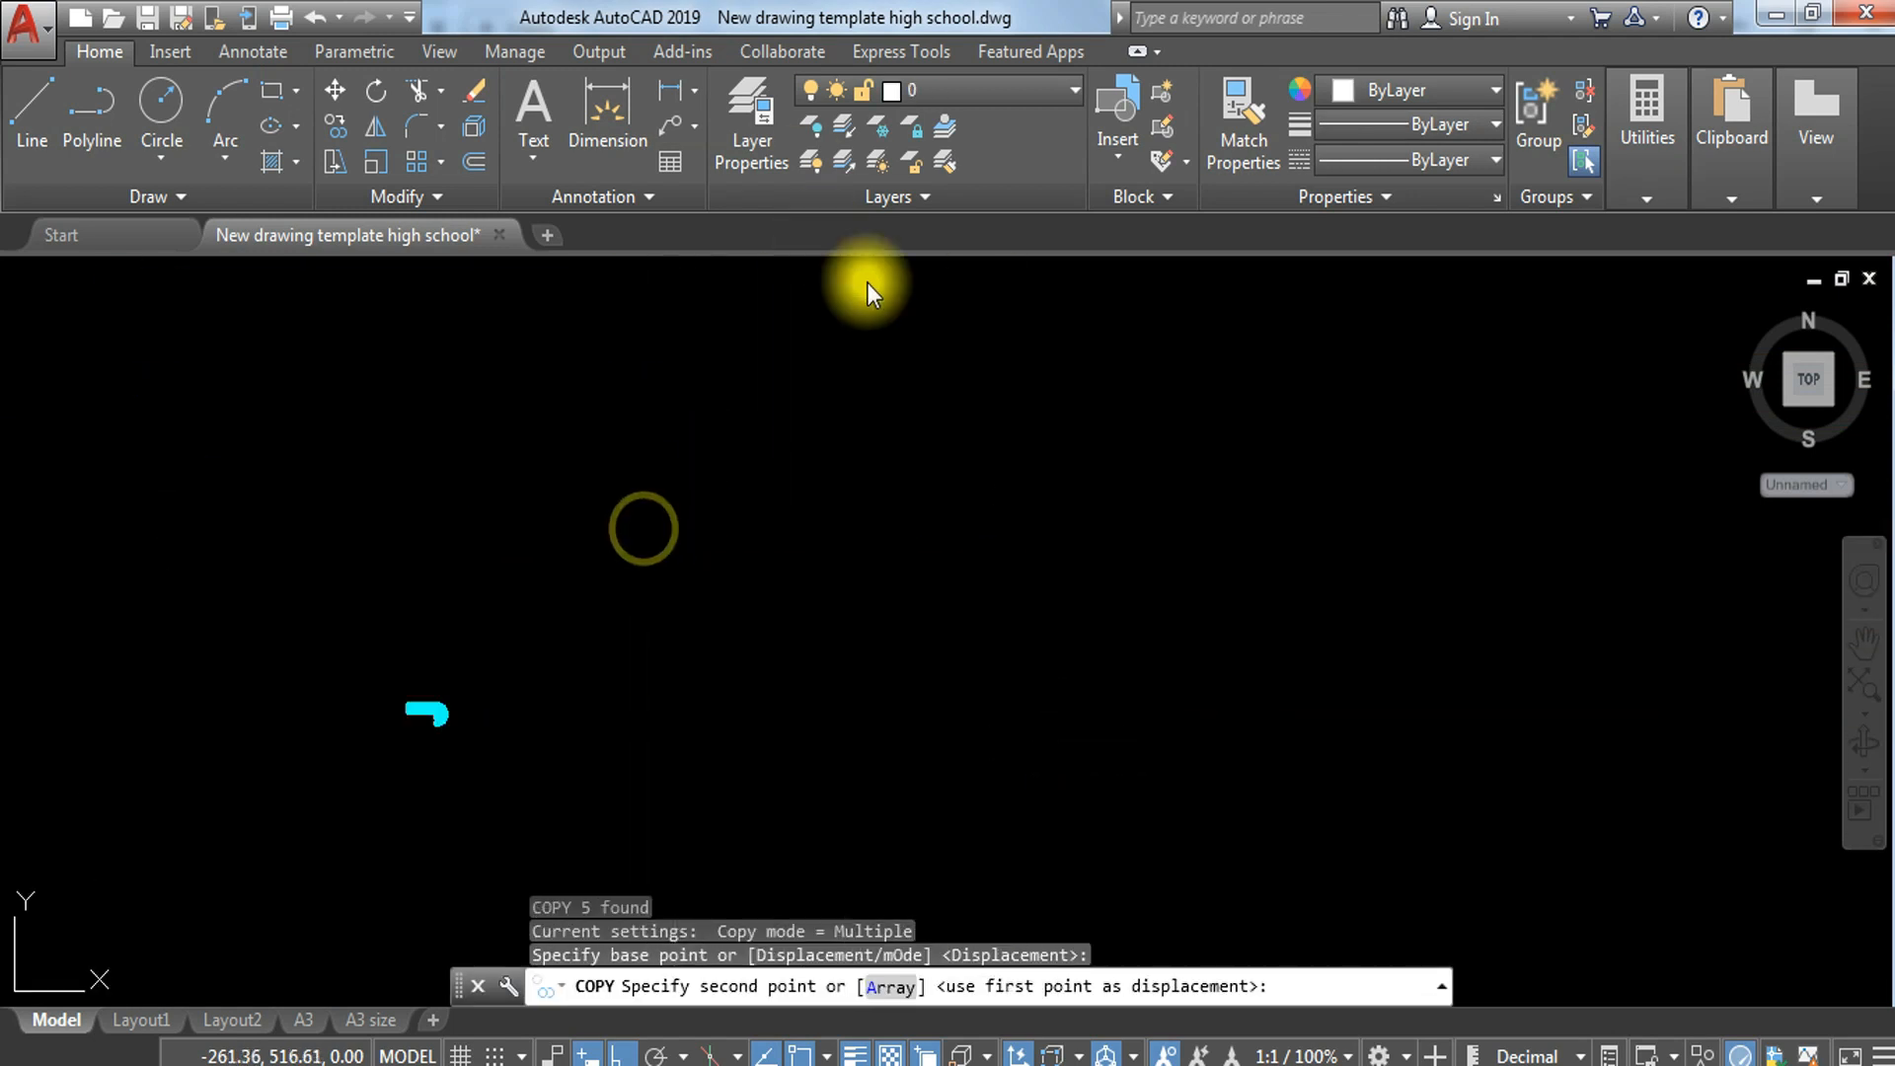
scroll(1168, 428, up, 8)
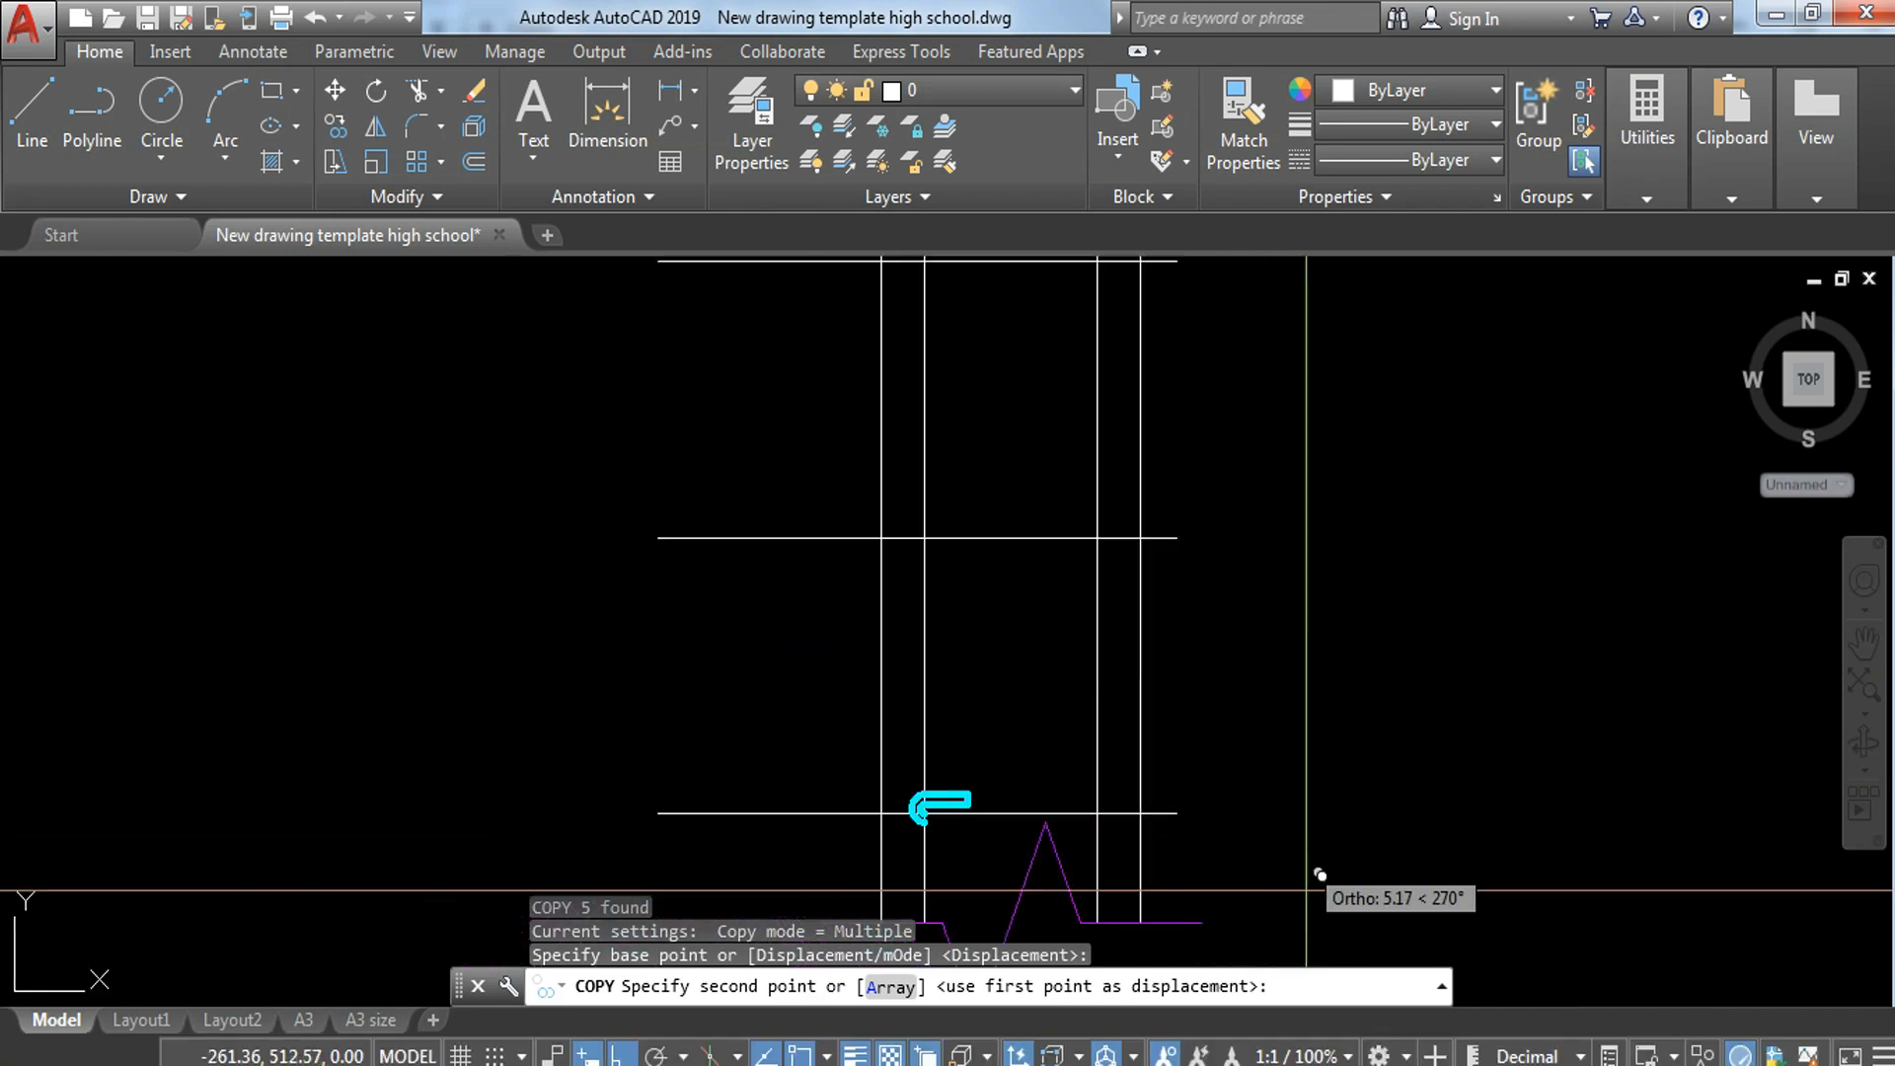
click(984, 750)
key(Escape)
Step: Trim the lowest horizontal line at the left inner vertical line and erase the leftover piece outside the left hook
middle_drag(1079, 833, 1273, 626)
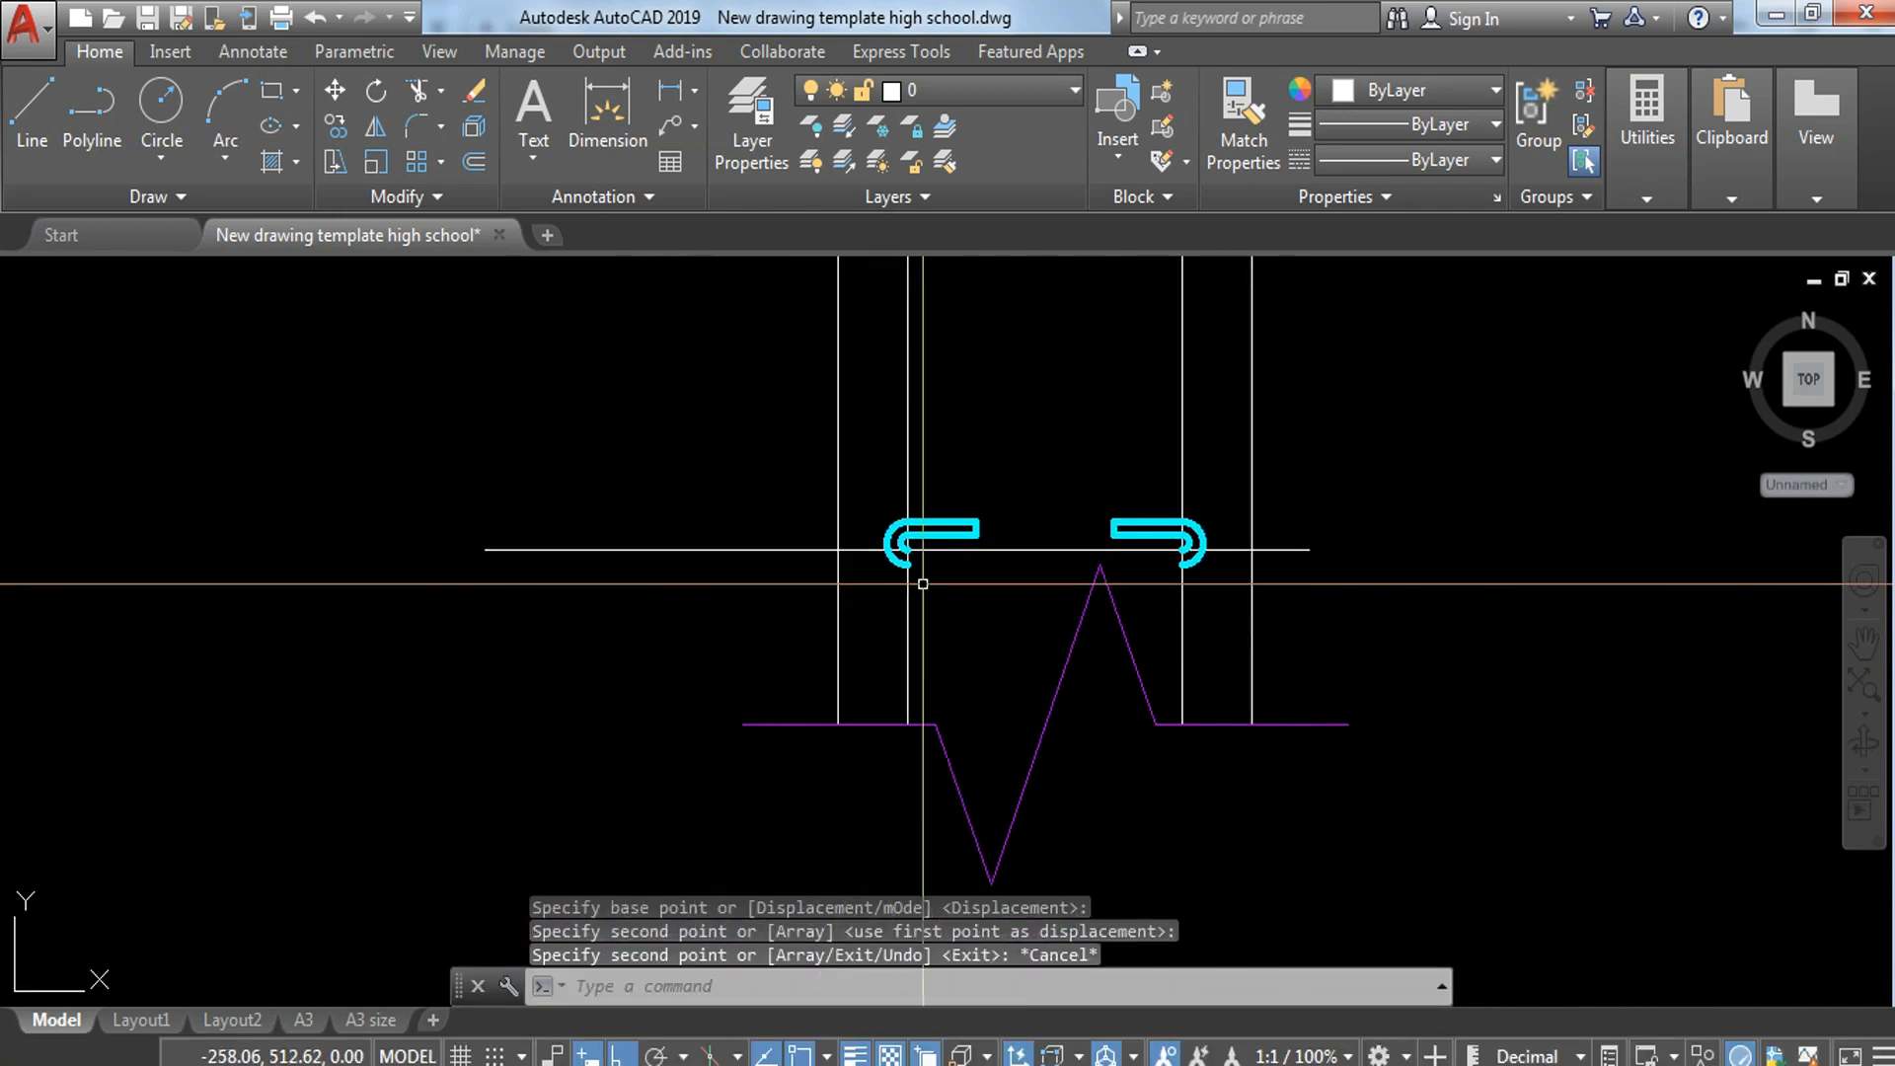
scroll(922, 583, up, 4)
scroll(1197, 479, down, 5)
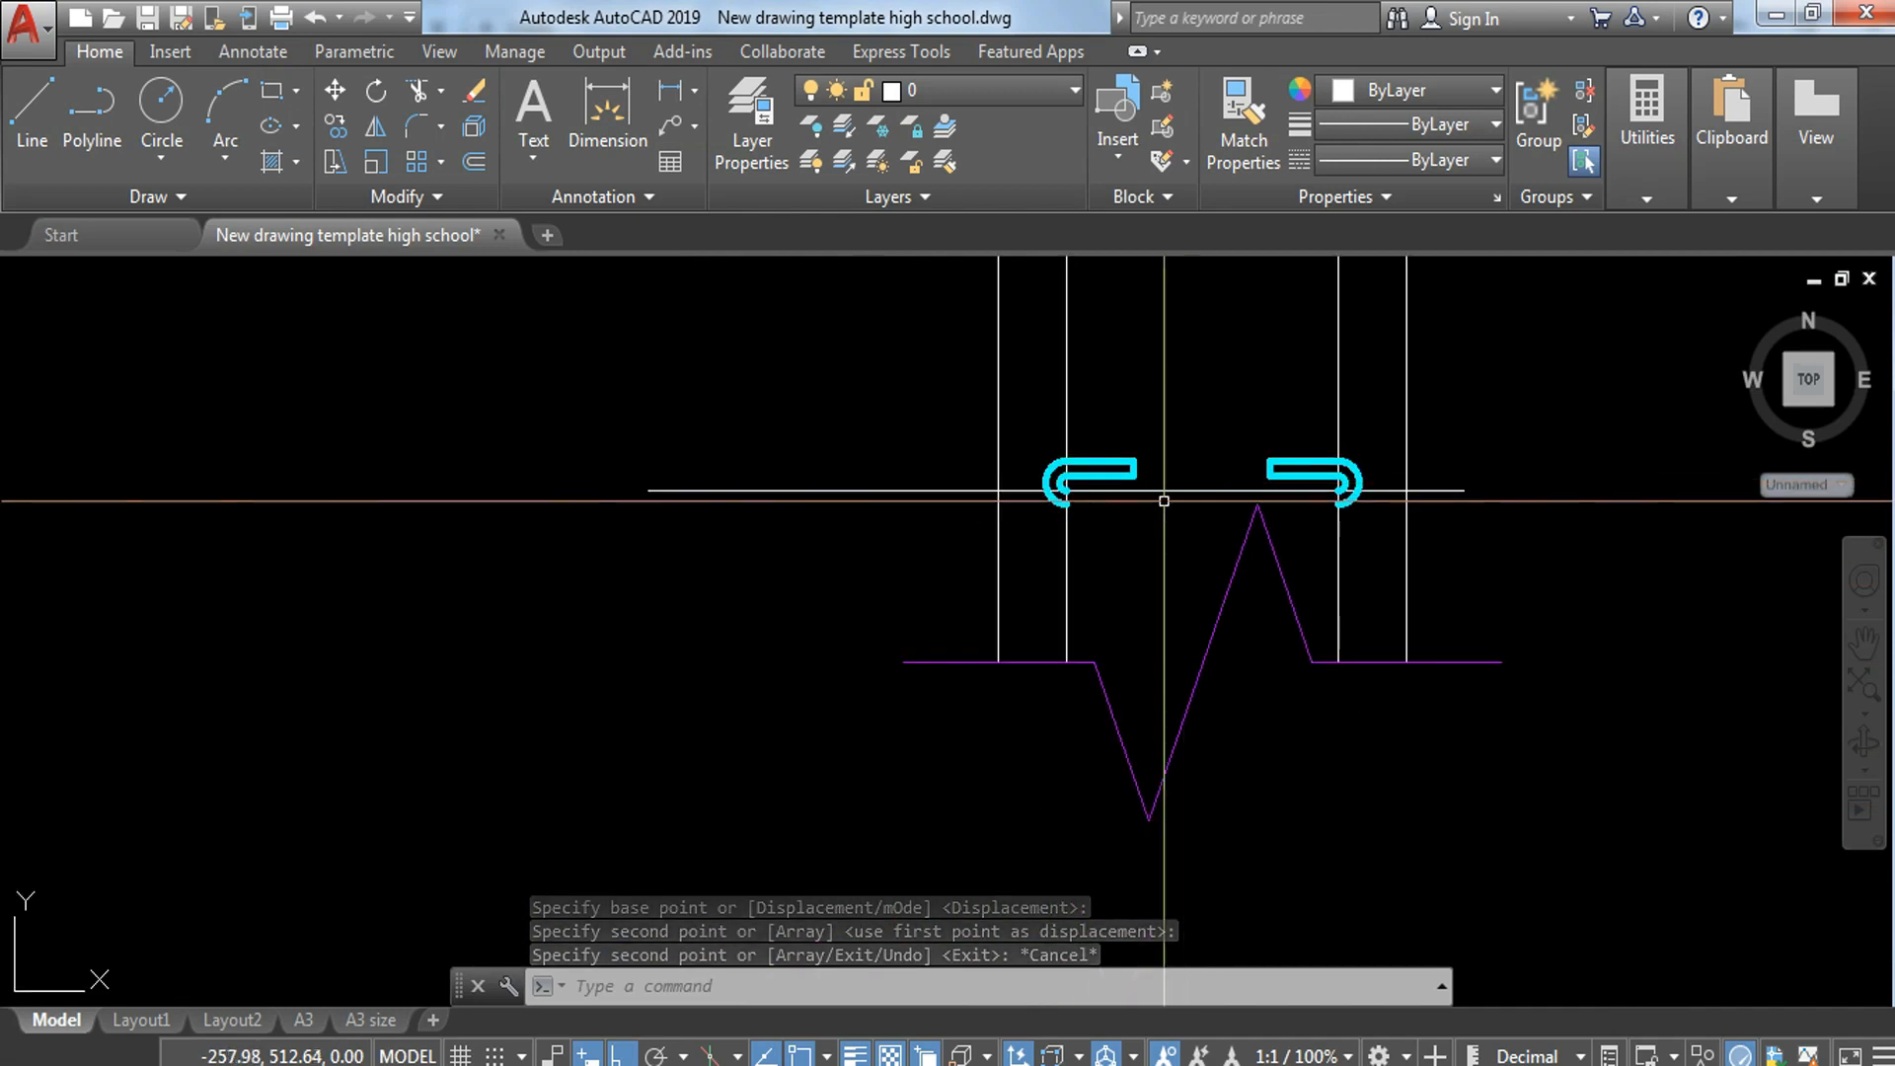
scroll(1161, 483, up, 3)
text(tr)
key(Return)
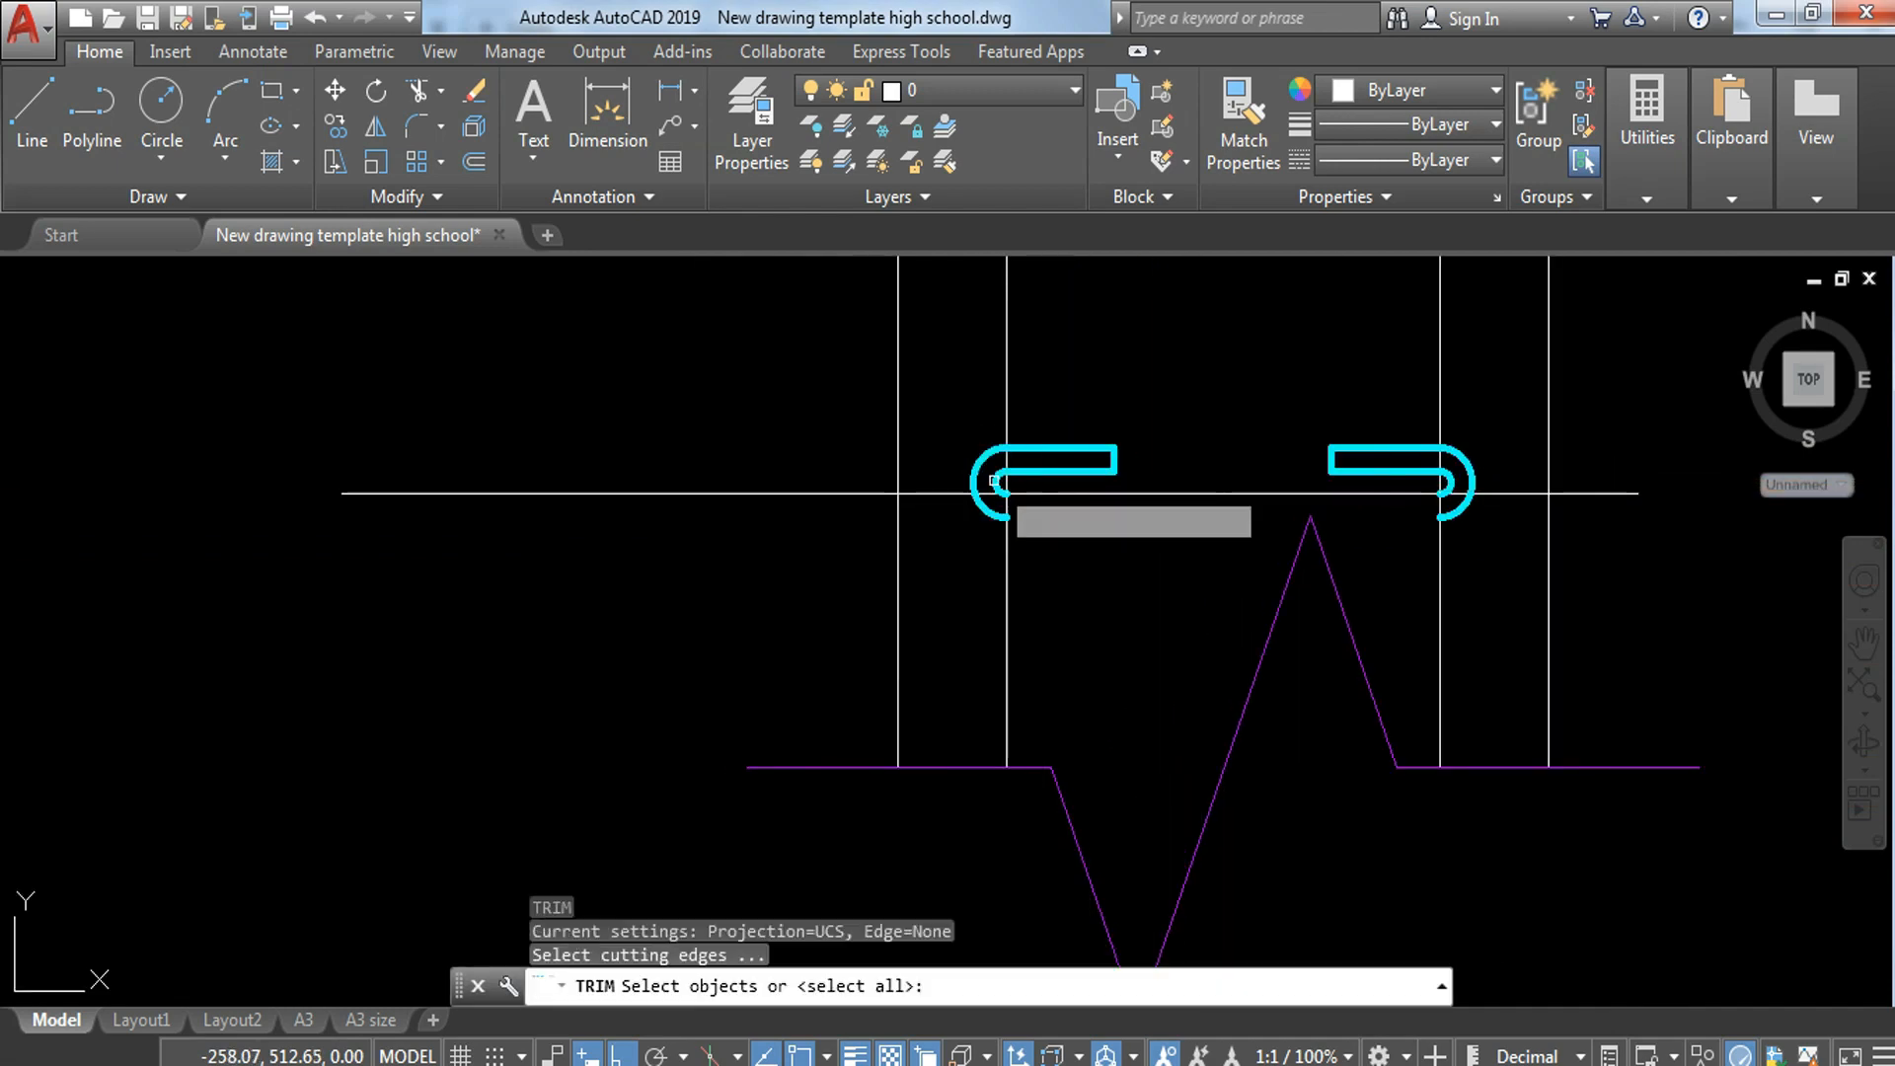
key(Return)
scroll(978, 524, up, 5)
click(989, 508)
click(973, 513)
key(Escape)
click(730, 457)
click(647, 620)
text(e)
key(Return)
Step: Trim the lowest horizontal line at the right inner vertical line and erase the leftover piece outside the right hook
scroll(747, 564, down, 6)
text(tr)
key(Return)
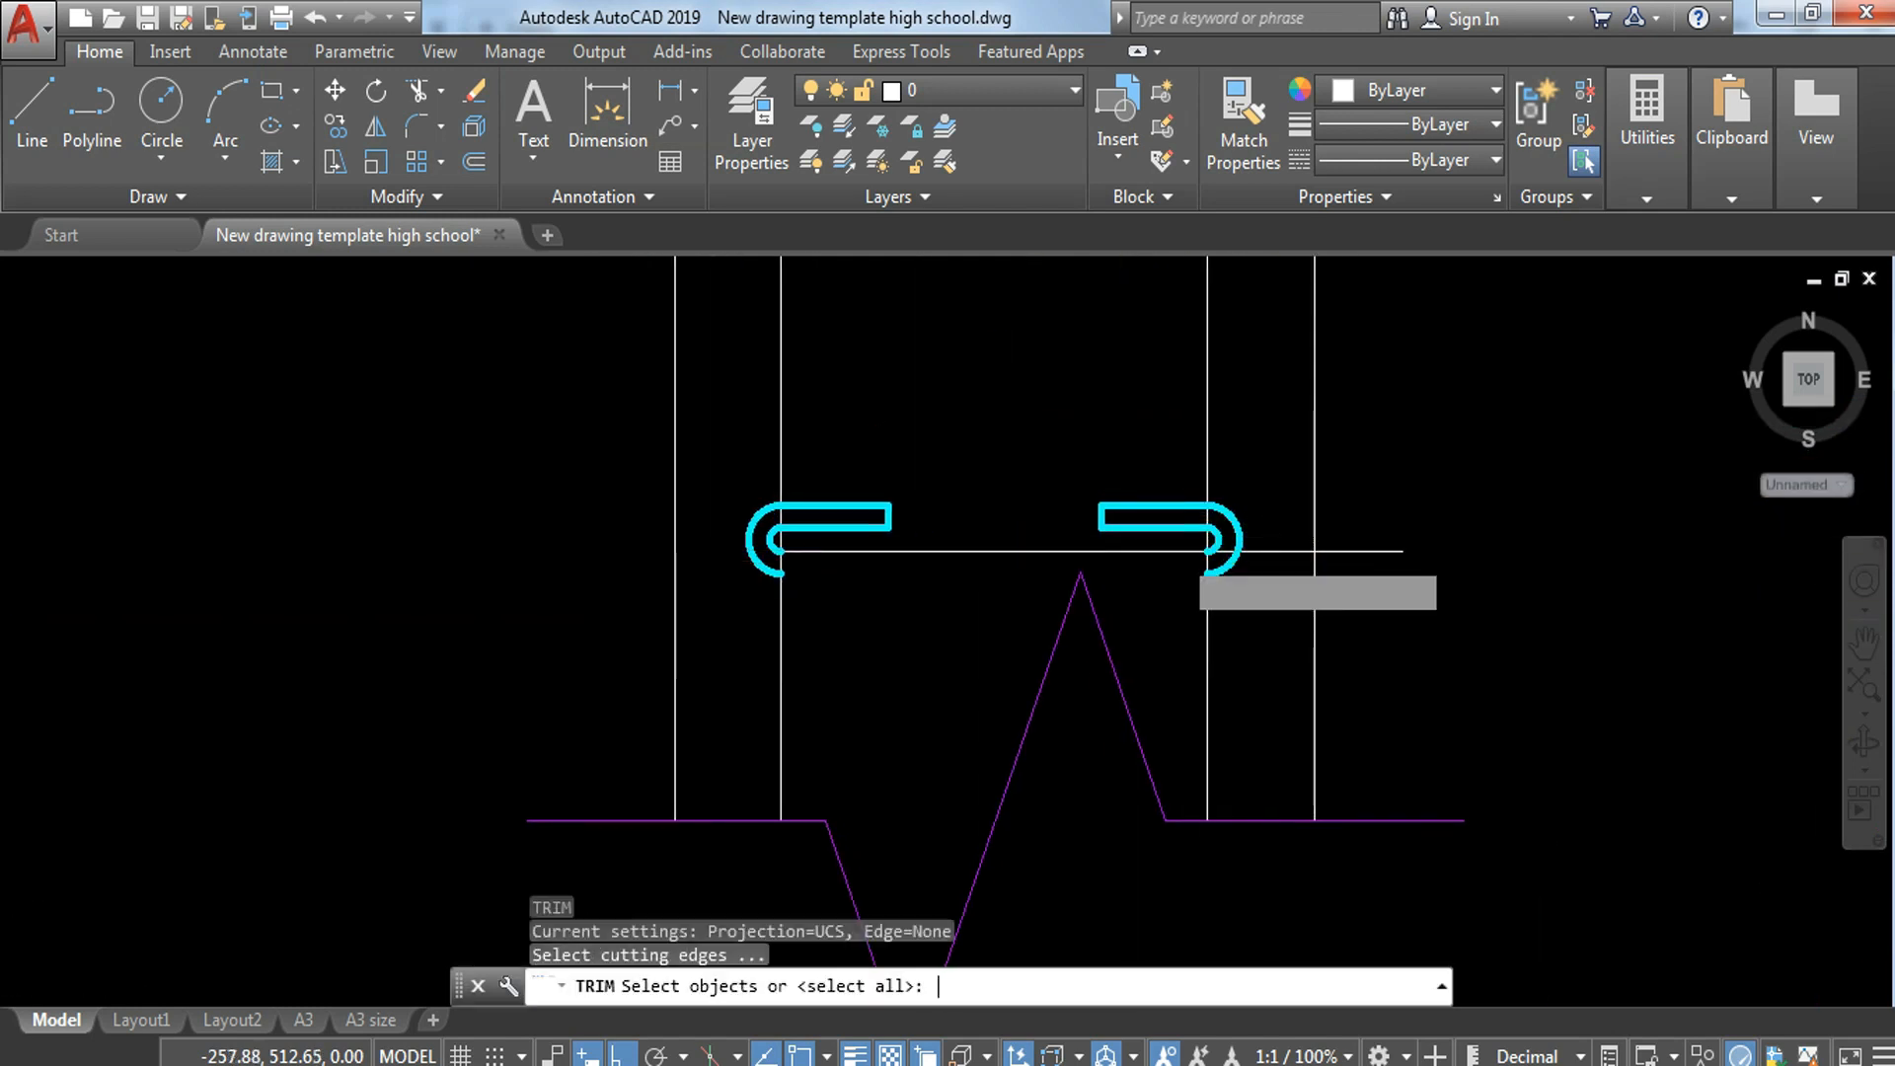
key(Return)
scroll(1269, 554, up, 5)
key(Escape)
click(1502, 491)
click(1468, 624)
text(e)
key(Return)
Step: Copy the horizontal line between the hooks down to the lower end of the hooks' outer arcs
middle_drag(1251, 619, 1419, 520)
click(1322, 414)
click(1298, 478)
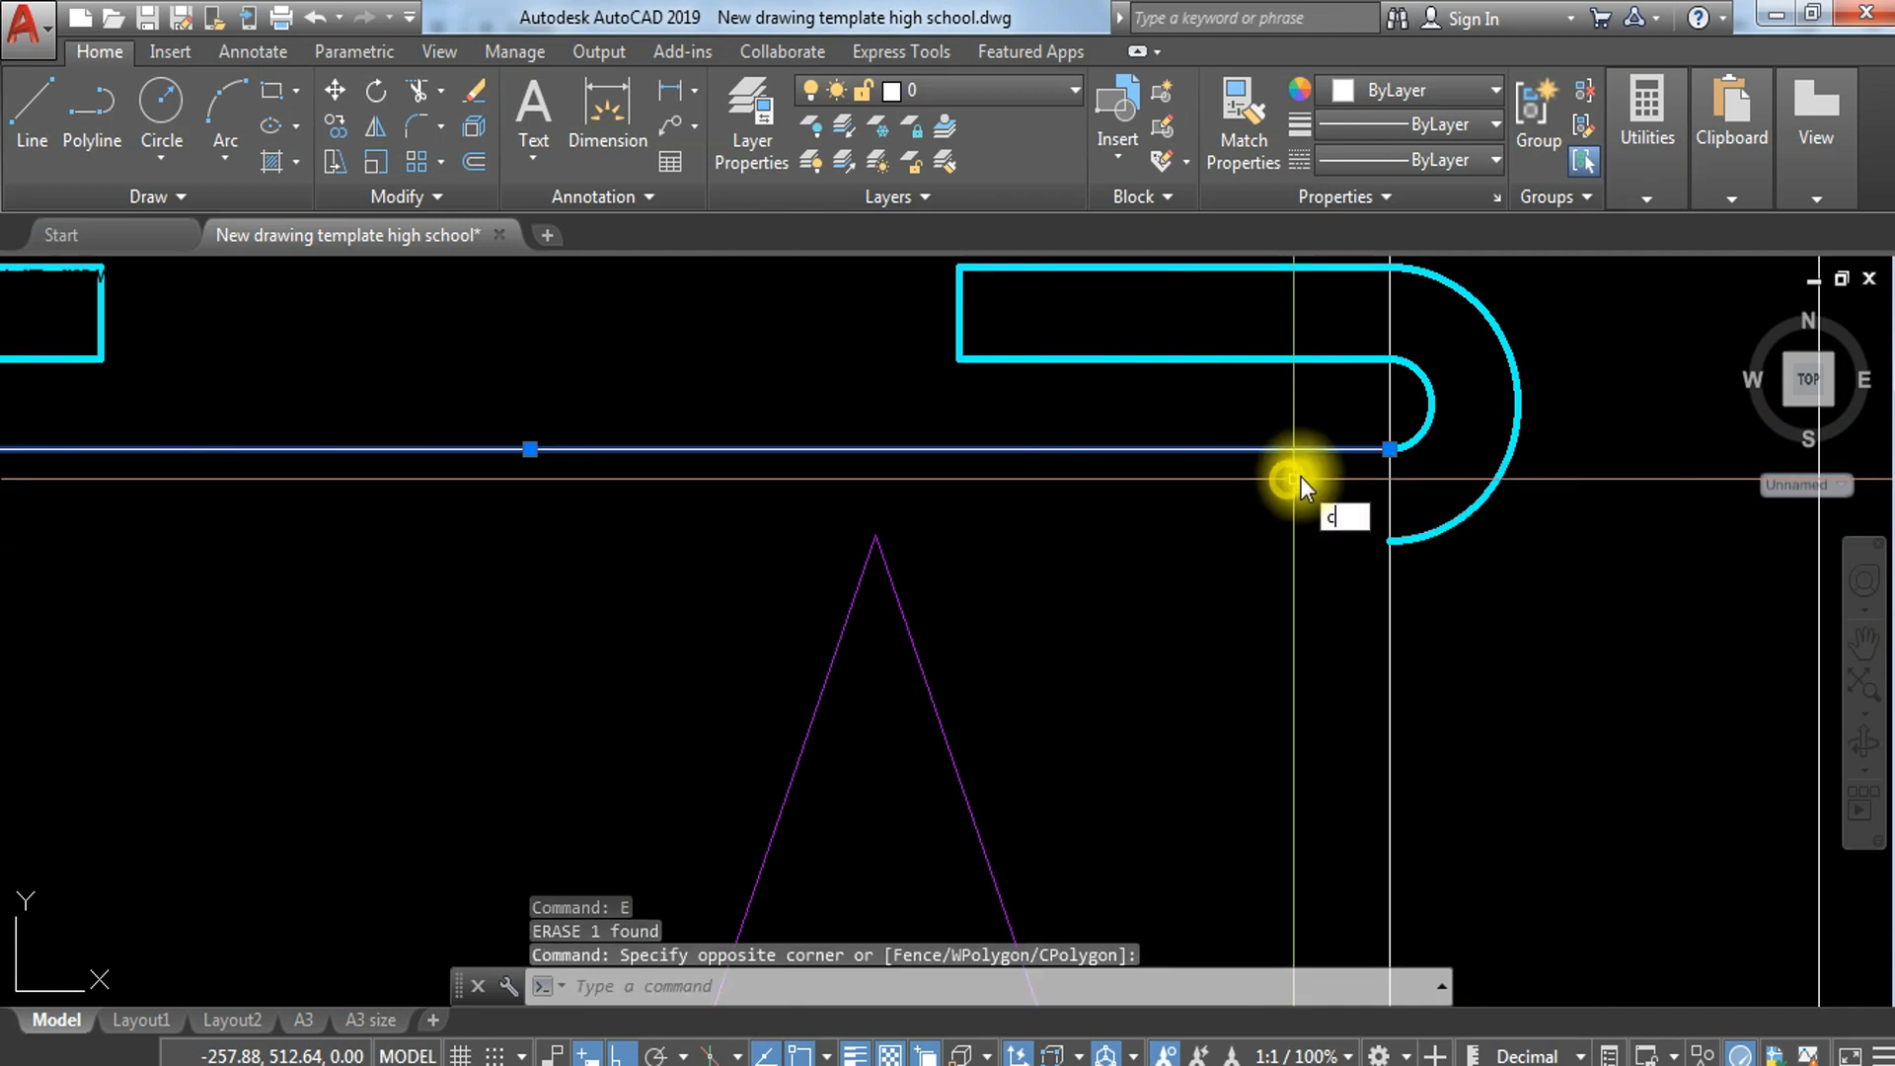
text(co)
key(Return)
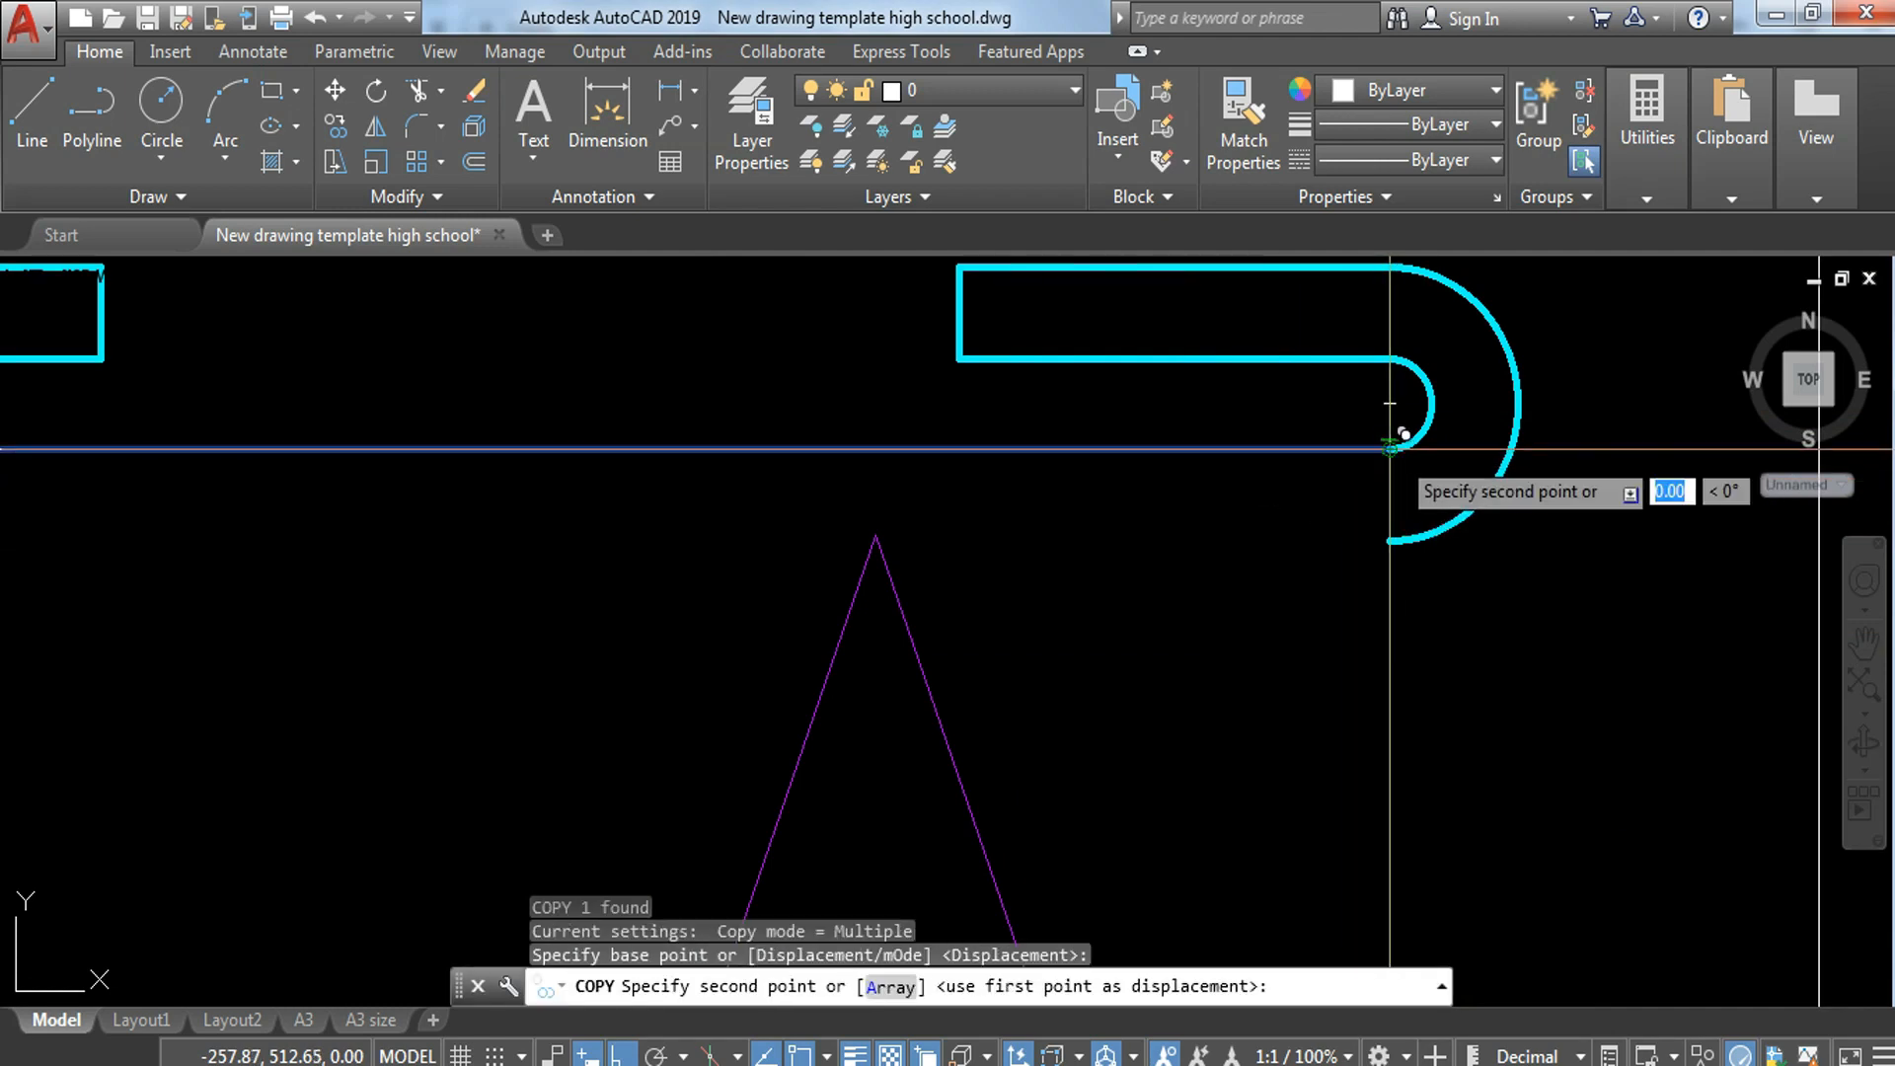
click(1399, 525)
scroll(1400, 524, down, 6)
key(Escape)
Step: Offset the two inner vertical lines of the plan strip 0.01 inward
text(o)
key(Return)
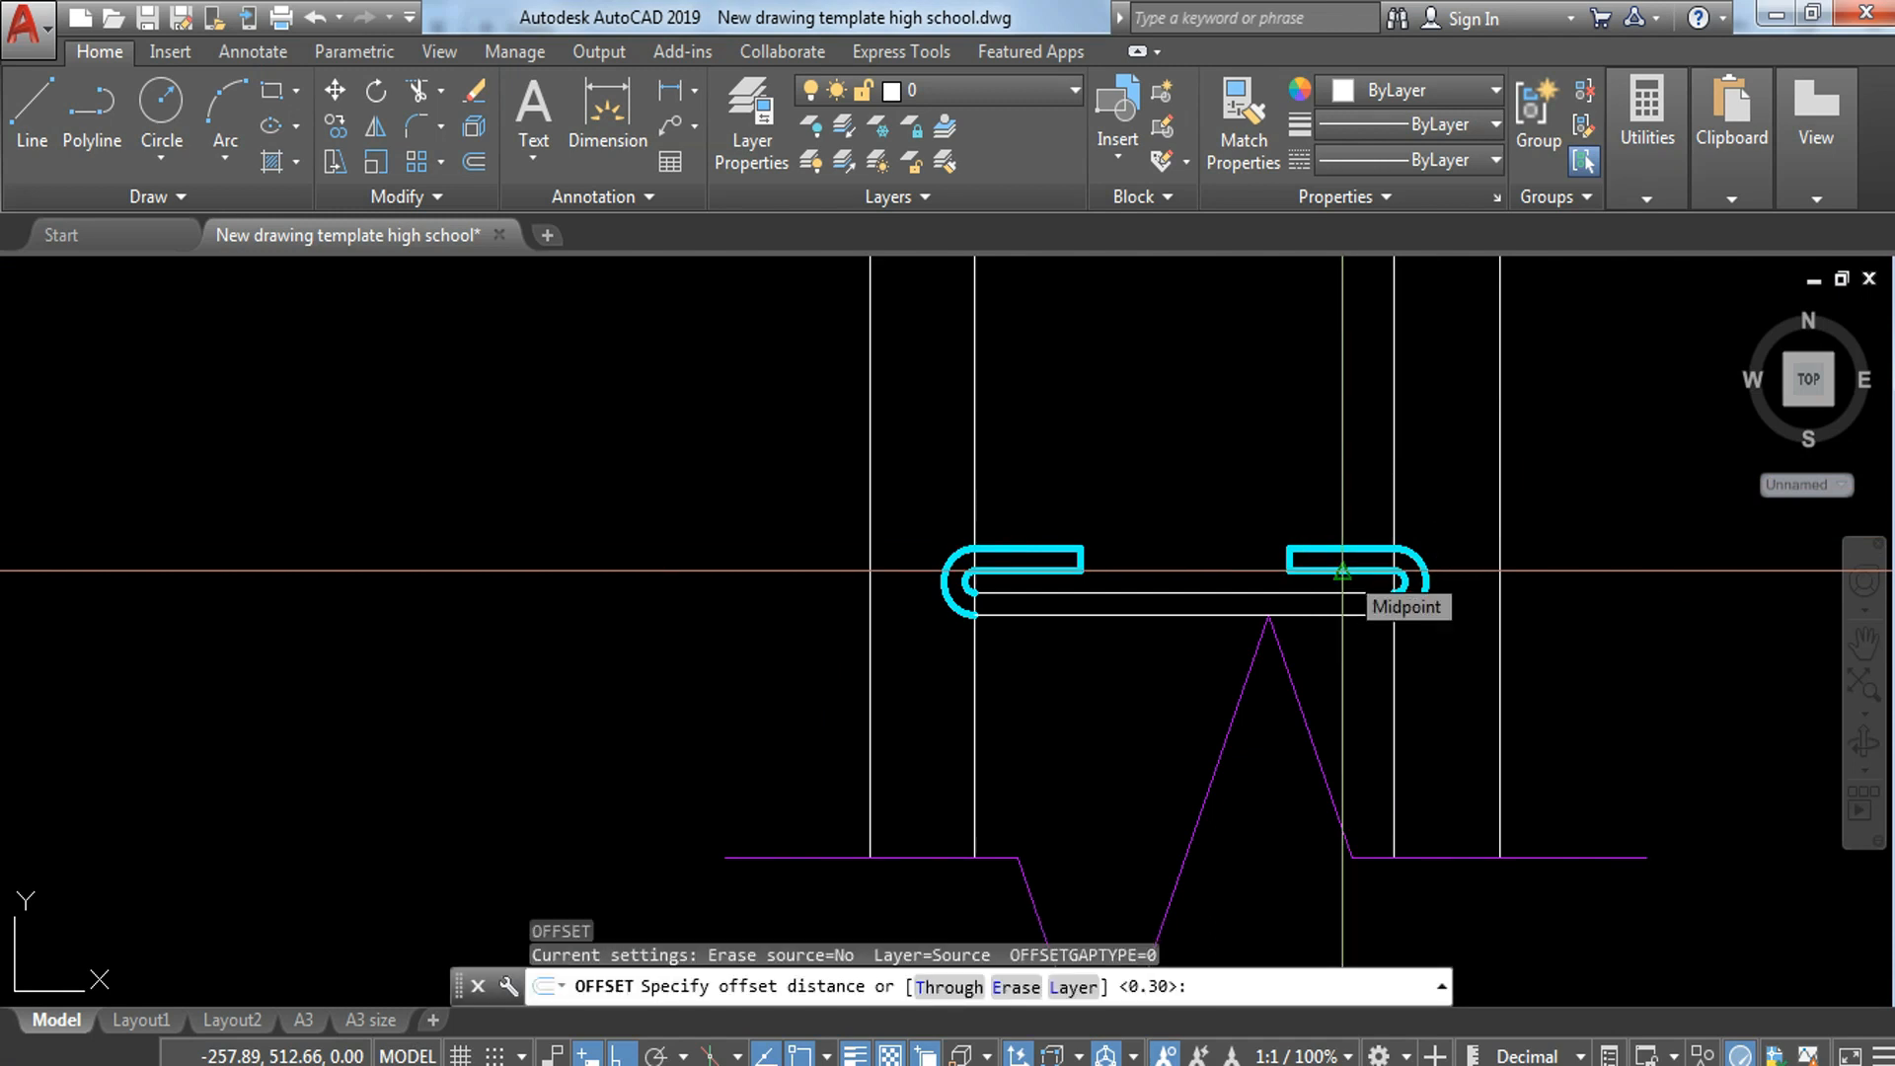
key(Return)
key(Escape)
key(Return)
text(.01)
key(Return)
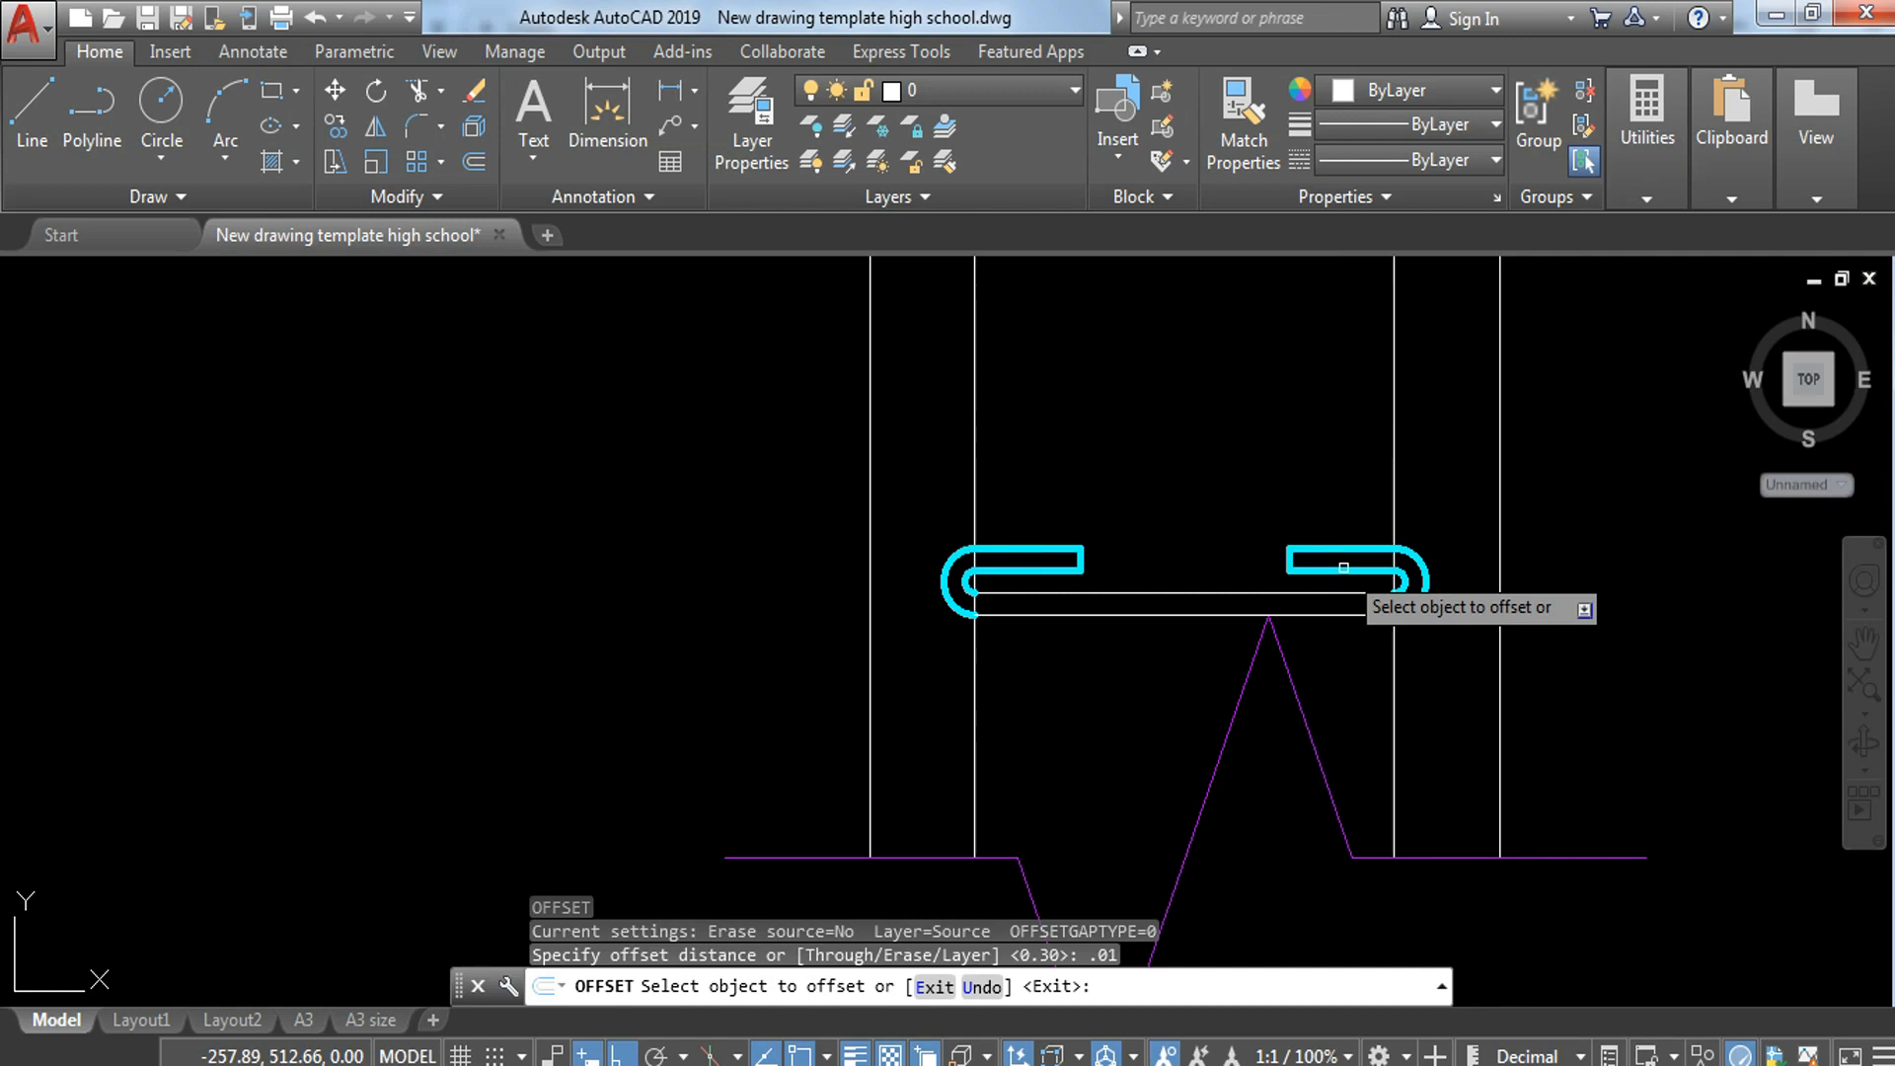
click(977, 391)
click(990, 406)
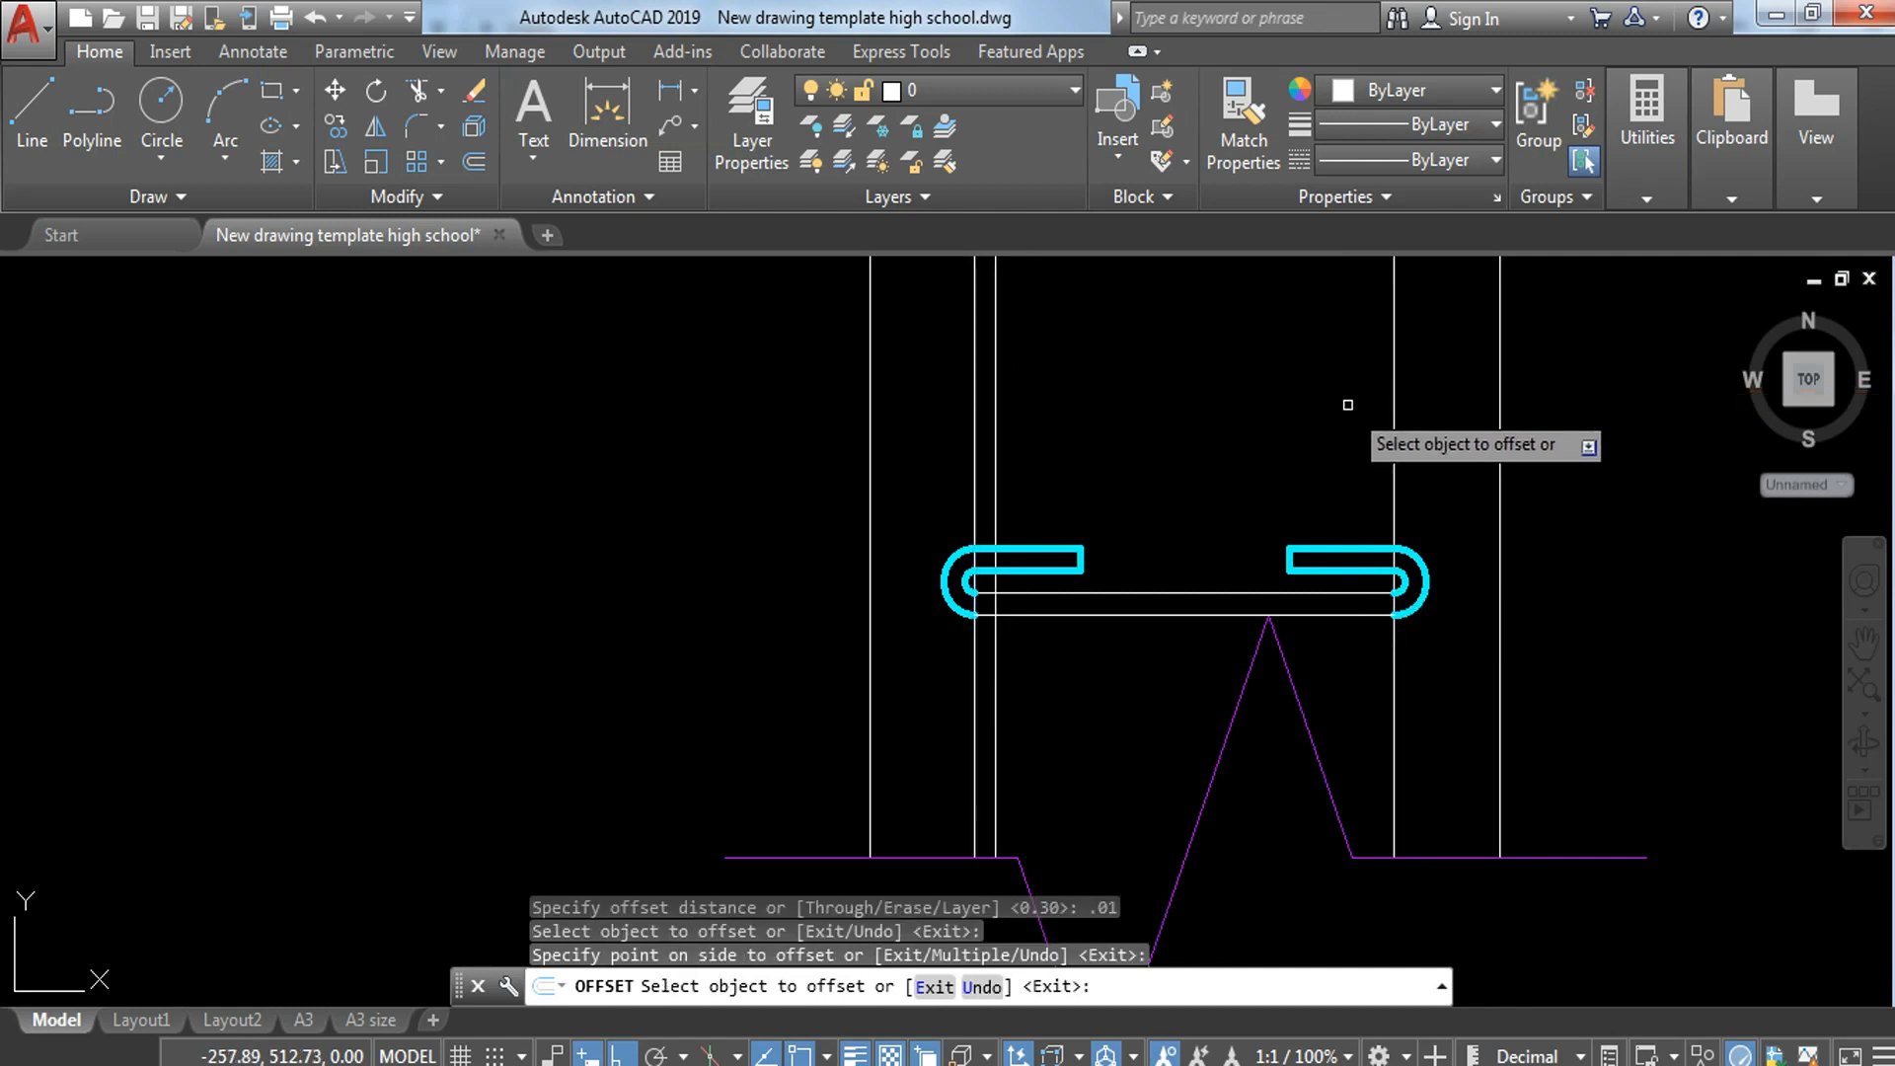
key(Escape)
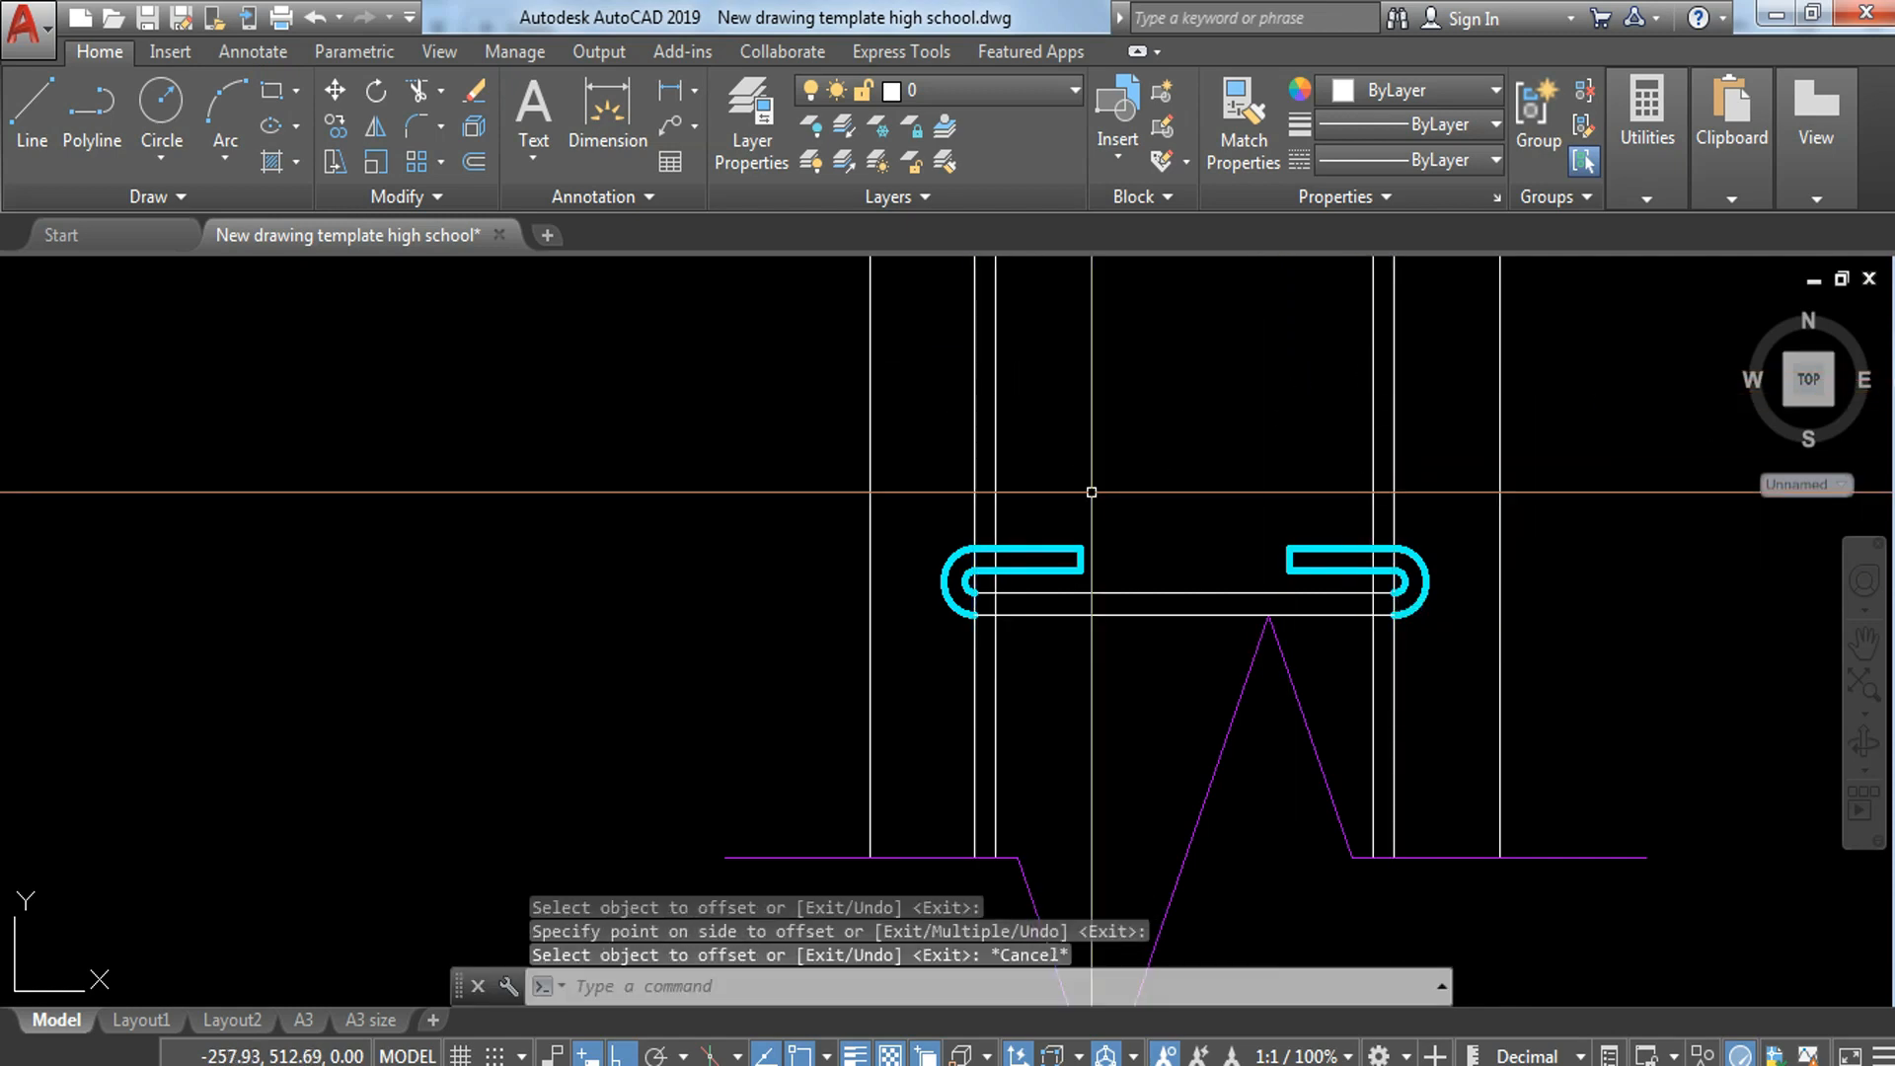
Step: Trim the left pair of close vertical lines inside the hook leg and the two horizontal bar lines between that pair
scroll(981, 605, up, 4)
text(tr)
key(Return)
key(Return)
click(1057, 517)
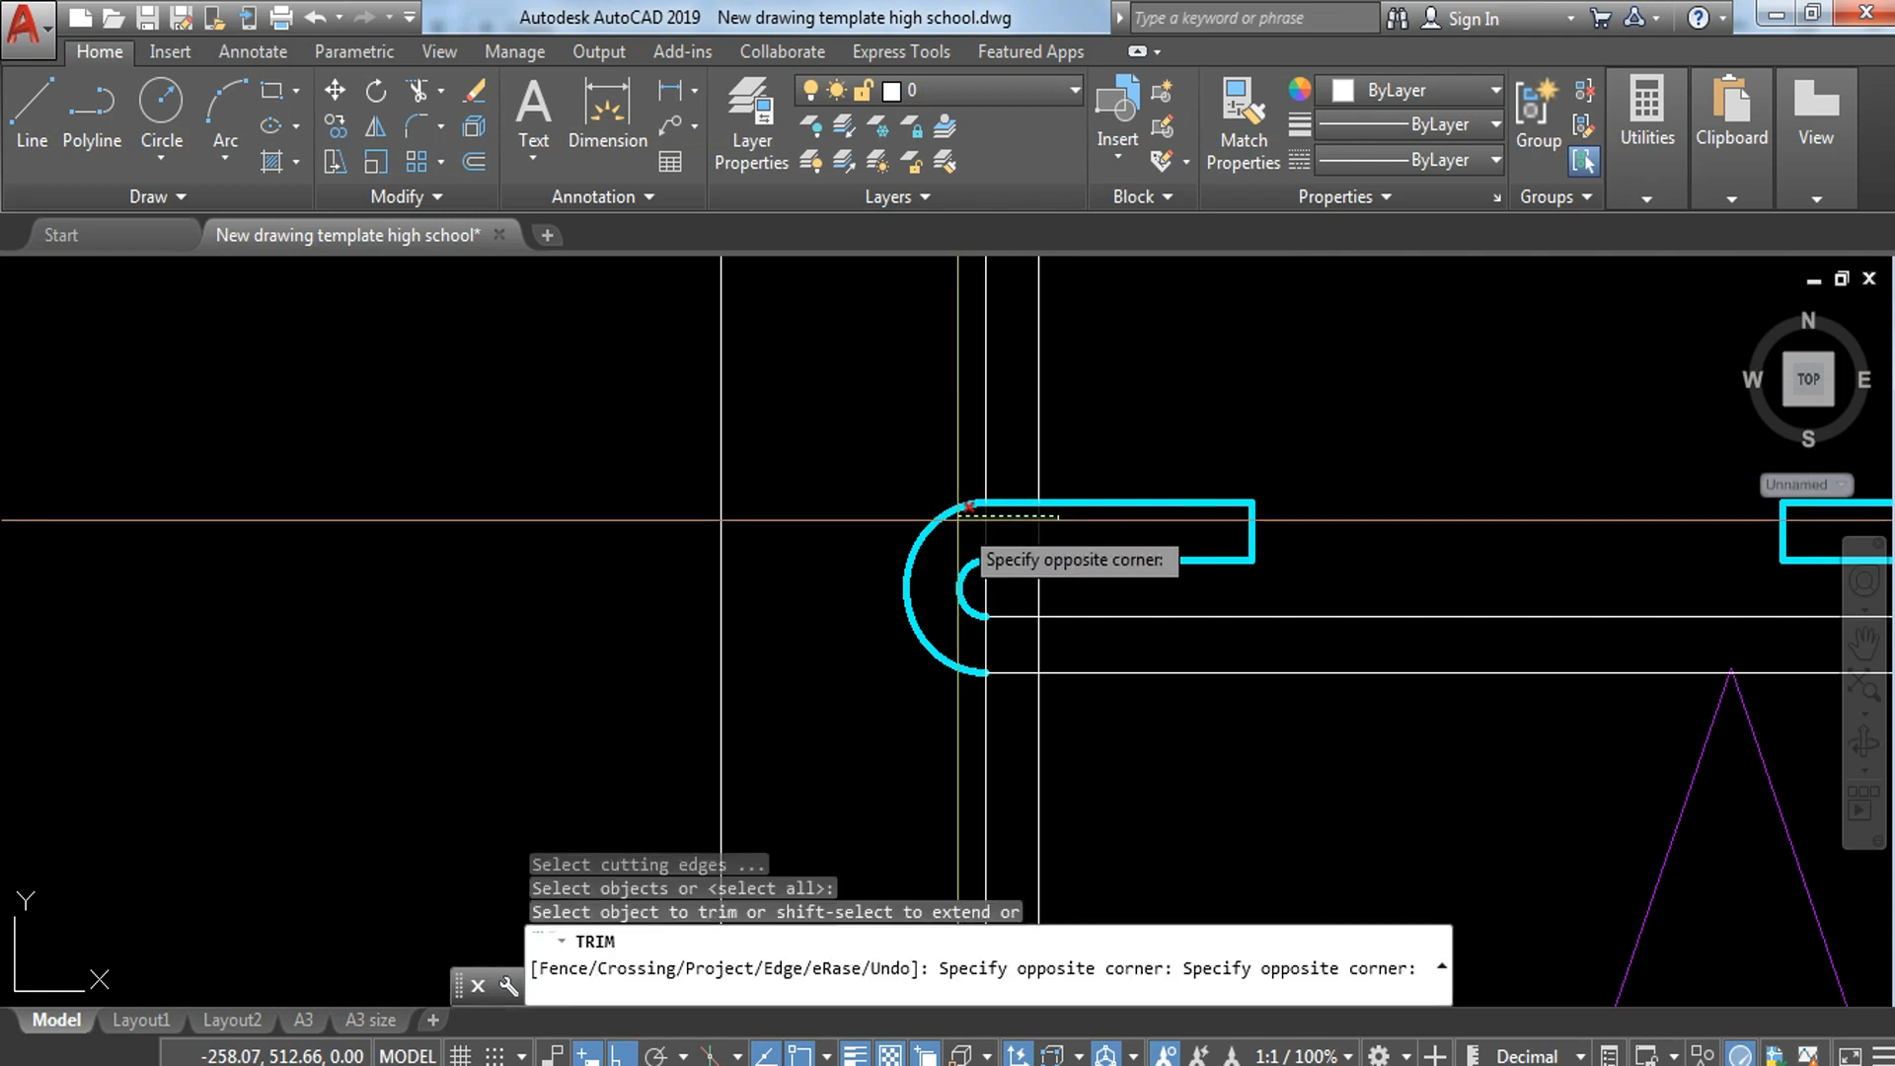
click(955, 519)
click(1019, 608)
click(995, 699)
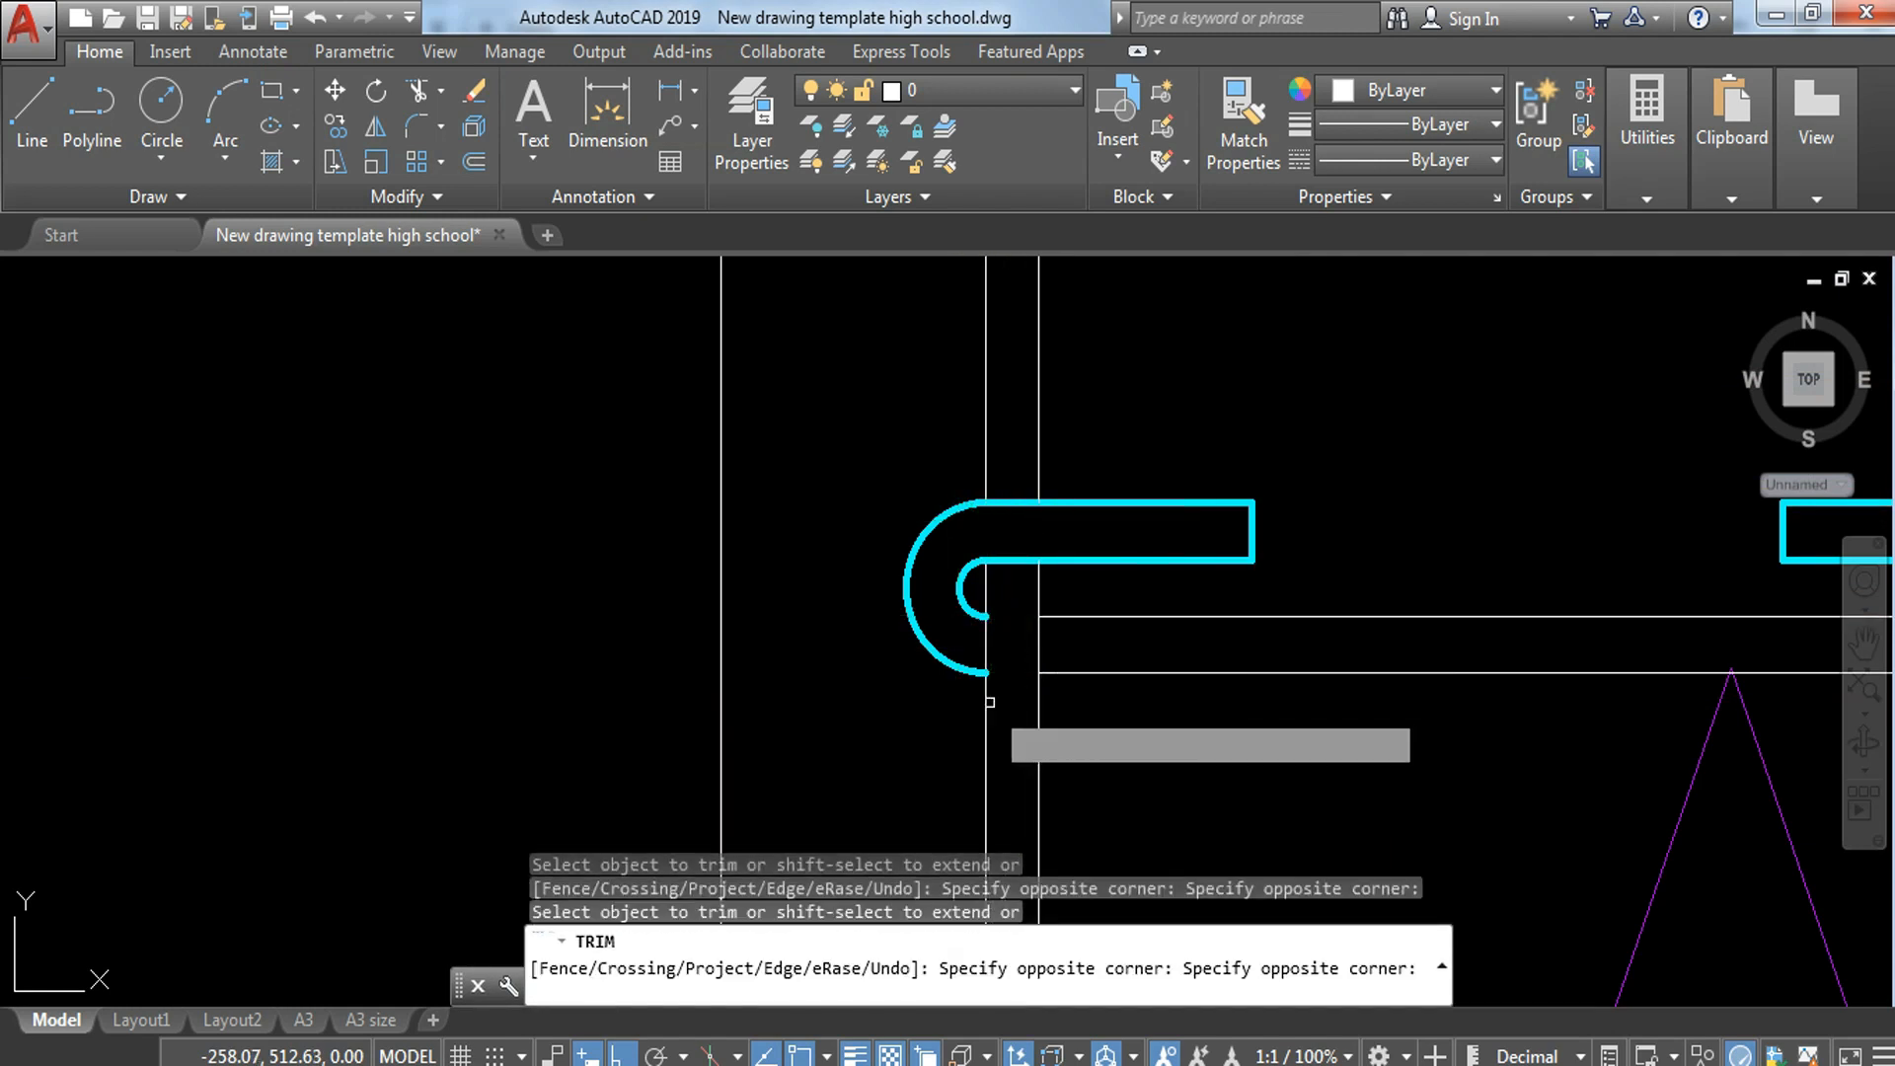
Step: Trim the right pair of close vertical lines inside the hook leg and the two horizontal bar lines between that pair
scroll(1045, 609, down, 4)
scroll(1460, 681, up, 4)
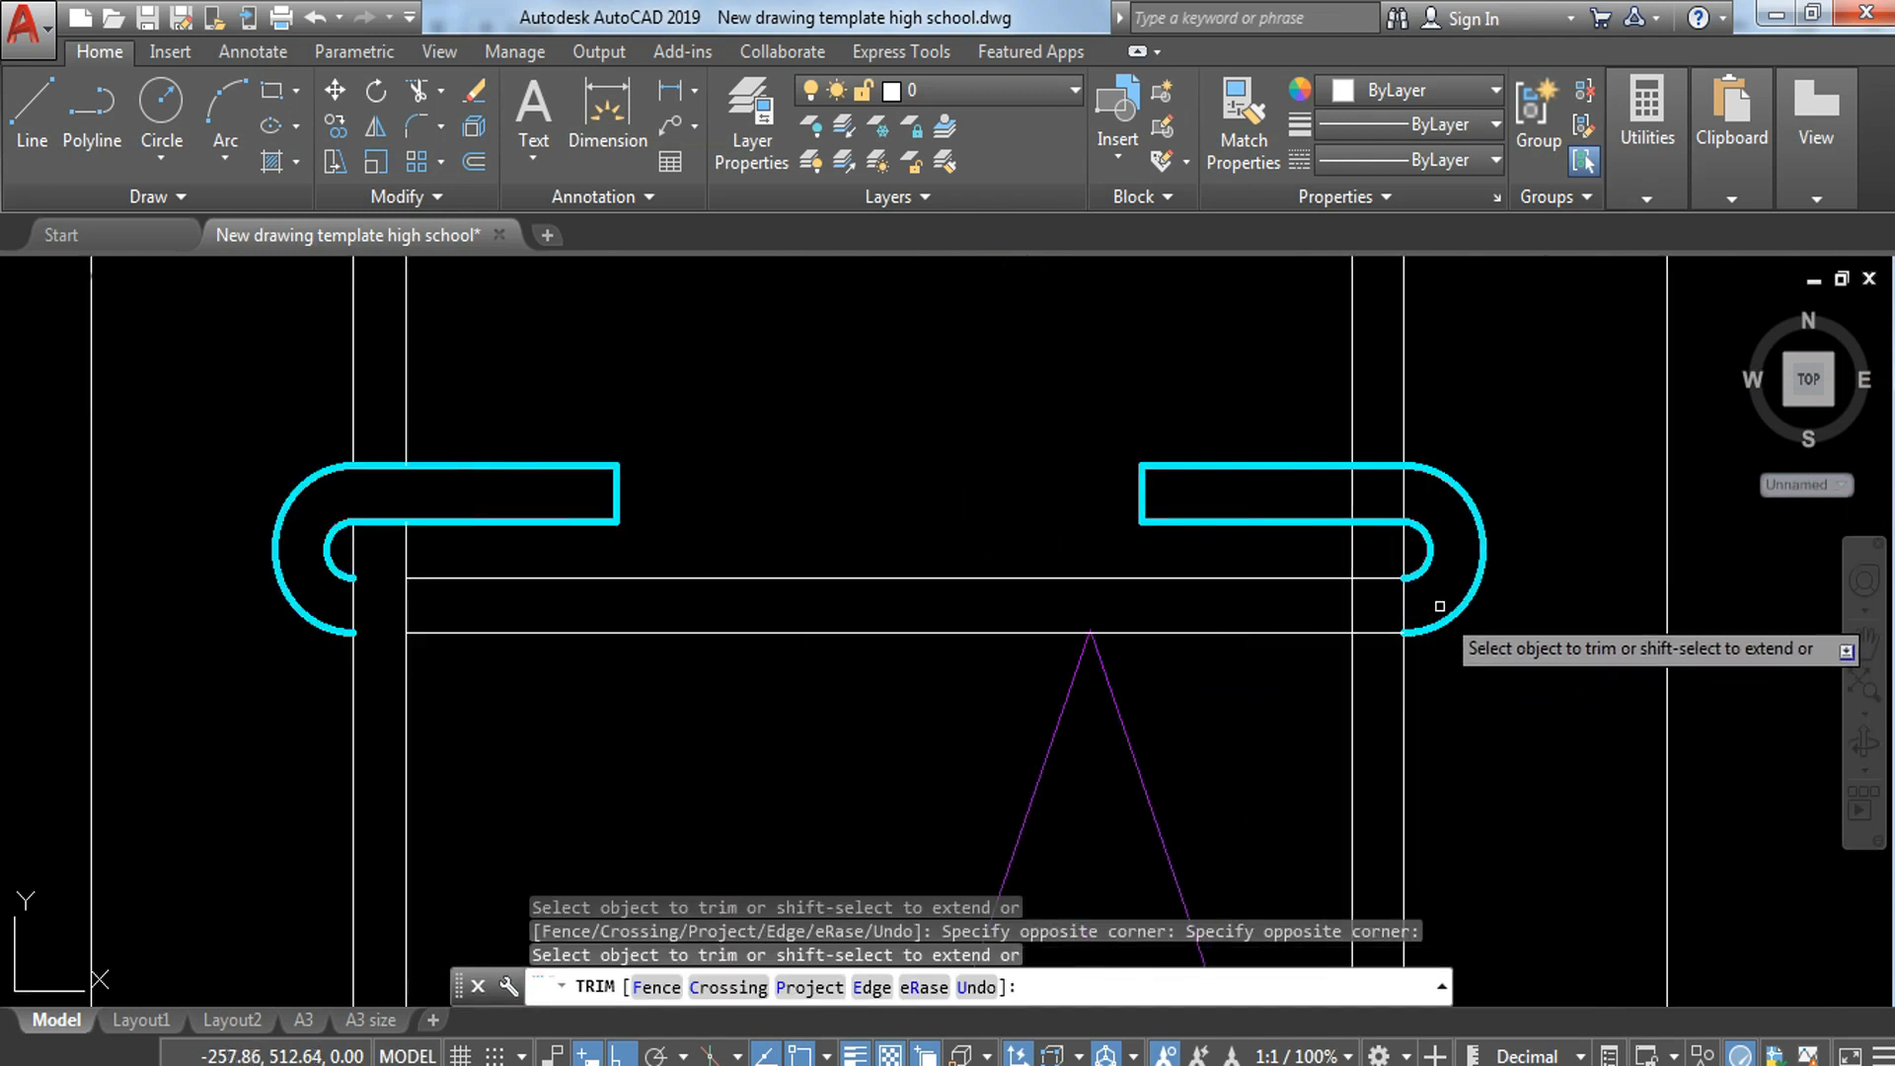
click(1454, 501)
click(1309, 479)
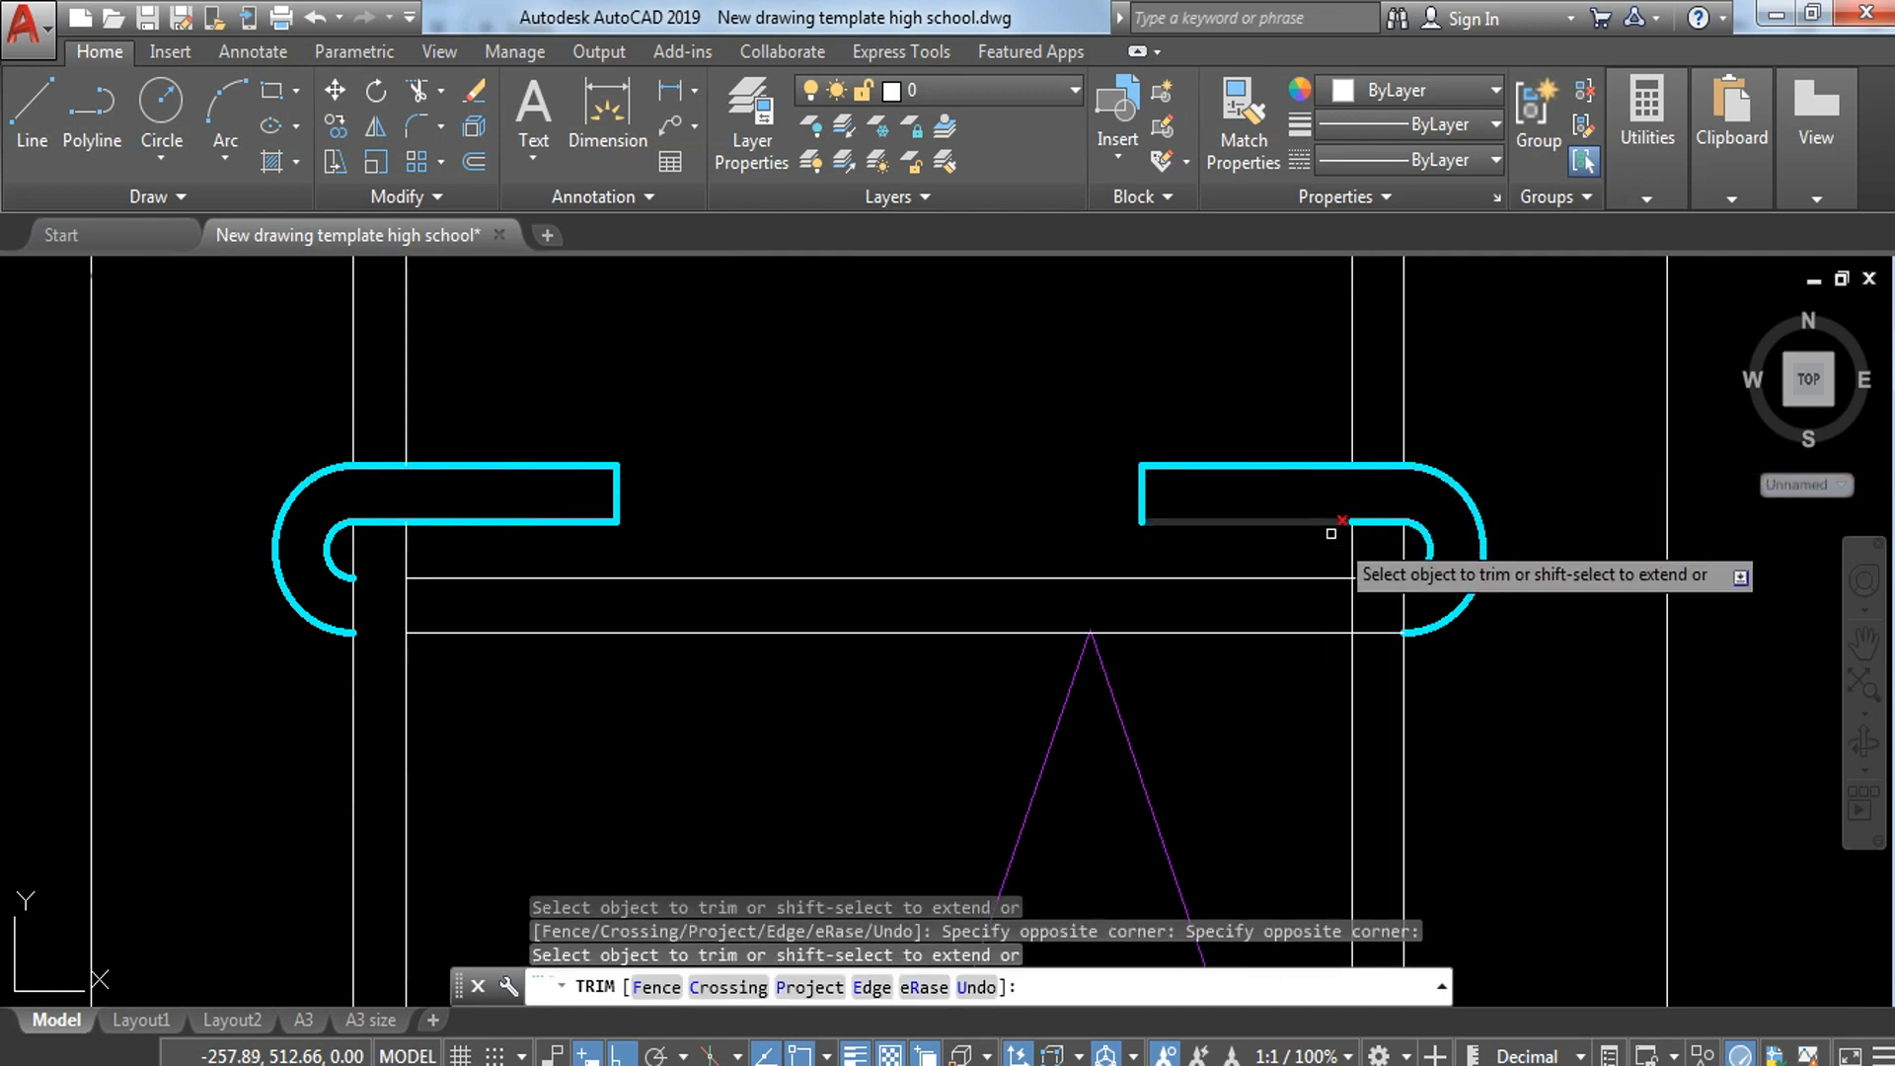
click(1386, 585)
click(1372, 667)
key(Escape)
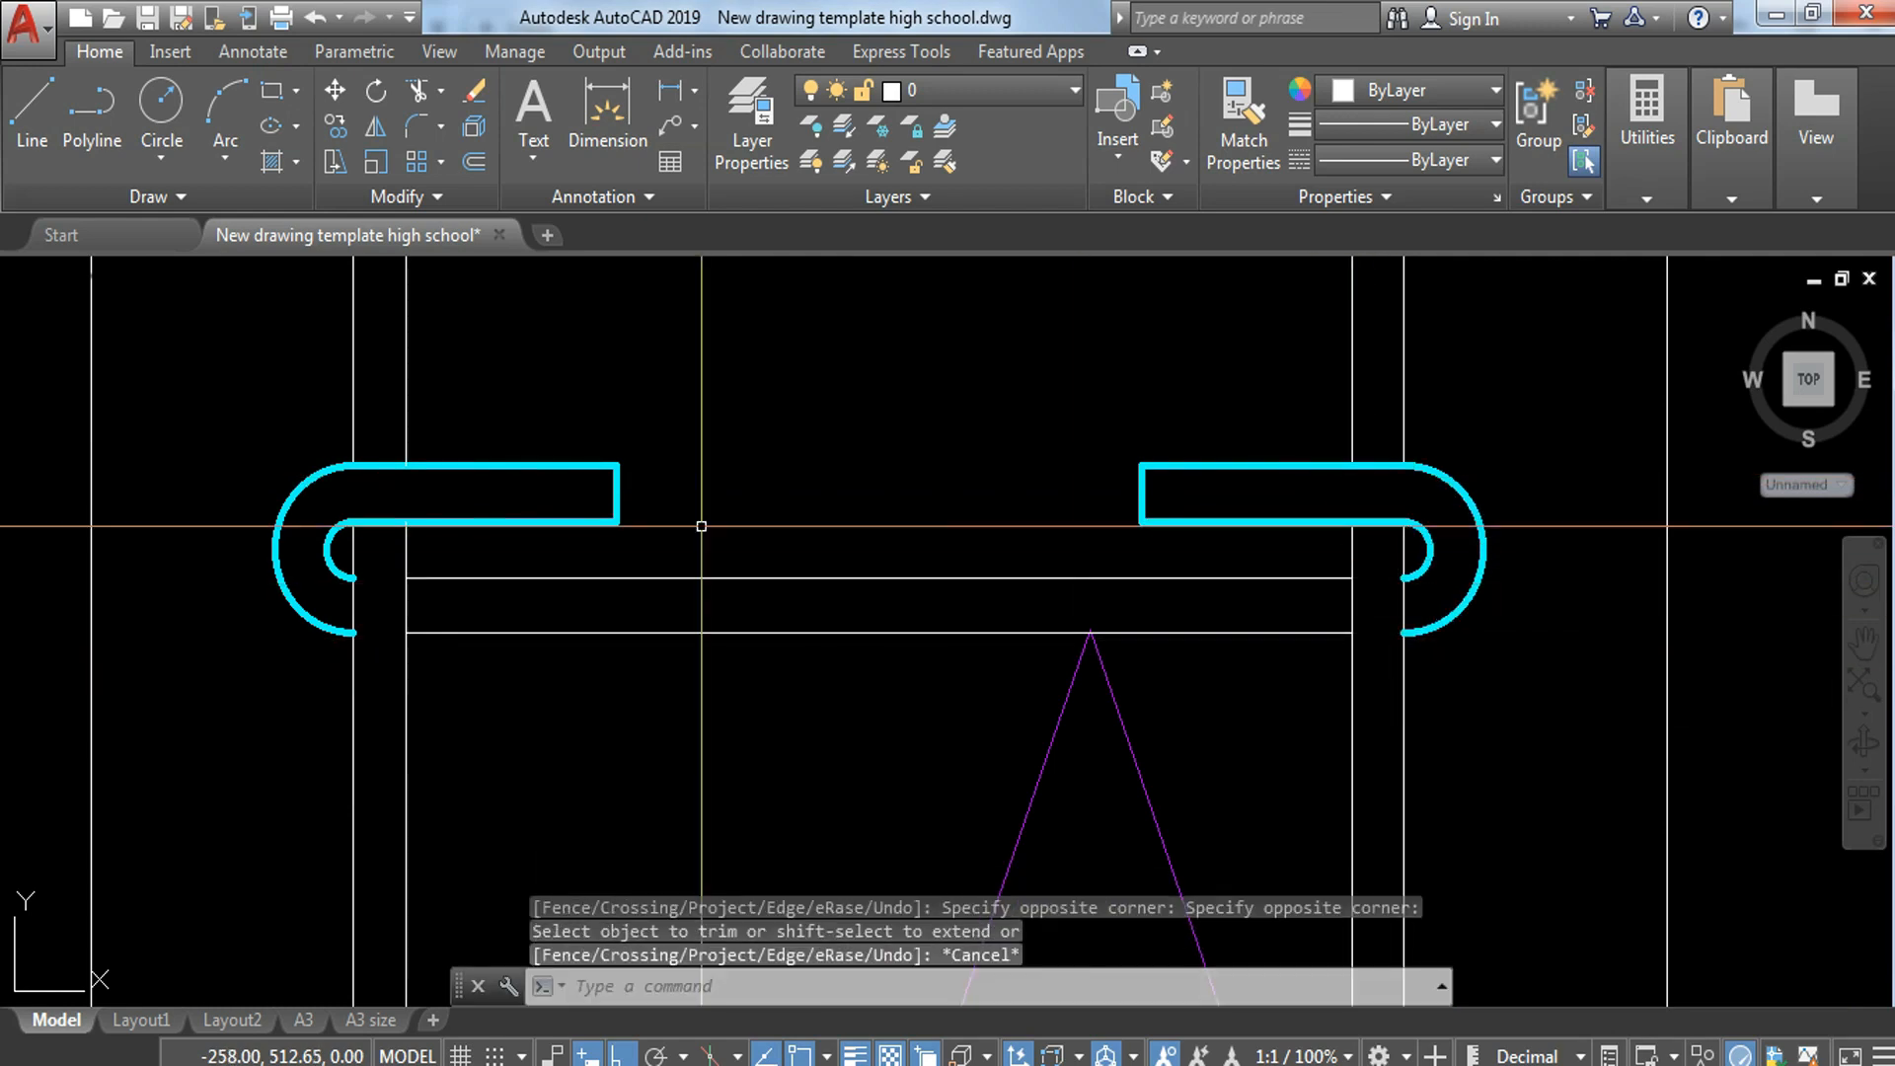
Step: Match the two white horizontal bar lines to the properties of the cyan hook
click(219, 430)
key(Escape)
click(920, 491)
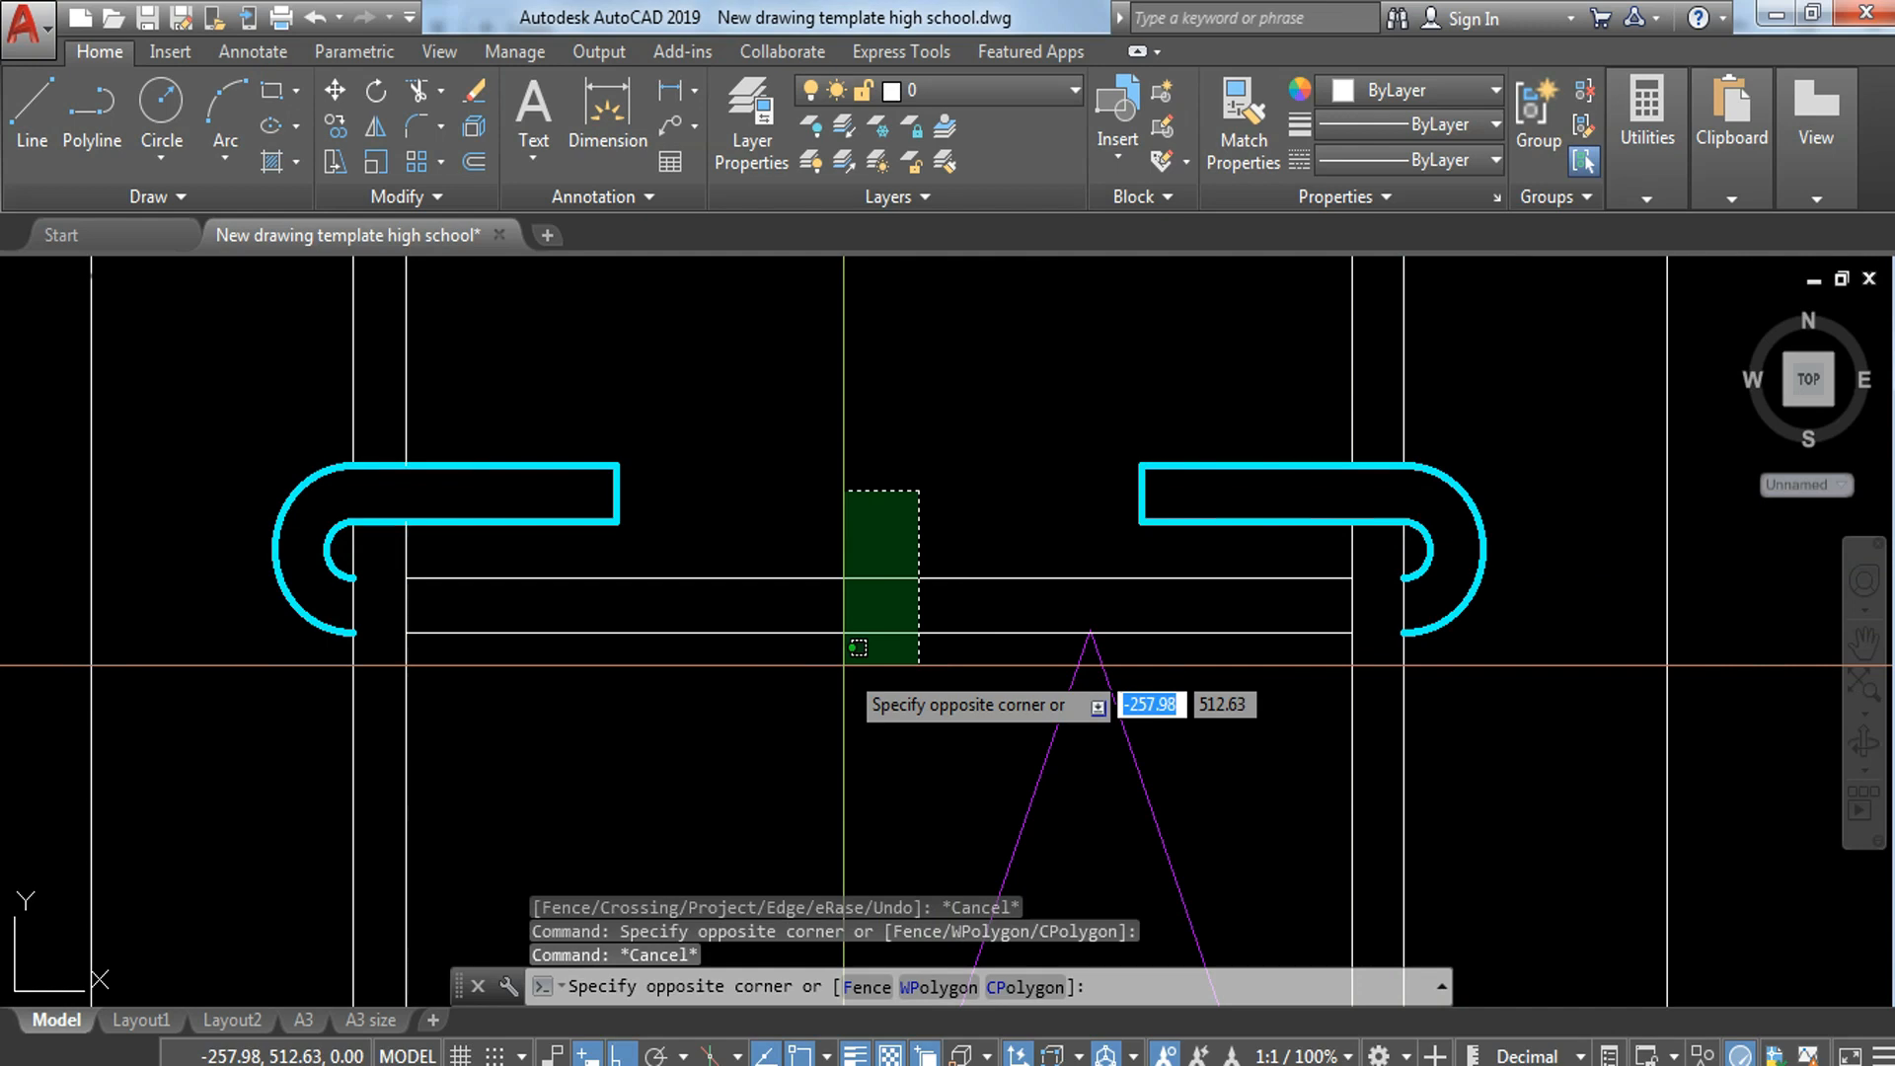
key(Escape)
text(ma)
key(Return)
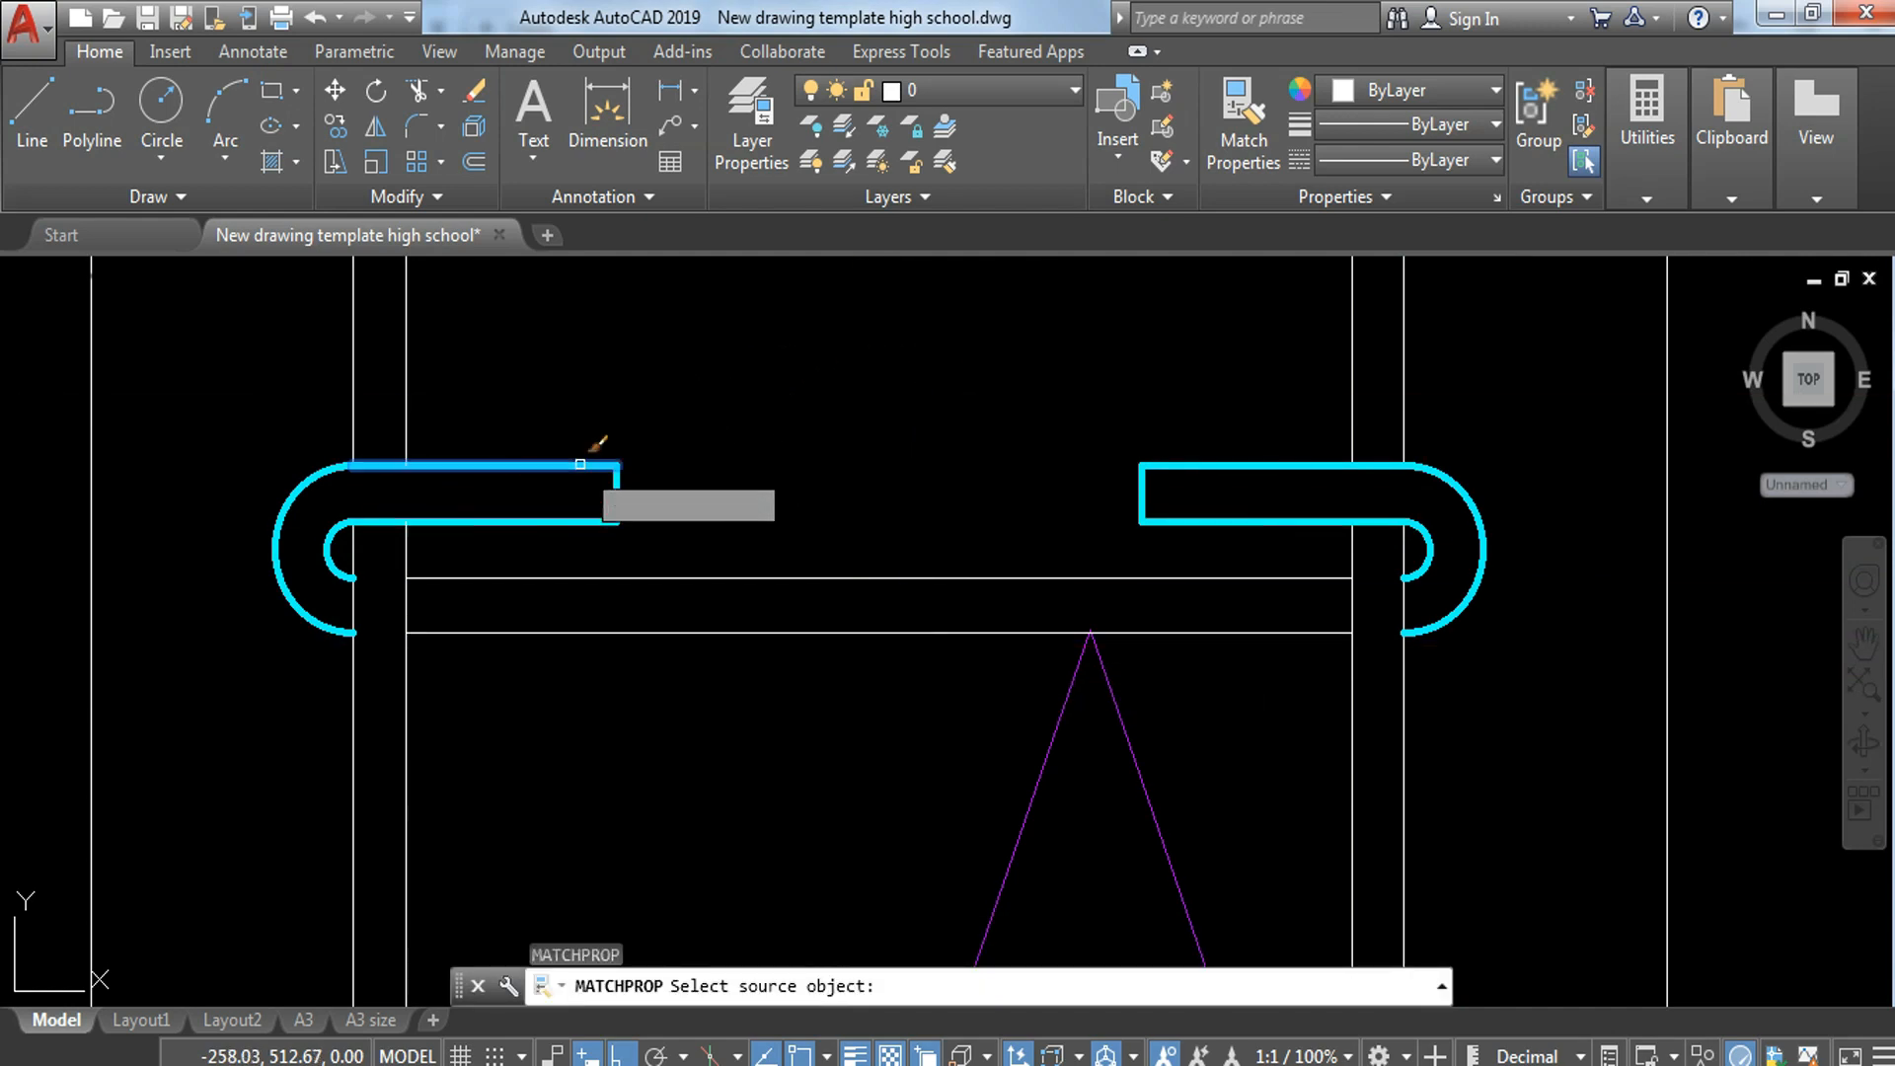
click(581, 464)
click(825, 478)
click(740, 672)
key(Escape)
Step: Copy the whole lowest hooked bar from its inner-leg corner up to each of the three horizontal guide lines above it
click(257, 410)
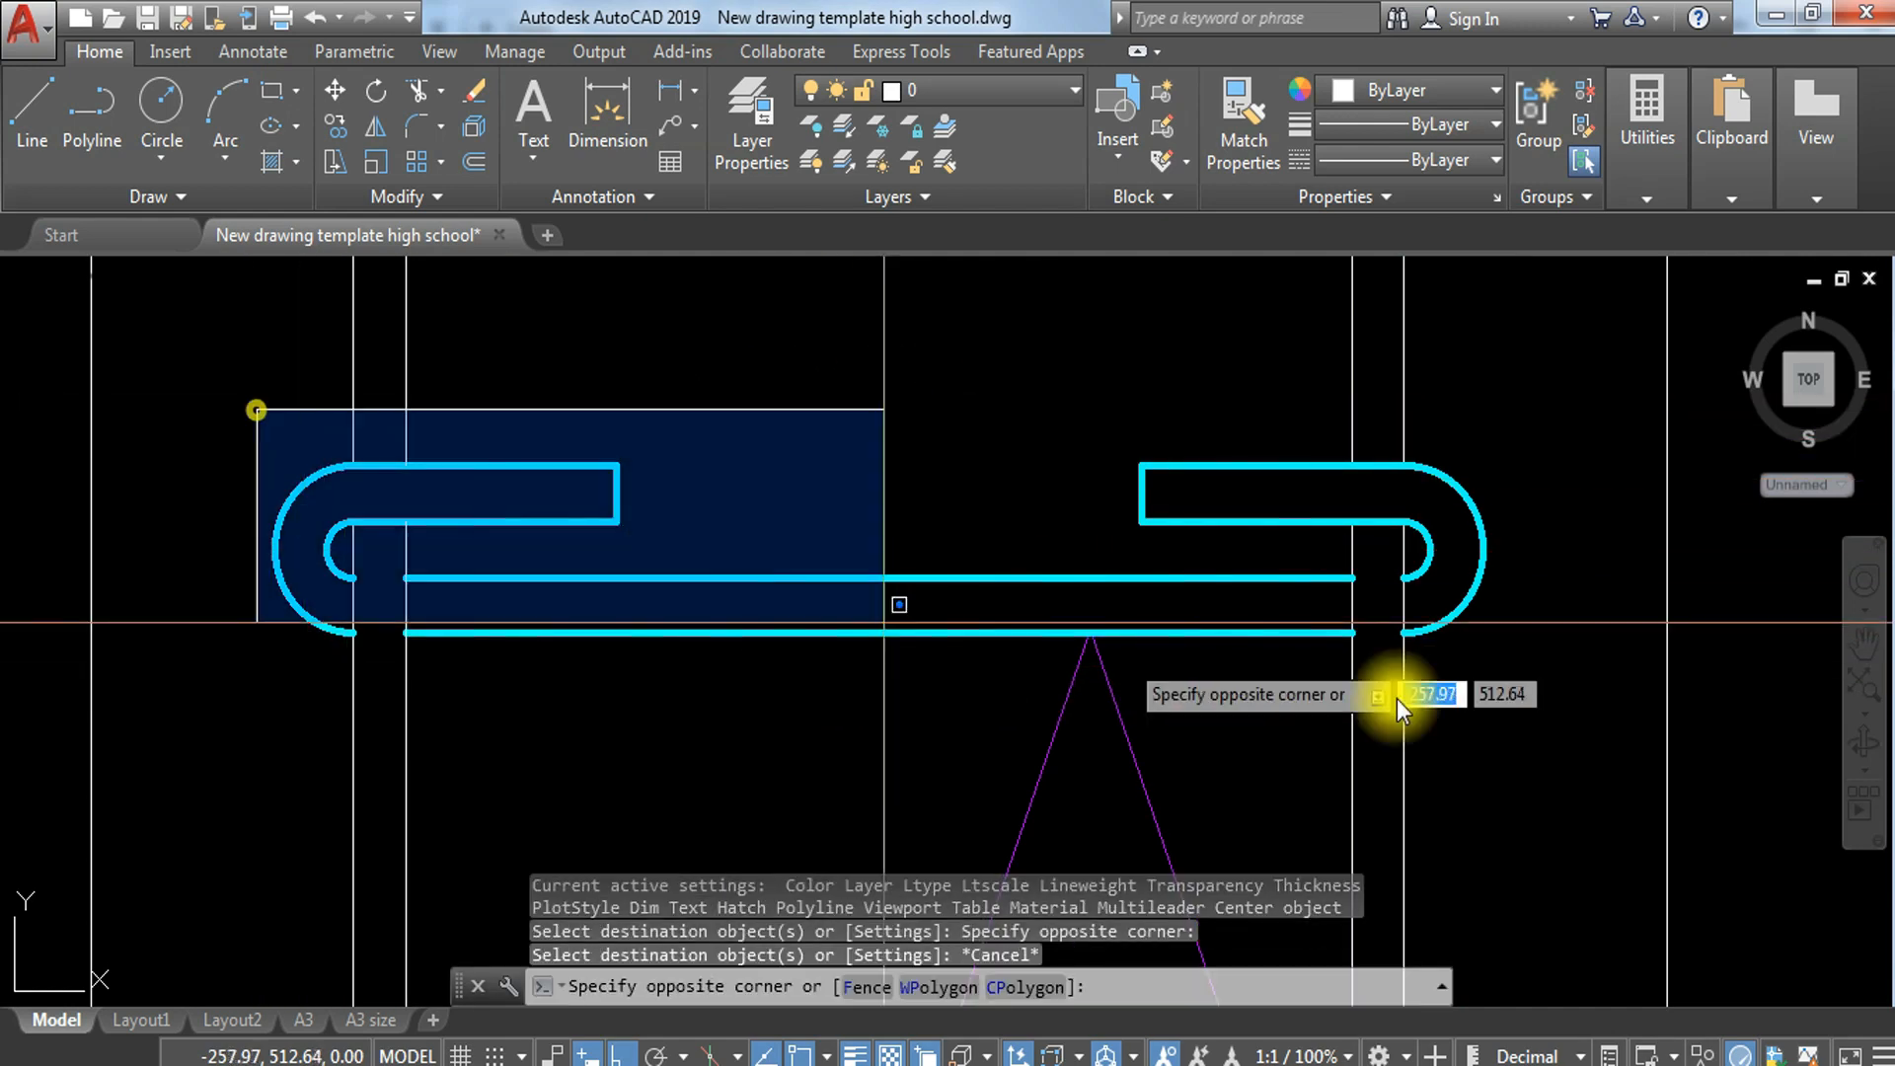
click(1727, 691)
text(co)
key(Return)
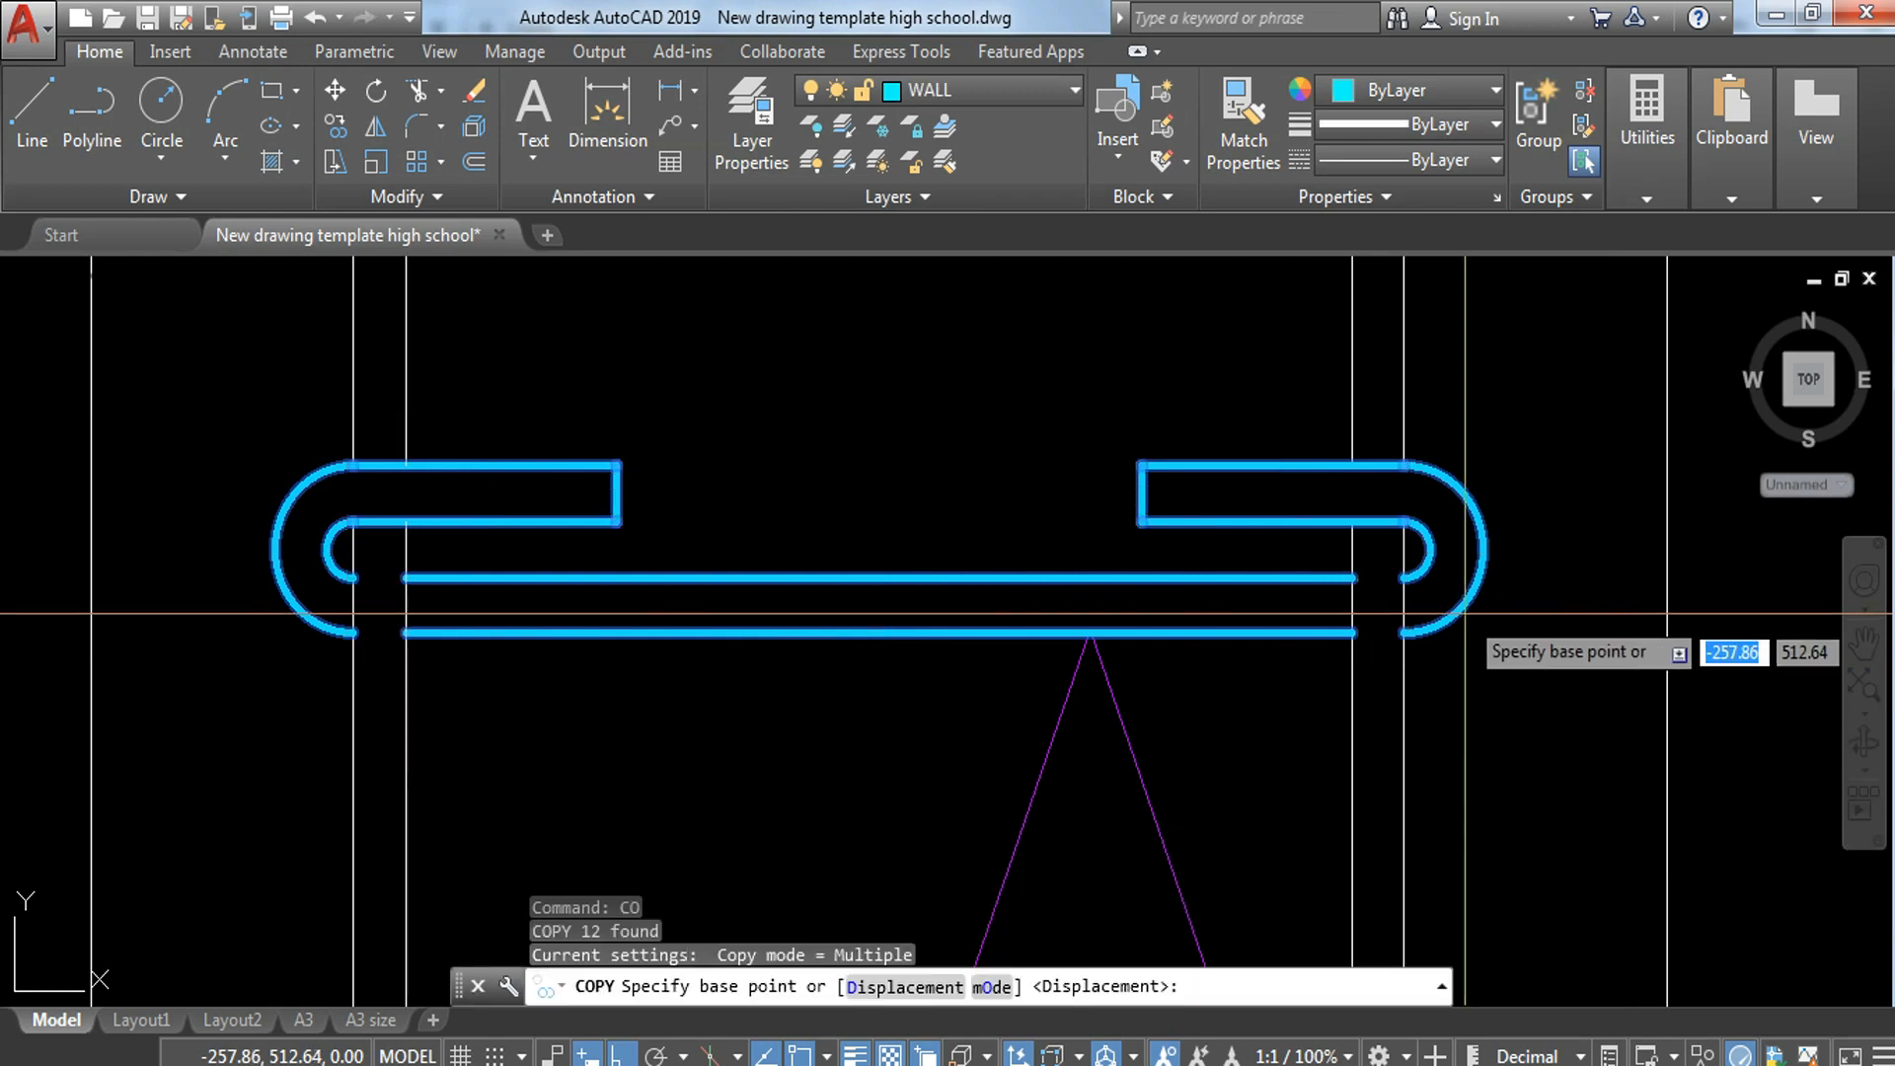
click(1406, 578)
scroll(1409, 592, down, 4)
mouse_move(1408, 622)
middle_down()
mouse_move(1422, 894)
mouse_move(1493, 604)
middle_up()
click(1492, 604)
middle_drag(1576, 482, 1610, 679)
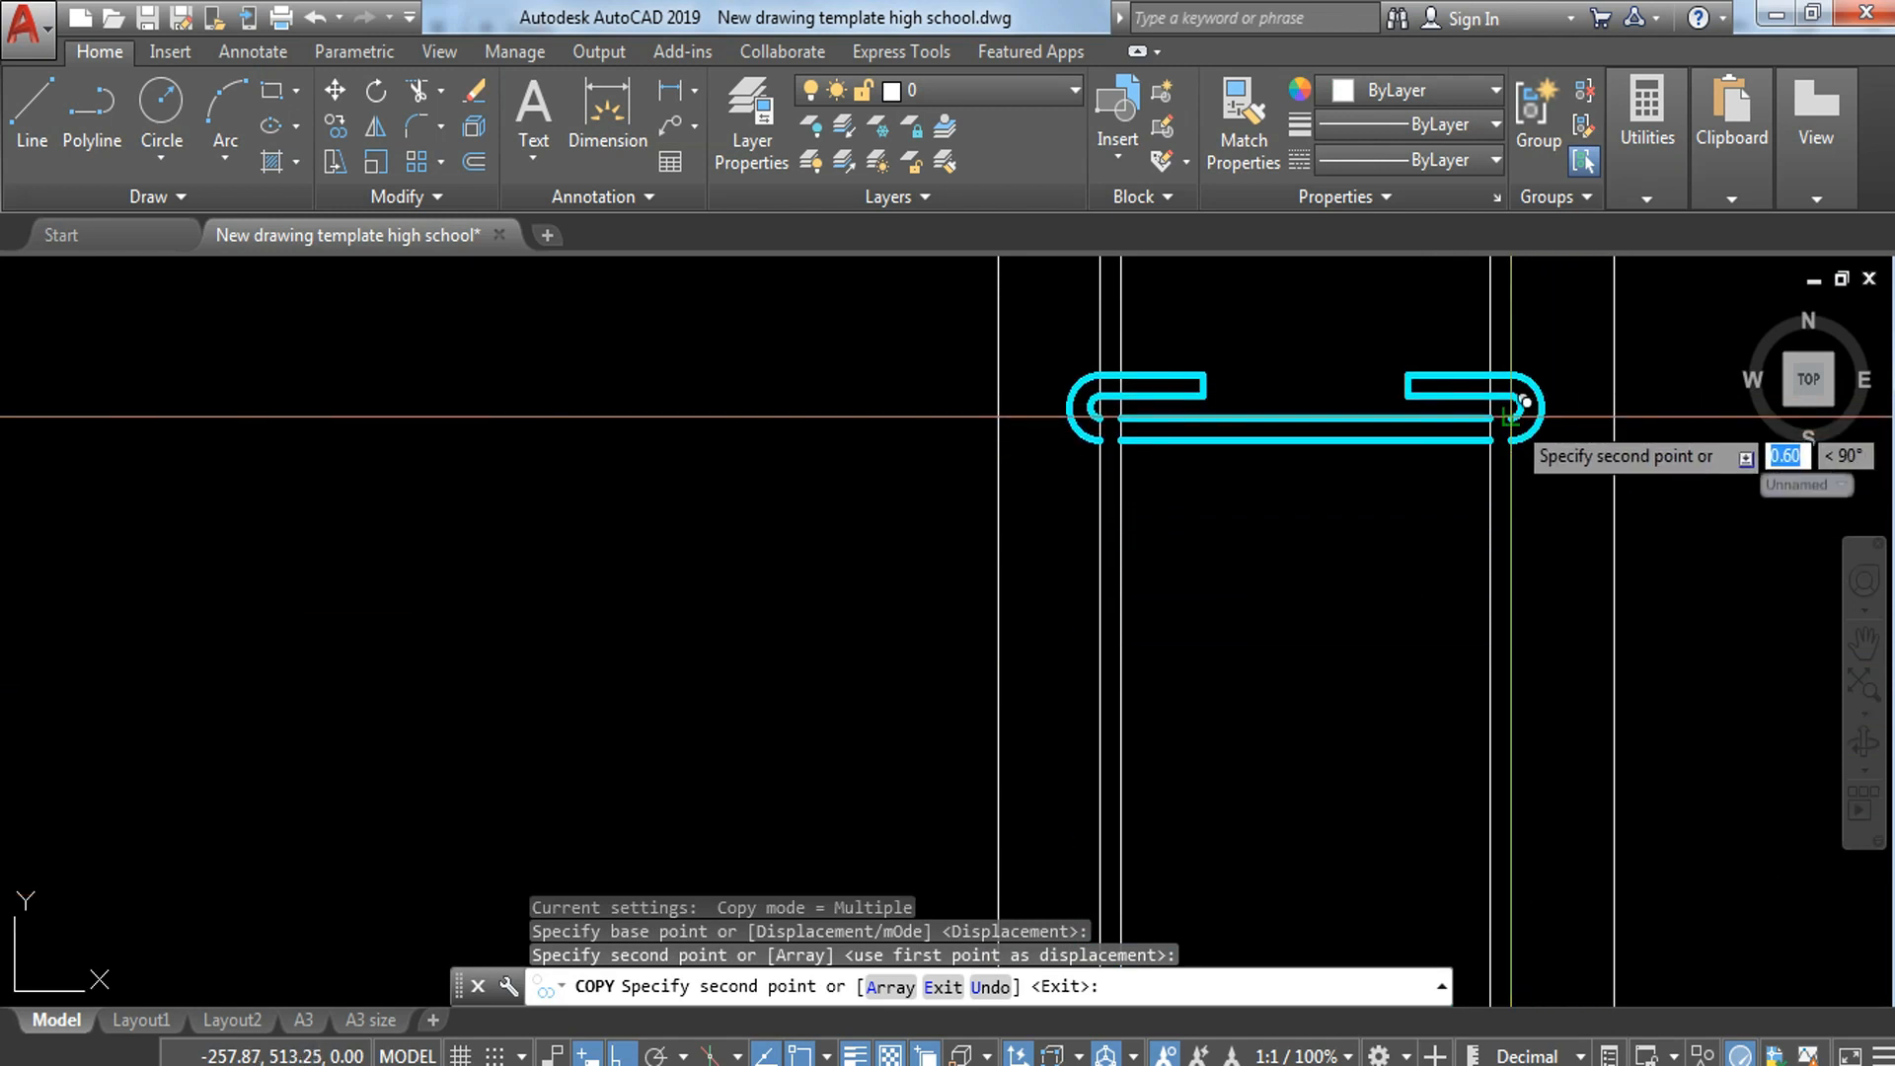
click(1511, 417)
middle_drag(1561, 331, 1632, 947)
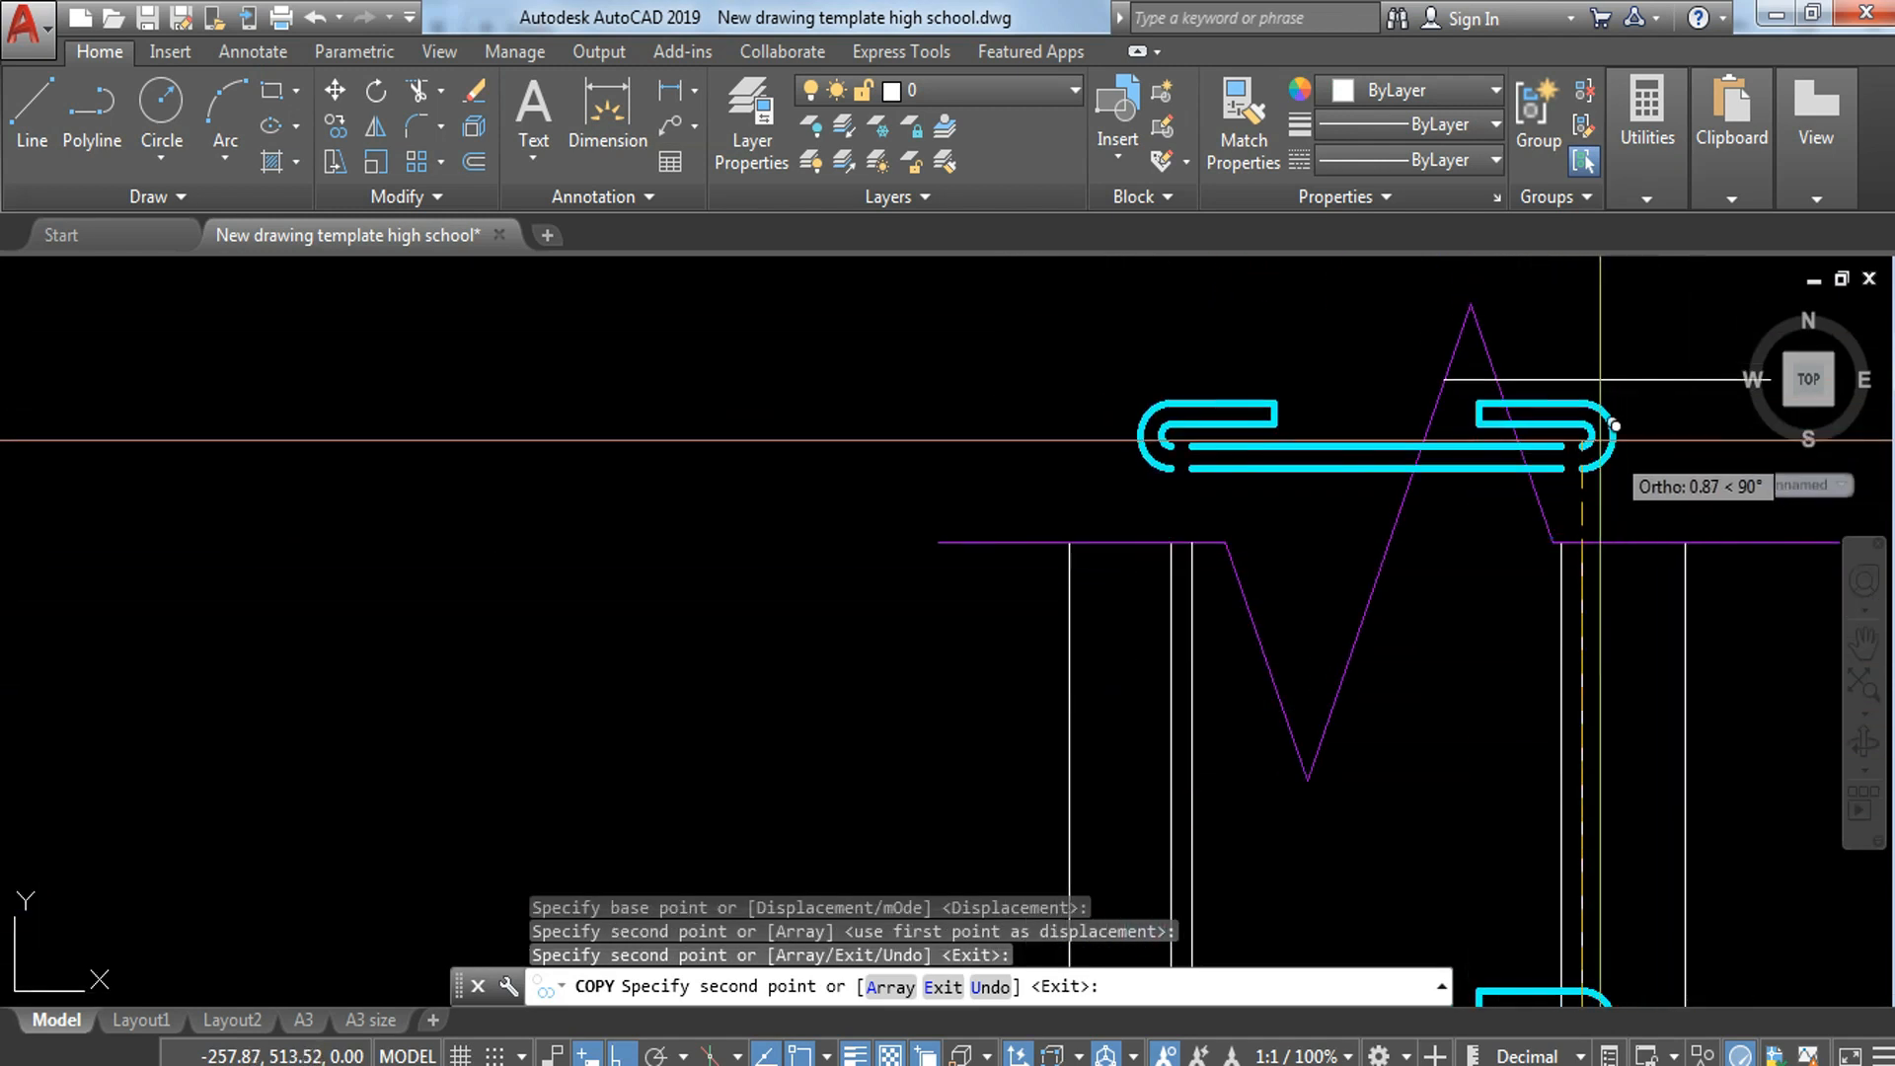
key(Escape)
Step: Trim the topmost hooked bar copy outside the peak of the upper break line
scroll(1517, 385, up, 2)
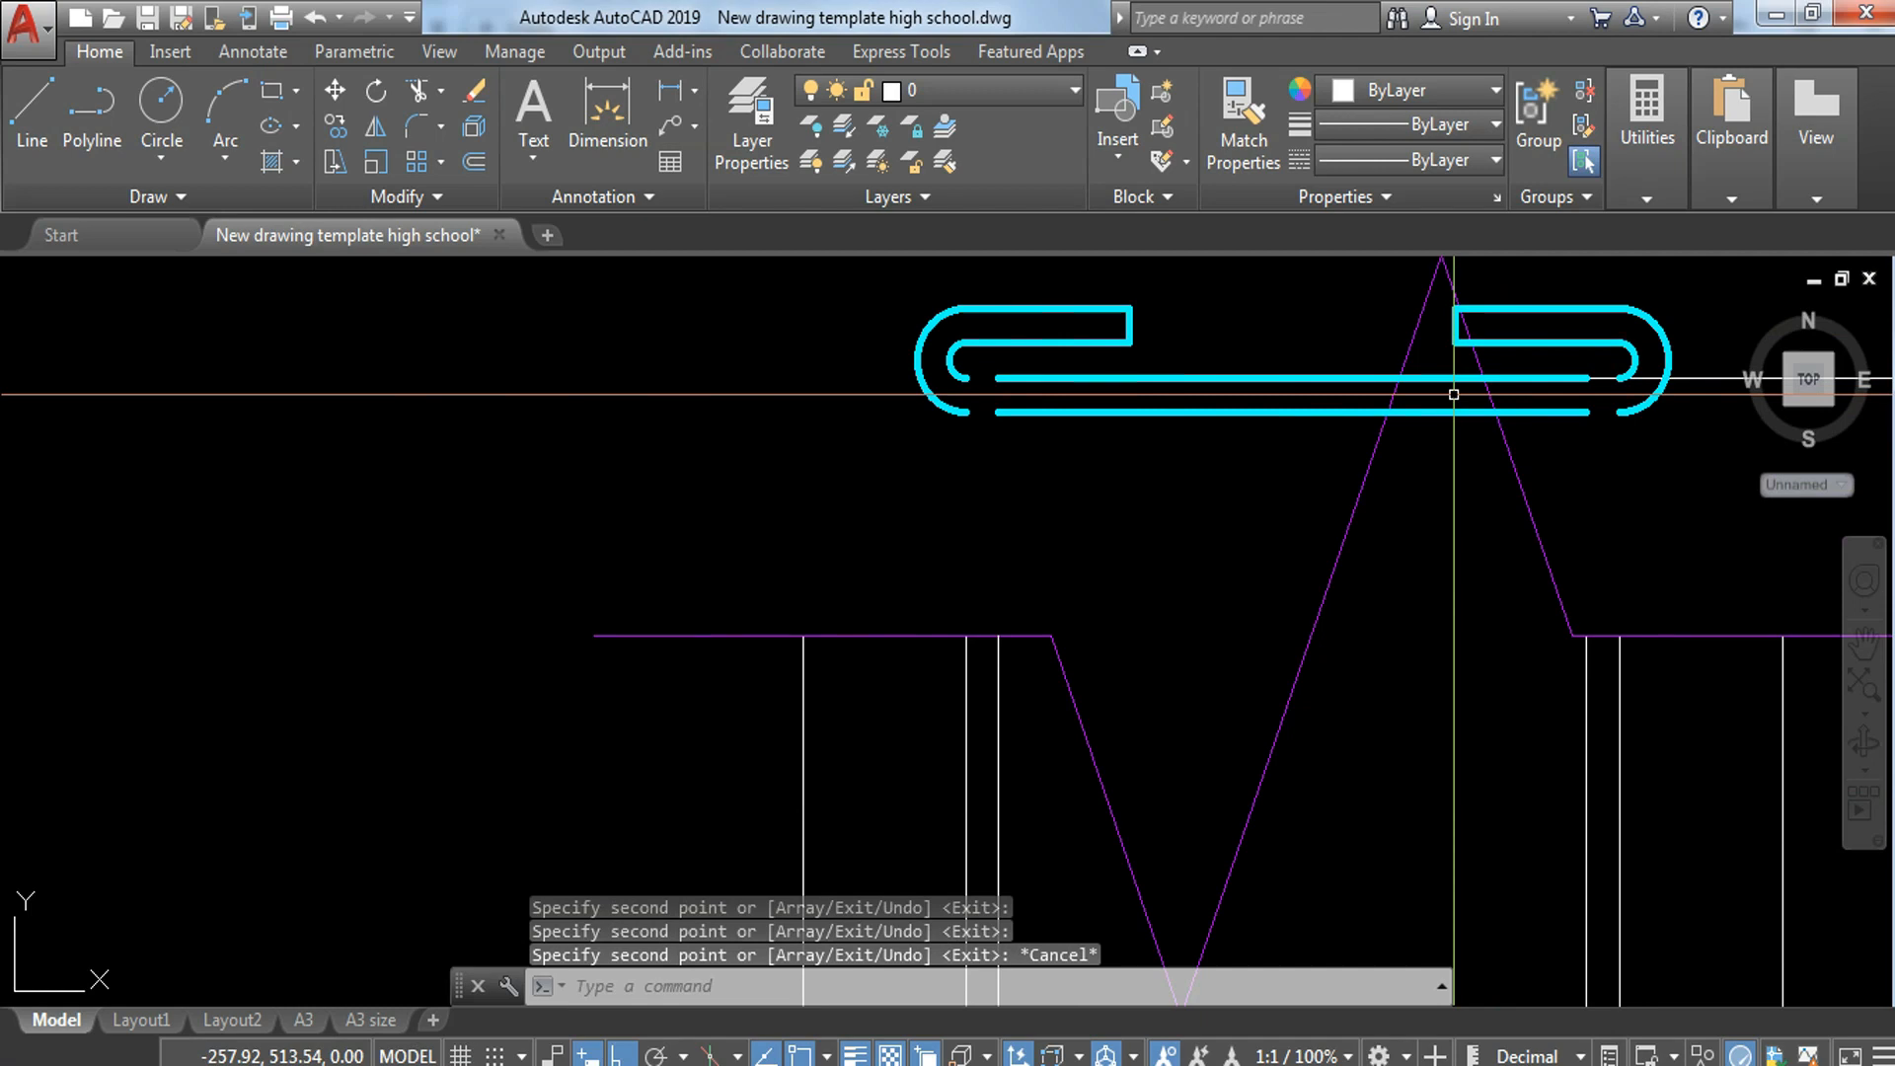
text(tr)
key(Return)
key(Return)
click(1226, 280)
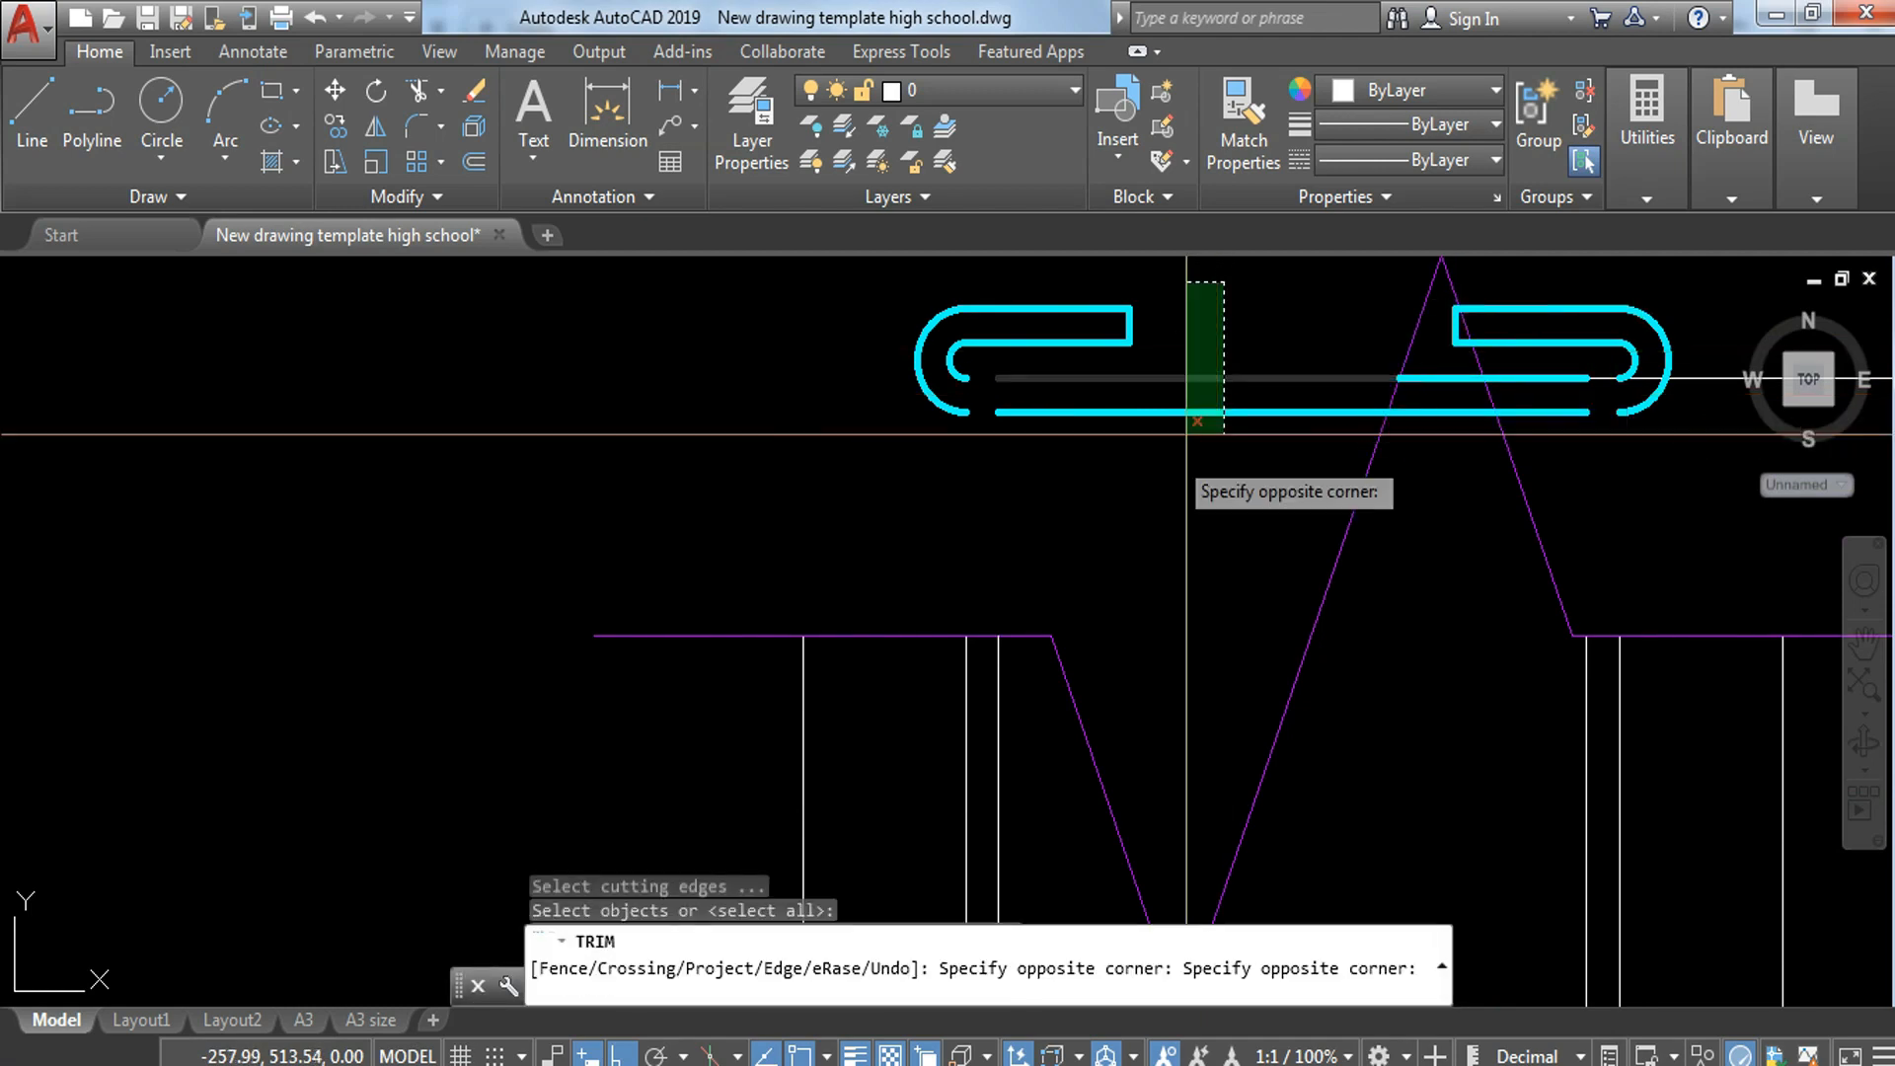
click(1183, 446)
click(1576, 270)
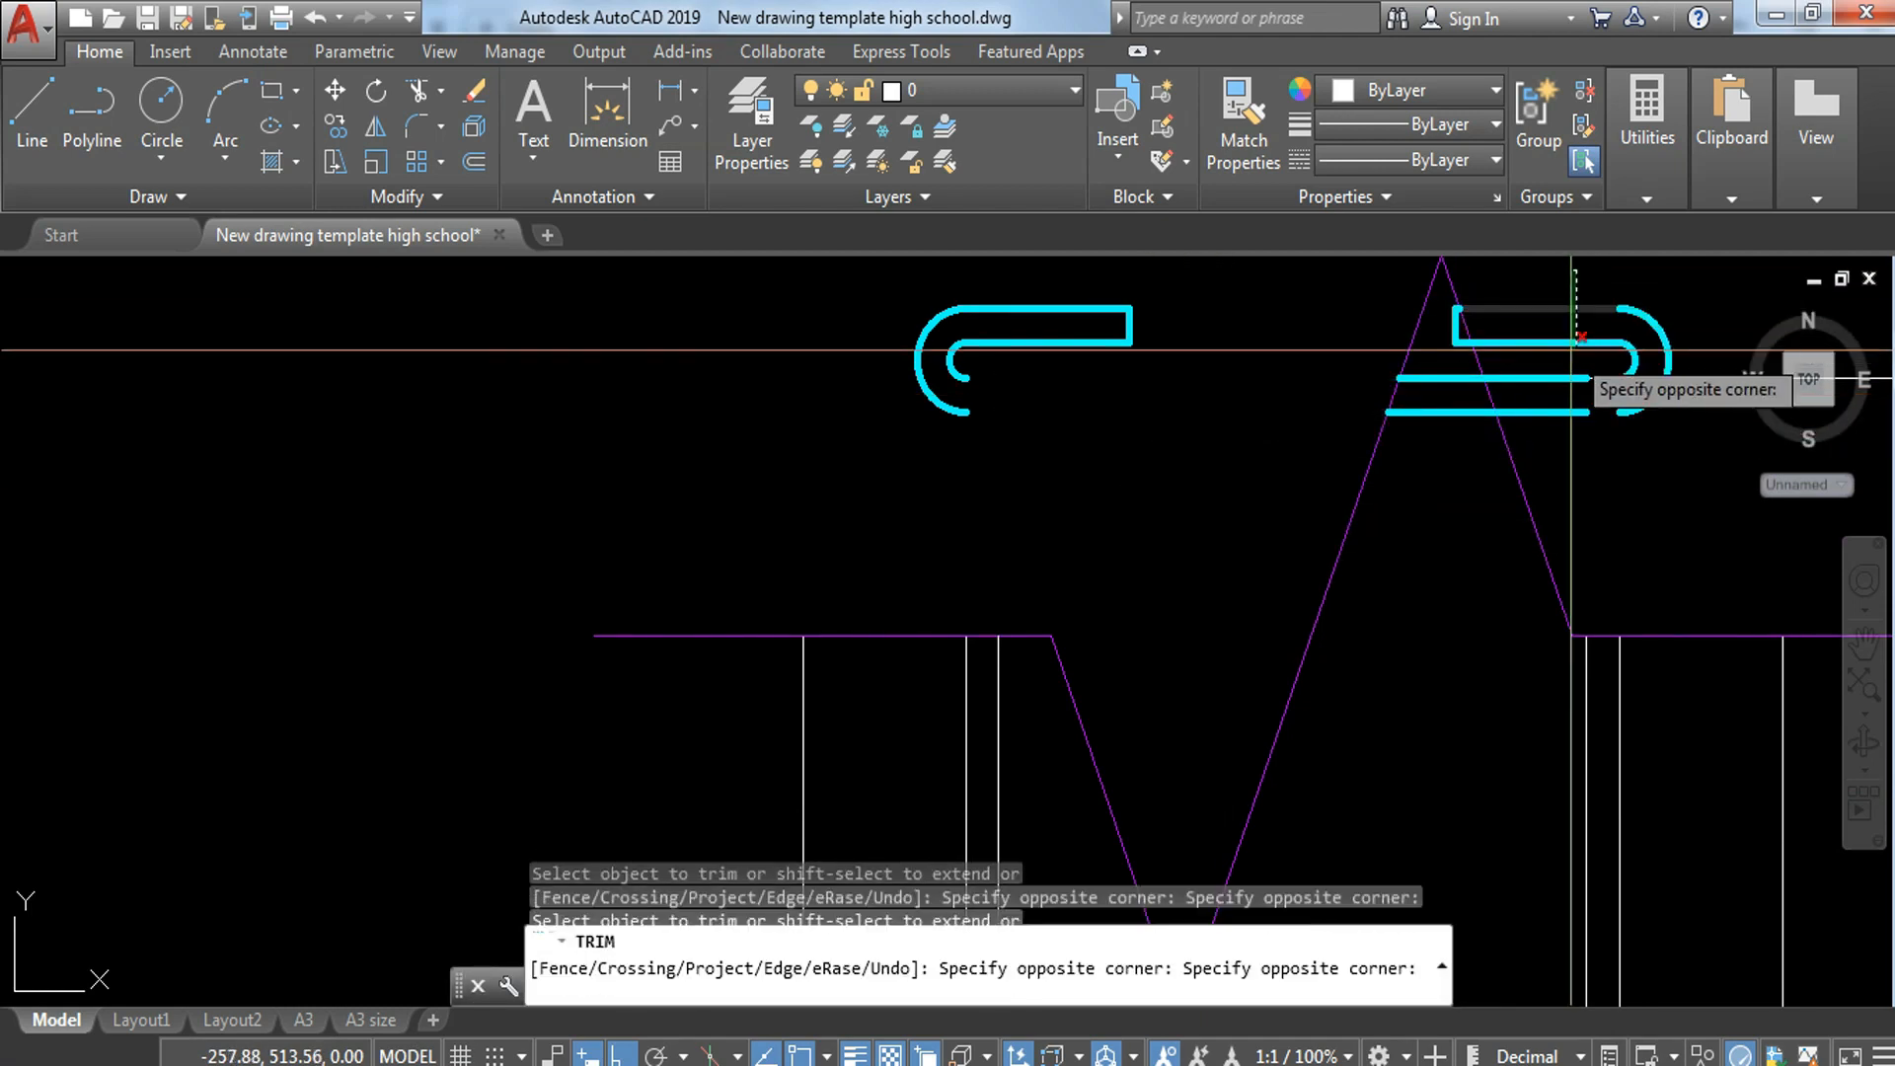
click(1553, 446)
key(Escape)
Step: Erase the leftover hook pieces of the topmost copy on both sides of the upper break line's peak
click(1609, 269)
click(1683, 427)
text(e)
key(Return)
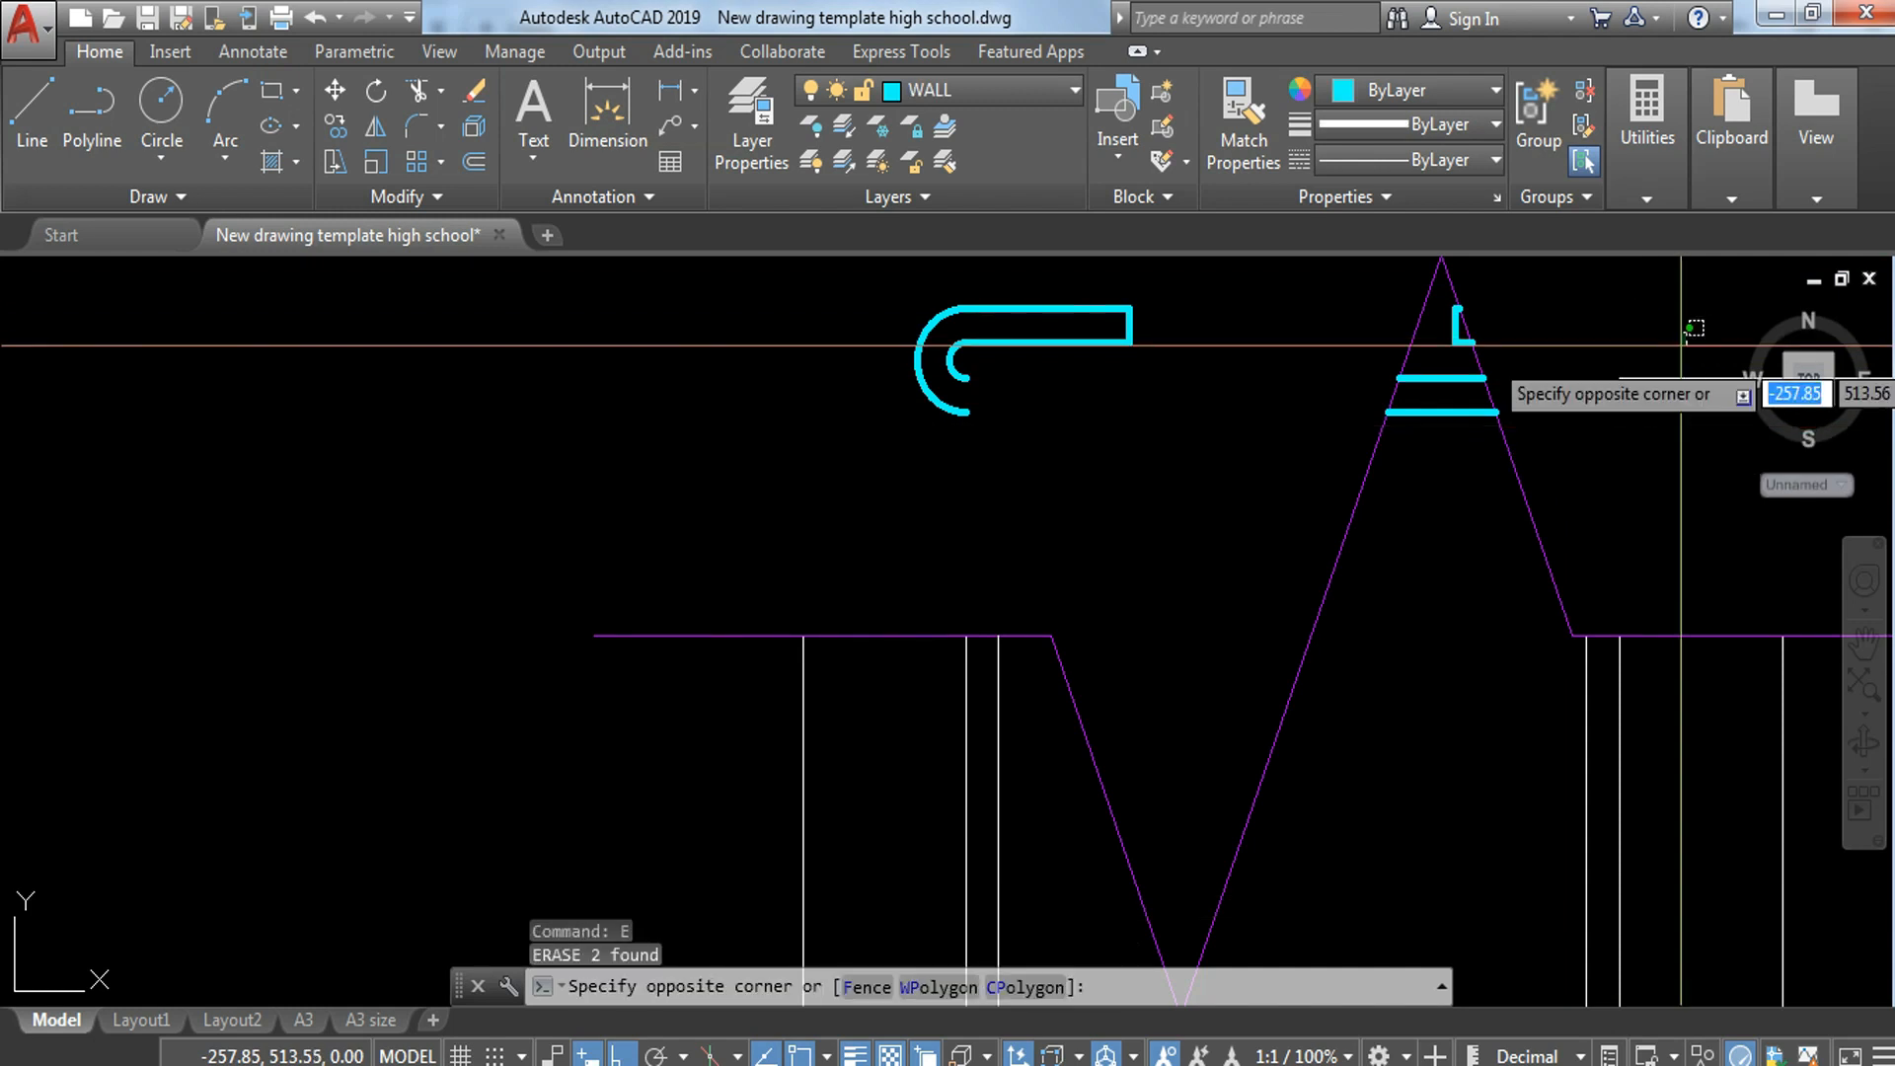
click(872, 427)
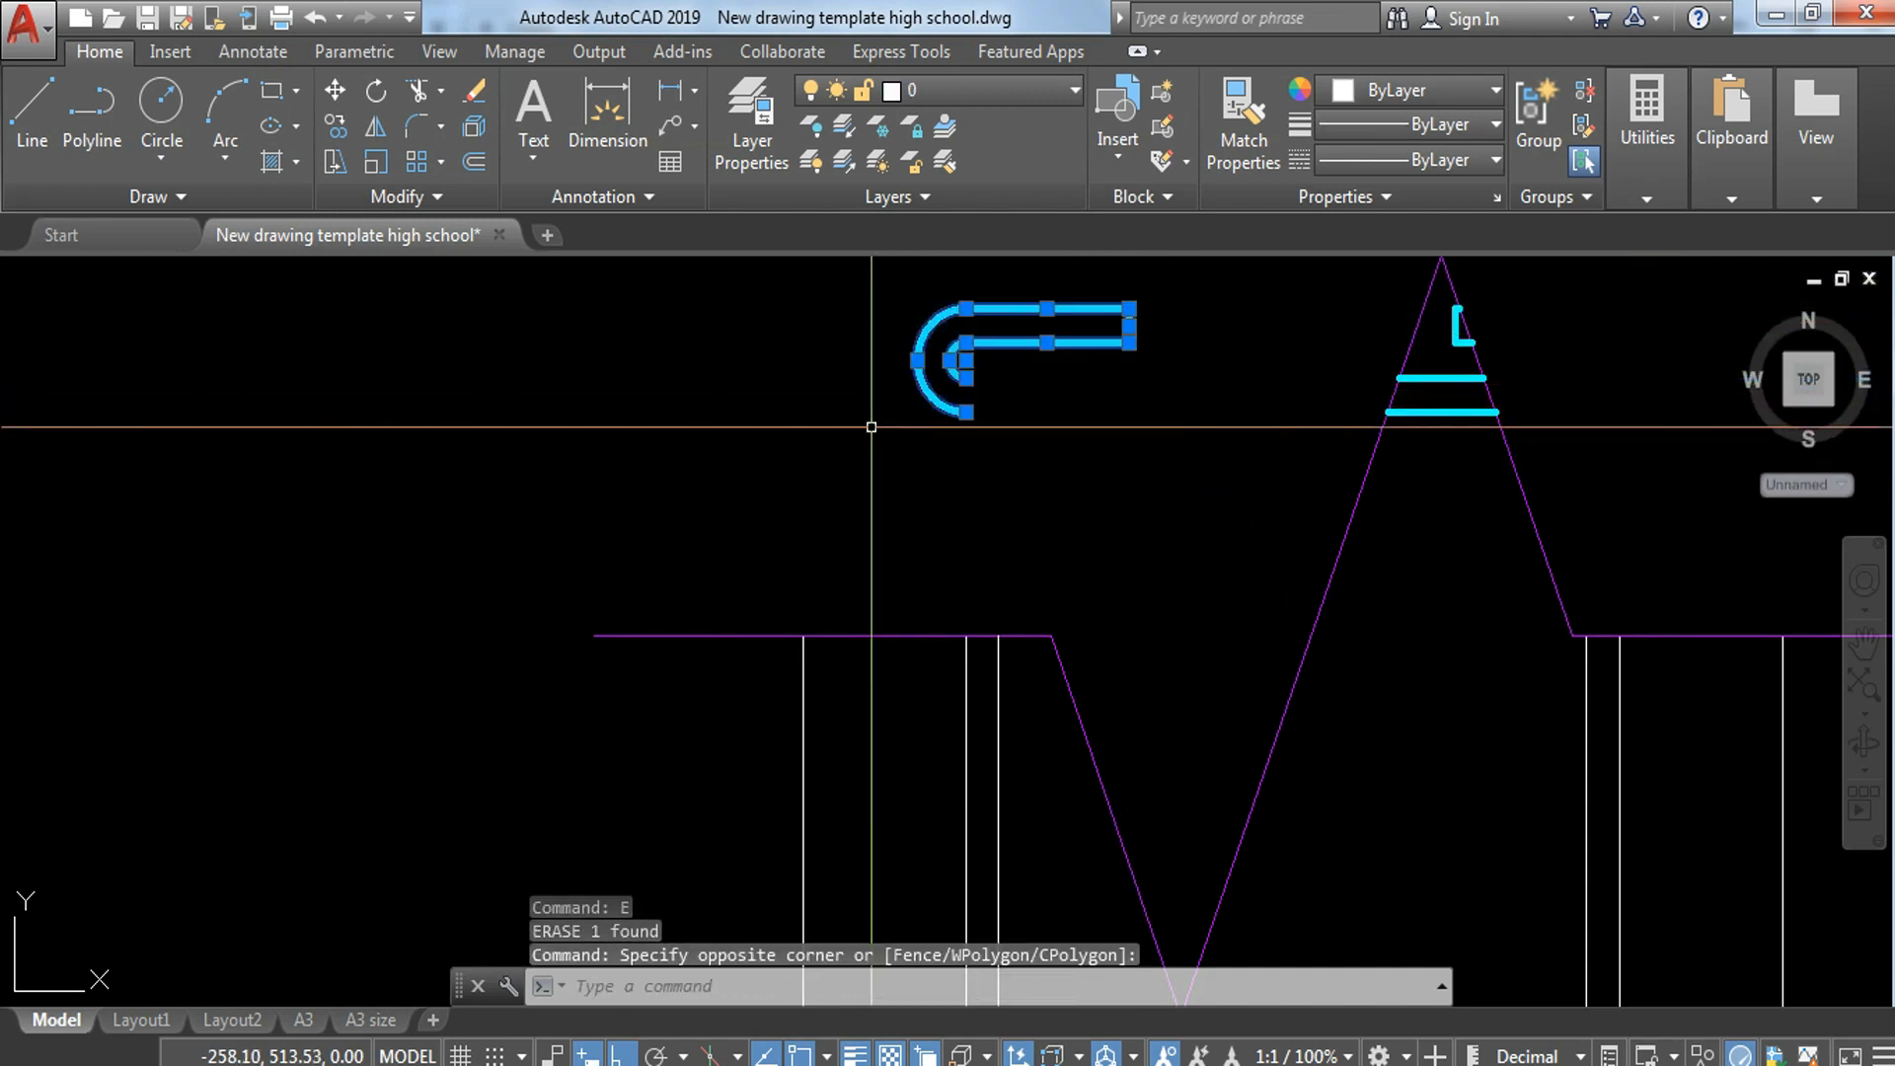
text(e)
key(Return)
Step: Trim the lines crossing the left hook of the middle hooked bar in the plan strip
scroll(938, 396, down, 6)
middle_drag(1046, 499, 1038, 228)
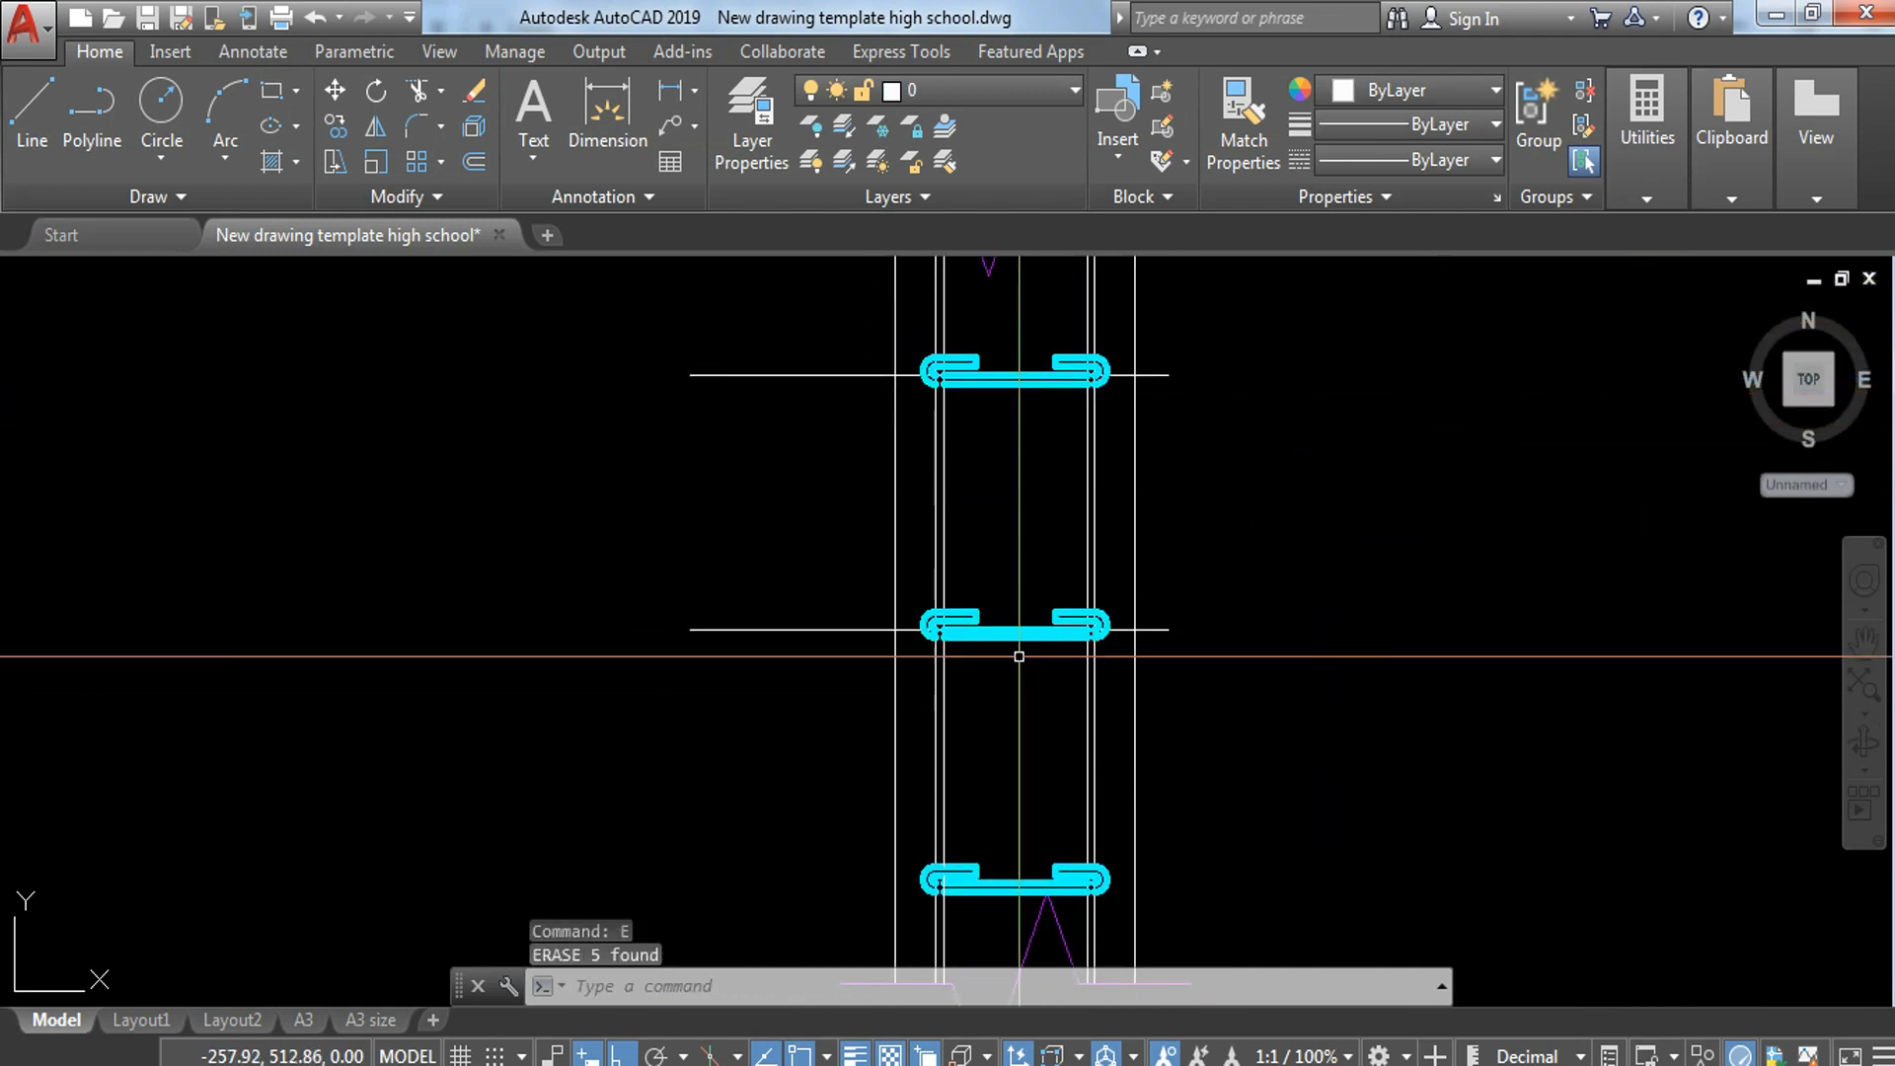
scroll(970, 642, up, 6)
text(tr)
key(Return)
key(Return)
scroll(802, 586, up, 4)
click(899, 594)
click(905, 660)
click(973, 461)
click(840, 488)
scroll(940, 525, down, 5)
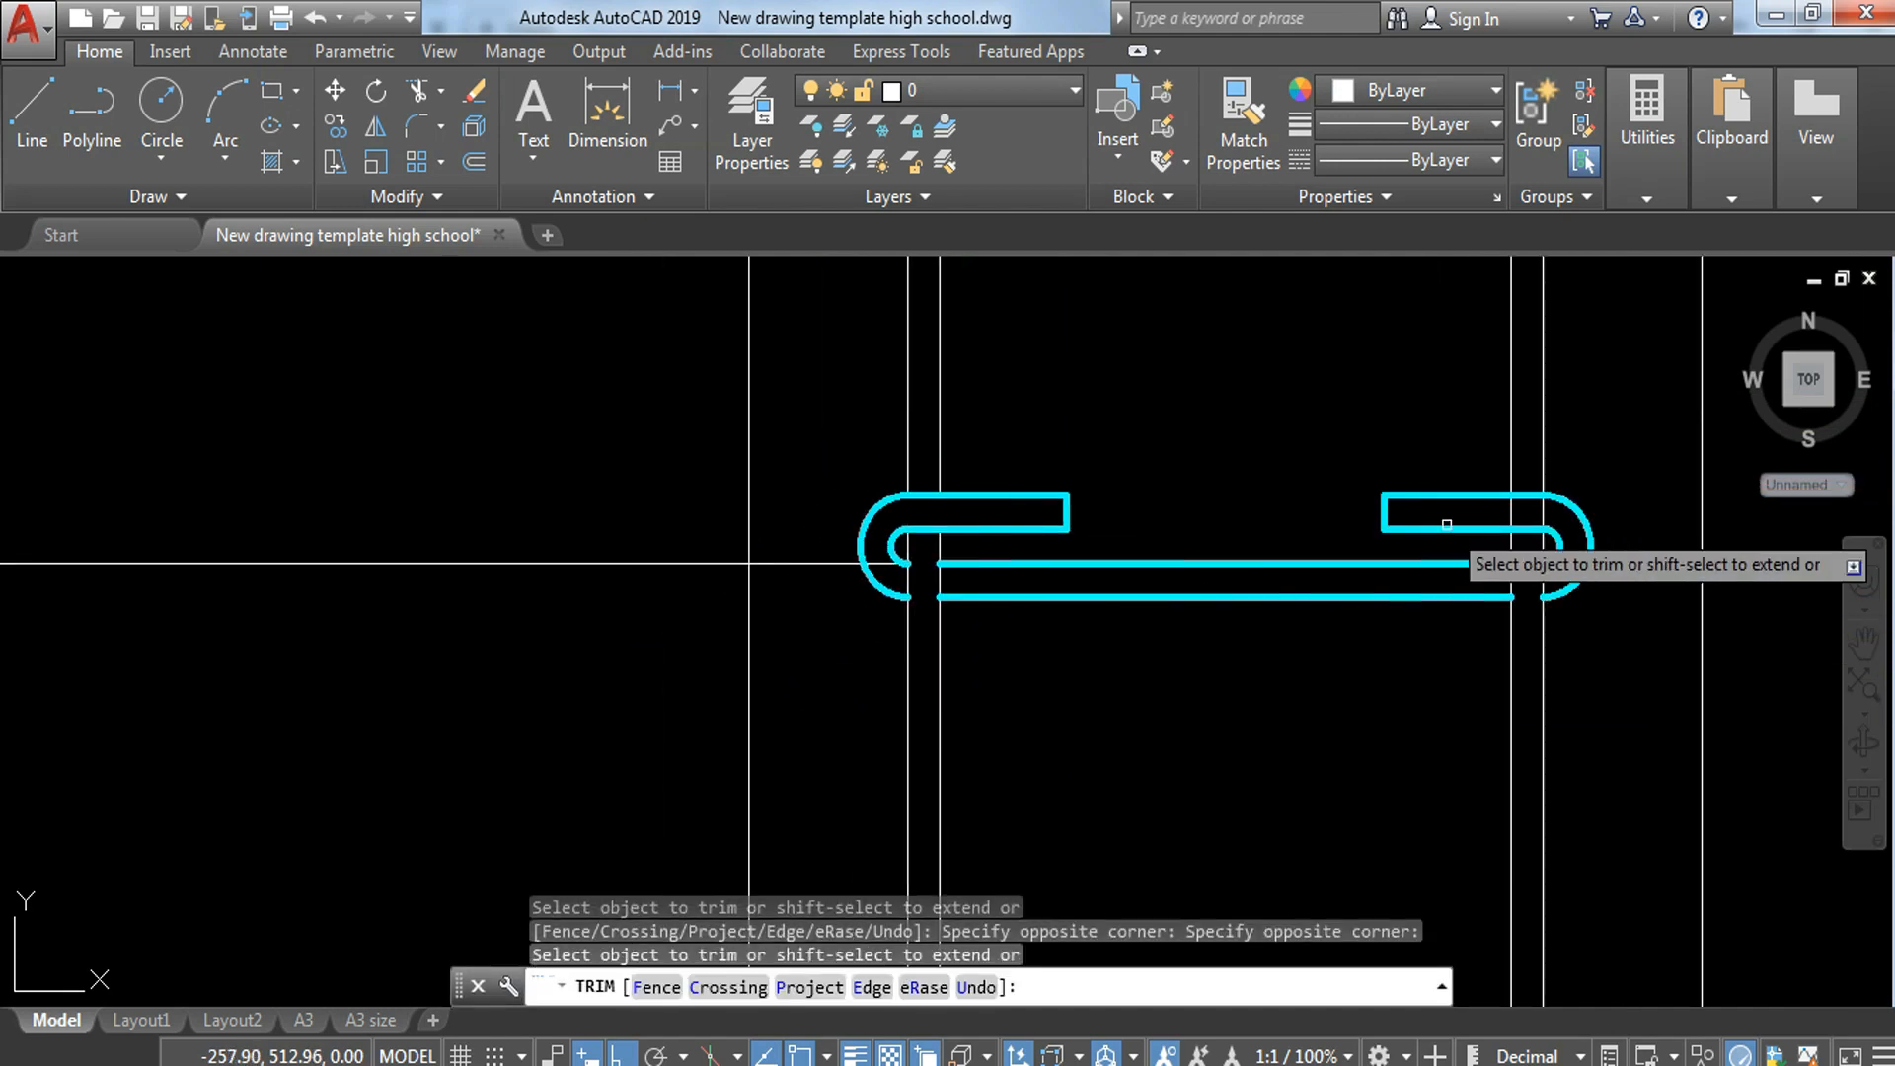
Step: Trim the lines crossing the right hook of the middle hooked bar in the plan strip
scroll(1508, 521, up, 4)
click(1594, 502)
click(1515, 479)
click(1527, 486)
click(1477, 492)
scroll(1584, 676, down, 4)
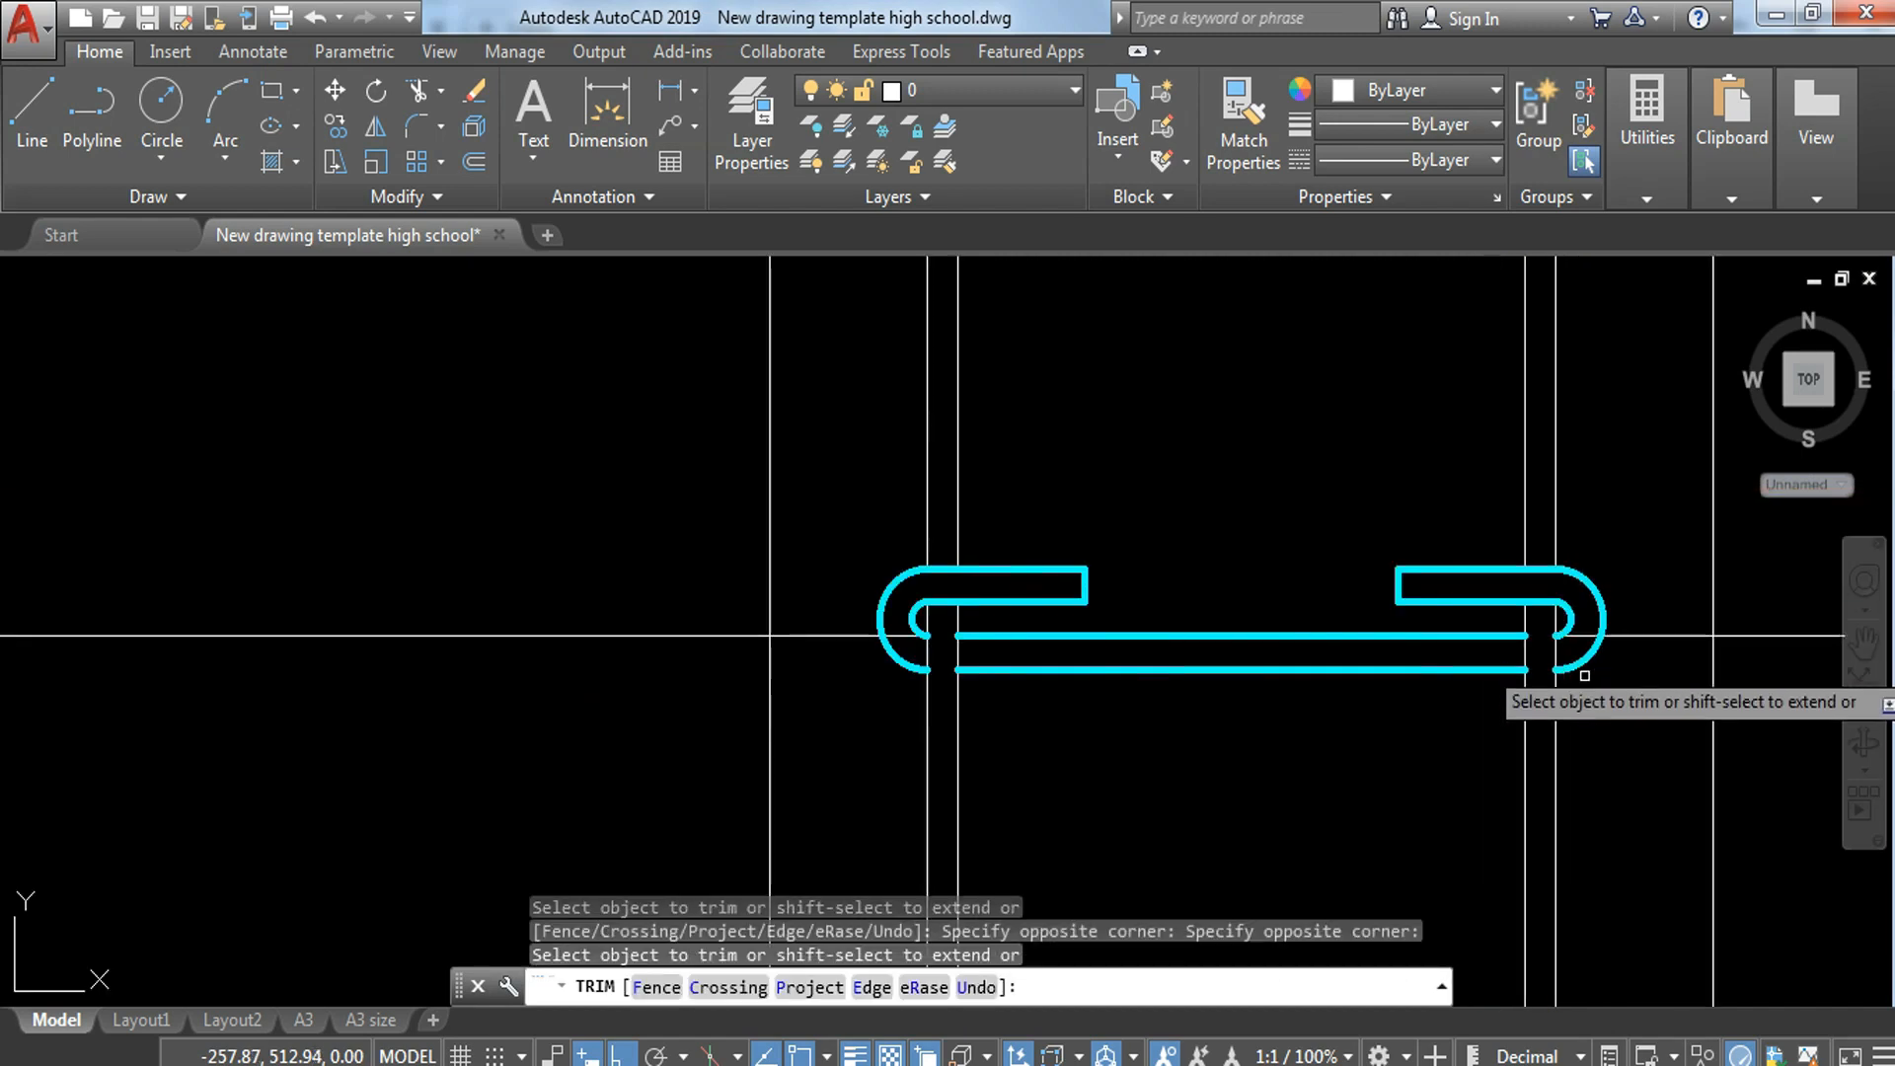
Step: Trim the lines crossing the left hook of the upper hooked bar, below the upper break line
mouse_move(1355, 426)
middle_down()
mouse_move(1379, 731)
mouse_move(1353, 913)
middle_up()
scroll(1105, 400, down, 2)
middle_drag(1106, 399, 1200, 913)
scroll(1209, 913, up, 2)
scroll(1038, 740, up, 4)
click(1039, 648)
click(848, 642)
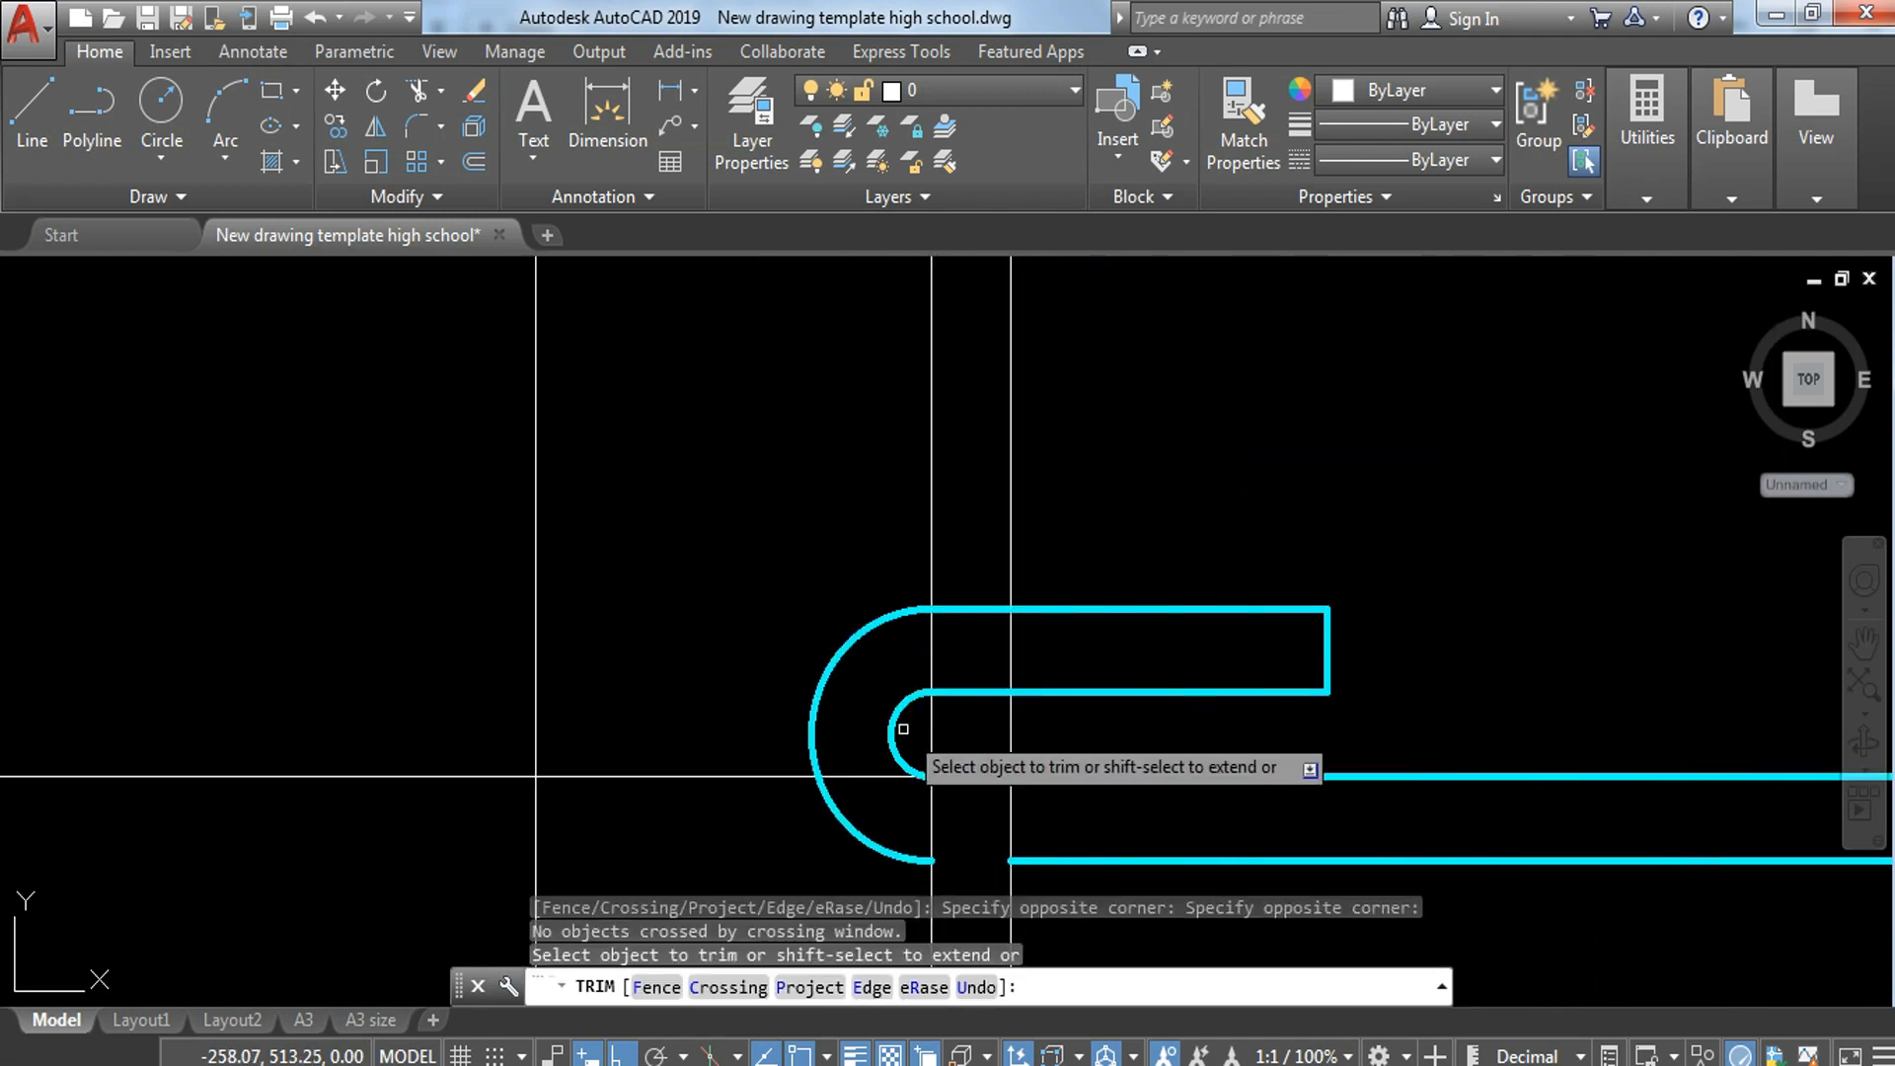
click(900, 655)
click(1052, 654)
middle_drag(1021, 659, 1014, 410)
click(1028, 396)
click(906, 405)
click(983, 499)
click(980, 542)
Step: Trim the lines crossing the right hook of the upper hooked bar, below the upper break line
scroll(992, 533, down, 4)
scroll(1589, 501, up, 4)
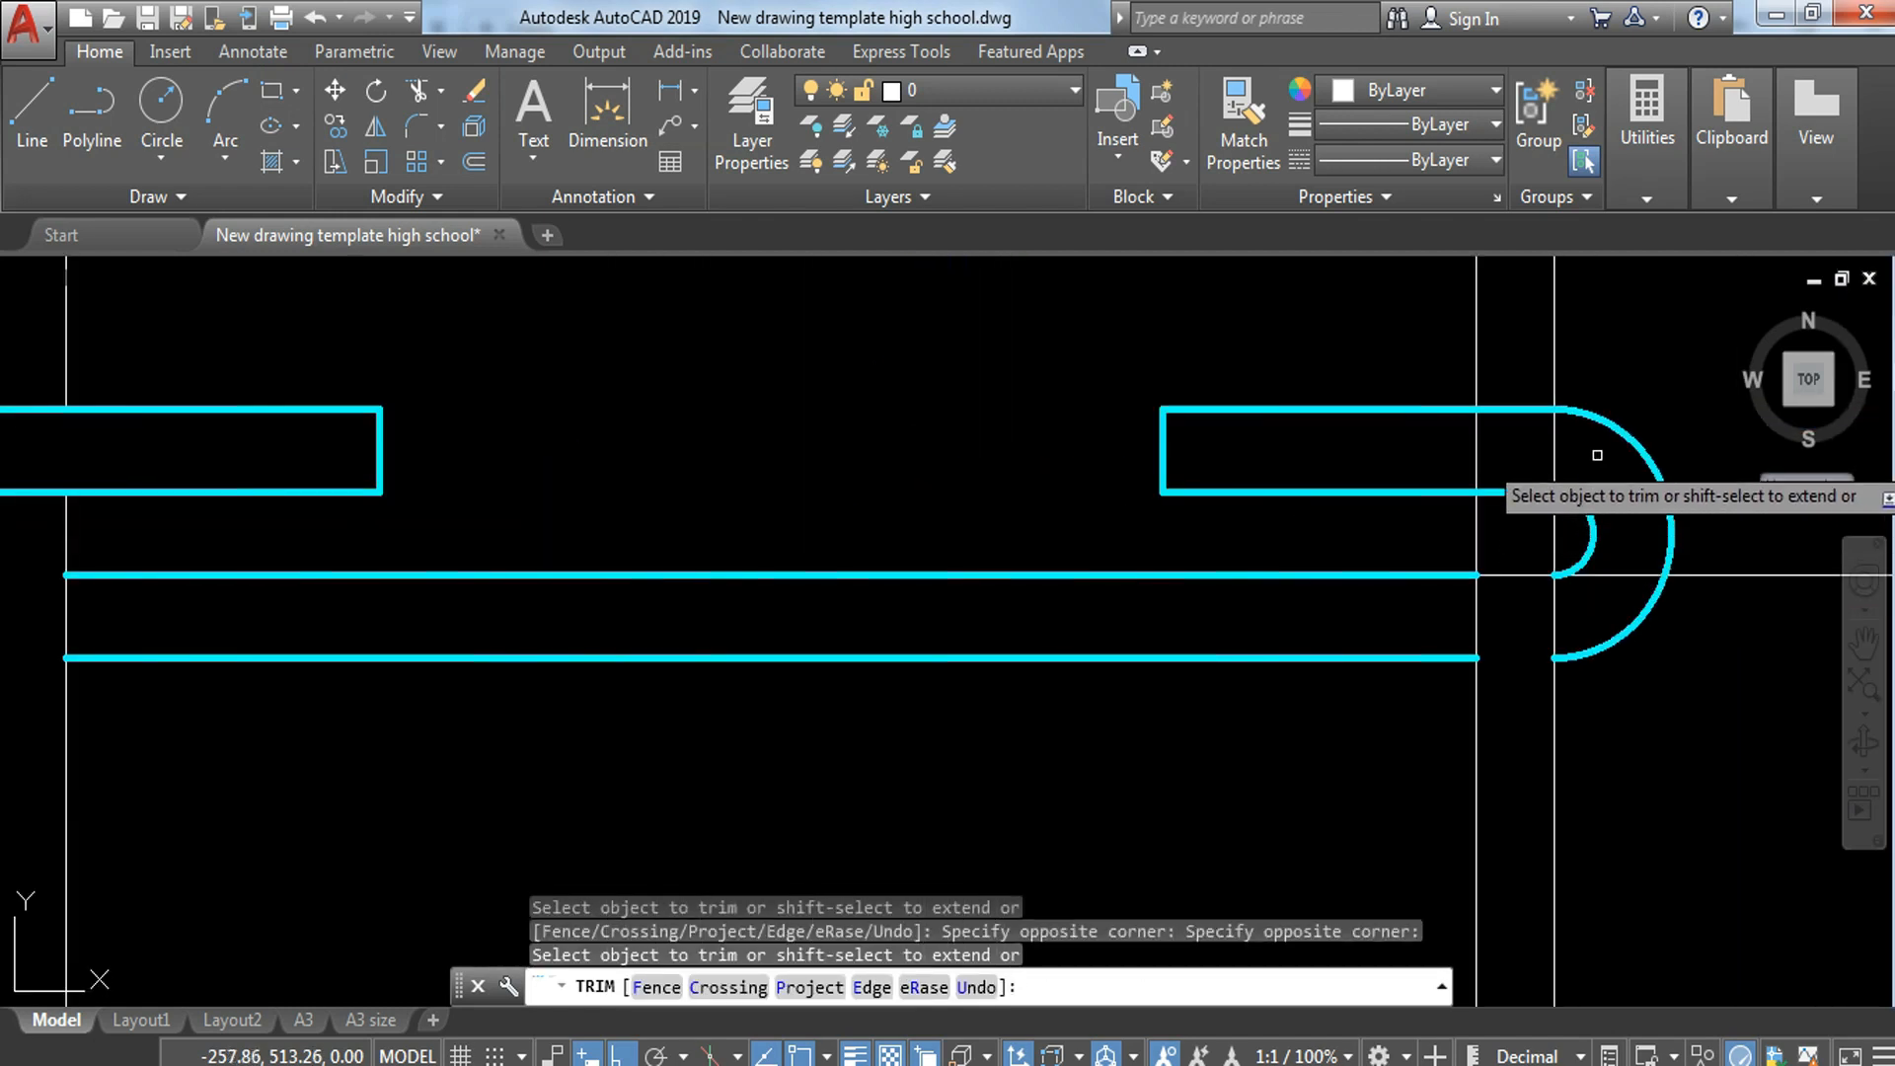
click(1515, 460)
click(1502, 542)
click(1503, 542)
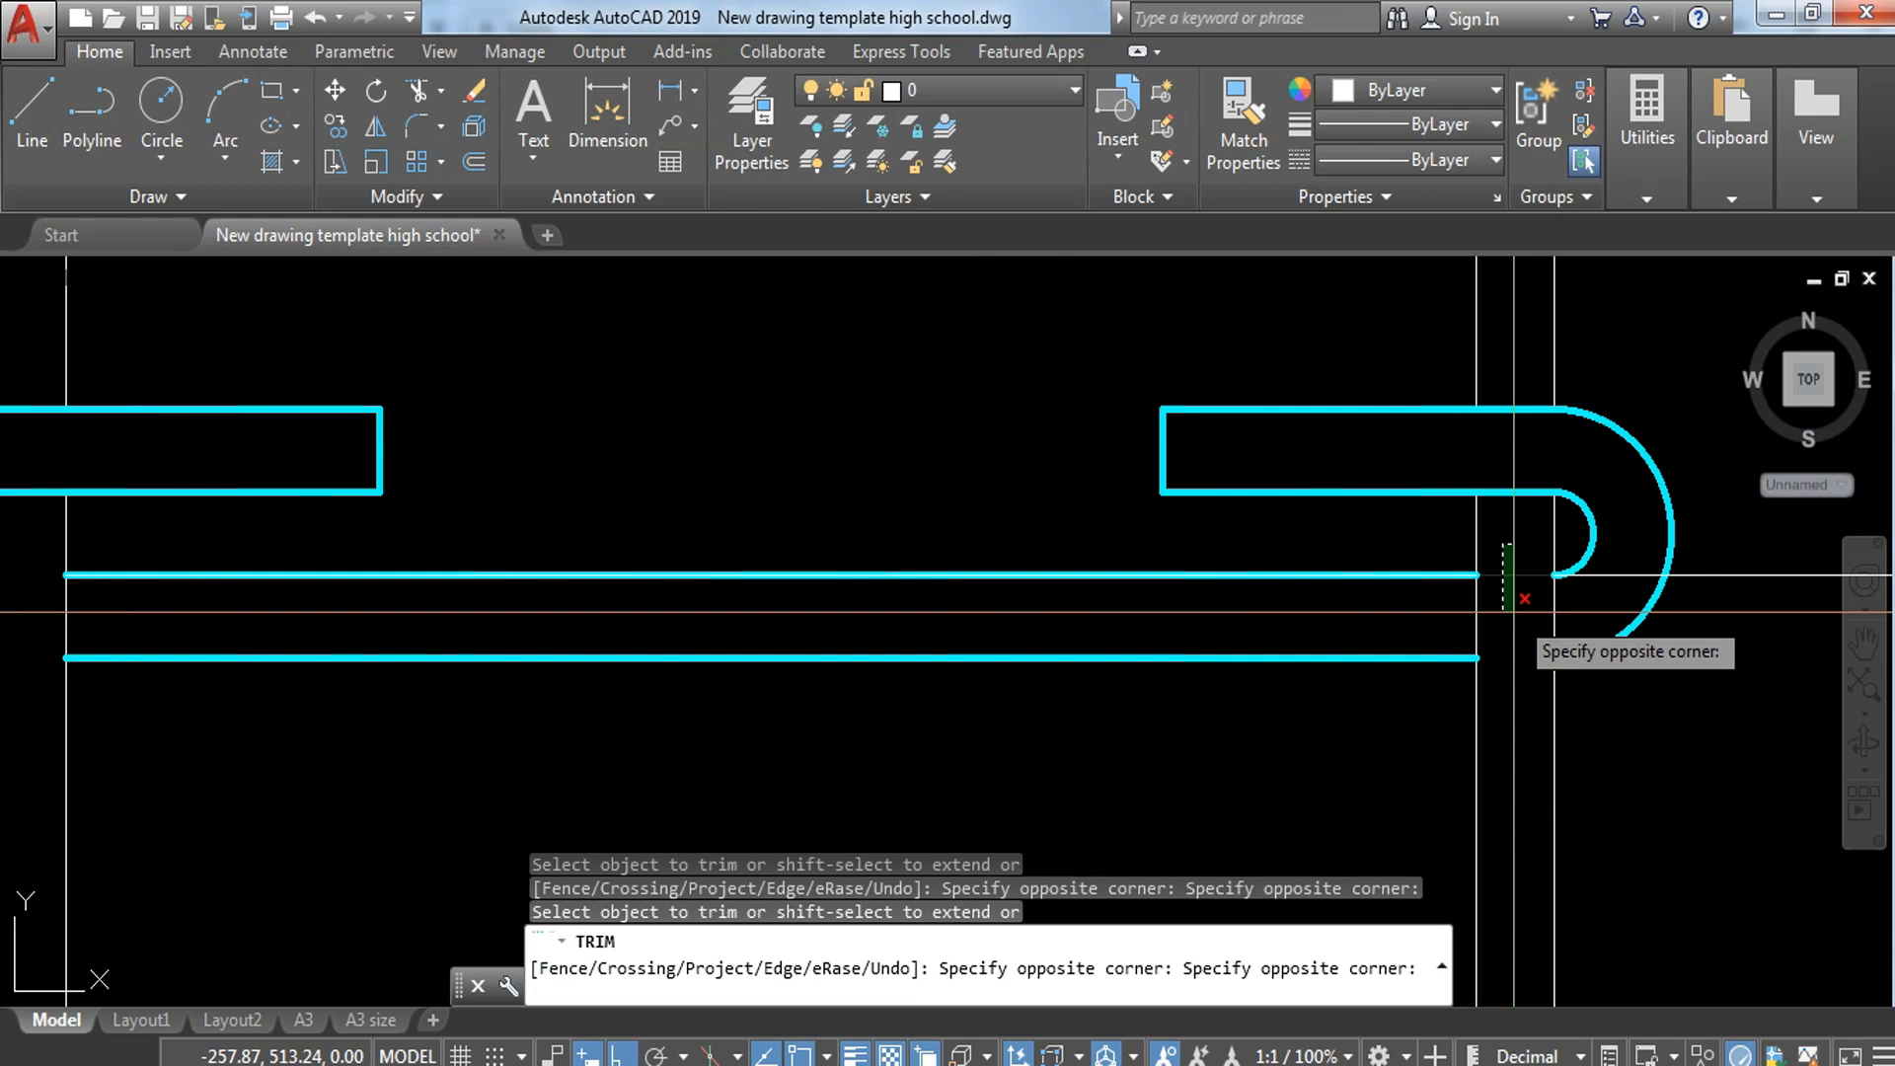
click(1514, 608)
scroll(1497, 527, down, 3)
Step: Erase the leftover horizontal guide lines on both sides of the upper and middle hooked bars
key(Escape)
click(914, 495)
click(869, 638)
text(e)
key(Return)
click(1716, 511)
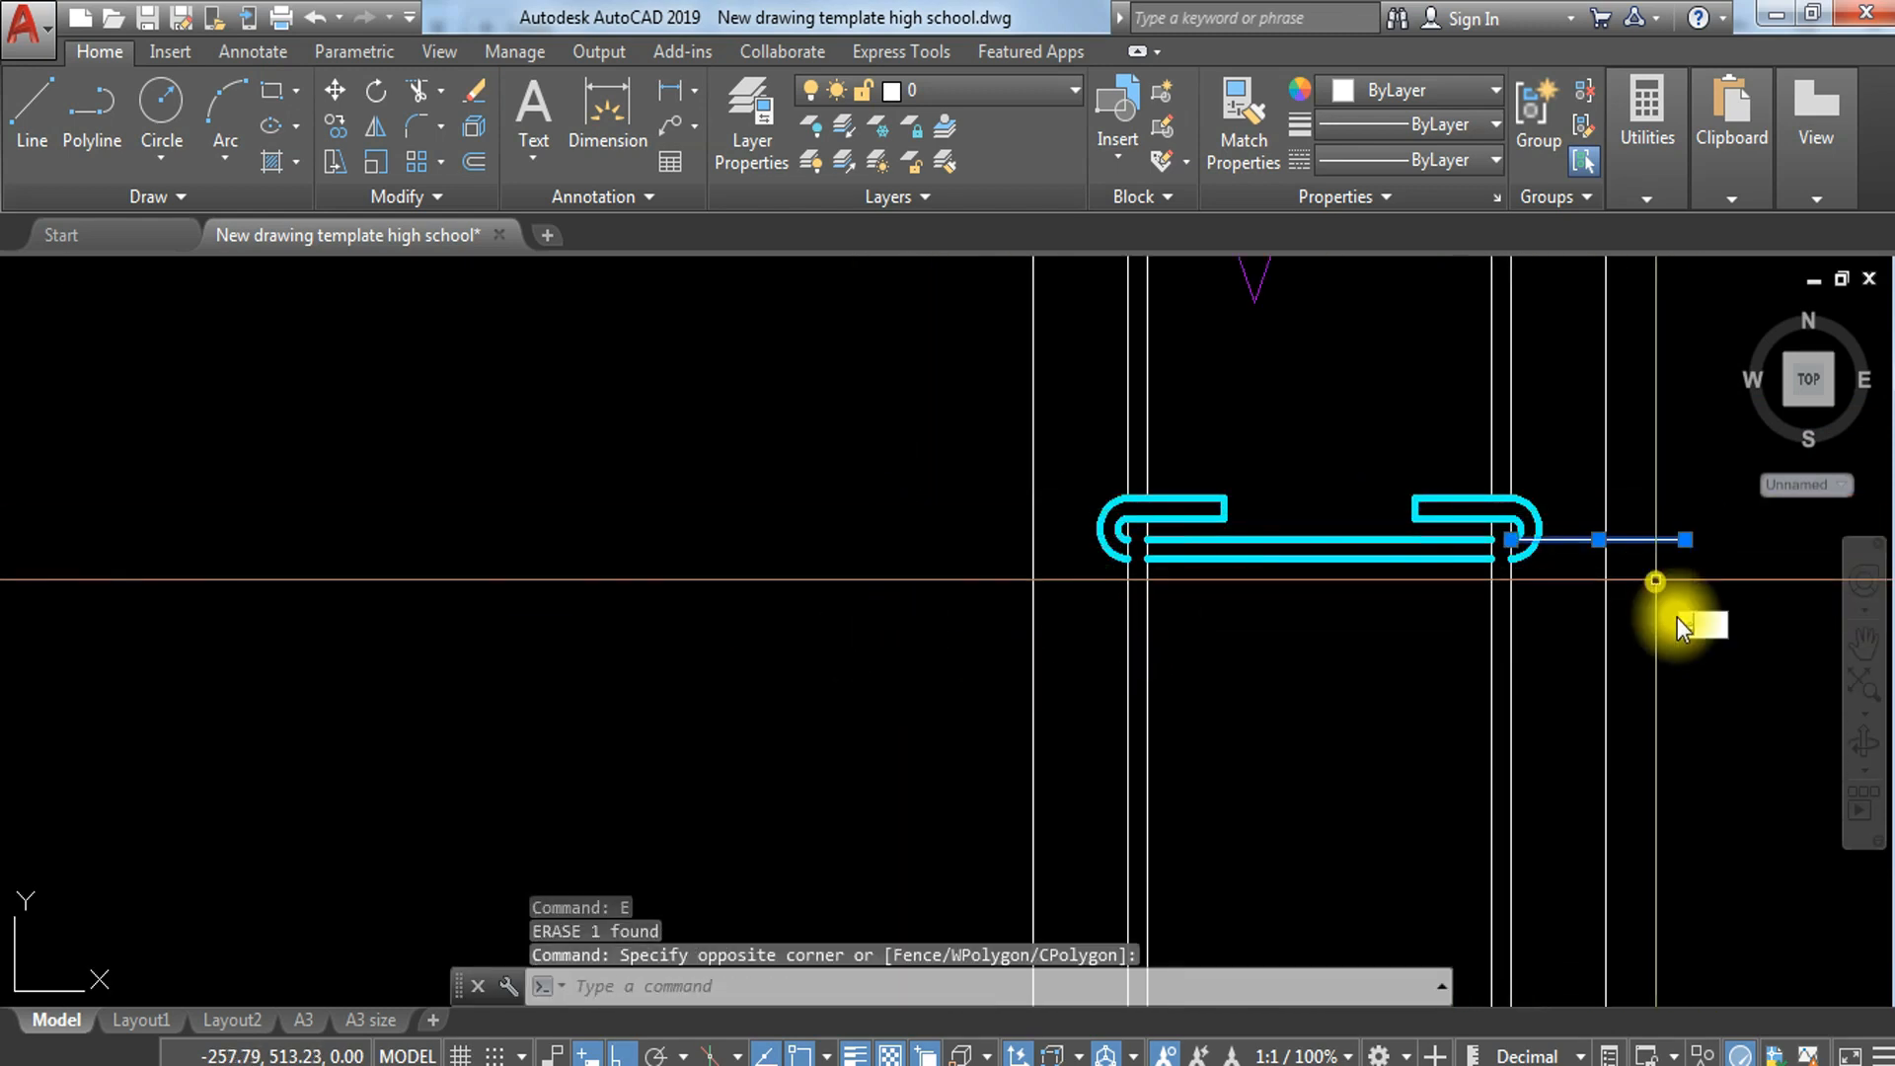
scroll(1674, 606, down, 2)
scroll(1461, 707, up, 2)
click(1326, 772)
text(e)
key(Return)
click(569, 691)
click(462, 798)
text(e)
key(Return)
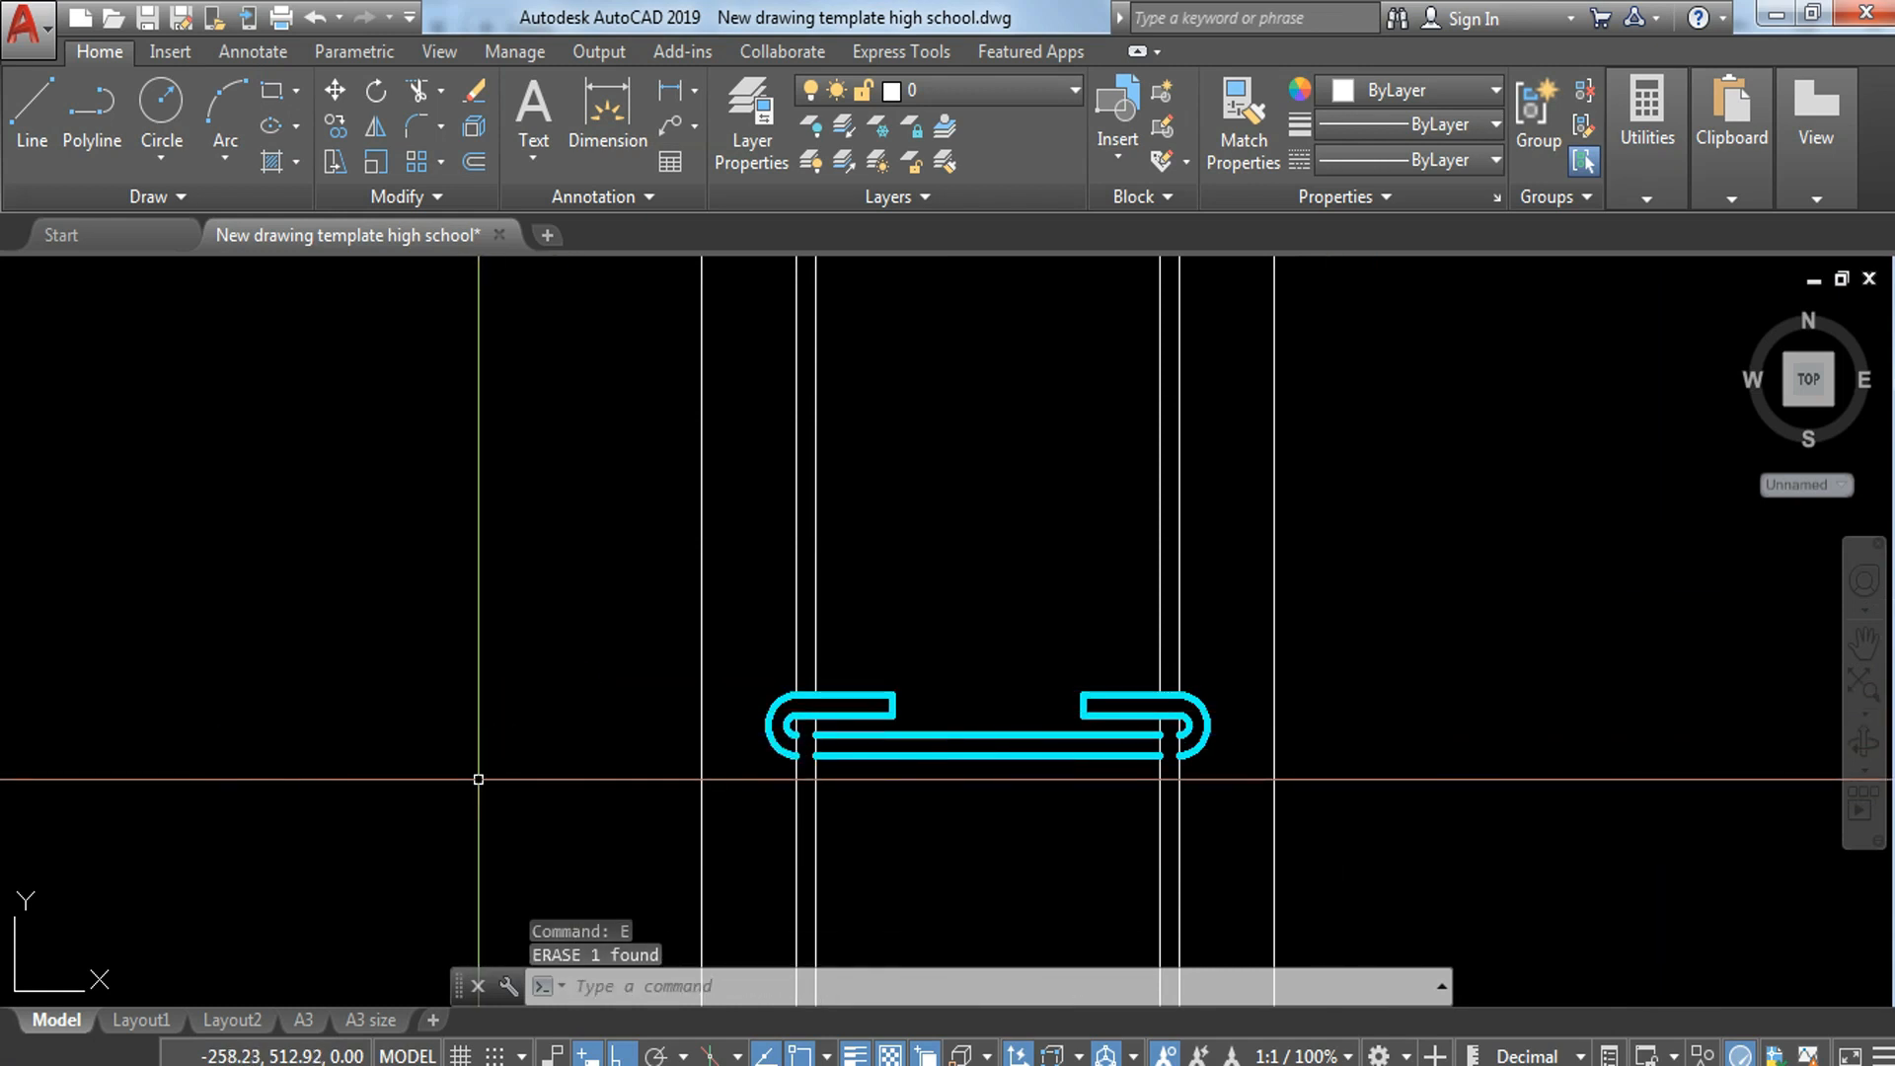
text(ma)
key(Return)
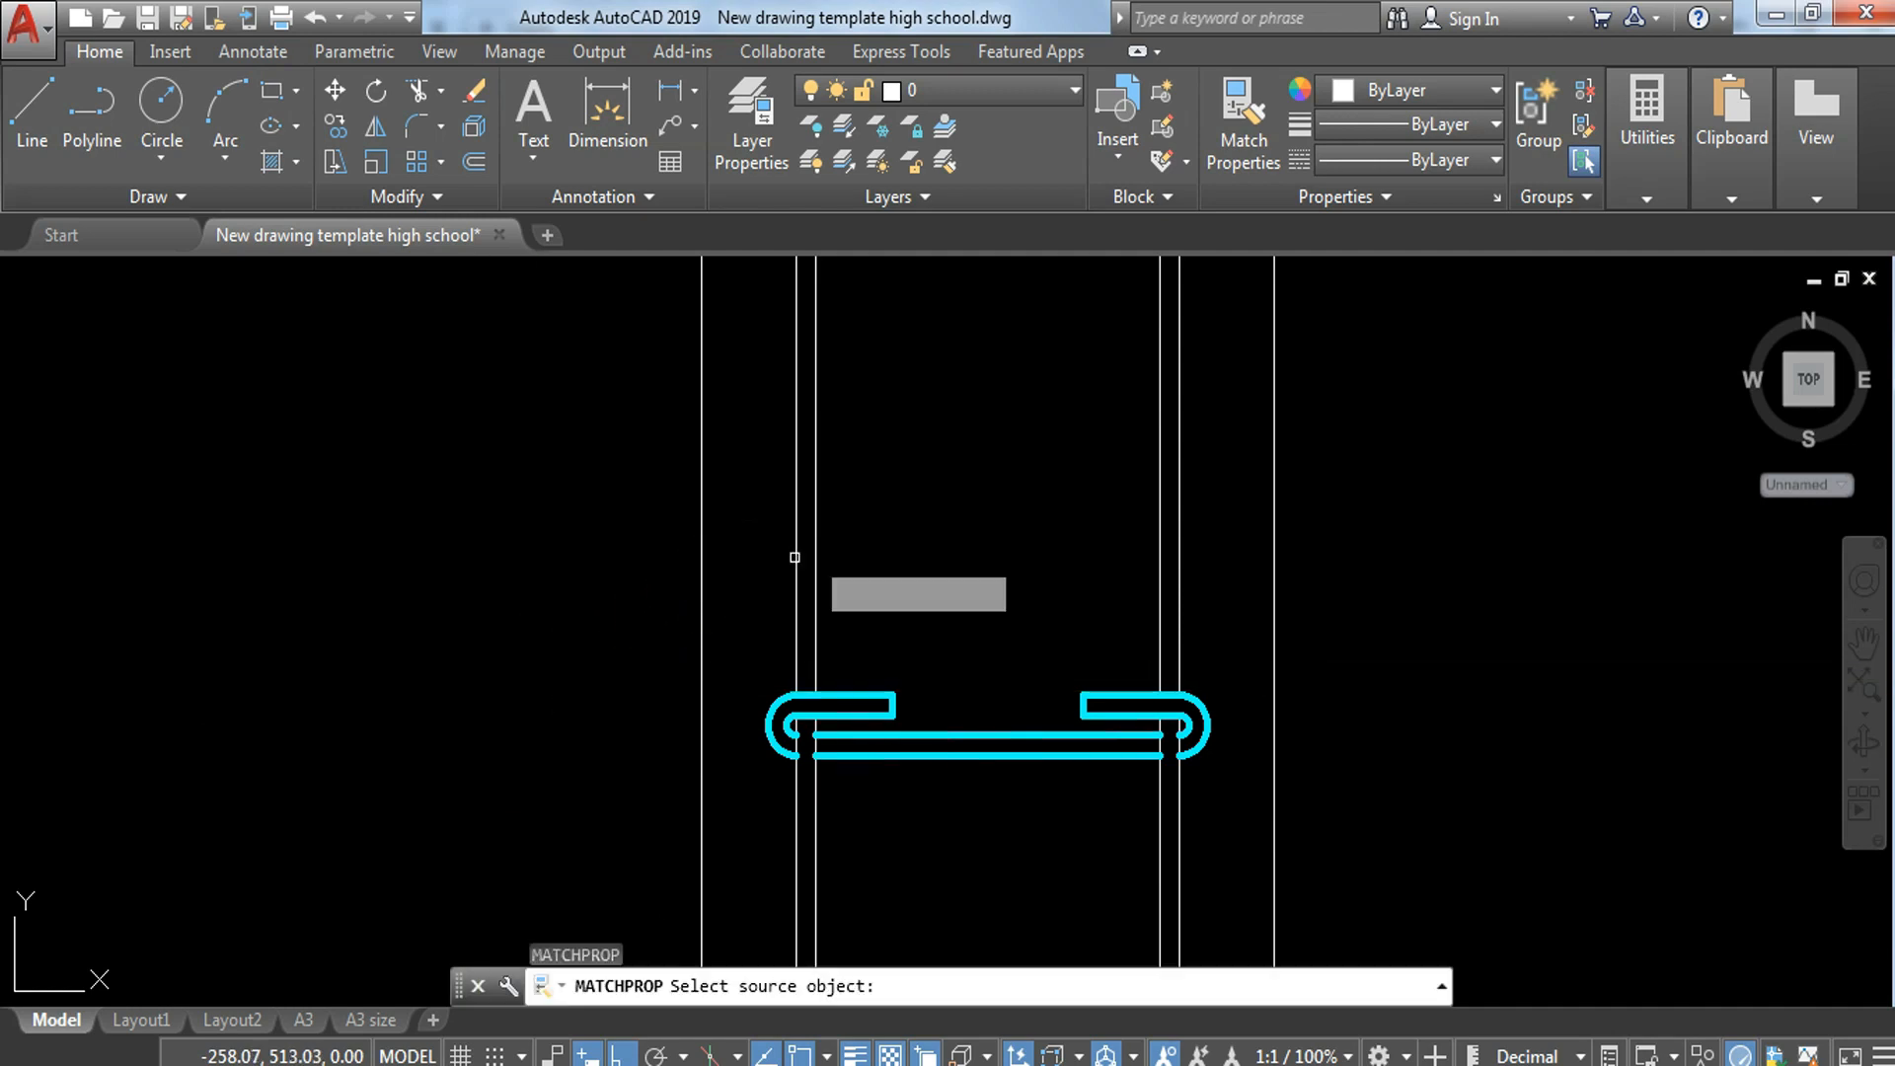
click(812, 548)
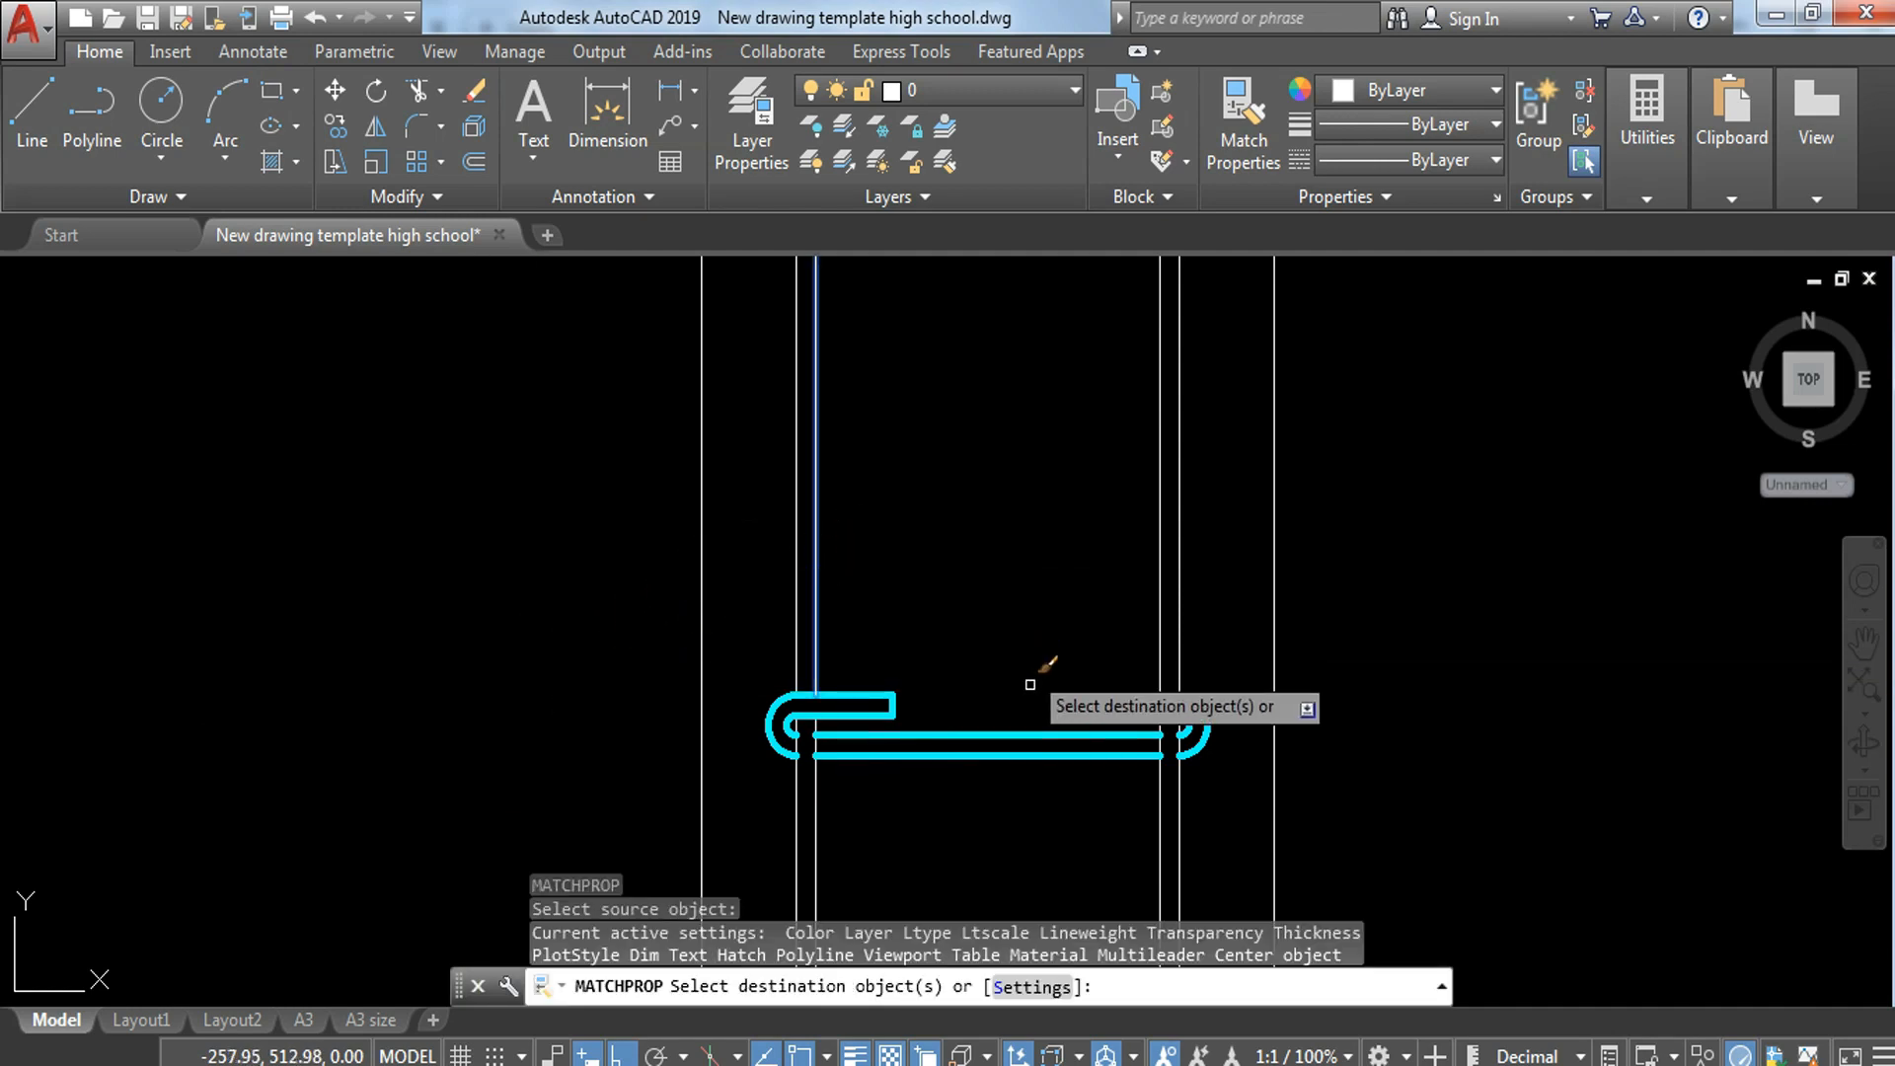
key(Escape)
Step: Match the vertical bar lines around the middle and lowest hooked bars to the properties of the cyan horizontal bar
key(Return)
click(1026, 735)
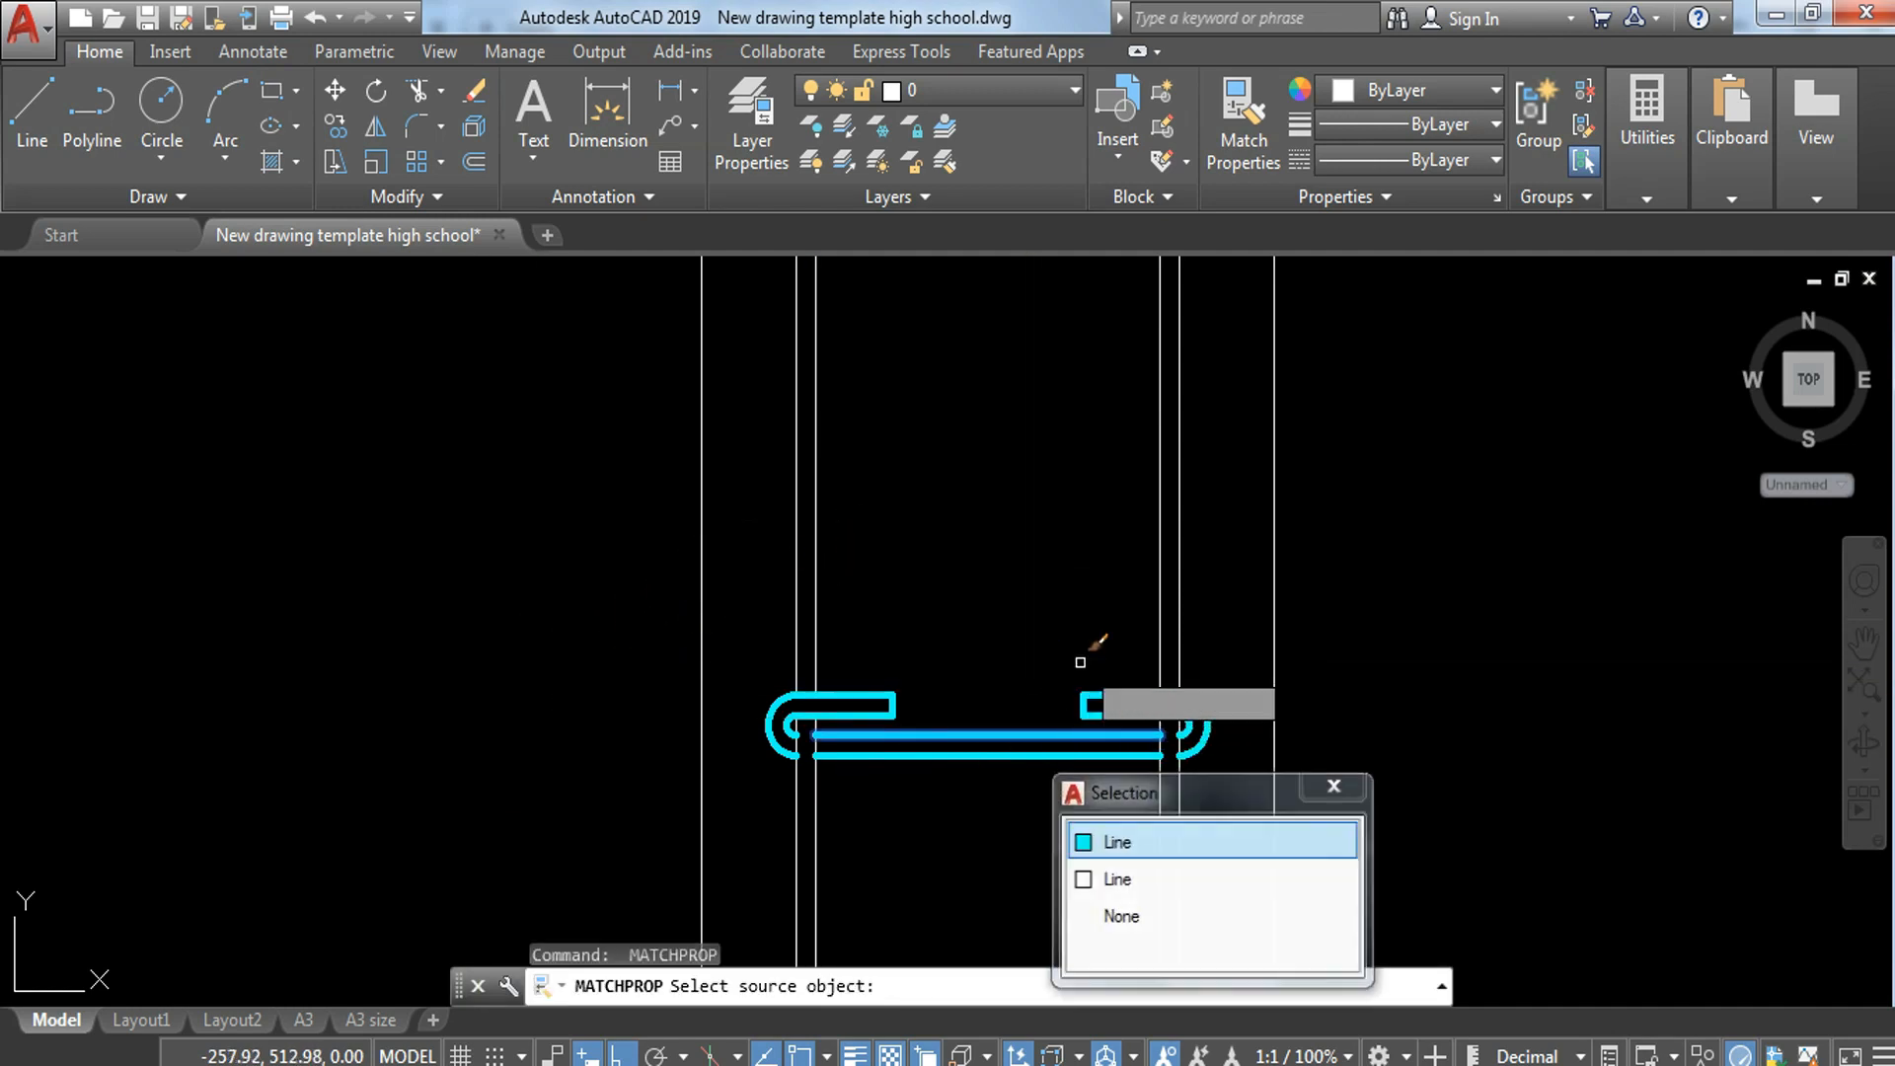
click(1209, 530)
click(779, 702)
middle_drag(977, 839, 1025, 390)
scroll(1026, 395, down, 5)
scroll(1102, 604, up, 5)
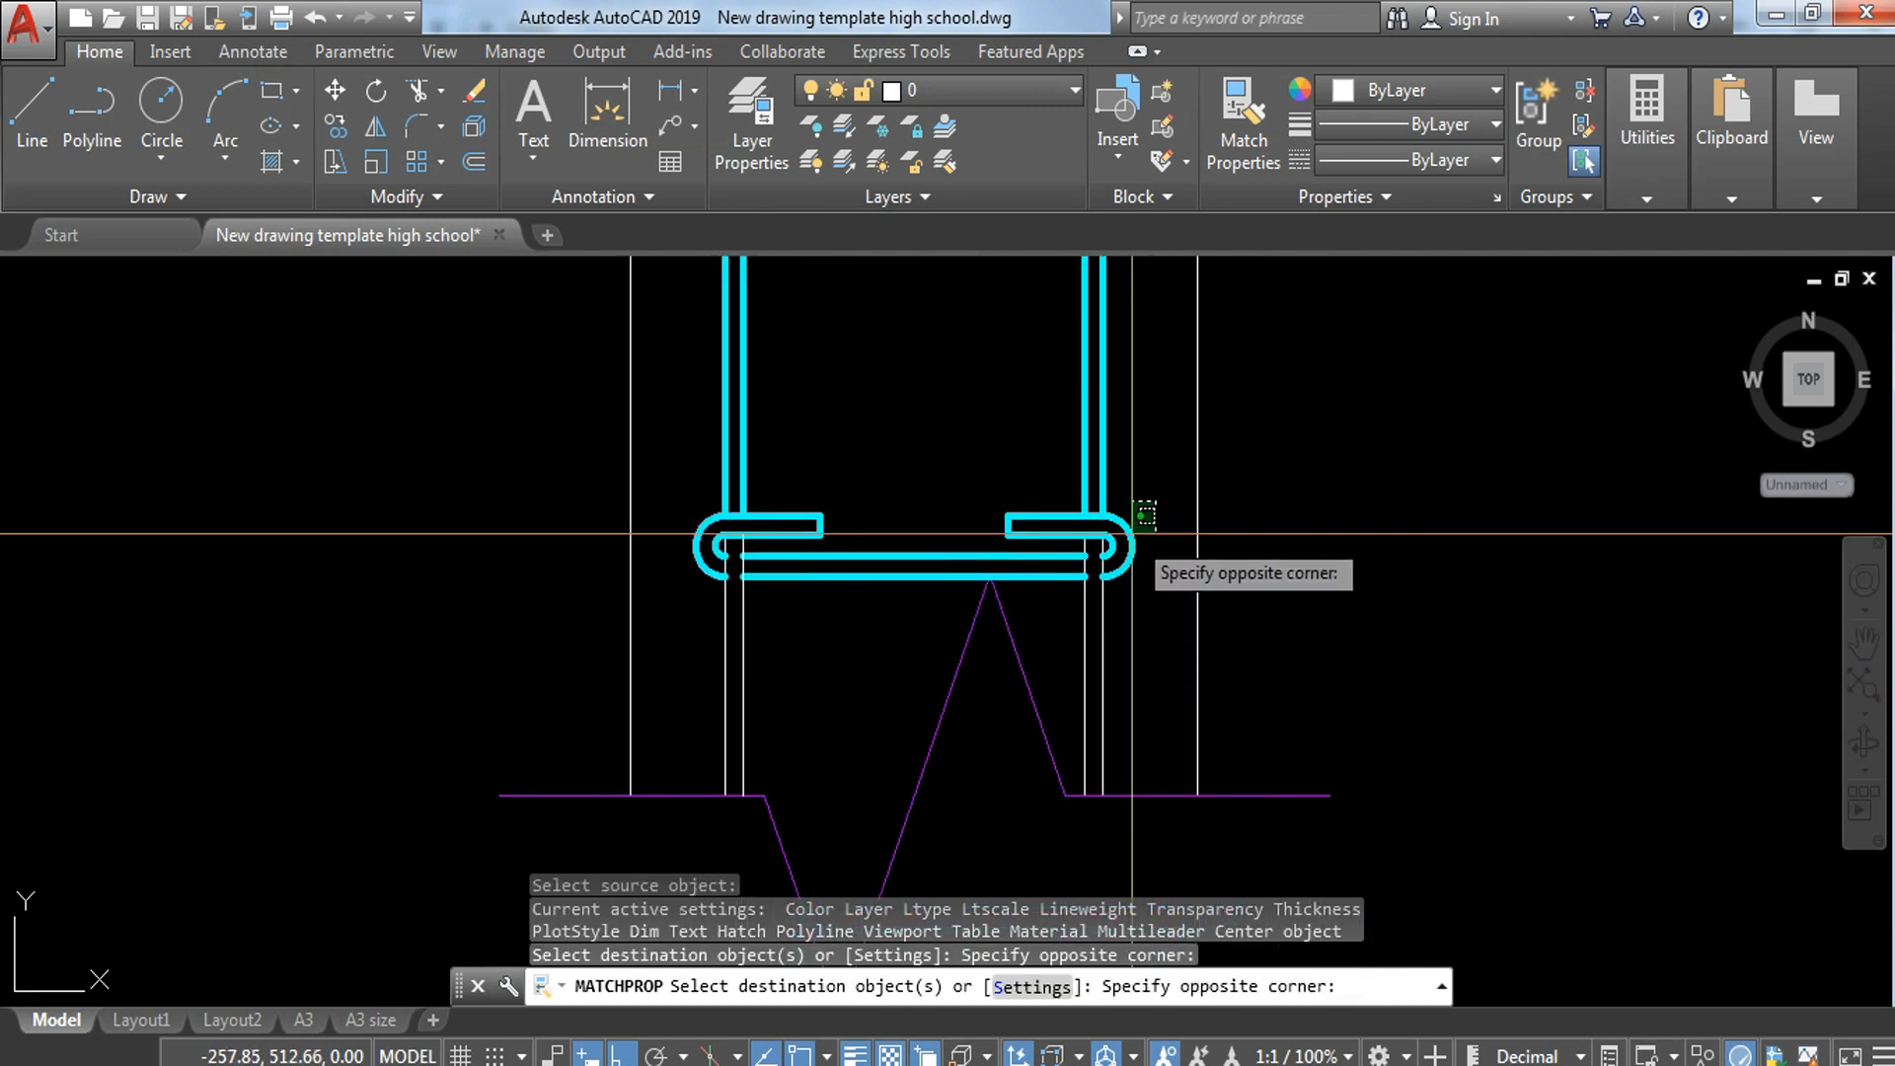
click(1059, 639)
click(800, 466)
click(697, 653)
Step: Match the vertical bar lines around the upper hooked bar to the same cyan bar properties
middle_drag(1016, 322, 1245, 835)
scroll(1245, 835, down, 5)
scroll(1296, 598, up, 4)
click(1272, 604)
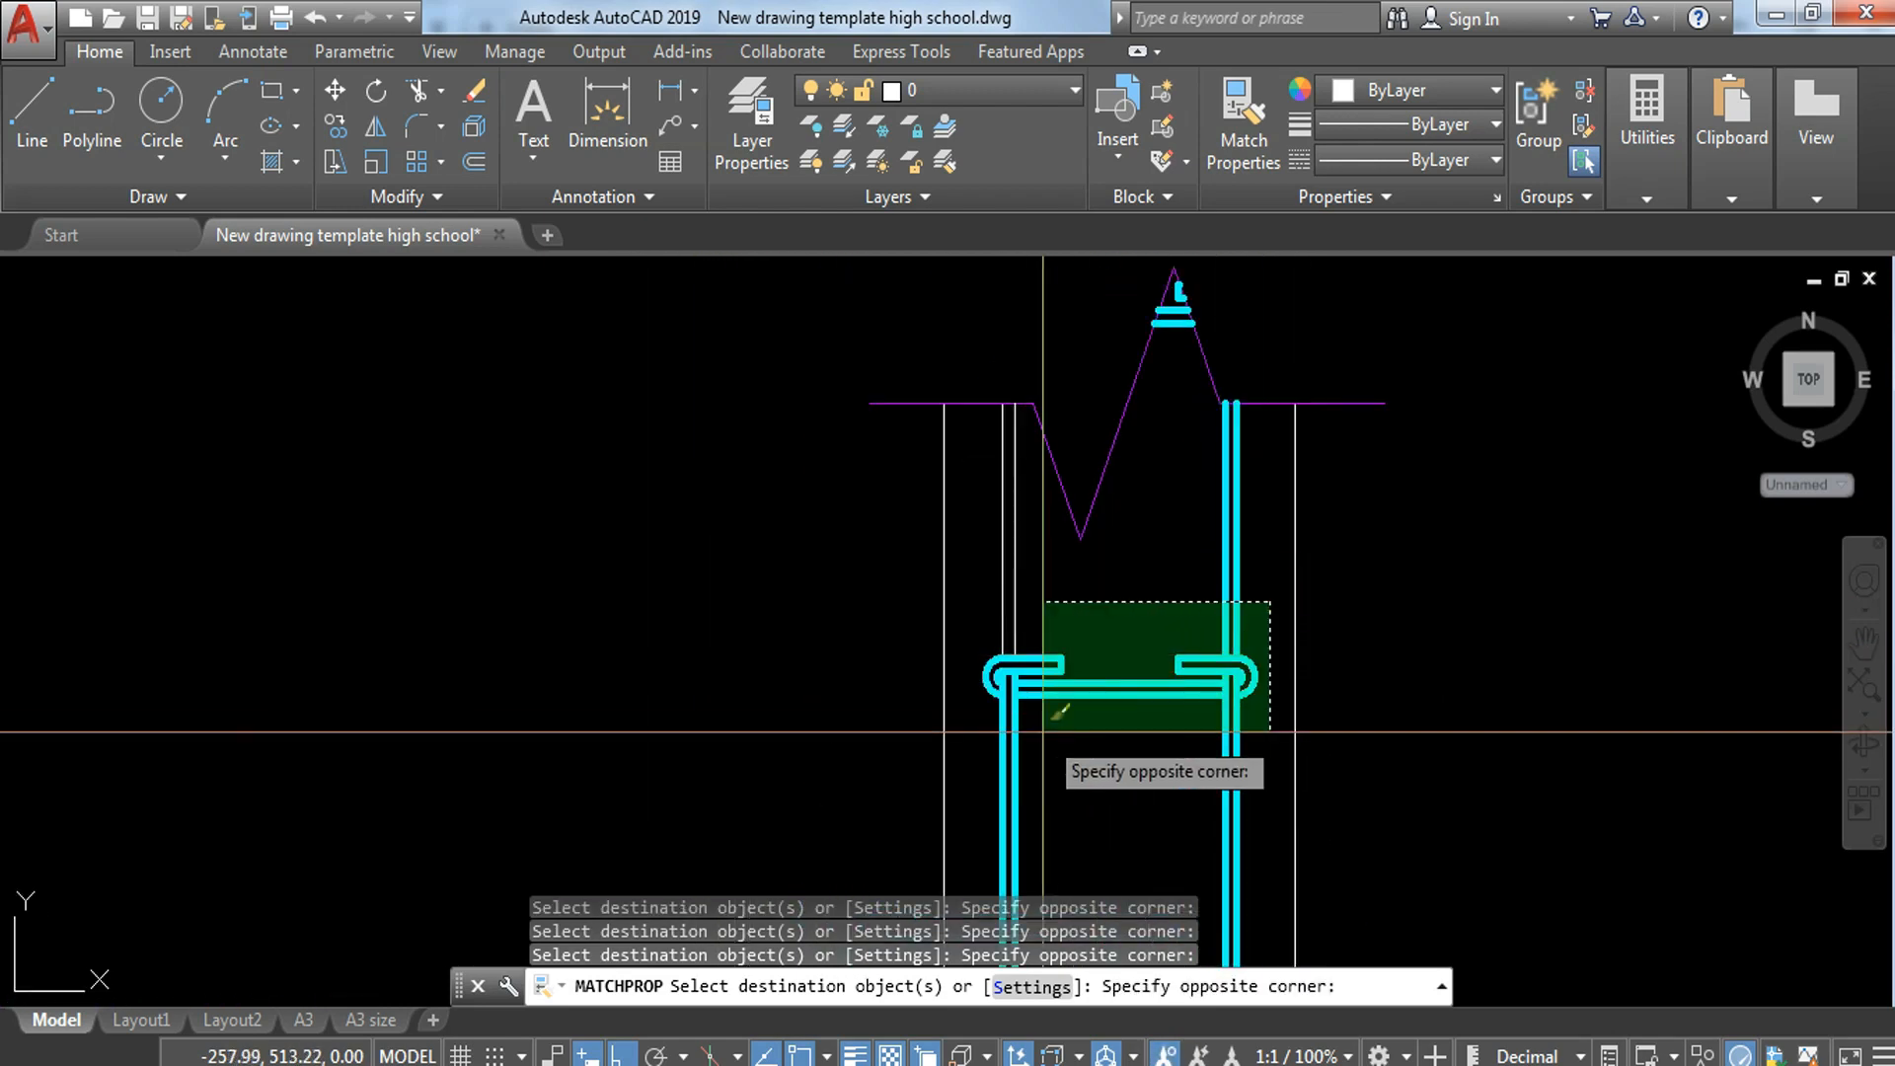
mouse_move(1179, 675)
middle_down()
mouse_move(1135, 432)
mouse_move(1168, 580)
mouse_move(1140, 495)
mouse_move(1145, 526)
middle_up()
Step: Draw a vertical line from the midpoint of the lowest hooked bar down past the lower break line
key(Return)
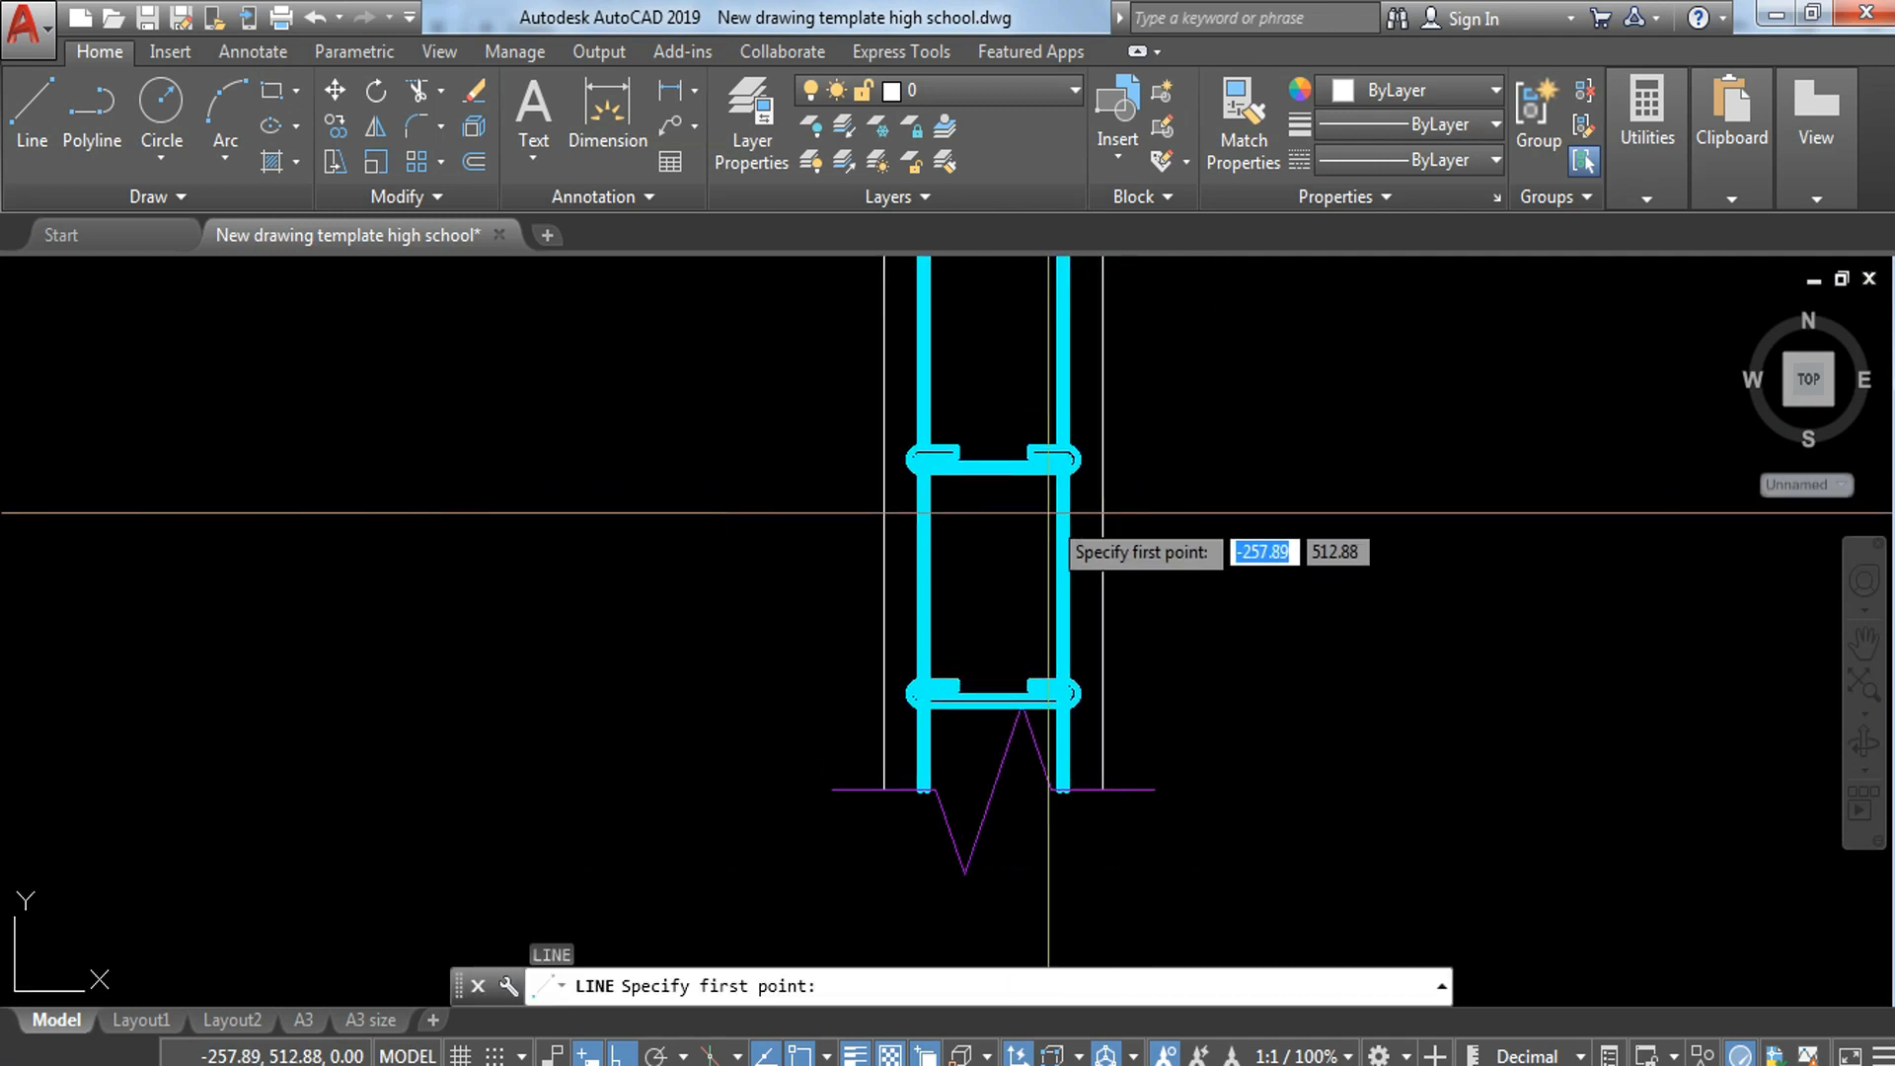
click(992, 705)
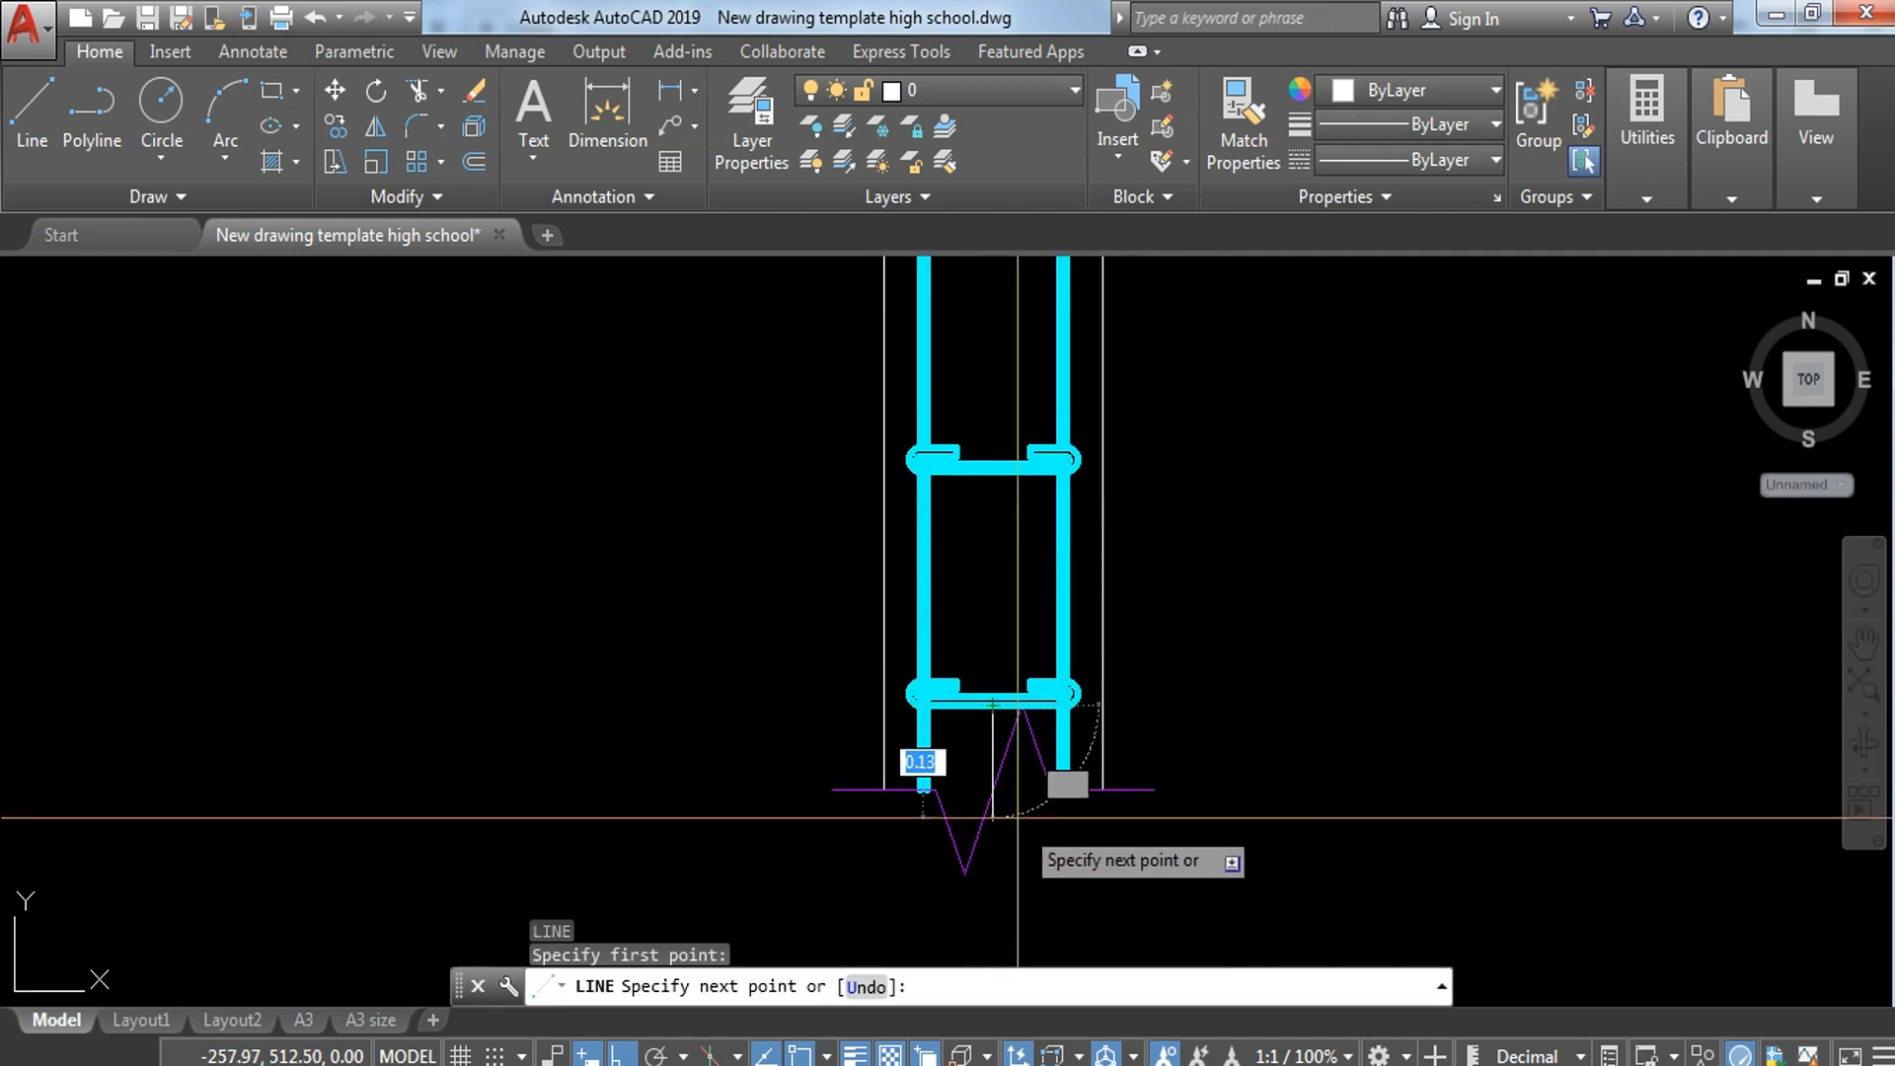
click(992, 917)
key(Escape)
Step: Stretch the upper end of the vertical centre line up through the plan strip
click(976, 907)
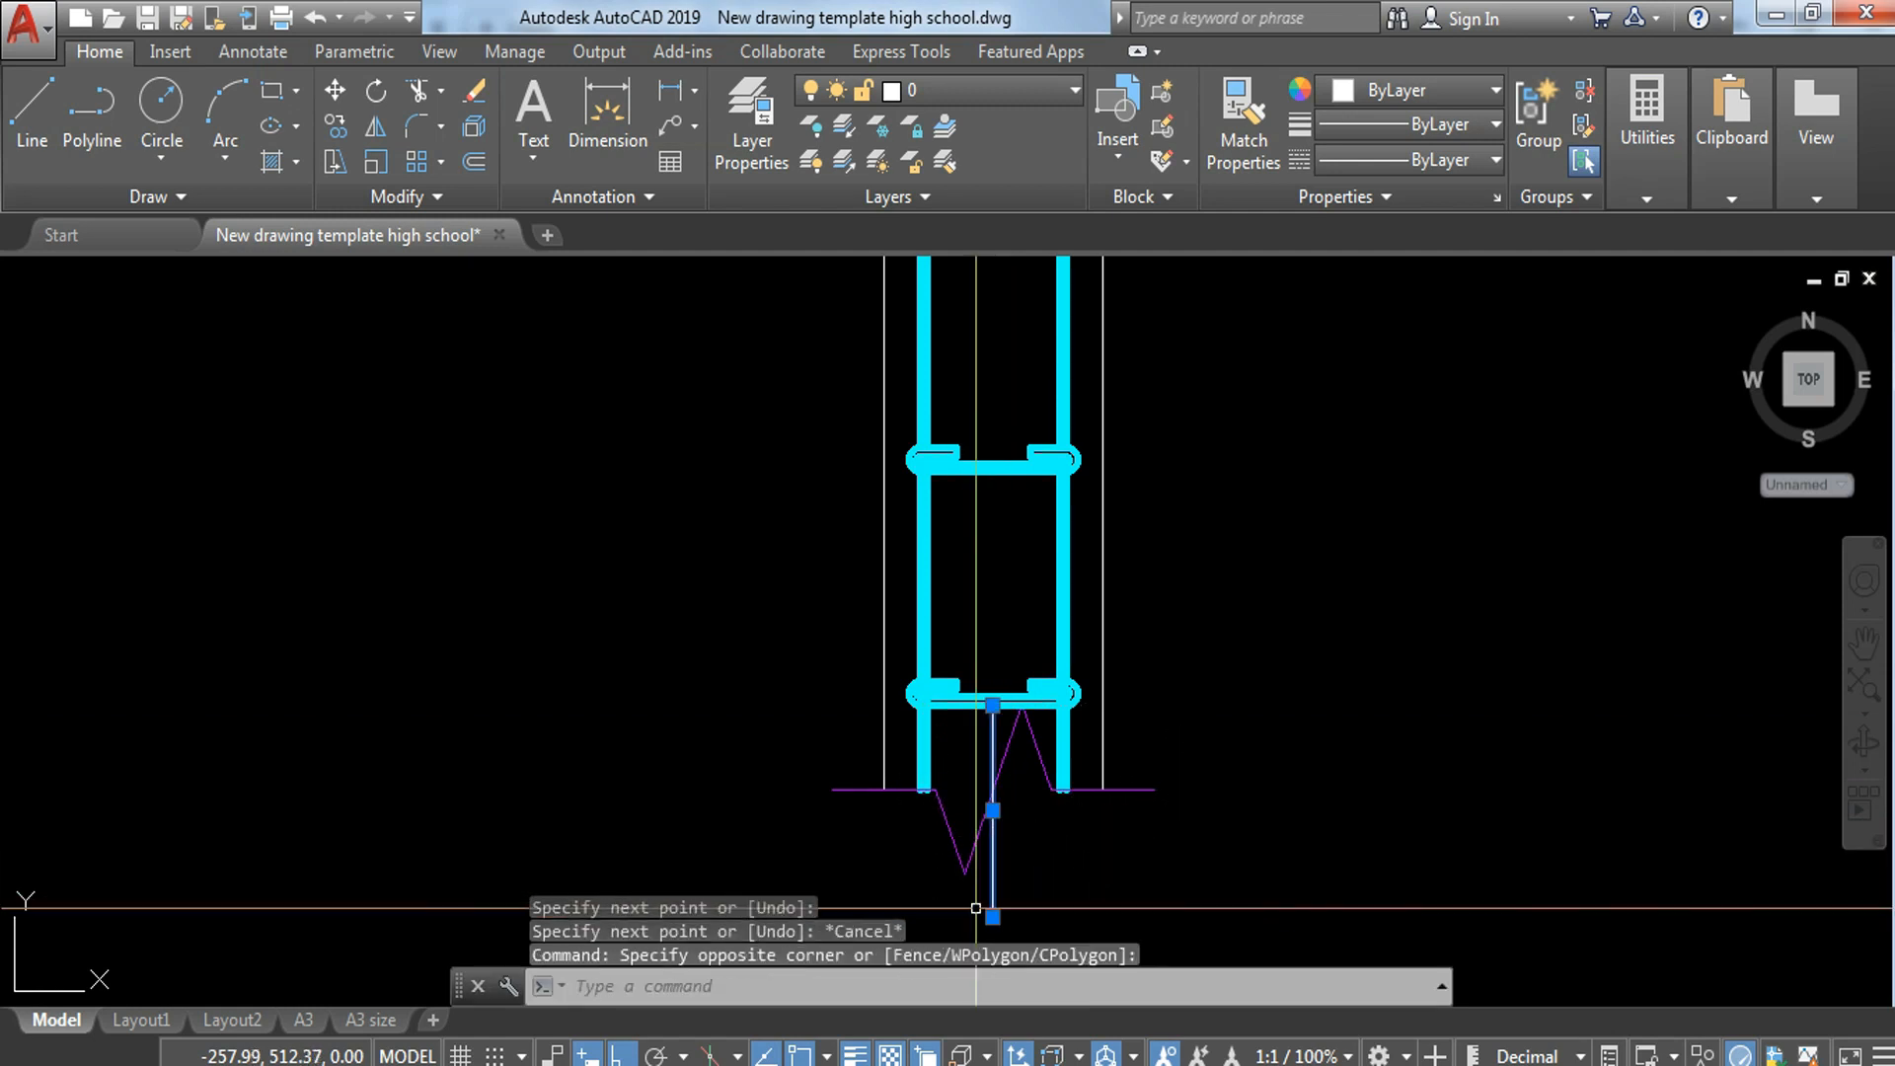
click(993, 705)
middle_drag(1034, 410, 1078, 966)
click(1030, 412)
key(Escape)
scroll(1160, 365, down, 6)
middle_drag(1369, 673, 1199, 589)
key(Escape)
scroll(960, 450, up, 5)
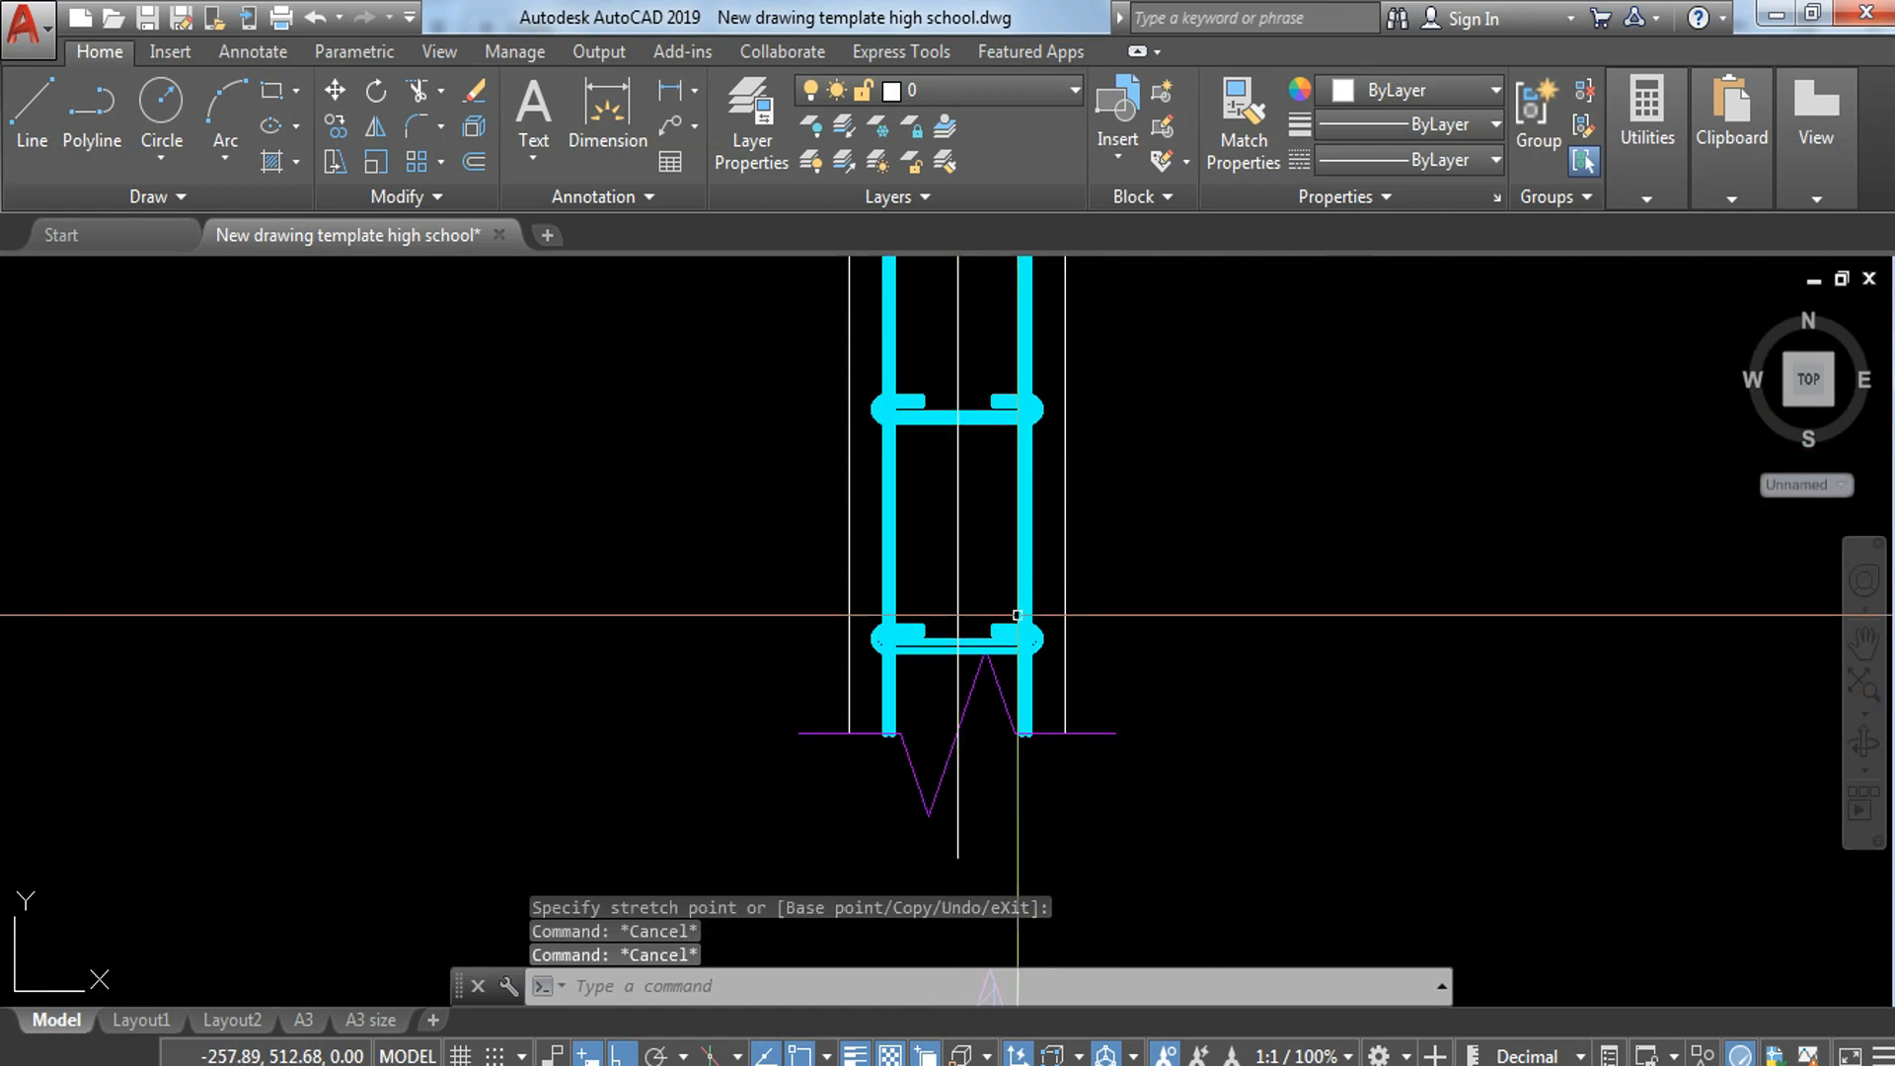
Step: Copy the top view of the 0.10 by 0.40 hollow block, without its dimensions, to the empty space left of it
scroll(960, 583, down, 5)
scroll(937, 535, up, 7)
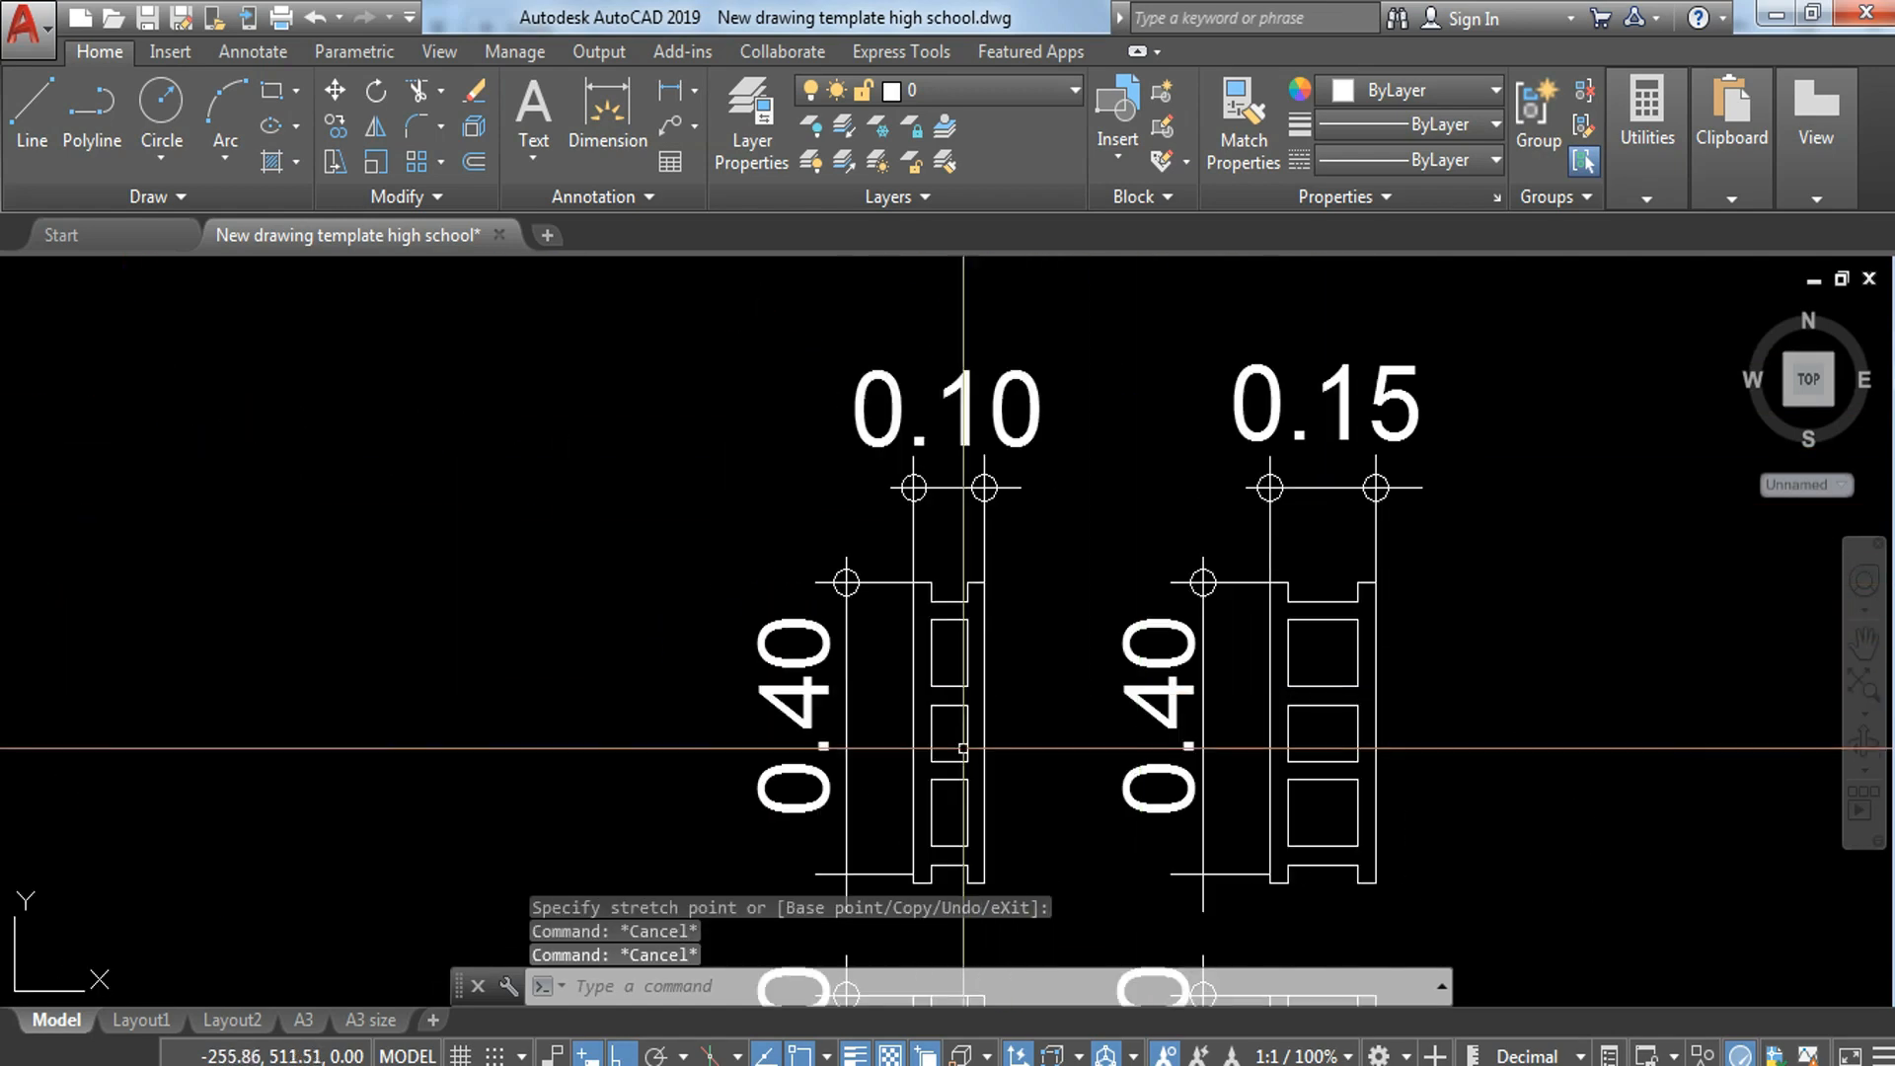
click(902, 475)
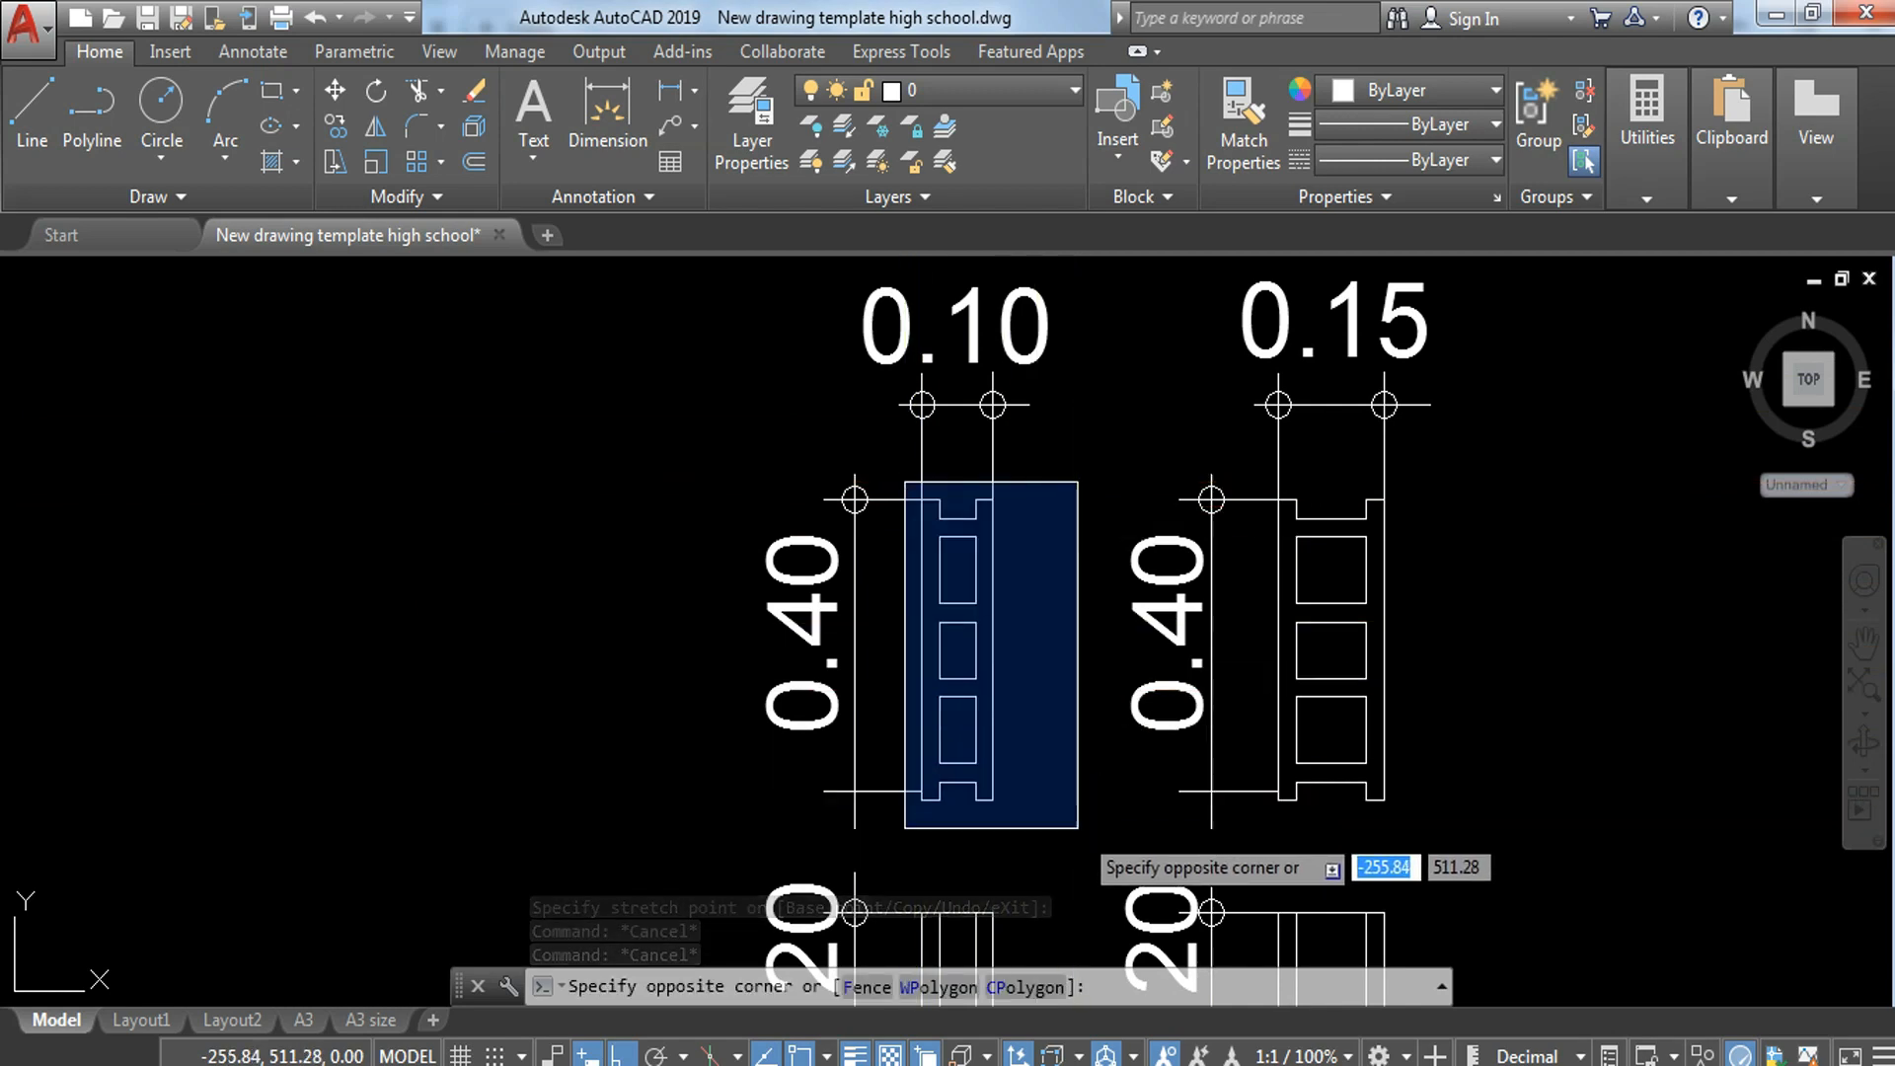
click(1085, 811)
text(co)
key(Return)
click(940, 697)
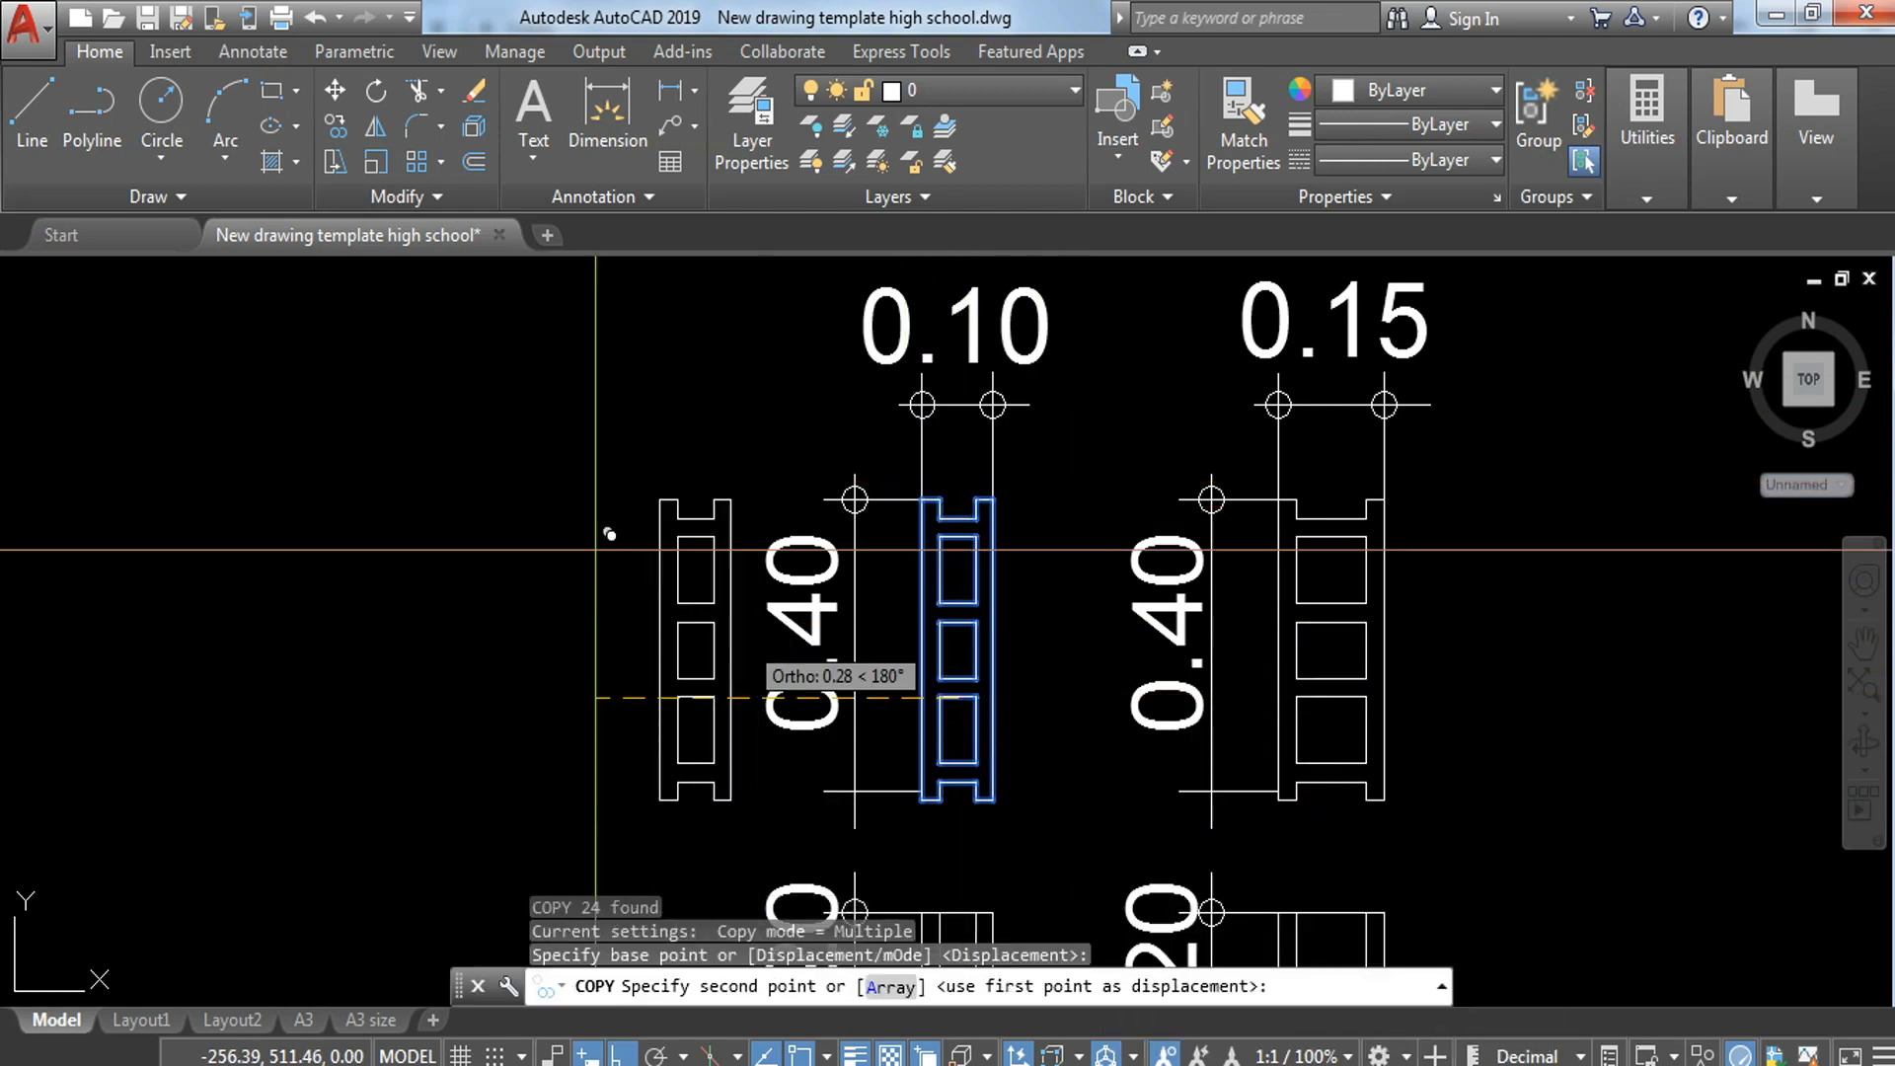
middle_drag(458, 448, 607, 445)
click(537, 631)
key(Escape)
key(Escape)
Step: Define the copied hollow-block top view as a block named CHB TOP
middle_drag(488, 588, 630, 487)
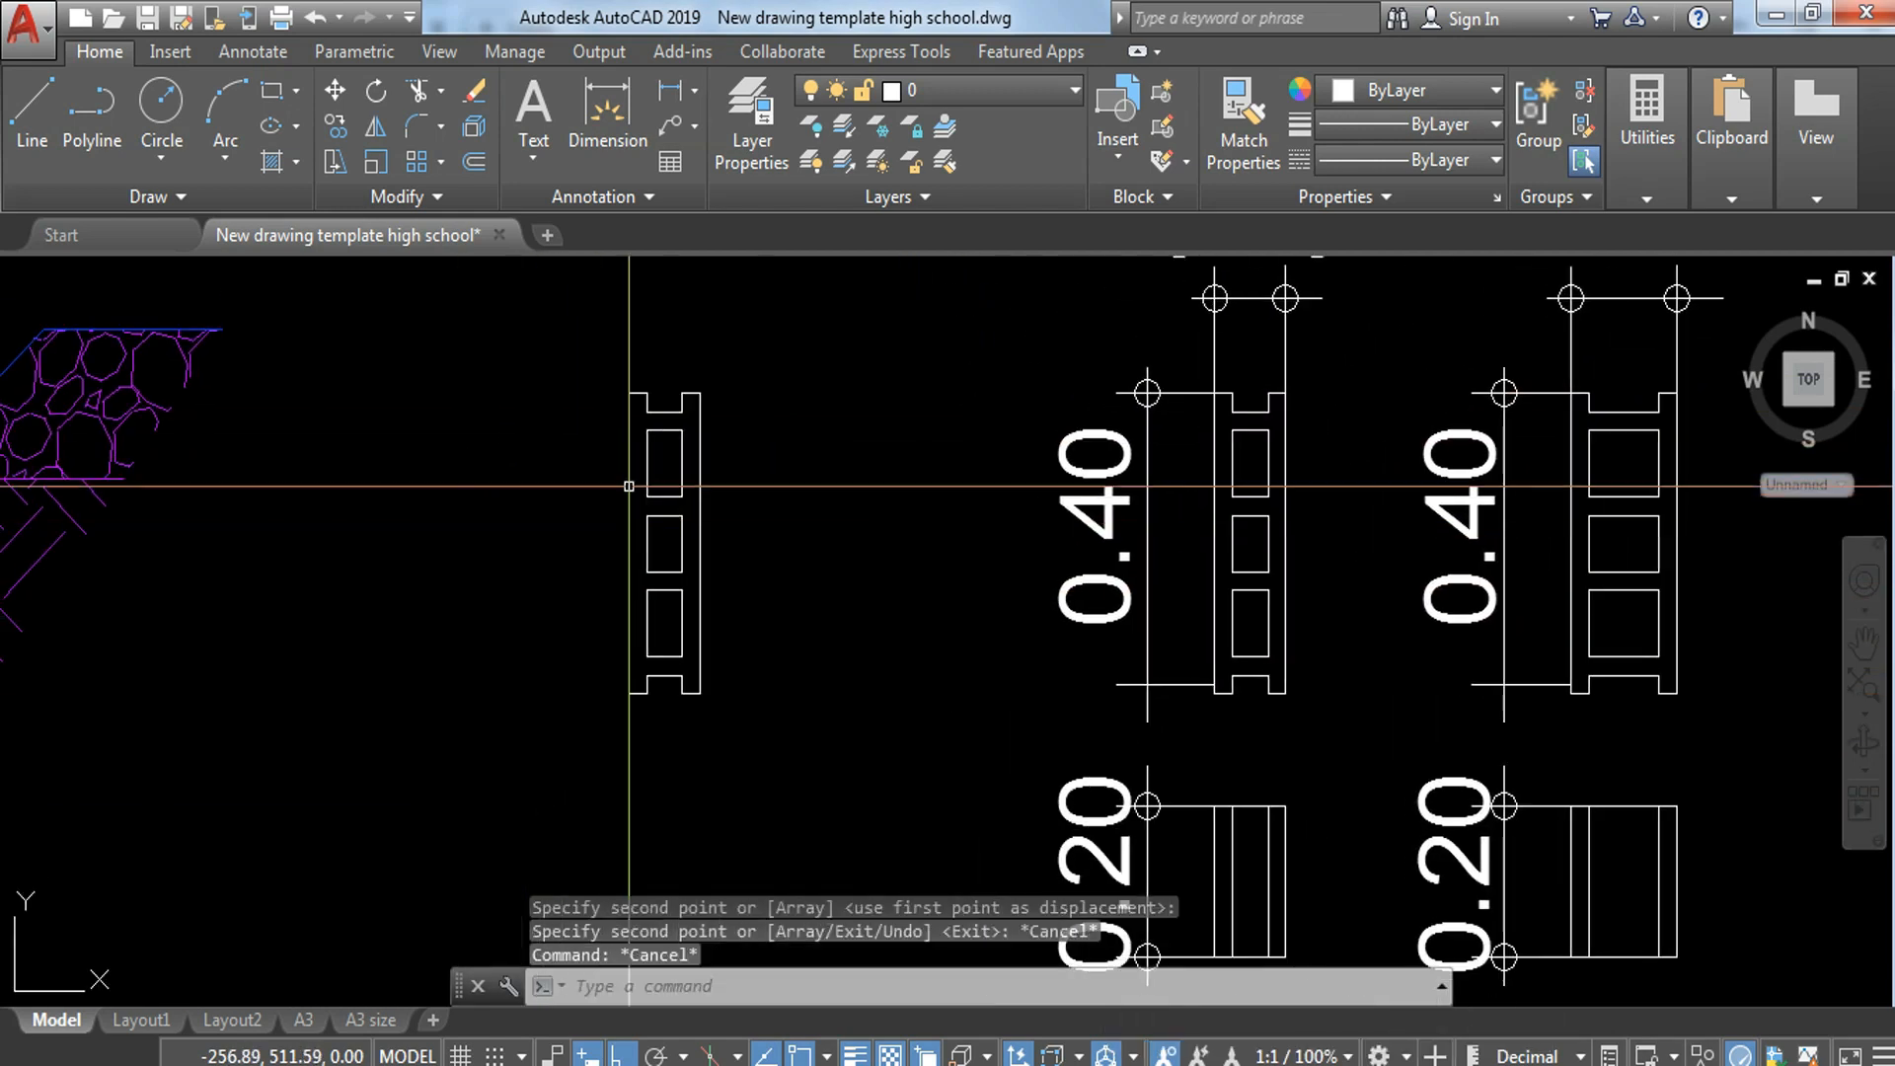
click(592, 383)
click(780, 721)
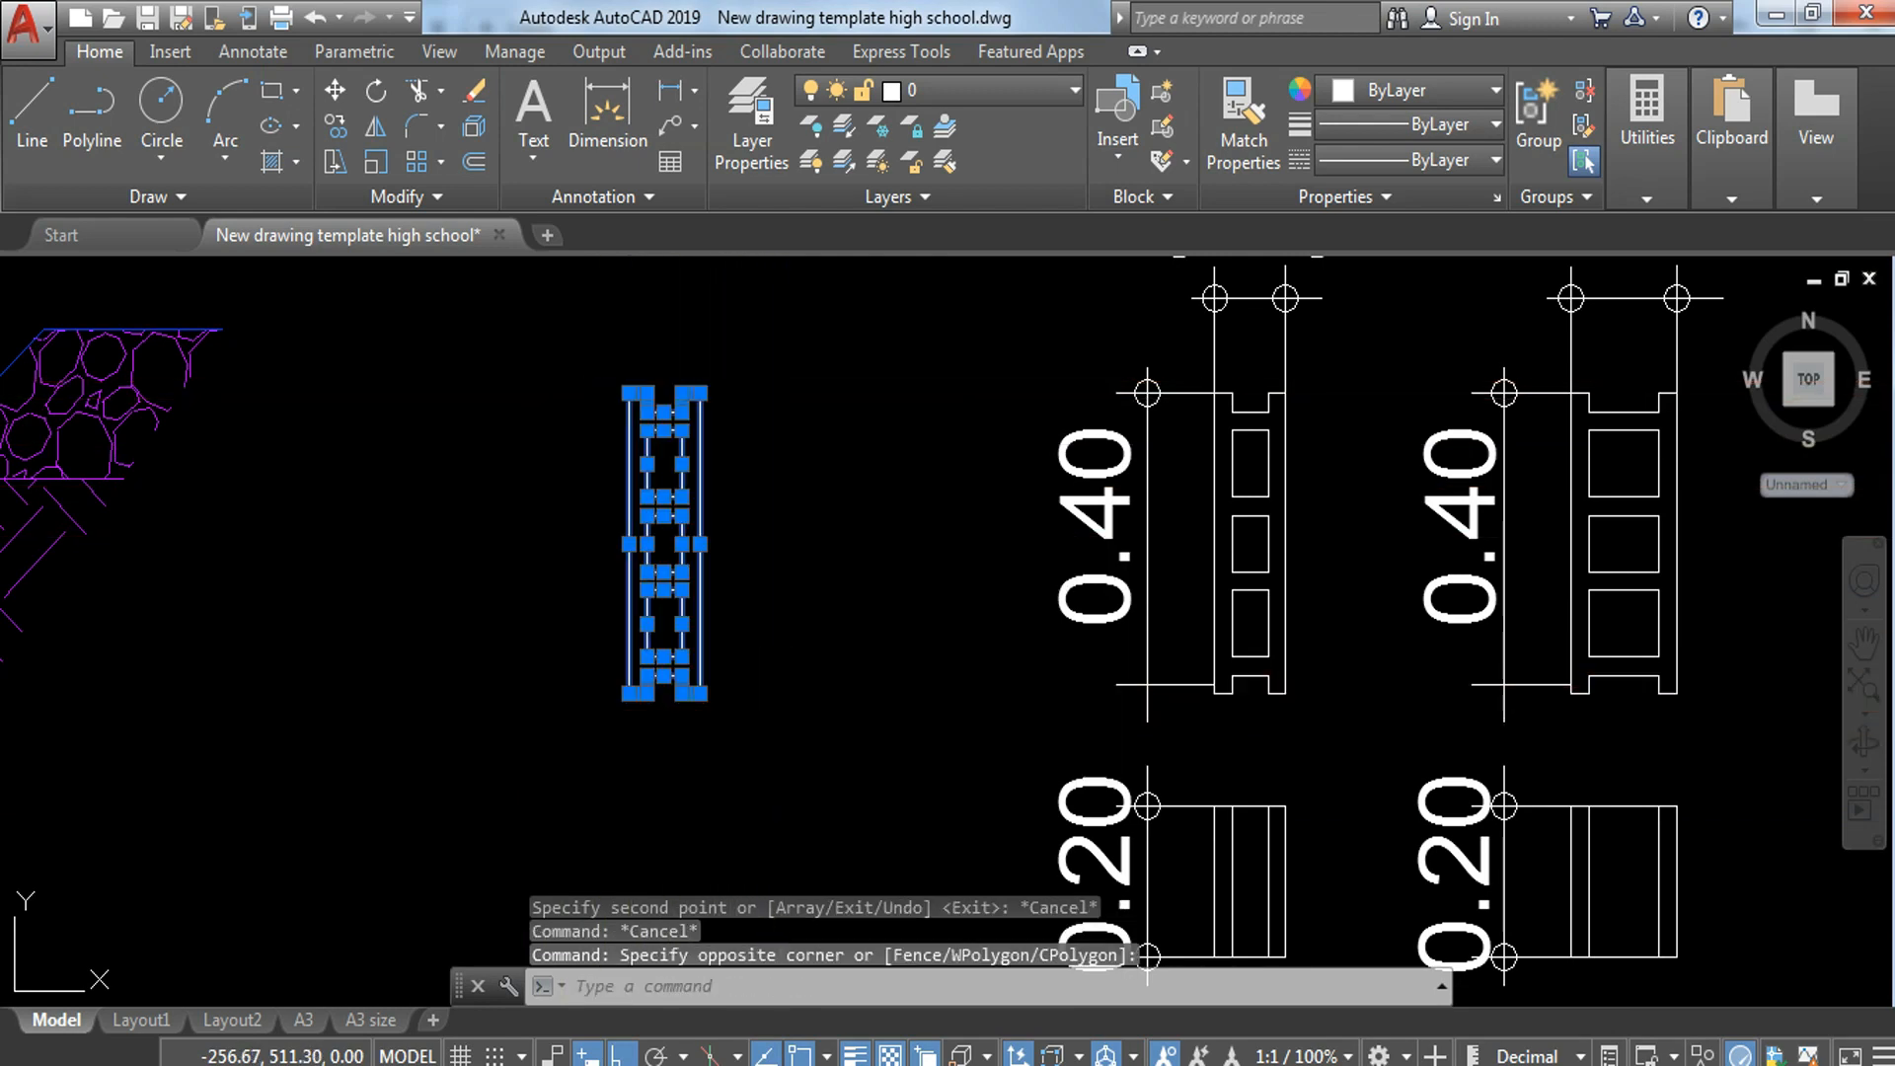
text(b)
key(Return)
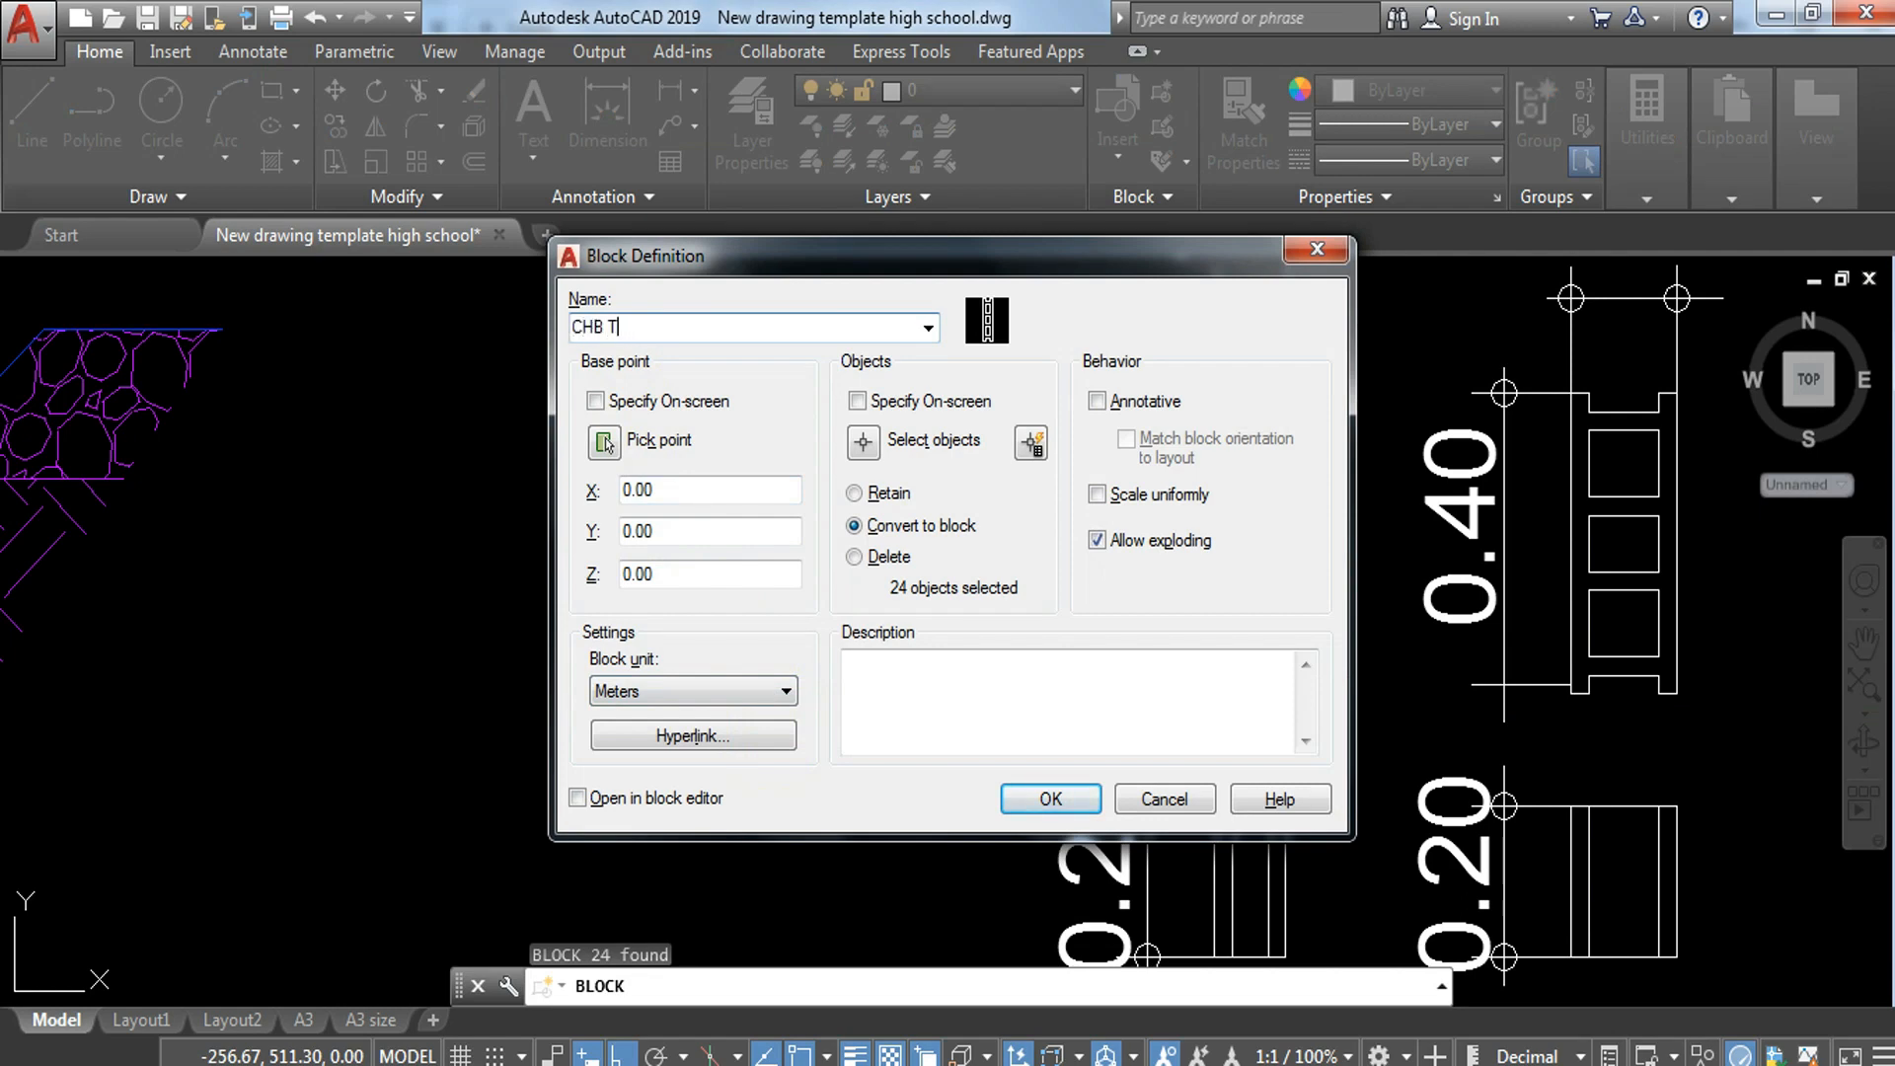
click(1070, 805)
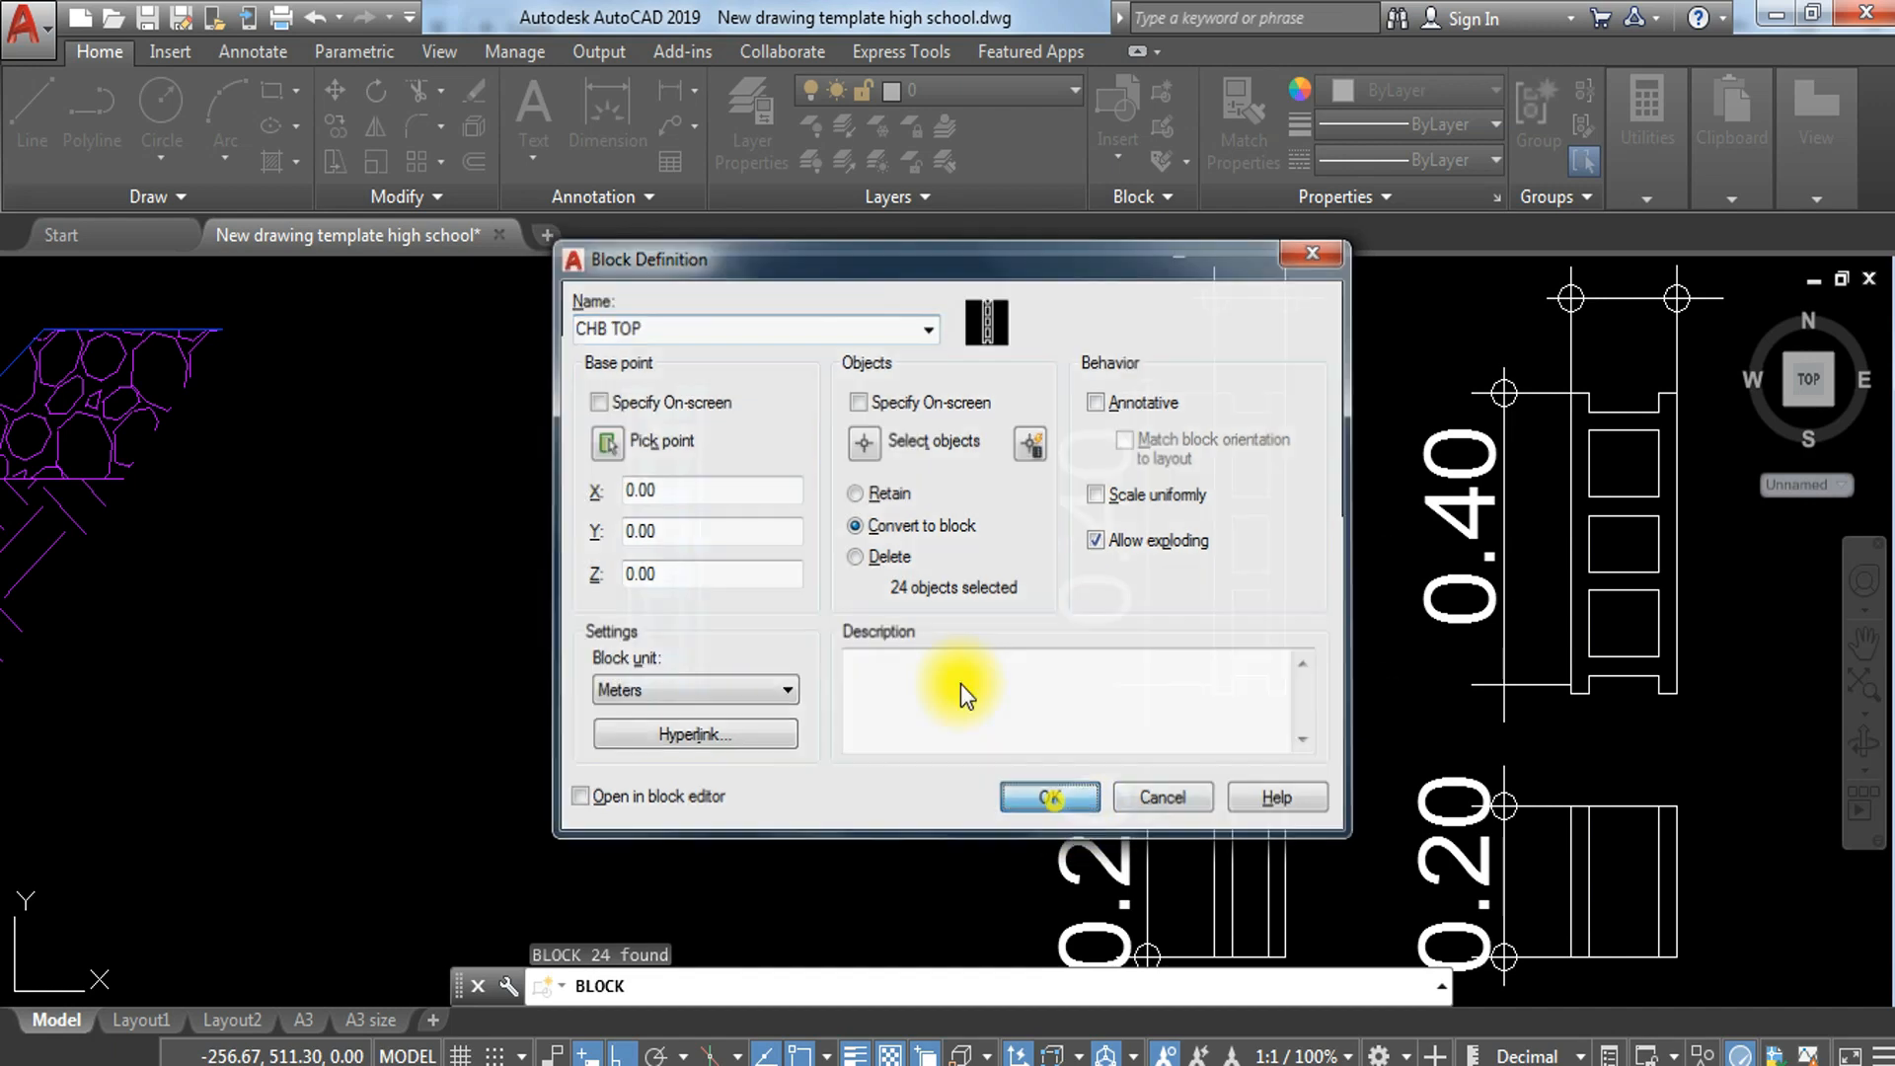
Step: Assign the copied CHB TOP block to the FINE LINES layer
click(779, 402)
click(581, 645)
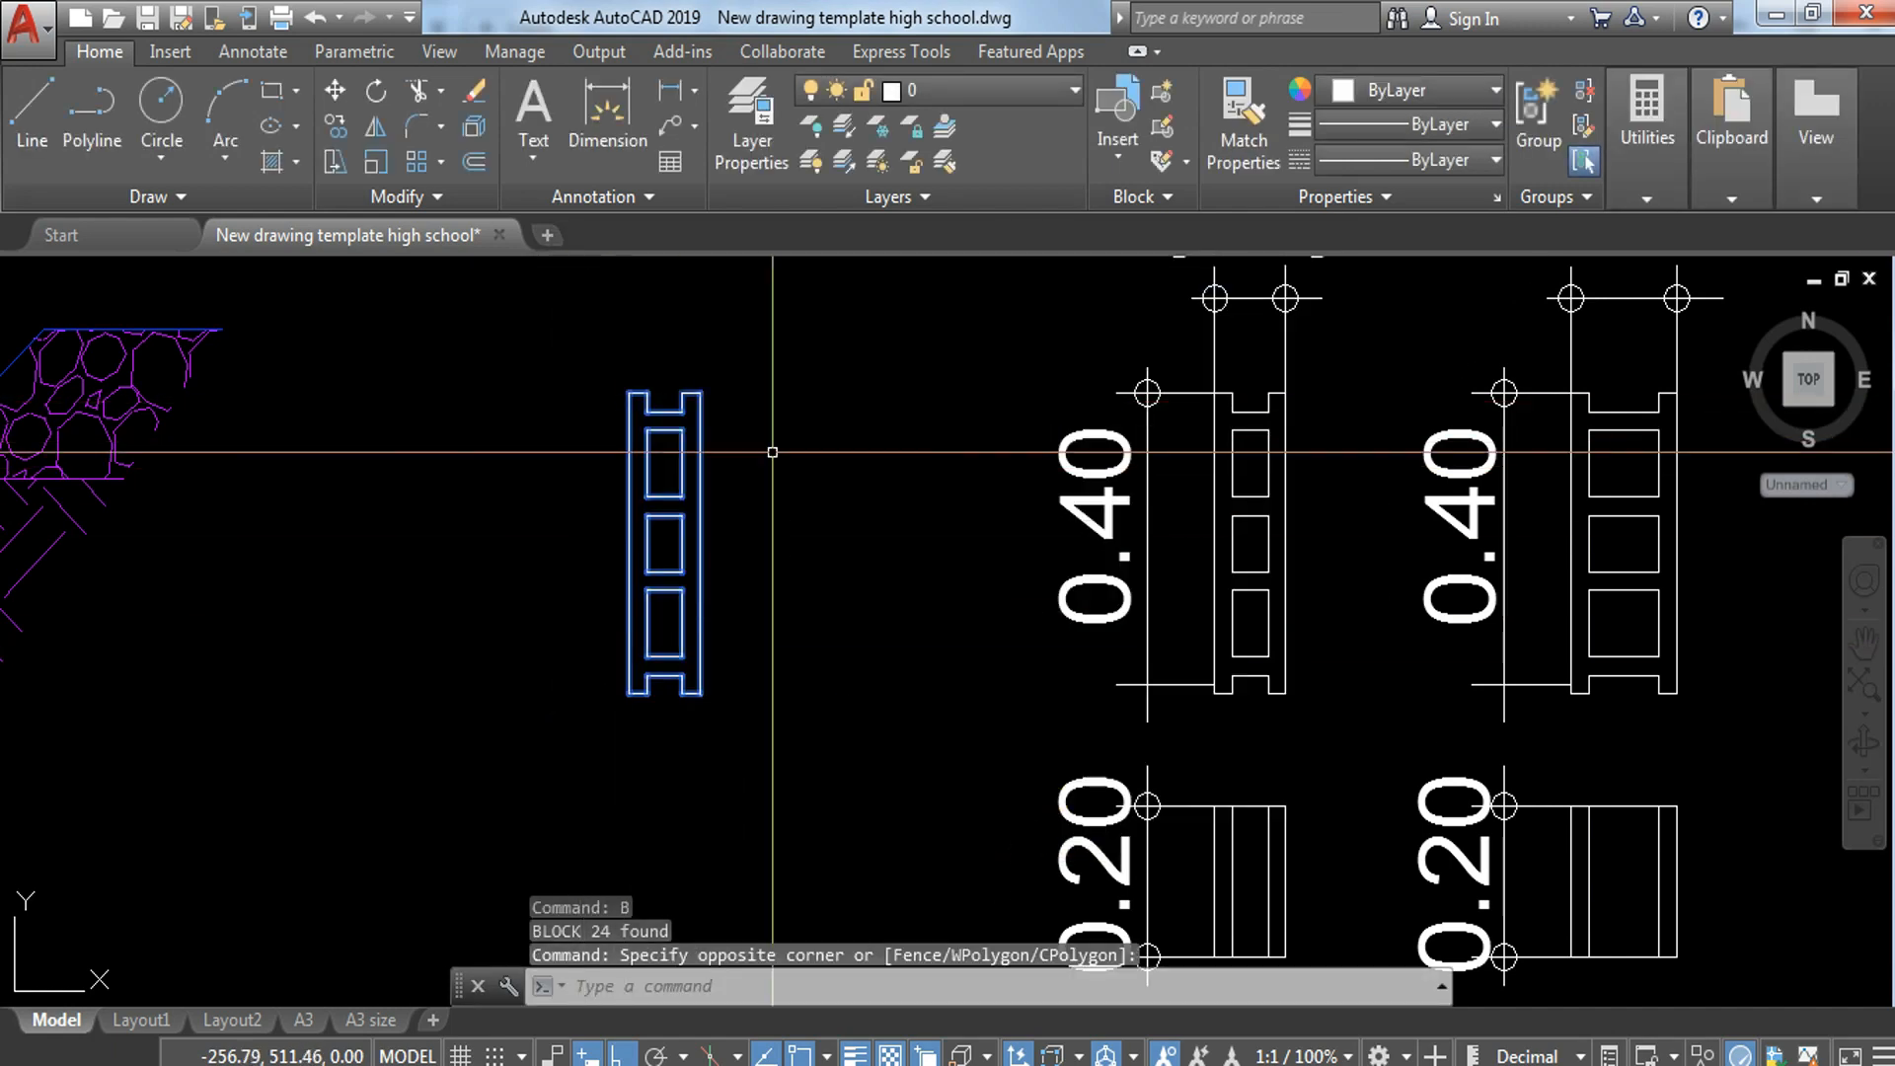
click(993, 87)
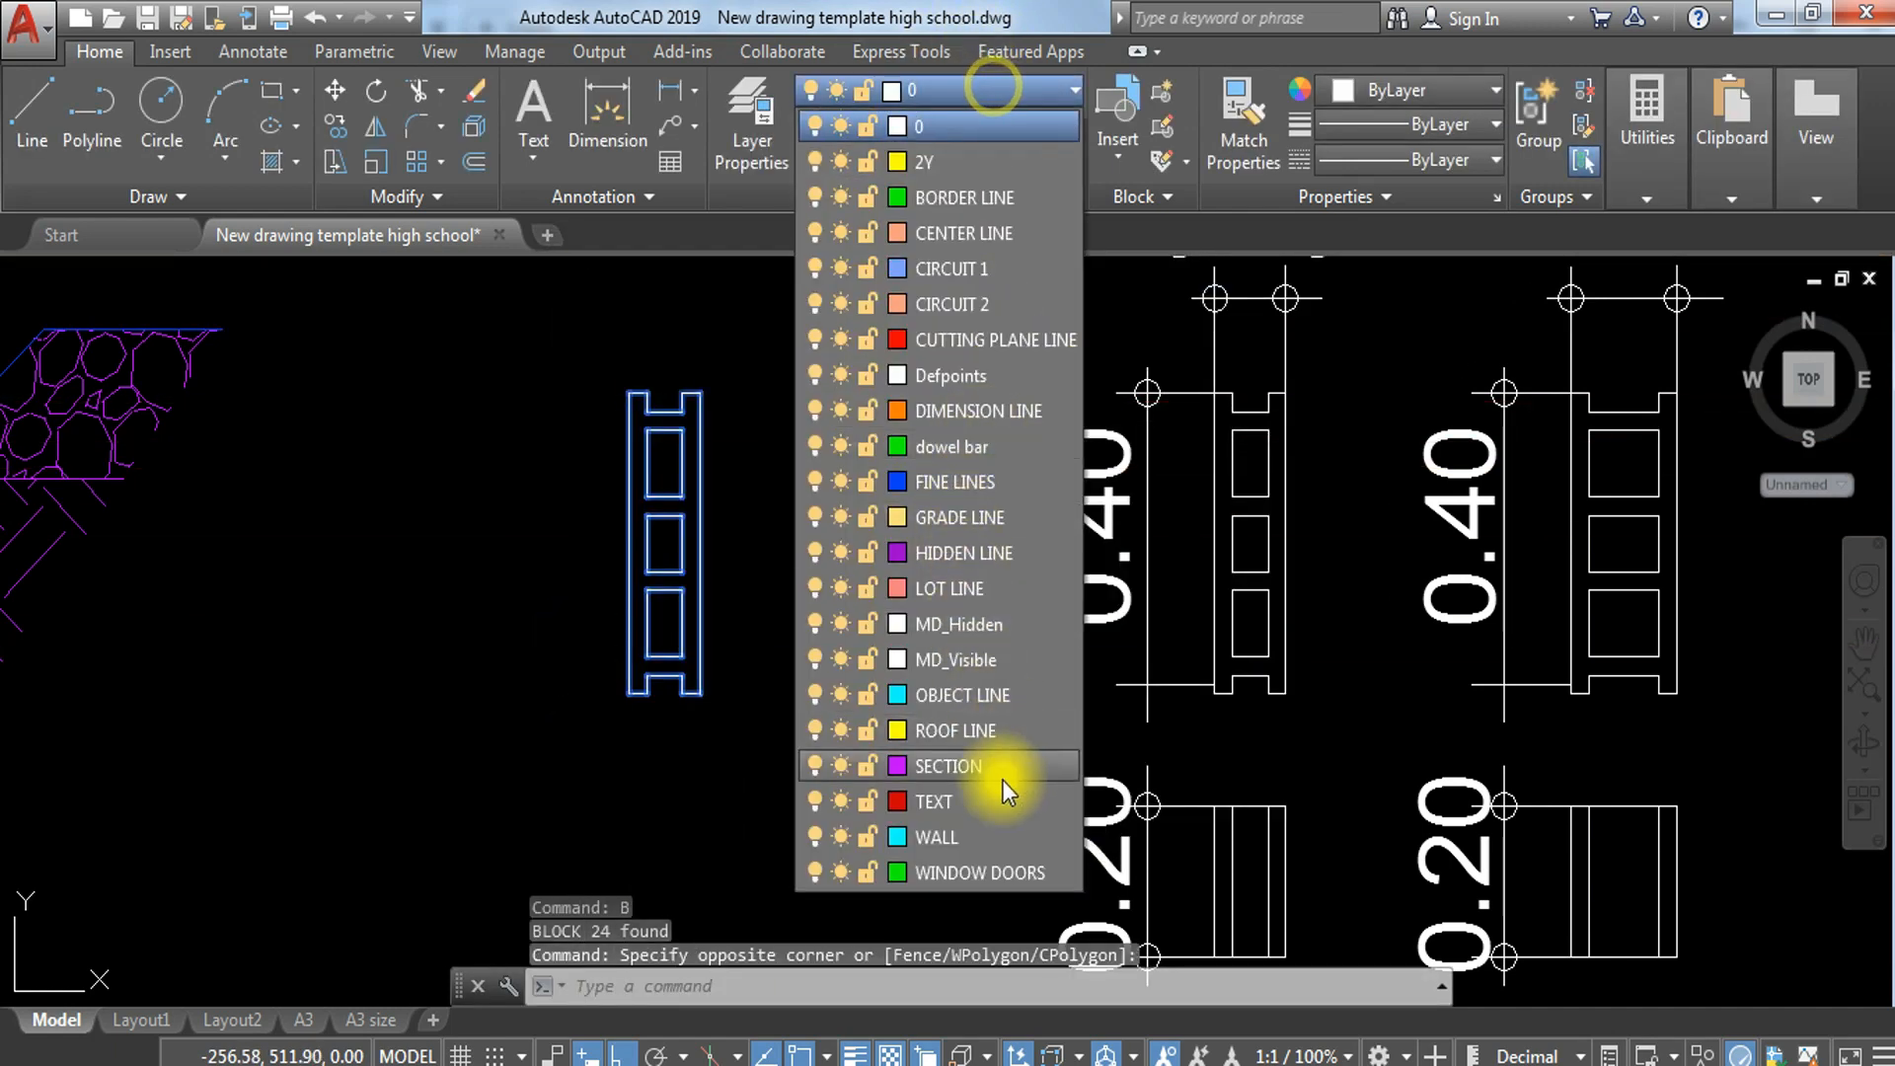
click(1003, 481)
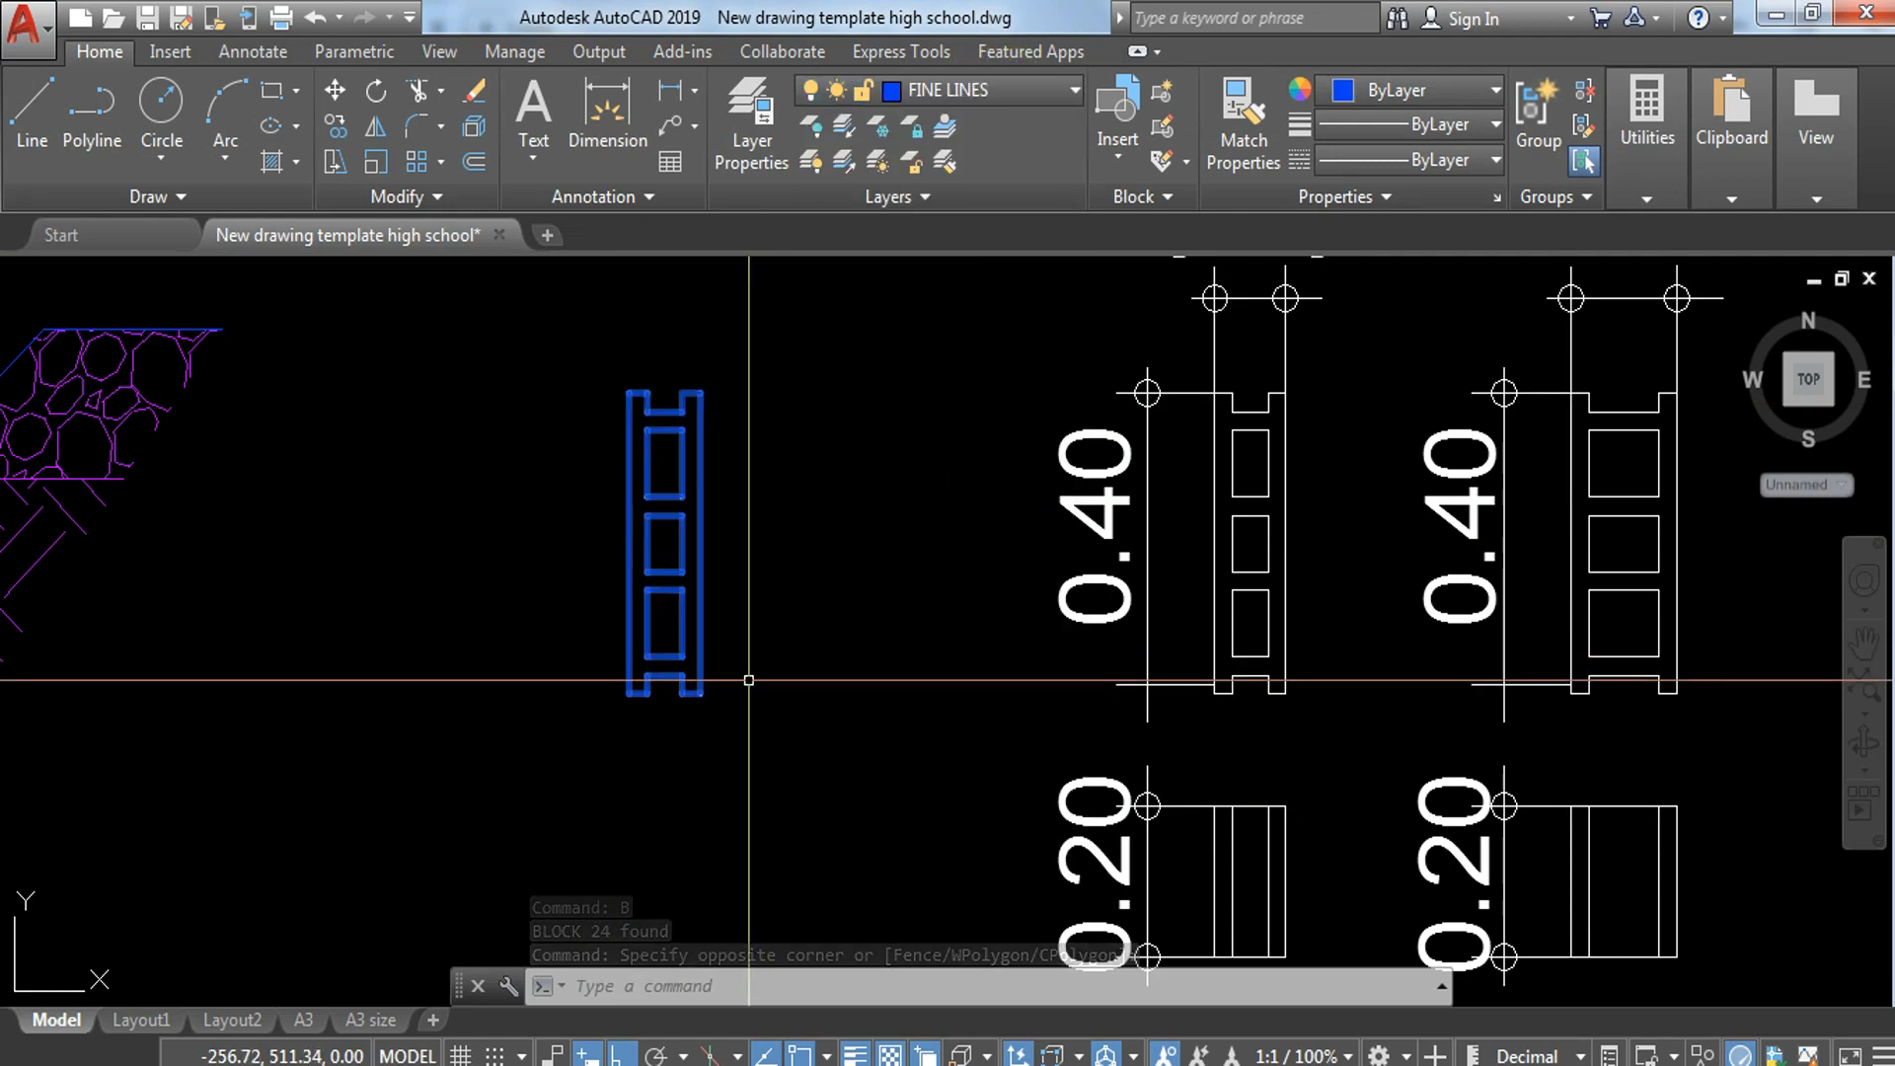
key(Escape)
Step: Copy the CHB TOP block from midway between its lower notch corners to the intersection of the centre line and the lower break line
click(804, 567)
click(605, 747)
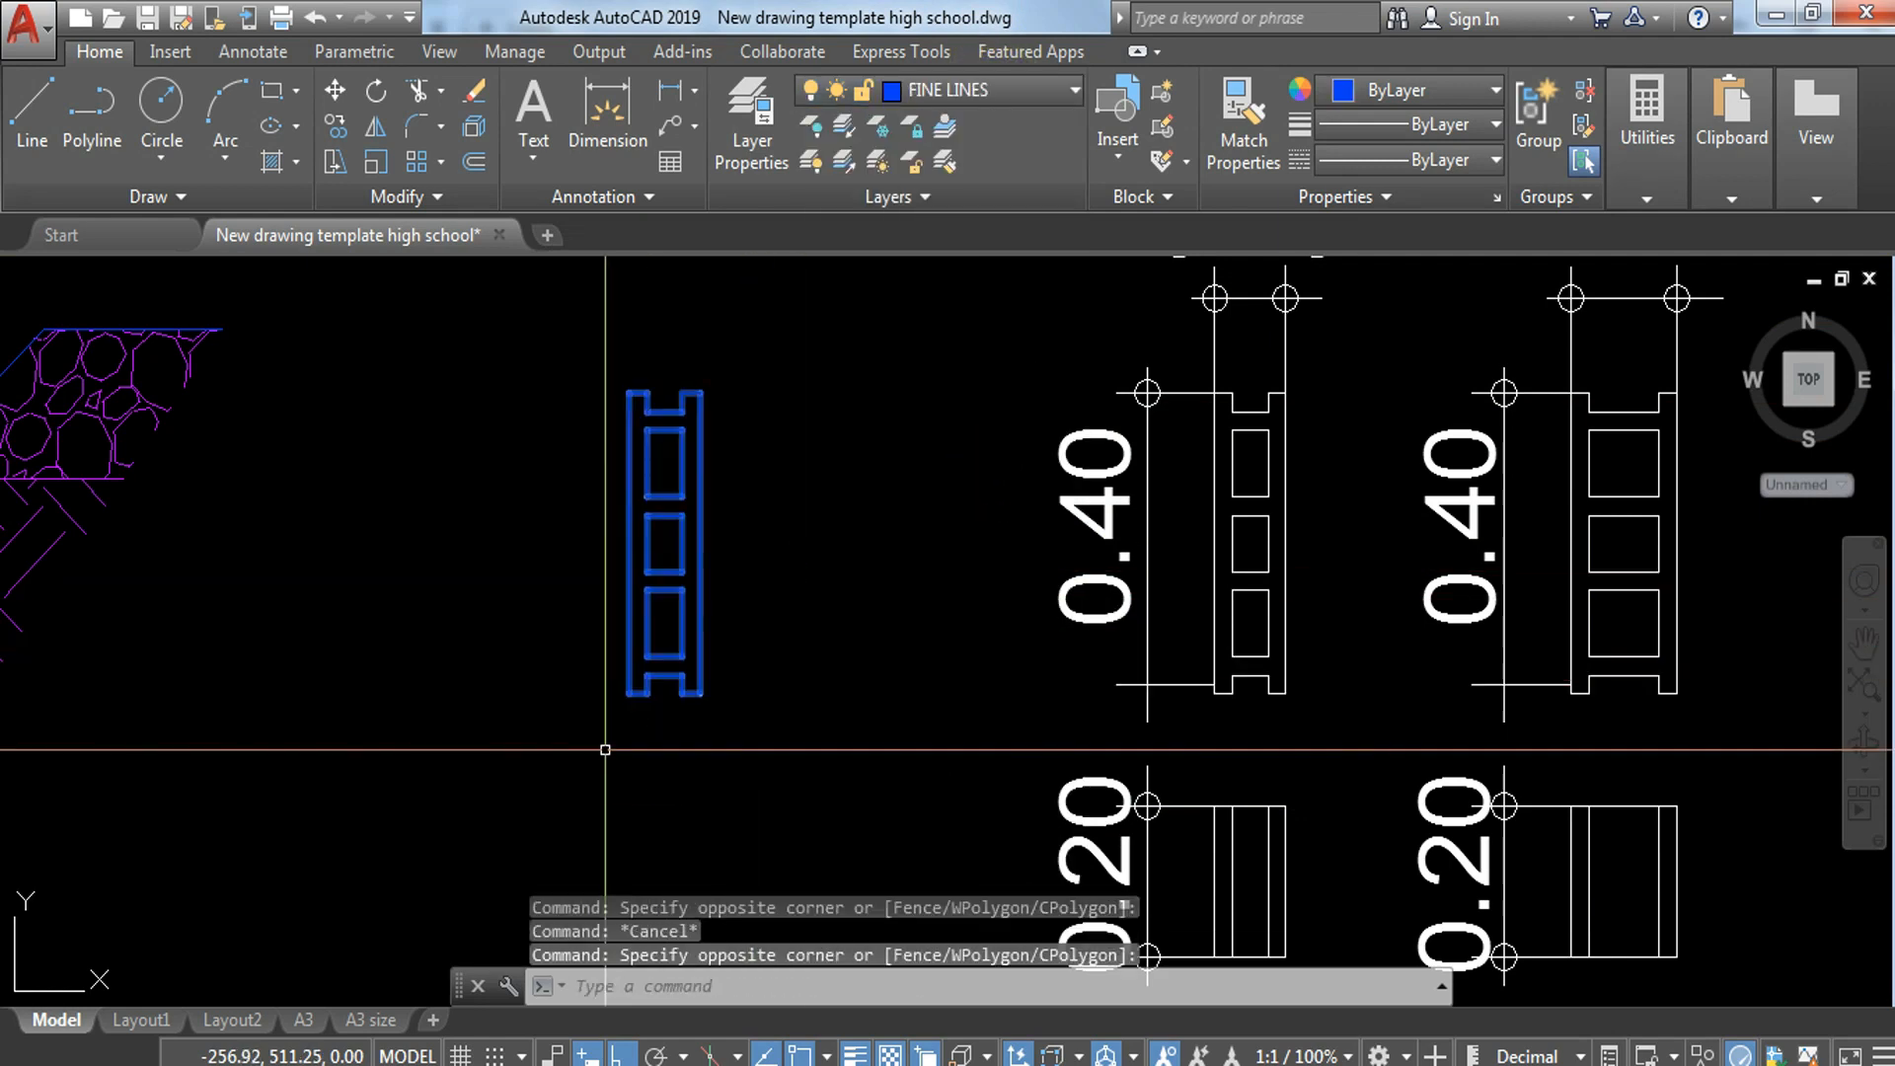
key(Return)
scroll(666, 686, up, 5)
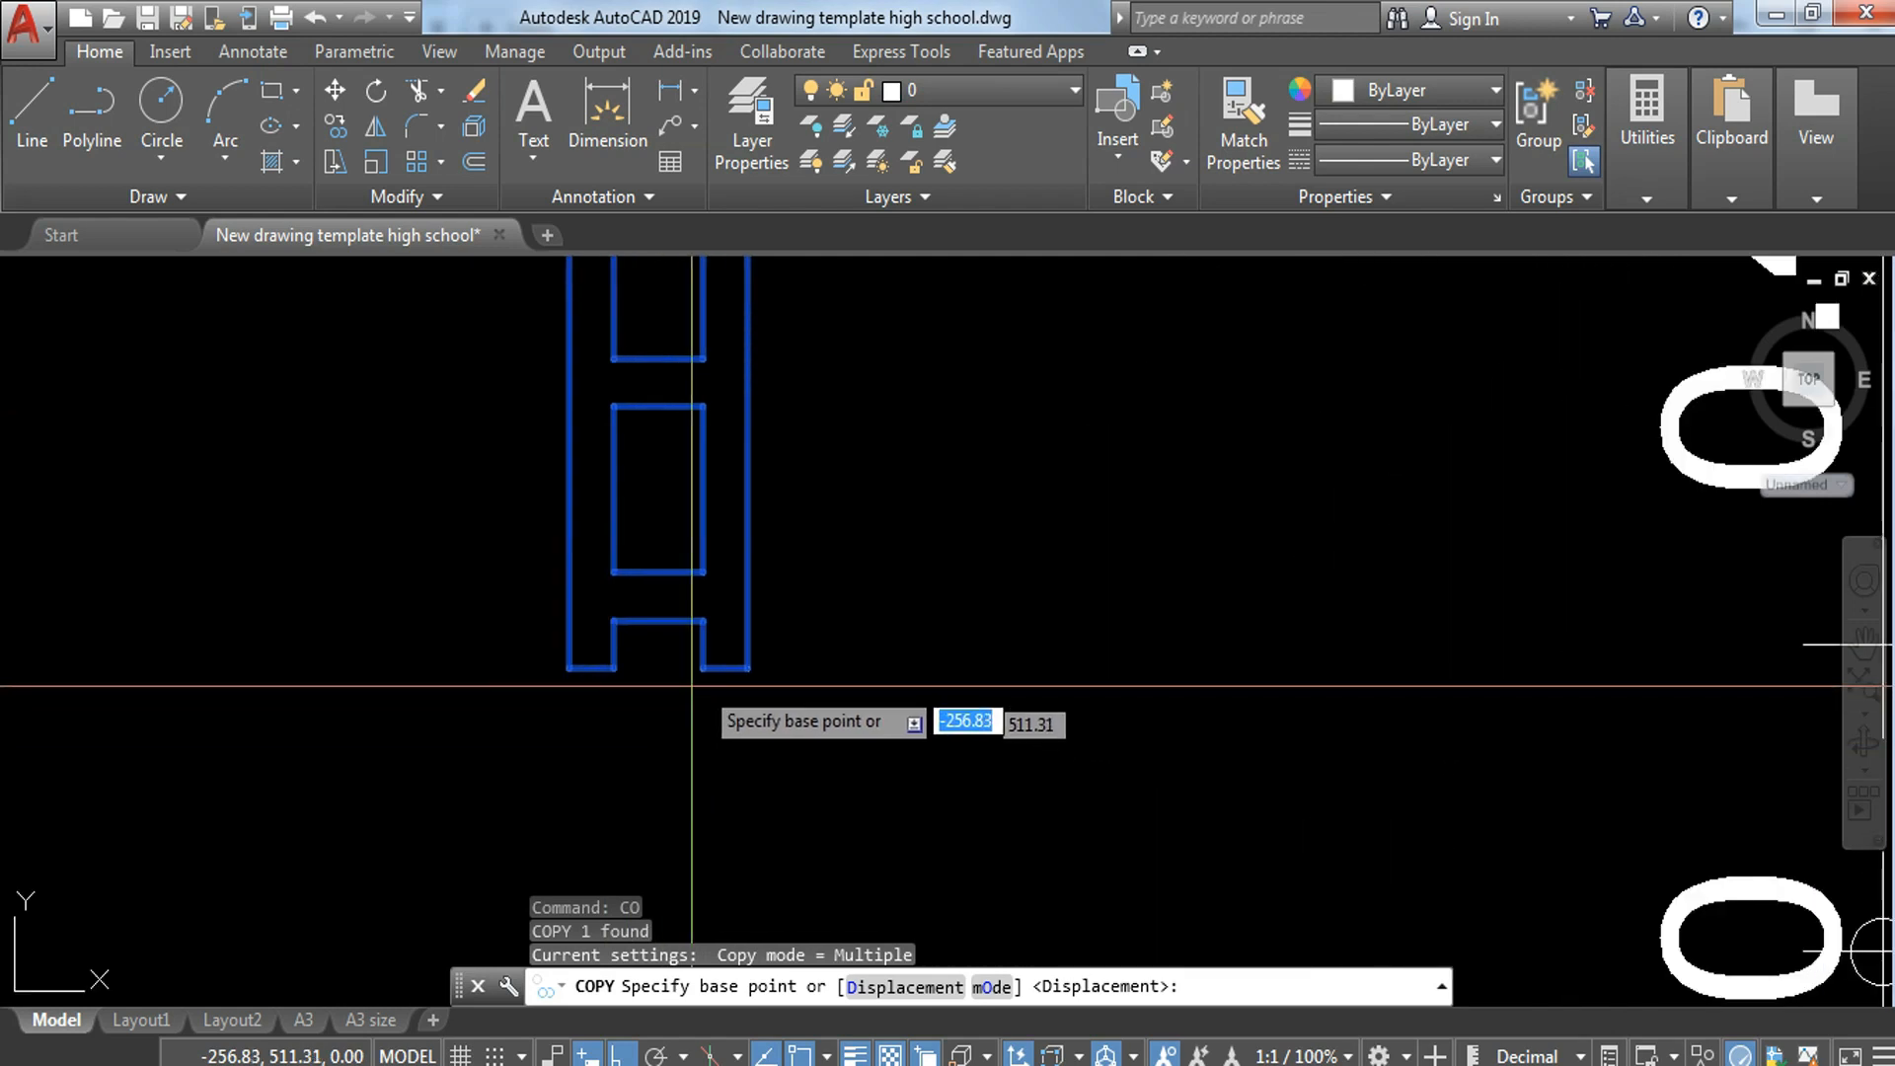
shift+right_click(655, 669)
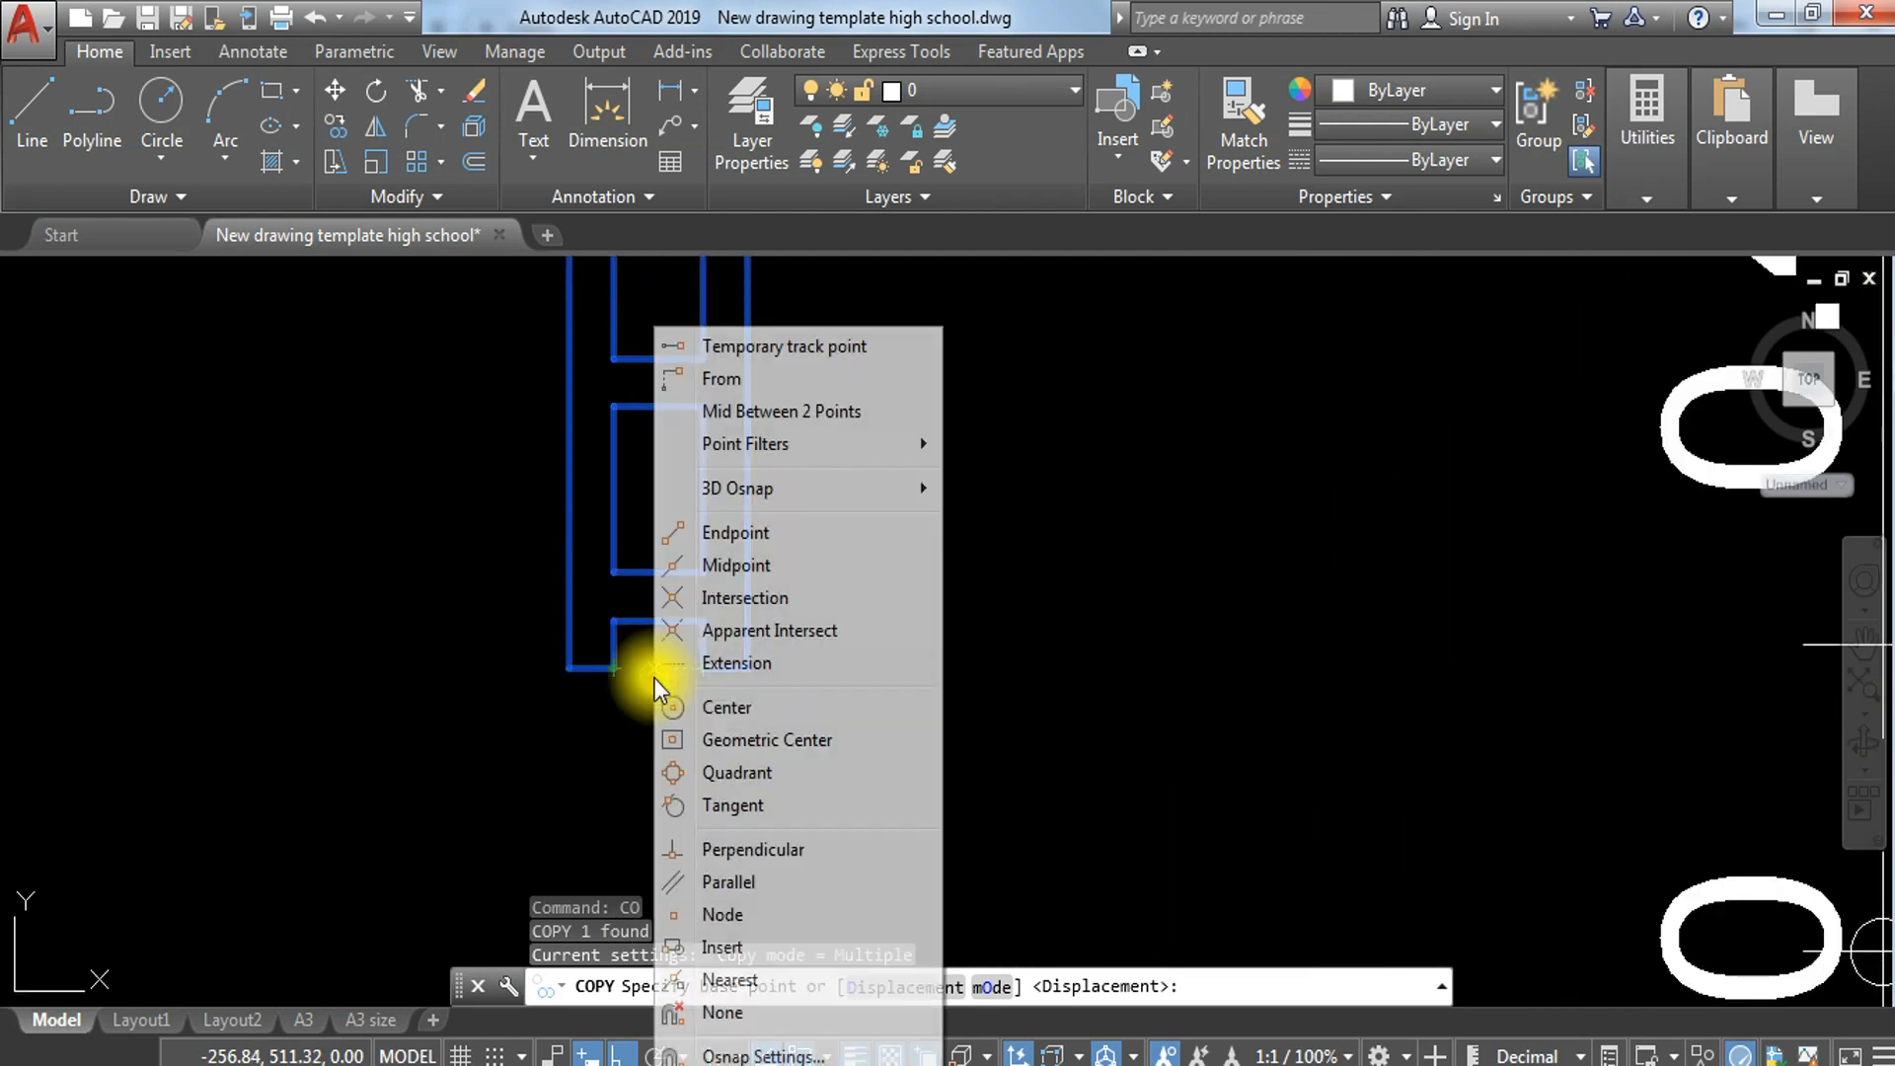
click(786, 412)
click(613, 669)
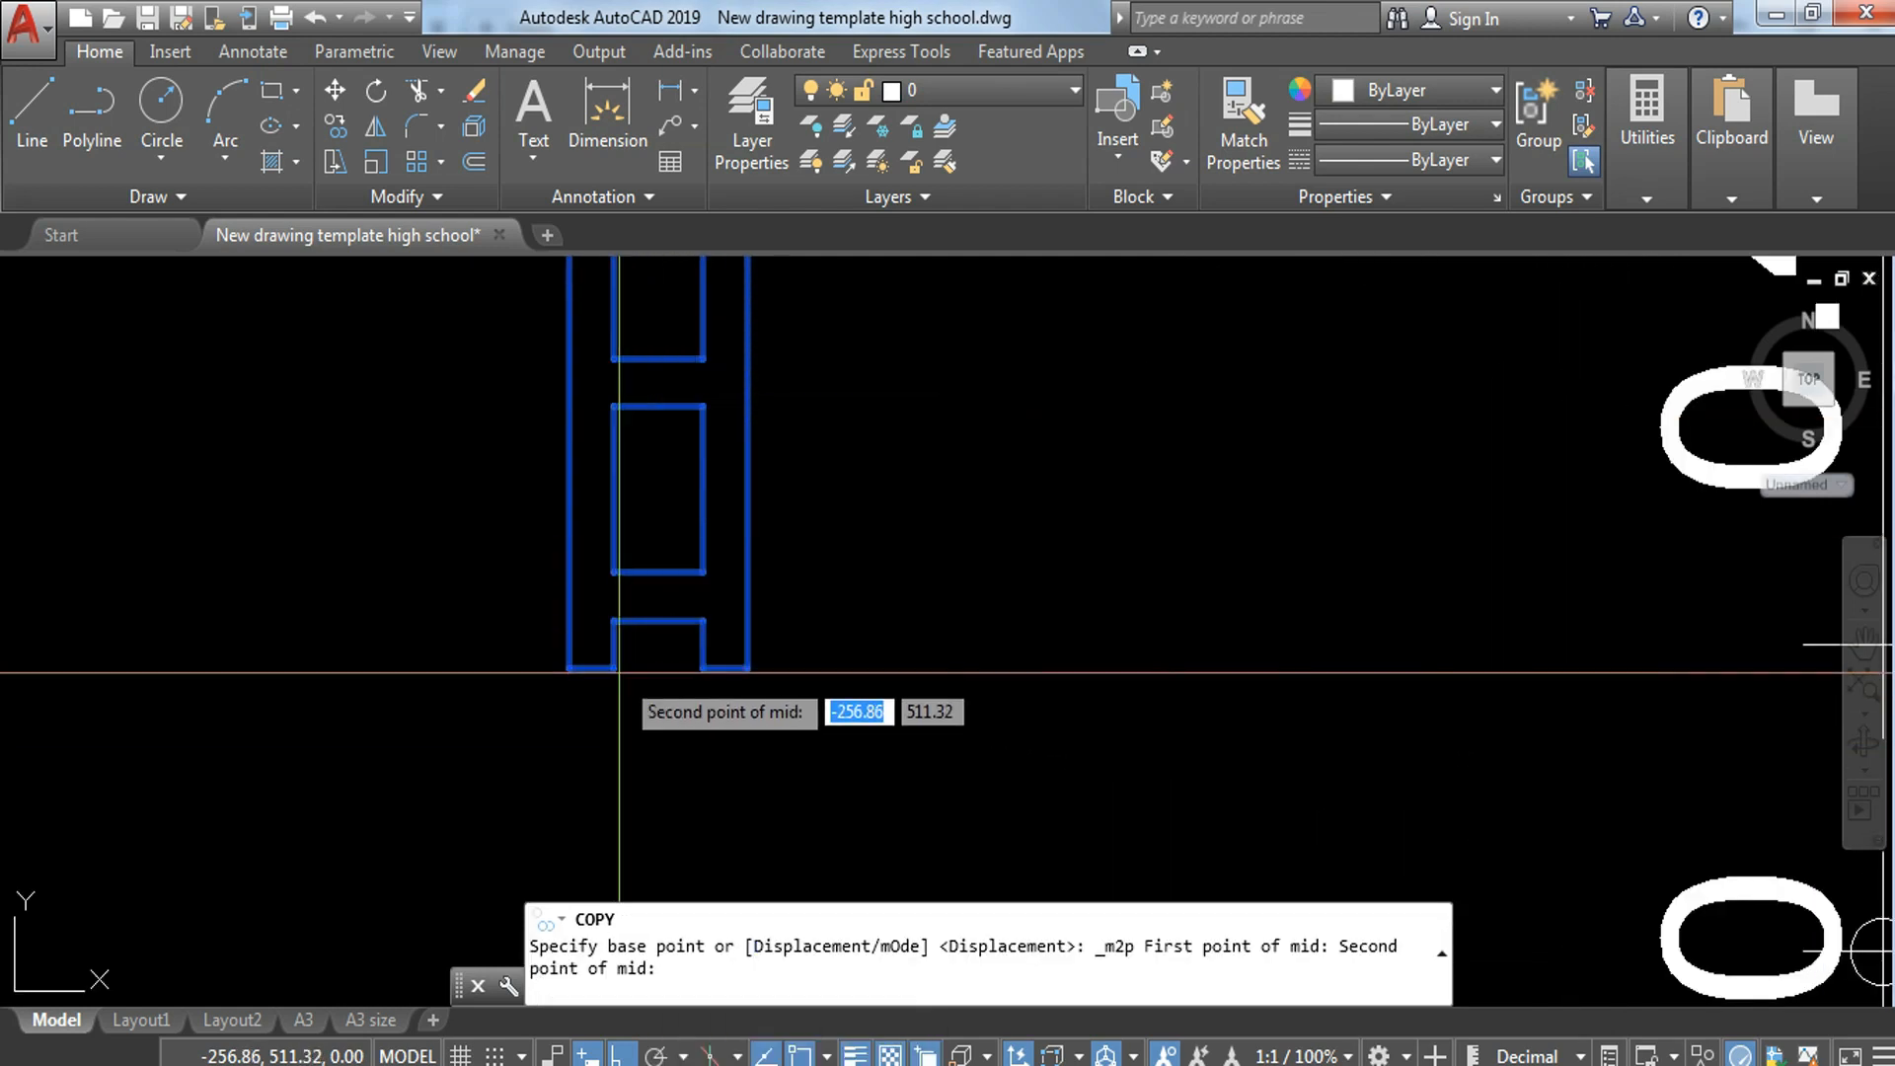
click(703, 669)
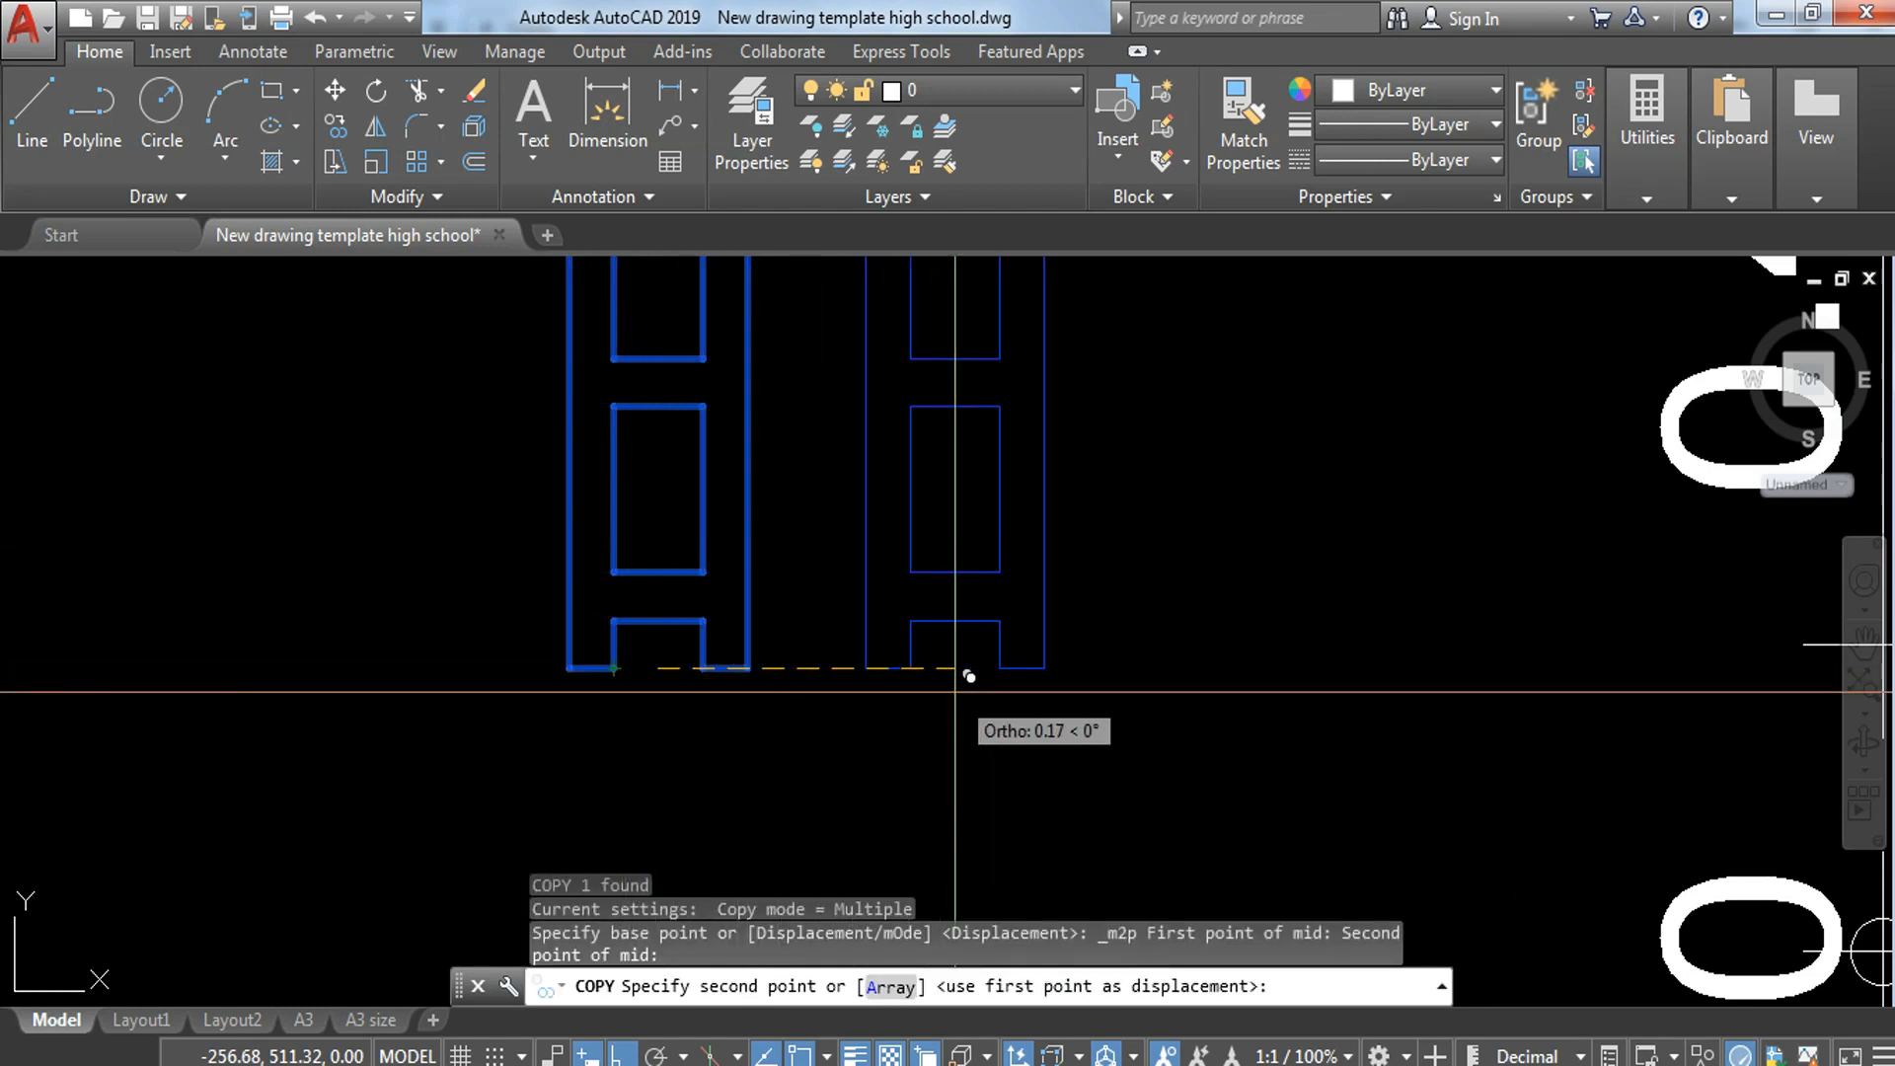
scroll(804, 635, down, 10)
middle_drag(843, 611, 1037, 902)
scroll(659, 576, up, 5)
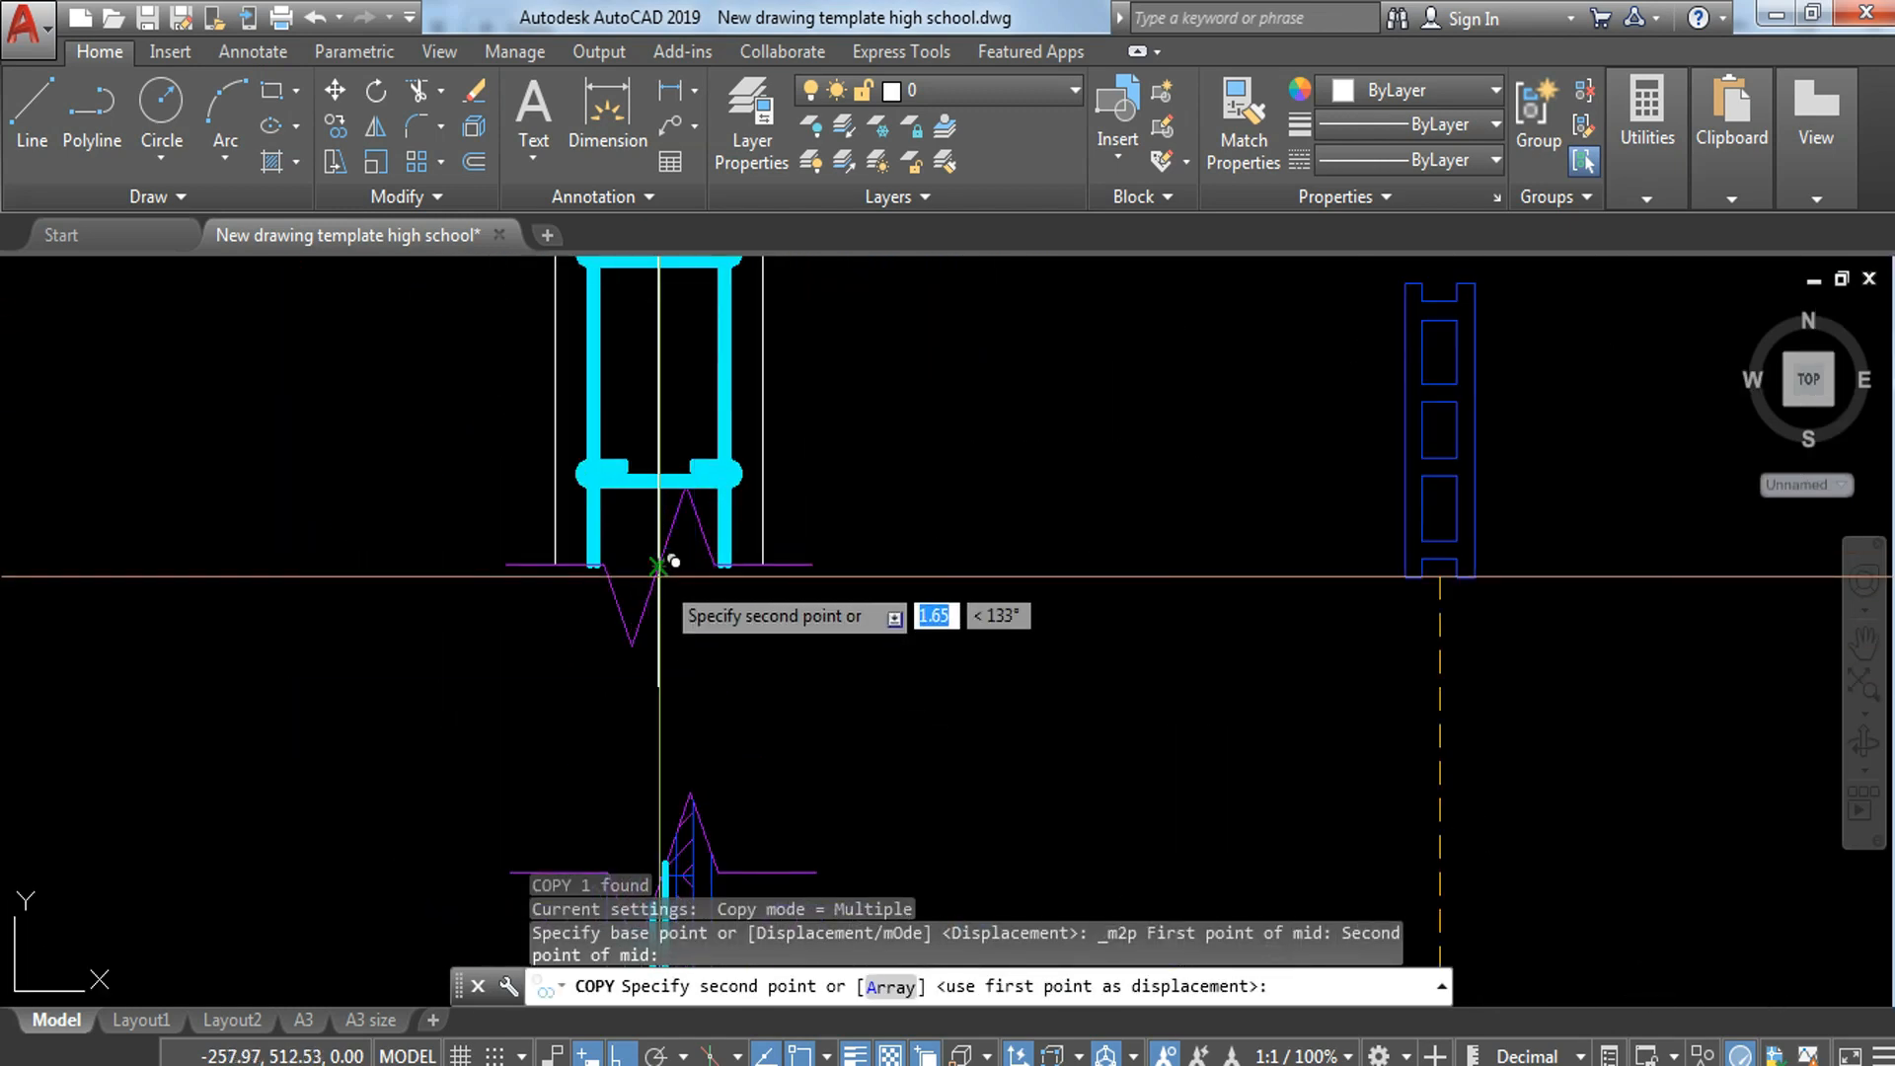
click(660, 576)
middle_drag(708, 413, 784, 727)
scroll(729, 613, up, 2)
scroll(728, 613, up, 3)
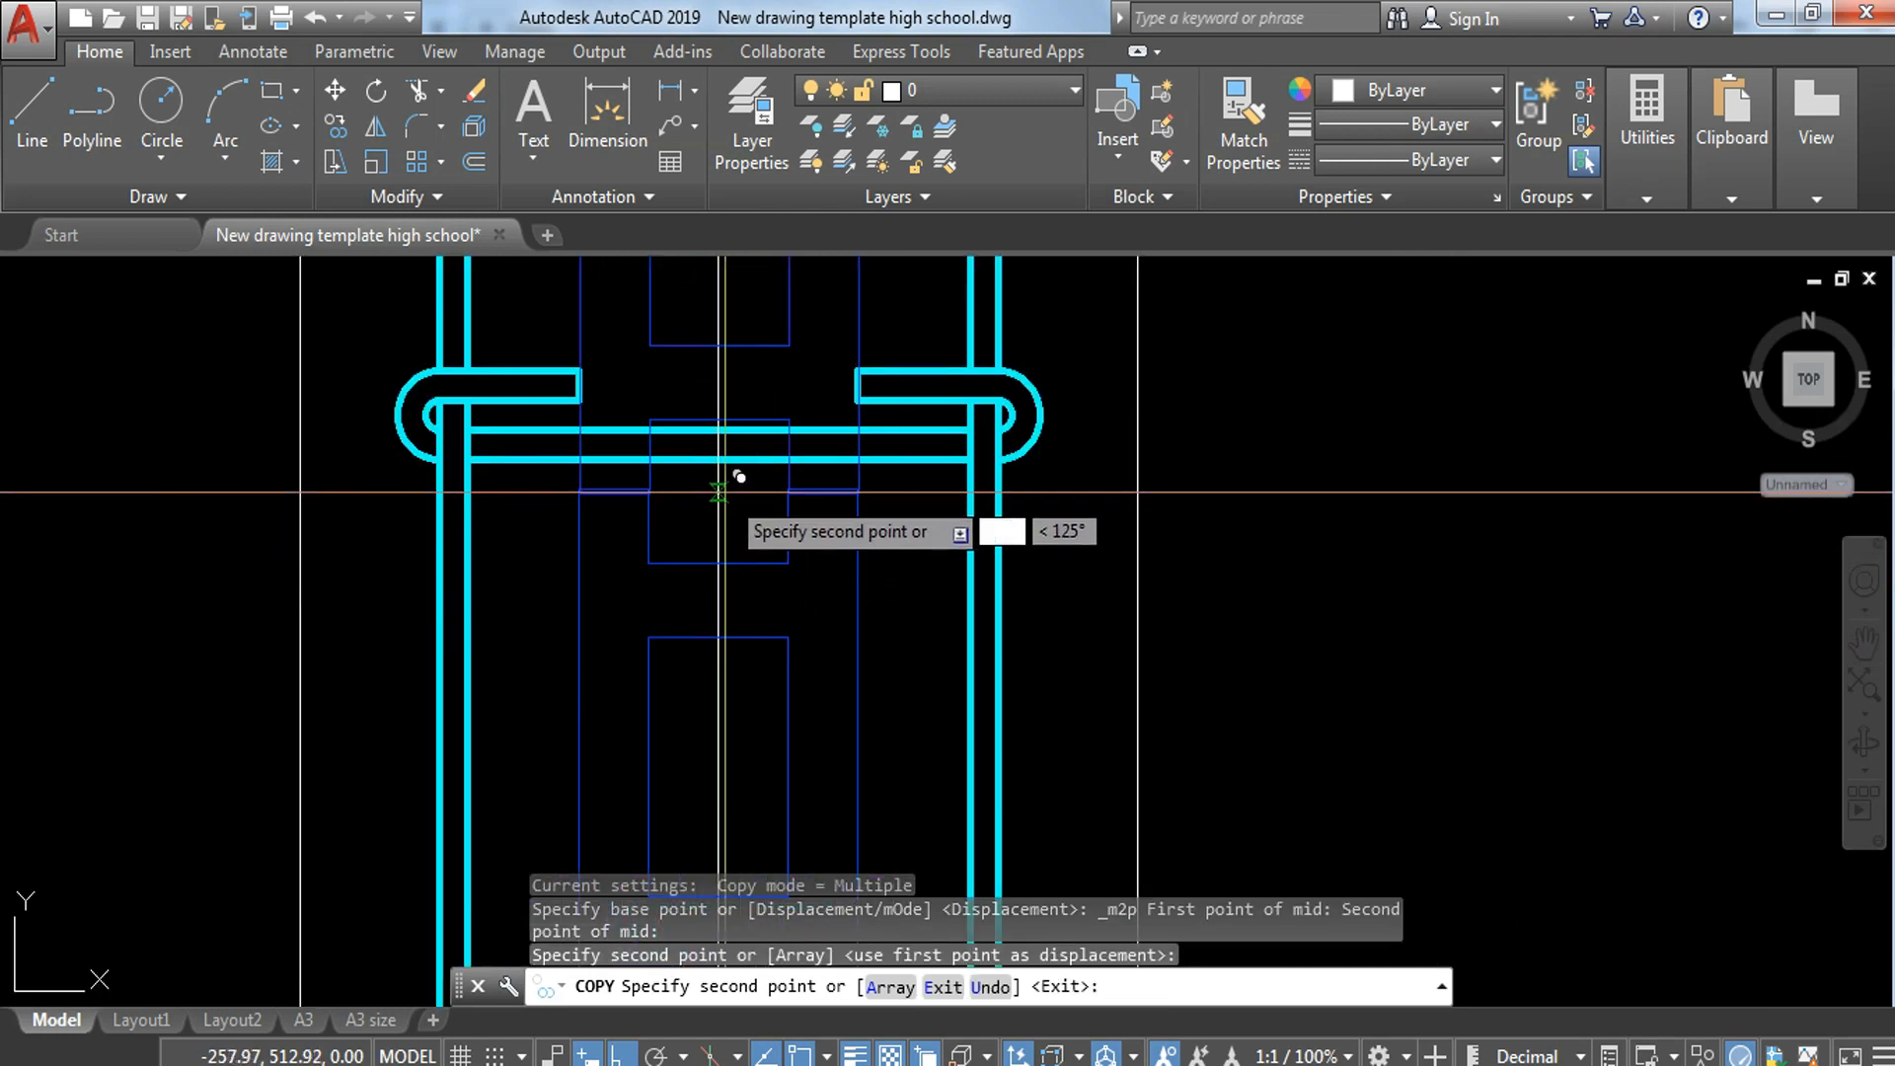
key(Escape)
scroll(738, 475, down, 5)
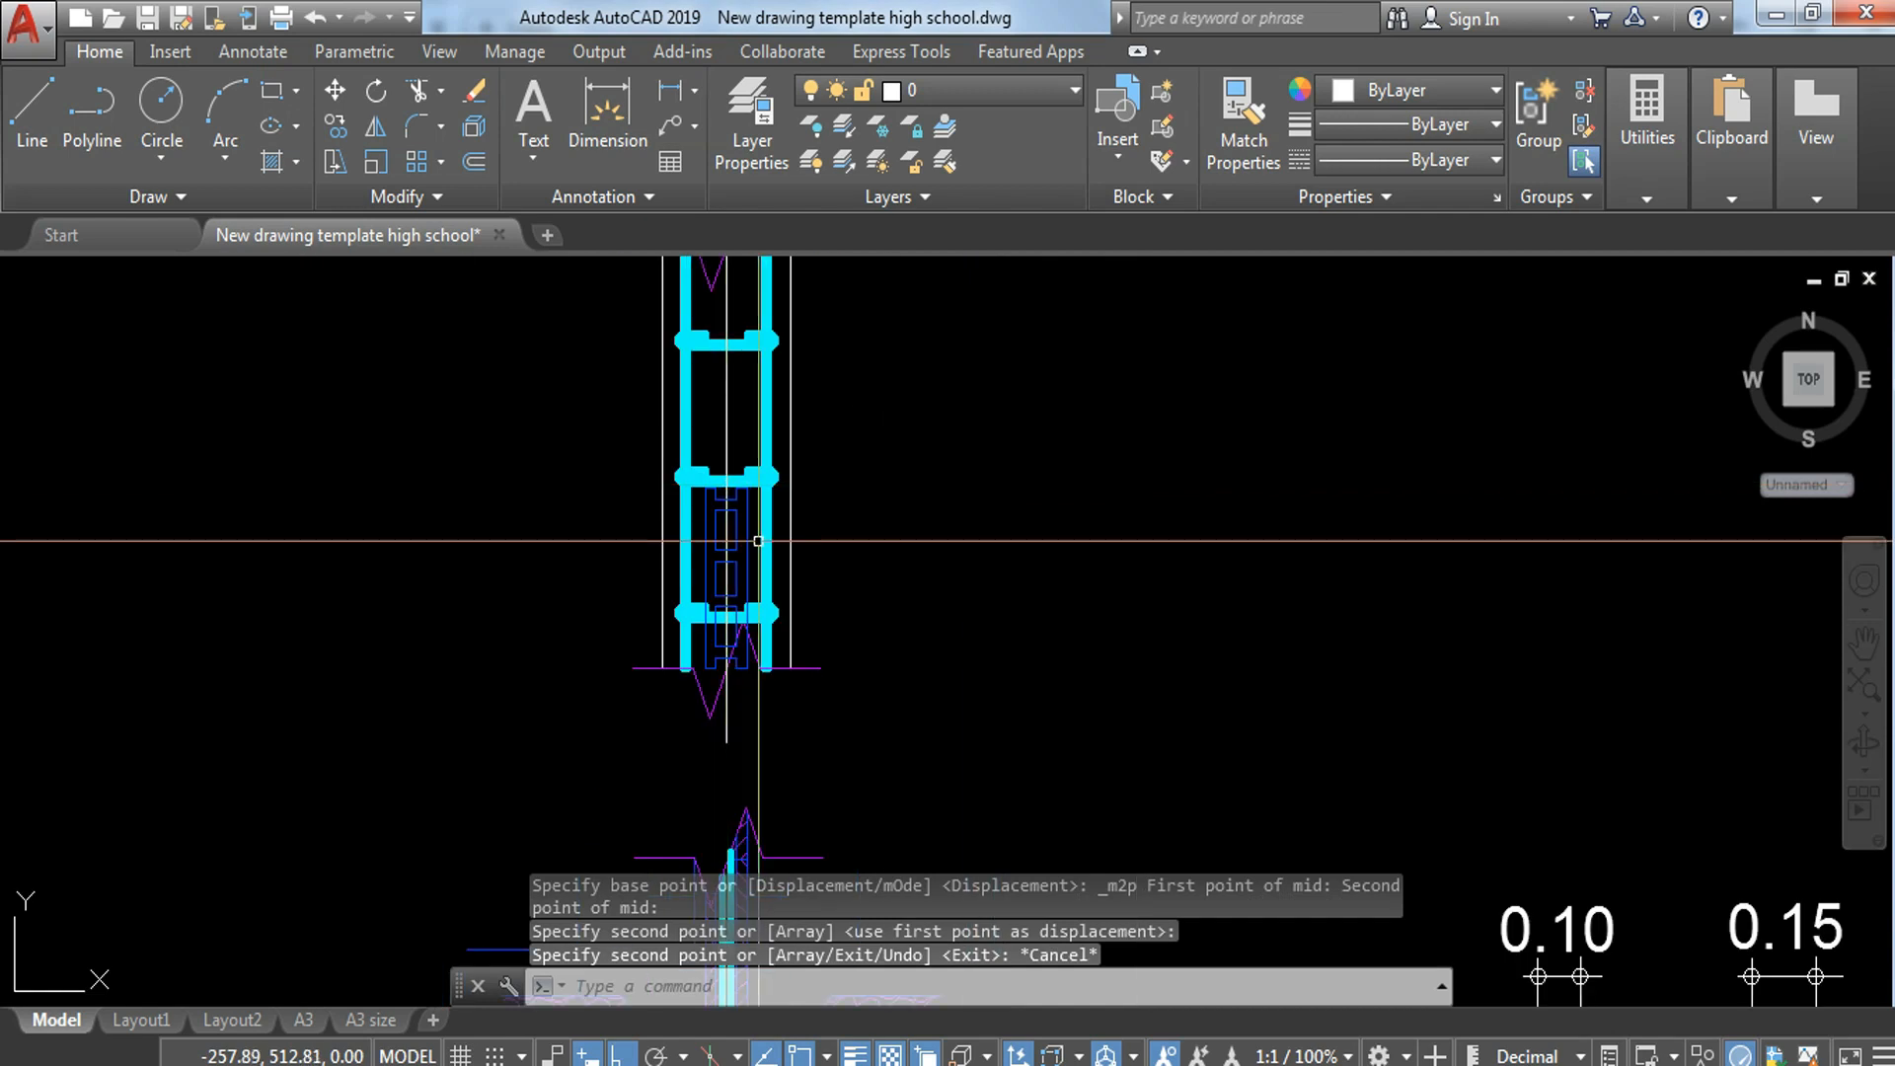
Step: Copy the placed hollow block upward twice, end to end at 0.40 spacing, so the row runs past the upper break line
click(740, 551)
text(CO)
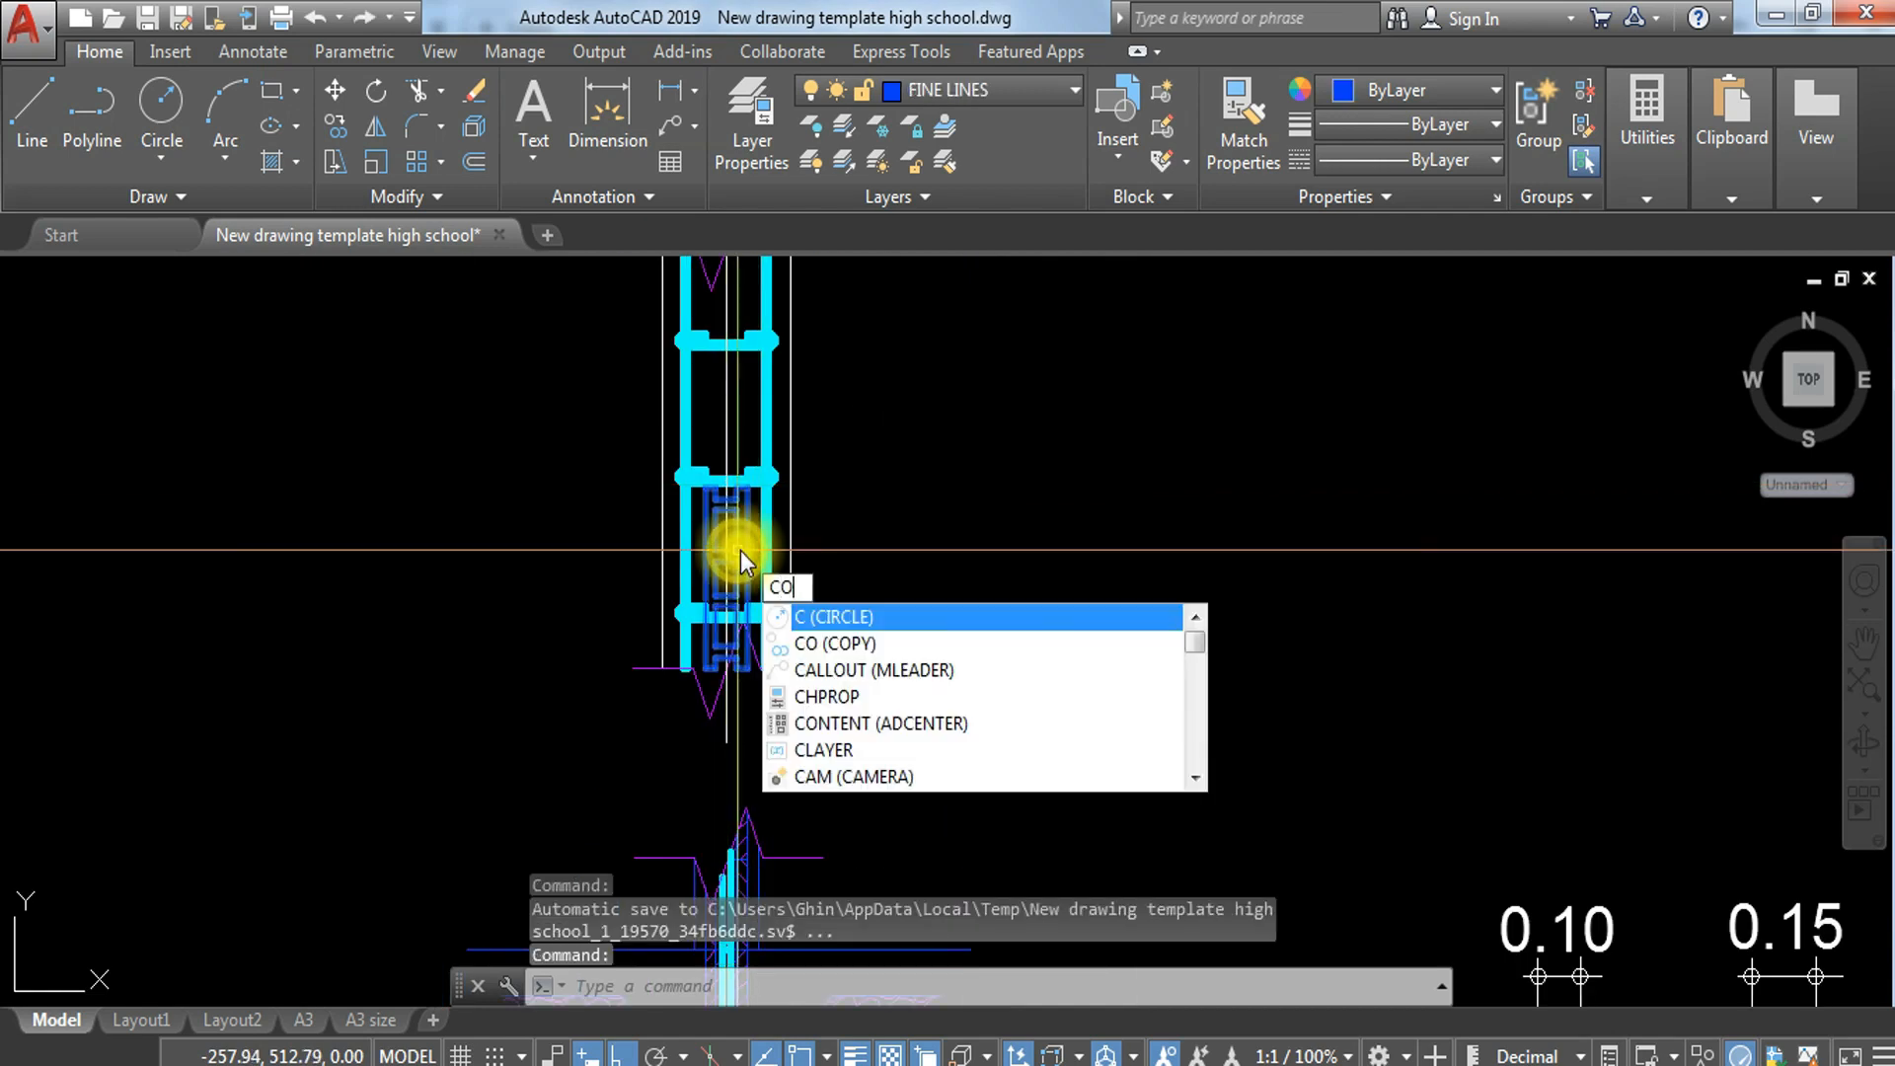
key(Return)
scroll(694, 673, up, 4)
click(613, 674)
middle_drag(656, 286, 757, 940)
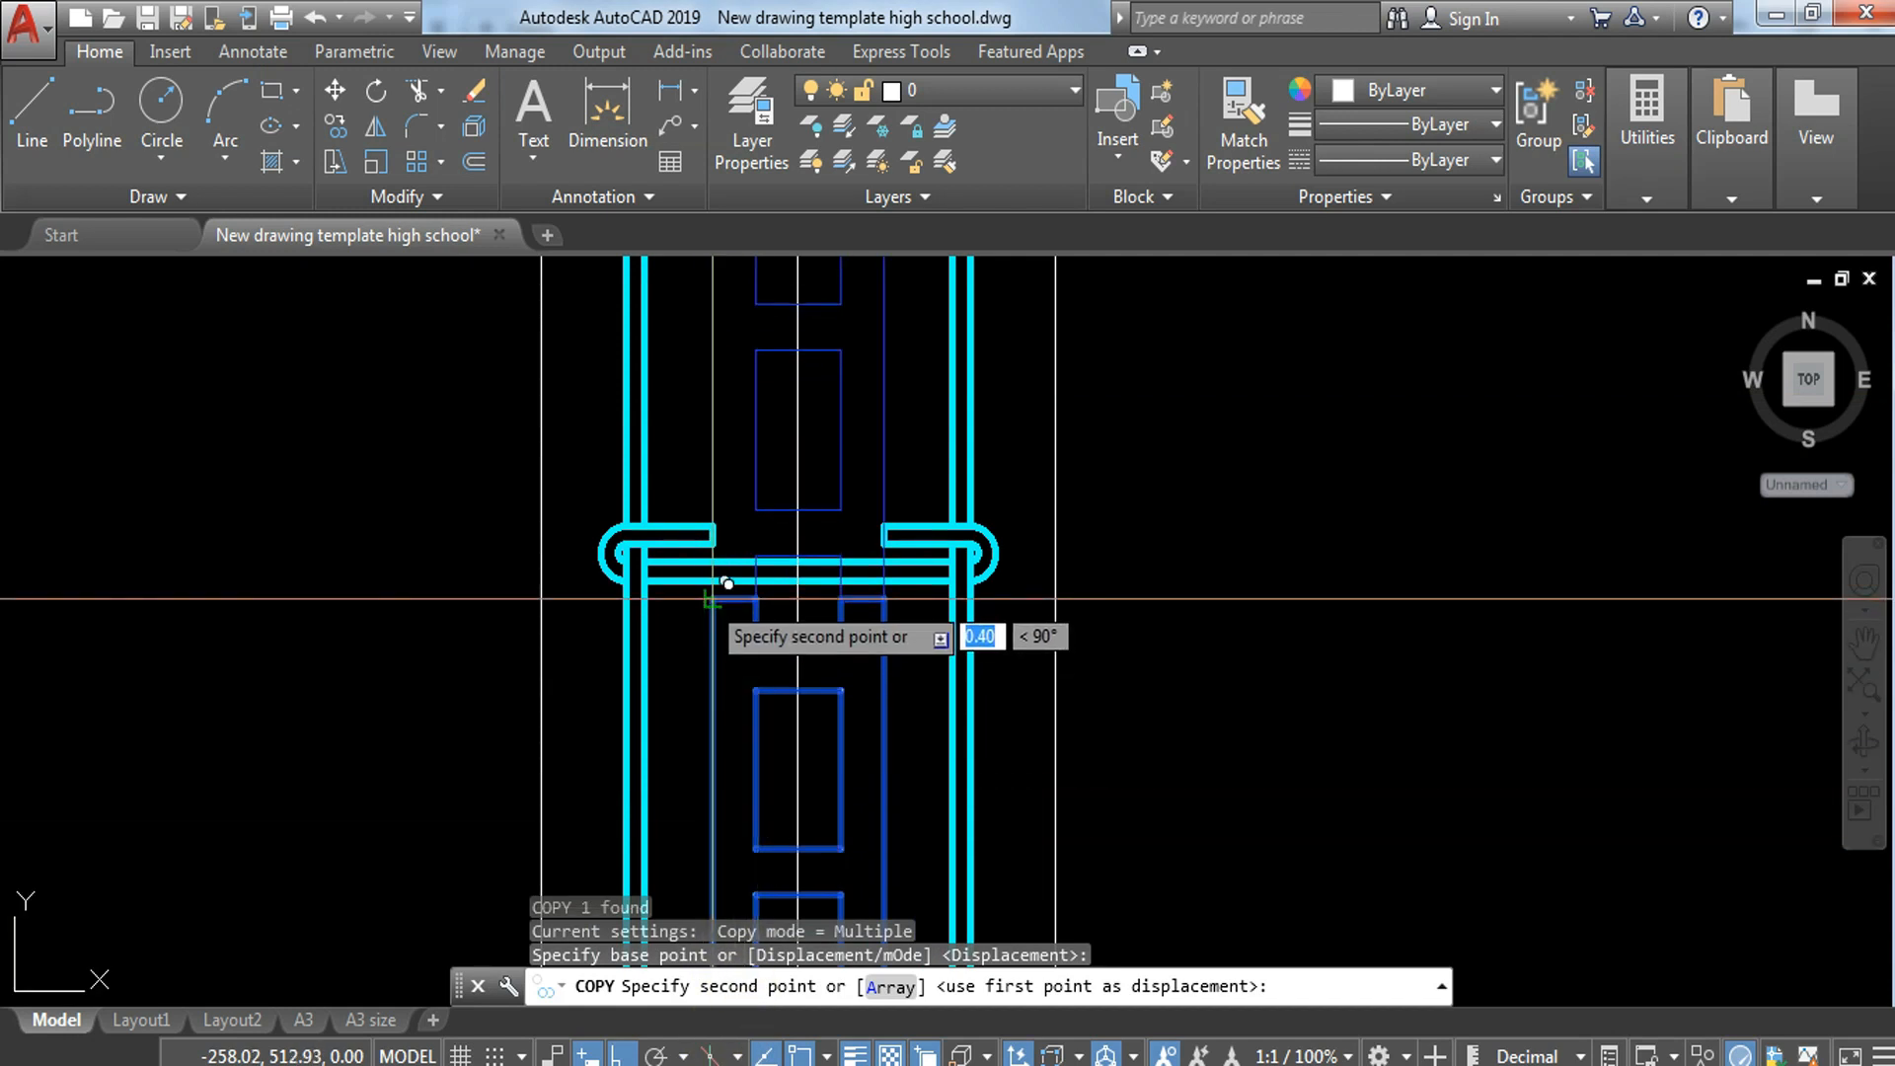
click(760, 558)
middle_drag(766, 530, 886, 592)
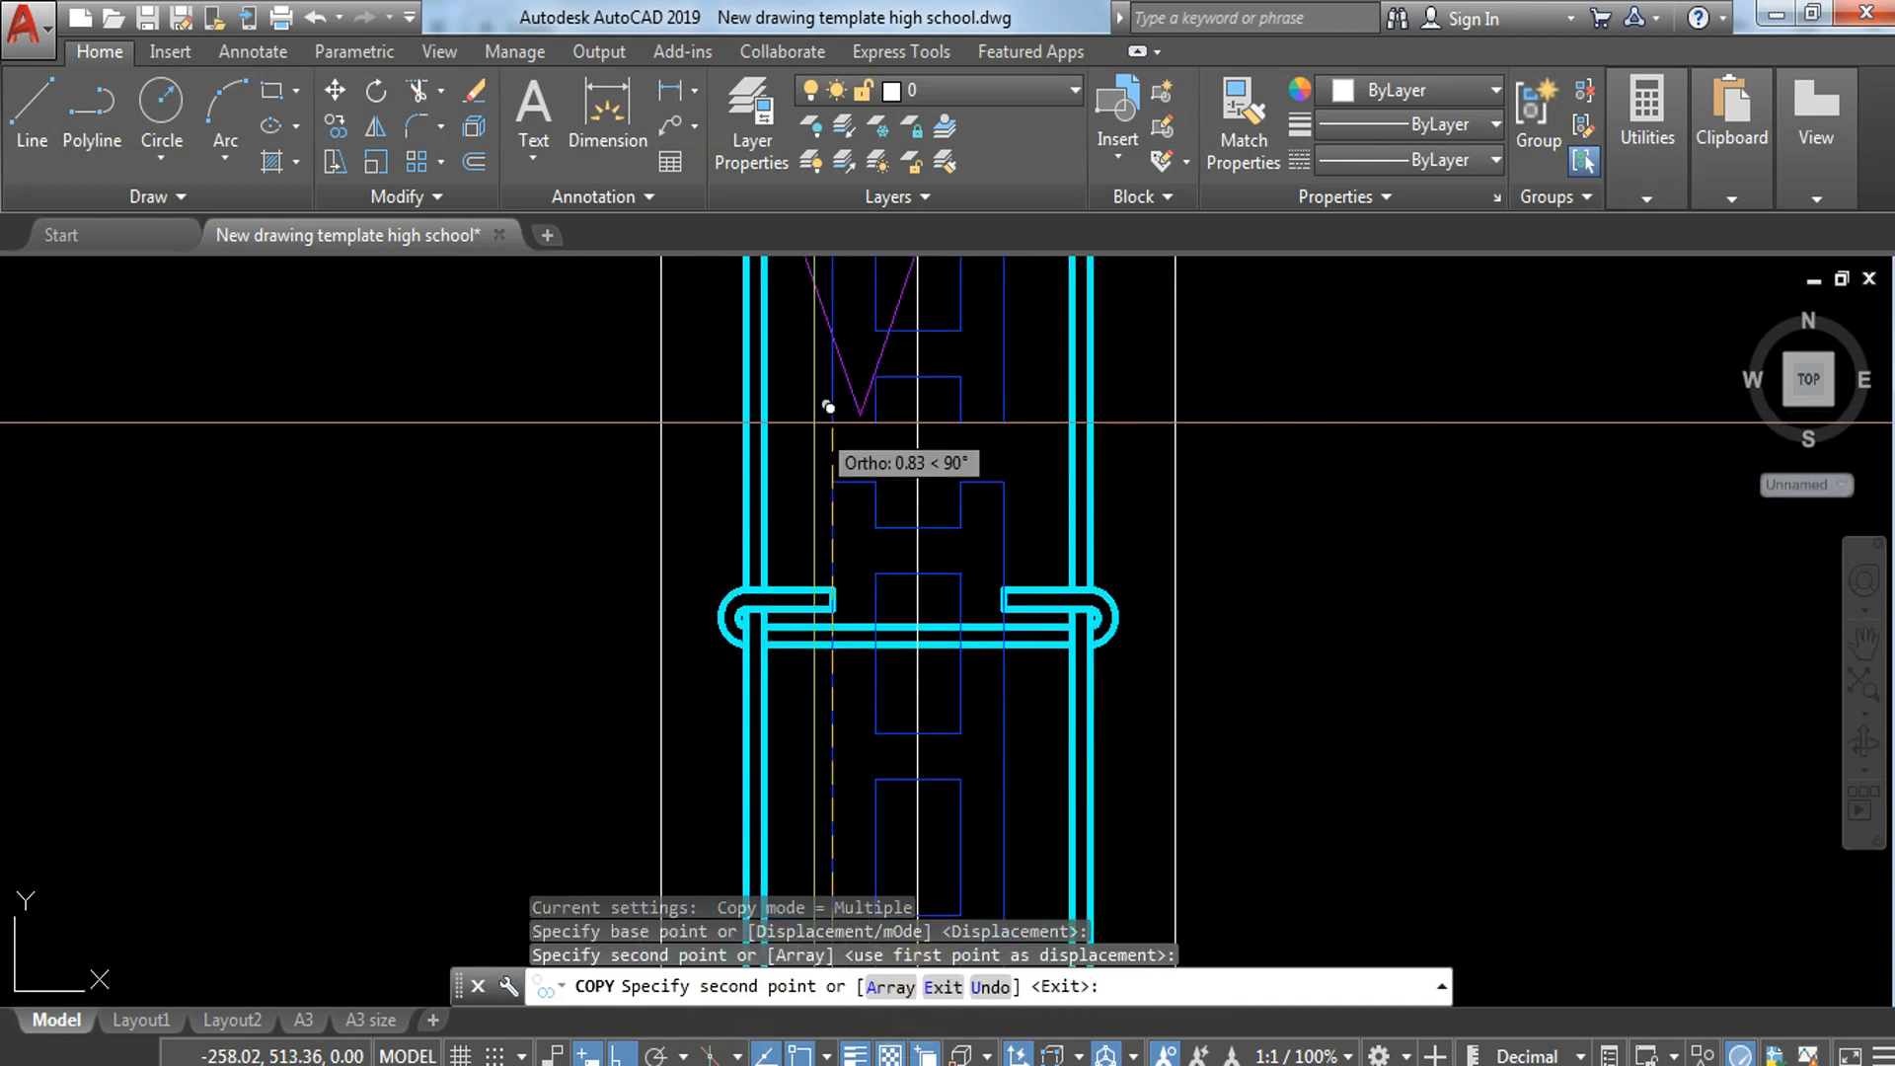
key(Escape)
key(Escape)
scroll(846, 499, down, 5)
scroll(825, 421, up, 4)
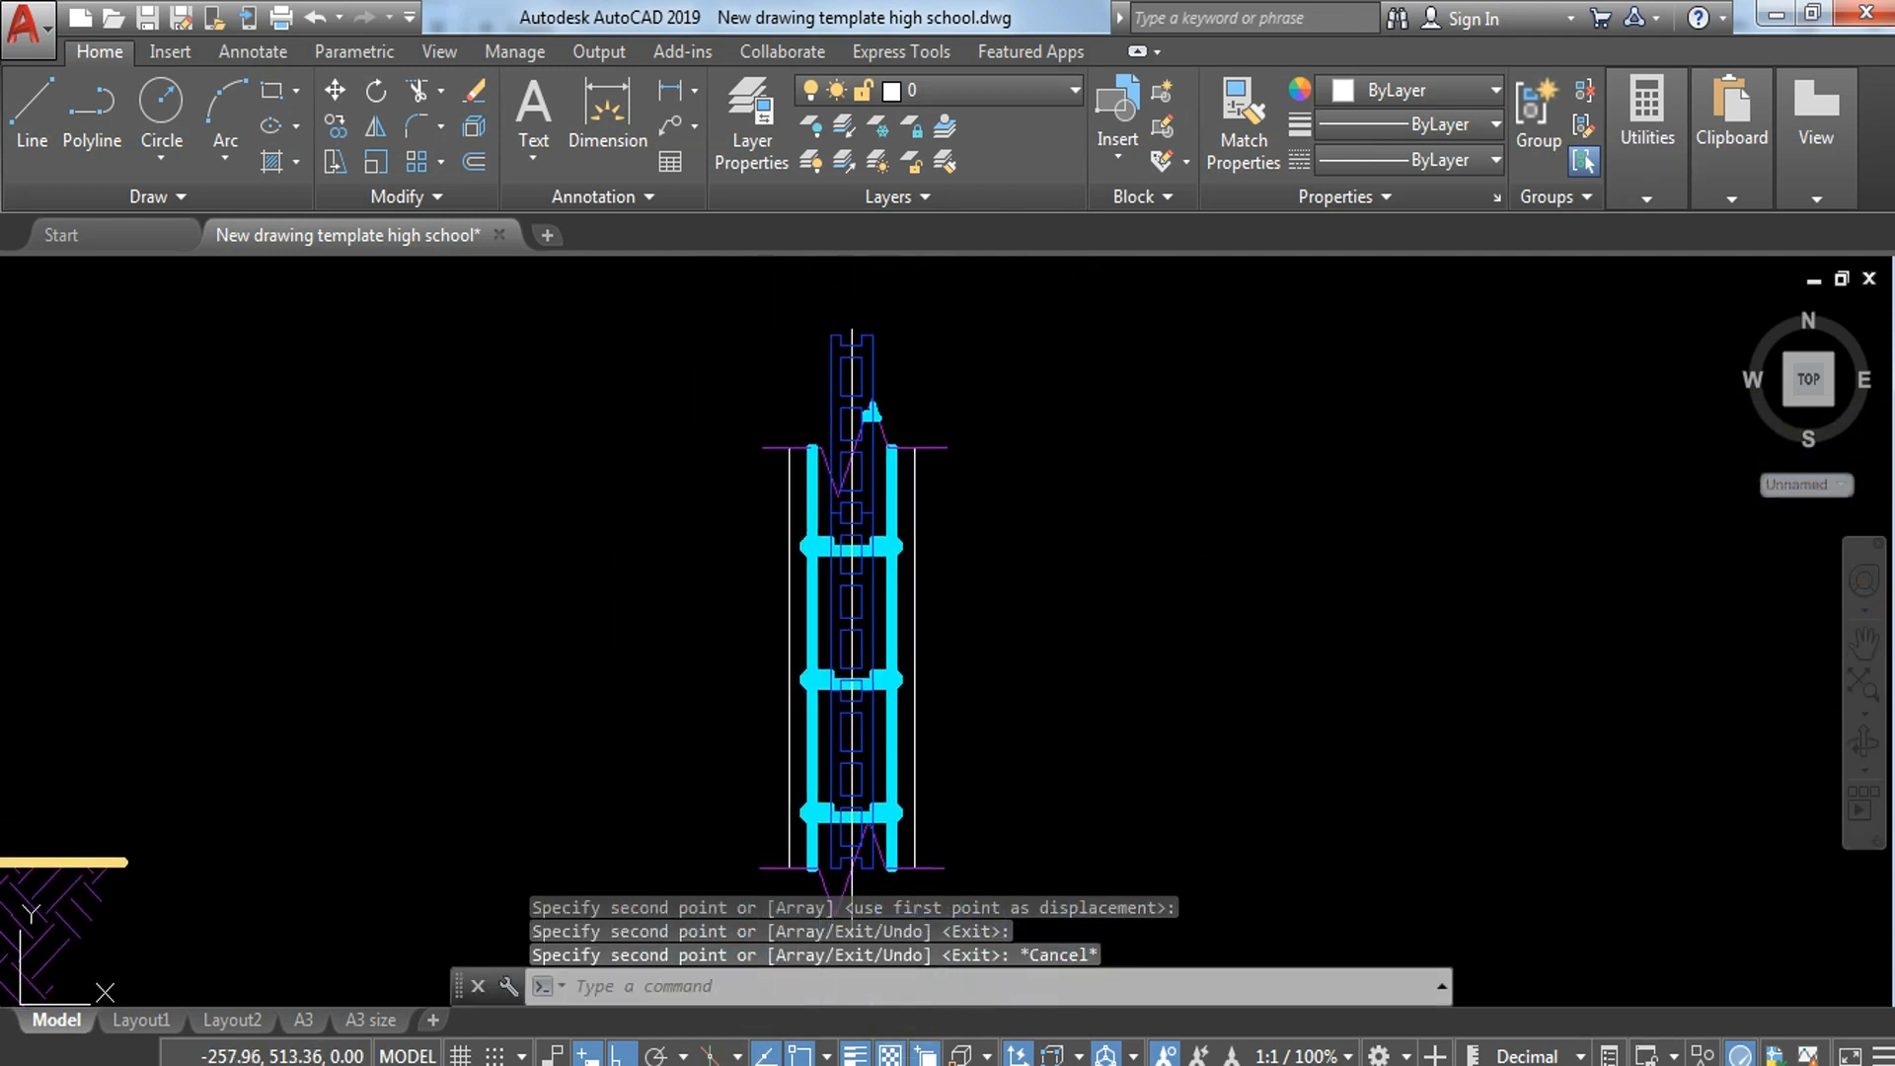
scroll(834, 691, down, 3)
scroll(849, 731, up, 5)
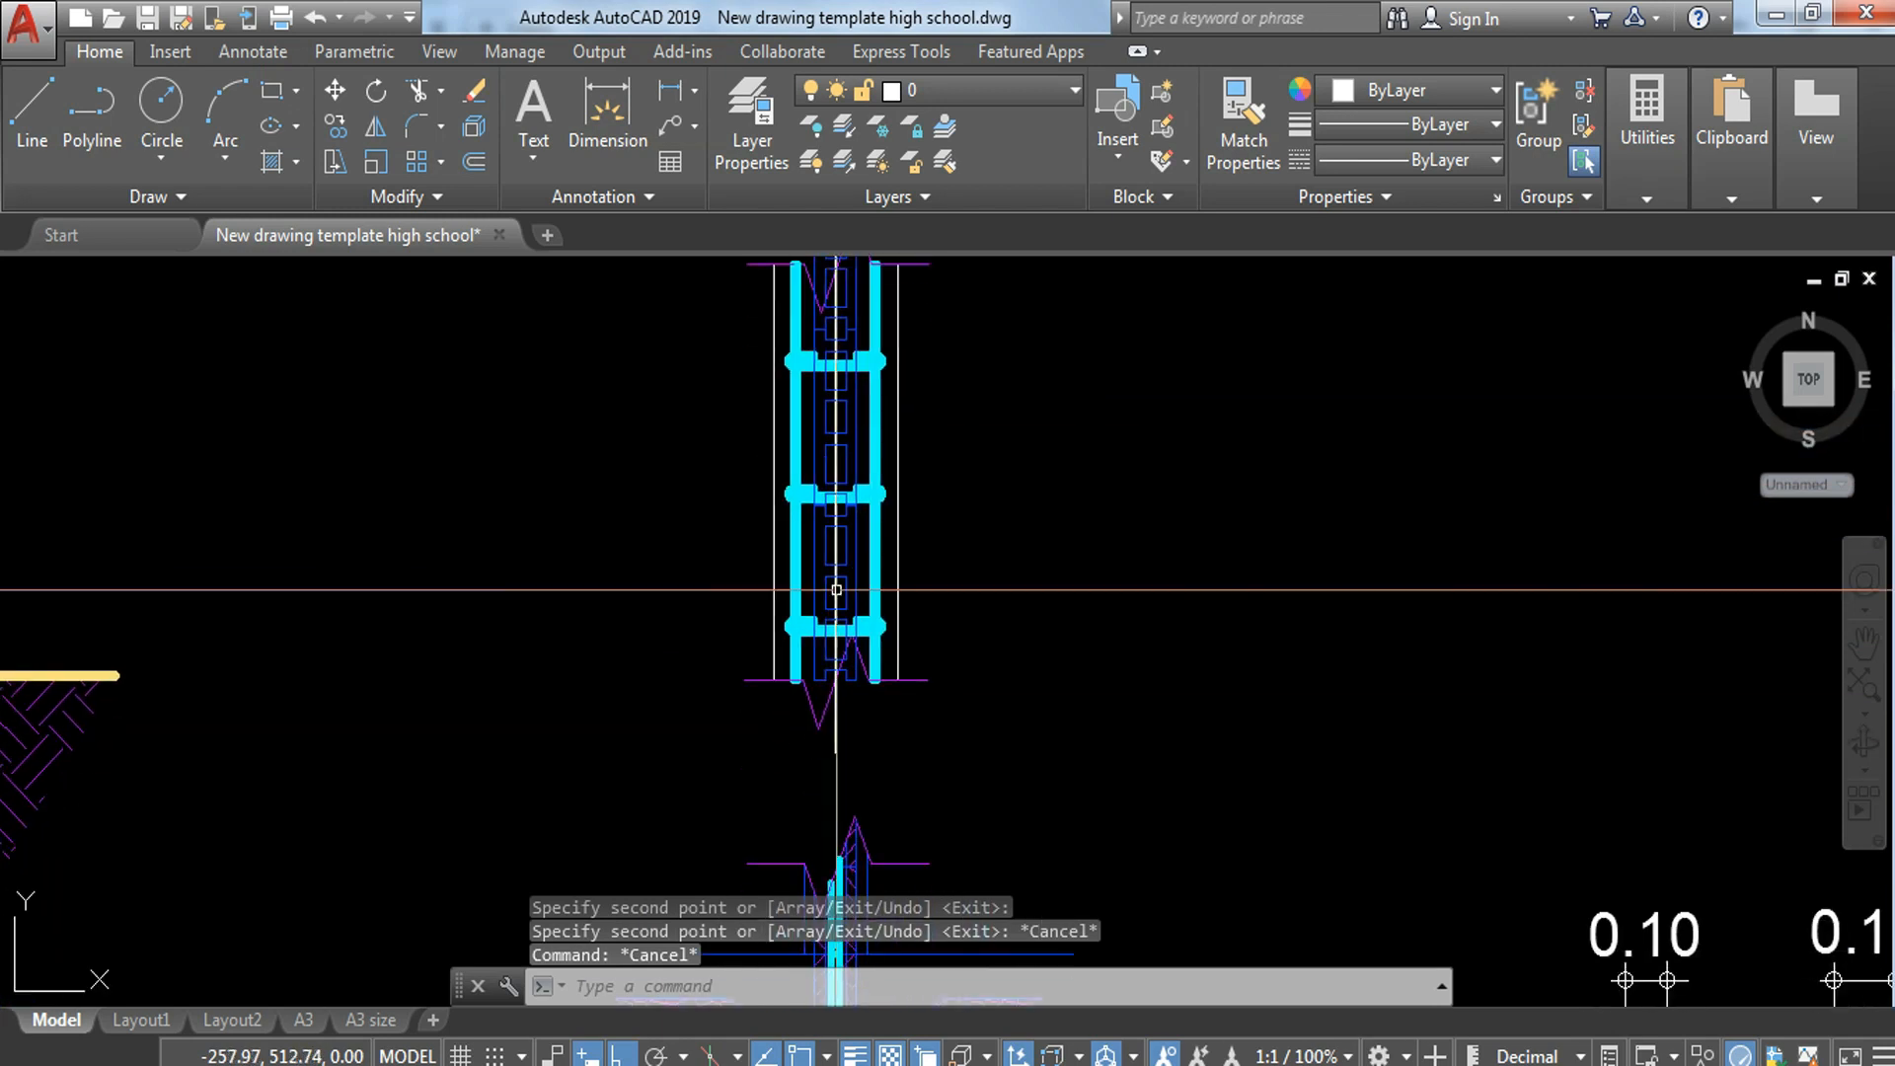
Step: Try erasing the lowest hollow block in the plan strip, and undo it
click(795, 683)
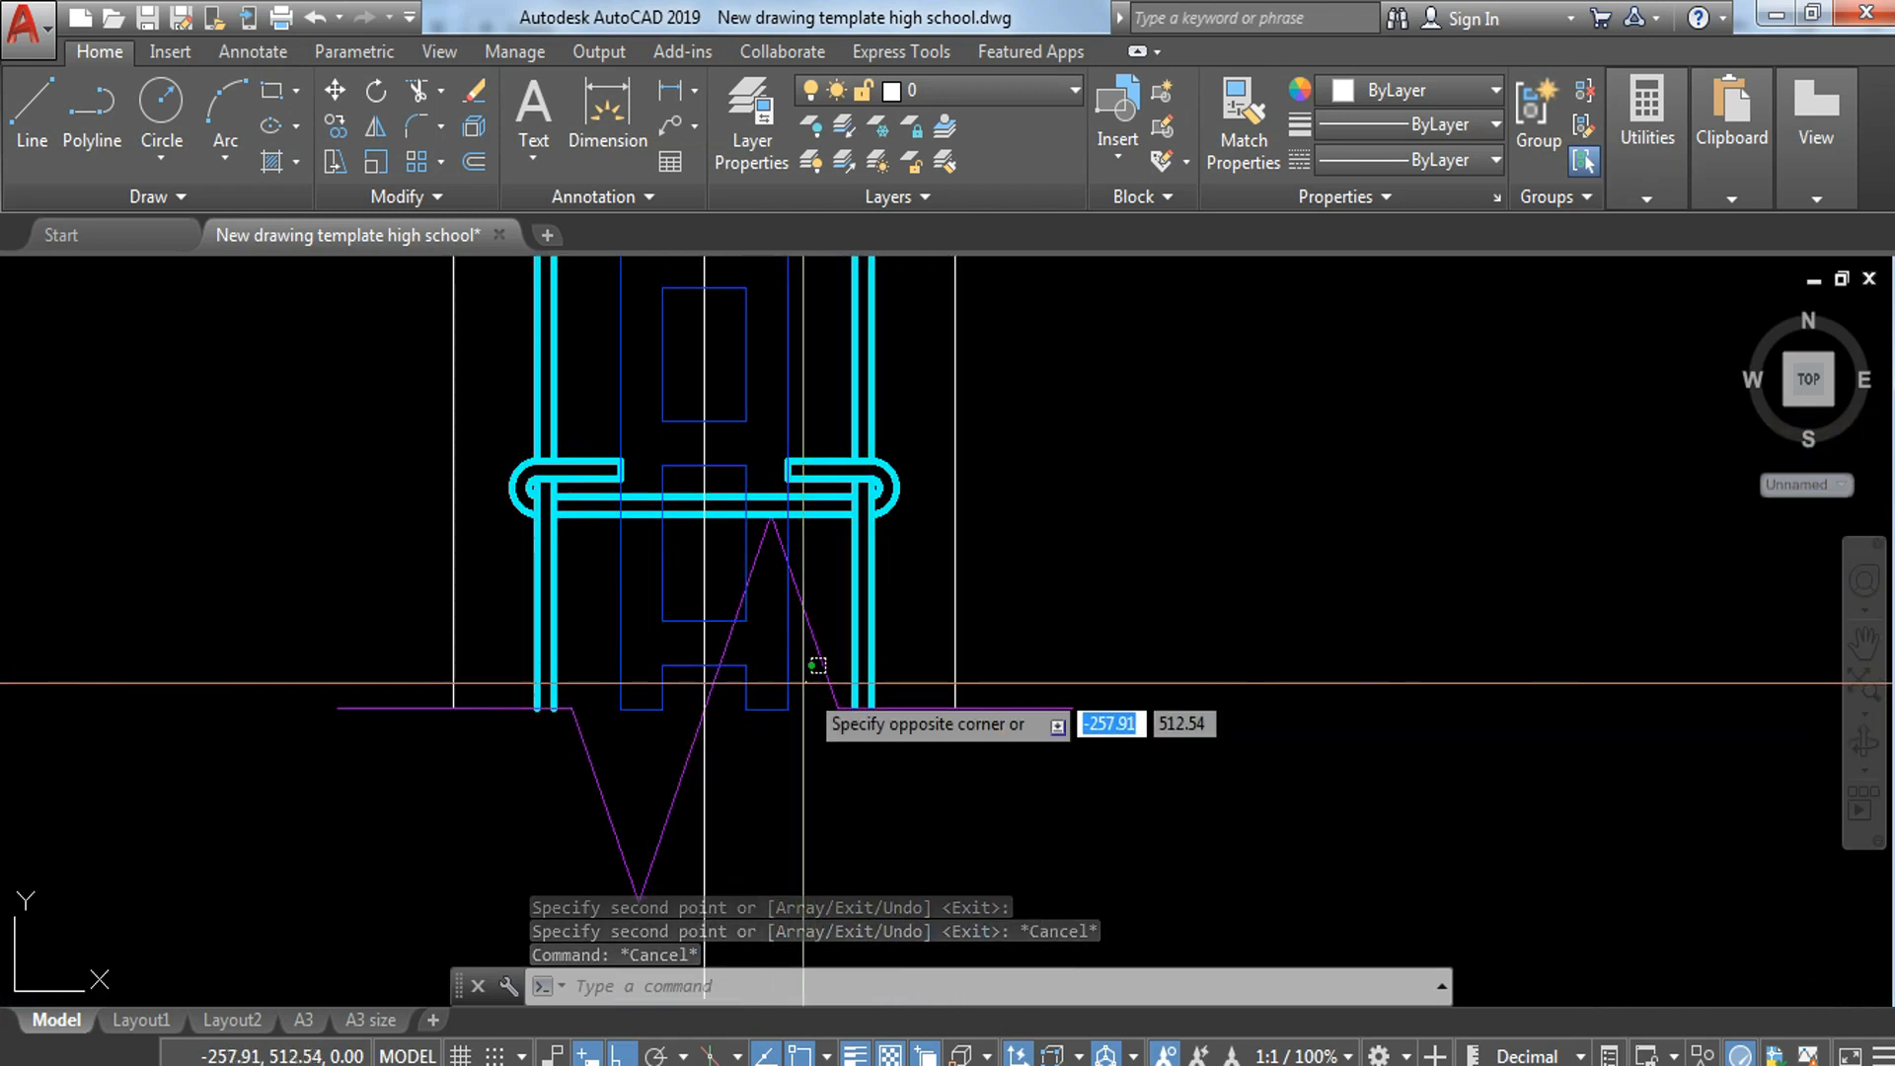
click(780, 773)
text(E)
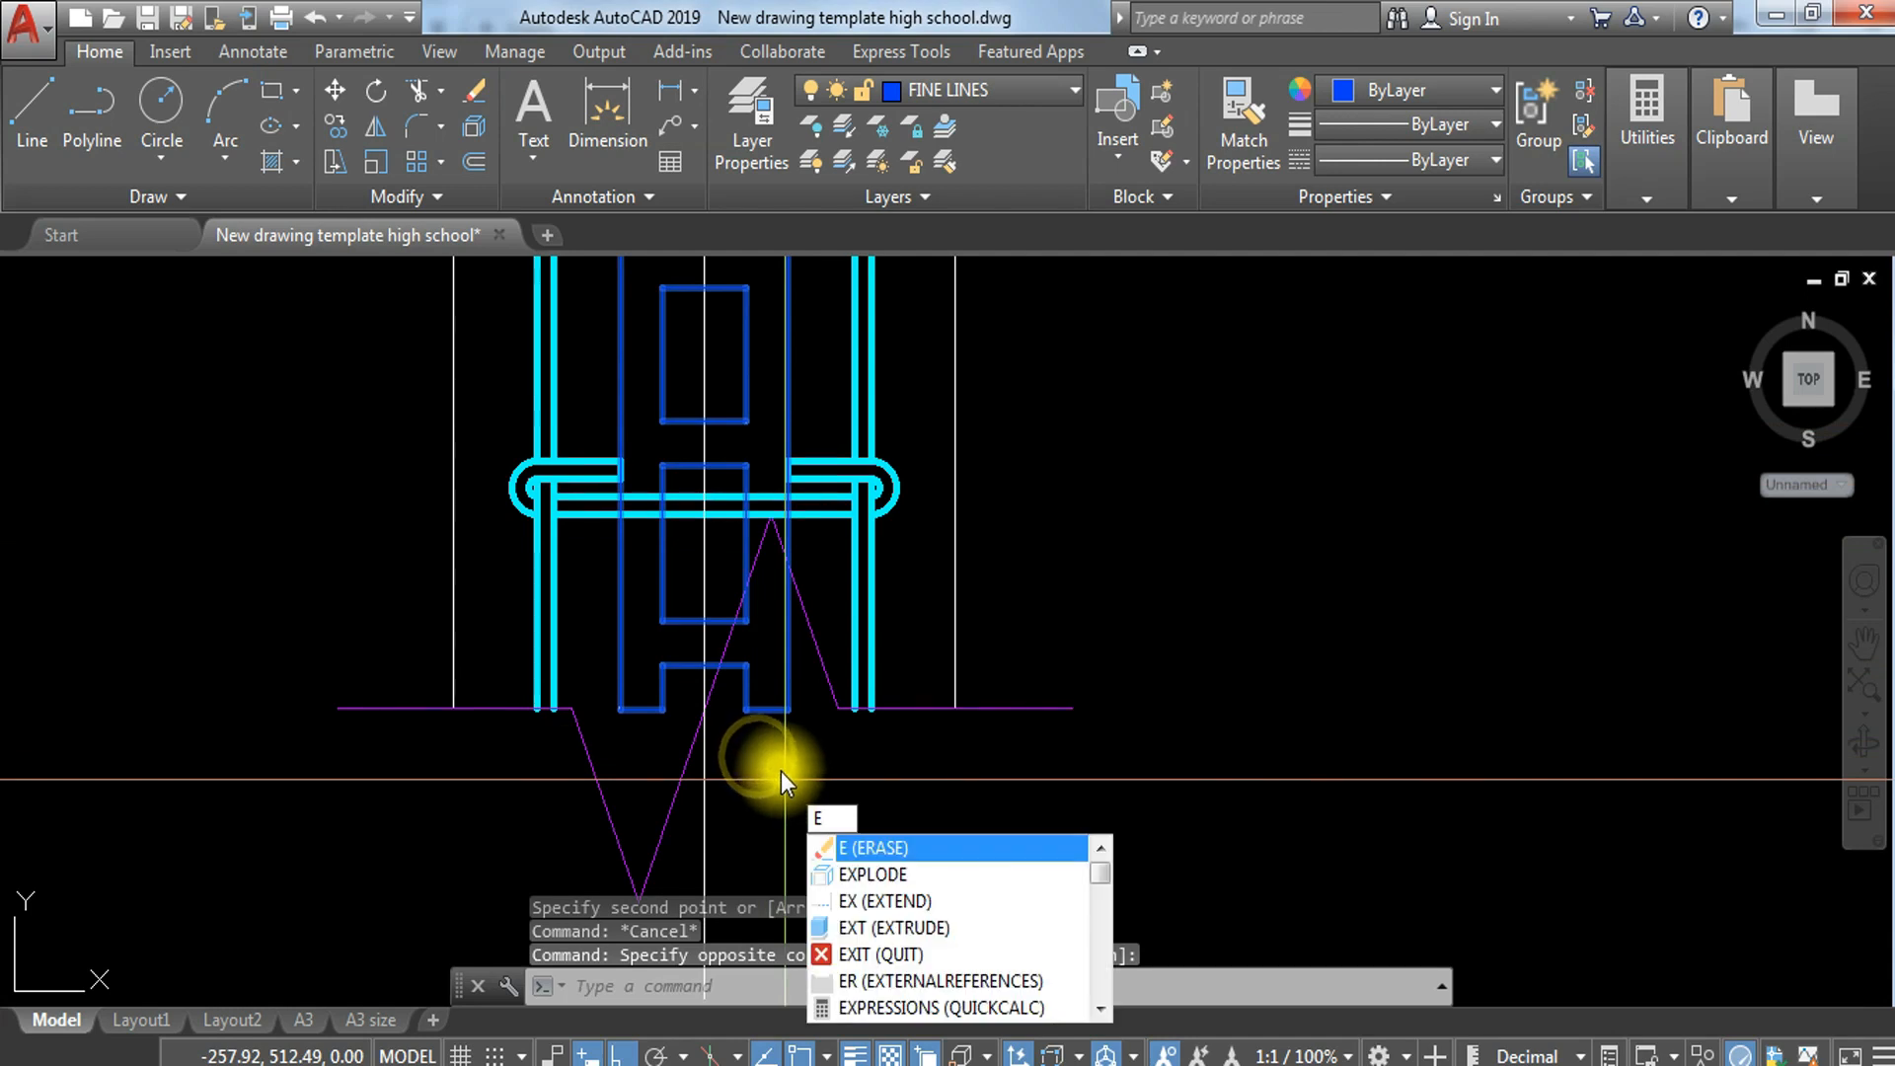
key(Return)
scroll(778, 757, down, 4)
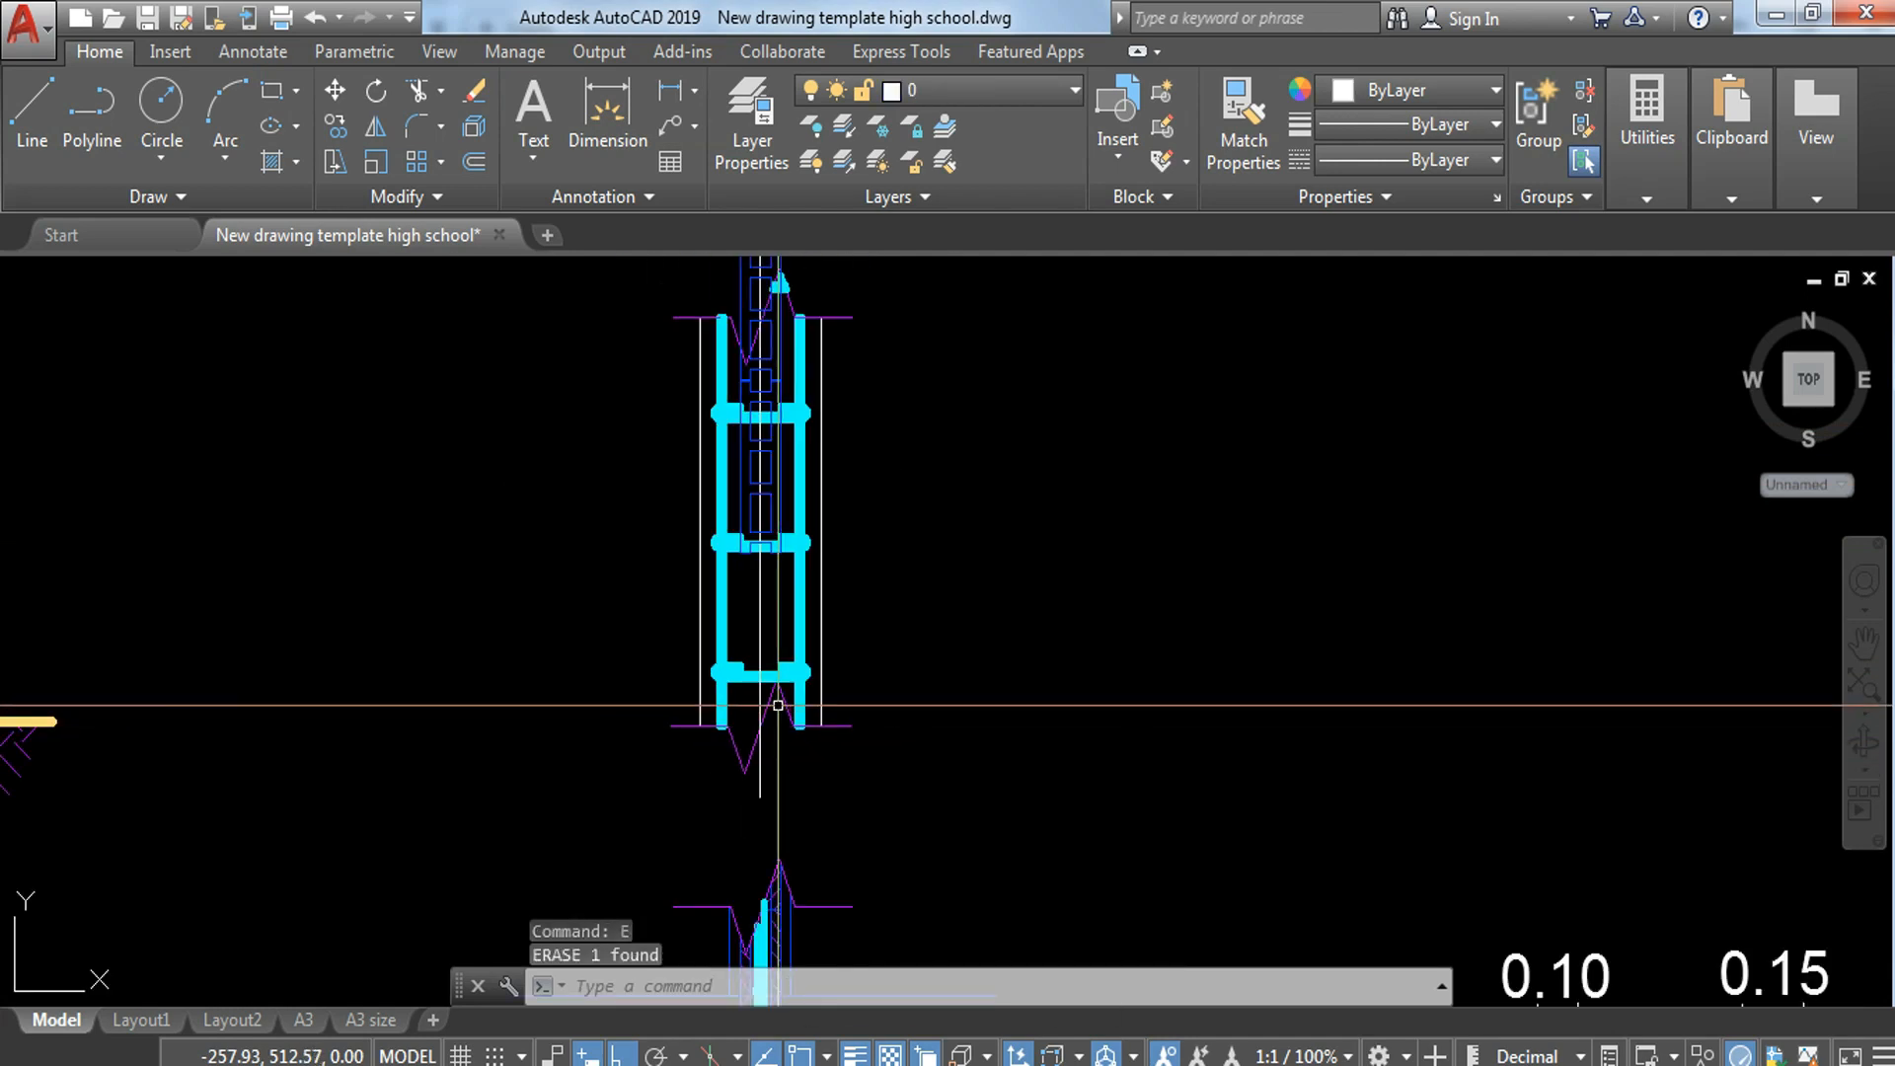
key(ctrl+z)
Step: Explode the lowest hollow block at the lower break line
click(782, 694)
click(734, 735)
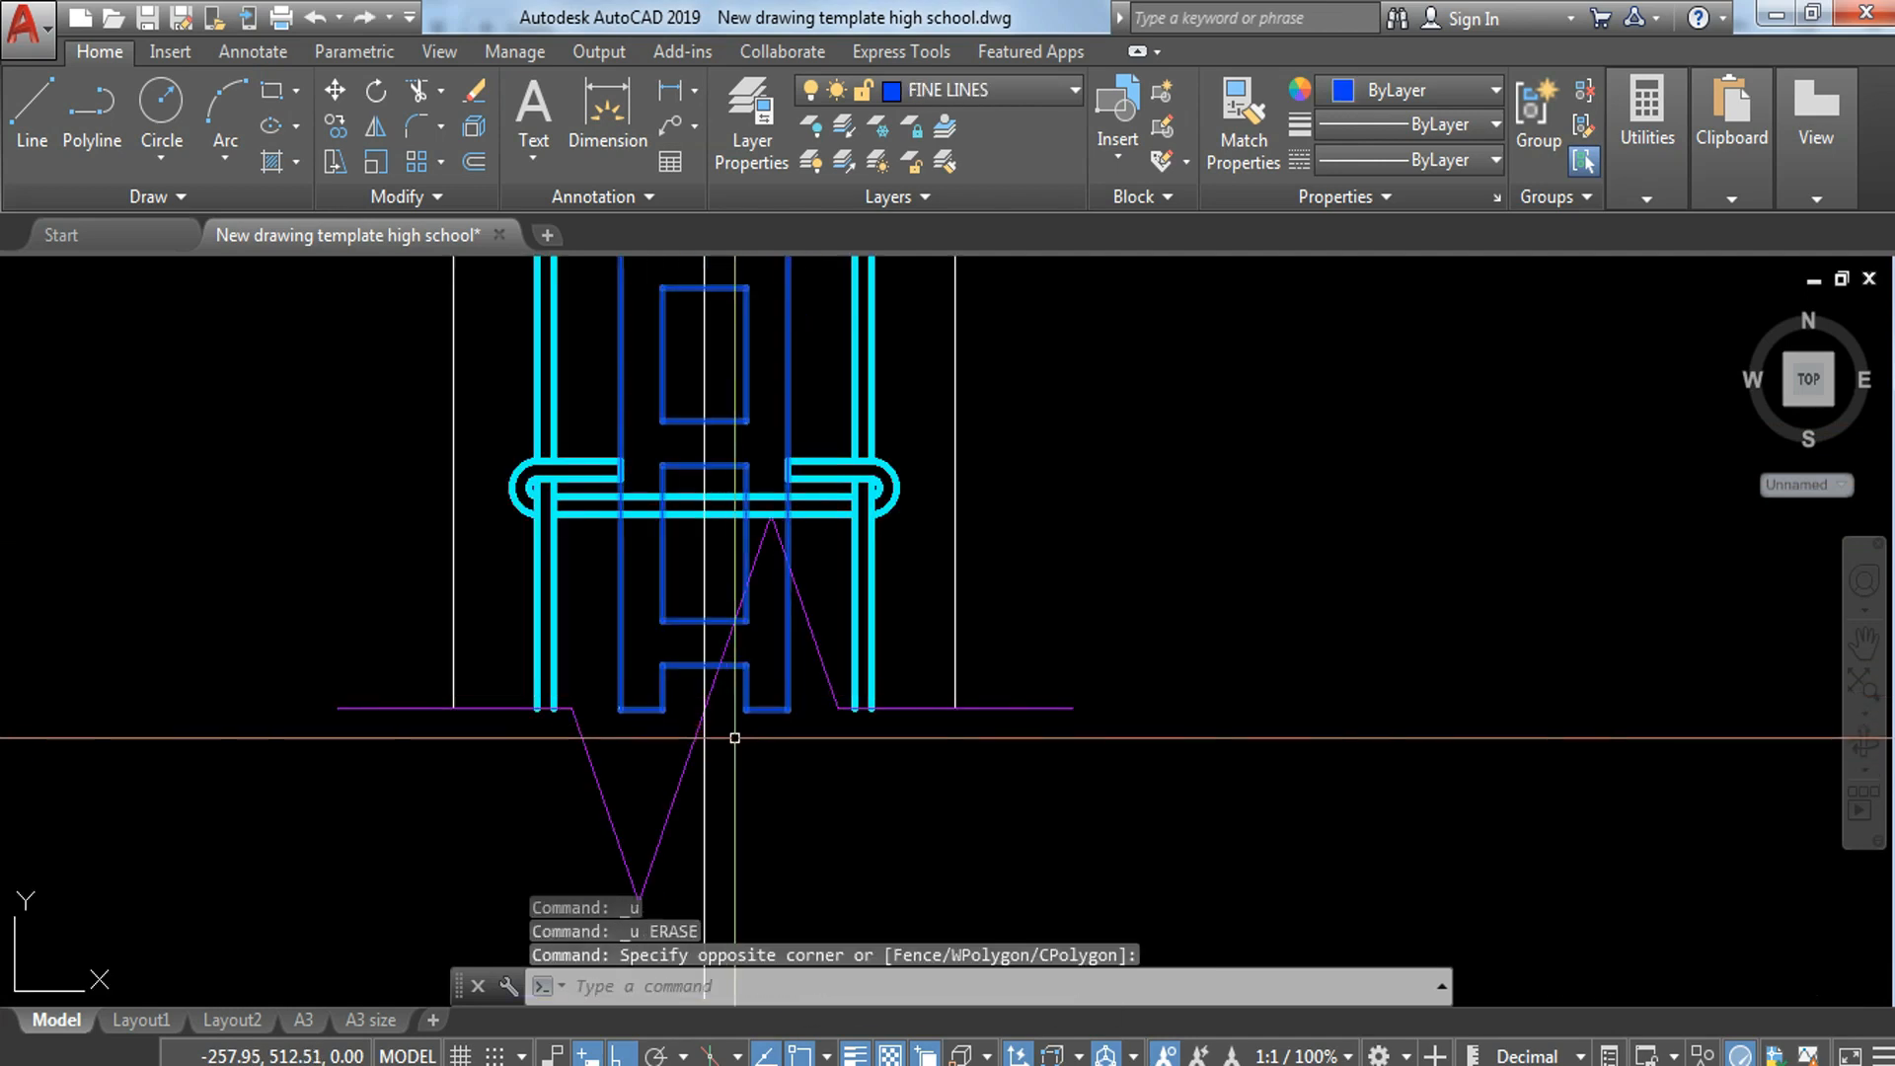
click(731, 739)
text(X)
key(Return)
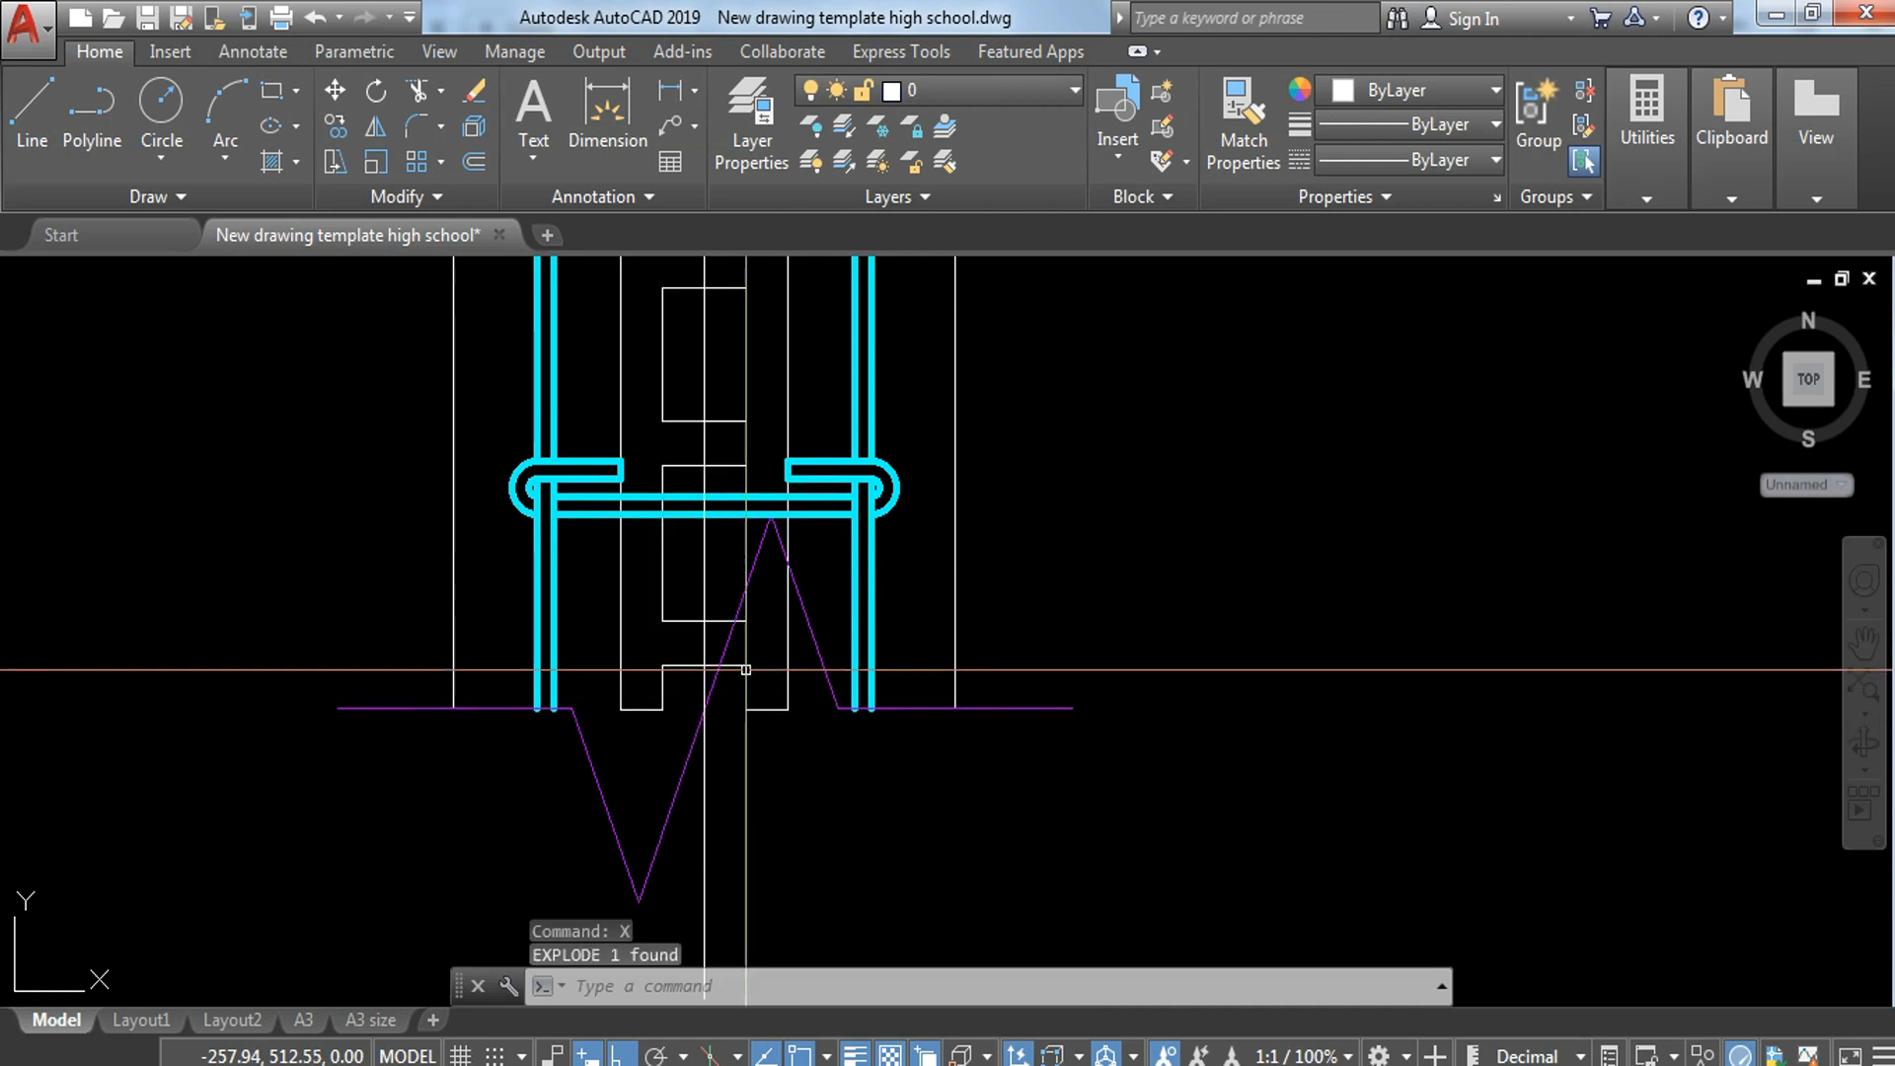
Step: Trim the exploded block's lines that fall inside the peak of the lower break line
middle_drag(760, 668, 788, 708)
text(tr)
key(Return)
key(Return)
click(824, 674)
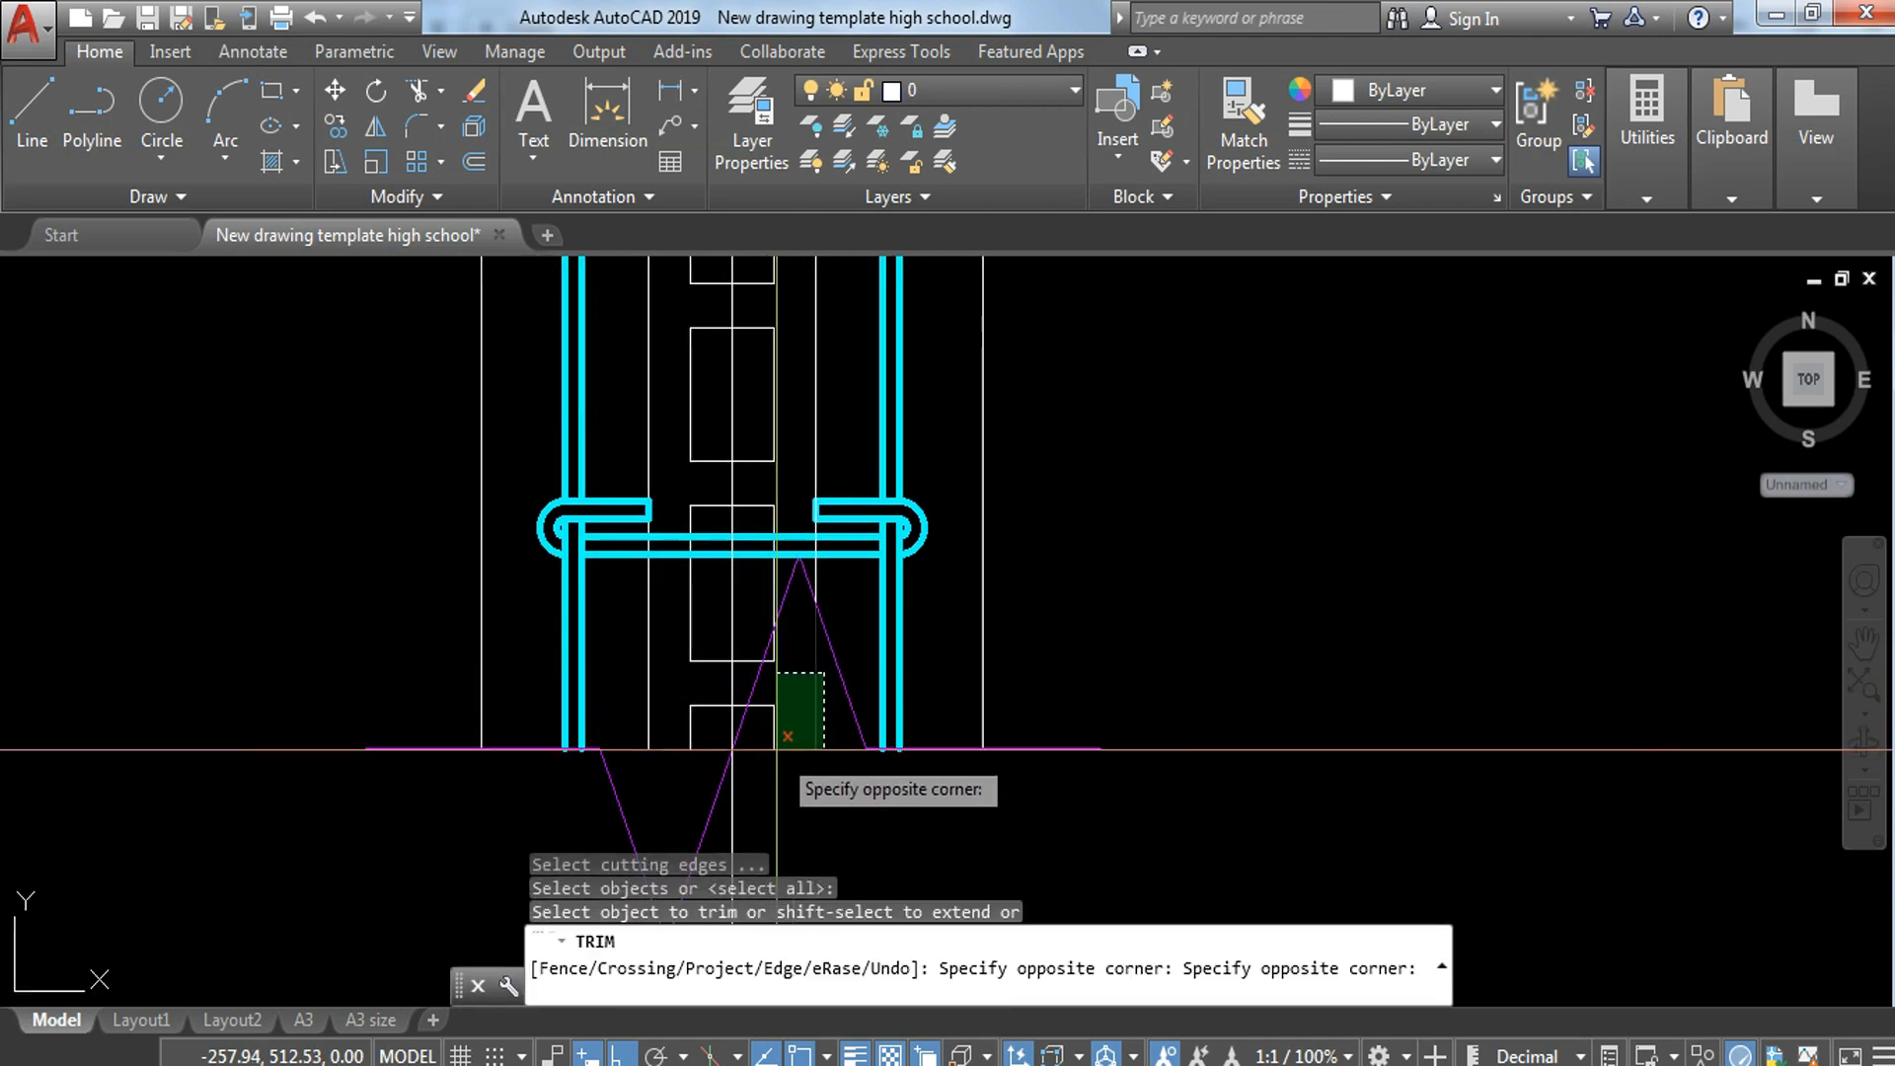
click(779, 754)
scroll(784, 702, up, 4)
click(778, 563)
click(697, 630)
scroll(697, 631, down, 4)
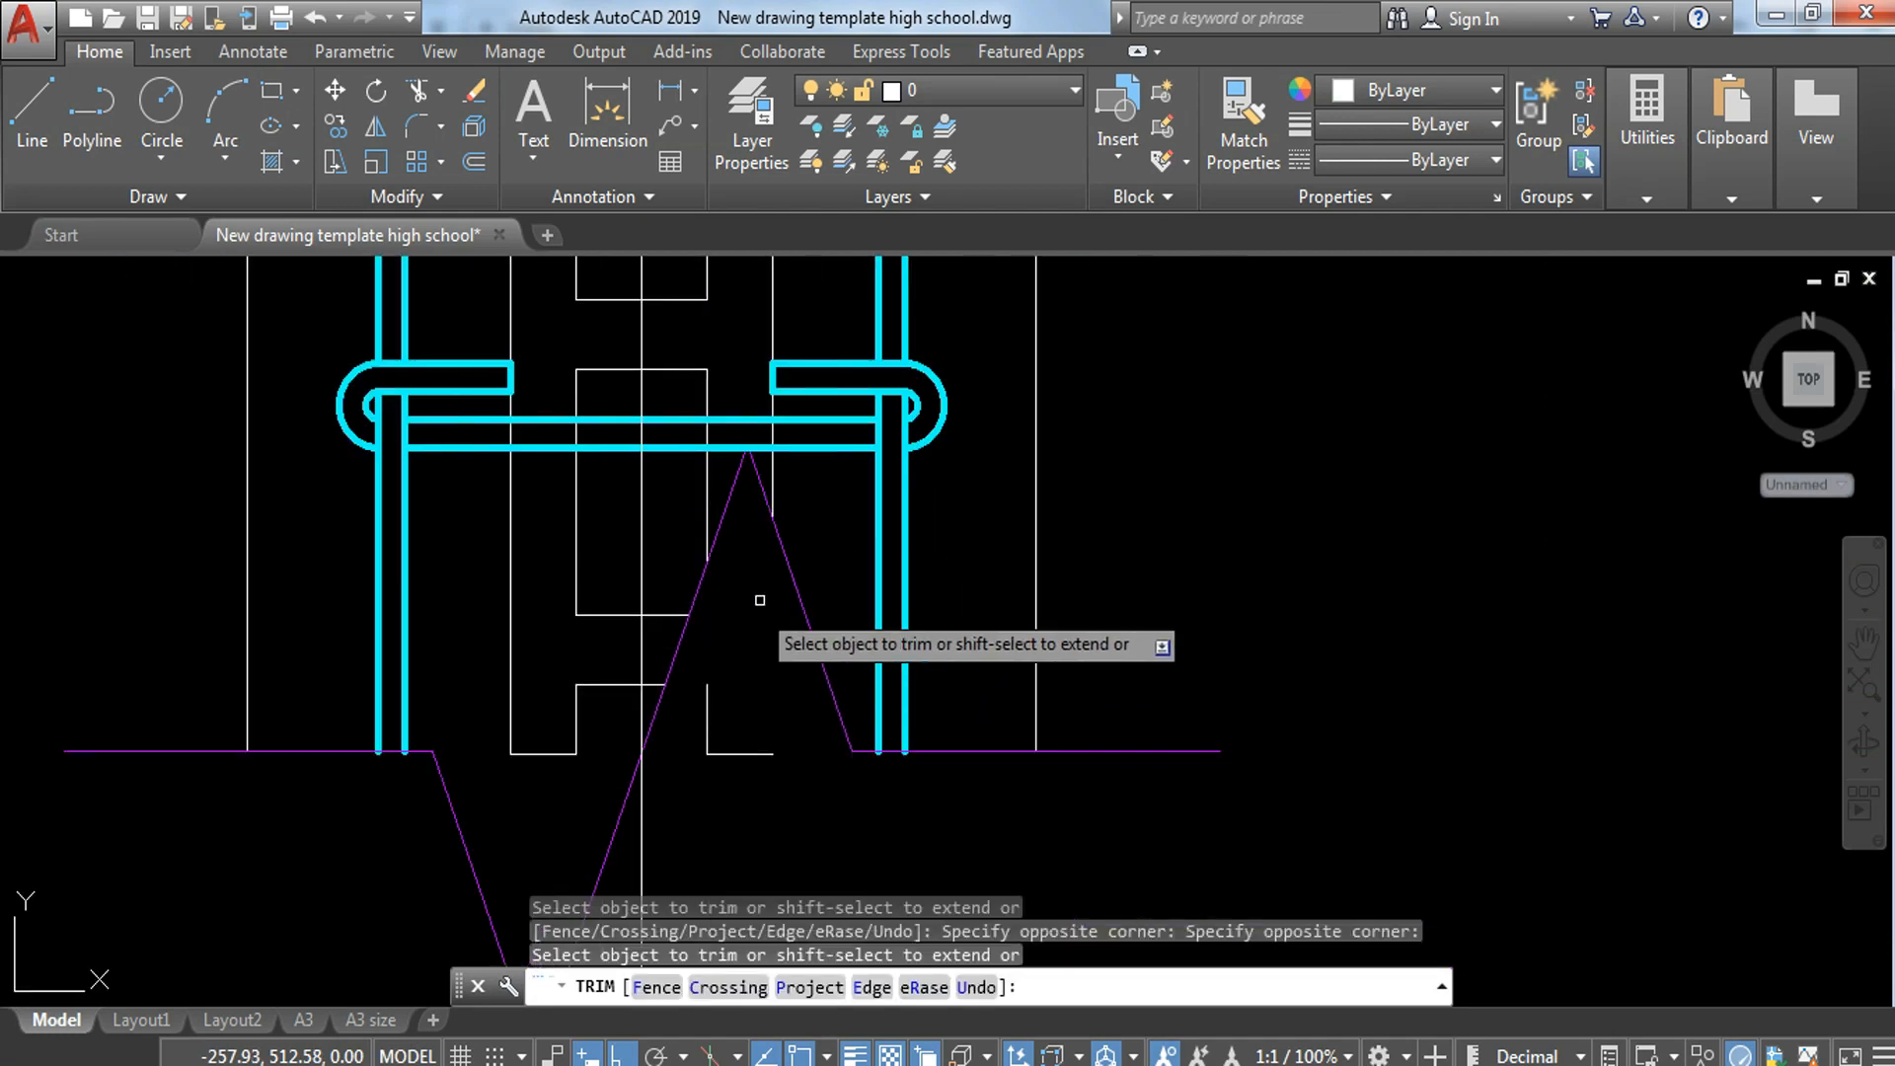
key(Escape)
Step: Erase the two leftover block line pieces beneath the peak of the lower break line
click(753, 669)
click(720, 775)
text(e)
key(Return)
scroll(867, 889, down, 6)
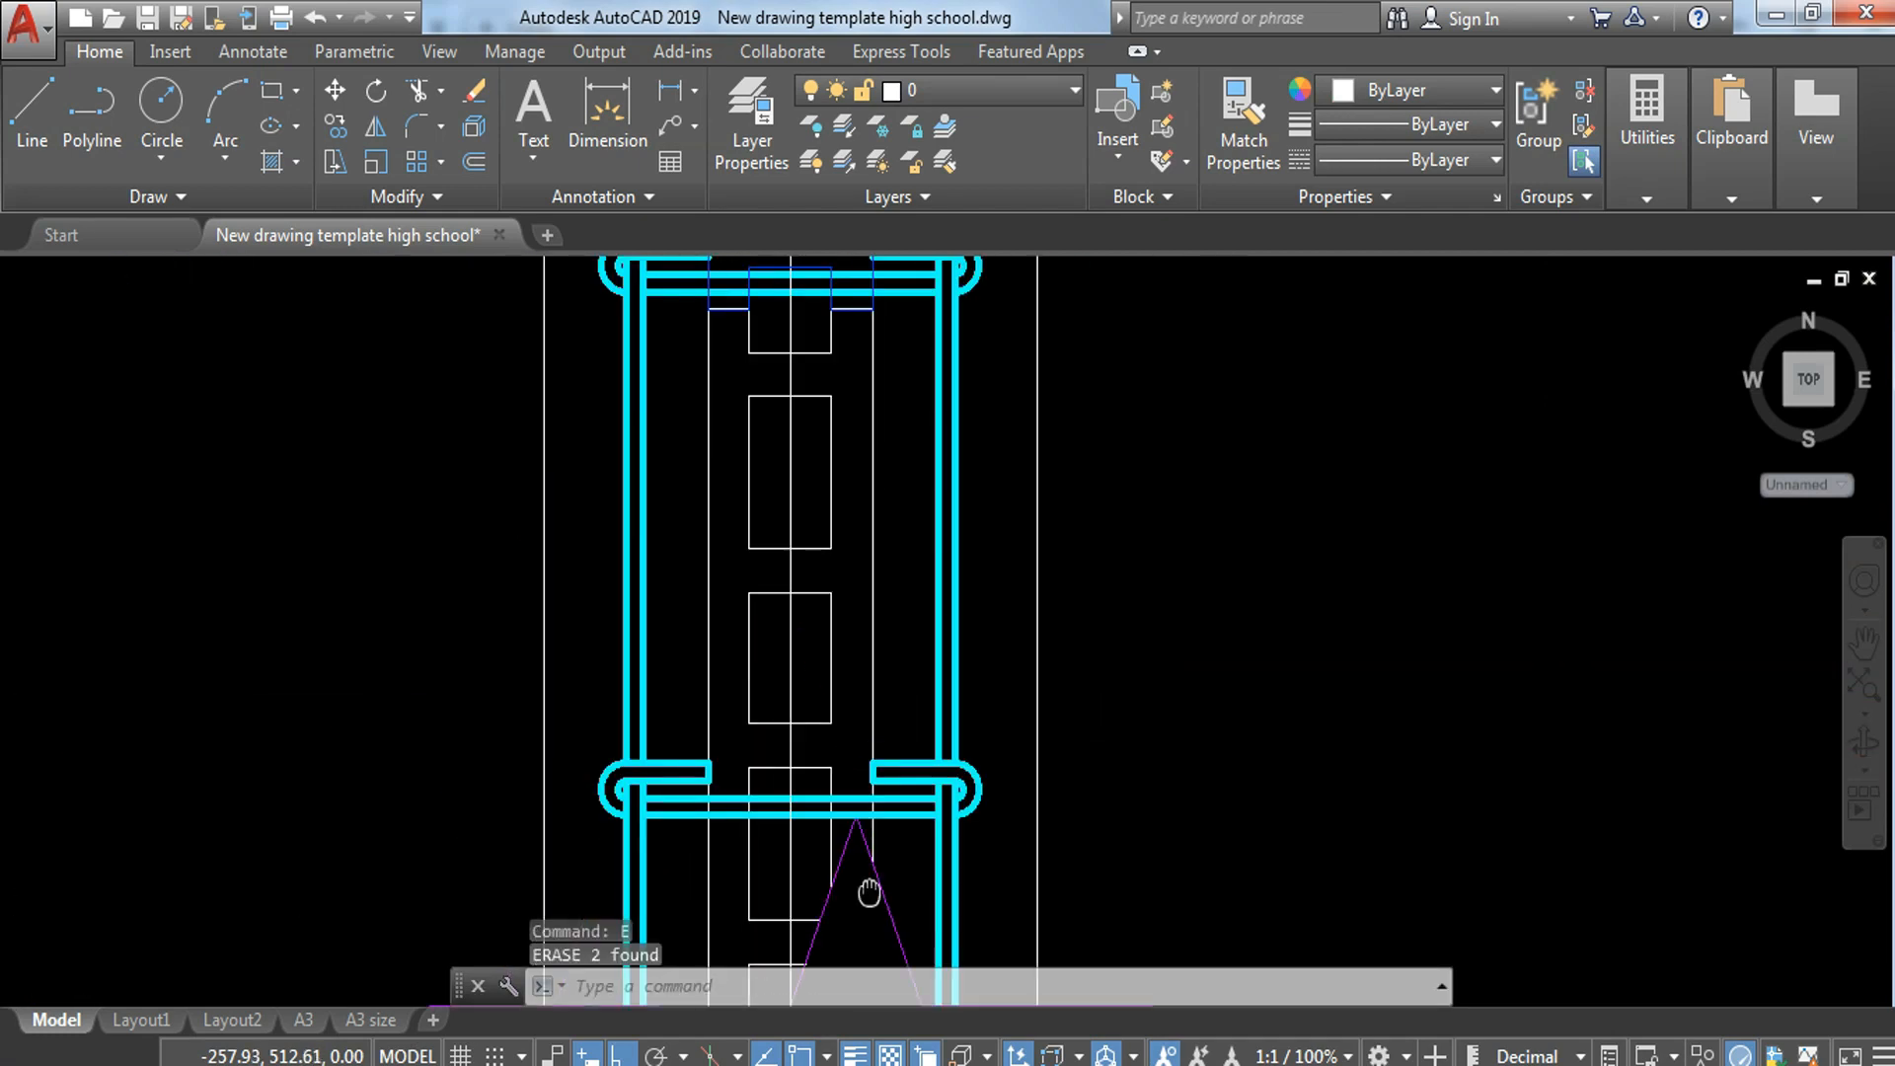
scroll(894, 795, down, 2)
middle_drag(890, 733, 897, 790)
scroll(908, 560, up, 6)
text(tr)
key(Return)
key(Return)
middle_drag(929, 531, 962, 670)
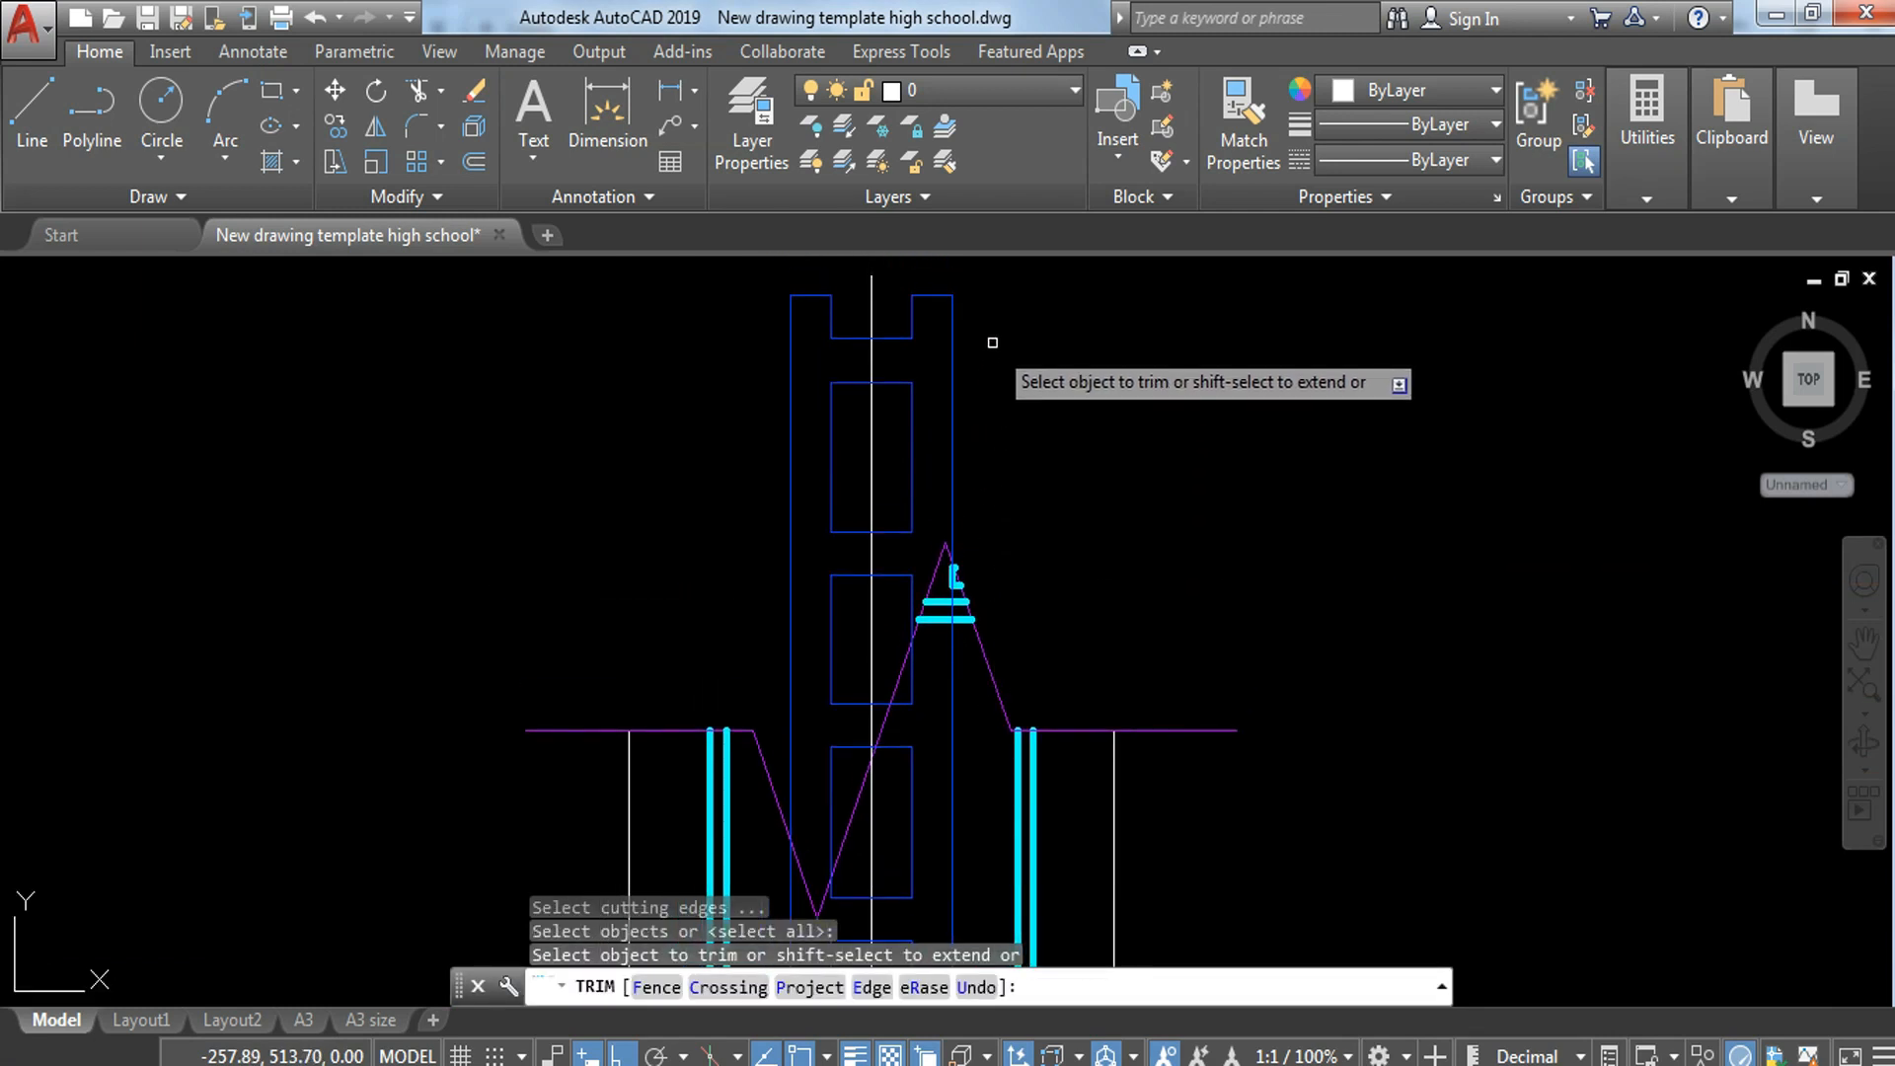
click(972, 264)
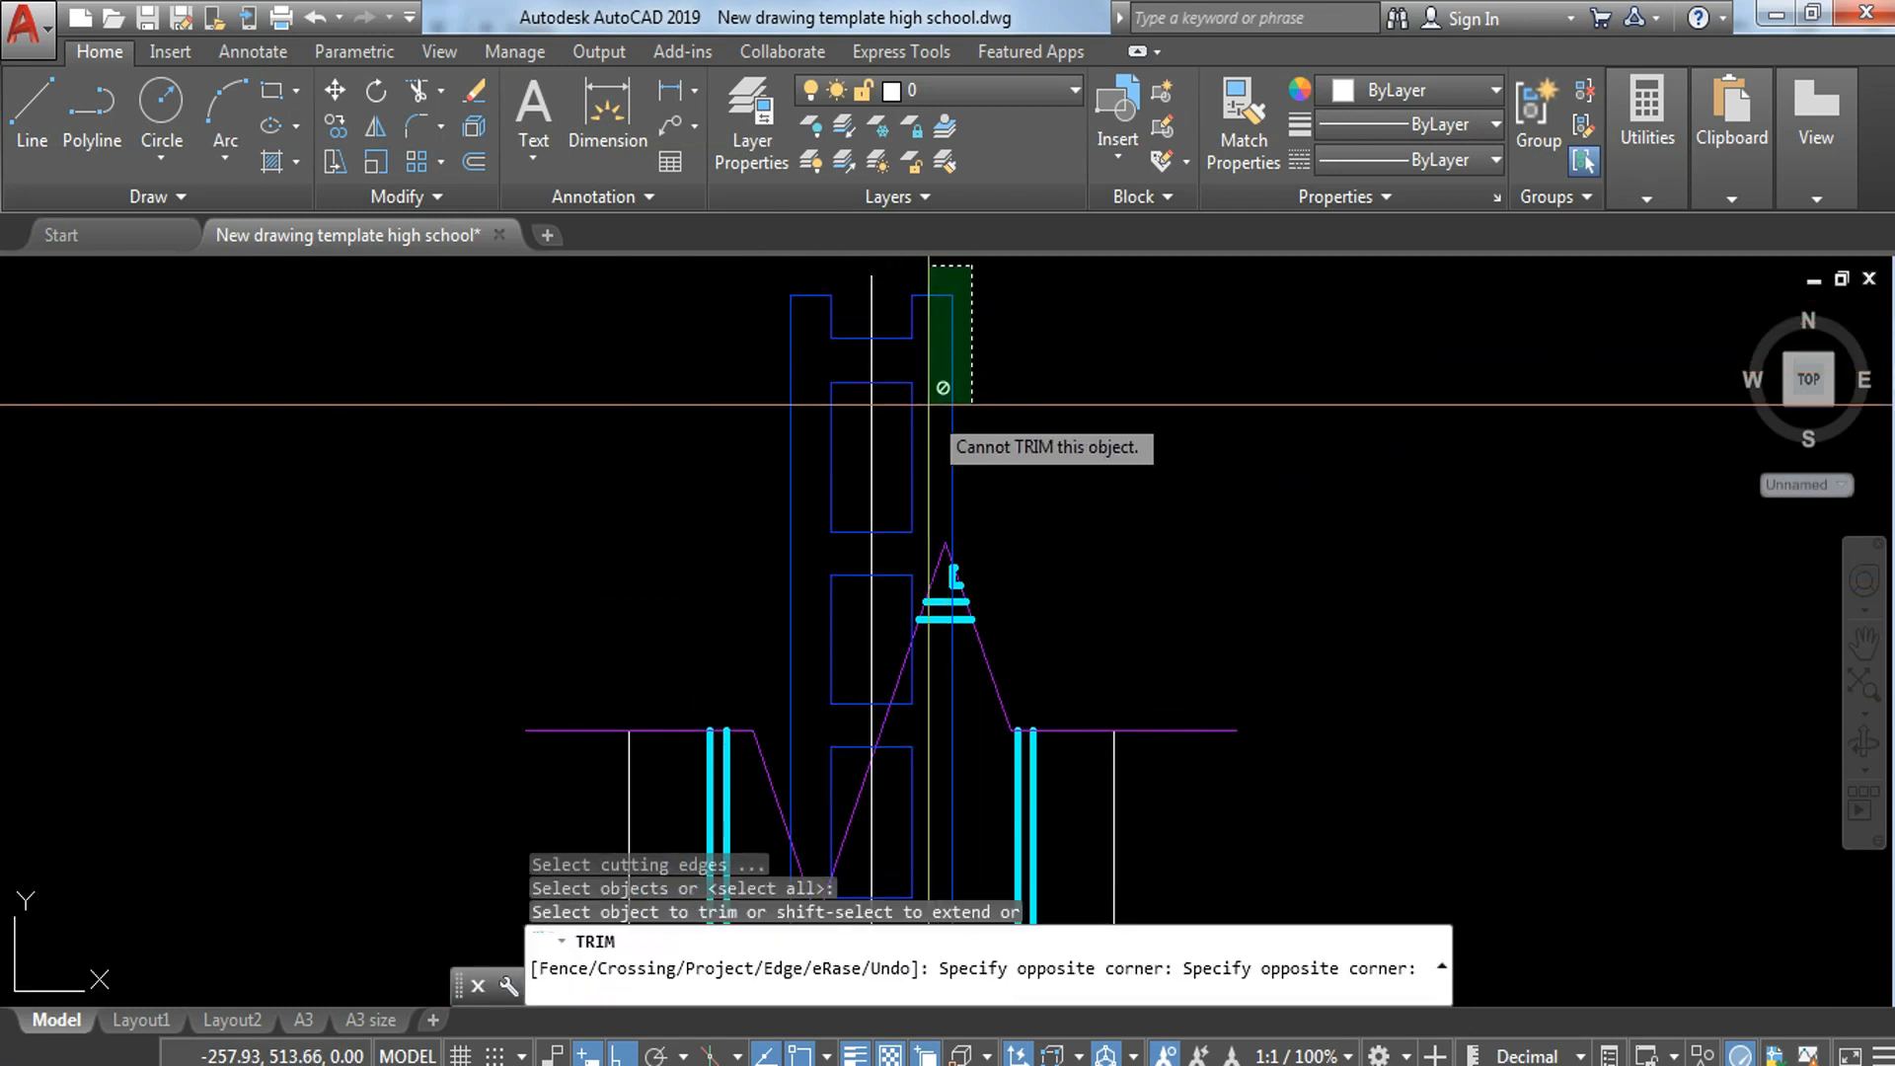
key(Escape)
Step: Explode the topmost hollow block that crosses the upper break line
click(995, 373)
click(943, 434)
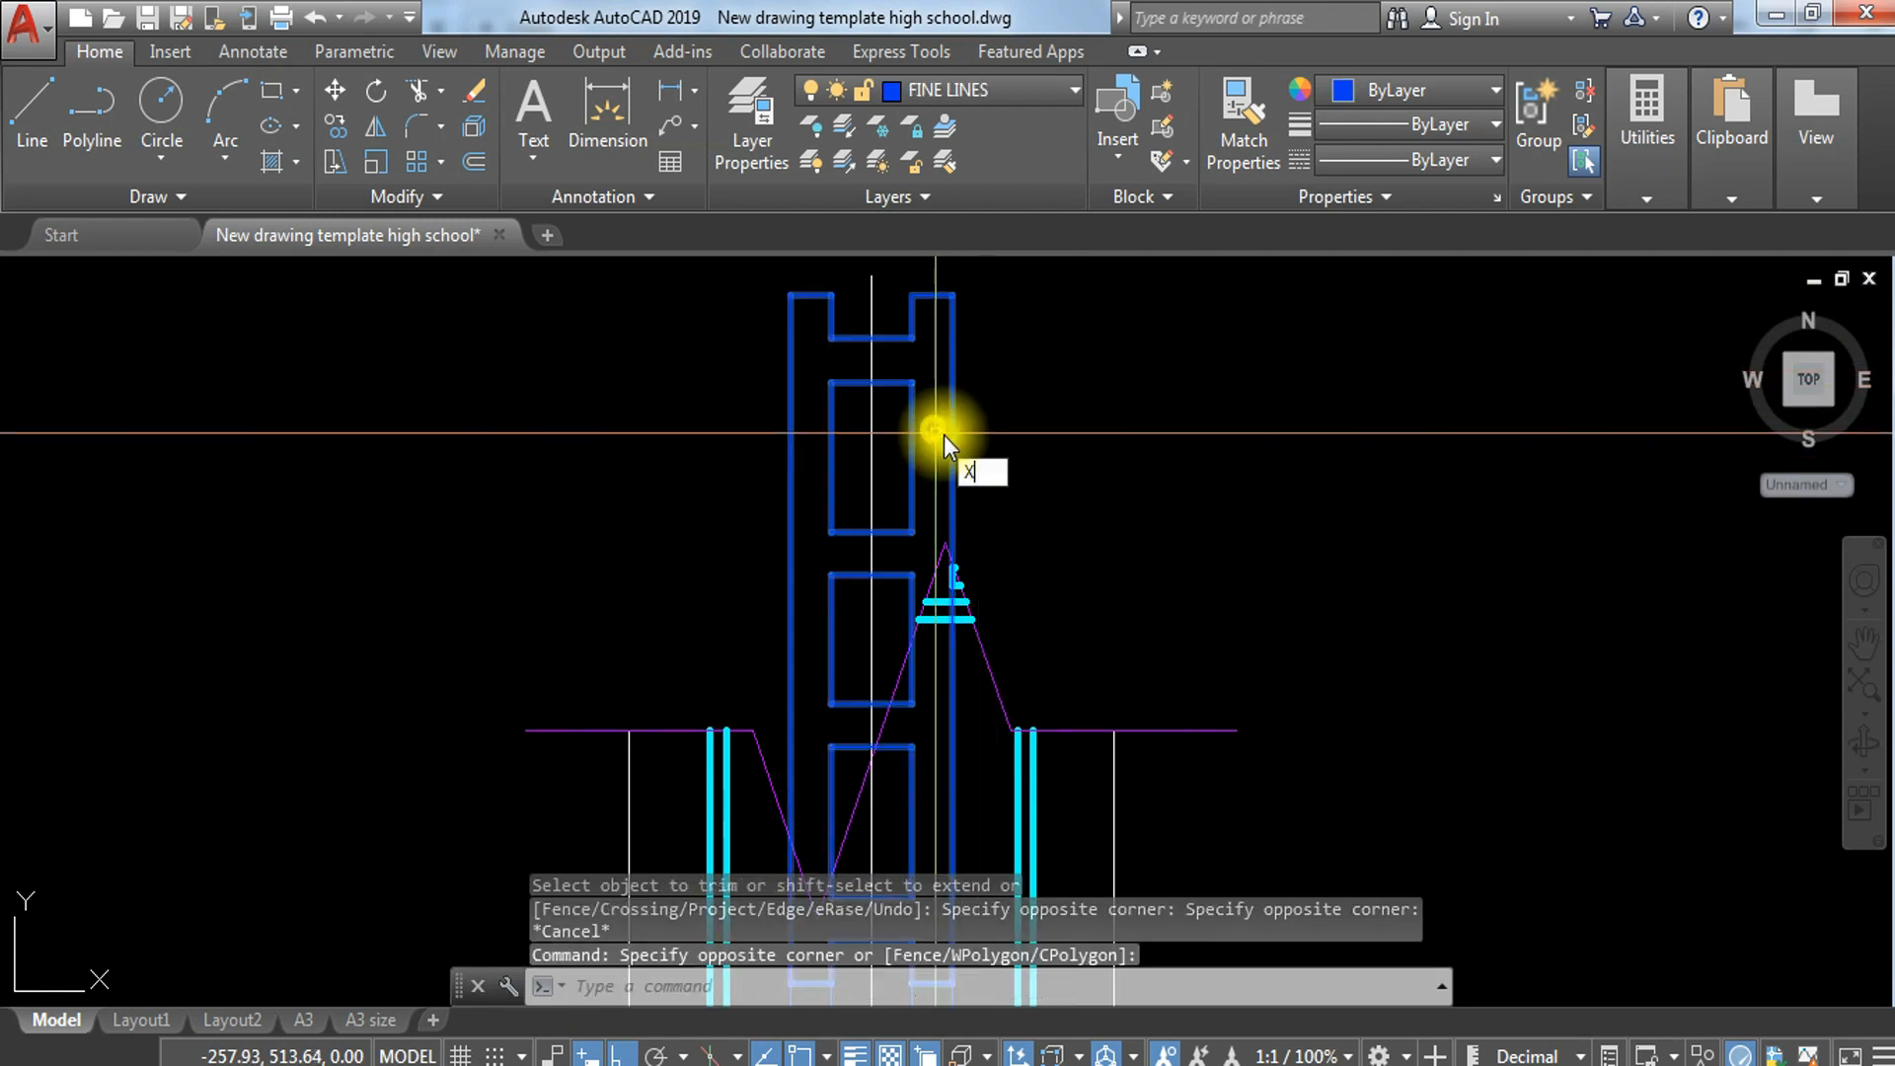
text(x)
key(Return)
Step: Trim the exploded top block's side and cell lines that extend beyond the upper break line
text(tr)
key(Return)
key(Return)
click(972, 266)
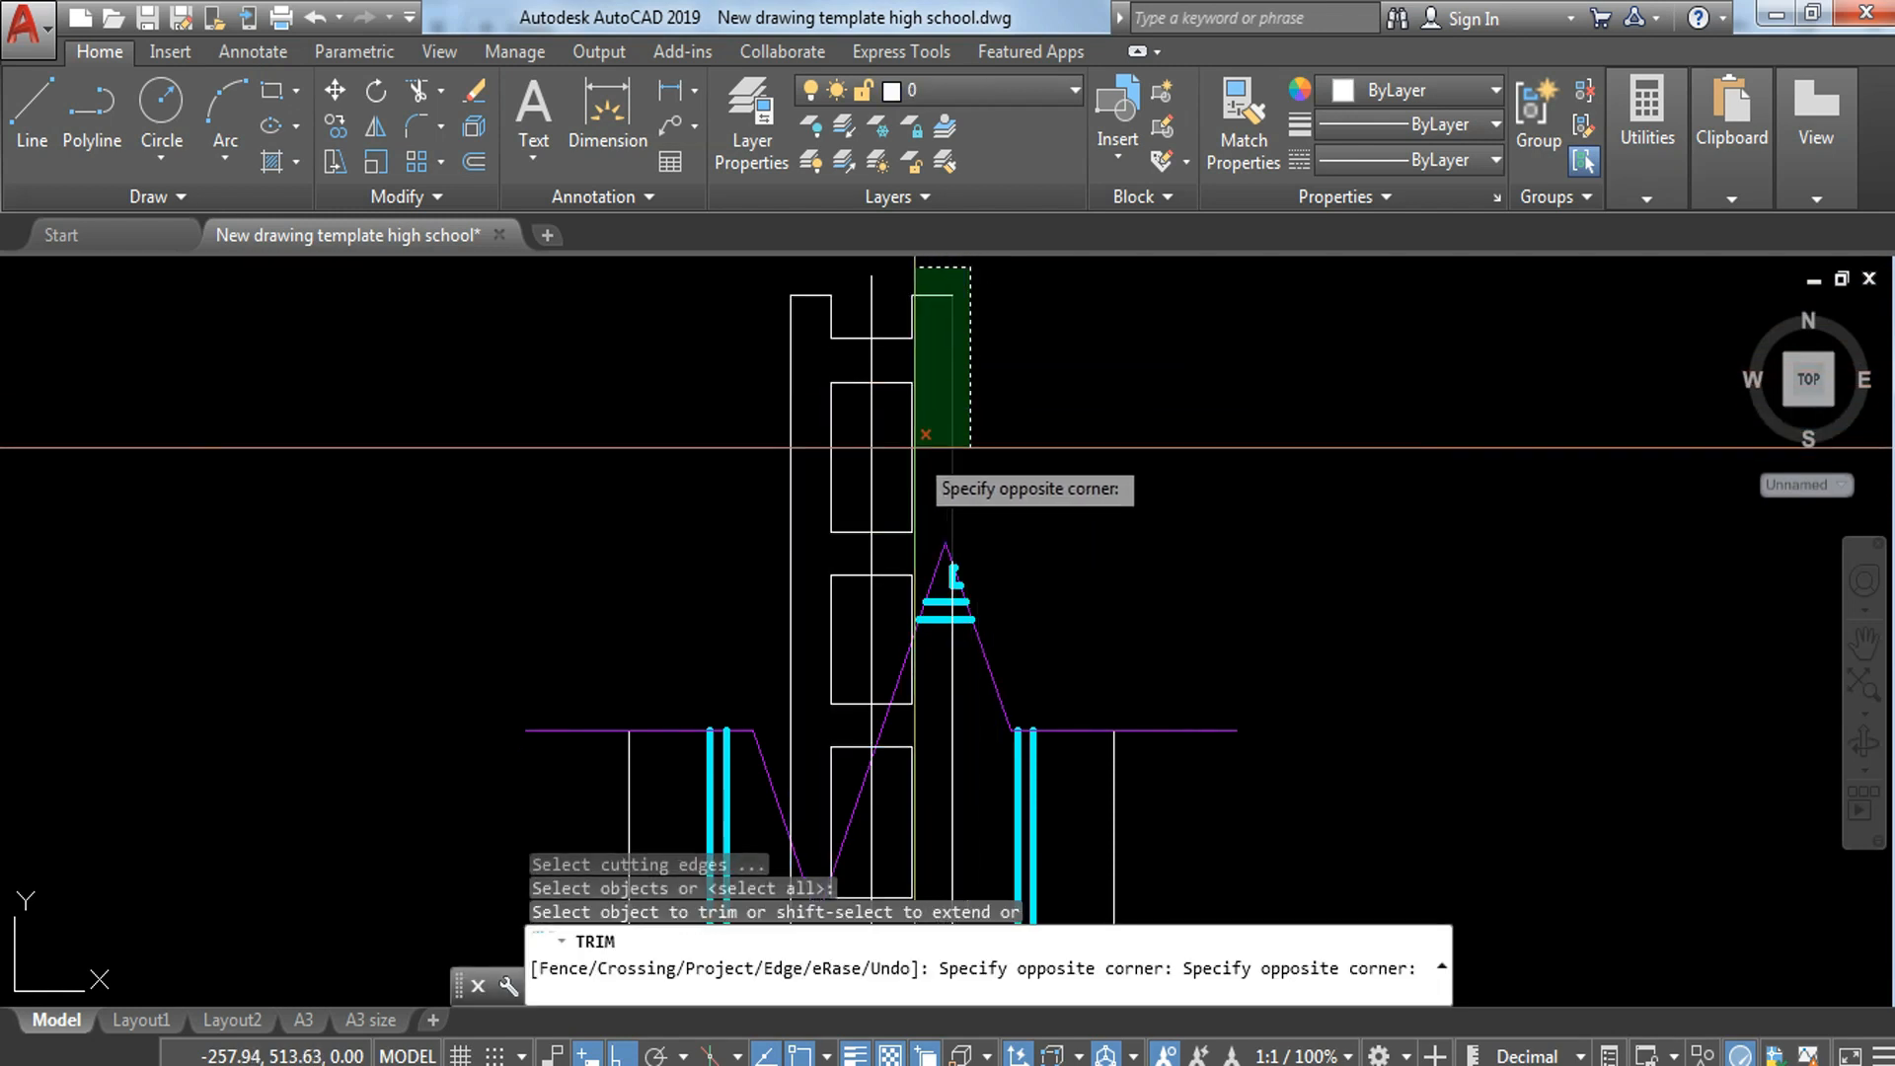
click(902, 511)
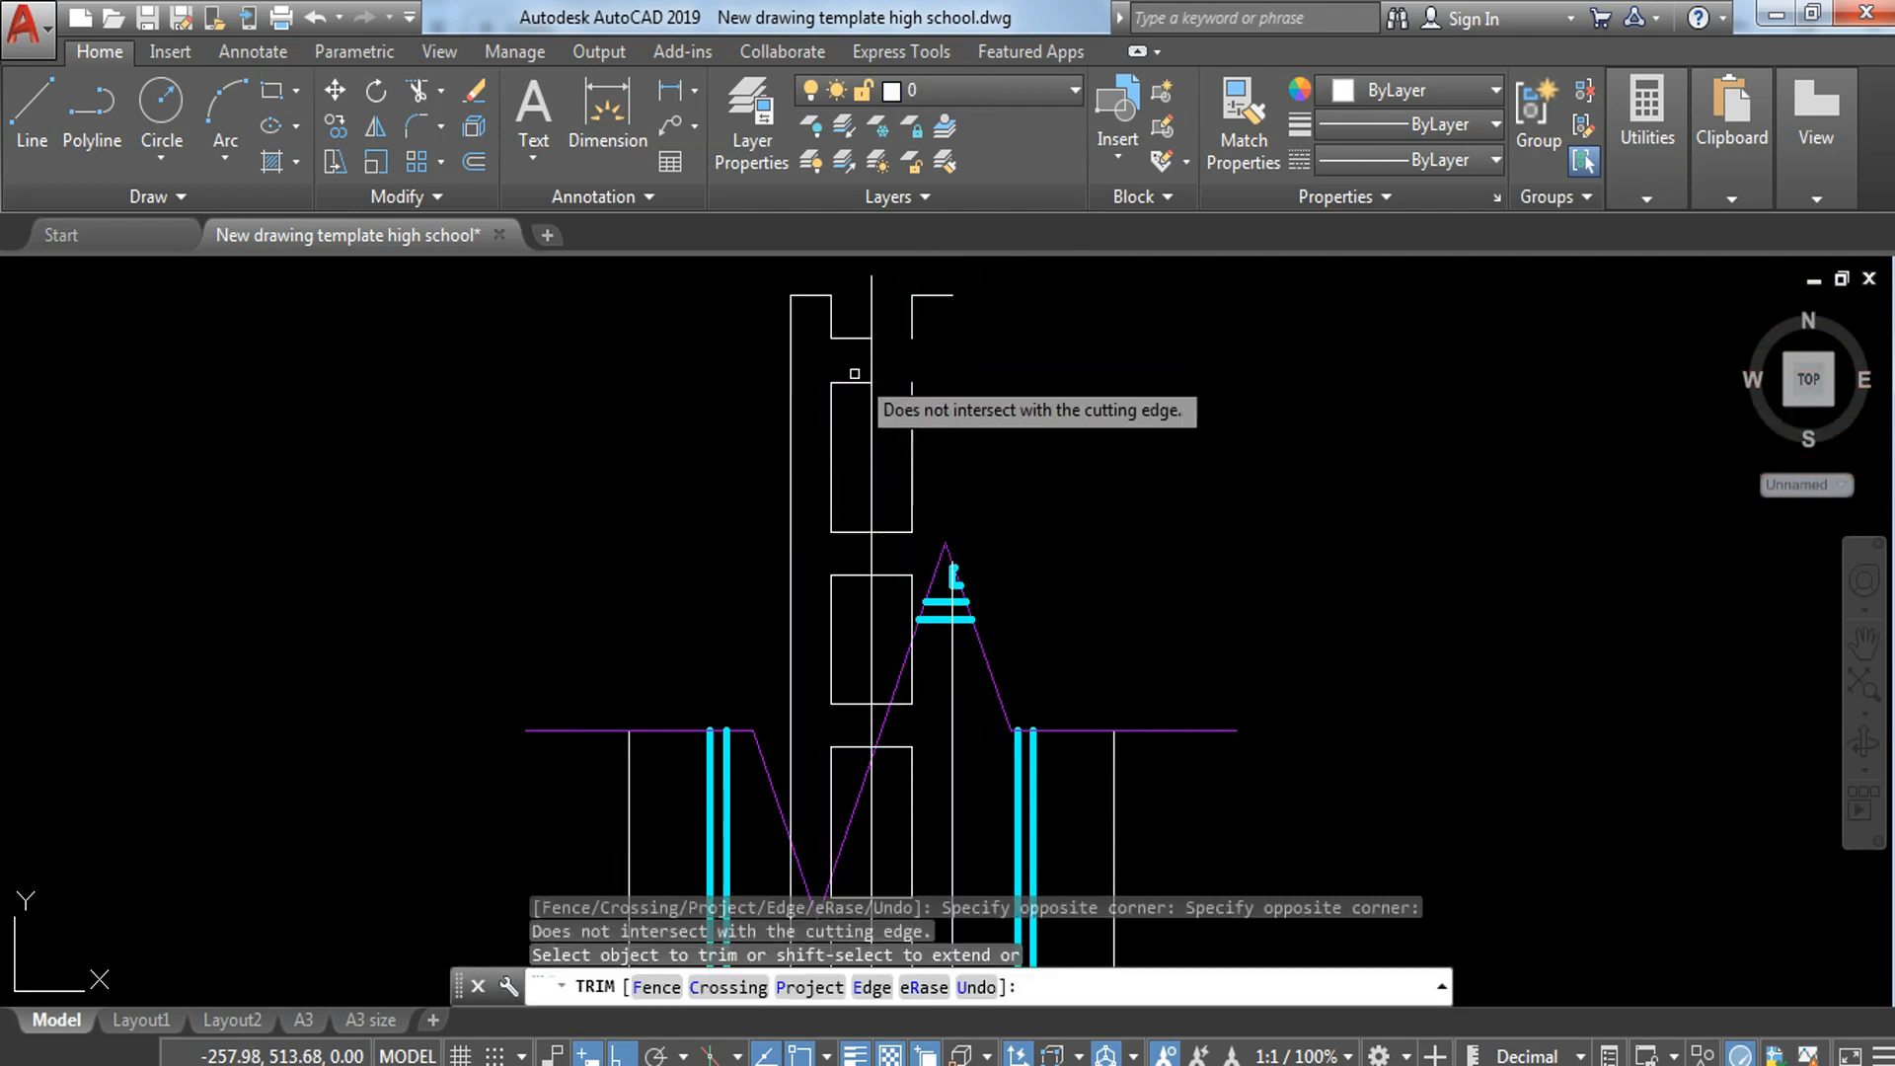
click(831, 653)
click(787, 755)
key(Escape)
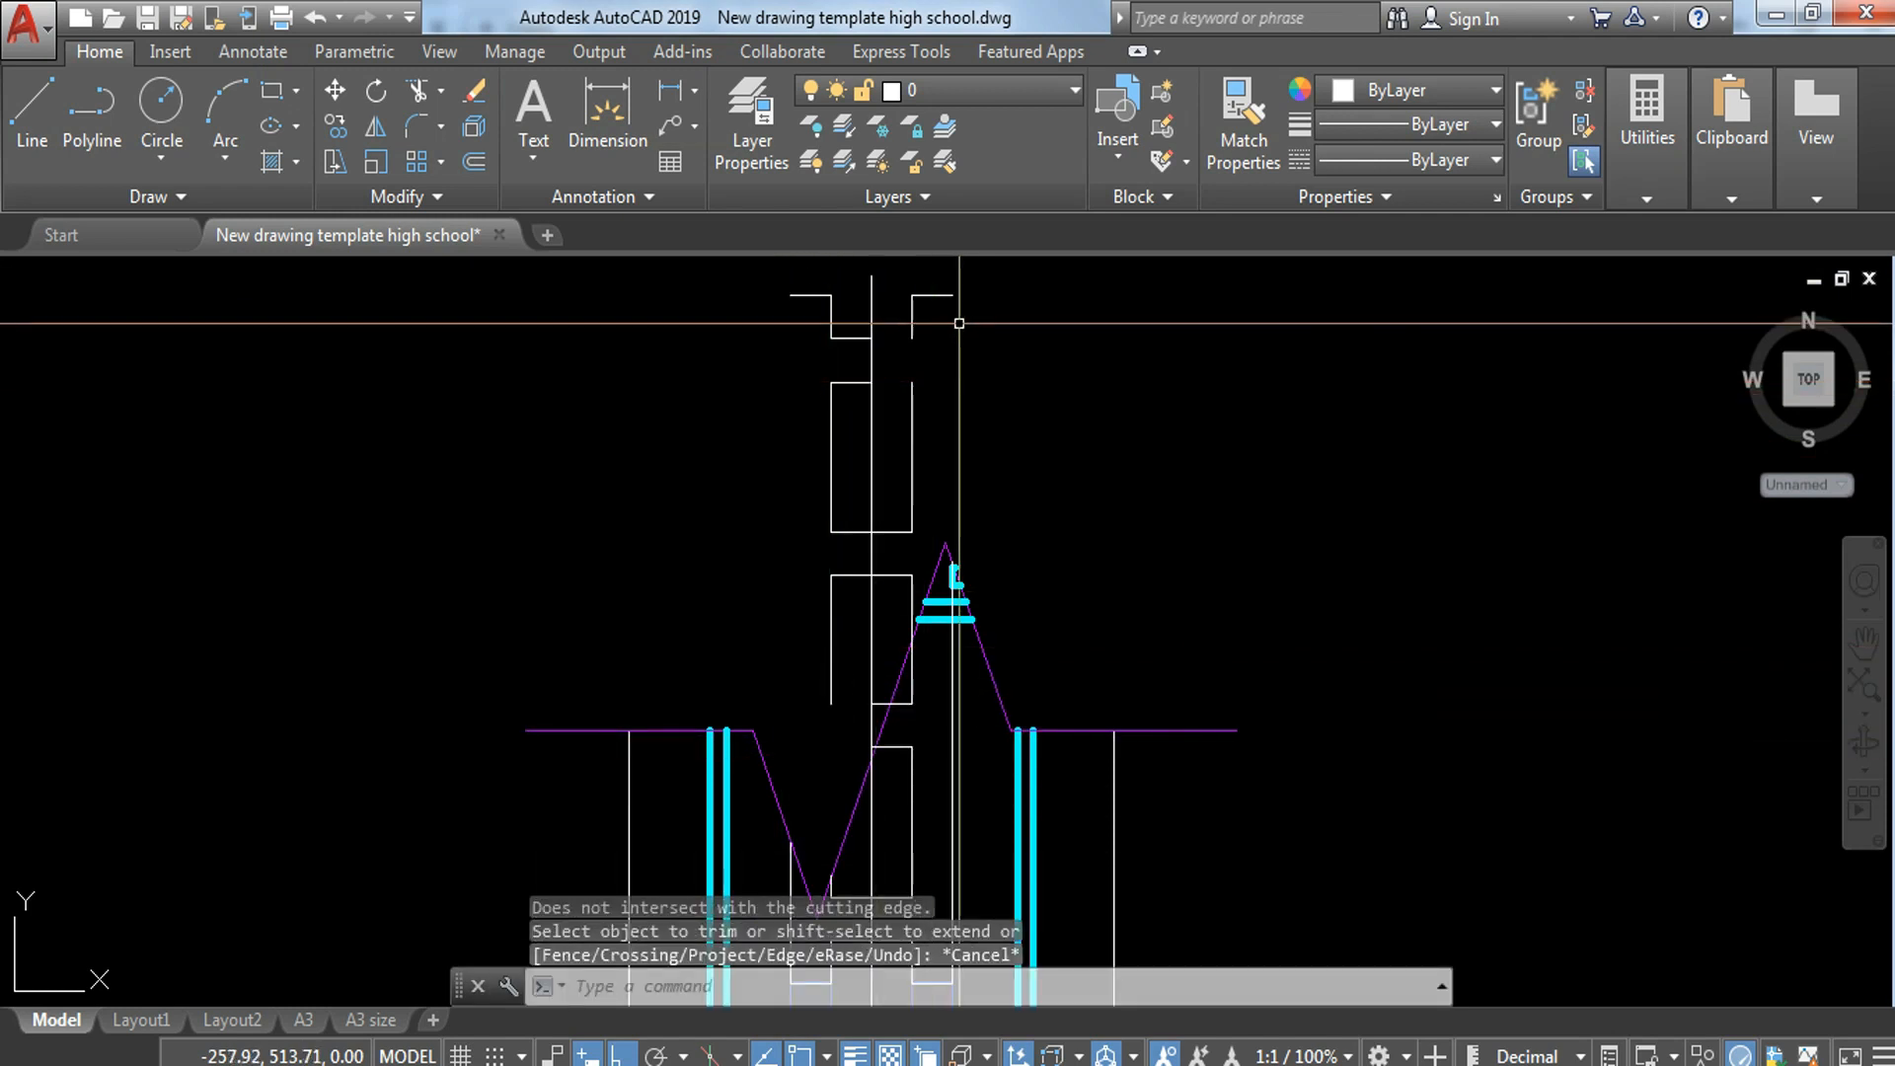
Step: Try erasing the leftover top block pieces with a selection that includes the centre line, and undo it
click(888, 265)
click(742, 403)
text(e)
key(Return)
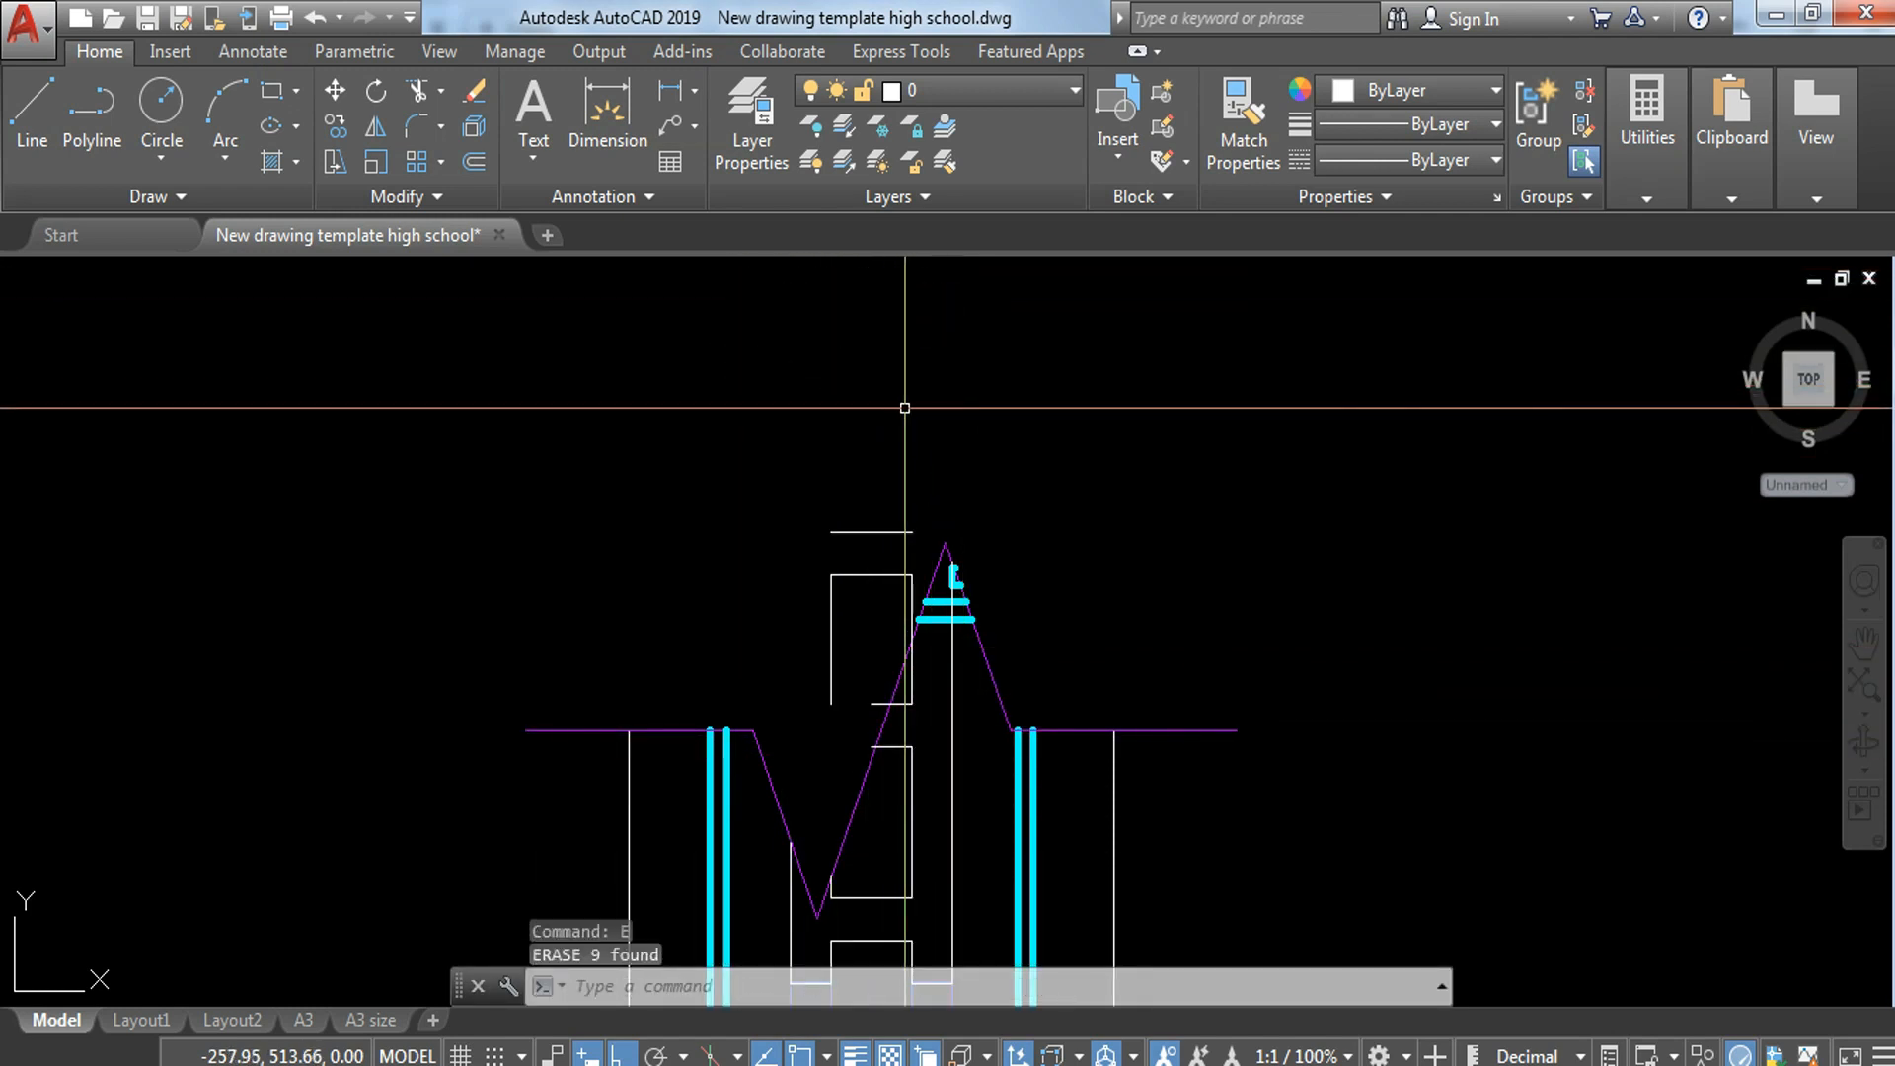
click(906, 408)
key(Escape)
key(ctrl+z)
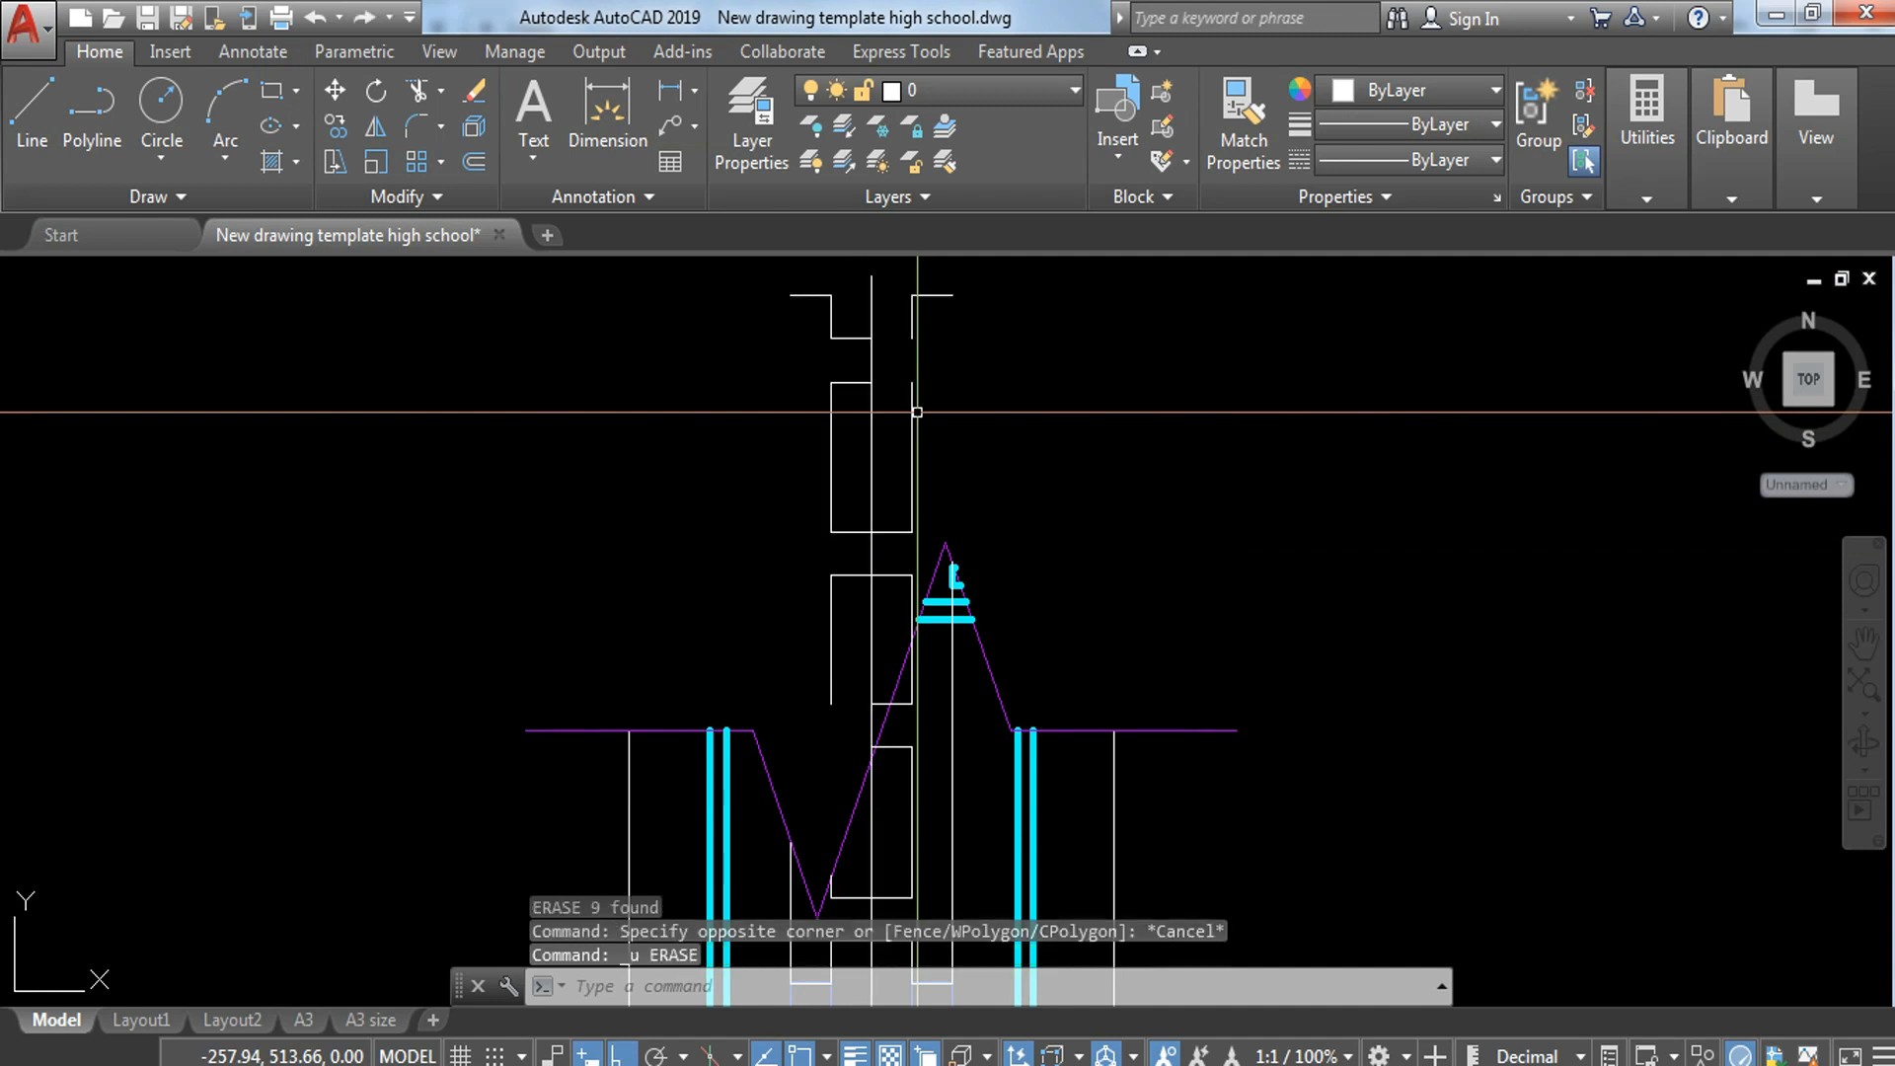
Step: Erase the leftover block pieces above the upper break line on both sides of the centre line, keeping the centre line
click(940, 287)
click(888, 452)
text(e)
key(Return)
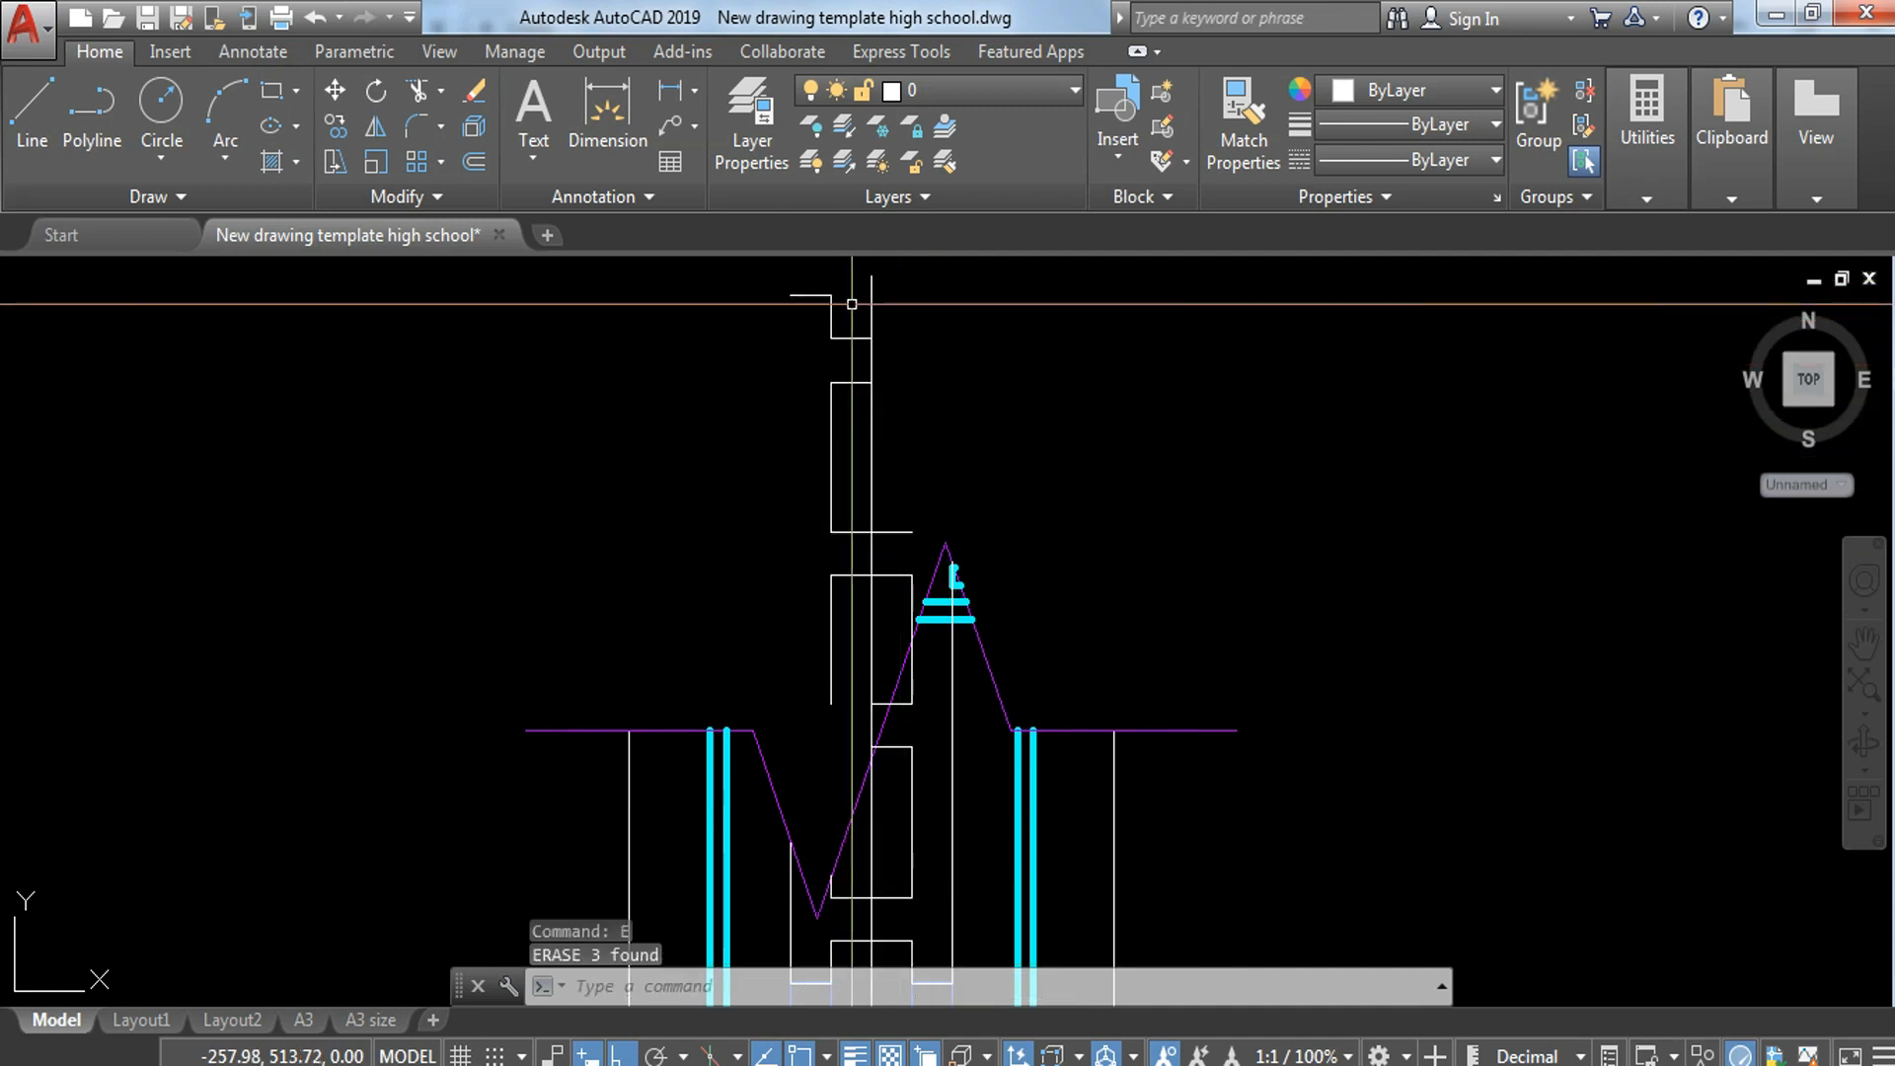
click(851, 276)
click(829, 750)
text(e)
key(Return)
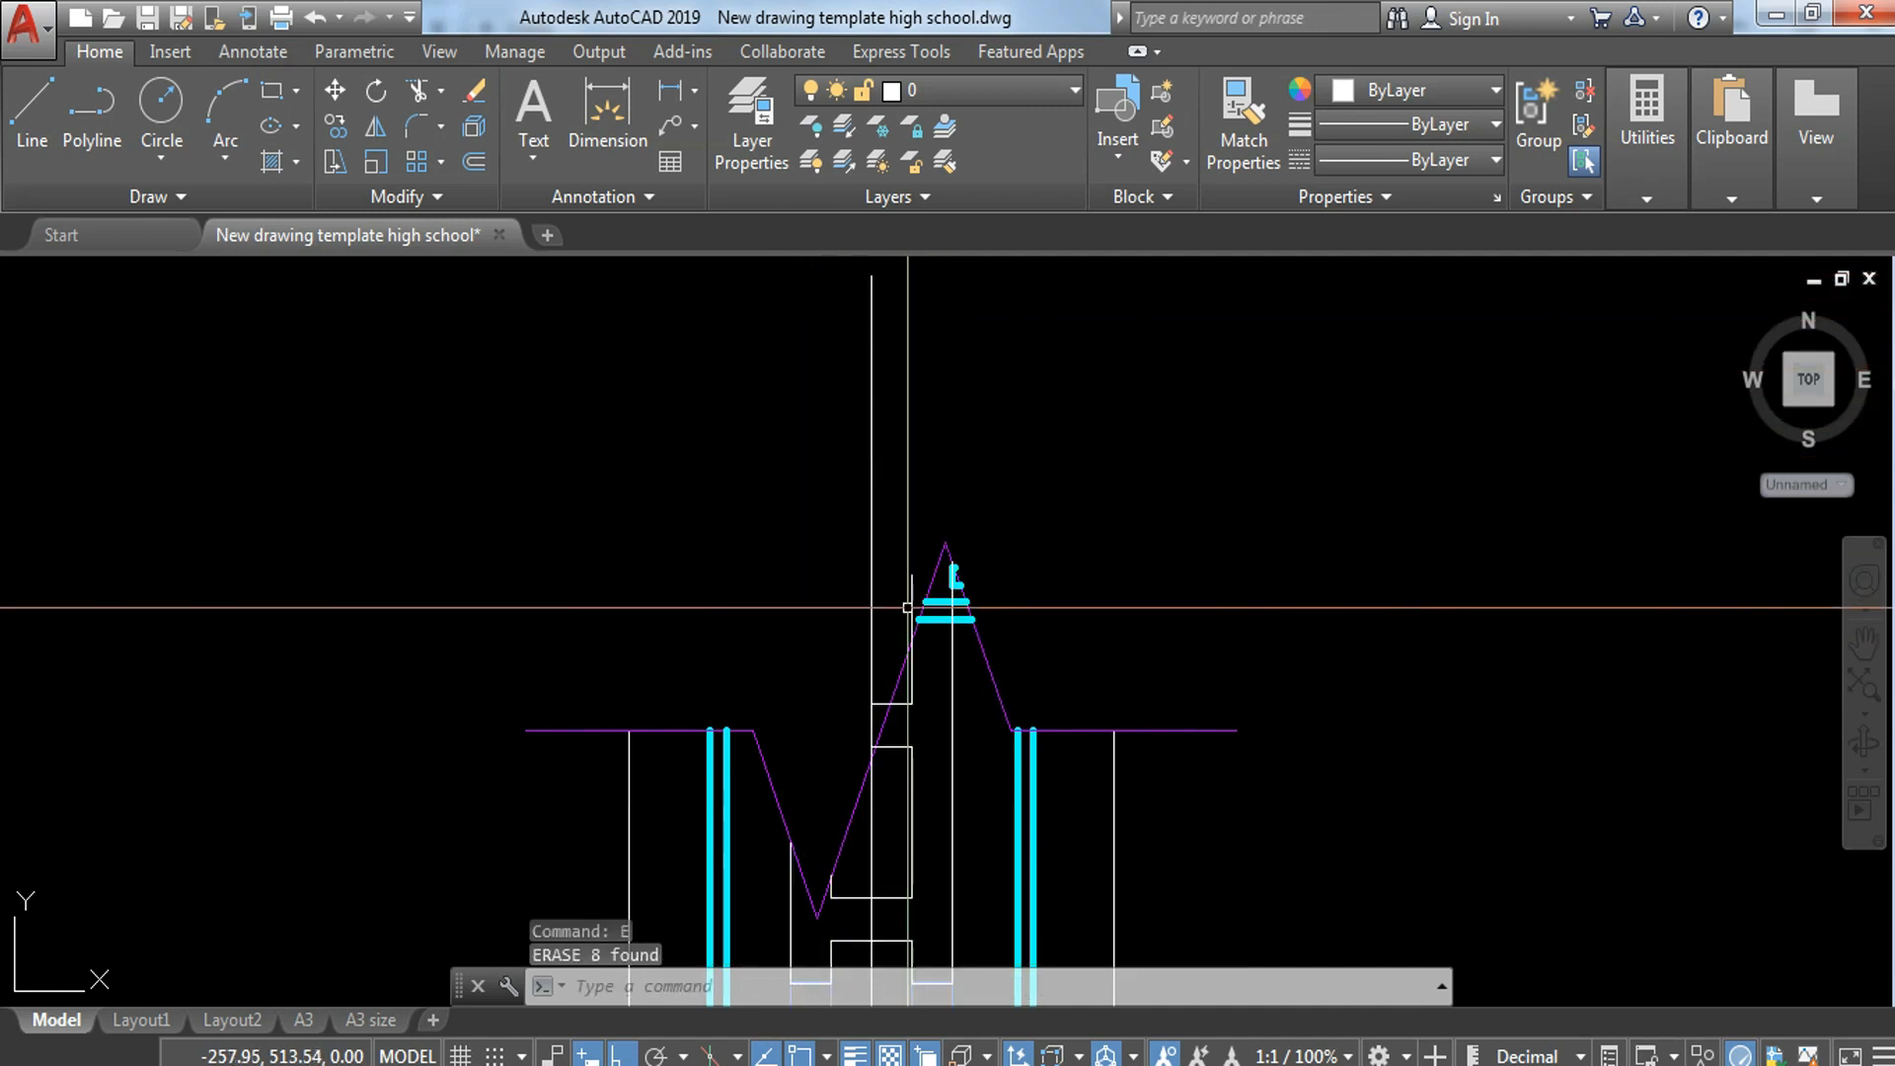
text(trr)
key(Return)
key(Return)
key(Escape)
Step: Trim the top block's inner cell edge and horizontal cell line that extend beyond the upper break line
scroll(977, 614, up, 6)
text(tr)
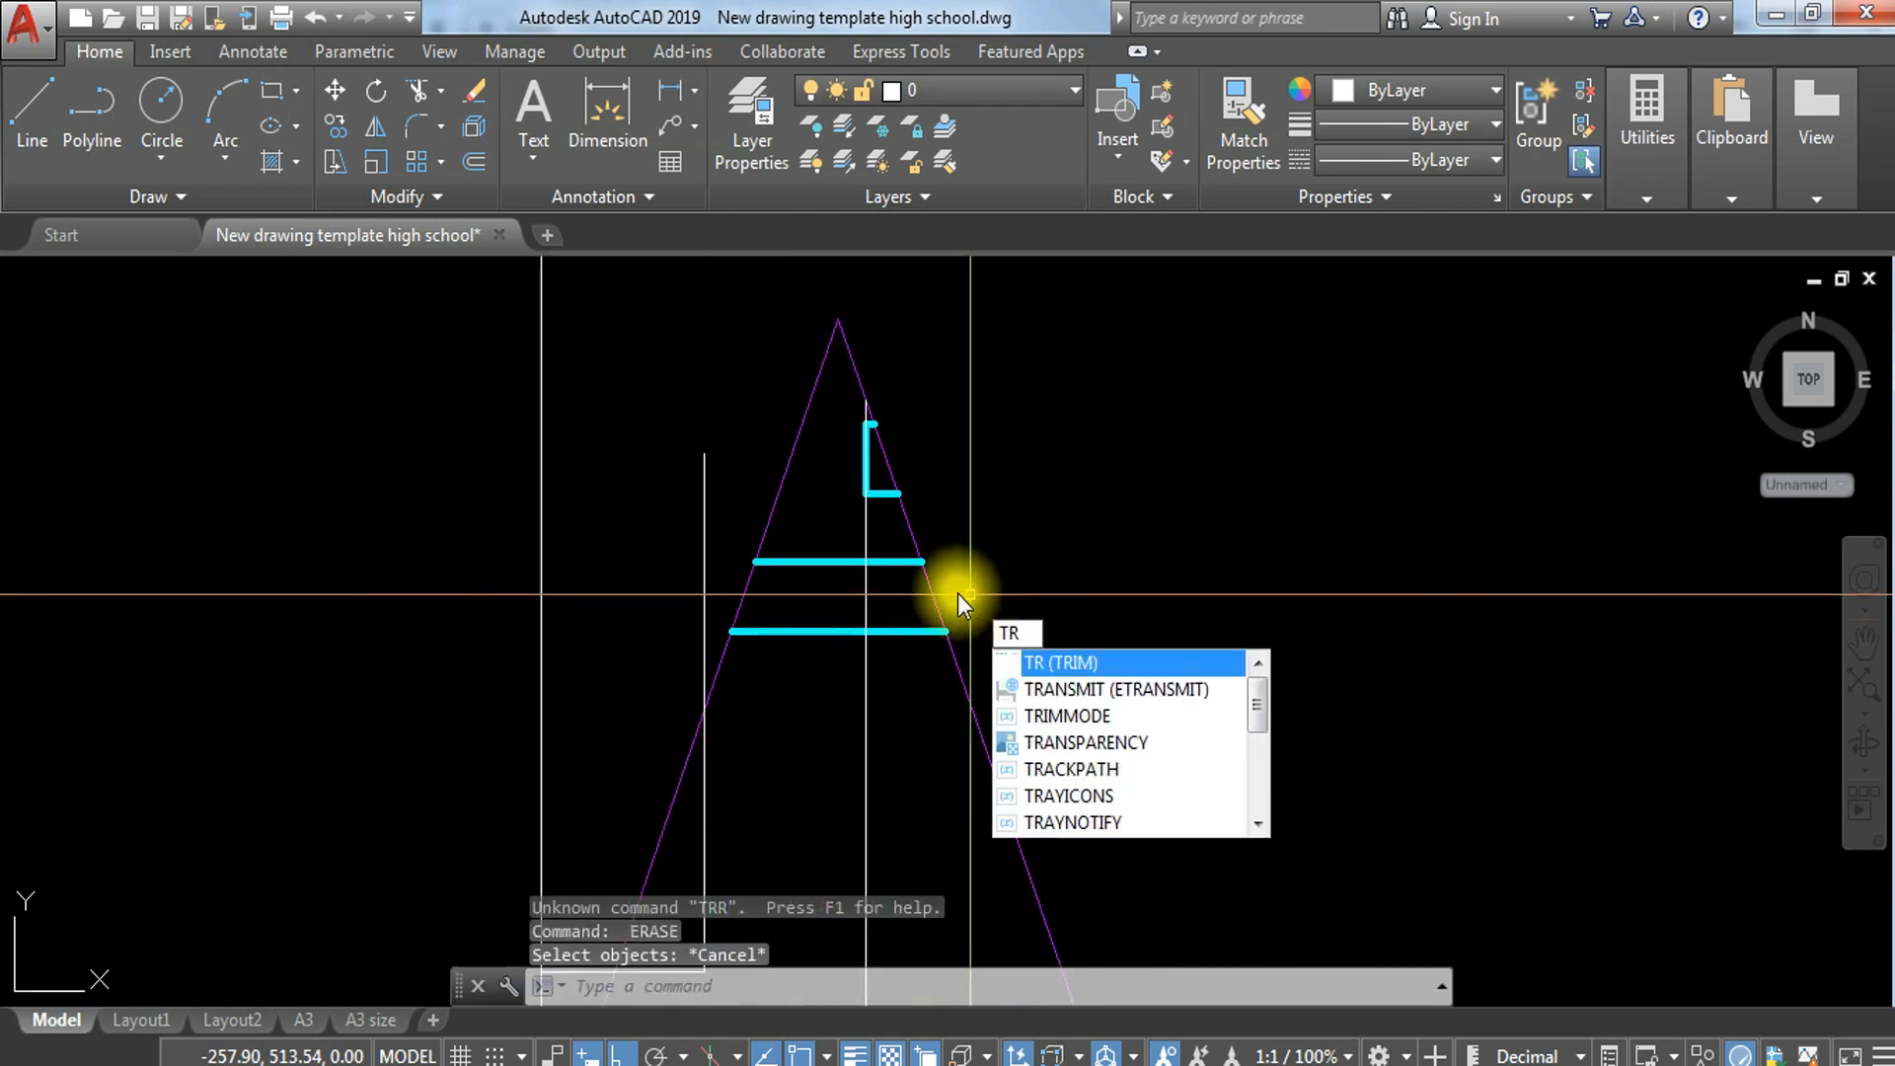
key(Return)
key(Return)
click(690, 478)
click(715, 508)
middle_drag(741, 731, 762, 308)
click(589, 510)
click(570, 569)
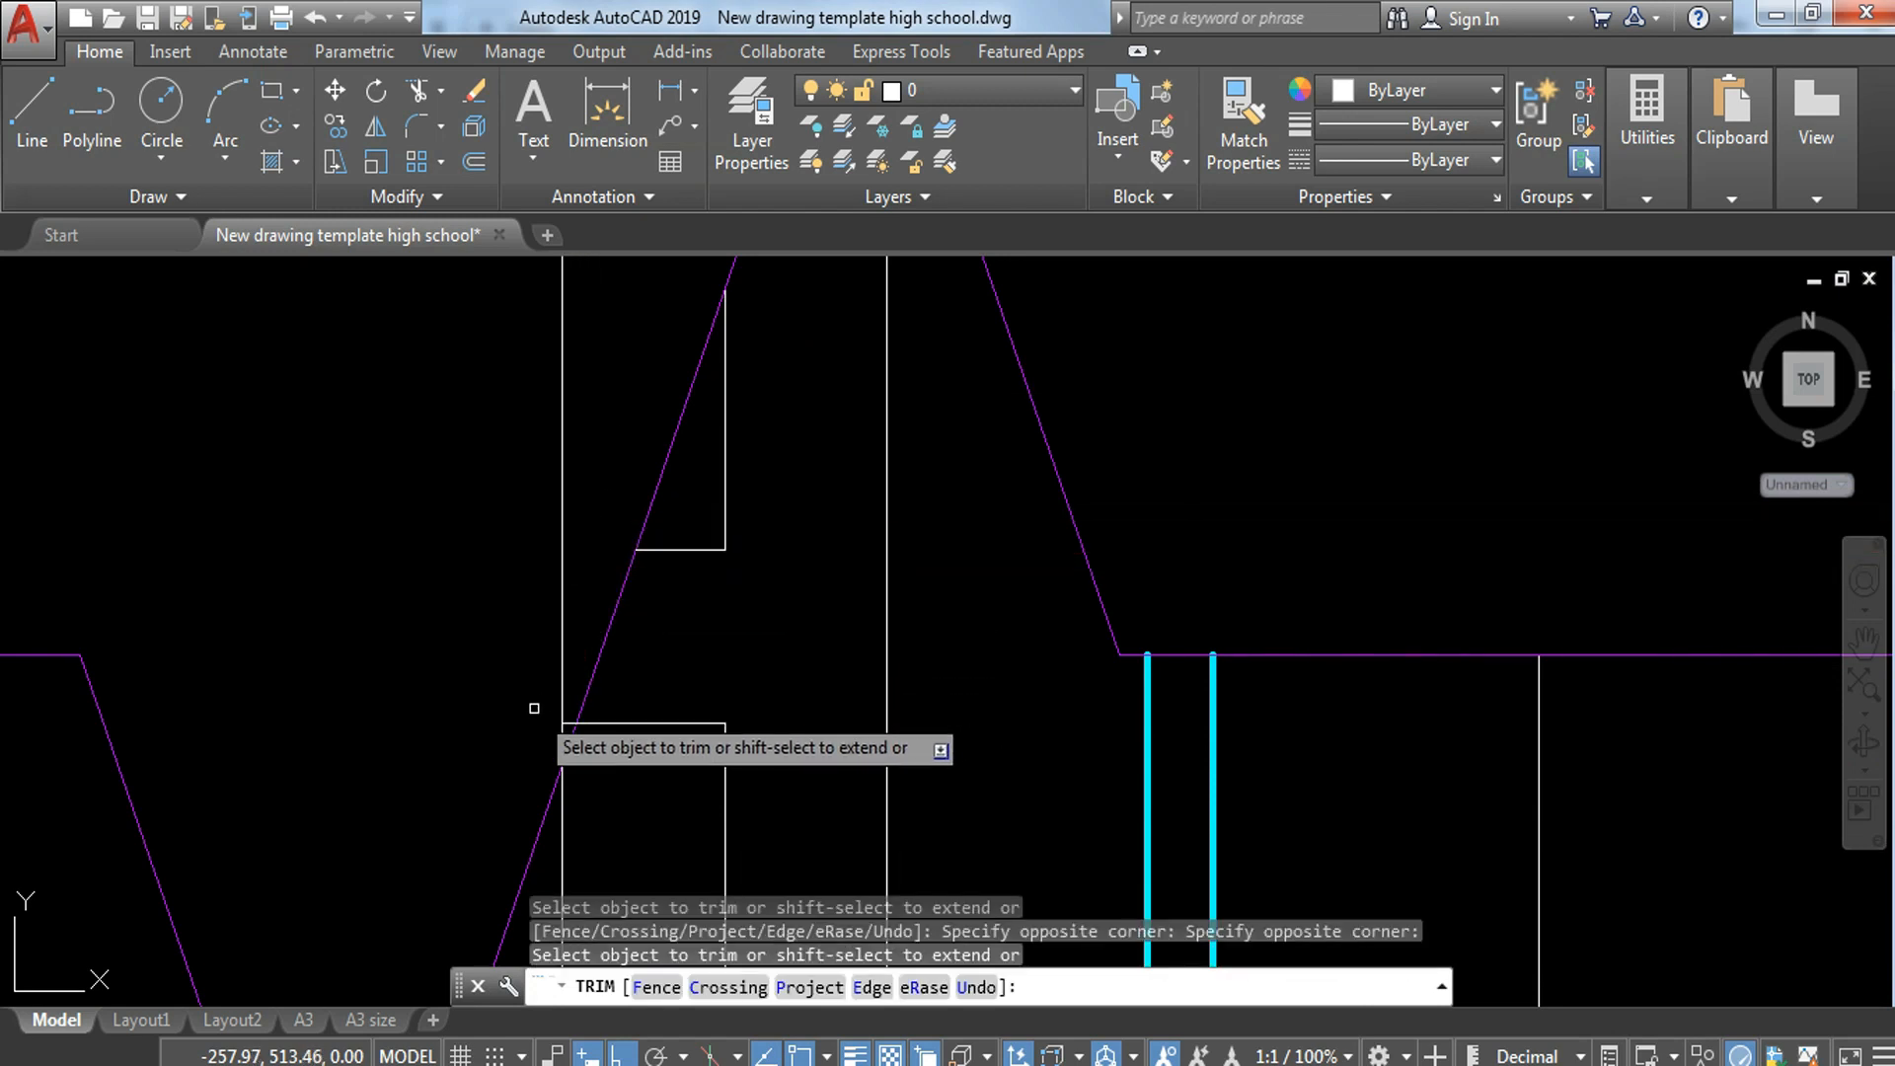
Step: Trim the centre line and the remaining cell line back to the upper break line, and end the trim
click(551, 709)
click(570, 673)
scroll(560, 706, up, 4)
click(580, 738)
click(566, 655)
scroll(834, 632, down, 8)
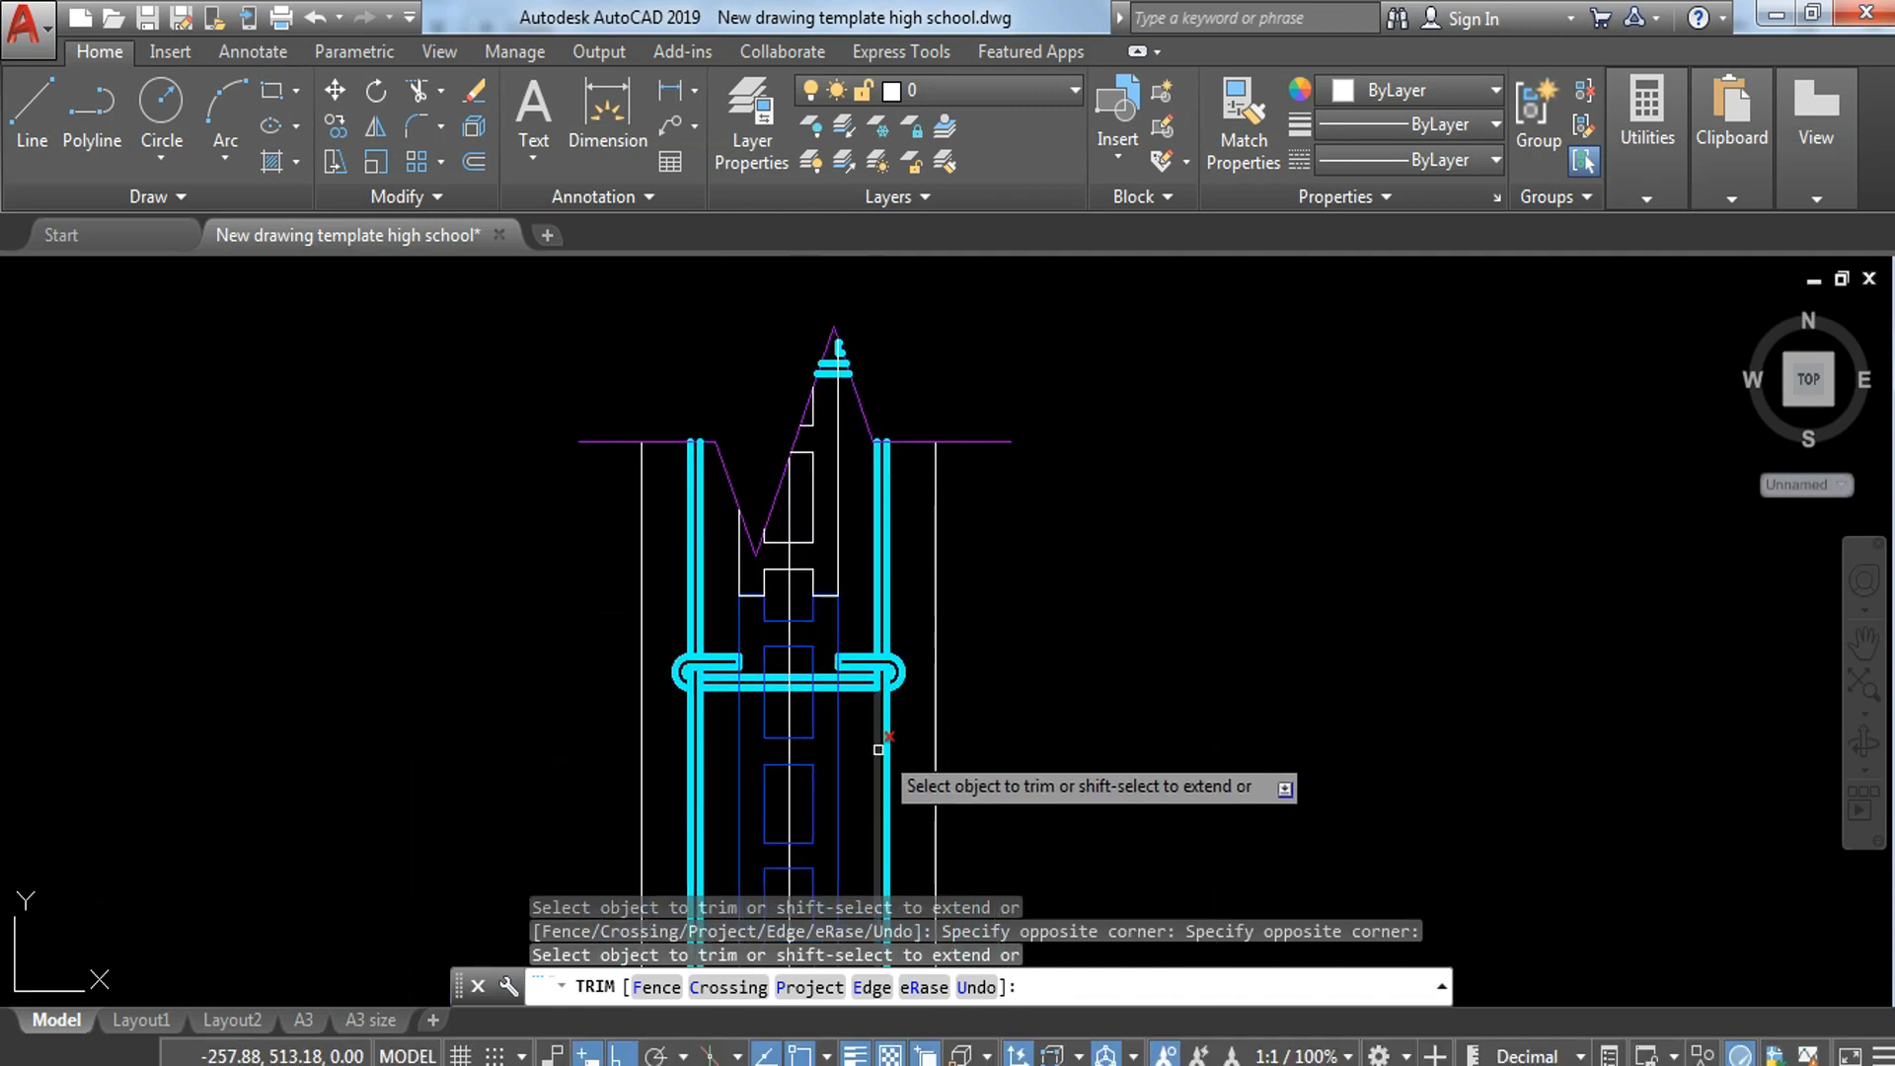
scroll(839, 711, up, 4)
key(Escape)
key(Escape)
key(Escape)
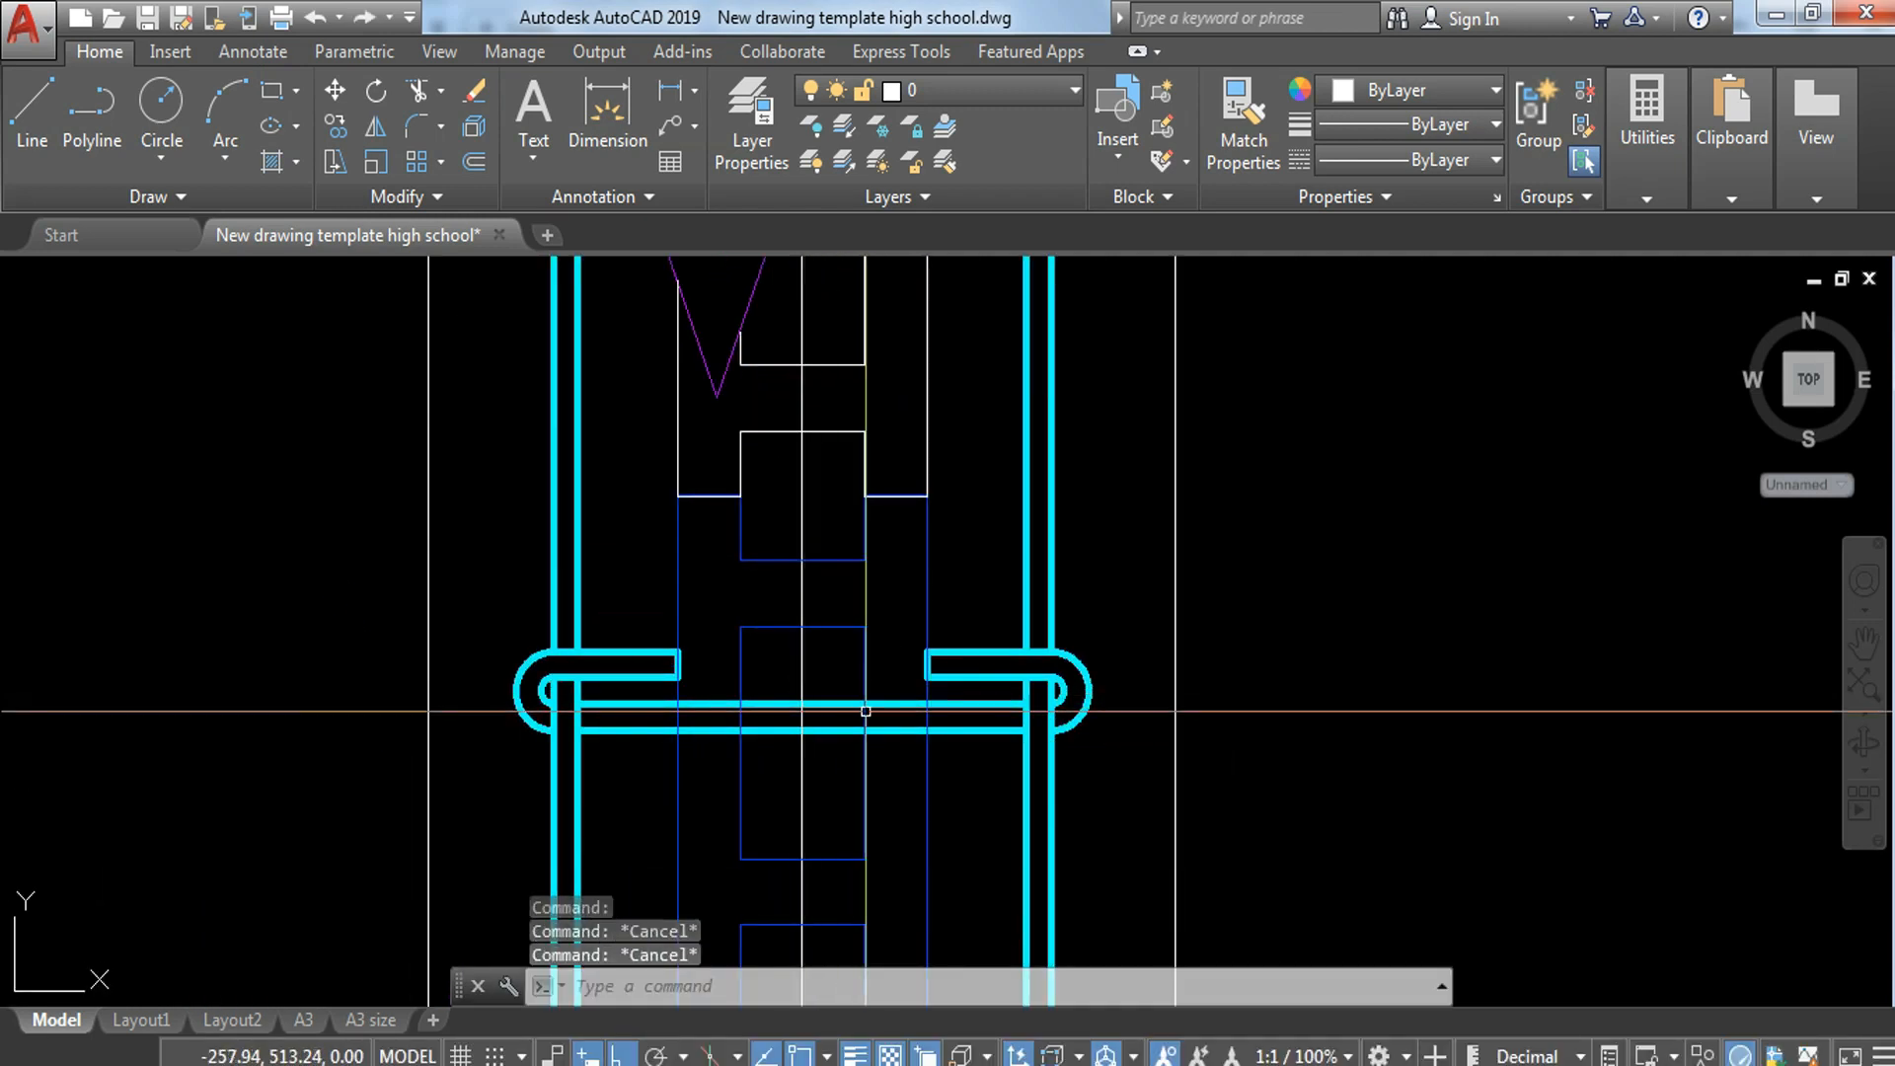
Step: Try removing the uppermost crosswise bar's two lines where they pass over the hollow block, by trimming and erasing the leftover pieces
key(Return)
key(Return)
click(881, 674)
click(910, 756)
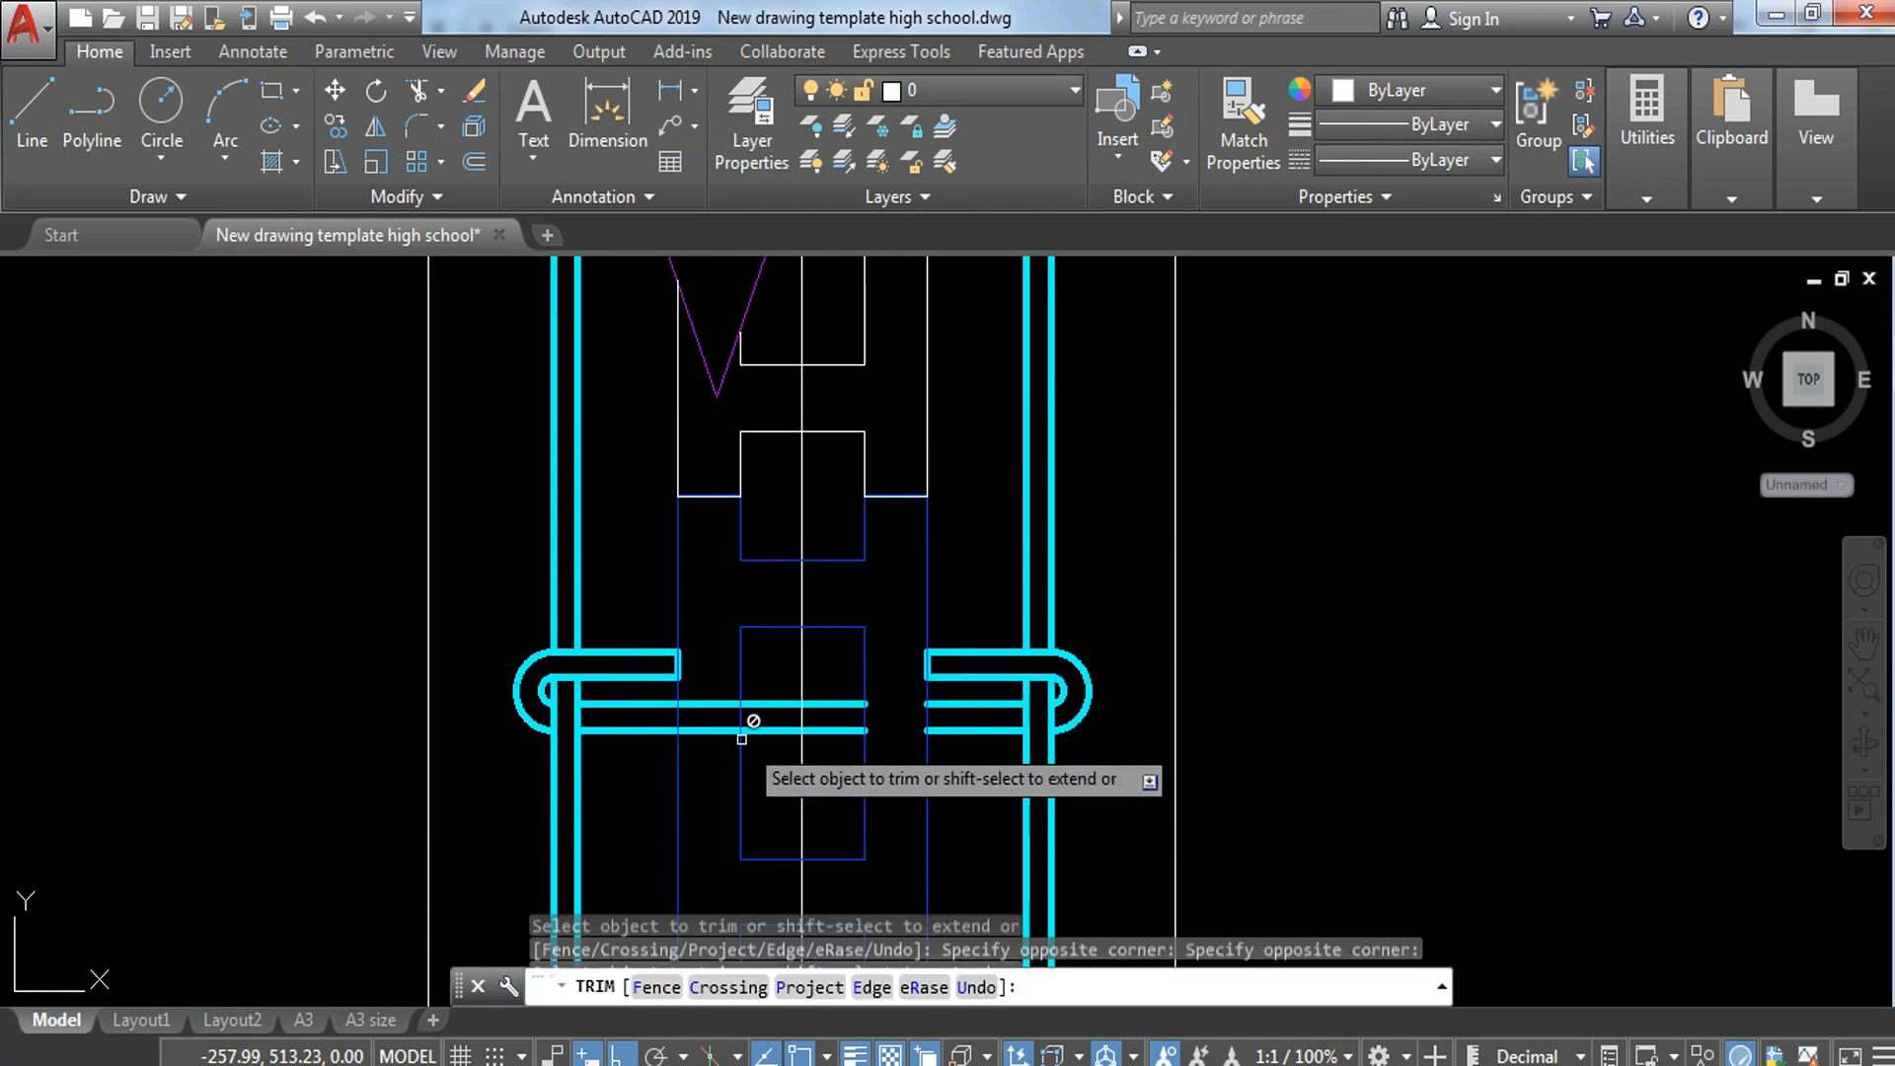
click(708, 681)
click(715, 740)
key(Escape)
click(718, 676)
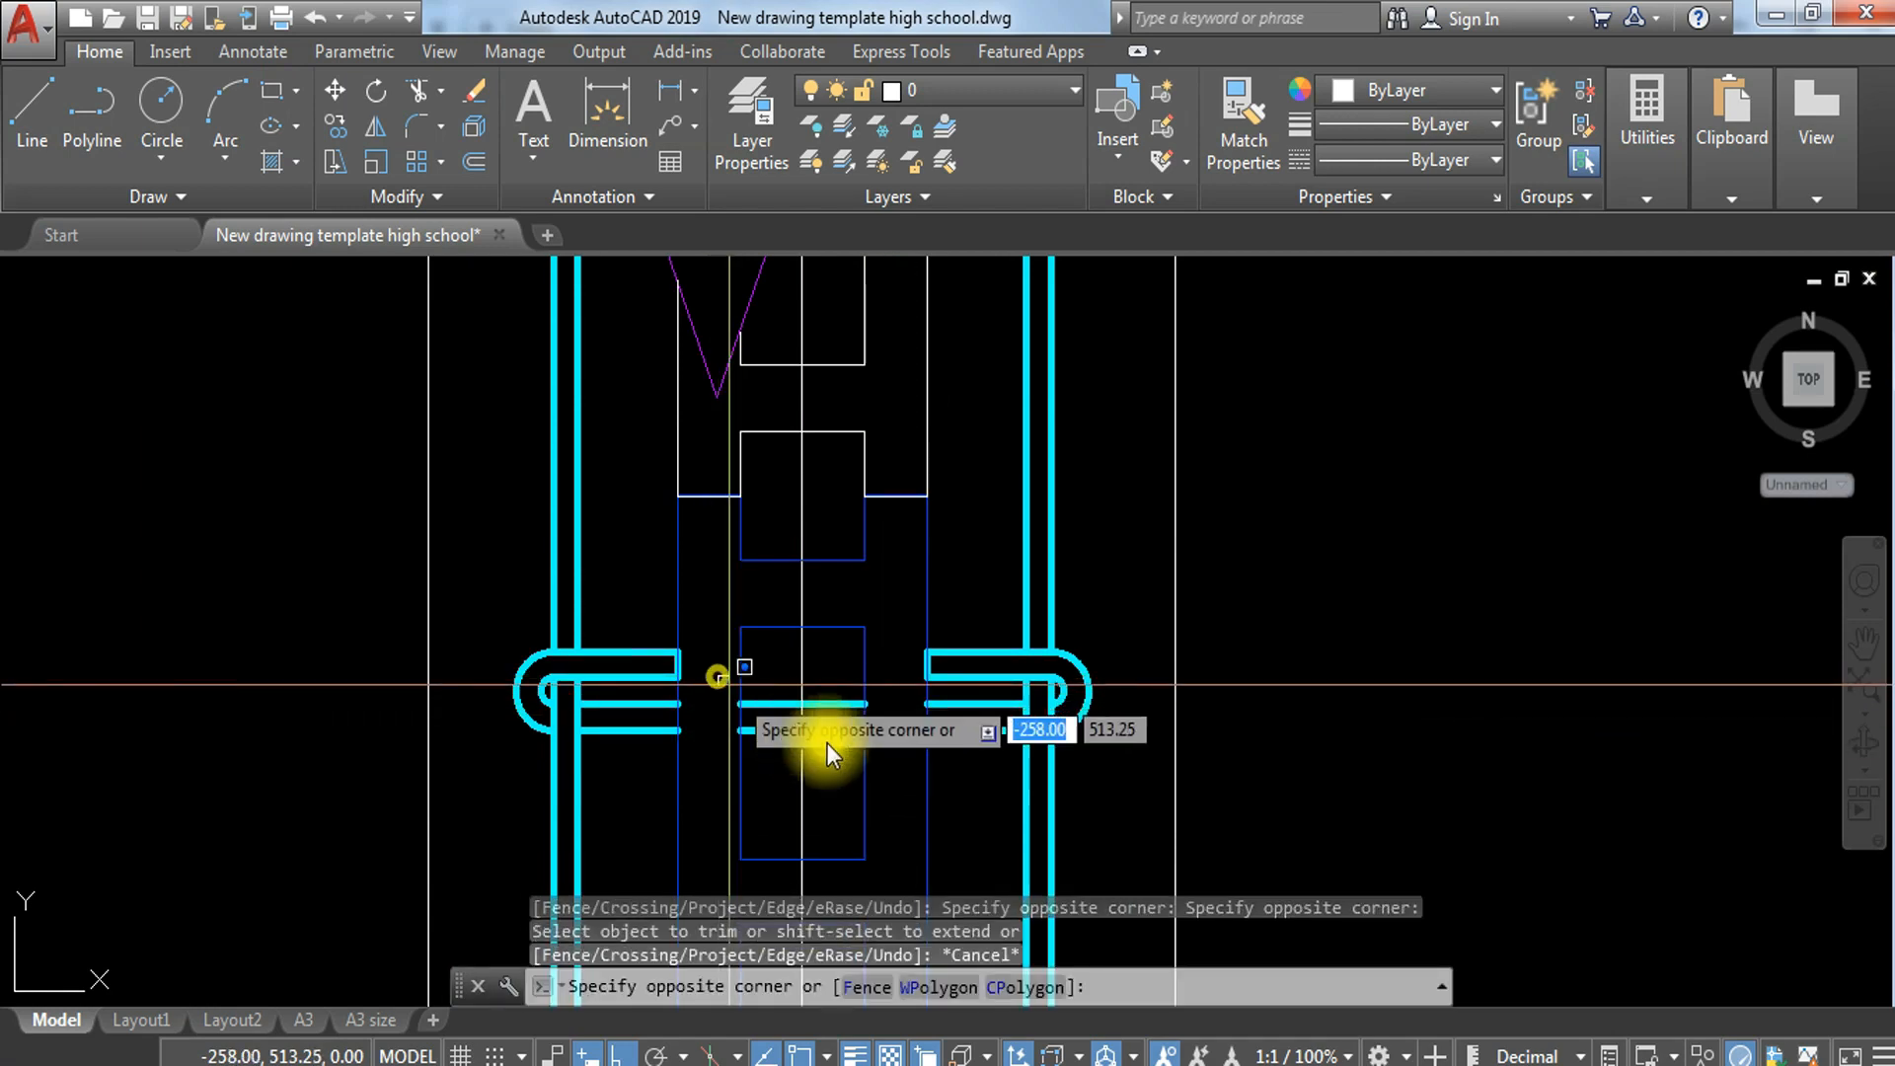
click(878, 752)
text(e)
key(Return)
Step: Undo the erase and the trim of the uppermost crosswise bar's lines
scroll(893, 696, down, 4)
middle_drag(940, 773, 896, 619)
scroll(897, 599, down, 2)
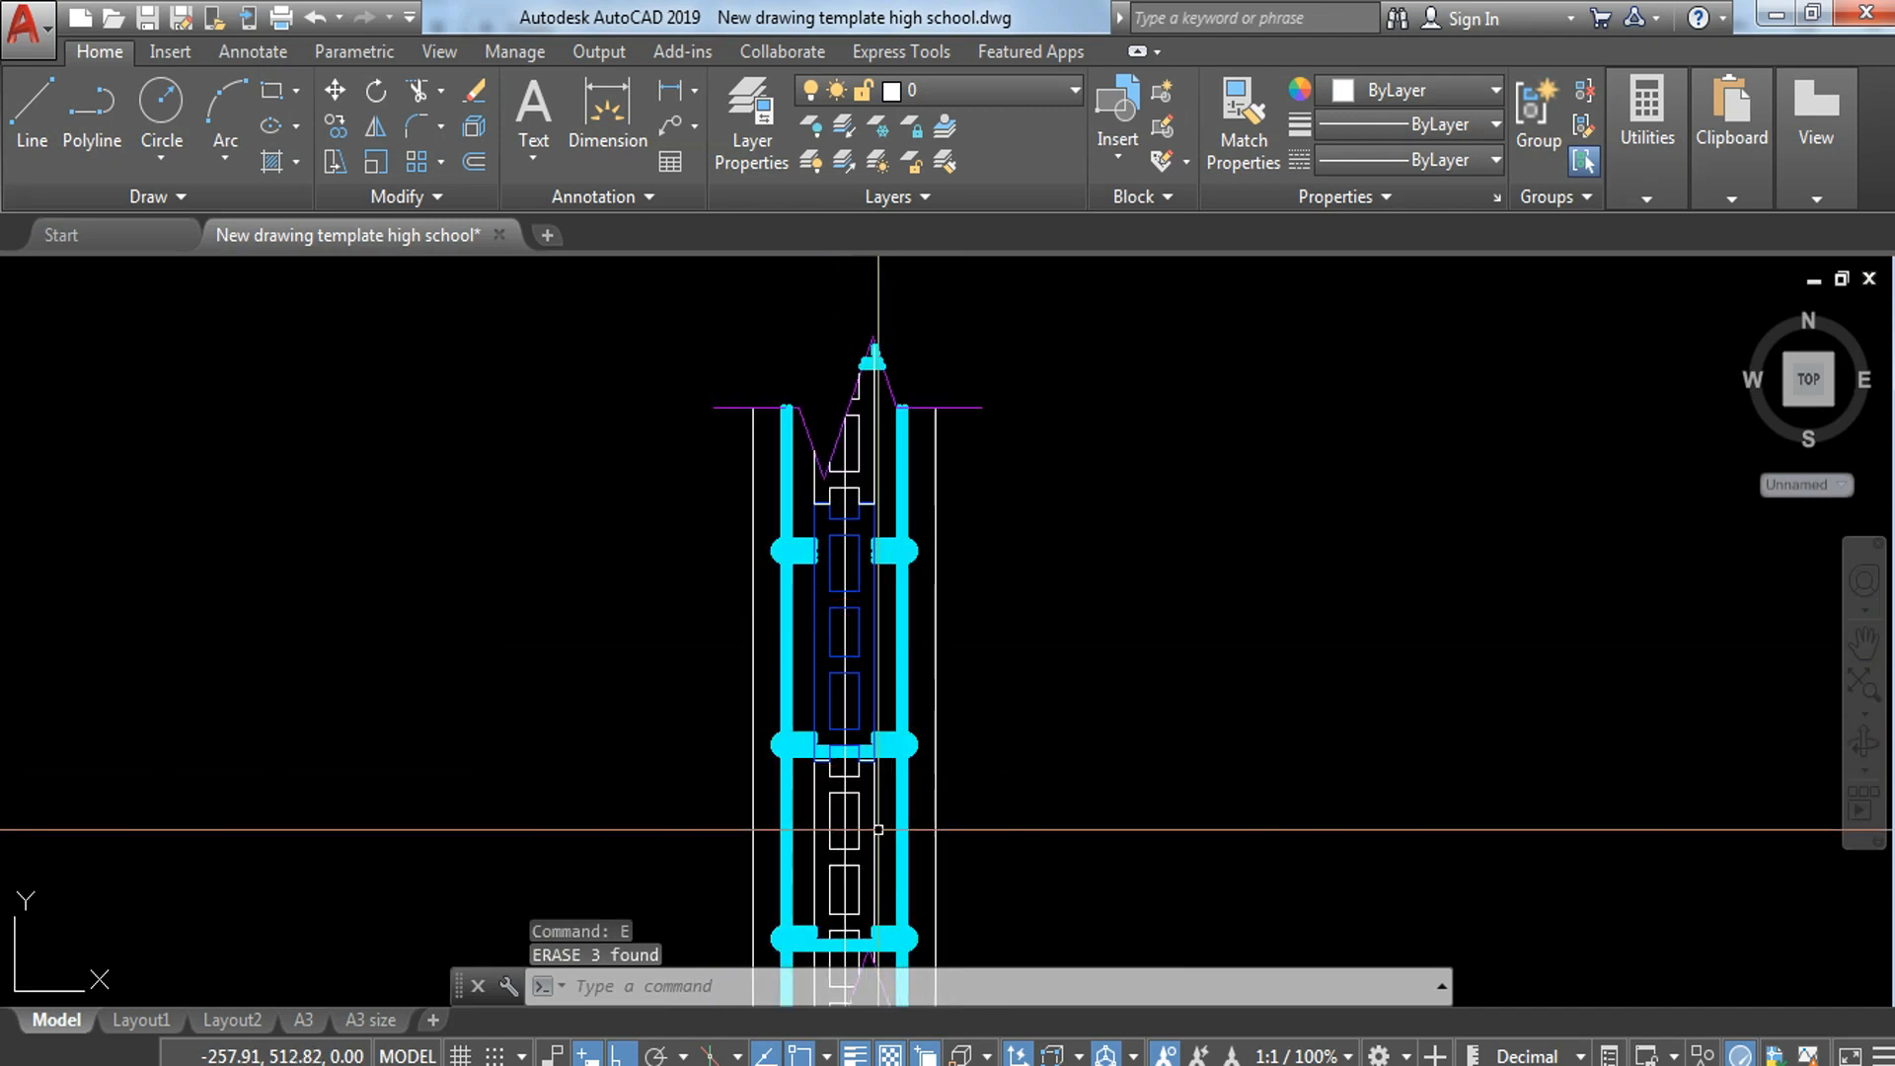
scroll(877, 827, up, 6)
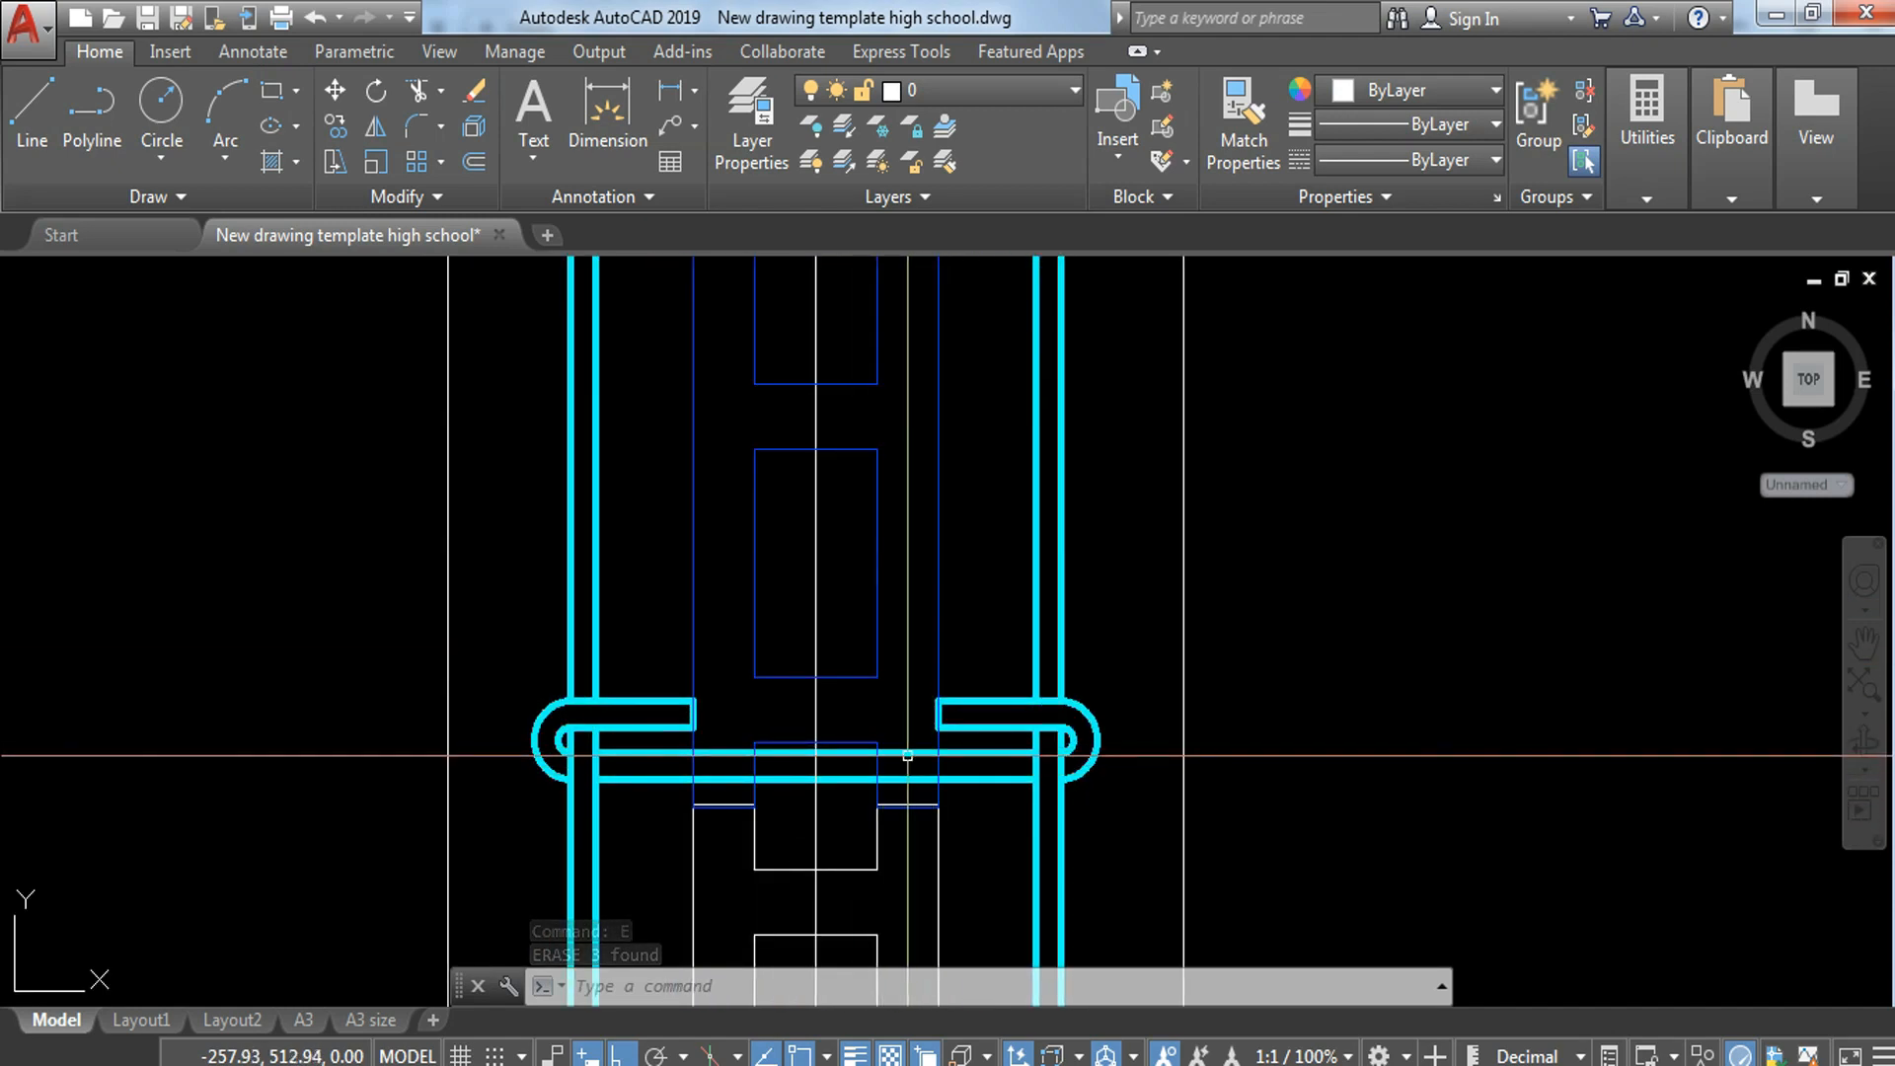
scroll(907, 756, down, 6)
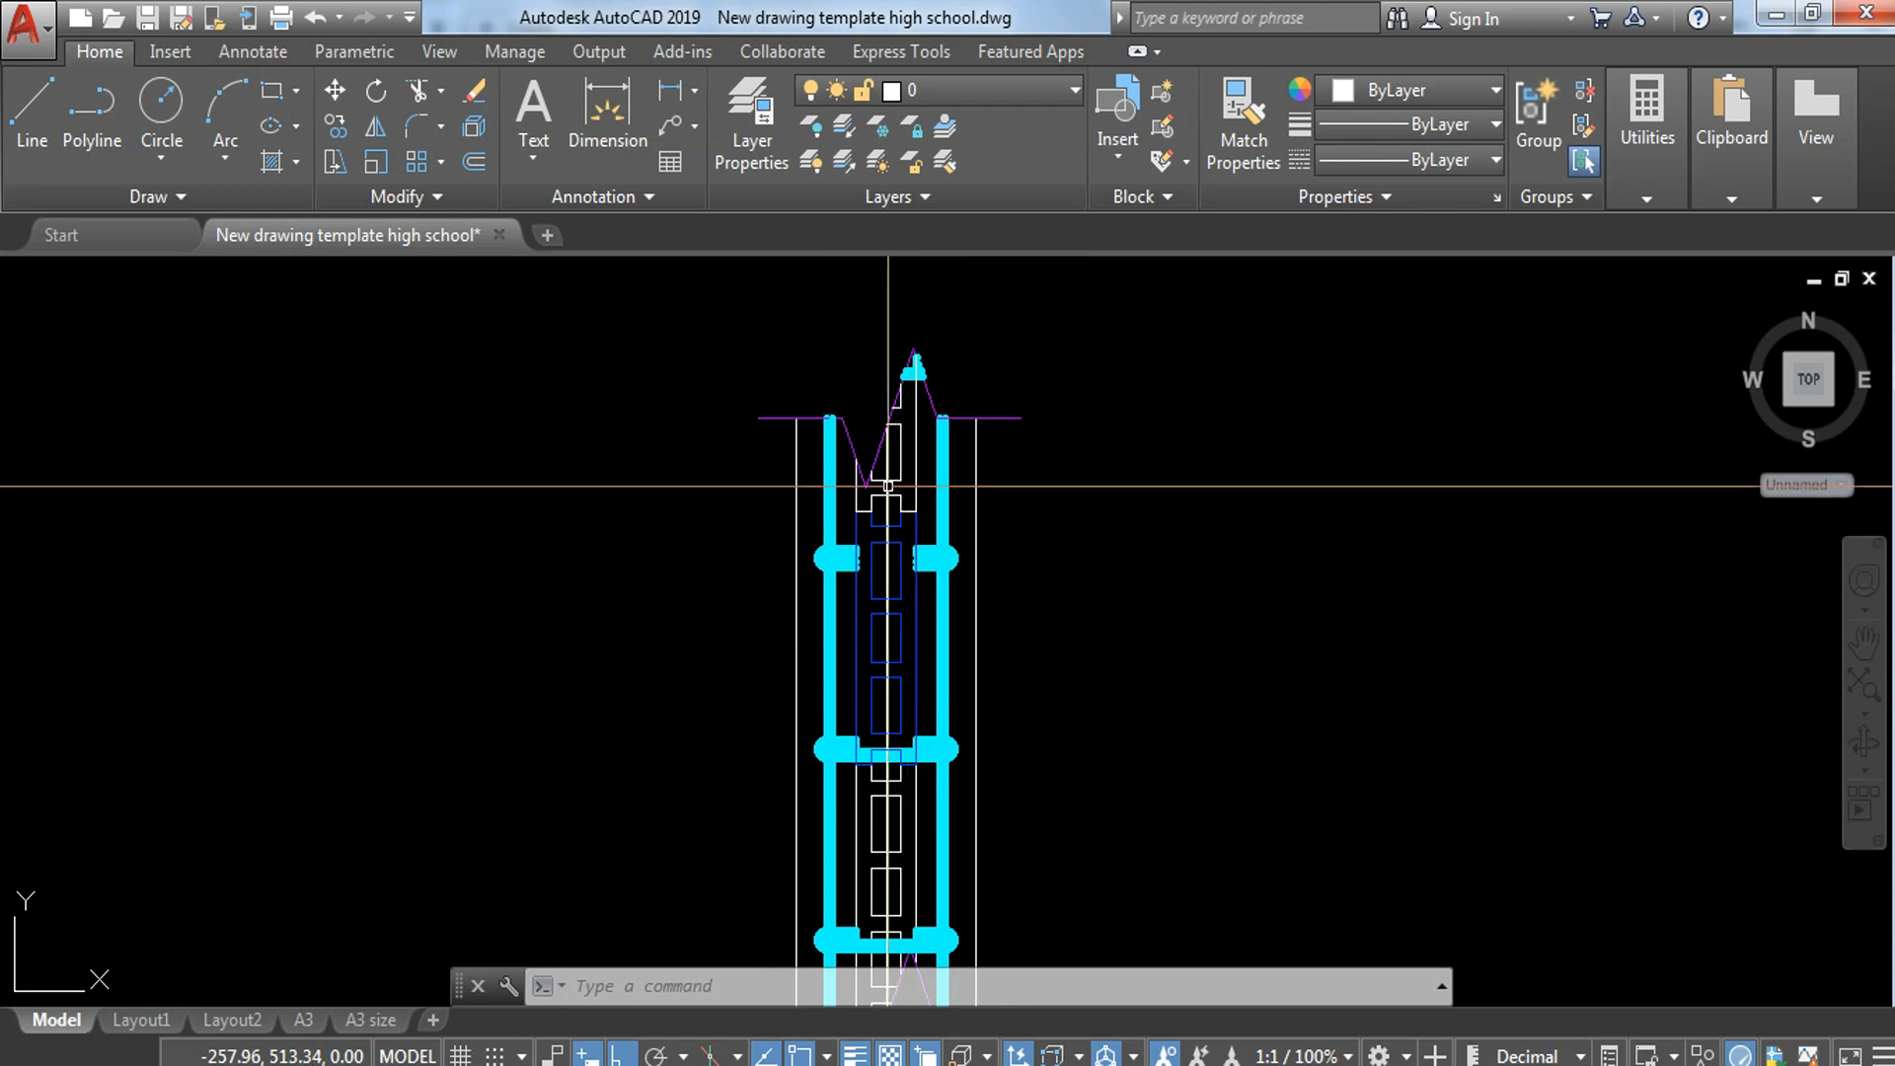
scroll(893, 498, up, 4)
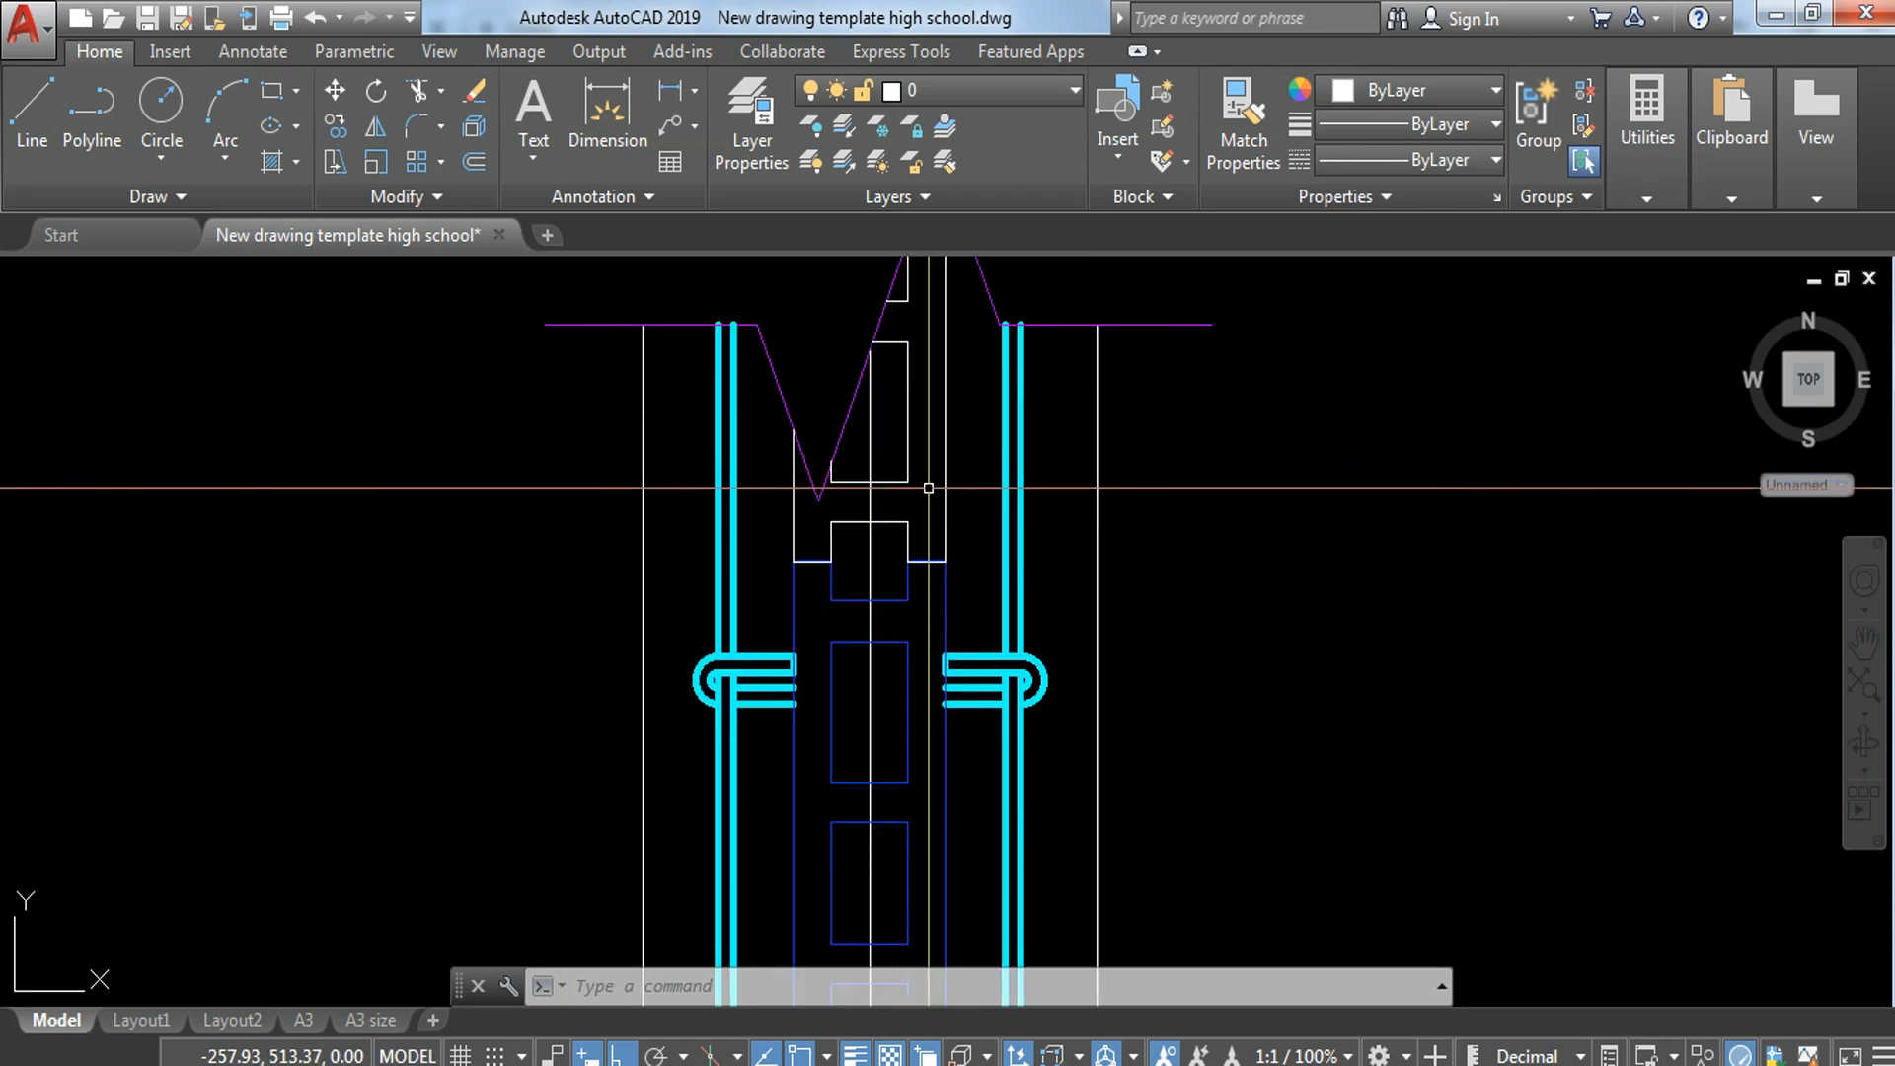
key(ctrl+z)
key(ctrl+z)
key(ctrl+z)
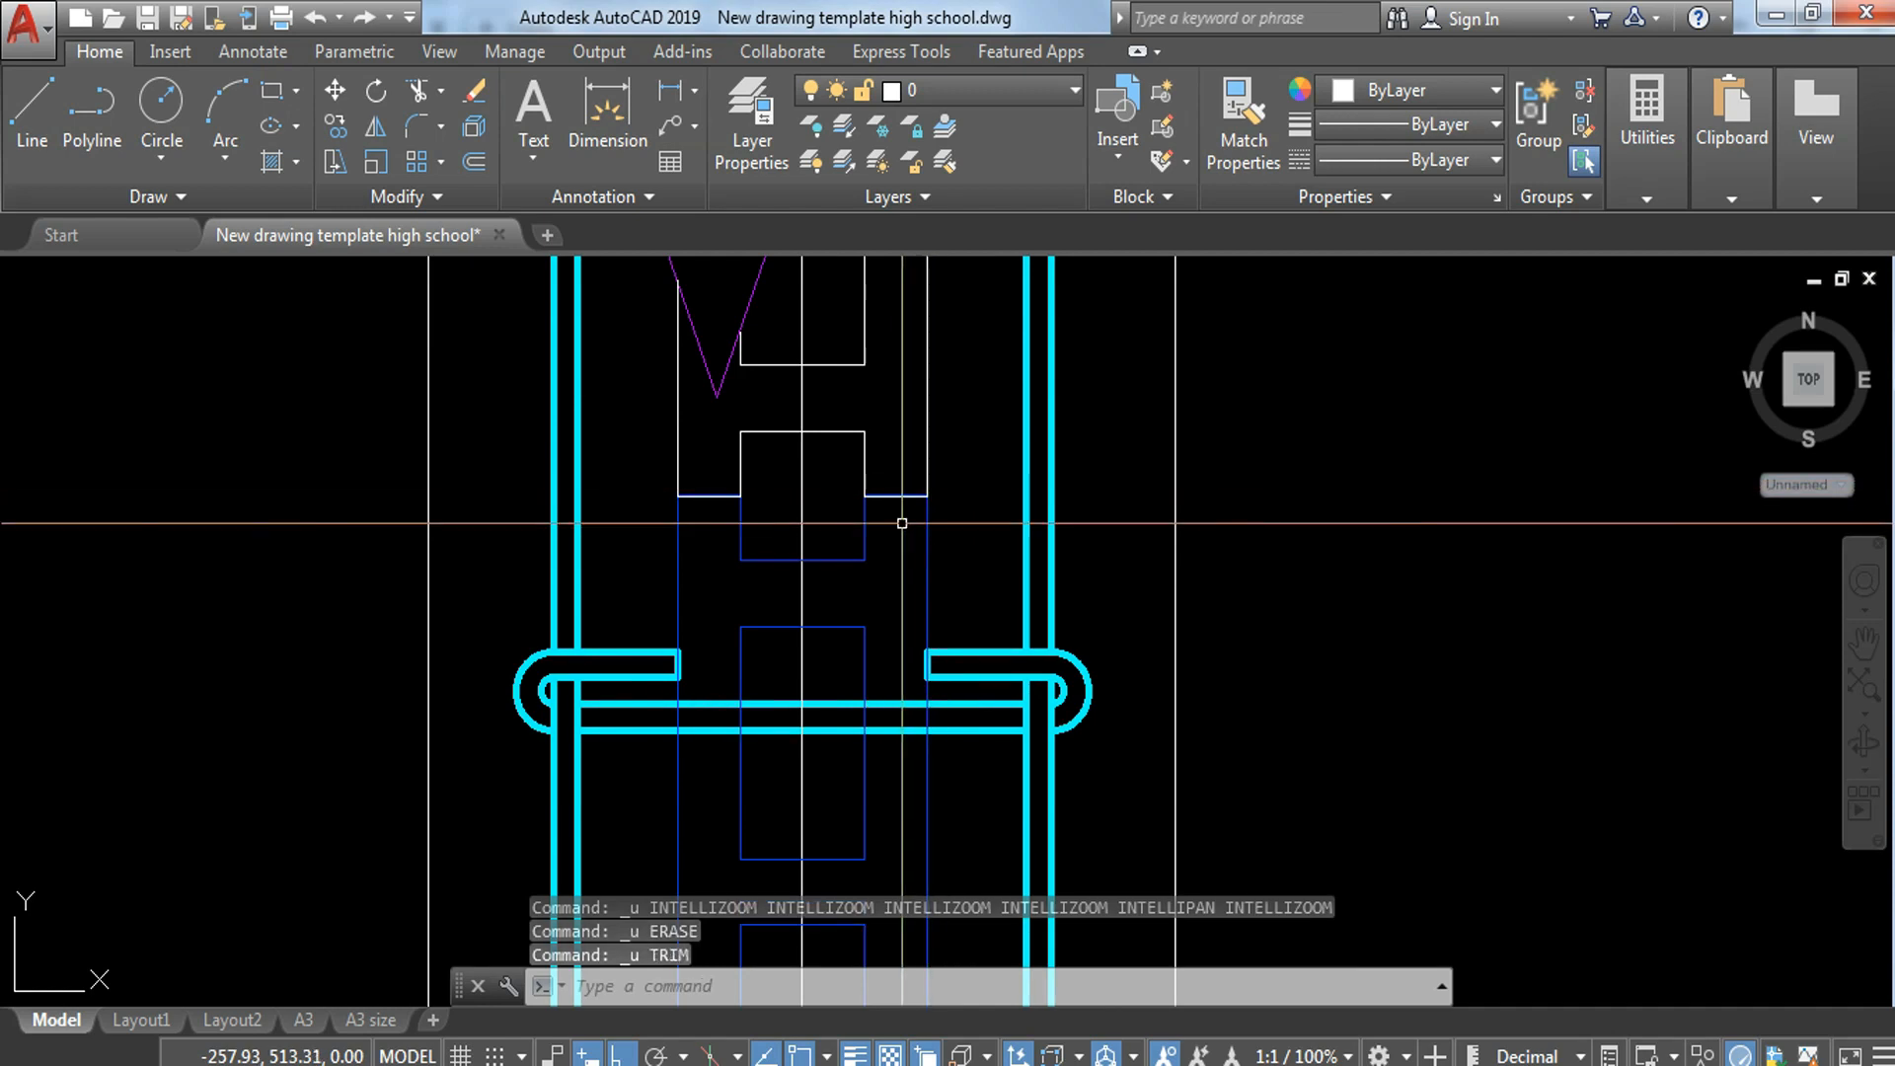
Step: Match the properties of the exploded top block's white lines to the blue hollow block below it
middle_drag(905, 517, 962, 656)
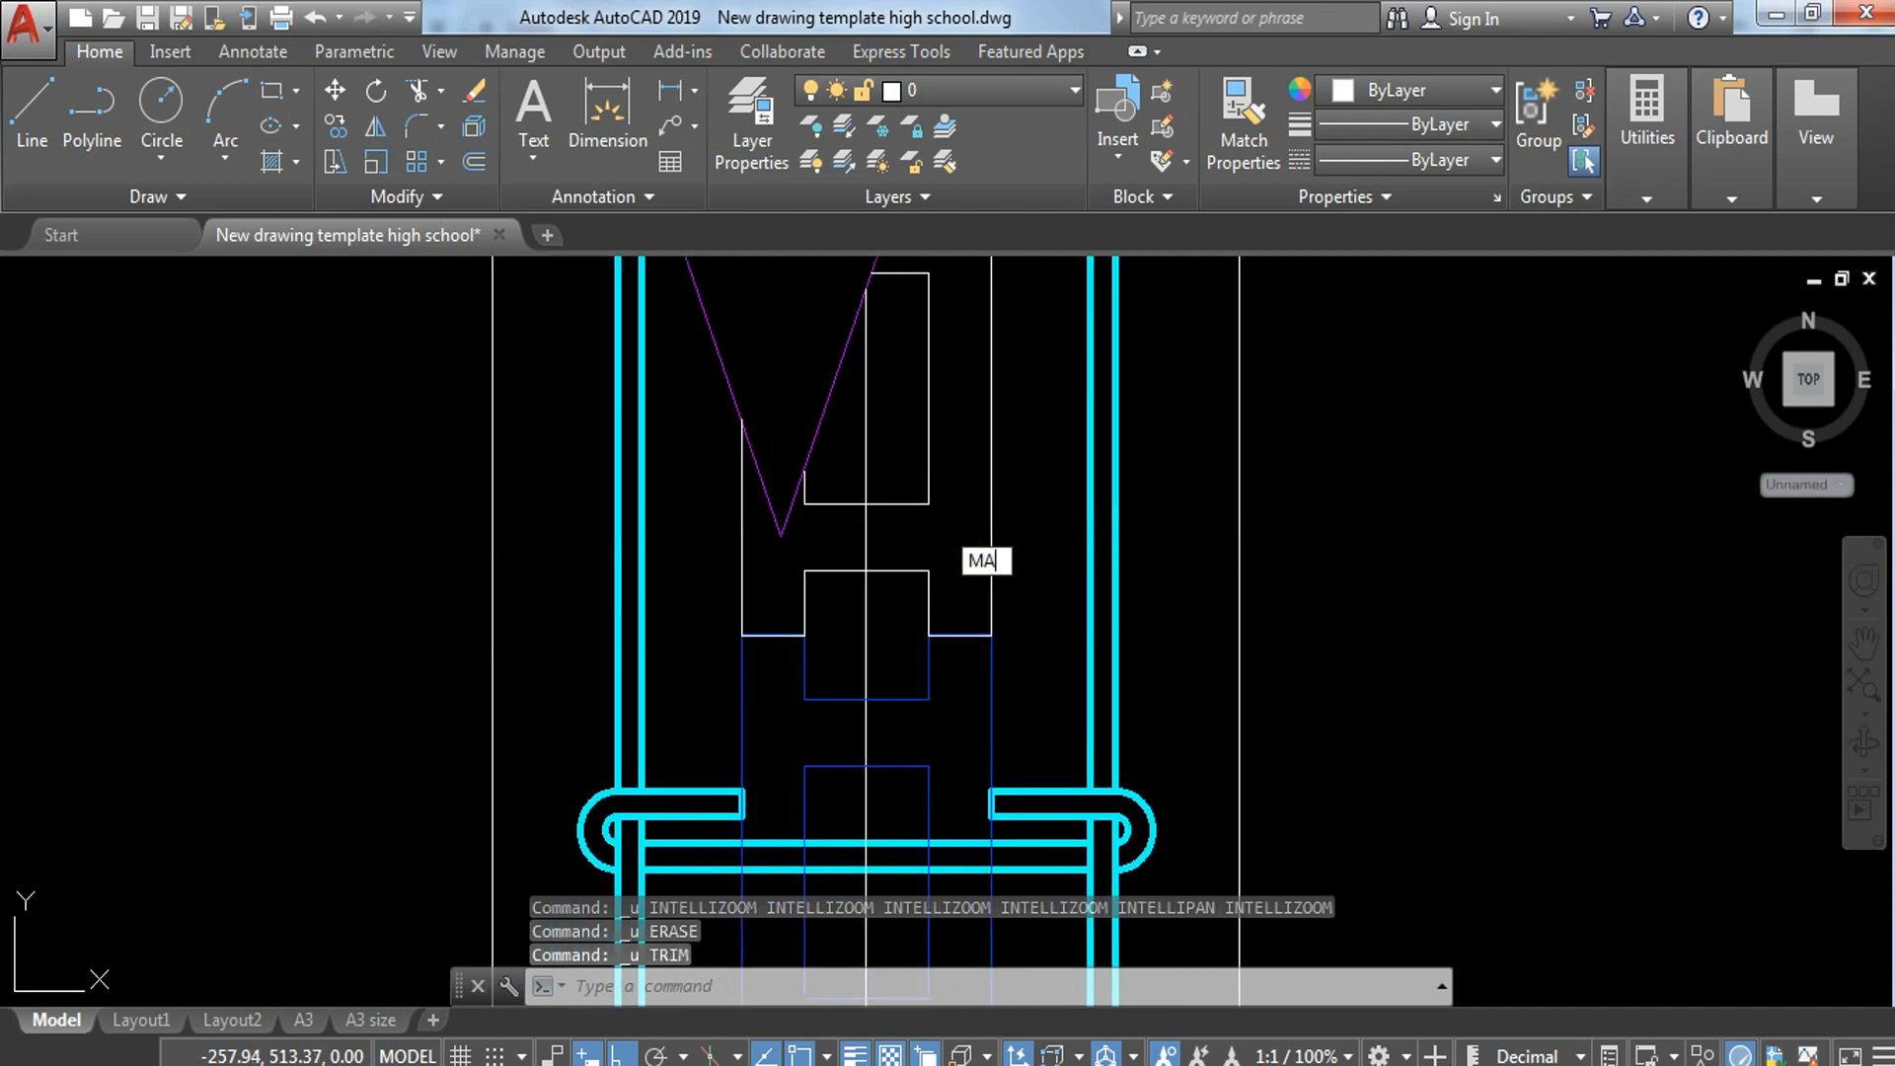
key(Return)
click(928, 691)
click(1030, 539)
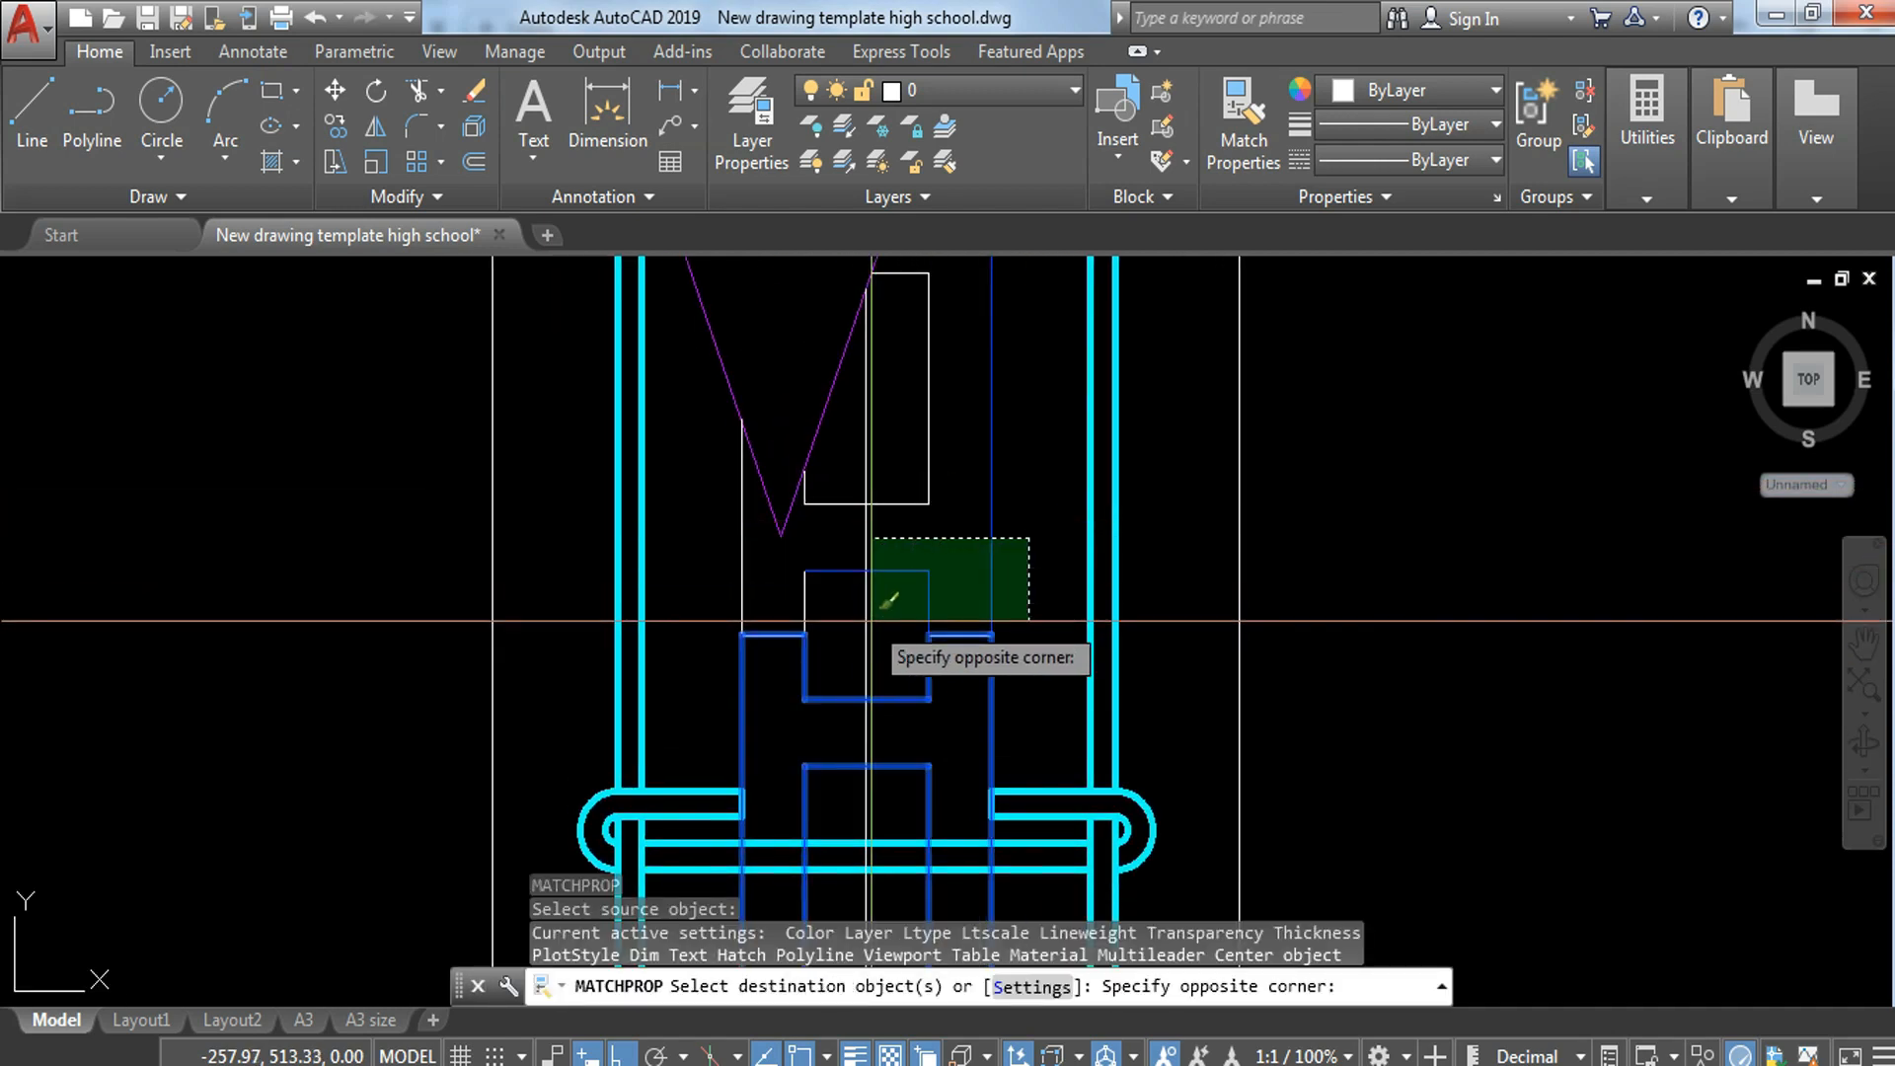
click(889, 627)
click(1037, 402)
click(910, 533)
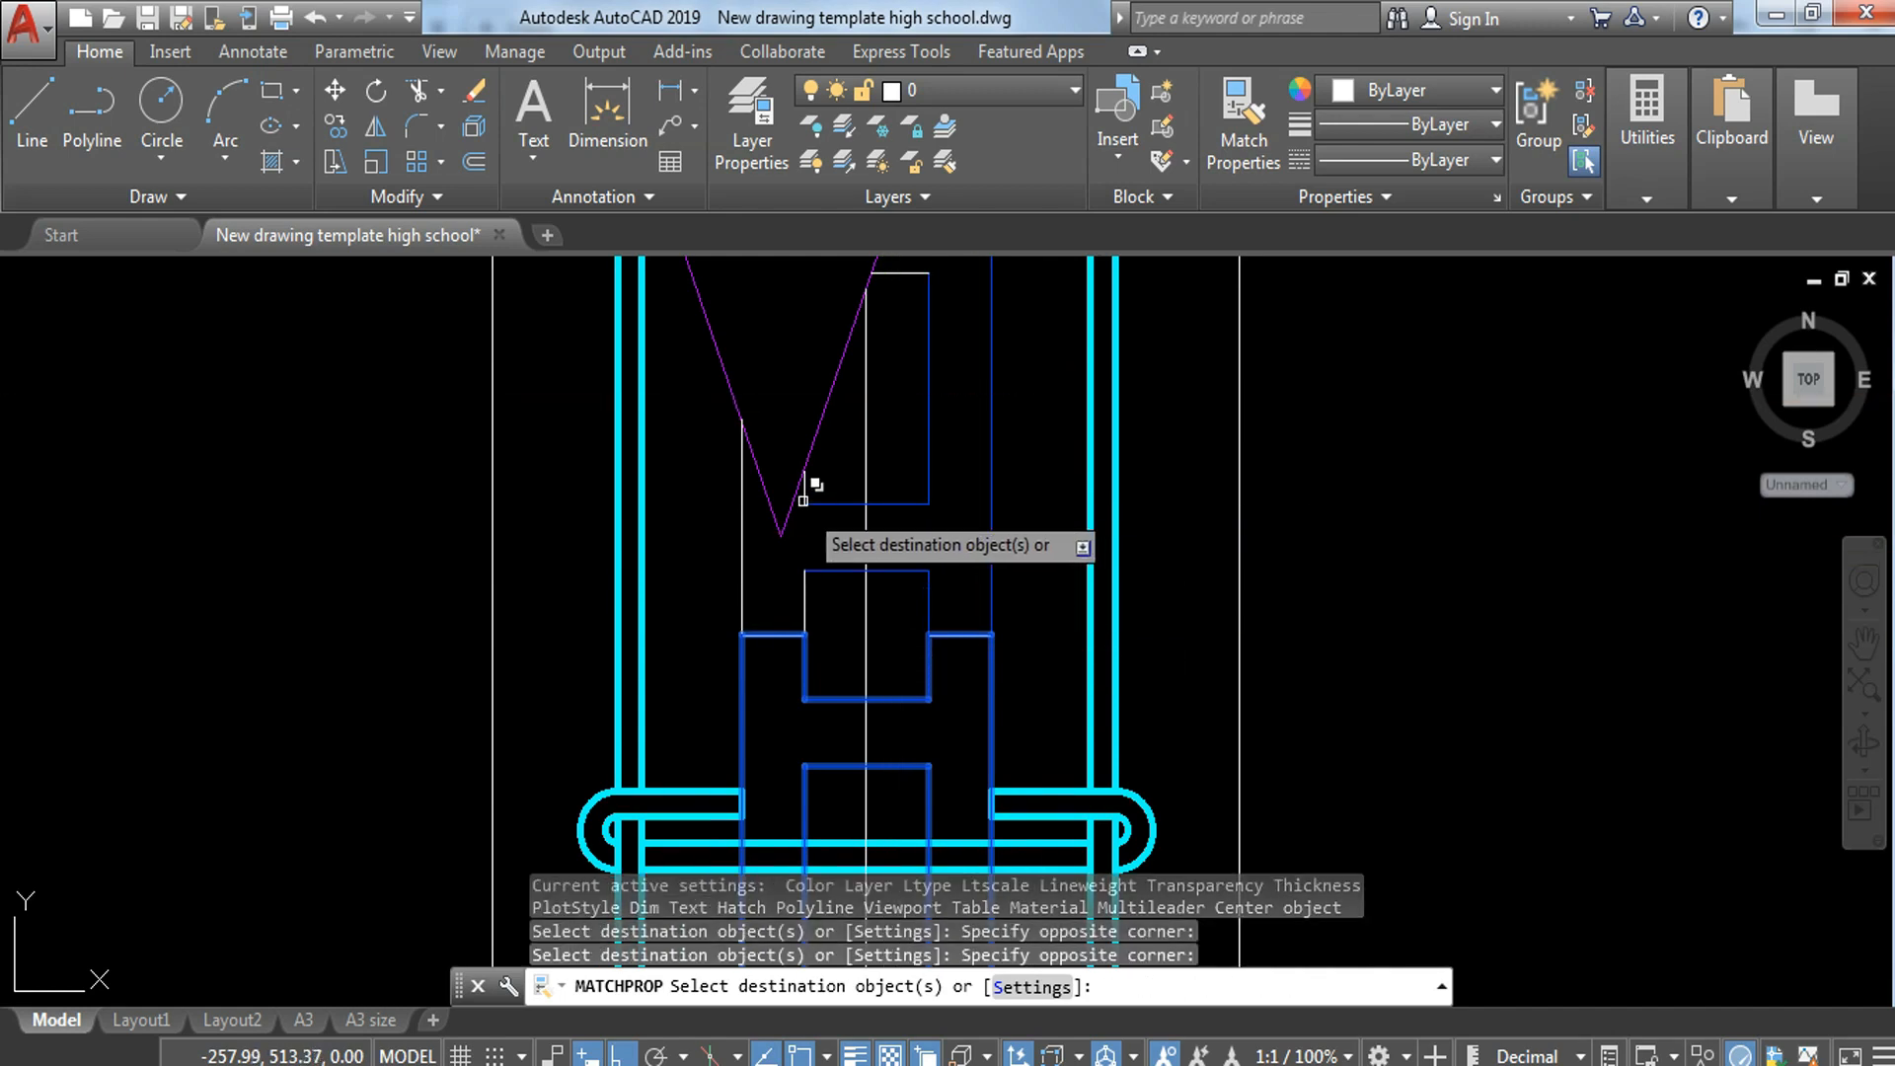
click(829, 486)
click(813, 600)
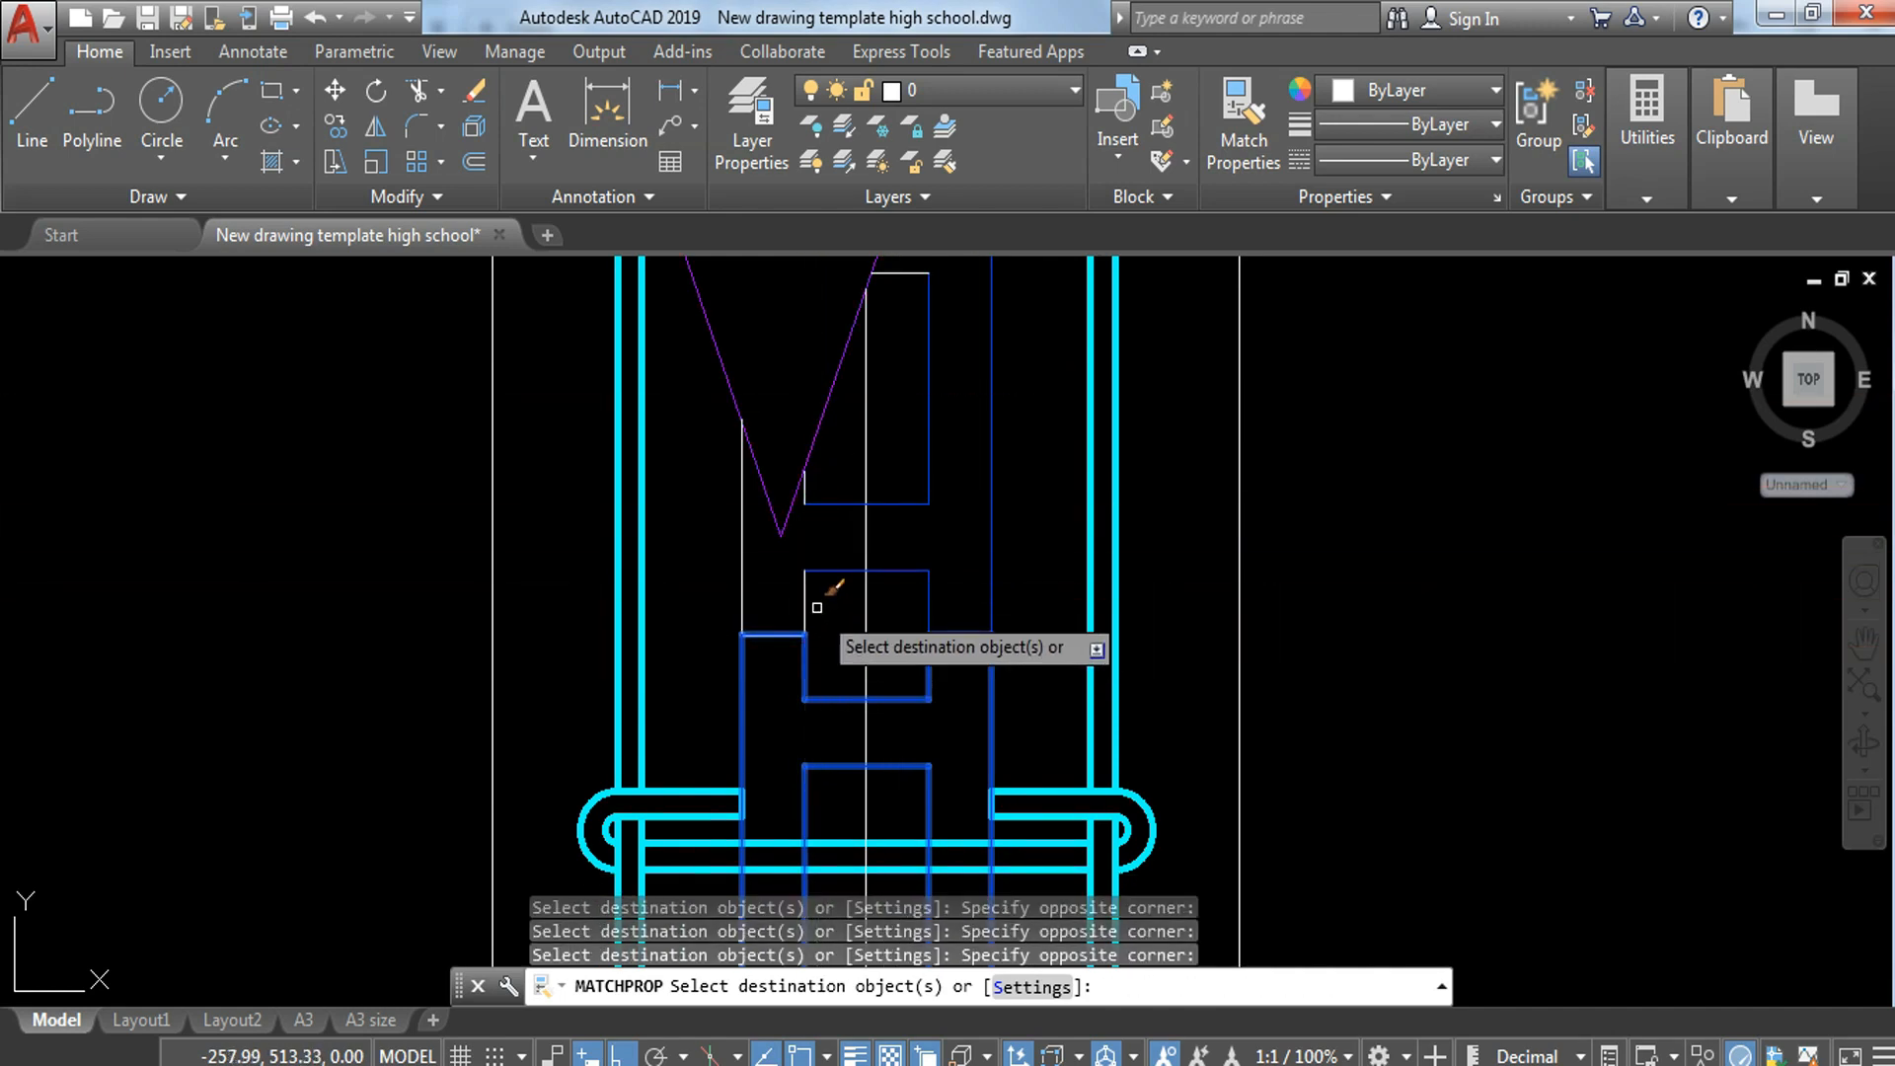
middle_drag(1065, 405, 1033, 745)
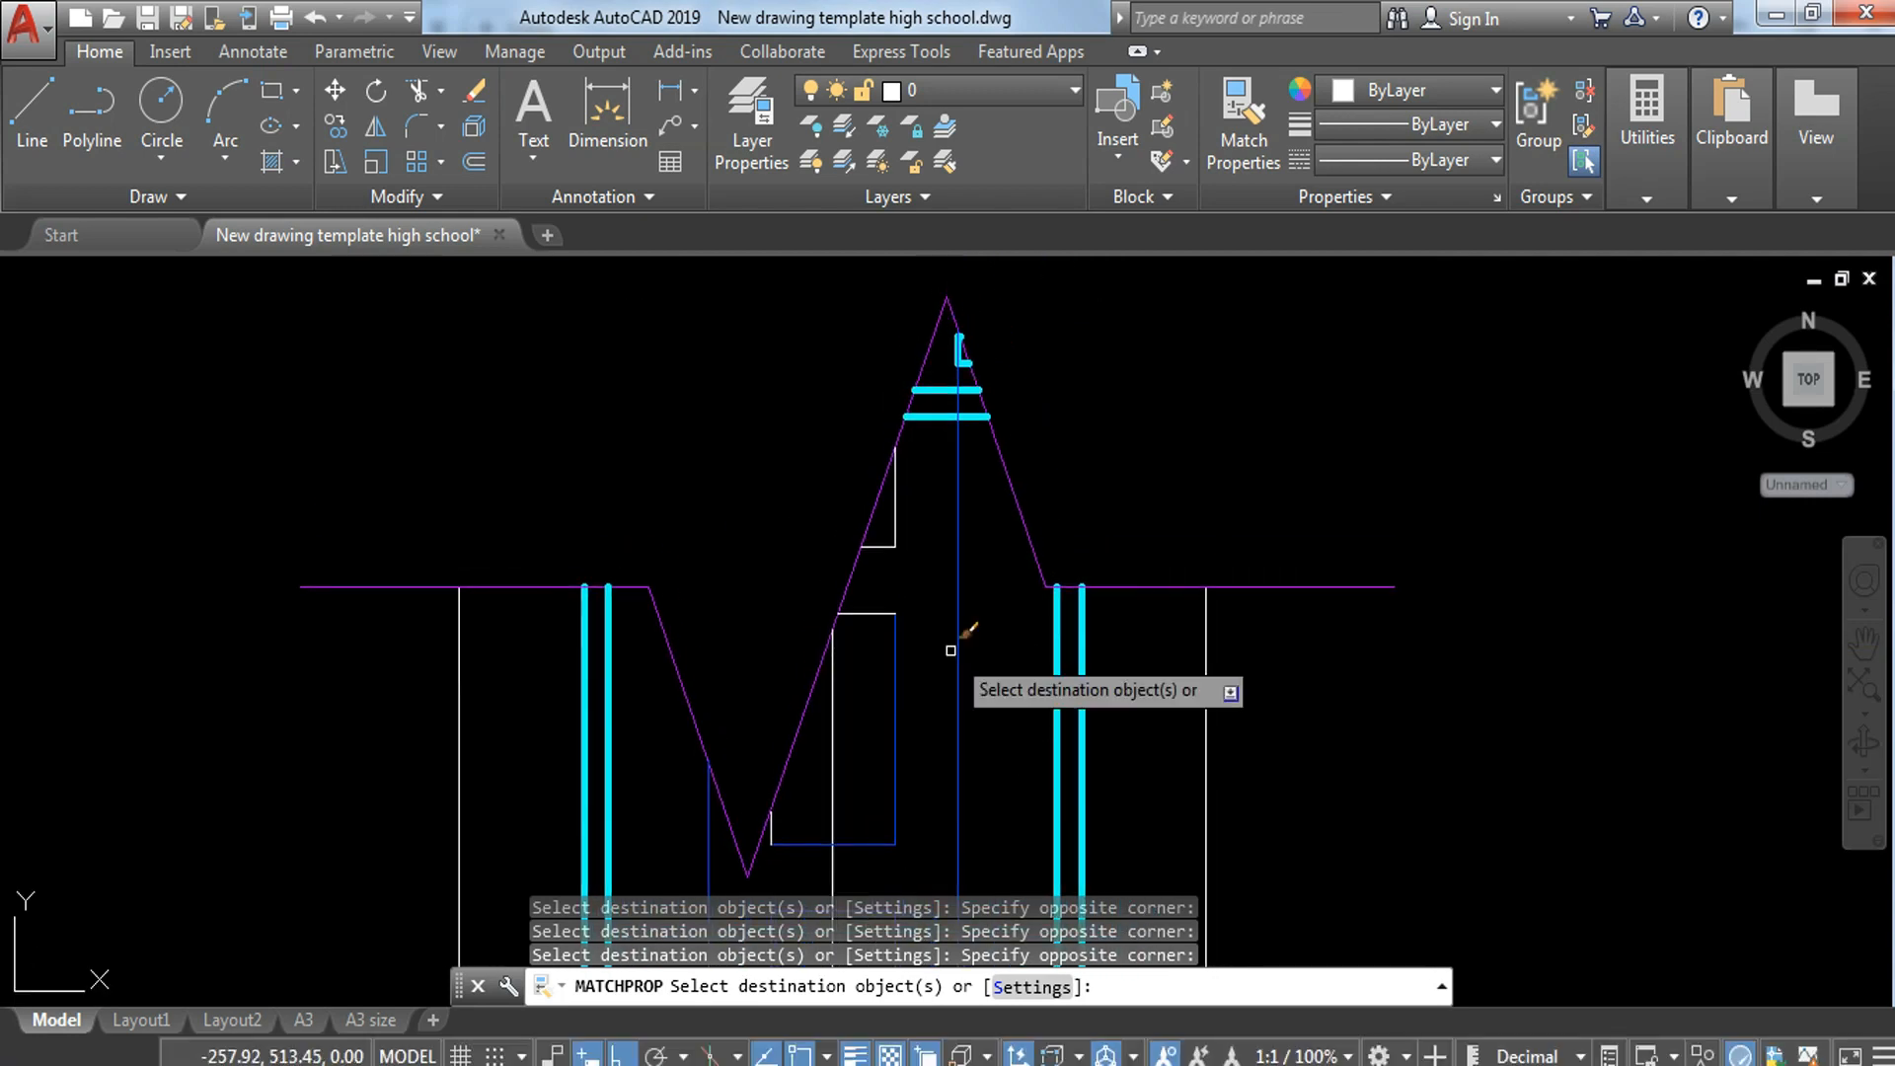
click(891, 649)
Step: Apply the blue block's properties to the white block outlines and cells between the lower two crosswise bars
scroll(1011, 415, down, 6)
middle_drag(1036, 725, 993, 301)
scroll(921, 418, up, 4)
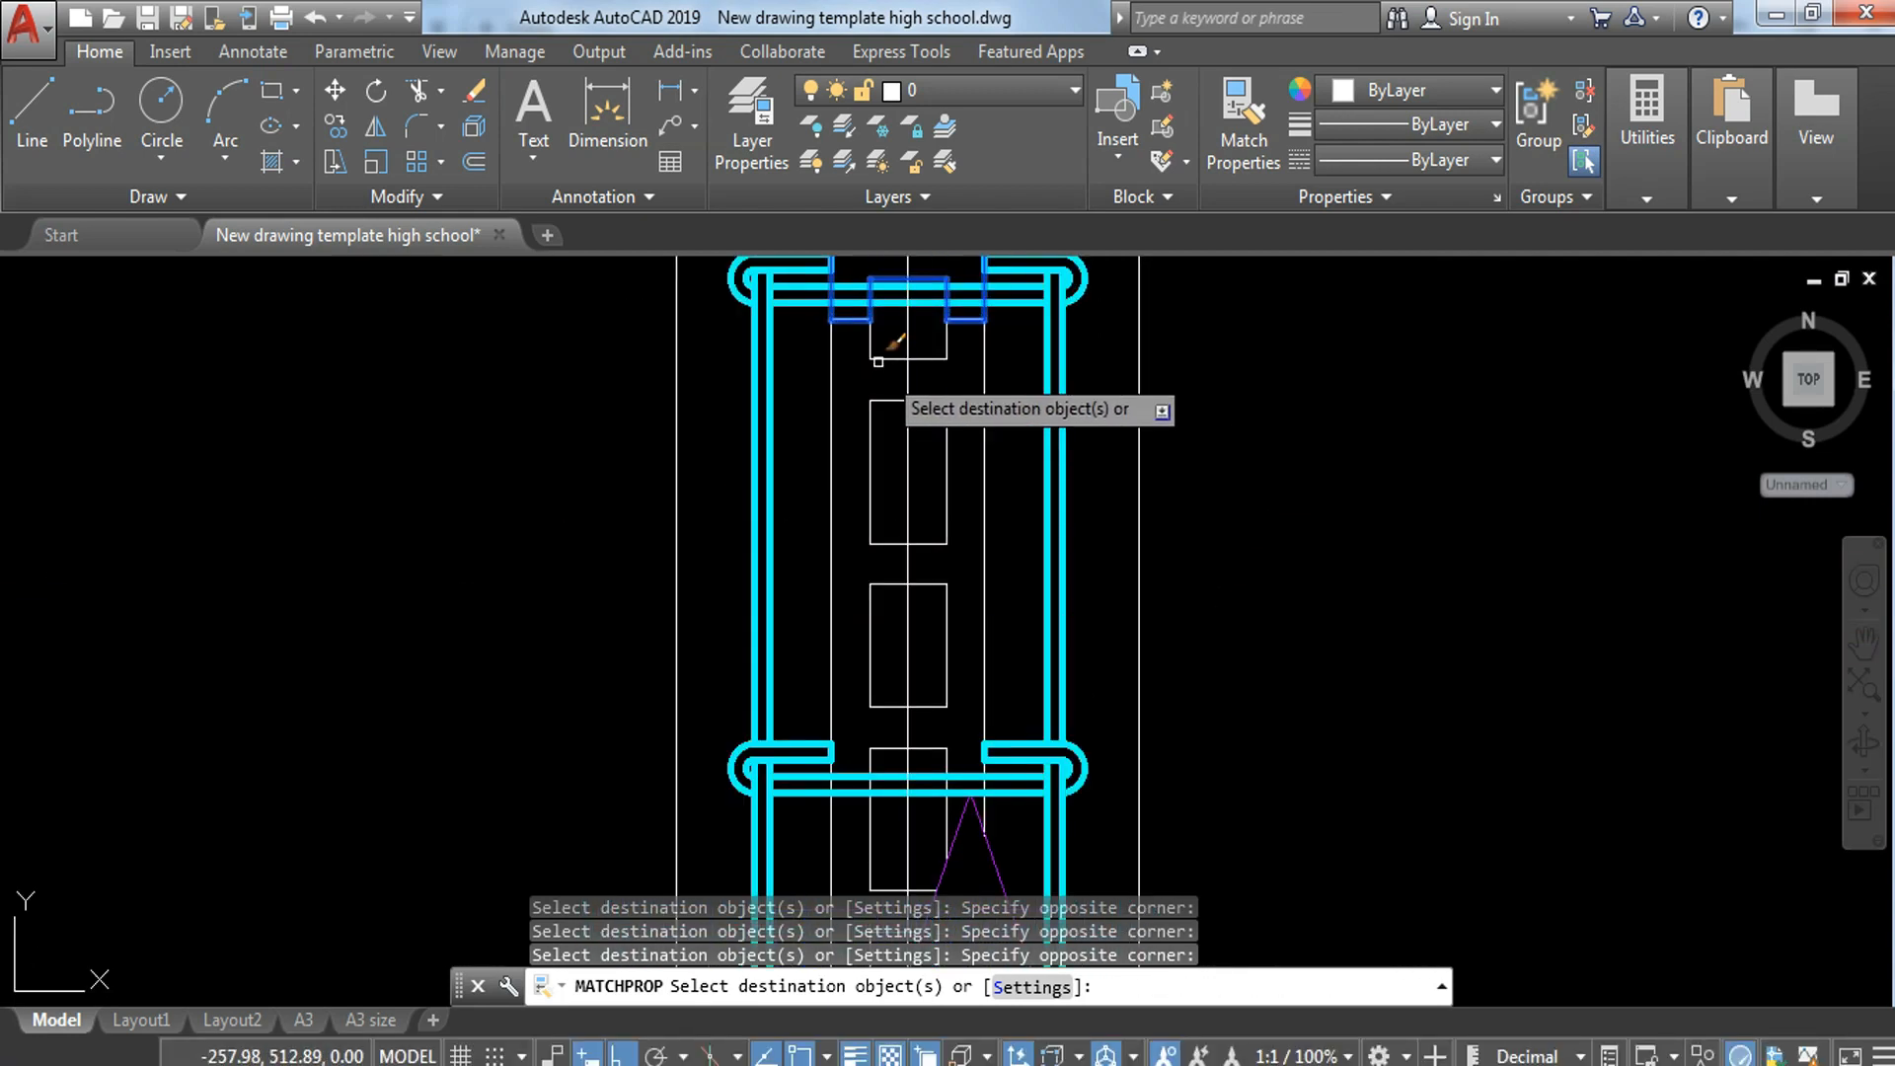
click(970, 696)
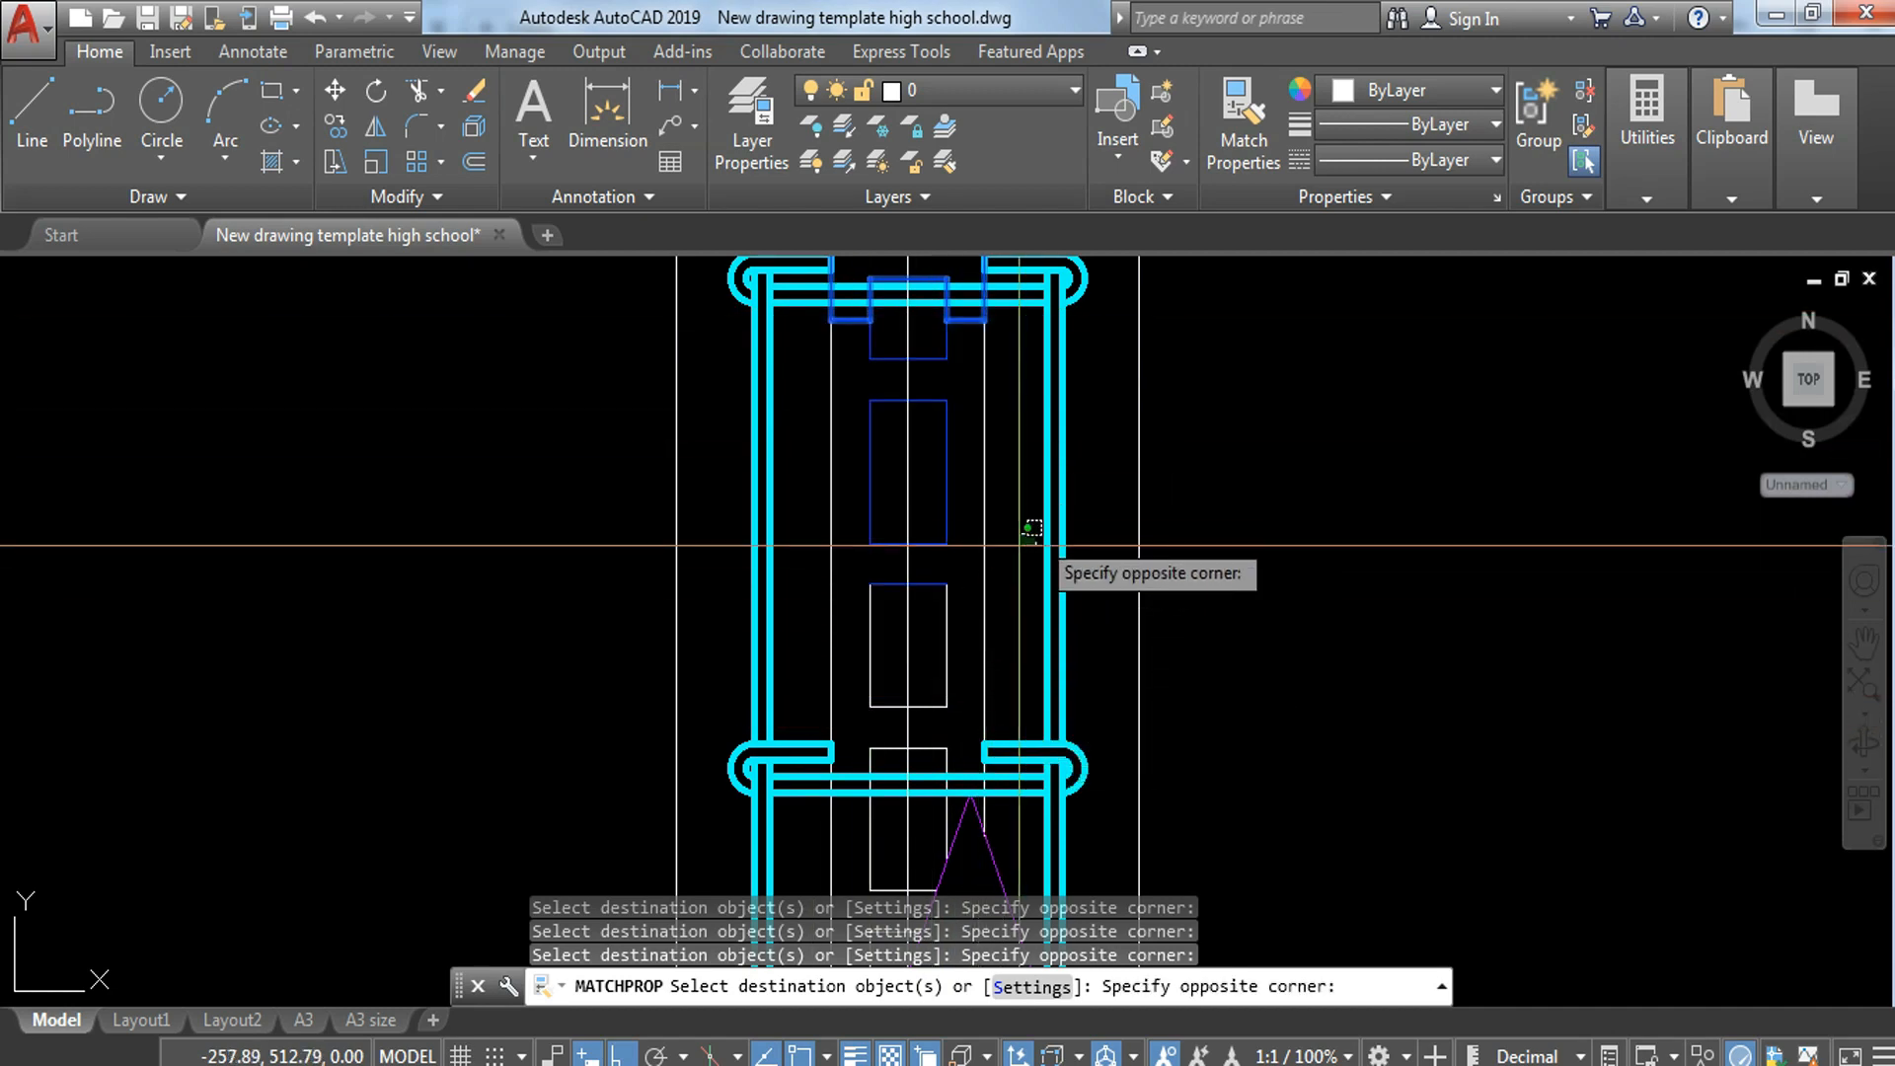
click(868, 591)
Step: Apply the same blue properties to the remaining block and cell lines at the lower break line, and end property matching
scroll(1092, 394, up, 3)
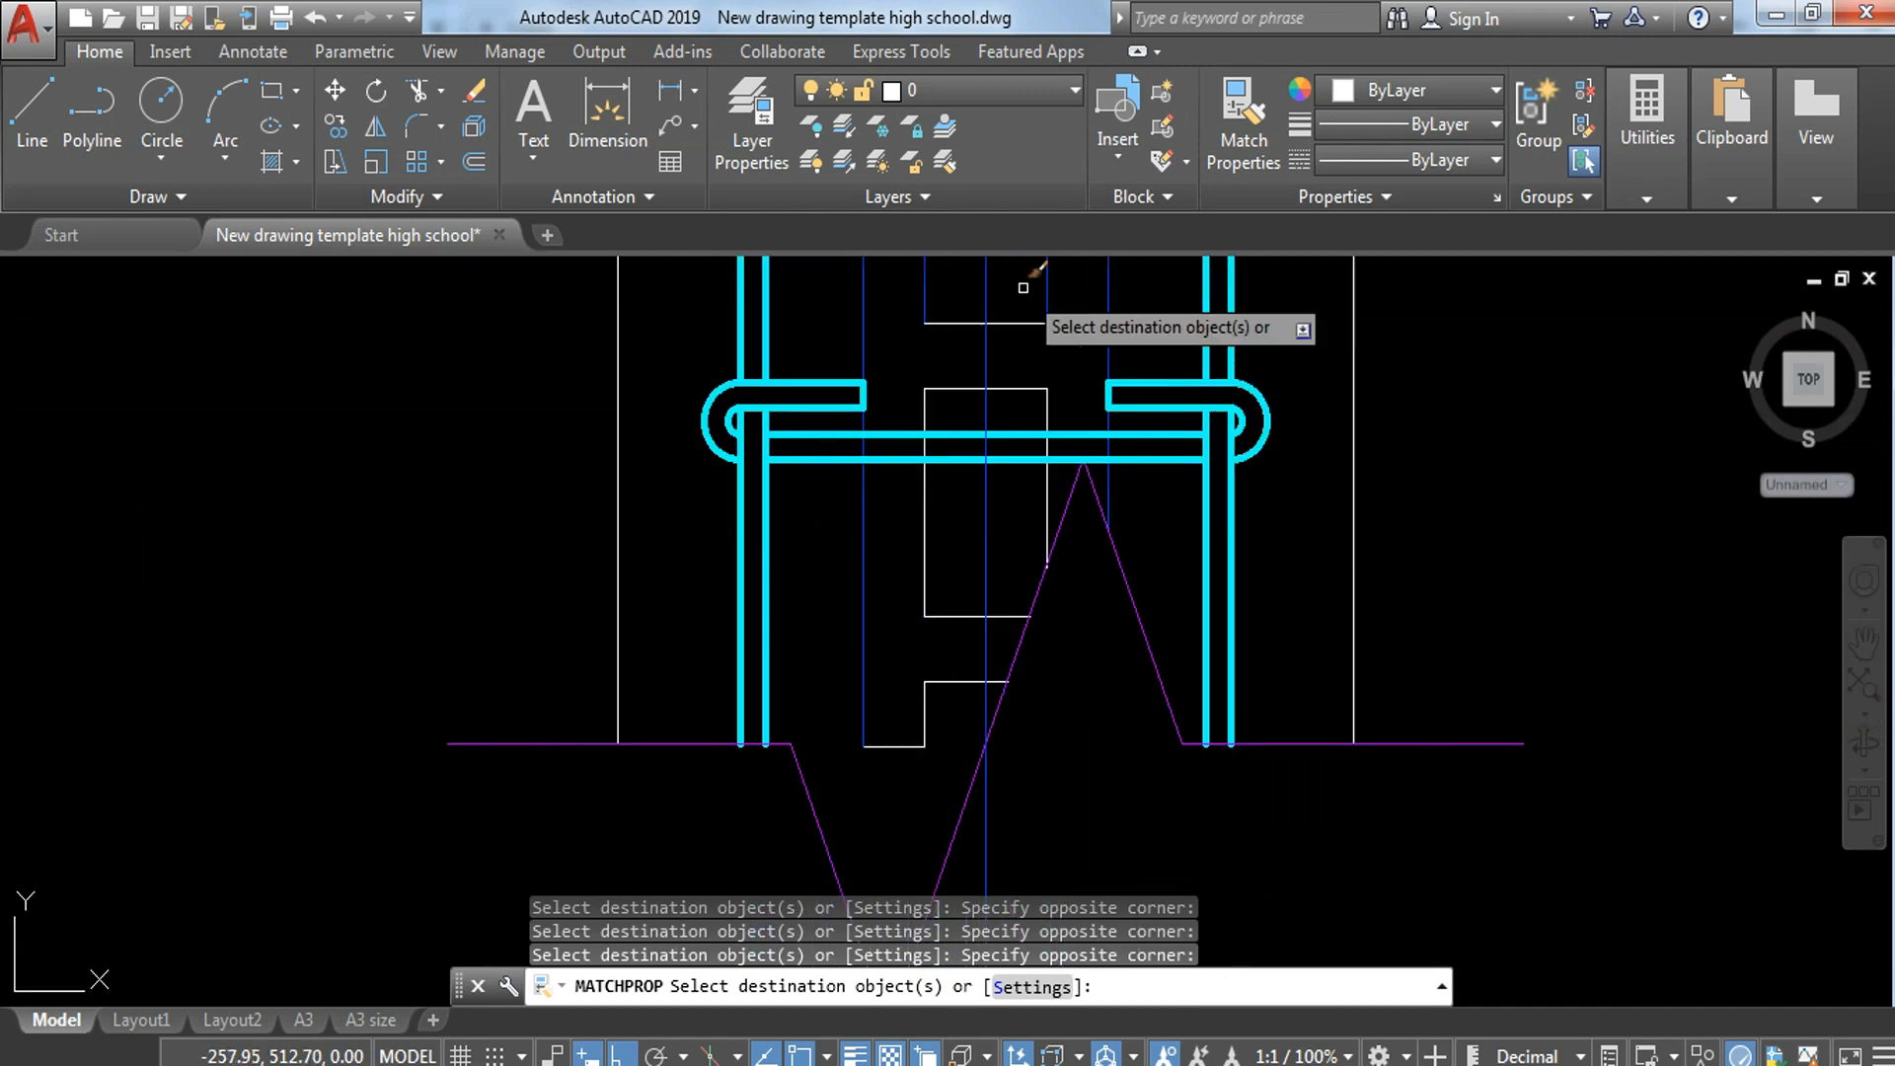
click(1018, 307)
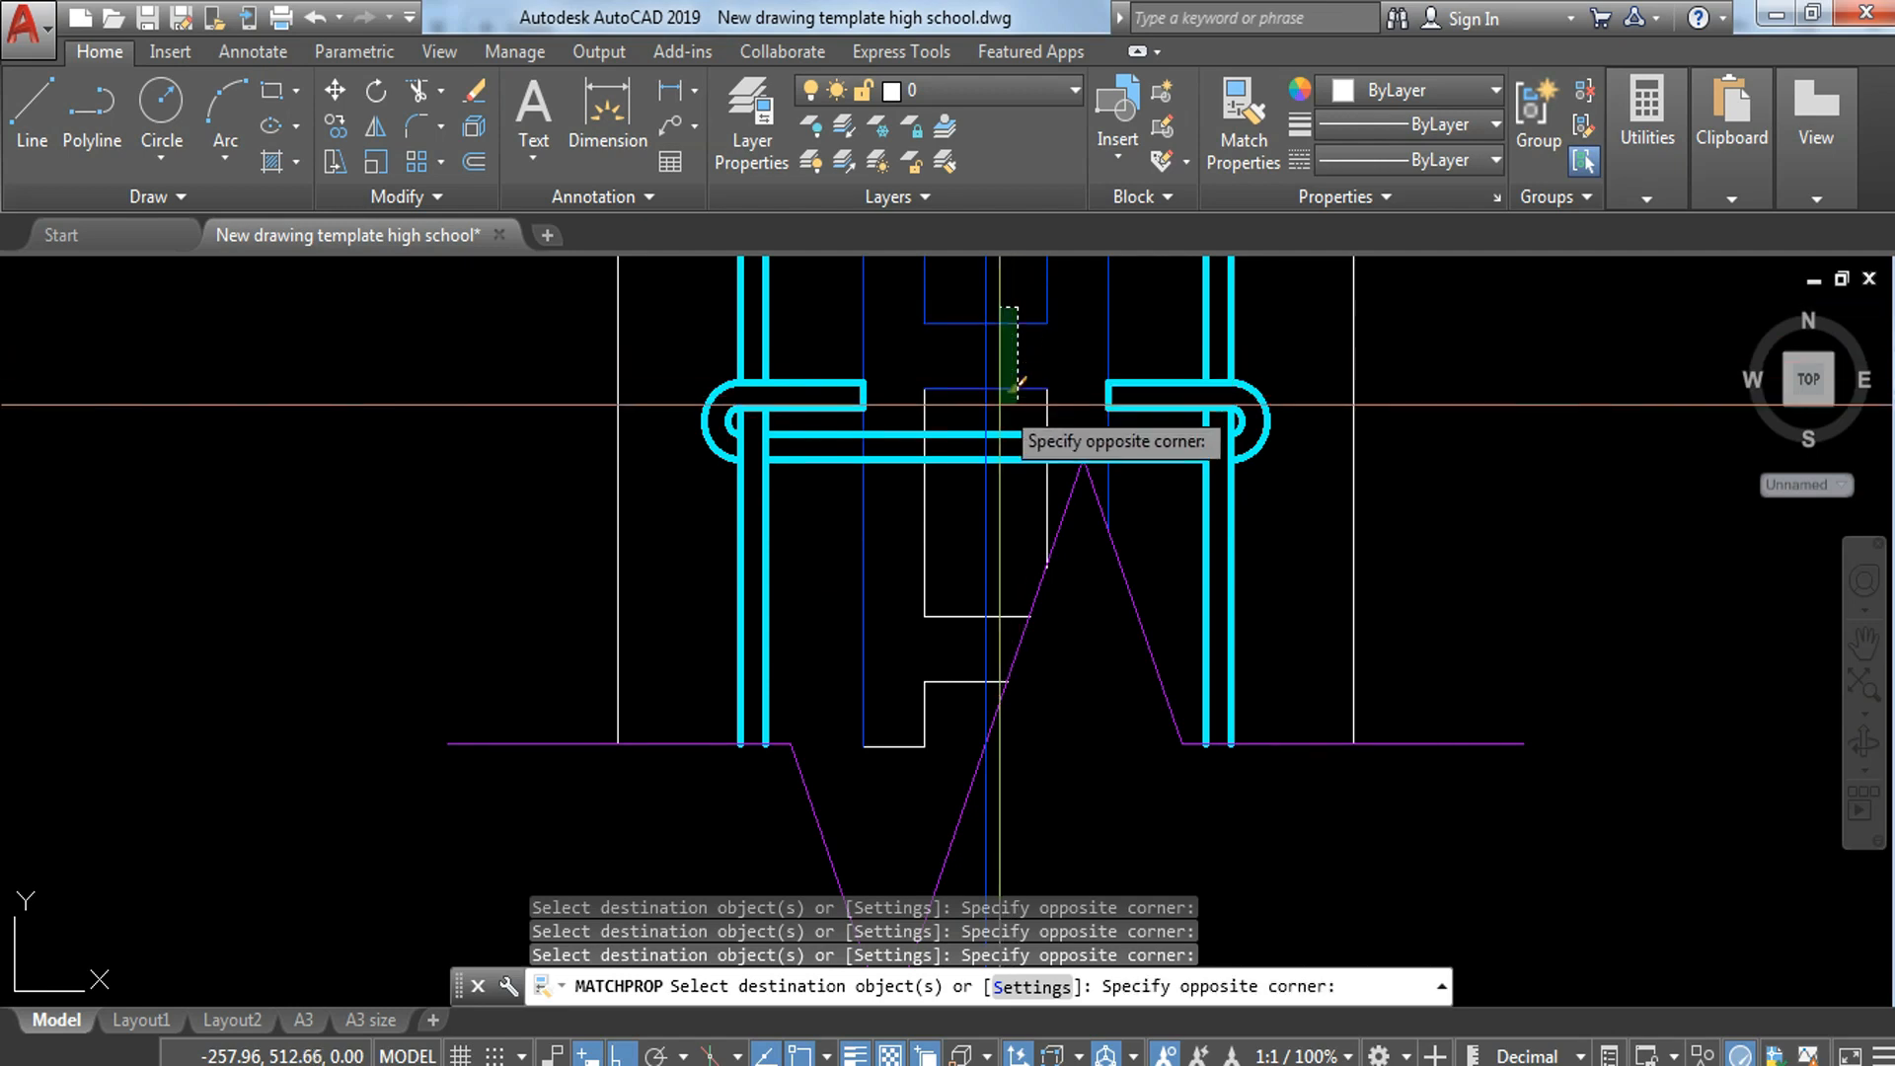
click(937, 528)
click(854, 778)
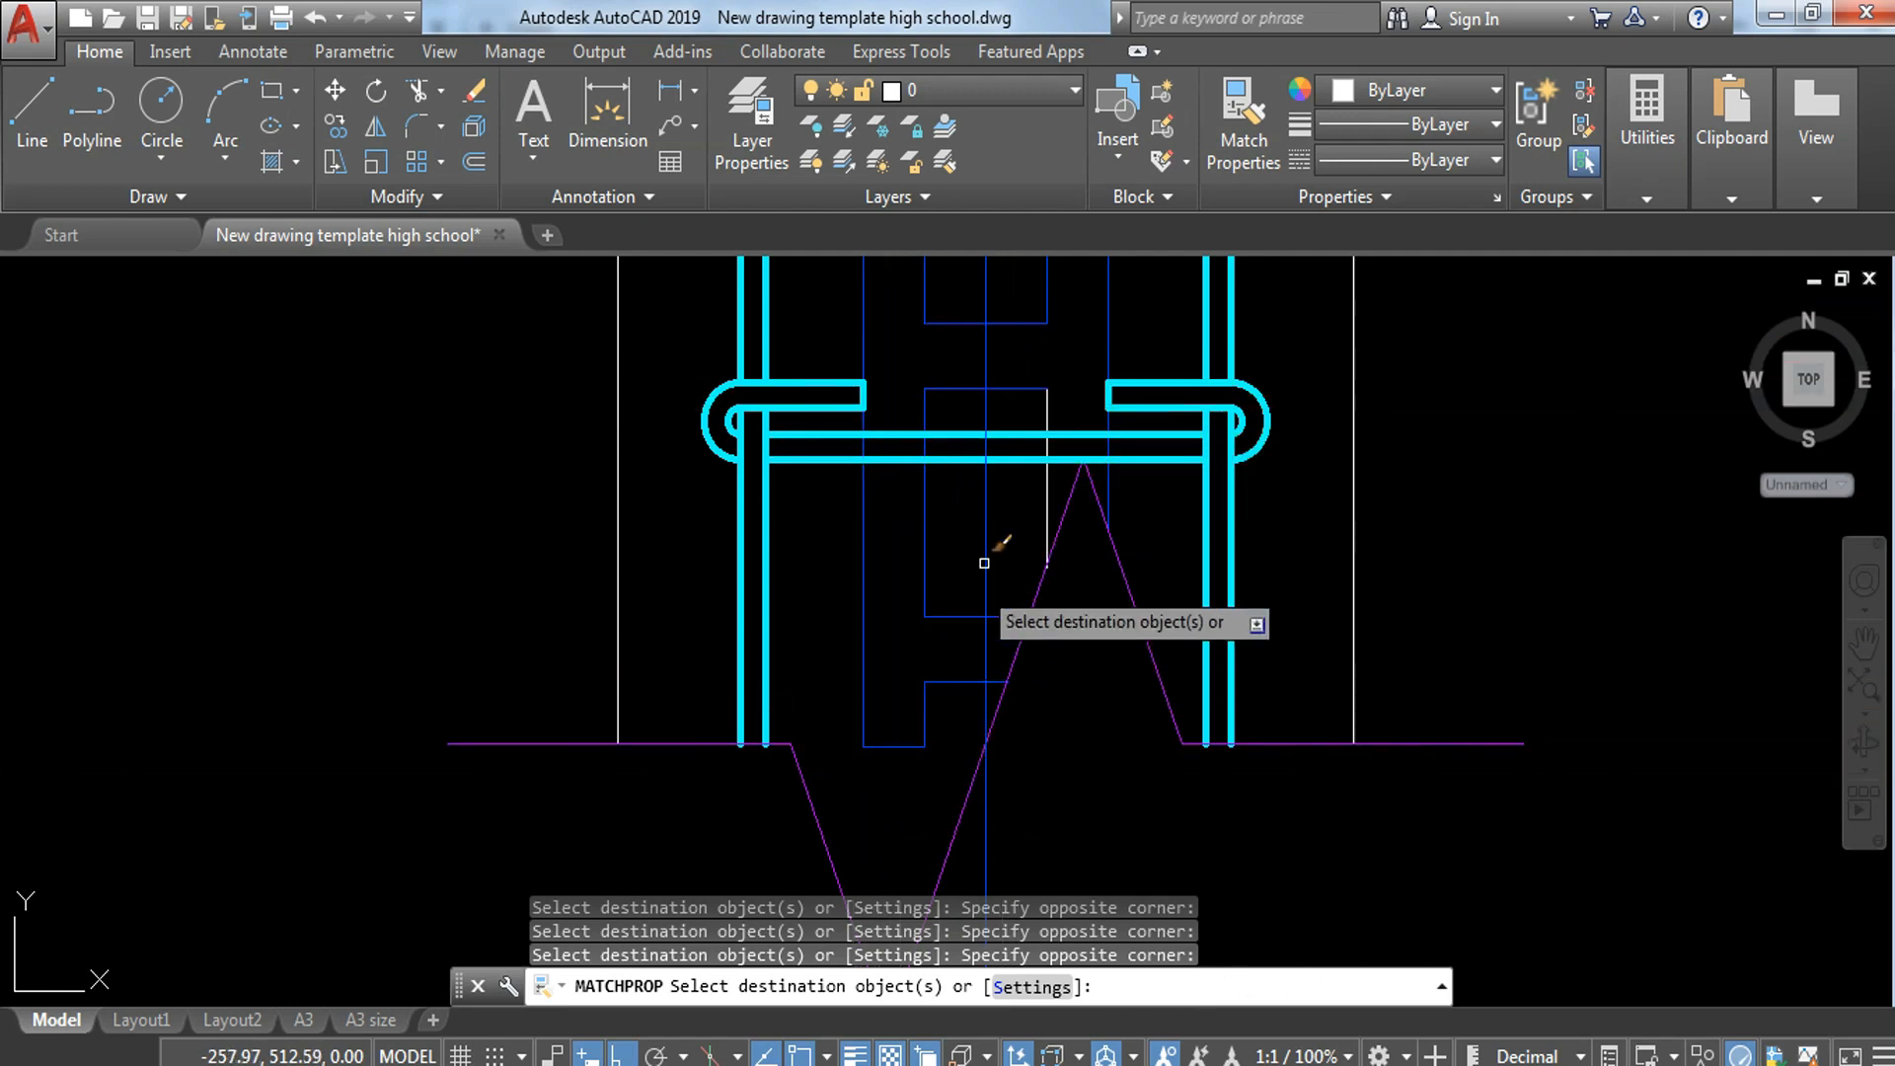
click(1100, 553)
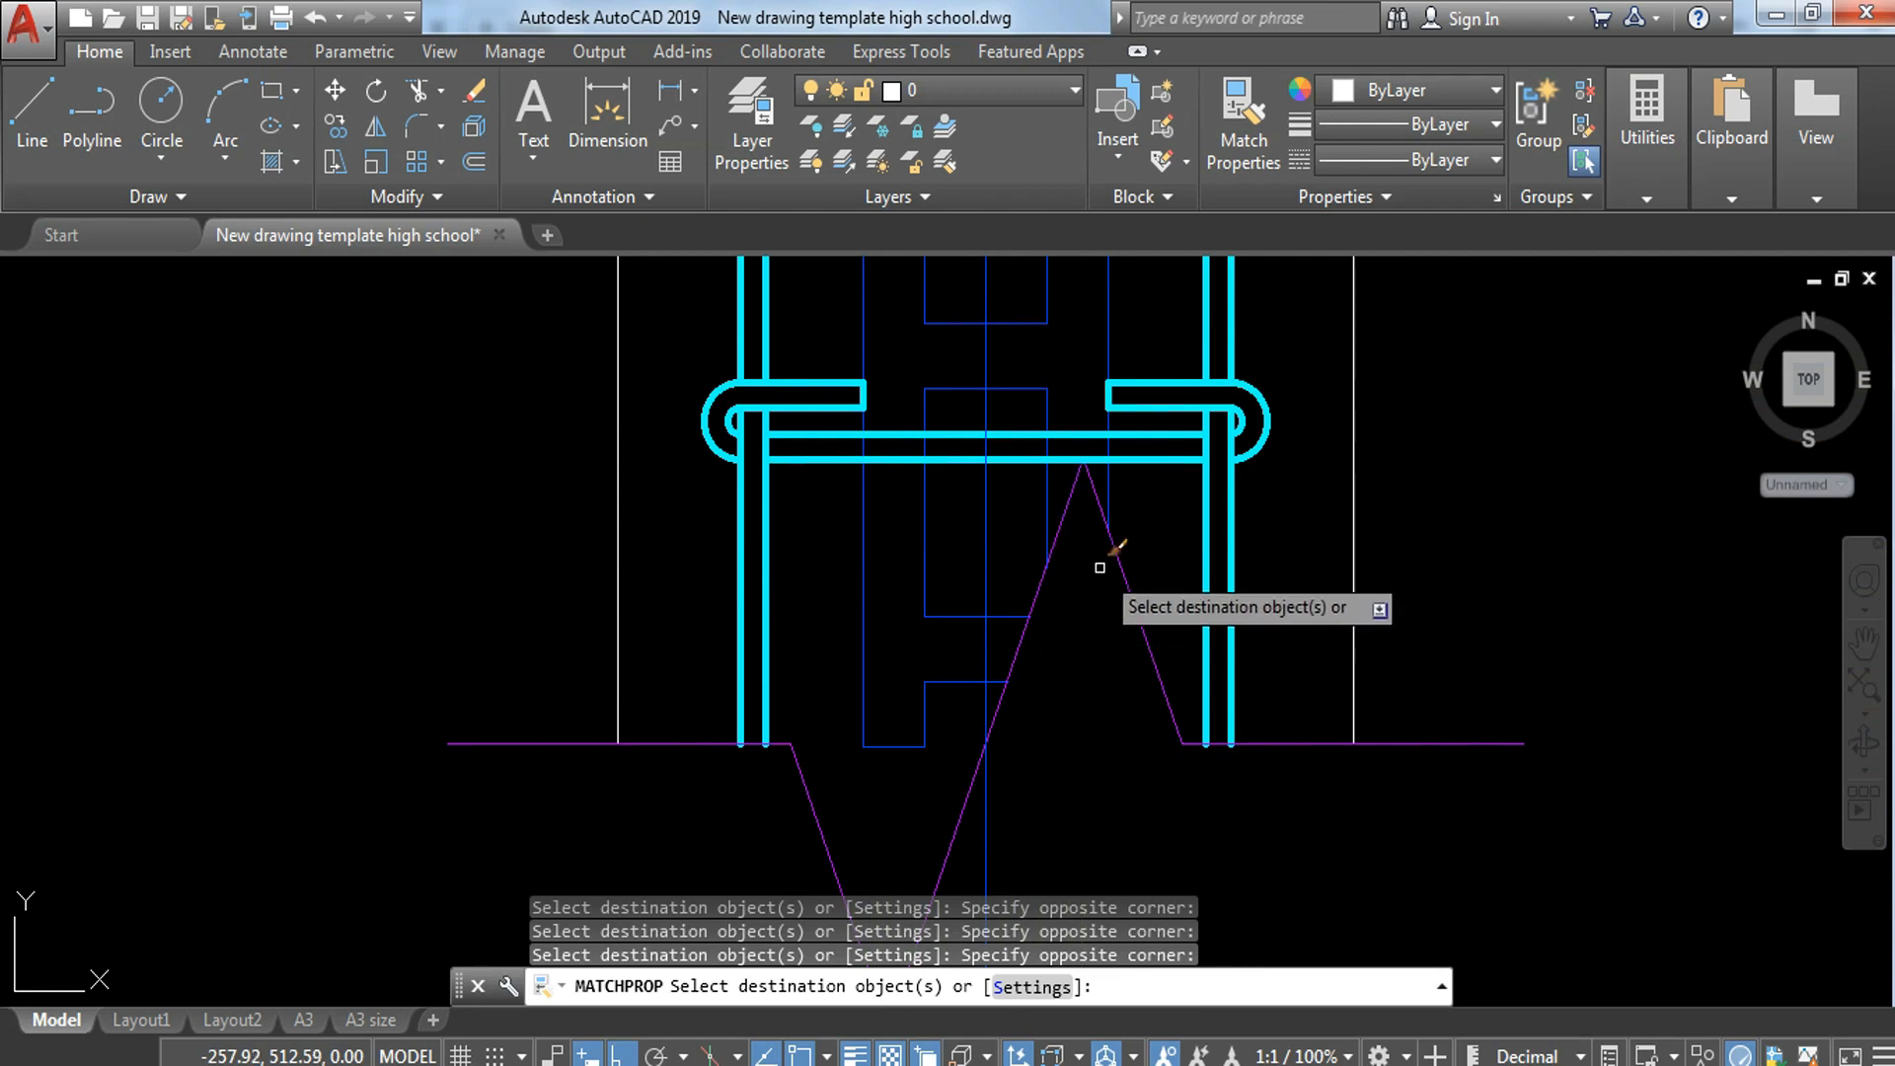
scroll(1105, 558, down, 3)
key(Escape)
scroll(1118, 447, down, 3)
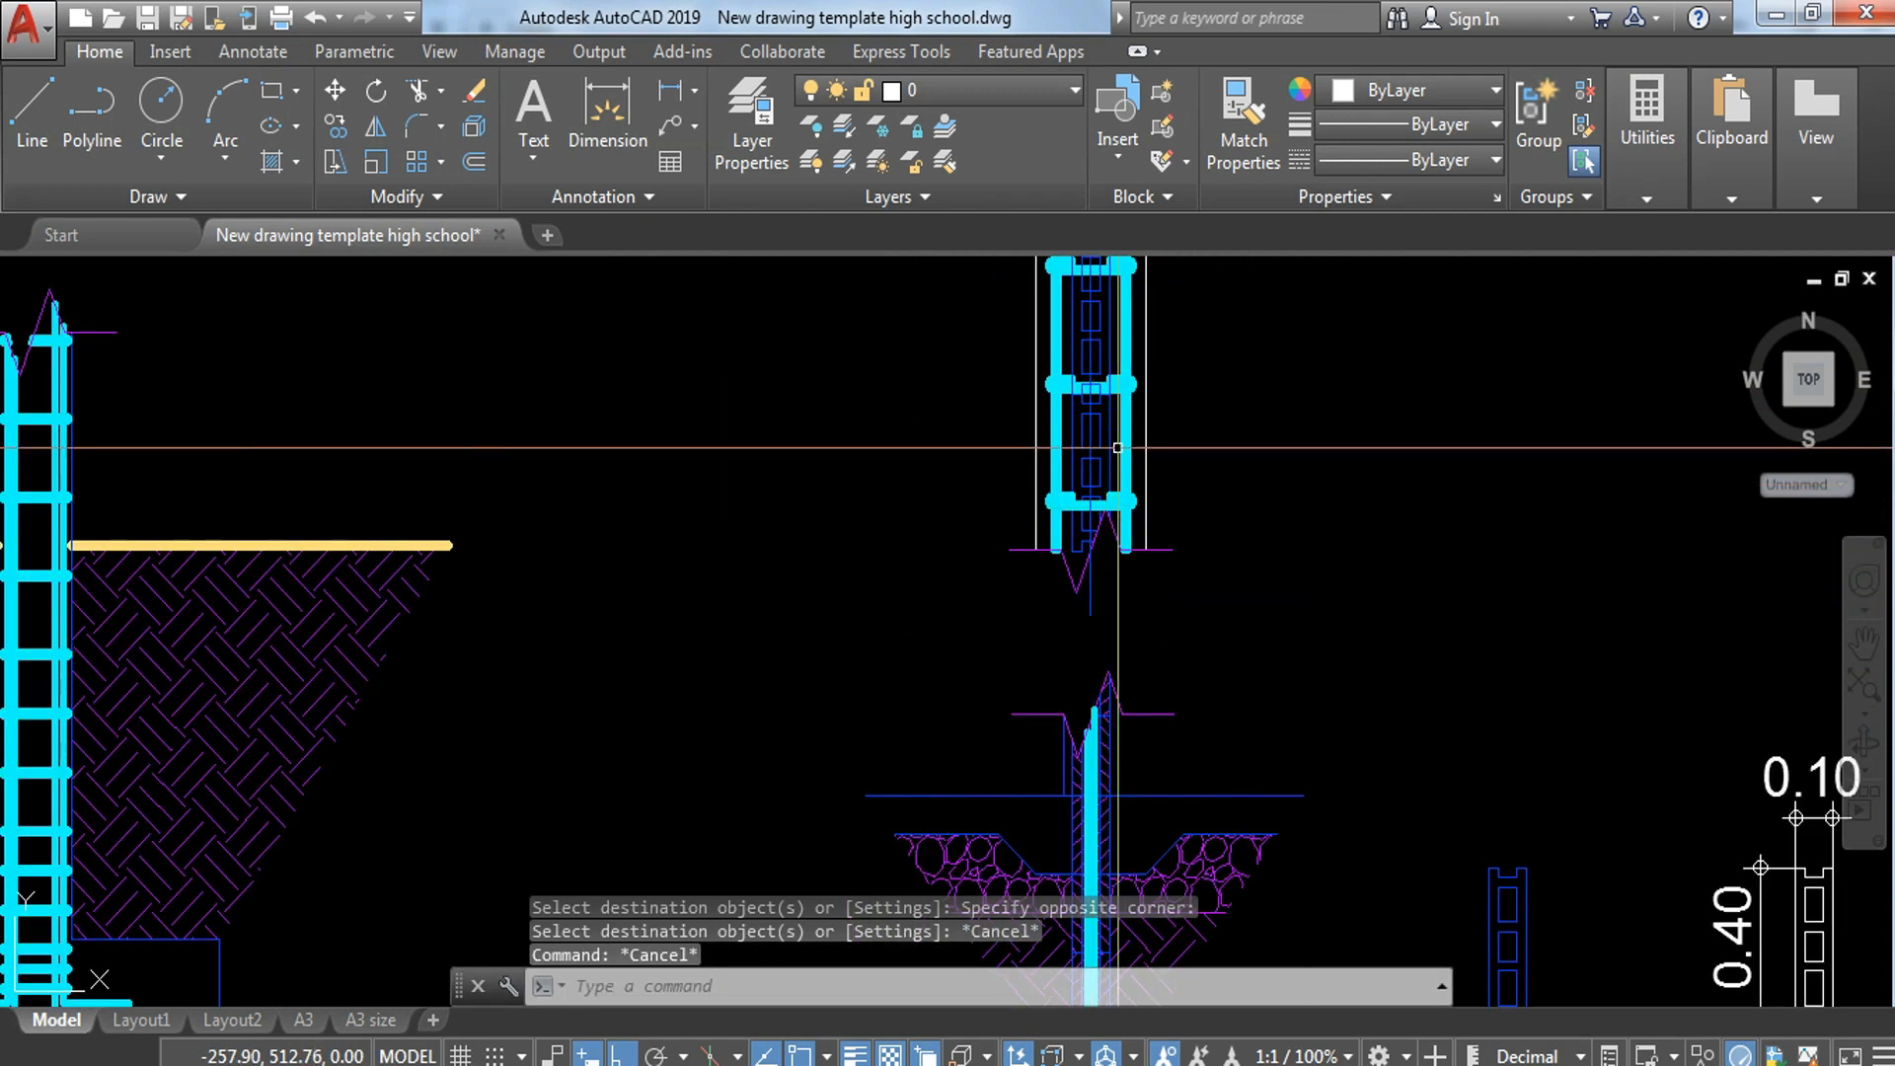
Step: Move the whole plan strip, including its centre line, farther up from the wall section below it
middle_drag(1137, 438, 1165, 635)
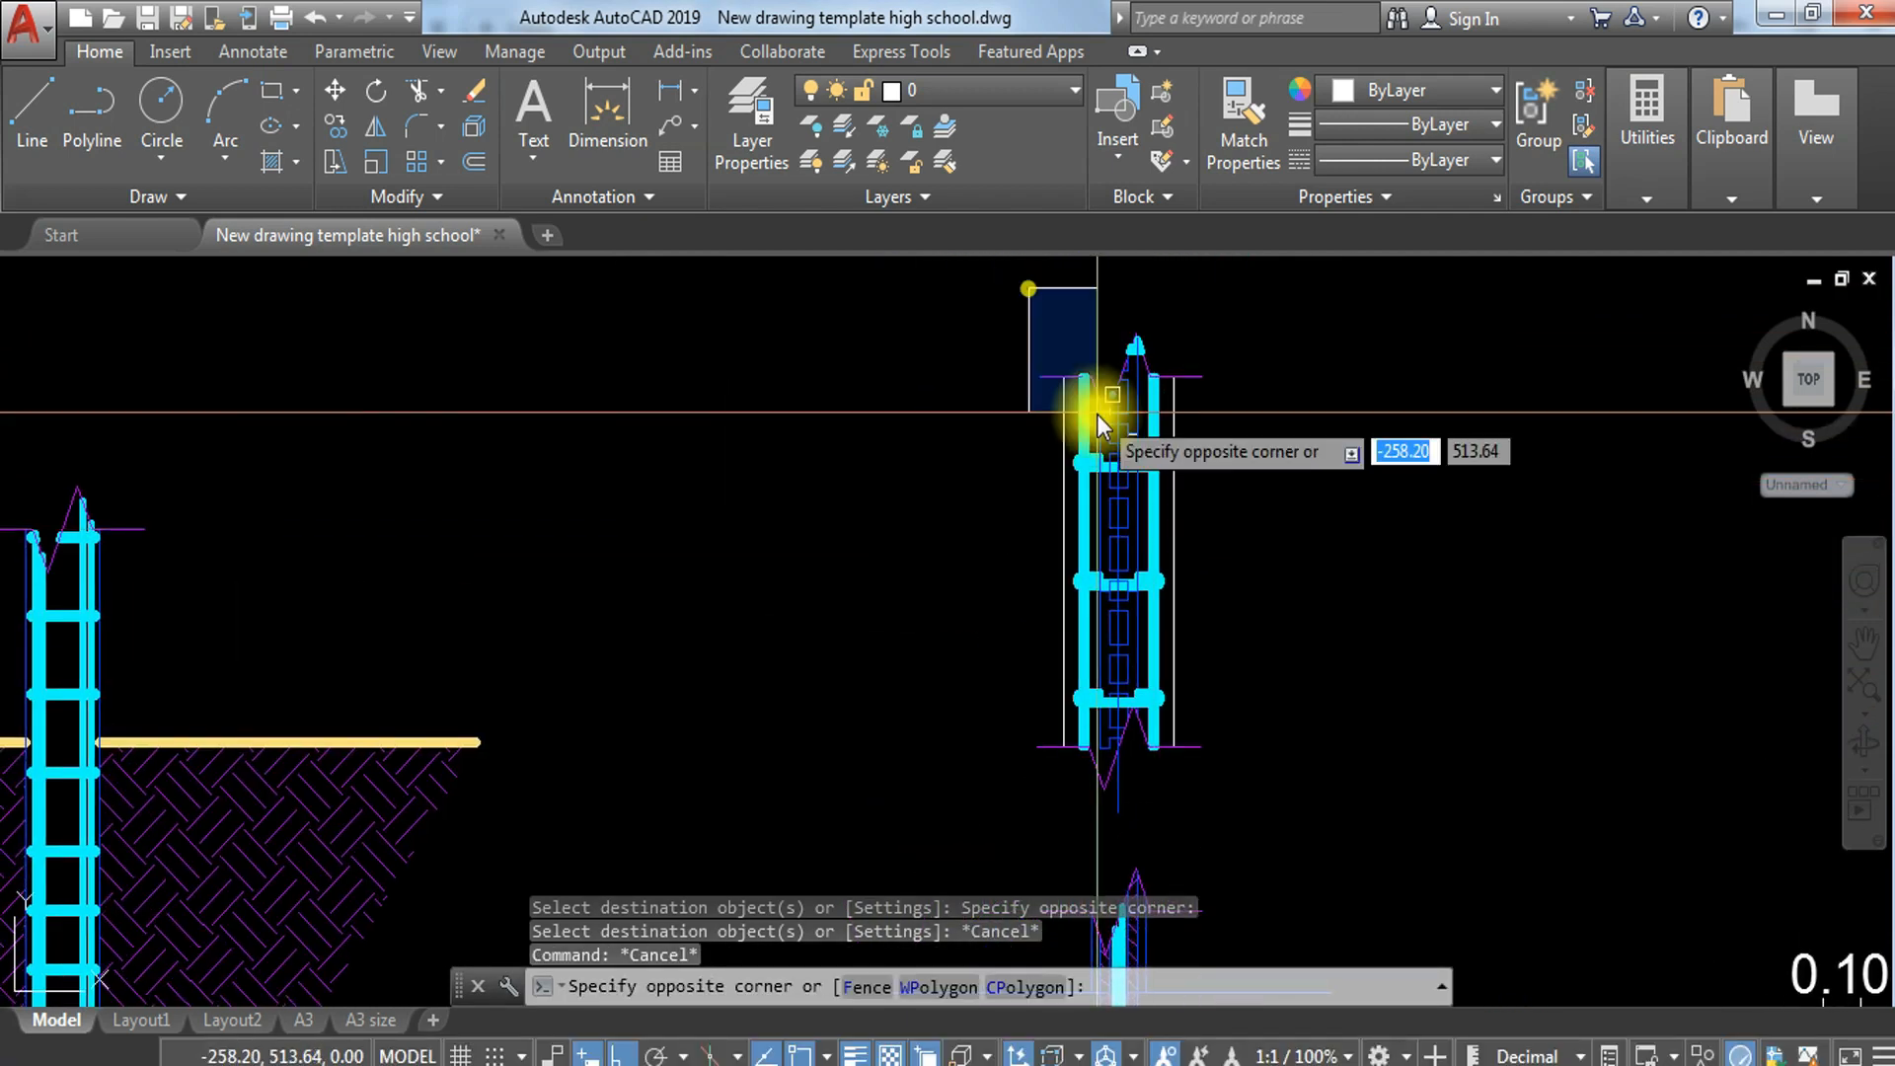
click(1302, 807)
click(999, 305)
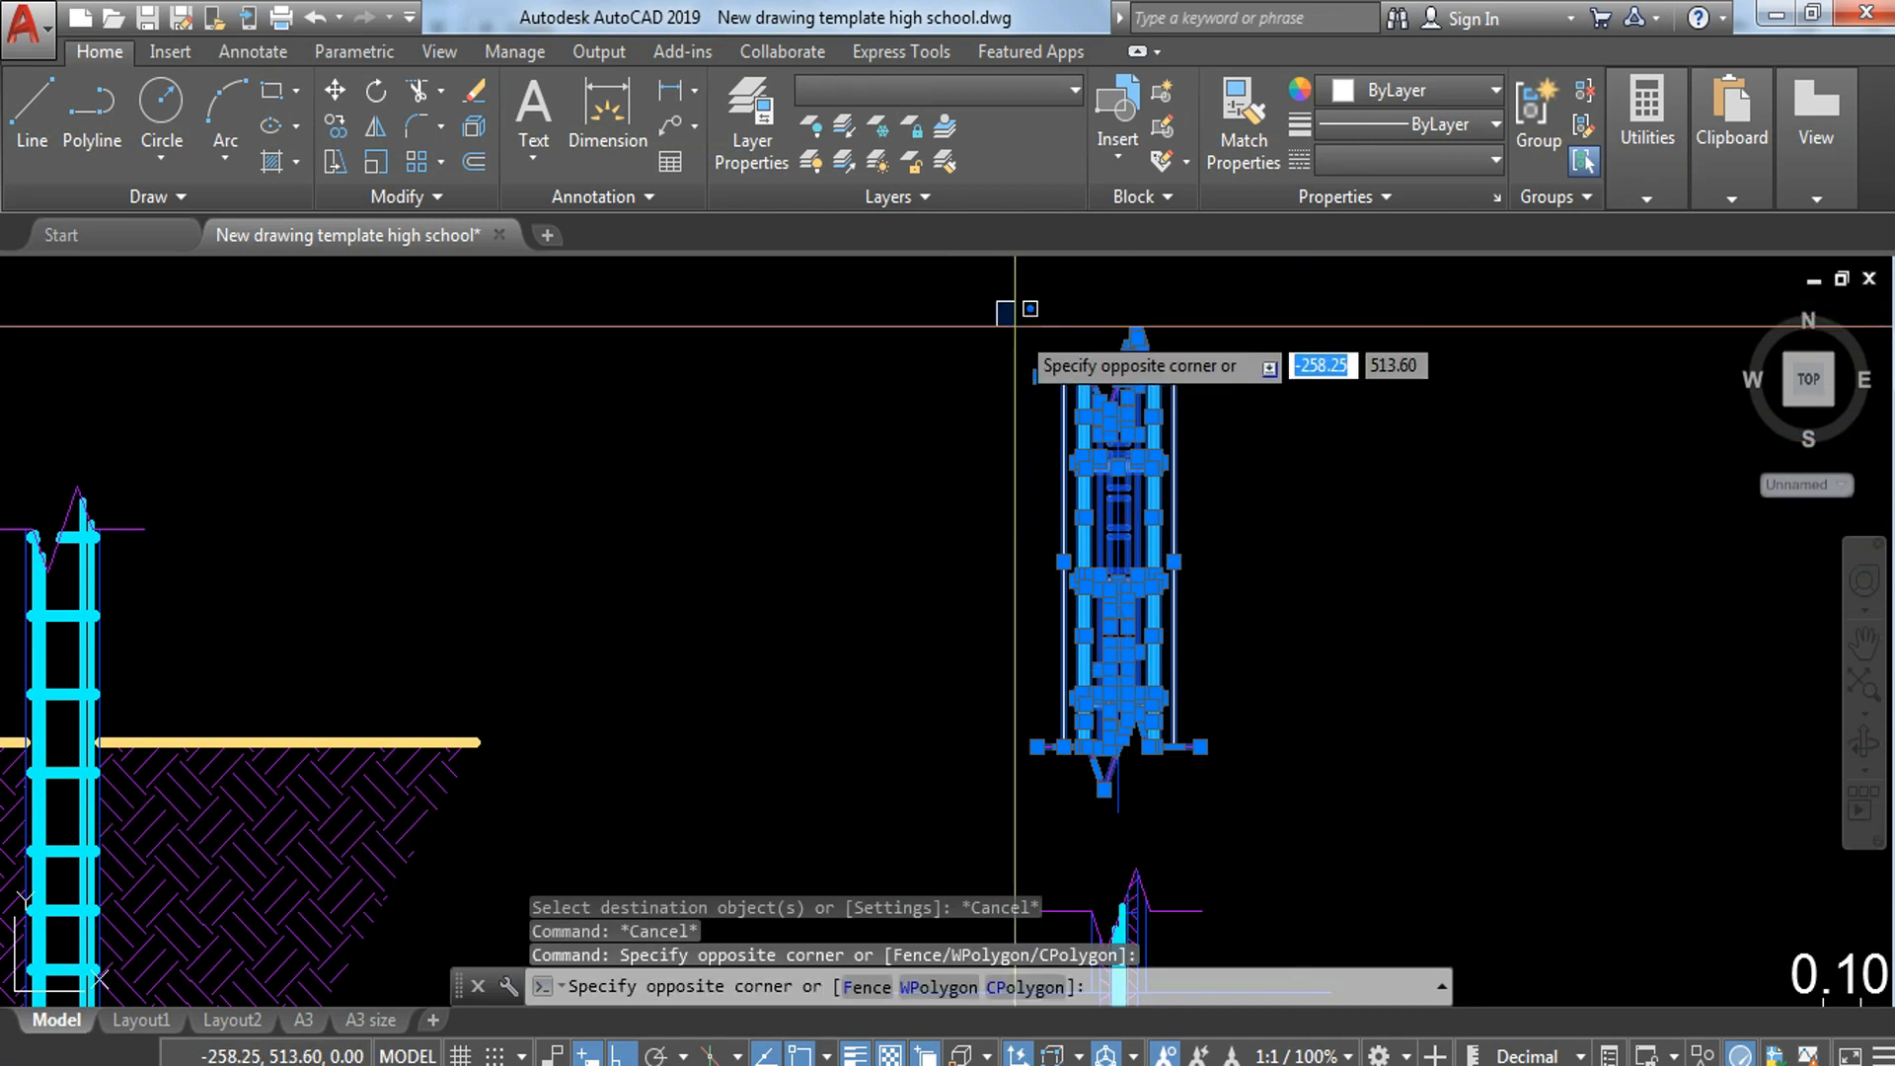
click(1306, 827)
text(m)
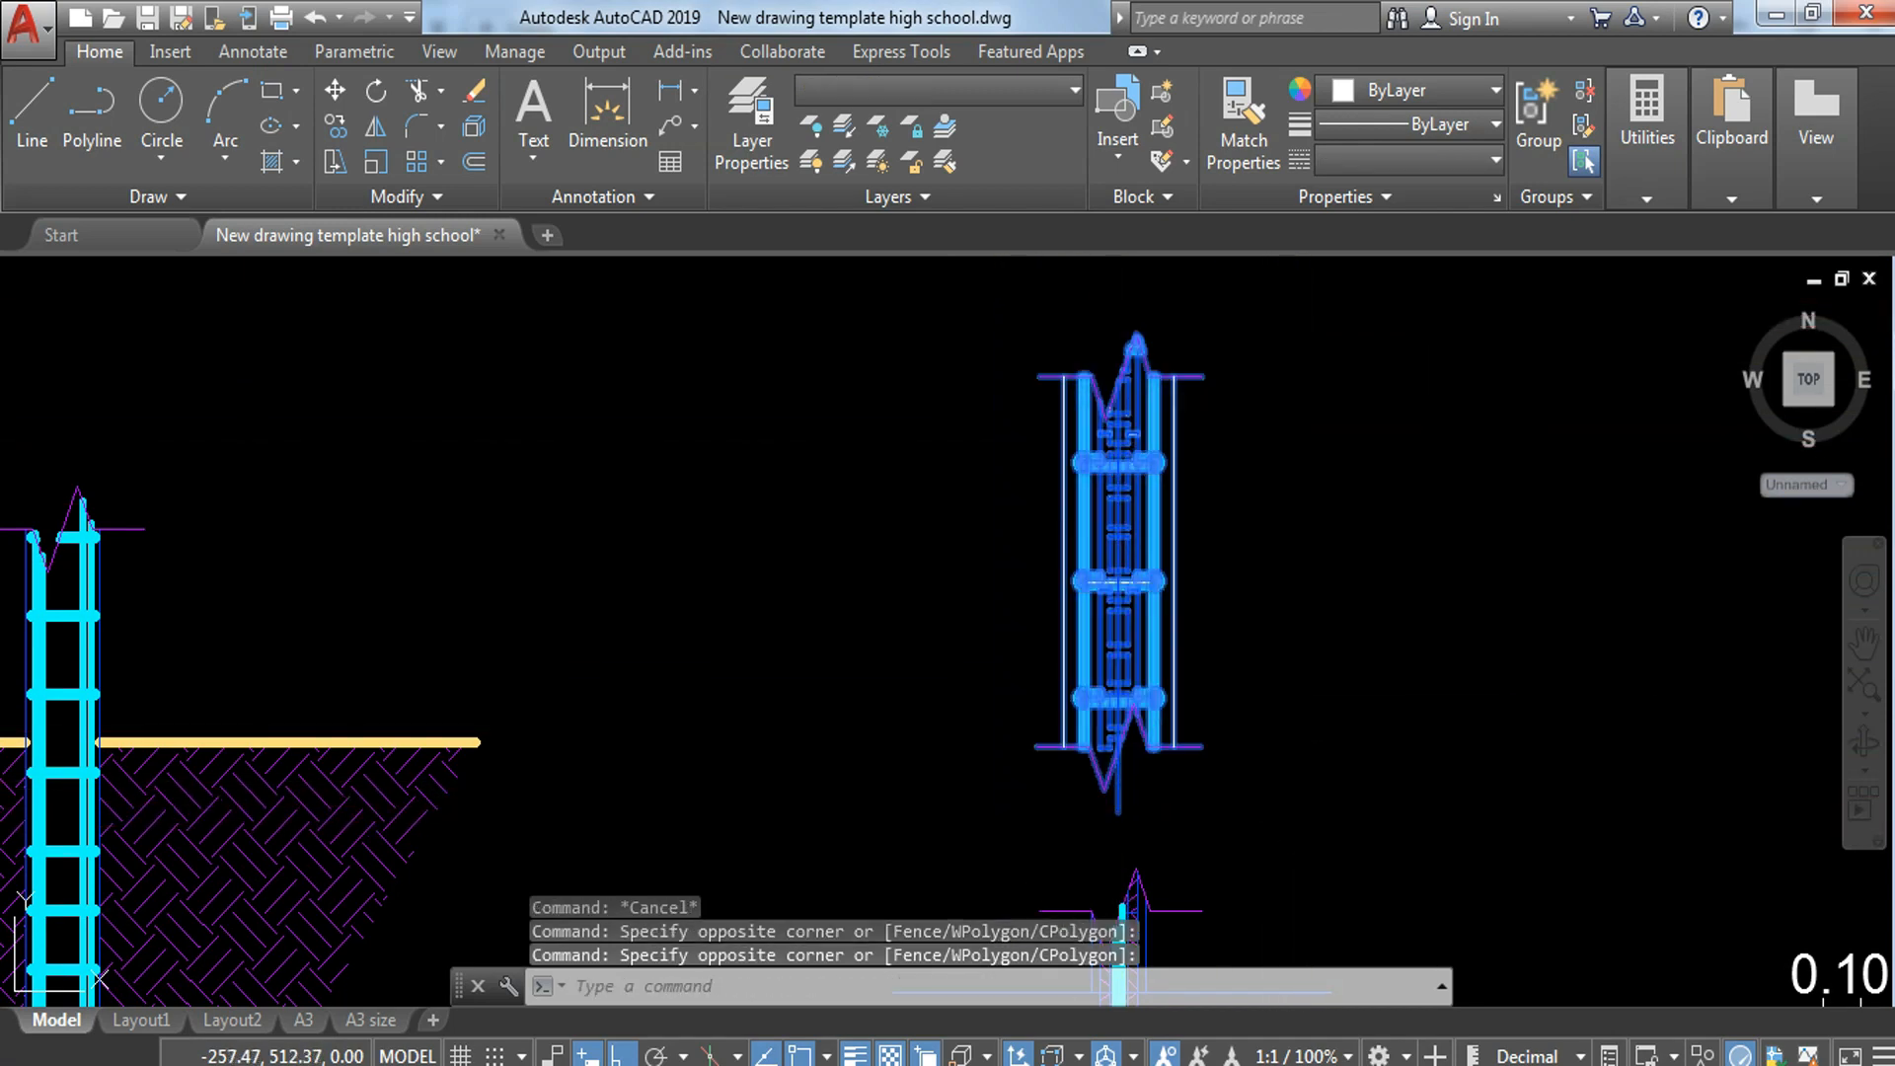
key(Return)
click(1313, 775)
key(Escape)
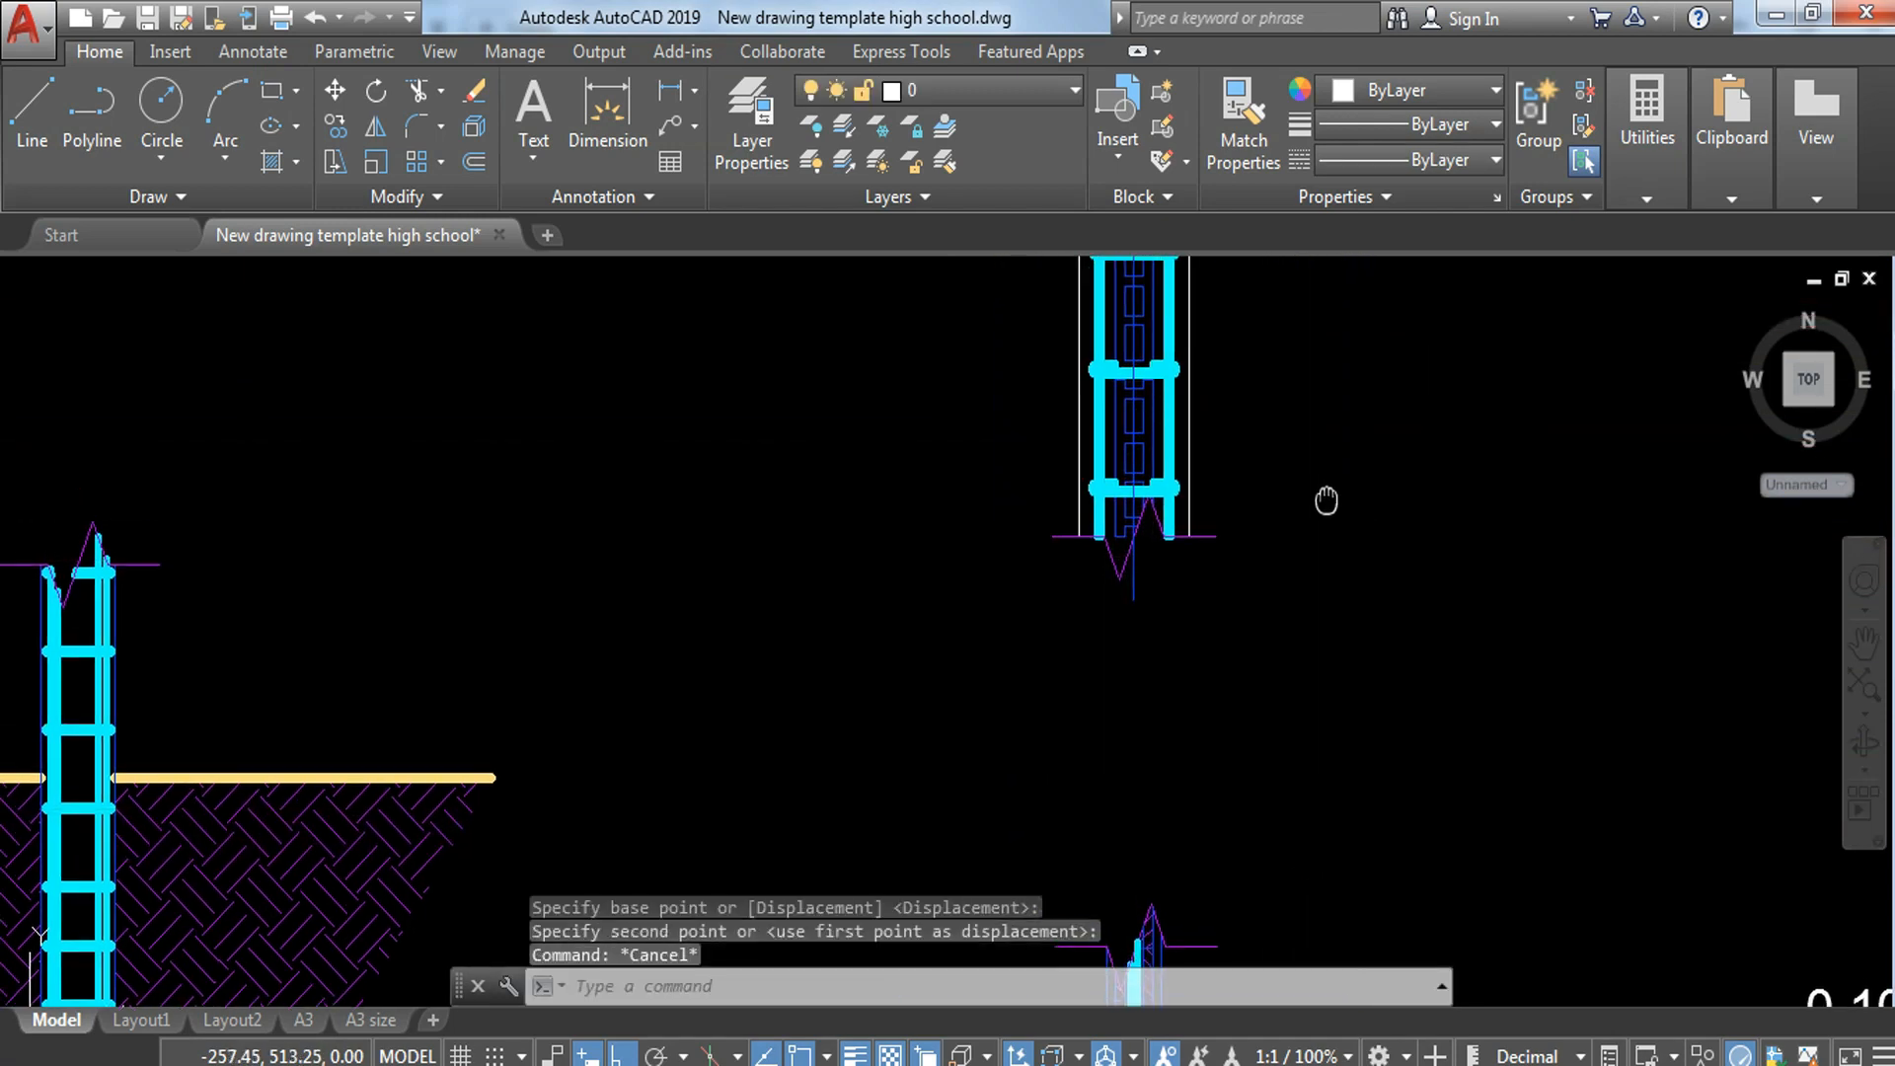
Step: Match the strip's two white outer edge lines to the properties of the blue wall outline in the neighbouring footing section
text(MA)
key(Return)
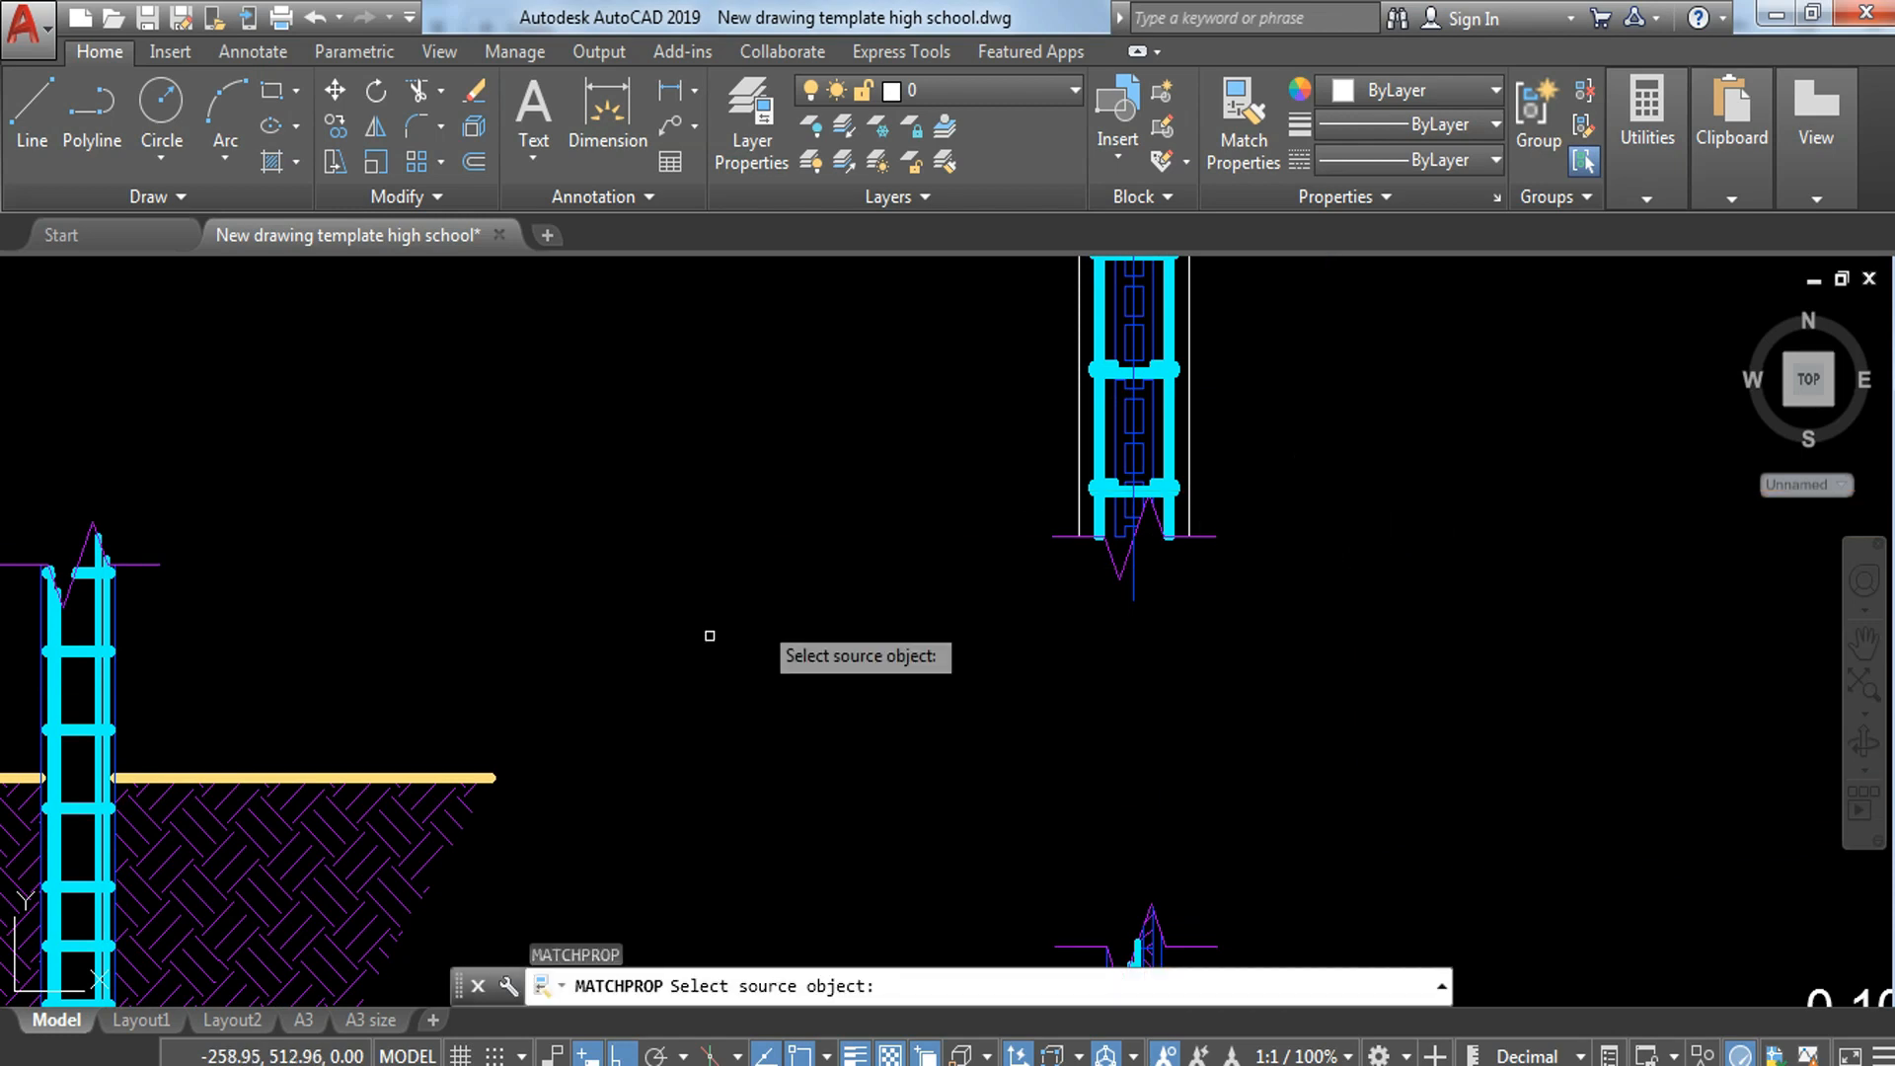
click(113, 636)
scroll(1189, 595, up, 4)
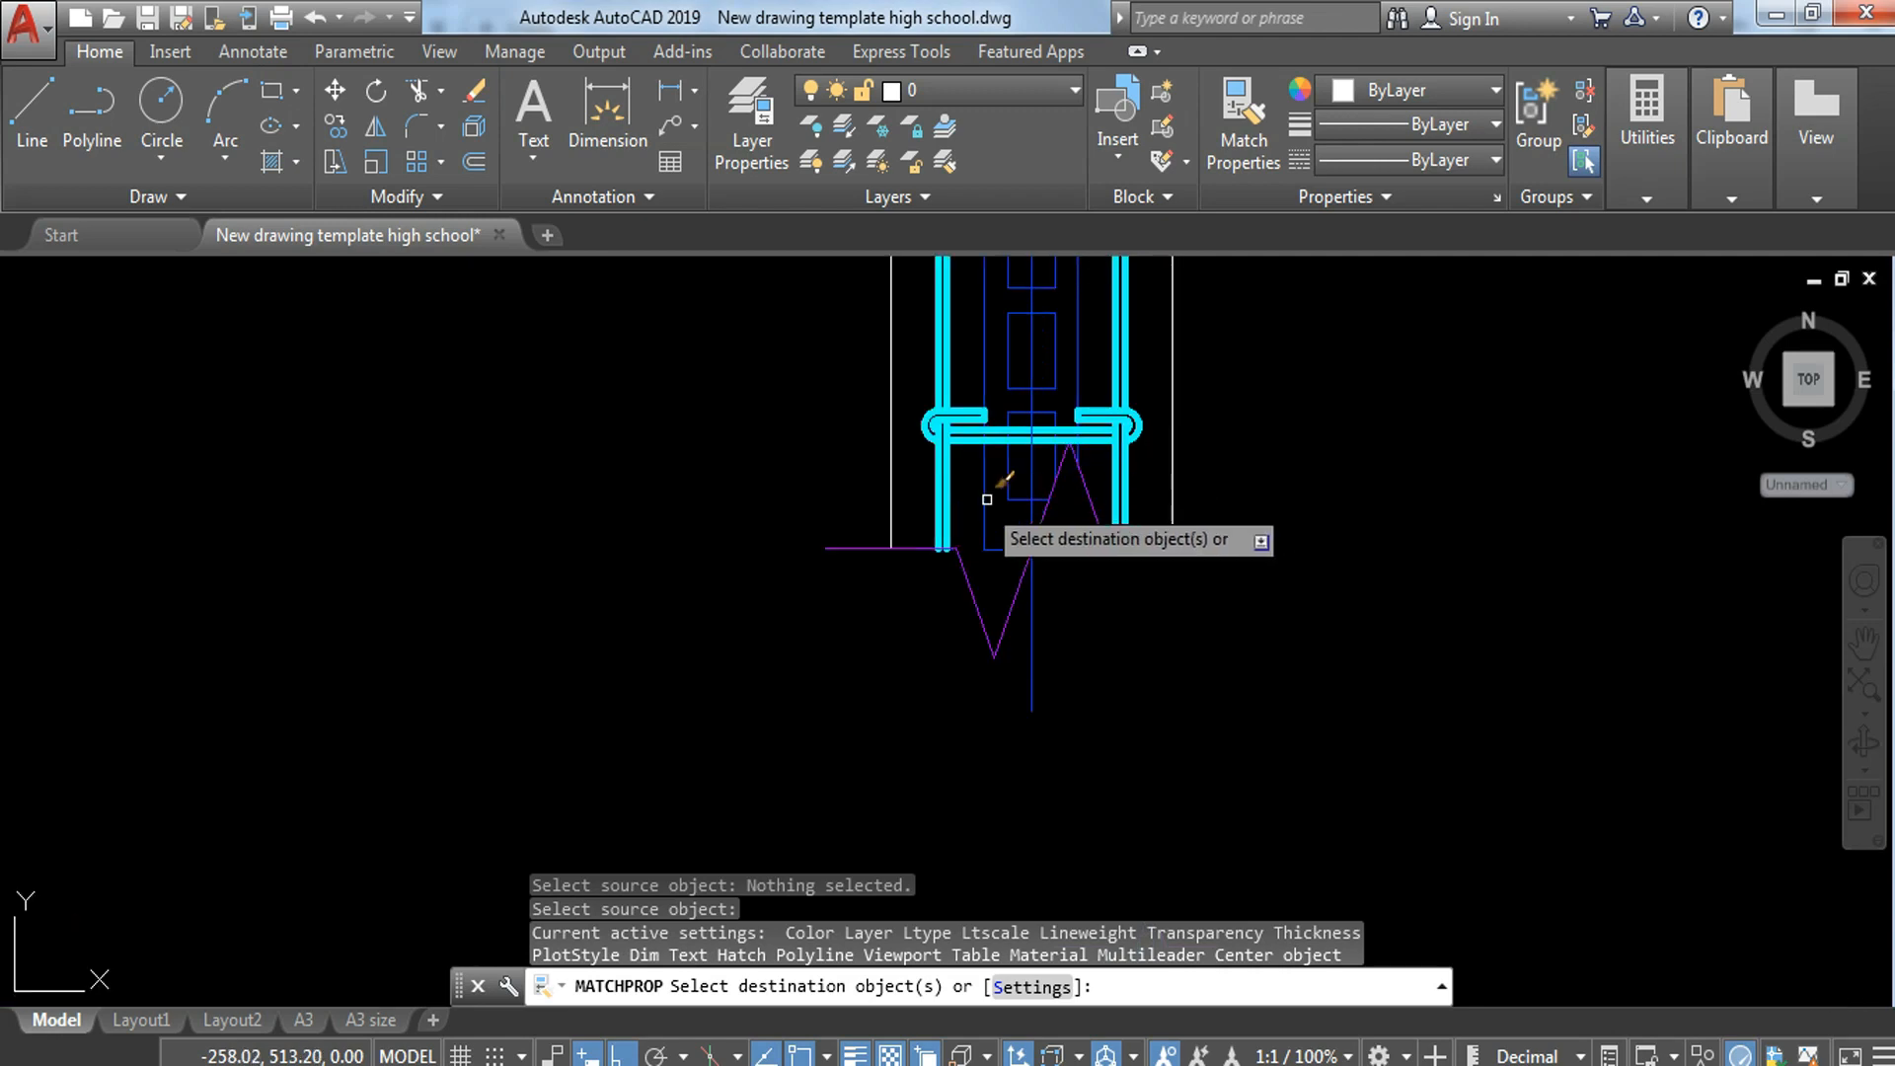
click(918, 481)
click(827, 526)
click(1274, 479)
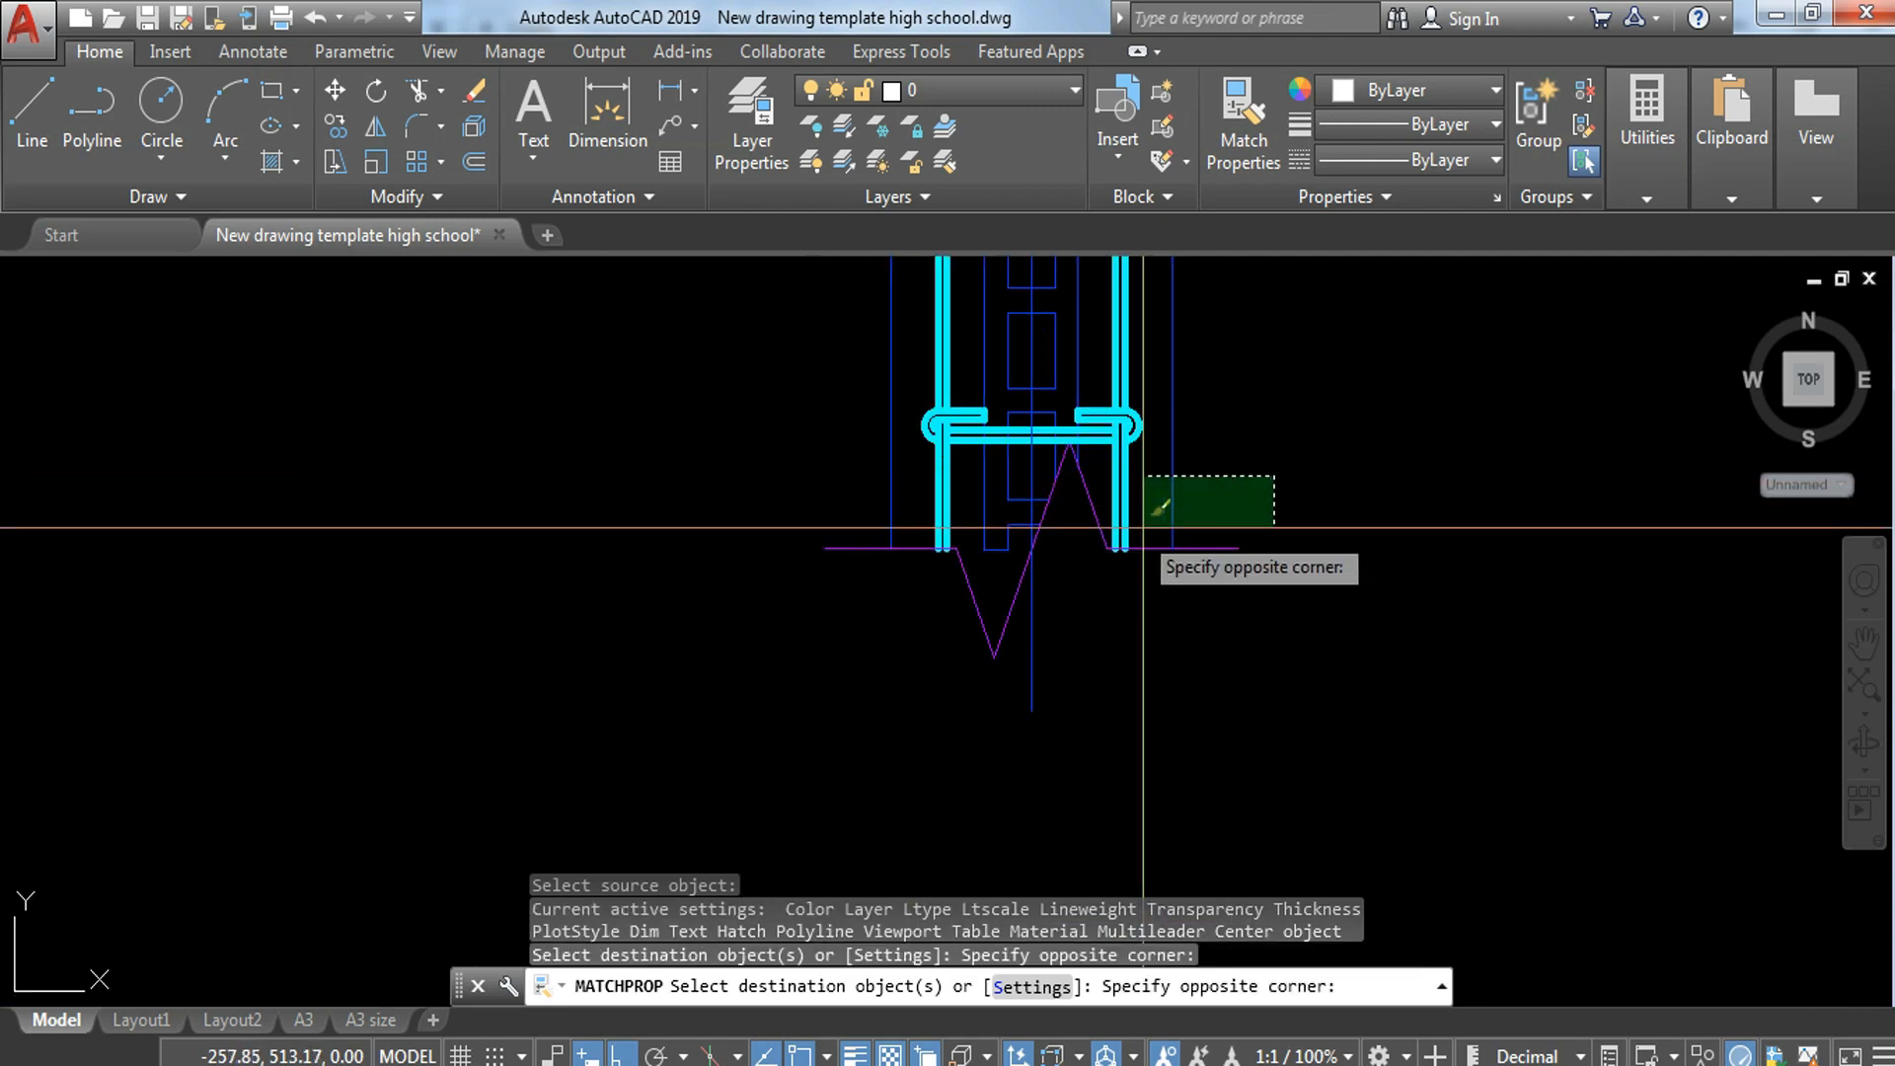
click(1140, 533)
scroll(1282, 505, down, 2)
key(Escape)
key(Escape)
key(Escape)
Step: Copy the strip's lowest pair of vertical bar lines from their midpoint onto the centre line at the lower break line
scroll(1185, 495, up, 4)
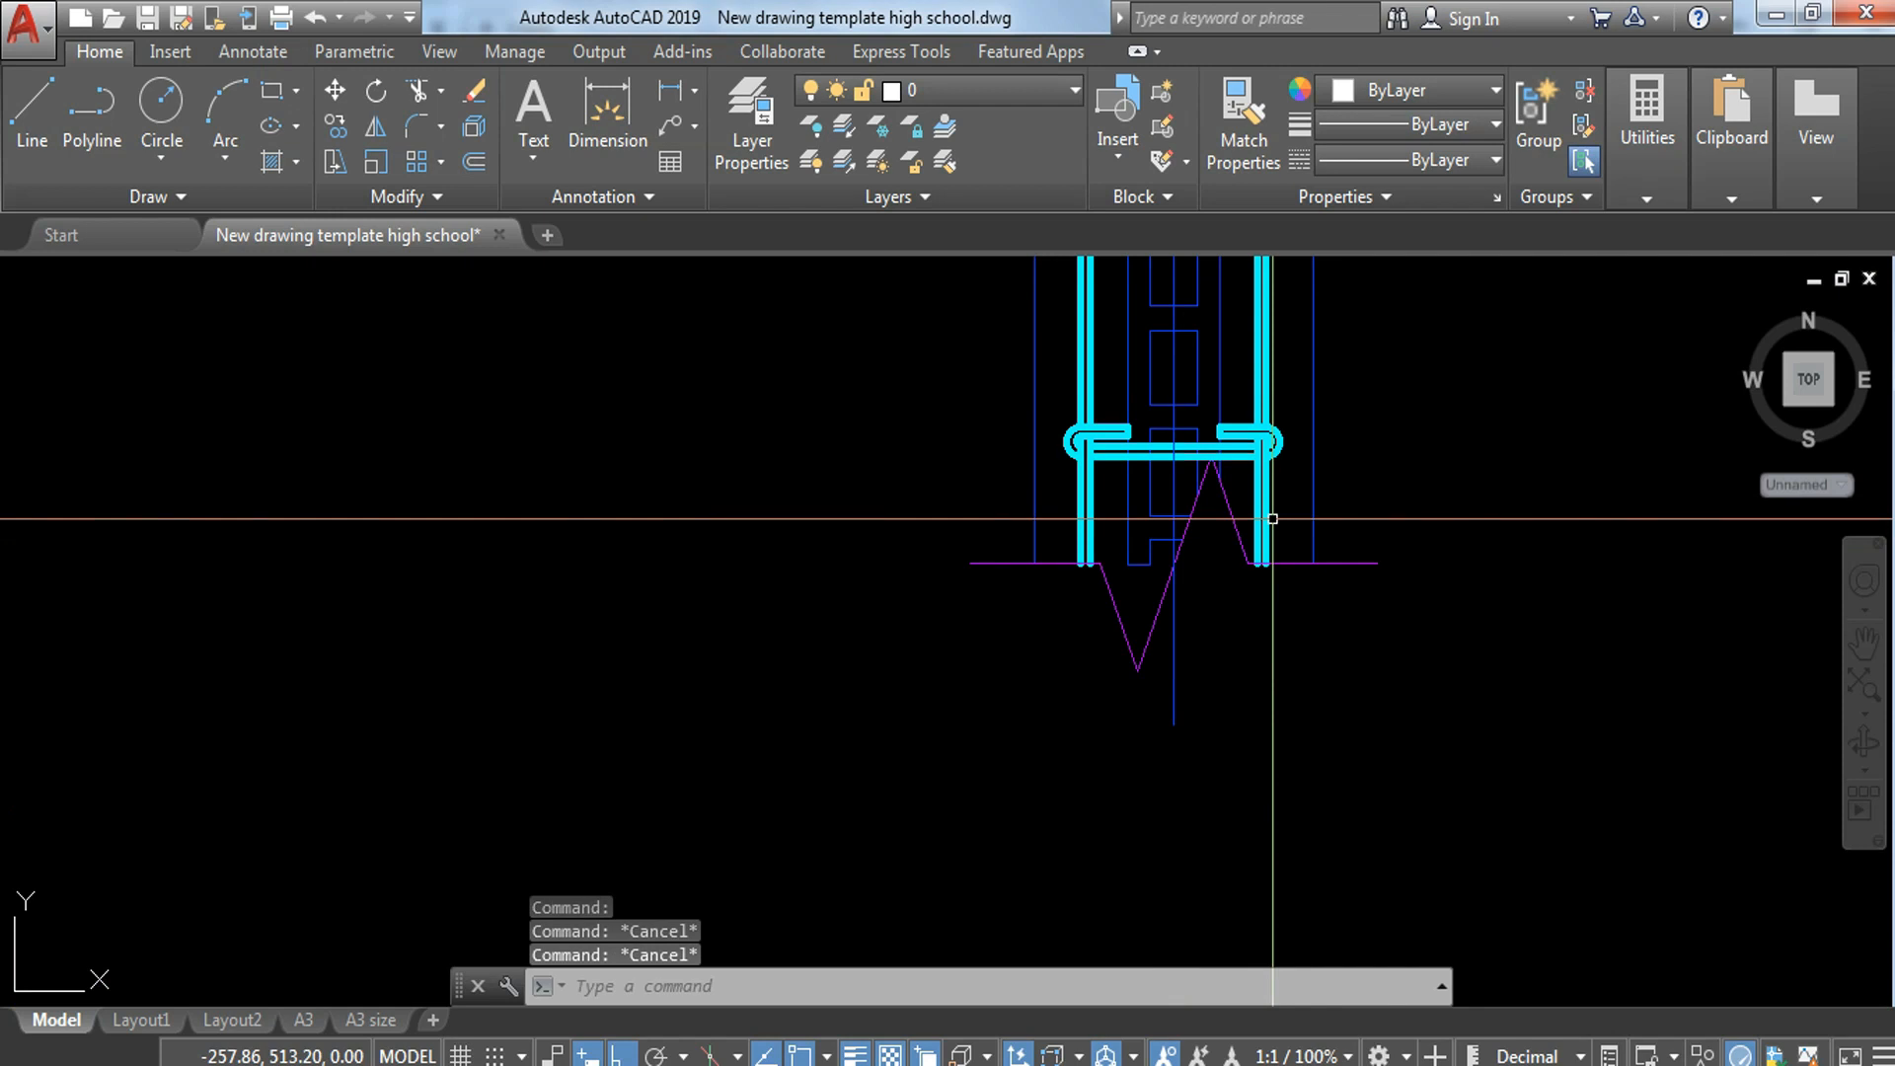
scroll(1099, 536, up, 2)
click(1101, 498)
click(1017, 506)
text(co)
key(Return)
shift+right_click(983, 475)
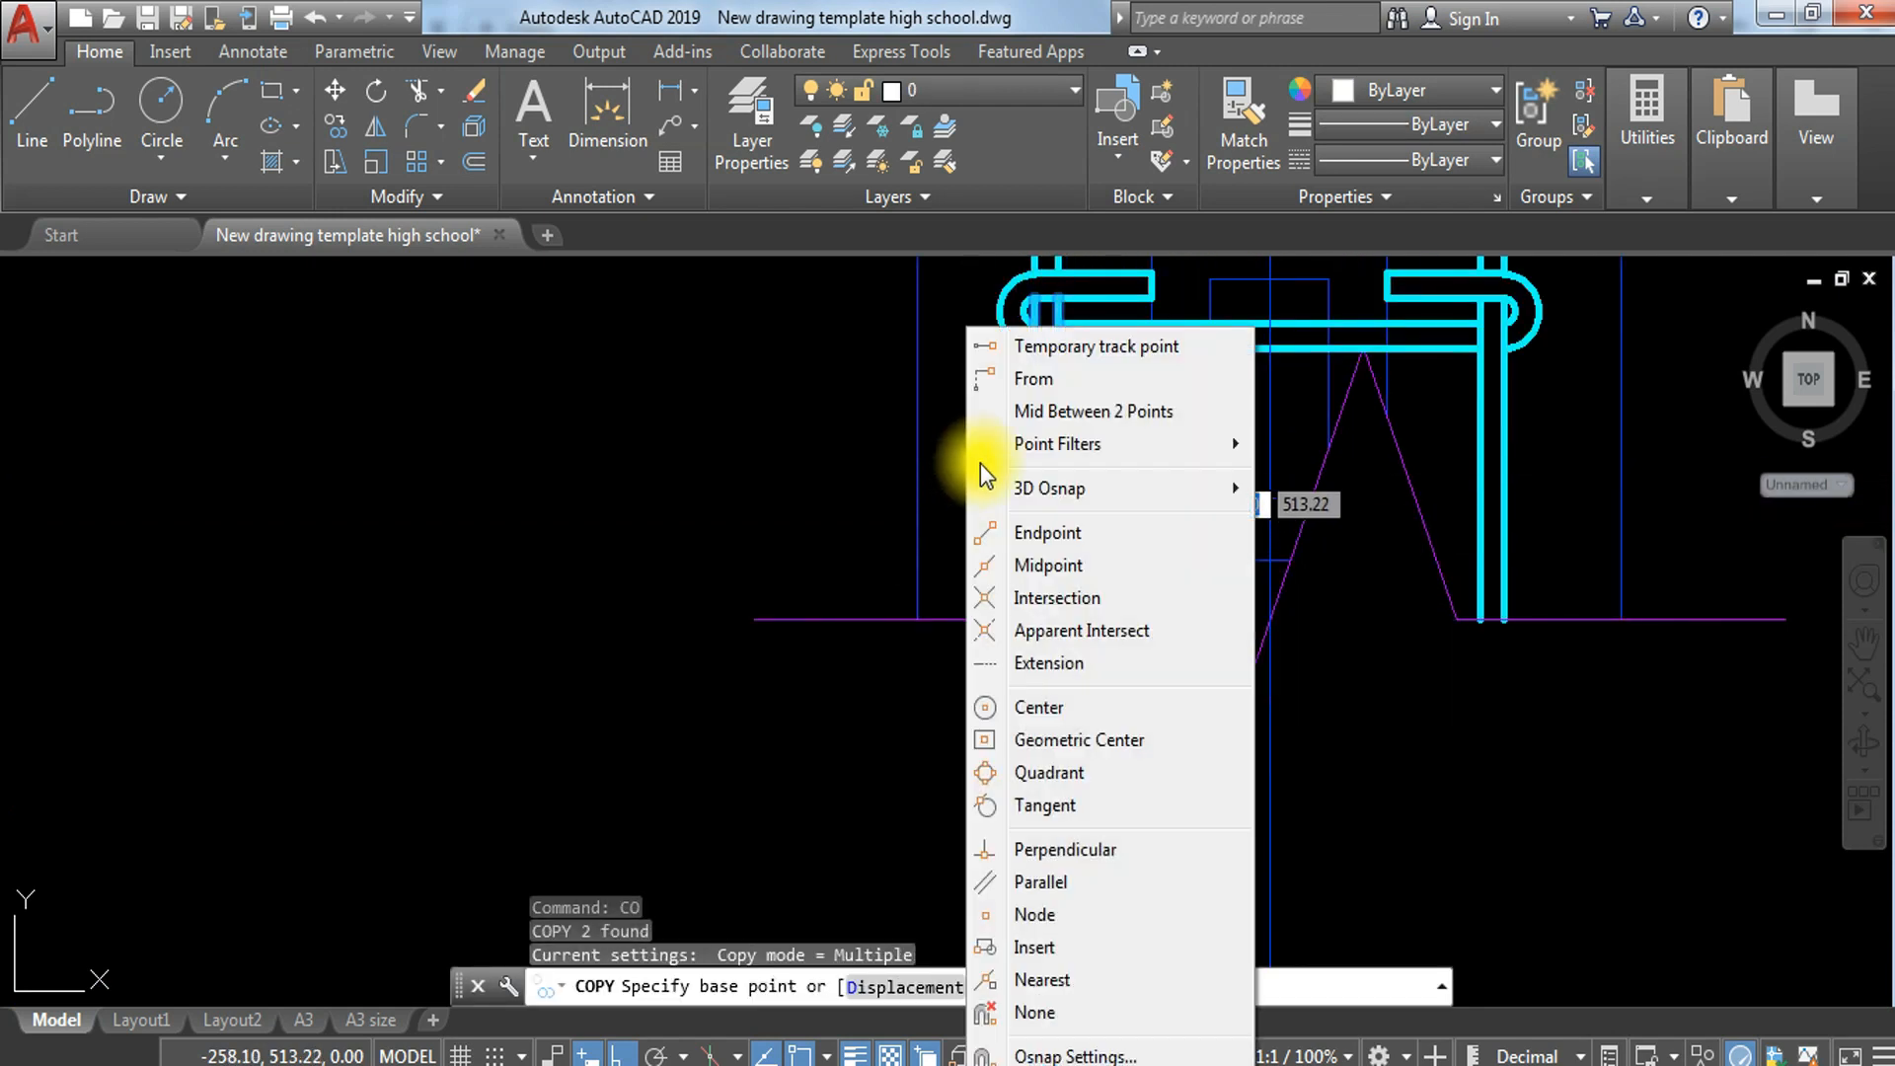
click(1120, 411)
click(1034, 619)
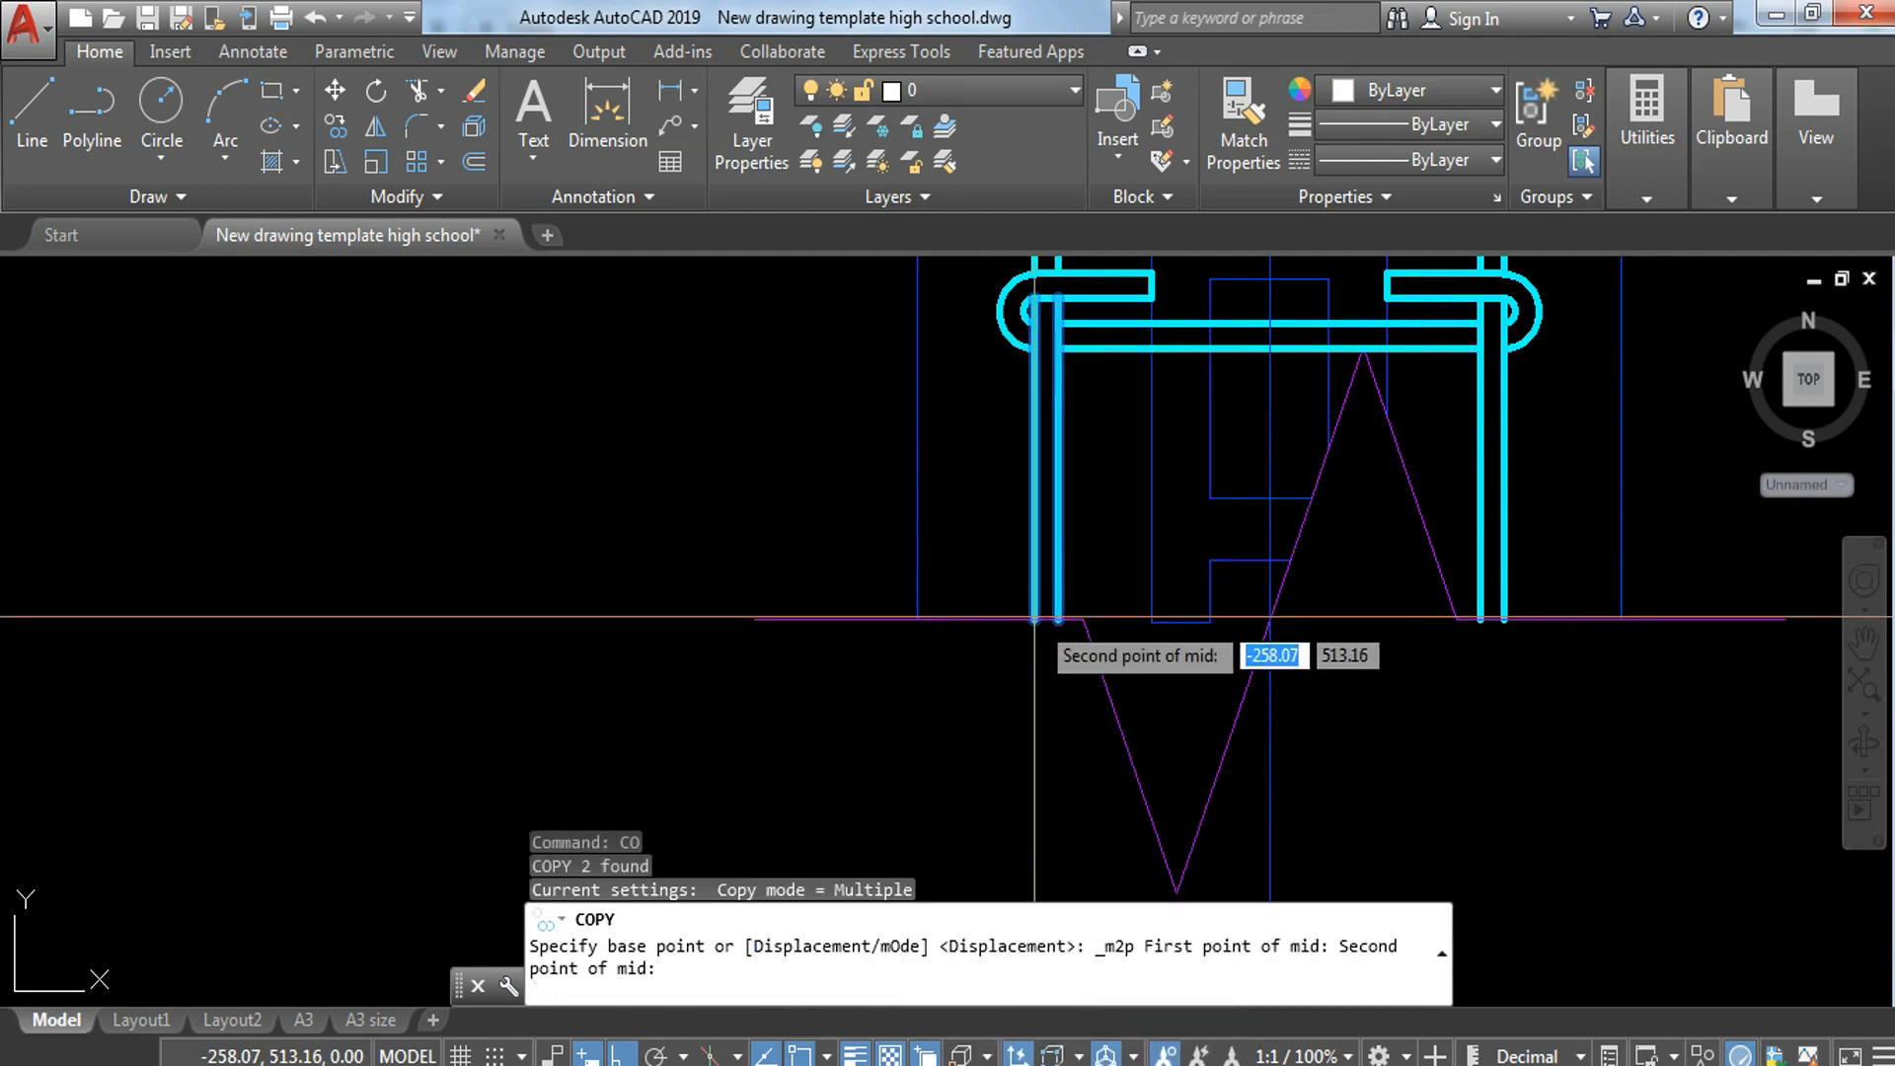
click(1059, 619)
click(1271, 619)
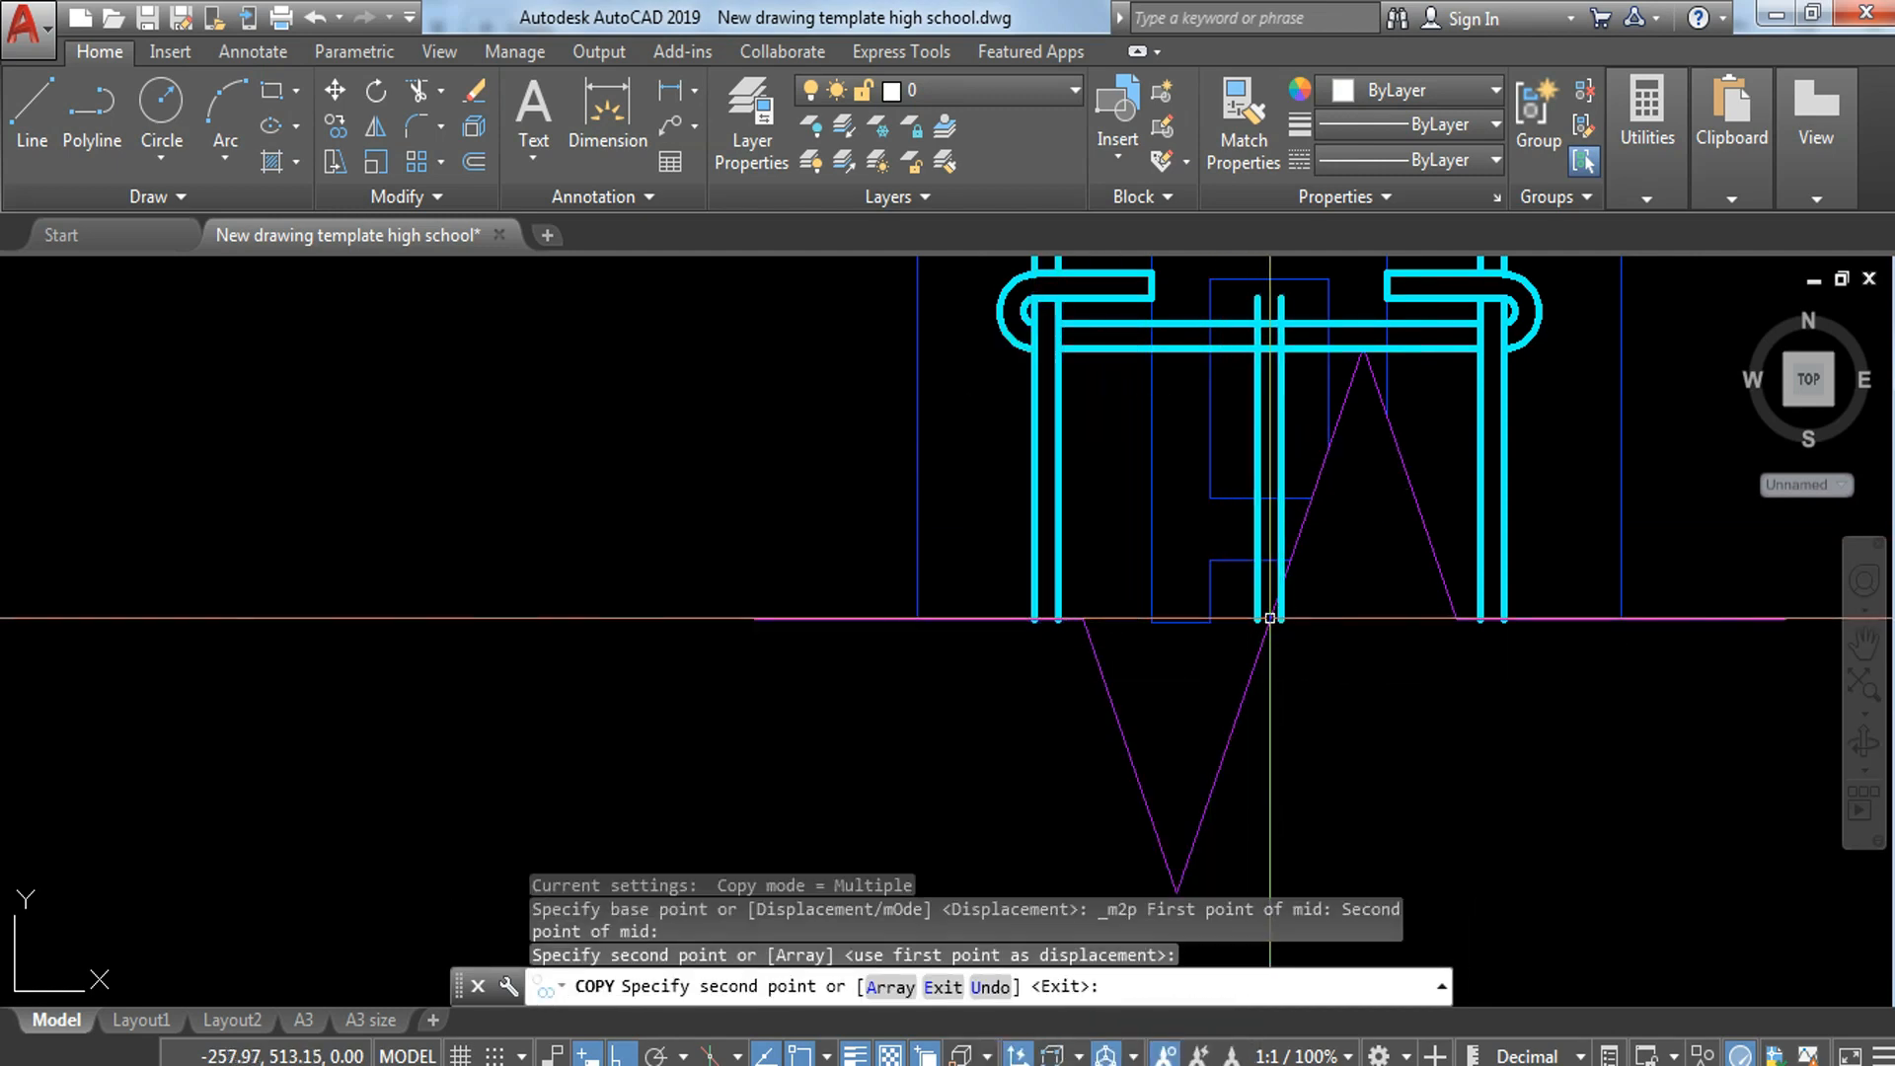
key(Escape)
middle_drag(1363, 424, 1365, 468)
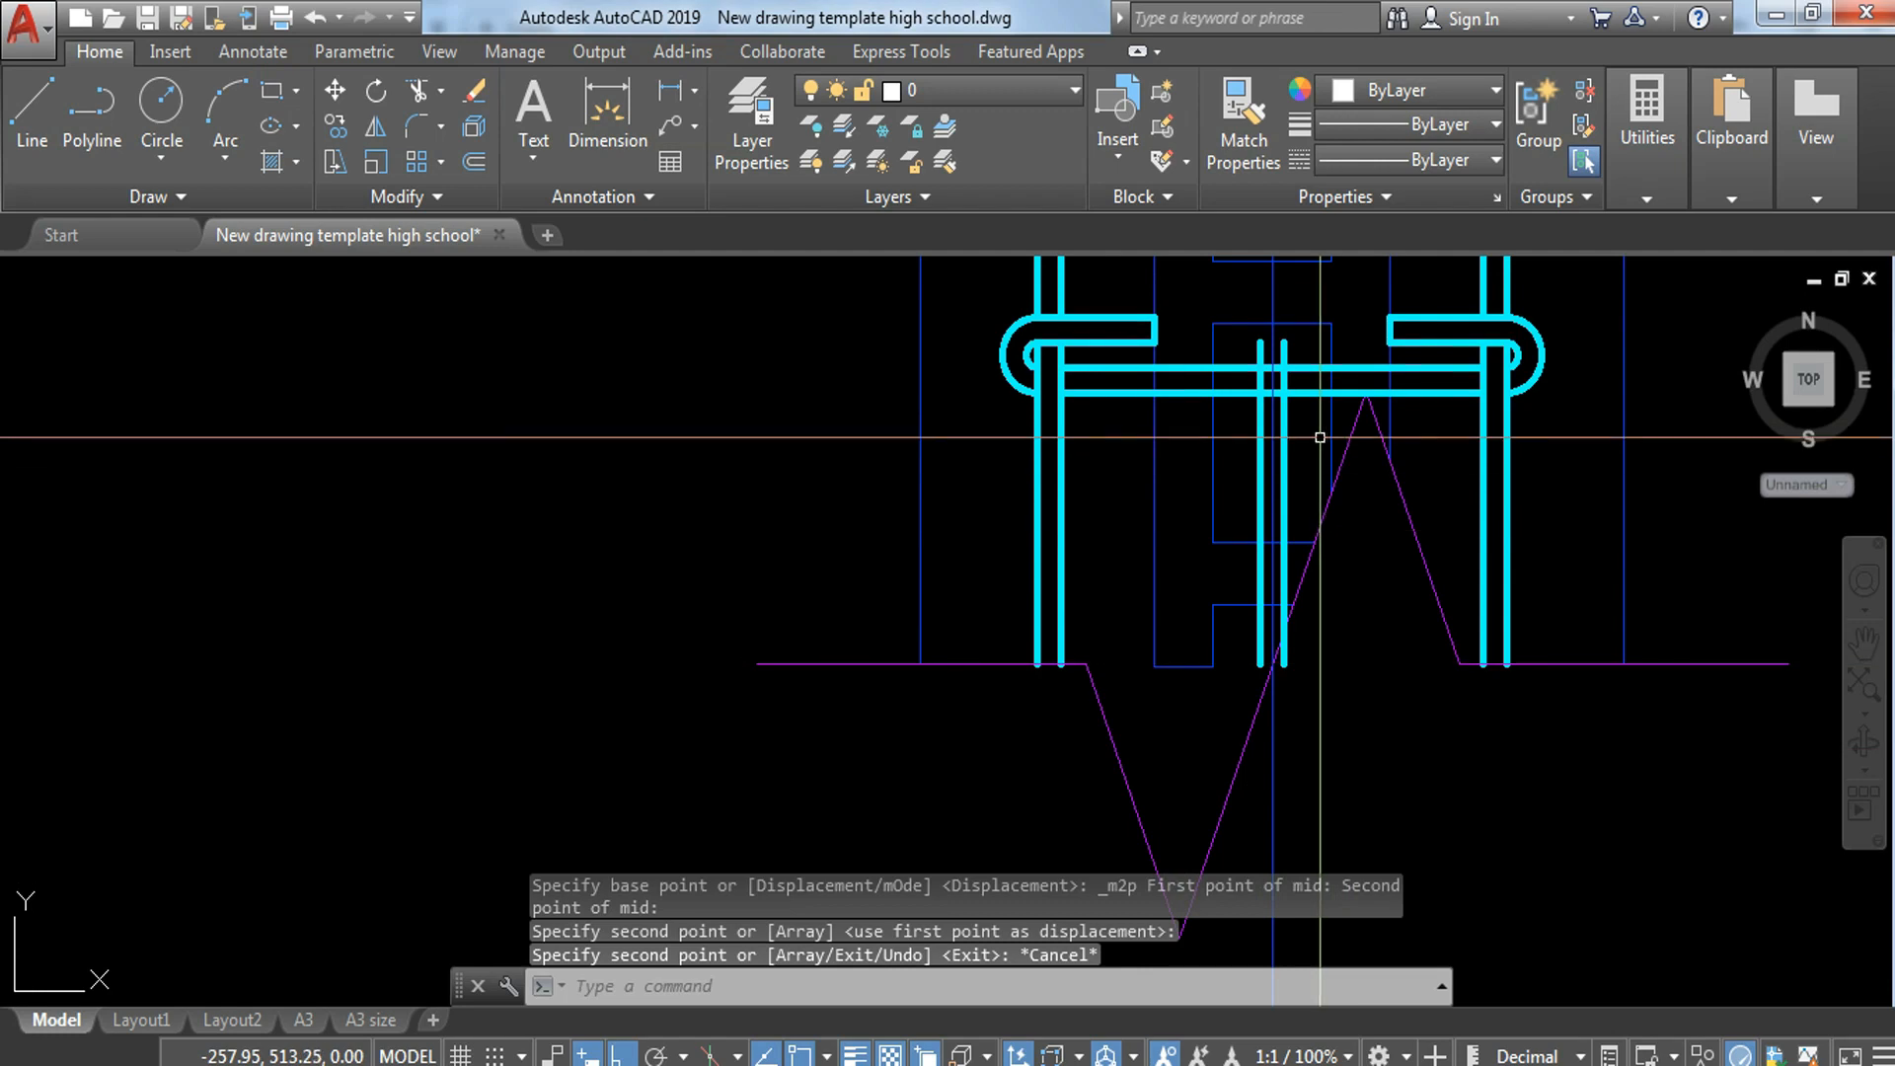
Step: Stretch the right line of the central bar pair straight up past the upper break line
click(1288, 361)
click(1284, 343)
scroll(1283, 343, down, 3)
middle_drag(1283, 346, 1246, 928)
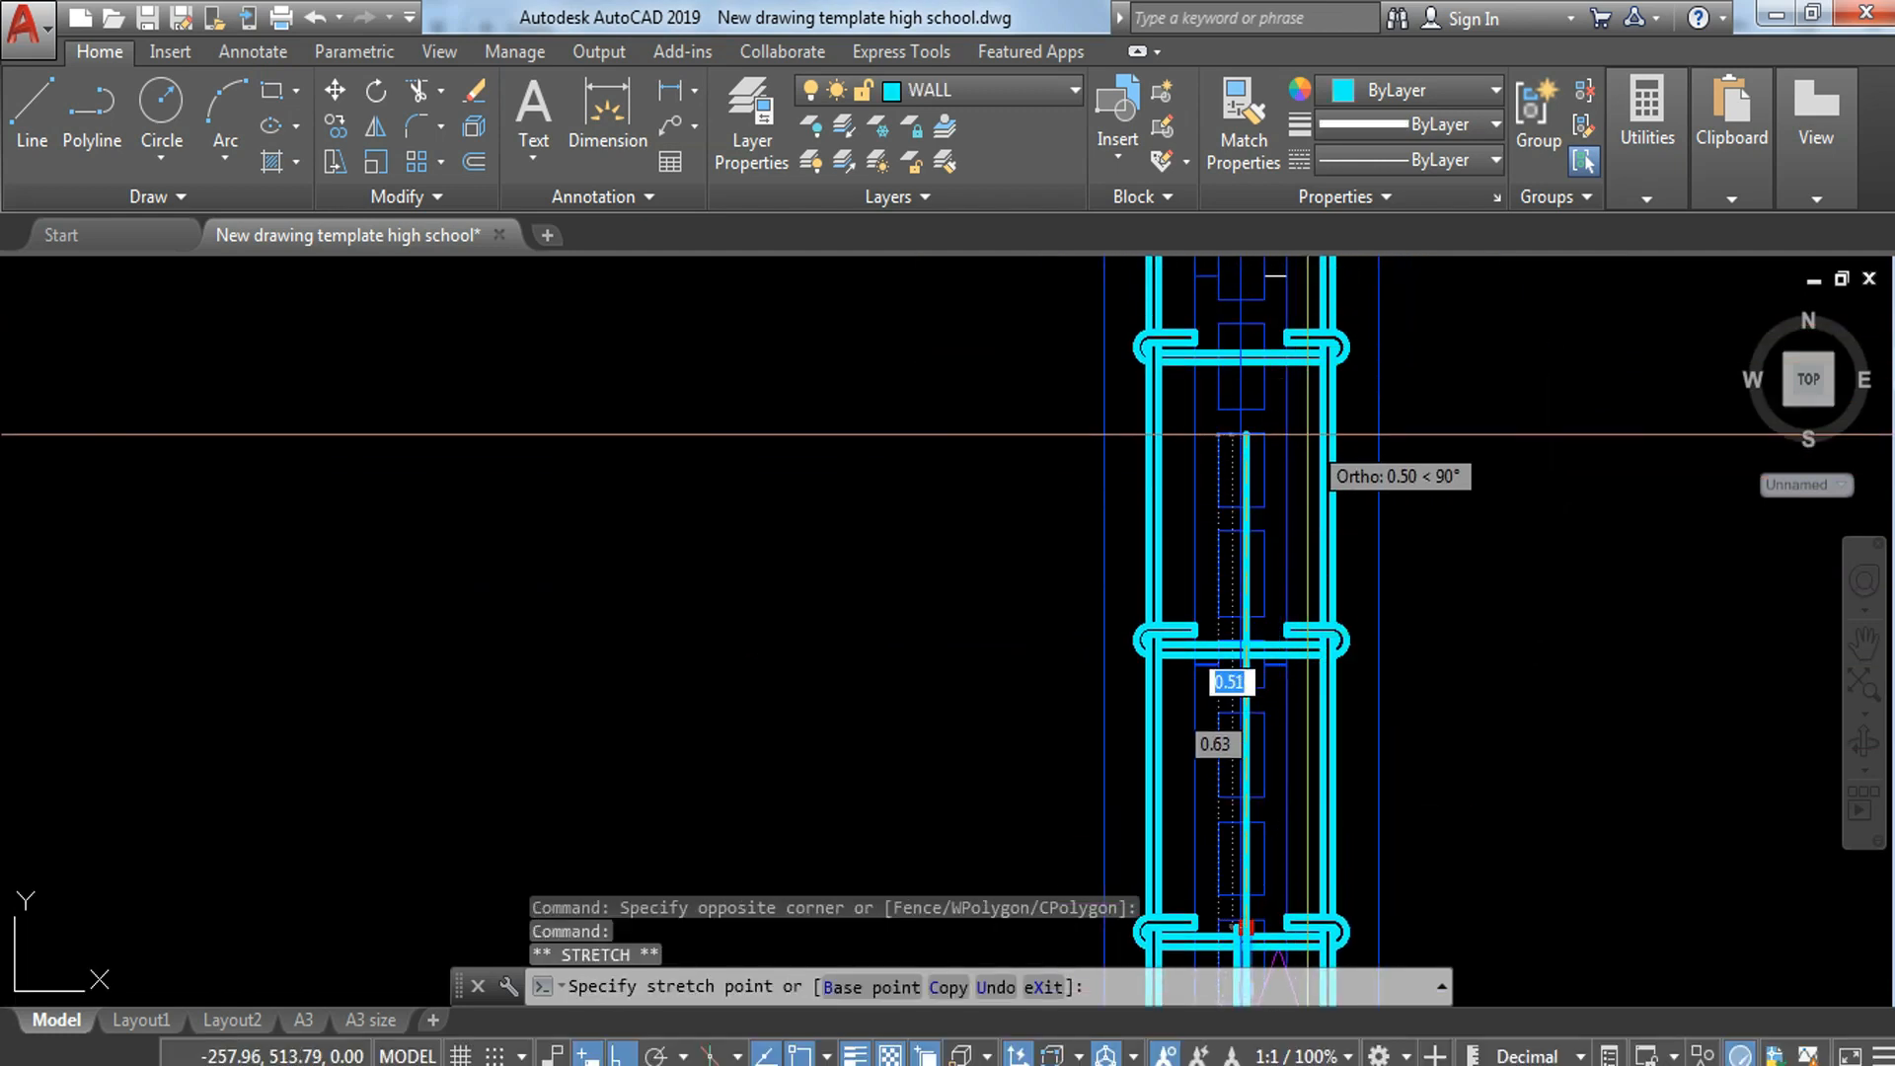
scroll(1245, 435, down, 3)
middle_drag(1246, 434, 1135, 642)
scroll(1118, 640, up, 5)
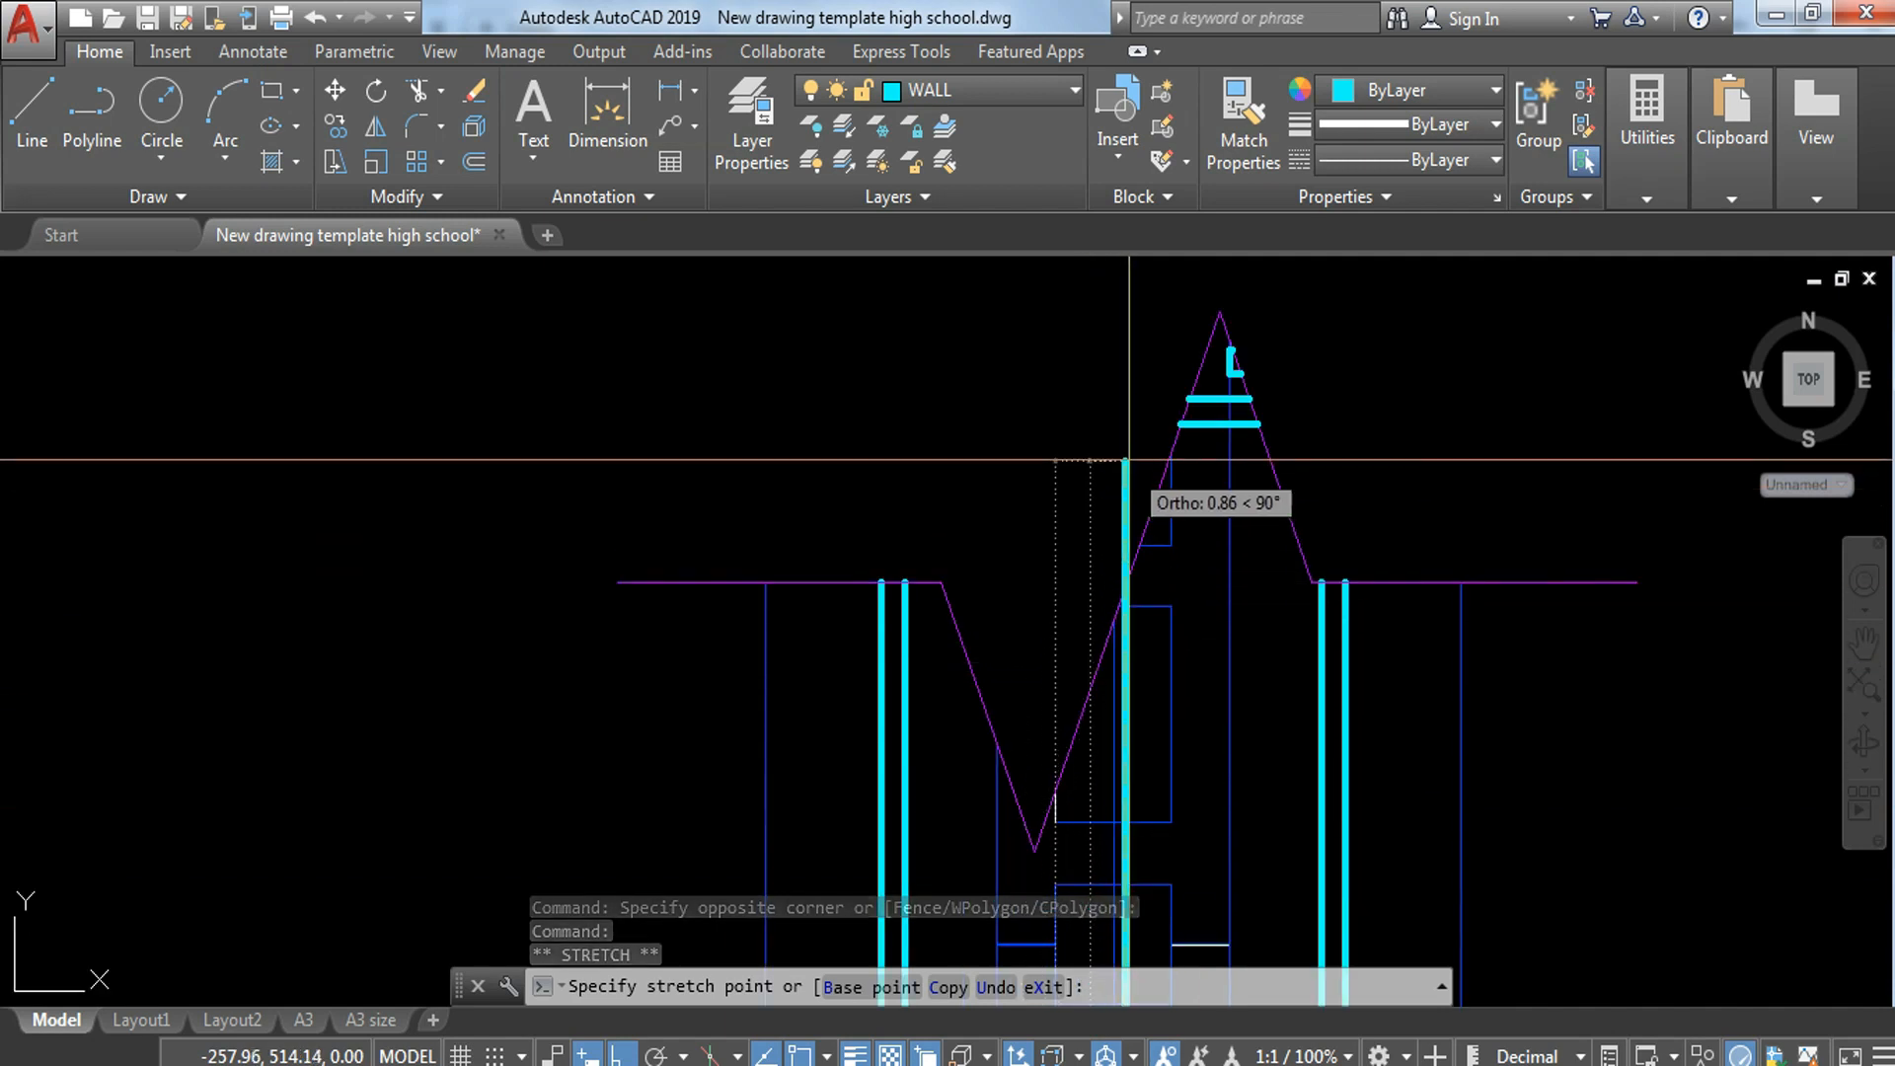
key(Escape)
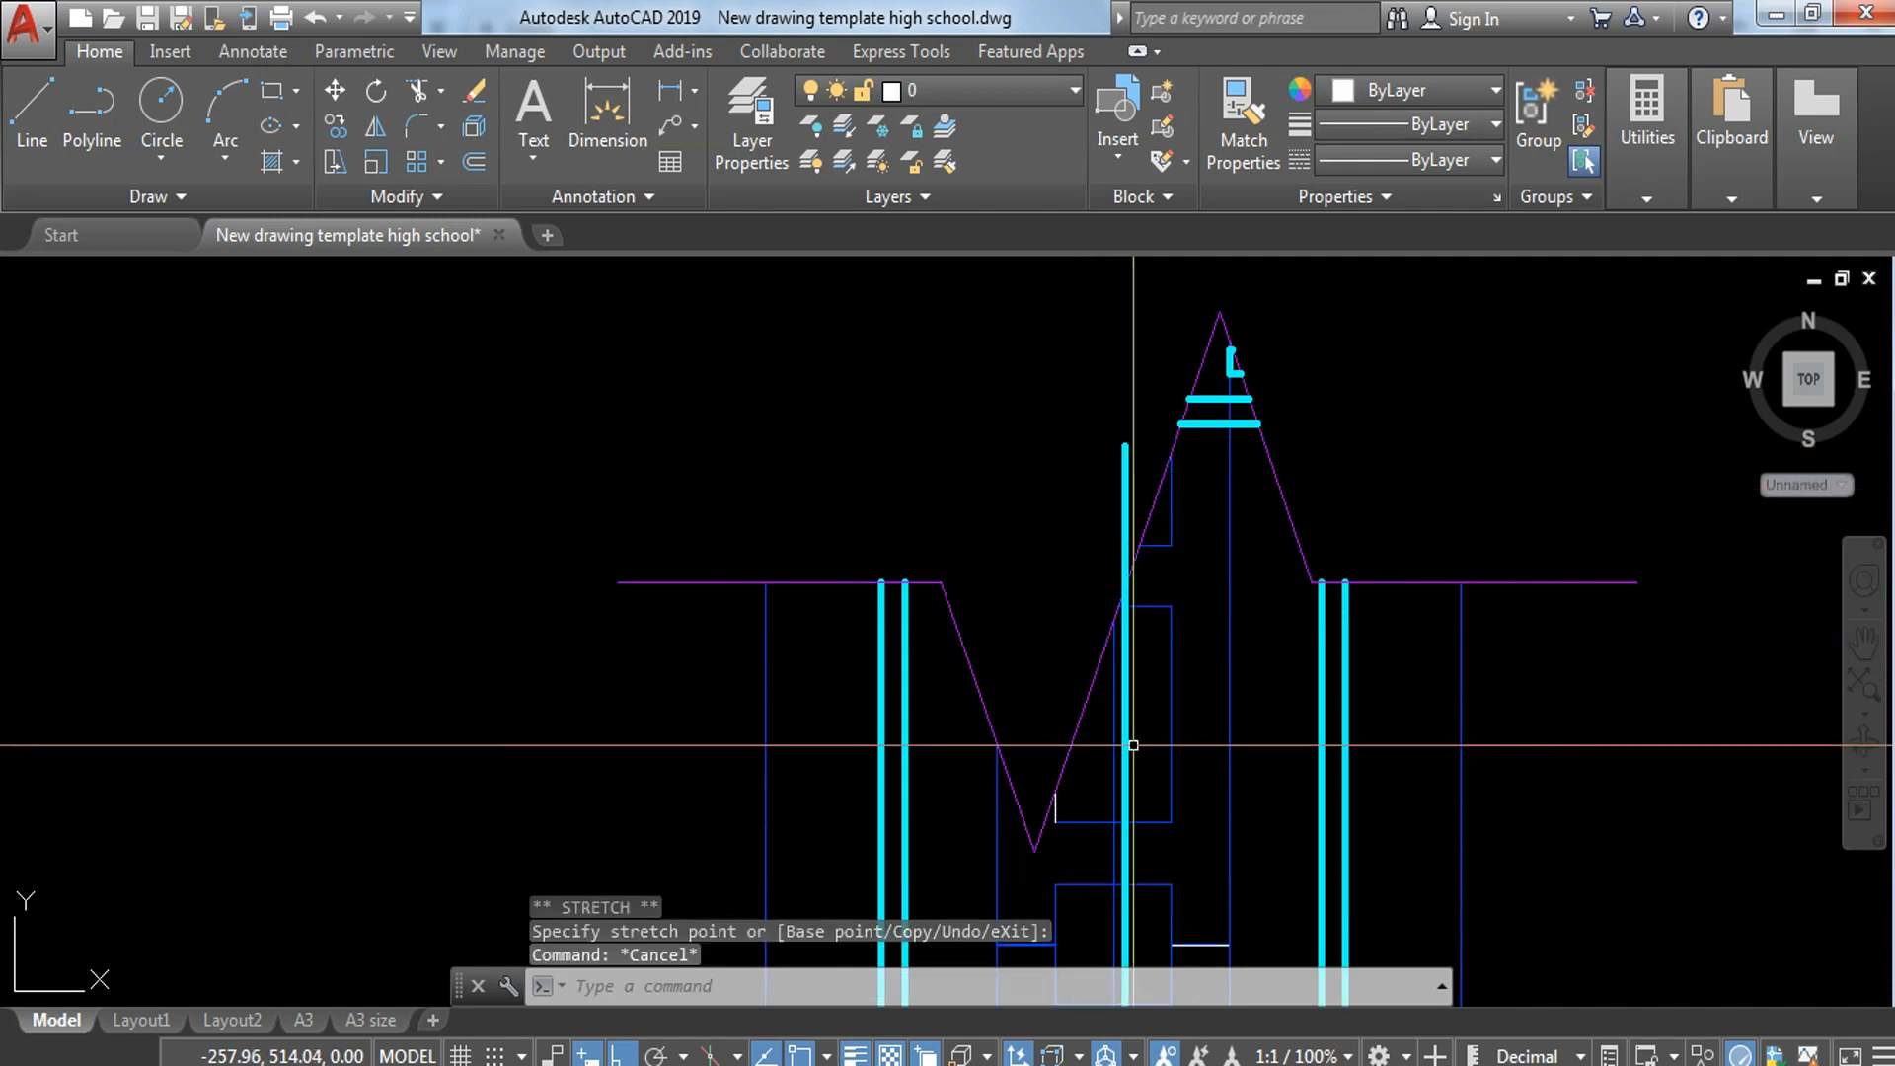
Step: Stretch the left line of the central bar pair straight up to the upper break line area
middle_drag(1131, 758, 1181, 466)
scroll(1197, 452, down, 5)
middle_drag(1192, 820, 1198, 618)
scroll(1201, 731, up, 4)
click(1206, 705)
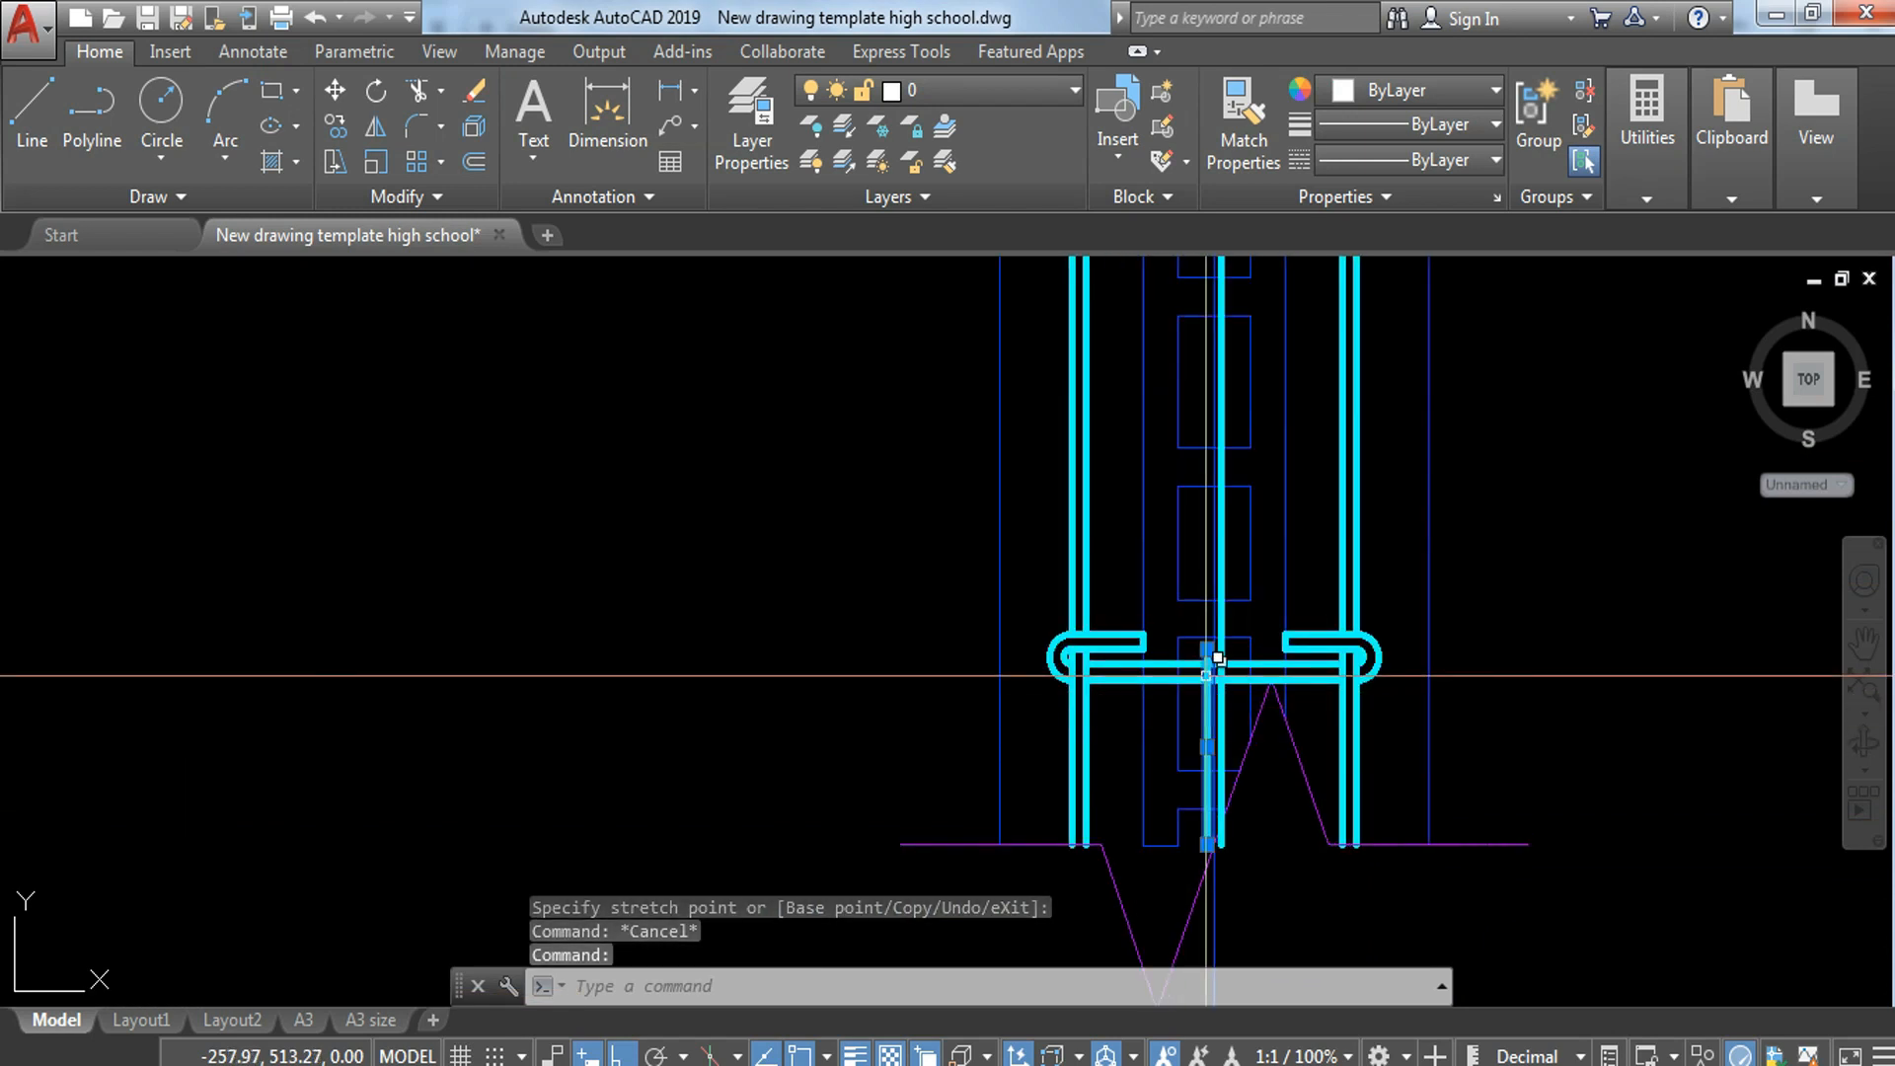
click(1207, 650)
middle_drag(1248, 394, 1087, 687)
middle_drag(1027, 628, 1036, 934)
middle_drag(1060, 582, 1044, 838)
scroll(1051, 817, up, 4)
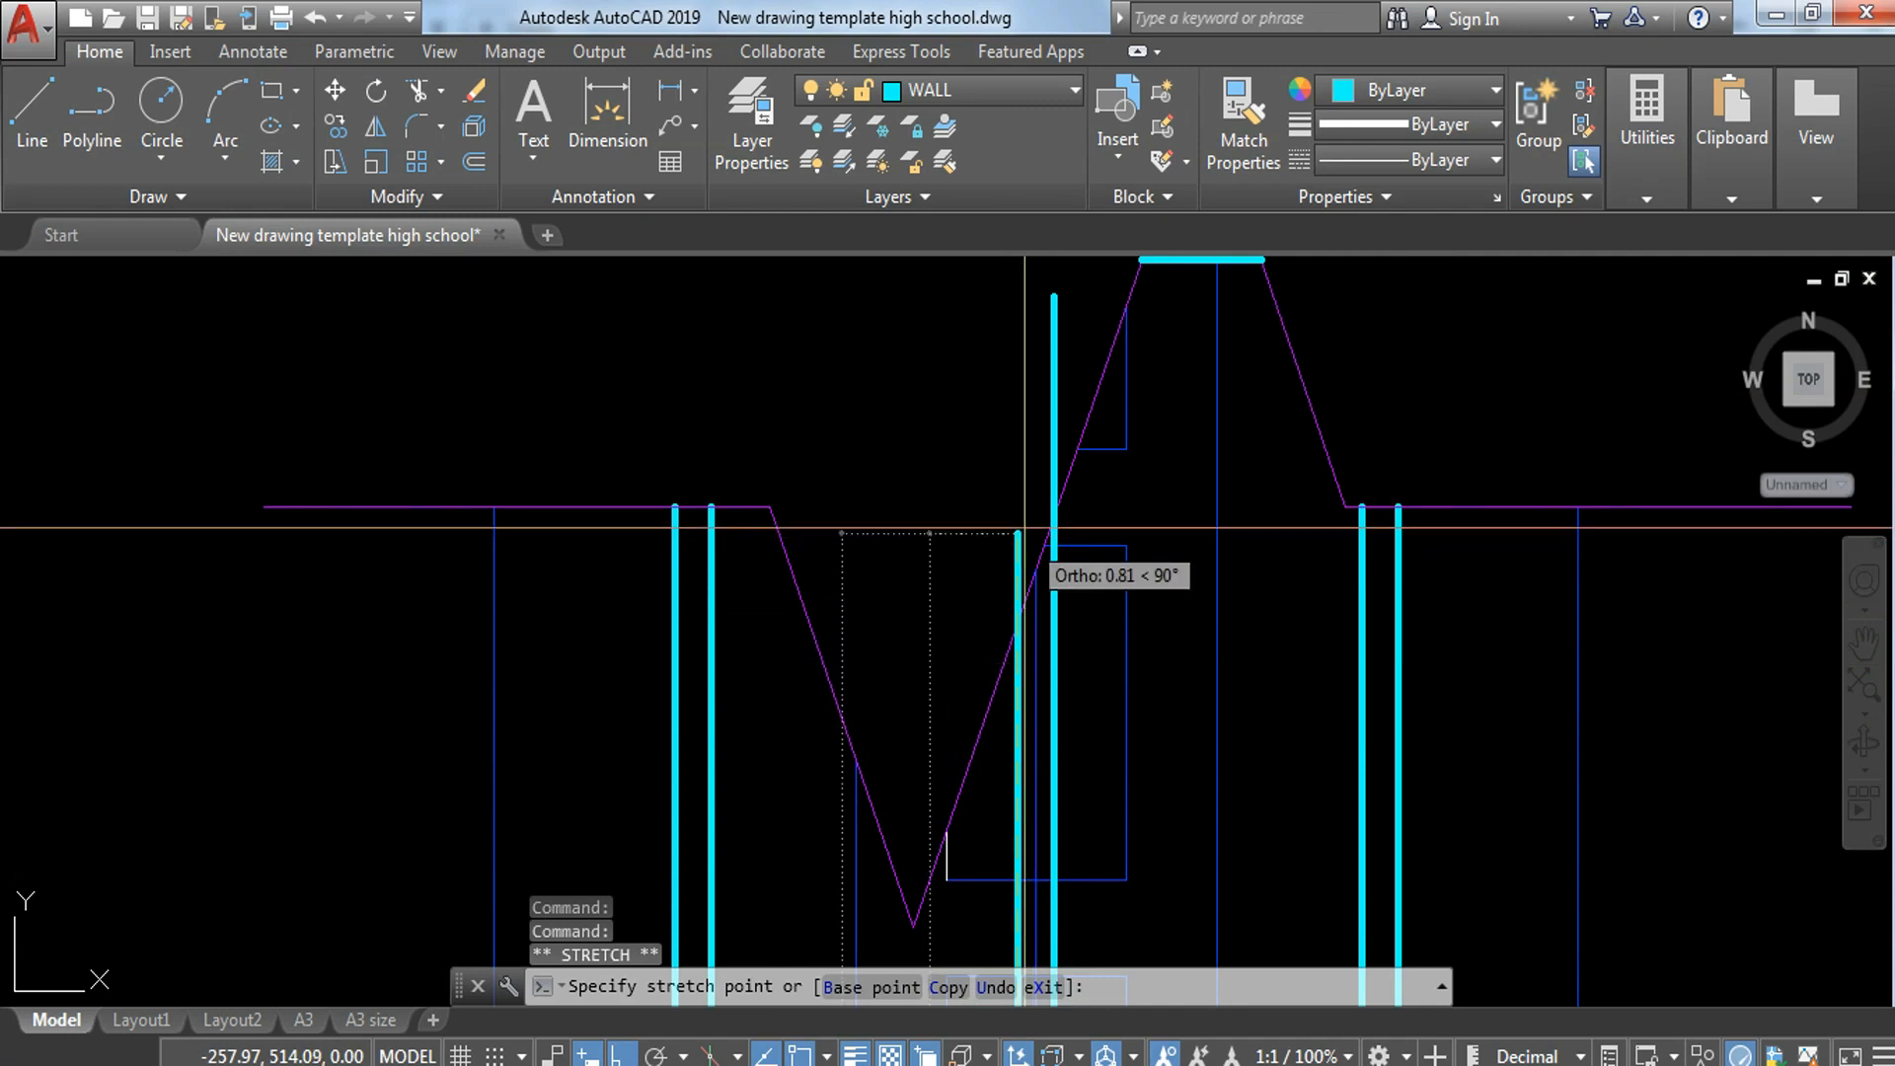
key(Escape)
Step: Trim the central bar lines where they project beyond the upper break line
key(Return)
key(Return)
click(1065, 353)
click(1037, 395)
click(1033, 457)
click(991, 507)
scroll(1086, 622, down, 4)
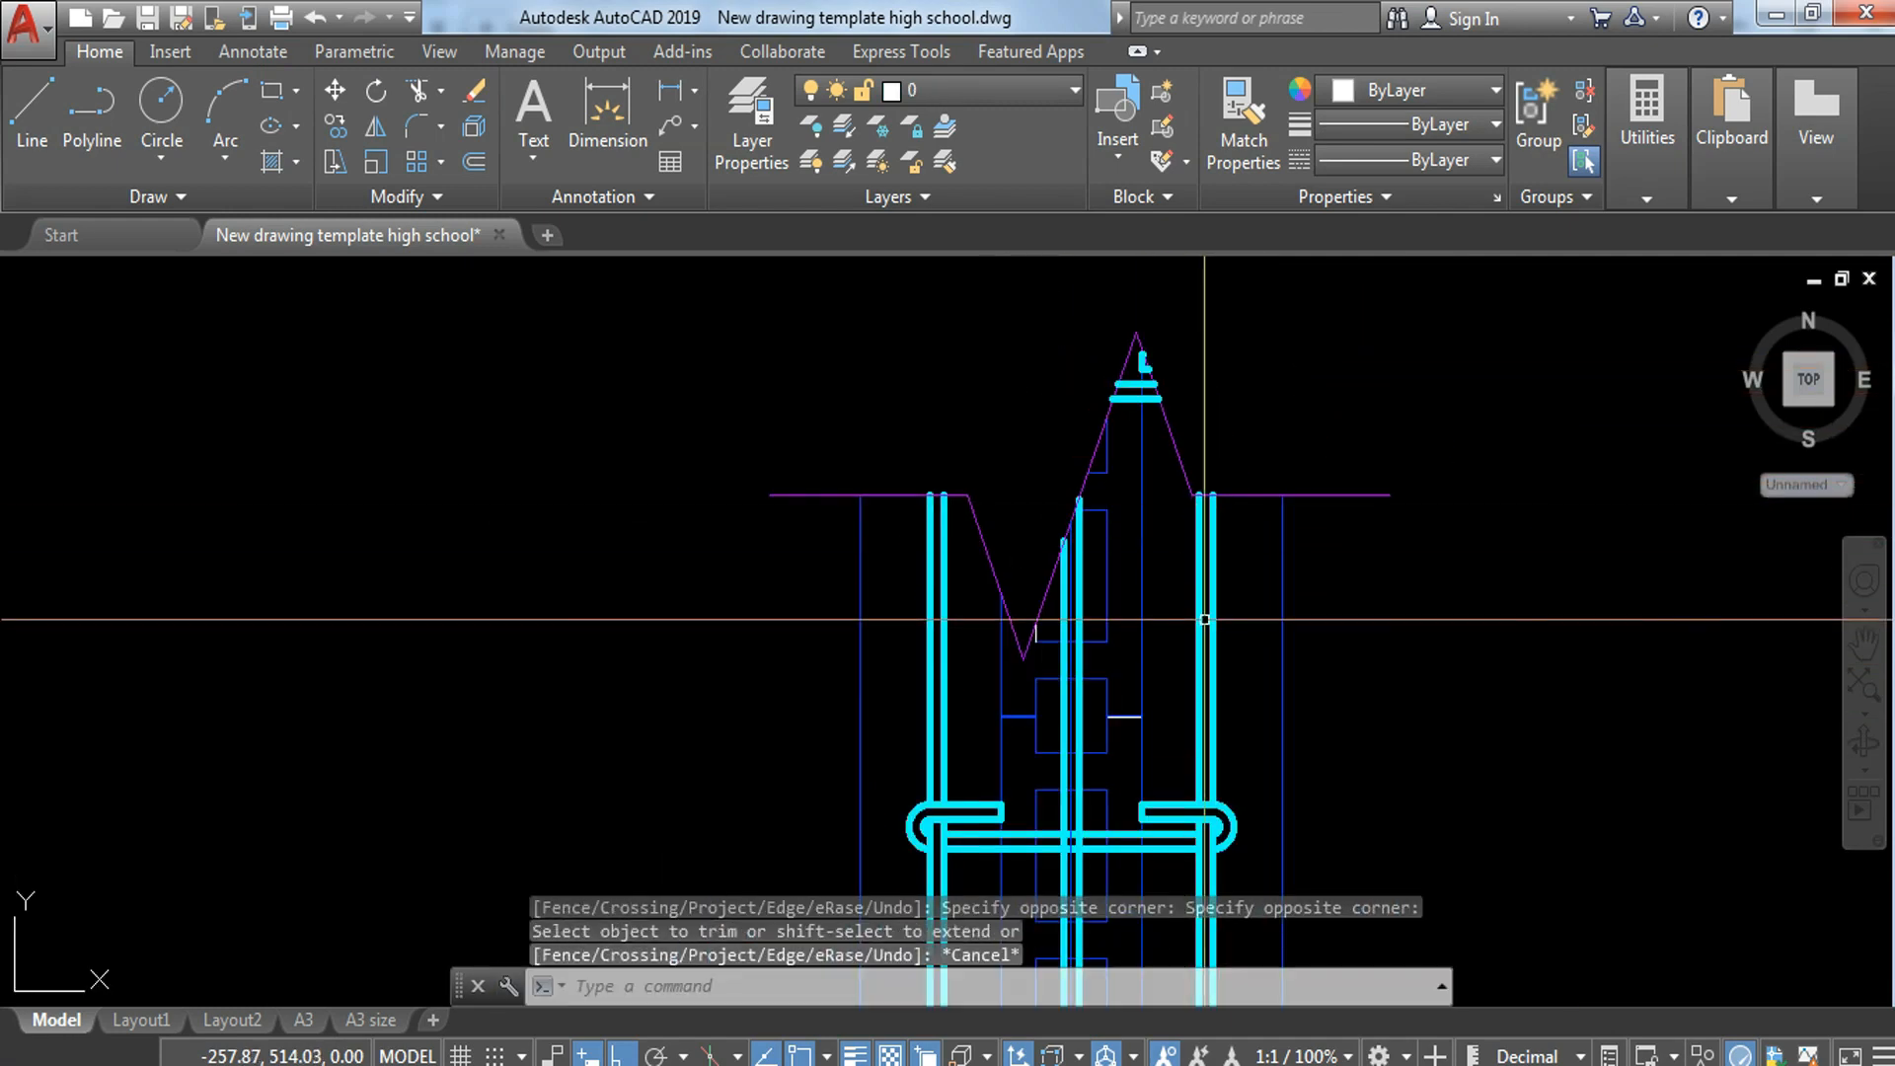
middle_drag(1086, 622, 1135, 501)
key(Escape)
Step: Erase the blue vertical centre line that runs through the central bar and past the lower break line
scroll(1117, 569, up, 4)
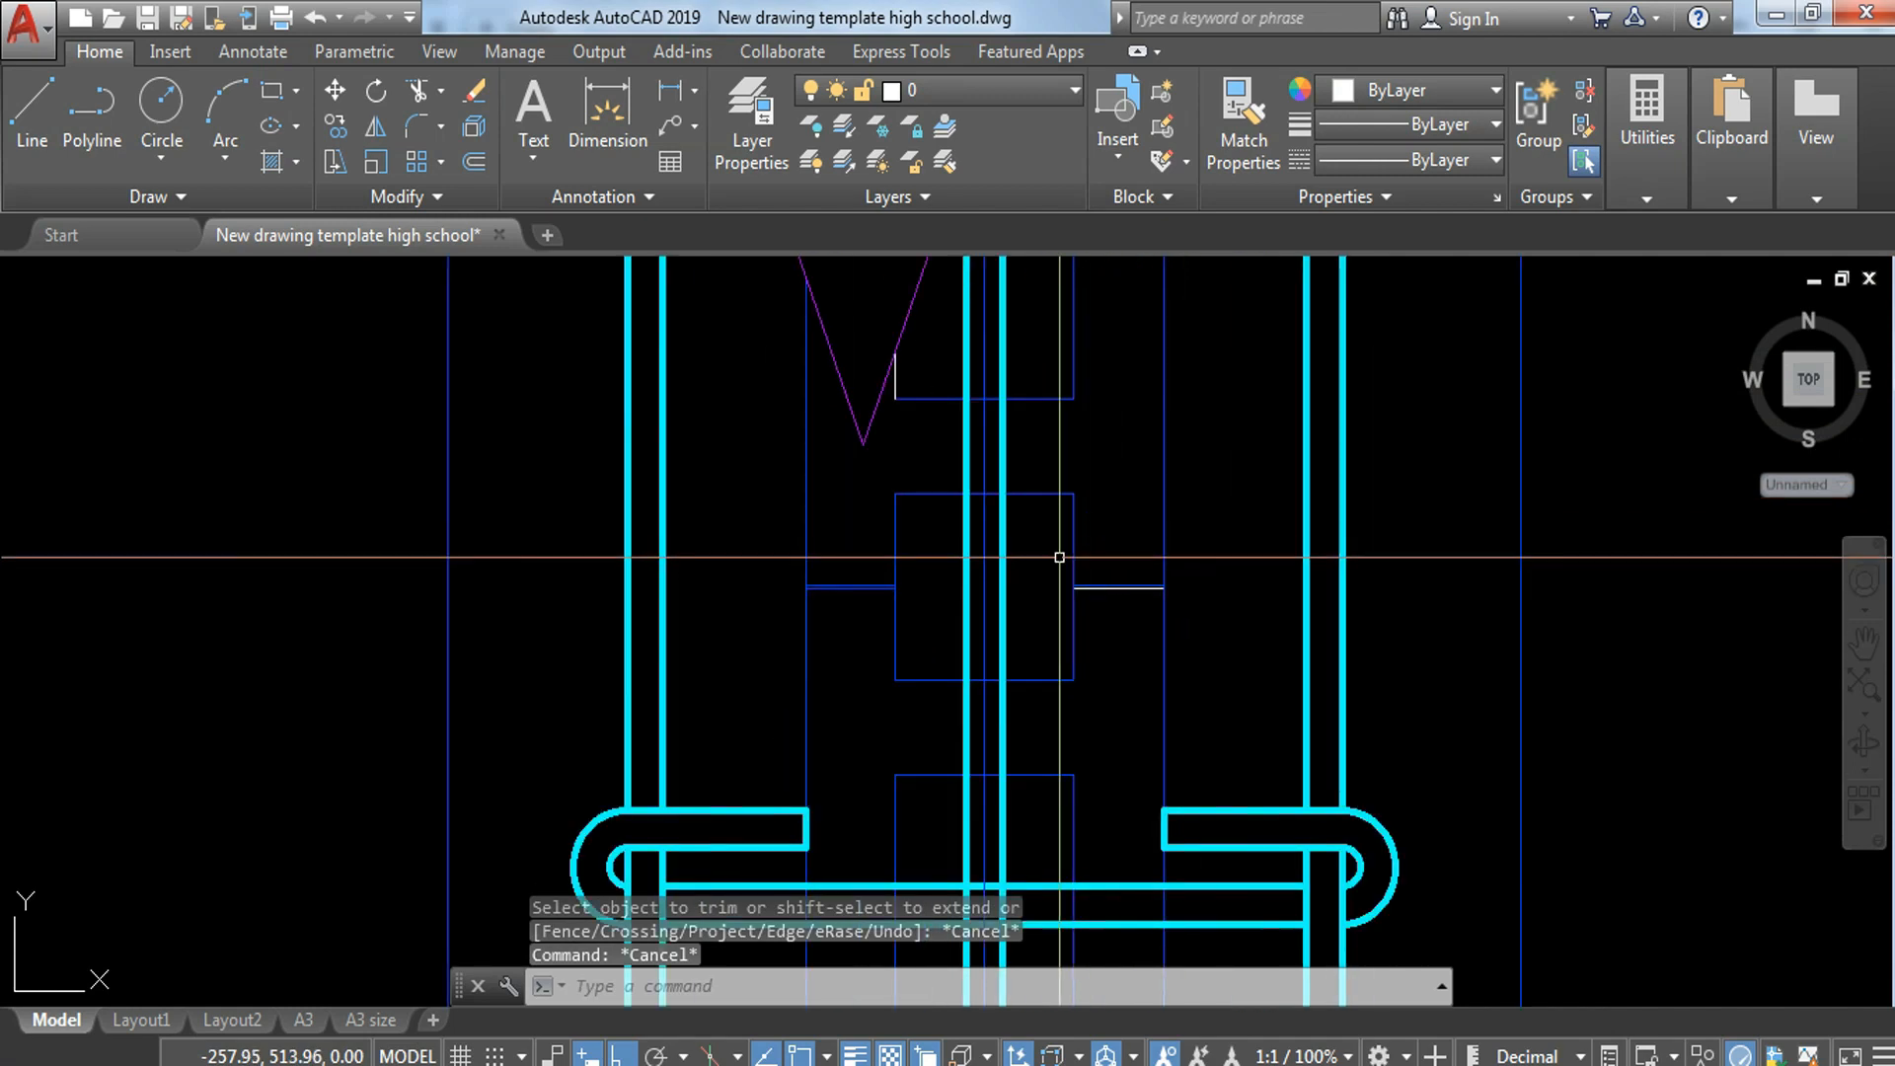
scroll(1090, 604, up, 5)
scroll(1144, 539, down, 3)
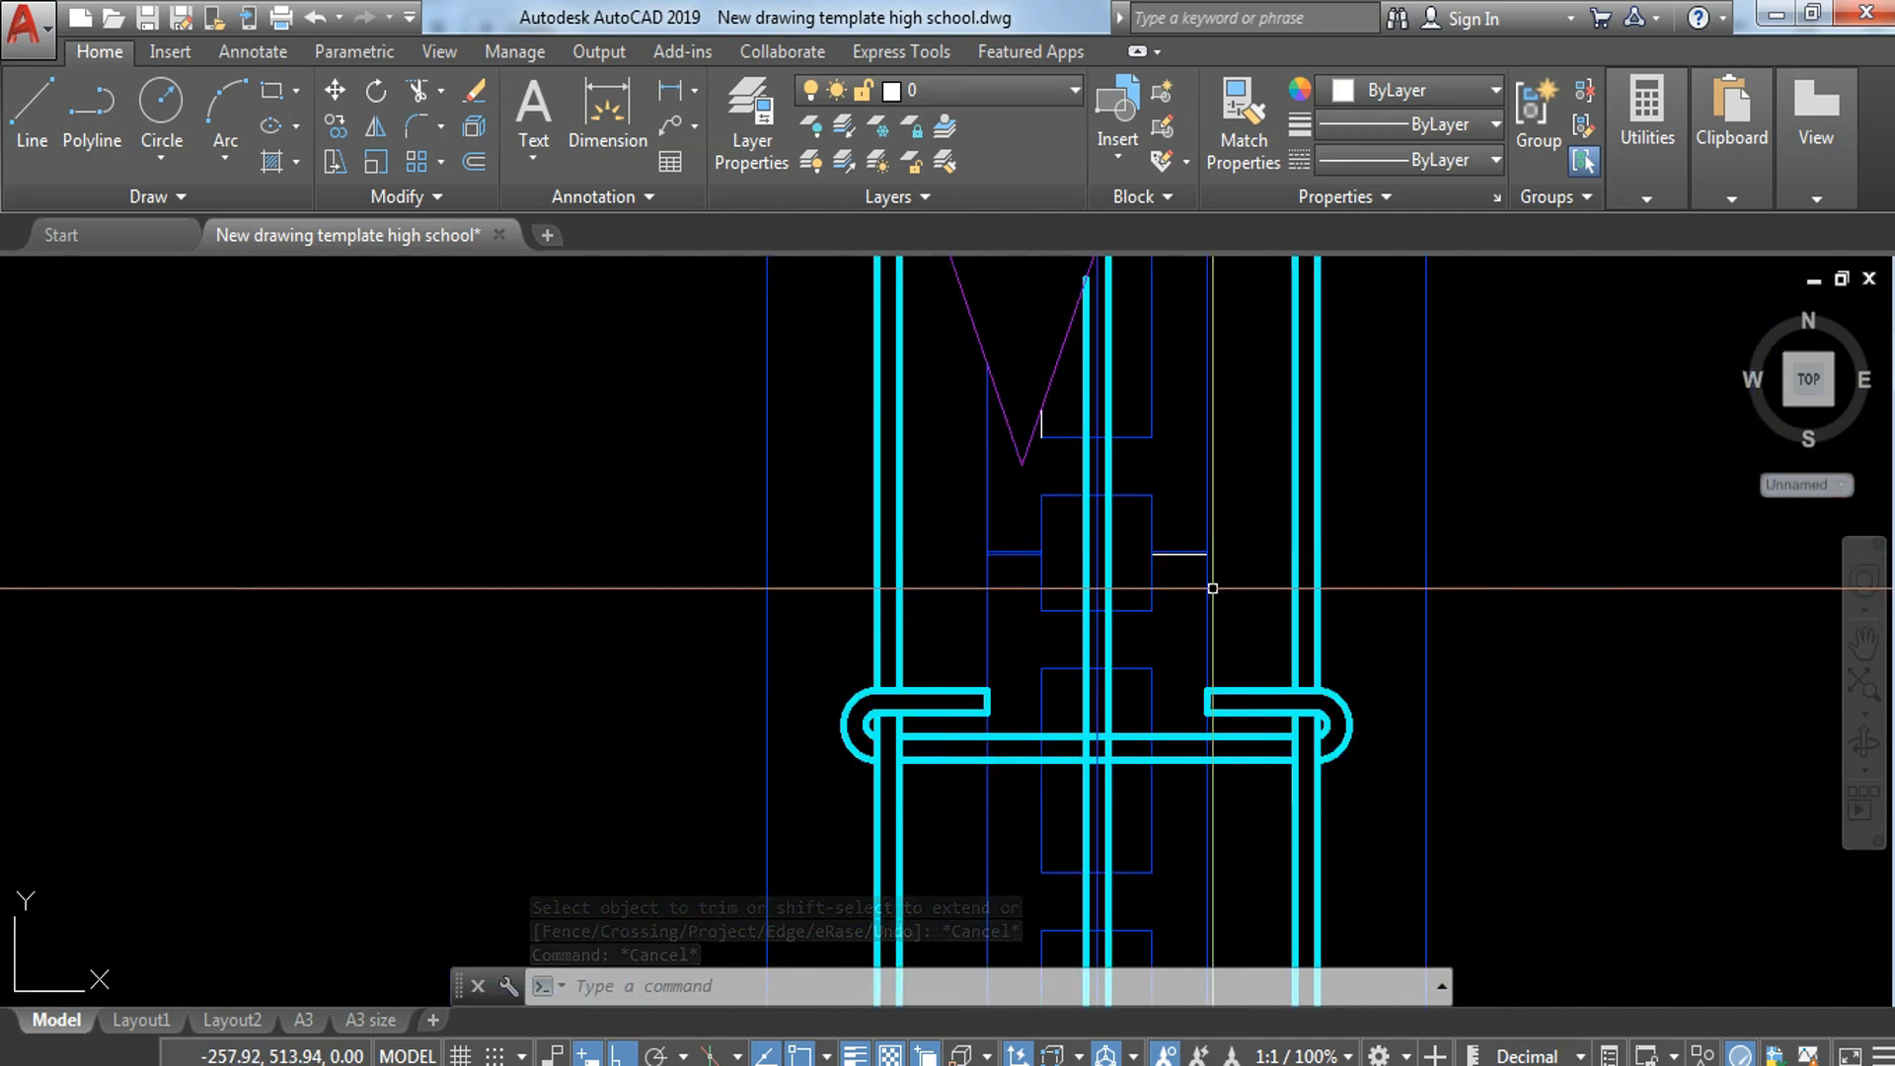
scroll(1224, 602, down, 4)
scroll(1278, 614, down, 3)
scroll(1259, 747, up, 4)
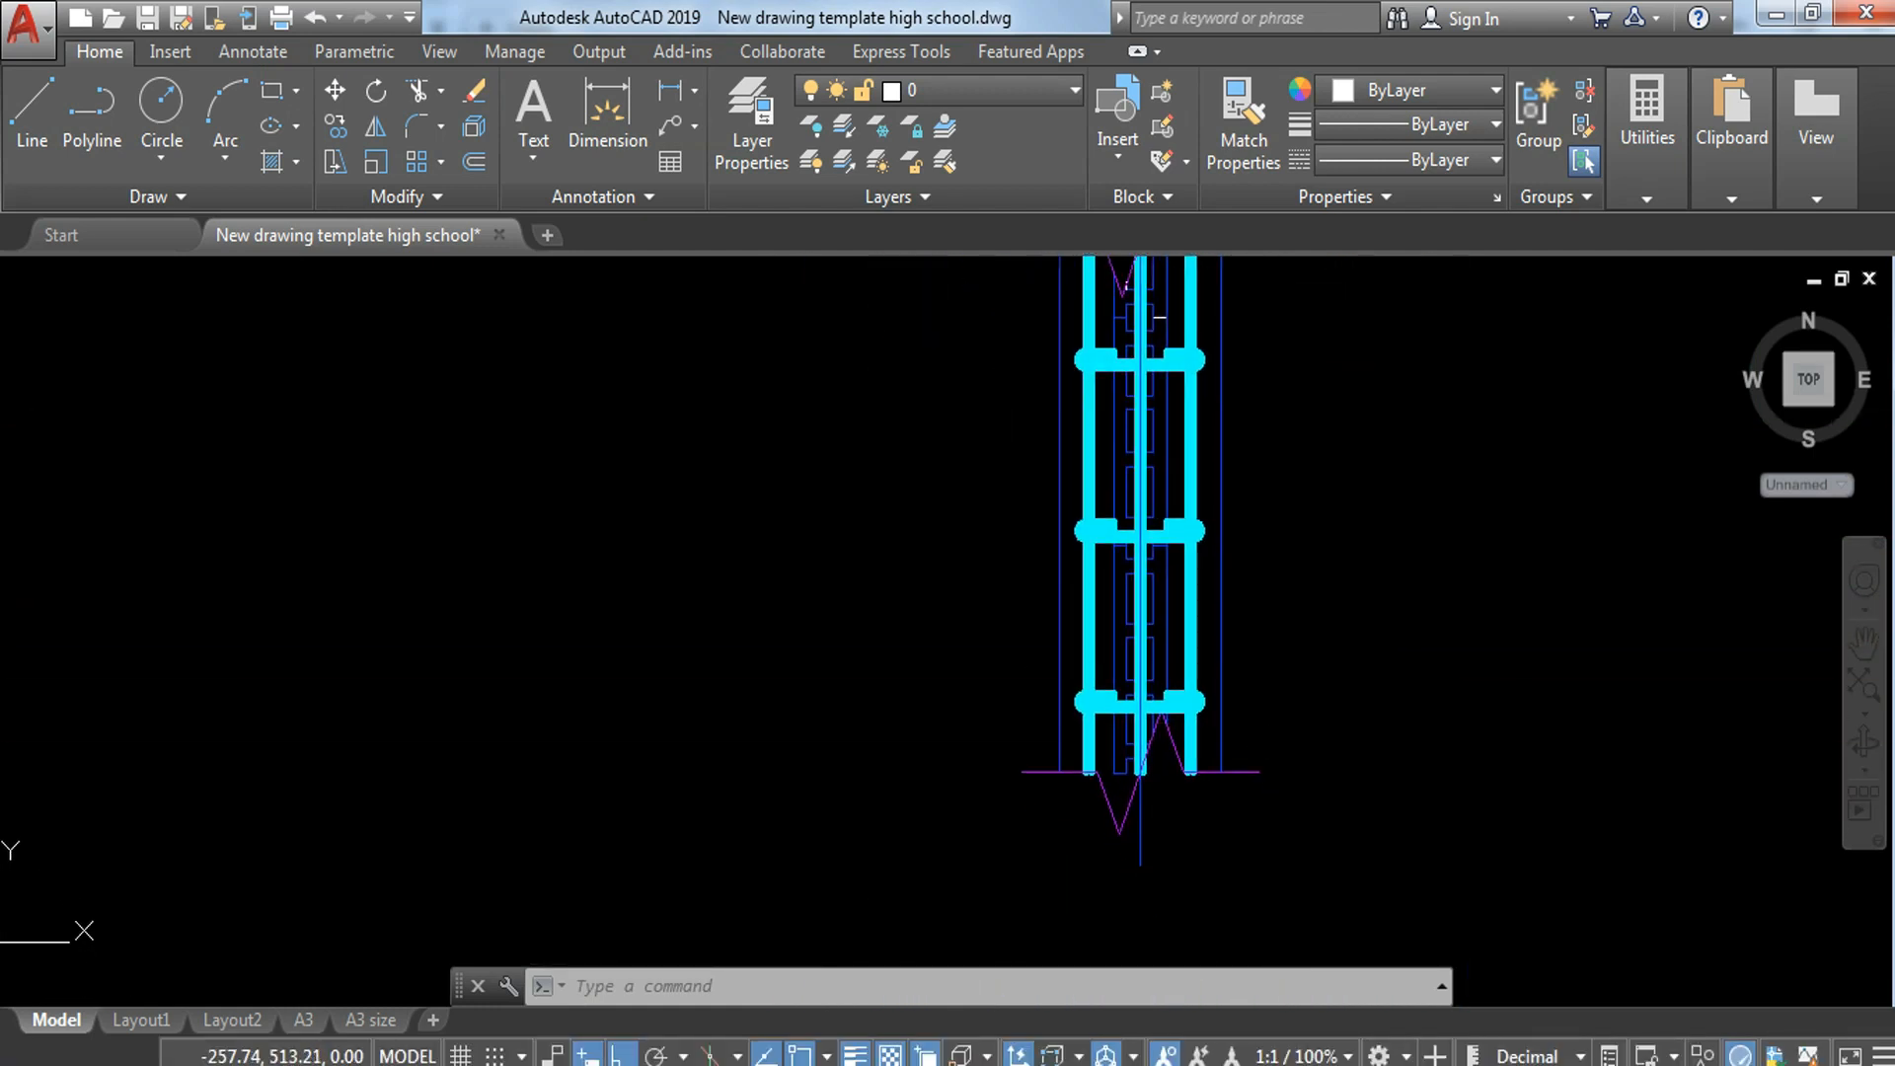
click(1147, 861)
click(1075, 939)
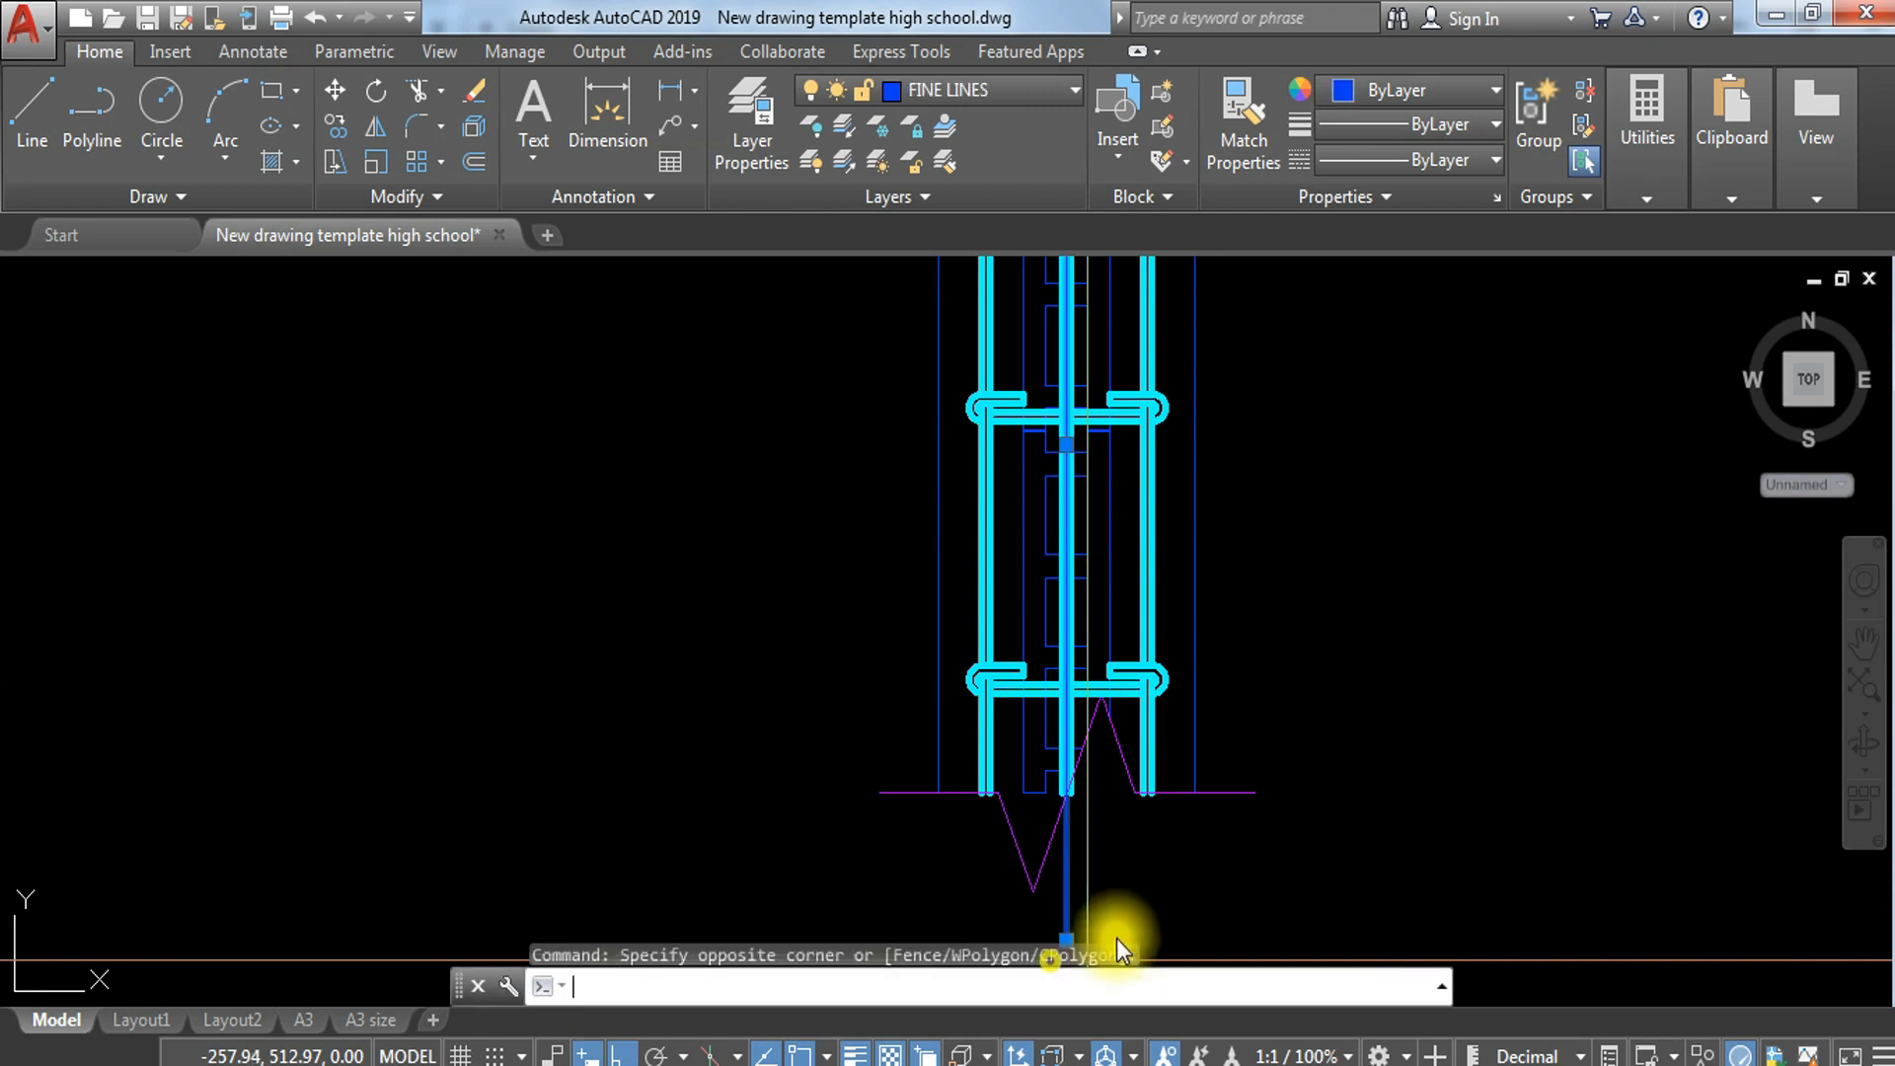
text(e)
key(Return)
middle_drag(1092, 520, 1112, 534)
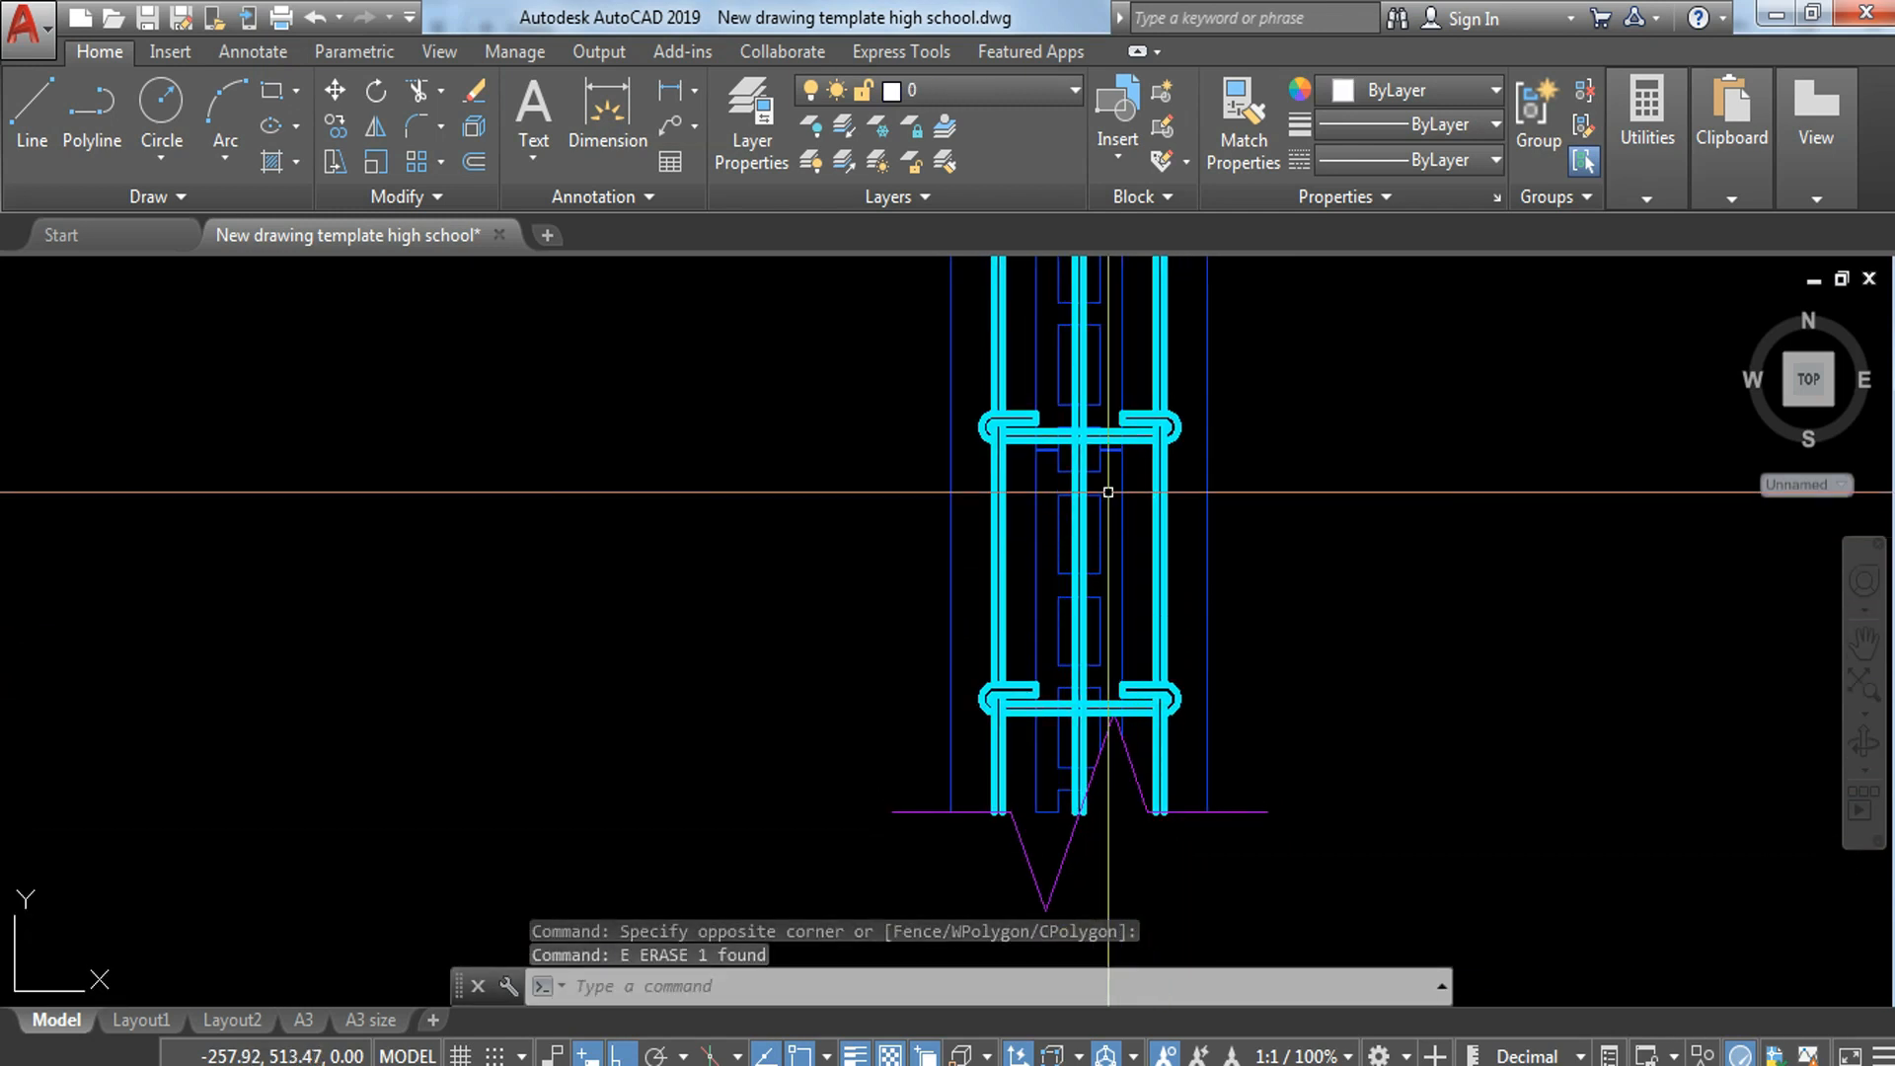
middle_drag(1109, 491, 1110, 512)
text(h)
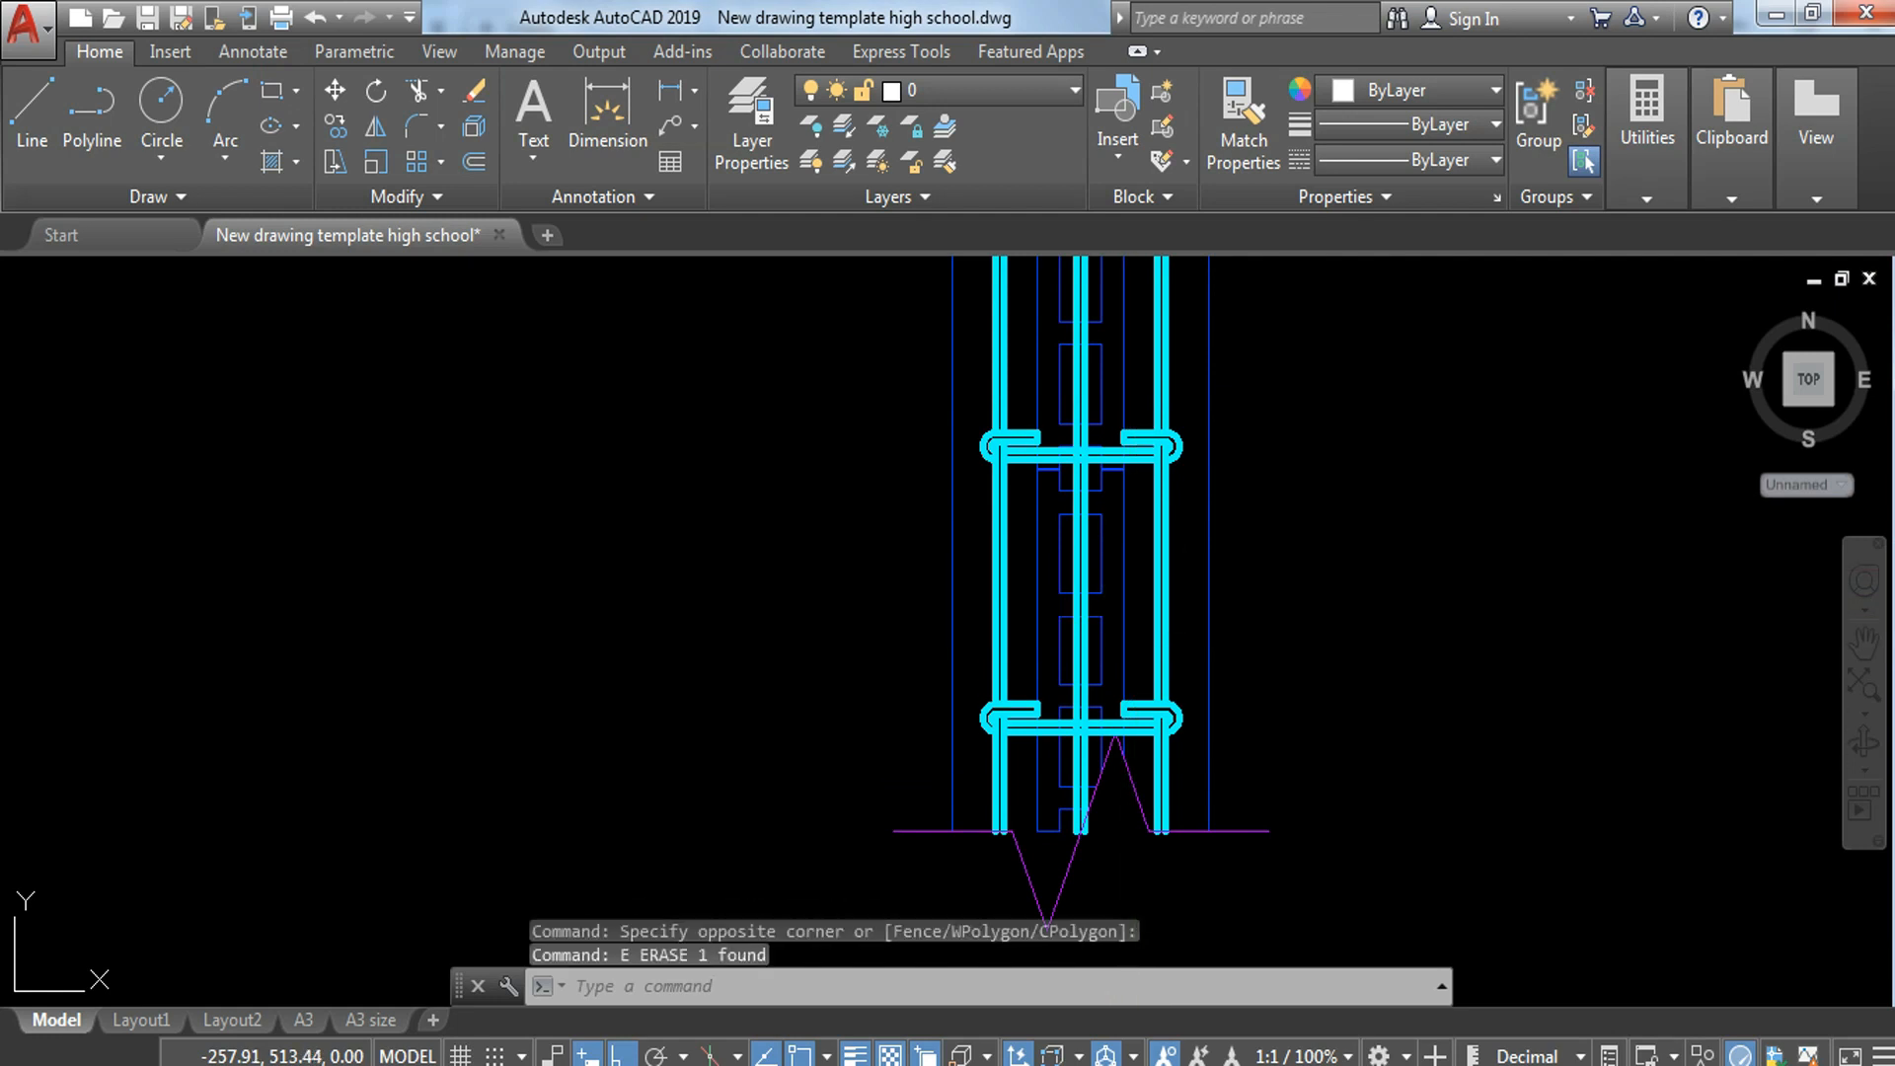
key(Return)
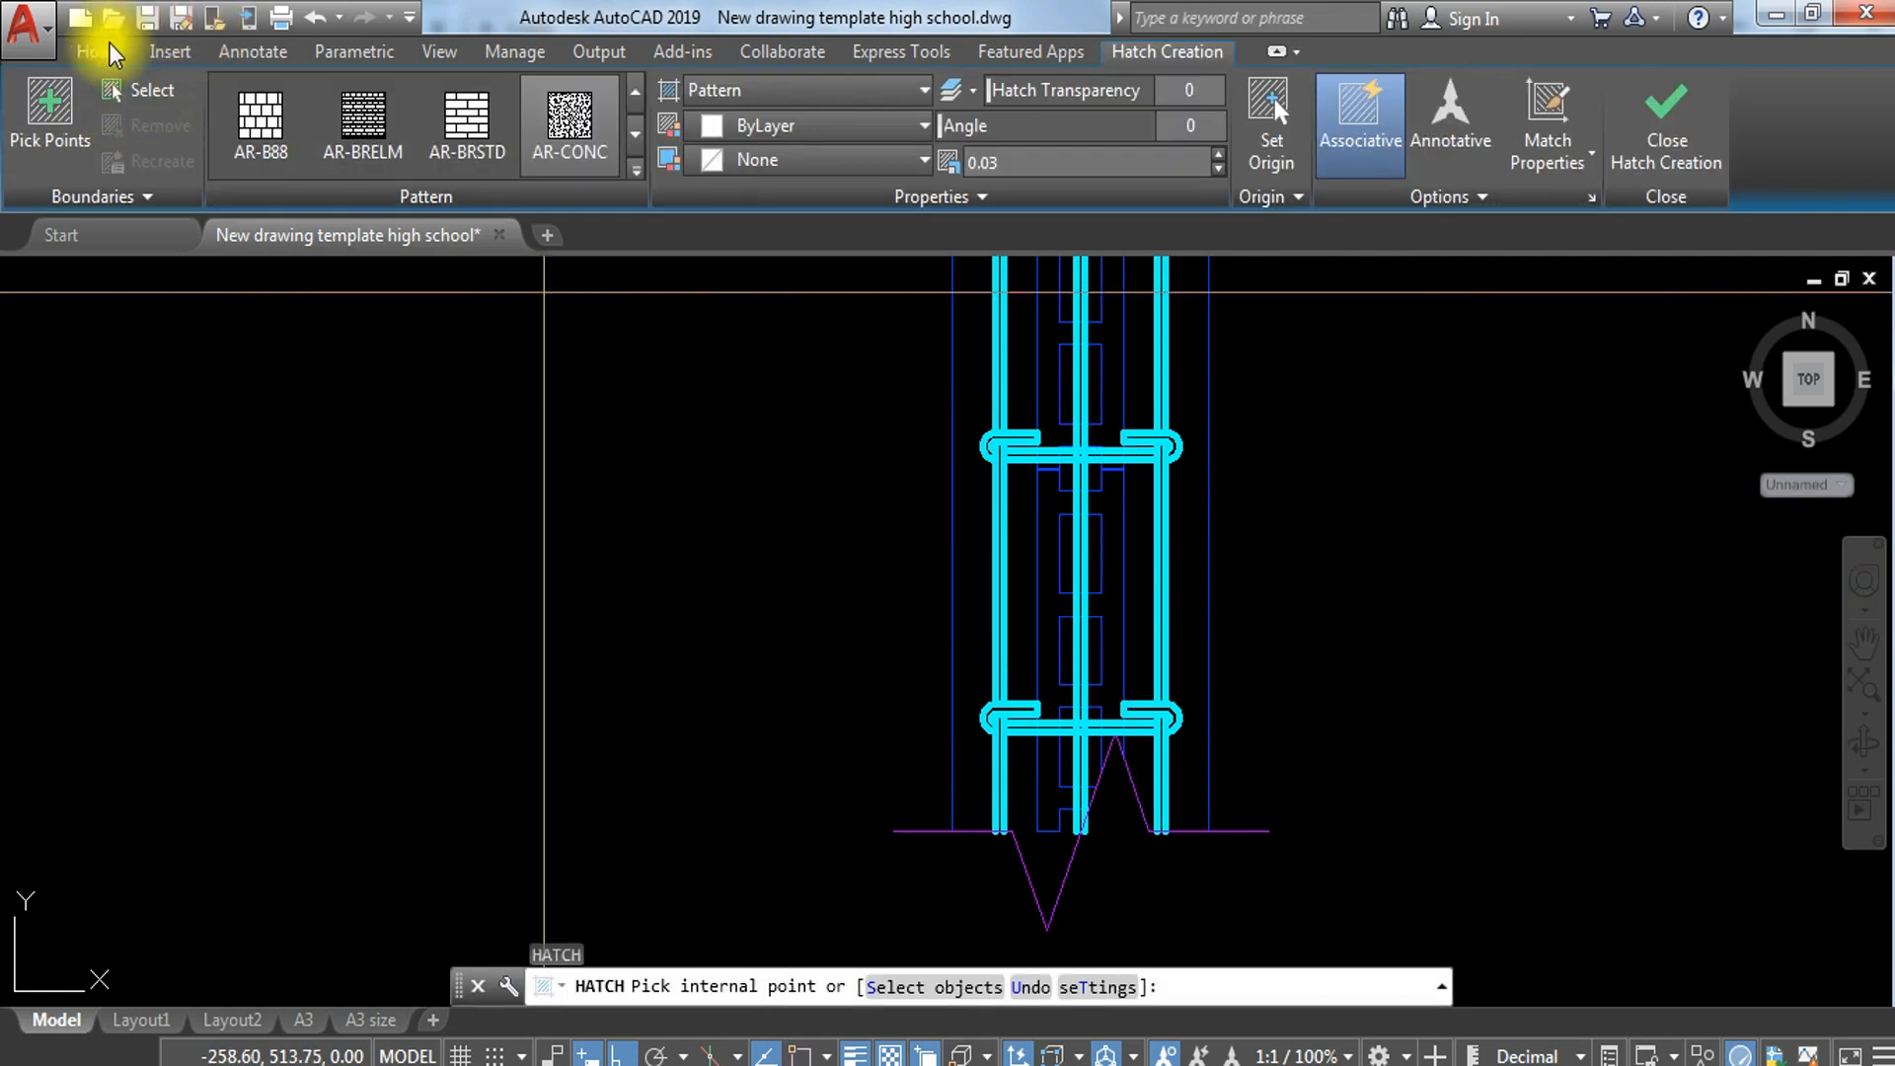
click(100, 51)
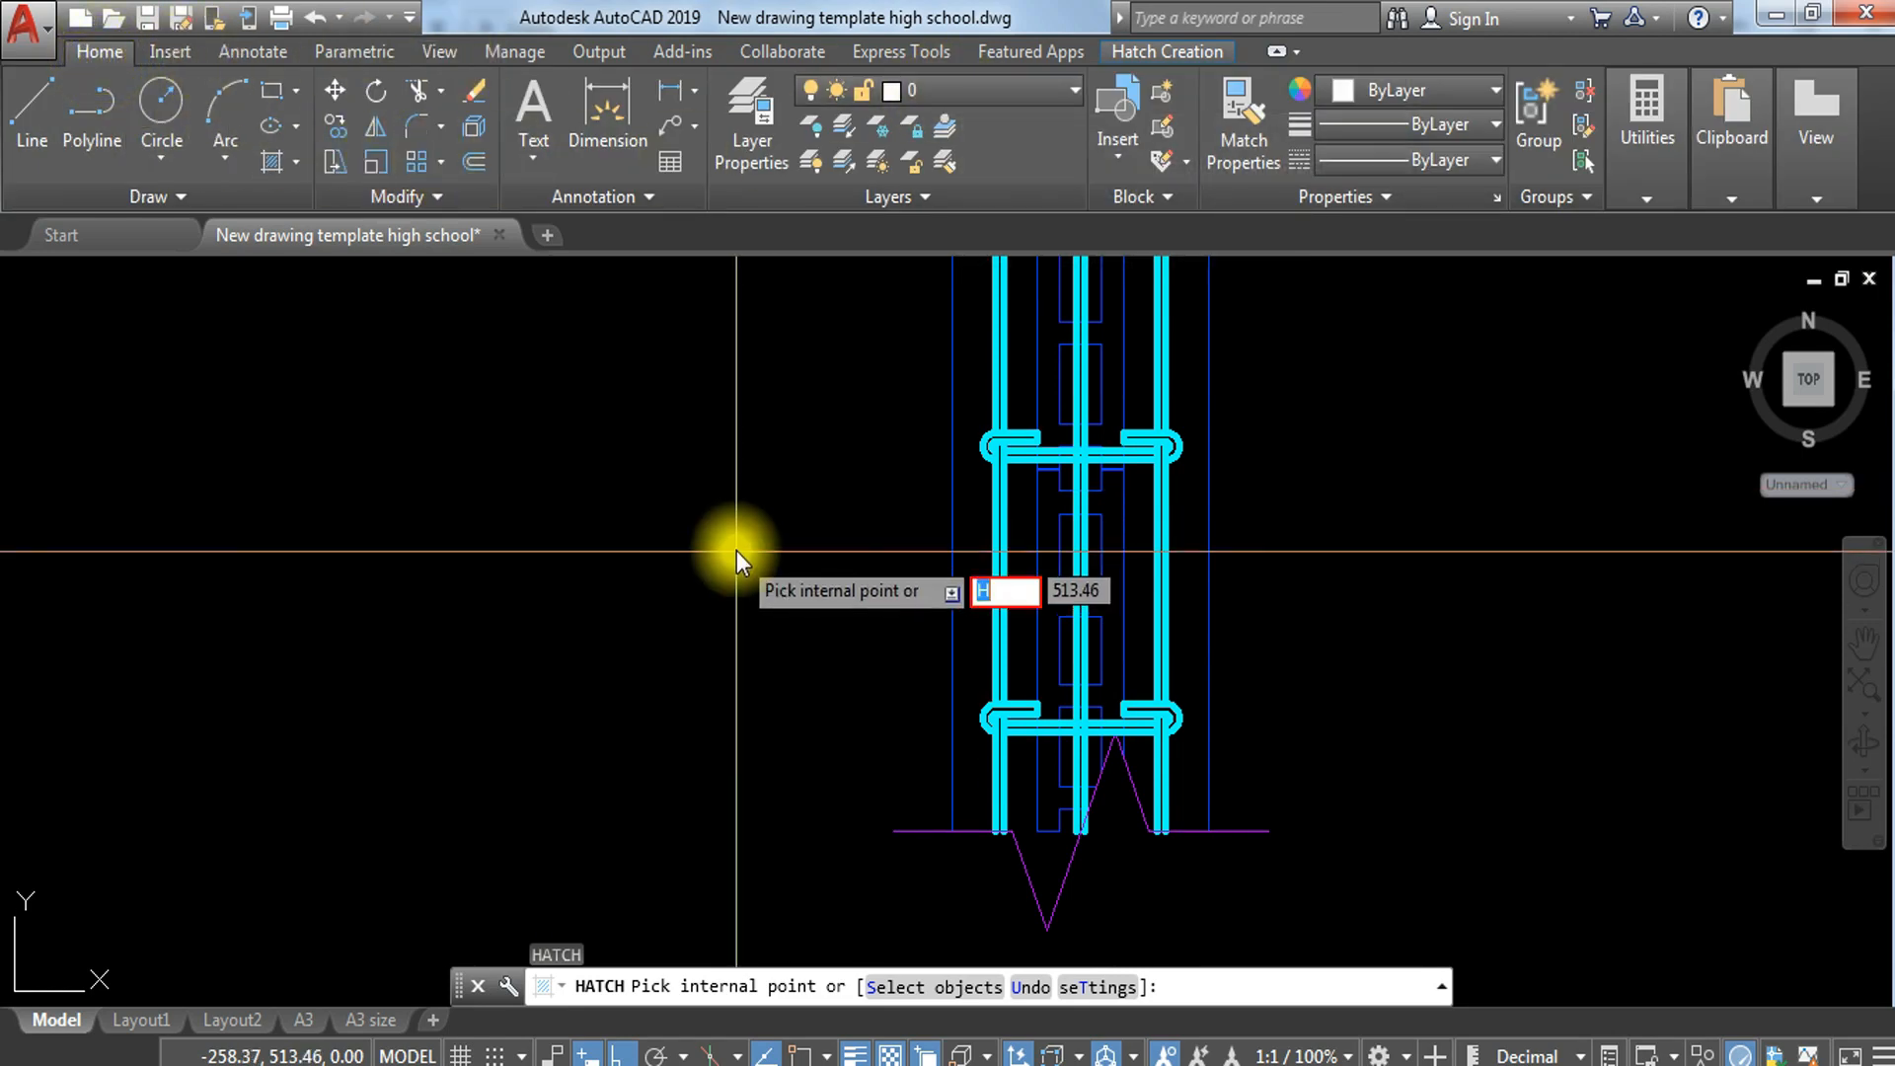
key(Escape)
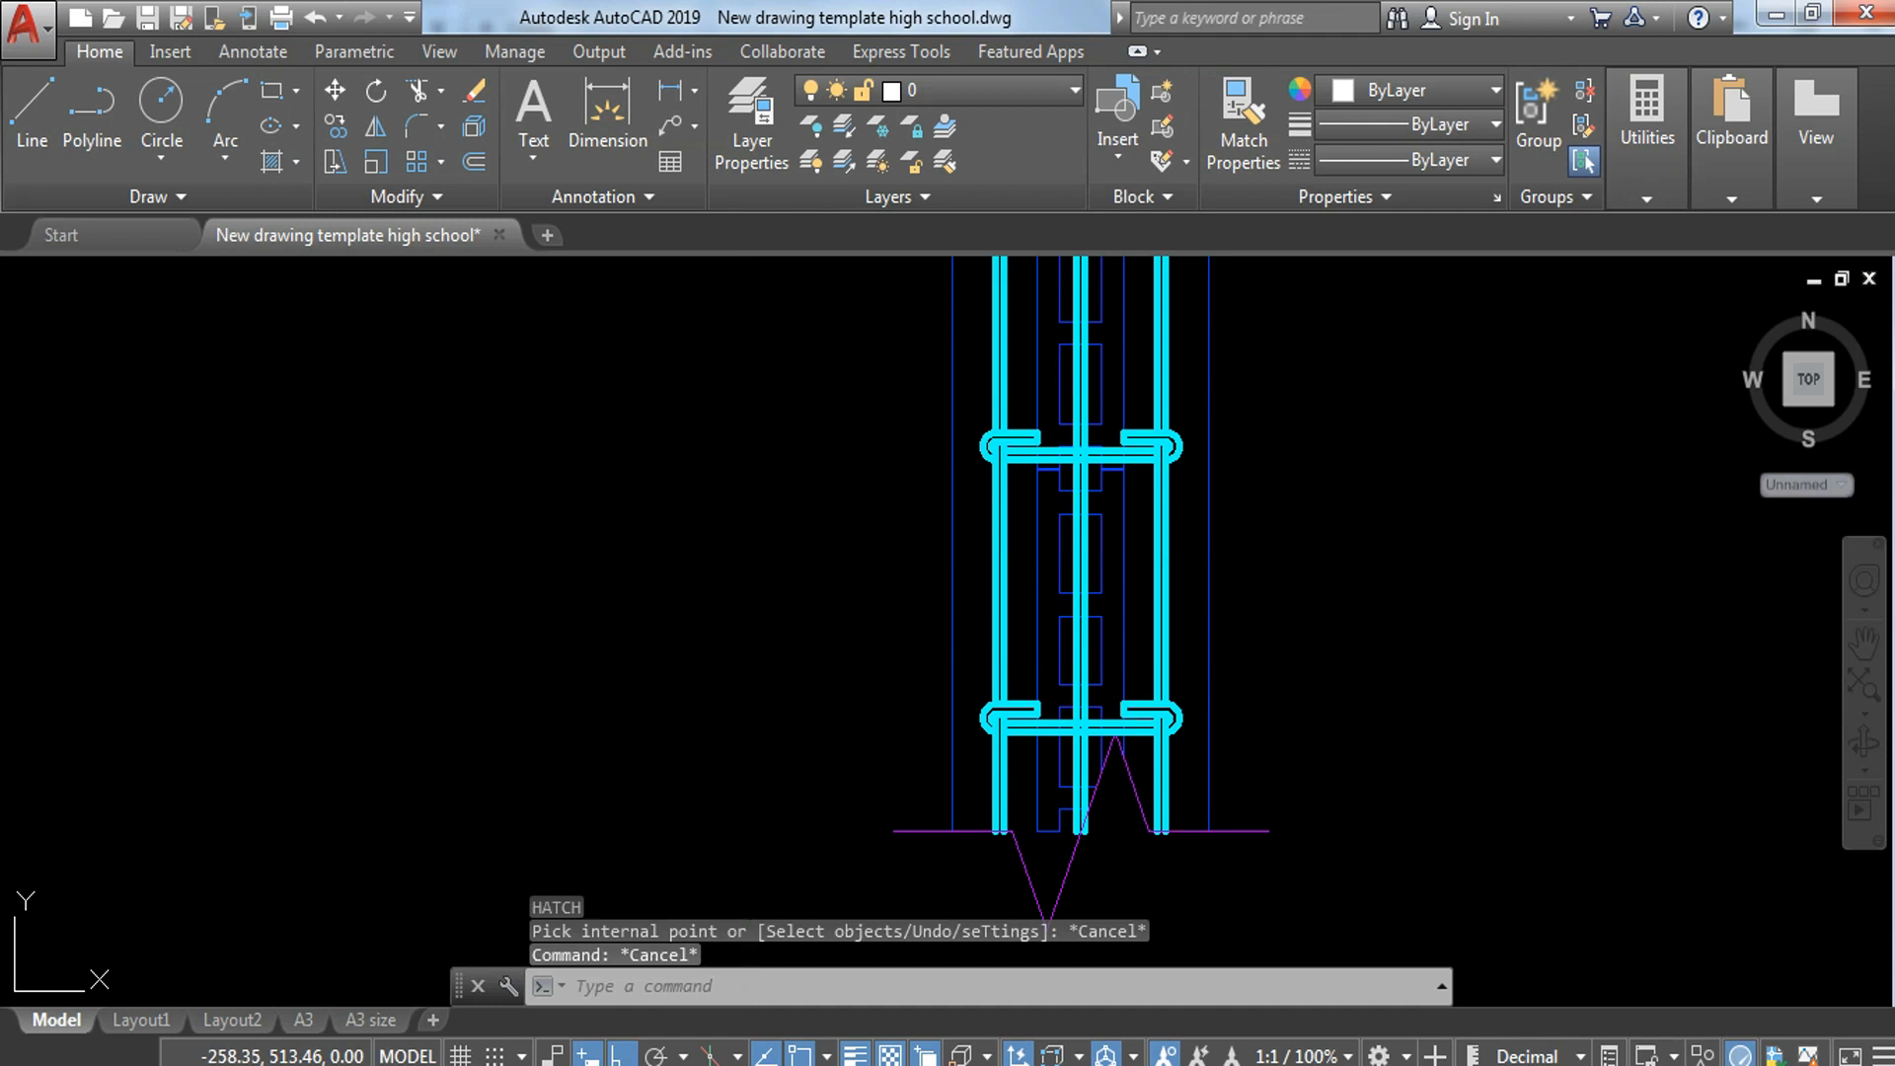
Step: Start a hatch with the SOLID pattern and fill both sides of the hollow block between the two lowest hooked bars
key(Return)
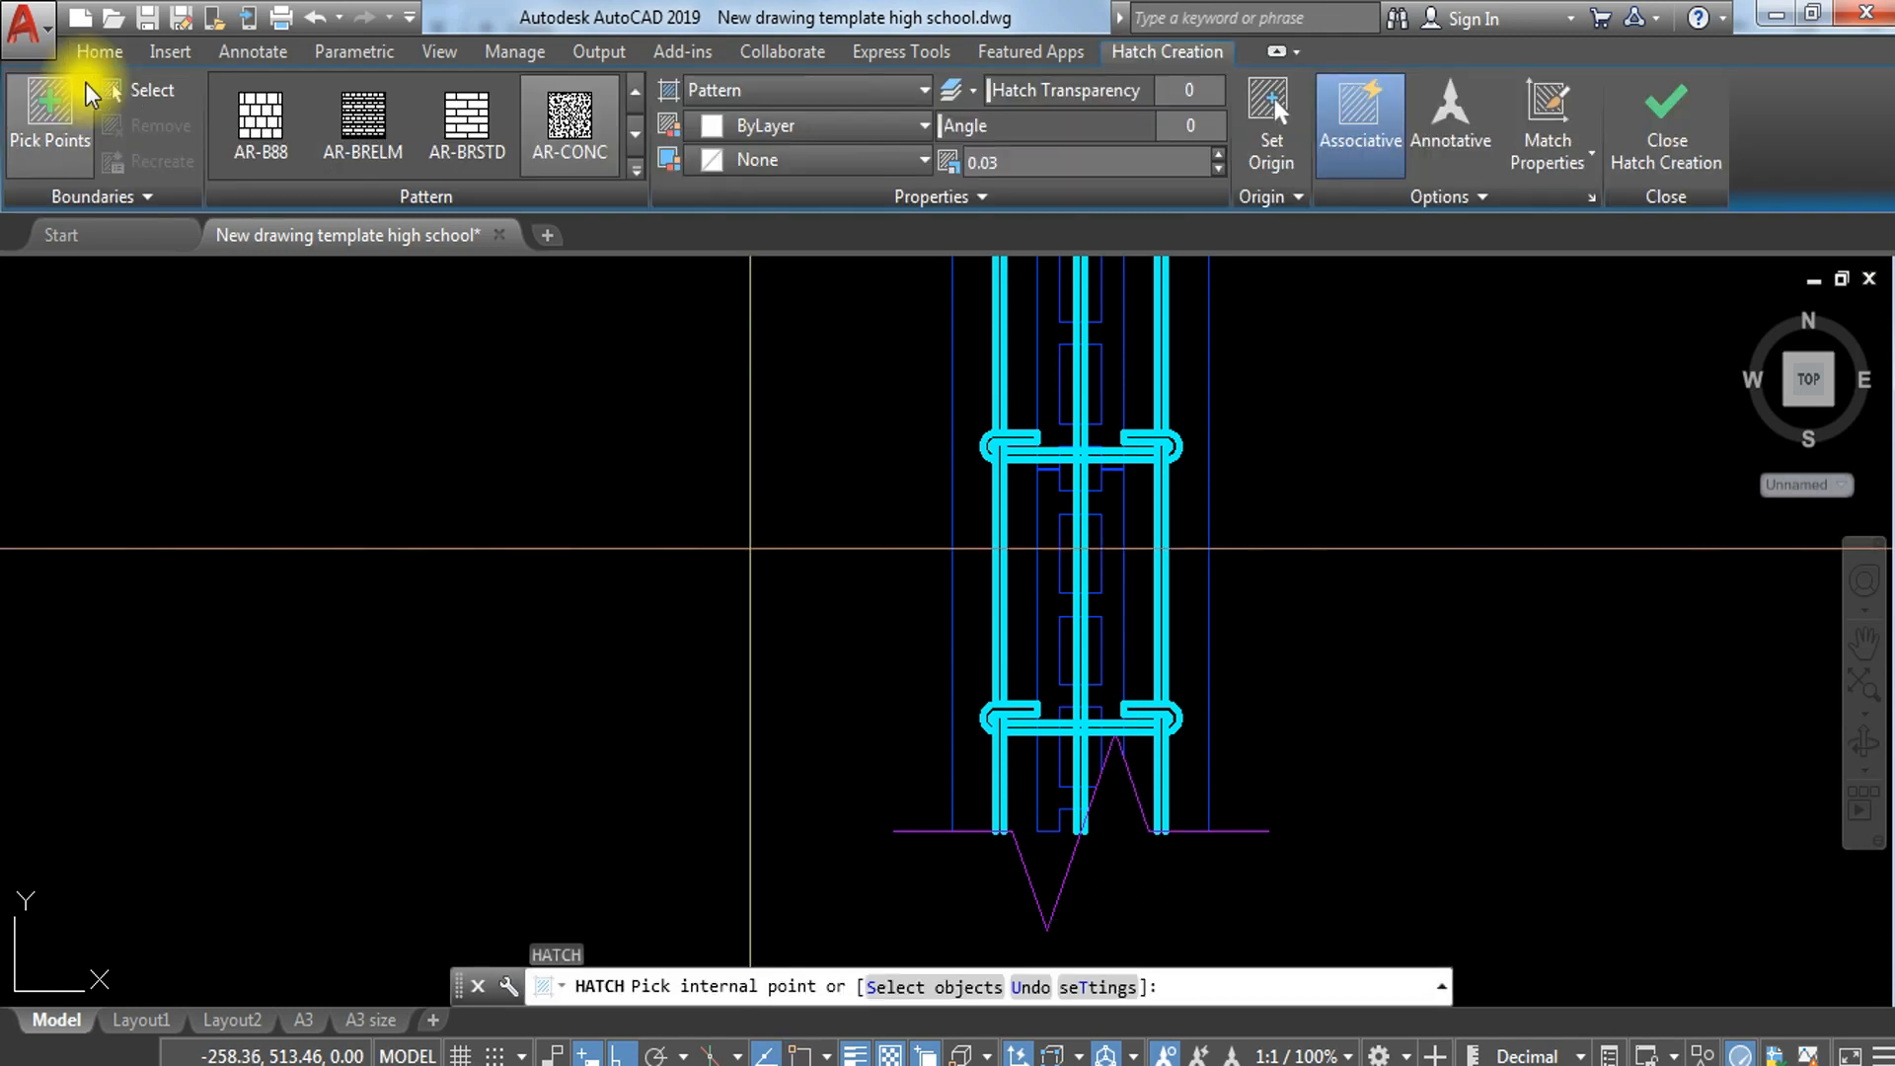
click(635, 169)
click(259, 116)
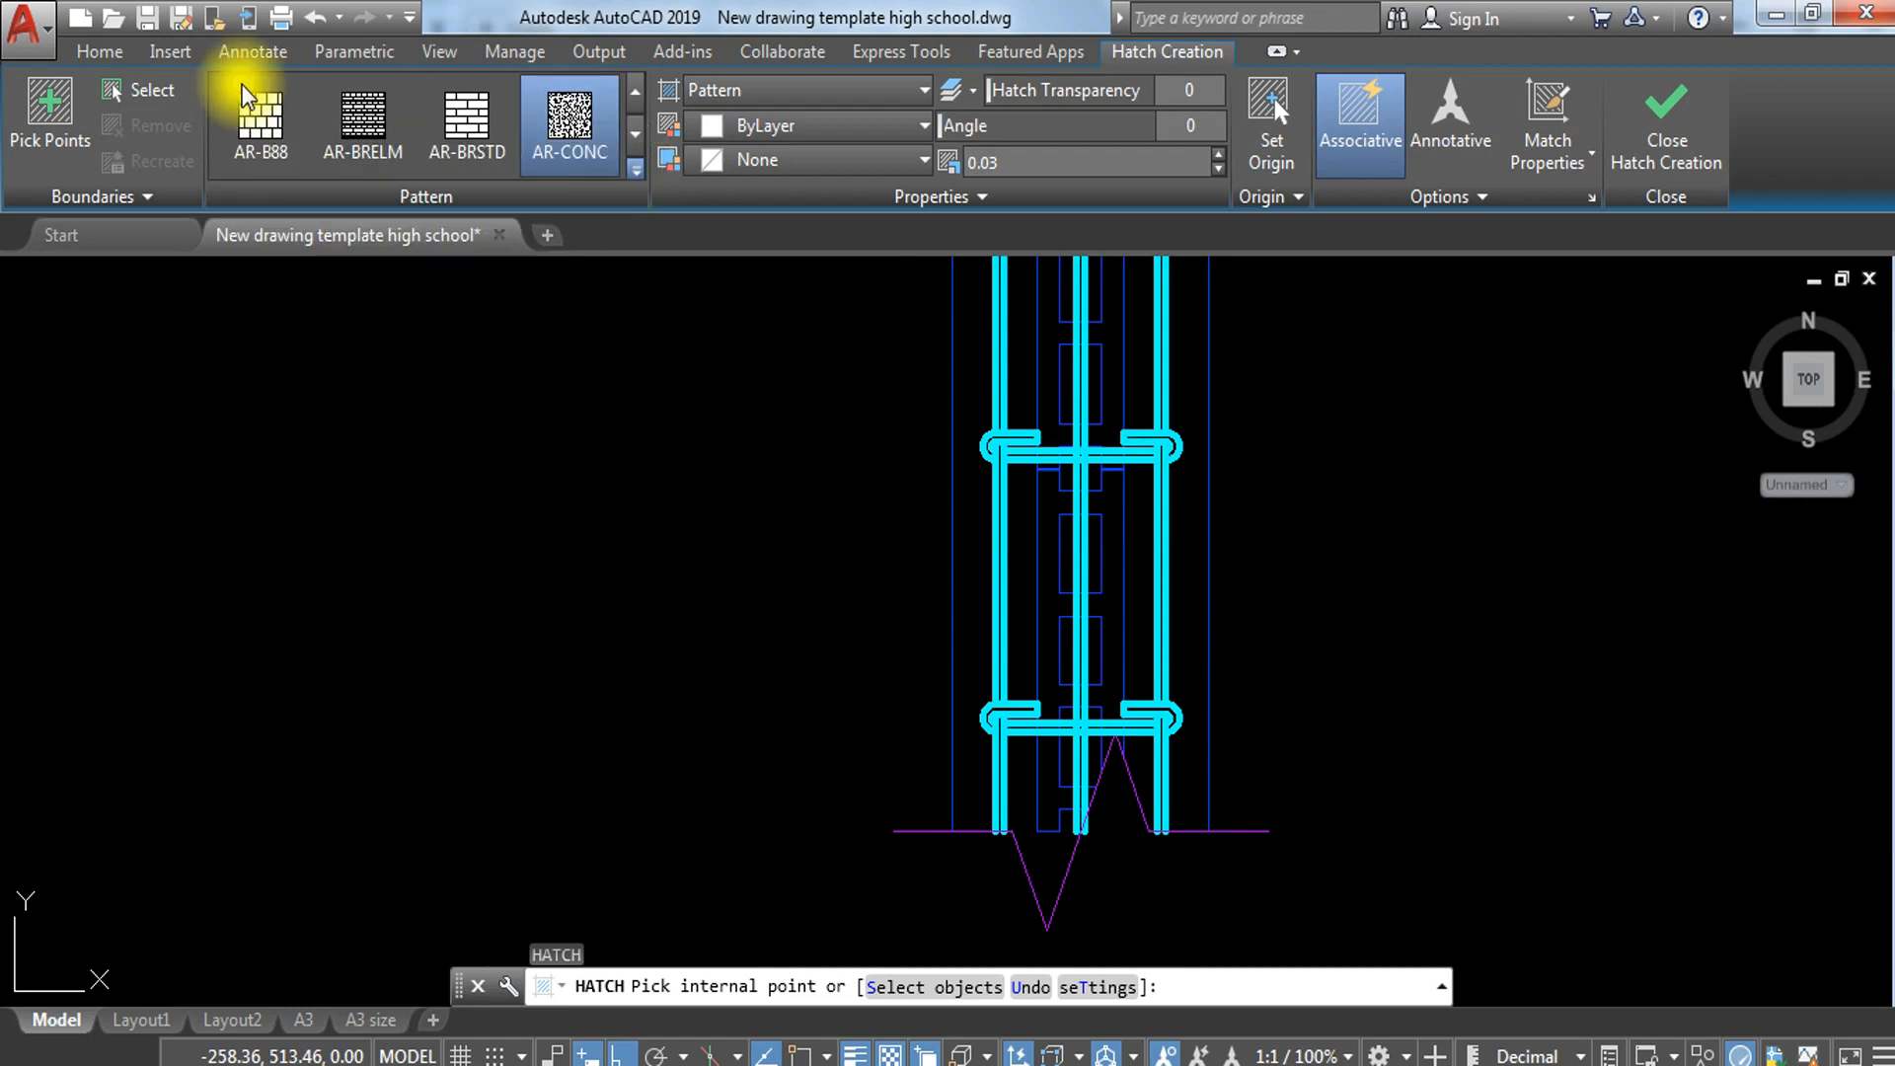
scroll(1057, 494, up, 4)
click(1058, 494)
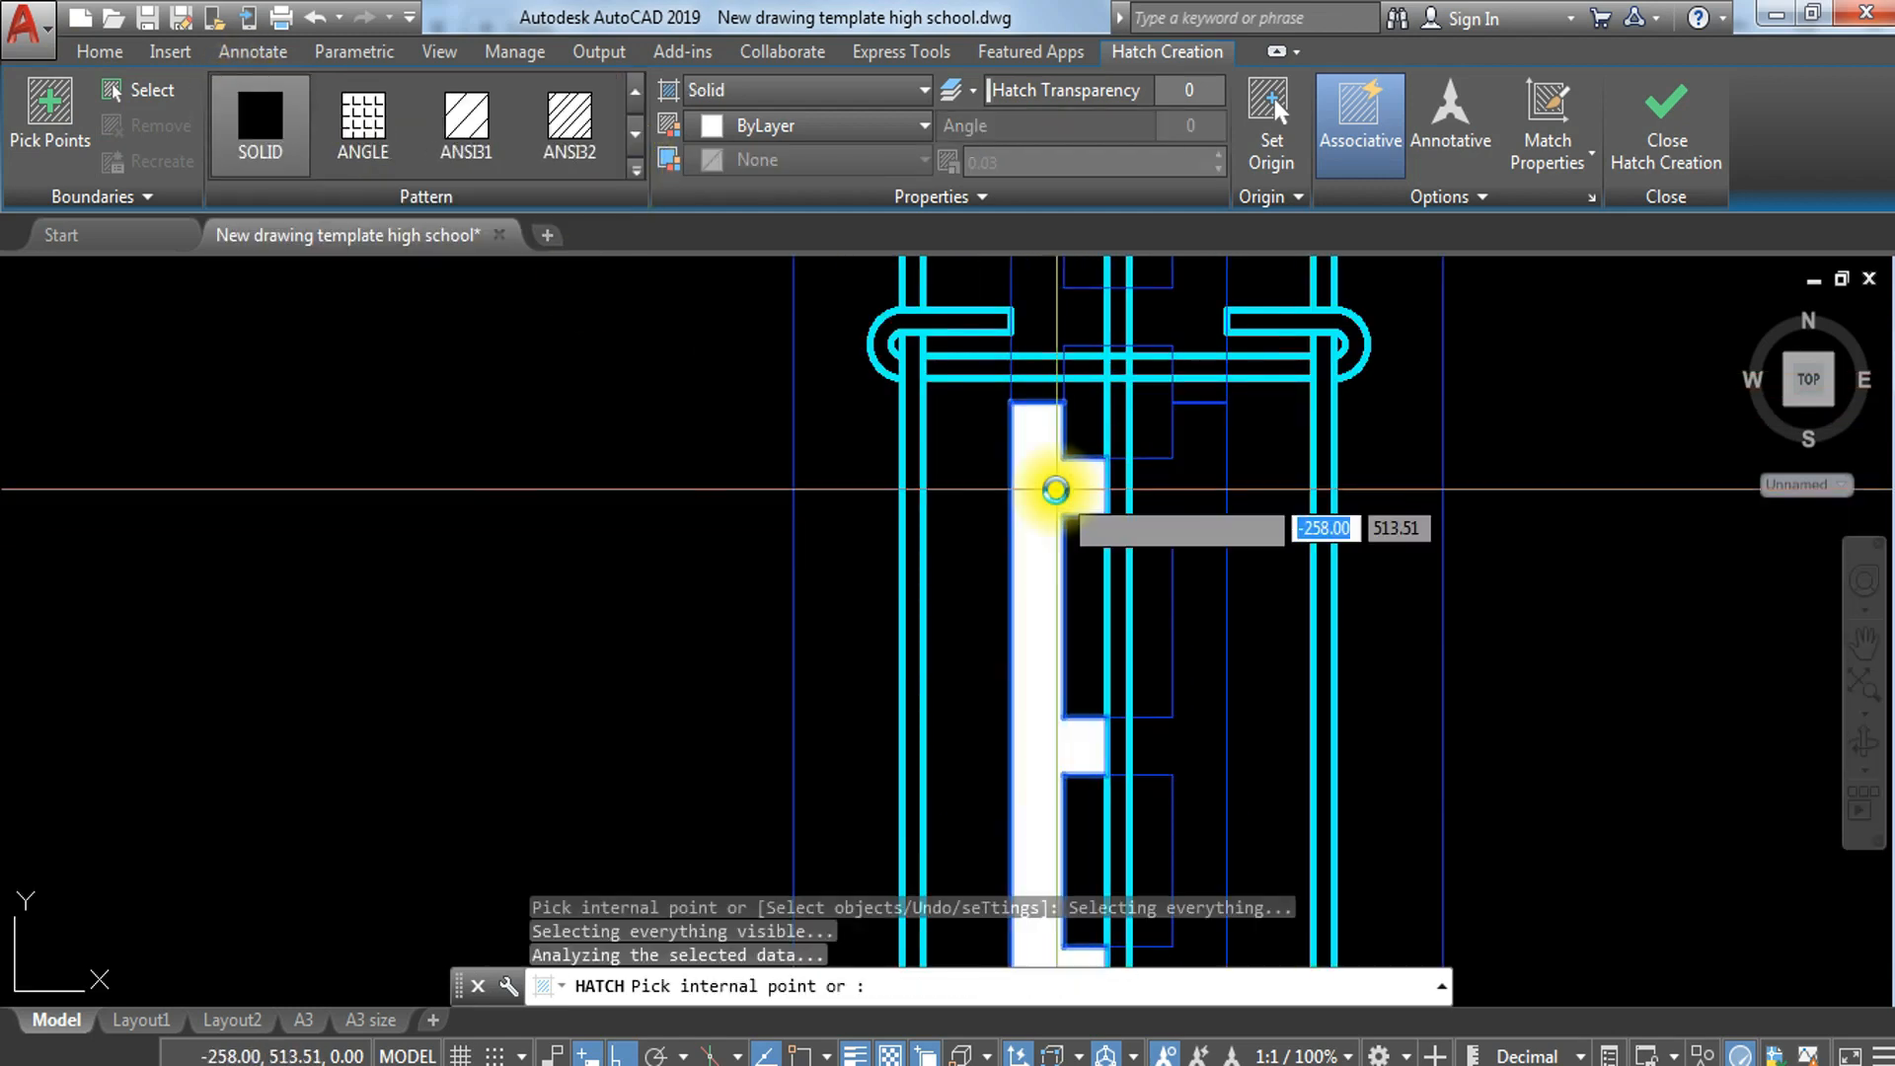
scroll(1057, 495, down, 2)
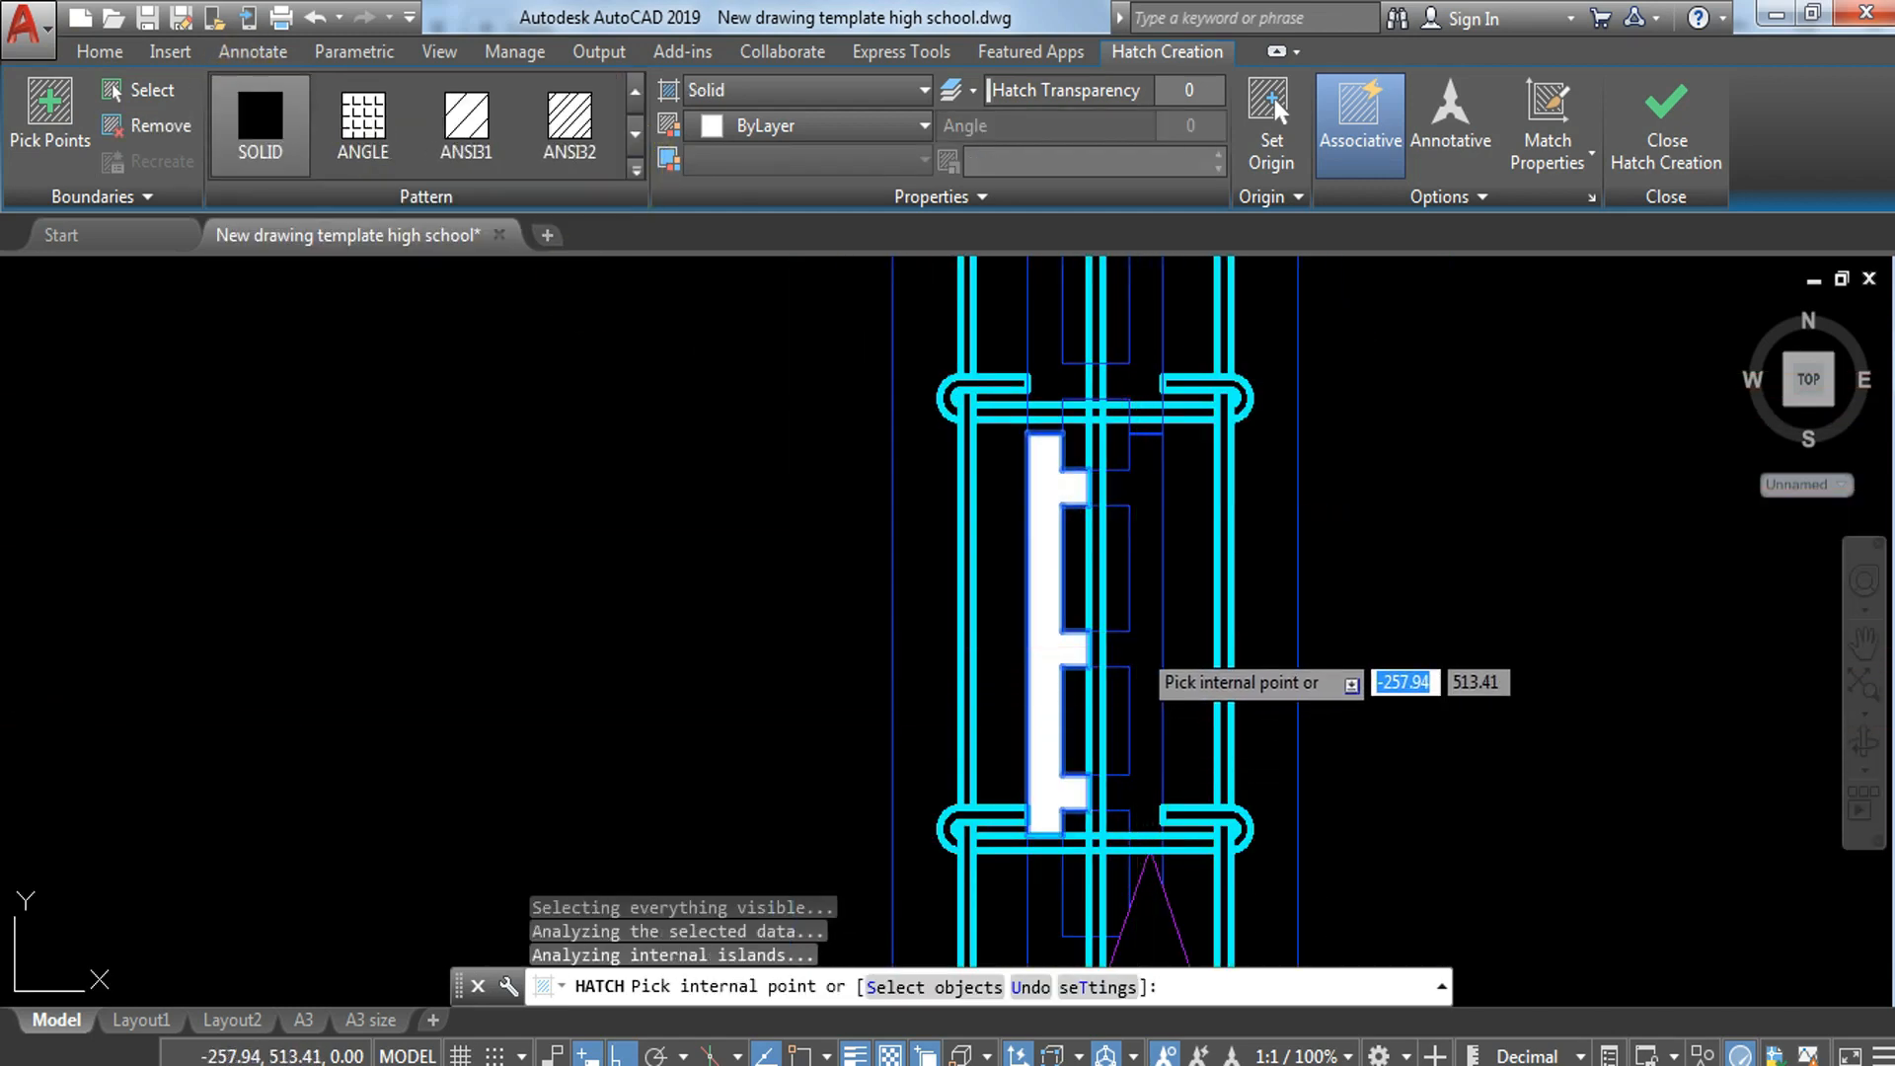
click(1137, 640)
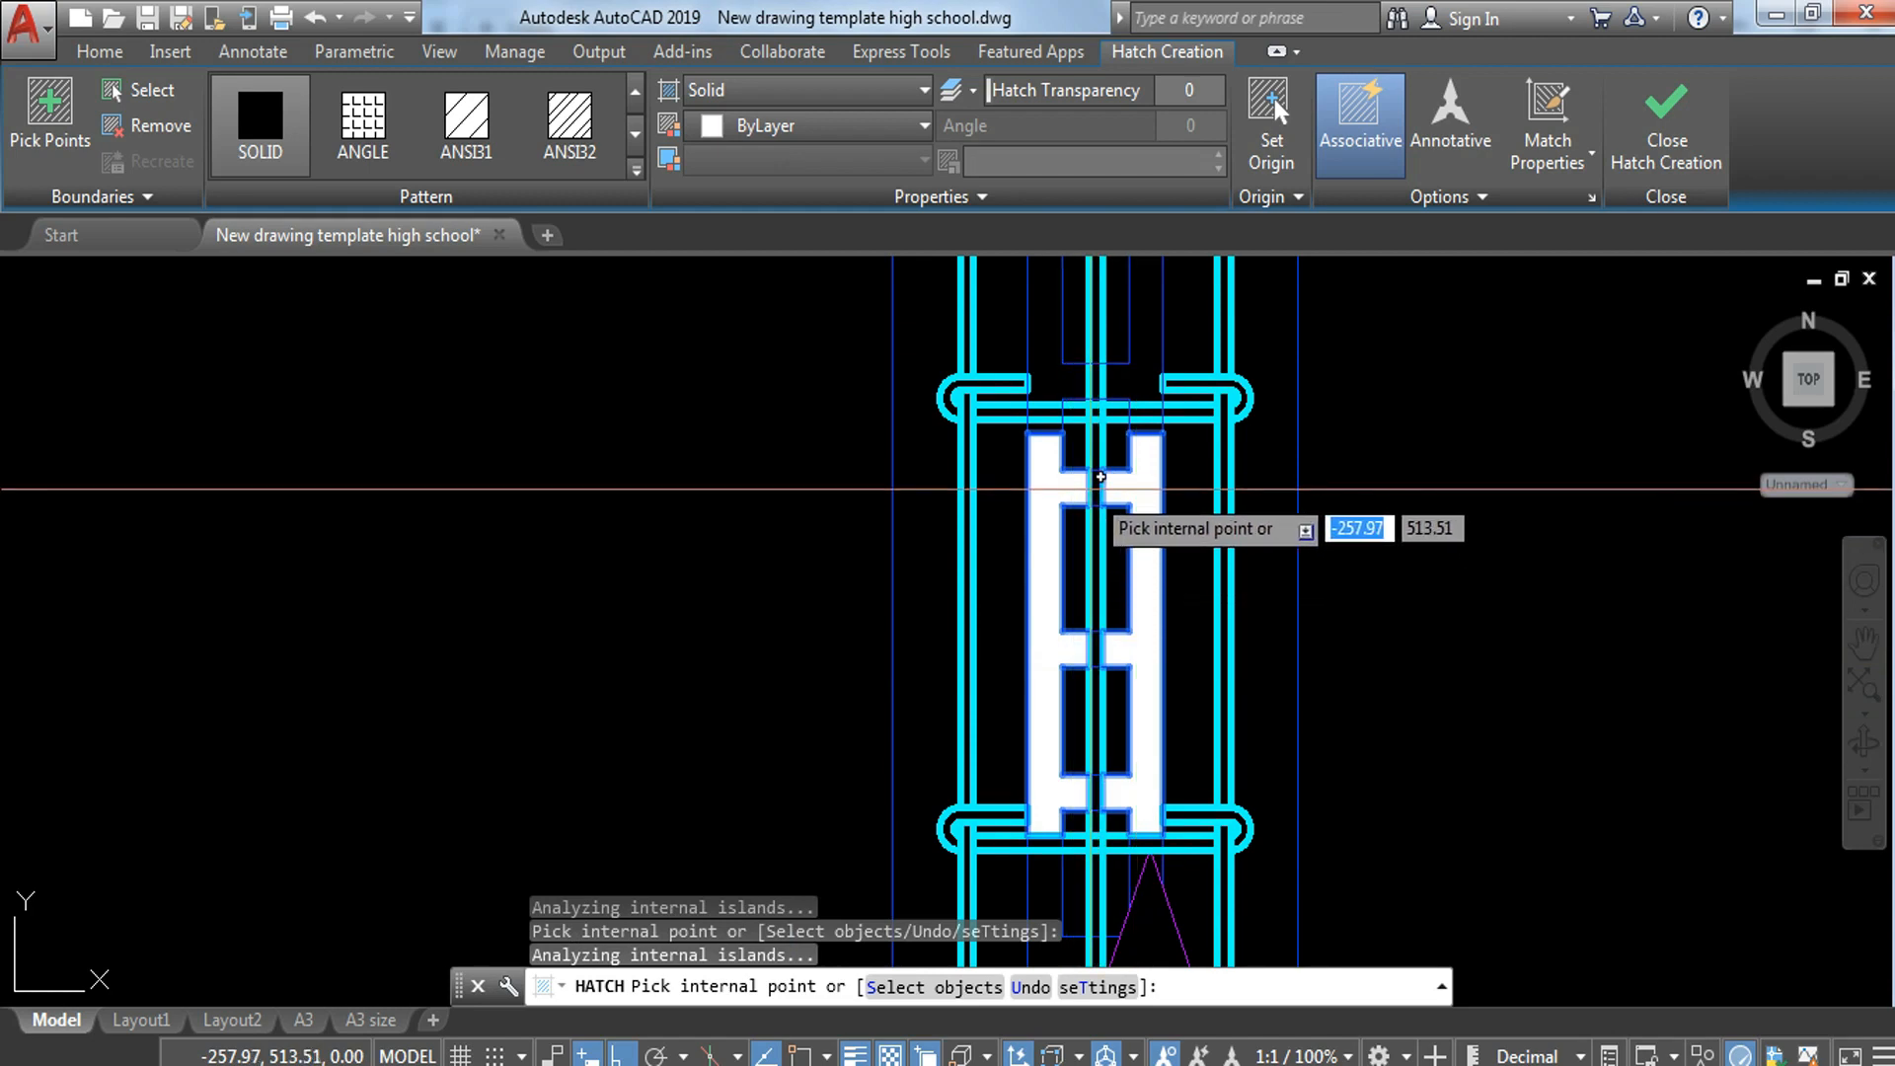
Step: Add the cut block at the lower break line, including the parts under the hooked bar, to the solid hatch and finish it
scroll(1128, 622, up, 6)
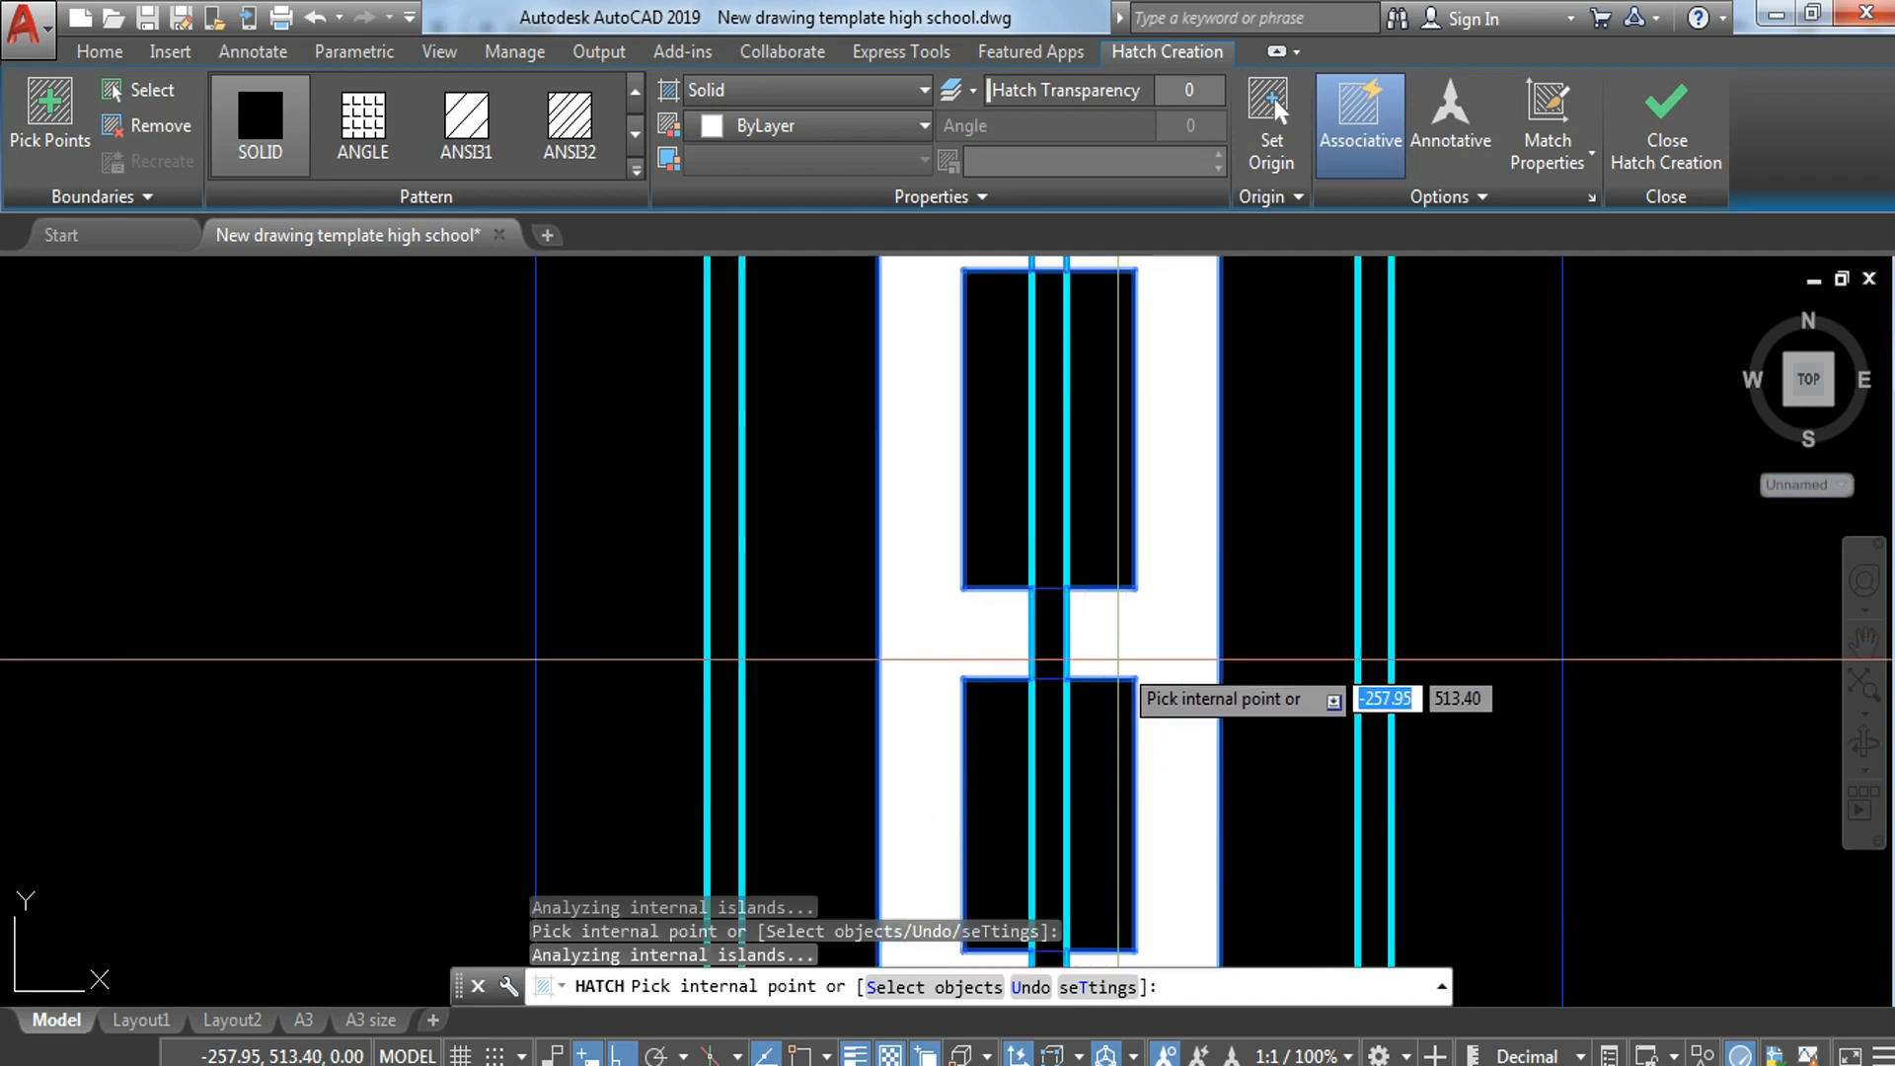
scroll(995, 640, down, 4)
middle_drag(1005, 646, 975, 449)
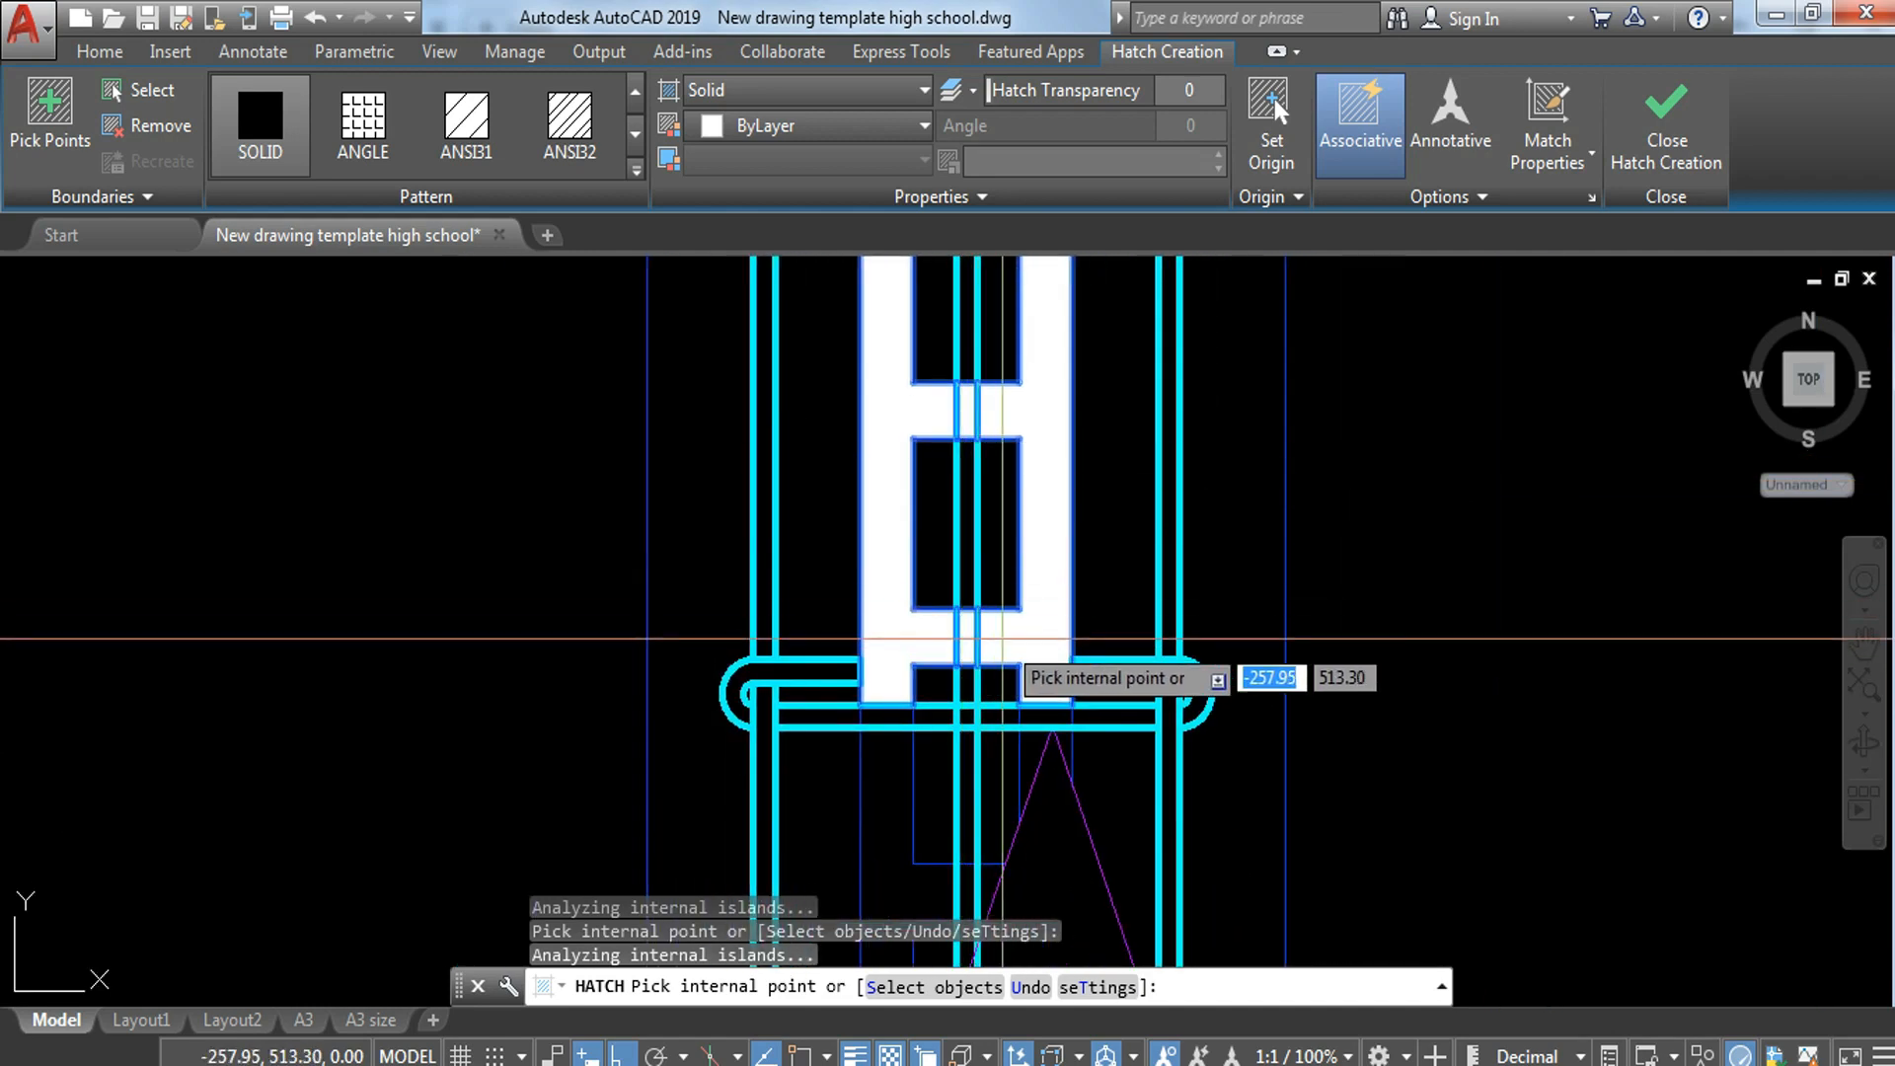
click(898, 775)
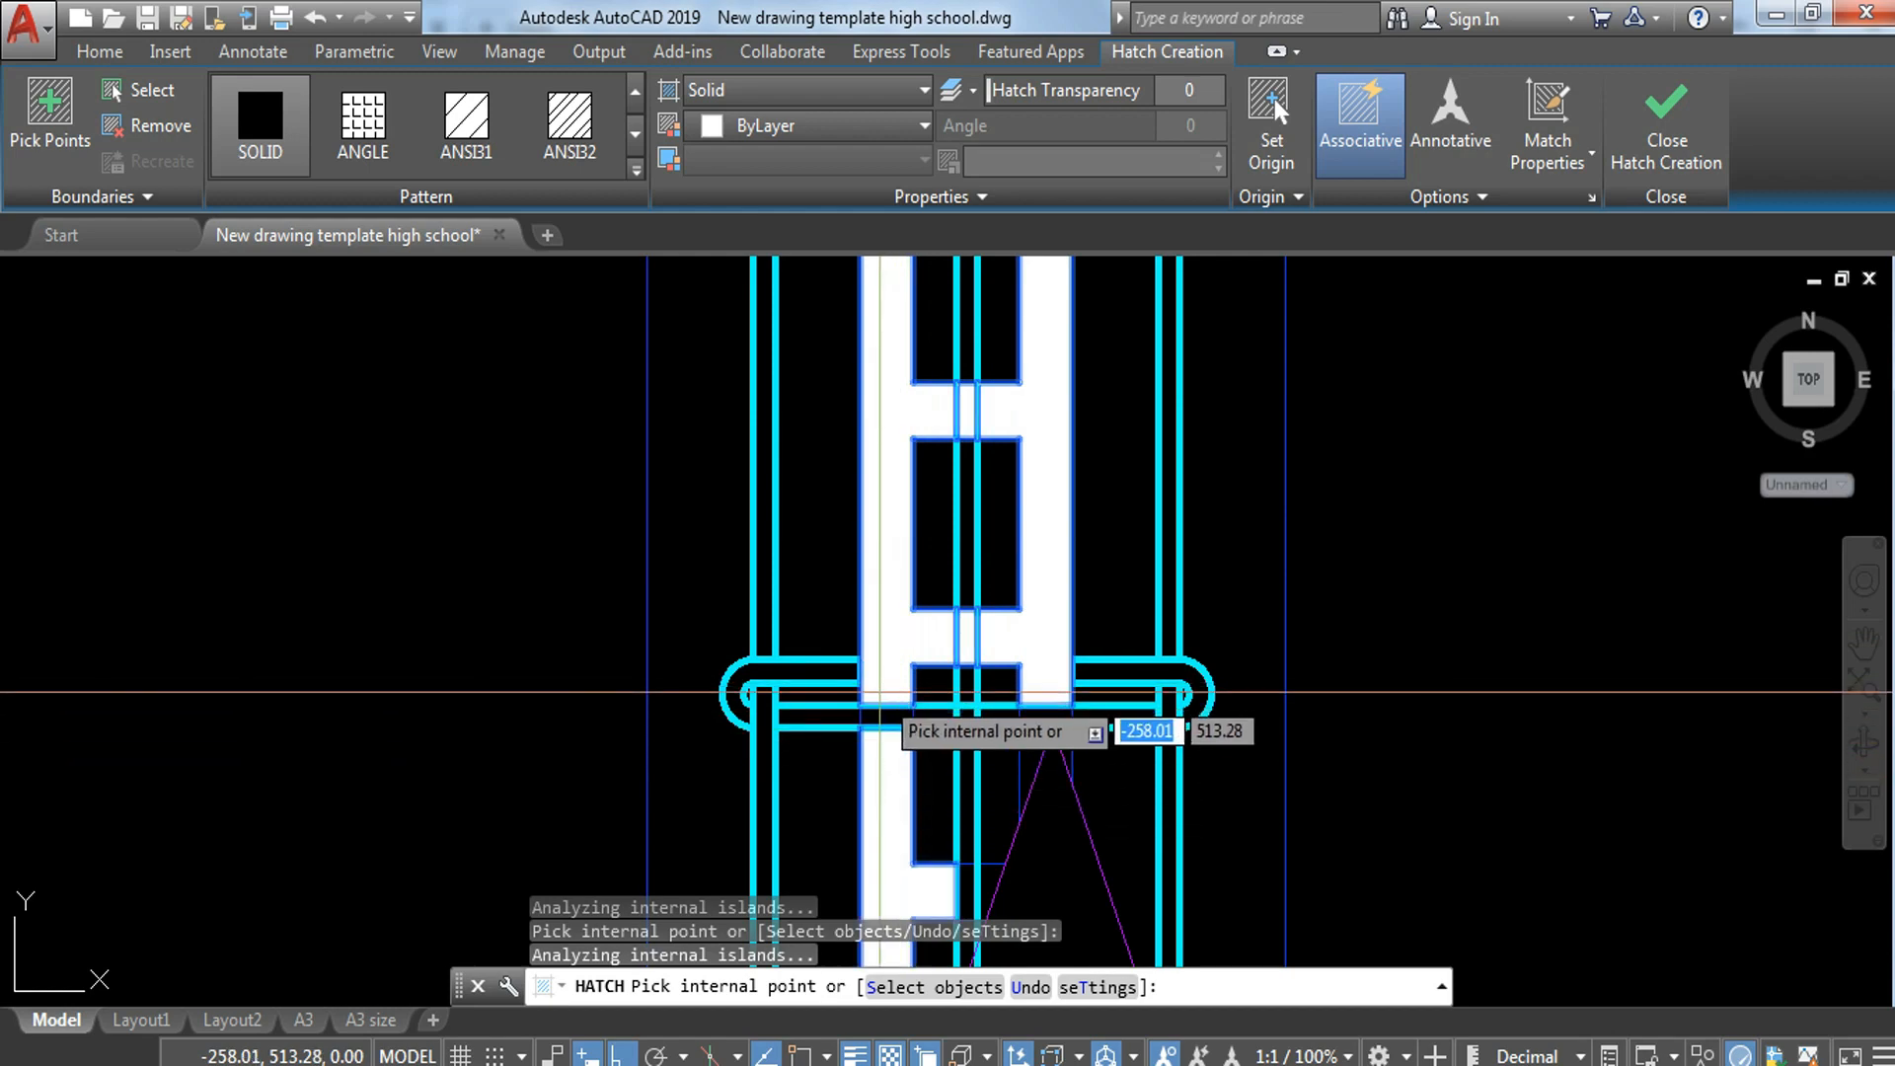
click(886, 716)
click(1038, 719)
click(1027, 752)
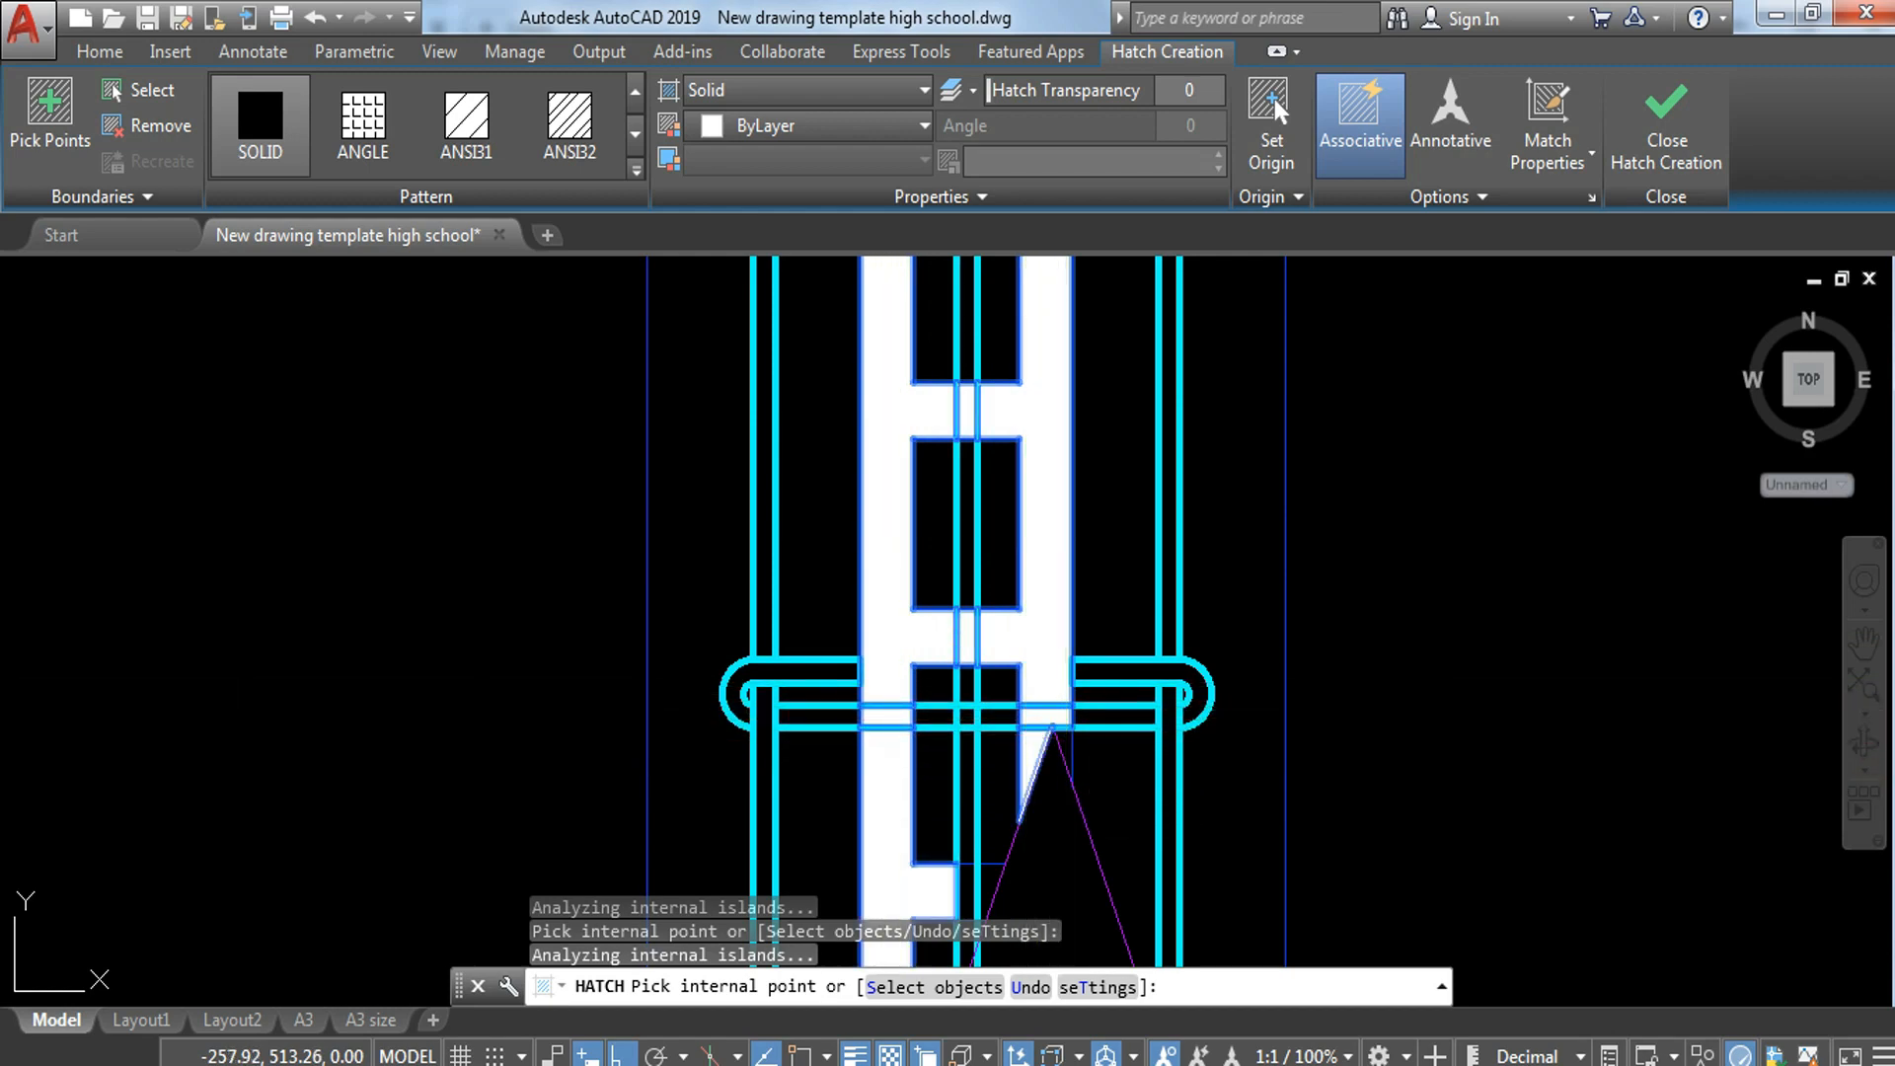
middle_drag(879, 787, 869, 479)
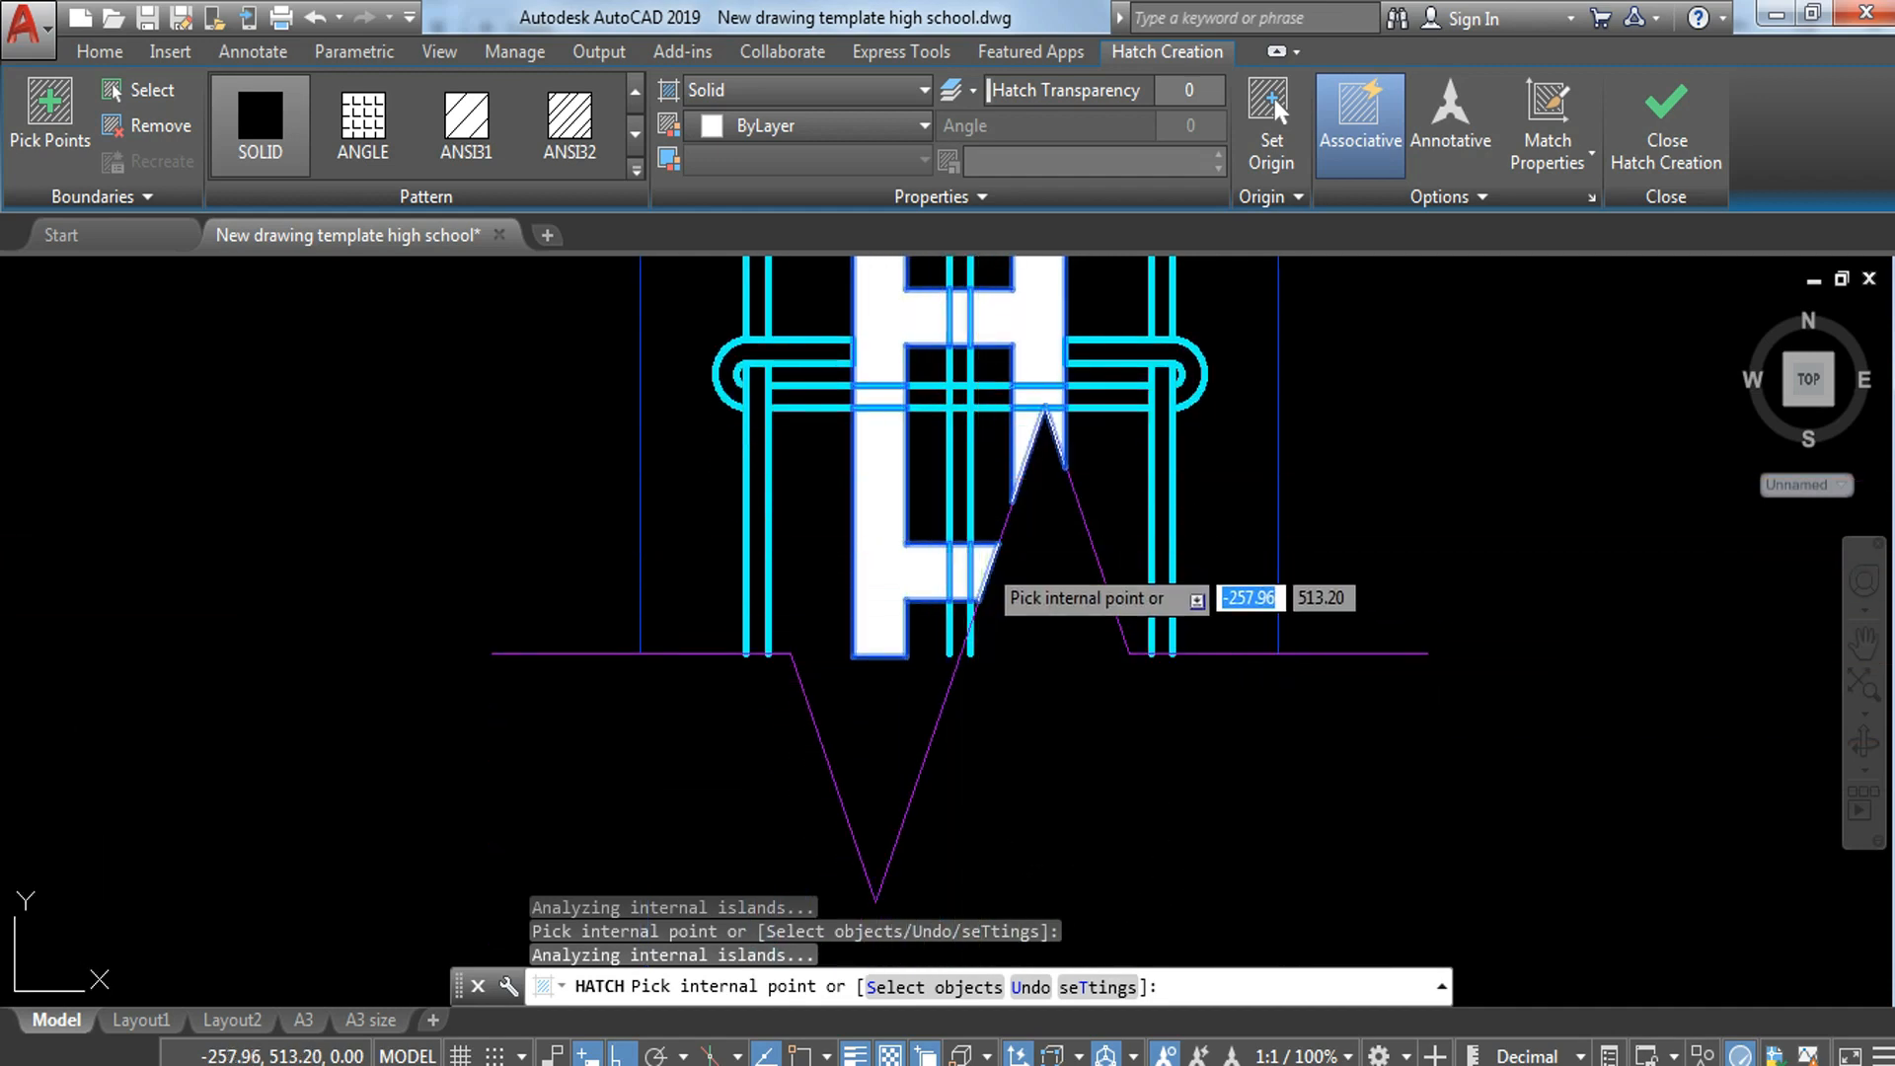
key(Return)
scroll(977, 533, down, 5)
scroll(972, 481, up, 5)
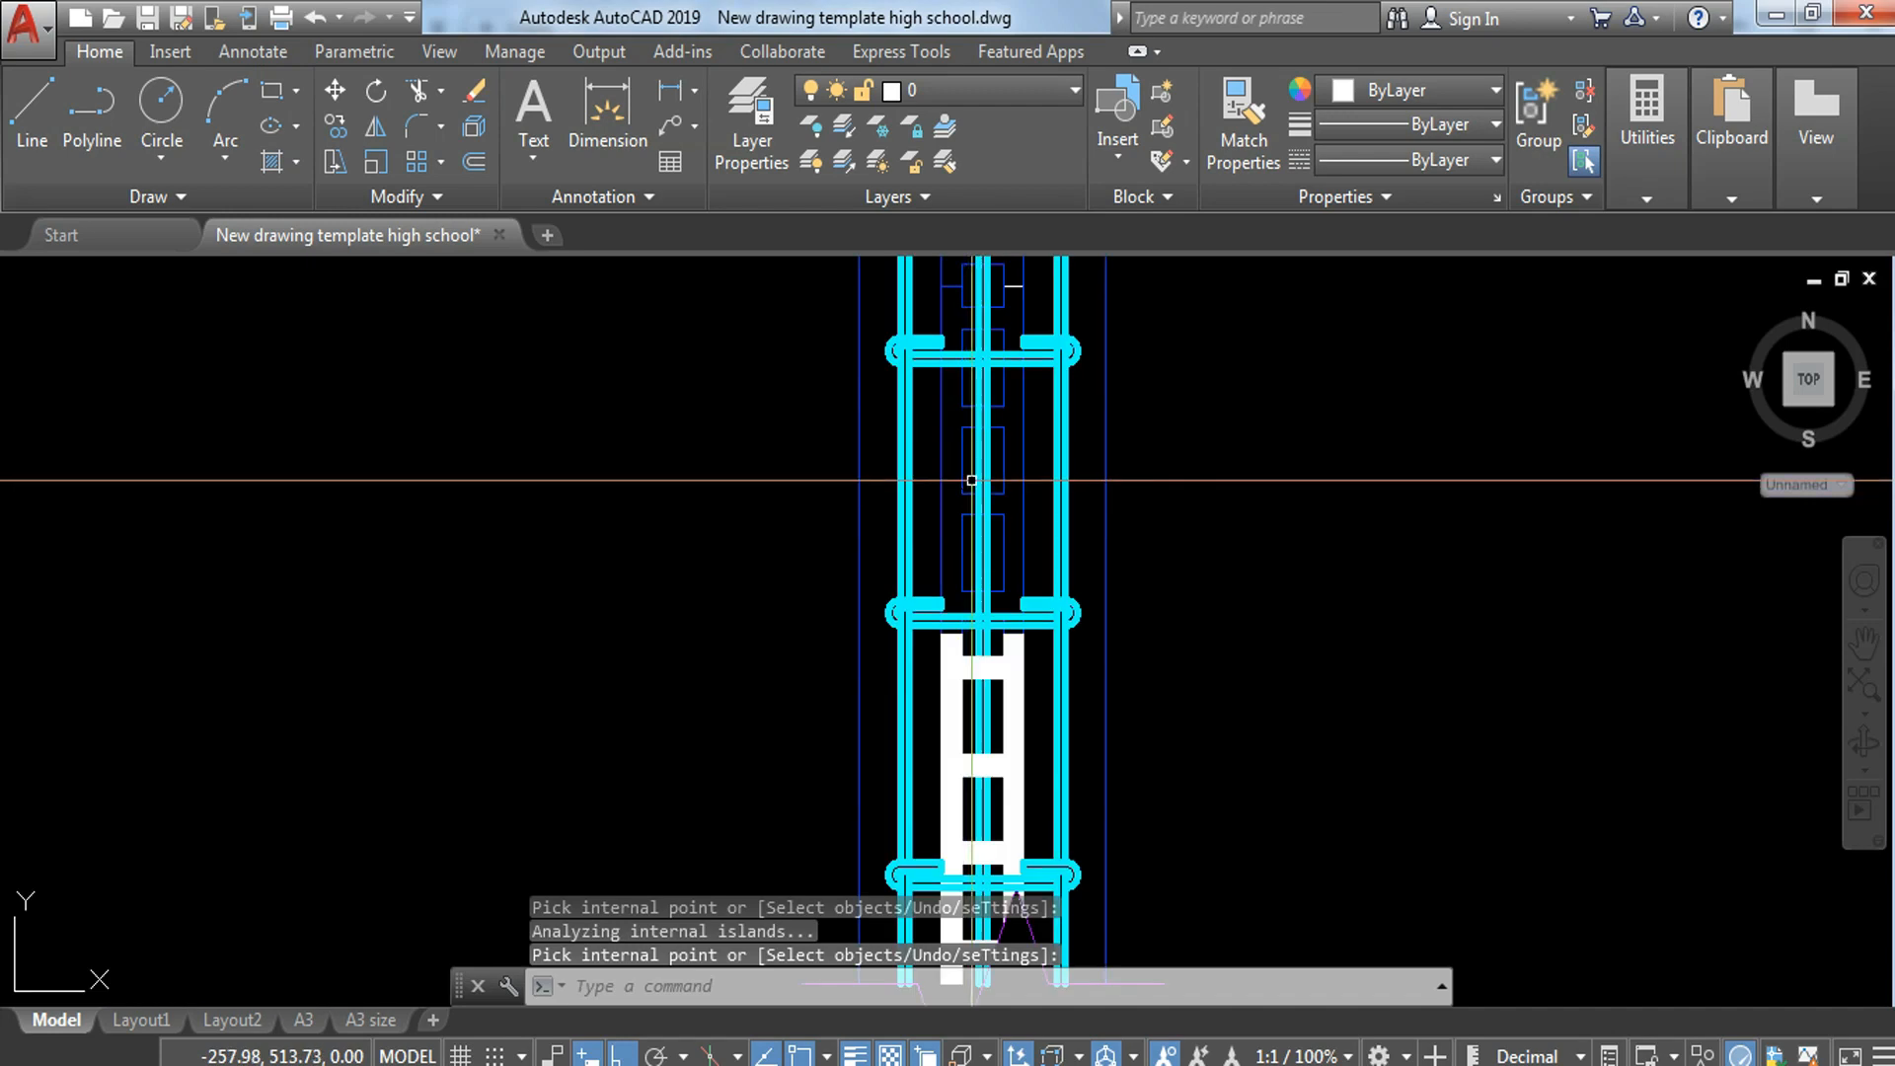
key(Return)
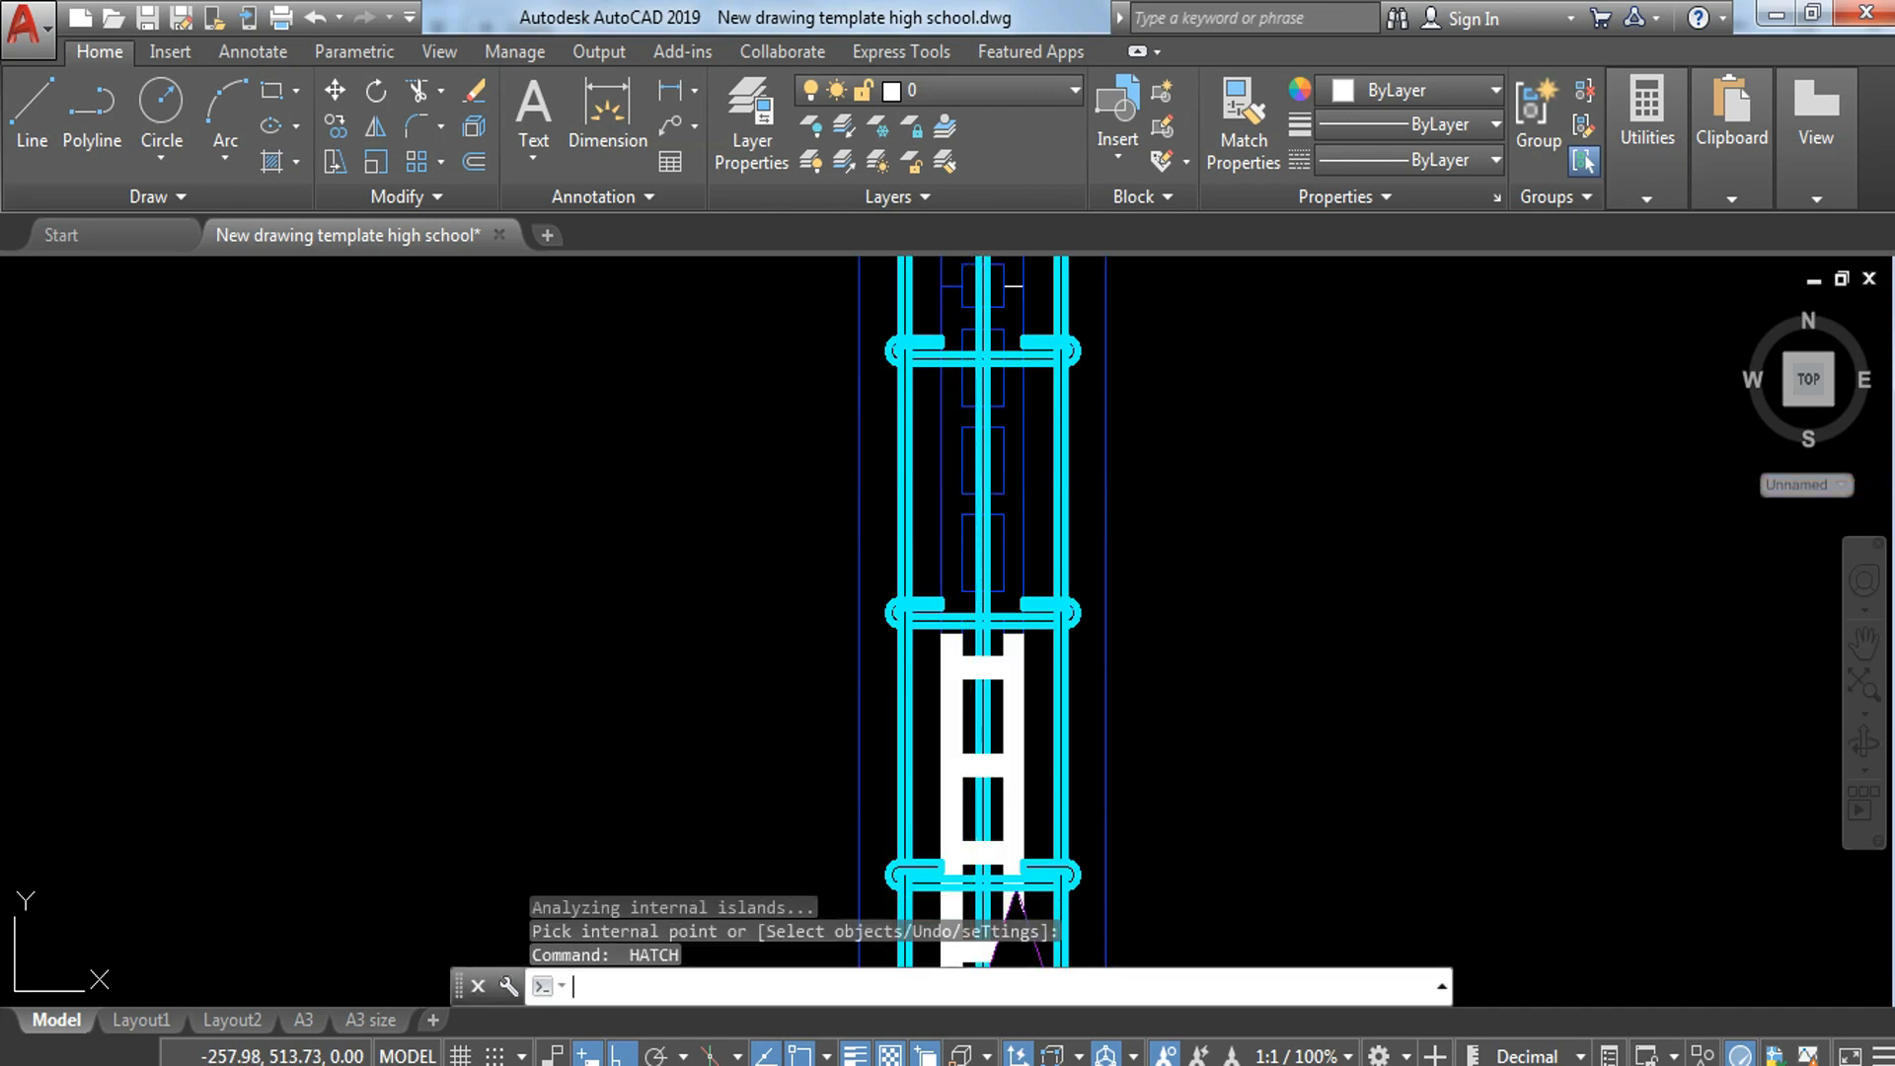
scroll(968, 613, up, 4)
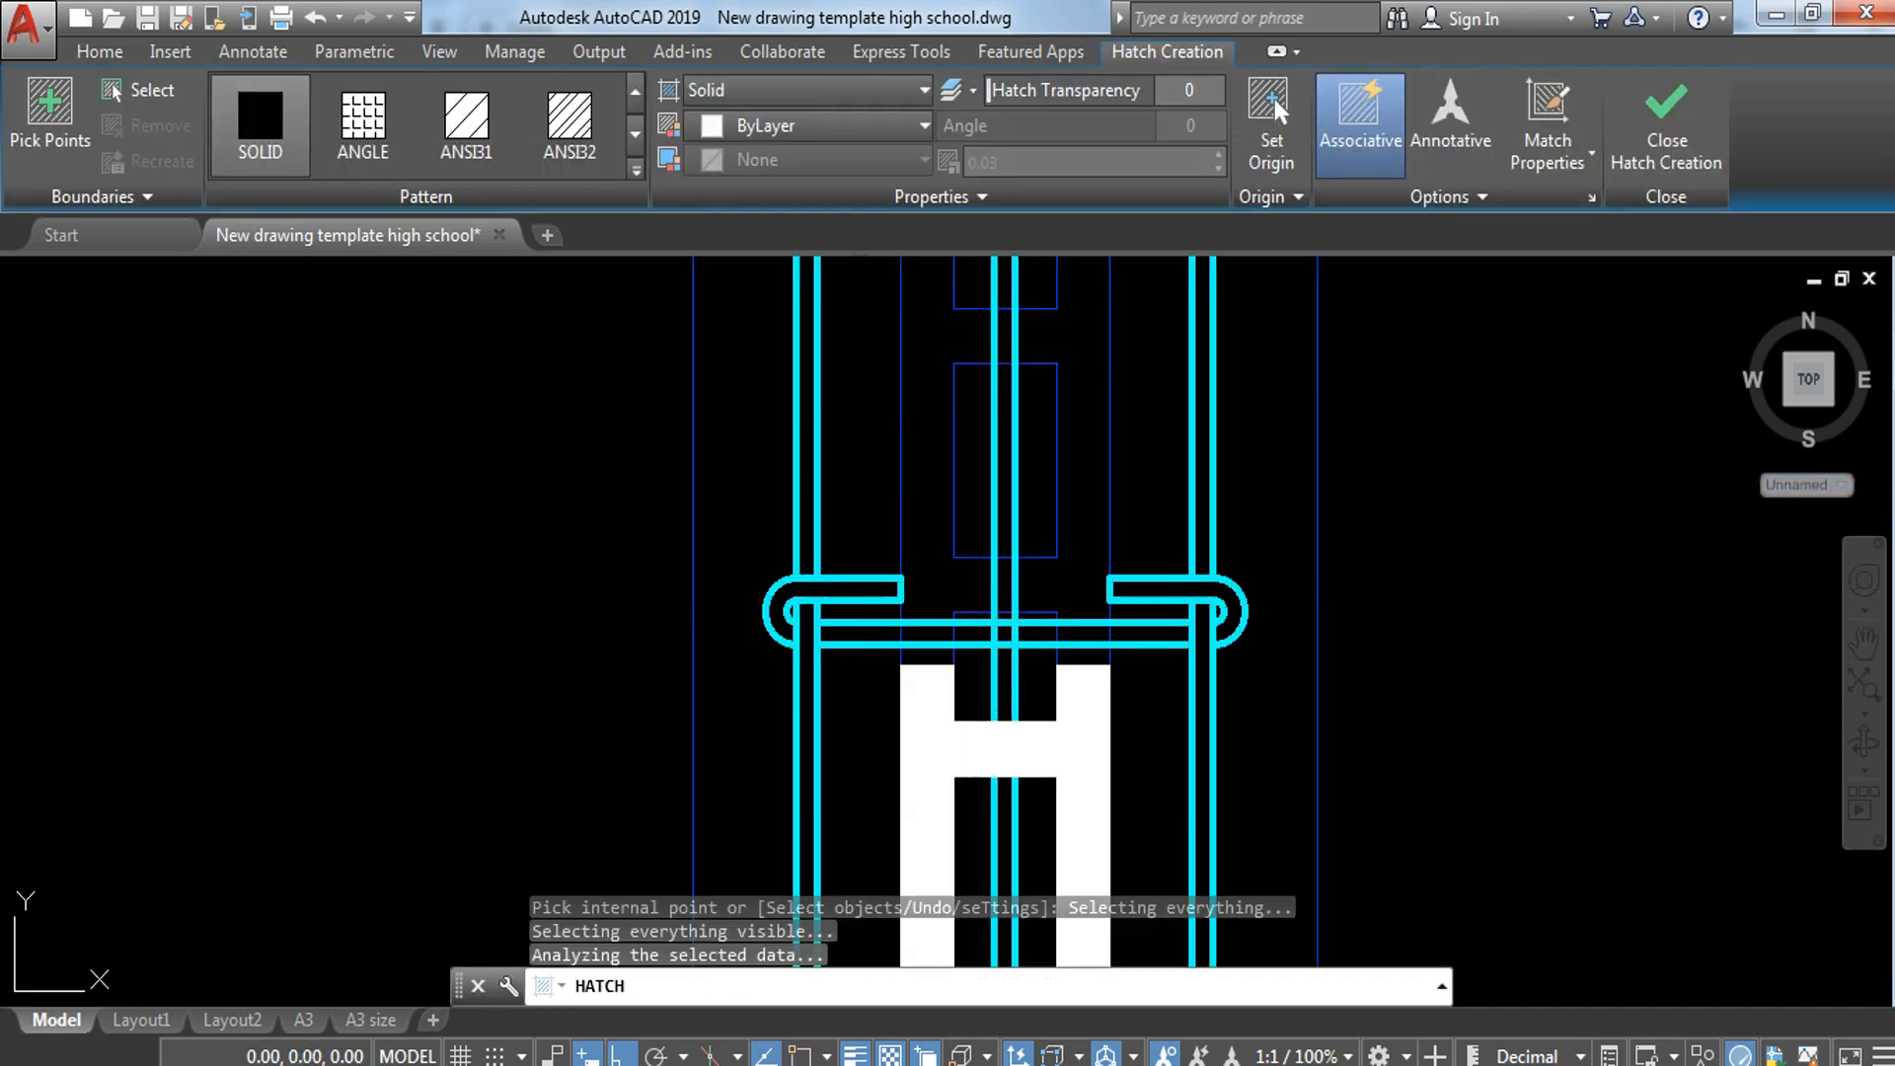
key(ctrl+z)
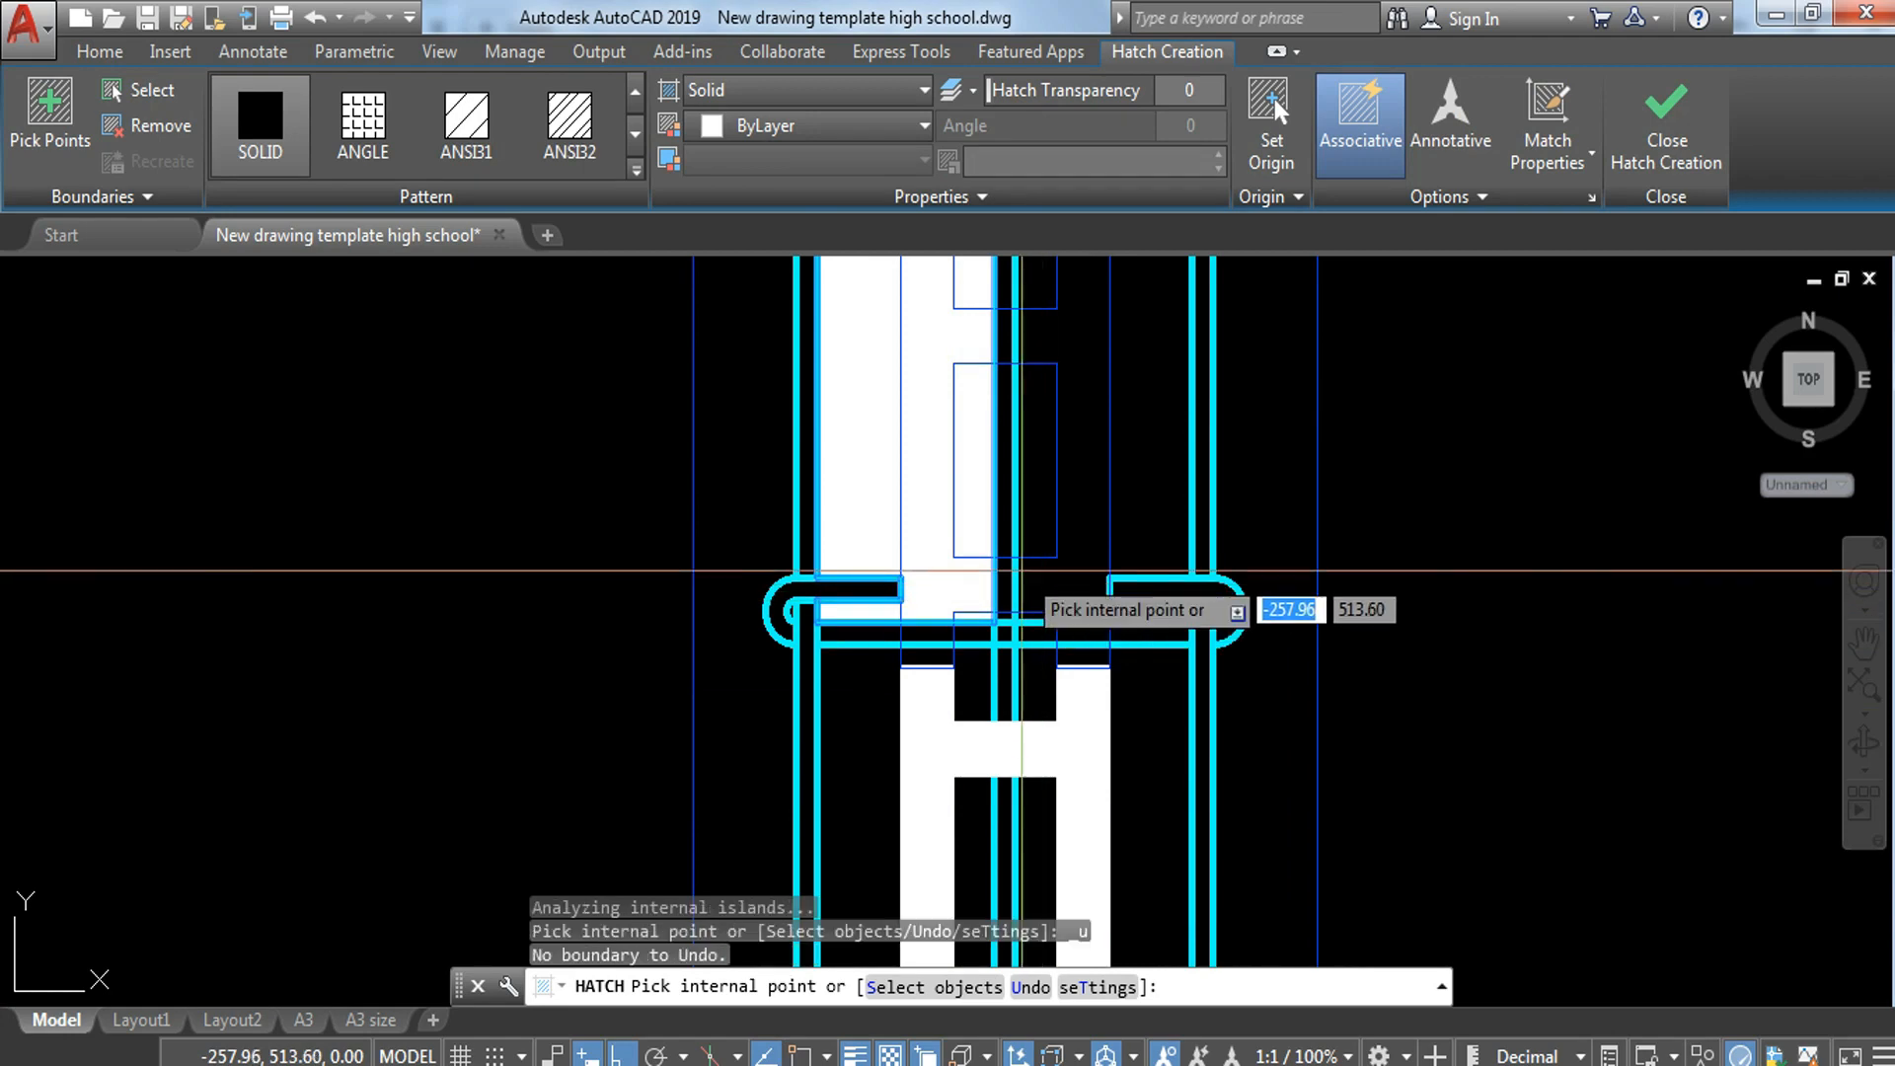
key(Escape)
key(ctrl+z)
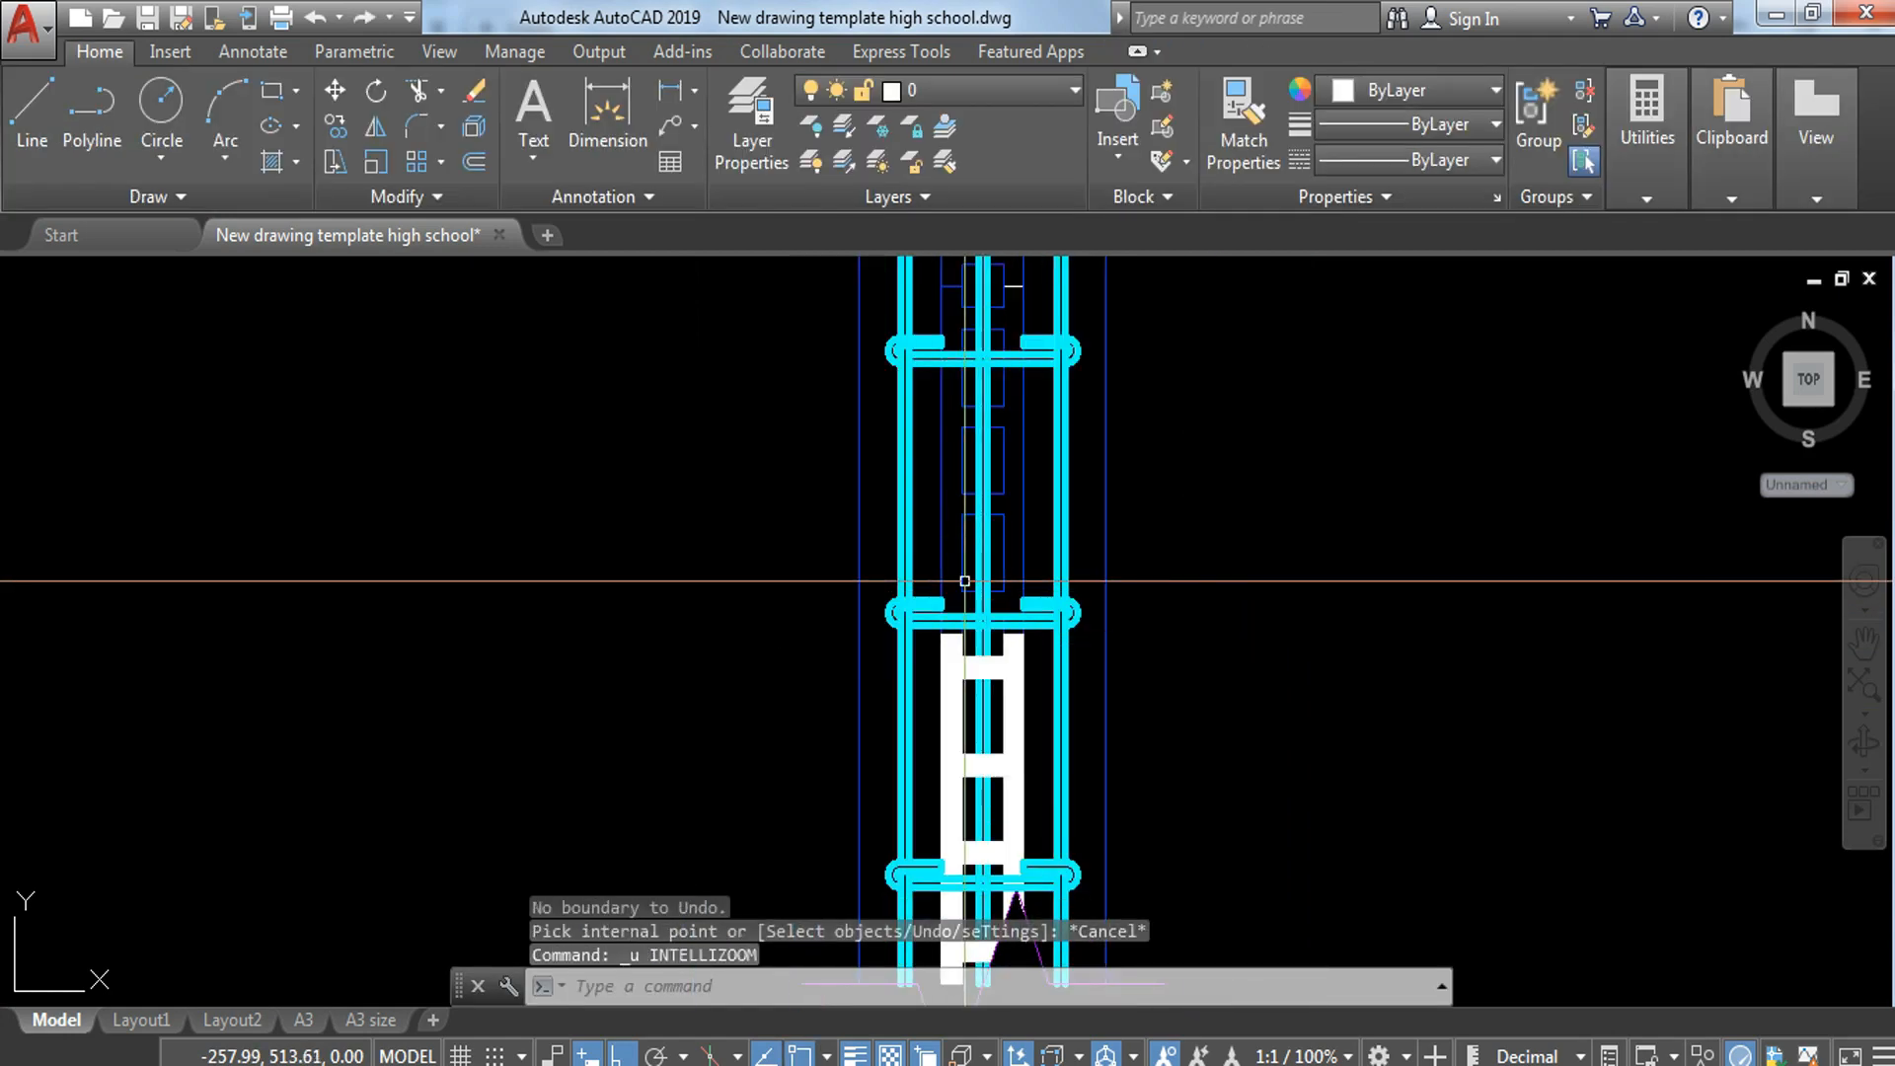
Step: Regenerate the model and fill the next hollow block up the strip, including its webs, with the SOLID hatch
text(re)
key(Return)
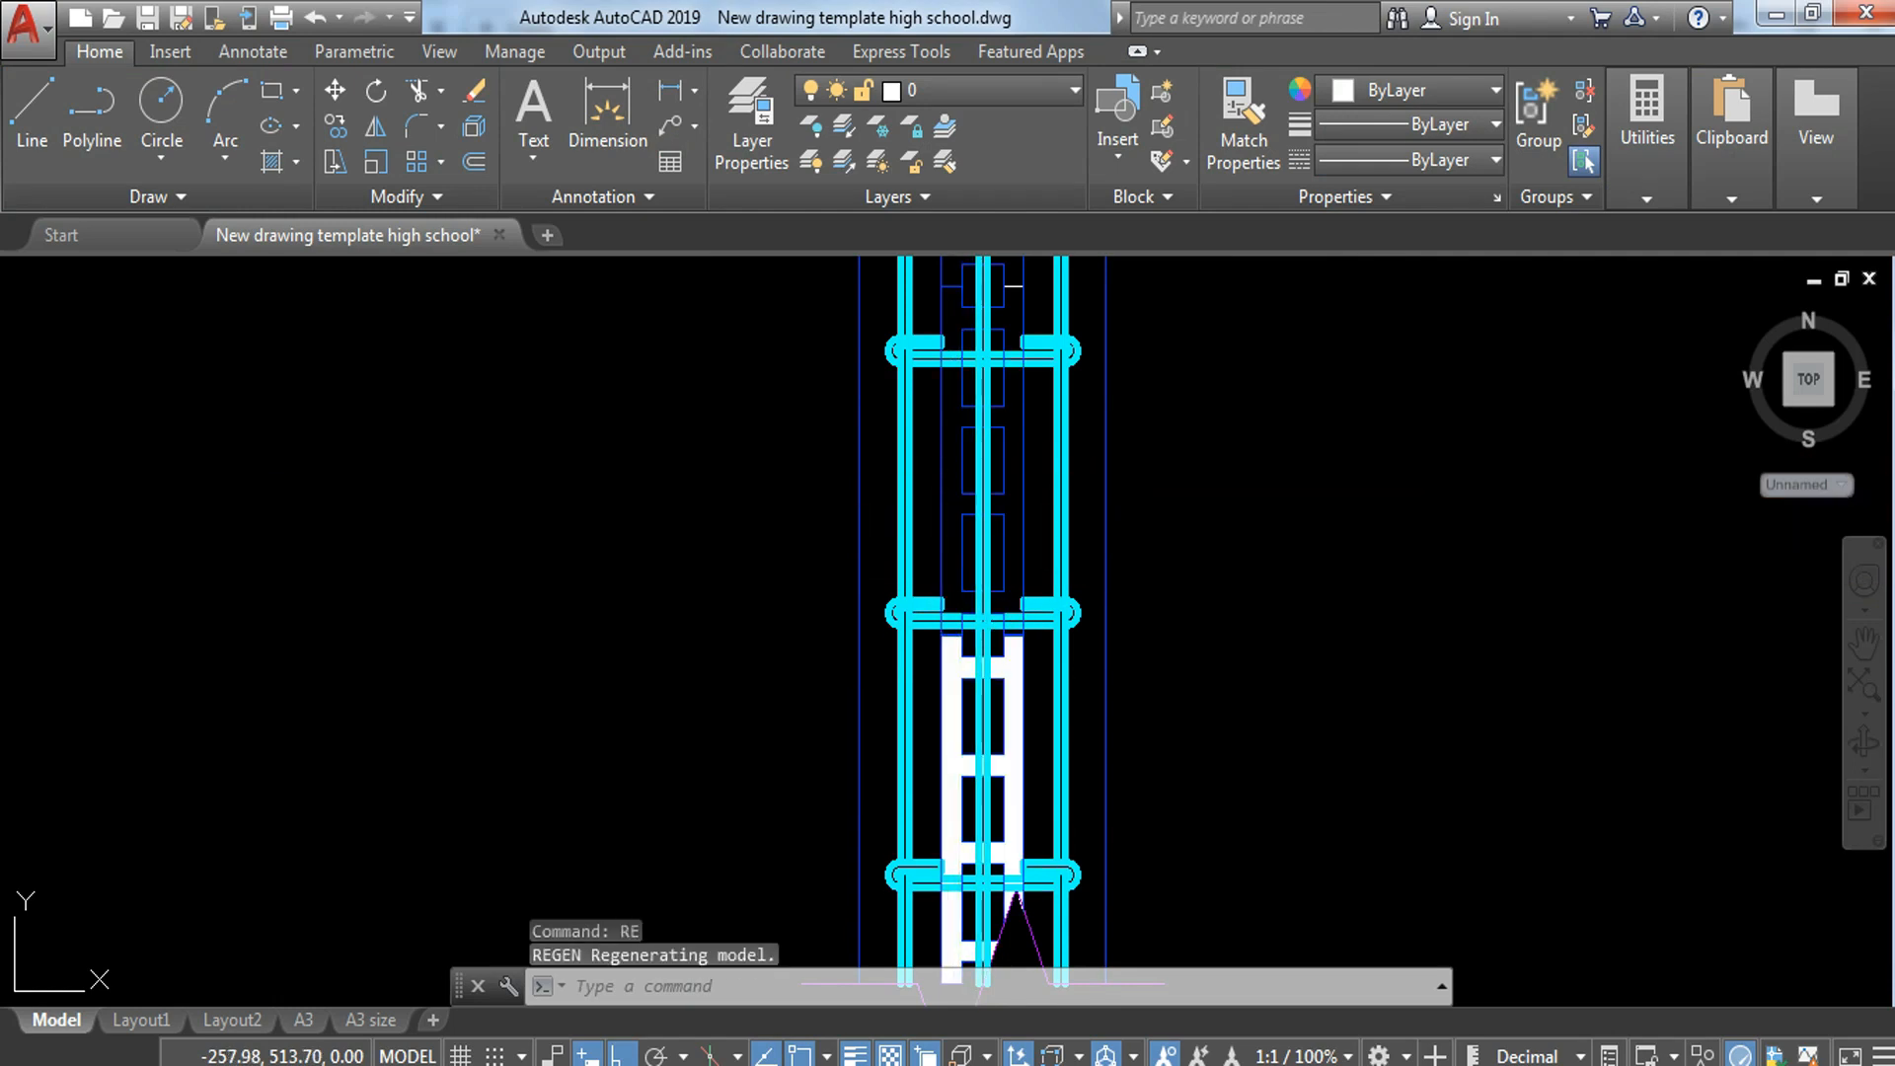
text(h)
key(Return)
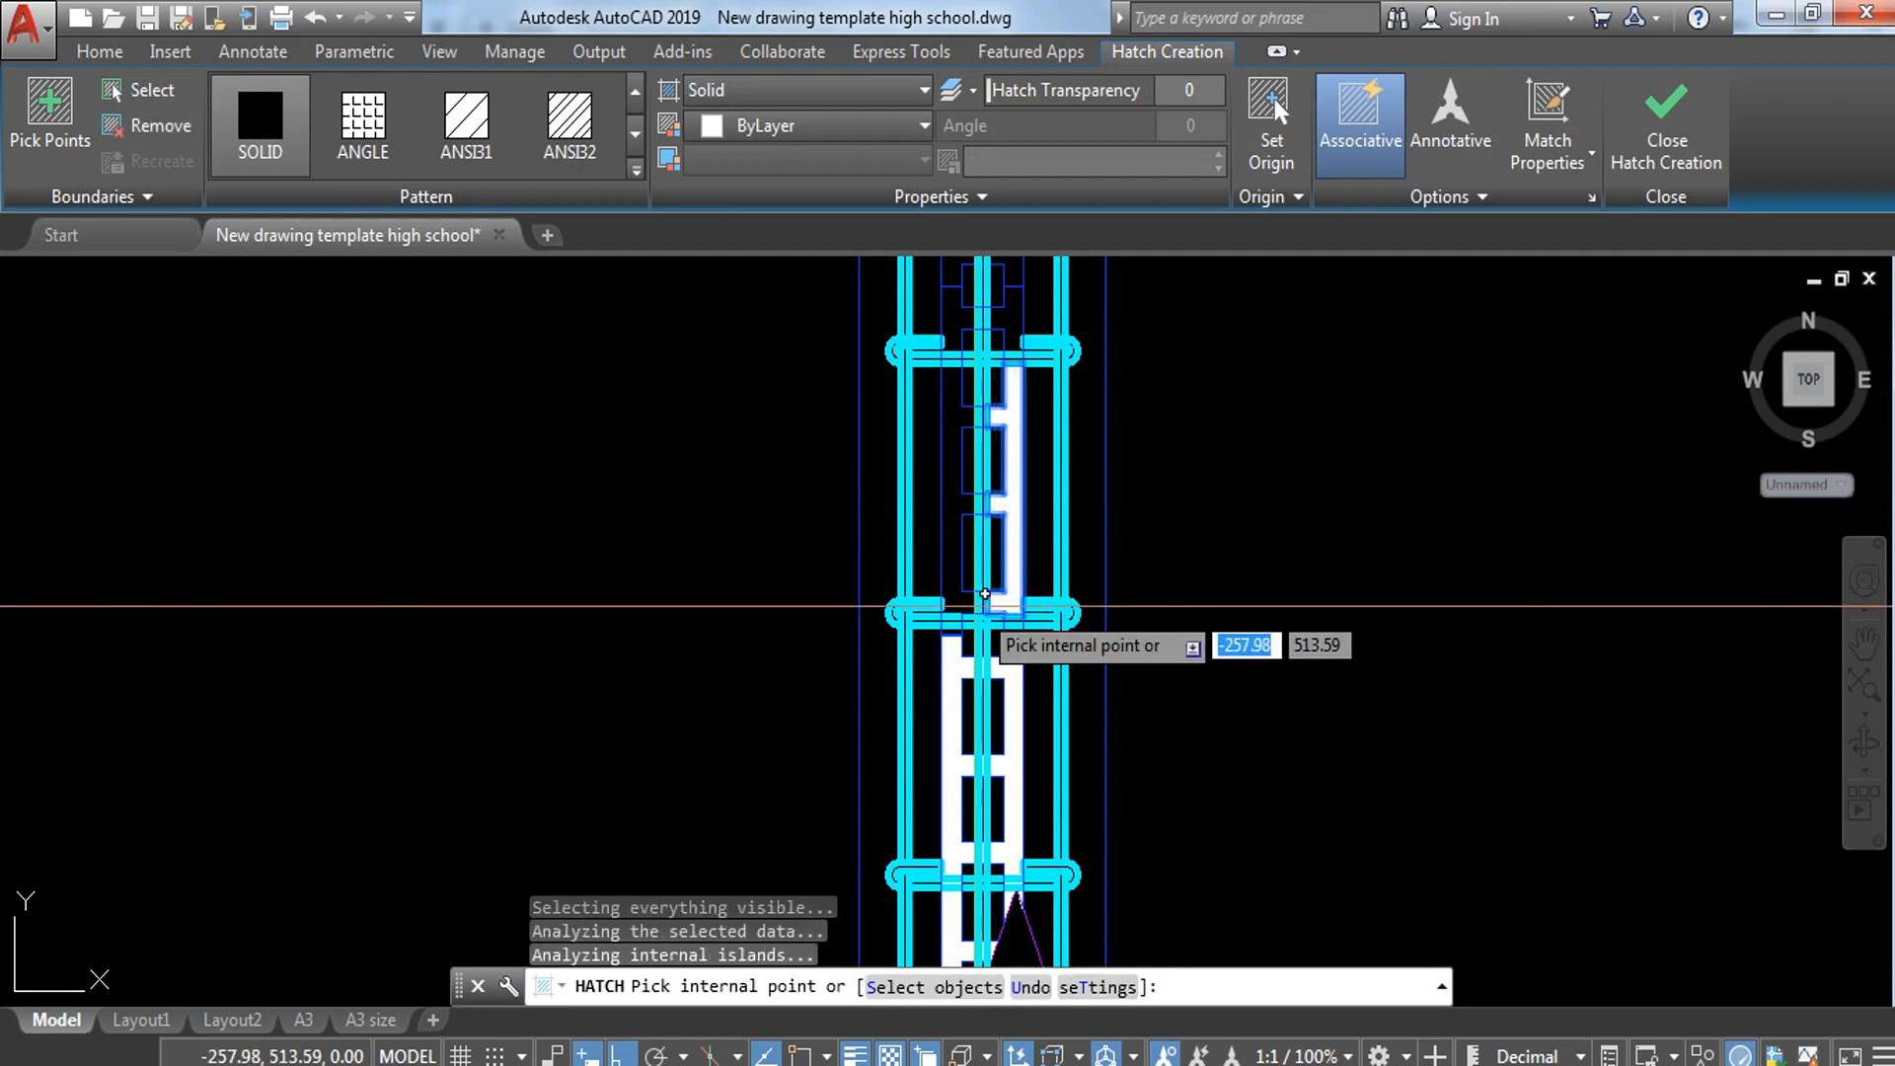
scroll(987, 617, up, 3)
click(963, 593)
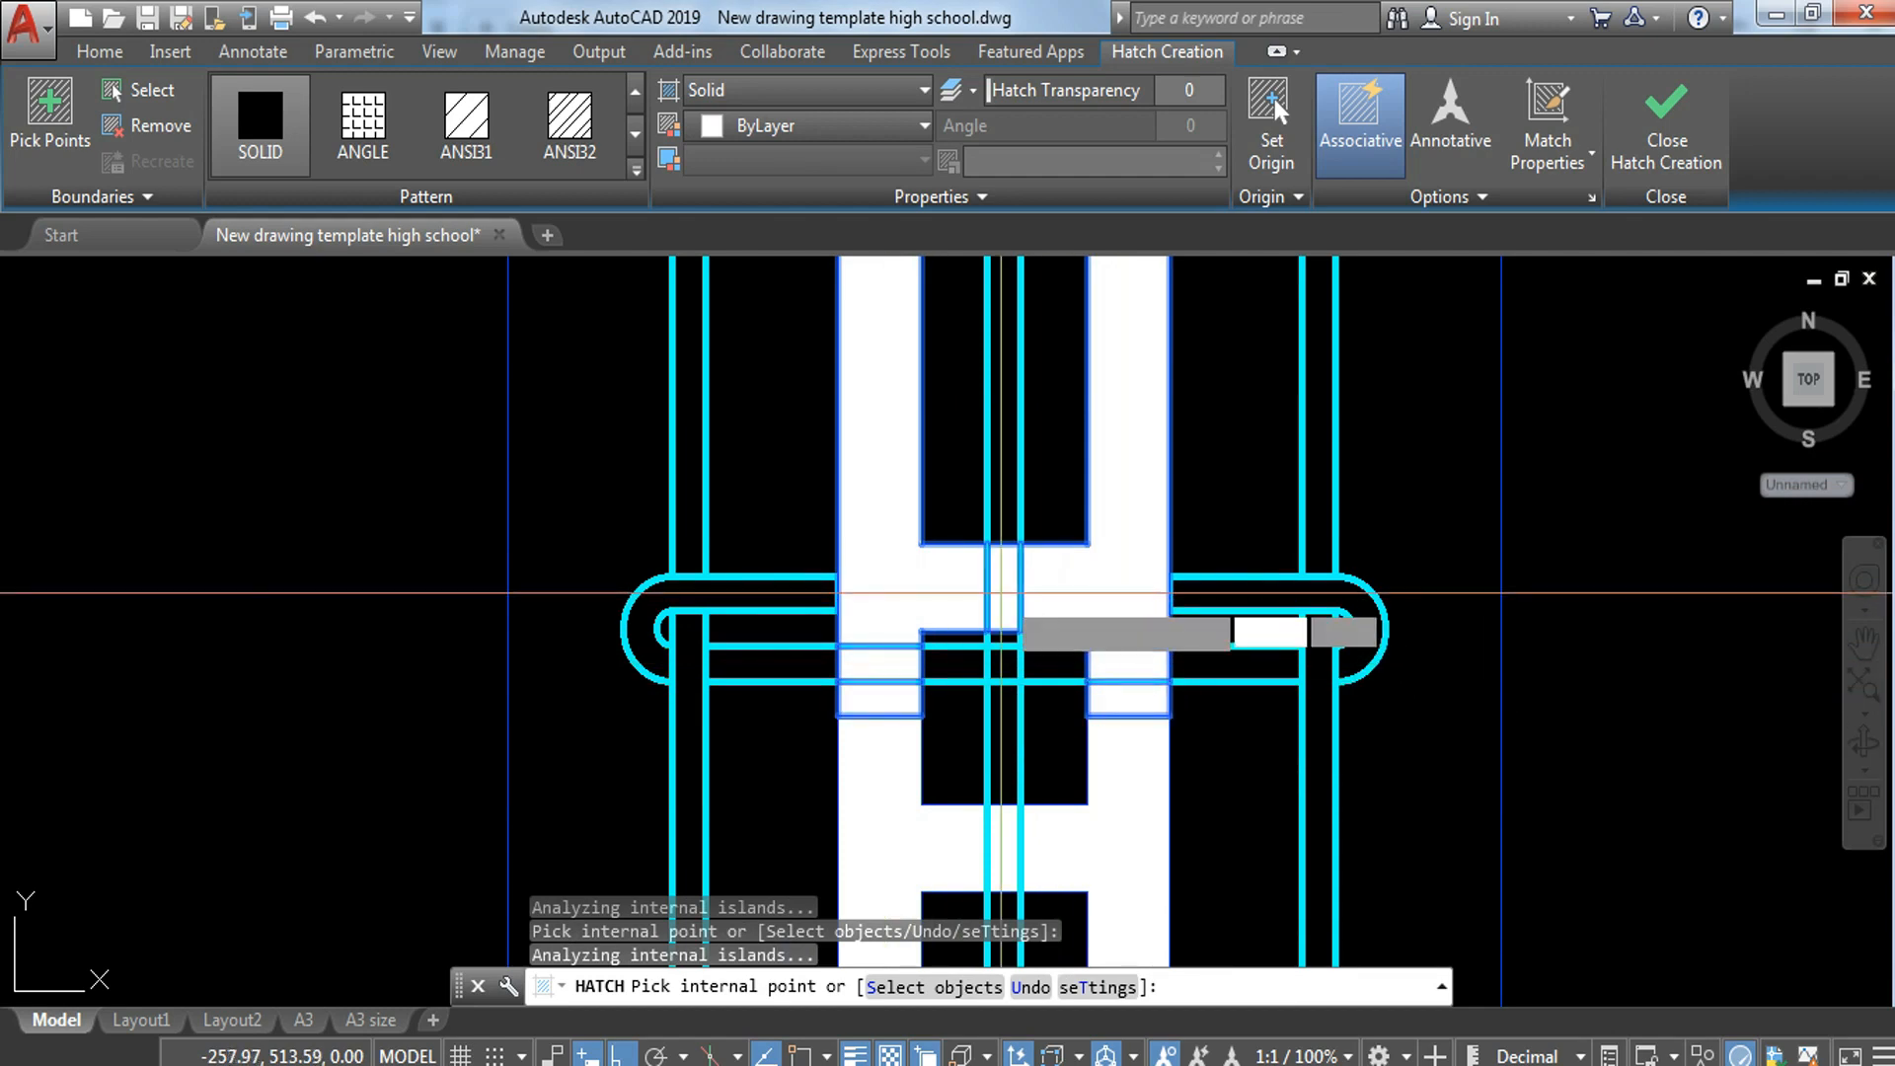
scroll(1037, 622, down, 2)
middle_drag(1053, 470, 1052, 648)
scroll(1027, 642, up, 4)
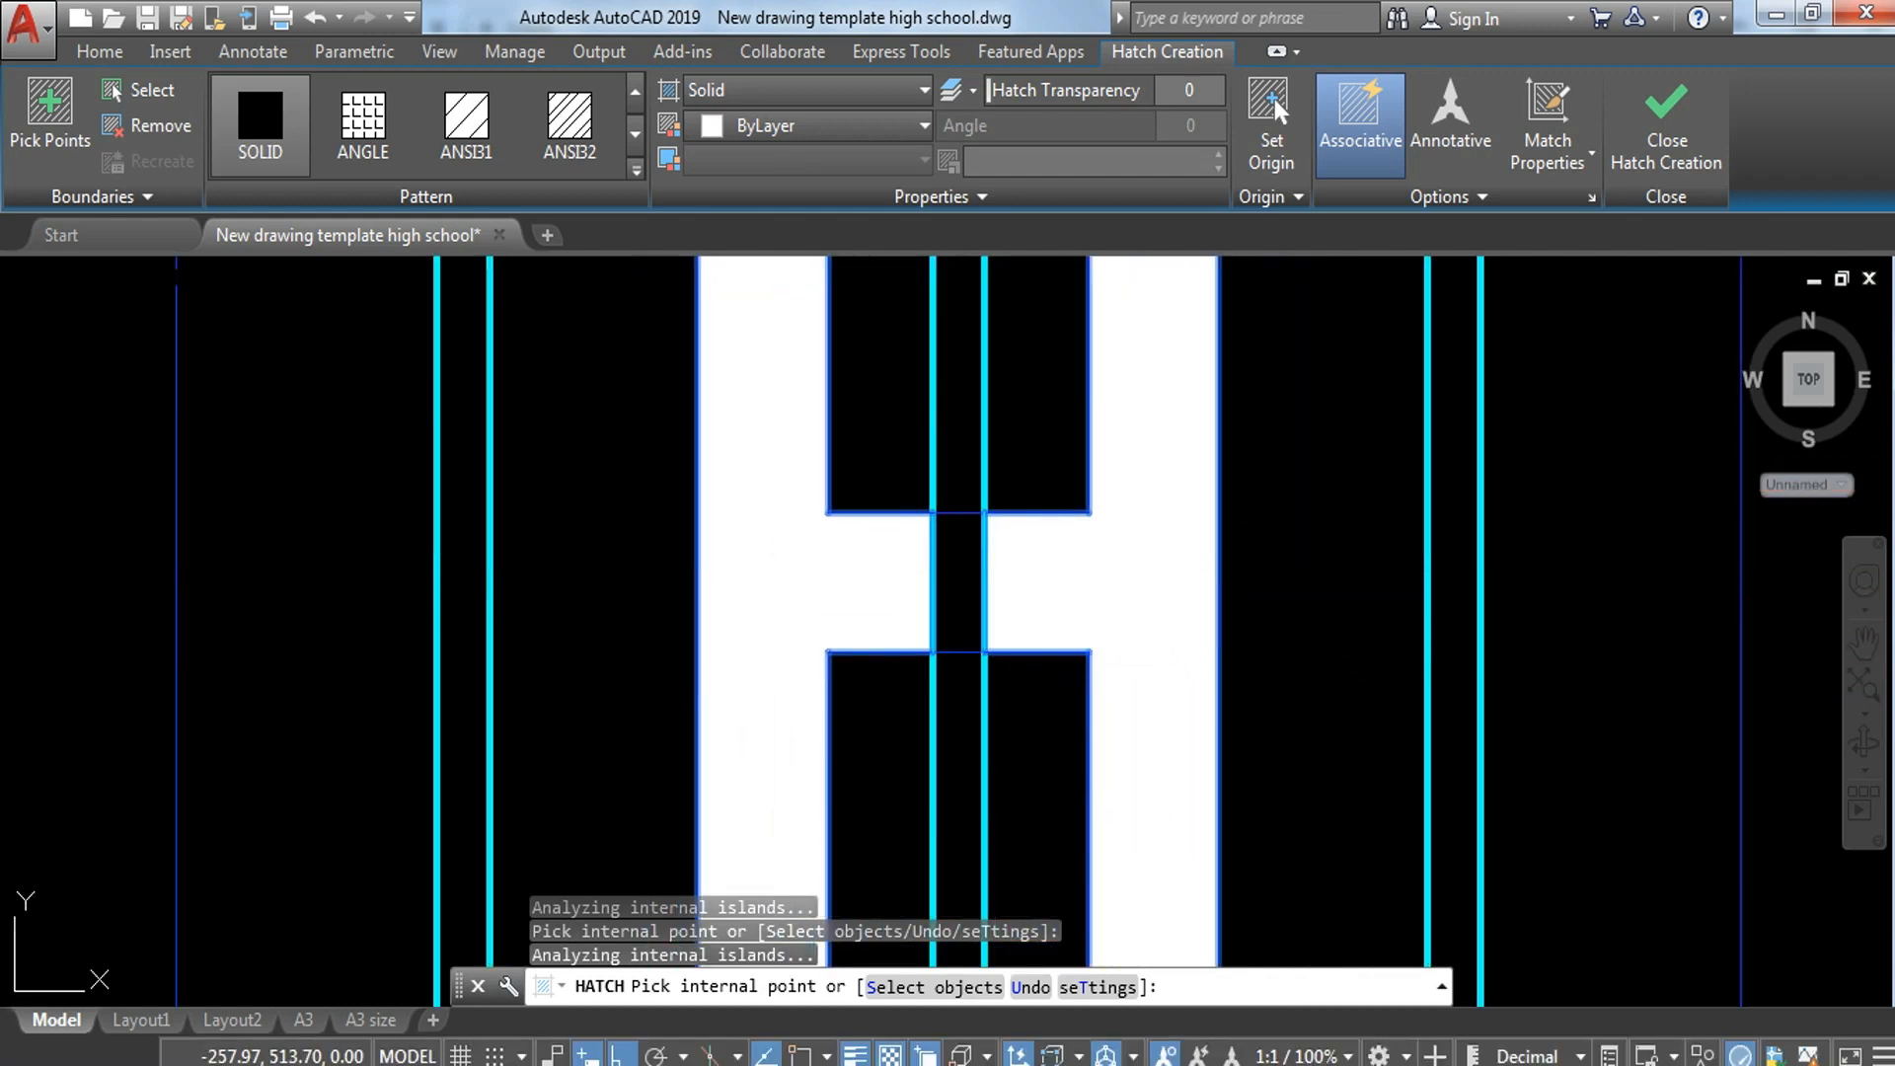
scroll(973, 602, down, 4)
scroll(972, 726, up, 2)
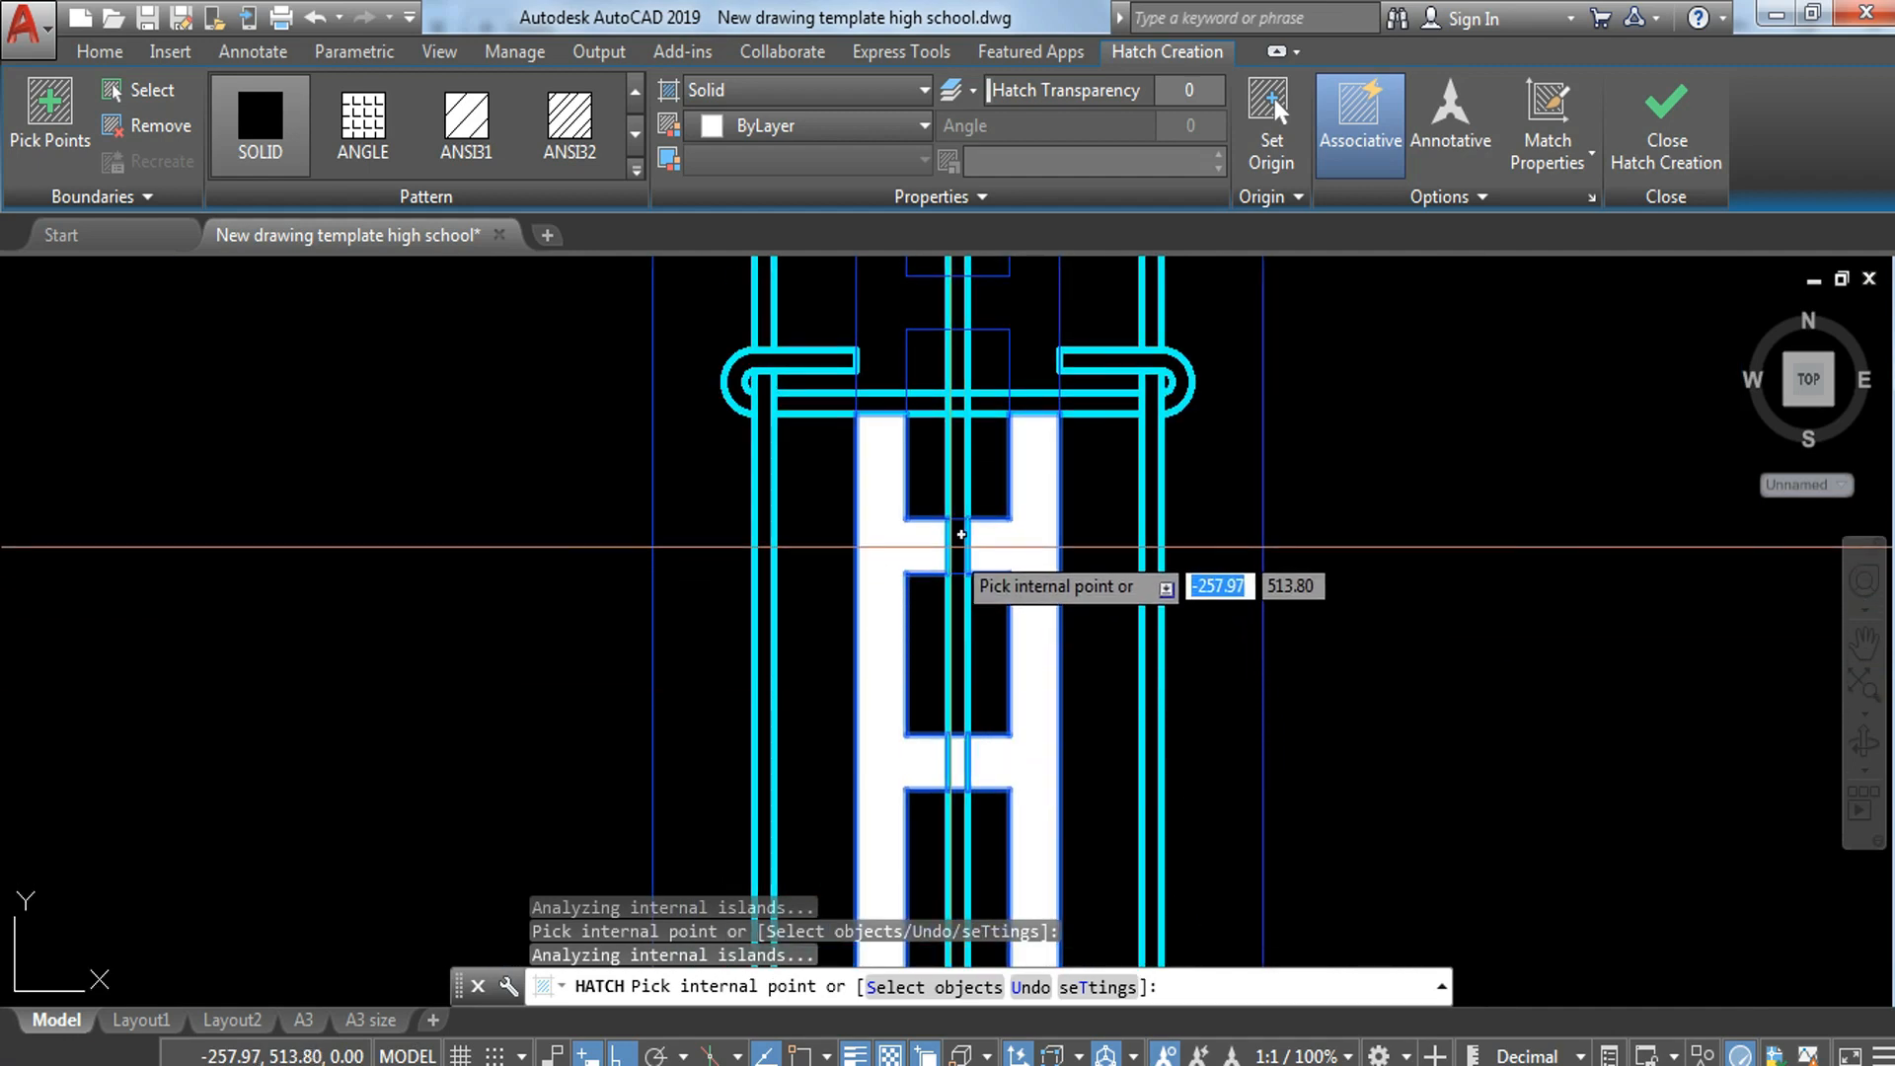
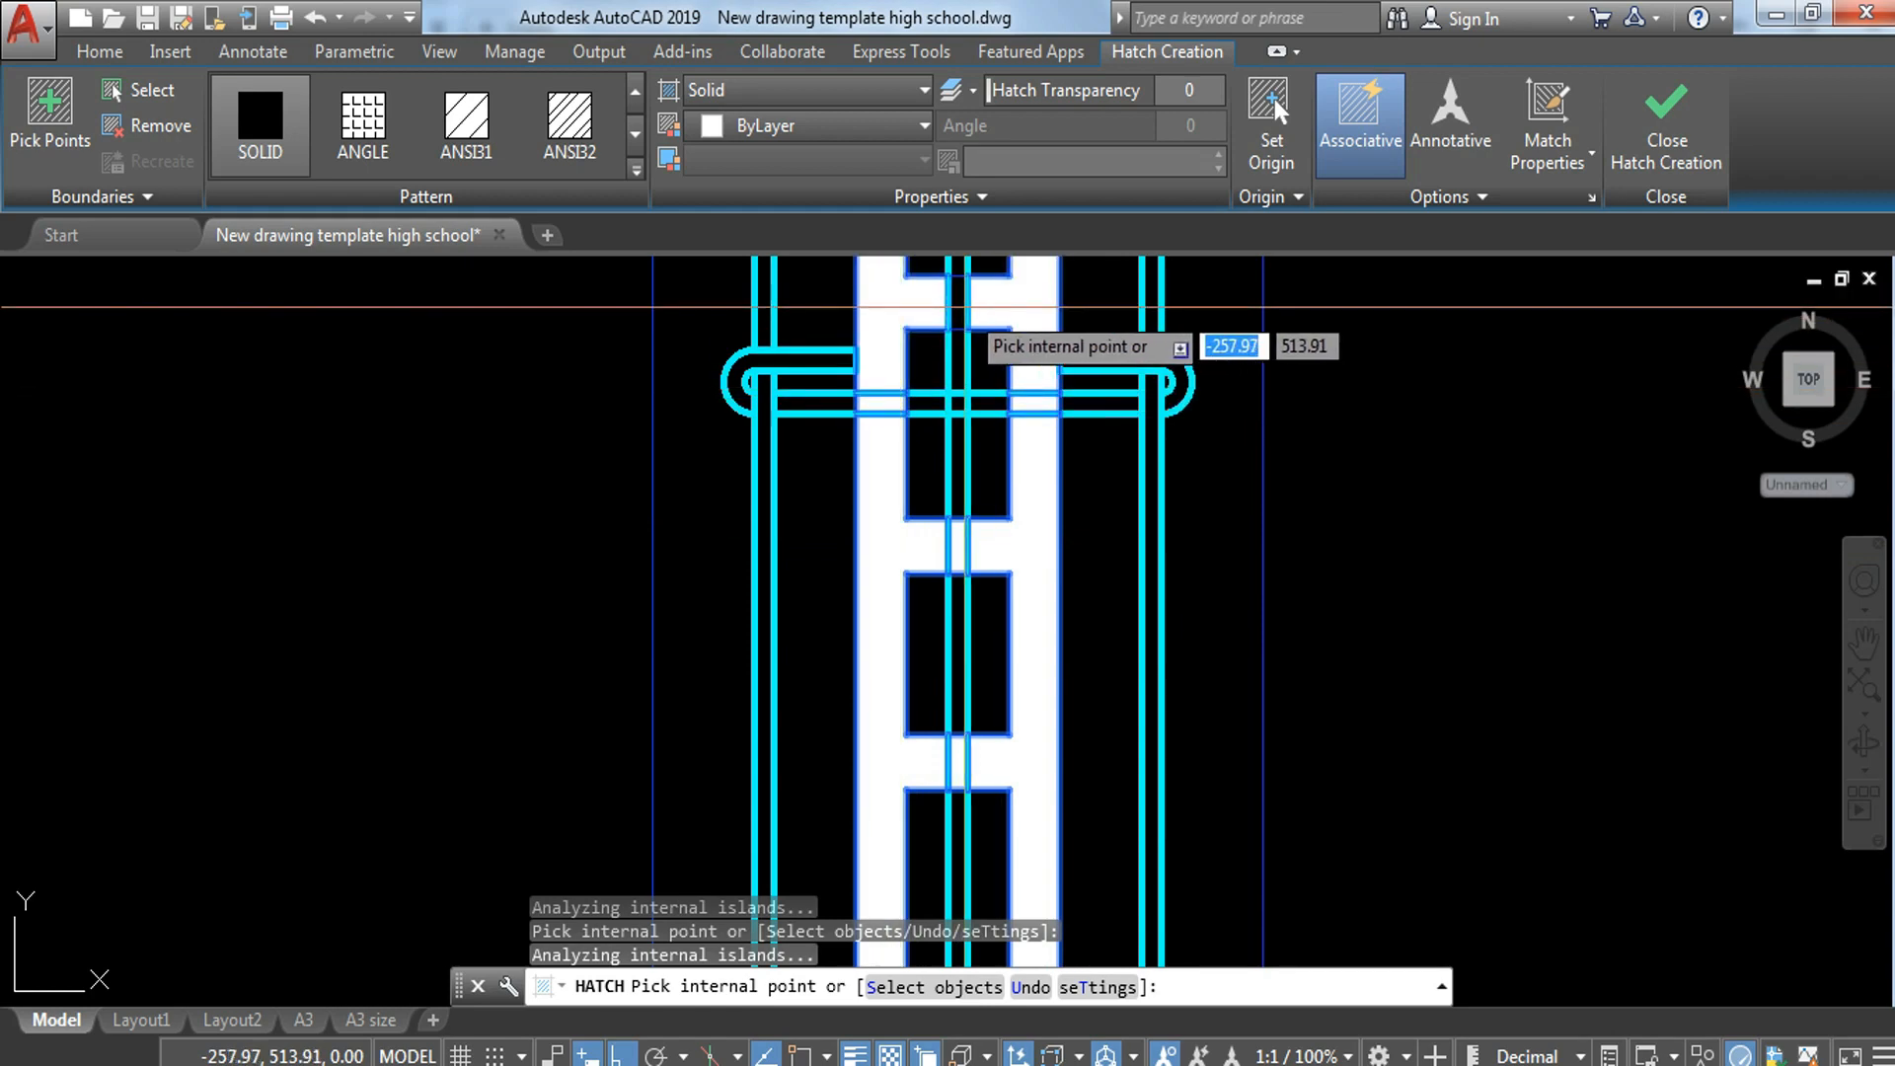
Step: Check the filled blocks up to the upper break line and finish the SOLID hatch
middle_drag(1071, 365, 1096, 765)
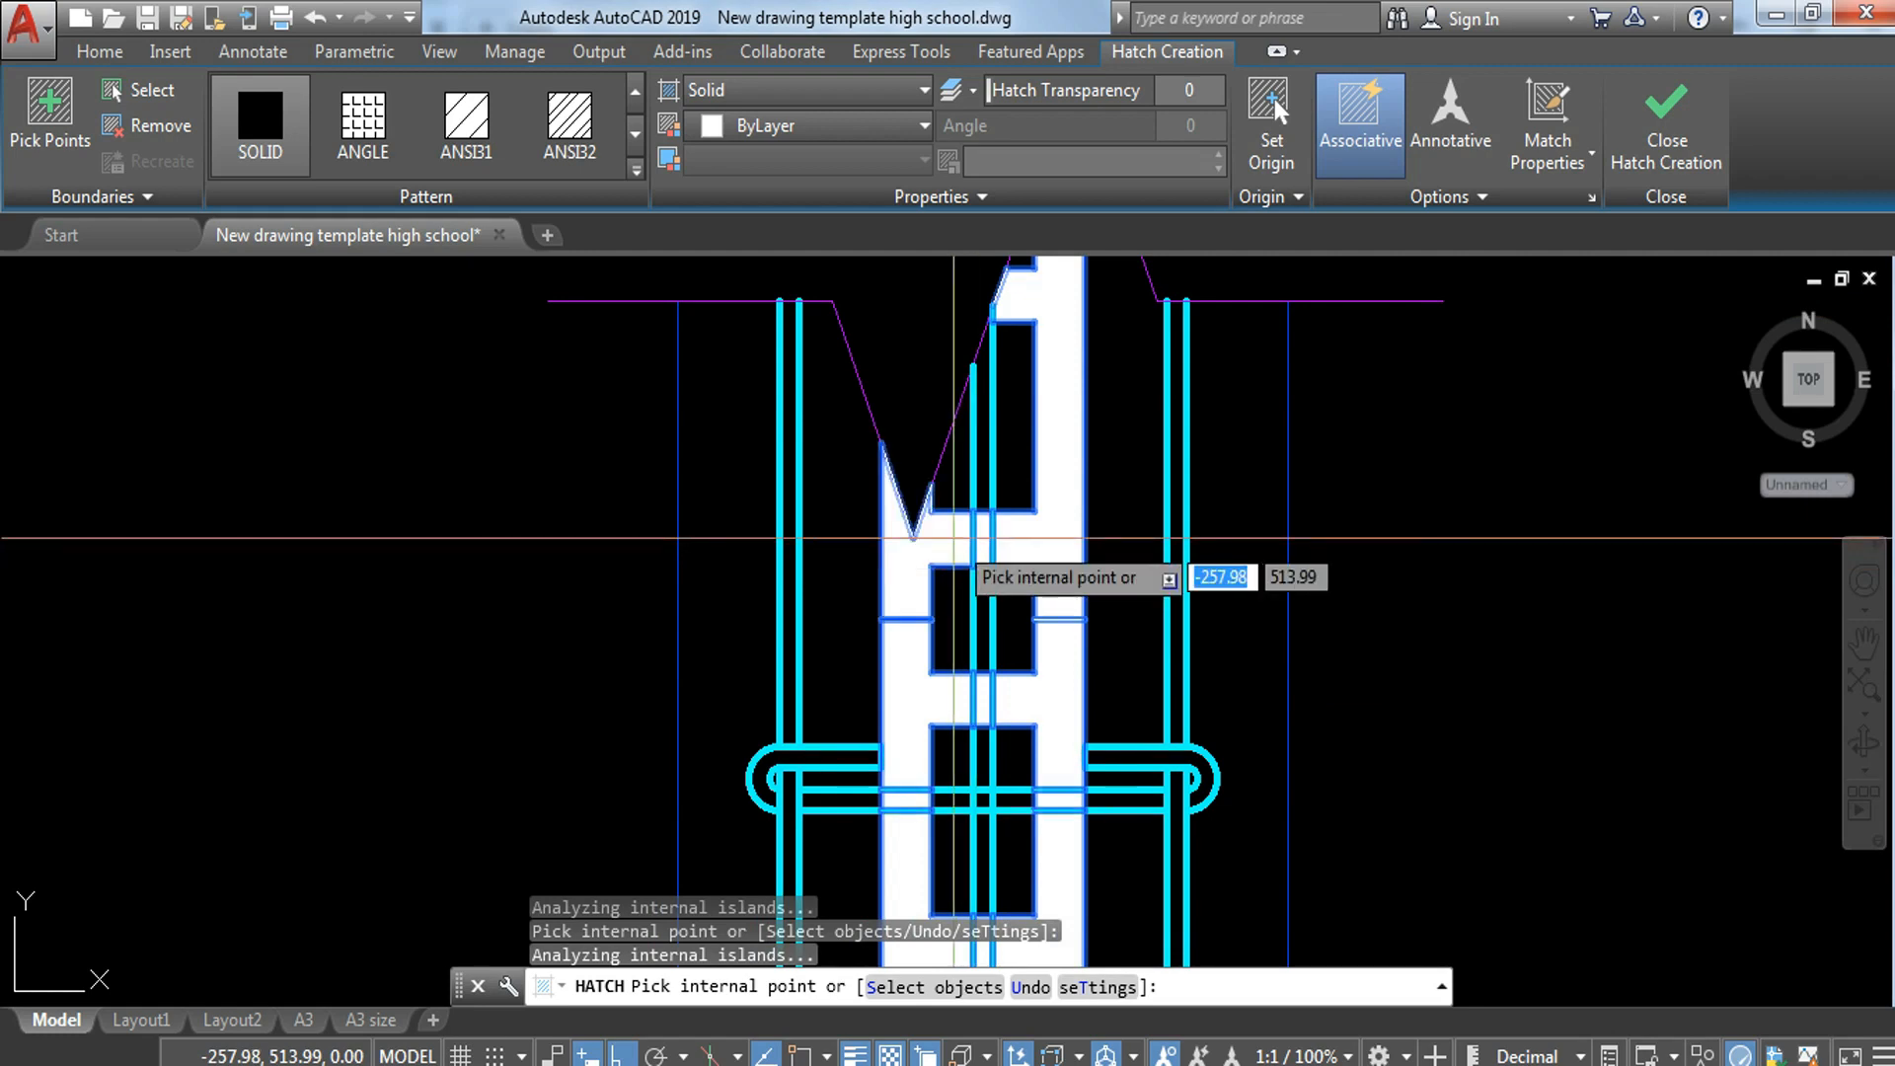
middle_drag(1105, 326, 1105, 513)
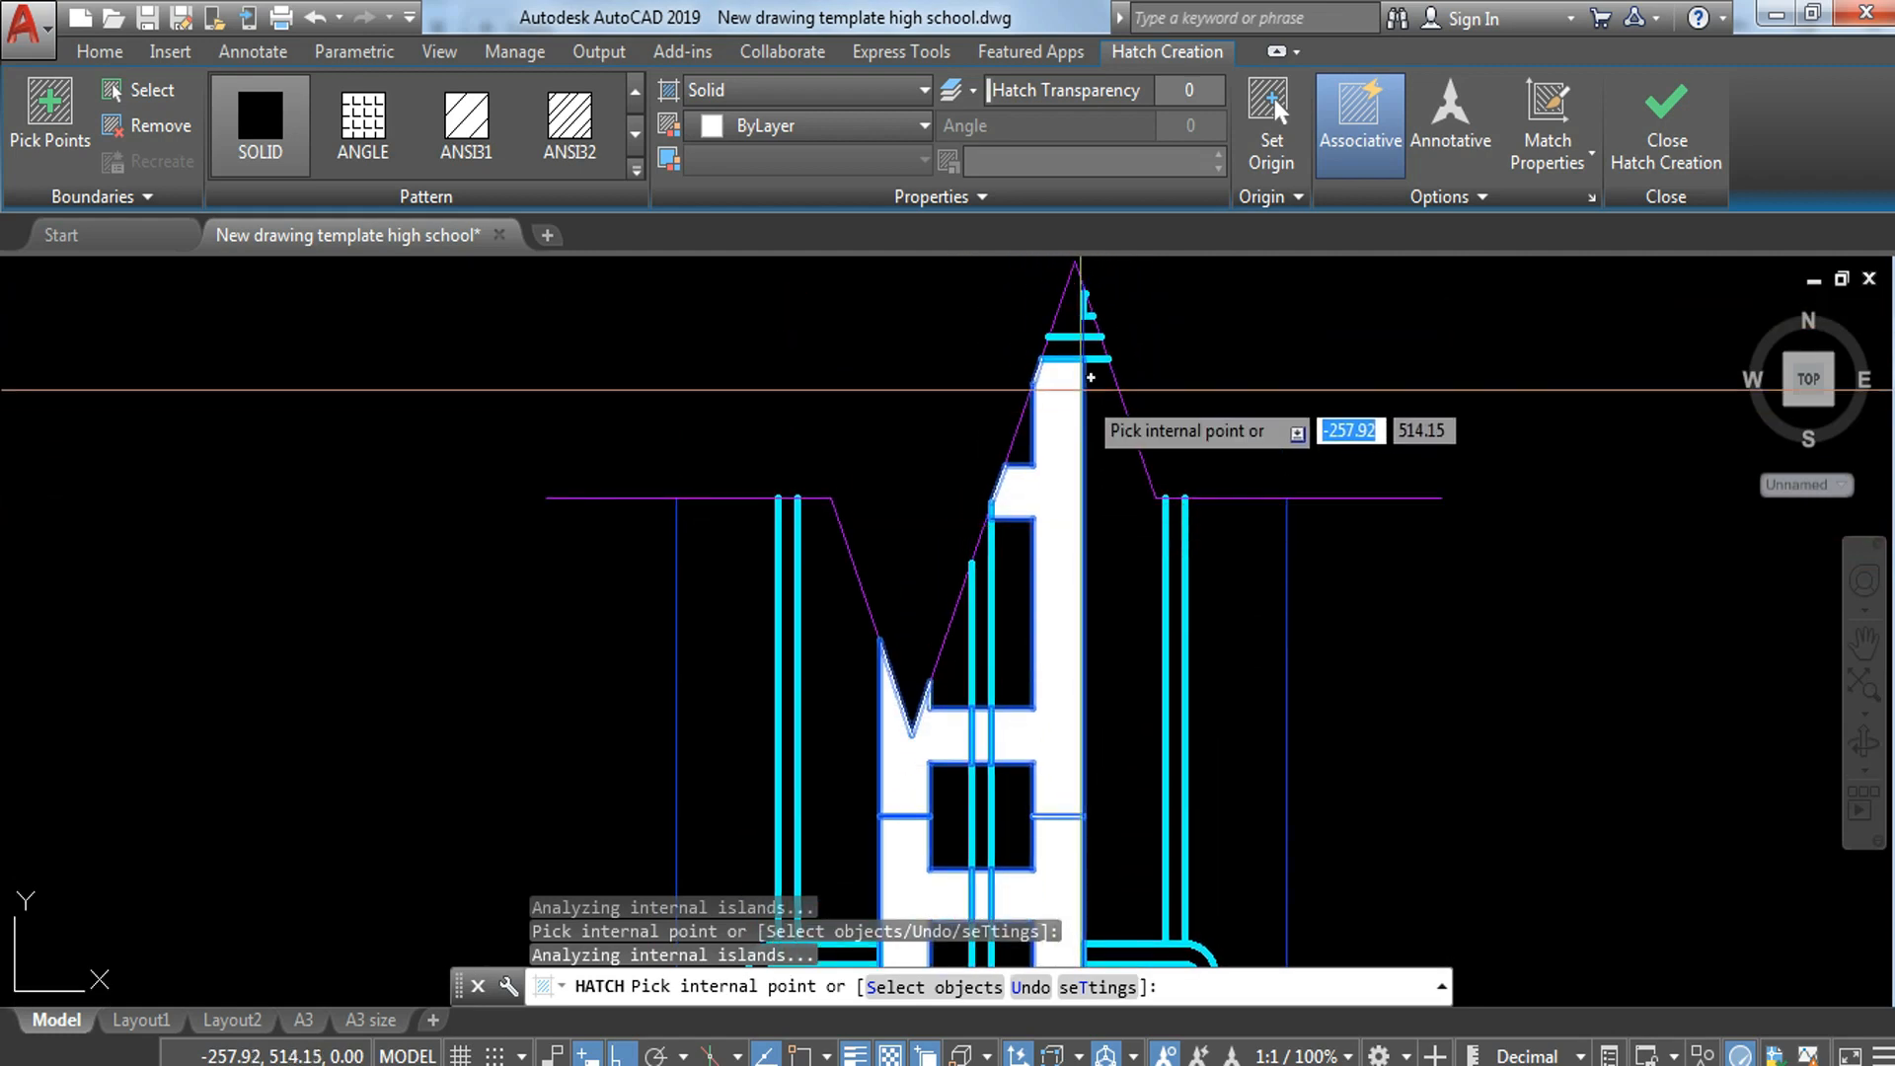
scroll(1066, 642, down, 4)
middle_drag(1057, 743, 1025, 464)
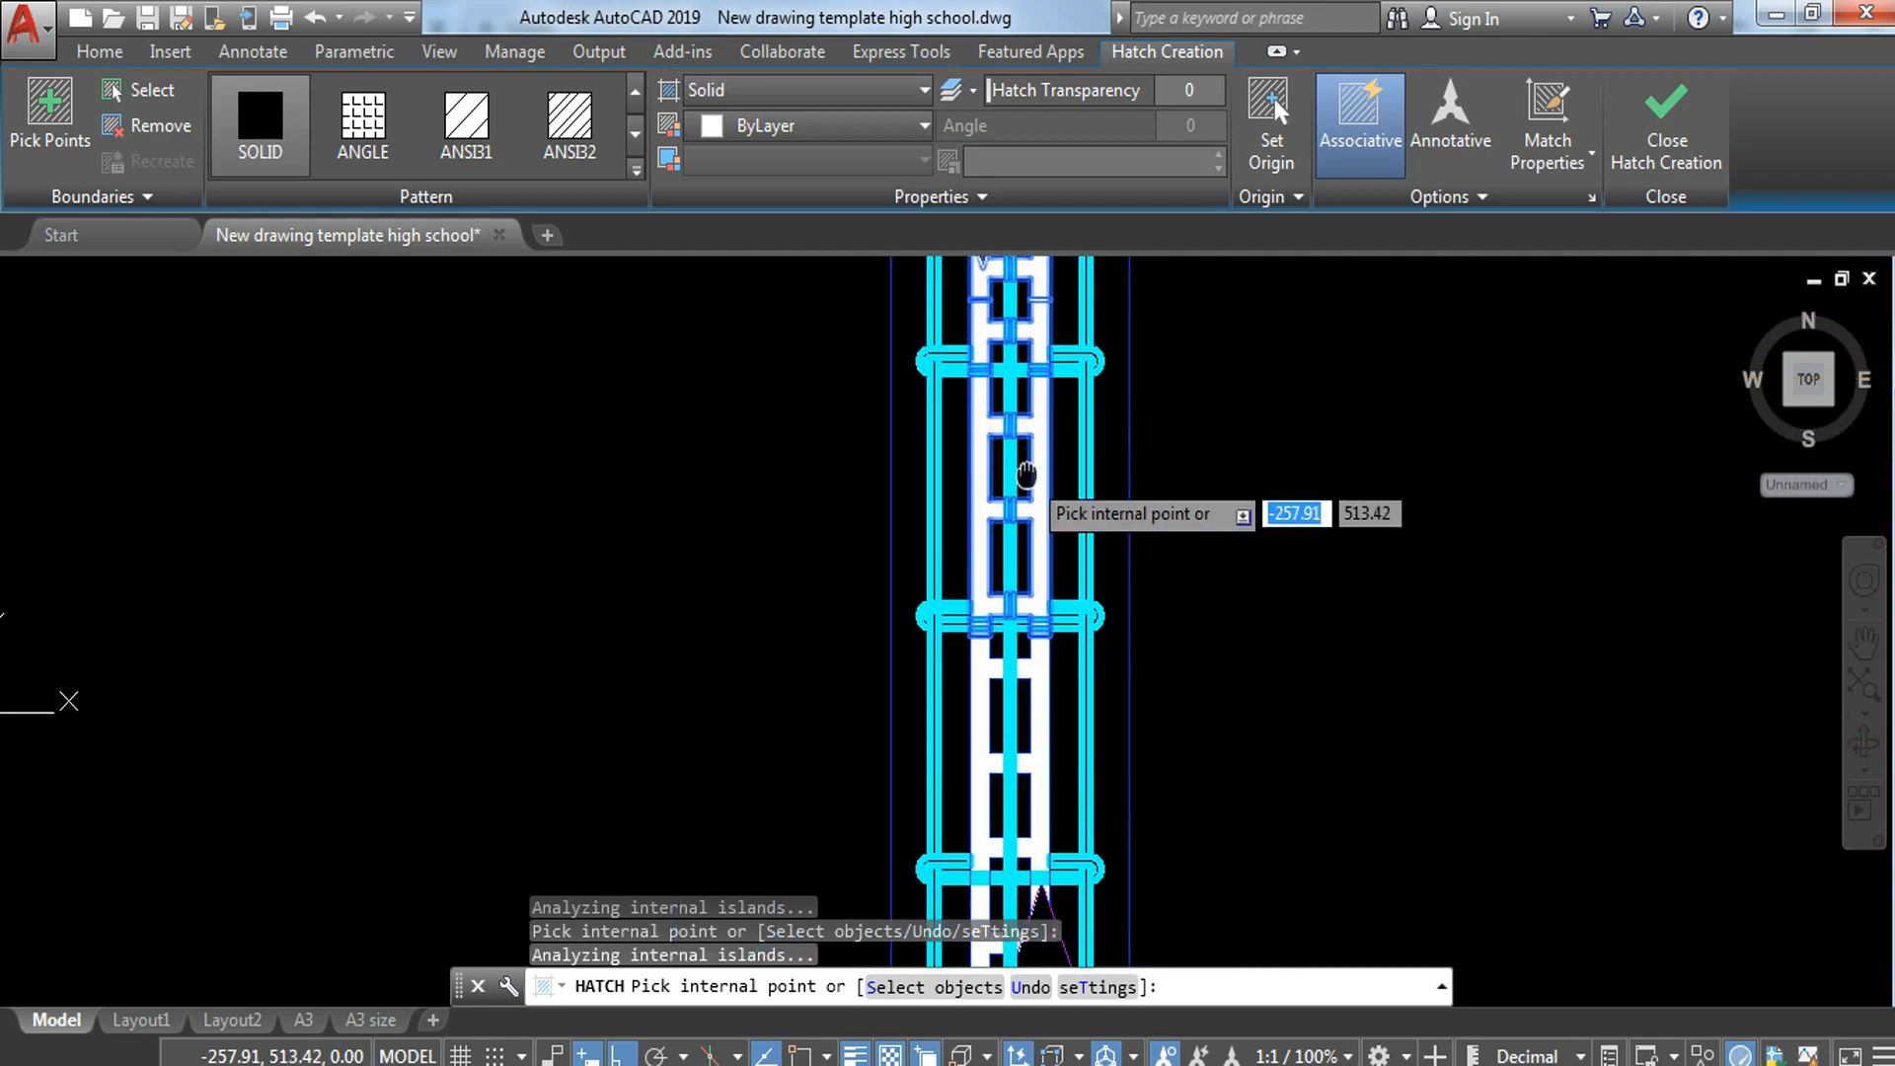
key(Return)
scroll(1168, 658, down, 2)
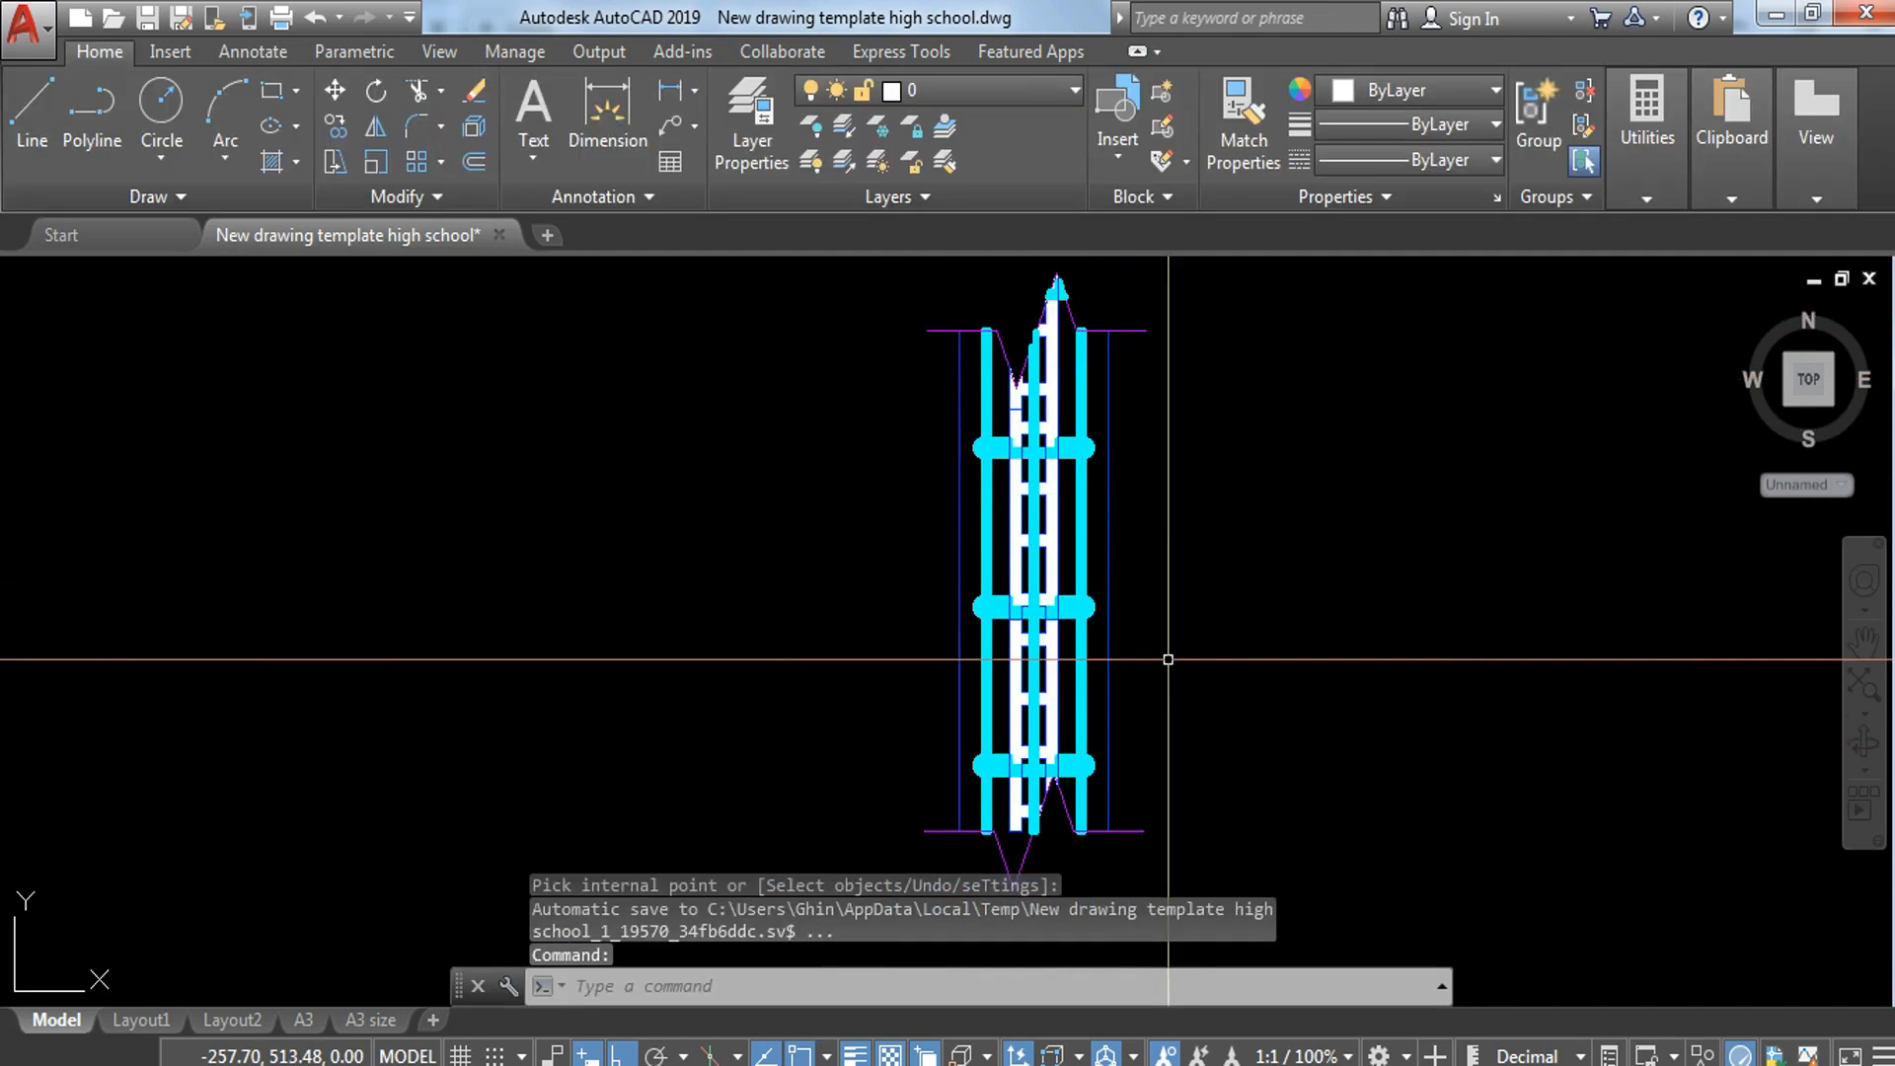
Step: Move the solid hatch of the upper hollow blocks to the same blue layer as the block outlines
scroll(1063, 615, up, 4)
click(1087, 449)
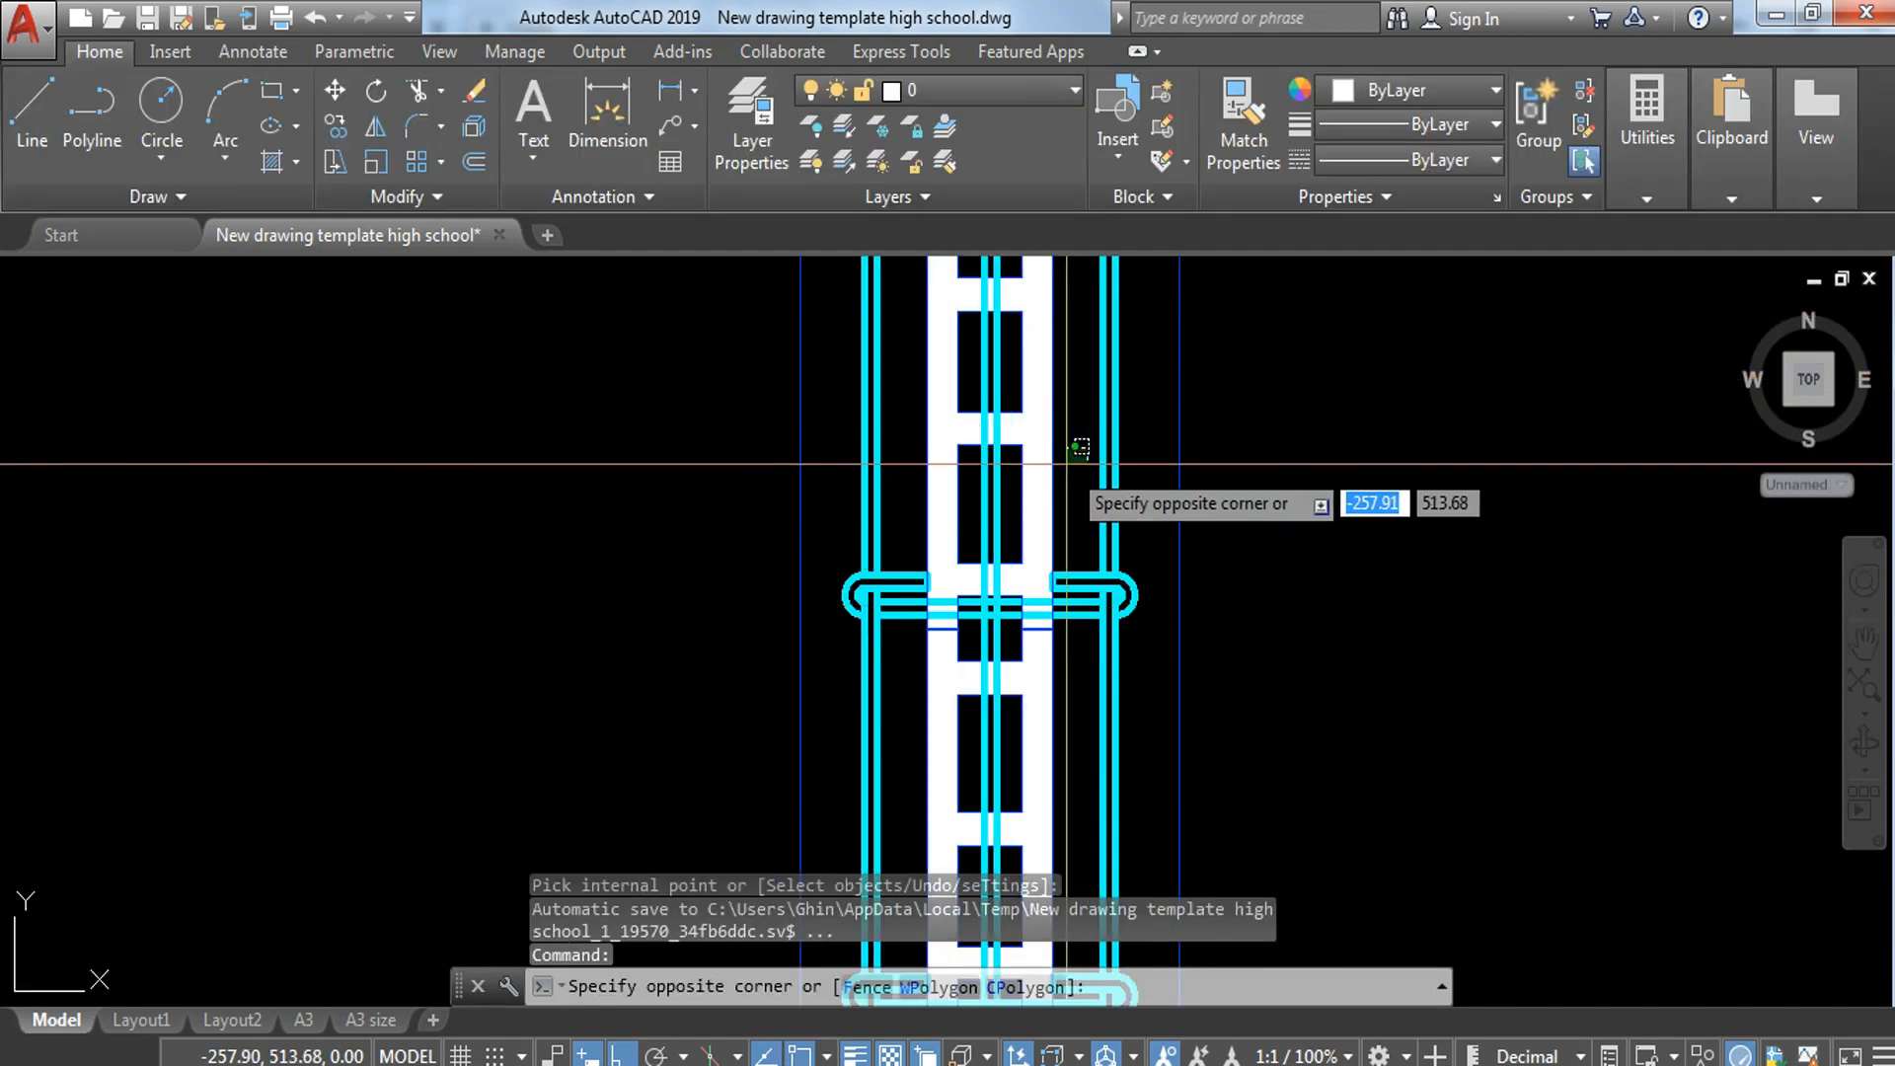
click(1018, 518)
click(1018, 519)
click(1028, 96)
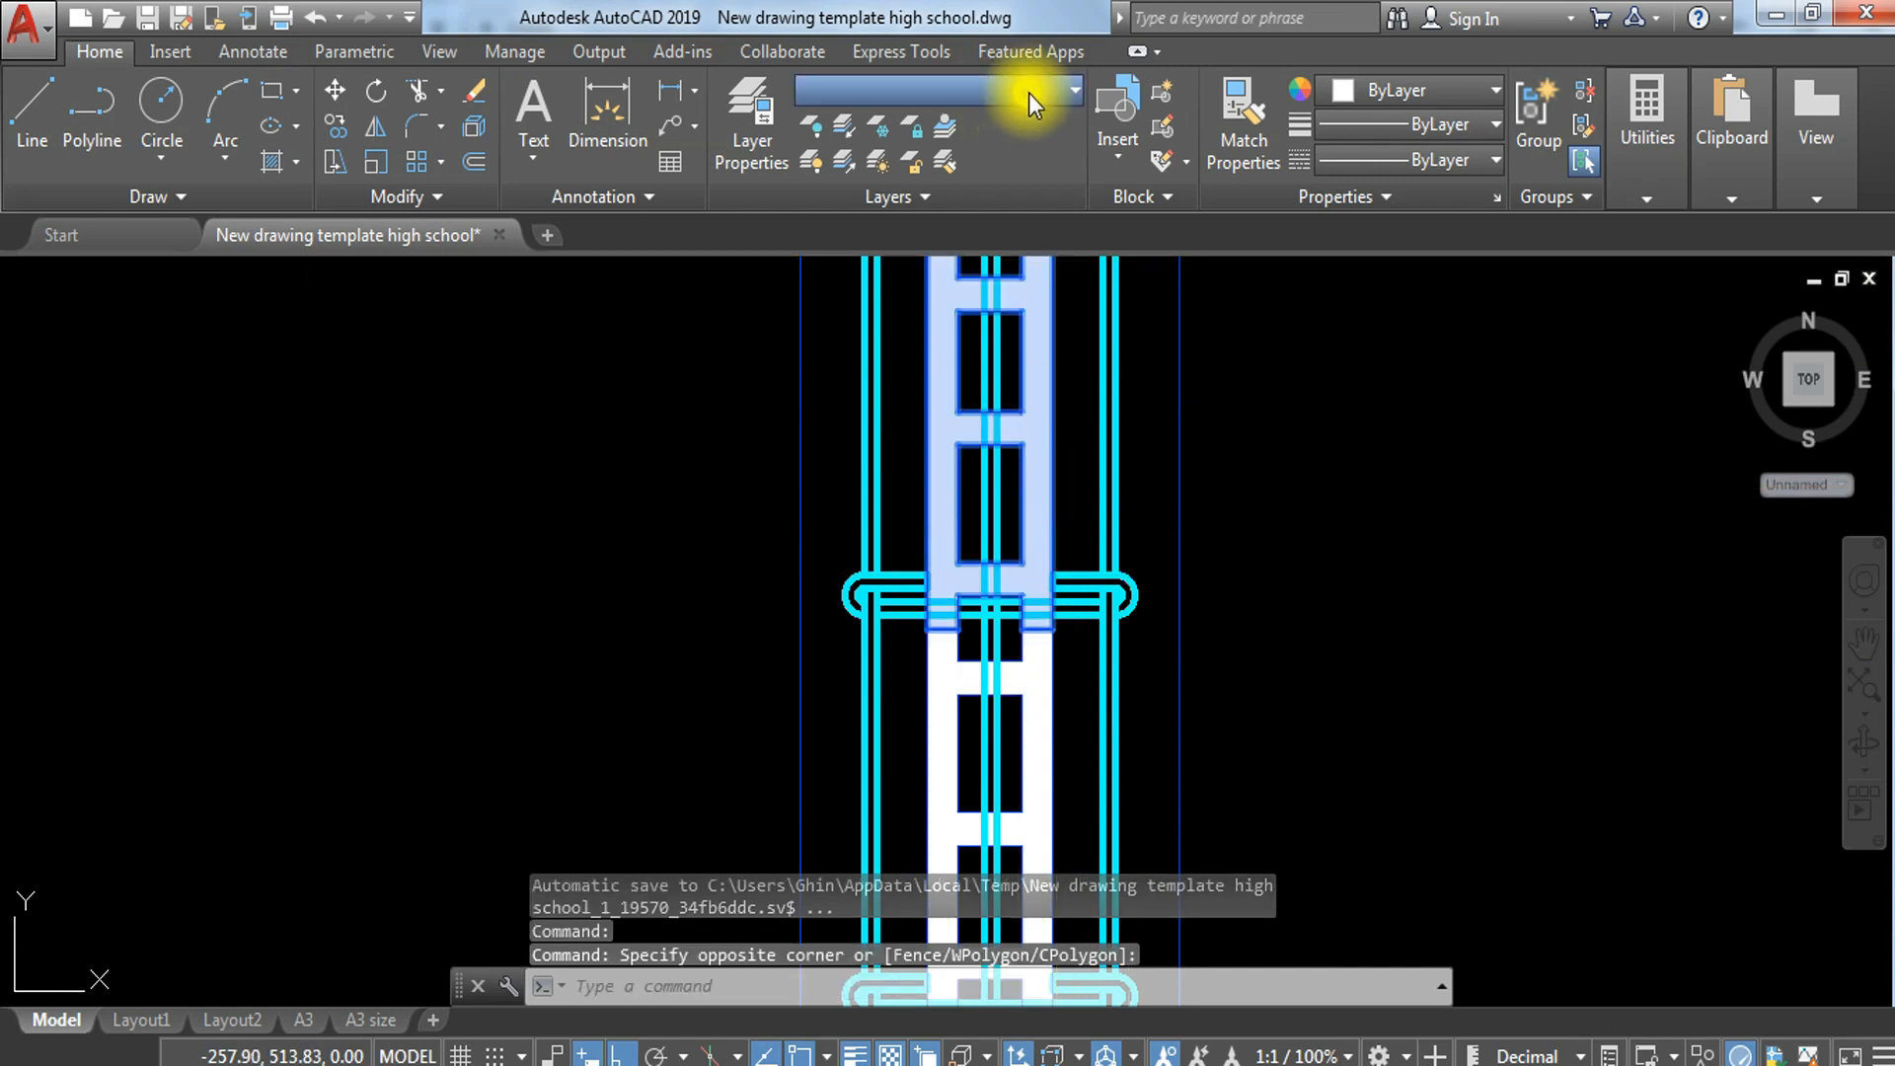
click(973, 484)
key(Escape)
key(Escape)
Step: Match the properties of the blue hollow block reference onto the white solid hatches and outlines down to the lower break line
text(a)
key(Return)
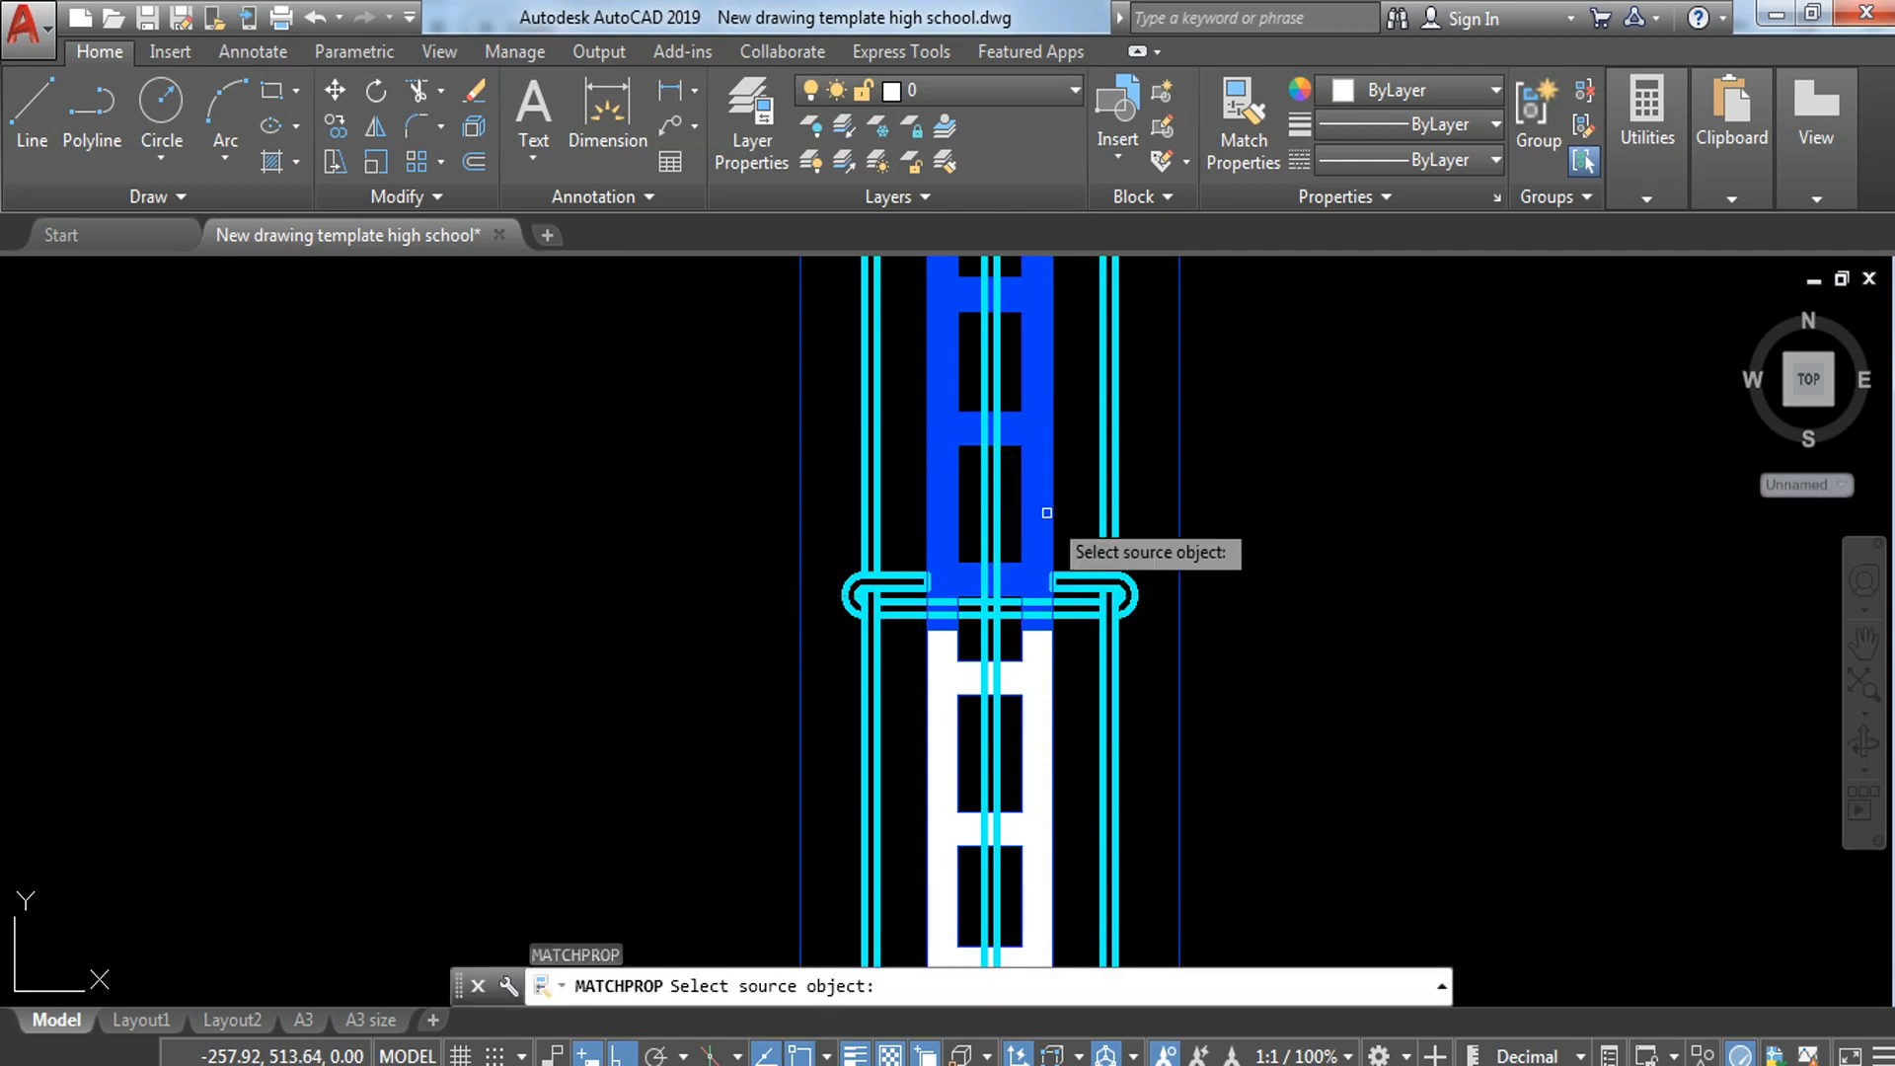
click(1054, 503)
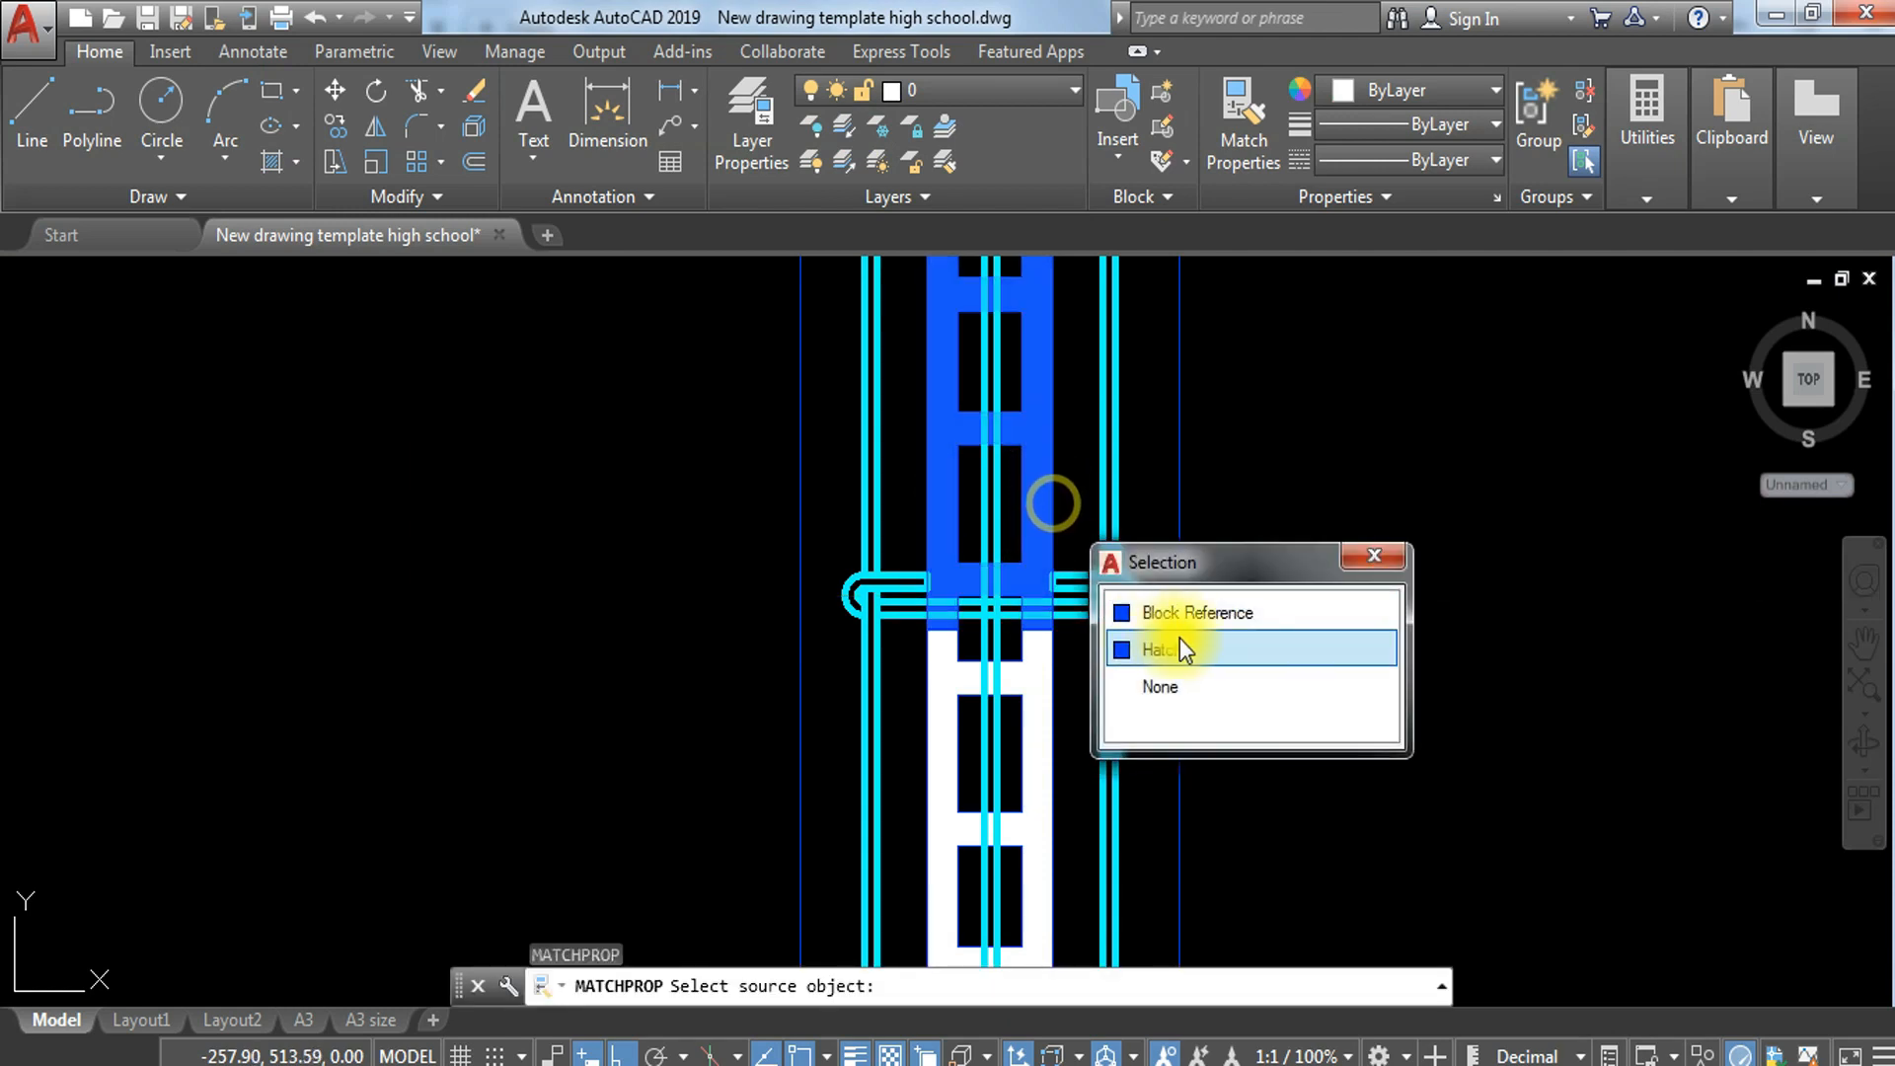
click(1204, 613)
click(1079, 703)
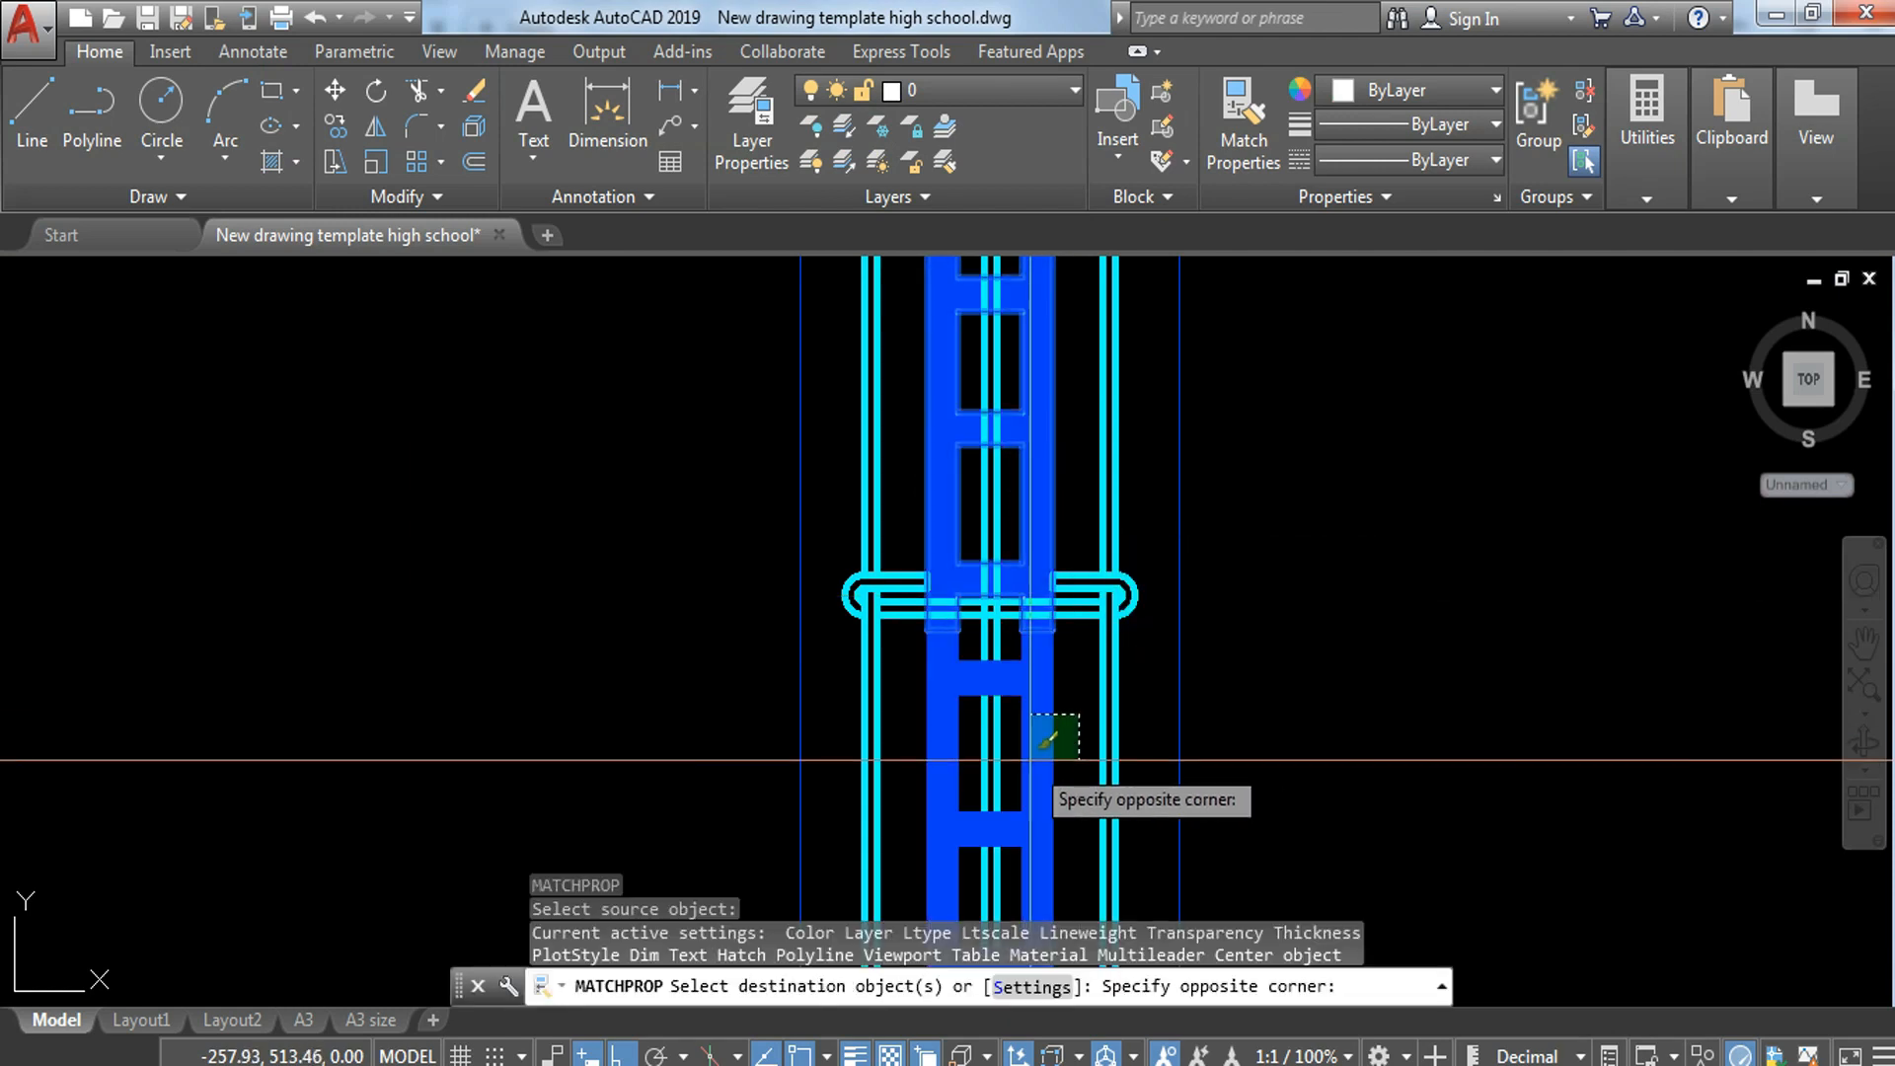
click(1029, 809)
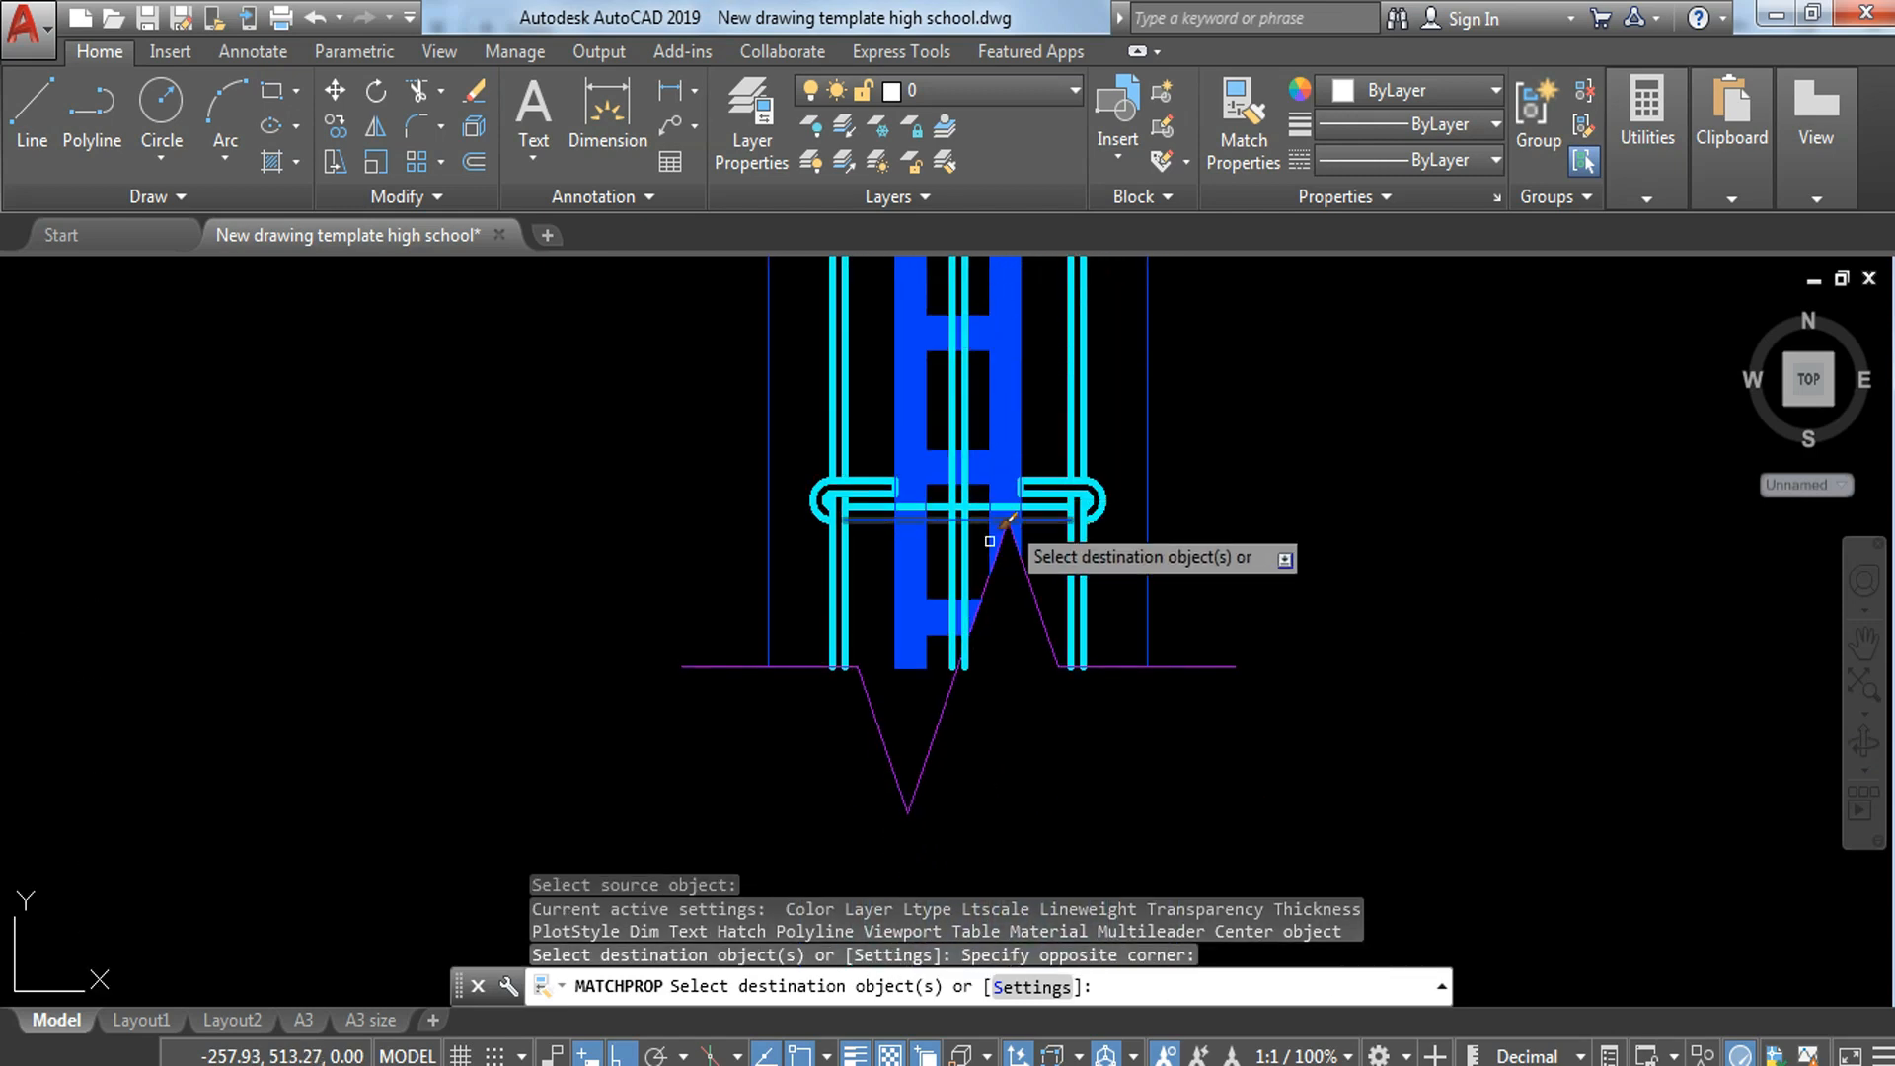
scroll(924, 547, up, 4)
click(928, 508)
click(847, 574)
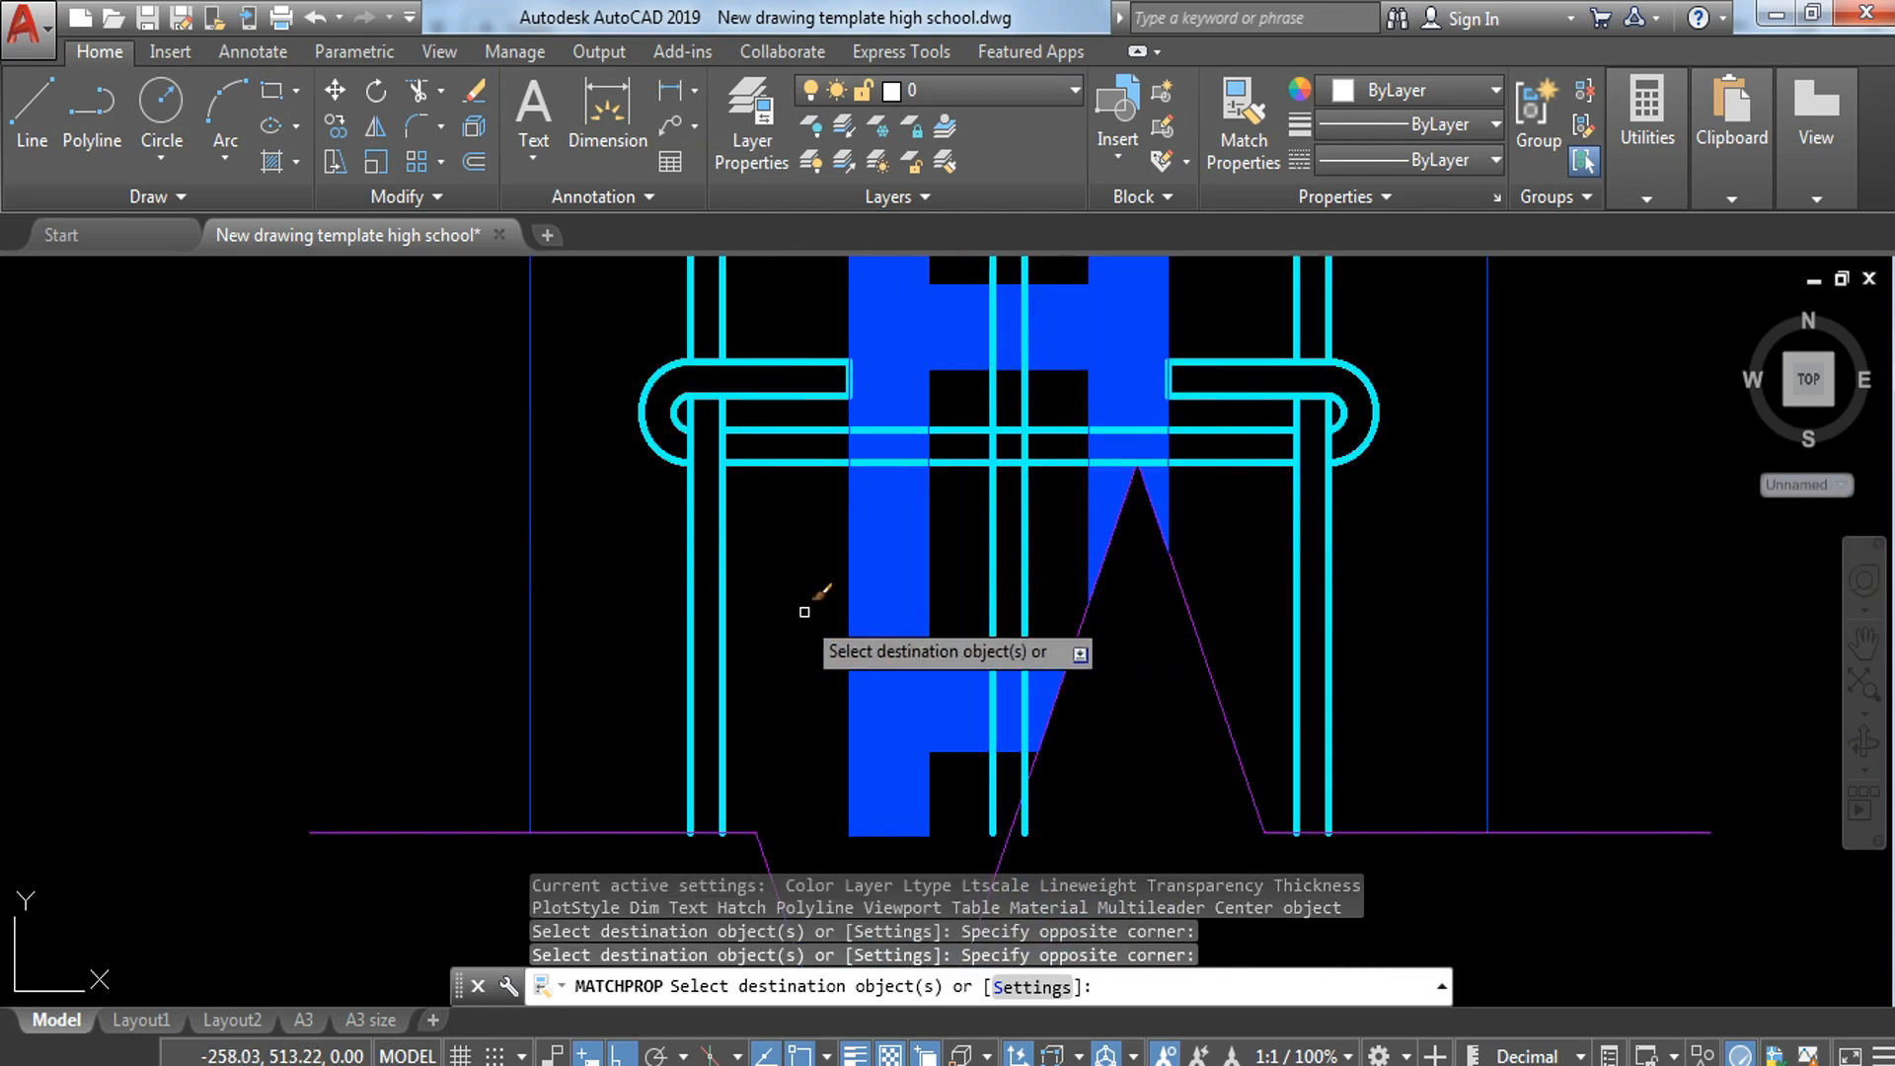
scroll(834, 593, down, 4)
key(Escape)
key(Escape)
Step: Copy the blue hollow block beside the footing section to the lower end of the plan strip, directly under the cut block
scroll(901, 297, down, 5)
middle_drag(994, 609, 915, 269)
click(1269, 544)
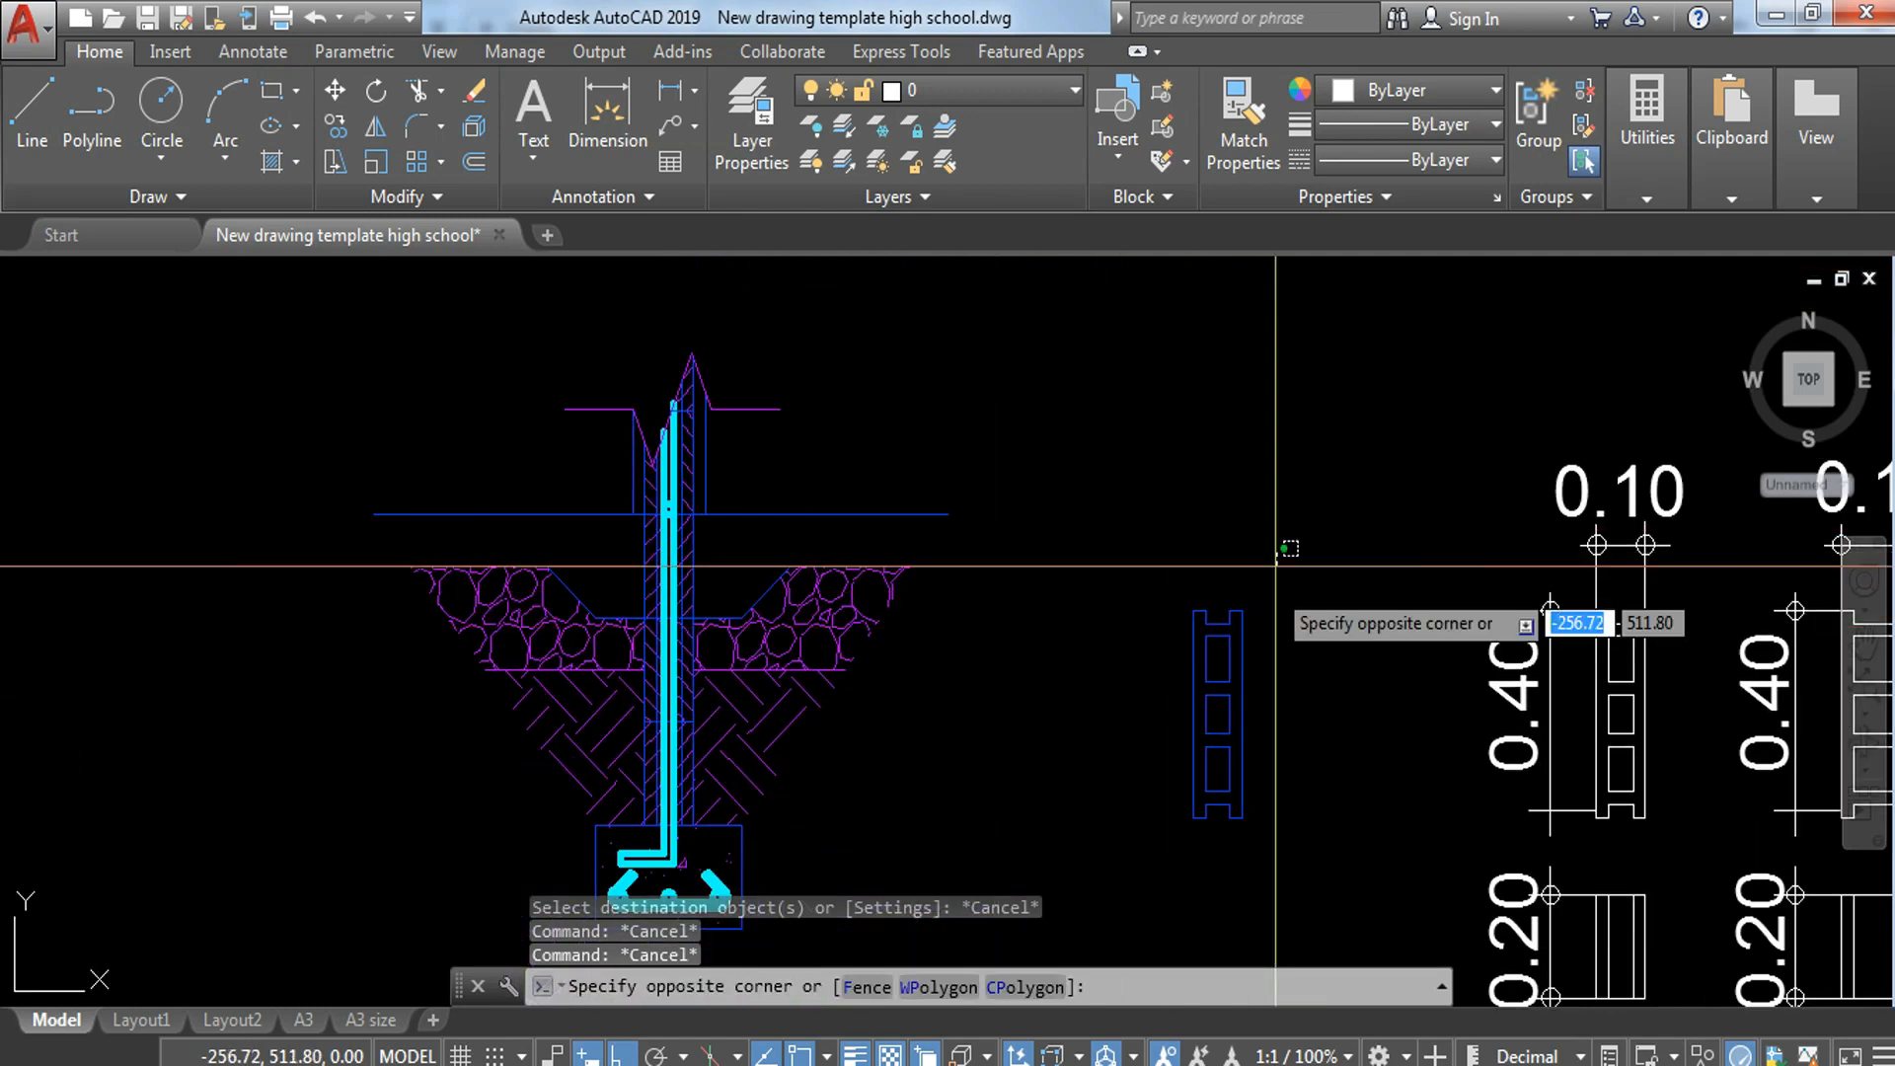
click(1140, 857)
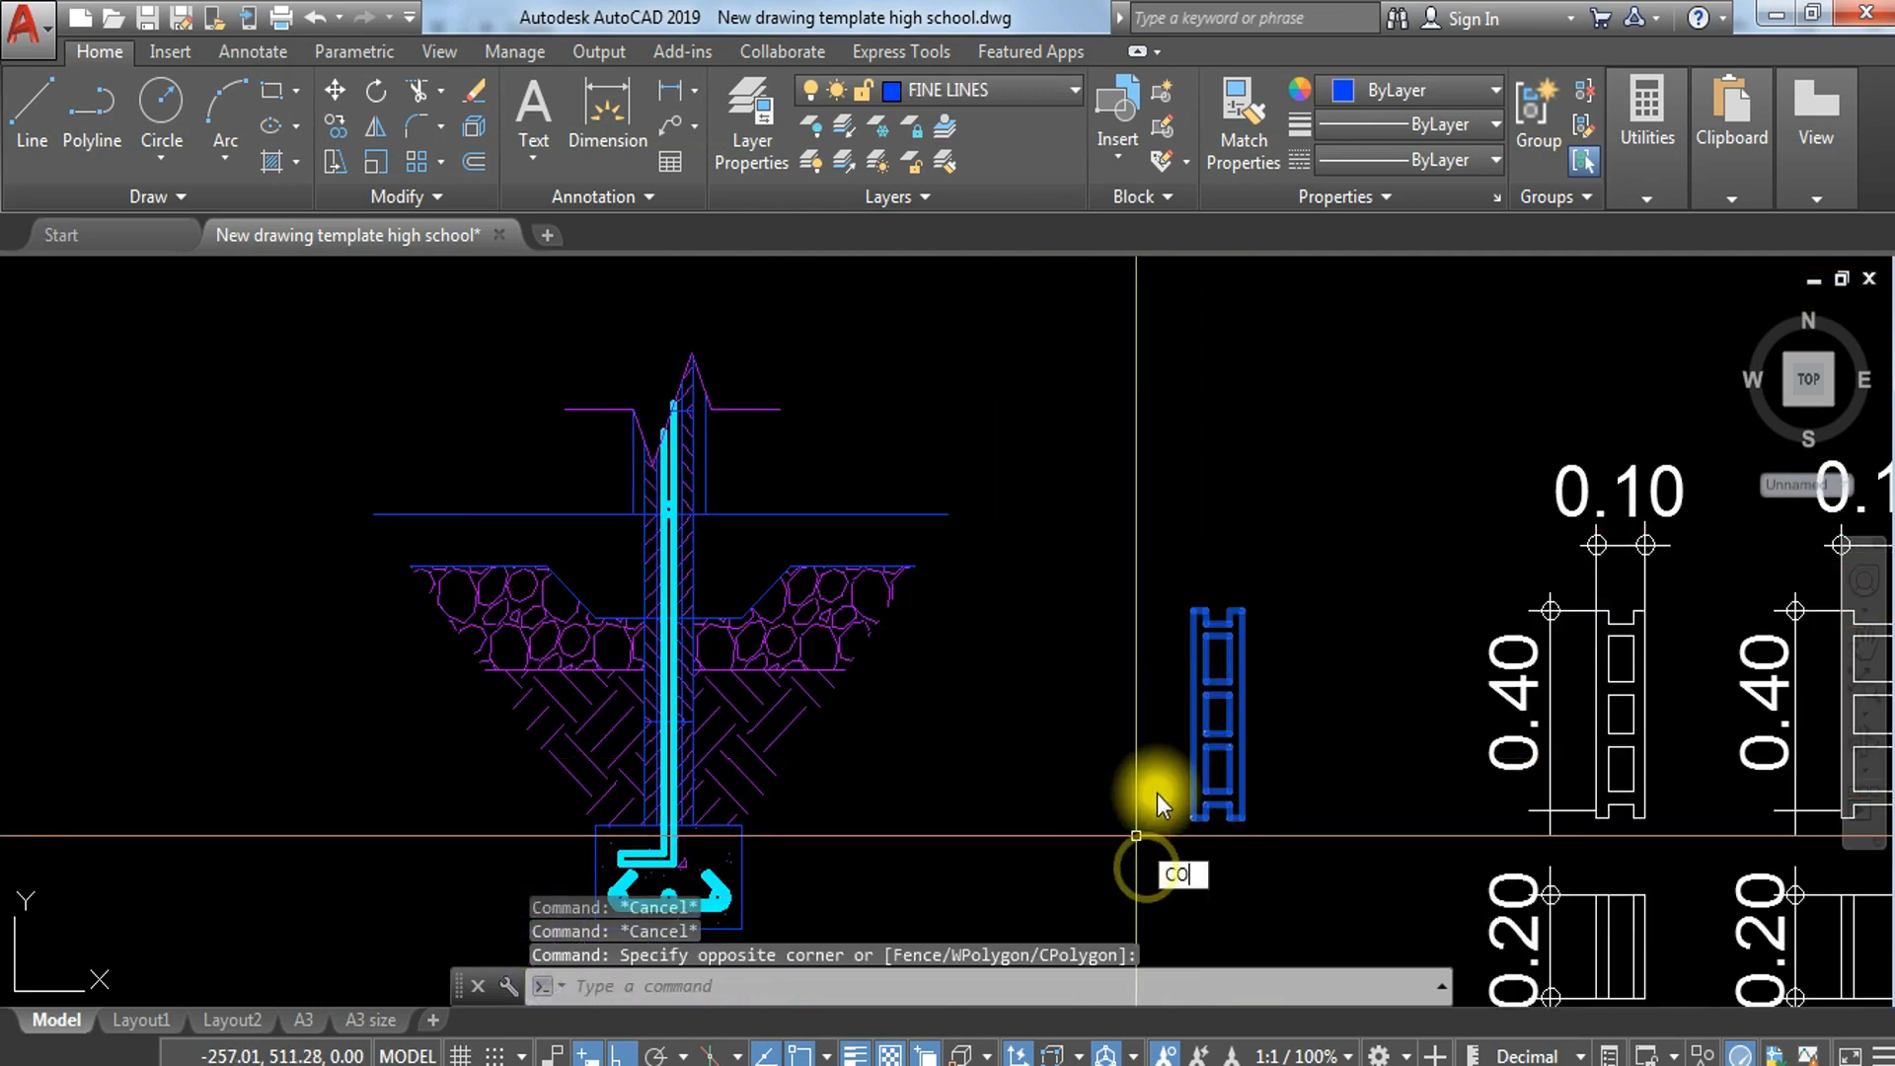
key(Return)
click(1190, 608)
middle_drag(196, 345, 1298, 1054)
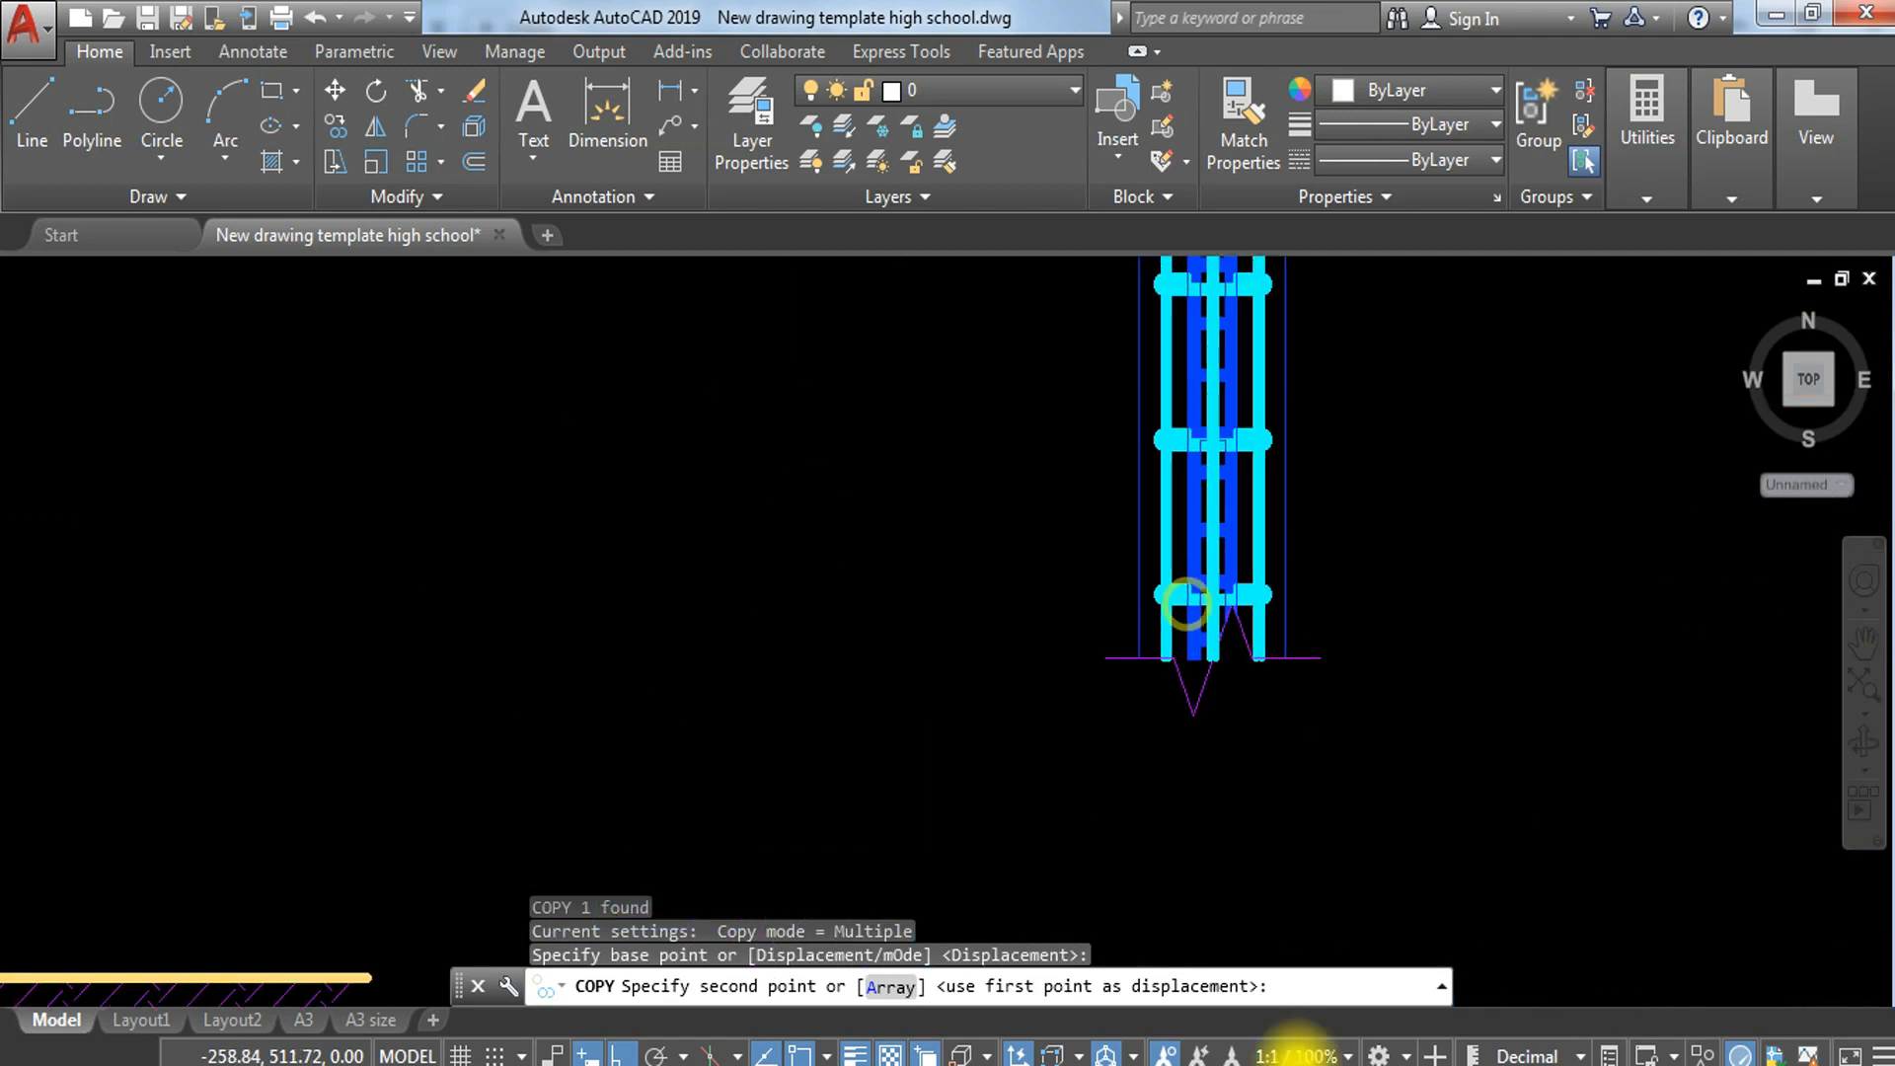
scroll(1234, 617, up, 4)
click(1216, 516)
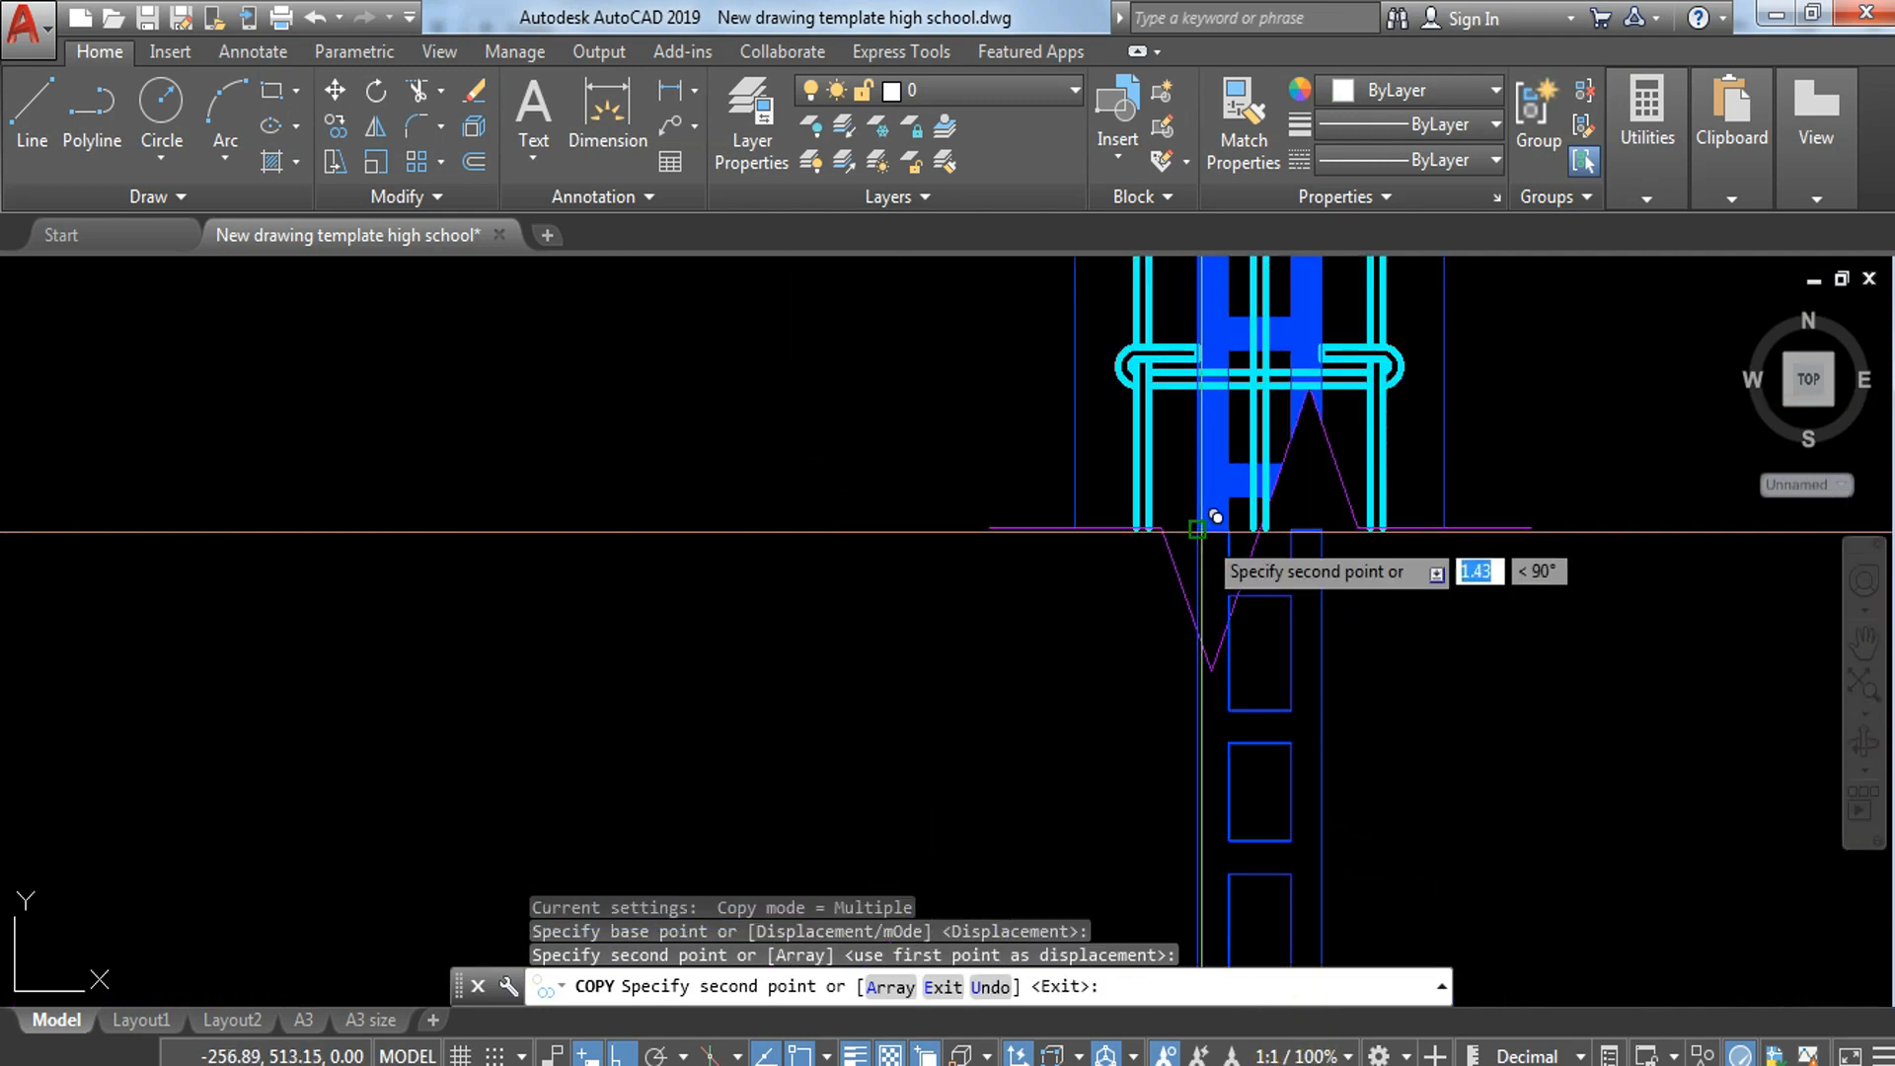
key(Escape)
scroll(1295, 556, up, 2)
text(tr)
key(Return)
key(Return)
key(Escape)
Step: Explode the copied hollow block and trim its lines where they cross the lower break line
click(1290, 707)
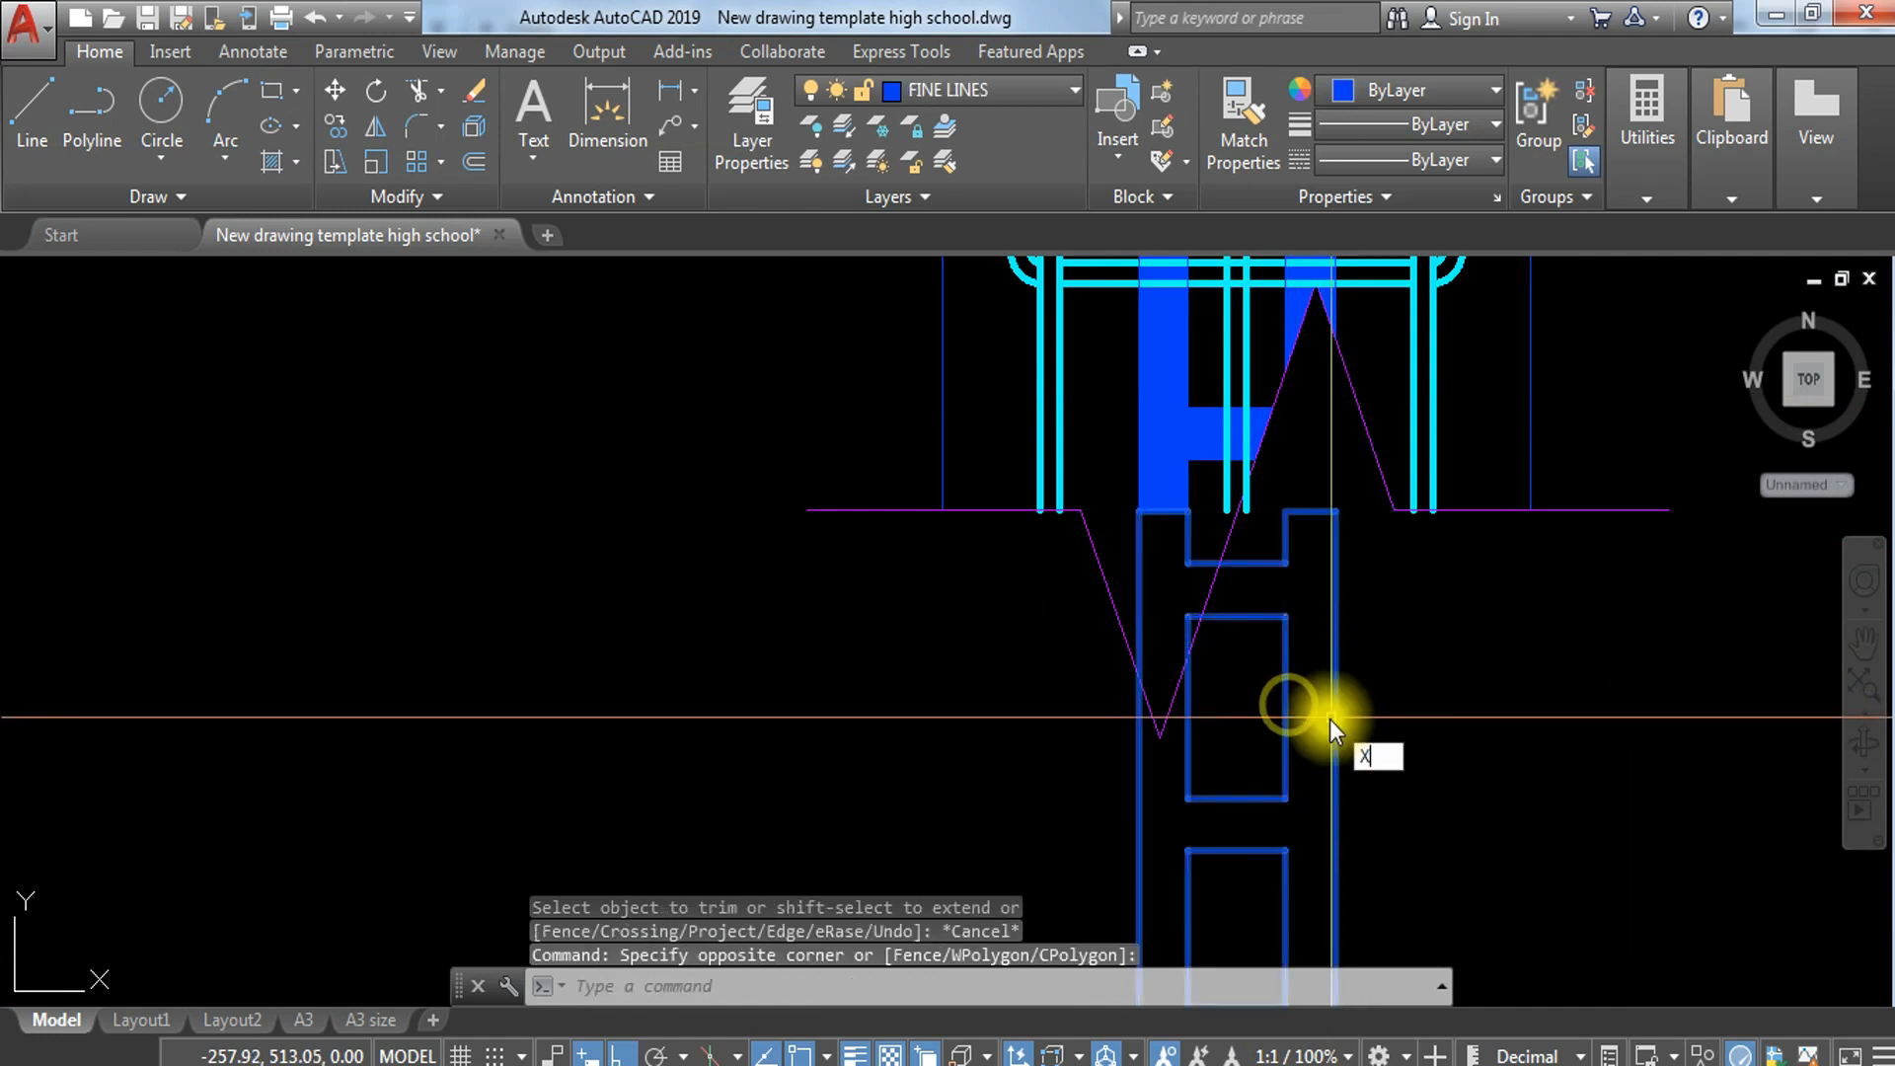
key(Return)
text(tr)
key(Return)
Step: Erase the leftover block lines just outside the lower break line, including the top edge of the cut-off side
key(Return)
click(1258, 557)
click(1255, 667)
click(1235, 831)
click(1111, 750)
key(Escape)
click(1356, 564)
click(1277, 716)
text(e)
key(Return)
click(1311, 511)
text(e)
key(Return)
Step: Erase the rest of the exploded block outline below and beside the lower break line
middle_drag(1354, 796, 1337, 564)
click(1335, 542)
scroll(1199, 687, down, 2)
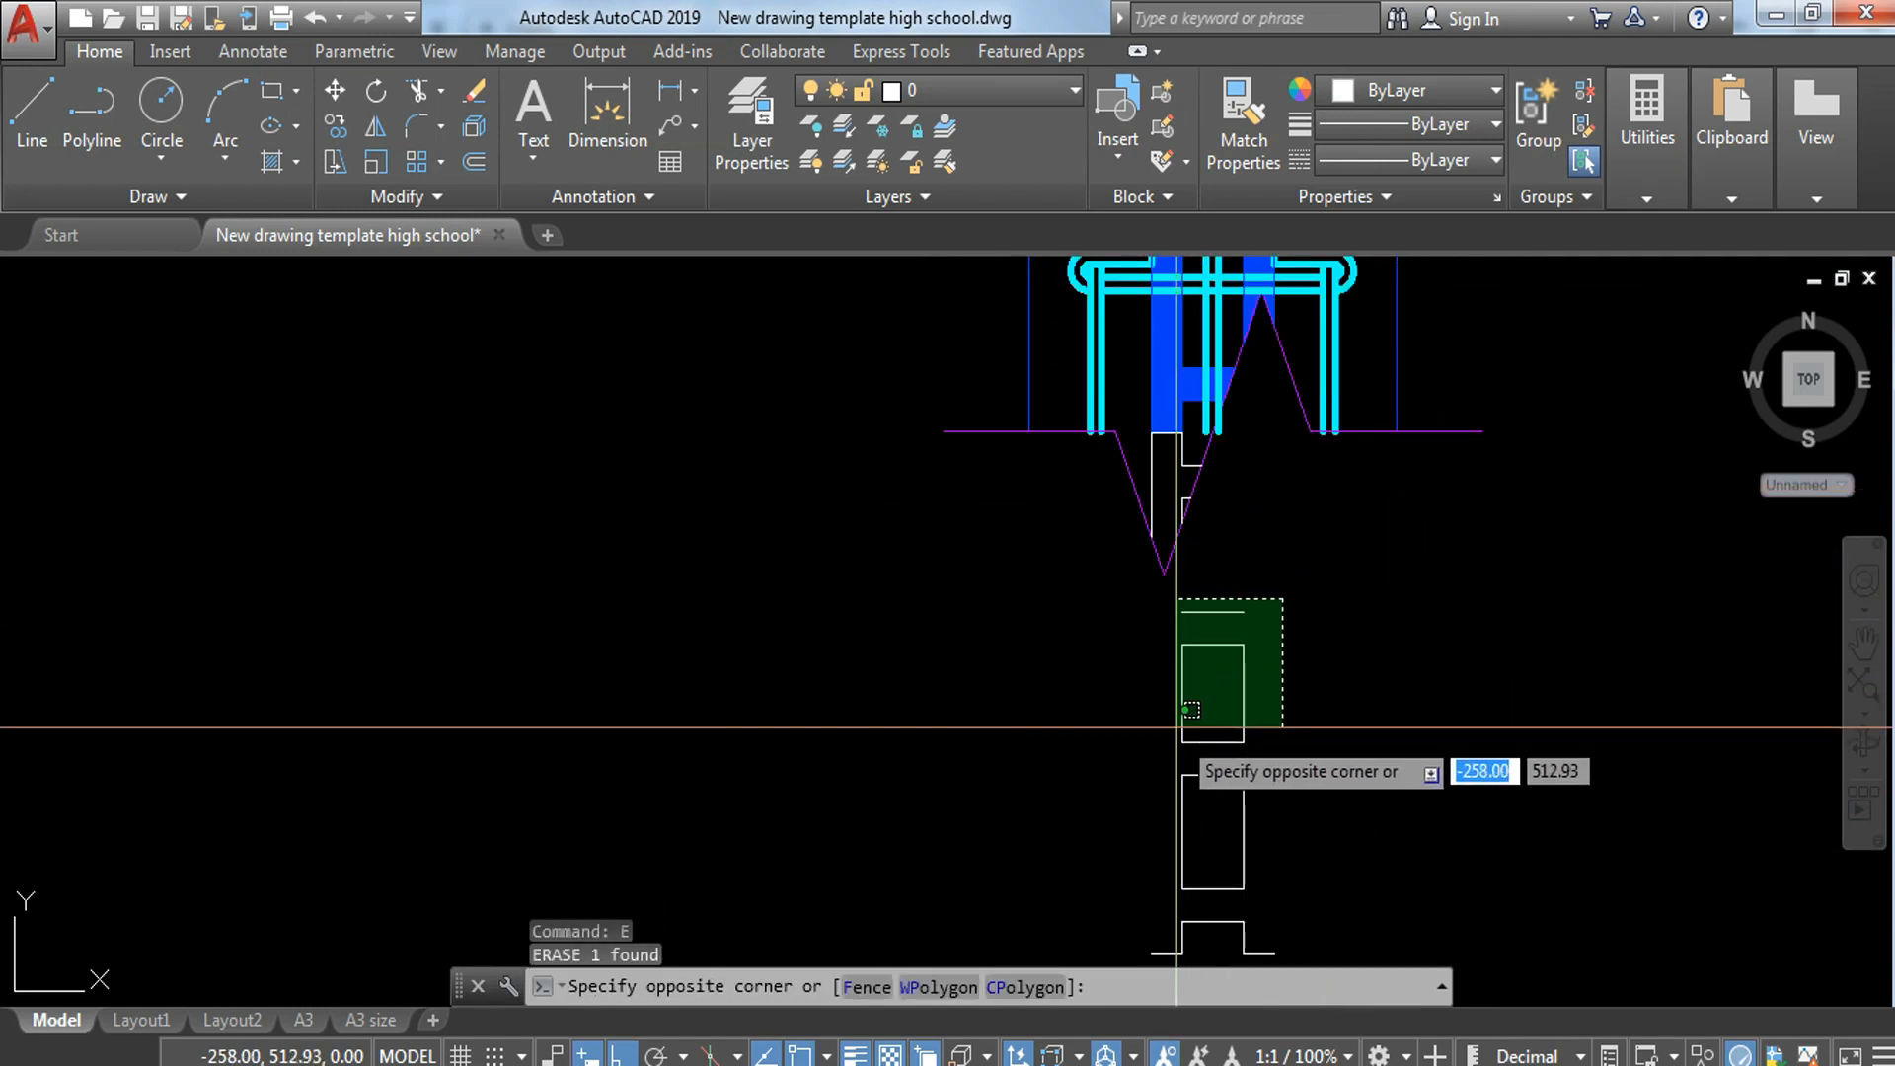
middle_drag(1101, 952, 1058, 783)
click(1034, 769)
text(e)
key(Return)
Step: Extend the left line of the central bar down to the sloping part of the lower break line
scroll(1165, 641, up, 6)
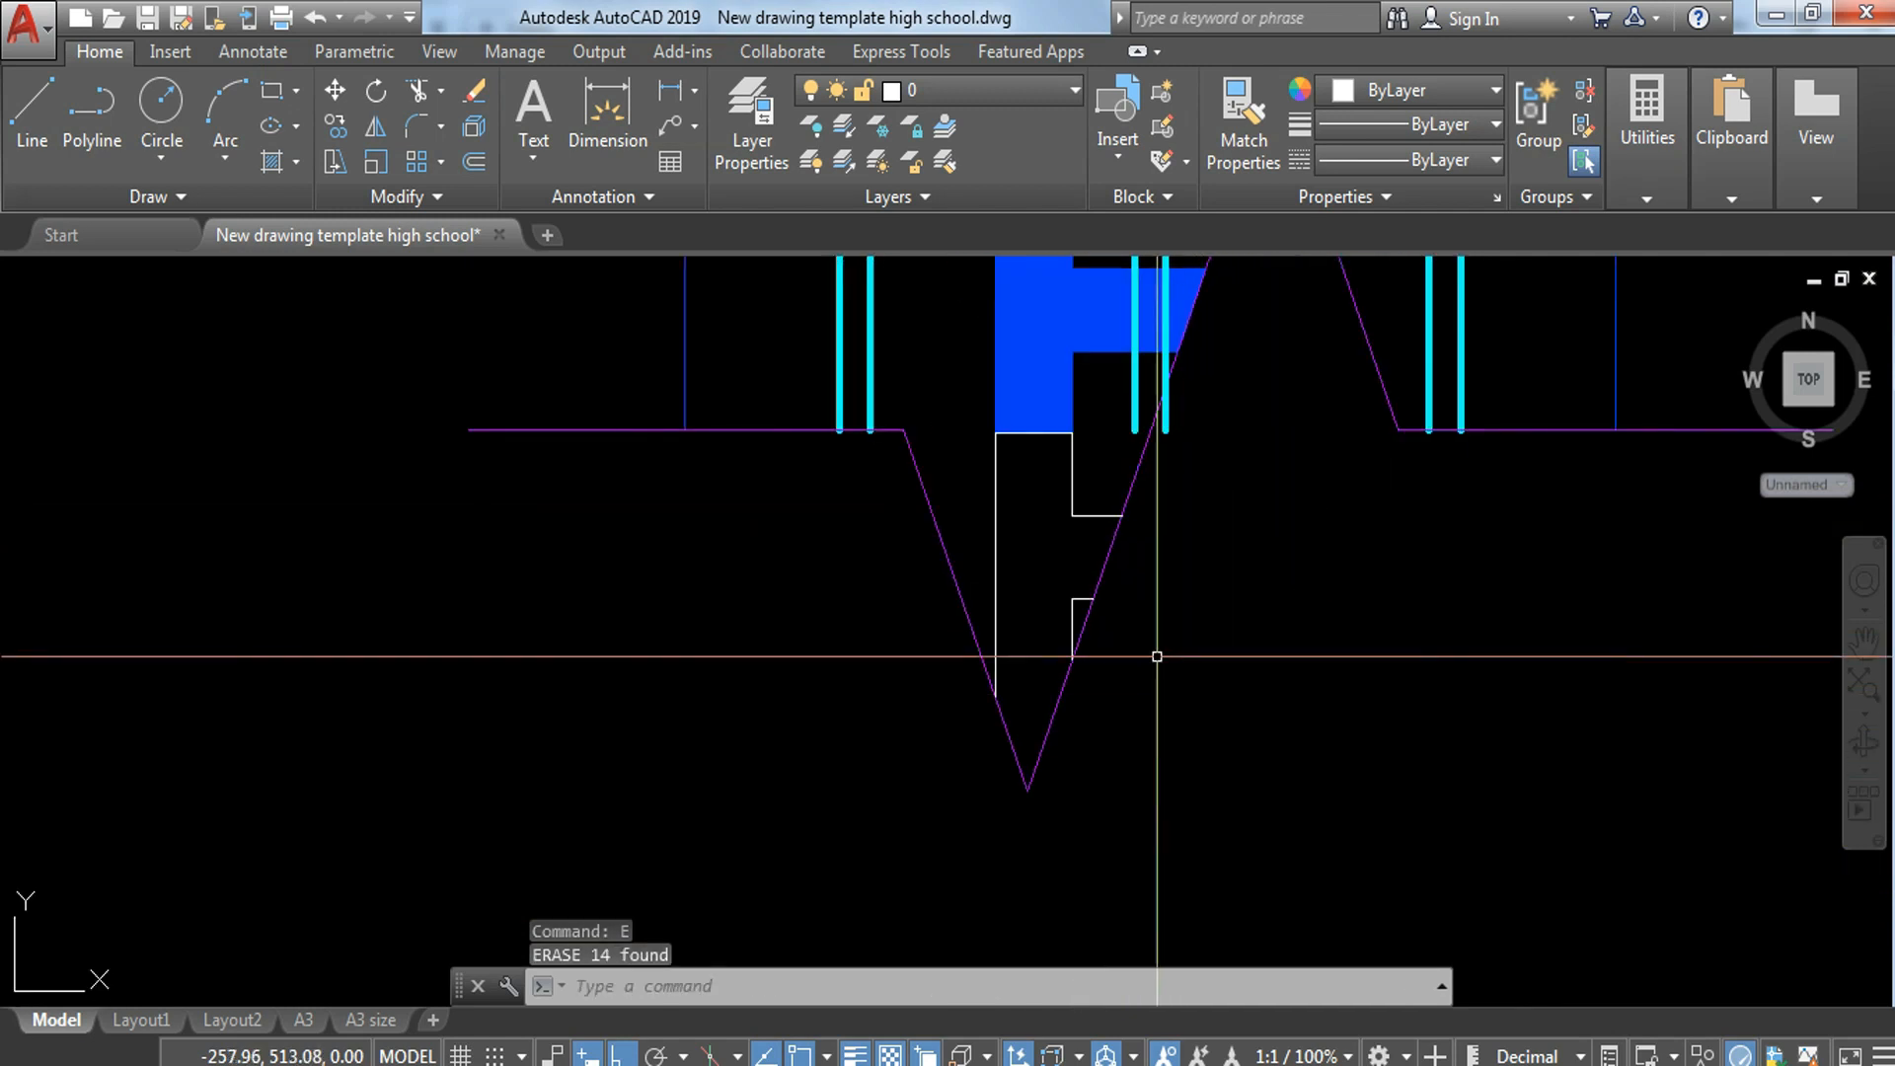
middle_drag(1045, 485, 1044, 589)
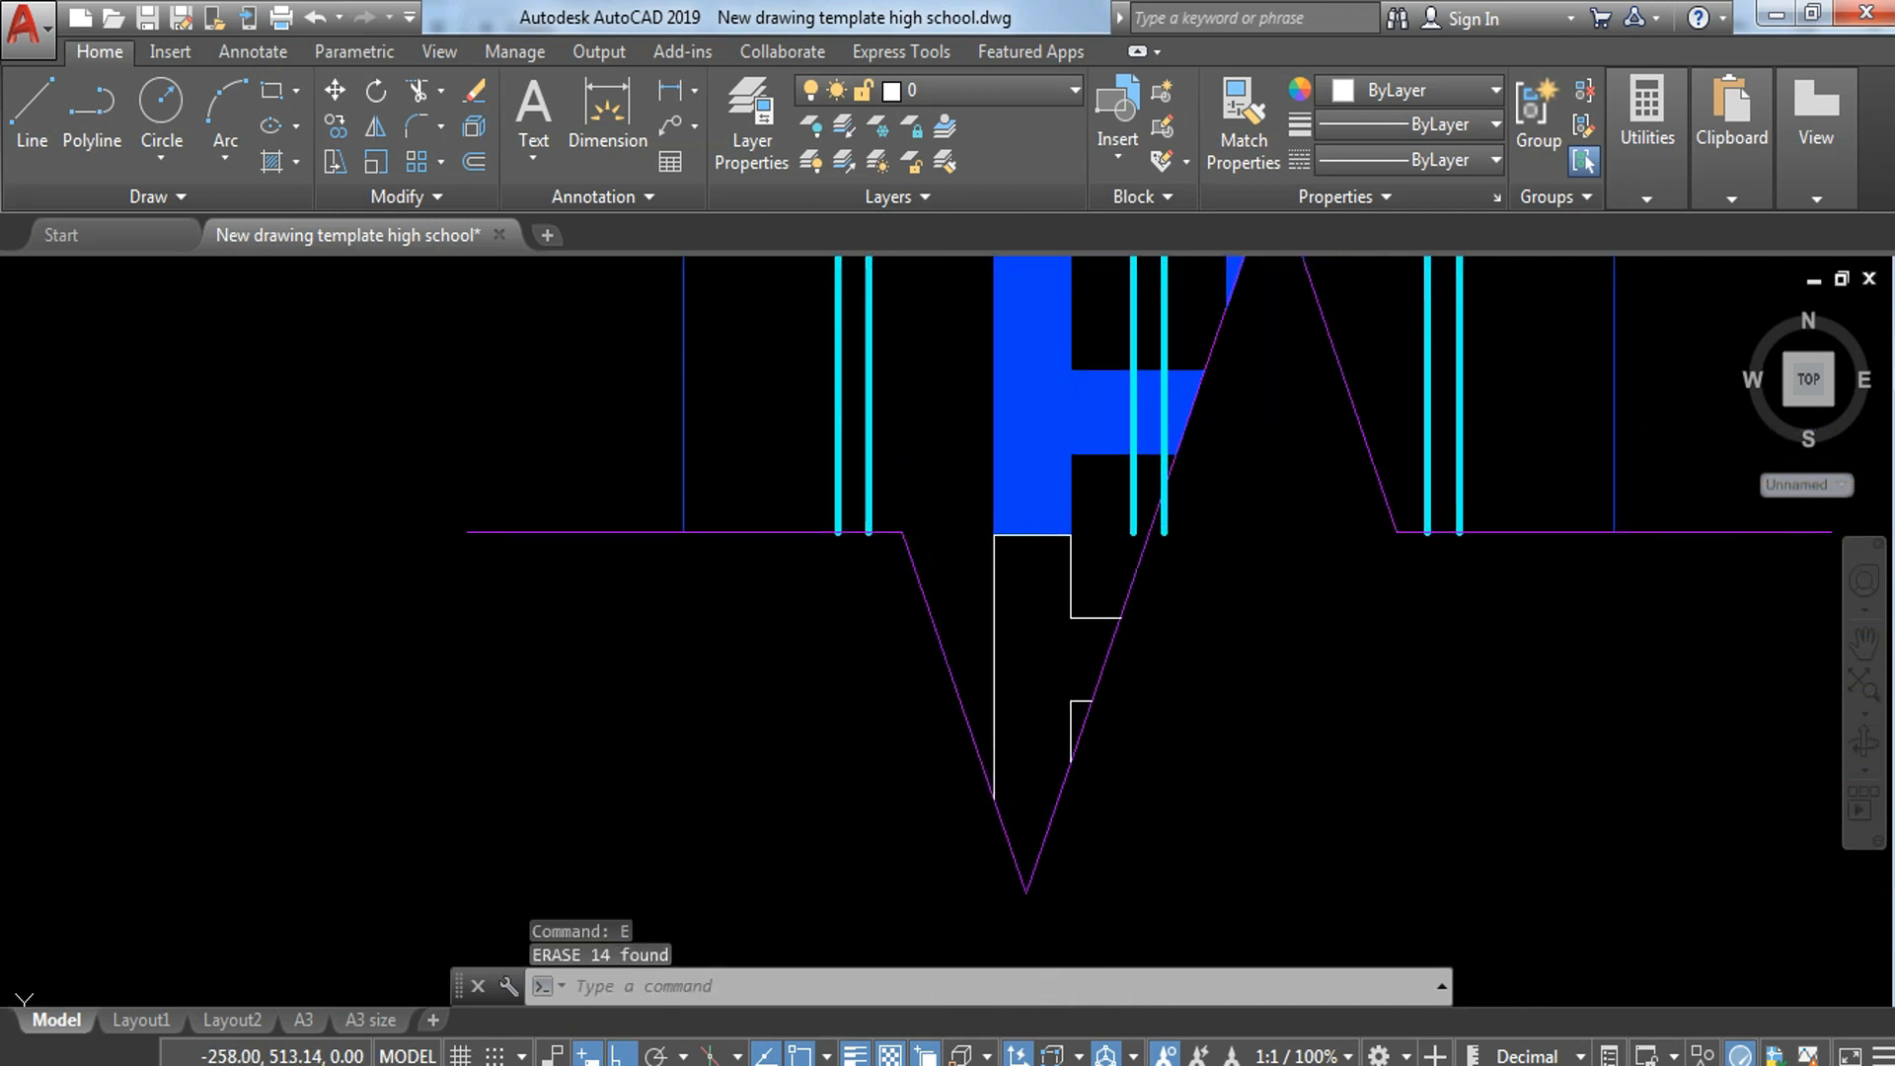
text(ex)
key(Return)
key(Return)
click(1129, 497)
click(1142, 492)
key(Escape)
Step: Trim the central bar's right line where it passes beyond the sloping break line
text(tr)
key(Return)
key(Return)
click(1165, 514)
key(Escape)
key(Escape)
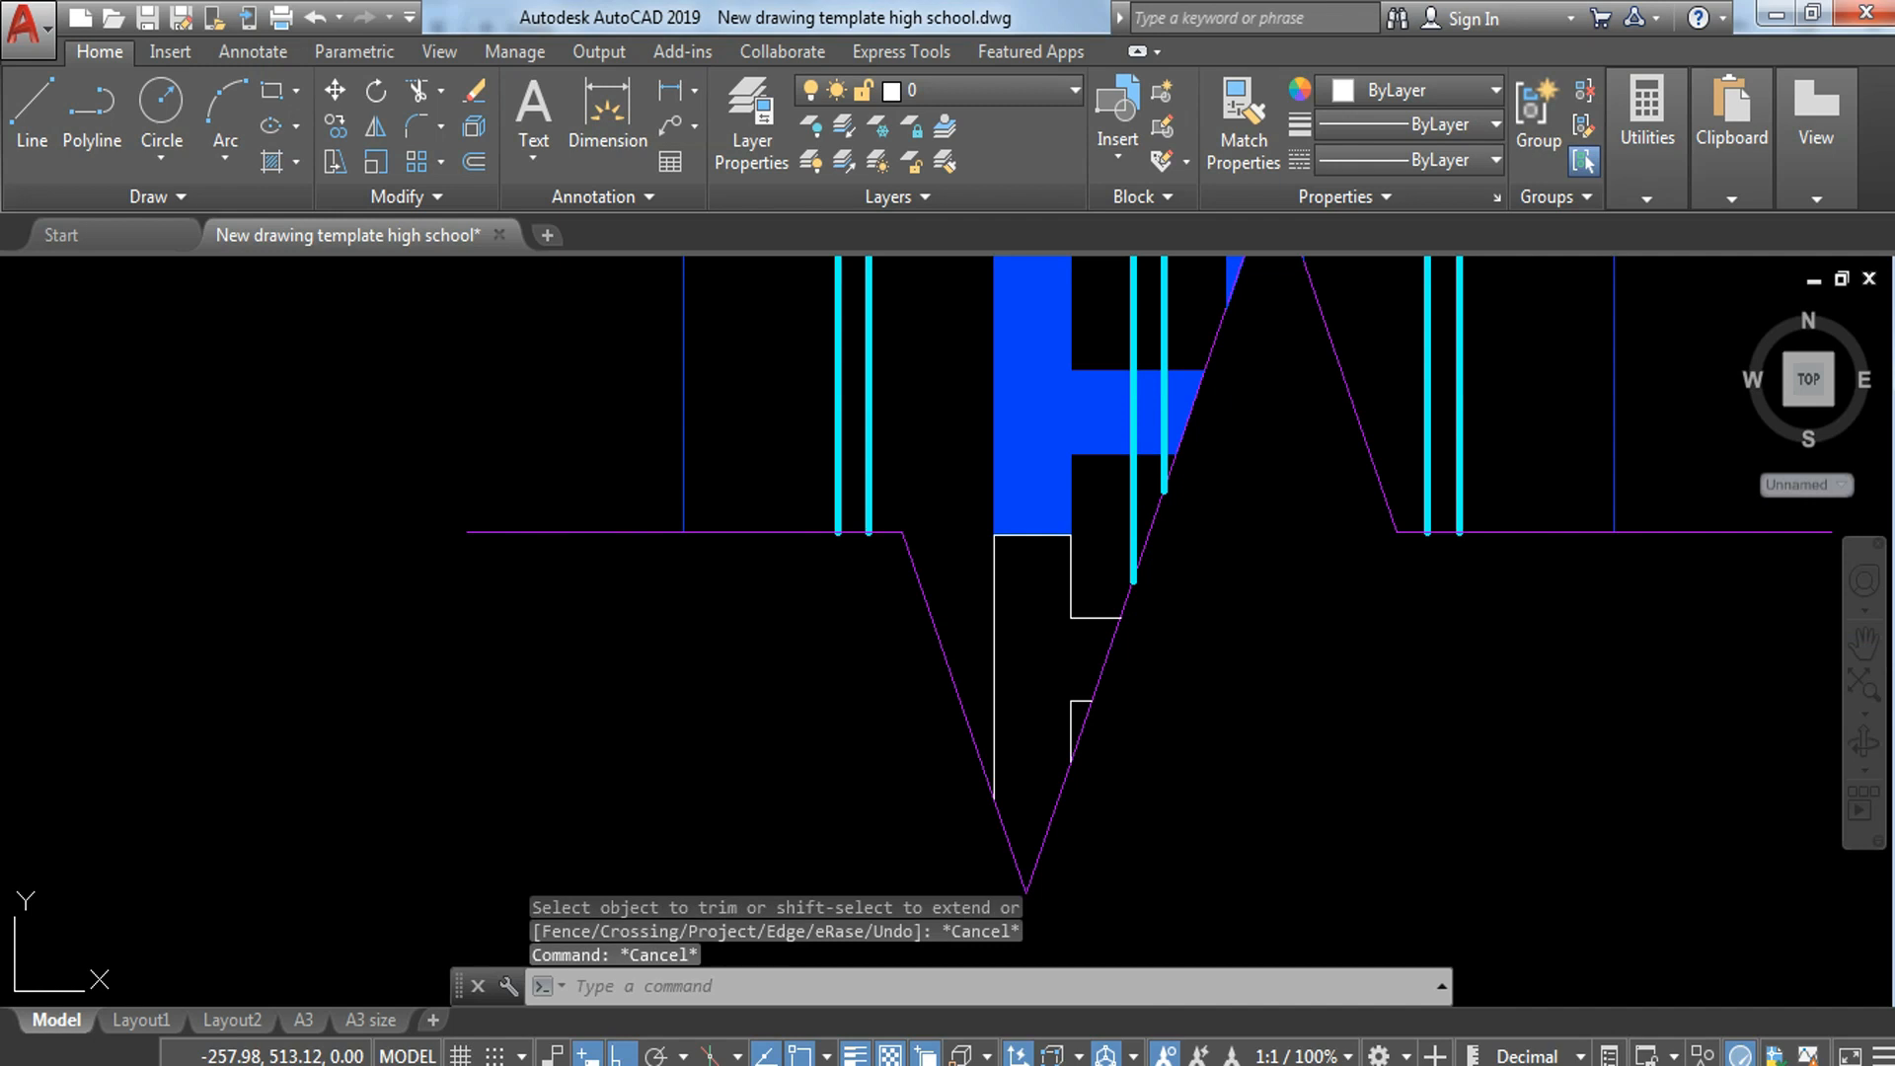
Step: Fill the trimmed block piece inside the lower break line's point with the SOLID hatch
text(h)
key(Return)
click(1032, 630)
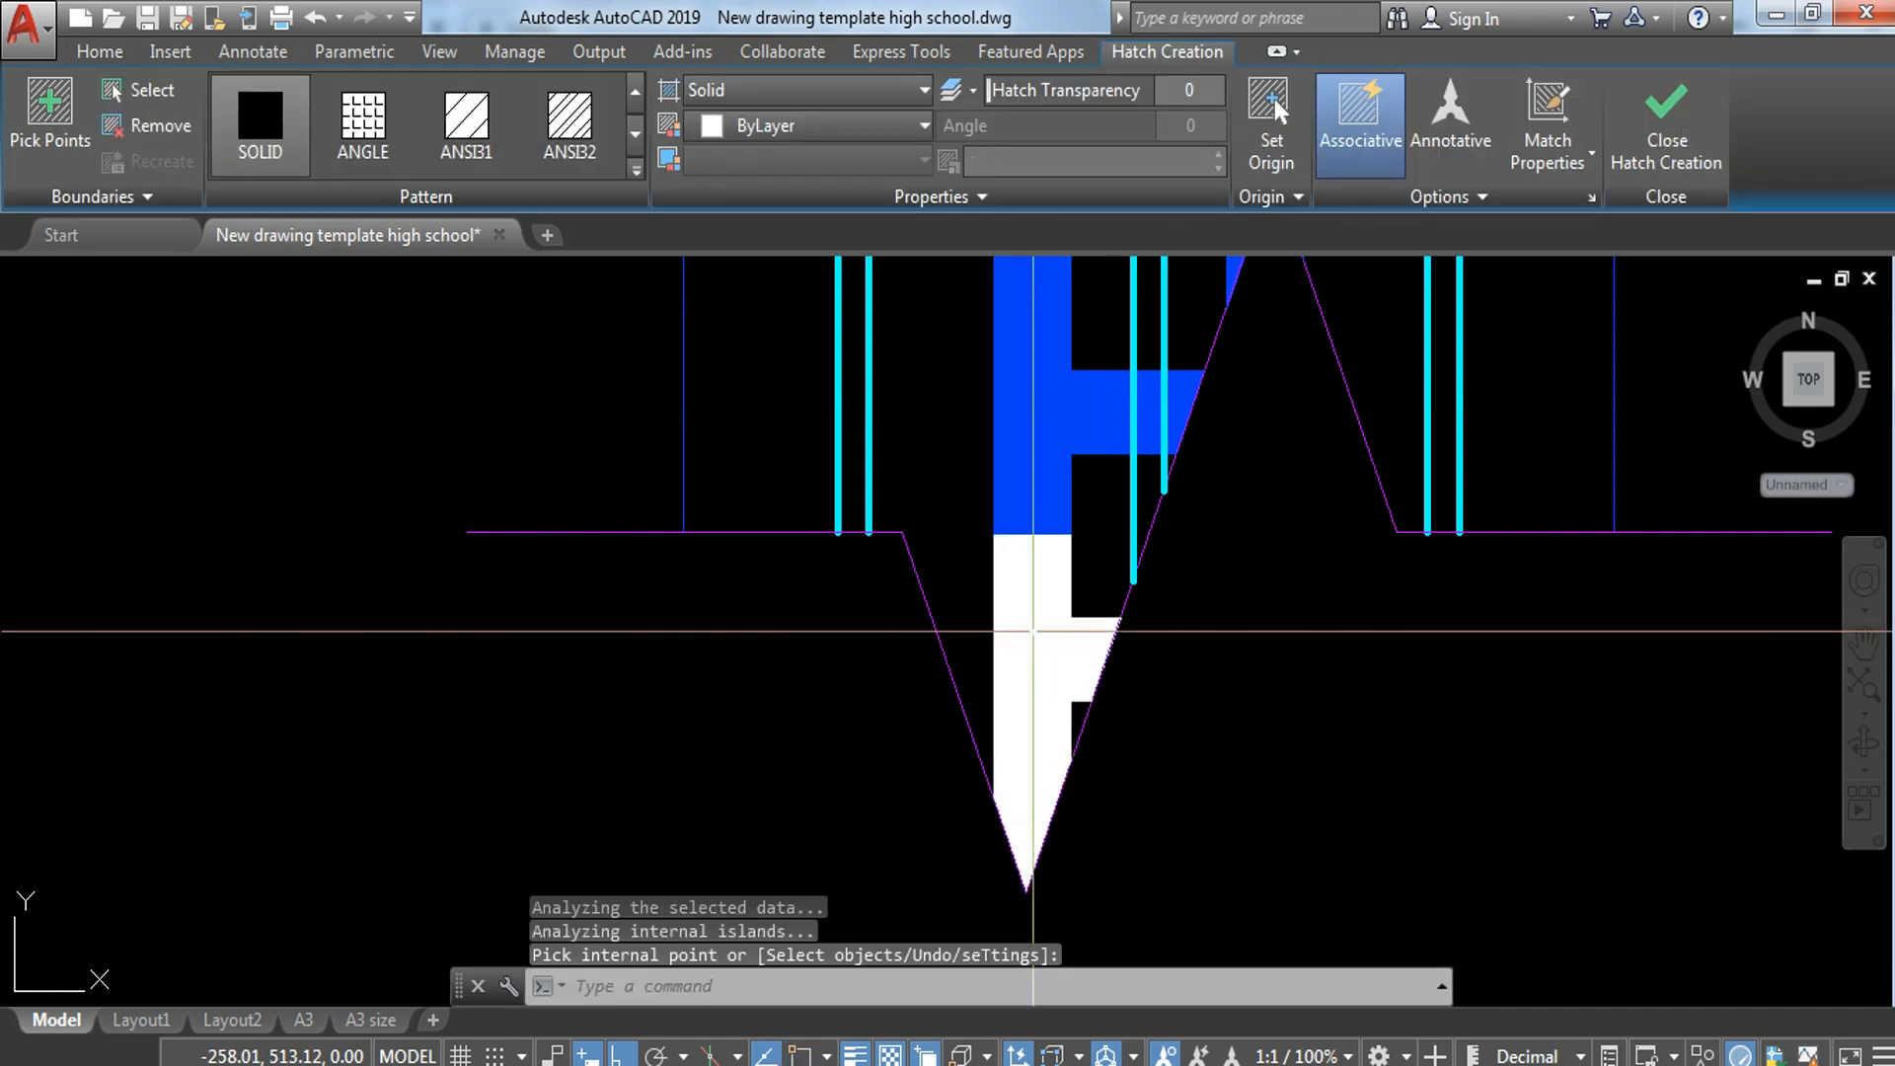
key(Return)
Step: Match the properties of the blue block line onto the new hatch and white outlines in the break line's point
text(MA)
key(Return)
click(1072, 479)
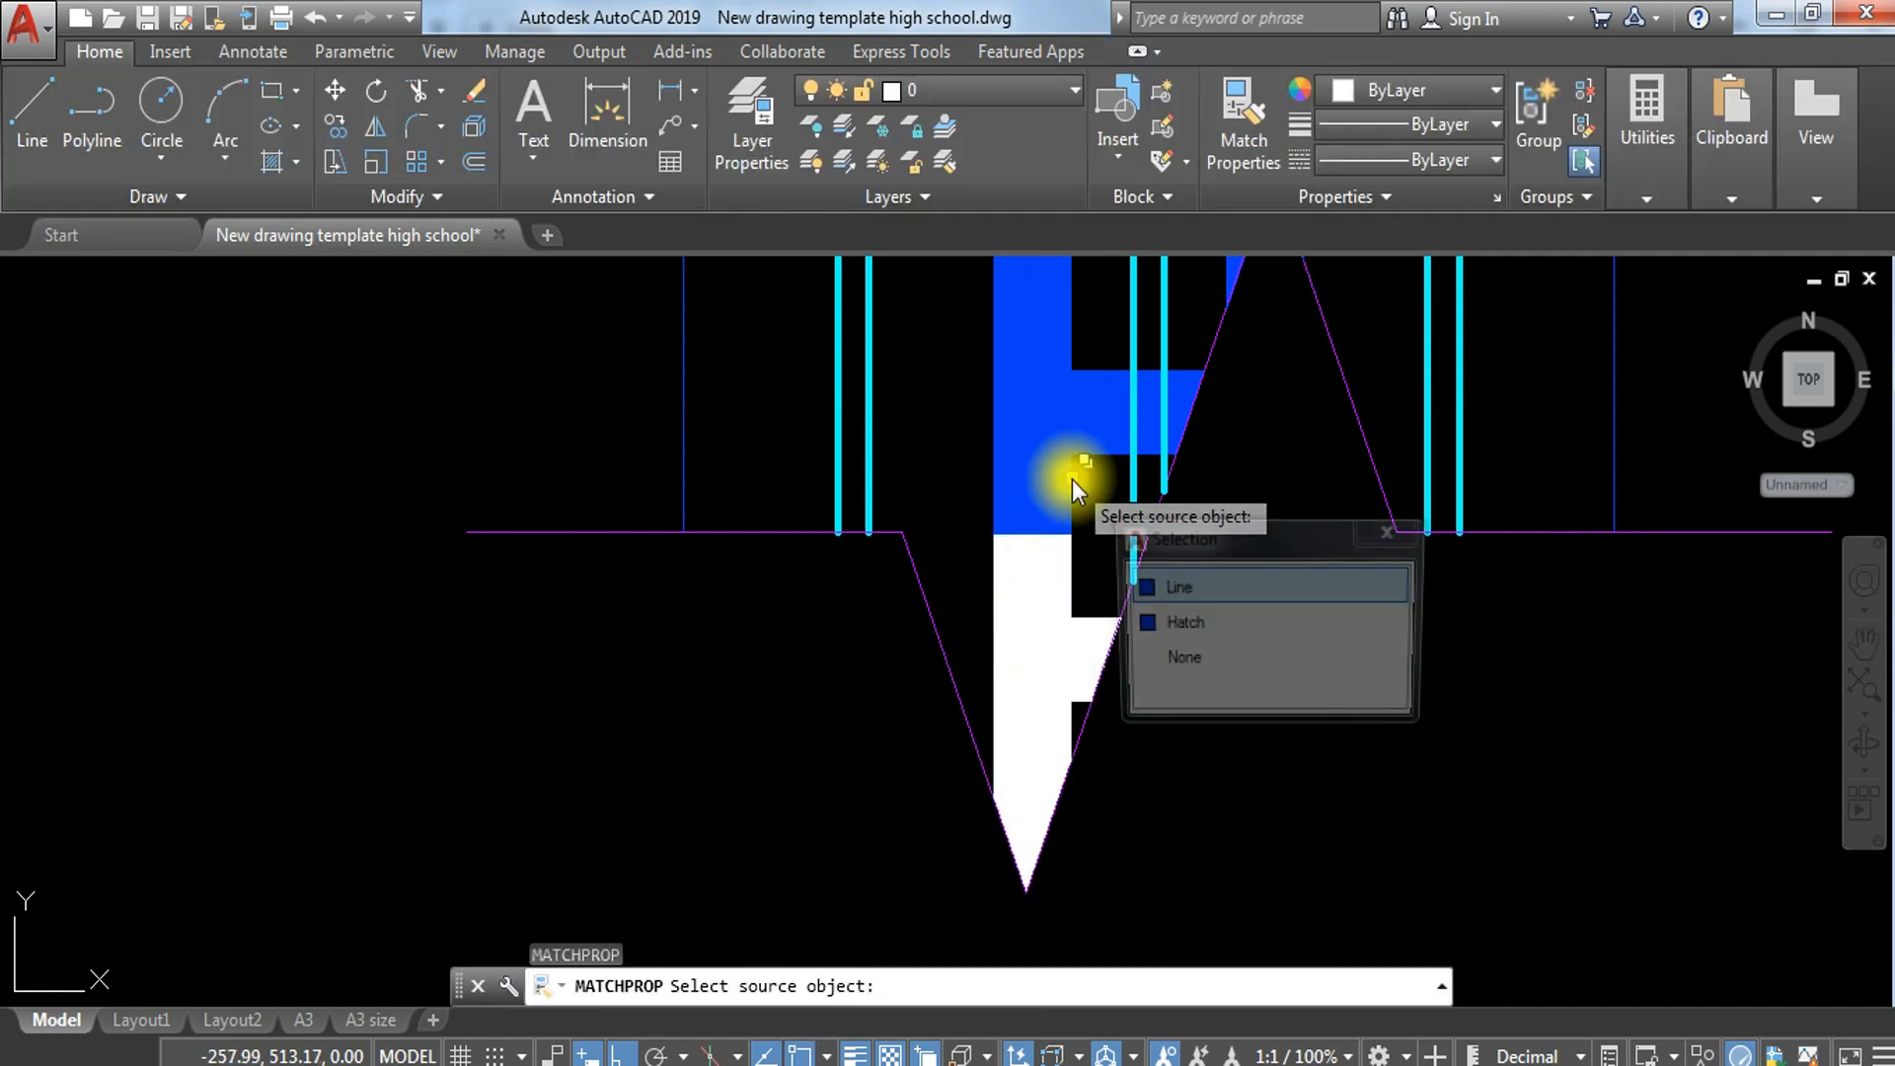
click(1193, 590)
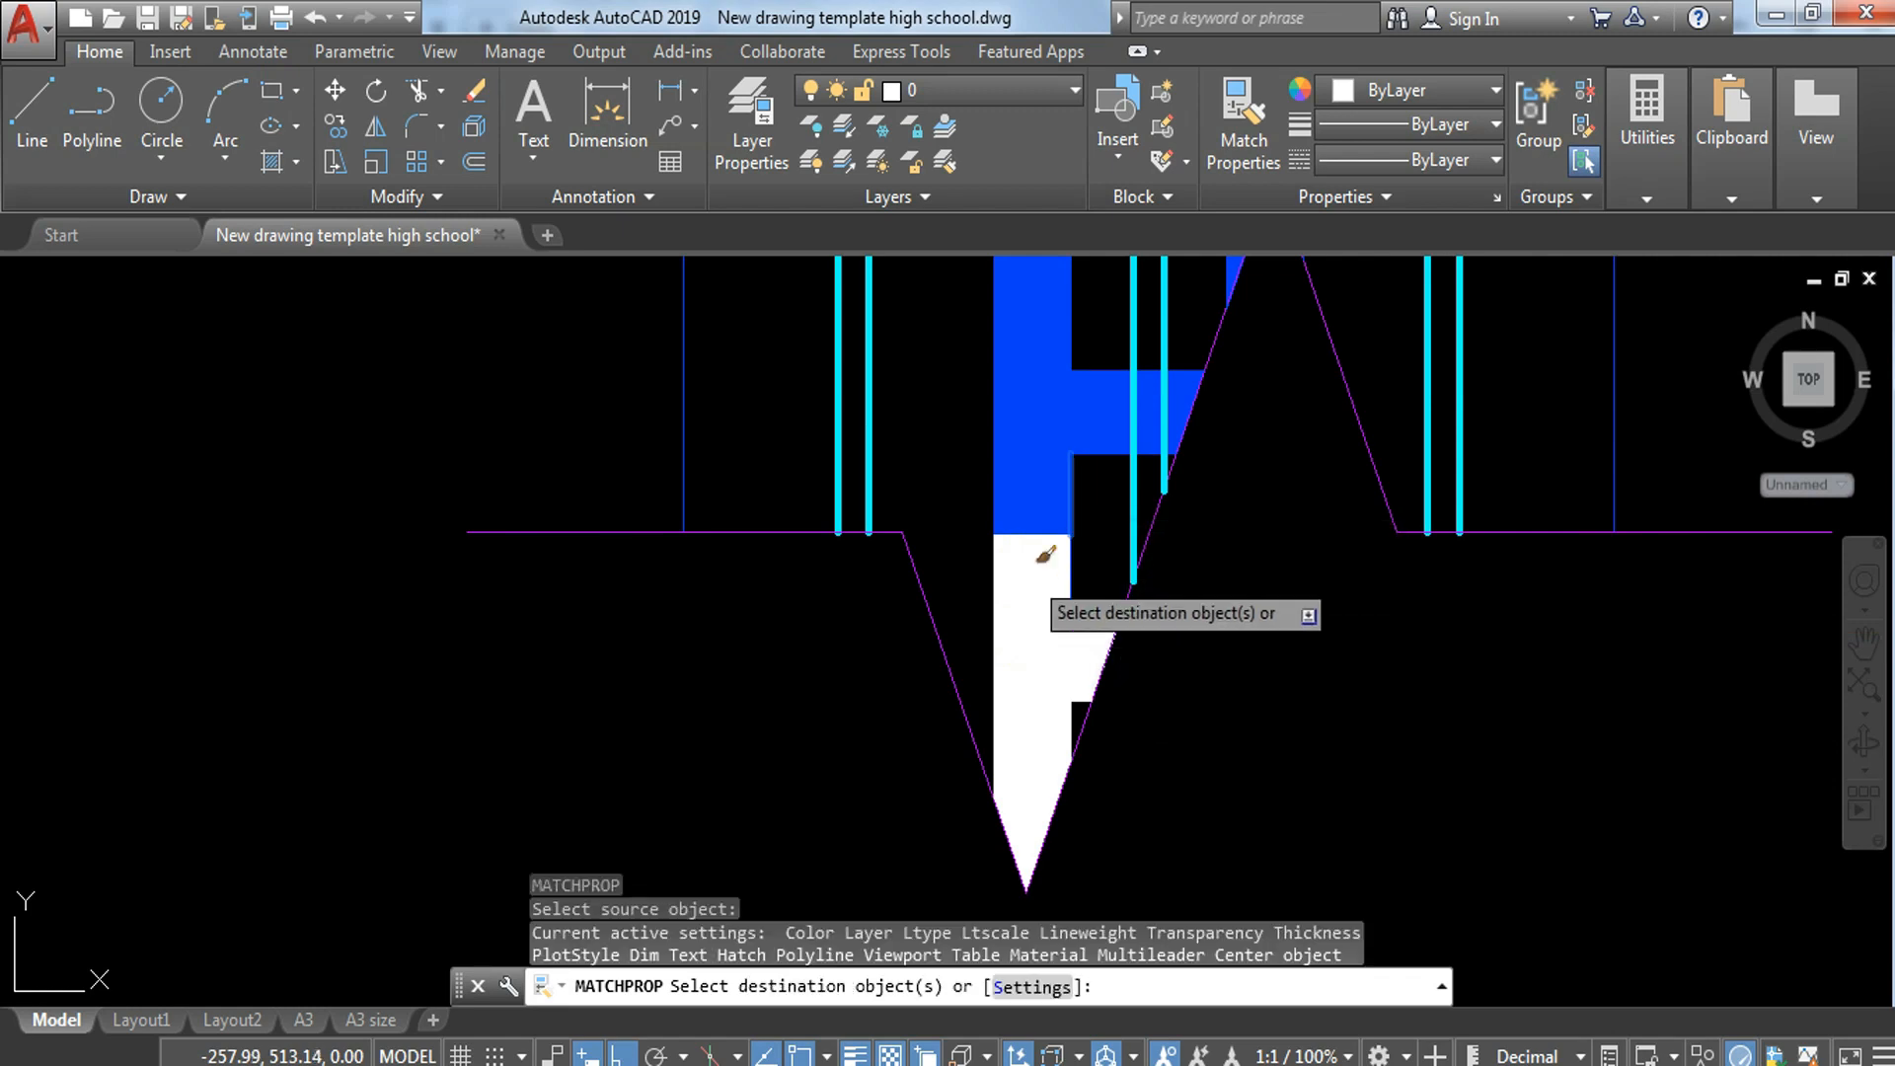
click(957, 518)
click(1229, 903)
scroll(1086, 533, down, 3)
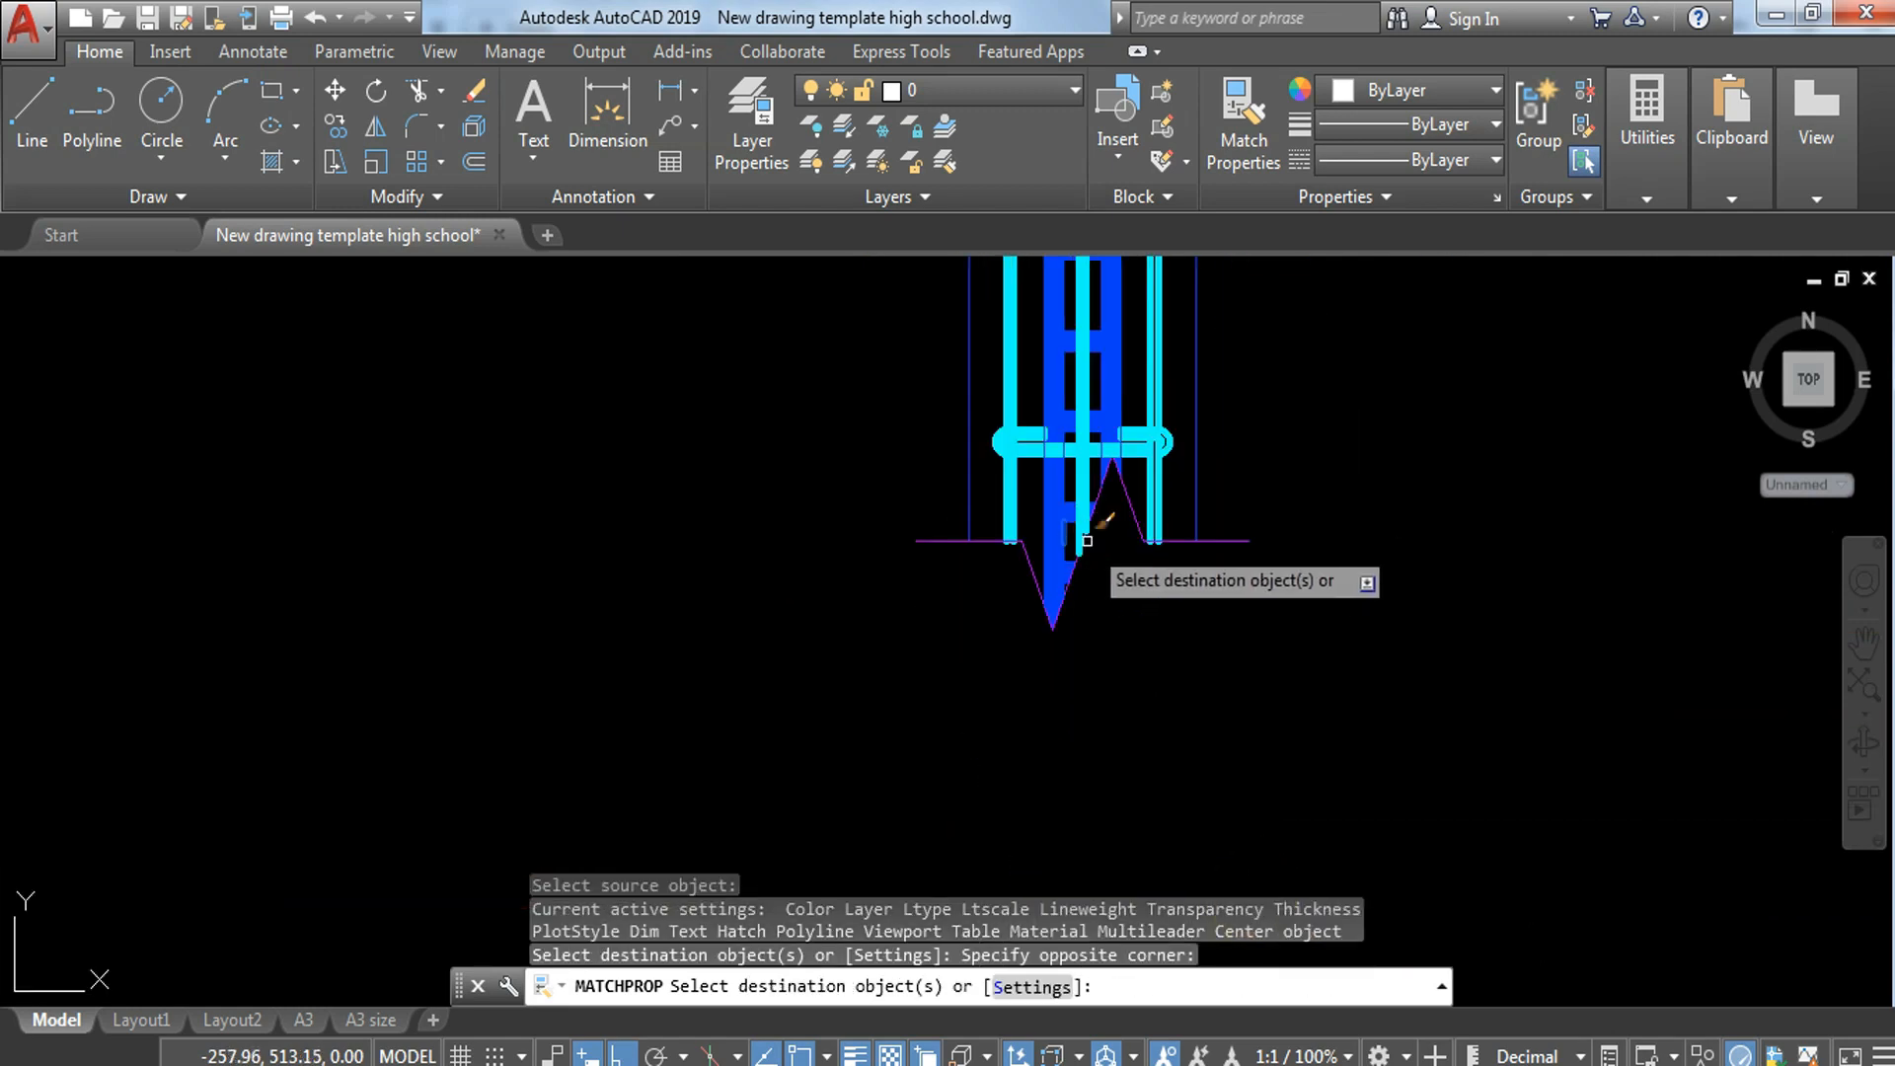
key(Escape)
Step: Send the two straight horizontal lines of the lowest hooked bar to the back of the draw order
middle_drag(1198, 474, 1227, 735)
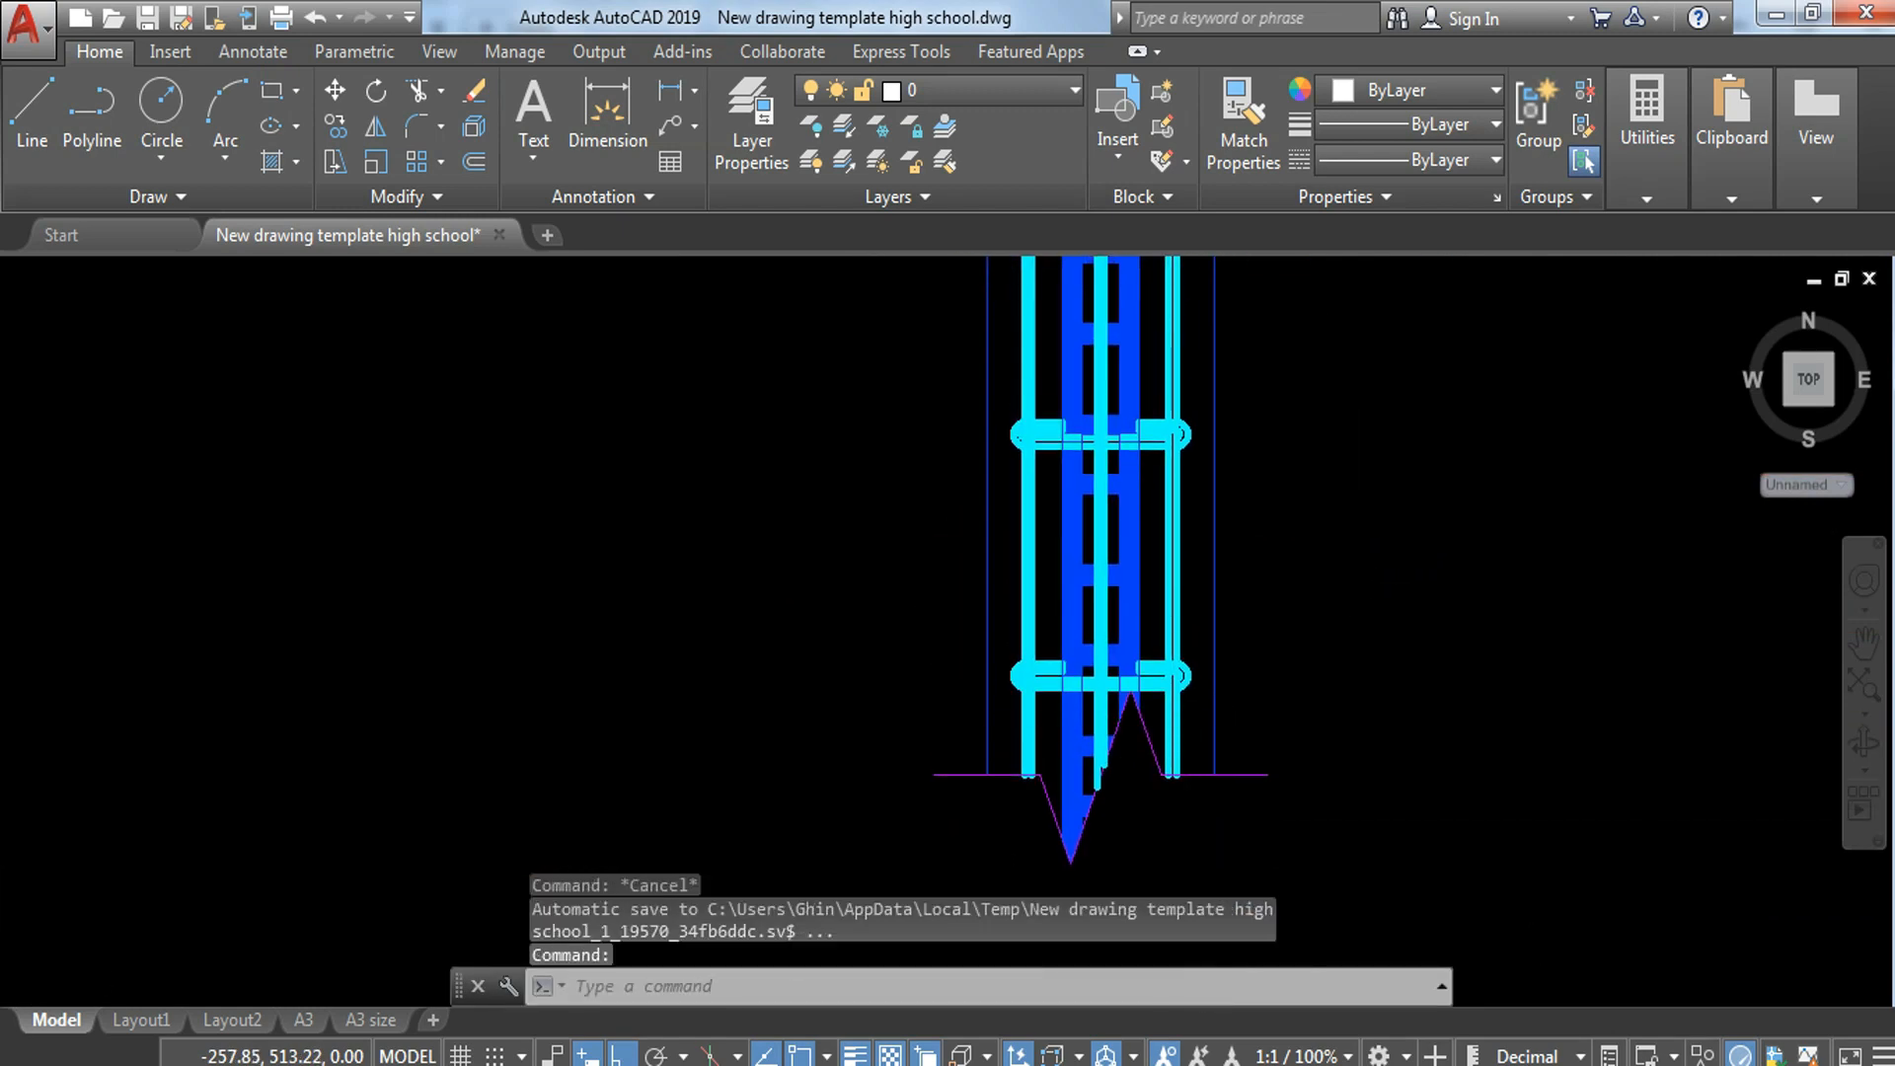
key(Escape)
scroll(1086, 686, up, 6)
click(941, 668)
click(874, 765)
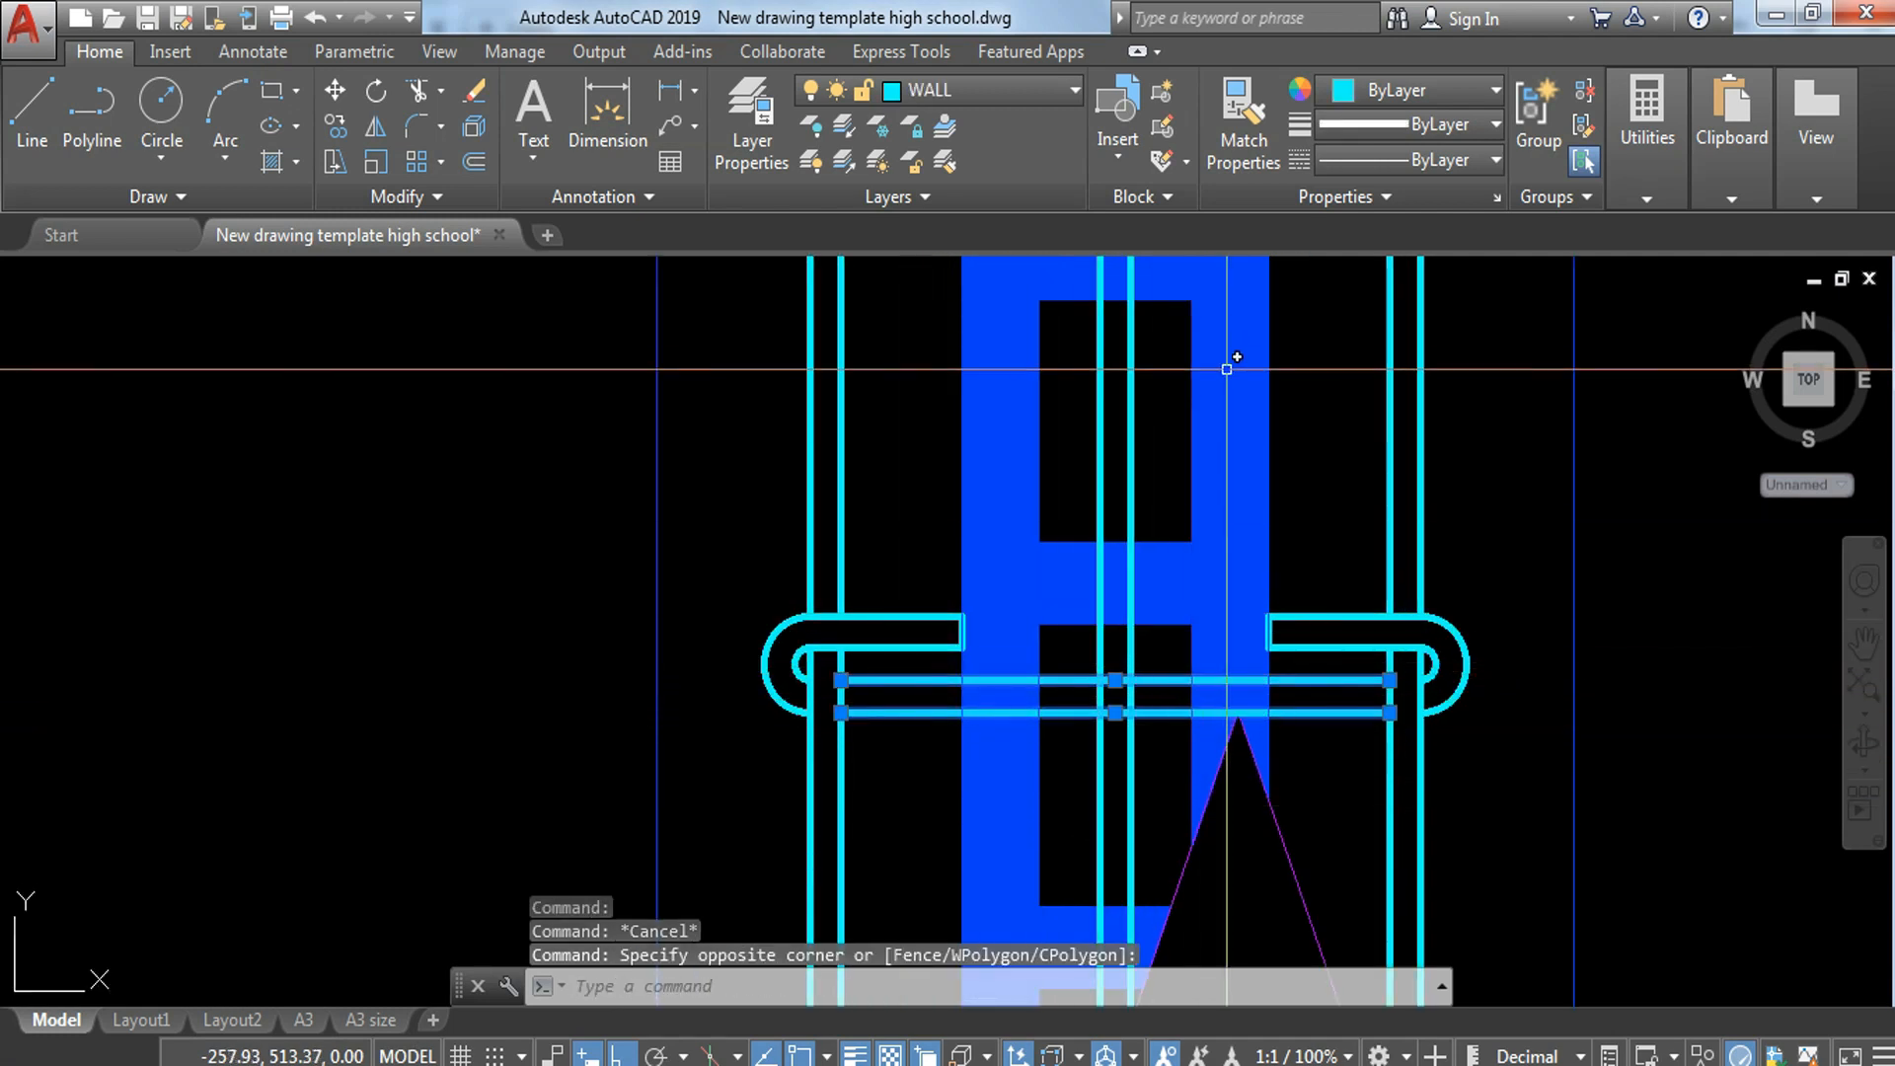
right_click(1116, 680)
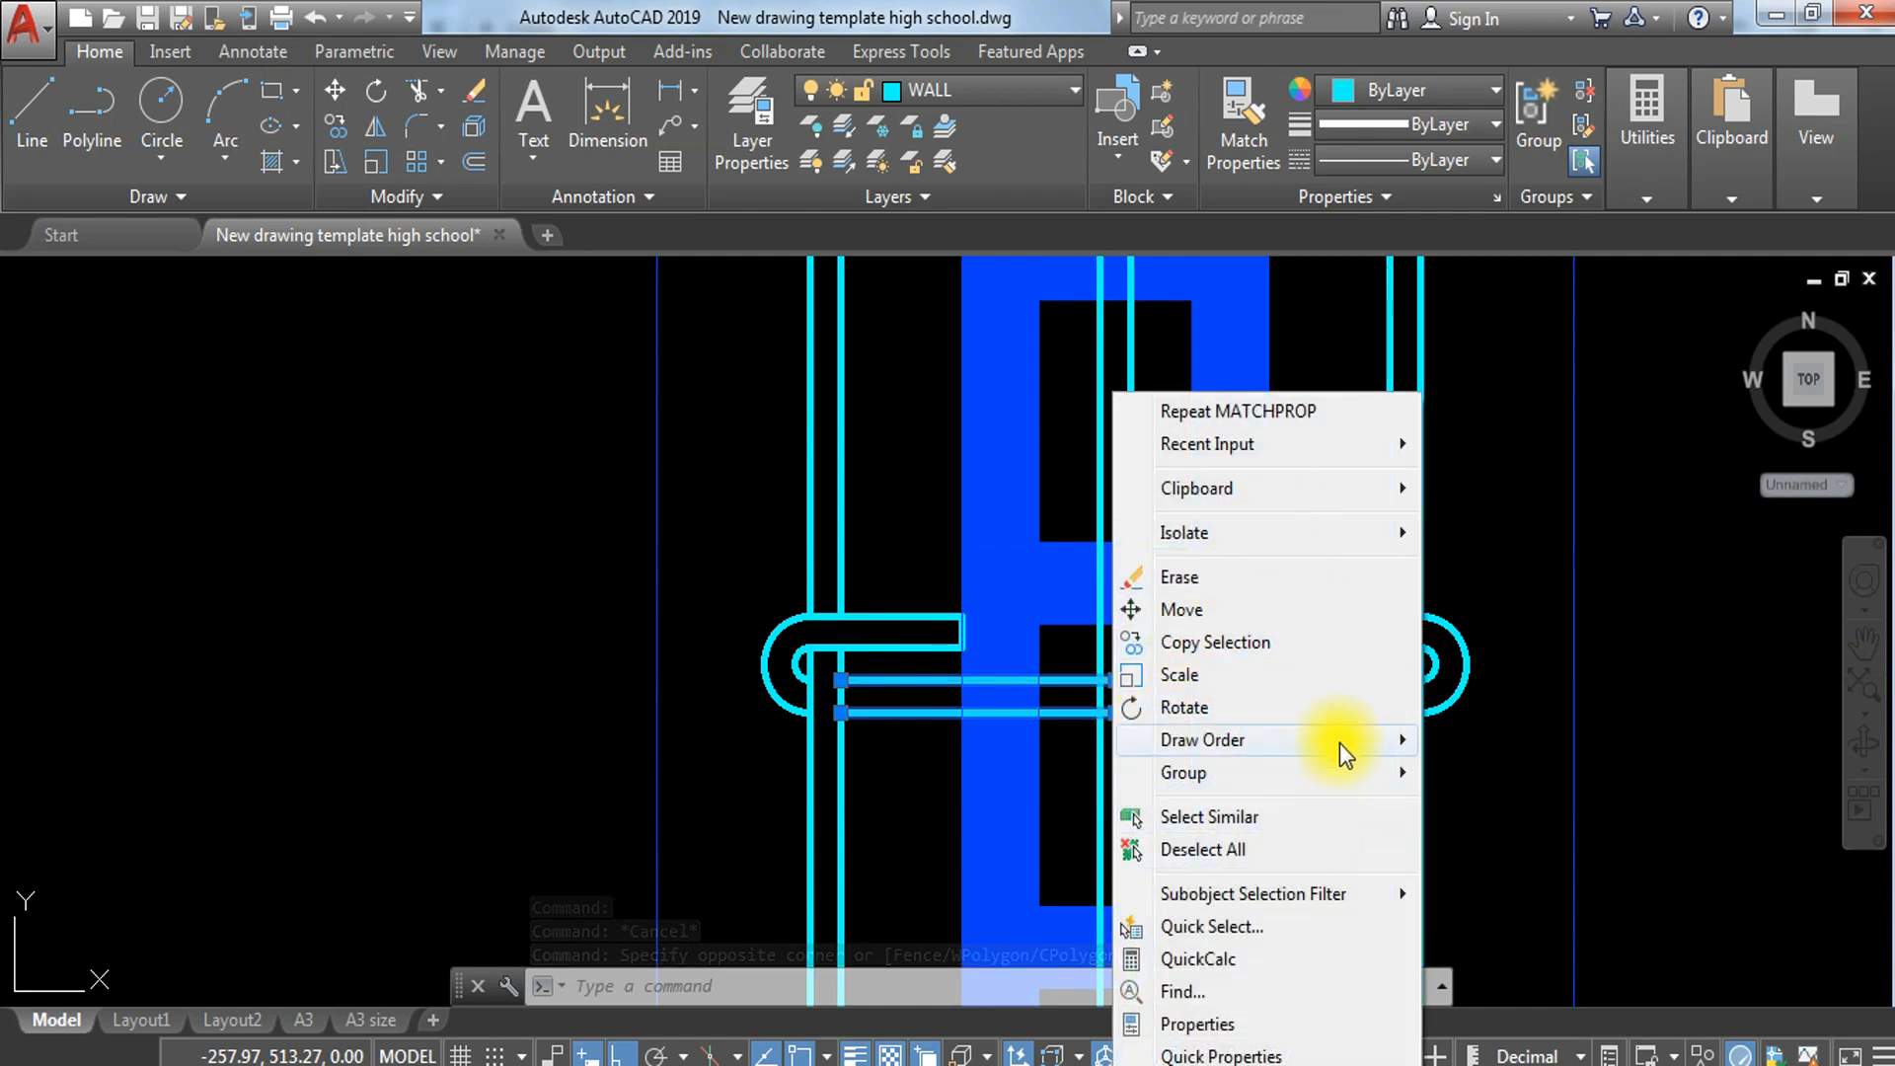
mouse_move(1340, 742)
key(Escape)
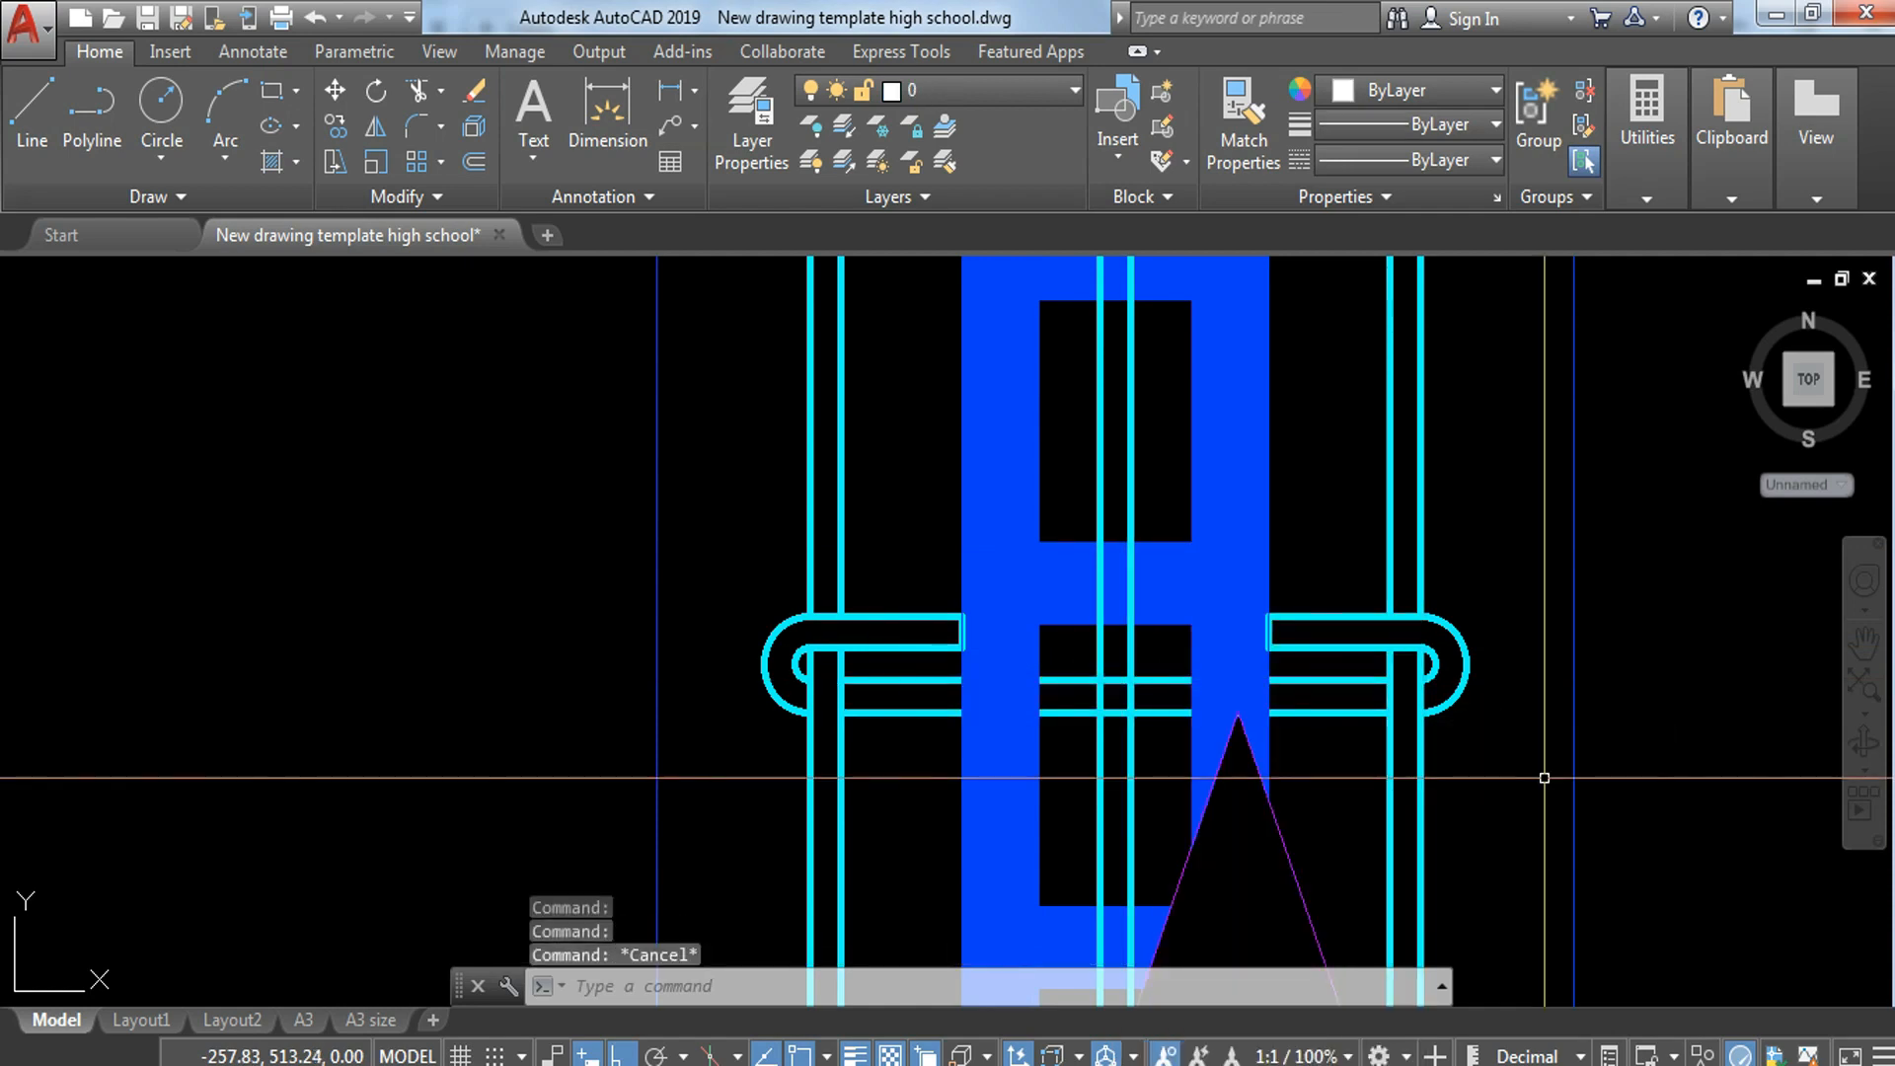
Step: Send the straight horizontal lines of the middle hooked bar to the back of the draw order
scroll(1363, 529, down, 5)
scroll(1288, 610, up, 5)
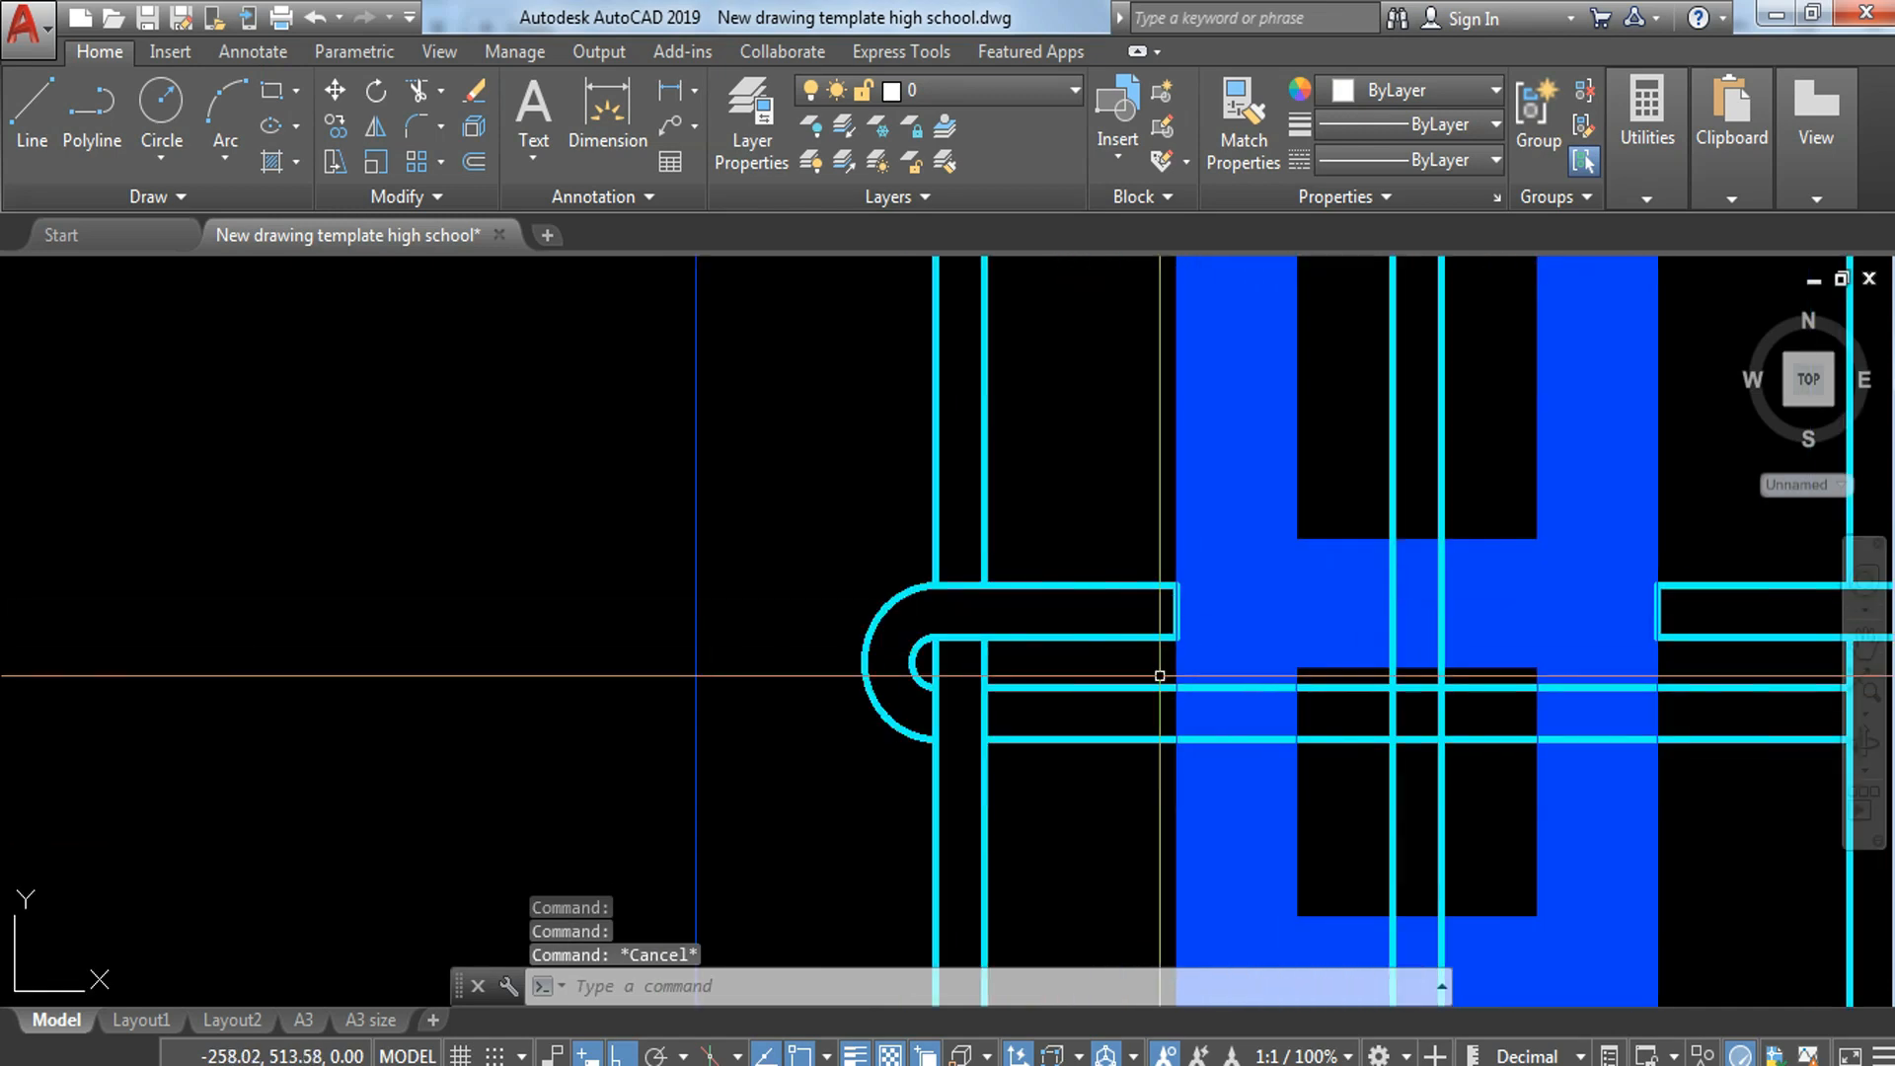
click(1118, 742)
right_click(1416, 689)
mouse_move(1505, 352)
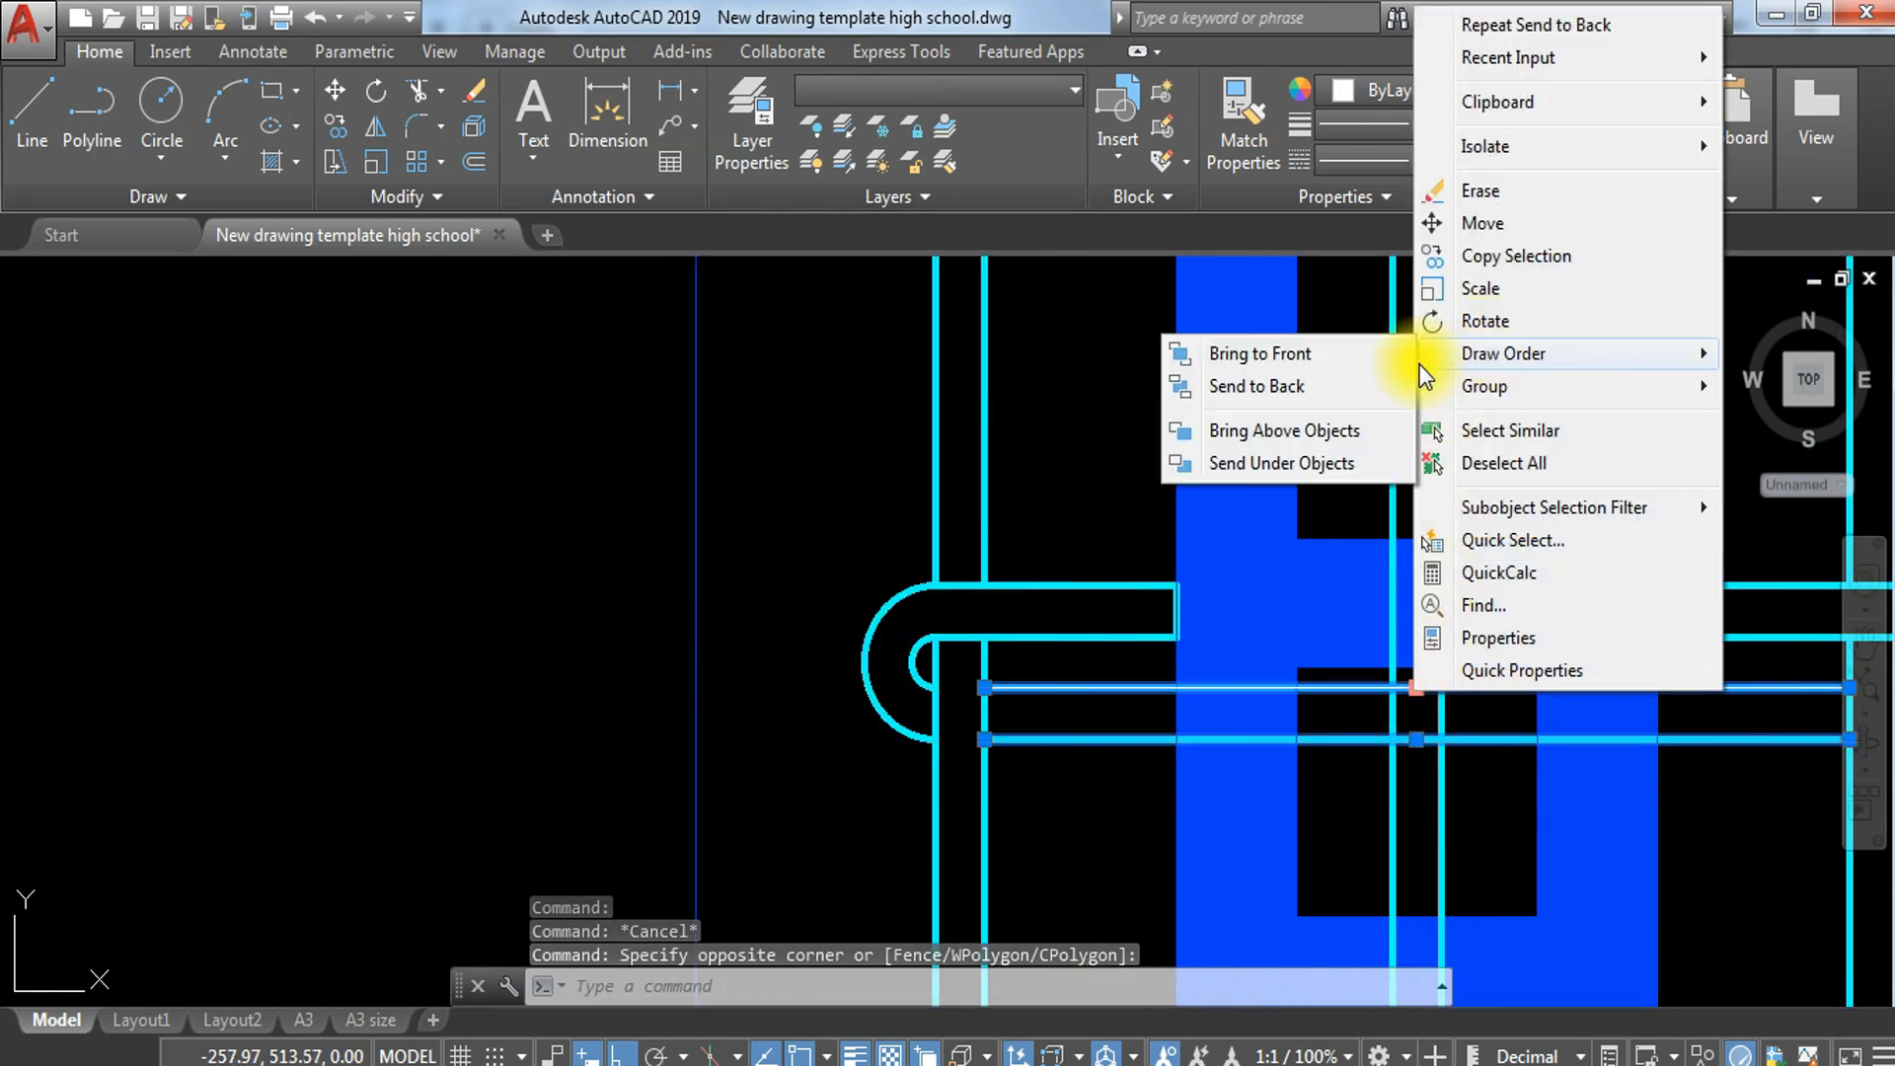
click(1257, 386)
scroll(1303, 406, down, 5)
key(Escape)
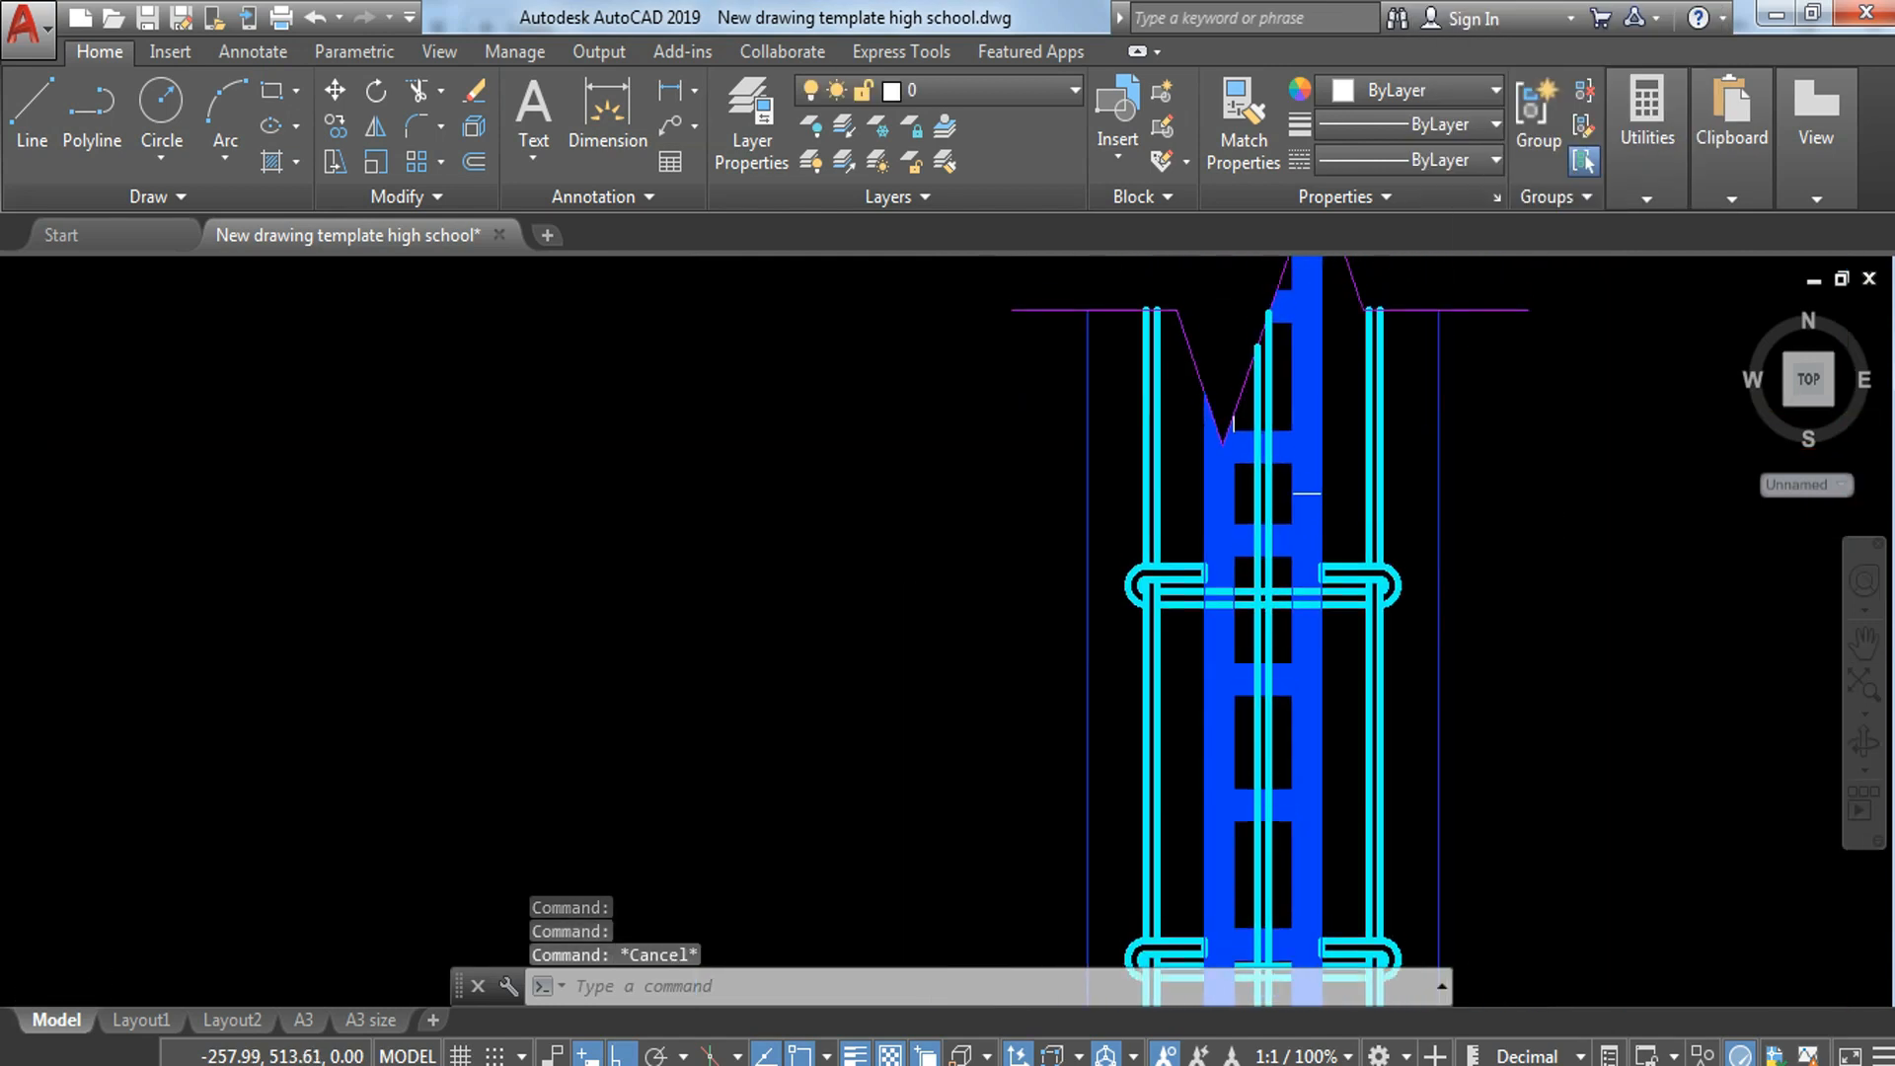
Step: Send both straight horizontal lines of the uppermost hooked bar to the back of the draw order
scroll(1221, 641, up, 4)
click(1136, 512)
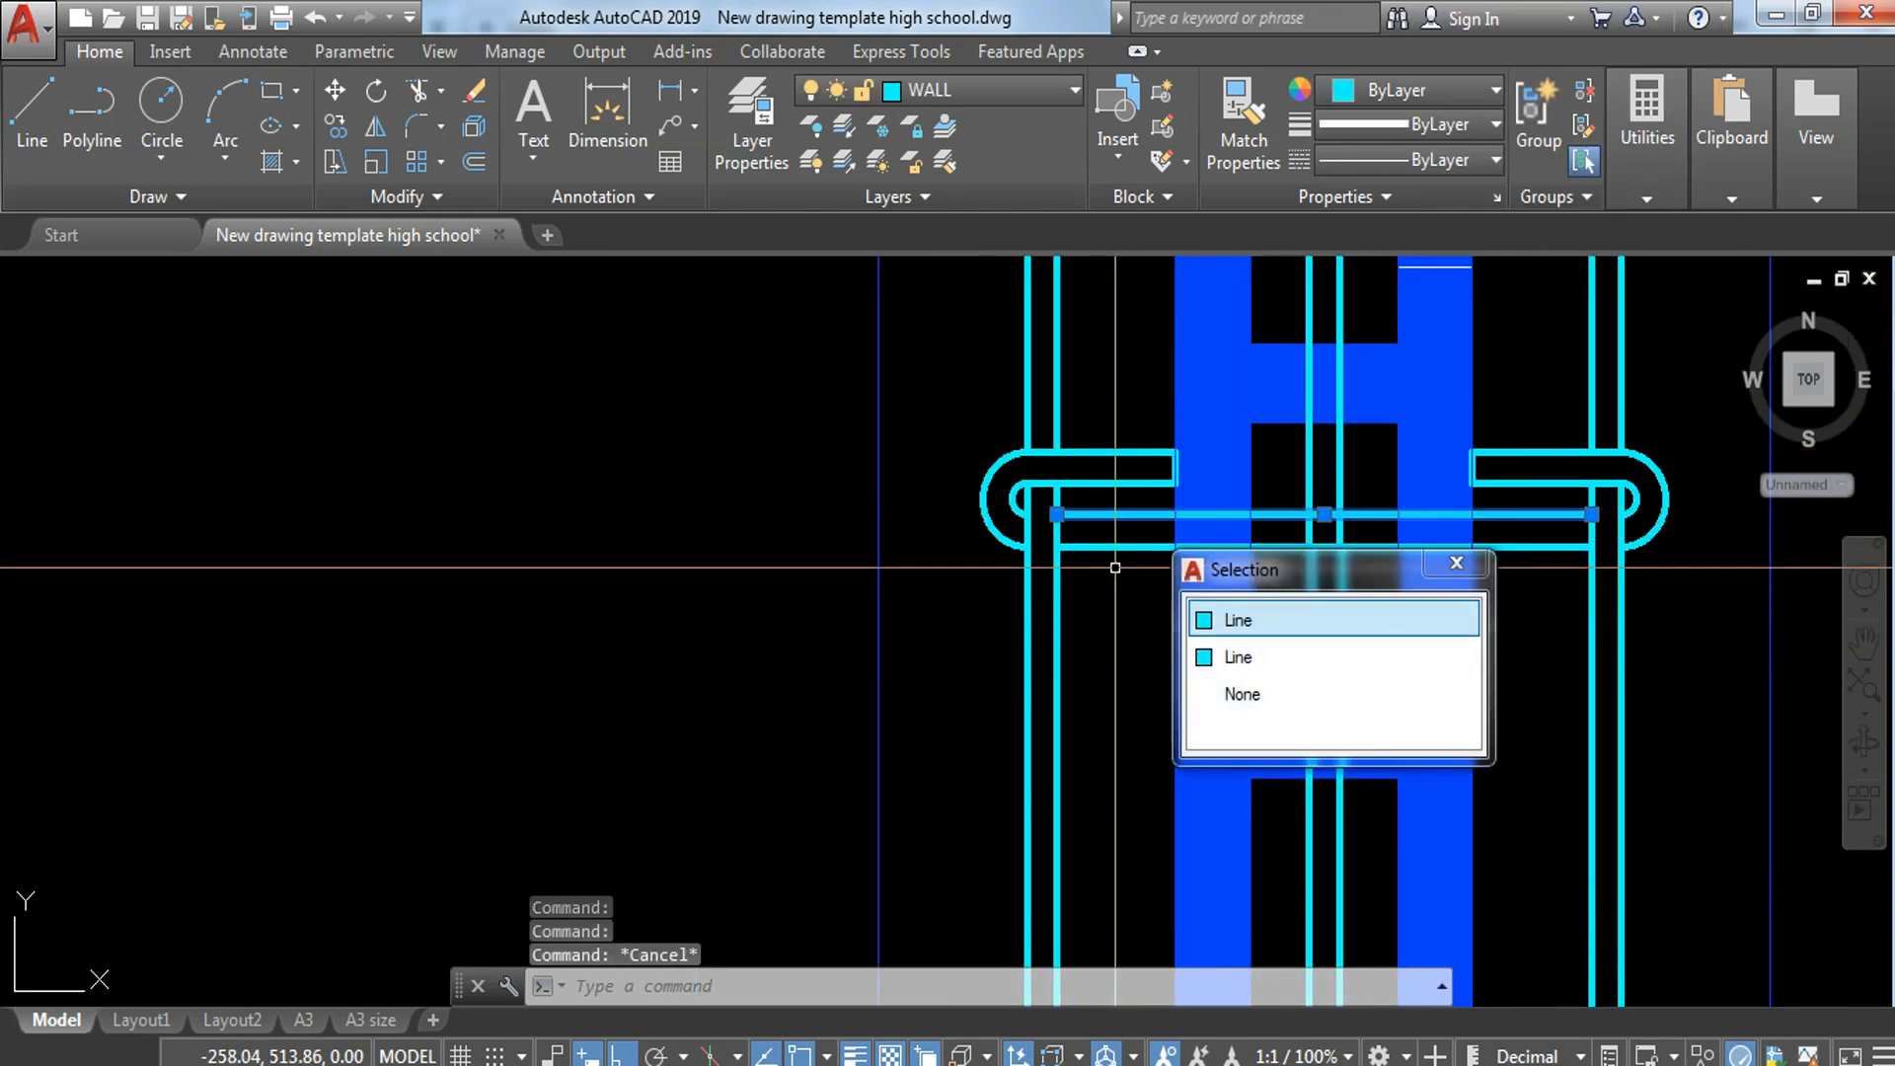
click(1117, 550)
right_click(1117, 551)
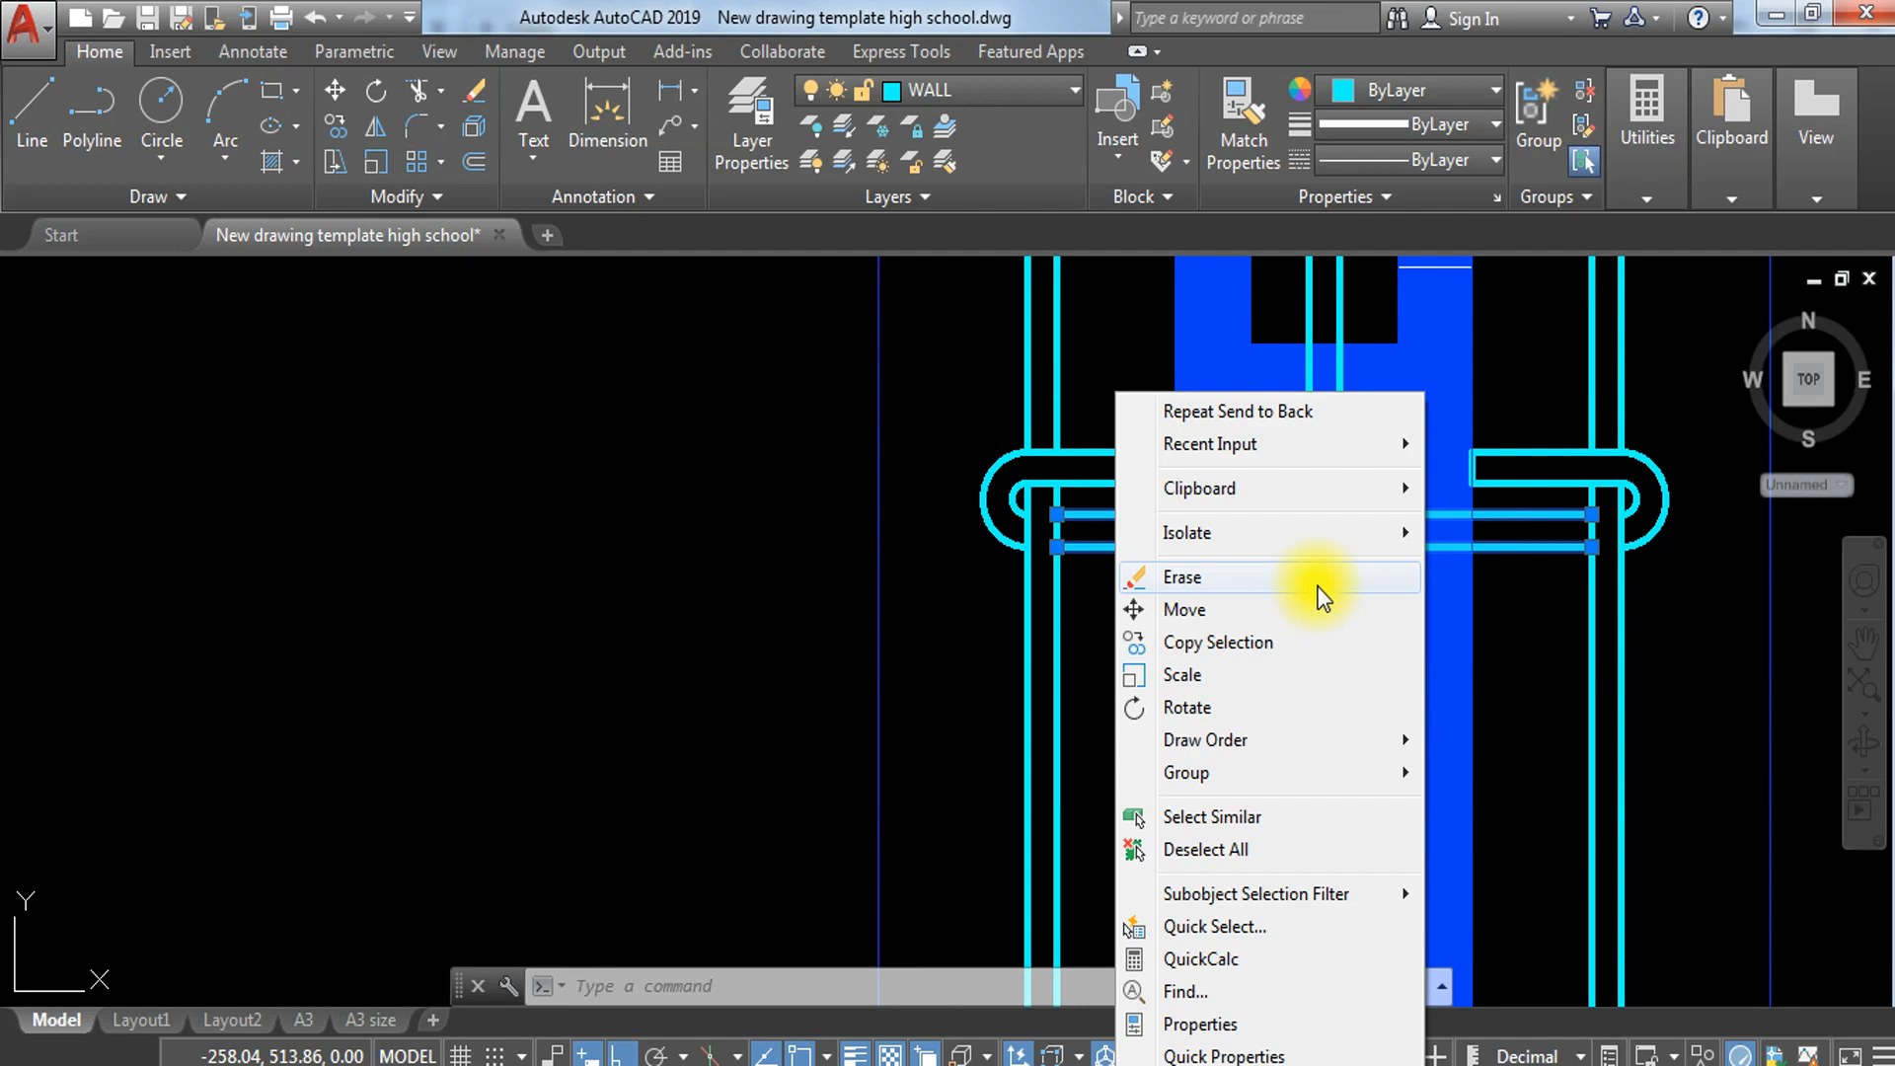
mouse_move(1262, 744)
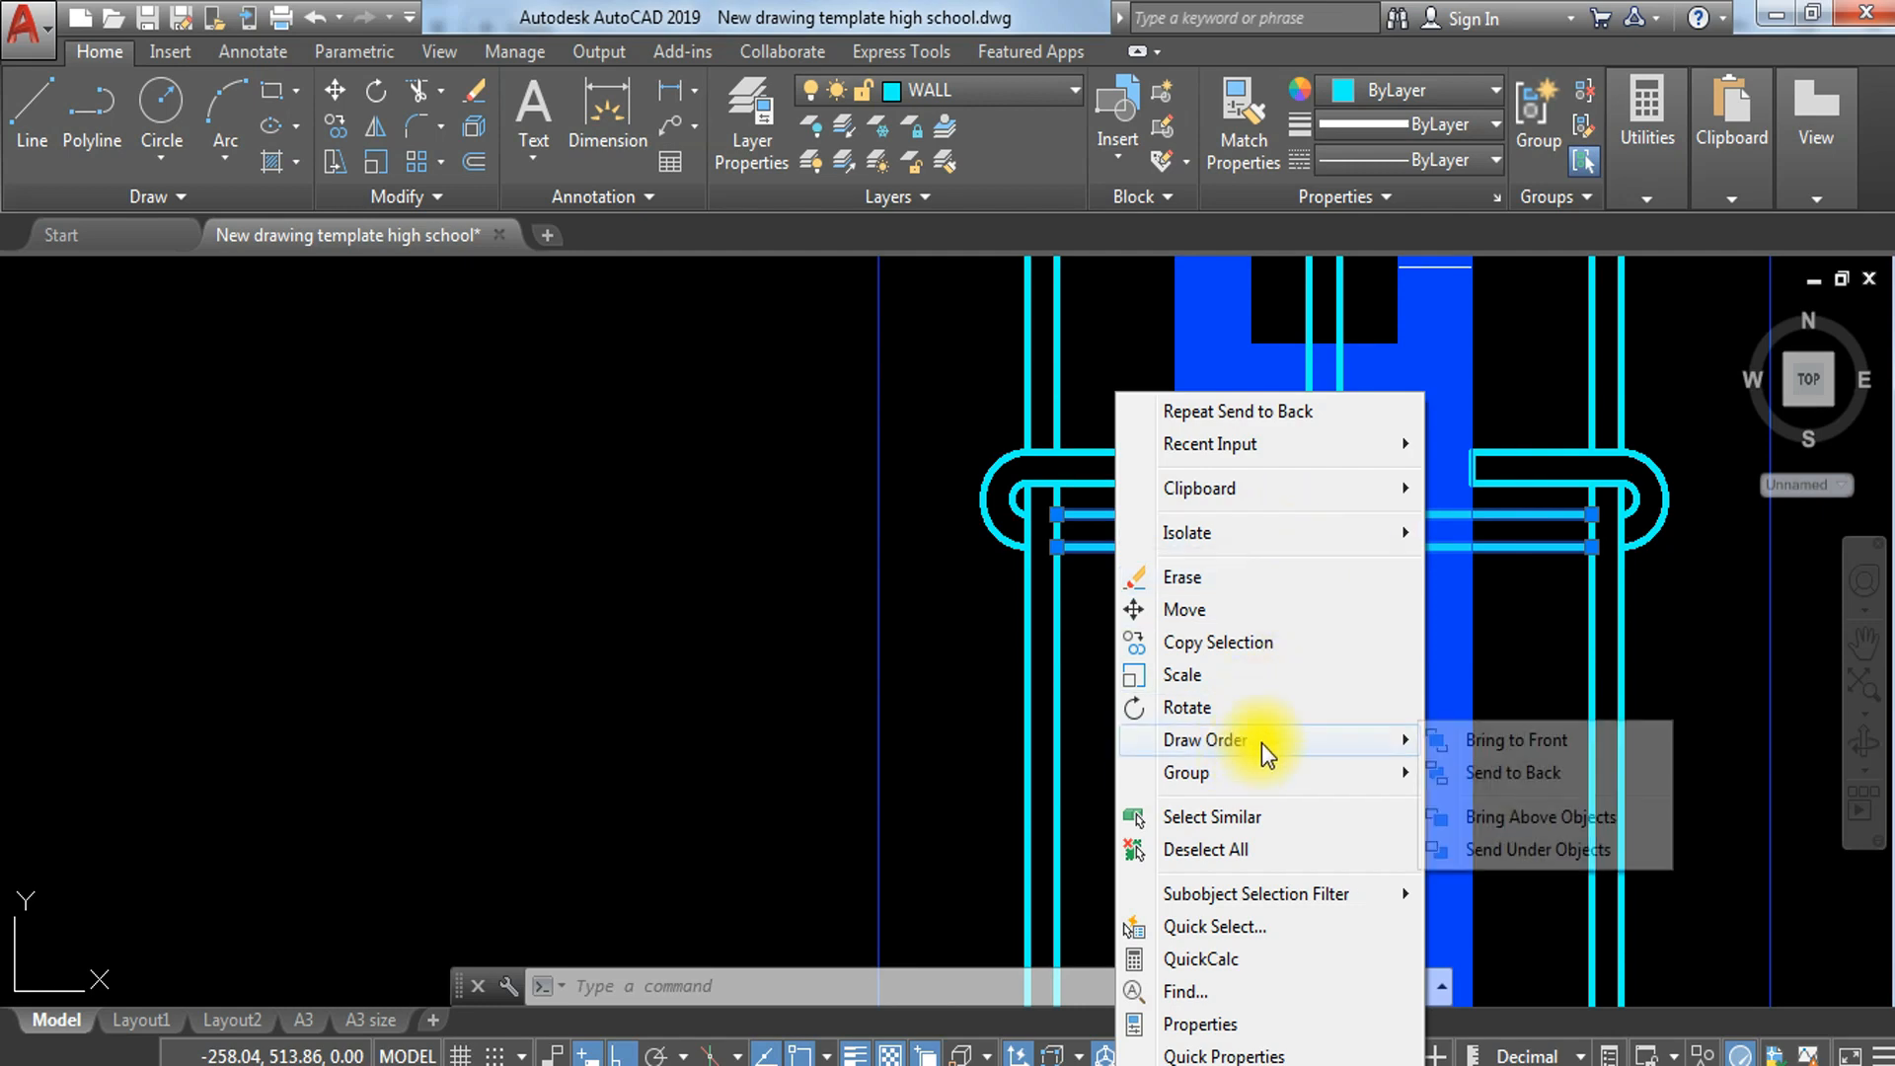
click(1479, 773)
key(Escape)
scroll(1217, 572, down, 4)
scroll(1257, 548, up, 5)
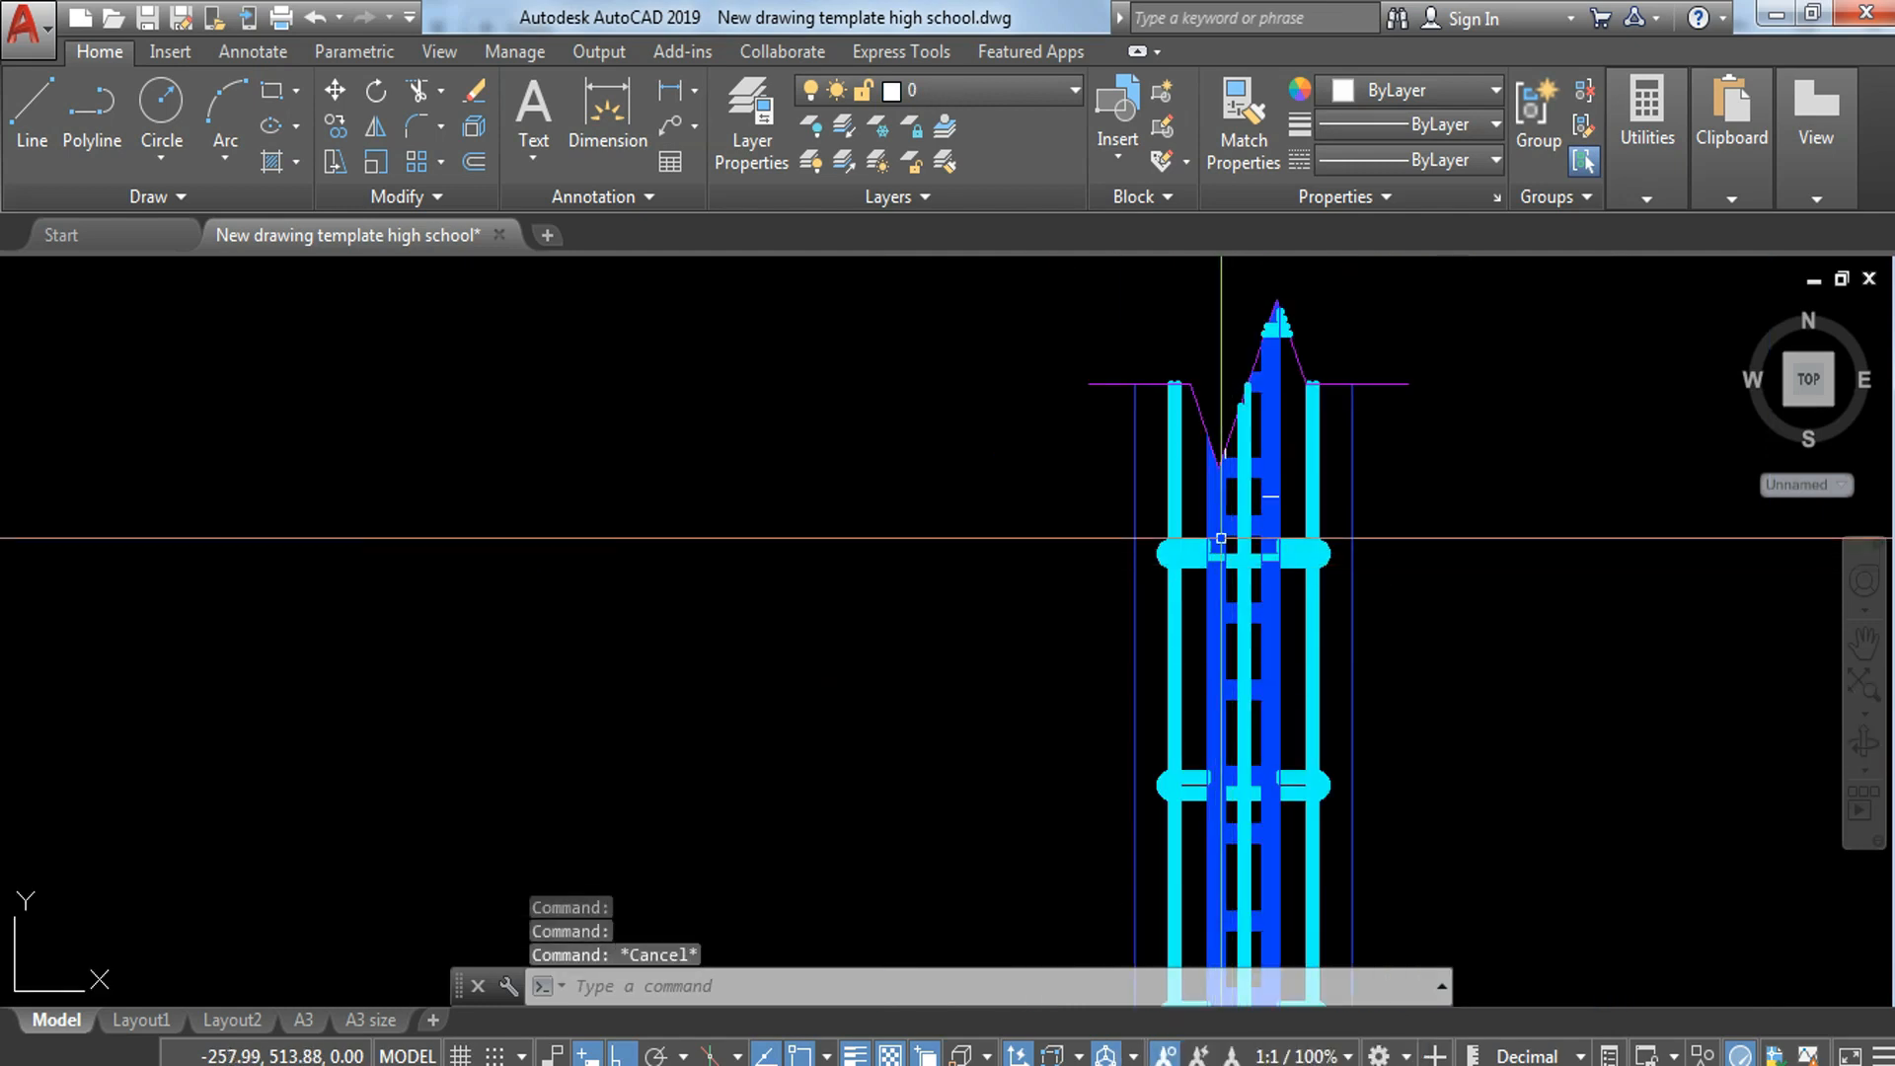
Step: Send the remaining upper straight line of the hooked bar nearest the upper break line to the back of the draw order
click(1263, 646)
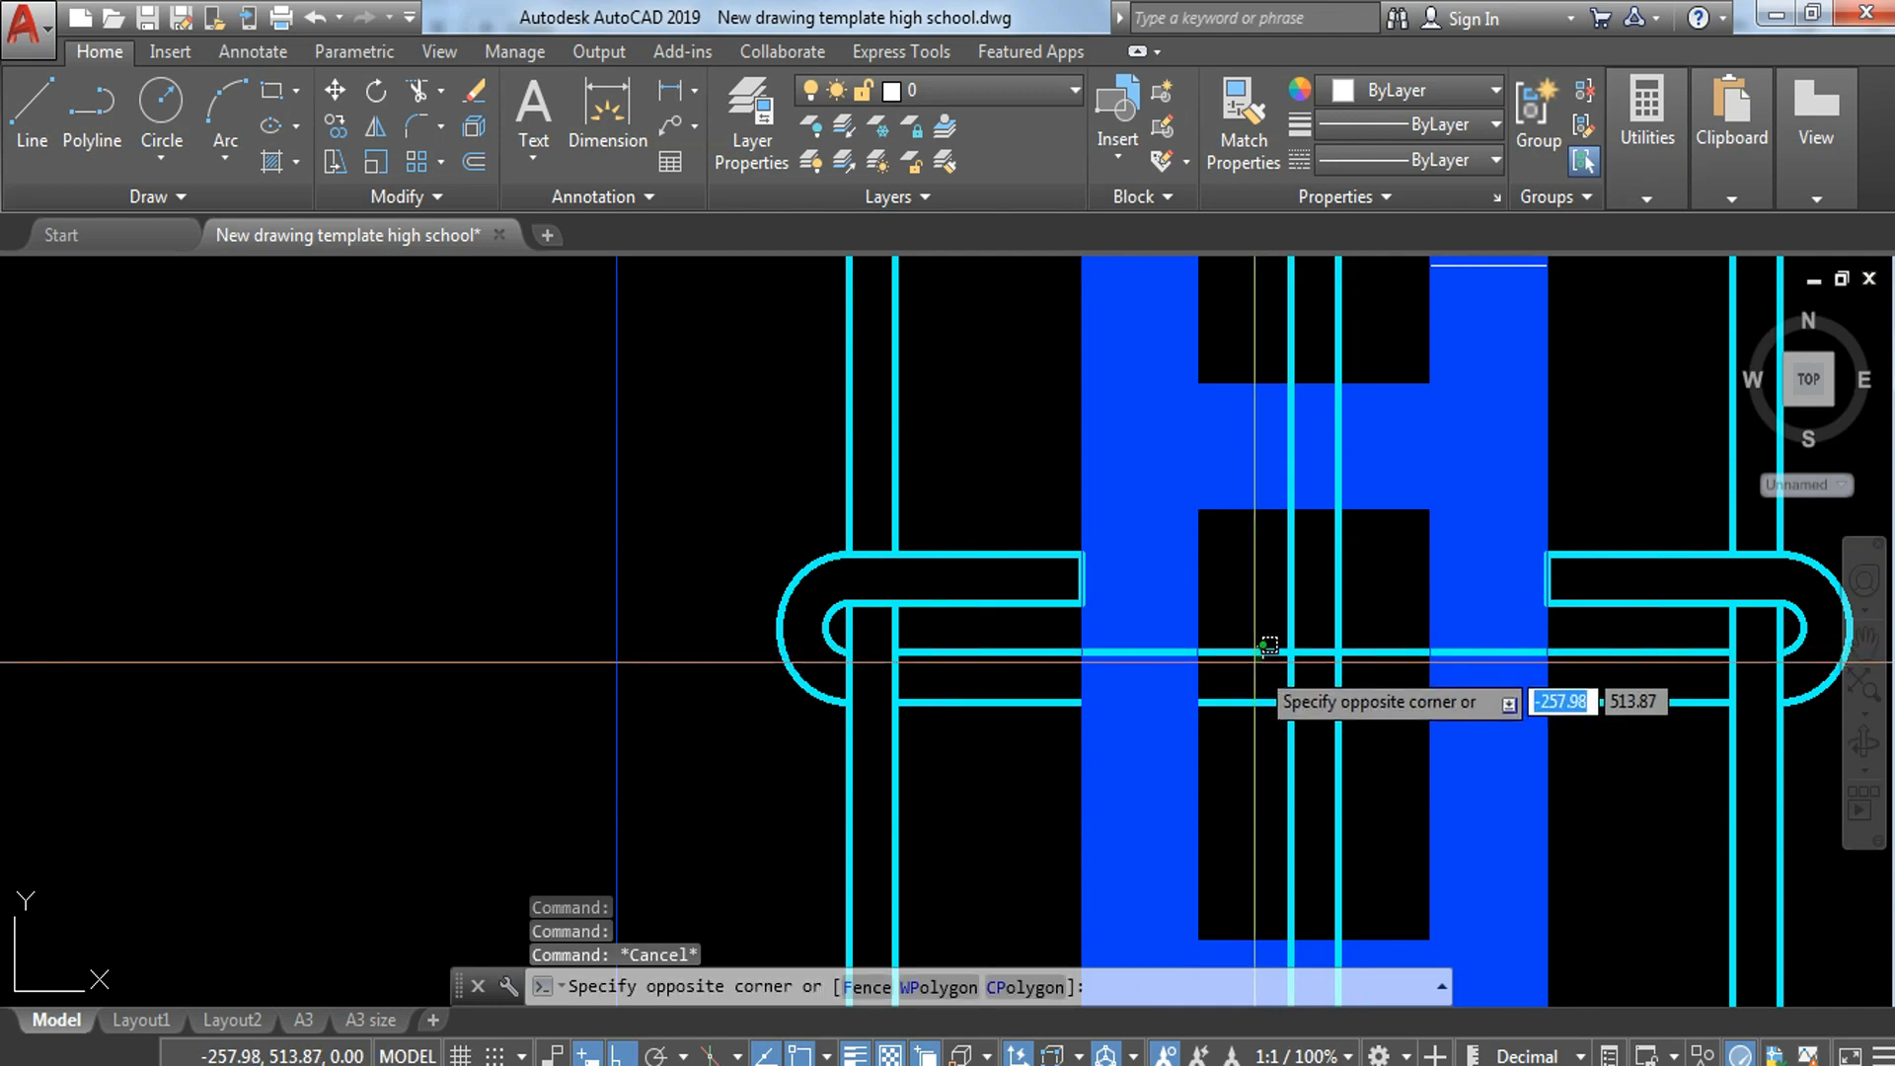
click(1255, 663)
right_click(1314, 653)
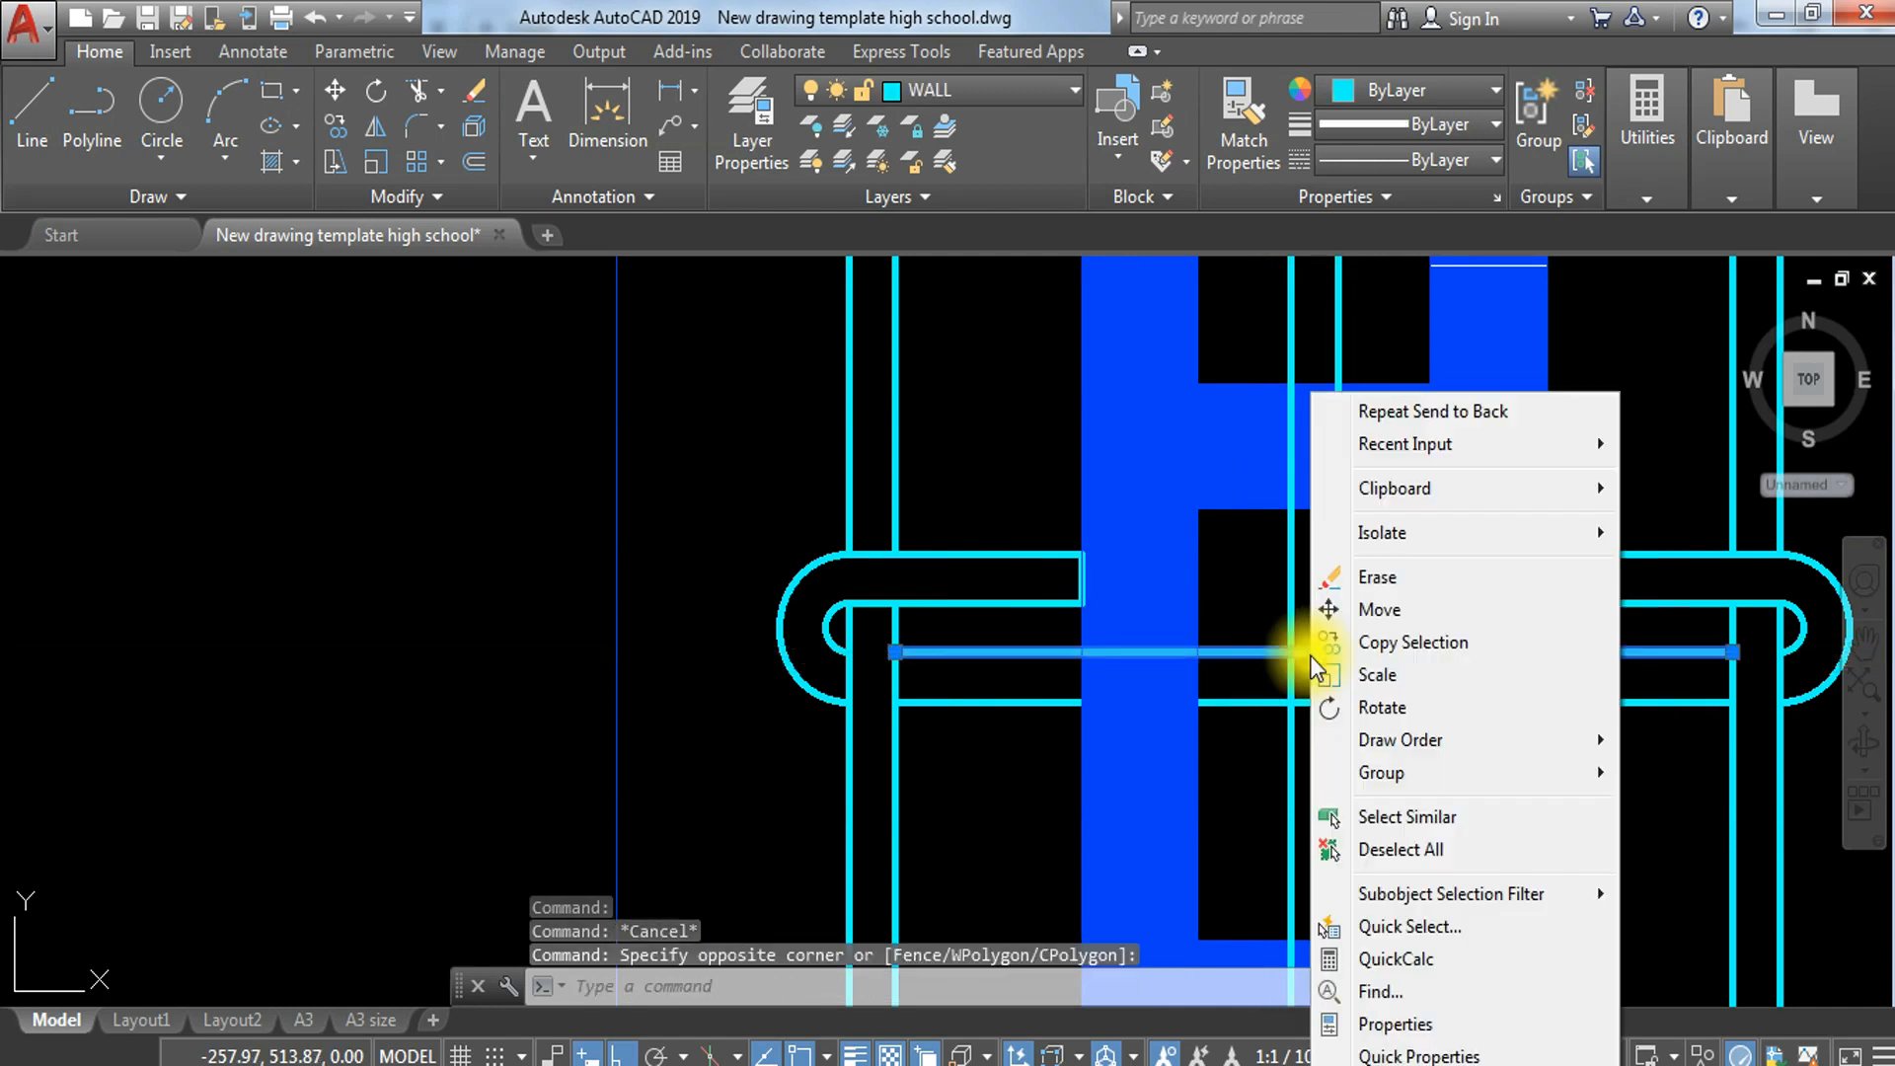
mouse_move(1486, 763)
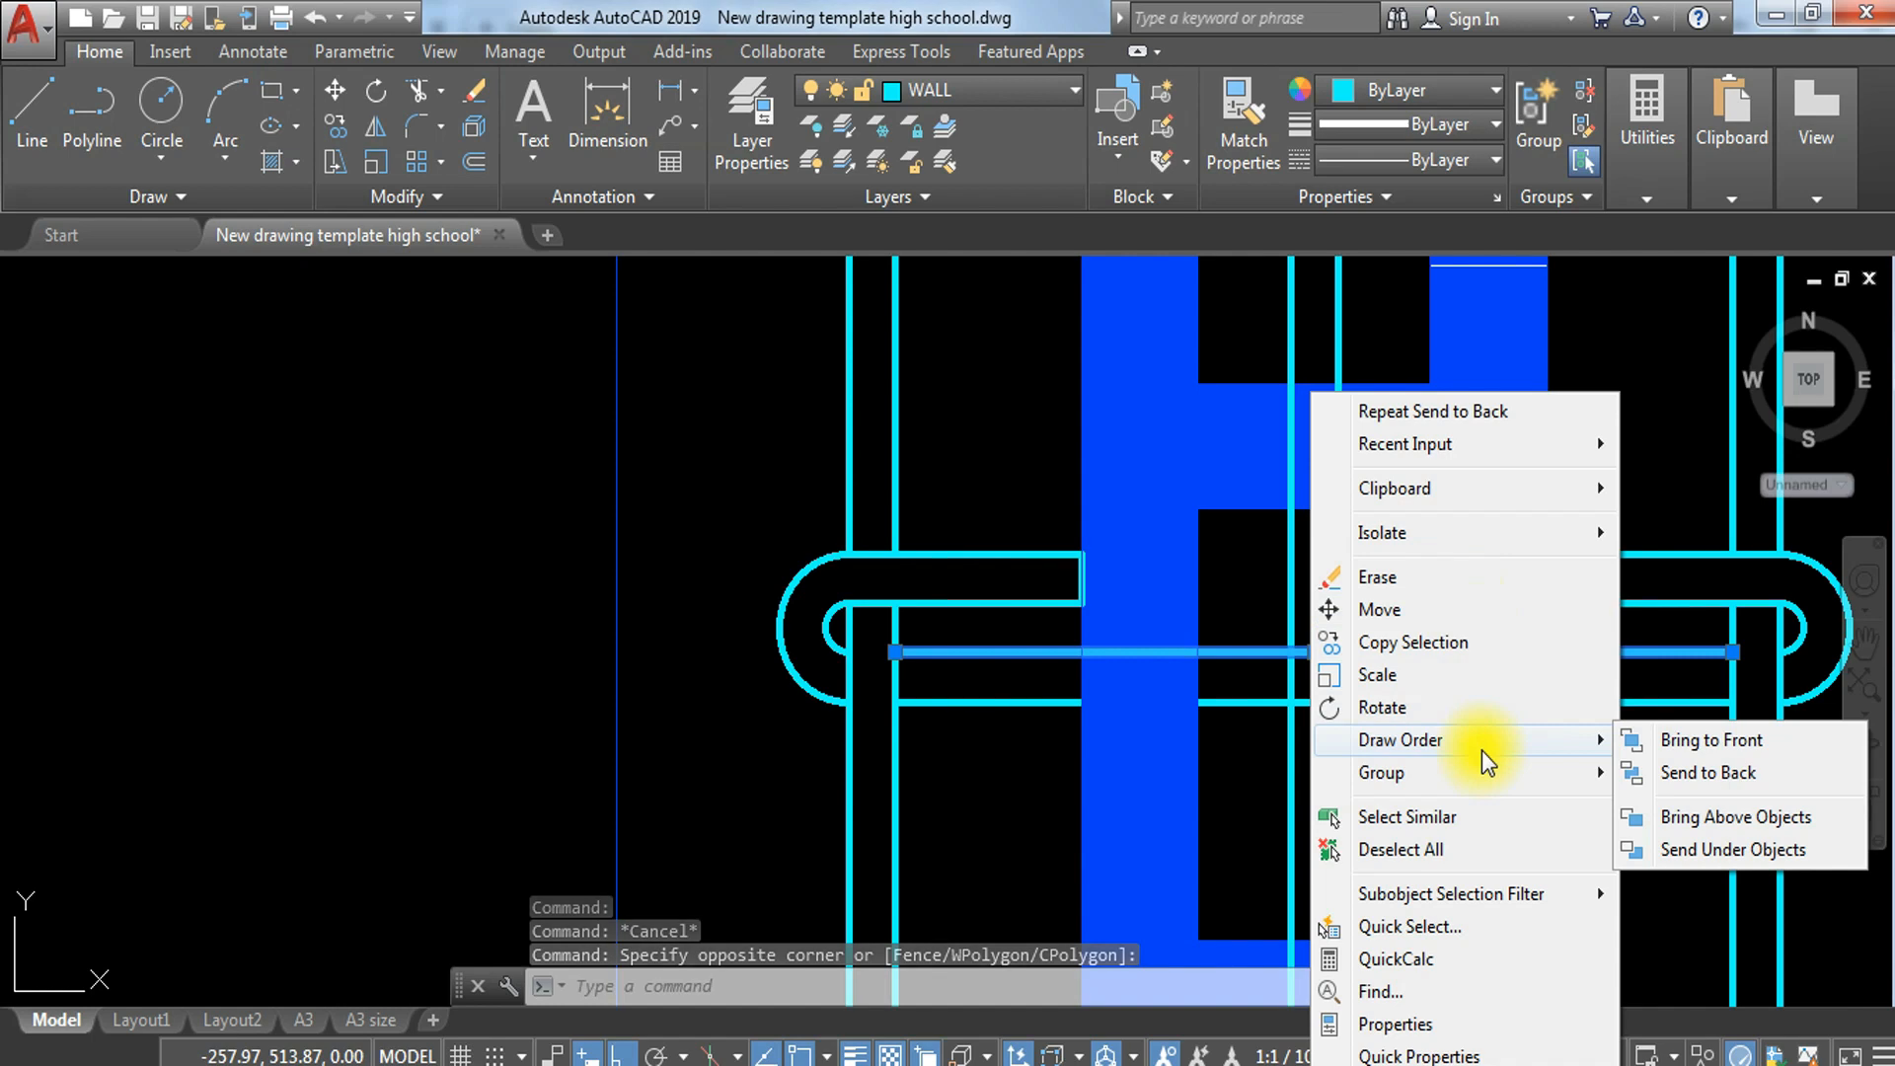
click(1774, 780)
key(Escape)
scroll(1395, 594, down, 3)
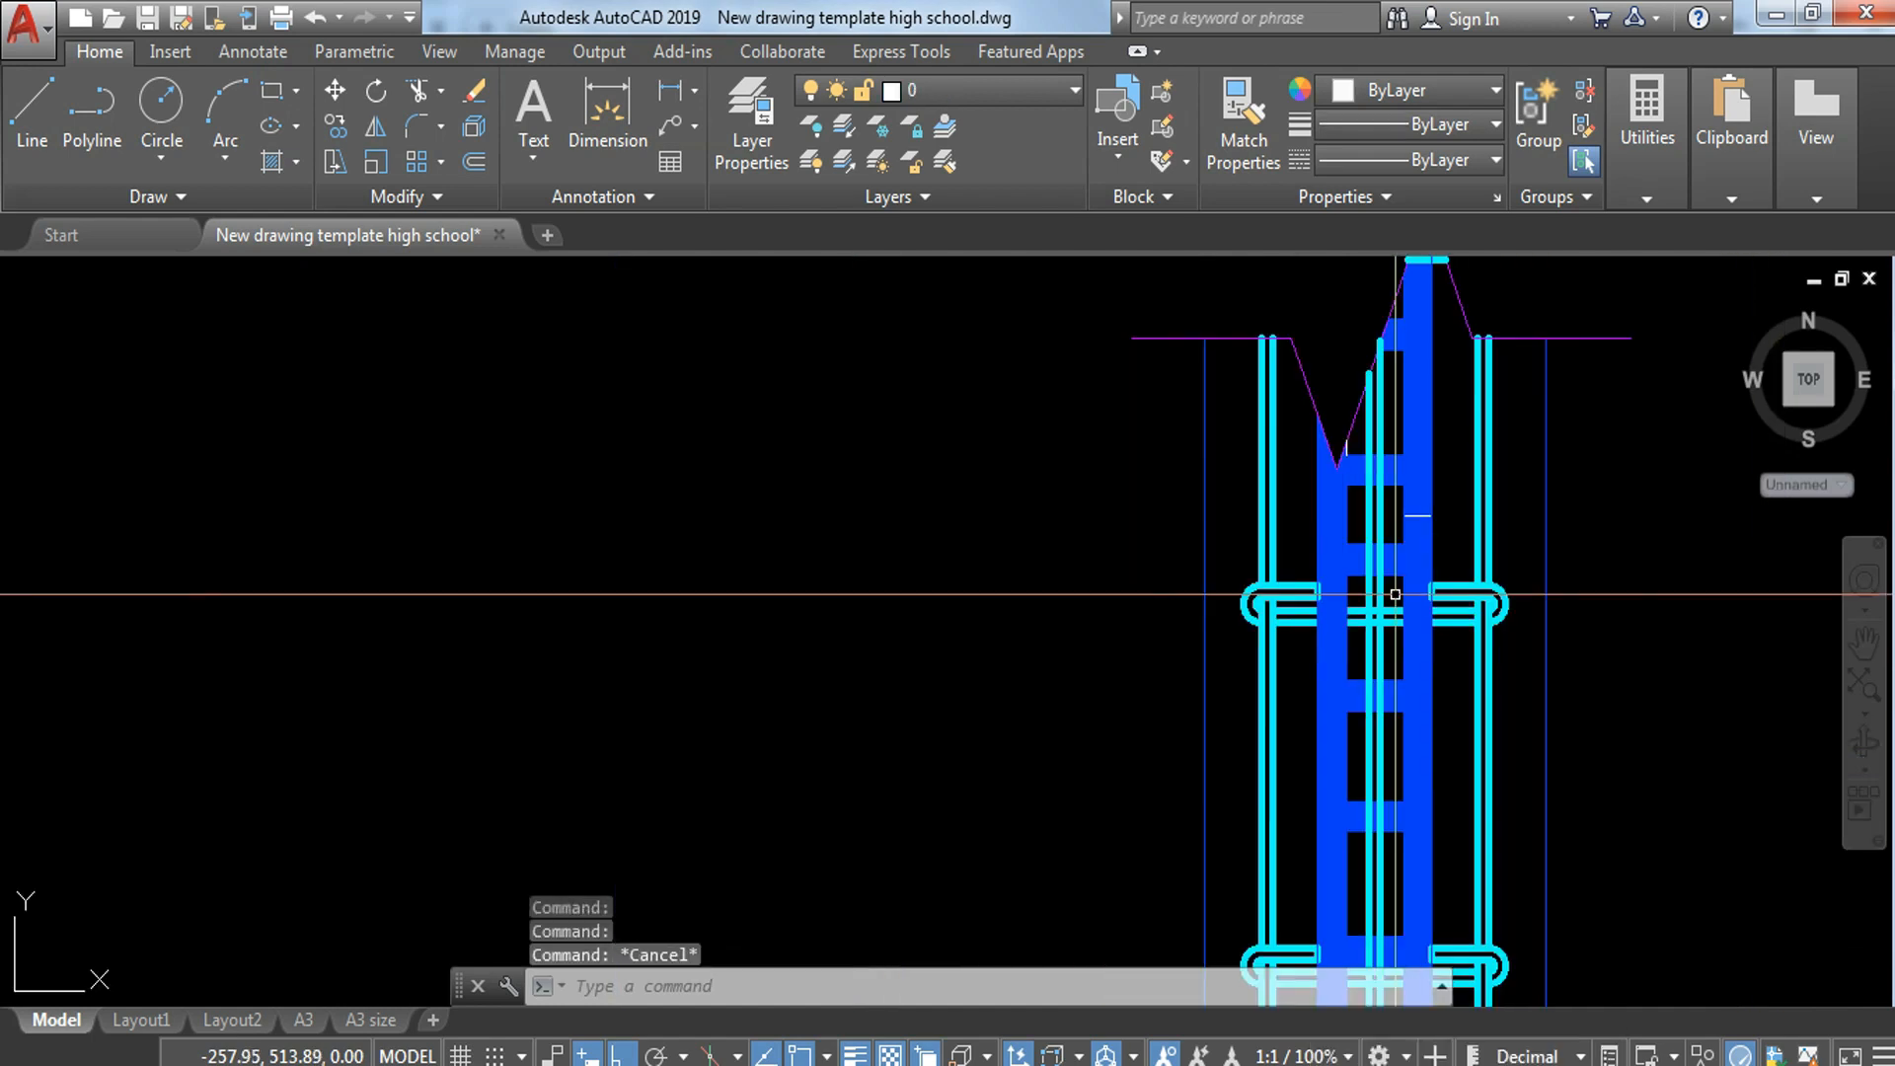
Step: Match the properties of the blue block reference onto the white line crossing the hatched block wall
scroll(1406, 529, up, 5)
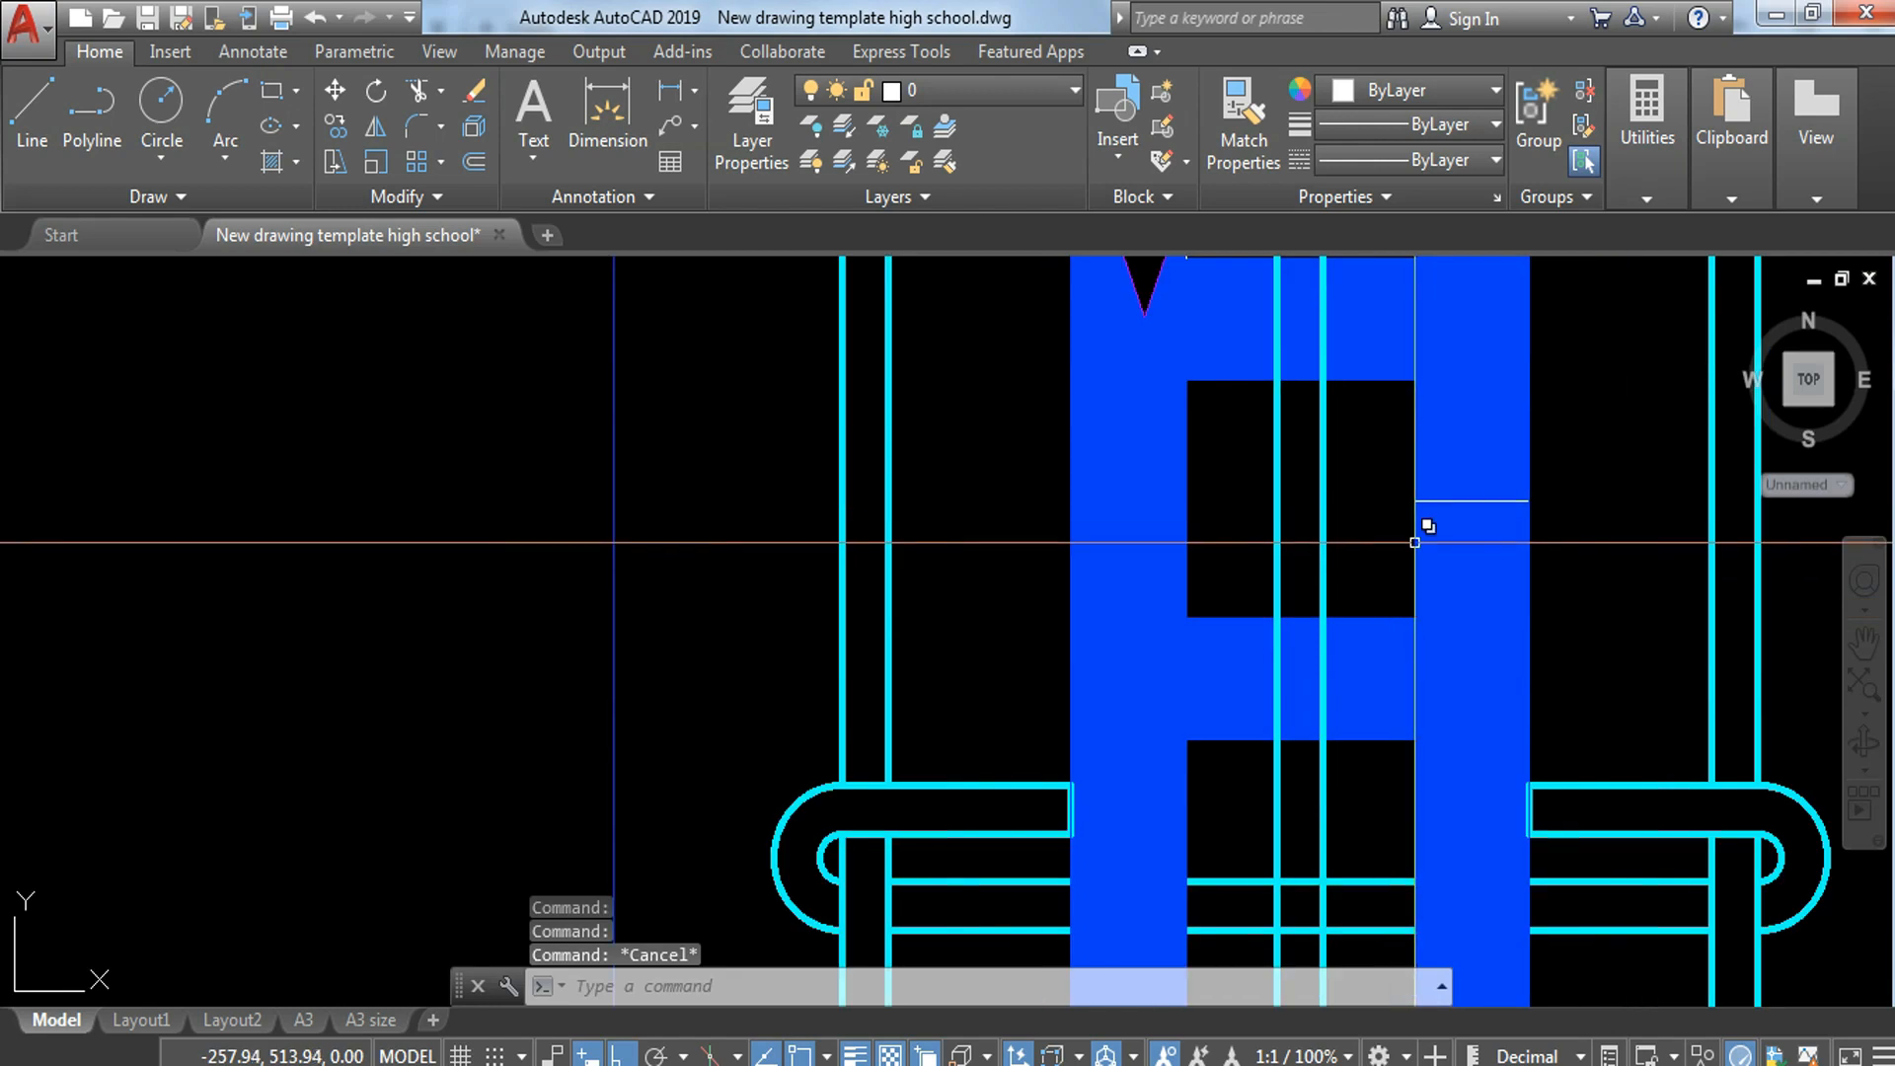
key(Return)
click(1379, 612)
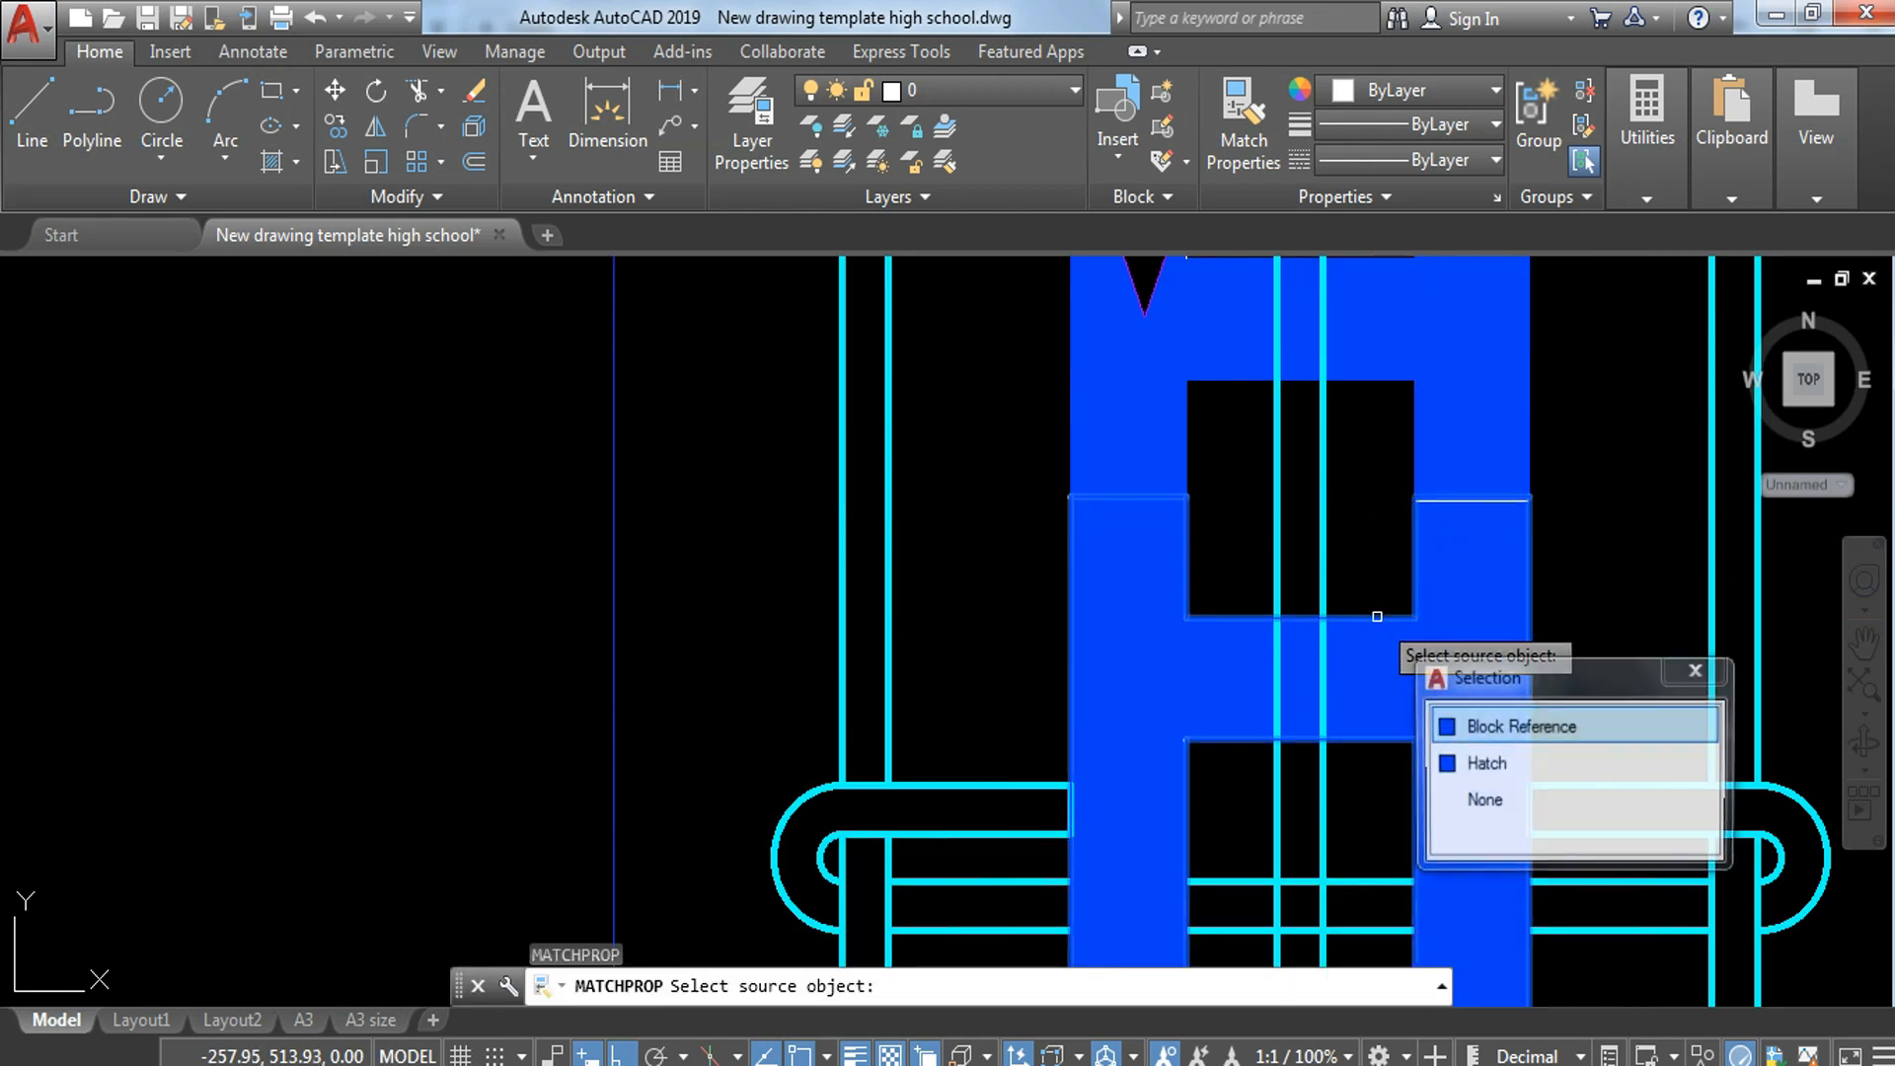
click(1525, 722)
click(1489, 466)
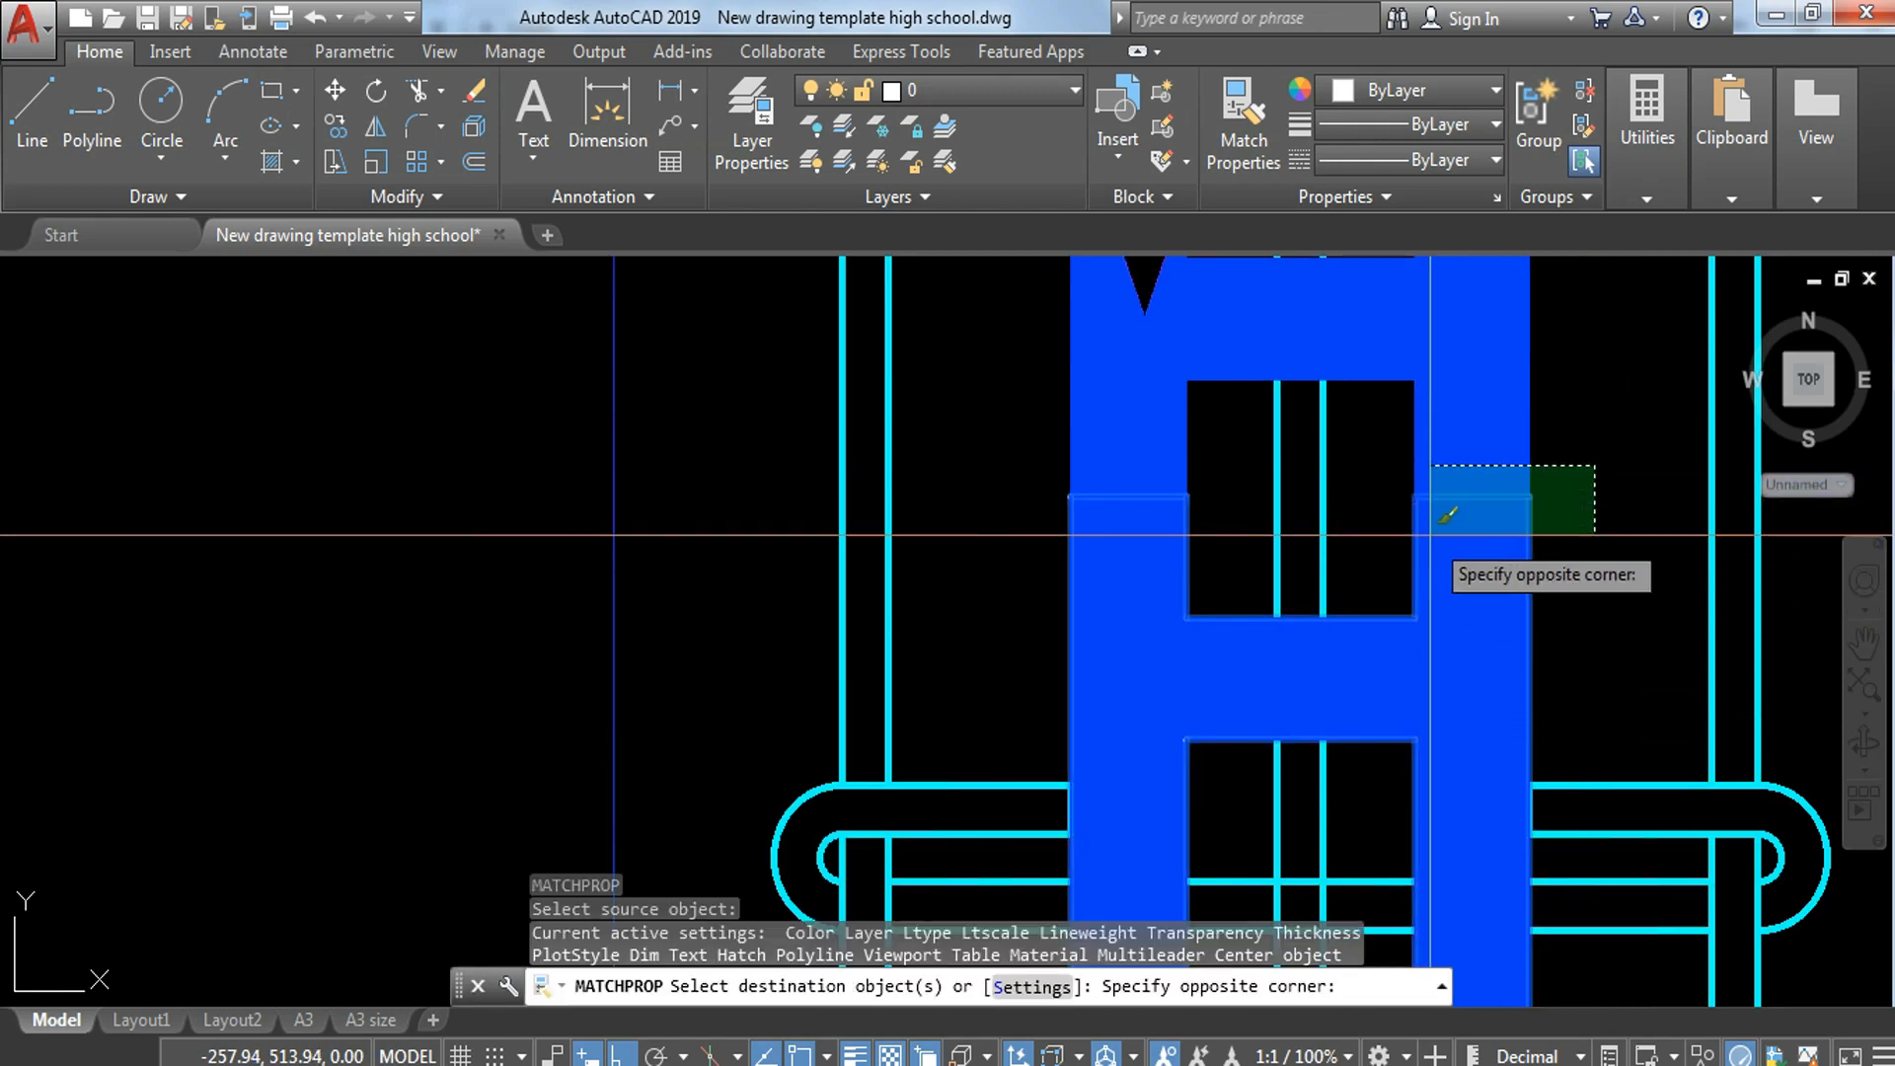
click(1406, 529)
scroll(1422, 553, down, 5)
key(Escape)
Step: Send the two vertical lines of the central bar in the plan strip to the back of the draw order
middle_drag(1696, 736, 1495, 459)
scroll(1213, 487, up, 6)
click(1222, 468)
click(1131, 506)
click(1173, 457)
click(1057, 494)
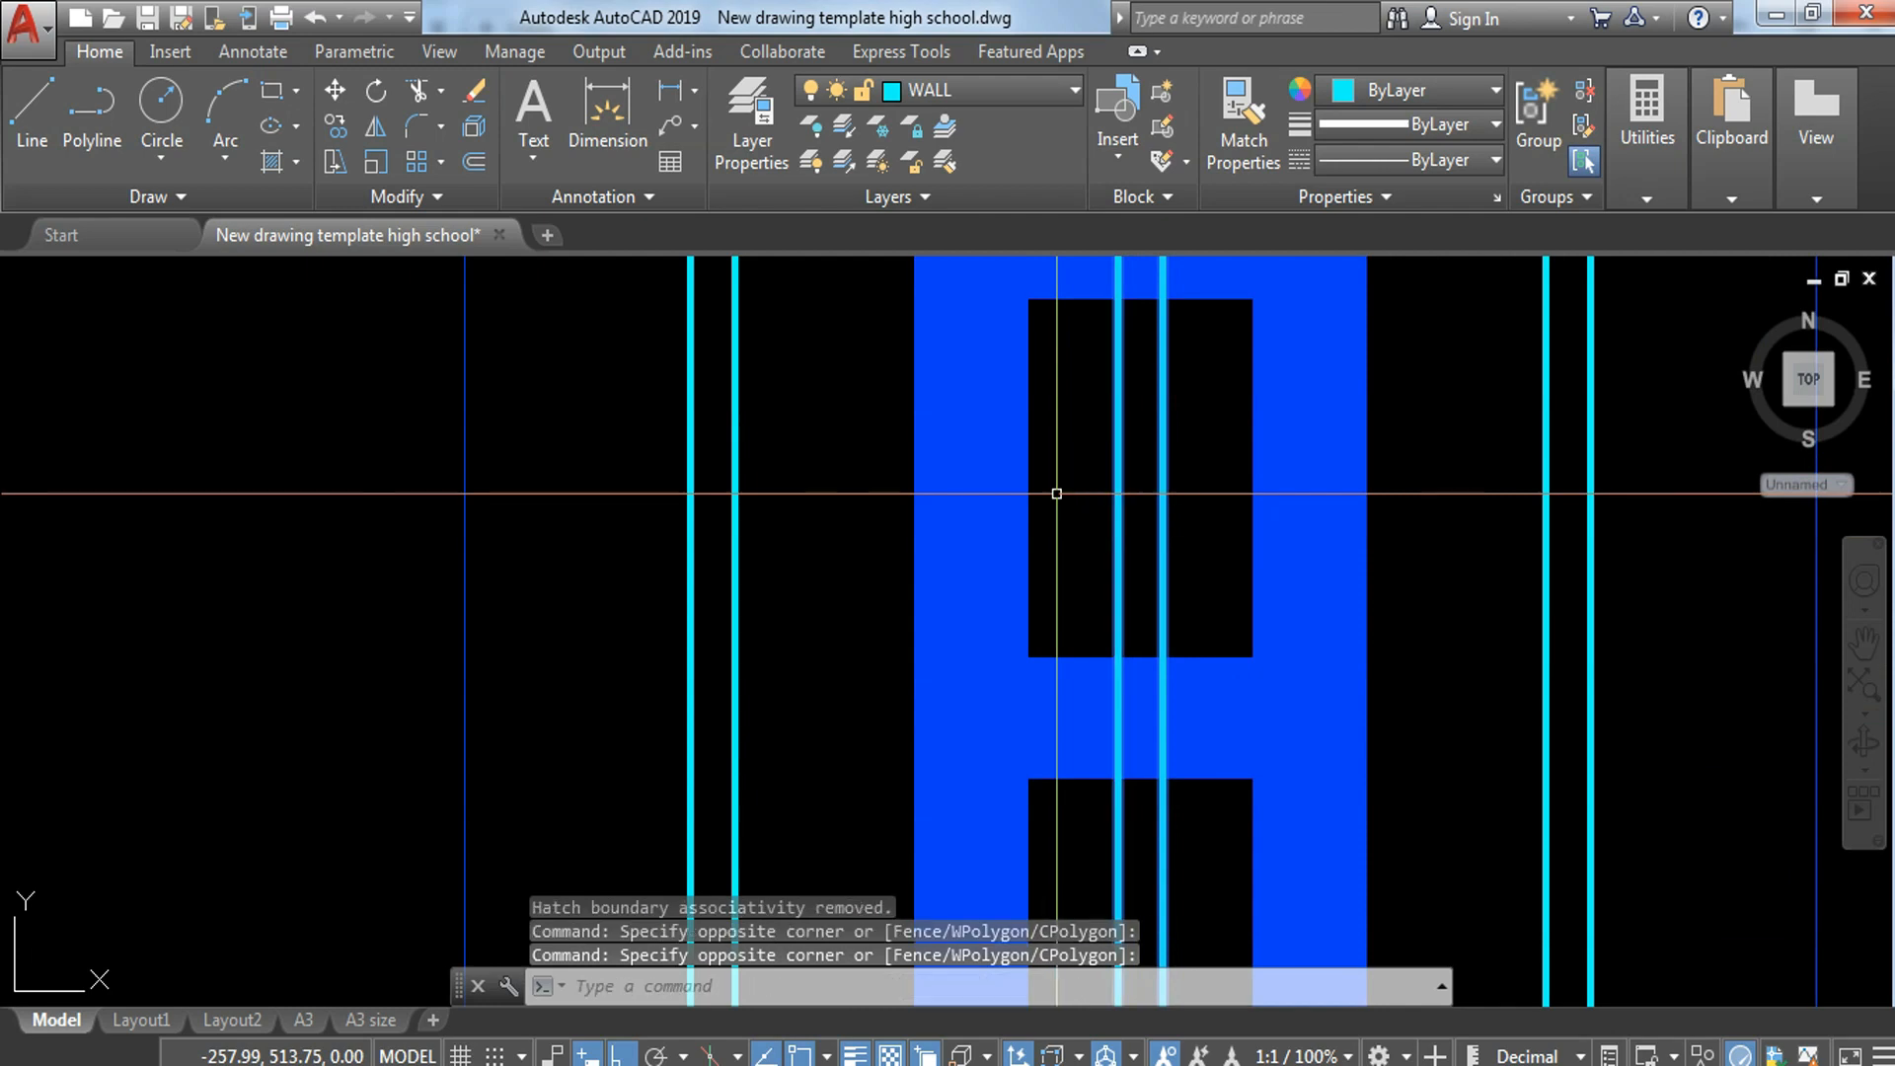
right_click(1134, 455)
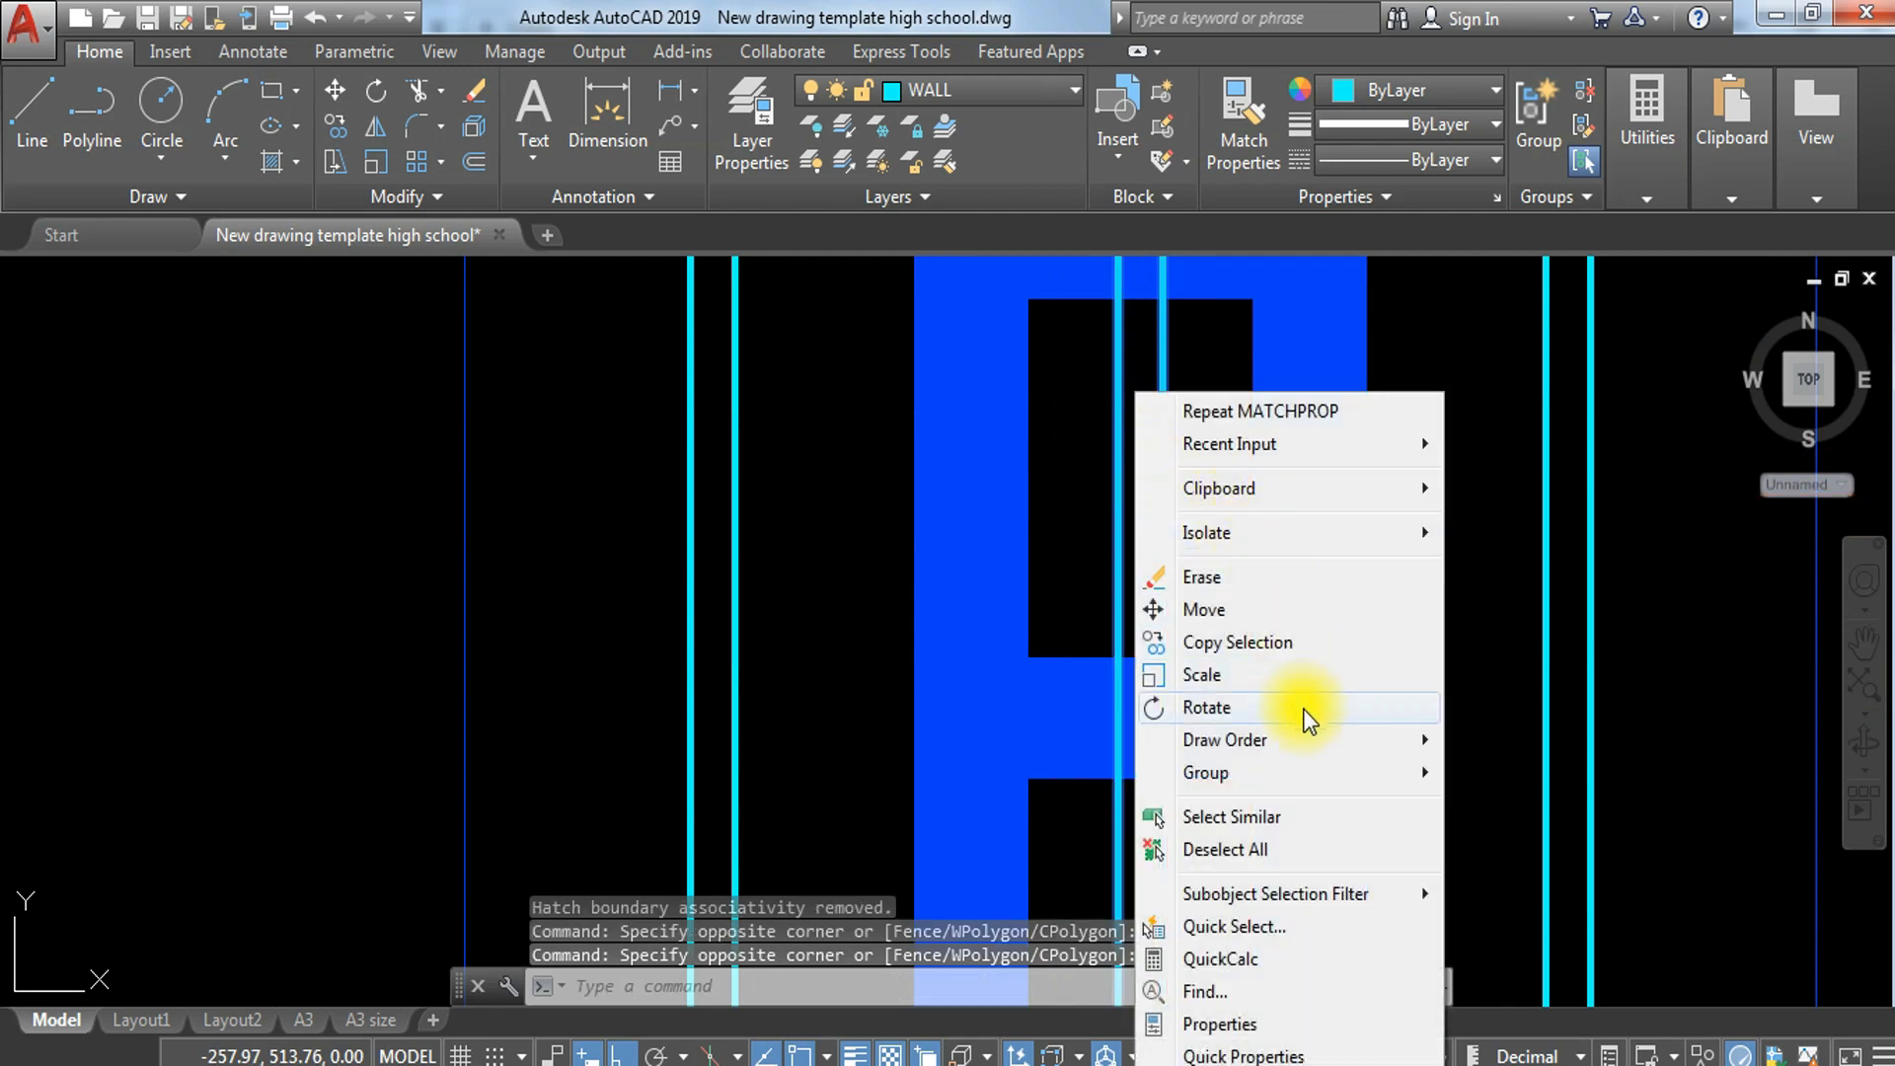
click(1378, 741)
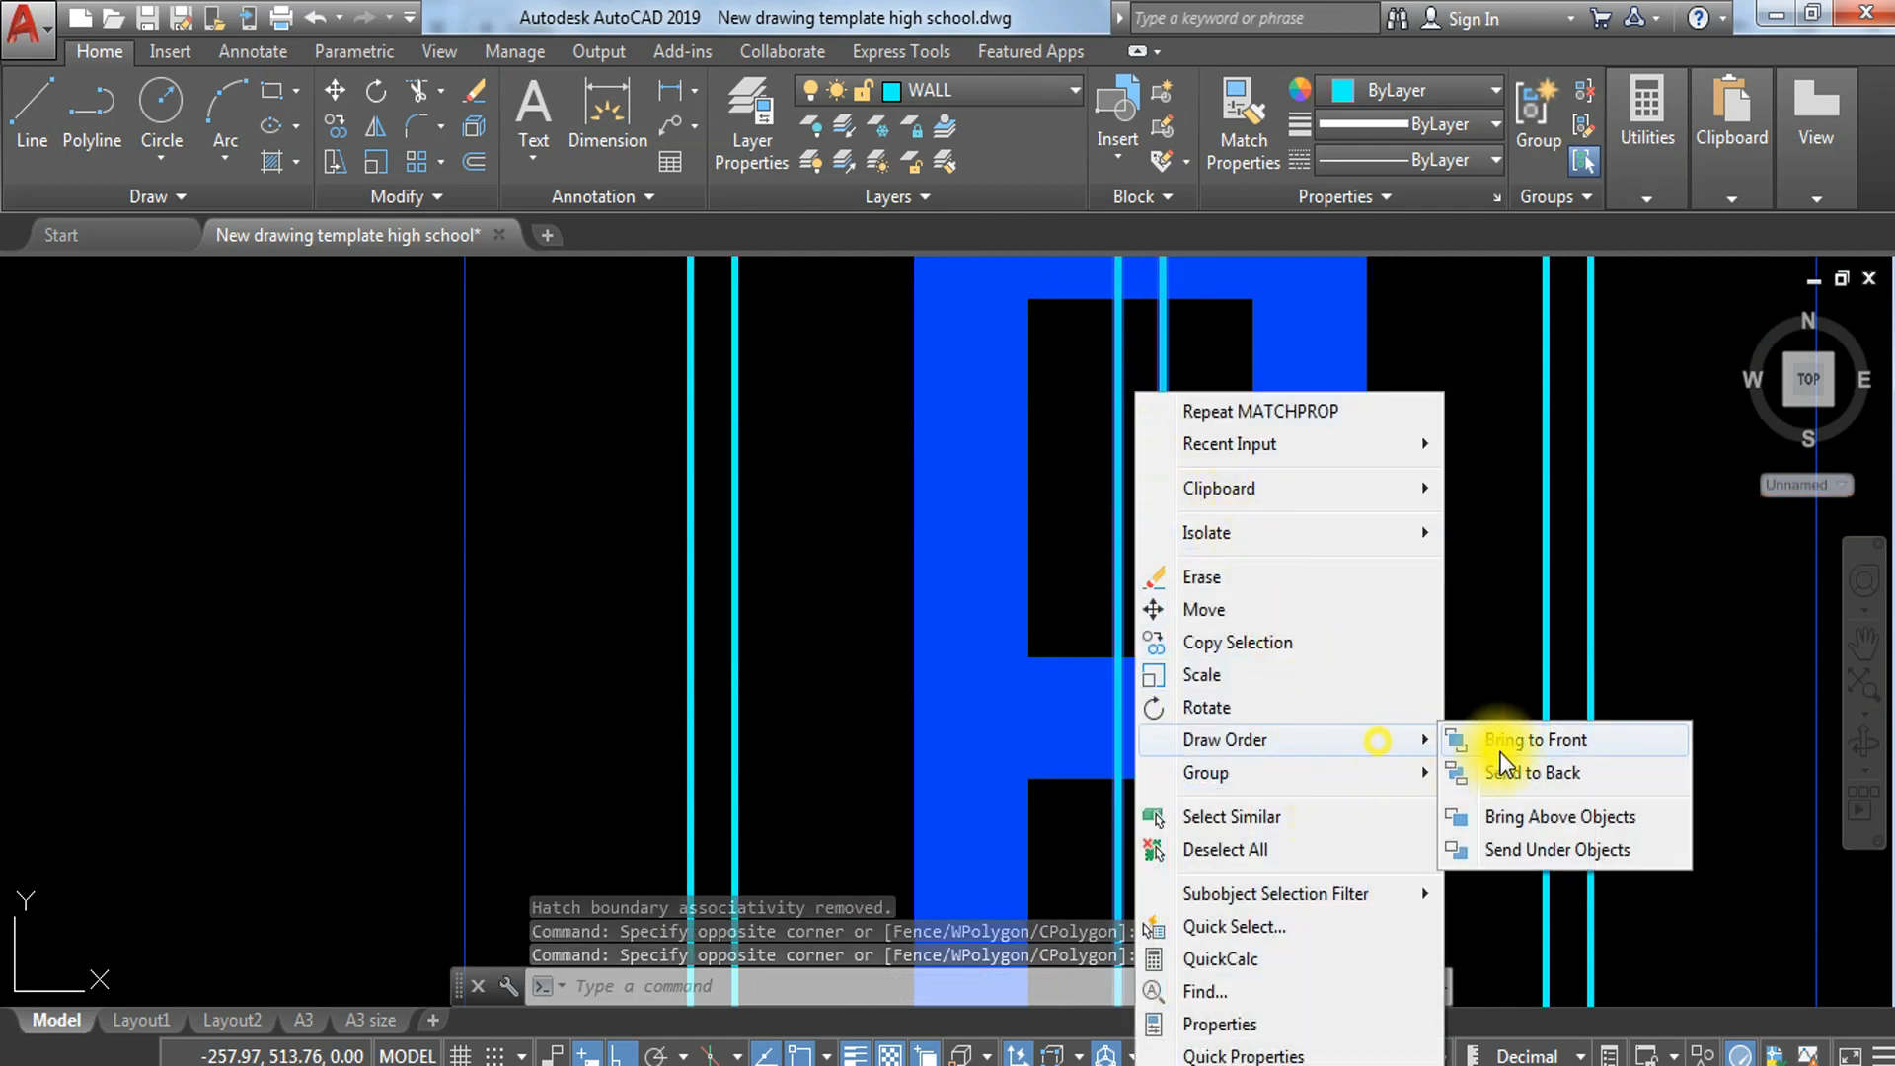
click(1576, 779)
scroll(1576, 730, down, 5)
Step: Erase the spare column-footing section and leftover copied objects beside the wall-footing detail
middle_drag(1577, 684, 1373, 604)
middle_drag(1346, 711, 987, 471)
scroll(1076, 558, down, 2)
middle_drag(1076, 558, 935, 483)
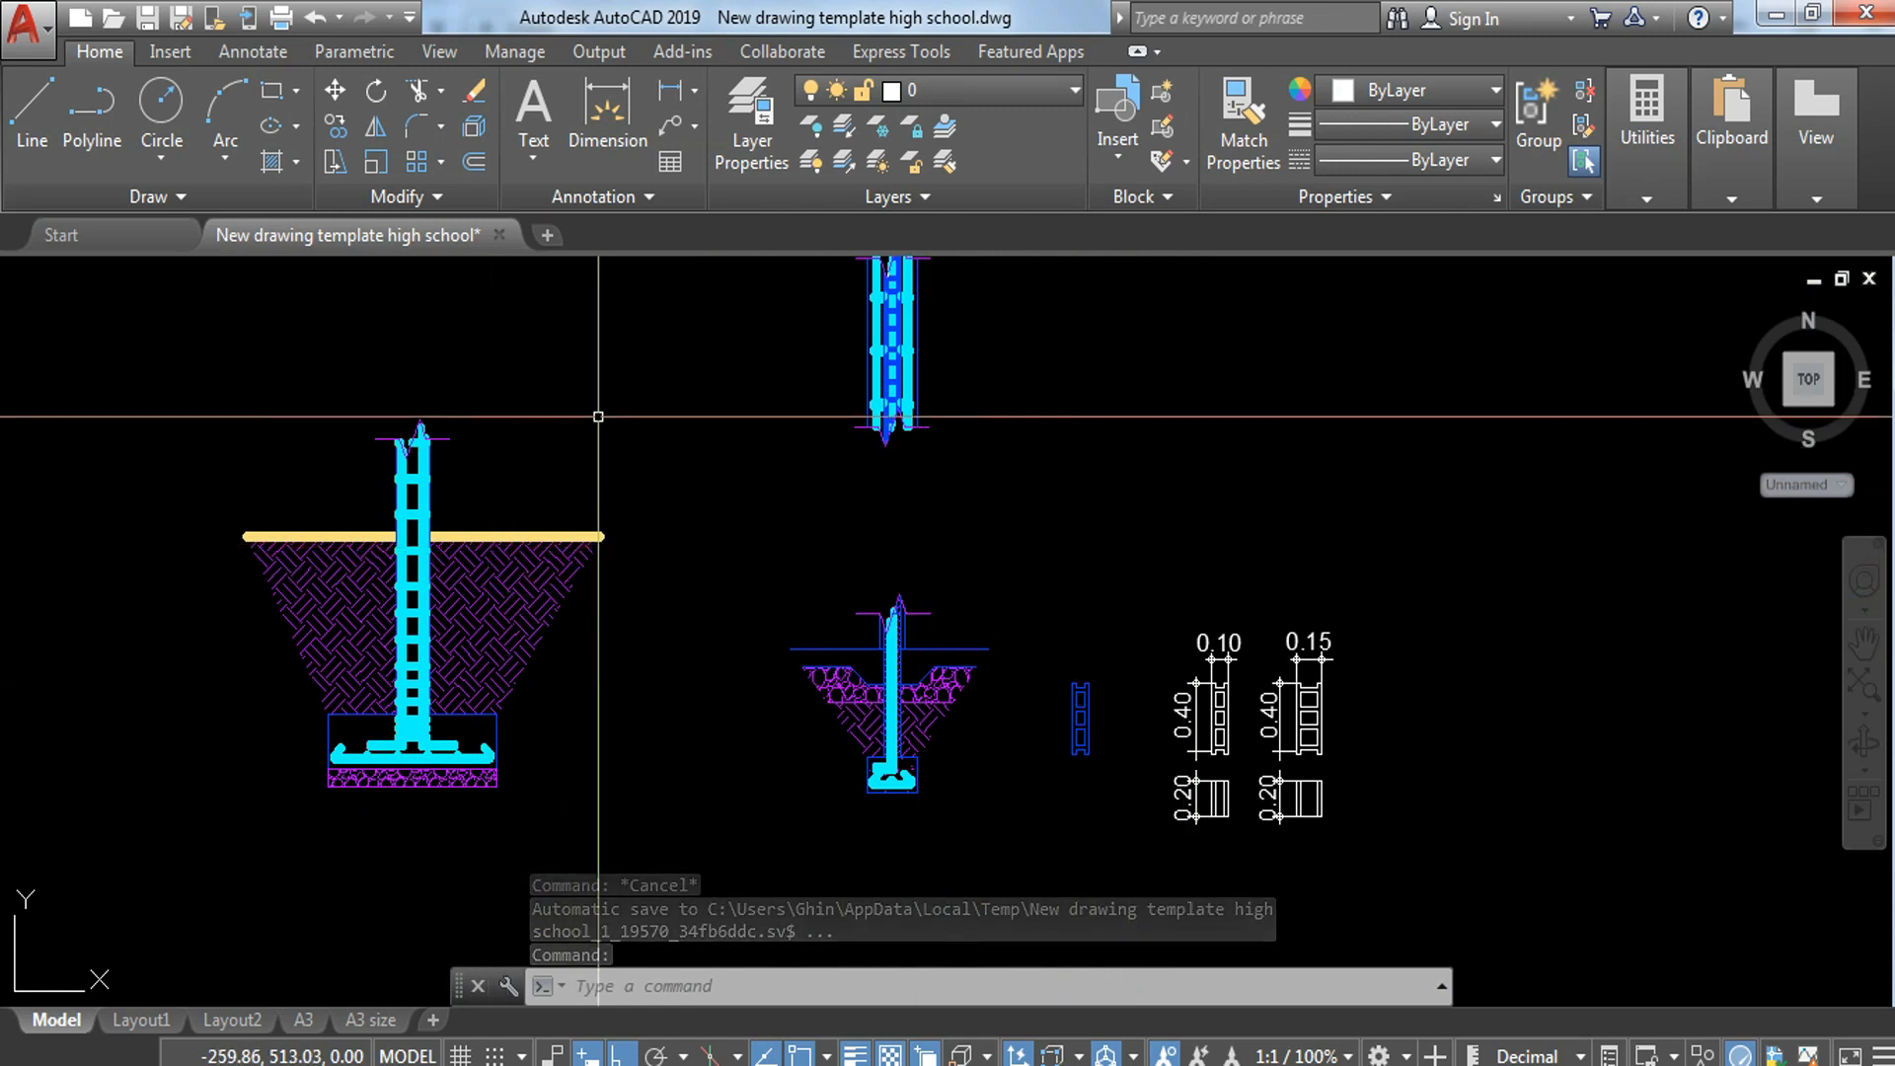
click(649, 395)
click(237, 715)
text(e)
key(Return)
mouse_move(441, 364)
middle_down()
mouse_move(807, 802)
mouse_move(773, 739)
middle_up()
scroll(807, 802, down, 5)
click(774, 521)
click(681, 609)
text(e)
key(Return)
Step: Move the blue block and the dimensioned 0.10 and 0.15 hollow block drawings farther from the wall-footing detail
scroll(924, 813, up, 5)
middle_drag(938, 812, 829, 549)
click(829, 553)
click(1108, 790)
text(m)
key(Return)
click(962, 697)
click(1759, 720)
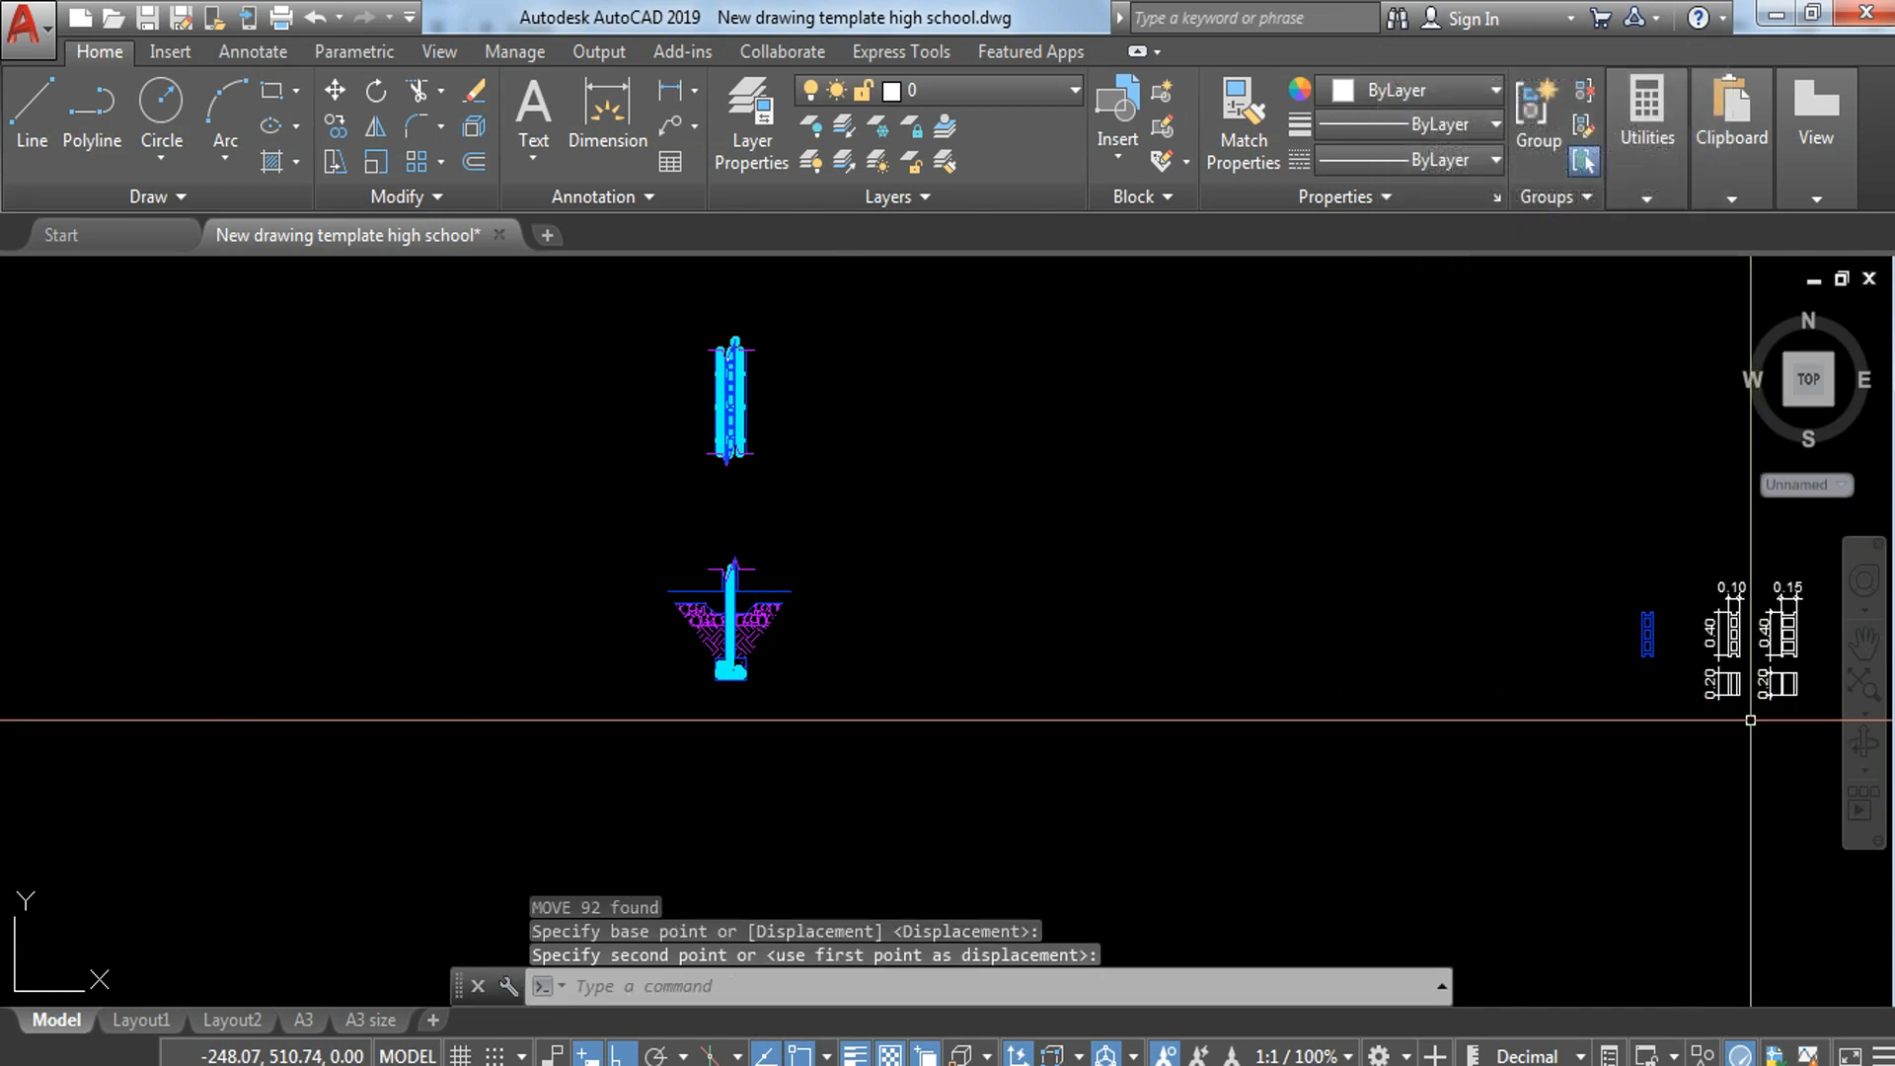
key(Escape)
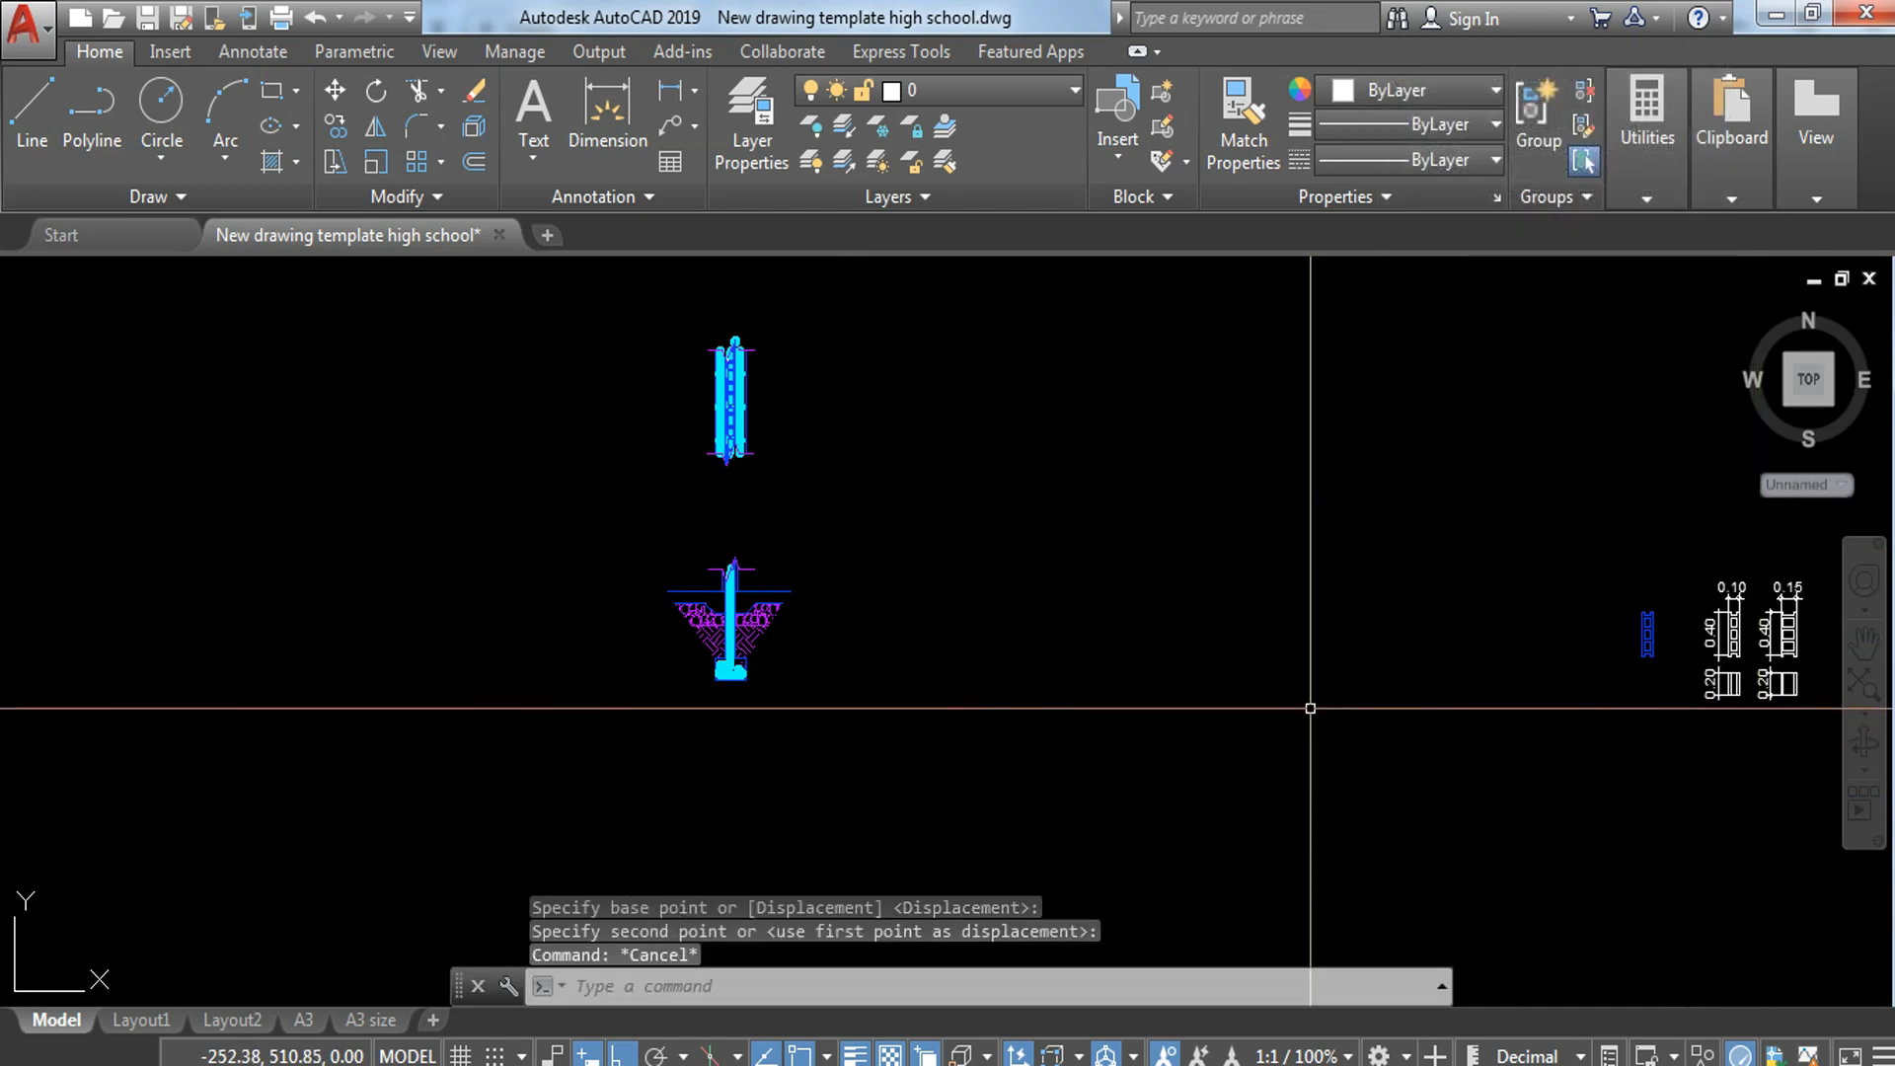
Step: Examine the bars and blocks along the plan strip and the reinforcement in the footing section
scroll(599, 580, up, 4)
middle_drag(952, 667, 977, 755)
middle_drag(895, 533, 911, 711)
middle_drag(995, 447, 994, 605)
scroll(992, 368, up, 4)
middle_drag(1133, 714, 1066, 524)
scroll(859, 668, up, 2)
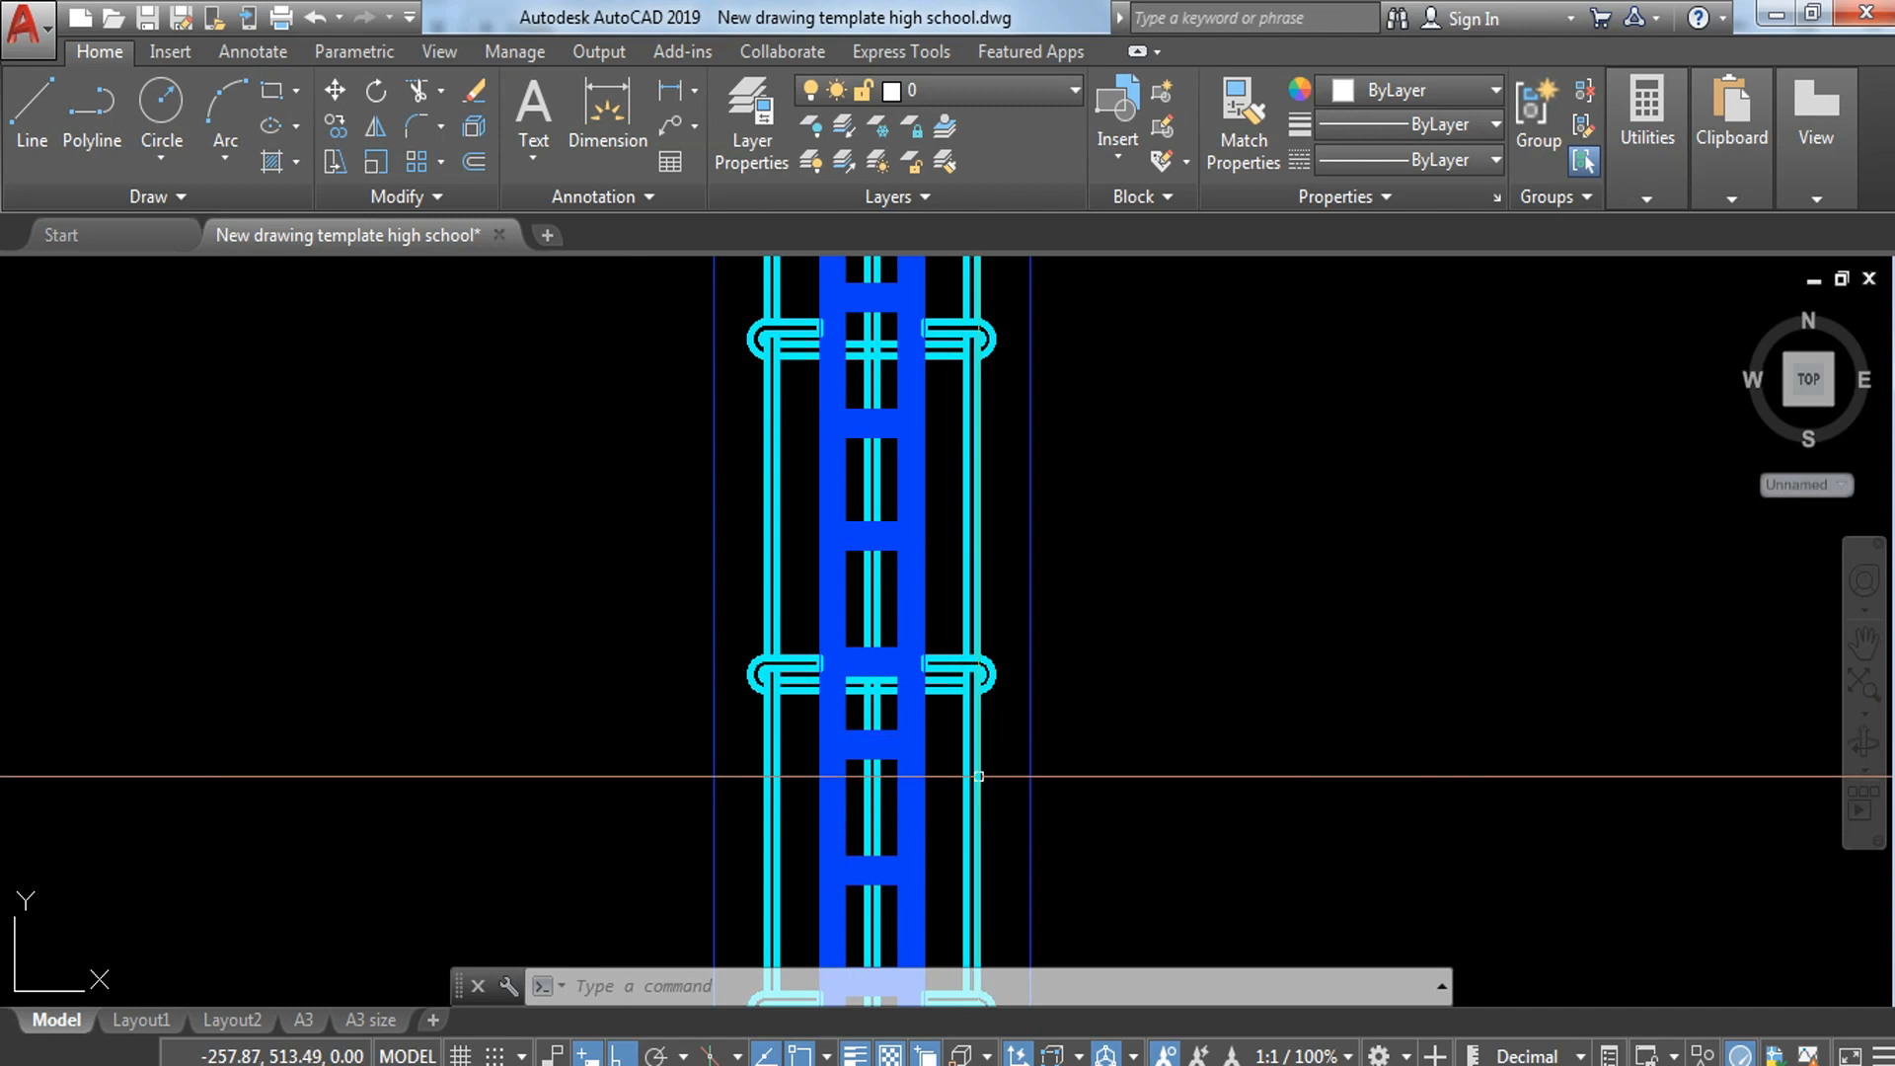
middle_drag(974, 442, 945, 533)
scroll(1000, 705, down, 5)
scroll(859, 616, up, 5)
click(835, 807)
key(Escape)
Step: Copy the middle bar circle of the footing section straight up into the lowest open block cell of the plan strip
scroll(838, 828, up, 3)
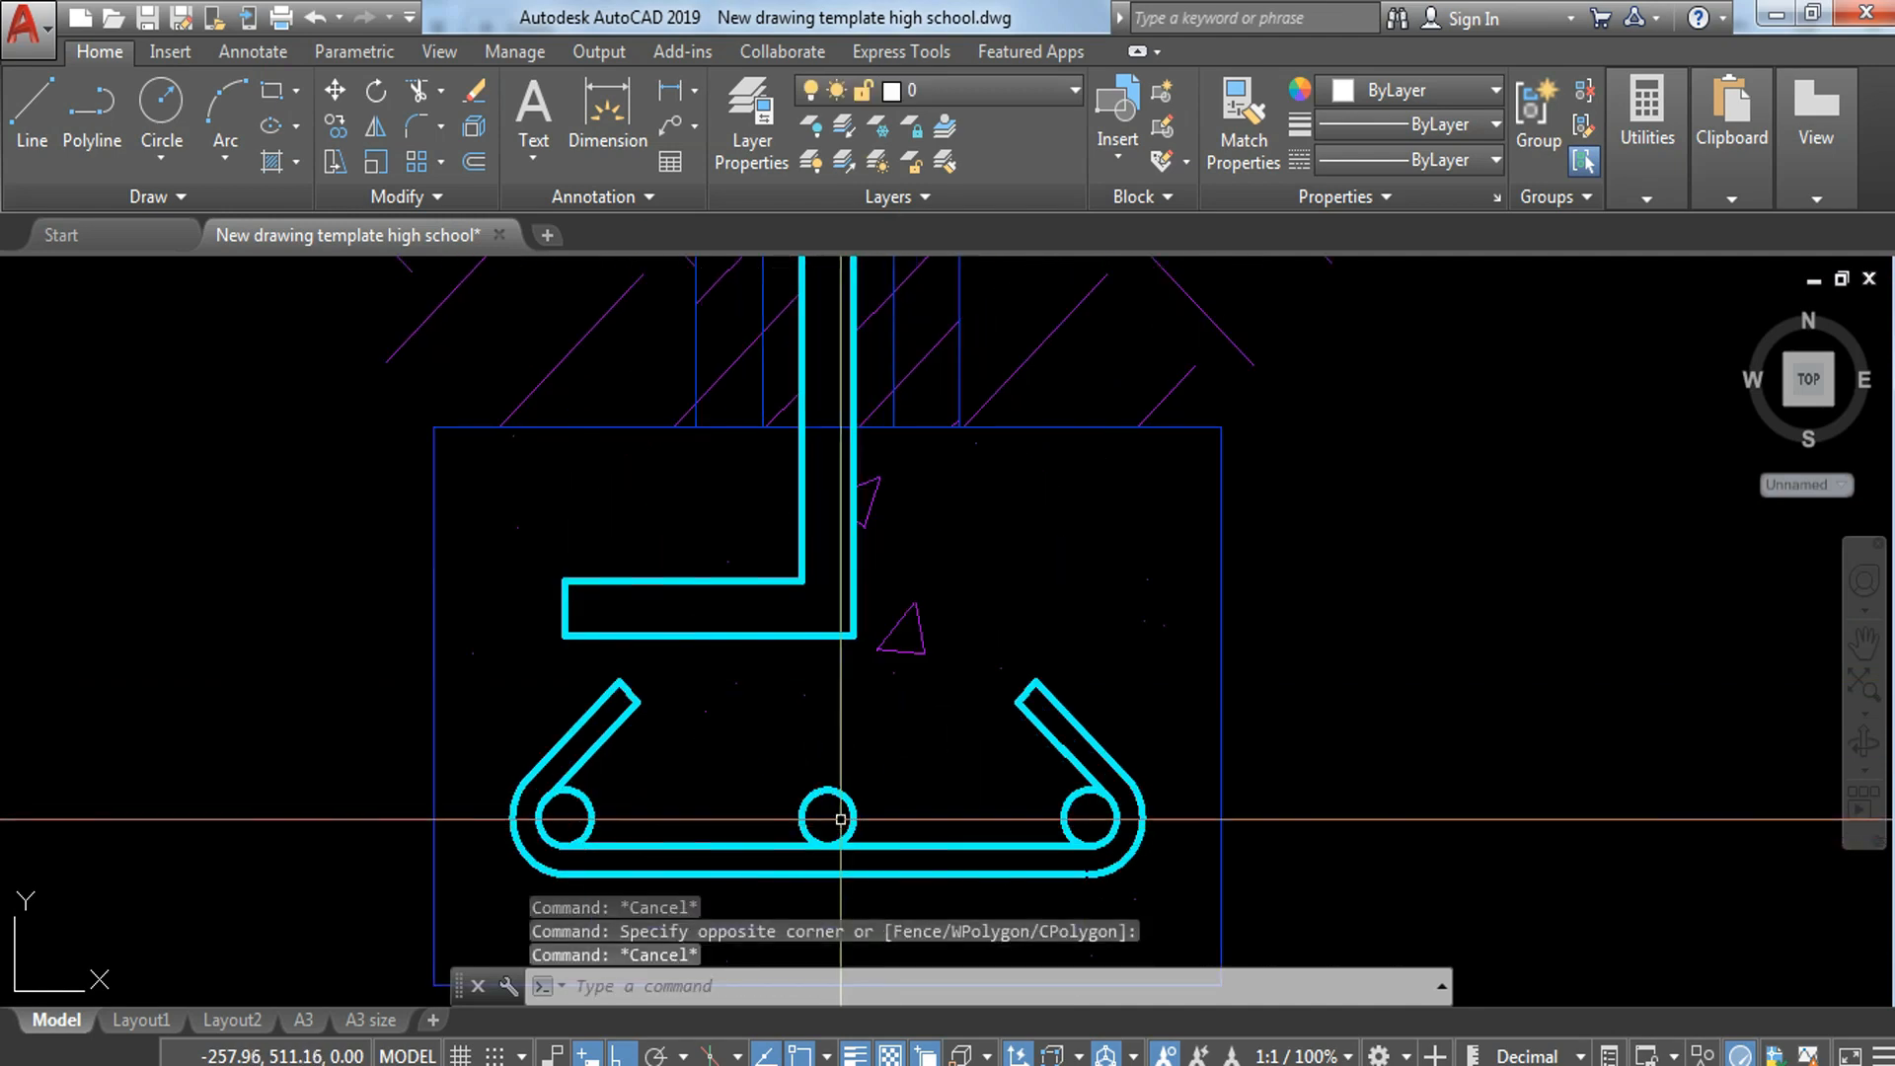
click(850, 793)
key(Return)
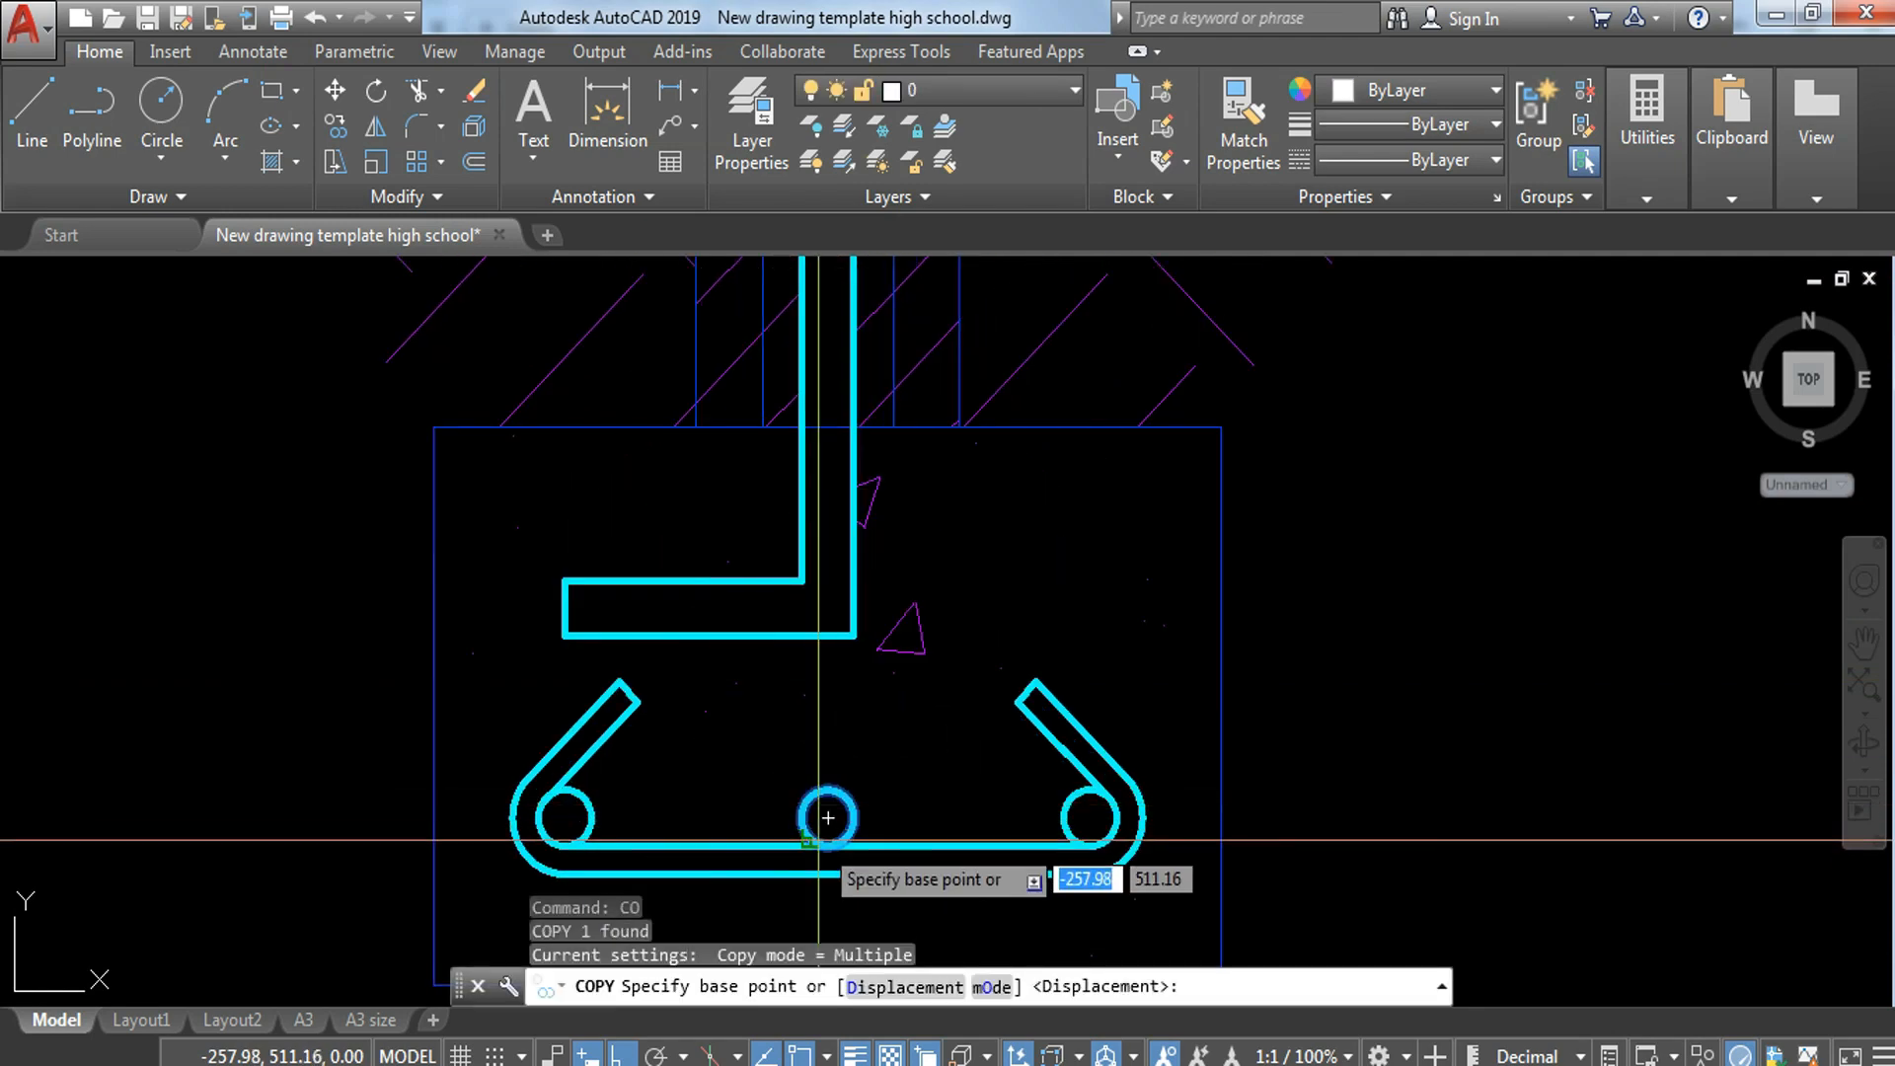
click(828, 818)
scroll(872, 569, down, 5)
middle_drag(857, 435, 904, 898)
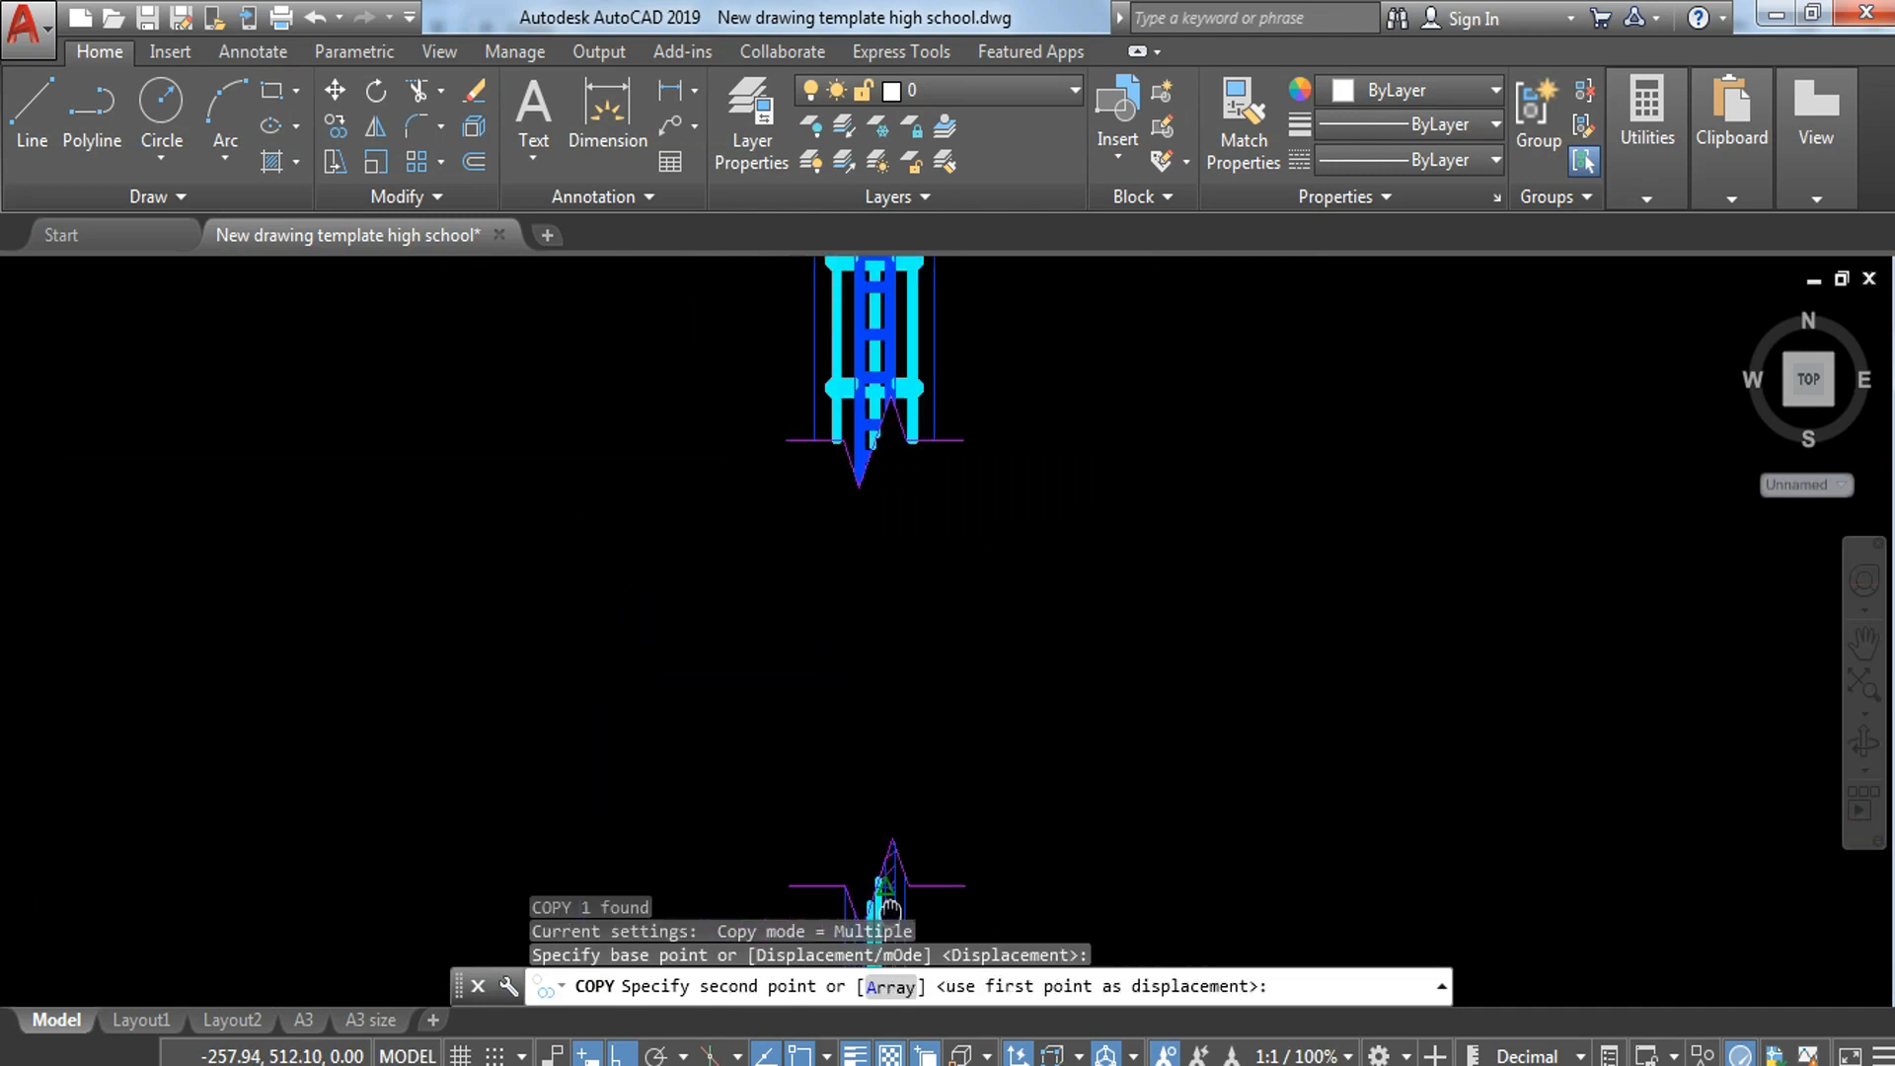
middle_drag(1005, 407, 1020, 839)
scroll(898, 905, up, 5)
middle_drag(882, 893, 896, 907)
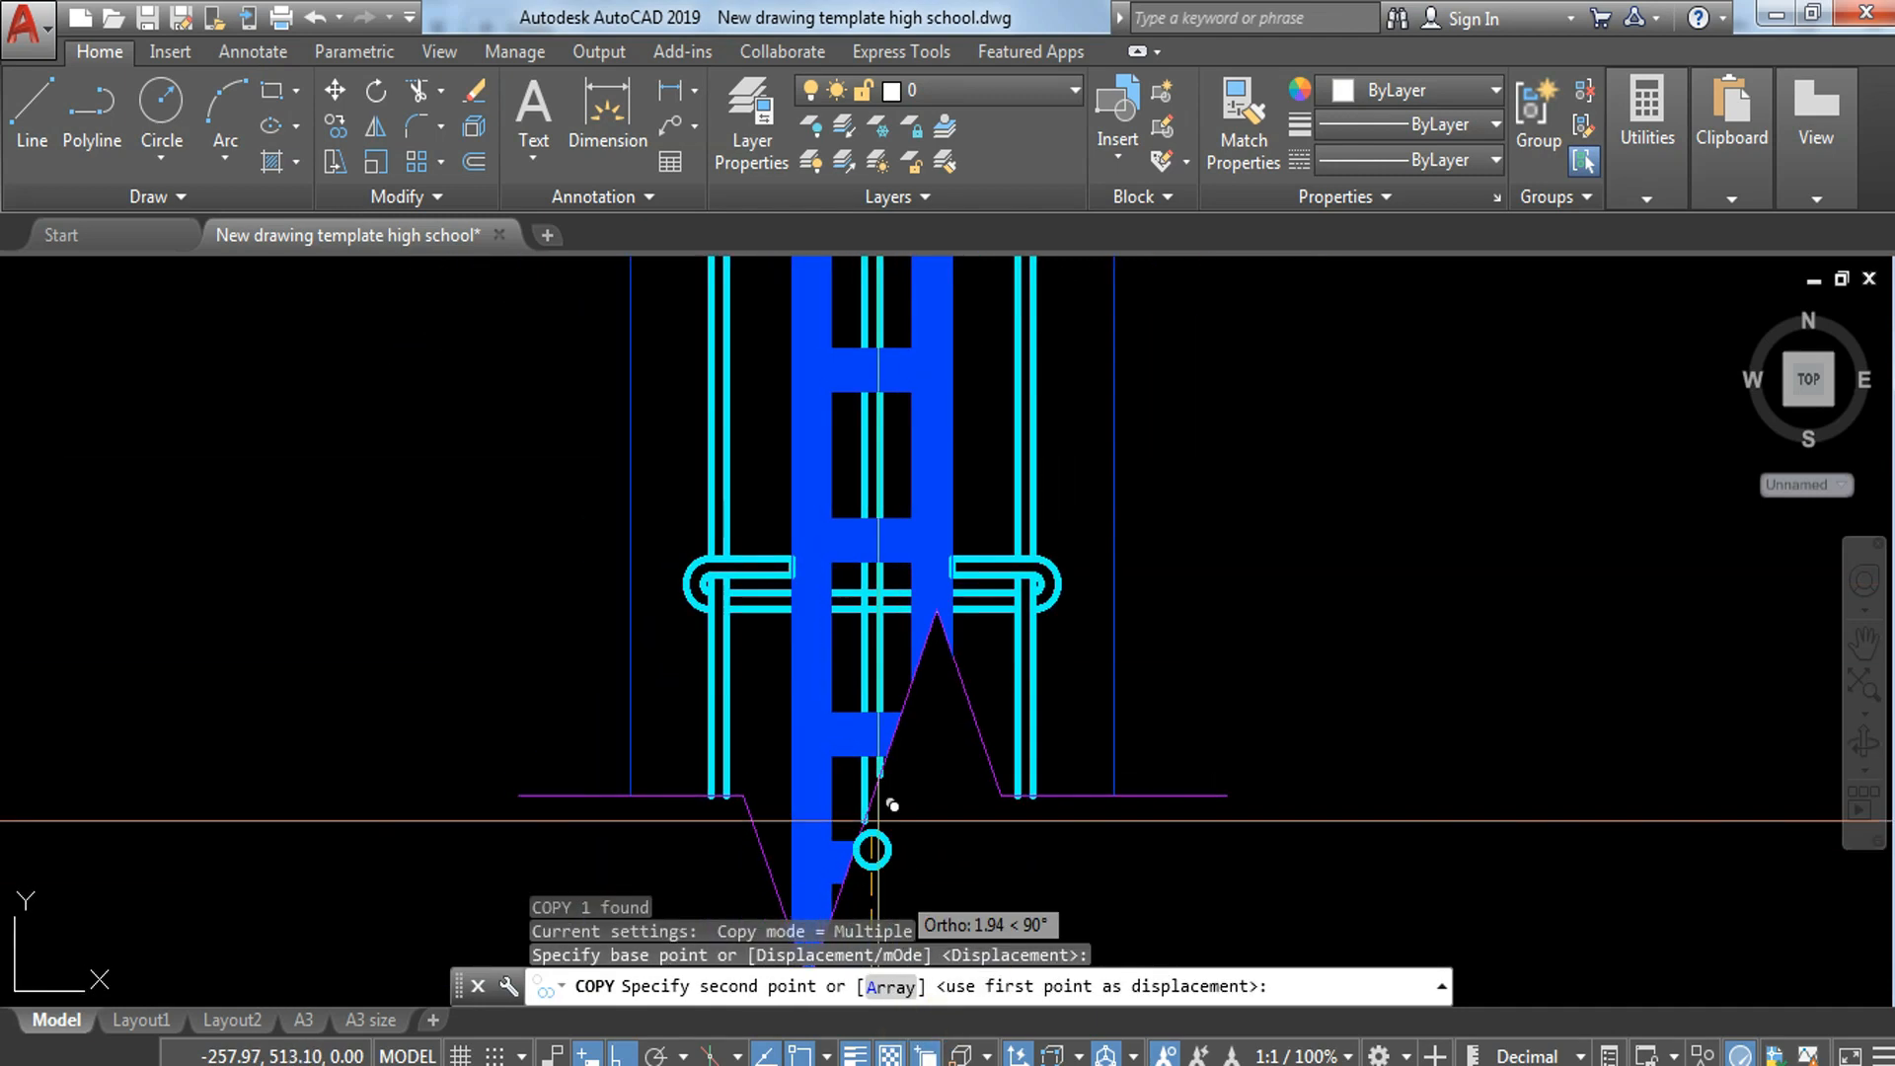
scroll(872, 697, up, 5)
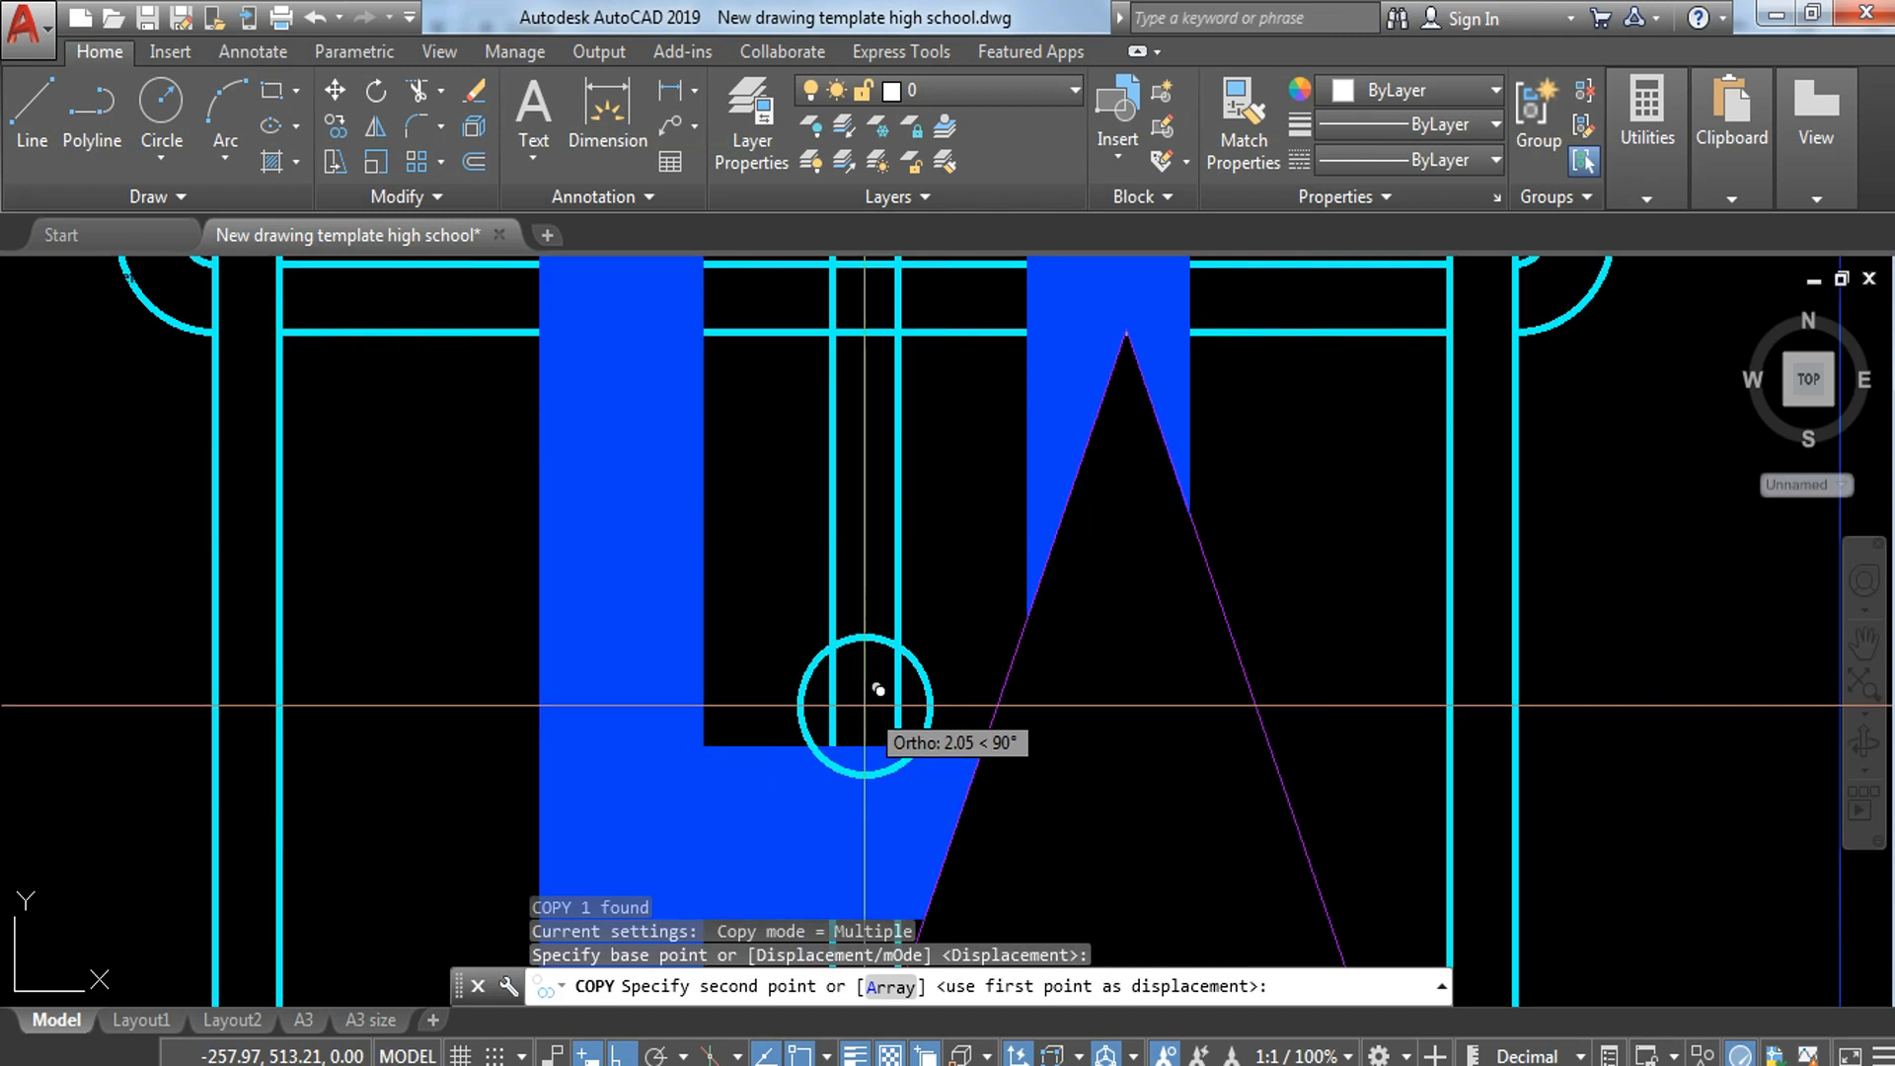
click(871, 713)
key(Escape)
Step: Move the copied bar circle down to rest on the block web beneath it
click(871, 717)
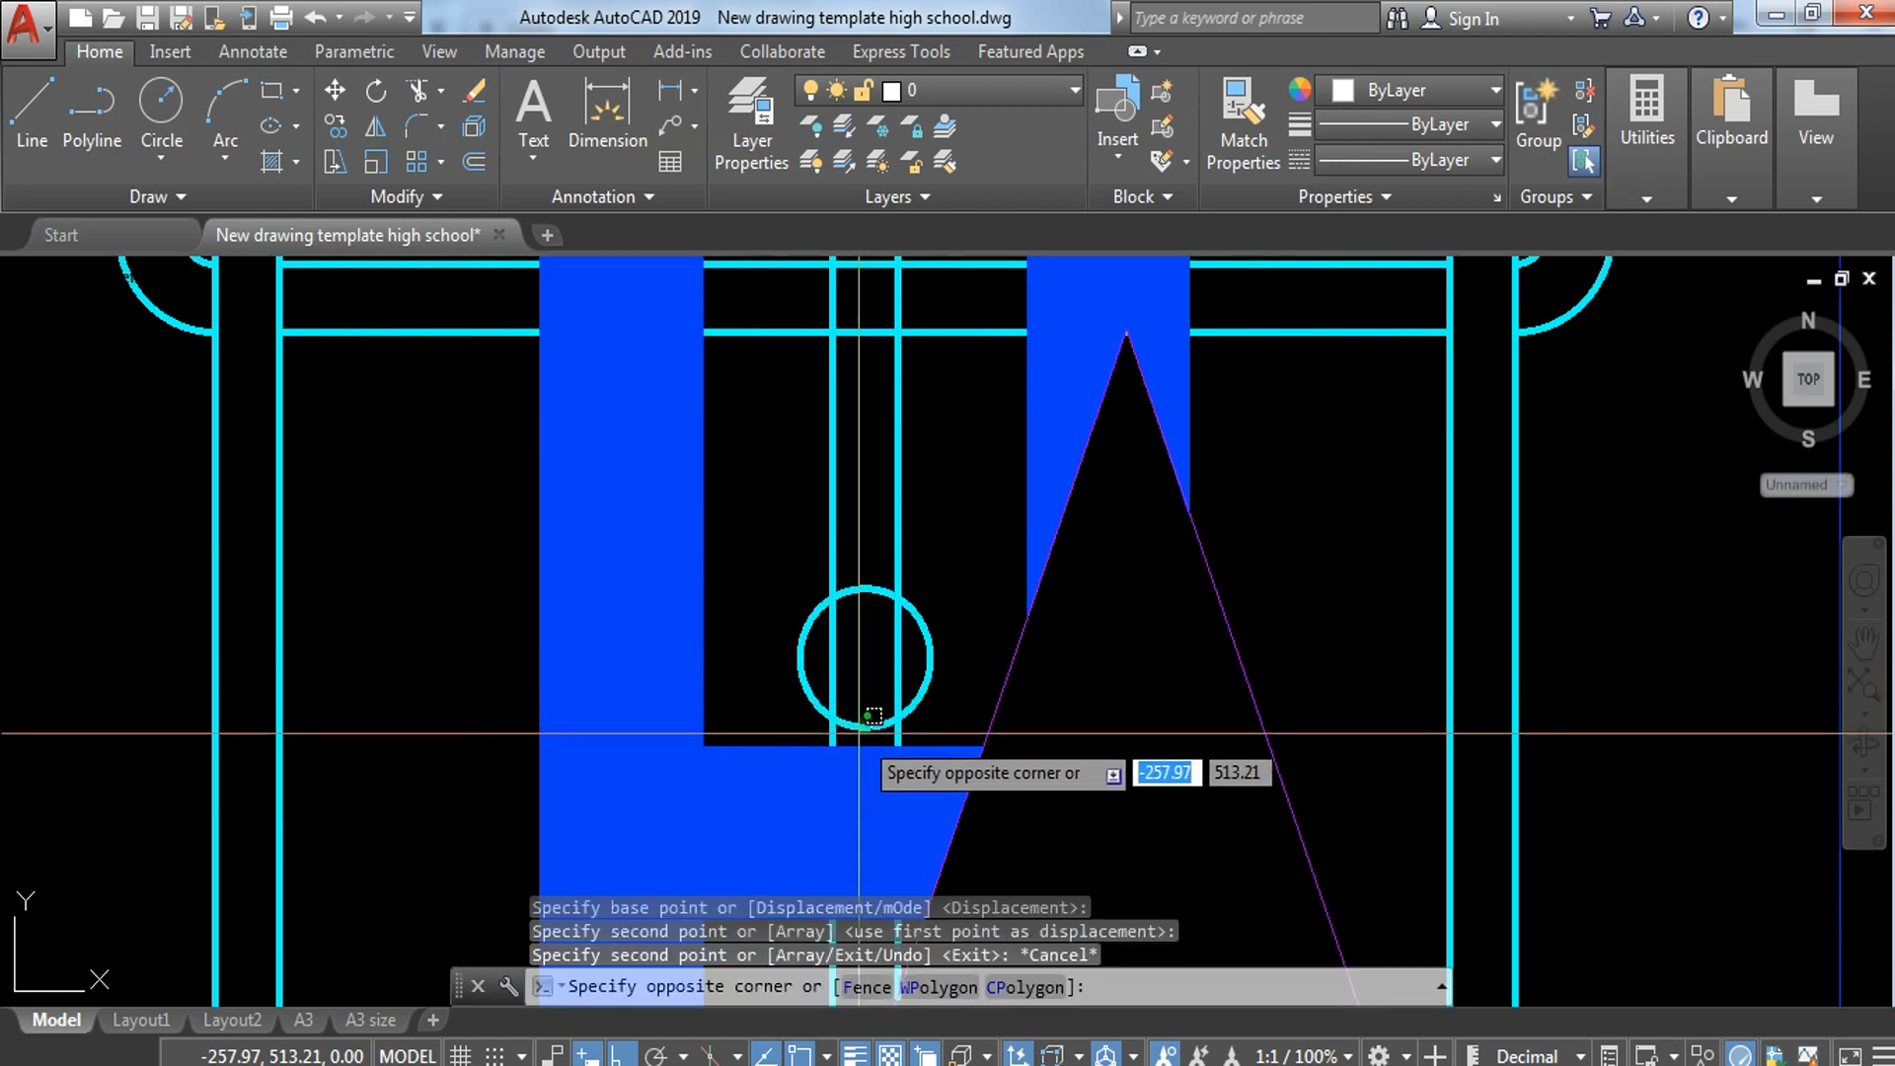
click(865, 728)
key(Return)
click(863, 655)
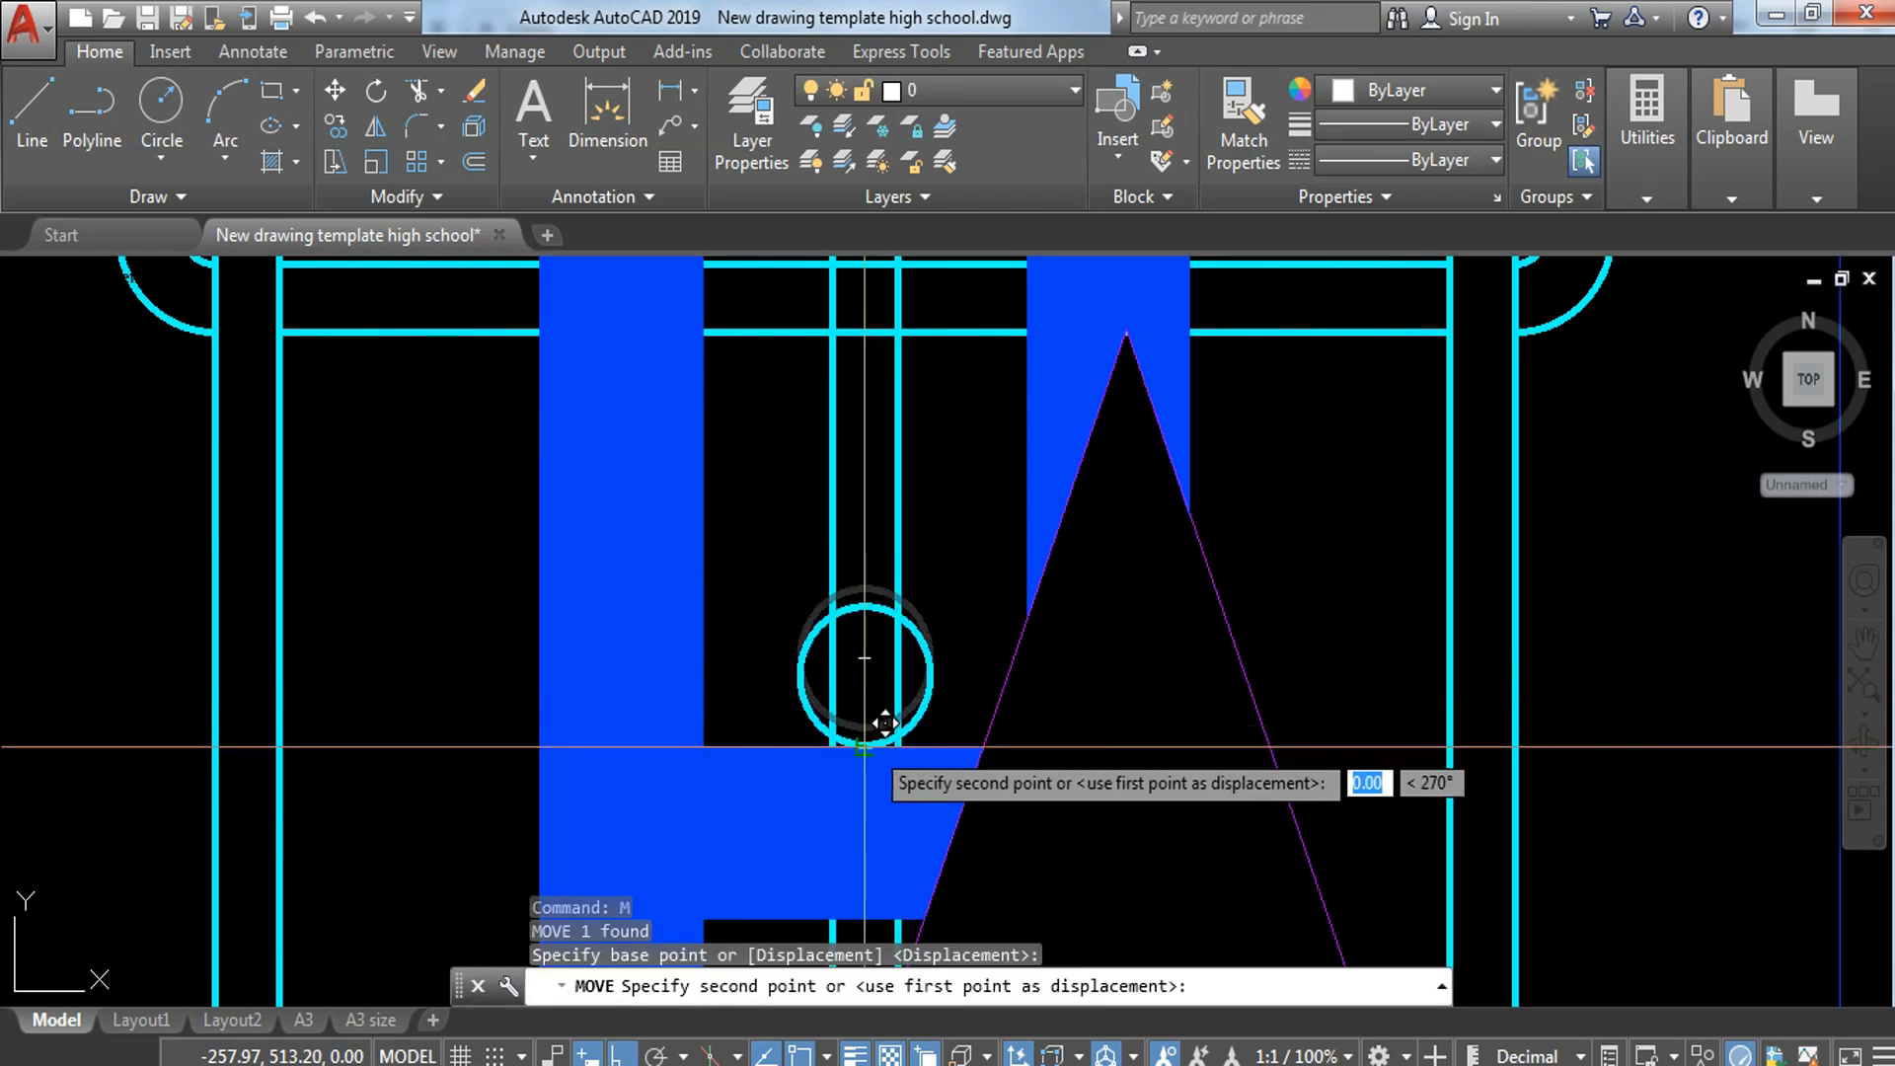
click(941, 678)
Step: Copy the bar circle straight up onto the block web in the cell just below the upper break line
click(903, 741)
click(910, 725)
text(co)
key(Return)
click(865, 746)
scroll(865, 746, down, 6)
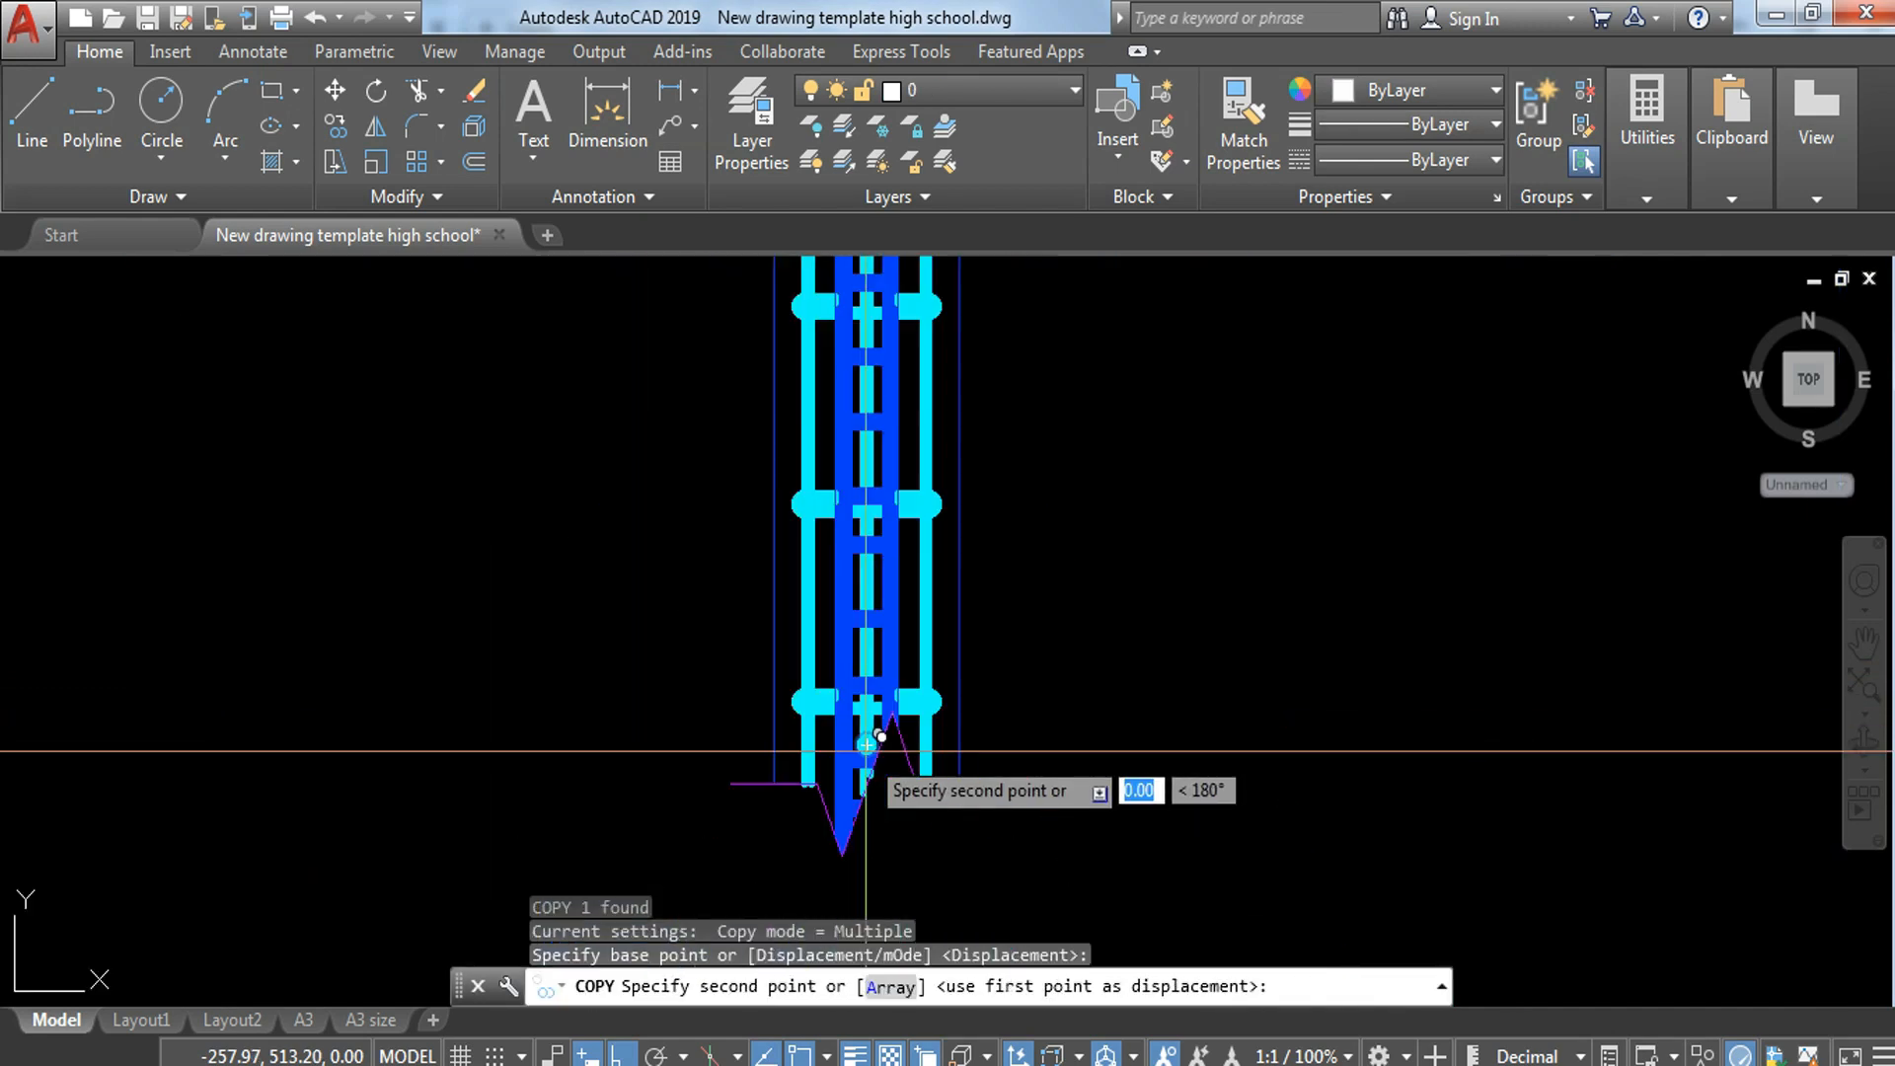
scroll(873, 705, up, 2)
middle_drag(859, 619, 926, 926)
middle_drag(944, 567, 946, 841)
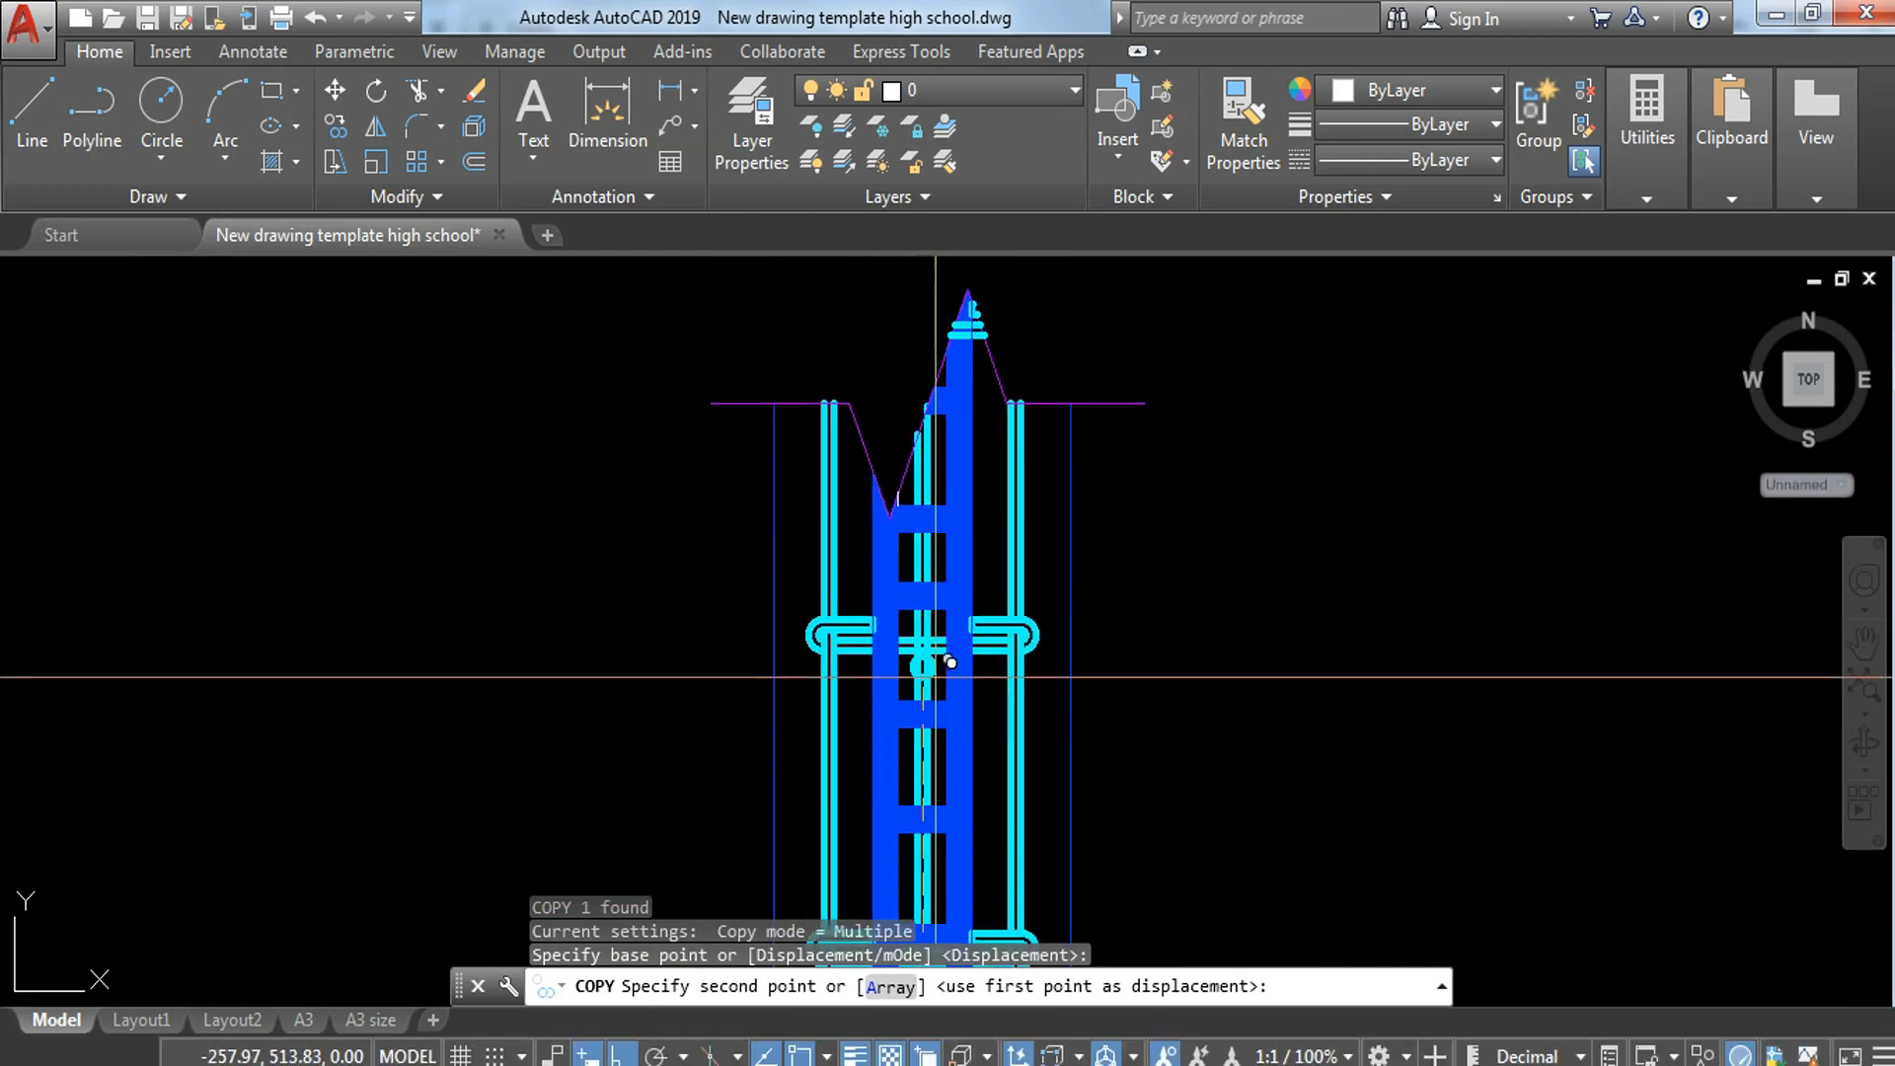
scroll(950, 656, up, 2)
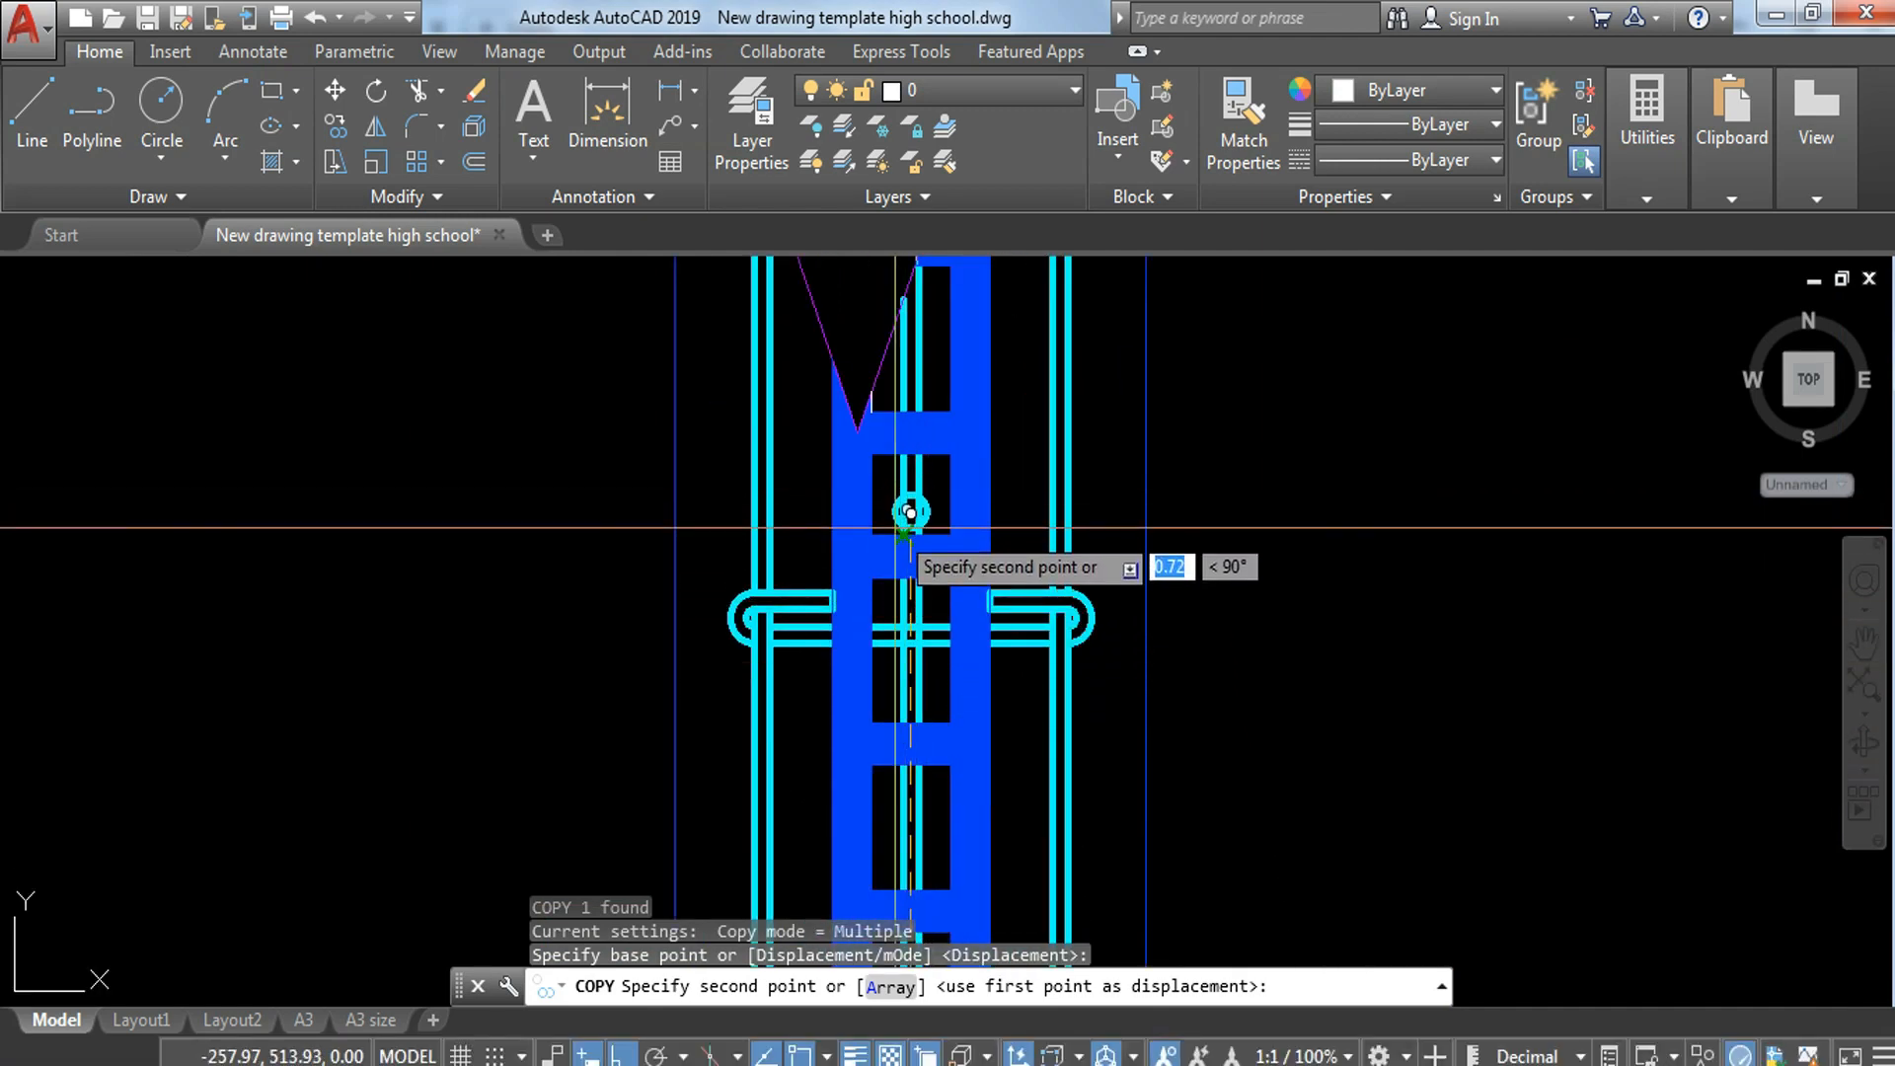
scroll(903, 516, up, 5)
click(940, 476)
key(Escape)
Step: Scale the plan strip and the wall-footing section together by a factor of 100/10 from the footing's lower-left area
scroll(989, 497, down, 5)
scroll(990, 496, down, 3)
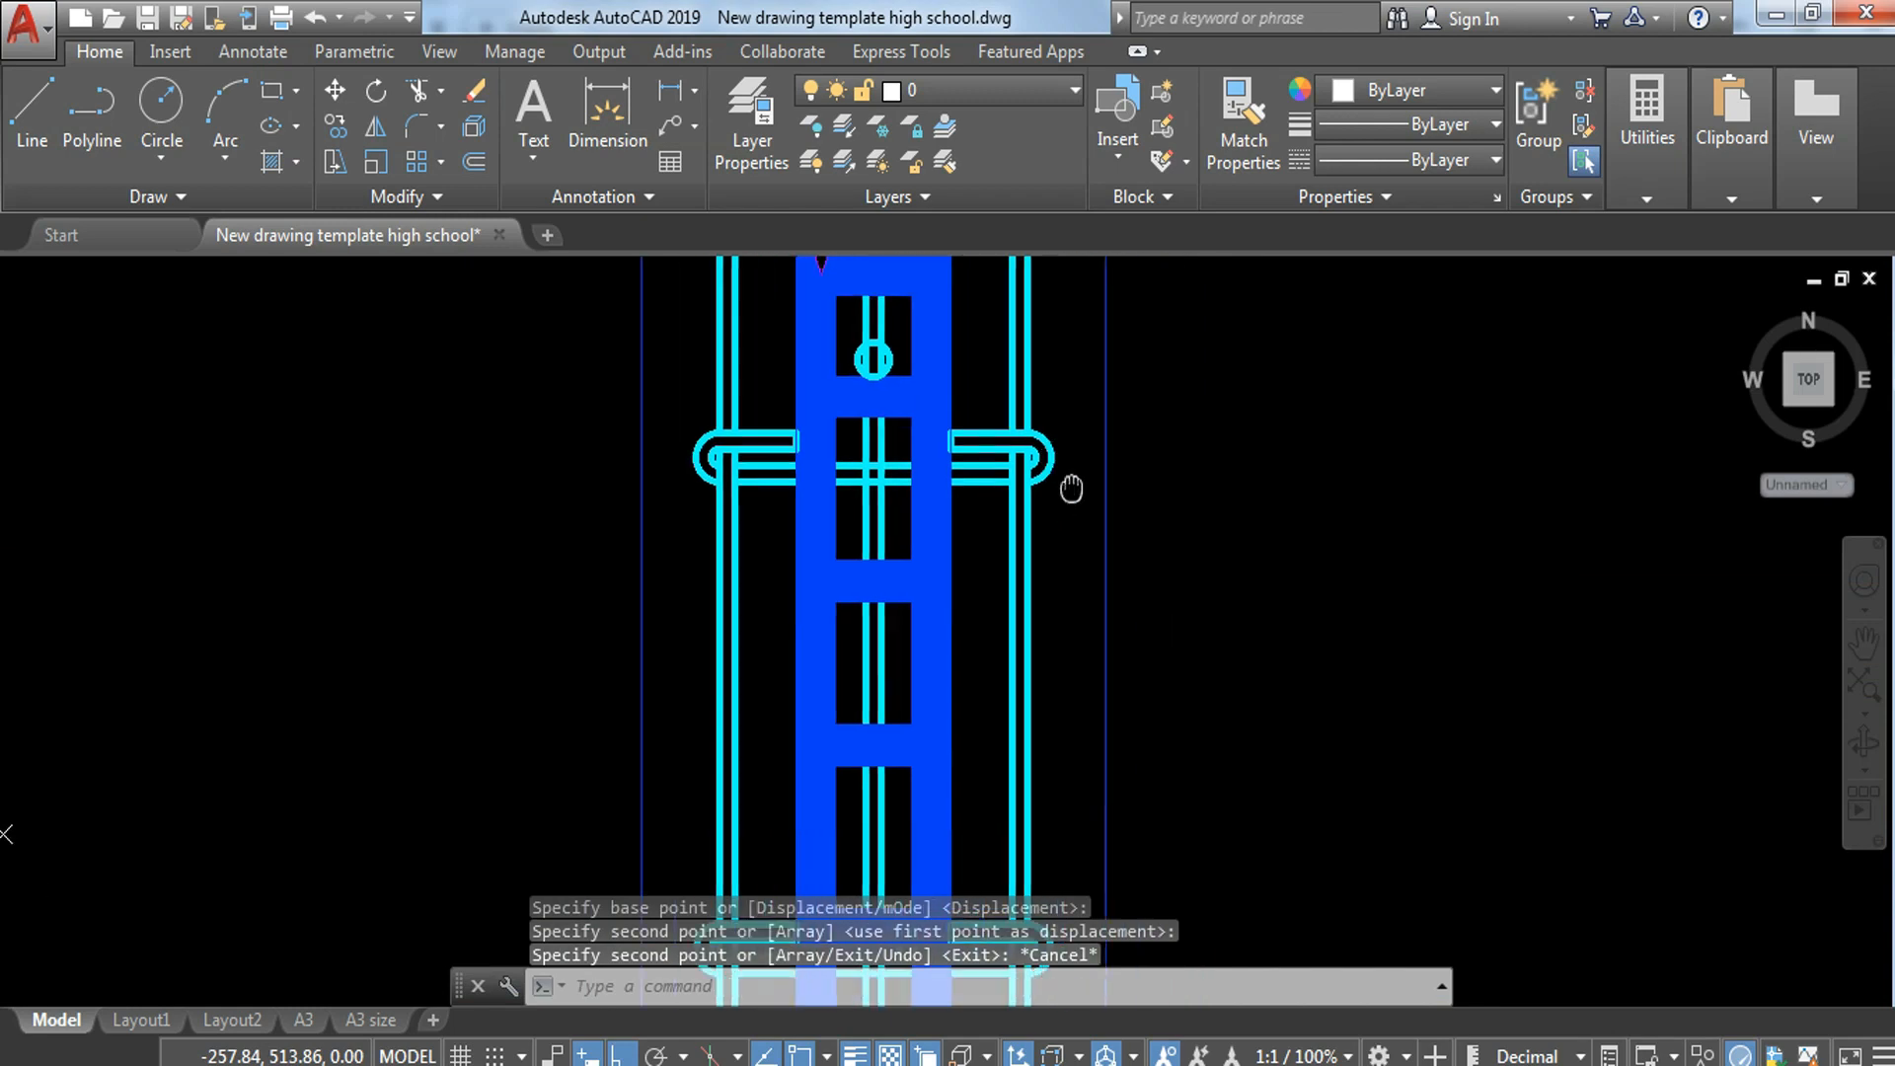
scroll(994, 423, down, 3)
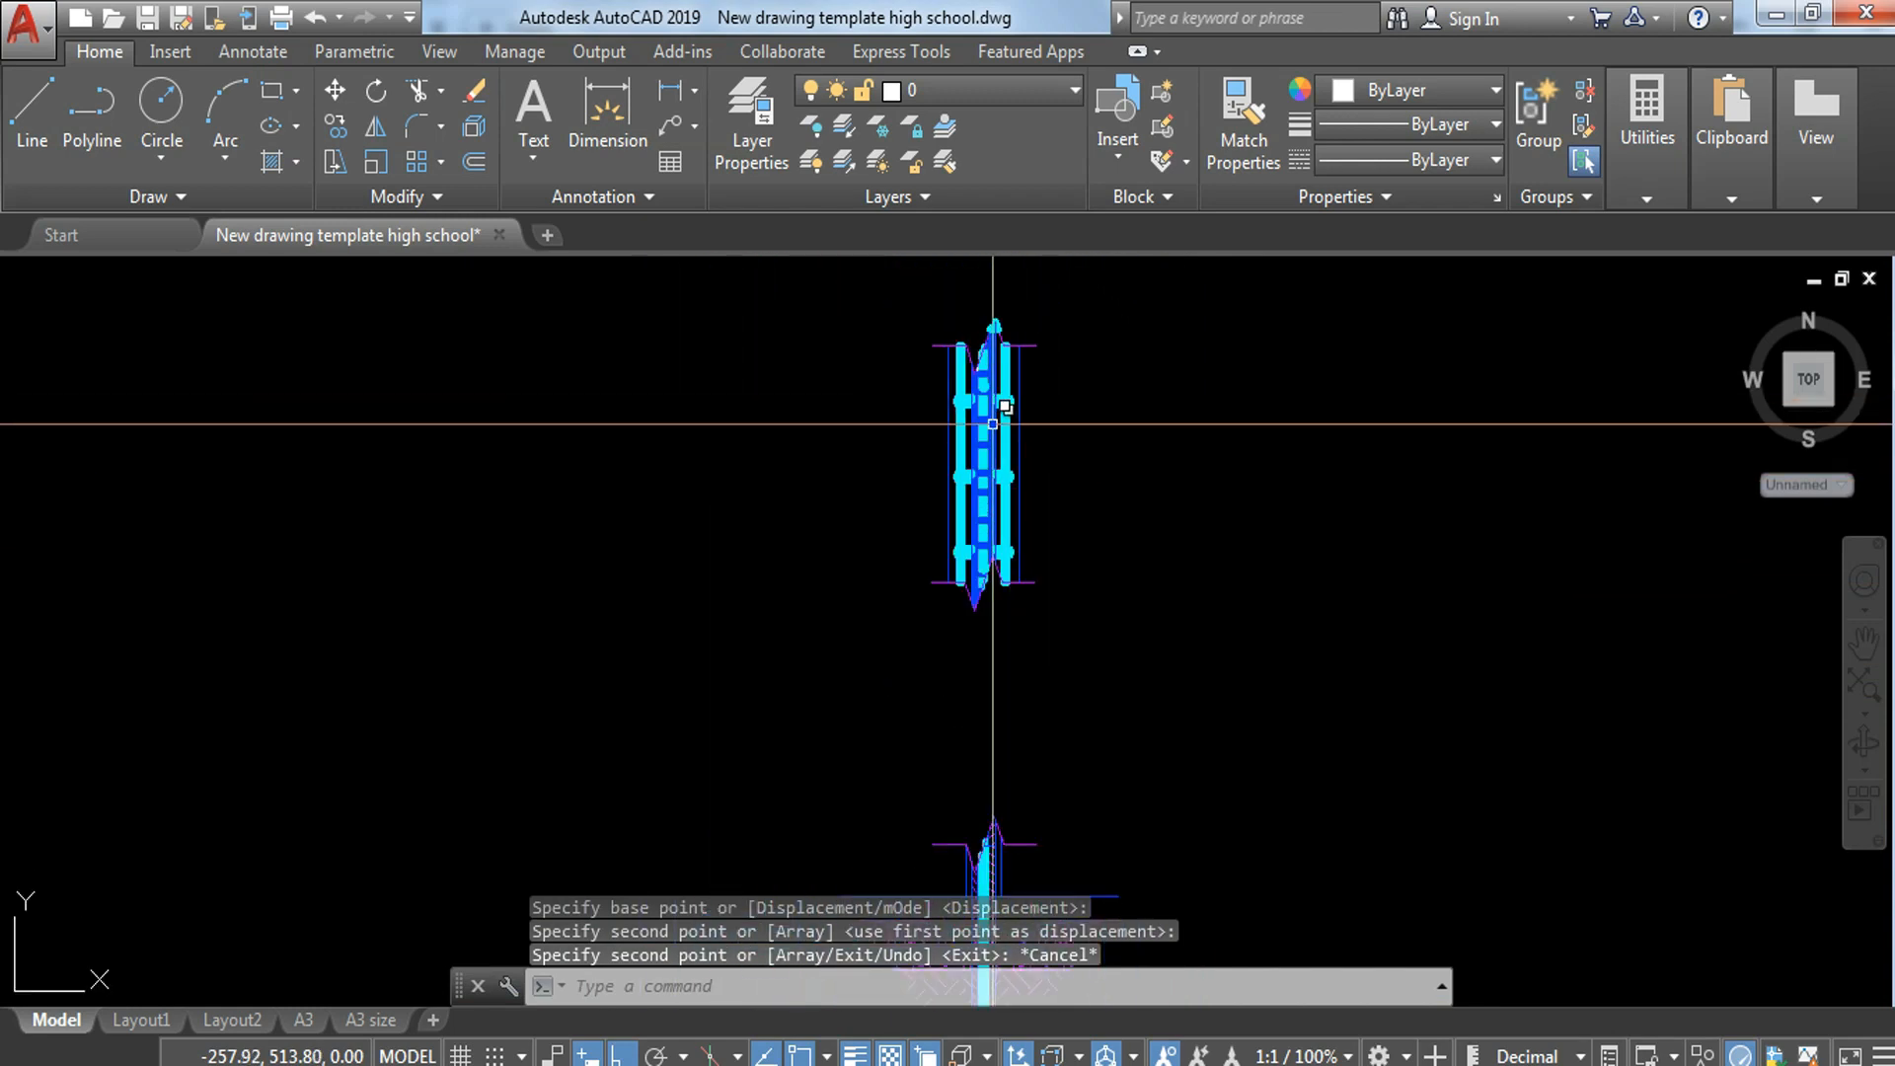
scroll(1000, 475, down, 2)
middle_drag(986, 580, 929, 542)
scroll(943, 518, down, 3)
click(846, 410)
click(1079, 678)
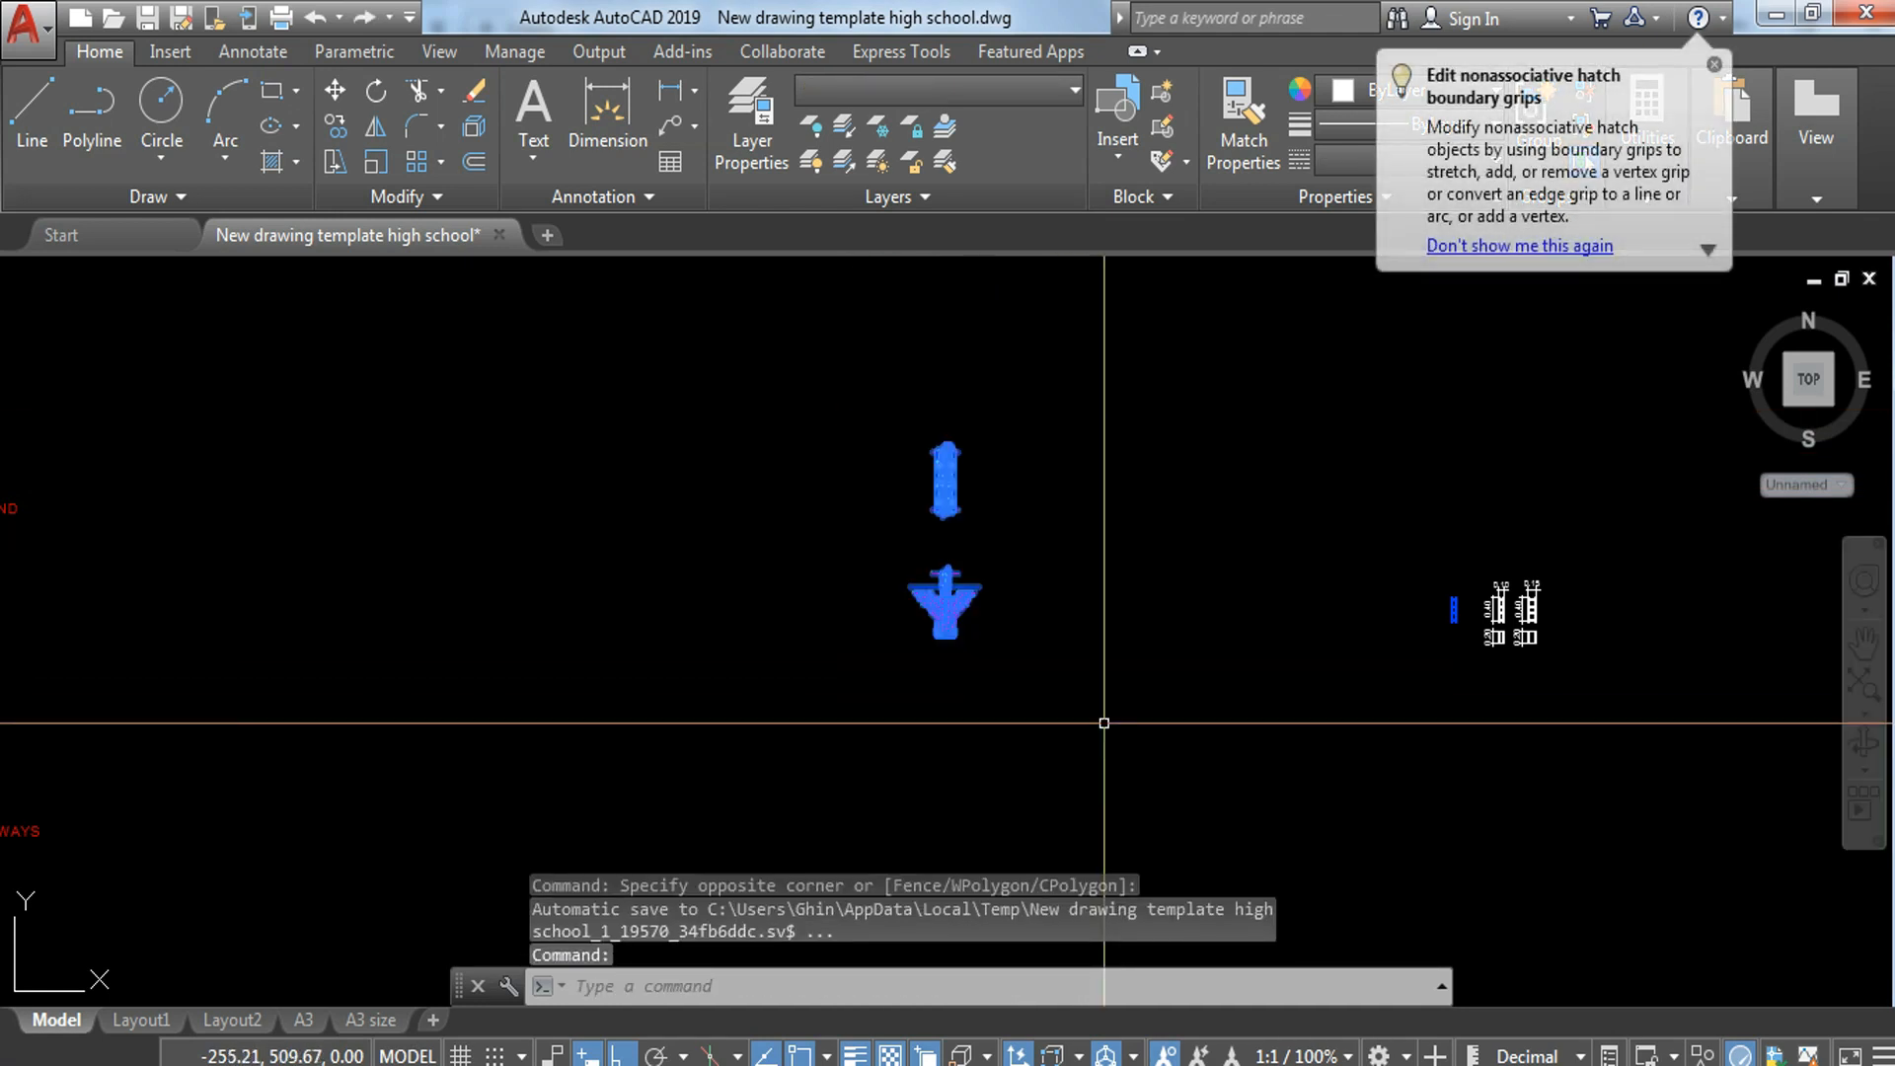
text(SC)
key(Return)
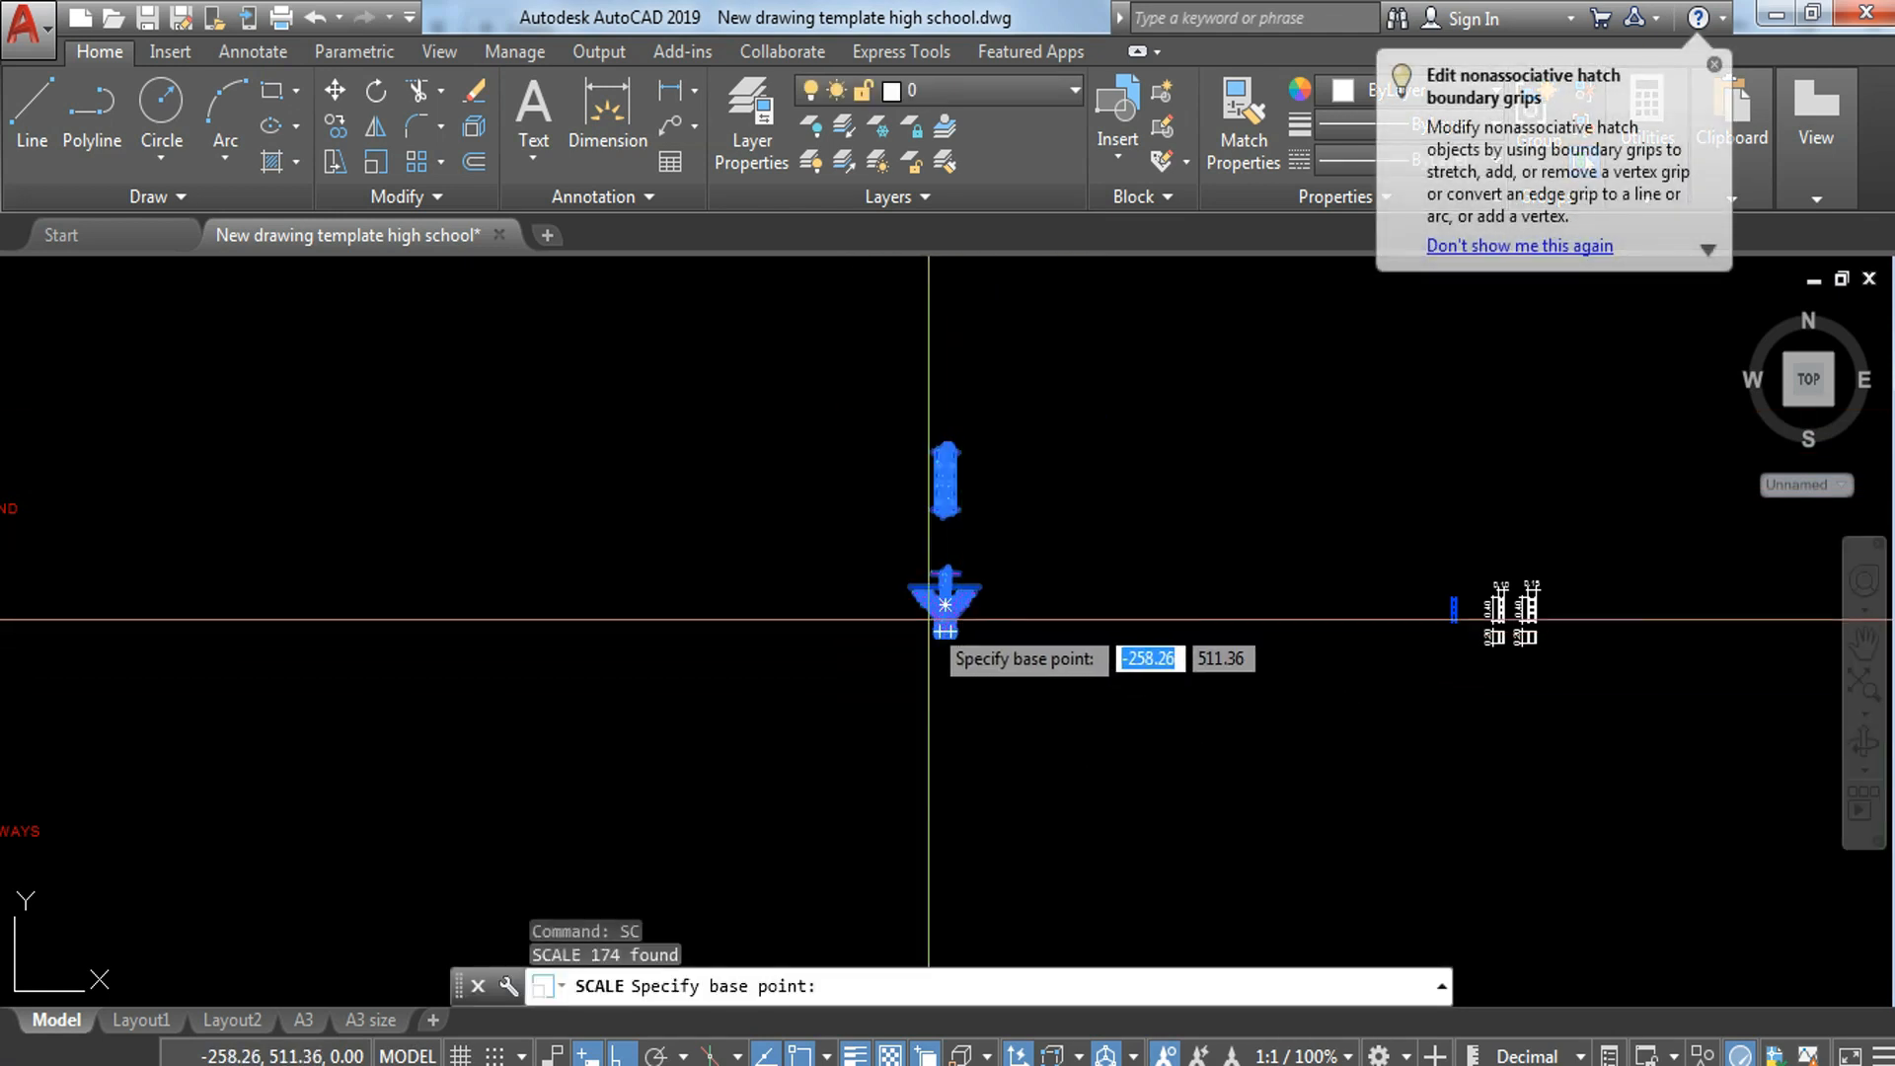
click(936, 633)
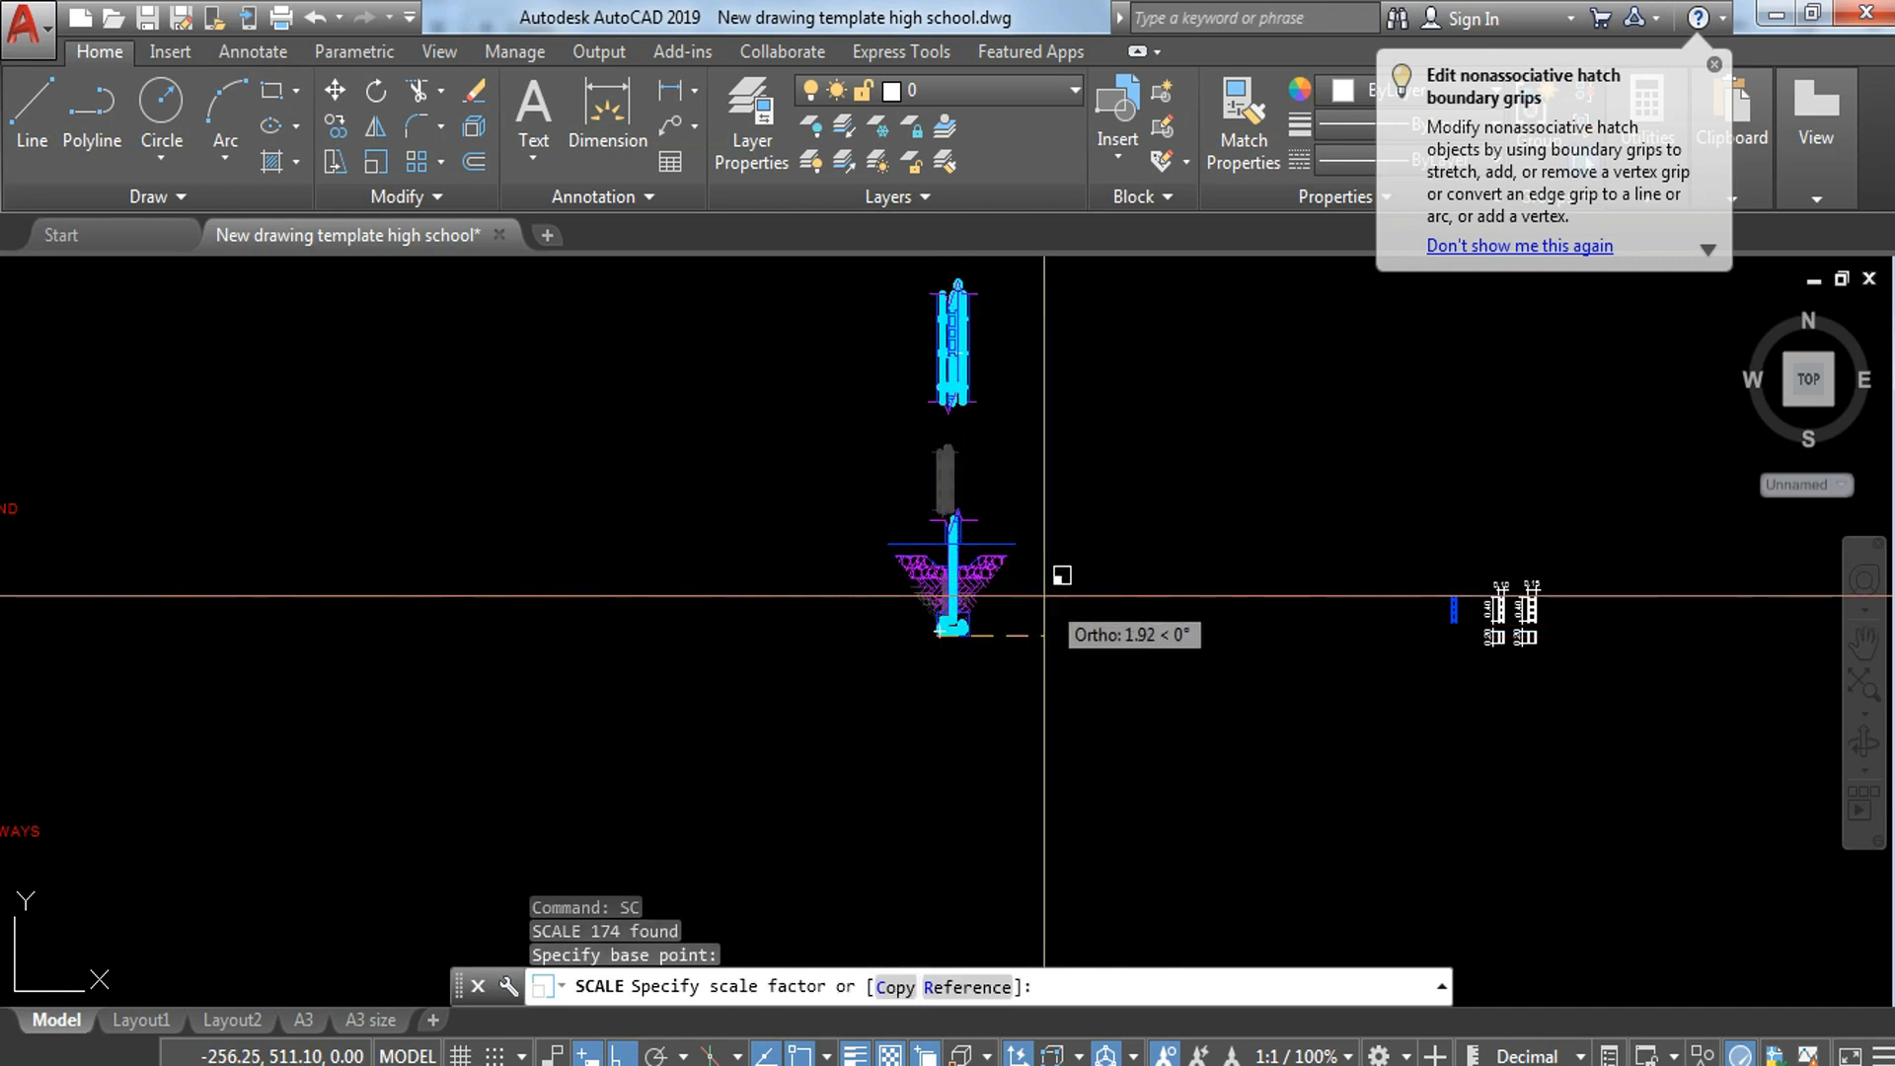
text(100/10)
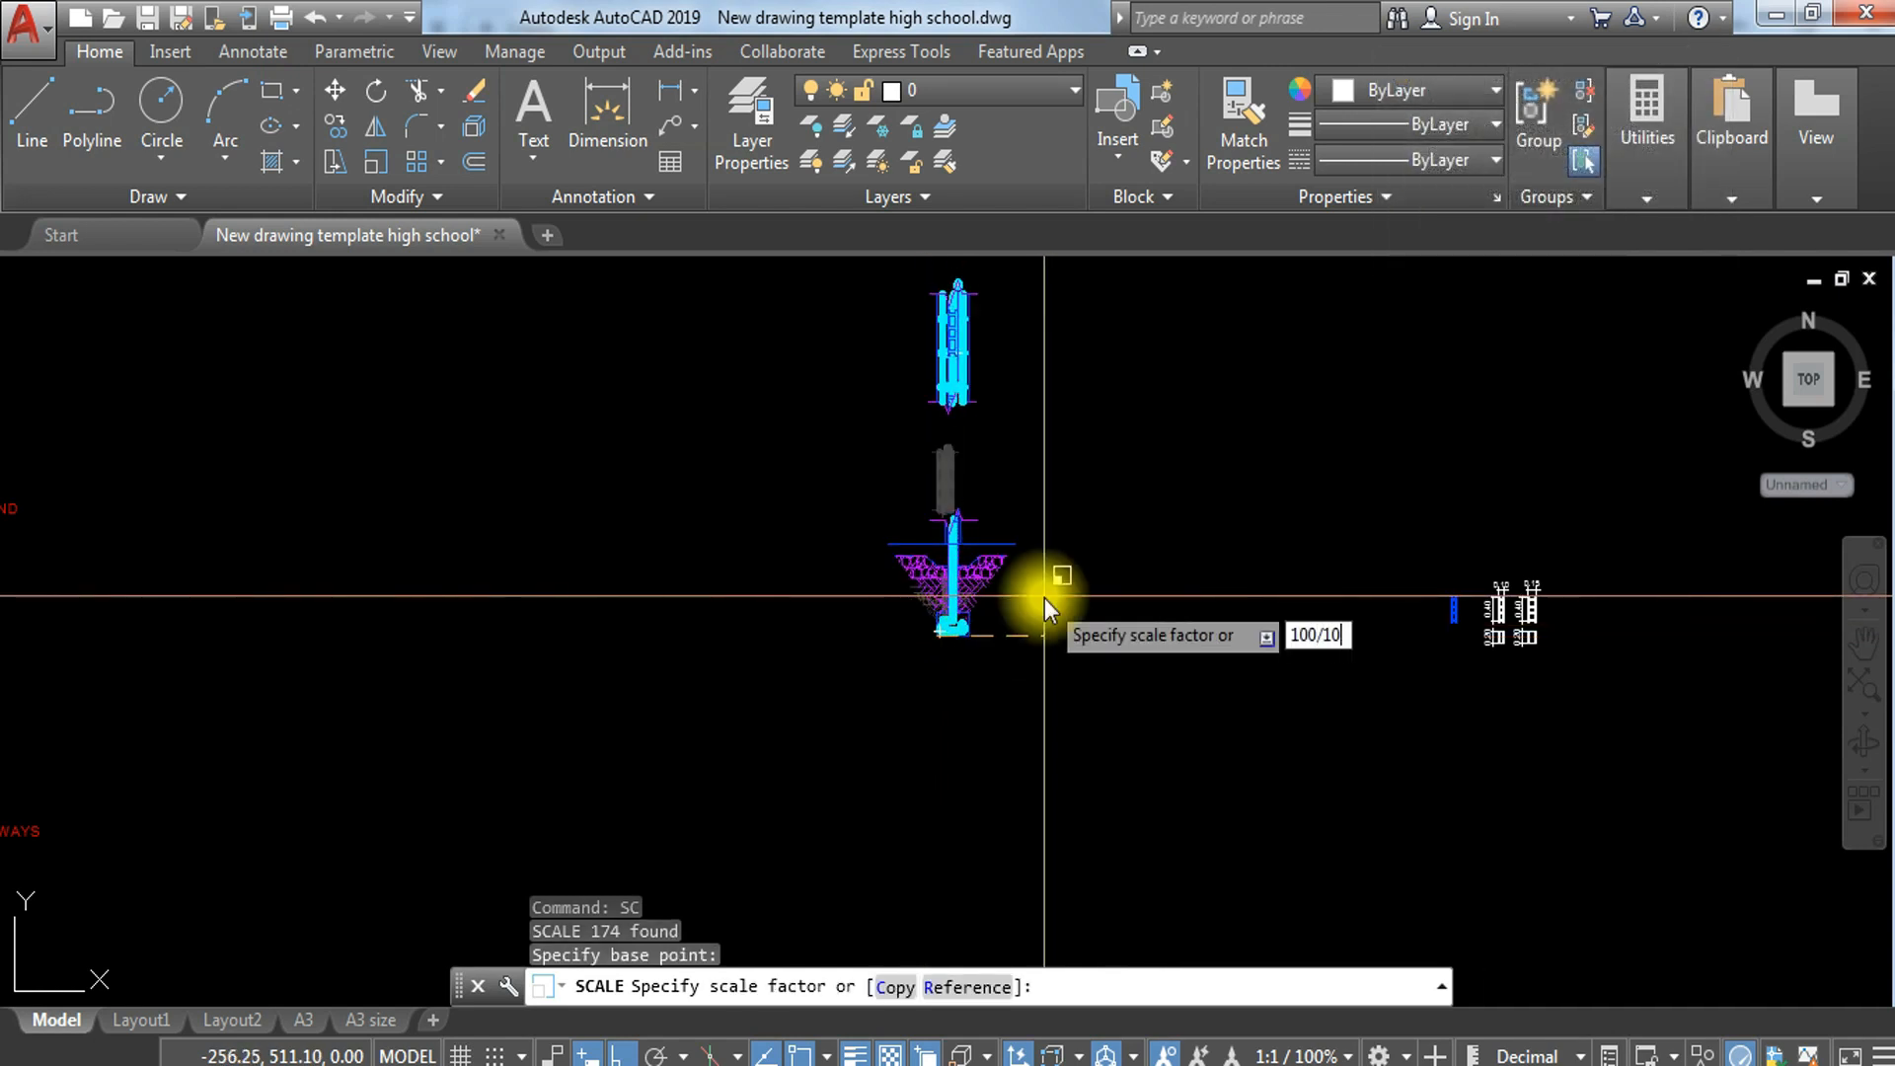
key(Return)
scroll(1045, 599, down, 8)
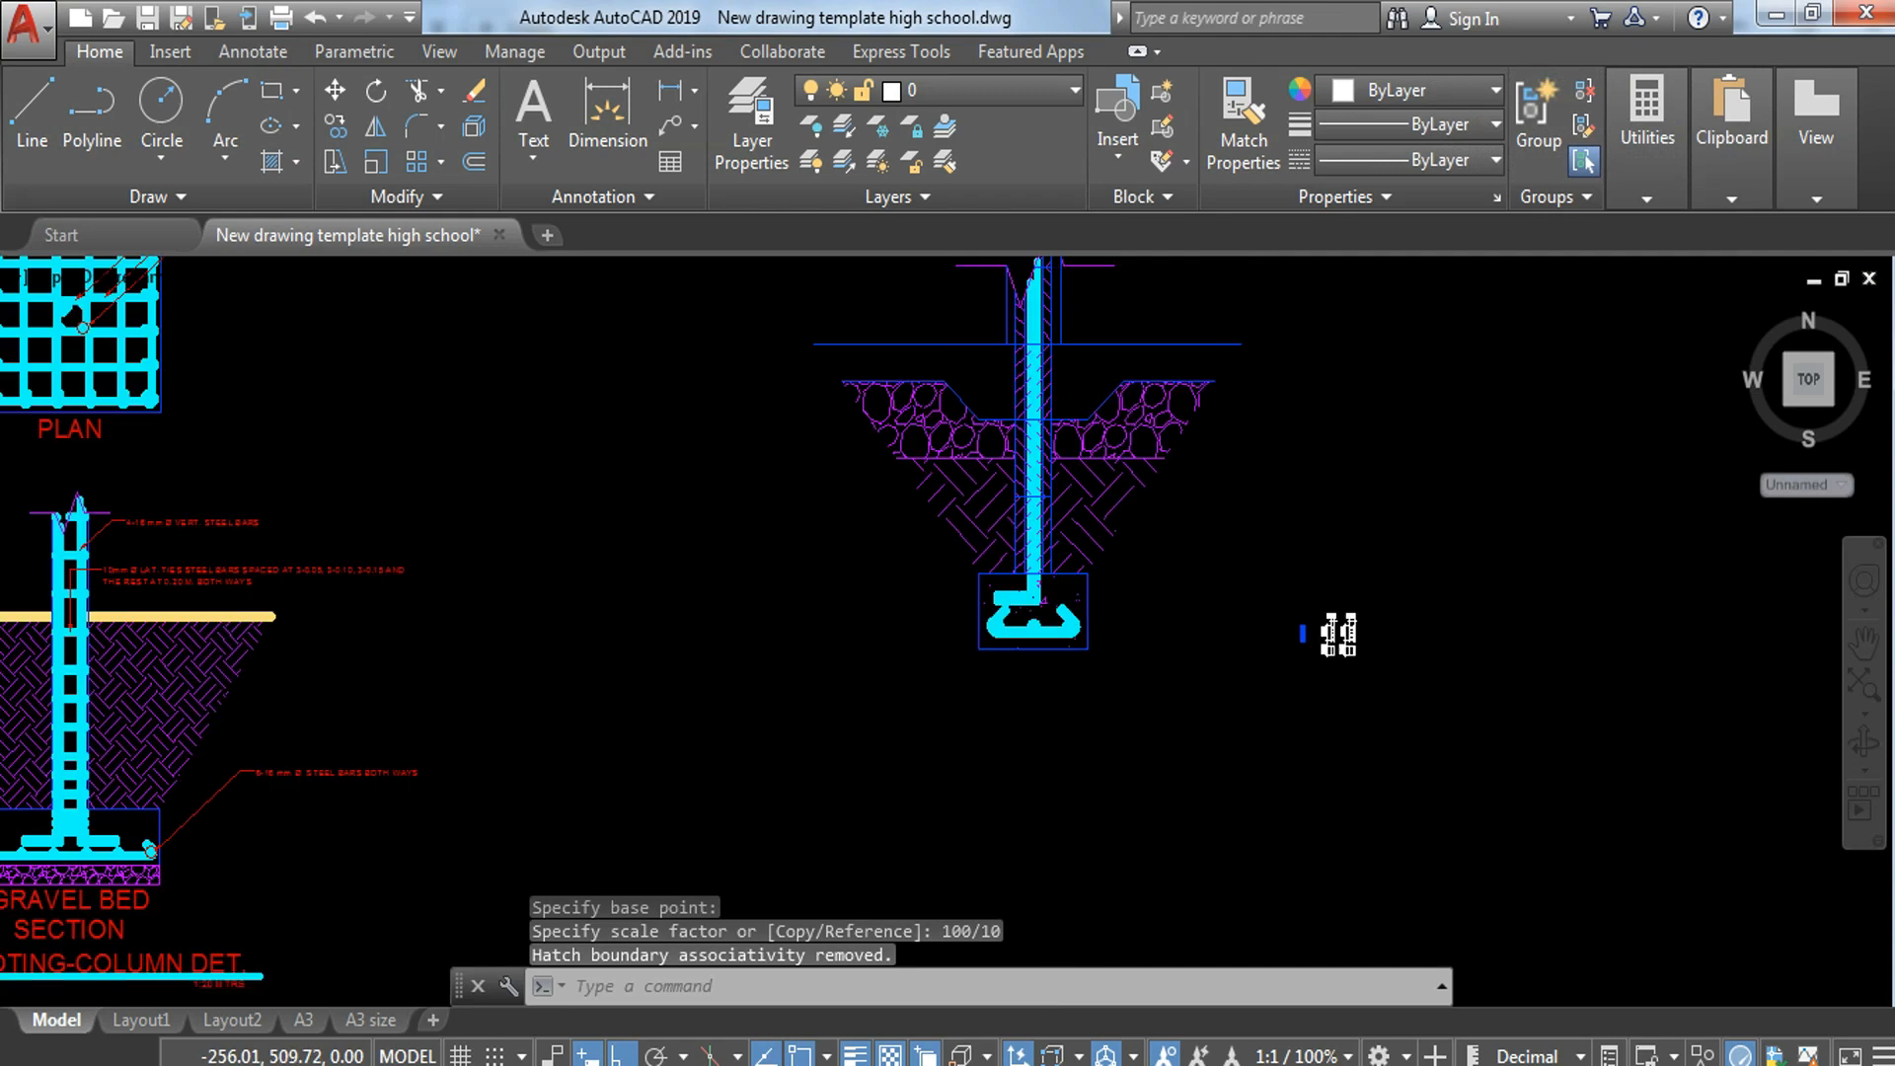
Step: Move the small block drawings horizontally away from the enlarged wall-footing section
click(1085, 701)
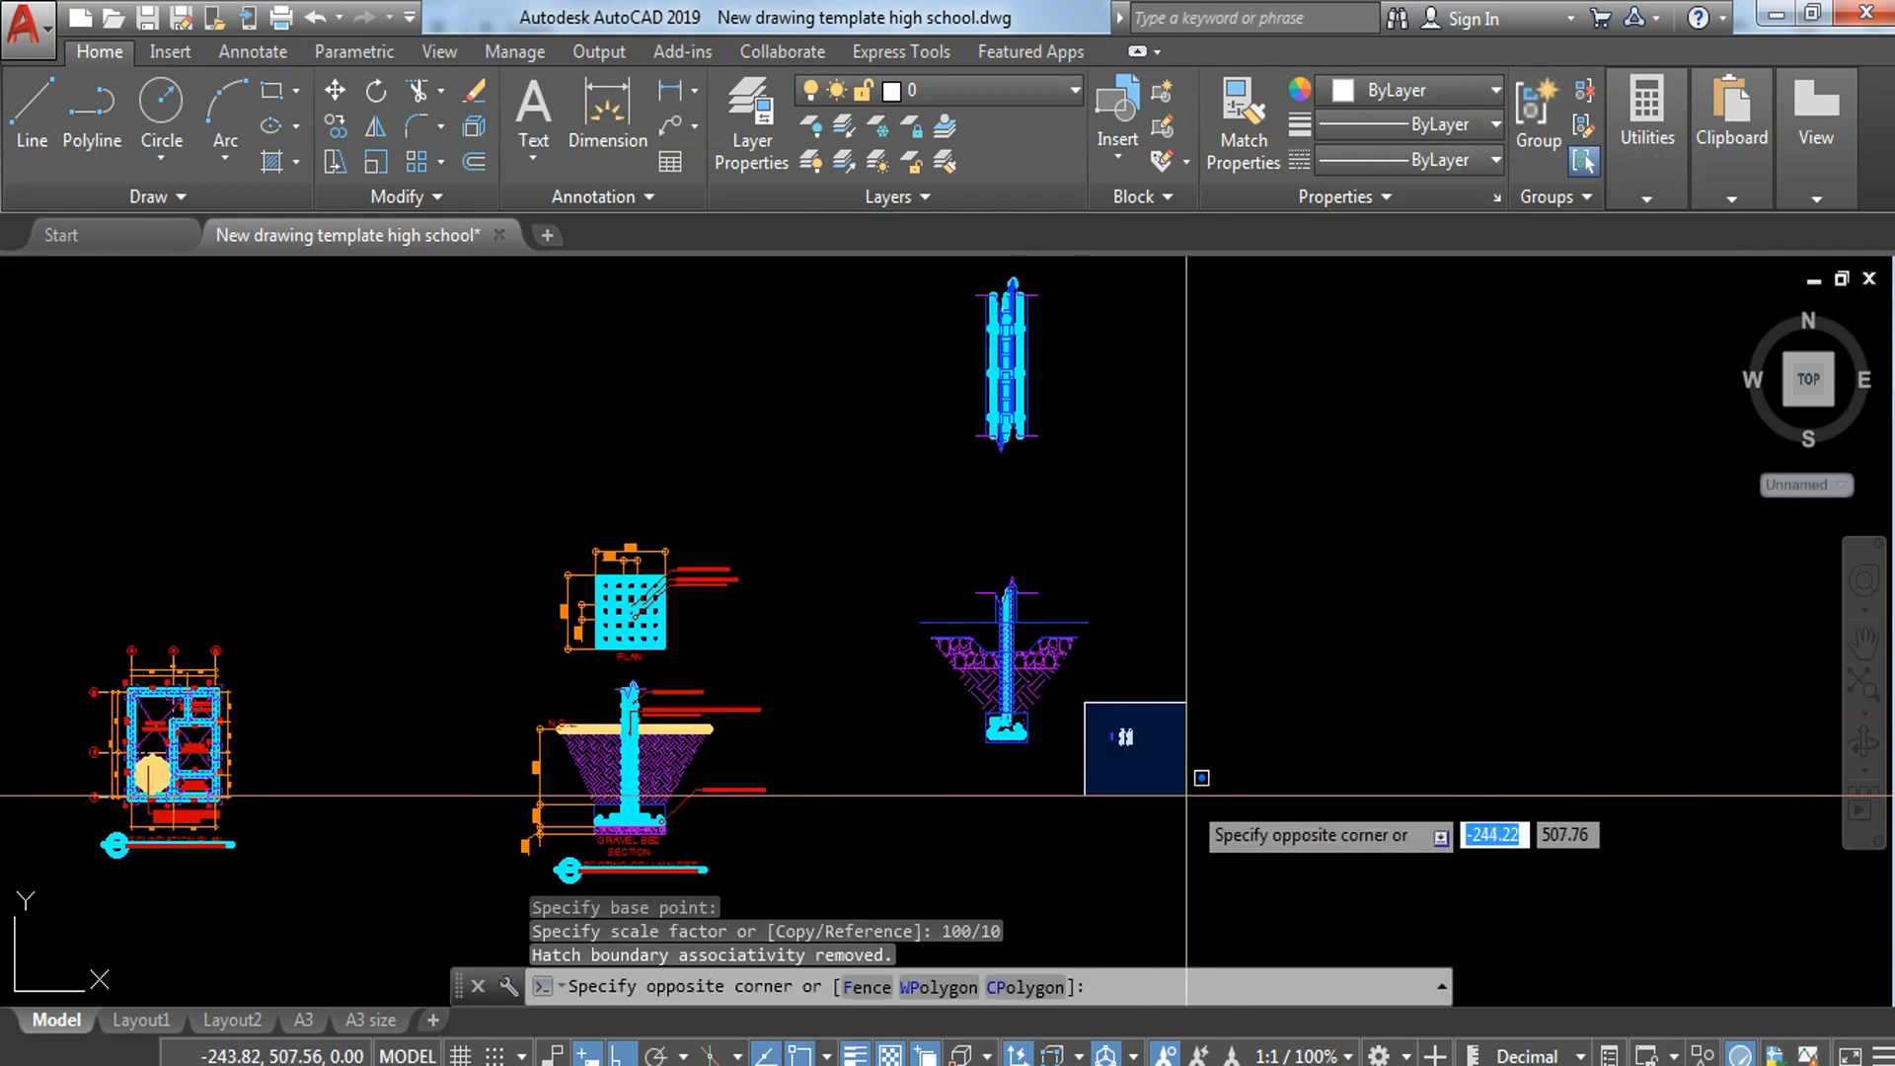
click(1220, 798)
text(M)
key(Return)
click(1210, 790)
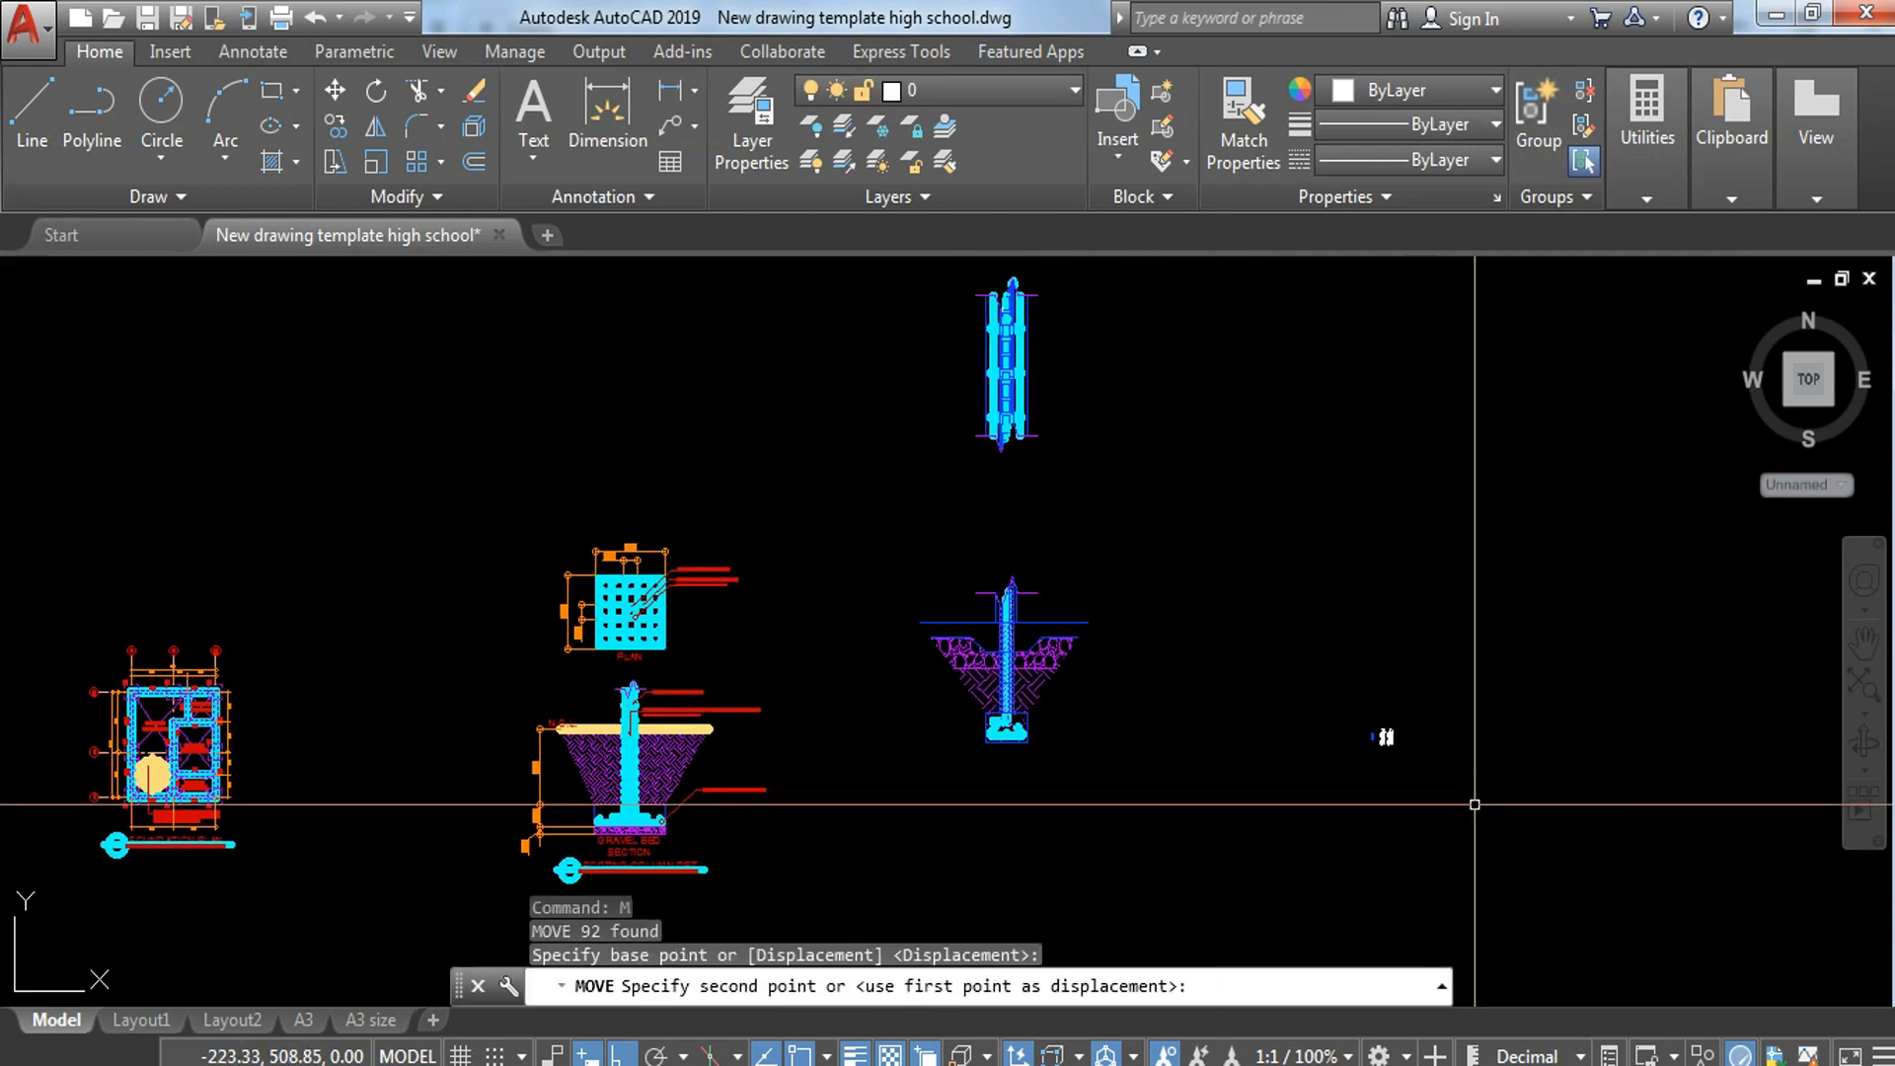
click(1469, 801)
key(Escape)
click(1099, 562)
key(Escape)
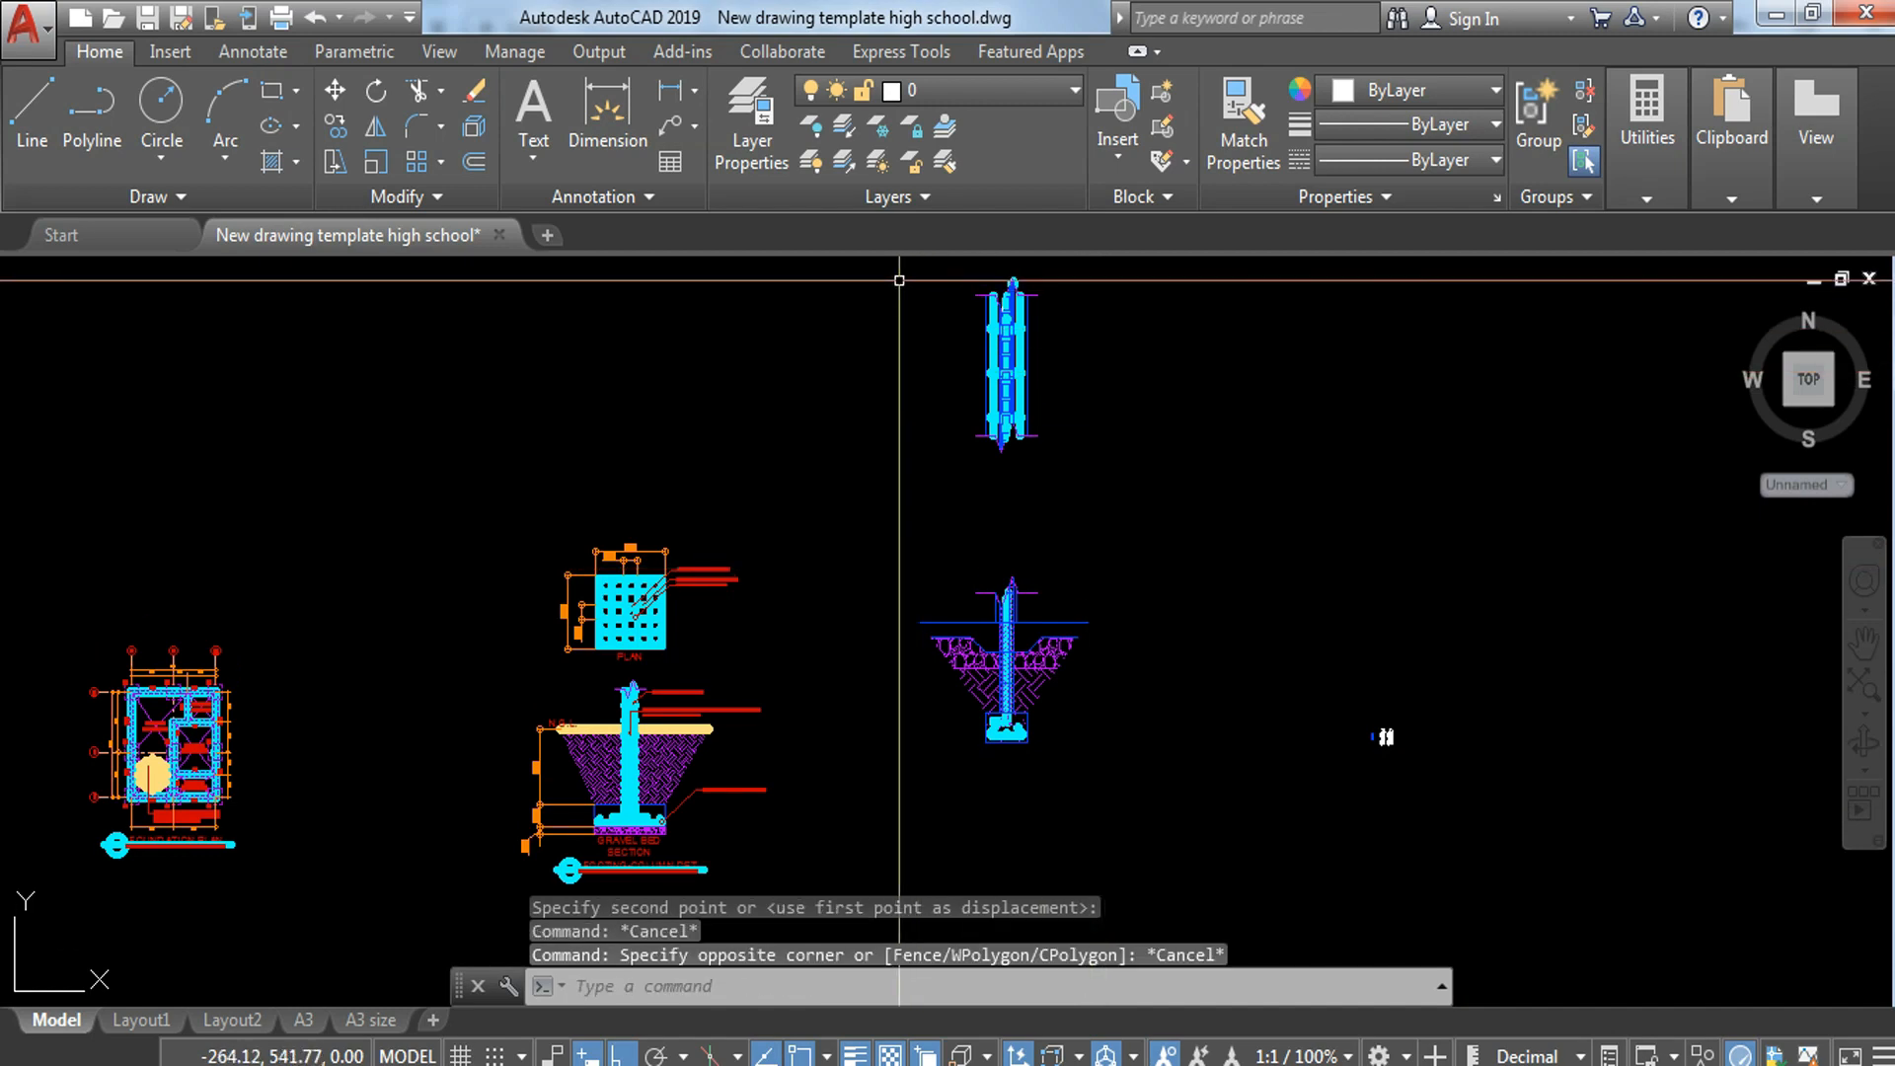
Step: Move the wall-footing section and the plan strip together so the section sits beside the column-footing detail
middle_drag(897, 286, 855, 389)
click(834, 340)
click(1119, 852)
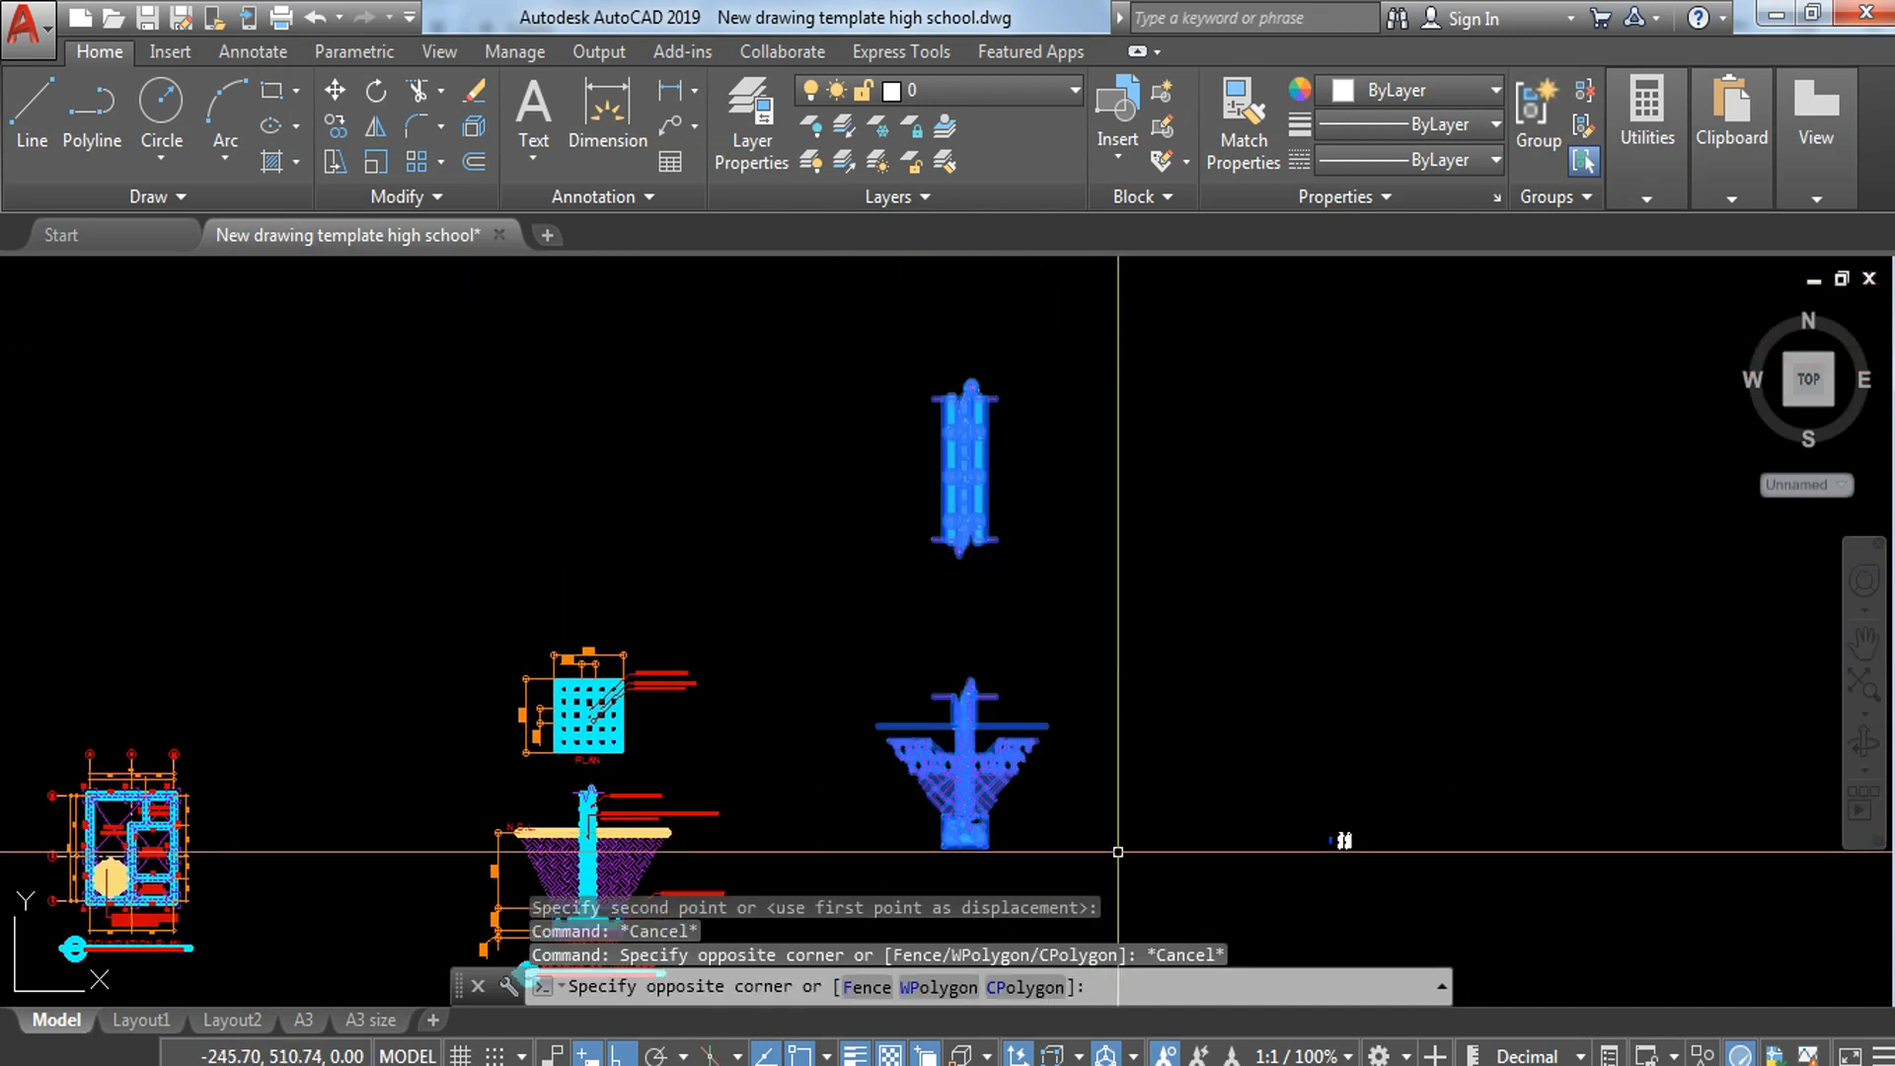
text(M)
key(Return)
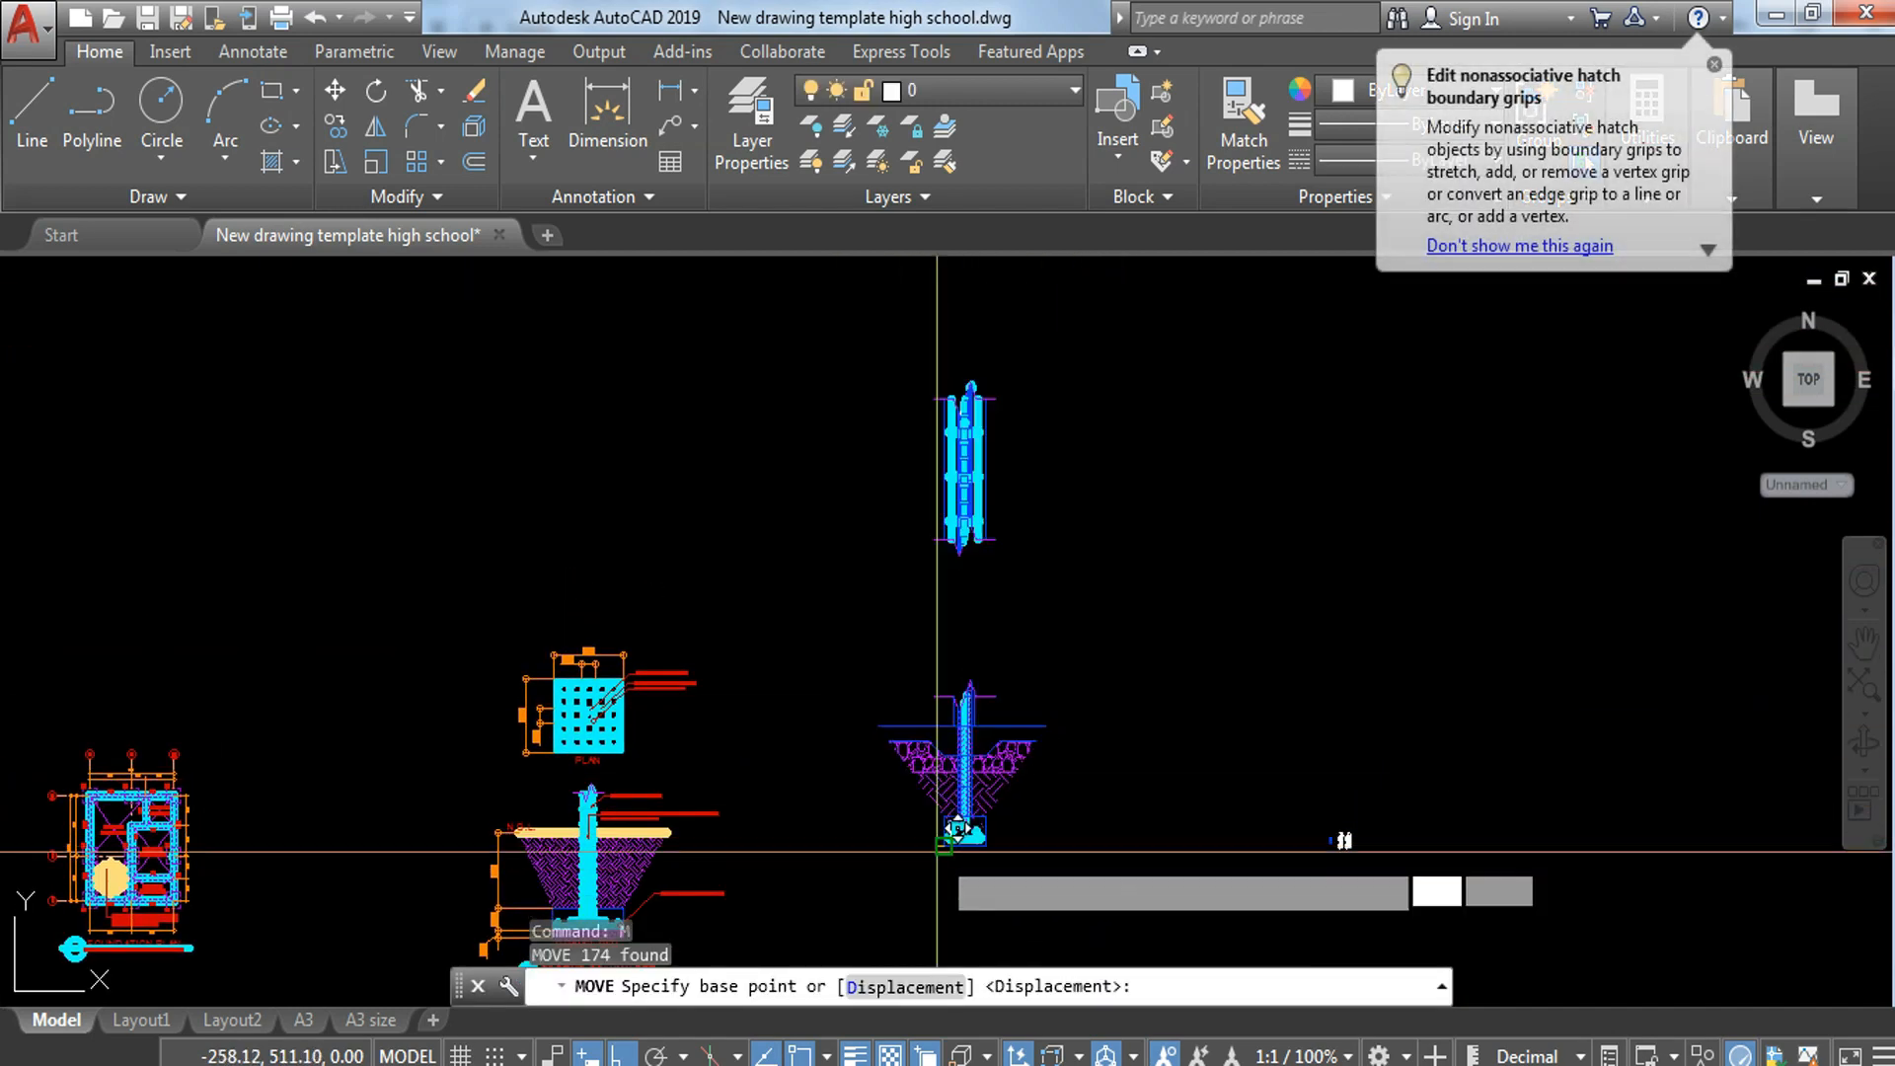
click(937, 851)
middle_drag(937, 851, 840, 553)
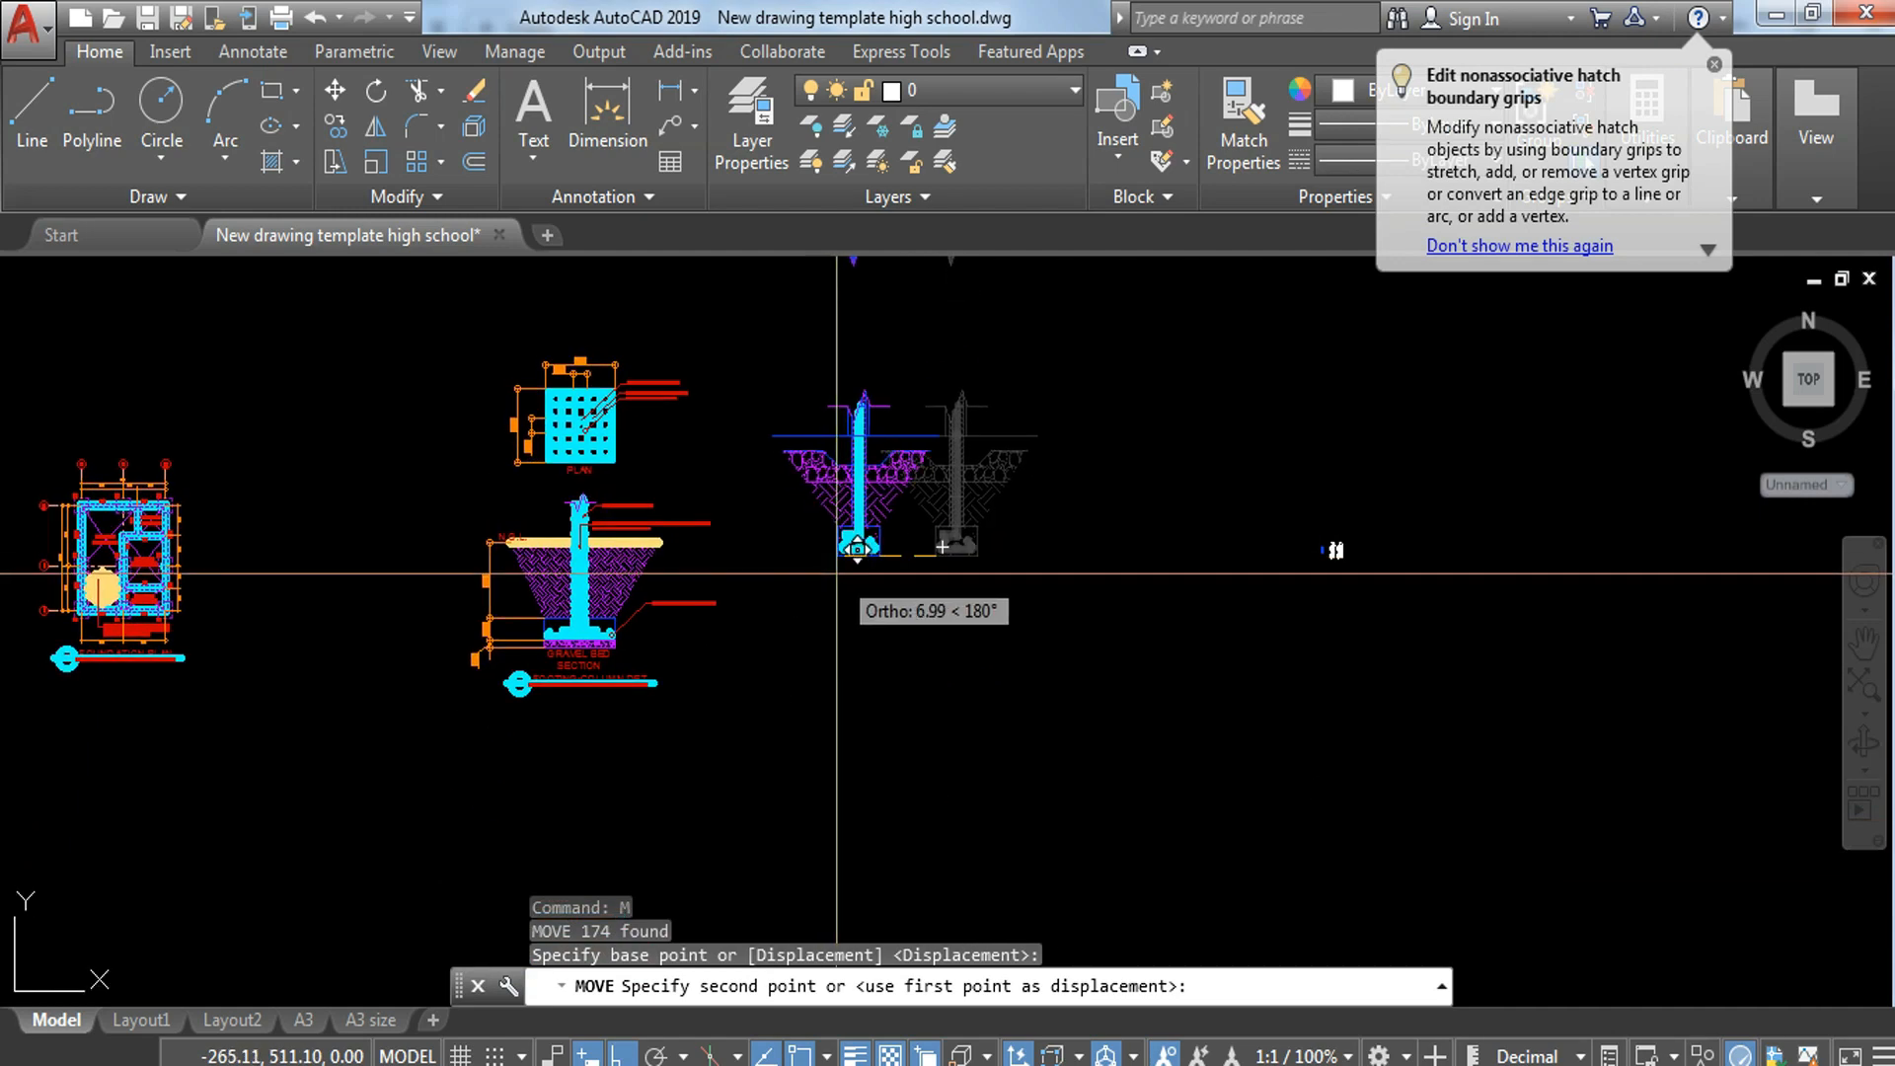
key(F8)
click(867, 680)
key(Escape)
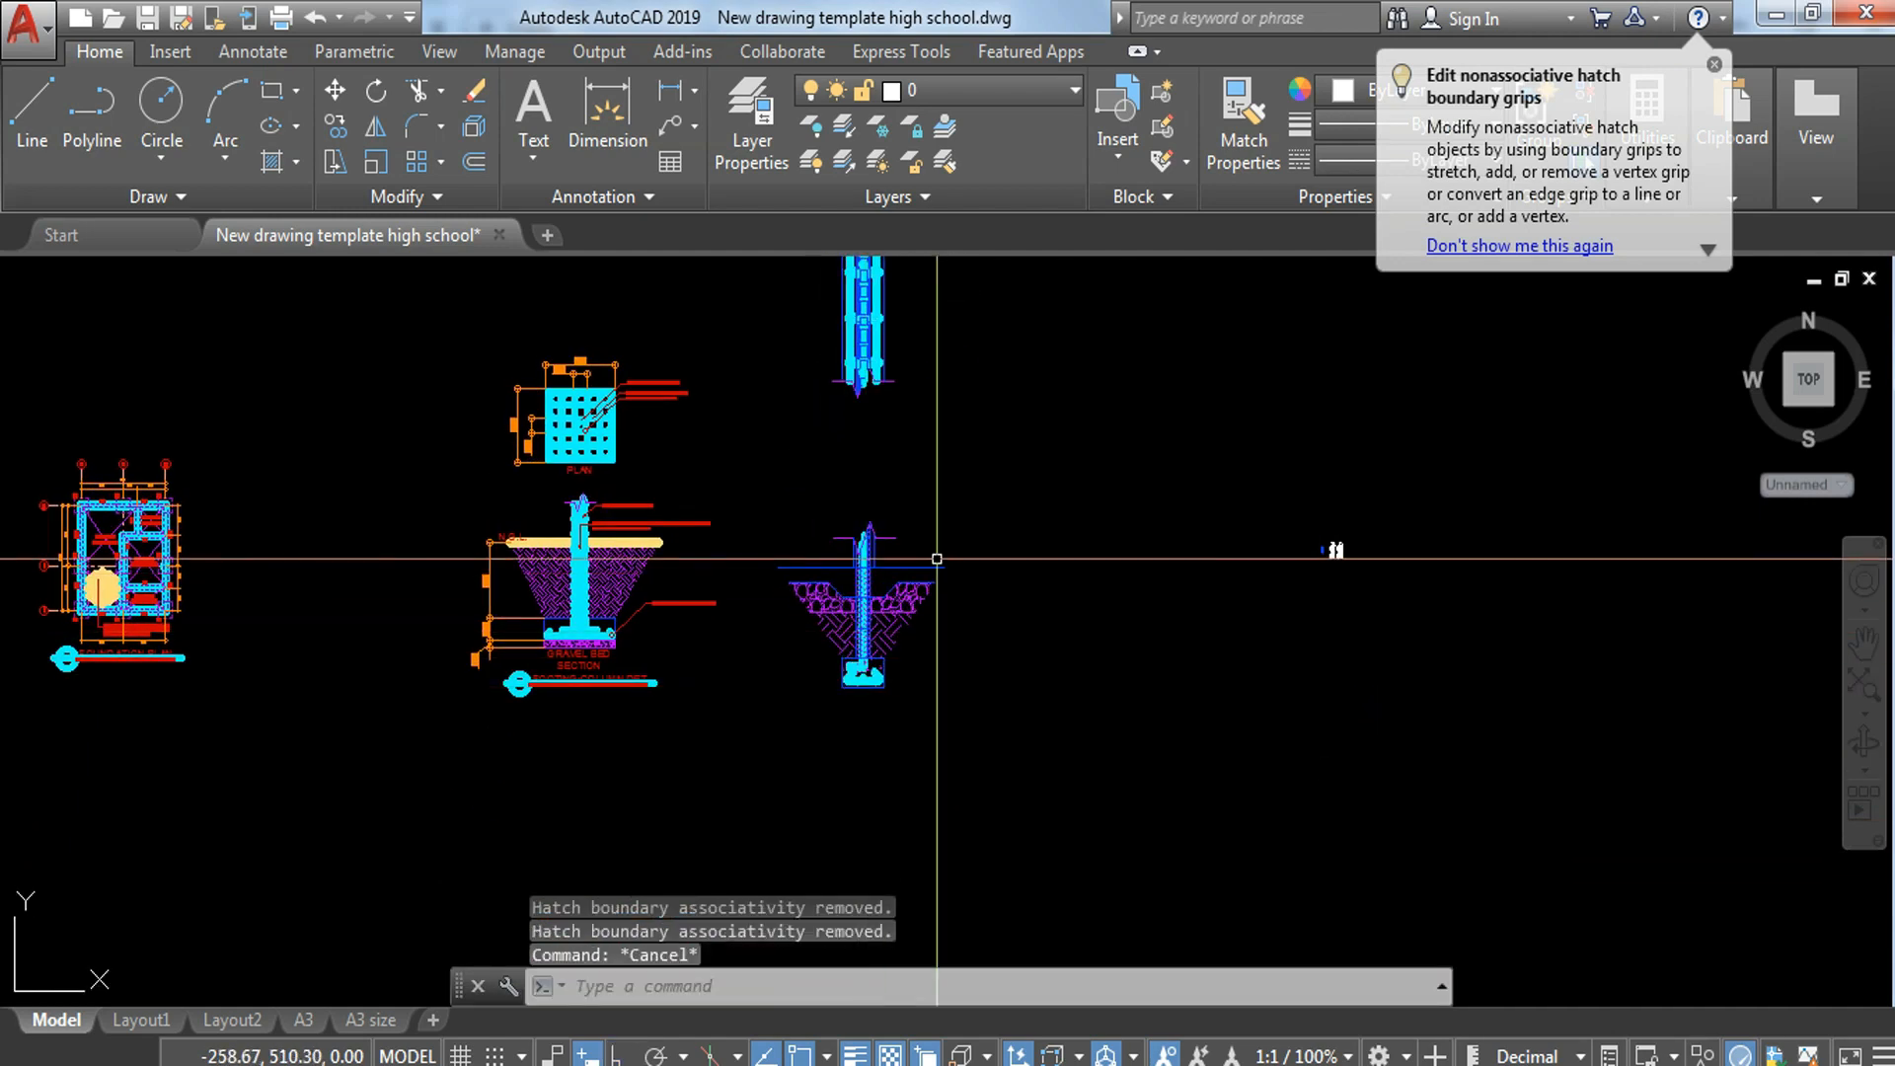
Step: Move the plan strip down beside the wall-footing section, on the side away from the column-footing detail
middle_drag(936, 559, 958, 718)
click(831, 348)
click(991, 580)
text(m)
key(Return)
click(1037, 530)
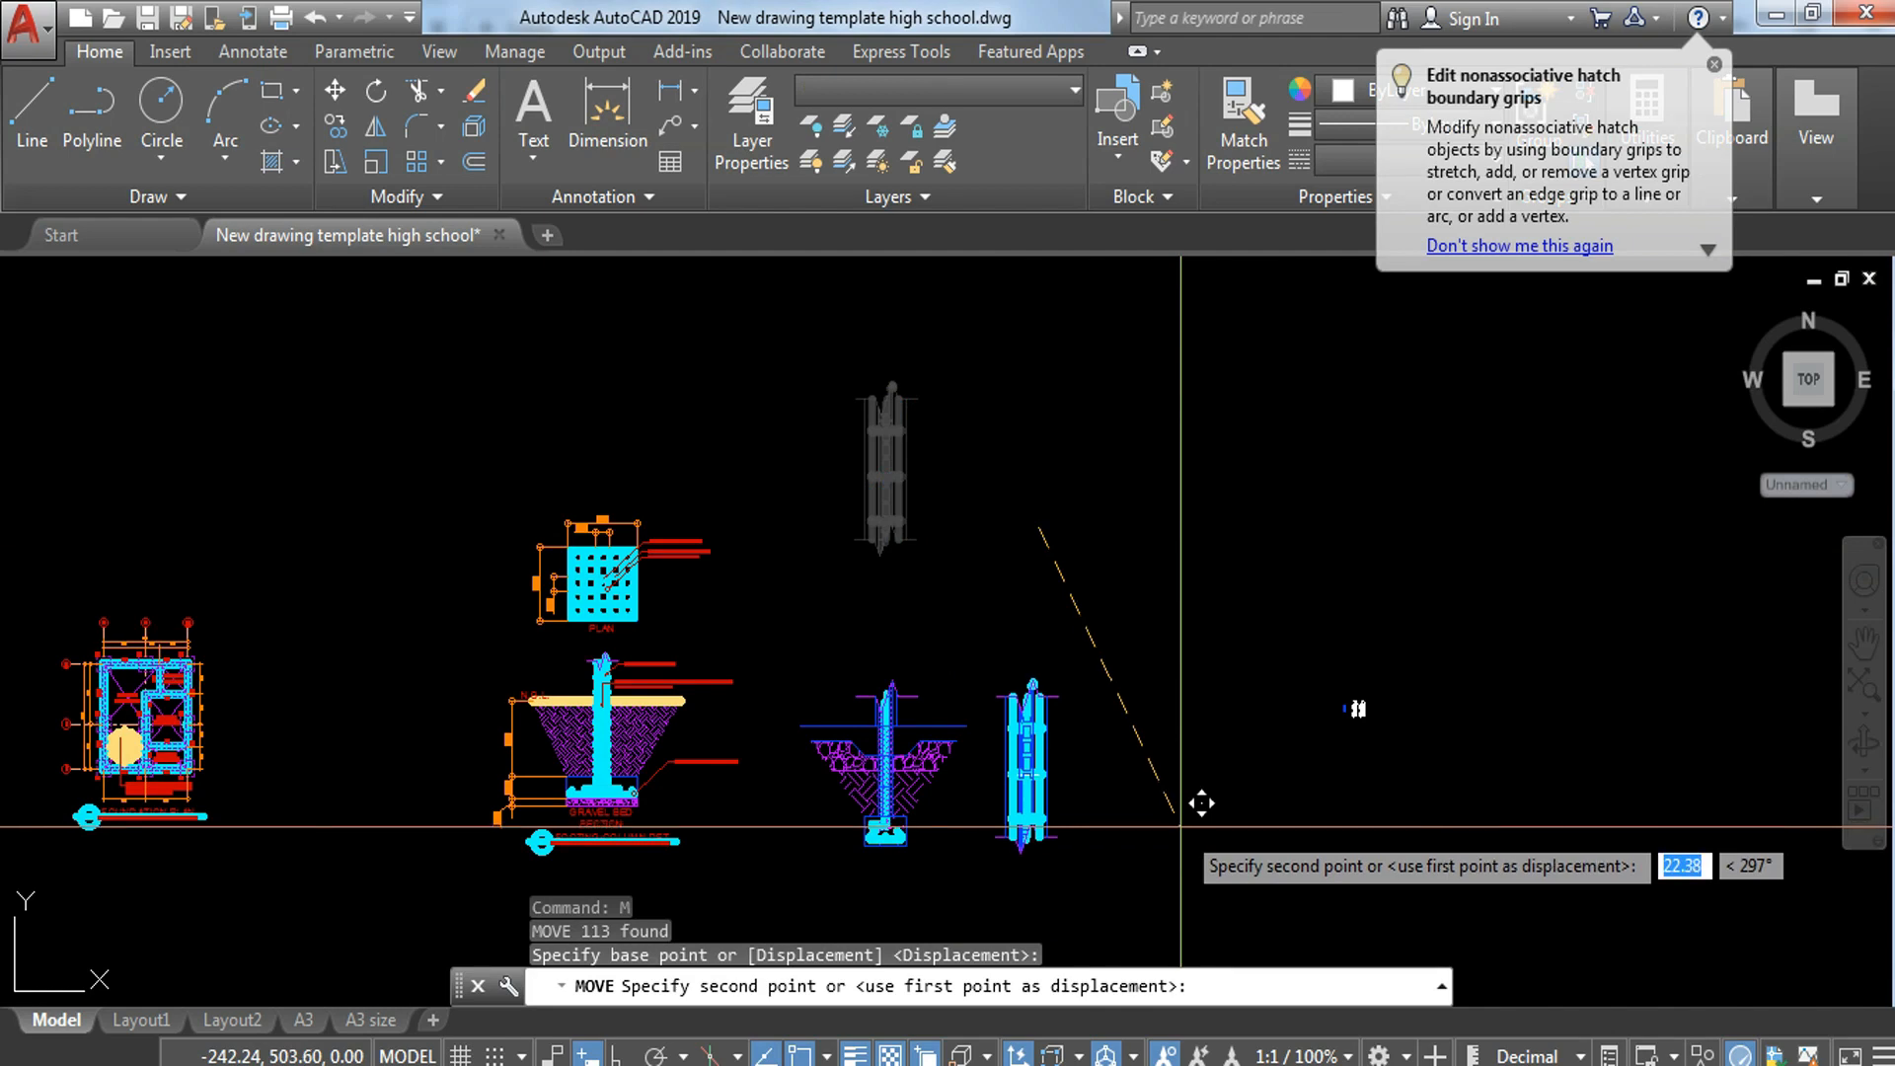
key(Escape)
middle_drag(1073, 711, 1091, 583)
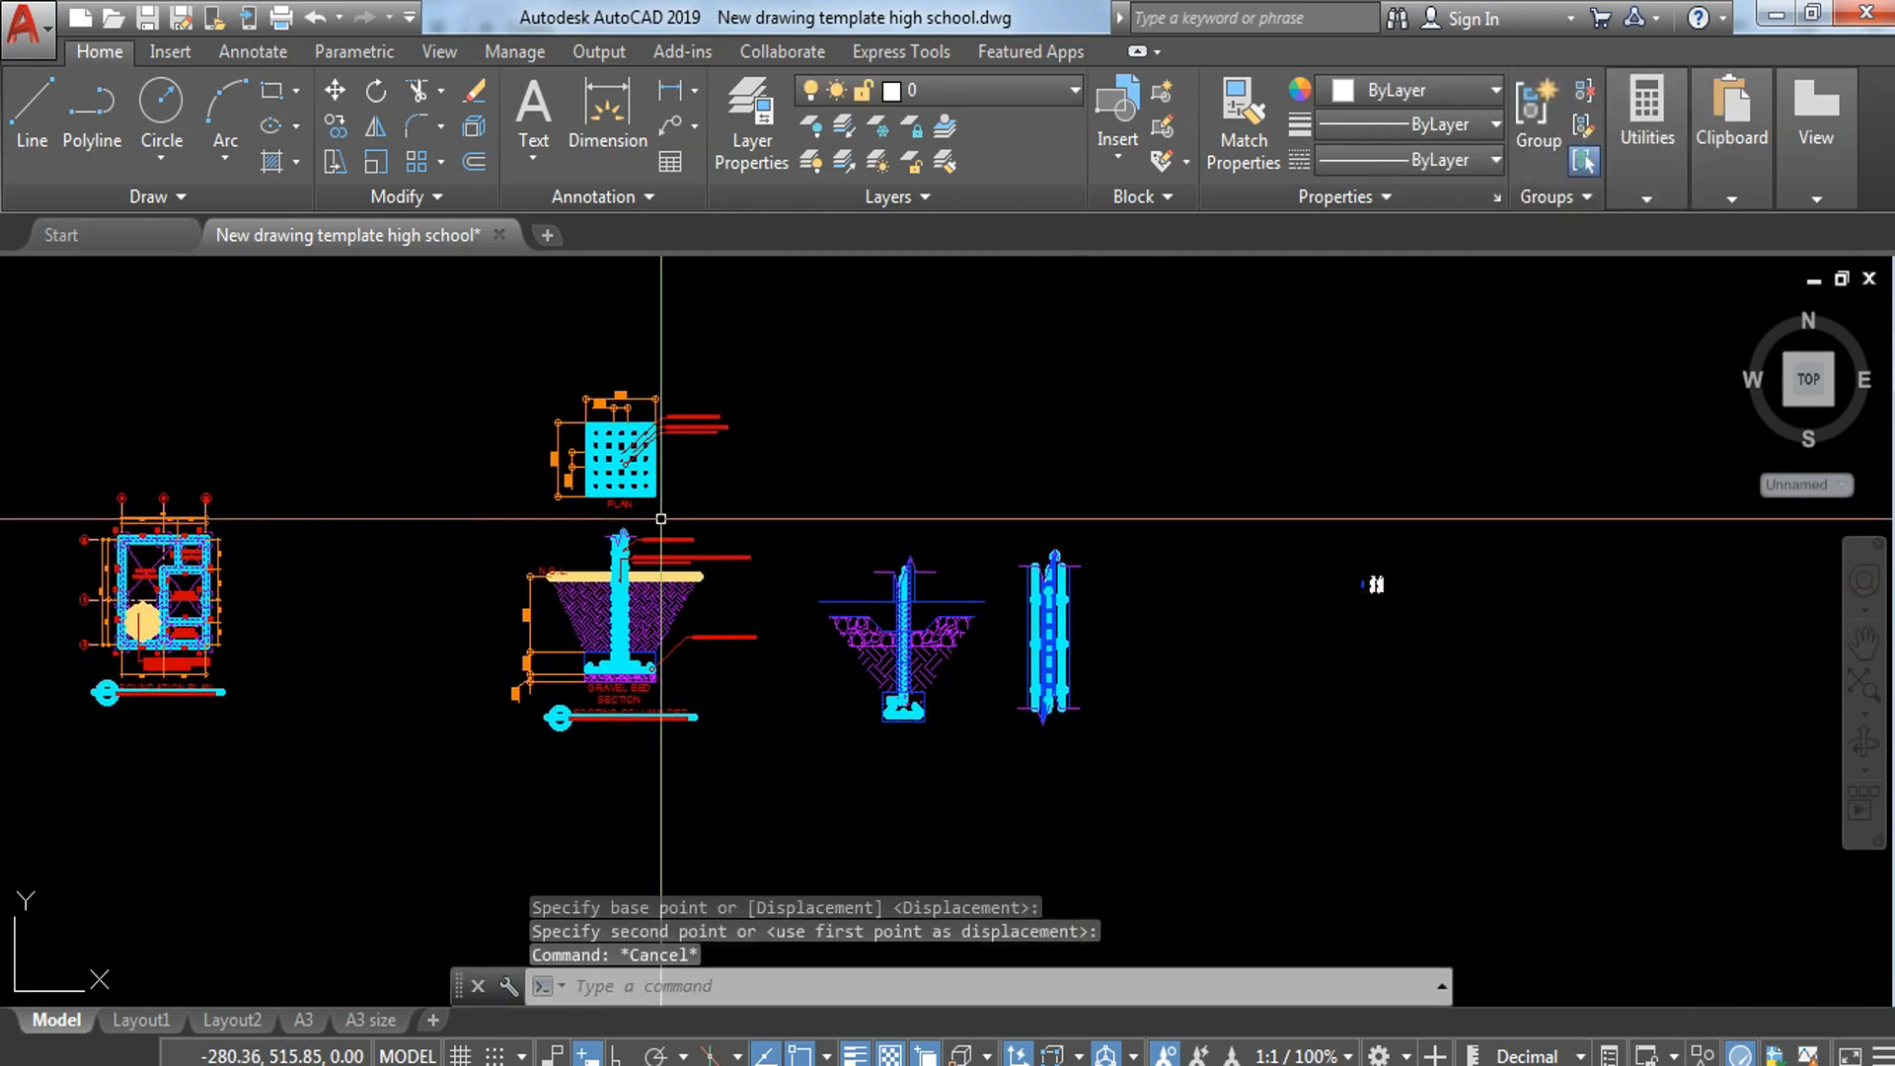
Step: Copy the PLAN label from the column-footing plan to just below the wall-footing plan strip
scroll(666, 516, up, 6)
click(489, 465)
click(465, 485)
click(382, 500)
text(co)
key(Return)
click(440, 469)
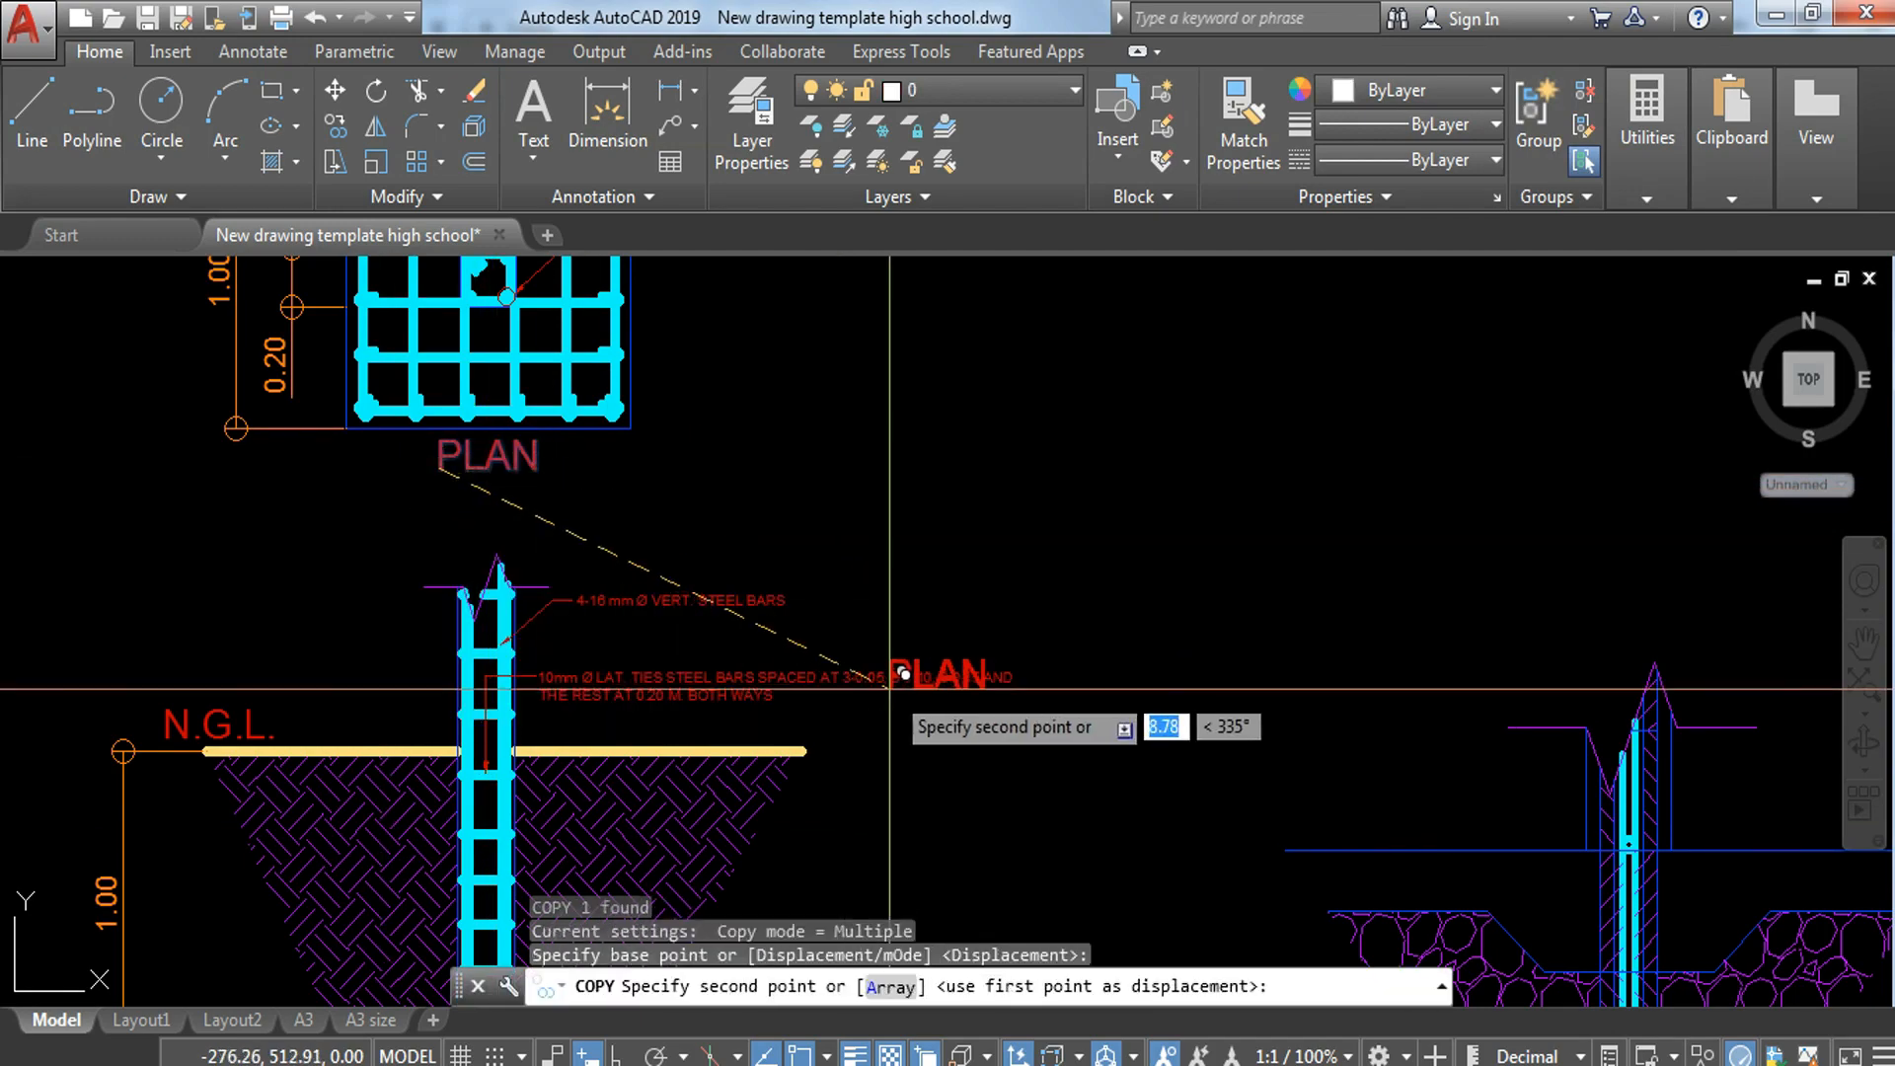
middle_drag(908, 669, 297, 51)
click(1574, 765)
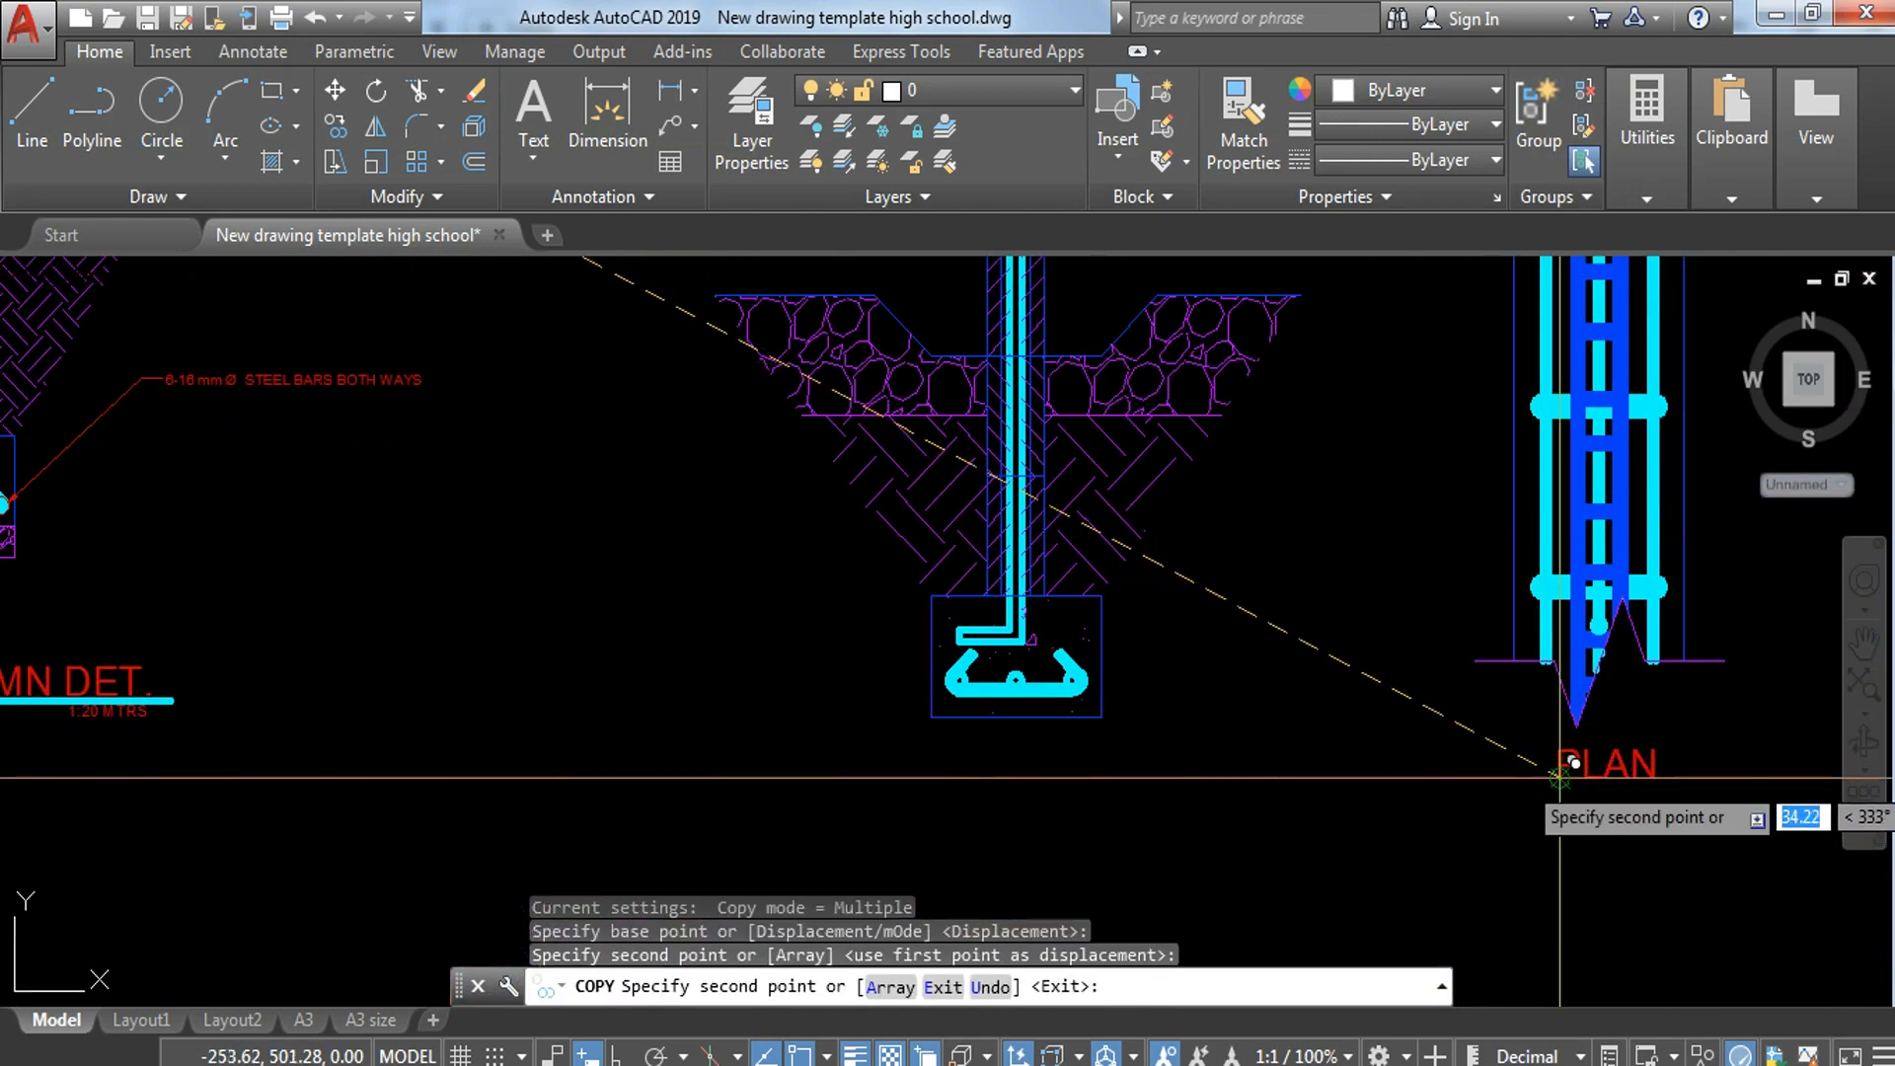
key(Escape)
Step: Copy the SECTION label from the column-footing detail to just below the wall footing's base
middle_drag(292, 572, 878, 524)
click(557, 558)
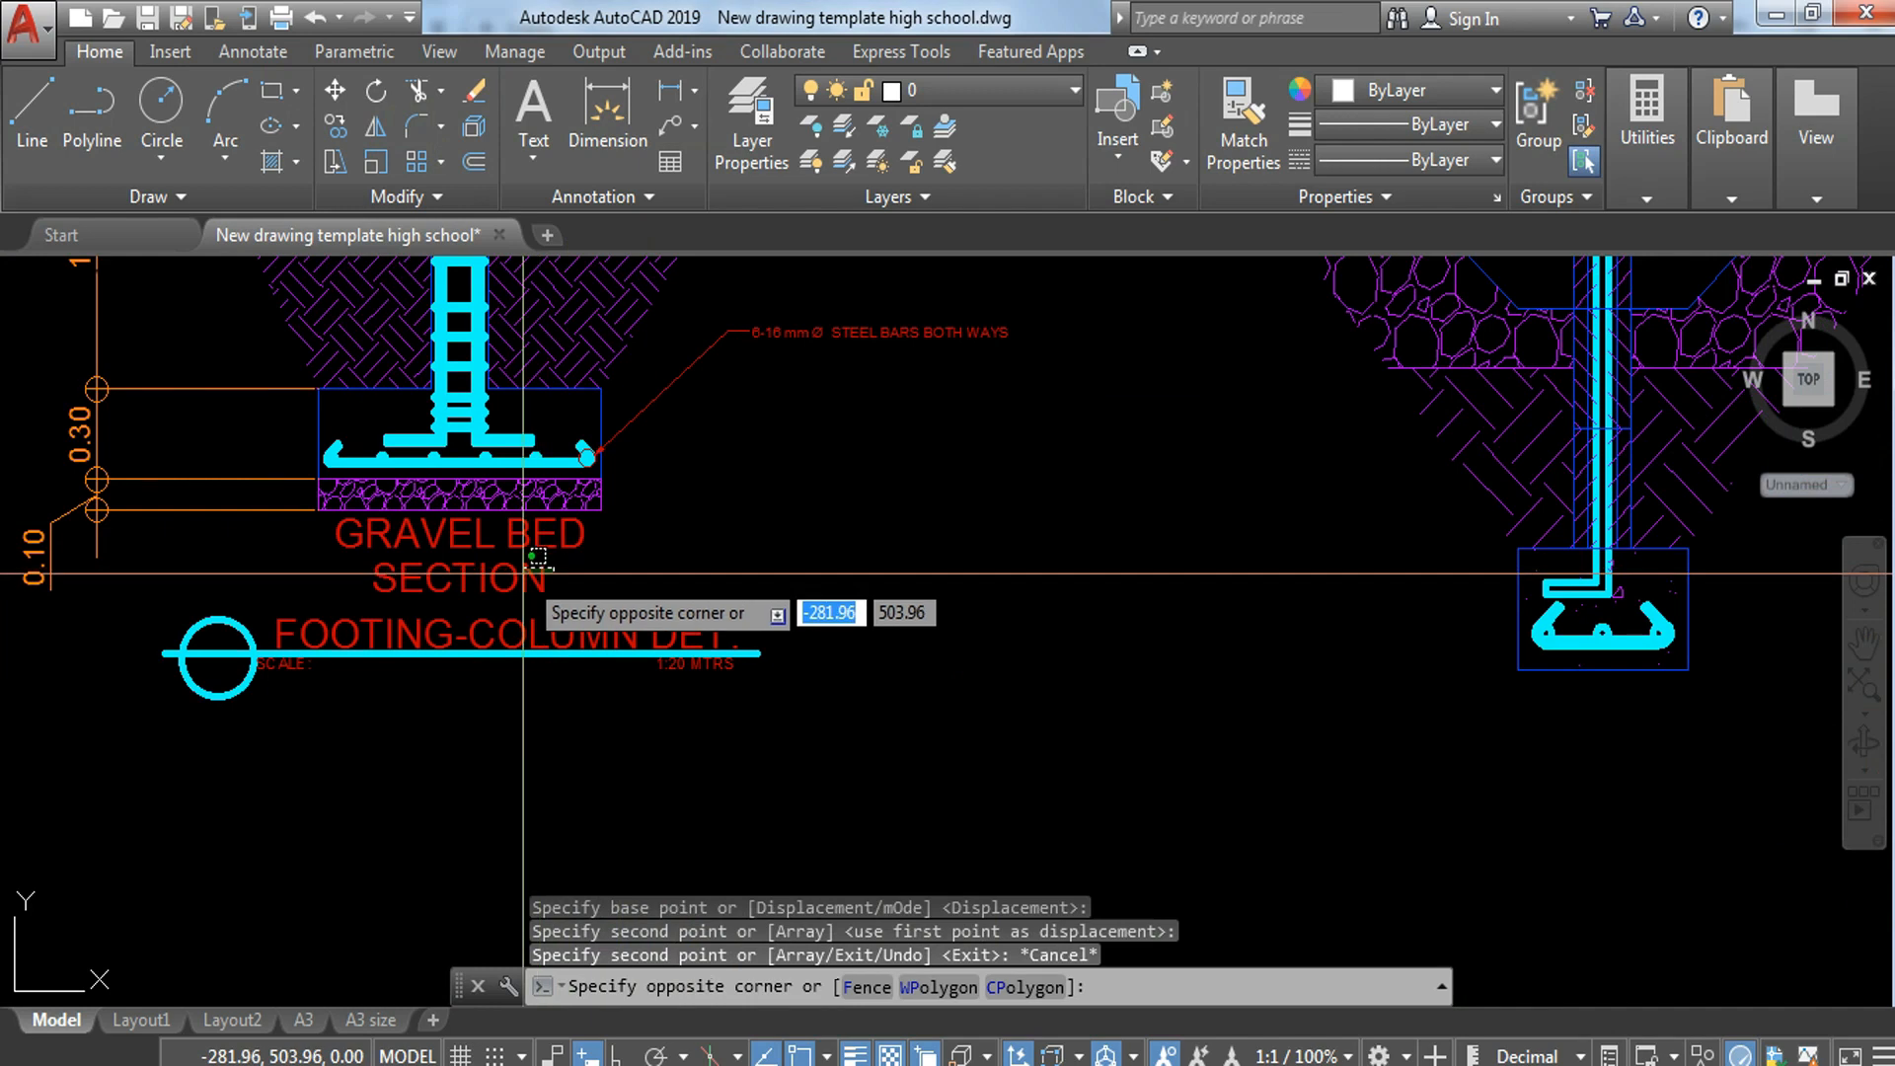
click(481, 581)
key(Return)
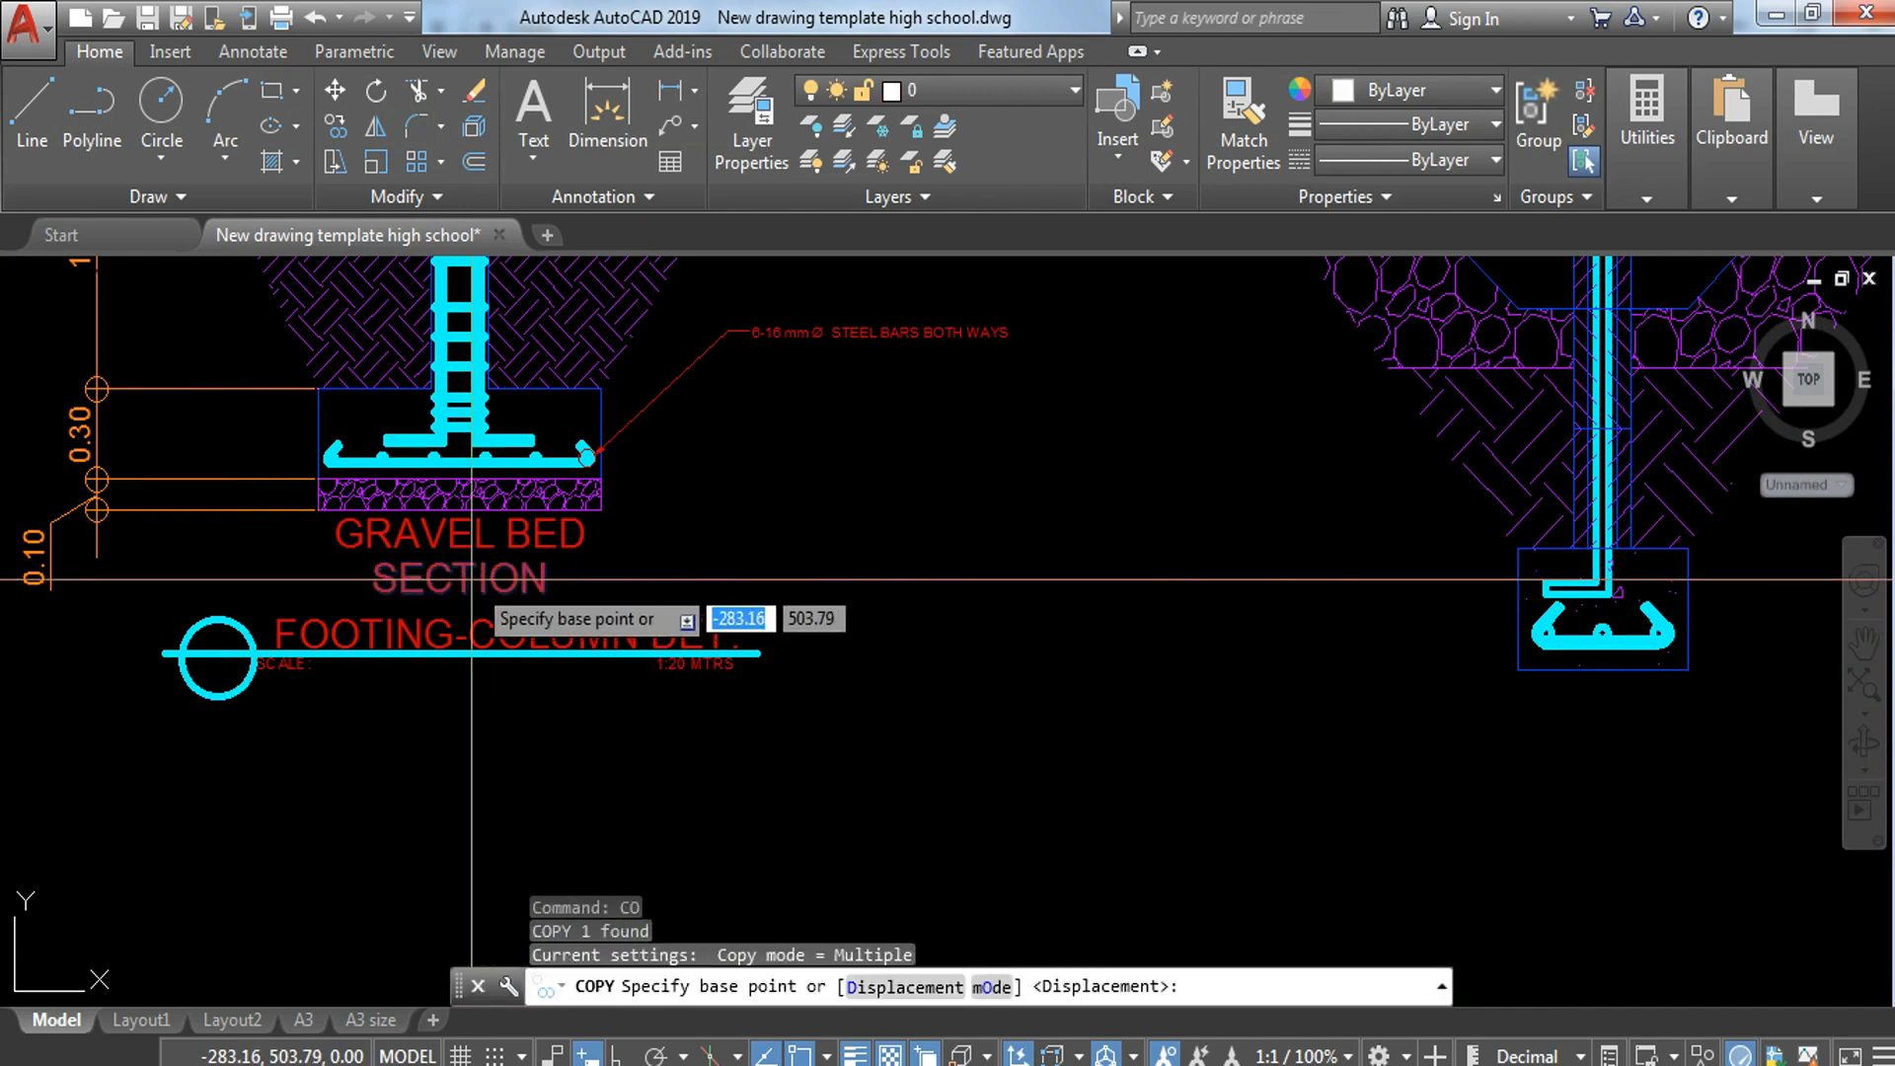
click(476, 590)
middle_drag(1524, 816, 1047, 658)
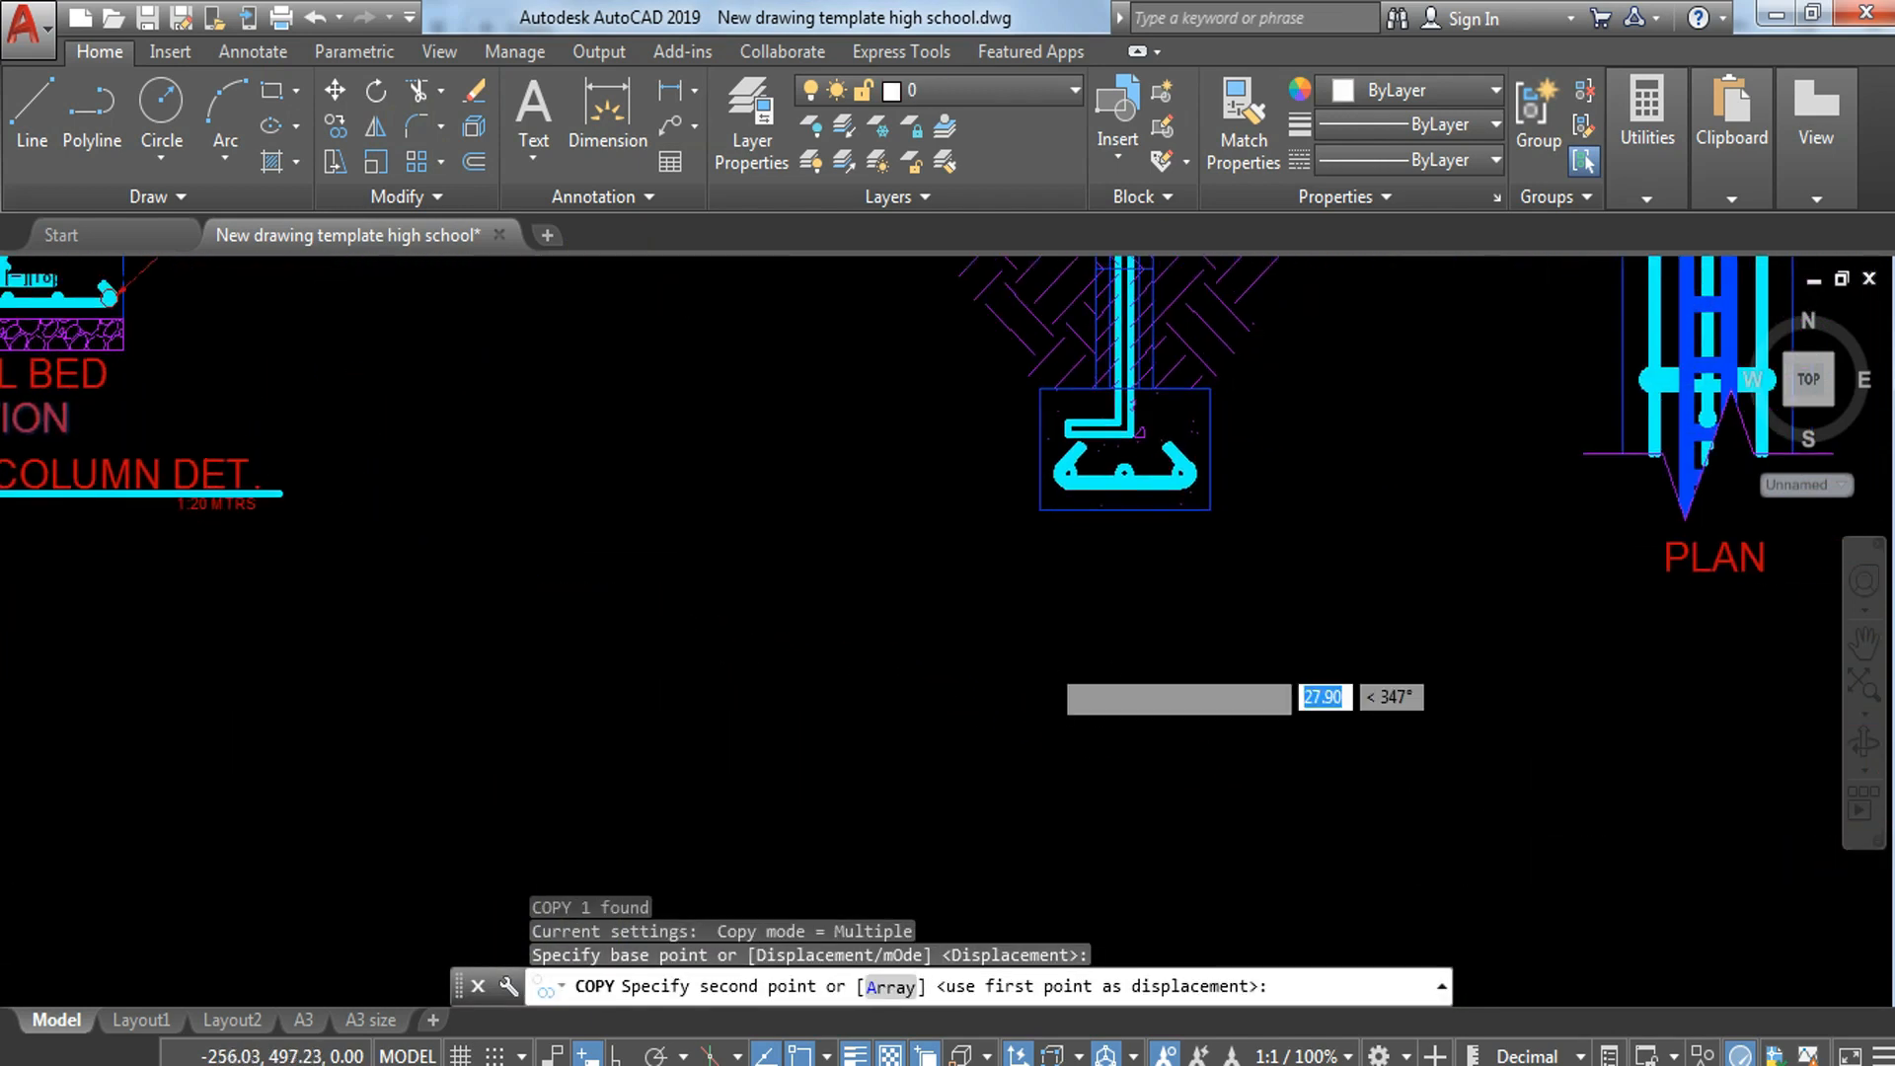
click(1143, 572)
scroll(1135, 583, down, 4)
key(Escape)
Step: Move the wall-footing section, plan strip and their labels together slightly farther from the column-footing detail
middle_drag(1171, 437, 1143, 450)
click(948, 289)
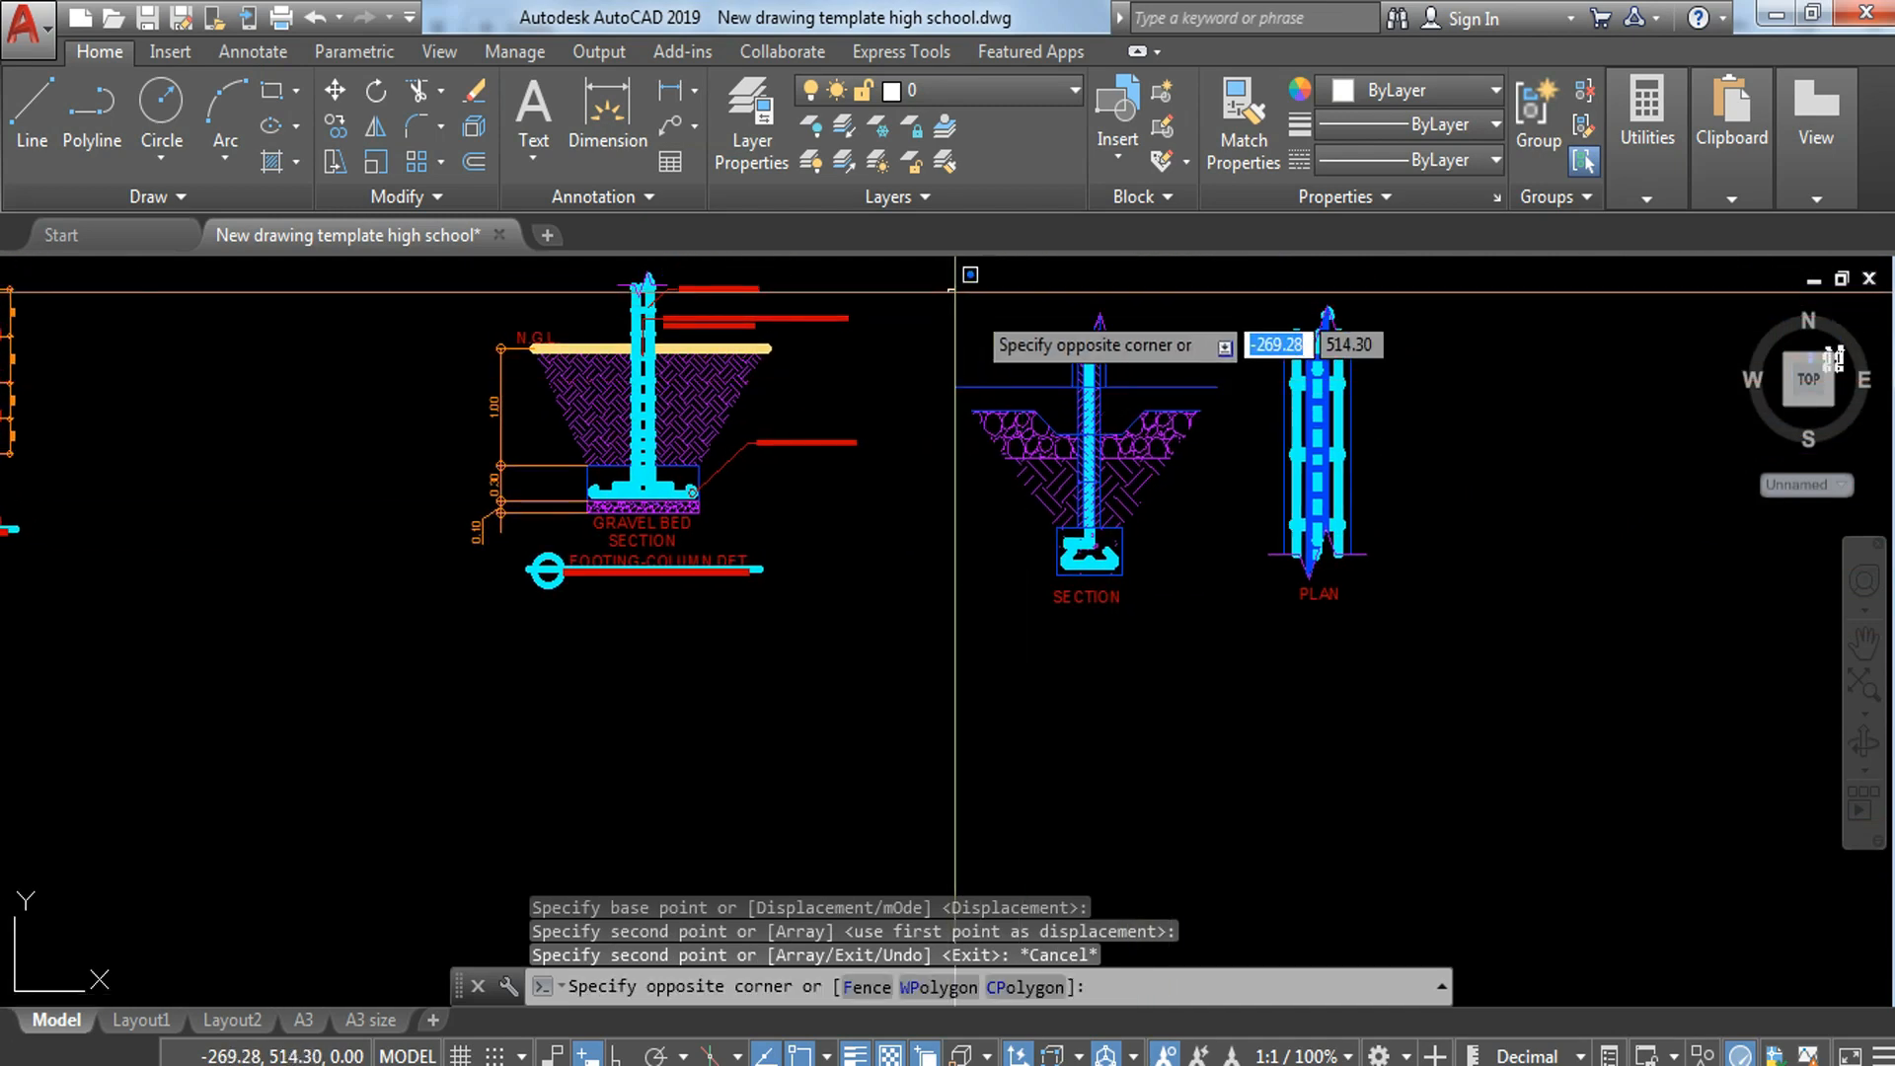
click(1425, 620)
text(m)
key(Return)
click(1509, 649)
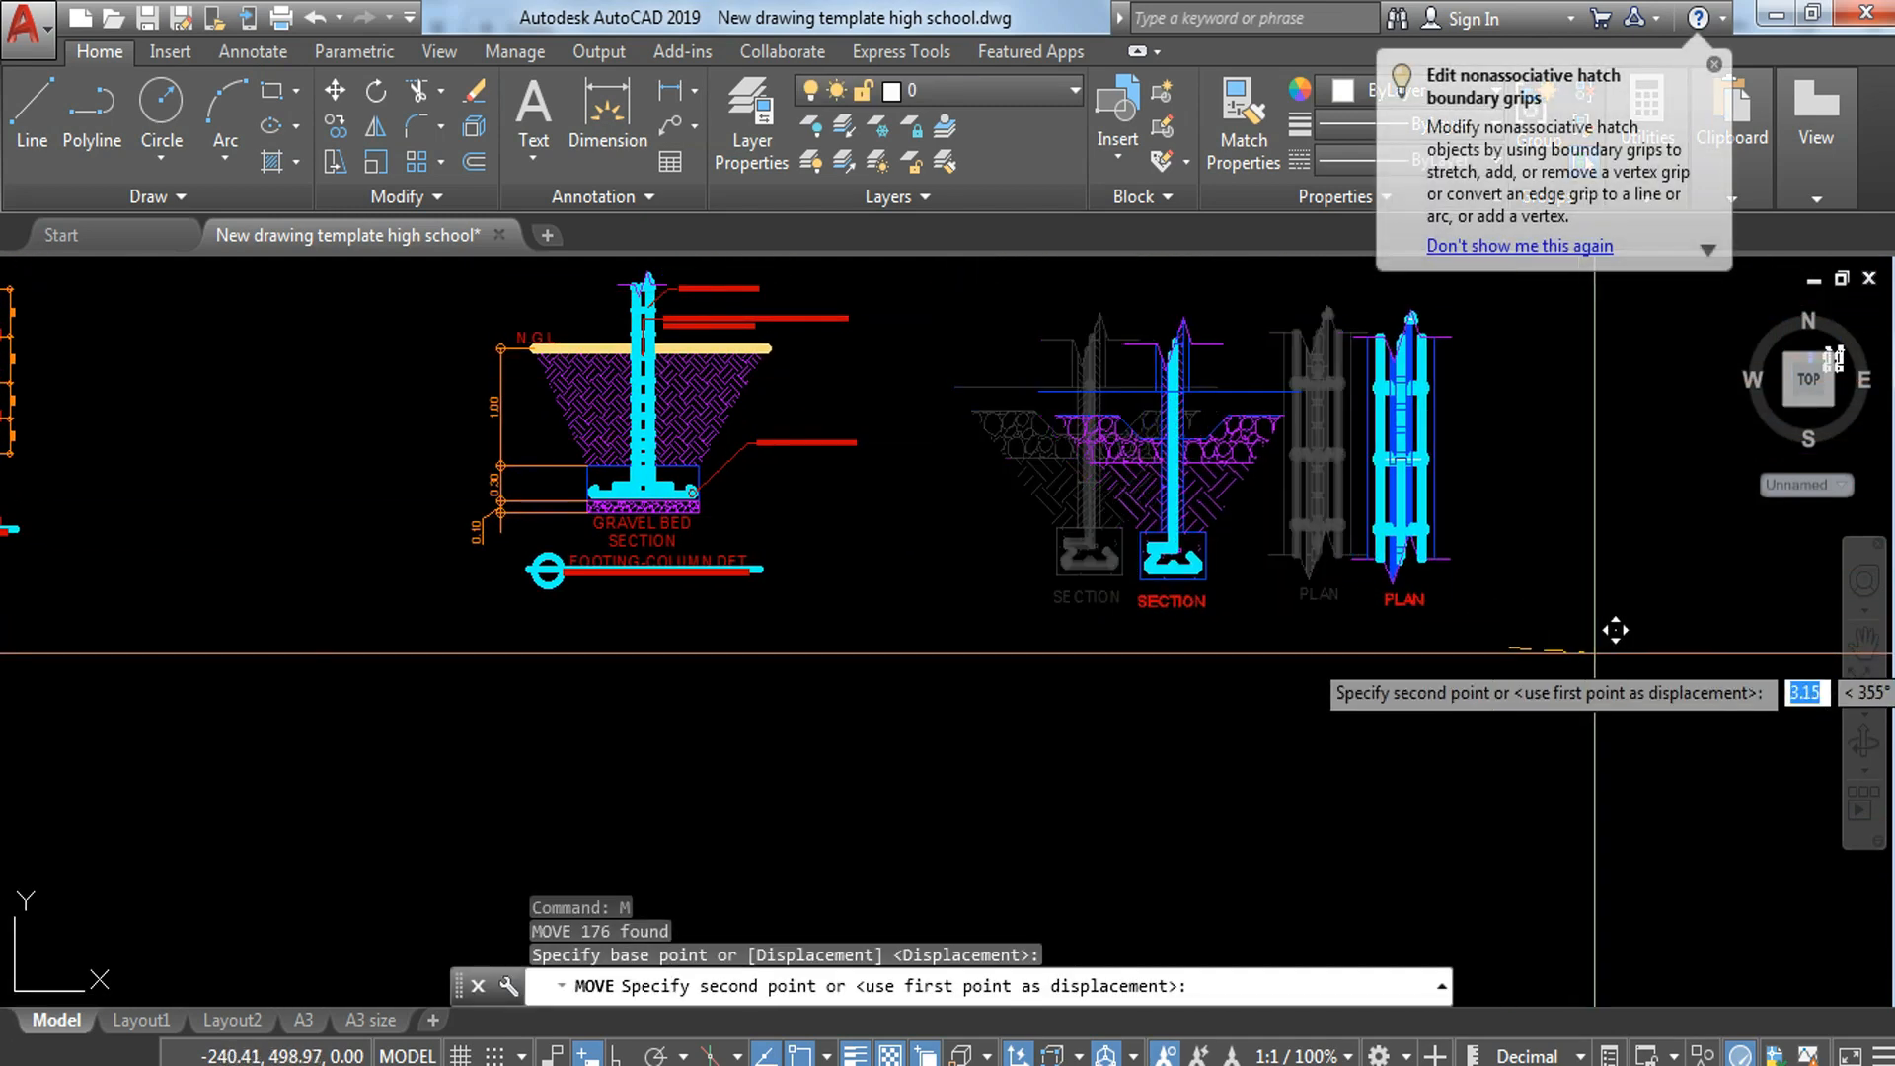
click(1621, 651)
key(Escape)
middle_drag(1337, 555, 1011, 532)
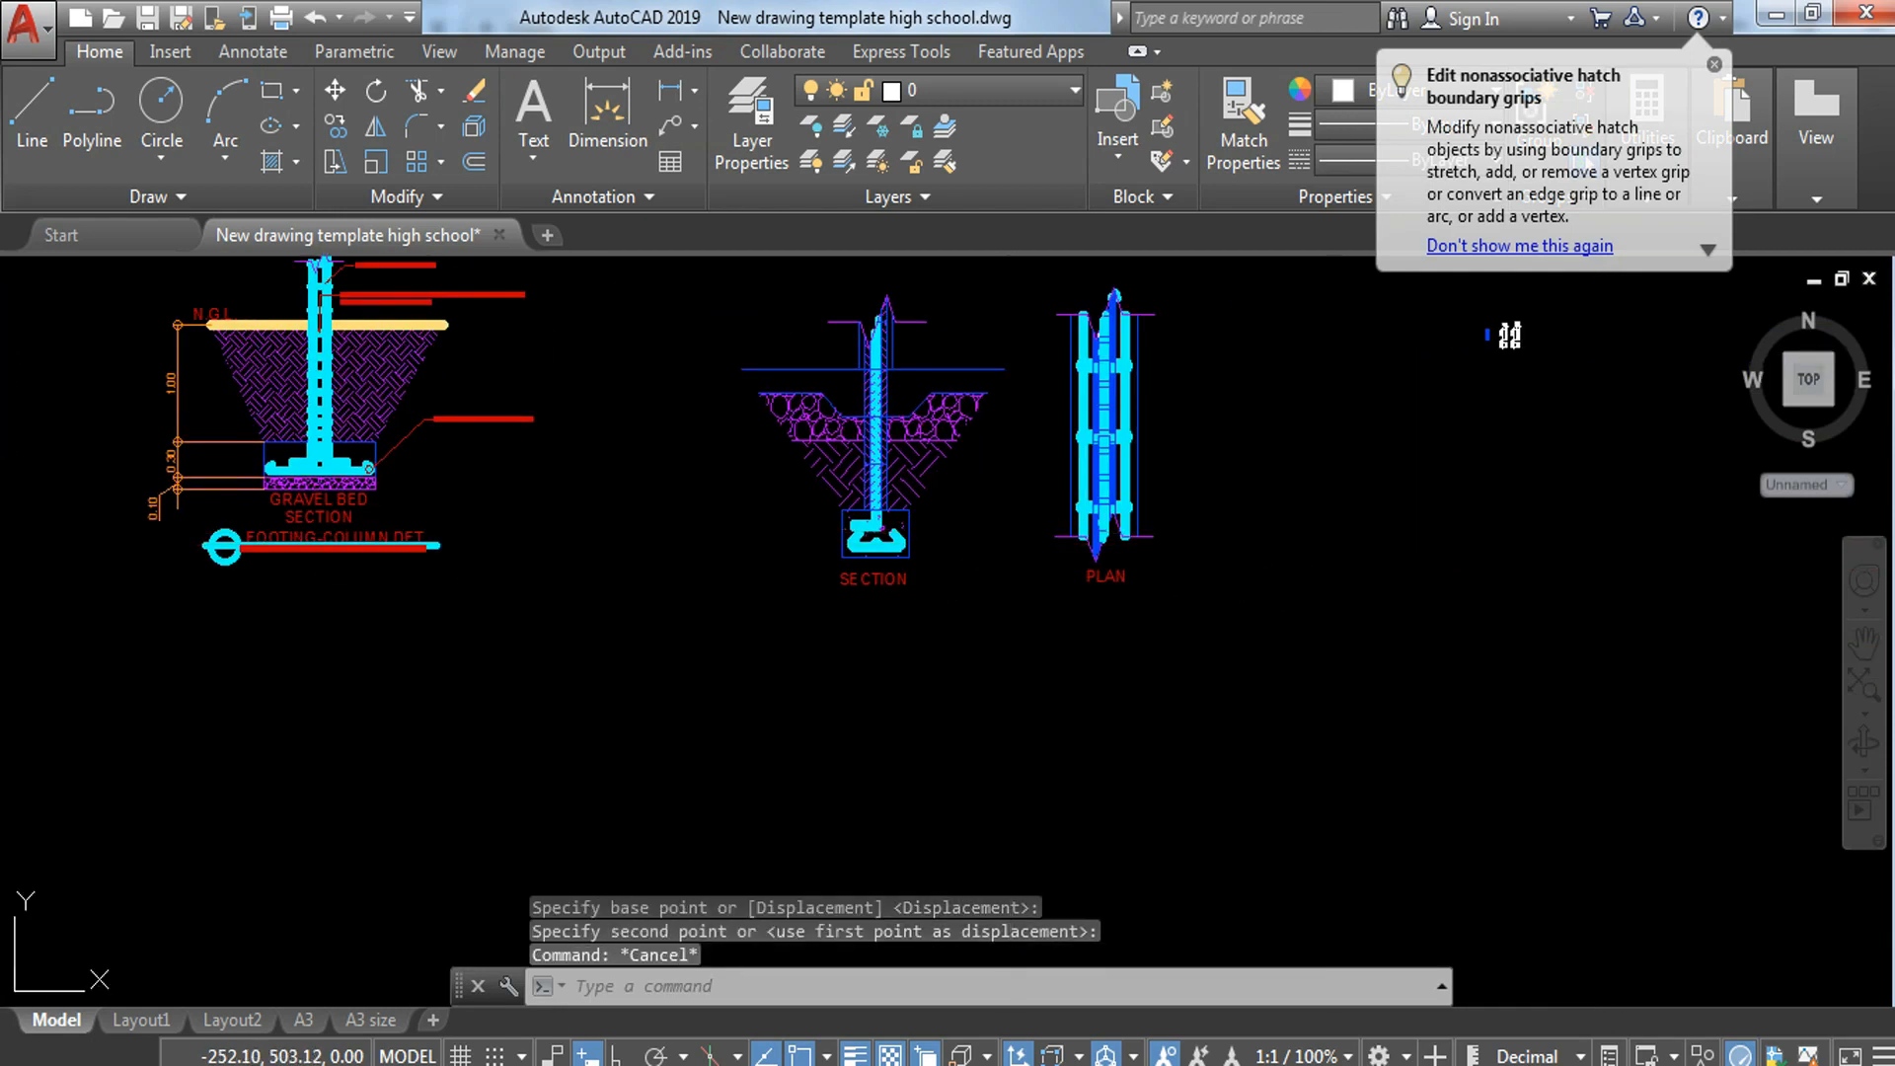
Step: Create a dimension style named 1 10 MTRS based on 1 100 MTRS, with a measurement scale factor of .10
text(d)
key(Return)
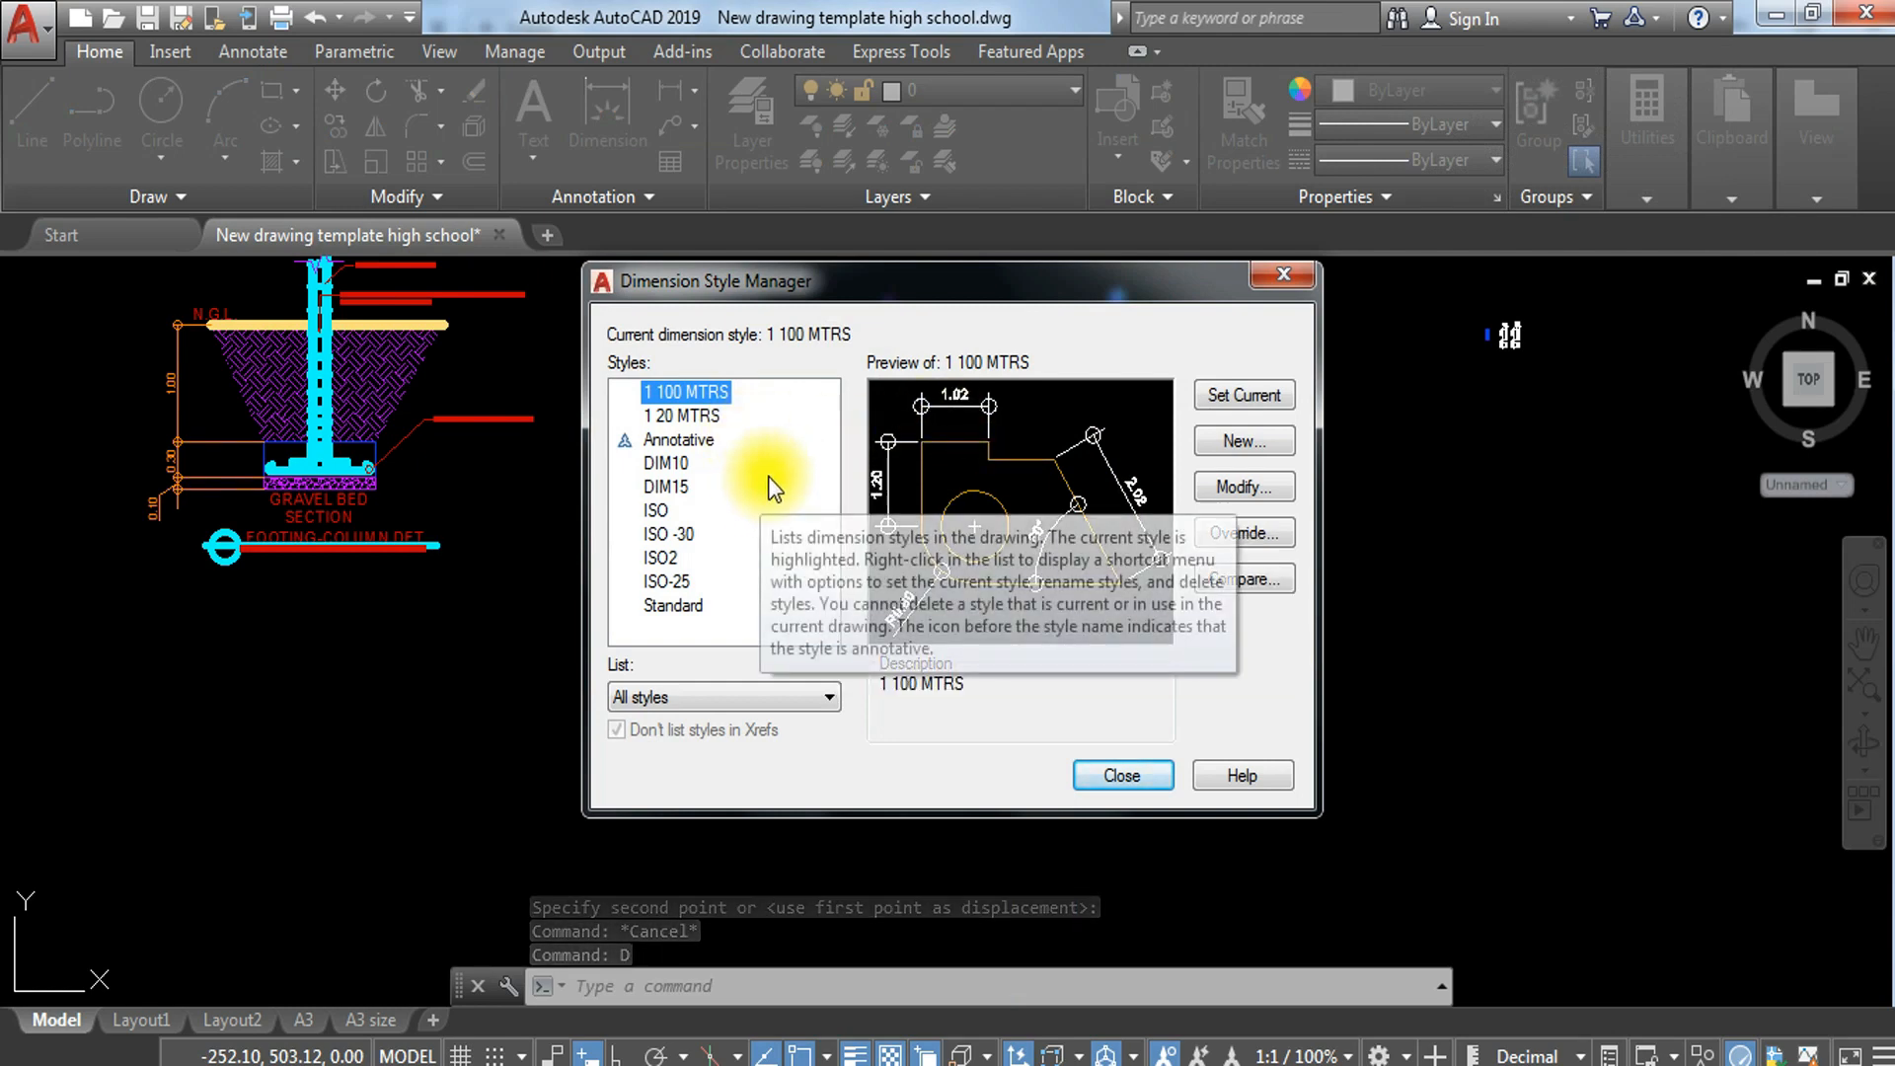
click(1246, 444)
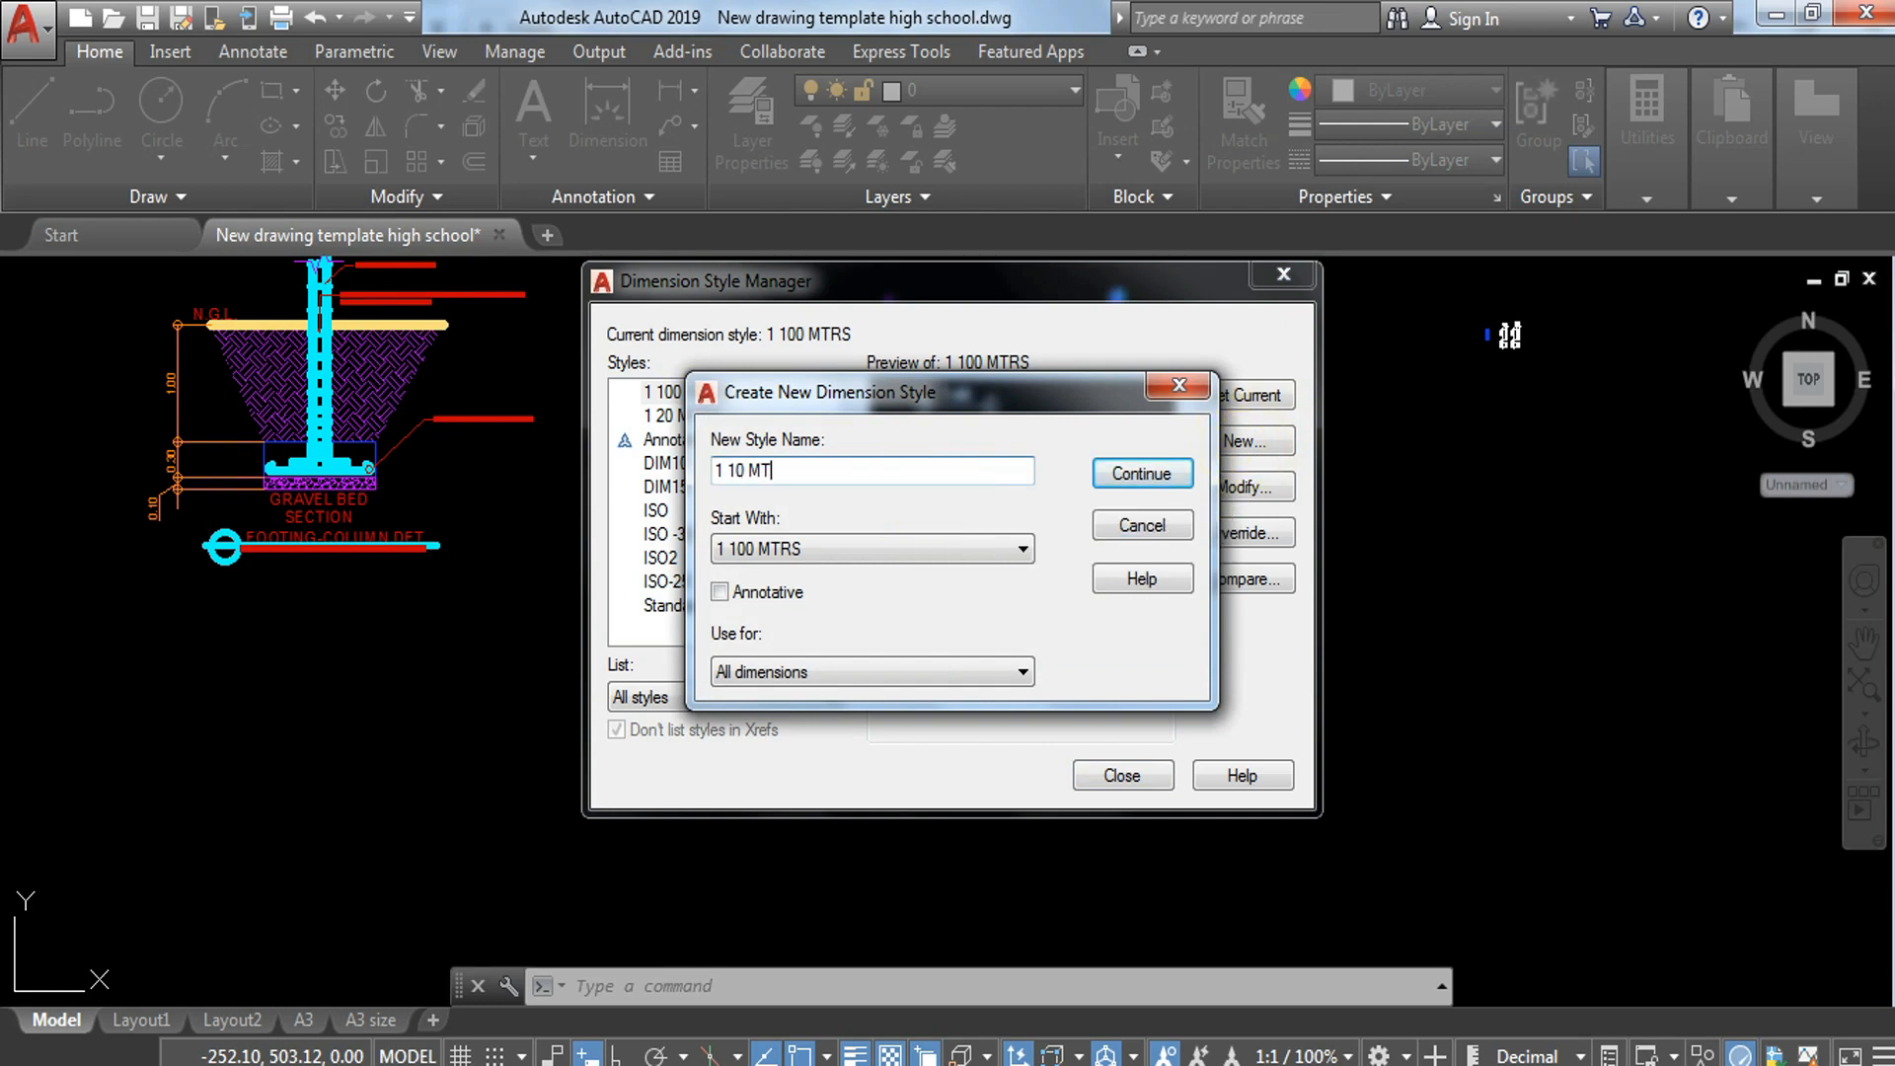
click(1158, 475)
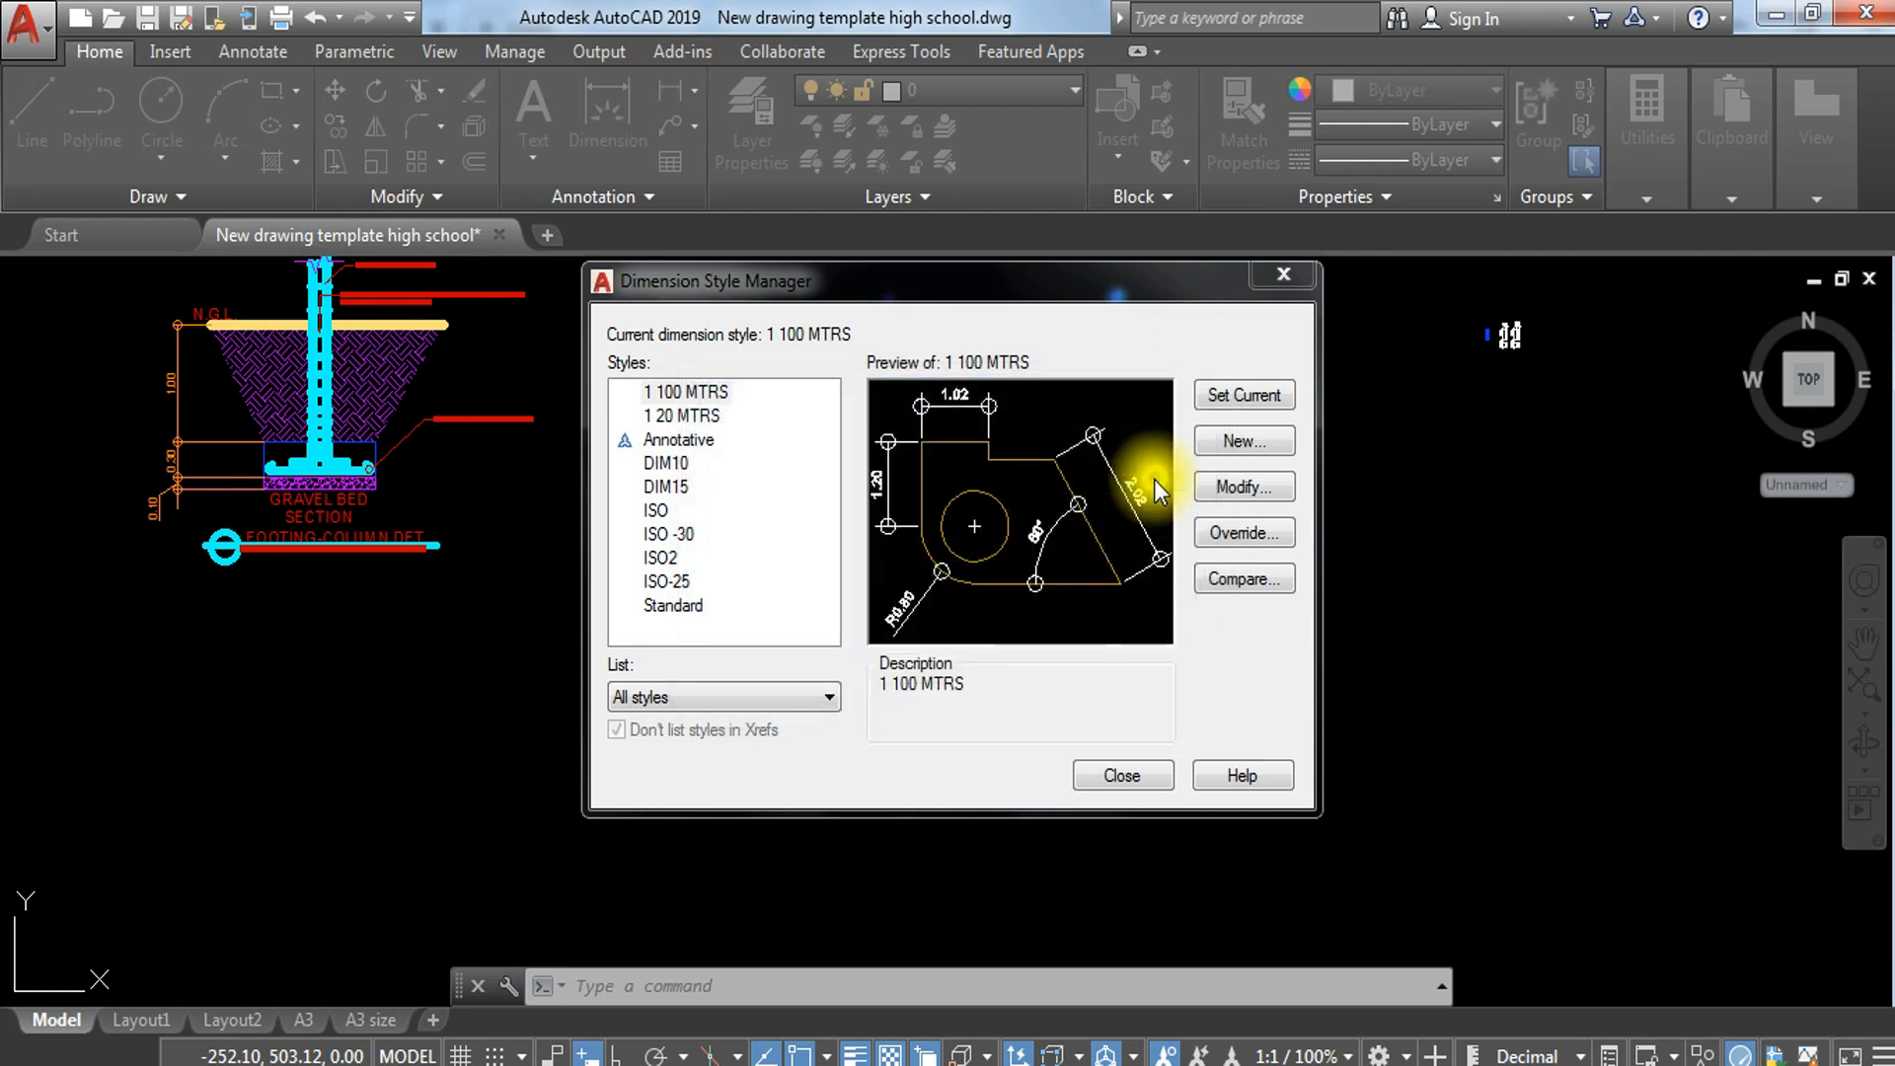
click(936, 224)
click(867, 599)
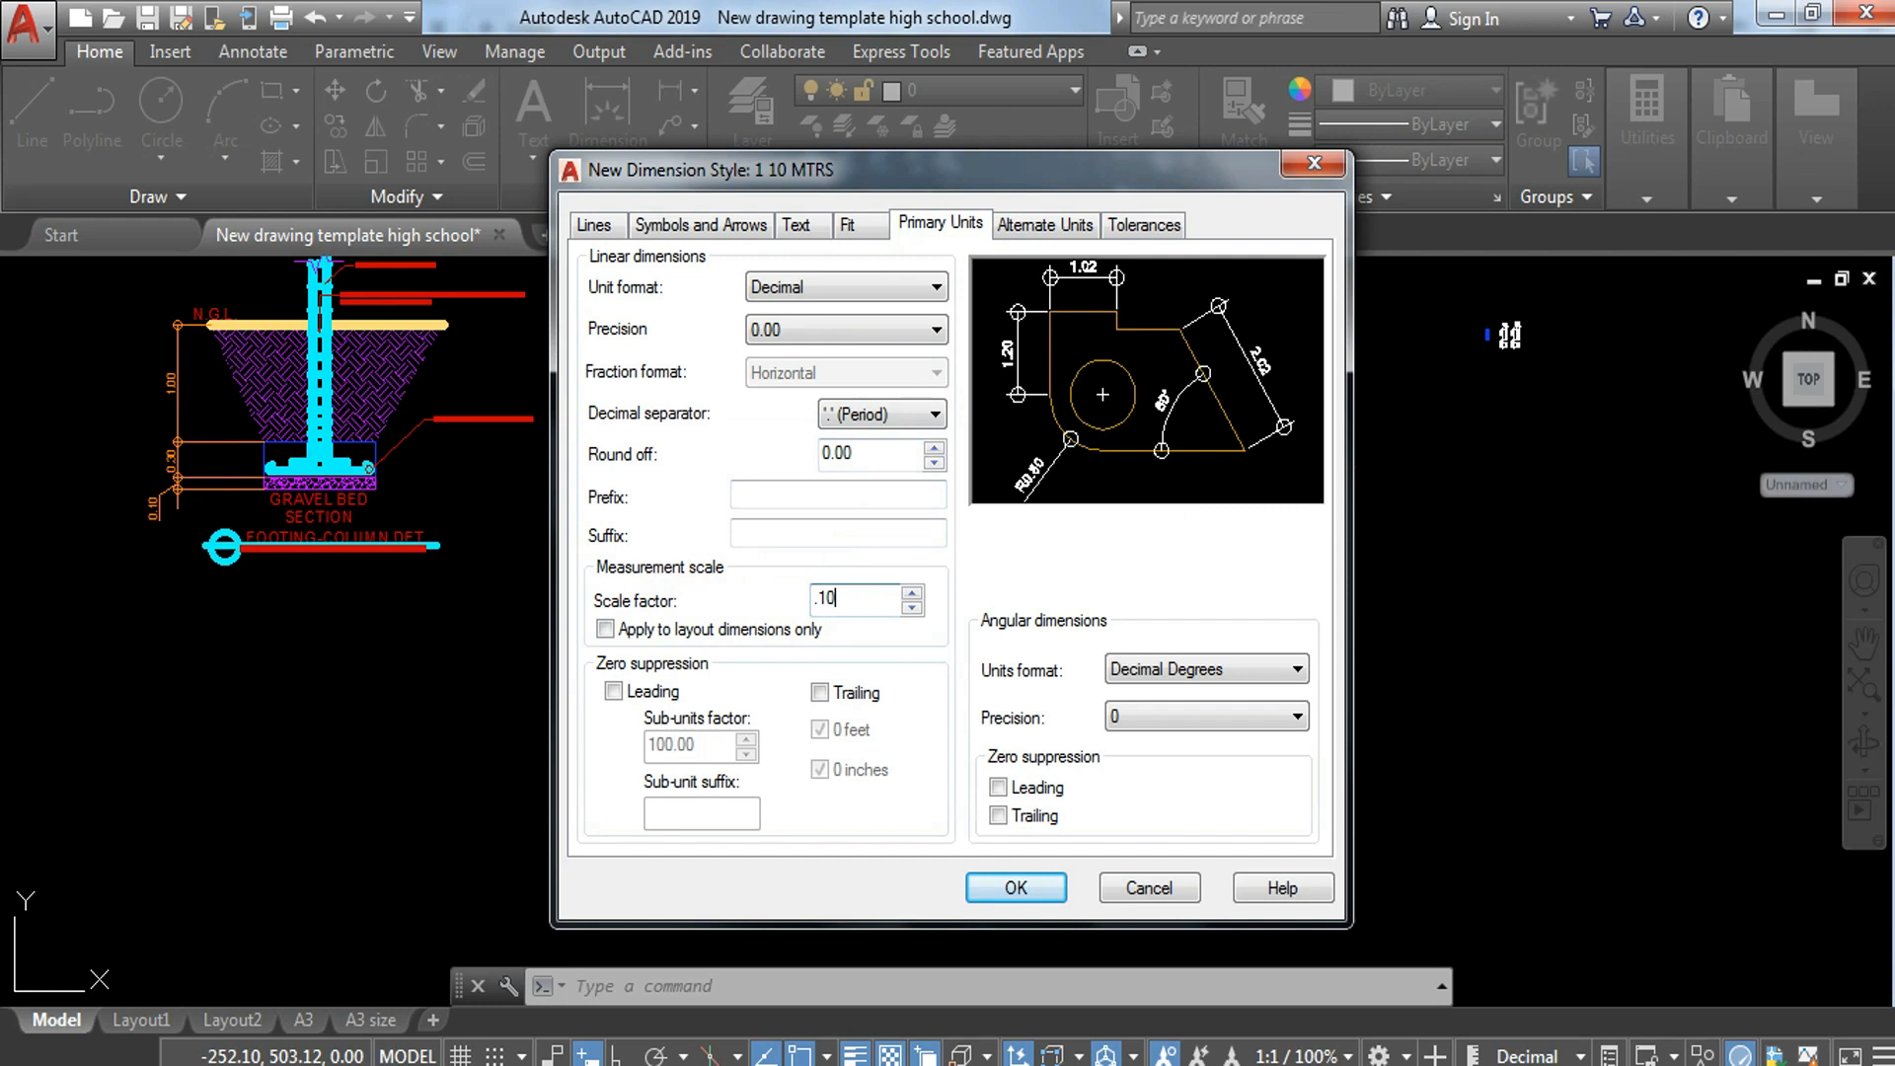
Step: Set the new dimension style's text height to 0.5 and arrow size to 0.4, and save the style
click(799, 225)
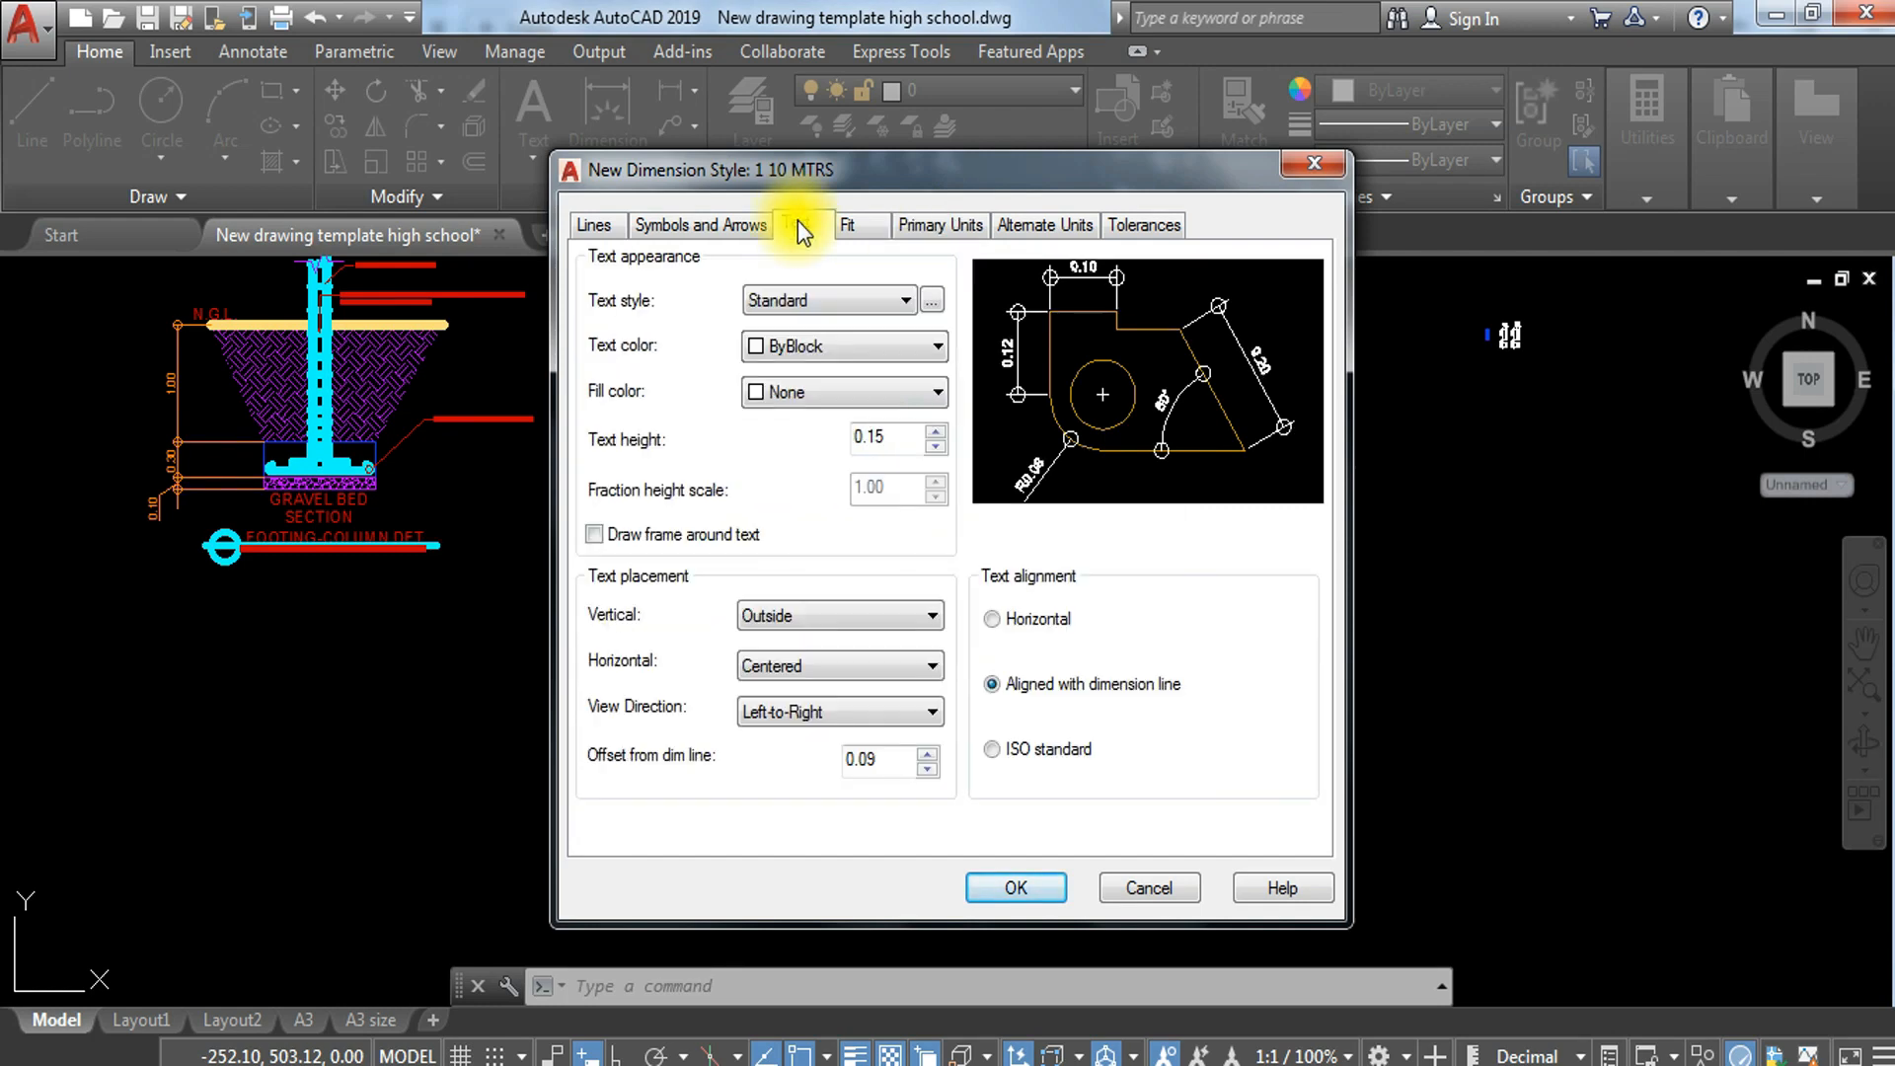
double_click(888, 437)
text(.5)
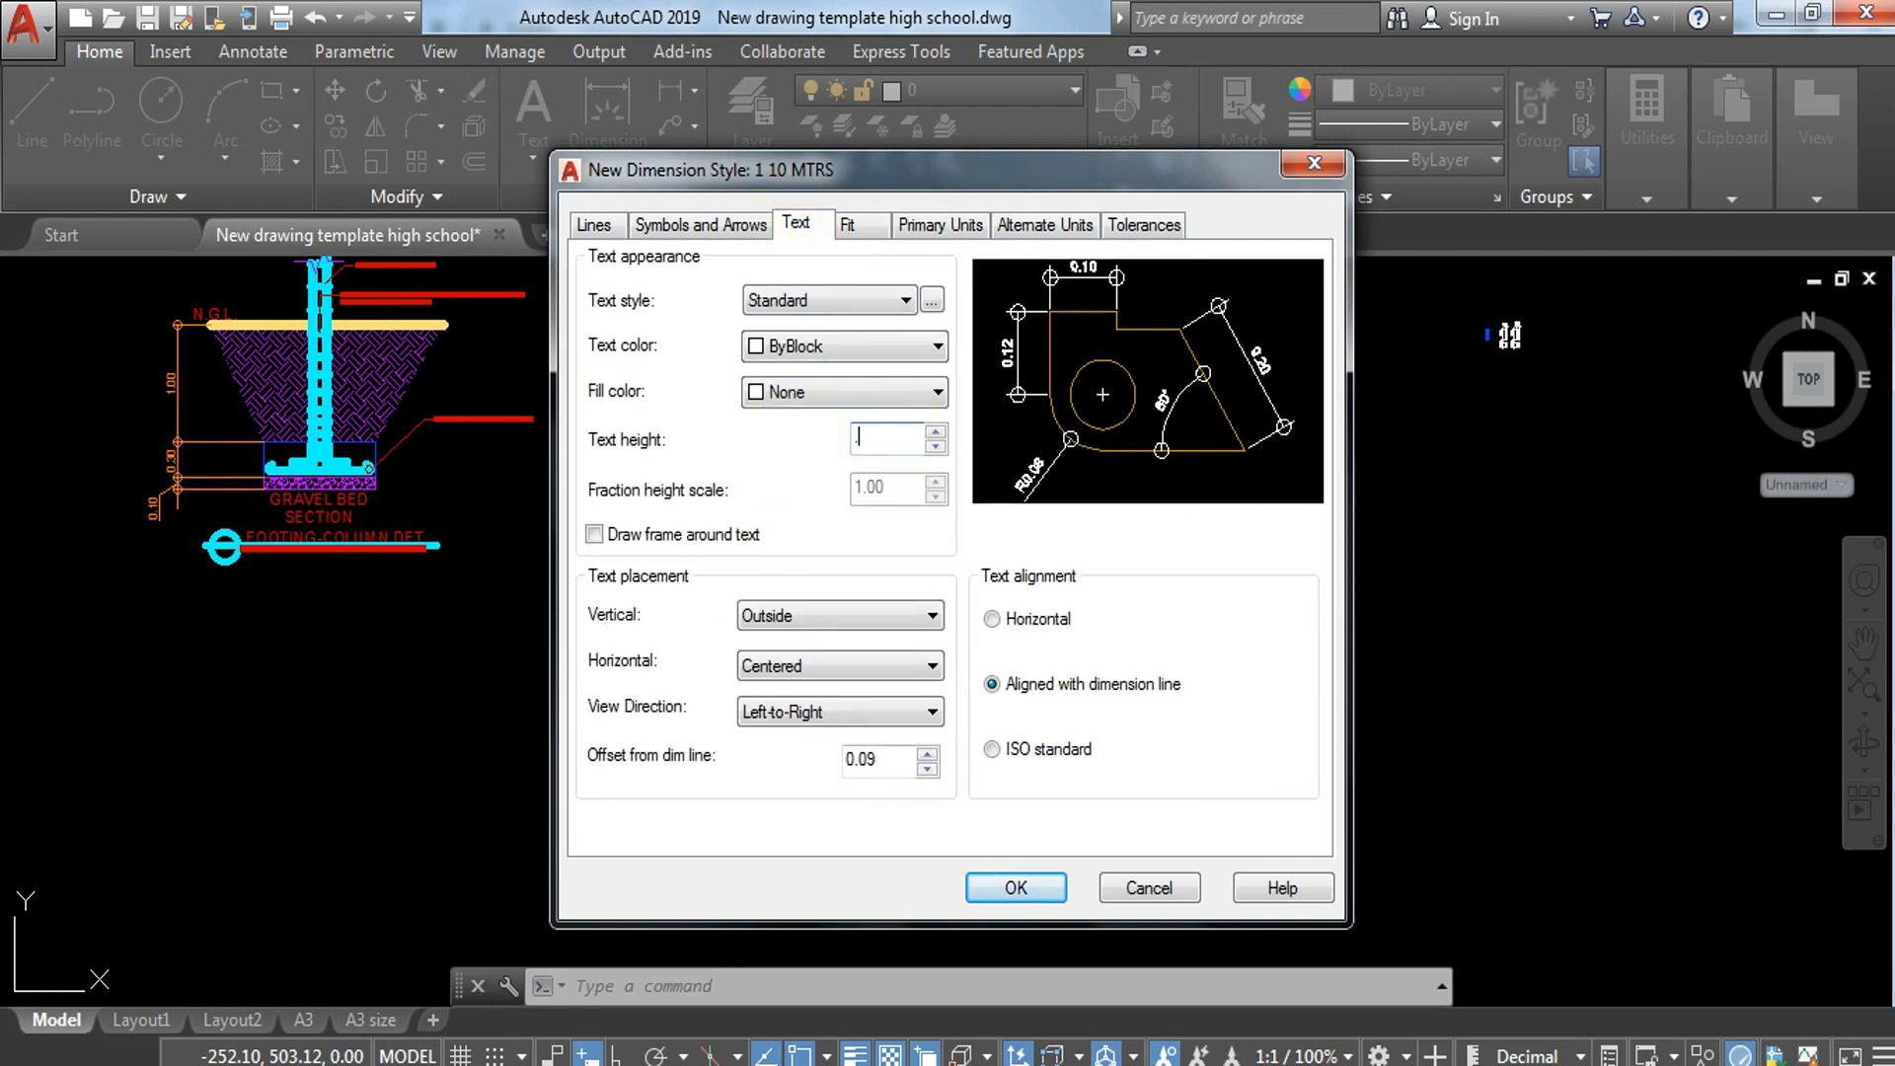
click(750, 229)
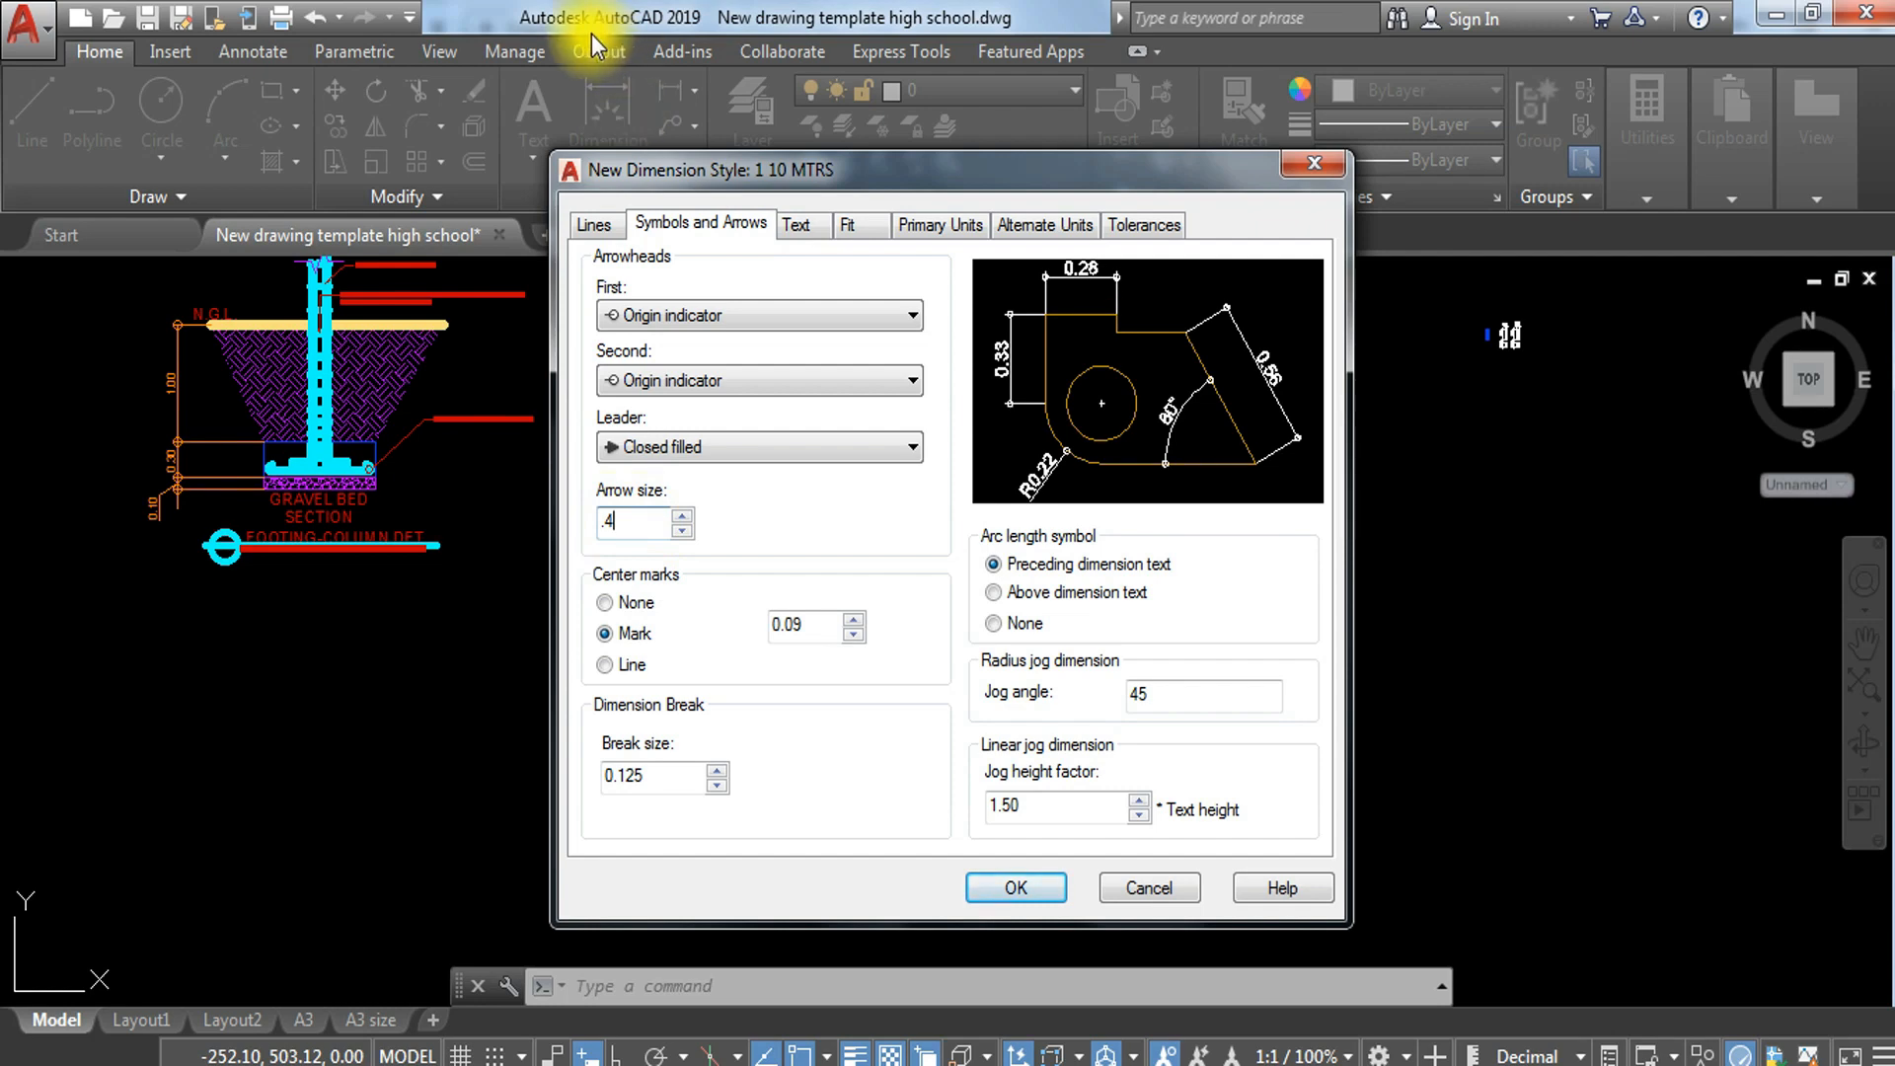
click(596, 224)
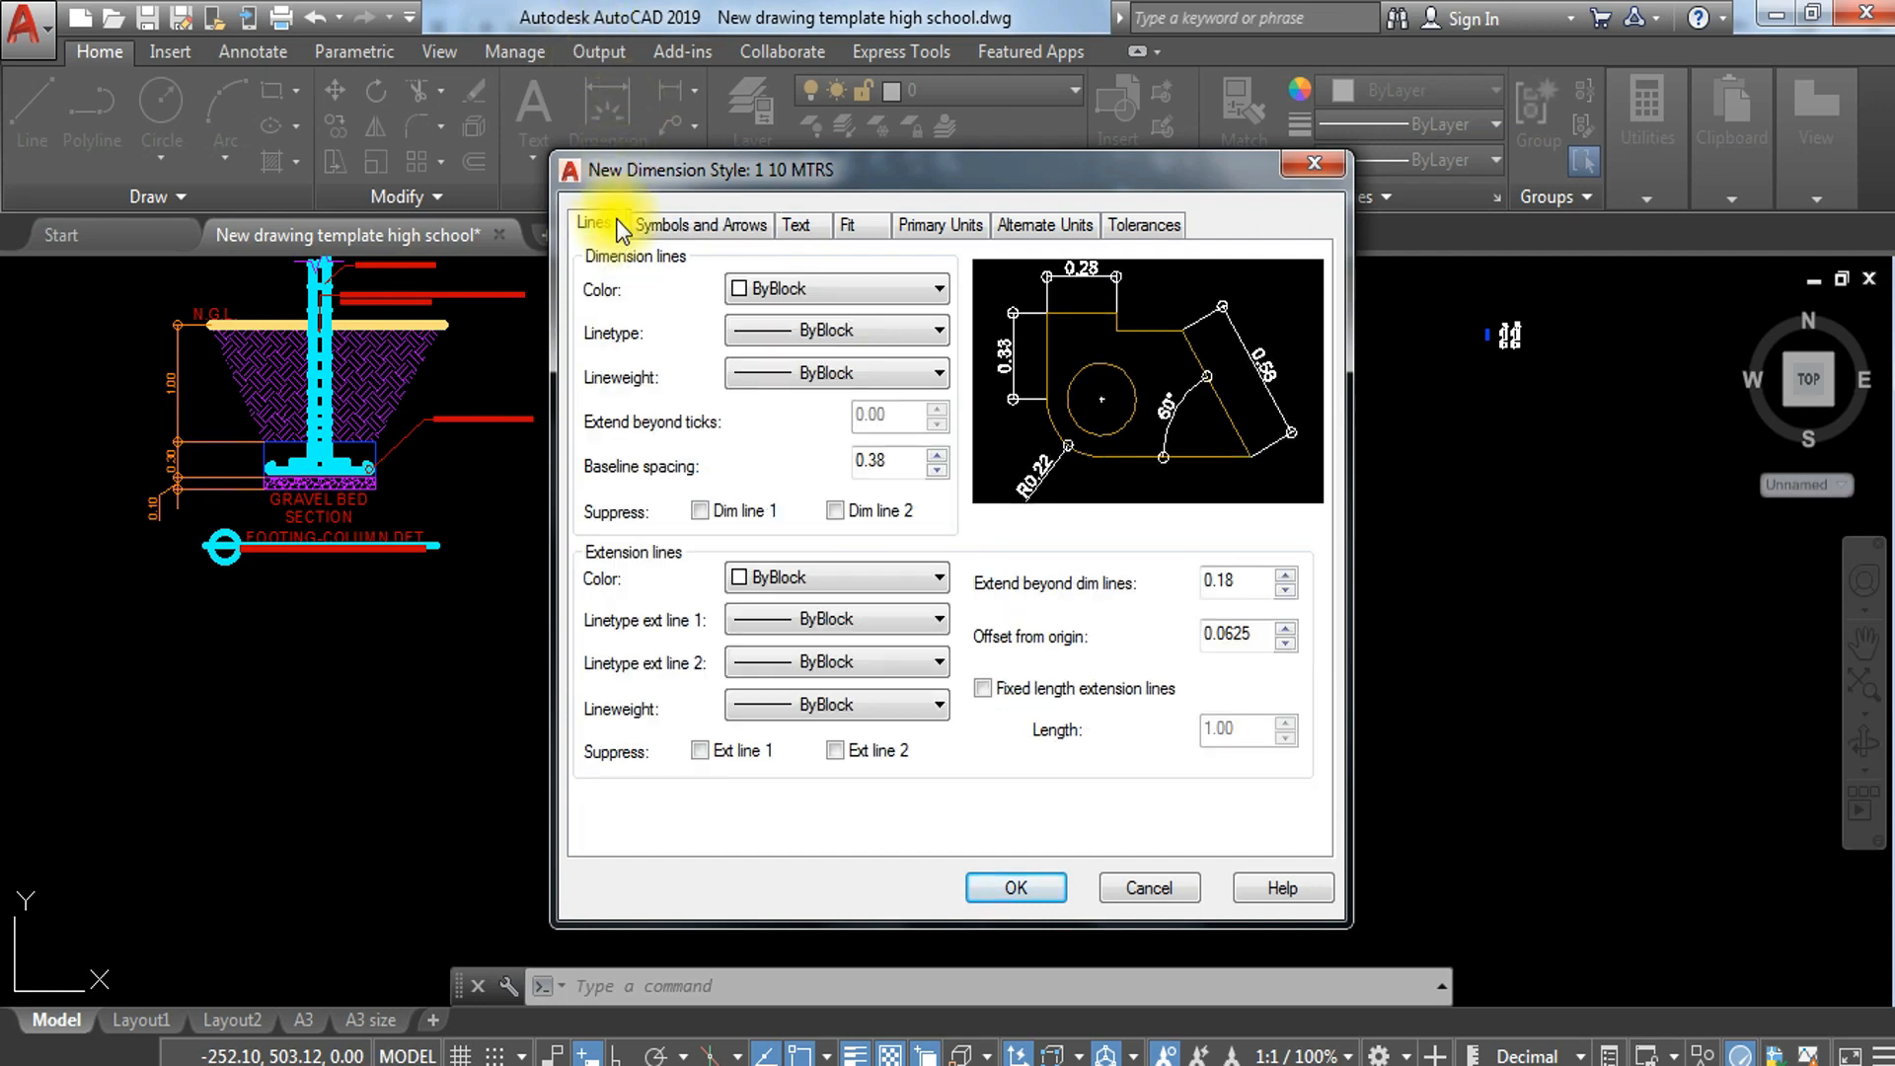
click(705, 224)
click(1004, 890)
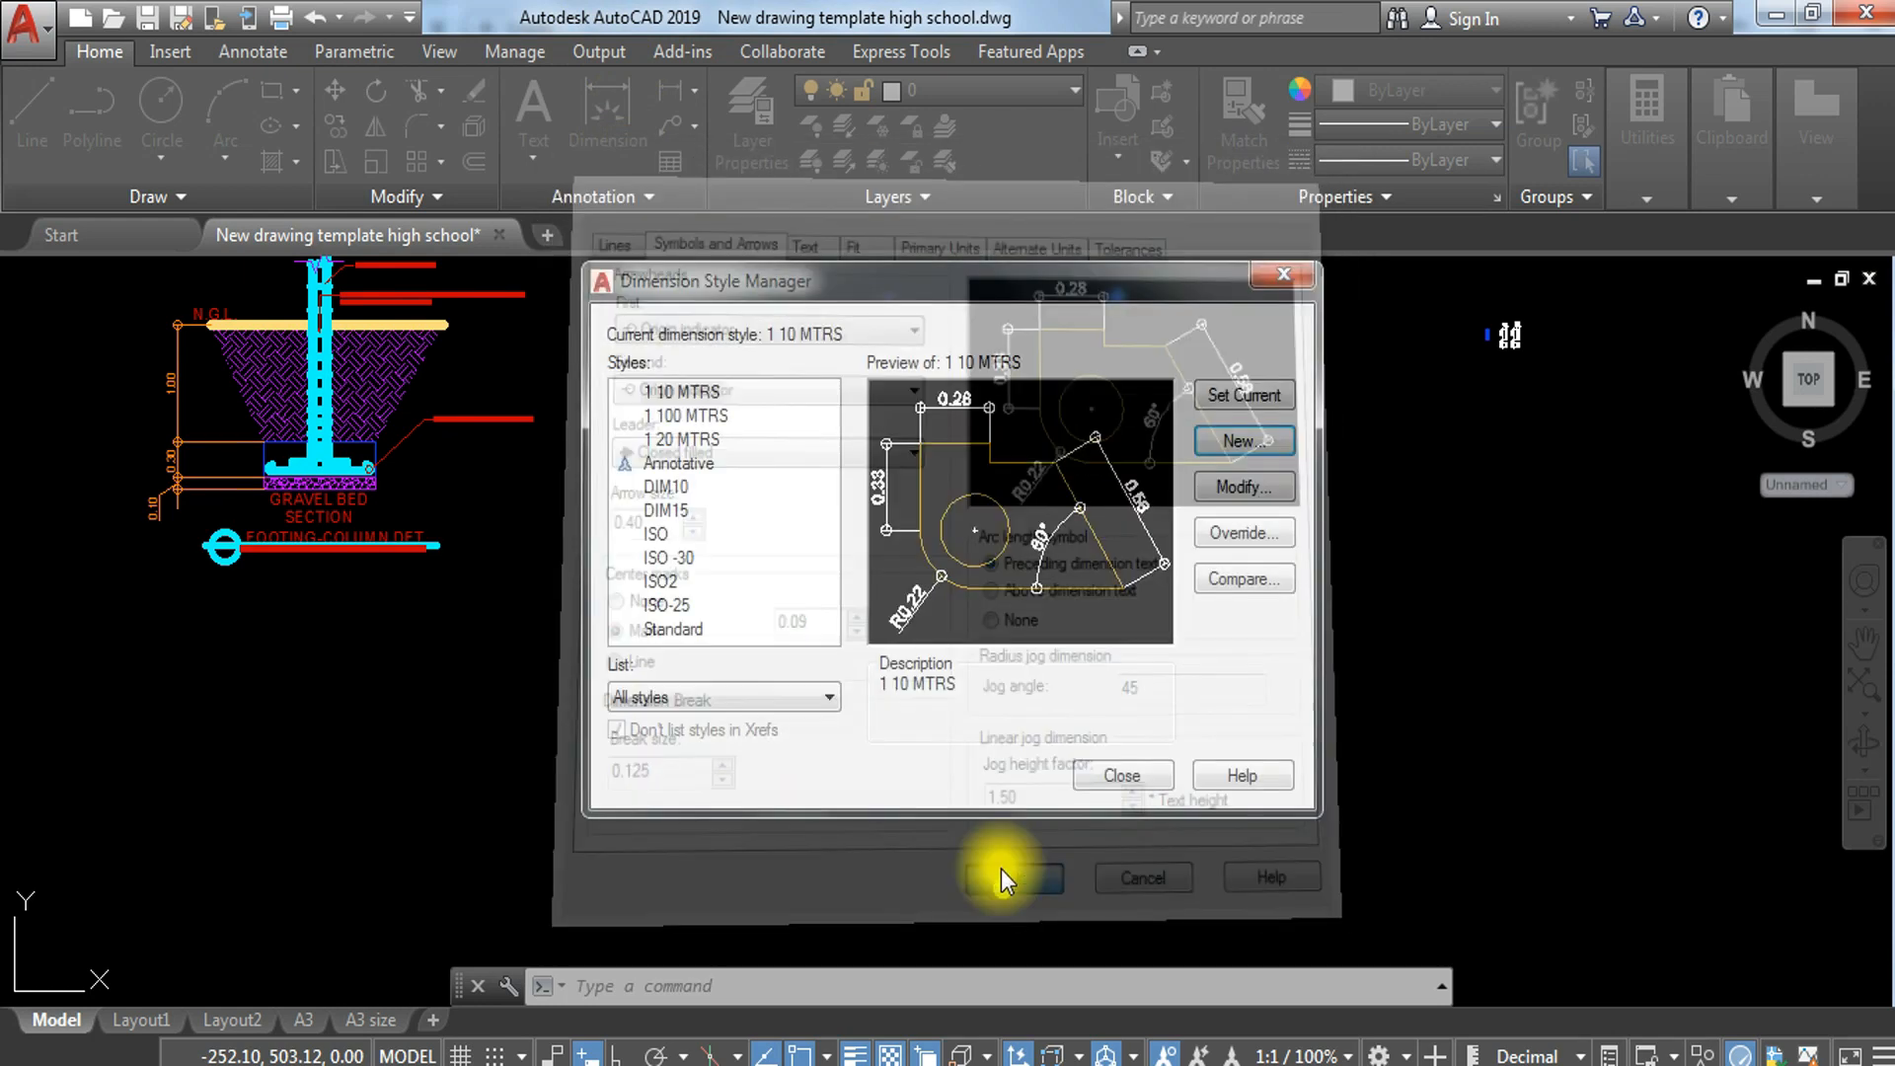
Step: Make 1 10 MTRS the current dimension style and close the style manager
click(713, 395)
click(1225, 395)
click(1136, 773)
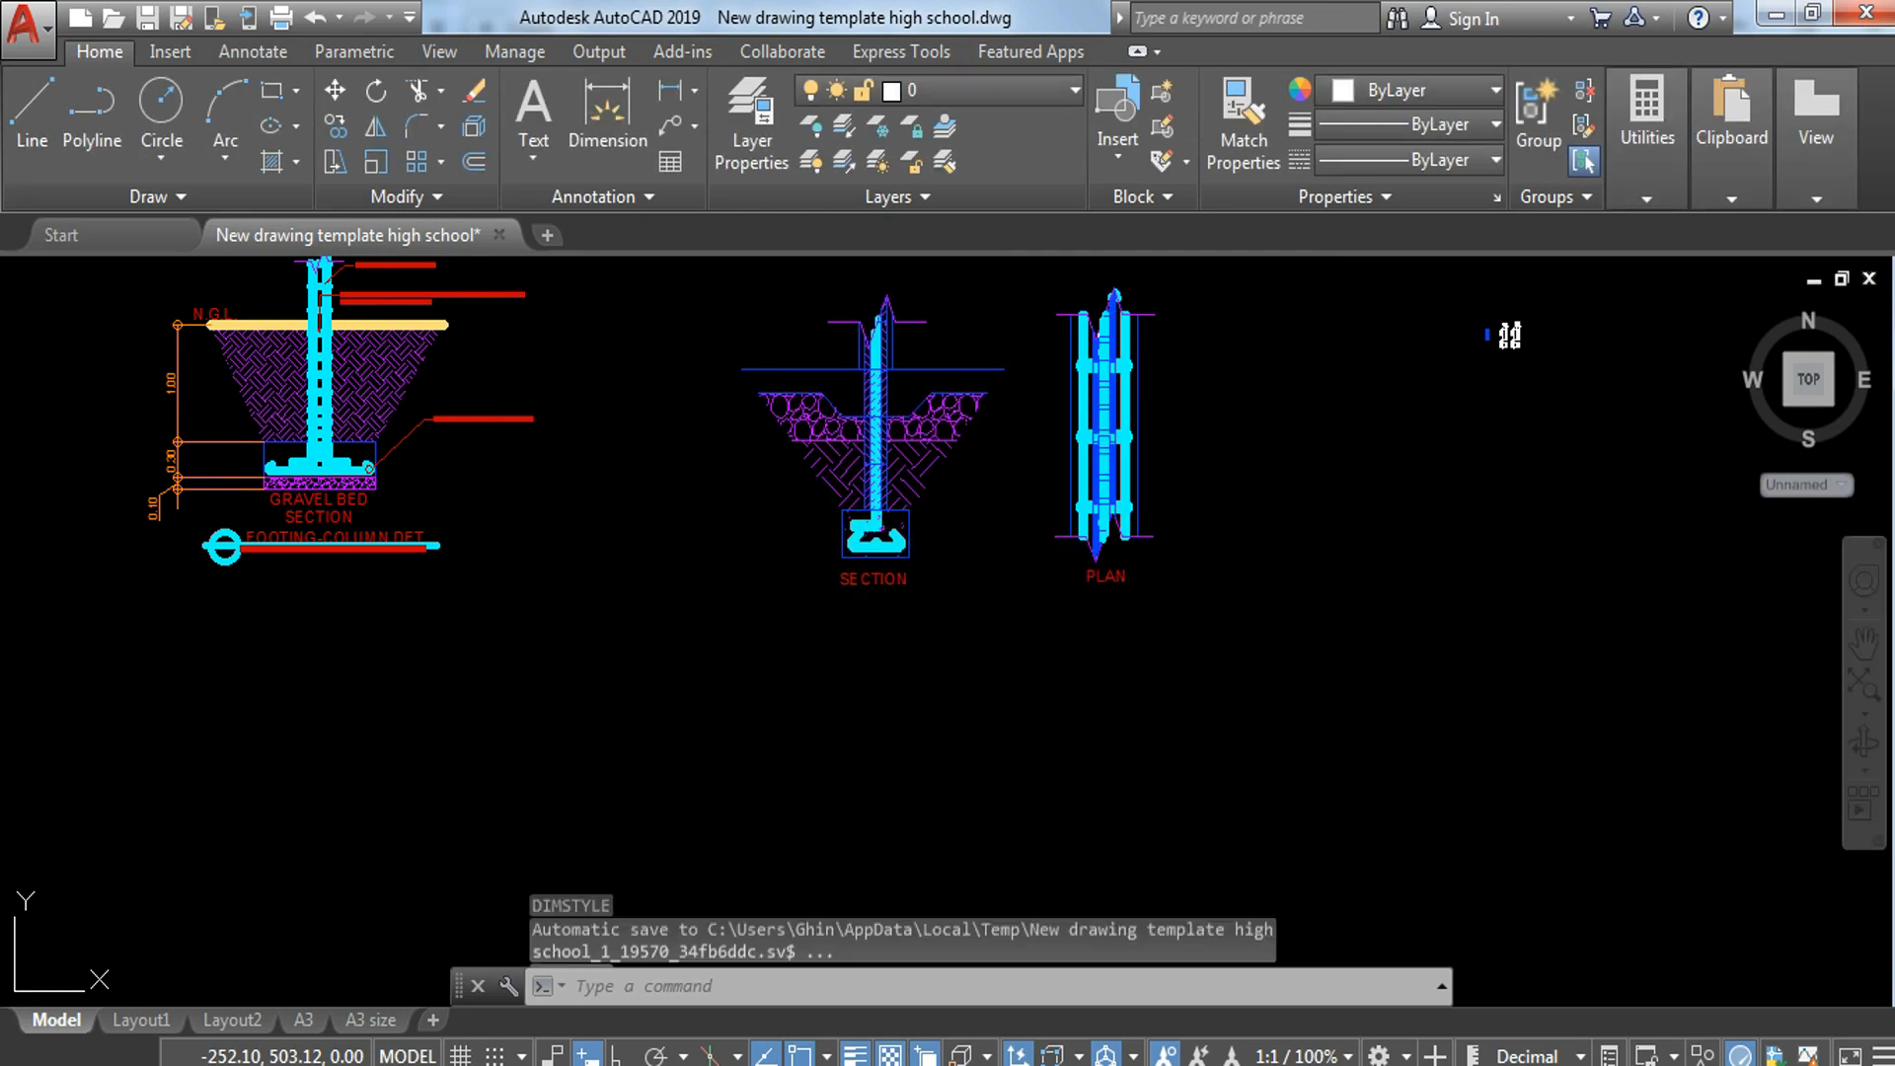
Step: Add a horizontal linear dimension for the footing width above the wall-footing plan strip
scroll(829, 488, up, 3)
mouse_move(907, 599)
middle_down()
mouse_move(1291, 692)
mouse_move(1339, 776)
mouse_move(1296, 865)
middle_up()
middle_drag(1754, 790, 1260, 666)
text(DLI)
key(Return)
scroll(1163, 395, up, 2)
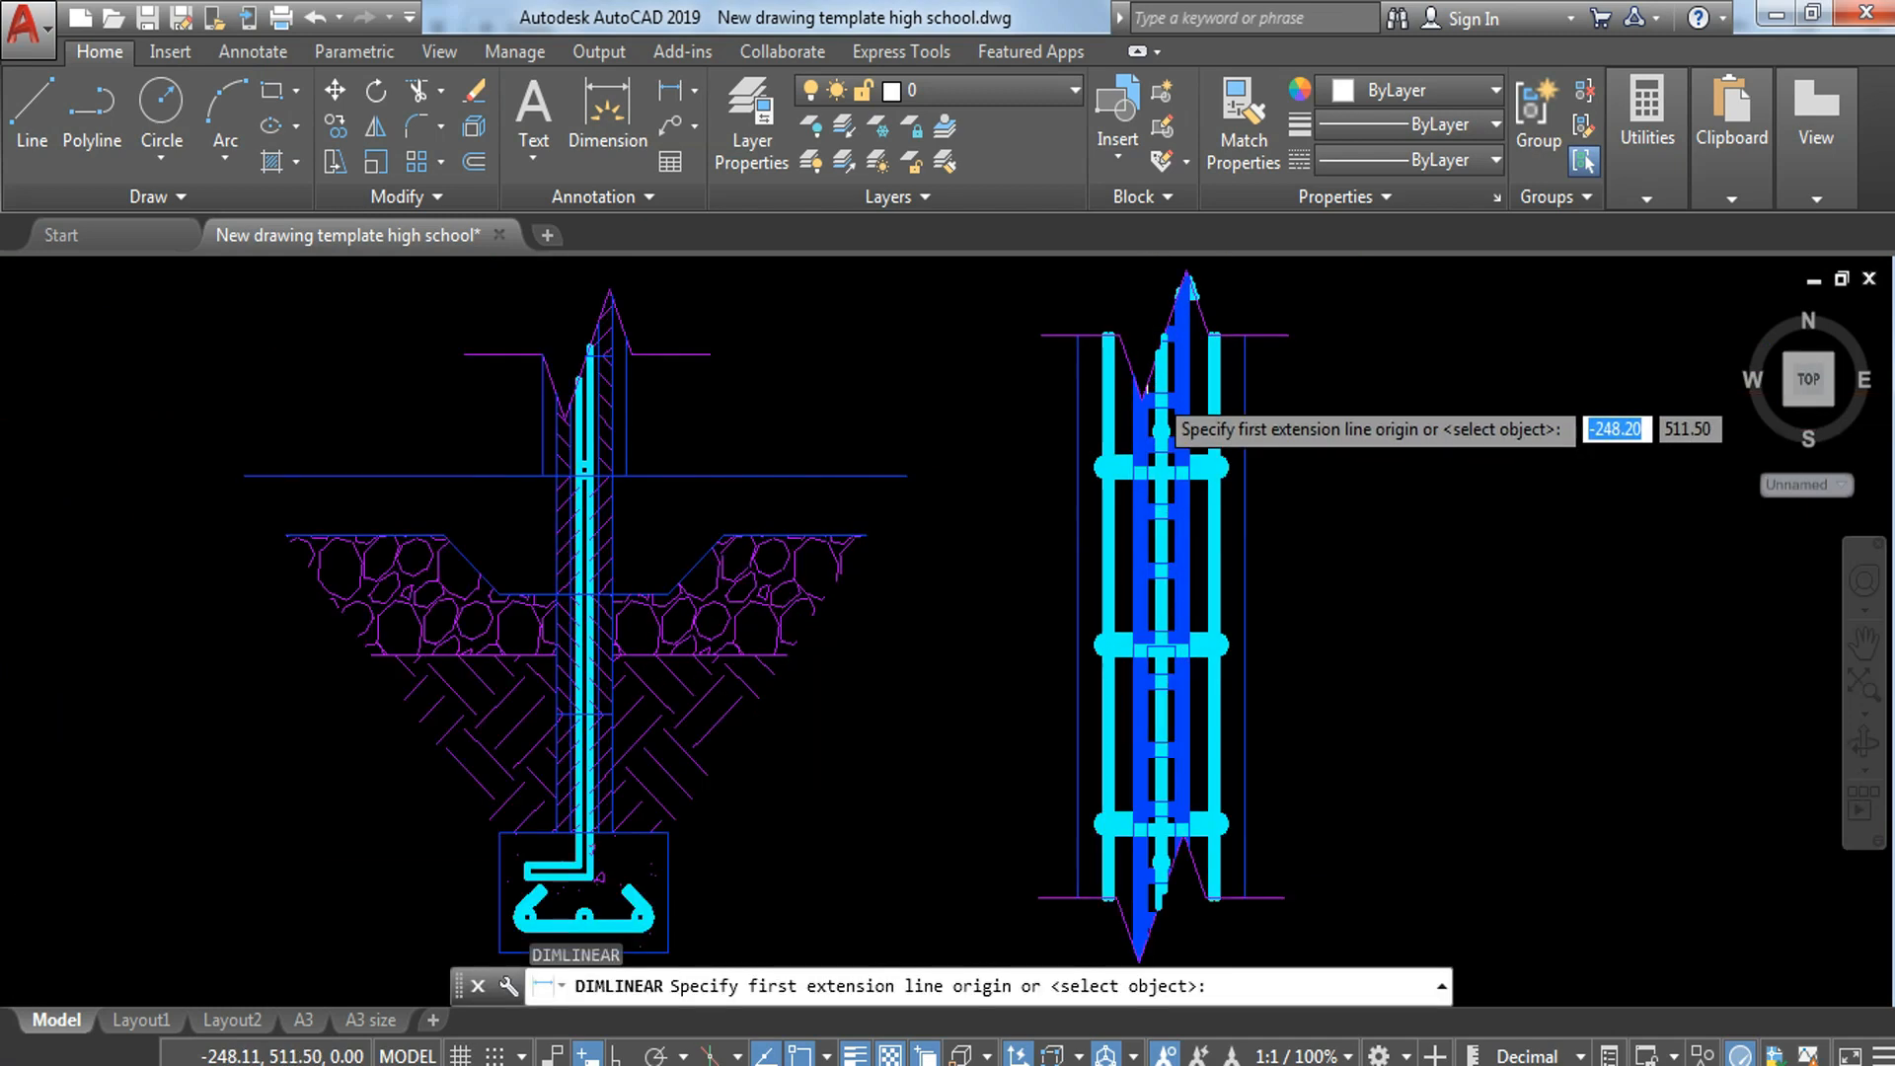
scroll(1151, 390, up, 2)
click(1030, 303)
click(1297, 302)
scroll(1298, 315, down, 5)
middle_drag(1303, 318, 1268, 370)
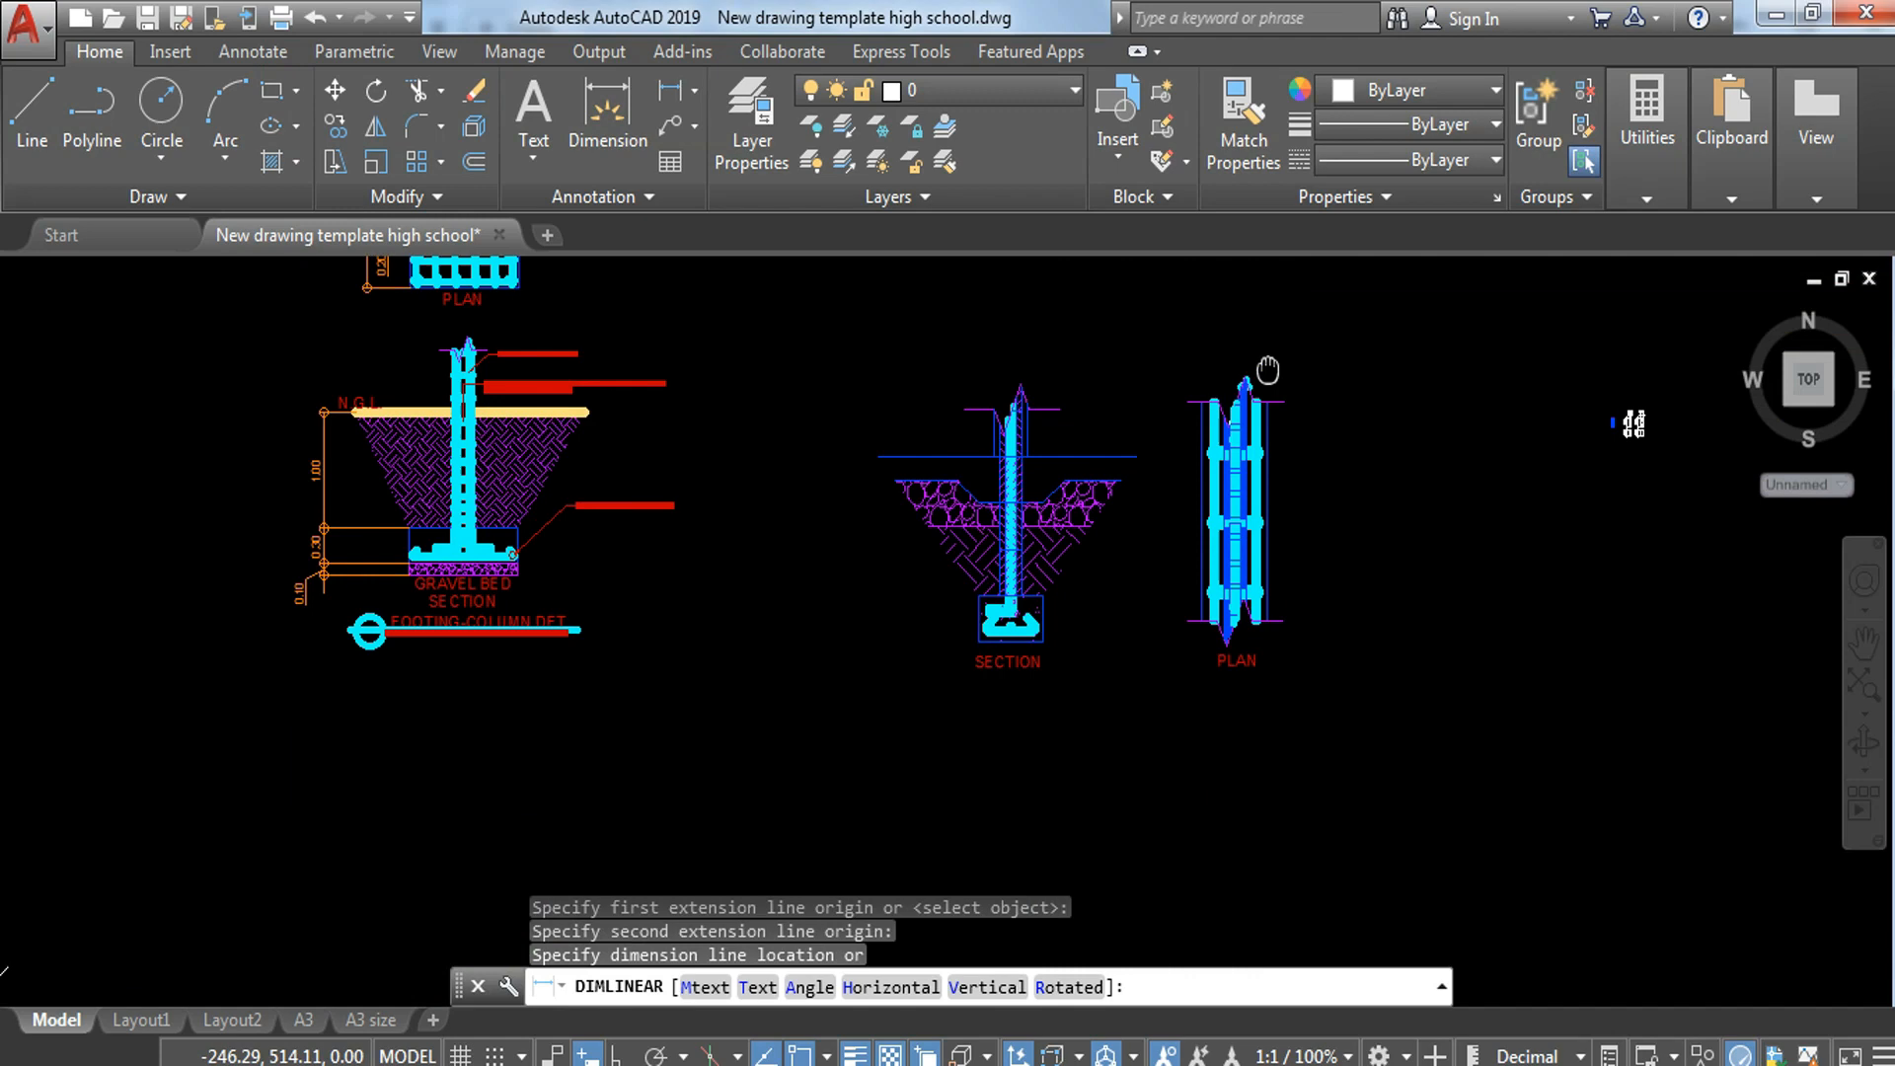
scroll(1266, 375, up, 2)
click(1267, 370)
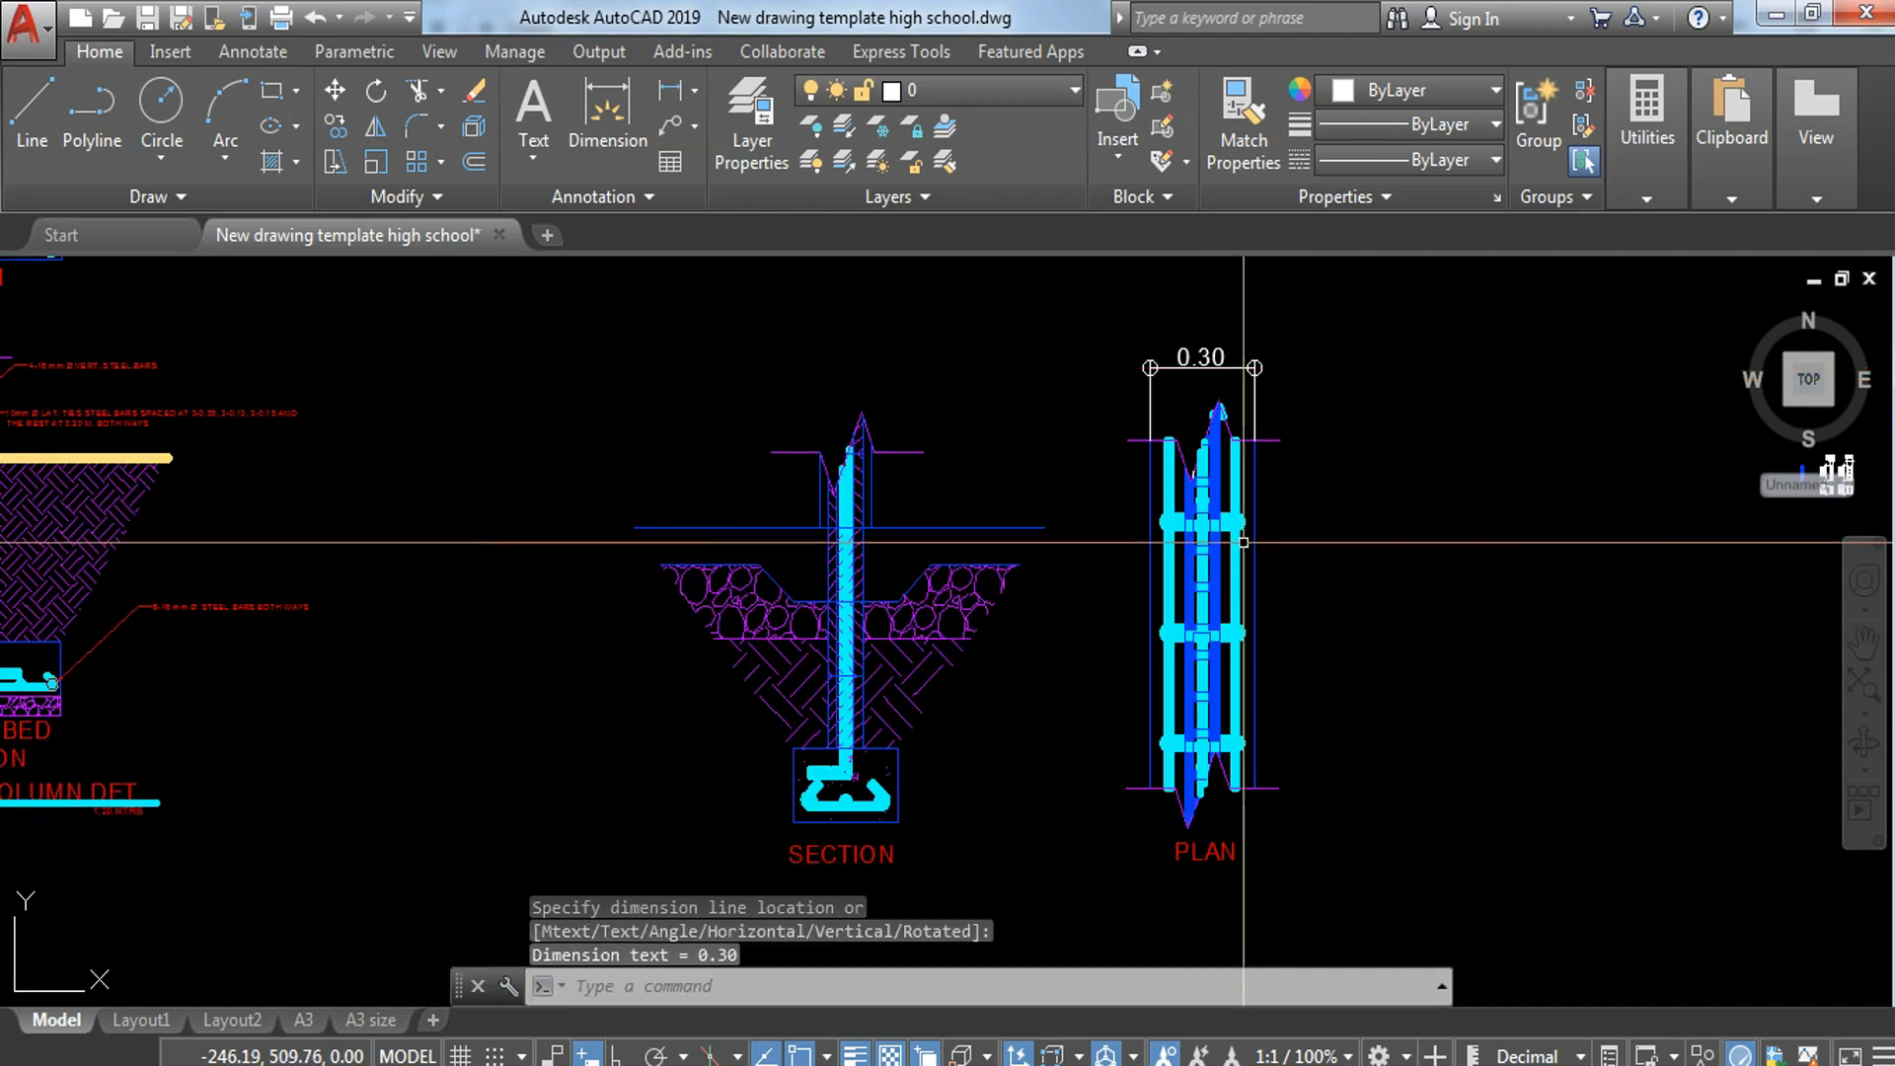
scroll(1173, 443, up, 3)
text(dli)
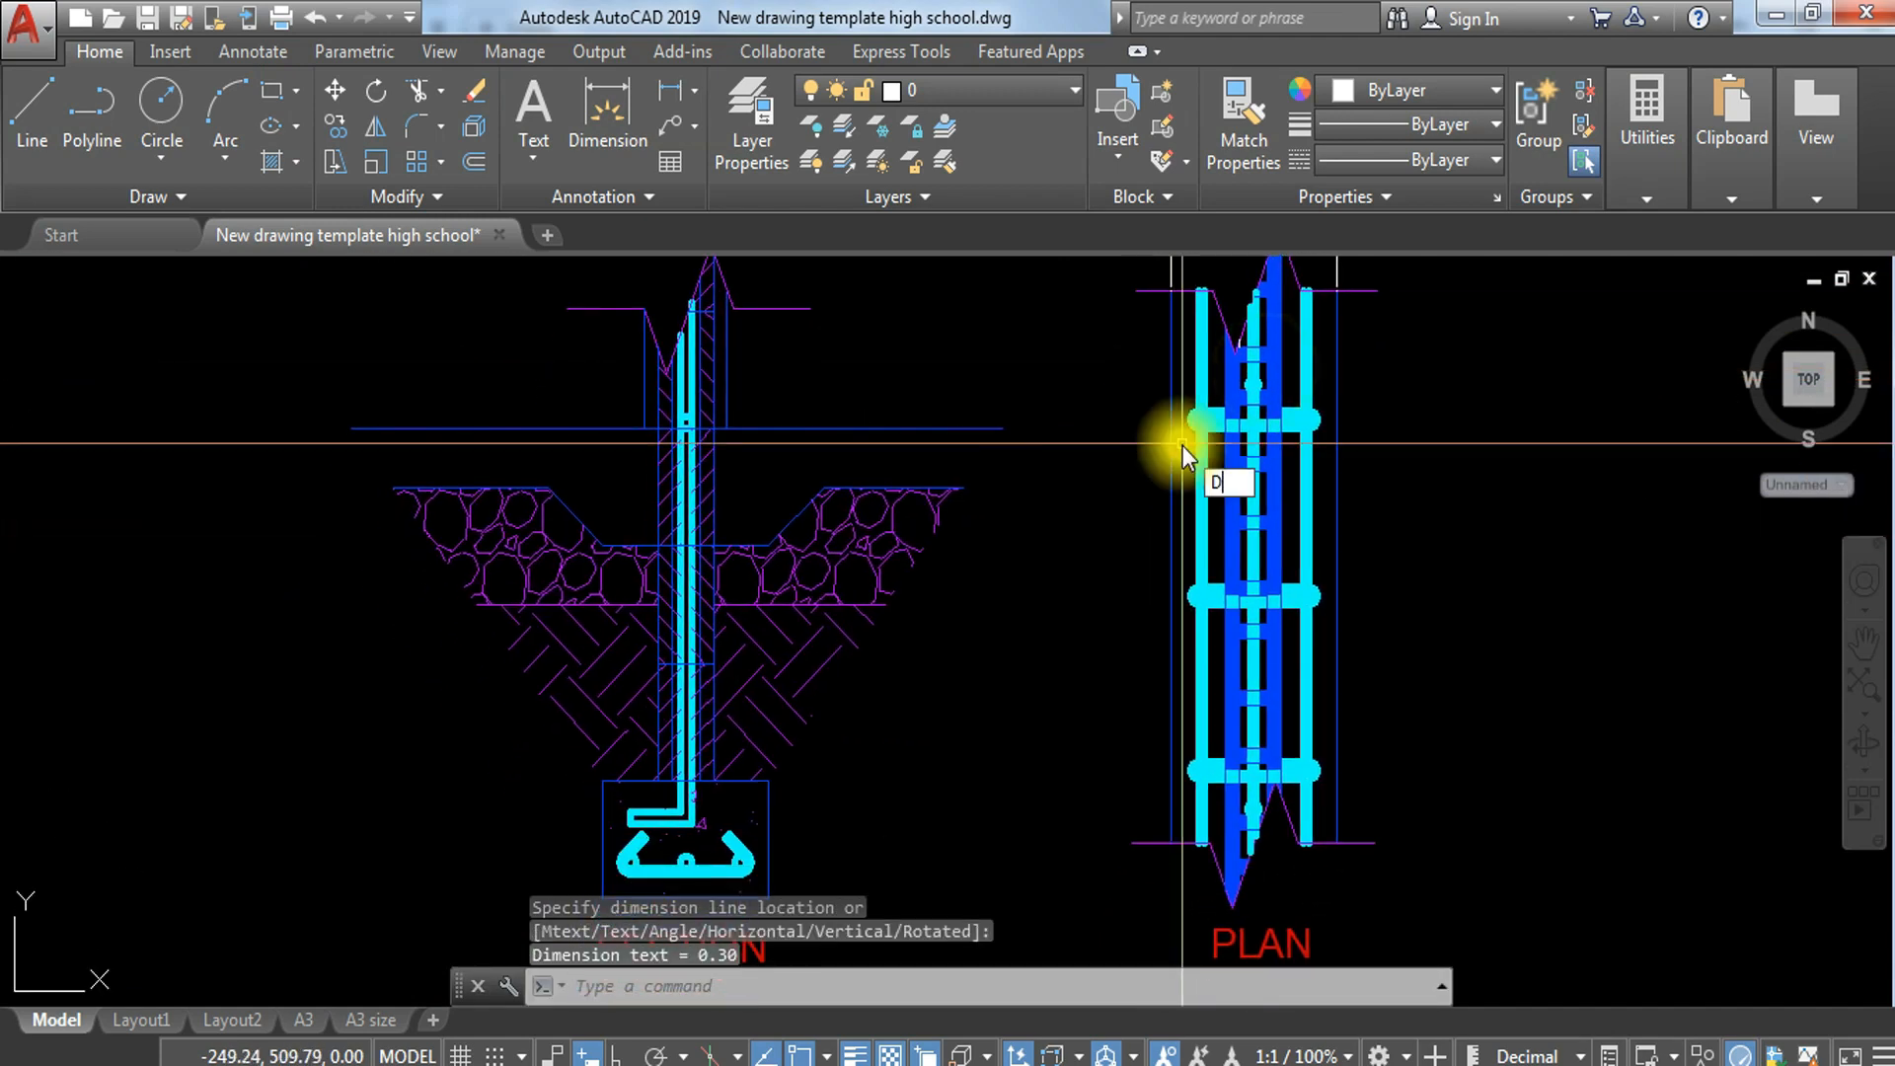
key(Return)
scroll(1188, 446, up, 3)
middle_drag(1229, 827, 1167, 419)
middle_drag(1186, 646, 1171, 492)
scroll(1145, 744, up, 3)
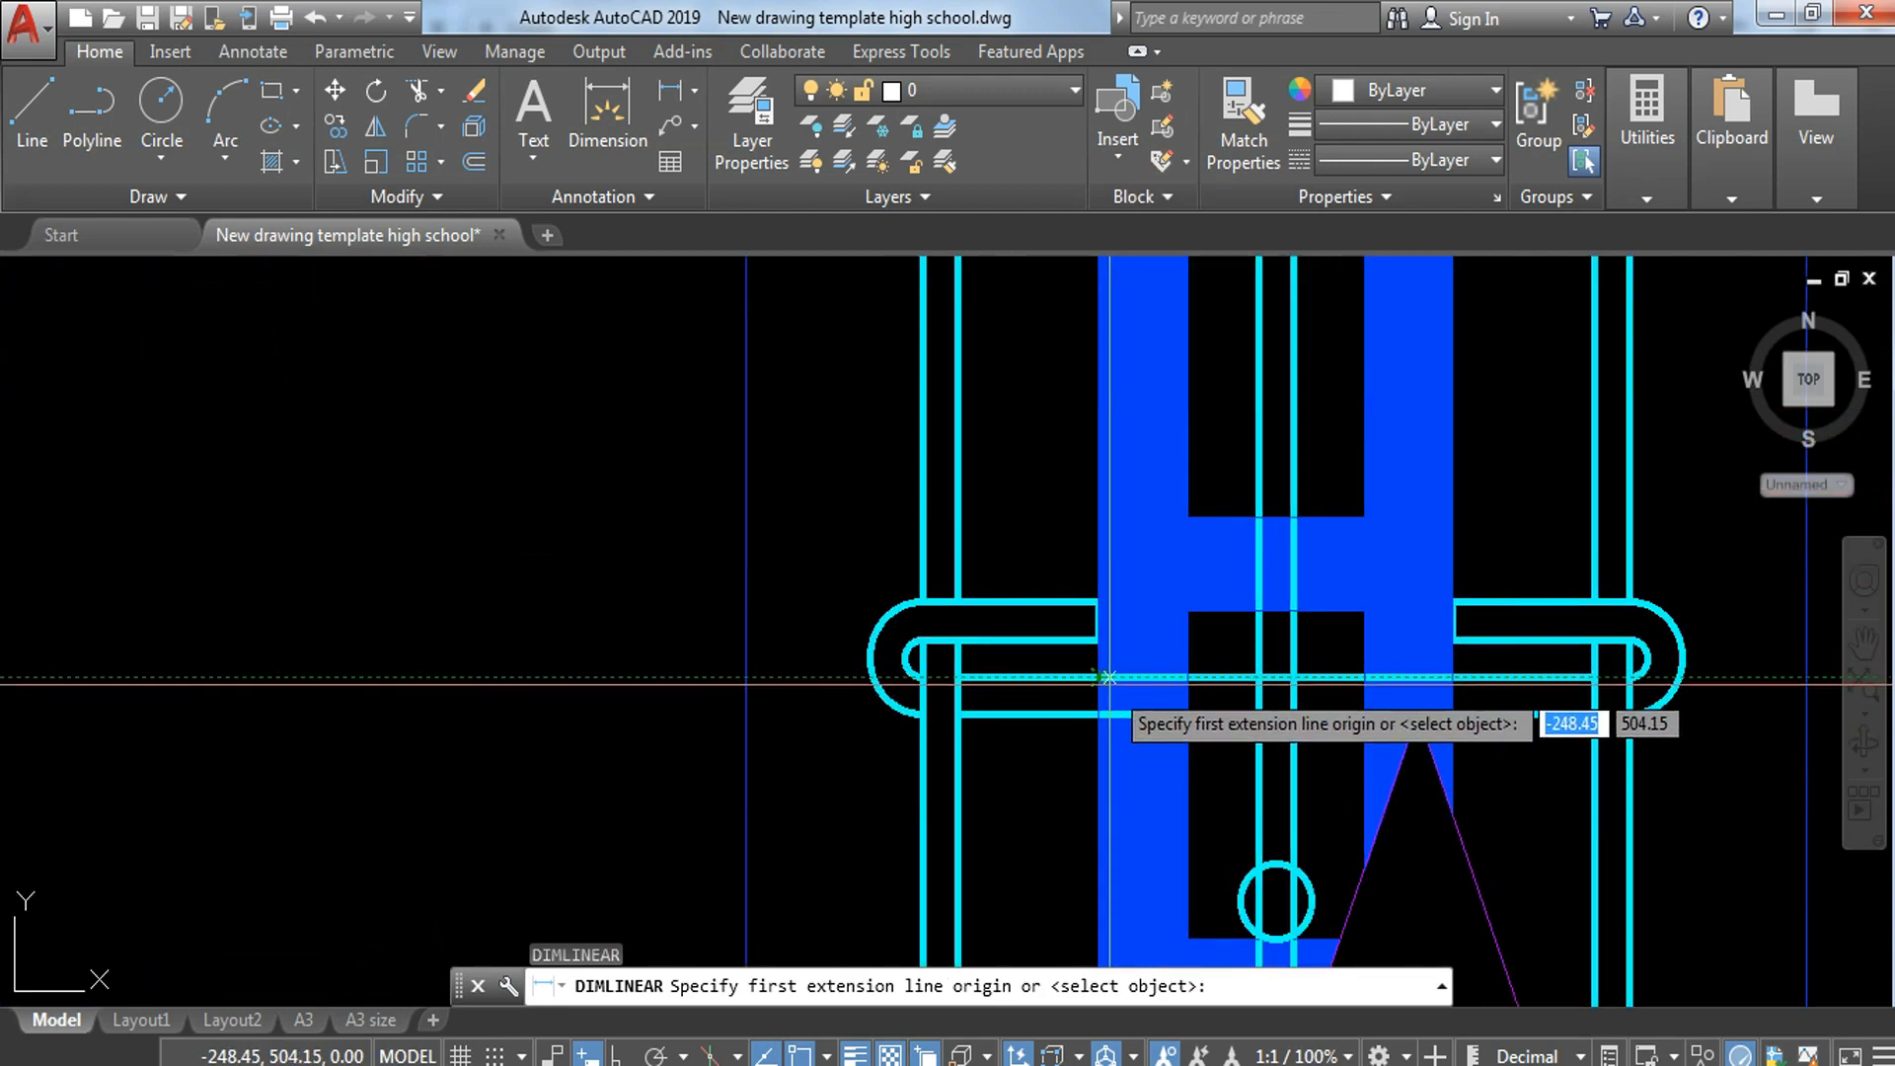
click(1098, 674)
scroll(1122, 642, down, 7)
scroll(1154, 669, up, 5)
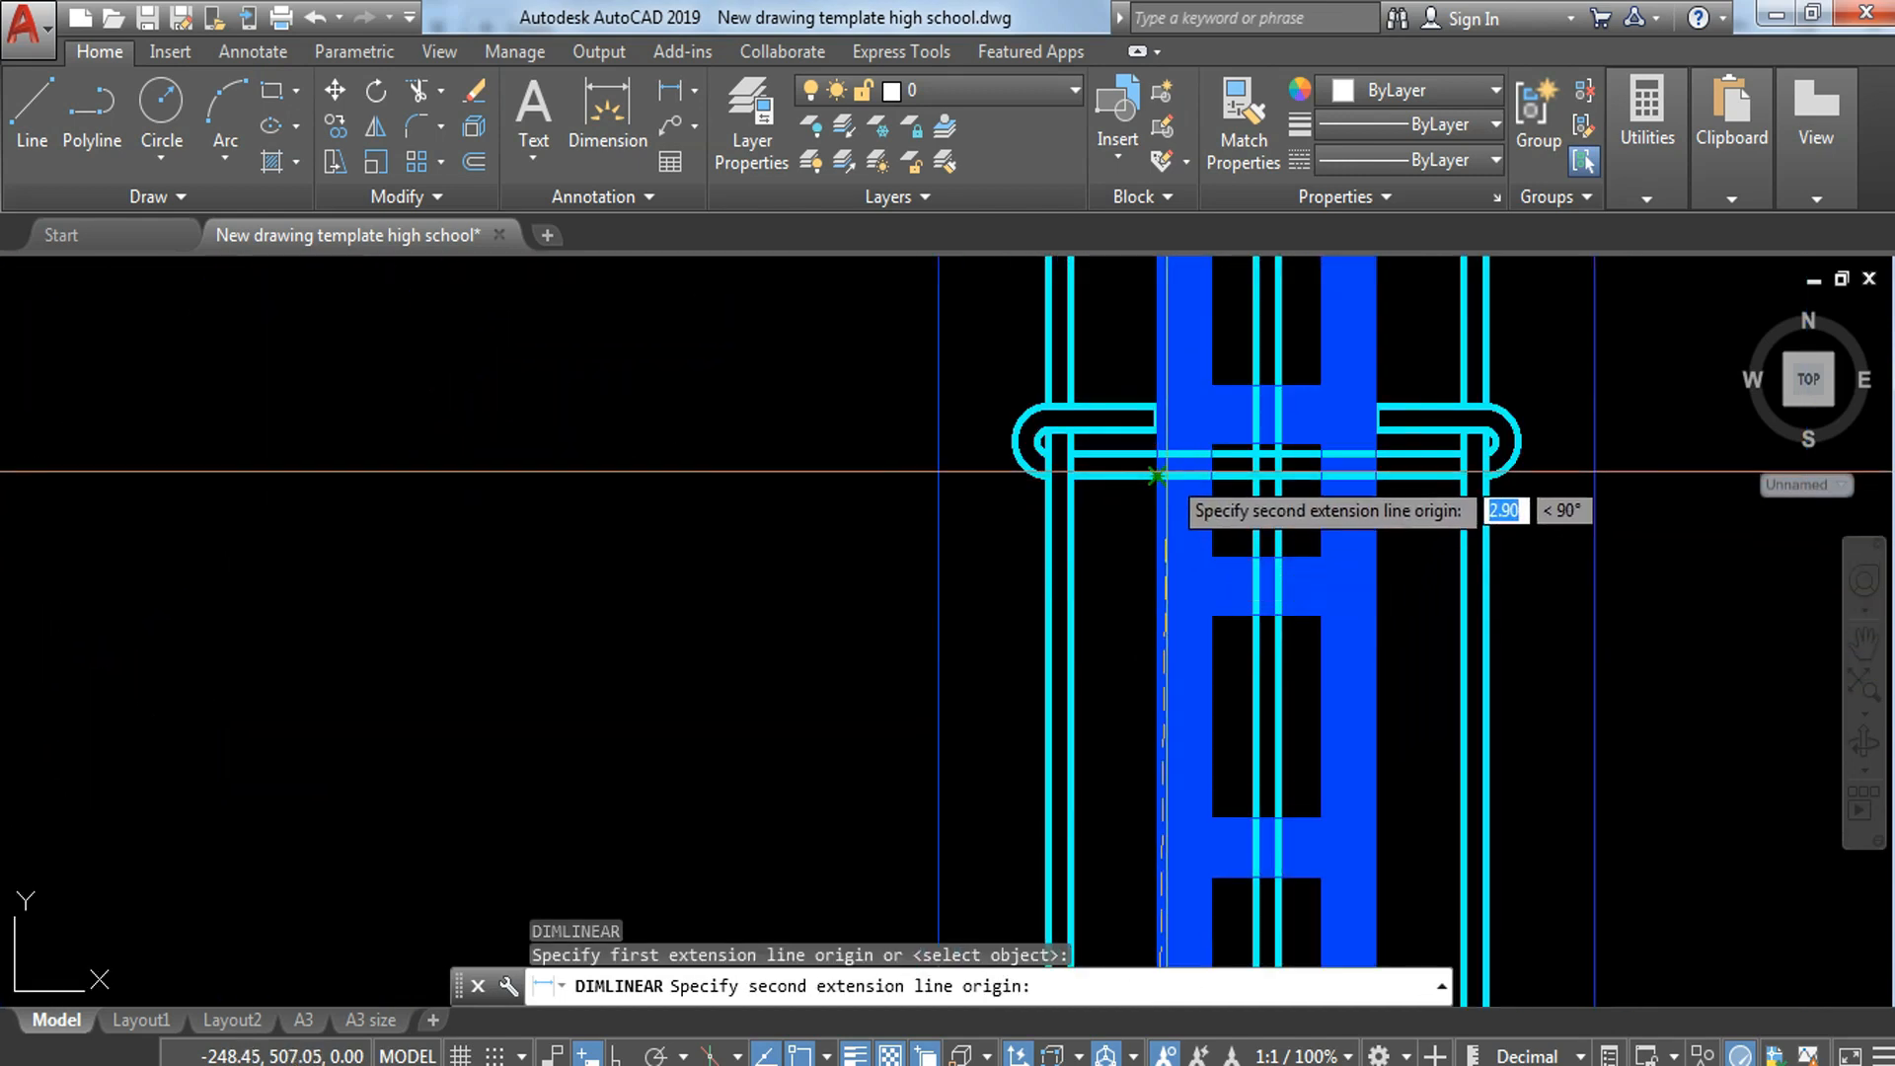
click(1153, 494)
scroll(1160, 476, down, 2)
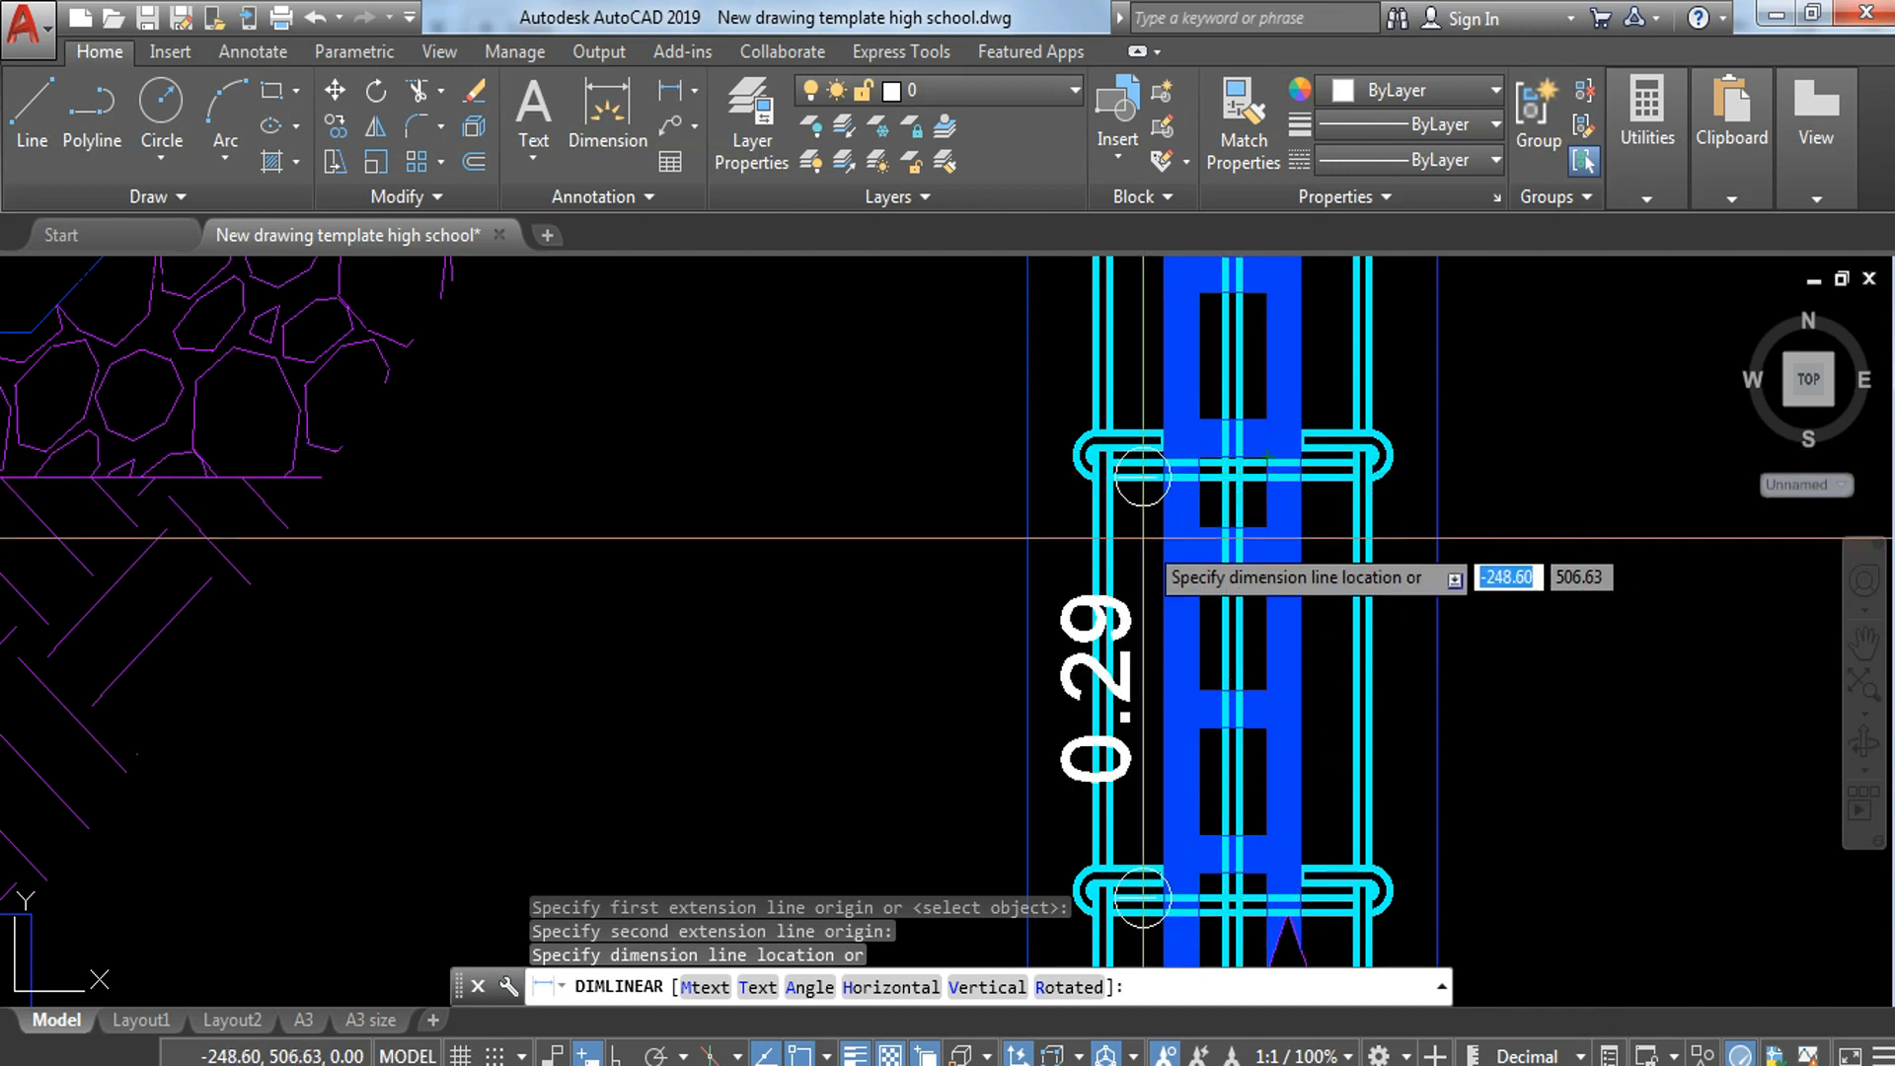
key(Escape)
Step: Add a vertical linear dimension for one wall-block length left of the plan strip, starting from its lower break line
middle_drag(1182, 591, 1165, 458)
key(Return)
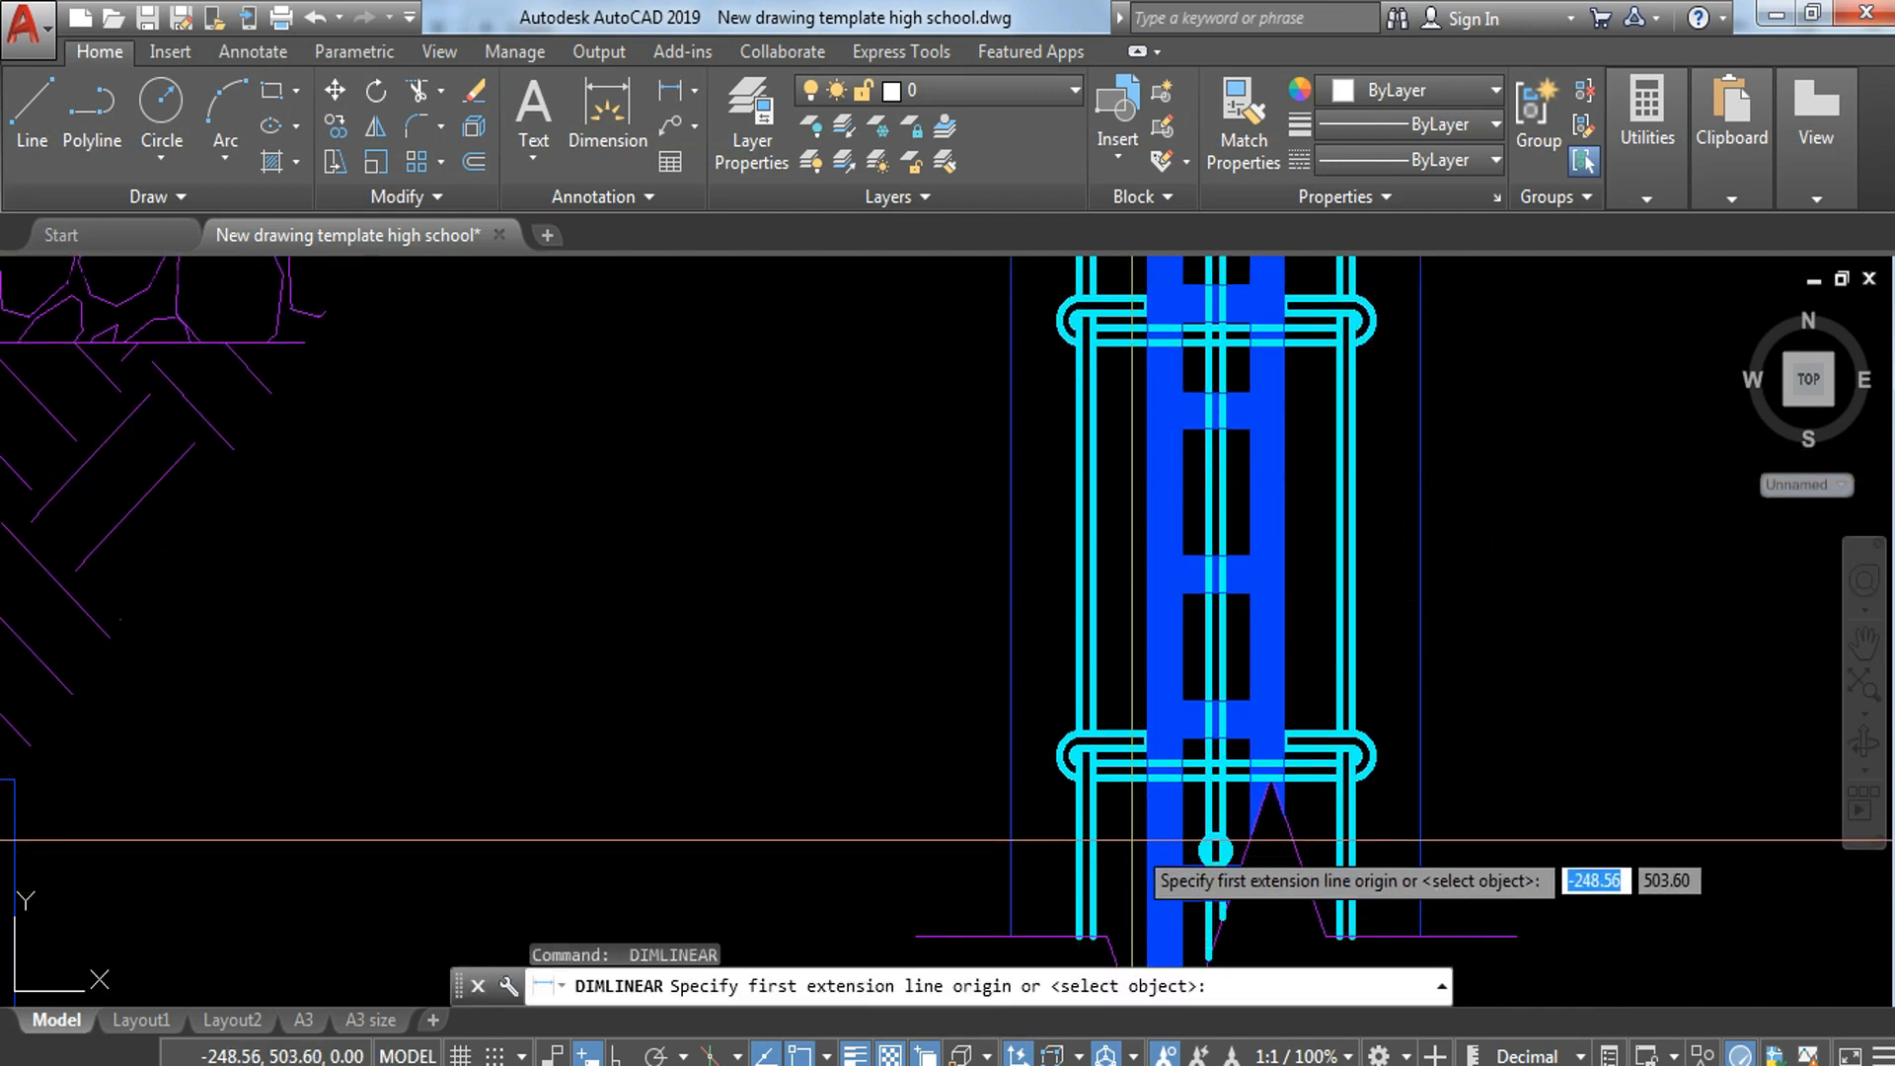
scroll(1160, 857, down, 2)
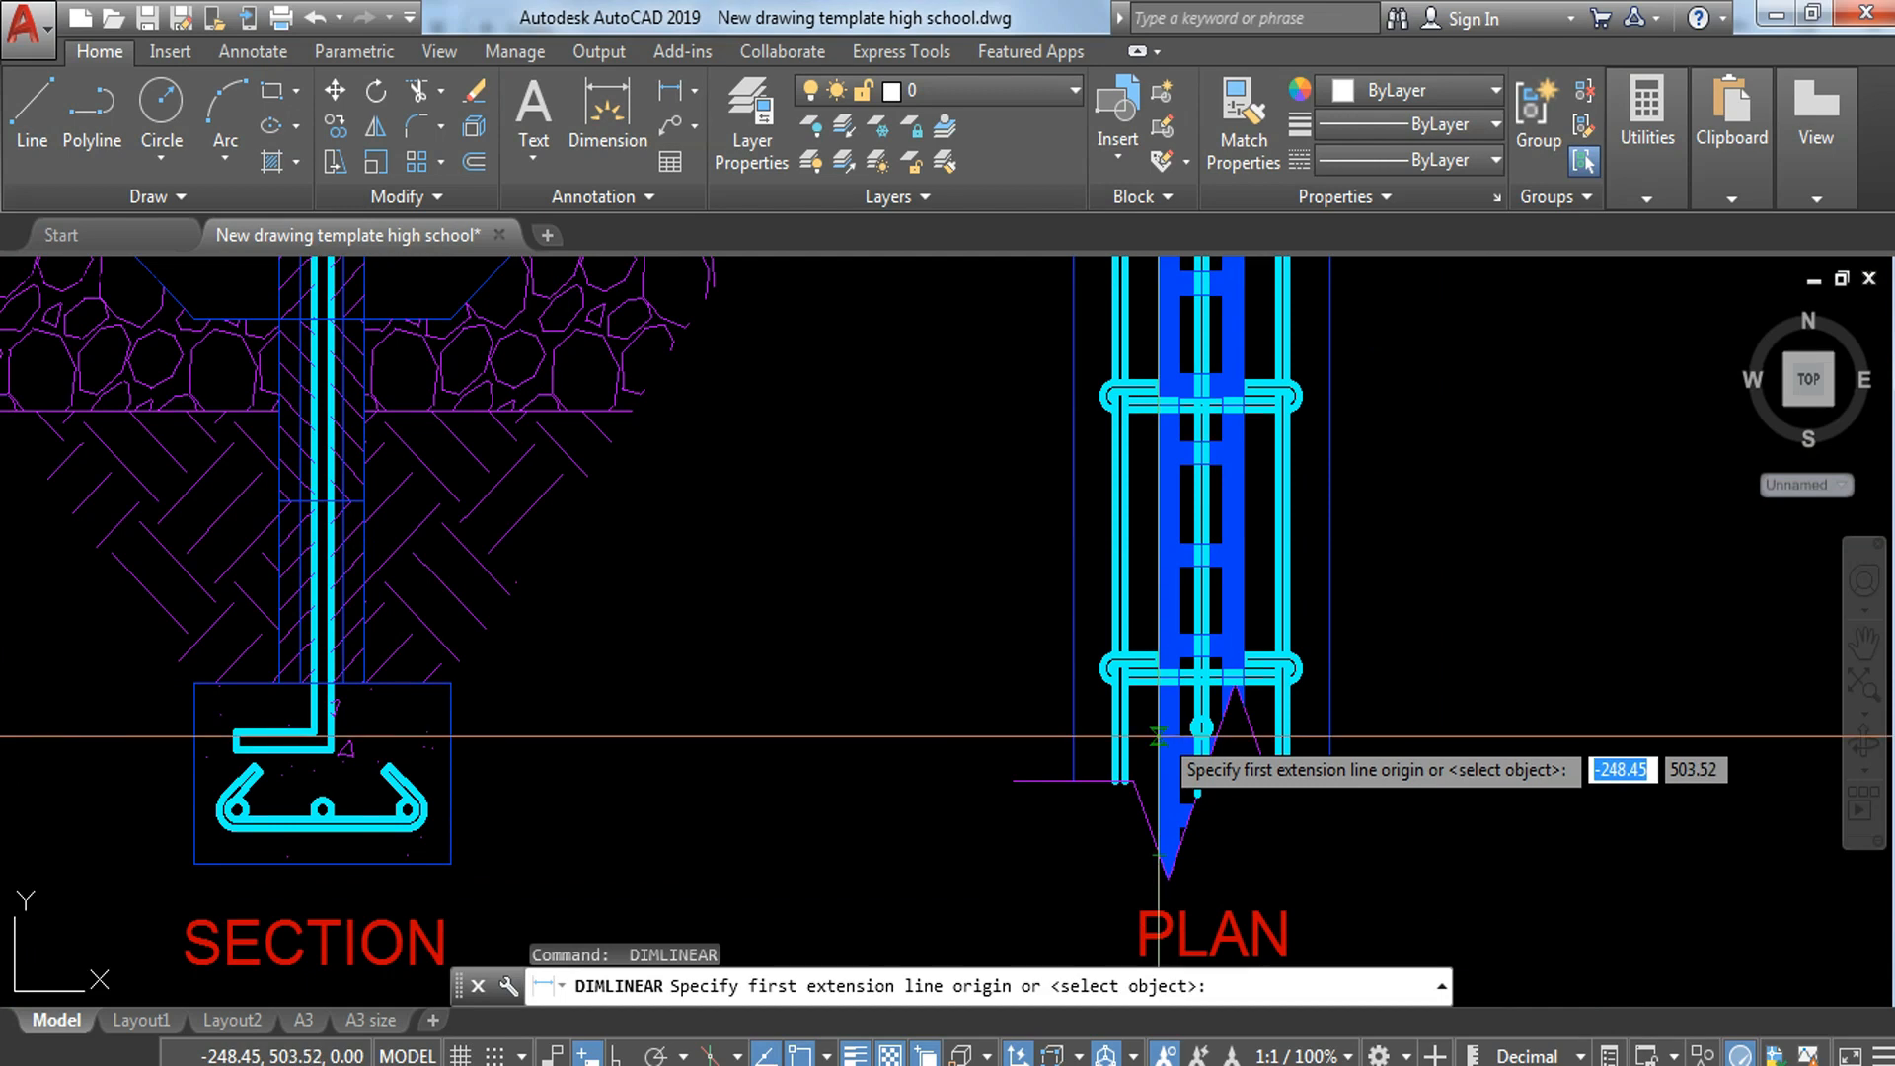
click(1160, 788)
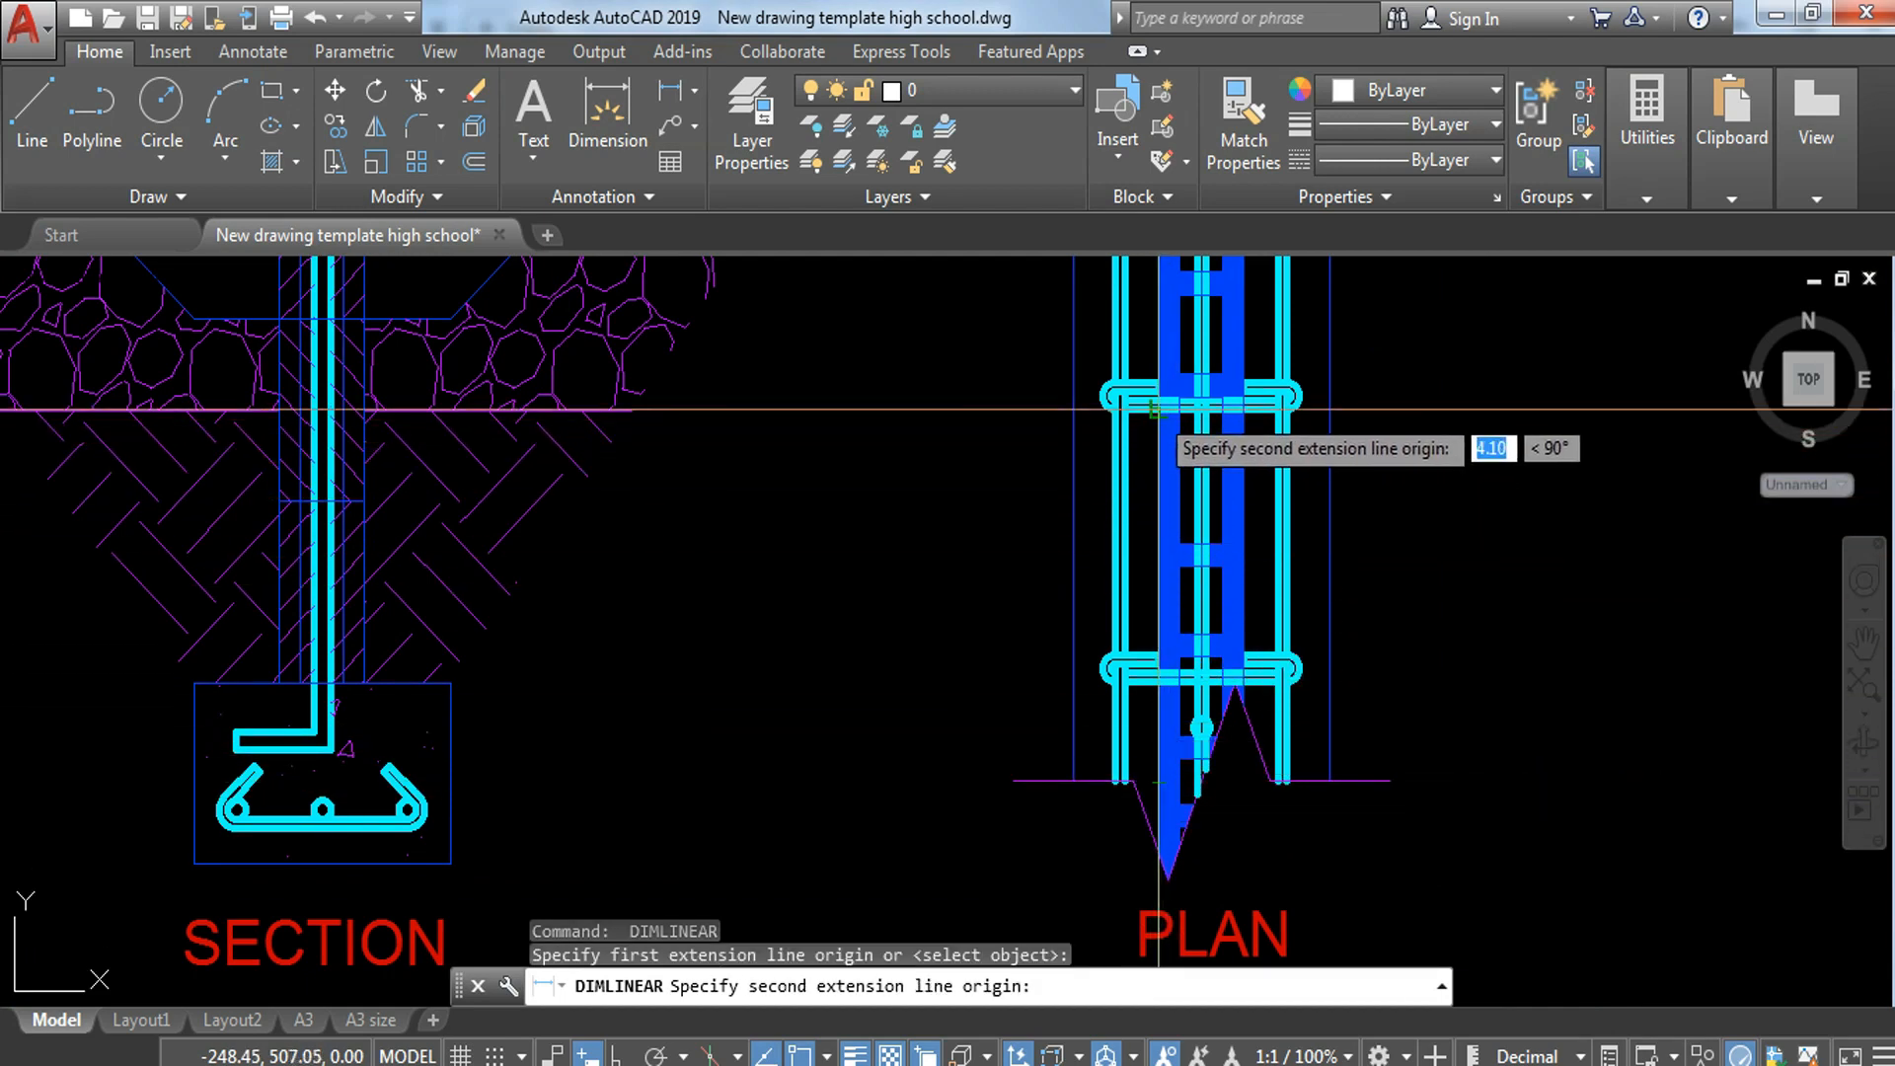
scroll(1157, 400, up, 2)
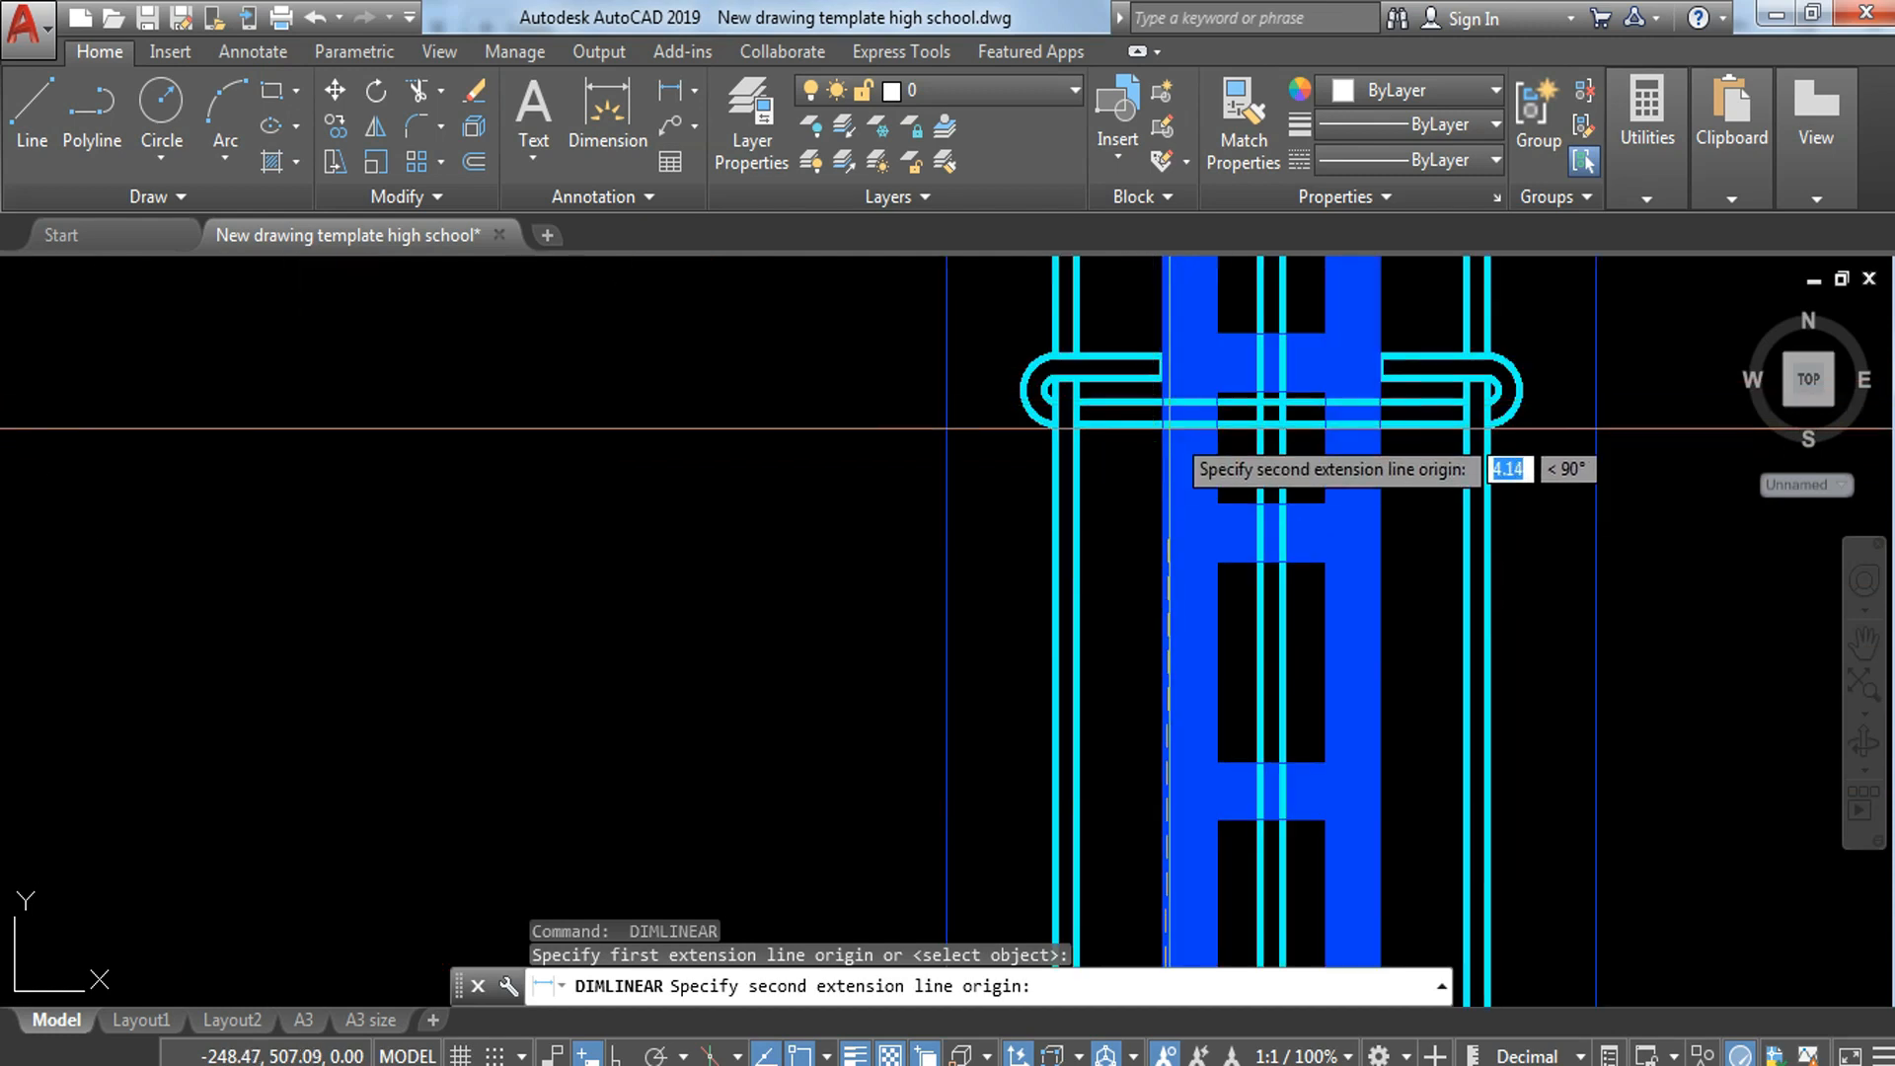
click(1161, 446)
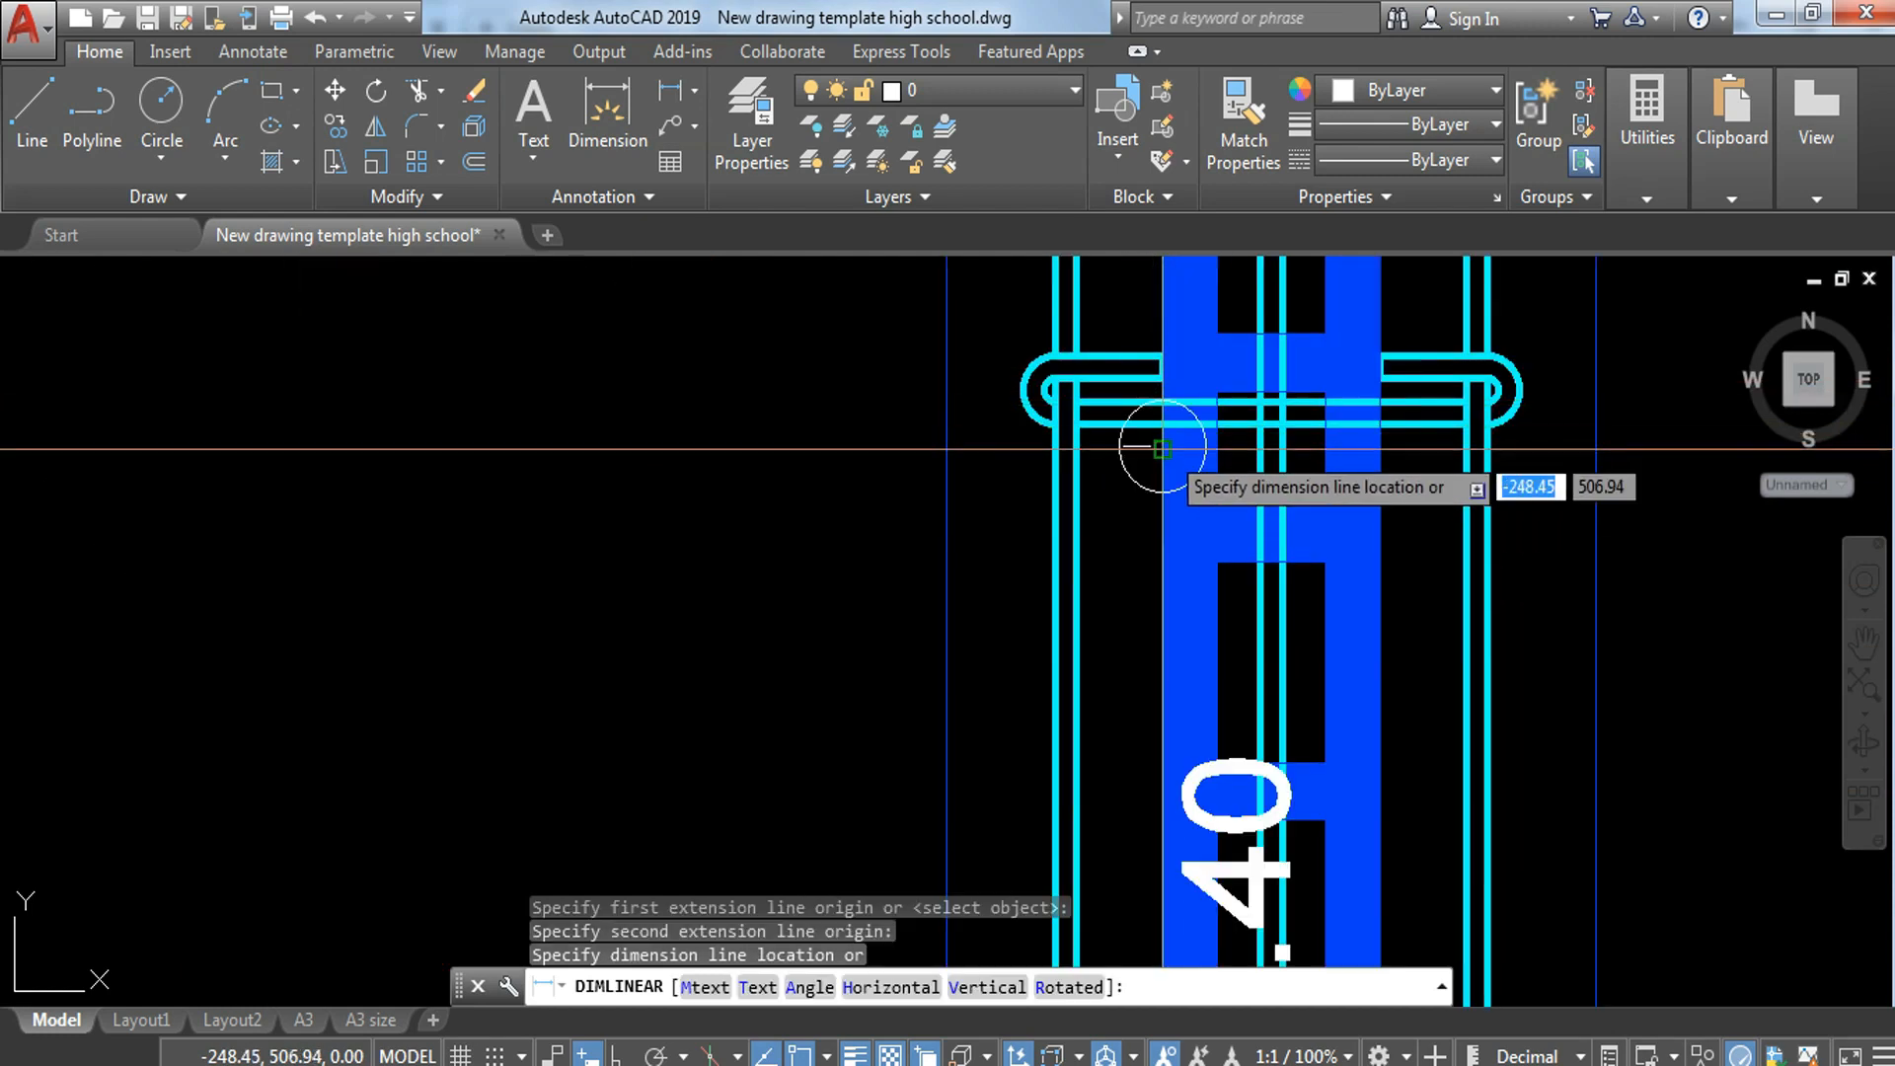
scroll(1129, 445, down, 2)
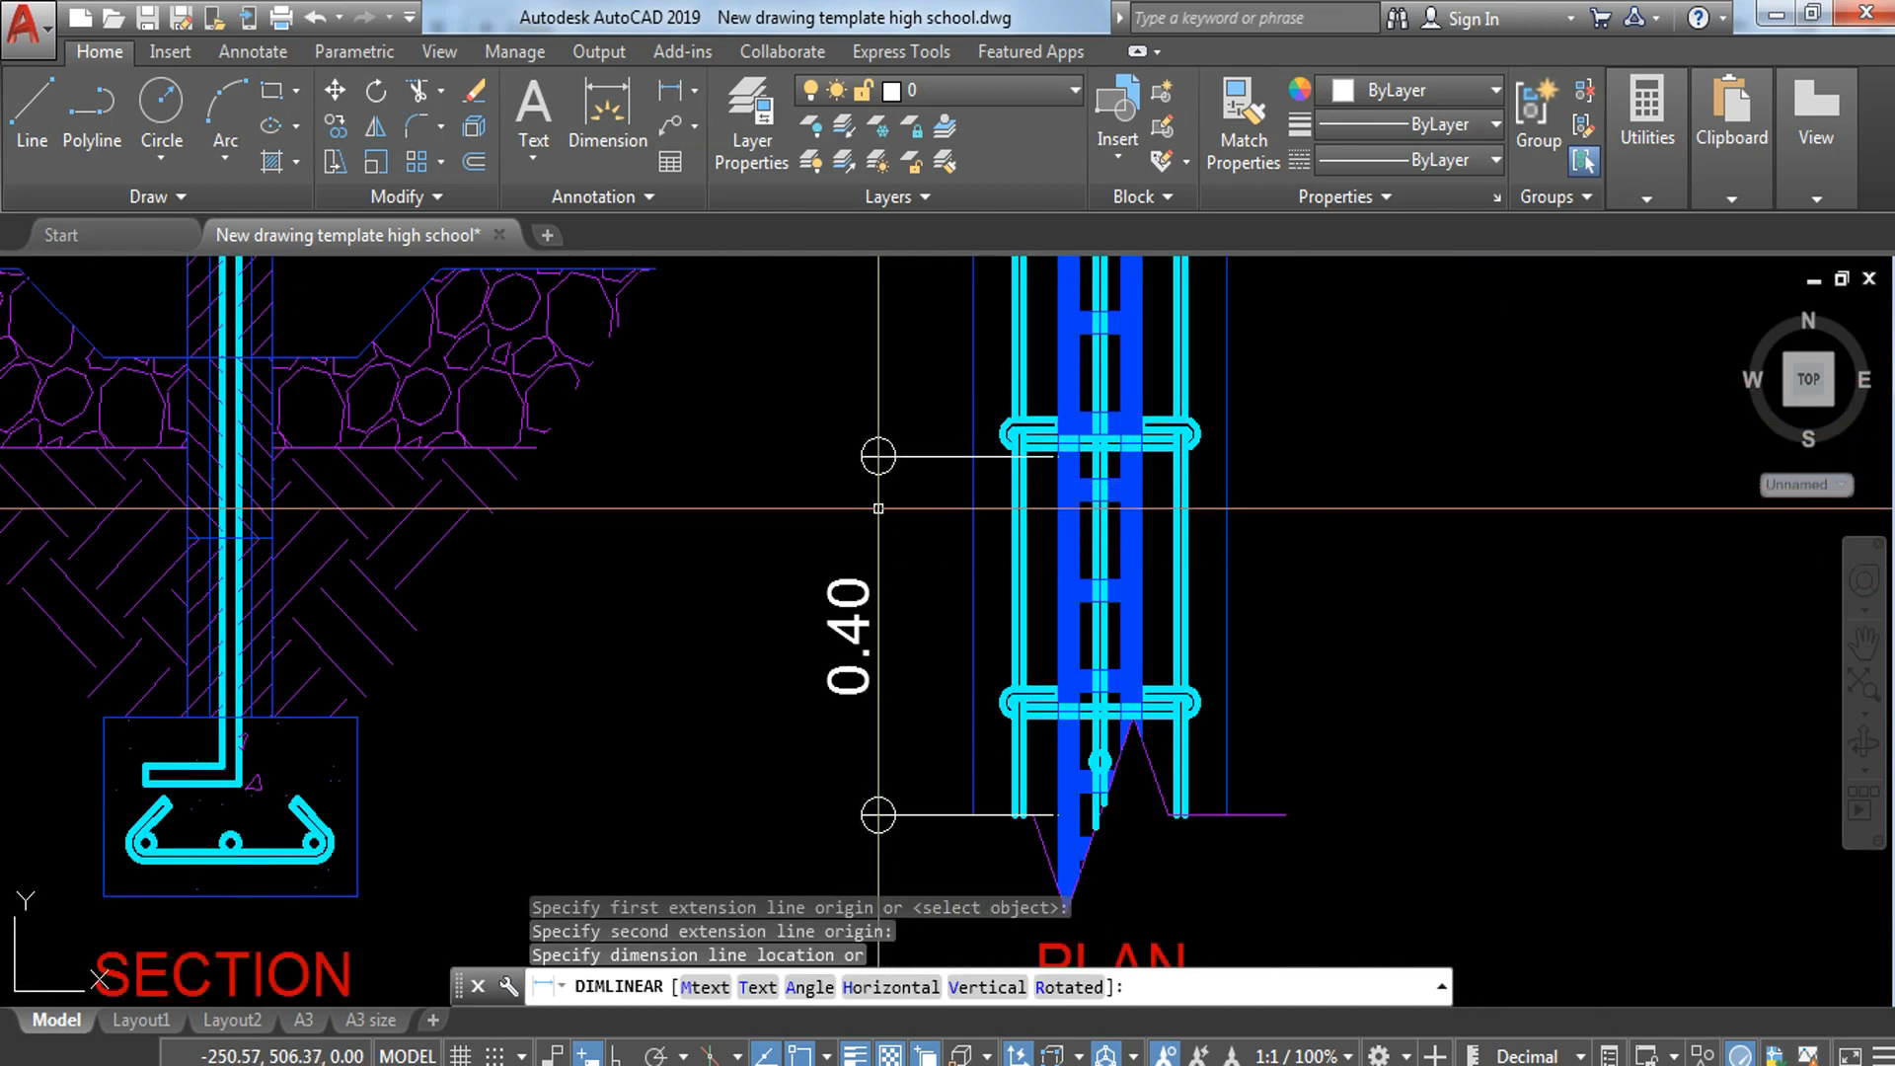
click(880, 514)
Step: Continue that block-length dimension upward to the next block joint near the plan strip's upper break line
text(DIMCO)
key(Return)
middle_drag(1055, 360, 1094, 689)
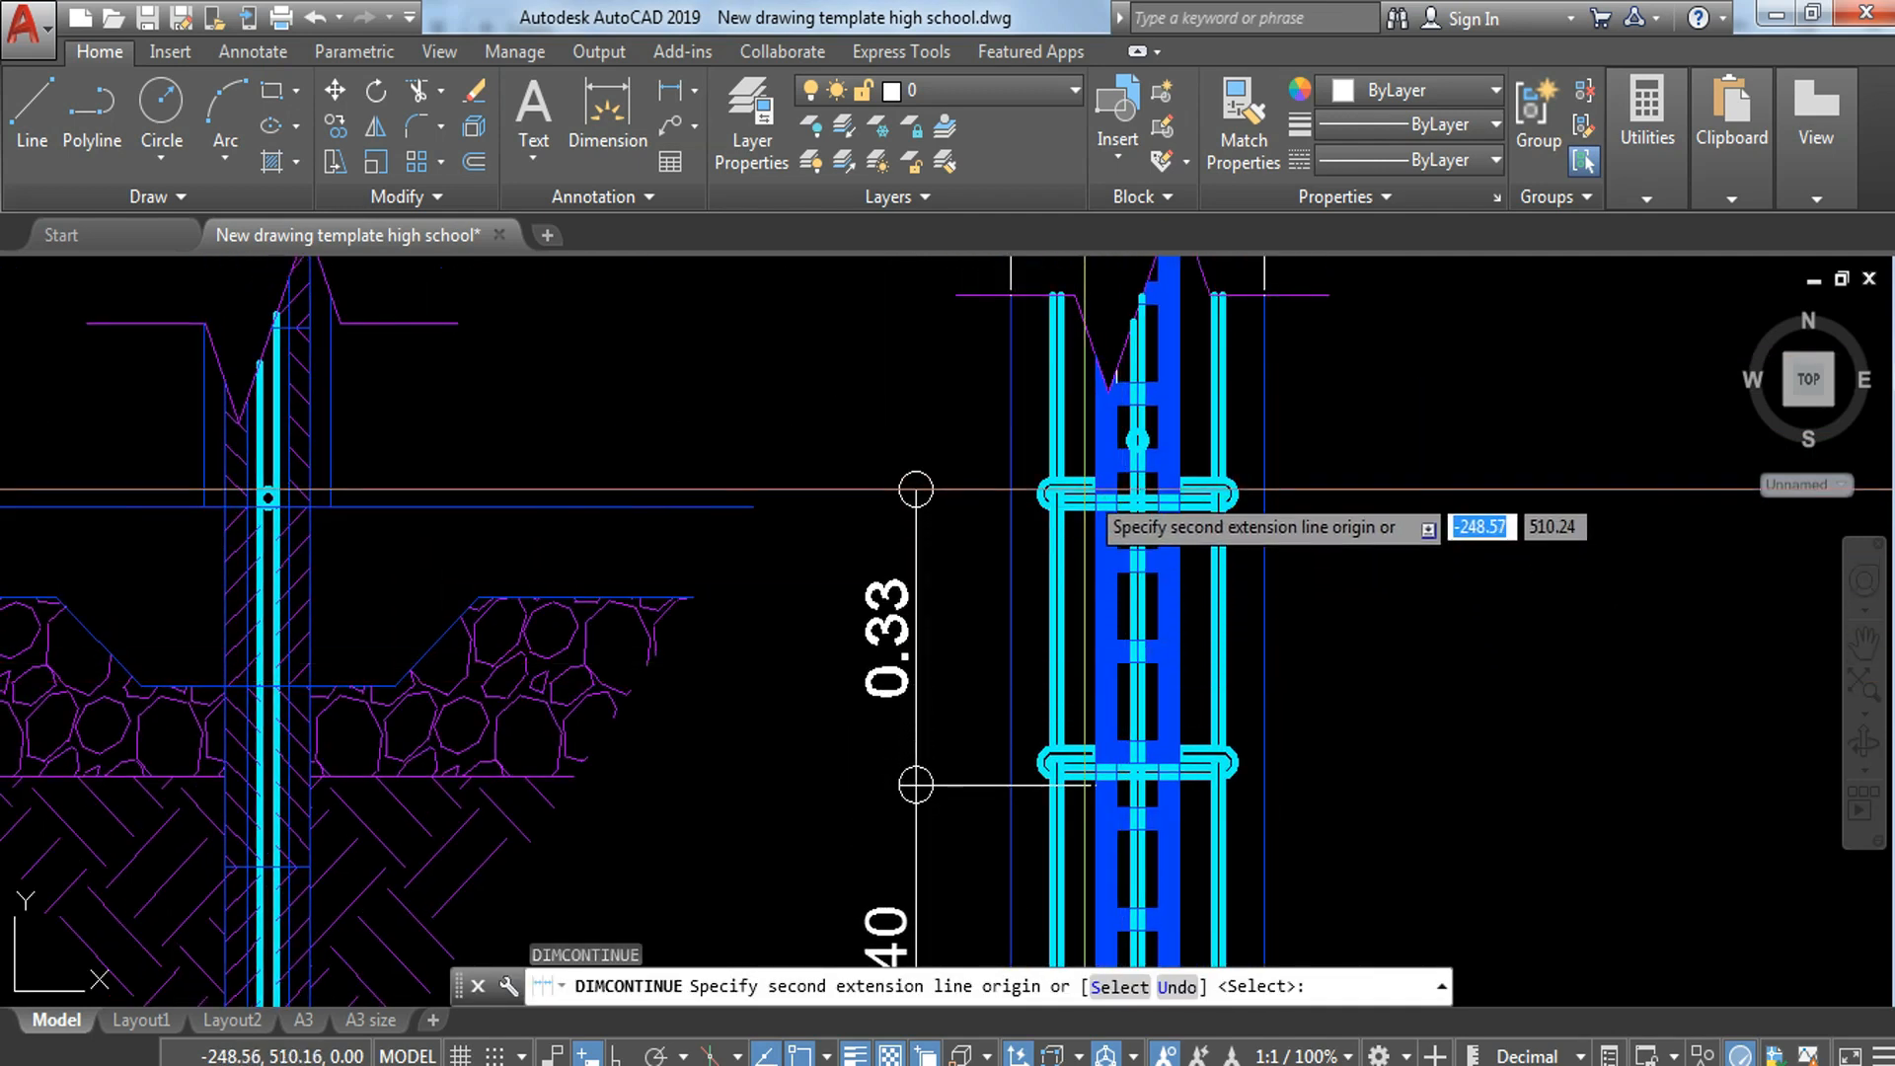
scroll(1094, 506, up, 2)
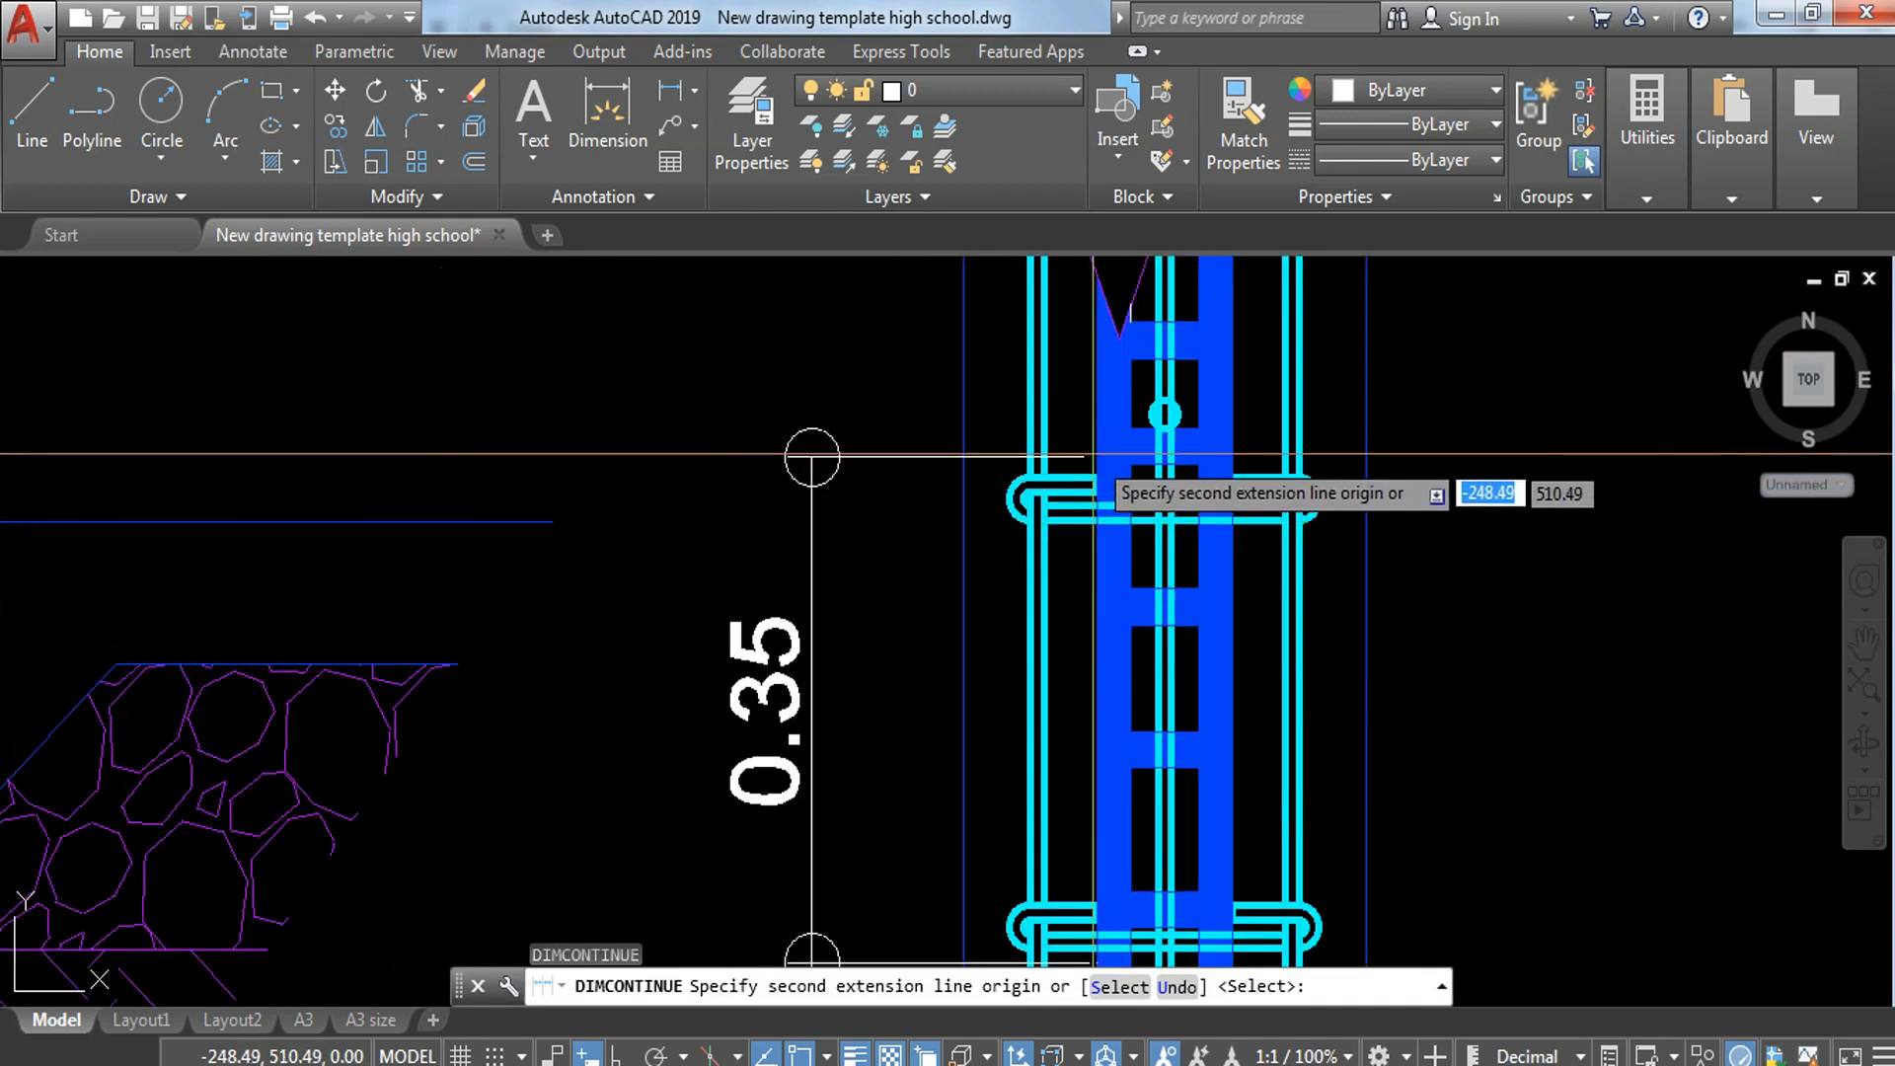
click(1093, 400)
key(Escape)
scroll(1093, 400, down, 5)
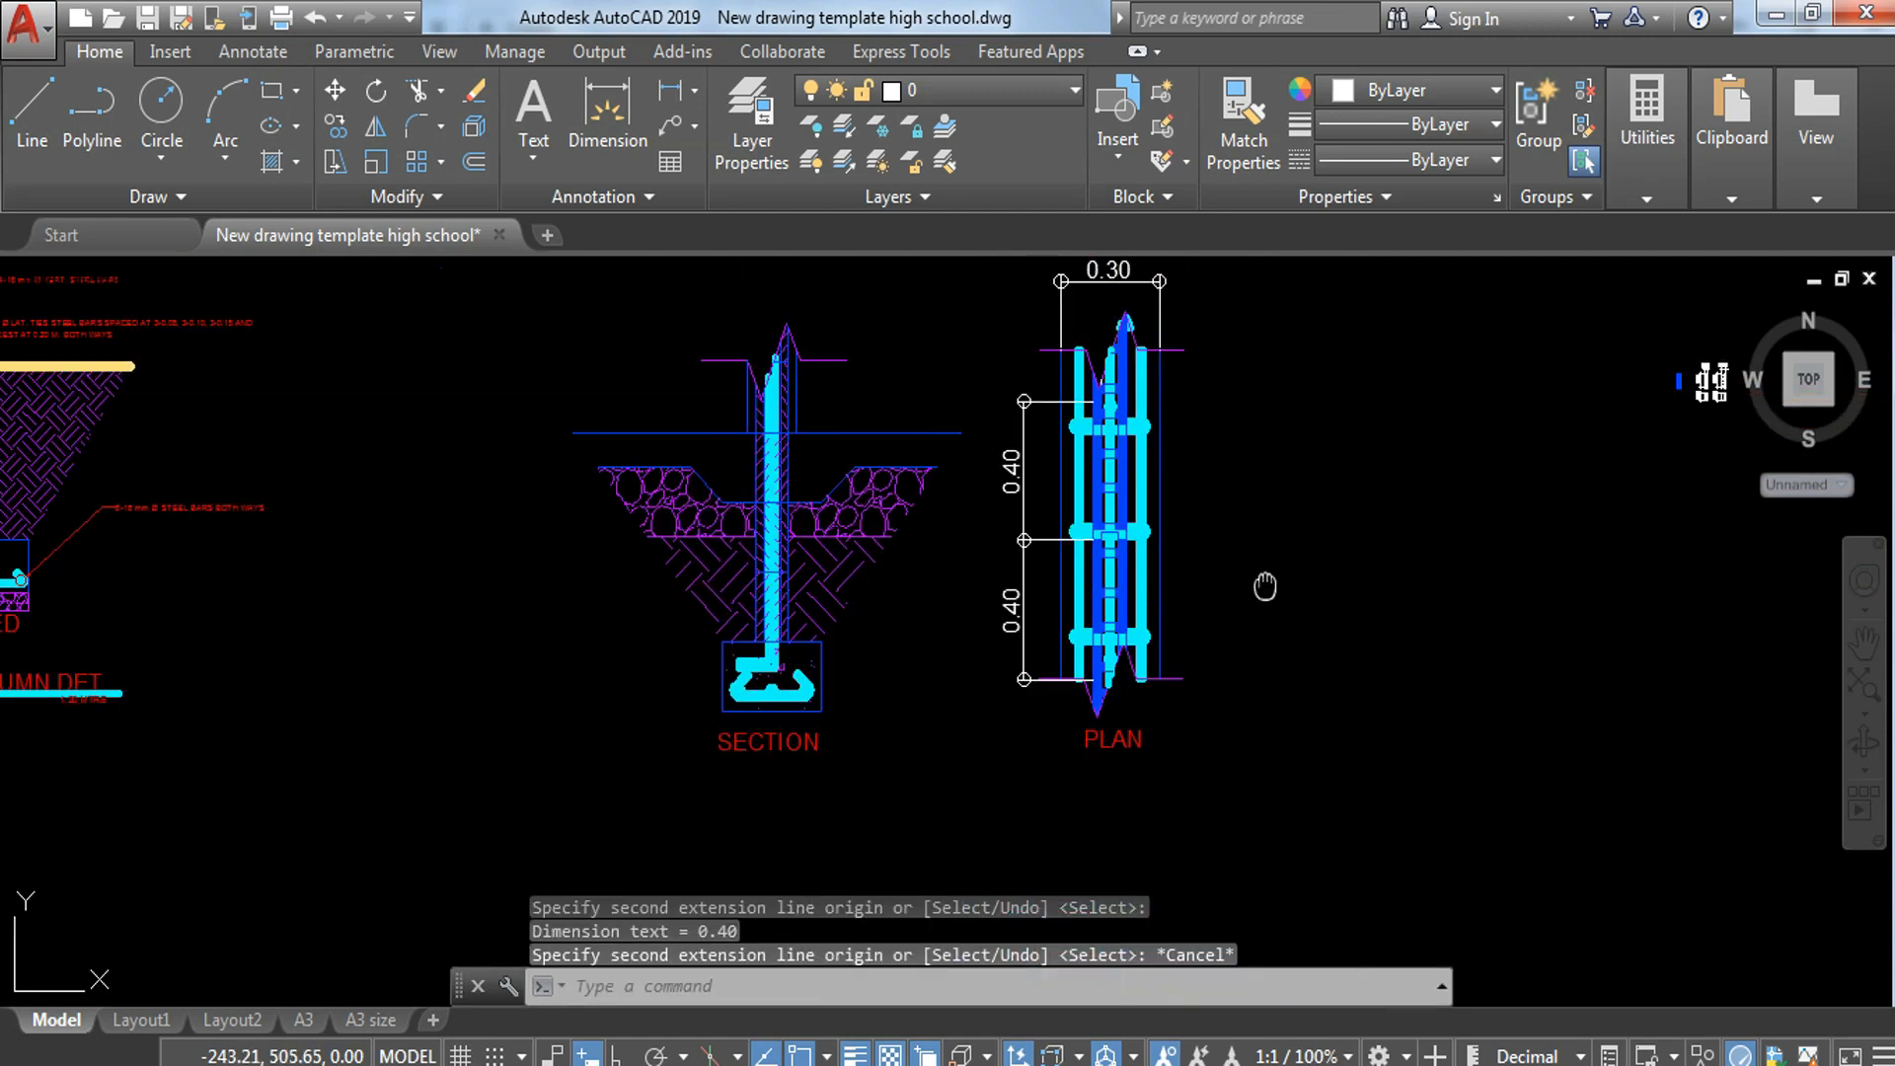
scroll(1110, 637, up, 1)
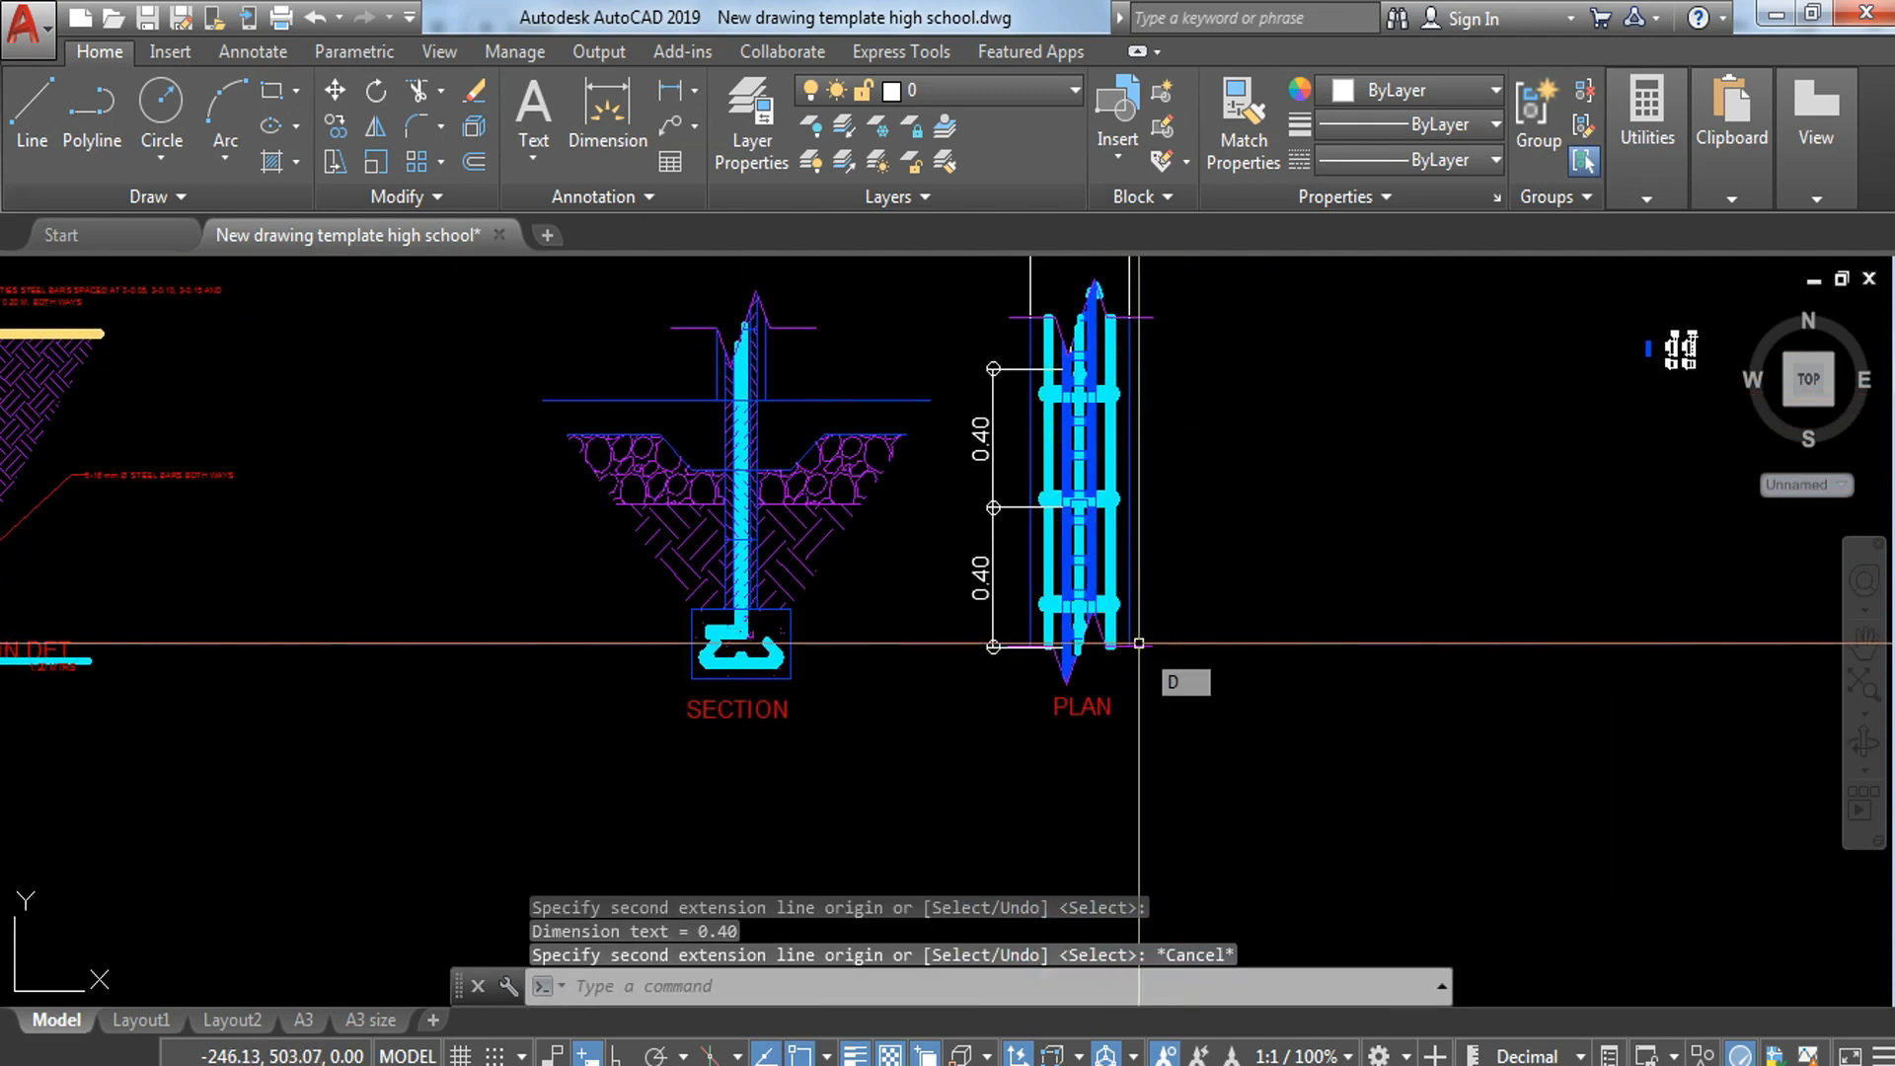
key(Escape)
key(Escape)
scroll(1139, 644, up, 4)
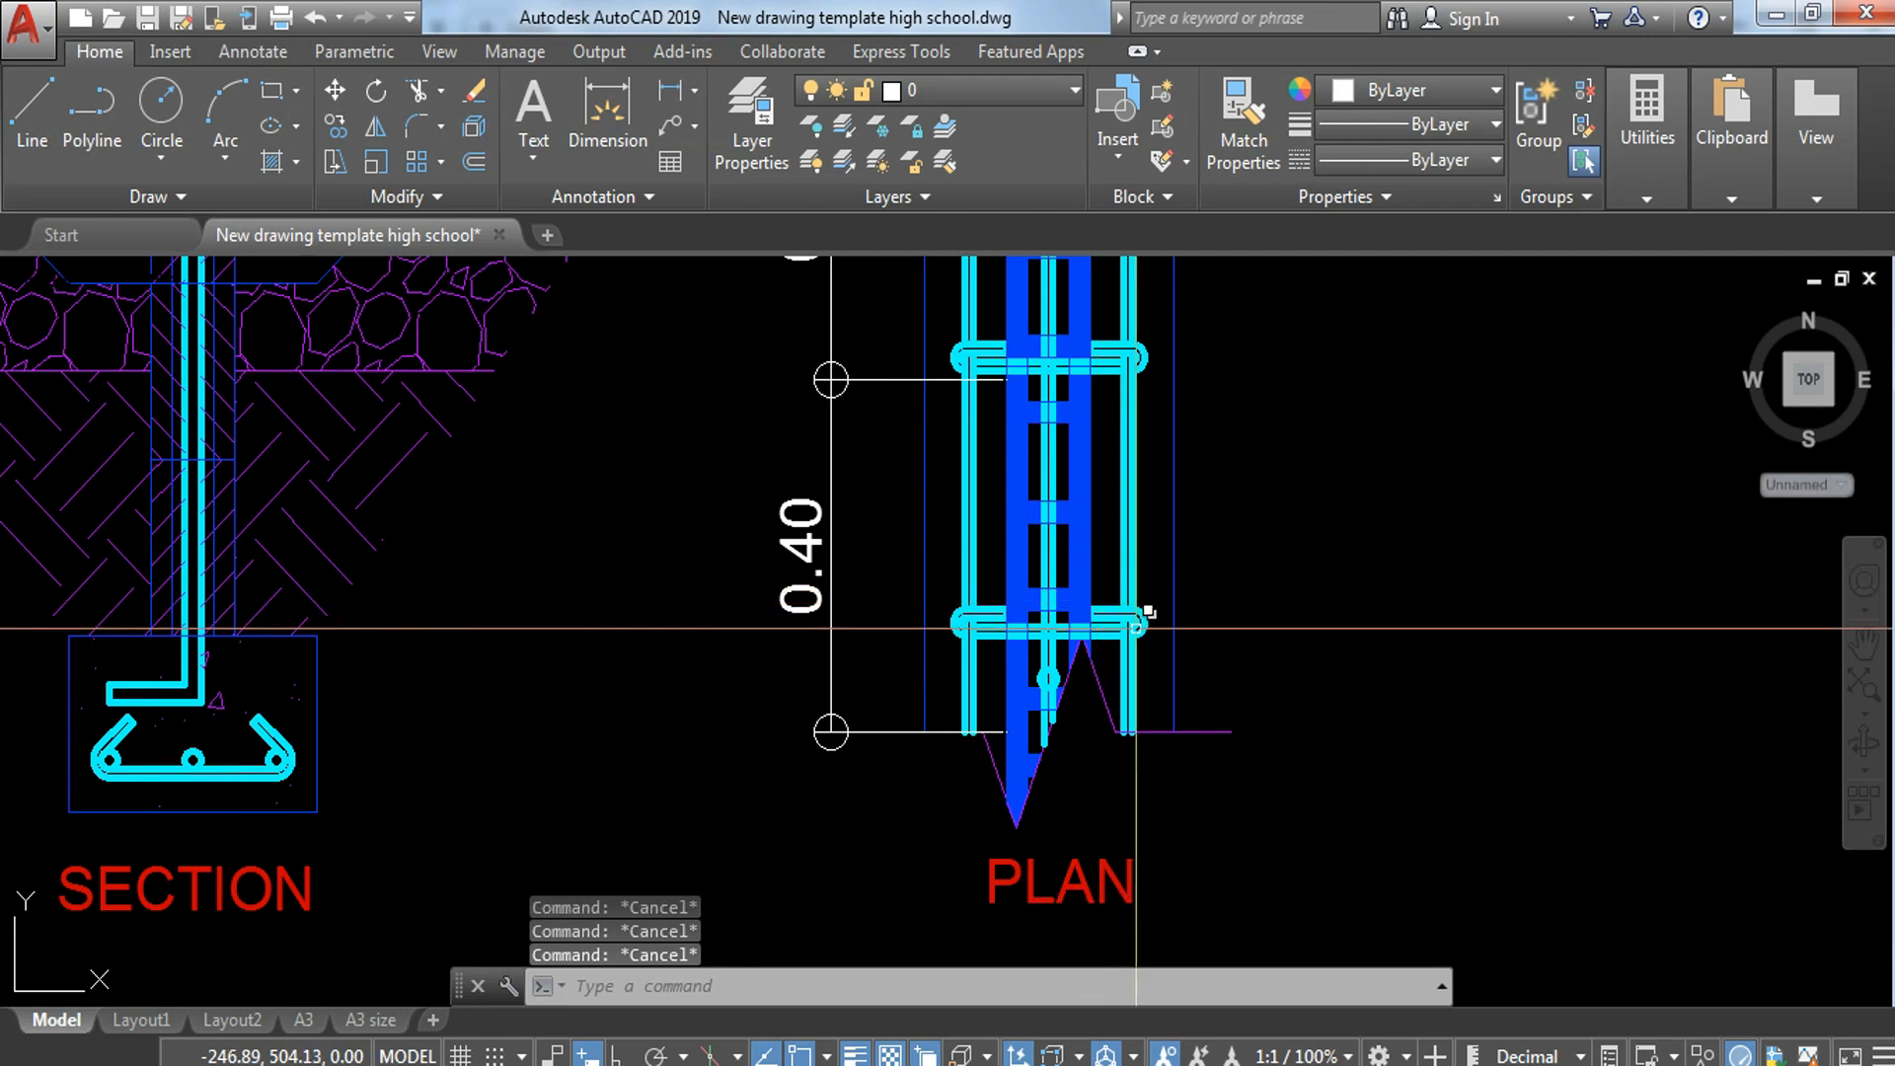
scroll(1138, 628, down, 4)
scroll(1122, 613, up, 4)
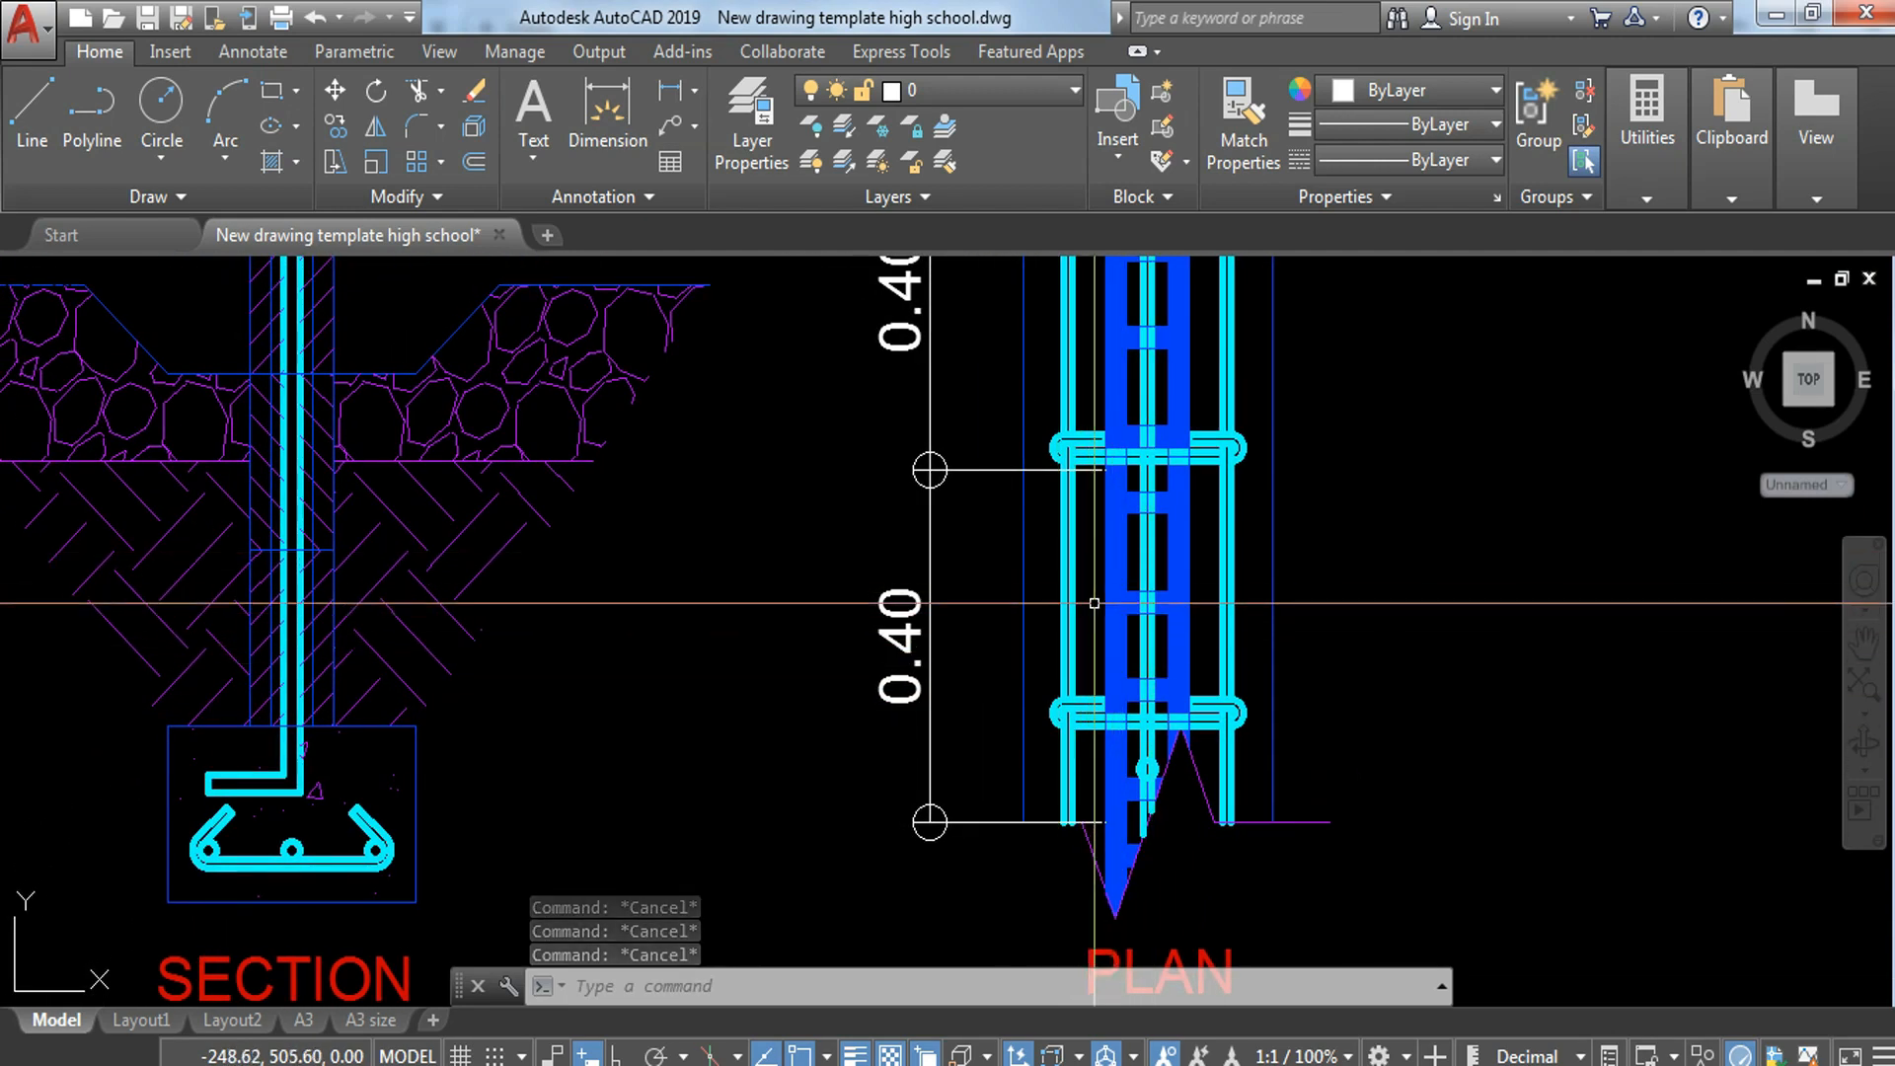
Step: Add a horizontal linear dimension for the overall wall thickness, including its outer faces, above the section
middle_drag(766, 678, 1303, 859)
scroll(846, 626, down, 3)
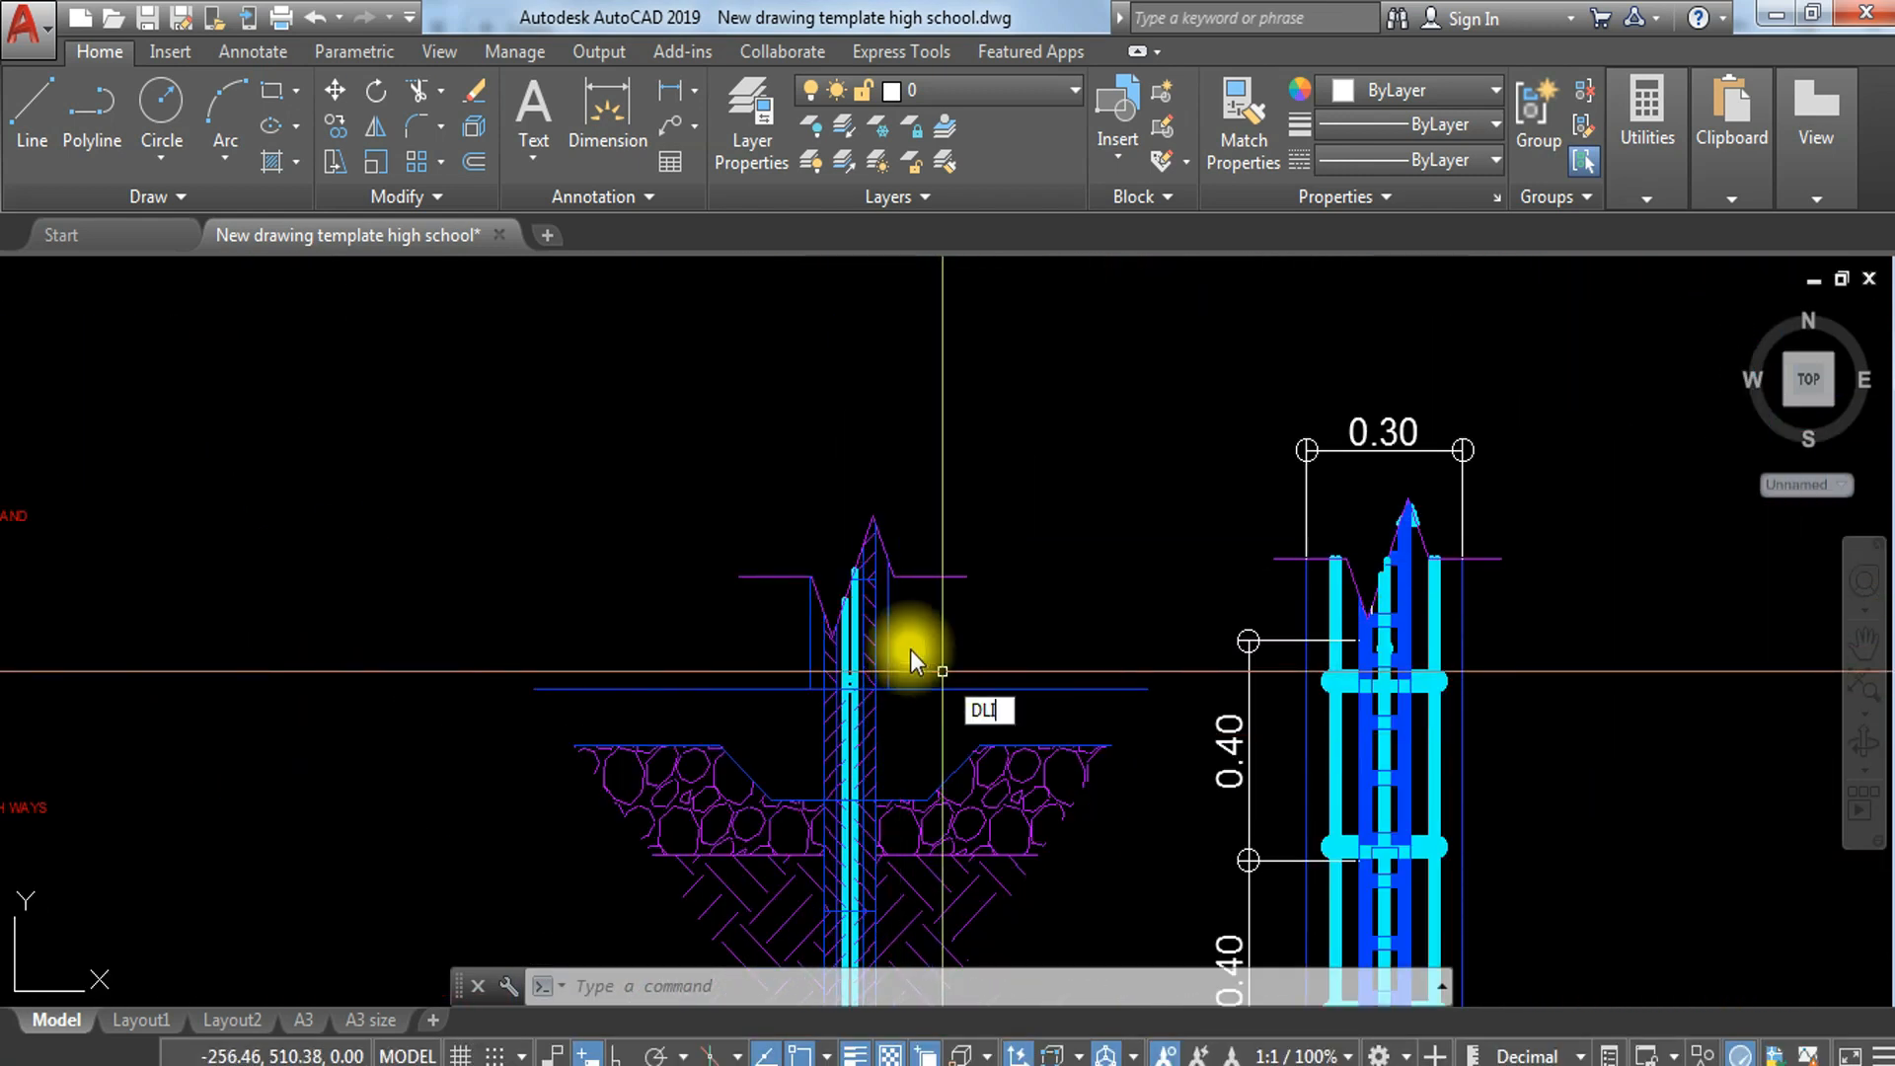
key(Return)
scroll(930, 672, up, 2)
click(798, 591)
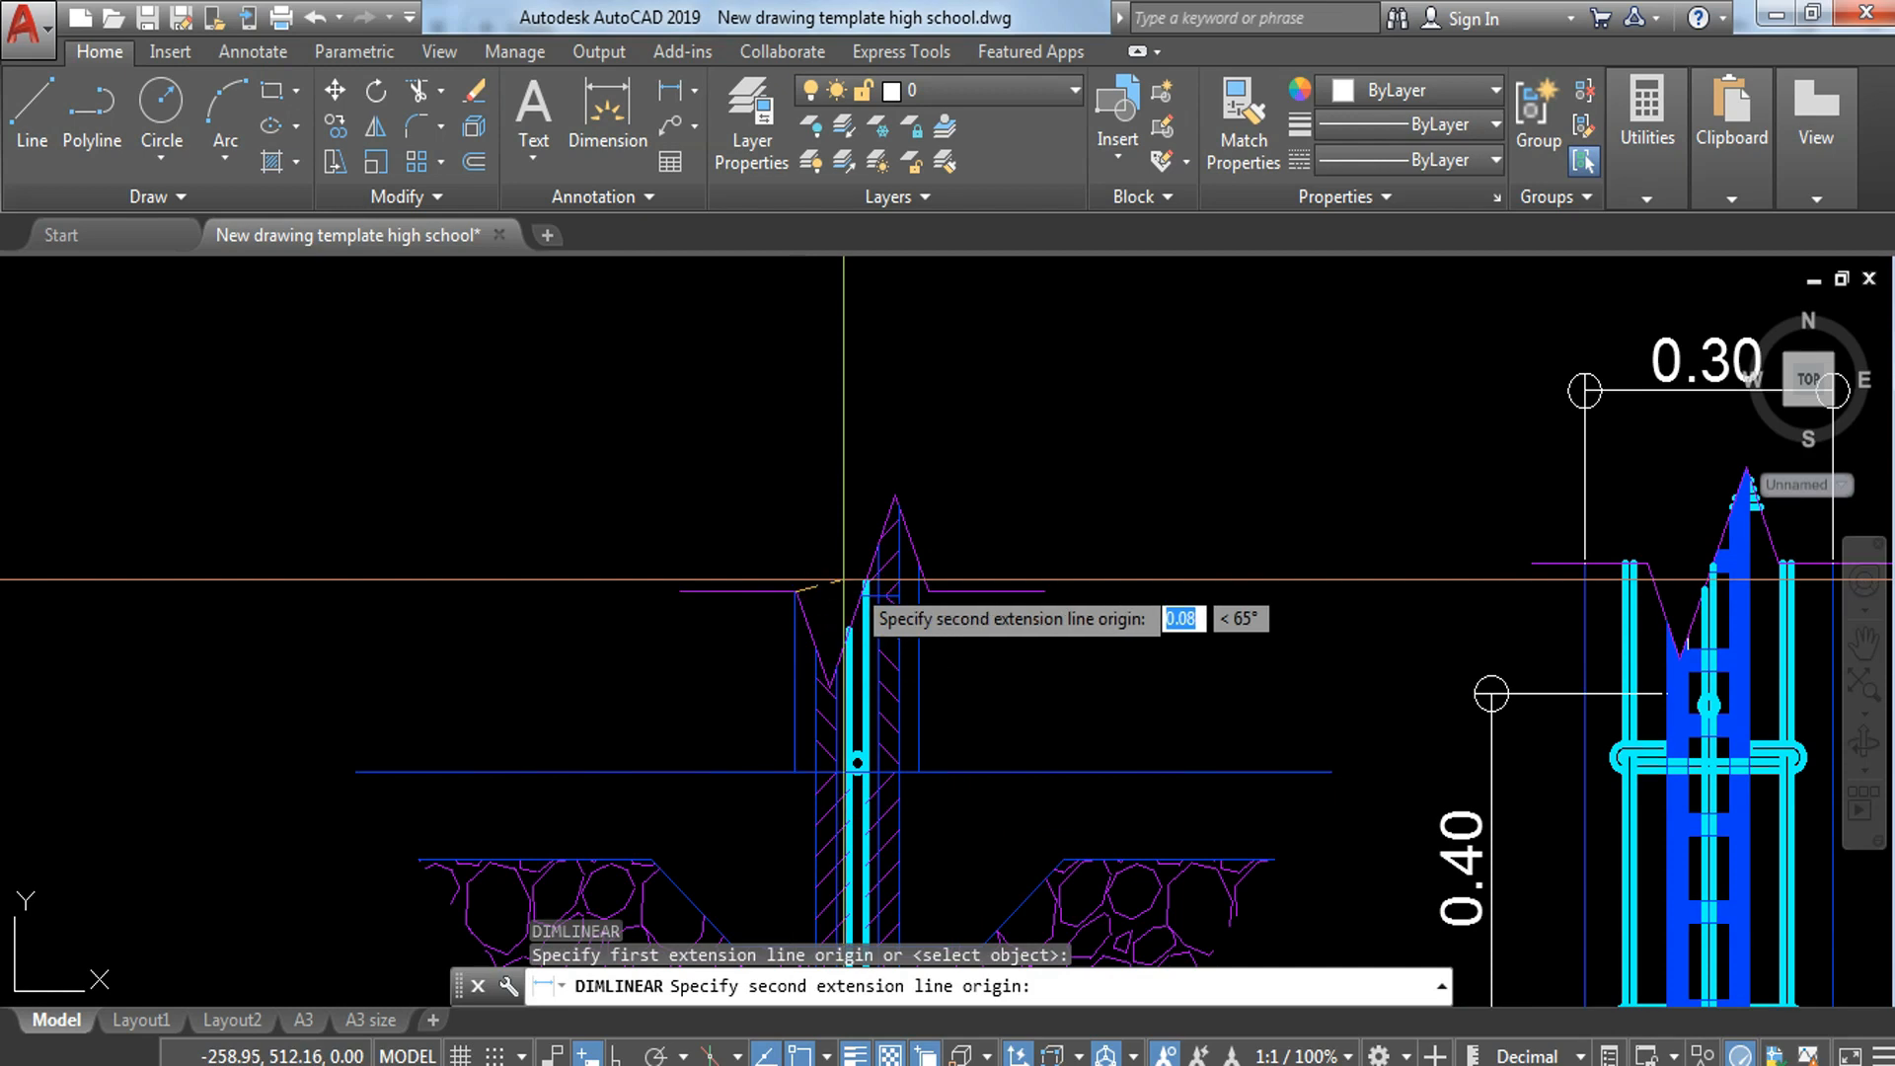
click(919, 568)
middle_drag(964, 355, 977, 538)
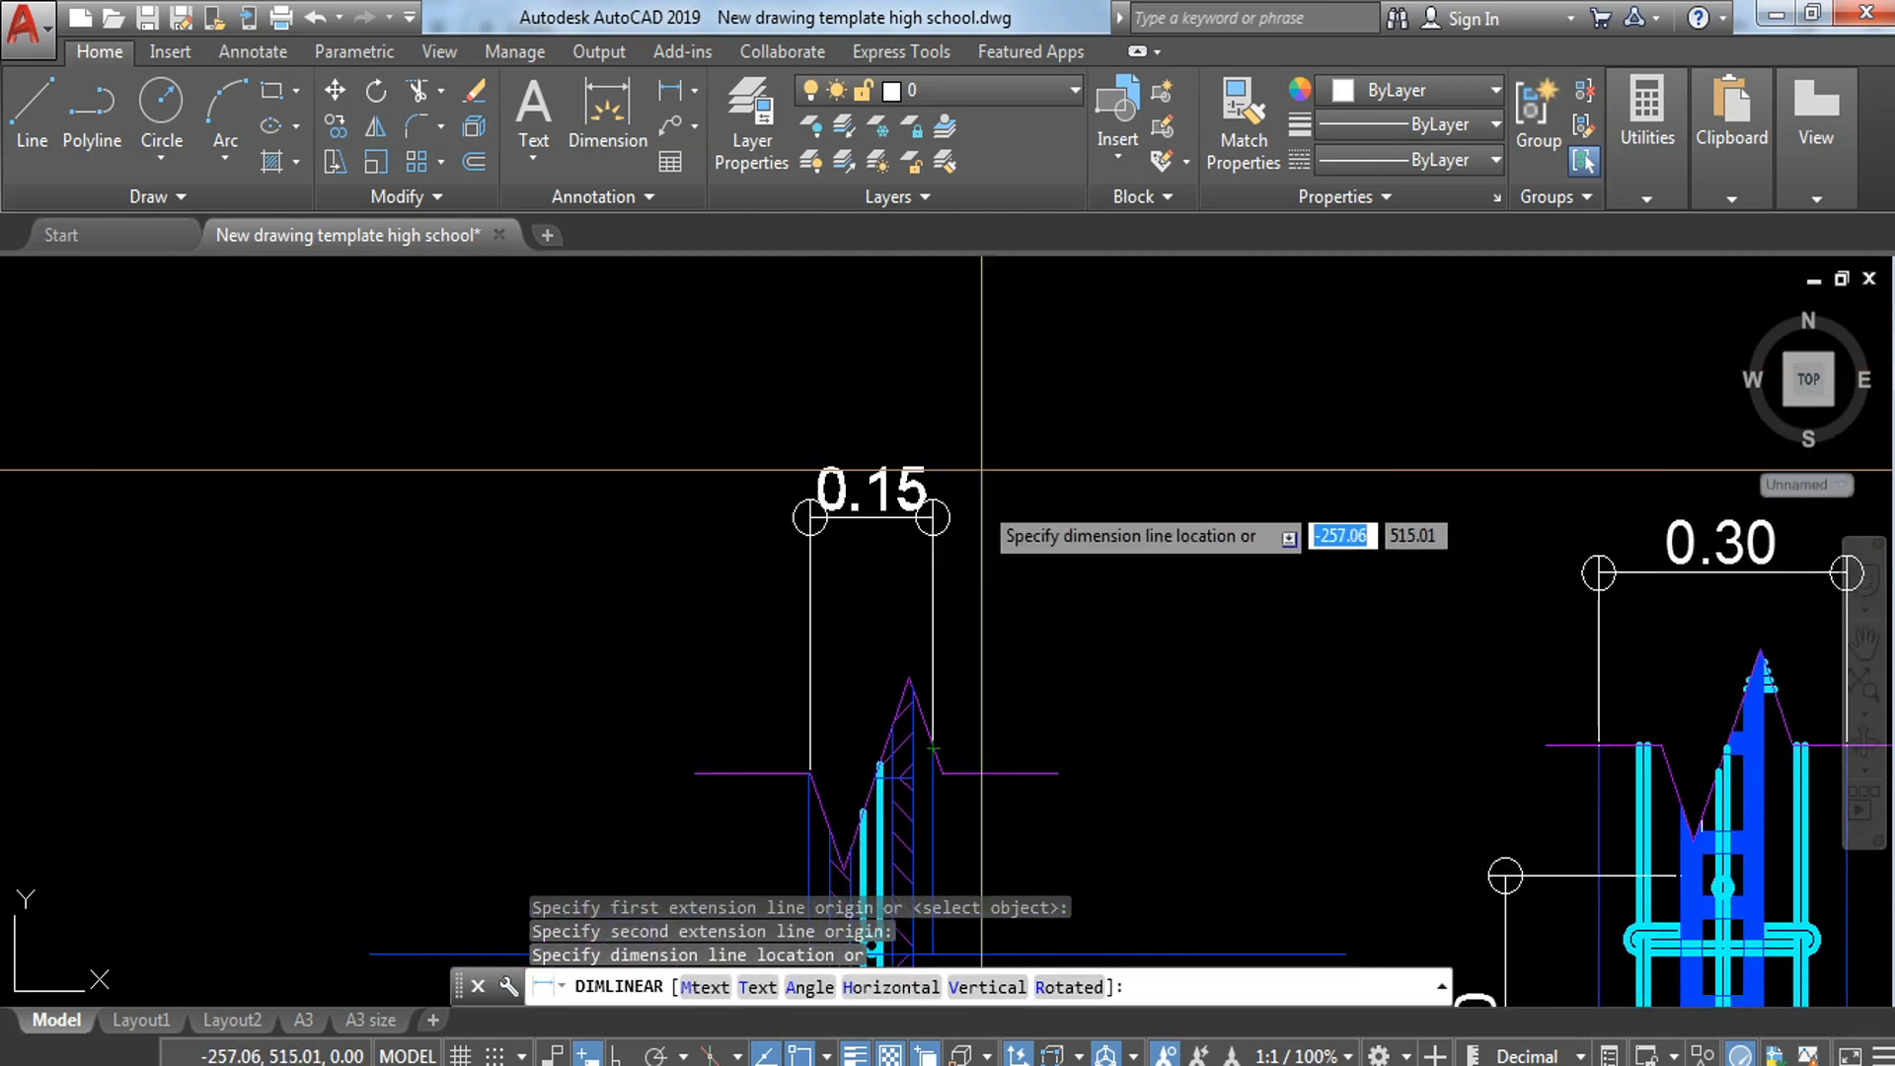
click(991, 358)
middle_drag(1067, 612, 1067, 453)
Step: Add a horizontal linear dimension for the hatched block's width just below the overall wall-thickness dimension
key(Return)
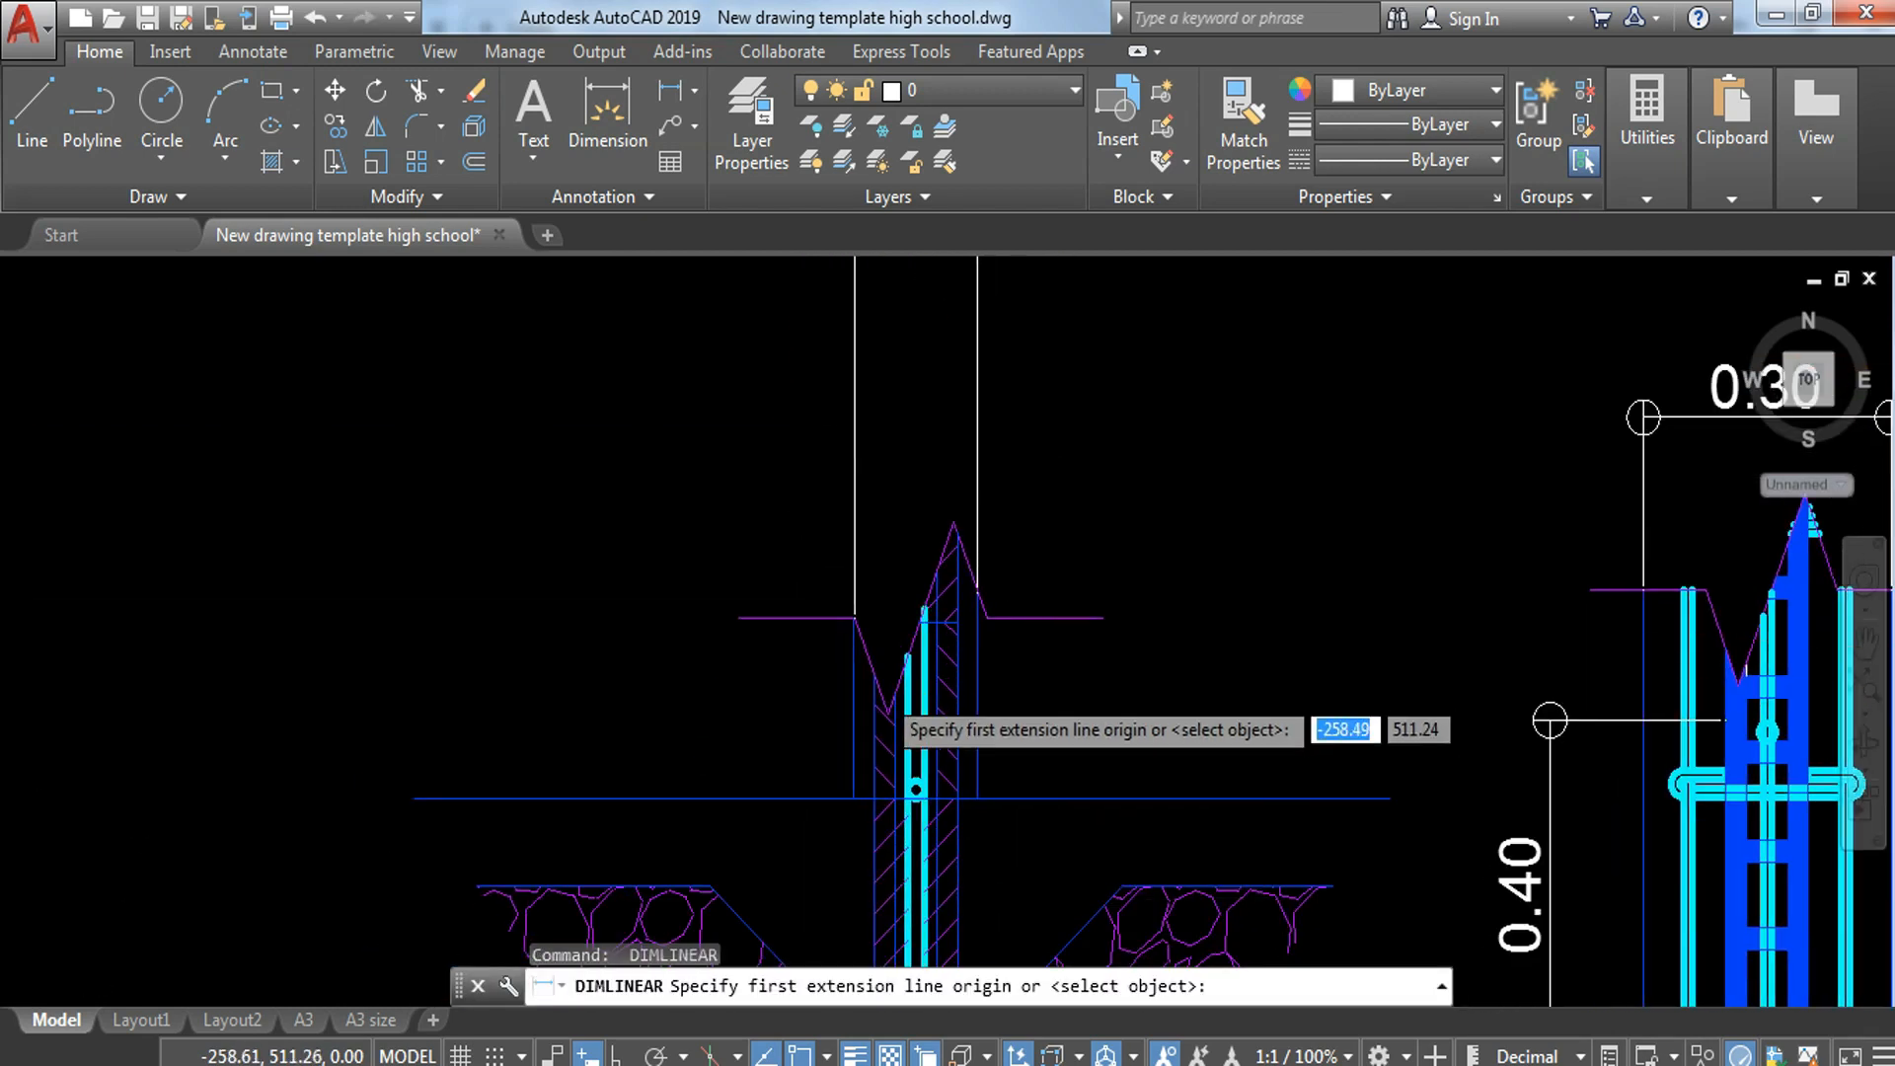
scroll(878, 674, up, 2)
click(867, 656)
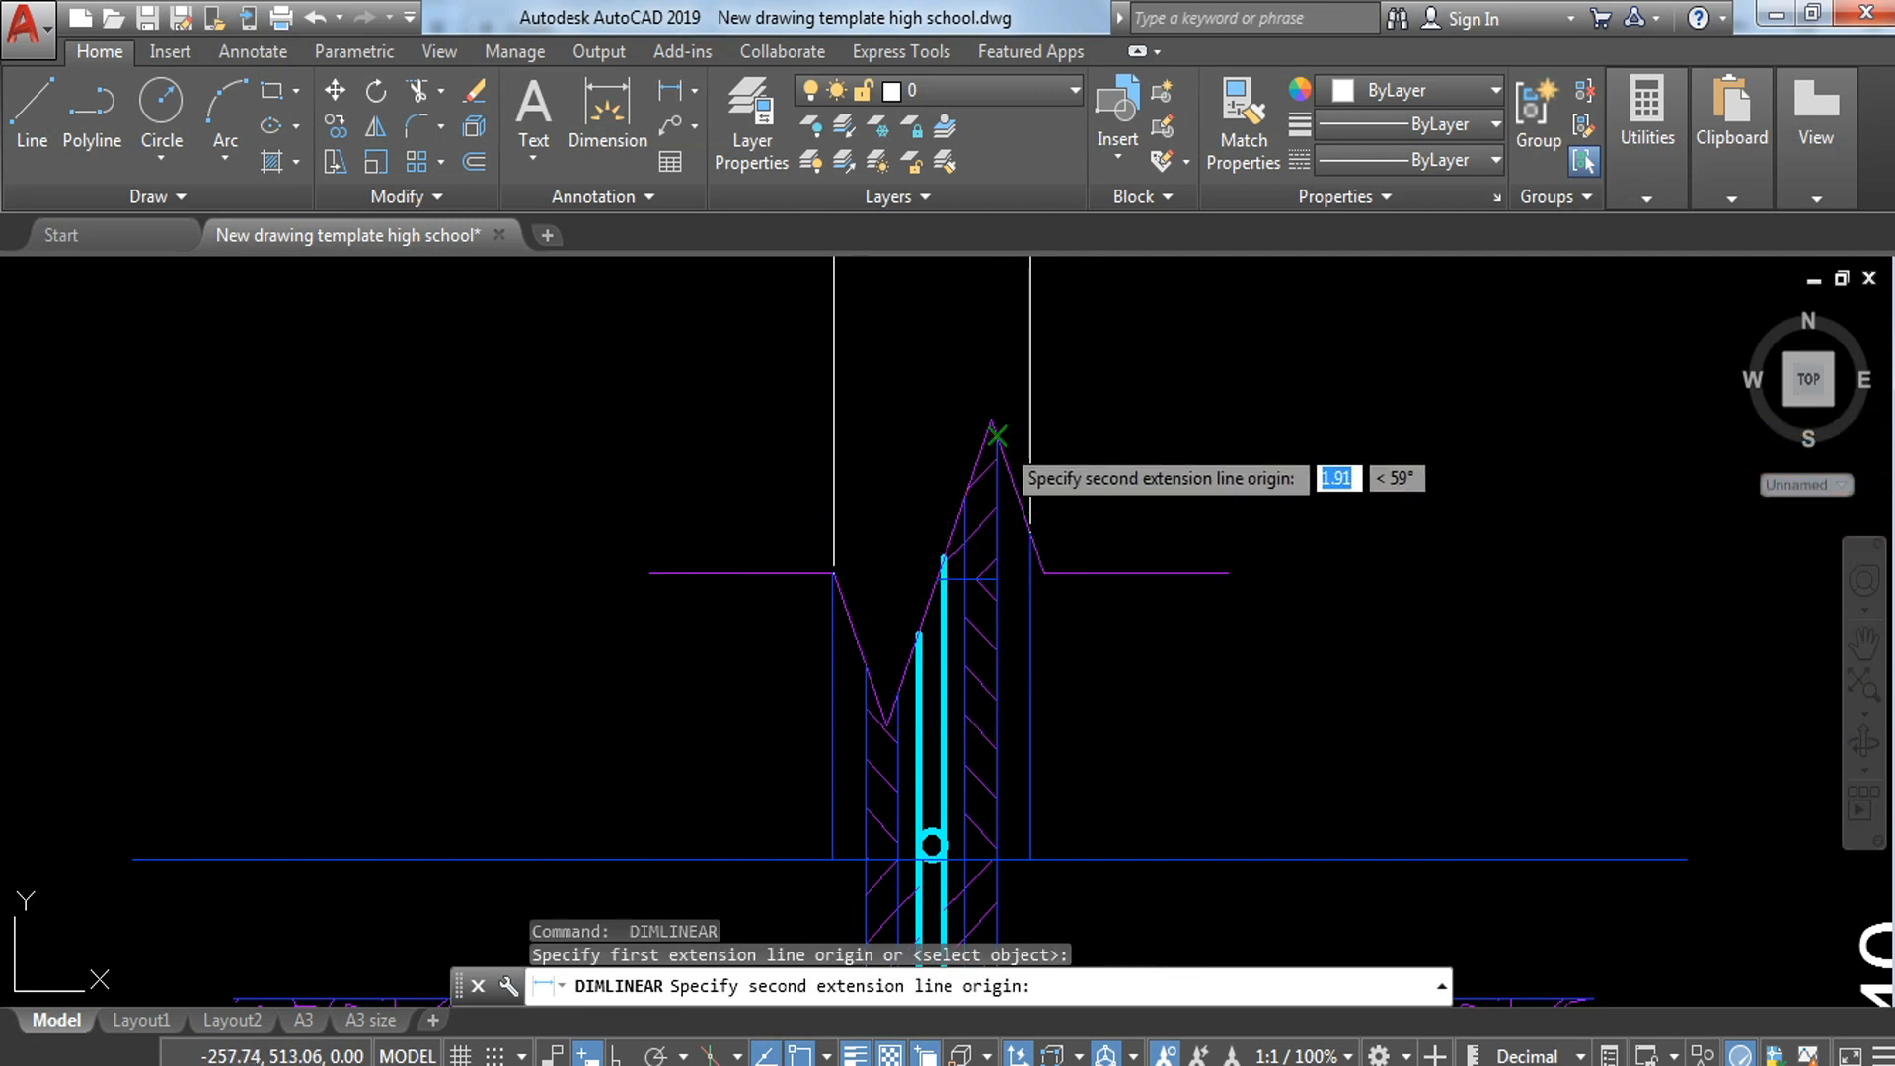
click(993, 423)
middle_drag(958, 334, 961, 601)
middle_drag(997, 414, 987, 690)
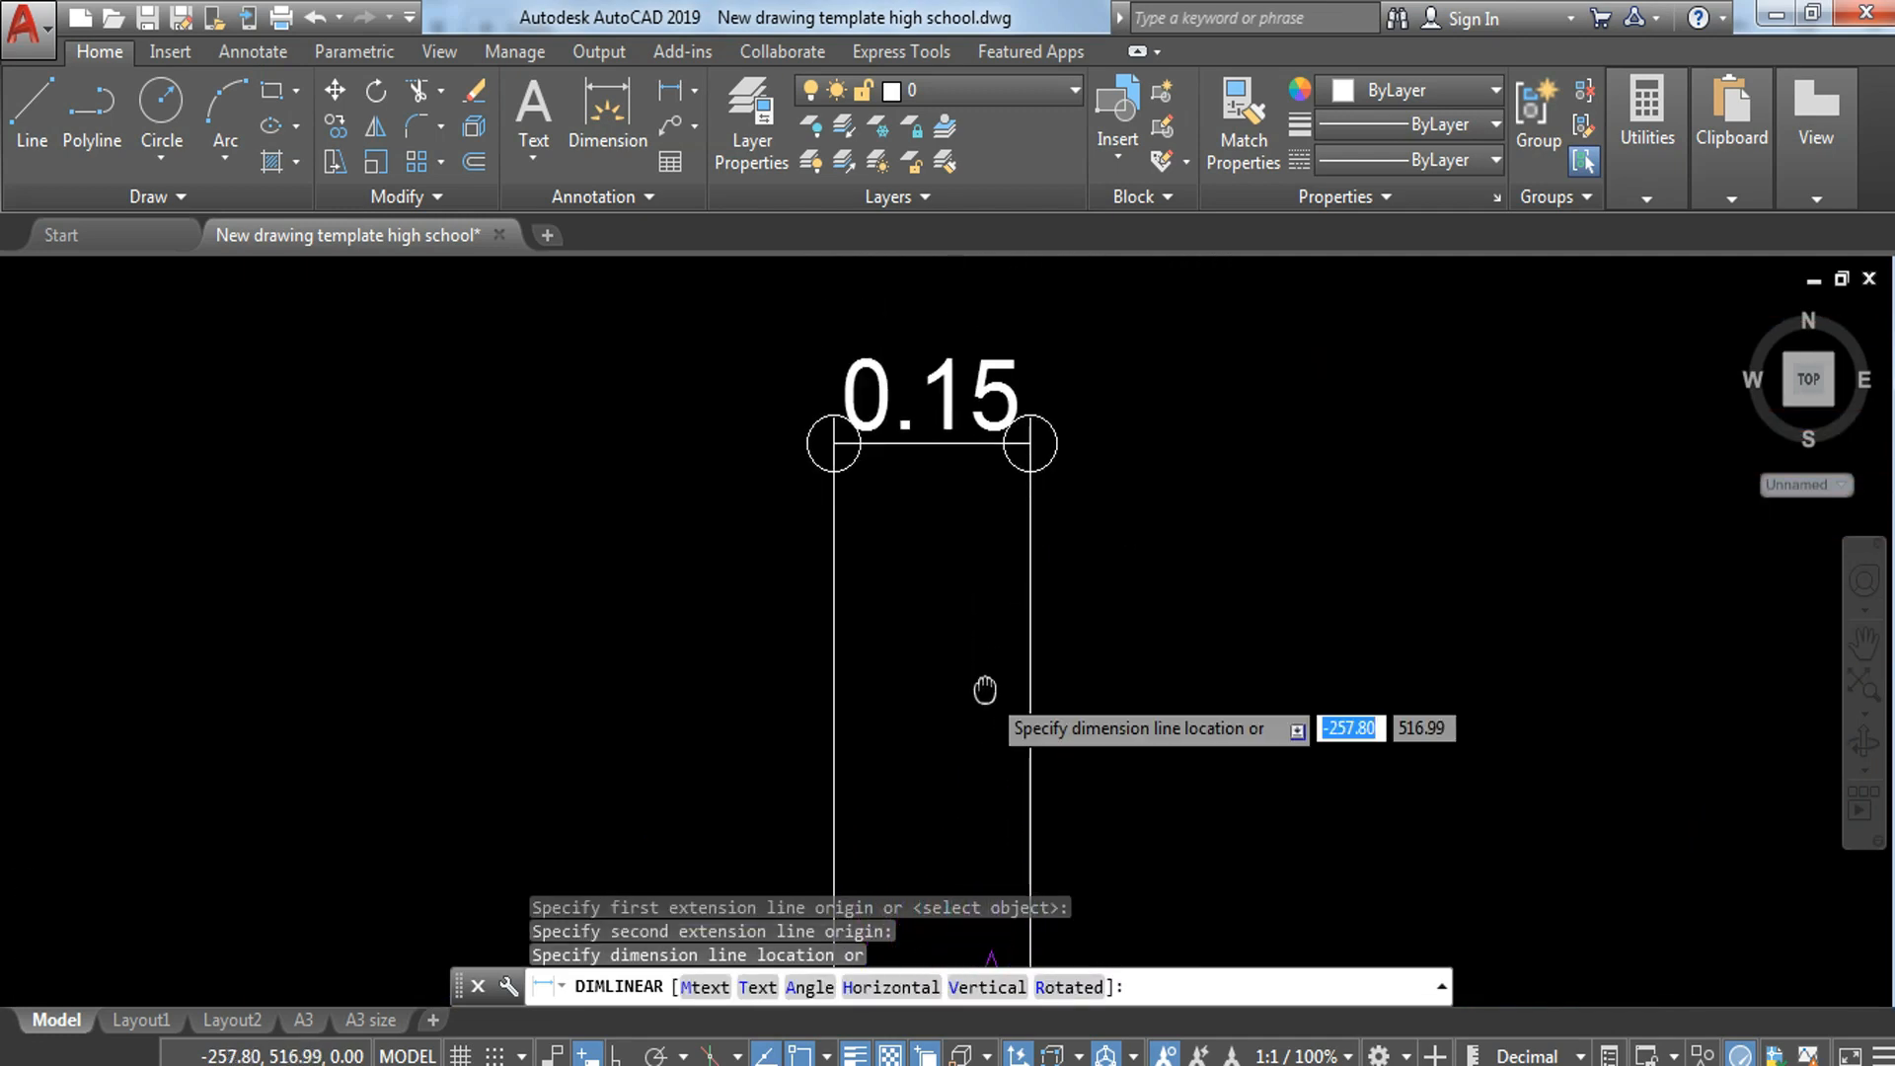
click(1007, 584)
key(Escape)
Step: Add a vertical linear dimension between the lowest two cross bars along the right side of the plan strip
scroll(1005, 585, down, 3)
mouse_move(1276, 807)
middle_down()
mouse_move(1232, 707)
mouse_move(1029, 565)
mouse_move(1001, 460)
mouse_move(948, 386)
middle_up()
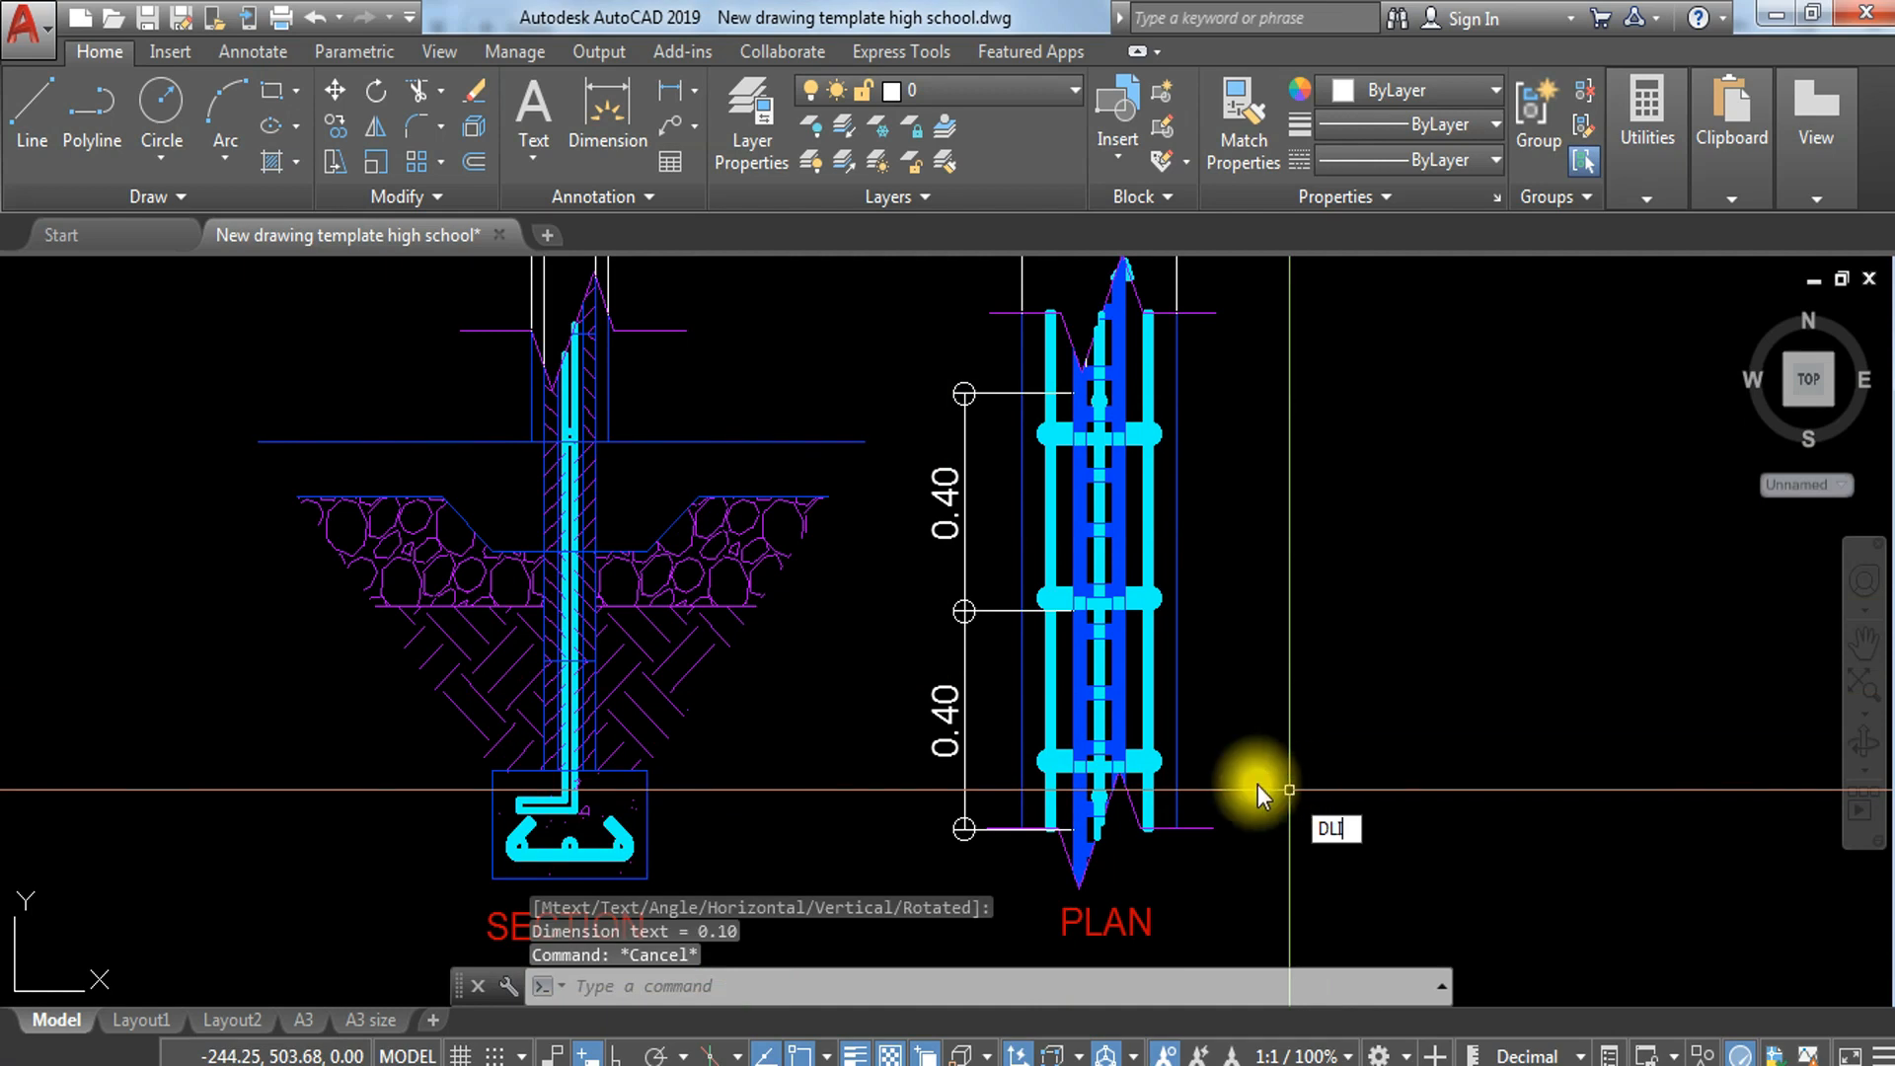
key(Return)
scroll(1258, 785, up, 4)
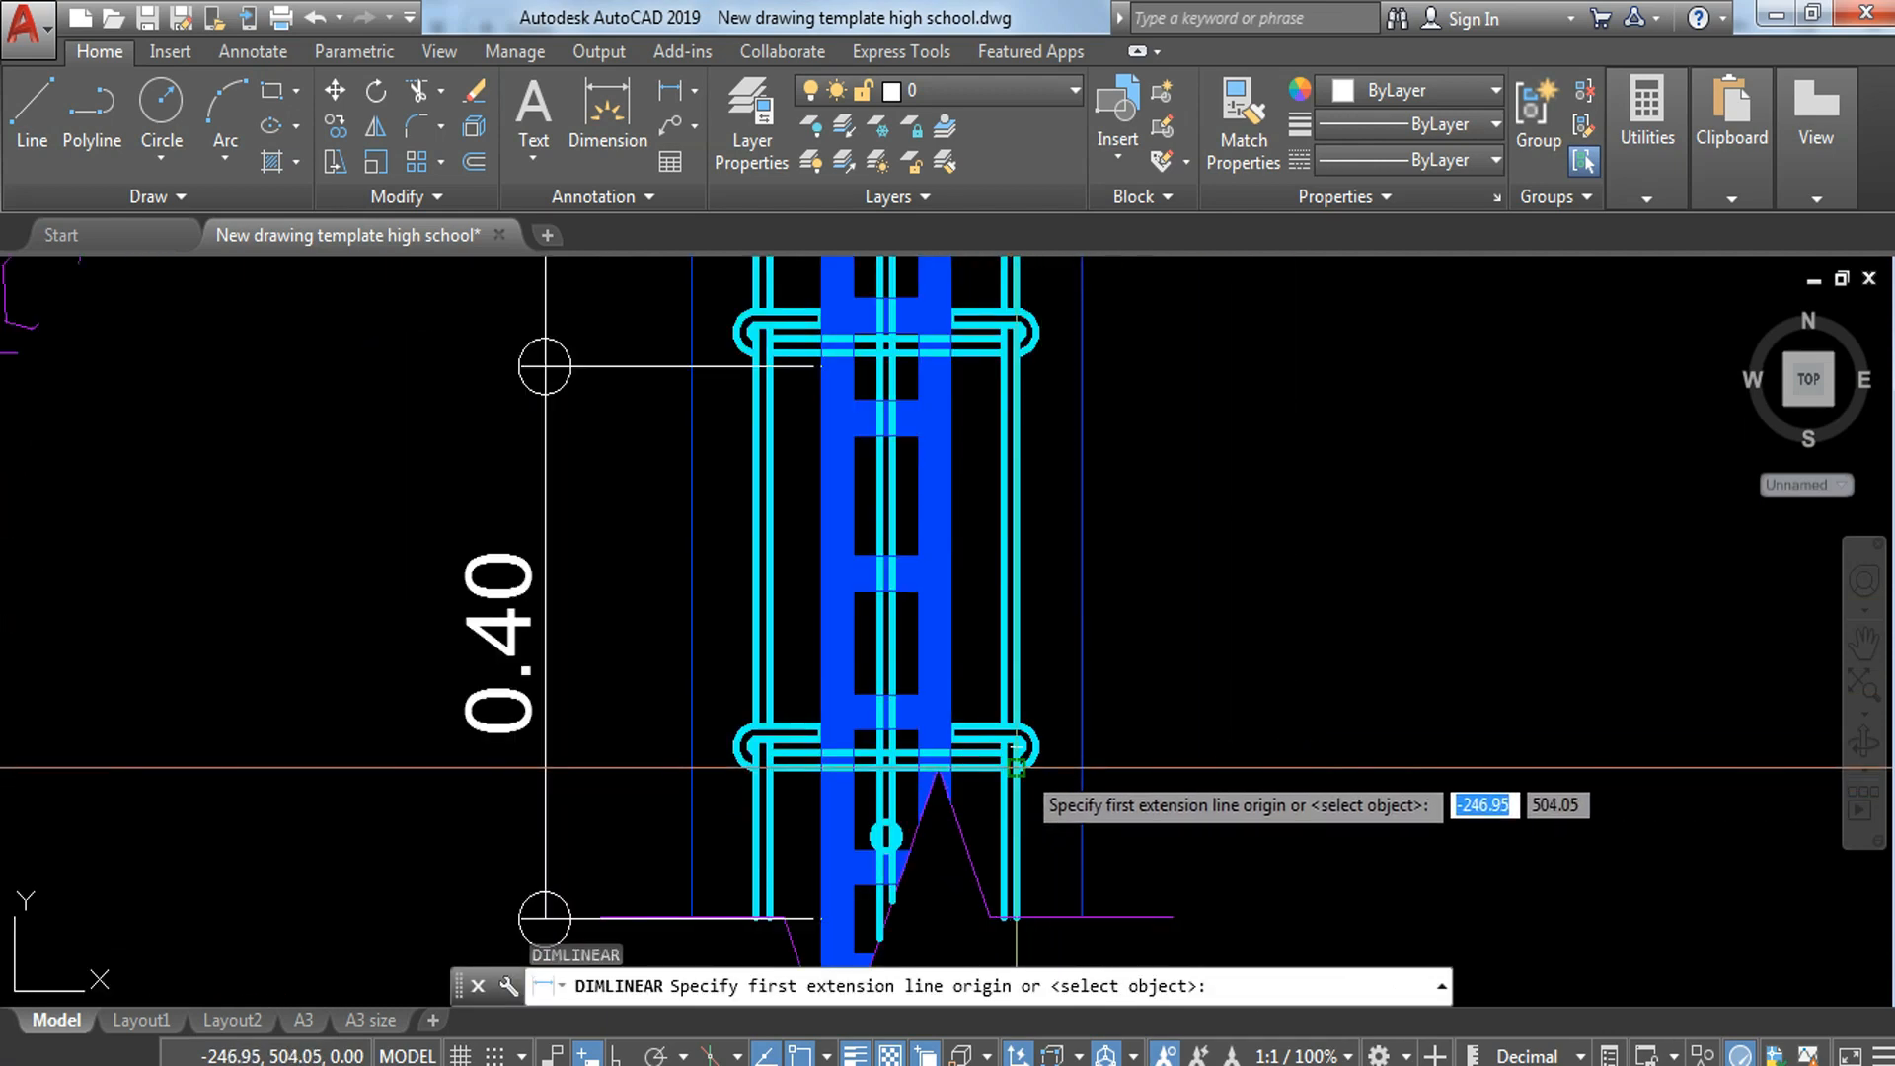
click(1015, 766)
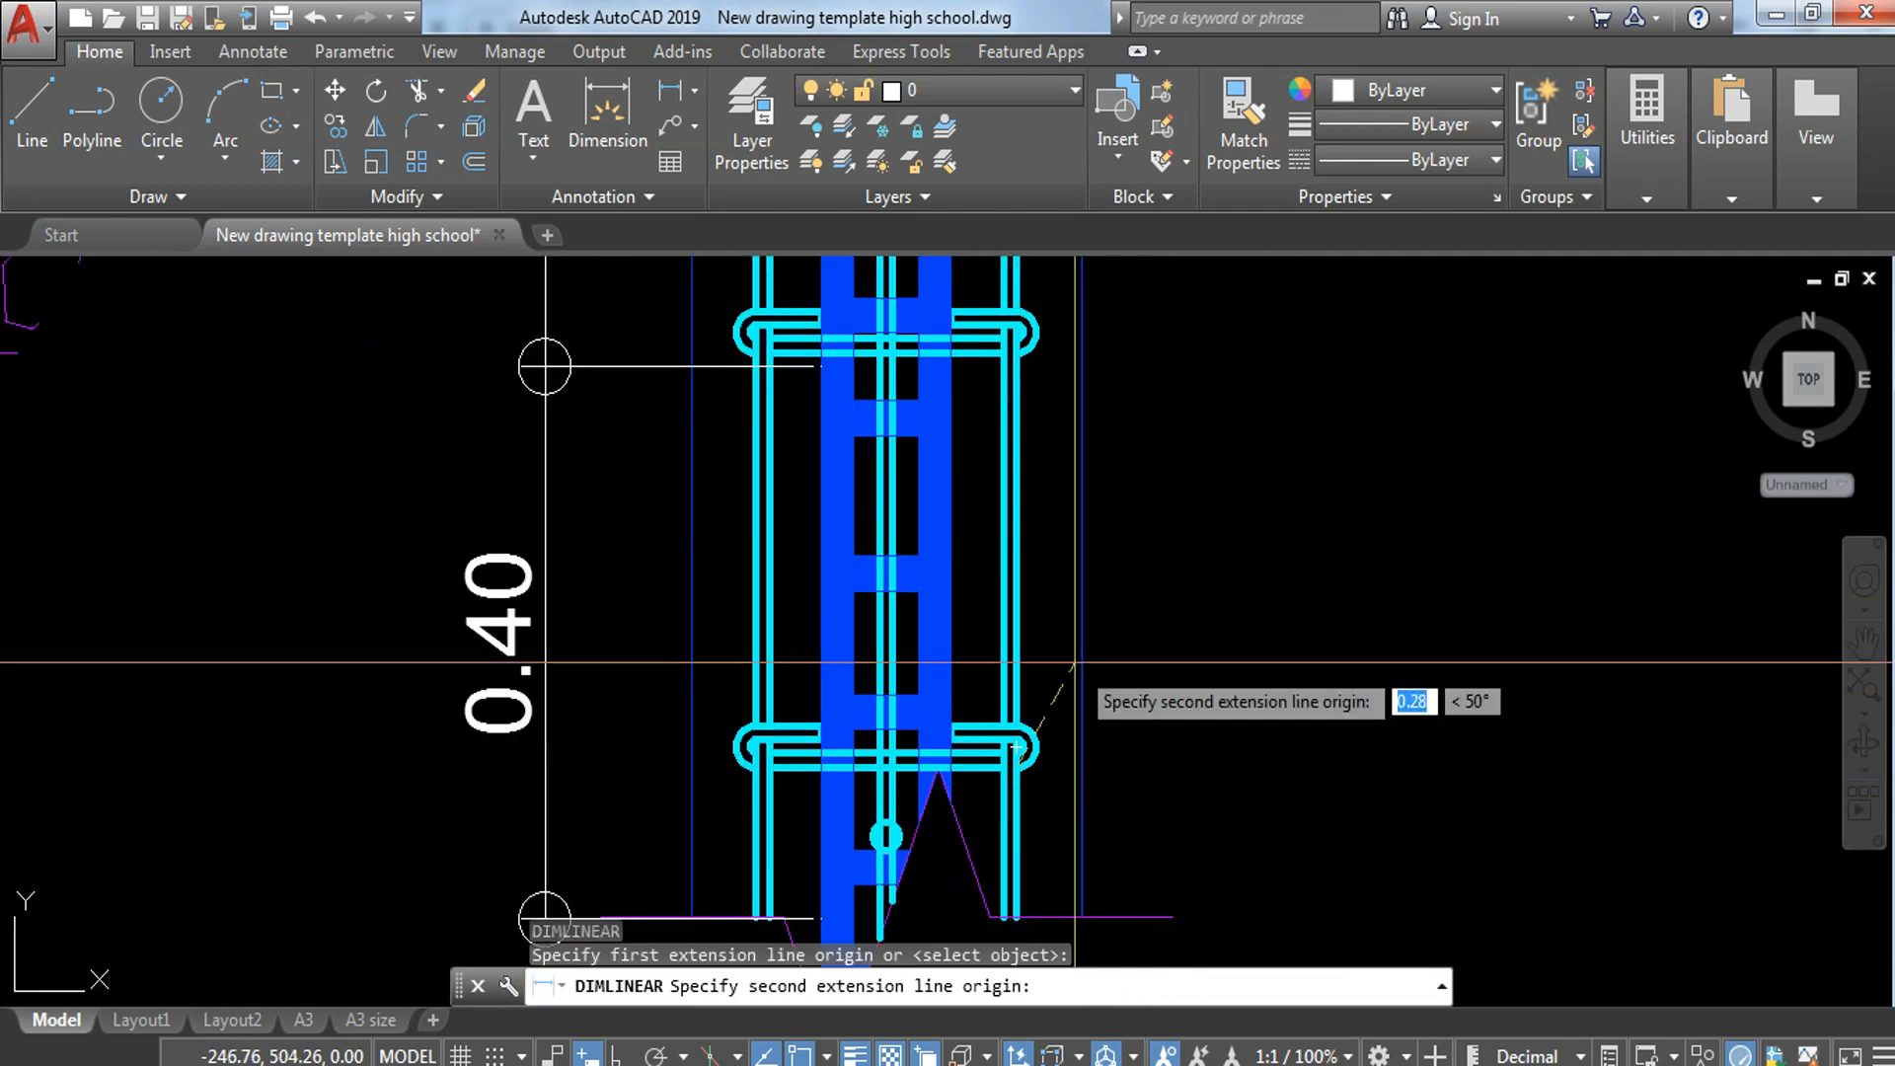
click(1017, 357)
click(1274, 395)
middle_drag(1274, 395, 1274, 635)
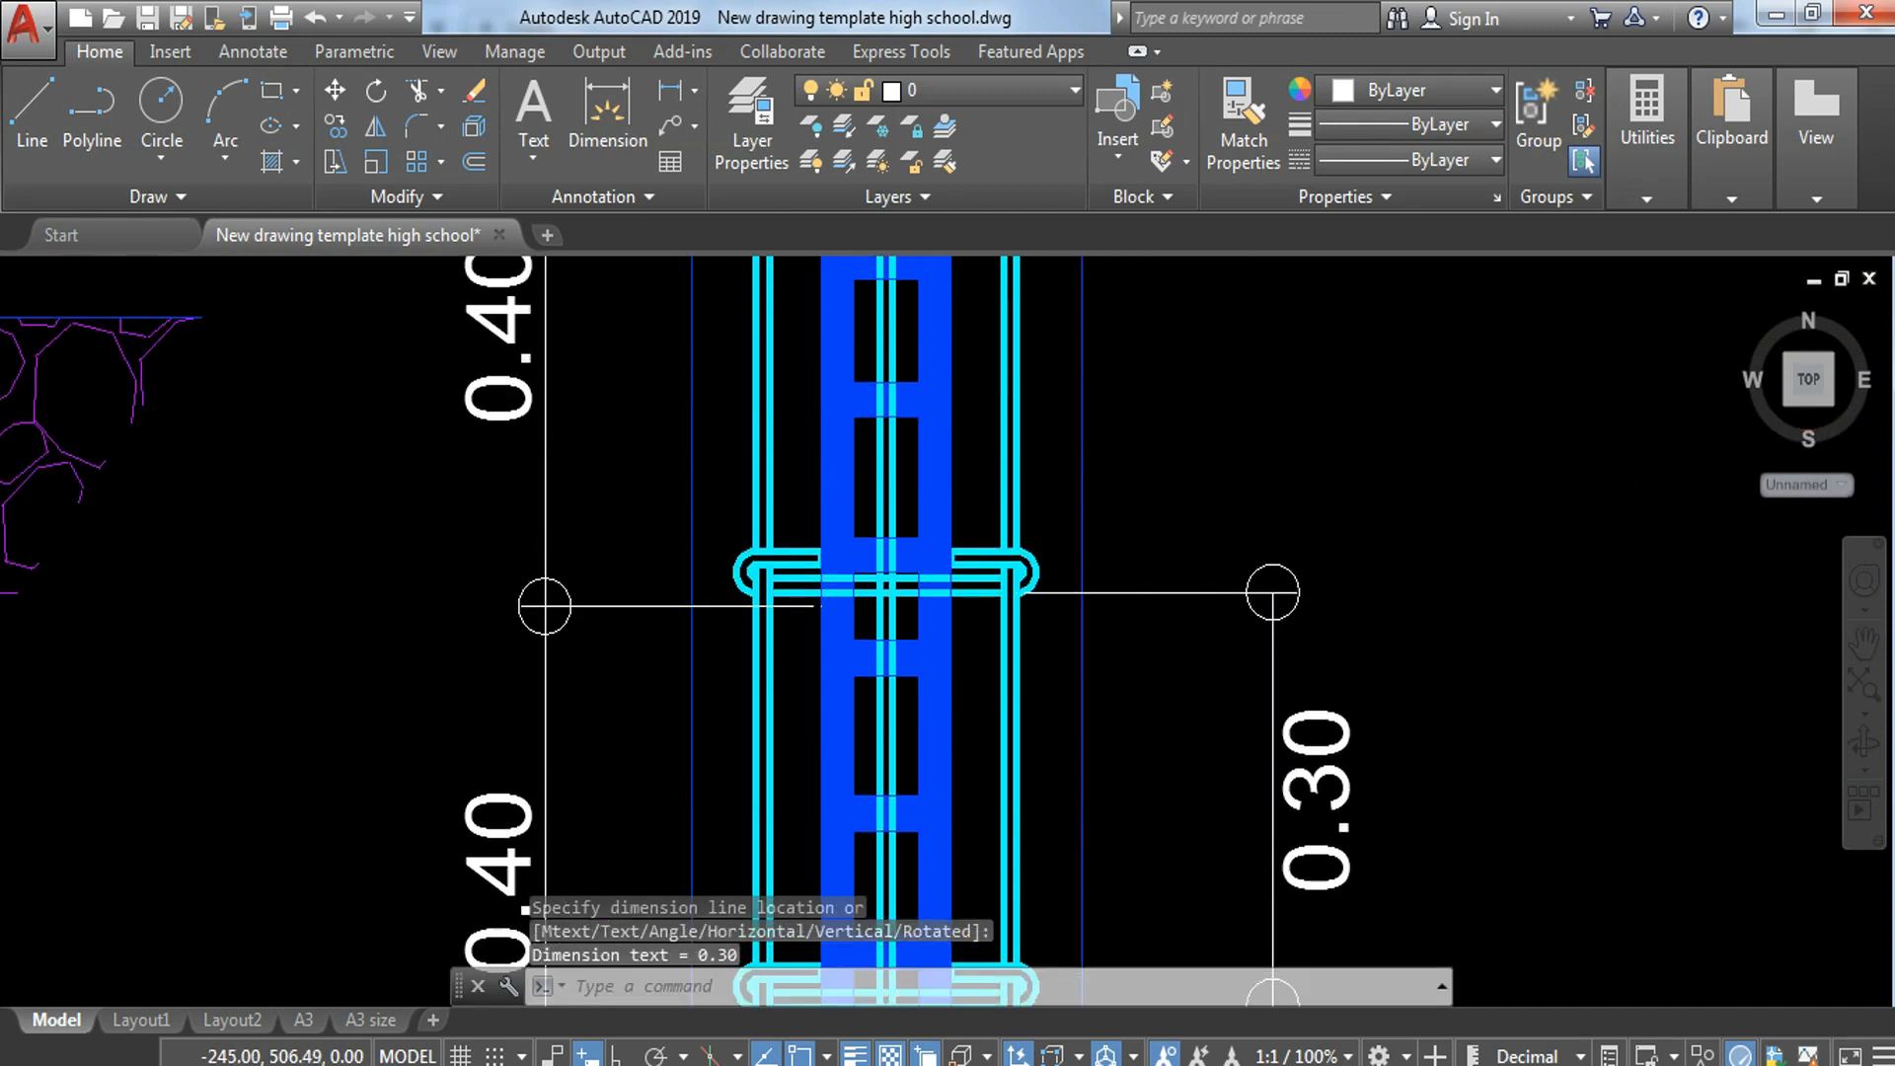
middle_drag(1132, 819, 1137, 816)
text(DCI)
key(Return)
middle_drag(1211, 485, 1260, 729)
key(Escape)
Step: Continue the cross-bar spacing dimension upward to the topmost cross bar of the plan strip
text(DIMCO)
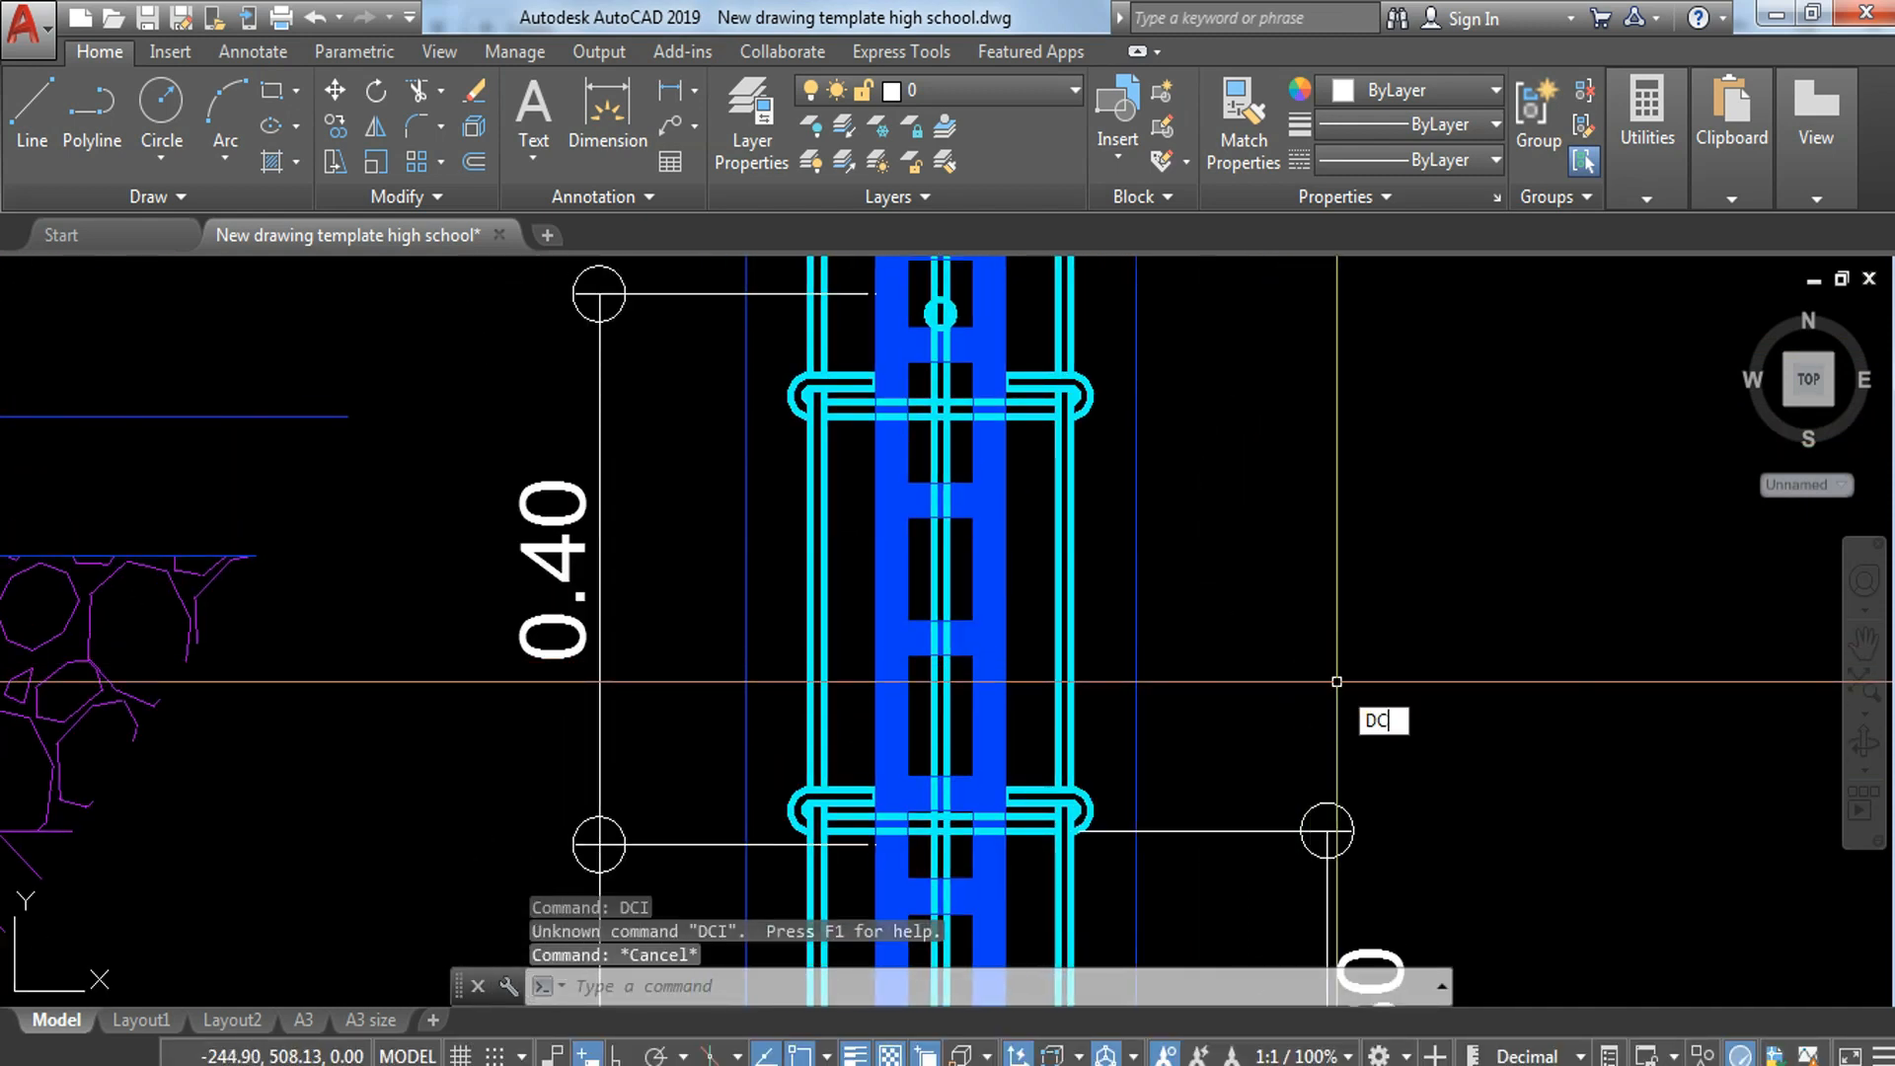
key(Return)
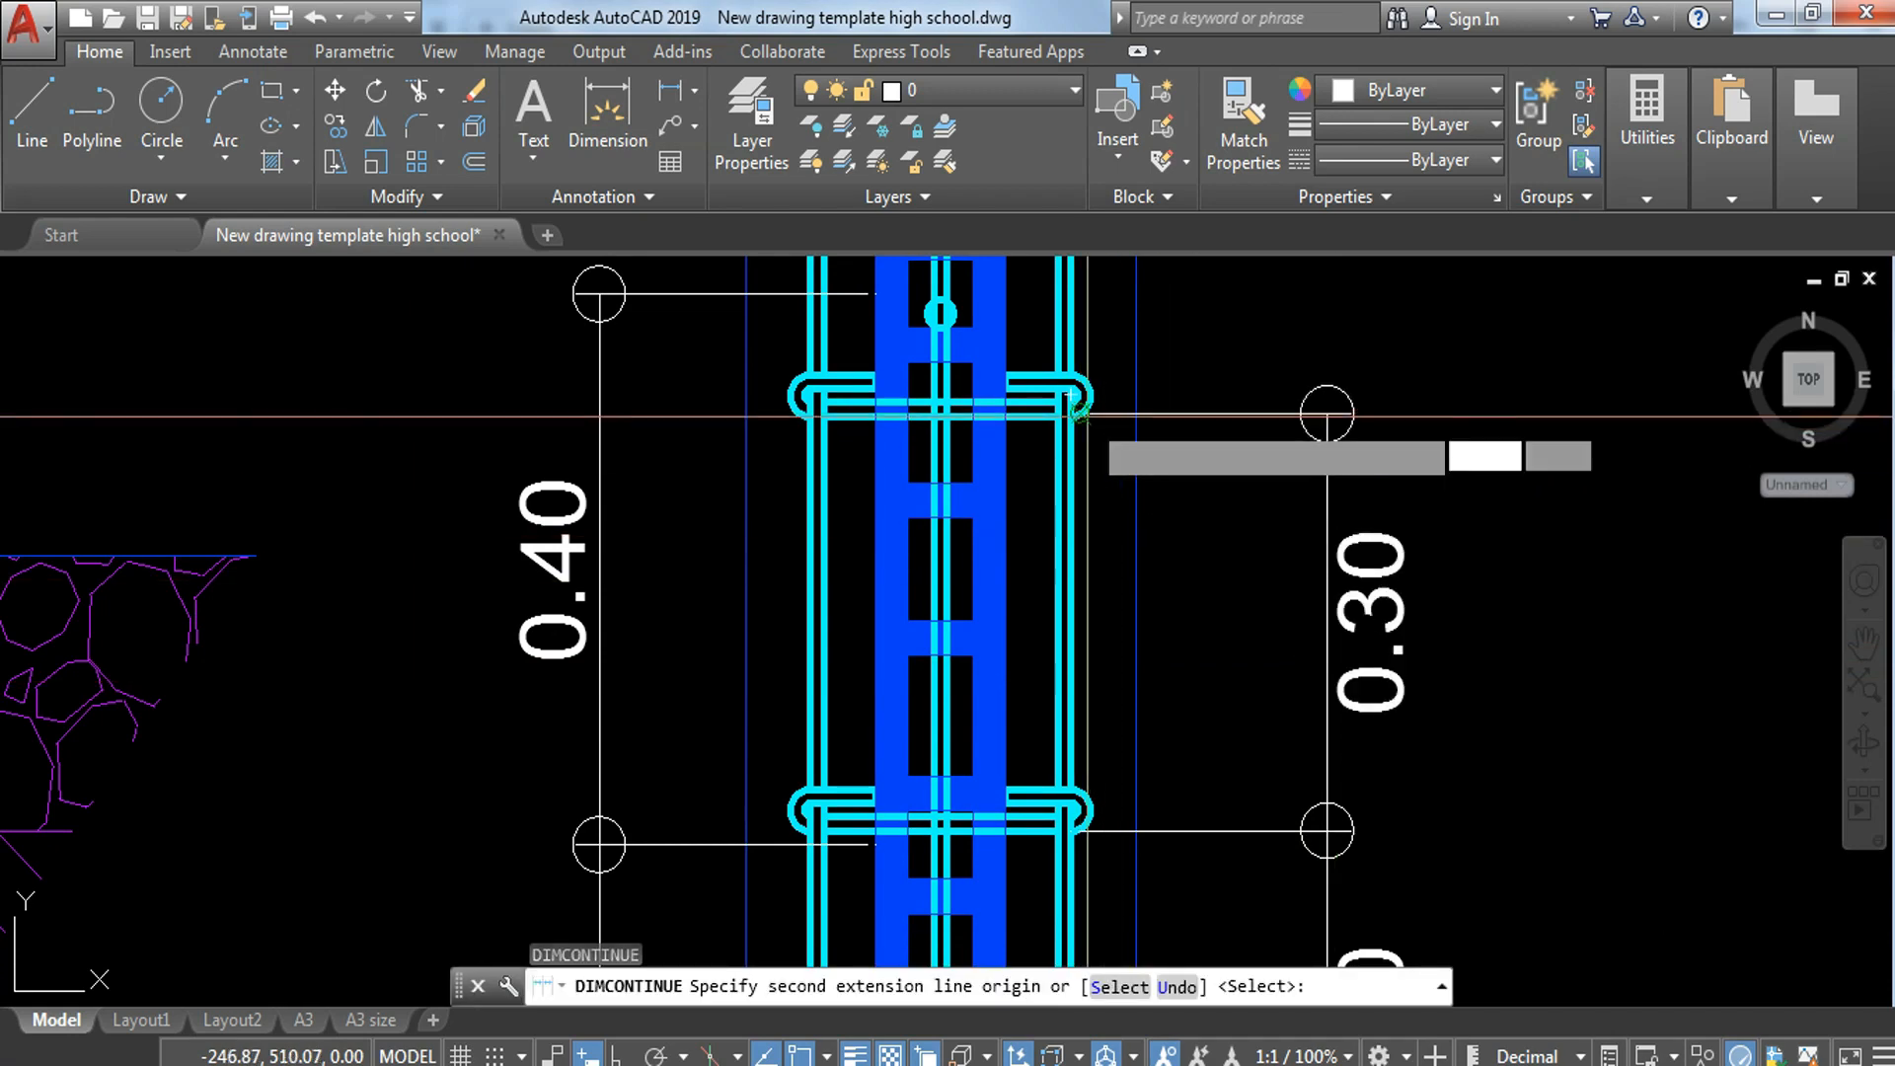
click(1078, 417)
scroll(1244, 422, down, 5)
key(Escape)
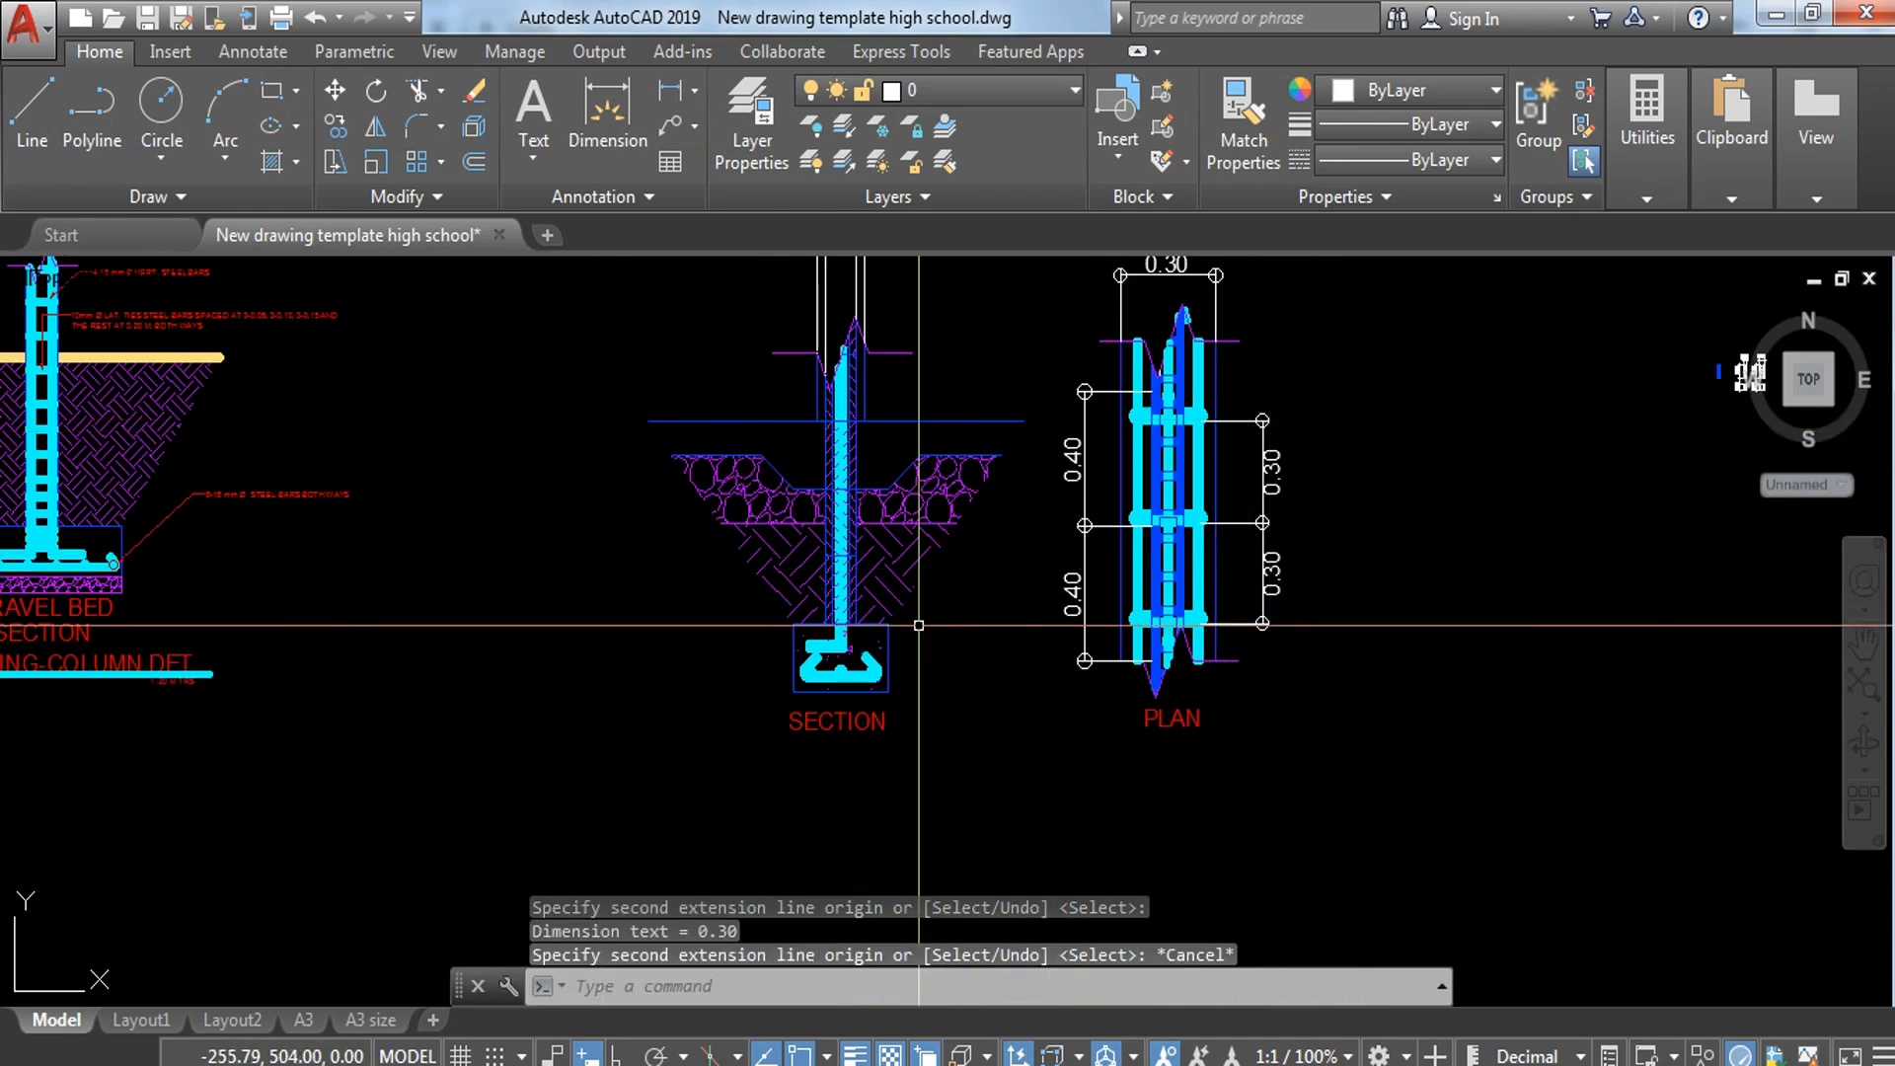
Step: Add a vertical linear dimension for the footing thickness to the left of the section
text(DK)
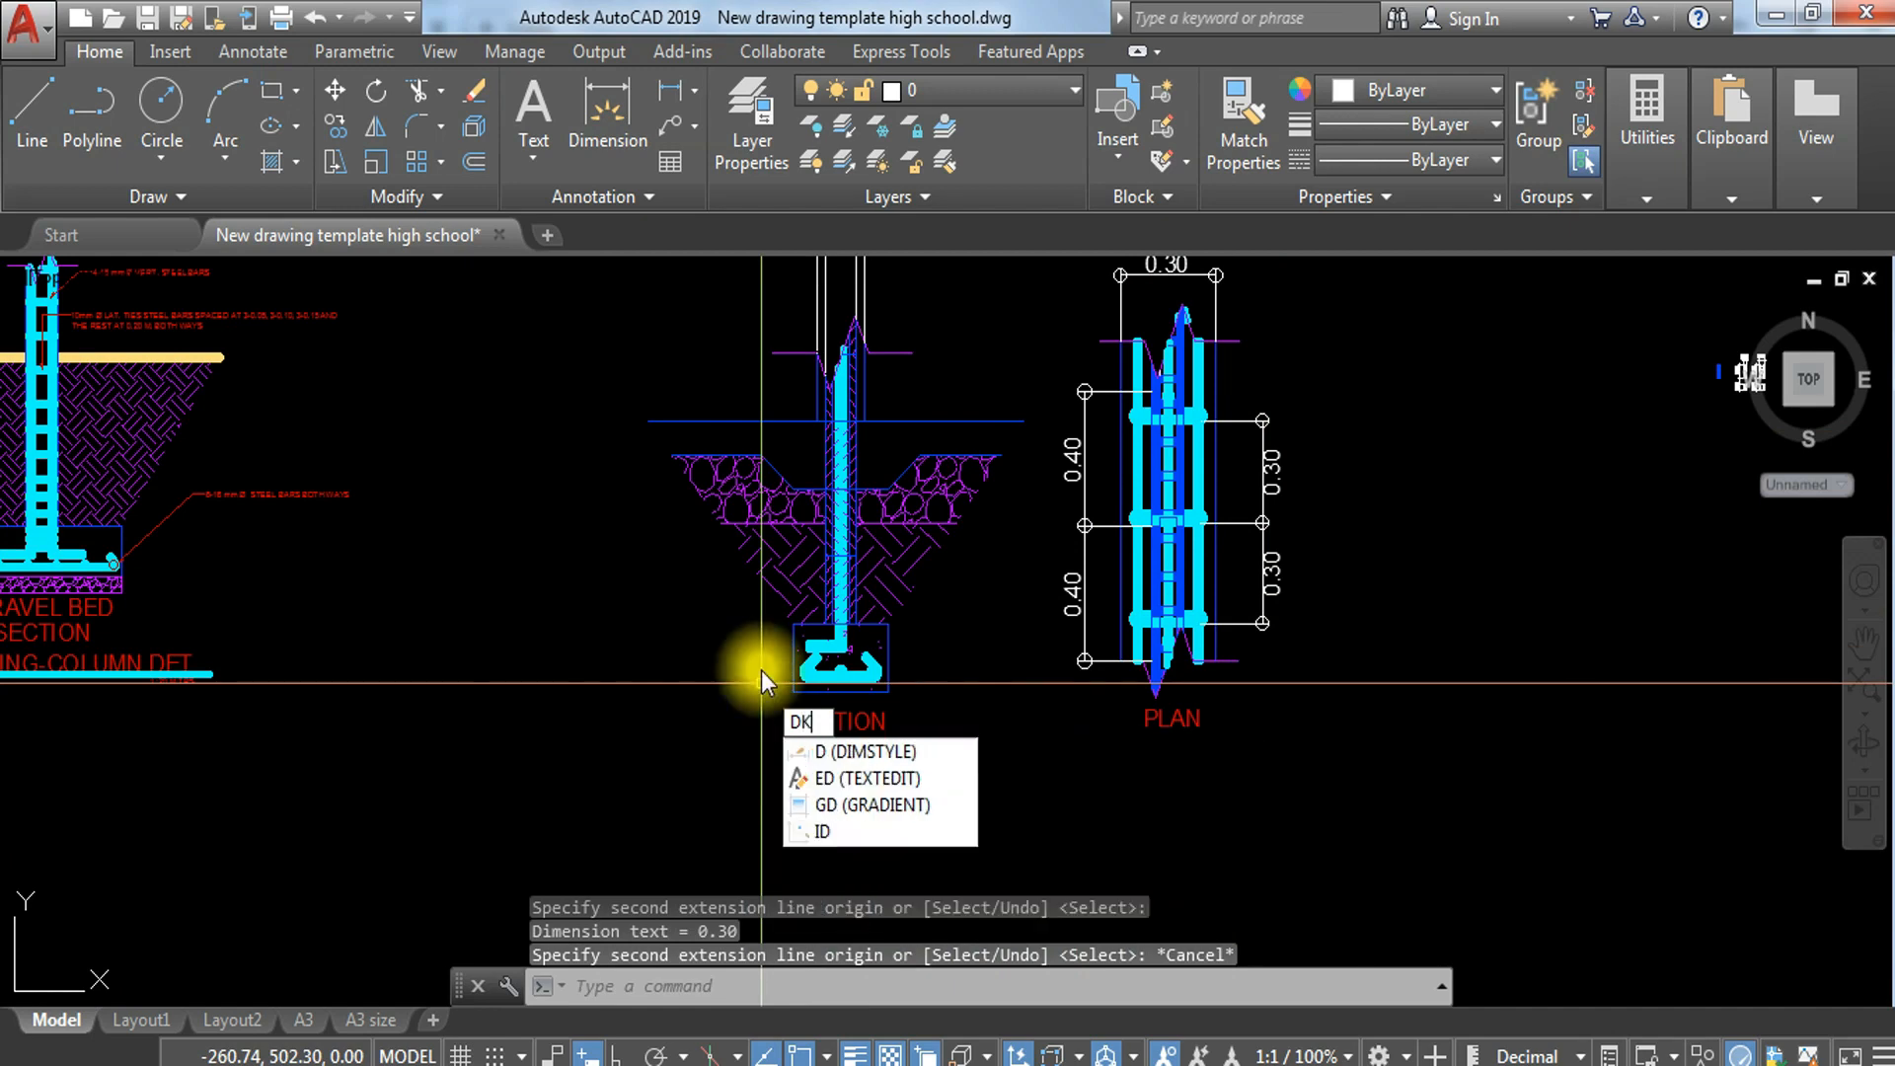
key(Escape)
text(D)
key(Return)
scroll(767, 688, up, 2)
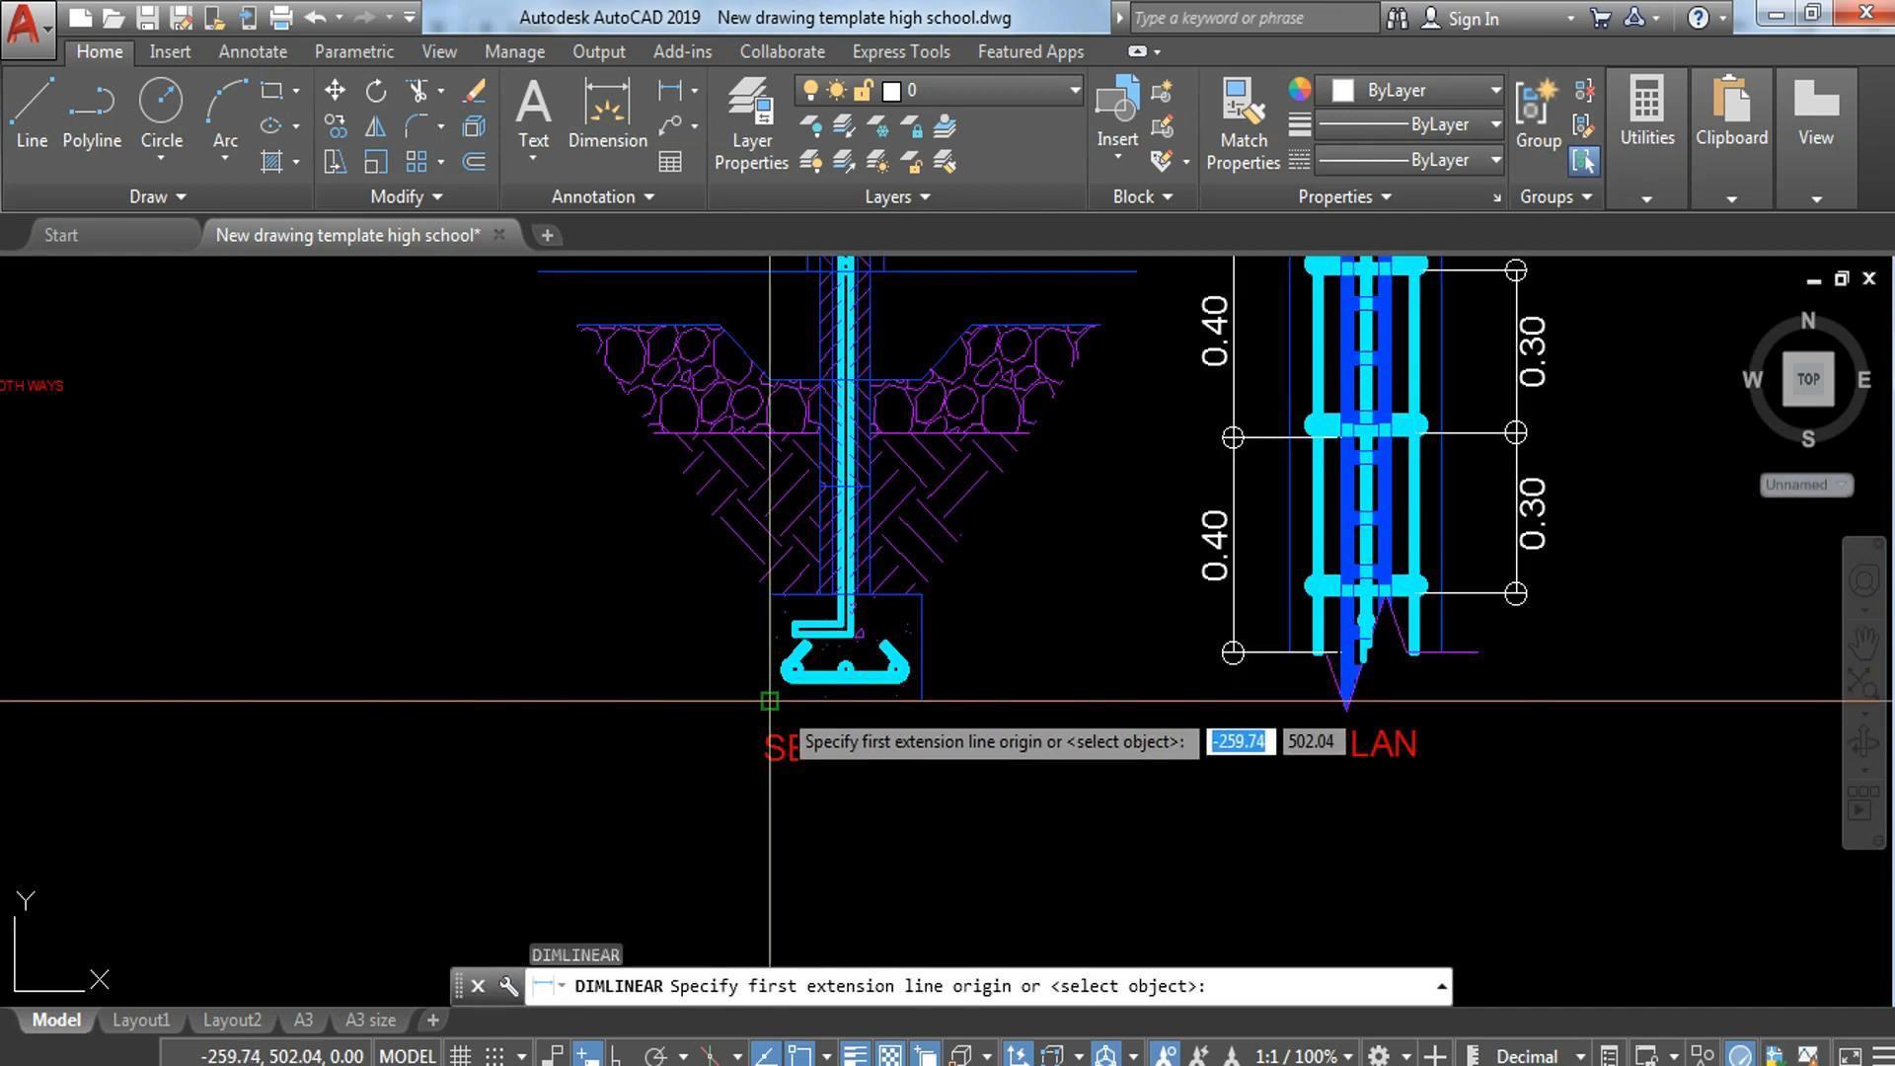
click(770, 701)
click(770, 593)
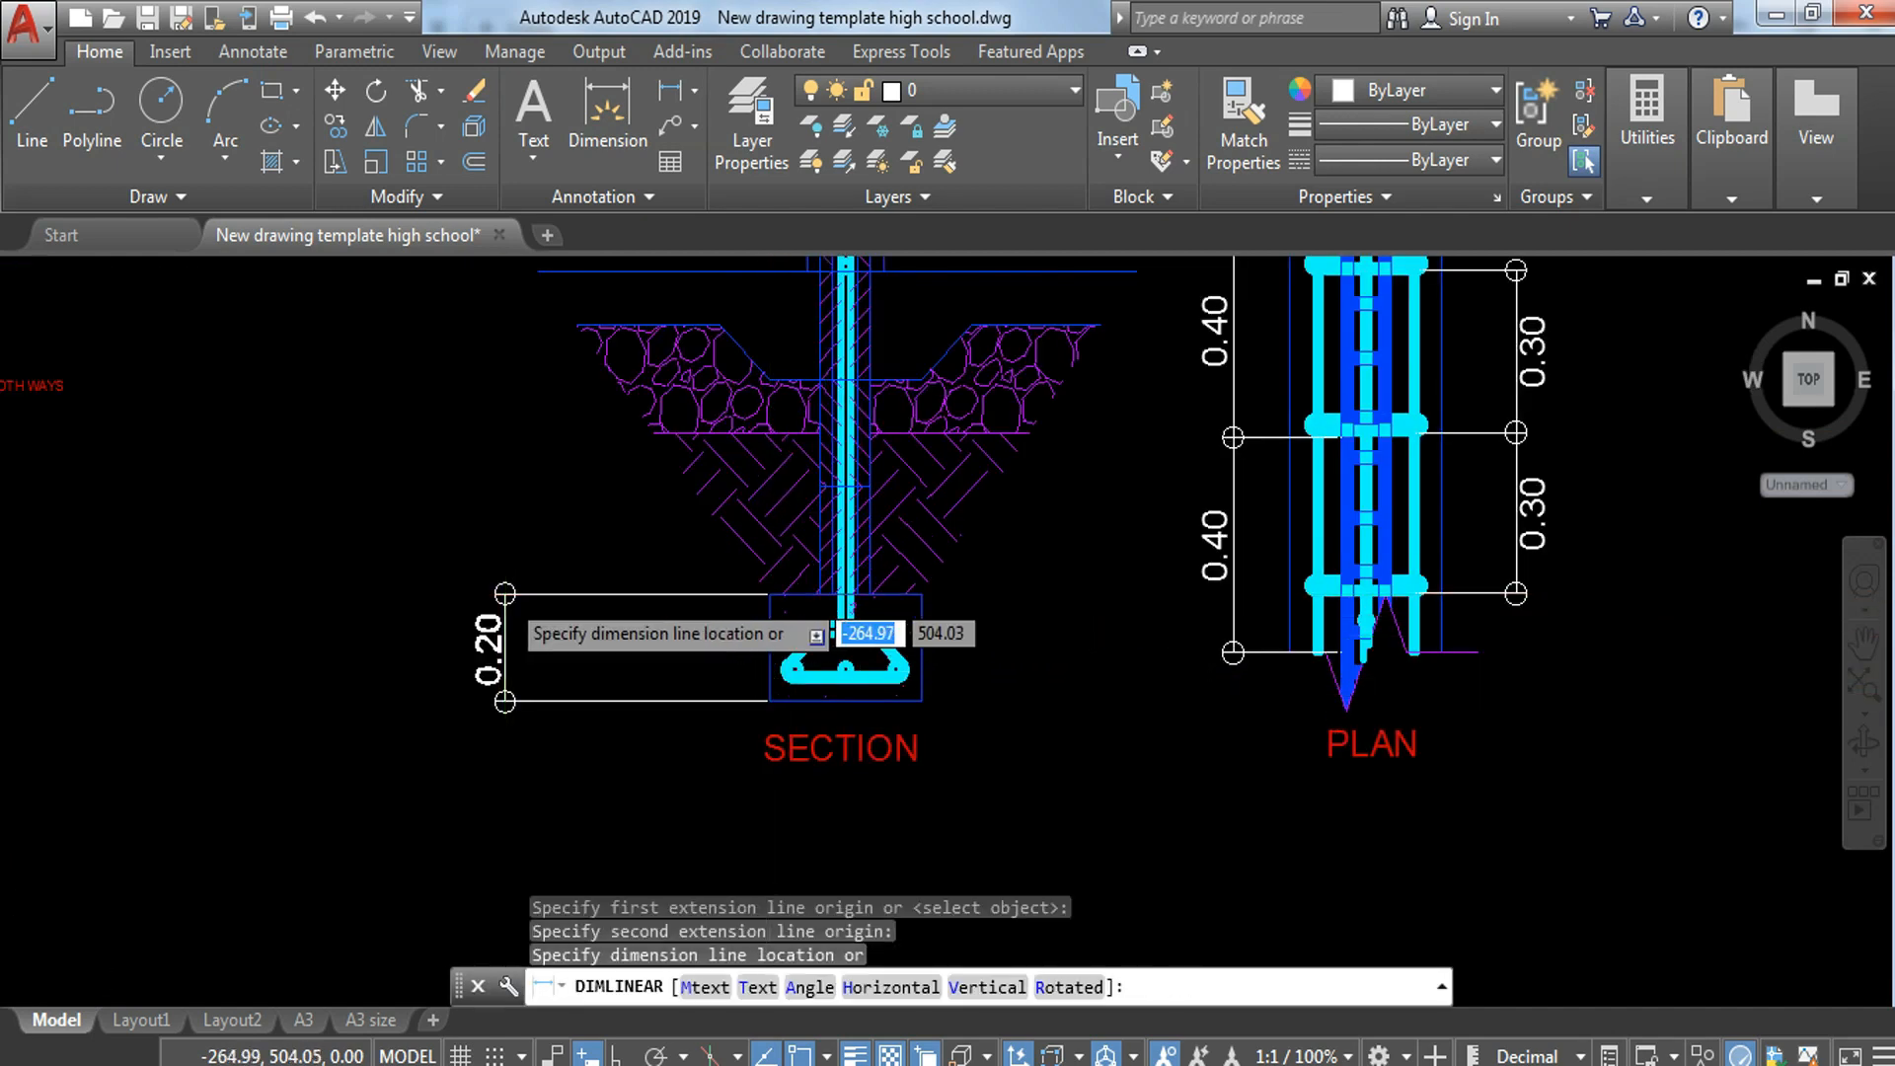
scroll(505, 594, down, 2)
click(505, 595)
Step: Continue the footing-thickness dimension from the footing top up to the long horizontal line crossing the section's wall
text(DIMCO)
key(Return)
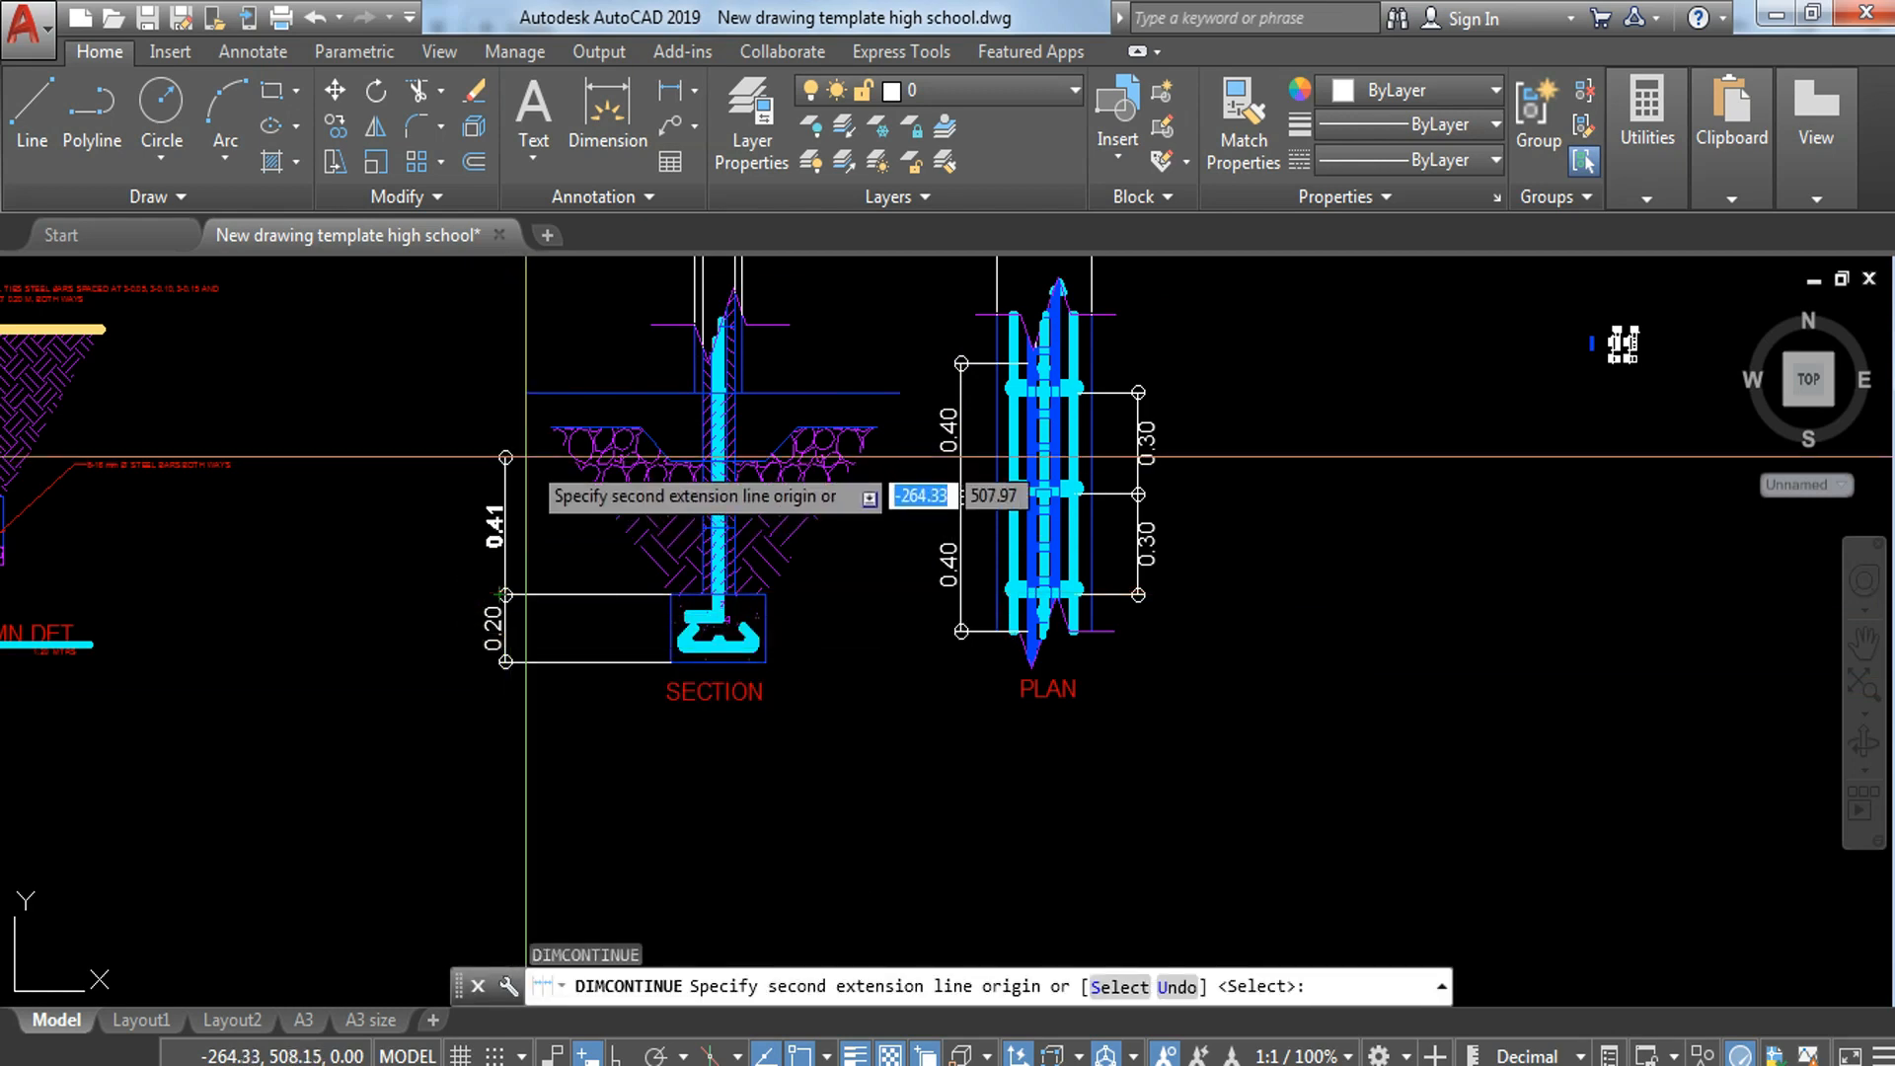
click(506, 393)
middle_drag(696, 386, 745, 546)
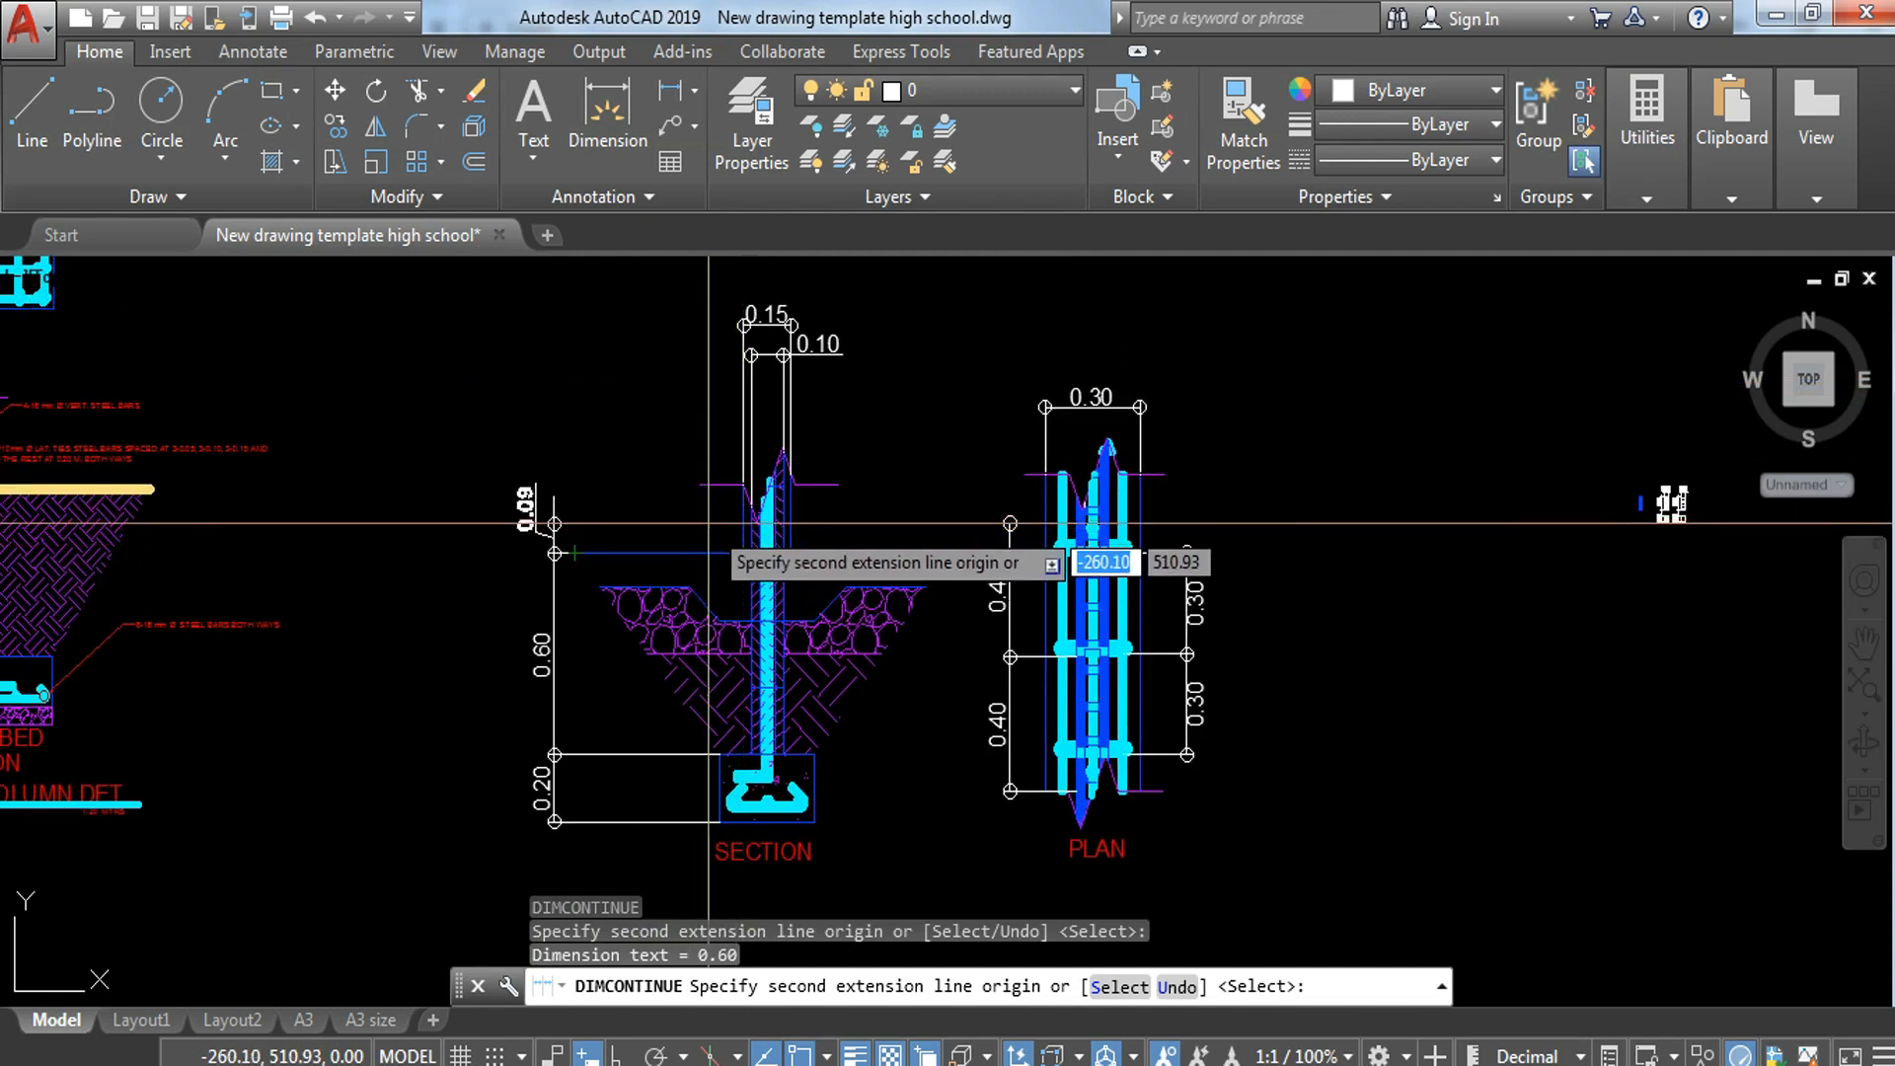
key(Escape)
Step: Stretch the upper end of the section's continued dimension down to the underside of the stone layer
scroll(739, 681, up, 2)
middle_drag(919, 680, 963, 716)
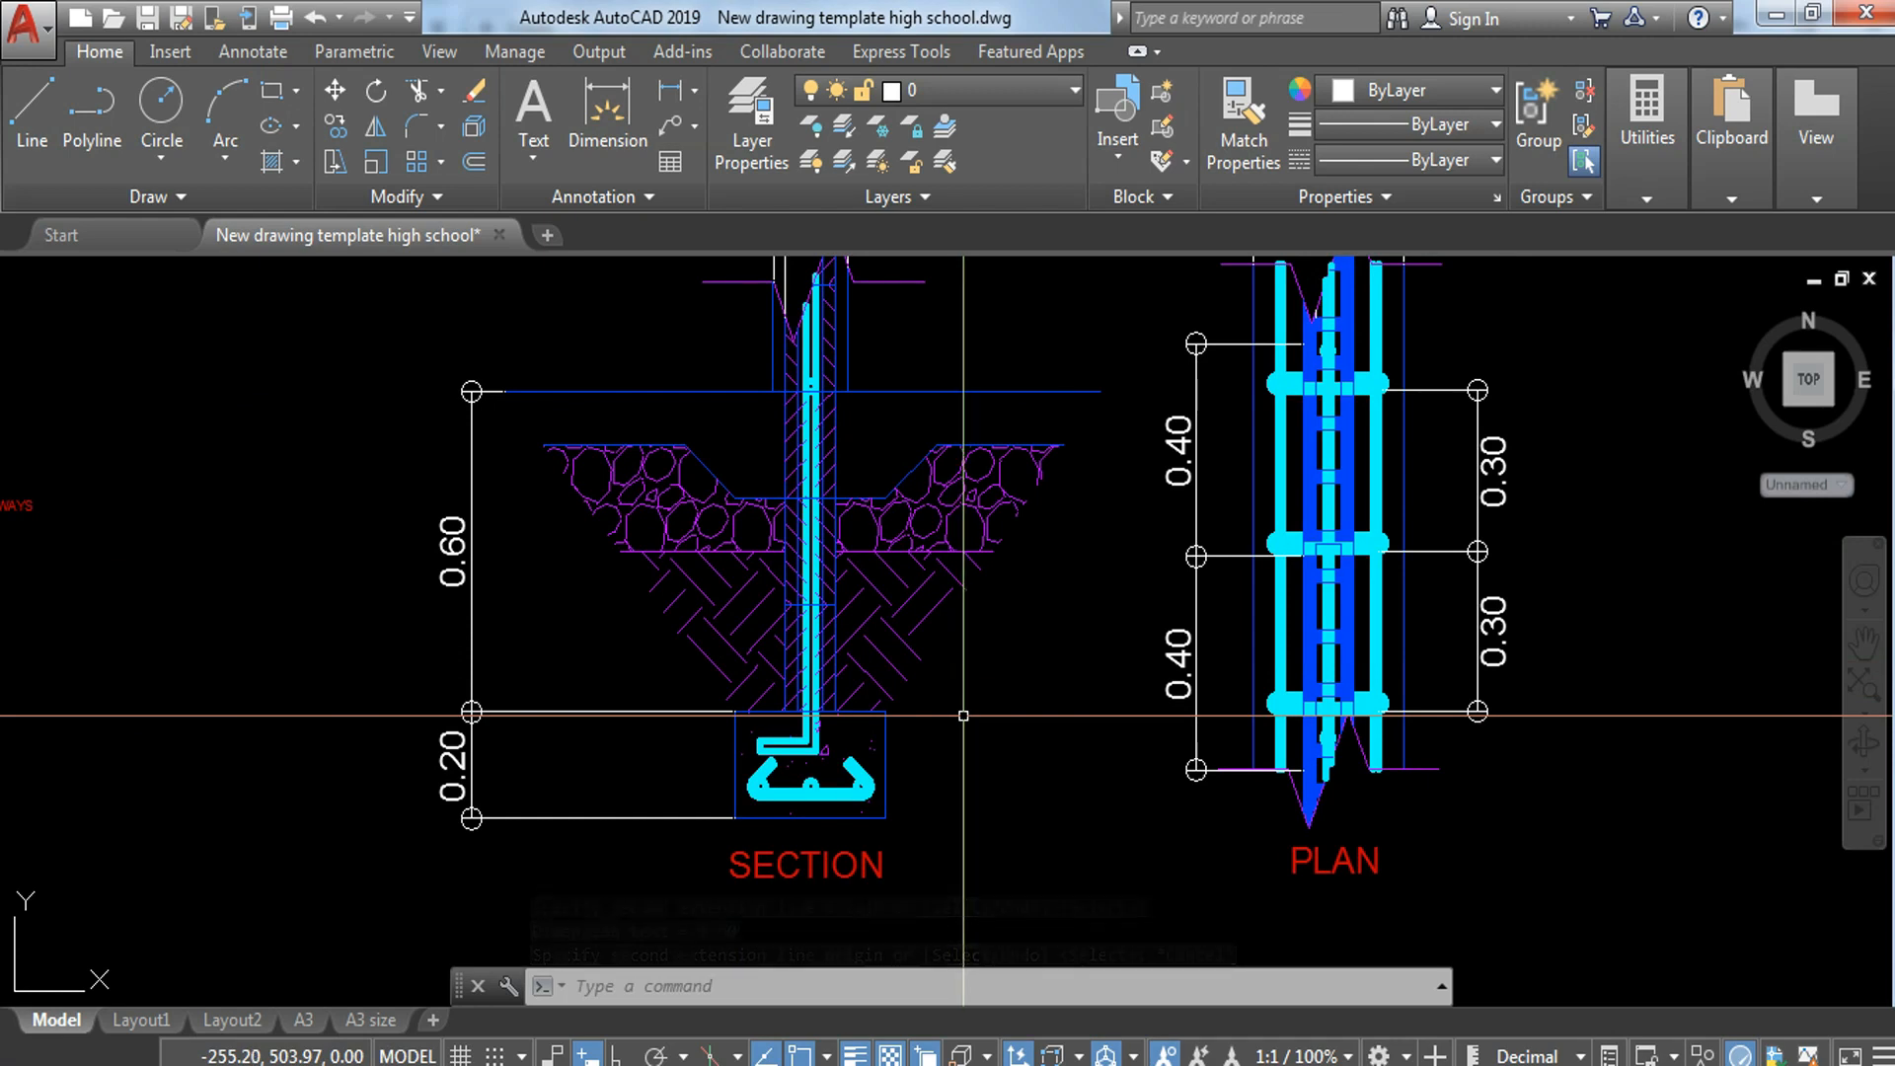
key(Escape)
click(510, 621)
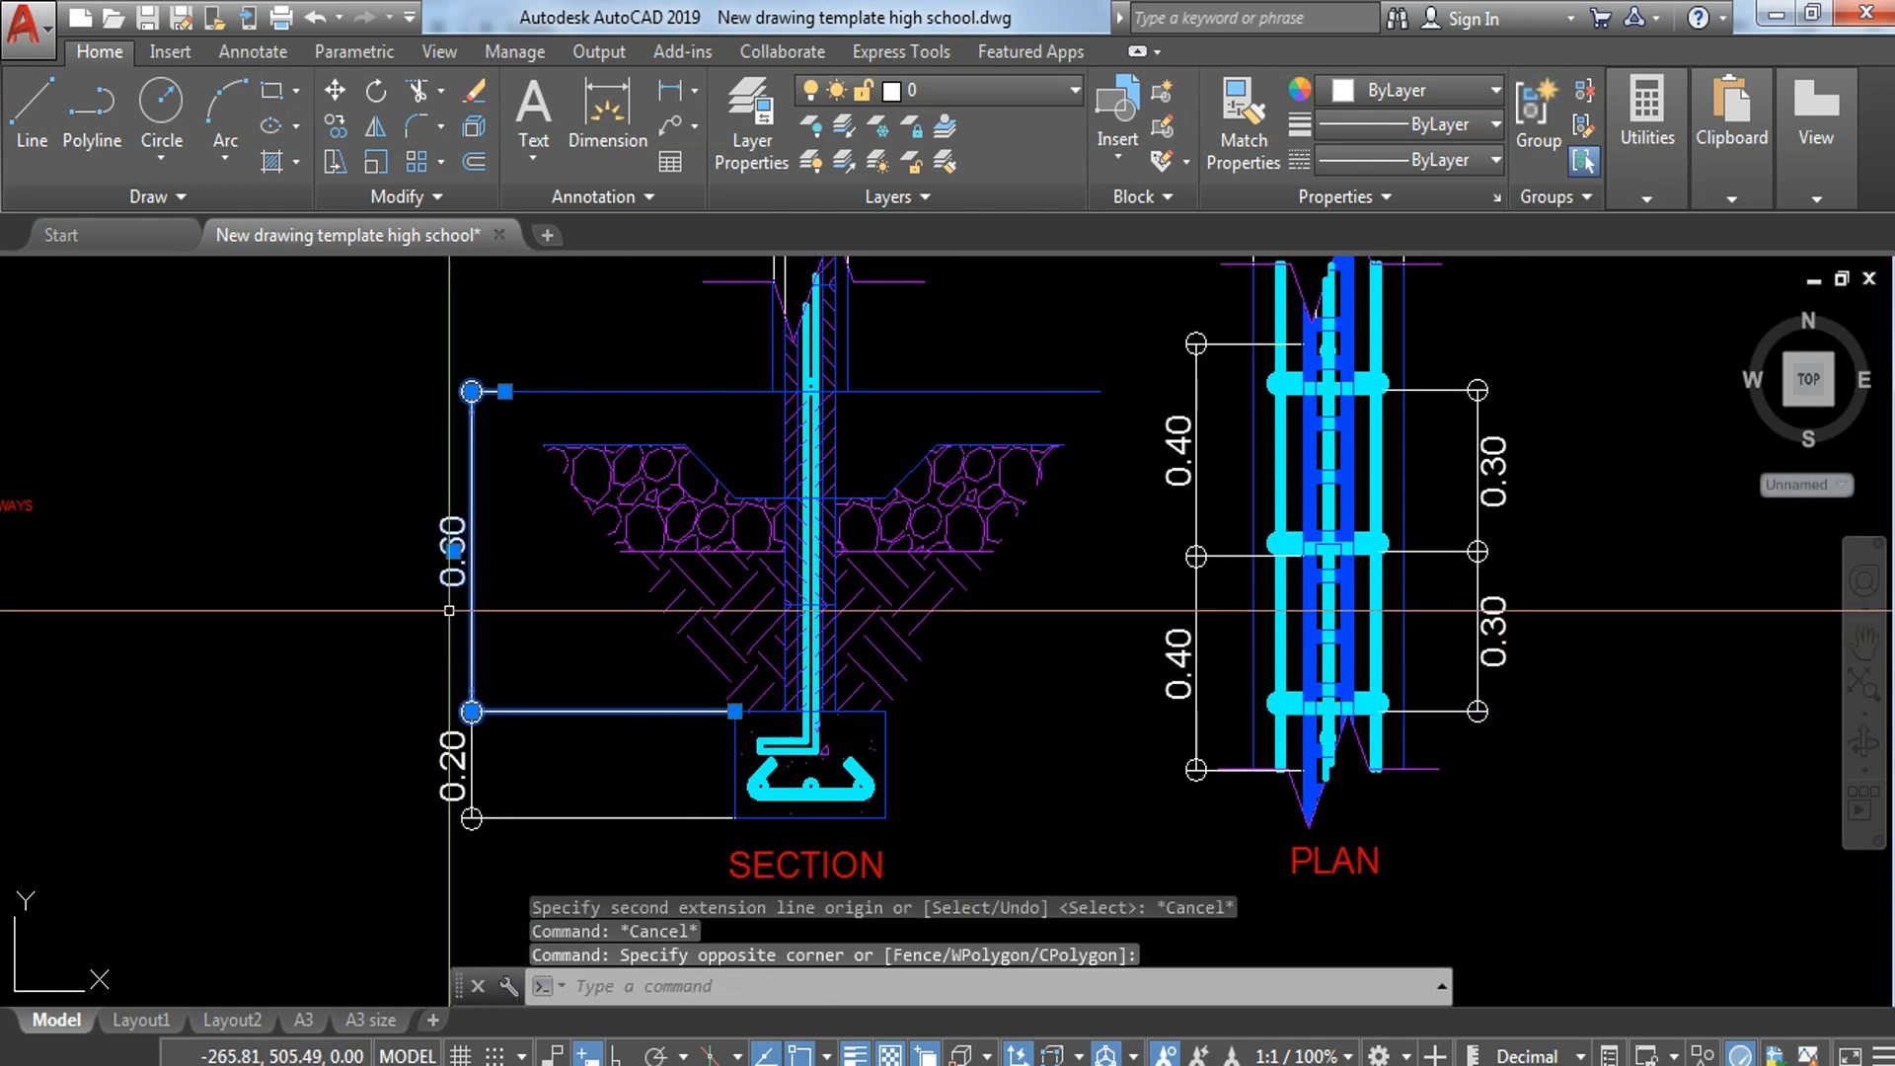
click(519, 387)
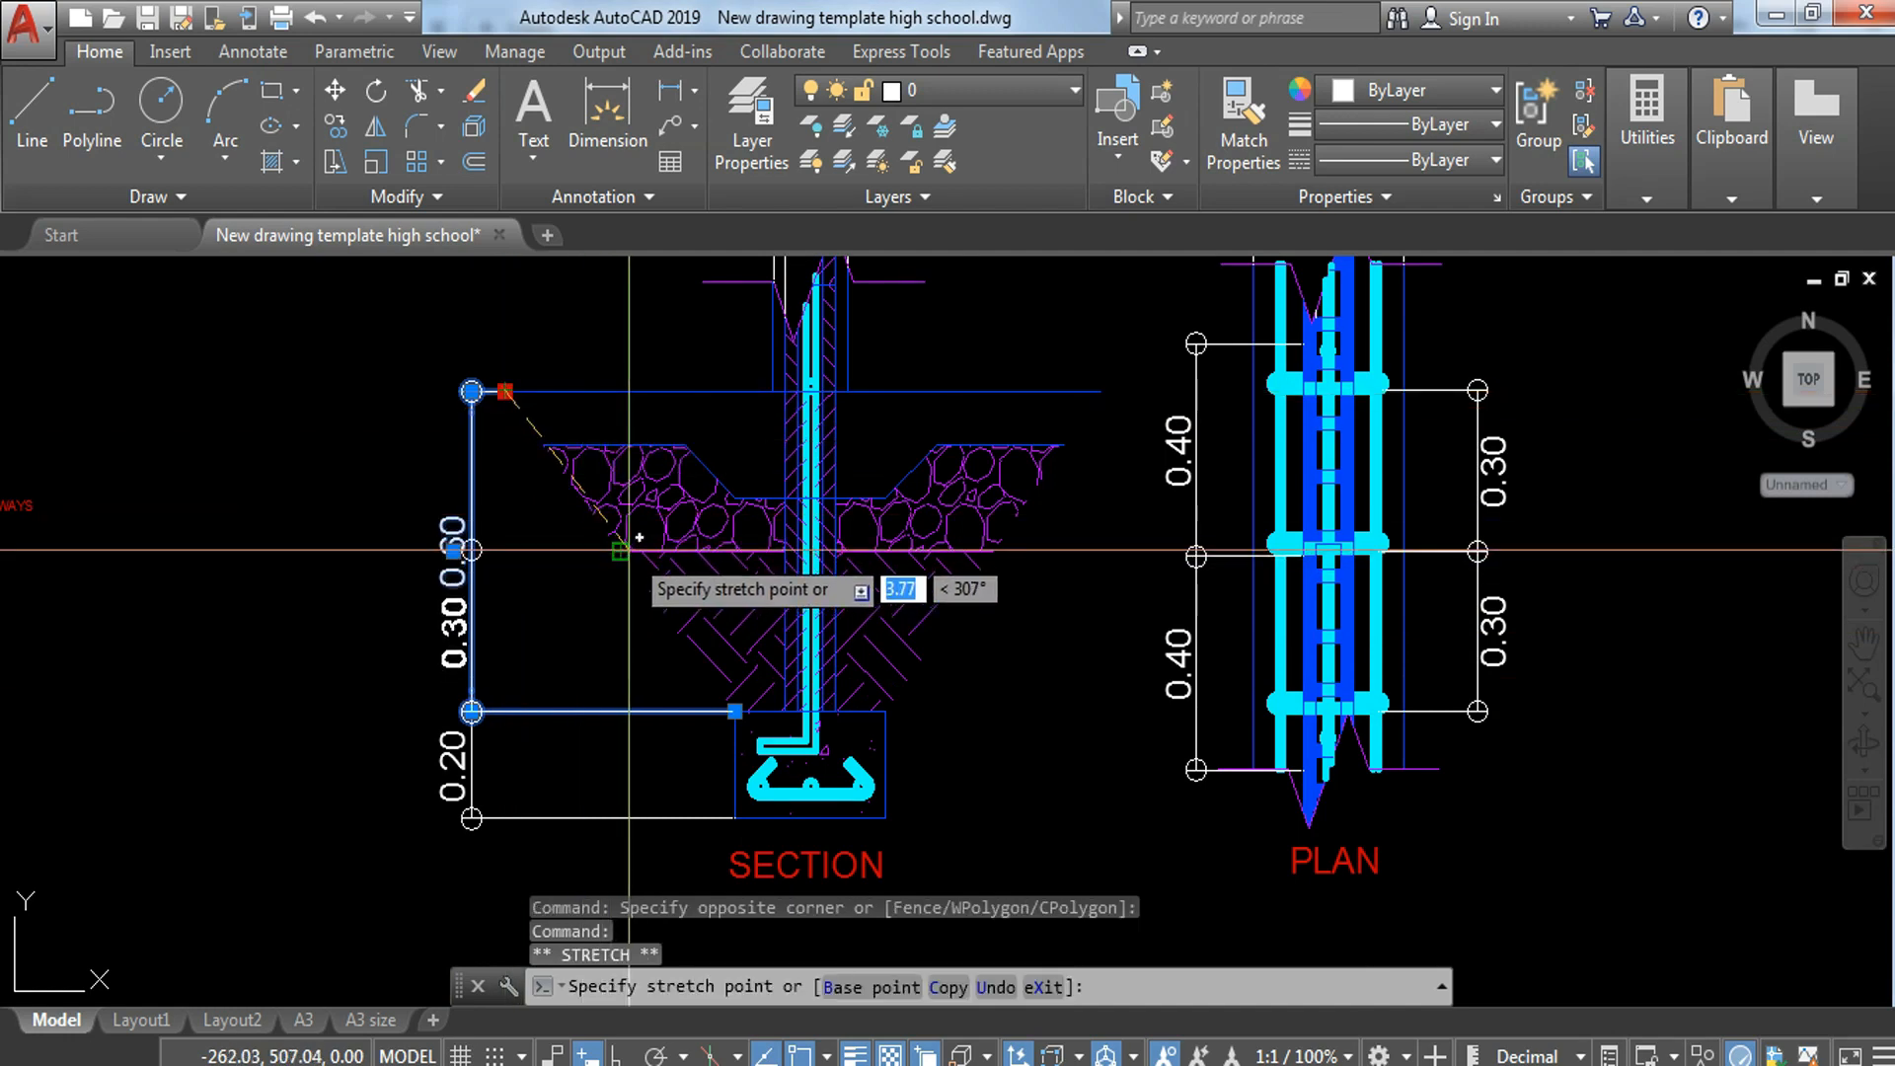
Step: Continue the section's vertical dimension chain from the underside of the stone layer up to the long horizontal line
text(DIMCO)
key(Return)
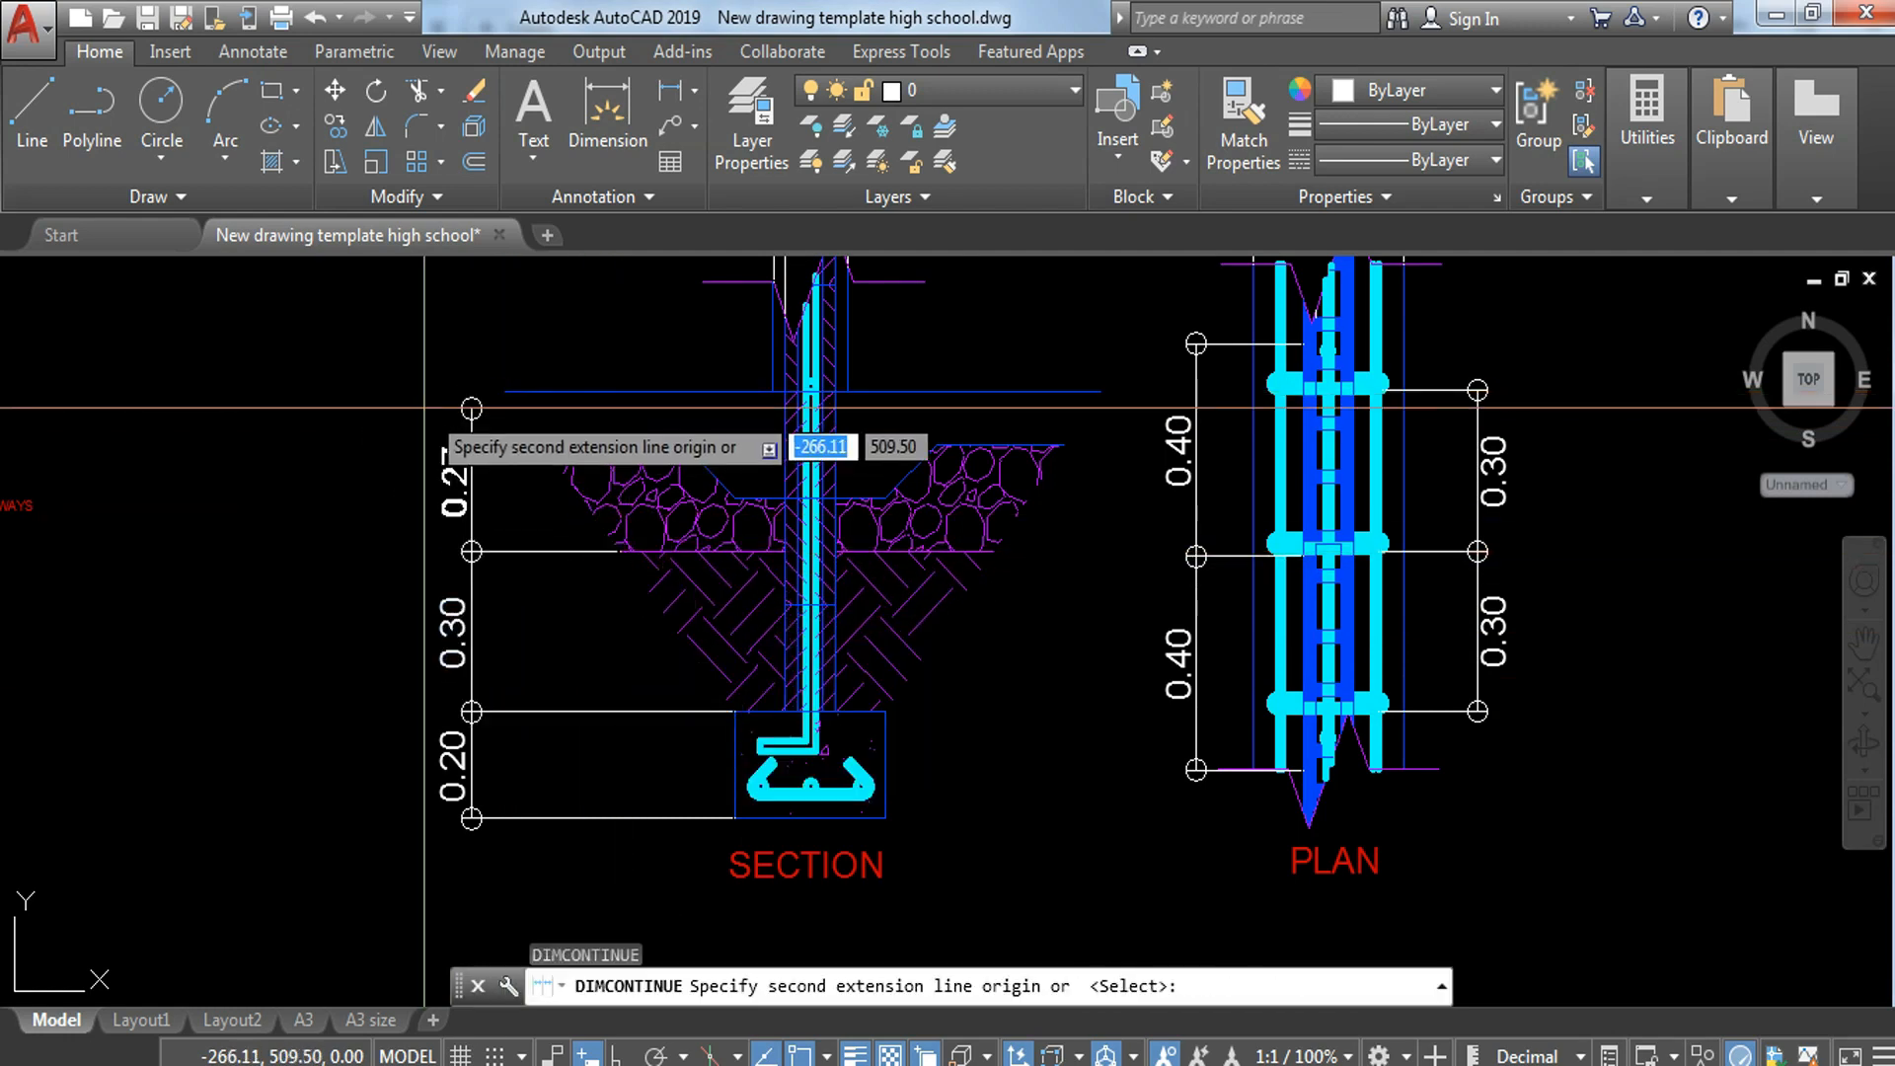
click(504, 392)
key(Escape)
scroll(650, 625, down, 4)
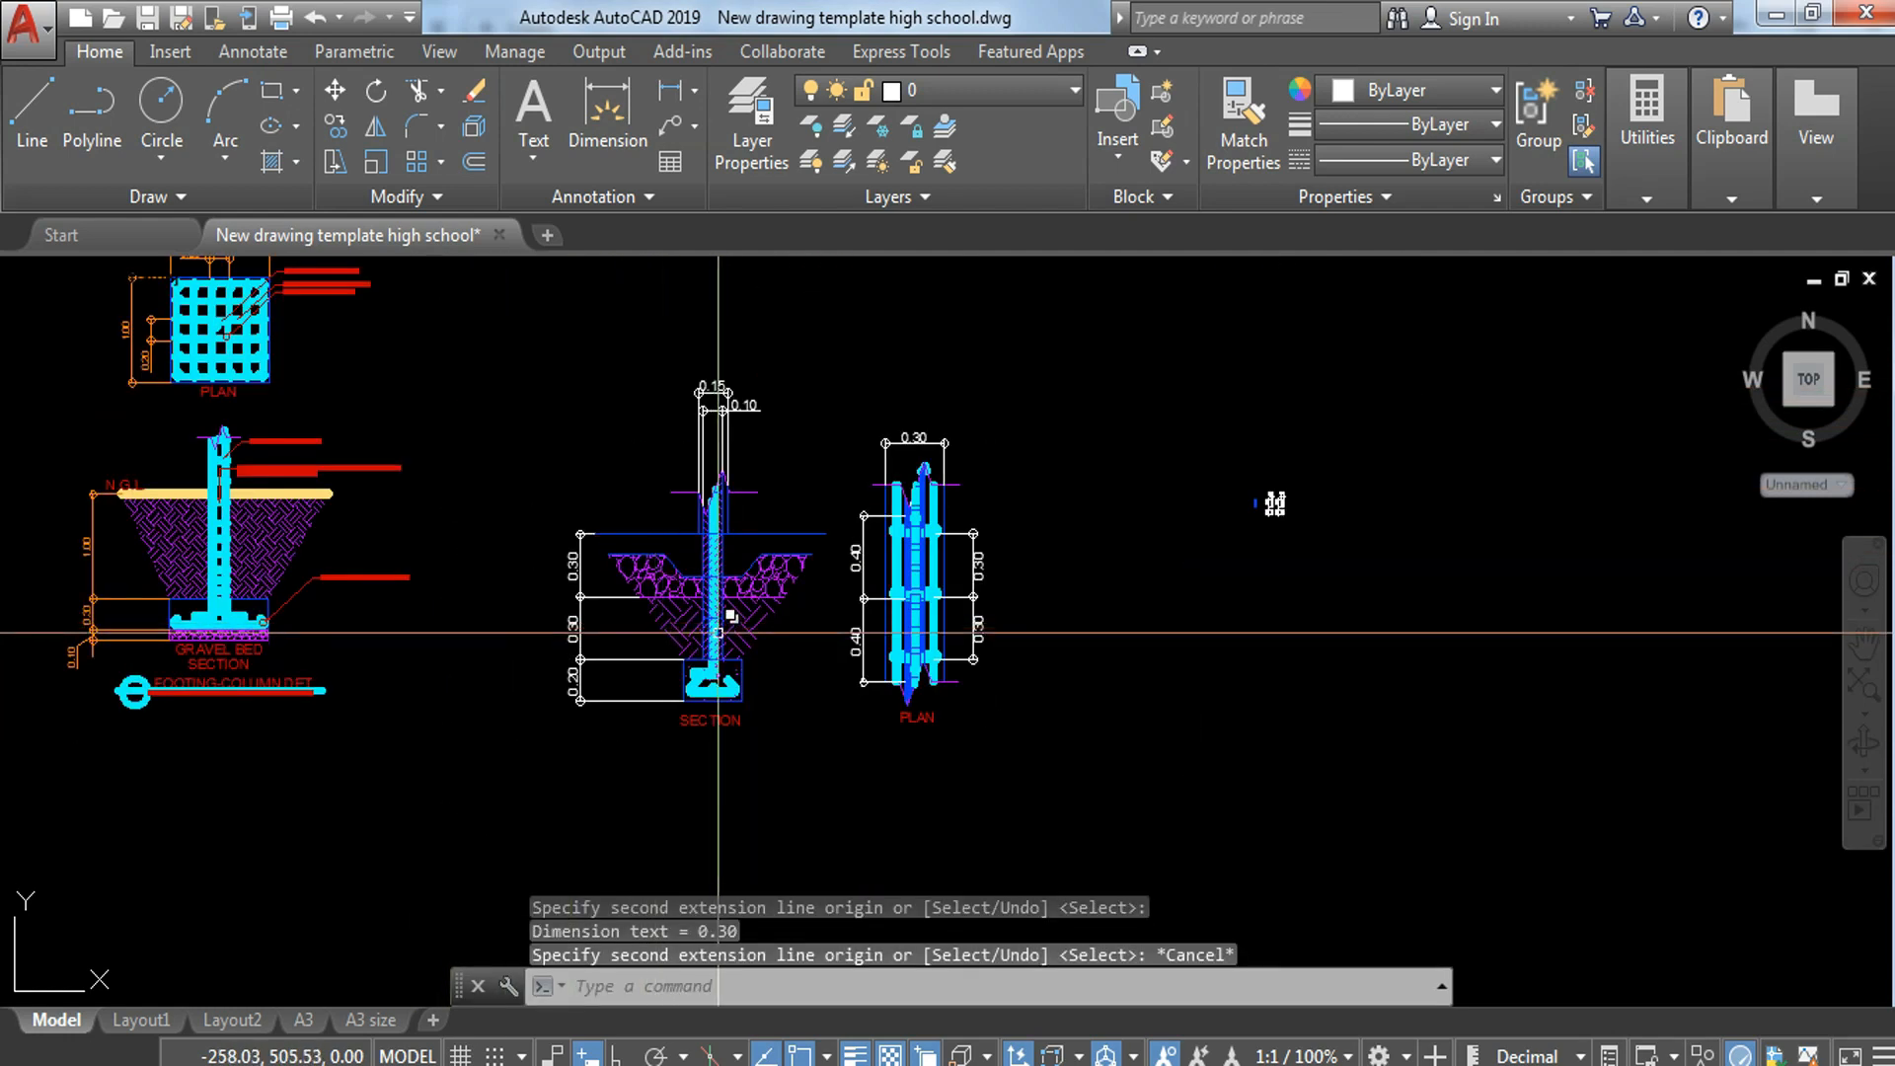
Step: Copy the N.G.L. label from the column-footing section to the wall-footing section's dimension line at the underside of the stone layer
scroll(186, 481, up, 6)
middle_drag(141, 501, 792, 544)
click(645, 525)
click(560, 515)
text(co)
key(Return)
click(570, 523)
middle_drag(1131, 744, 17, 220)
middle_drag(1295, 548, 946, 561)
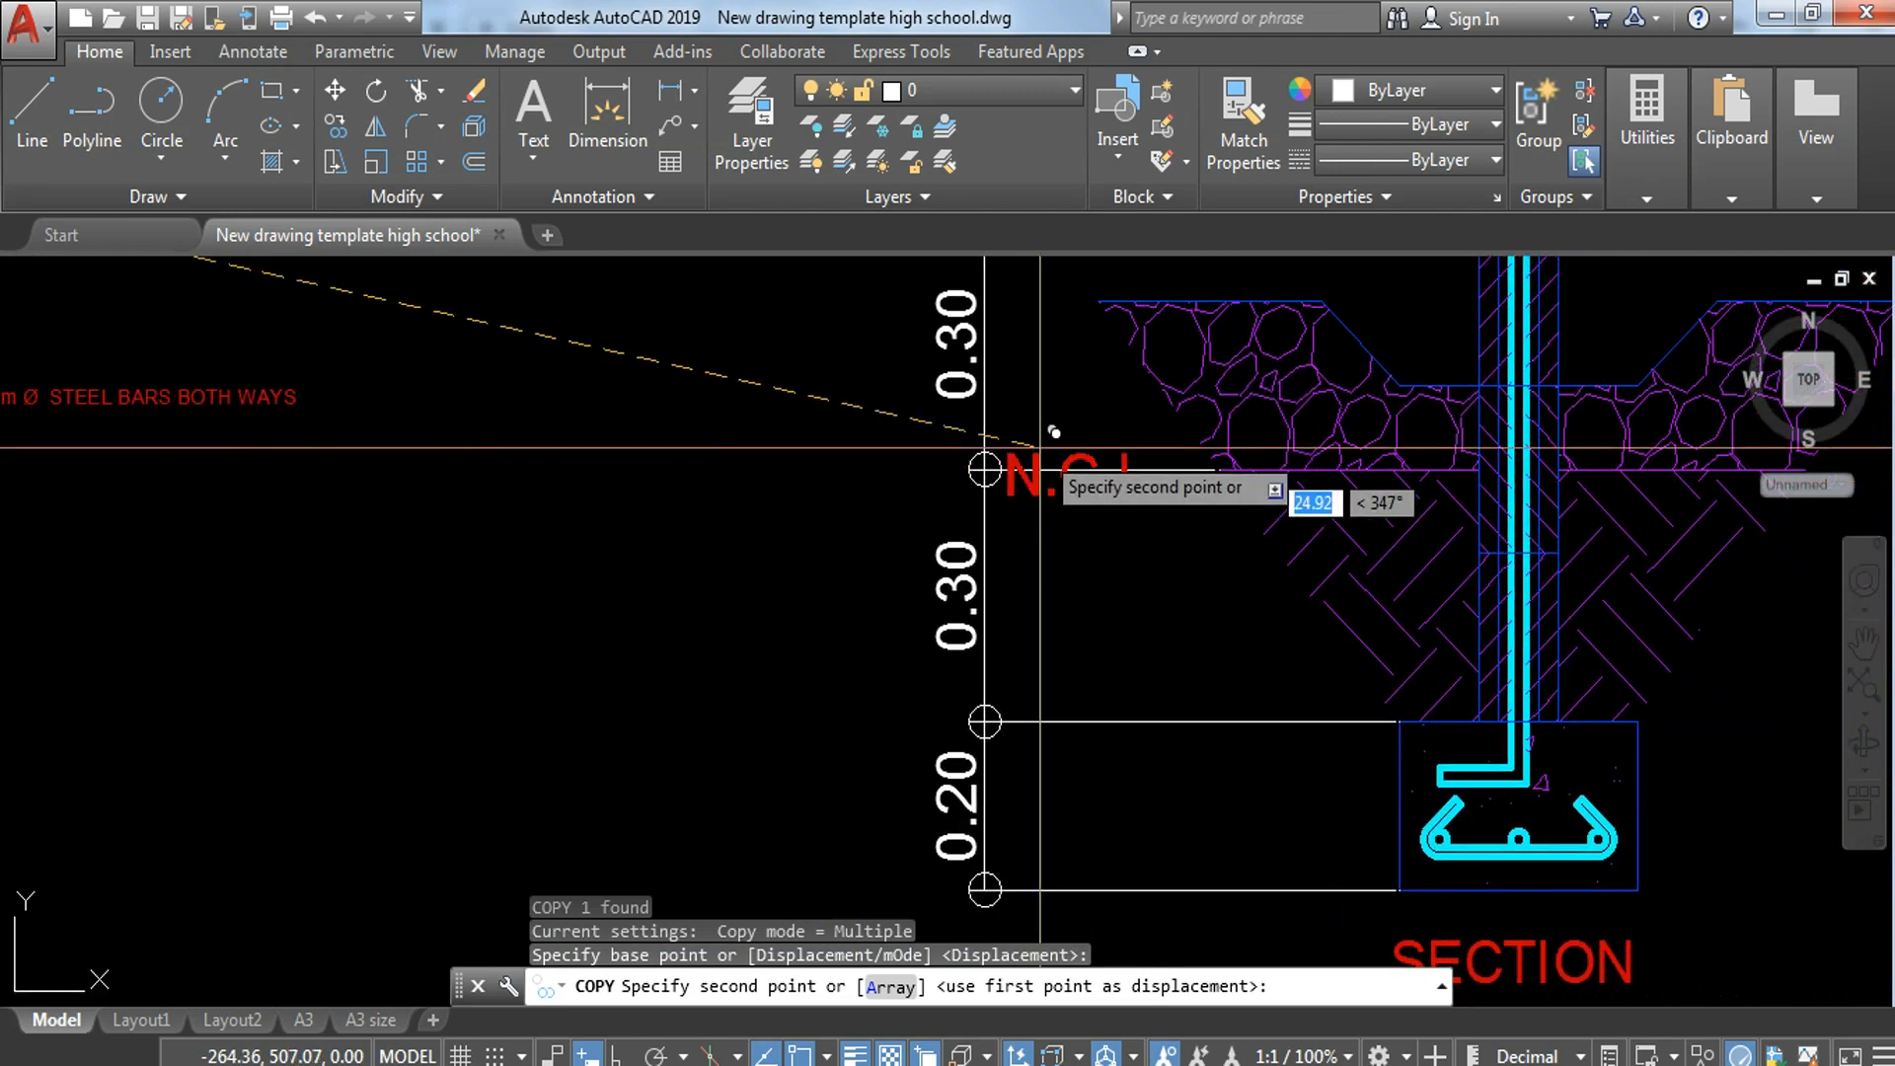
click(1050, 411)
Step: Place a second copy of the N.G.L. label on the long horizontal line above the stone layer
middle_drag(1035, 379, 969, 647)
click(975, 441)
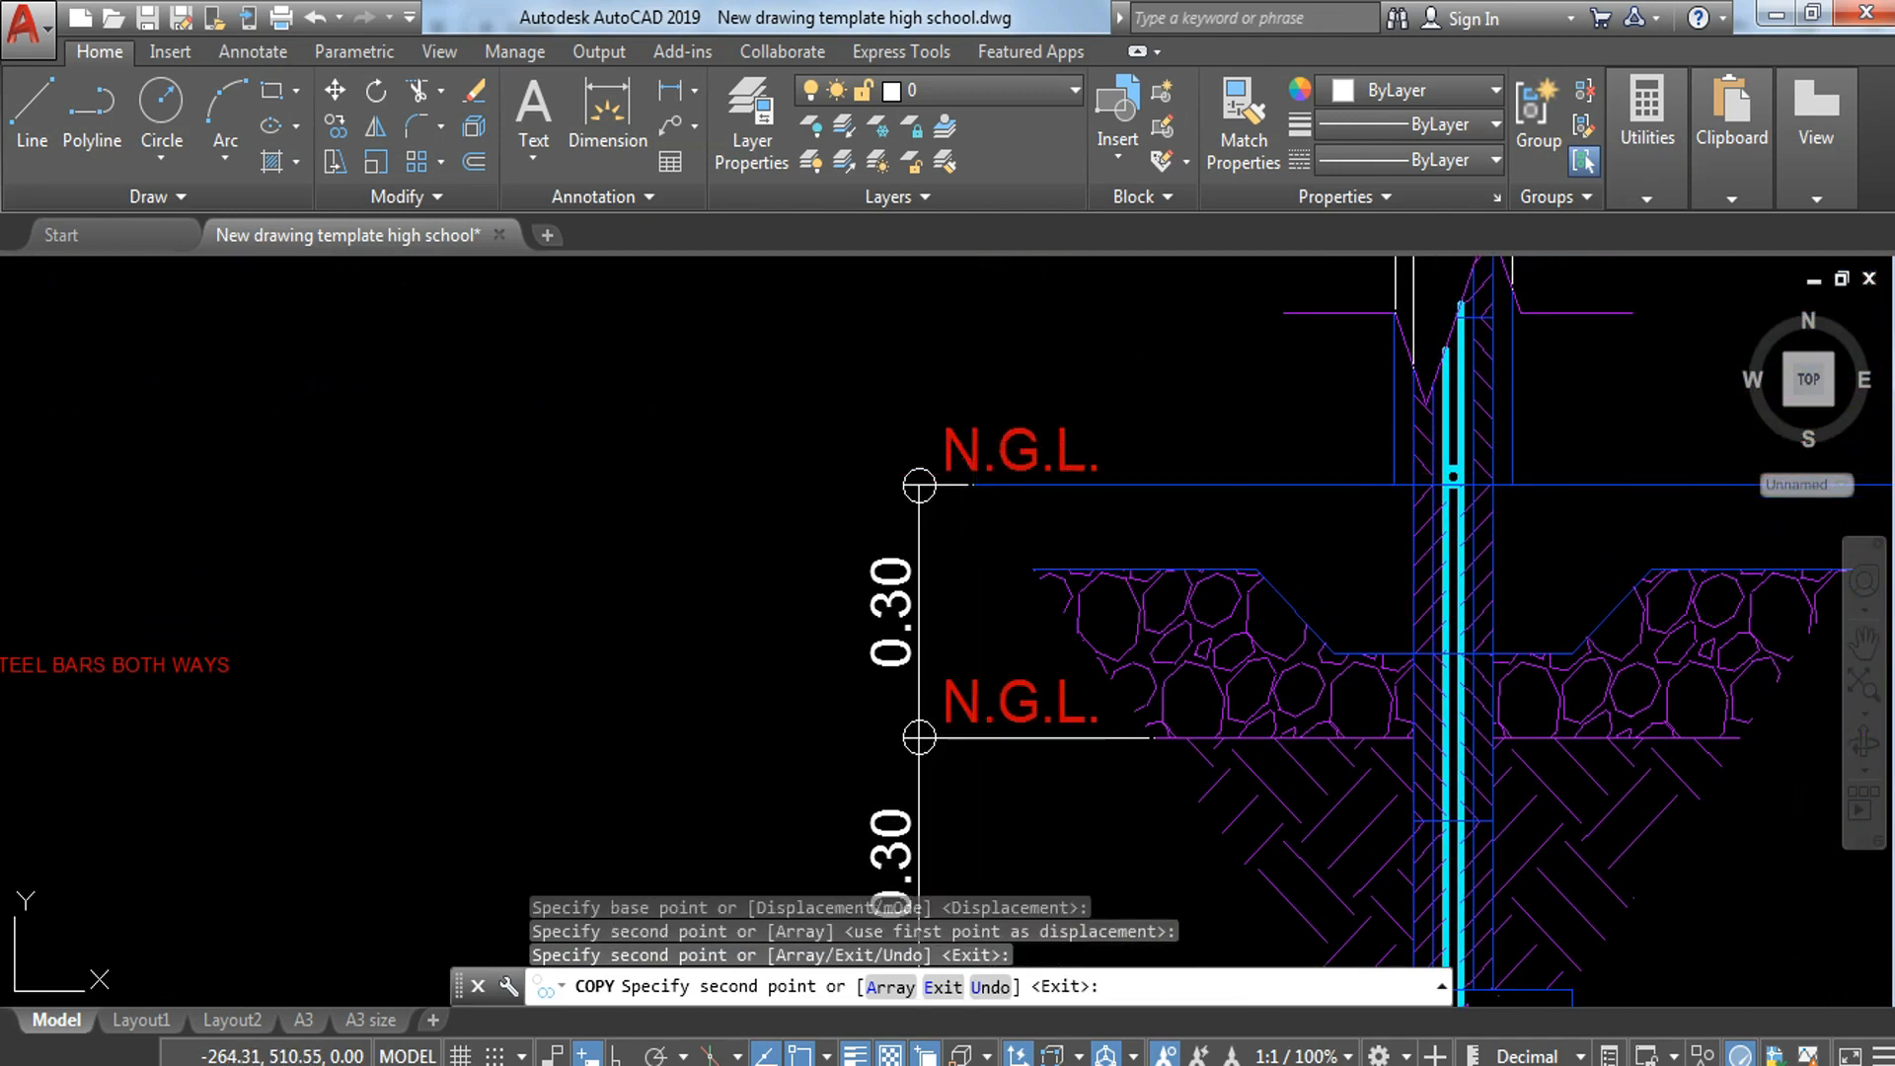
key(Return)
Step: Change the upper level label of the wall-footing section to F.F.L
click(977, 438)
double_click(1002, 444)
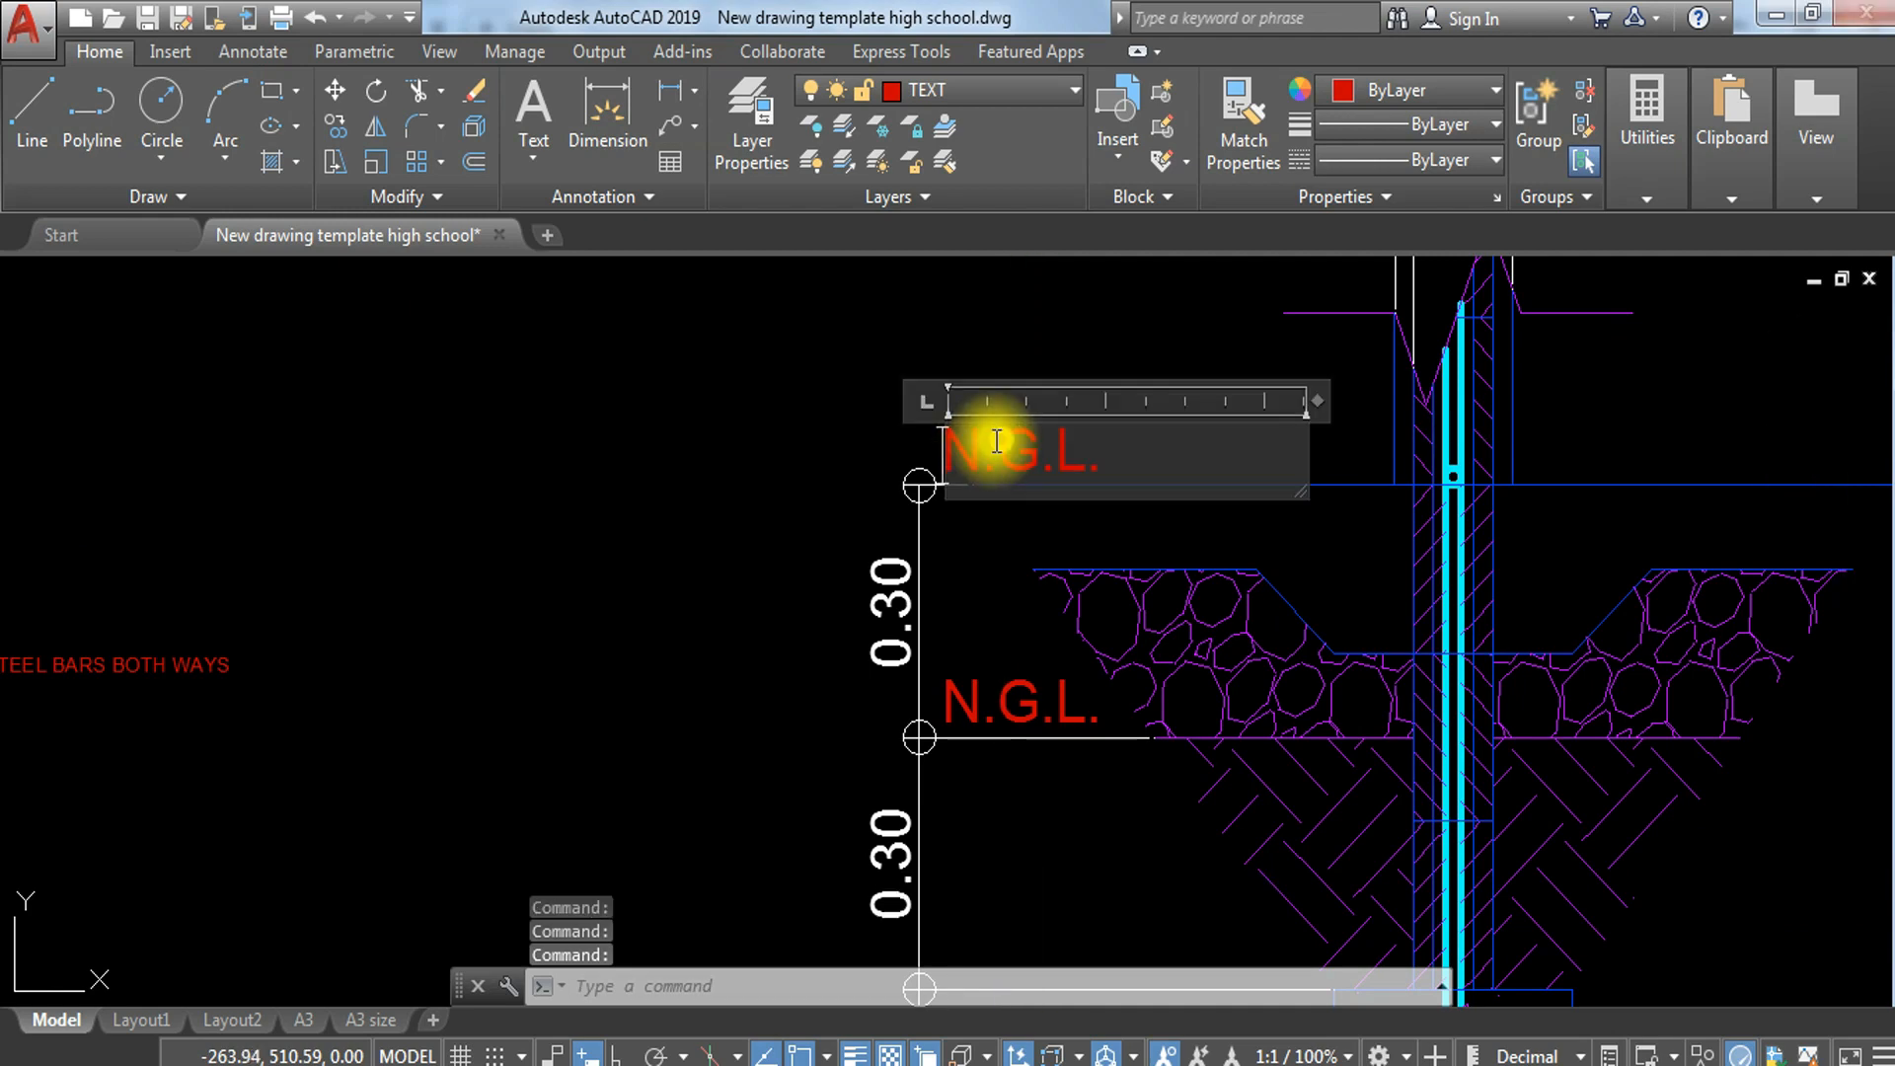
key(BackSpace)
text(F.F.)
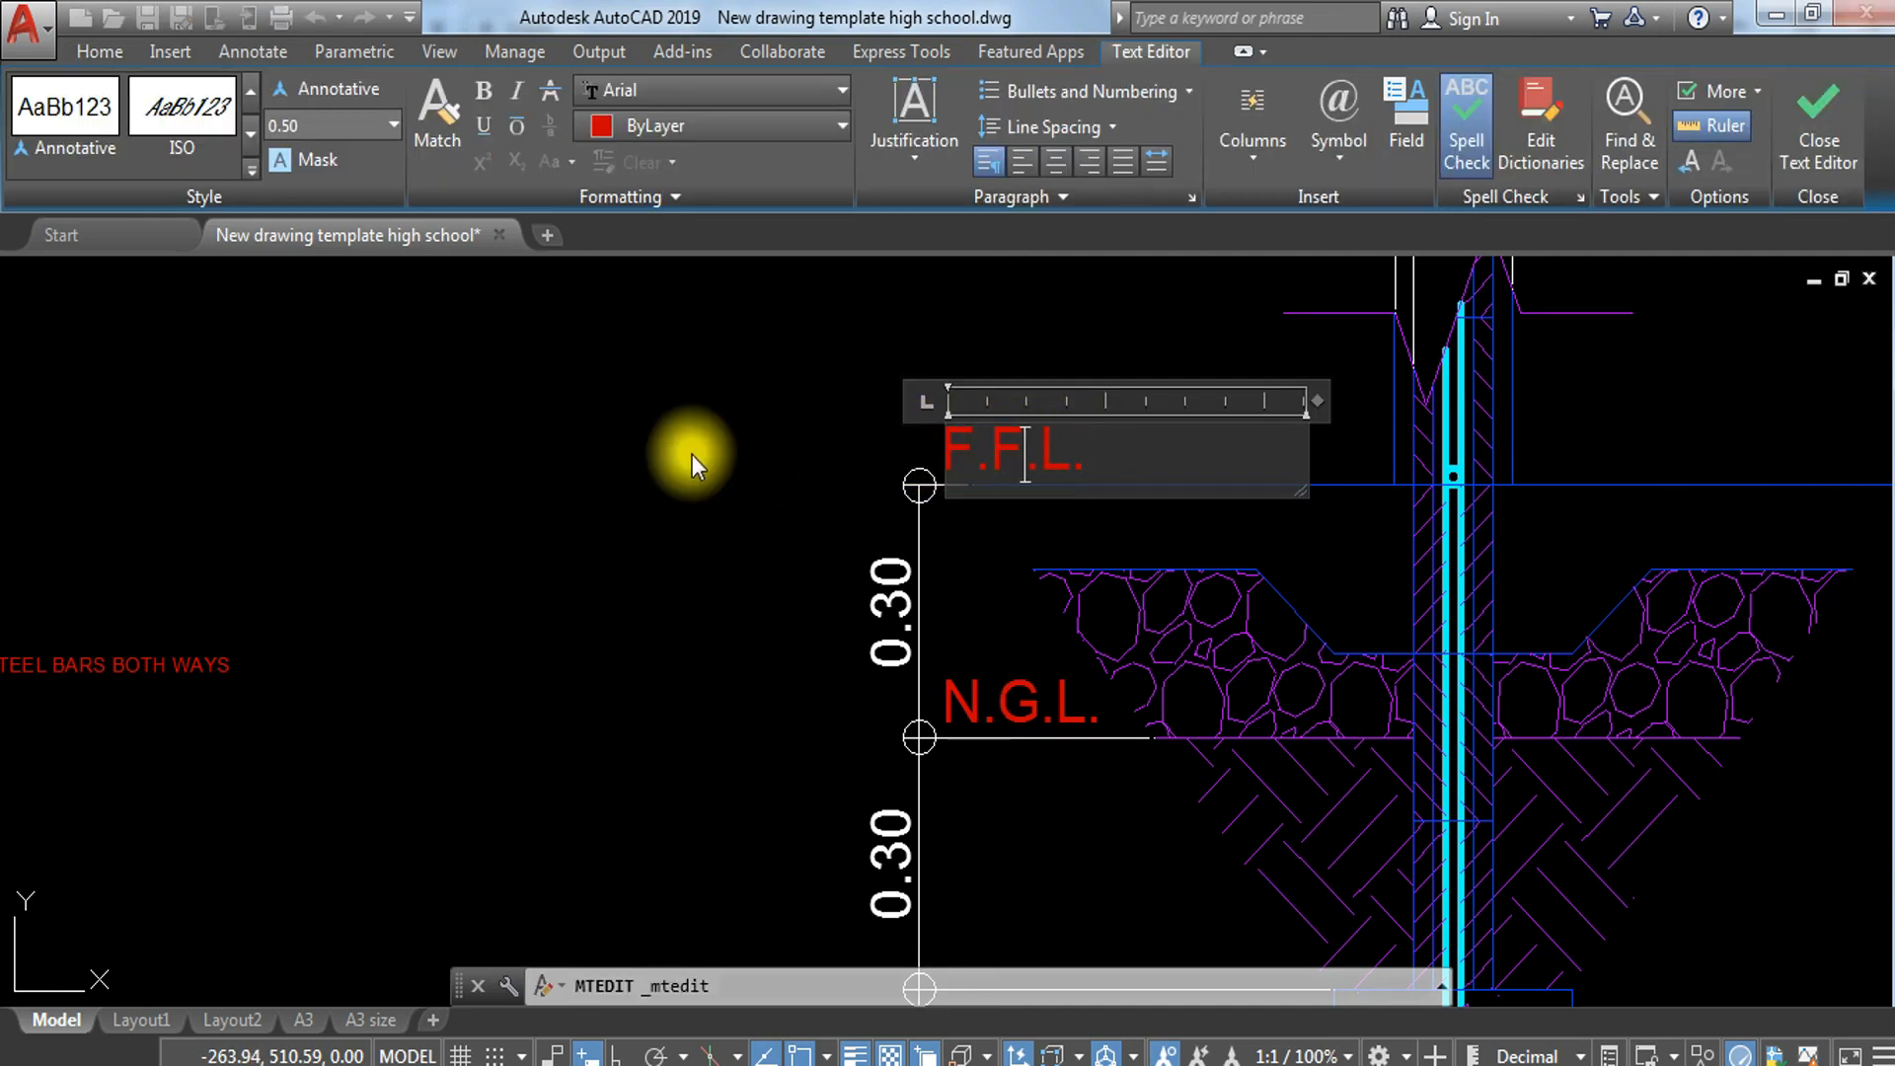
click(774, 454)
Step: Move the wall-footing section's vertical dimension chain to the DIMENSION LINE layer
scroll(774, 455, down, 5)
click(812, 600)
click(686, 642)
click(746, 472)
click(699, 497)
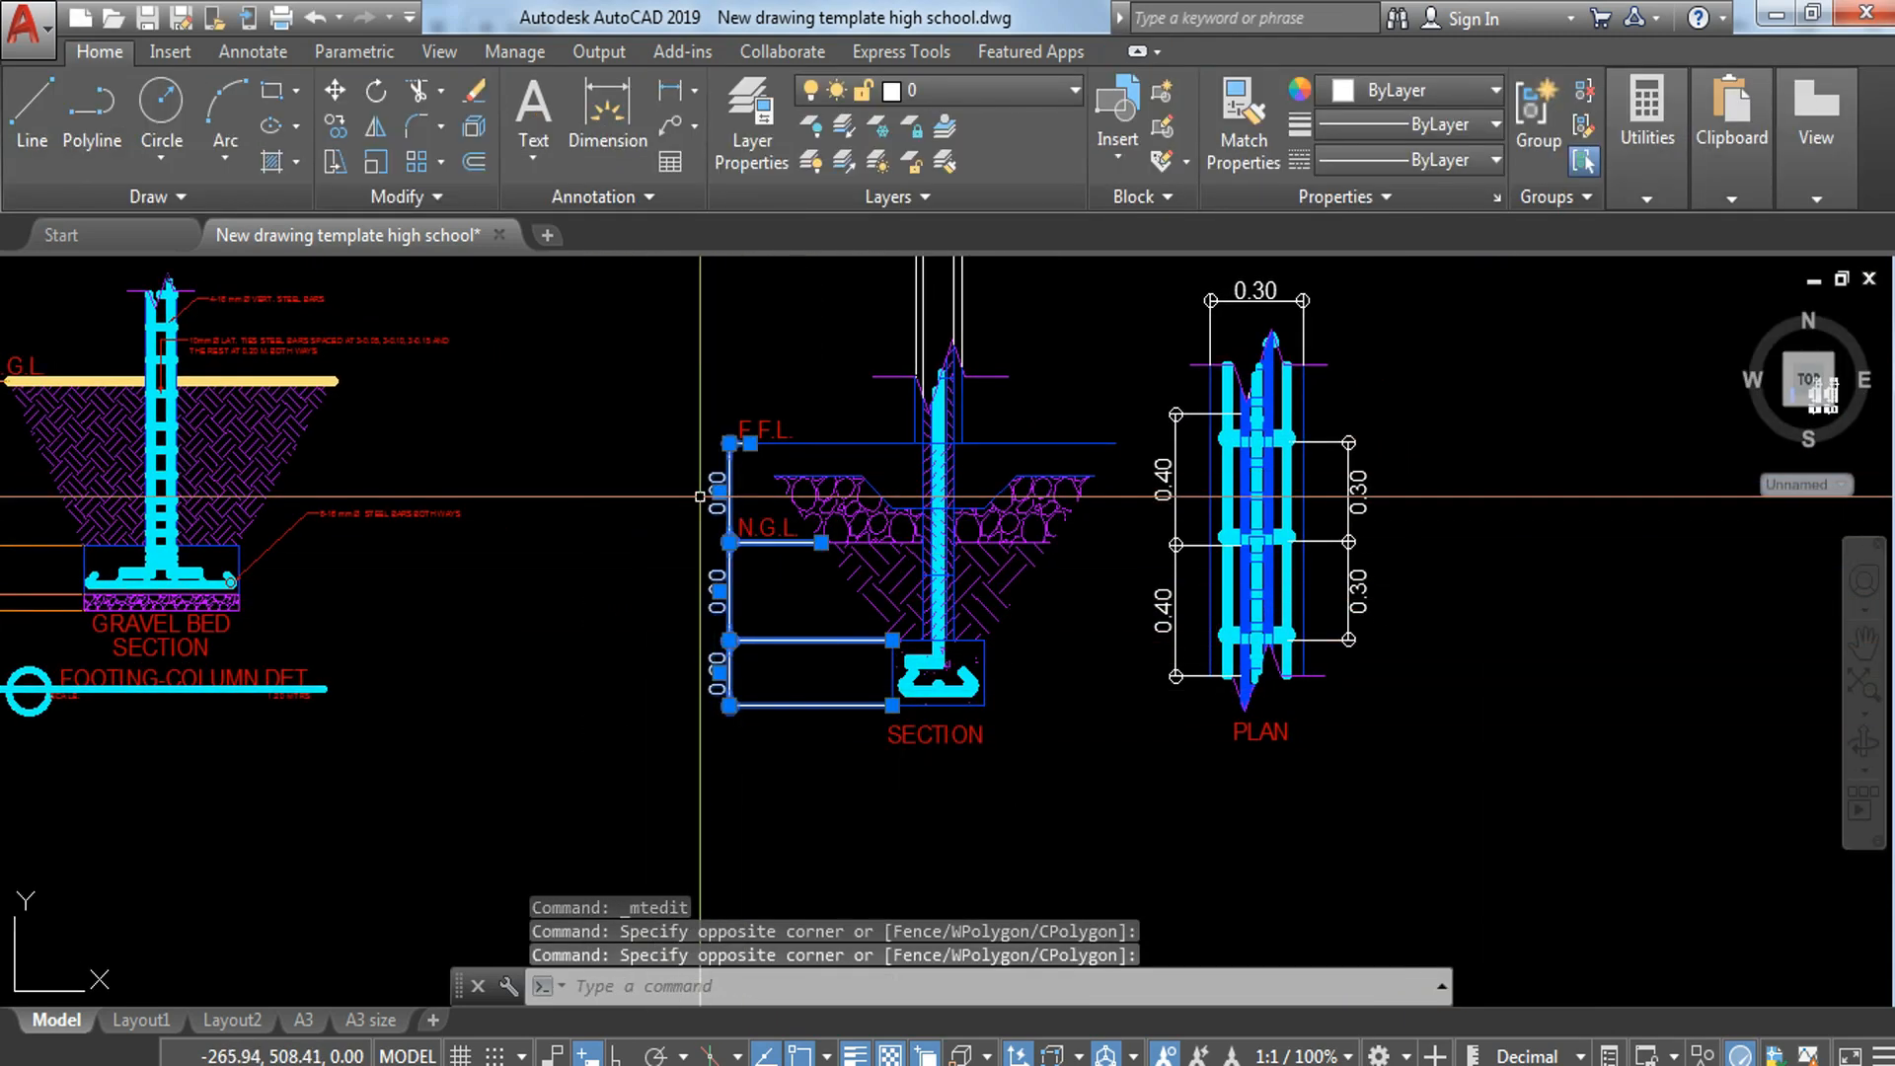
click(1017, 90)
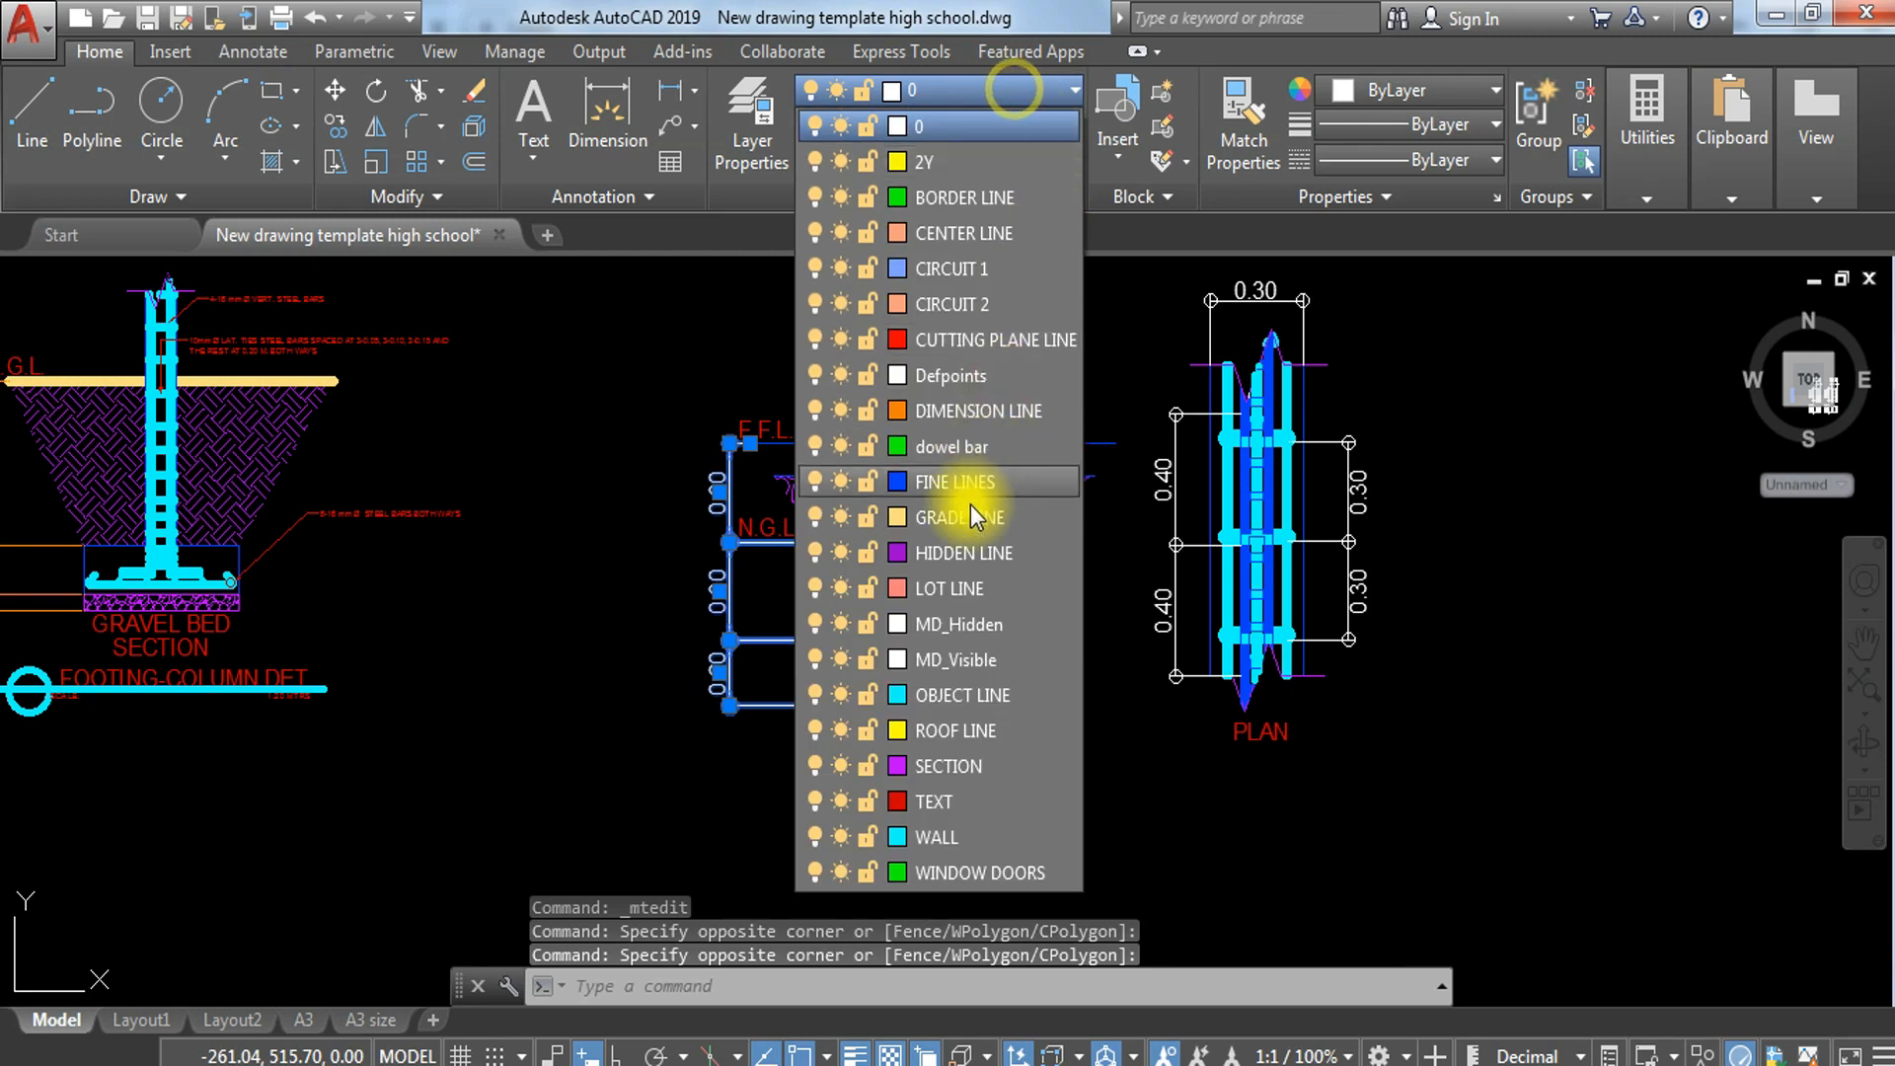
click(955, 408)
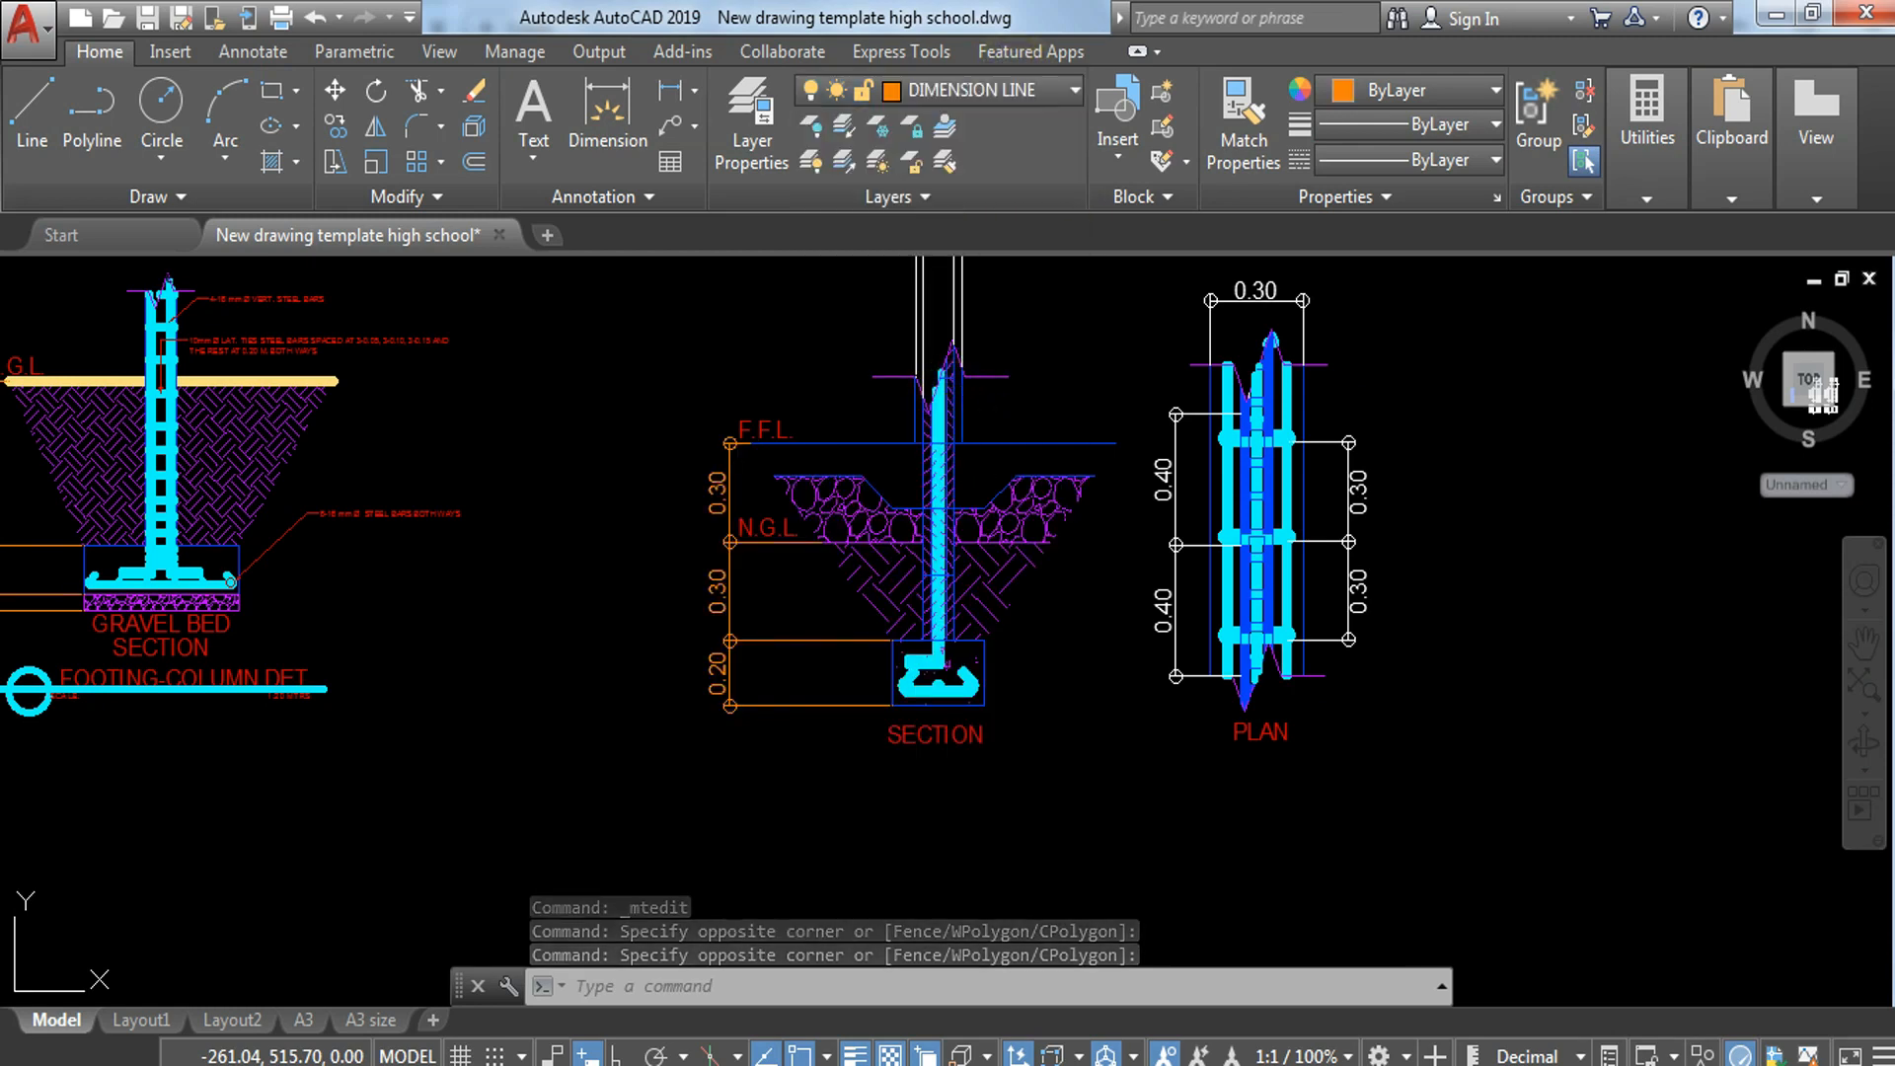
key(Escape)
key(Return)
click(757, 641)
click(1160, 577)
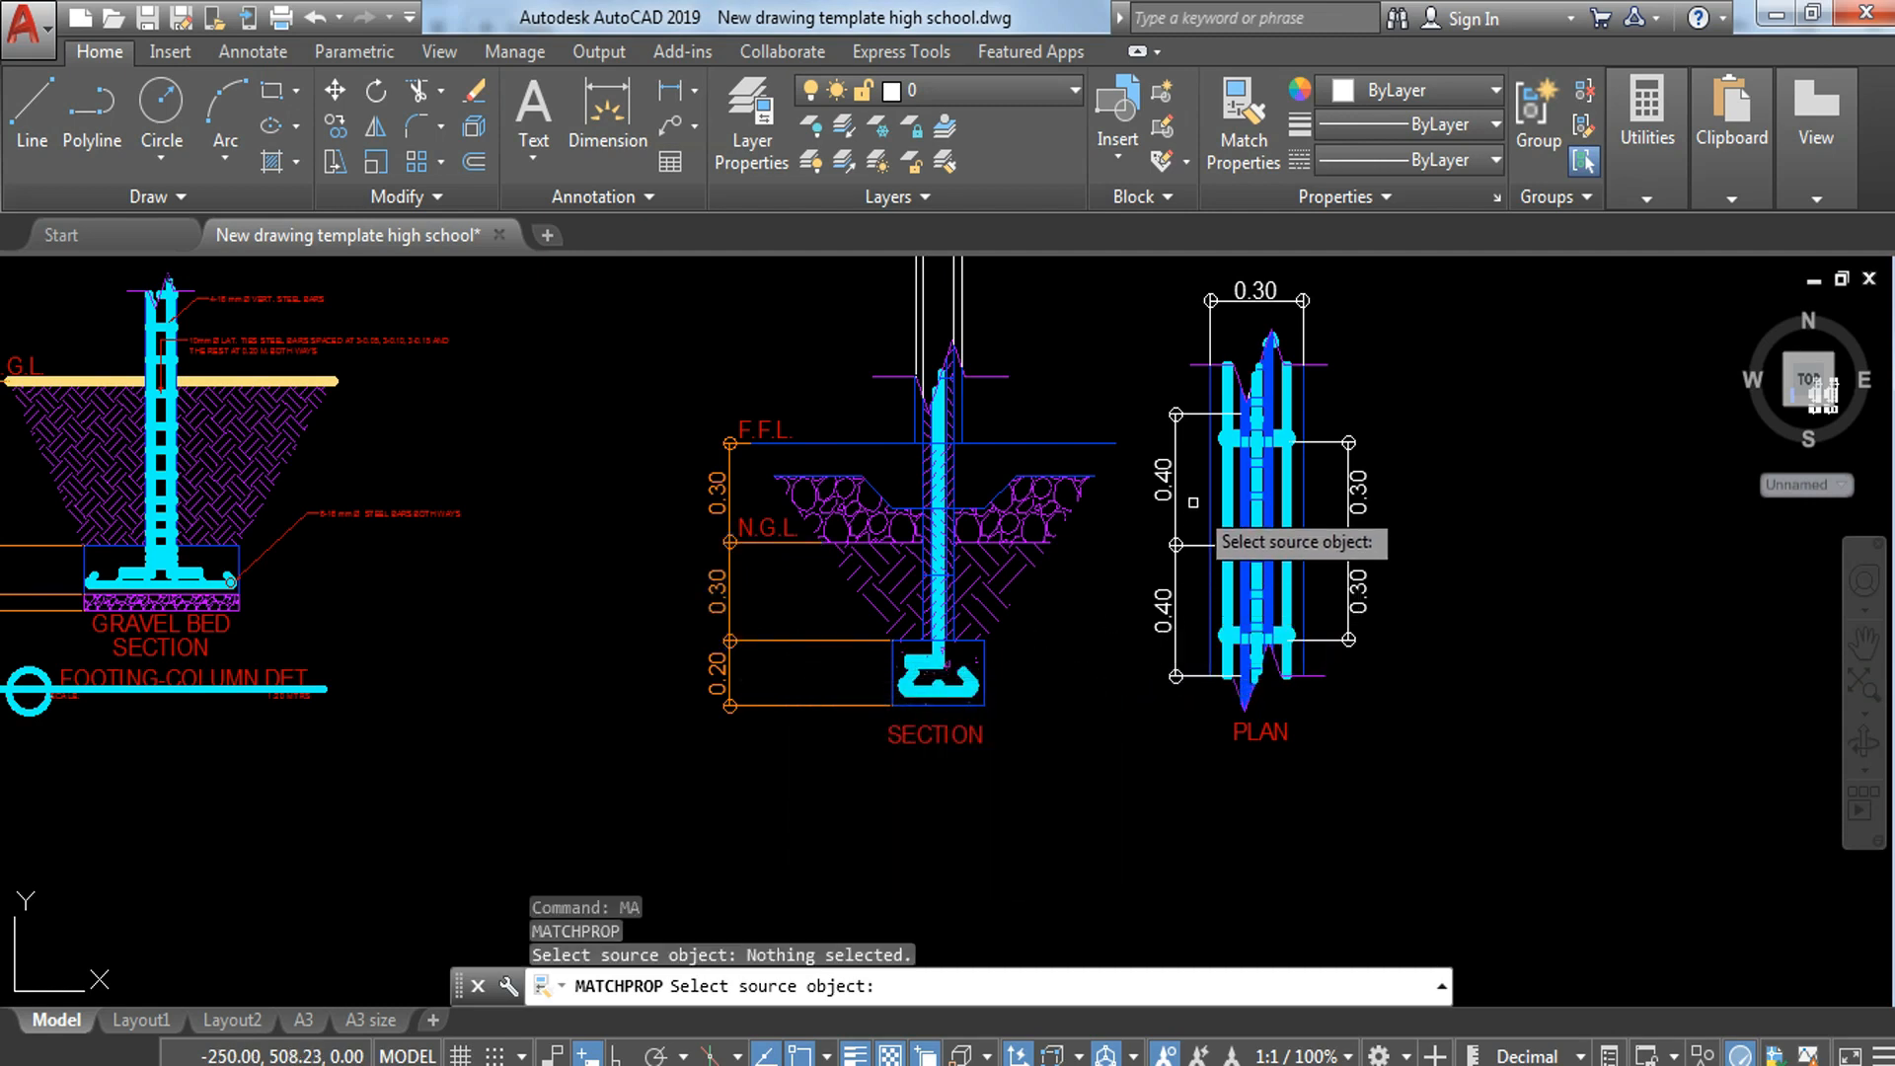
key(Escape)
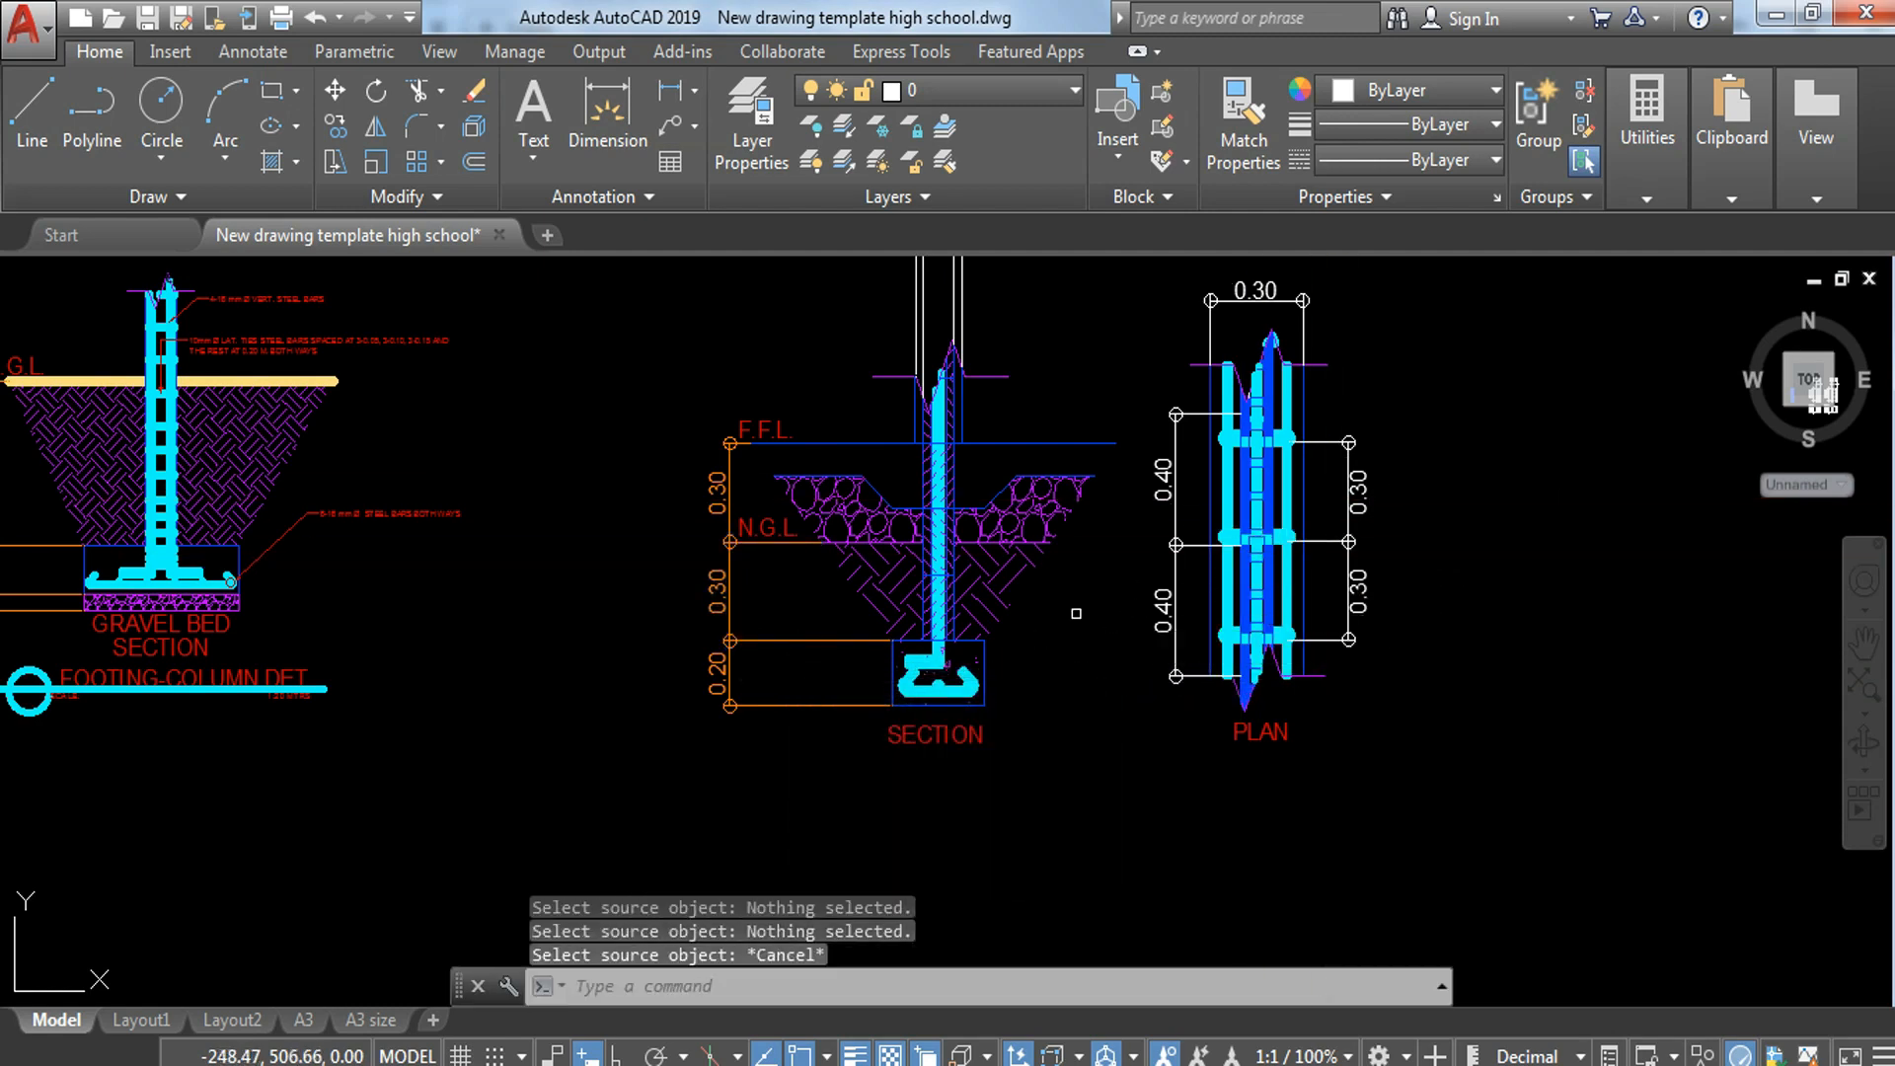
Step: Match the properties of the section's vertical dimension onto the vertical dimensions on both sides of the wall-footing plan
key(Return)
click(828, 641)
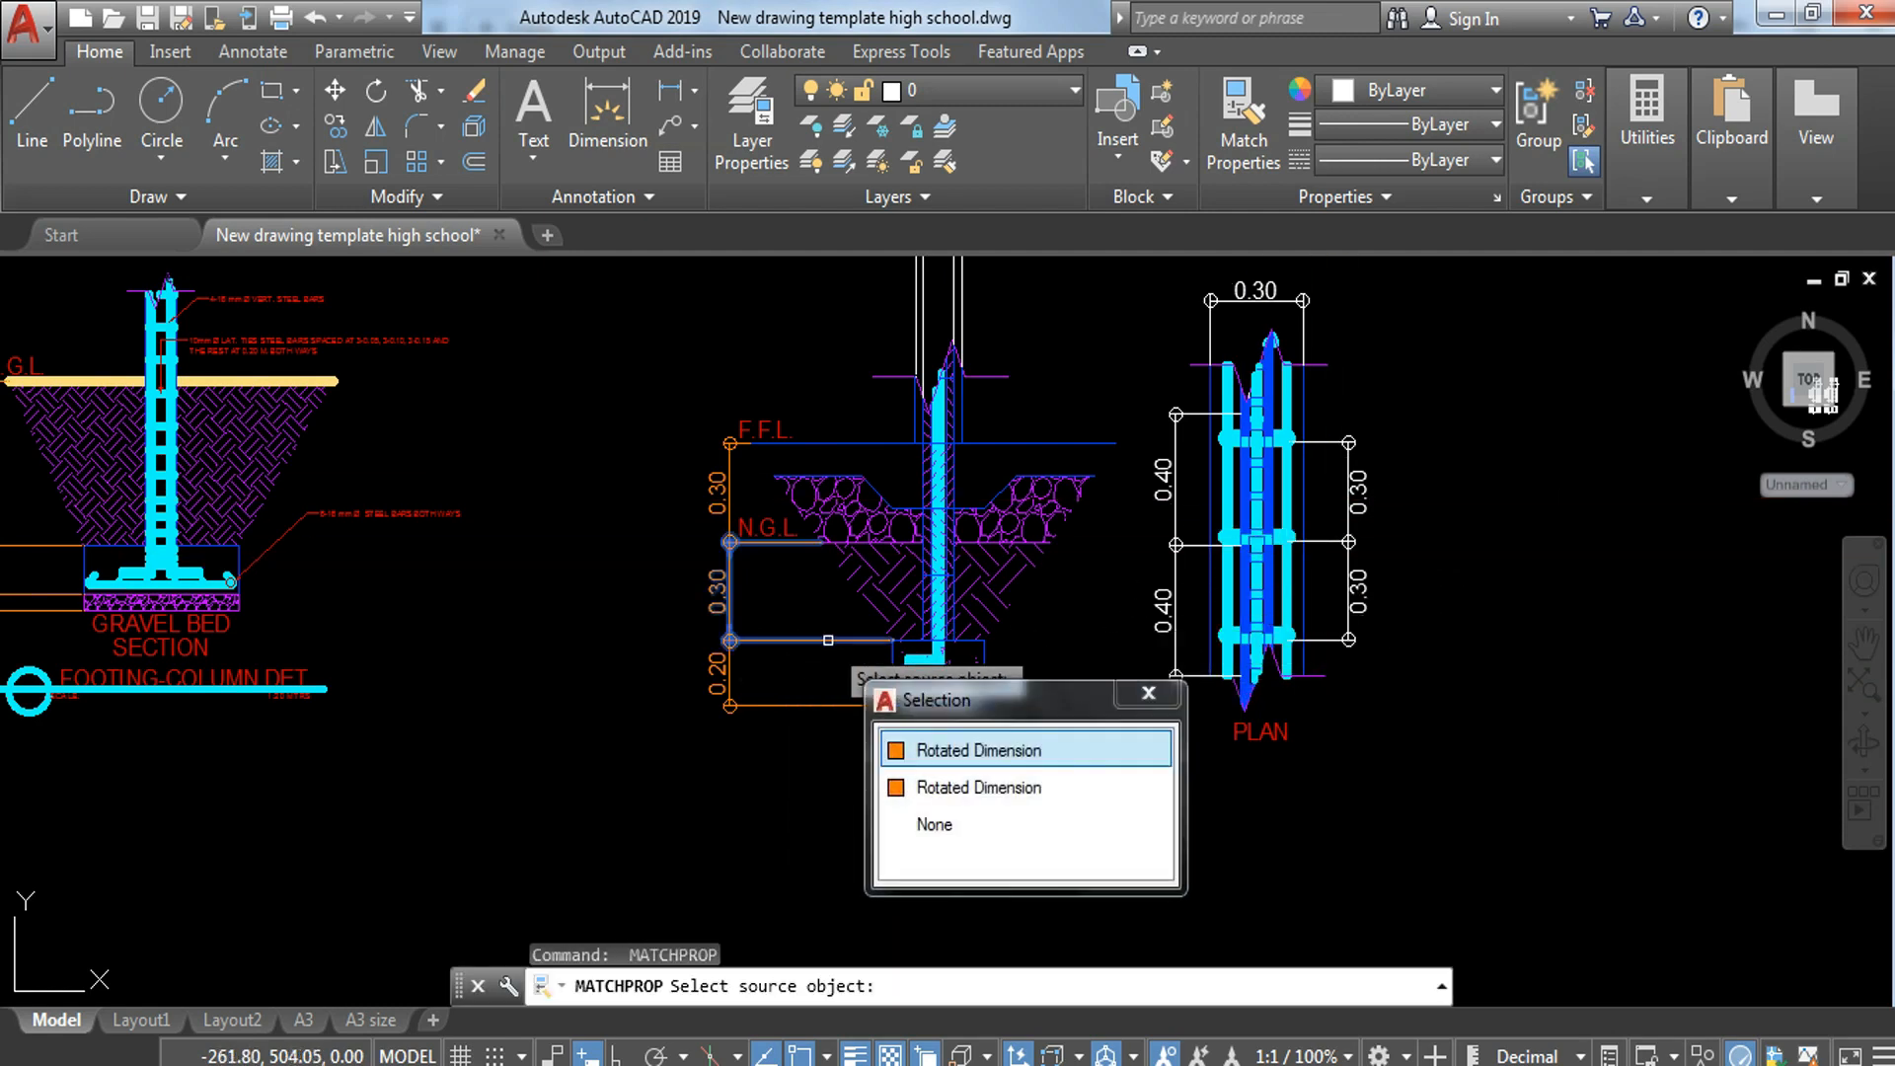
click(975, 749)
click(1489, 415)
click(1343, 635)
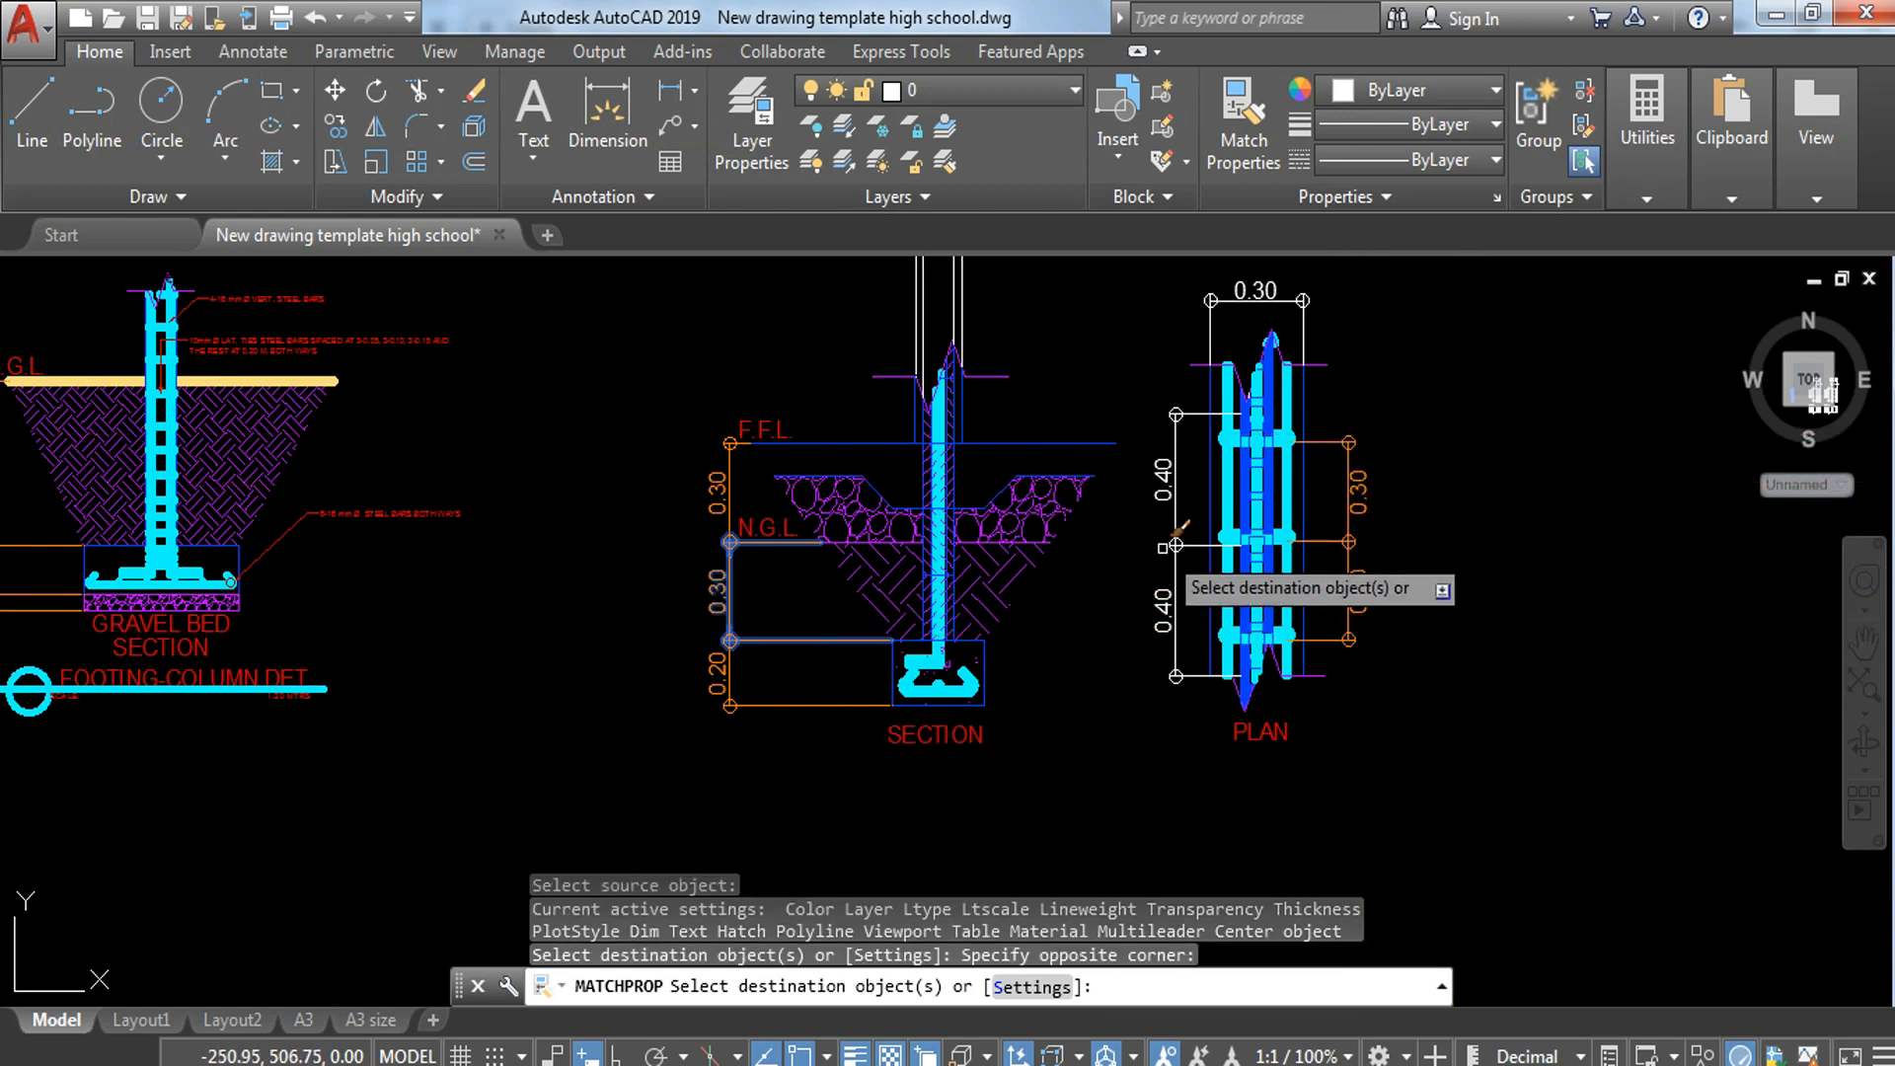
click(1143, 590)
key(Escape)
key(Escape)
Step: Move the wall-width dimensions above the section and the width dimension above the plan to the DIMENSION LINE layer
middle_drag(1308, 379, 1341, 611)
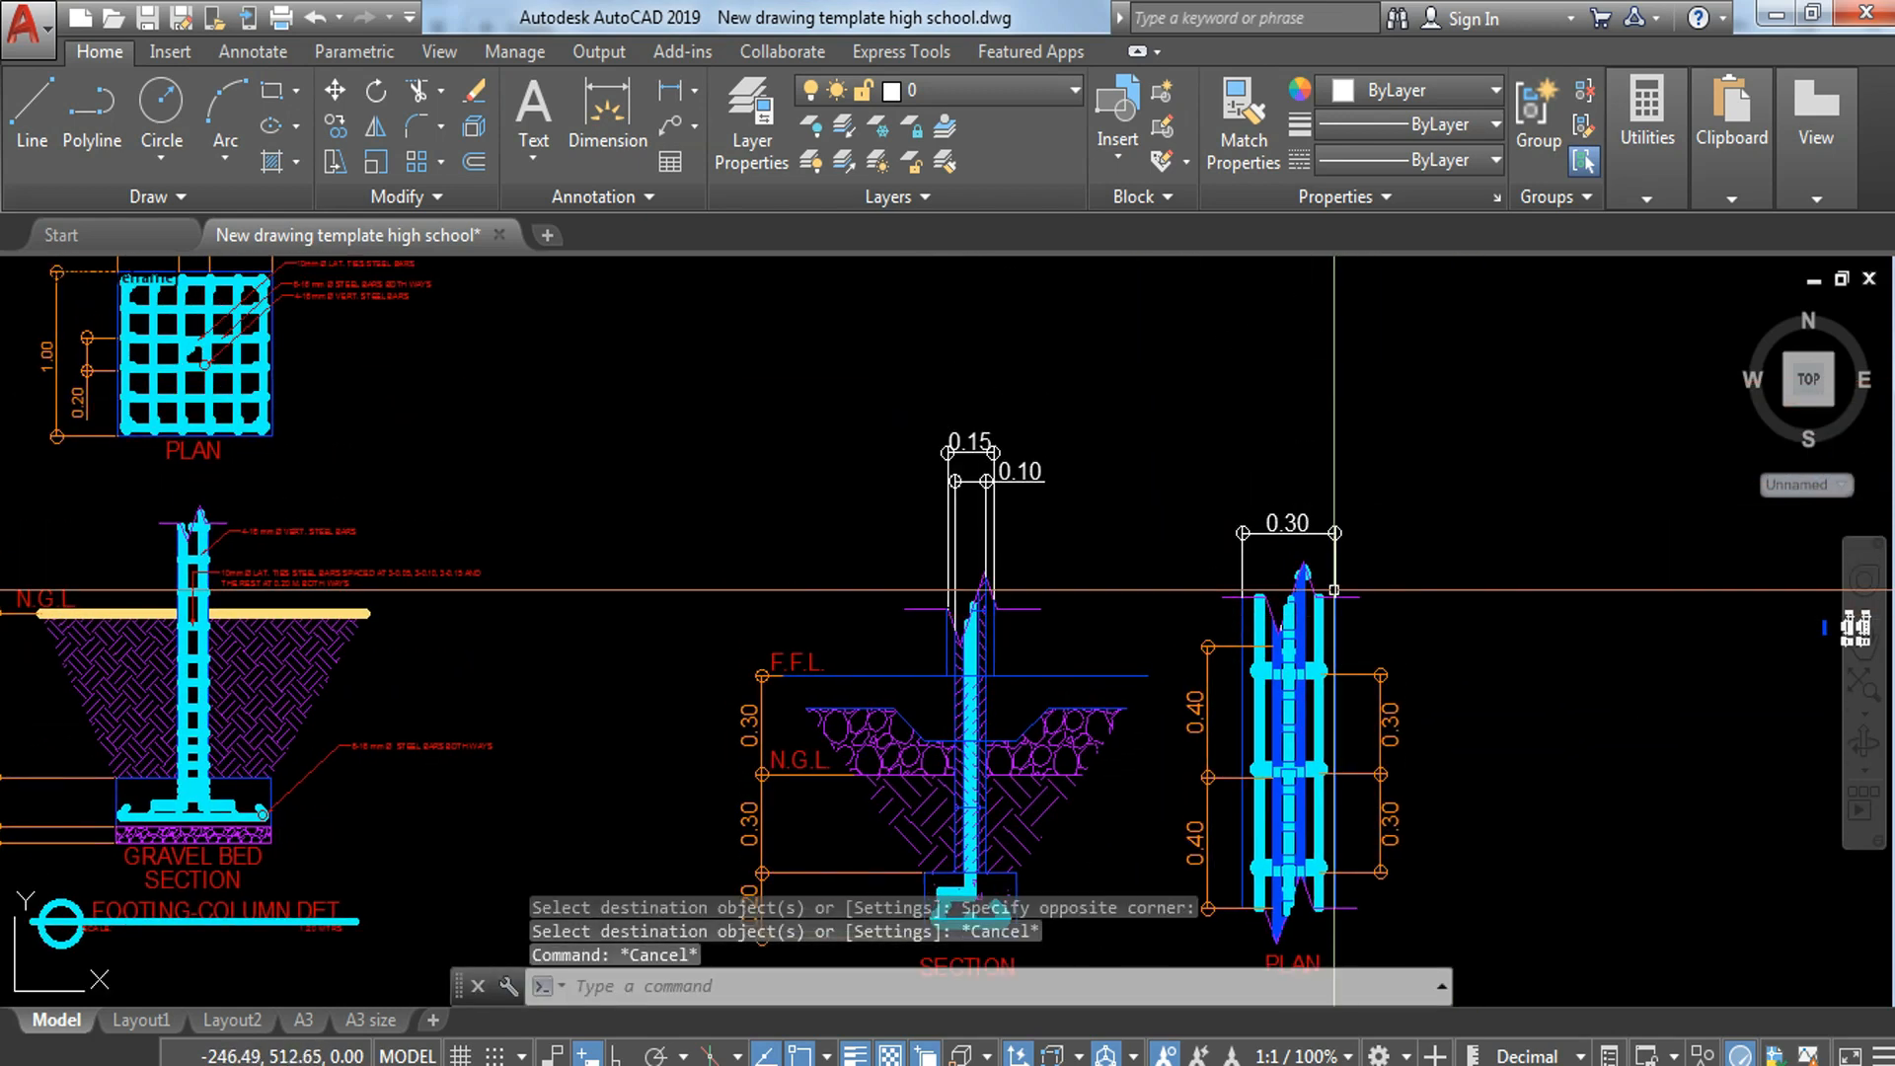
click(1316, 469)
click(1175, 539)
click(1020, 353)
click(879, 498)
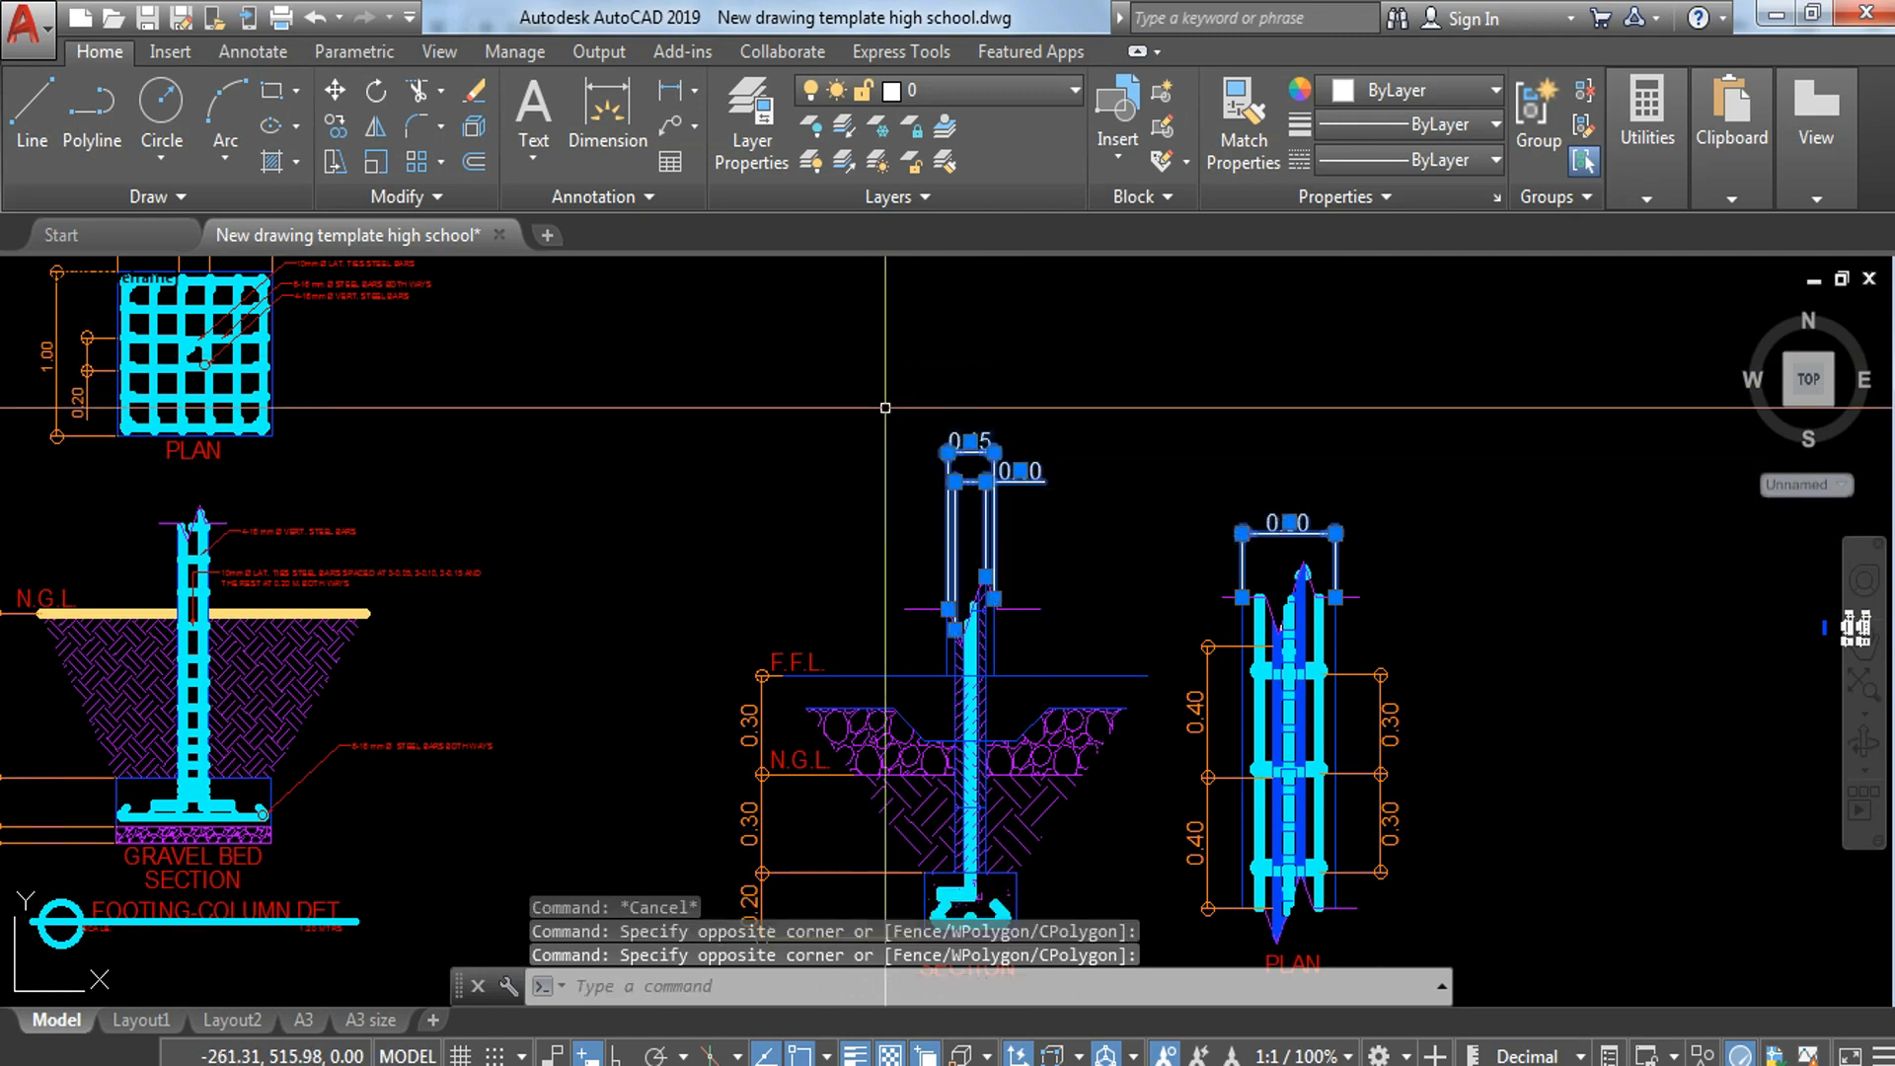
click(1028, 92)
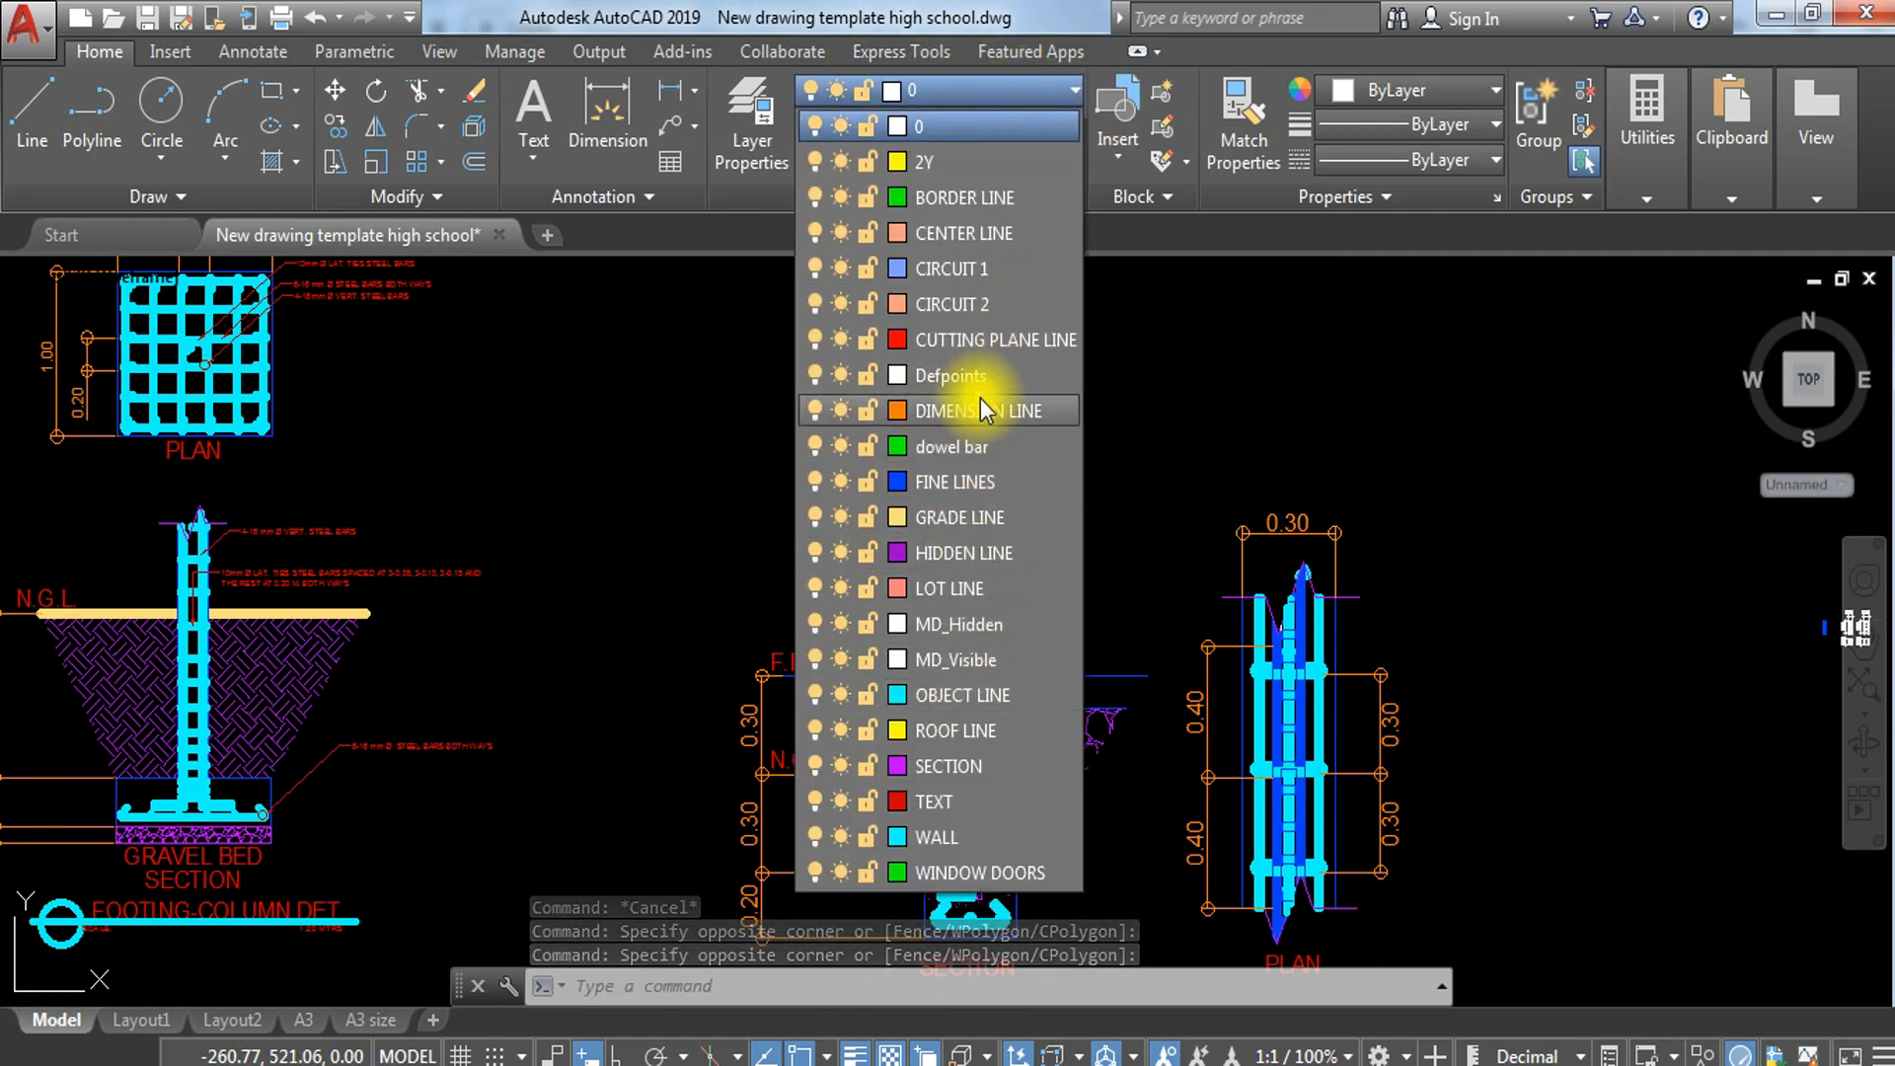
click(980, 405)
key(Escape)
Step: Copy the column-footing detail's title with its circle, line and scale text to below the wall-footing section and plan
scroll(1182, 587, down, 5)
scroll(1350, 623, up, 2)
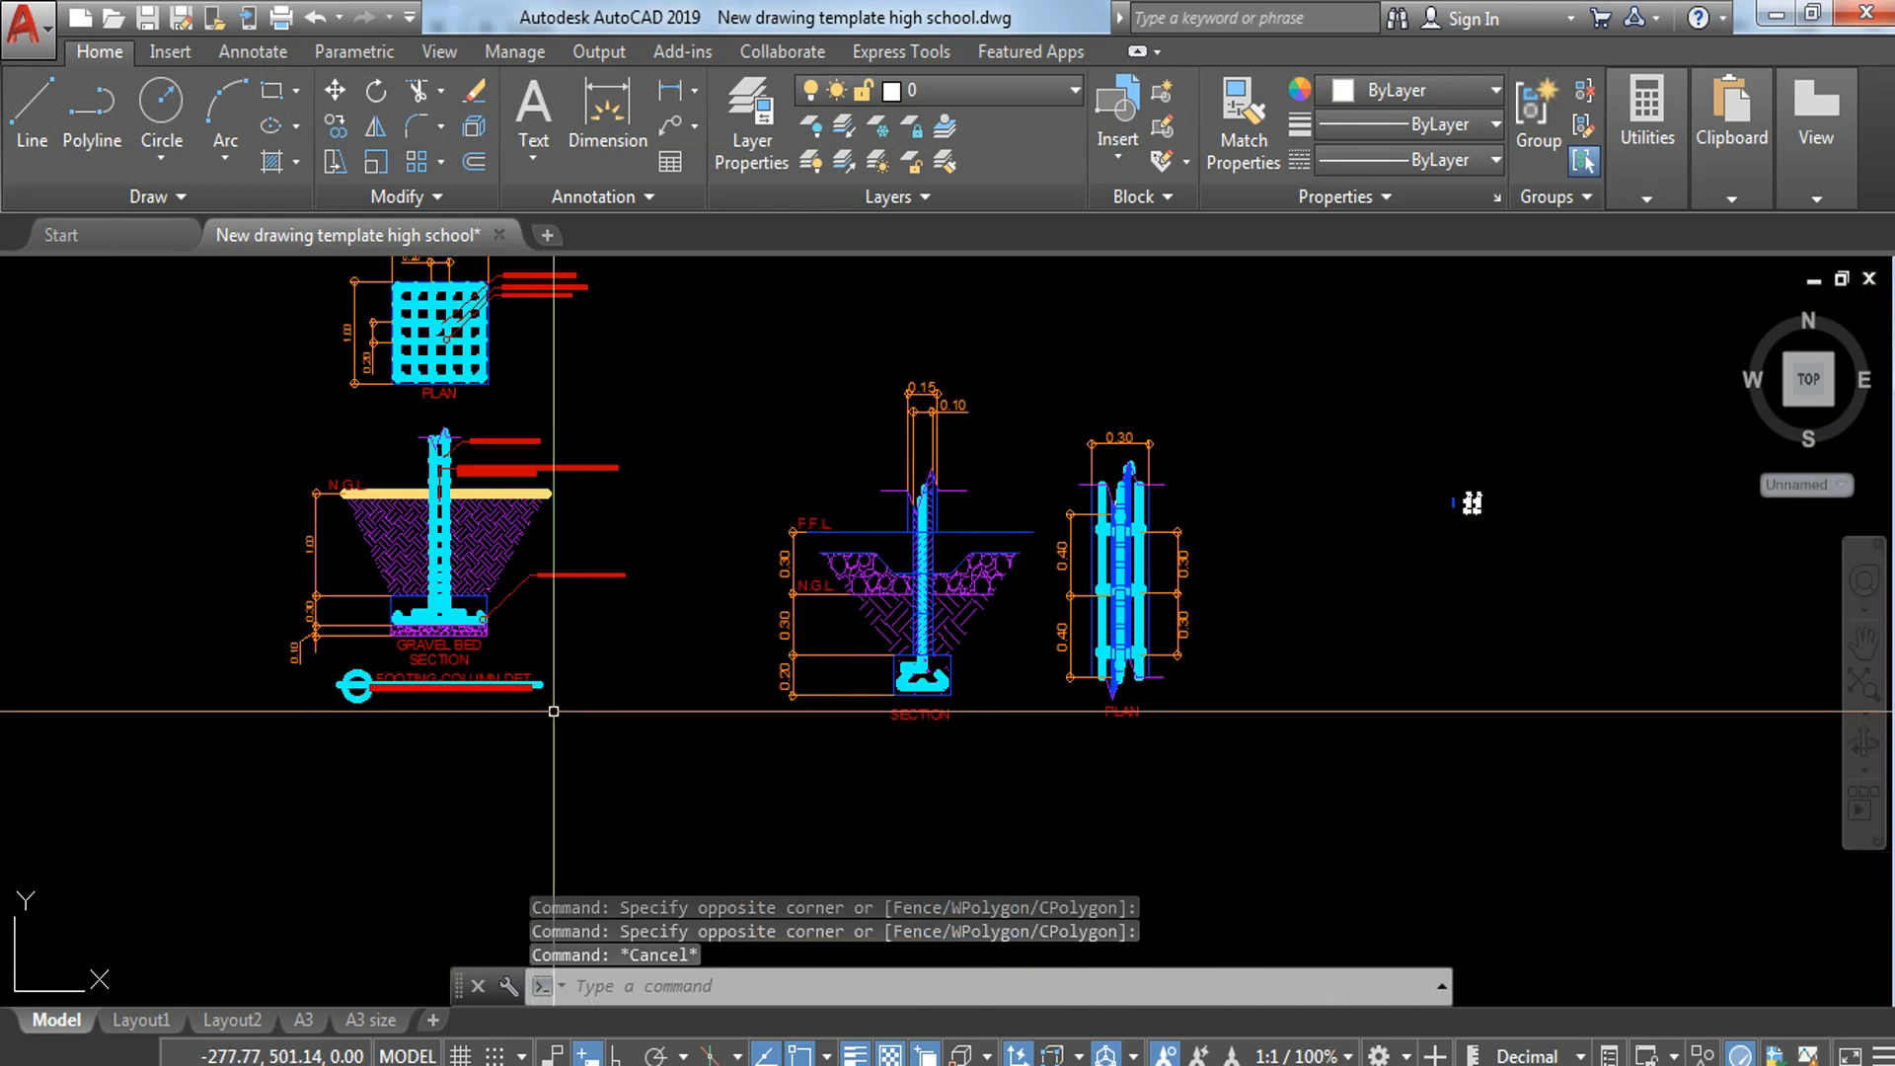
middle_drag(465, 688, 827, 618)
scroll(827, 618, up, 4)
click(1066, 591)
click(452, 668)
text(CO)
key(Return)
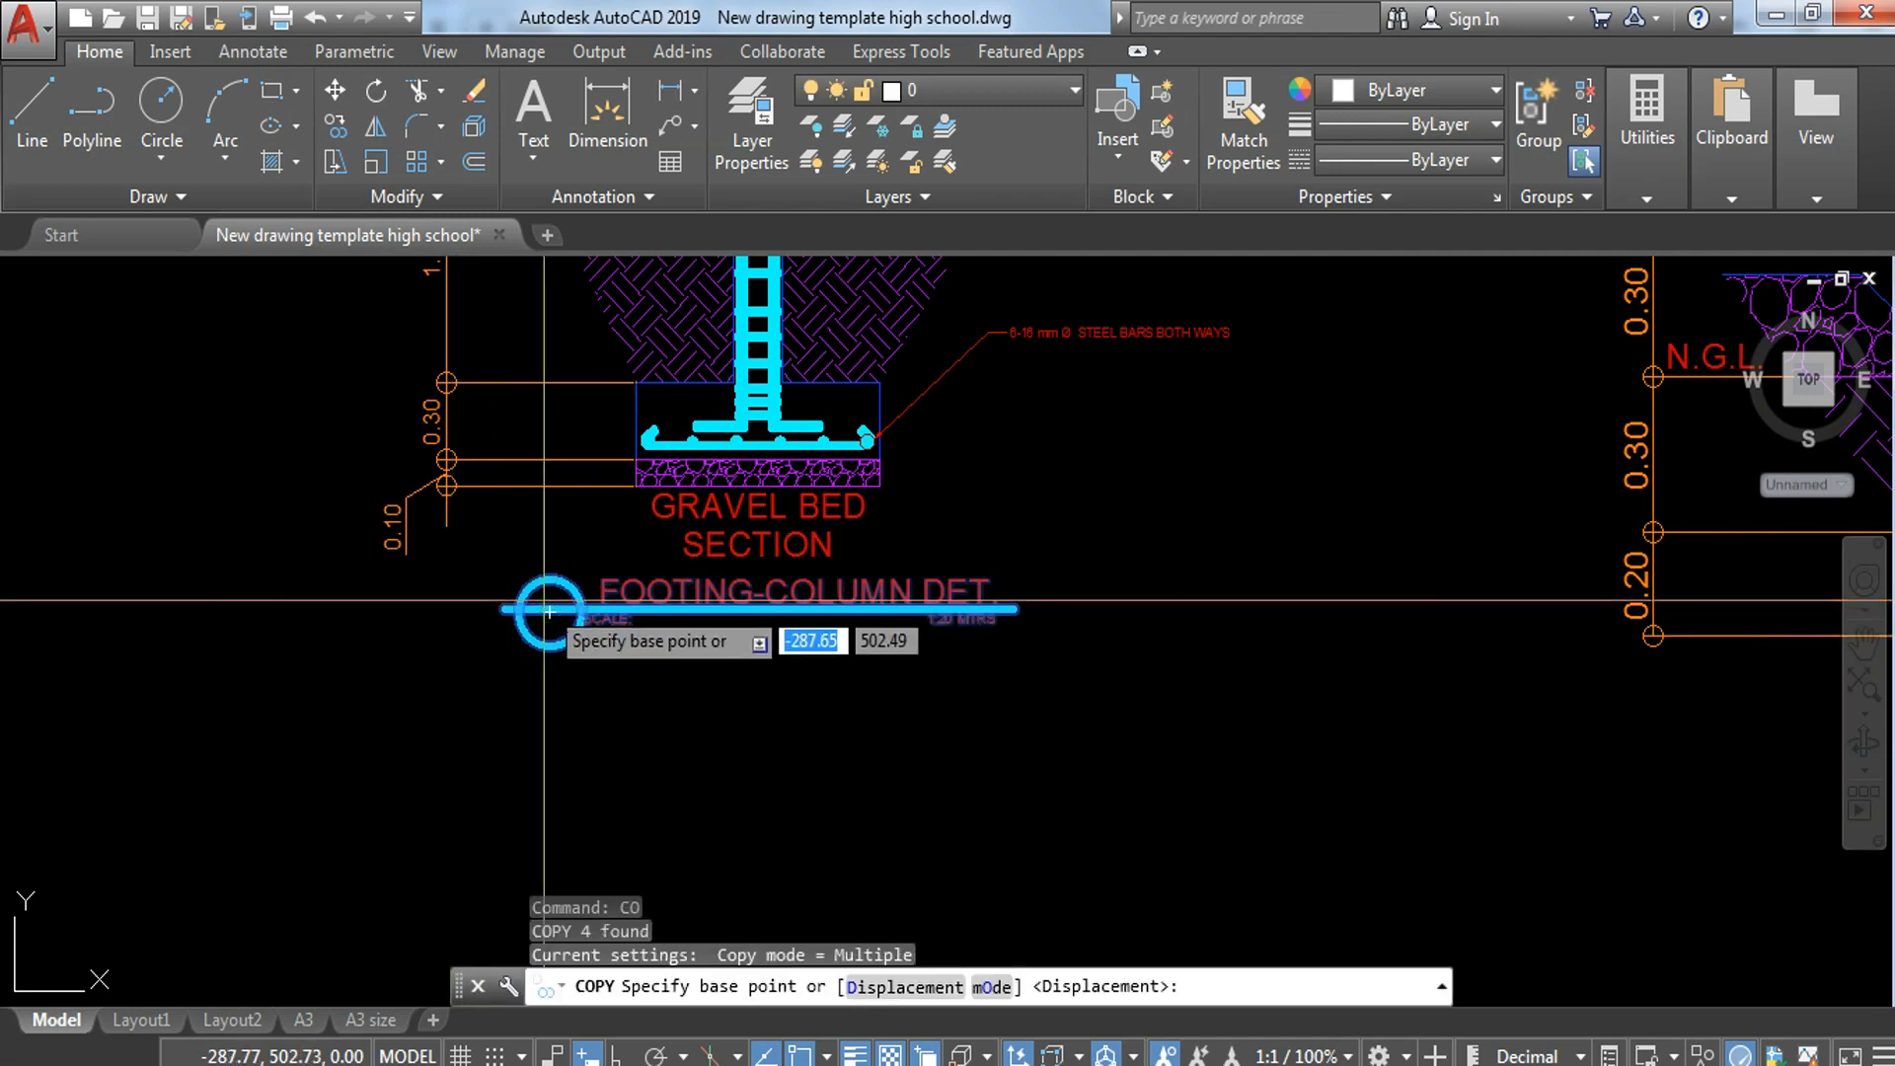
click(550, 612)
scroll(822, 717, down, 4)
middle_drag(1245, 749, 528, 589)
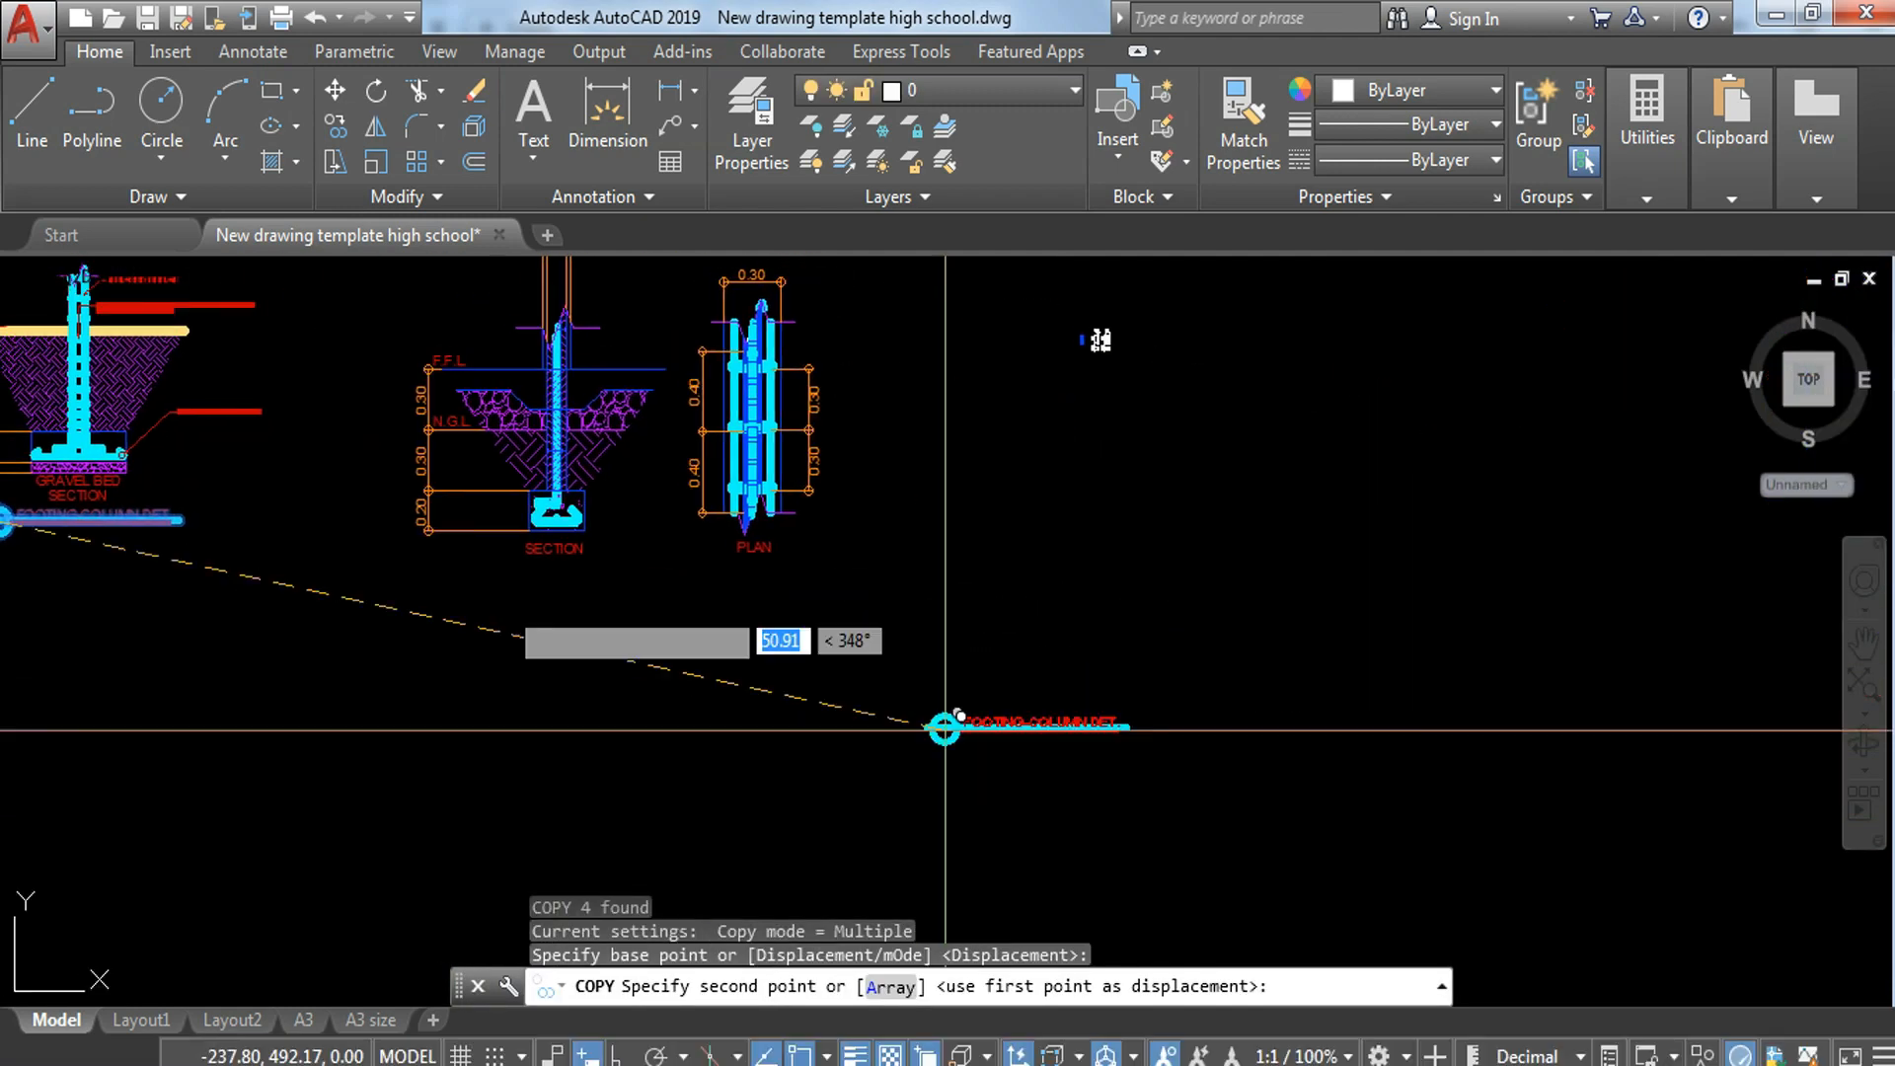
scroll(528, 588, up, 4)
click(593, 559)
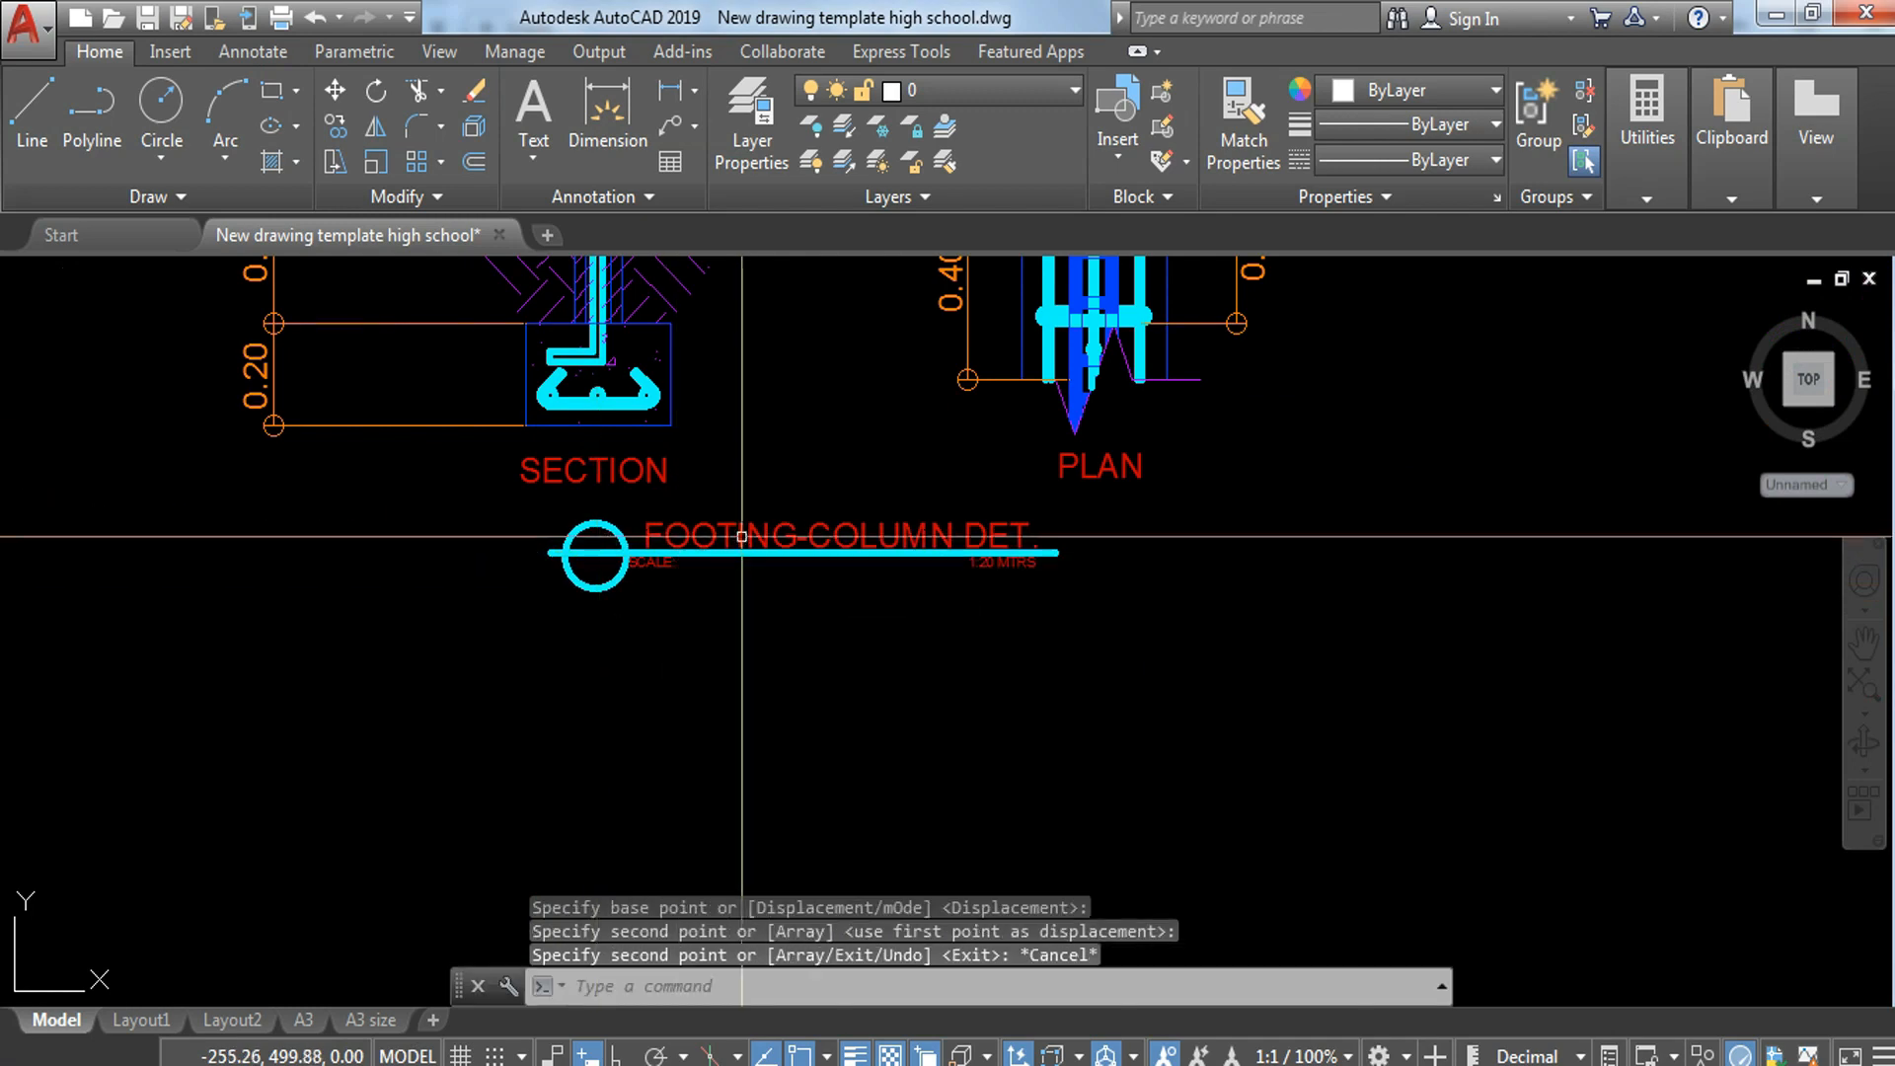
key(Return)
Step: Change the copied detail title to WALL-FOOTING DET
double_click(750, 530)
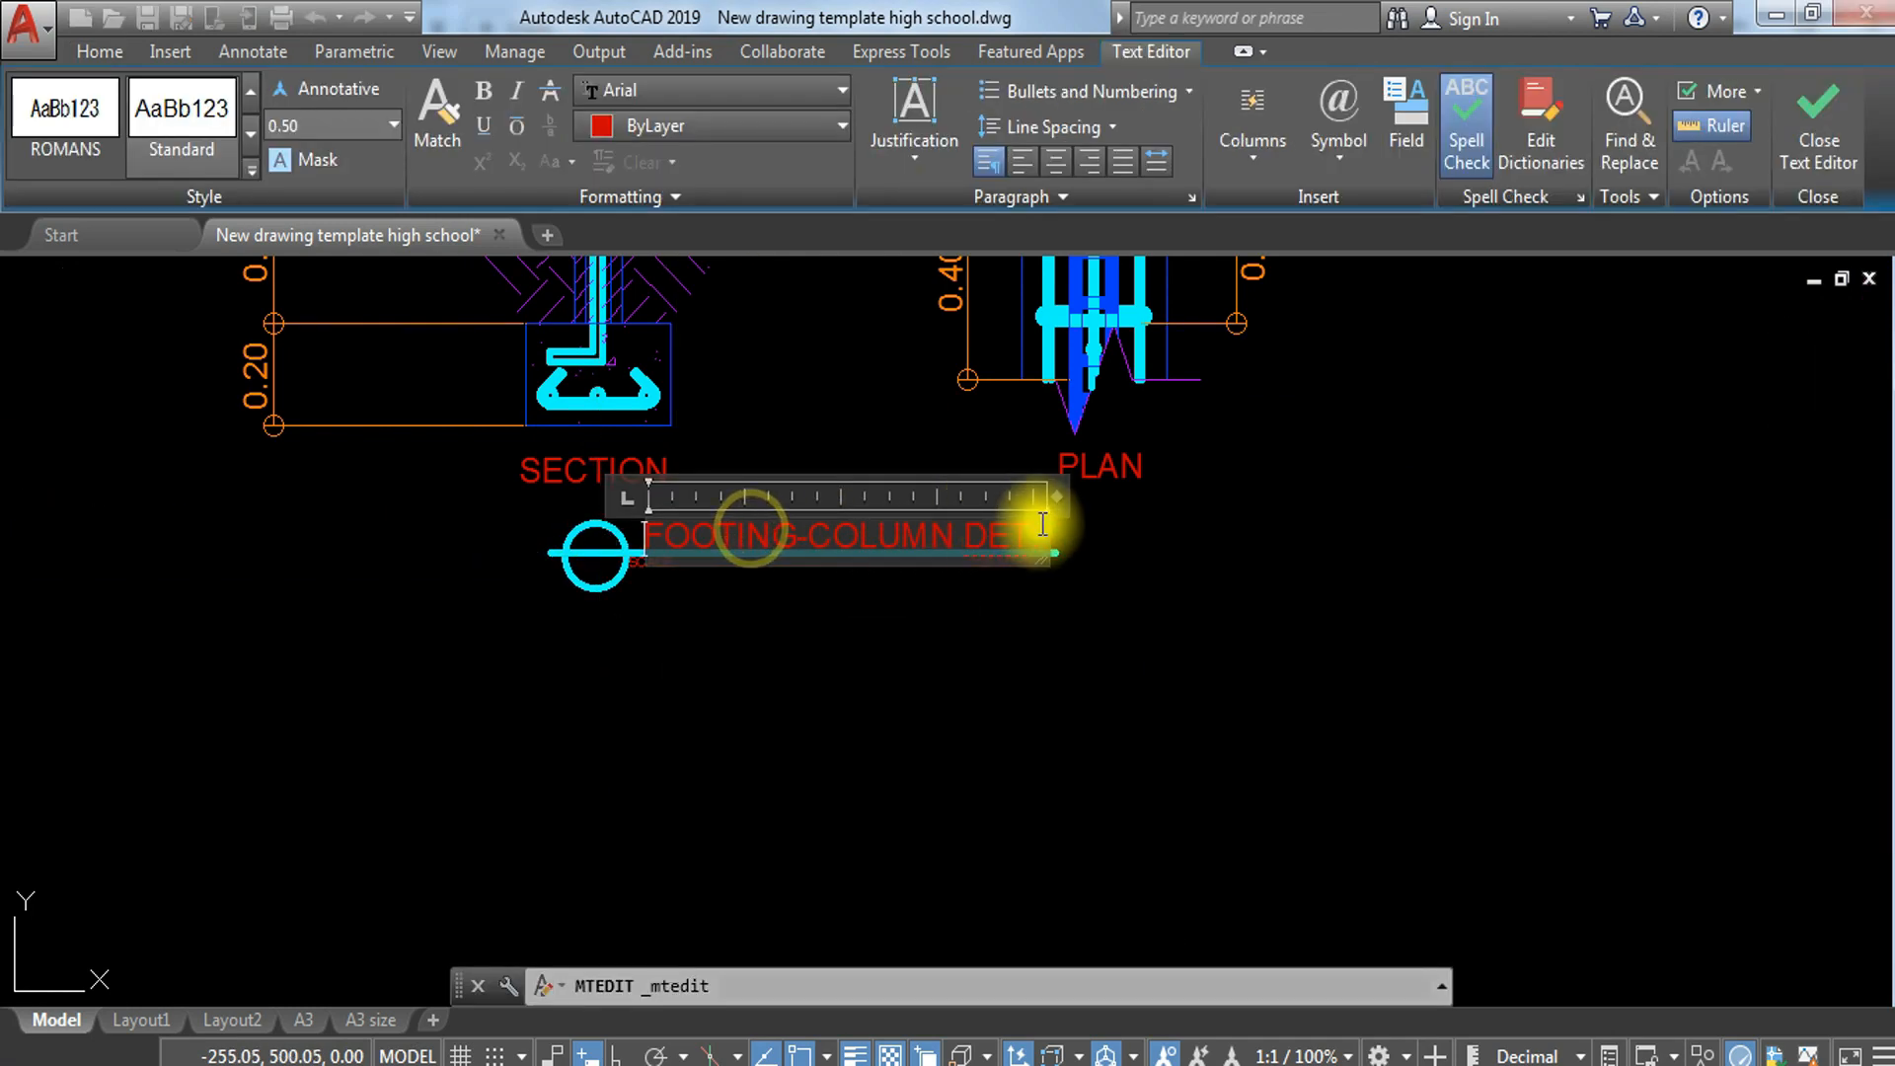
text(WALL-)
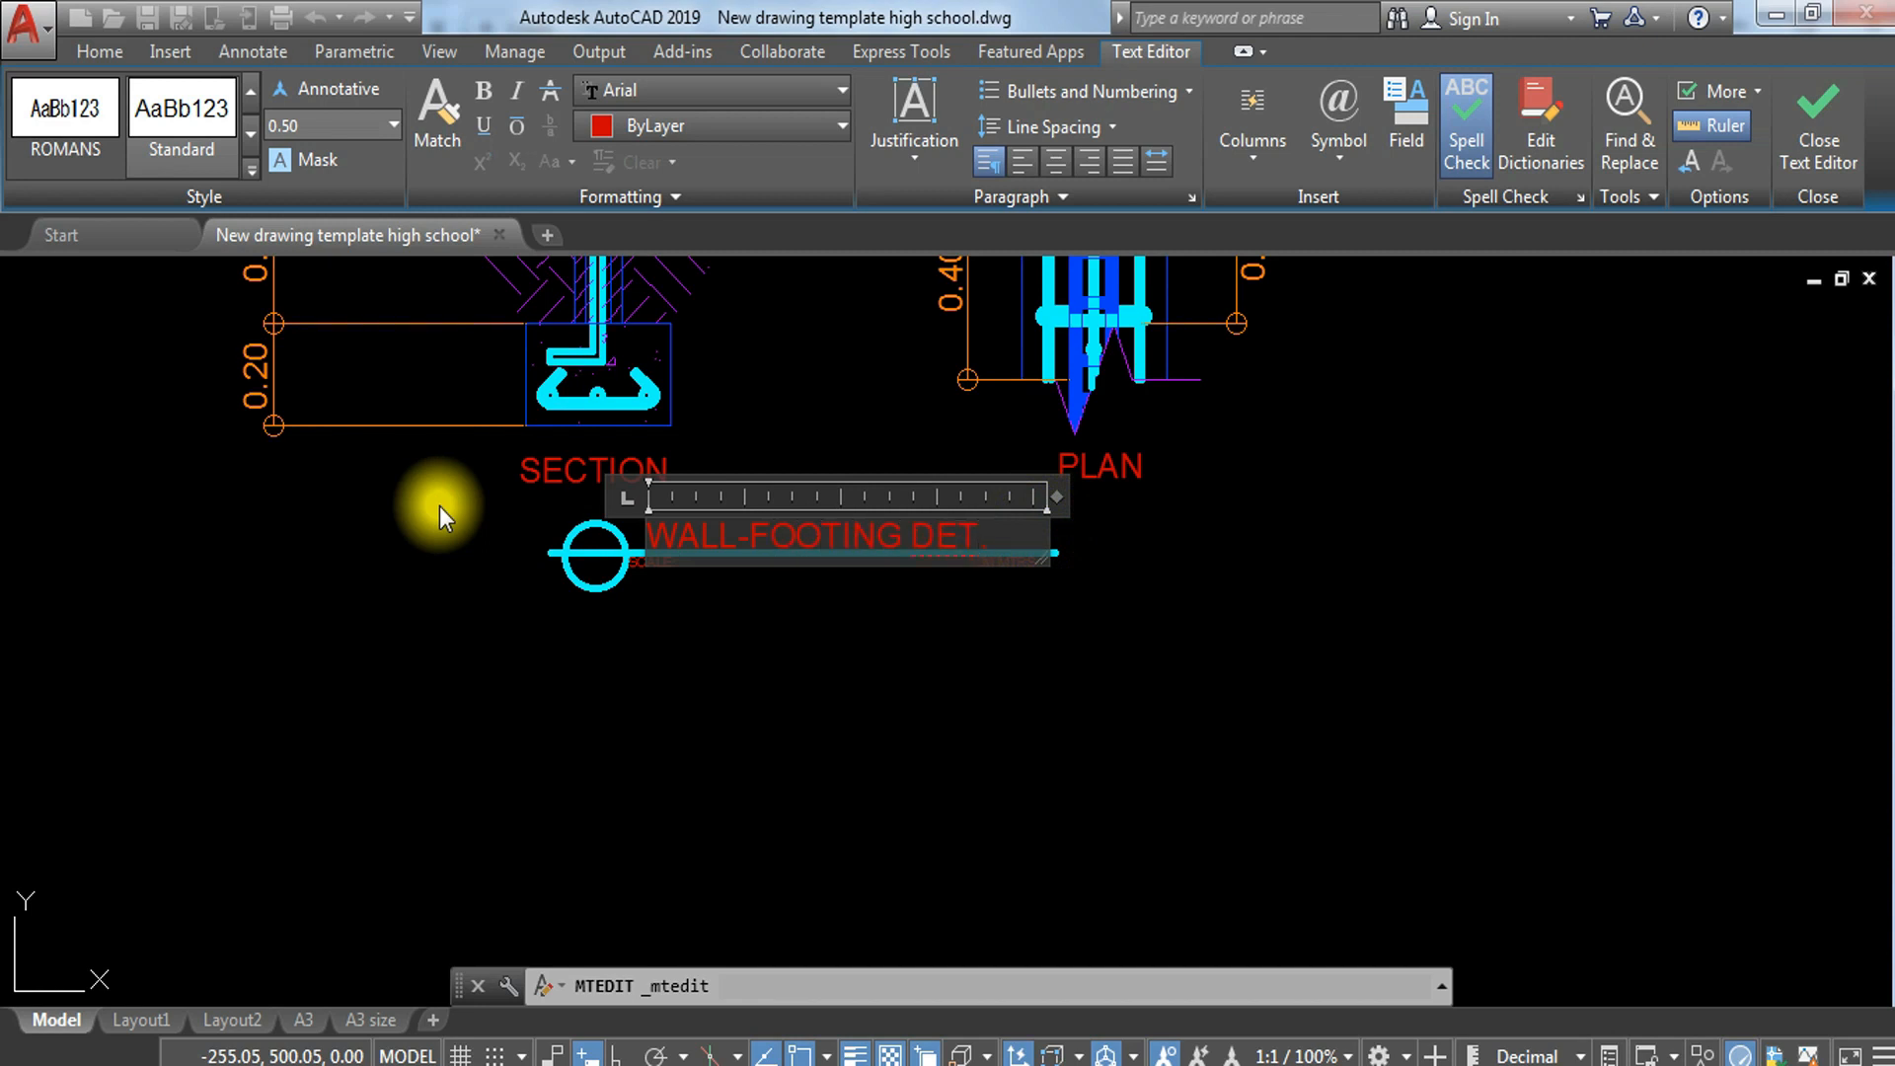
click(440, 506)
Step: Set the scale text under the wall-footing title to 1:10 MTRS
scroll(820, 638, up, 2)
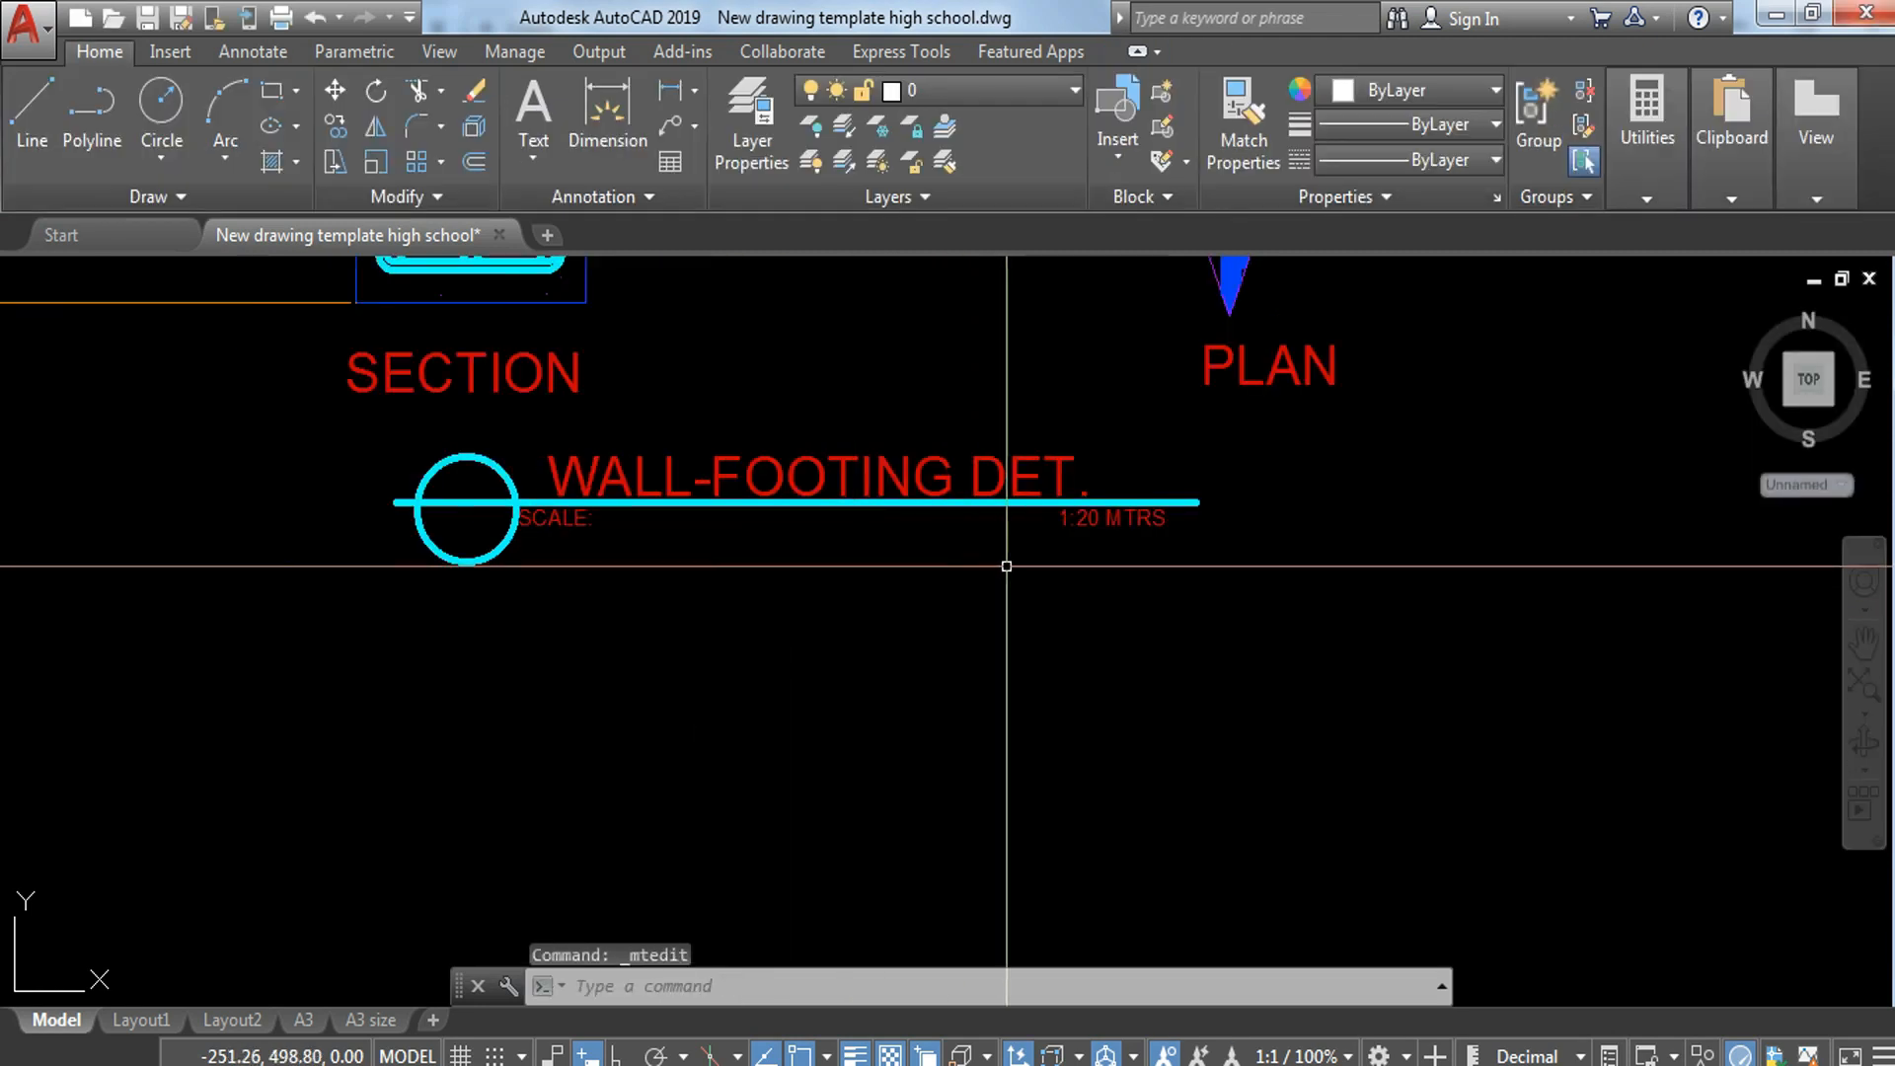
click(1104, 530)
double_click(1083, 521)
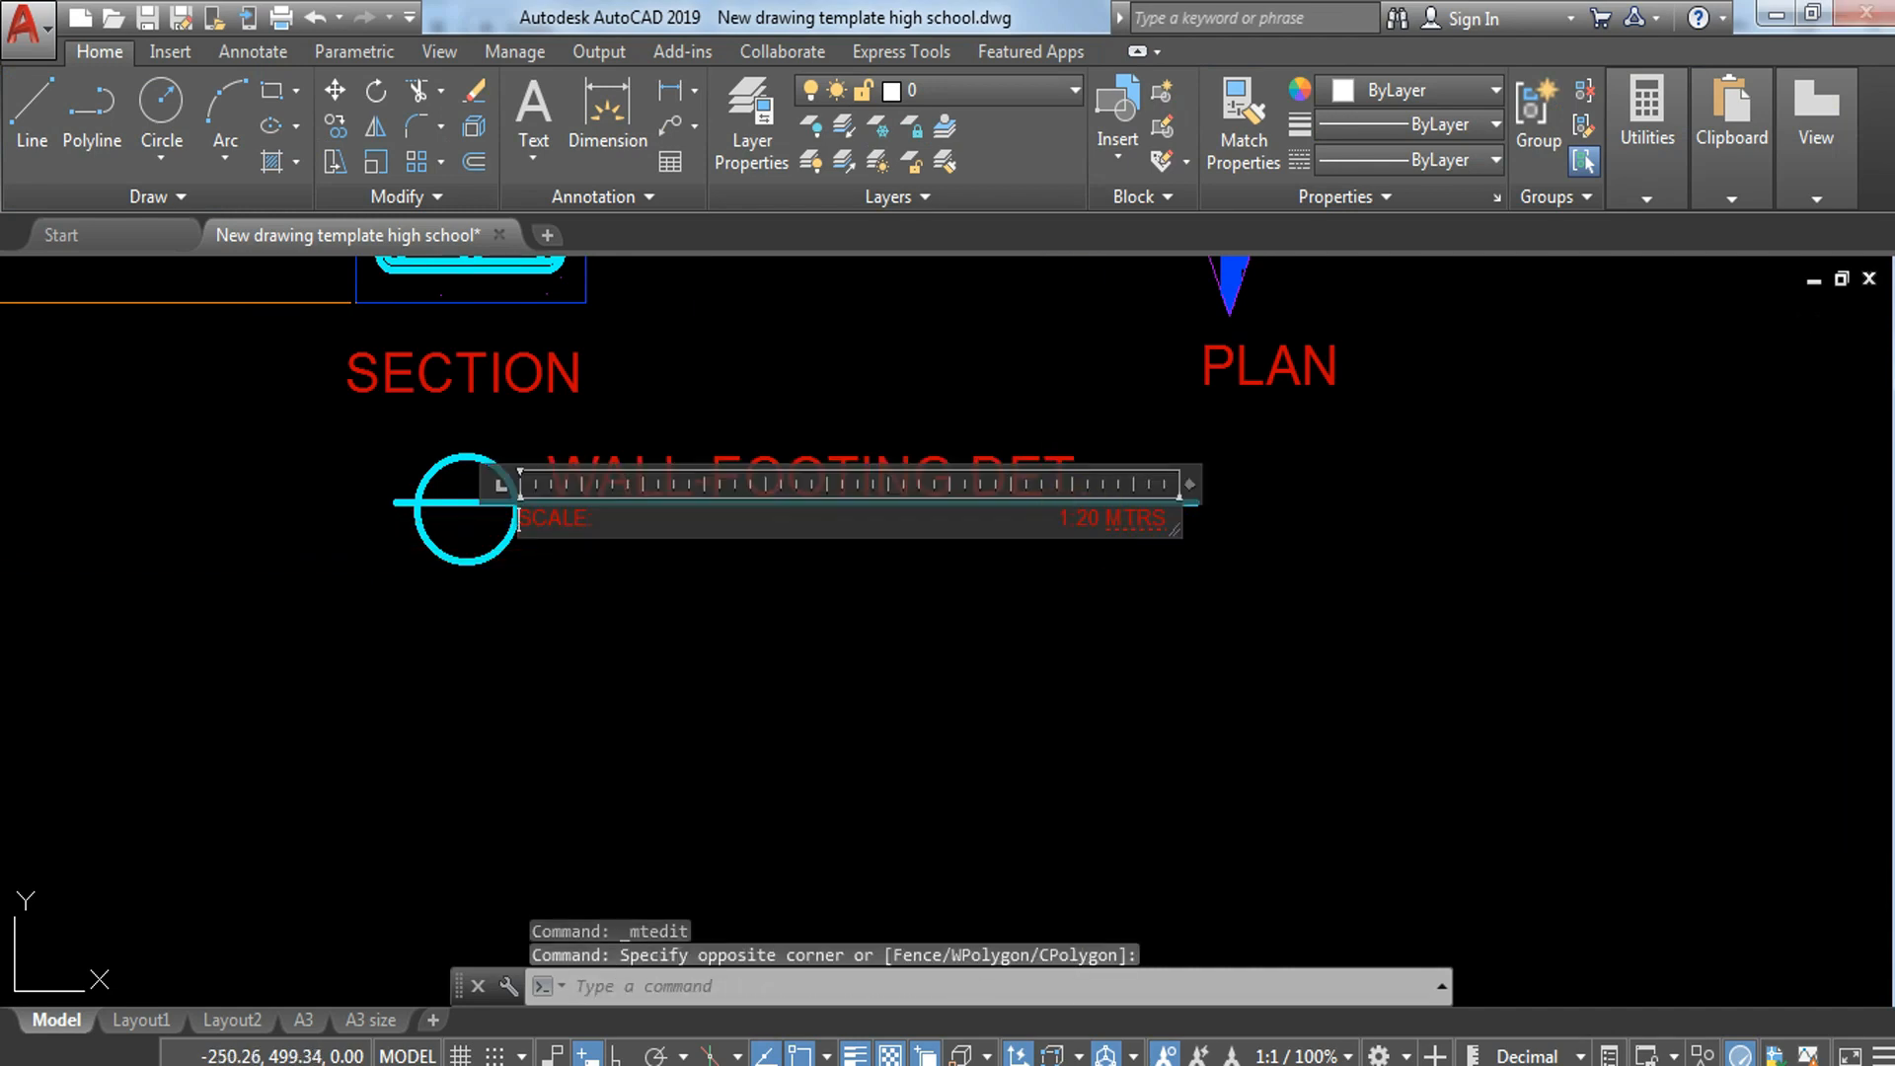
scroll(1083, 518, up, 2)
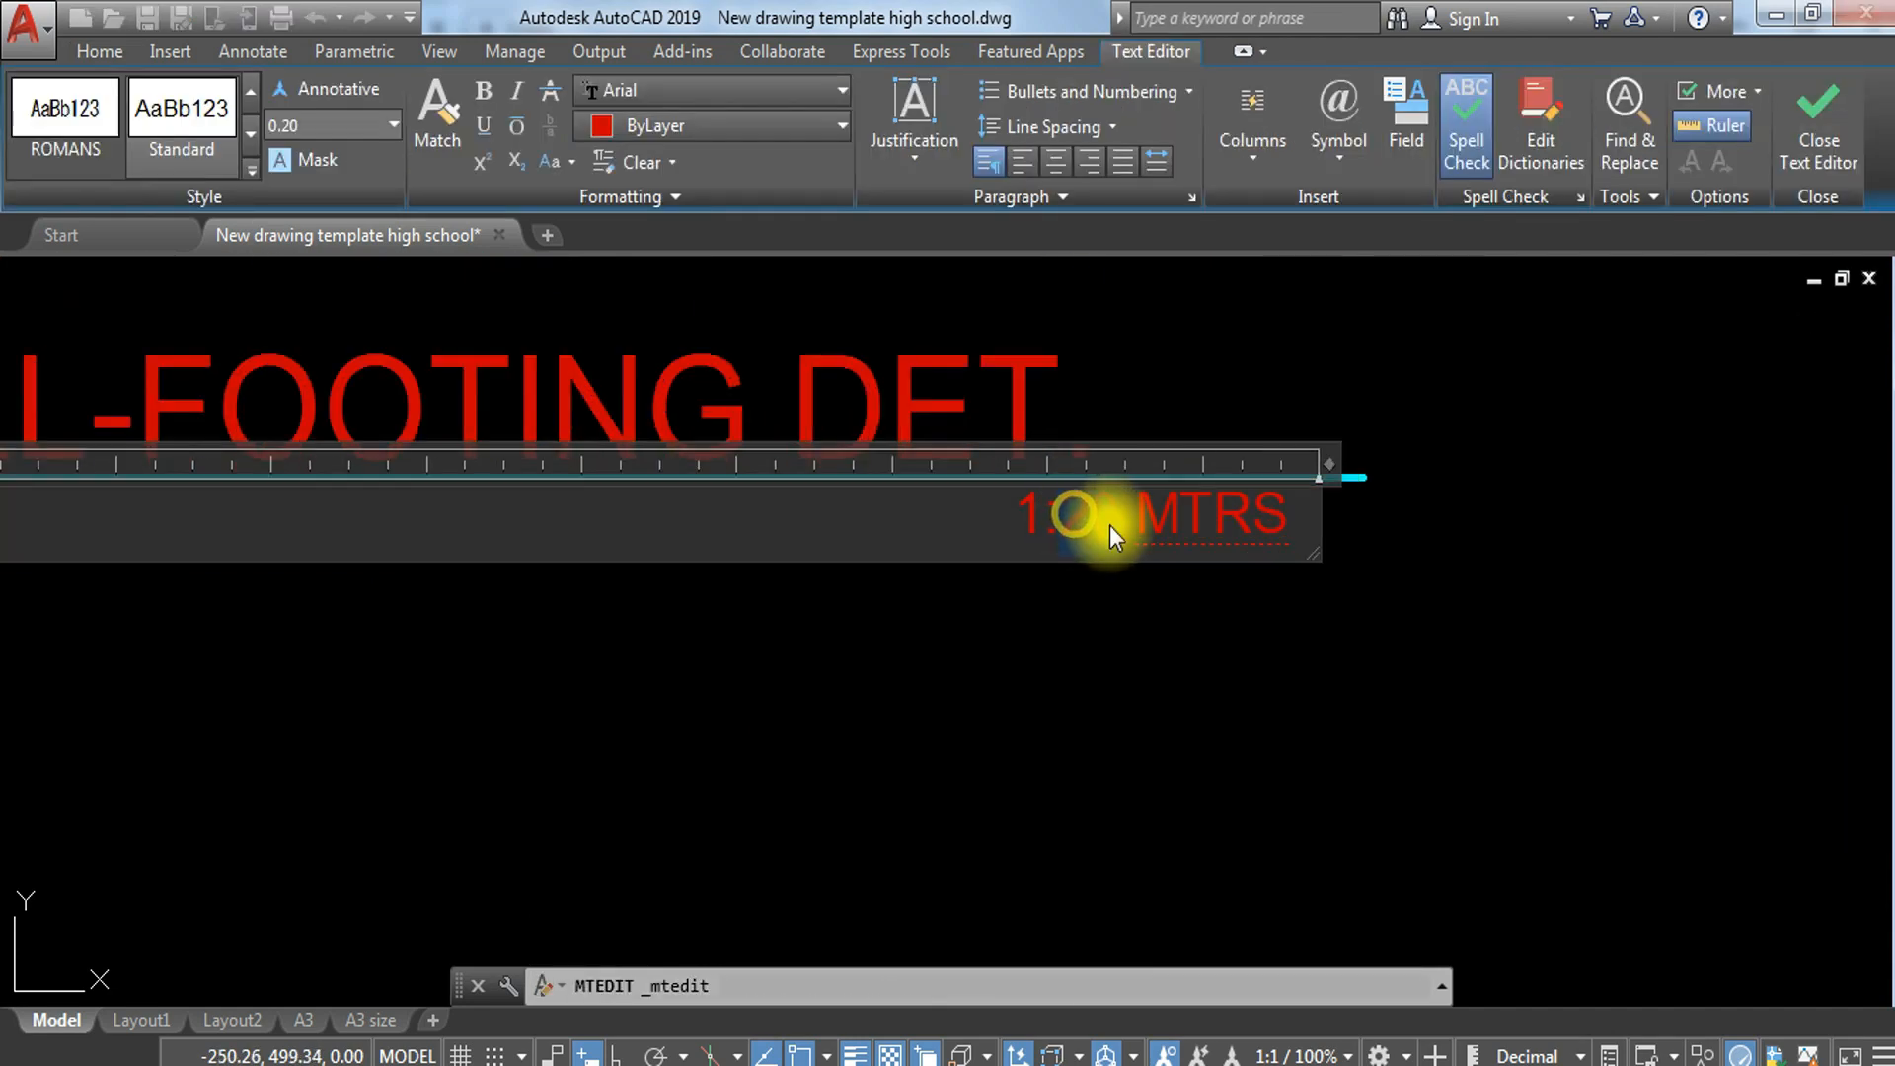
key(BackSpace)
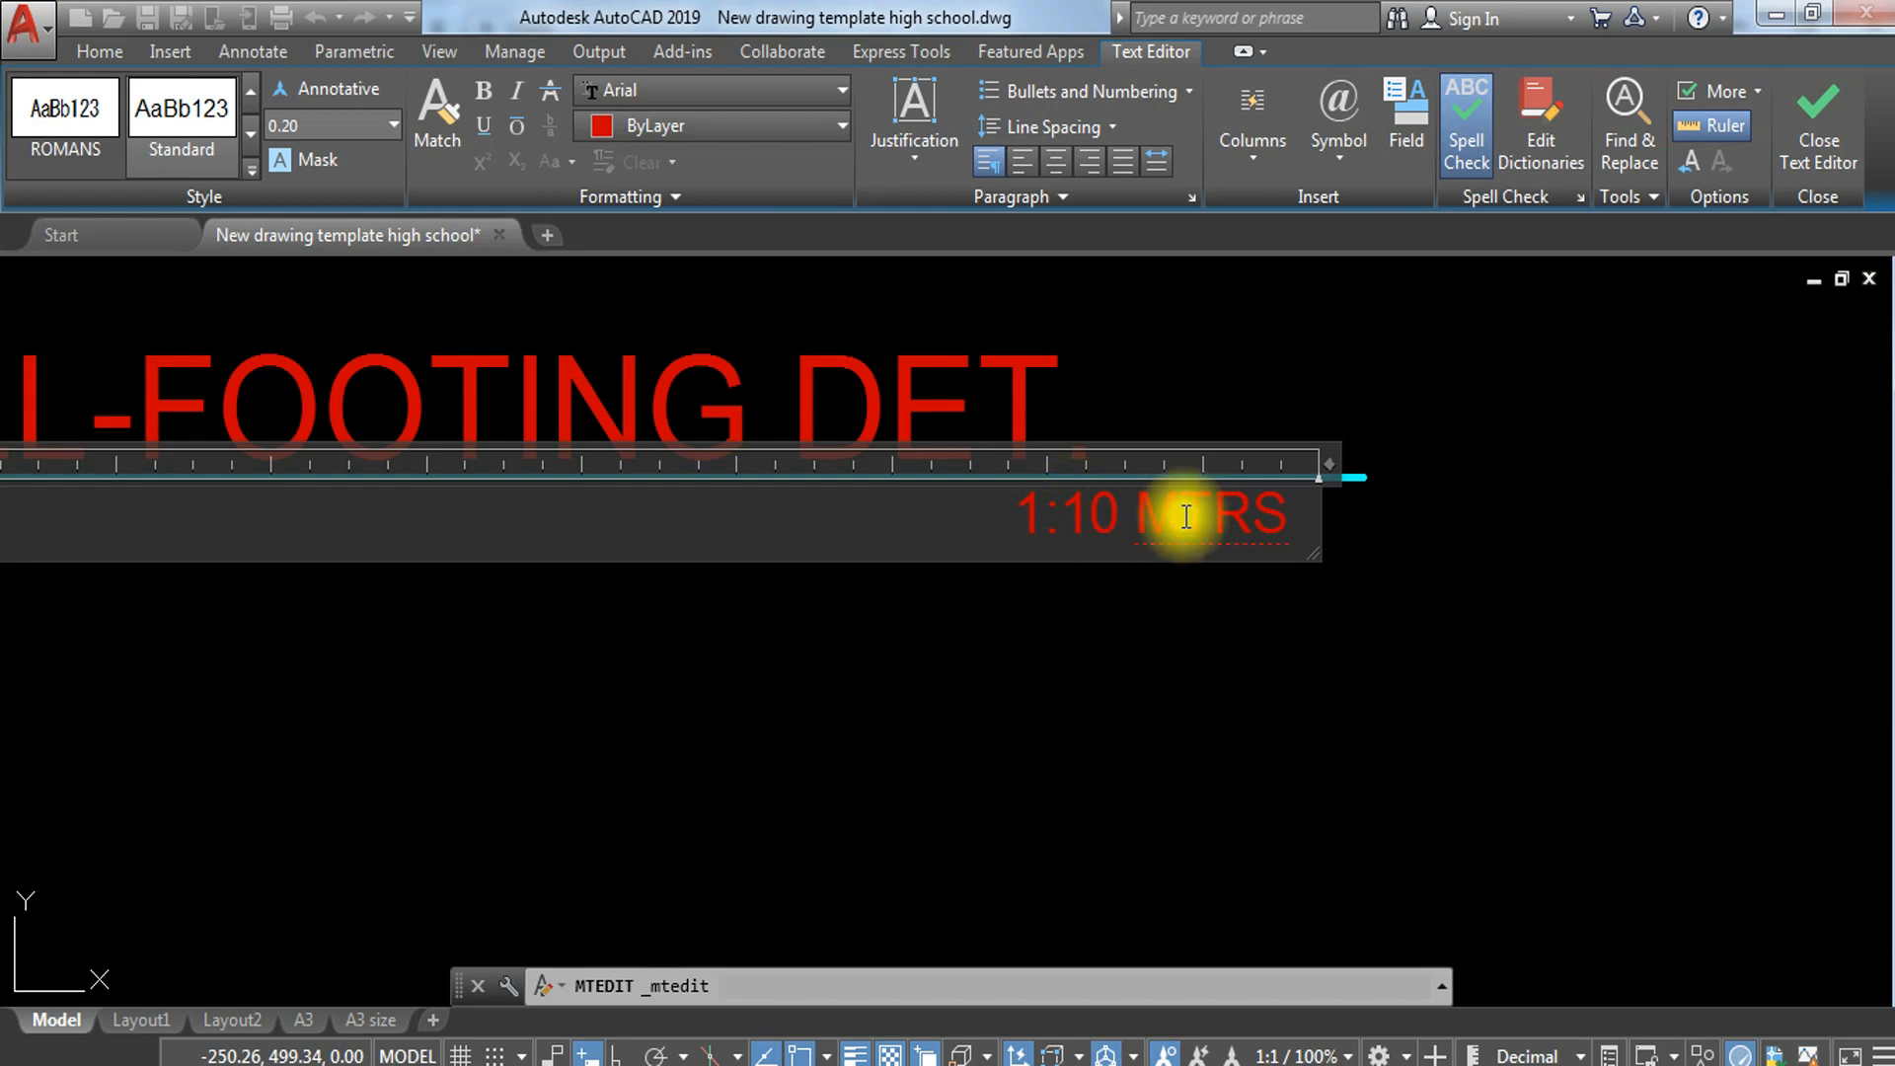
key(Escape)
Step: Review the wall-footing section and plan, and the steel-bar notes of the column-footing plan
scroll(839, 746, down, 5)
middle_drag(756, 583, 807, 768)
scroll(806, 768, down, 2)
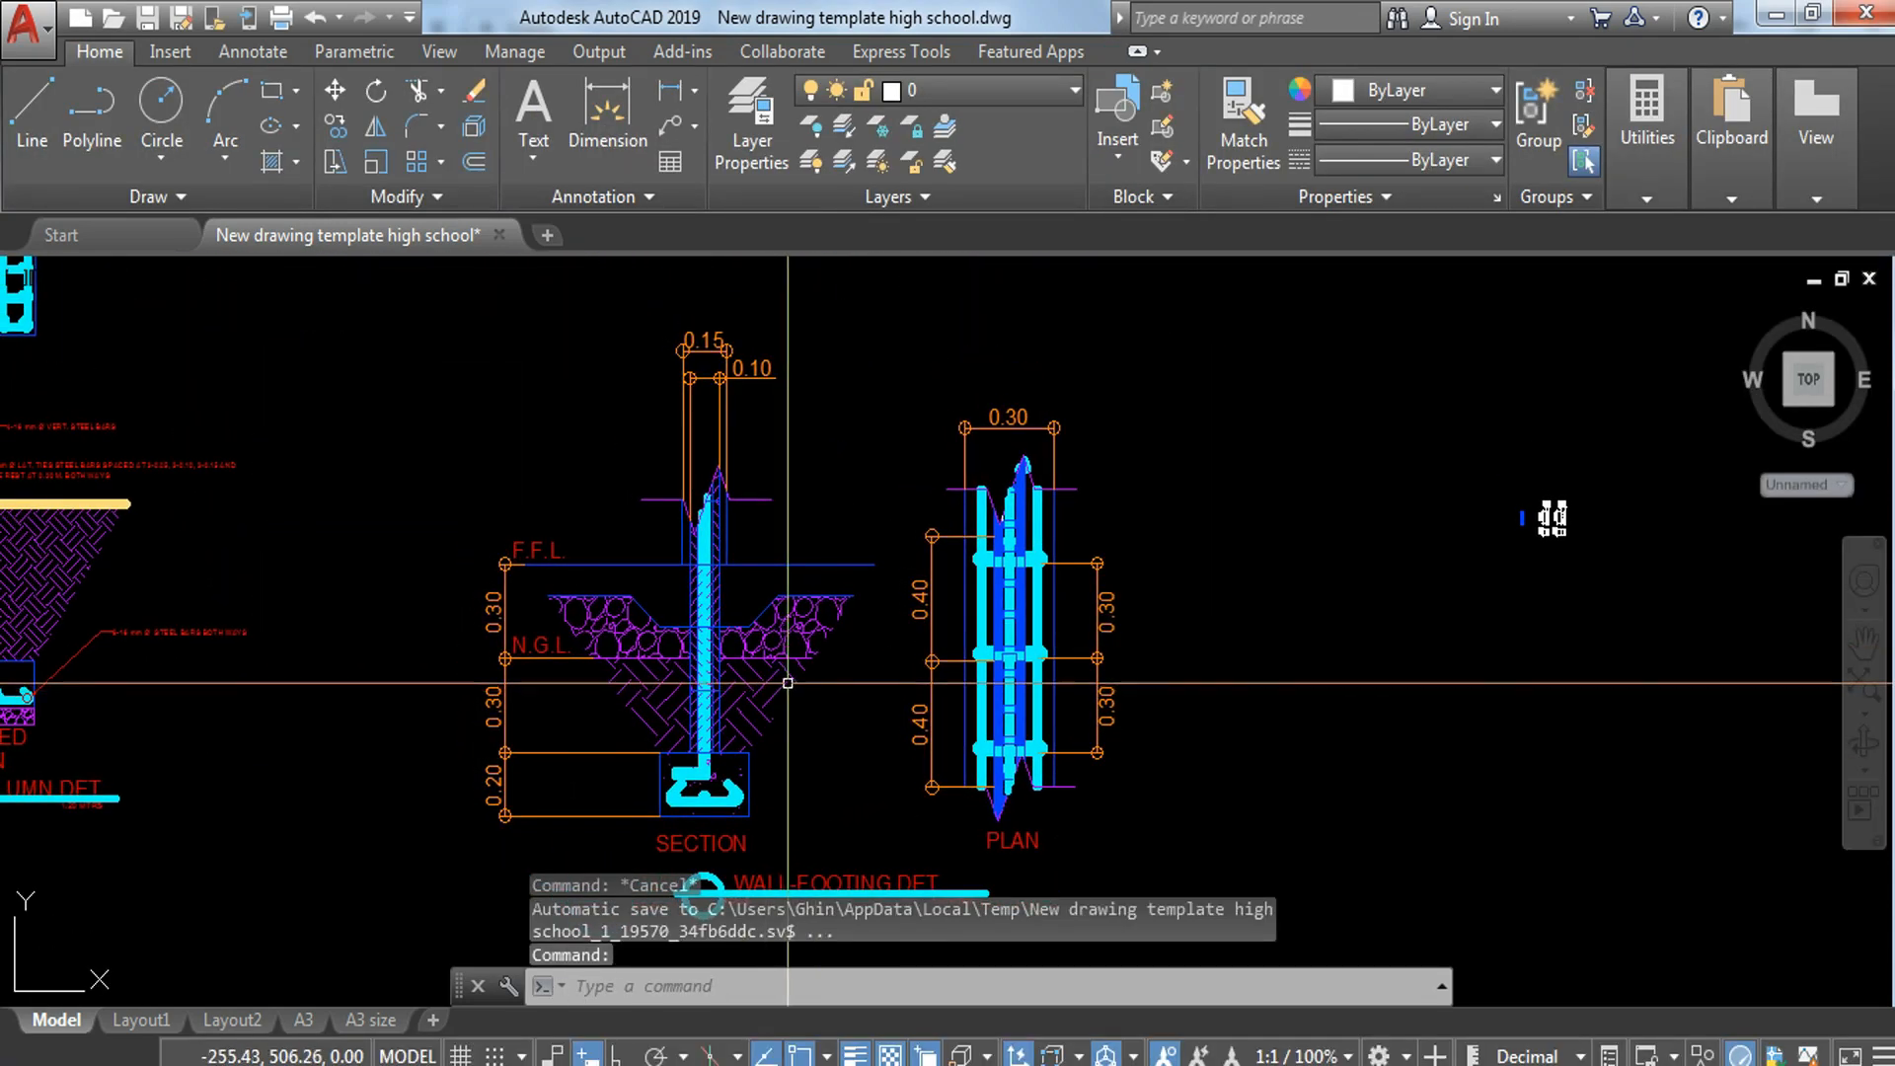
scroll(753, 666, up, 2)
middle_drag(791, 683, 865, 692)
scroll(869, 652, down, 4)
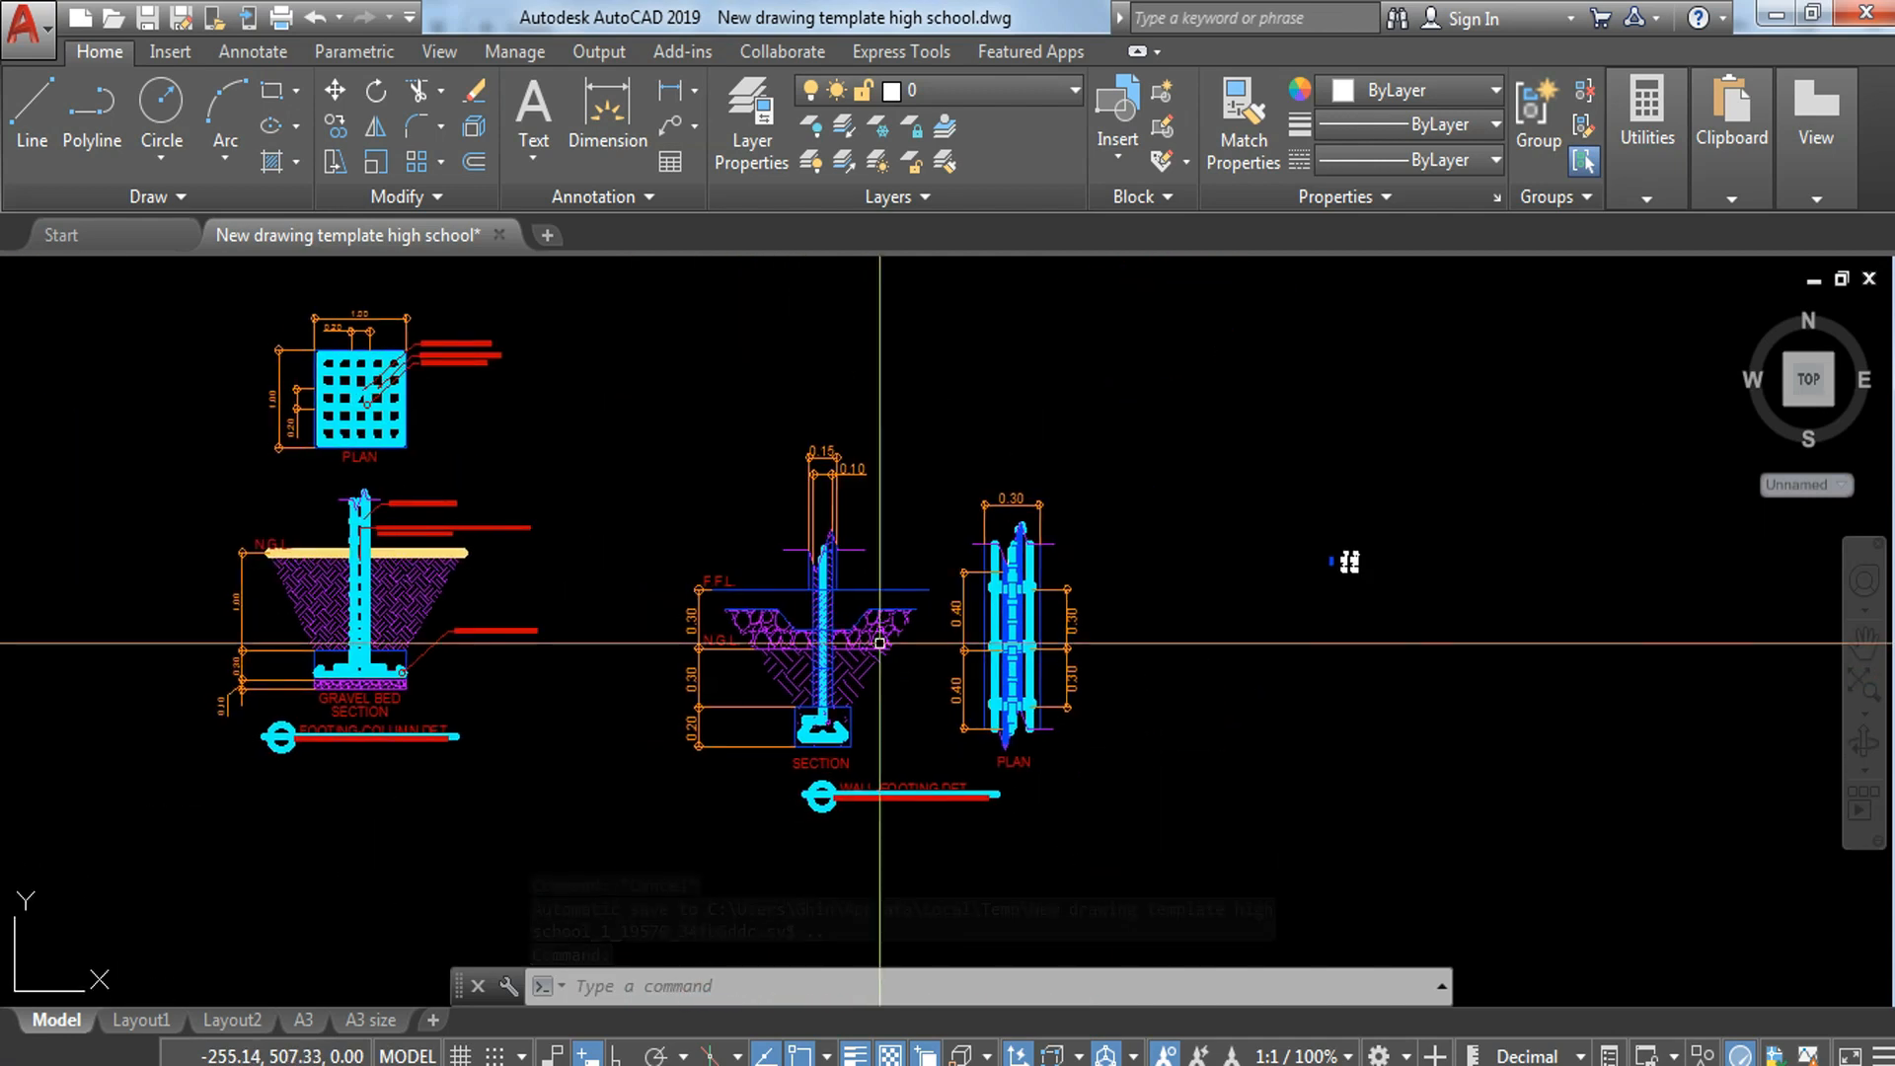
scroll(358, 376, up, 2)
scroll(358, 375, up, 2)
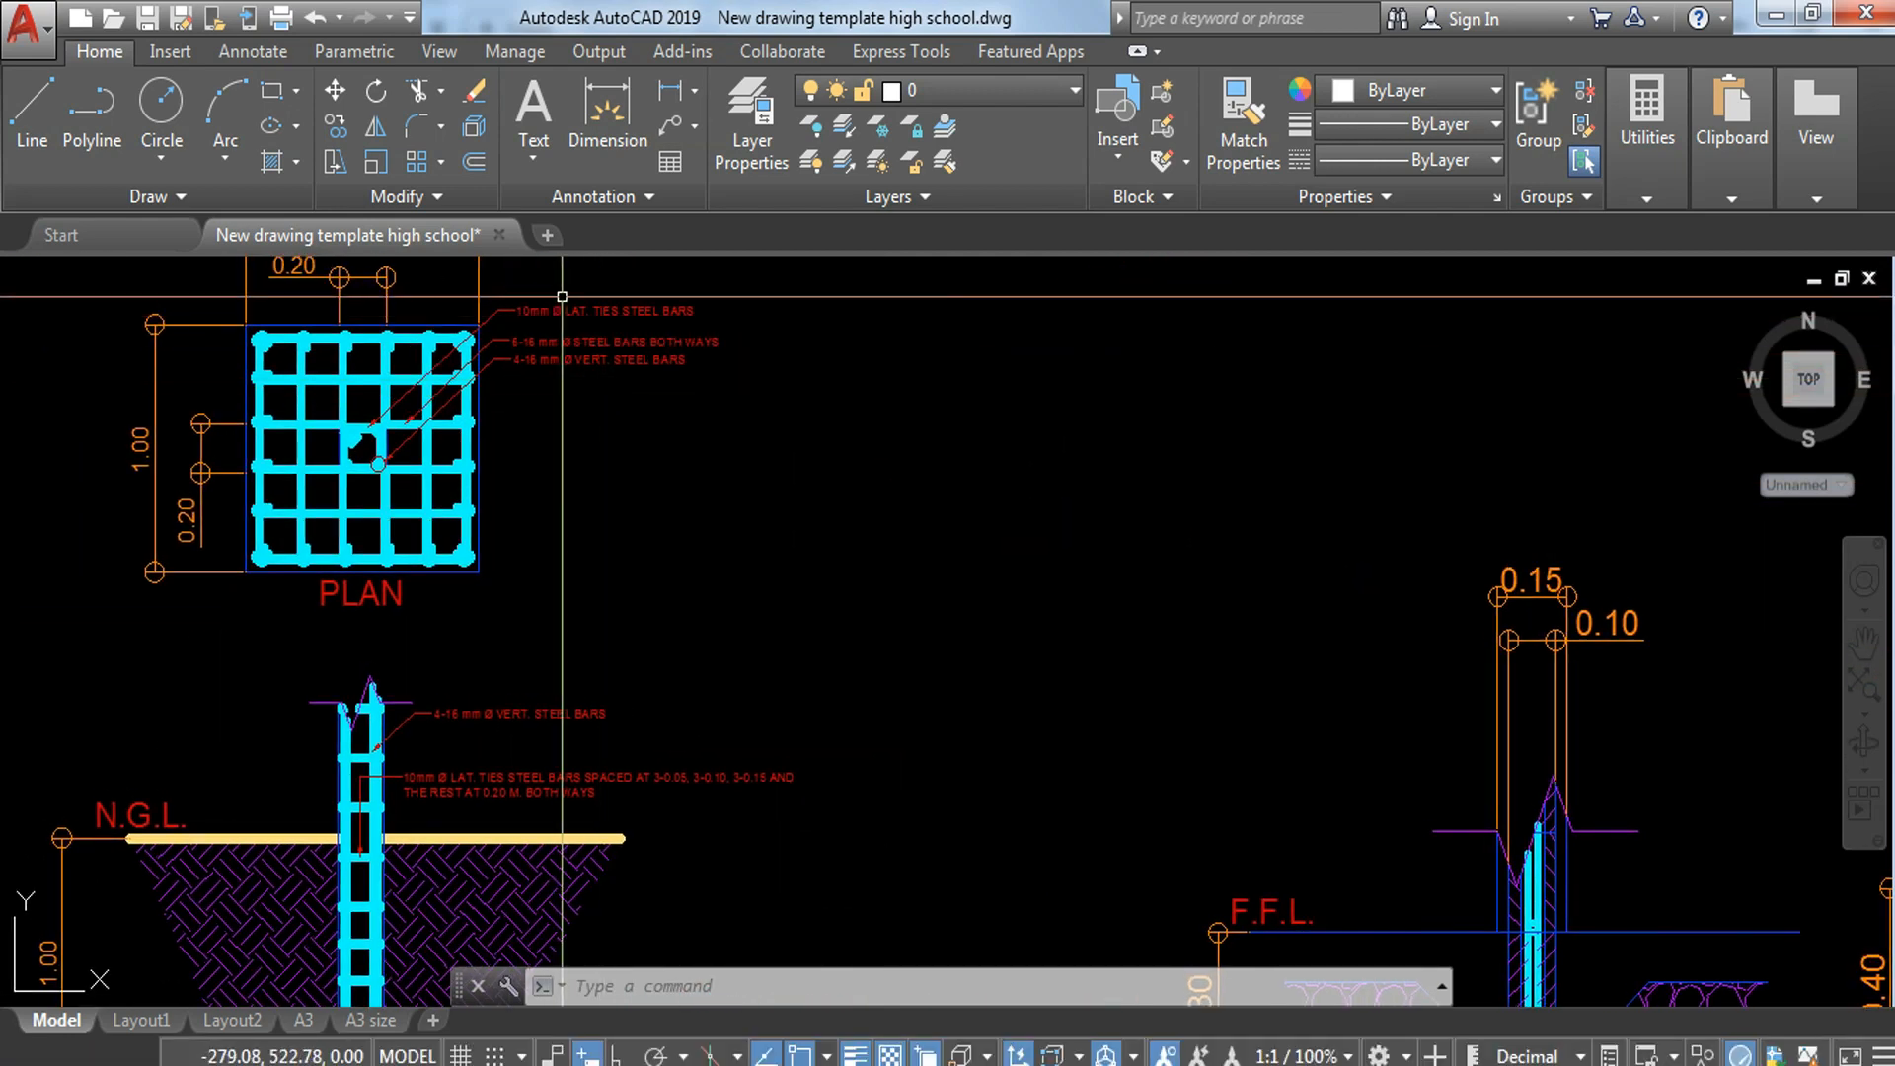
click(591, 306)
text(C)
key(Escape)
Step: Copy the 10mm Ø LAT. TIES STEEL BARS leader from the column-footing plan to the vertical bar near the top of the wall-footing section
scroll(436, 319, up, 3)
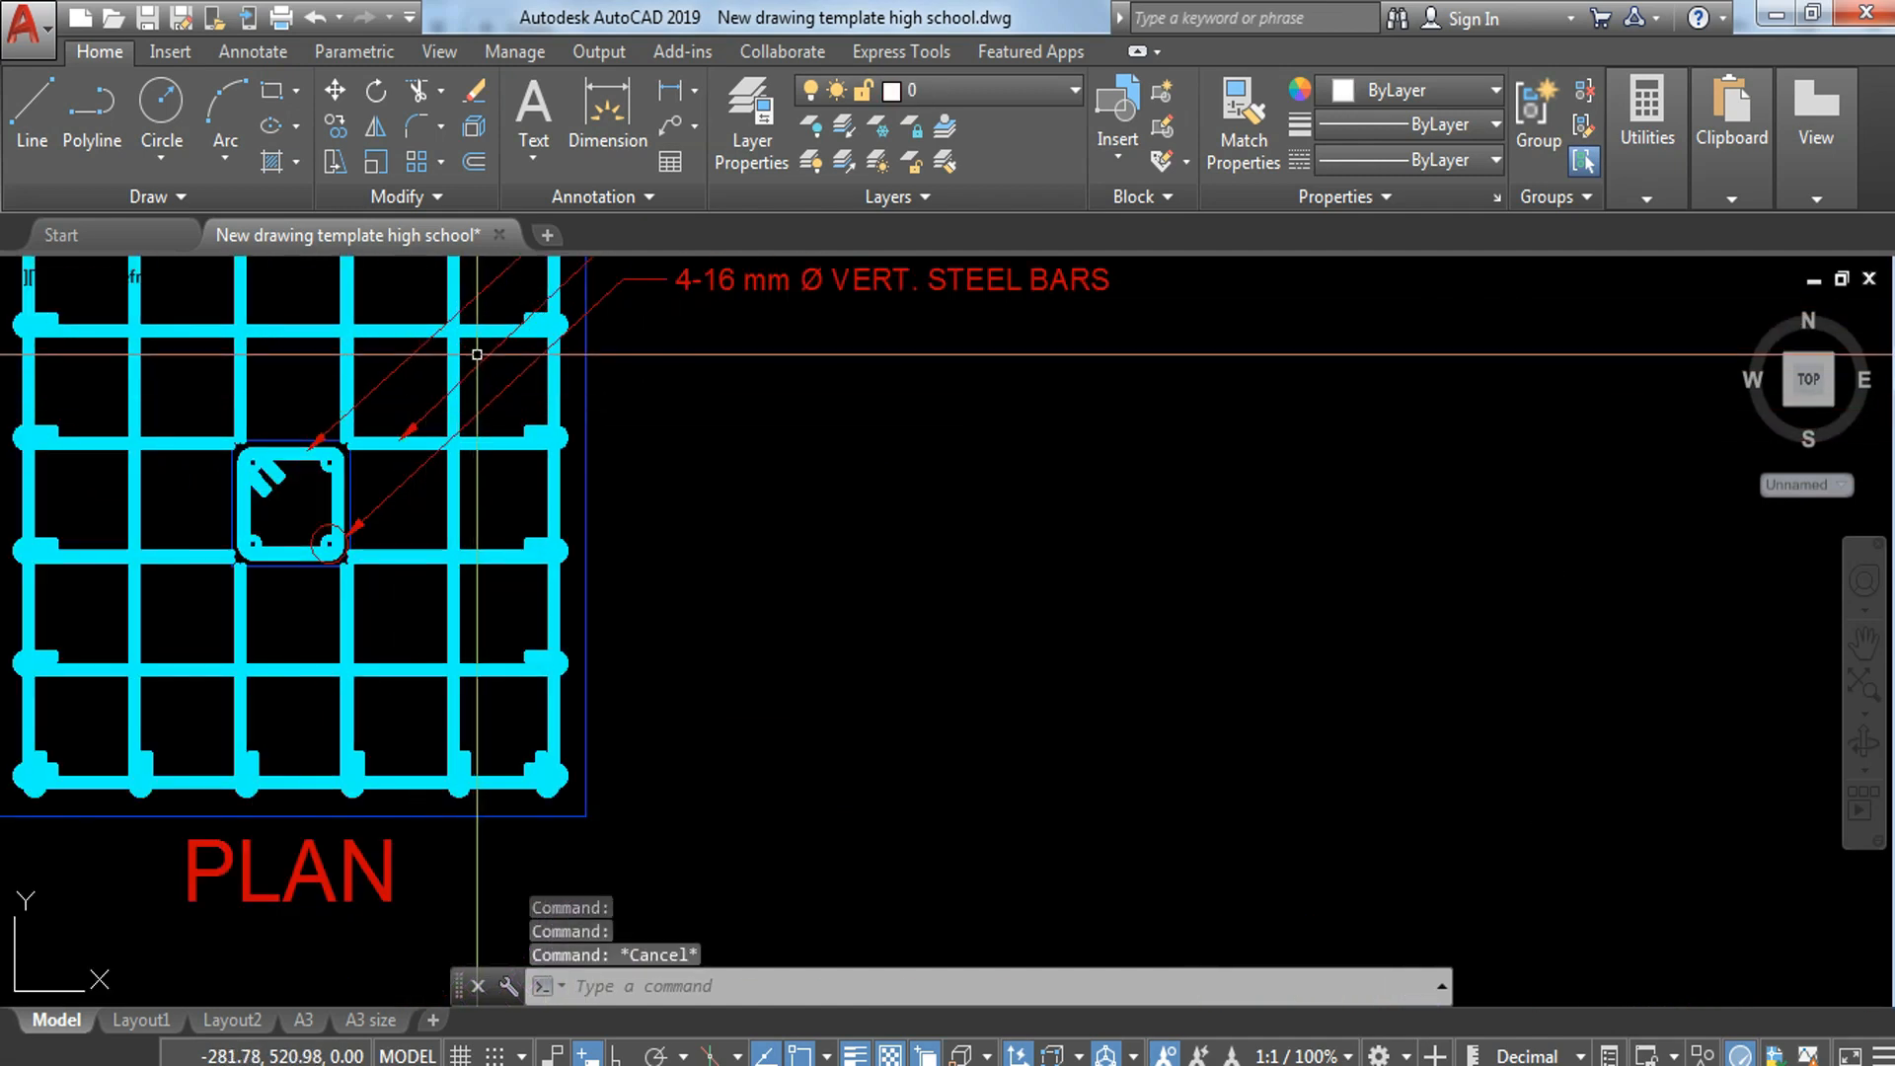
middle_drag(475, 378, 501, 529)
click(677, 305)
click(729, 398)
text(C)
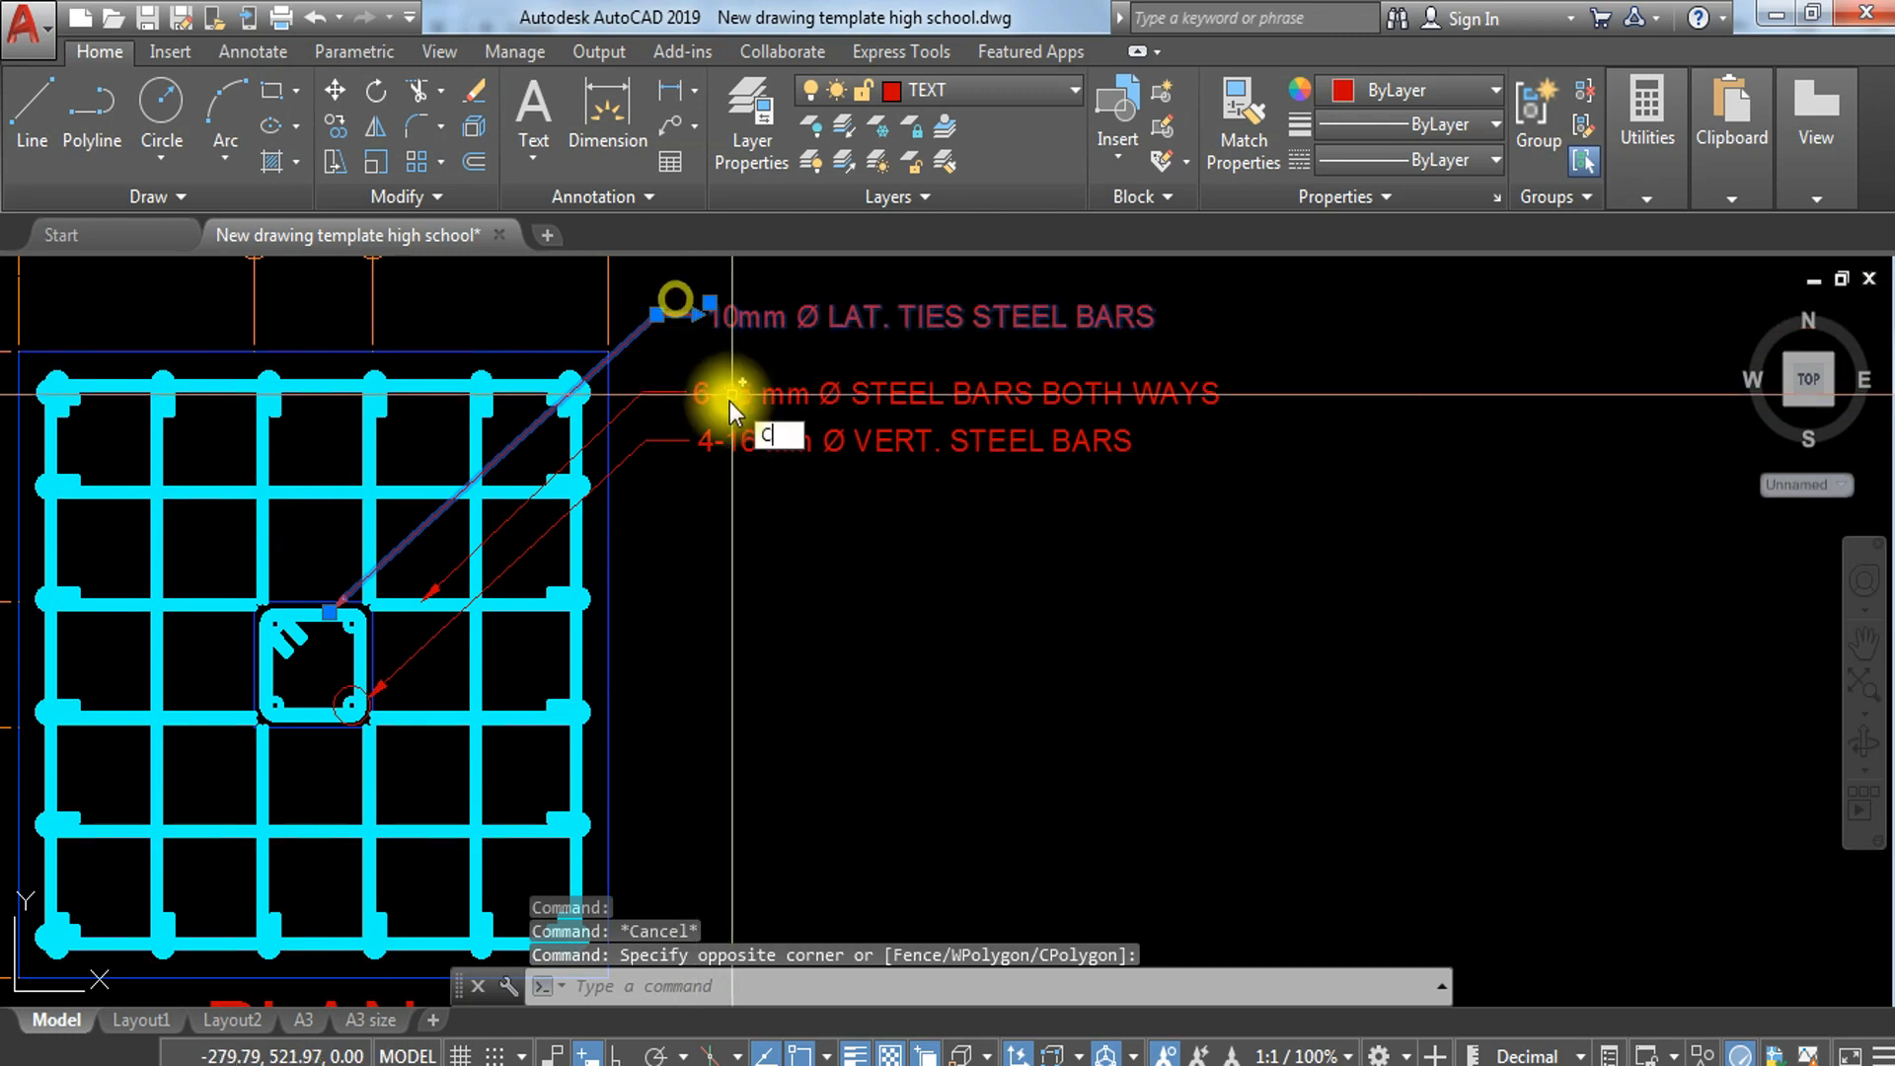
text(O)
key(Return)
scroll(345, 607, up, 4)
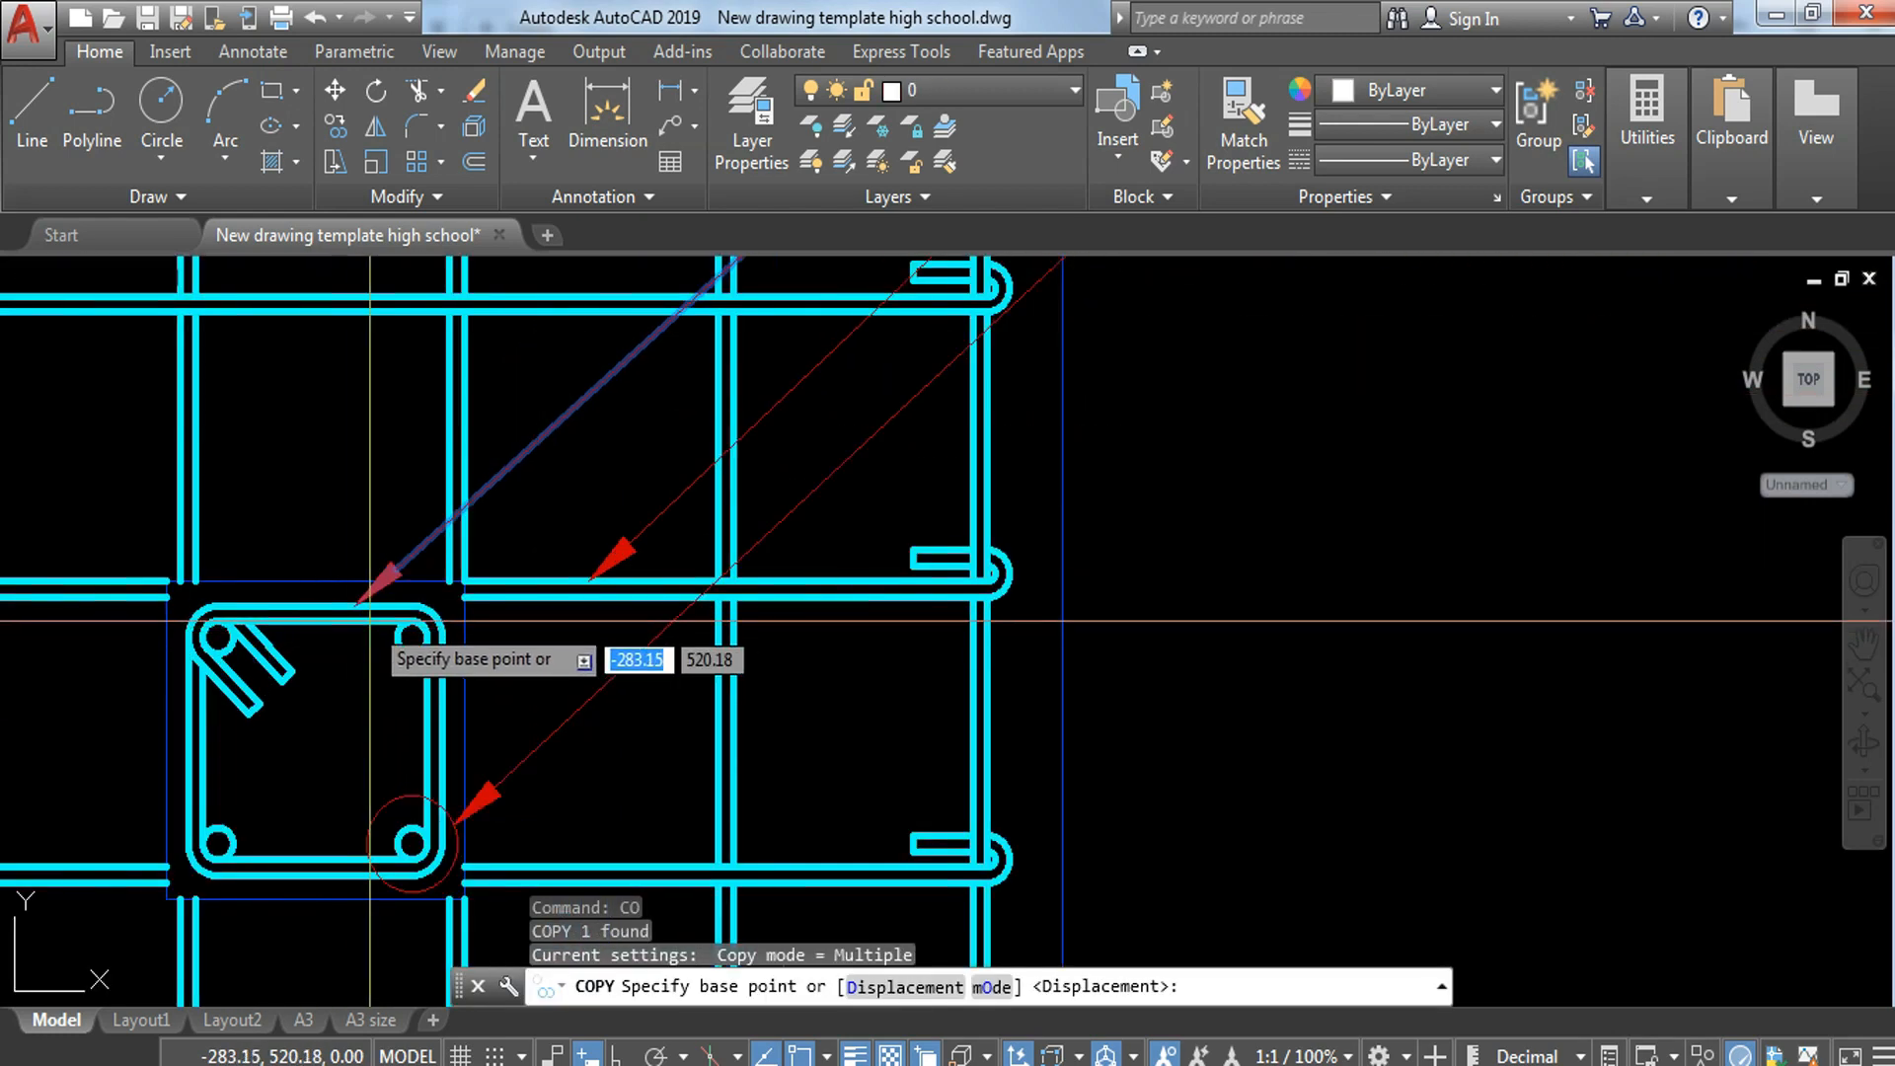
click(355, 605)
scroll(390, 624, down, 6)
middle_drag(1158, 790, 242, 402)
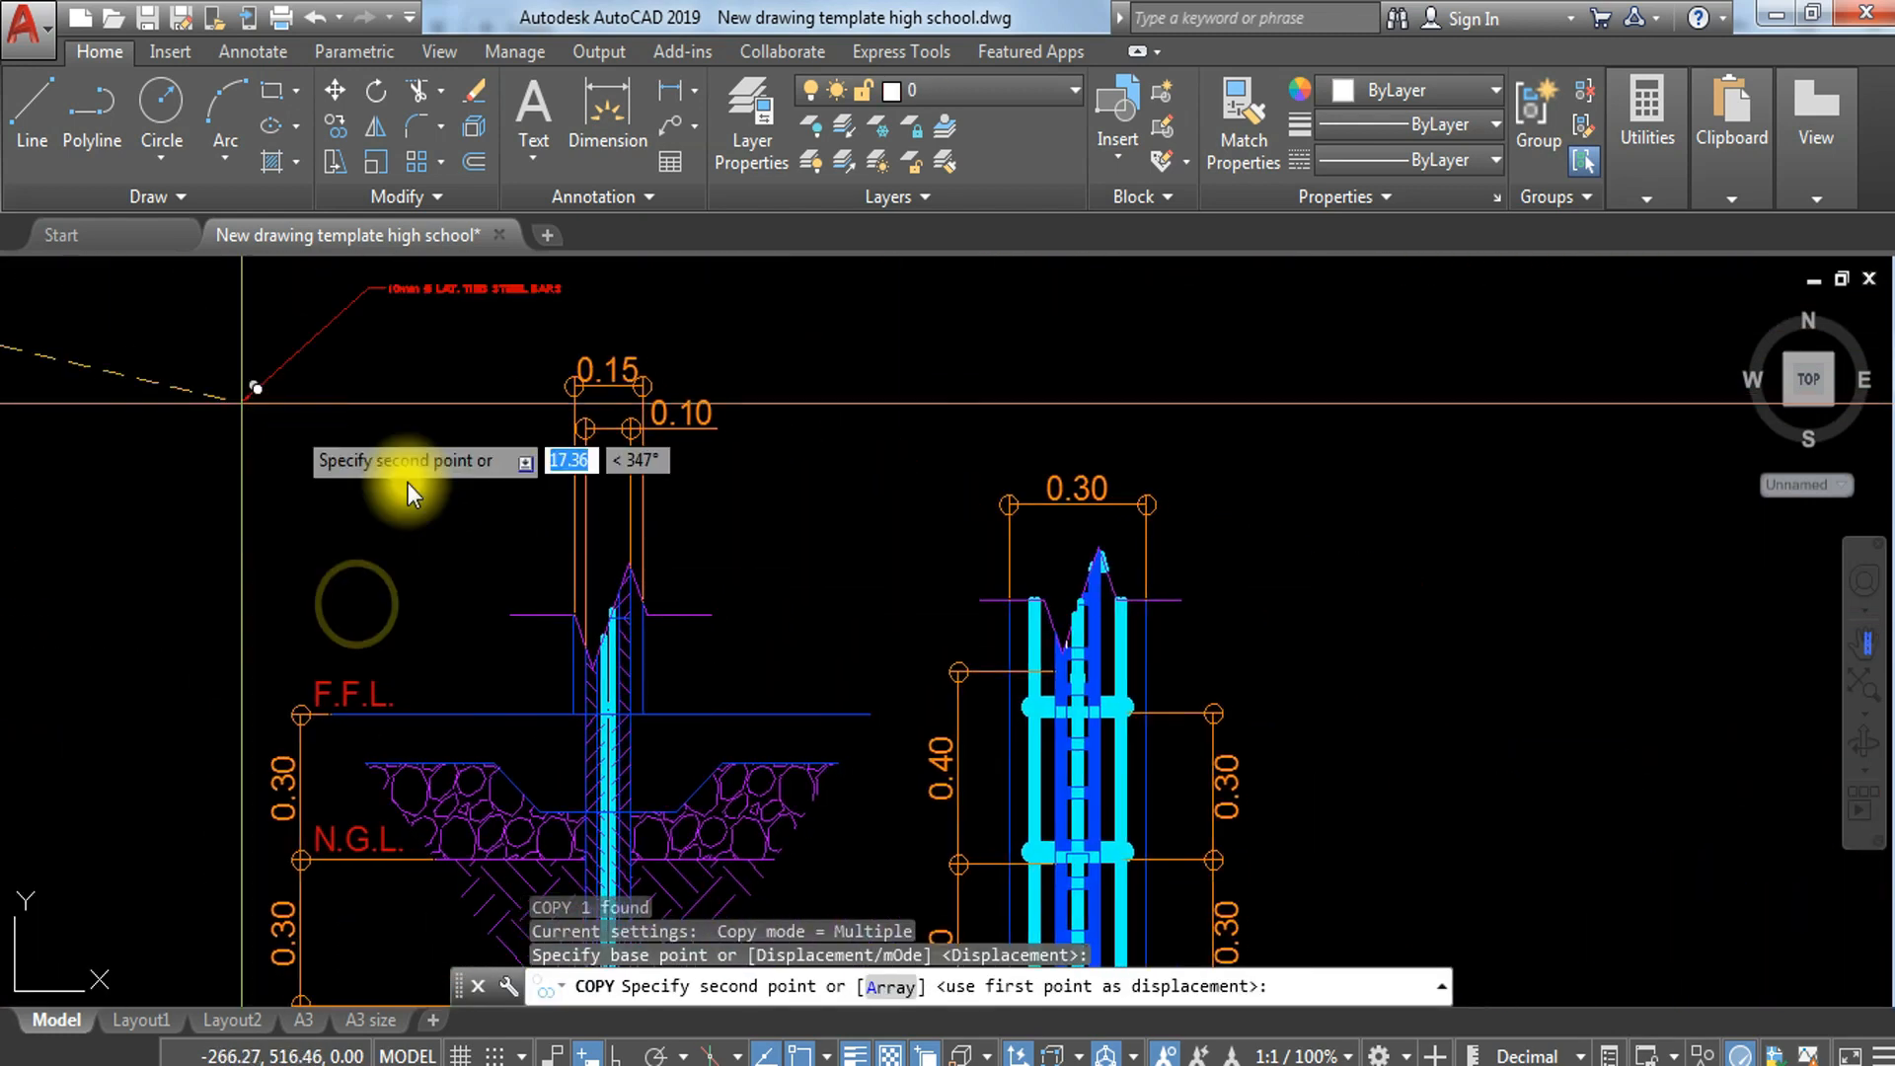
scroll(600, 667, up, 5)
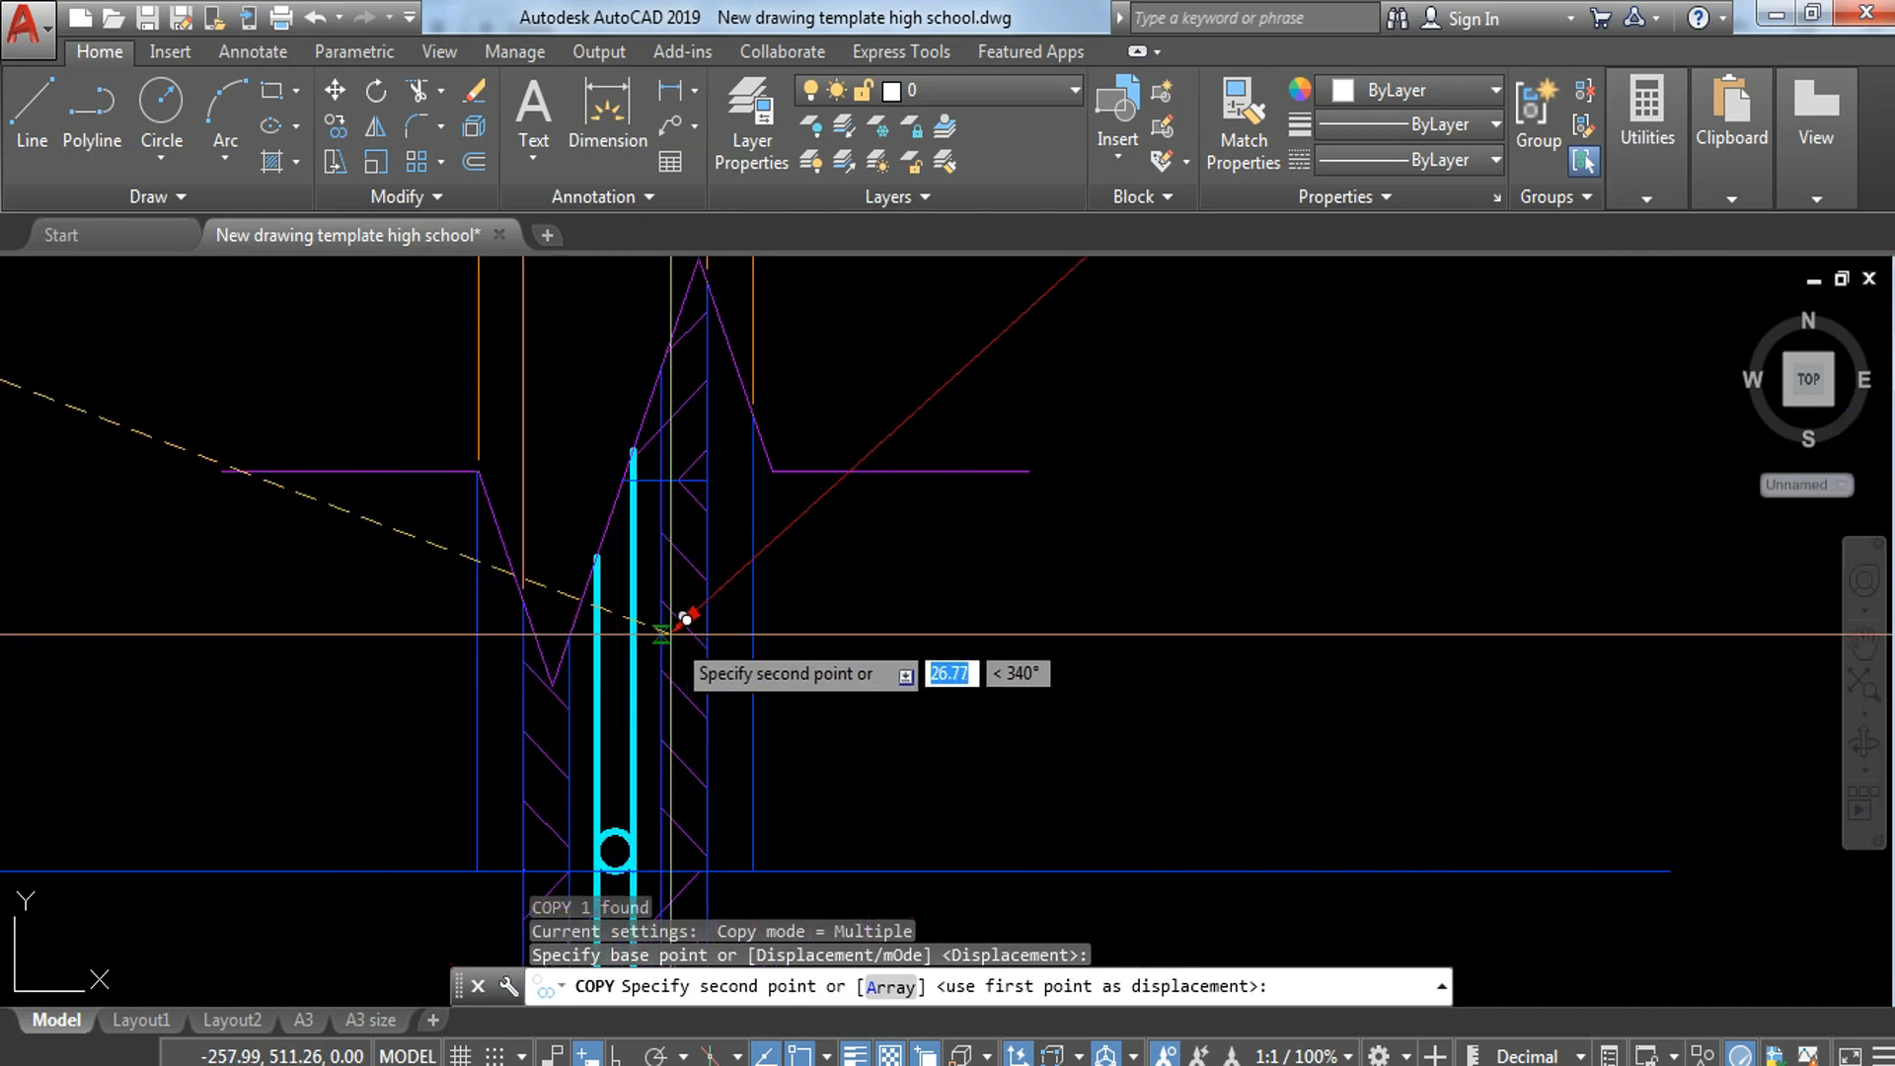
click(626, 643)
key(Escape)
Step: Change the copied leader note at the top of the wall-footing section to 10mm VERTICAL STEEL BARS
scroll(915, 473, down, 5)
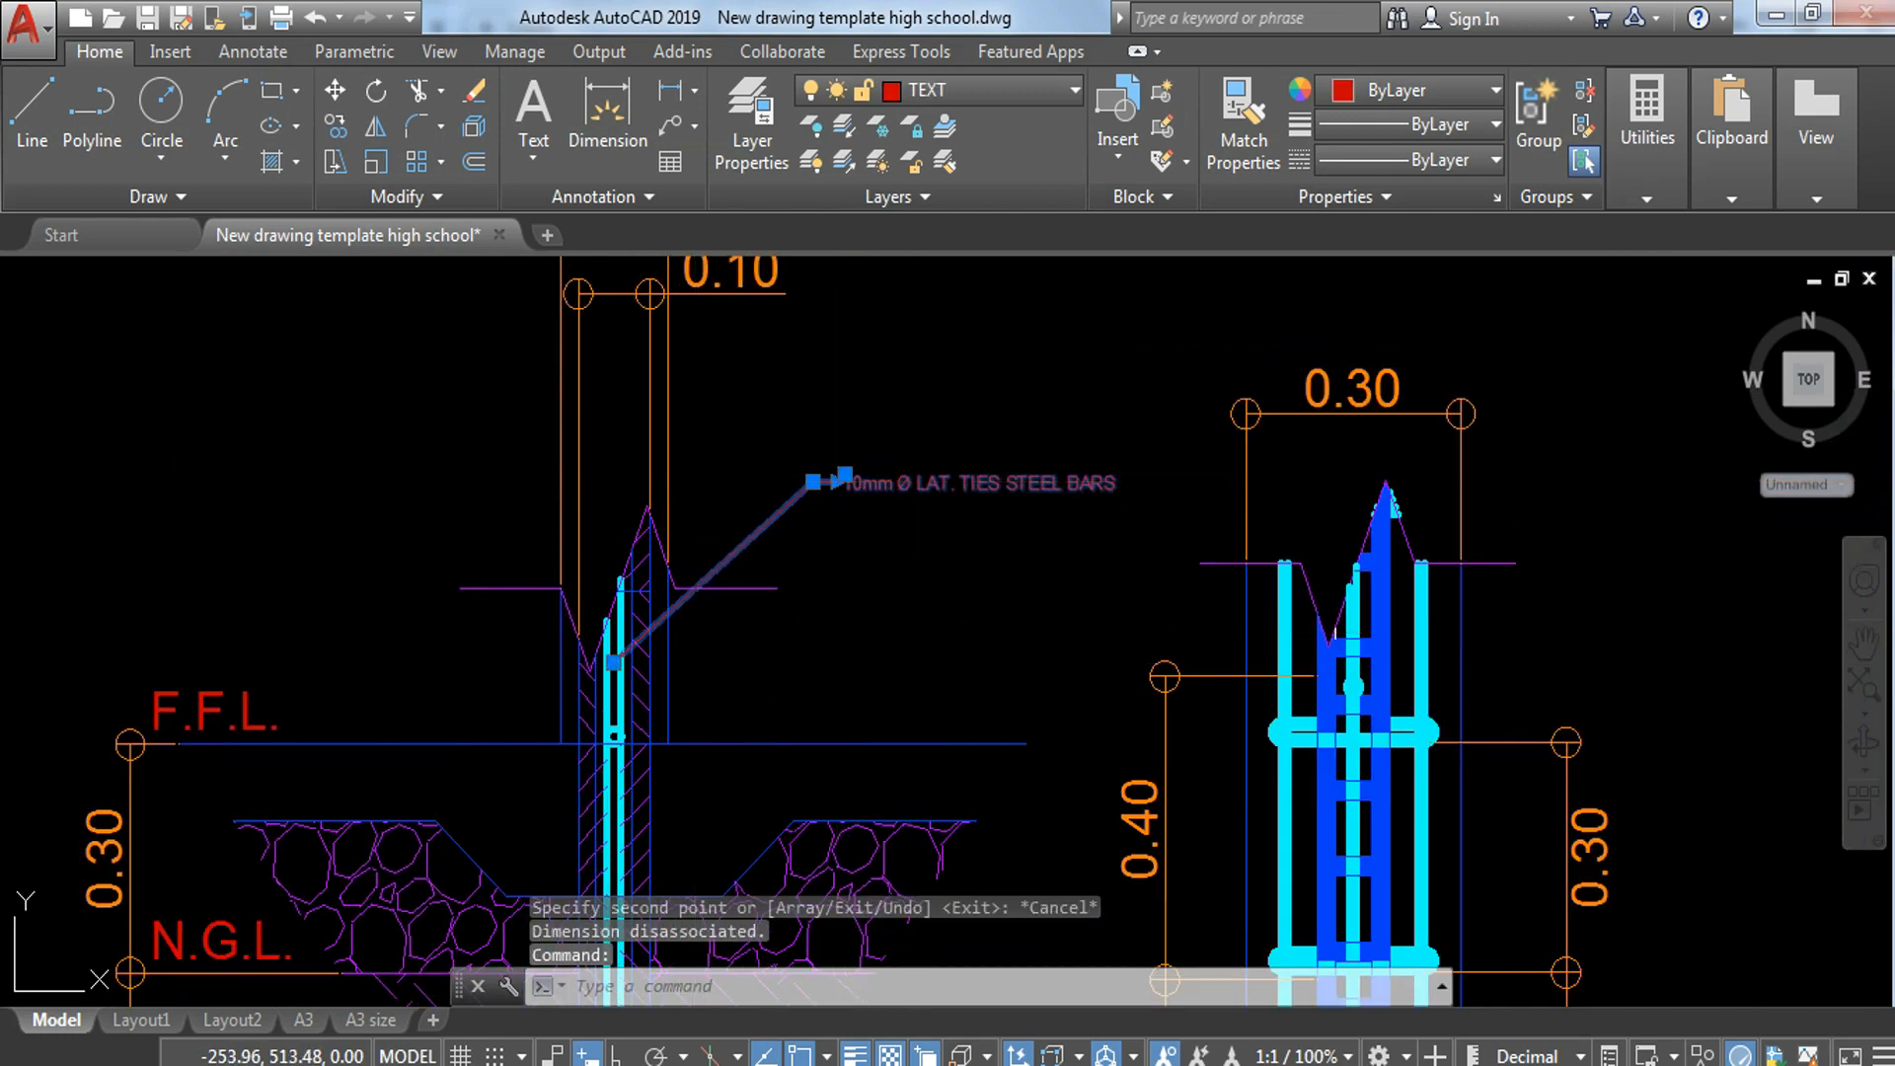
double_click(919, 480)
drag(883, 472, 1270, 467)
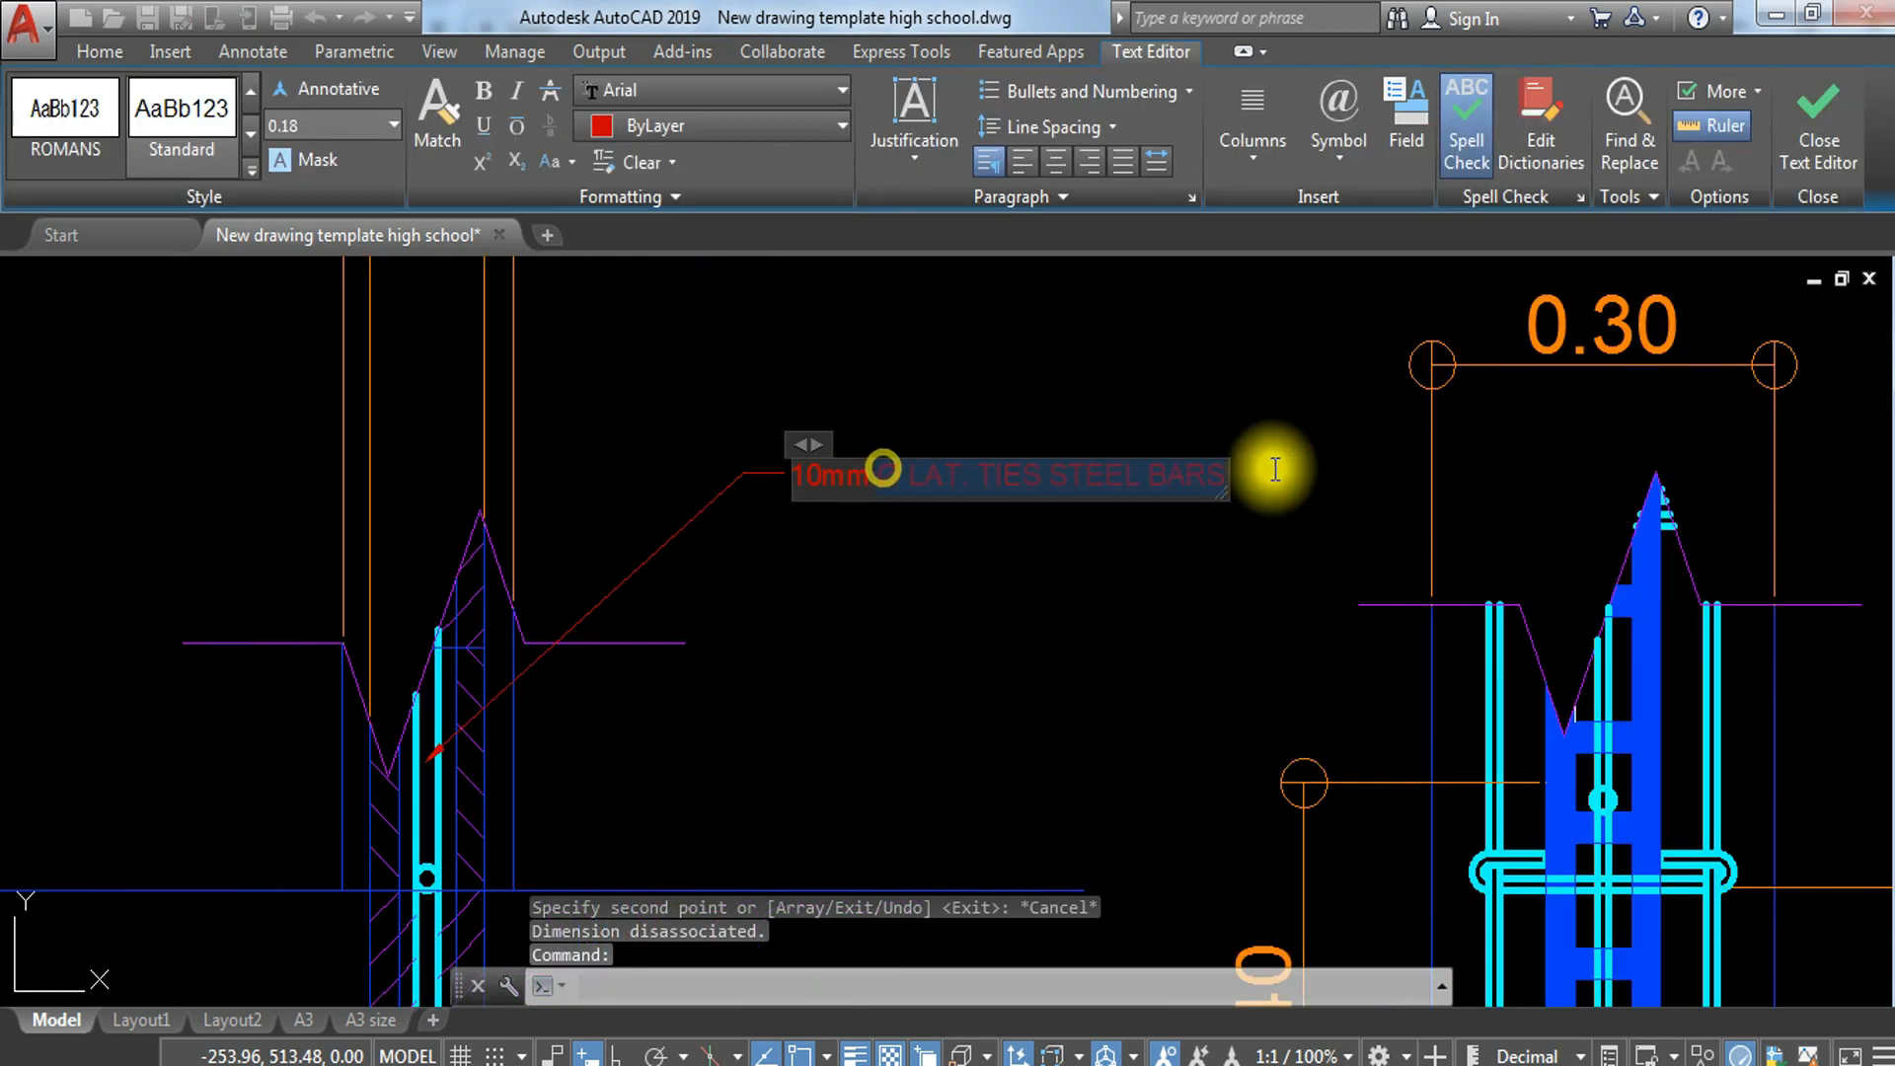
text(STEEL)
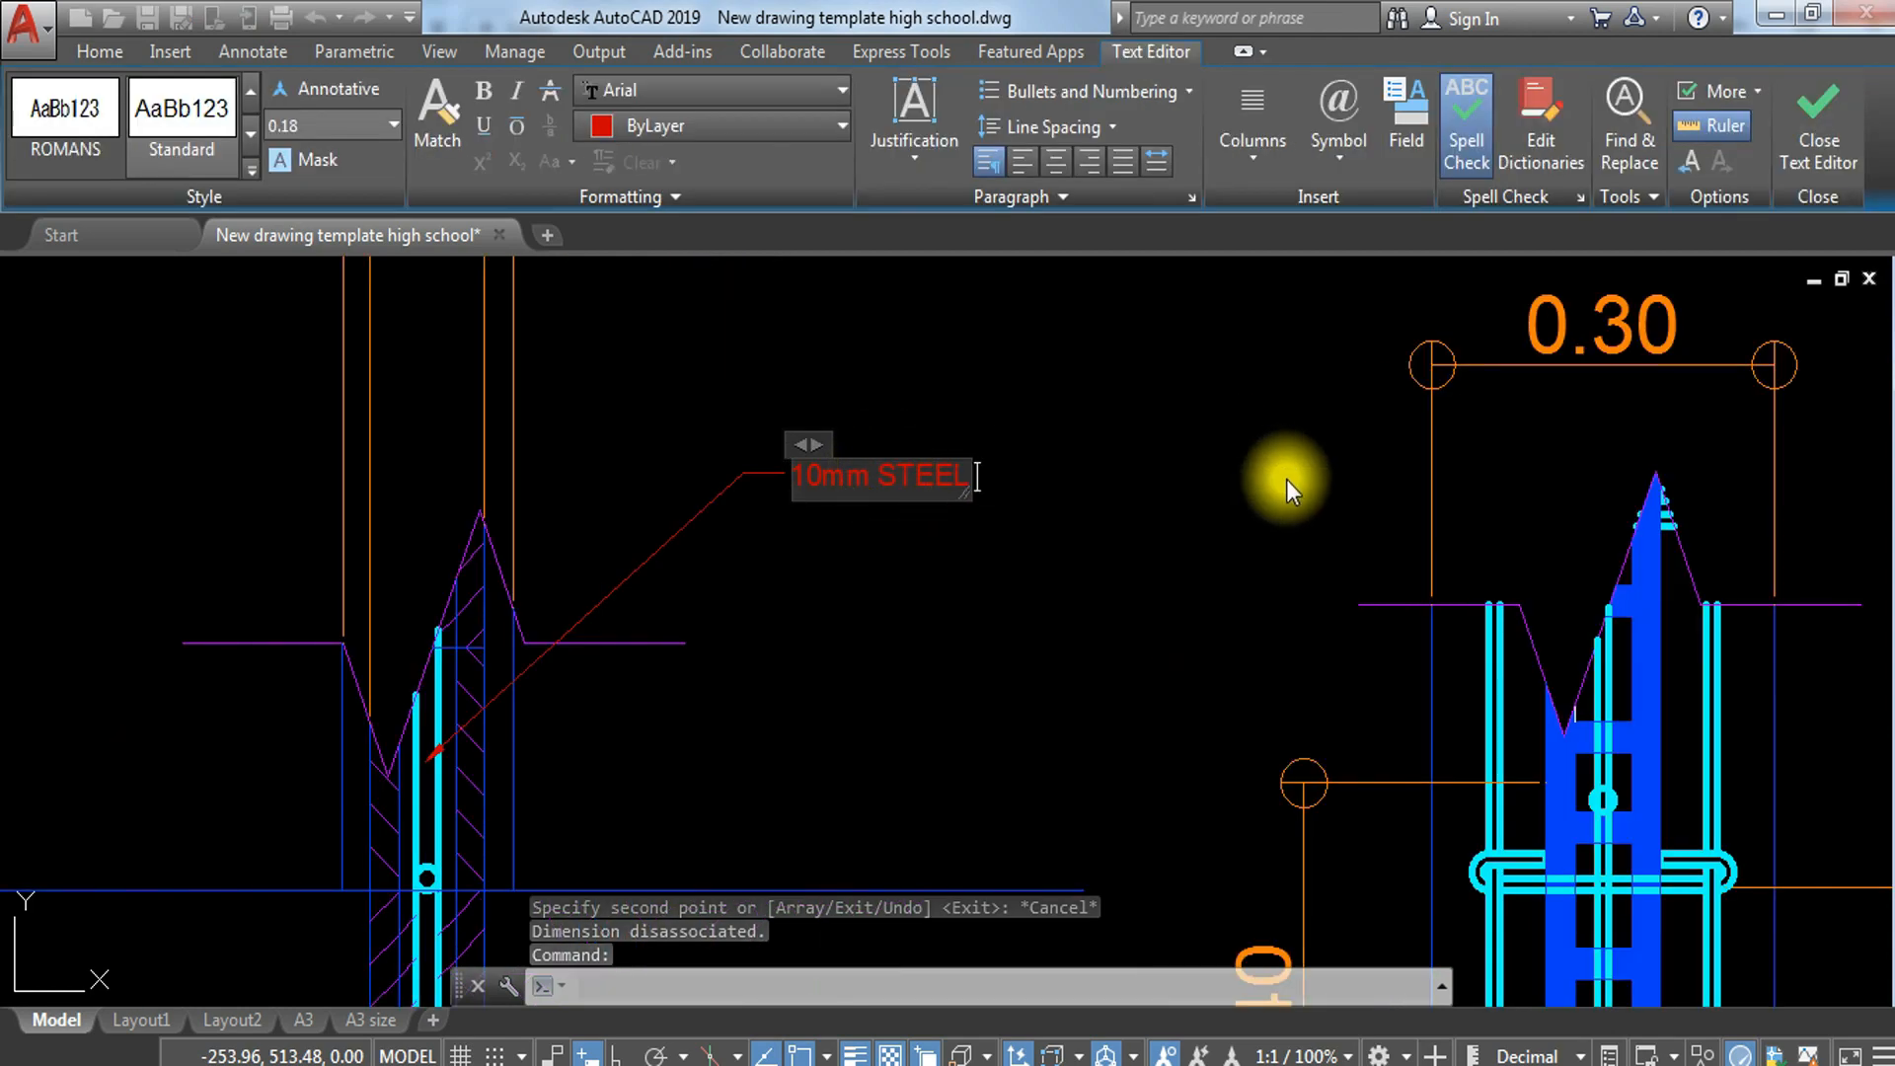
text( BARS)
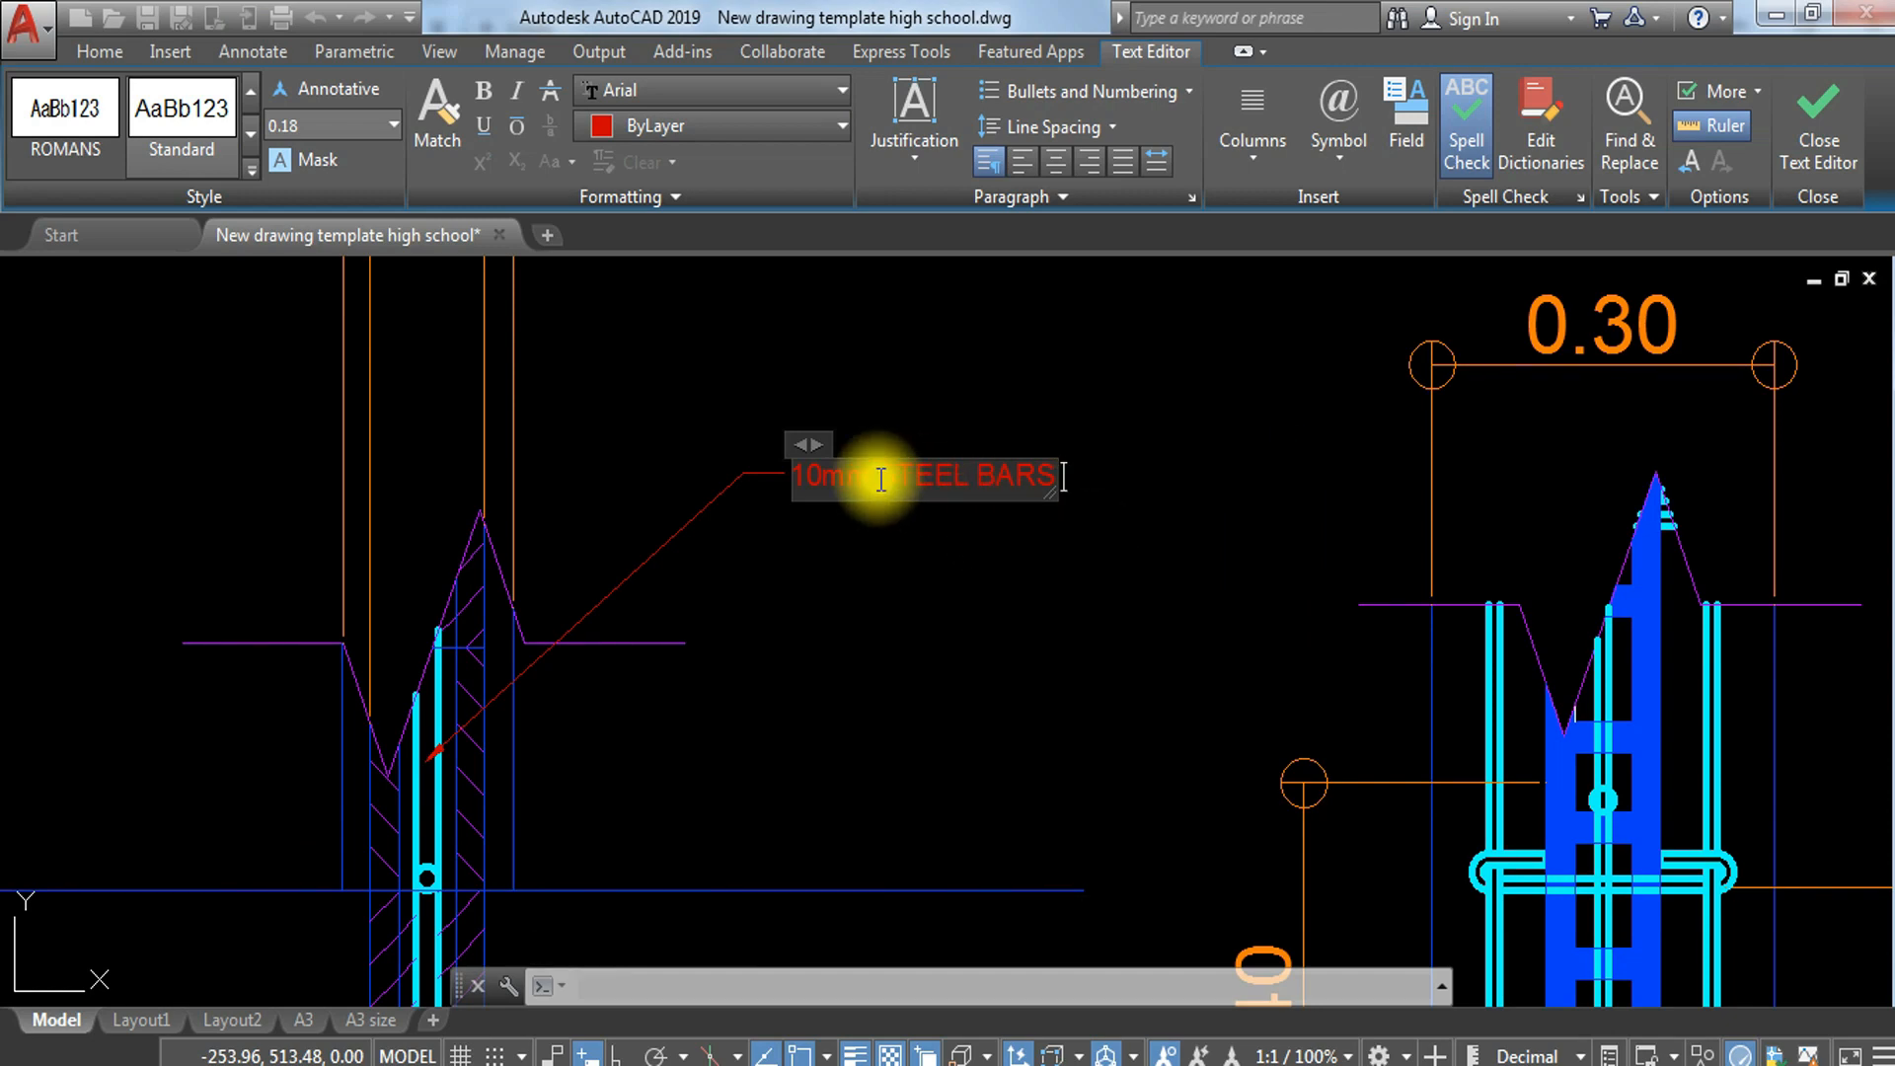
text(VERTICAL)
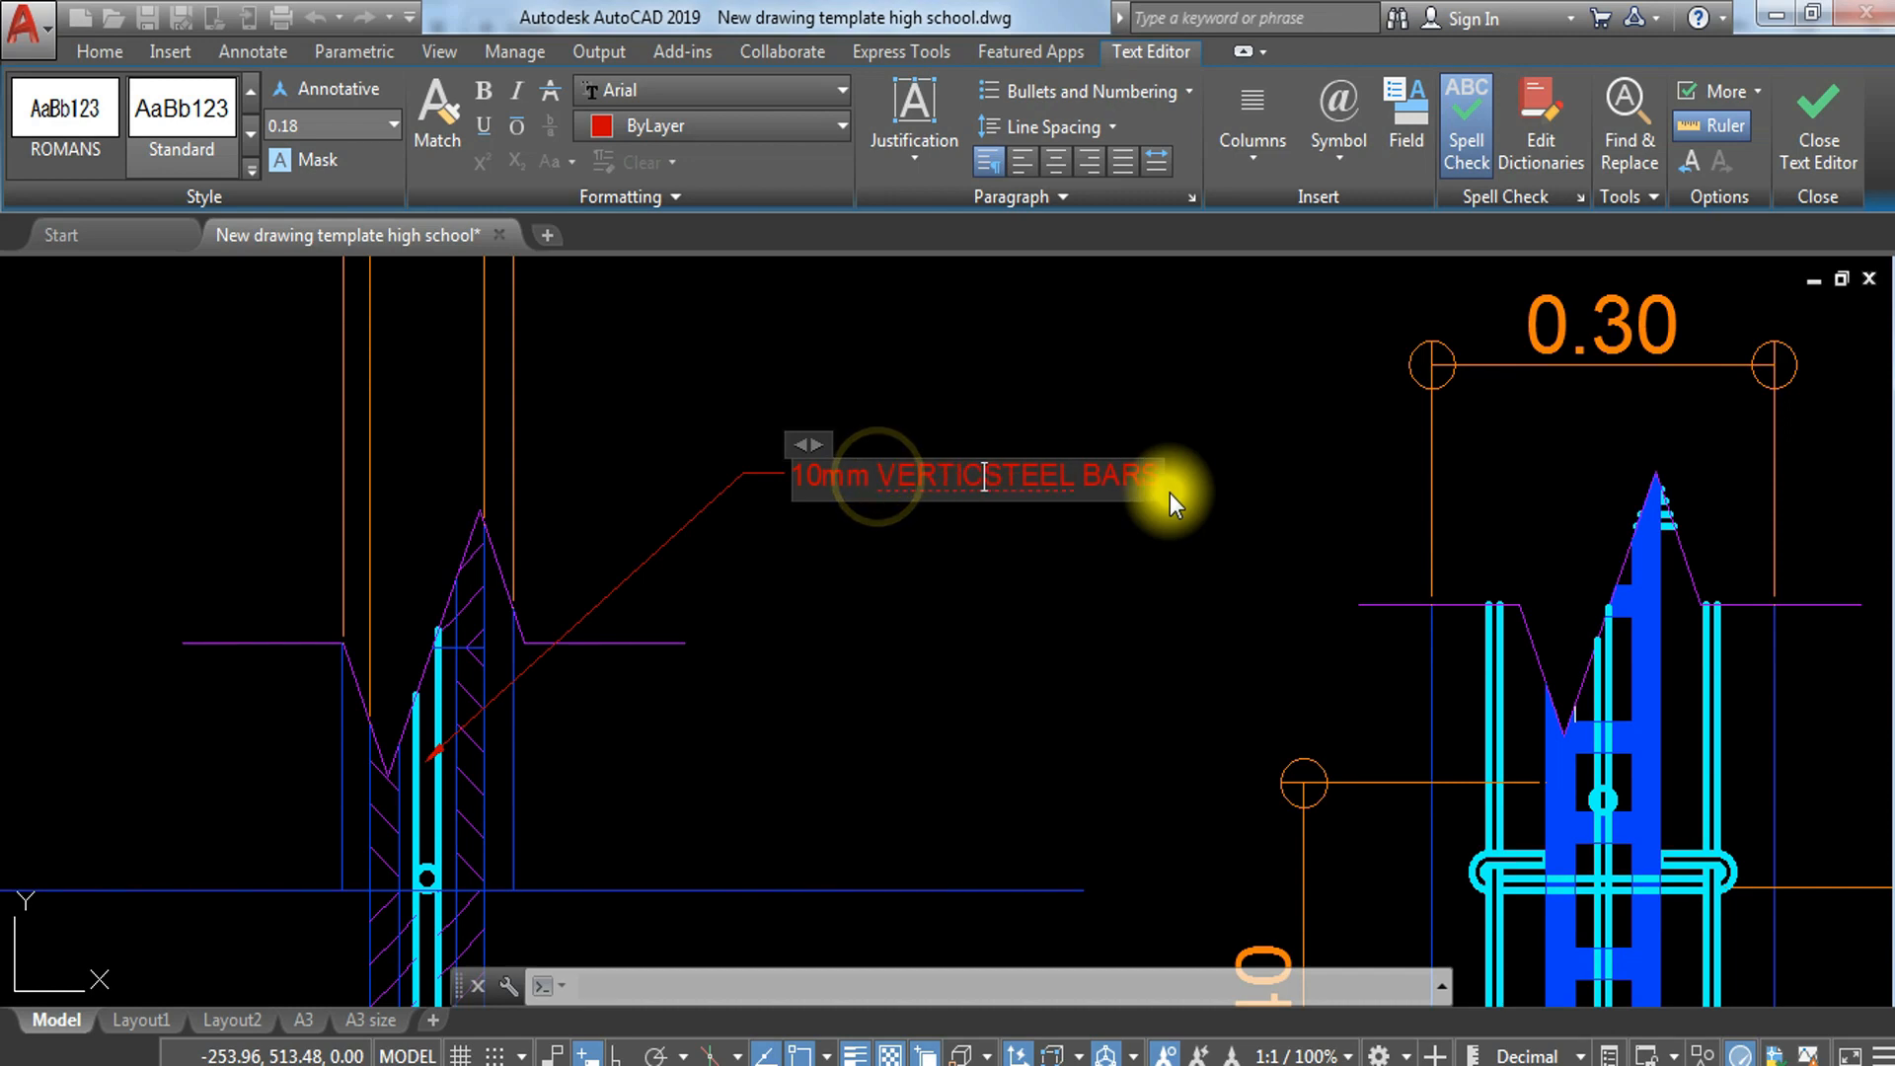
click(1136, 650)
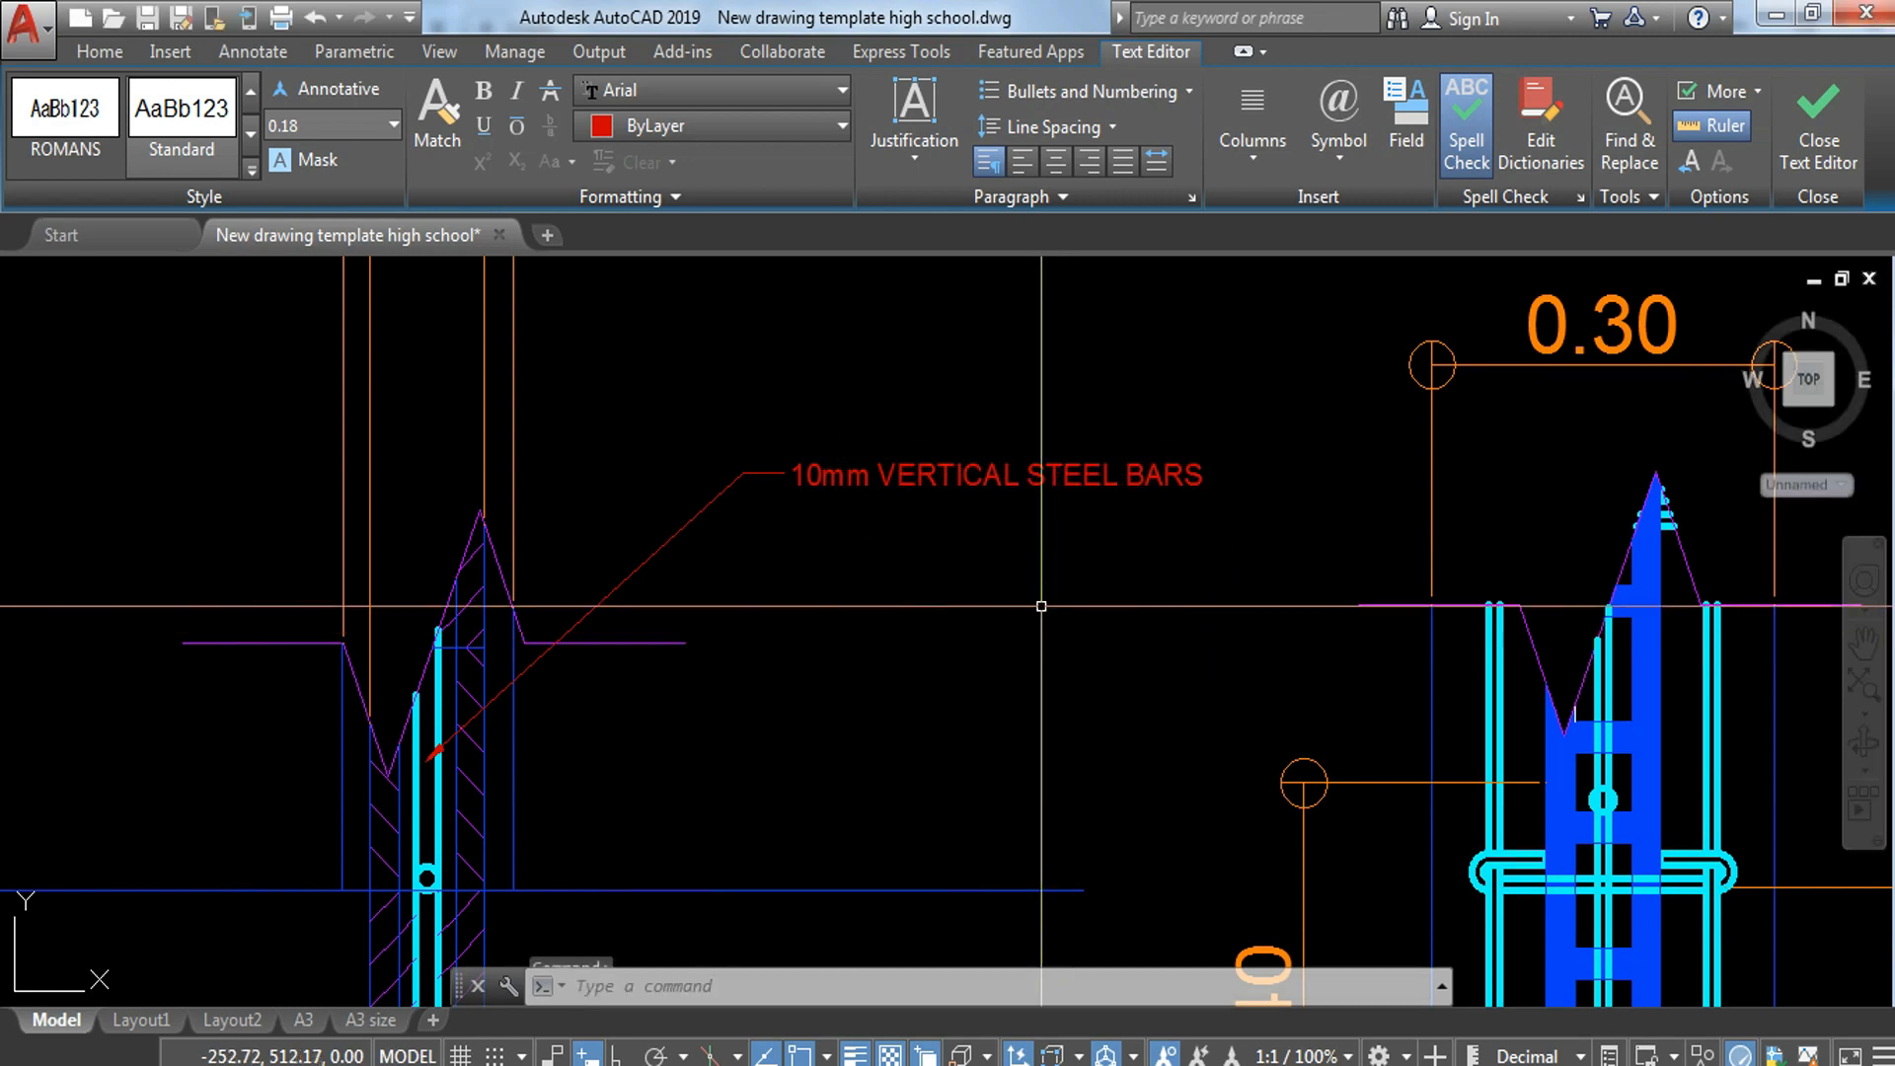
Step: Move the wall-footing plan with its dimensions and label about 2.28 units farther from the section
scroll(1013, 571, down, 2)
middle_drag(1011, 568, 936, 410)
scroll(936, 410, down, 4)
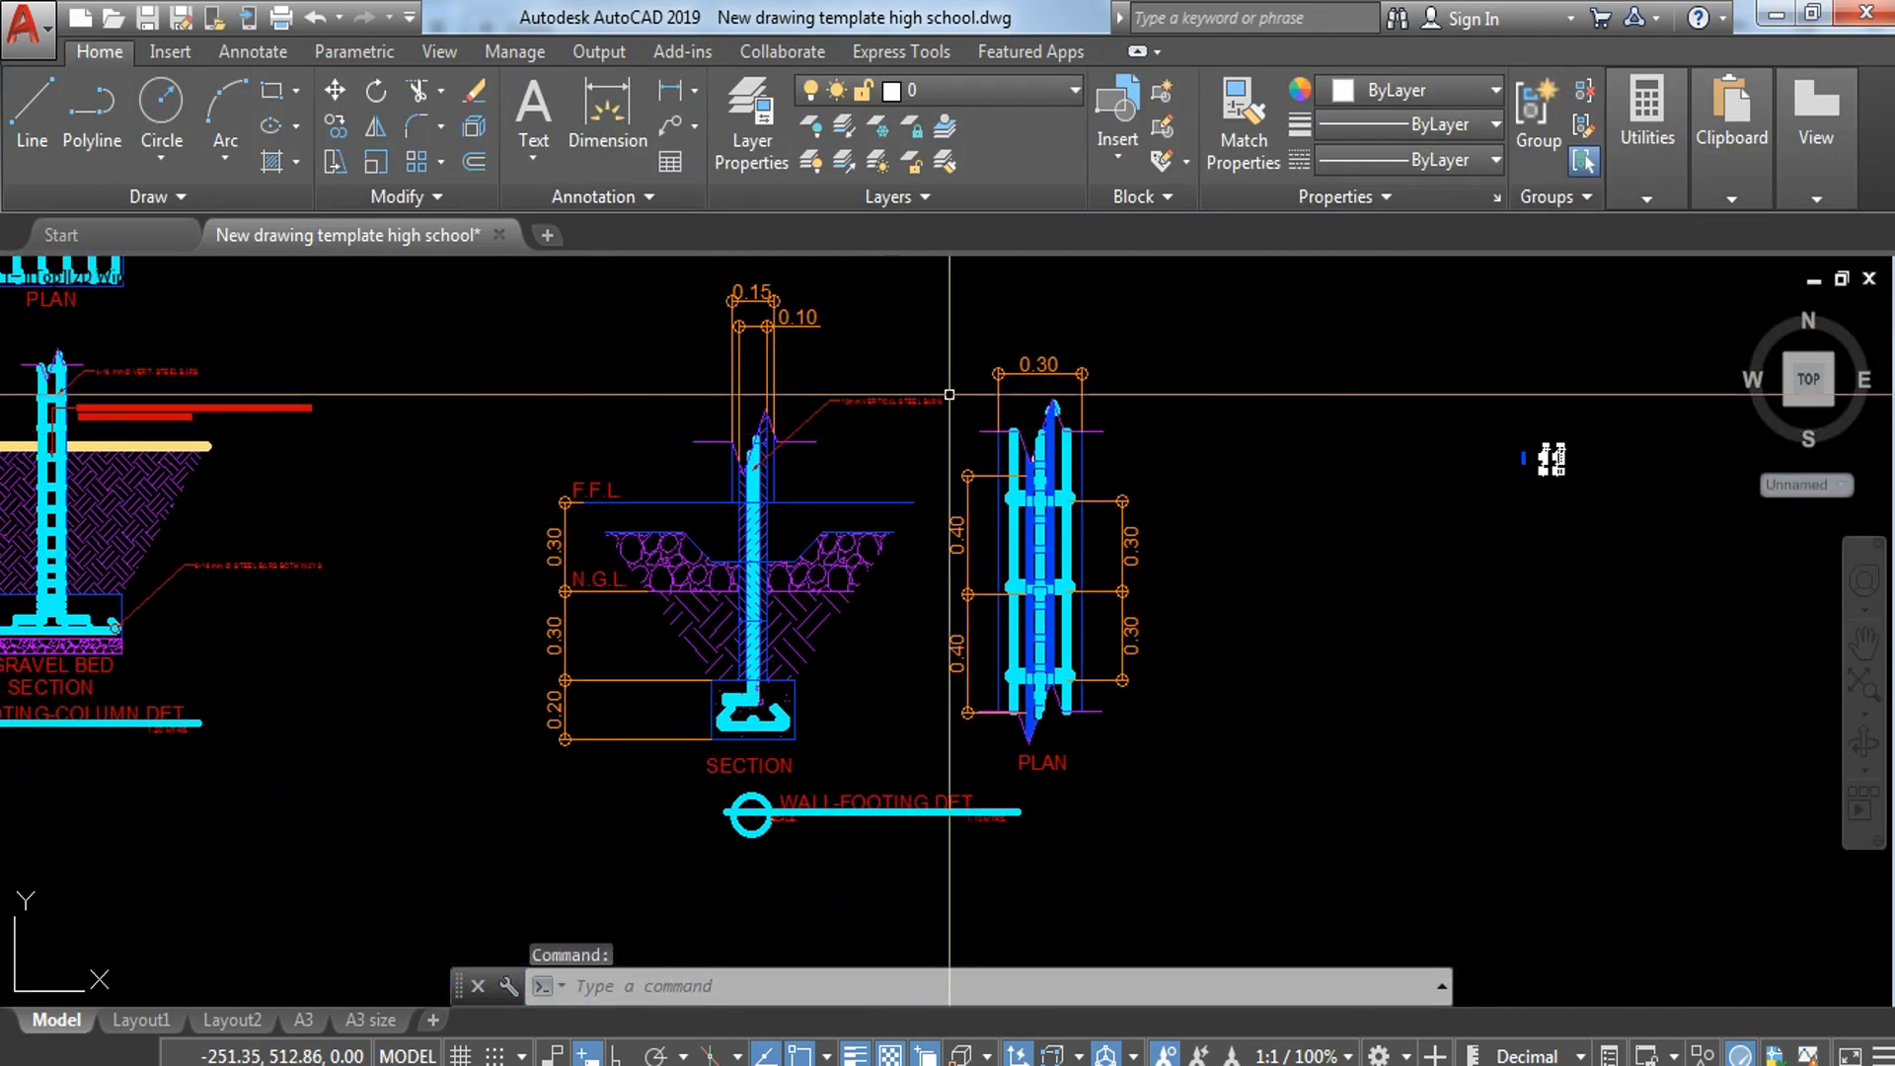
click(923, 331)
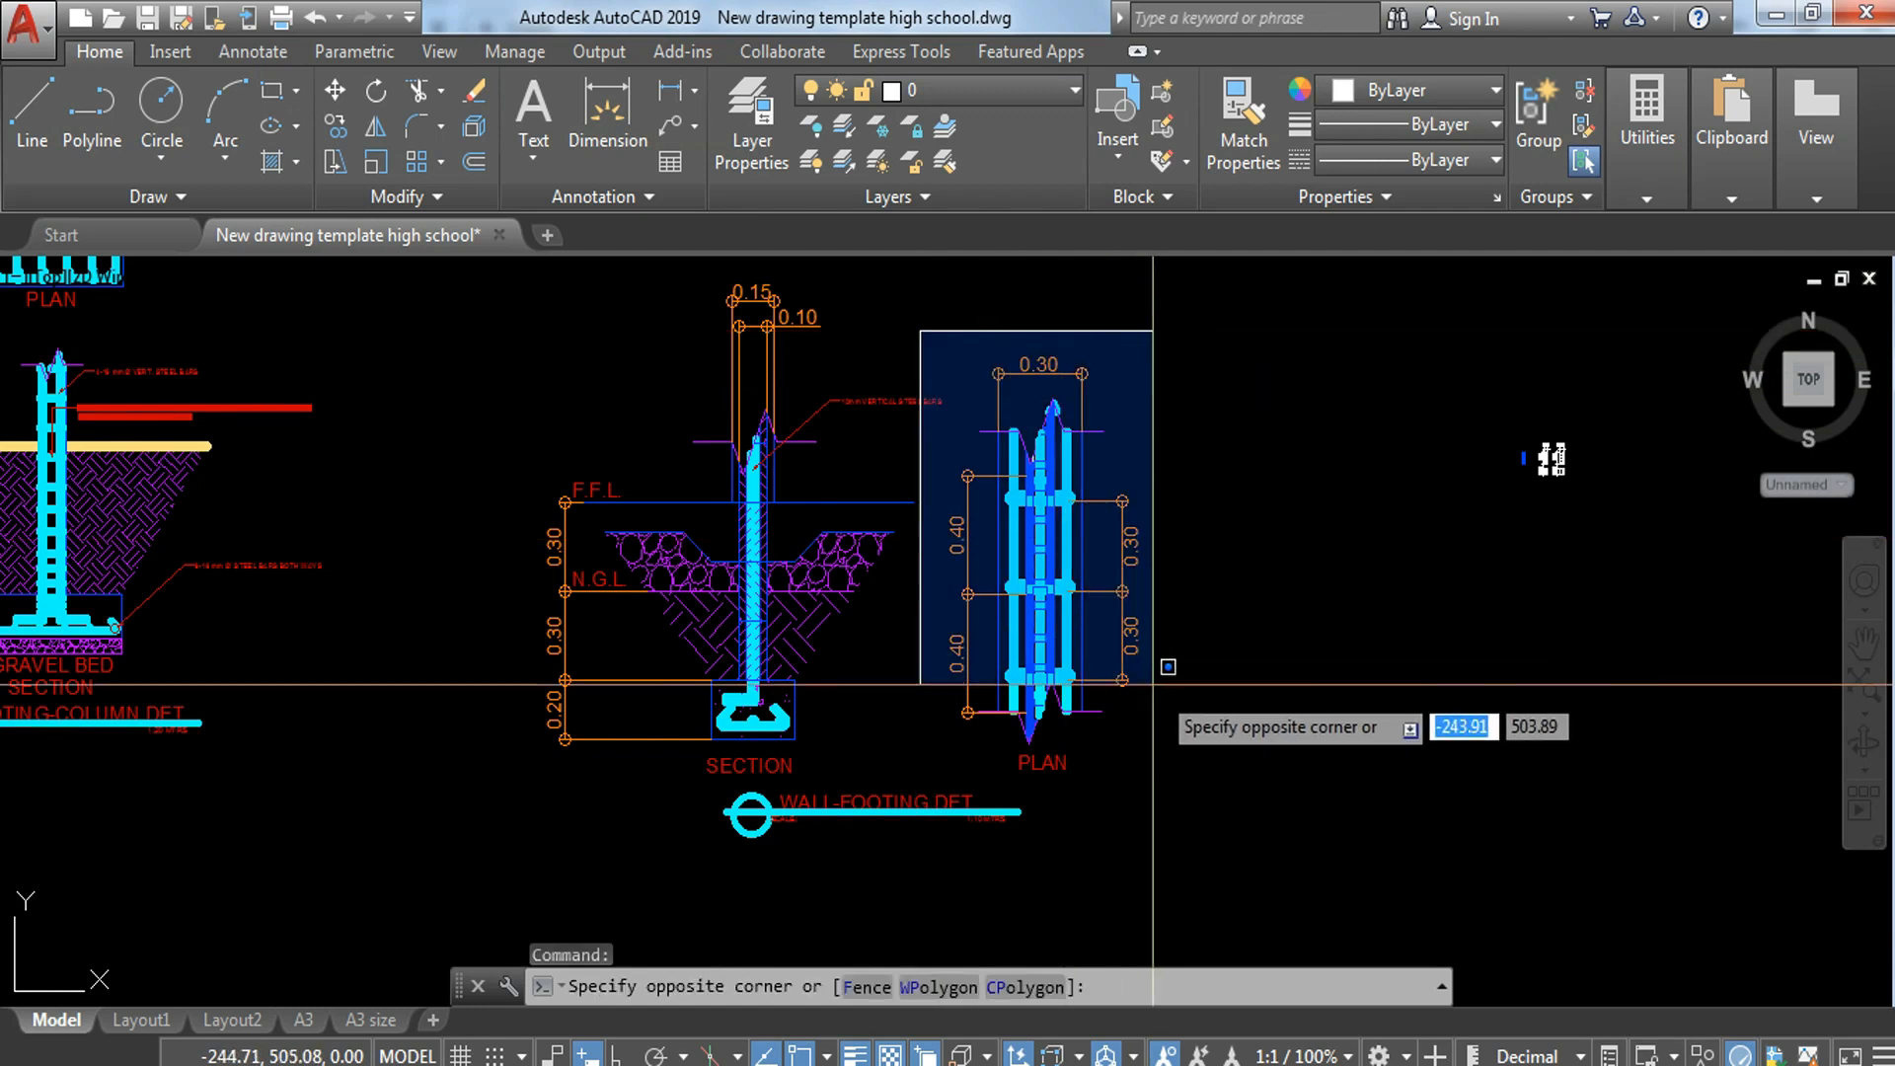
click(1184, 788)
text(m)
key(Return)
click(1203, 735)
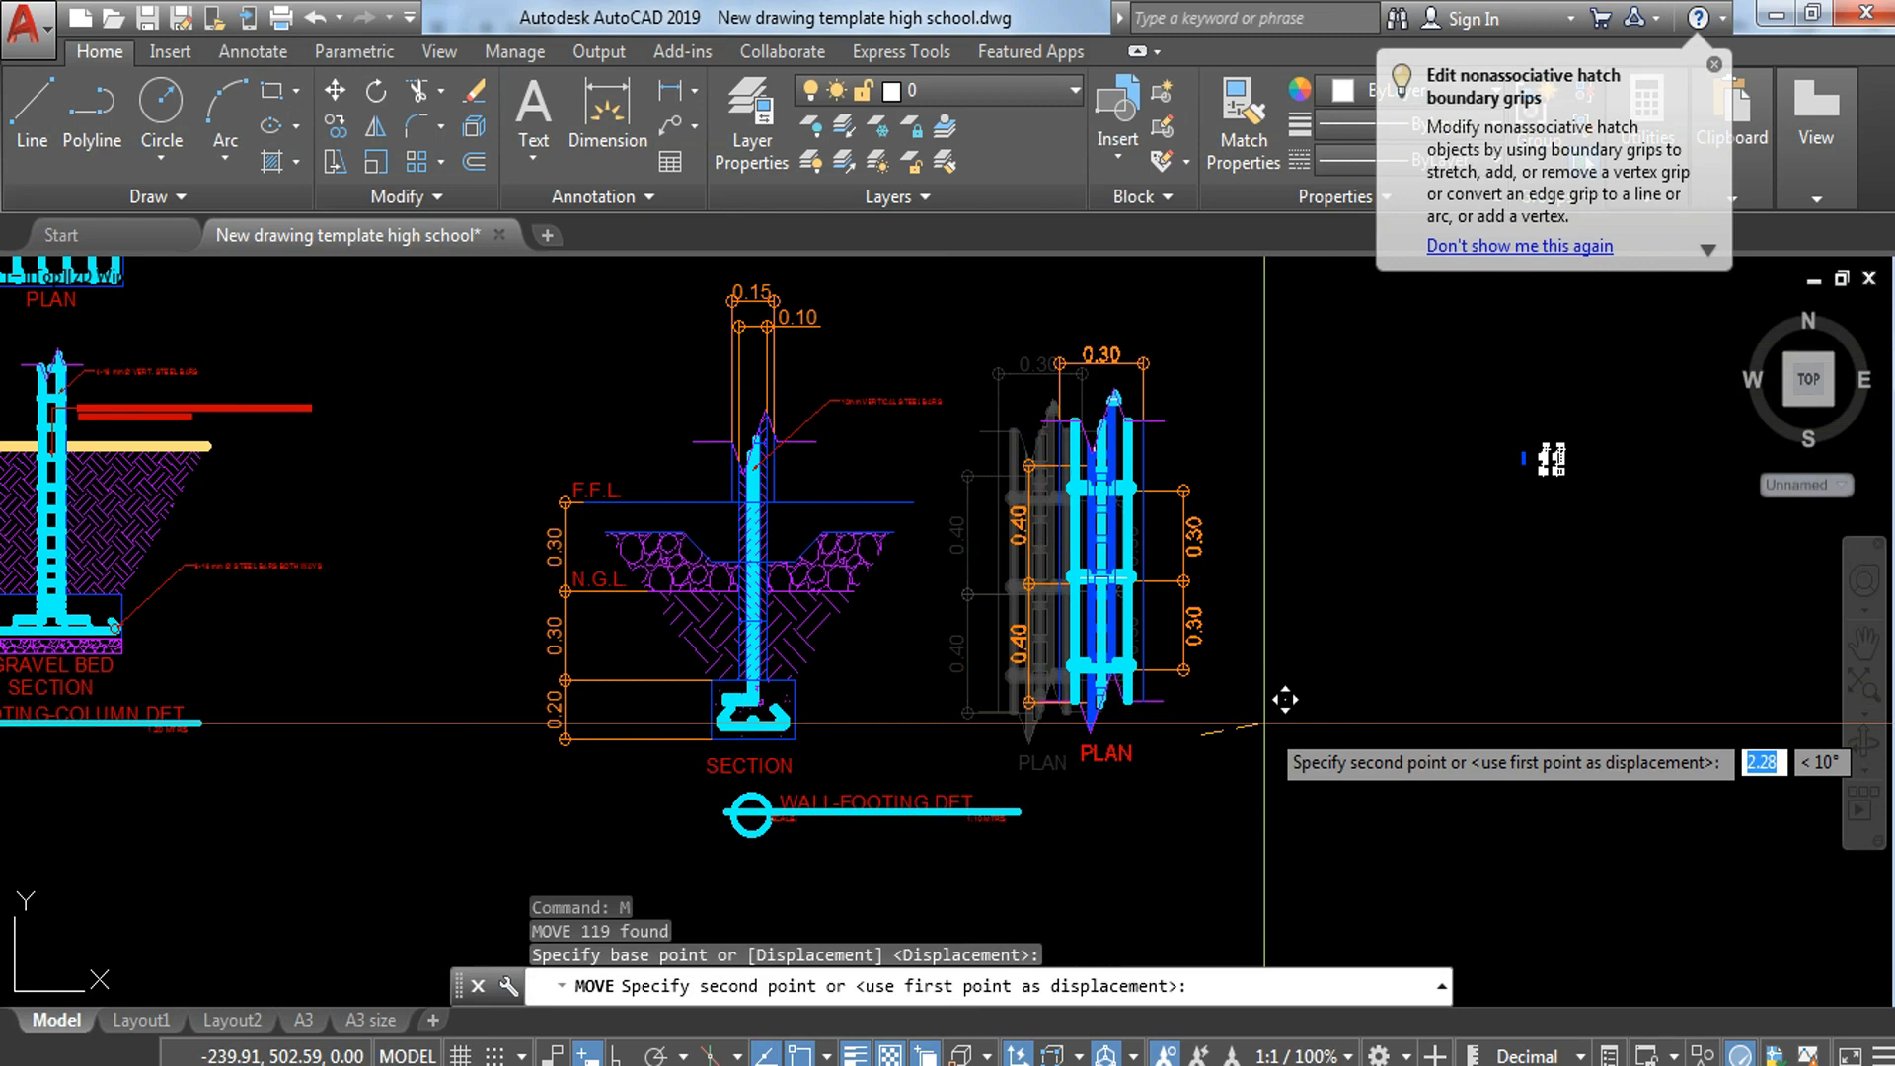
key(Escape)
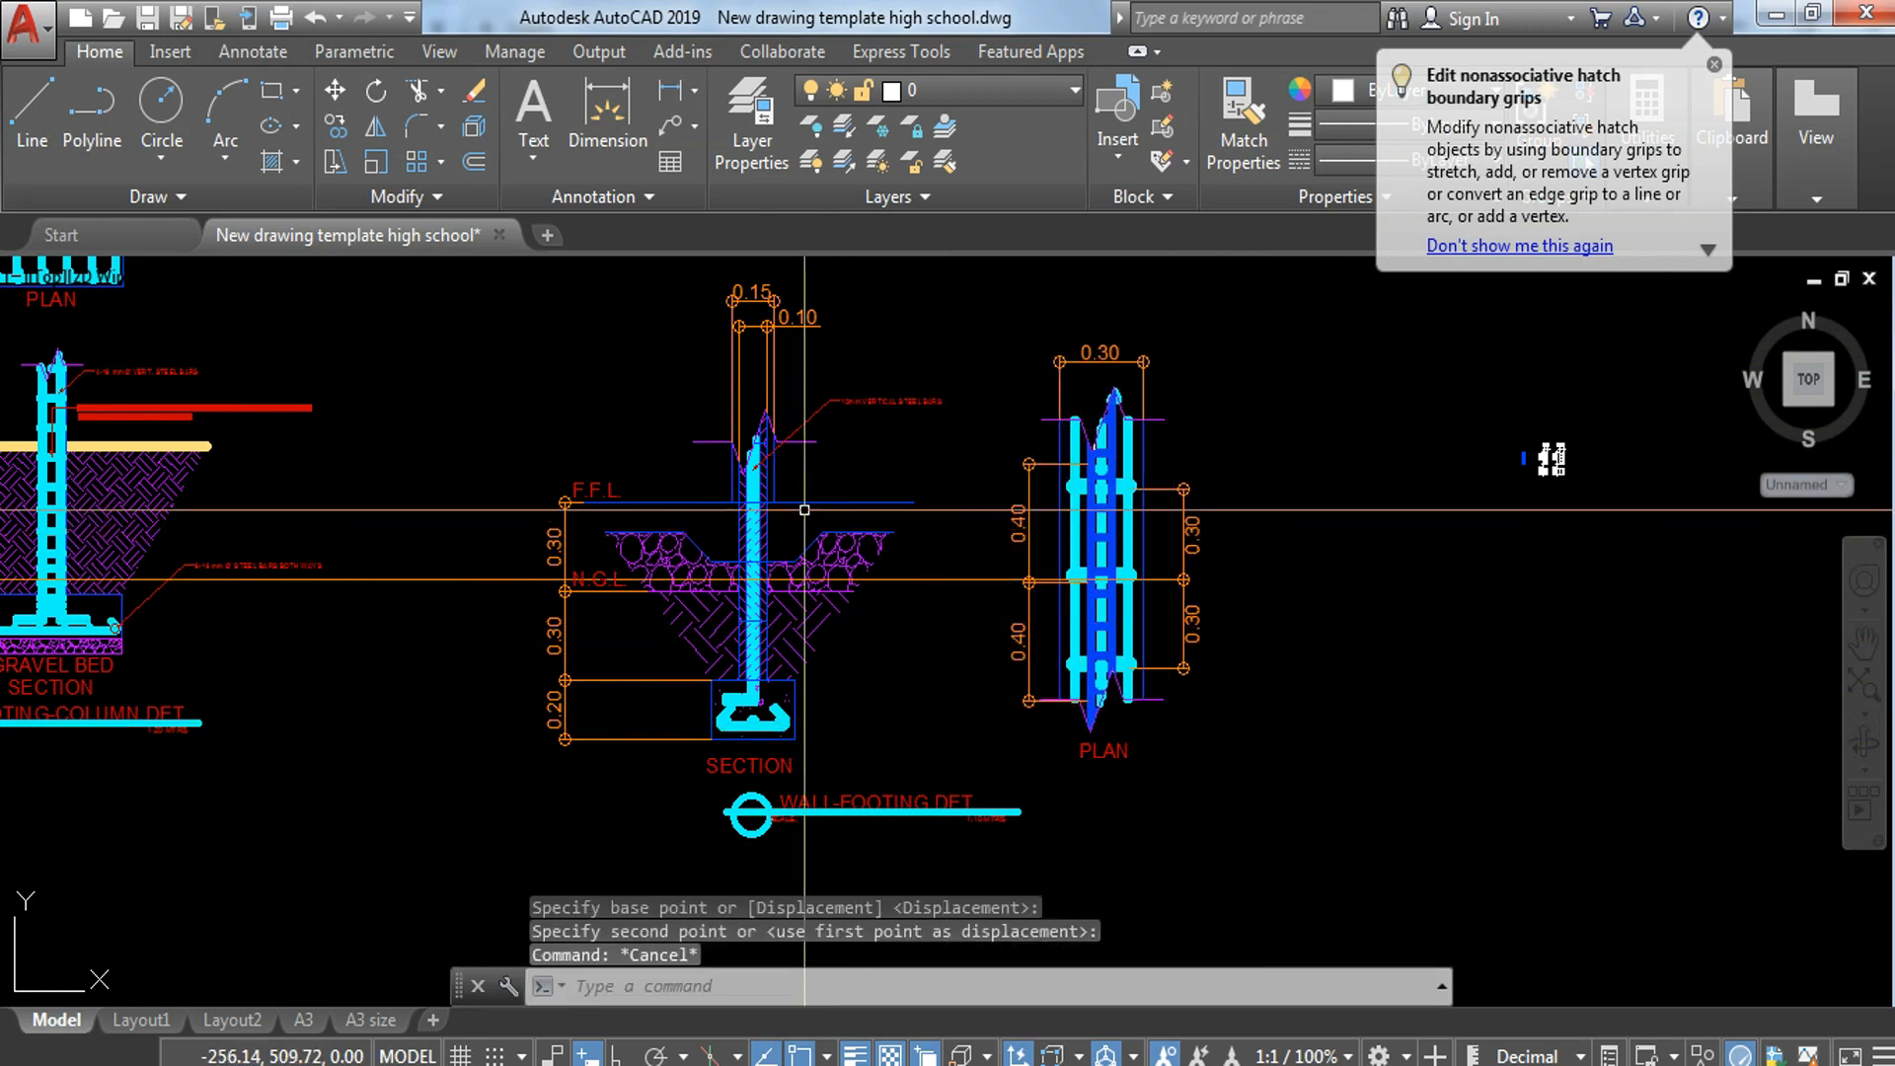
Step: Copy the 10mm VERTICAL STEEL BARS leader so its arrow points at the centre of the round bar at the F.F.L. line
scroll(805, 510, up, 5)
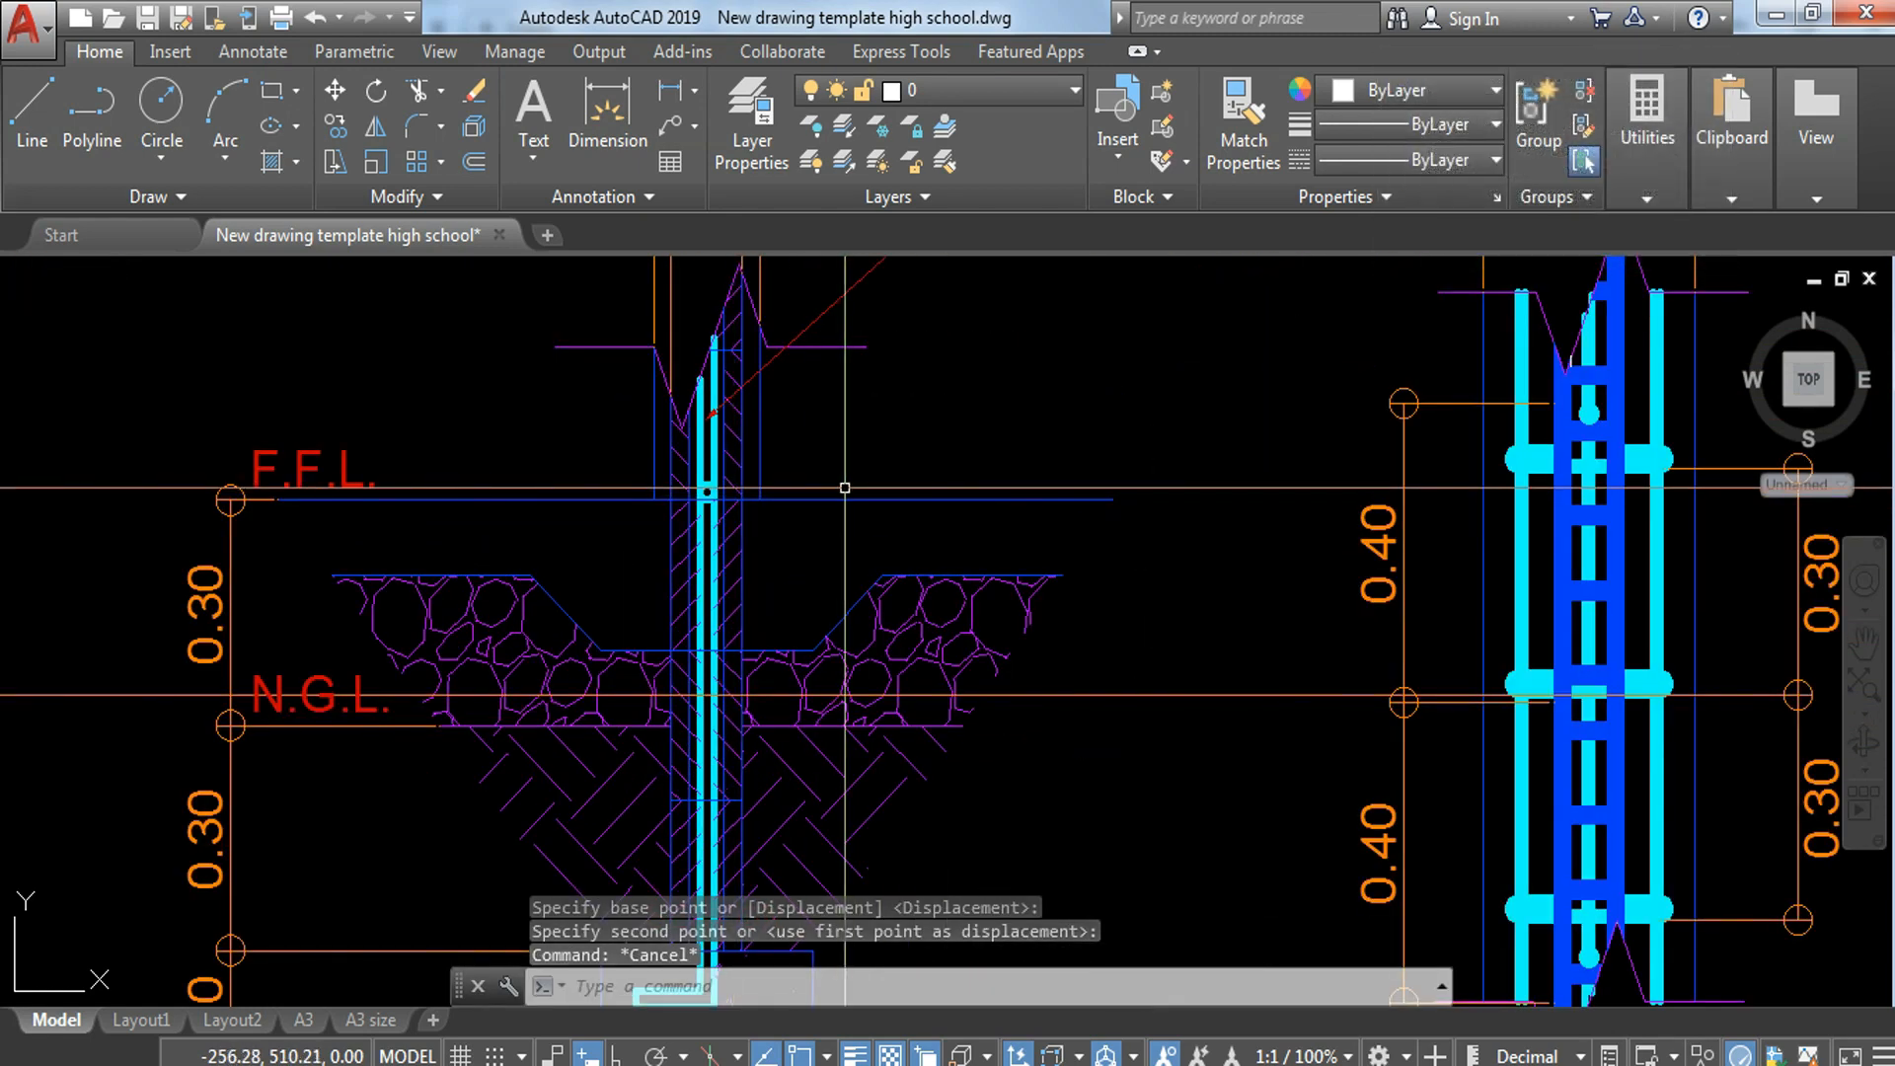
middle_drag(845, 488, 795, 661)
click(951, 363)
click(890, 460)
text(C)
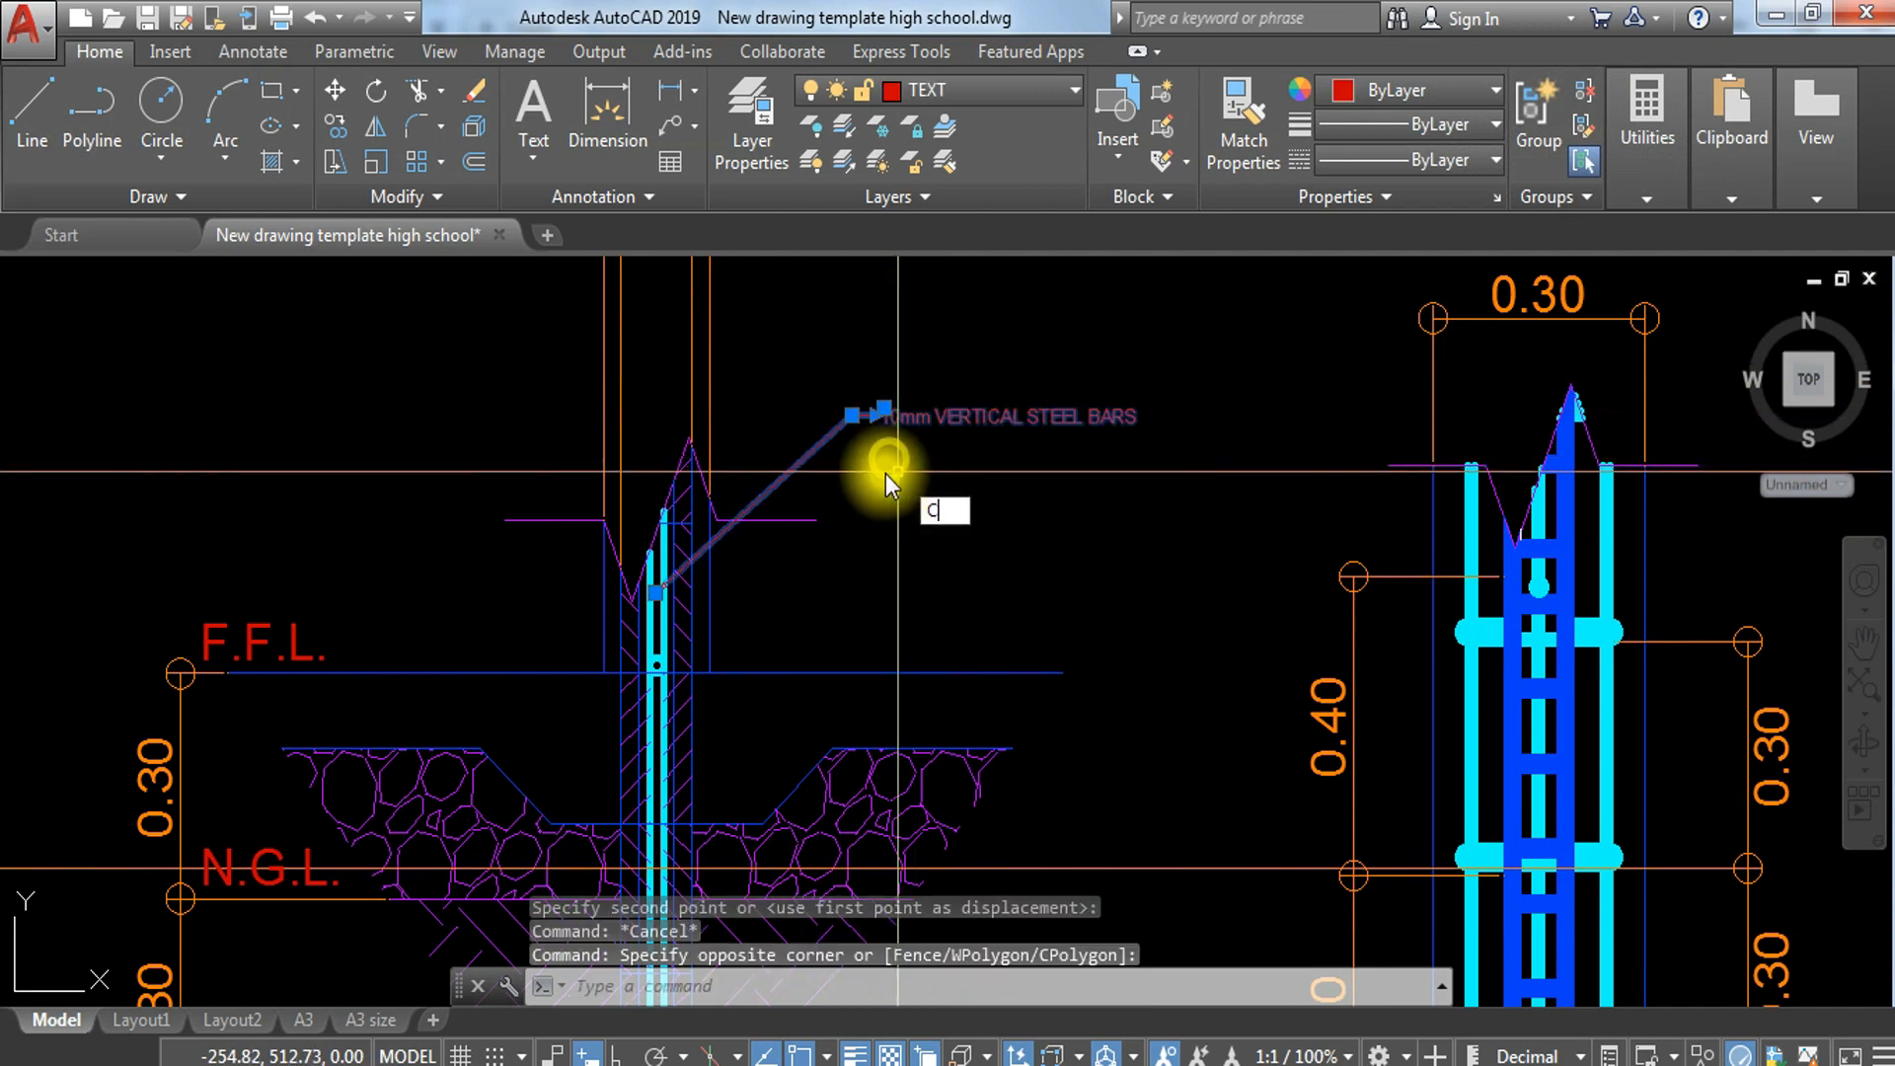
text(O)
key(Return)
scroll(681, 602, up, 5)
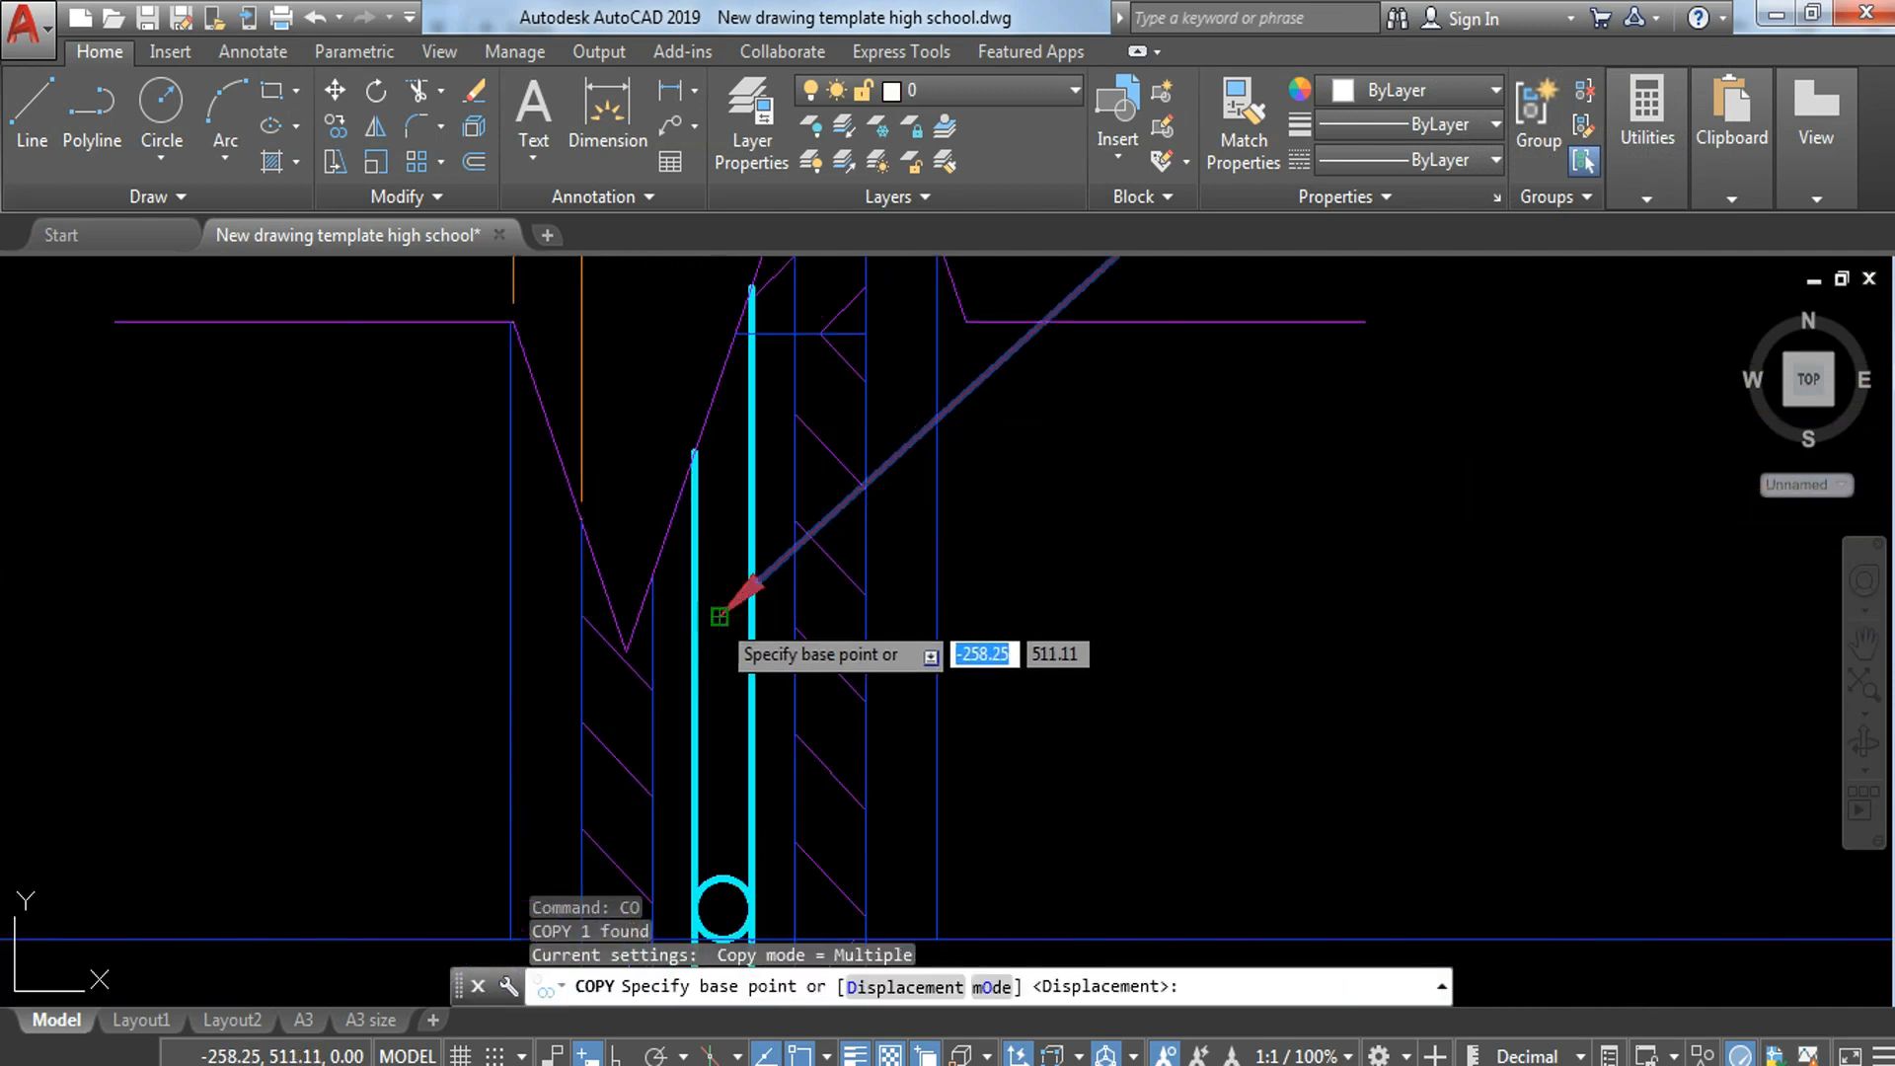
click(720, 616)
middle_drag(747, 760, 710, 533)
click(688, 682)
key(Escape)
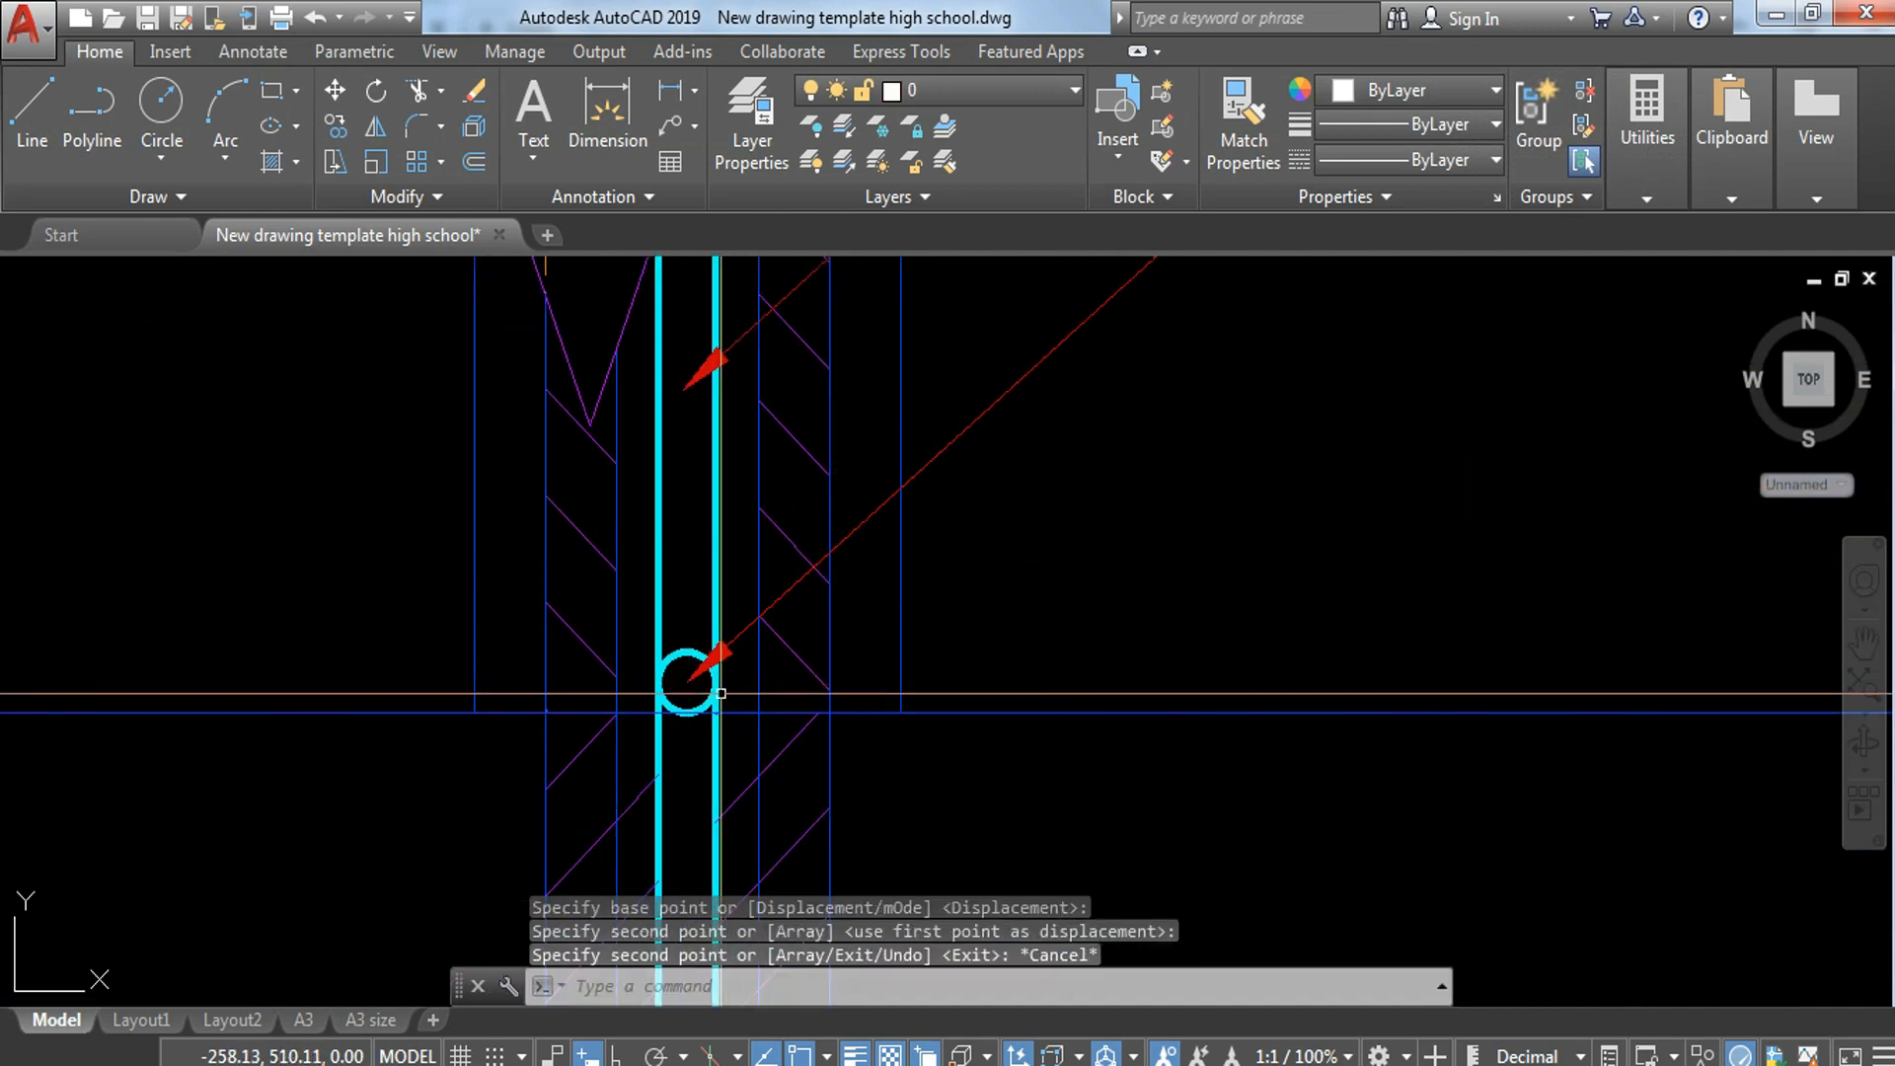
Step: Draw a circle of about 0.2 units radius concentrically around the round bar at the F.F.L. line
click(688, 682)
text(C)
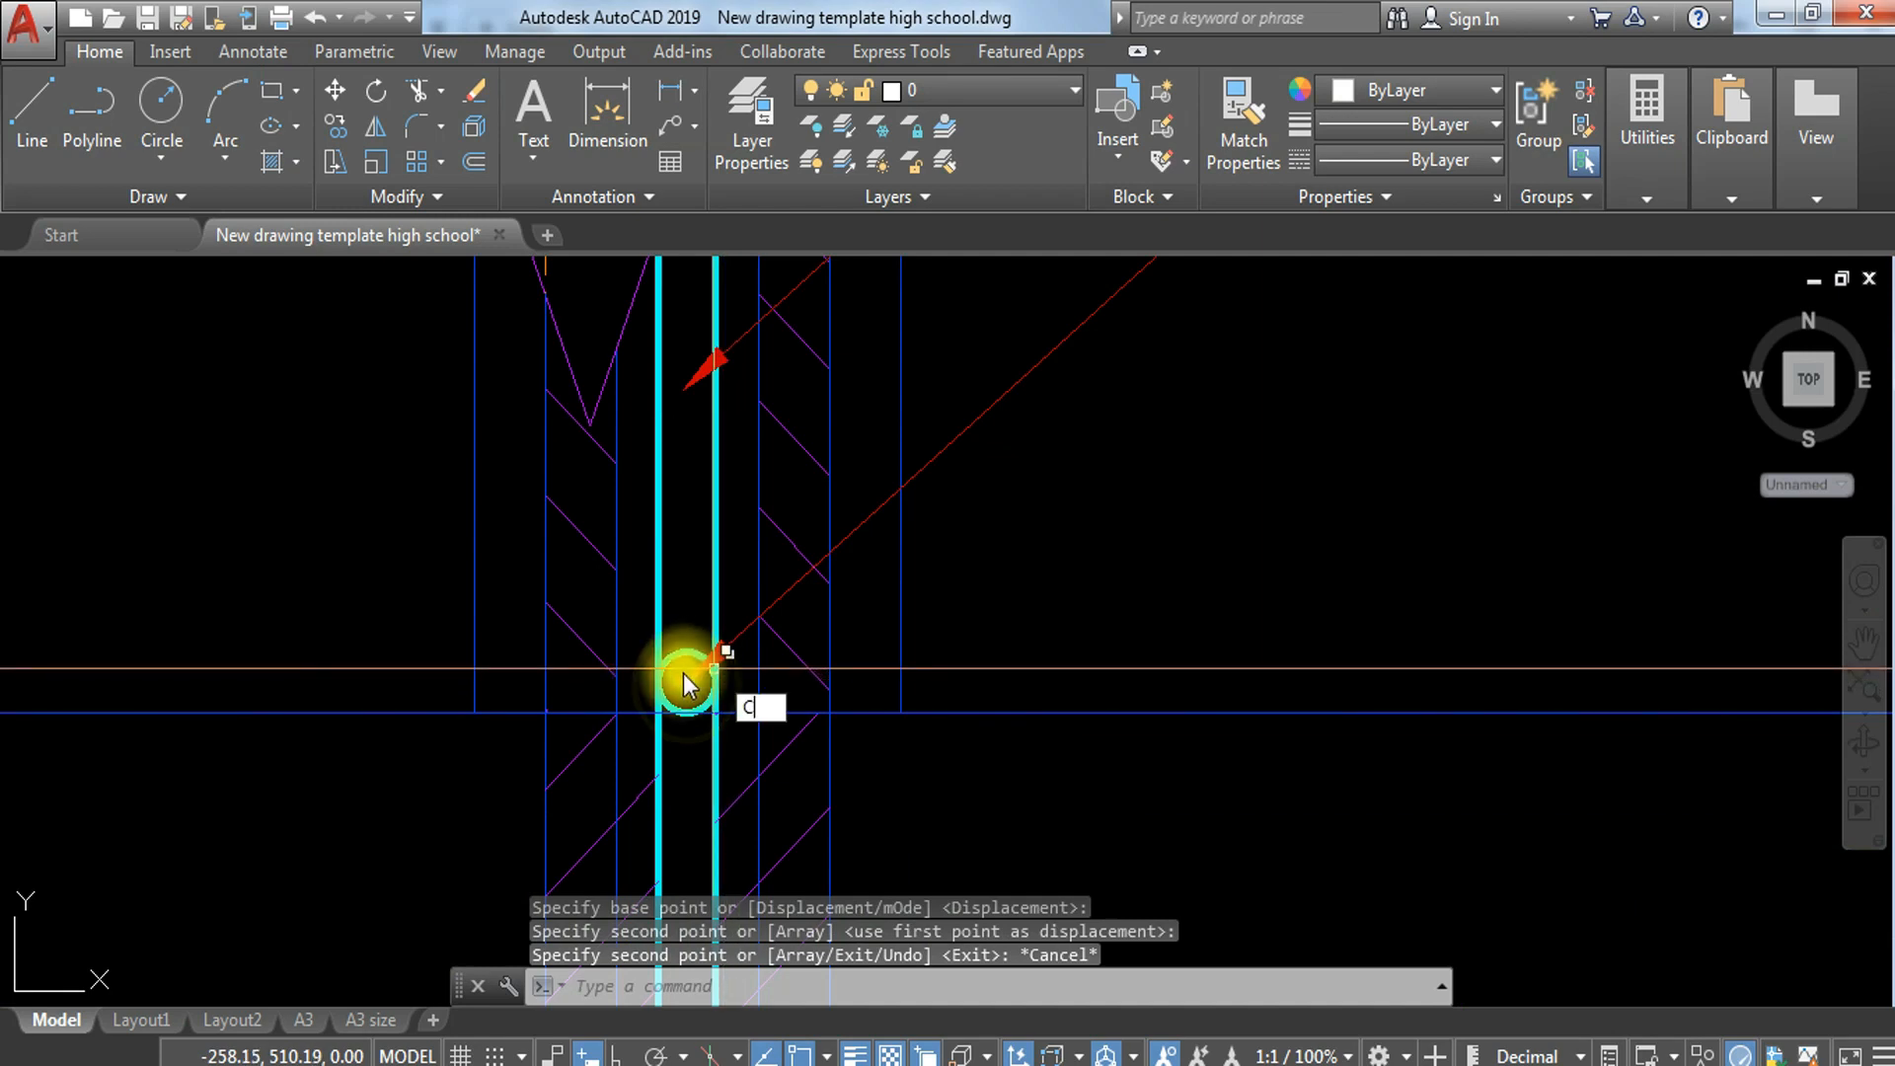
key(Return)
click(688, 682)
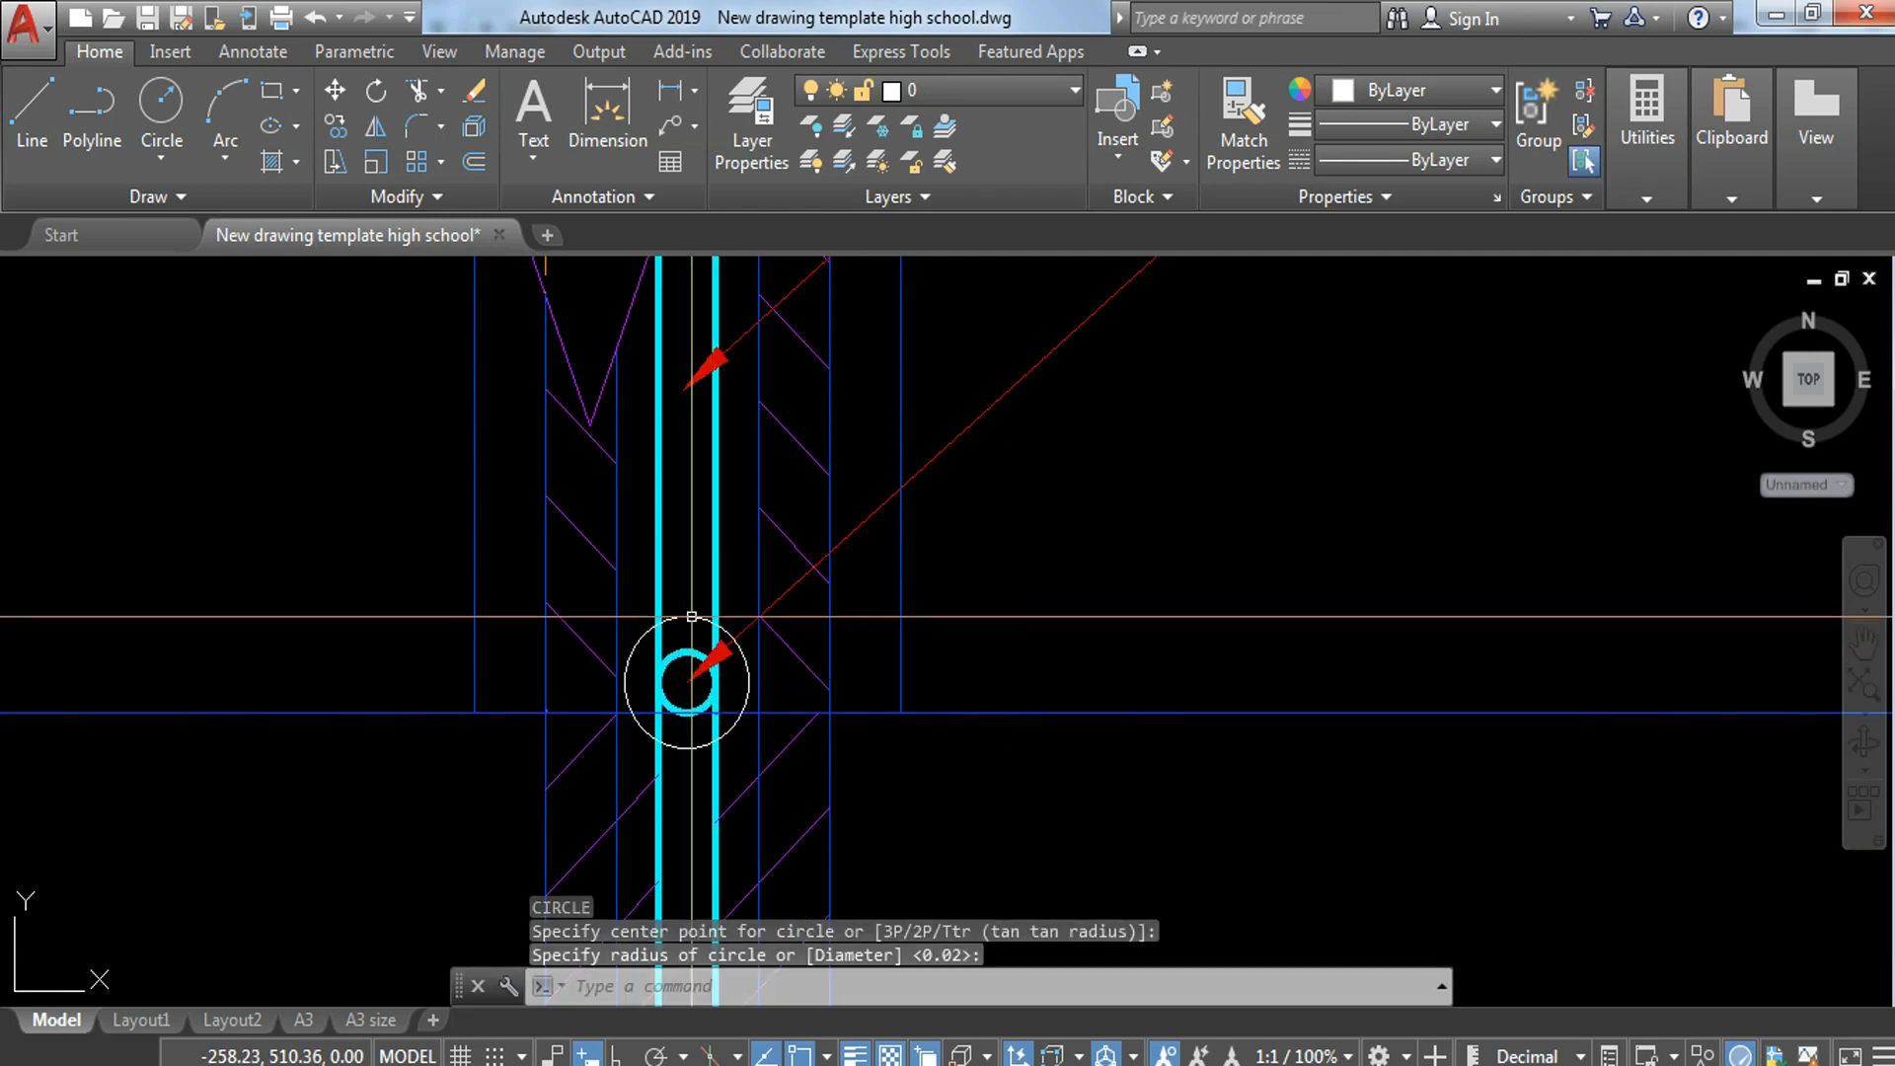
scroll(693, 617, up, 3)
click(692, 617)
Step: Move the copied leader from the round bar's centre so its arrow tip touches the edge of the new circle
click(711, 717)
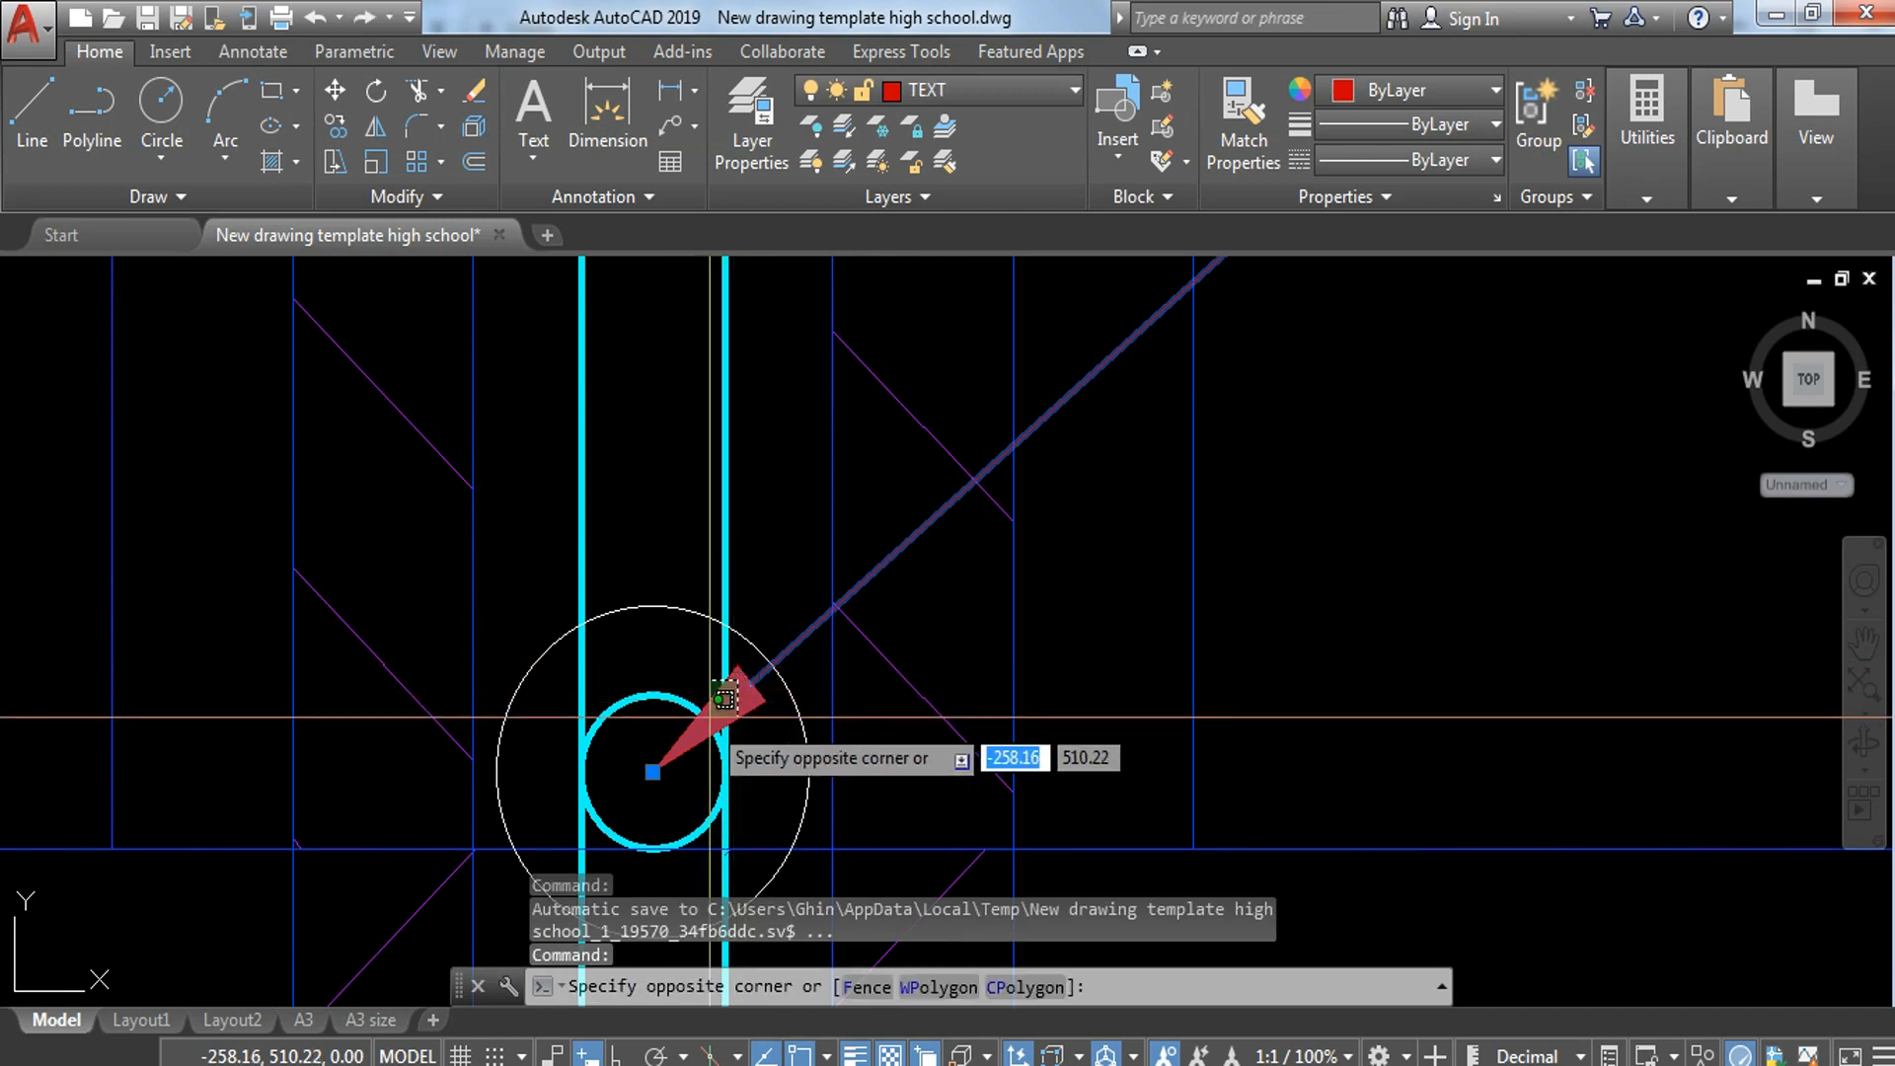
click(657, 765)
text(M)
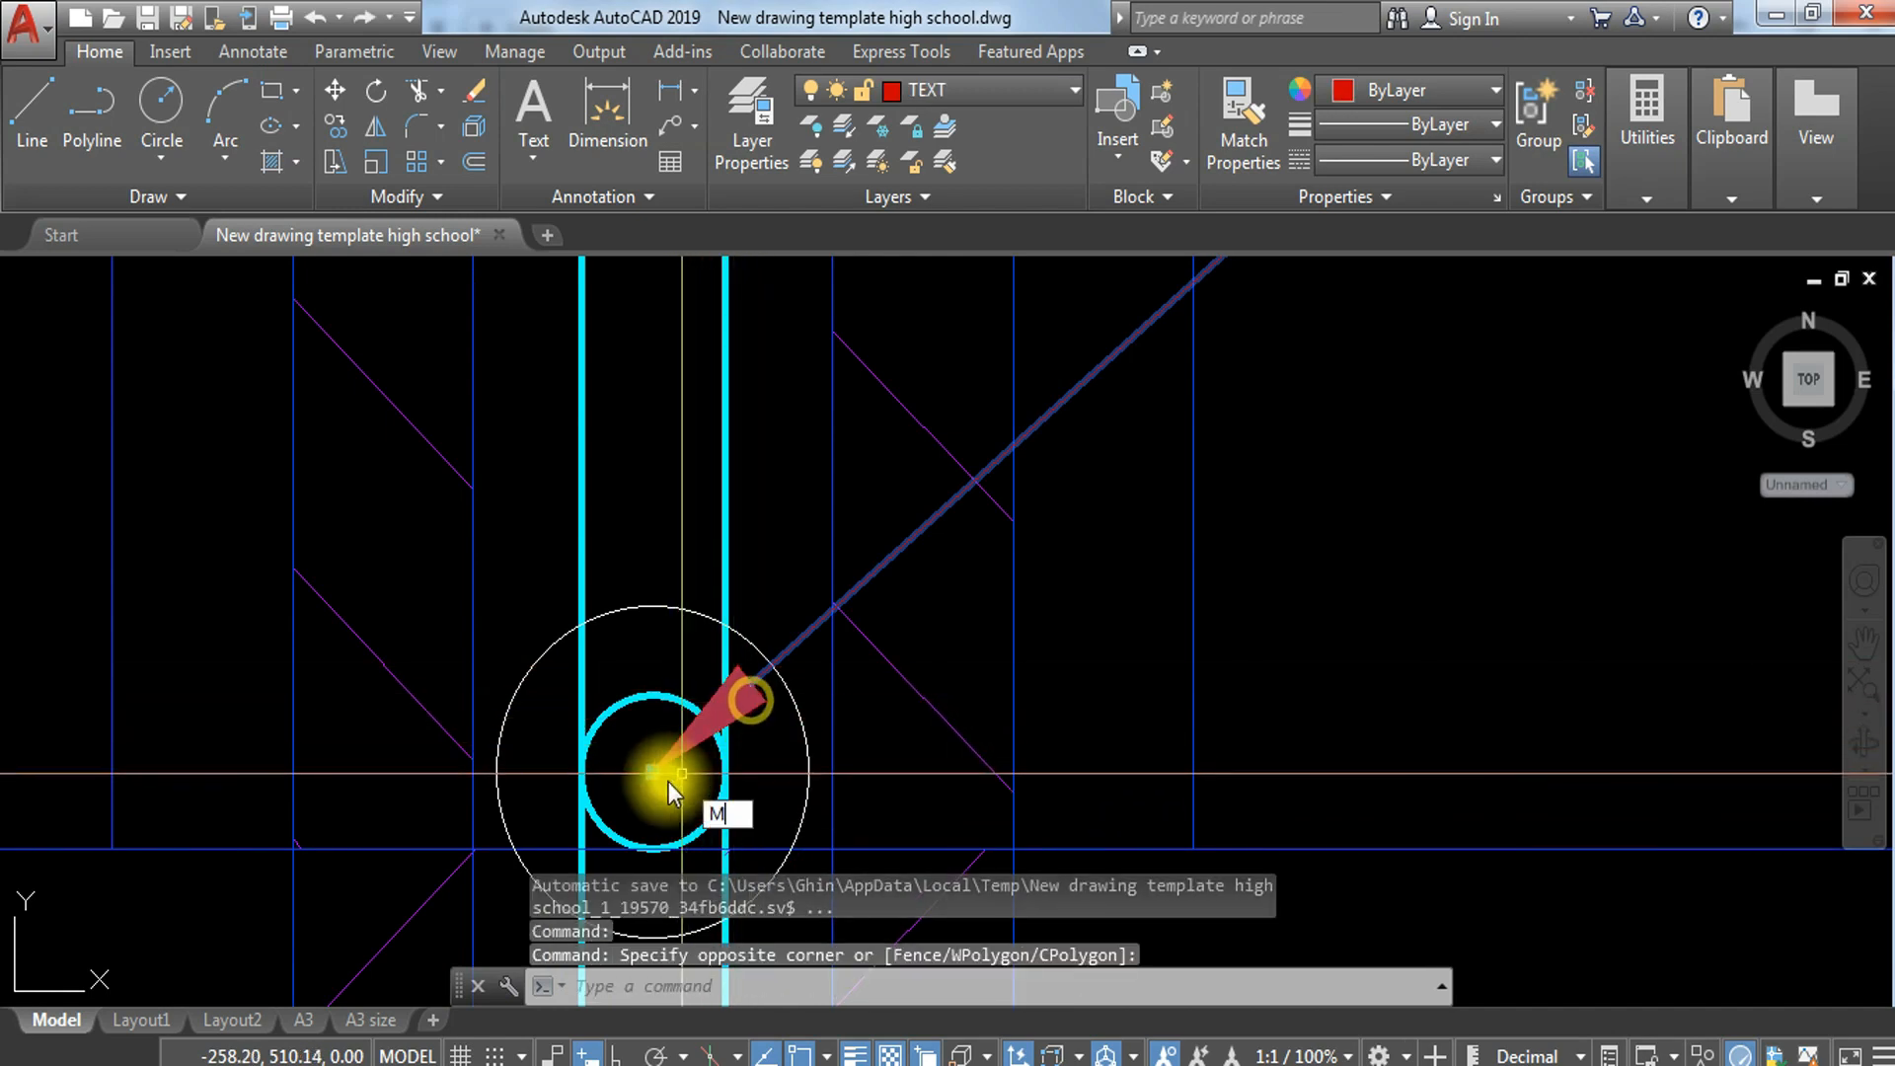
key(Return)
click(653, 771)
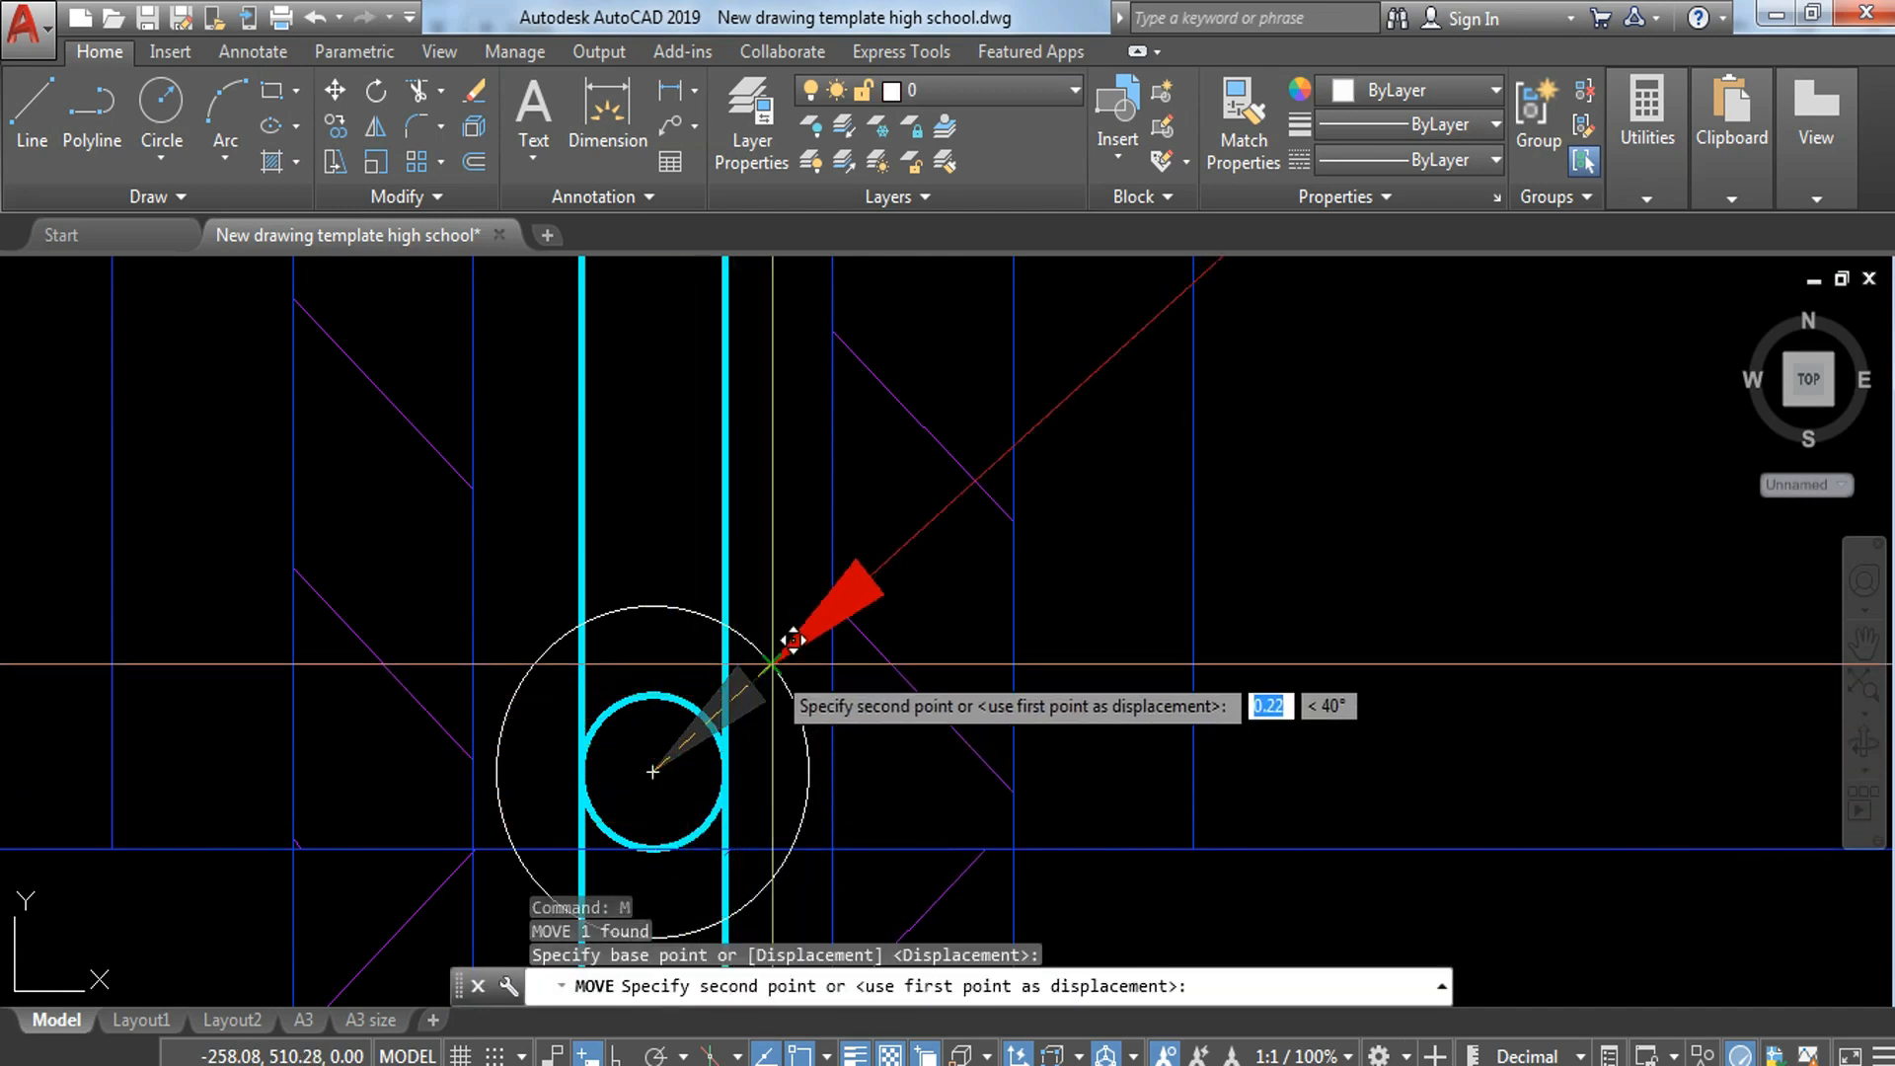
key(Escape)
Step: Match the properties of the circle around the round bar to those of the leader
text(MA)
key(Return)
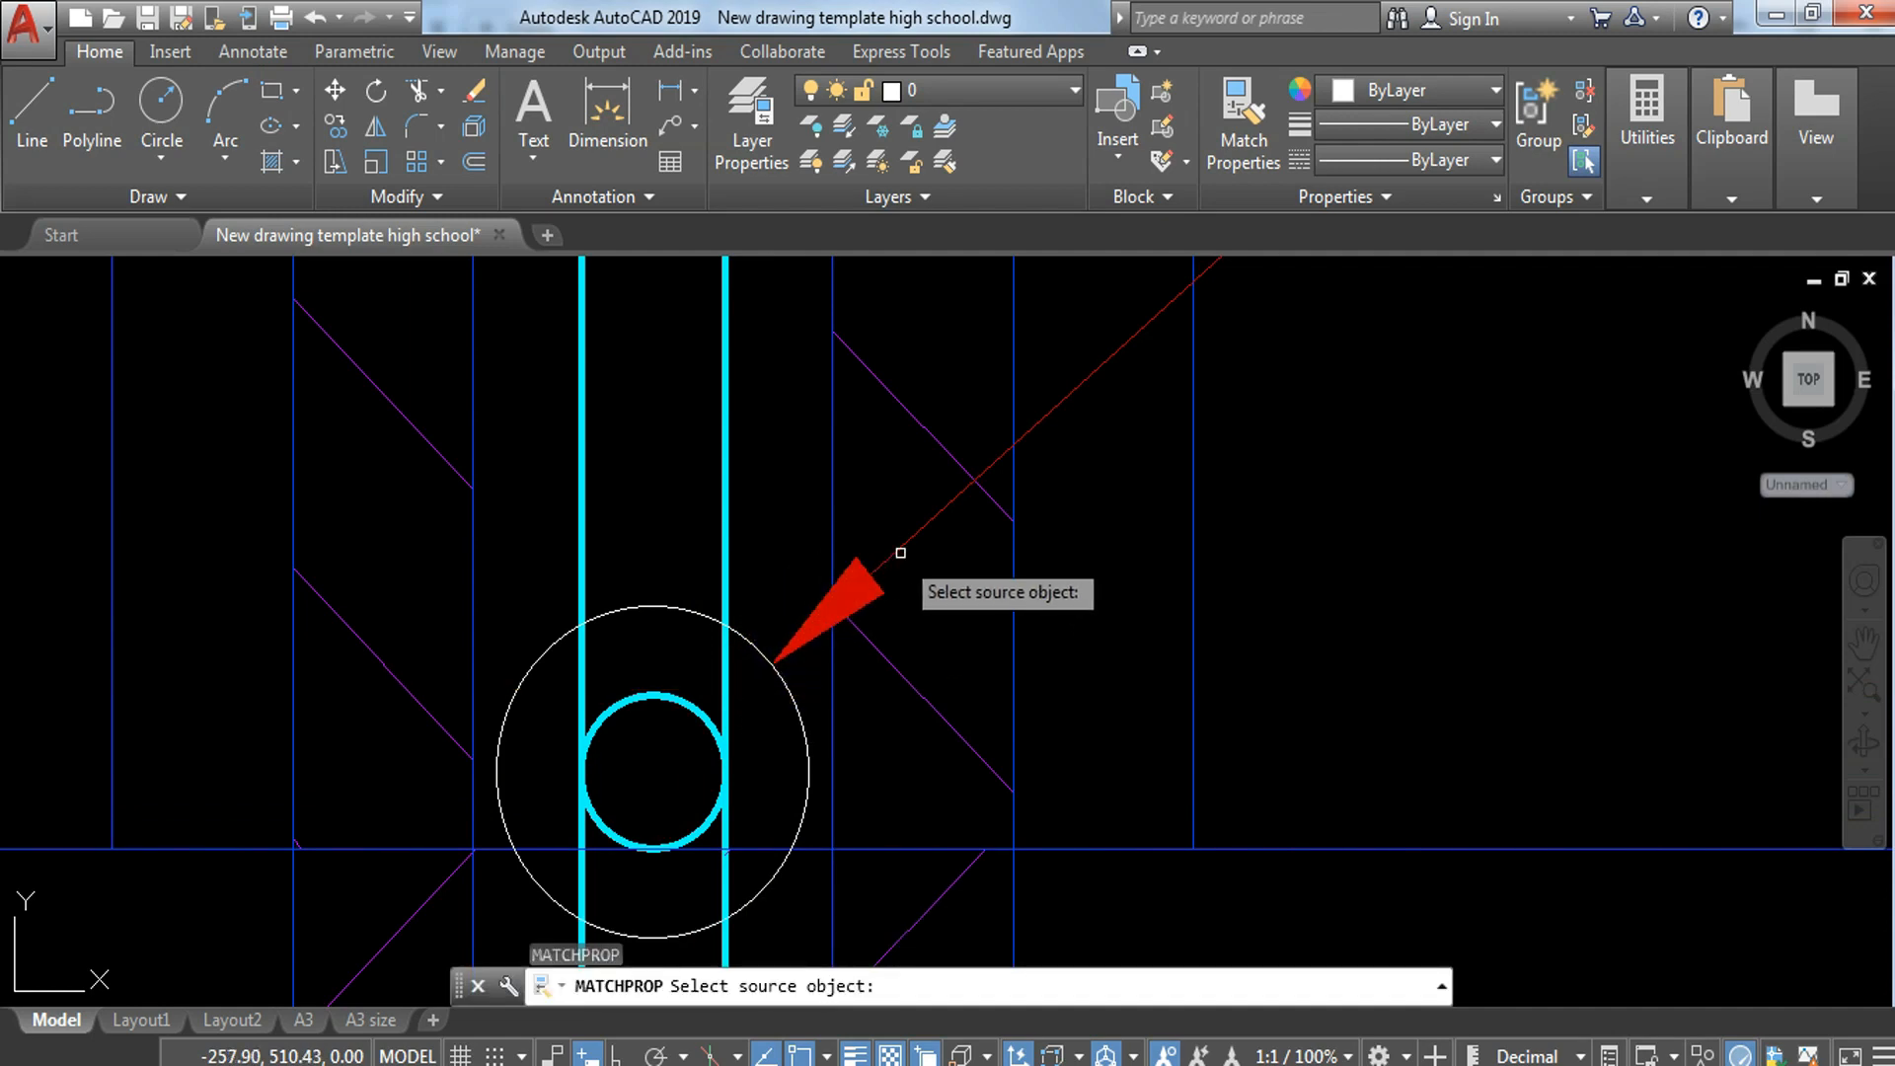
click(900, 553)
click(686, 592)
click(660, 629)
key(Escape)
Step: Change the copied note for the round bar to 10mm HORIZONTAL STEEL BARS
scroll(662, 632, down, 2)
middle_drag(960, 594, 704, 871)
scroll(855, 755, down, 4)
double_click(1172, 542)
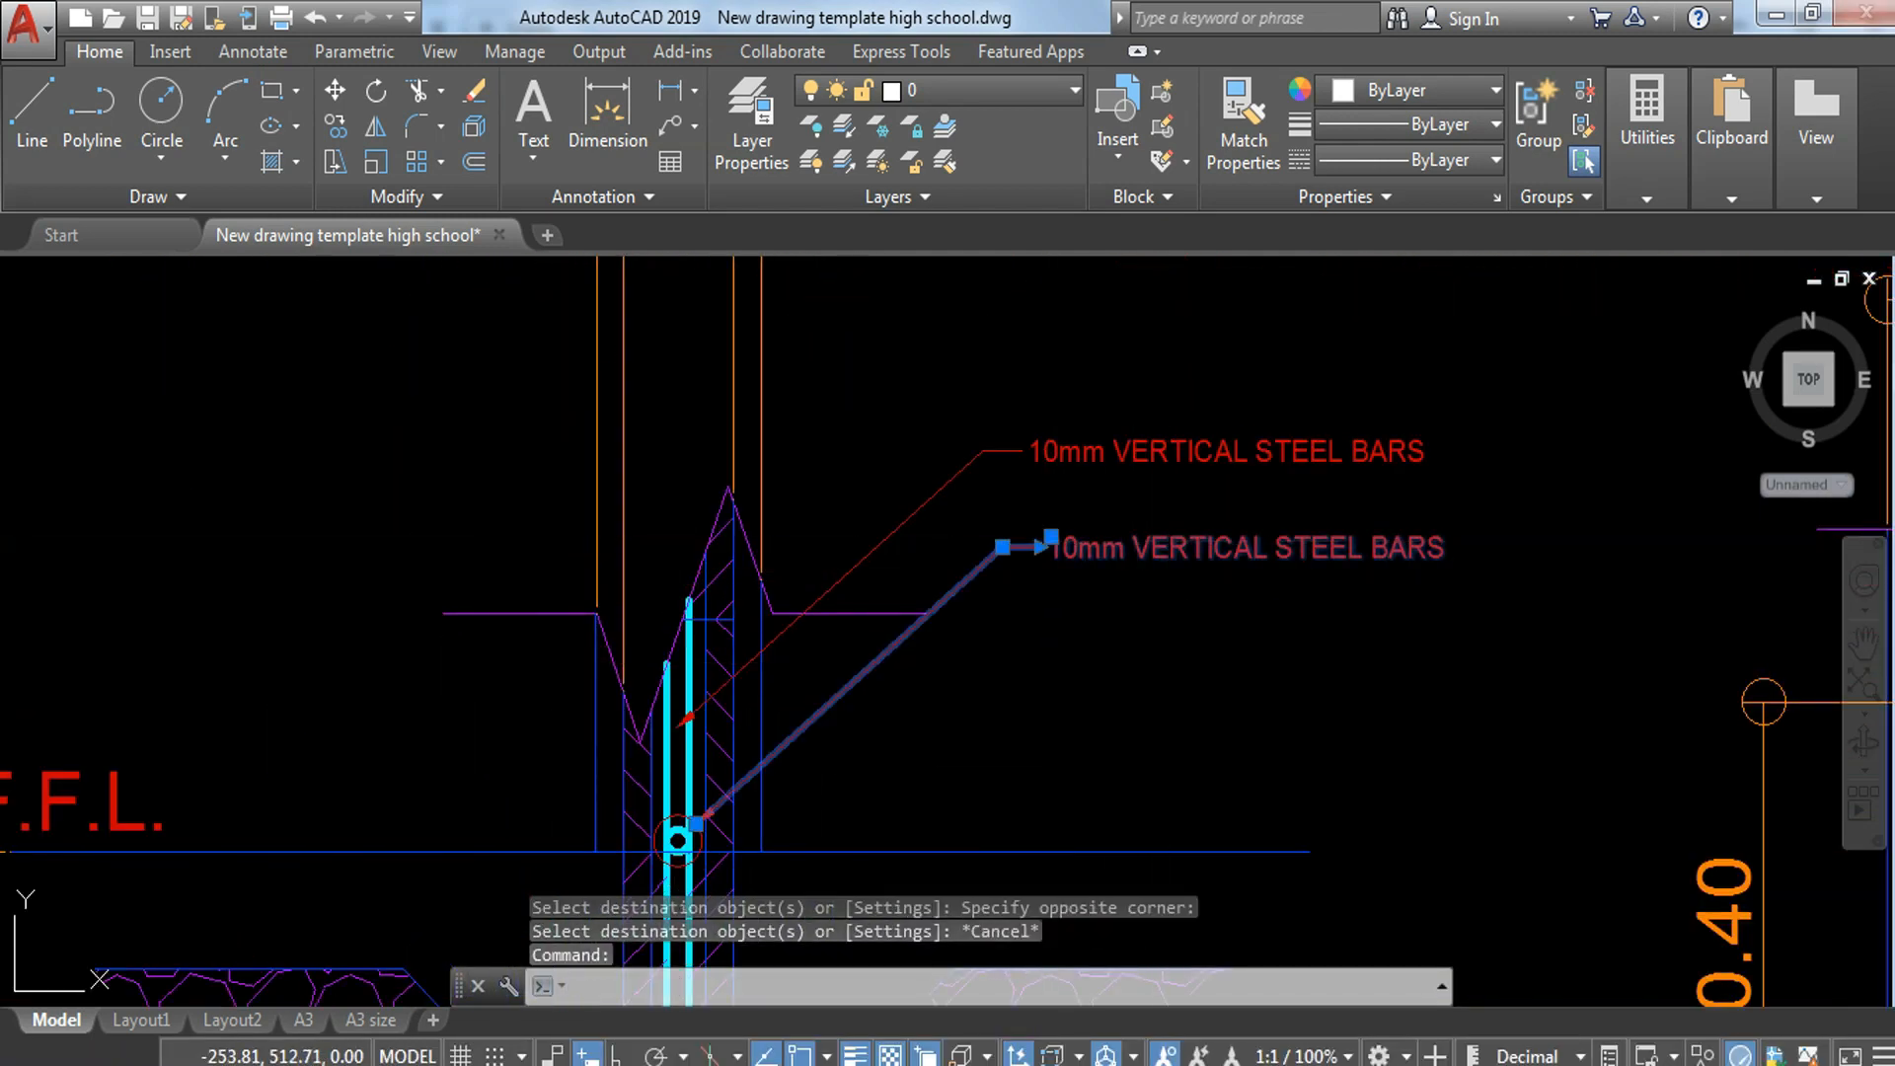
double_click(1127, 549)
drag(1138, 548, 1433, 546)
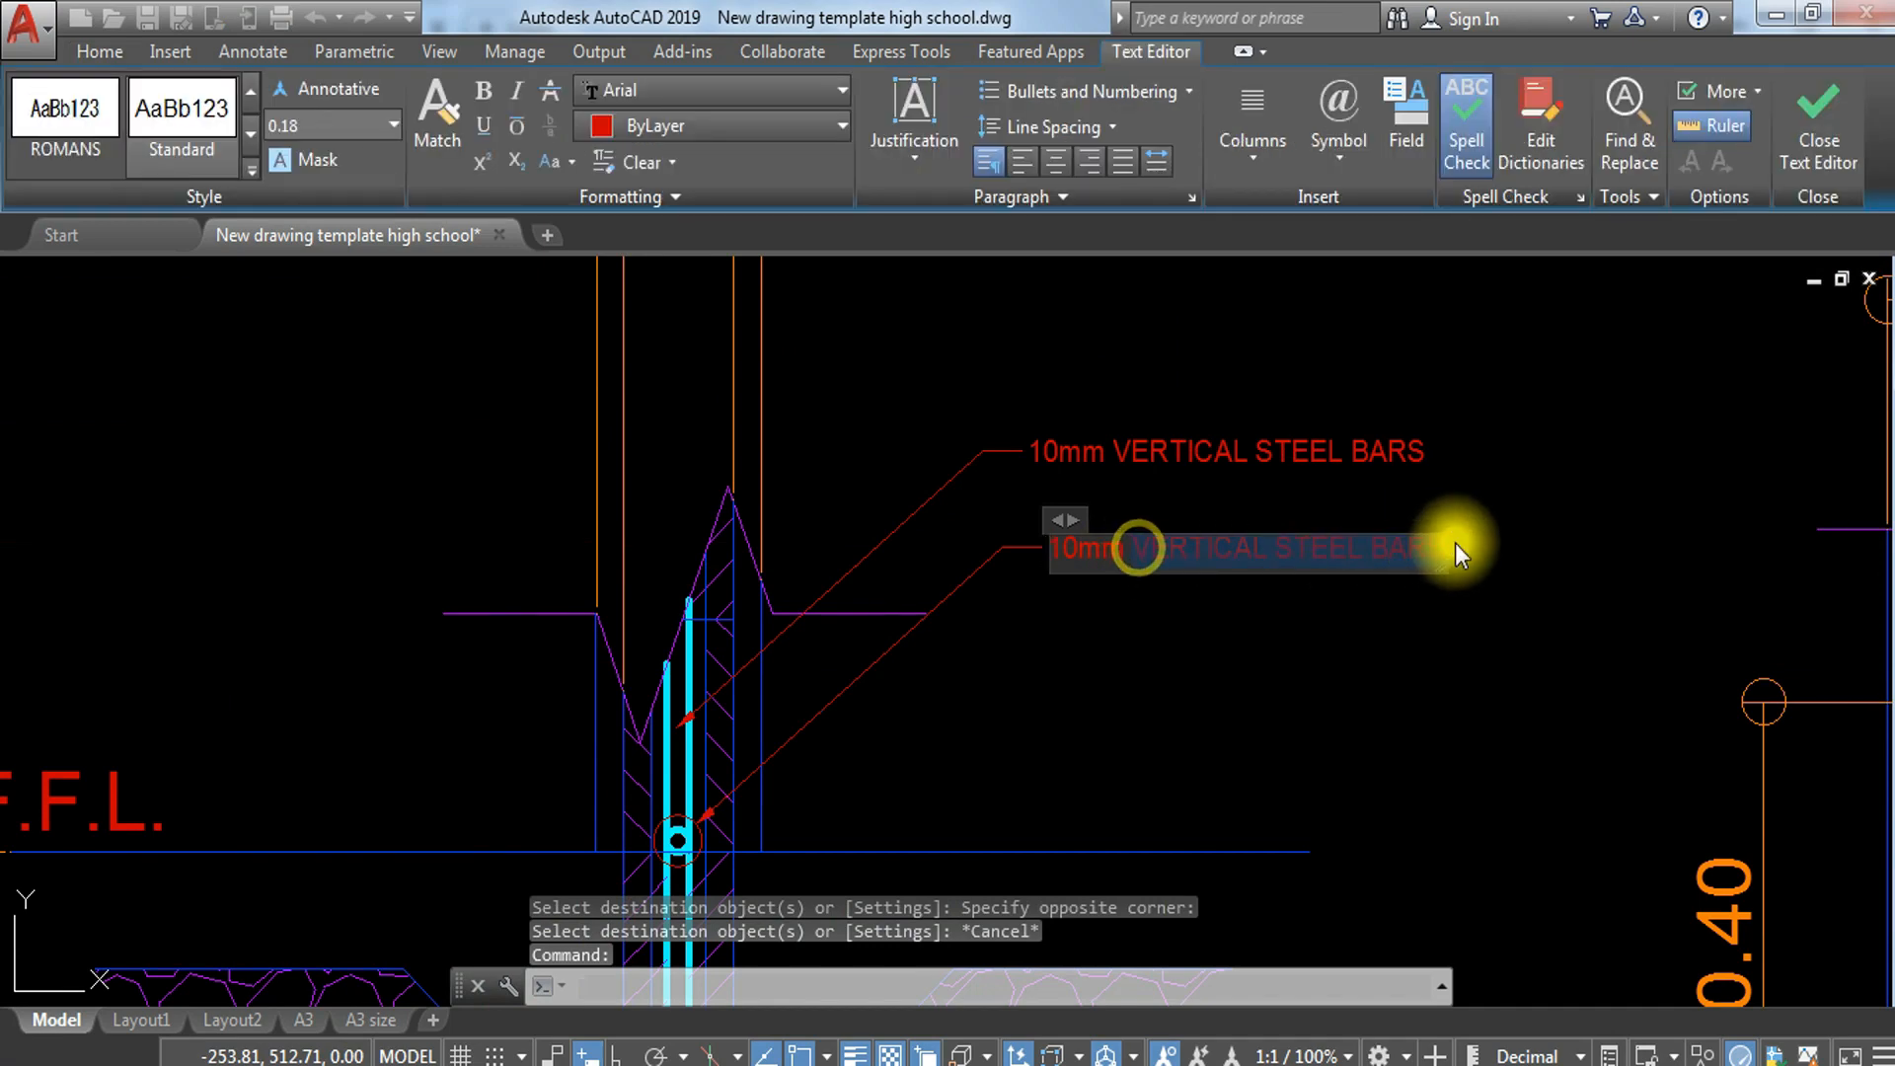
text(H)
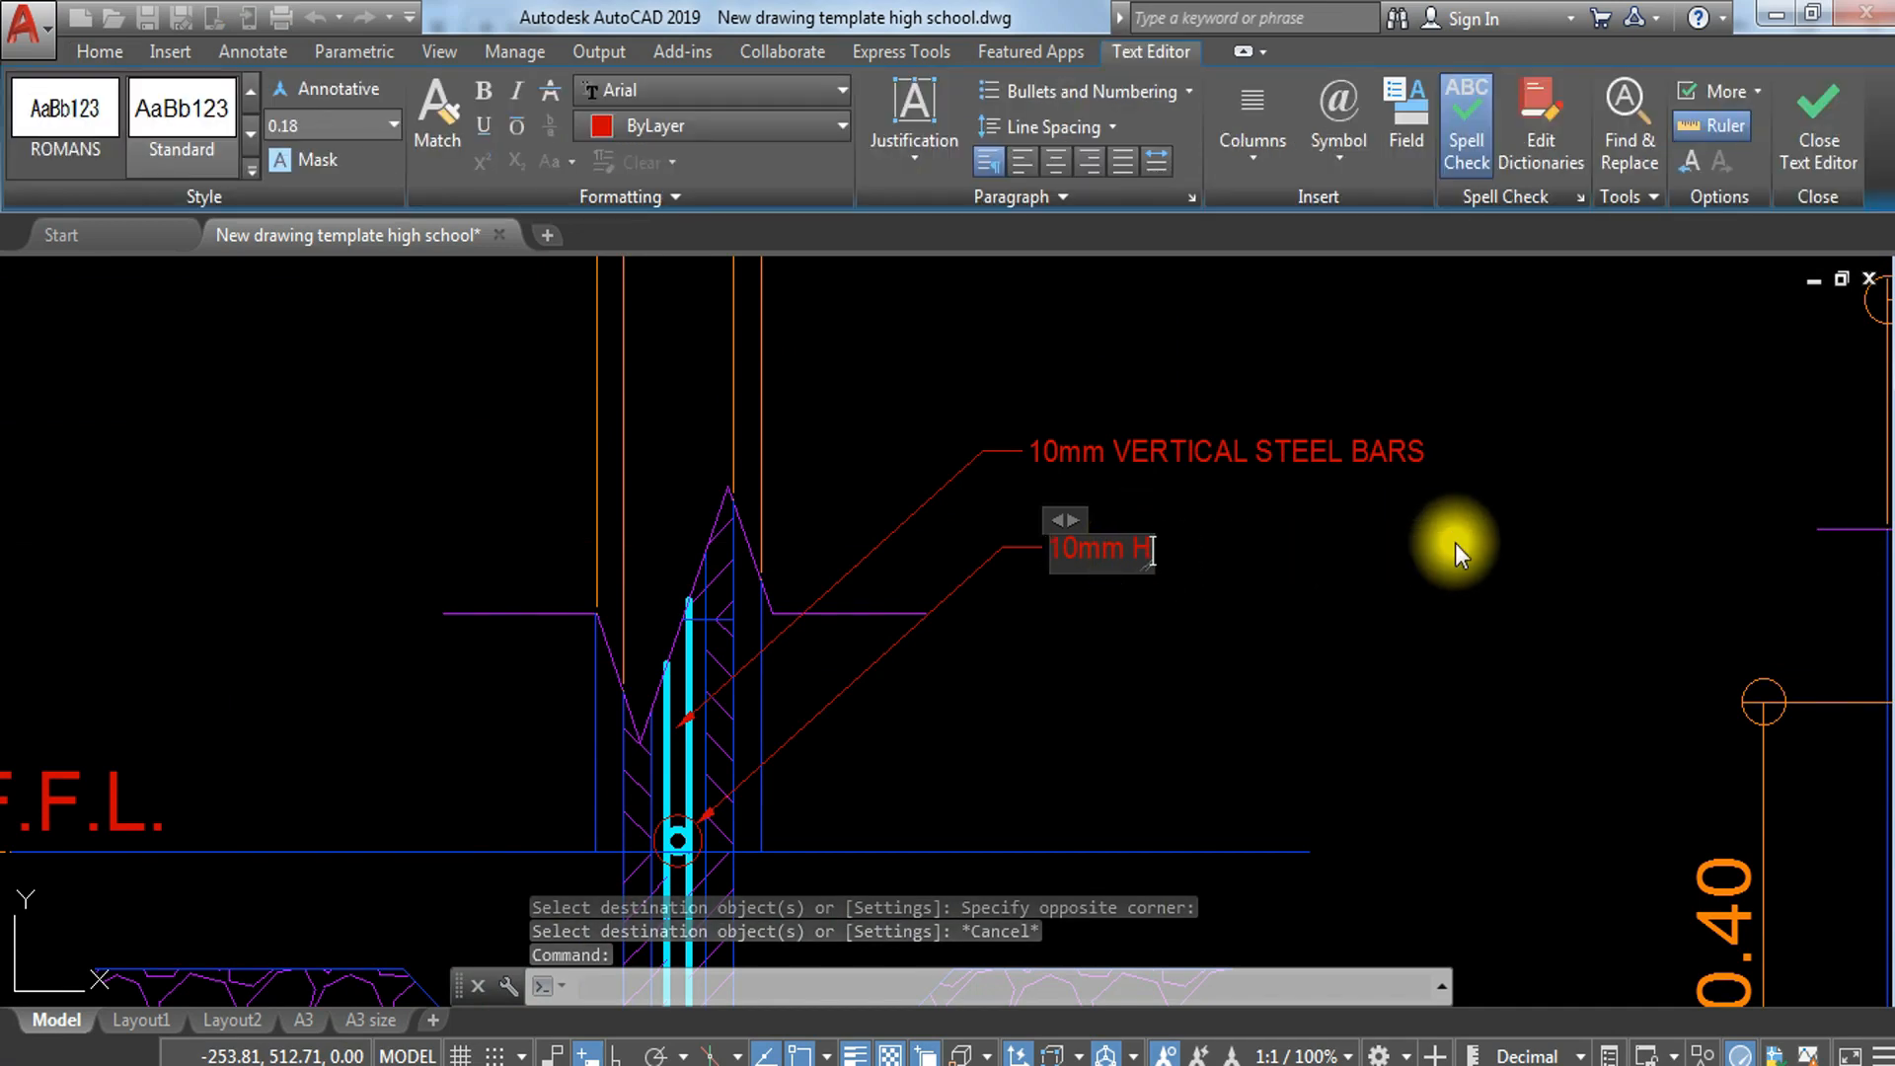
text(ORIZAONT)
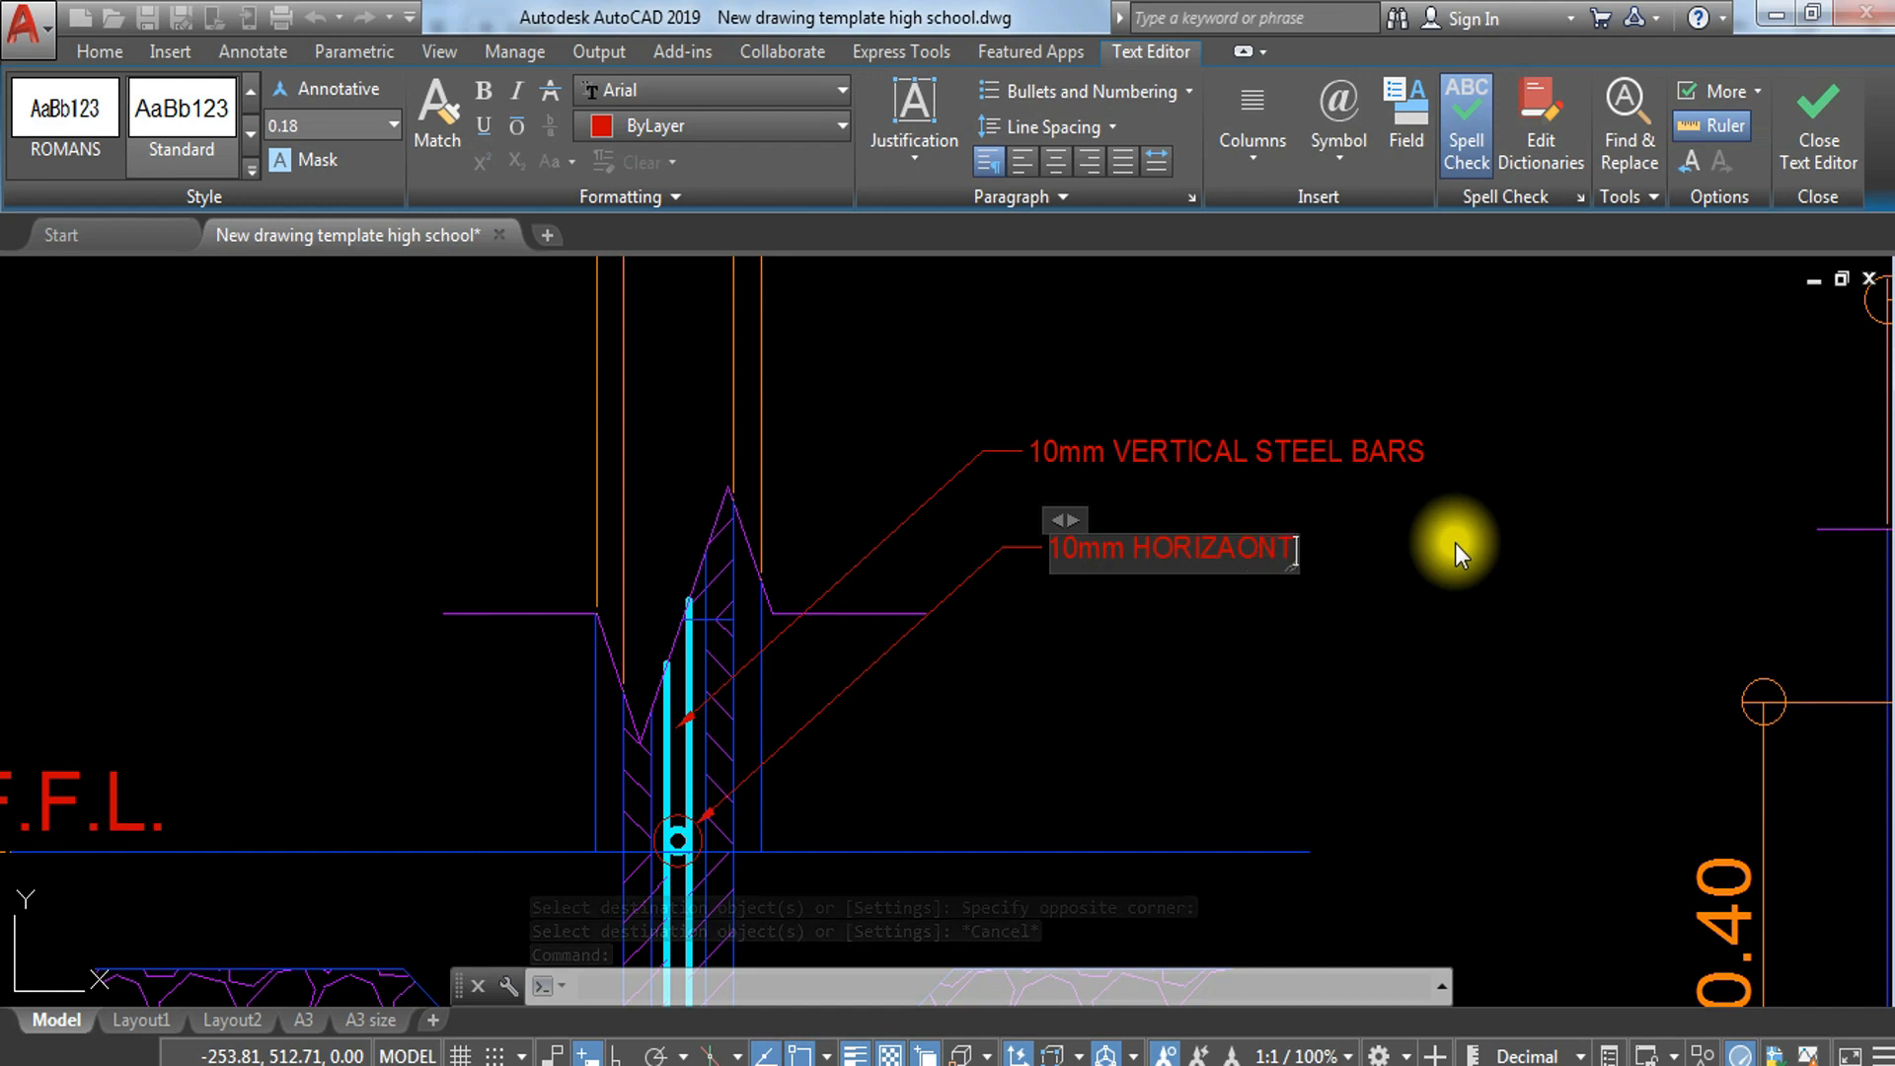
key(BackSpace)
key(BackSpace)
key(BackSpace)
key(BackSpace)
text(ONTAL STEEL)
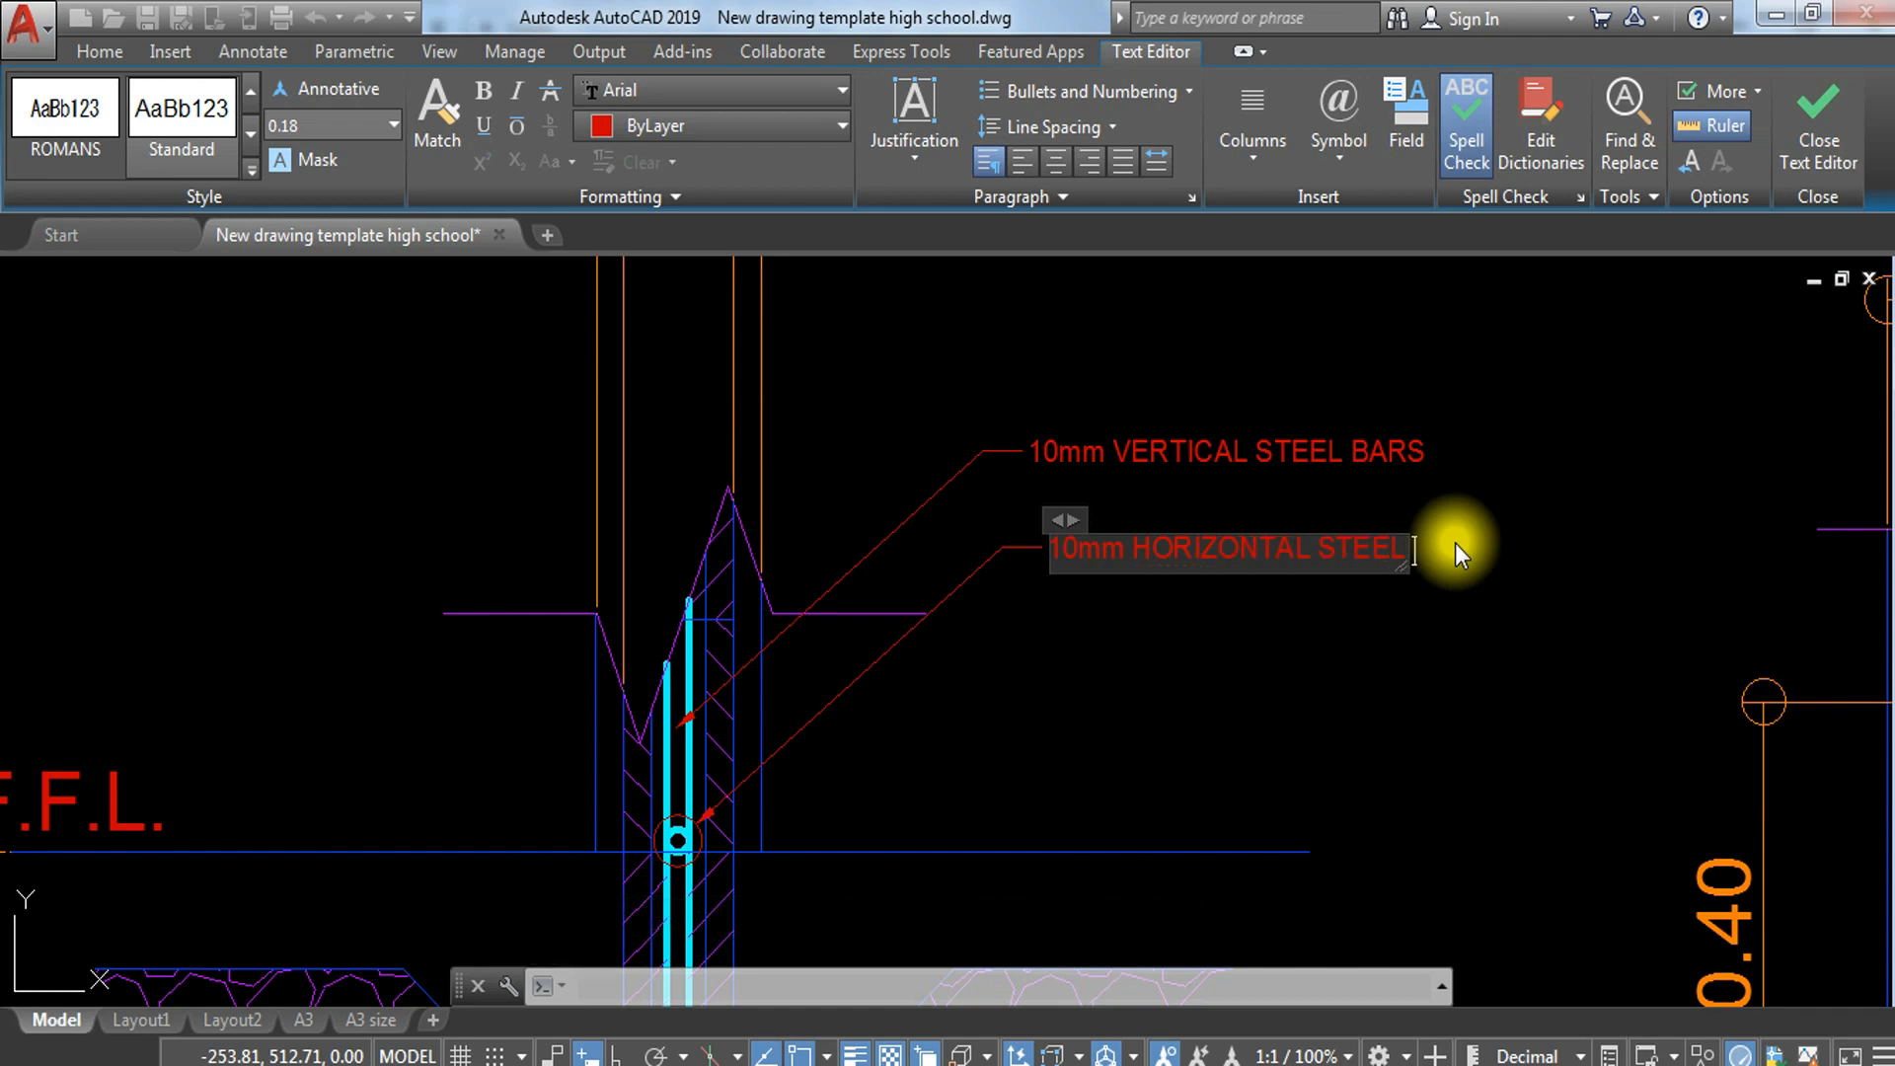
text( BARS)
Step: Add SPACED AT EVERY 3 LAYERS OF CHB below the first line of the horizontal-bar note
key(Return)
text(SPACED AT EVERY 3 LAYERS)
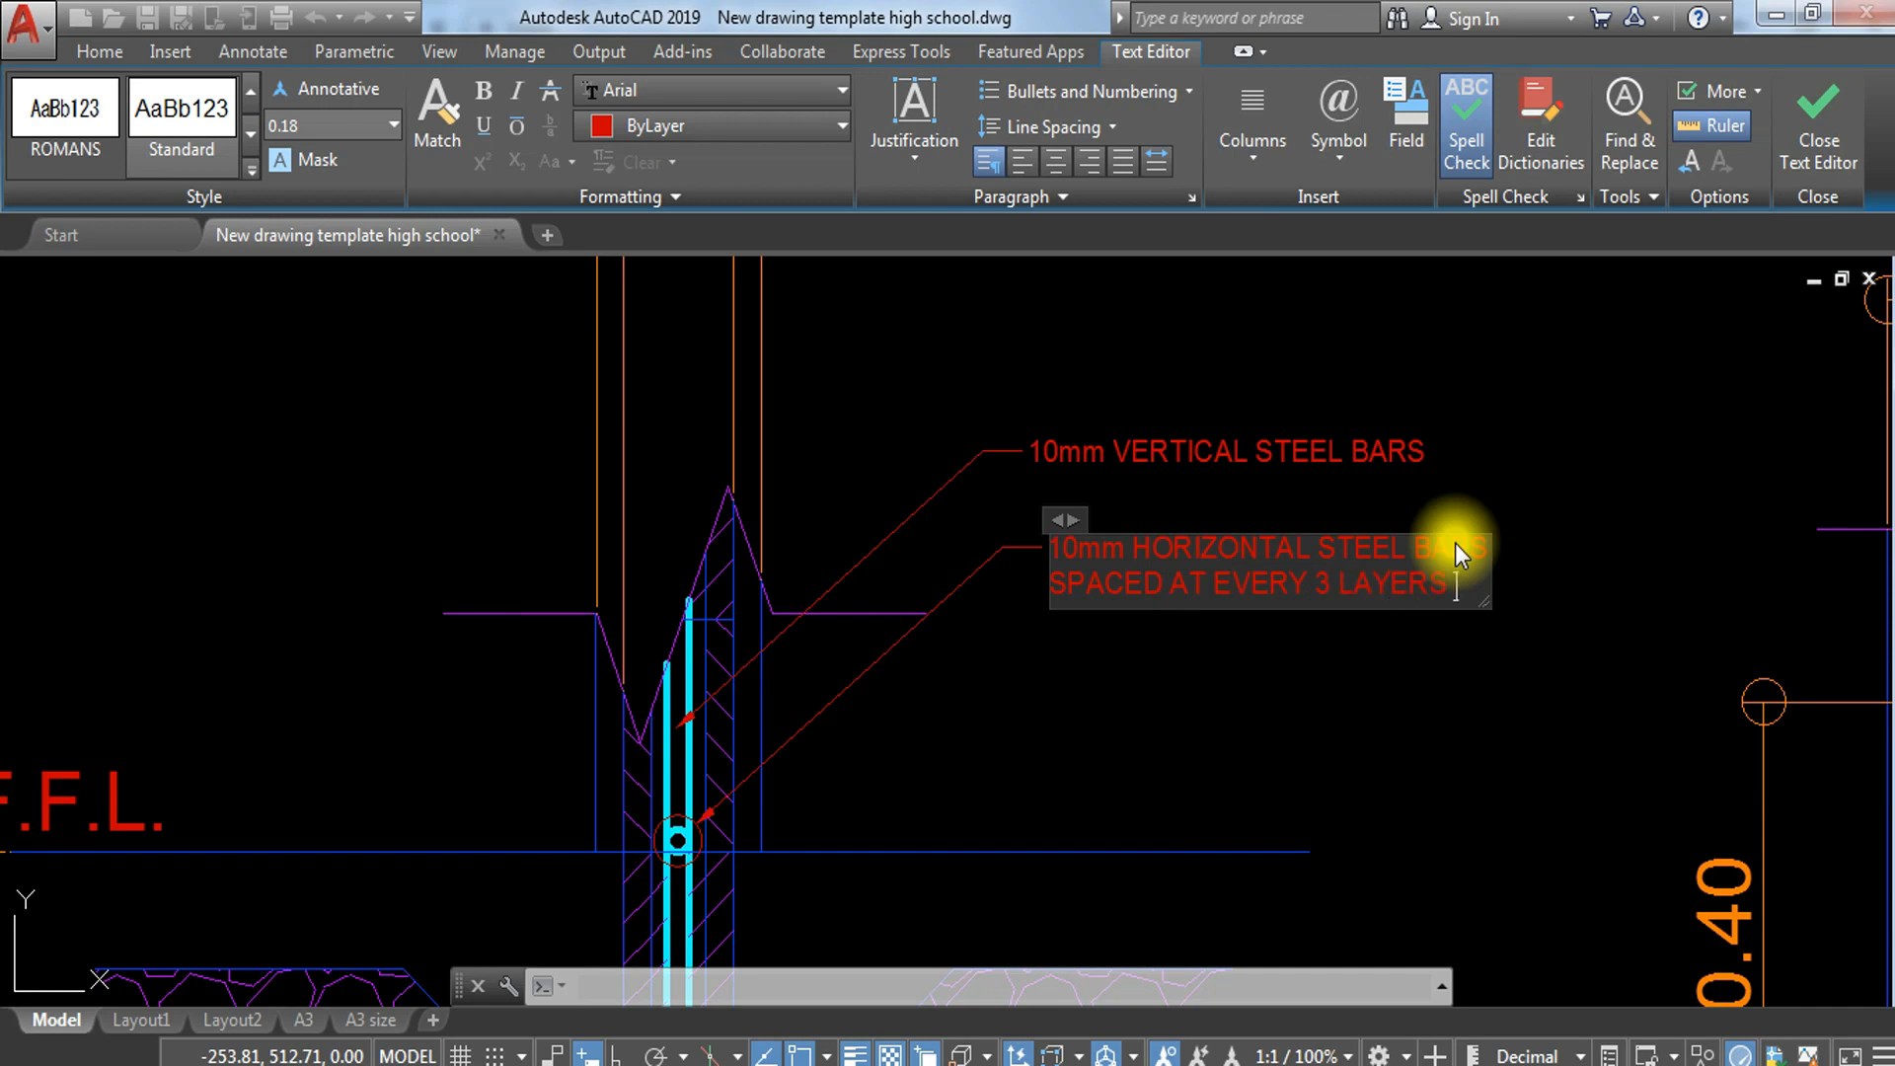
text( OF)
key(Return)
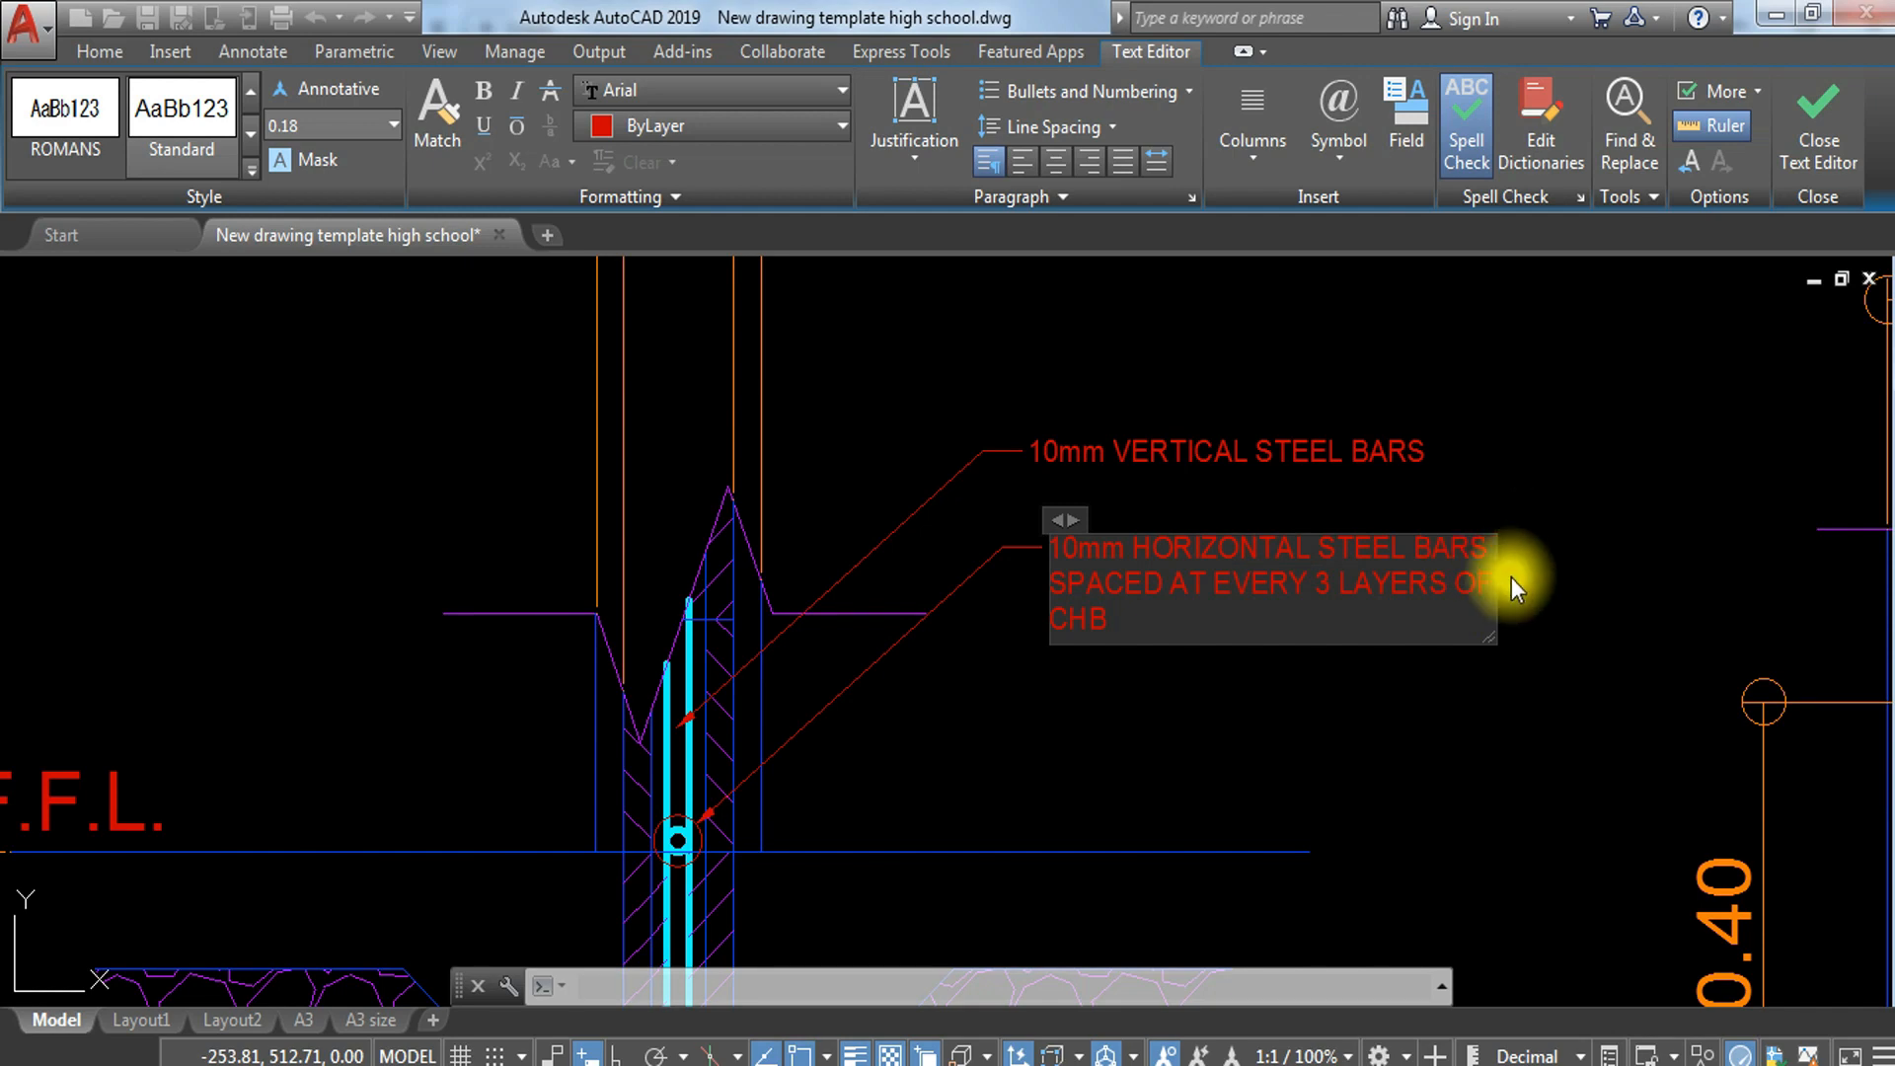
click(1214, 762)
Step: Examine the footing reinforcement at the base of the wall-footing section and the notes beside the wall
scroll(1135, 714, down, 2)
middle_drag(1135, 713, 935, 277)
scroll(914, 296, down, 2)
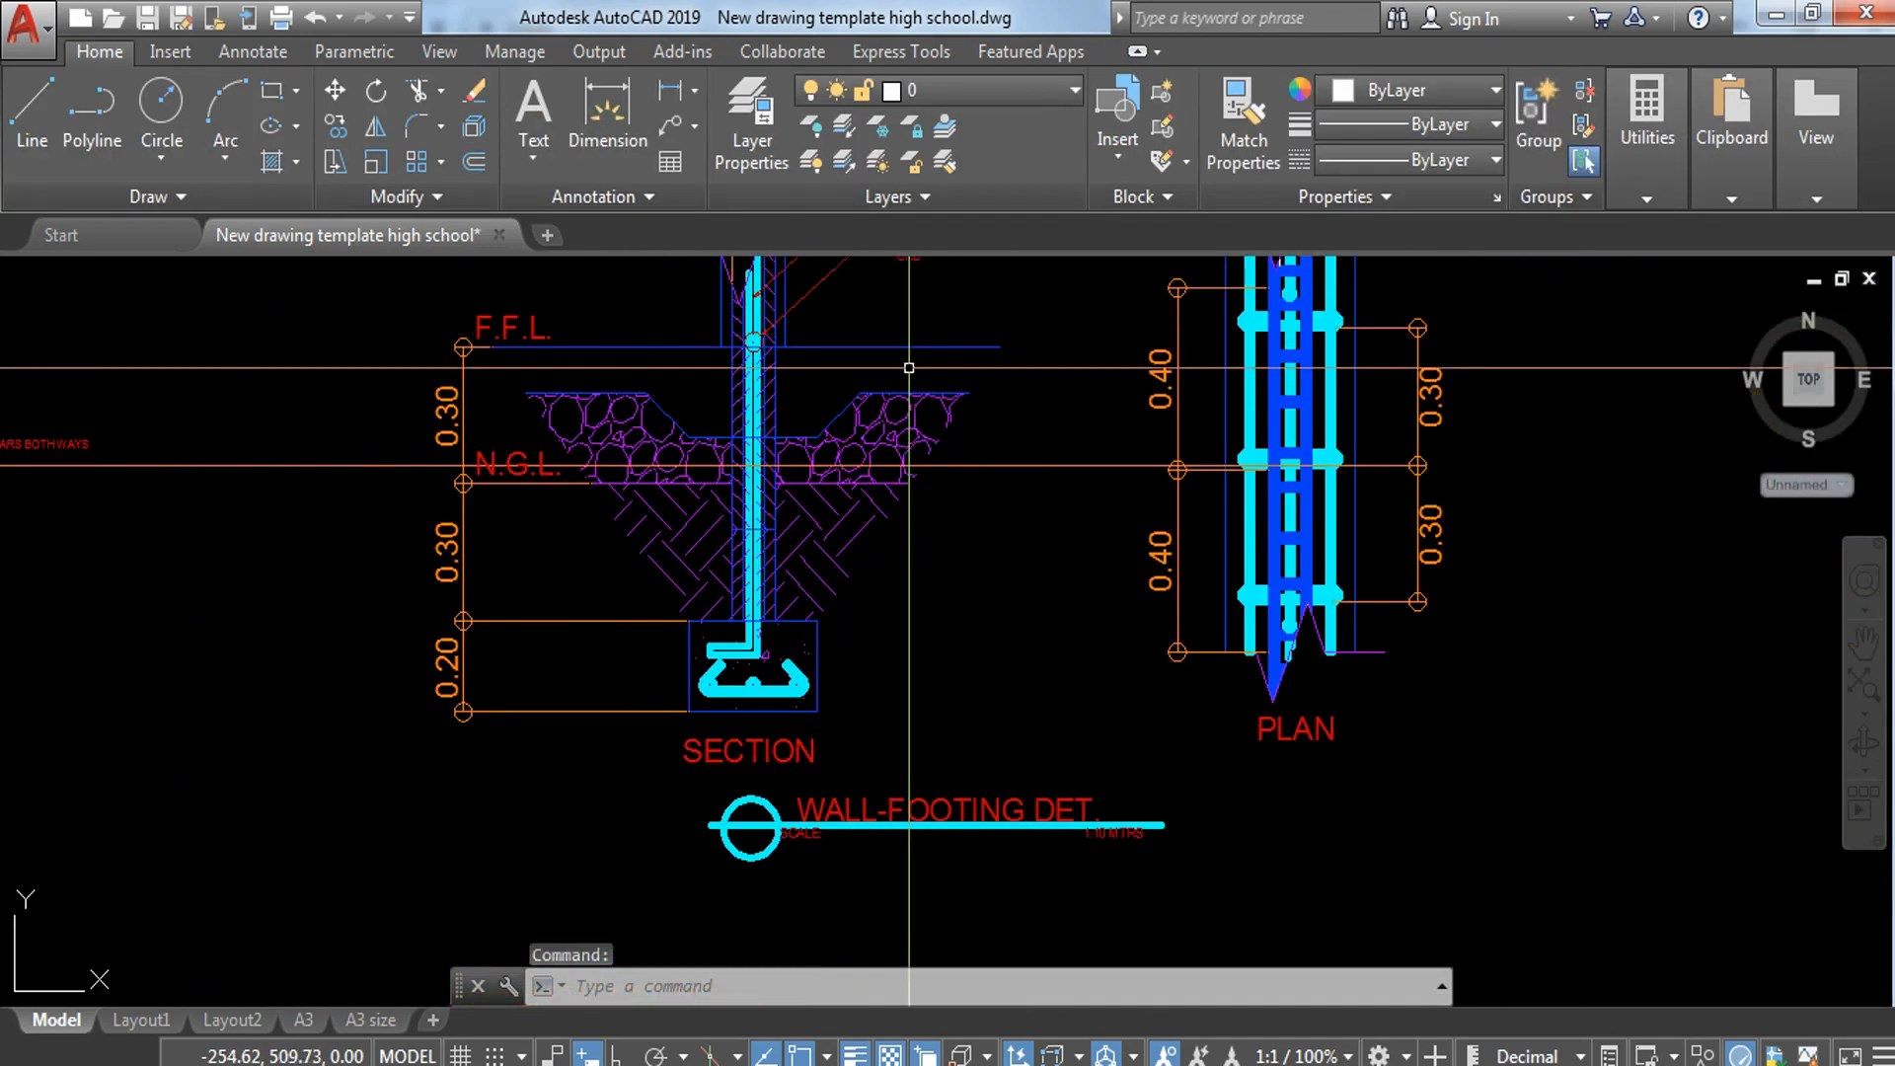
scroll(709, 690, up, 2)
key(space)
scroll(849, 679, up, 4)
key(Escape)
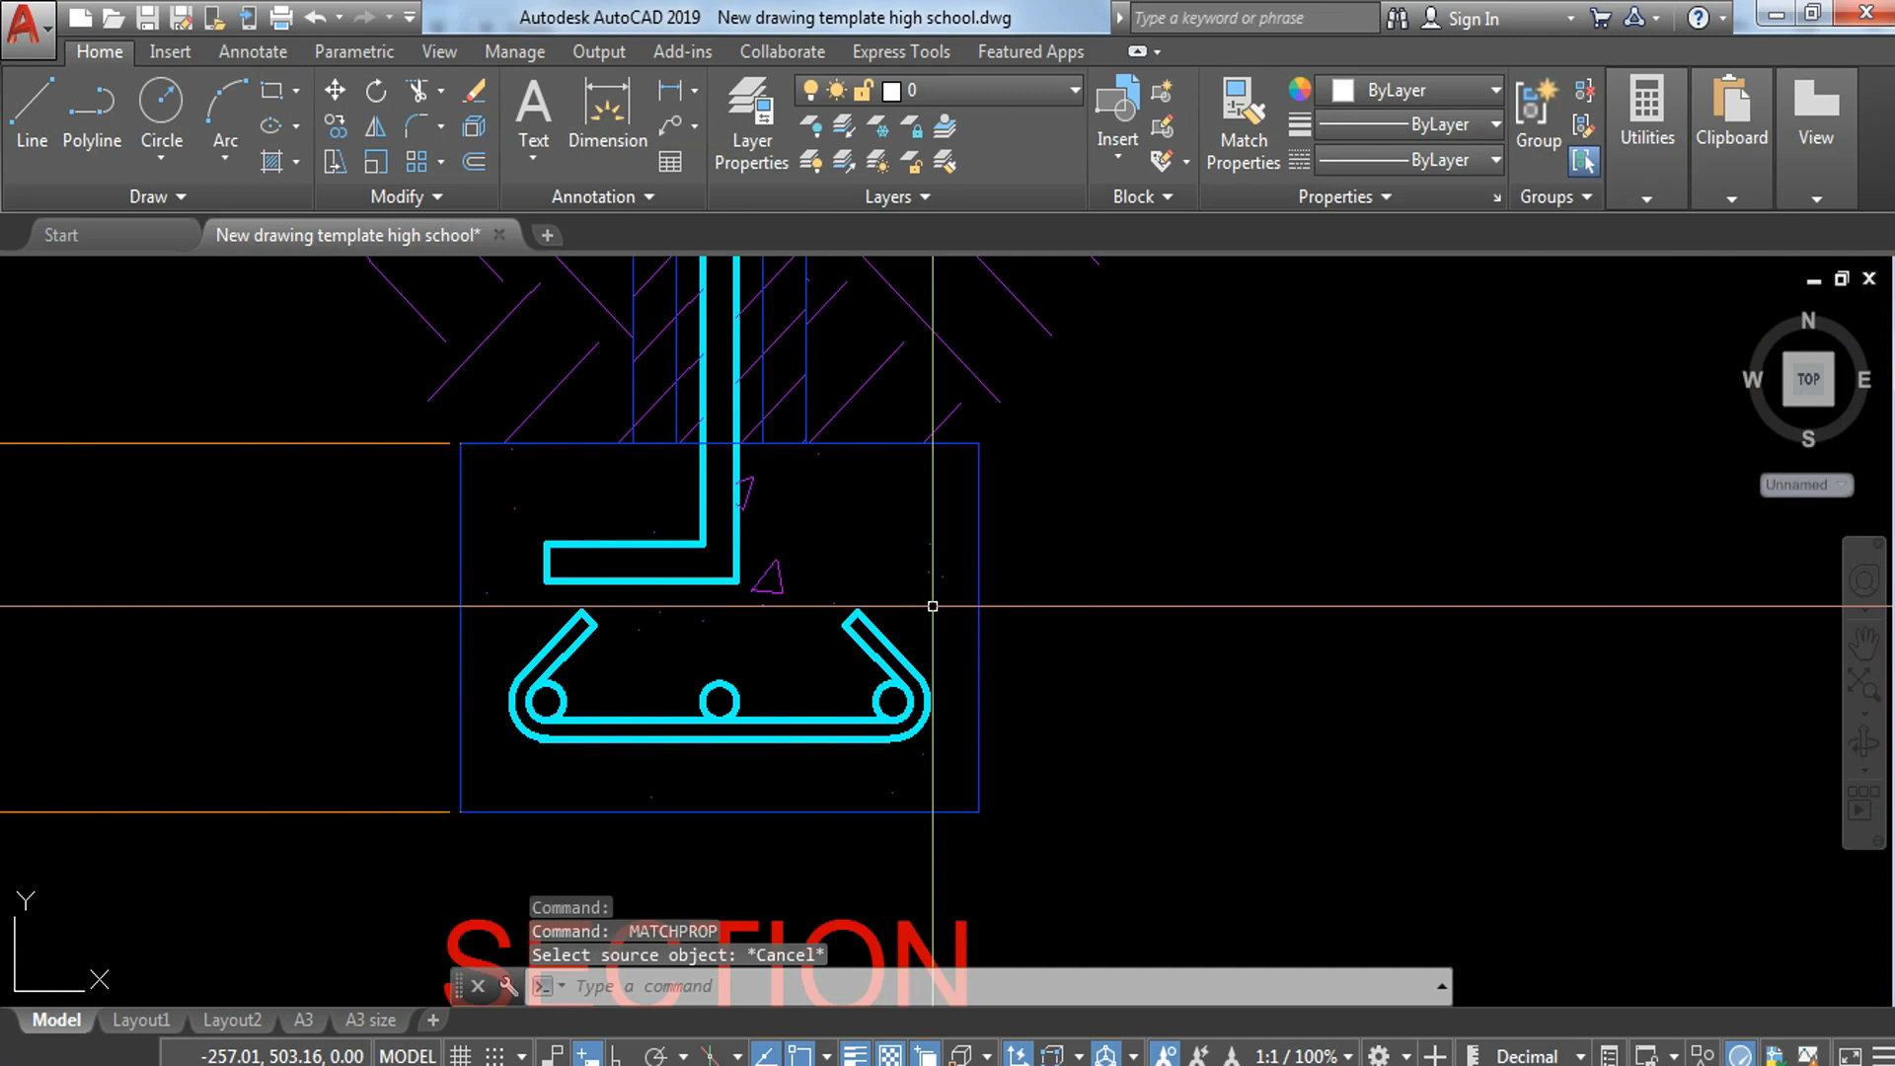
scroll(914, 701, down, 3)
middle_drag(1094, 509, 1077, 809)
scroll(1110, 434, down, 6)
middle_drag(1111, 373, 1087, 618)
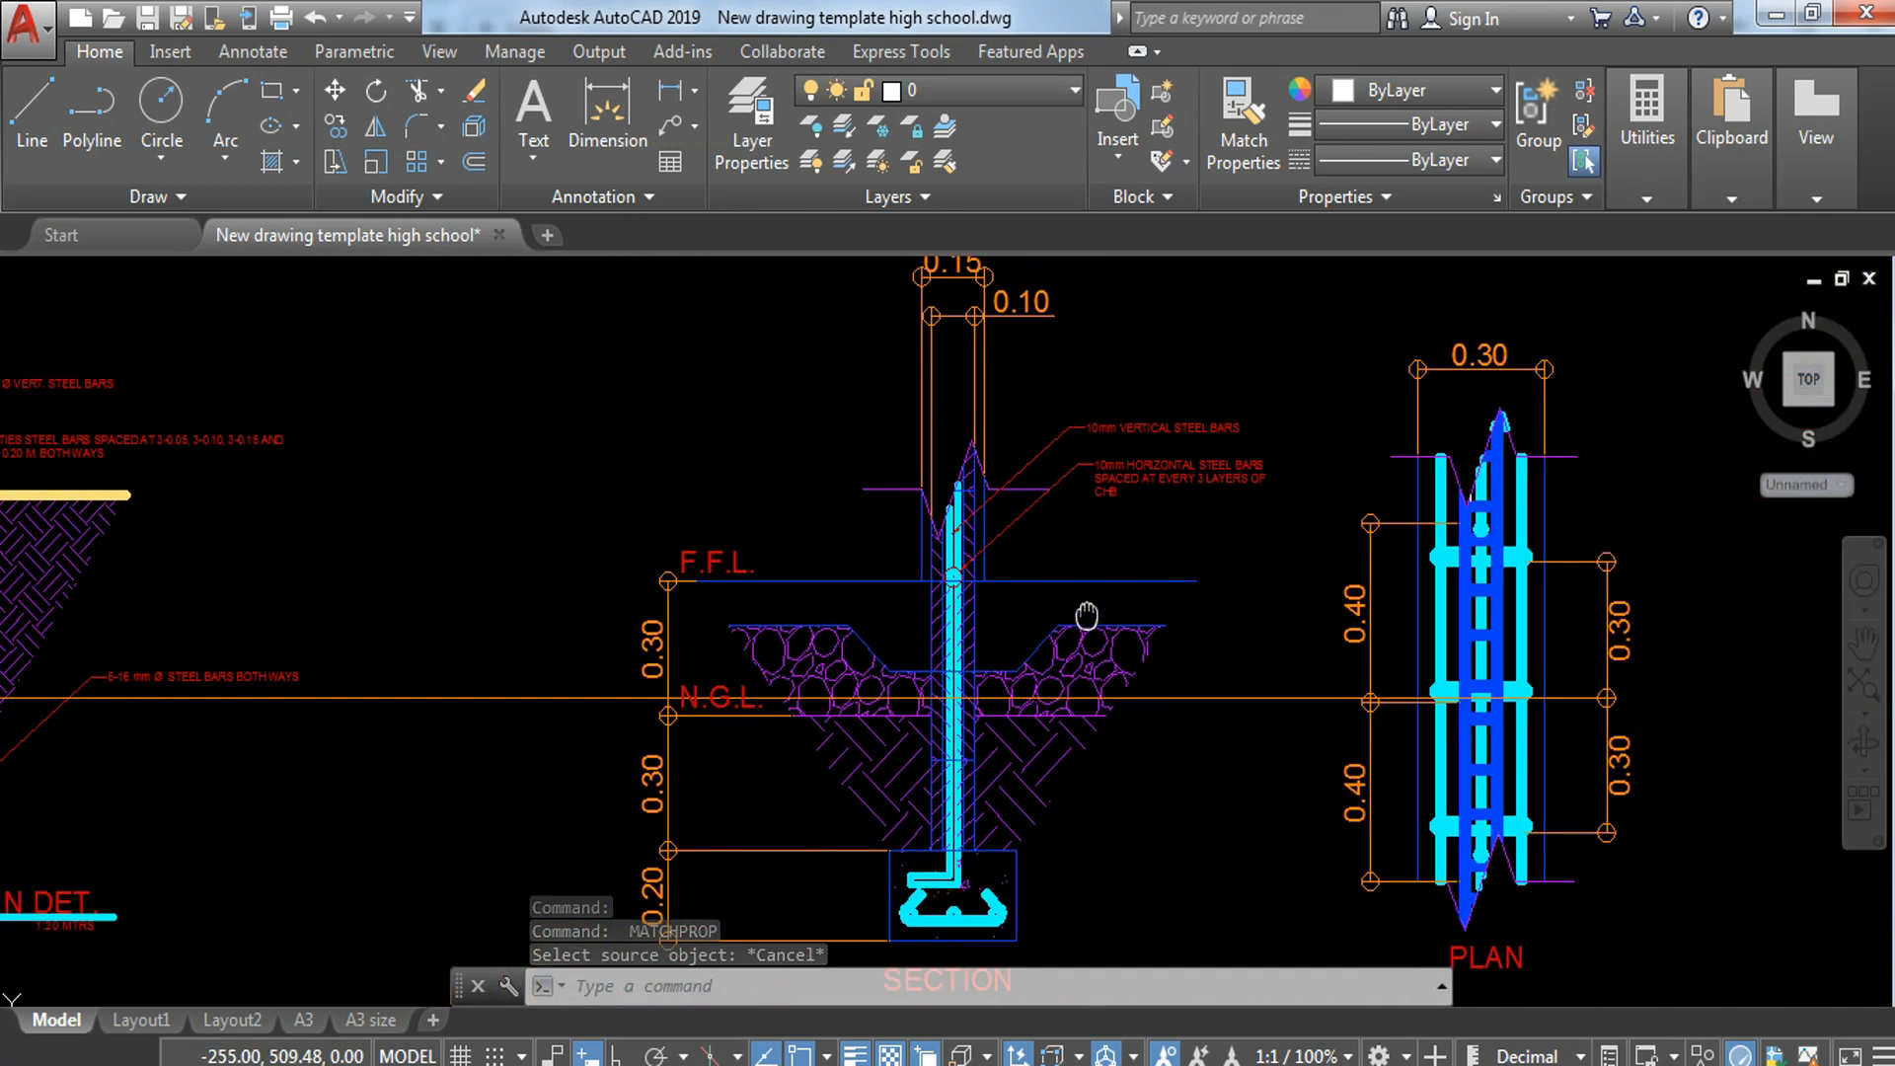
Step: Copy the 10mm VERTICAL STEEL BARS leader to the hooked bar at the right end of the footing reinforcement in the section
scroll(1103, 455, up, 5)
click(1111, 311)
text(c)
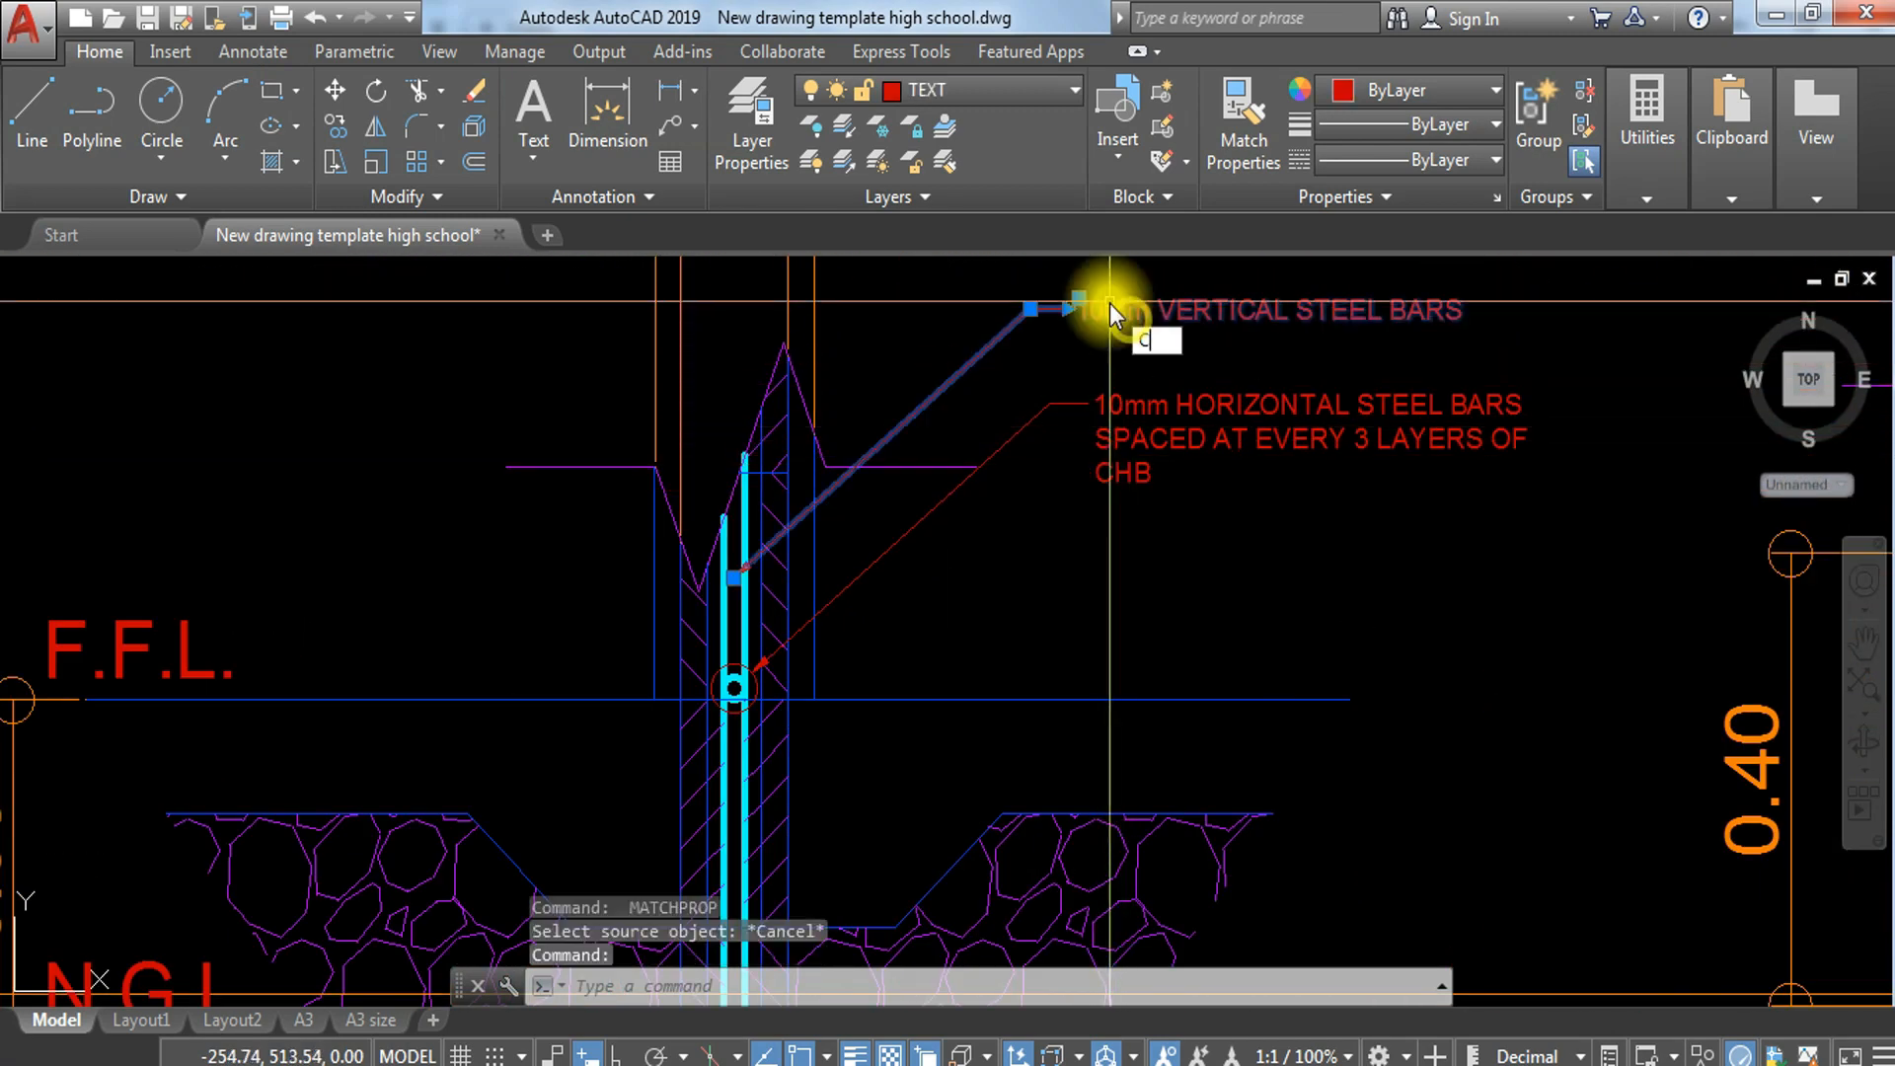
key(Return)
click(737, 578)
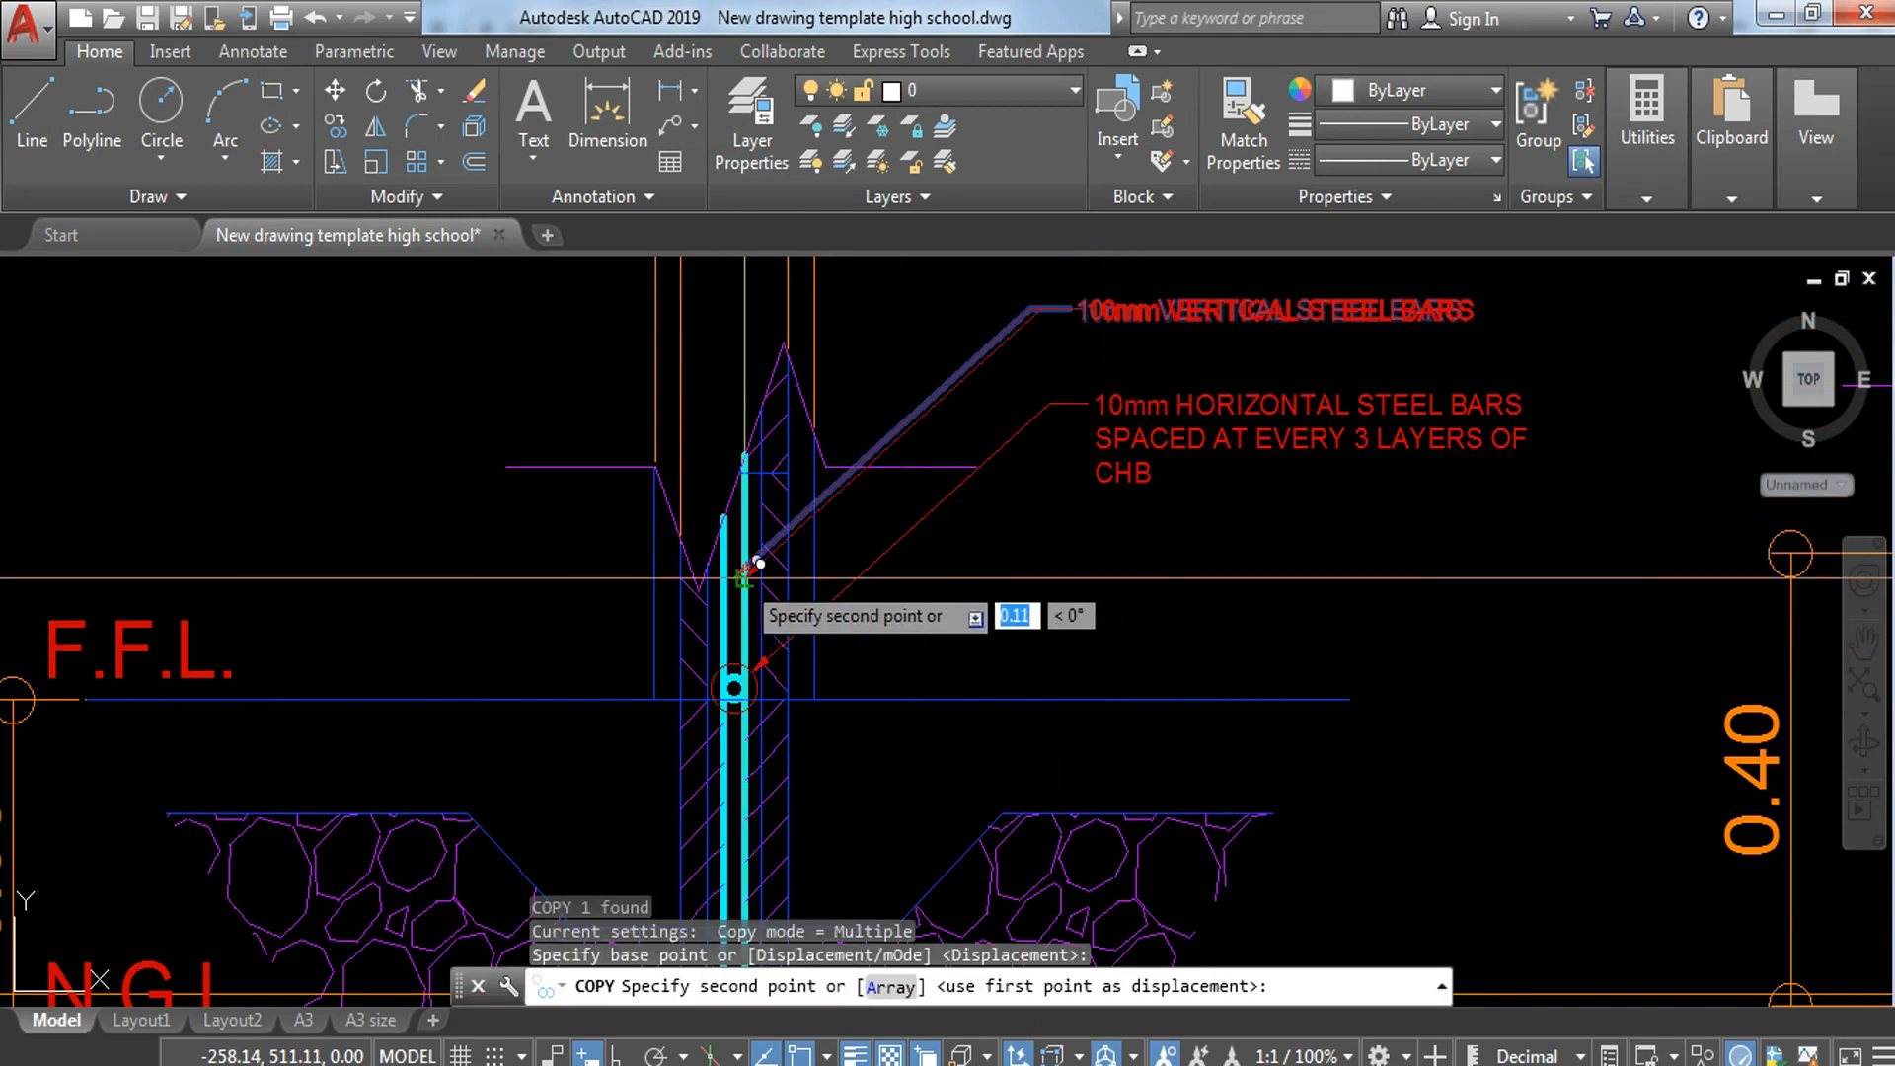
scroll(763, 586, down, 4)
middle_drag(943, 701, 918, 360)
scroll(725, 631, up, 6)
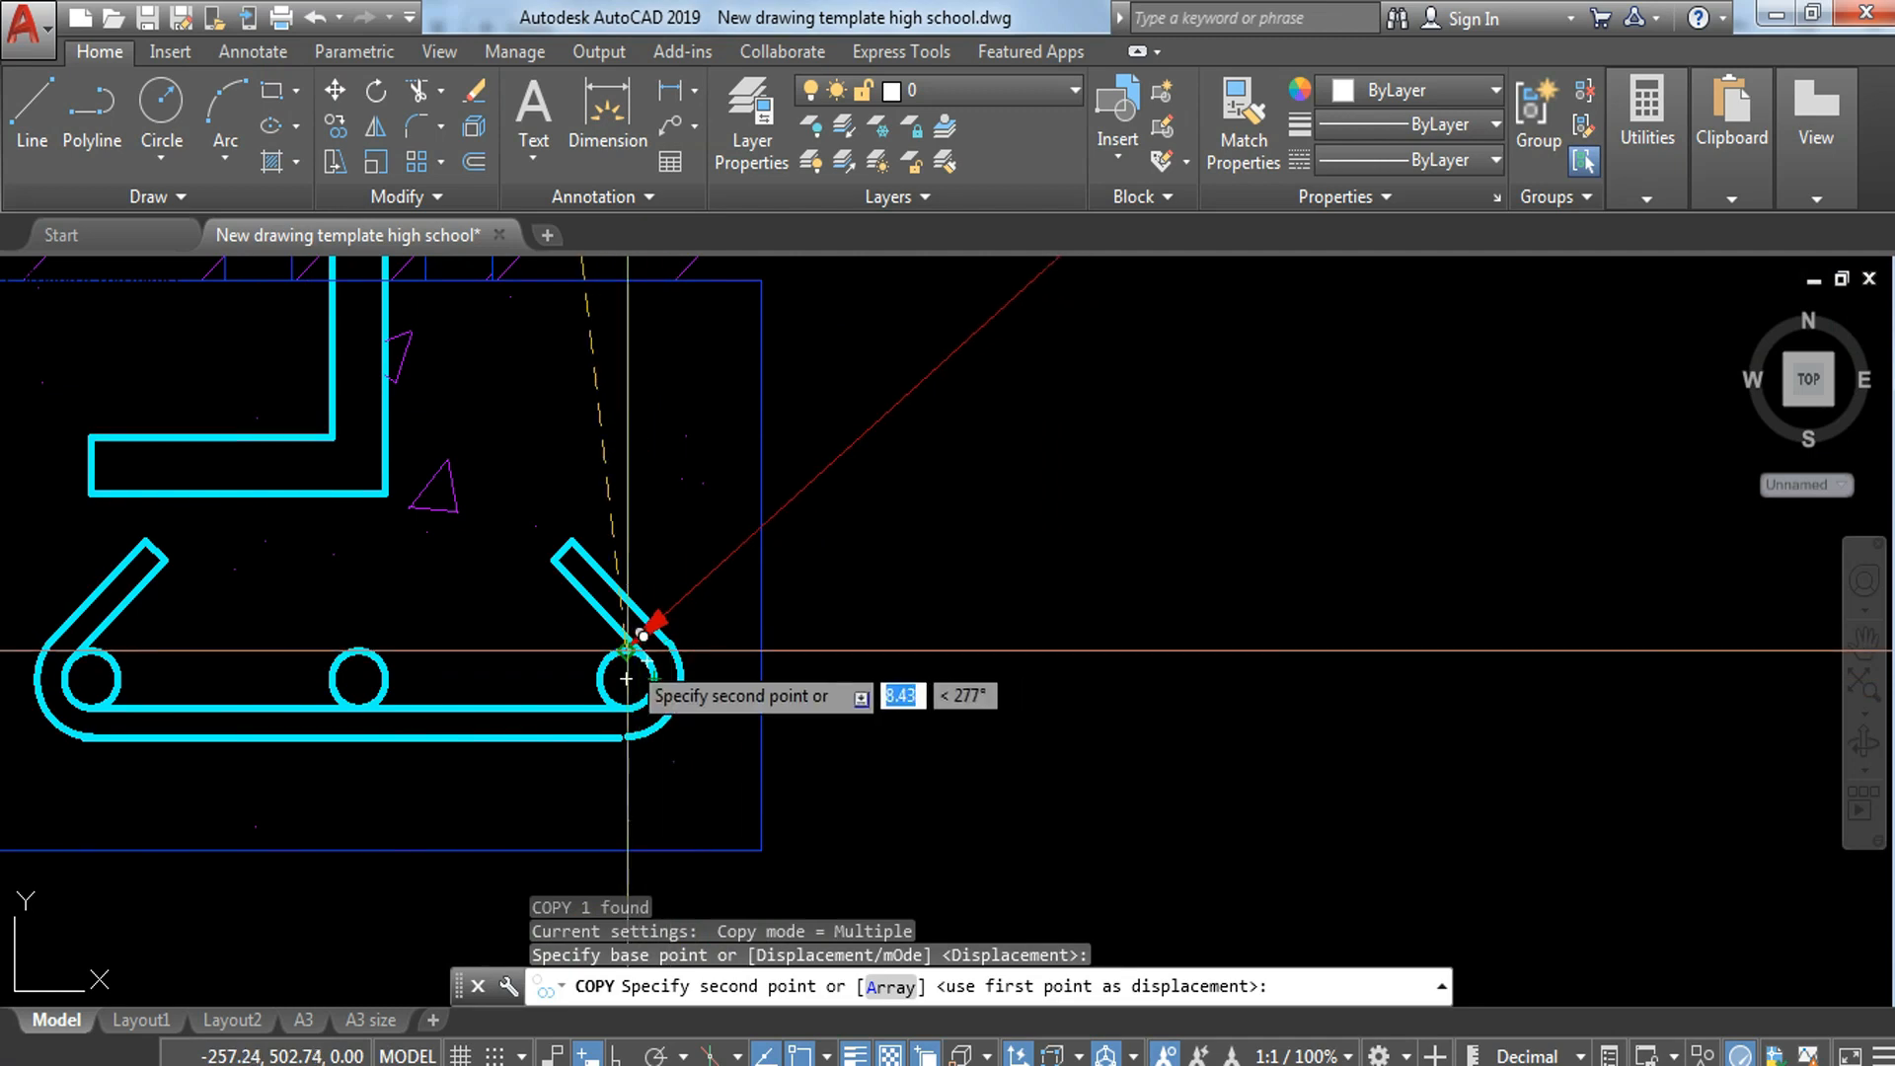
click(649, 630)
scroll(654, 636, down, 6)
key(Escape)
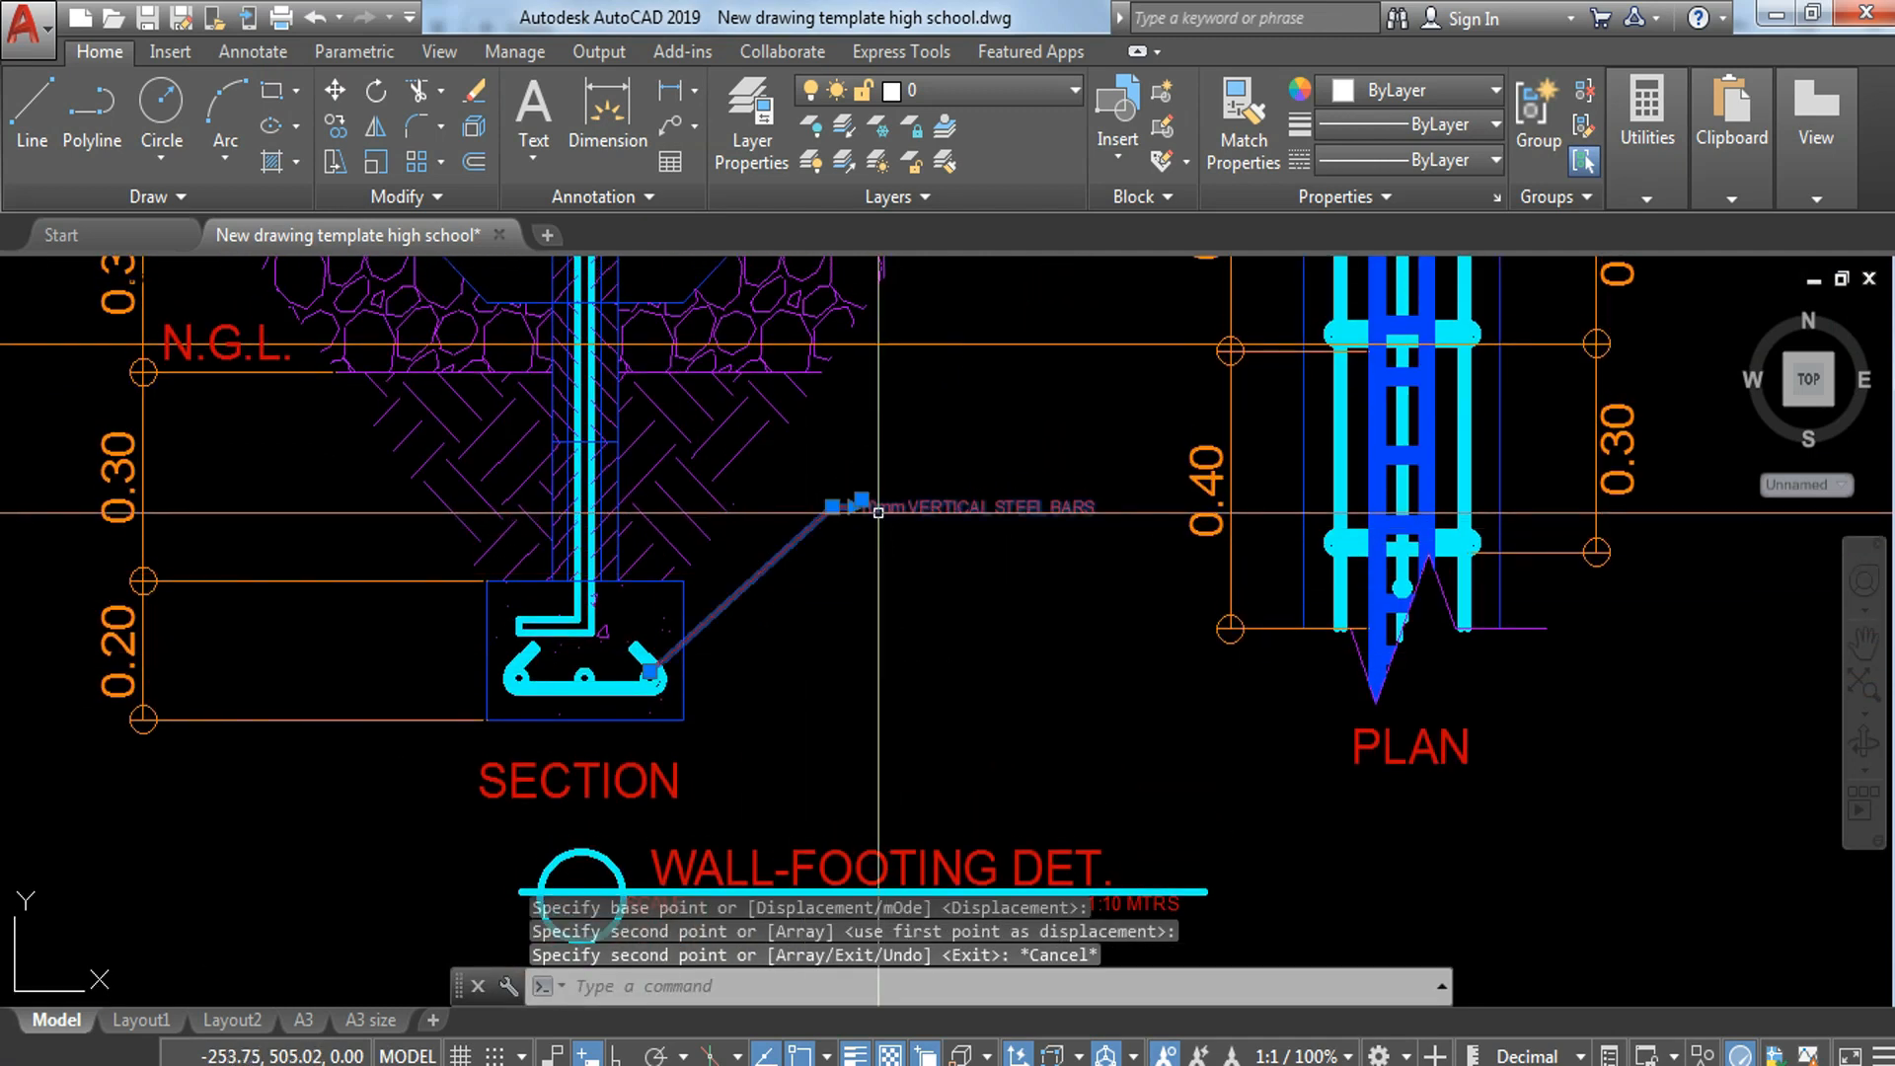
Step: Change the copied leader note at the footing's hooked bar to 3-10mm STEEL BARS
double_click(861, 487)
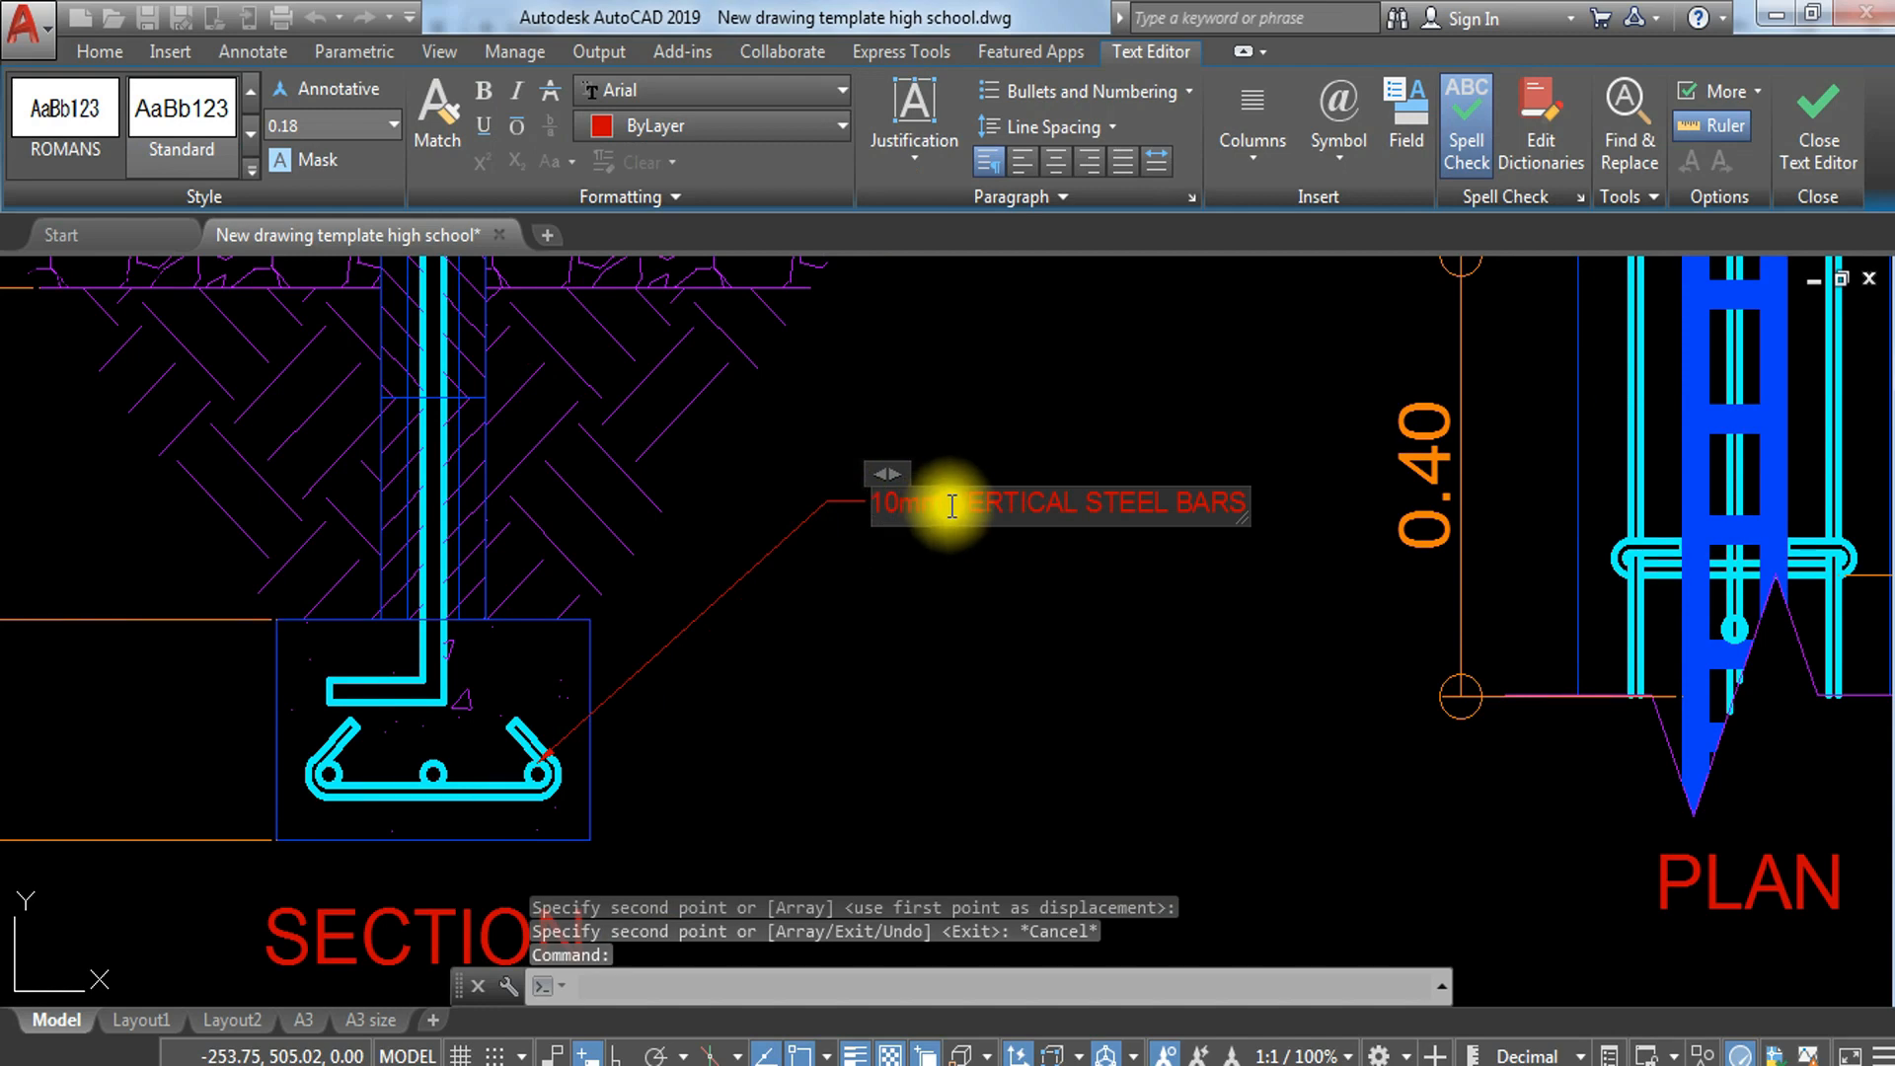
drag(952, 505, 1093, 506)
key(Delete)
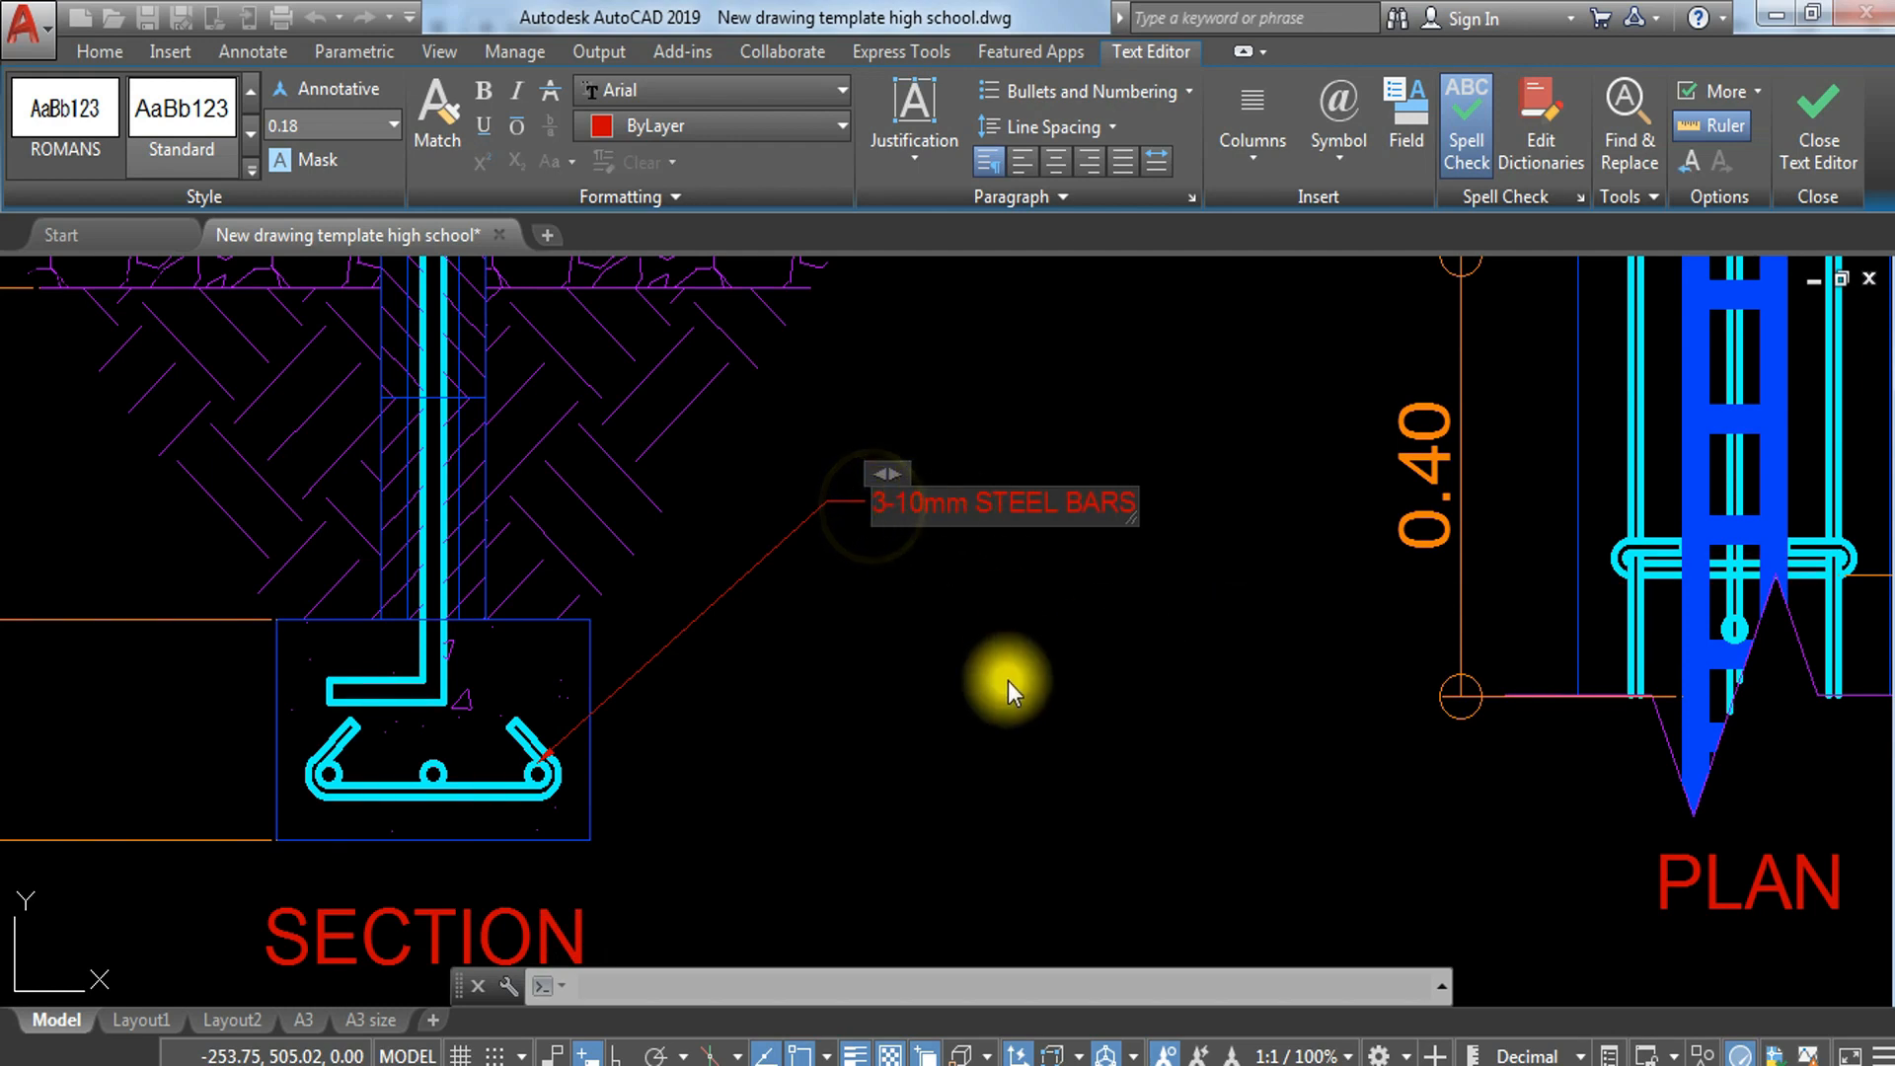
click(1009, 679)
scroll(1007, 679, down, 5)
middle_drag(959, 631, 949, 807)
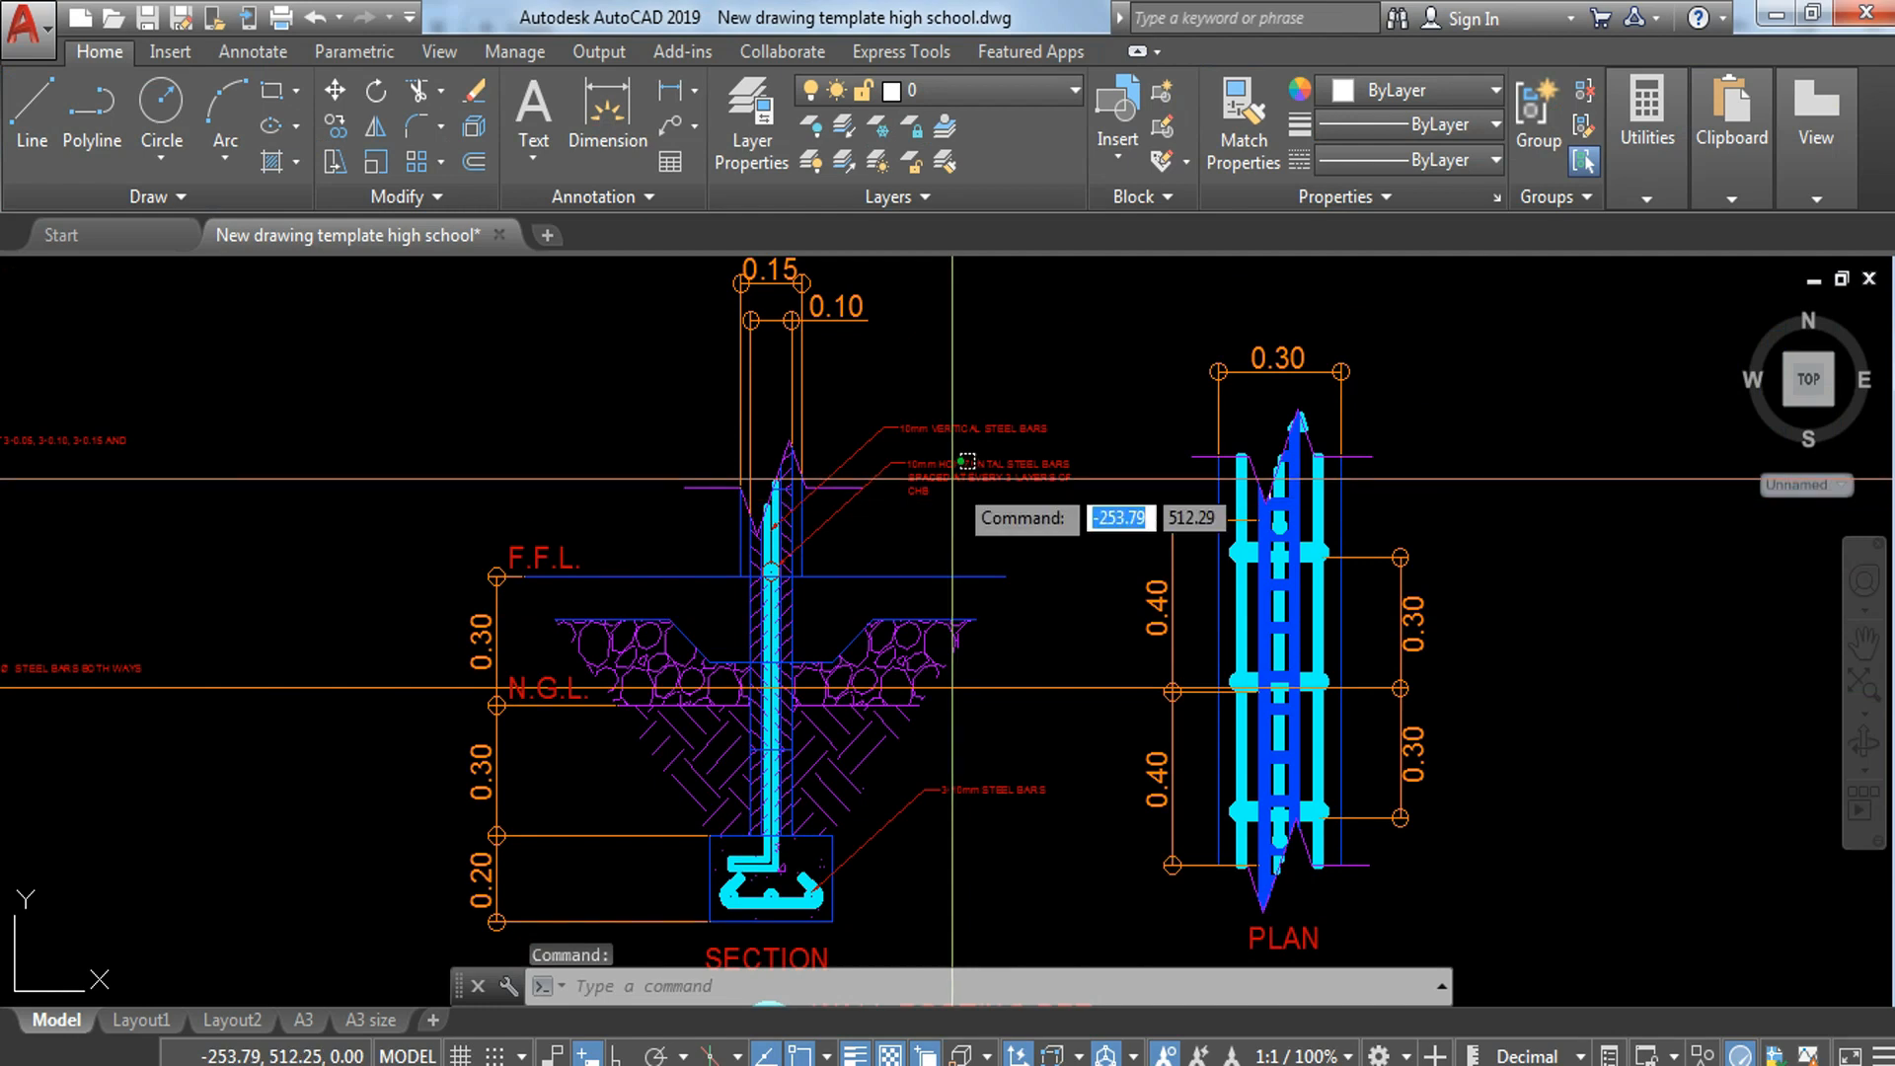
click(904, 474)
text(co)
key(Return)
scroll(790, 563, up, 4)
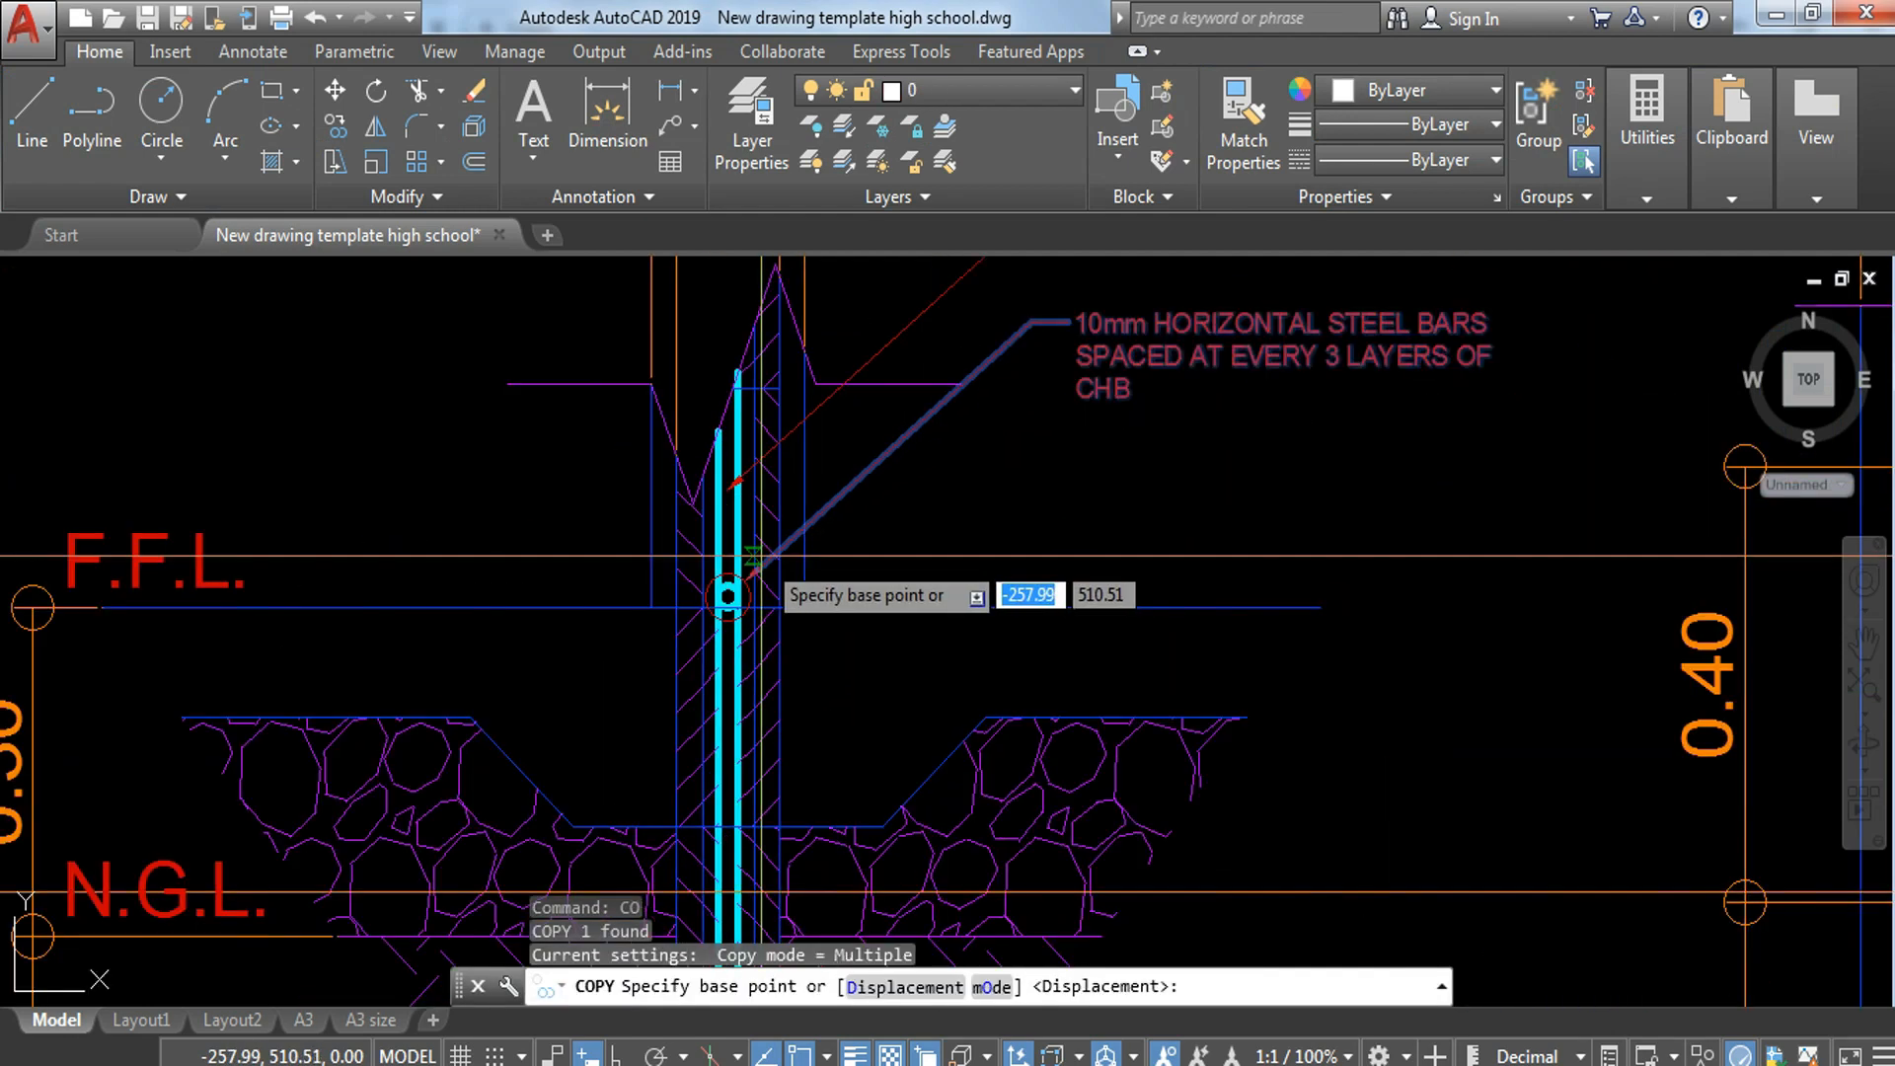
key(Escape)
Step: Copy the 10mm HORIZONTAL STEEL BARS leader and its circle from the wall's round bar to the middle round bar in the footing
scroll(741, 587, up, 5)
click(757, 577)
click(750, 670)
text(CO)
key(Return)
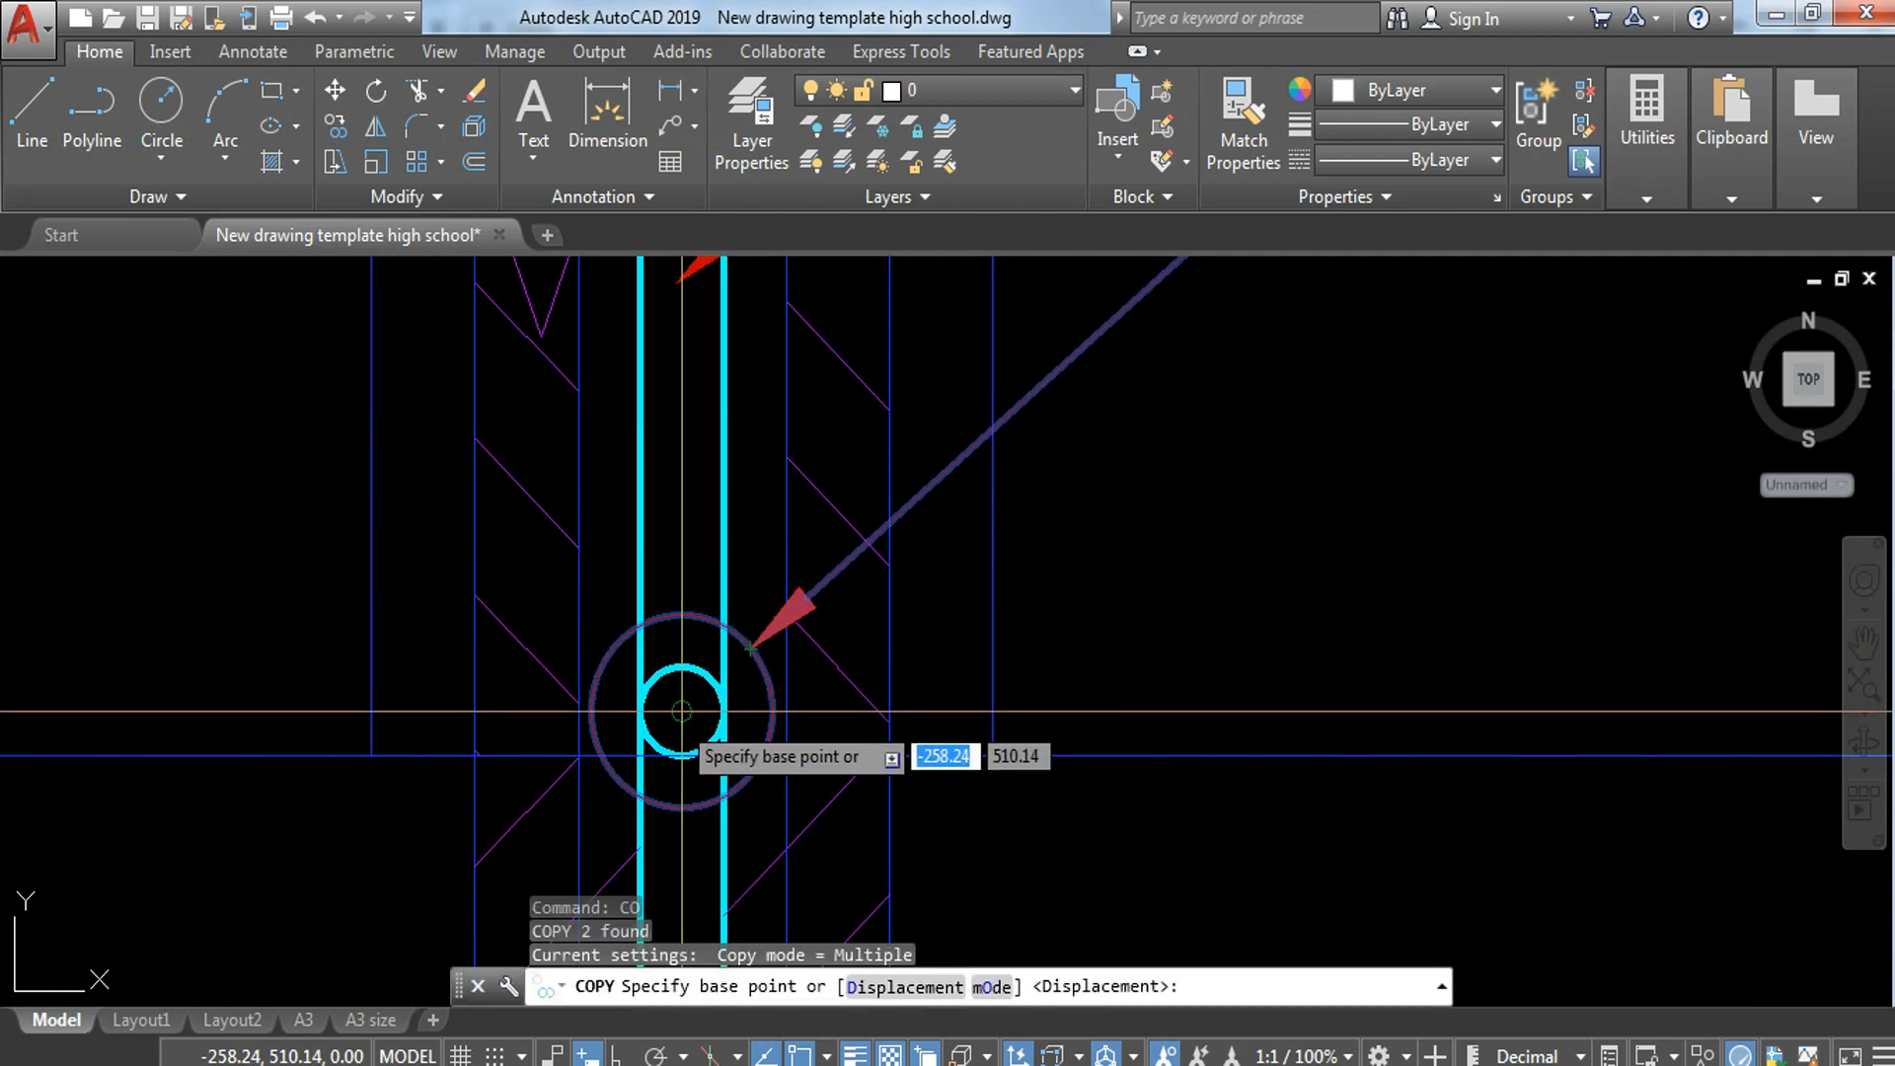
click(751, 648)
scroll(789, 592, down, 4)
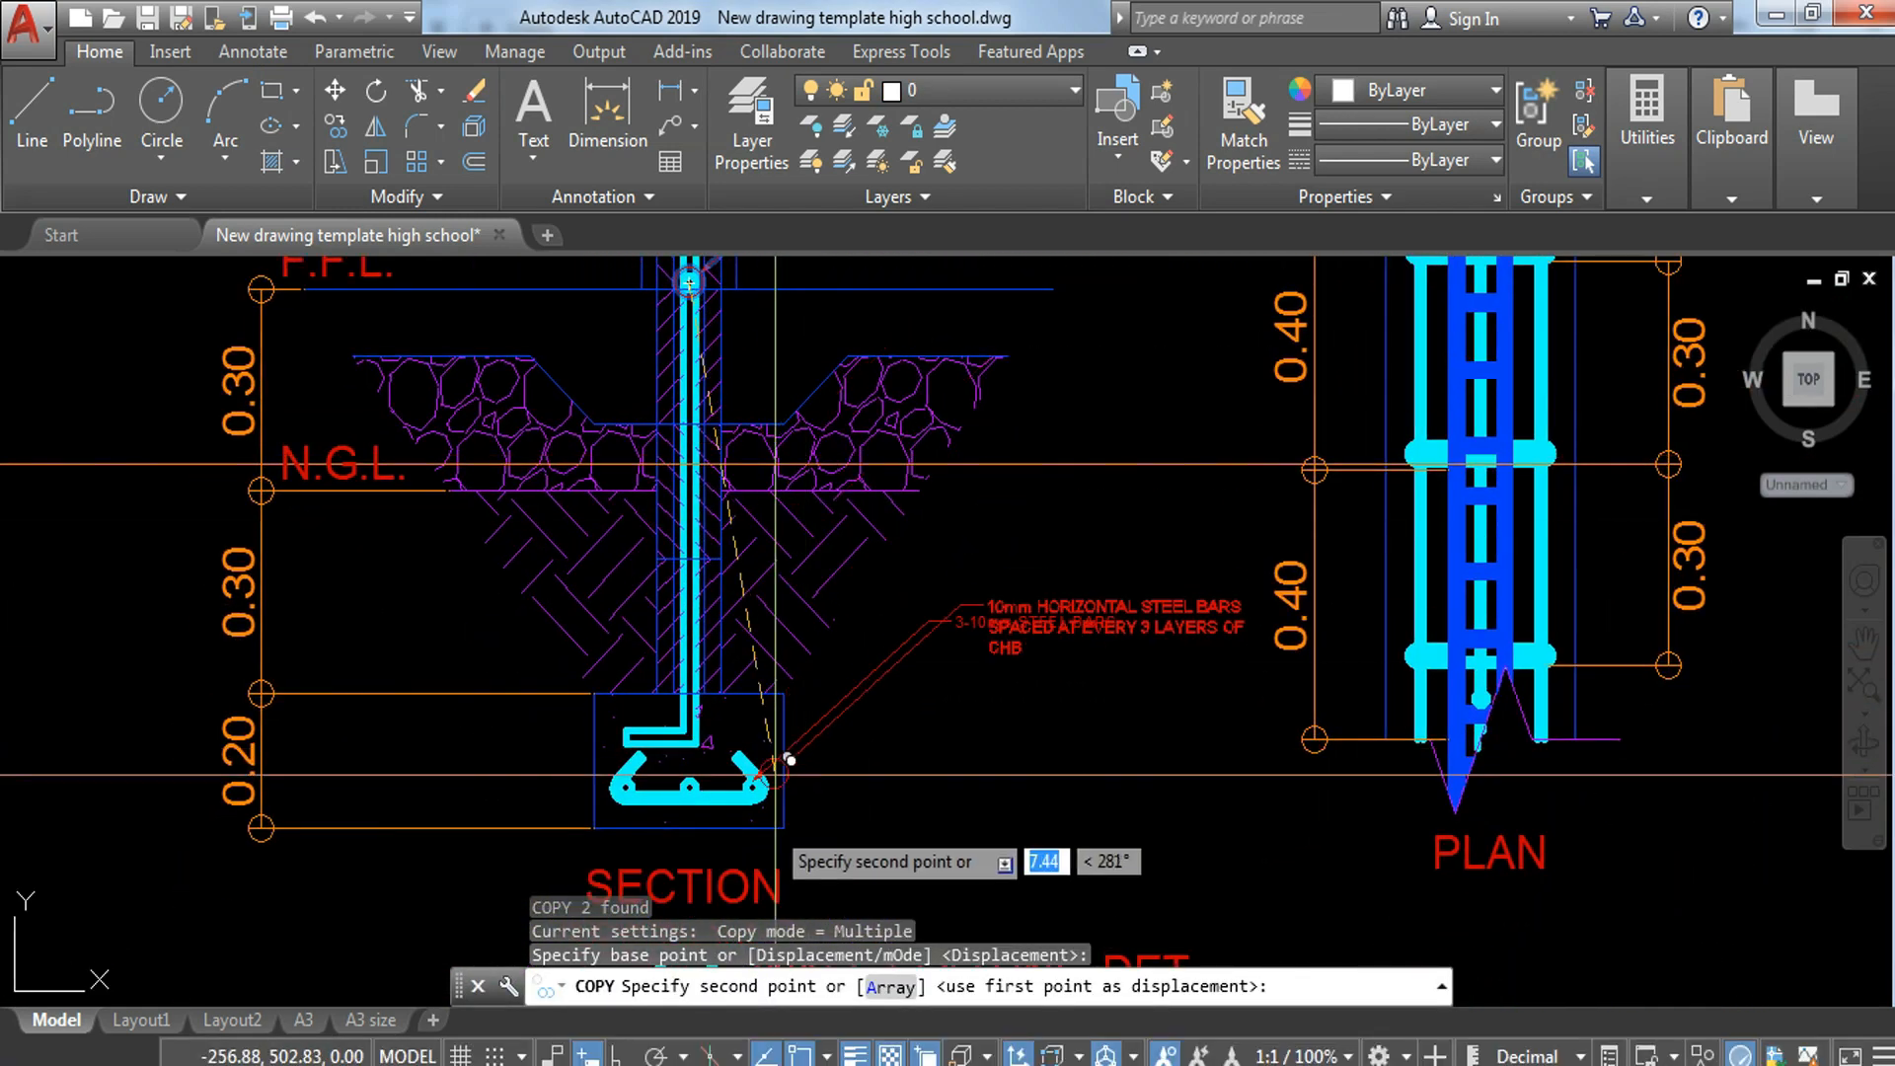
scroll(786, 842, up, 5)
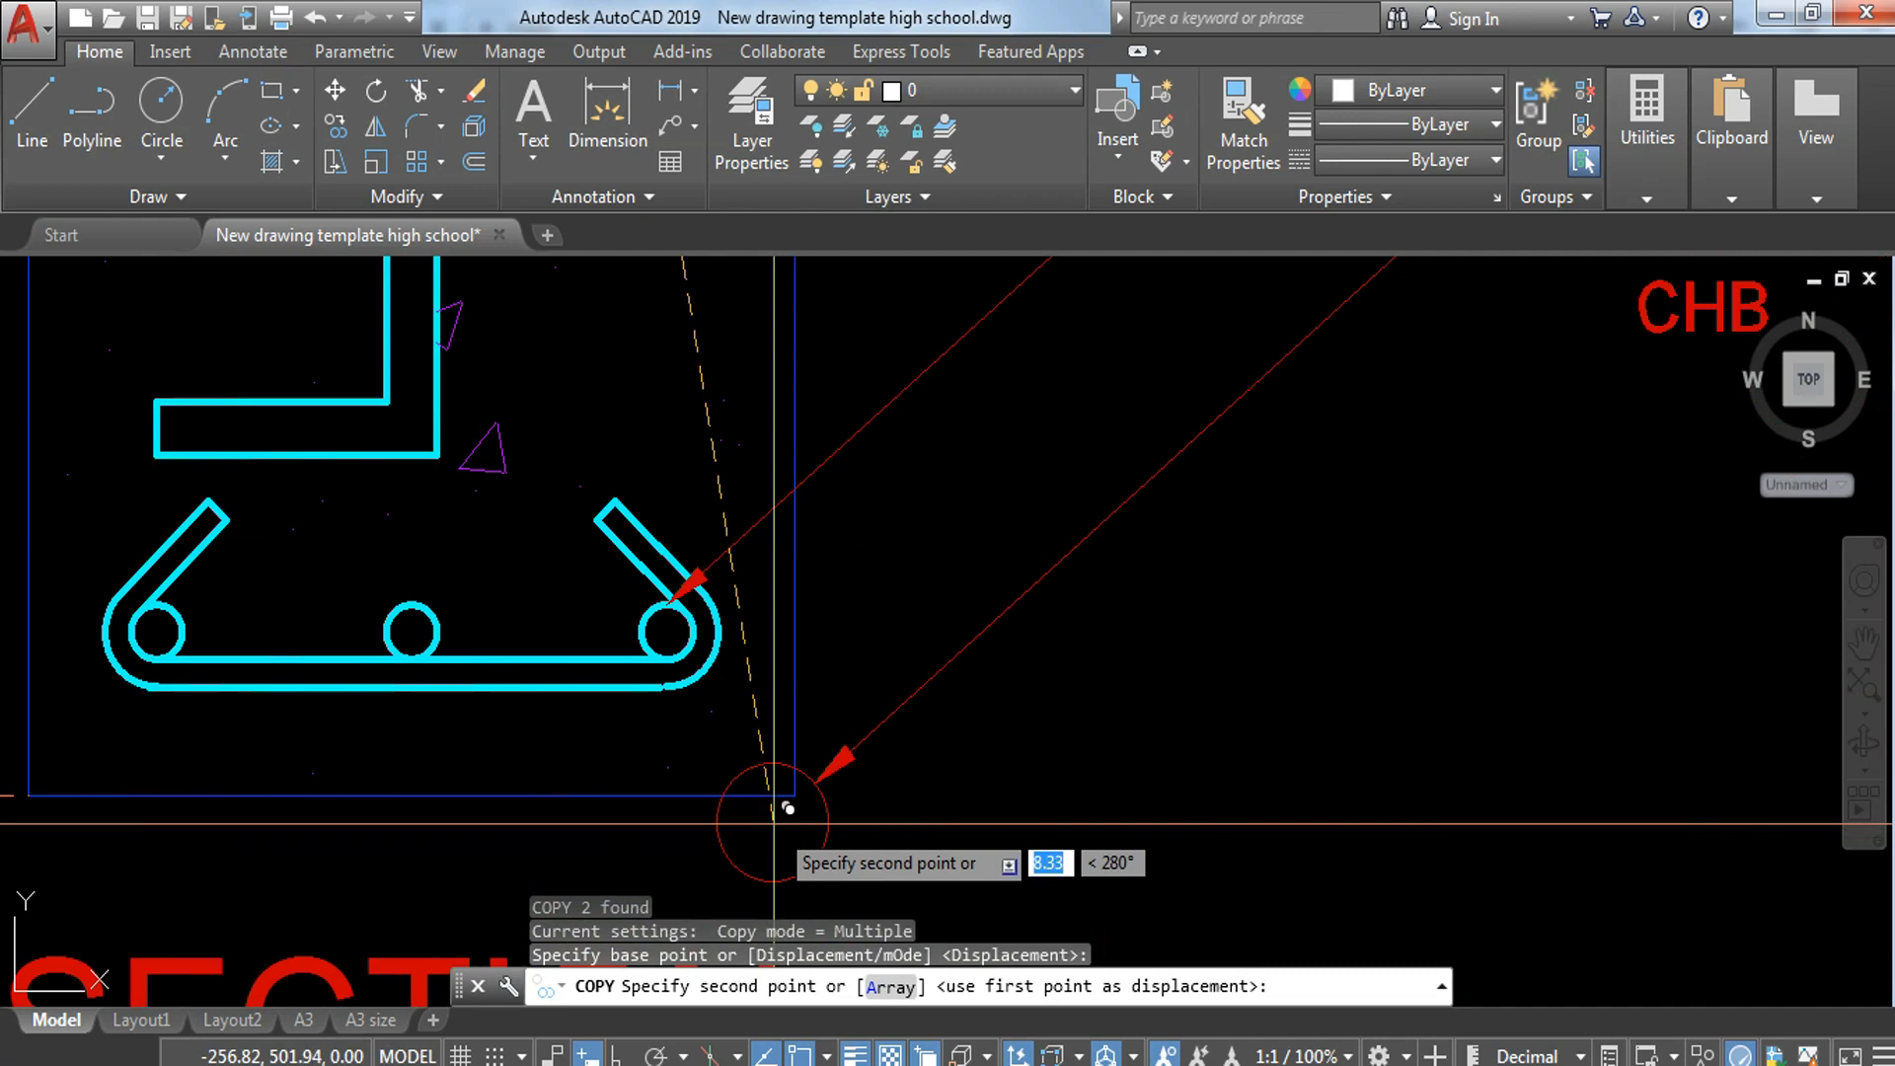
click(412, 632)
key(Escape)
scroll(491, 614, down, 7)
key(Escape)
Step: Stretch the copied leader's landing up and to the right so its note sits above the 3-10mm STEEL BARS note
scroll(653, 511, up, 5)
click(720, 365)
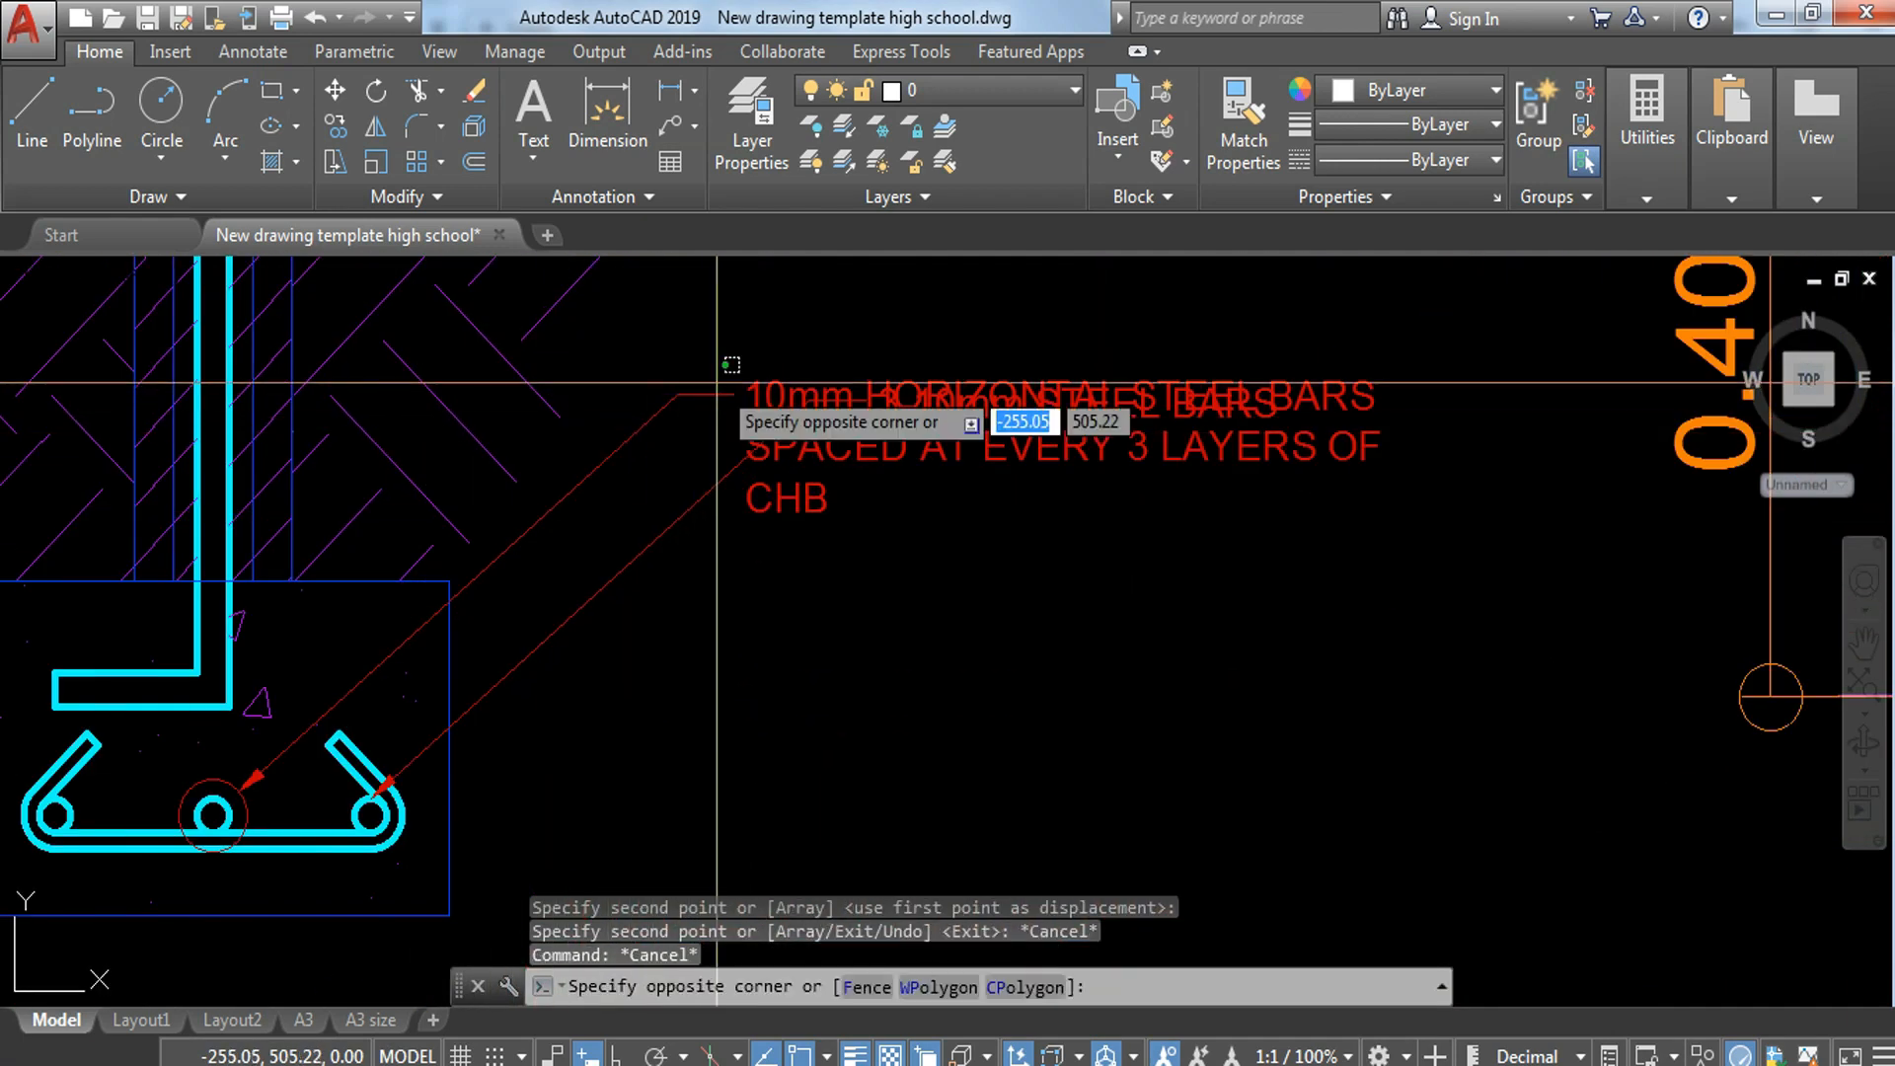
click(655, 386)
click(677, 393)
middle_drag(746, 343, 699, 536)
click(708, 432)
key(Escape)
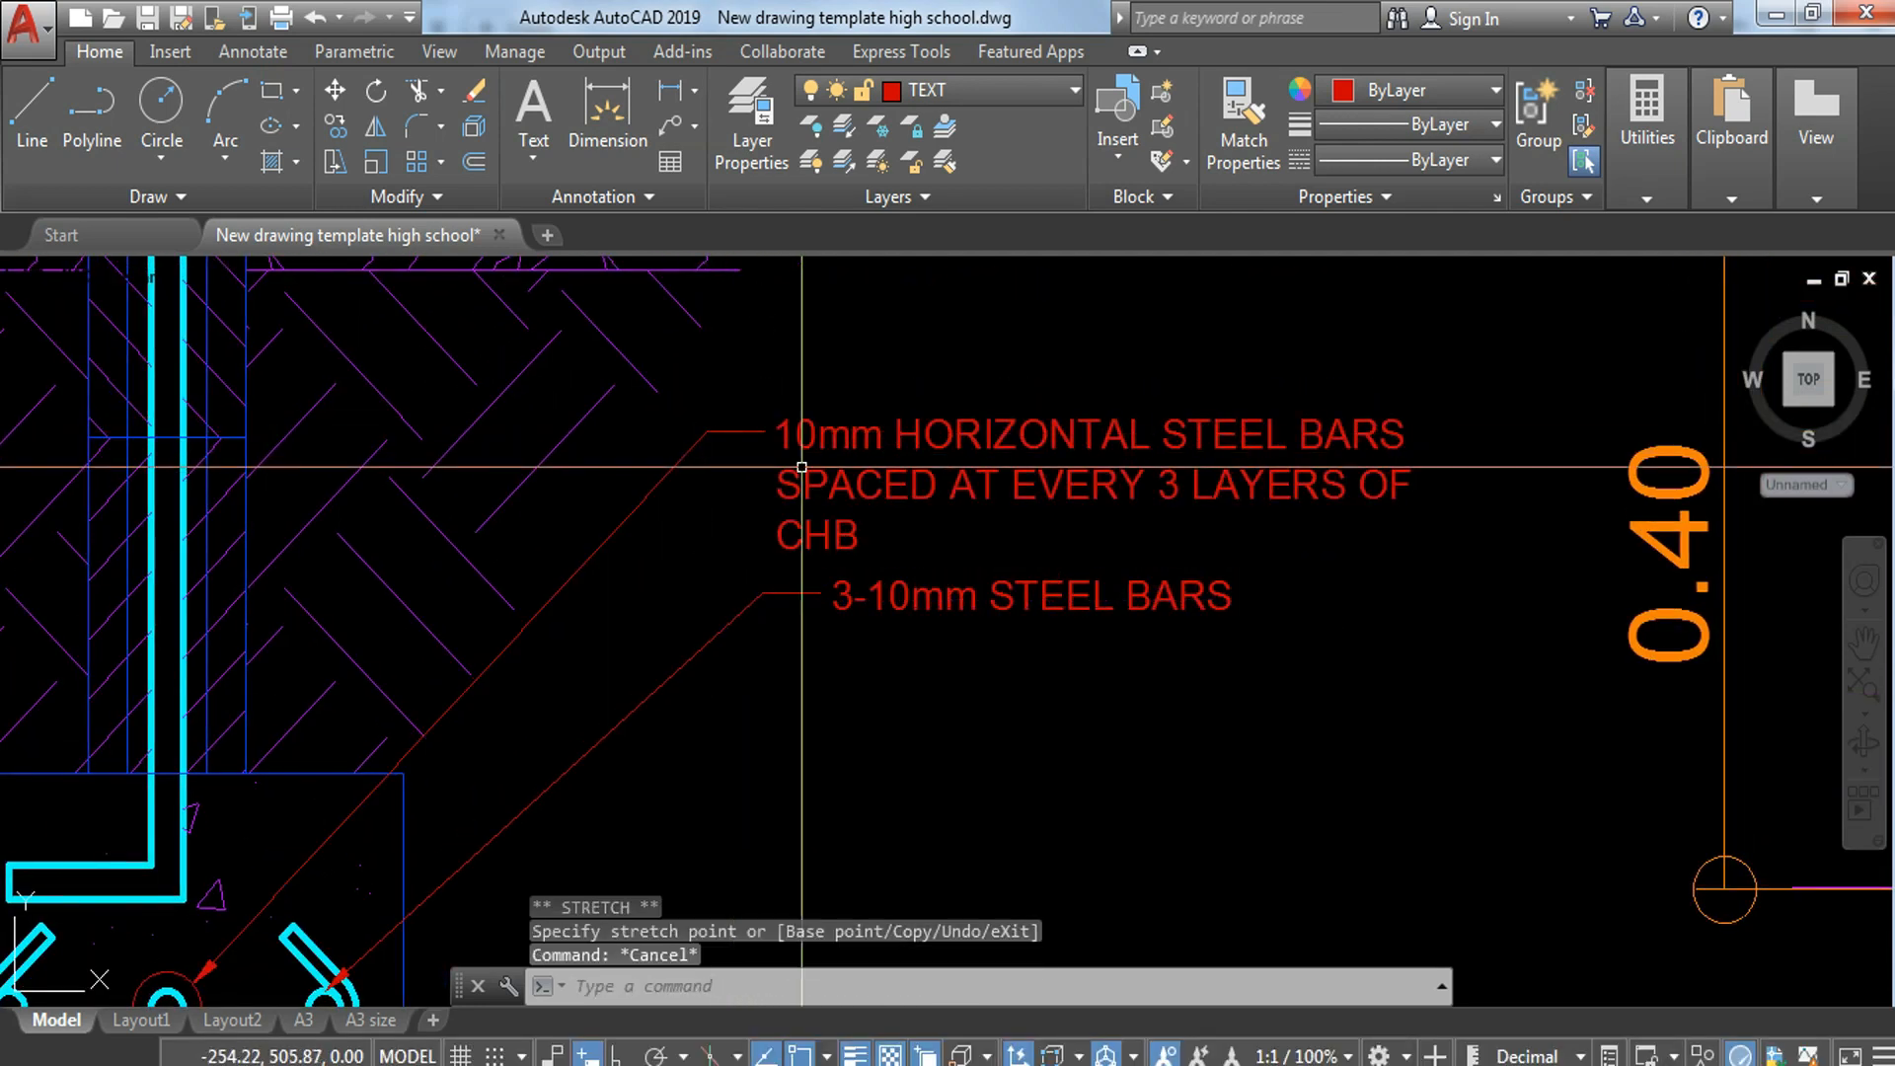
Step: Try to reword the middle round bar's copied note to 10mm STEELS BARS SPACED
double_click(834, 456)
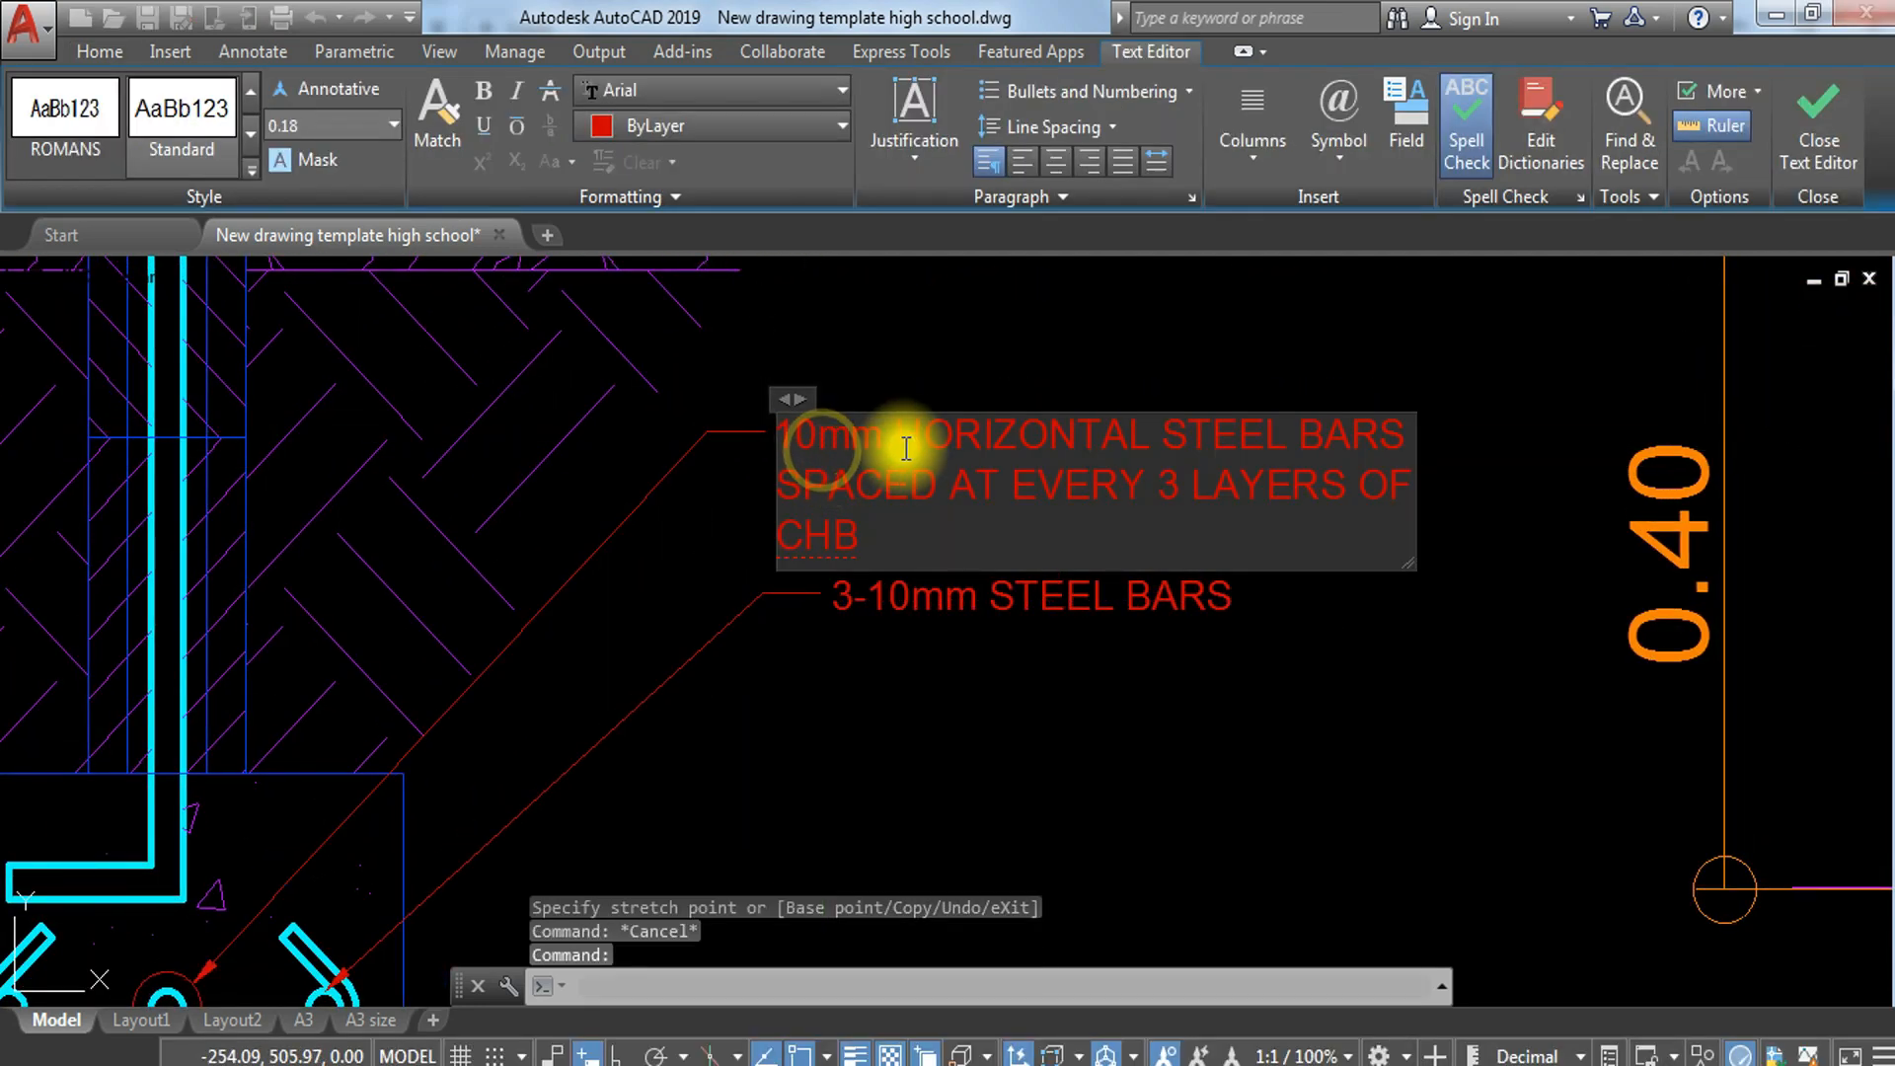
drag(900, 434, 1351, 530)
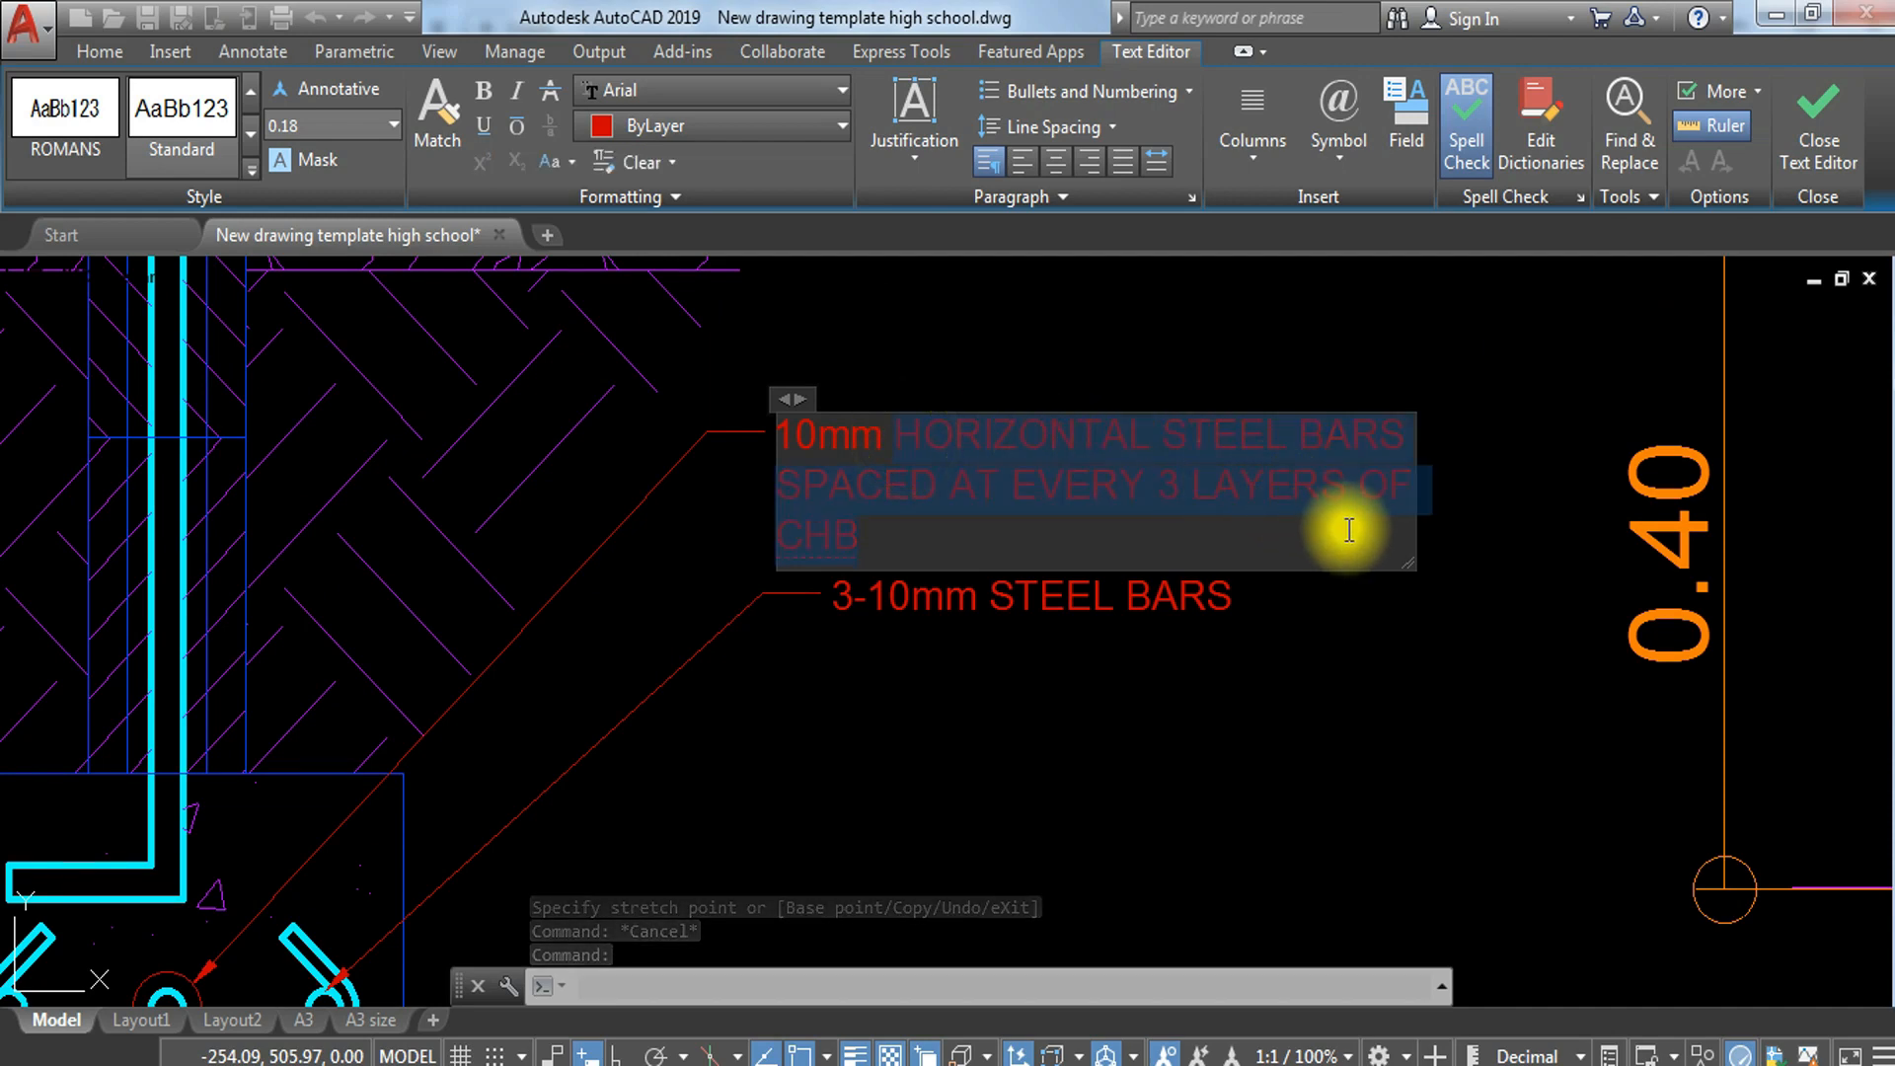
text(STEEKS)
key(BackSpace)
key(BackSpace)
text(LS B)
key(BackSpace)
text(SP)
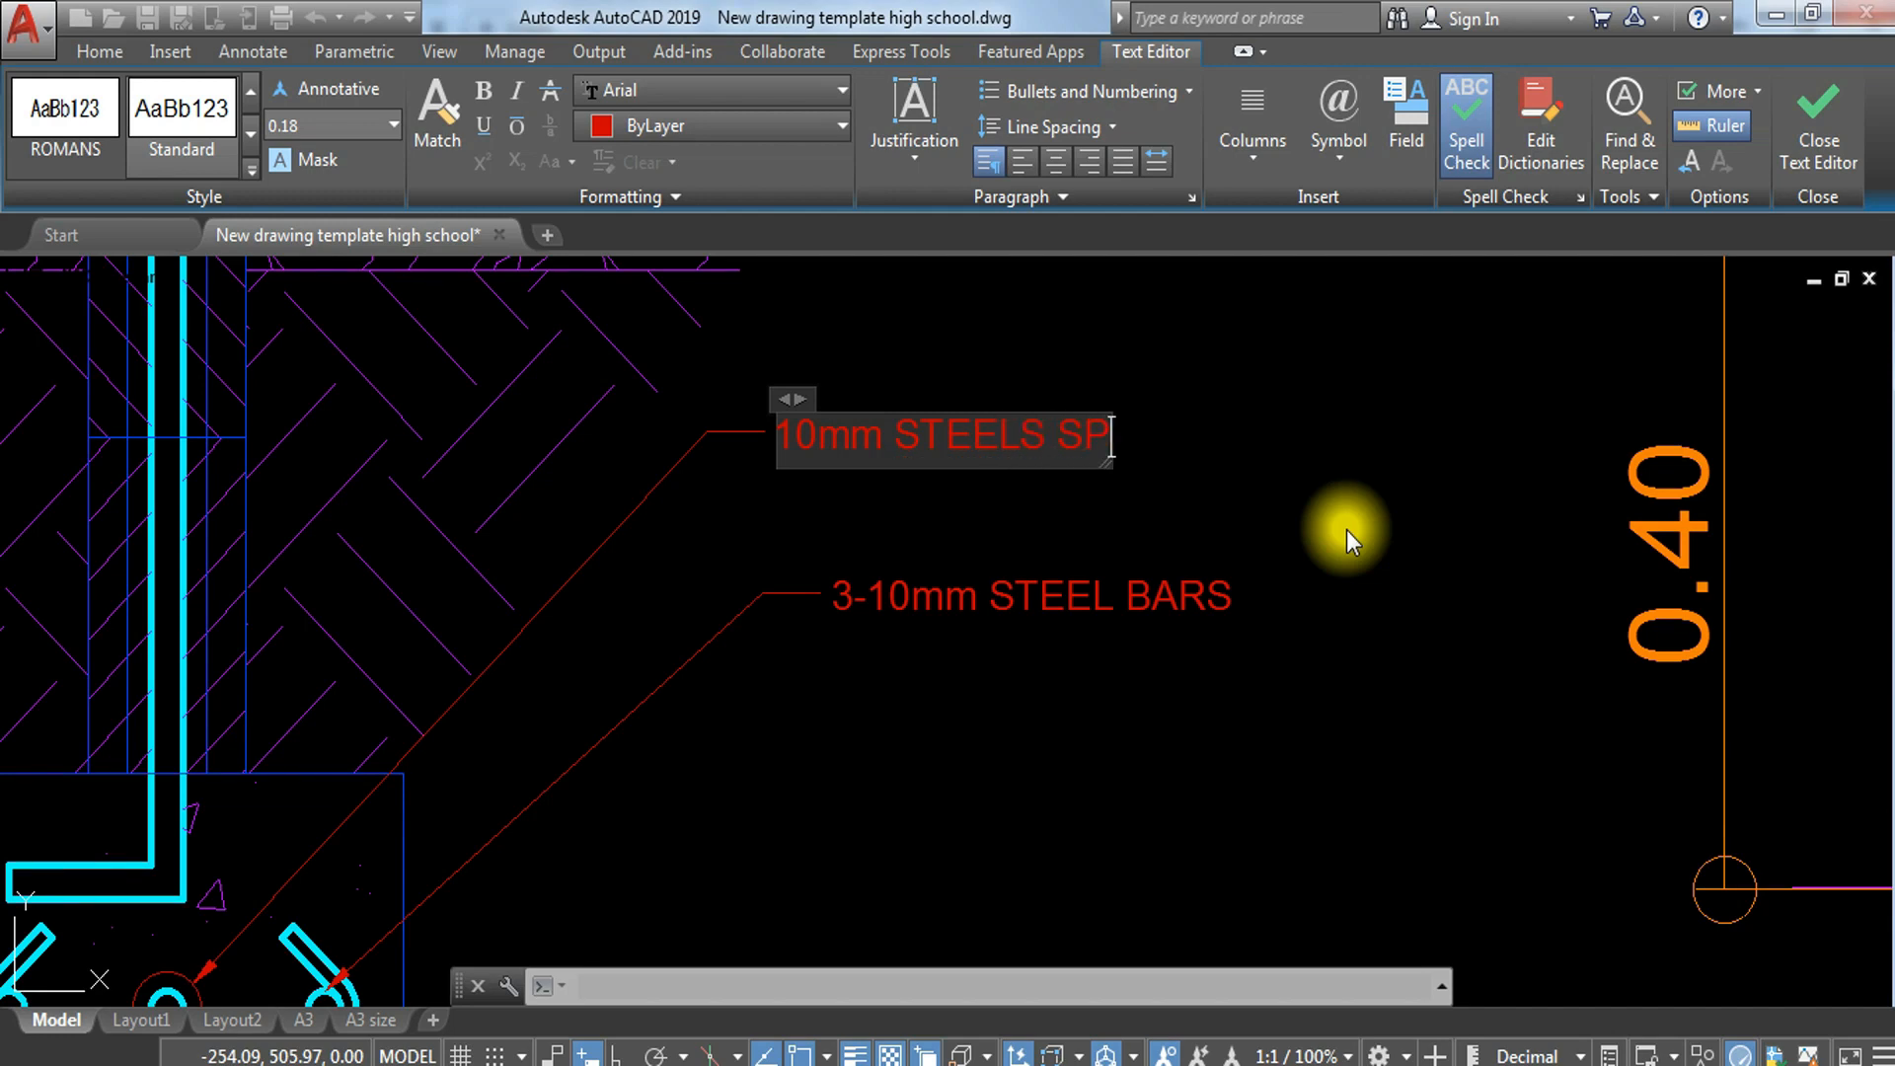
text(ACE)
key(BackSpace)
key(BackSpace)
key(BackSpace)
key(BackSpace)
key(BackSpace)
text(BARS SPACED)
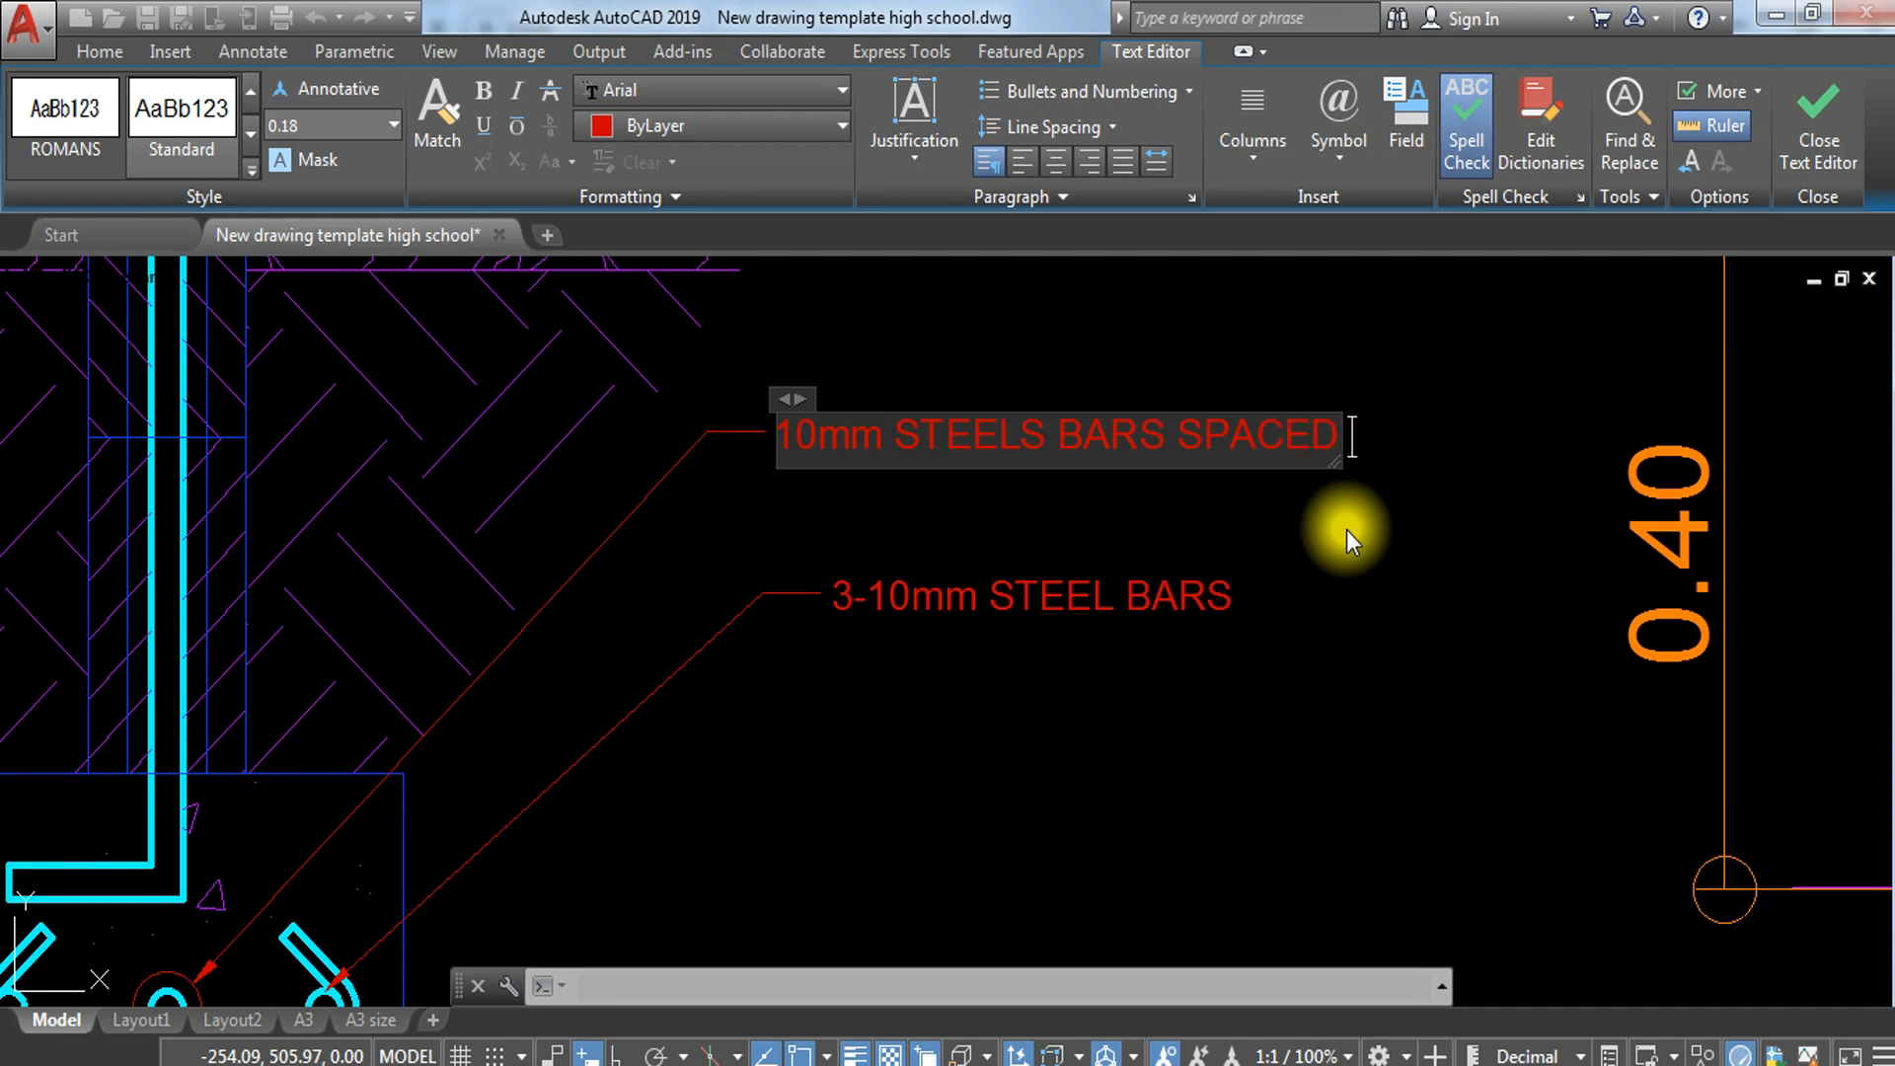
Step: Close the middle bar's note without saving its text changes
middle_drag(648, 406, 711, 342)
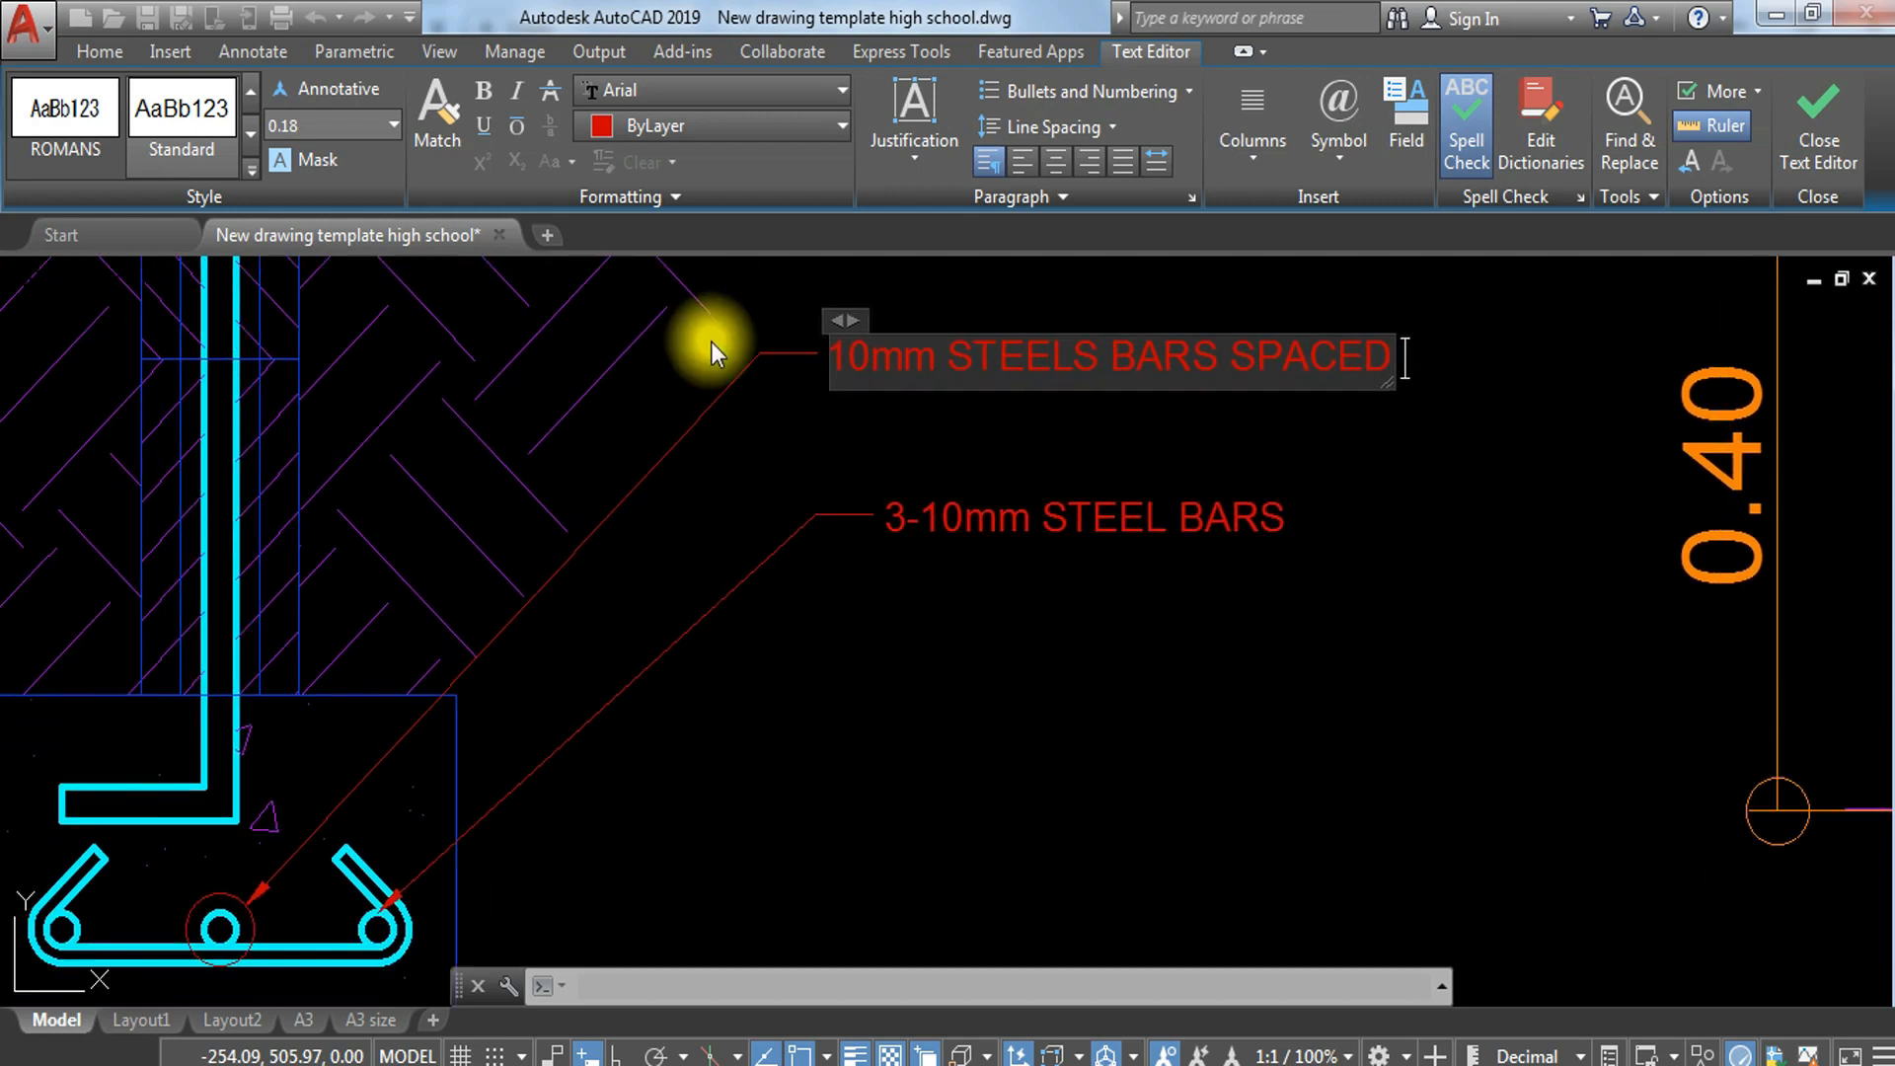
key(Escape)
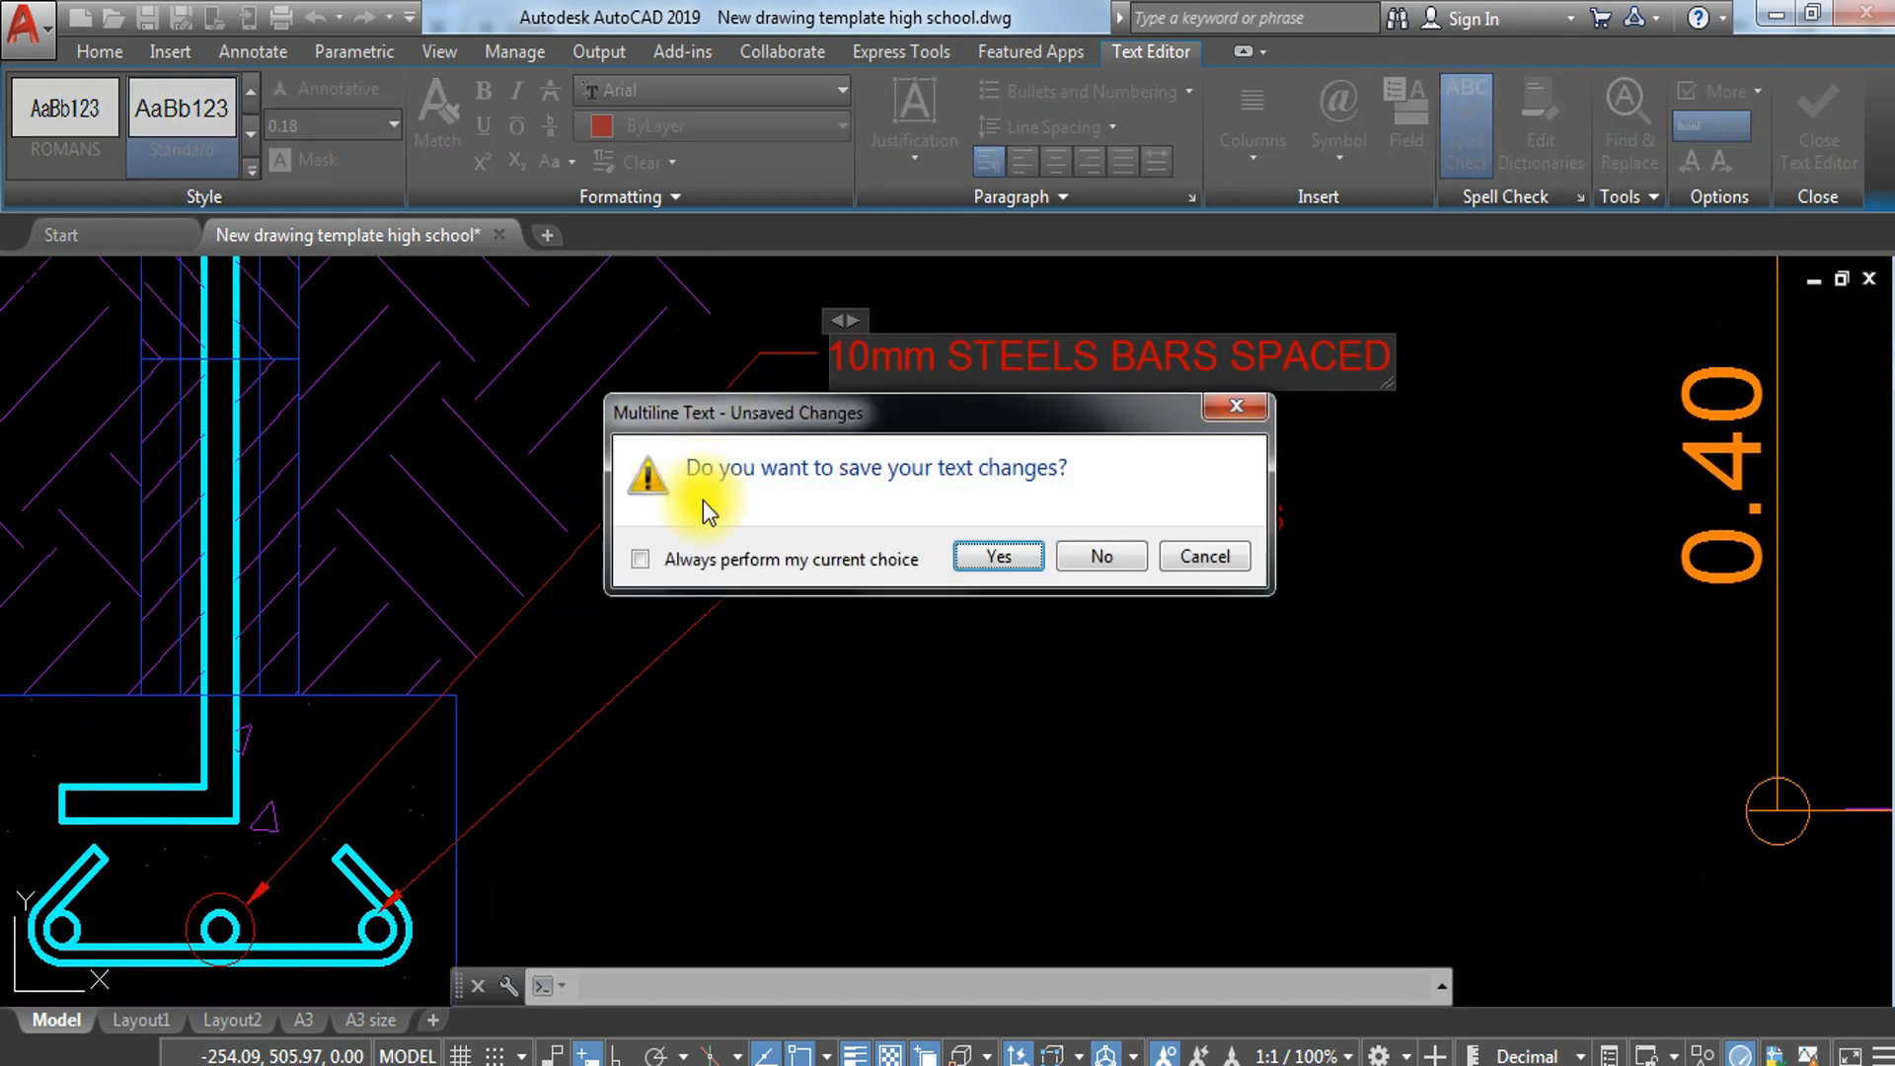
click(1204, 557)
key(Escape)
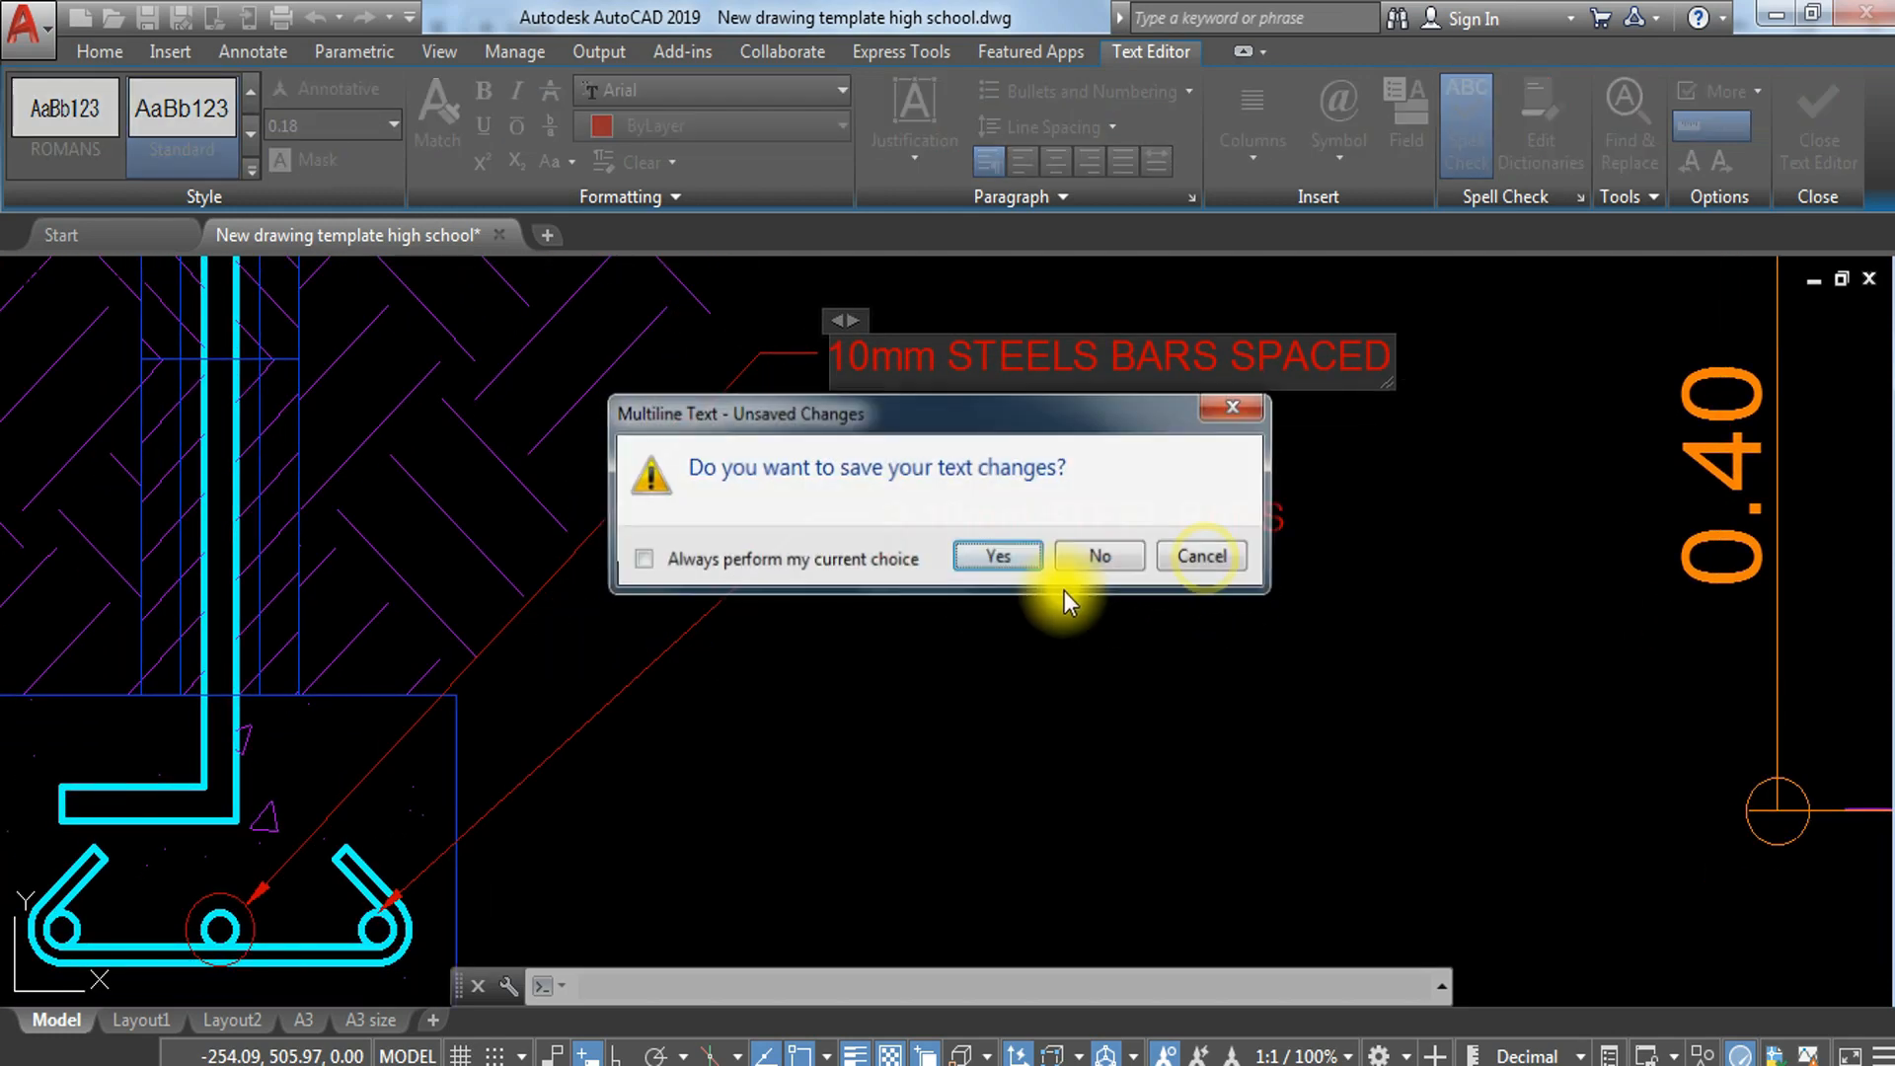
click(1076, 559)
key(Escape)
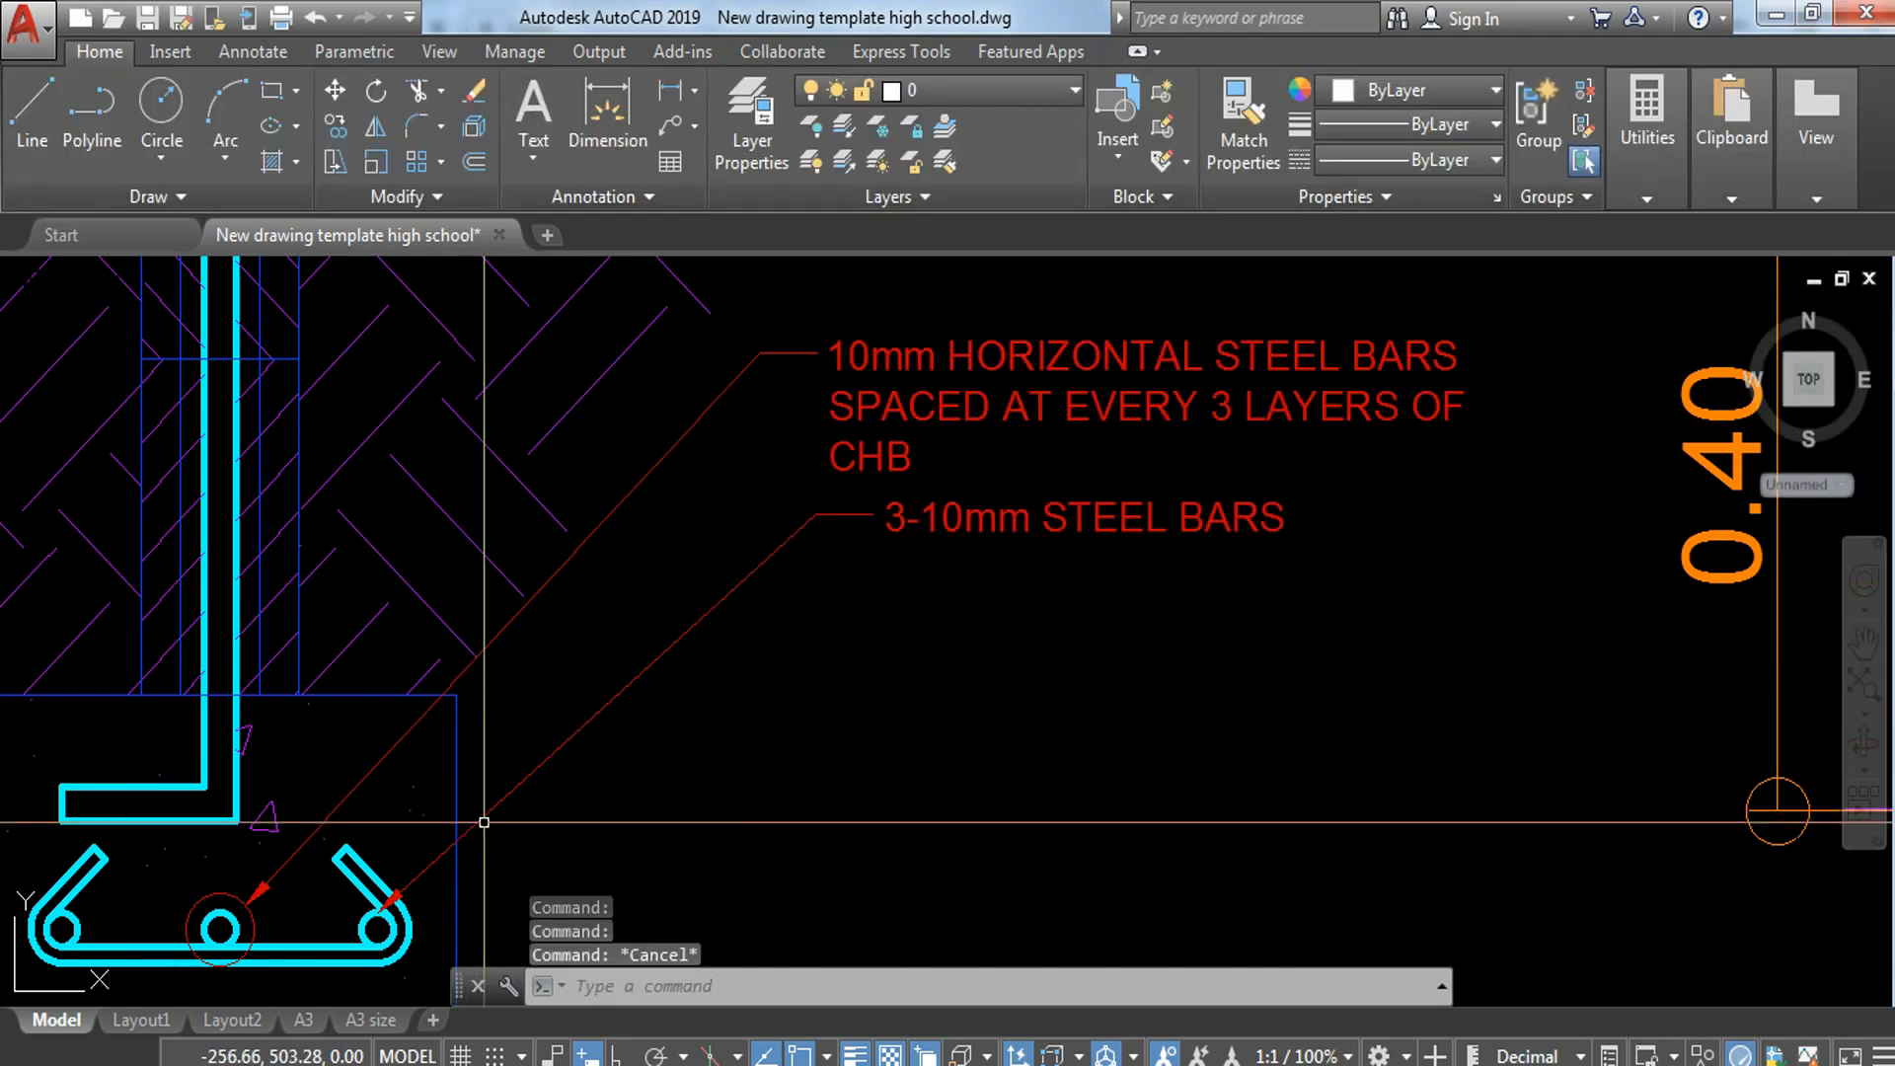
Step: Change the middle round bar's note in the footing to 3- 10mm STEEL BARS
double_click(958, 351)
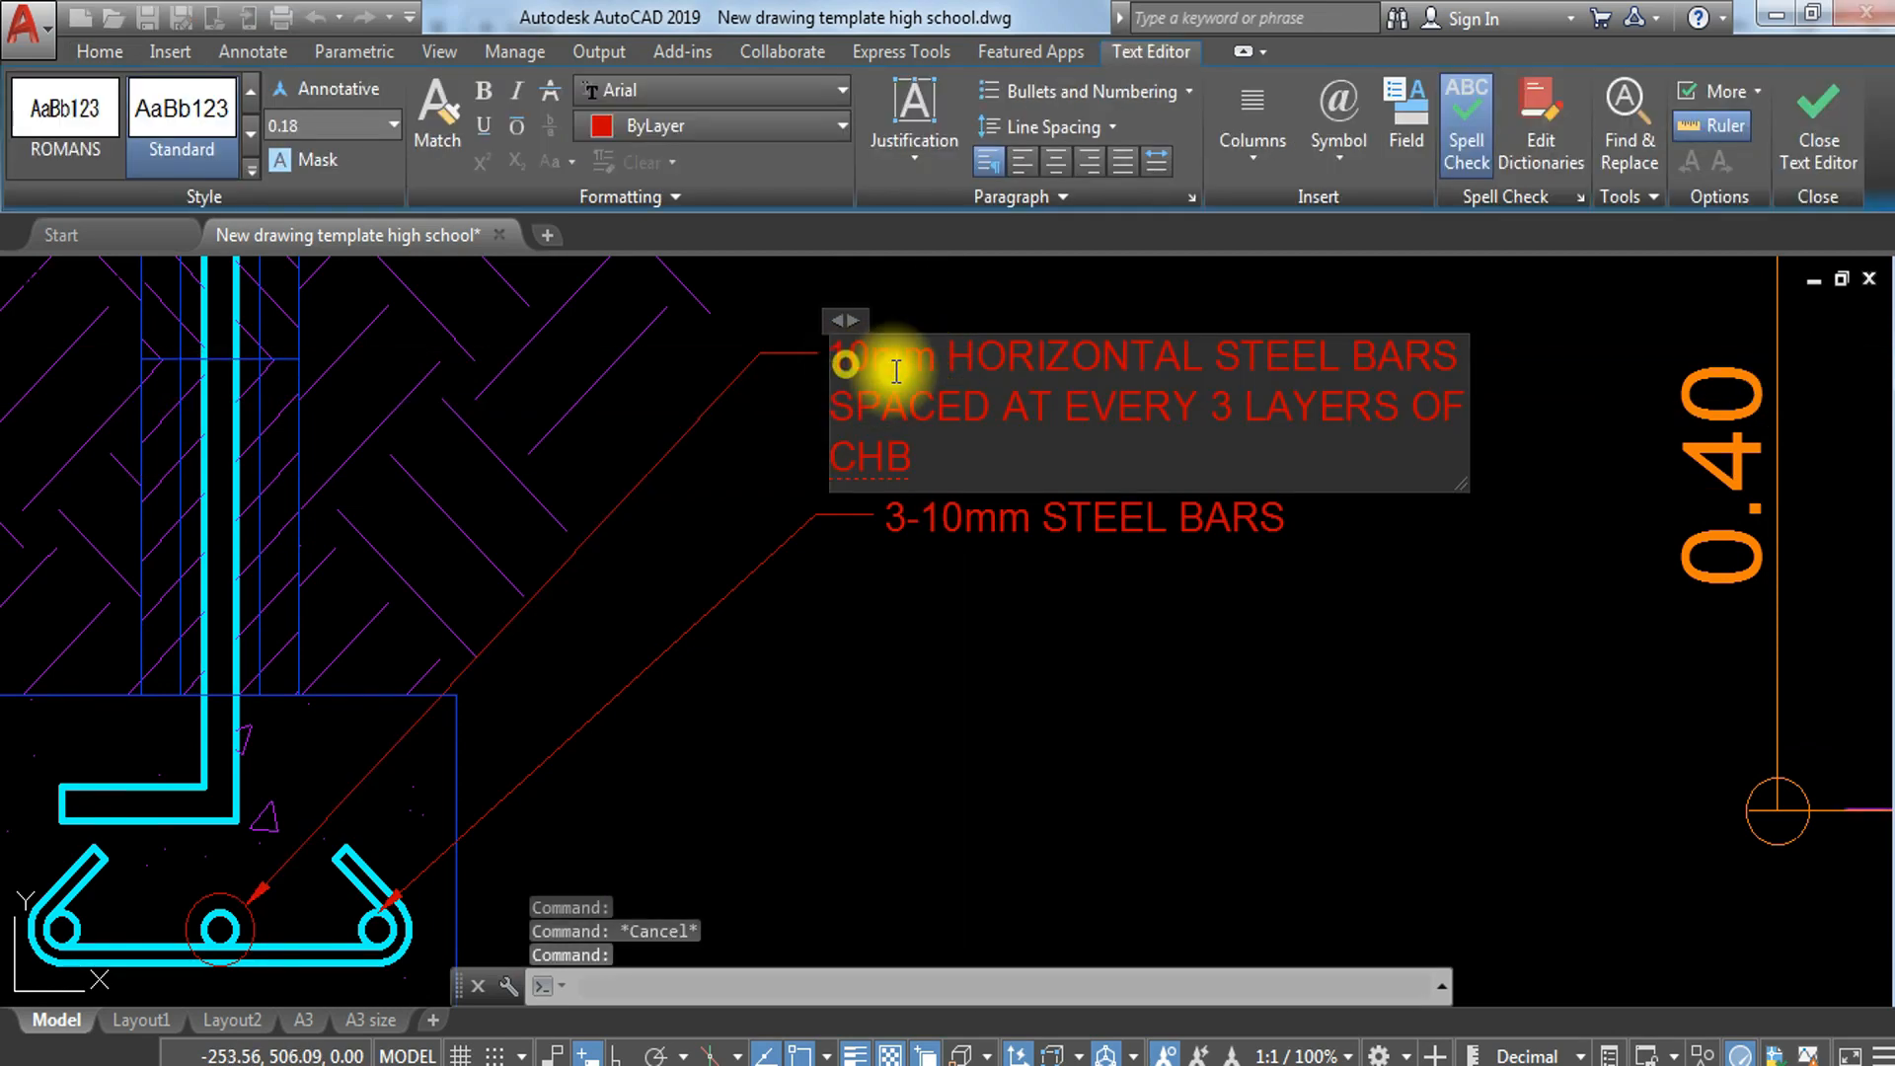
click(827, 360)
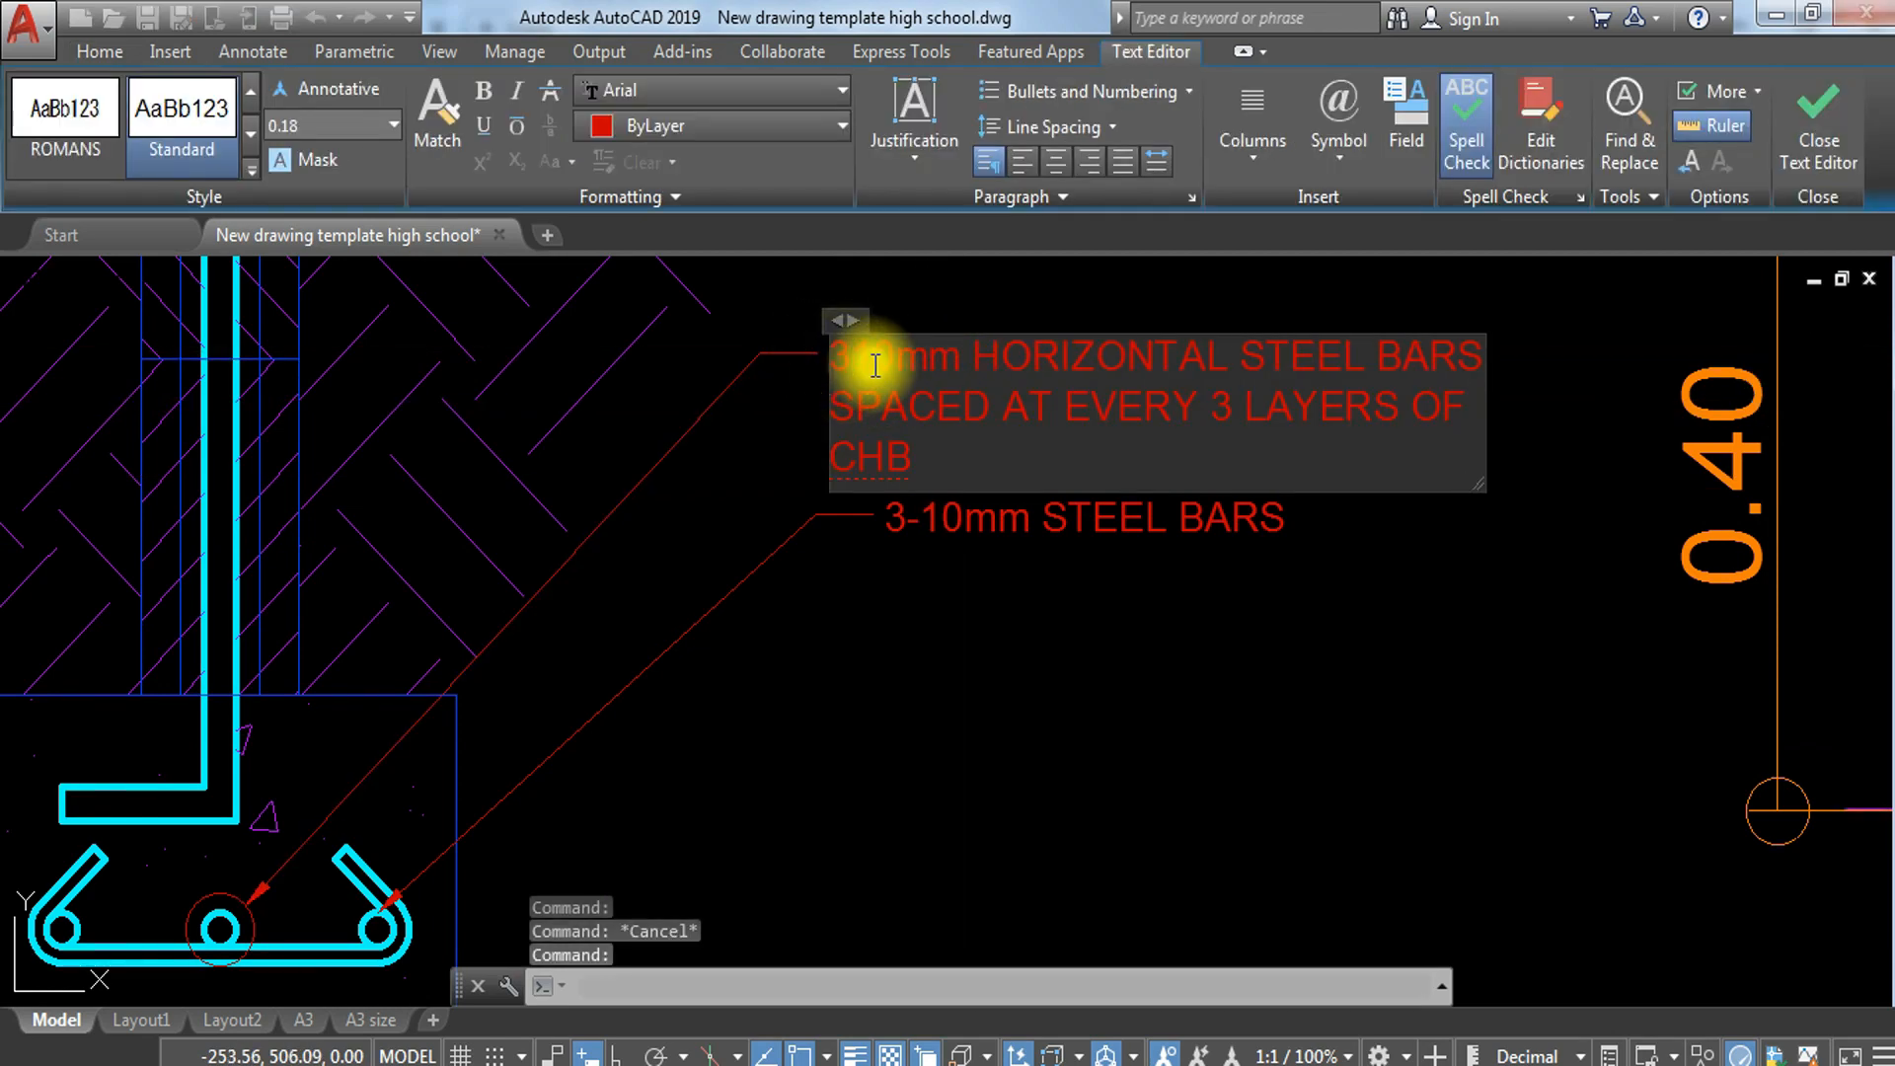
drag(1022, 355, 1296, 449)
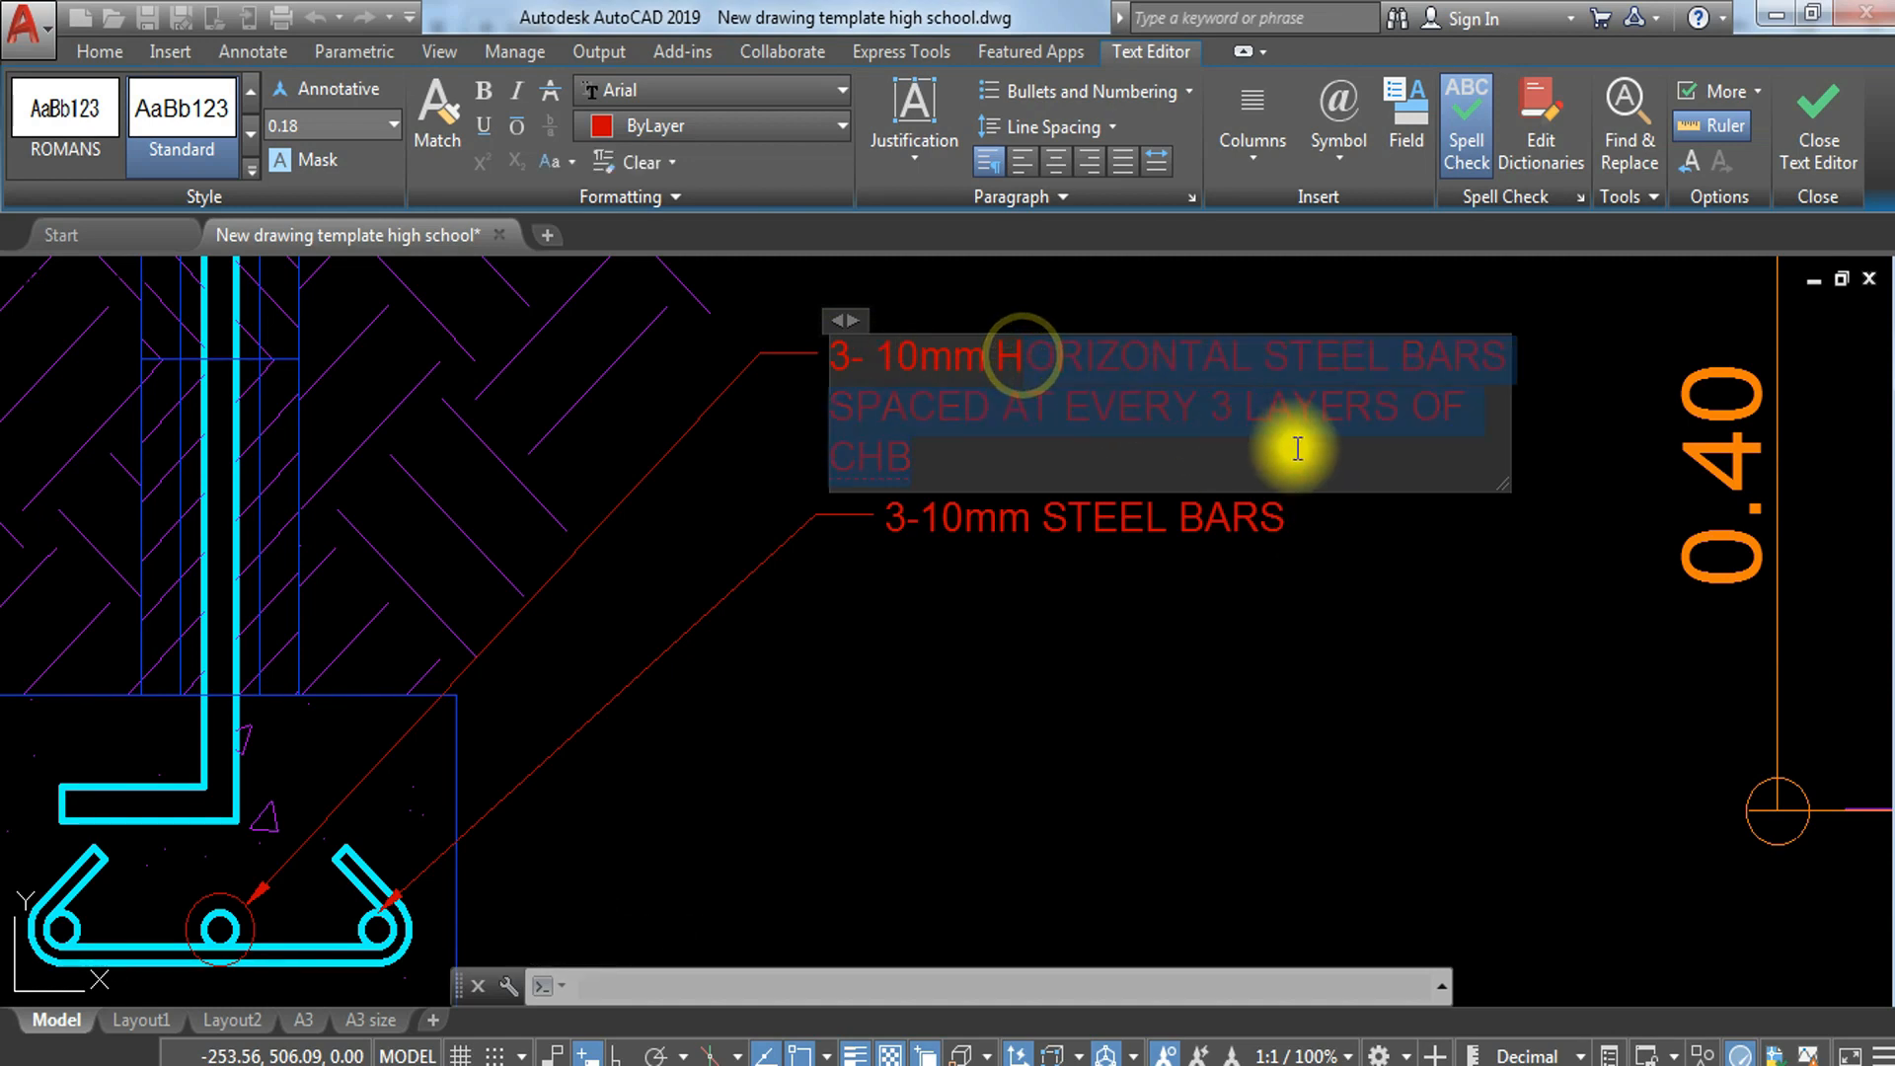
key(BackSpace)
key(BackSpace)
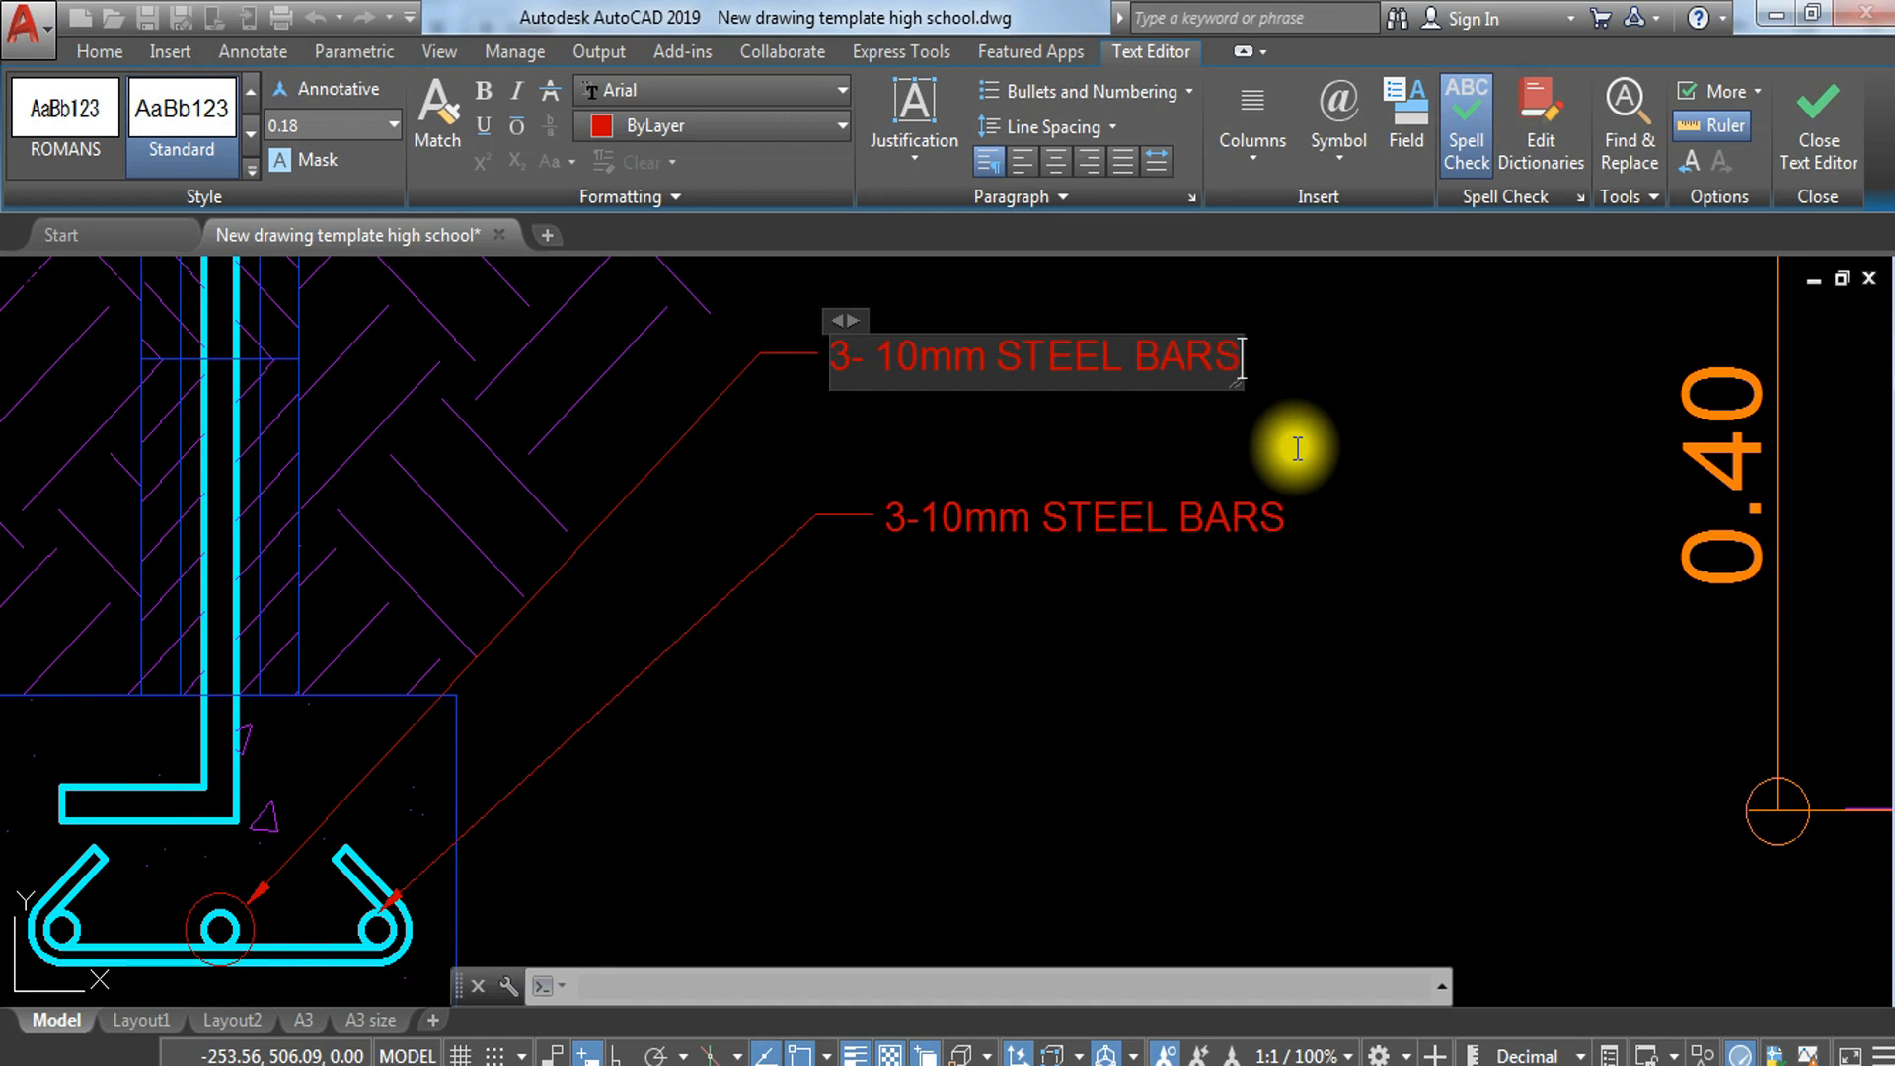
key(Escape)
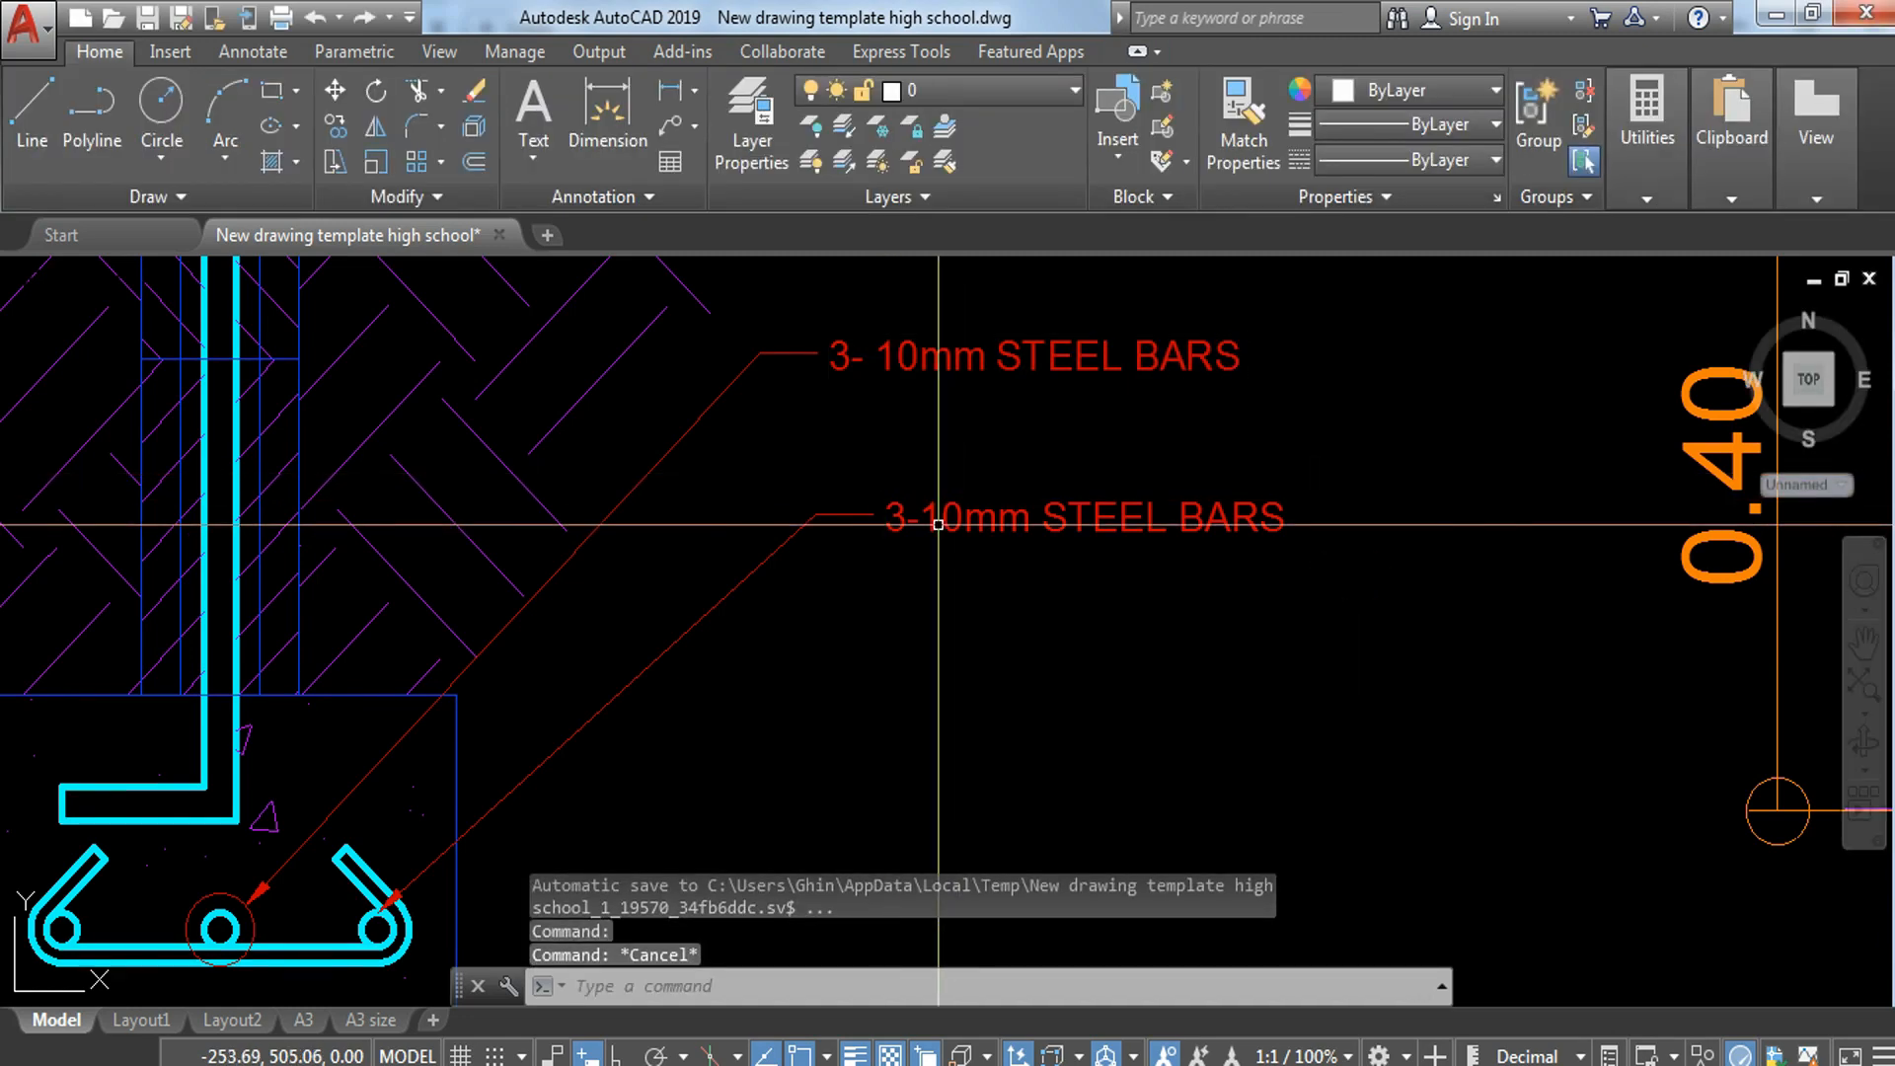
Step: Change the hooked bar's note to 10mm STEEL BARS SPACED AT 0.30 M. BOTH WAYS on two lines
click(938, 523)
double_click(903, 526)
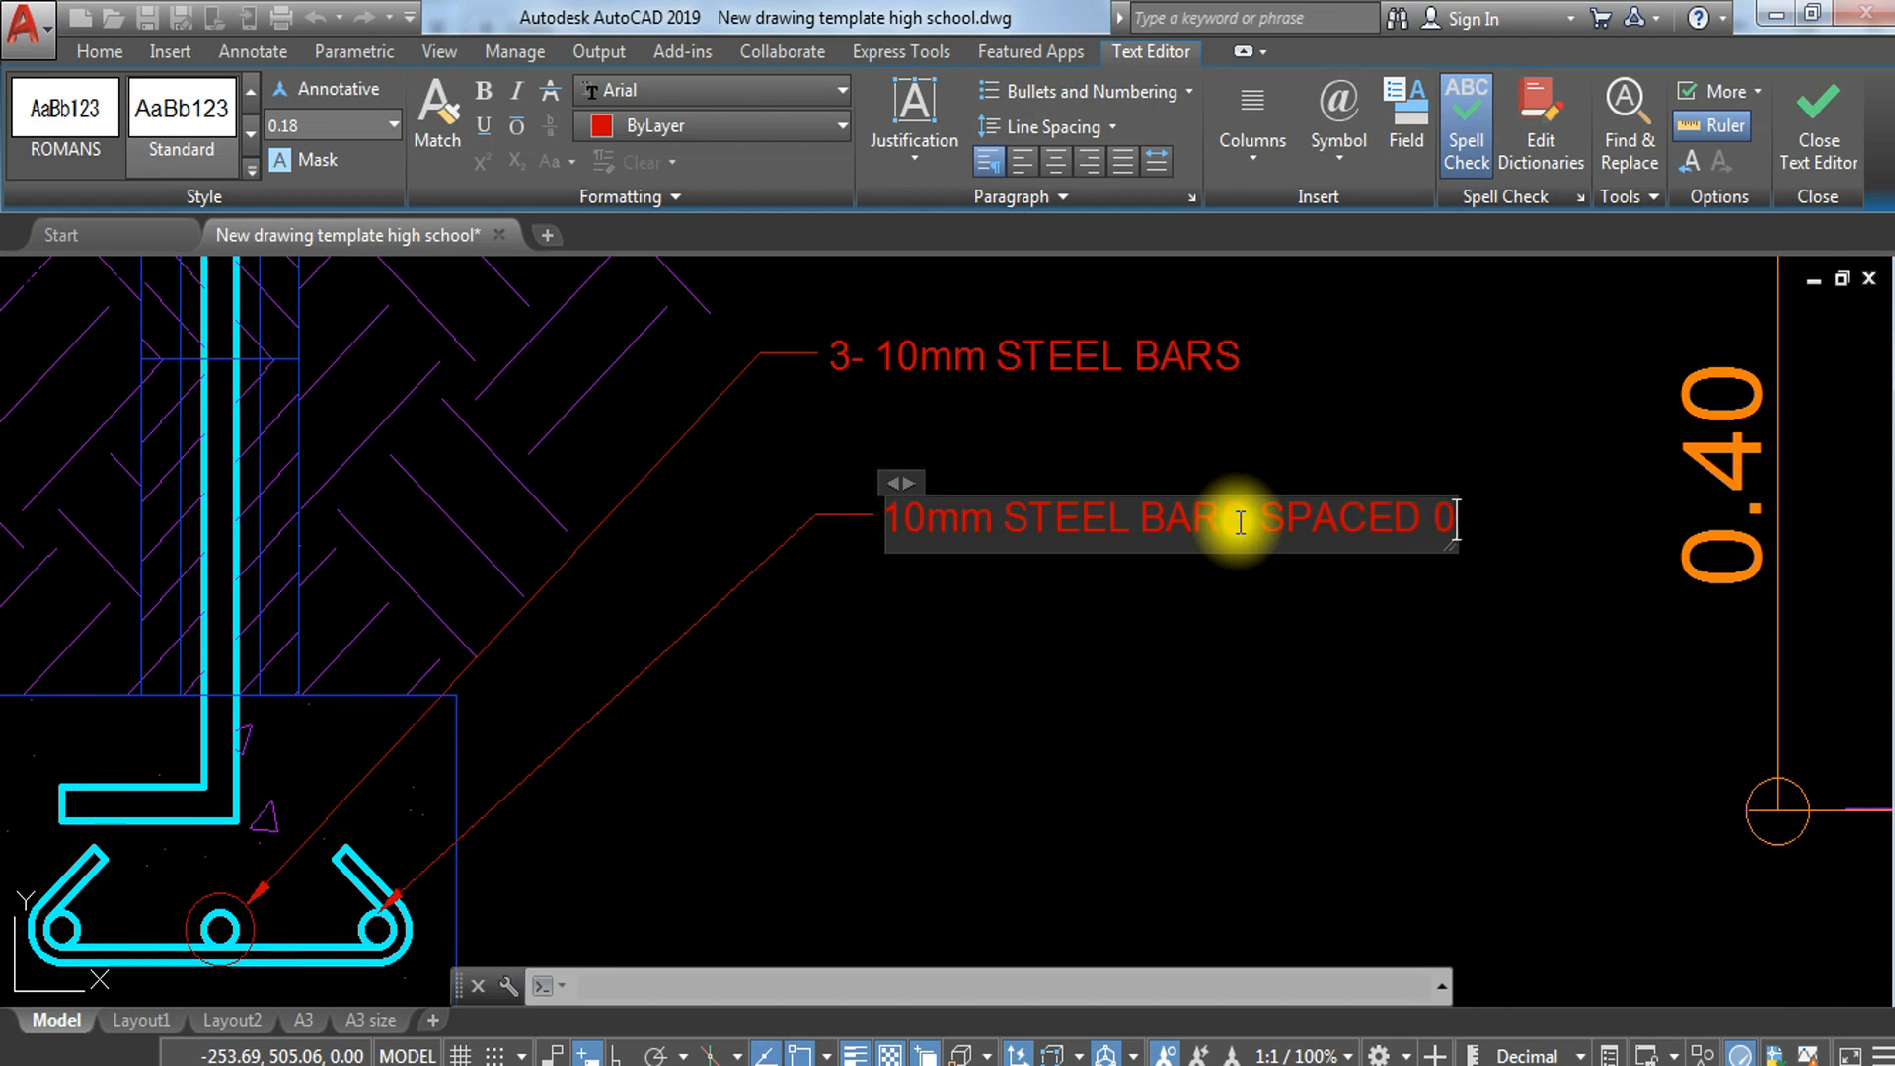
key(Return)
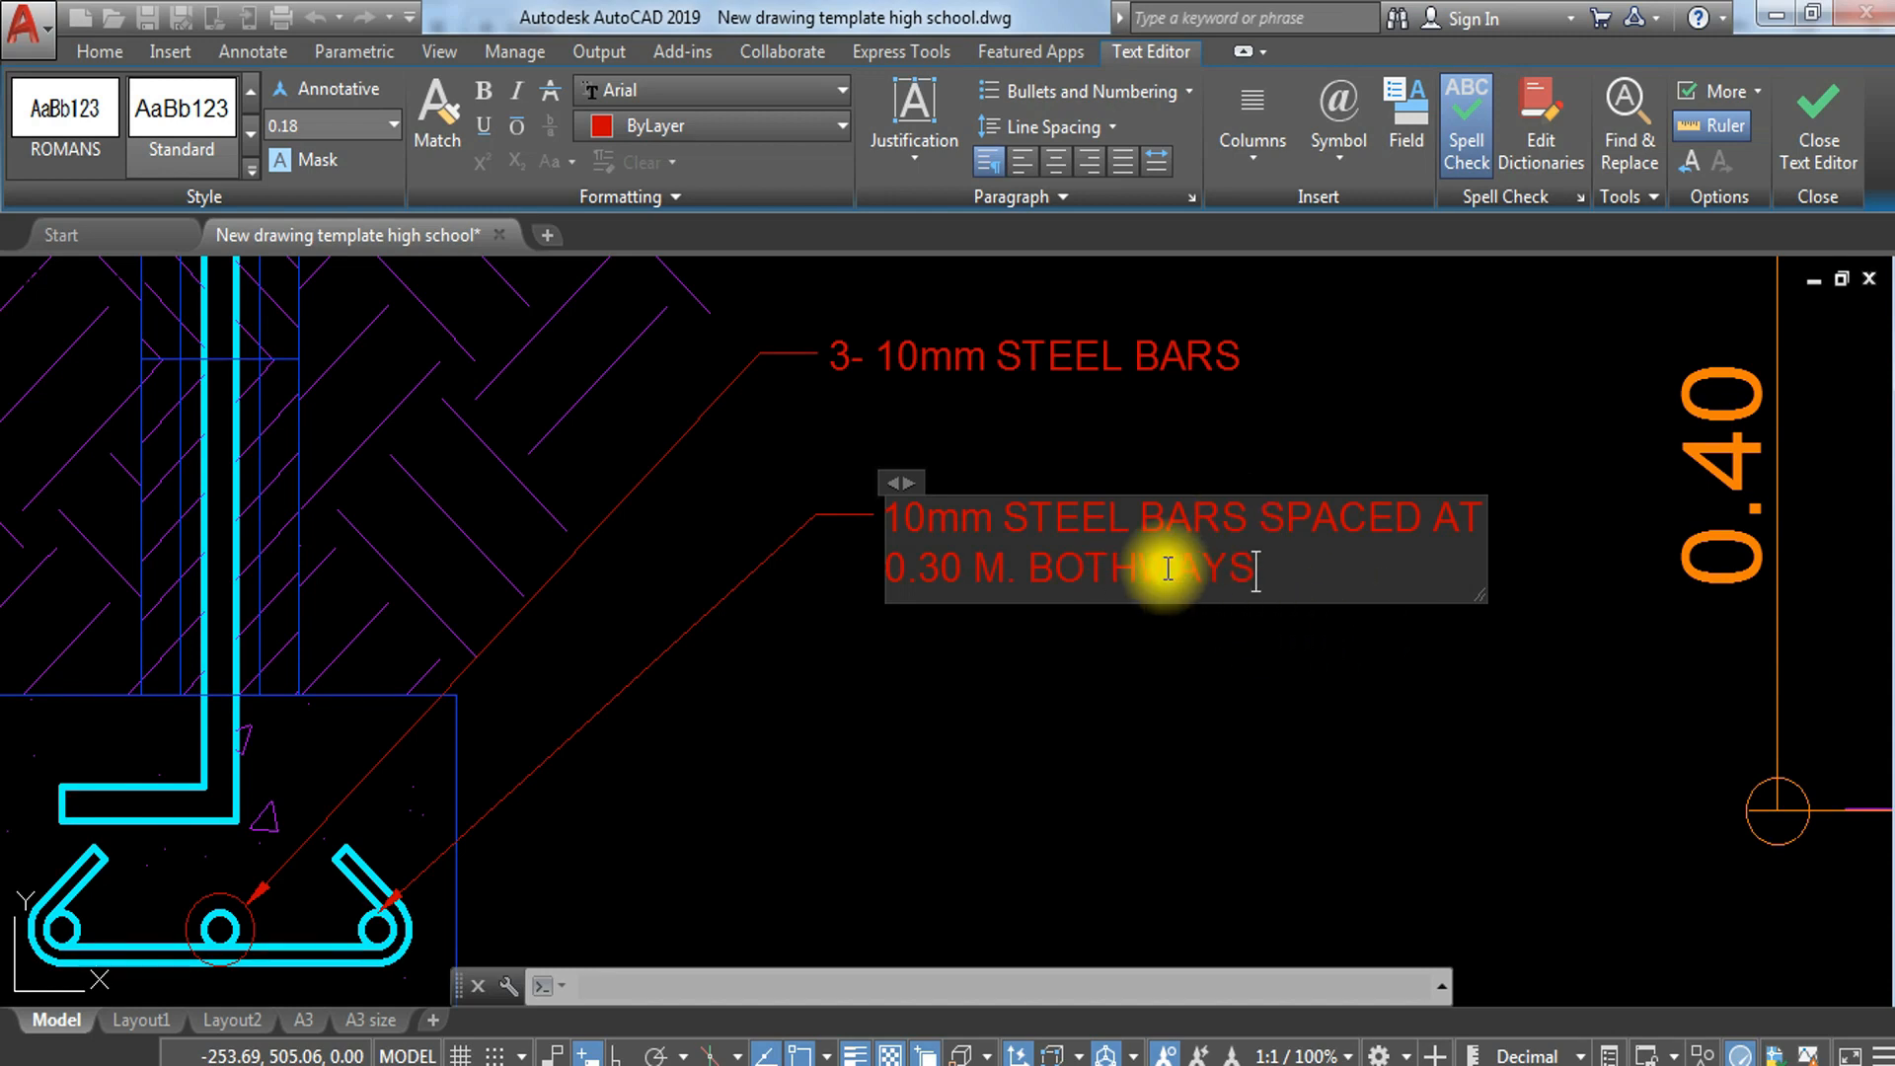
click(1007, 681)
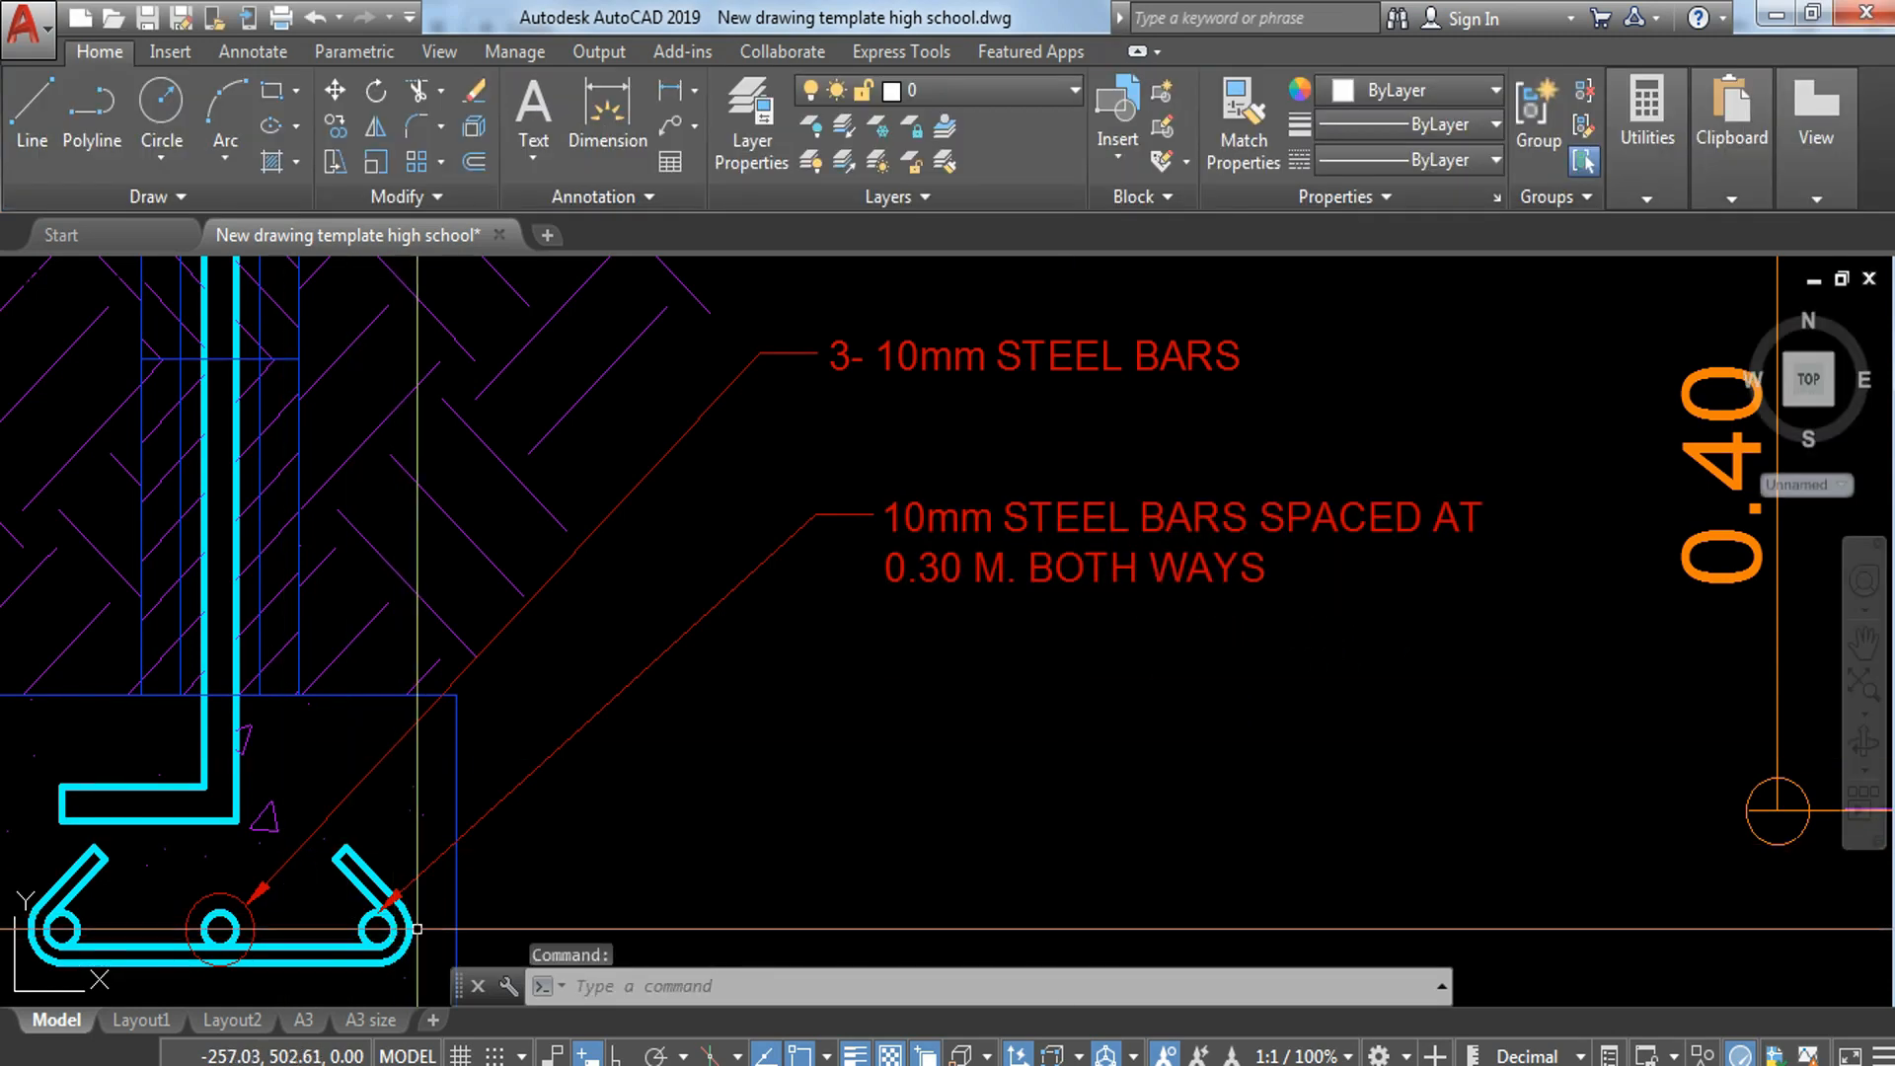
Step: Move the hooked bar's leader so its arrowhead touches the outer edge of the bar's right-hand bend
scroll(415, 924, up, 6)
click(423, 720)
click(381, 783)
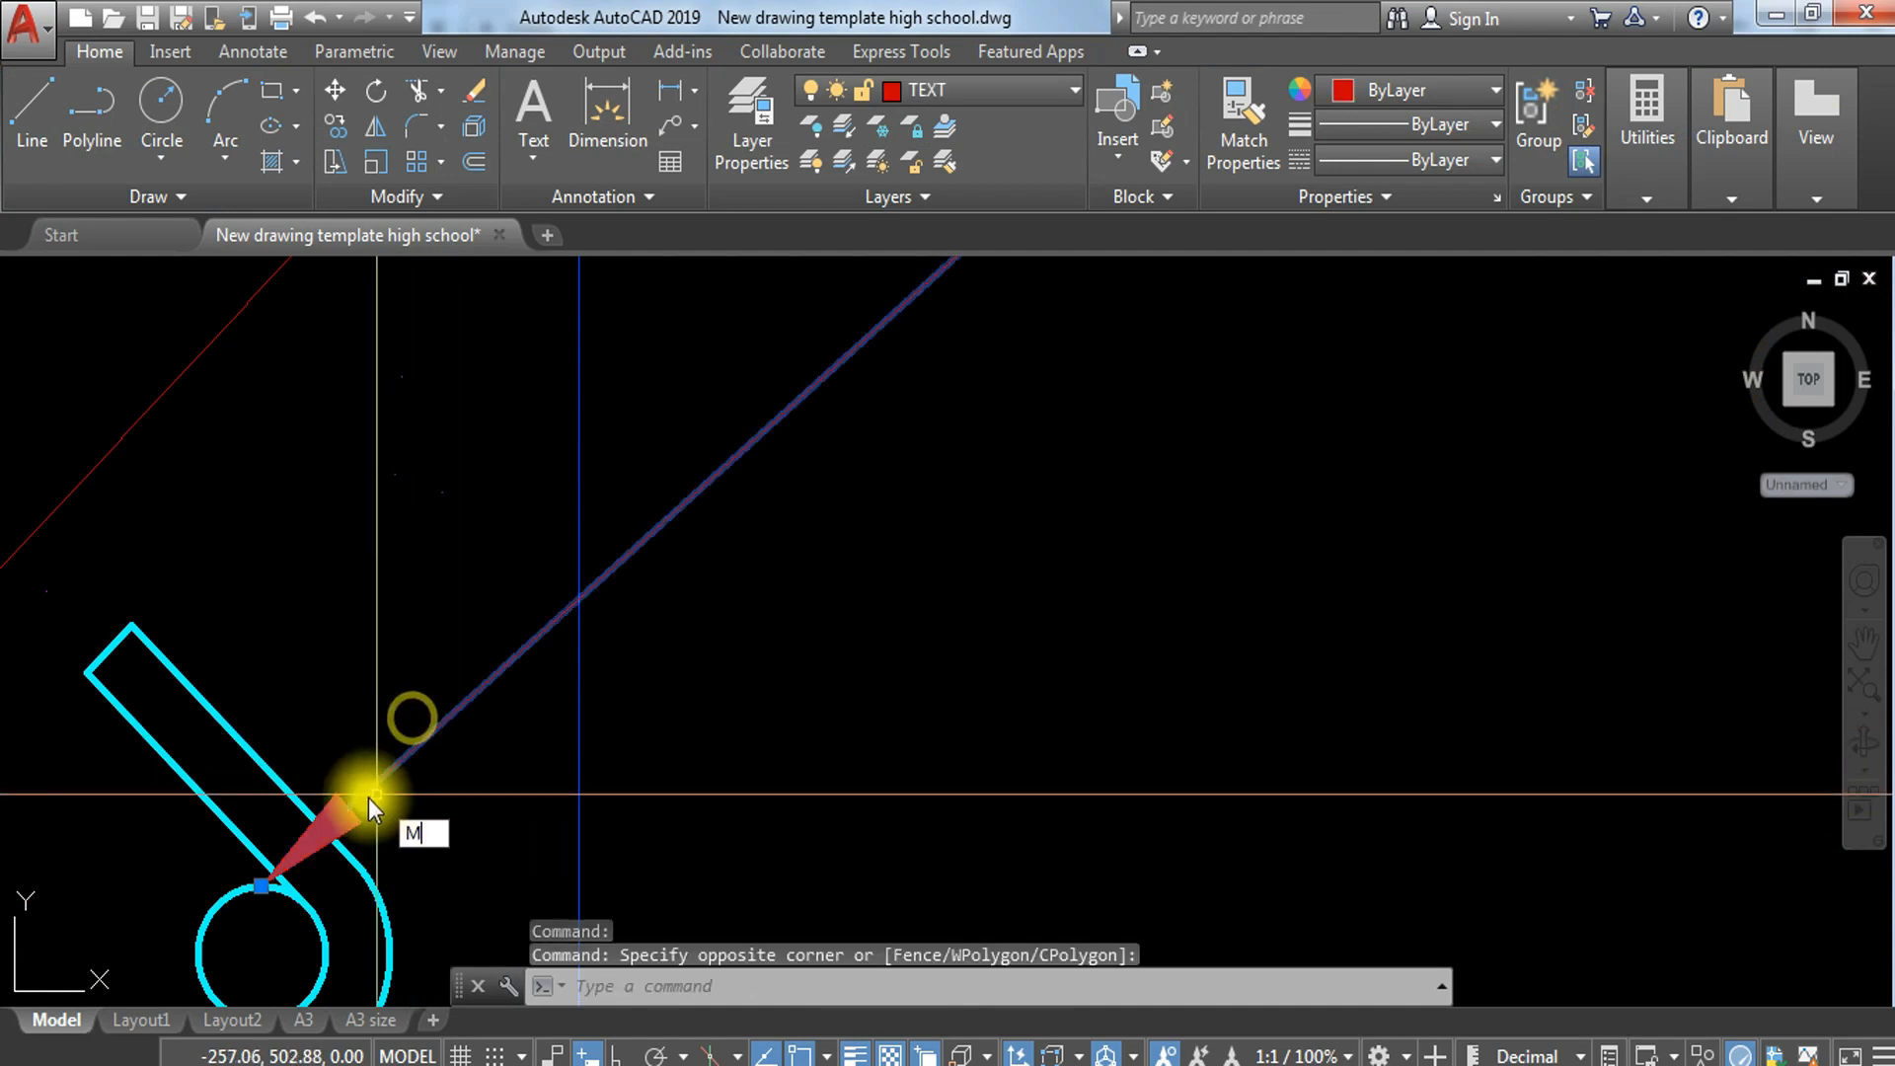
text(m)
key(Return)
click(267, 885)
click(369, 869)
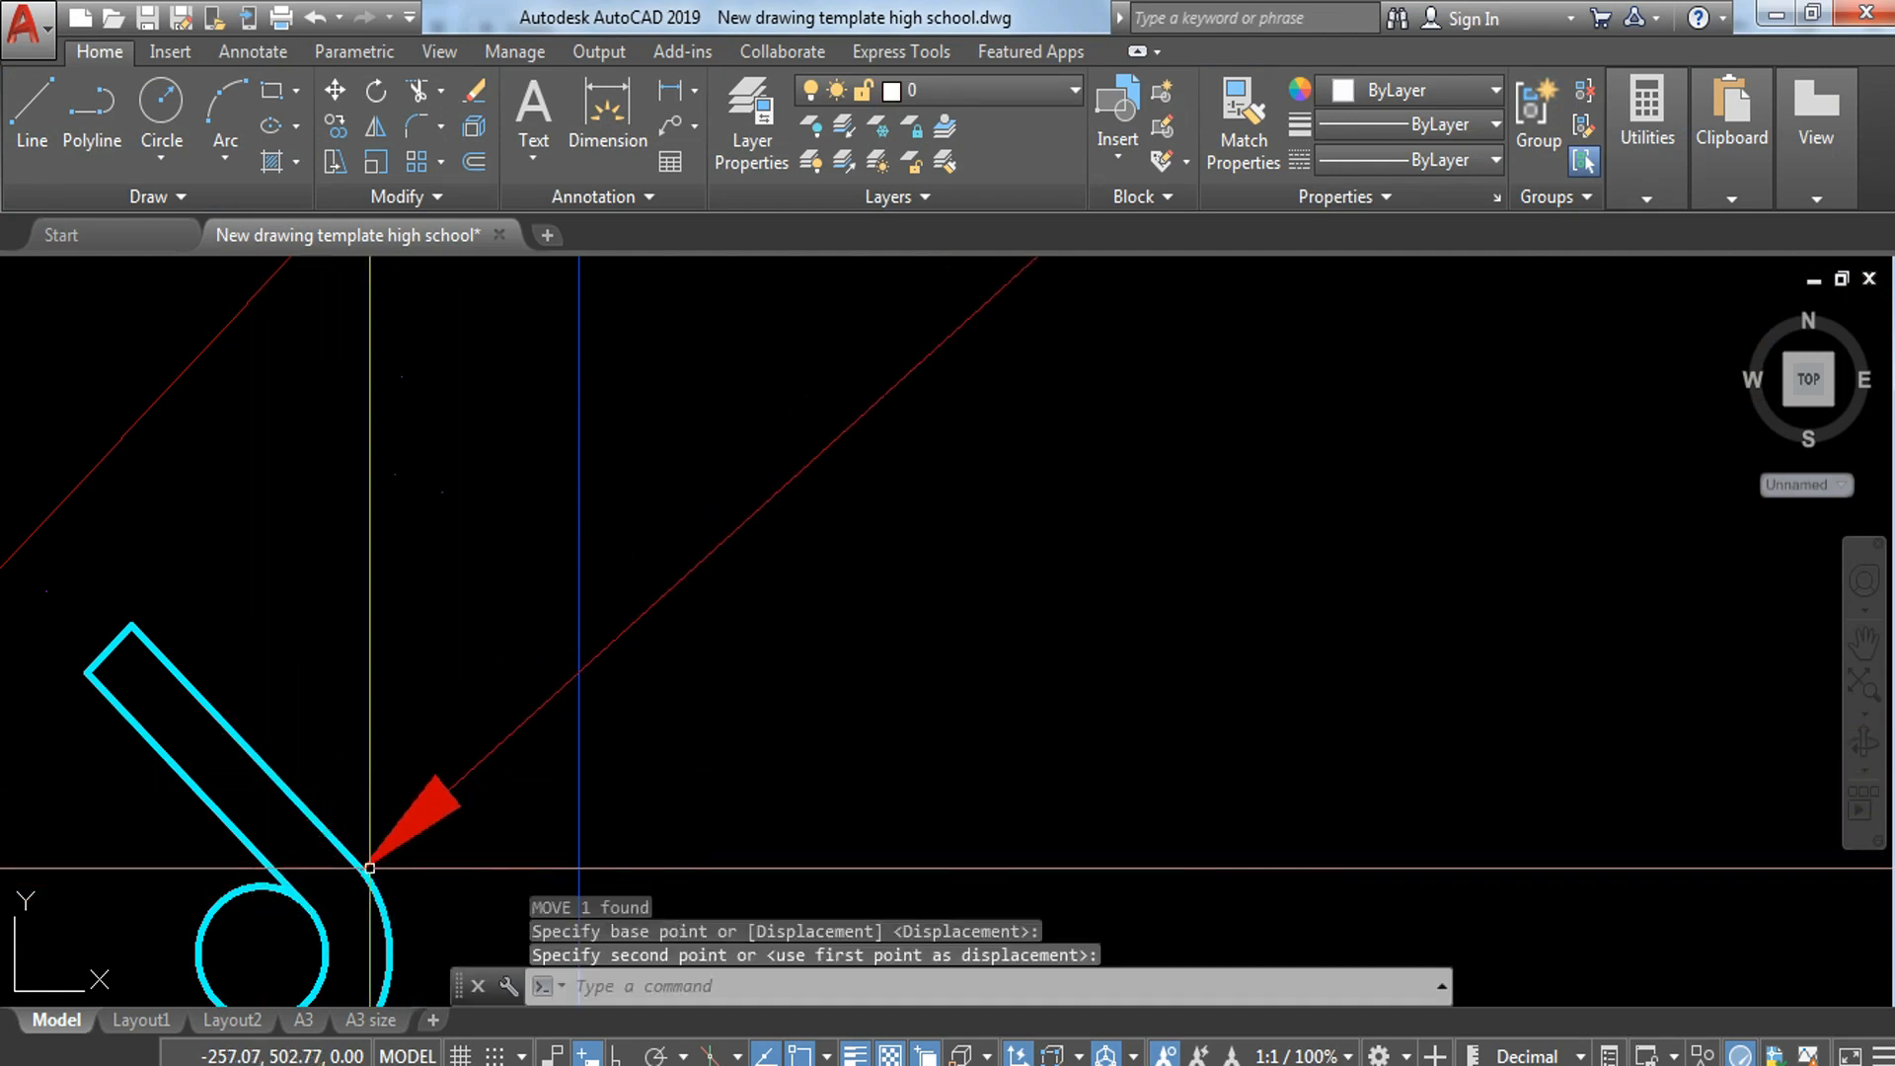
key(Escape)
Step: Stretch the 3- 10mm STEEL BARS leader to the right to line its landing up with the note below
scroll(647, 785, down, 8)
middle_drag(890, 710, 904, 712)
click(848, 482)
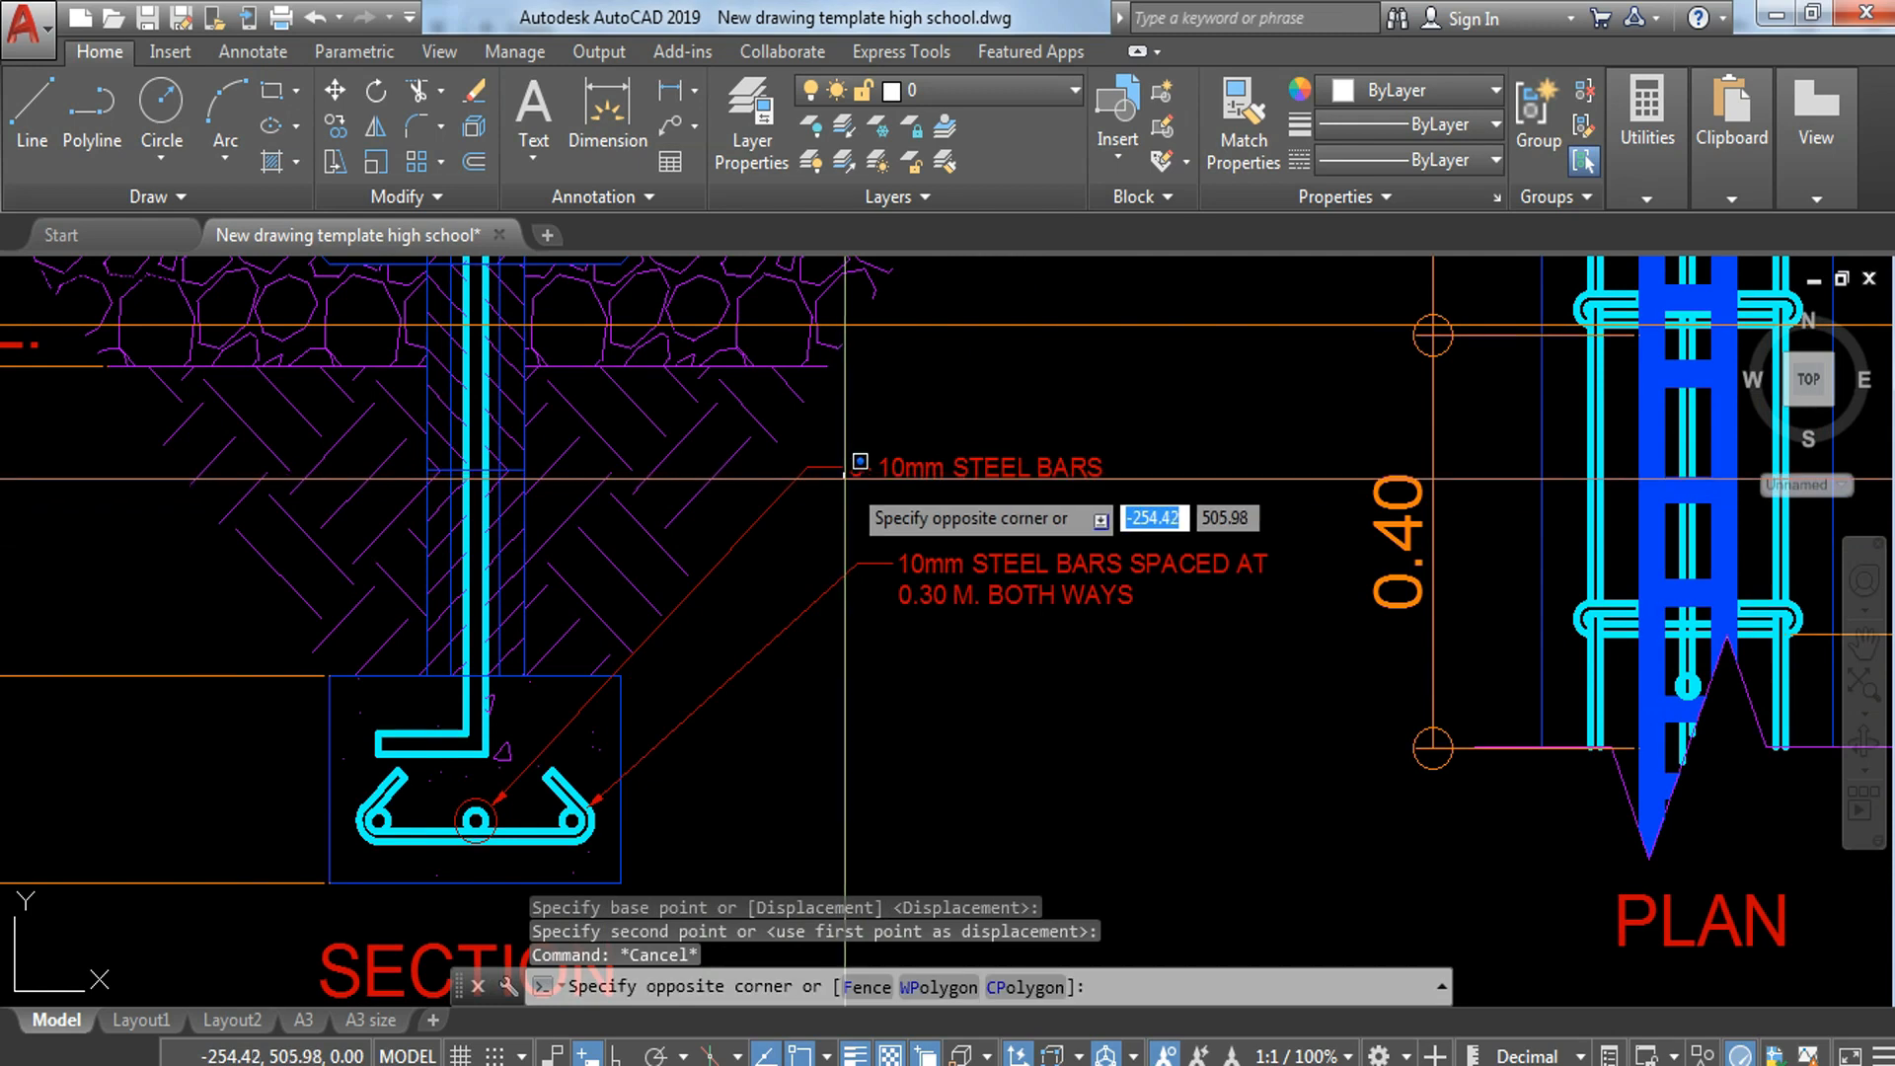
click(840, 448)
click(807, 466)
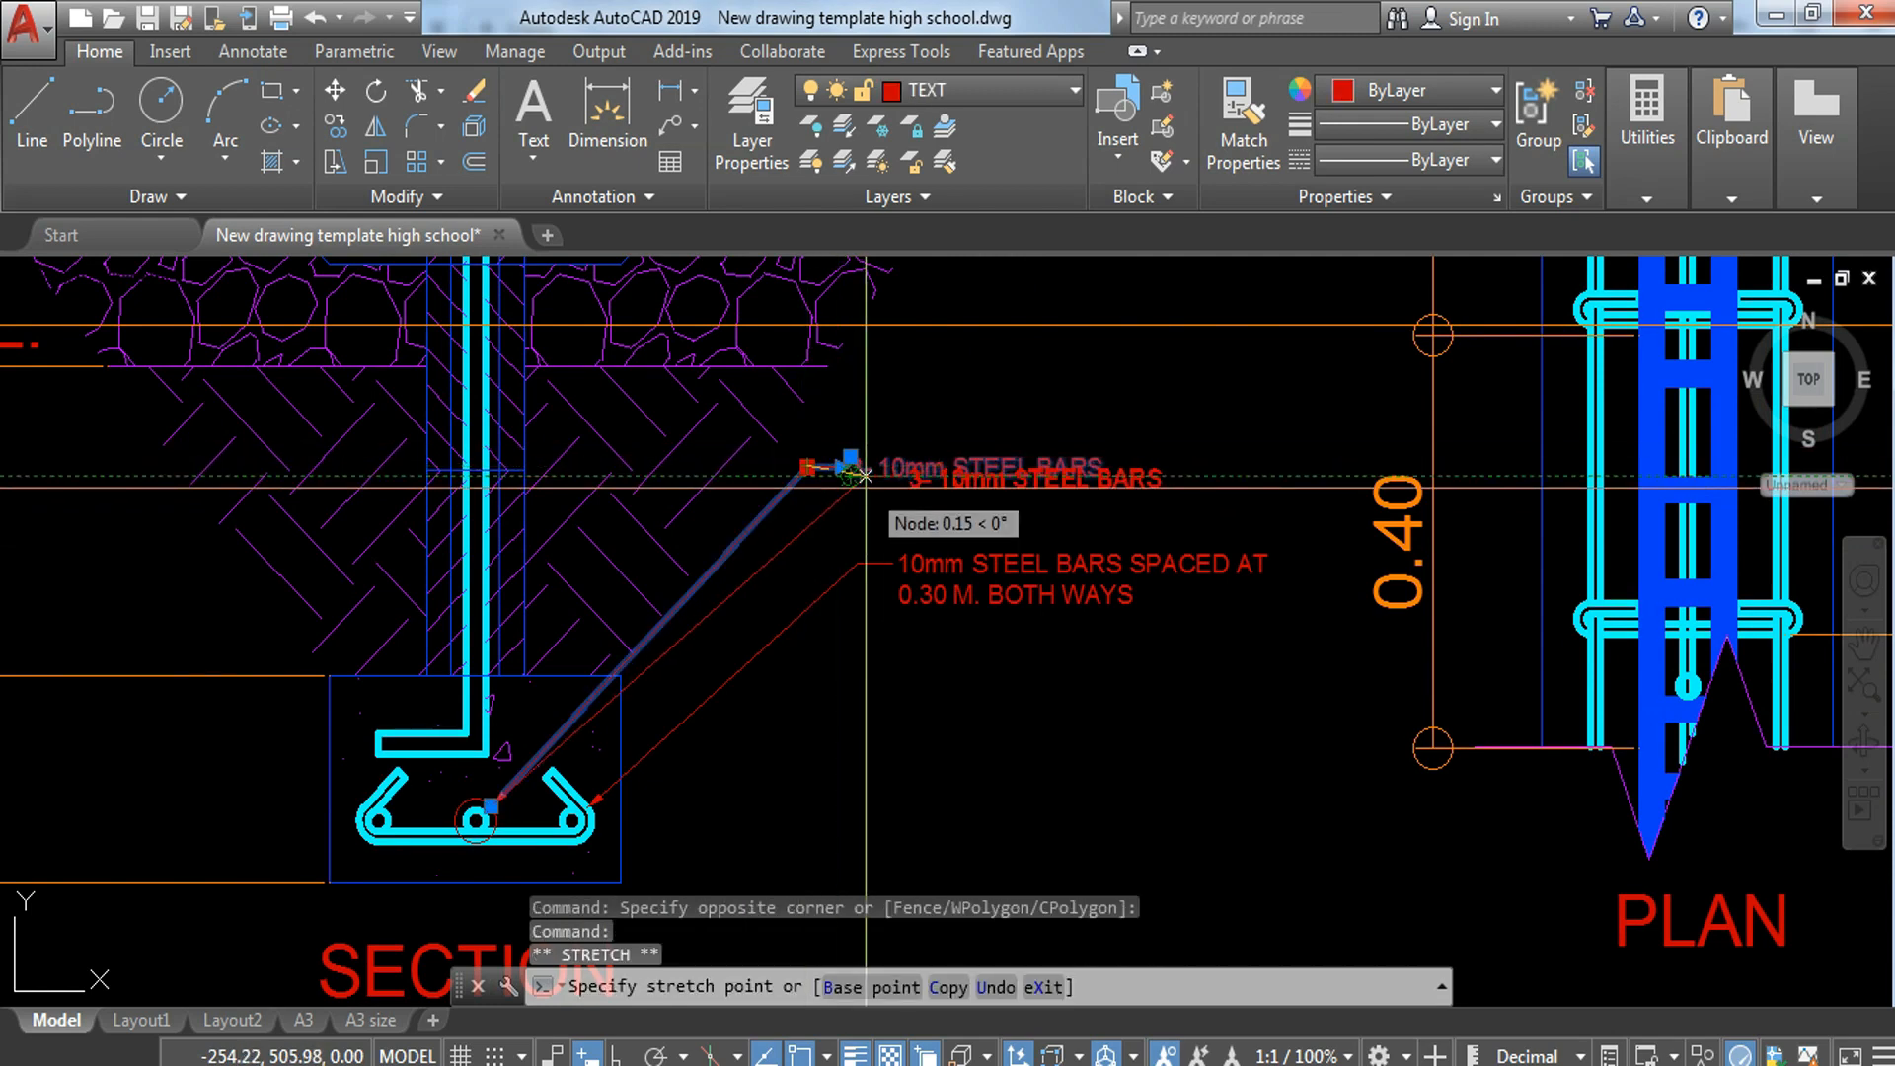
key(Escape)
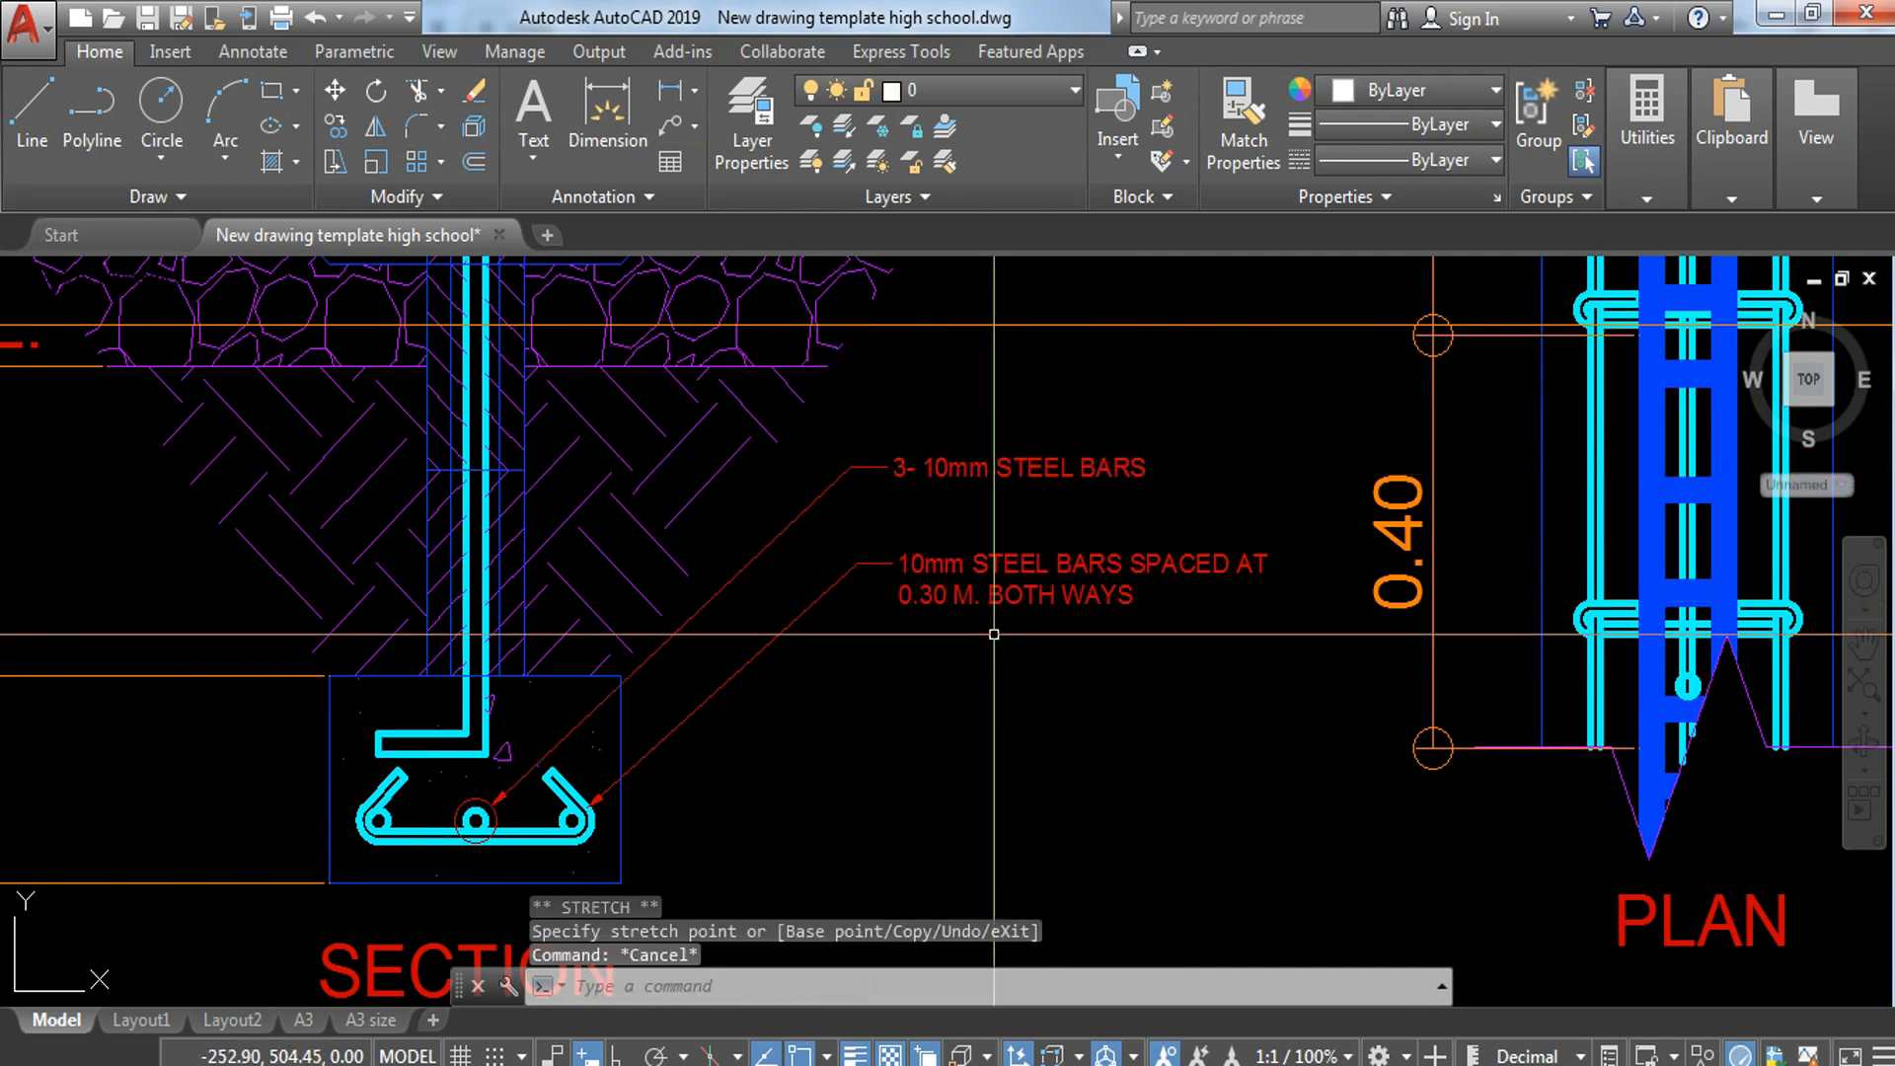
Step: Copy the 10mm VERTICAL STEEL BARS leader so its arrow points to the wall's outer right side near the upper break line
scroll(1000, 636, down, 4)
scroll(1316, 428, down, 2)
scroll(1050, 509, up, 6)
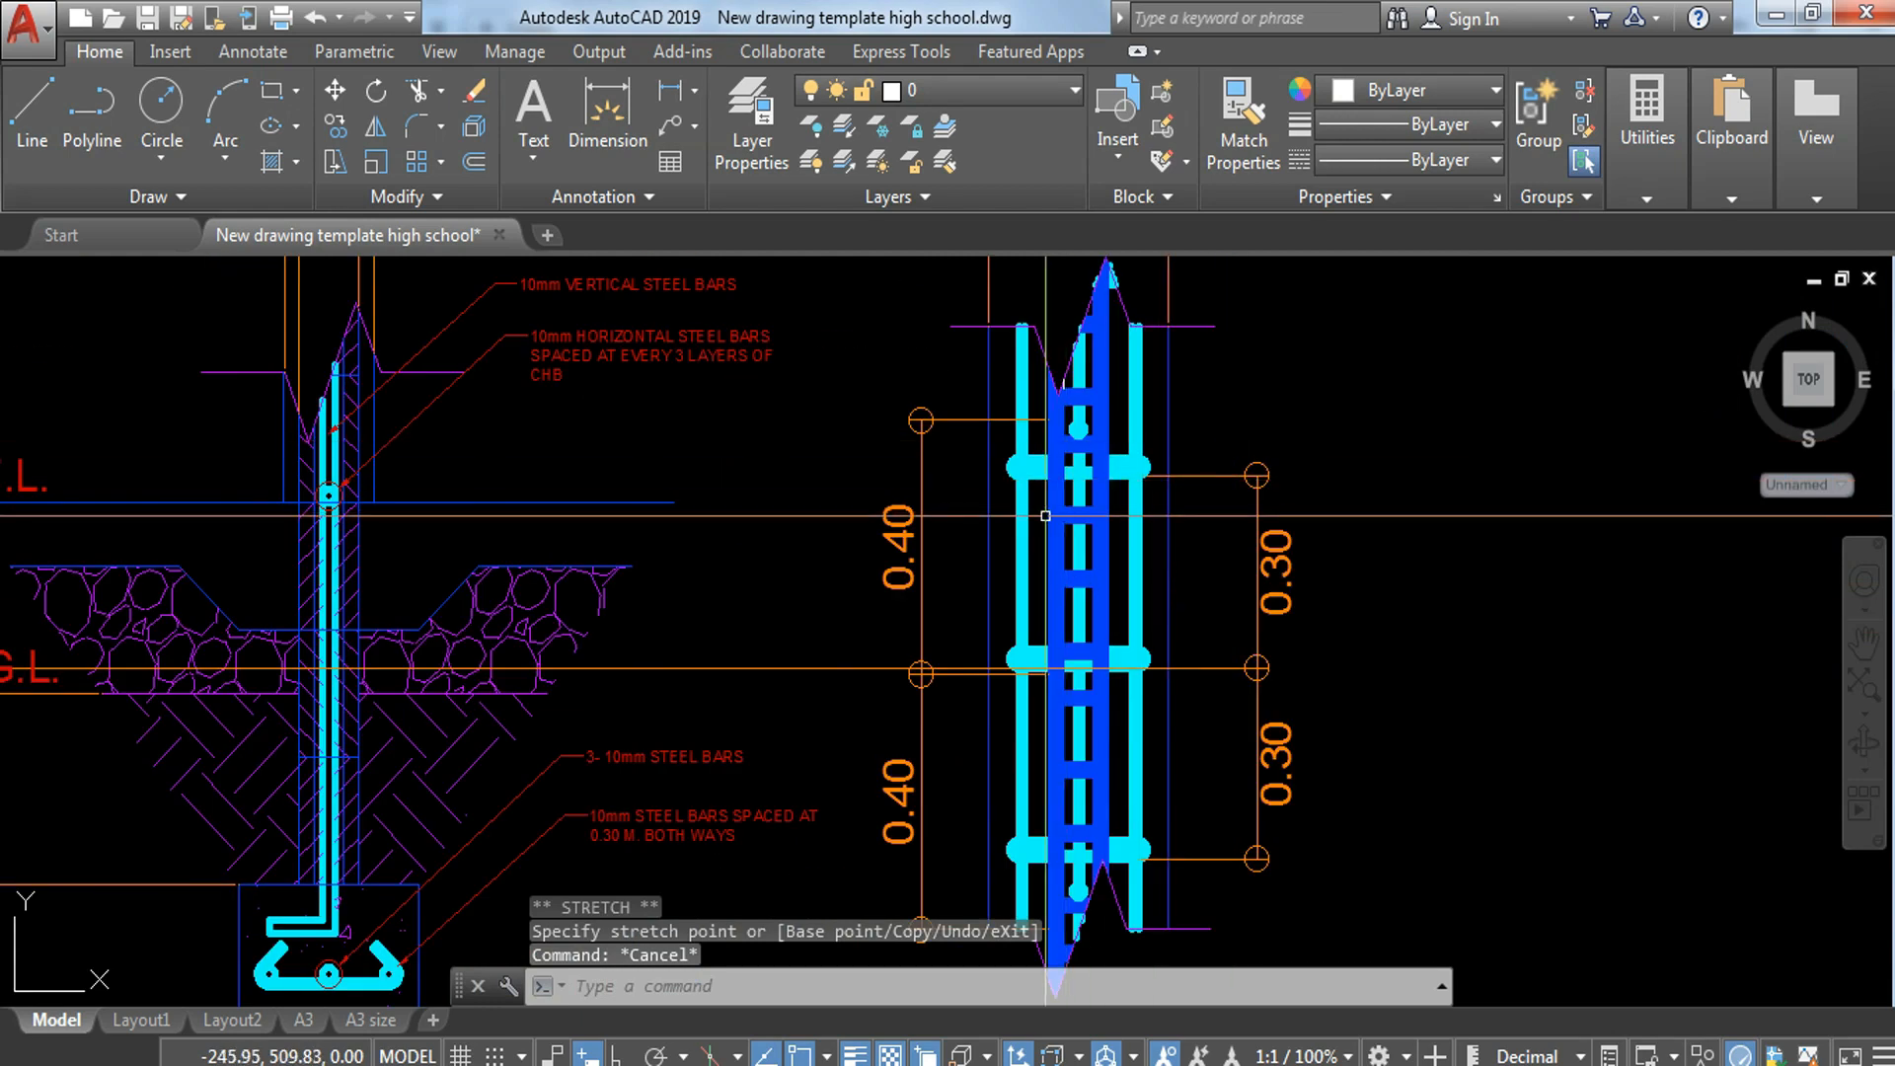
scroll(1050, 508, down, 4)
scroll(720, 573, up, 5)
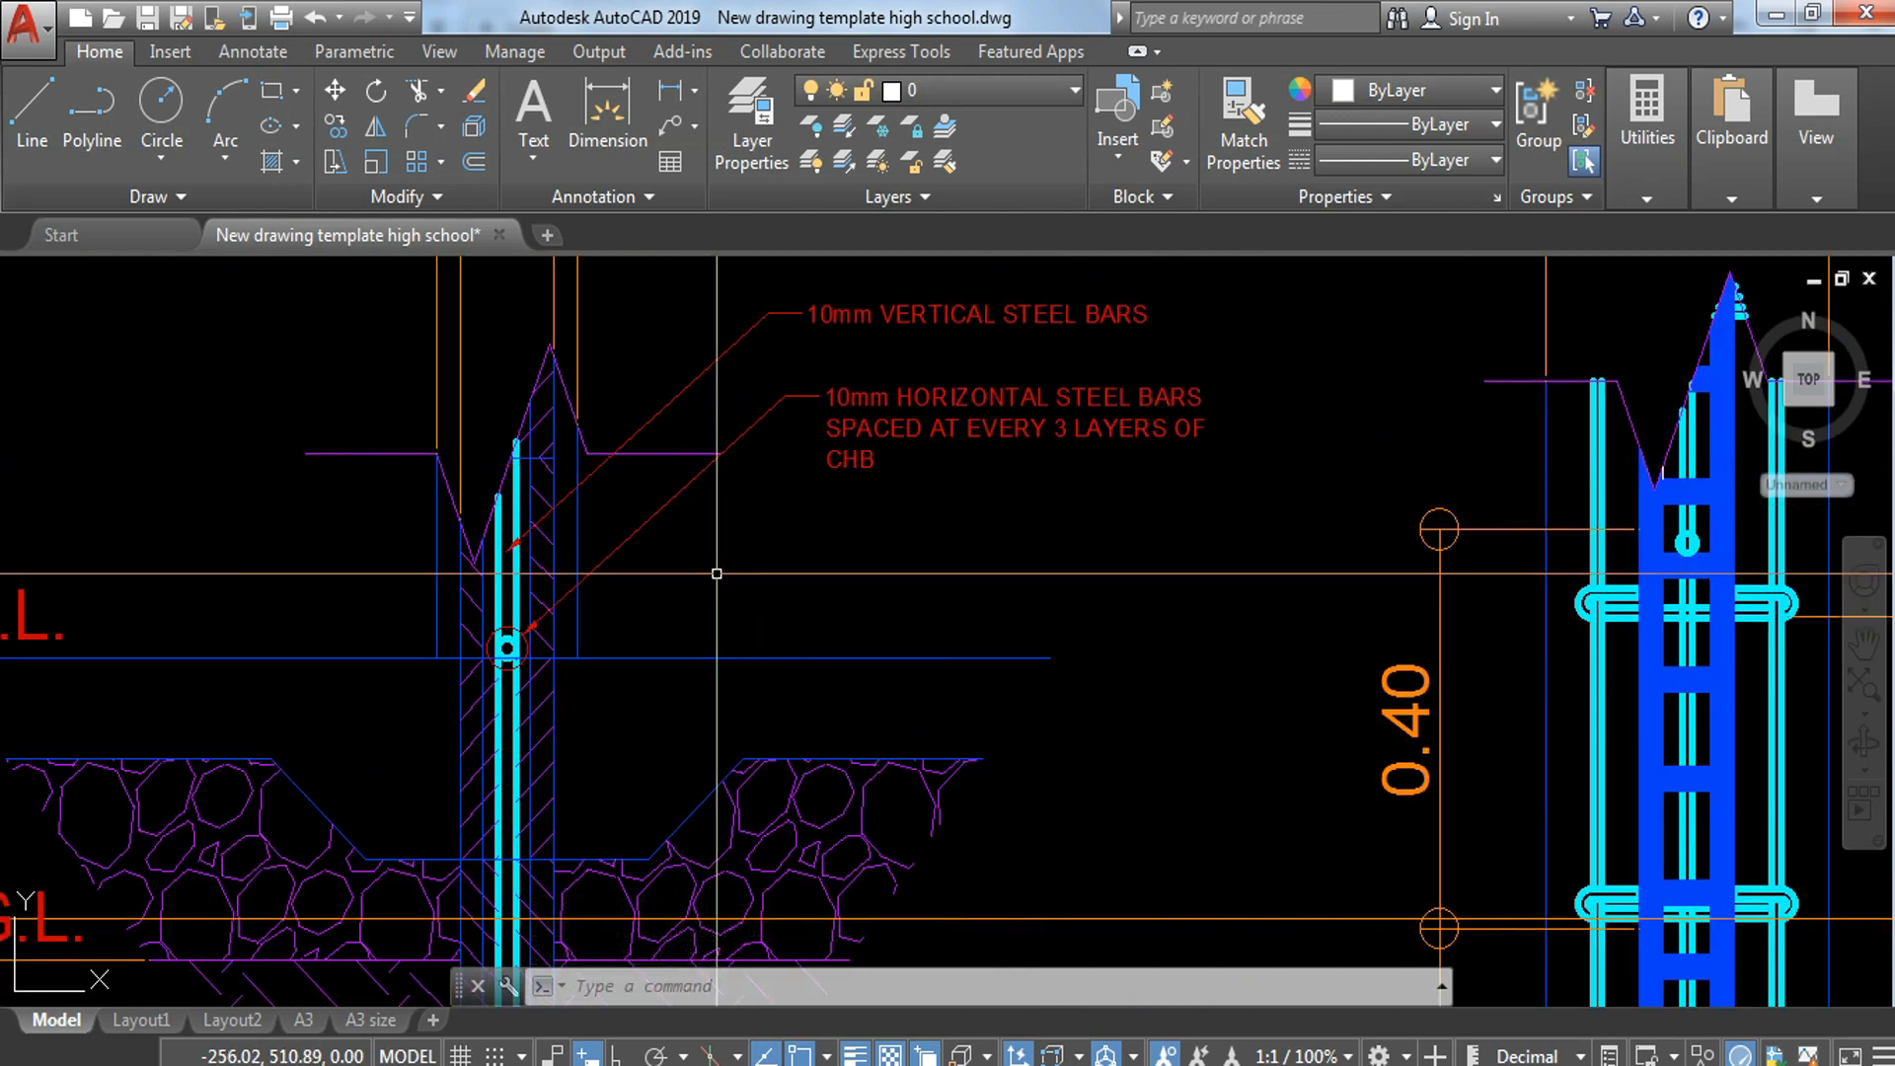
click(819, 313)
click(783, 297)
text(C)
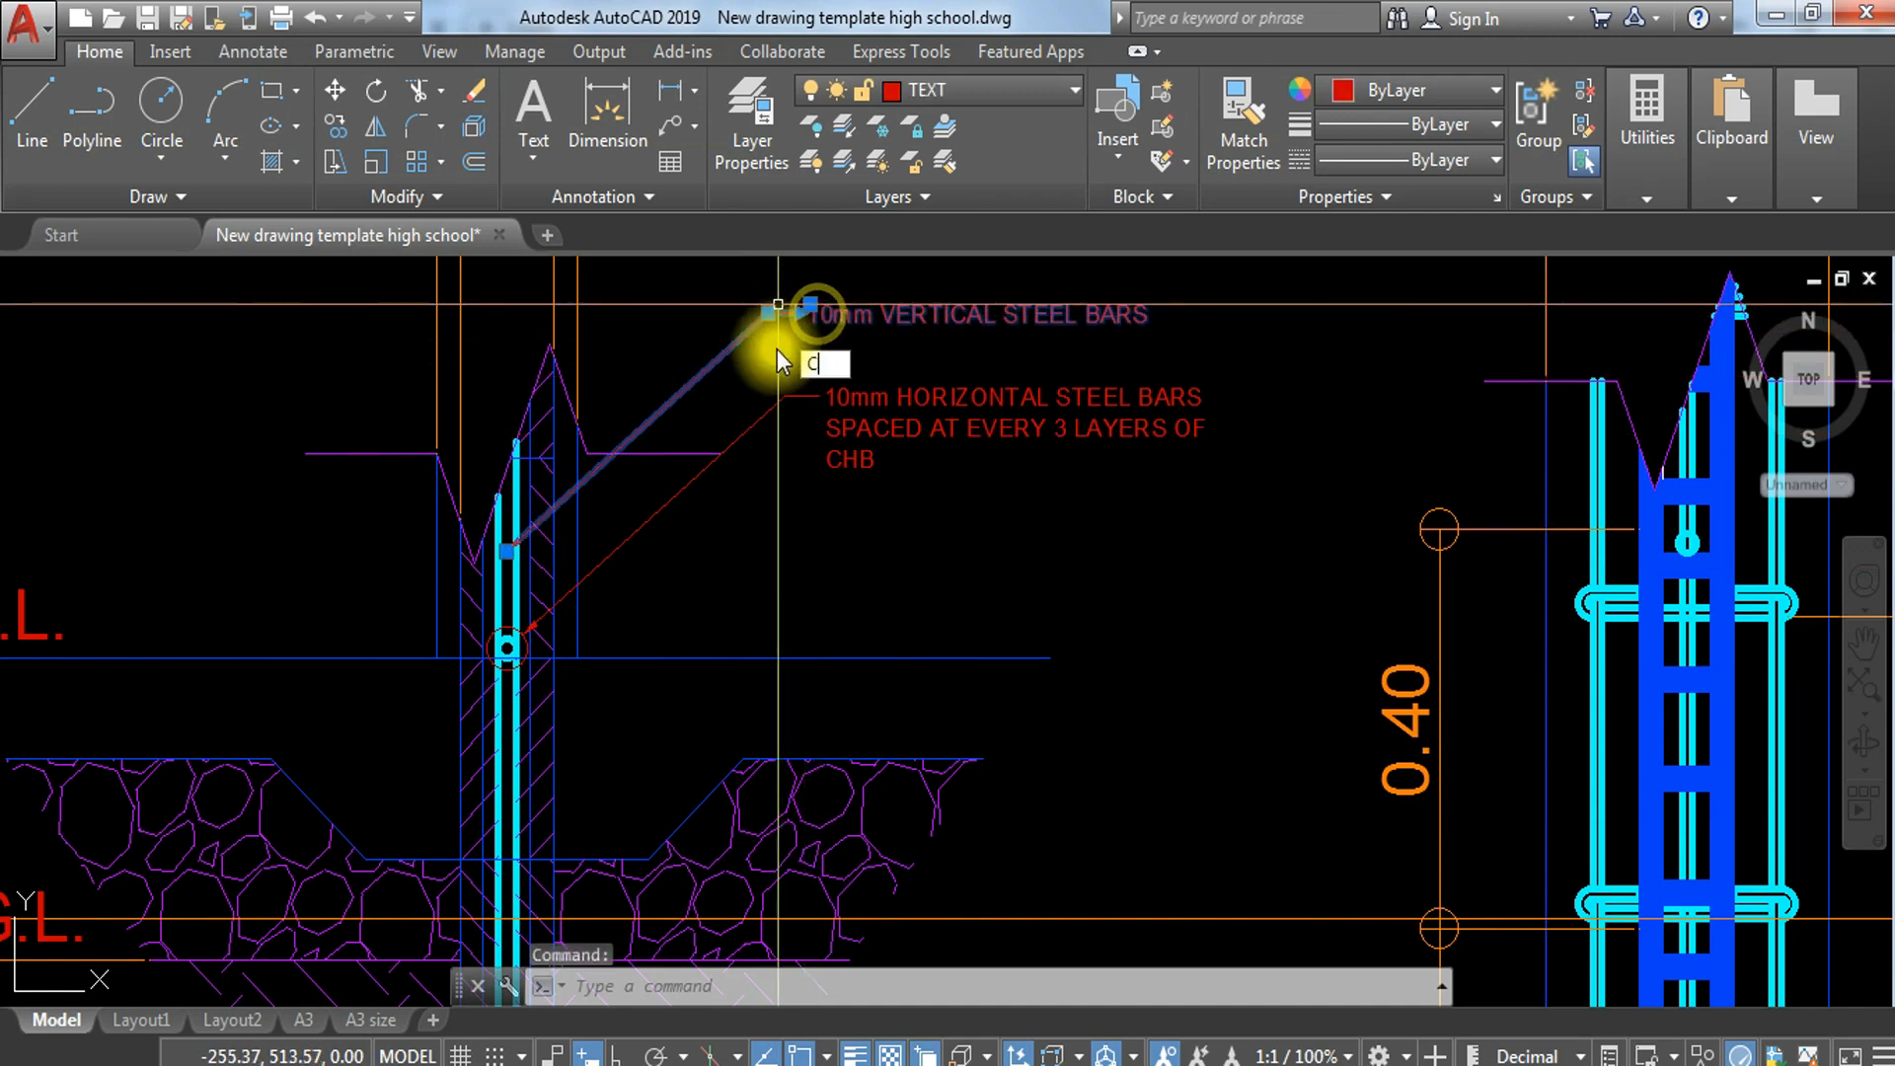
key(Return)
scroll(469, 551, up, 4)
click(509, 543)
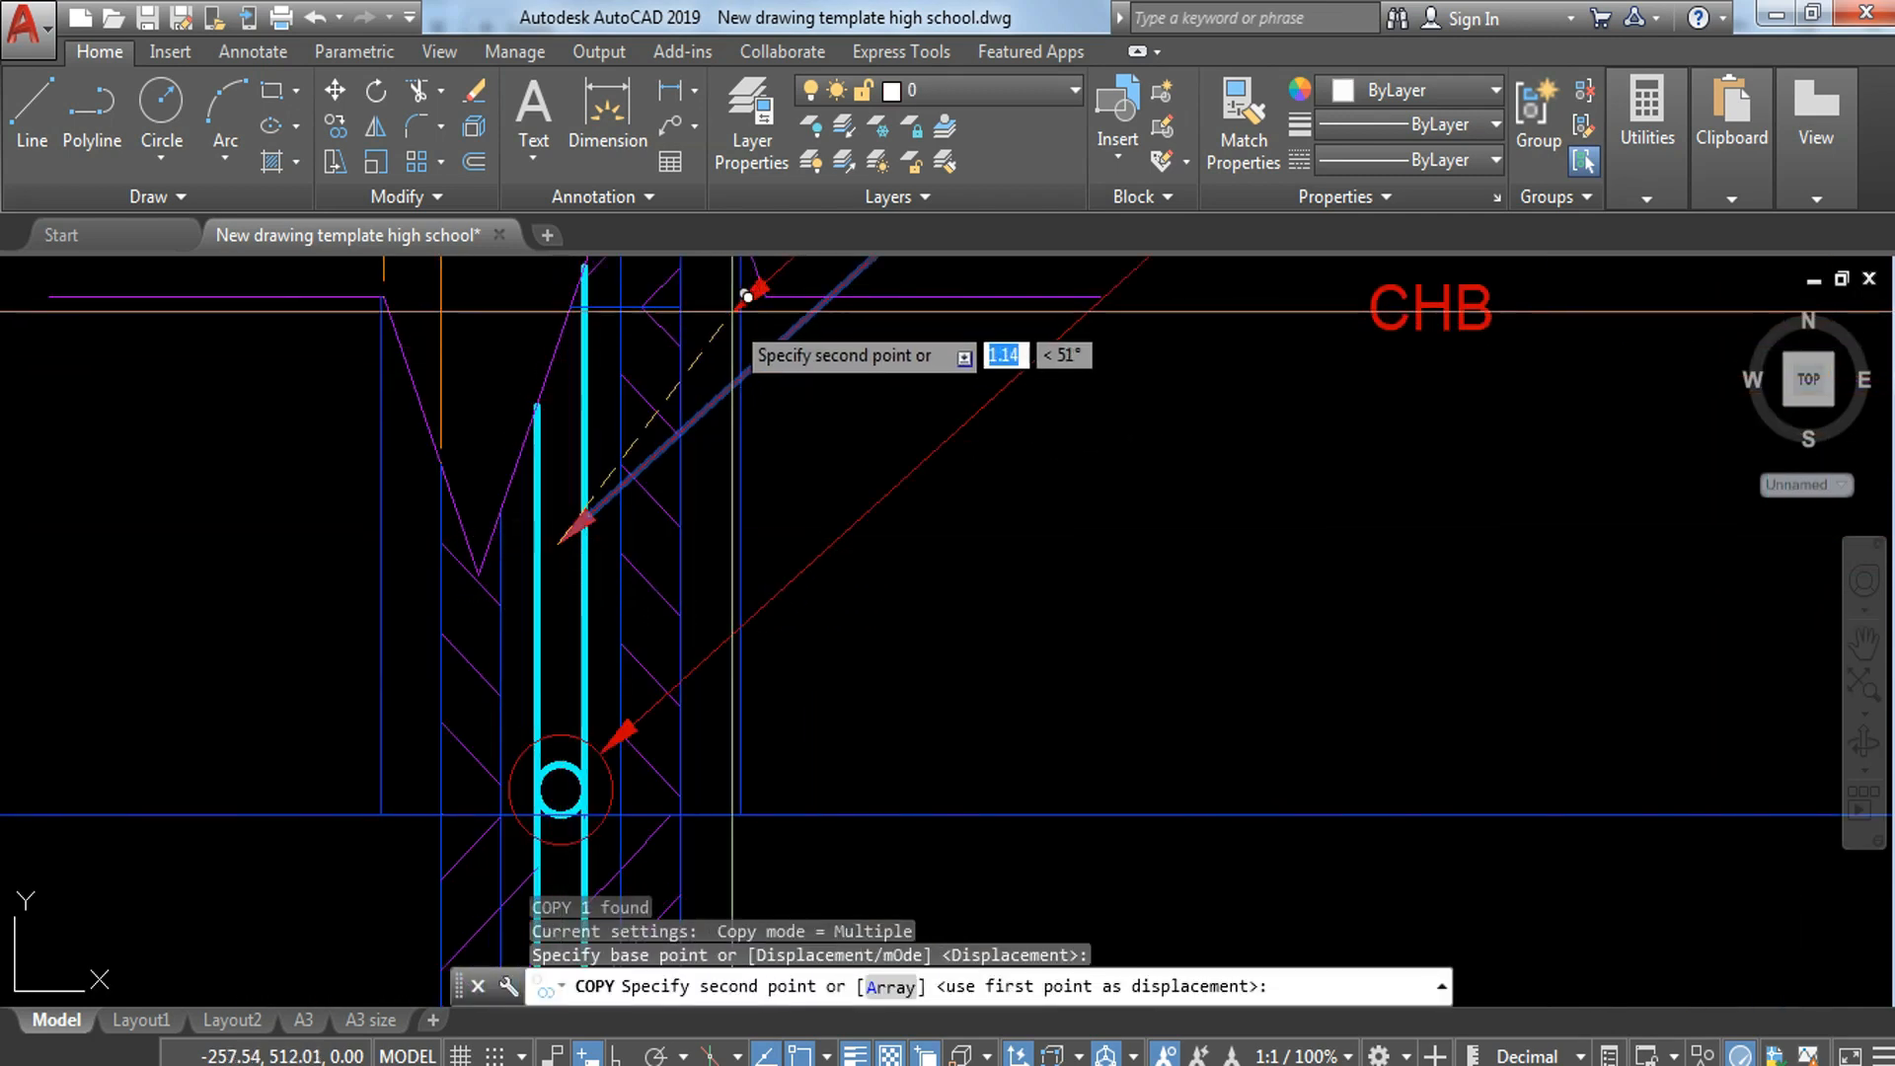
click(731, 289)
key(Escape)
scroll(728, 288, down, 6)
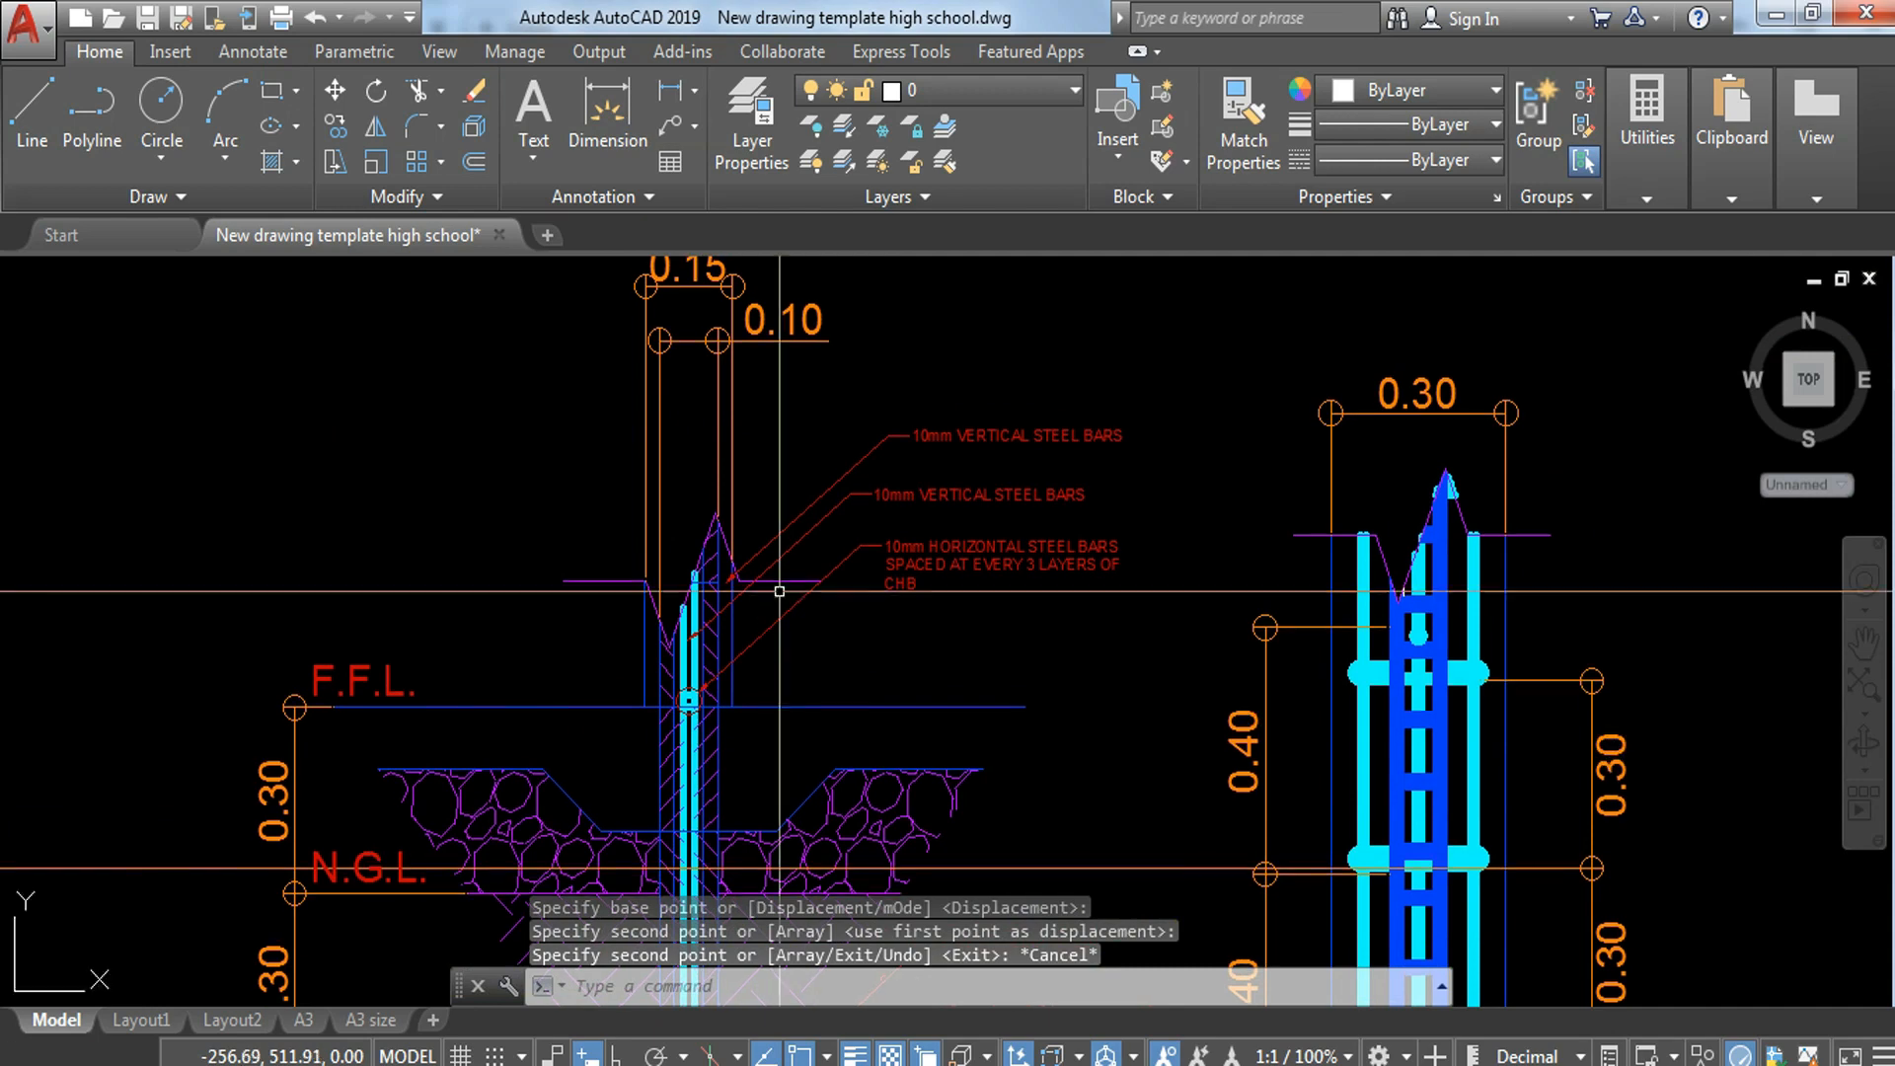
scroll(856, 425, up, 4)
click(987, 434)
click(938, 452)
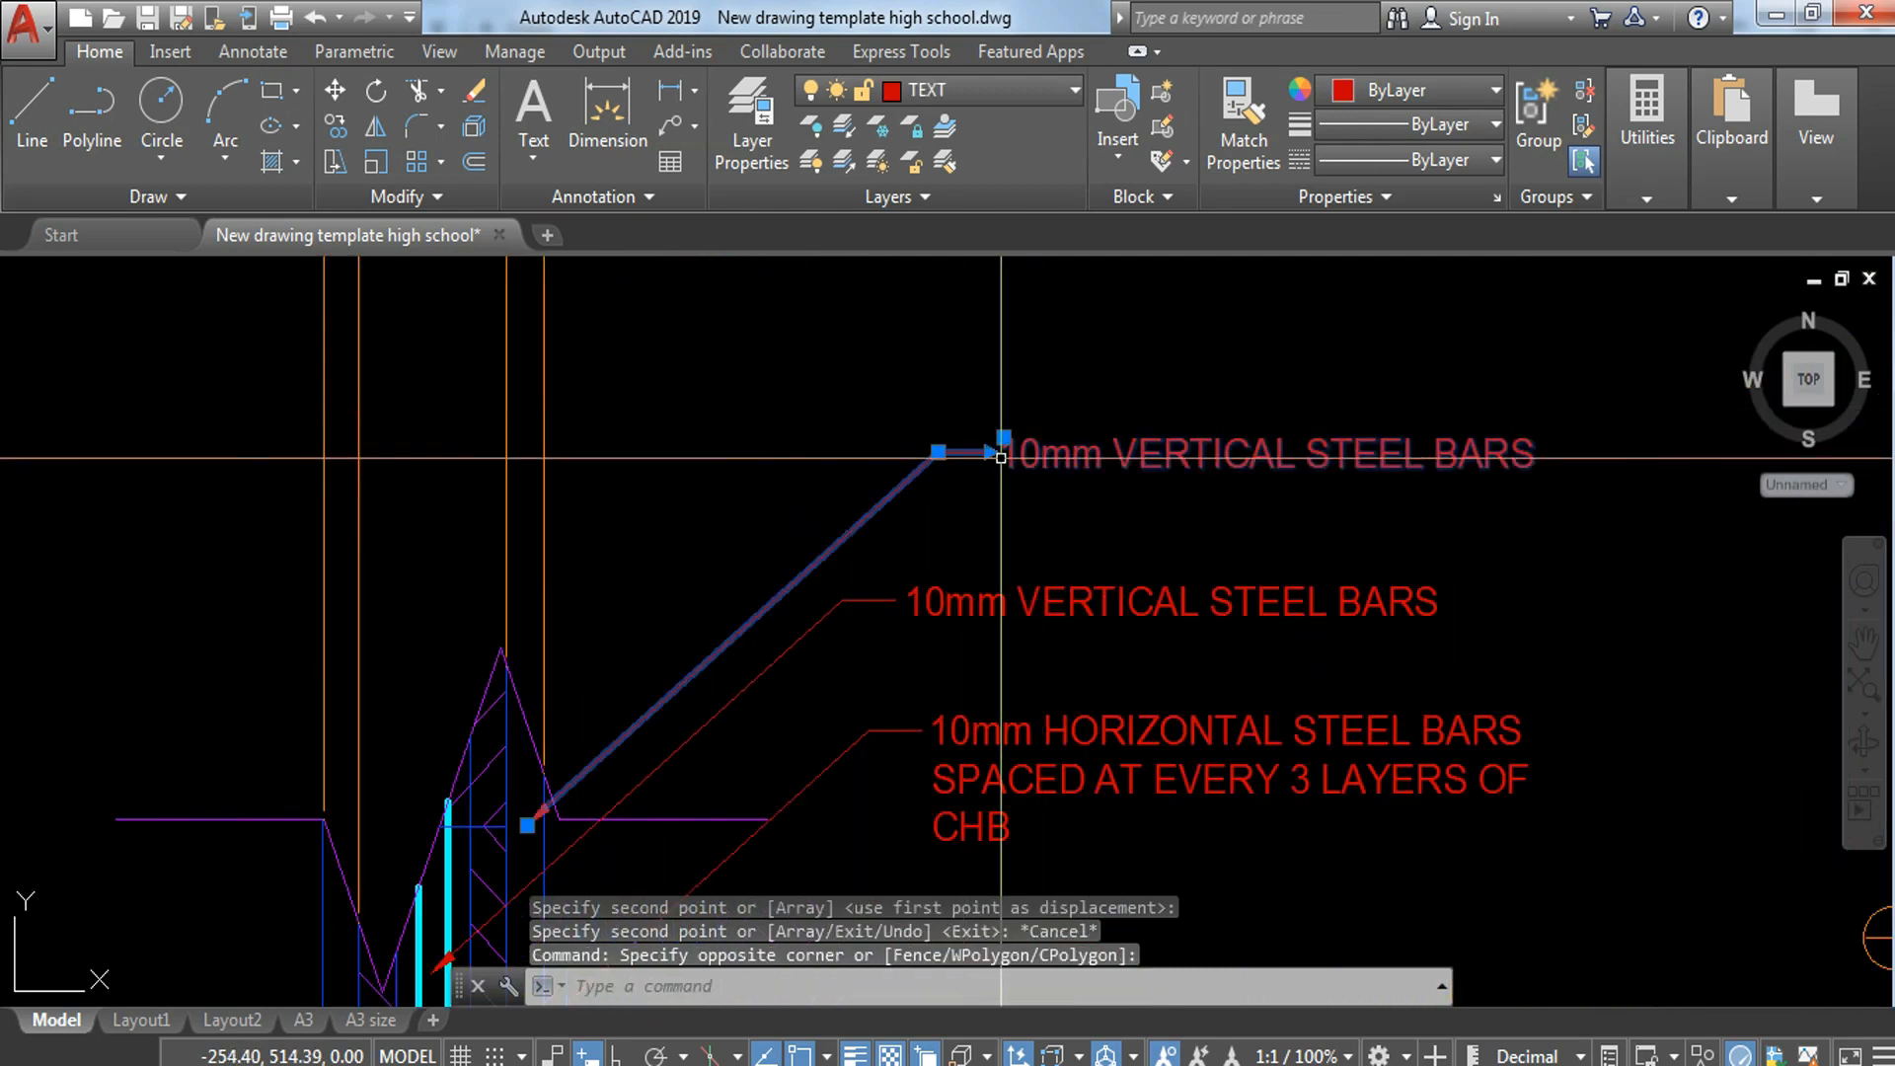
click(938, 452)
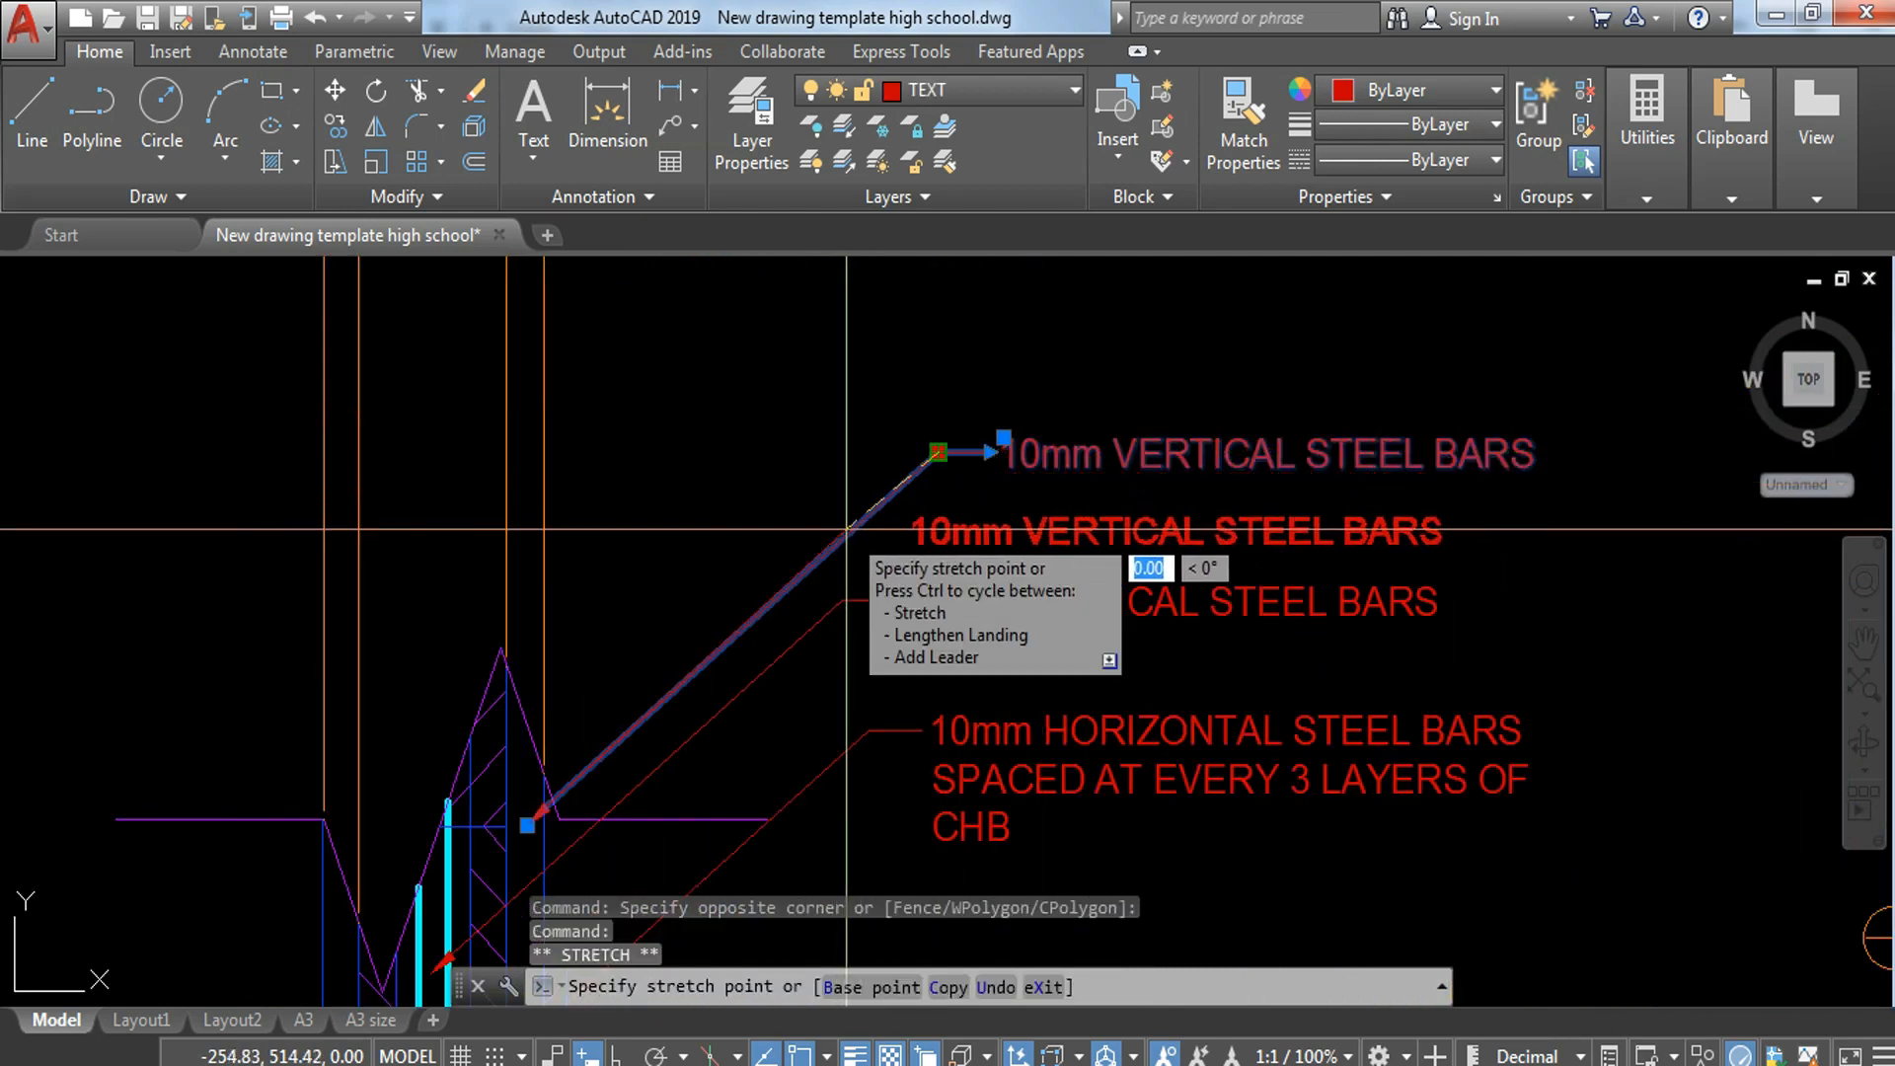
click(841, 600)
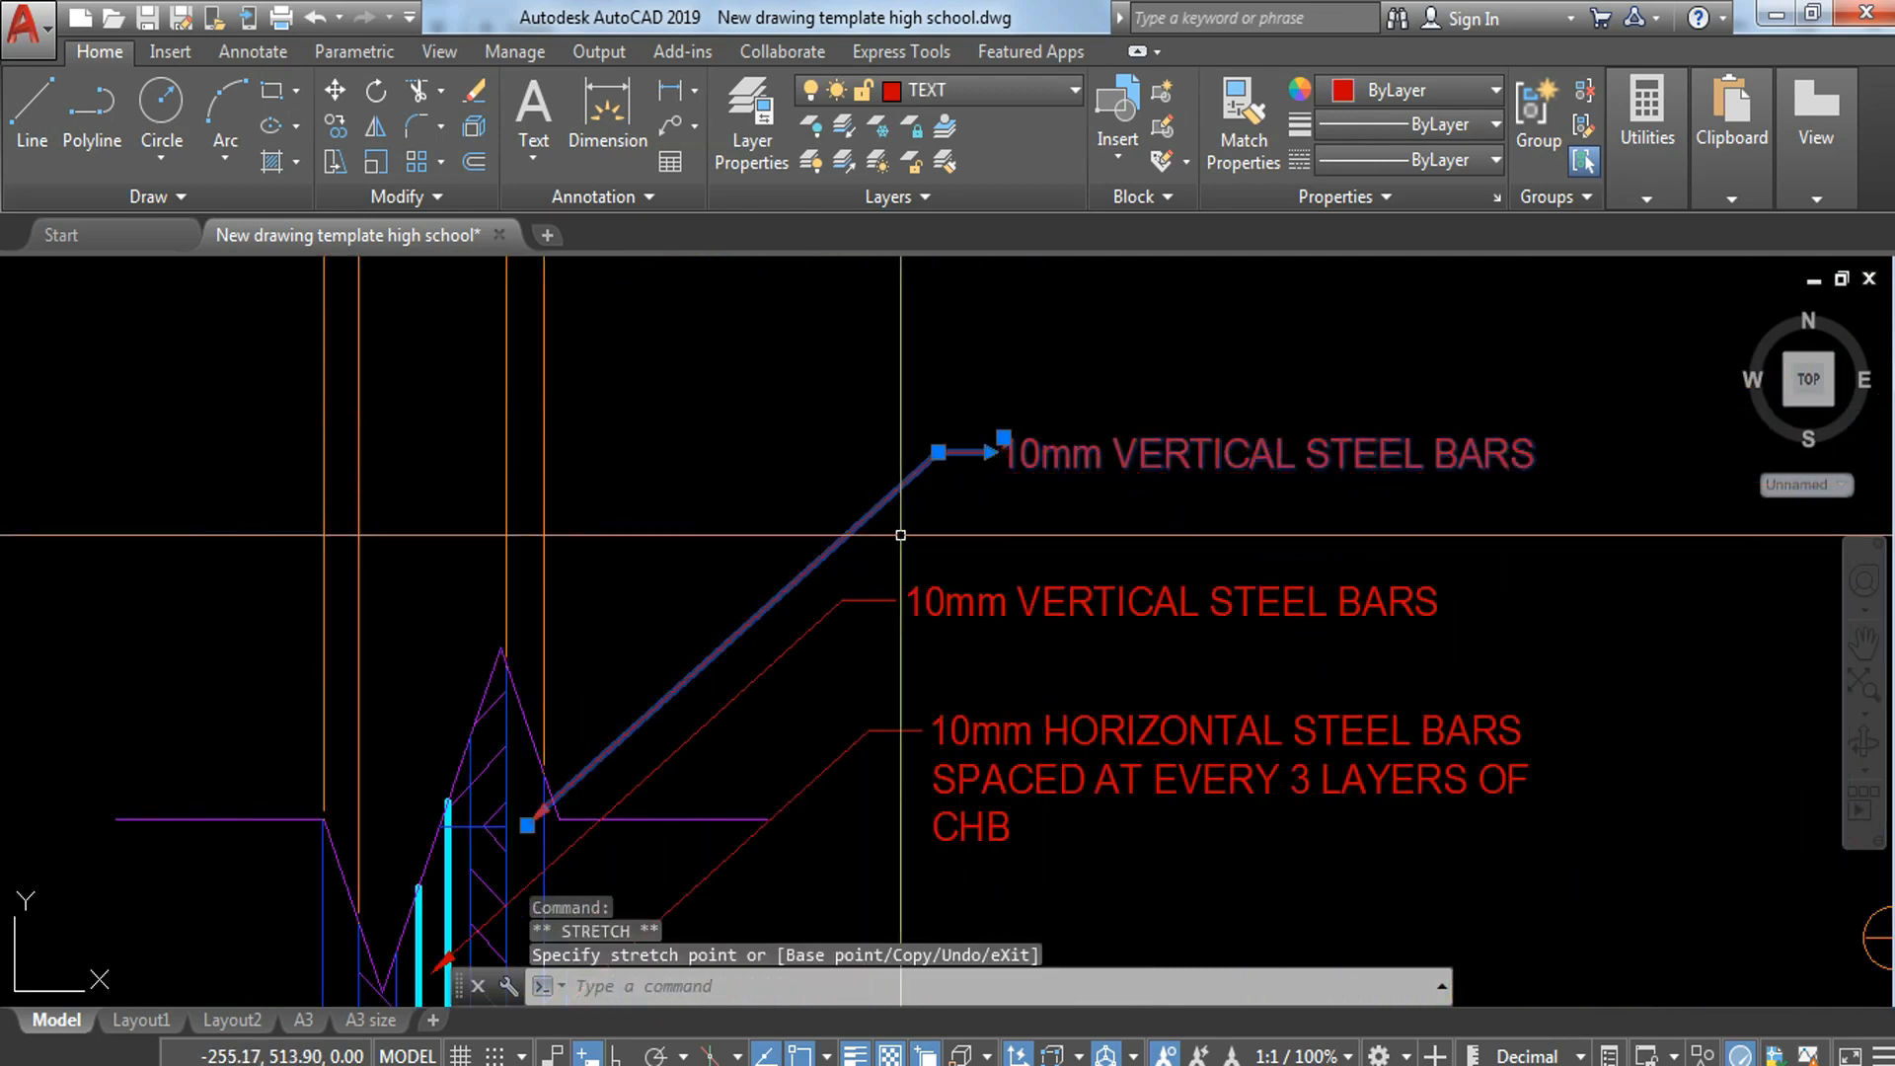
click(937, 452)
scroll(923, 505, up, 5)
click(702, 514)
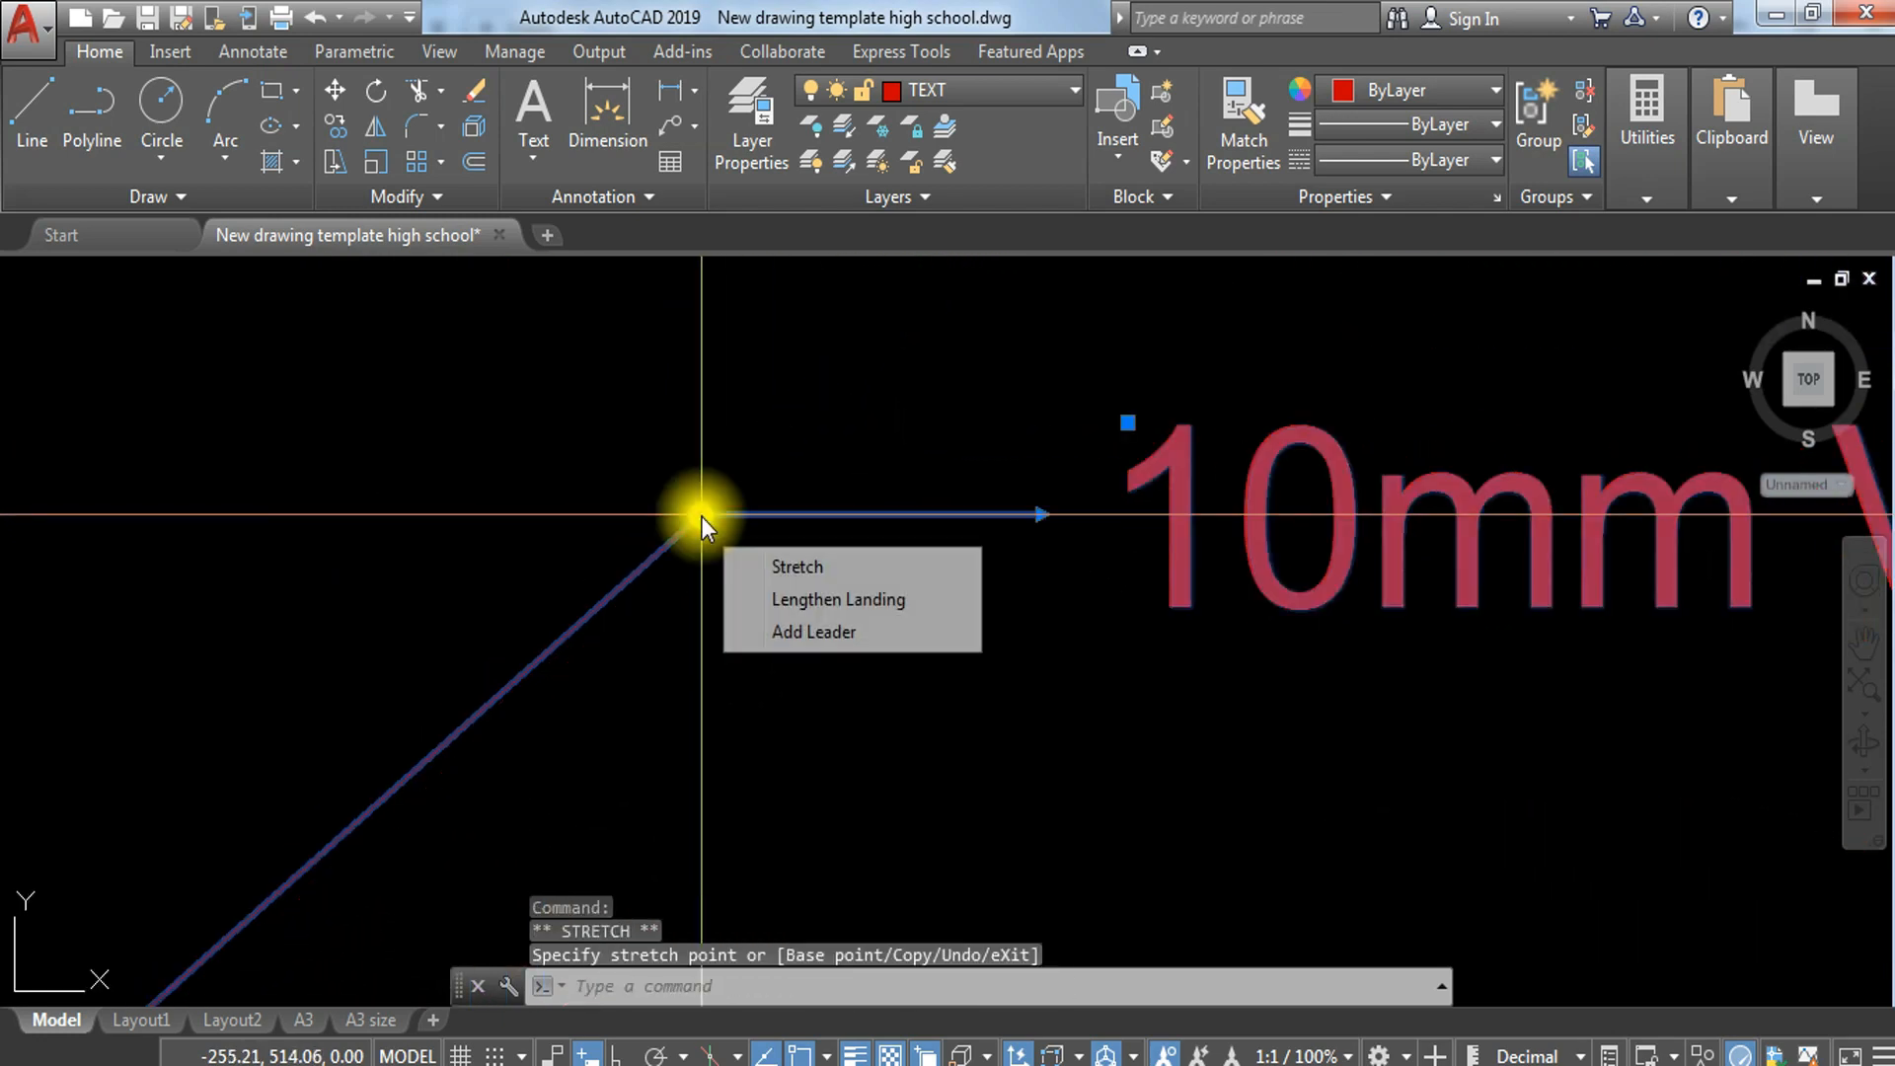
key(Escape)
scroll(1185, 474, down, 5)
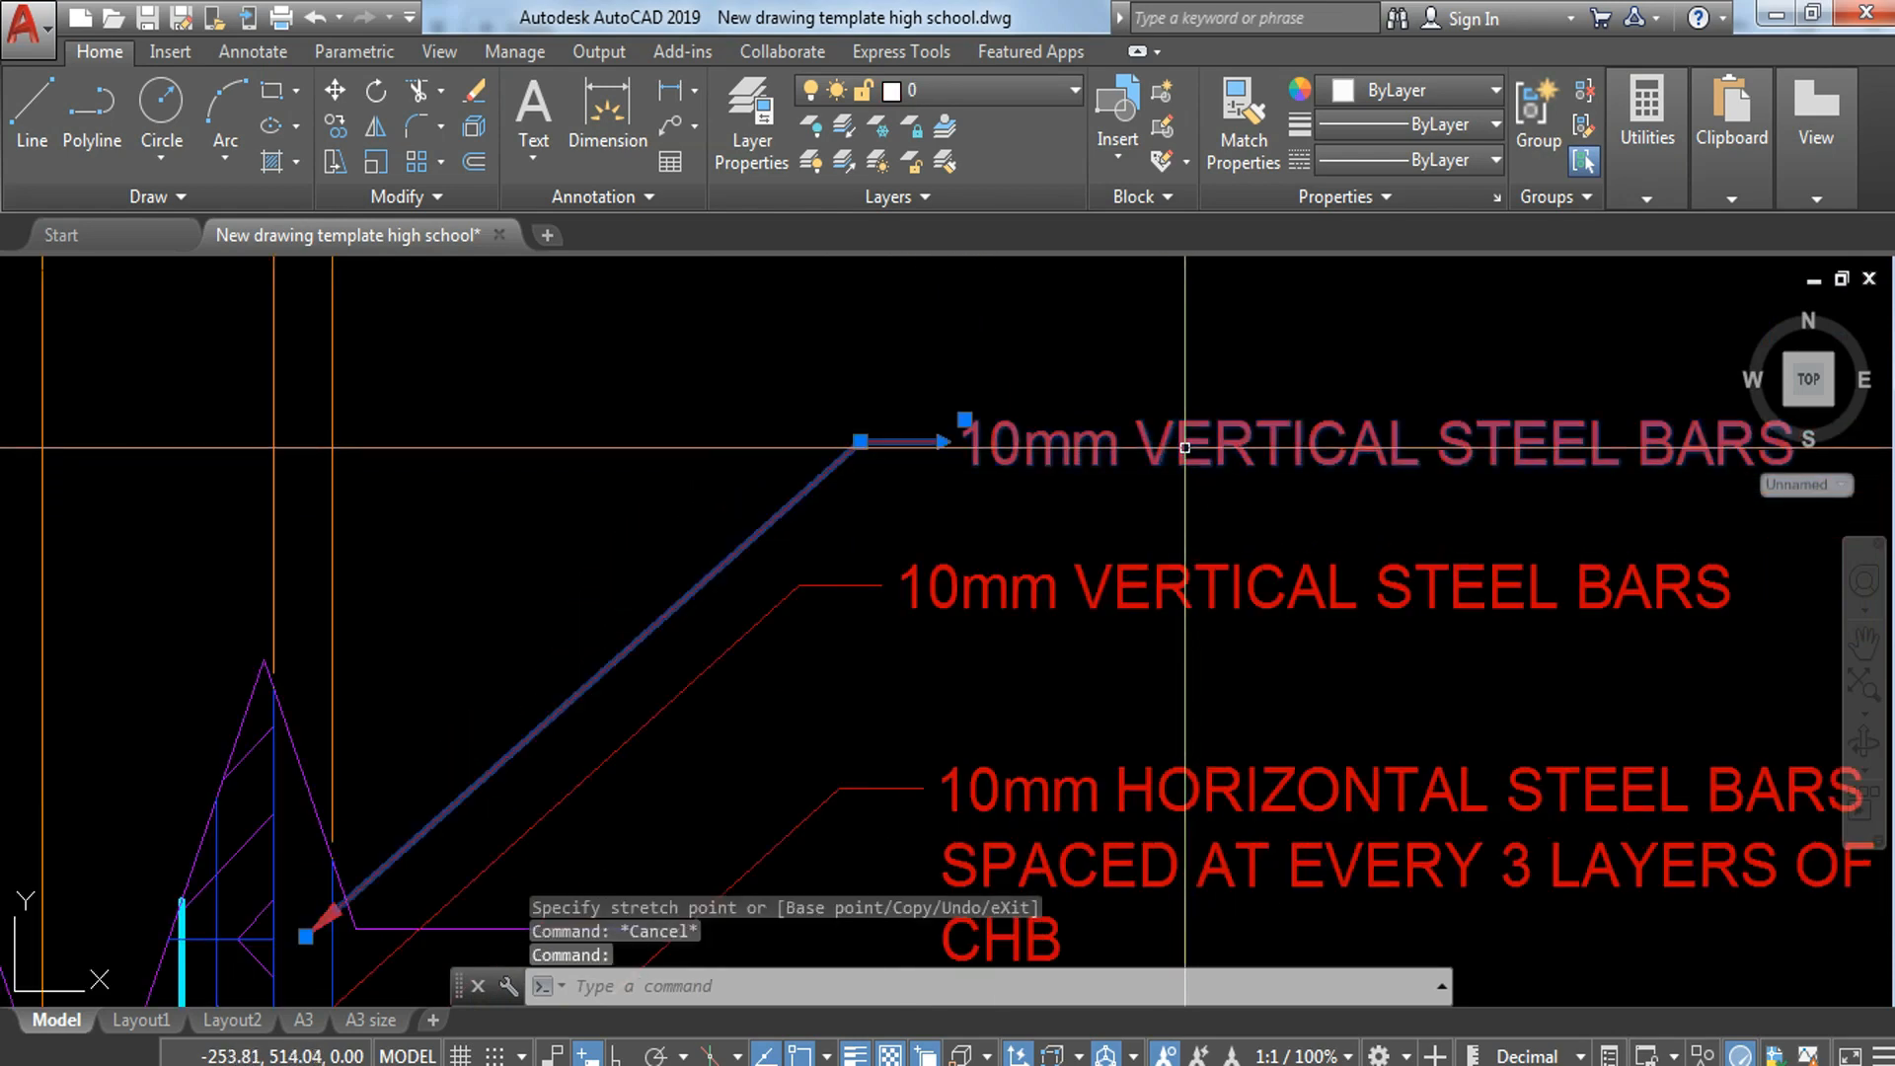
Step: Change the note of the leader pointing to the wall's outer right side to 1" CONCRETE PLASTER
double_click(1185, 447)
drag(966, 454, 1721, 493)
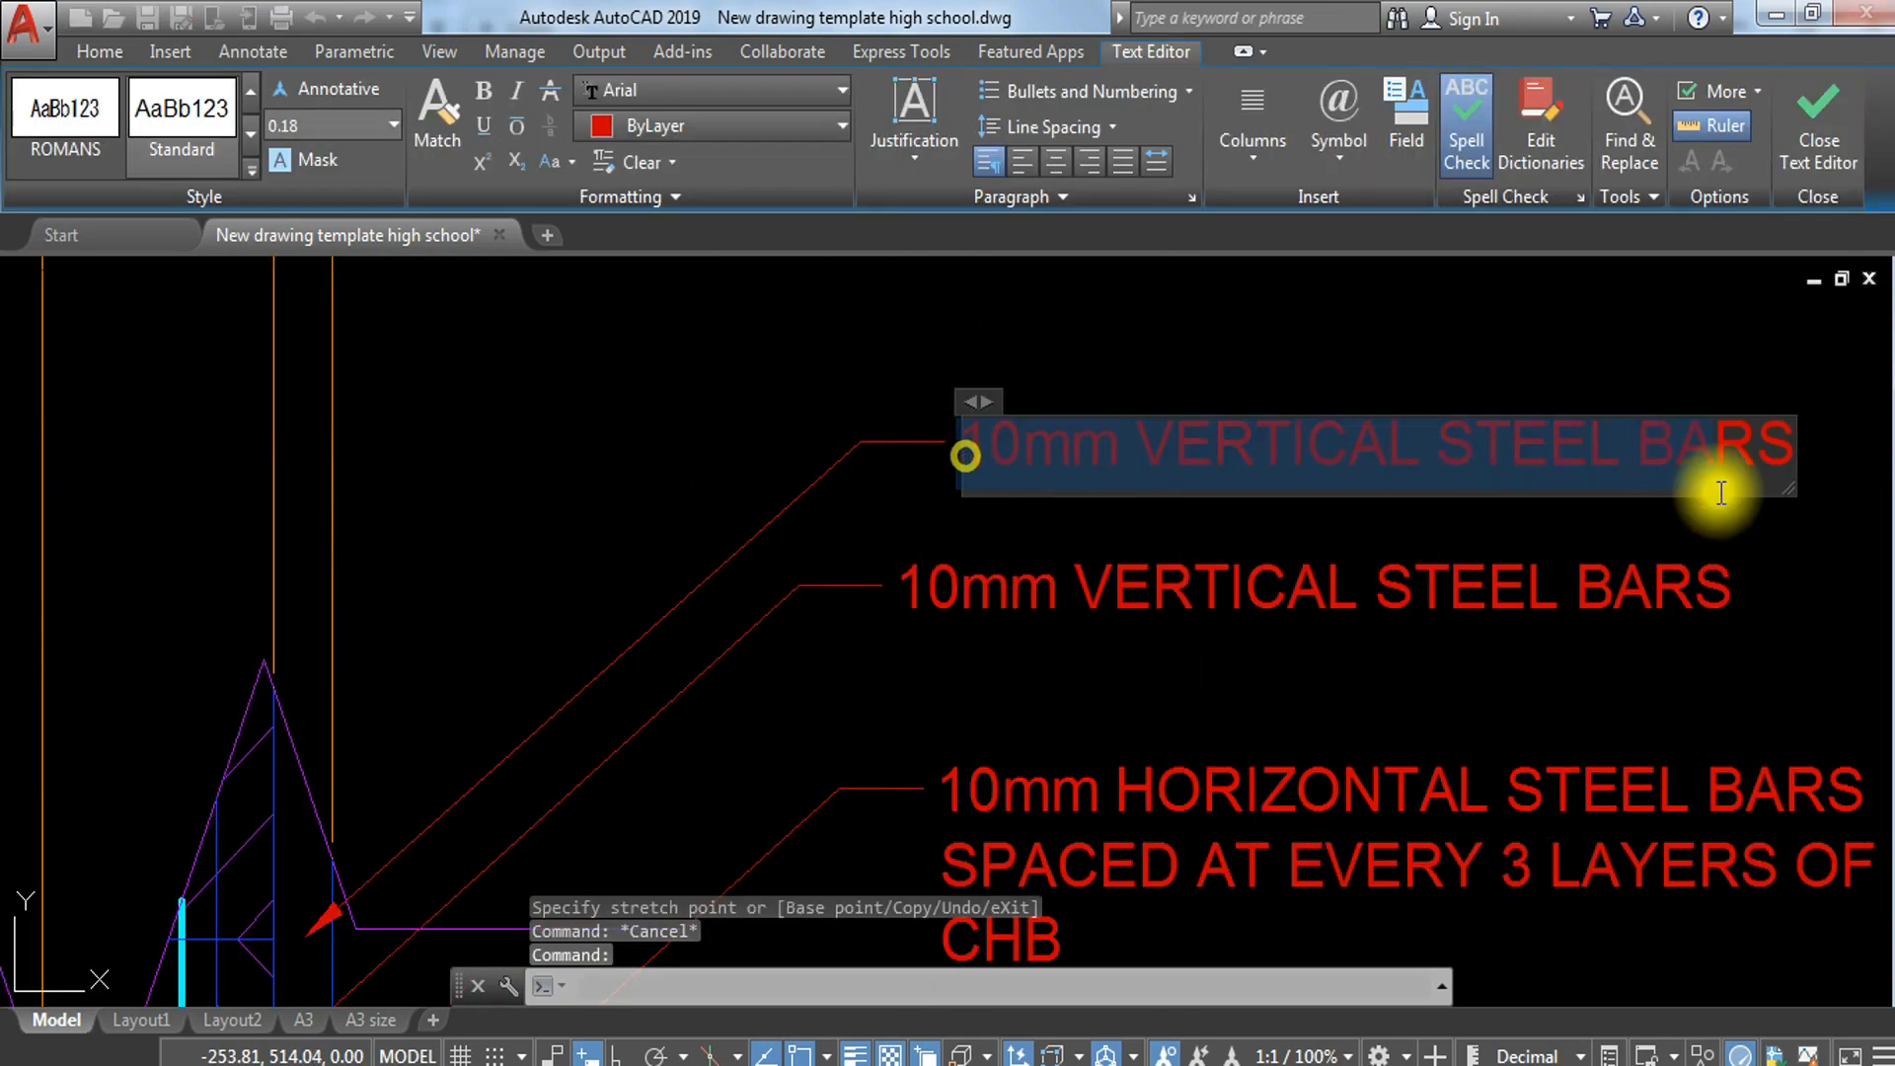
text(1" CONCR)
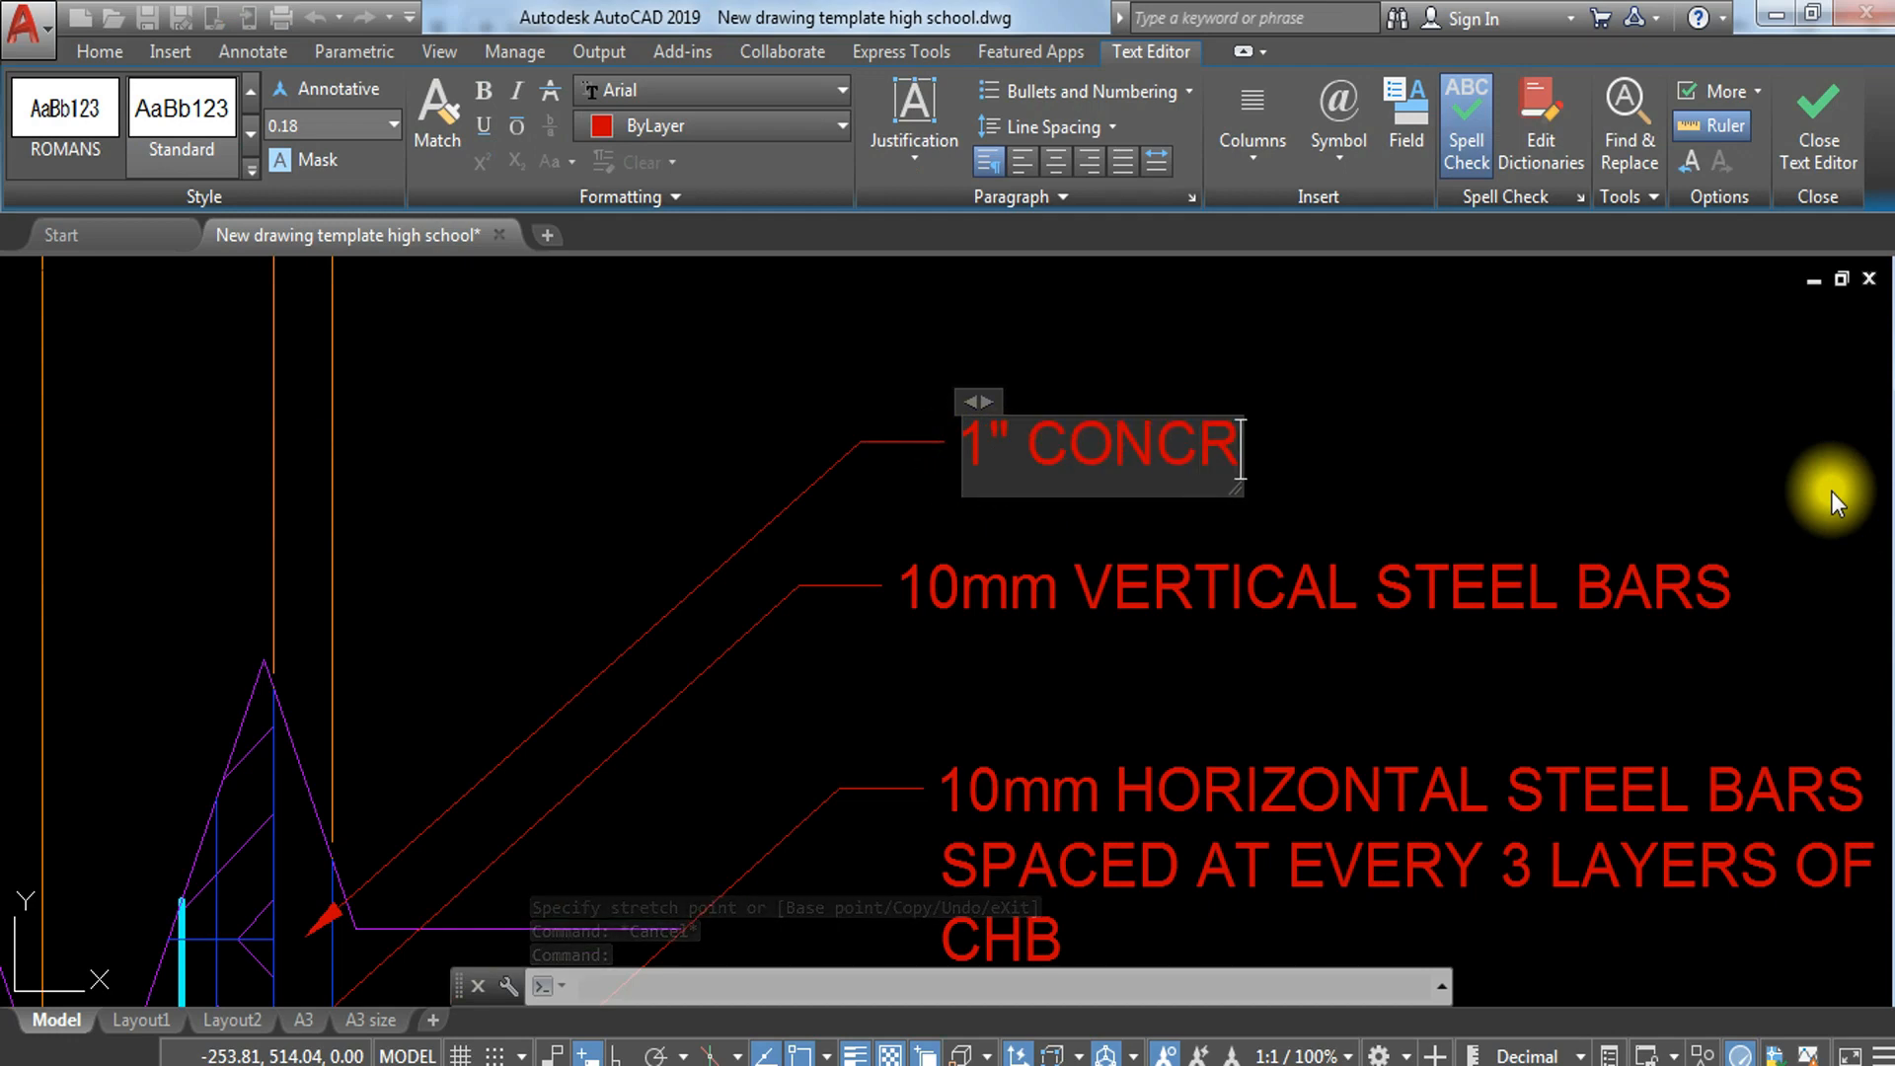
text(ETE PL)
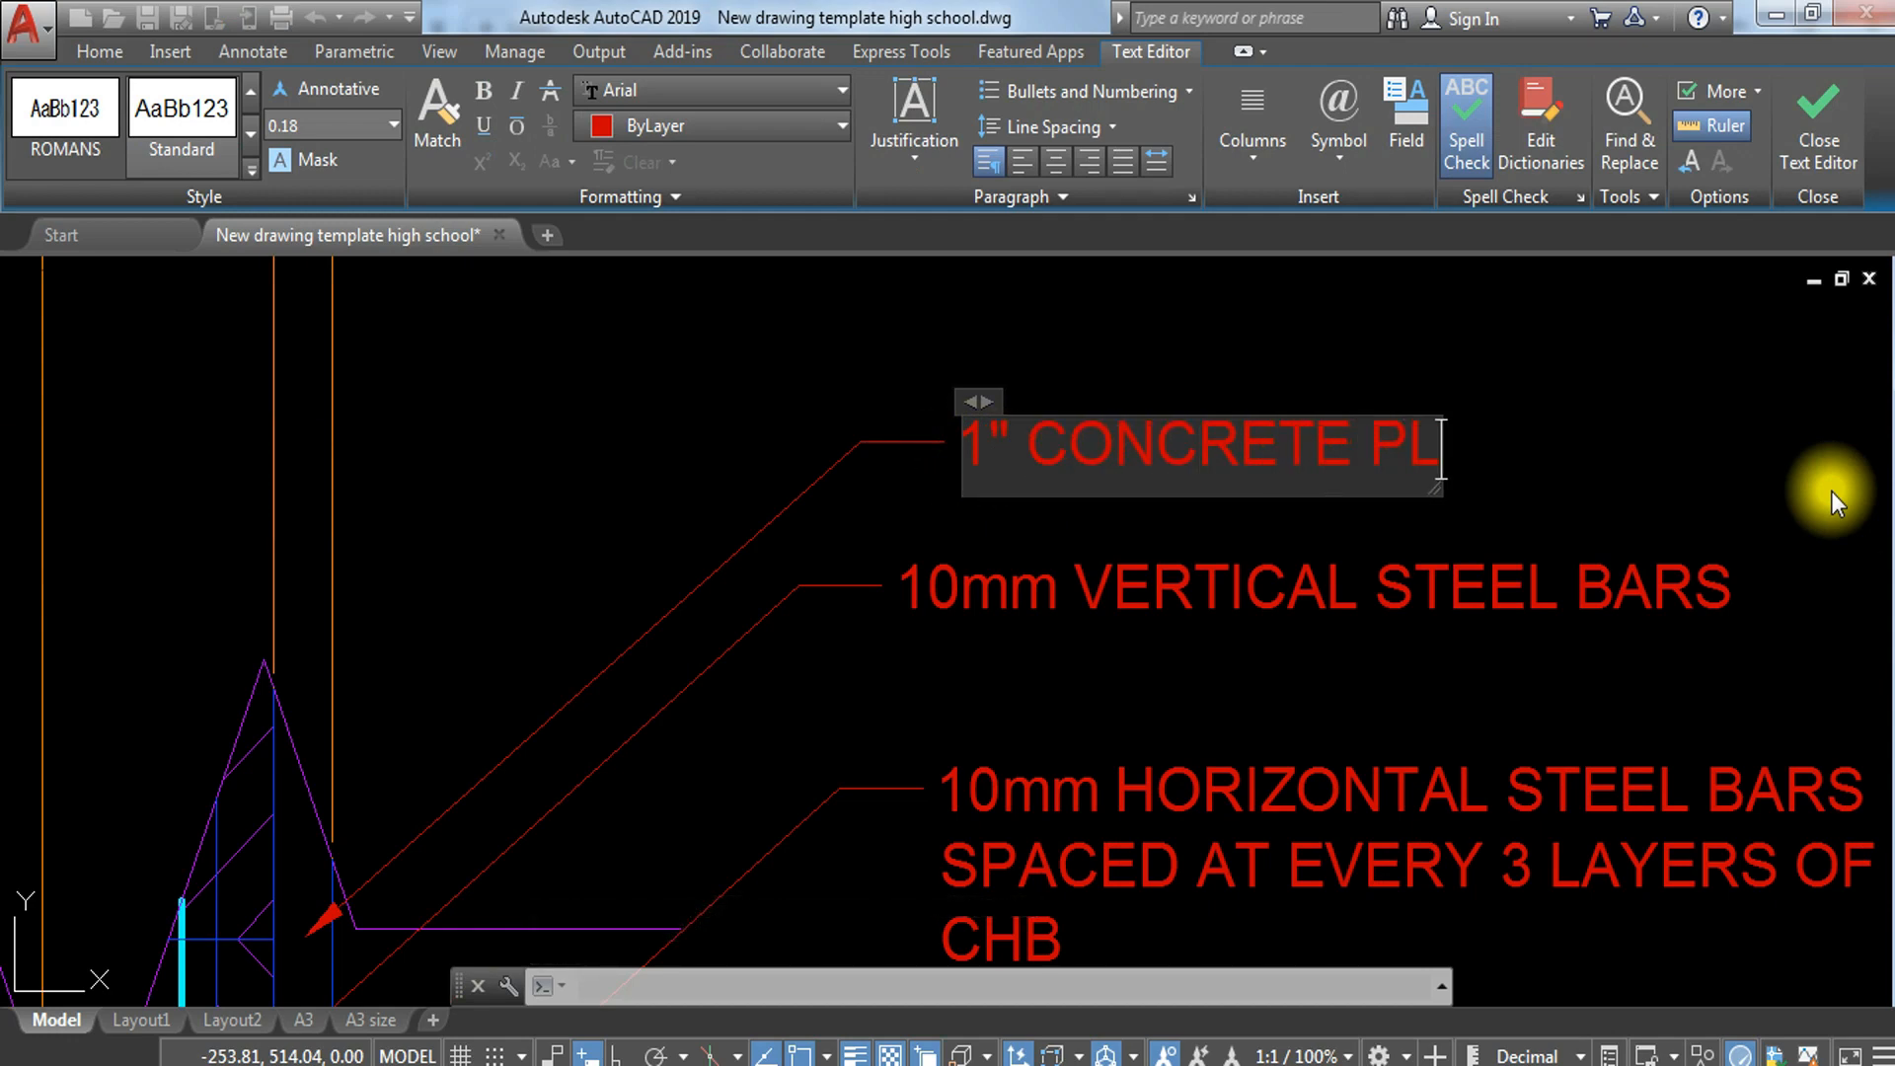
text(ASTER)
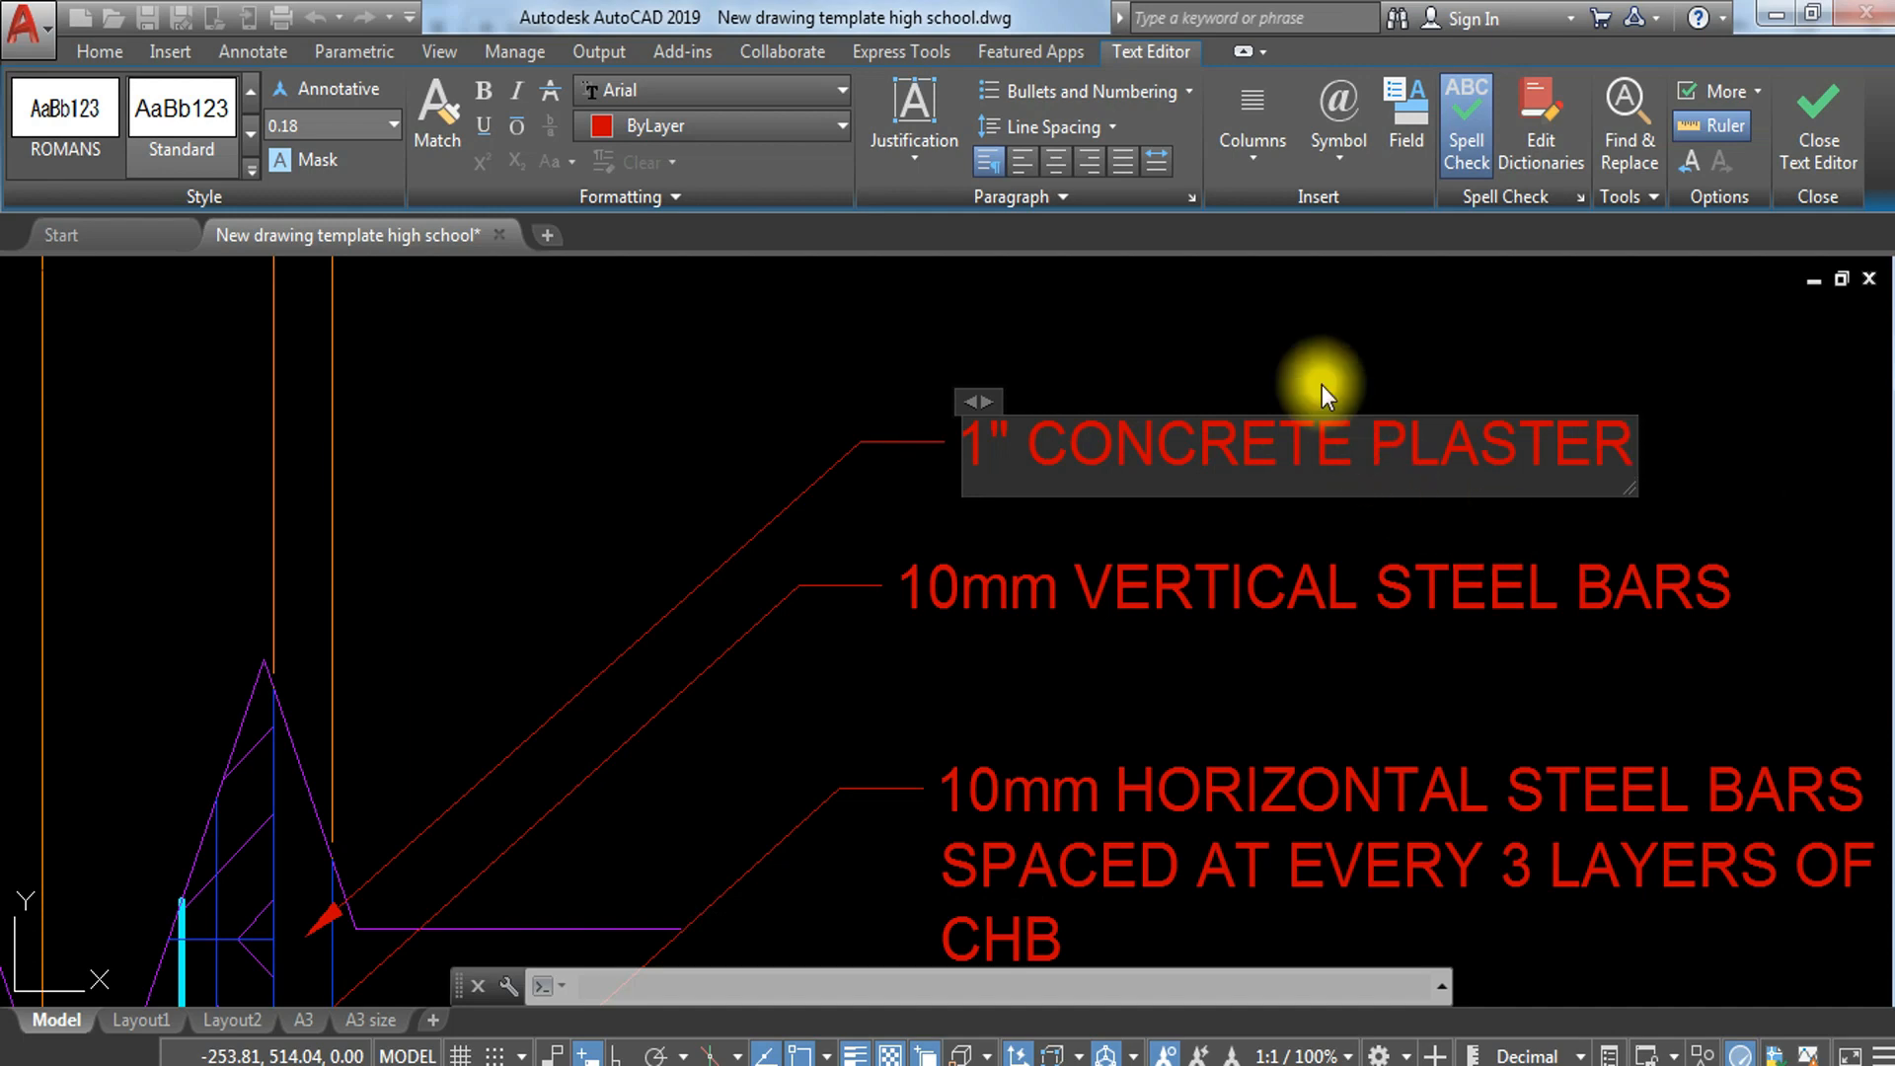
click(1323, 392)
Step: Copy the section's 10mm STEEL BARS SPACED AT 0.30 M. BOTH WAYS leader to the plan, pointing at the lowest crossbar's right-hand bend
scroll(1323, 393, down, 5)
scroll(1214, 580, down, 4)
mouse_move(1214, 580)
middle_down()
mouse_move(902, 546)
mouse_move(844, 283)
middle_up()
middle_drag(884, 544, 895, 599)
scroll(919, 552, up, 2)
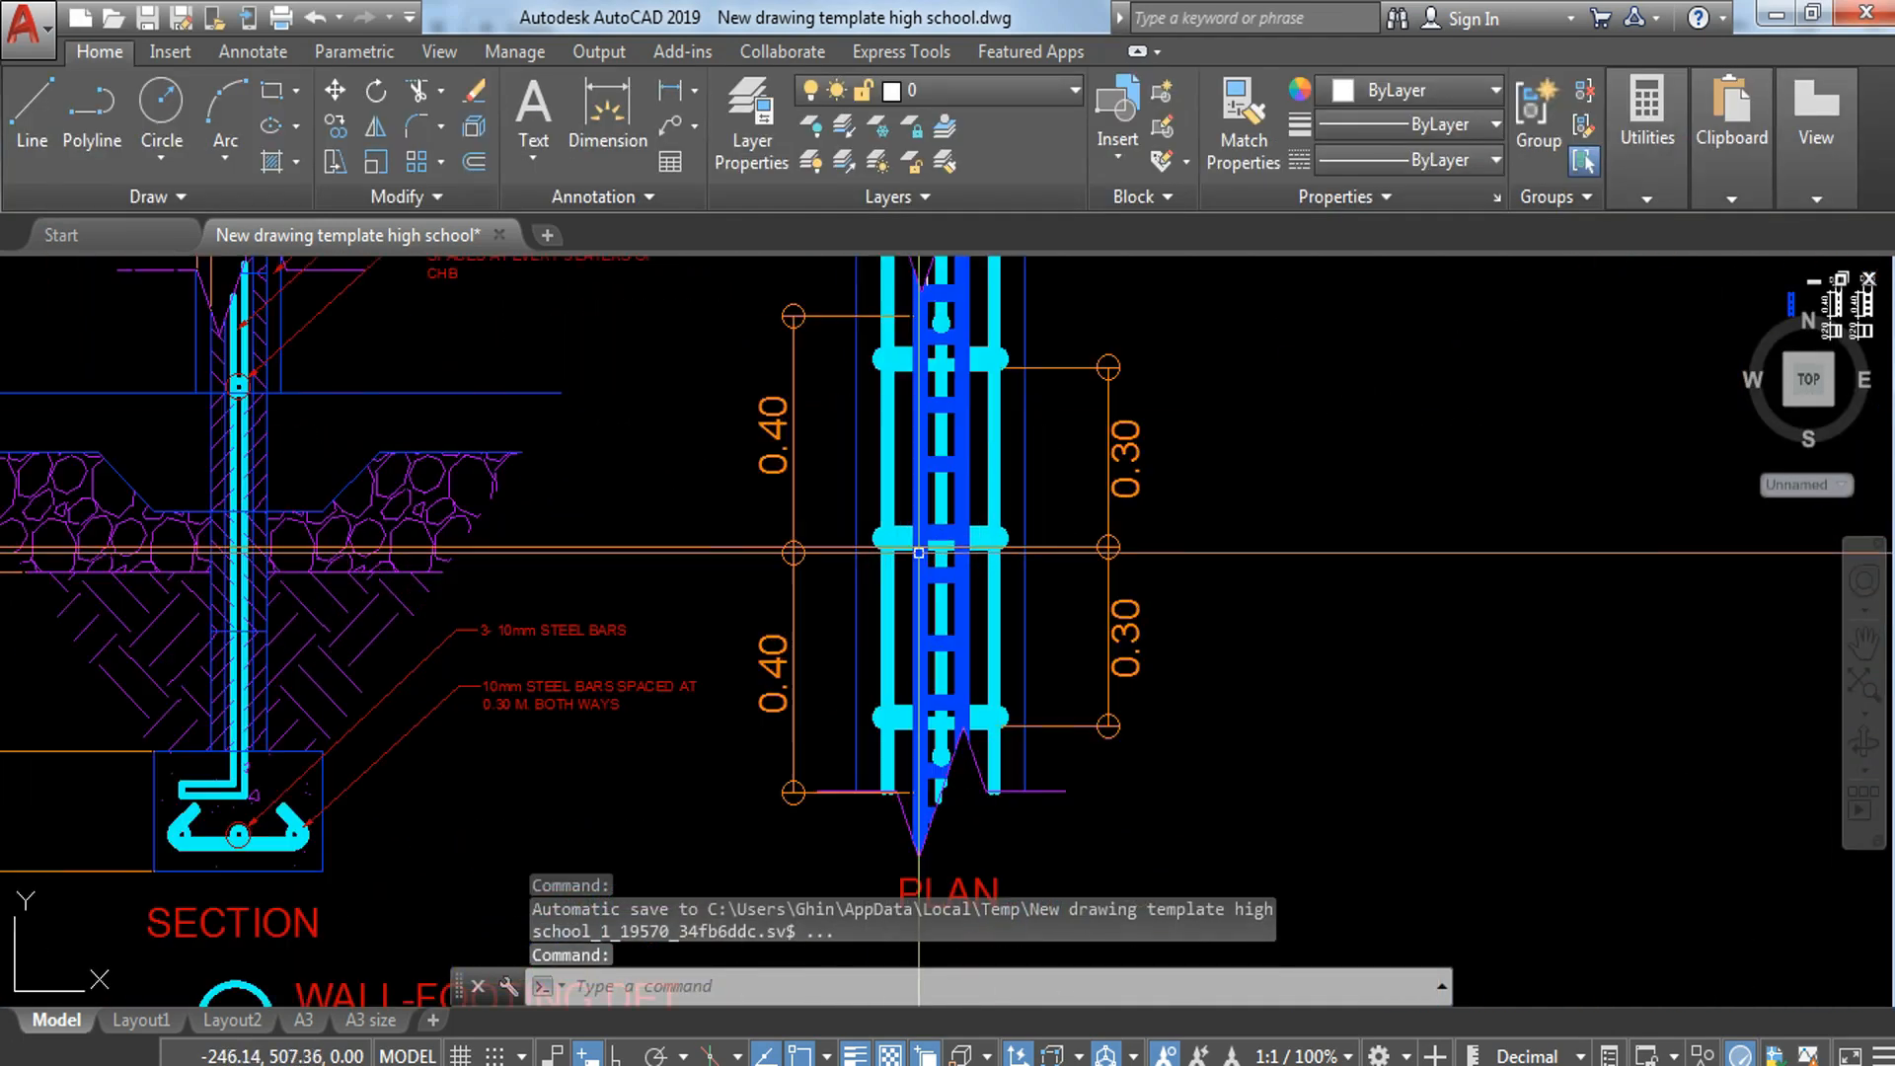
scroll(1092, 668, up, 2)
middle_drag(1092, 669, 1229, 390)
middle_drag(229, 704, 455, 695)
click(649, 516)
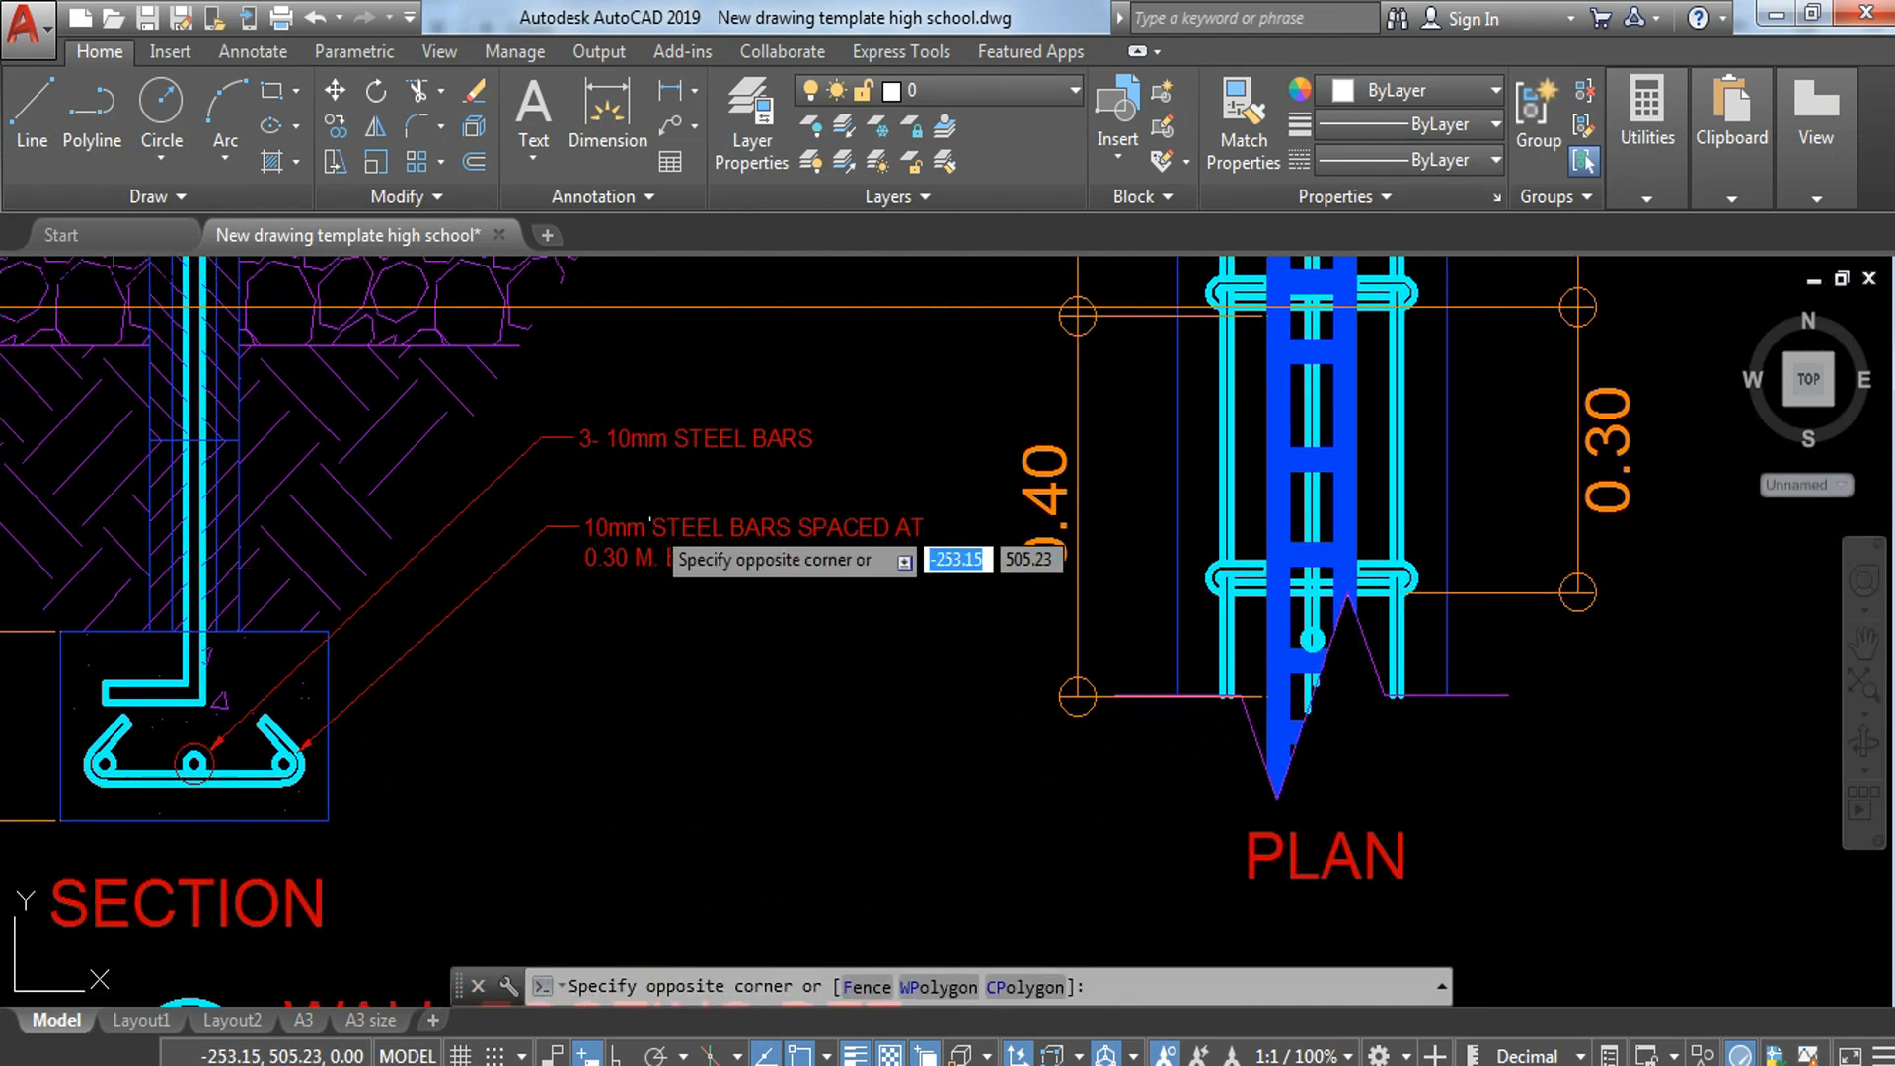
click(592, 643)
text(CO)
key(Return)
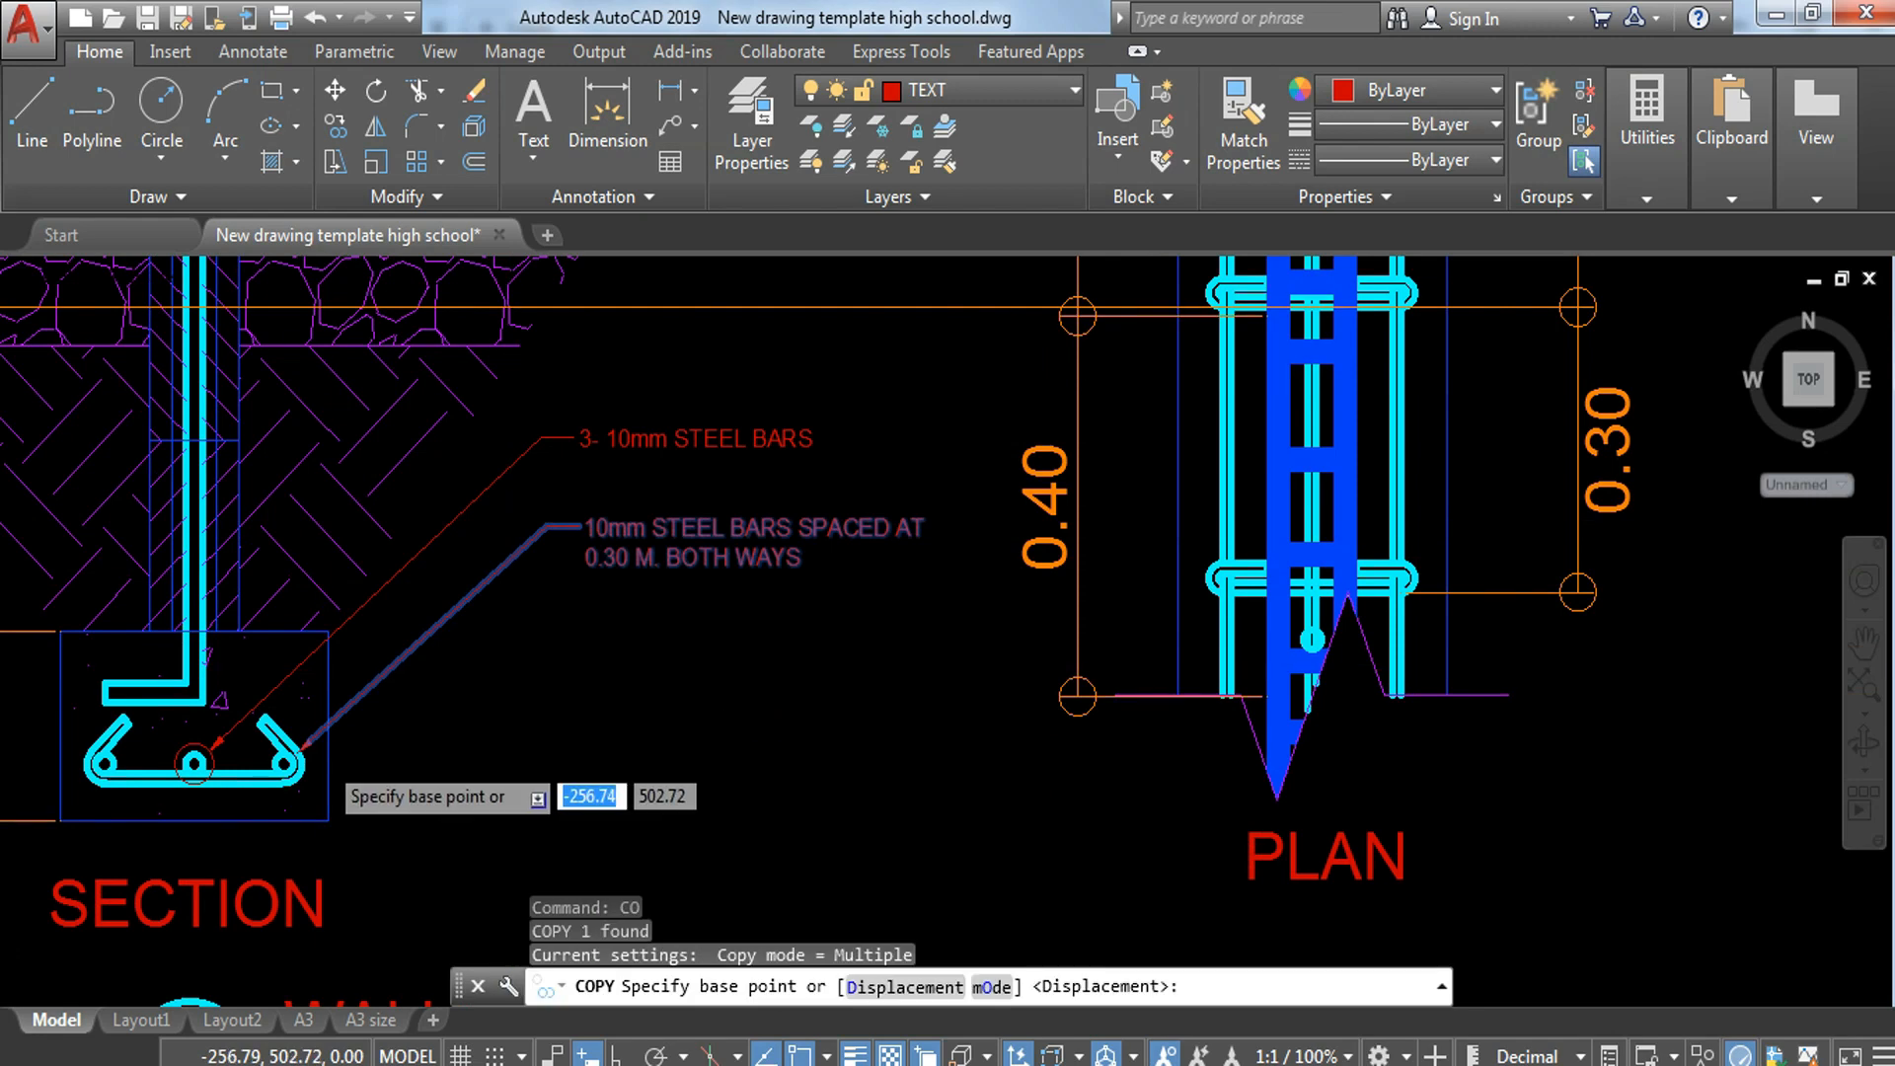
scroll(232, 736, up, 3)
click(232, 725)
scroll(222, 726, down, 6)
middle_drag(1188, 796, 622, 810)
scroll(747, 555, up, 6)
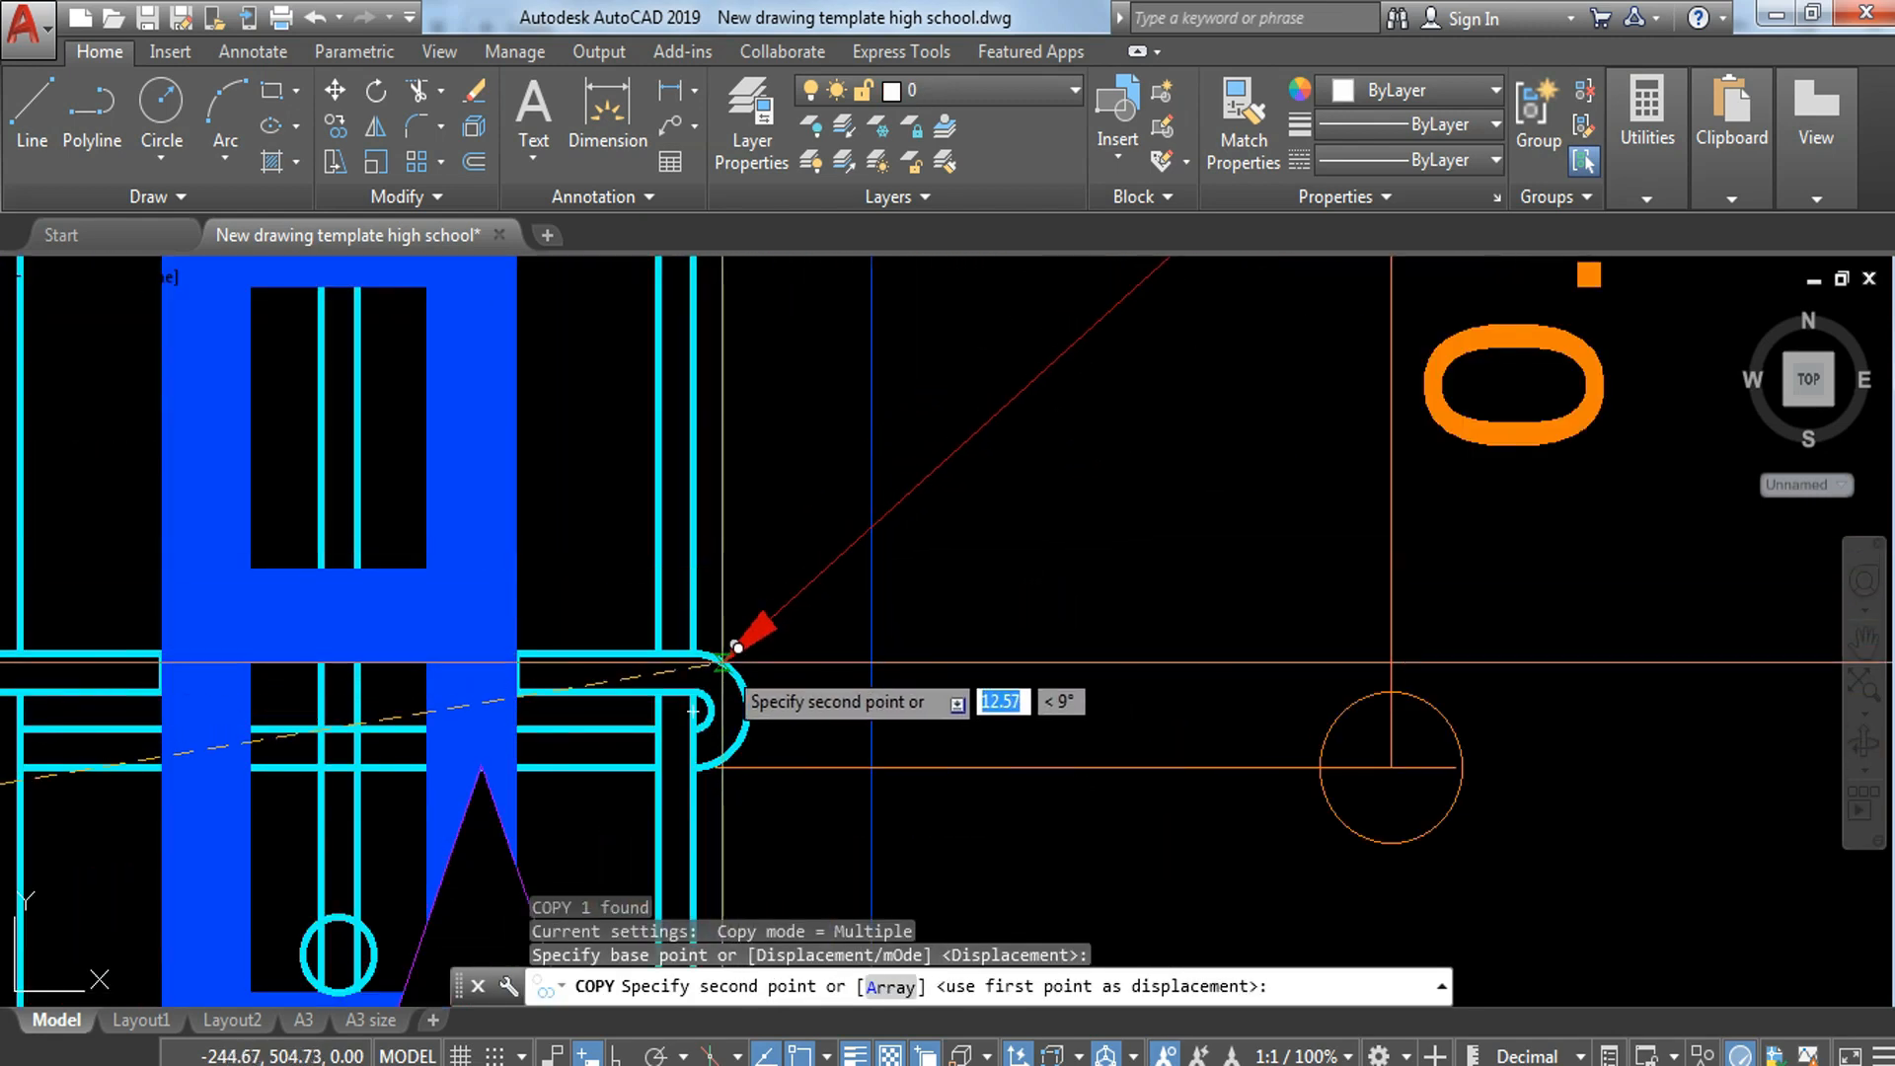
click(726, 661)
key(Escape)
Step: Copy the section's 3- 10mm STEEL BARS leader to the plan so its arrow touches the right-hand lengthwise bar
scroll(777, 736, down, 6)
middle_drag(580, 784, 1382, 678)
key(Escape)
click(899, 437)
click(675, 536)
text(co)
key(Return)
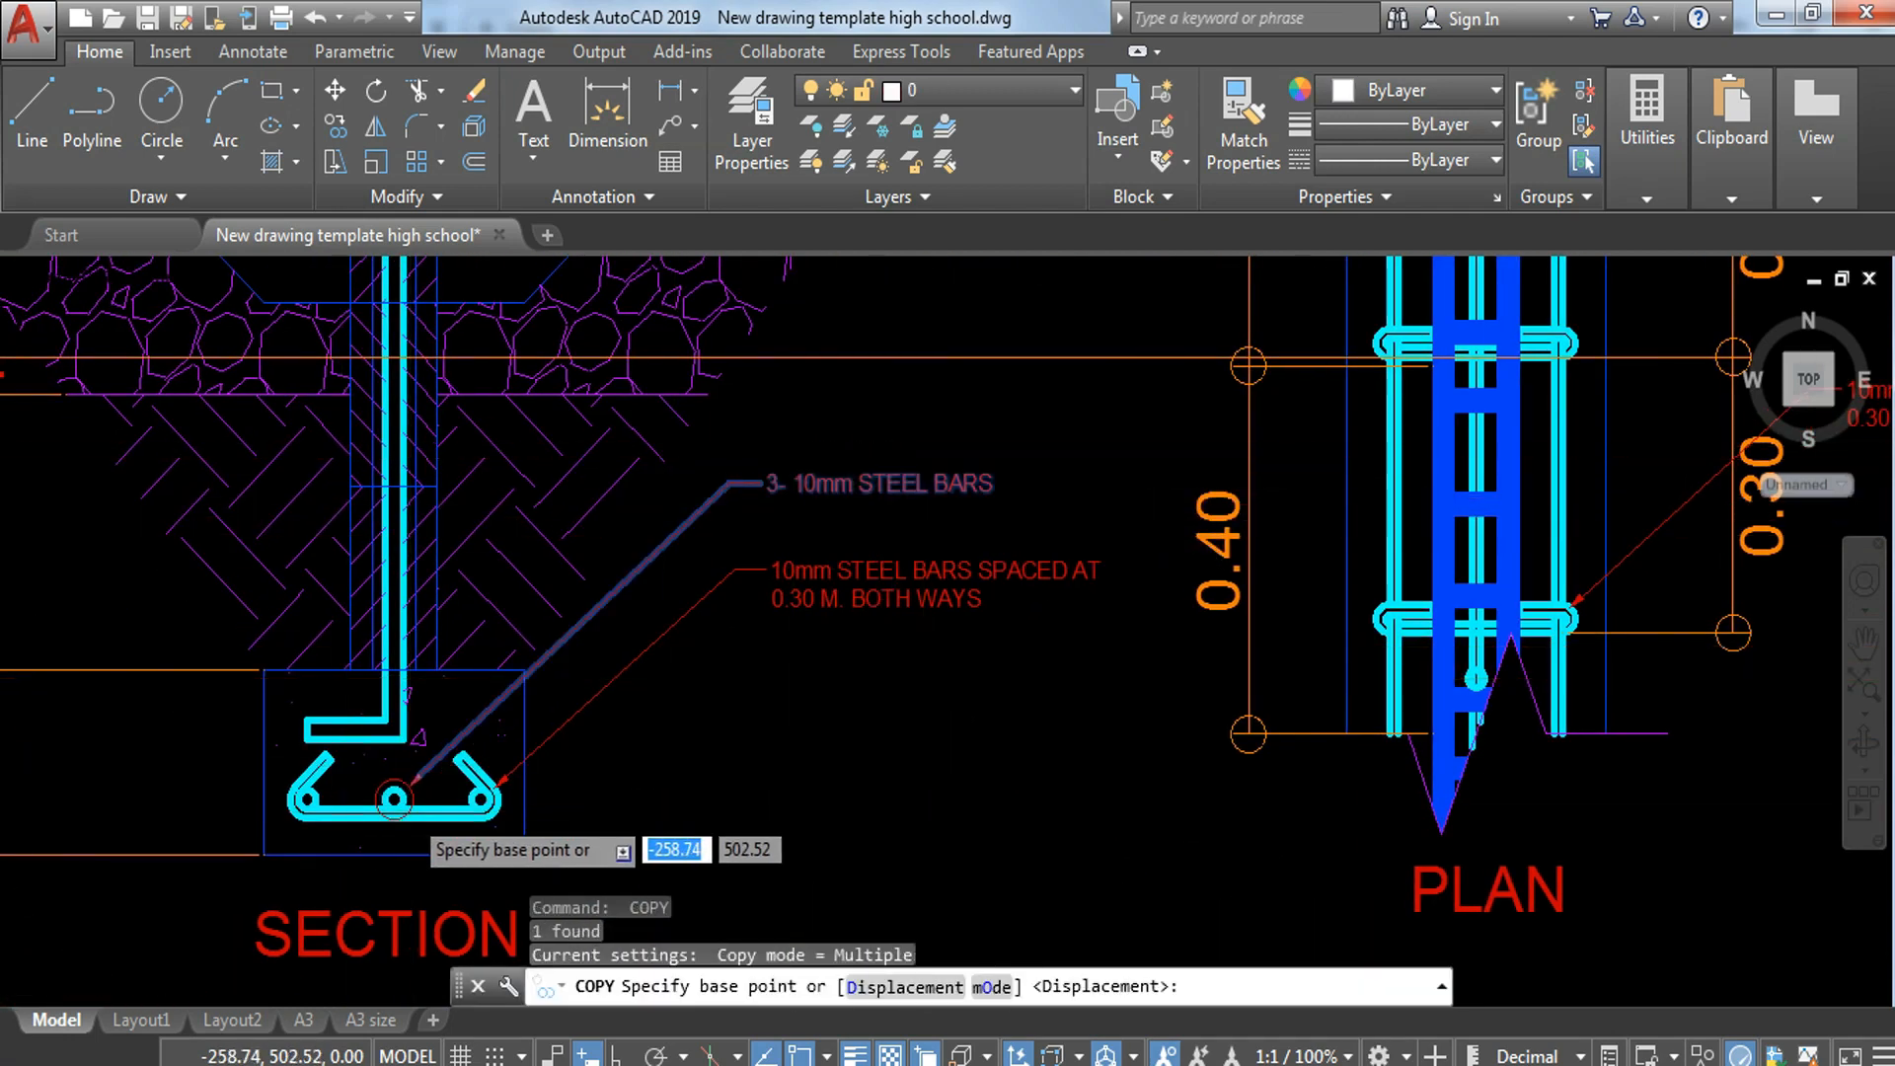
scroll(417, 808, up, 6)
click(385, 721)
scroll(416, 746, down, 8)
middle_drag(1334, 756, 758, 872)
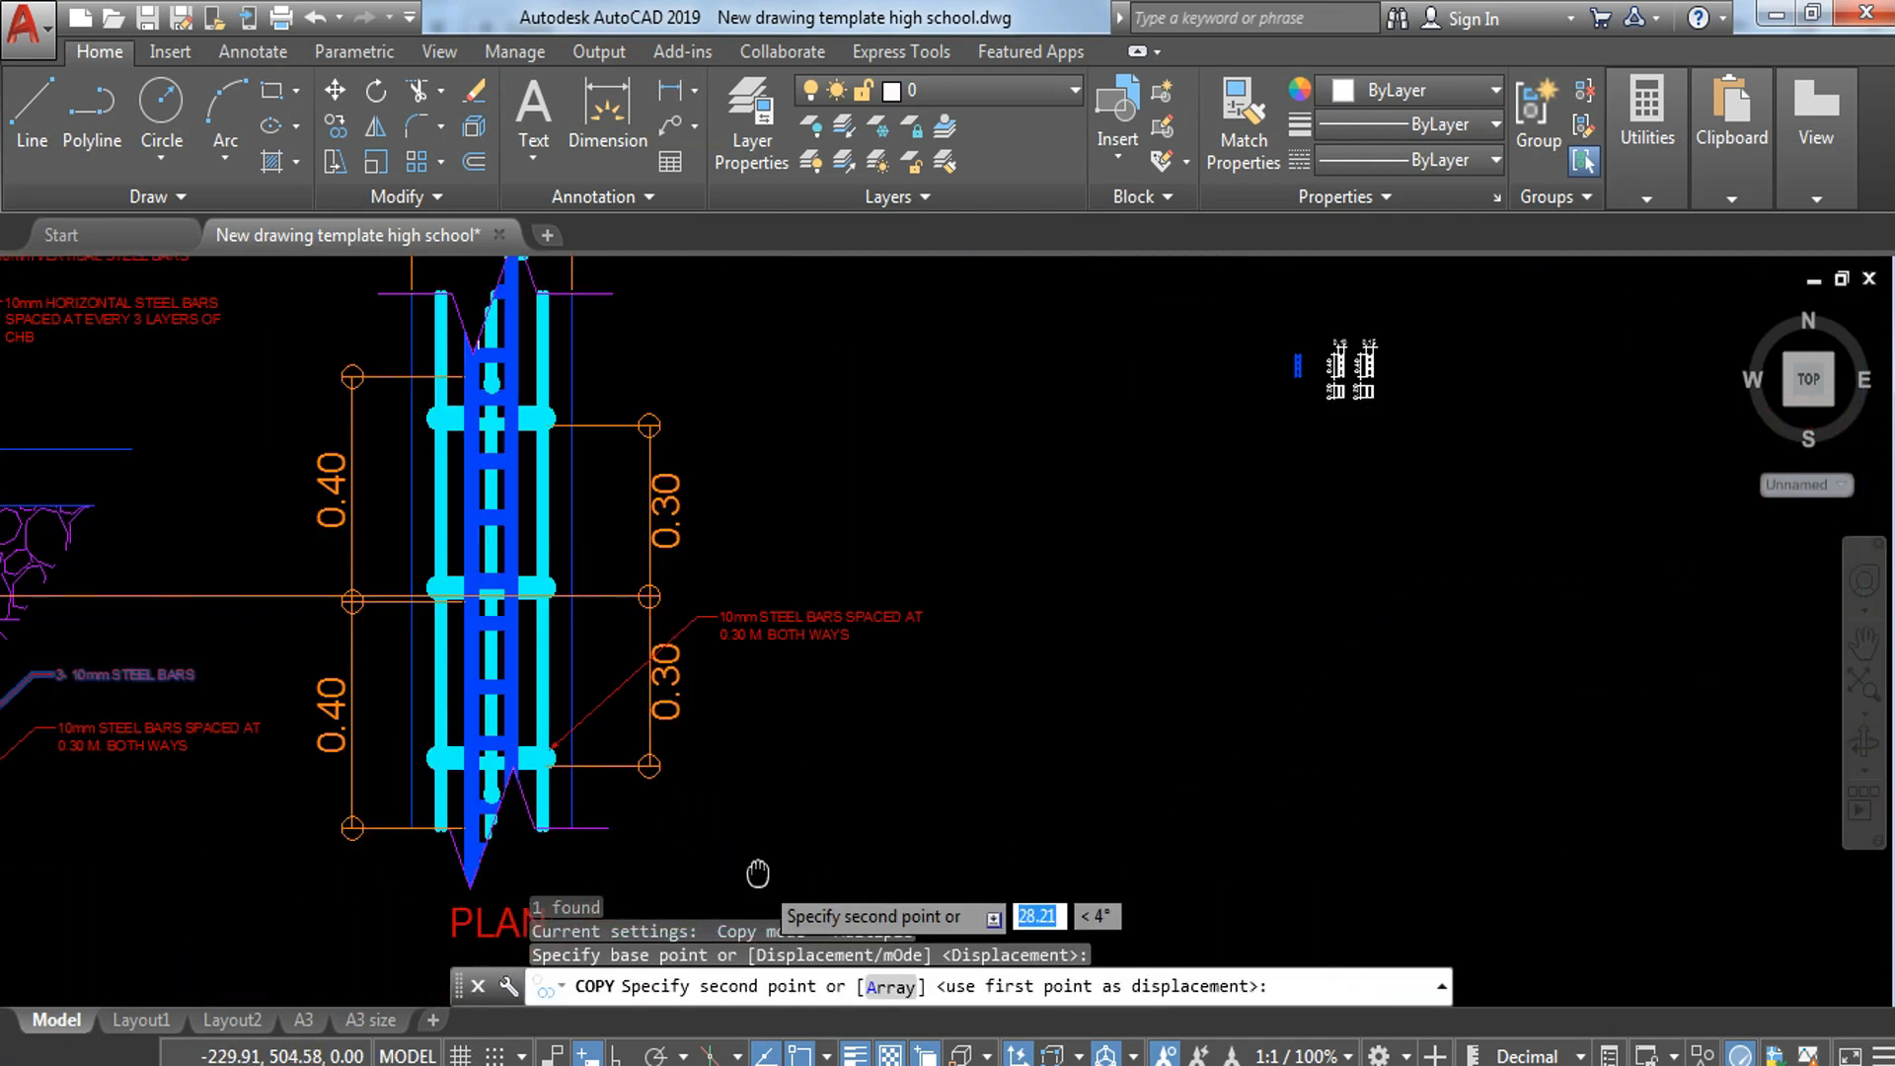
scroll(590, 653, up, 5)
scroll(484, 683, up, 4)
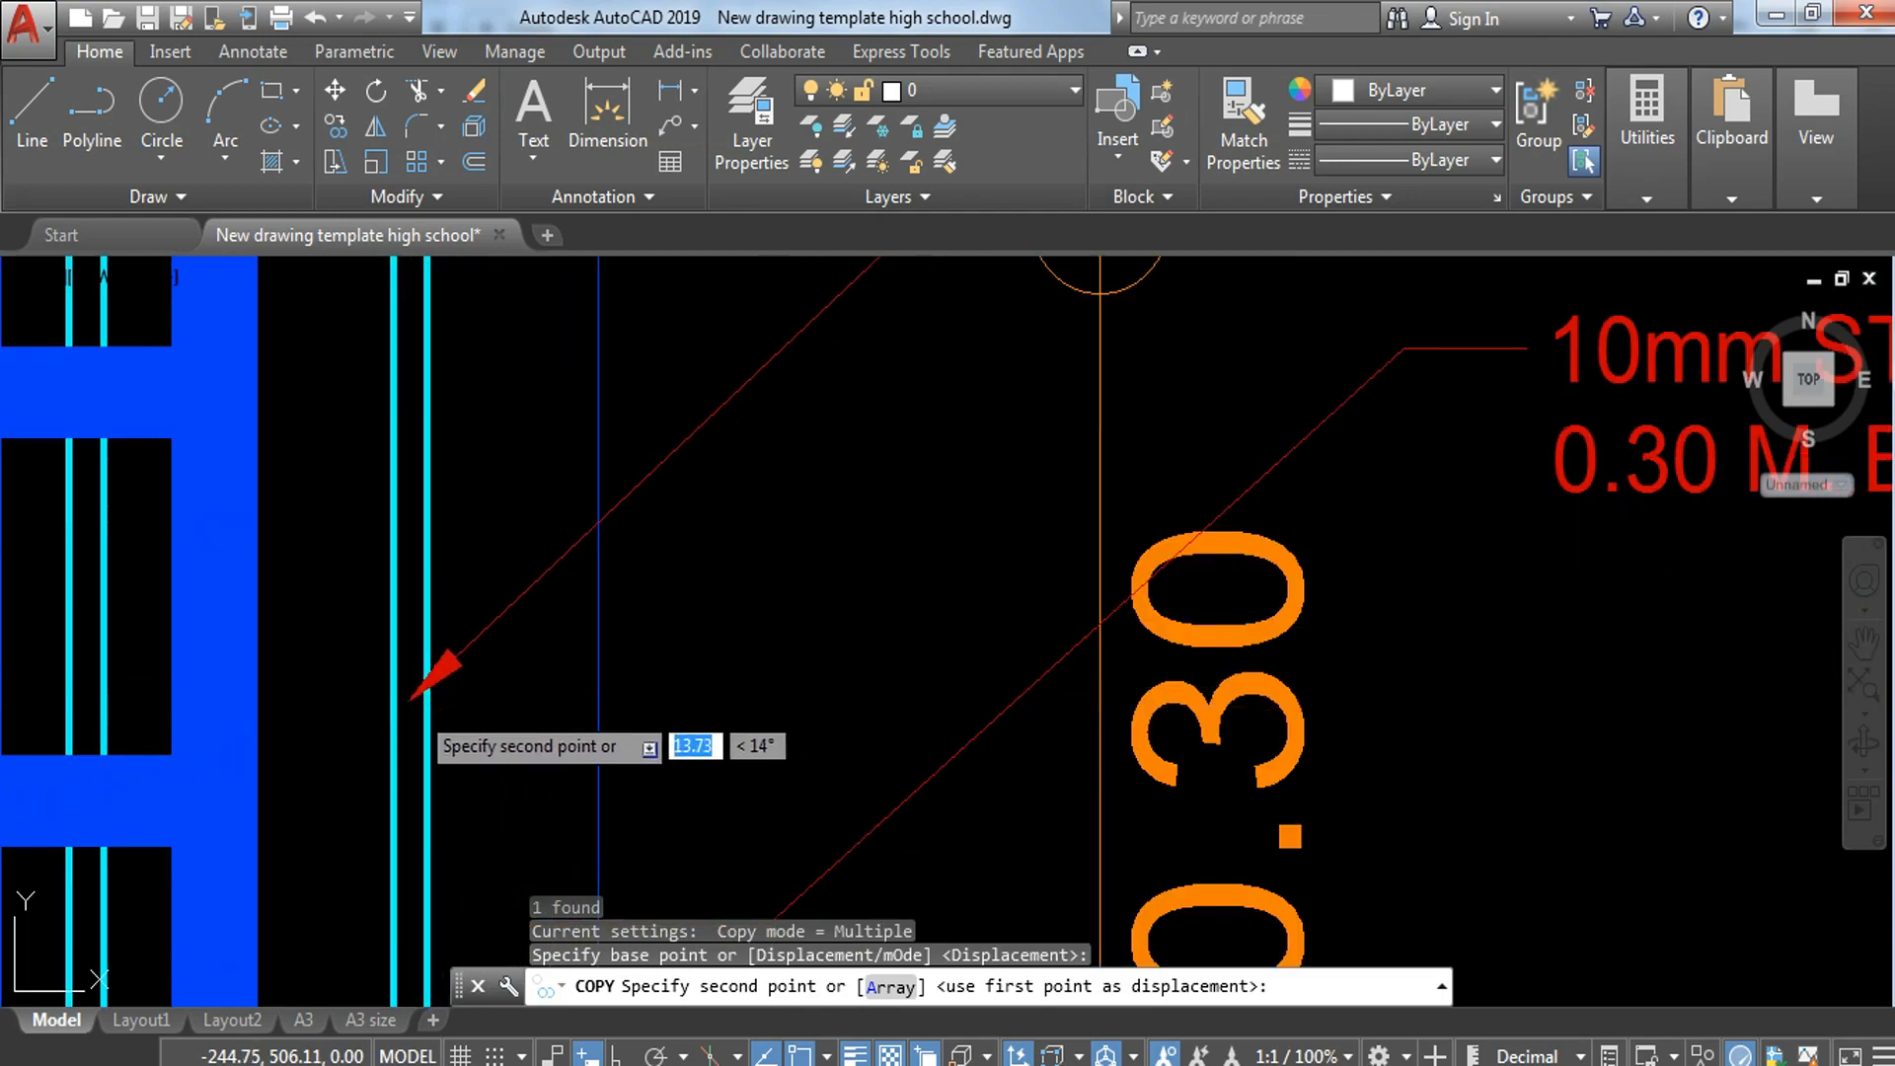
click(440, 673)
key(Escape)
scroll(944, 529, down, 8)
key(Escape)
Step: Copy the 10mm VERTICAL STEEL BARS leader straight down so its arrow points to the wall just below the F.F.L. line
scroll(496, 646, up, 3)
middle_drag(483, 646, 988, 681)
middle_drag(561, 286, 646, 629)
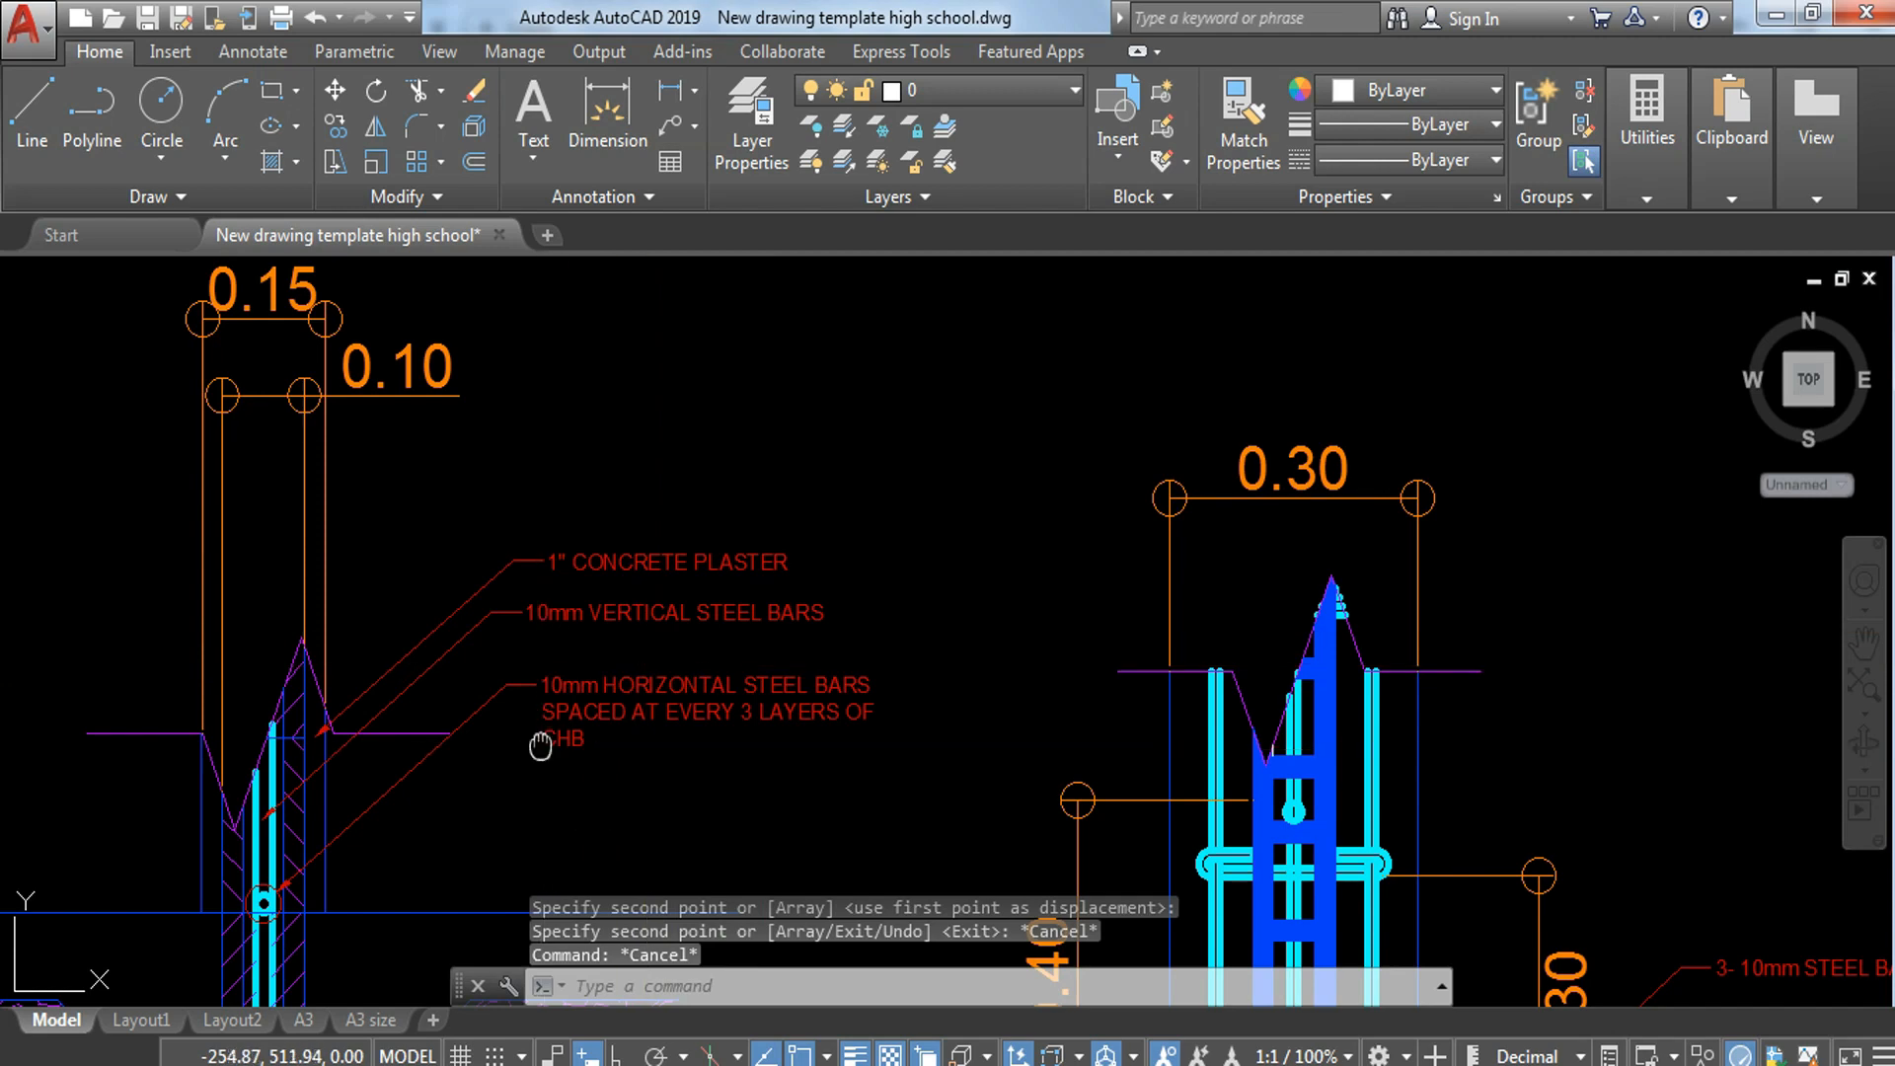
middle_drag(269, 746, 584, 442)
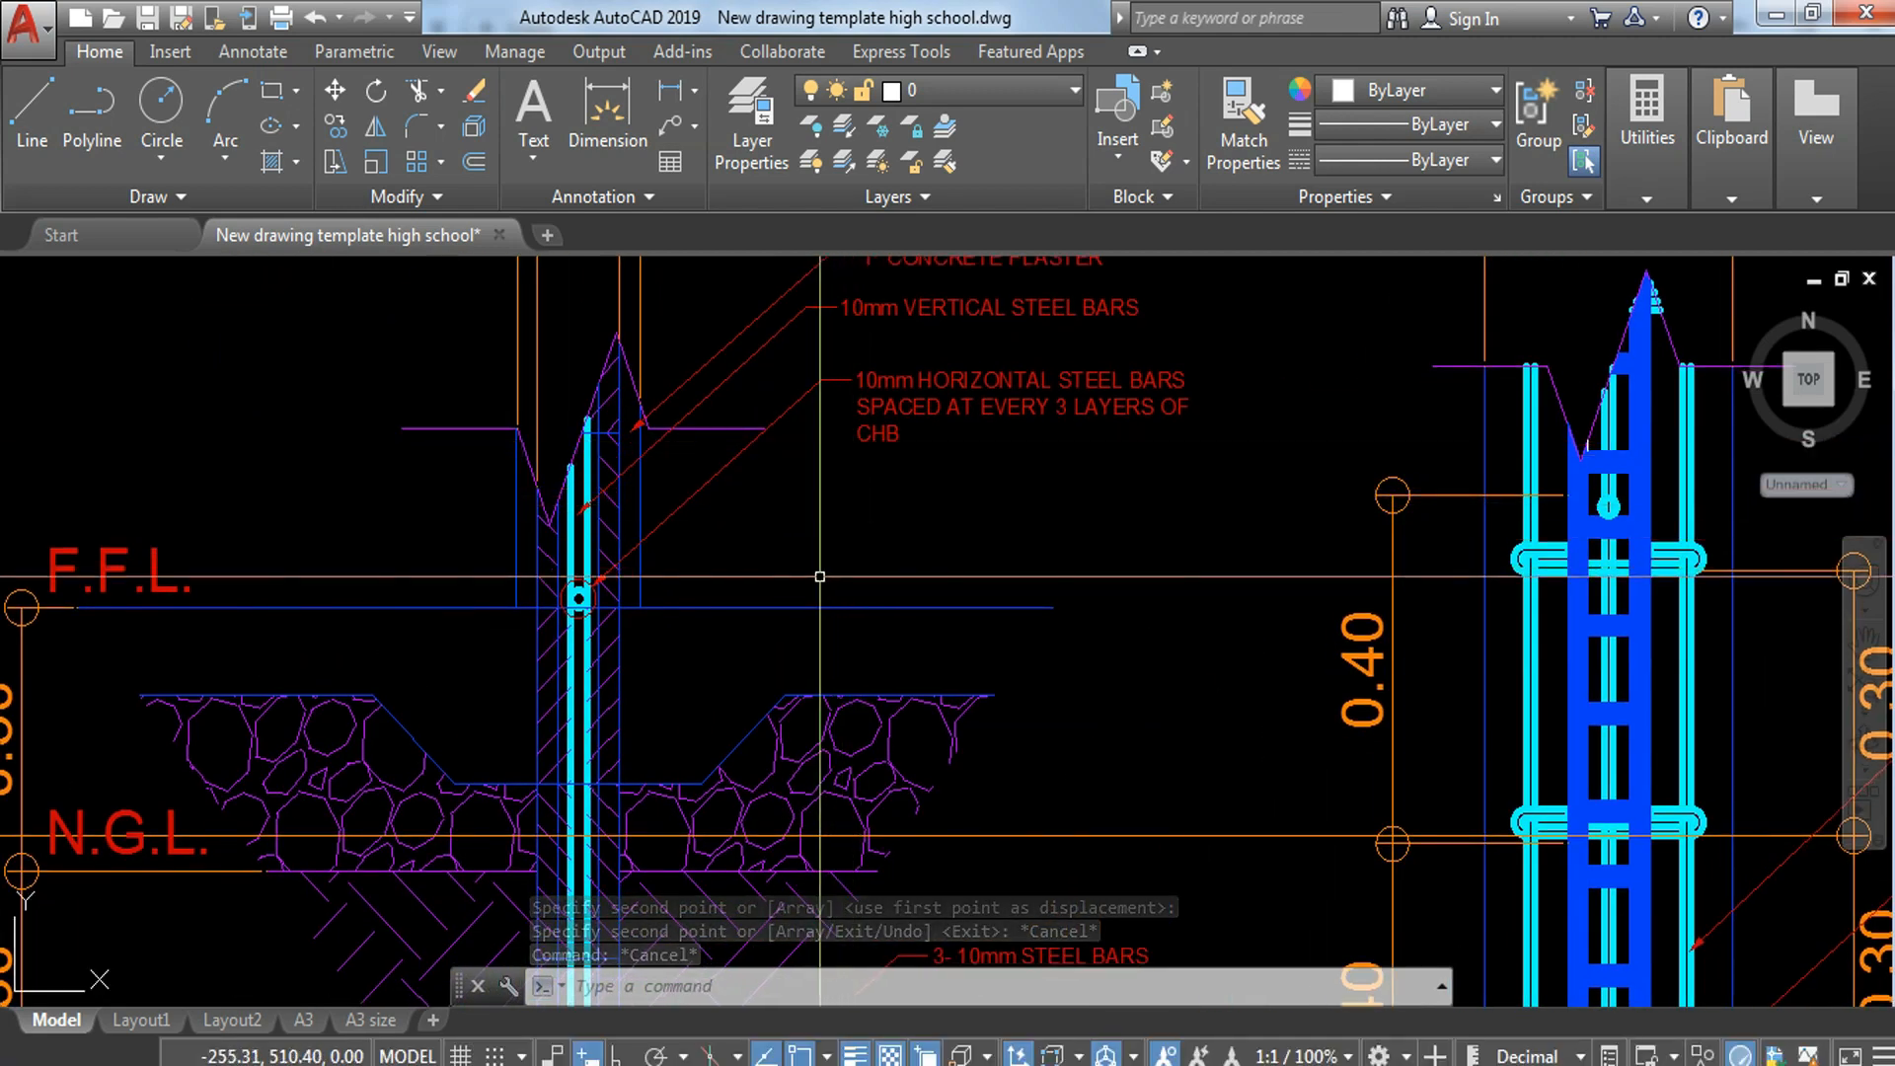
middle_drag(909, 364, 963, 471)
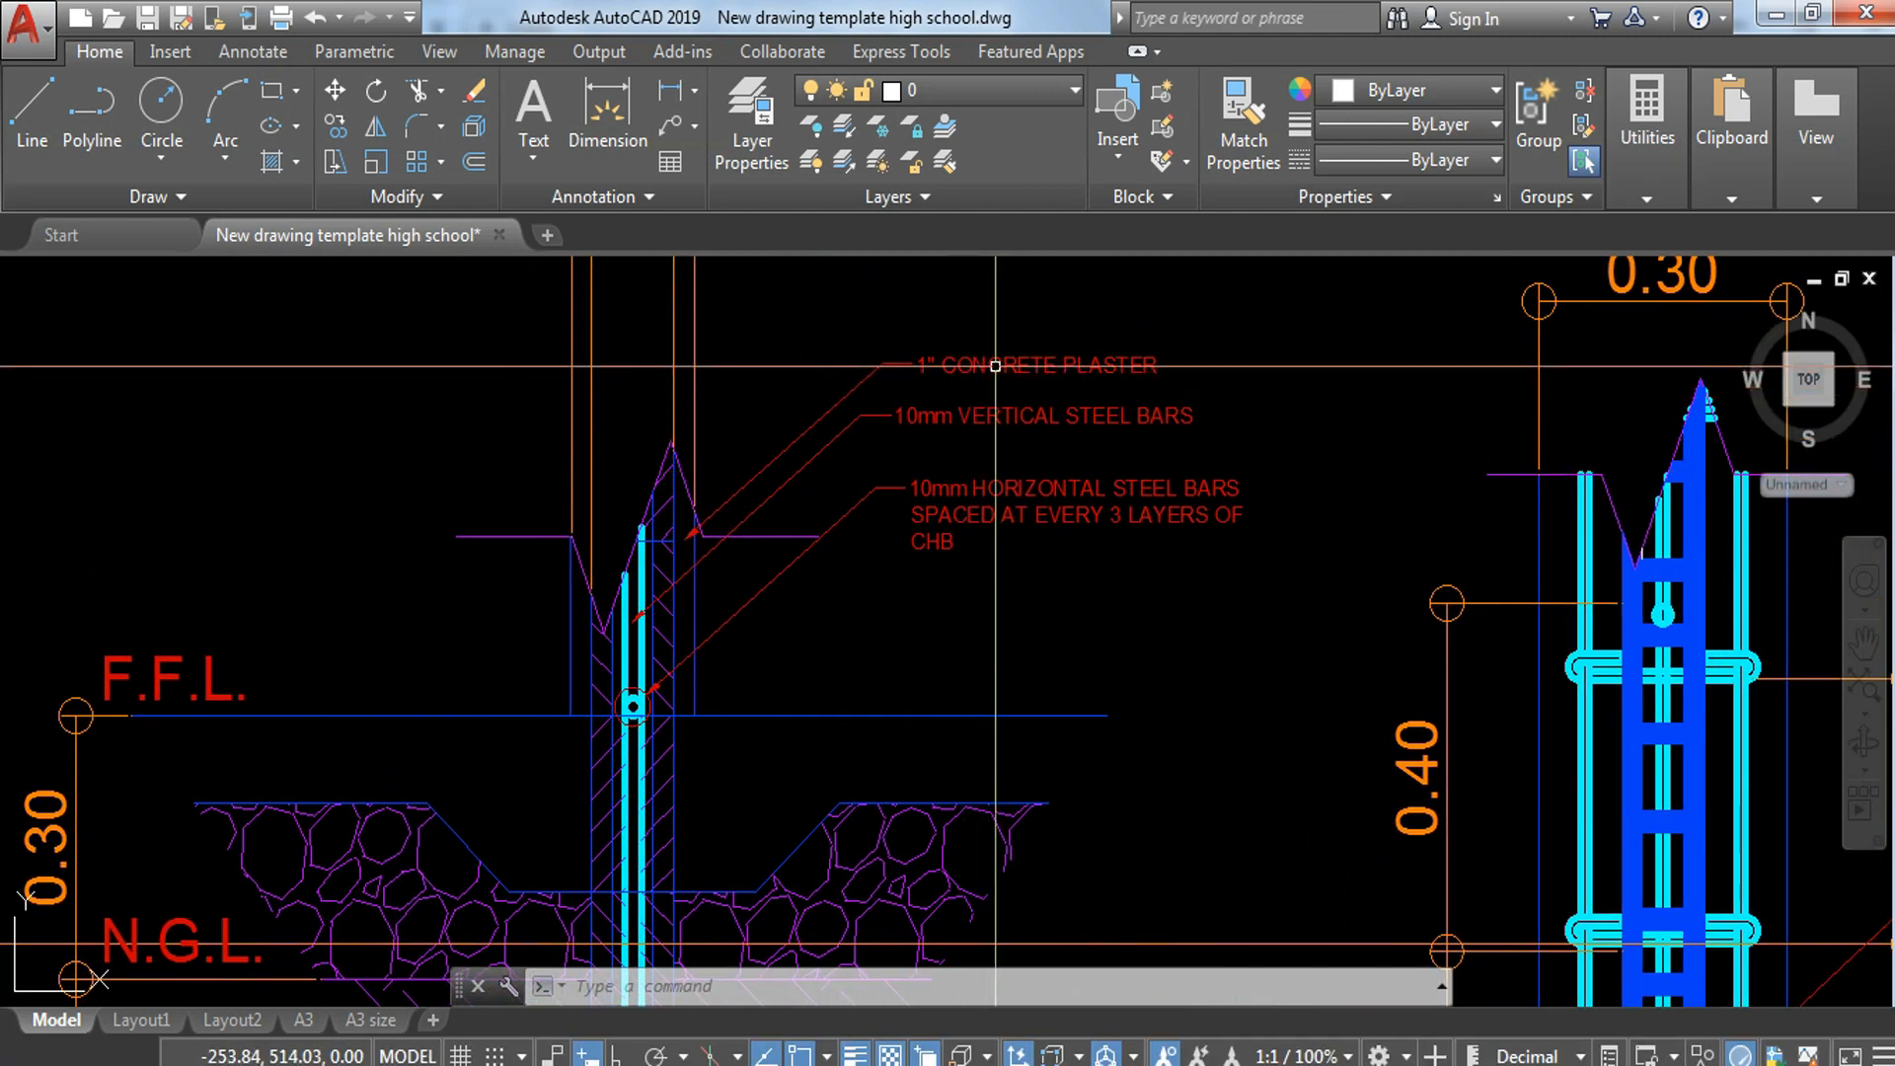
click(933, 424)
text(co)
key(Return)
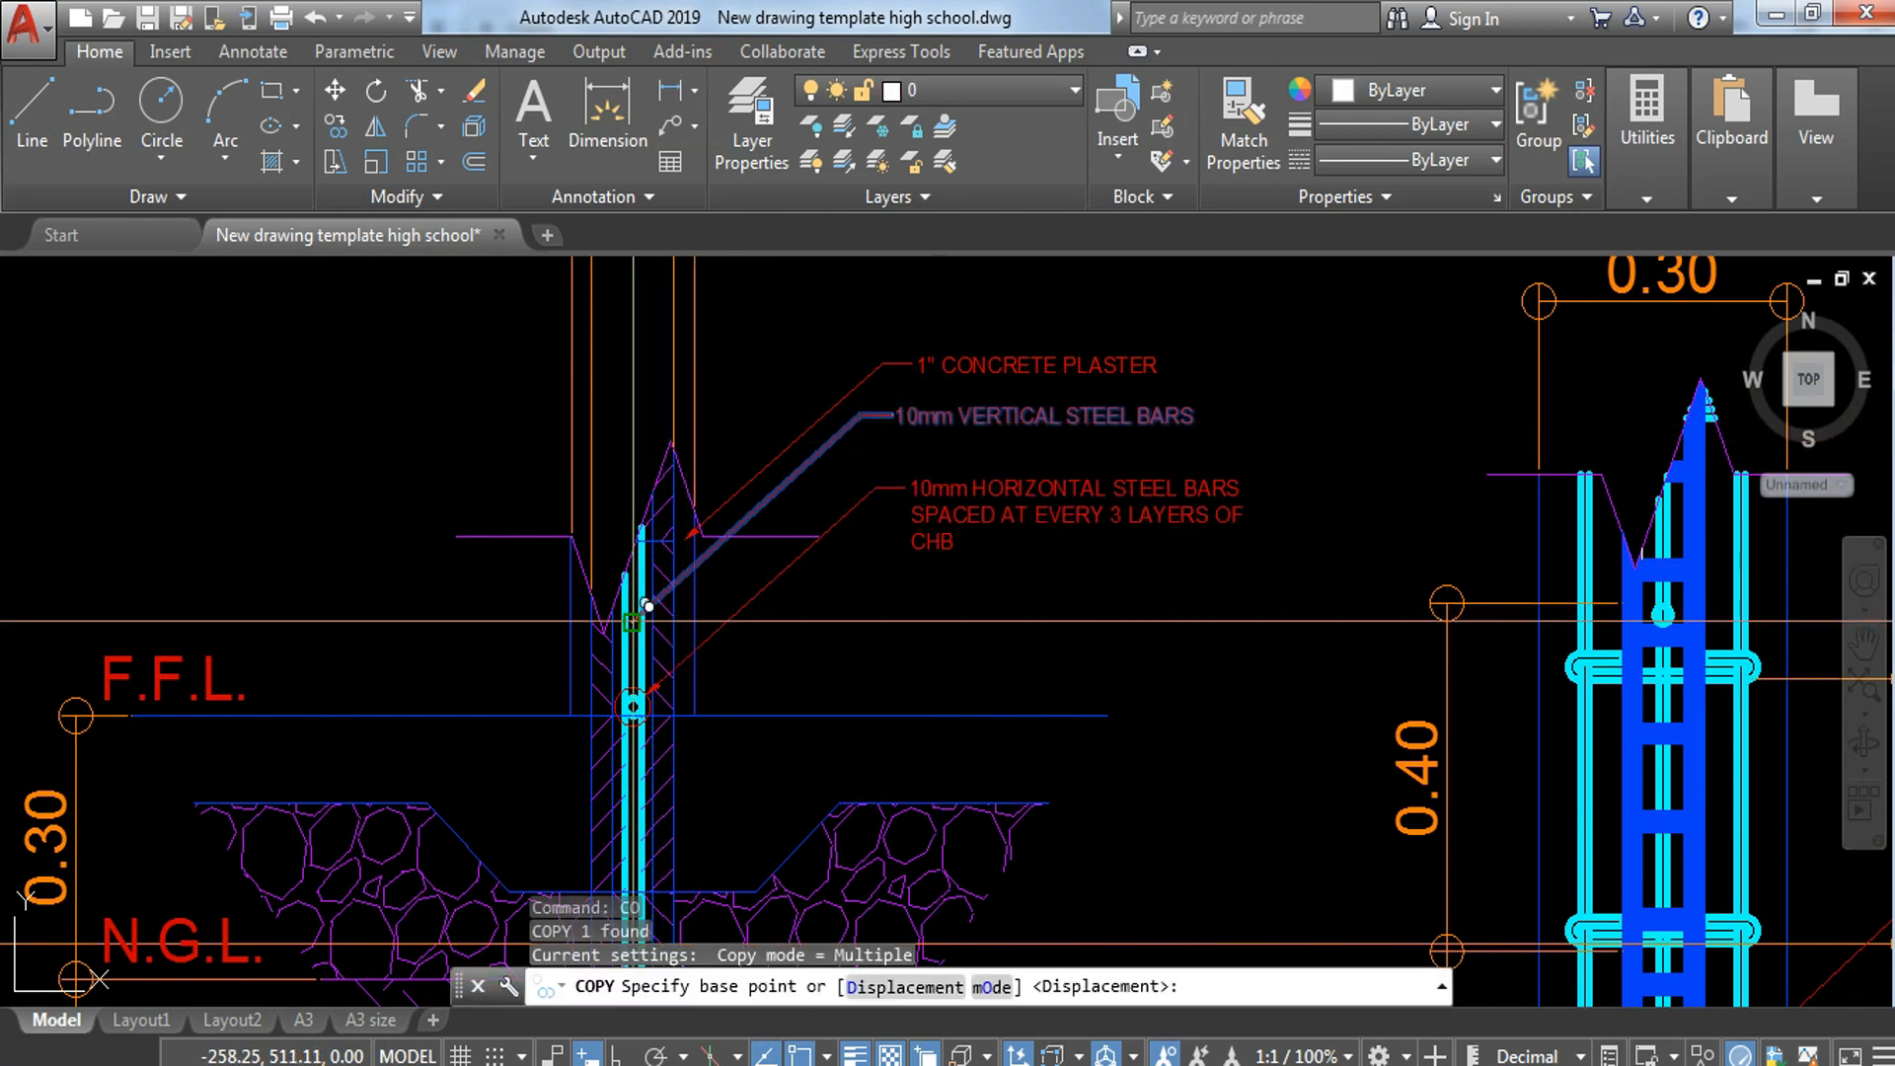
click(648, 606)
scroll(636, 775, up, 5)
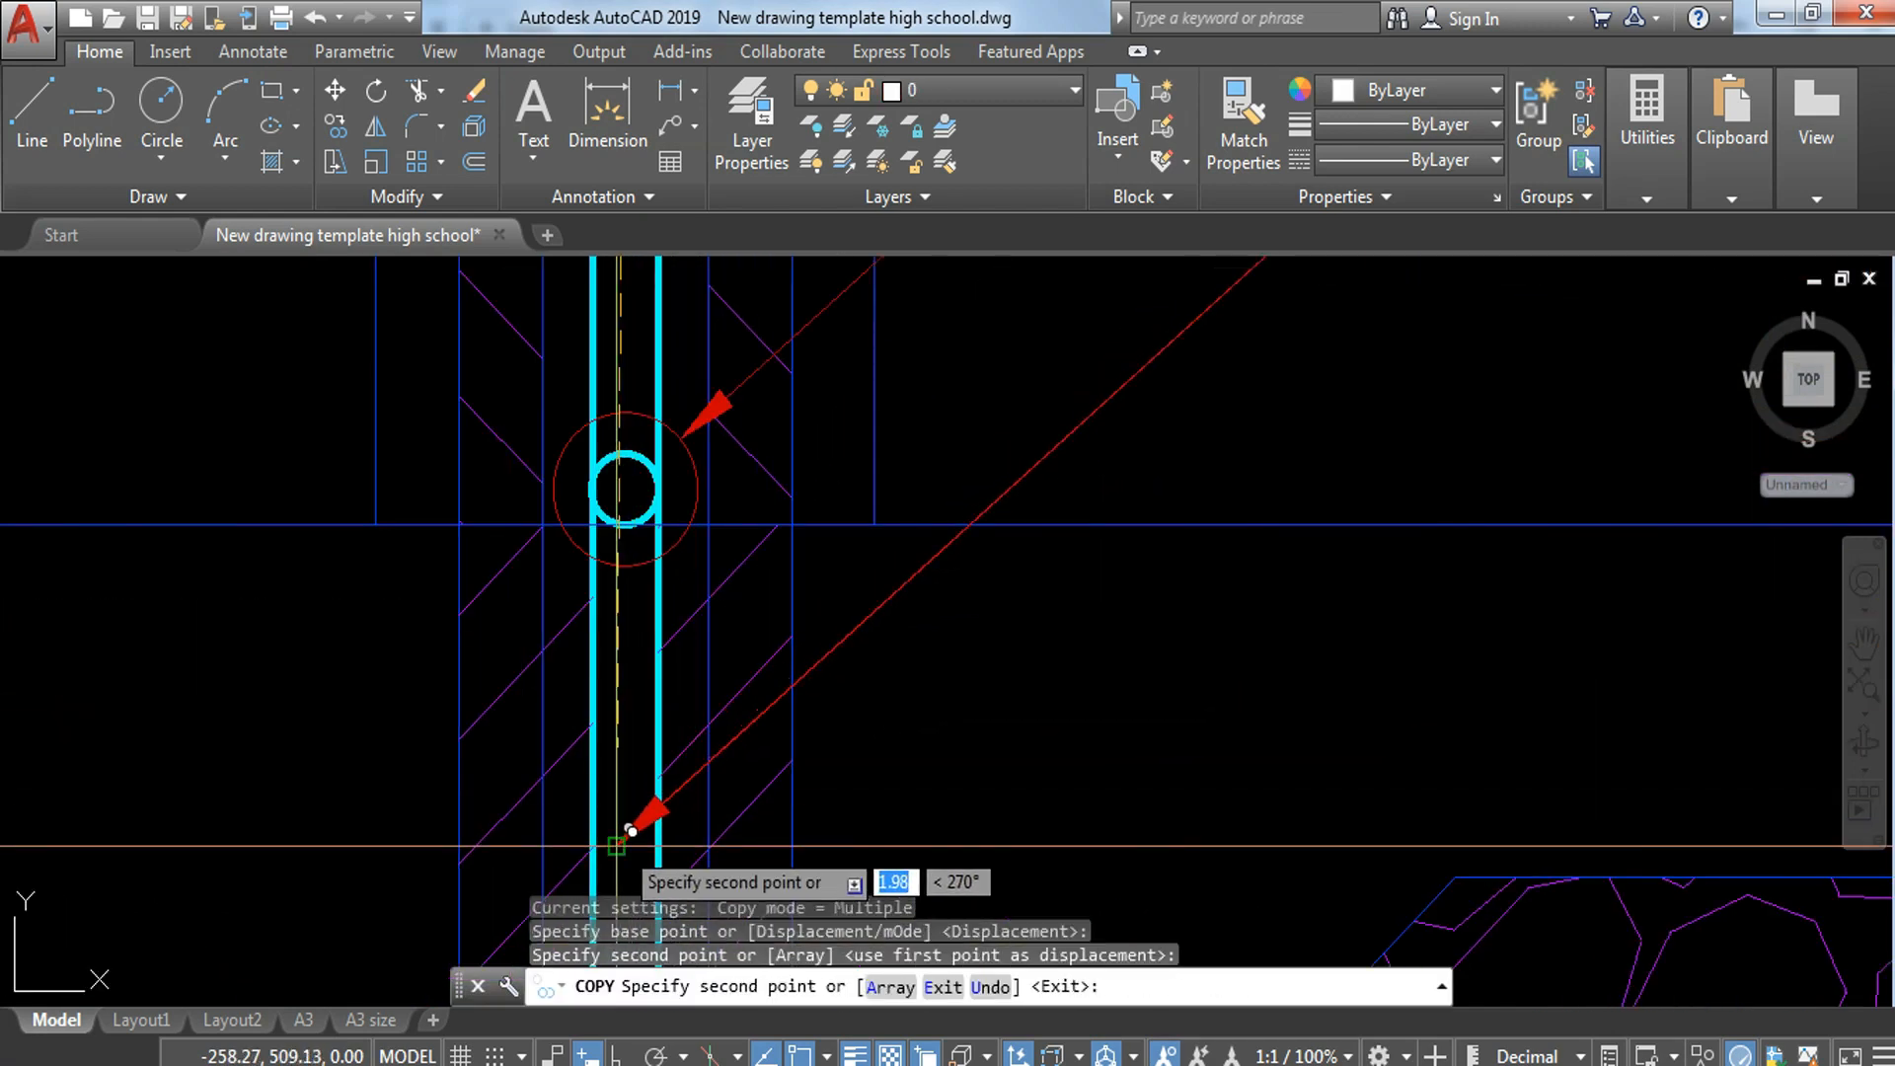
scroll(869, 691, down, 3)
key(Escape)
scroll(1086, 592, down, 4)
Step: Change the lower copied leader's note to 0.40 X 0.20 X 0.10 CHB
scroll(1206, 512, up, 5)
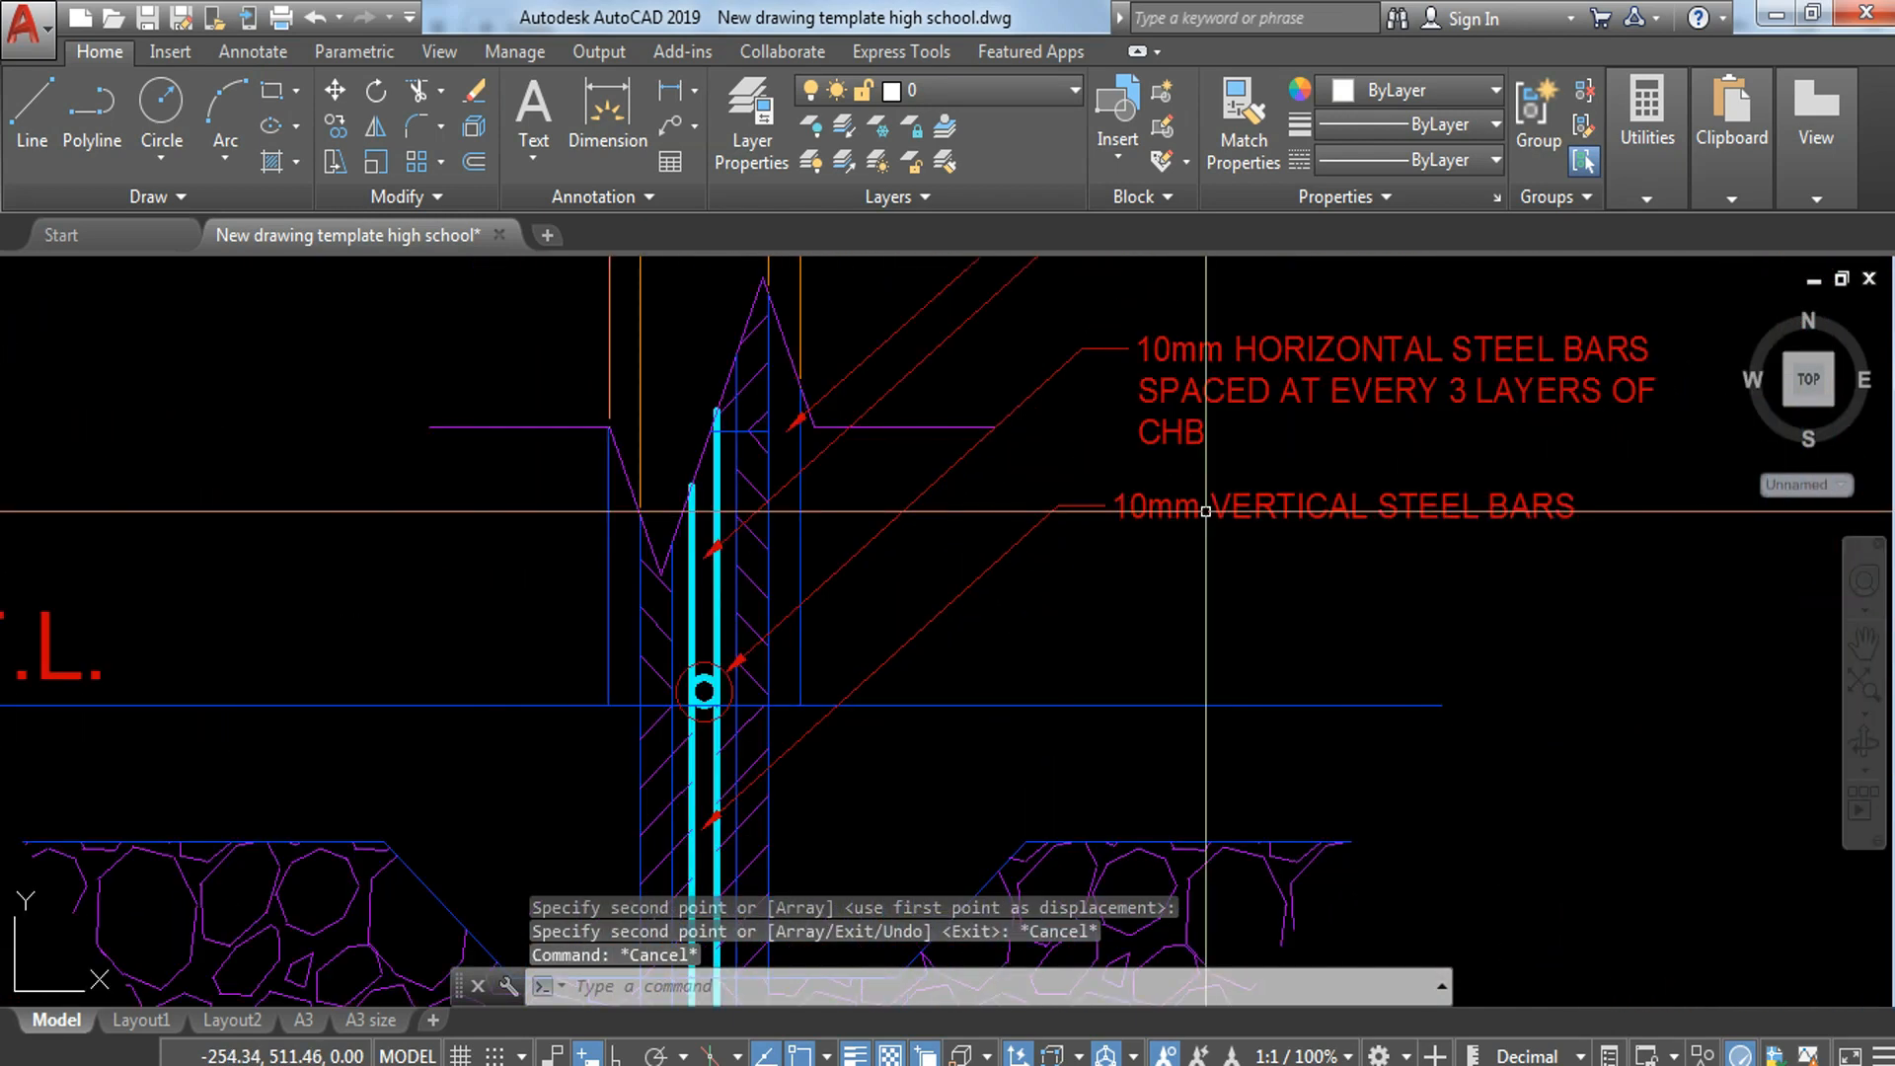
click(1208, 510)
double_click(1192, 510)
drag(1127, 506, 1706, 508)
key(Delete)
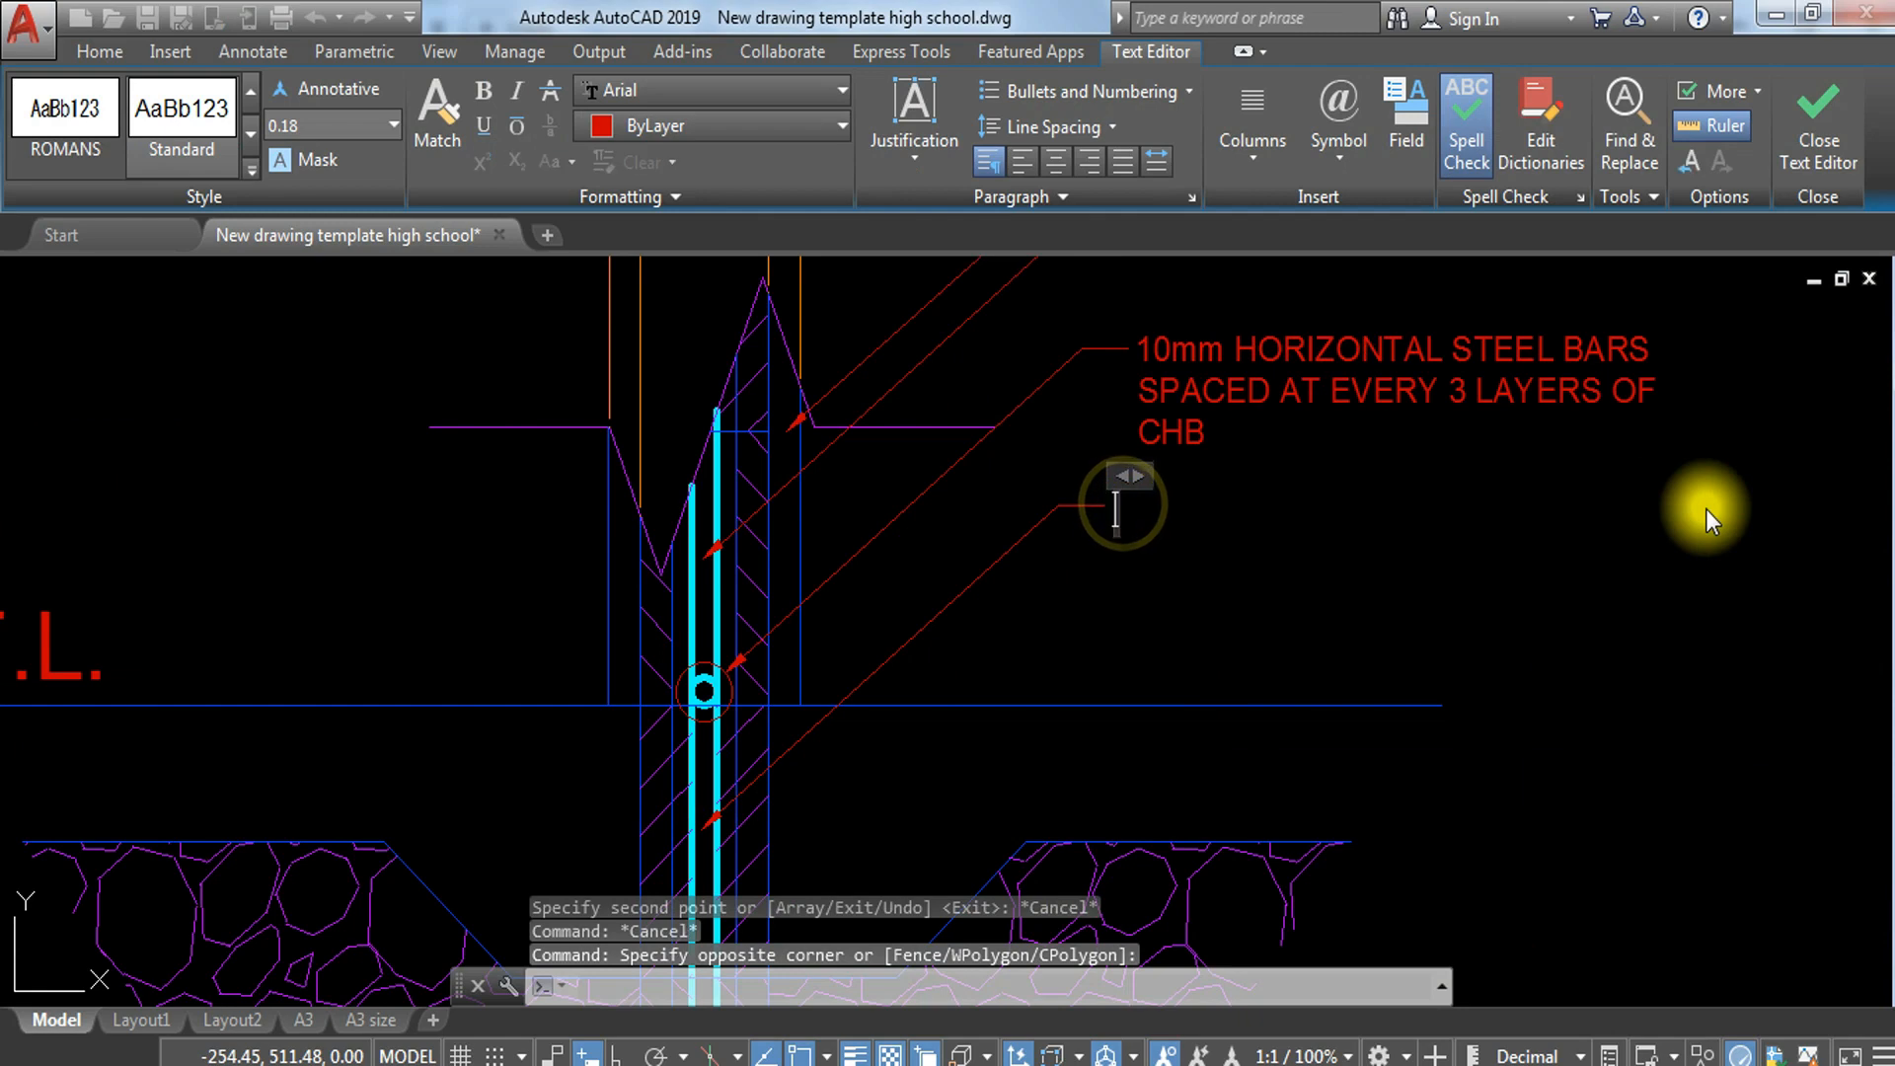
text(4)
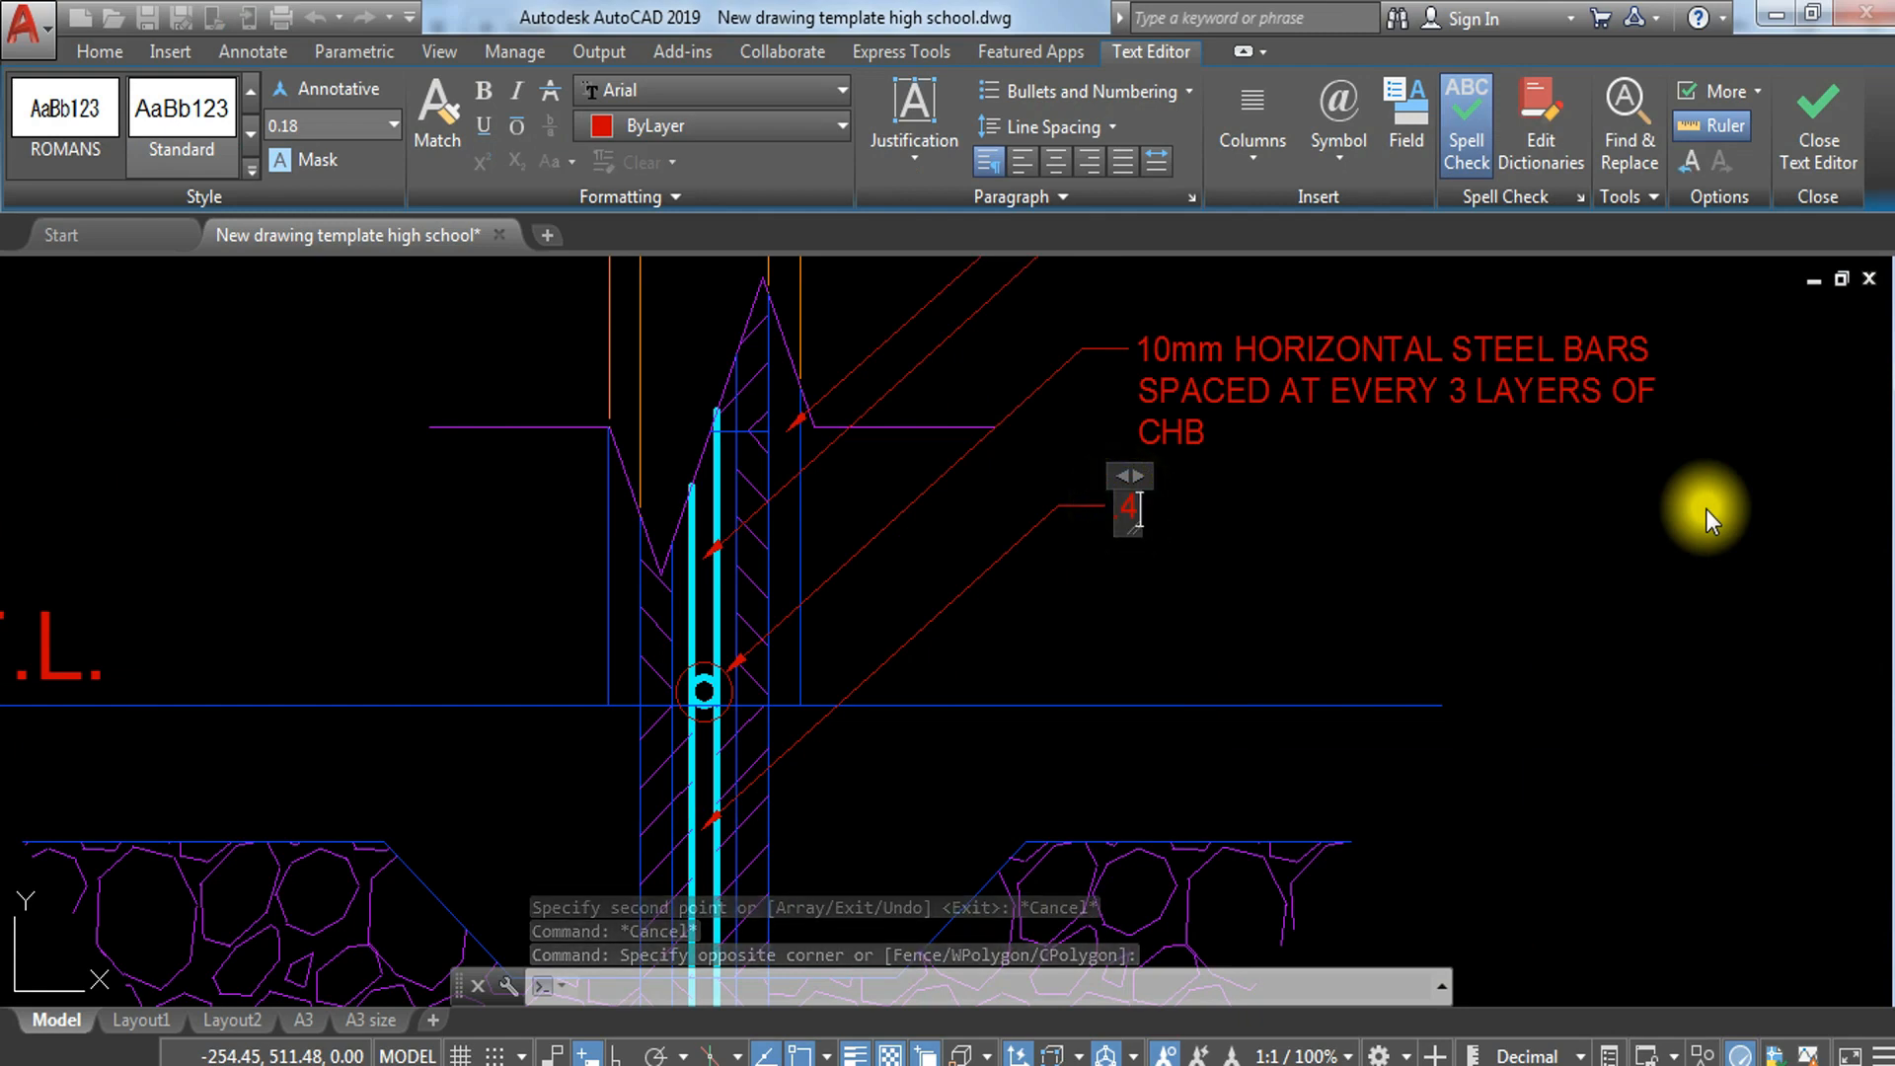
text(0X 0.20 X 0.10)
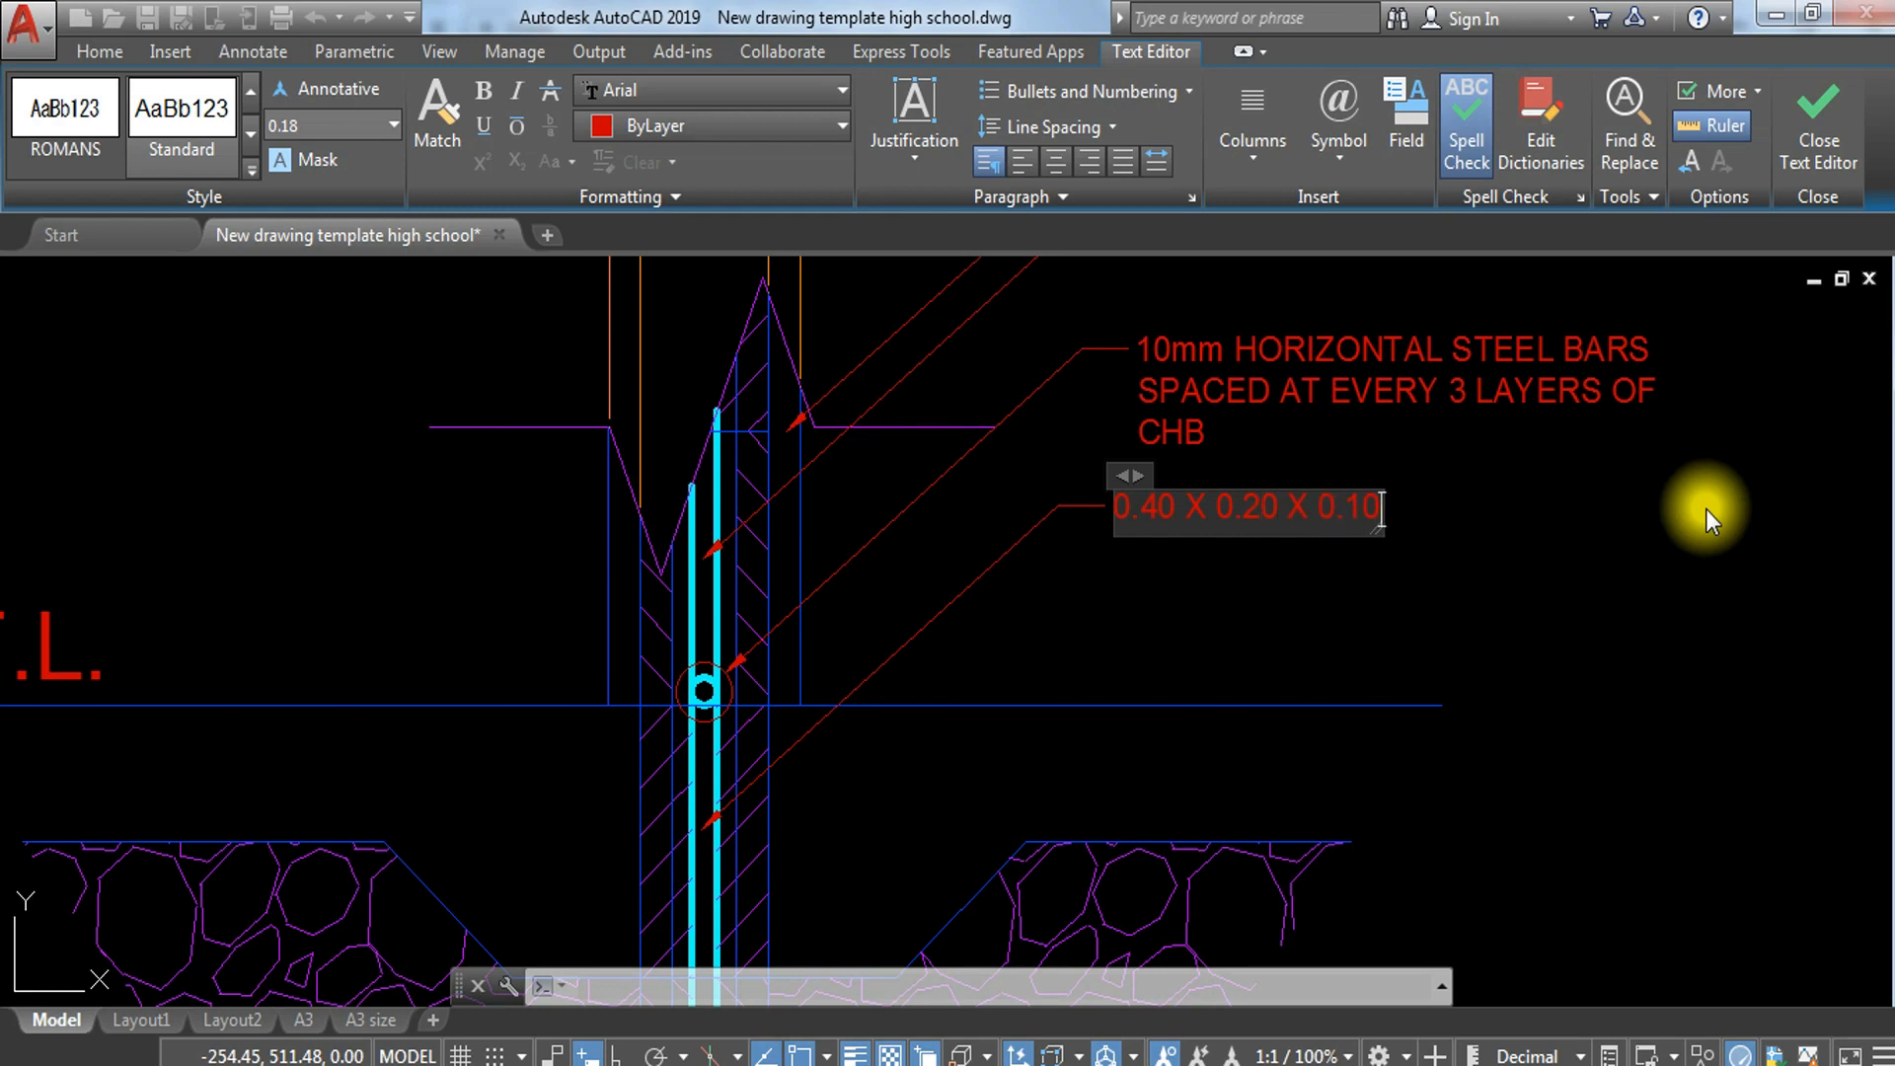
text(CHB)
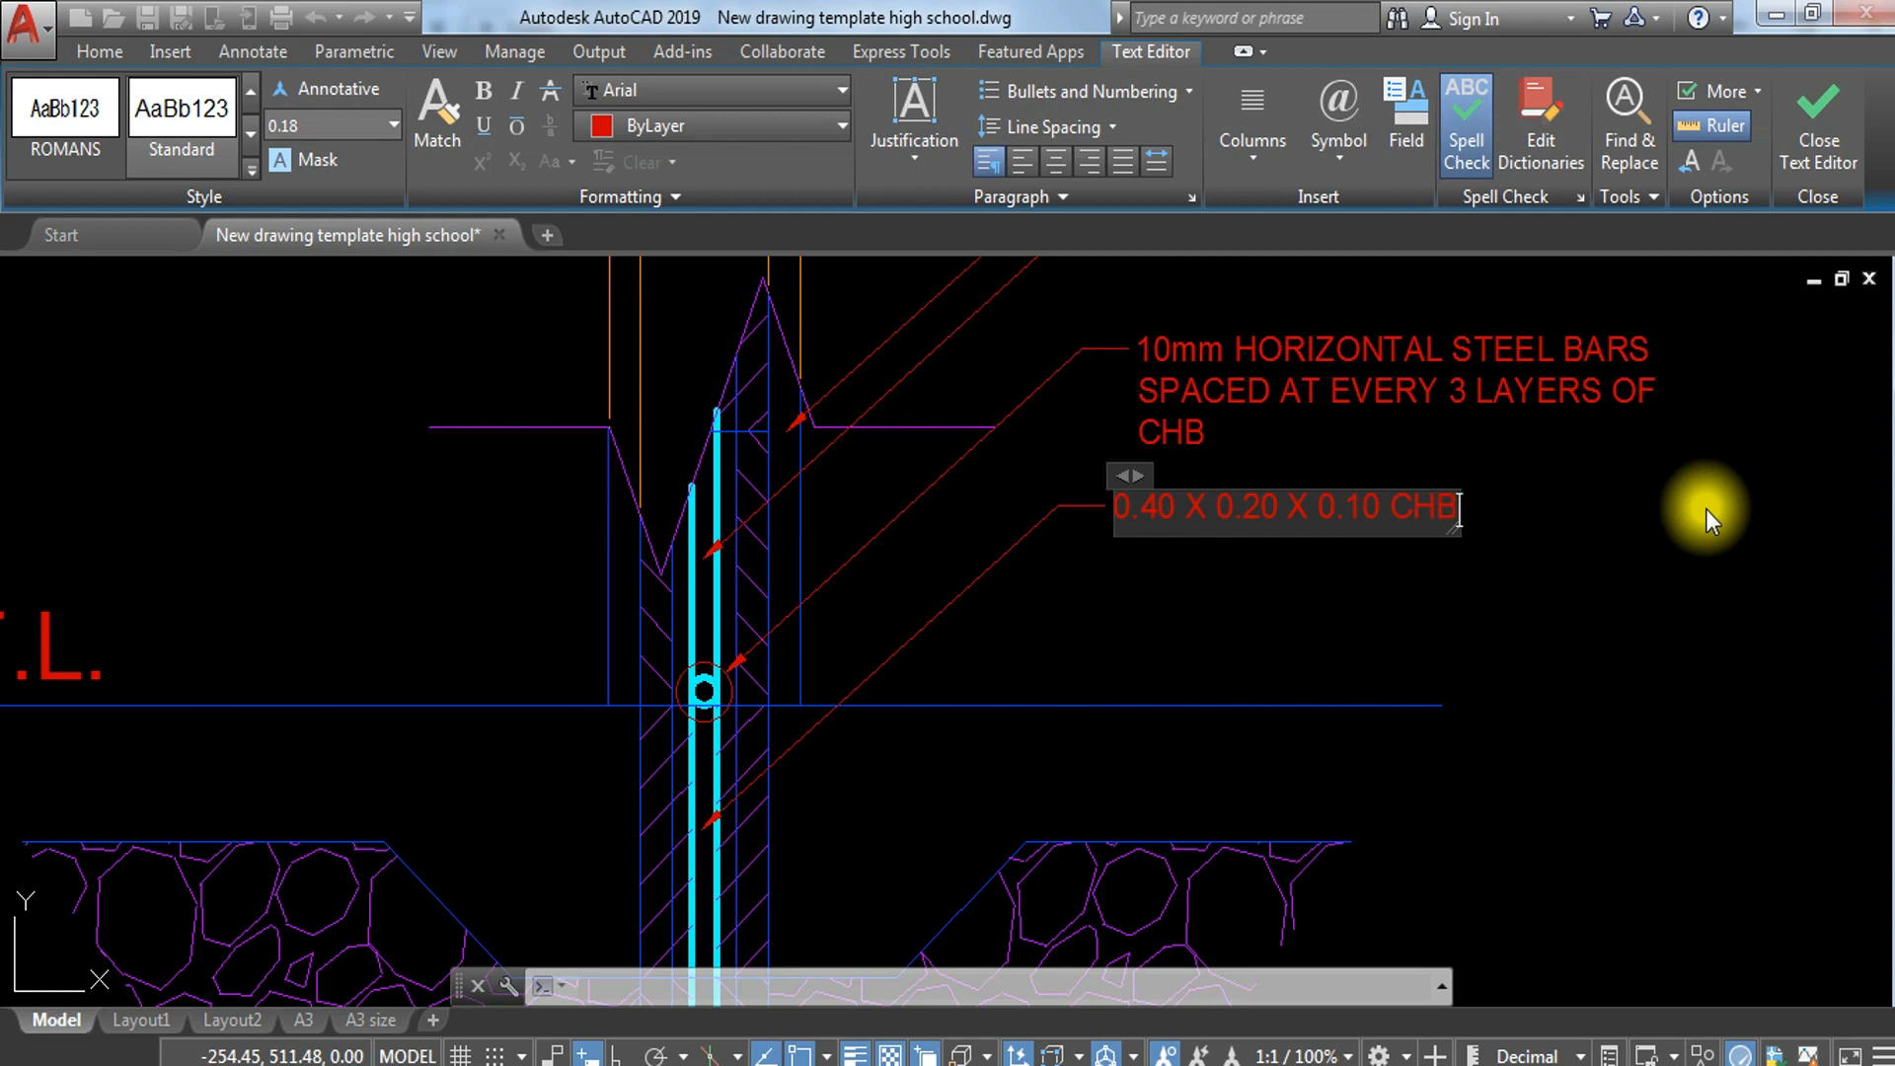
click(1611, 594)
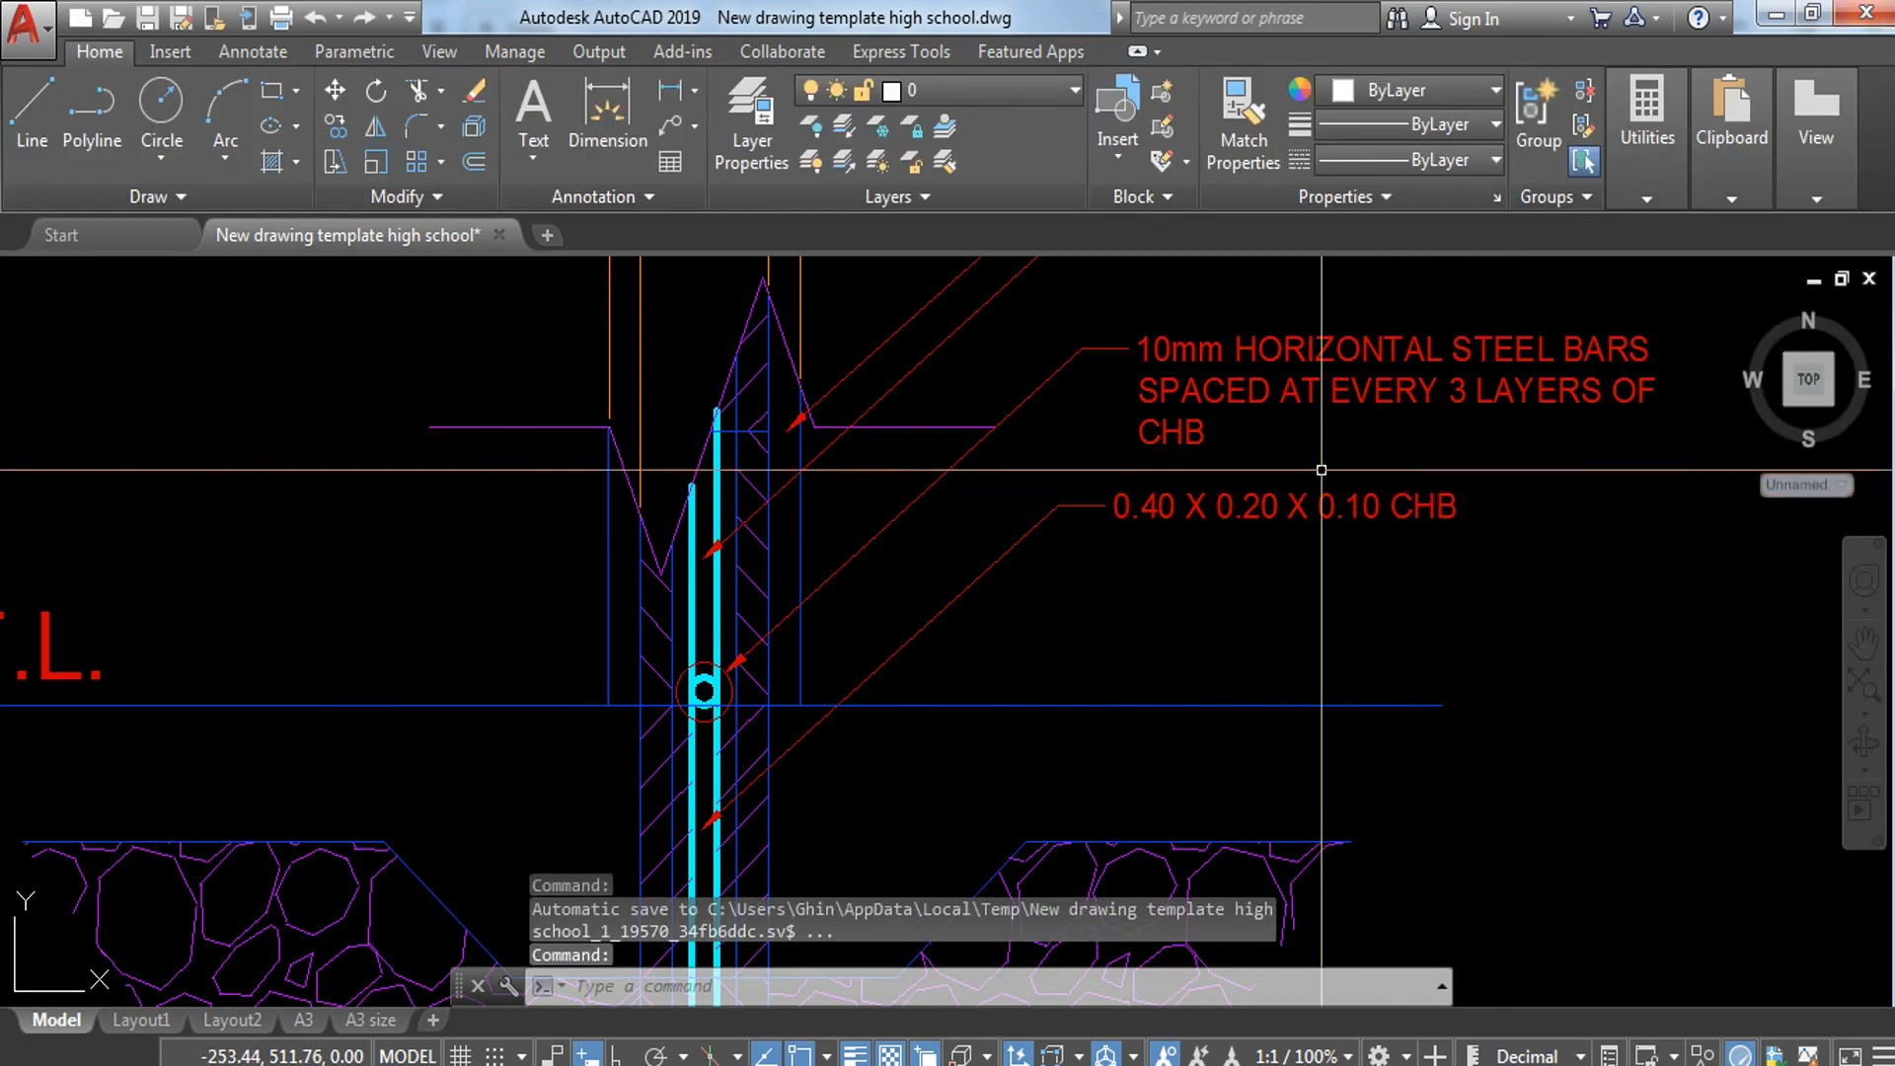
Step: Copy the 0.40 X 0.20 X 0.10 CHB leader to the plan so its arrow touches the block wall's right edge
click(1321, 470)
click(1231, 543)
text(CO)
key(Return)
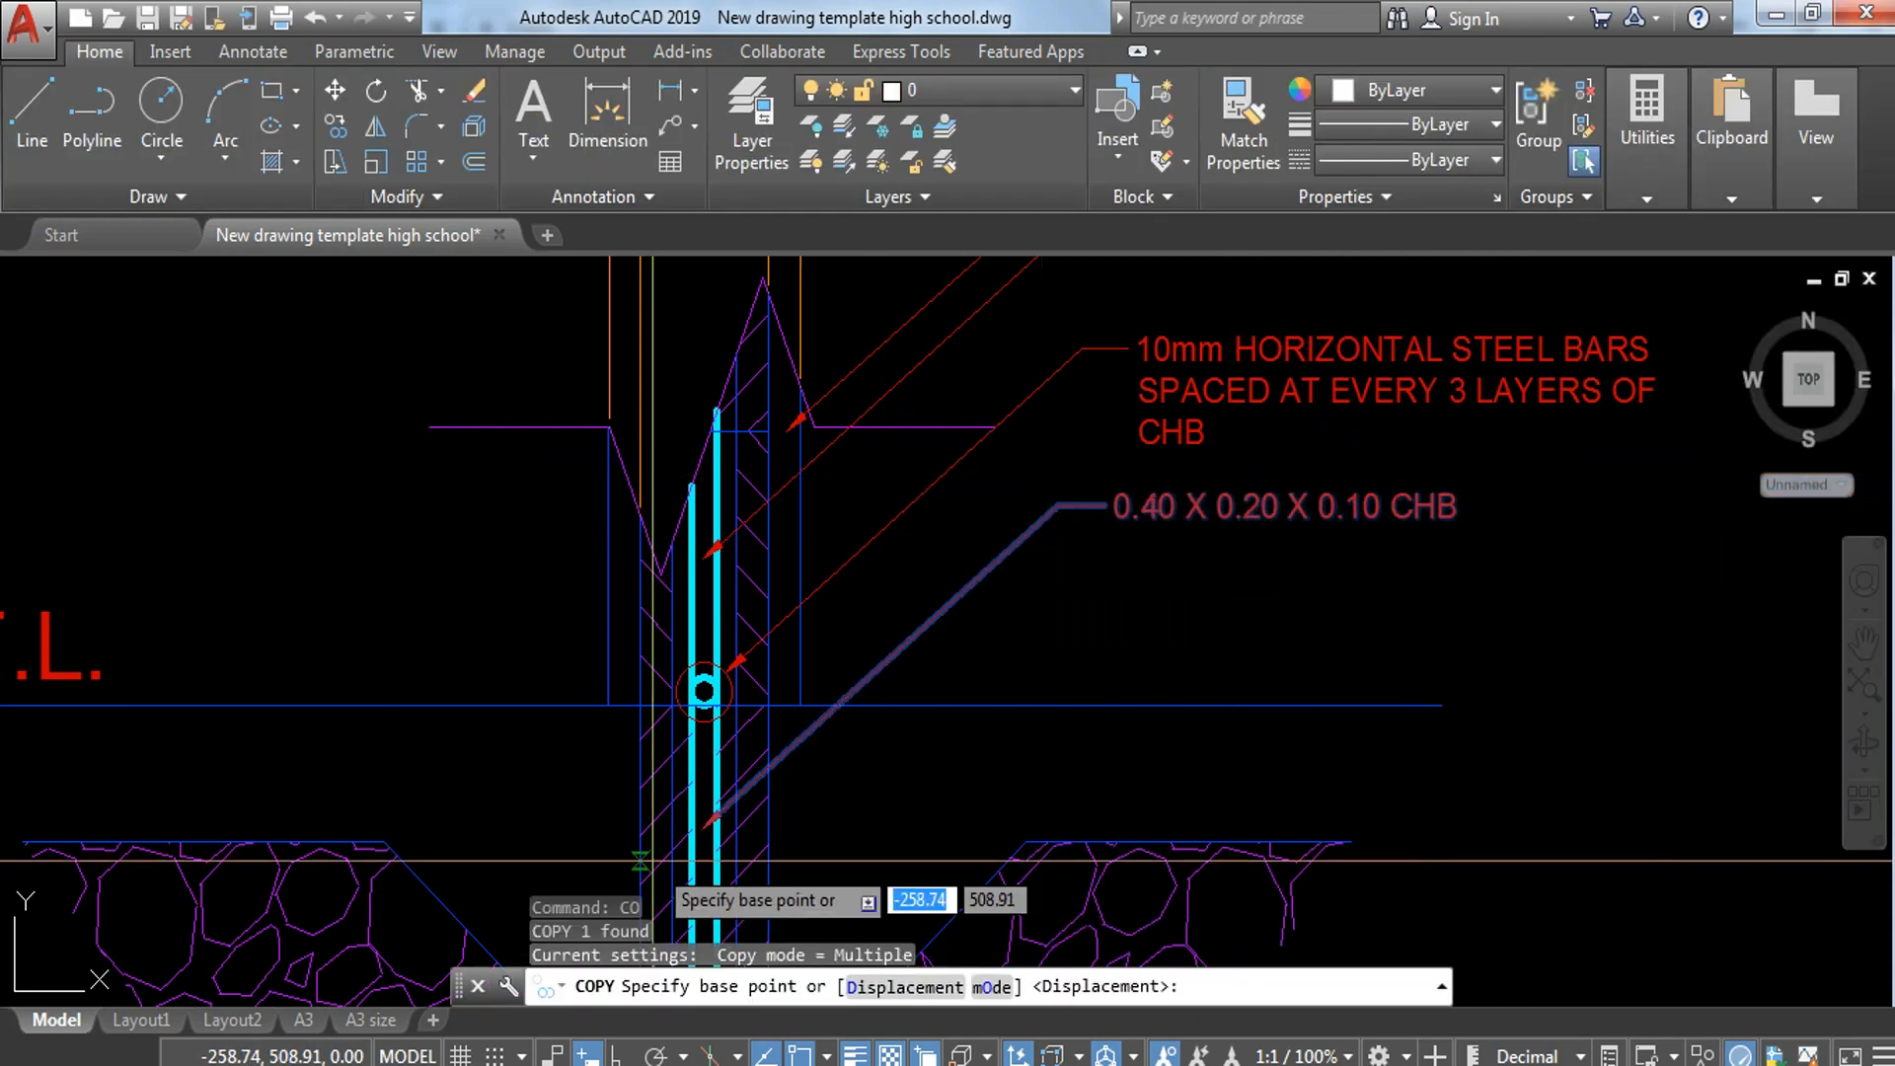
scroll(659, 862, up, 2)
click(725, 809)
scroll(728, 802, down, 4)
middle_drag(1381, 846, 954, 659)
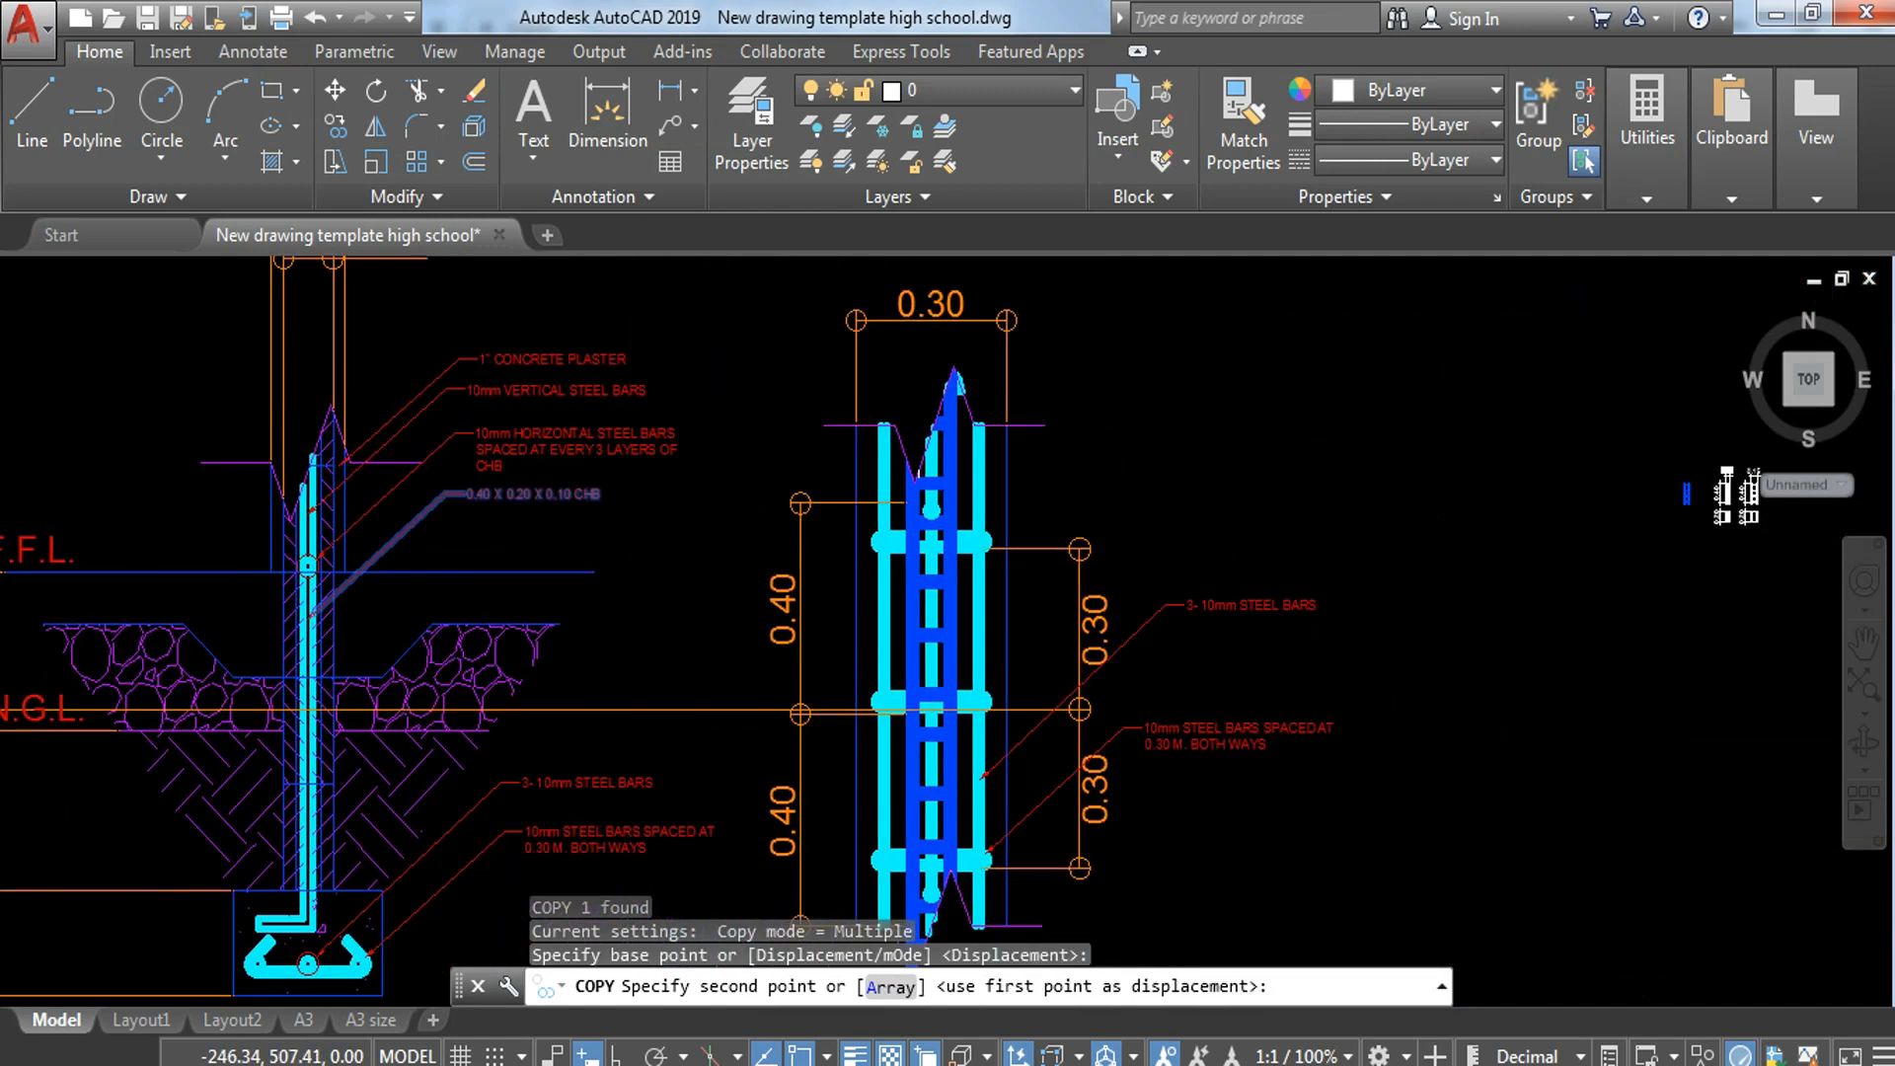
scroll(961, 667, up, 3)
scroll(892, 646, up, 3)
click(904, 629)
key(Escape)
scroll(903, 632, down, 4)
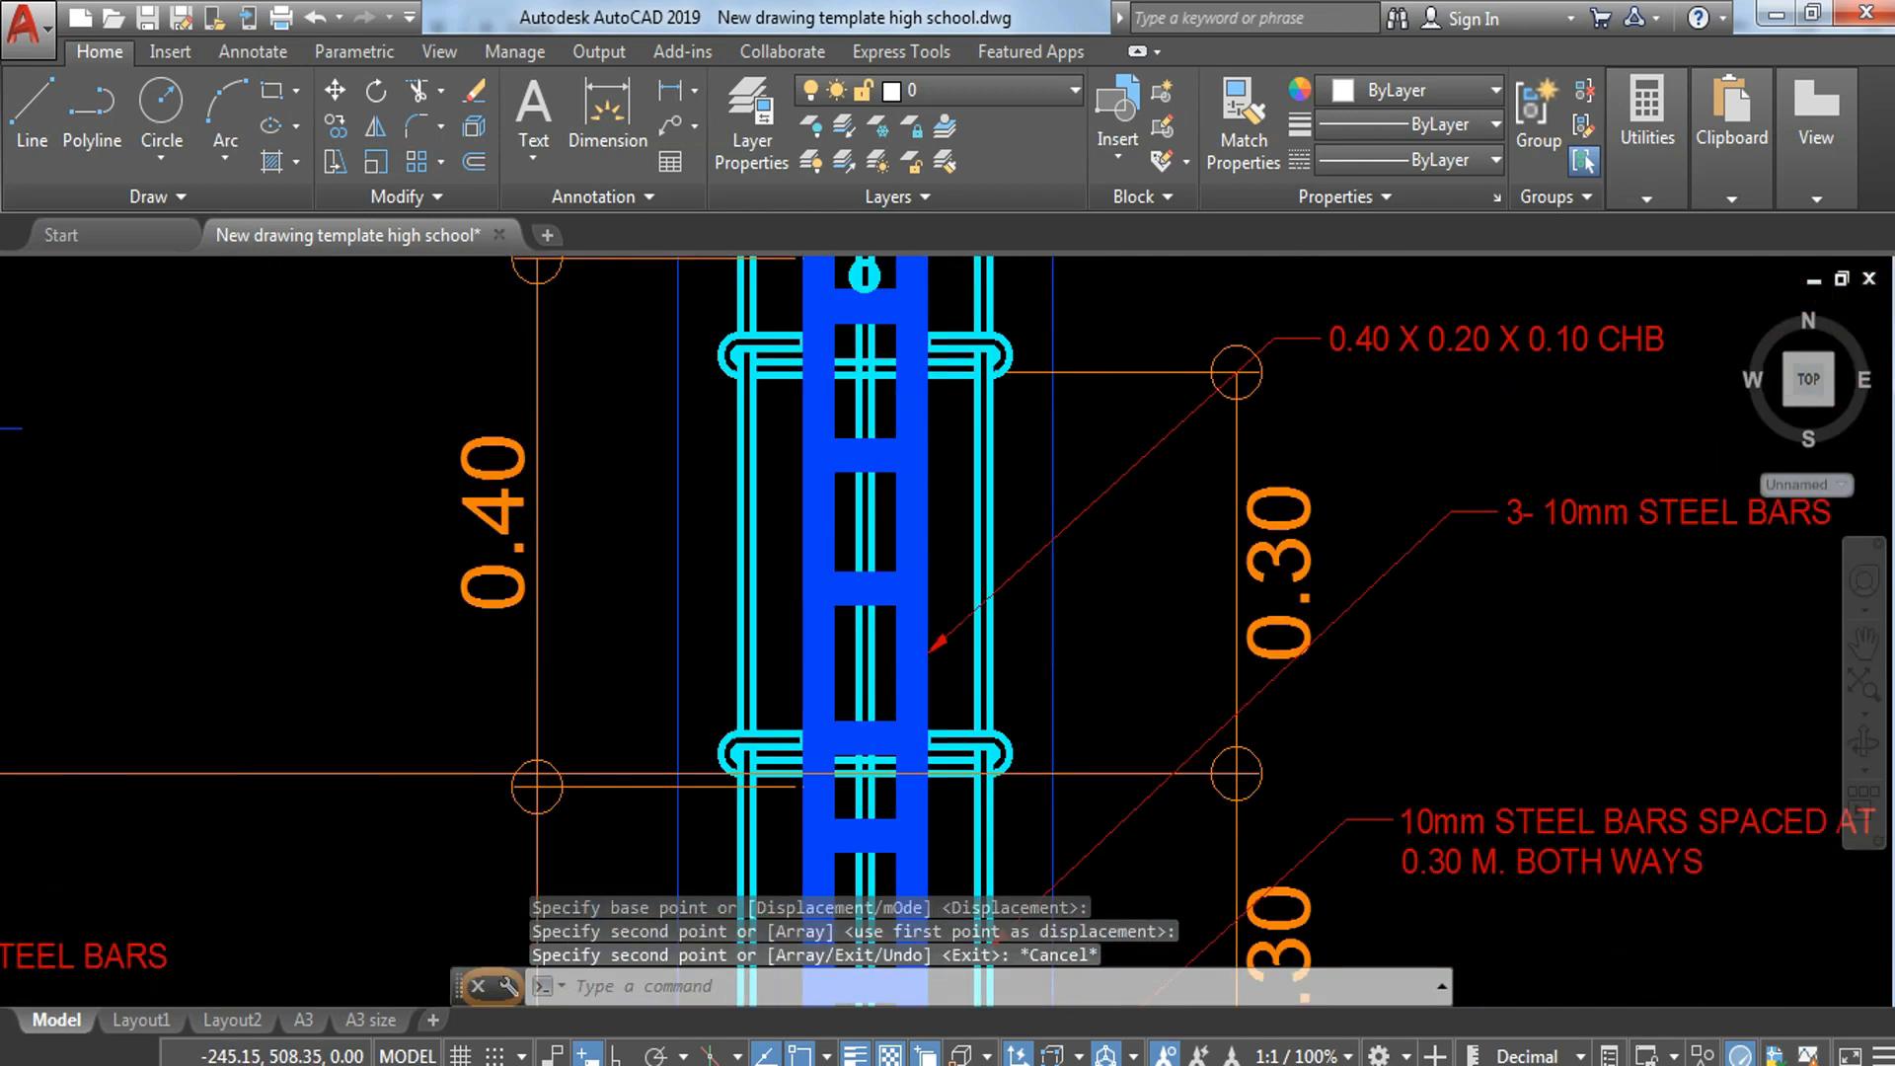
middle_drag(1077, 604, 1104, 504)
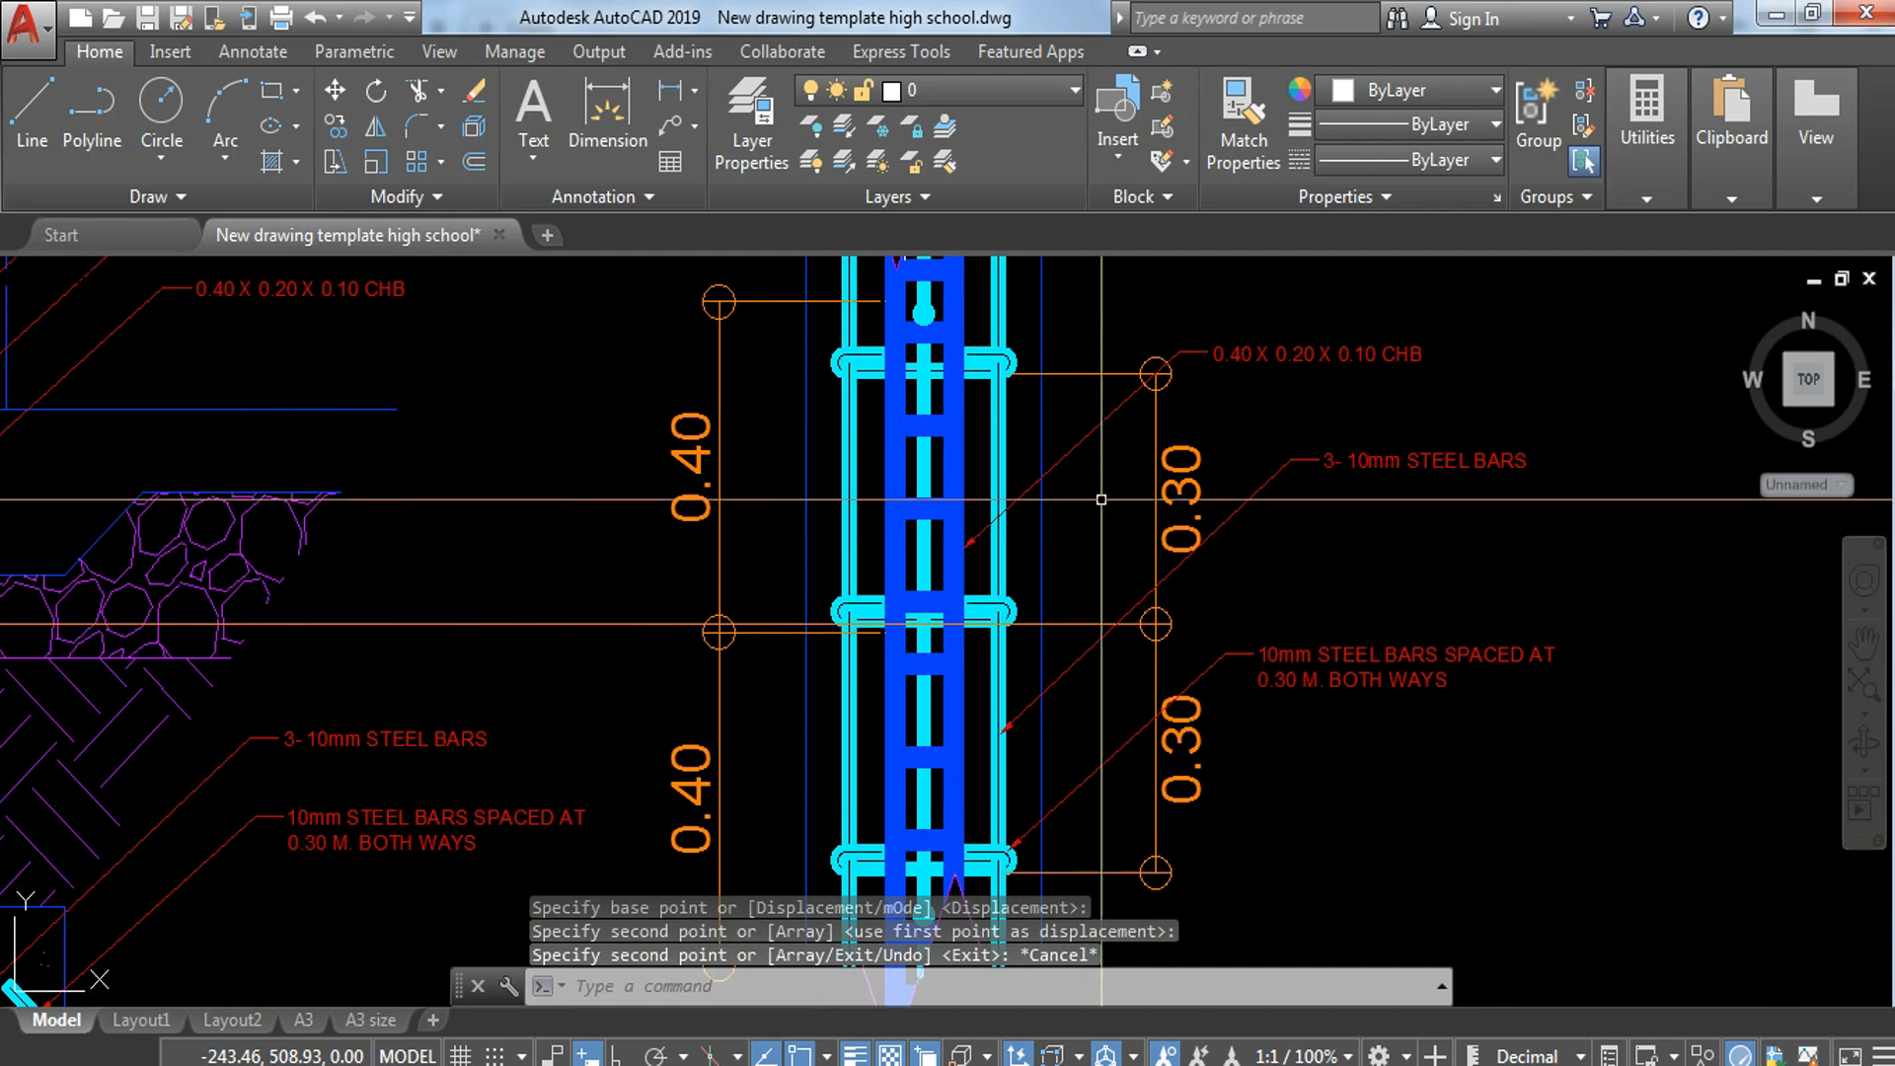
key(Escape)
Step: Switch to the A3 size layout and reframe its viewport on the wall-footing section and plan instead of the floor plan
scroll(1100, 494, down, 2)
mouse_move(1093, 596)
middle_down()
mouse_move(1124, 474)
mouse_move(1172, 513)
mouse_move(1167, 565)
middle_up()
scroll(1172, 512, down, 2)
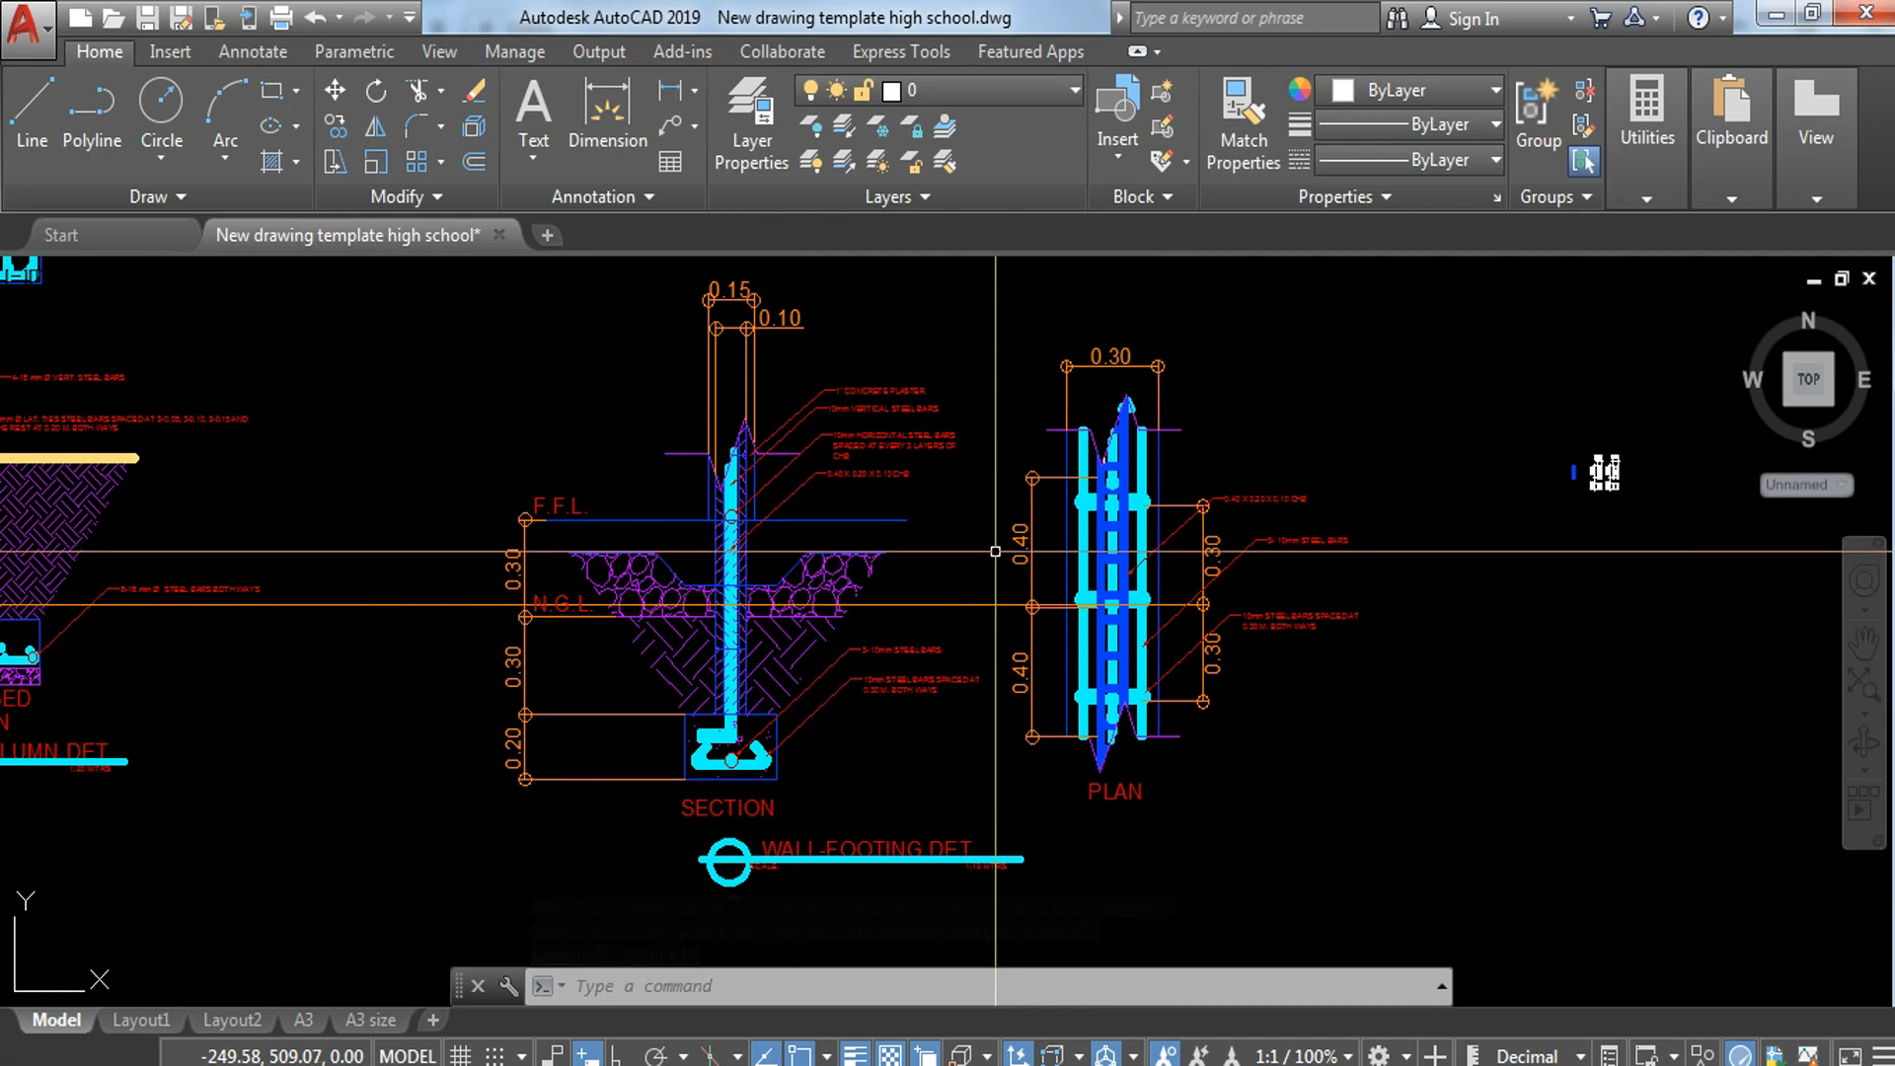
click(371, 1021)
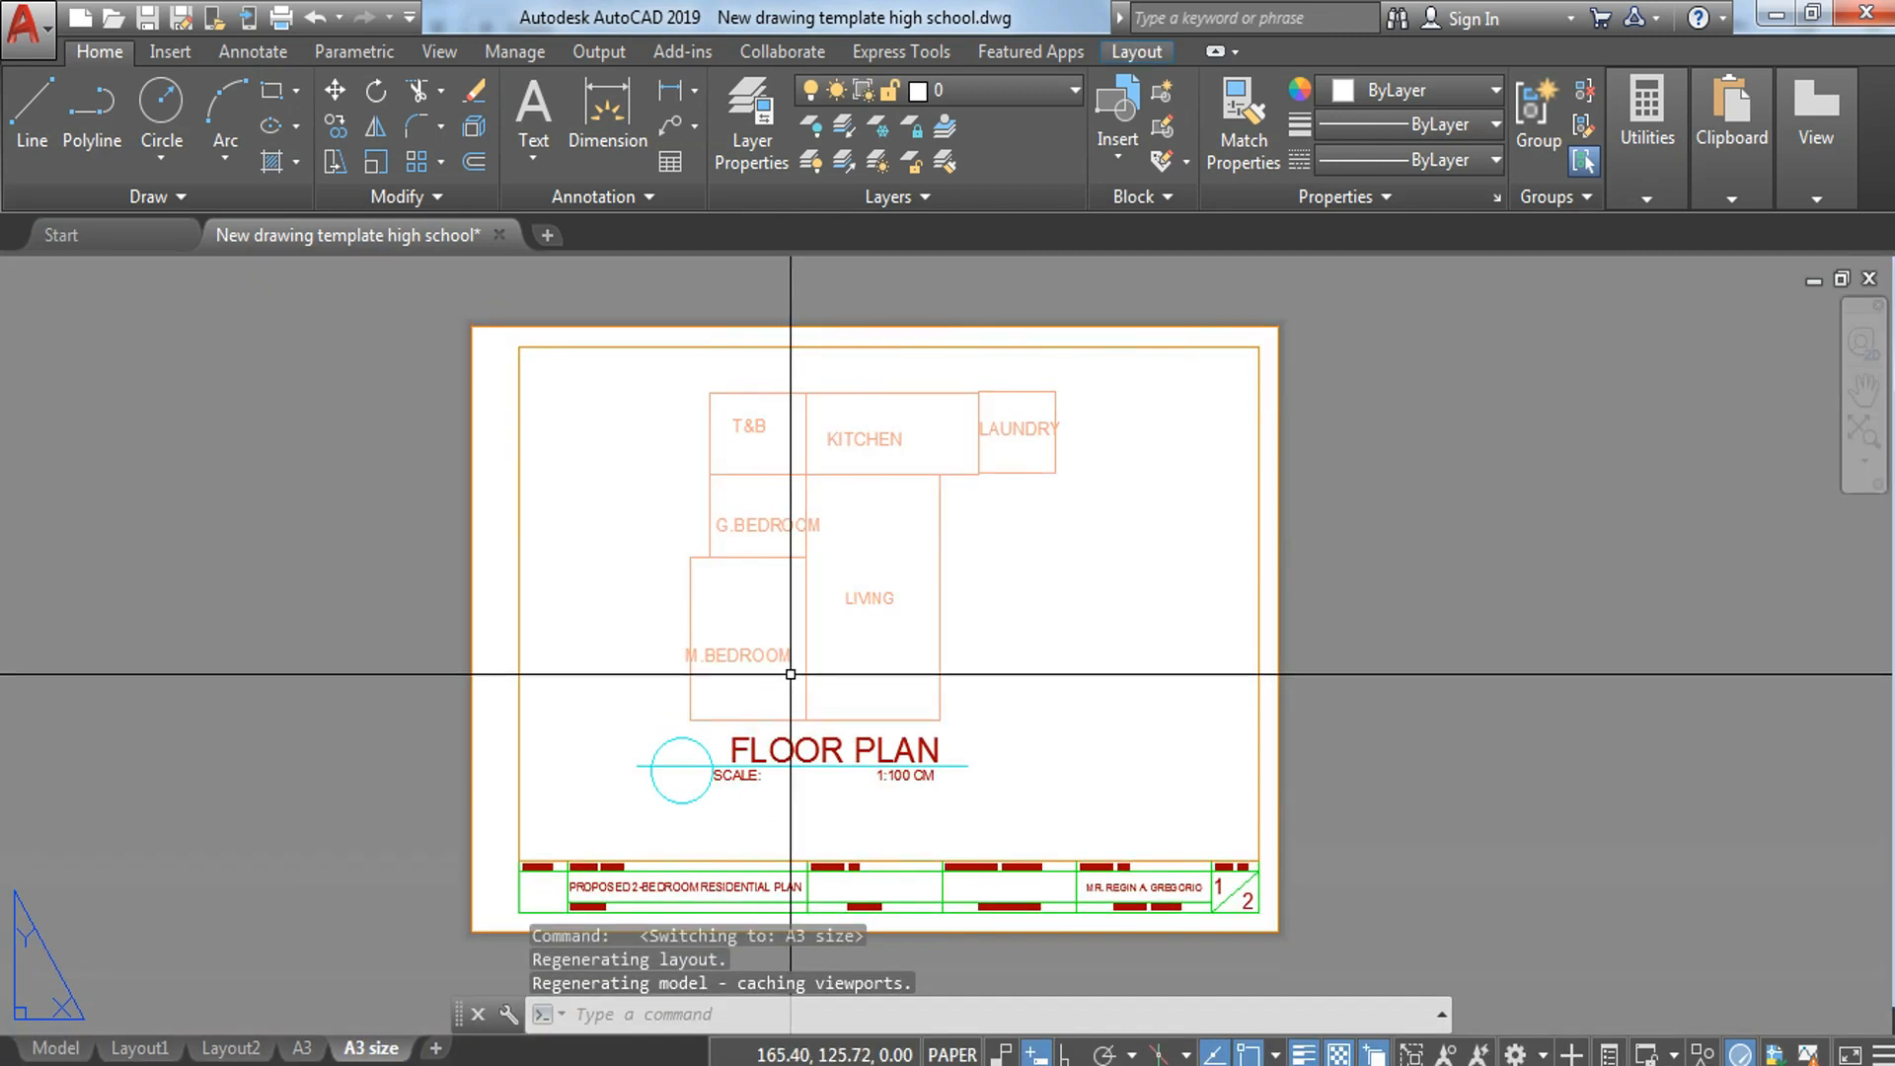
double_click(1108, 677)
scroll(971, 658, down, 5)
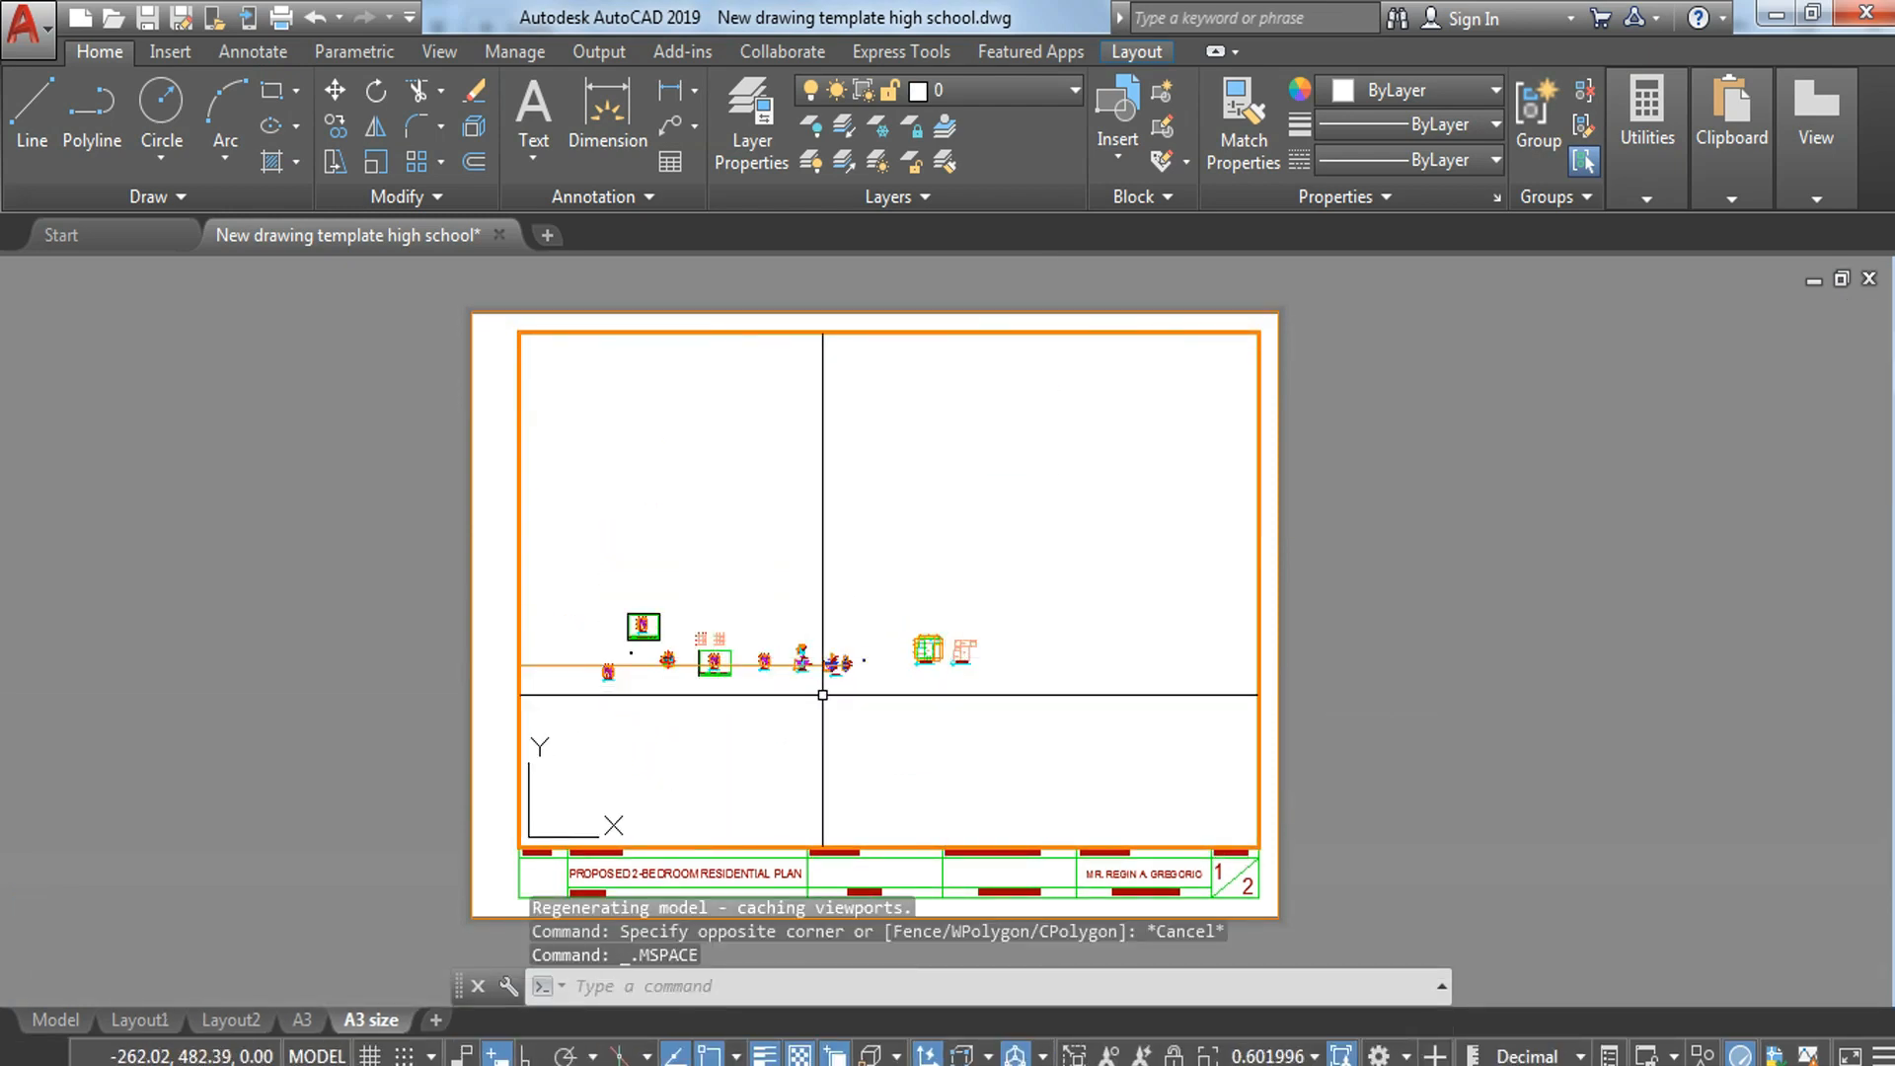
scroll(835, 675, up, 8)
scroll(905, 570, up, 4)
middle_drag(919, 574, 957, 670)
Step: Set the wall-footing viewport's scale to 10:1 and return to paper space
click(1313, 1058)
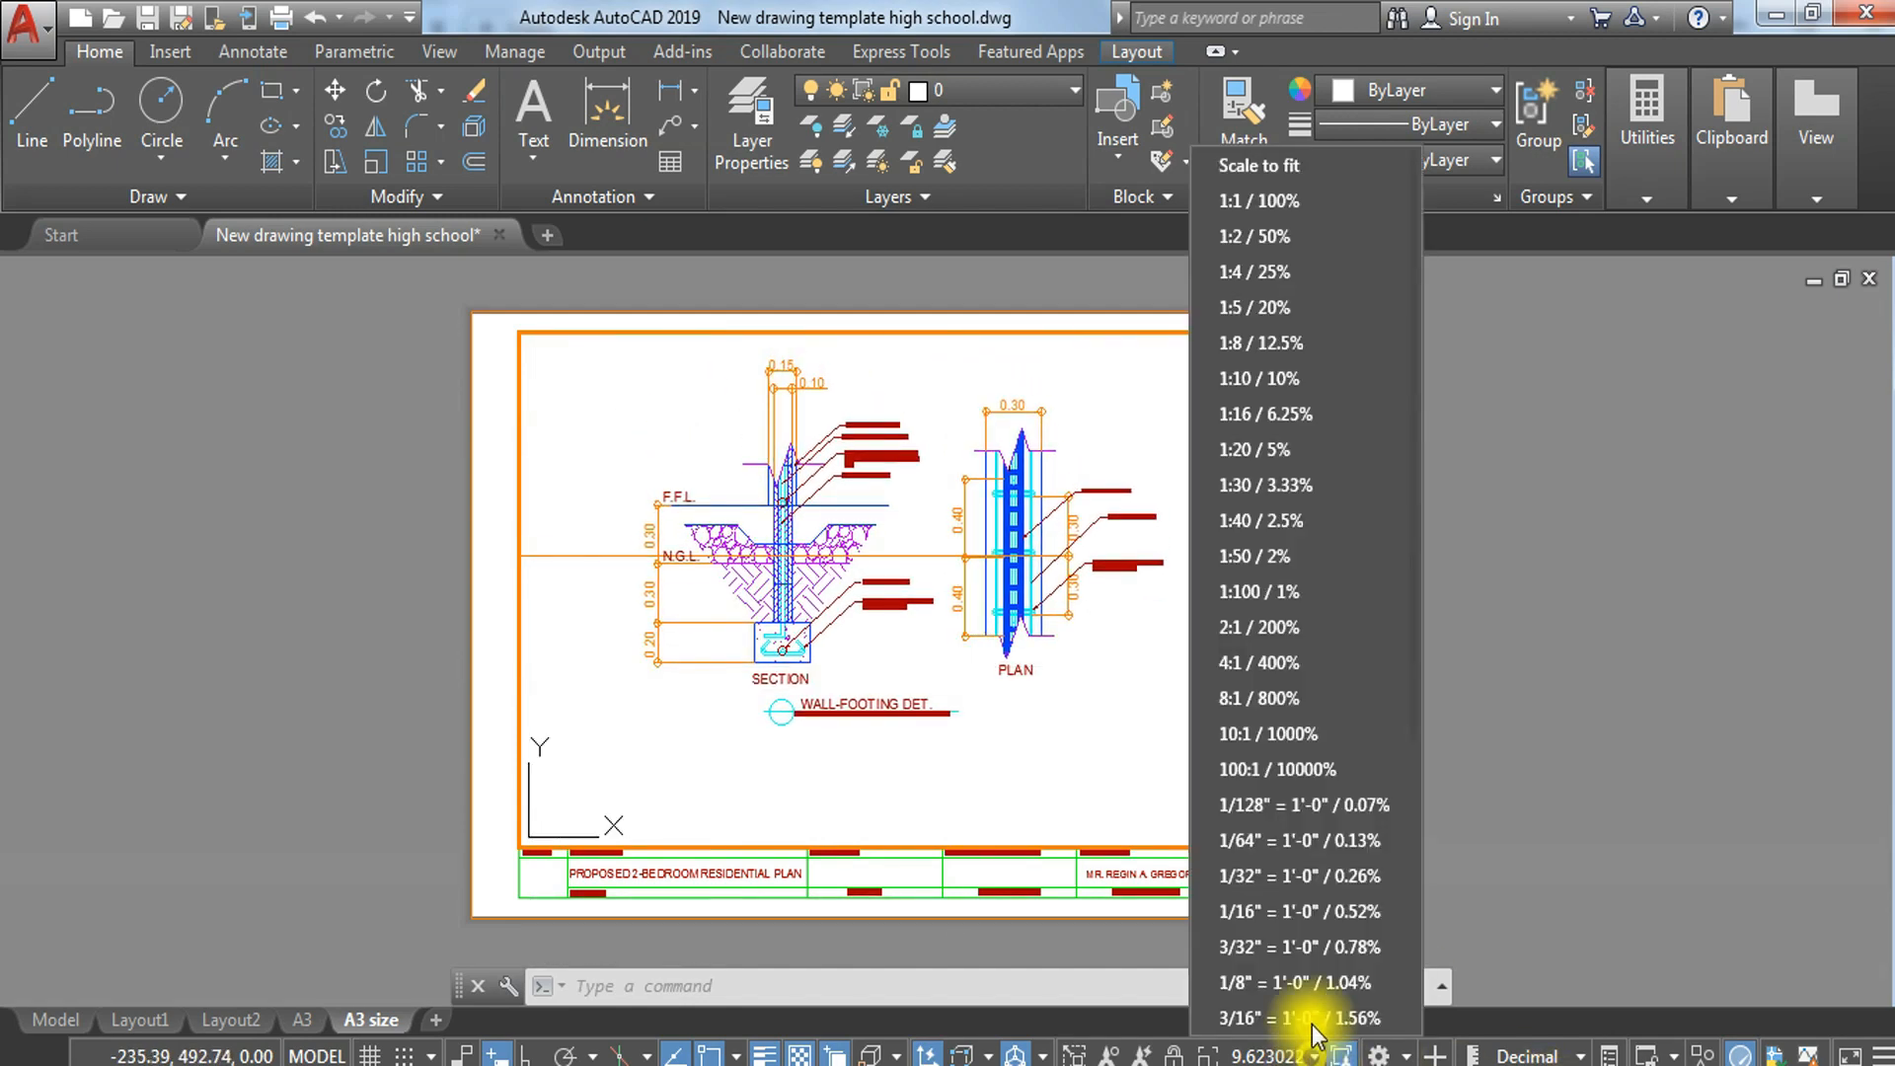
click(1301, 748)
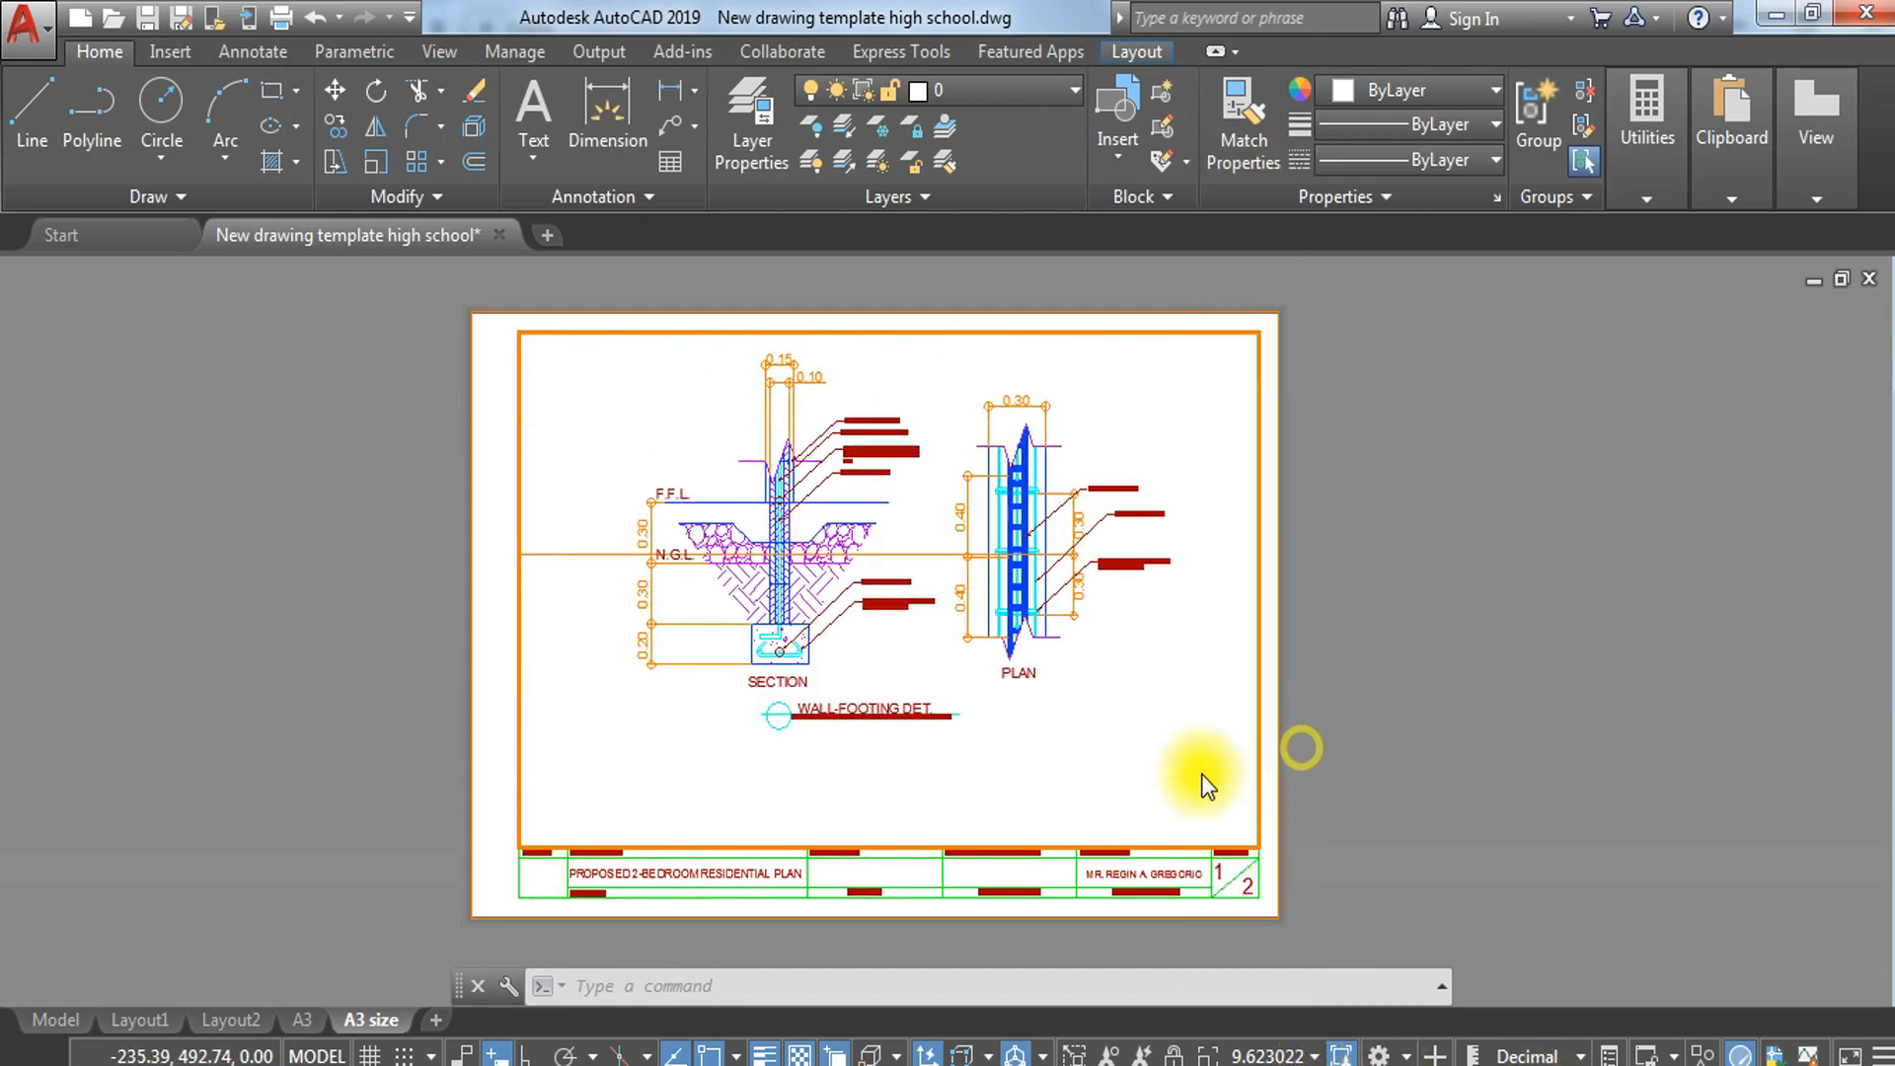
double_click(1467, 754)
Step: Start a plot of the A3 size layout and define the plot window across the sheet's outer corners
text(PLOT)
key(Return)
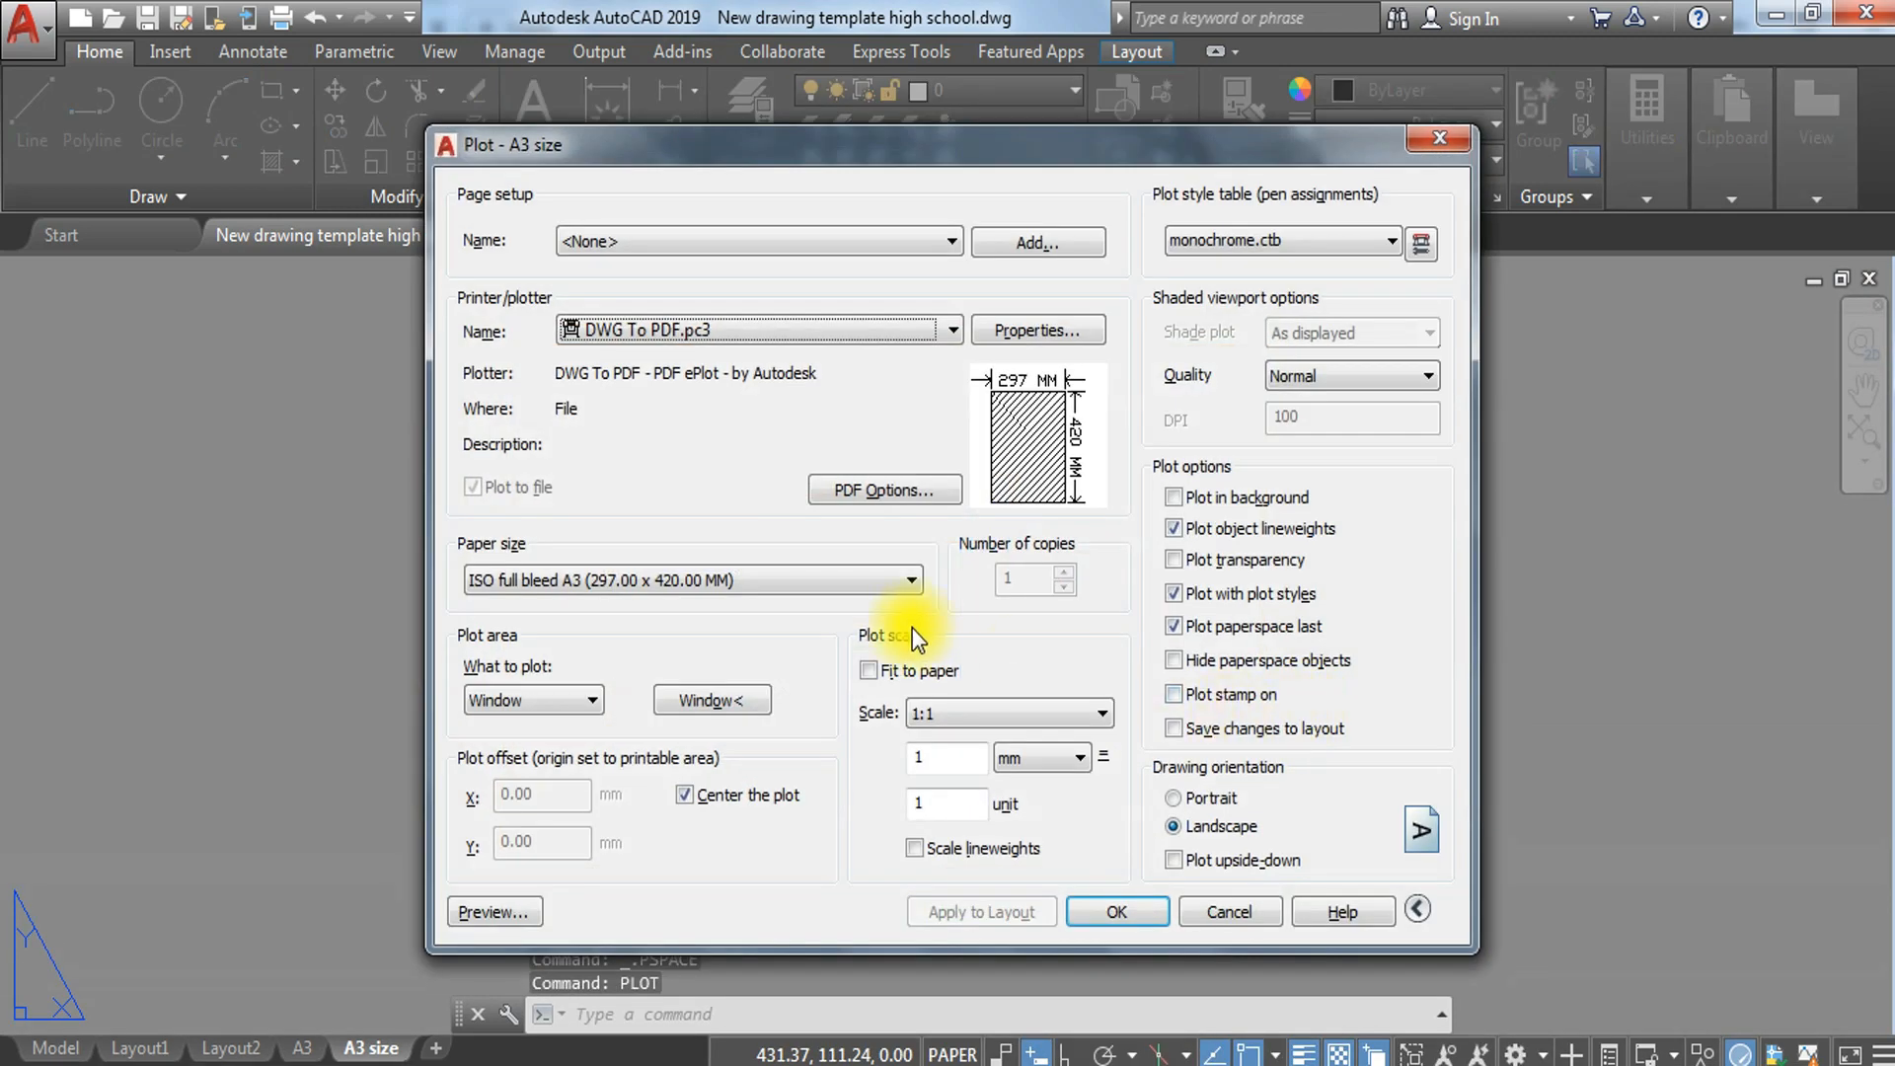
click(727, 699)
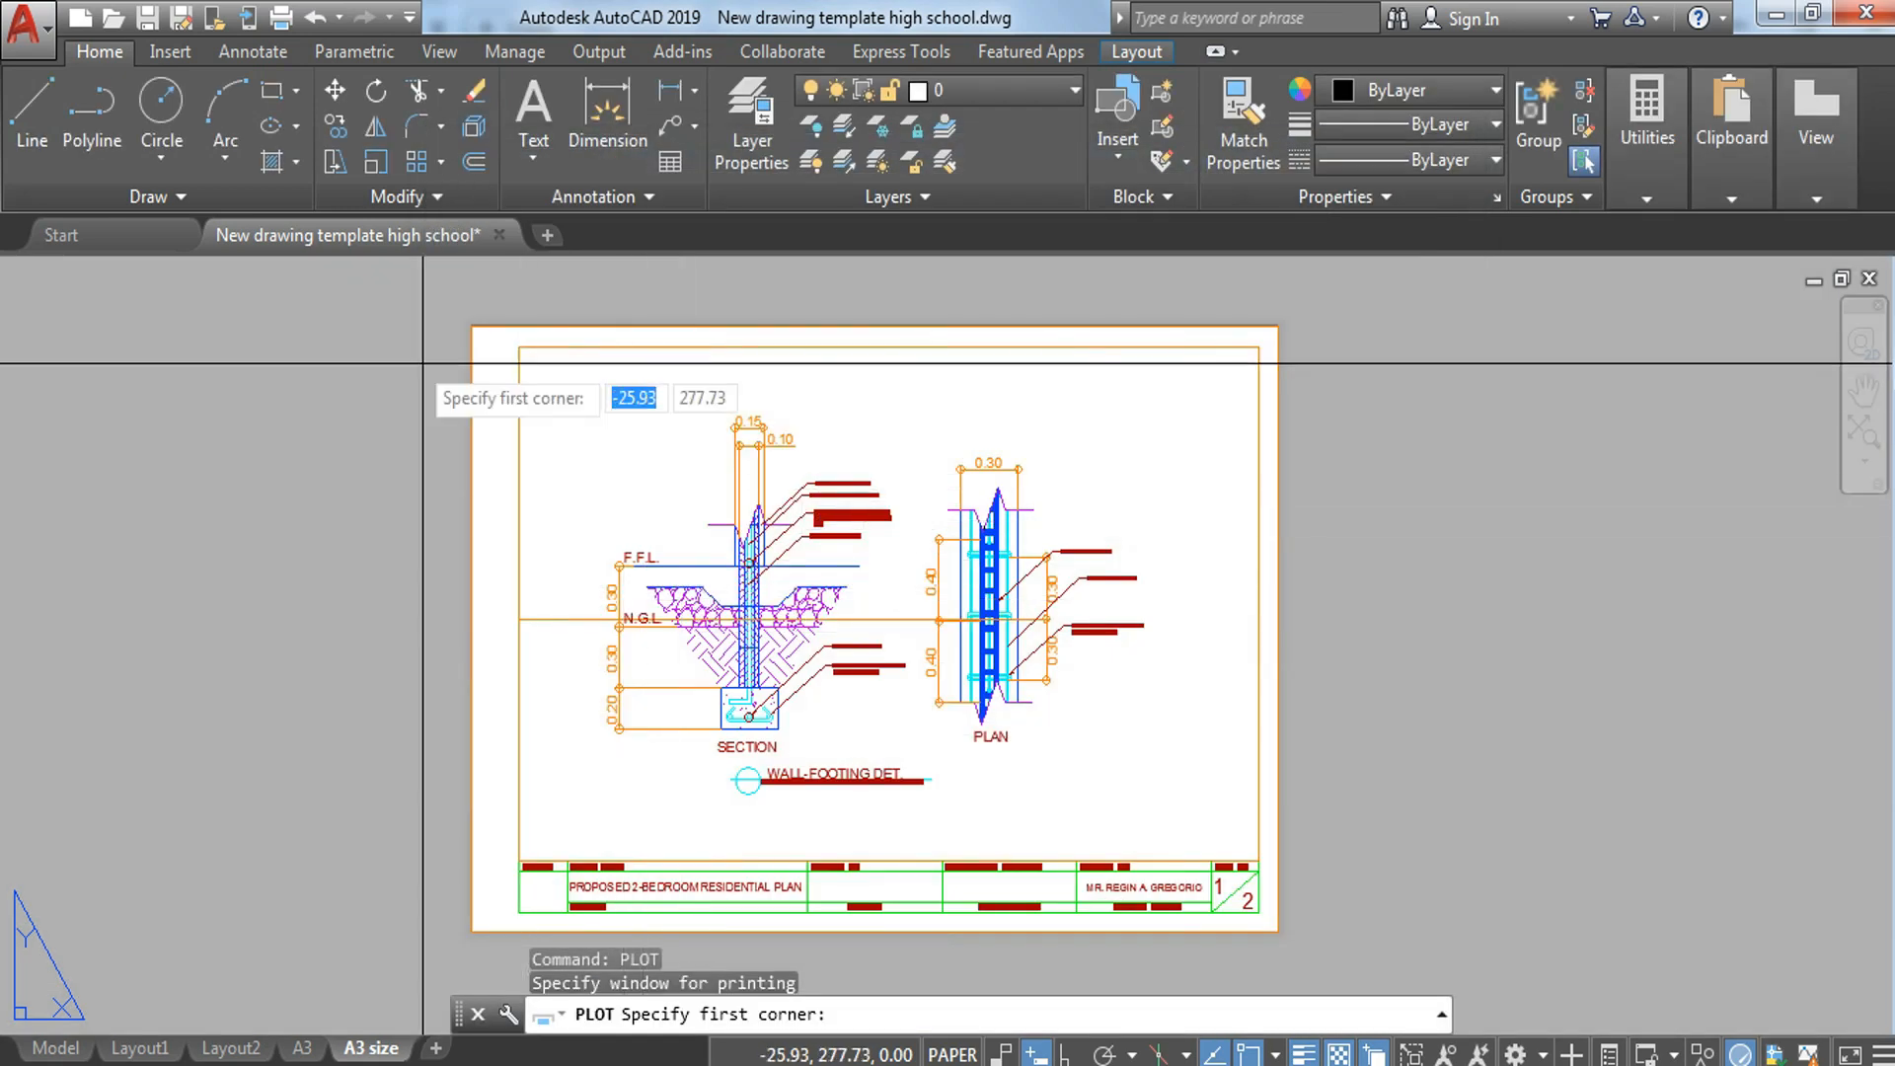
click(472, 326)
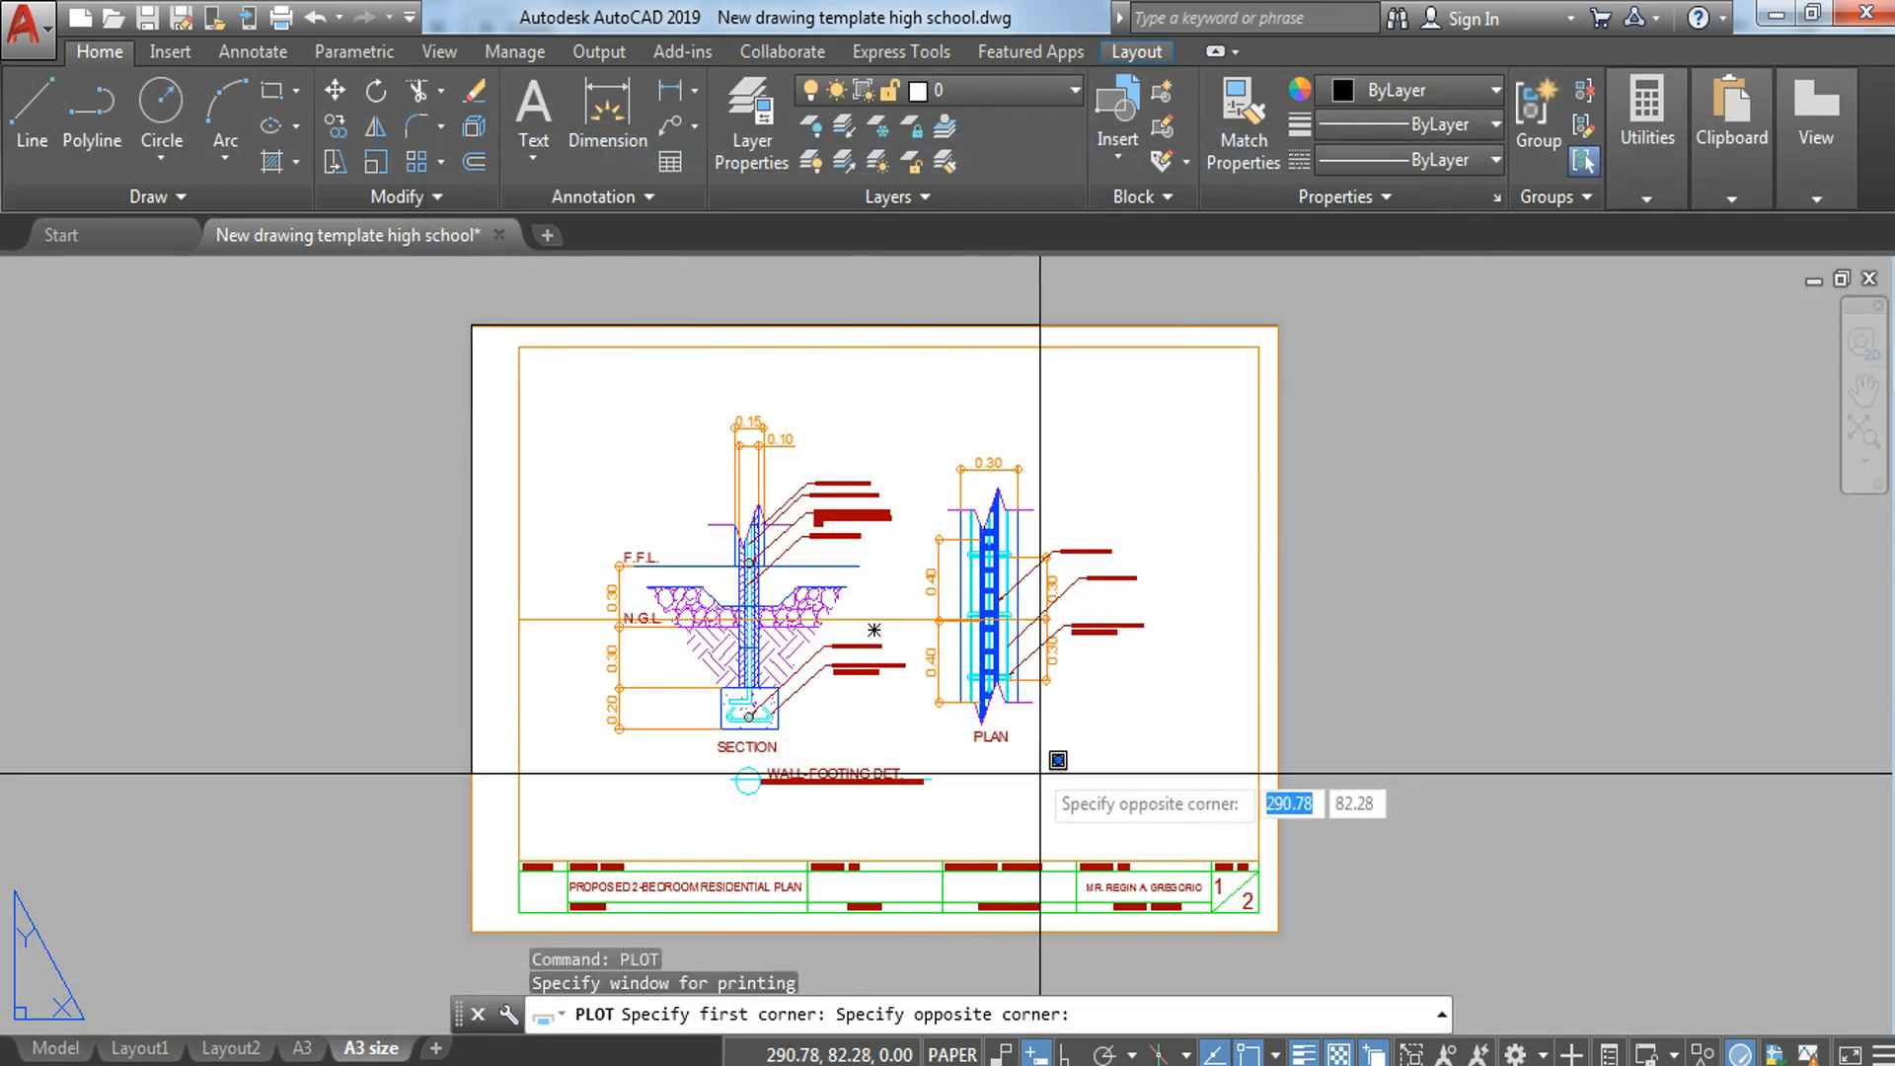
click(1278, 931)
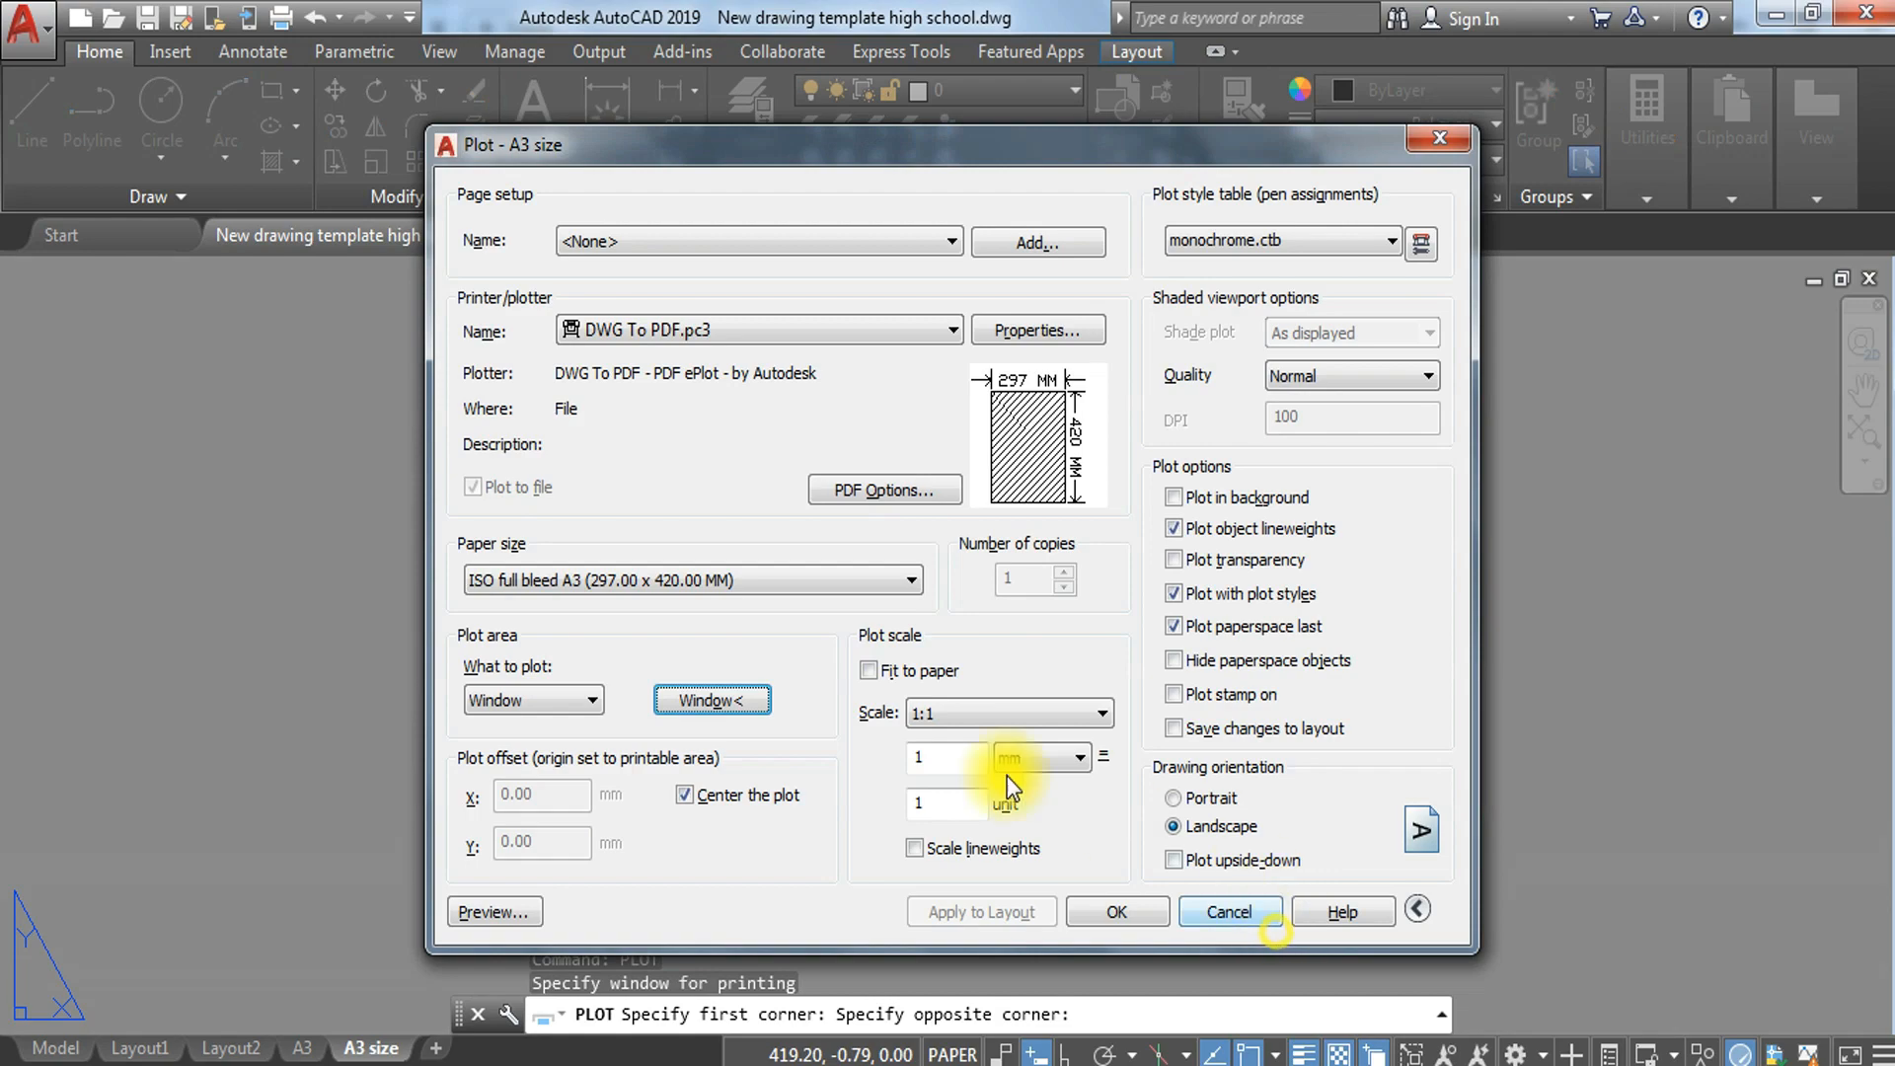
Step: Preview the plot and examine the wall-footing section, plan and leader notes up close
click(541, 913)
scroll(1164, 568, up, 3)
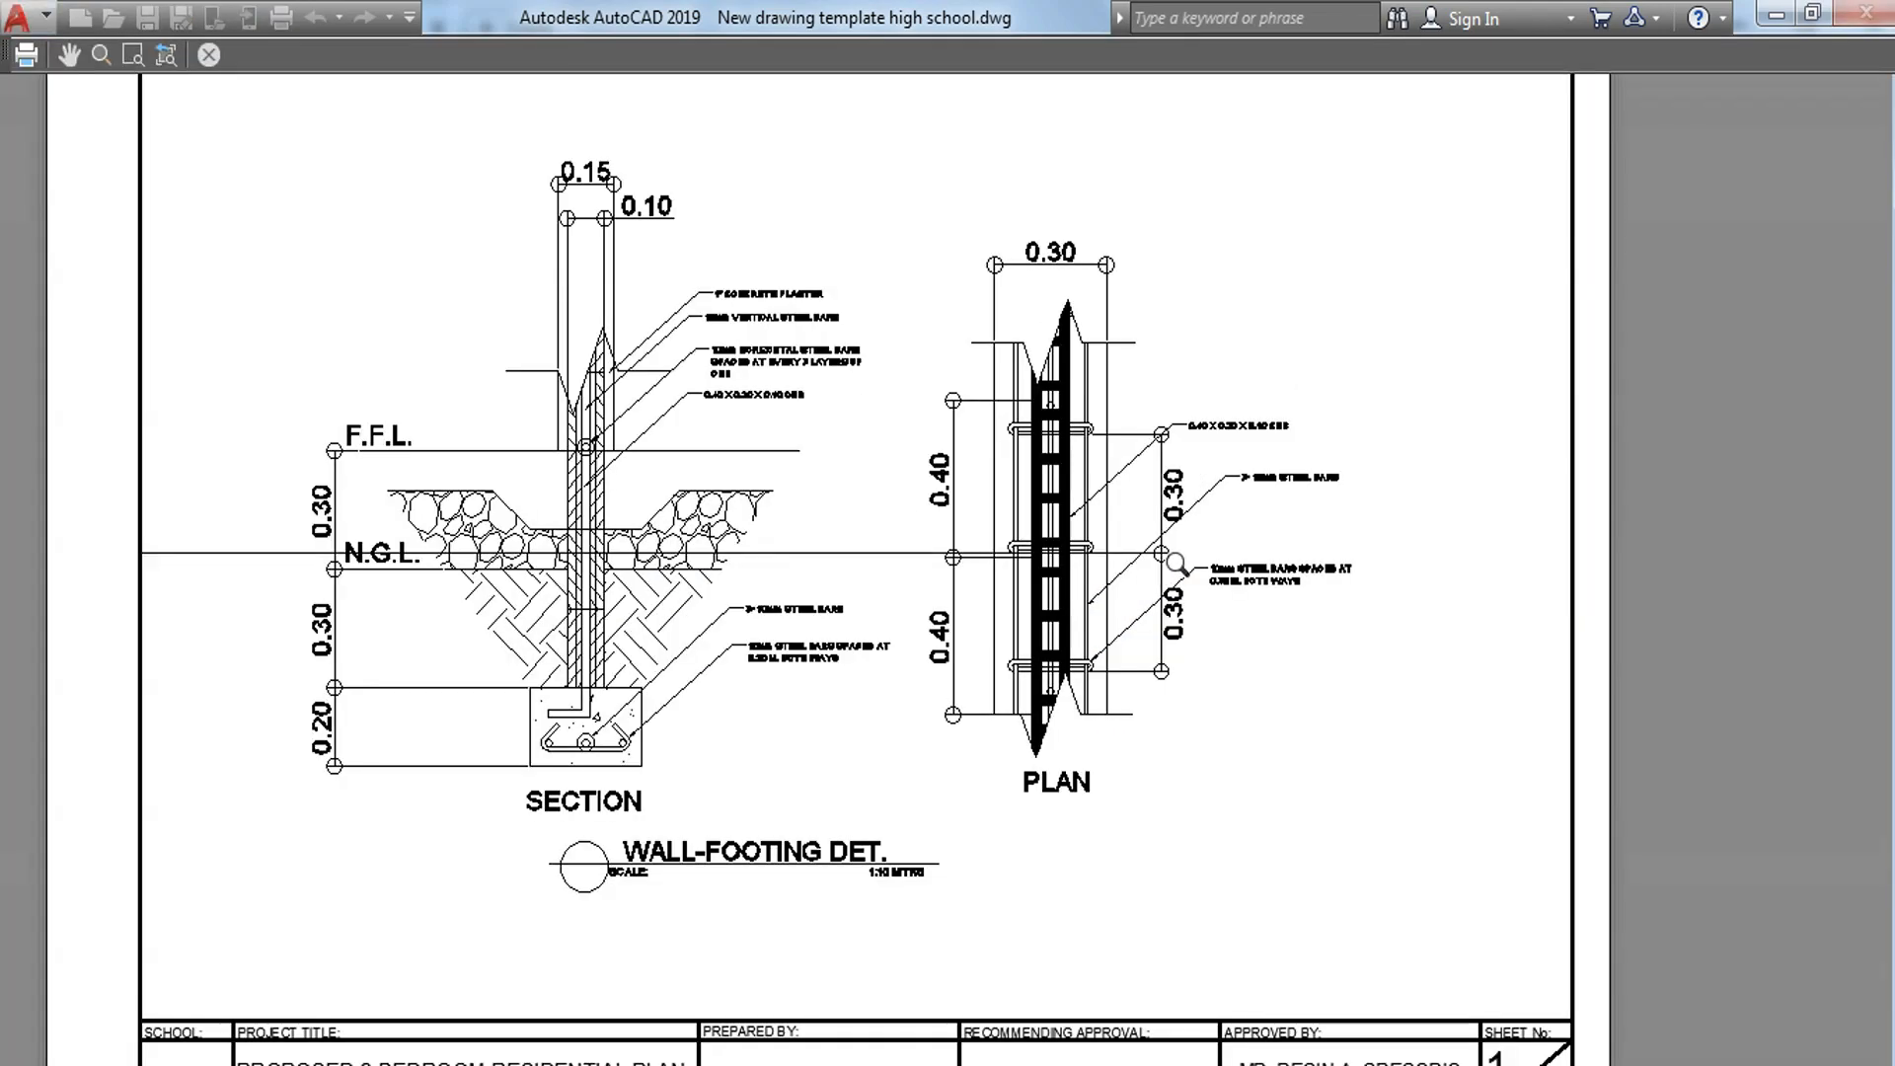
scroll(1175, 563, up, 2)
scroll(983, 566, down, 3)
scroll(1164, 643, up, 3)
scroll(1108, 622, down, 4)
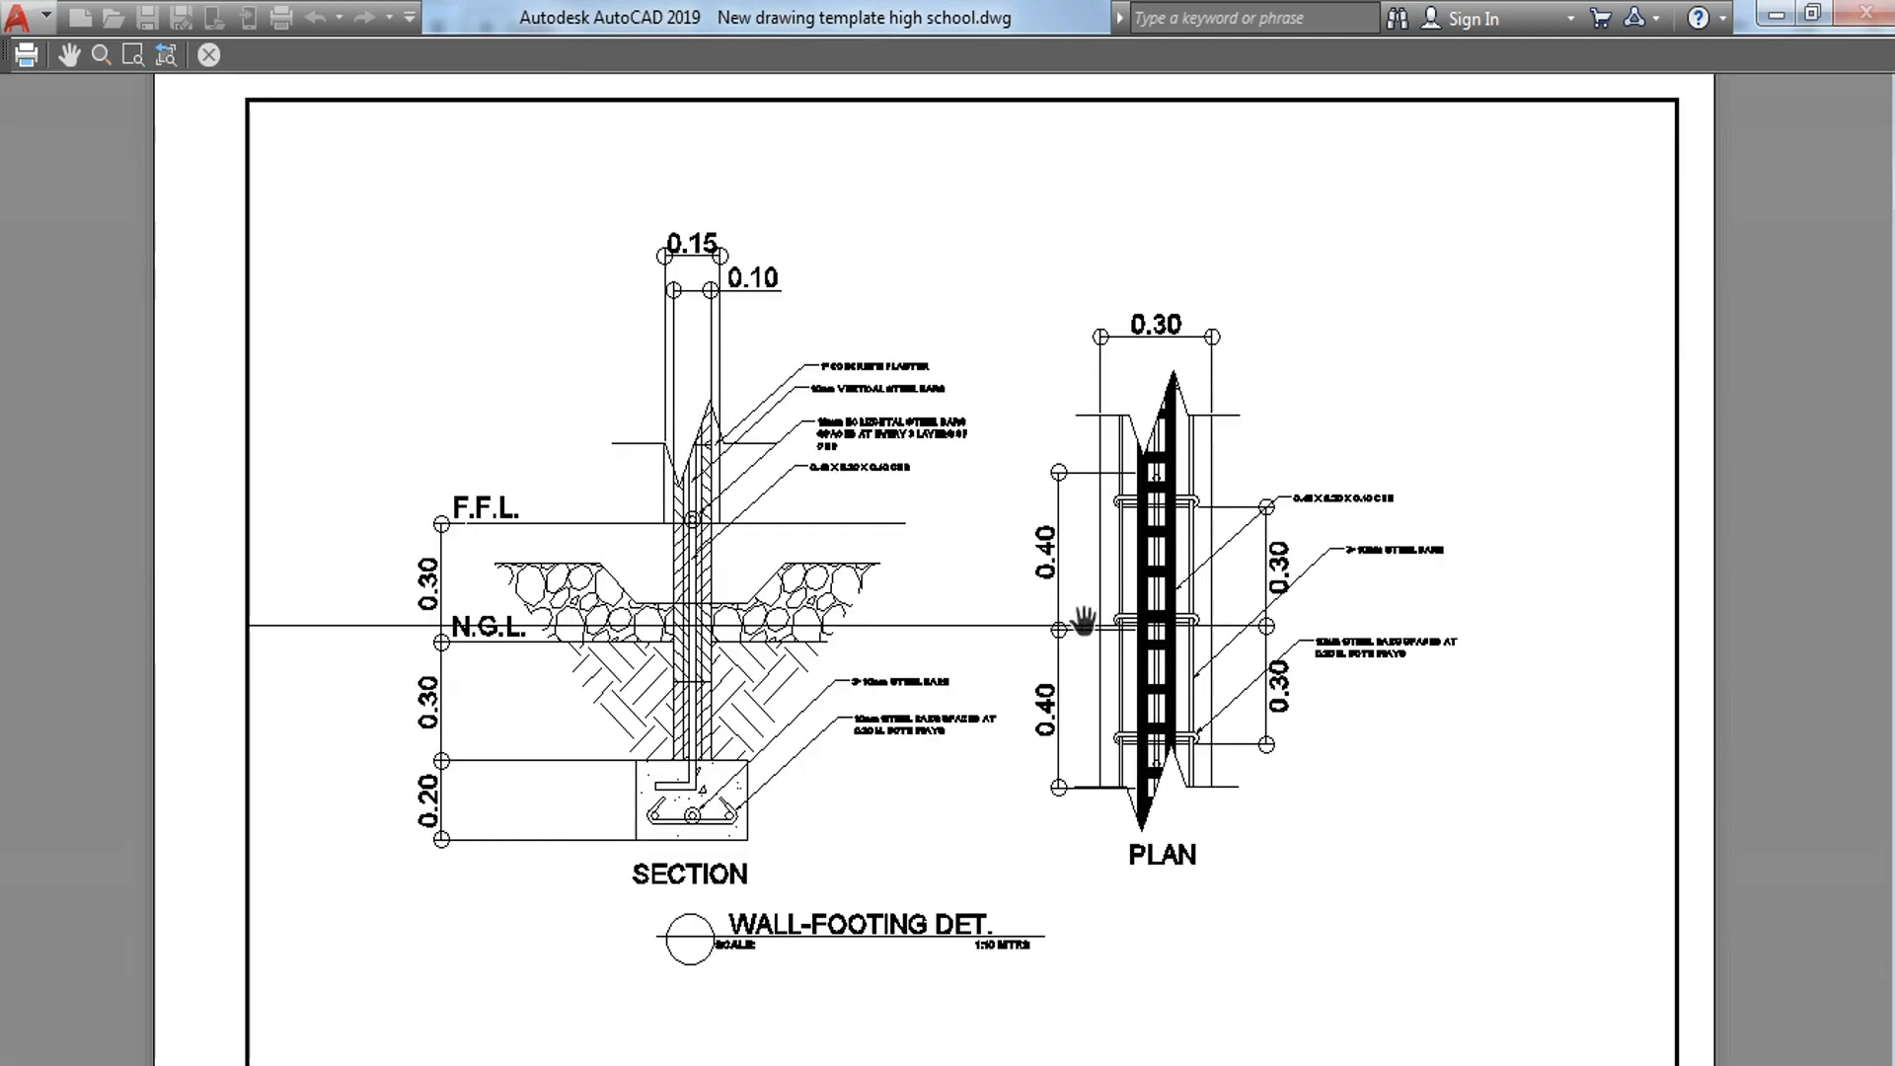